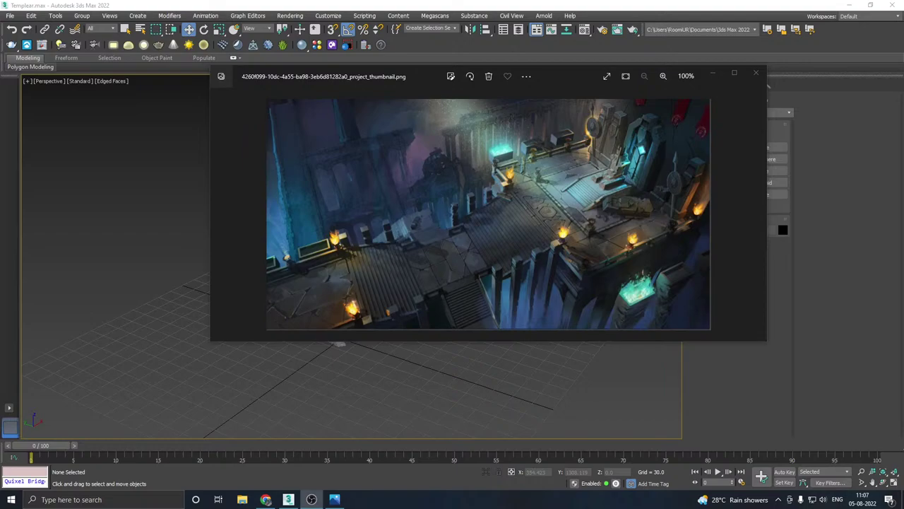
Step: Open NVIDIA Broadcast from the system tray to check its microphone source, and close its window
left_click(778, 499)
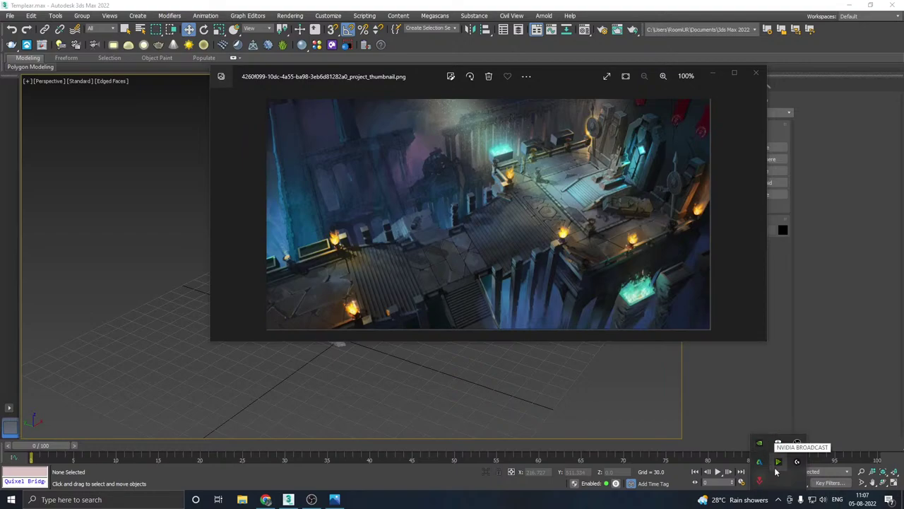
right_click(776, 470)
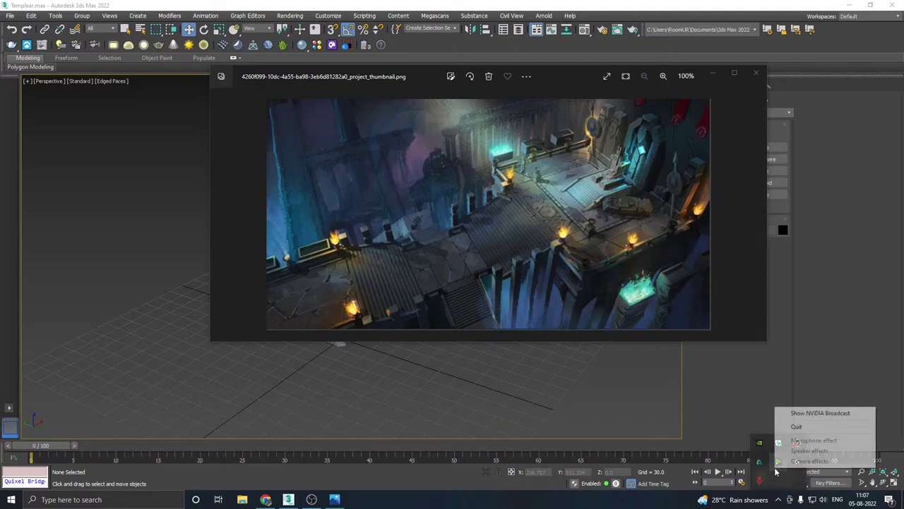
left_click(812, 414)
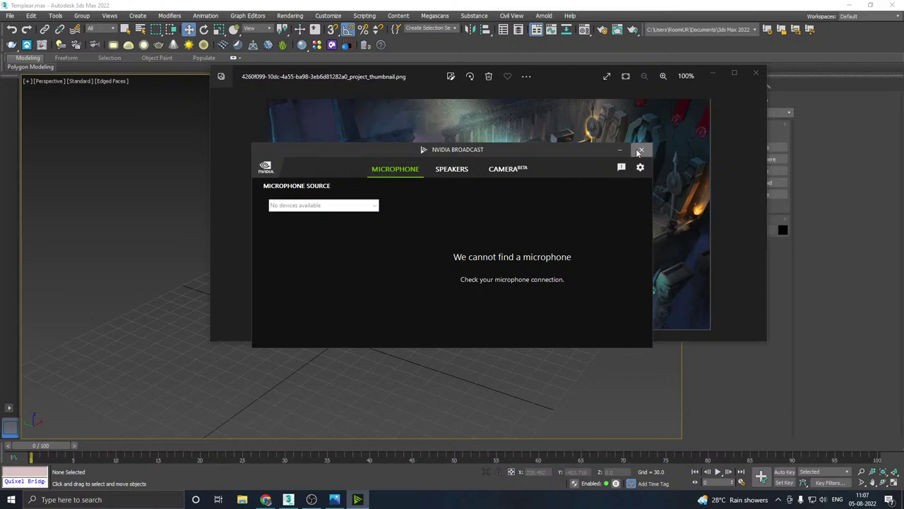
left_click(639, 151)
Step: Quit NVIDIA Broadcast completely, relaunch it through the Windows search, and close its window
left_click(778, 499)
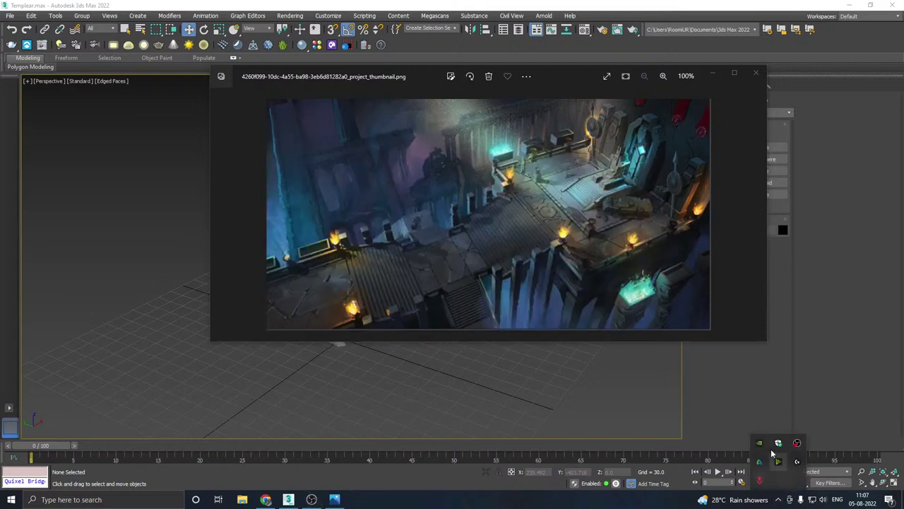
right_click(778, 461)
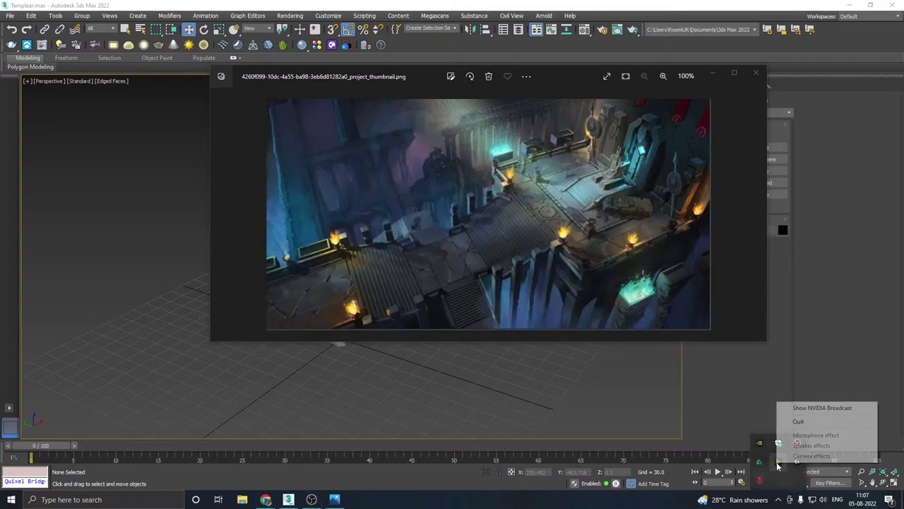
left_click(808, 423)
left_click(88, 504)
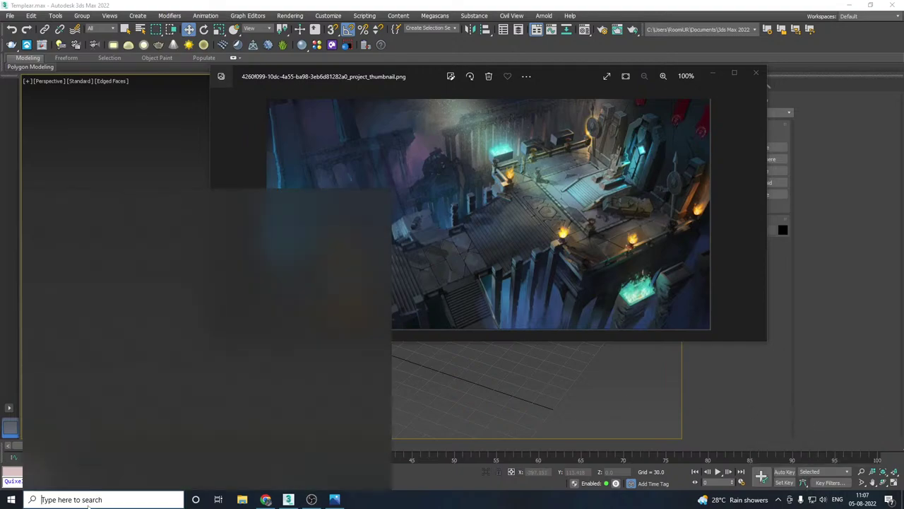
type("broad")
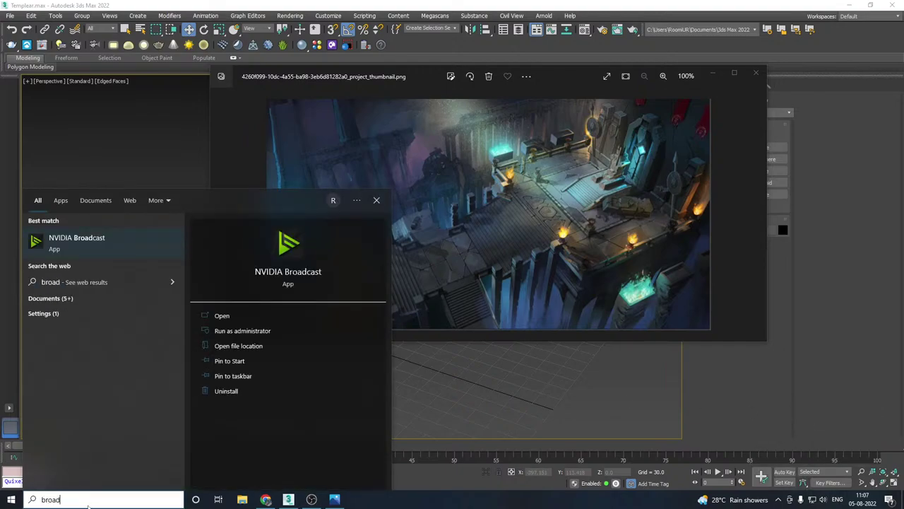
type("ca")
left_click(70, 240)
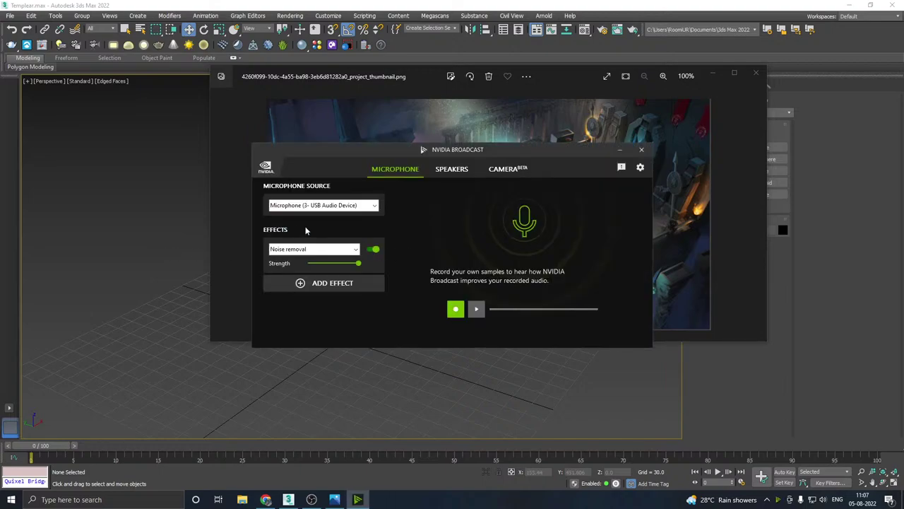
left_click(642, 150)
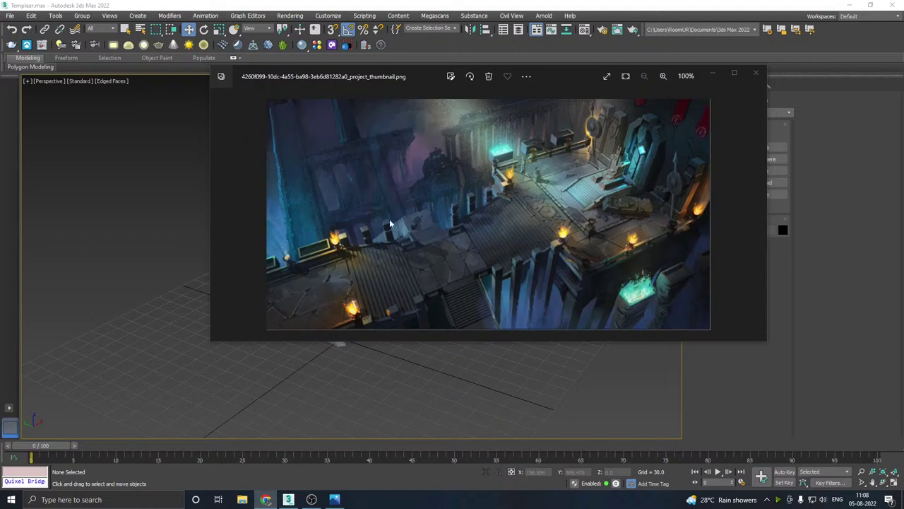
Step: Enlarge the reference image window, examine the temple concept art up close, and move the window off this screen
left_click_drag(213, 344, 133, 449)
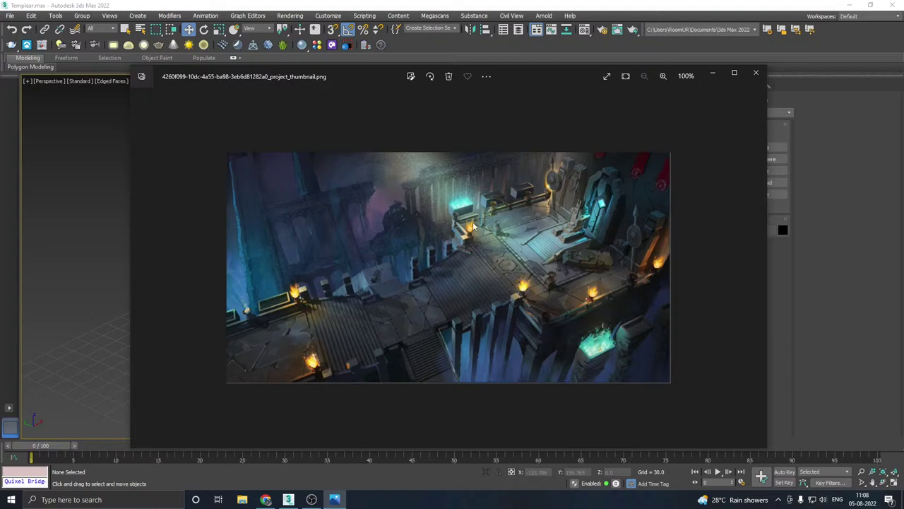
scroll(473, 225, "up", 2)
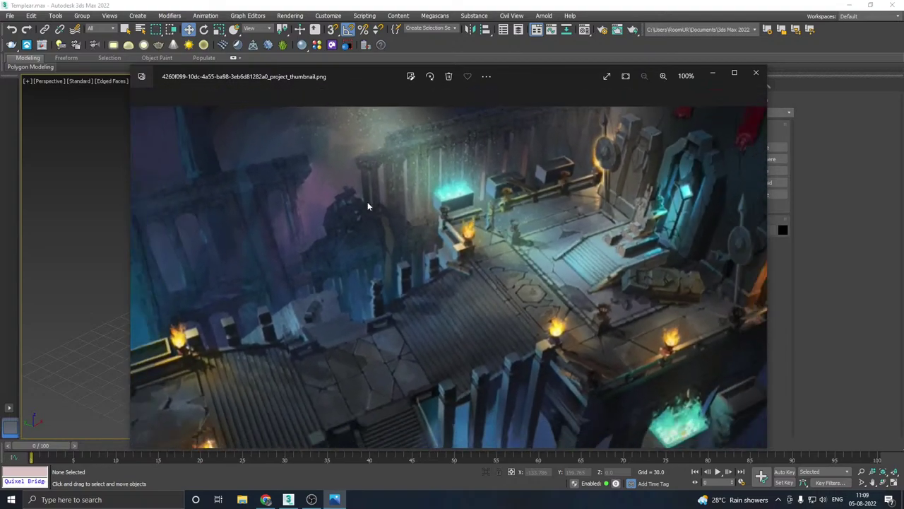
scroll(367, 202, "down", 2)
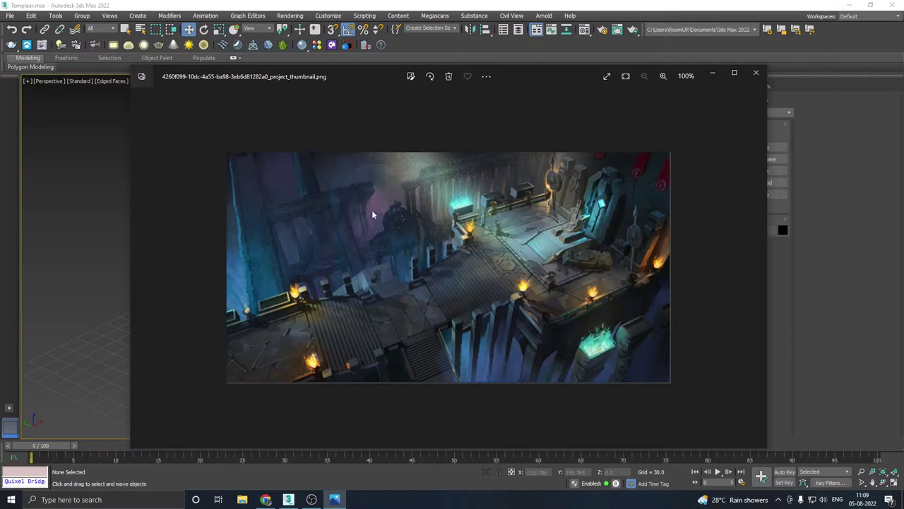
scroll(371, 210, "up", 2)
scroll(372, 210, "down", 2)
scroll(475, 279, "up", 2)
scroll(475, 279, "down", 2)
left_click_drag(552, 69, 0, 78)
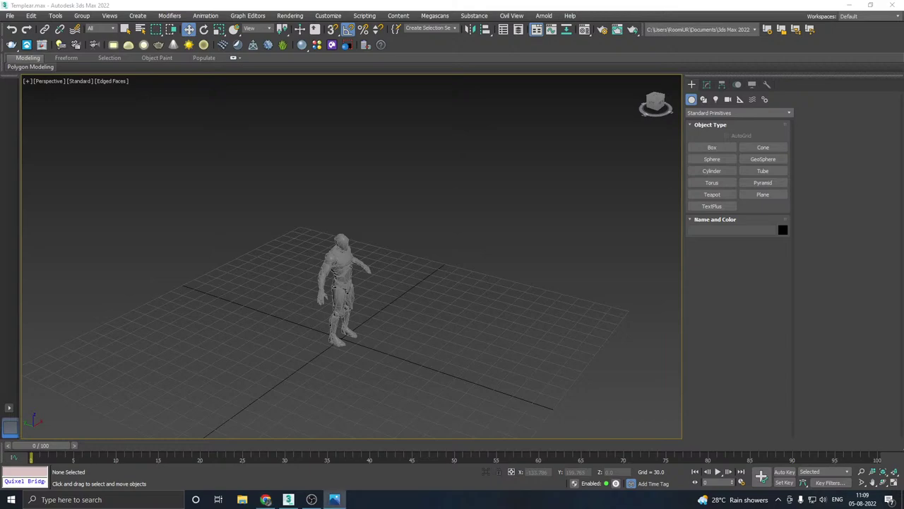
Step: Create a box about 291 long, 421 wide and 31 high on the grid around the human figure's feet
middle_click_drag(311, 308, 306, 257)
middle_click_drag(199, 259, 315, 292)
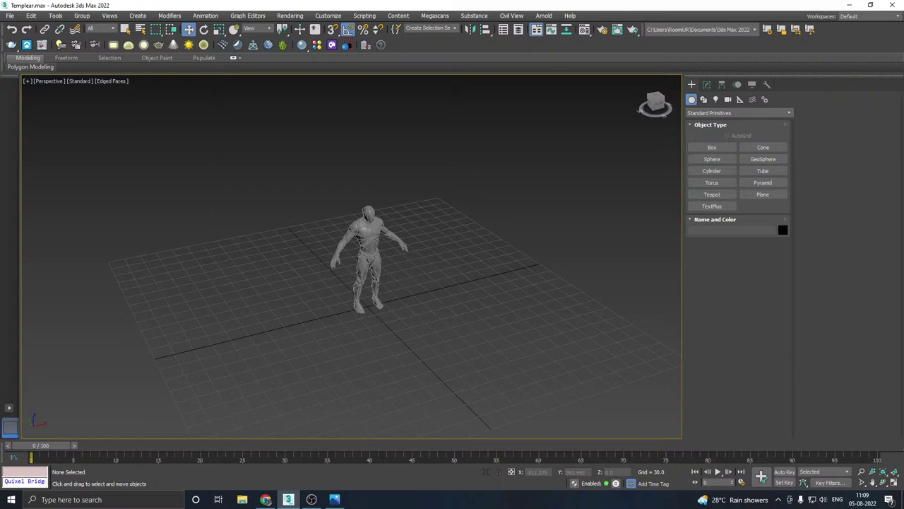
middle_click_drag(384, 248, 384, 224)
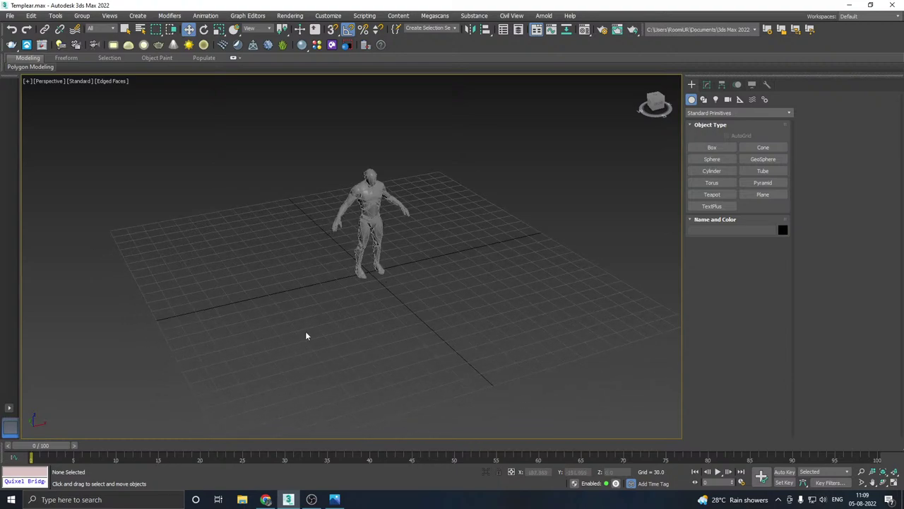
middle_click_drag(306, 336, 378, 281, "alt")
middle_click_drag(300, 287, 420, 290)
left_click(712, 147)
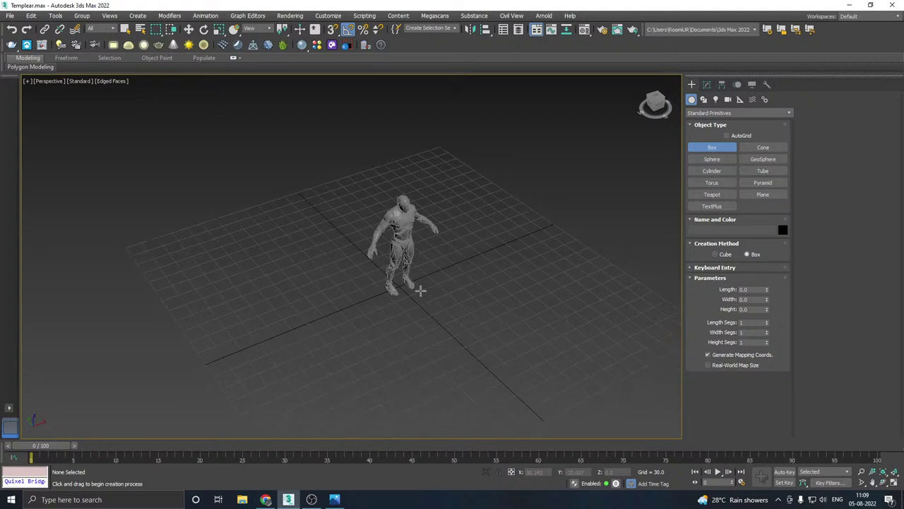
left_click_drag(265, 295, 570, 304)
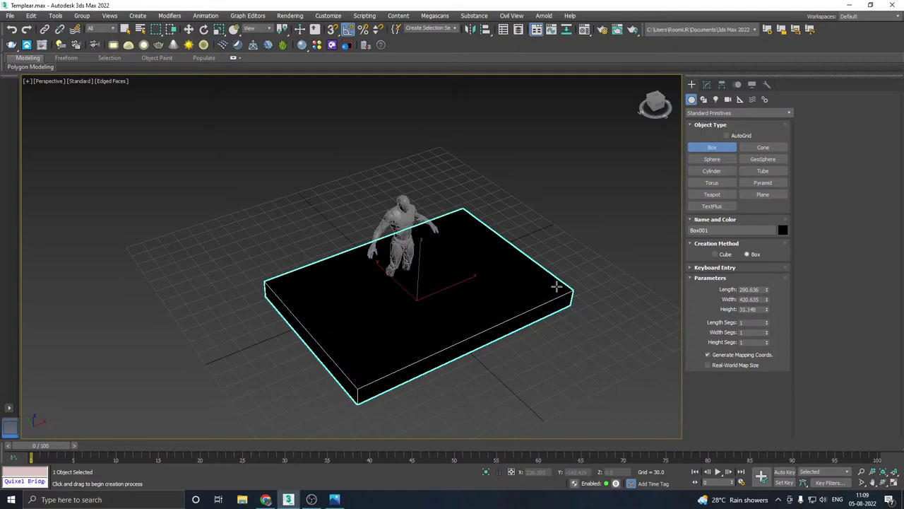
left_click(556, 286)
key("w")
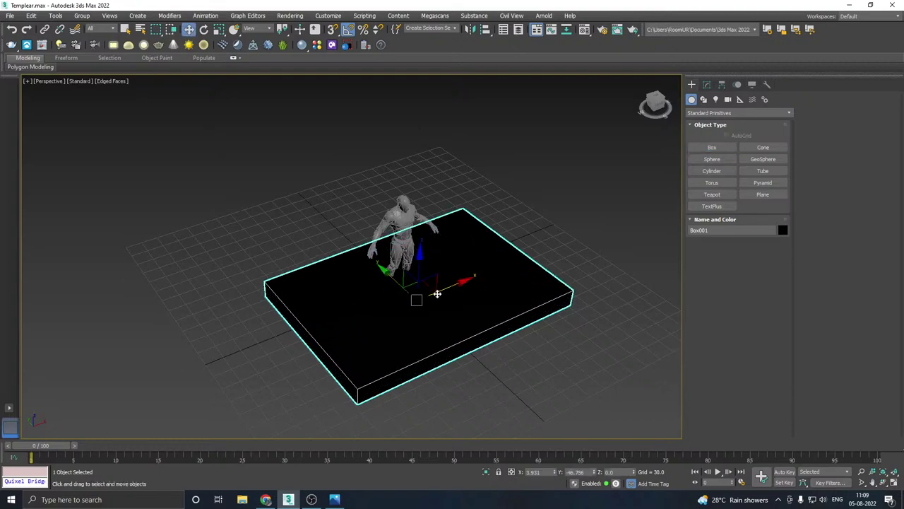
Step: Assign the Rock_2_default material to the box
key("m")
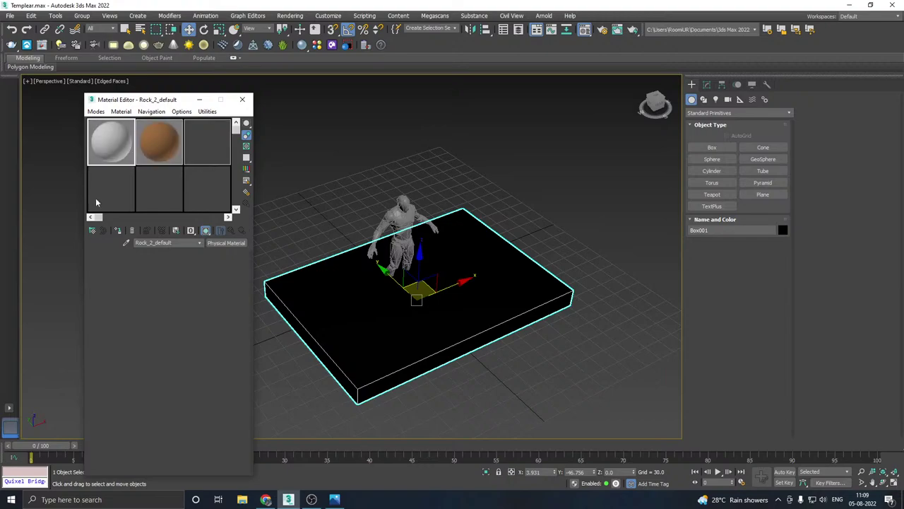
left_click(117, 231)
key("m")
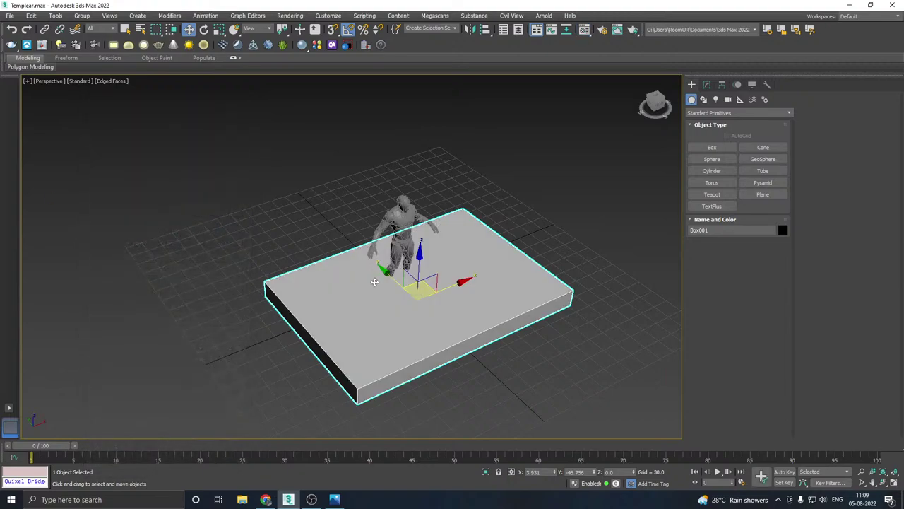
Step: Move the box along Y to about 6.4 so that it sits centred around the figure
left_click_drag(413, 288, 397, 271)
middle_click_drag(397, 271, 432, 252, "alt")
scroll(396, 279, "up", 3)
middle_click_drag(396, 278, 416, 269, "alt")
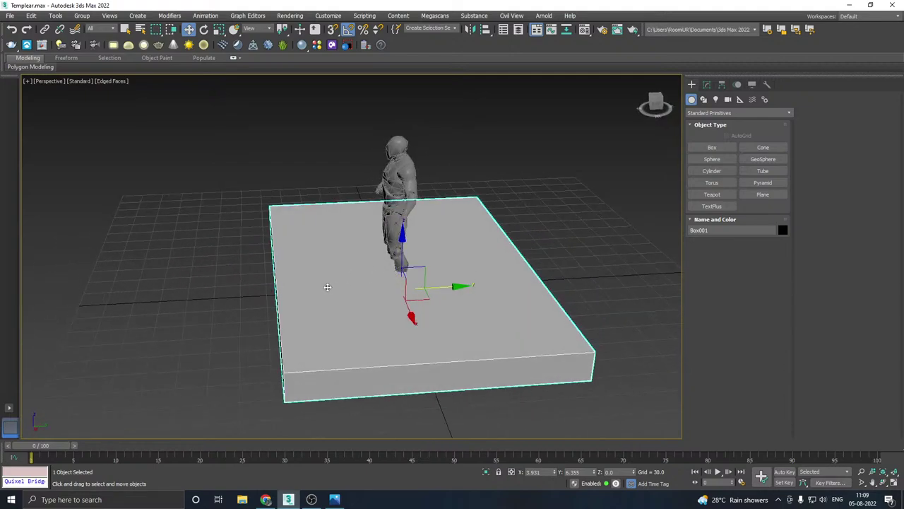
mouse_move(336, 286)
middle_mouse_down("alt")
mouse_move(261, 270)
mouse_move(327, 284)
middle_mouse_up("alt")
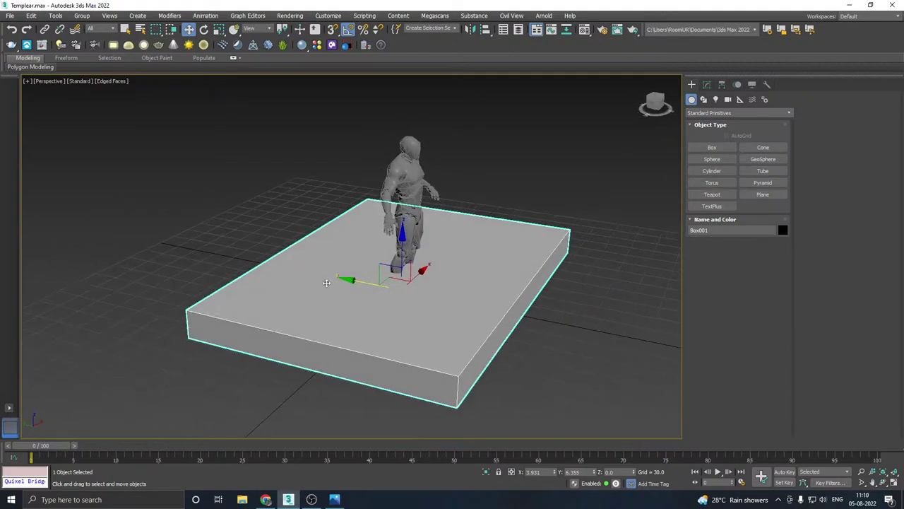
Step: Convert the box to an Editable Poly and select its four edges running along Y
left_click(707, 84)
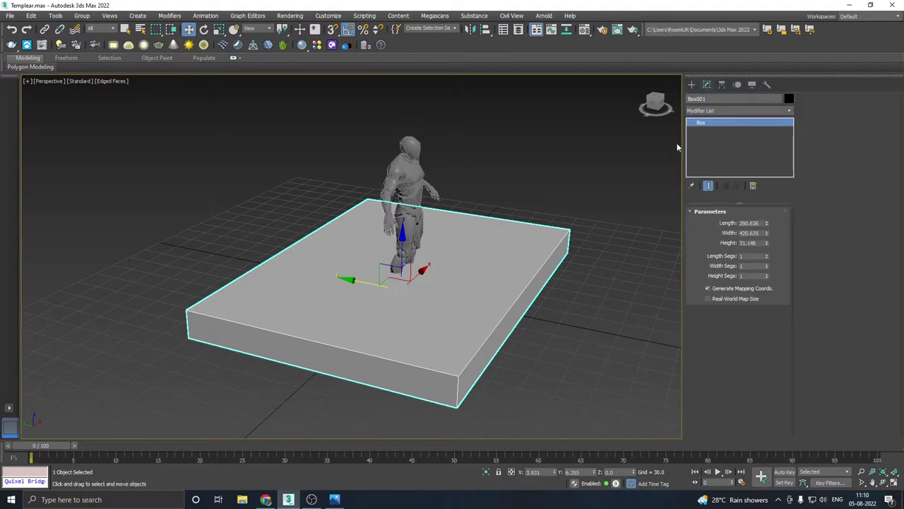
right_click(750, 140)
left_click(774, 210)
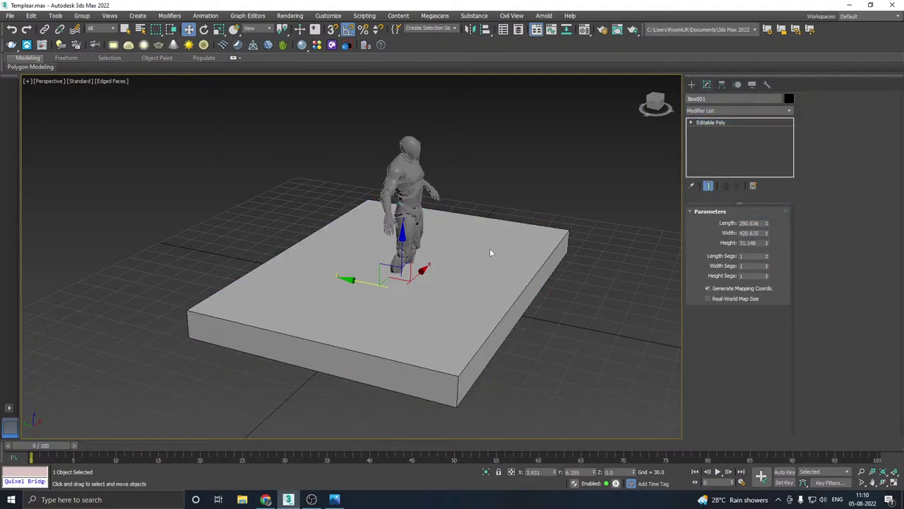
middle_click_drag(558, 242, 456, 241, "alt")
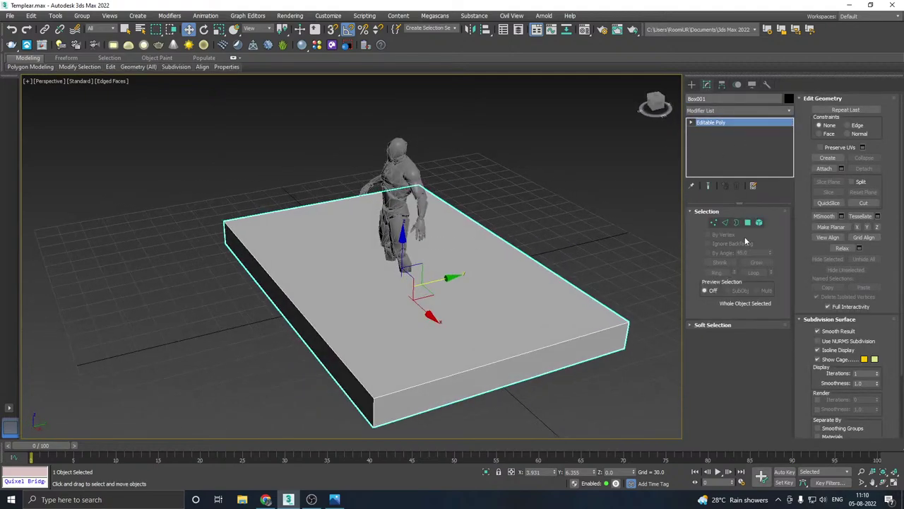
middle_click_drag(576, 256, 676, 243, "alt")
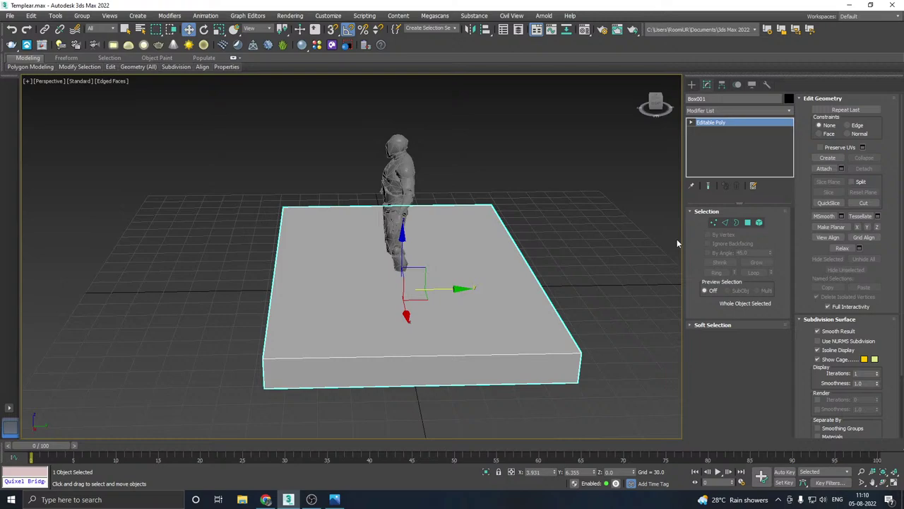
left_click(726, 222)
left_click_drag(414, 170, 405, 458)
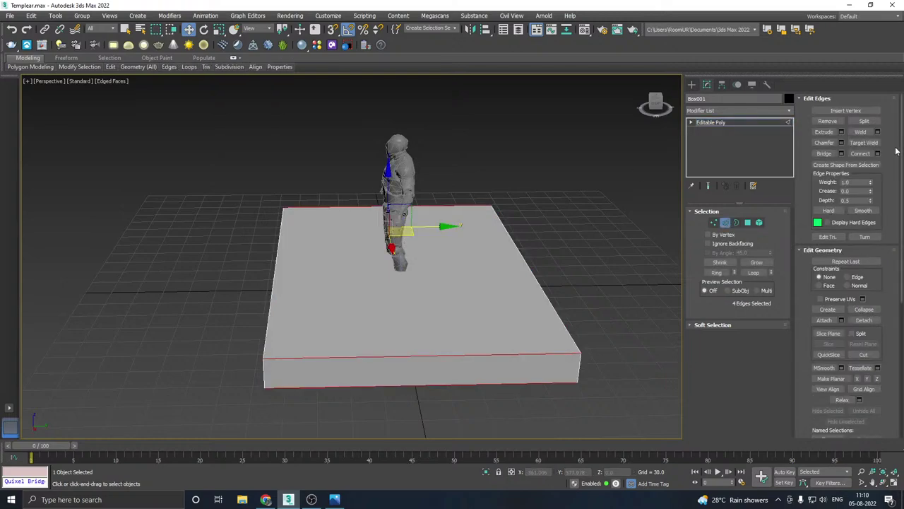
left_click(860, 153)
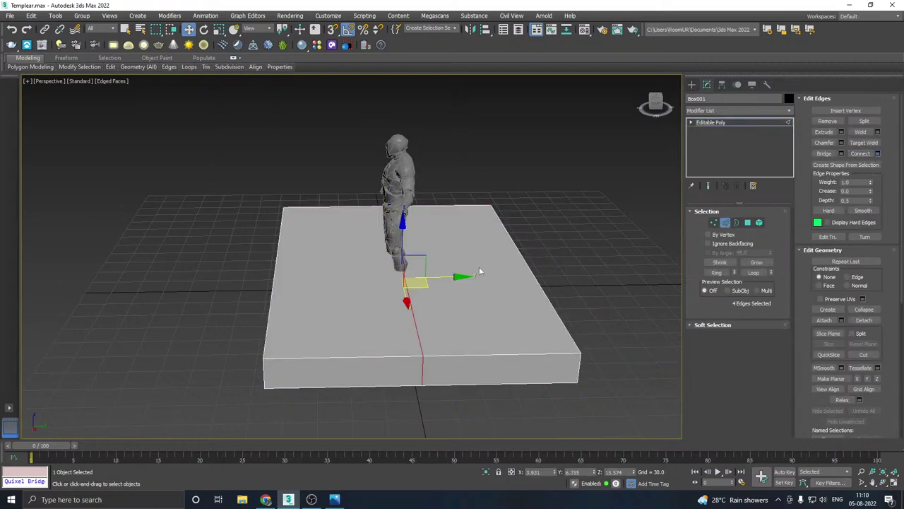
left_click(384, 304)
key("ctrl+z")
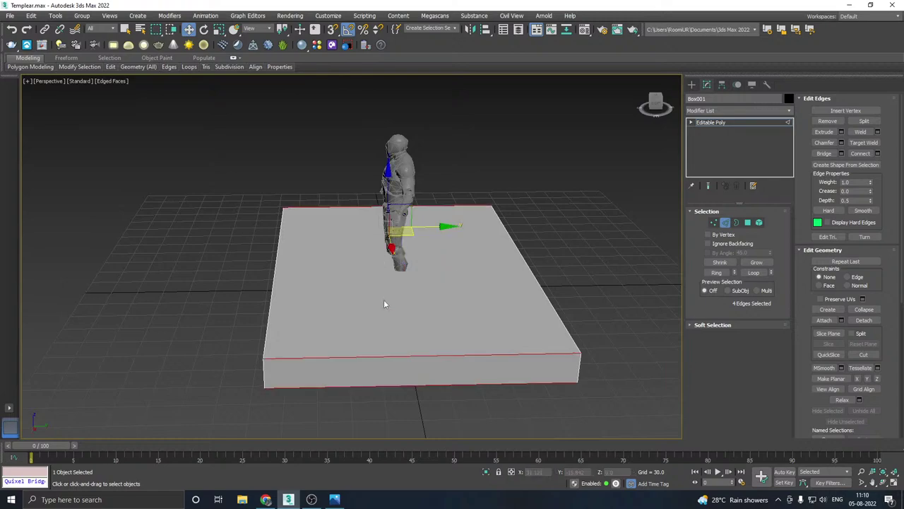
Step: Connect the four selected edges with 2 segments and a pinch of 86, making a narrow strip along each side
left_click(877, 153)
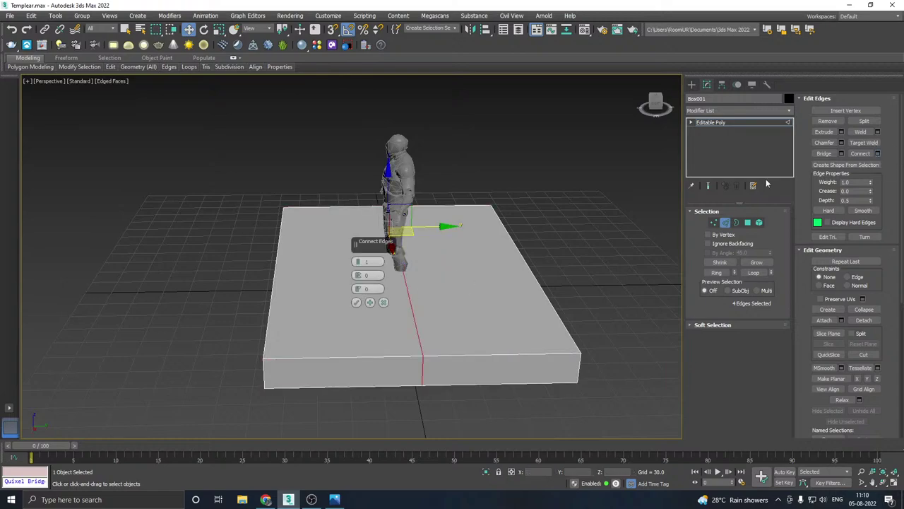
left_click(359, 259)
left_click_drag(358, 275, 338, 125)
left_click_drag(359, 274, 355, 262)
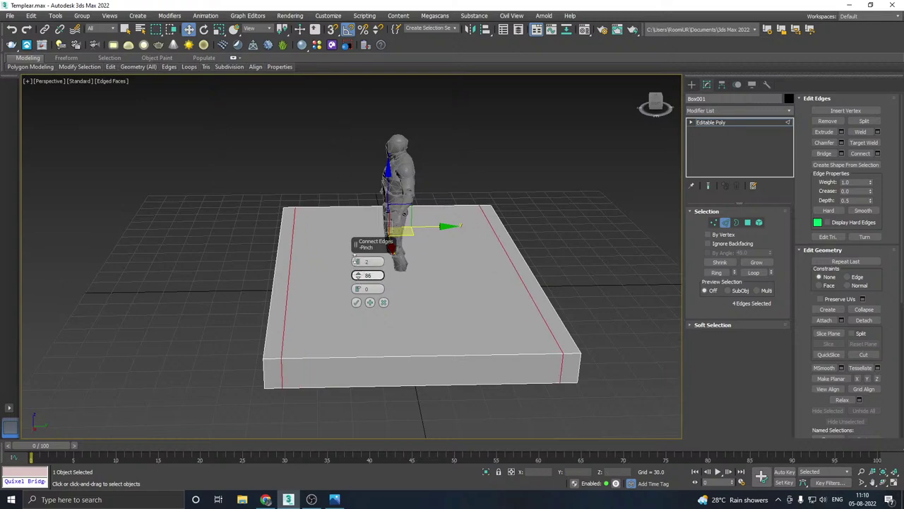
left_click(356, 303)
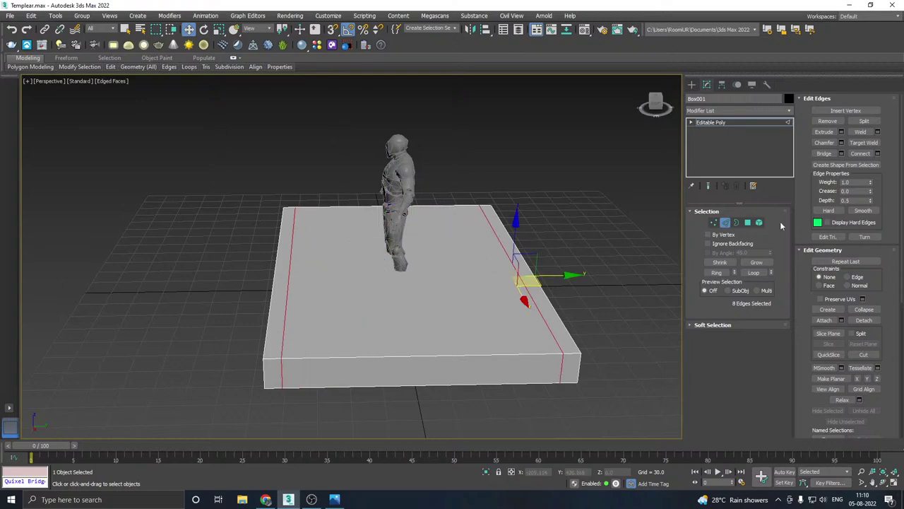
Step: Extrude the two narrow top polygons along the box's sides by 10 to form raised borders
left_click(747, 222)
left_click(557, 327)
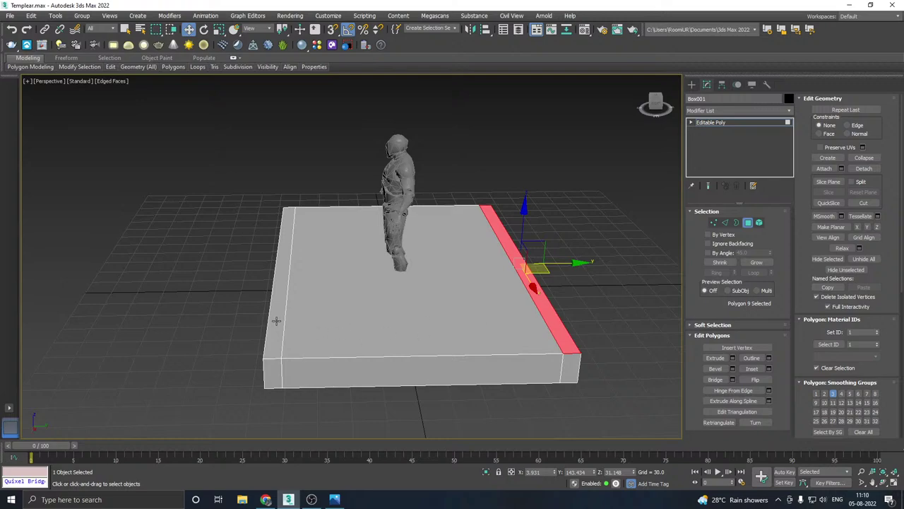
left_click(277, 321, "ctrl")
left_click(732, 357)
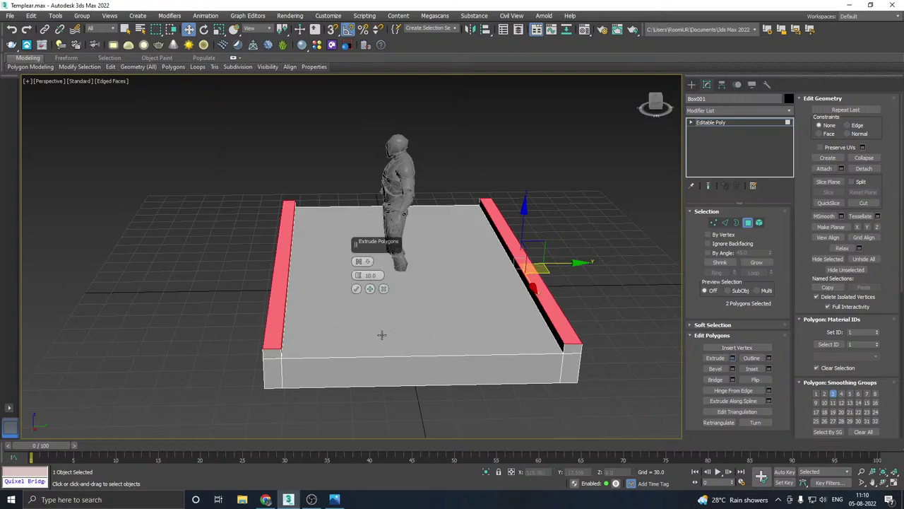
left_click(356, 289)
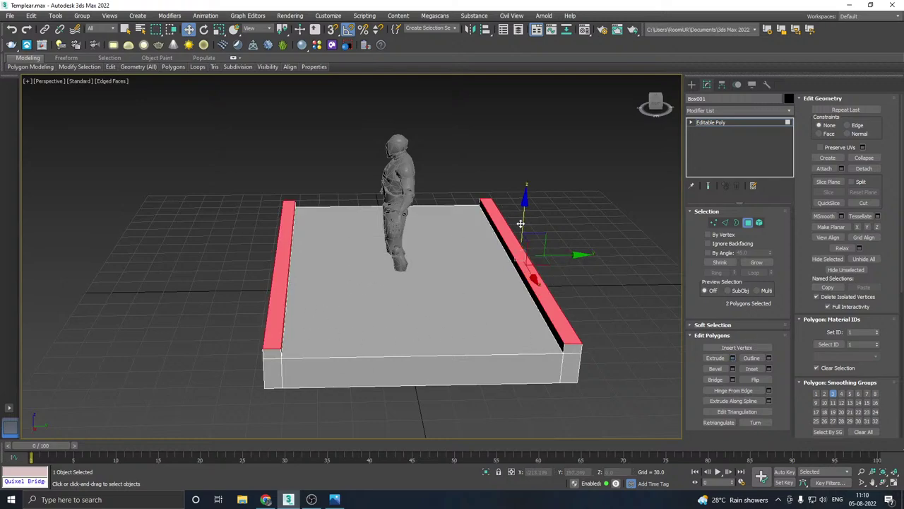
Step: Move the two selected top polygons up along Z to make the platform's side borders taller
left_click_drag(520, 224, 517, 209)
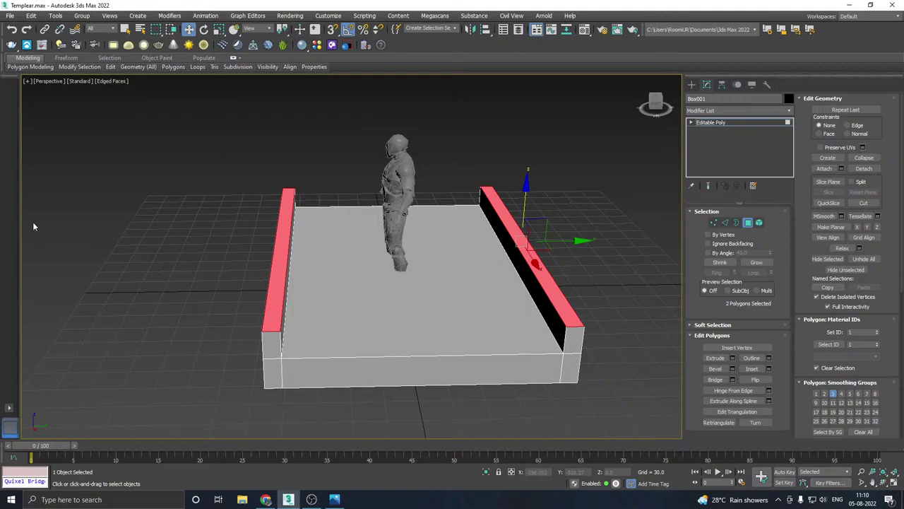
mouse_move(287, 220)
middle_mouse_down("alt")
mouse_move(323, 222)
mouse_move(291, 218)
middle_mouse_up("alt")
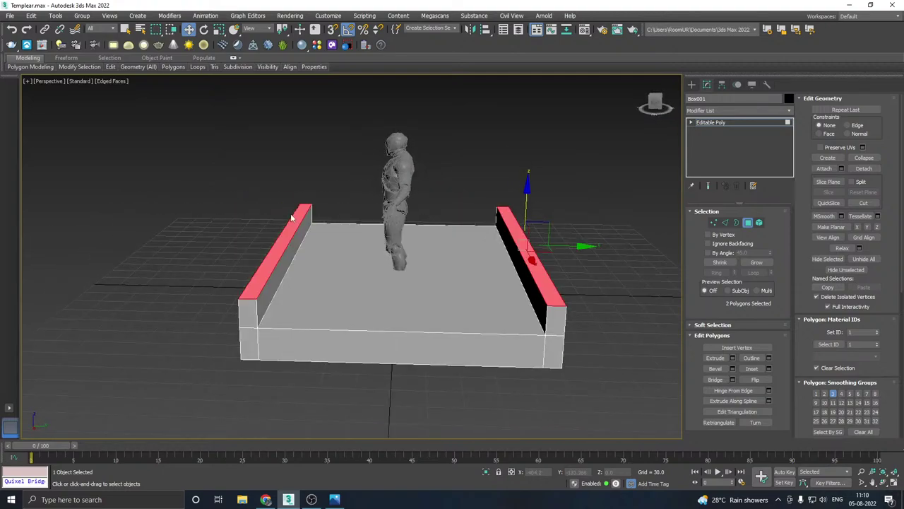
Step: Narrow both side borders by moving their inner vertices outward in the Left view, and return to whole-object level
key("l")
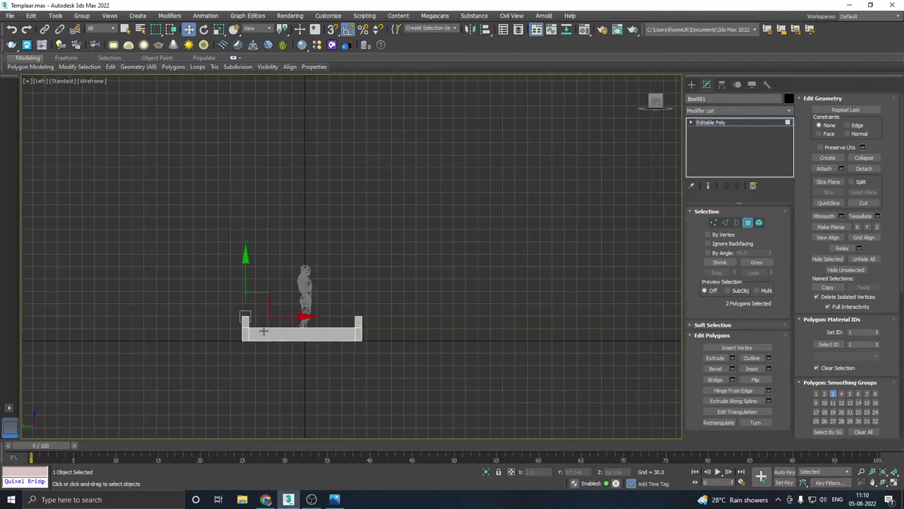
middle_click_drag(263, 330, 300, 278)
scroll(283, 282, "up", 5)
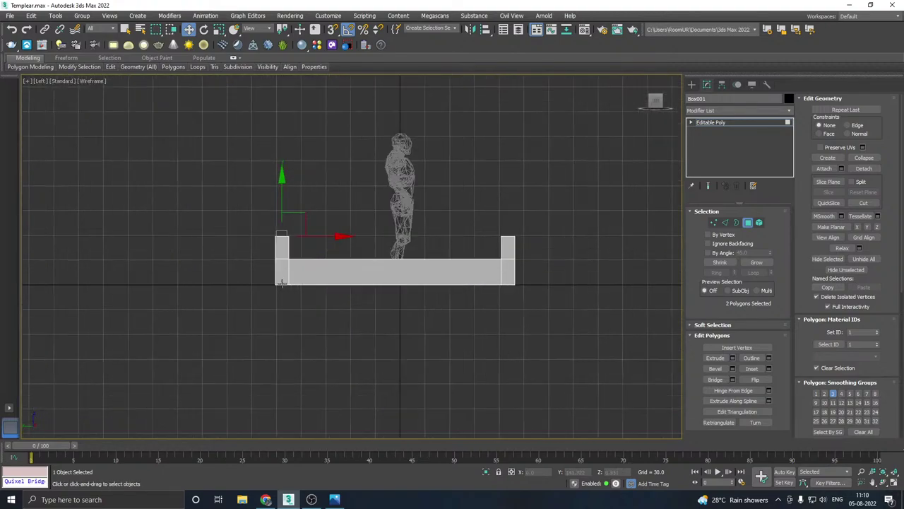
left_click(714, 223)
scroll(485, 242, "up", 2)
left_click_drag(515, 332, 516, 330)
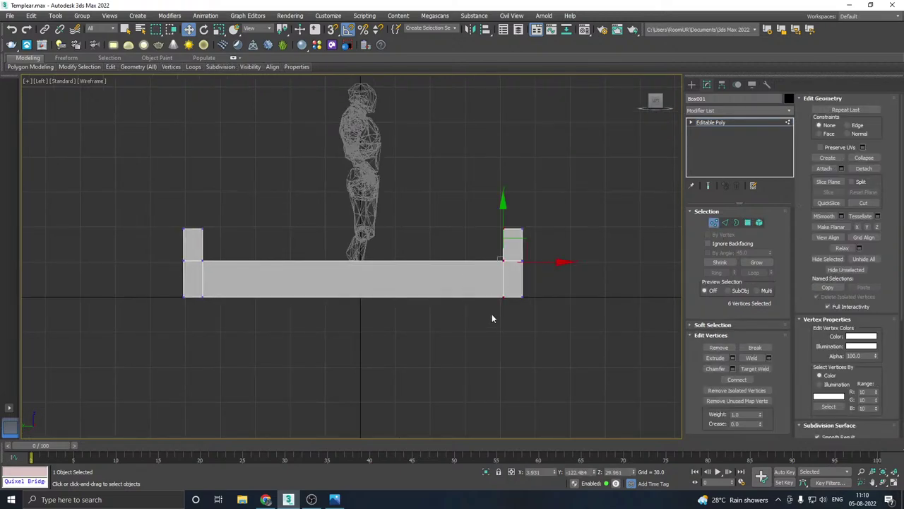
left_click_drag(558, 264, 564, 263)
left_click_drag(242, 209, 200, 308)
left_click_drag(253, 260, 247, 260)
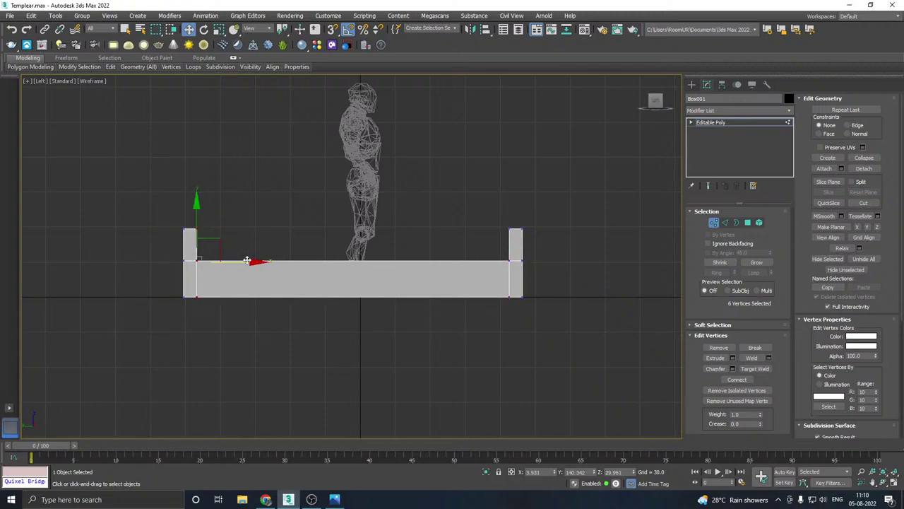
key("p")
middle_click_drag(393, 257, 338, 270, "alt")
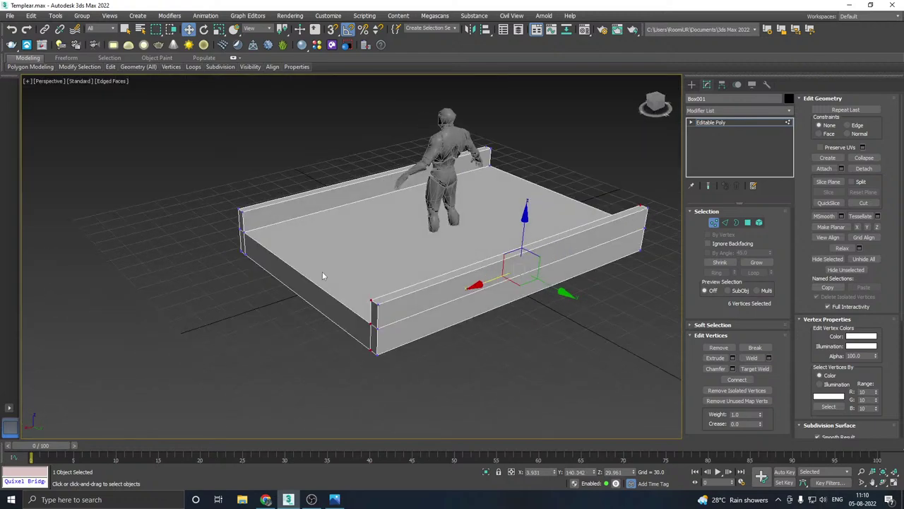
scroll(323, 274, "down", 3)
left_click(714, 123)
Step: Widen the platform by moving all vertices of one side border outward along Y to about 233
key("shift+z")
key("shift+z")
key("shift+z")
key("shift+z")
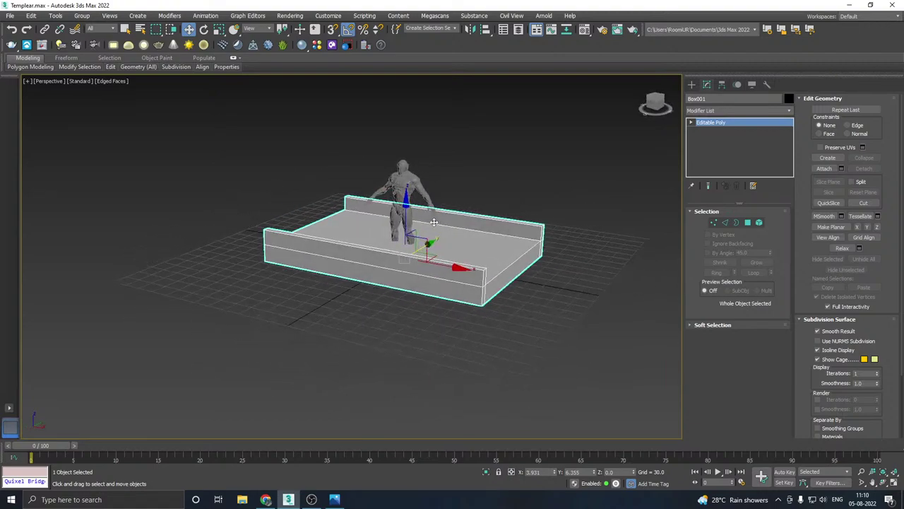
key("shift+z")
key("shift+z")
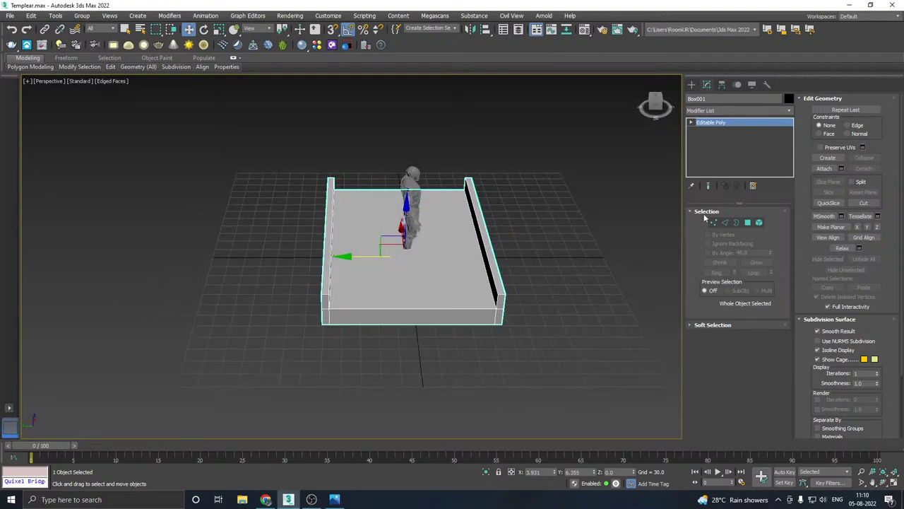
left_click(714, 223)
left_click_drag(258, 125, 368, 417)
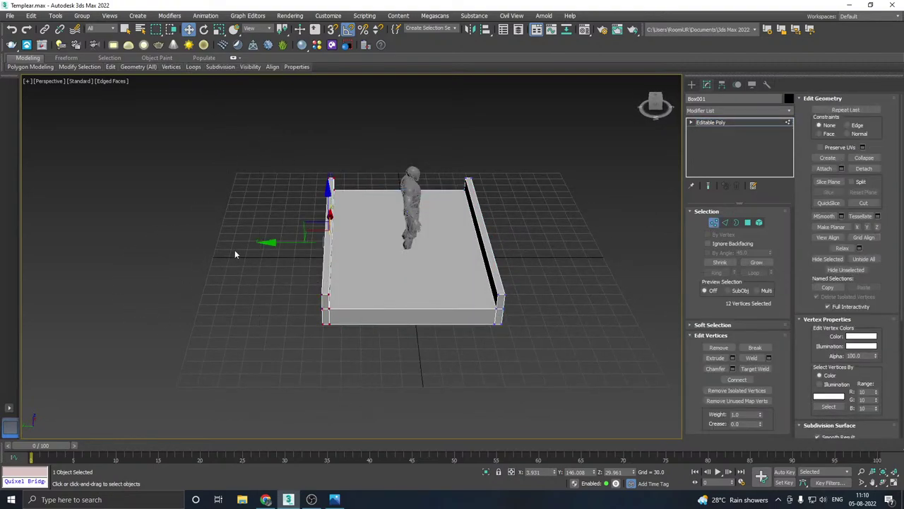
left_click_drag(268, 244, 225, 242)
middle_click_drag(337, 243, 315, 227, "alt")
Step: Lower the platform's floor vertices slightly in the Left view, thinning the slab, and return to whole-object level
key("l")
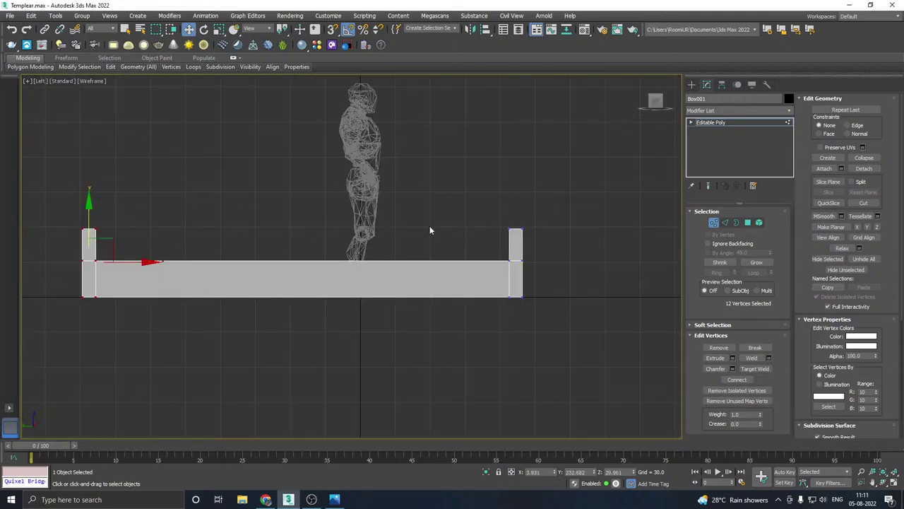
left_click_drag(526, 280, 559, 281)
left_click_drag(302, 219, 305, 224)
left_click(707, 124)
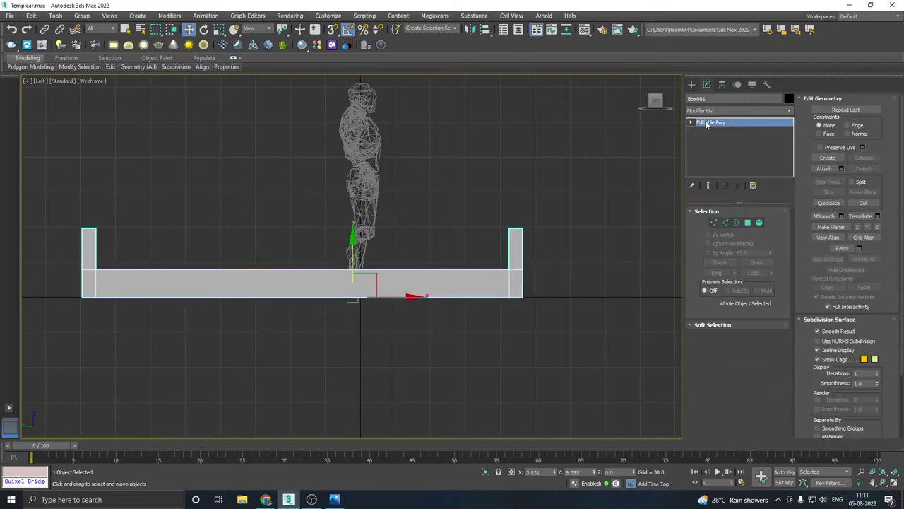
key("p")
middle_click_drag(435, 211, 410, 240, "alt")
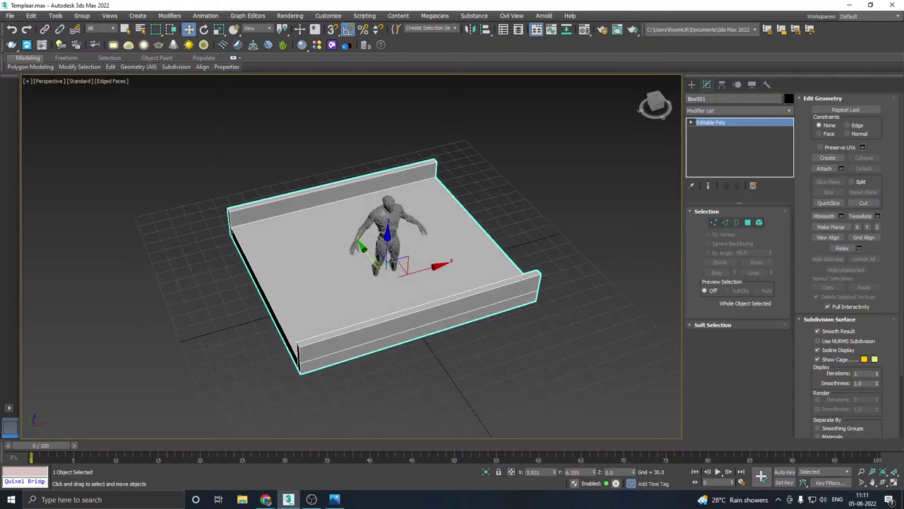
Step: Switch to the Photos image viewer and examine the temple concept art to compare the platform with its layout
key("alt+Tab")
left_click_drag(347, 53, 453, 41)
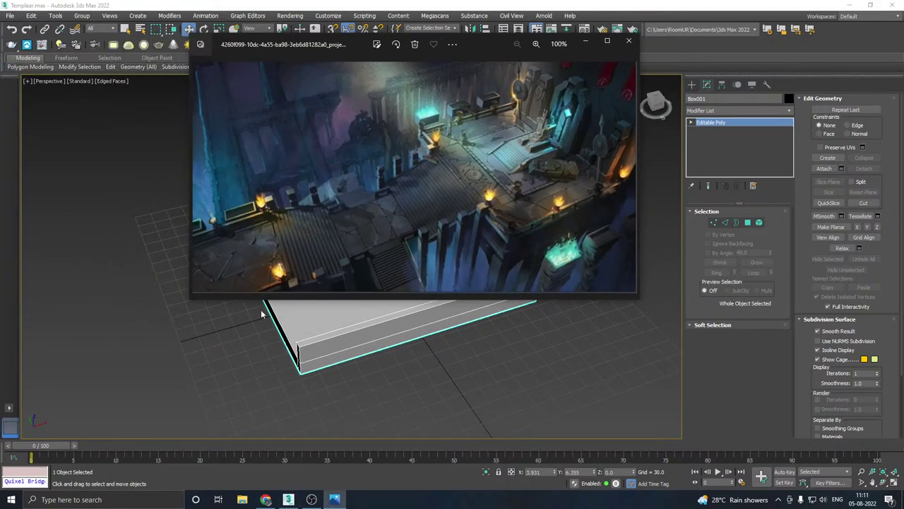
key("Right")
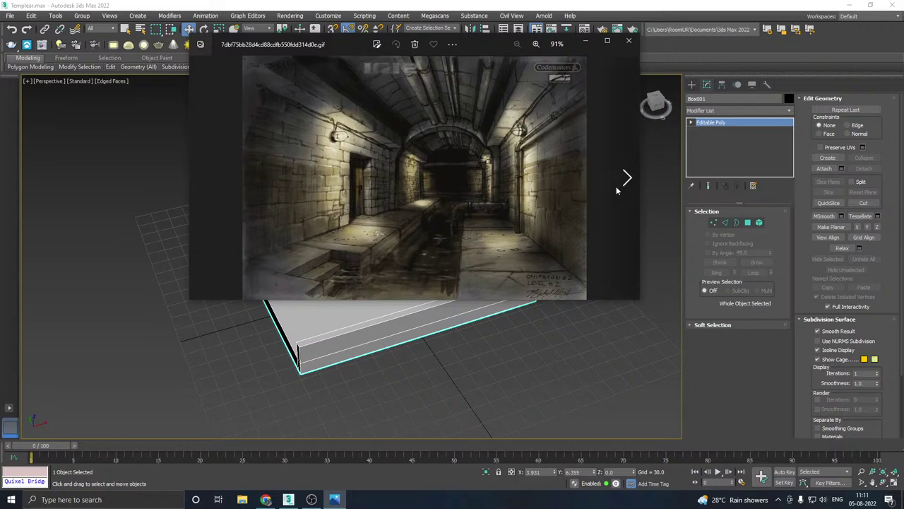
left_click(626, 177)
key("Left")
left_click(626, 177)
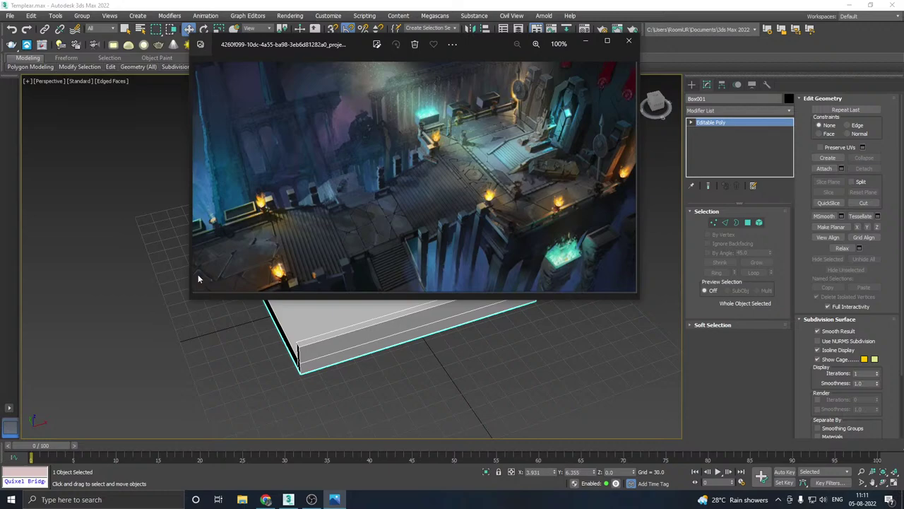
left_click_drag(476, 44, 1, 48)
Step: Move the platform along Y to about -28.3 and down along Z to about -18.5, below the figure's feet
middle_click_drag(287, 232, 375, 247, "alt")
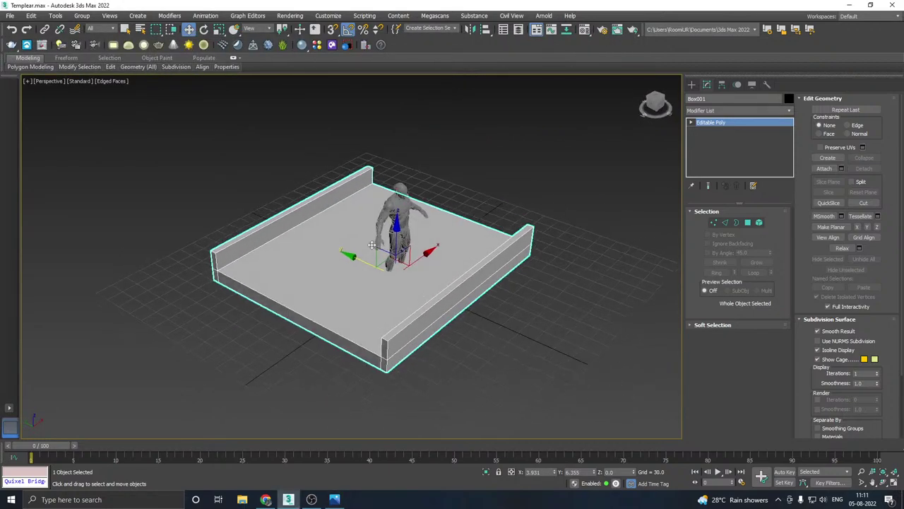
left_click_drag(378, 272, 398, 263)
middle_click_drag(398, 263, 414, 240, "alt")
left_click_drag(415, 243, 415, 254)
middle_click_drag(414, 253, 445, 246, "alt")
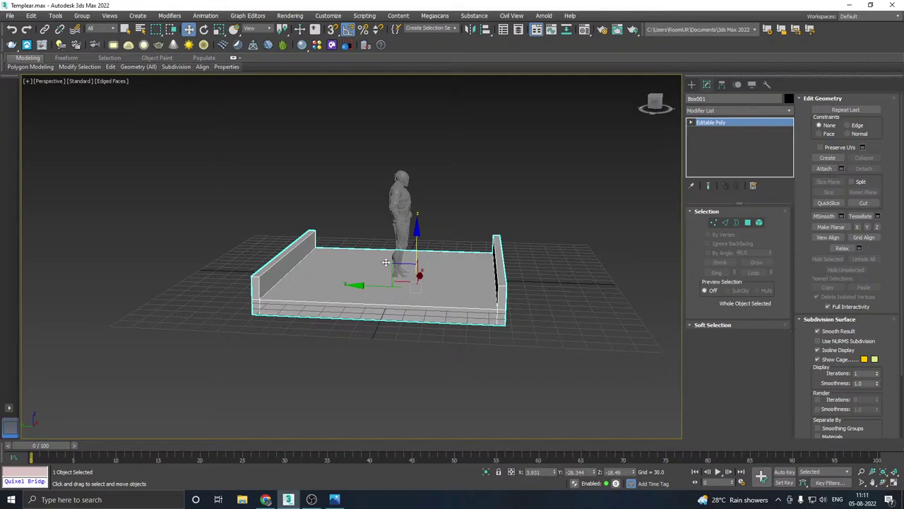
middle_click_drag(385, 262, 459, 286, "alt")
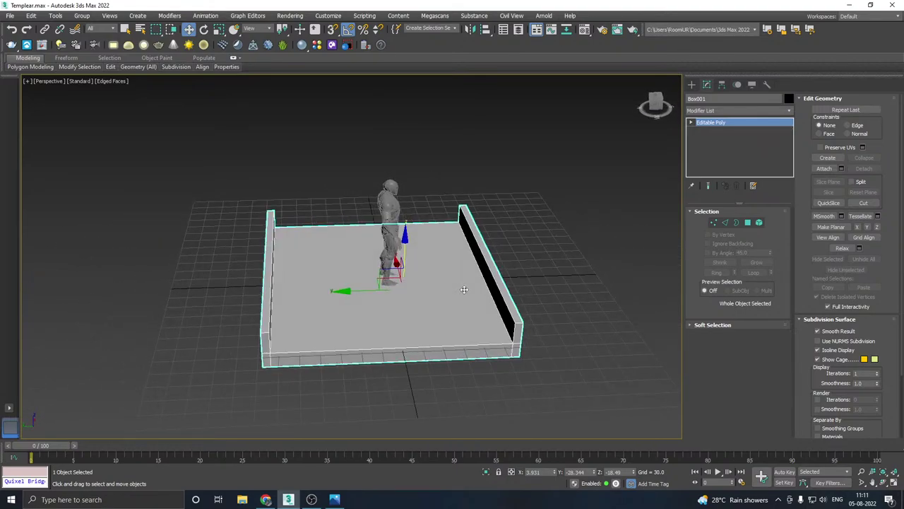
Step: Save a copy of the scene as Templear01.max and save the current scene file
left_click(10, 16)
mouse_move(24, 95)
left_click(136, 95)
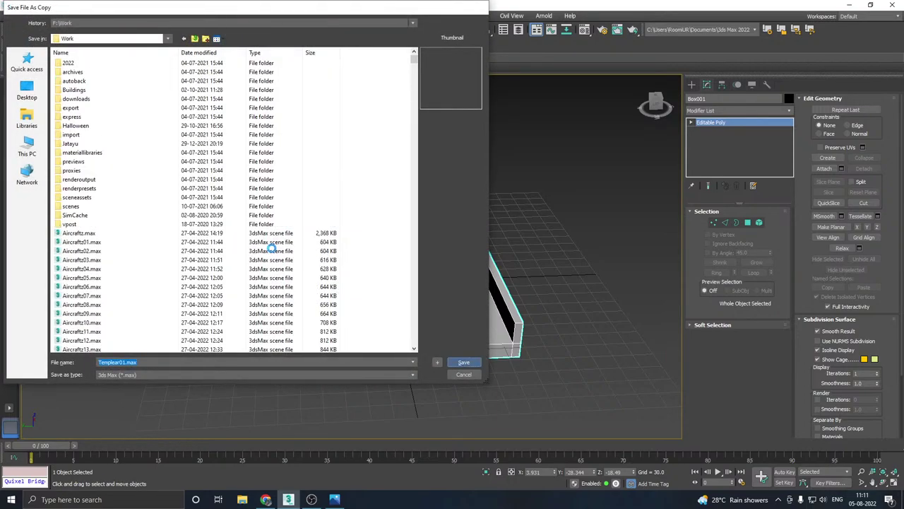
key("Return")
left_click(10, 15)
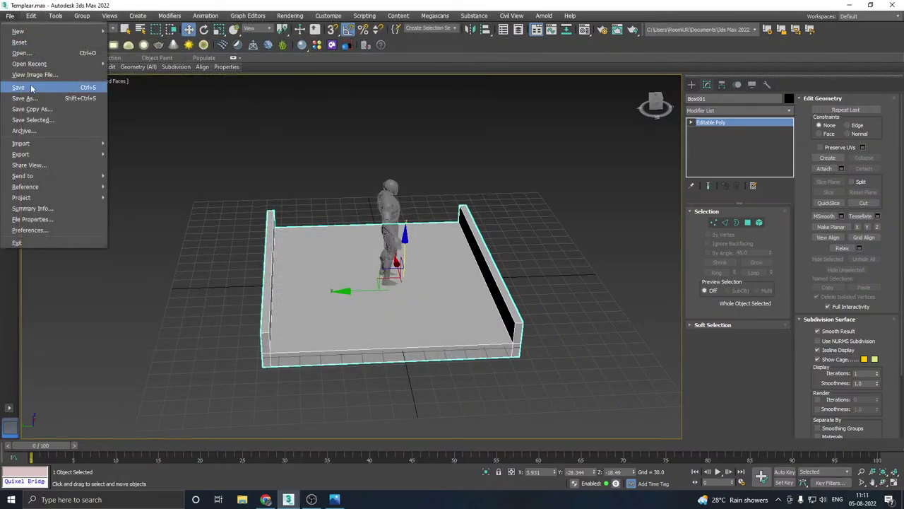
left_click(28, 85)
Step: Darken the Rock_2_default material's base color to a grey with a value of about 0.15
middle_click_drag(378, 171, 363, 288, "alt")
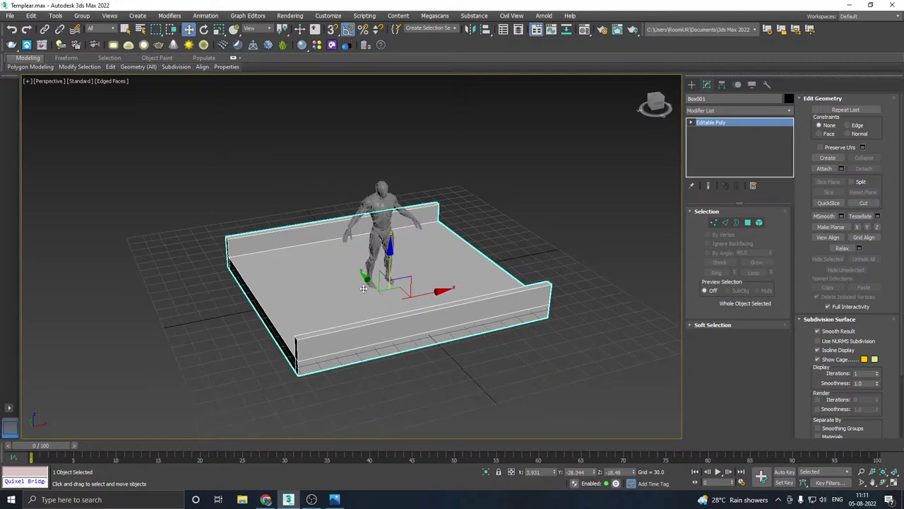
key("m")
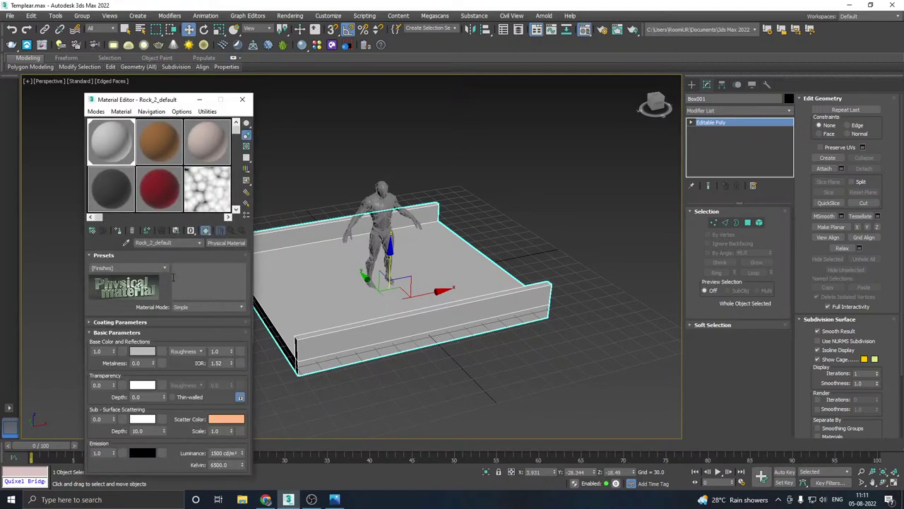
left_click(141, 351)
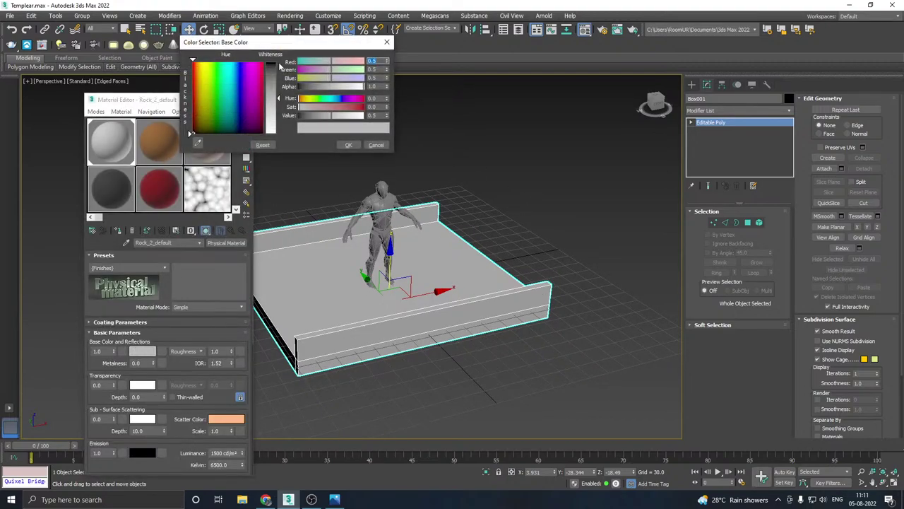
left_click_drag(280, 65, 276, 73)
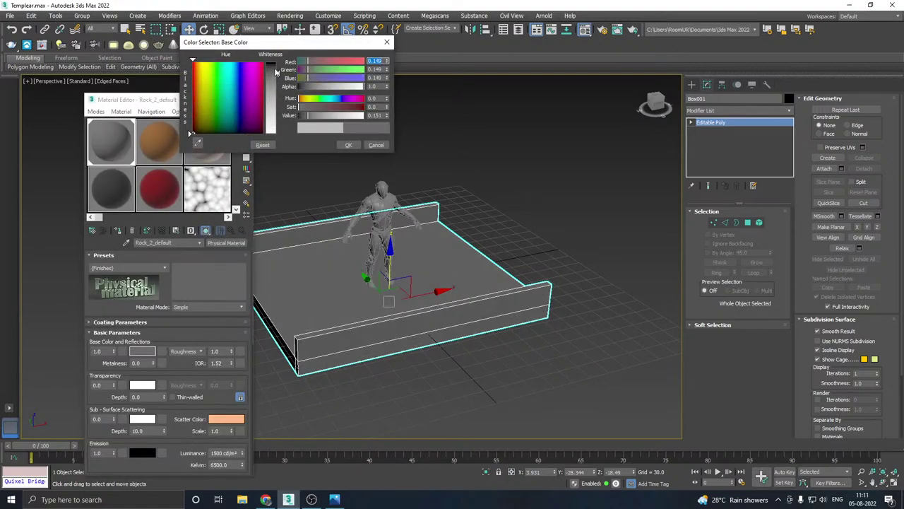
left_click(346, 146)
key("m")
Step: Raise the platform along Z to about 0.8 in the Front view and shift it along Y to about -42.7
middle_click_drag(373, 205, 433, 204, "alt")
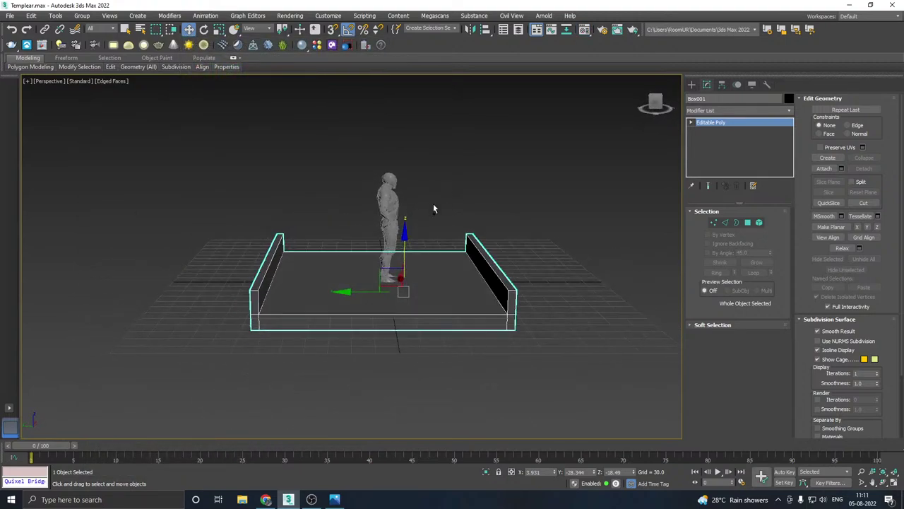
middle_click_drag(428, 269, 398, 255, "alt")
key("f")
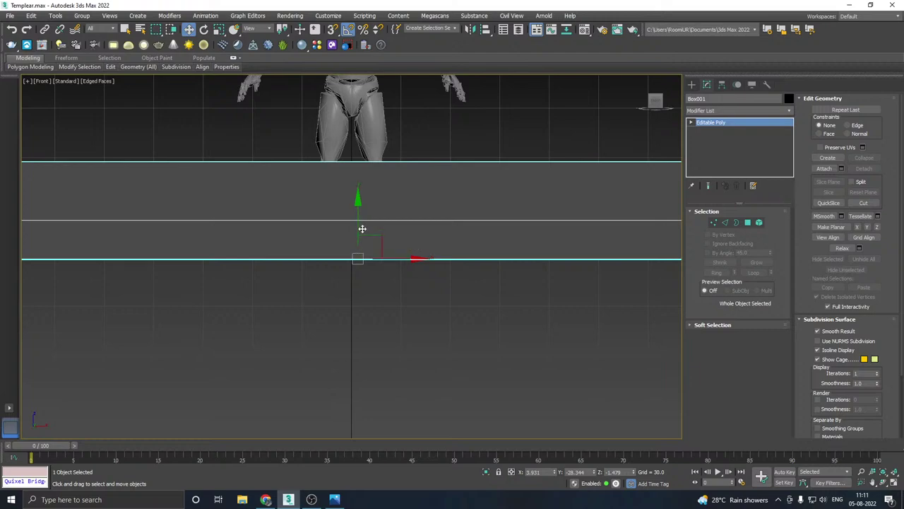
mouse_move(362, 229)
middle_mouse_down()
mouse_move(354, 193)
mouse_move(353, 220)
middle_mouse_up()
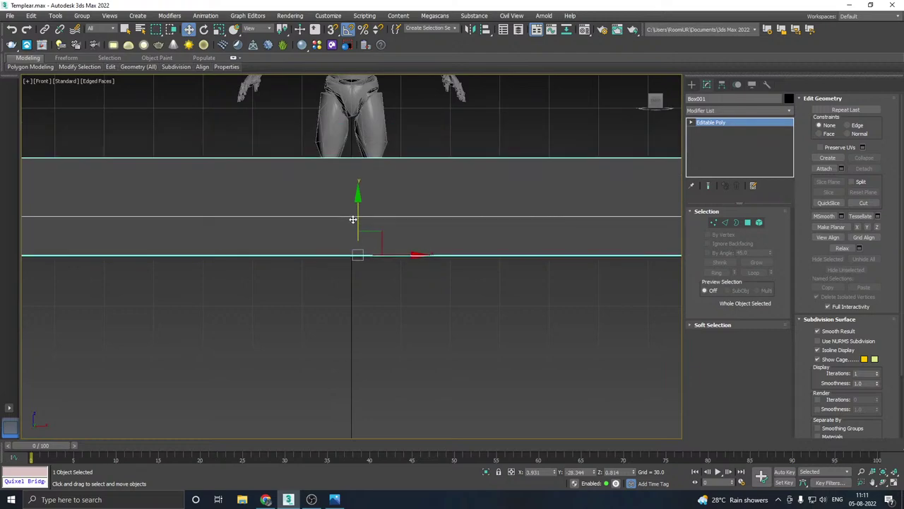
key("p")
scroll(395, 251, "down", 5)
middle_click_drag(400, 238, 451, 257, "alt")
left_click_drag(358, 244, 365, 246)
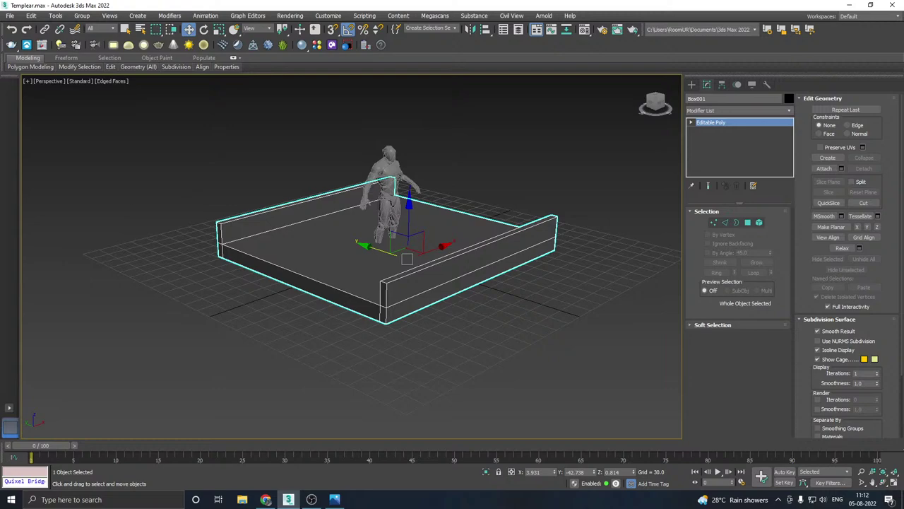
key("alt+Tab")
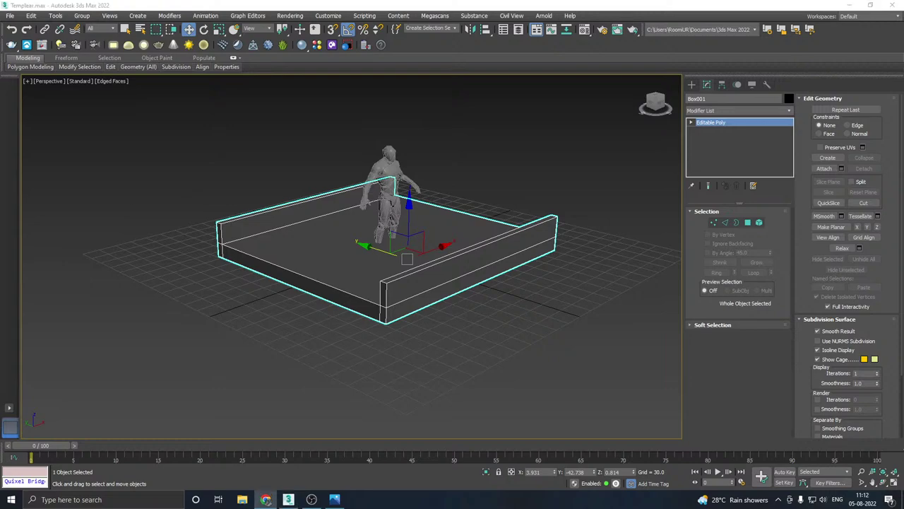
left_click(336, 500)
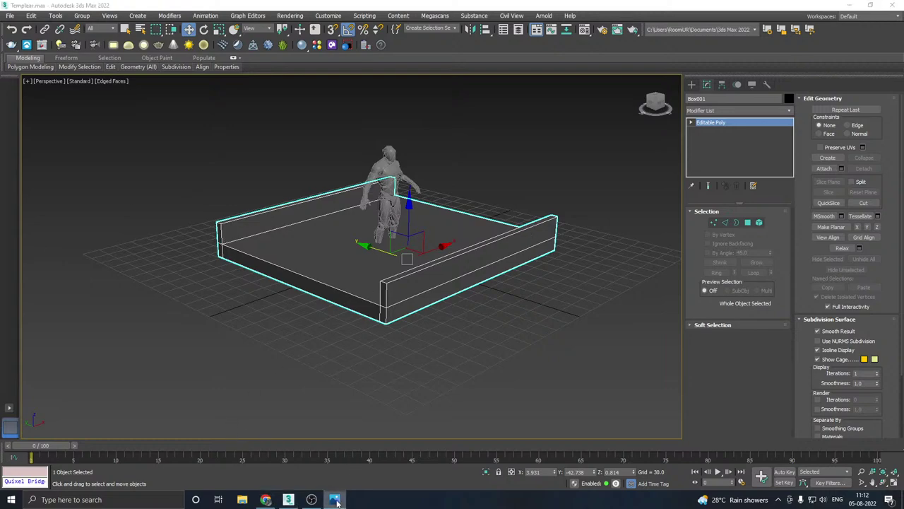
mouse_move(409, 242)
middle_mouse_down("alt")
mouse_move(452, 230)
mouse_move(421, 234)
middle_mouse_up("alt")
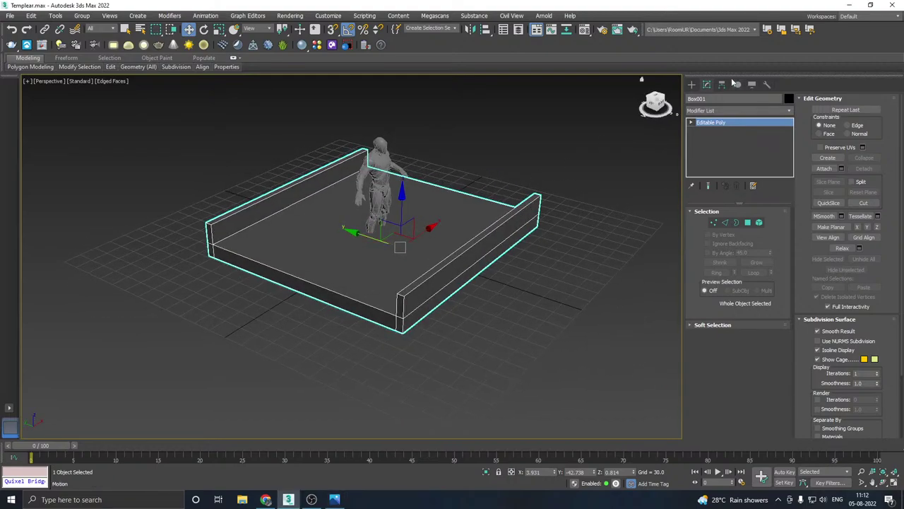
Step: Create a standard box about 62.6 long, 67.4 wide and 81.4 high beside the platform's near corner
left_click(691, 84)
left_click(711, 148)
middle_click_drag(424, 212, 411, 301, "alt")
left_click_drag(374, 330, 429, 330)
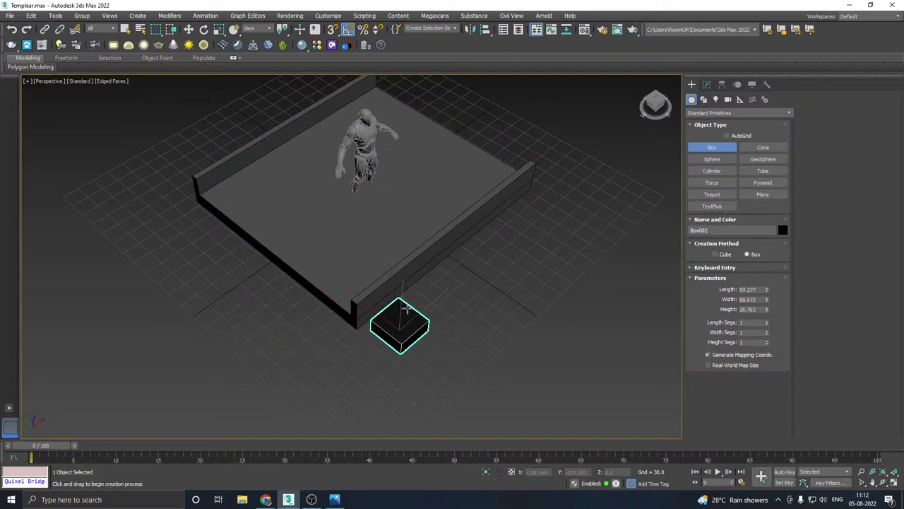
right_click(387, 258)
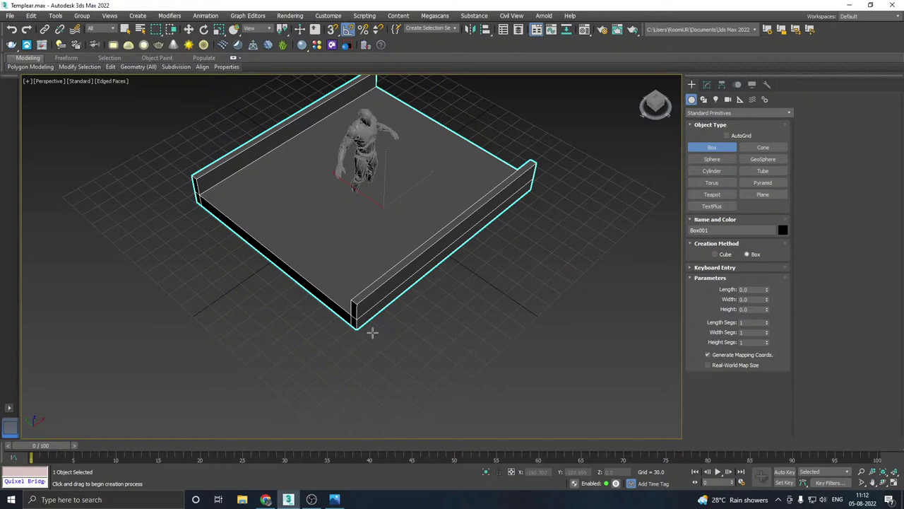
left_click_drag(372, 332, 436, 330)
left_click(413, 280)
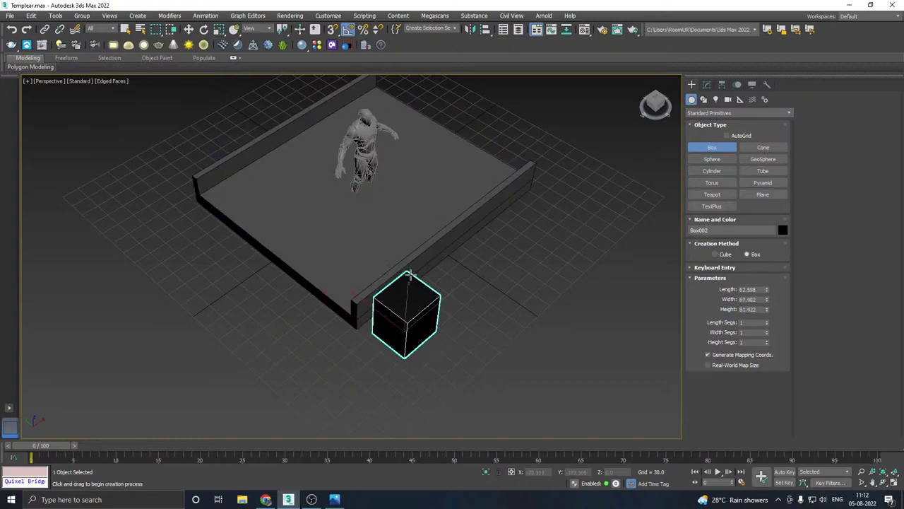
Step: Move the new box onto the platform in front of the human figure, at about X 7.8, Y 12.5
key("w")
left_click_drag(376, 312, 249, 225)
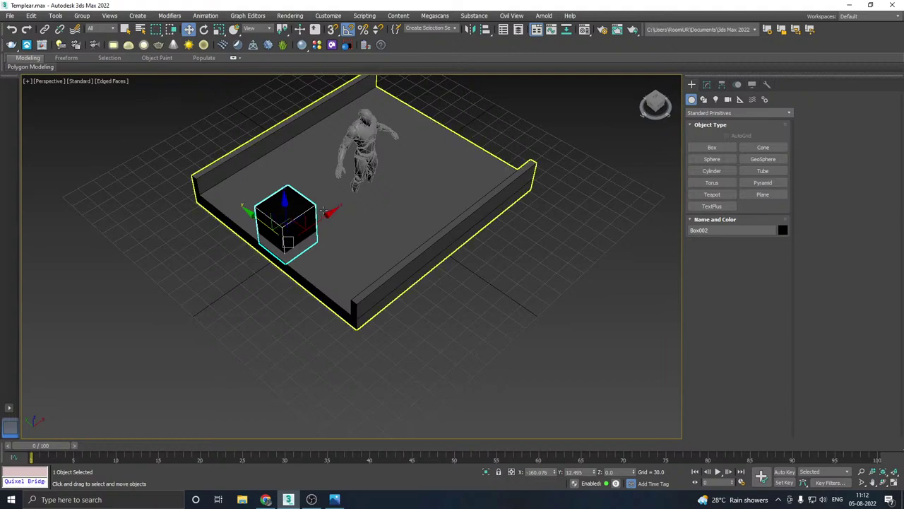
left_click_drag(306, 214, 383, 165)
middle_click_drag(384, 166, 388, 227)
middle_click_drag(388, 227, 411, 236, "alt")
scroll(363, 230, "up", 5)
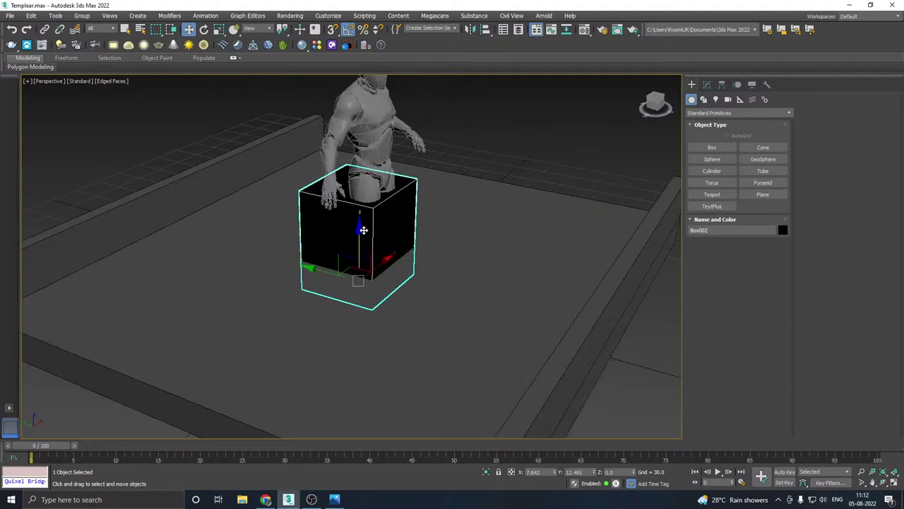
Step: Assign the Rock_2_default material to the box on the platform
key("m")
left_click(118, 227)
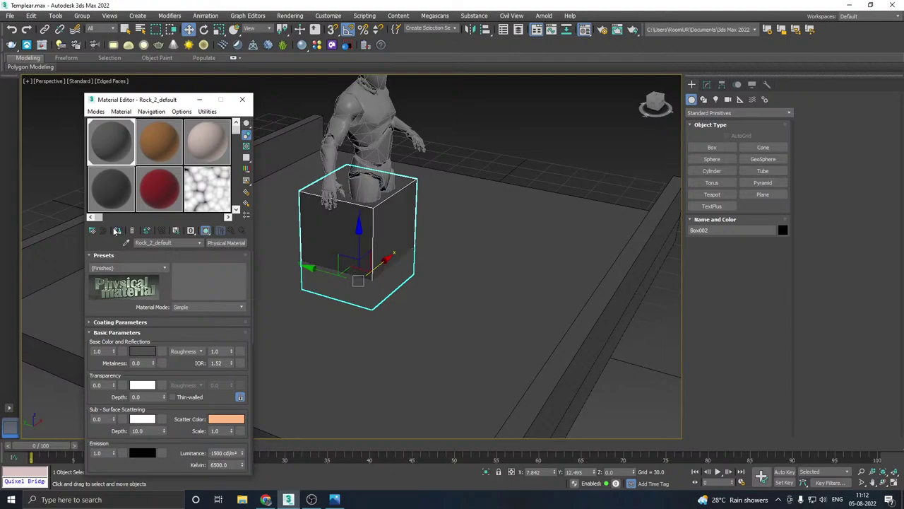
key("m")
middle_click_drag(458, 231, 364, 257, "alt")
middle_click_drag(255, 236, 279, 203, "alt")
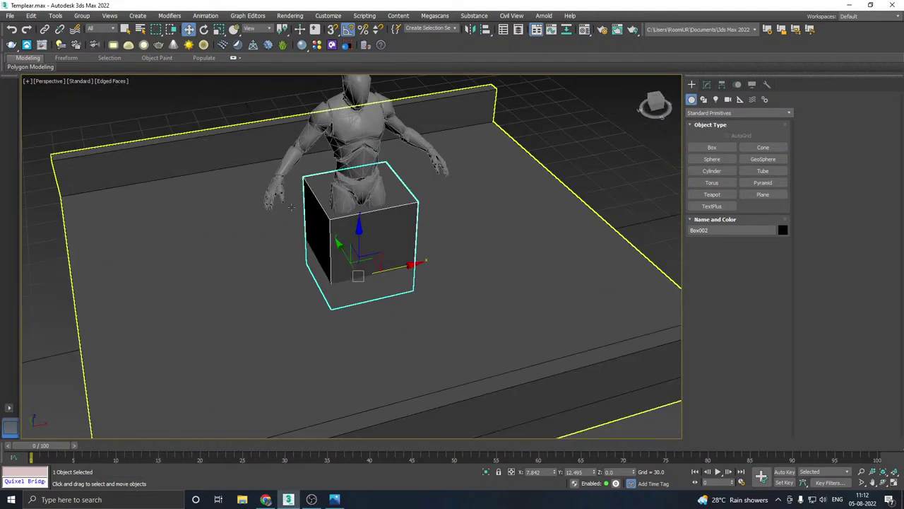
scroll(279, 203, "down", 5)
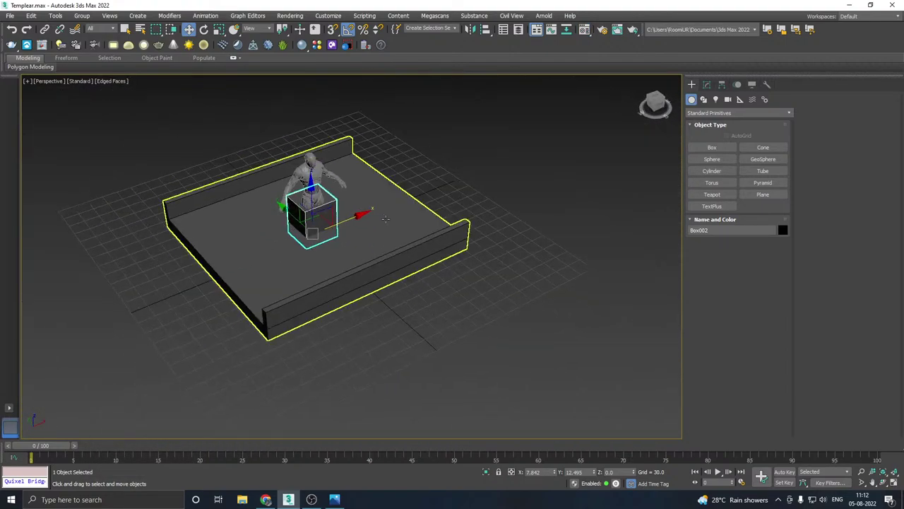
Step: Shift the box along Y to about -47.0 beside the figure, then undo a trial lift along Z
scroll(433, 227, "up", 6)
middle_click_drag(433, 227, 287, 274, "alt")
left_click_drag(284, 266, 378, 238)
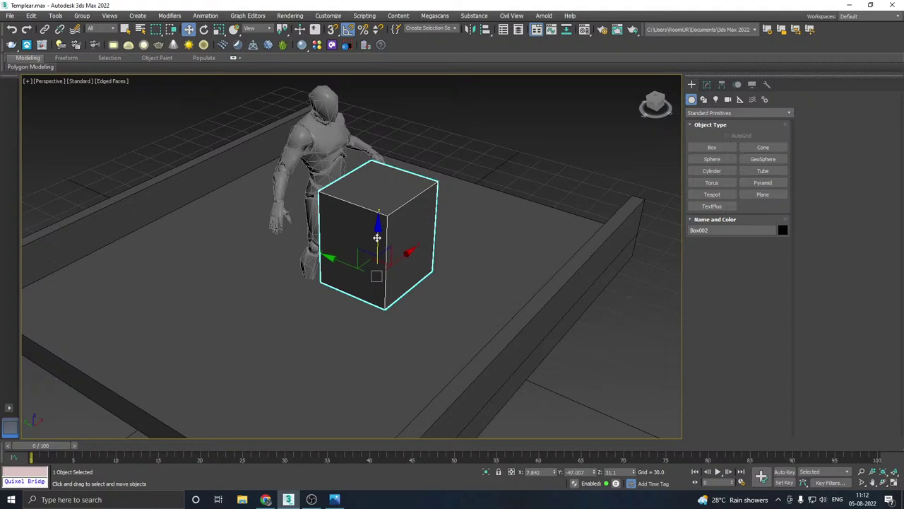
key("ctrl+z")
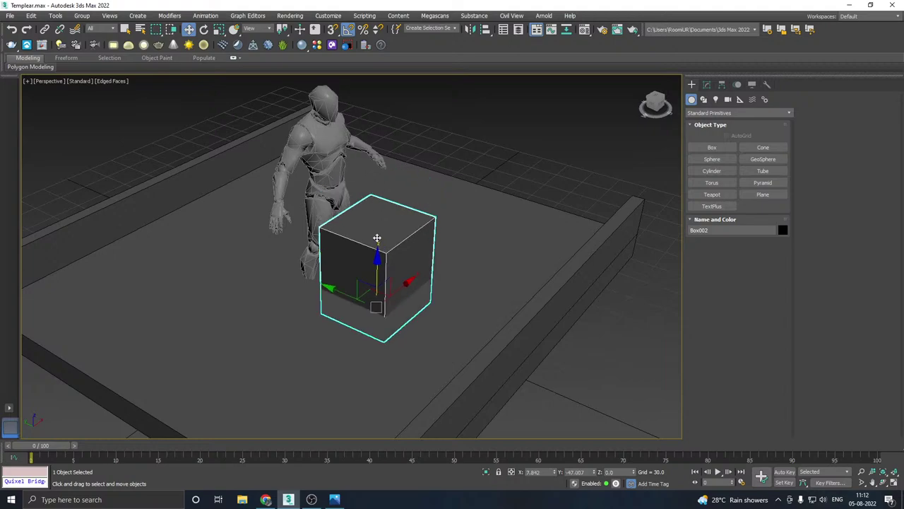
Step: Resize the box into a tall pillar about 45.1 long, 46.5 wide and 464.1 high
left_click(709, 85)
scroll(403, 299, "down", 3)
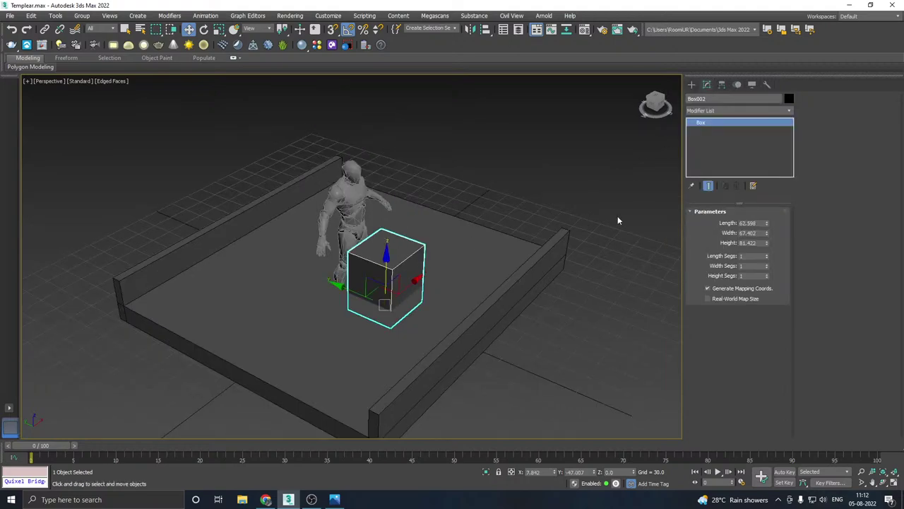
left_click_drag(766, 244, 743, 125)
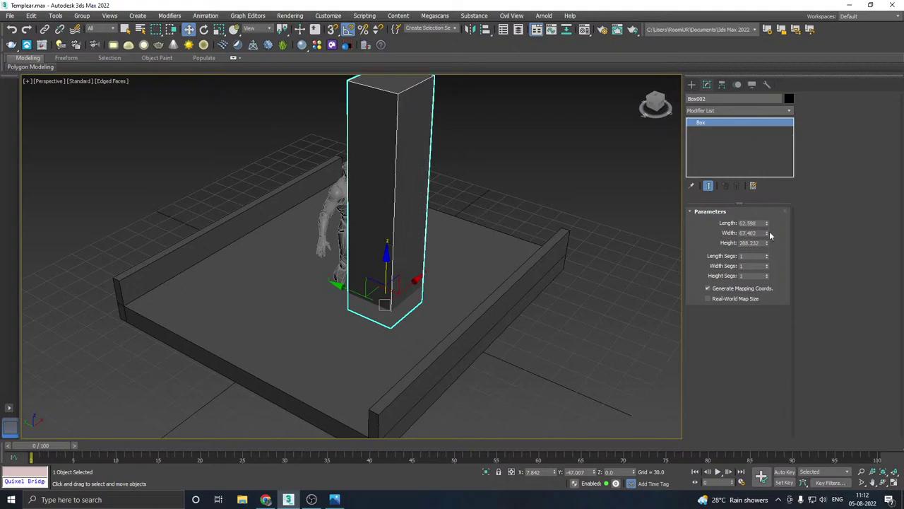
mouse_move(768, 233)
left_mouse_down()
mouse_move(769, 244)
mouse_move(769, 234)
left_mouse_up()
middle_click_drag(476, 237, 491, 275, "alt")
left_click_drag(767, 242, 757, 212)
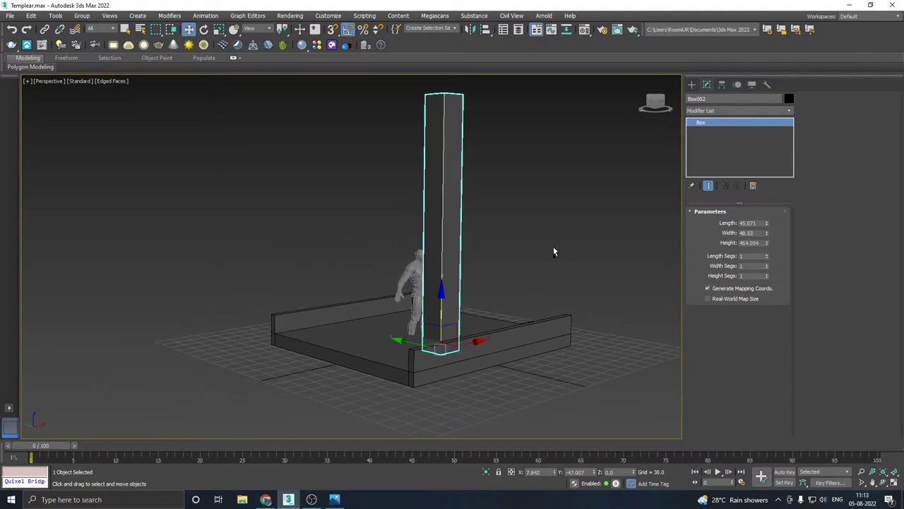
Step: Move the pillar along X to about 296.9, just beyond the platform's open end
middle_click_drag(553, 252, 554, 276, "alt")
left_click_drag(459, 328, 379, 361)
middle_click_drag(519, 311, 426, 285, "alt")
scroll(323, 348, "down", 3)
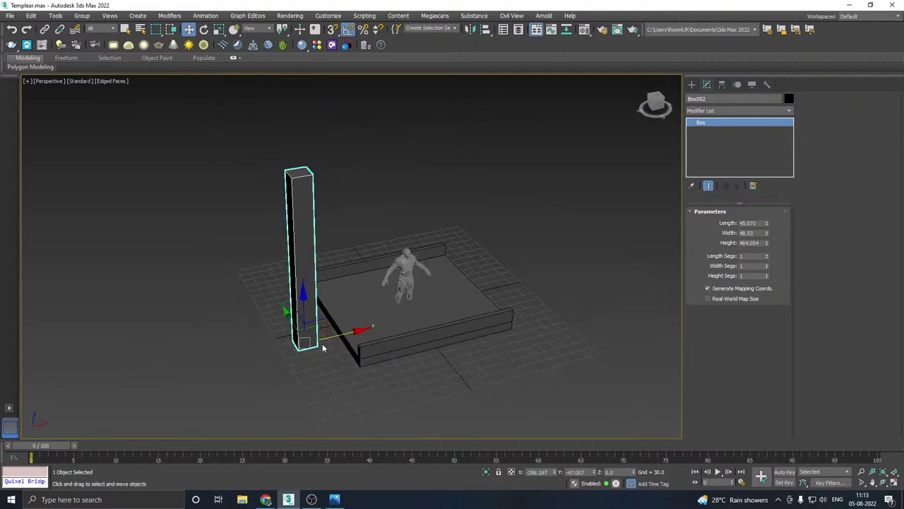
middle_click_drag(339, 334, 204, 266, "alt")
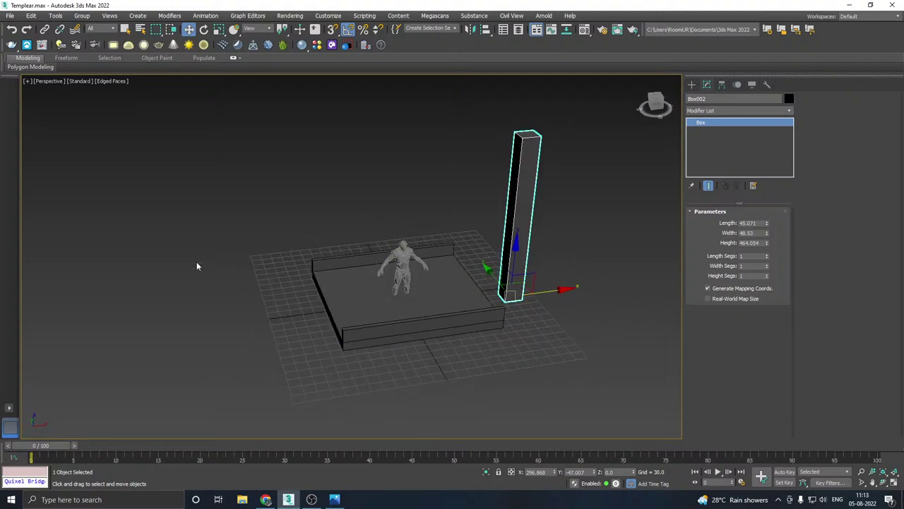
Step: Clone the pillar along X, placing the copy farther from the platform at about X 723.5
key("alt+Tab")
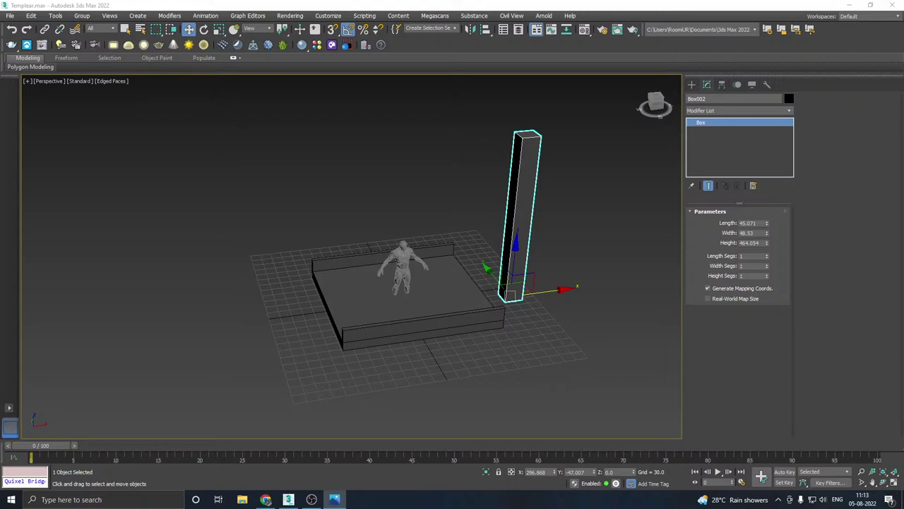
middle_click_drag(579, 221, 537, 238)
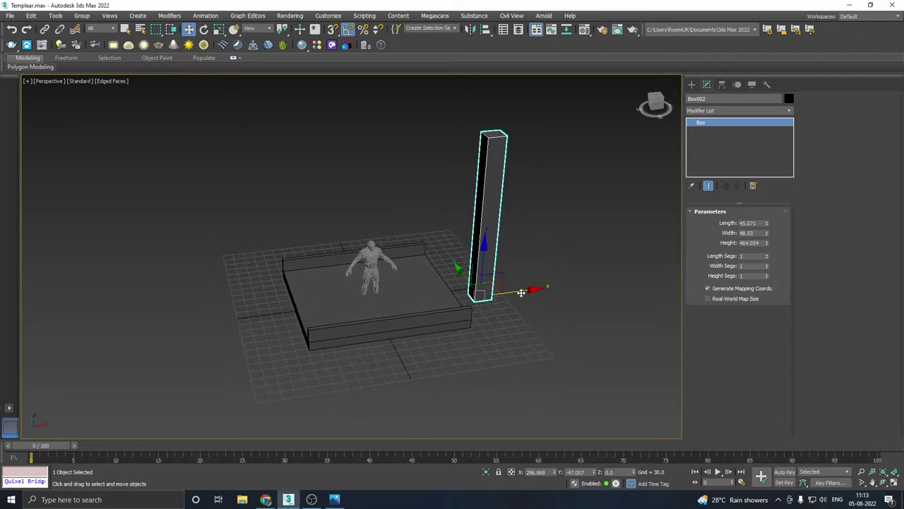
left_click_drag(521, 291, 656, 270, "shift")
left_click(456, 290)
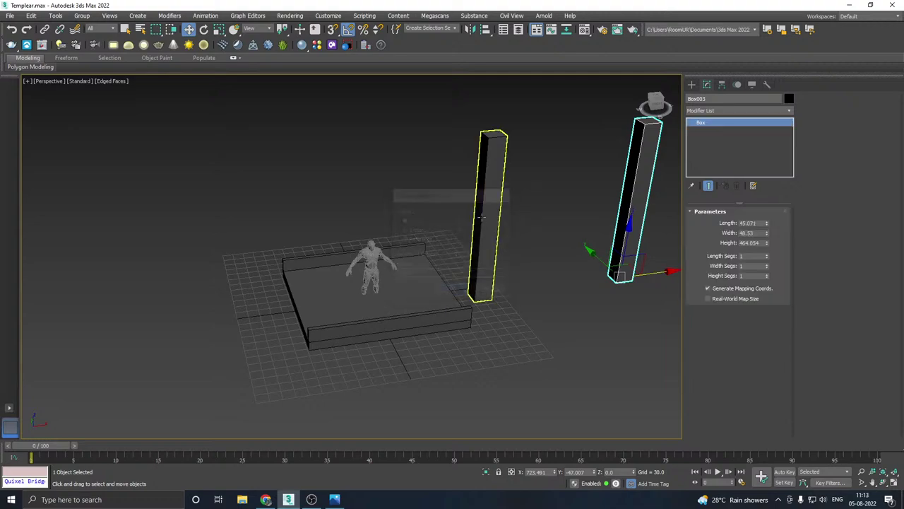
Step: Convert the original pillar nearest the platform to an Editable Poly
left_click(480, 217)
middle_click_drag(485, 208, 469, 266)
right_click(747, 135)
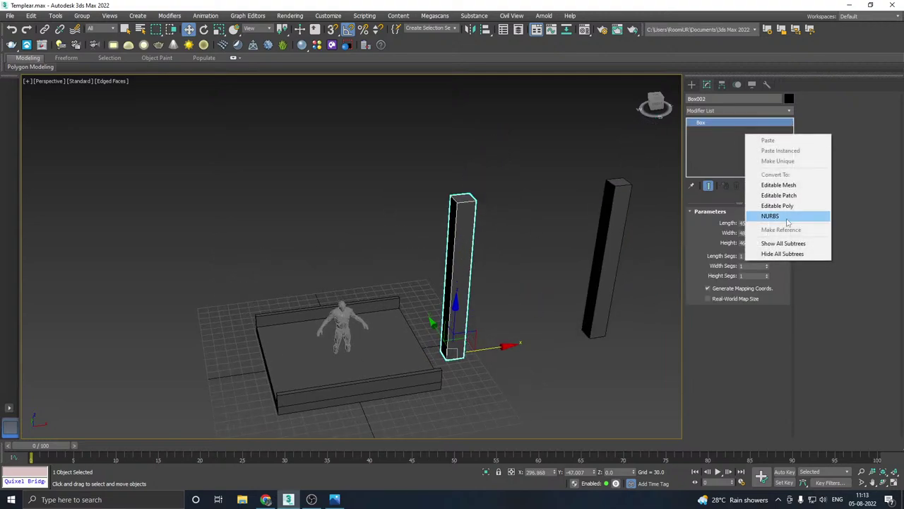
left_click(777, 205)
Step: Insert a horizontal edge loop near the pillar's upper end with Swift Loop, at a height of about 405
scroll(462, 240, "up", 4)
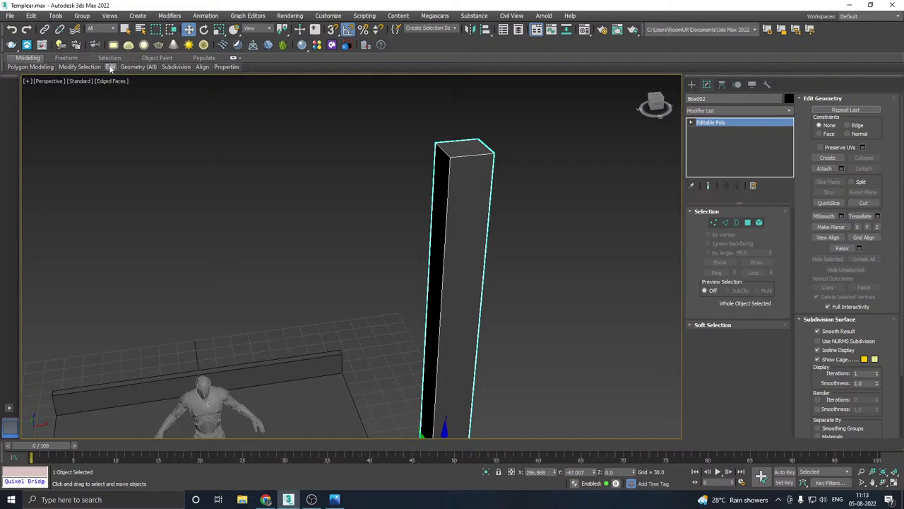
mouse_move(111, 67)
left_click(187, 90)
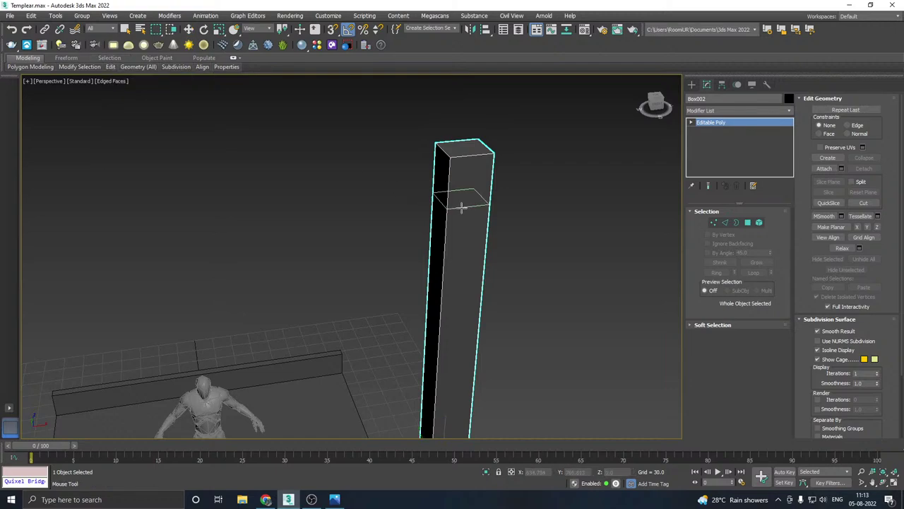
left_click(484, 207)
key("w")
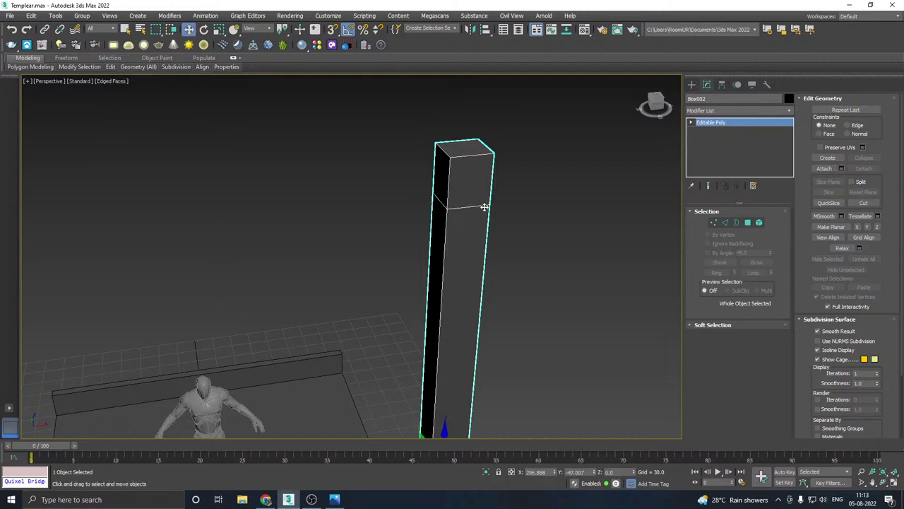
Step: Extrude the new edge loop inward to form a groove with height -16.255 and width 3.591
left_click(724, 223)
scroll(488, 195, "up", 2)
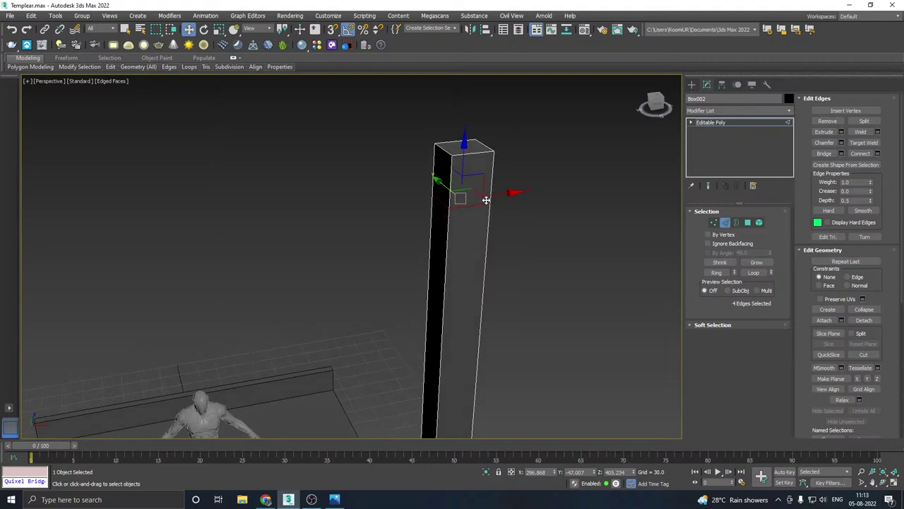
scroll(454, 191, "up", 1)
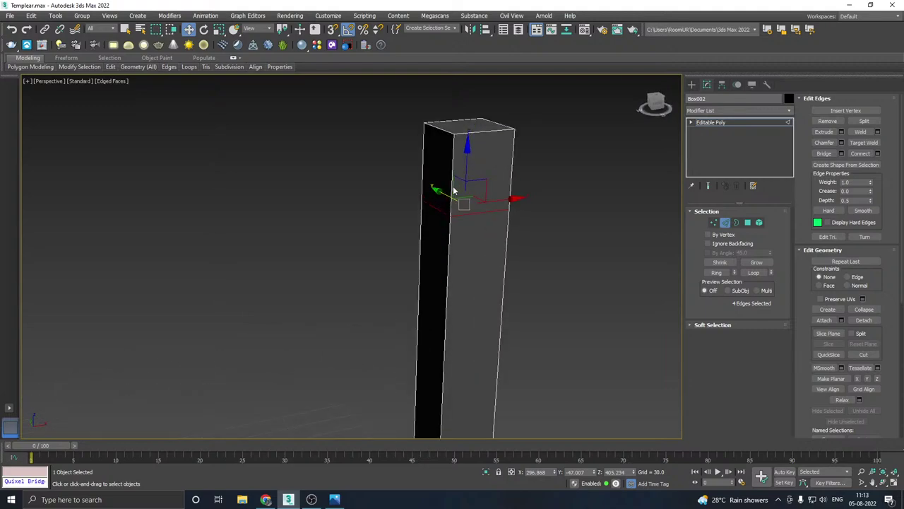
left_click(841, 131)
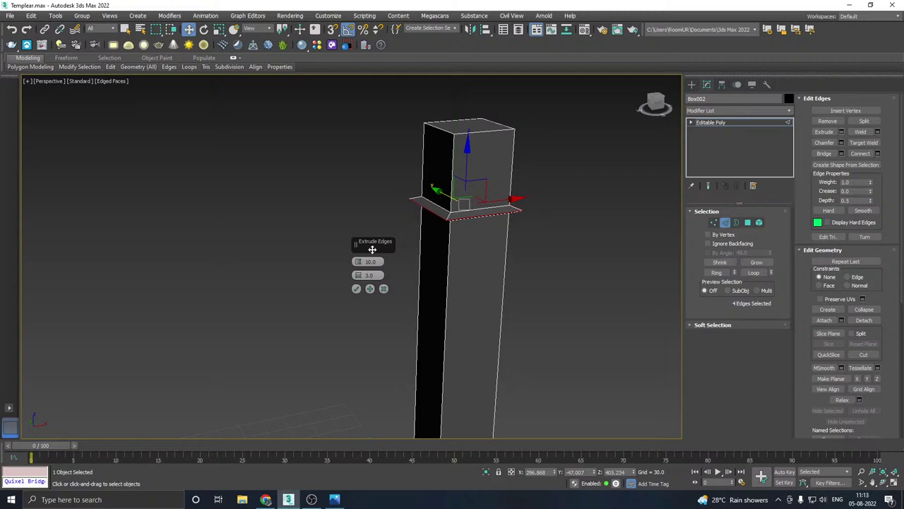
left_click_drag(362, 263, 374, 333)
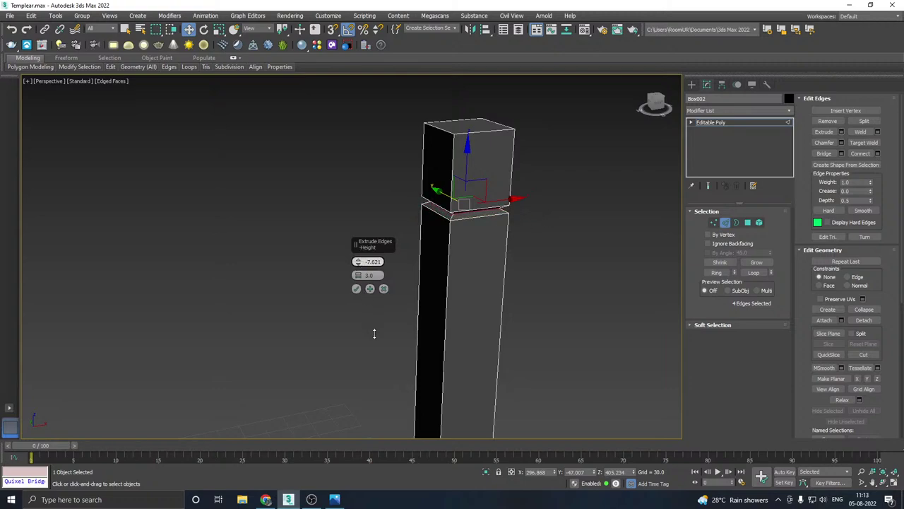
middle_click_drag(436, 229, 450, 205, "alt")
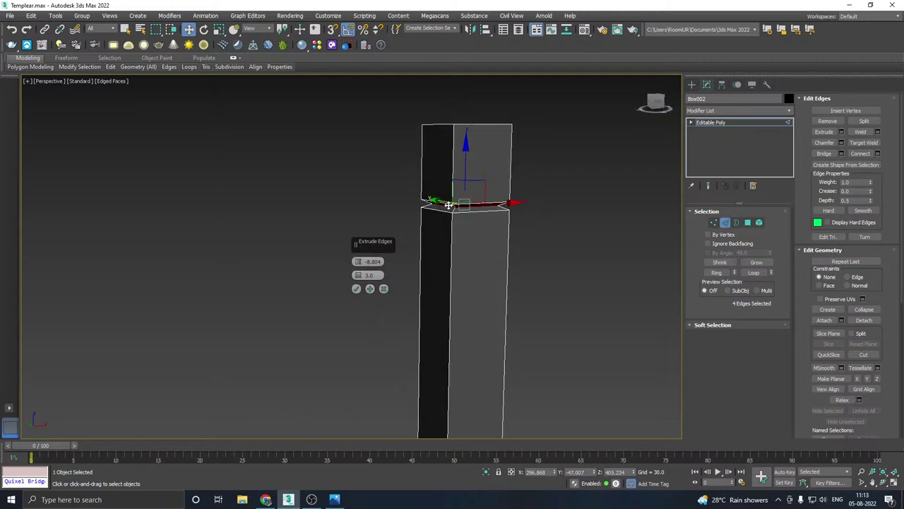
scroll(450, 206, "up", 4)
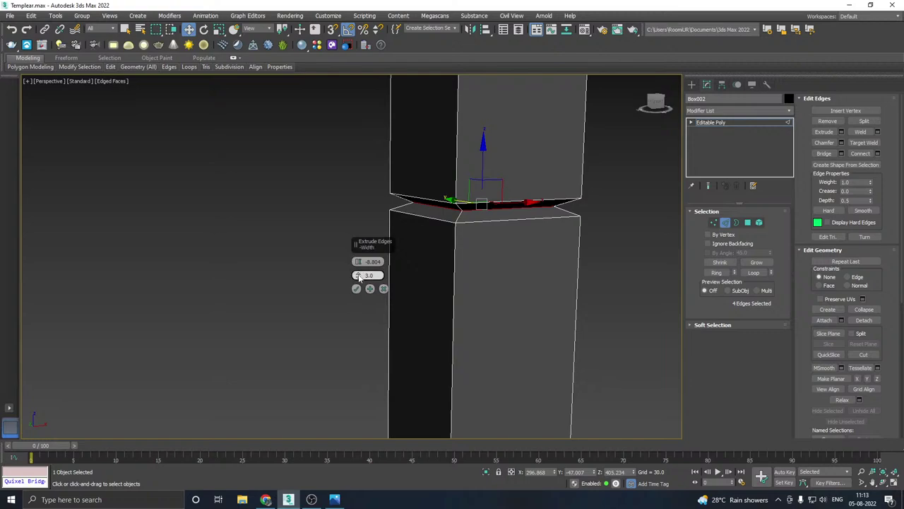
mouse_move(358, 276)
left_mouse_down()
mouse_move(355, 261)
mouse_move(367, 289)
left_mouse_up()
scroll(370, 288, "down", 2)
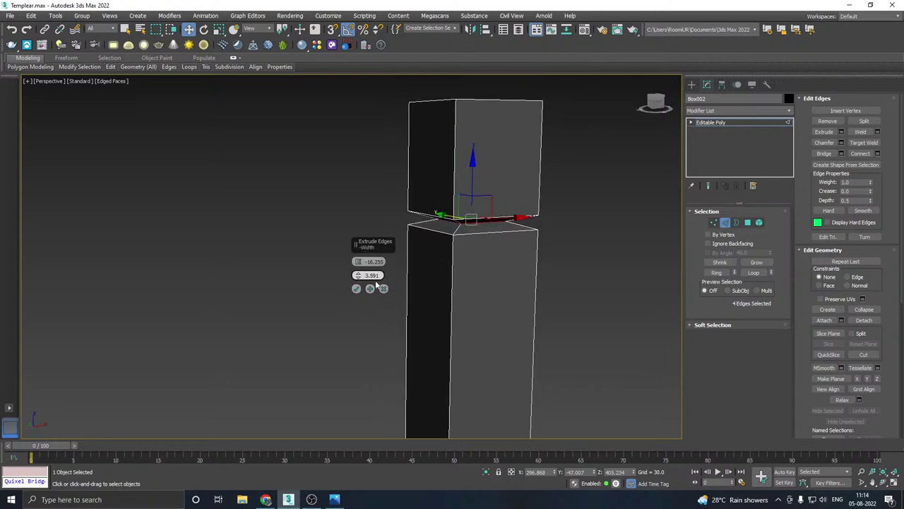
left_click(357, 288)
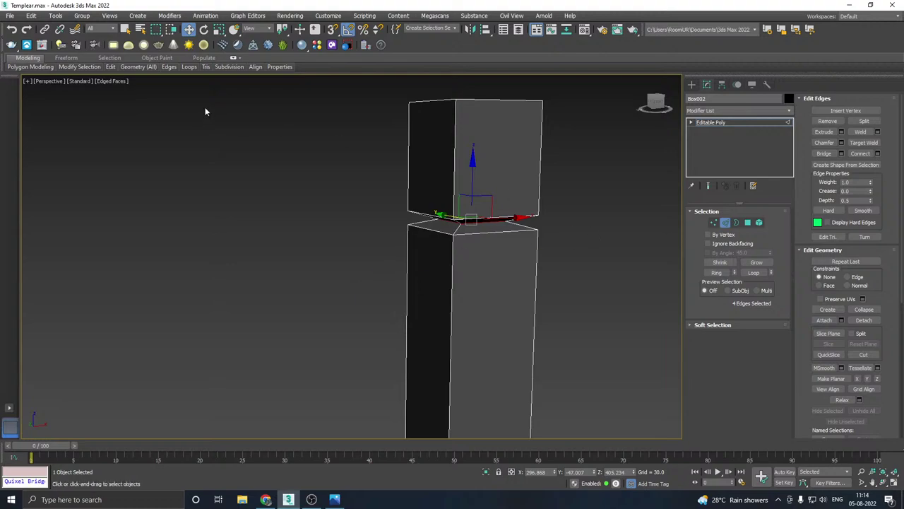
Step: Insert two more horizontal edge loops on the pillar, one above and one below the groove
mouse_move(114, 67)
left_click(188, 89)
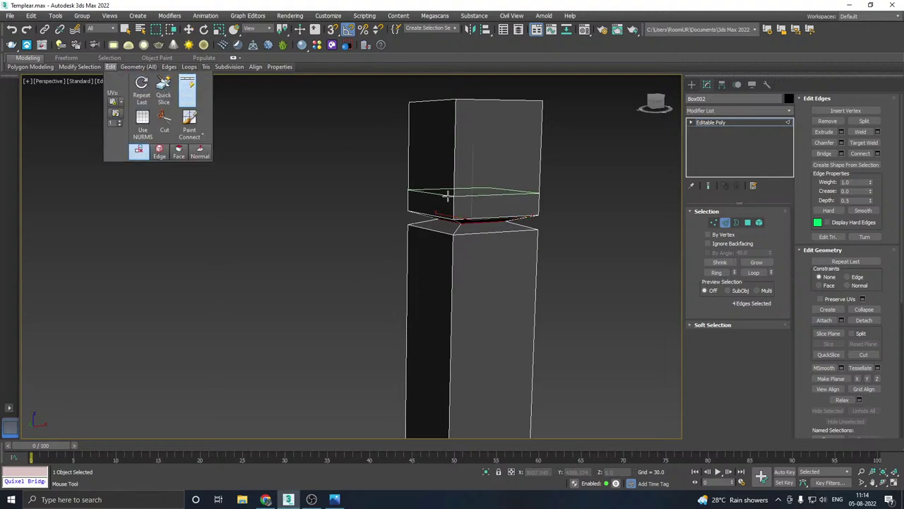
left_click(448, 195)
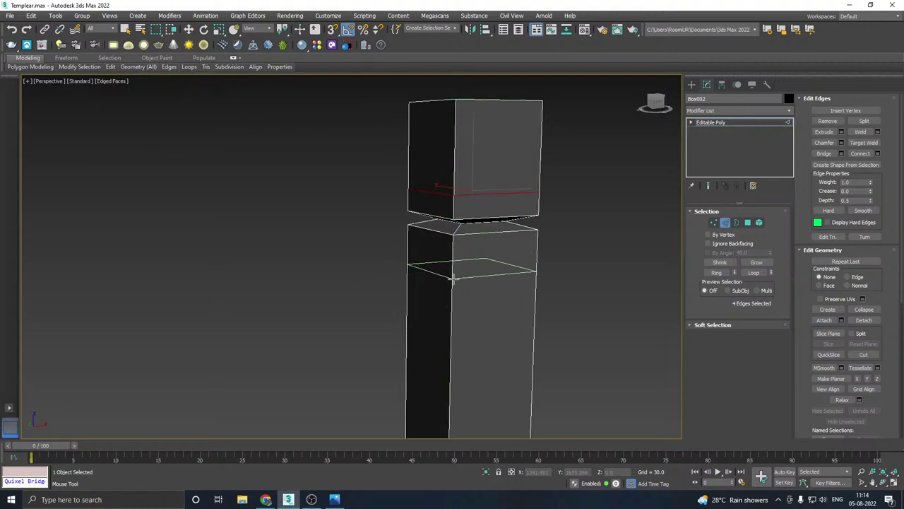
left_click(455, 280)
right_click(454, 281)
Step: Extrude both new edge loops inward with height -7.031 and width 1.107, then return to object level
double_click(510, 194, "ctrl")
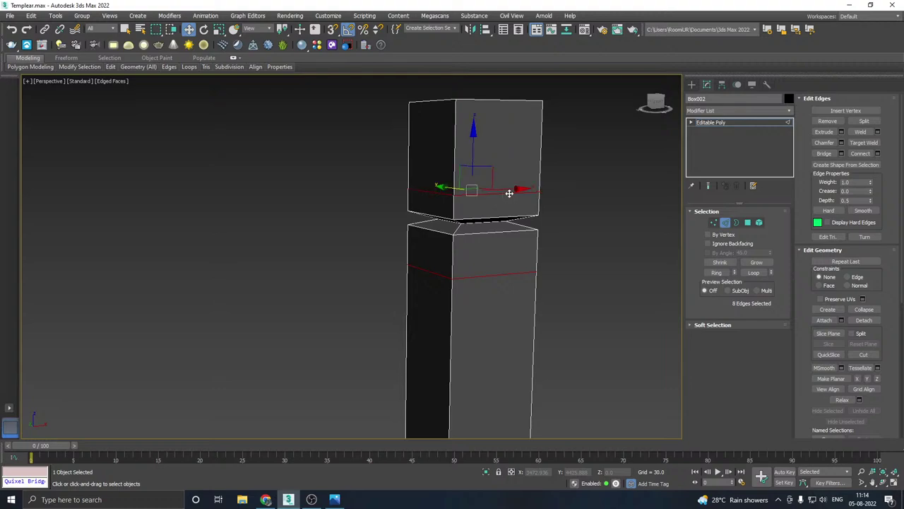
left_click(841, 133)
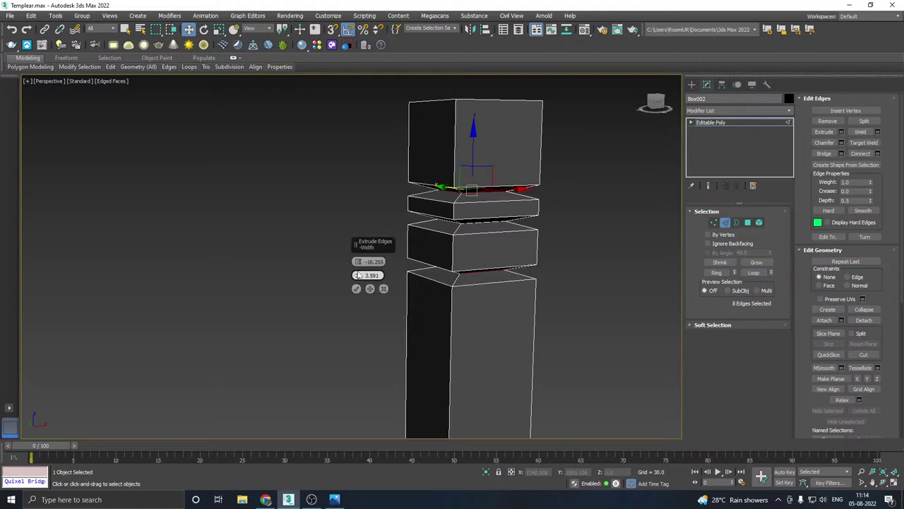
left_click_drag(358, 276, 358, 278)
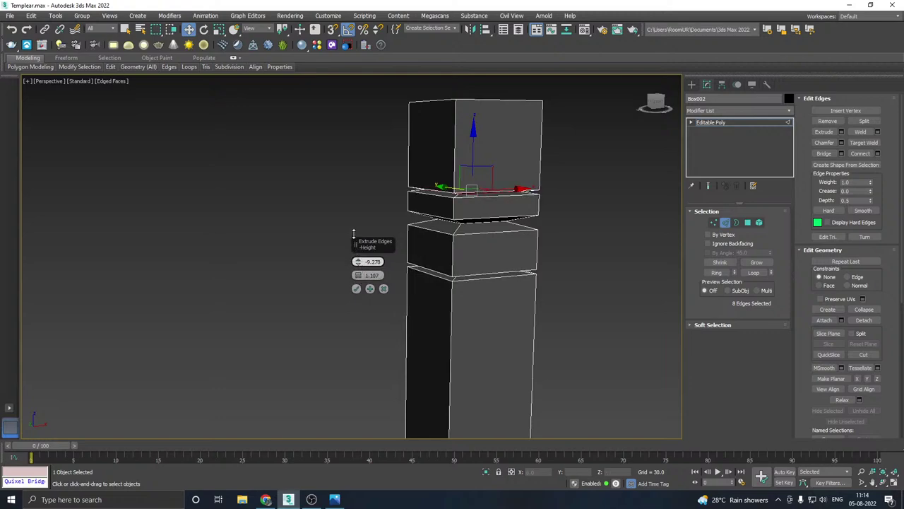
left_click_drag(354, 233, 361, 265)
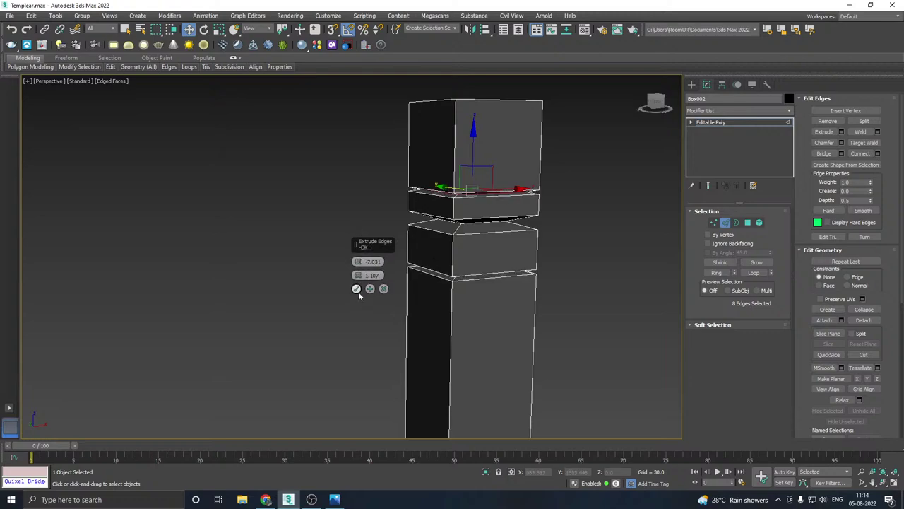
left_click(356, 289)
left_click(732, 123)
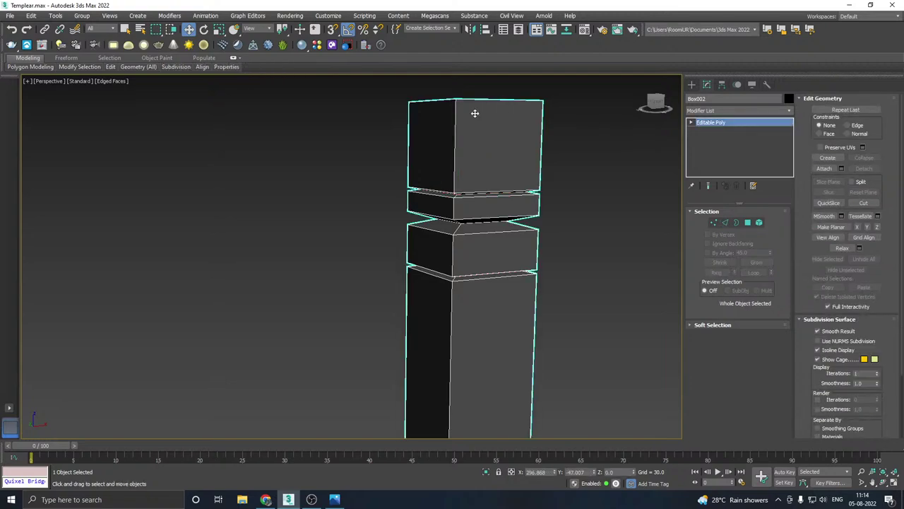
scroll(474, 113, "down", 5)
middle_click_drag(474, 113, 492, 136, "alt")
scroll(492, 182, "down", 5)
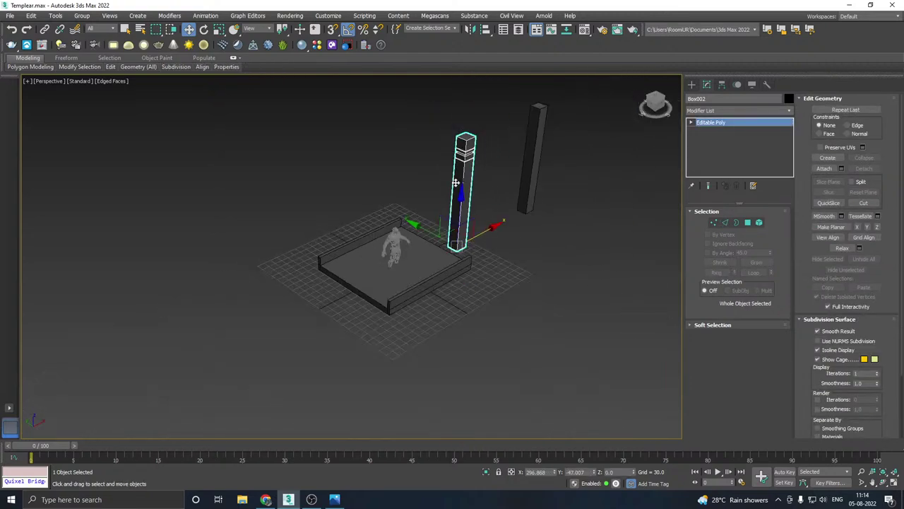
Step: Save a copy of the scene as Templear02.max and save the current scene file
middle_click_drag(457, 183, 532, 199, "alt")
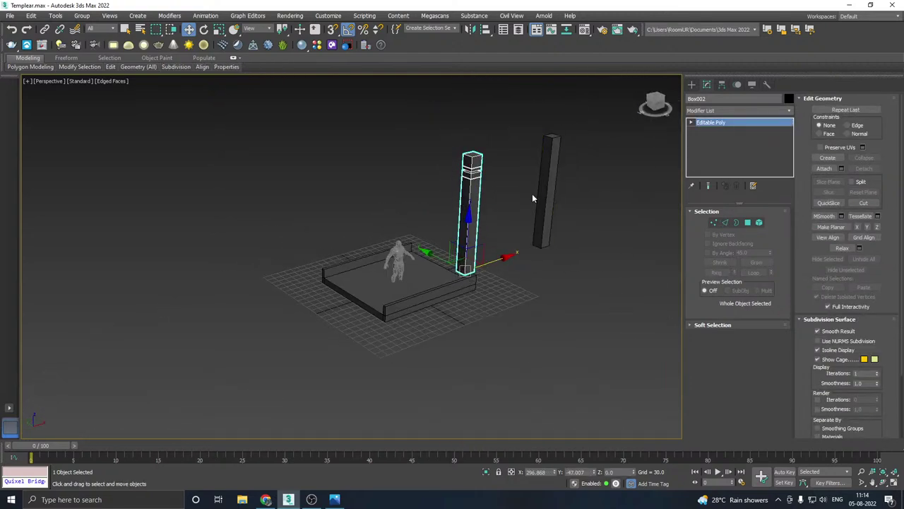
left_click(297, 120)
left_click(10, 15)
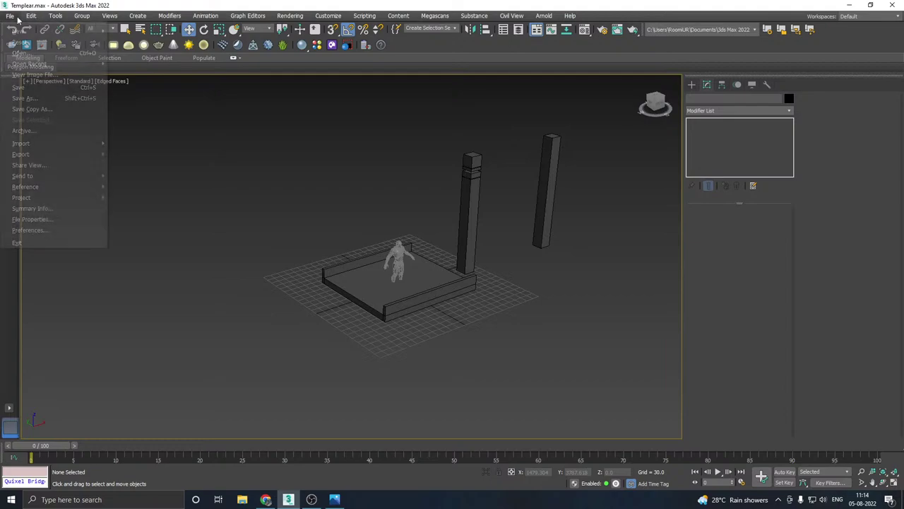
left_click(43, 106)
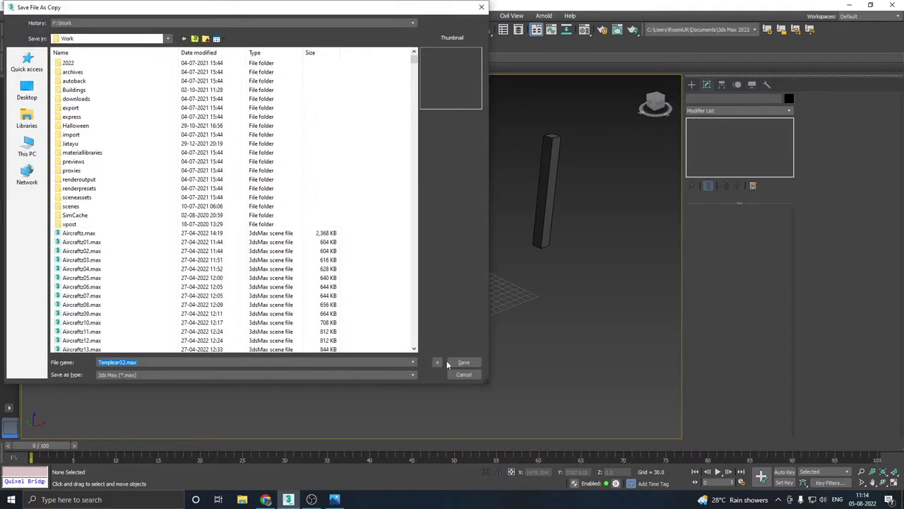
left_click(460, 360)
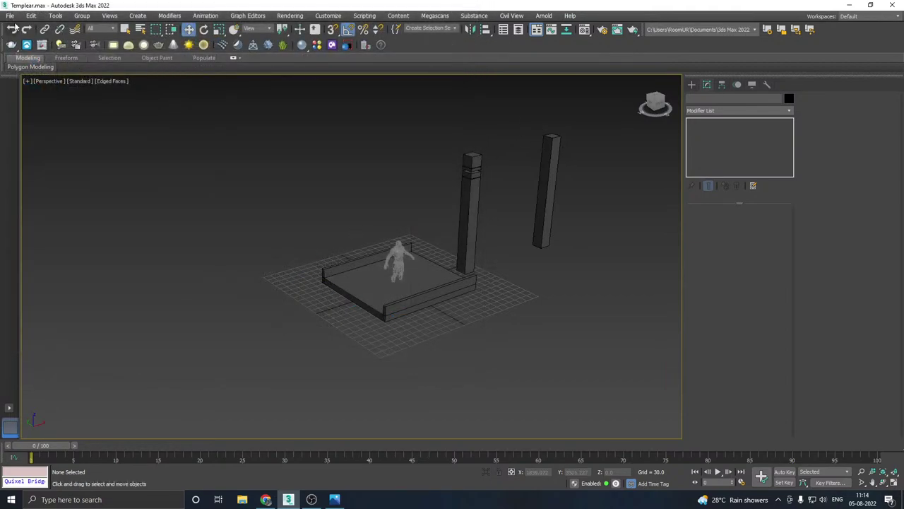
left_click(10, 16)
left_click(29, 87)
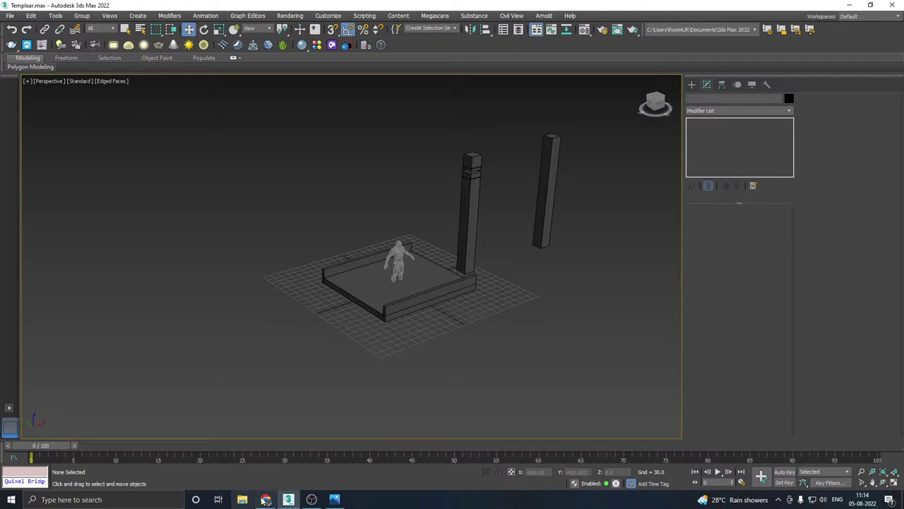
Step: Isolate the bordered platform and frame it in the top view, consulting the reference image for the stairs
middle_click_drag(387, 265, 375, 280)
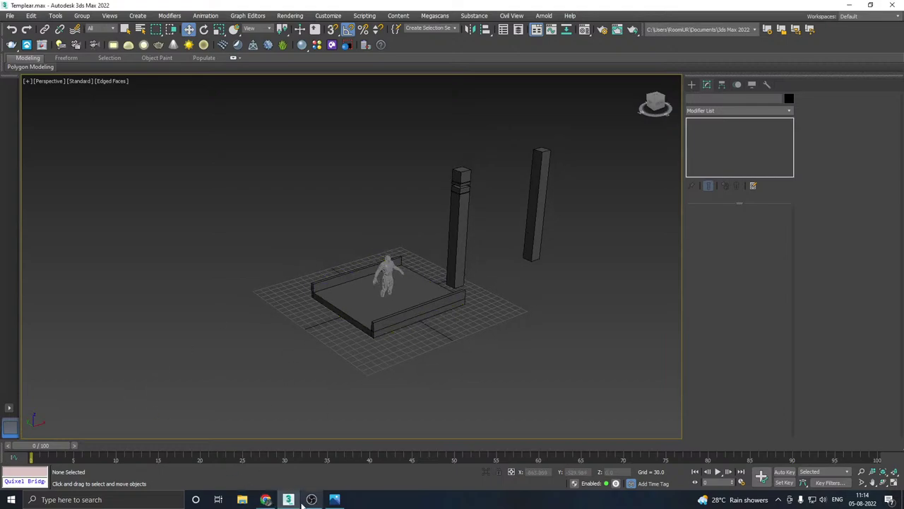
left_click(342, 498)
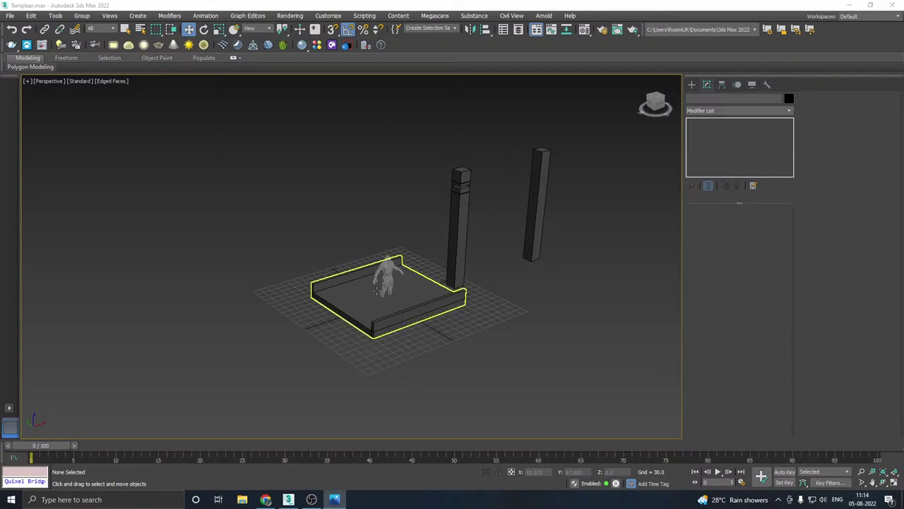
middle_click_drag(384, 285, 347, 287, "alt")
middle_click_drag(459, 305, 385, 318, "alt")
left_click(385, 318)
left_click(486, 473)
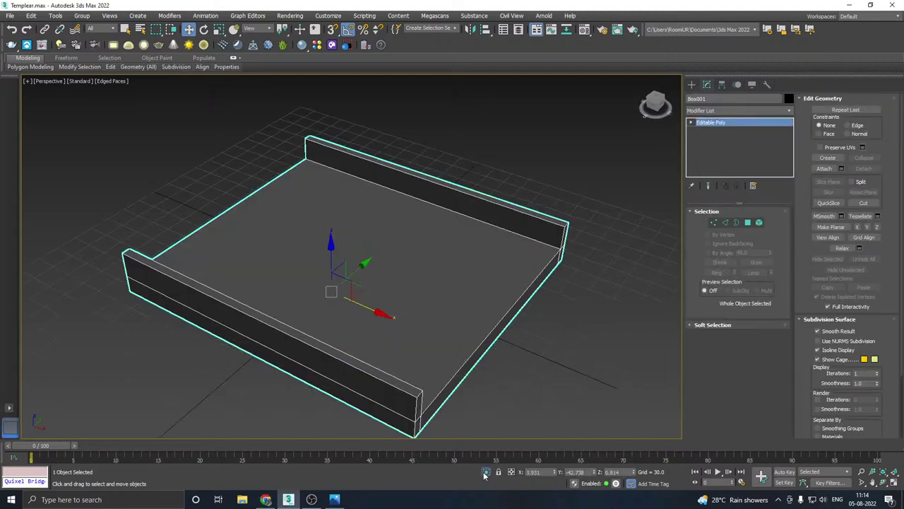
middle_click_drag(414, 388, 413, 274, "alt")
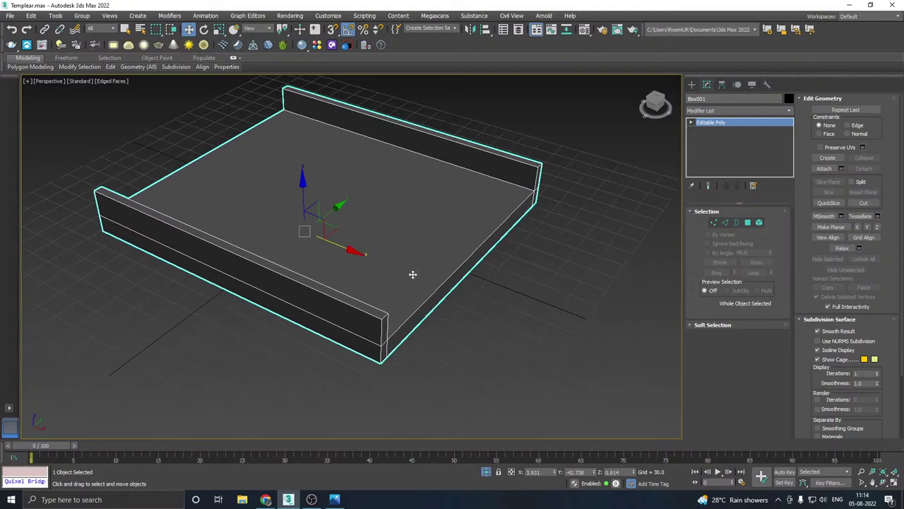
key("t")
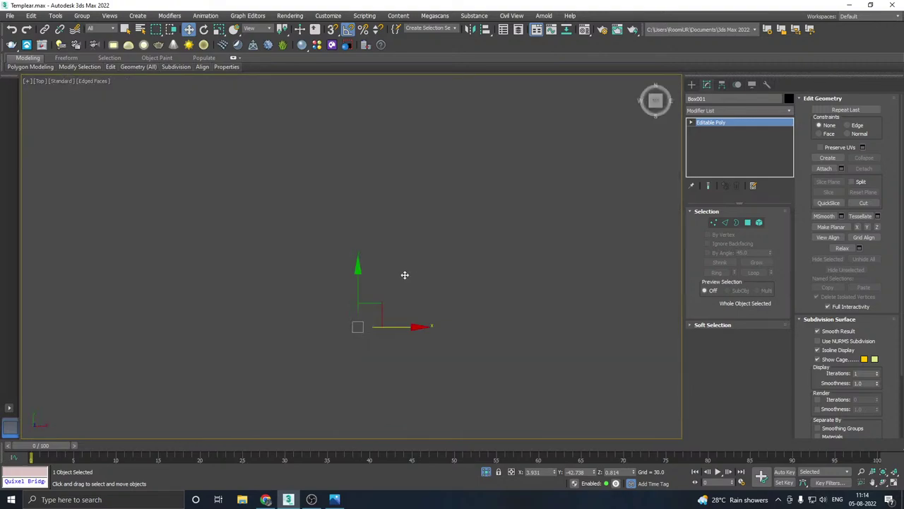
scroll(405, 275, "down", 5)
scroll(461, 313, "up", 3)
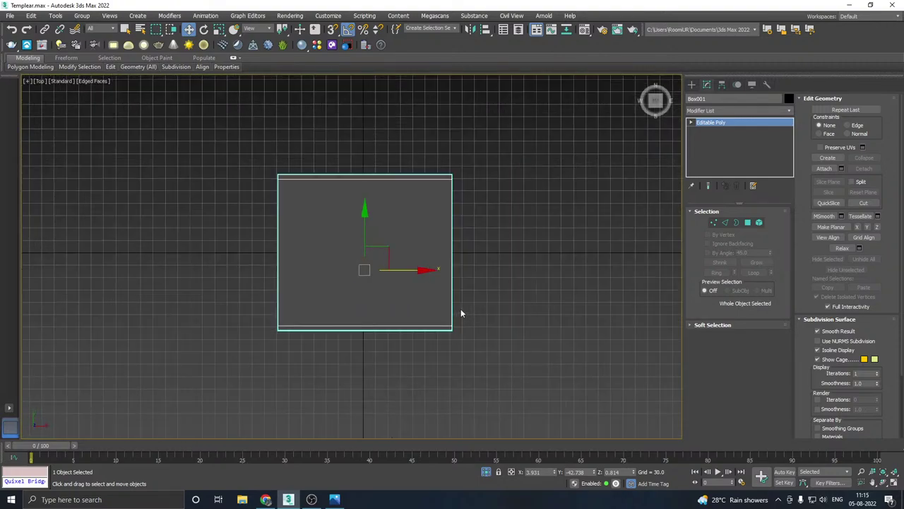
middle_click_drag(480, 317, 454, 326)
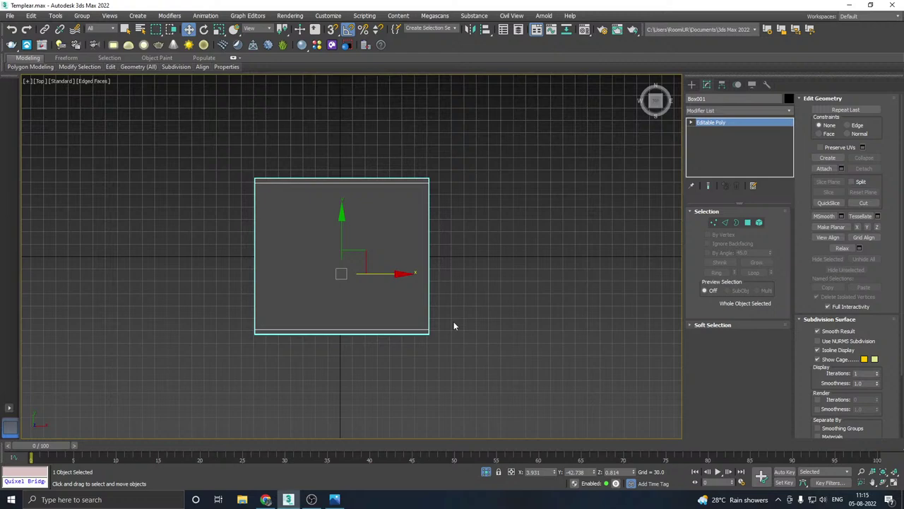
left_click(338, 499)
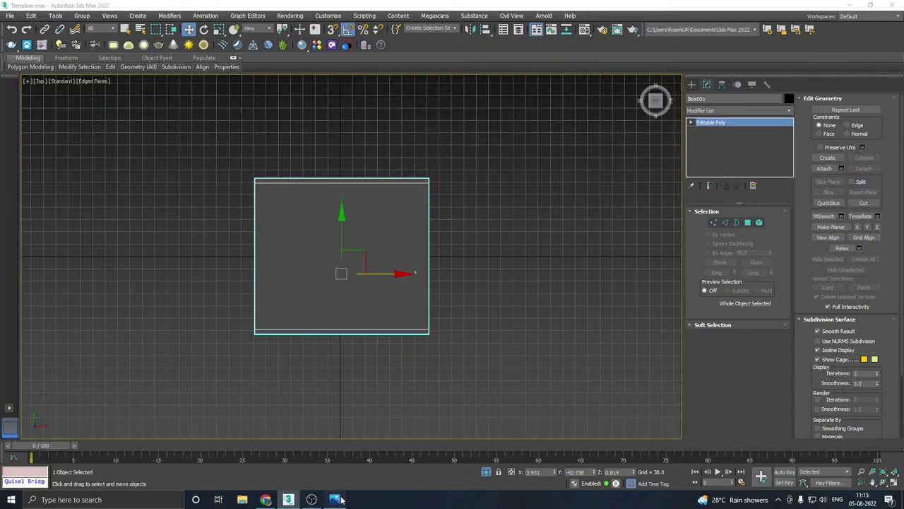
Step: With grid snapping on, draw a straight stair 360 long and 330 wide beside the platform
left_click(691, 84)
left_click(707, 113)
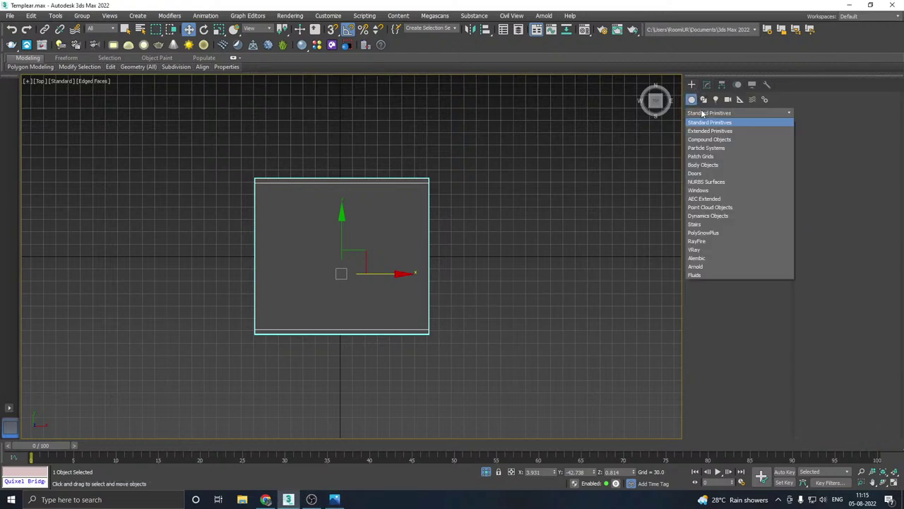
left_click(698, 225)
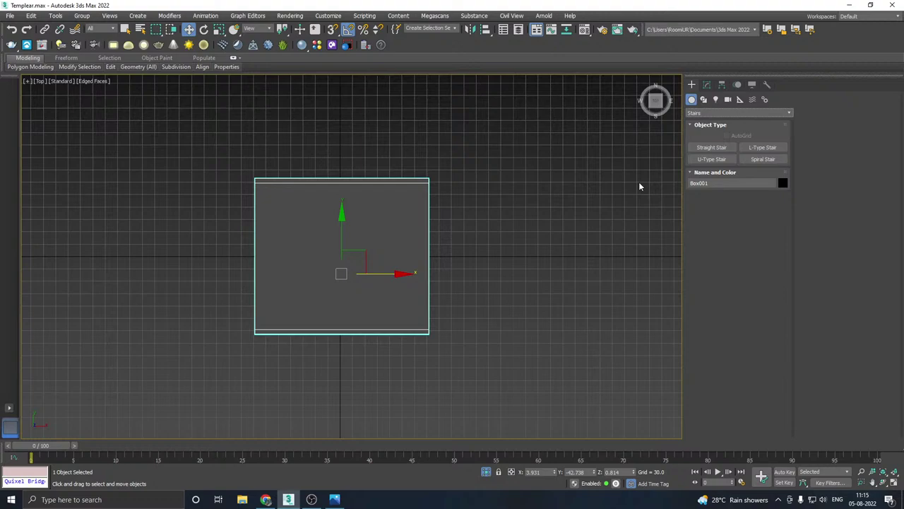
left_click(712, 147)
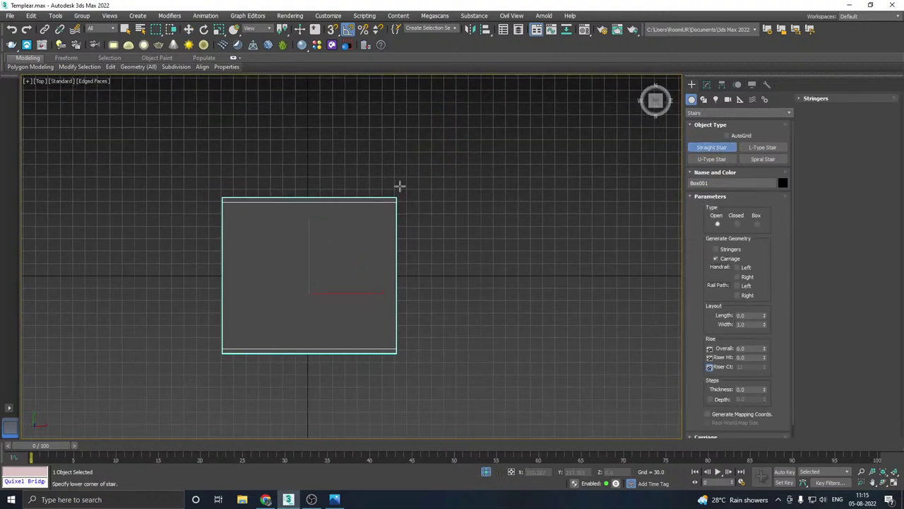
left_click(332, 31)
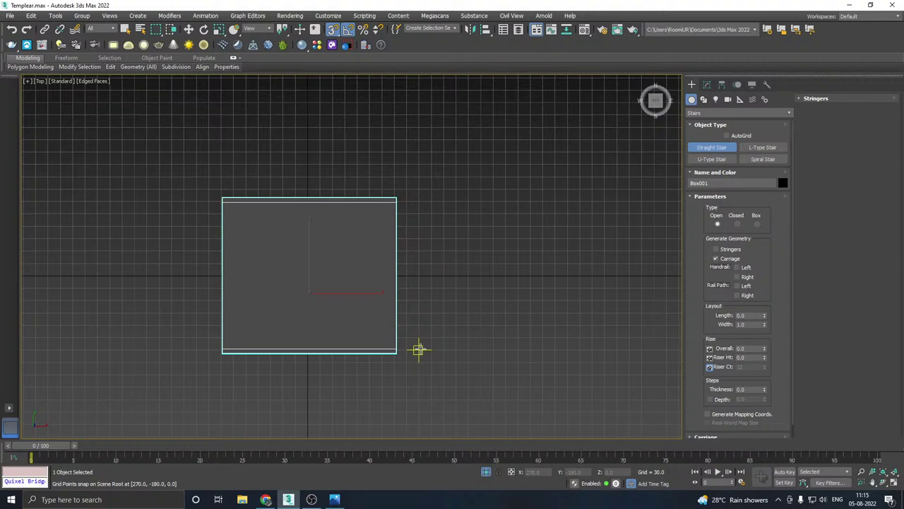
left_click_drag(419, 349, 418, 201)
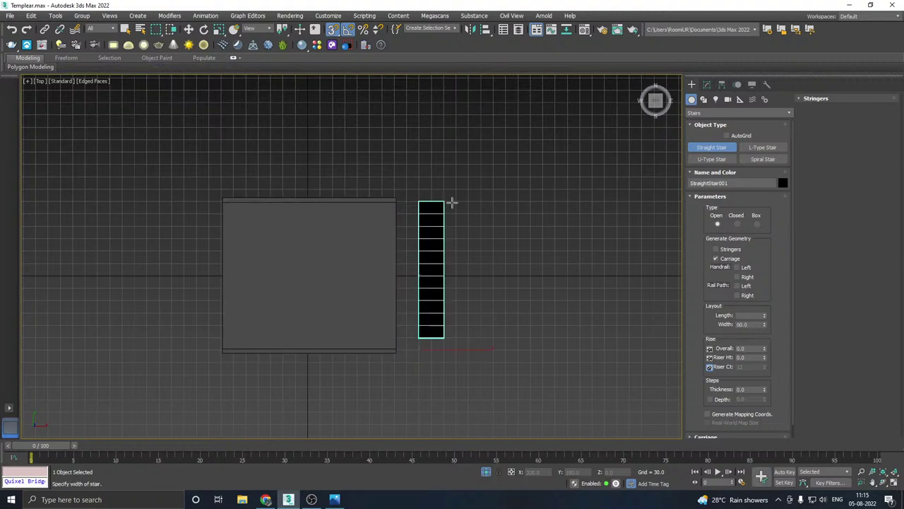
left_click(556, 201)
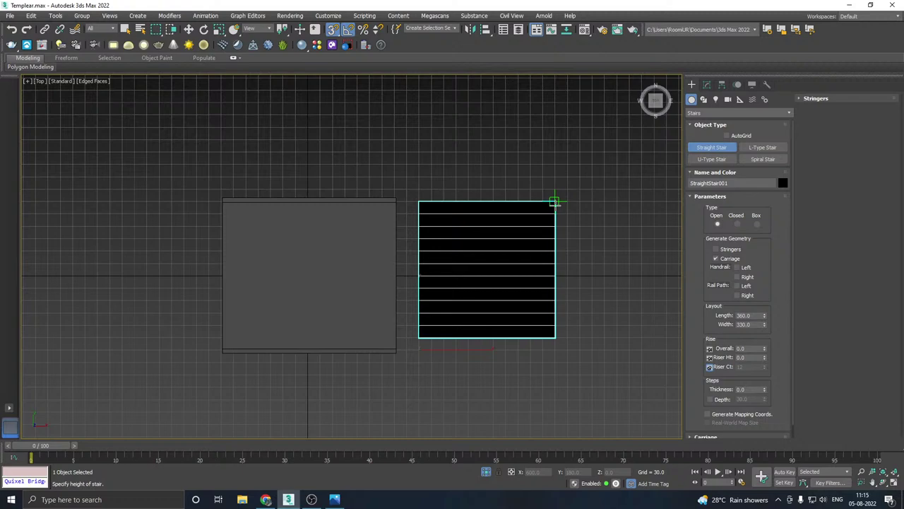
left_click(549, 267)
key("w")
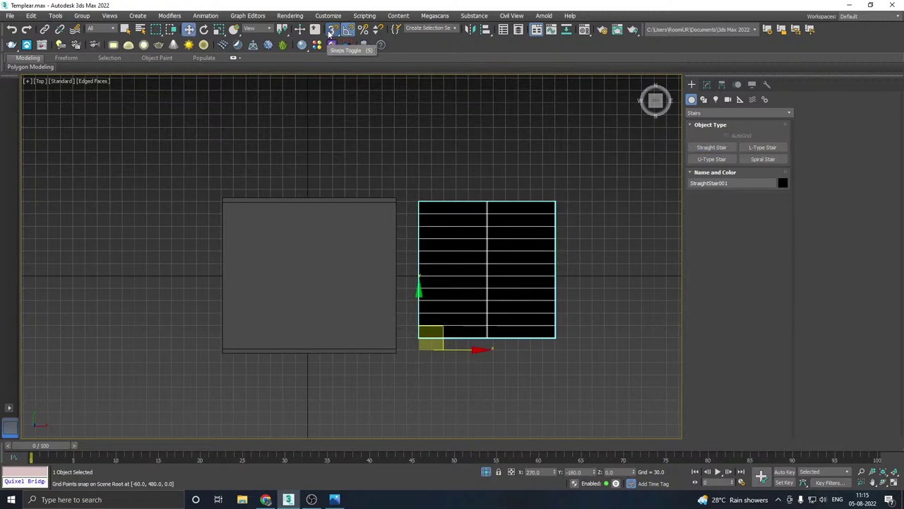
Step: Center the stair's pivot on the object and rotate the stair -90 degrees about Z
key("e")
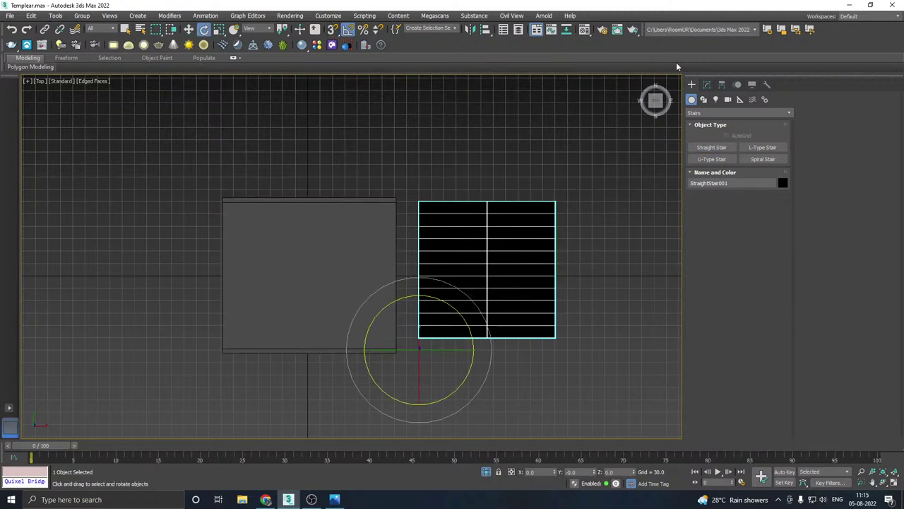
left_click(723, 84)
left_click(713, 151)
left_click(706, 84)
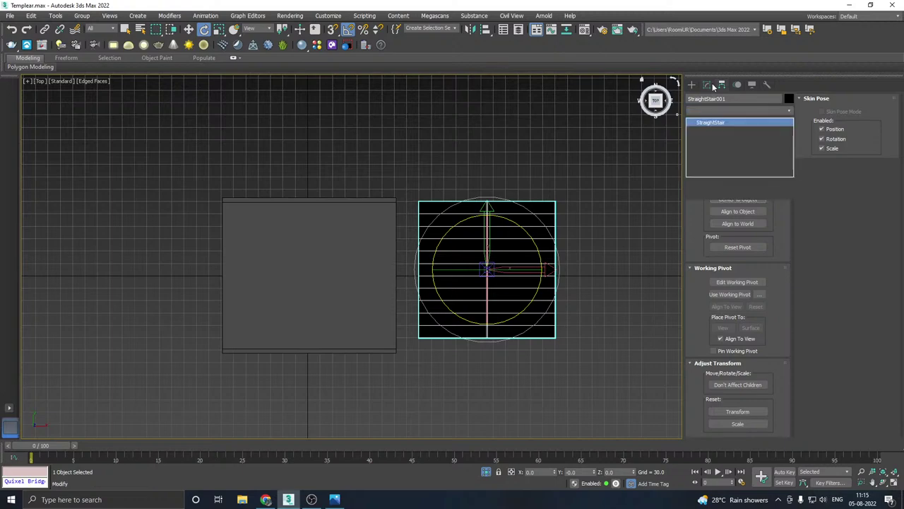
left_click_drag(529, 305, 521, 308)
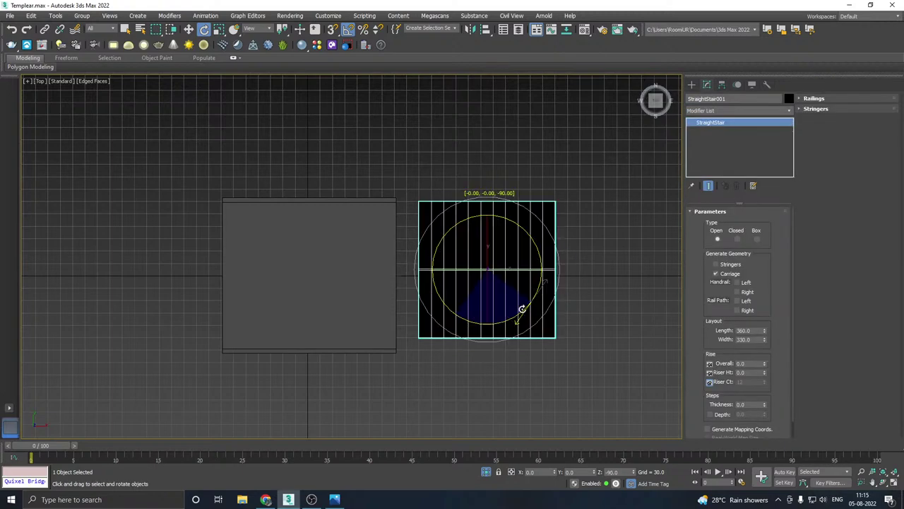
Step: Move the stair flush against the platform's open edge and assign it the material from the Material Editor
key("w")
left_click_drag(487, 228, 488, 243)
left_click_drag(522, 289, 499, 285)
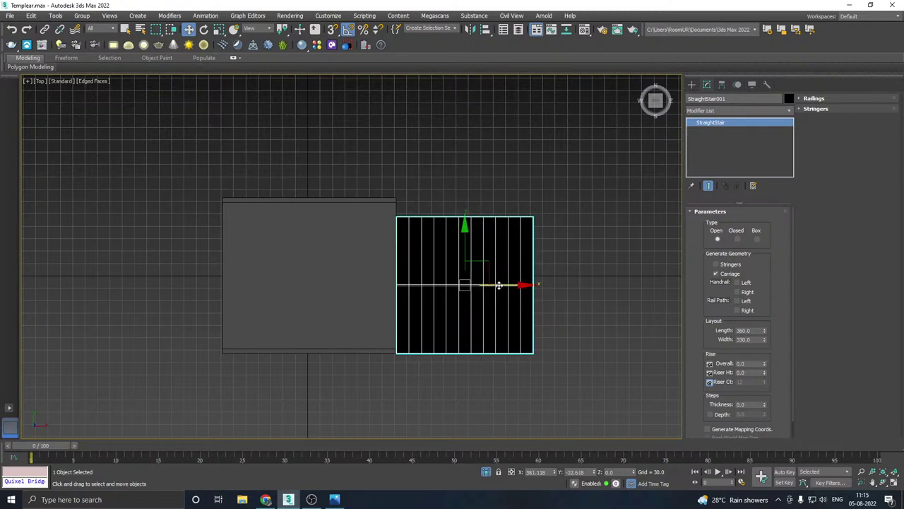
key("m")
left_click(119, 231)
key("m")
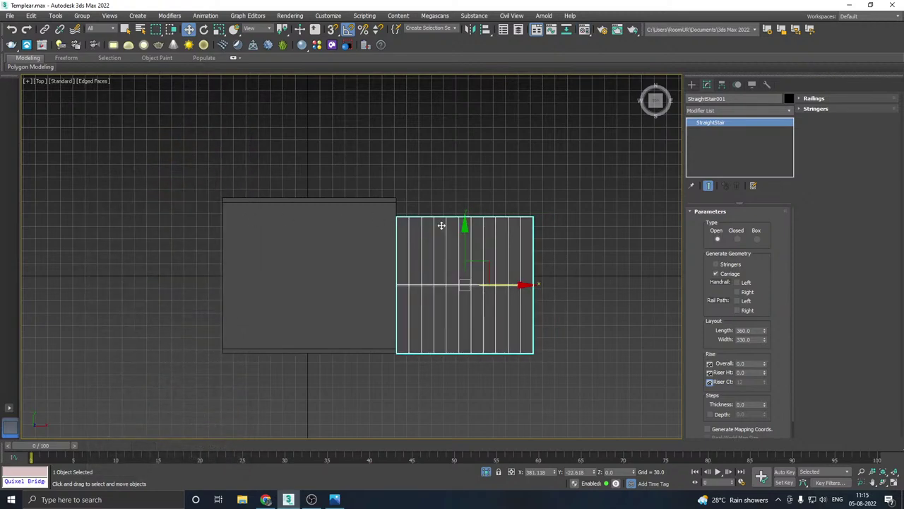
Step: Set the stair's overall rise to 139.445 in the perspective view
key("p")
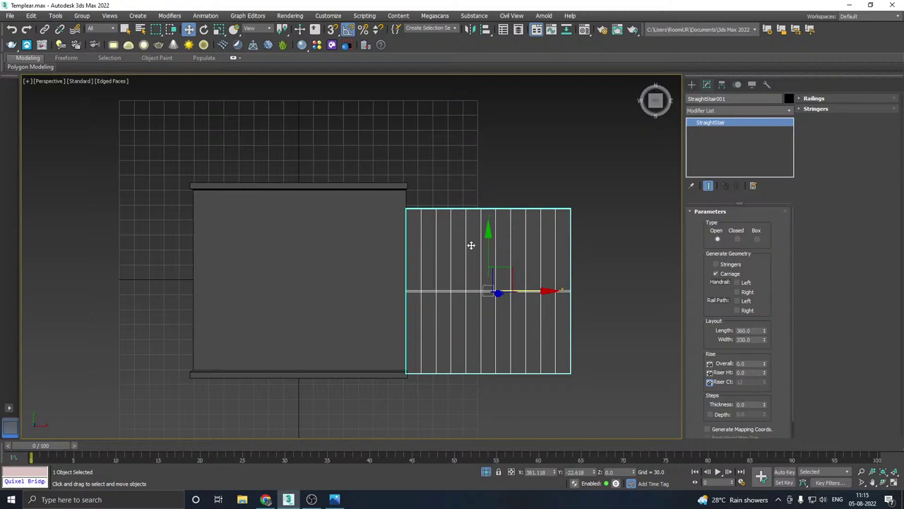
middle_click_drag(471, 246, 399, 191, "alt")
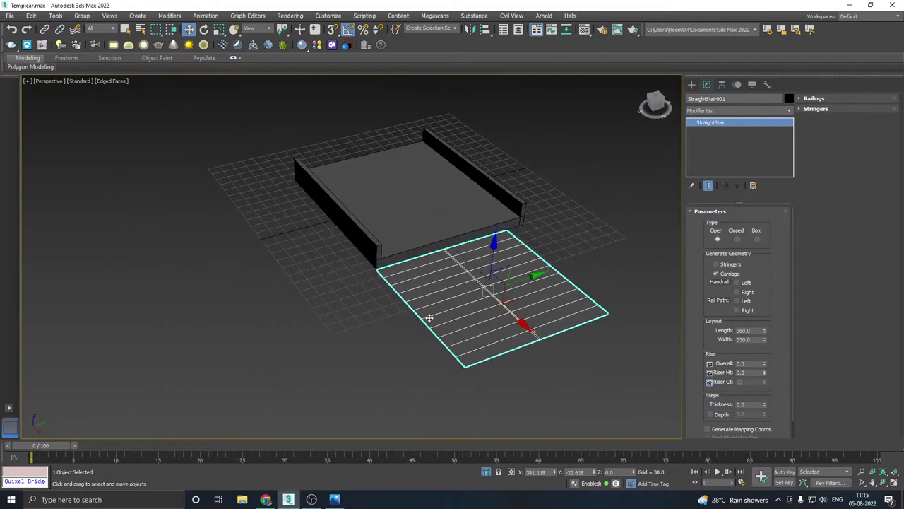
middle_click_drag(429, 318, 392, 289)
scroll(520, 275, "up", 3)
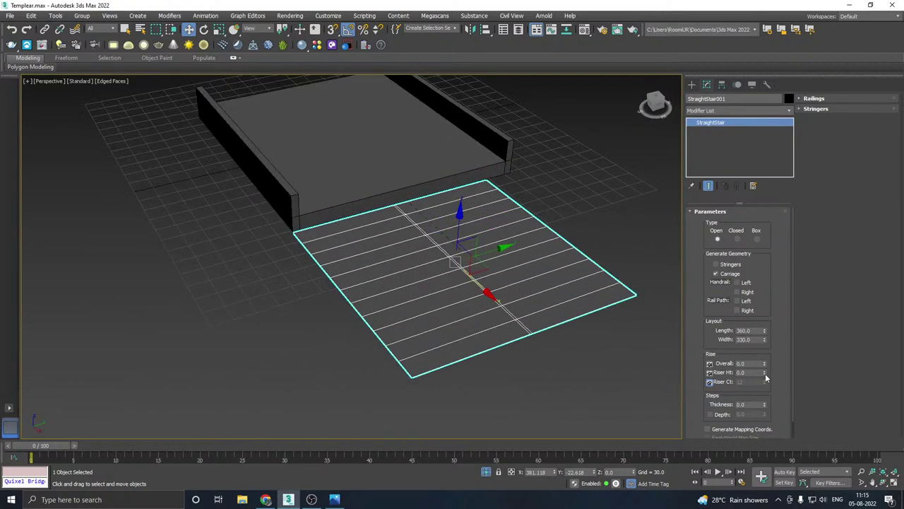
left_click_drag(765, 373, 752, 271)
key("ctrl+z")
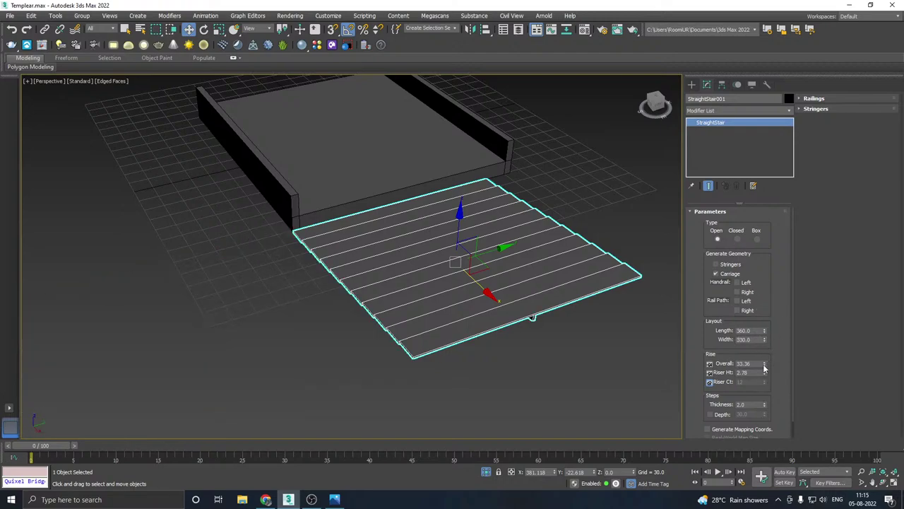
left_click_drag(763, 367, 761, 297)
Step: Rotate the stair about its vertical axis so that it climbs towards the platform
key("e")
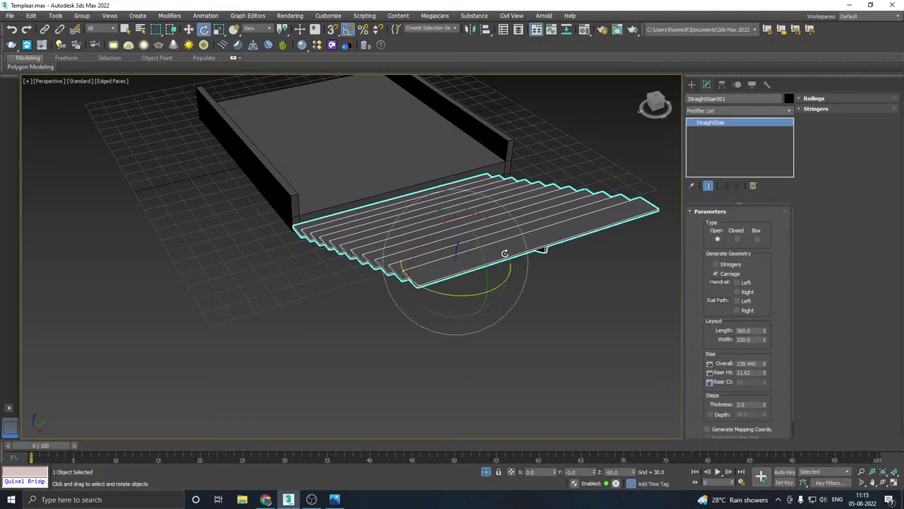
mouse_move(449, 295)
left_mouse_down()
mouse_move(469, 292)
mouse_move(452, 291)
left_mouse_up()
key("w")
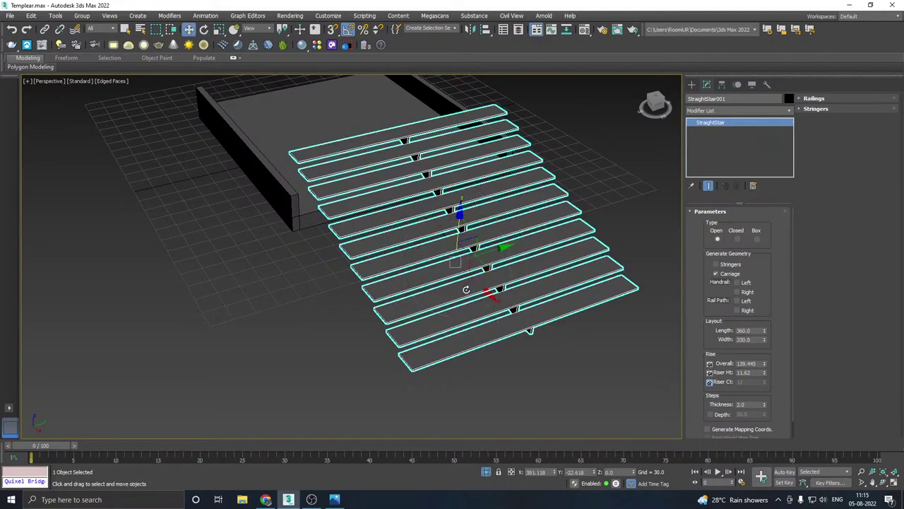
Step: Change the stair type to Box and lower the stair to Z -102.386, bringing its highest step near the platform floor
middle_click_drag(475, 259, 530, 242, "alt")
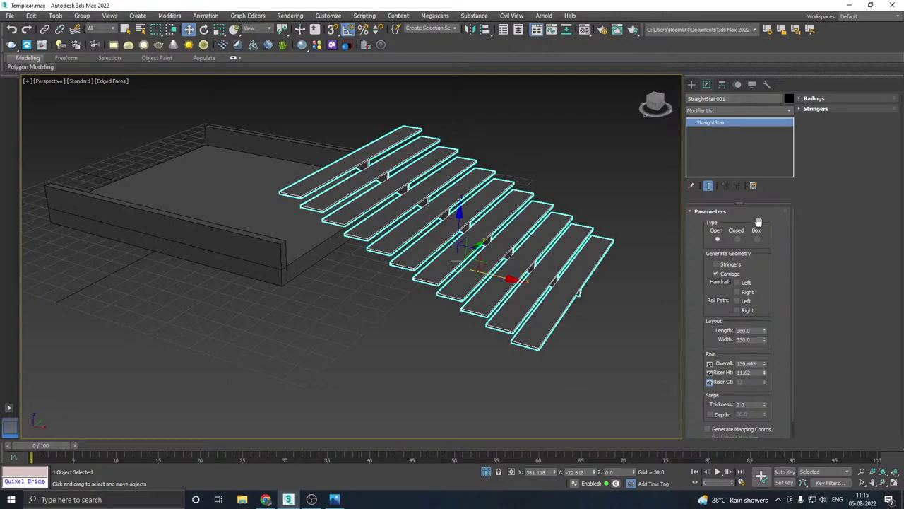
left_click(756, 239)
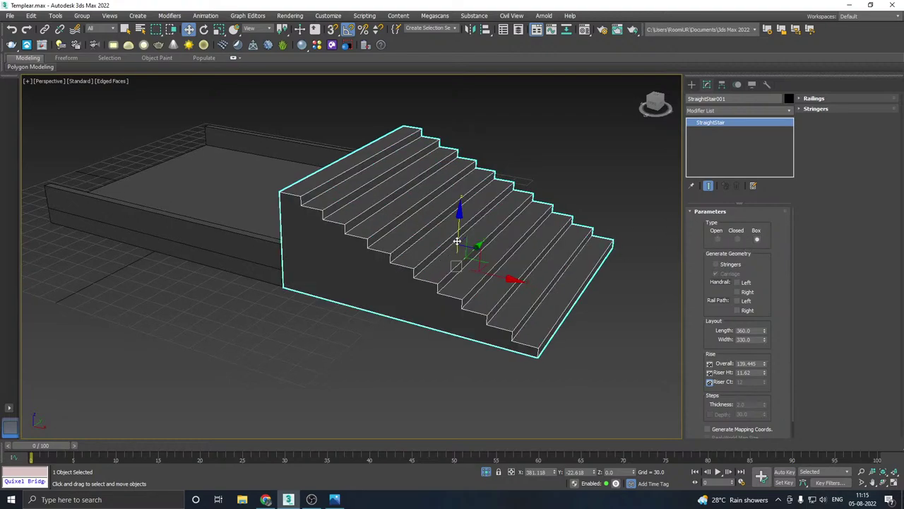
left_click_drag(457, 222, 467, 293)
middle_click_drag(525, 265, 470, 270, "alt")
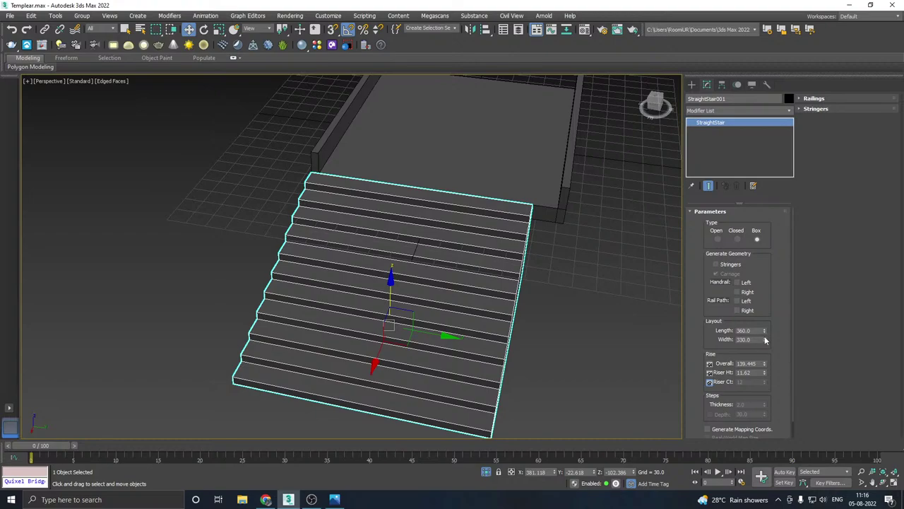
Step: Widen the stair to match the platform's width, deselect it and check the joint between the two
left_click_drag(765, 341, 763, 337)
middle_click_drag(410, 253, 496, 250, "alt")
left_click(465, 215)
mouse_move(409, 226)
middle_mouse_down("alt")
mouse_move(398, 226)
mouse_move(425, 262)
mouse_move(442, 233)
mouse_move(376, 247)
mouse_move(403, 241)
middle_mouse_up("alt")
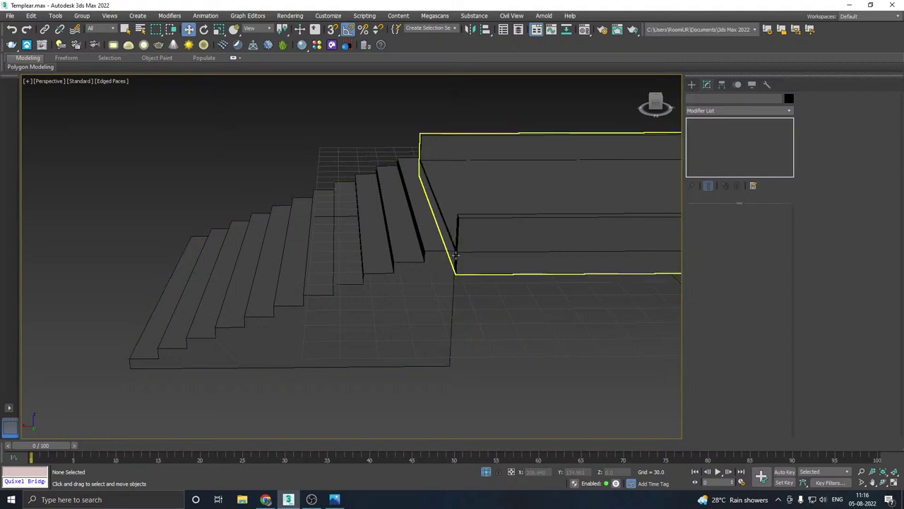
Step: Nudge the stair along X to 379.303 and lower it to Z -103.721 so its highest step meets the platform floor
scroll(434, 255, "up", 3)
left_click(433, 254)
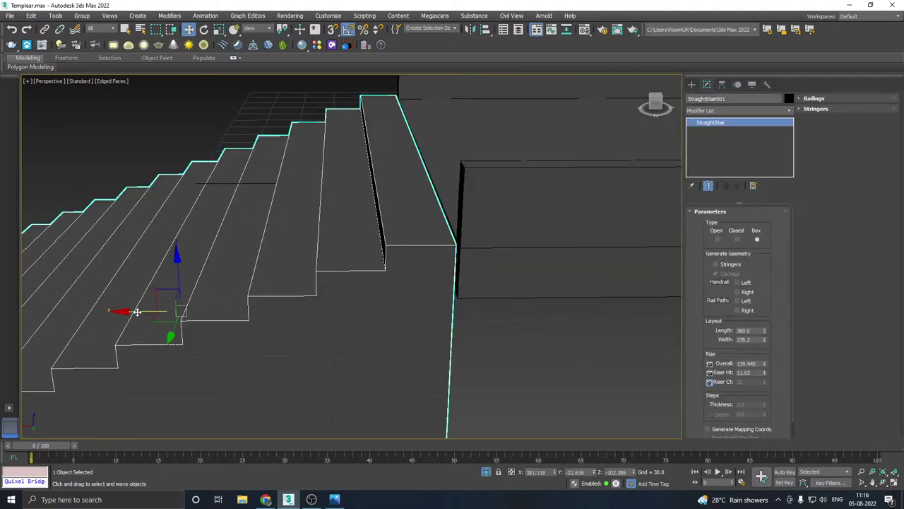
left_click_drag(137, 312, 139, 311)
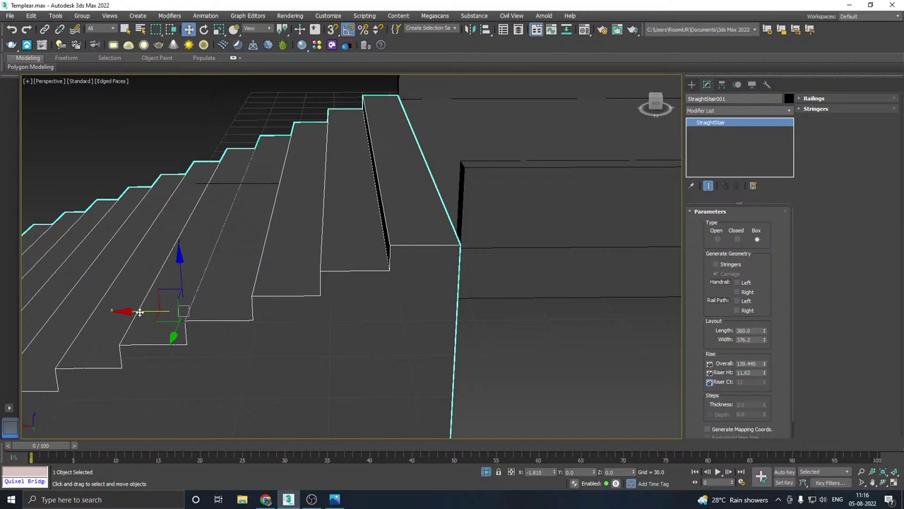
middle_click_drag(290, 276, 175, 246, "alt")
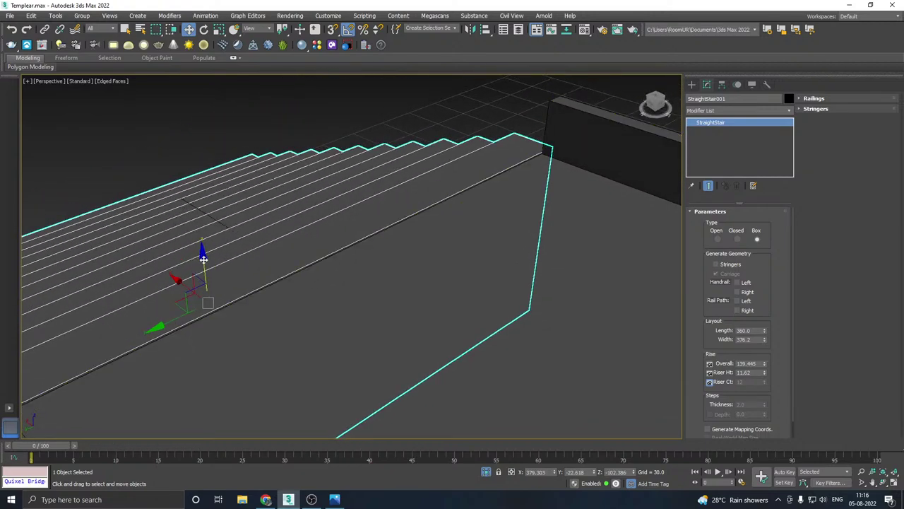
left_click_drag(204, 259, 205, 260)
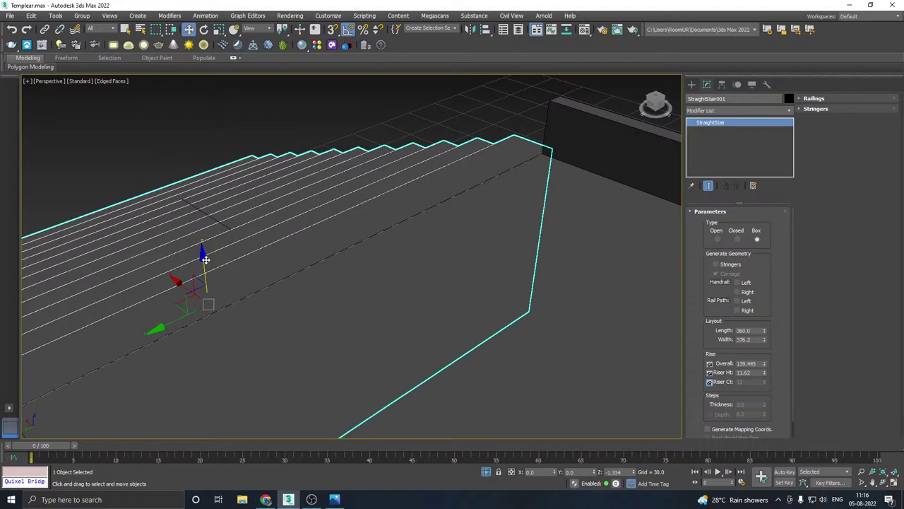
scroll(327, 224, "down", 6)
middle_click_drag(328, 224, 516, 231, "alt")
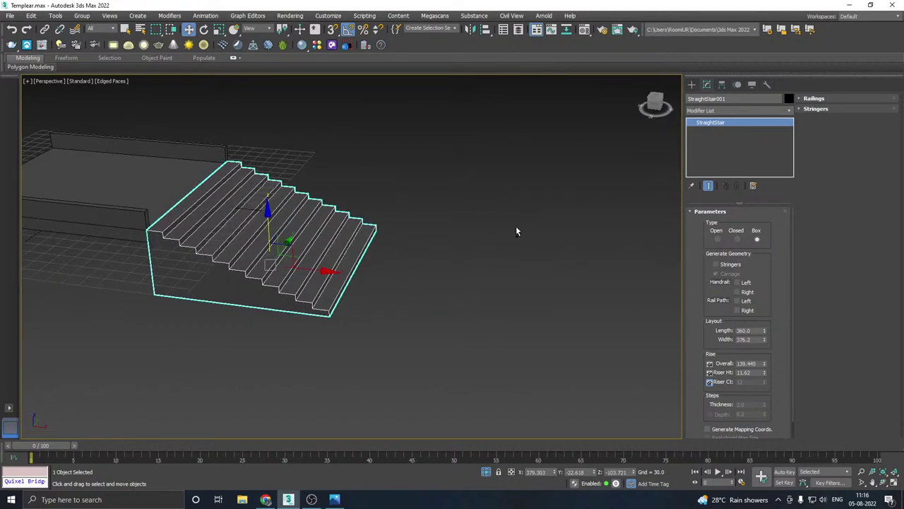
left_click(429, 226)
Step: Move the stair away from the platform to X 493.705 and lengthen it to 514.8
middle_click_drag(430, 226, 432, 294, "alt")
middle_click_drag(394, 252, 400, 248, "alt")
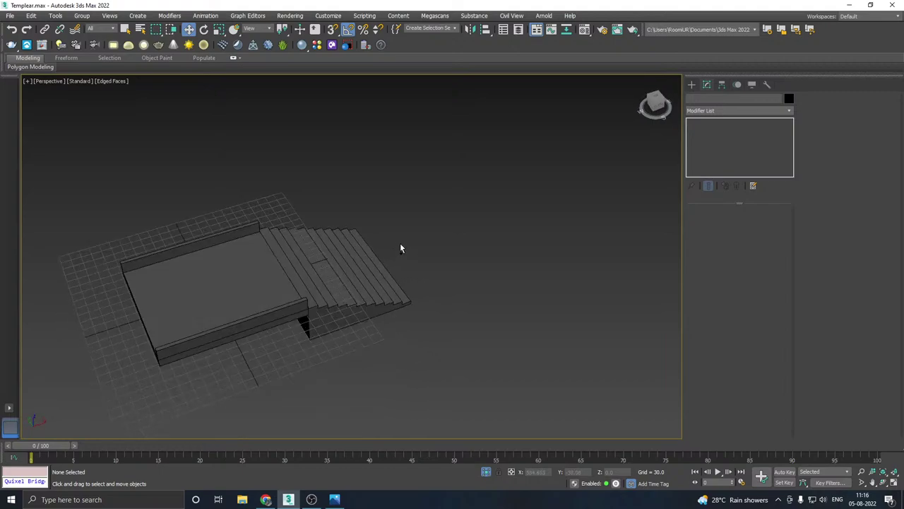
left_click(385, 264)
left_click_drag(386, 268, 418, 257)
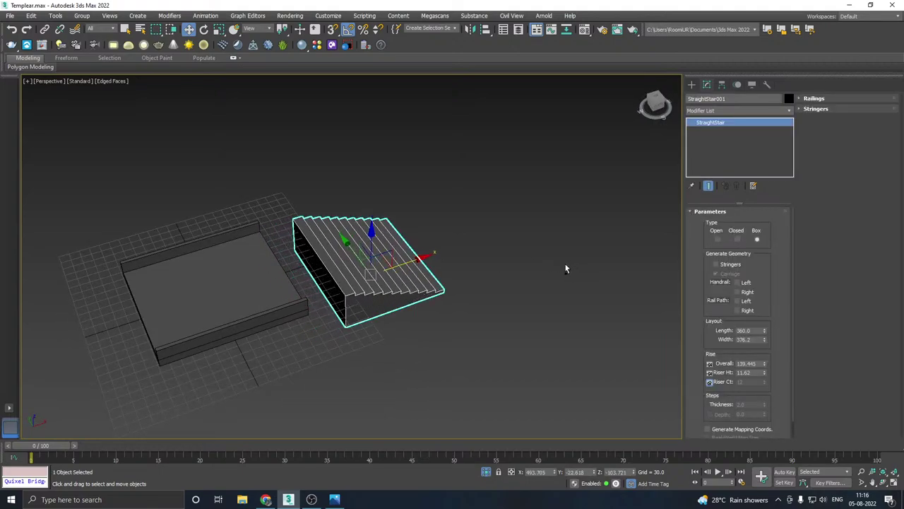
mouse_move(565, 269)
middle_mouse_down("alt")
mouse_move(525, 270)
mouse_move(547, 274)
middle_mouse_up("alt")
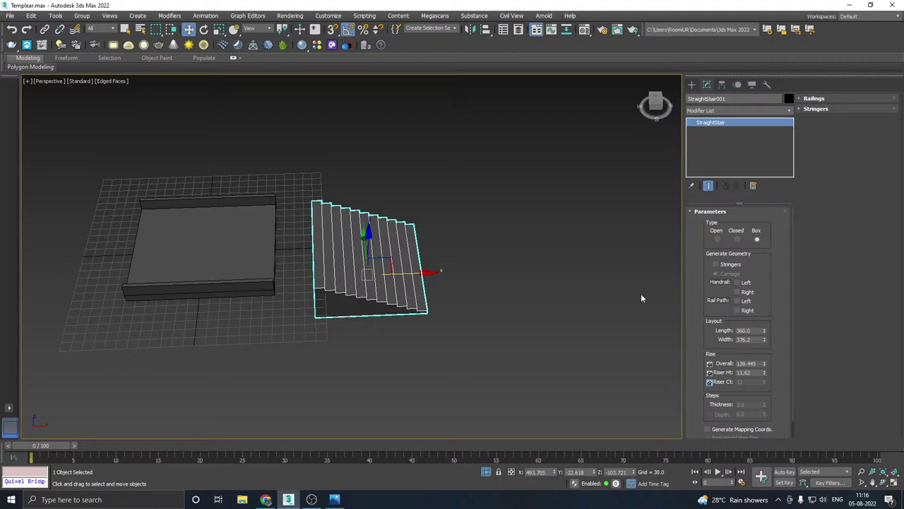
left_click_drag(763, 332, 749, 306)
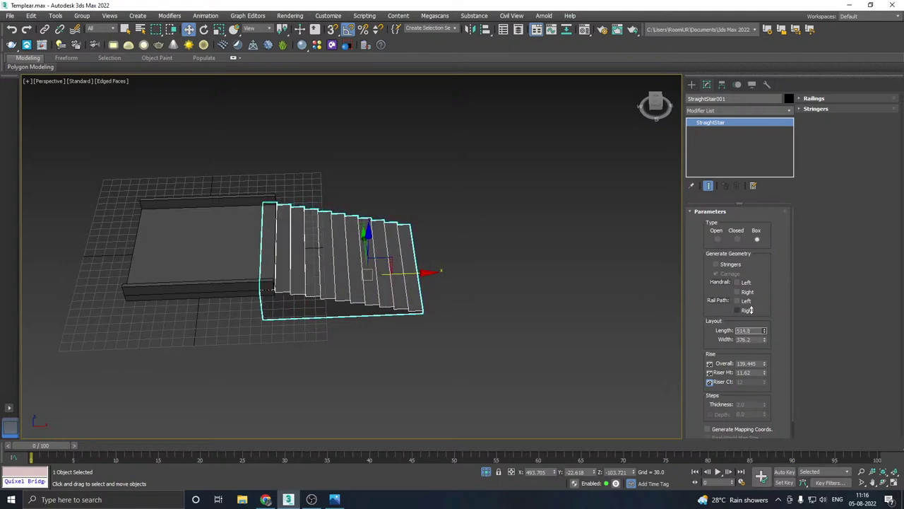
middle_click_drag(608, 333, 509, 319, "alt")
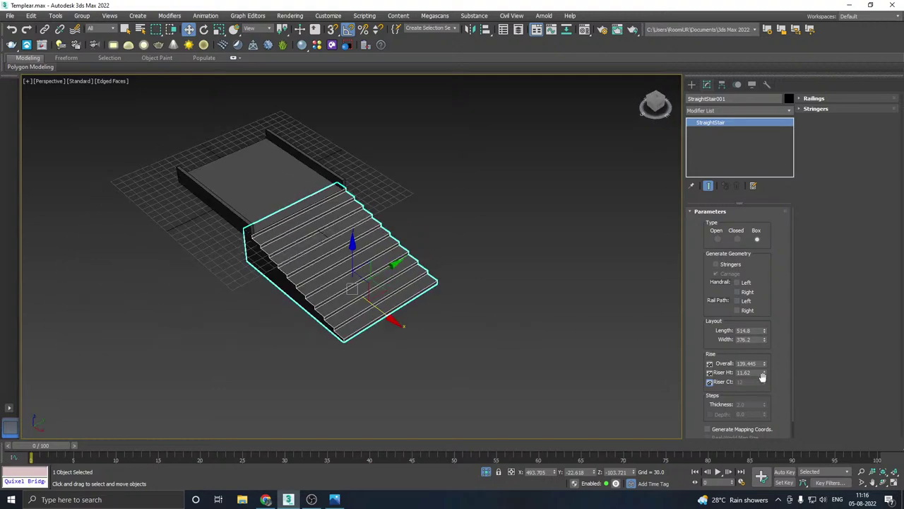
Step: Lock the stair's overall rise and raise its riser count to 15
left_click(710, 363)
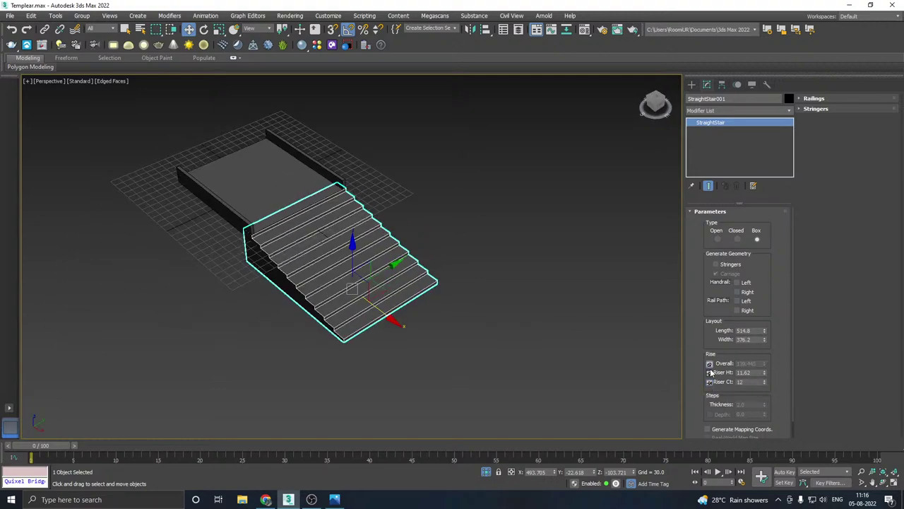
left_click(764, 381)
left_click(765, 381)
left_click(764, 381)
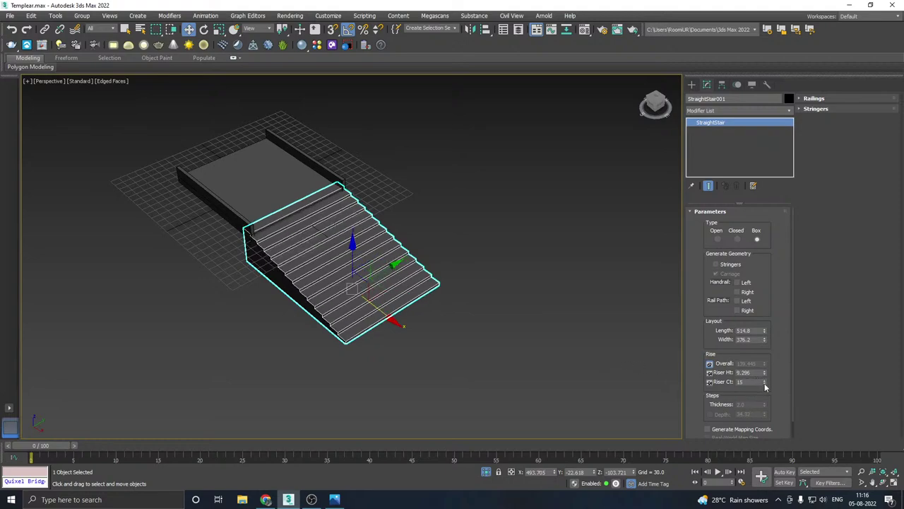
Step: Slide the stair along X to 530.305 so its highest step meets the platform's open edge
middle_click_drag(370, 343, 433, 265, "alt")
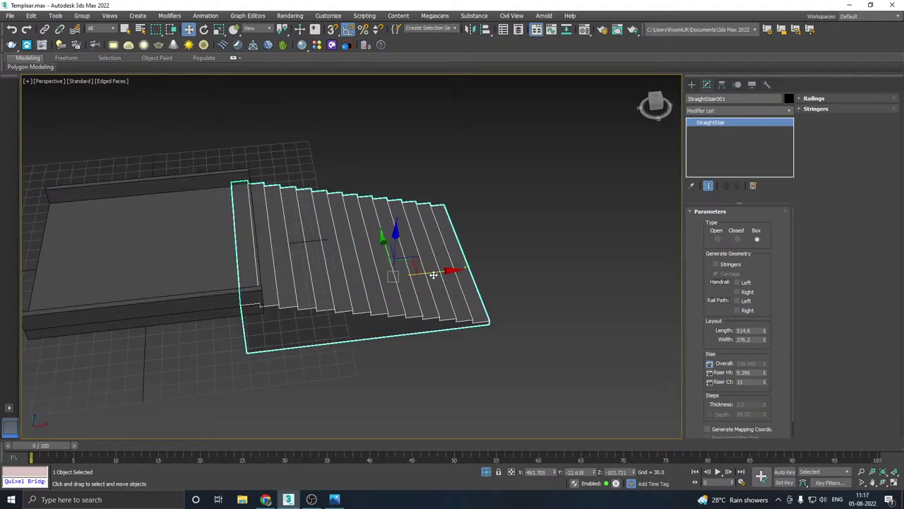
left_click_drag(433, 275, 450, 272)
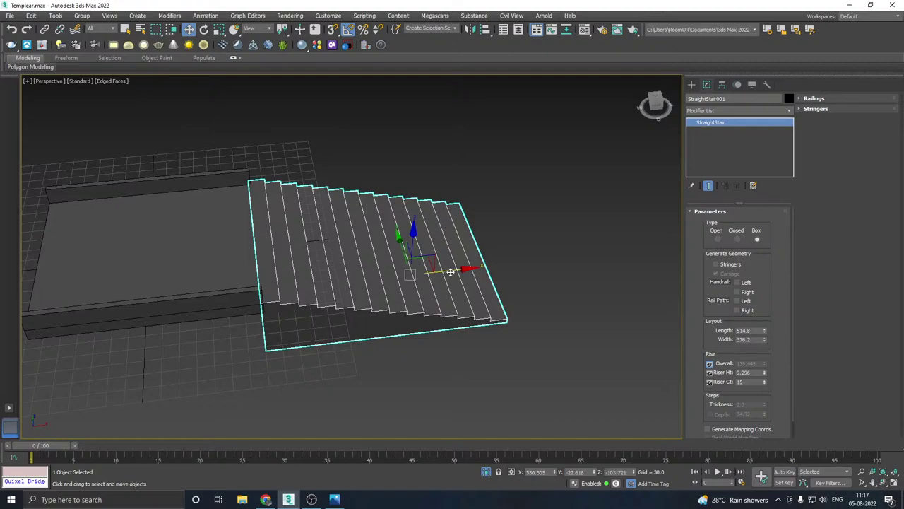
middle_click_drag(450, 272, 429, 276, "alt")
Step: End the isolation to show the pillars and the human figure again, and deselect the stair
scroll(366, 270, "down", 3)
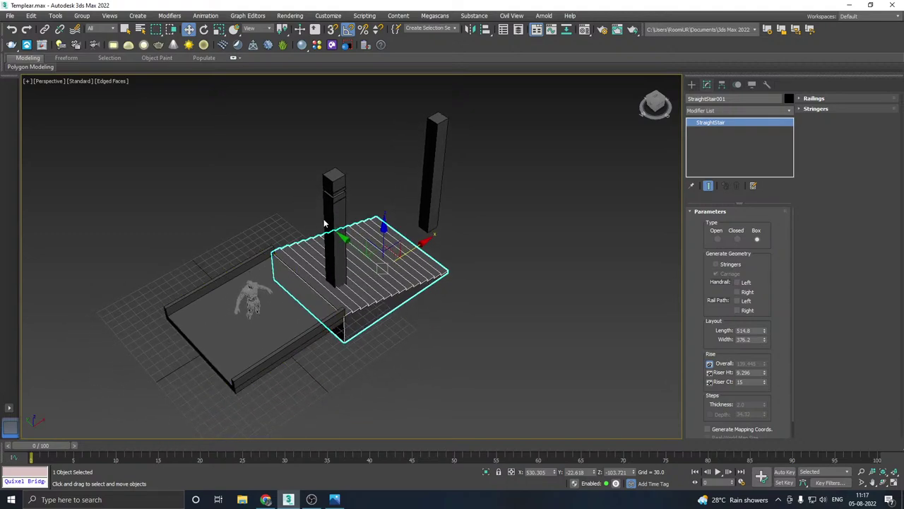
scroll(325, 223, "down", 3)
middle_click_drag(376, 247, 363, 305, "alt")
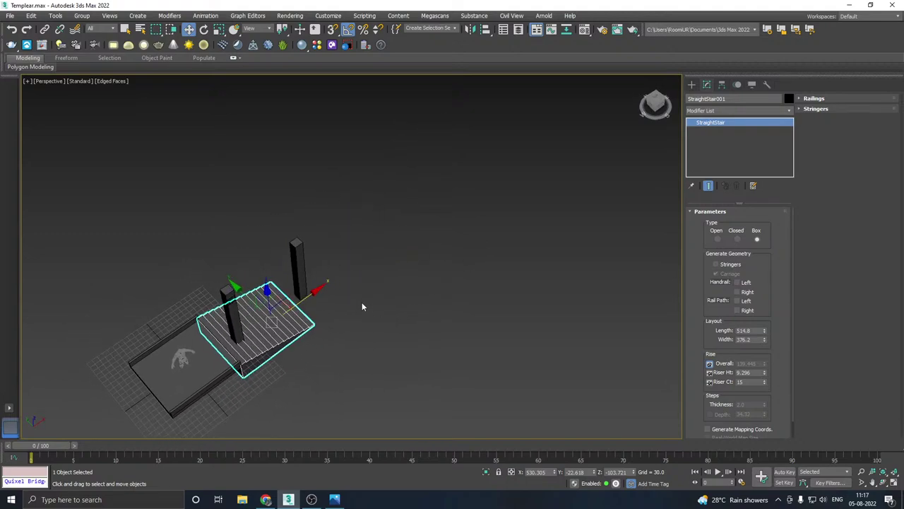
middle_click_drag(310, 278, 342, 257)
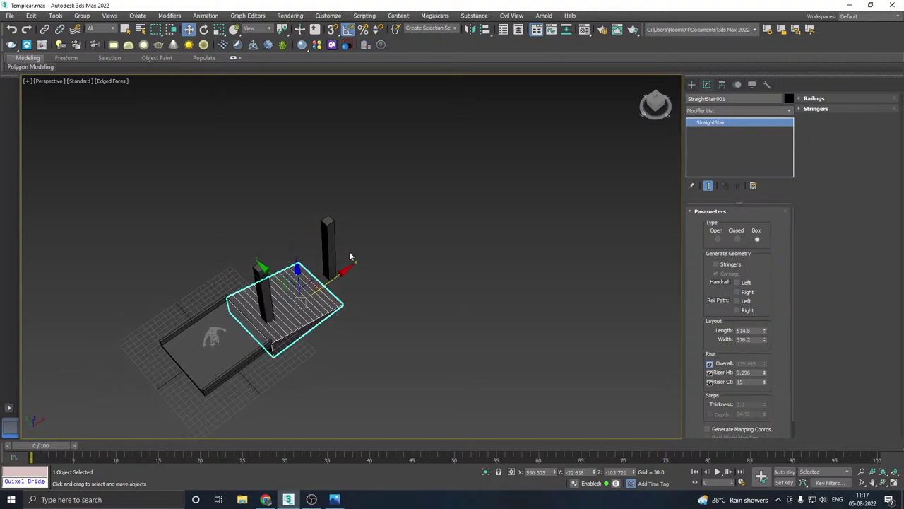
left_click(349, 252)
middle_click_drag(265, 277, 346, 283)
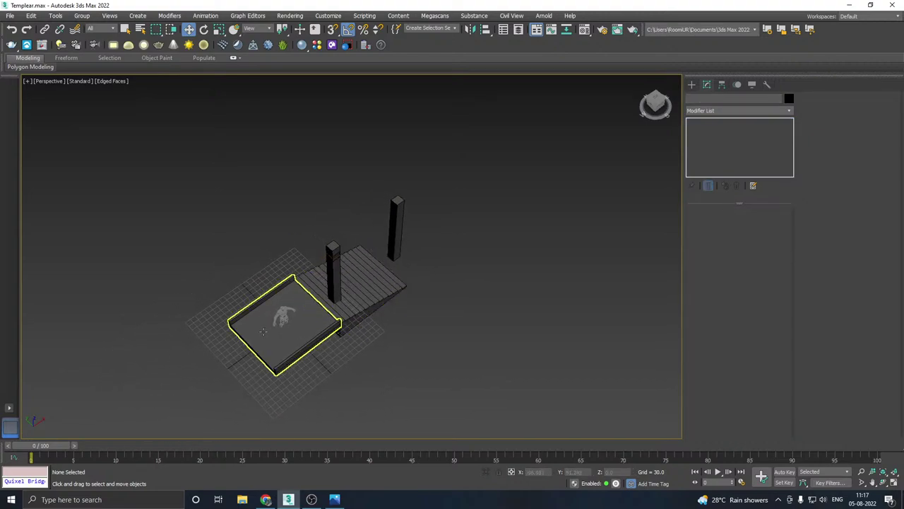
scroll(279, 325, "up", 3)
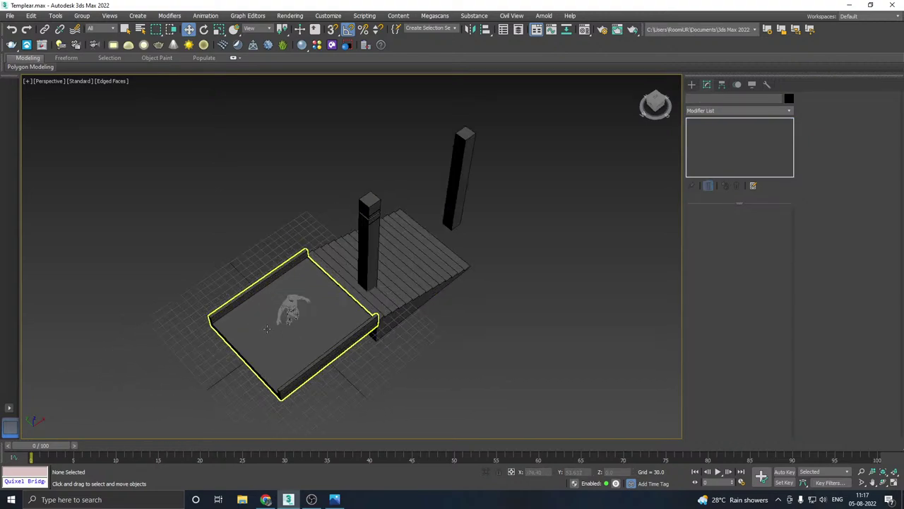
Step: Select the vertices of the platform's far border in the top view and move them outward to Y 368.613
left_click(330, 327)
middle_click_drag(367, 315, 370, 317)
key("t")
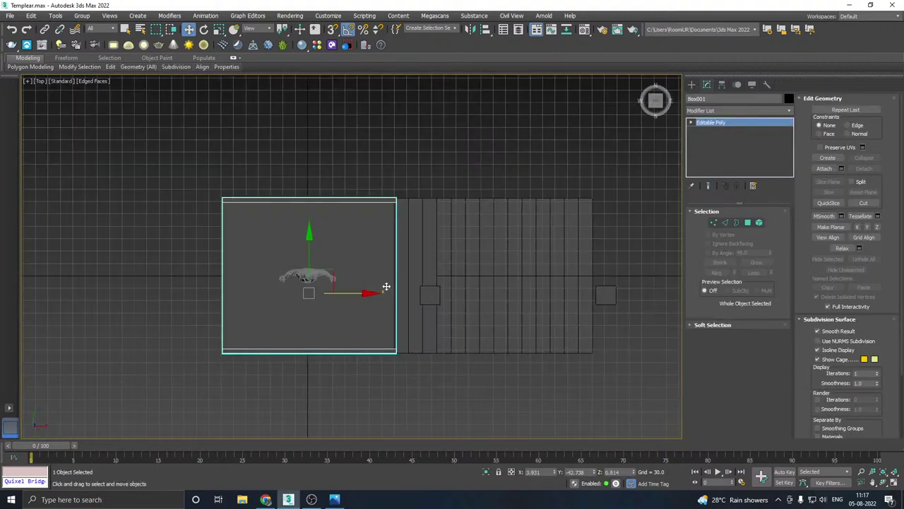
middle_click_drag(345, 258, 354, 300)
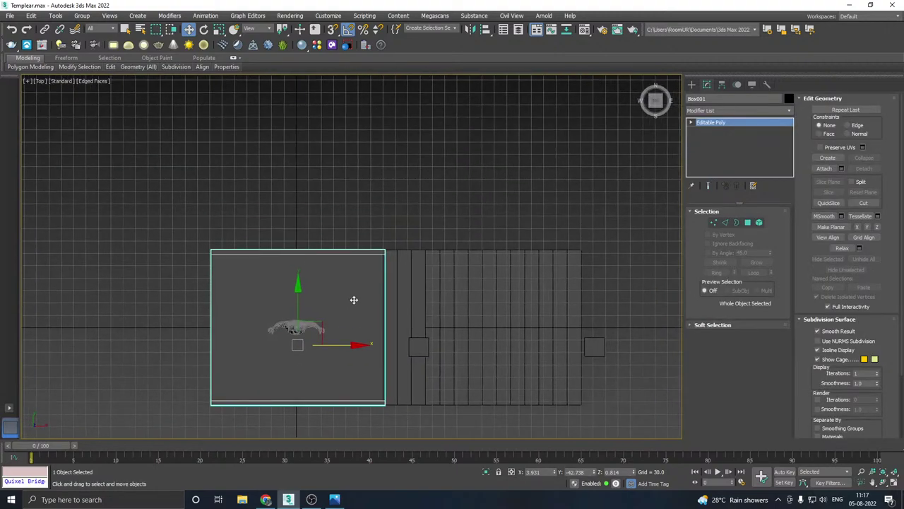
left_click(714, 223)
left_click_drag(487, 281, 488, 281)
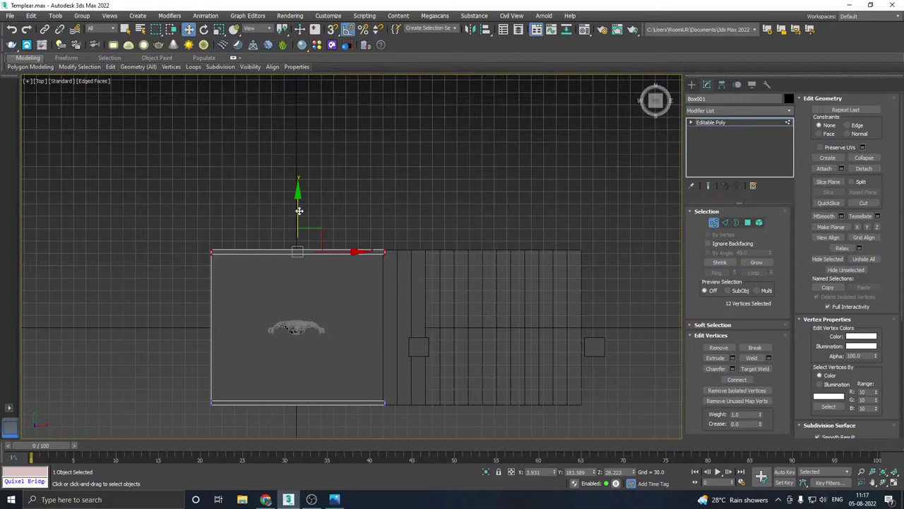
left_click_drag(298, 211, 69, 160)
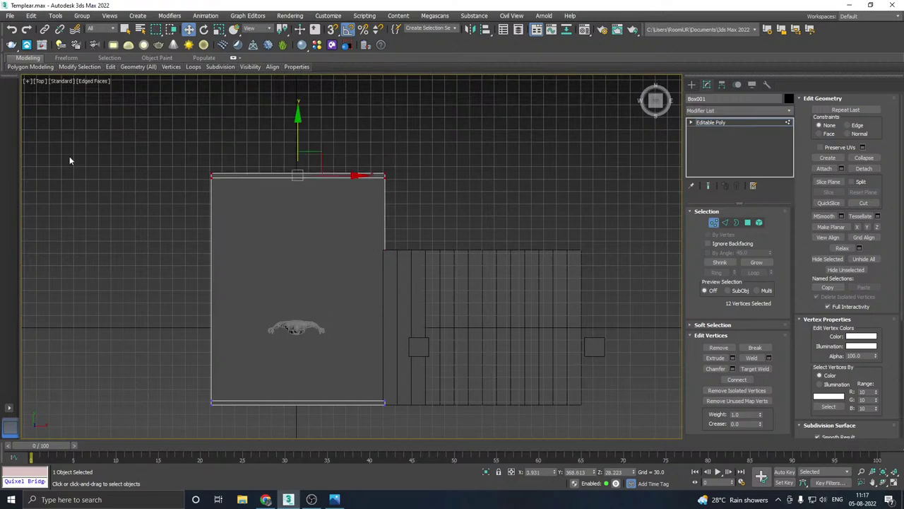
Step: Compare with the reference image, bring the border vertices back to Y 194.757 and finish vertex editing
key("alt+Tab")
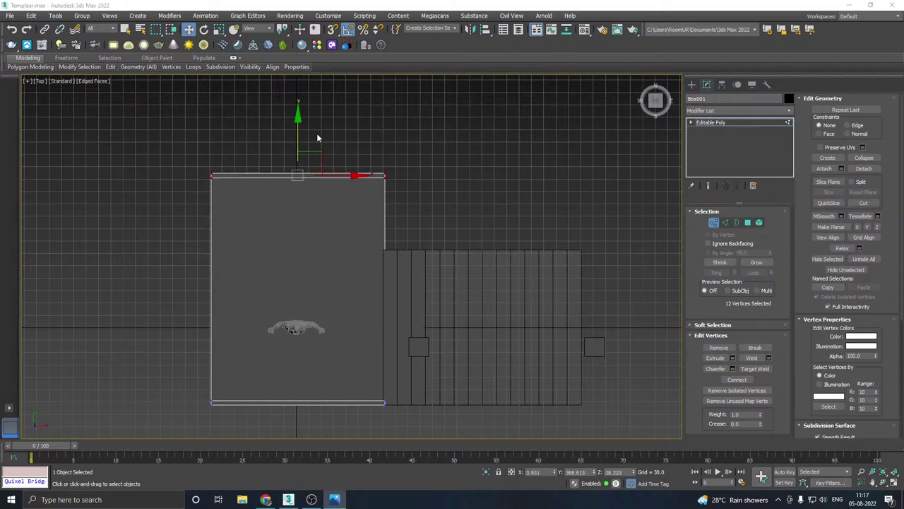
left_click_drag(306, 137, 318, 203)
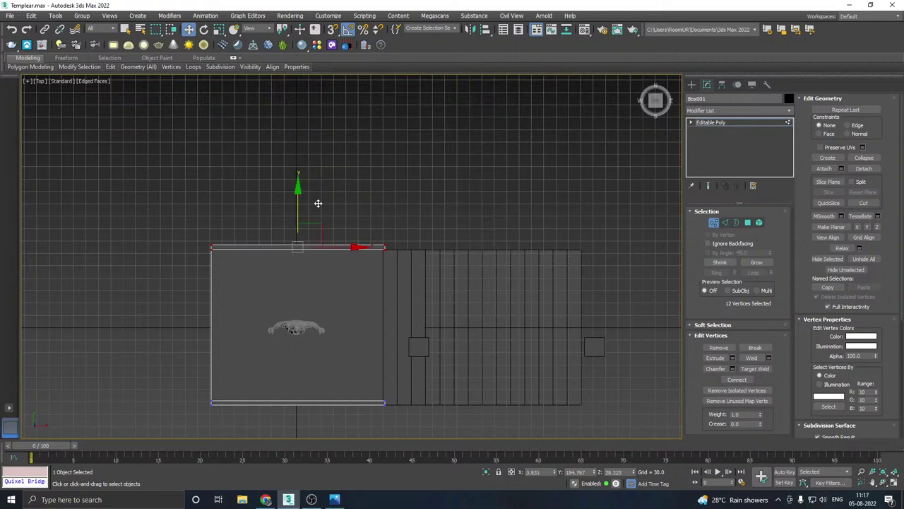
left_click(710, 123)
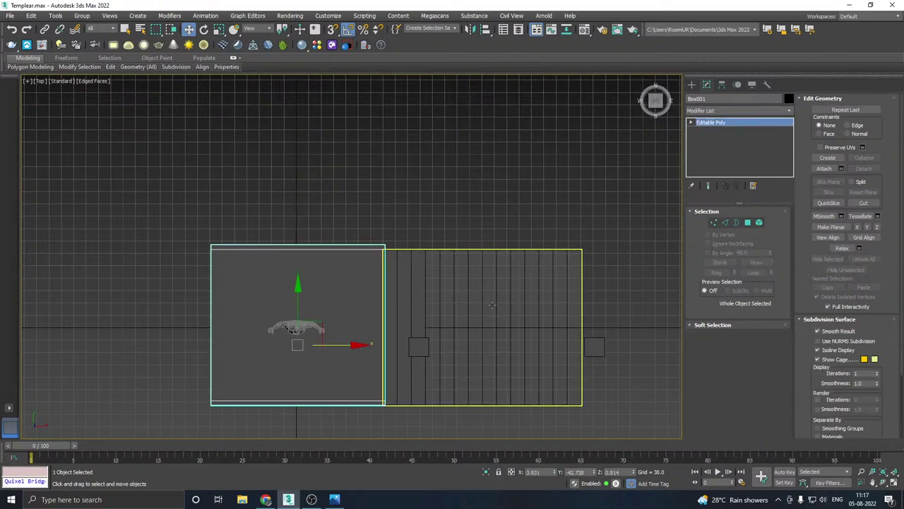
Step: Widen the stair to 383.762 to follow the platform's new width
left_click(493, 305)
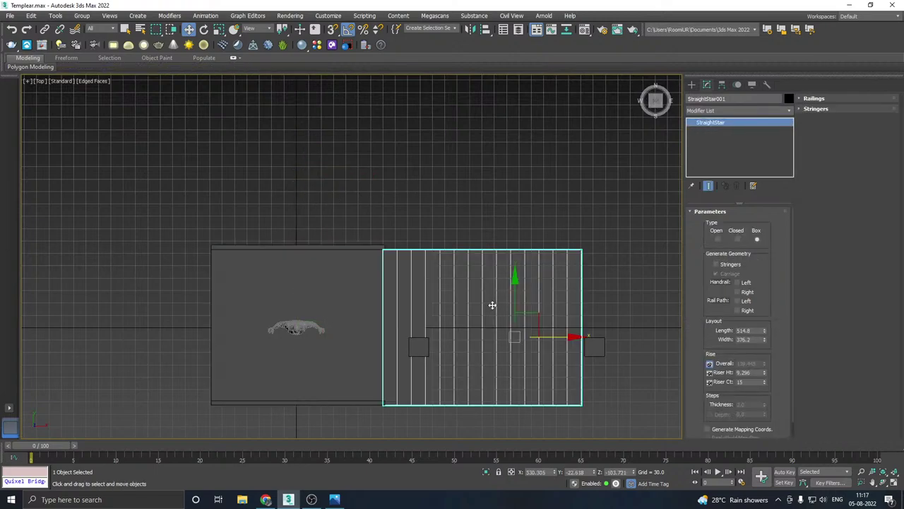
left_click(765, 339)
left_click_drag(765, 340, 765, 341)
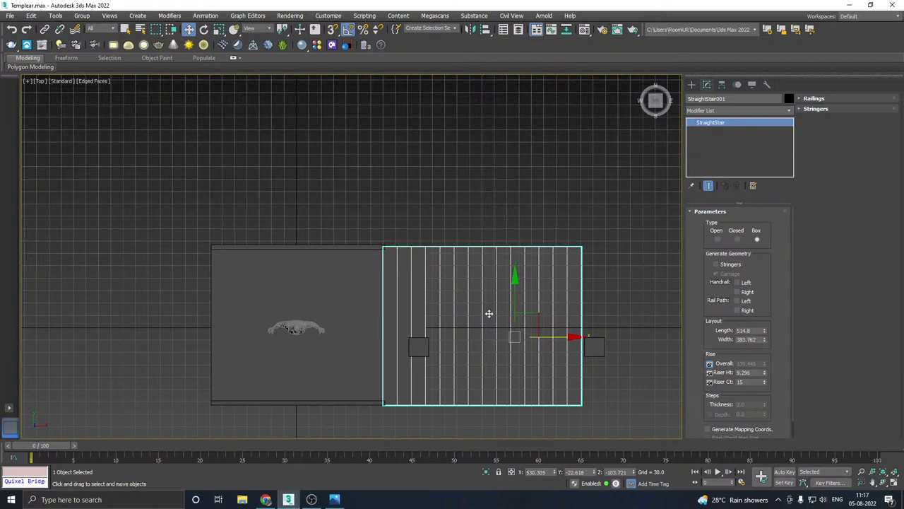
Step: Inspect the stair's upper corner in the perspective view and set the stair width to 387.599, flush with the border's outer face
key("p")
scroll(430, 301, "down", 3)
middle_click_drag(430, 302, 473, 254, "alt")
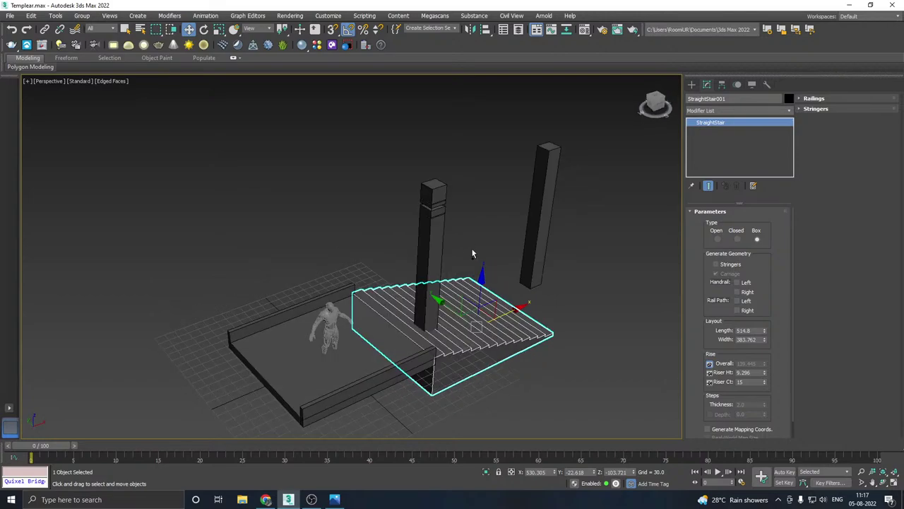
middle_click_drag(490, 310, 274, 302)
scroll(386, 293, "up", 3)
middle_click_drag(476, 226, 415, 272)
scroll(442, 245, "up", 5)
scroll(407, 234, "up", 2)
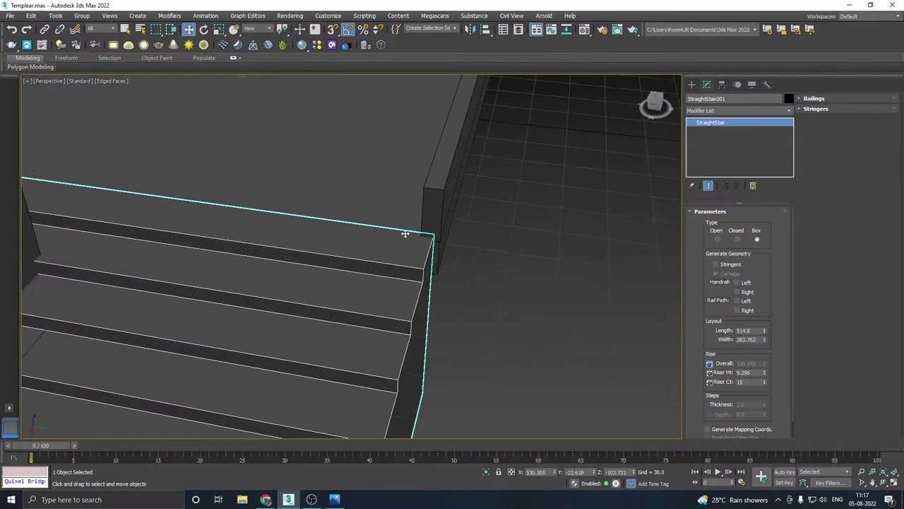
scroll(409, 234, "up", 1)
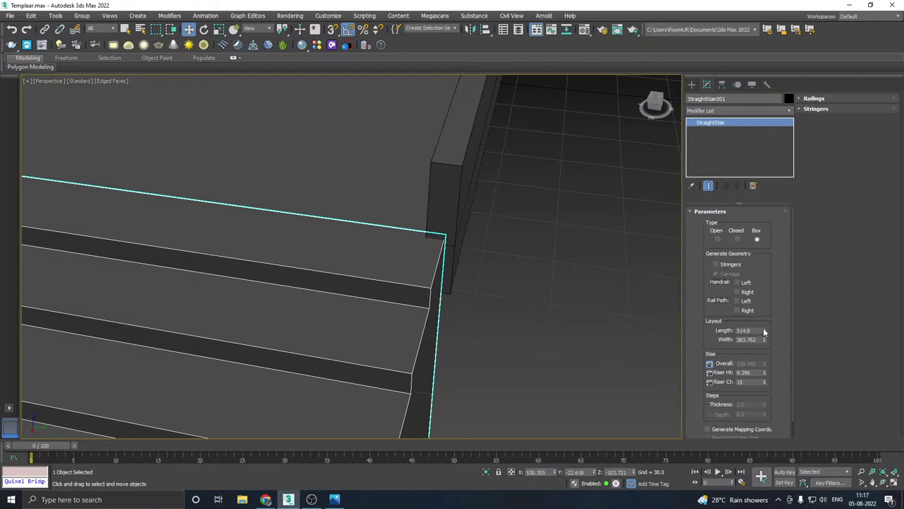
left_click_drag(764, 330, 766, 332)
left_click(765, 339)
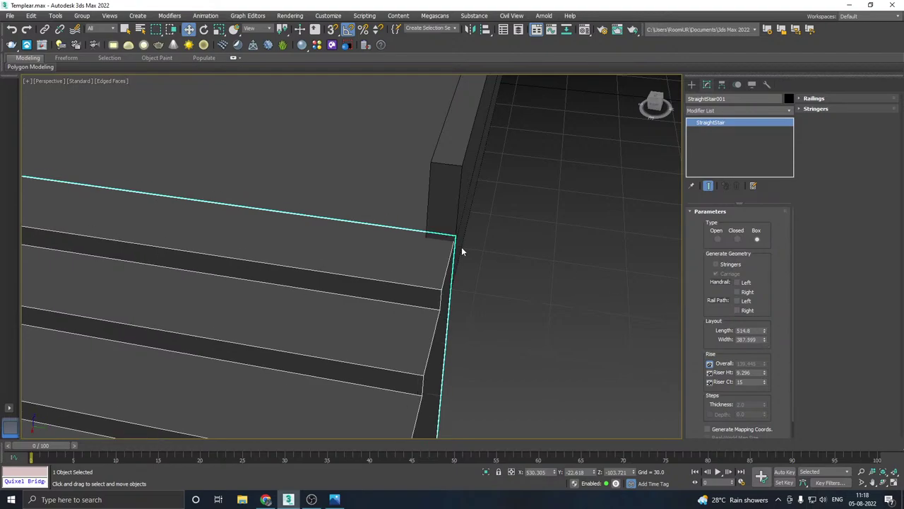
Step: Review the stair together with the platform and pillars, and save a copy of the scene
scroll(461, 247, "down", 6)
middle_click_drag(462, 248, 428, 253, "alt")
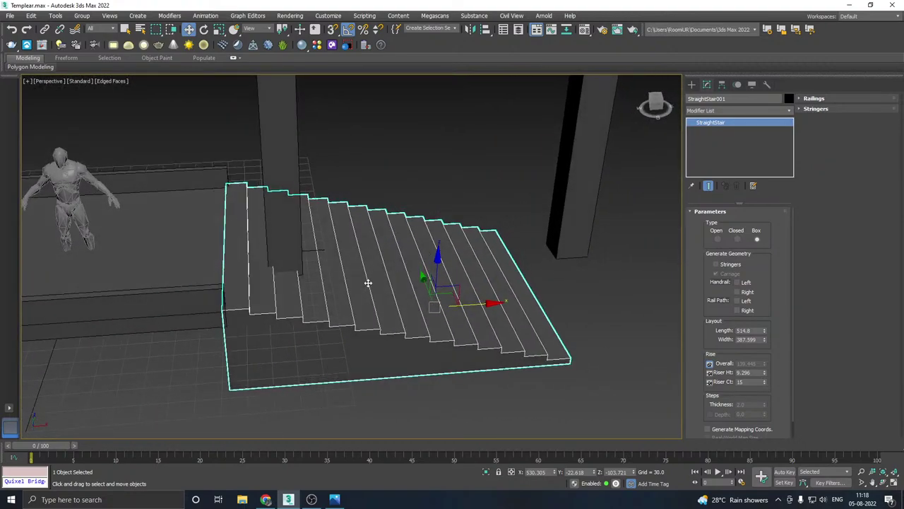
scroll(368, 285, "down", 3)
middle_click_drag(465, 292, 433, 273, "alt")
middle_click_drag(336, 276, 378, 304, "alt")
left_click(10, 16)
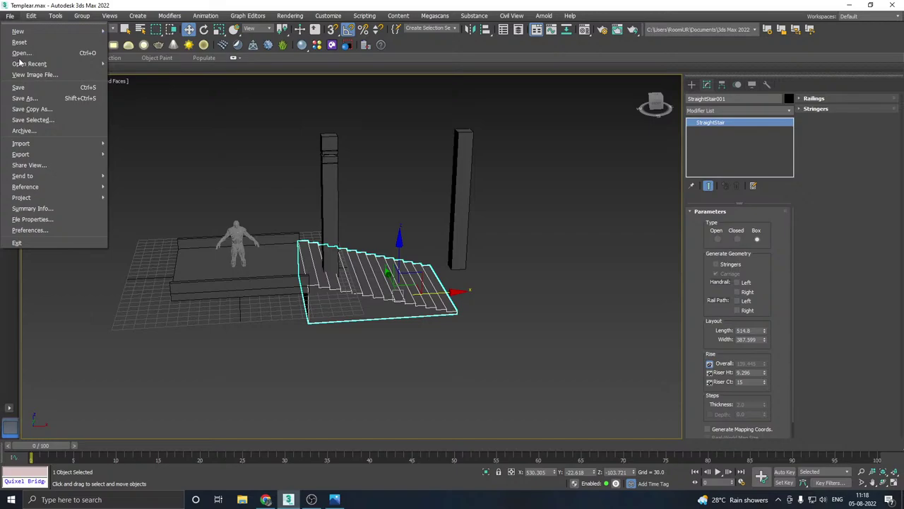
left_click(32, 109)
left_click(462, 359)
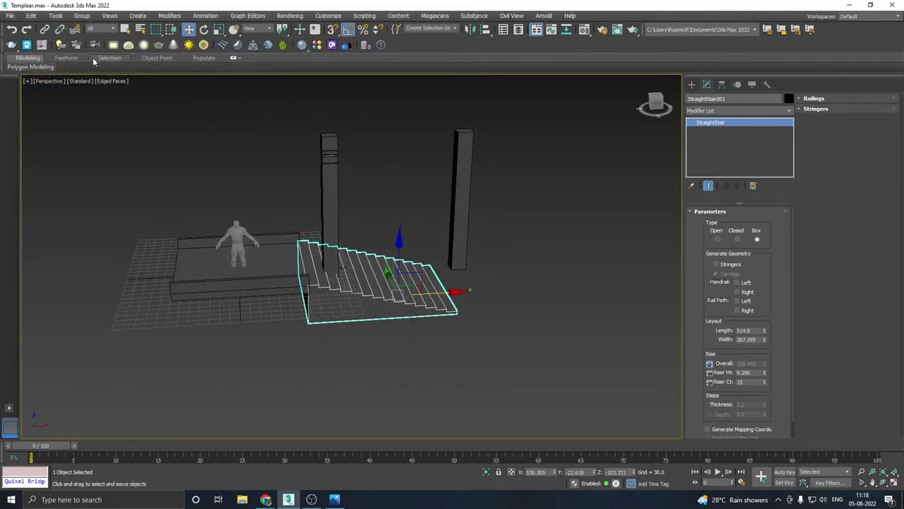
Step: Save the scene under its current file name
left_click(9, 15)
left_click(31, 109)
left_click(462, 359)
left_click(10, 15)
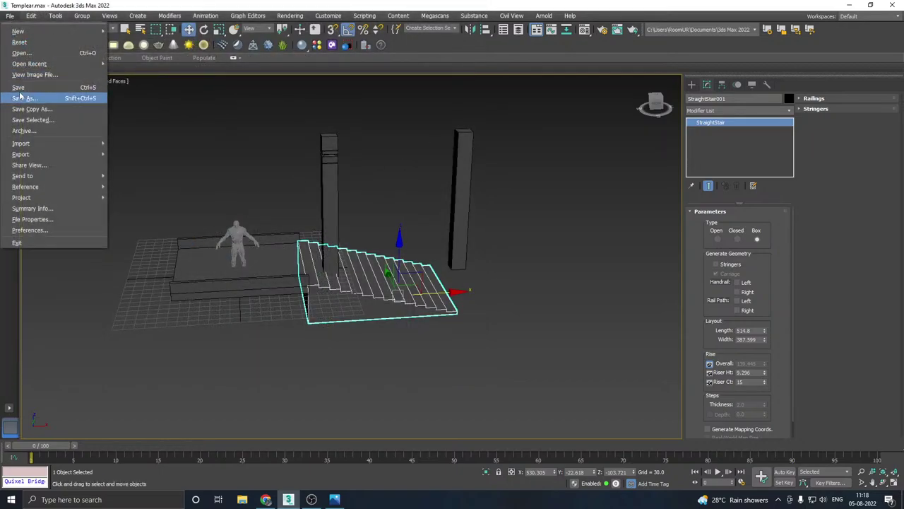
left_click(19, 87)
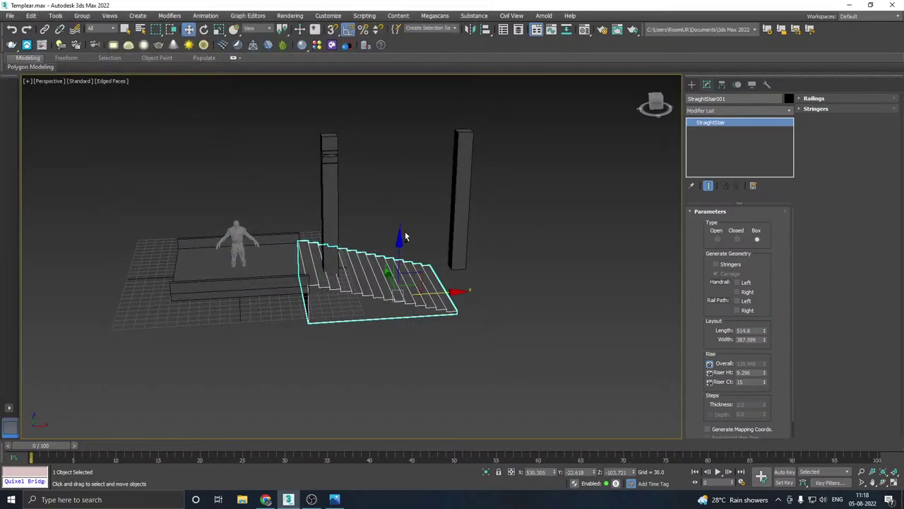
Step: Compare the stair and platform with the reference image and lower the stair to Z -151.541
middle_click_drag(405, 237, 357, 262, "alt")
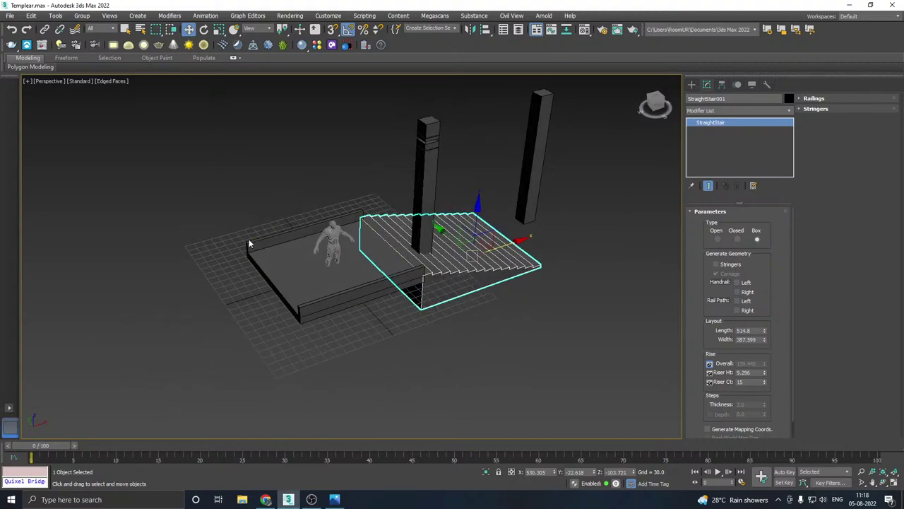
key("alt+Tab")
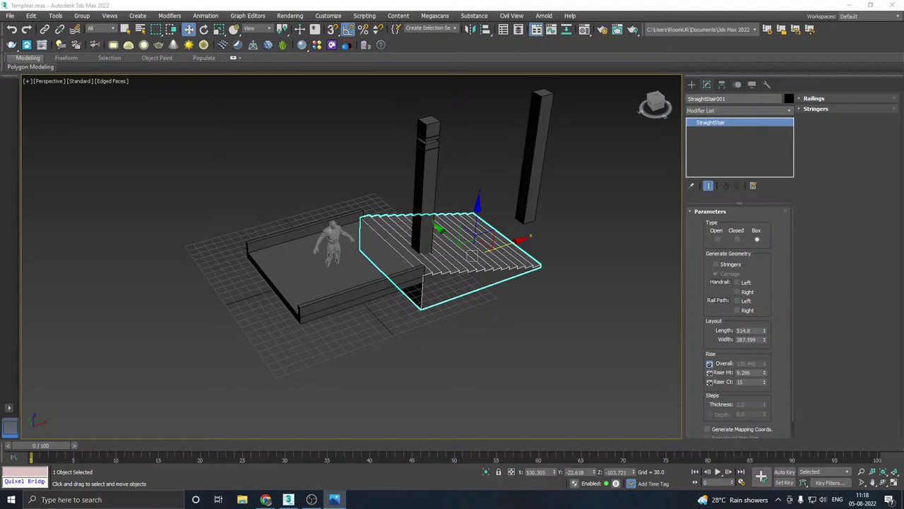
middle_click_drag(358, 199, 301, 216, "alt")
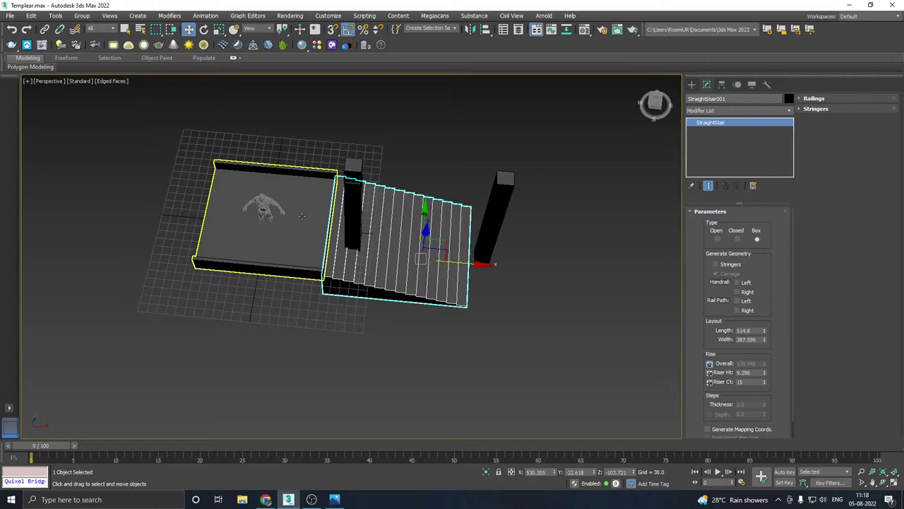
key("alt+Tab")
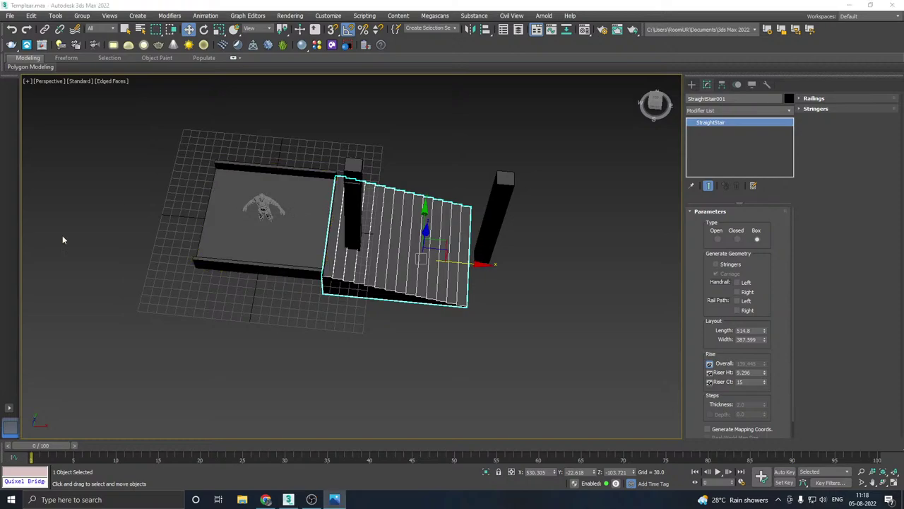
middle_click_drag(189, 231, 247, 192, "alt")
middle_click_drag(412, 227, 400, 212, "alt")
left_click_drag(400, 212, 400, 216)
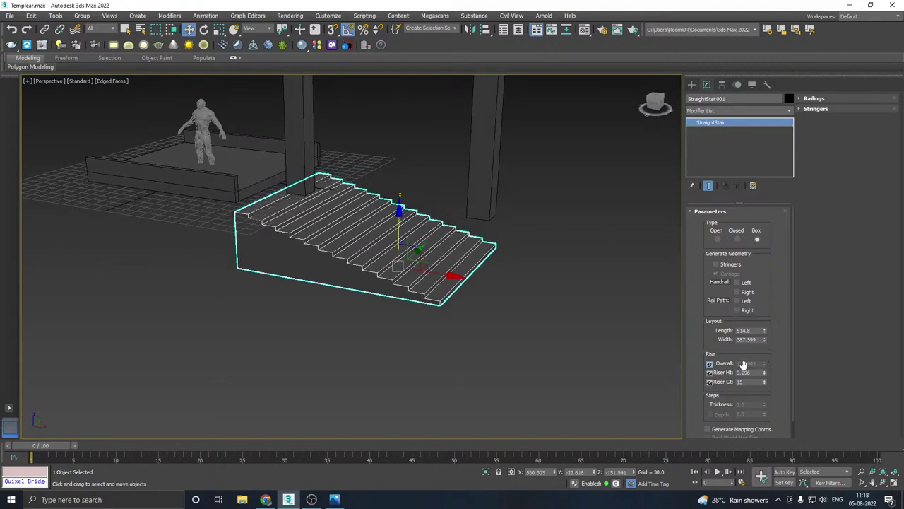
Step: Lock the stair's riser count and raise its overall rise to 184.067 so its upper end meets the platform again
left_click(710, 383)
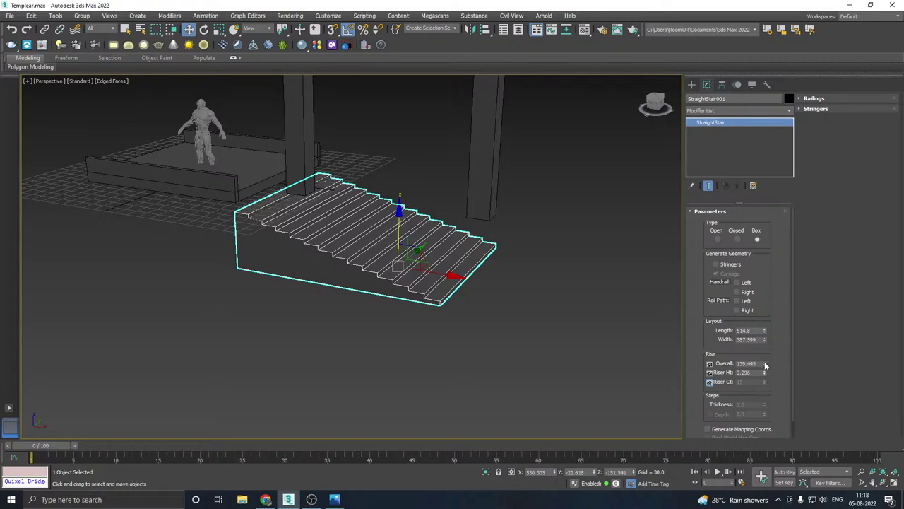
left_click_drag(764, 363, 761, 347)
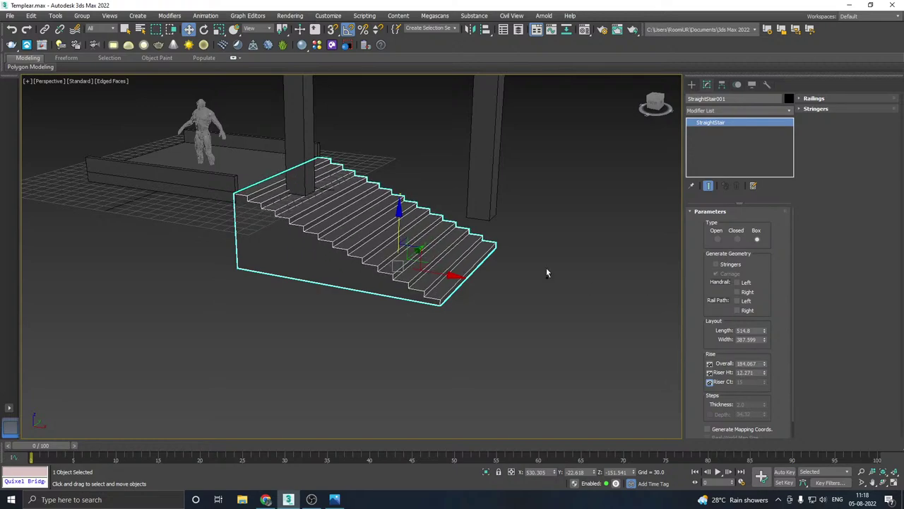
middle_click_drag(546, 273, 493, 295, "alt")
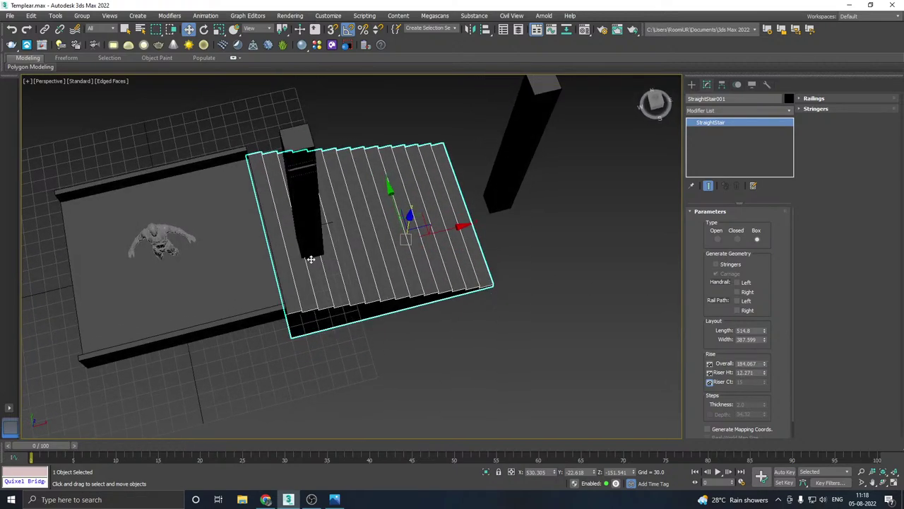
scroll(311, 259, "down", 2)
middle_click_drag(311, 260, 503, 226, "alt")
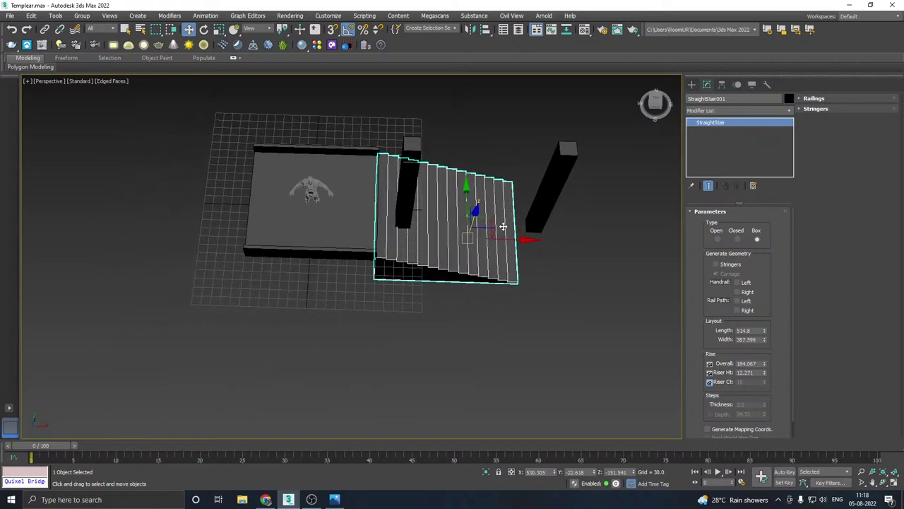
Step: Isolate the stair and save the scene
left_click(486, 473)
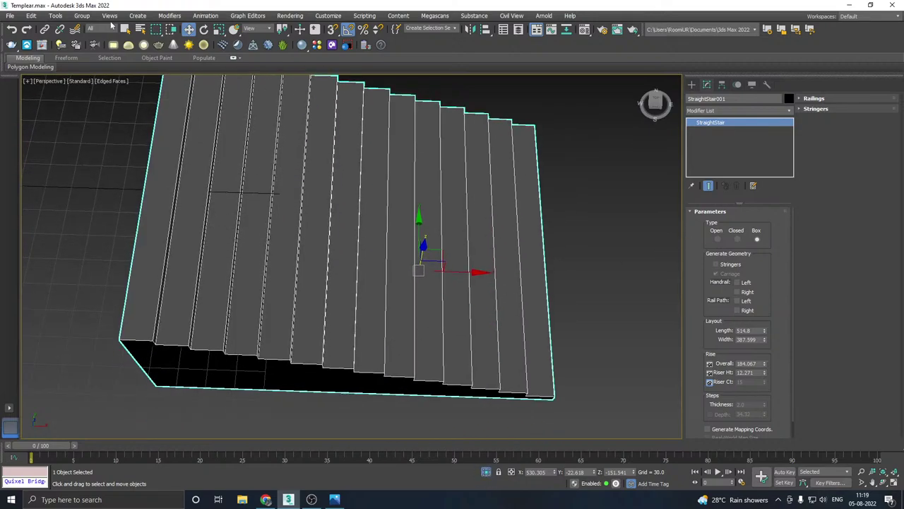
key("ctrl+s")
middle_click_drag(333, 185, 322, 186)
key("alt+Tab")
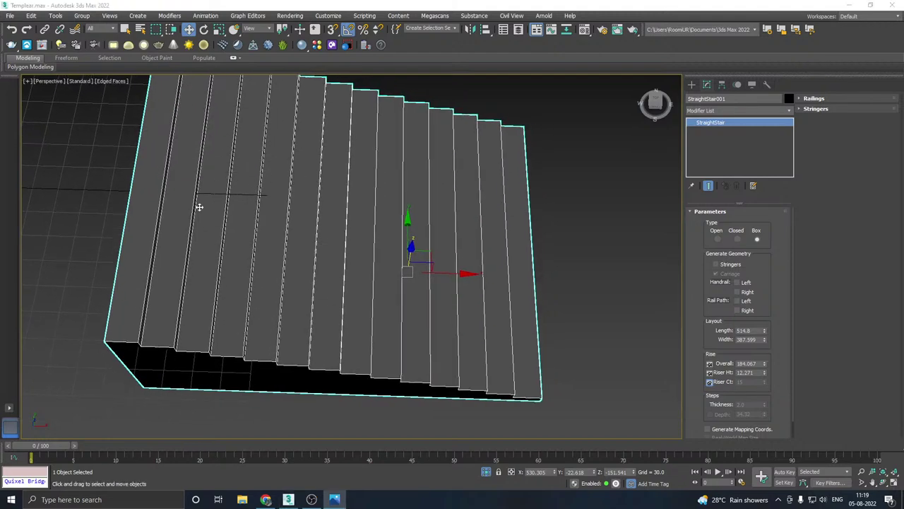
middle_click_drag(280, 218, 303, 208, "alt")
Step: View the isolated stair from the top and check the reference image for the area at the stair's foot
key("t")
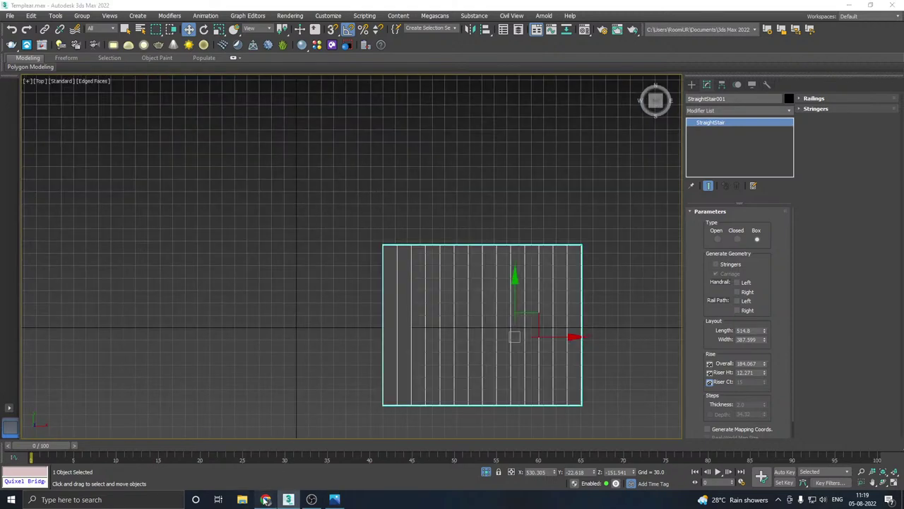
middle_click_drag(378, 371, 327, 340)
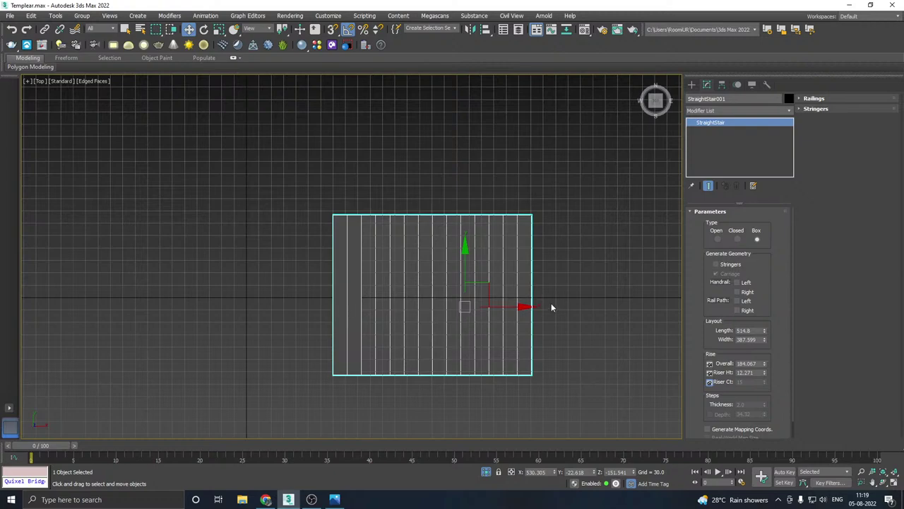
middle_click_drag(551, 307, 503, 308)
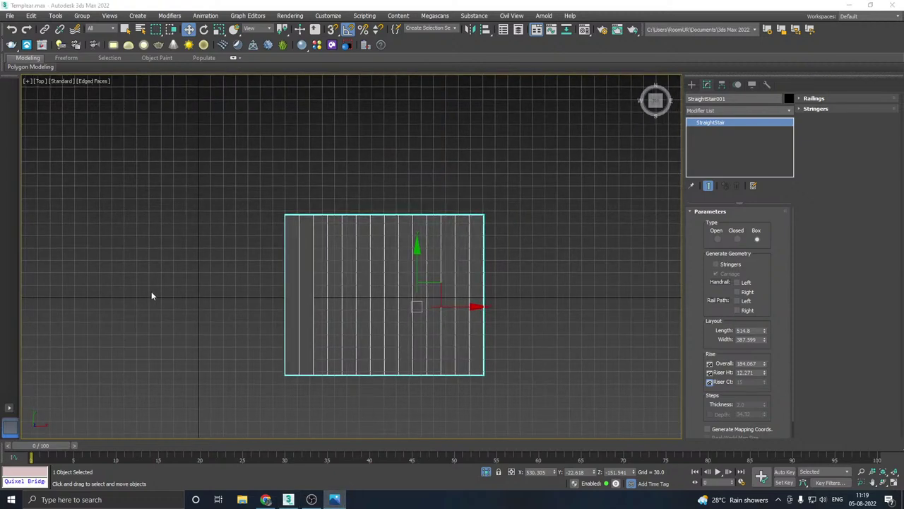
middle_click_drag(233, 275, 157, 256)
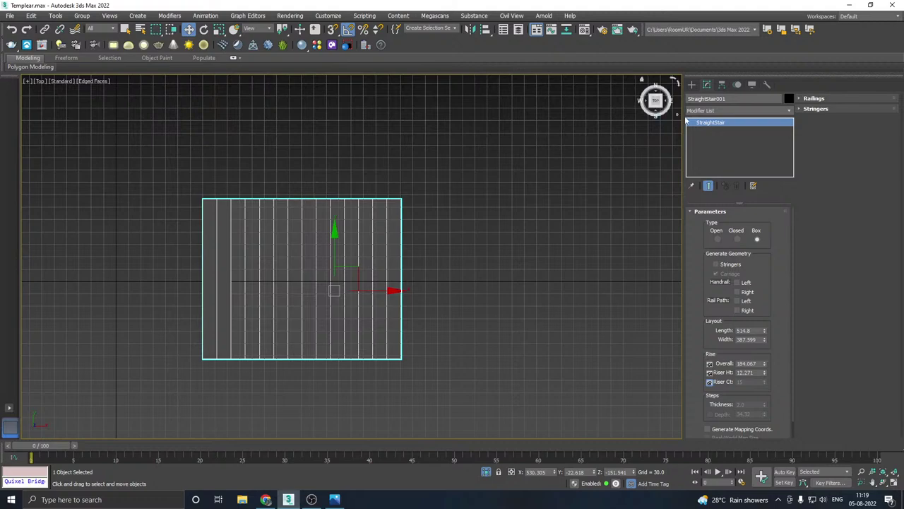
left_click(691, 84)
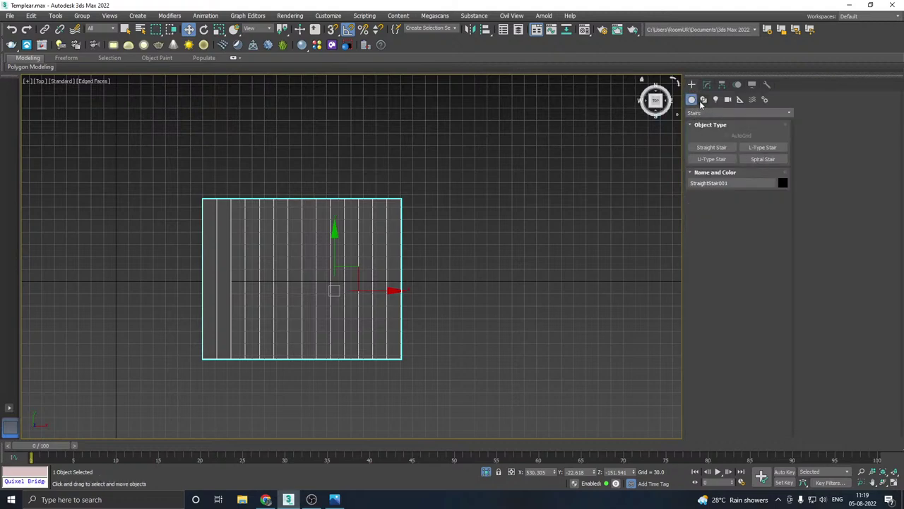
left_click(703, 100)
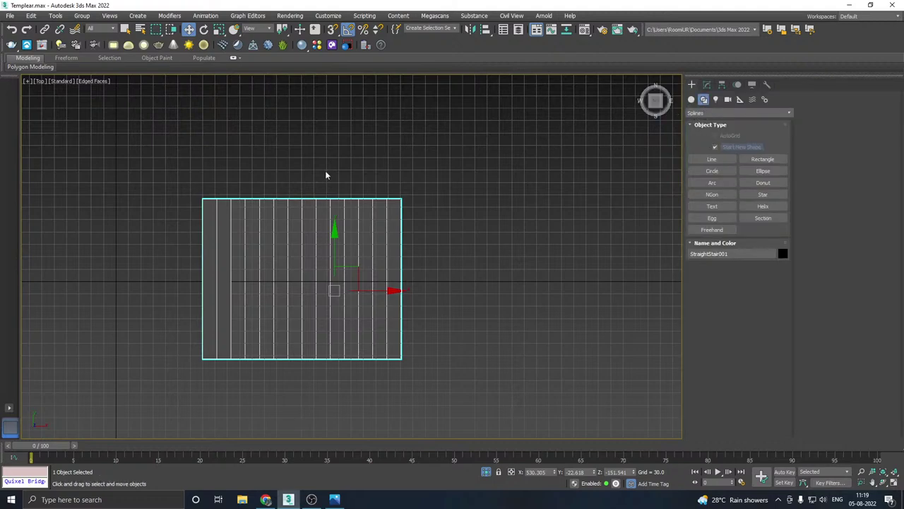
key("alt+Tab")
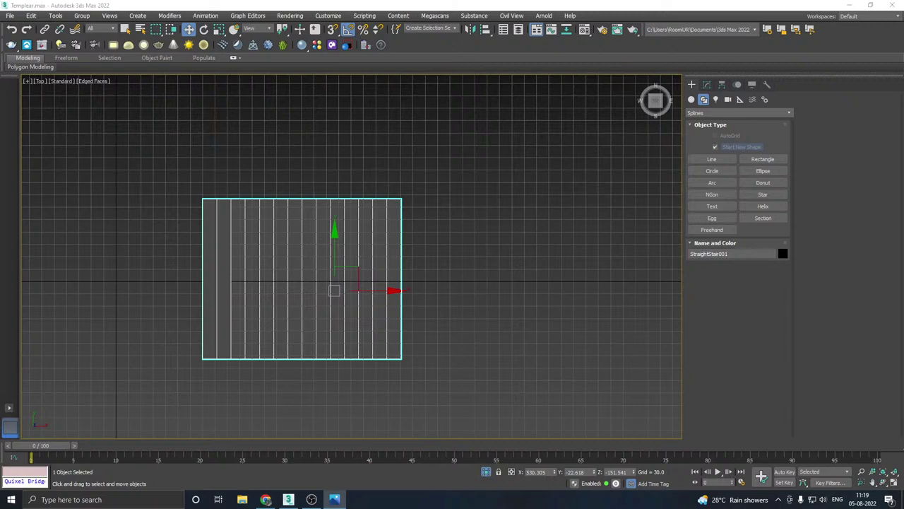
Step: Create a standard box about 312 long and 493 wide against the lower end of the stair as a landing
left_click(692, 98)
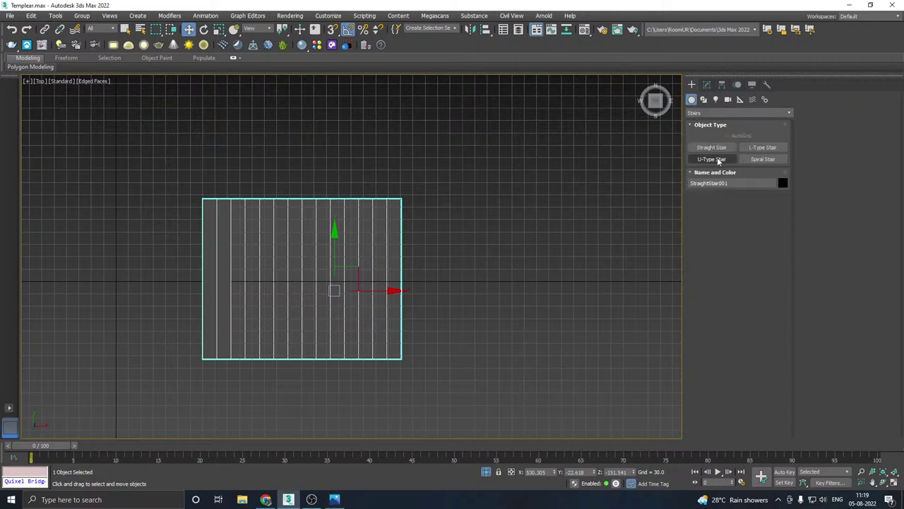
left_click(734, 113)
left_click(705, 124)
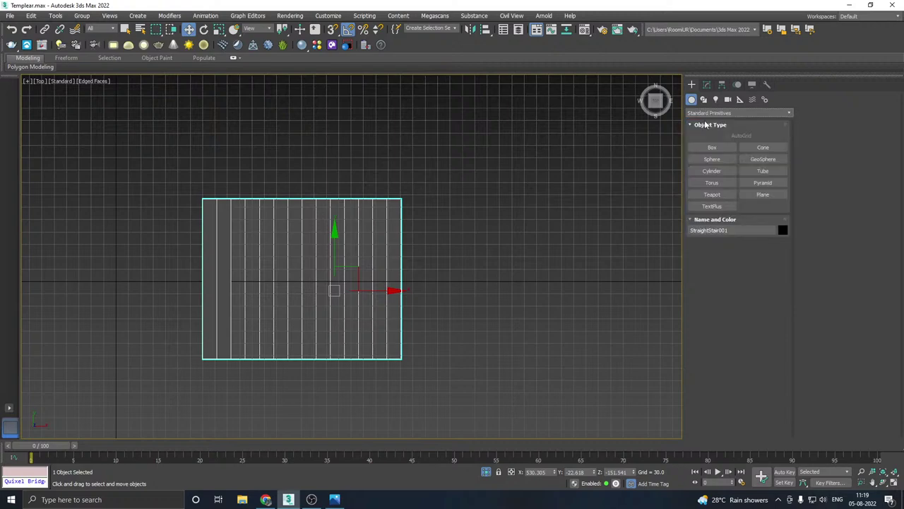
left_click(710, 146)
middle_click_drag(365, 227, 317, 273)
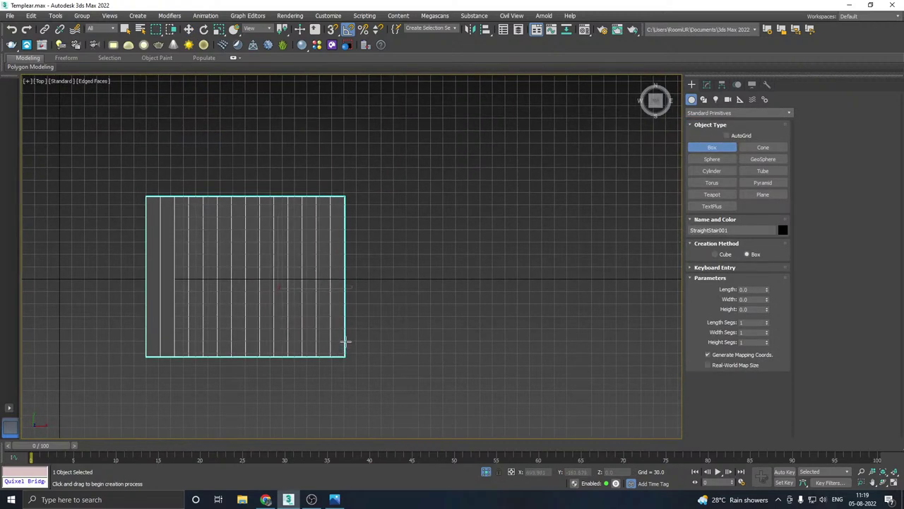
left_click_drag(346, 342, 549, 212)
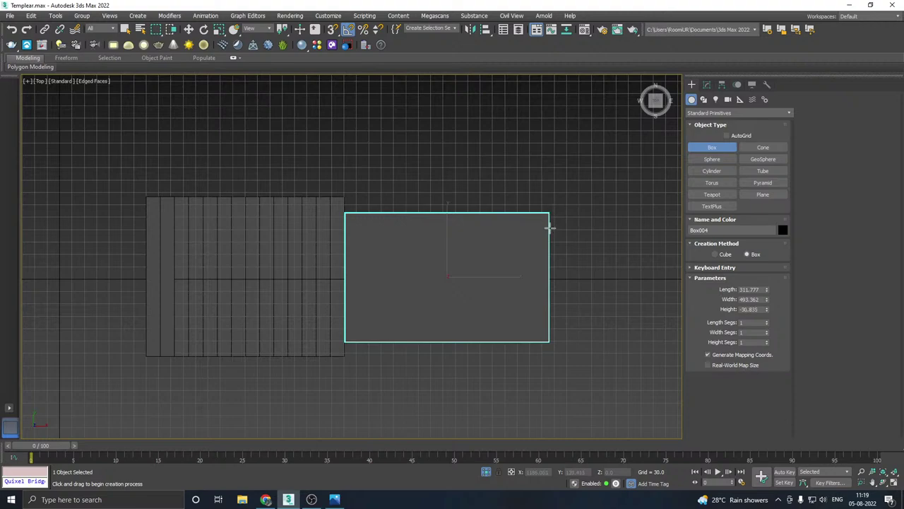
Step: Return to the perspective view and assign the grey material to the new landing box
key("w")
key("p")
middle_click_drag(494, 244, 504, 179, "alt")
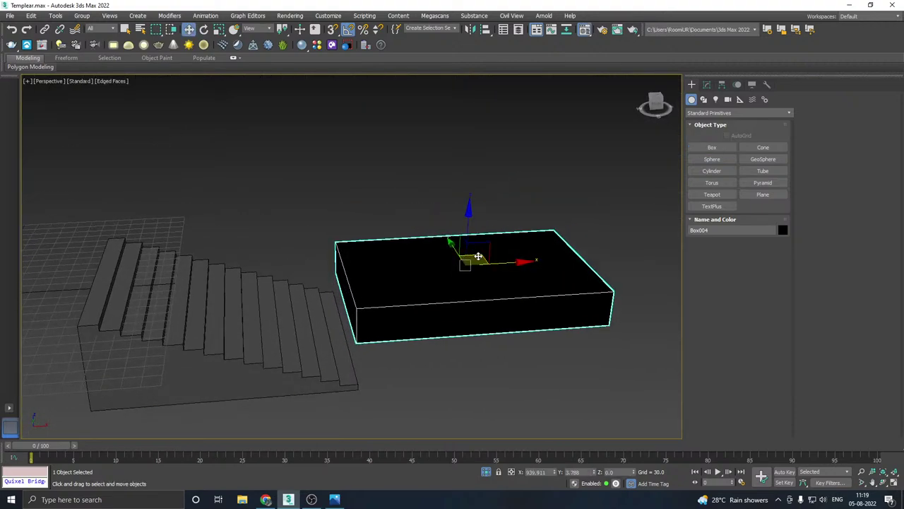
left_click(584, 29)
left_click(118, 232)
key("m")
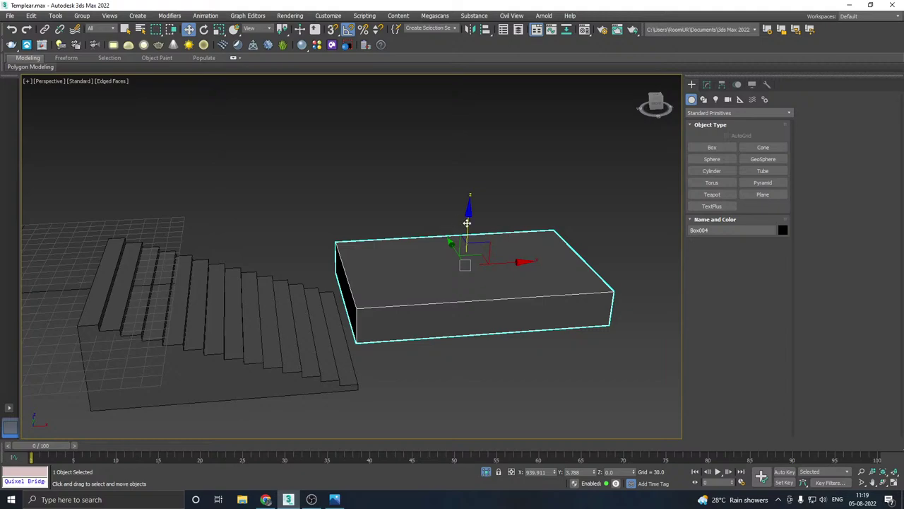
Step: Lower the landing box to the foot of the stair and nudge it along X and Z to meet the lowest step
left_click_drag(466, 217, 466, 280)
middle_click_drag(448, 295, 419, 217, "alt")
scroll(371, 283, "up", 4)
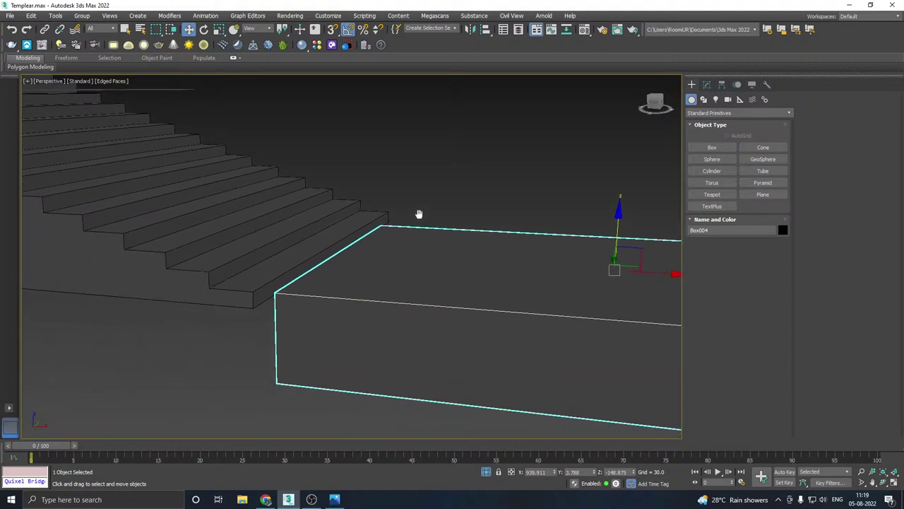
left_click_drag(654, 272, 649, 272)
left_click_drag(611, 234, 609, 224)
left_click(469, 202)
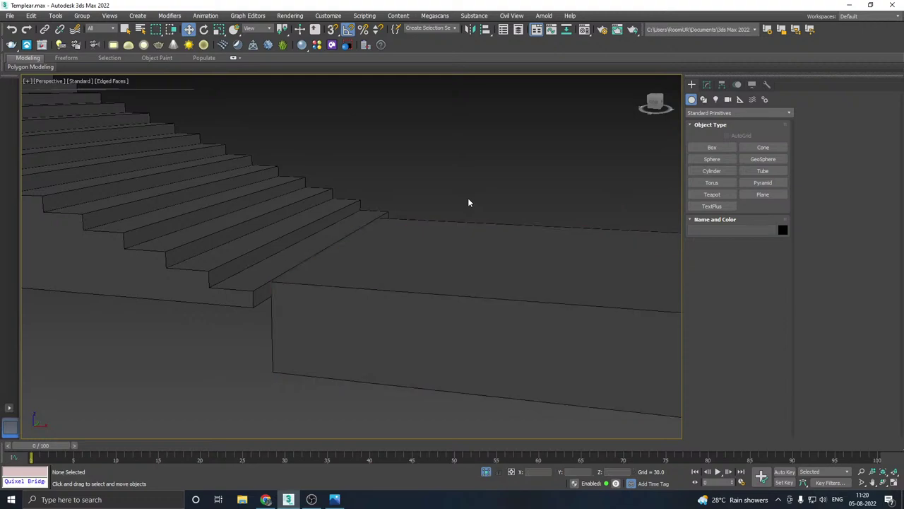
Step: End the isolation and compare the platform, stair and landing with the reference image
scroll(468, 202, "down", 4)
middle_click_drag(450, 258, 415, 339, "alt")
left_click(486, 472)
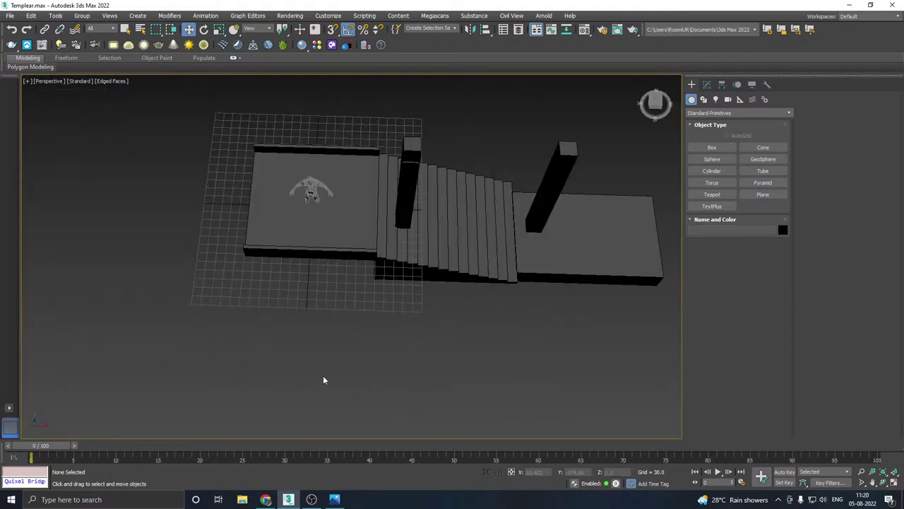
middle_click_drag(323, 377, 401, 301, "alt")
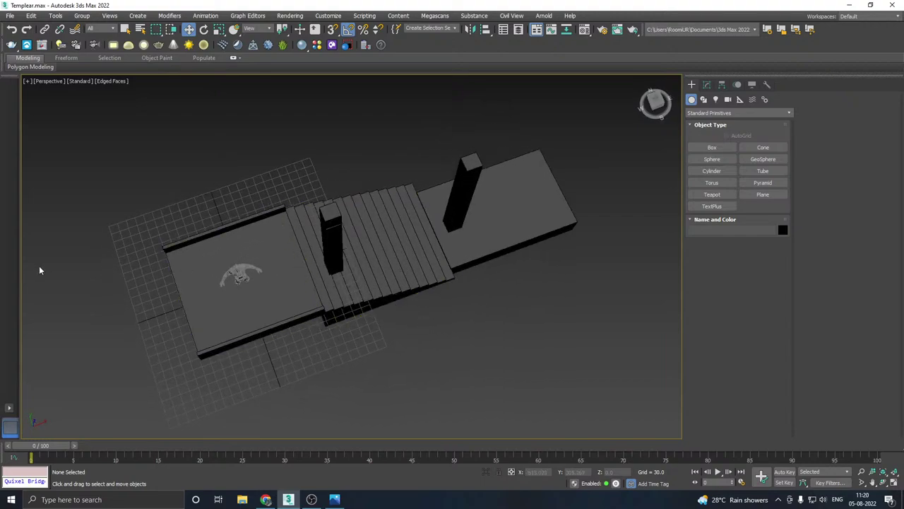
left_click(334, 500)
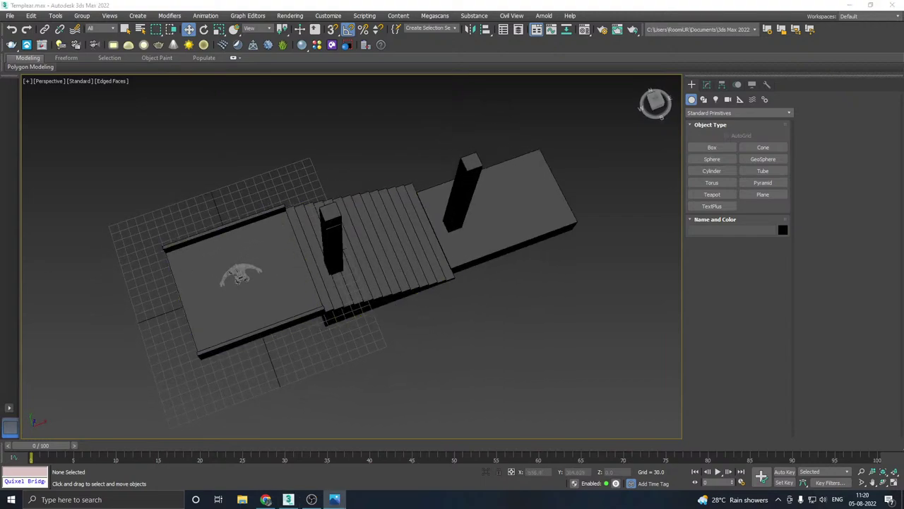
Step: Try moving the staircase over to the human figure to compare the step size, and undo the moves
left_click(364, 267)
middle_click_drag(474, 230, 391, 212, "alt")
scroll(314, 207, "up", 5)
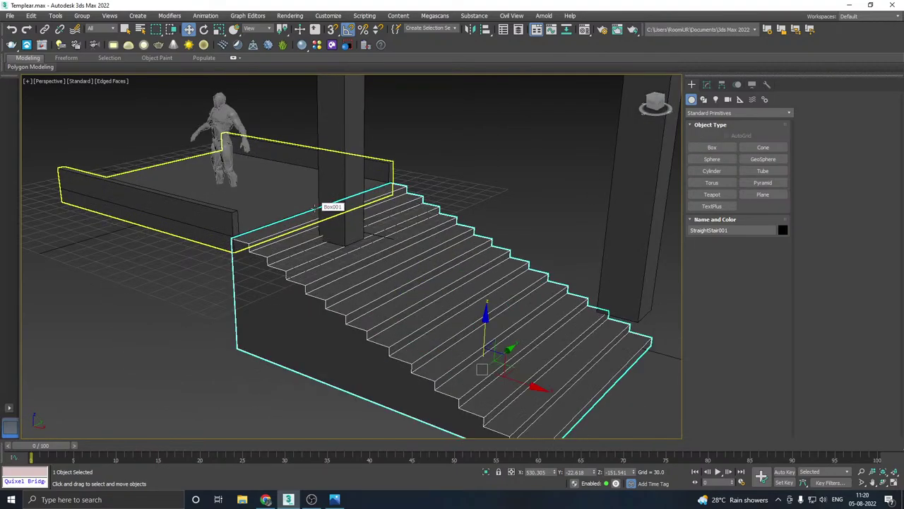
middle_click_drag(315, 207, 357, 218, "alt")
scroll(400, 212, "down", 5)
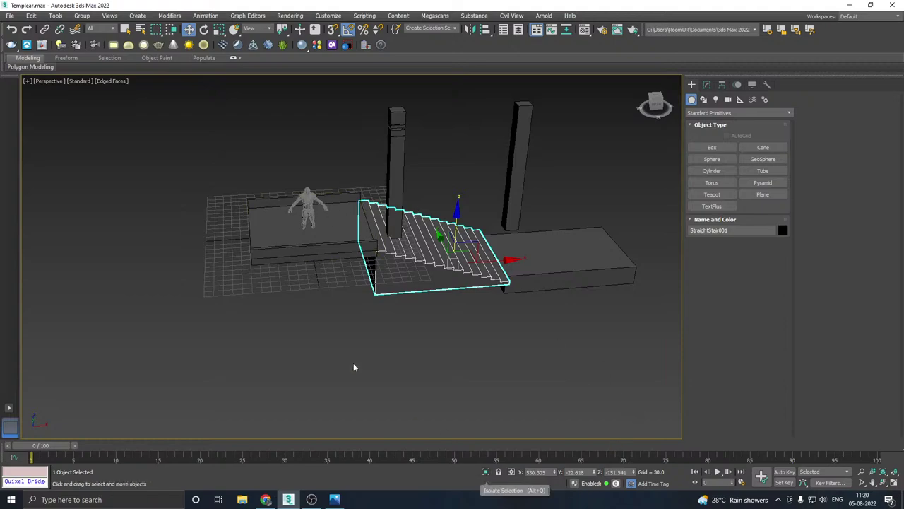
left_click_drag(463, 244, 337, 250)
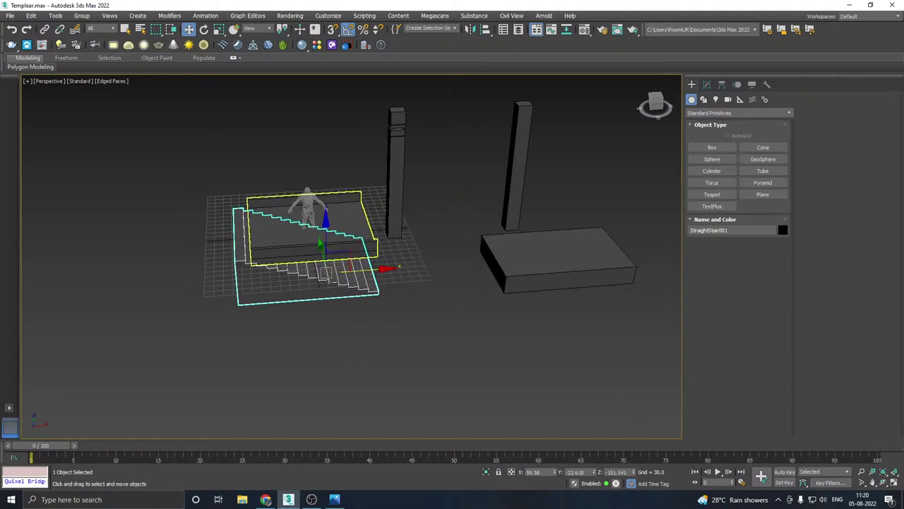
scroll(335, 254, "up", 6)
scroll(333, 260, "up", 1)
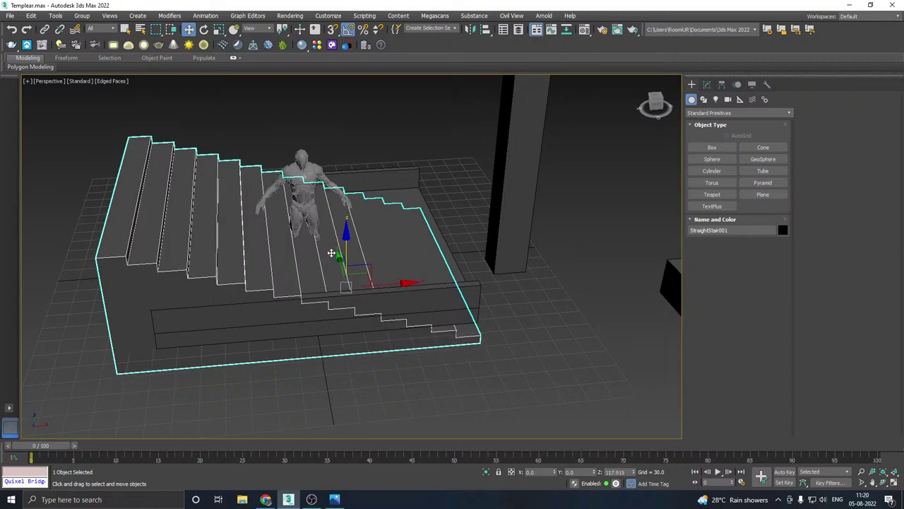
middle_click_drag(333, 257, 330, 237, "alt")
scroll(289, 239, "up", 3)
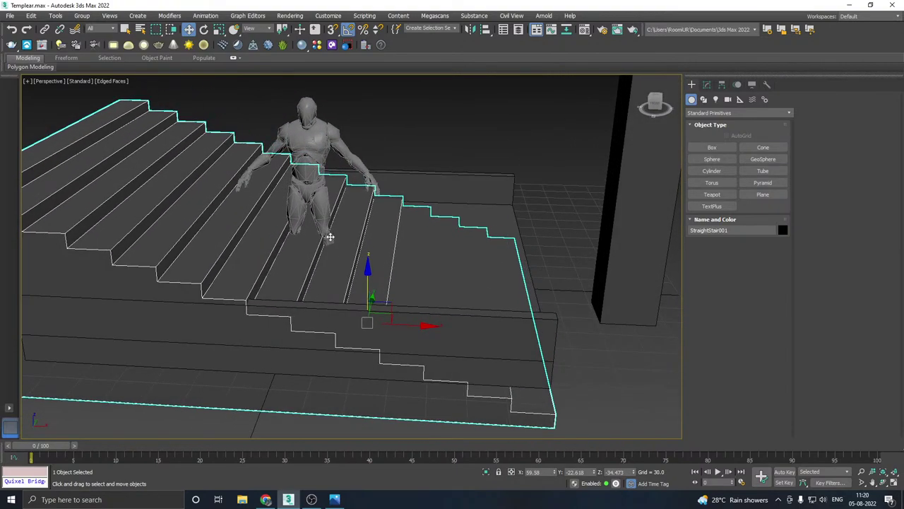
scroll(330, 236, "down", 5)
key("ctrl+z")
key("ctrl+z")
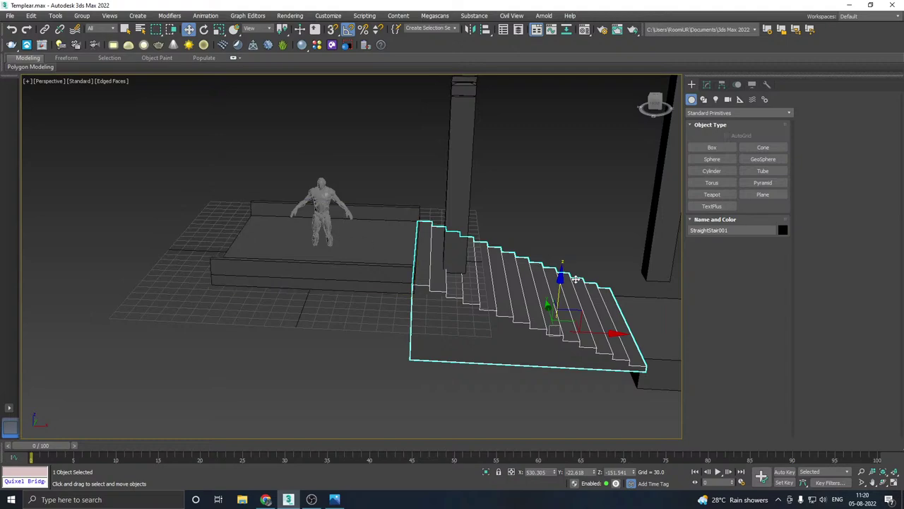
Step: Lock the staircase's overall rise and set its riser count to 20
middle_click_drag(576, 279, 457, 298, "alt")
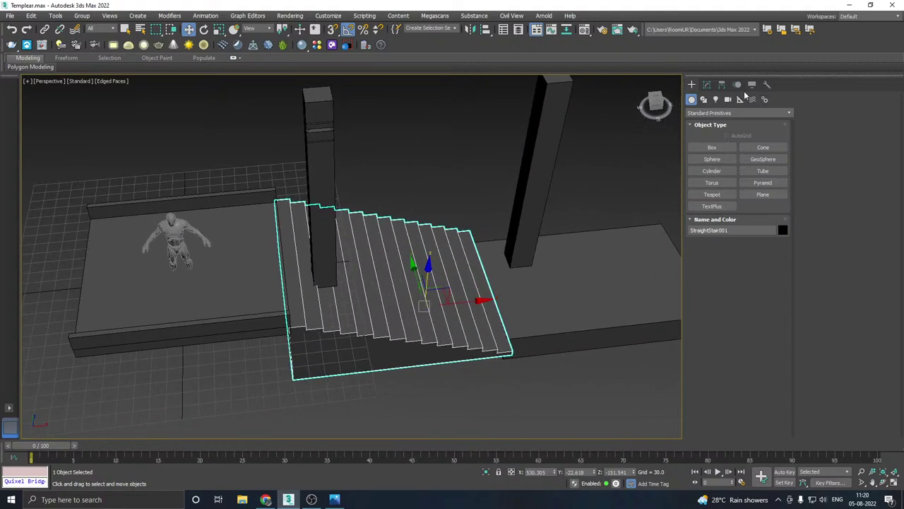
left_click(706, 84)
left_click(709, 364)
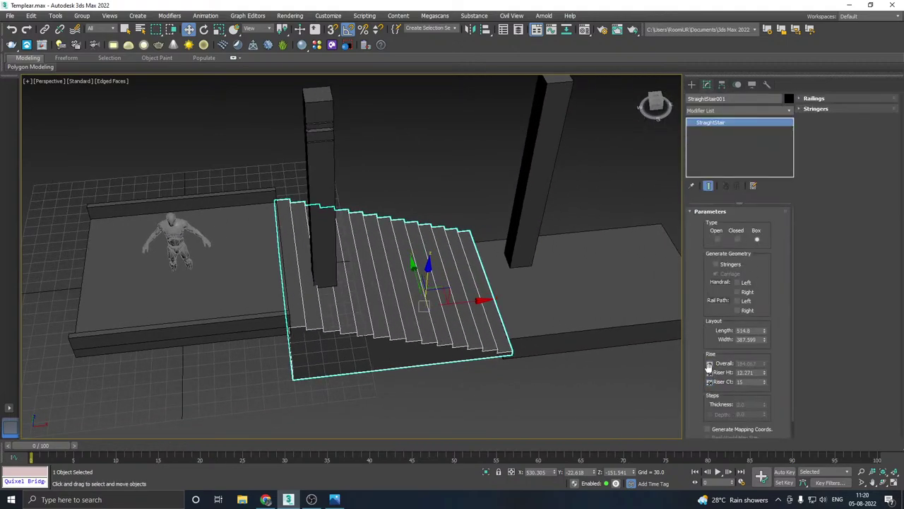
left_click(765, 380)
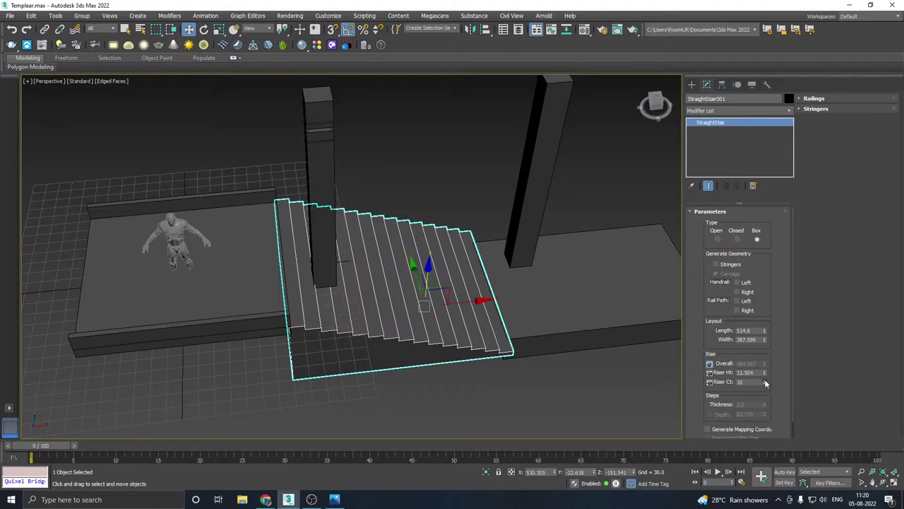
left_click(765, 380)
left_click(765, 380)
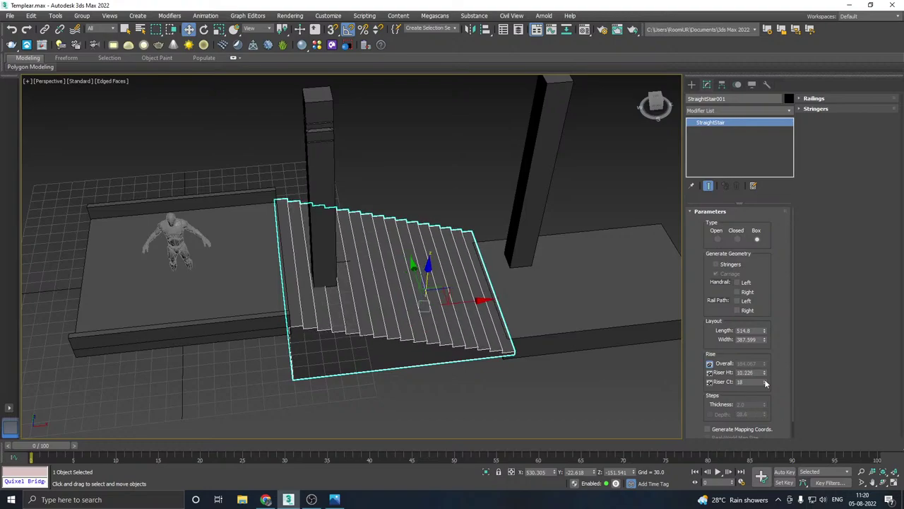
left_click(766, 380)
left_click(765, 381)
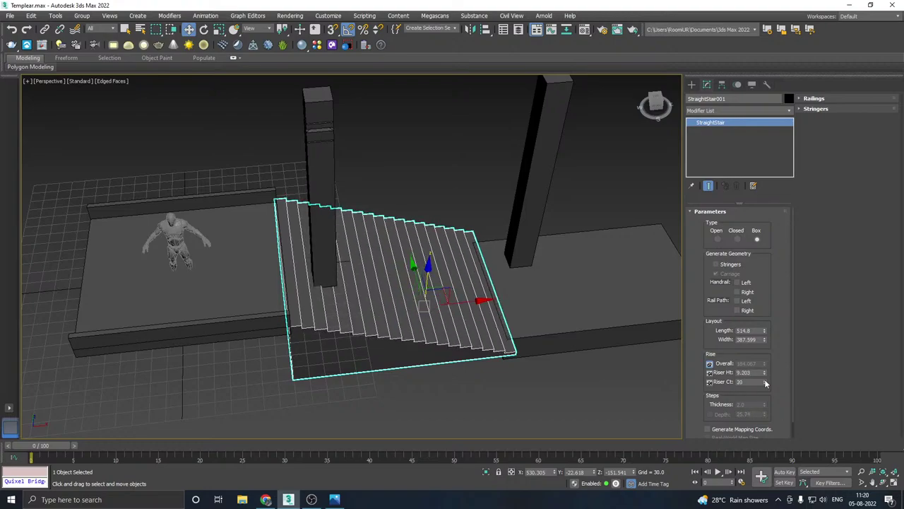
middle_click_drag(516, 324, 486, 332, "alt")
scroll(390, 297, "up", 5)
scroll(391, 296, "down", 8)
left_click(520, 331)
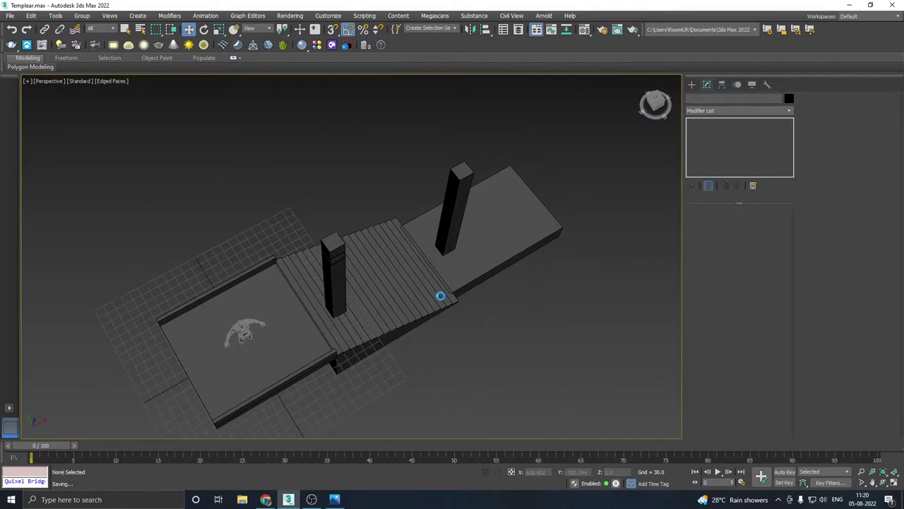
Step: Select both pillars and move them clear of the staircase, off to the side of the platform
left_click(494, 236)
scroll(495, 229, "up", 3)
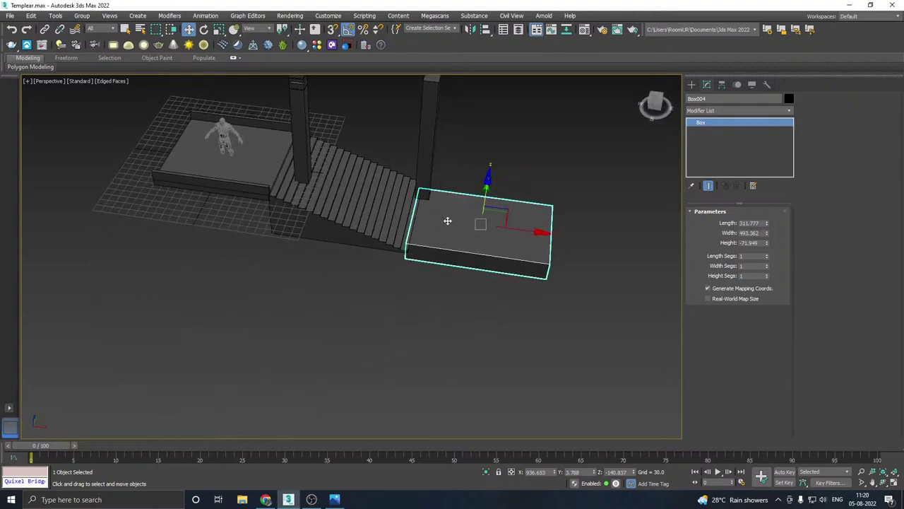
scroll(459, 212, "up", 3)
scroll(470, 241, "up", 3)
scroll(460, 275, "down", 5)
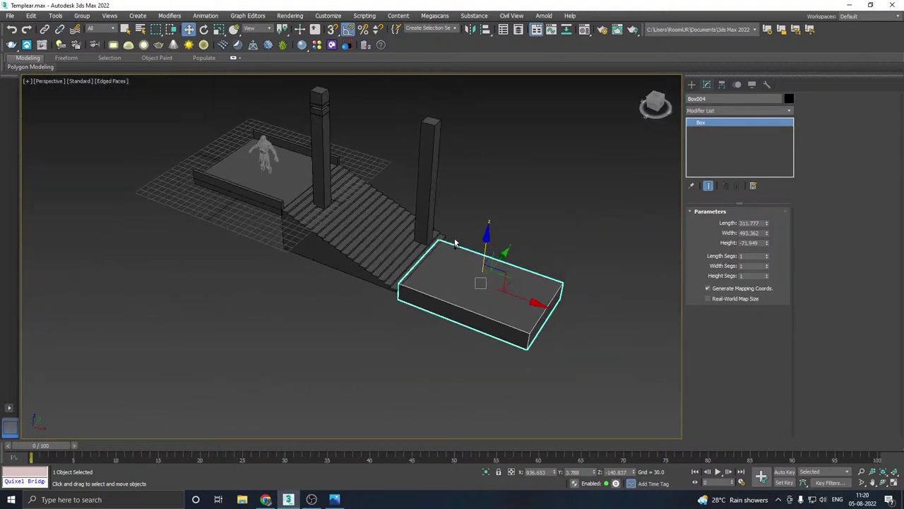
left_click(433, 166)
left_click(353, 155, "ctrl")
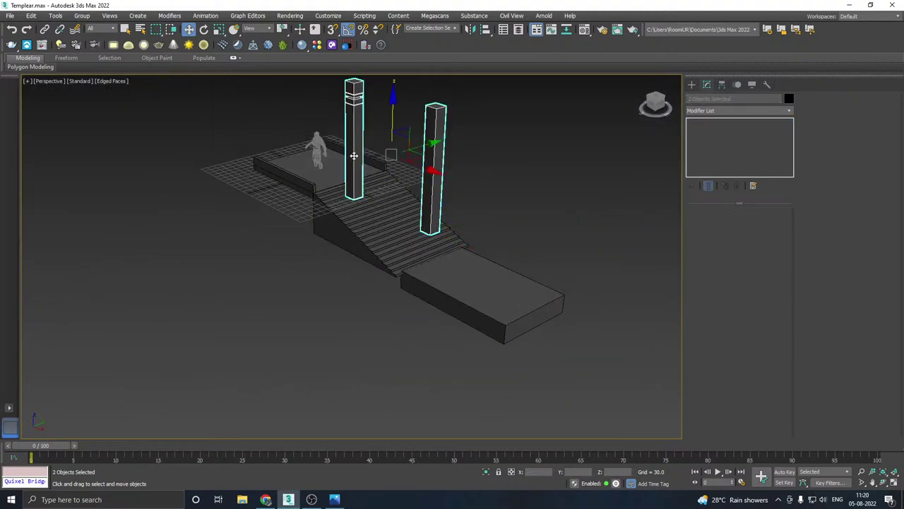
left_click_drag(422, 147, 429, 84)
Step: Reduce the thickness of the lower landing box by setting its height to about -31.66
left_click(469, 269)
middle_click_drag(471, 270, 535, 289, "alt")
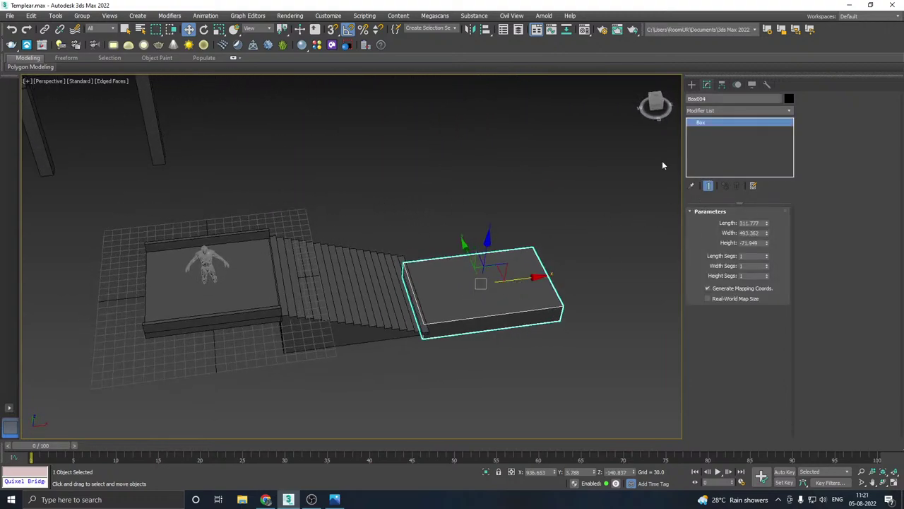
right_click(729, 141)
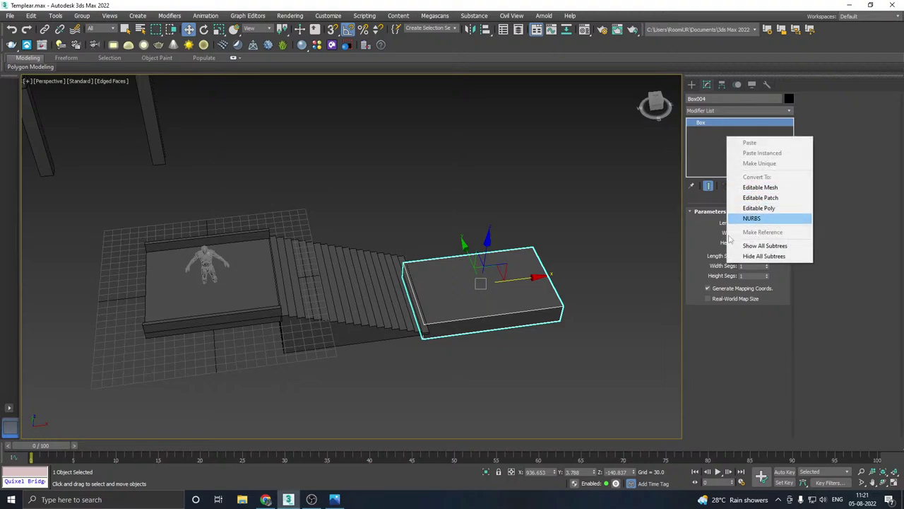
left_click(615, 335)
scroll(472, 309, "up", 3)
middle_click_drag(503, 301, 439, 269, "alt")
scroll(369, 258, "up", 5)
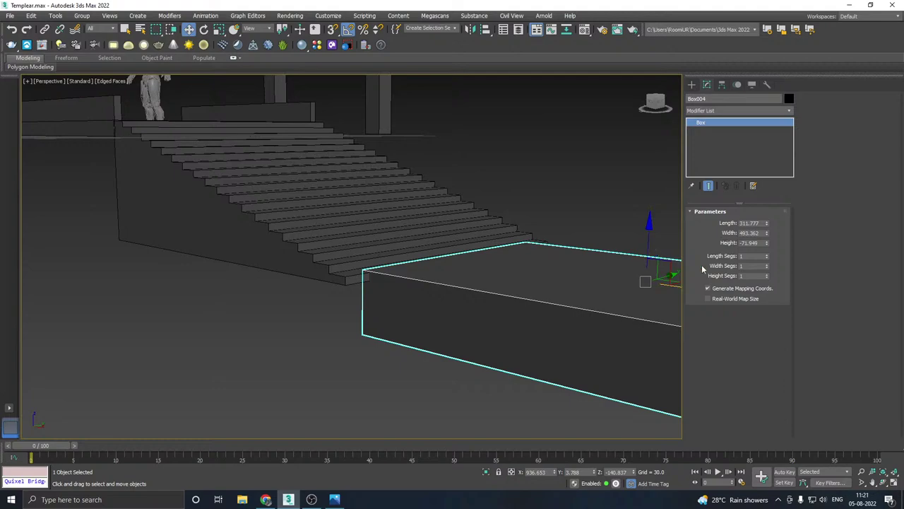
left_click_drag(766, 243, 767, 217)
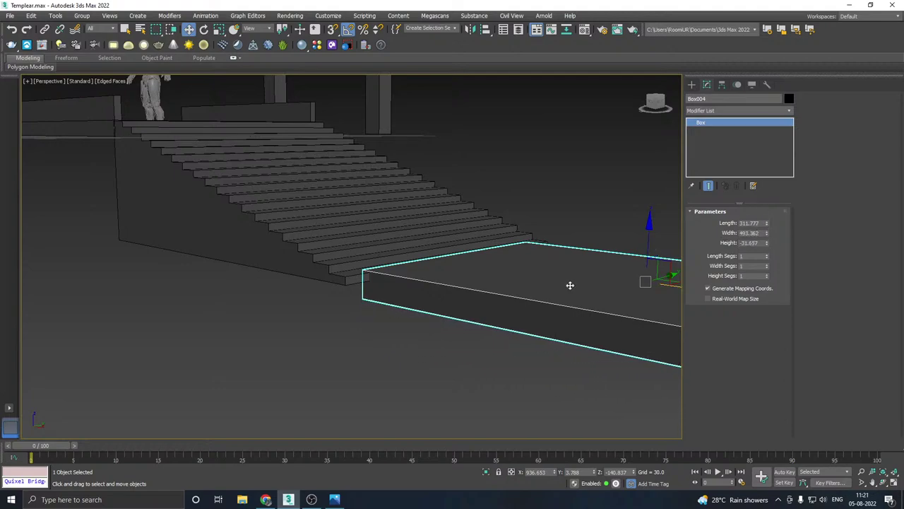
Step: Move the landing to about X 944.9 and Z -142.5 at the lowest step, and save the scene
middle_click_drag(569, 285, 485, 283)
left_click_drag(611, 283, 622, 283)
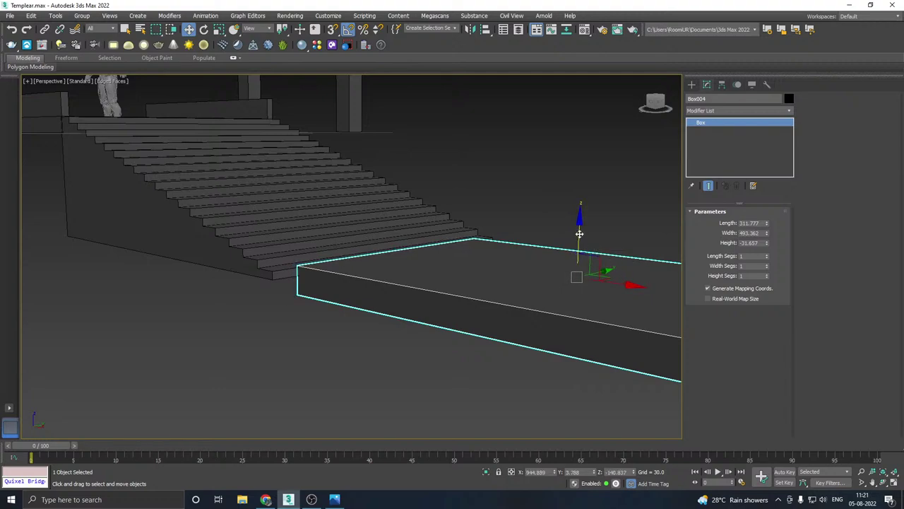
left_click_drag(579, 234, 586, 238)
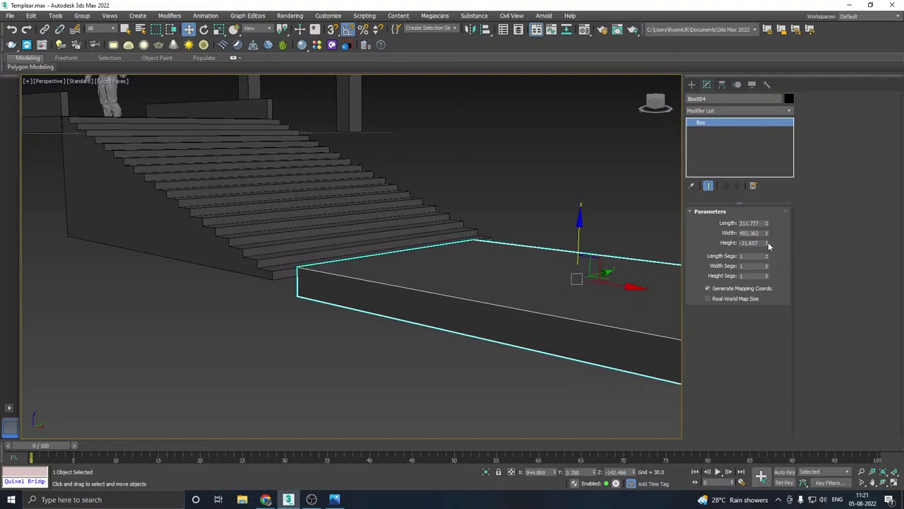
key("ctrl+s")
Step: Add the RayFire Bricks modifier to the landing box
scroll(233, 237, "down", 3)
middle_click_drag(240, 237, 319, 264, "alt")
left_click(790, 110)
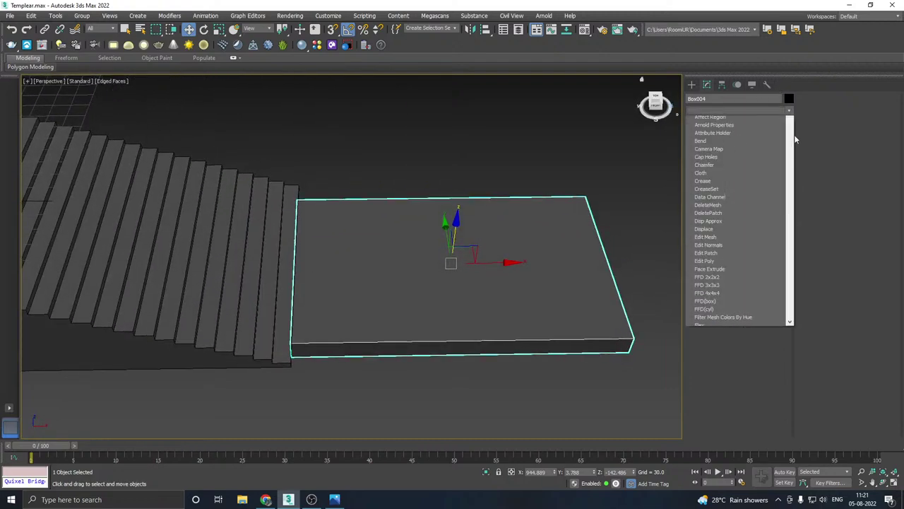
left_click_drag(790, 183, 809, 409)
scroll(730, 341, "up", 5)
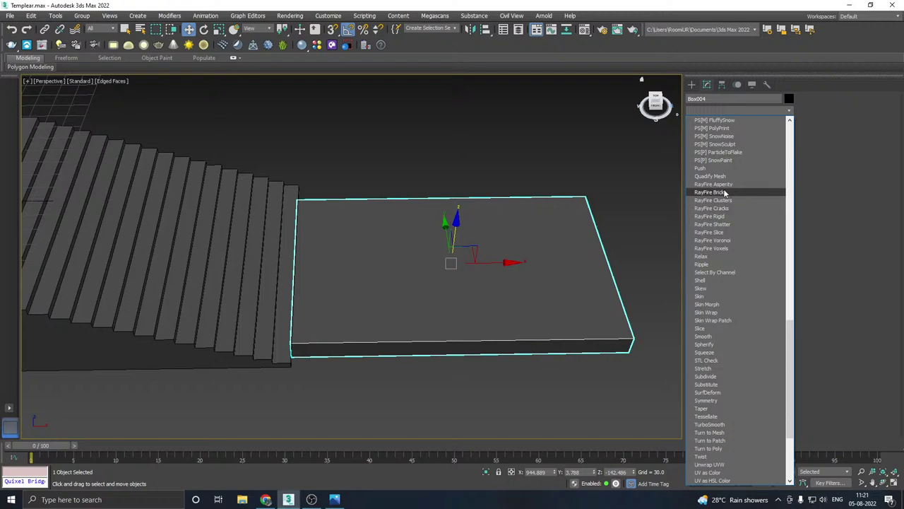
left_click(715, 192)
middle_click_drag(638, 210, 512, 217, "alt")
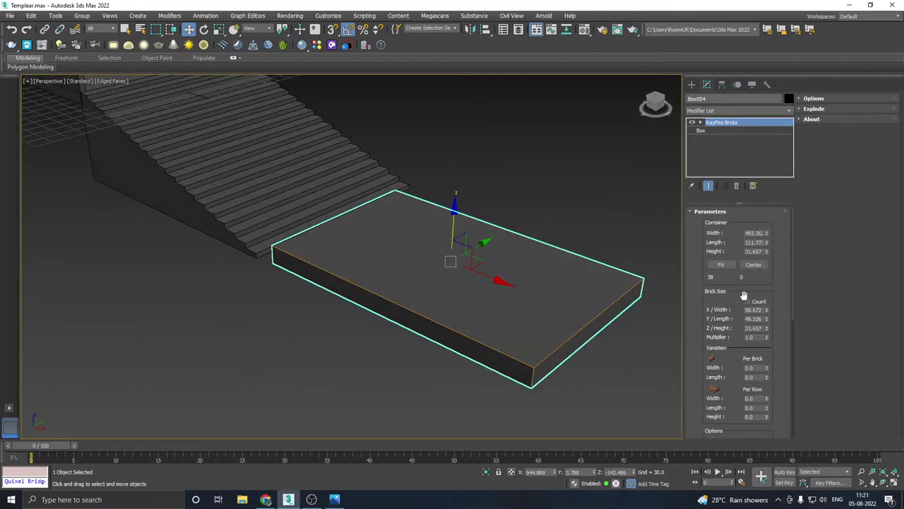
Step: Isolate the landing, size its bricks by count and set the Z/Height count to 2
left_click(747, 302)
middle_click_drag(527, 304, 586, 301, "alt")
left_click(485, 474)
middle_click_drag(372, 365, 420, 303, "alt")
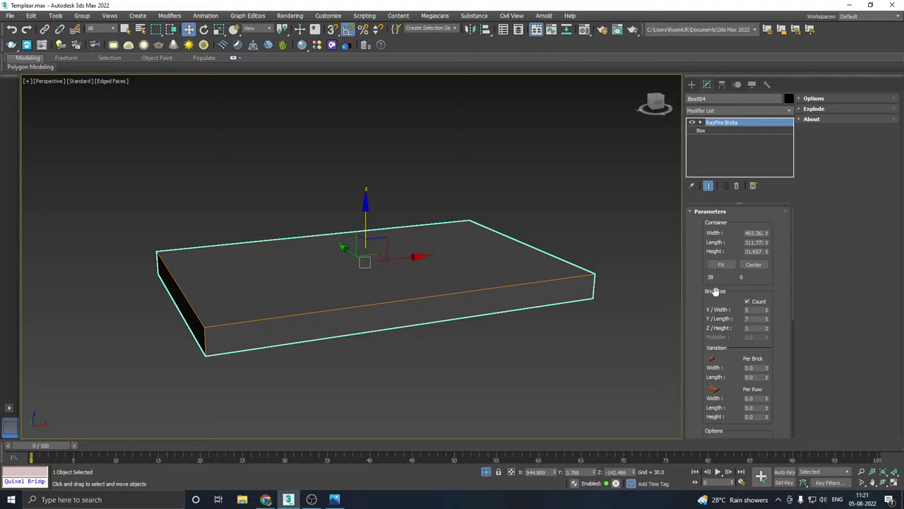
left_click(766, 327)
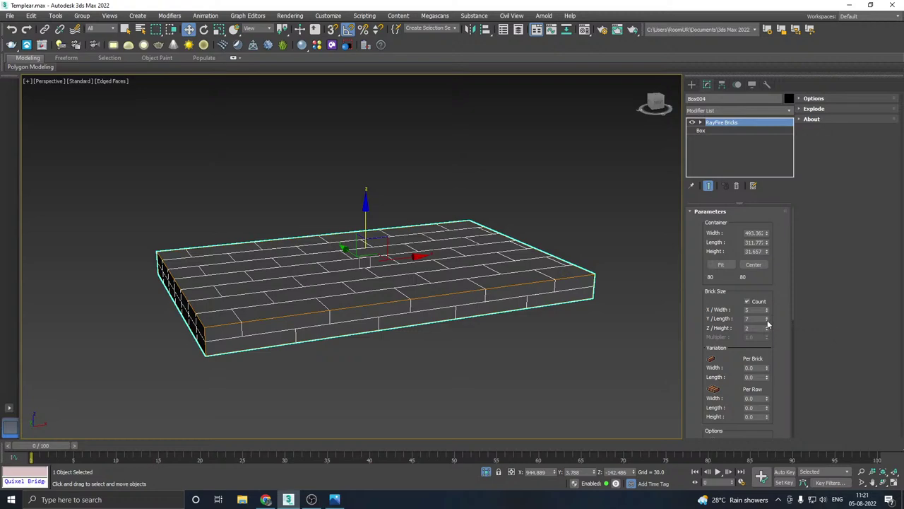
Step: Reduce the landing's brick counts to 2 for X/Width and 2 for Y/Length
left_click(768, 320)
left_click(767, 321)
left_click(768, 321)
left_click(767, 321)
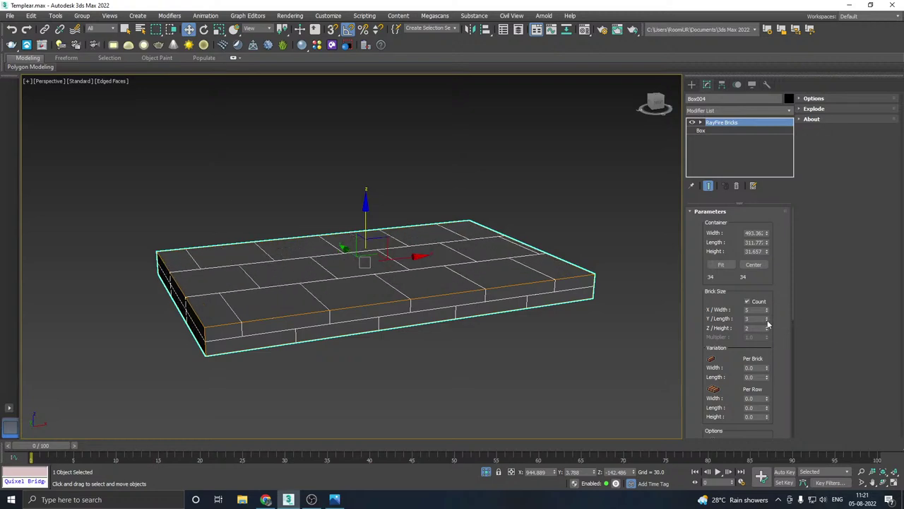
middle_click_drag(510, 301, 518, 338, "alt")
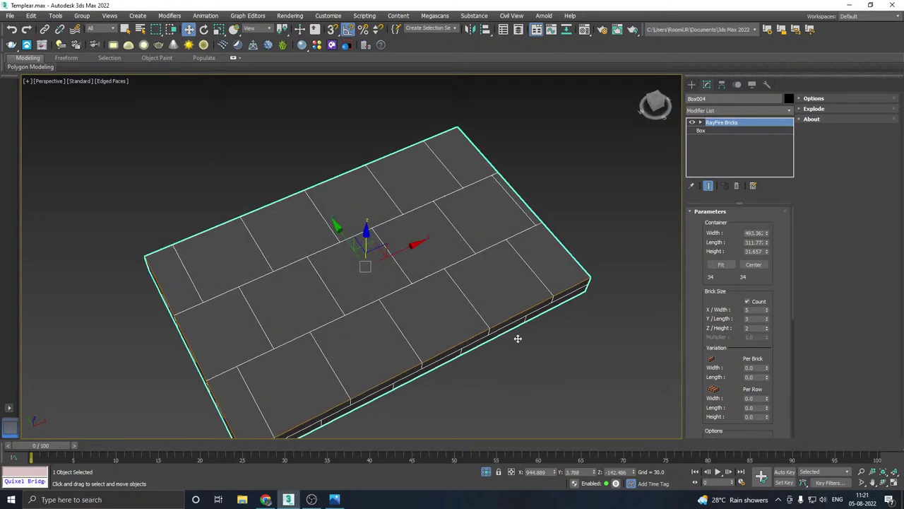
left_click(767, 311)
left_click(766, 312)
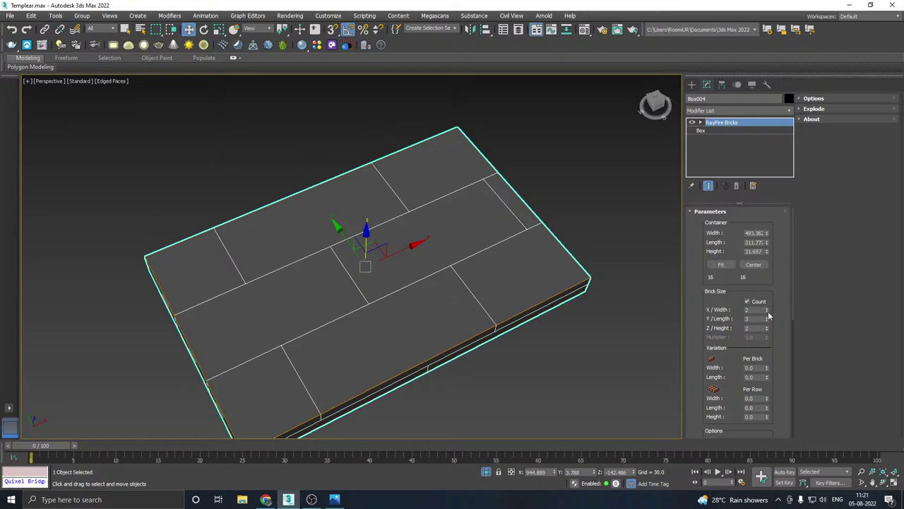
middle_click_drag(531, 288, 516, 266, "alt")
left_click(767, 320)
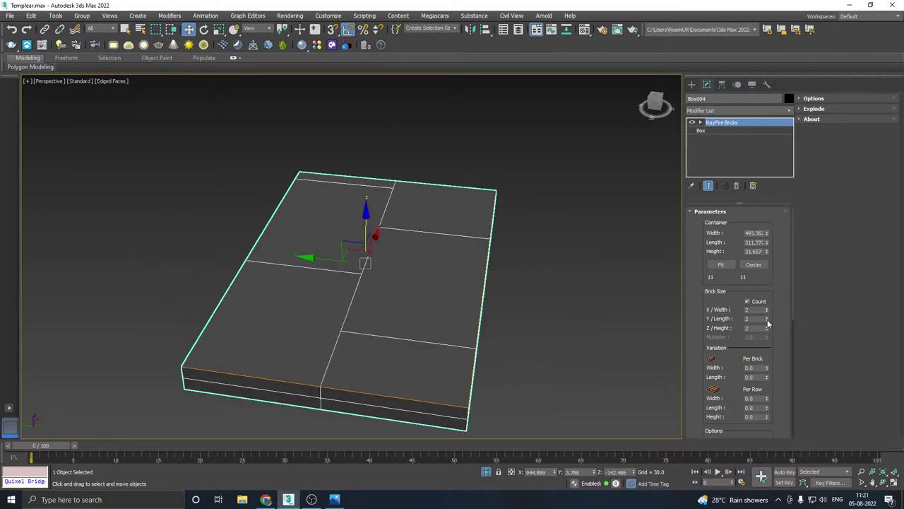
middle_click_drag(547, 315, 452, 355, "alt")
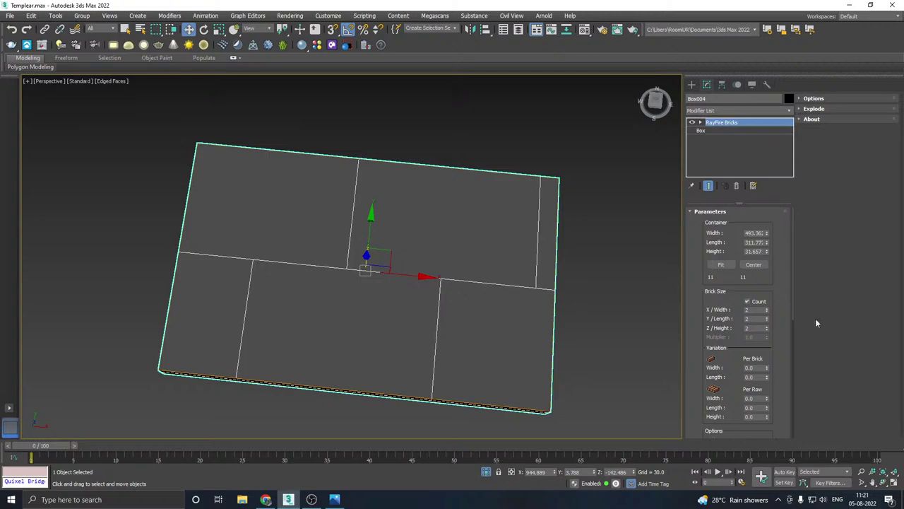
Step: Try denser bricks on the landing with an X/Width count of 5 and a Y/Length count of 4
left_click(766, 309)
left_click(766, 309)
left_click(767, 308)
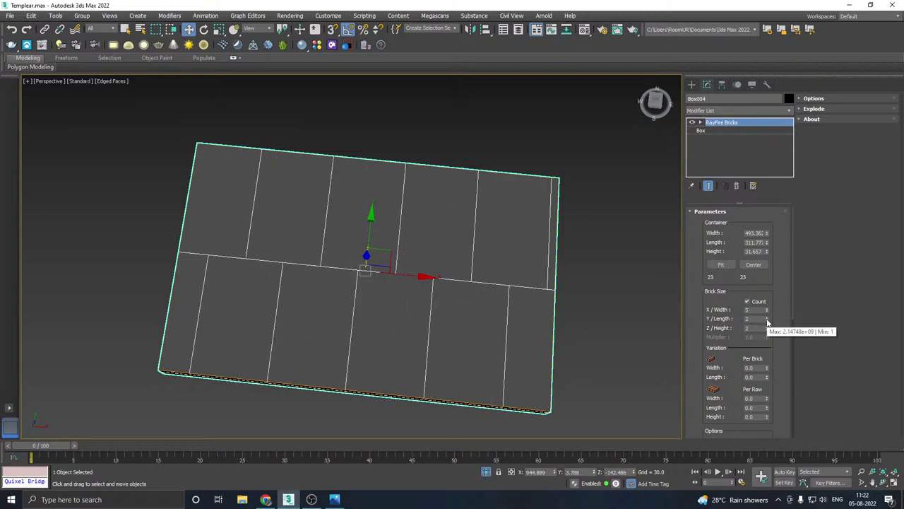
left_click(767, 317)
left_click(766, 318)
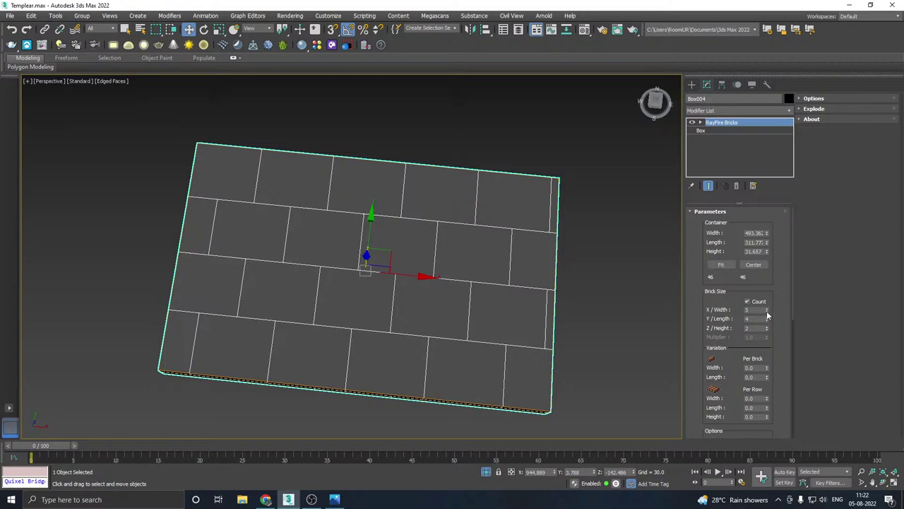
Step: Return the landing's X/Width and Y/Length brick counts to 2 each
left_click(768, 312)
left_click(767, 312)
left_click(768, 313)
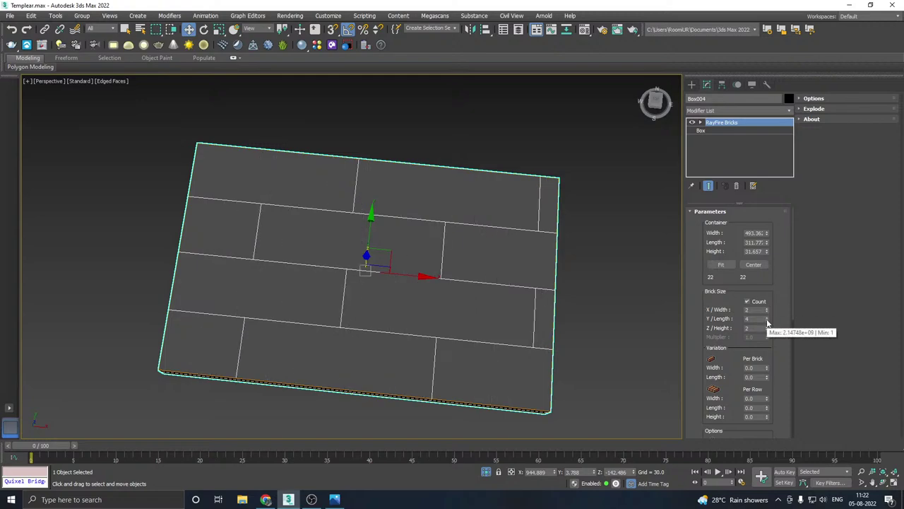
left_click(767, 321)
left_click(767, 321)
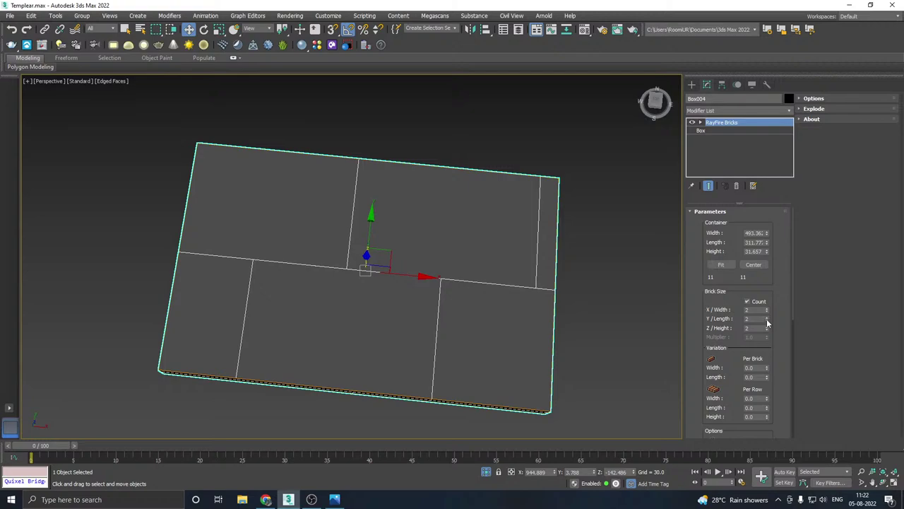
Step: Collapse the landing's brick modifier stack and convert the object to an Editable Poly
middle_click_drag(424, 332, 465, 301, "alt")
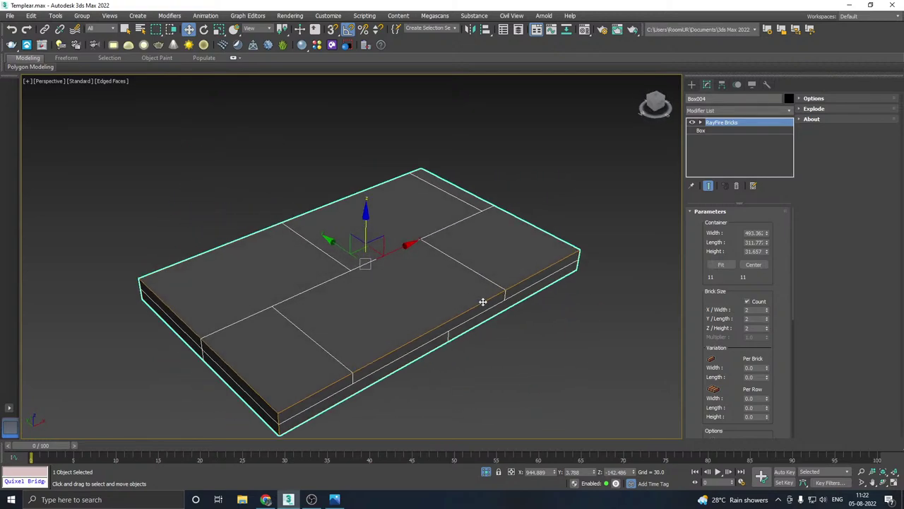
middle_click_drag(343, 321, 422, 298, "alt")
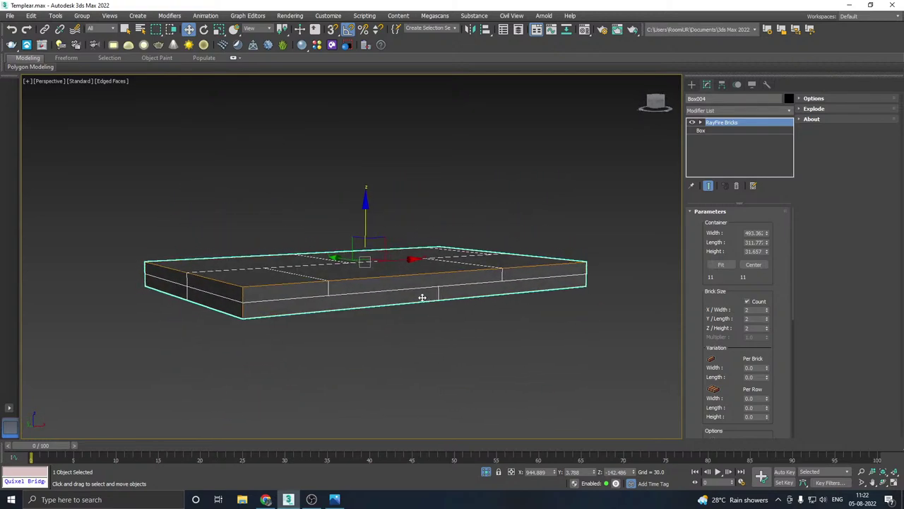
right_click(722, 144)
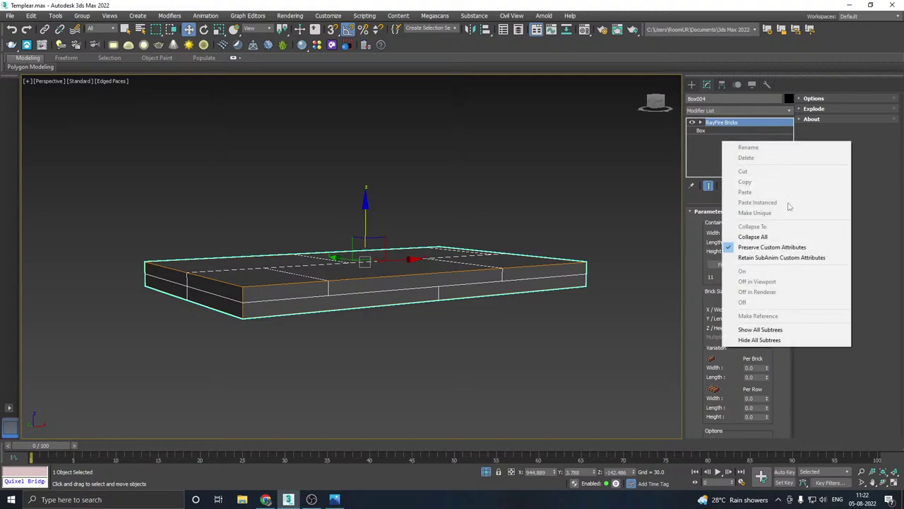
left_click(763, 237)
right_click(735, 143)
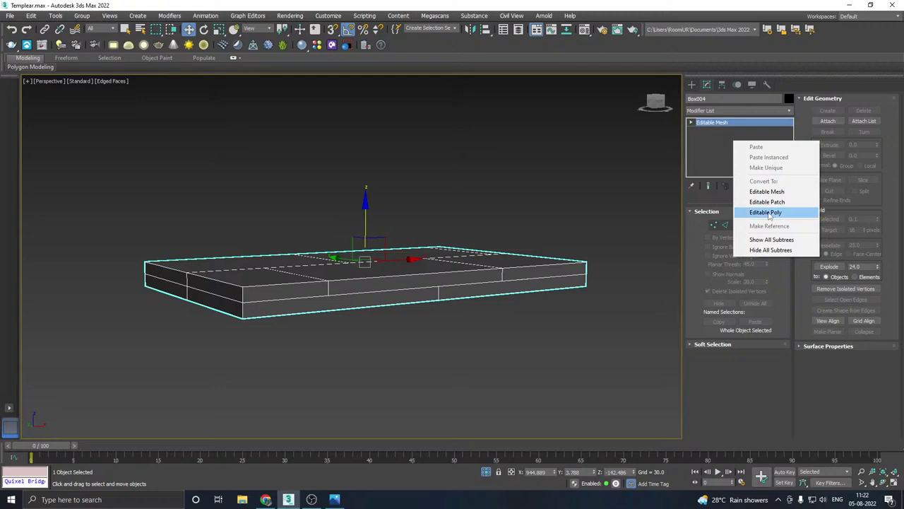
left_click(767, 212)
Step: Delete the narrow sliver brick in the top layer at the landing's outer end, away from the stairs
middle_click_drag(456, 204, 476, 242, "alt")
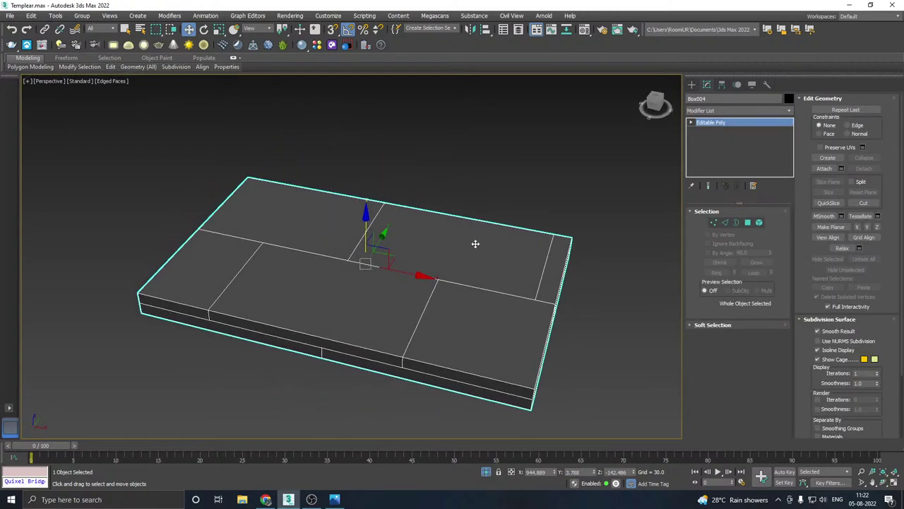
left_click(758, 223)
left_click(546, 295)
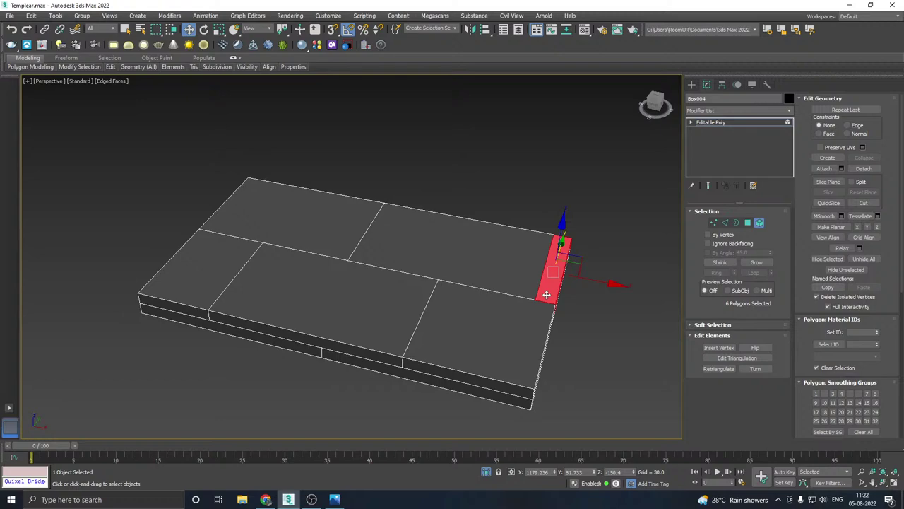
left_click(584, 288)
middle_click_drag(573, 295, 476, 284)
Step: Move the neighbouring brick's exposed end face outward about 25 units along X to close the gap at the landing's end
left_click(506, 287)
scroll(476, 284, "up", 2)
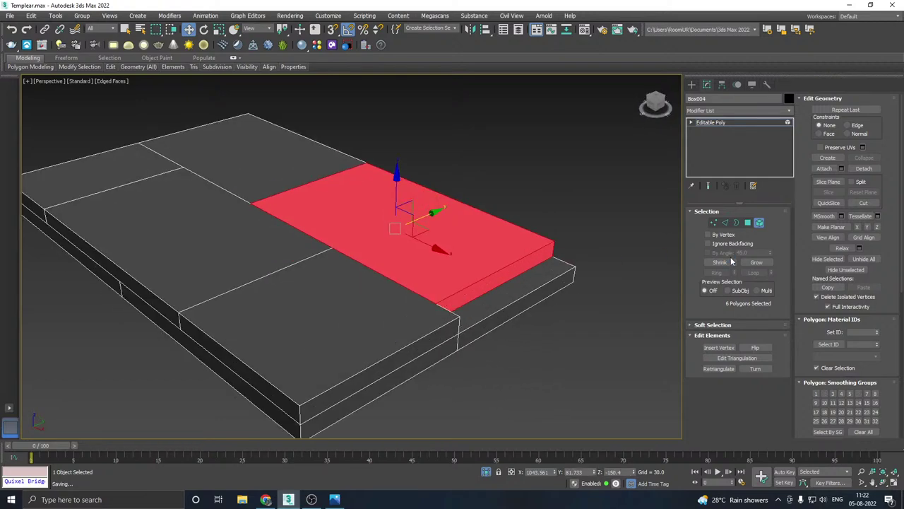
left_click(747, 223)
left_click(494, 300)
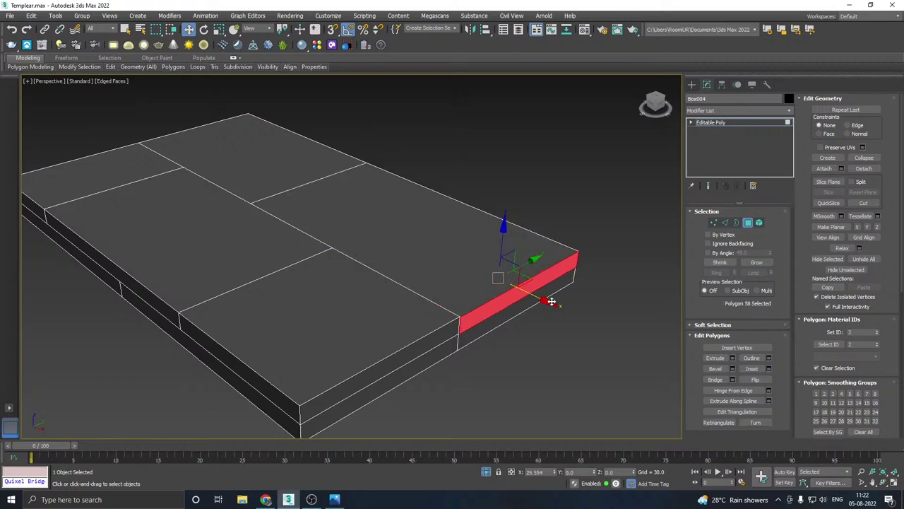
Step: Delete the entire lower layer of bricks from the landing in the front view
scroll(379, 291, "down", 4)
middle_click_drag(379, 291, 453, 231, "alt")
key("f")
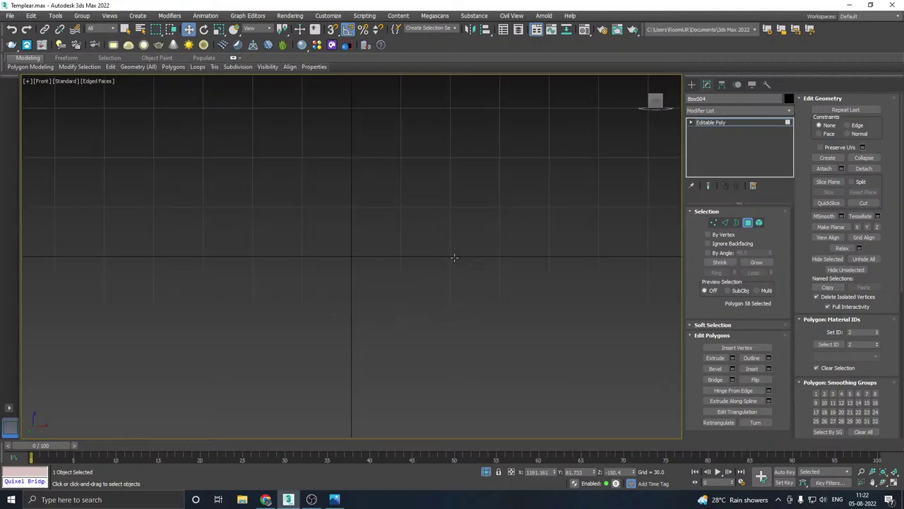
scroll(355, 255, "down", 5)
scroll(499, 282, "up", 6)
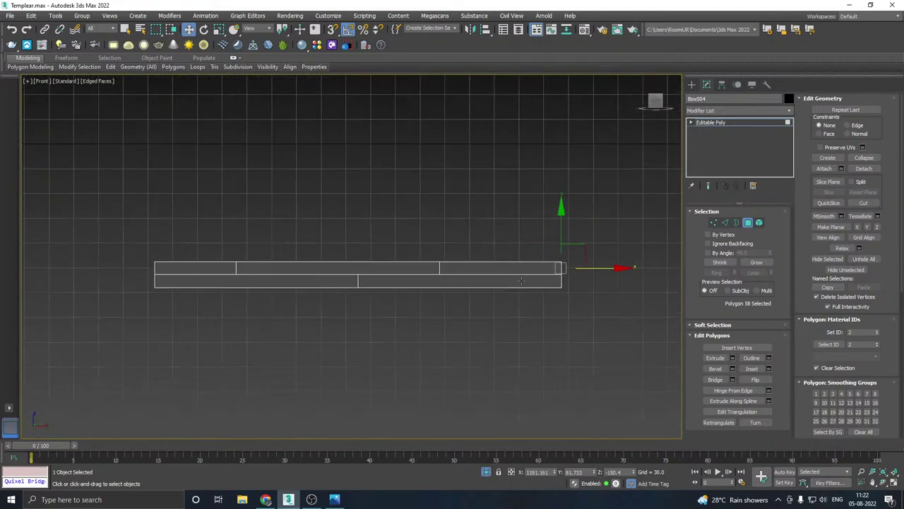
scroll(583, 261, "down", 2)
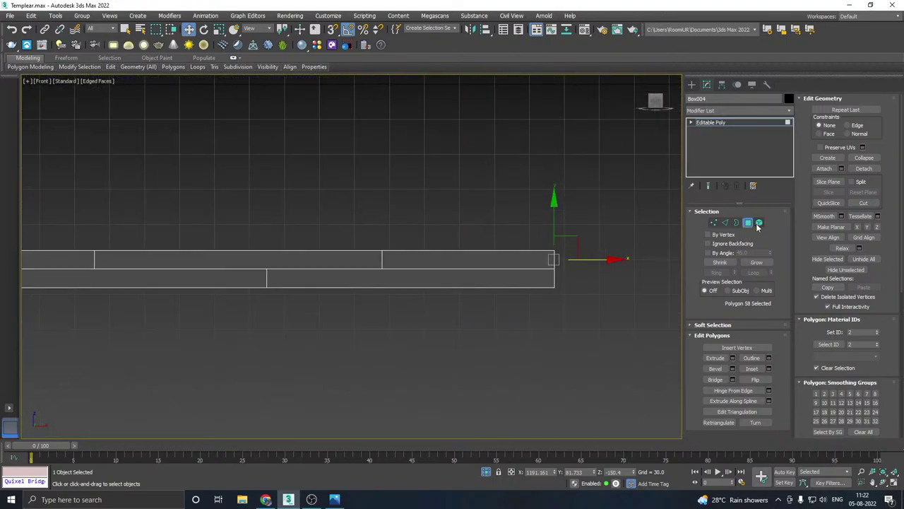
left_click(759, 221)
scroll(555, 261, "down", 3)
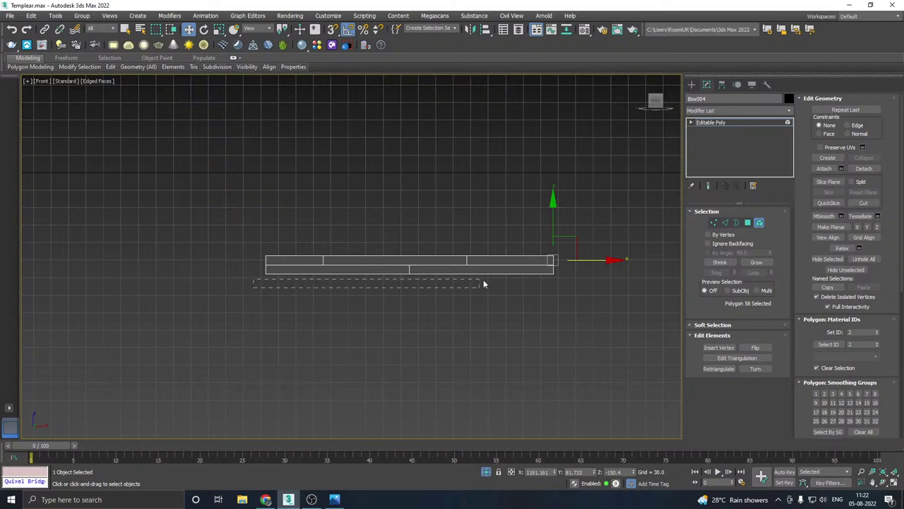
left_click_drag(483, 284, 587, 274)
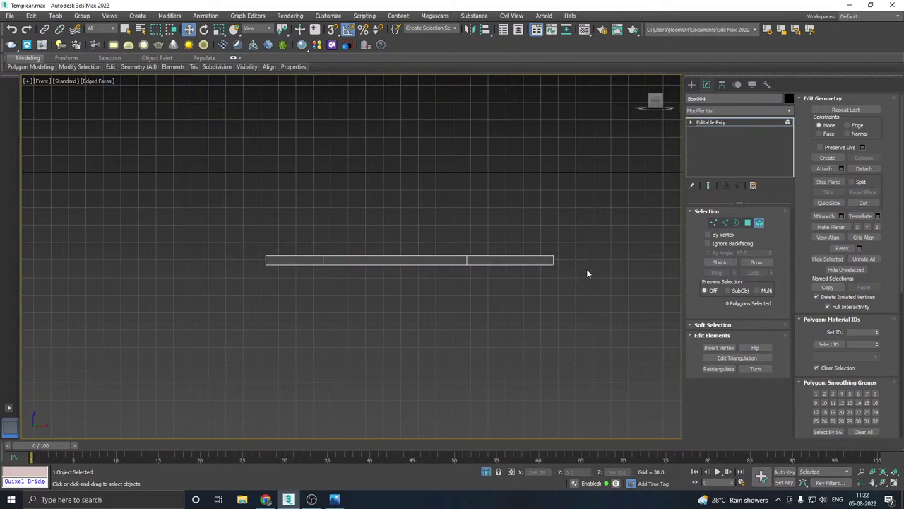
Step: Lower the bottom vertices of the remaining brick layer by about 25 units to restore the landing's thickness
left_click(715, 223)
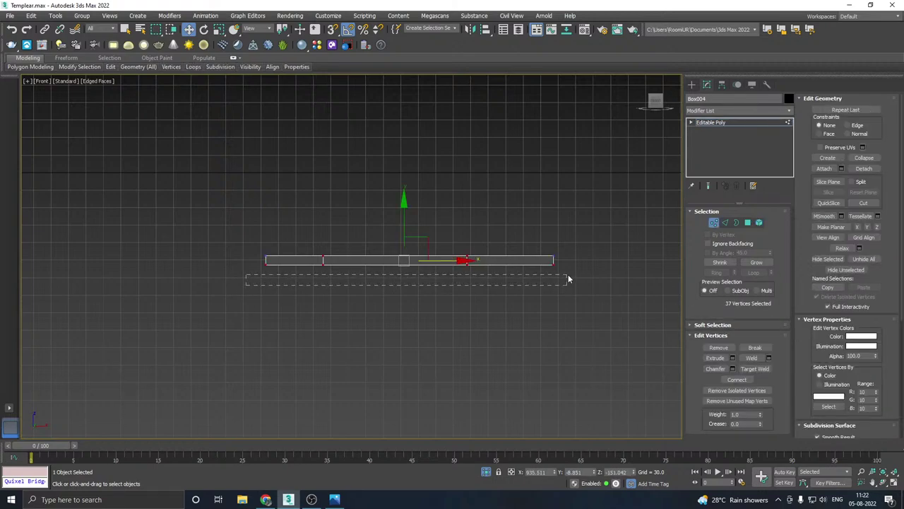
left_click_drag(569, 279, 579, 266)
scroll(401, 242, "up", 2)
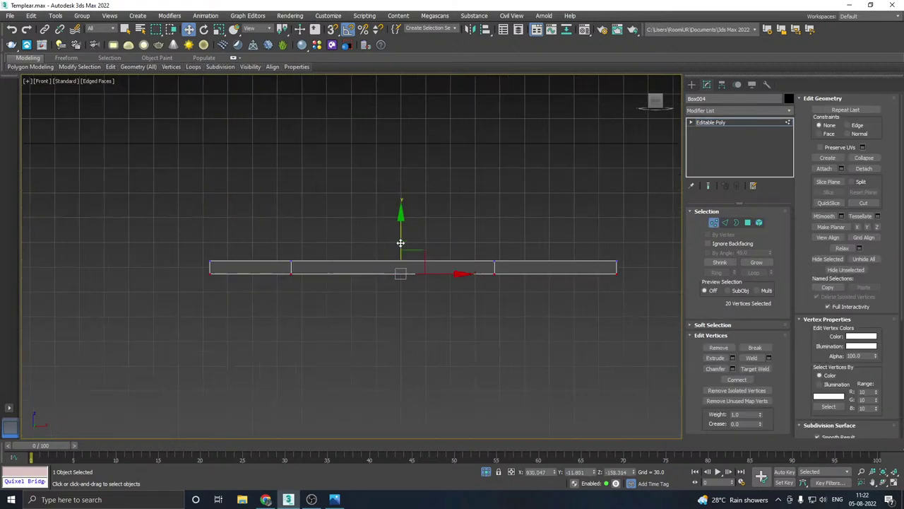
left_click_drag(400, 242, 402, 261)
key("p")
middle_click_drag(402, 262, 357, 290, "alt")
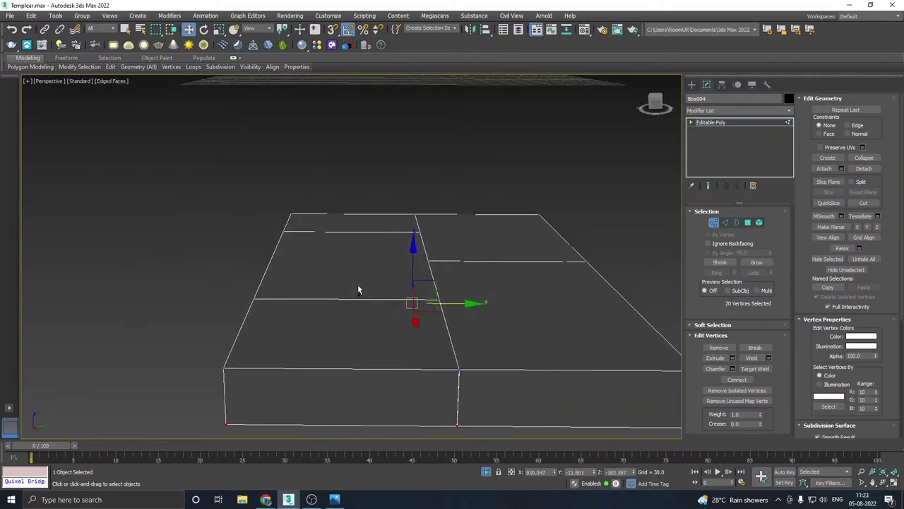
Step: Leave vertex editing on the landing and end isolation to bring back the rest of the temple scene
left_click(712, 123)
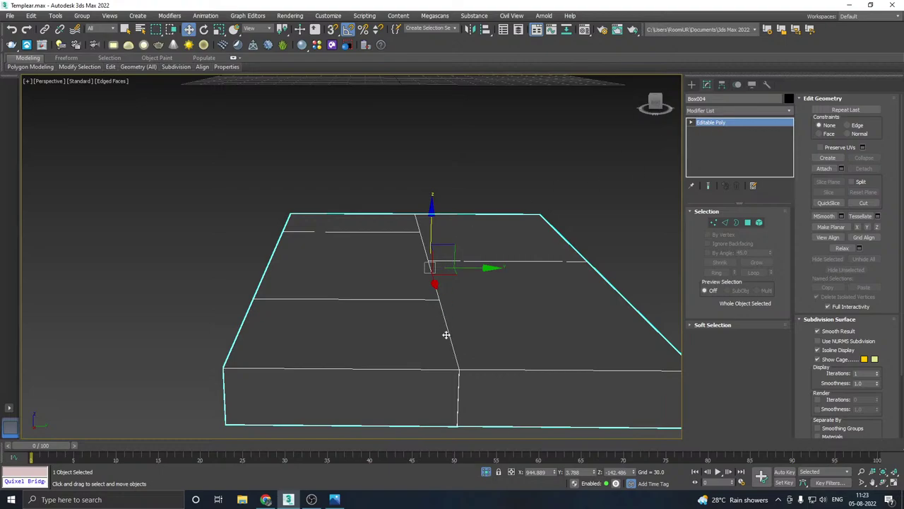
left_click(486, 472)
middle_click_drag(437, 318, 290, 281, "alt")
scroll(318, 276, "up", 2)
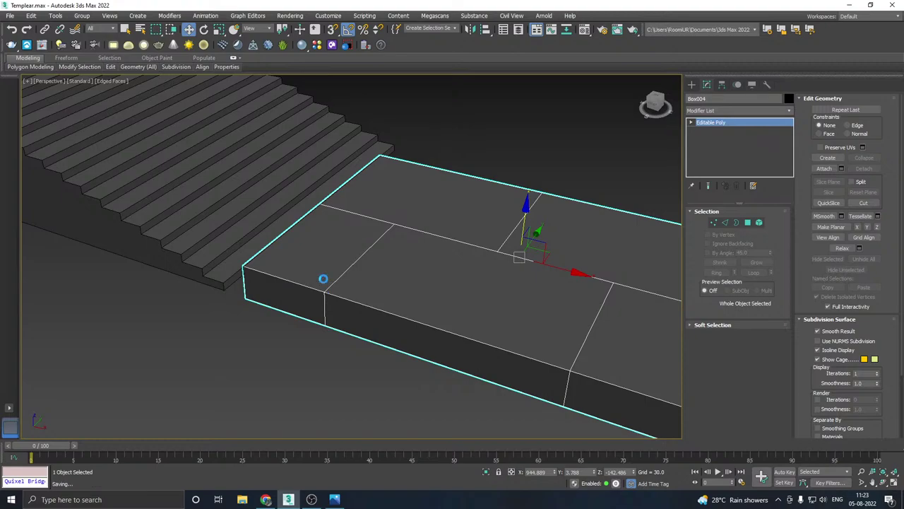
Step: Save the temple scene in its current file, Templear.max, and frame the landing
left_click(10, 16)
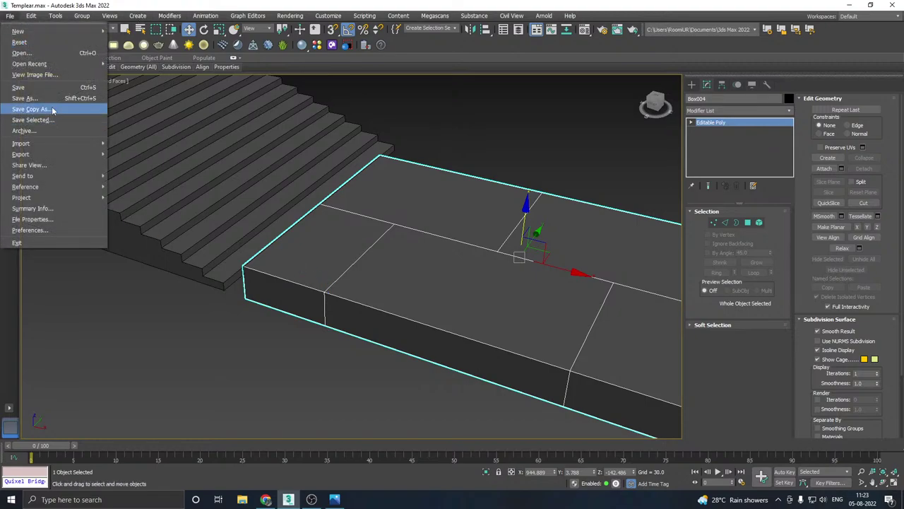
left_click(53, 111)
left_click(465, 359)
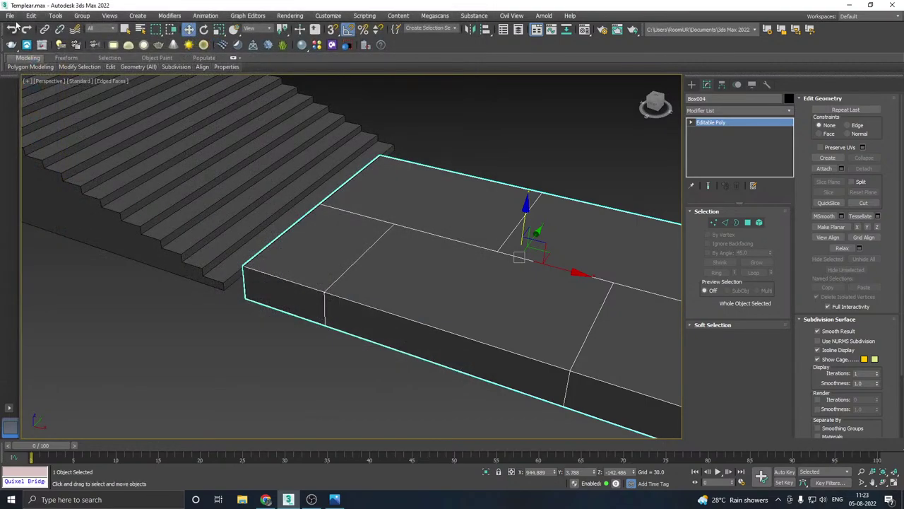
left_click(11, 17)
left_click(33, 90)
key("z")
Step: Reselect the brick landing beside the stairs and save the scene once more
left_click(621, 255)
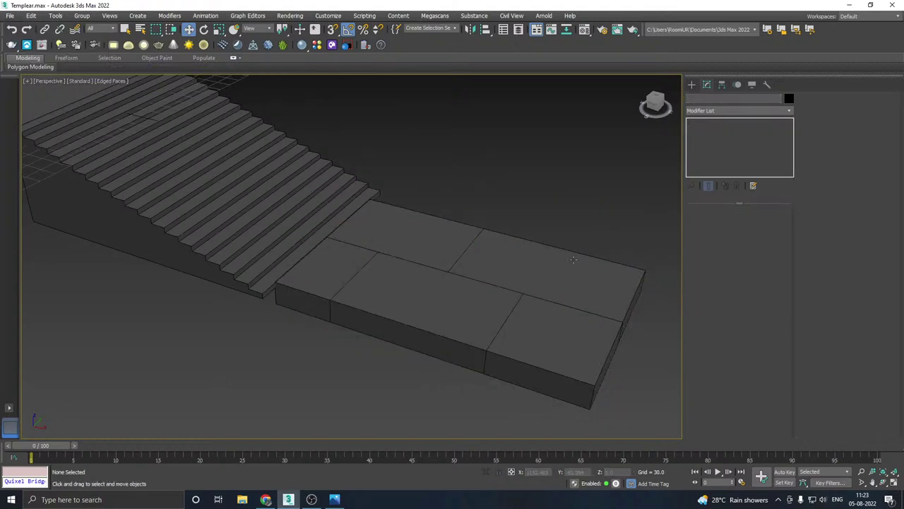
left_click(548, 273)
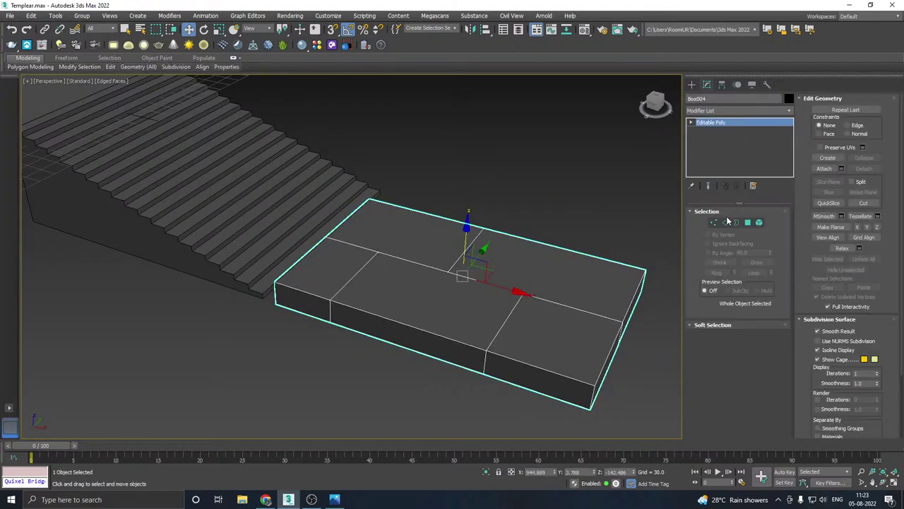
left_click(10, 16)
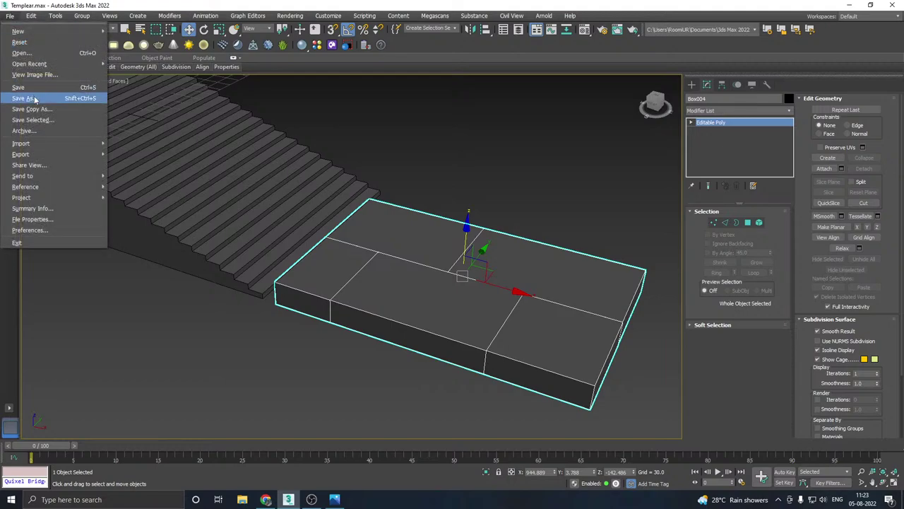
left_click(35, 105)
left_click(463, 362)
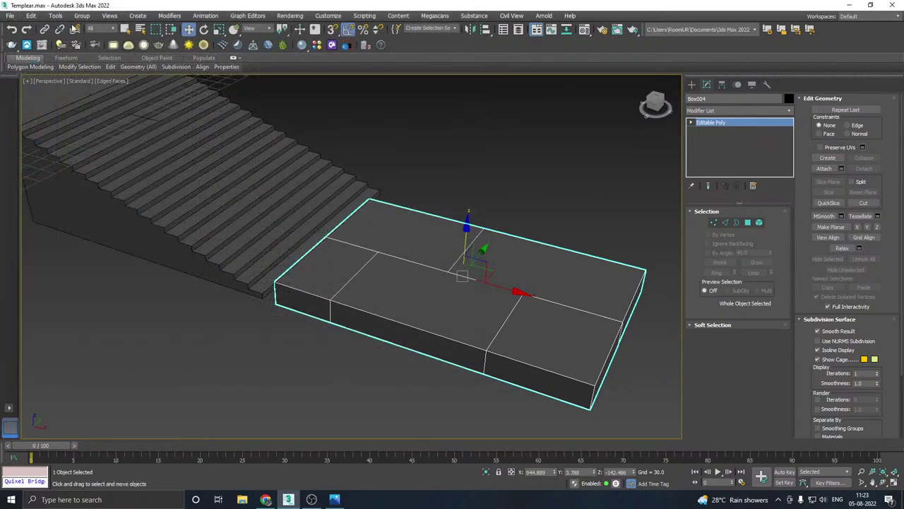
left_click(10, 16)
left_click(25, 86)
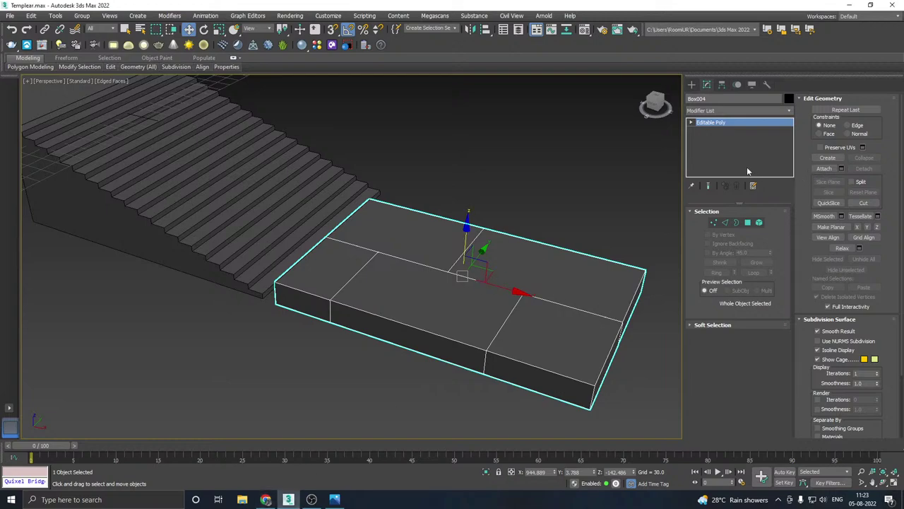
Step: Select all edges of every brick in the landing
middle_click_drag(527, 267, 454, 262)
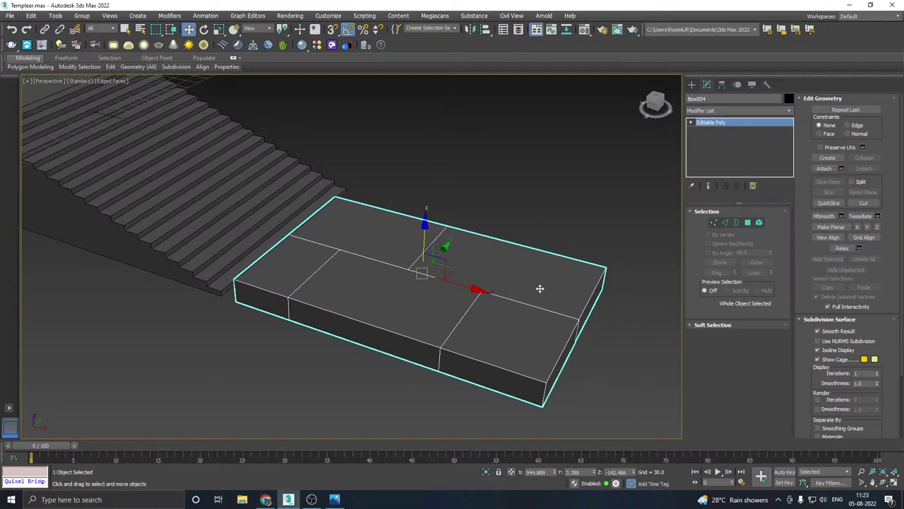
left_click(725, 222)
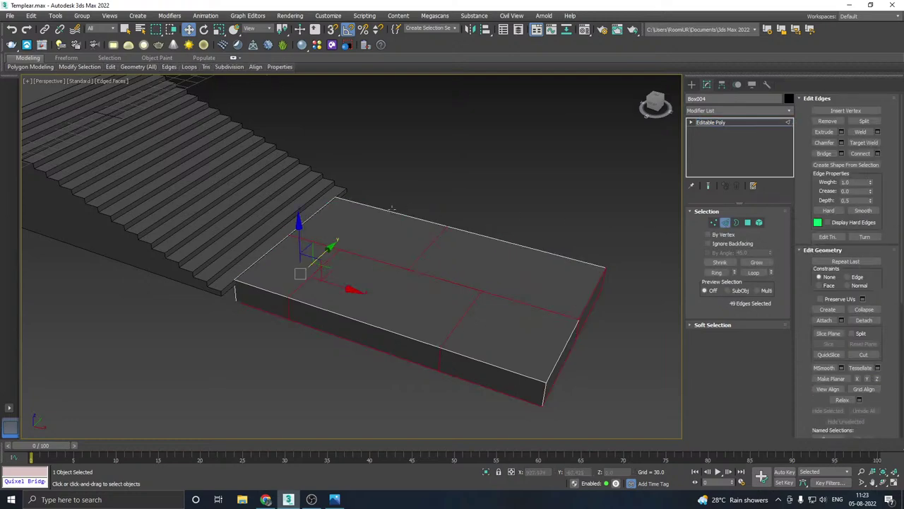
double_click(391, 209, "ctrl")
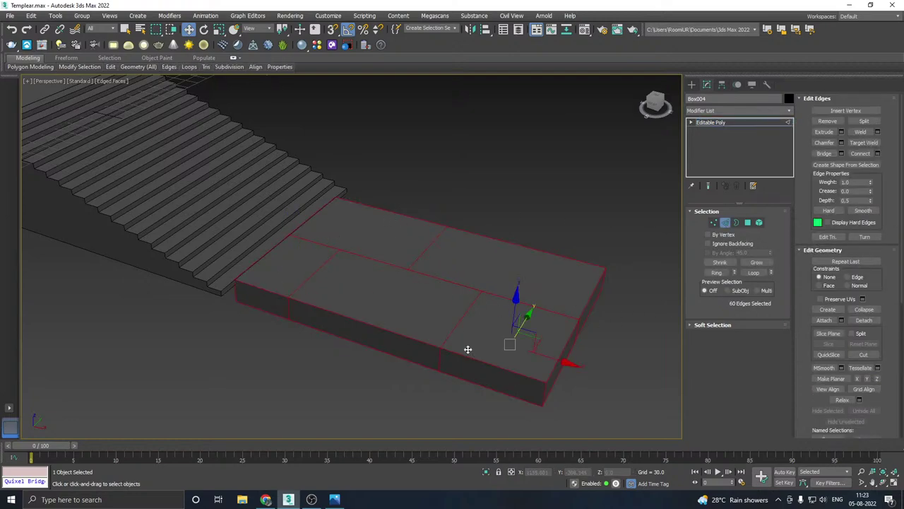
middle_click_drag(468, 349, 462, 321)
scroll(514, 332, "up", 2)
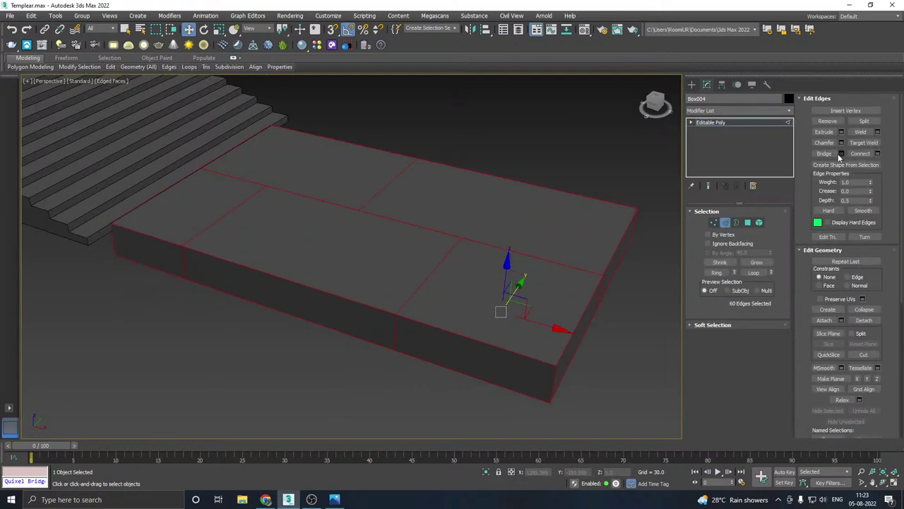
Step: Chamfer the selected brick edges with an amount of 0.709 and 0 connect edge segments
key("ctrl+shift+c")
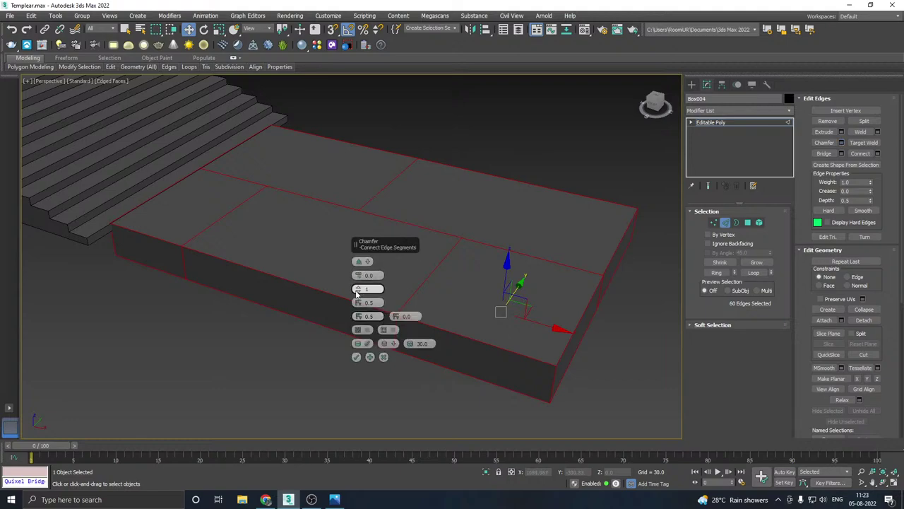
left_click_drag(357, 275, 355, 263)
scroll(486, 264, "up", 5)
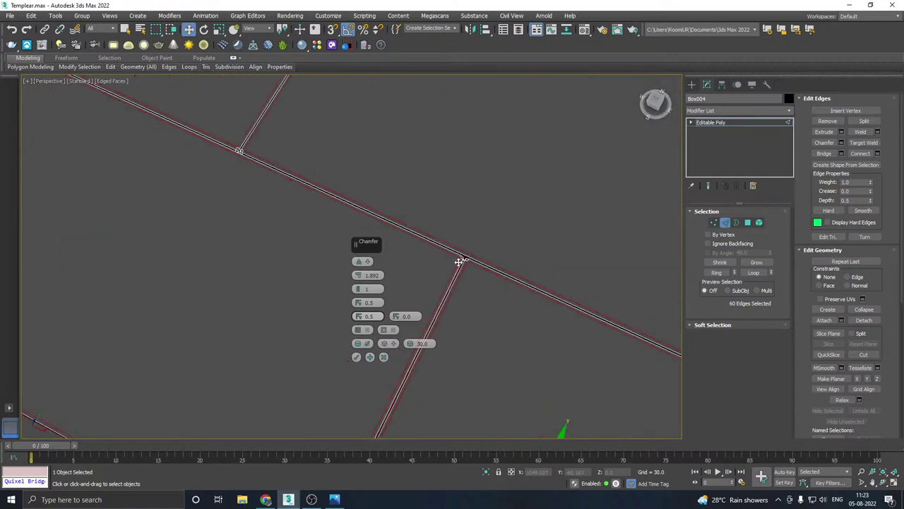
left_click(359, 292)
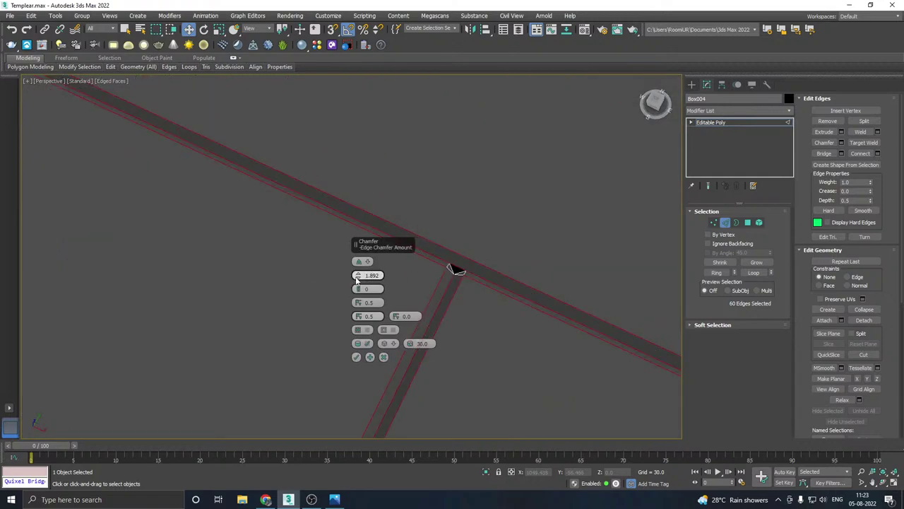
left_click_drag(359, 280, 362, 283)
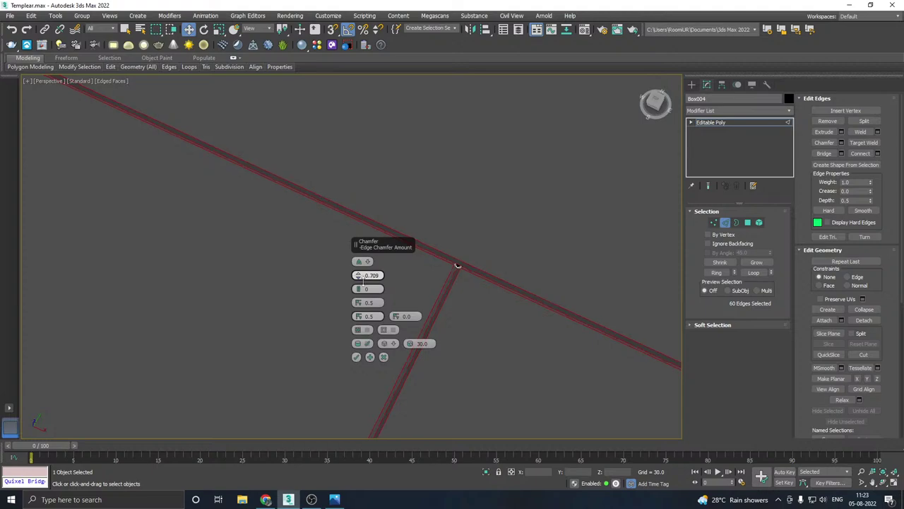
scroll(457, 236, "down", 5)
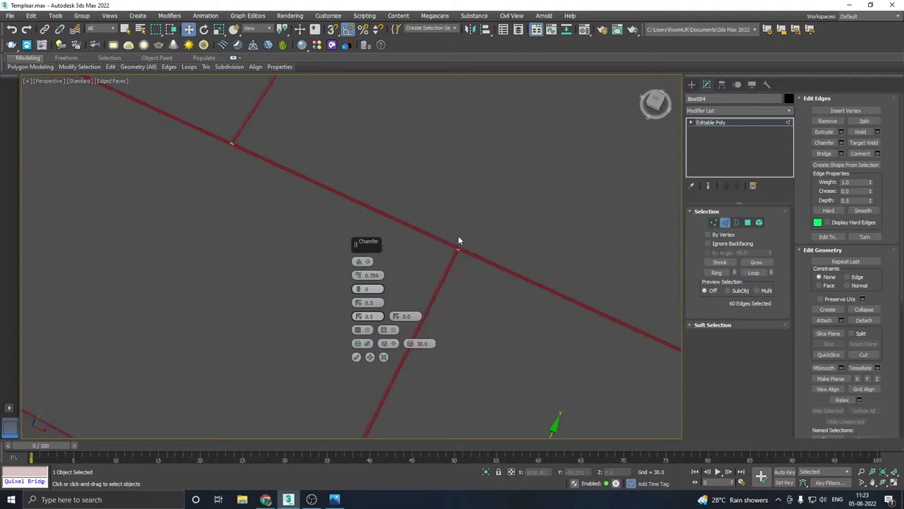
left_click(356, 357)
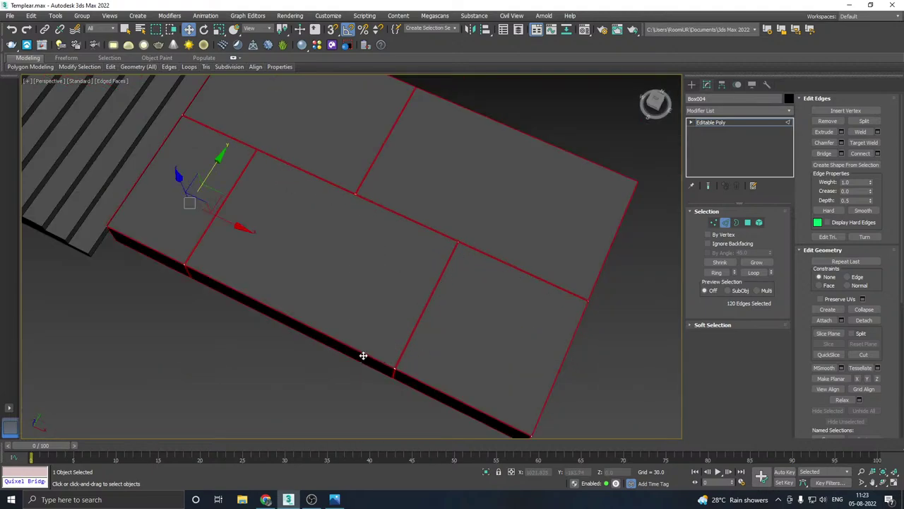
Step: Finish edge editing on the brick landing and display the viewport in High Quality without edged faces
middle_click_drag(363, 355, 444, 297, "alt")
left_click(718, 124)
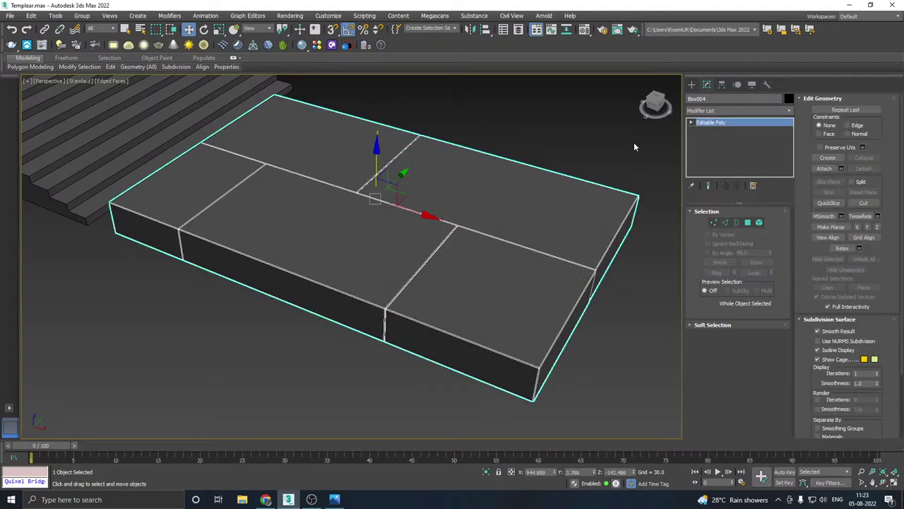
left_click(113, 82)
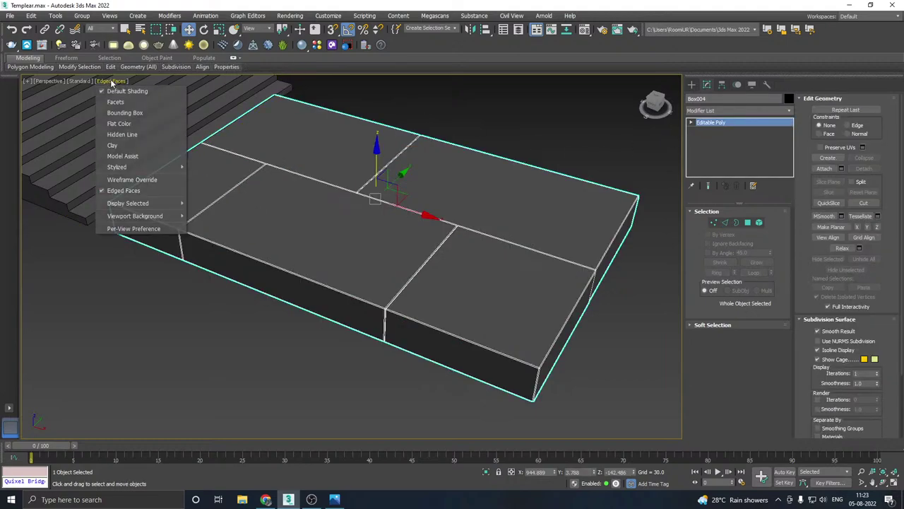
left_click(144, 189)
scroll(418, 256, "up", 4)
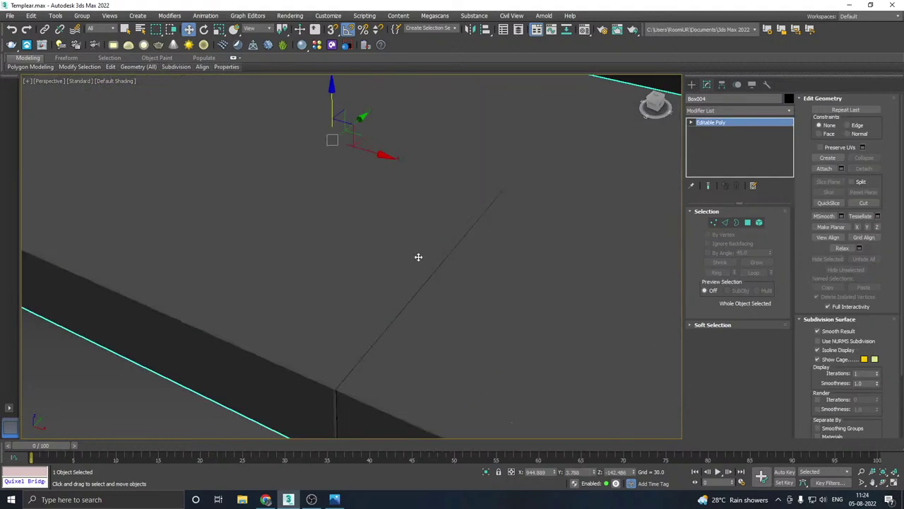
left_click(80, 82)
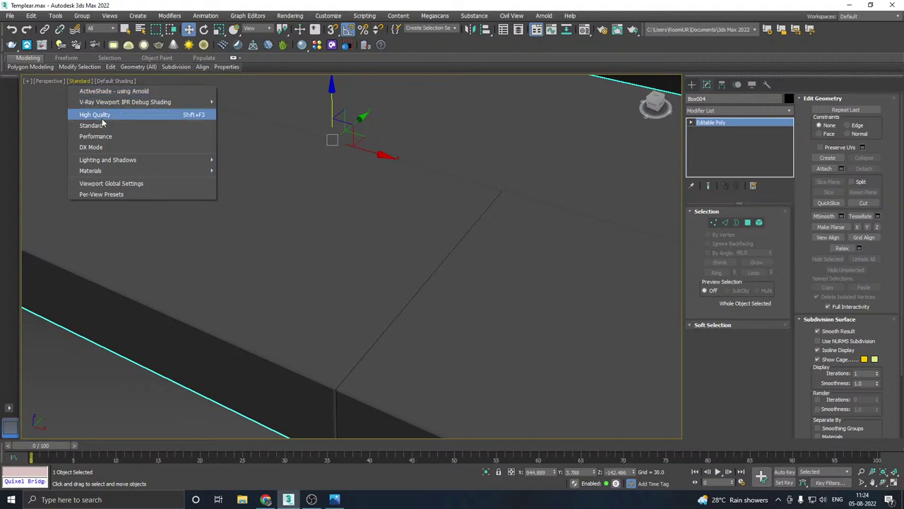
left_click(101, 114)
Step: Examine the chamfered seams between the landing bricks from above and from the side
scroll(353, 249, "down", 4)
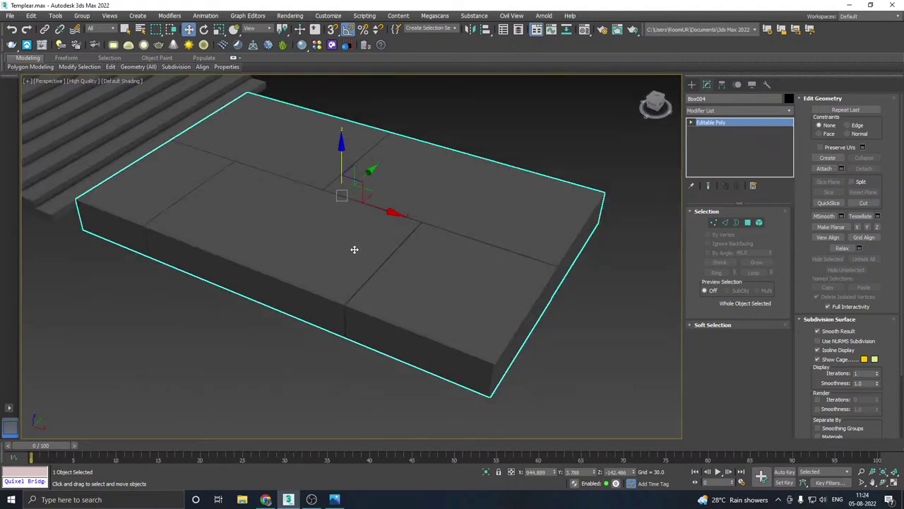
middle_click_drag(353, 248, 328, 294, "alt")
scroll(328, 294, "up", 6)
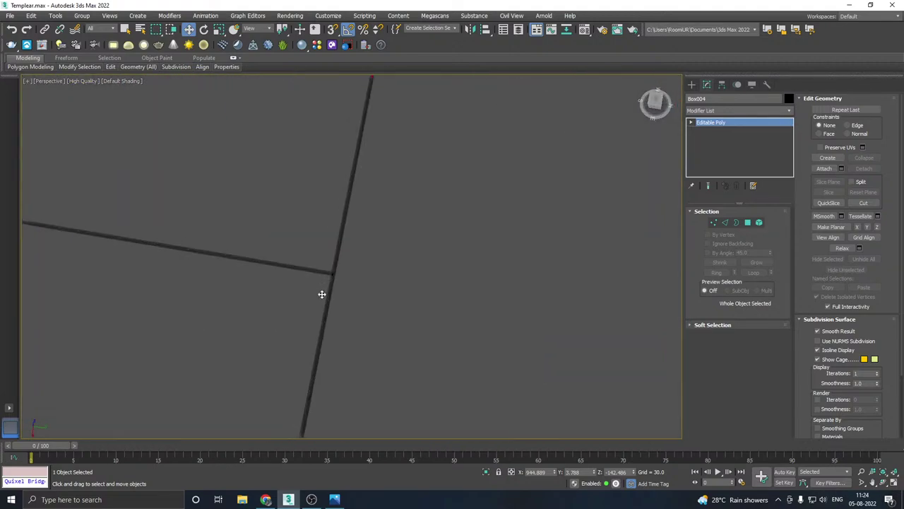
scroll(340, 263, "down", 8)
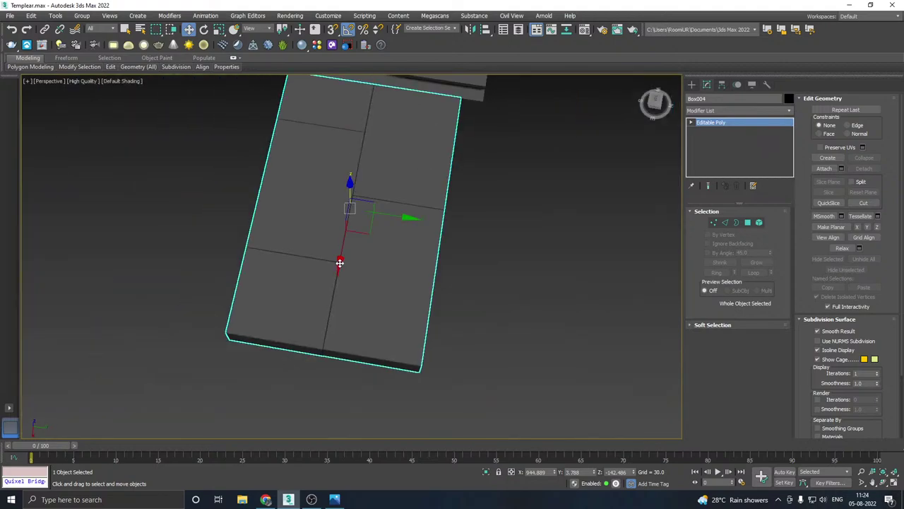
middle_click_drag(340, 262, 443, 227, "alt")
scroll(300, 235, "up", 4)
middle_click_drag(339, 240, 389, 240, "alt")
Step: Restore the viewport to Standard quality with edged faces and deselect the brick landing
left_click(114, 84)
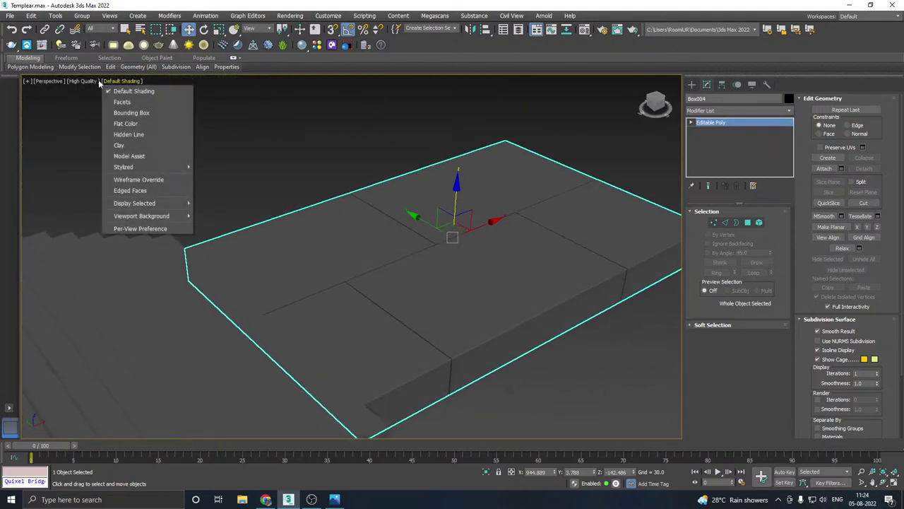
left_click(141, 180)
left_click(76, 83)
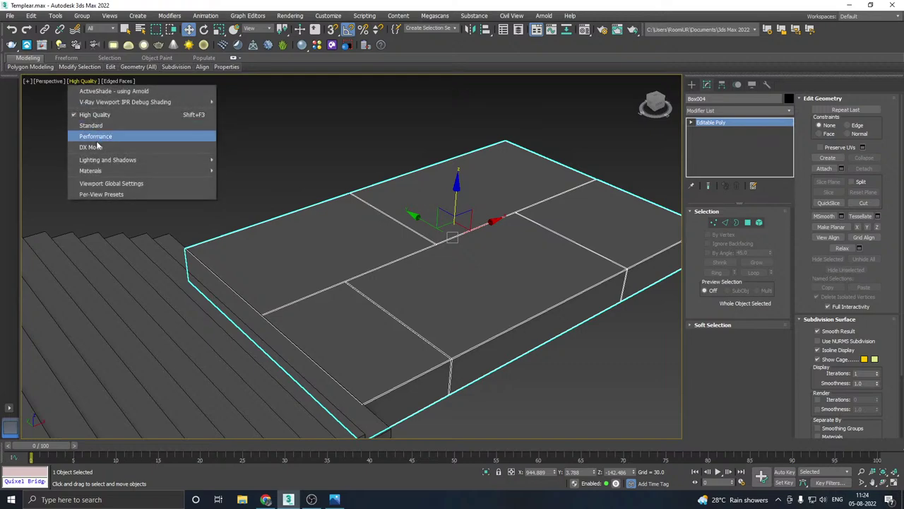
left_click(99, 128)
scroll(309, 216, "down", 3)
middle_click_drag(309, 215, 374, 234, "alt")
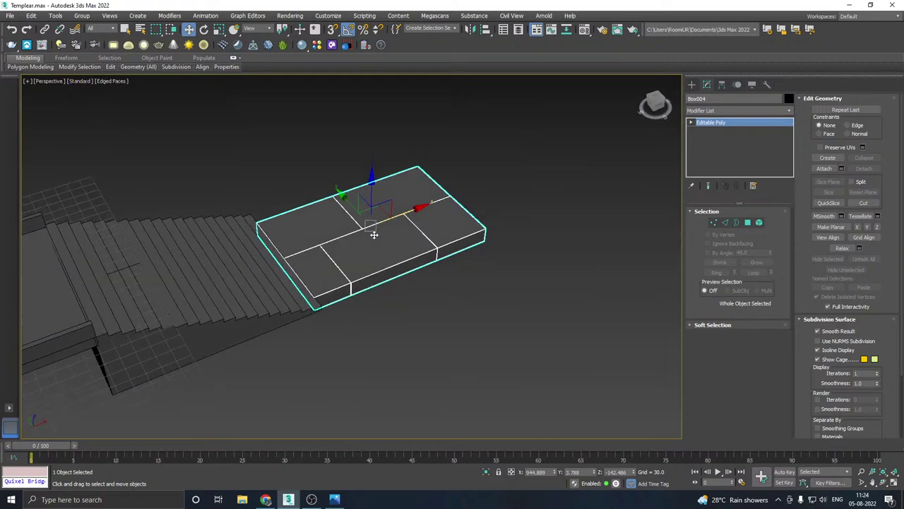
scroll(329, 181, "down", 5)
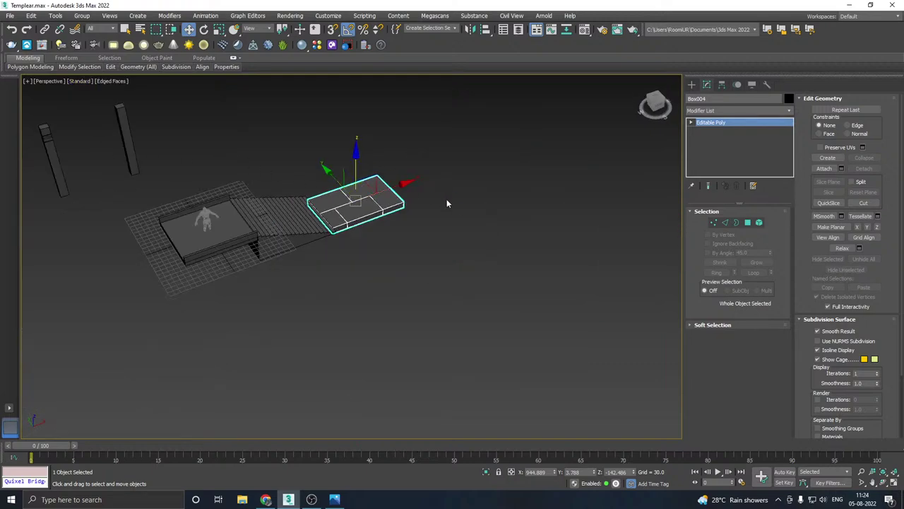
left_click(419, 201)
middle_click_drag(419, 200, 265, 204, "alt")
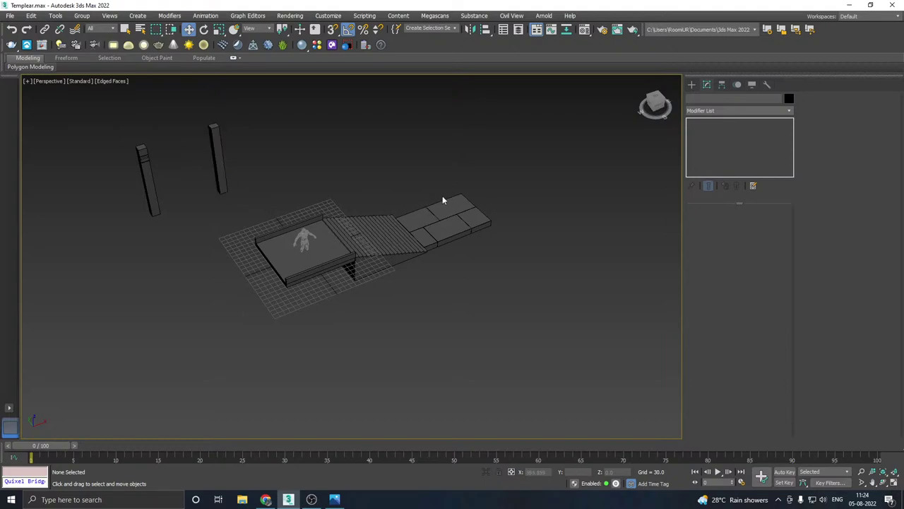
Step: Clone the straight stair along X to about X 1382, beyond the far end of the brick landing
left_click(215, 173)
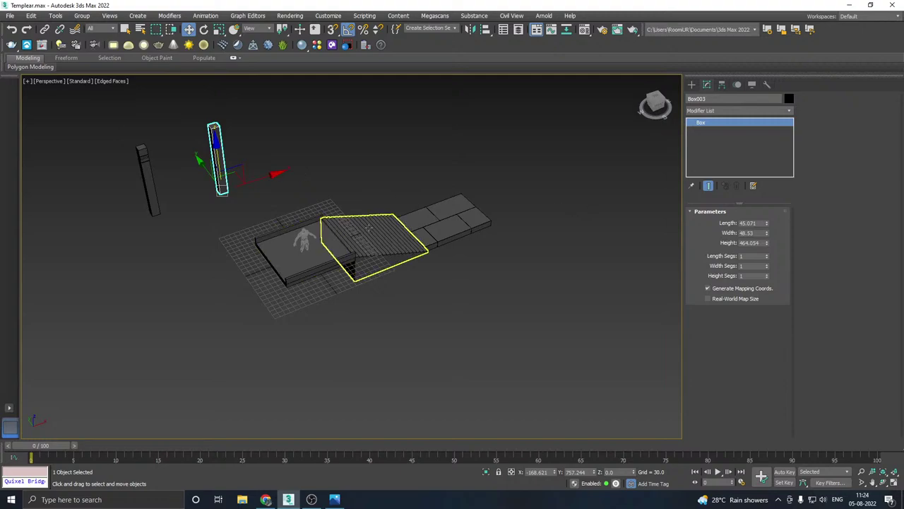
key("alt+Tab")
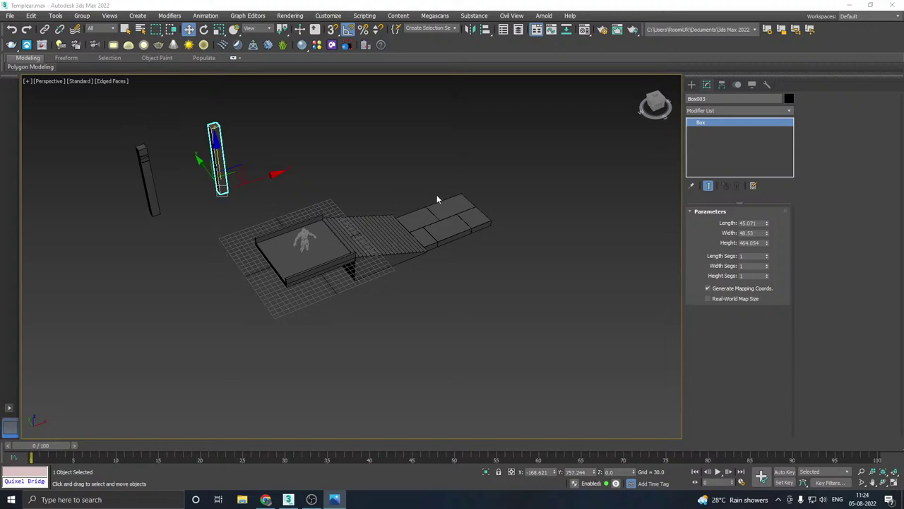
left_click(374, 236)
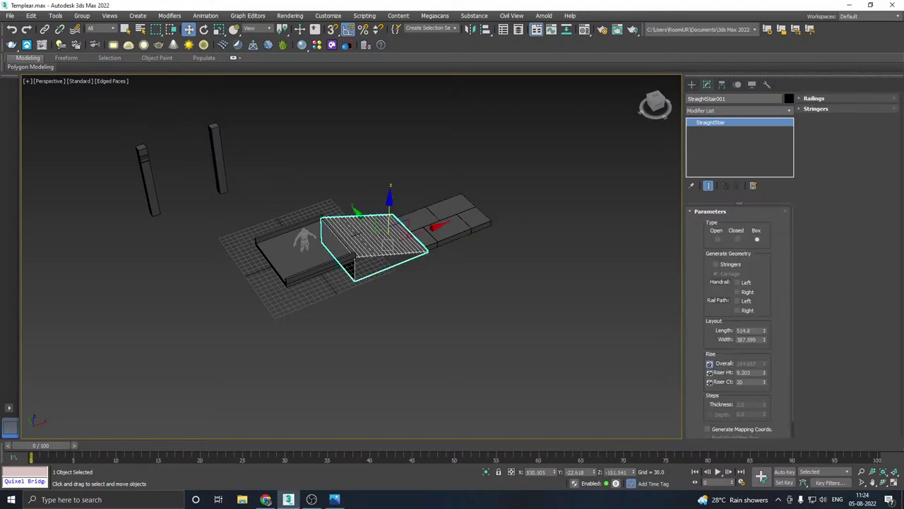
middle_click_drag(407, 206, 366, 226)
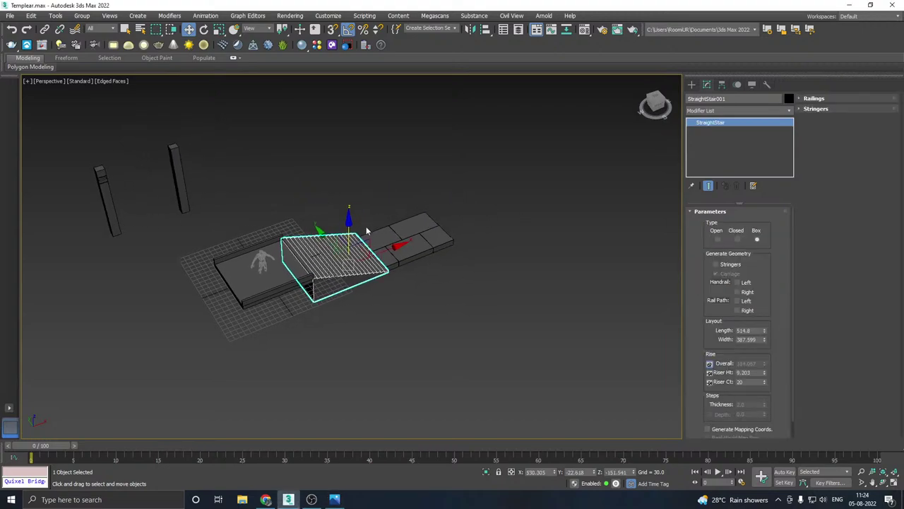
left_click_drag(382, 249, 493, 205, "shift")
left_click(453, 289)
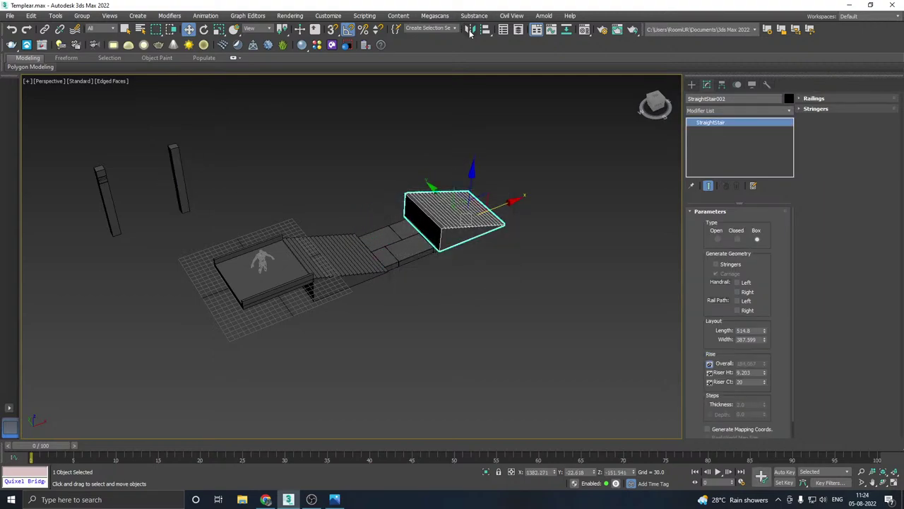
Step: Mirror the cloned stair's geometry on the X axis with No Clone so it rises away from the landing
left_click(469, 29)
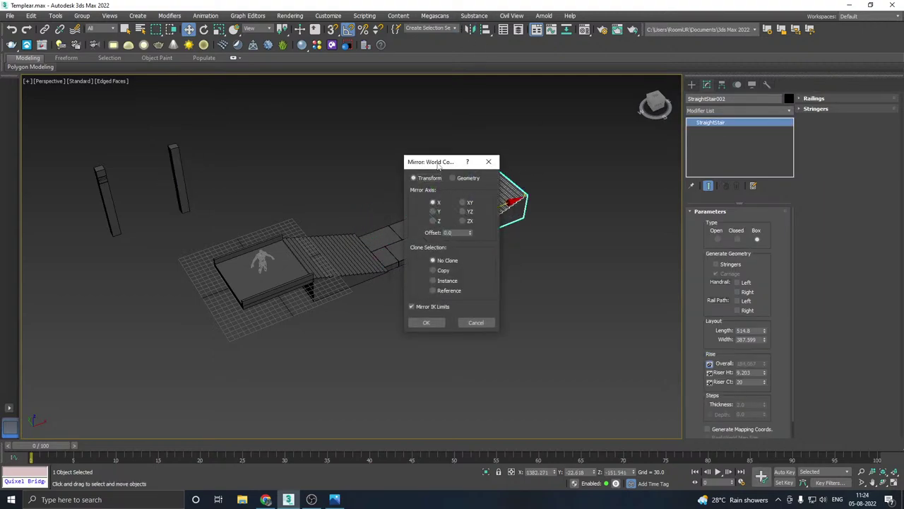
left_click_drag(430, 159, 311, 156)
left_click(316, 208)
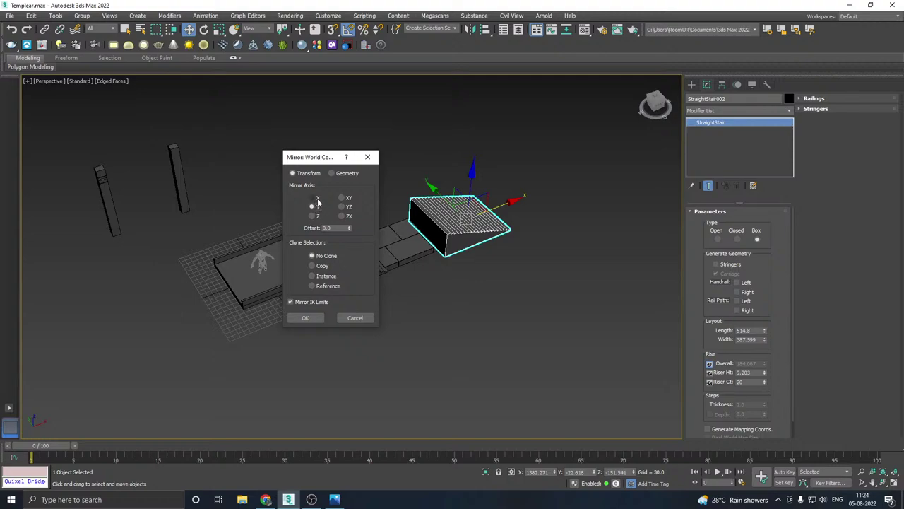
left_click(317, 200)
left_click(333, 174)
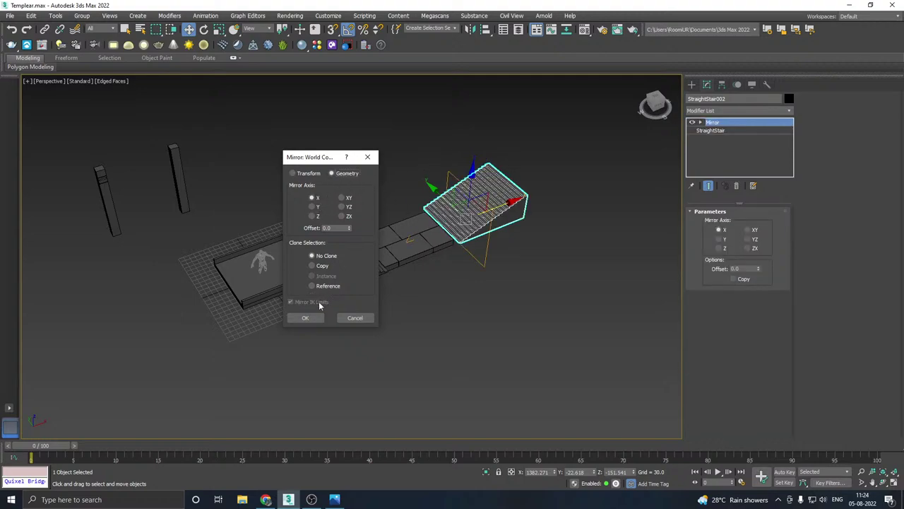
left_click(301, 317)
Step: Convert the mirrored stair to an Editable Poly
scroll(436, 202, "up", 4)
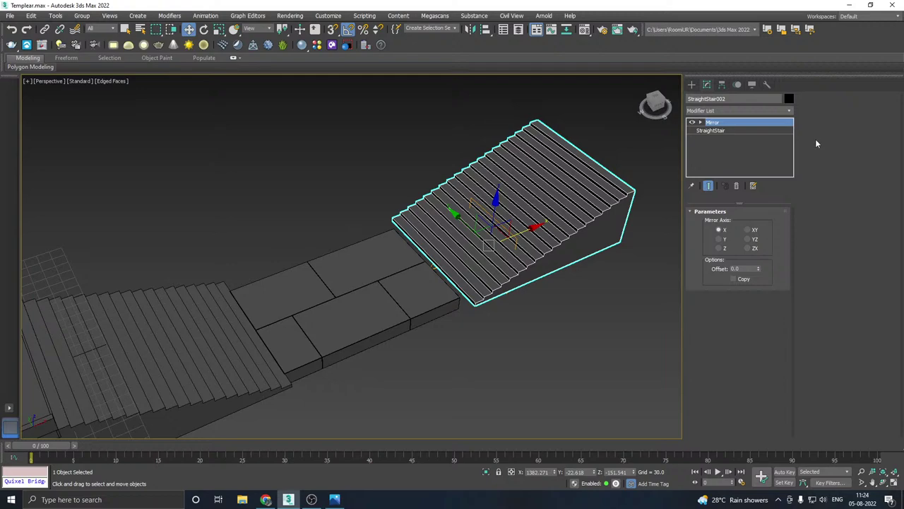
right_click(715, 130)
left_click(748, 207)
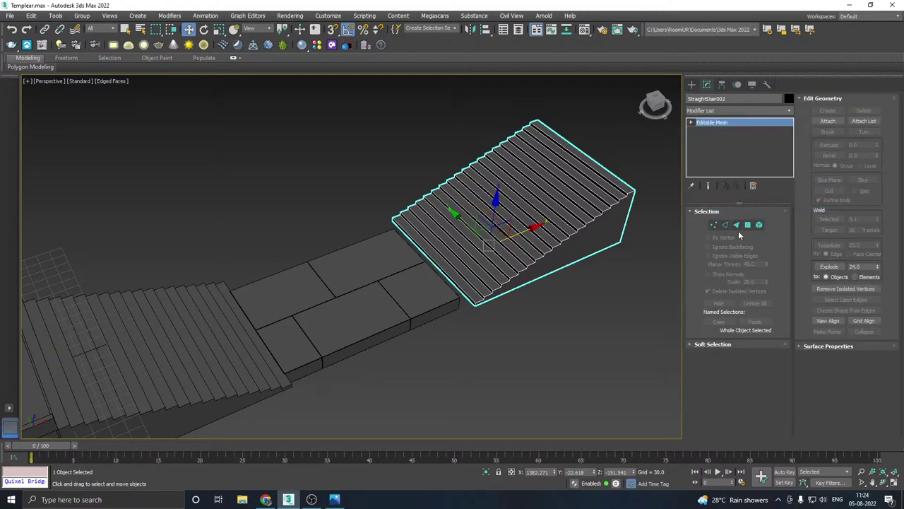
right_click(704, 133)
left_click(744, 196)
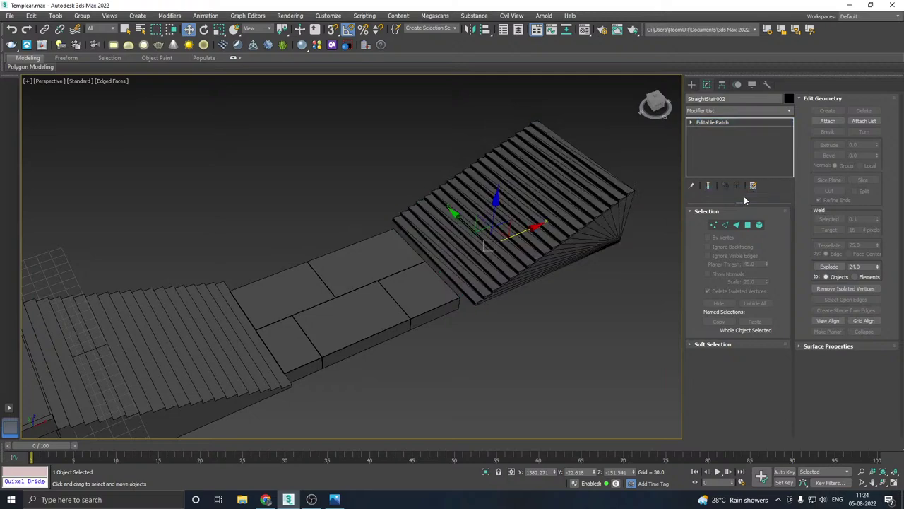
right_click(732, 147)
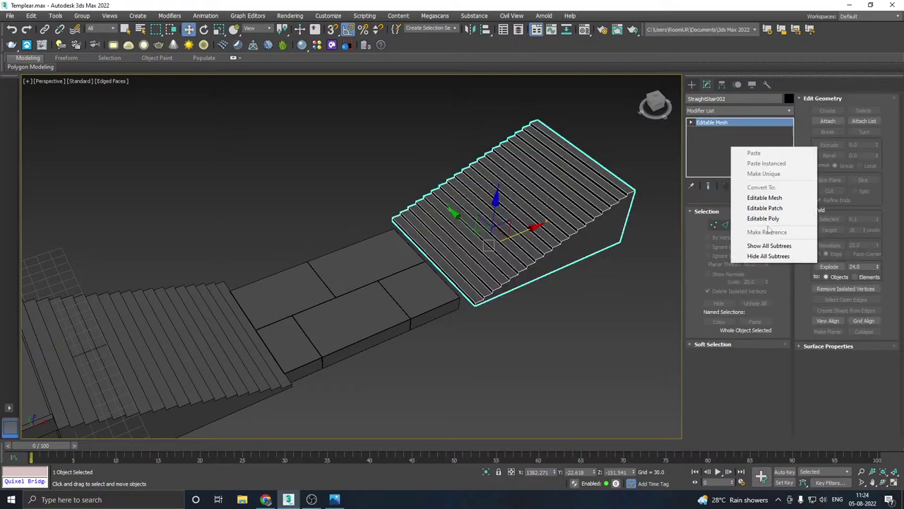
left_click(767, 221)
Step: Widen the mirrored stair by moving its side polygon outward along Y to about -367
left_click(747, 223)
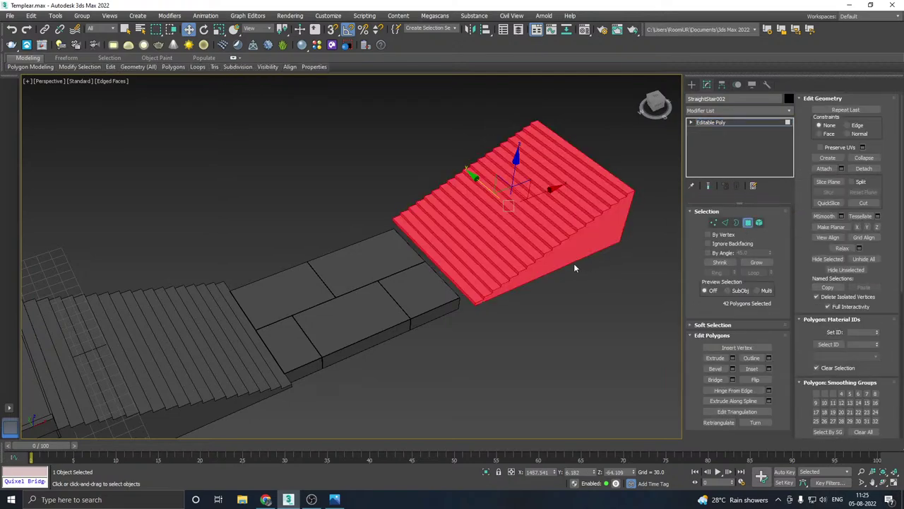
left_click(564, 255)
left_click_drag(521, 219, 579, 259)
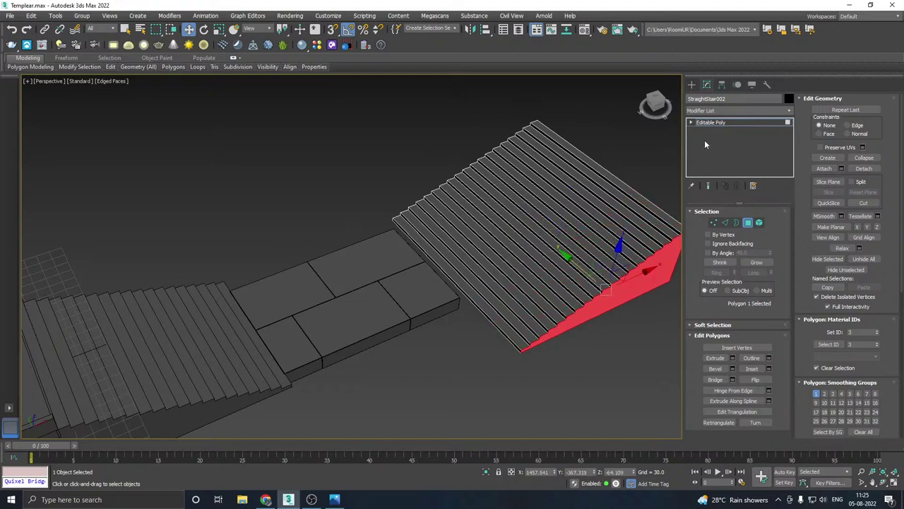
left_click(718, 122)
Step: Slide the whole mirrored stair along X to about 1357.7 so its lowest step meets the landing's end
left_click_drag(520, 237, 508, 239)
middle_click_drag(521, 246, 476, 232, "alt")
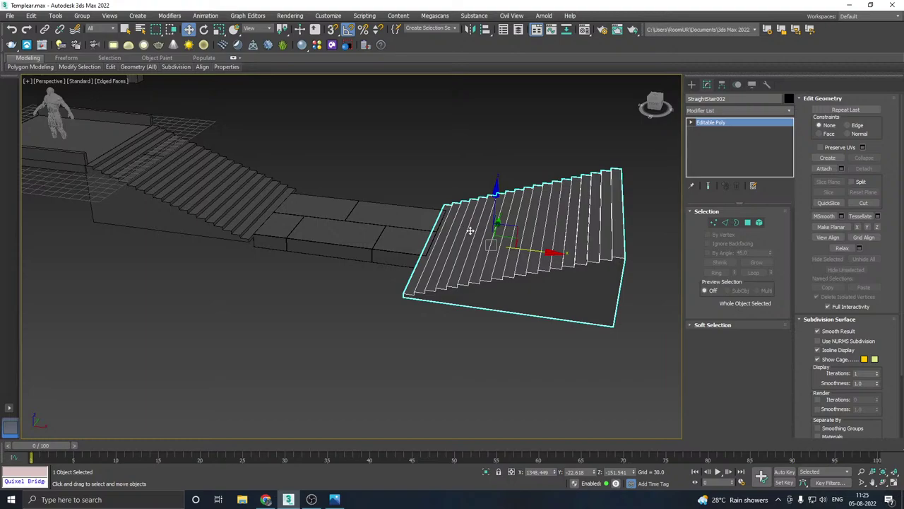
scroll(470, 230, "up", 4)
middle_click_drag(522, 237, 536, 225, "alt")
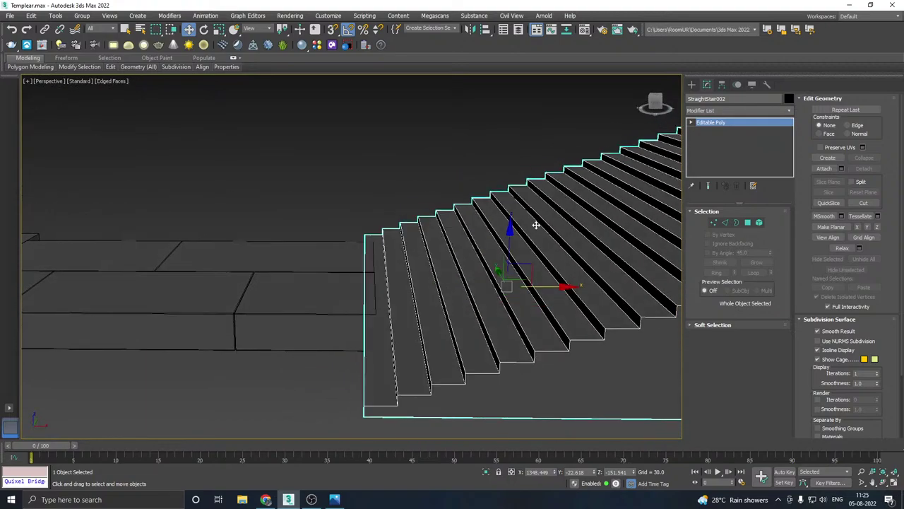
left_click_drag(547, 288, 555, 288)
Step: Move the widened stair along Y to about 80.3 to centre it on the brick landing
scroll(407, 265, "down", 5)
middle_click_drag(407, 265, 384, 276, "alt")
scroll(409, 272, "up", 4)
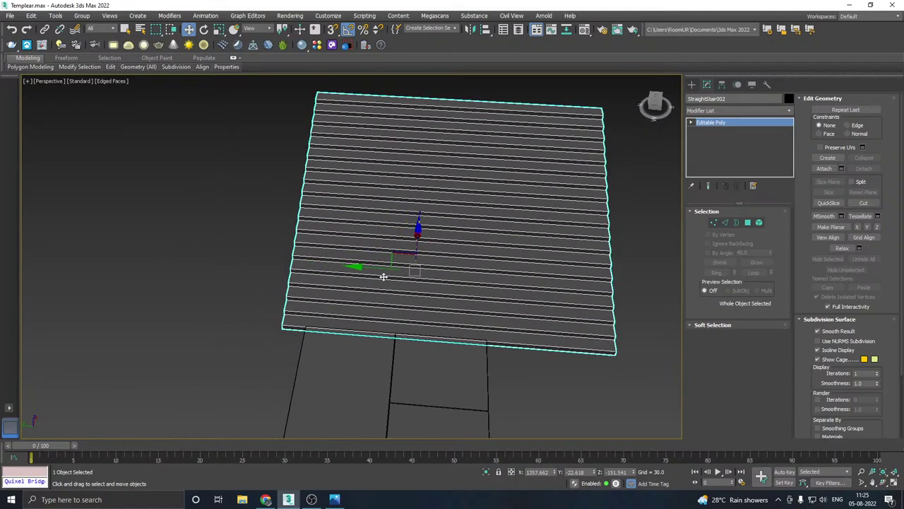
left_click_drag(368, 266, 315, 262)
middle_click_drag(316, 262, 485, 220, "alt")
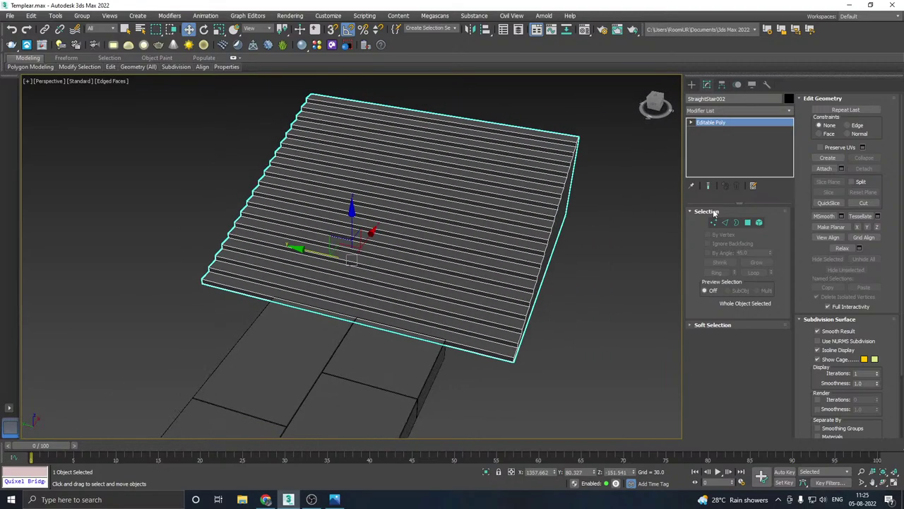
Step: Move the stair's side polygon slightly outward to Y about -279, recentre the stair at Y about 70.8, and deselect it
left_click(748, 222)
mouse_move(503, 228)
left_mouse_down()
mouse_move(530, 230)
mouse_move(511, 227)
left_mouse_up()
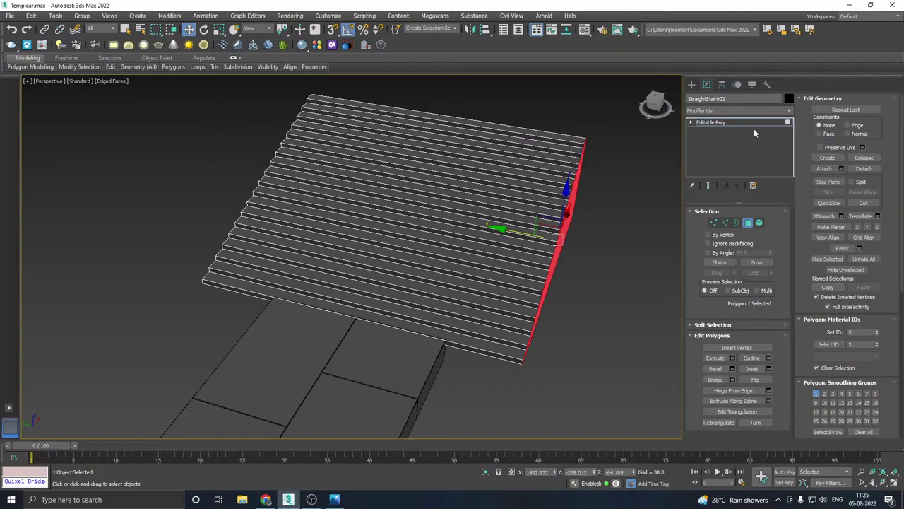
left_click(728, 123)
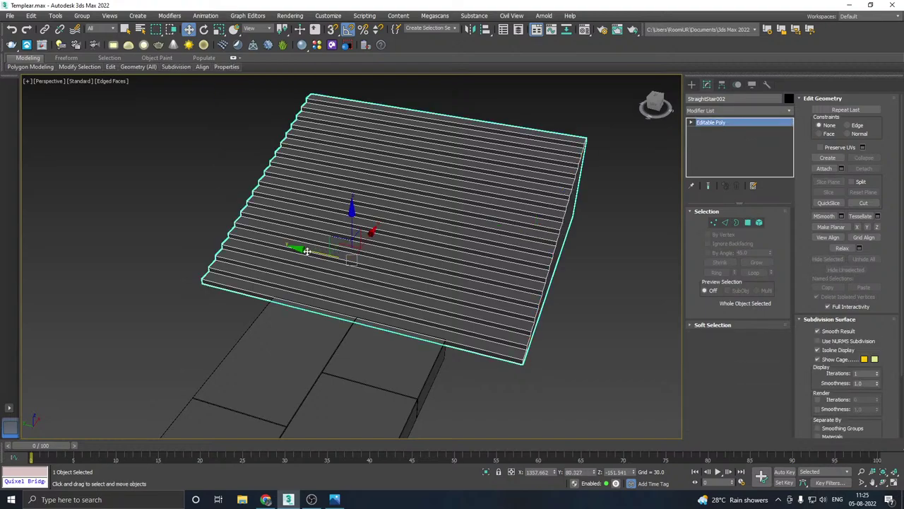
scroll(376, 239, "down", 5)
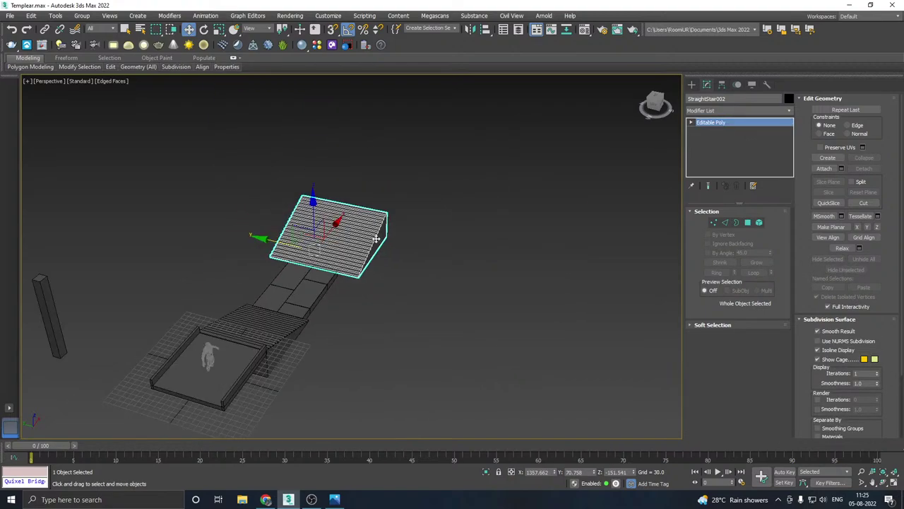
middle_click_drag(377, 239, 406, 200, "alt")
left_click(472, 253)
middle_click_drag(472, 254, 430, 249, "alt")
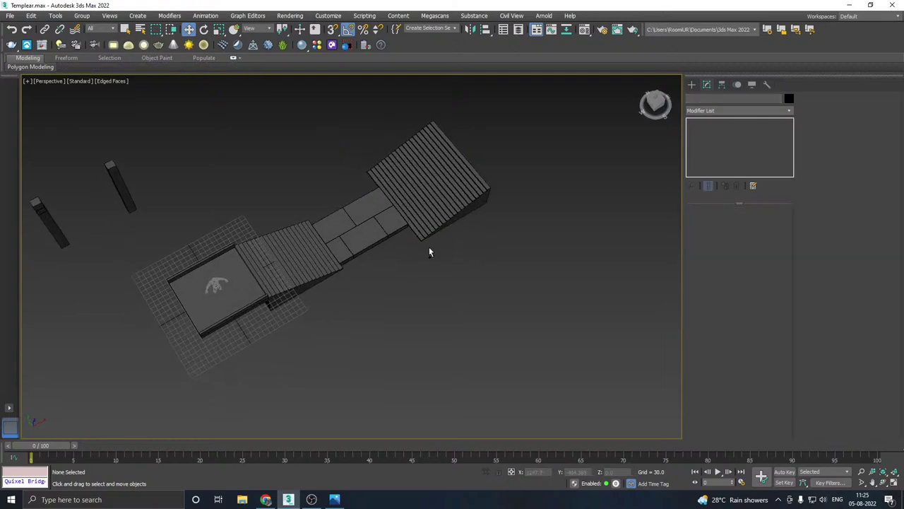
Step: Preview the scene with High Quality viewport rendering and the edged faces turned off
left_click(88, 83)
left_click(106, 113)
left_click(113, 82)
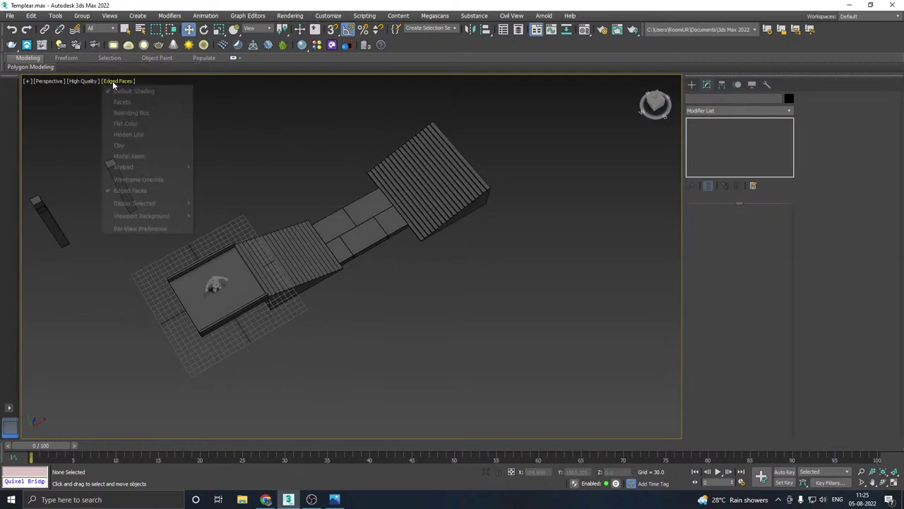
left_click(130, 190)
mouse_move(272, 175)
middle_mouse_down("alt")
mouse_move(285, 161)
mouse_move(296, 178)
middle_mouse_up("alt")
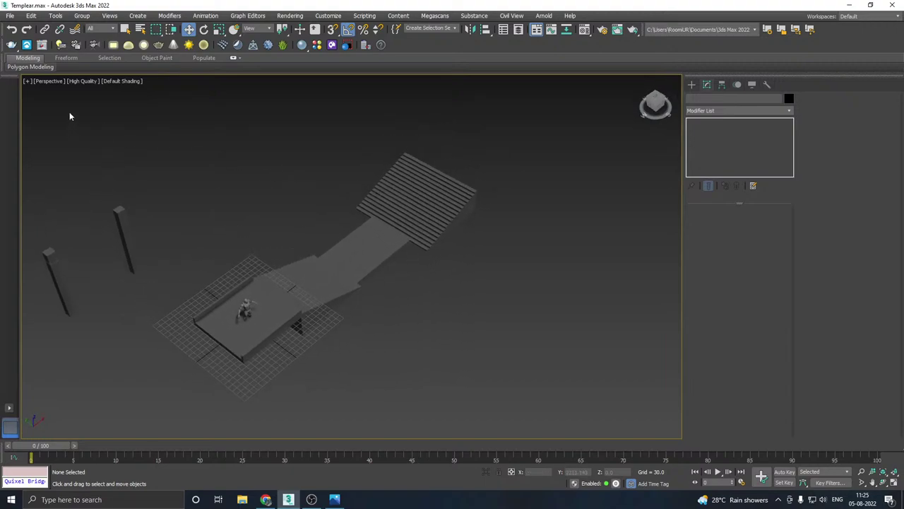
Step: Restore the perspective view to Standard quality with edged faces shown
left_click(83, 81)
left_click(106, 123)
left_click(116, 81)
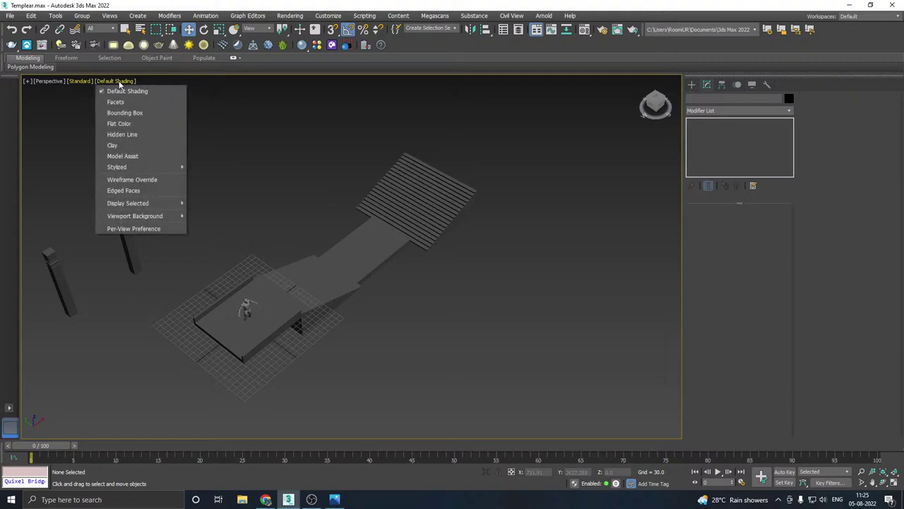
left_click(133, 190)
middle_click_drag(314, 153, 317, 168, "alt")
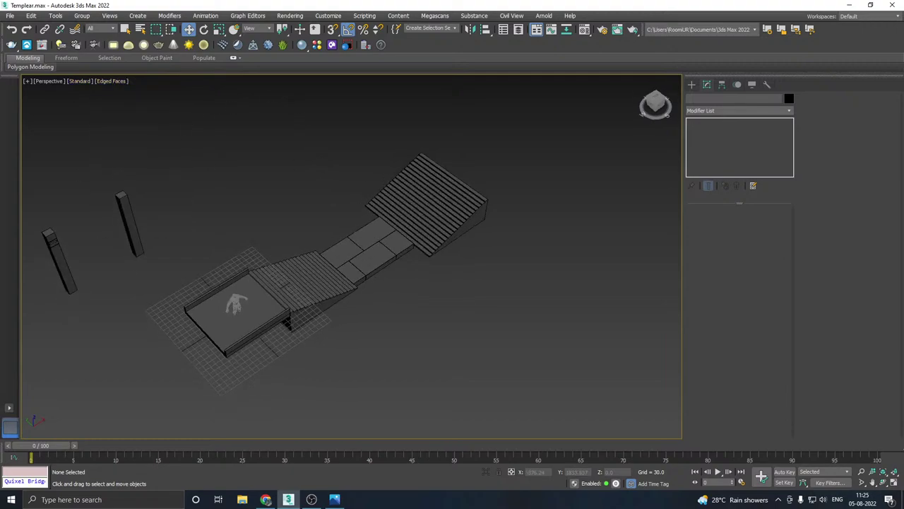
scroll(438, 207, "up", 6)
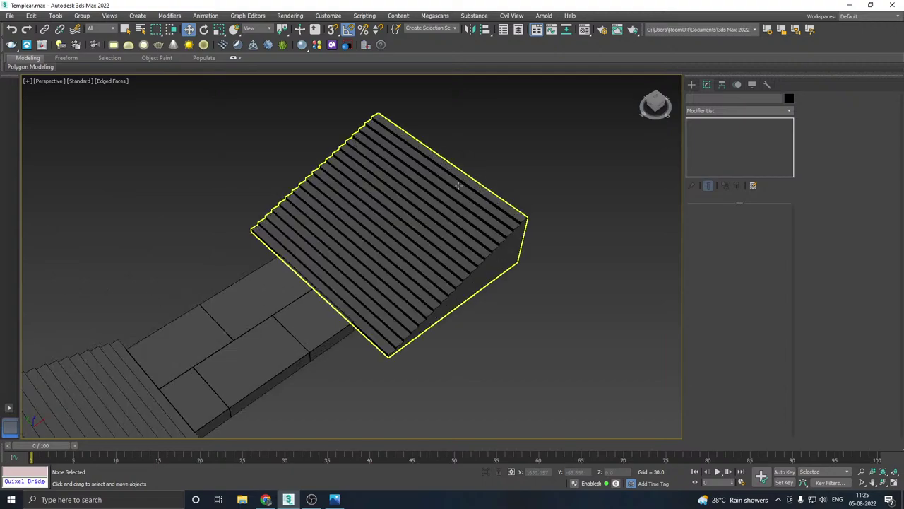
left_click(513, 283)
middle_click_drag(514, 282, 551, 216, "alt")
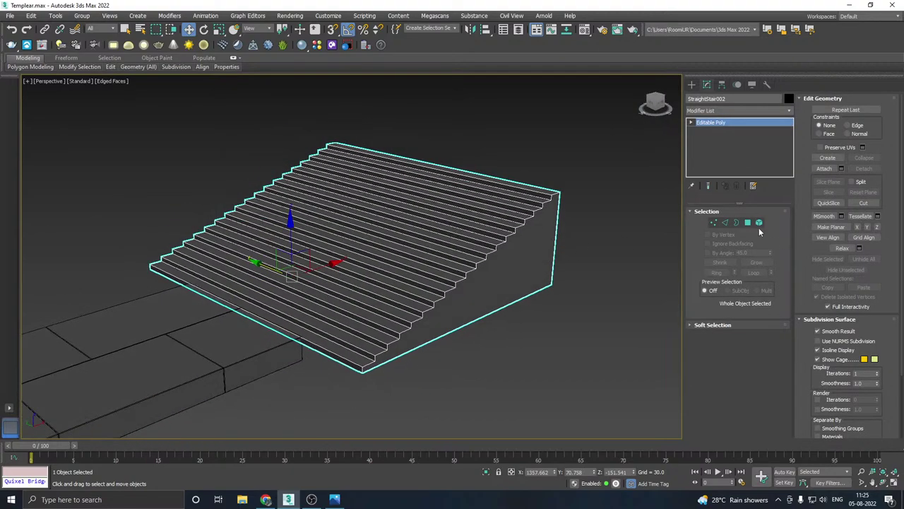
left_click(748, 222)
left_click(436, 304)
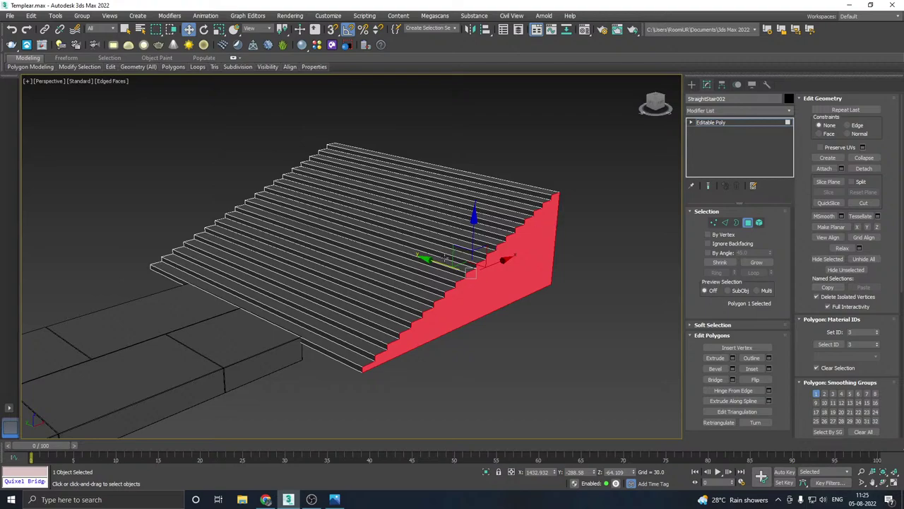
left_click(717, 122)
Step: In the front view, draw a flat box about 210 by 487 over the far stair's side and assign it the Rock_2_default material
key("f")
scroll(299, 230, "down", 4)
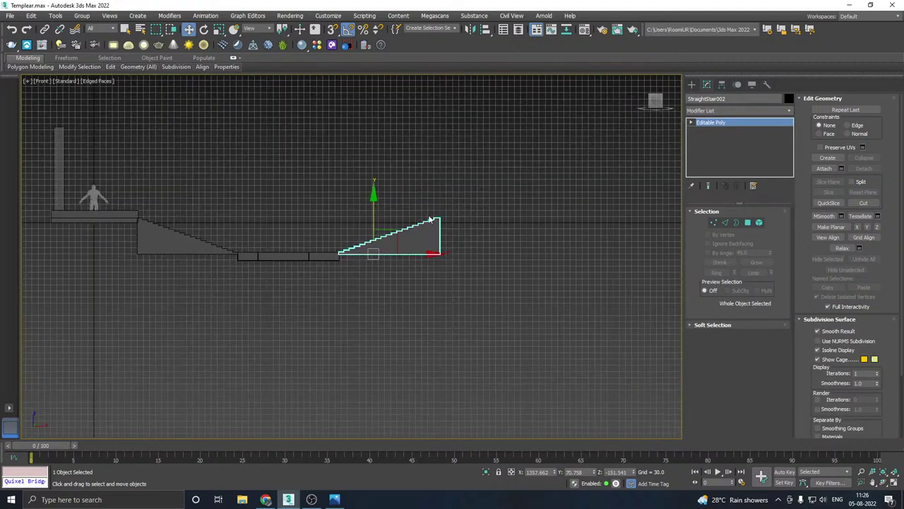
scroll(410, 222, "up", 3)
scroll(298, 250, "up", 3)
left_click(298, 254)
scroll(298, 254, "down", 4)
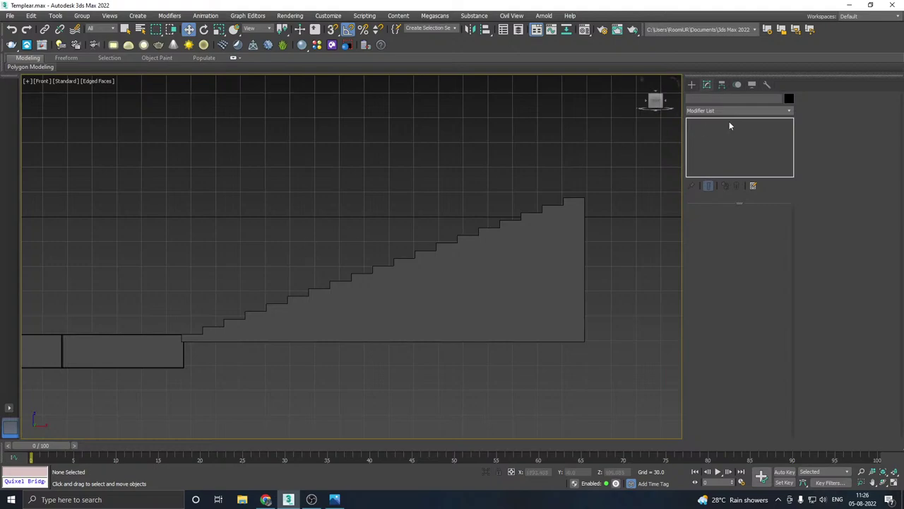
left_click(692, 84)
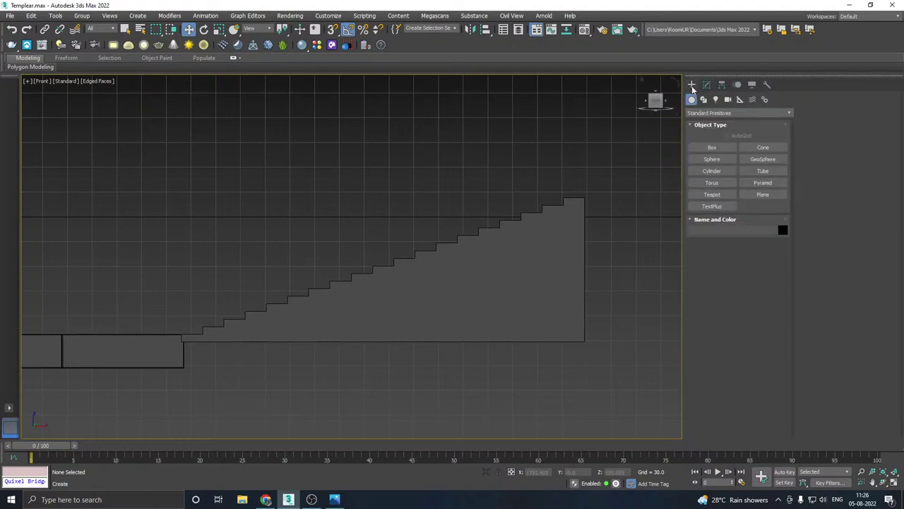
left_click(712, 147)
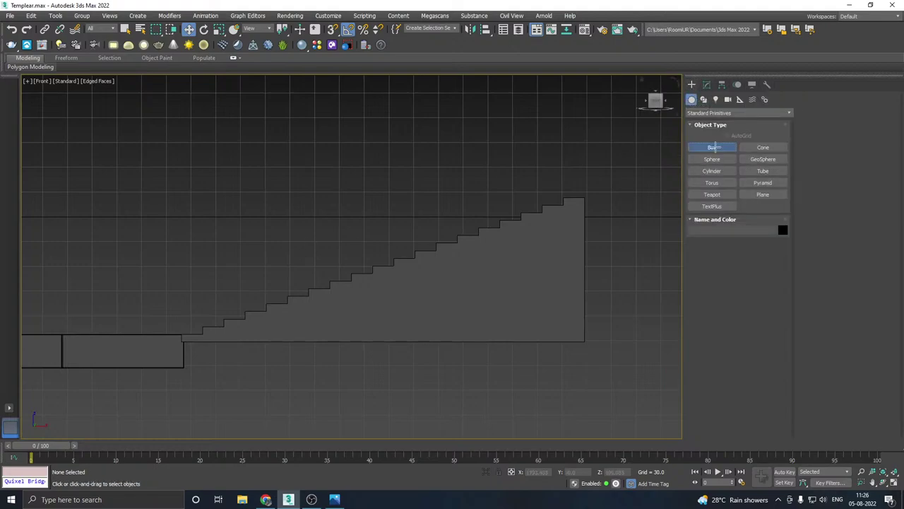
left_click_drag(183, 342, 585, 168)
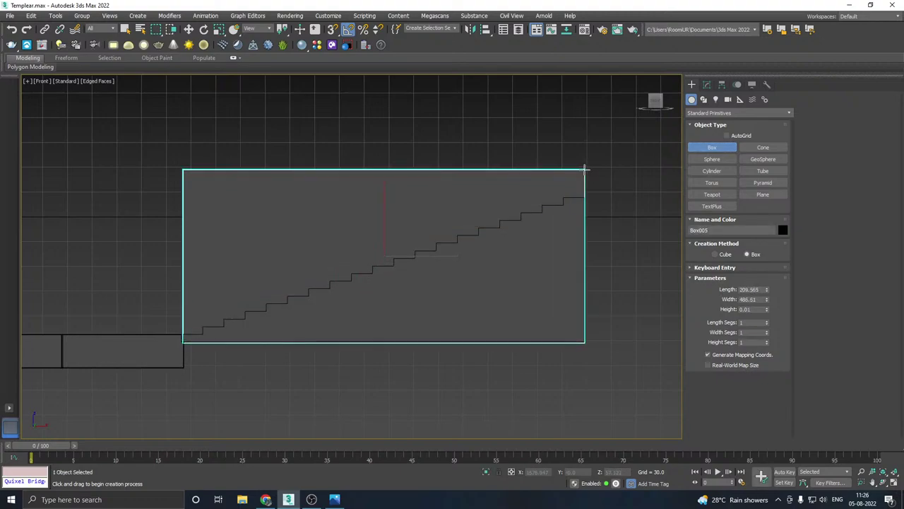
right_click(583, 177)
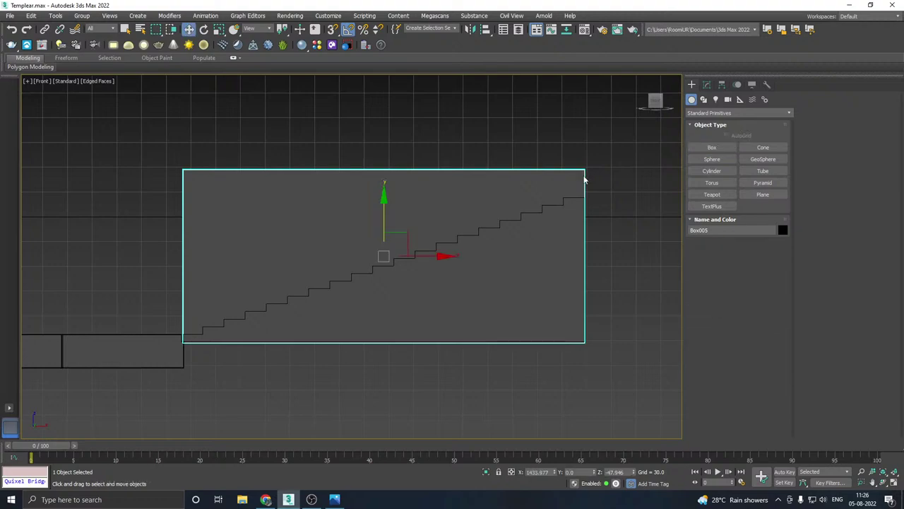
key("m")
key("m")
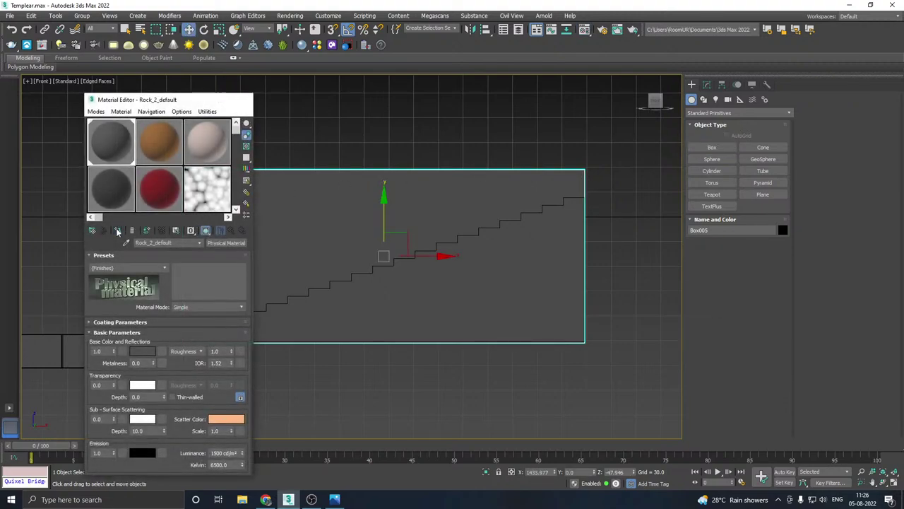
Step: Move the flat box along Y to about -288, against the outer side of the far stair
key("p")
middle_click_drag(117, 233, 359, 275, "alt")
left_click_drag(262, 245, 457, 264)
middle_click_drag(457, 264, 399, 260, "alt")
Step: Thicken the side box to a height of about -18.8 and shift it outward along Y to about -306
left_click(707, 85)
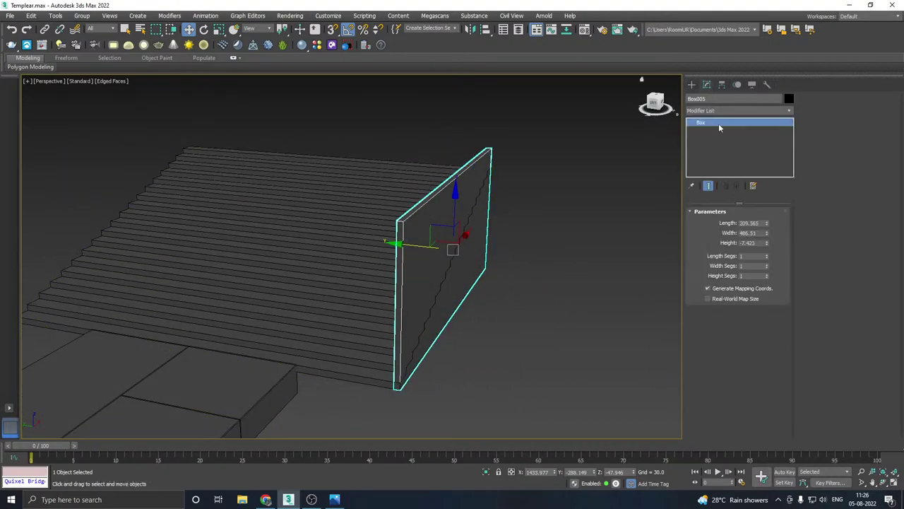
left_click_drag(767, 243, 776, 272)
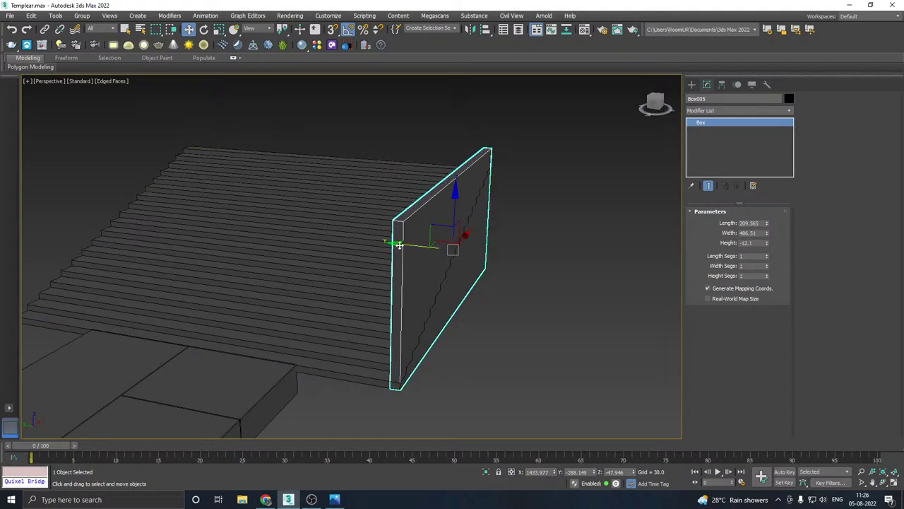
left_click_drag(396, 244, 407, 245)
middle_click_drag(551, 223, 297, 234, "alt")
left_click_drag(767, 244, 768, 251)
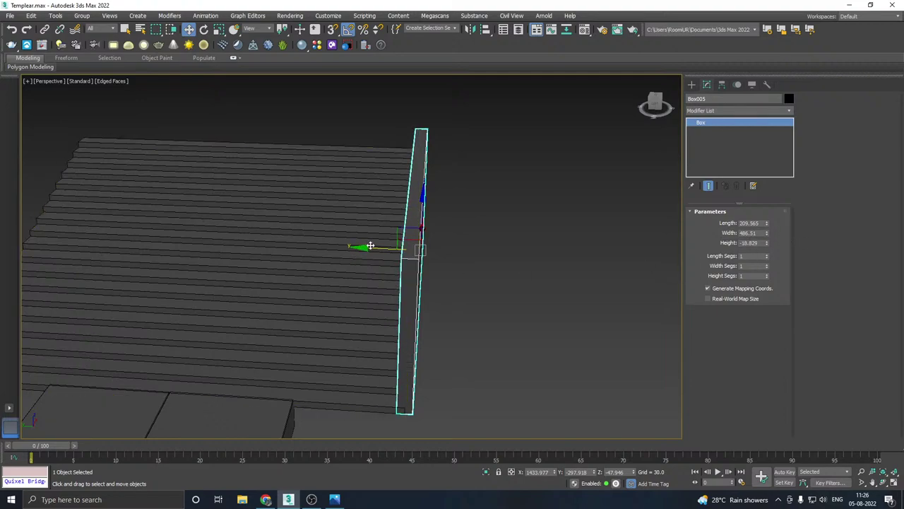
left_click_drag(374, 249, 377, 249)
middle_click_drag(378, 249, 423, 248, "alt")
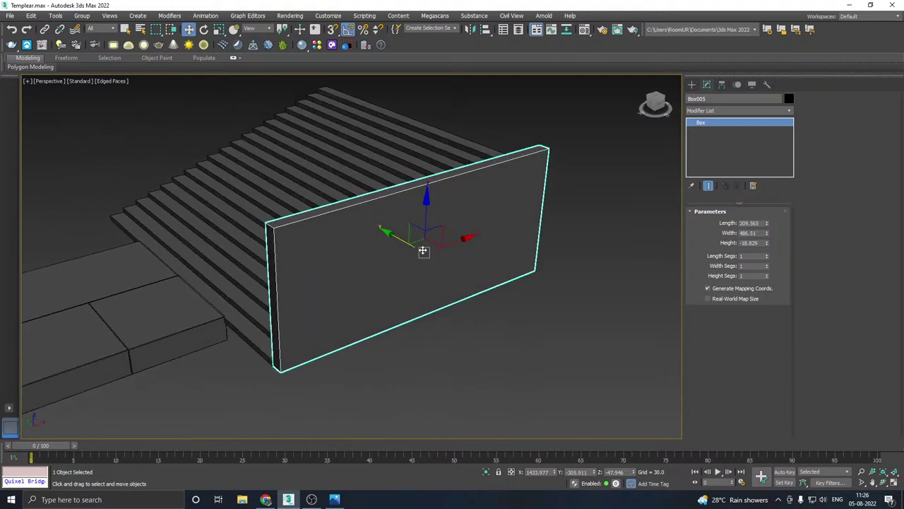
Step: Convert the side box to Editable Poly and lower its two upper vertices at the landing end to Z about -127
right_click(742, 137)
left_click(781, 216)
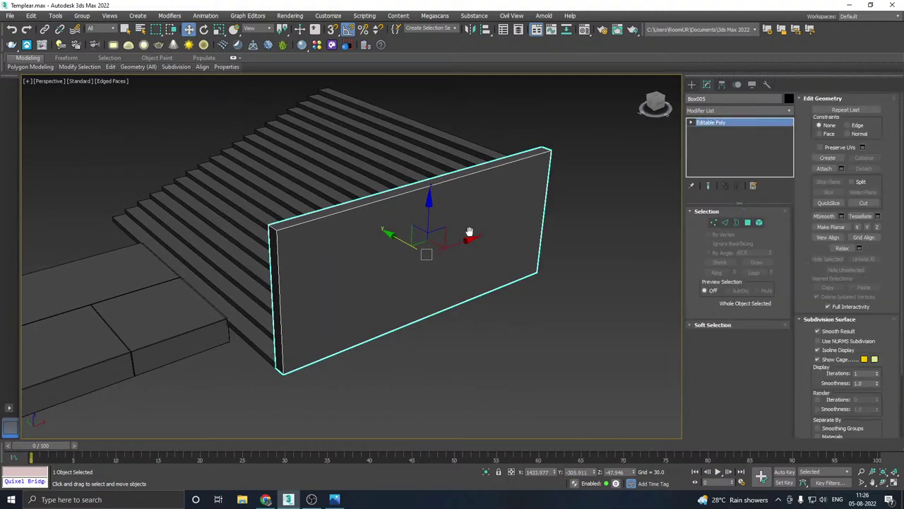
left_click(714, 221)
left_click_drag(232, 201, 332, 239)
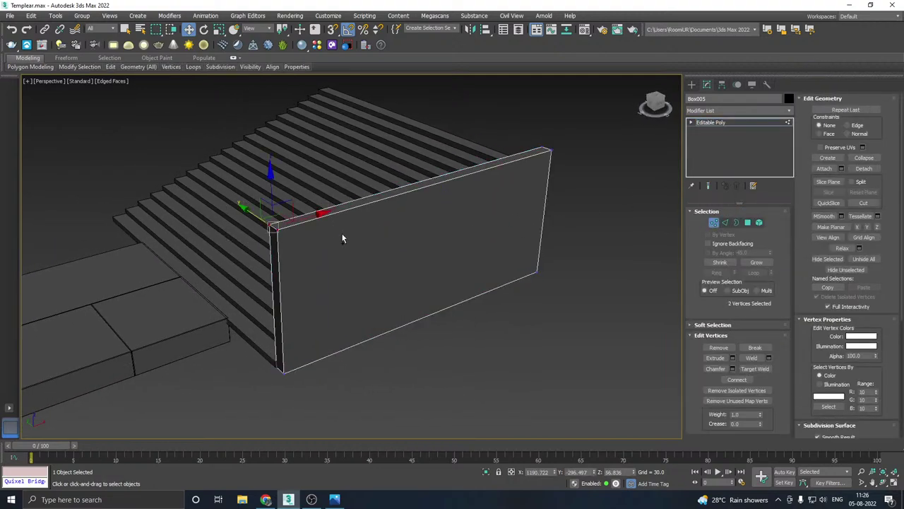
middle_click_drag(341, 233, 293, 215, "alt")
left_click_drag(273, 182, 251, 330)
middle_click_drag(251, 330, 348, 308, "alt")
Step: Examine the side wall's sloped profile from the front, including the upper vertices at its tall end
key("l")
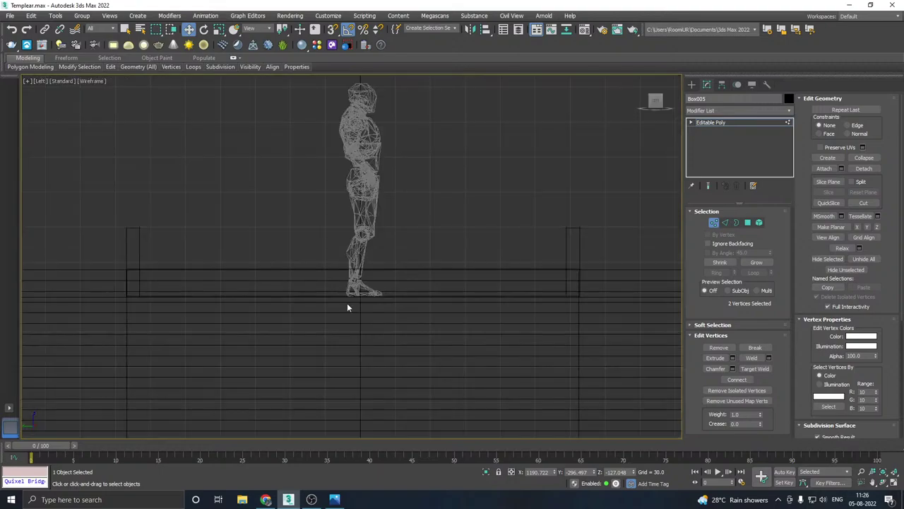
key("f")
scroll(346, 303, "down", 10)
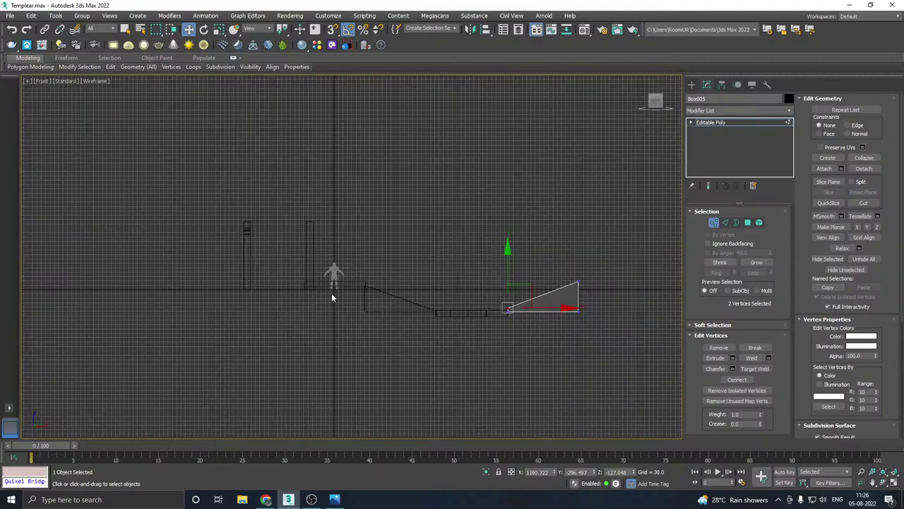
scroll(553, 307, "up", 4)
middle_click_drag(544, 307, 421, 315)
scroll(363, 302, "up", 2)
middle_click_drag(481, 276, 418, 296)
scroll(326, 278, "down", 2)
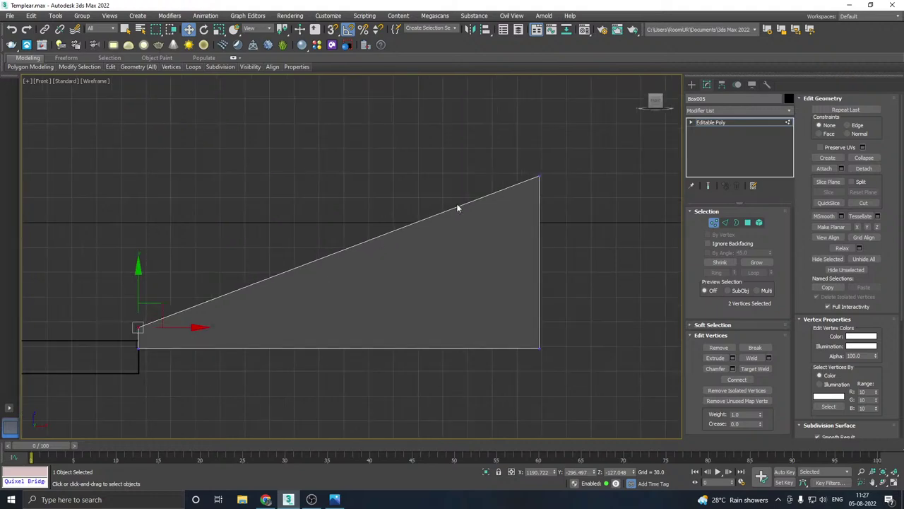
left_click_drag(567, 199, 567, 199)
key("p")
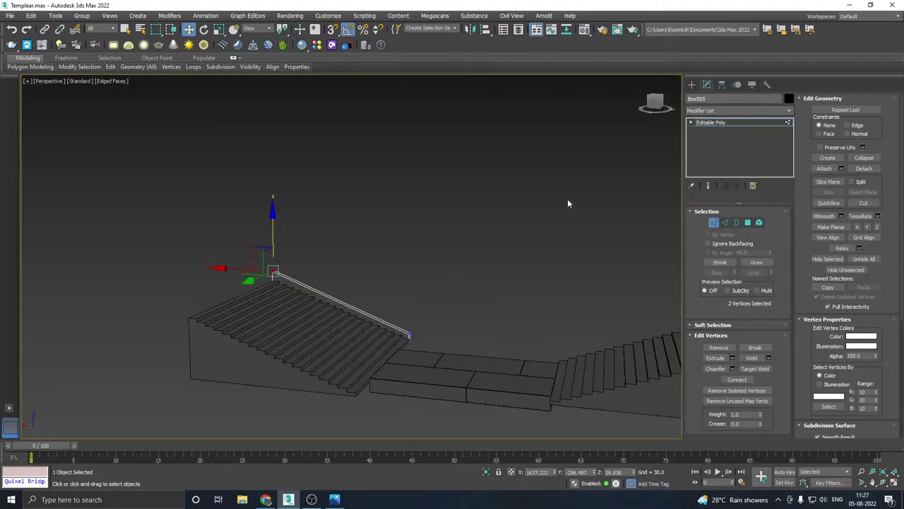
Step: Lower the side wall's sloping top polygon to Z about -43 so it sits closer to the steps
scroll(286, 278, "up", 4)
mouse_move(286, 277)
middle_mouse_down("alt")
mouse_move(328, 284)
mouse_move(327, 297)
mouse_move(288, 261)
mouse_move(284, 268)
middle_mouse_up("alt")
left_click(747, 221)
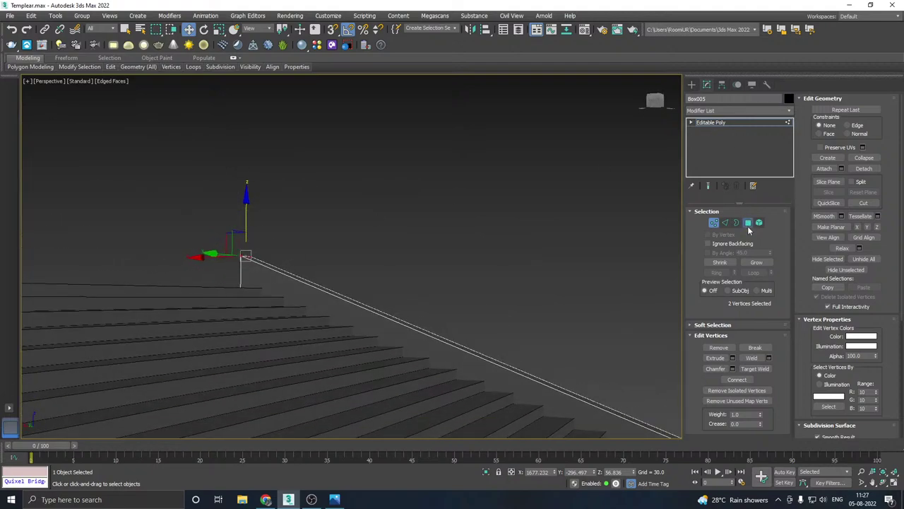
left_click(424, 330)
middle_click_drag(452, 327, 414, 267)
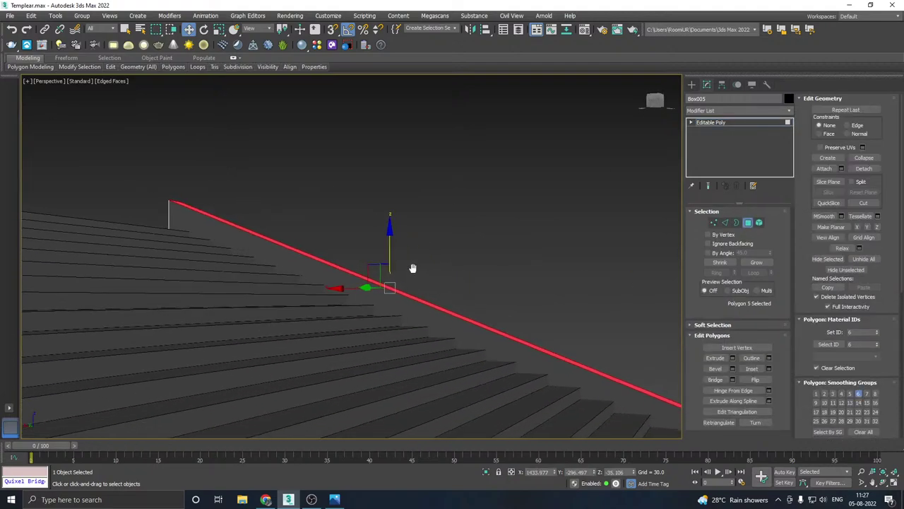
left_click_drag(389, 252, 390, 262)
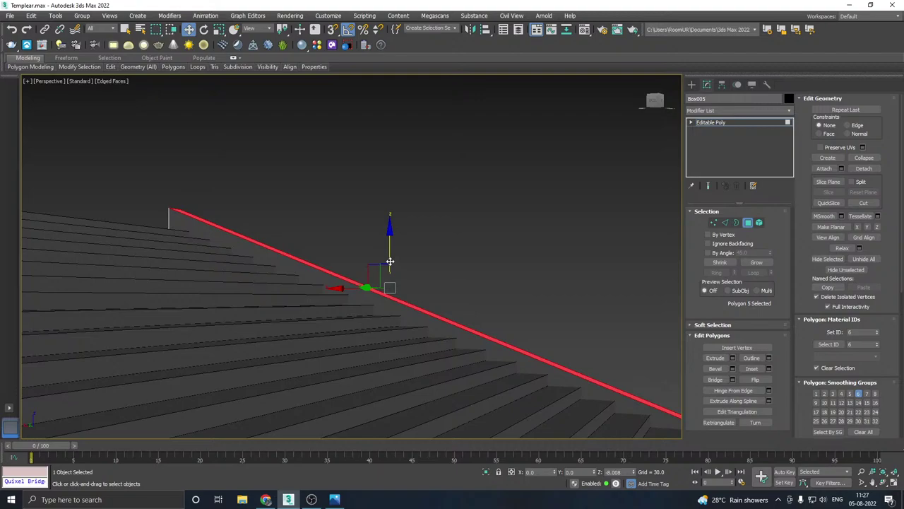
scroll(331, 257, "down", 2)
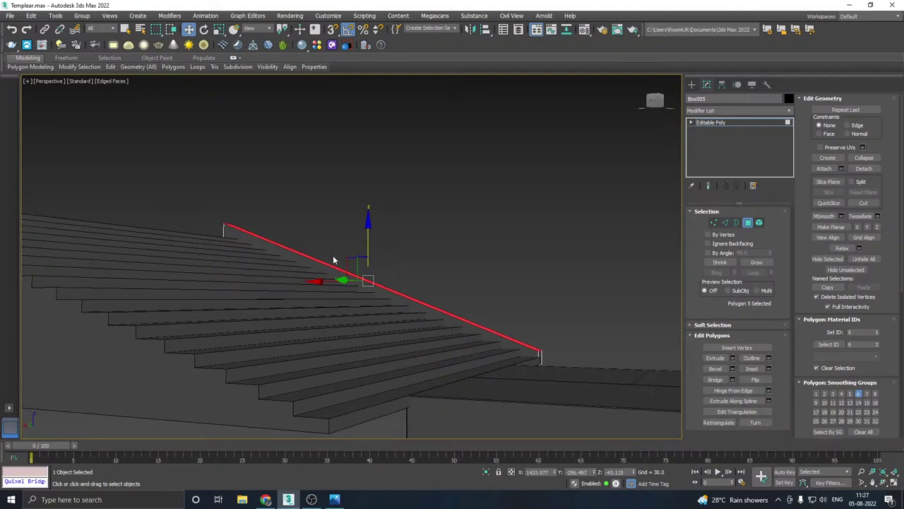
Step: Extrude the side wall's tall end polygon by 10 and move it outward along X to about 1695.7
middle_click_drag(329, 243, 384, 274, "alt")
left_click(367, 274)
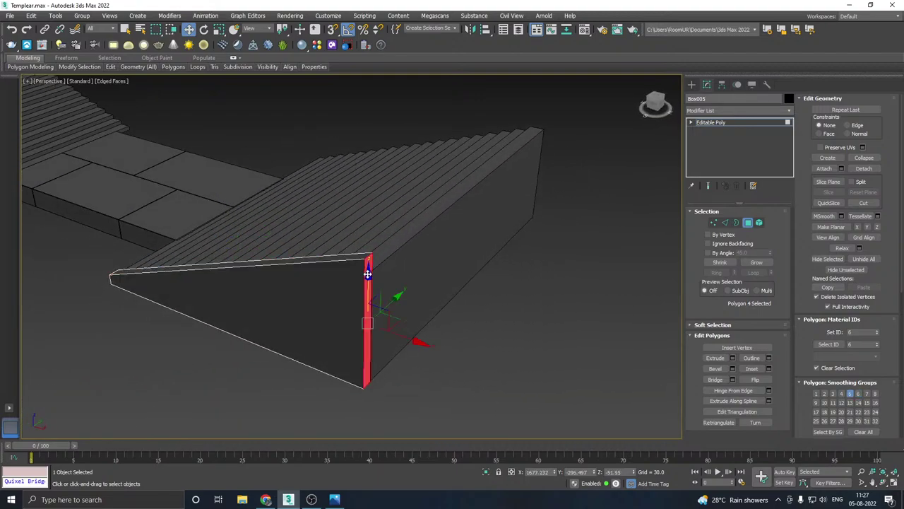
left_click(731, 358)
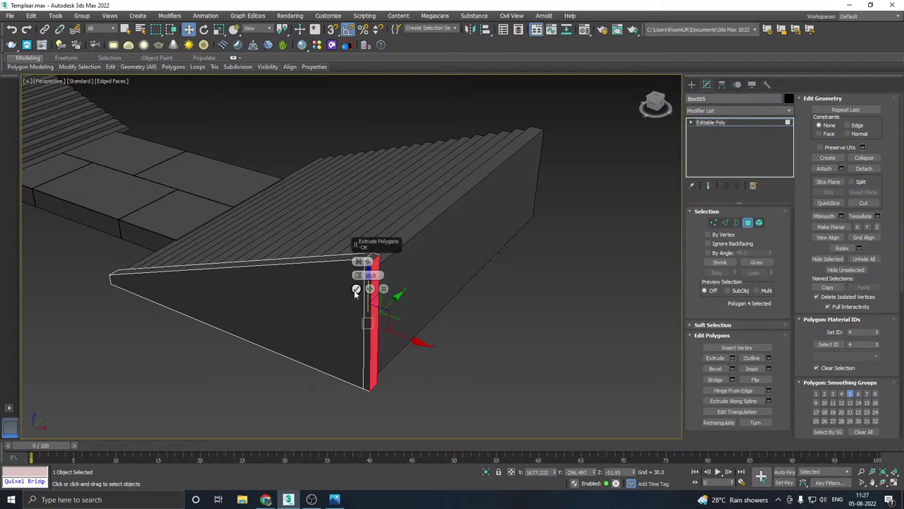
left_click(356, 289)
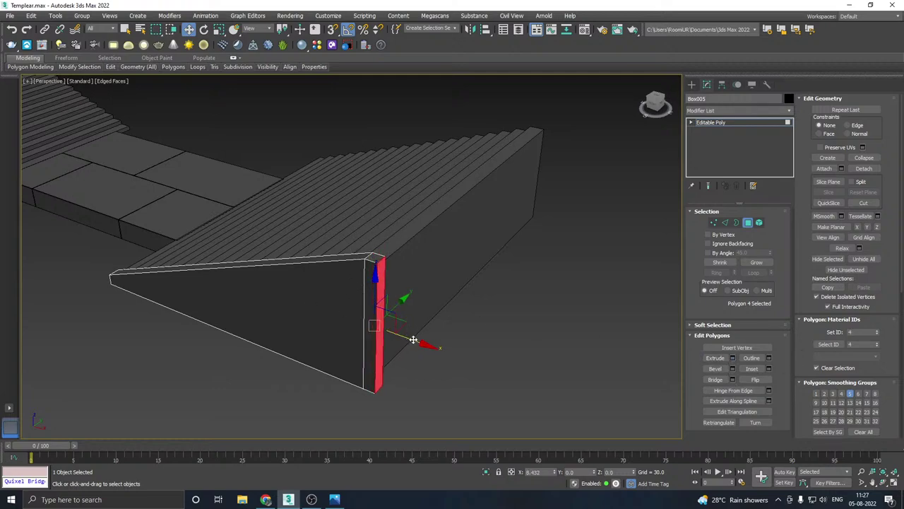
middle_click_drag(412, 333, 438, 328, "alt")
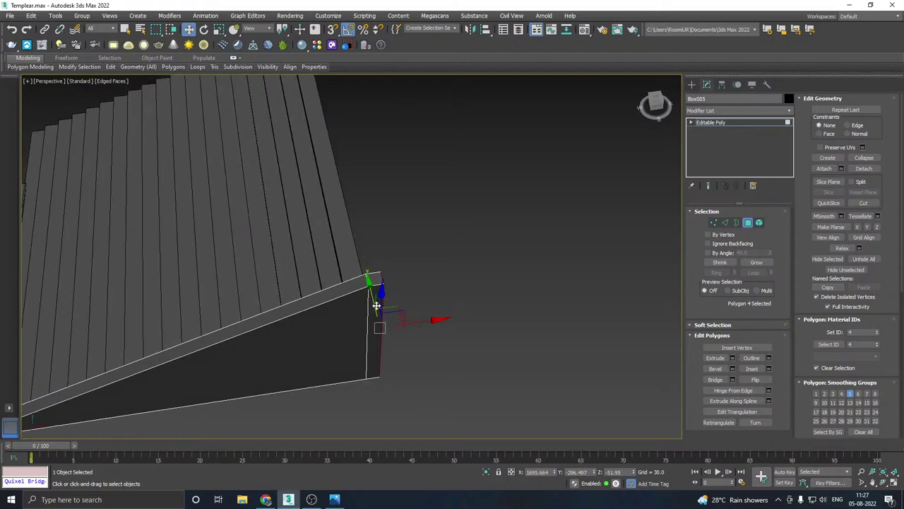
middle_click_drag(377, 306, 408, 321)
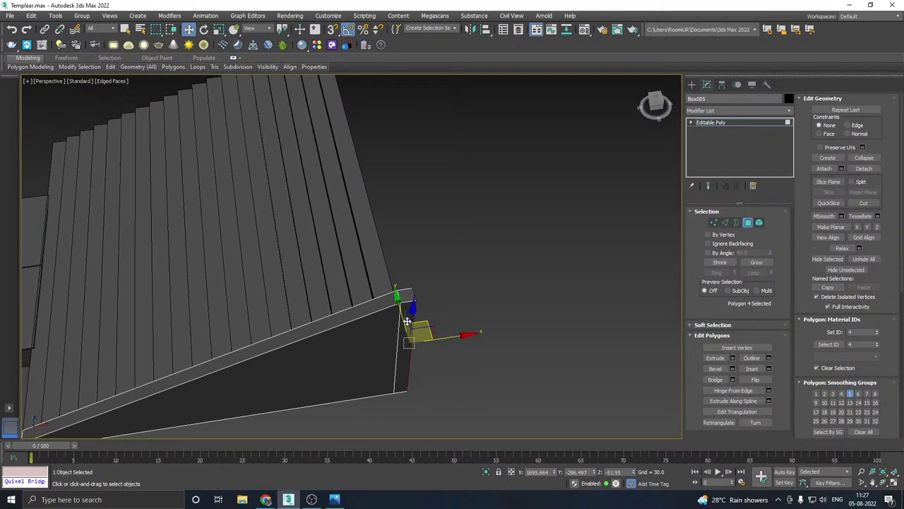
Step: Copy the whole side wall about 599 units along Y to the opposite side of the stair
left_click(712, 123)
middle_click_drag(448, 261, 430, 225, "alt")
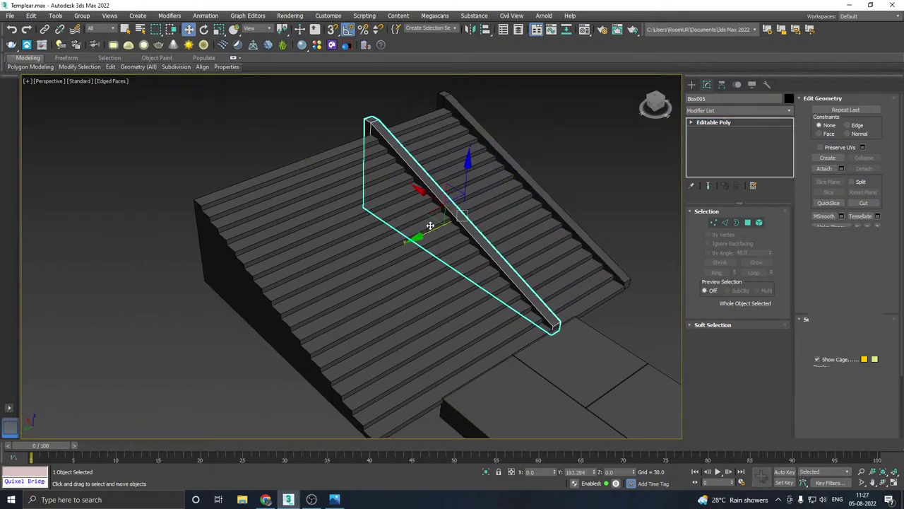
left_click_drag(430, 225, 244, 282, "shift")
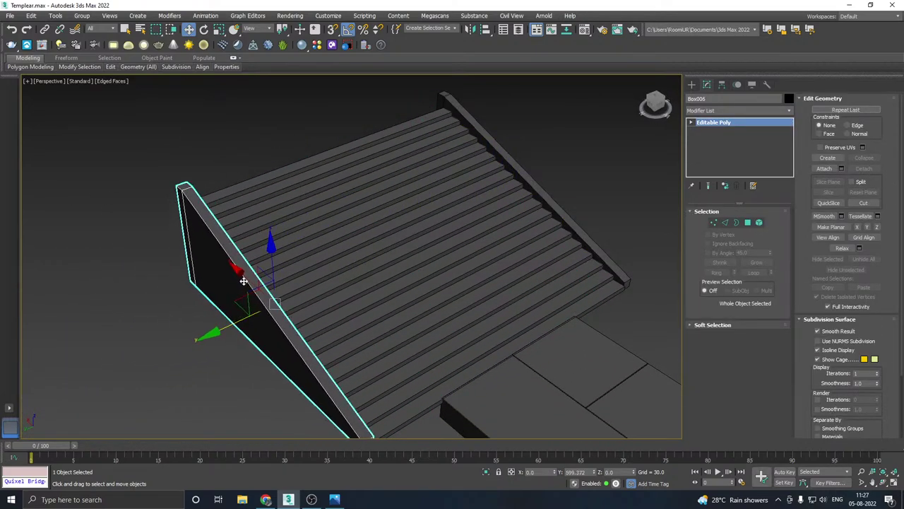
Step: Attach the opposite side wall to the copied side wall as a single editable poly object
left_click(451, 288)
mouse_move(451, 288)
middle_mouse_down("alt")
mouse_move(328, 284)
mouse_move(360, 233)
mouse_move(373, 237)
middle_mouse_up("alt")
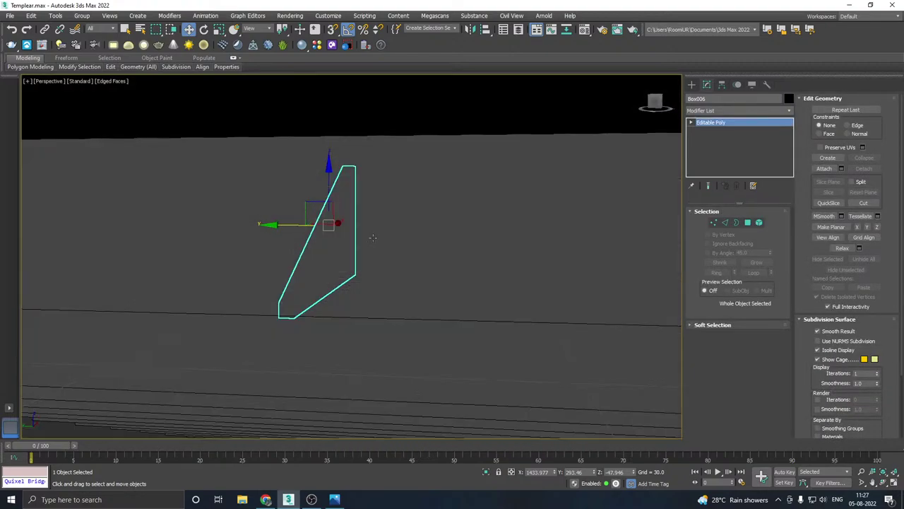
middle_click_drag(353, 269, 265, 304, "alt")
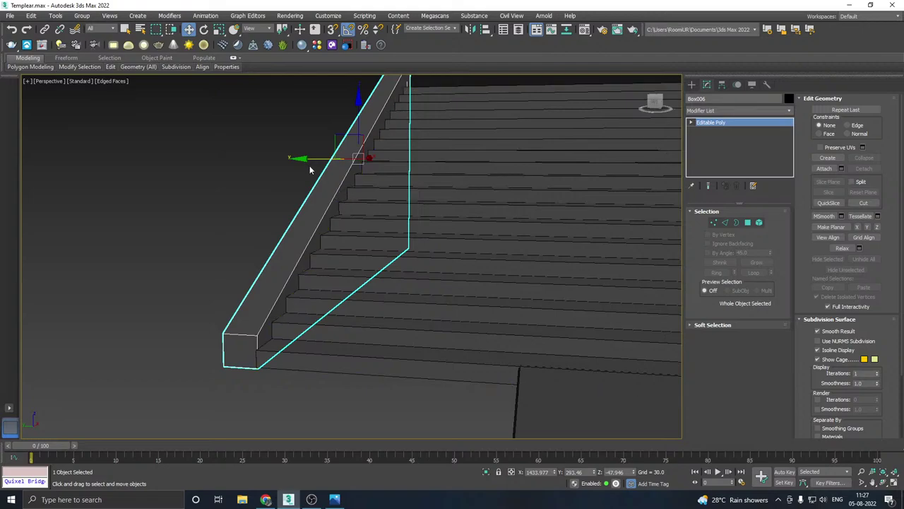
middle_click_drag(308, 159, 409, 248, "alt")
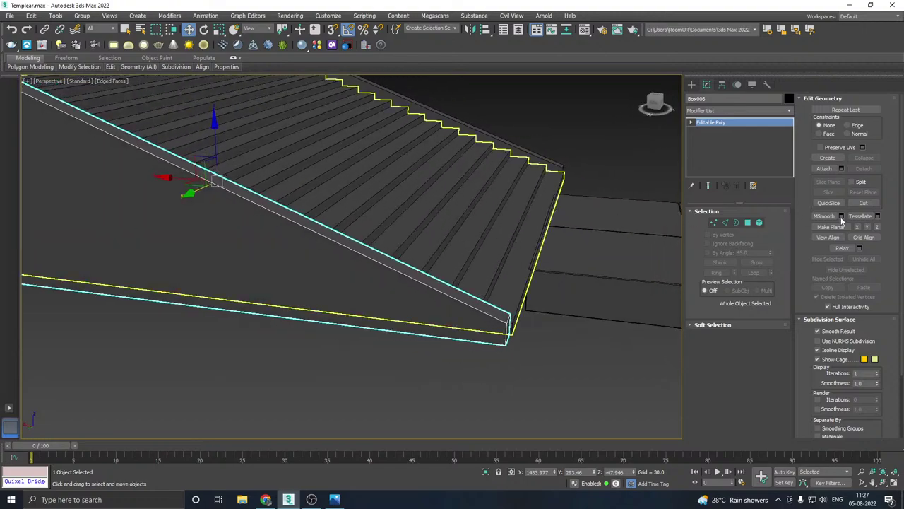
left_click(823, 168)
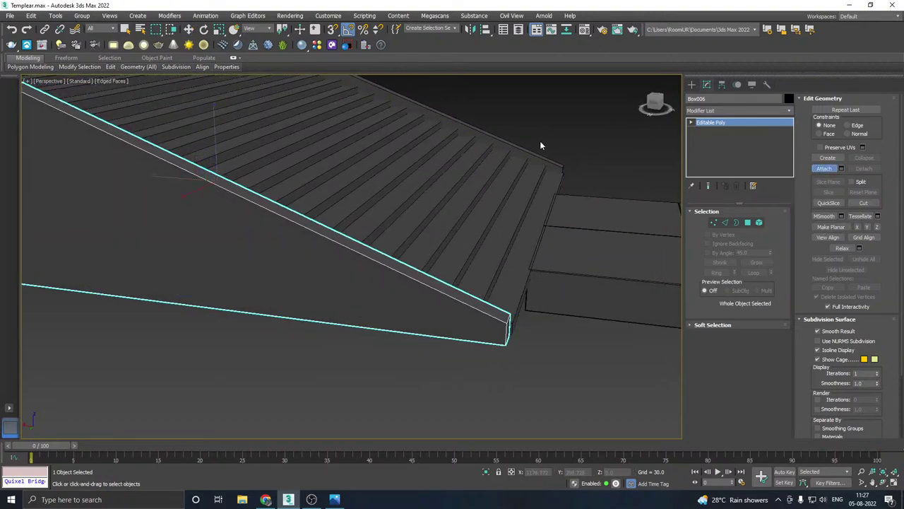
left_click(541, 141)
Step: Move the low-end vertices of both side walls along X to about 1185.1, slightly past the bottom step
left_click(713, 223)
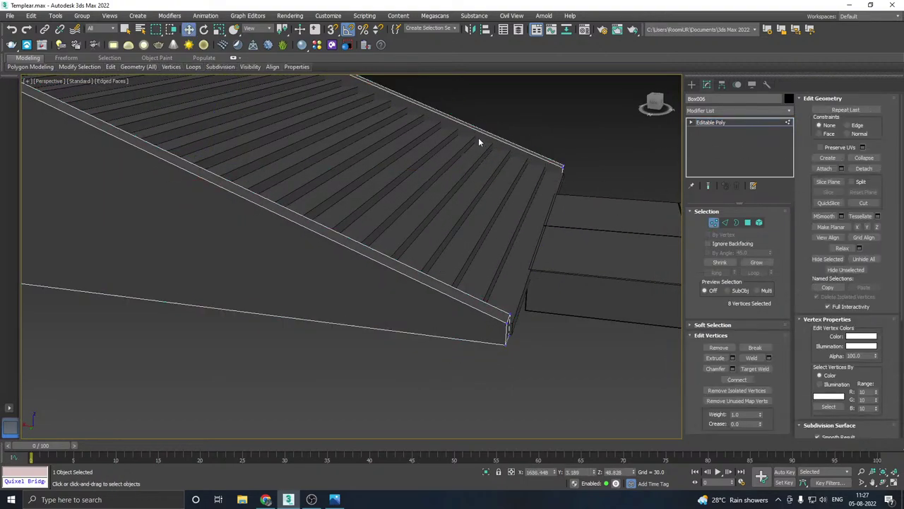
left_click_drag(627, 448, 648, 455)
middle_click_drag(566, 337, 385, 345)
scroll(389, 295, "up", 2)
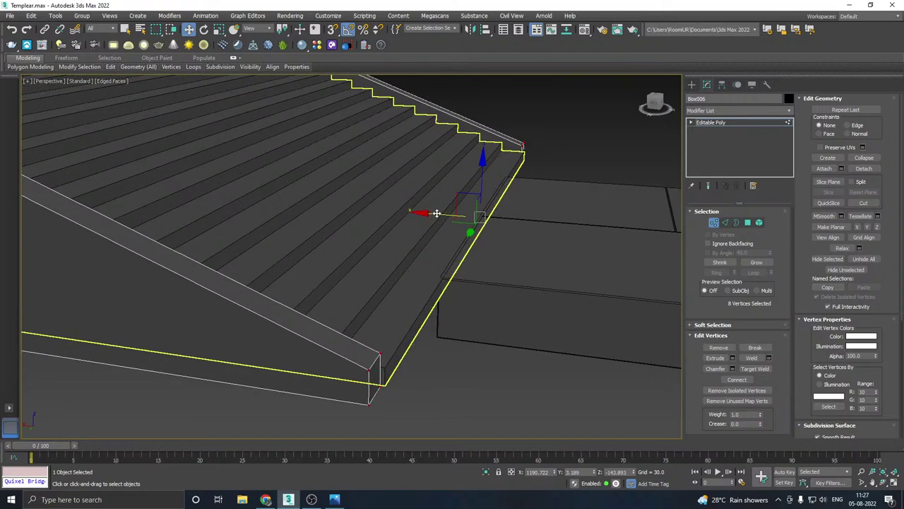
left_click_drag(435, 211, 443, 210)
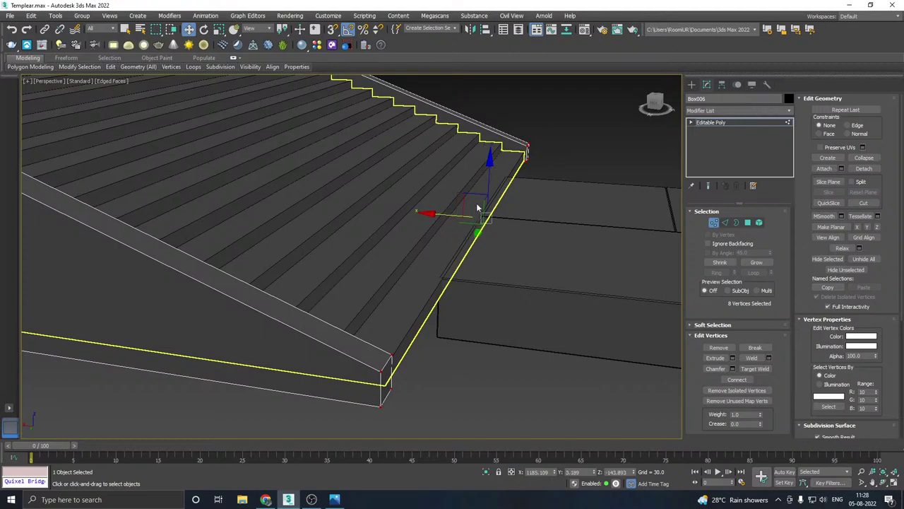
left_click(719, 125)
Step: Examine the overall layout of platform, landing and staircases and compare it with the reference concept art
scroll(468, 281, "down", 5)
middle_click_drag(537, 280, 410, 285, "alt")
left_click(603, 257)
scroll(496, 271, "down", 5)
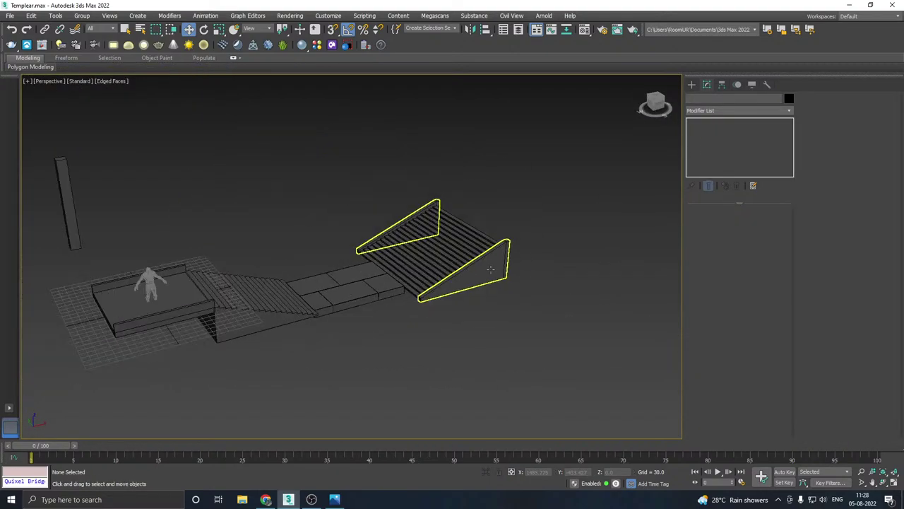
middle_click_drag(468, 336, 503, 344)
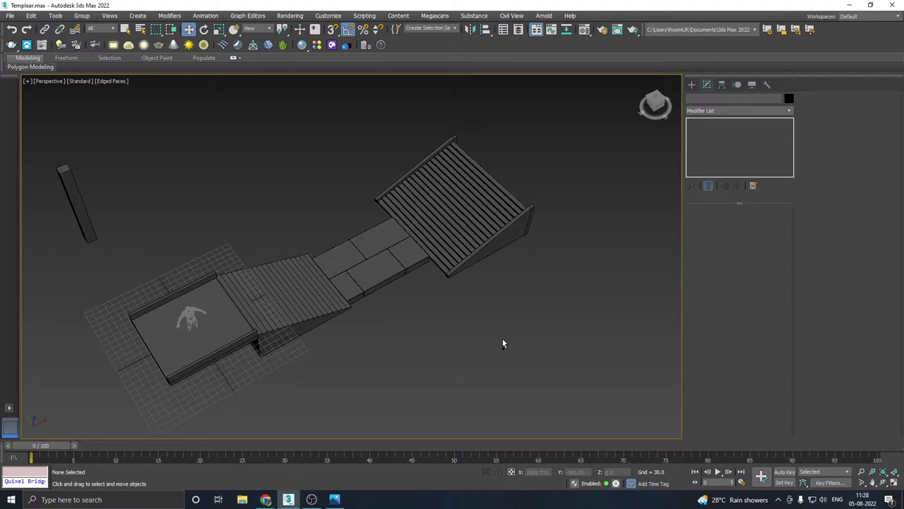
key("alt+Tab")
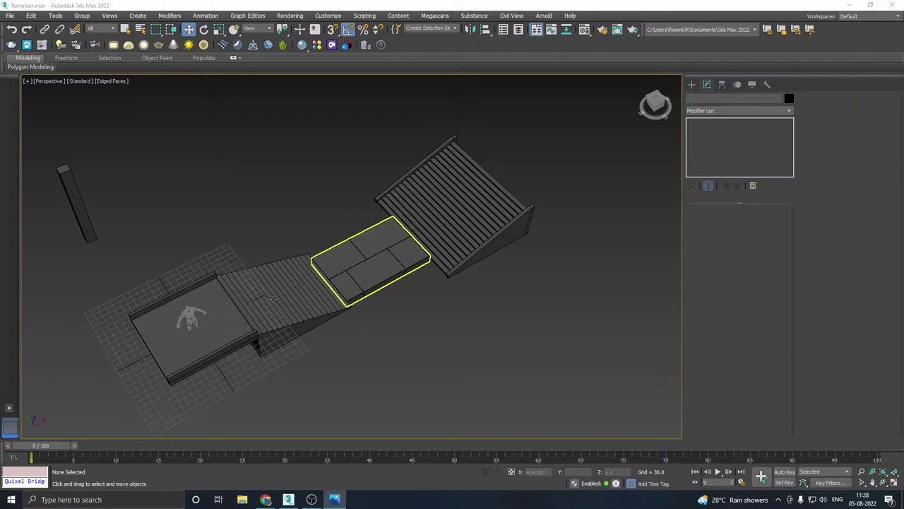
middle_click_drag(274, 301, 299, 277)
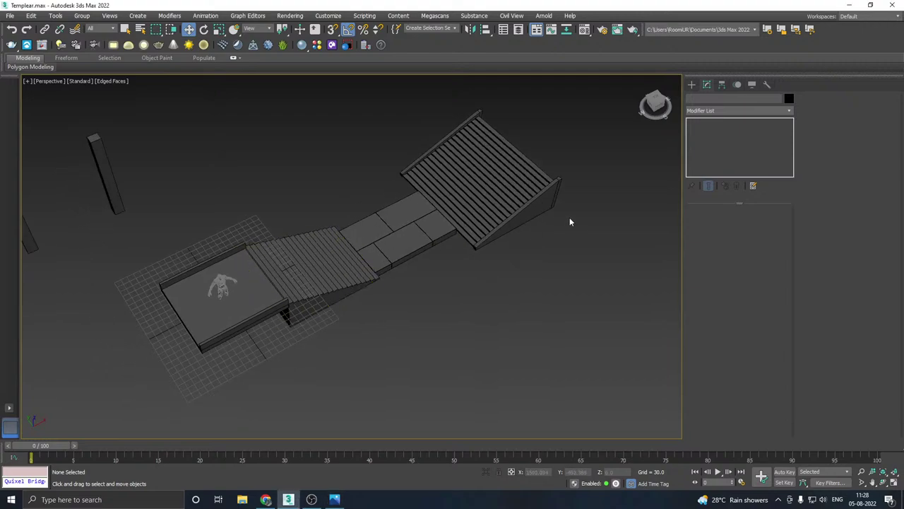
Step: Clone one side wall element to a separate object, placing the copy along X at about 868 beside the landing
left_click(538, 209)
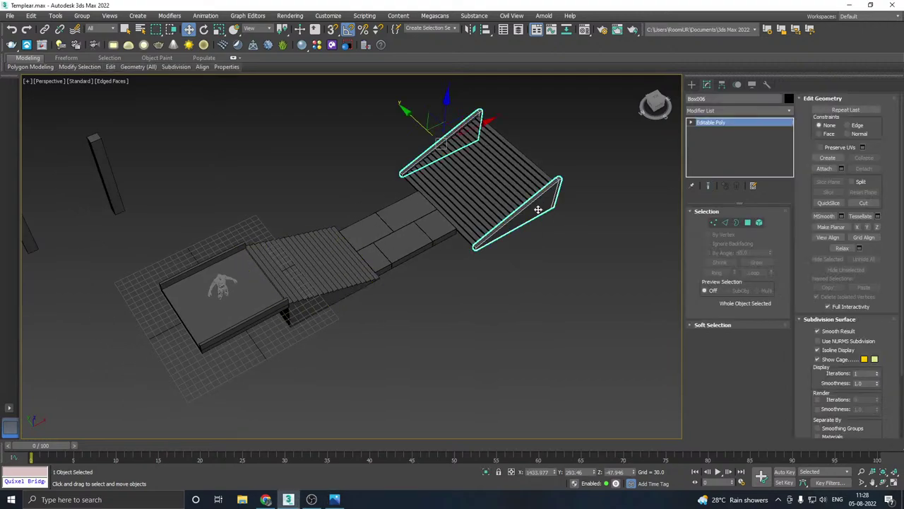
left_click(760, 223)
left_click(511, 215)
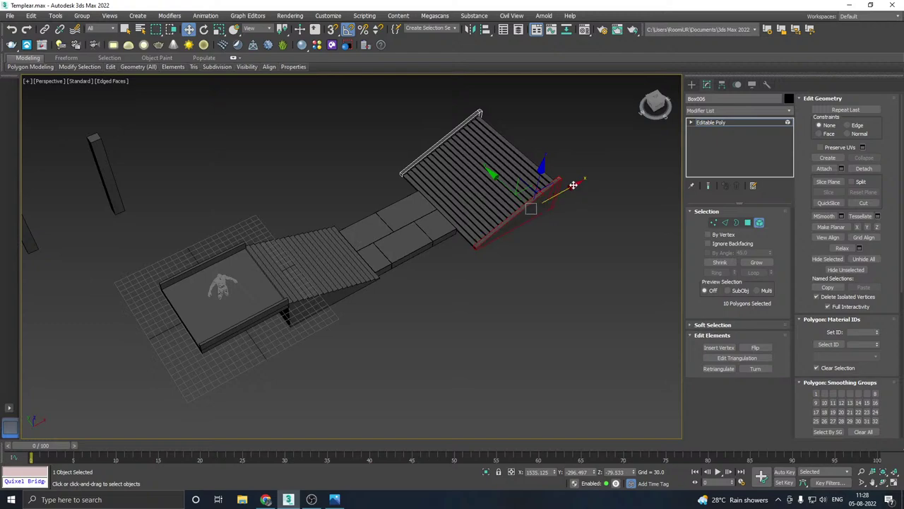
left_click_drag(560, 191, 412, 267)
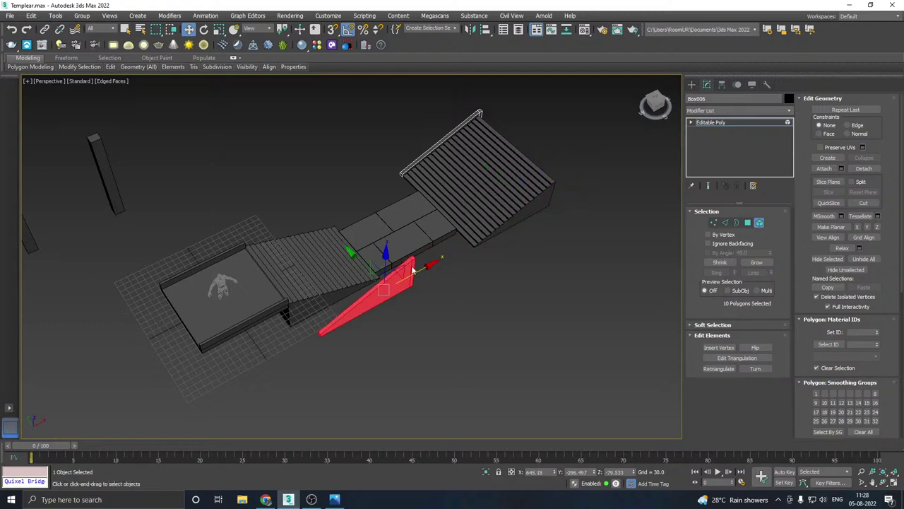
key("ctrl+z")
left_click_drag(569, 189, 461, 245, "shift")
left_click(423, 245)
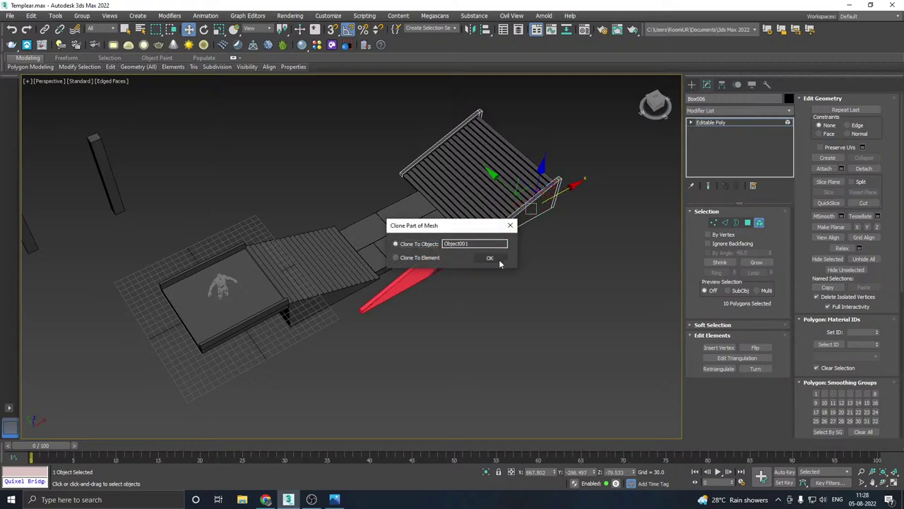
left_click(497, 258)
left_click(417, 268)
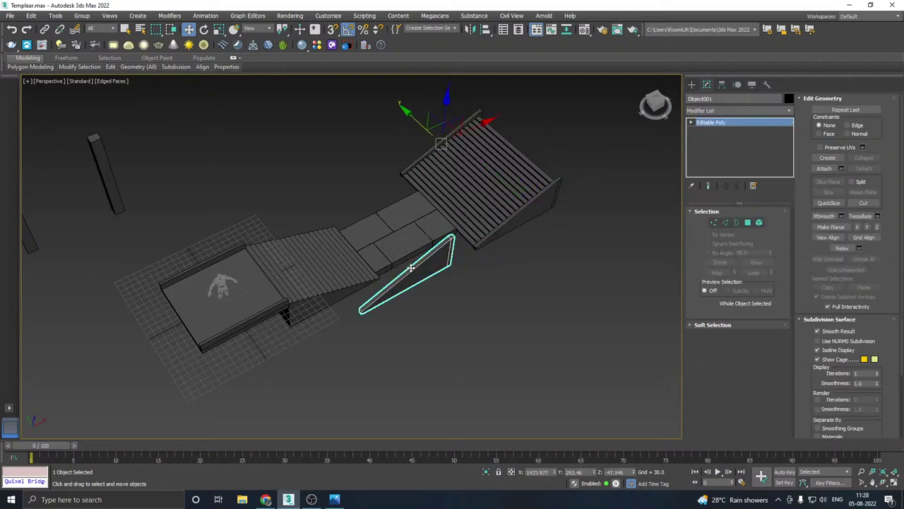
Step: Center the cloned wall's pivot on the object and rotate it about Z so its tall end faces the platform
left_click(722, 84)
left_click(738, 150)
left_click(737, 200)
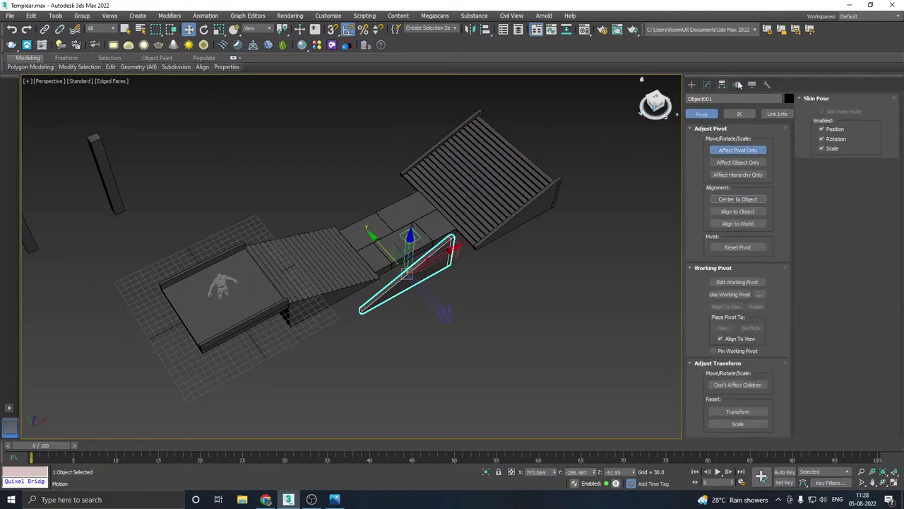
left_click(708, 84)
middle_click_drag(408, 281, 431, 258)
key("e")
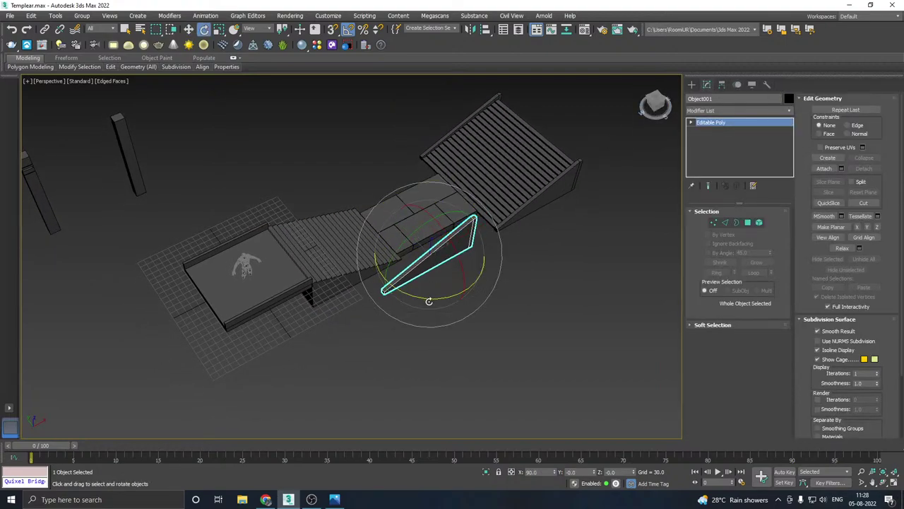
left_click_drag(429, 301, 441, 291)
key("w")
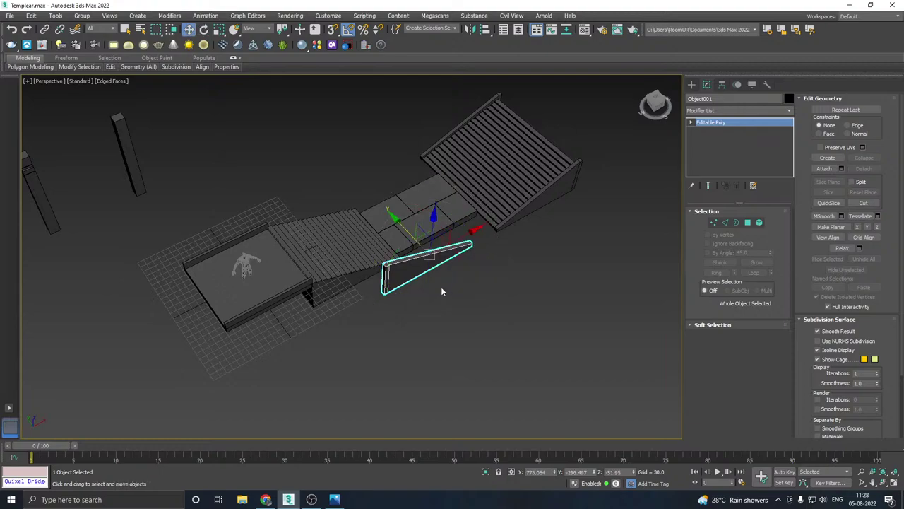
Step: Move the cloned wall against the platform staircase's side, to X about 448.9 and Y about -194.1
left_click_drag(397, 221, 375, 248)
middle_click_drag(396, 233, 271, 238, "alt")
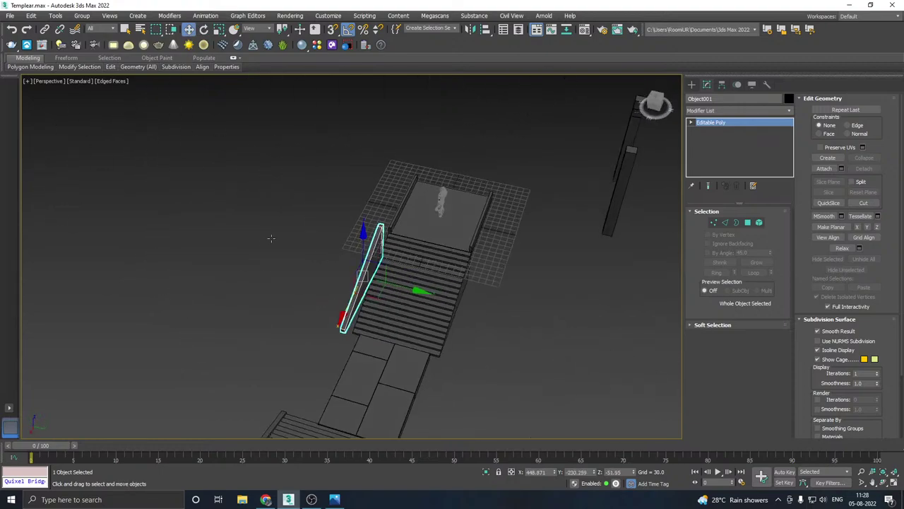
scroll(388, 285, "up", 5)
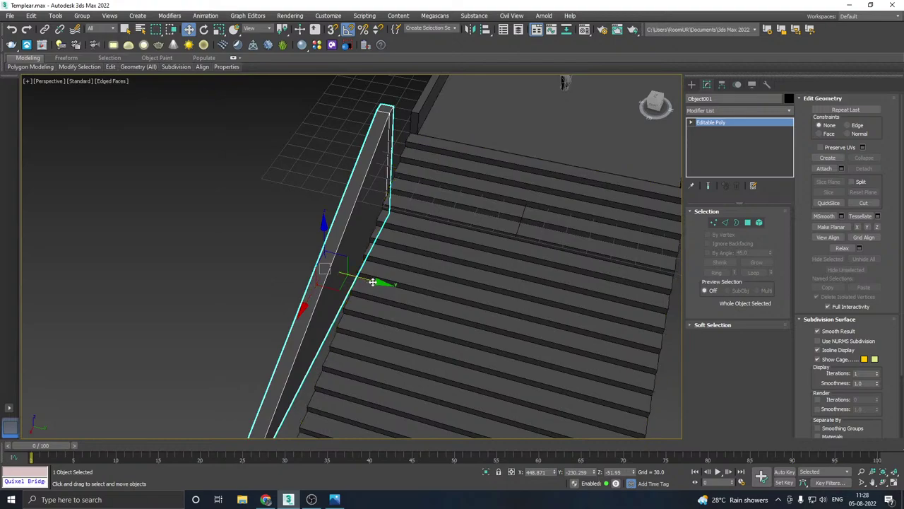
left_click_drag(377, 280, 404, 280)
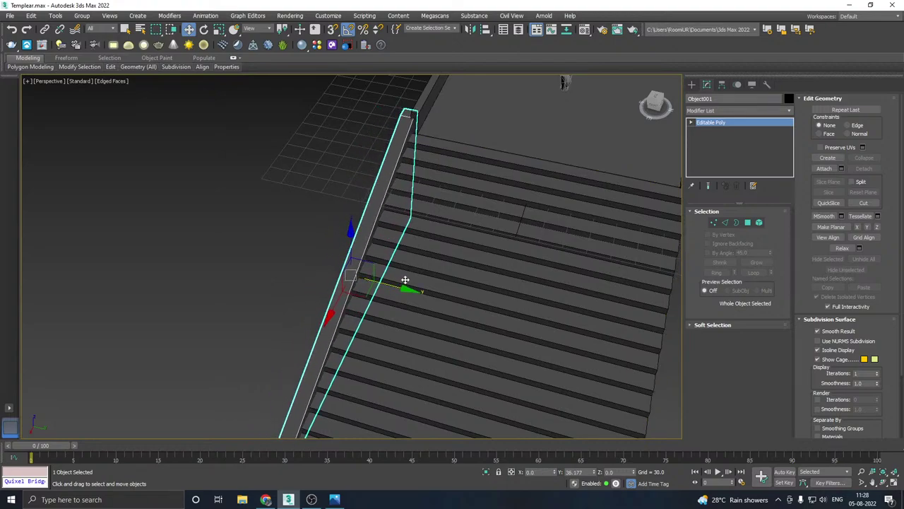
middle_click_drag(405, 280, 485, 281, "alt")
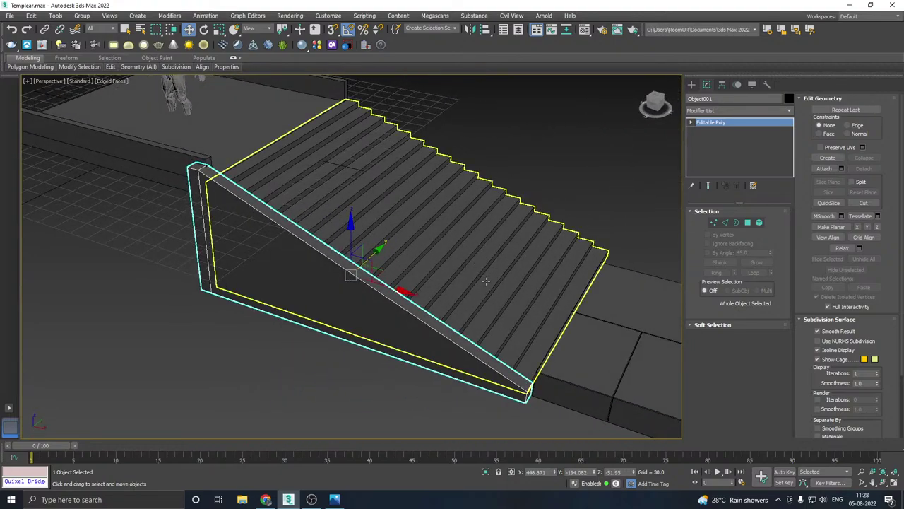
Step: Select all vertices at the tall end of the cloned wall beside the platform staircase
middle_click_drag(419, 270, 650, 258, "alt")
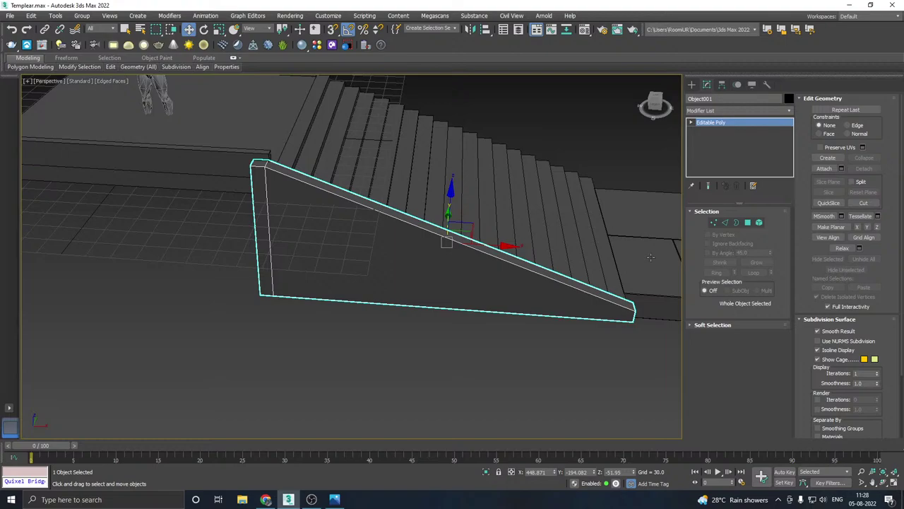
left_click(714, 223)
left_click_drag(198, 125, 318, 327)
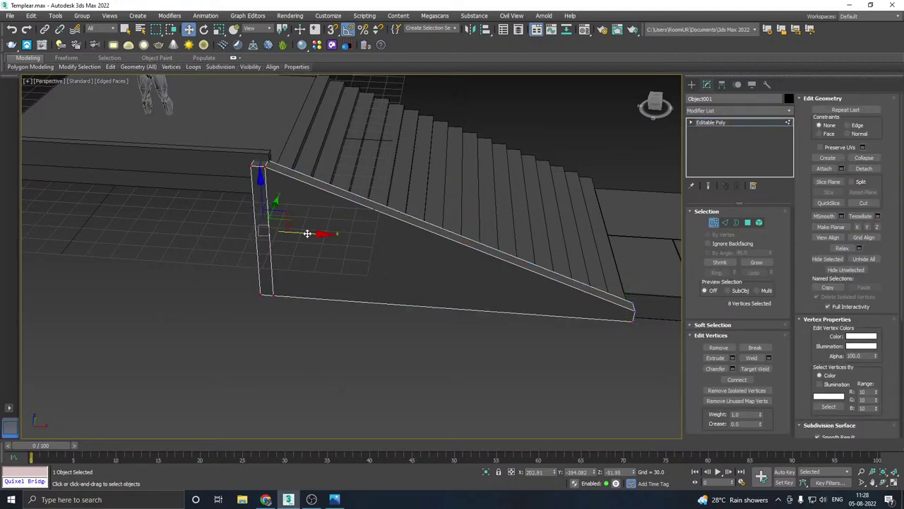
Step: Move the tall-end vertices of the stair's side wall about 15 units along X and lower the upper four slightly
mouse_move(308, 233)
left_mouse_down()
mouse_move(326, 233)
mouse_move(318, 233)
left_mouse_up()
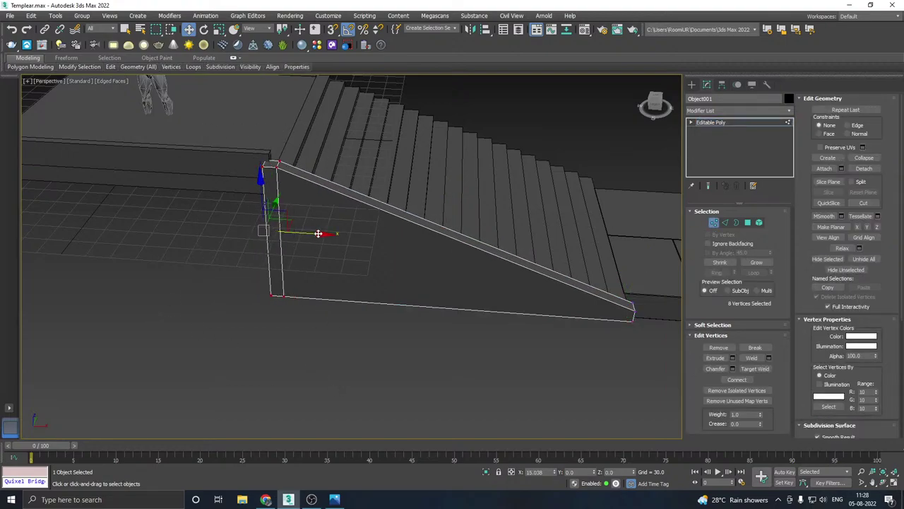
middle_click_drag(318, 233, 359, 195, "alt")
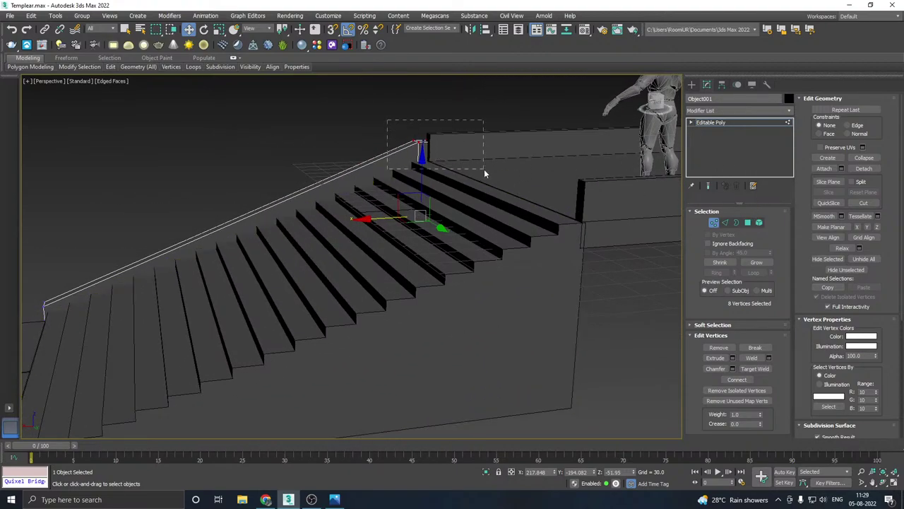
left_click_drag(484, 169, 480, 155)
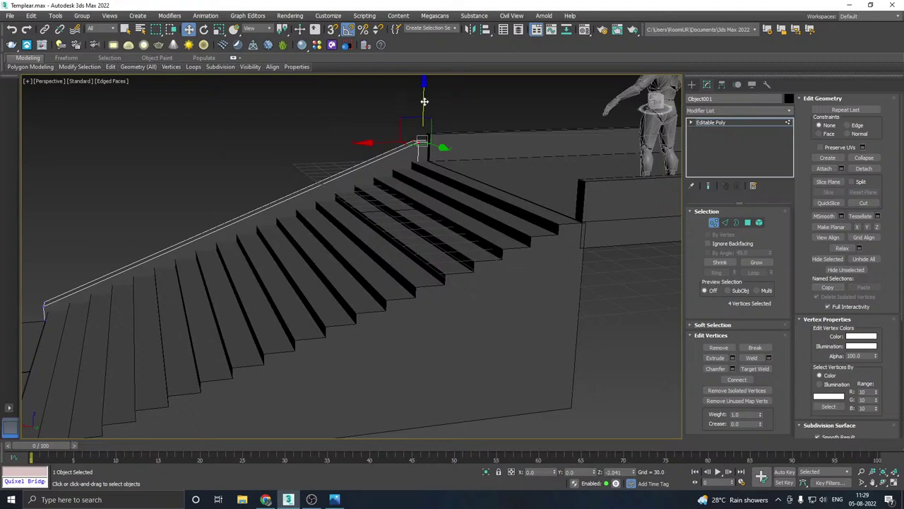
left_click_drag(424, 101, 426, 118)
left_click(734, 124)
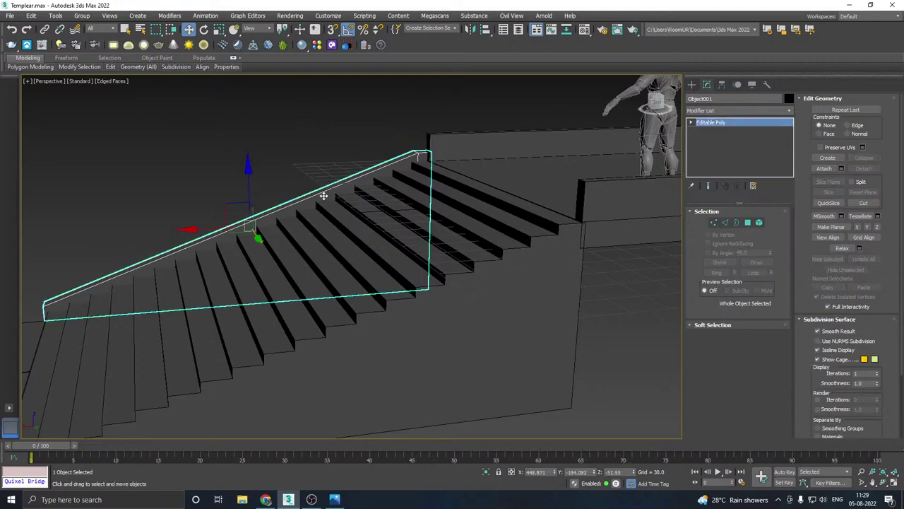
Step: Make one copy of the sloped side wall along Y on the opposite side of the staircase
middle_click_drag(324, 197, 337, 212, "alt")
left_click_drag(326, 215, 452, 241, "shift")
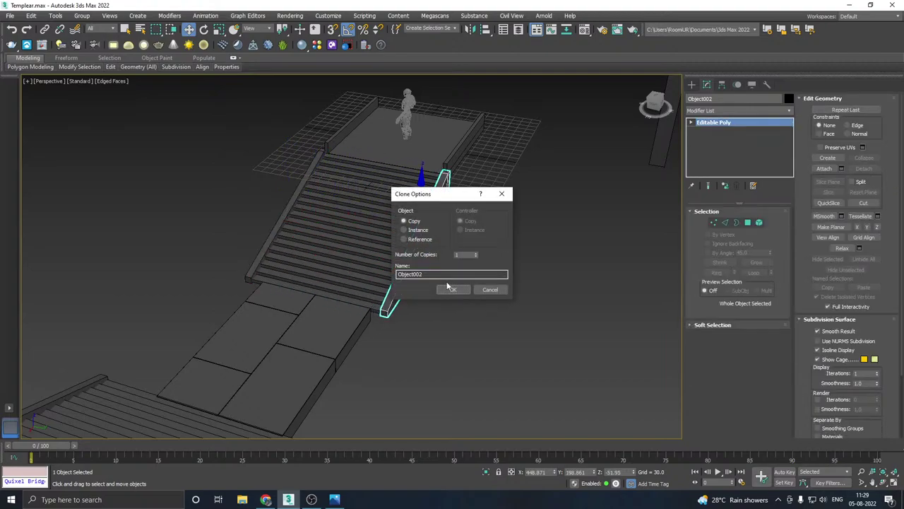
left_click(456, 290)
mouse_move(452, 282)
middle_mouse_down("alt")
mouse_move(418, 255)
mouse_move(445, 282)
middle_mouse_up("alt")
scroll(442, 290, "up", 5)
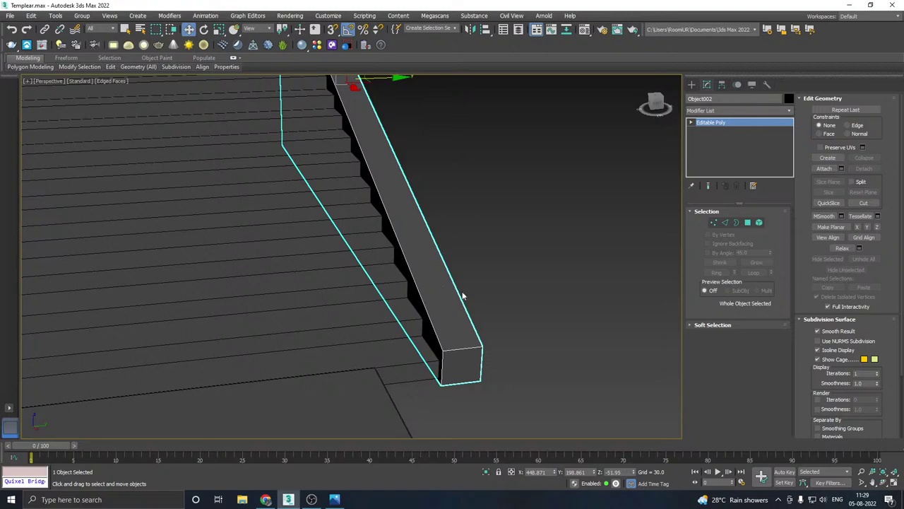
left_click(518, 291)
scroll(518, 291, "down", 5)
middle_click_drag(518, 291, 385, 282, "alt")
left_click(331, 292)
left_click(435, 345)
middle_click_drag(526, 291, 361, 306)
scroll(411, 324, "down", 3)
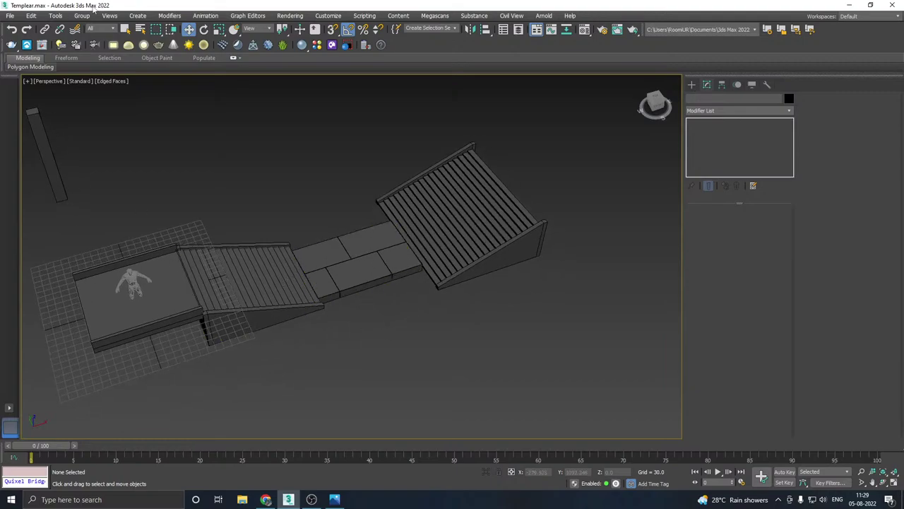
Step: Save a copy of the scene as Templear07.max and save the current scene
left_click(8, 16)
left_click(50, 110)
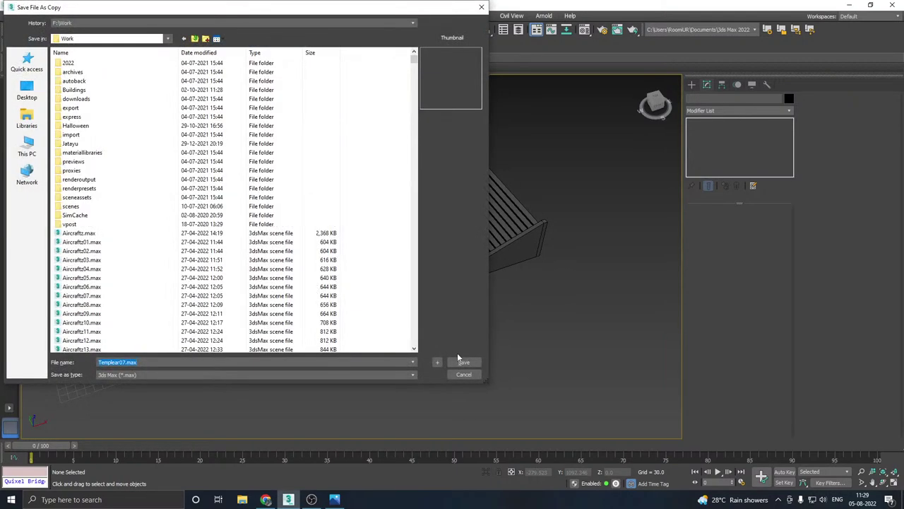
left_click(459, 362)
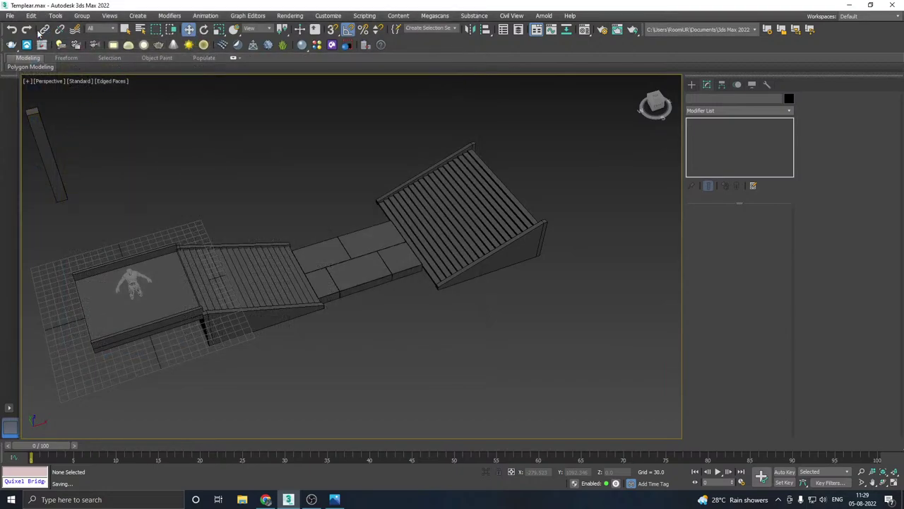
left_click(10, 16)
left_click(21, 87)
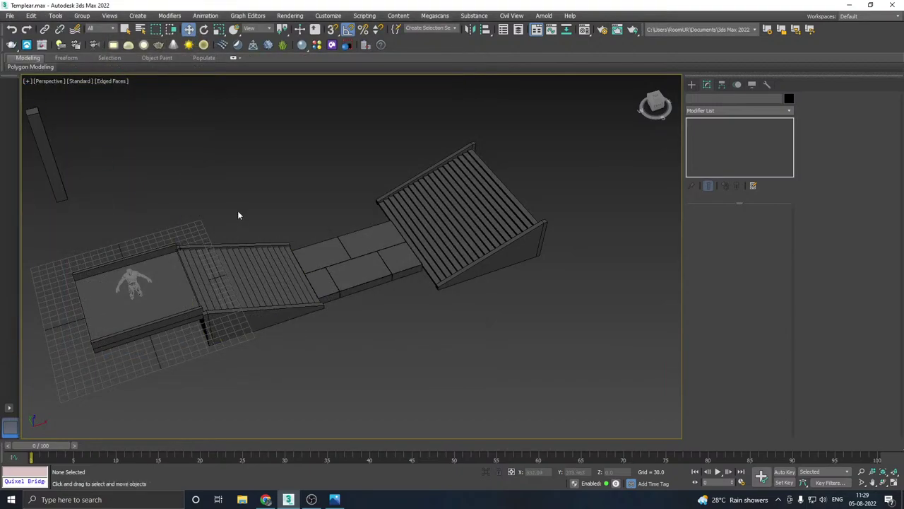
Step: Clone the small staircase with both side walls towards the landing and rotate the copy perpendicular to the original flight
left_click(242, 303)
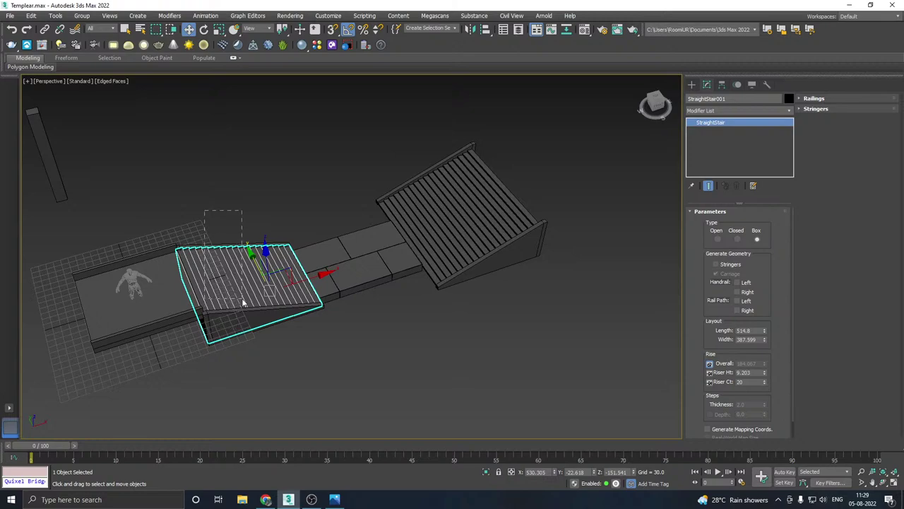
left_click(222, 231, "ctrl")
left_click_drag(233, 188, 245, 283)
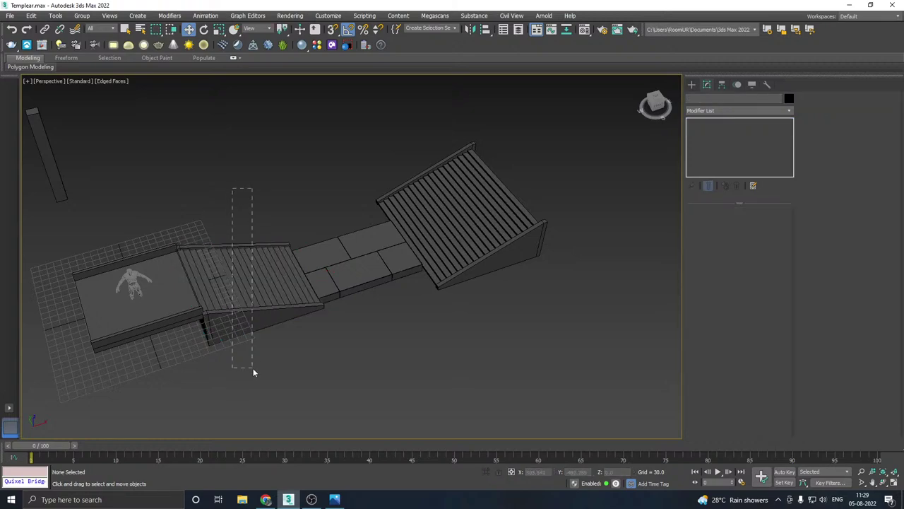
left_click_drag(254, 371, 253, 371)
left_click_drag(291, 265, 413, 228, "shift")
left_click(445, 288)
key("e")
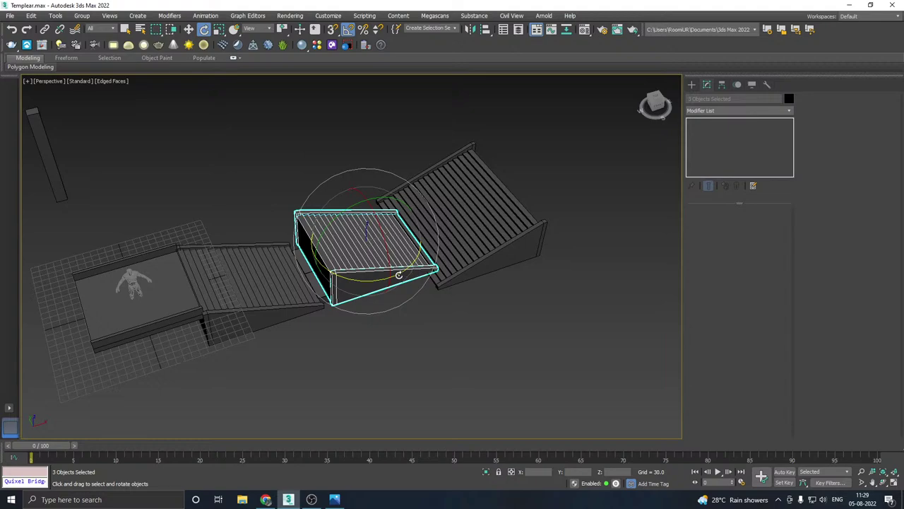
mouse_move(398, 274)
left_mouse_down()
mouse_move(381, 223)
mouse_move(368, 226)
mouse_move(369, 272)
mouse_move(366, 215)
mouse_move(373, 249)
mouse_move(398, 264)
mouse_move(397, 289)
left_mouse_up()
Step: Move the rotated staircase copy down and against the landing's open side edge, between the two existing flights
key("w")
middle_click_drag(400, 300, 410, 280, "alt")
scroll(380, 305, "up", 3)
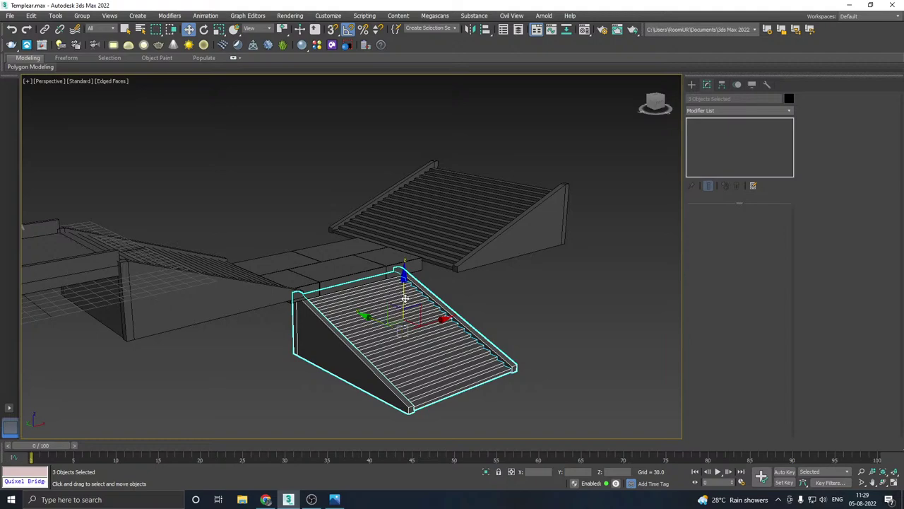
left_click_drag(405, 299, 436, 282)
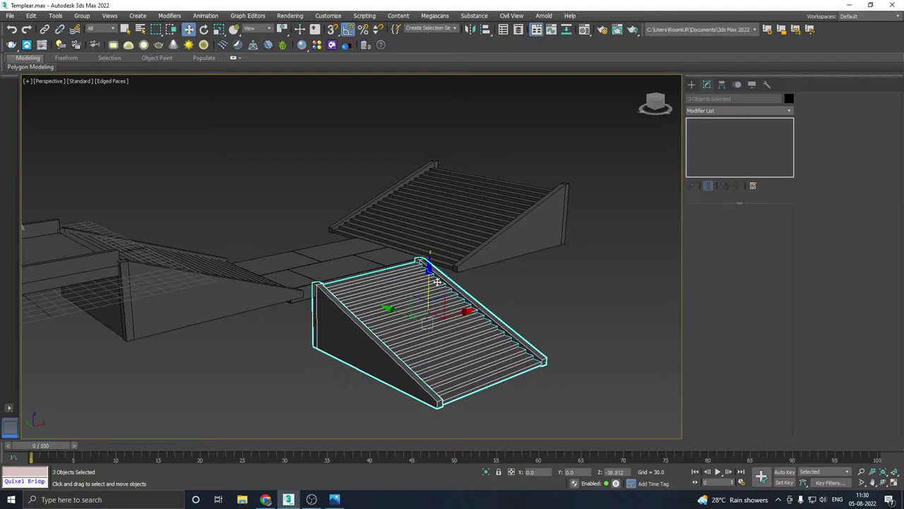
middle_click_drag(434, 280, 398, 290, "alt")
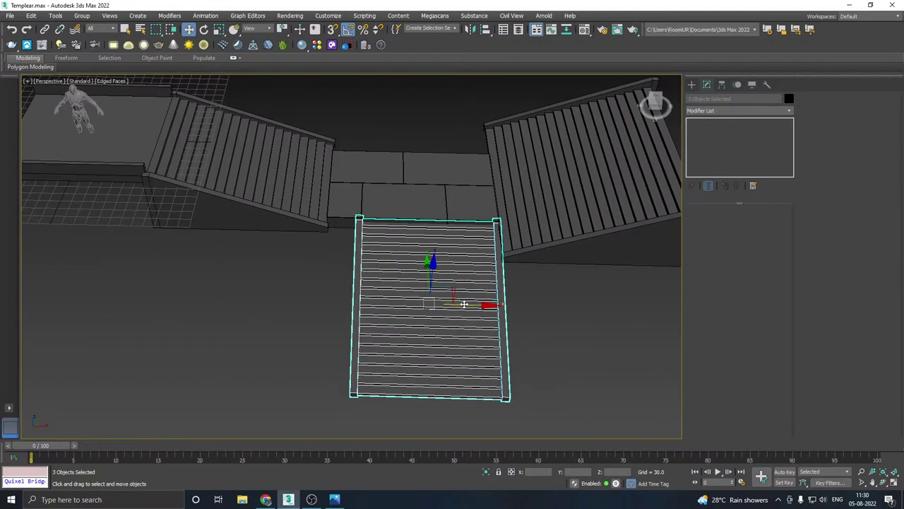
left_click_drag(464, 304, 444, 304)
middle_click_drag(445, 304, 420, 278)
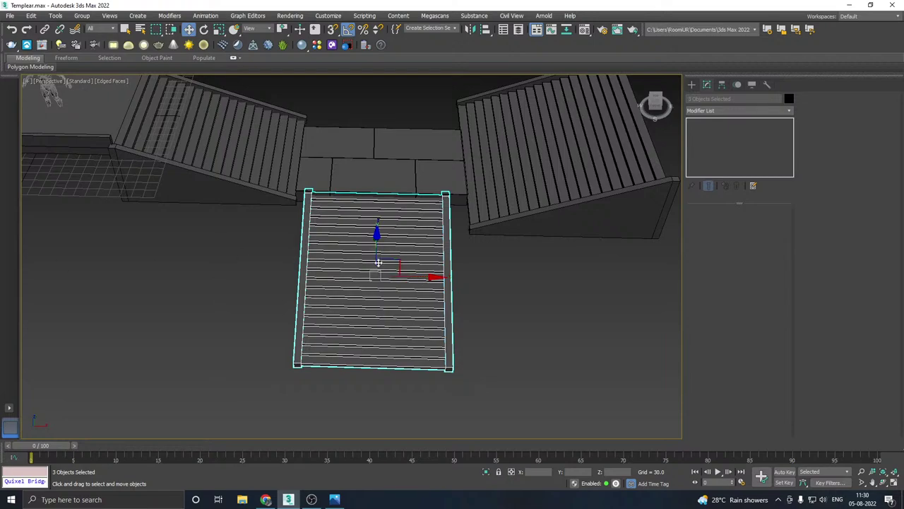
middle_click_drag(505, 285, 517, 260)
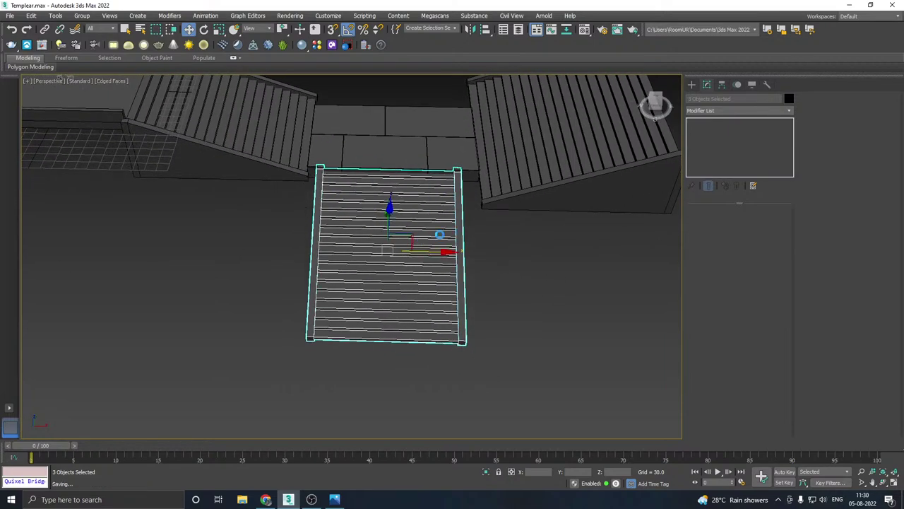
Step: Reduce the copied stair's width to 298.451 and move the detached side wall about 80 units back against its steps
left_click(363, 256)
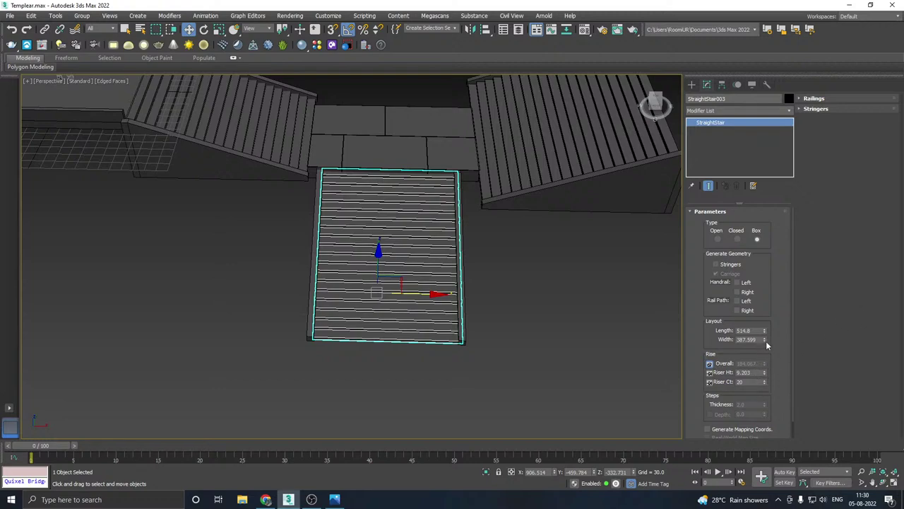
left_click_drag(765, 342, 769, 353)
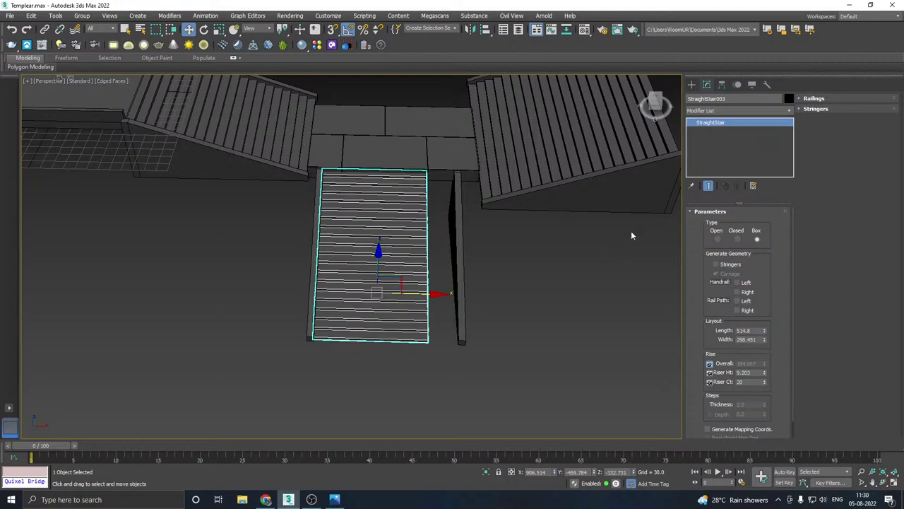
left_click(463, 227)
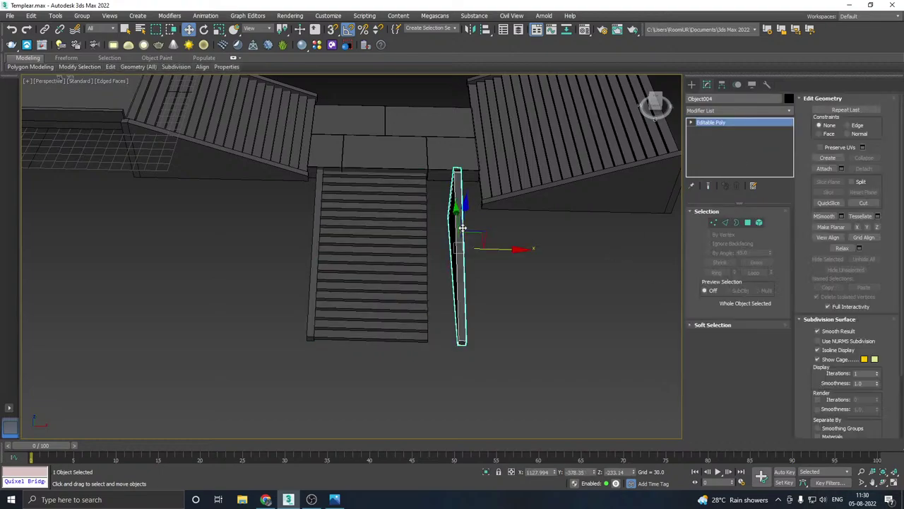
left_click_drag(501, 250, 472, 253)
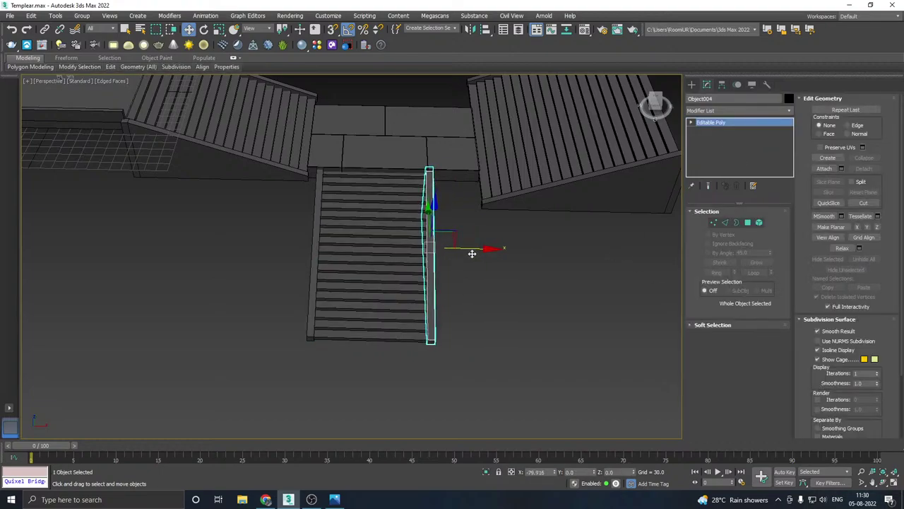
middle_click_drag(472, 253, 577, 231, "alt")
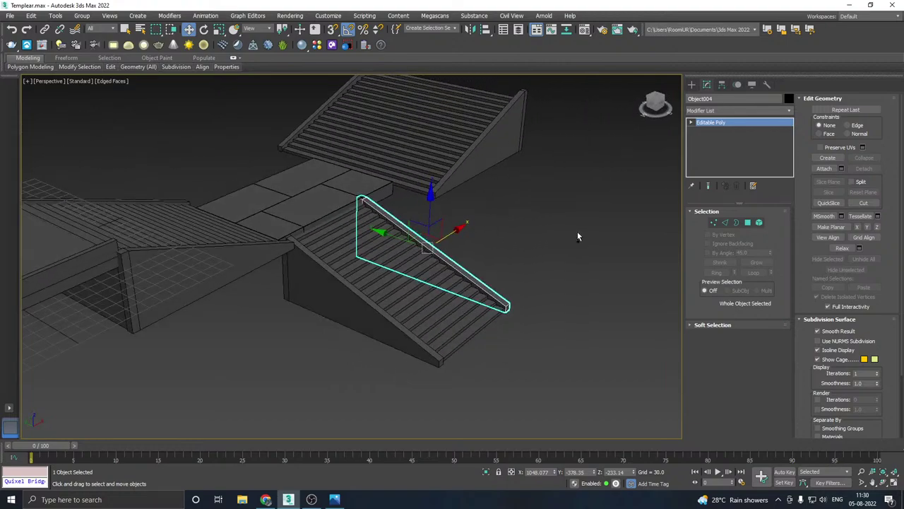
left_click(577, 232)
Step: Raise the new stair and its two side walls about 3 units and nudge them along Y to meet the landing's edge
scroll(361, 212, "up", 4)
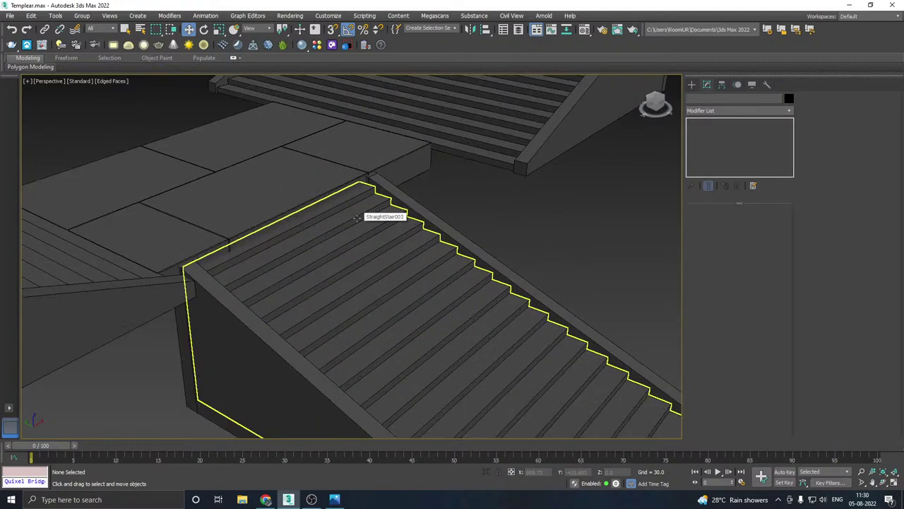
scroll(296, 201, "down", 4)
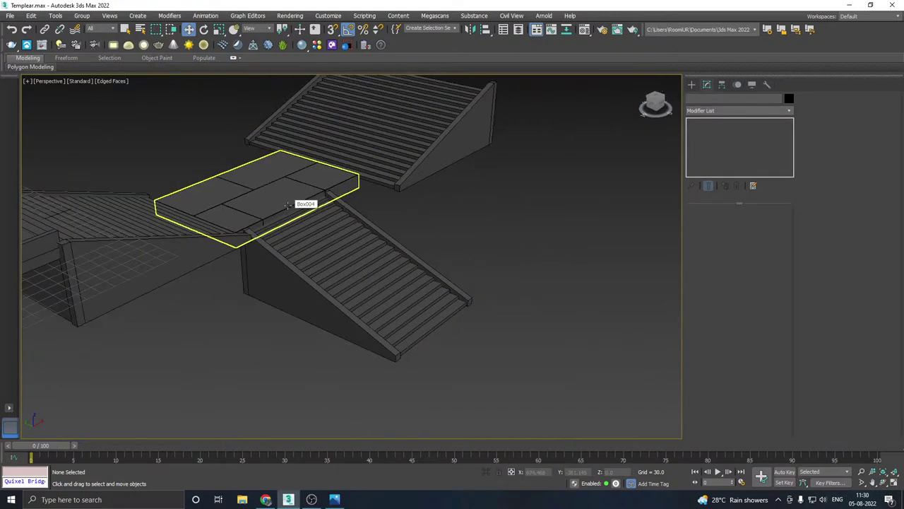
left_click(339, 262)
left_click_drag(353, 366, 353, 364)
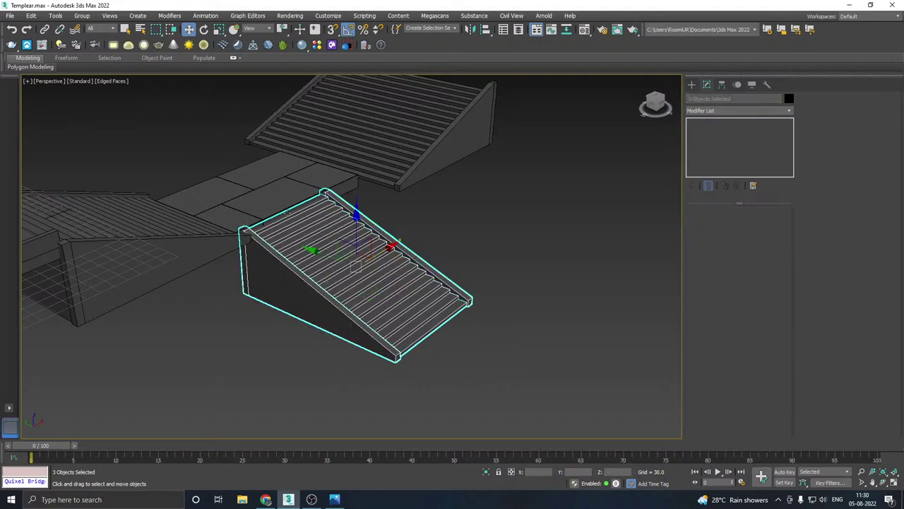
scroll(394, 237, "up", 4)
left_click_drag(455, 301, 452, 299)
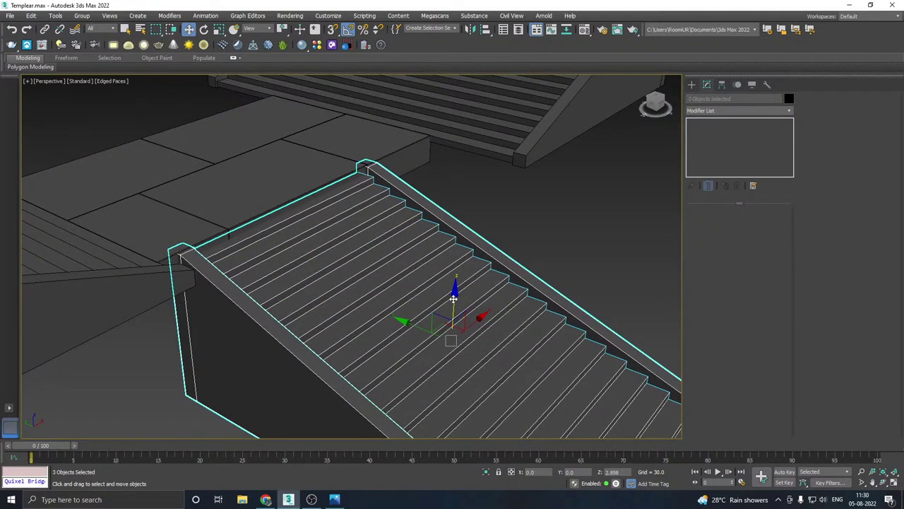
left_click_drag(408, 325, 411, 325)
left_click(532, 252)
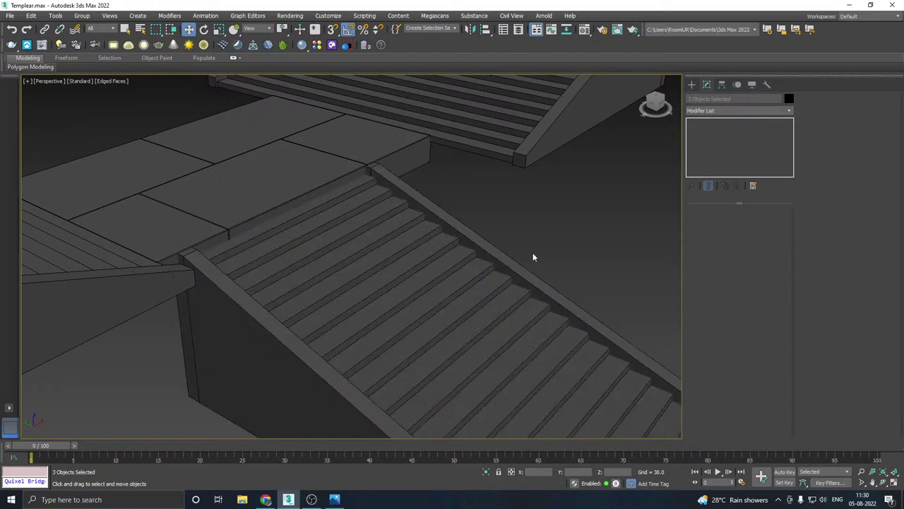
scroll(306, 253, "down", 10)
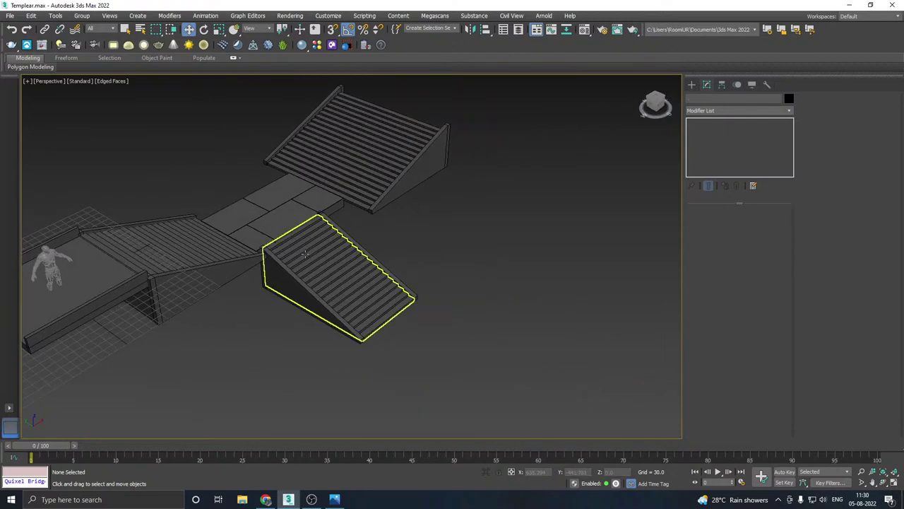
middle_click_drag(373, 227, 421, 275, "alt")
scroll(439, 267, "down", 2)
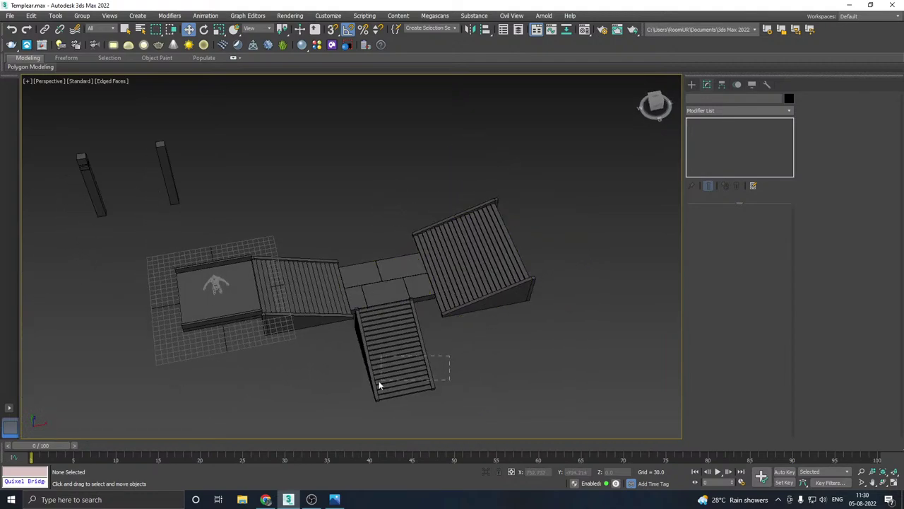
left_click_drag(379, 385, 359, 384)
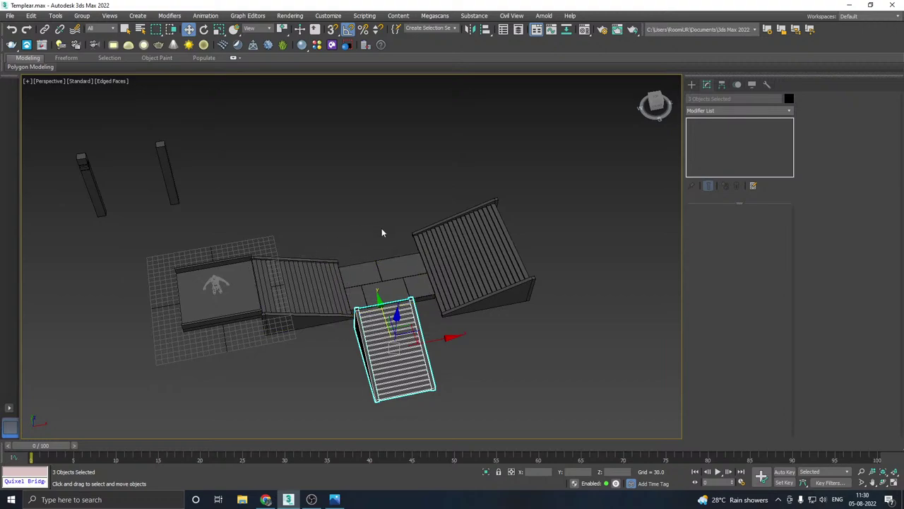
middle_click_drag(381, 276, 367, 237, "alt")
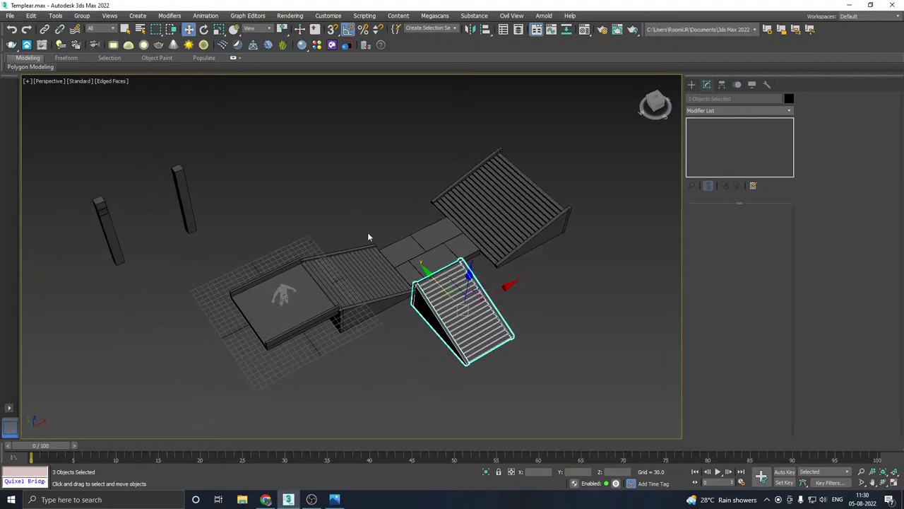
Step: Save a copy of the scene as Templear08.max and save one more scene copy
left_click(9, 14)
left_click(28, 107)
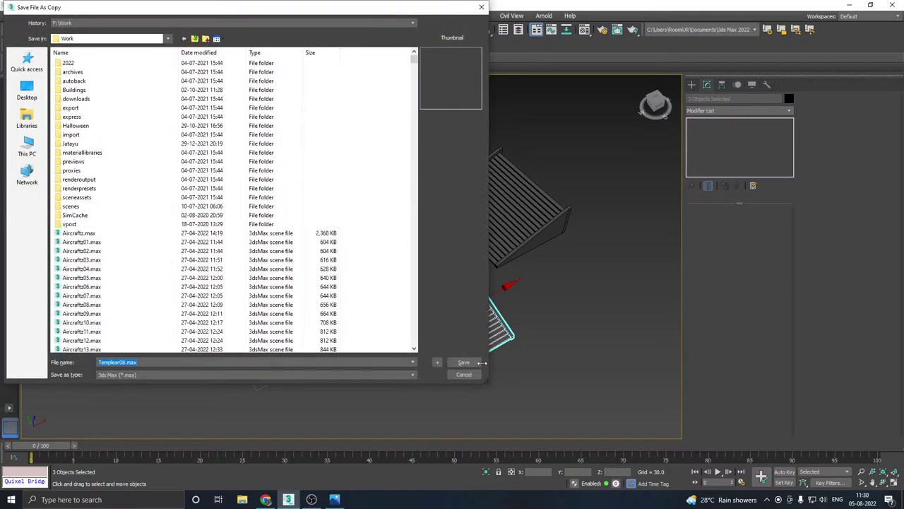
left_click(481, 362)
left_click(9, 15)
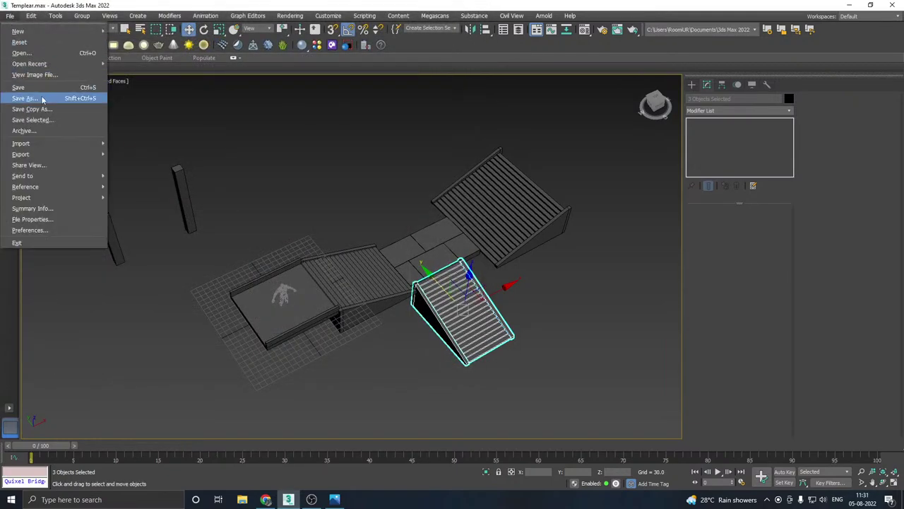
left_click(42, 109)
left_click(466, 363)
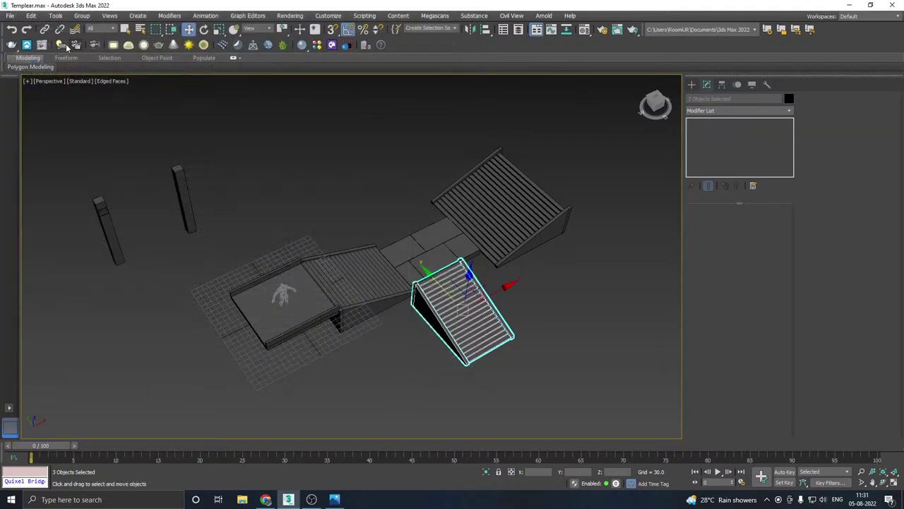
Step: Save the scene under its current file name
left_click(13, 18)
left_click(27, 89)
left_click(266, 499)
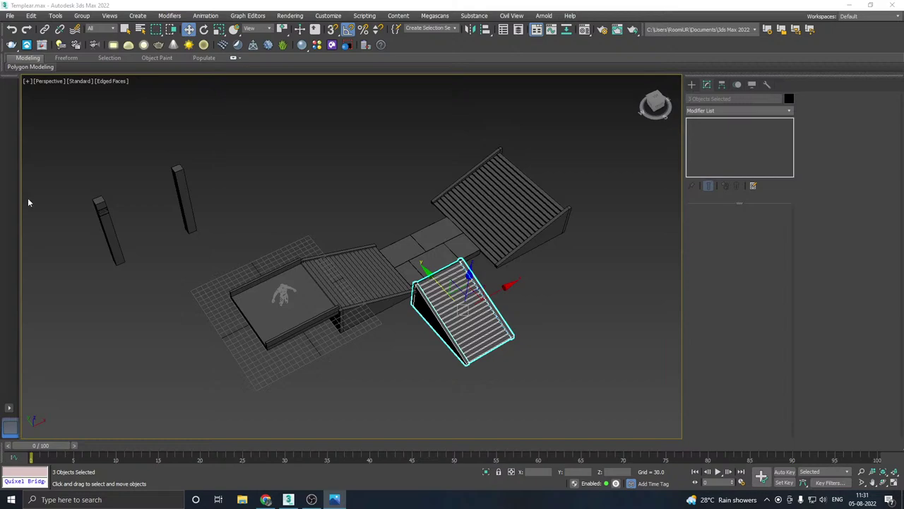
Step: Draw a box about 75 long, 196 wide and 26 high against the outer side edge of the platform holding the figure
middle_click_drag(325, 273, 382, 236)
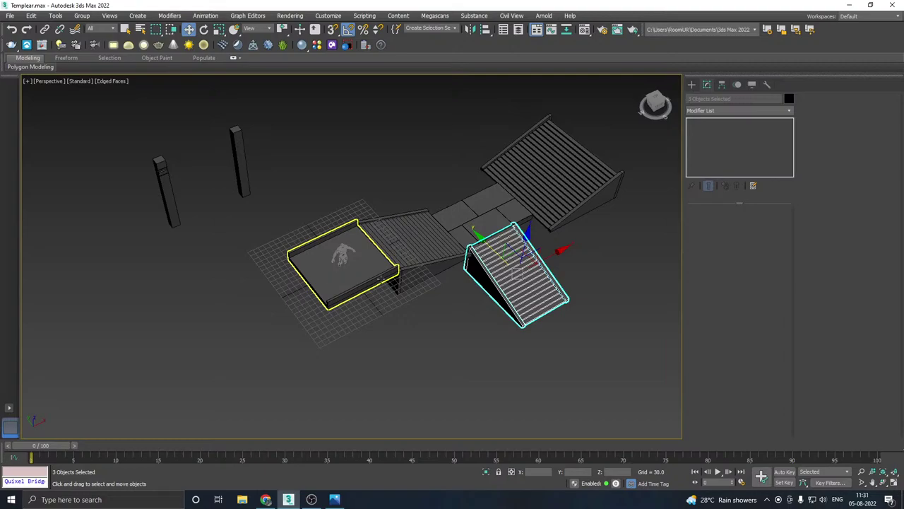
key("t")
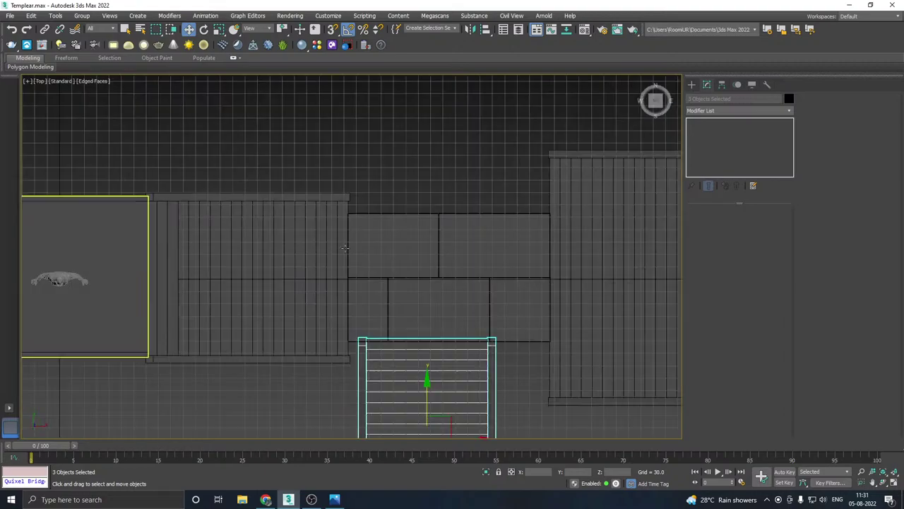
scroll(418, 242, "down", 5)
middle_click_drag(462, 253, 531, 259)
scroll(428, 257, "up", 5)
middle_click_drag(380, 173, 397, 231)
scroll(395, 230, "up", 3)
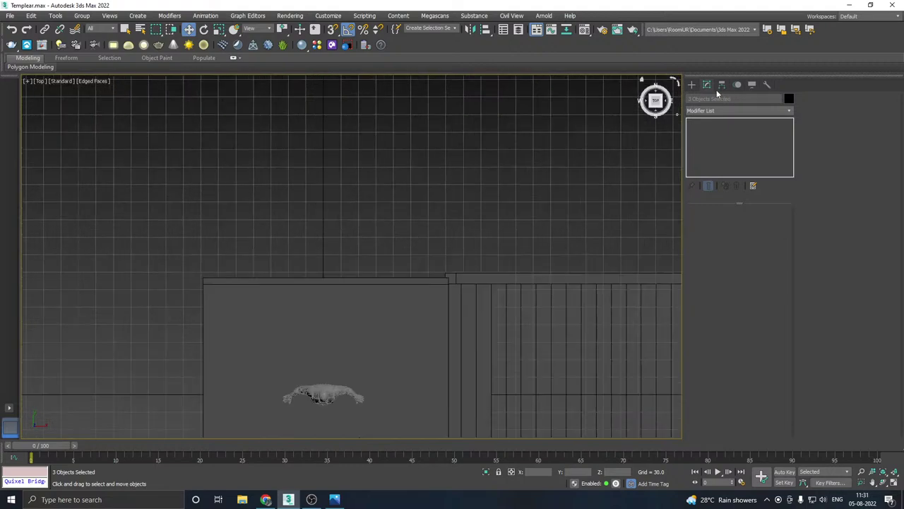
left_click(694, 87)
left_click(722, 149)
scroll(428, 267, "up", 2)
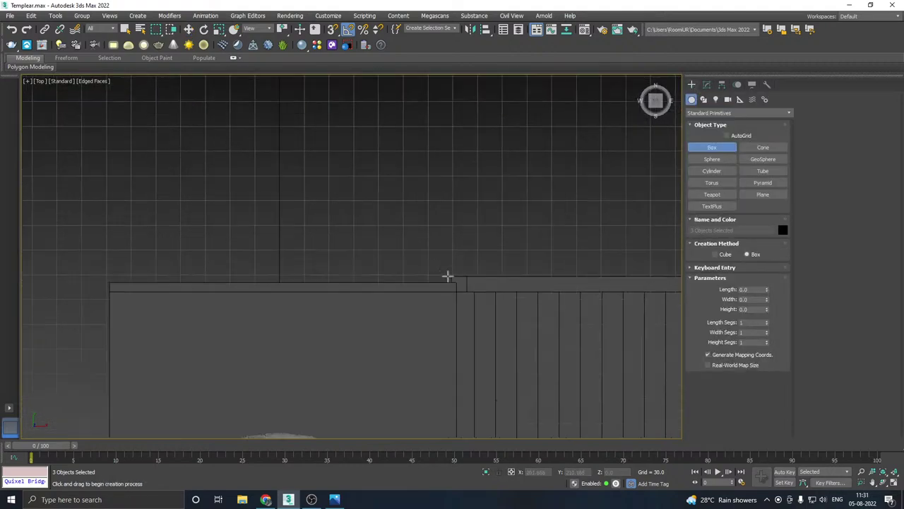
left_click_drag(451, 280, 288, 218)
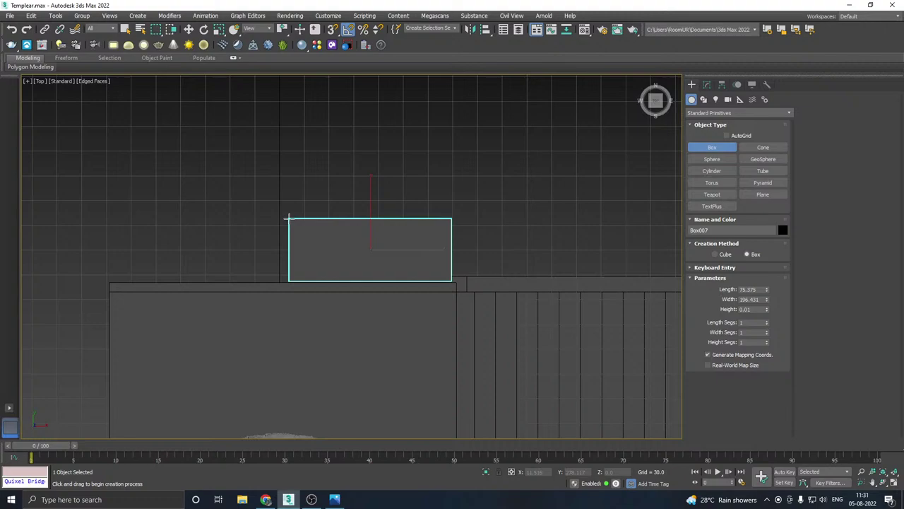
left_click(290, 240)
key("w")
key("p")
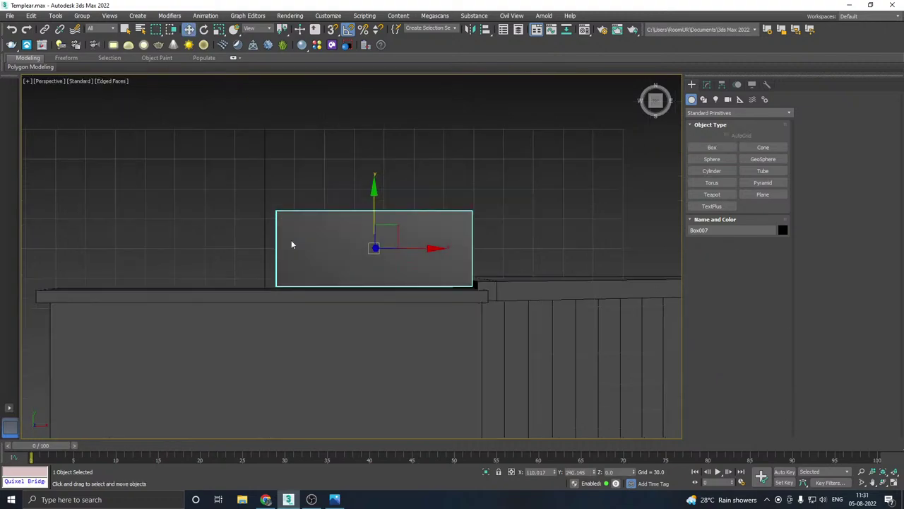
Step: Raise the new box to about Z 54.5, close to the top of the platform's side wall
middle_click_drag(396, 258, 403, 223, "alt")
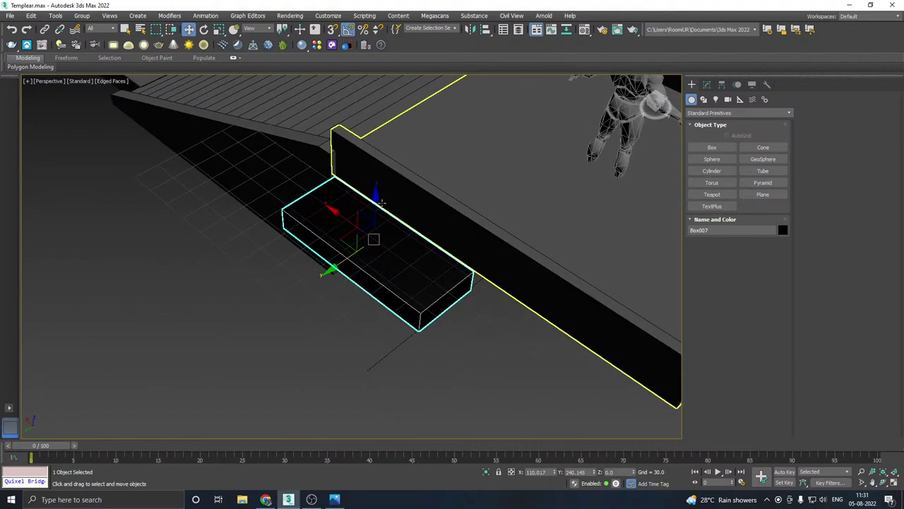
left_click_drag(381, 203, 370, 171)
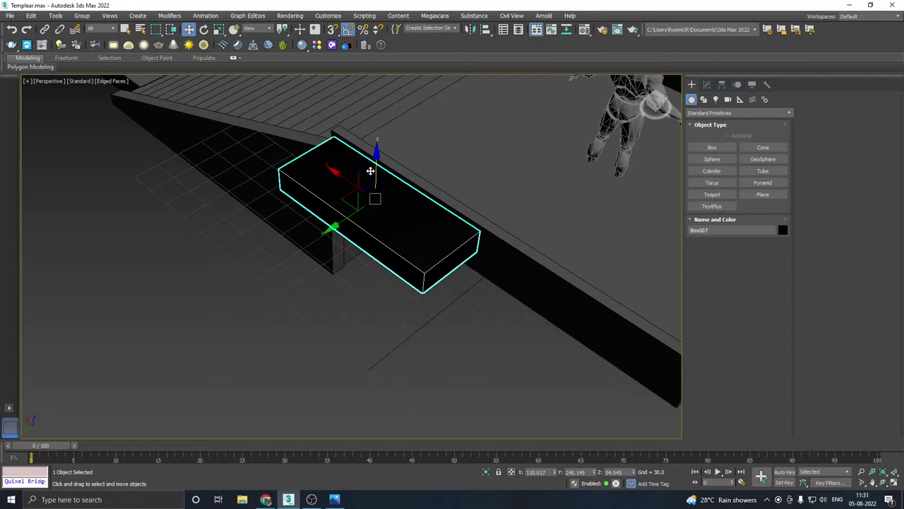
mouse_move(385, 177)
middle_mouse_down()
mouse_move(383, 212)
mouse_move(381, 192)
middle_mouse_up()
scroll(377, 215, "up", 3)
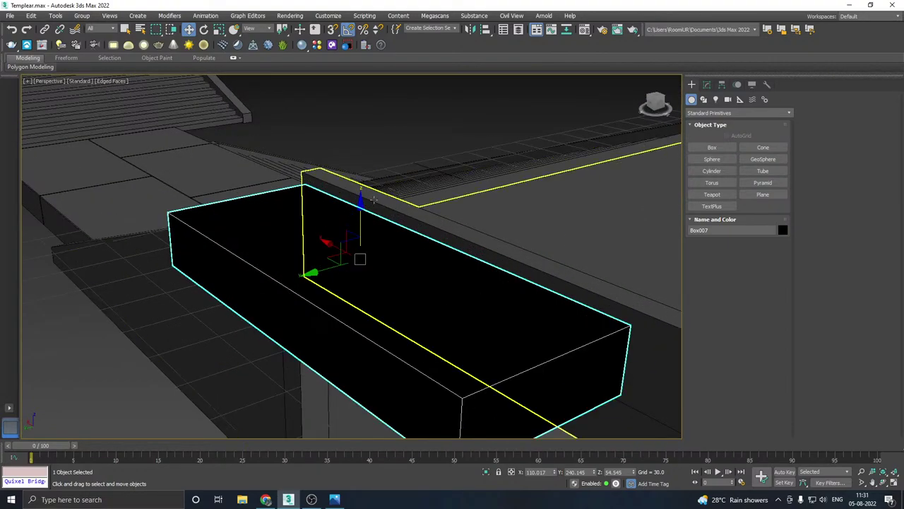
scroll(280, 194, "down", 3)
middle_click_drag(450, 196, 403, 202, "alt")
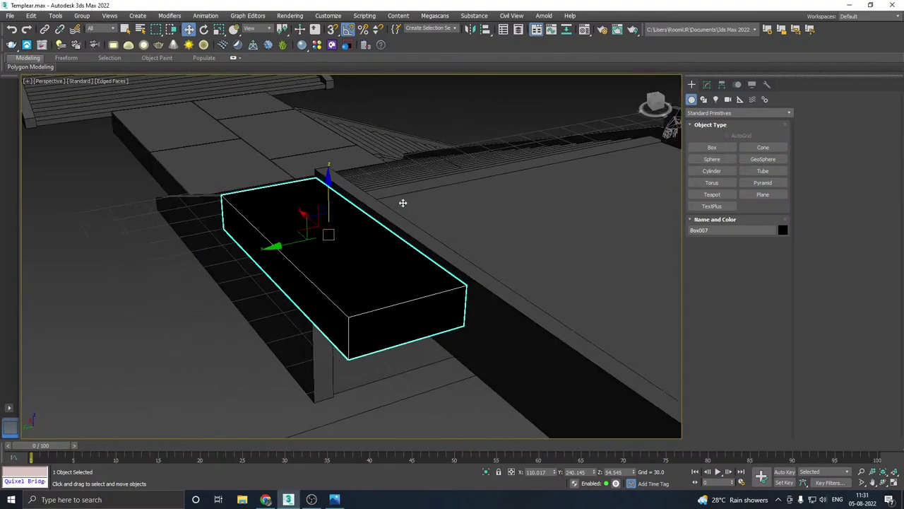
middle_click_drag(305, 179, 320, 206)
middle_click_drag(385, 223, 441, 198)
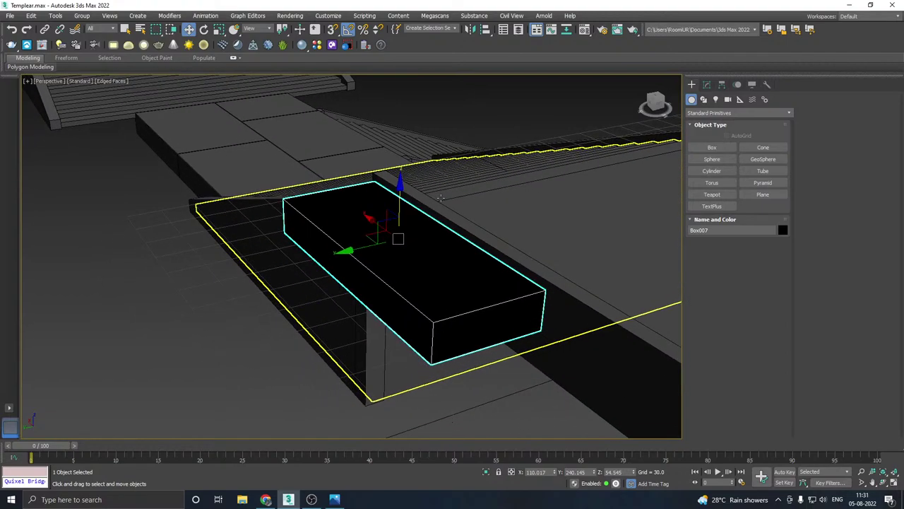
Step: Assign the Rock_2_default material to the box and nudge it about 3.5 units along Y toward the wall
key("m")
left_click(118, 231)
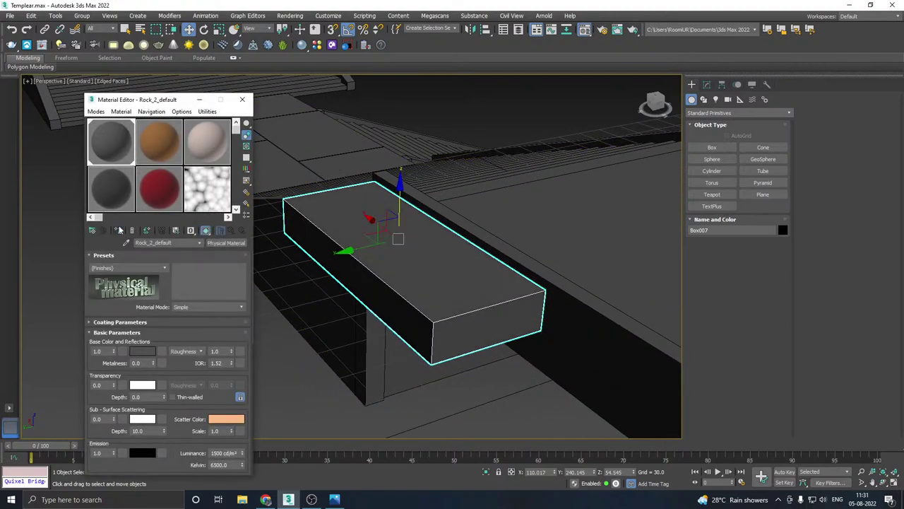
key("m")
middle_click_drag(454, 235, 489, 225, "alt")
middle_click_drag(551, 223, 538, 220, "alt")
Step: Set the box's height to -78.276 and convert it to an Editable Poly
left_click(707, 84)
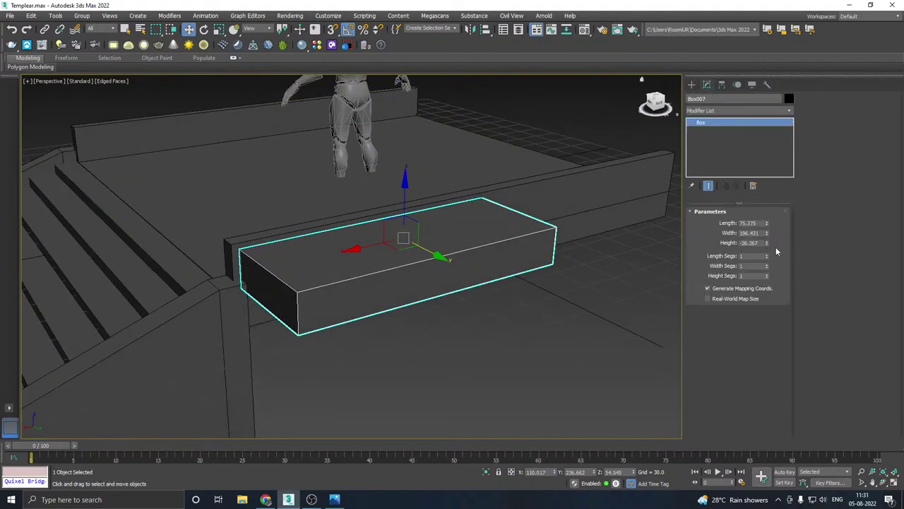
left_click_drag(766, 243, 773, 333)
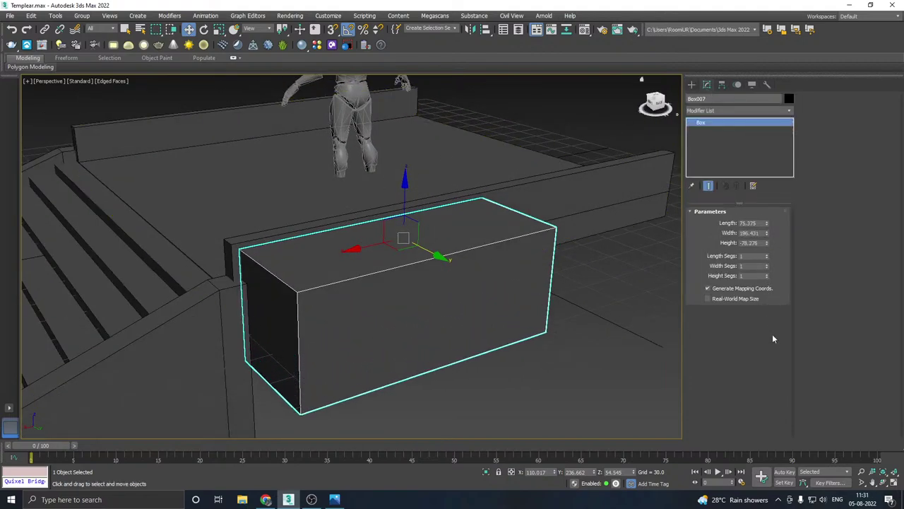
right_click(732, 150)
left_click(775, 222)
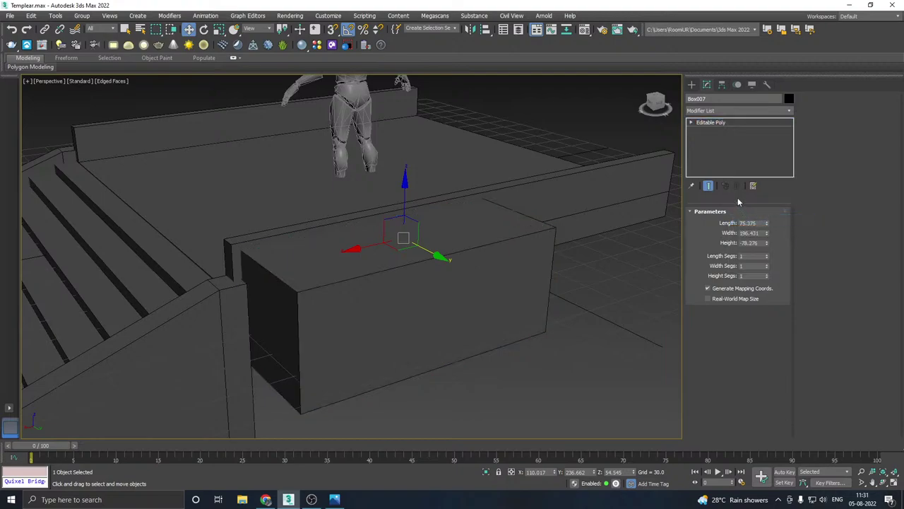
Step: Inset the box's top polygon by 7.622
middle_click_drag(479, 240, 676, 232, "alt")
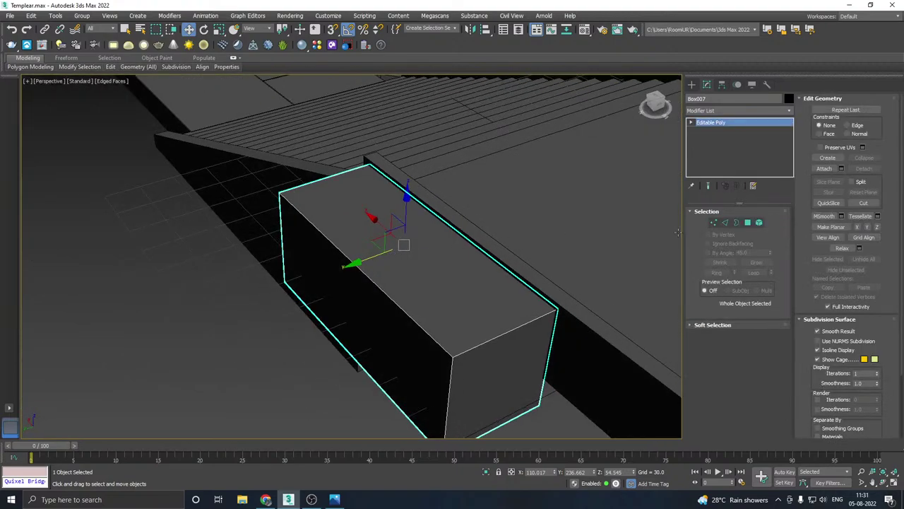
left_click(747, 222)
left_click(445, 236)
middle_click_drag(475, 236, 592, 261, "alt")
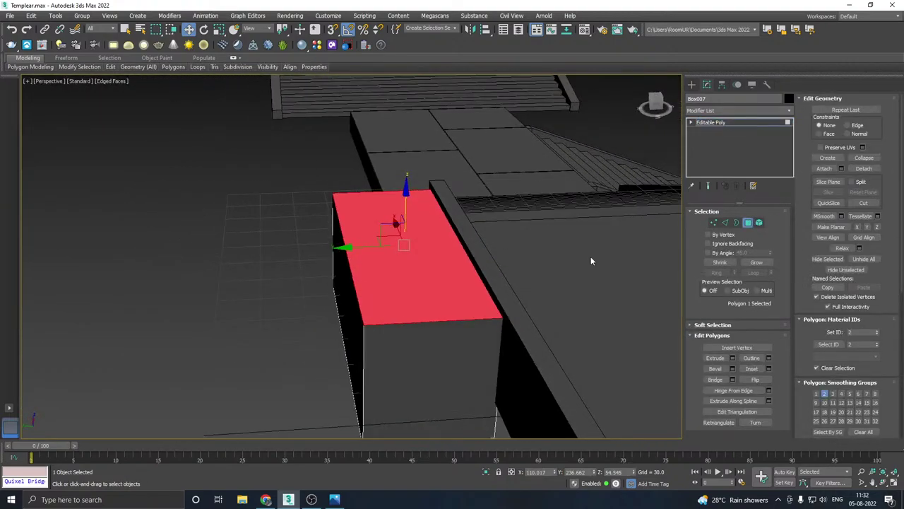
left_click(769, 368)
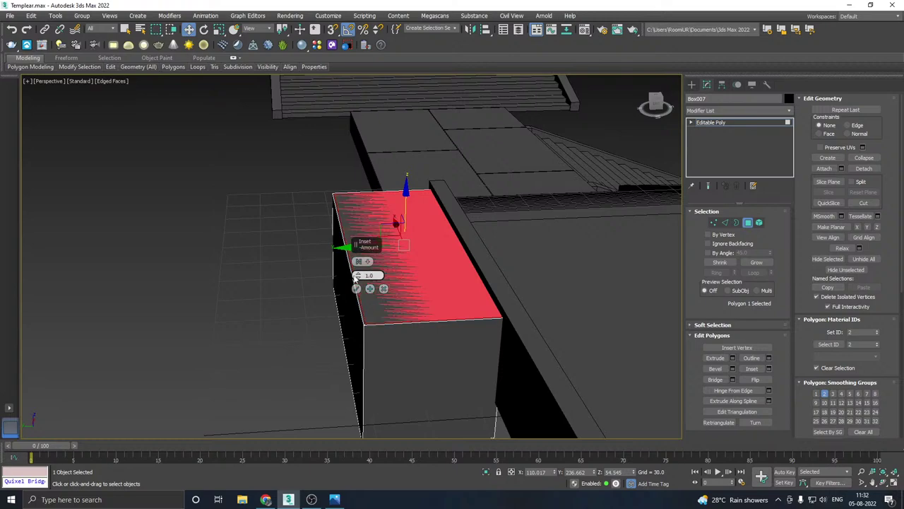
left_click_drag(359, 275, 358, 251)
middle_click_drag(515, 238, 525, 265, "alt")
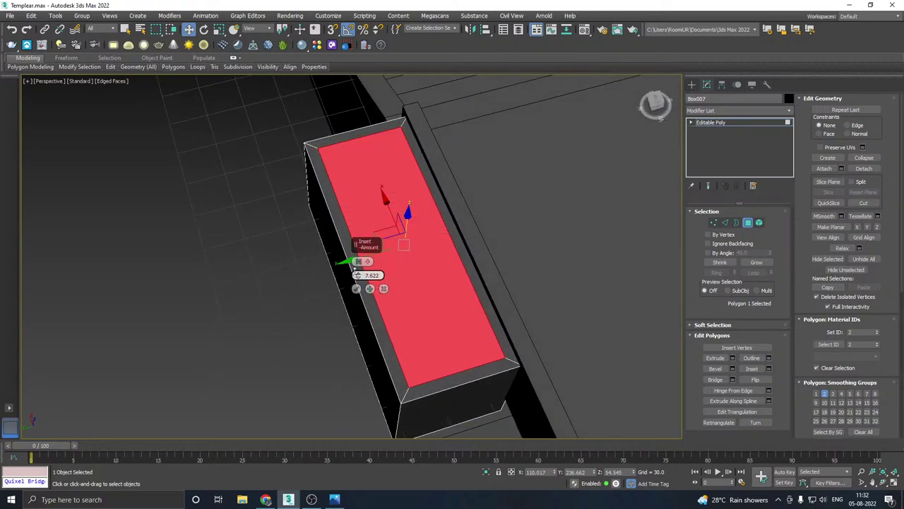
left_click(357, 289)
Step: Extrude the inset top polygon by -14.717 to hollow out the box
middle_click_drag(425, 274, 431, 304, "alt")
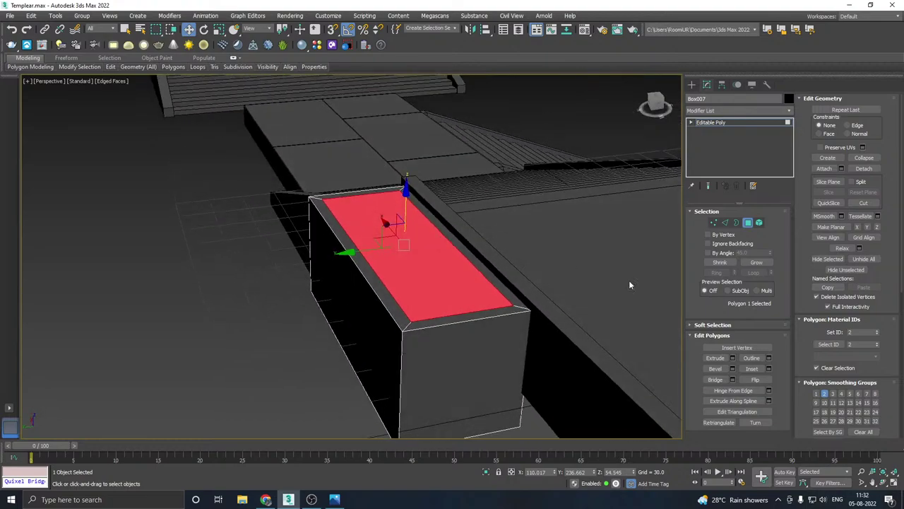
left_click(733, 358)
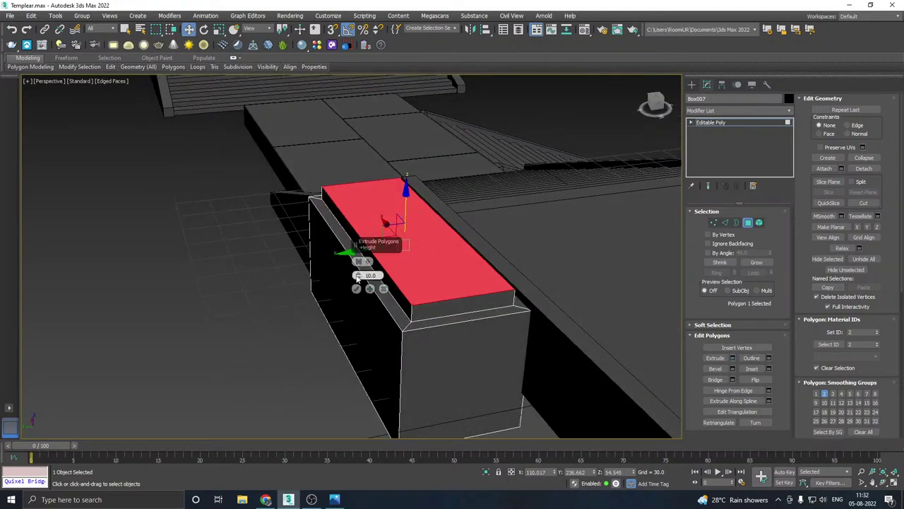
left_click_drag(358, 274, 369, 362)
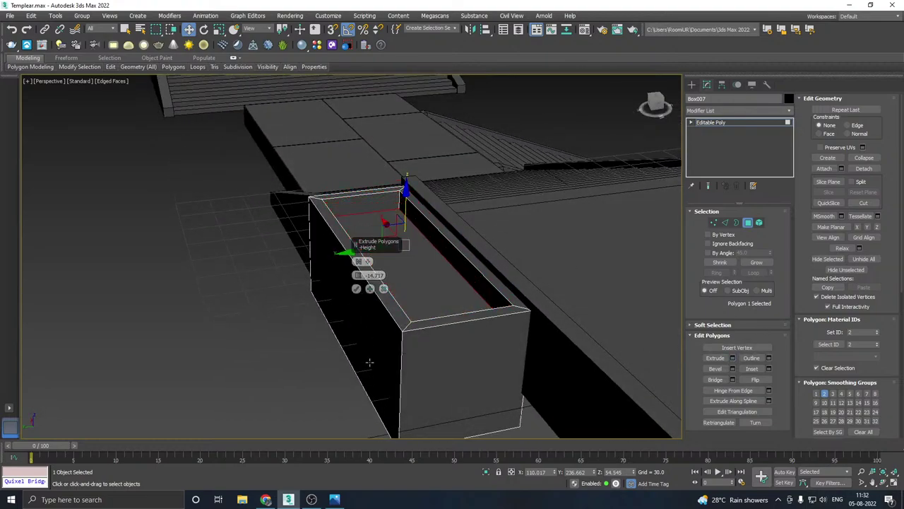
left_click(357, 288)
Step: Leave polygon editing and raise the whole hollowed box to about Z 57.2
middle_click_drag(392, 254, 318, 233, "alt")
middle_click_drag(417, 232, 384, 229, "alt")
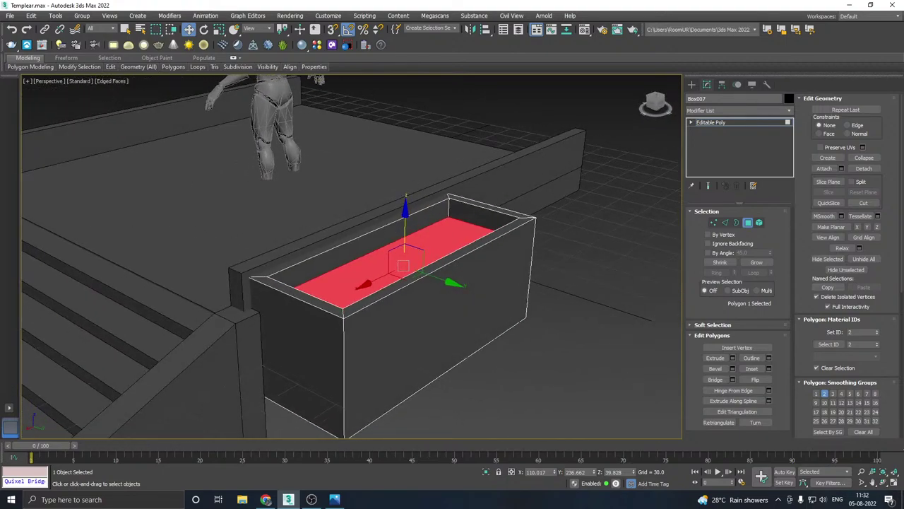
key("alt+Tab")
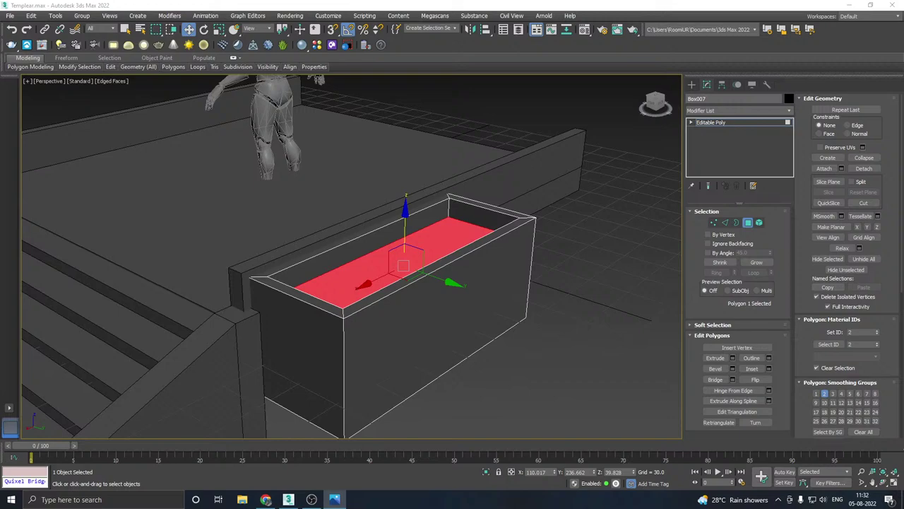
left_click(710, 122)
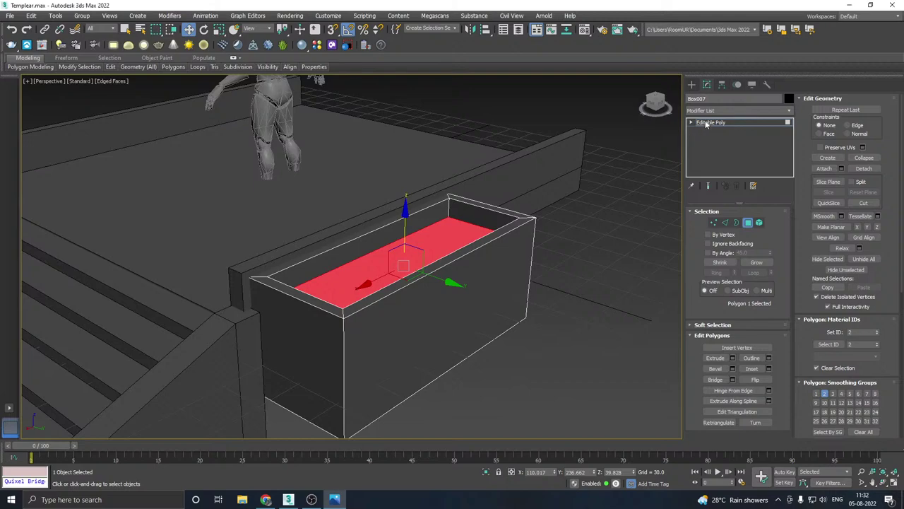
left_click_drag(406, 213, 405, 208)
Step: Try placing a copy of the hollowed box farther along the platform's side wall, and delete the copy
left_click_drag(381, 253, 562, 167, "shift")
left_click(446, 291)
scroll(439, 205, "down", 5)
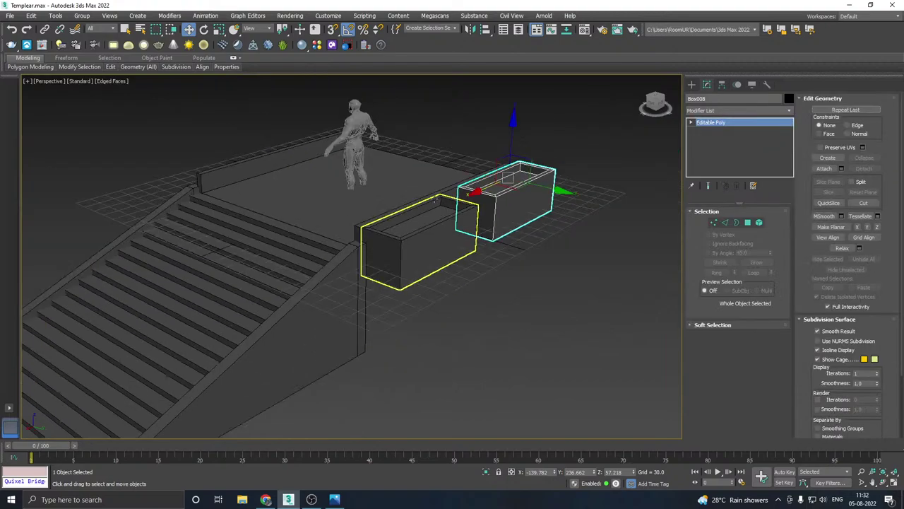
mouse_move(438, 204)
middle_mouse_down("alt")
mouse_move(571, 213)
mouse_move(315, 258)
middle_mouse_up("alt")
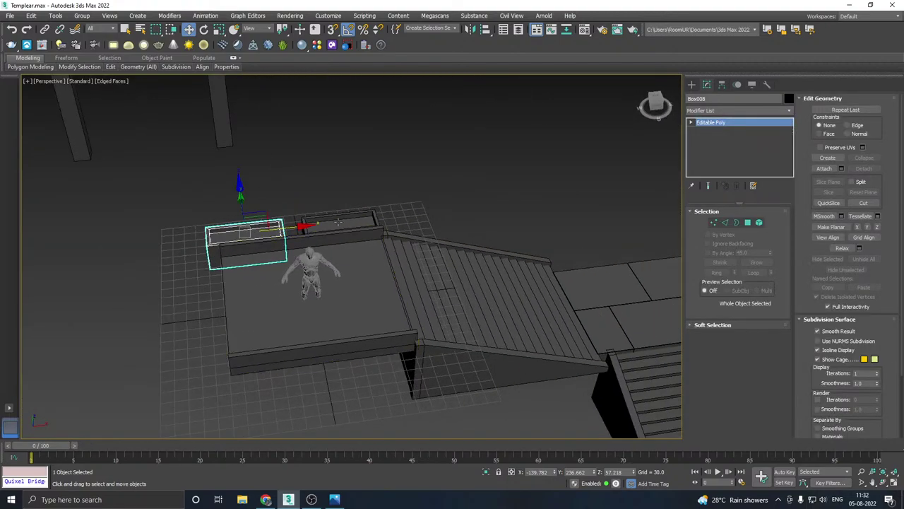
left_click_drag(279, 230, 225, 236)
key("Delete")
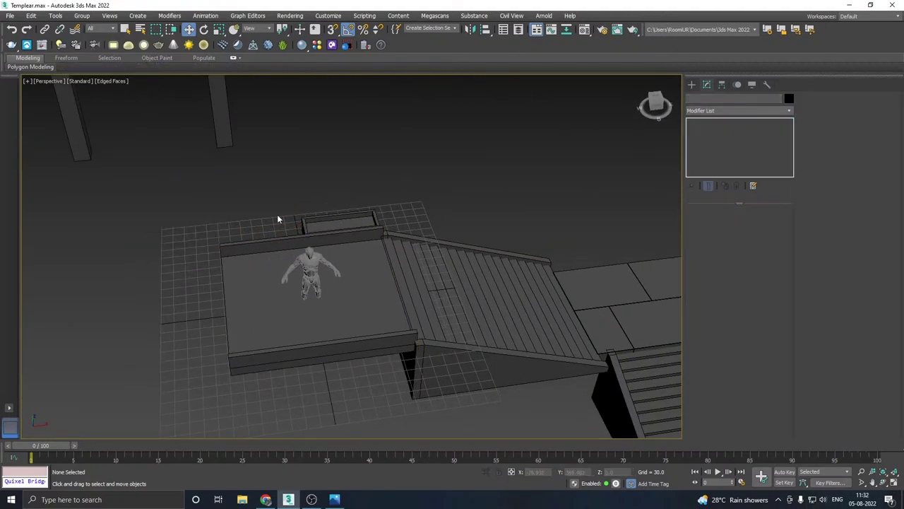
Step: Deselect everything, save a copy of the scene as Templear10.max, and save the current scene
left_click(325, 221)
middle_click_drag(438, 226, 382, 182, "alt")
left_click(382, 182)
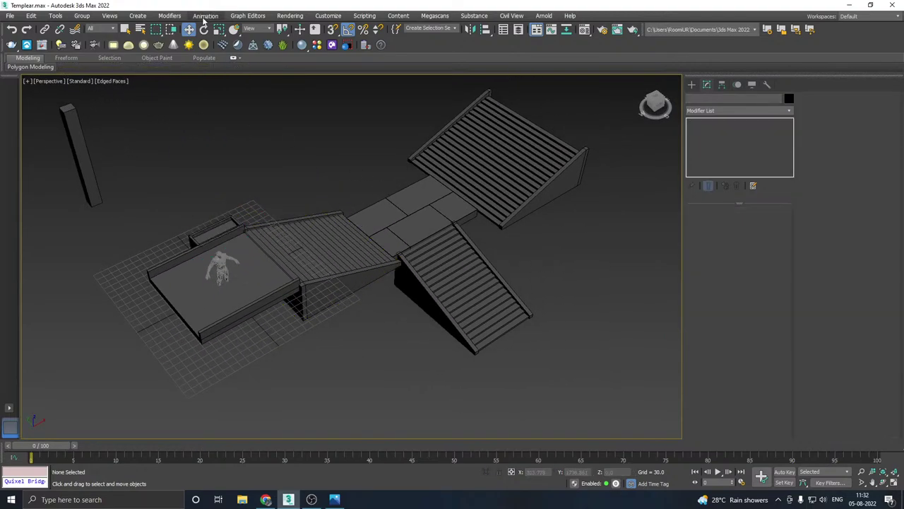
left_click(10, 16)
left_click(32, 109)
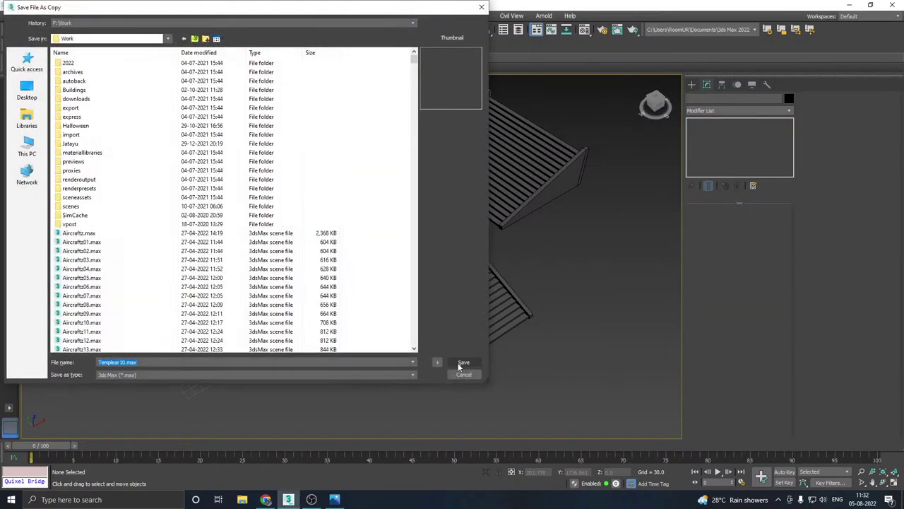
left_click(460, 358)
left_click(10, 15)
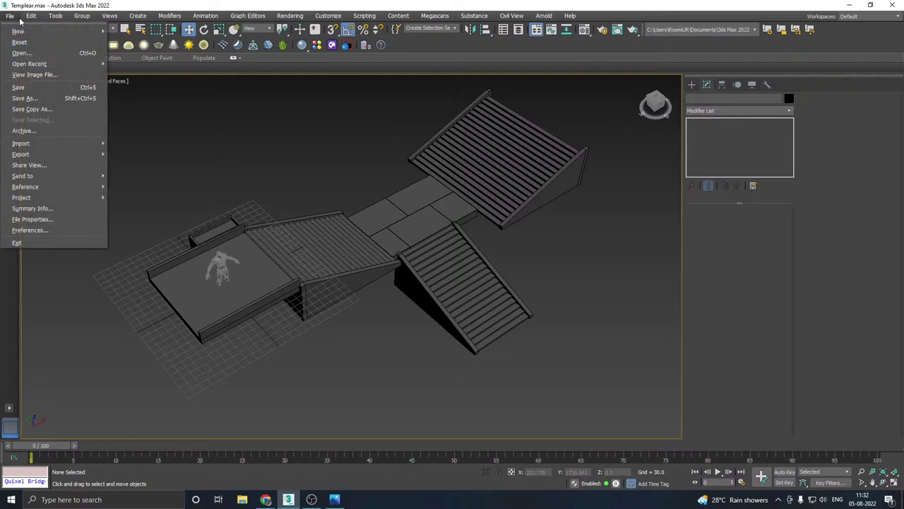
left_click(34, 88)
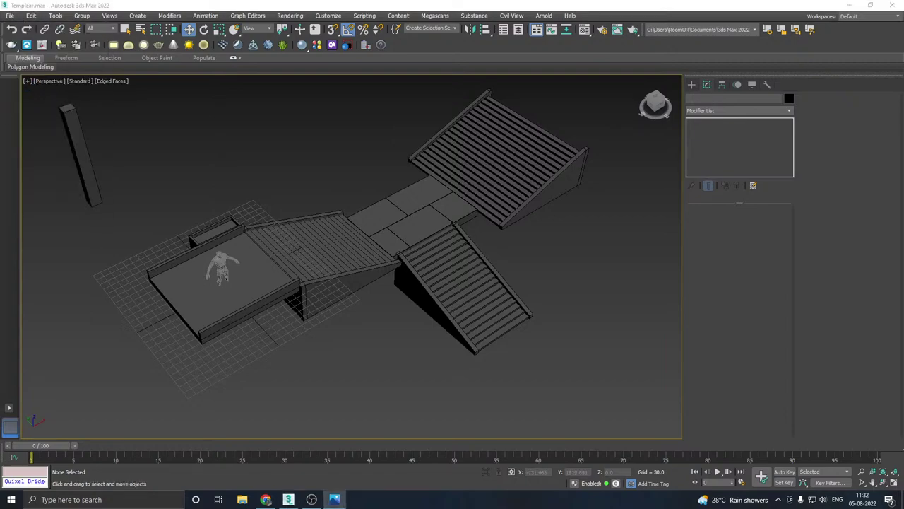
Step: Switch to the Photos viewer and examine the temple reference image, from the upper platform out to the whole picture
left_click_drag(0, 74, 407, 97)
left_click_drag(375, 195, 374, 232)
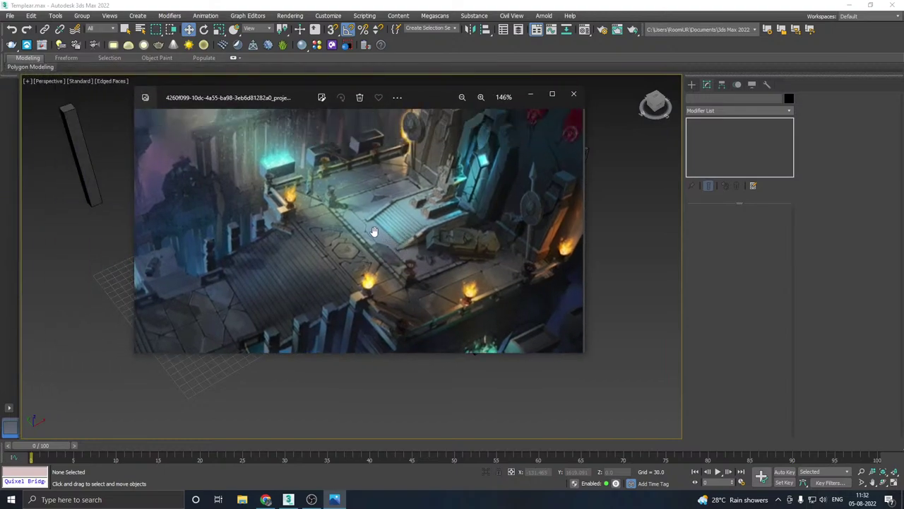
scroll(372, 228, "down", 2)
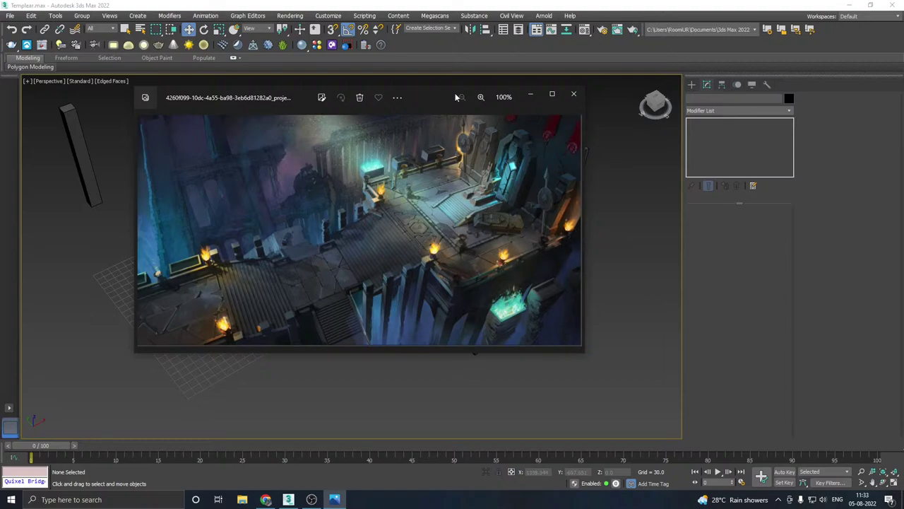
Step: Move the reference image viewer off the main screen, return to 3ds Max and save the scene
left_click_drag(452, 95, 0, 87)
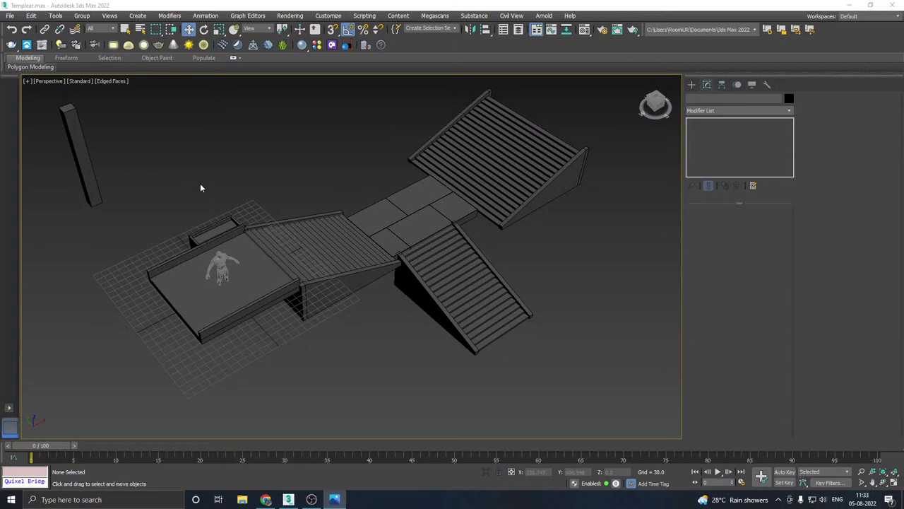
middle_click_drag(200, 188, 479, 311, "alt")
left_click(494, 289)
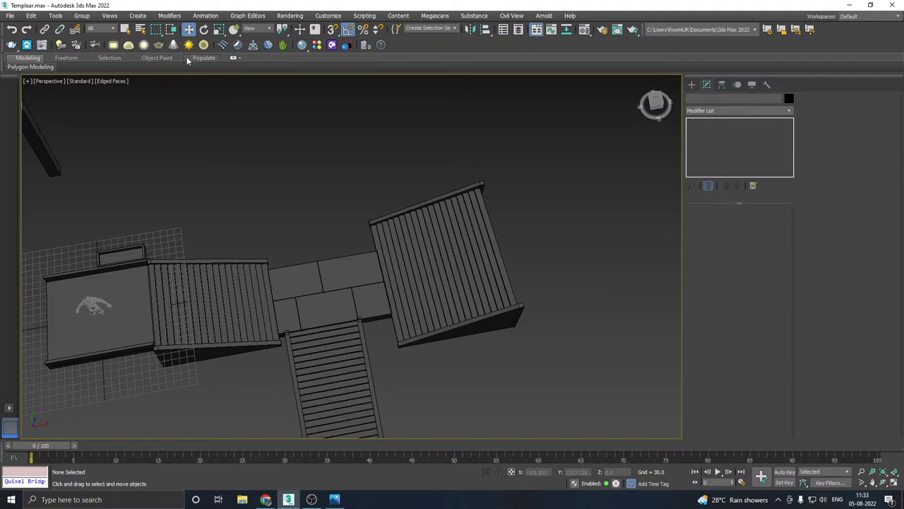
key("ctrl+s")
Step: Switch to the Top view and frame the upper end of the wide staircase
middle_click_drag(329, 216, 309, 227)
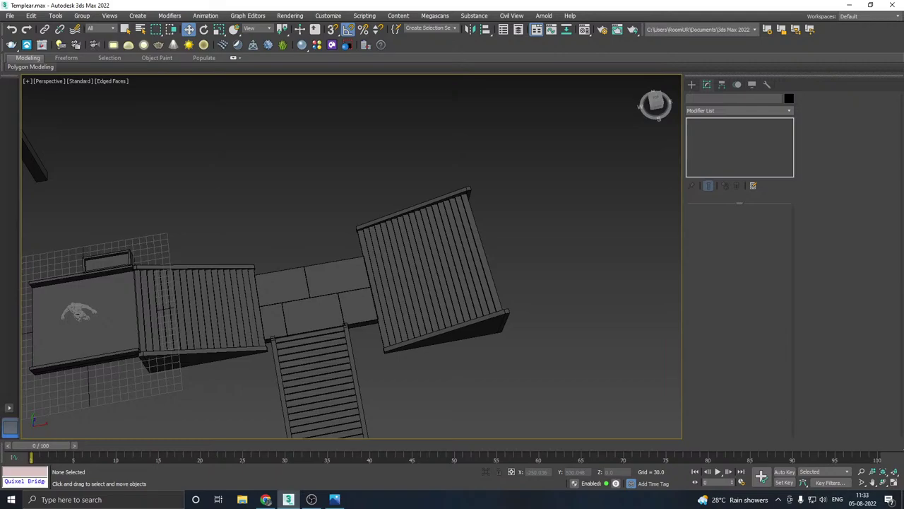
middle_click_drag(371, 257, 270, 275)
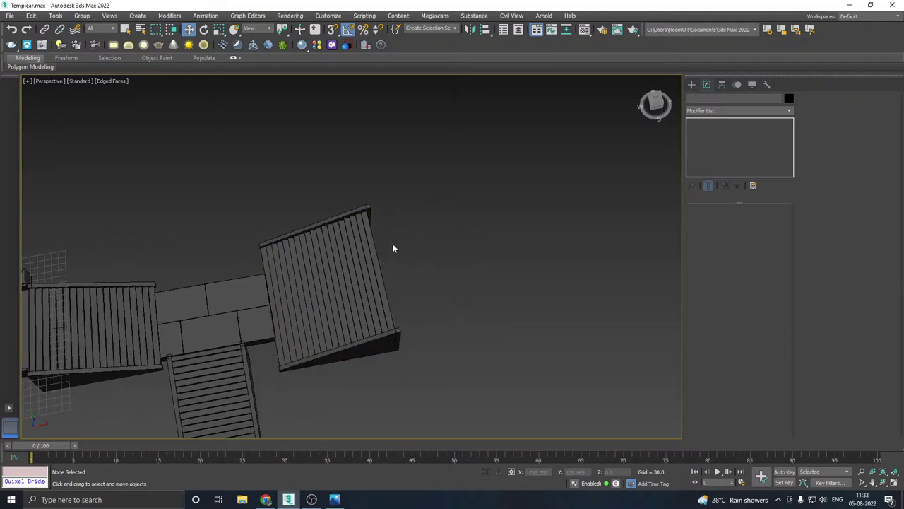
middle_click_drag(368, 247, 258, 240)
key("t")
scroll(308, 243, "down", 4)
scroll(214, 238, "down", 5)
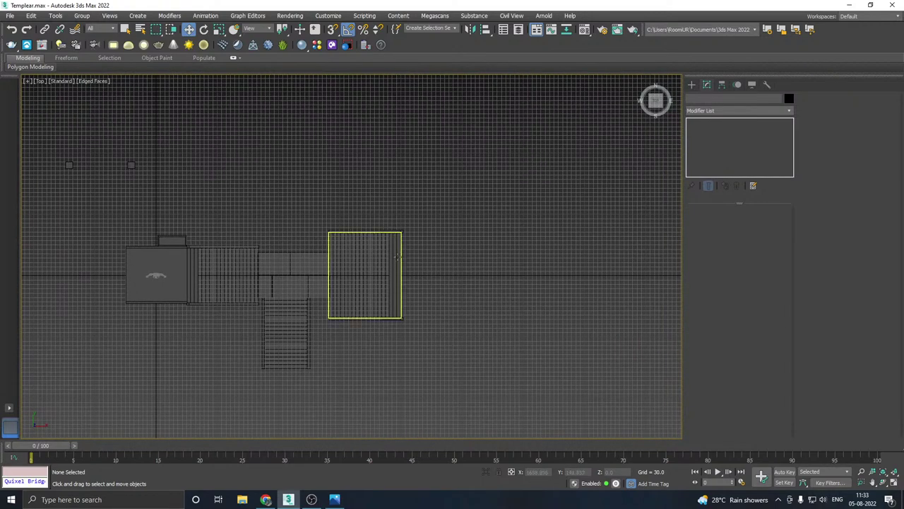
scroll(396, 275, "up", 5)
middle_click_drag(396, 275, 391, 262)
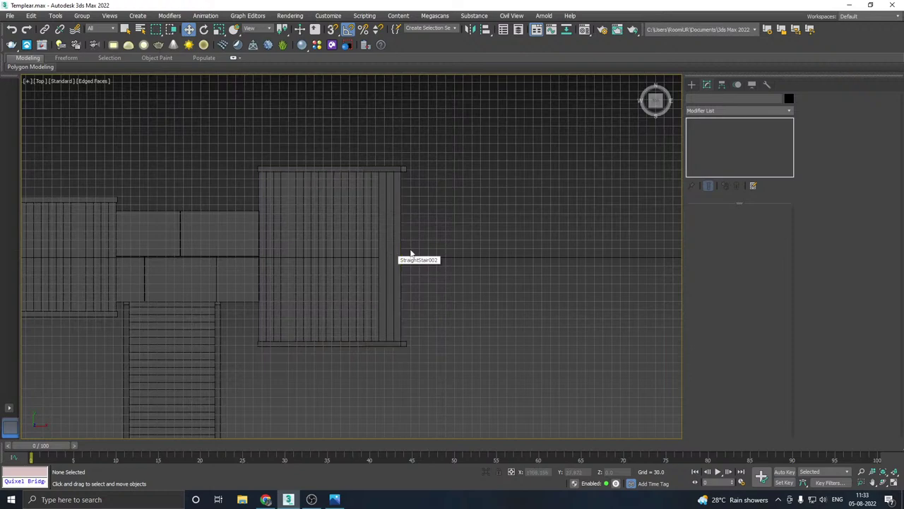
left_click(692, 85)
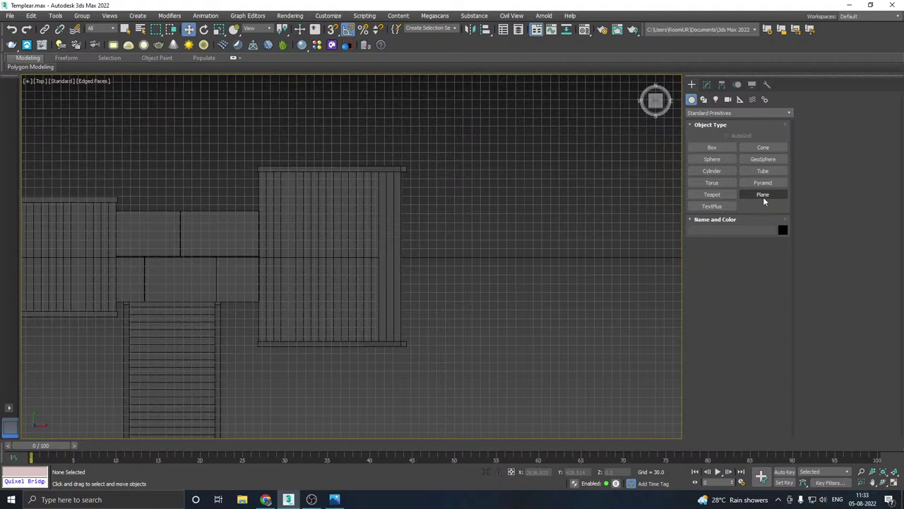
left_click(712, 147)
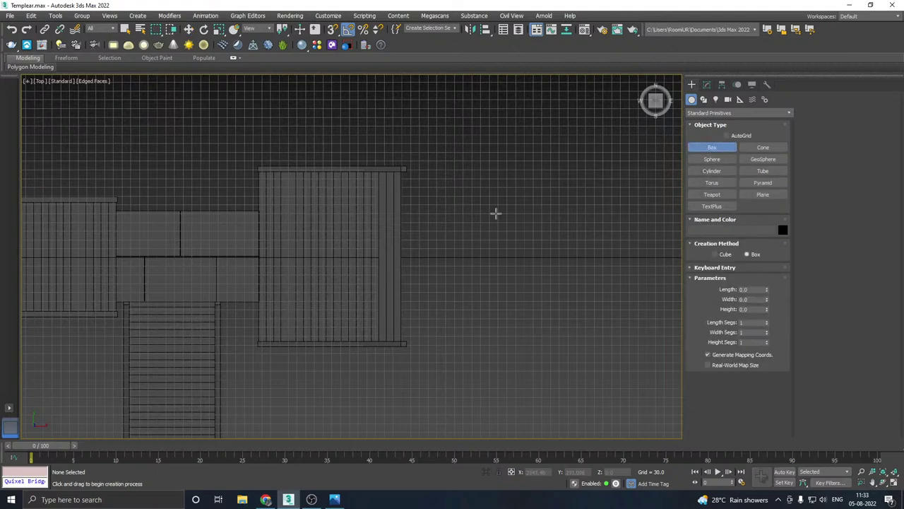
right_click(411, 229)
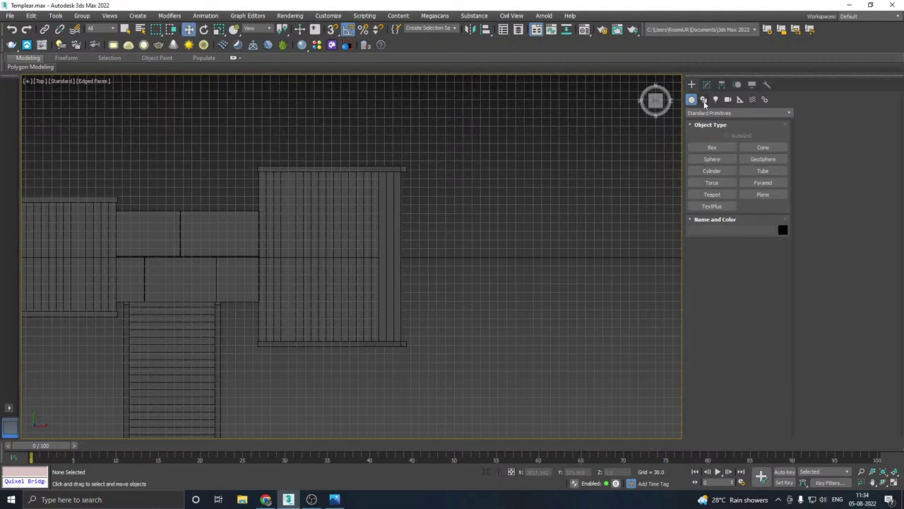
Step: Draw a closed rectangular Line spline about 941 units wide against the wide staircase's upper edge, extending past both of its side walls
left_click(704, 100)
left_click(712, 159)
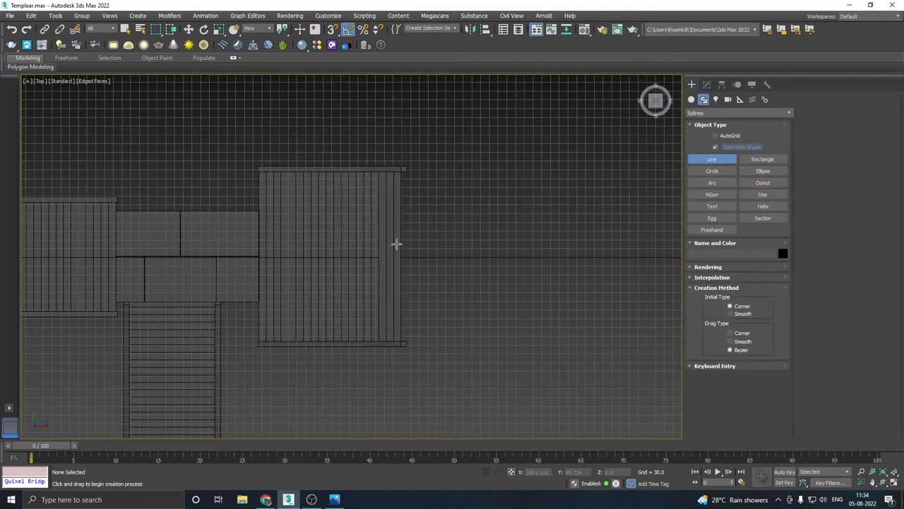
scroll(347, 293, "down", 4)
scroll(385, 289, "up", 4)
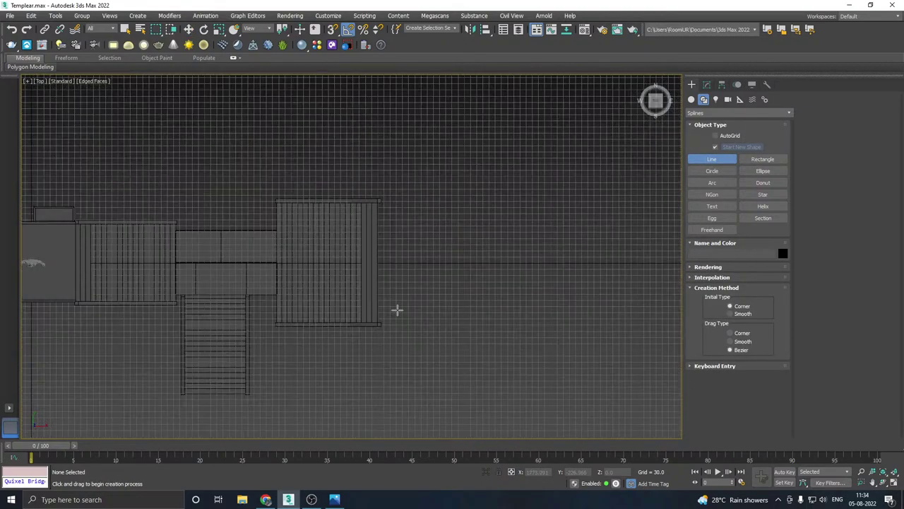
middle_click_drag(397, 309, 391, 319)
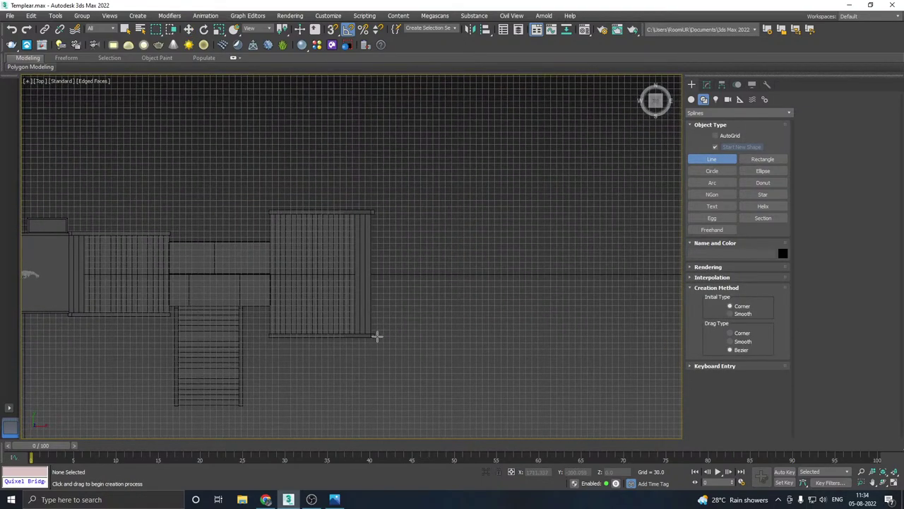
left_click(373, 333)
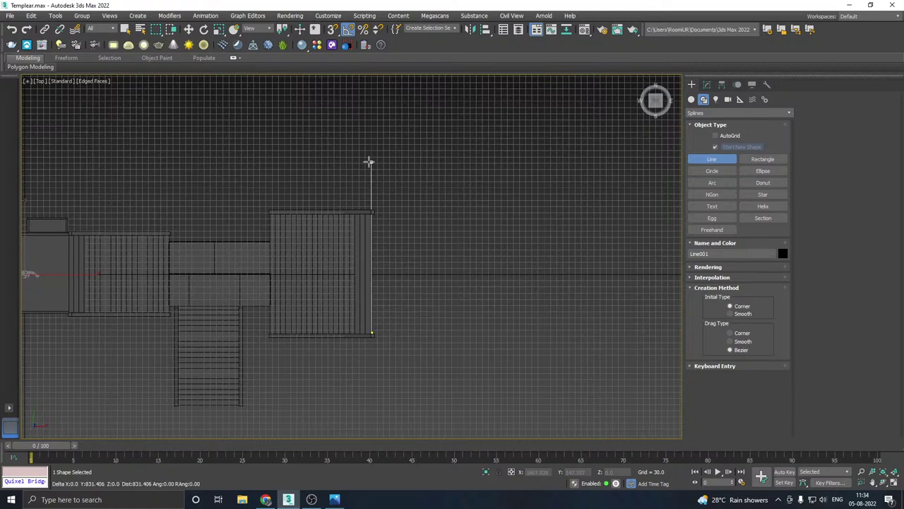
left_click(372, 172)
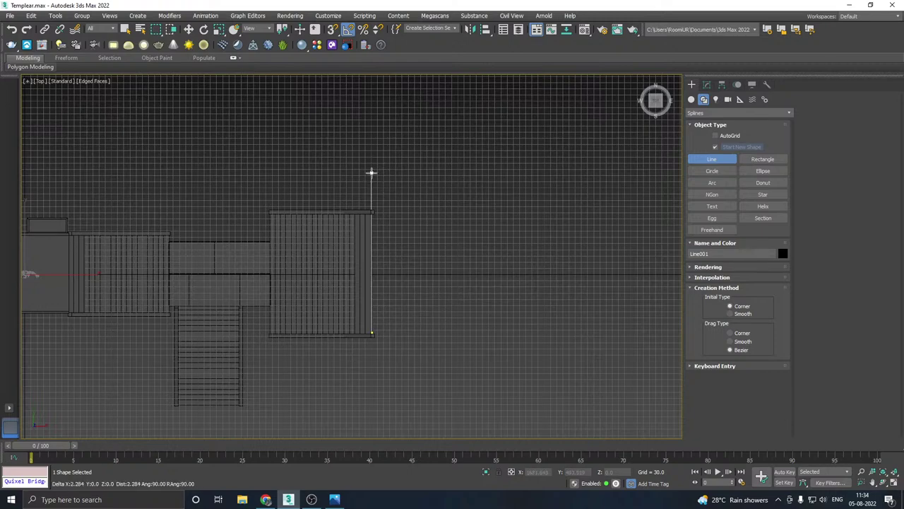
left_click(563, 171)
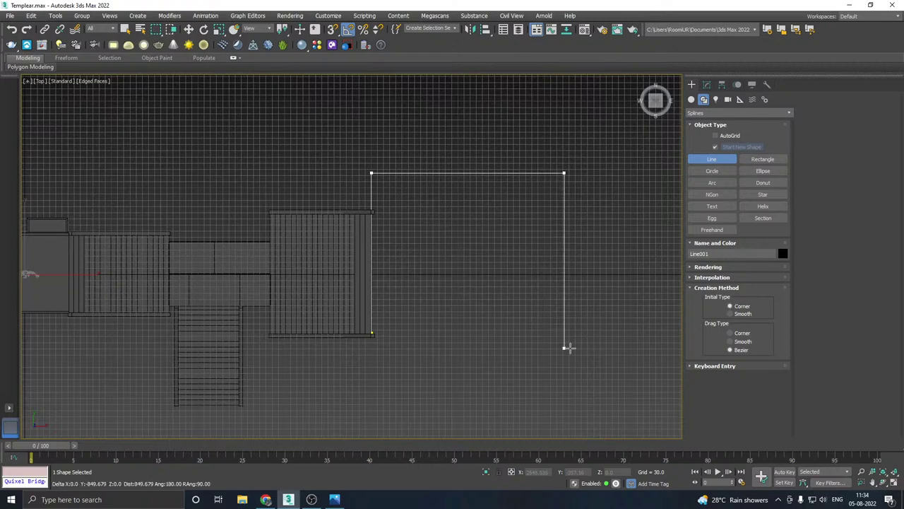
left_click(551, 398)
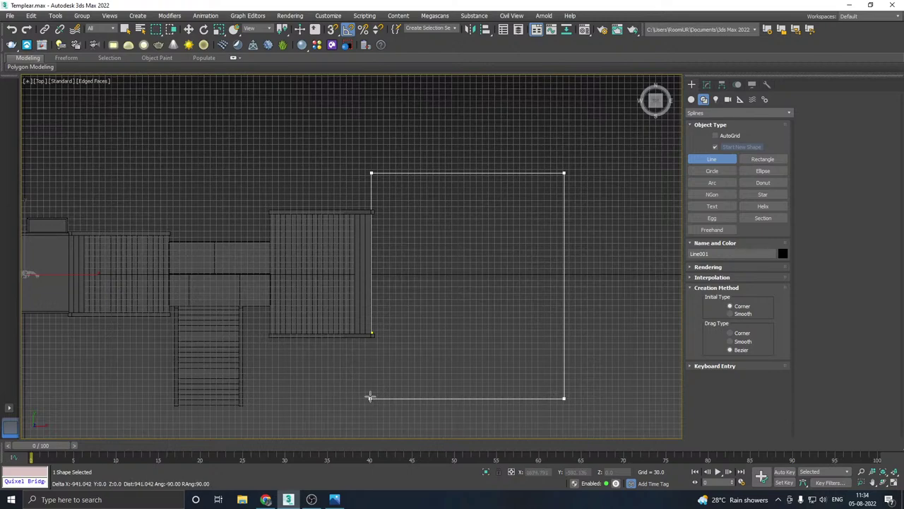
left_click(370, 398)
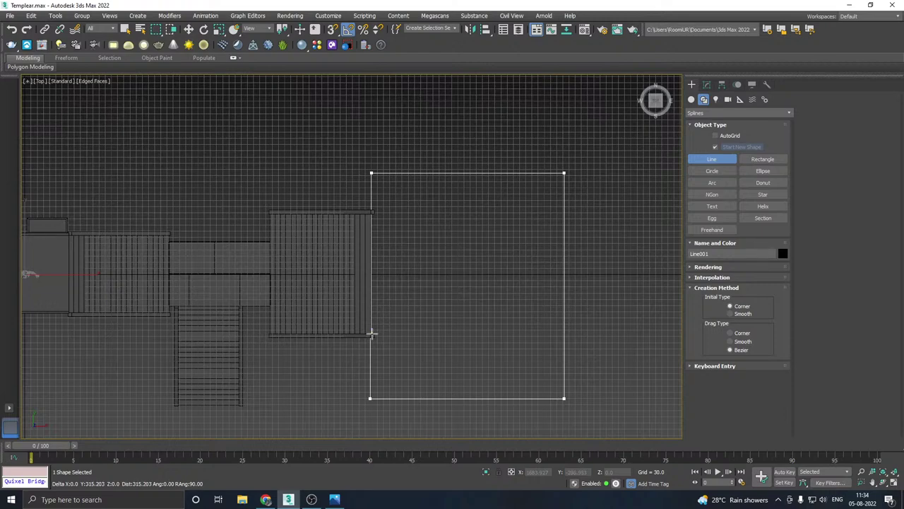
left_click(371, 333)
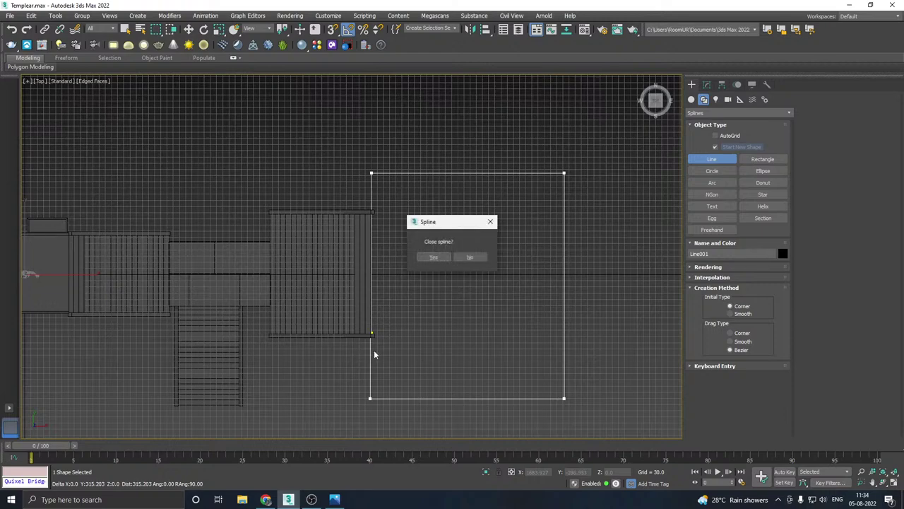
left_click(431, 258)
key("w")
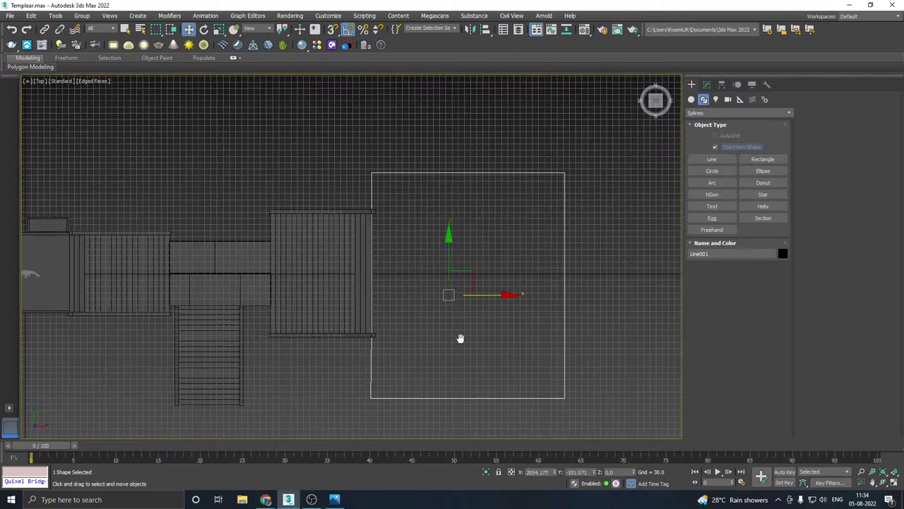
Step: Delete the extra spline vertex at the staircase's corner to straighten that side of the outline
middle_click_drag(460, 339, 472, 313)
left_click(706, 84)
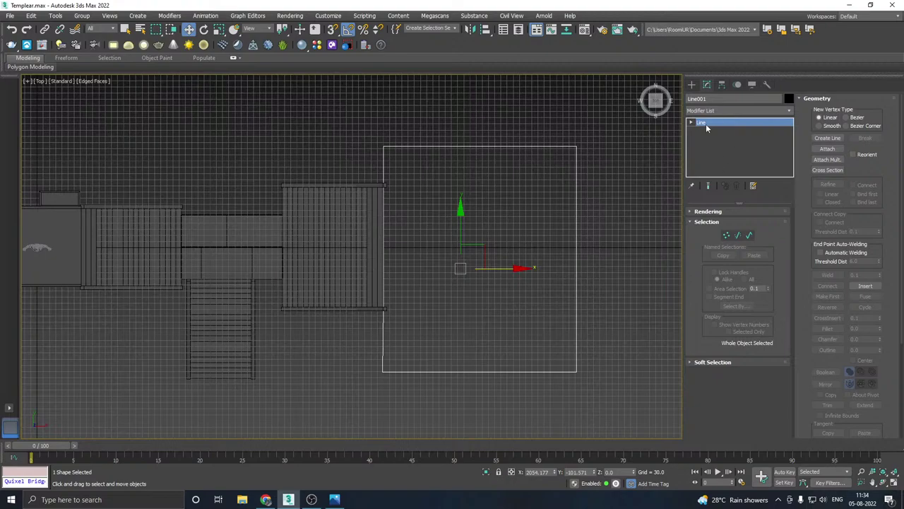
key("1")
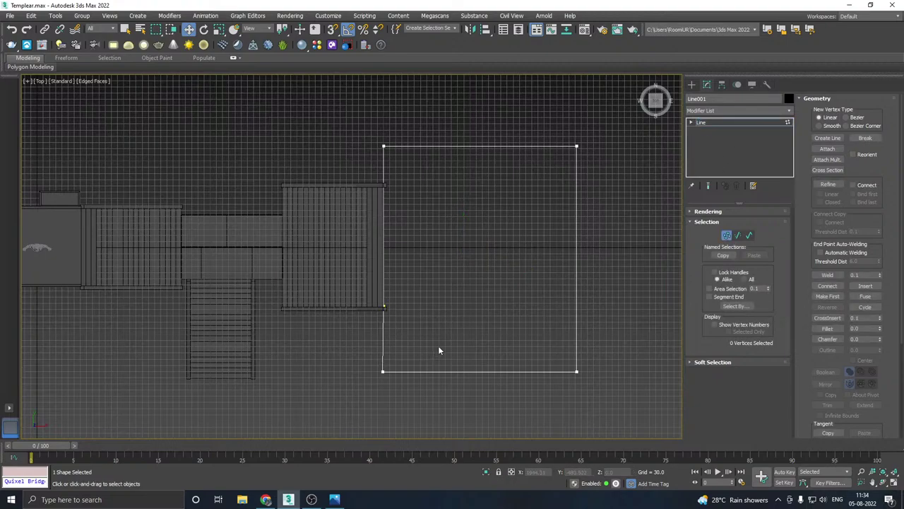
middle_click_drag(439, 350, 444, 331)
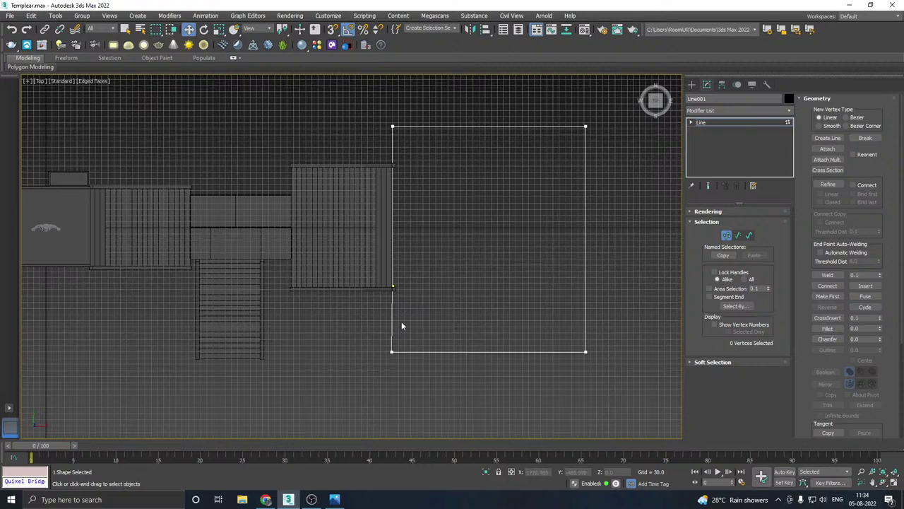
left_click(394, 287)
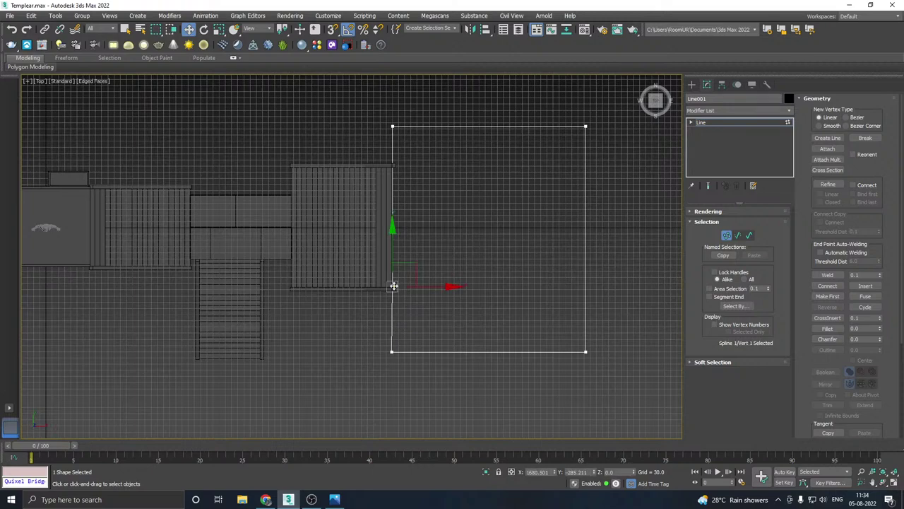
left_click(546, 286)
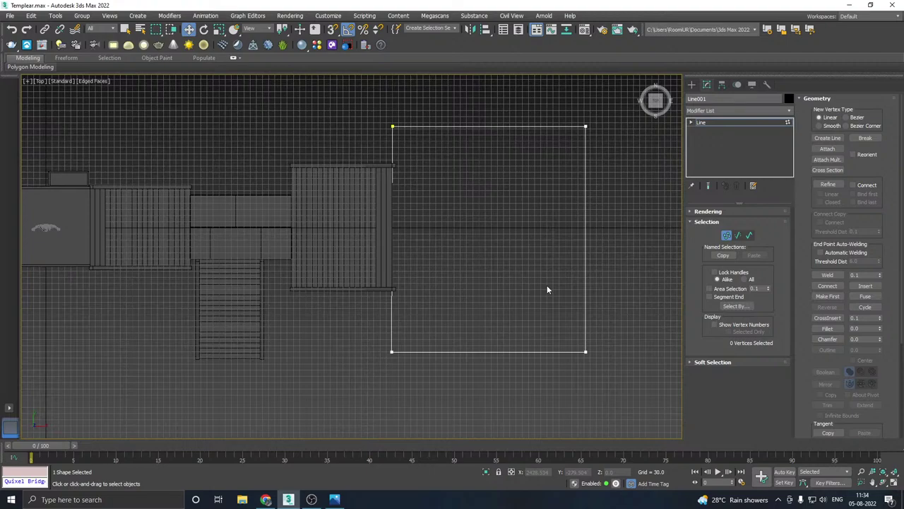
Step: Move the two vertices on the outline's positive Y side slightly outward along Y
middle_click_drag(515, 305, 463, 297)
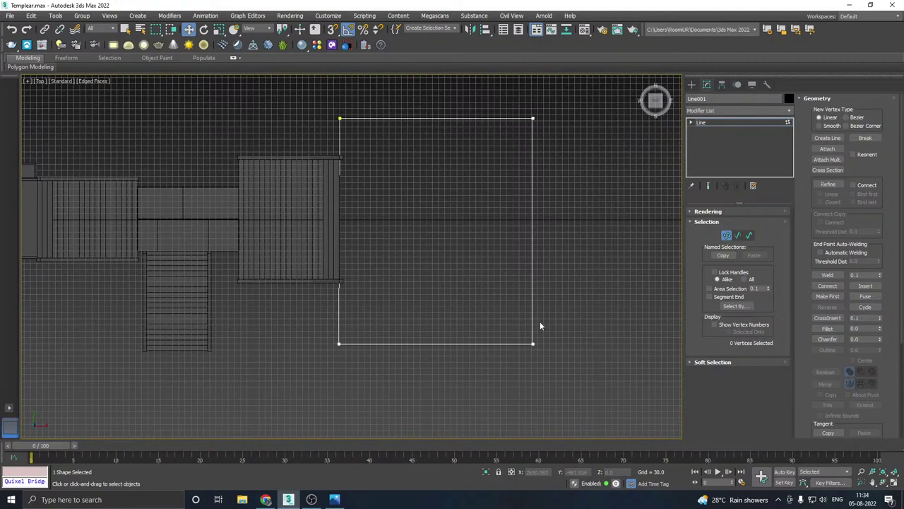
middle_click_drag(451, 260, 458, 300)
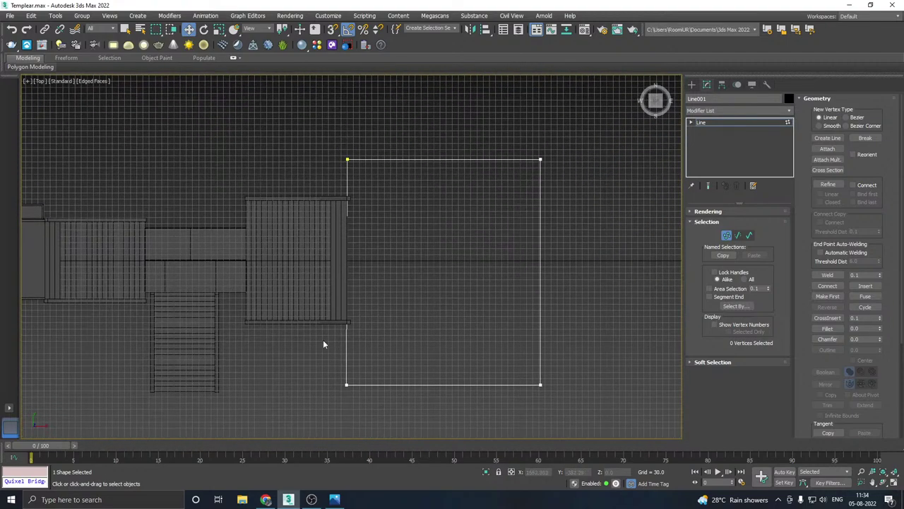
left_click_drag(323, 344, 676, 426)
left_click_drag(570, 186, 569, 186)
left_click_drag(539, 115, 533, 108)
middle_click_drag(567, 161, 542, 147)
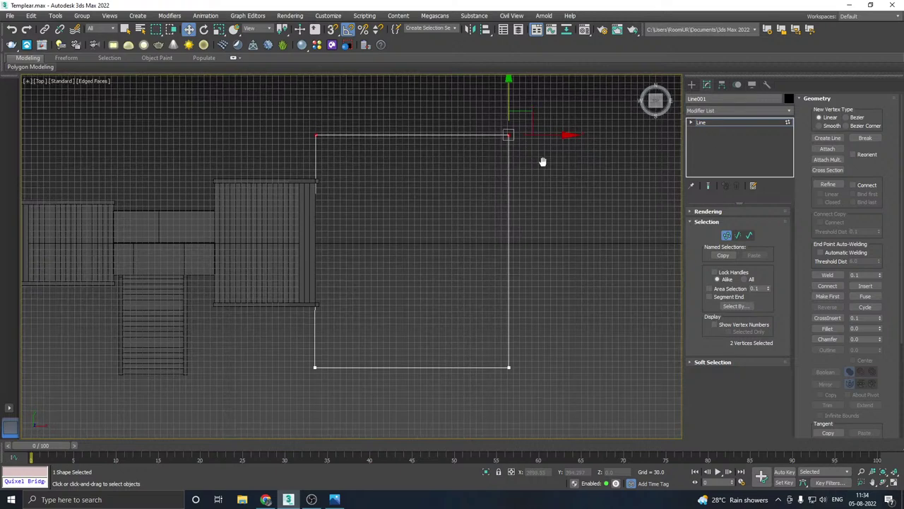
Step: In the Perspective view, convert the outline to an Editable Poly and raise it to about Z 20.4
key("p")
middle_click_drag(404, 249, 428, 247, "alt")
middle_click_drag(378, 208, 509, 199)
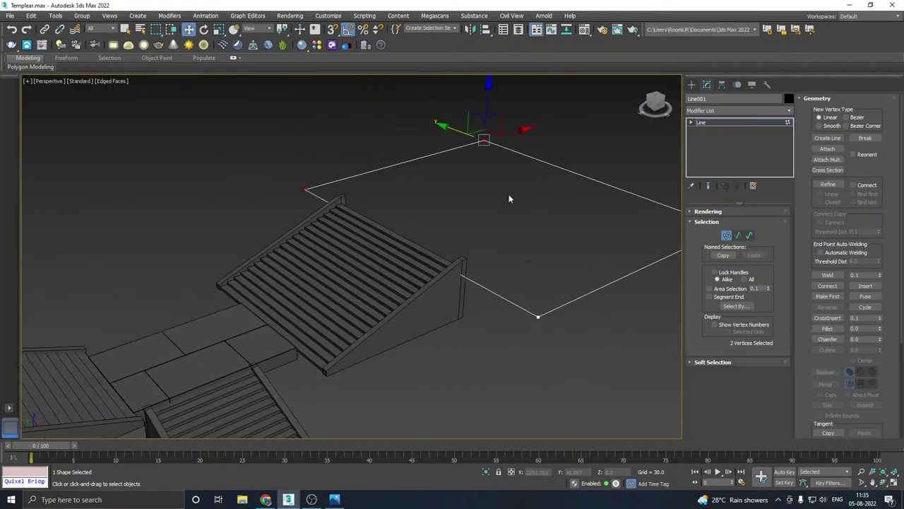
middle_click_drag(559, 183, 488, 232)
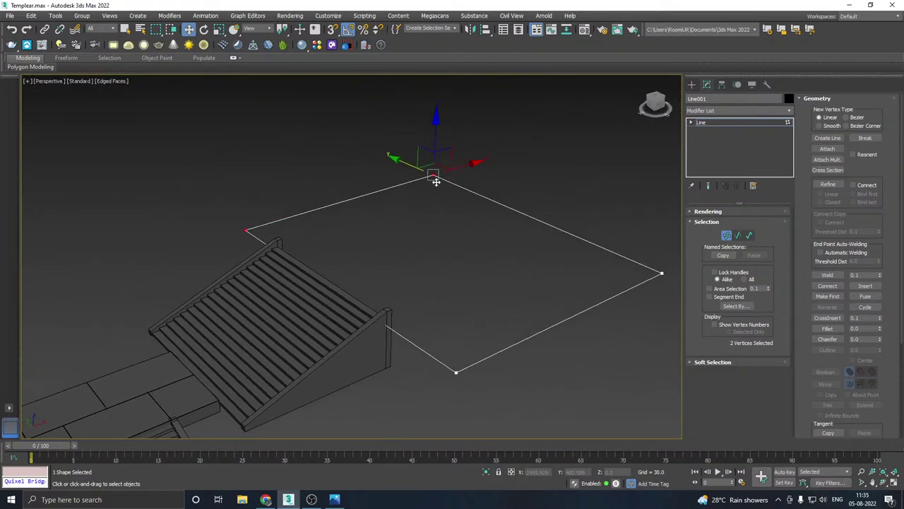
left_click(707, 124)
right_click(712, 154)
left_click(744, 235)
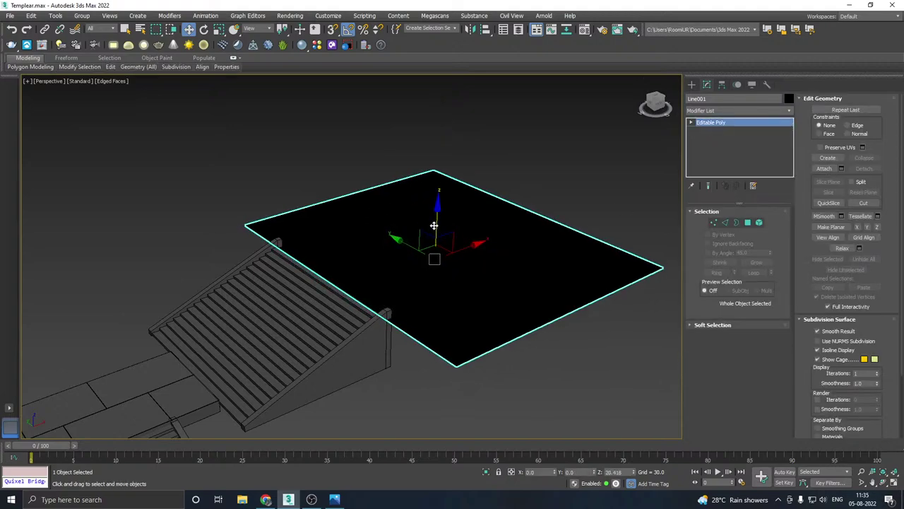
Step: Assign the scene's grey material to the new platform polygon using the Material Editor
key("m")
left_click(116, 231)
key("m")
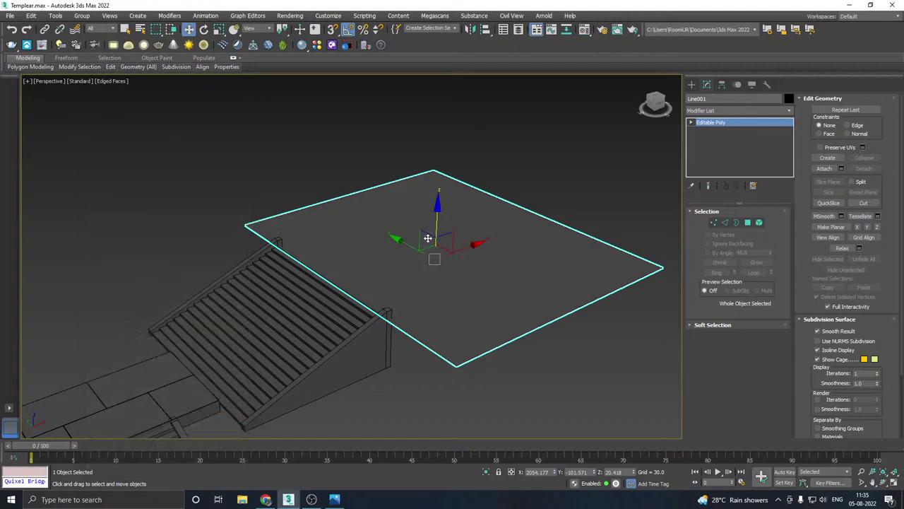
Step: Select the platform's open border and extend its edges down to about Z -106.5 to form side faces
middle_click_drag(433, 238, 397, 200)
middle_click_drag(421, 213, 428, 186)
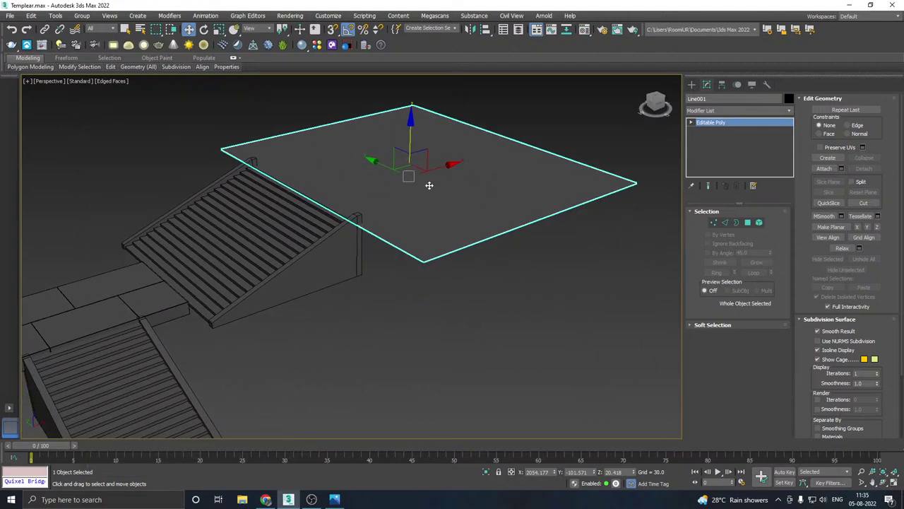
left_click(739, 224)
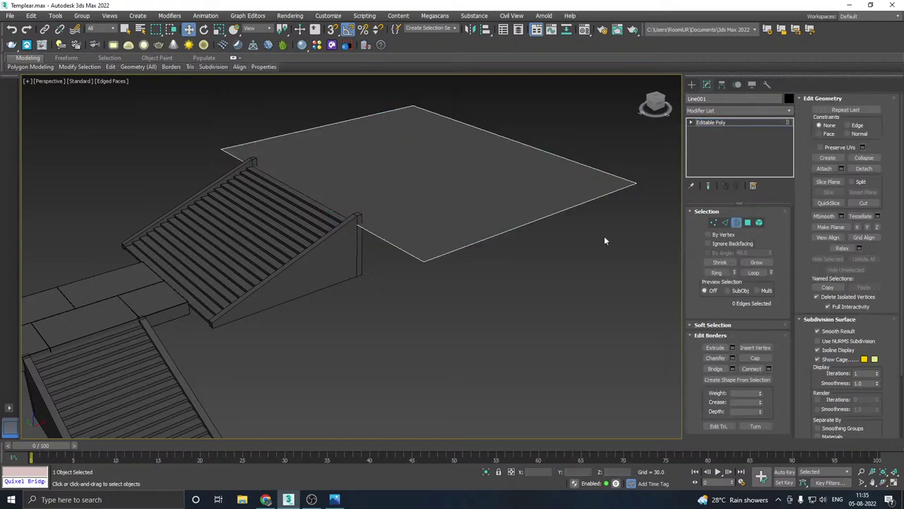
left_click(369, 224)
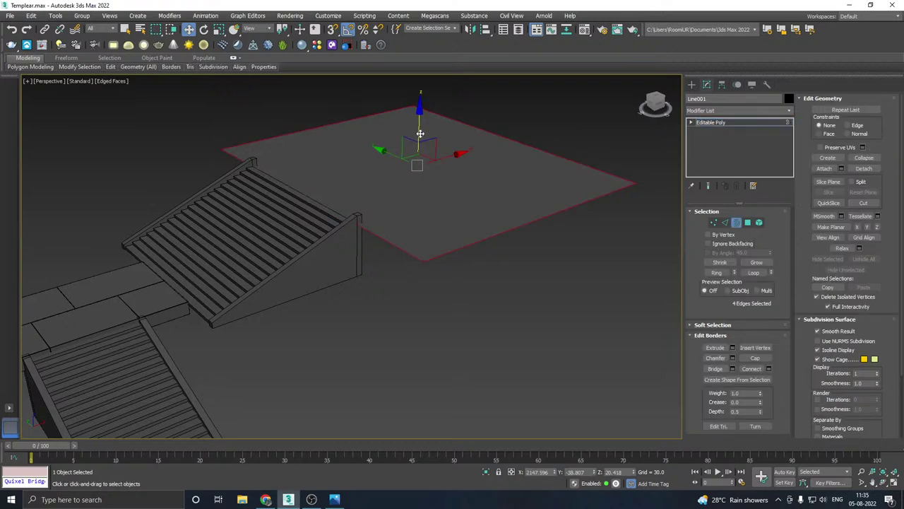
left_click_drag(431, 139, 420, 166, "shift")
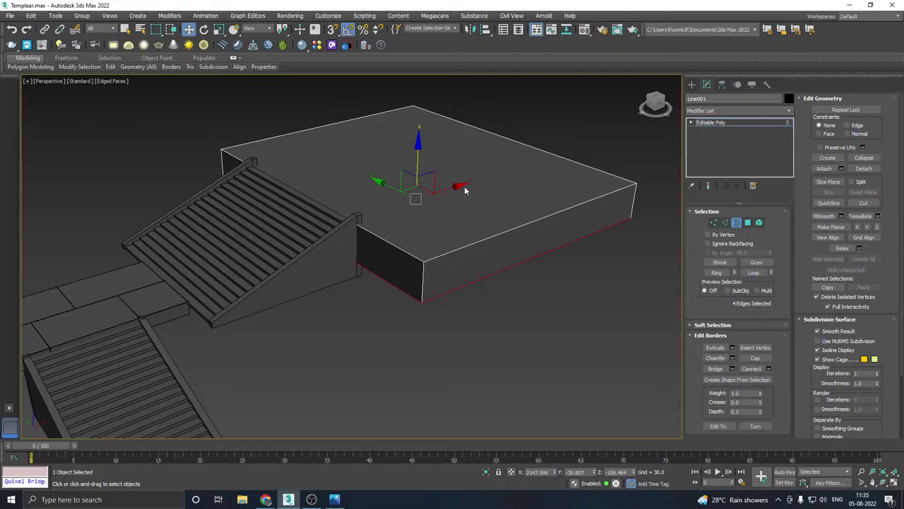
Step: Try to cap the open border along the platform's underside
middle_click_drag(465, 189, 468, 165)
left_click(759, 361)
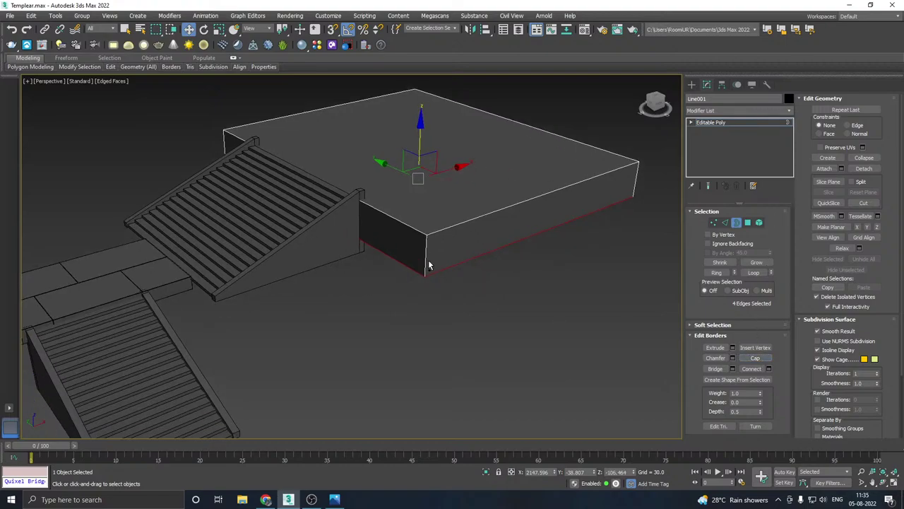
middle_click_drag(428, 265, 483, 209, "alt")
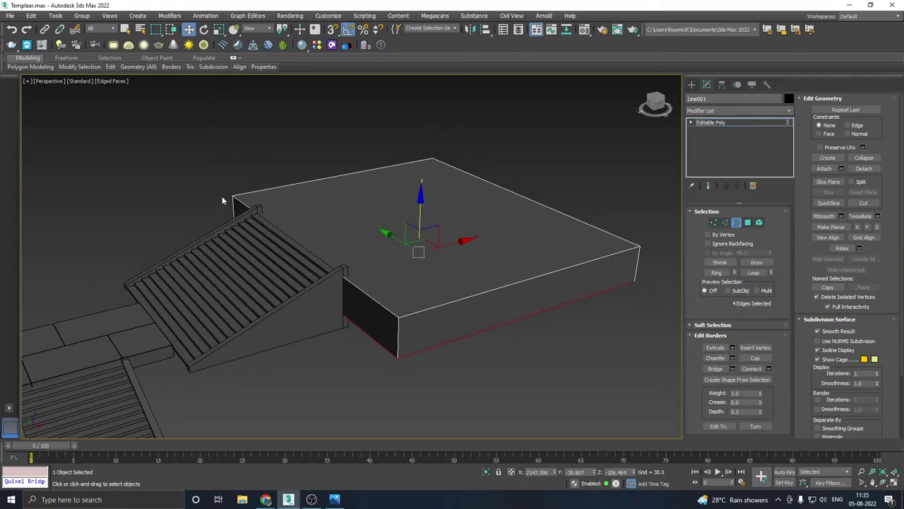
left_click(717, 124)
Step: Revert the platform to its line outline at Z 0 and copy that outline straight up to about Z 204
key("ctrl+z")
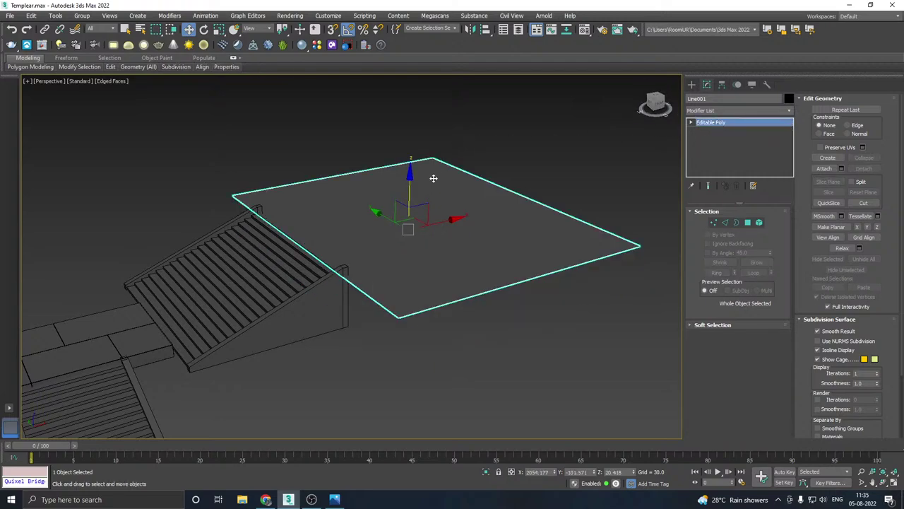
key("ctrl+z")
key("ctrl+z")
key("ctrl+z")
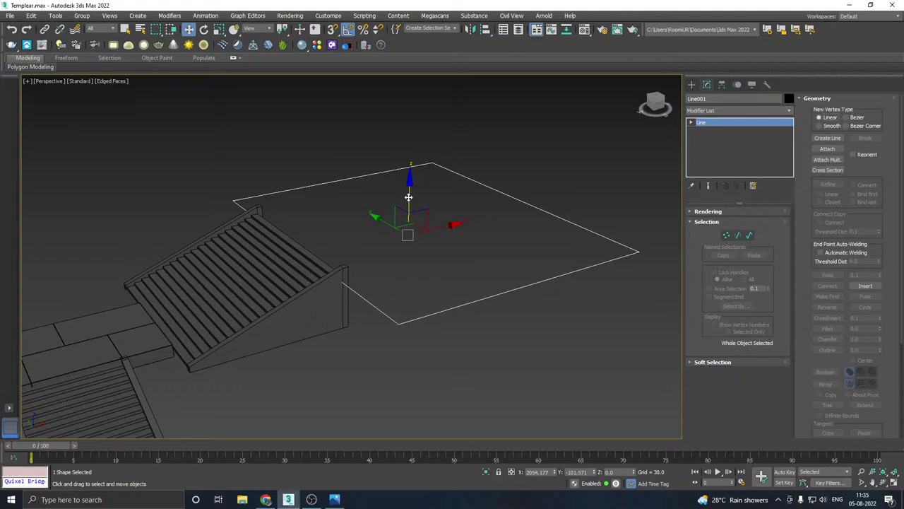
left_click_drag(409, 197, 411, 147, "shift")
left_click(453, 289)
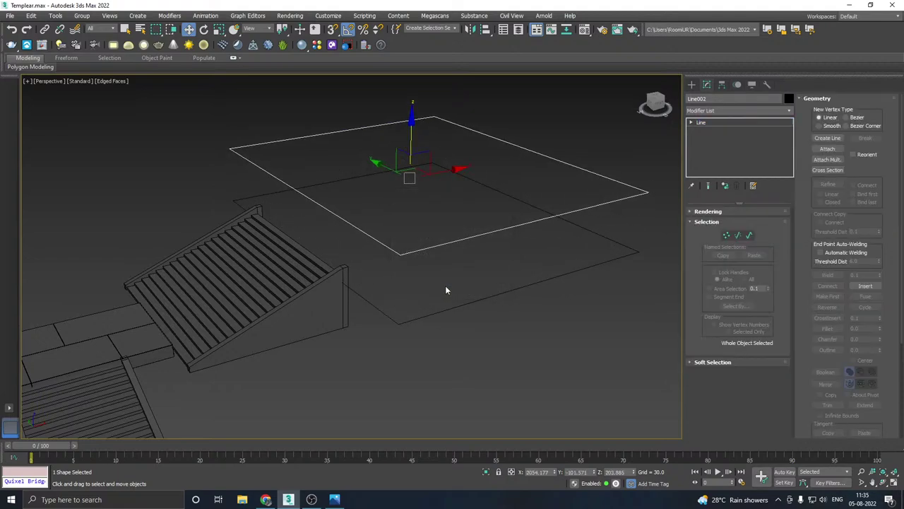
Step: Convert the lower outline to an Editable Poly and assign the grey Rock_2_default material to it
left_click(415, 320)
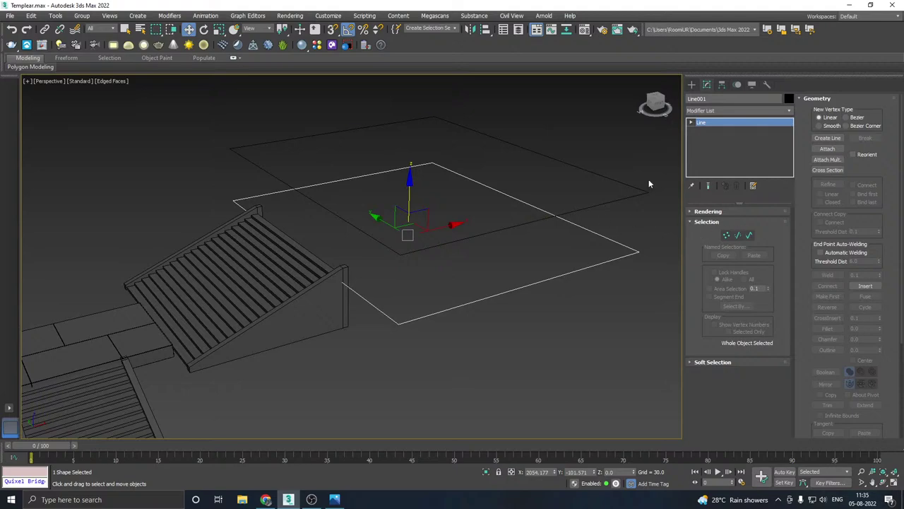
right_click(722, 149)
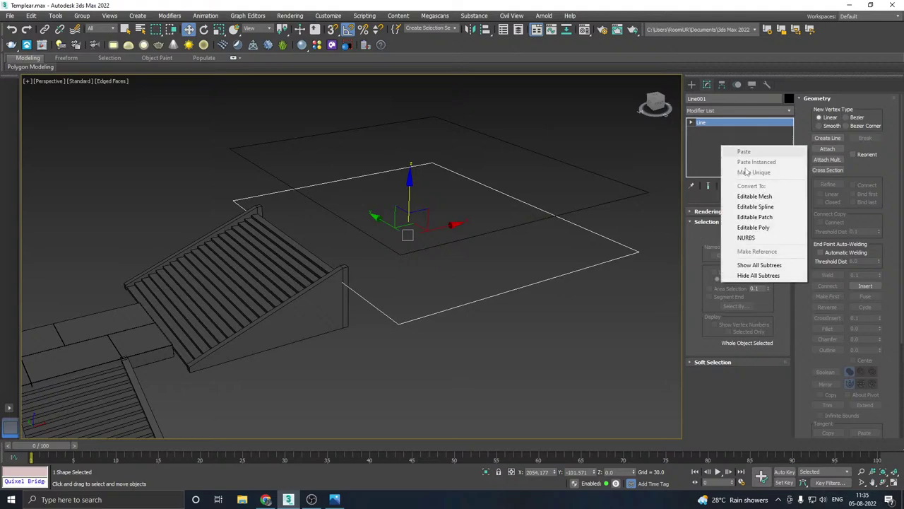
left_click(775, 228)
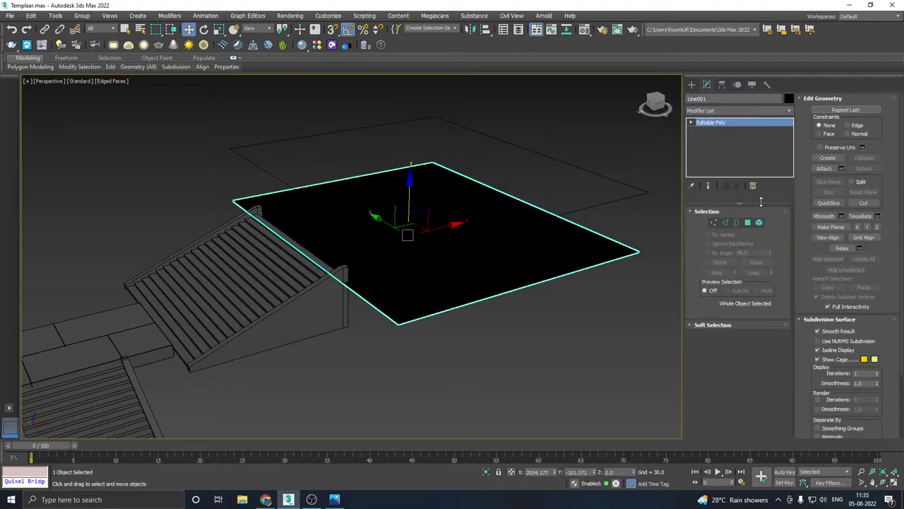
key("m")
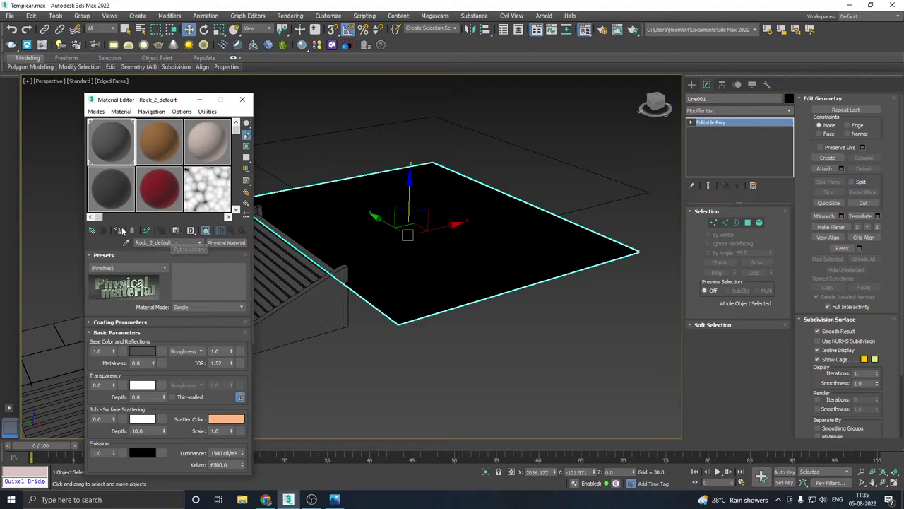
left_click(123, 231)
key("m")
Step: Select the platform's open border and extend its edges down to about Z -125 to form side faces
left_click(725, 222)
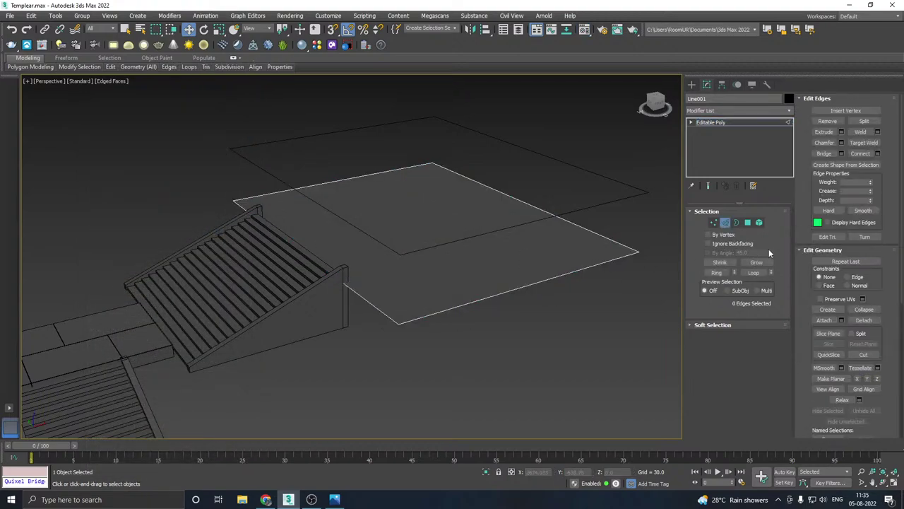
left_click(736, 222)
left_click(429, 316)
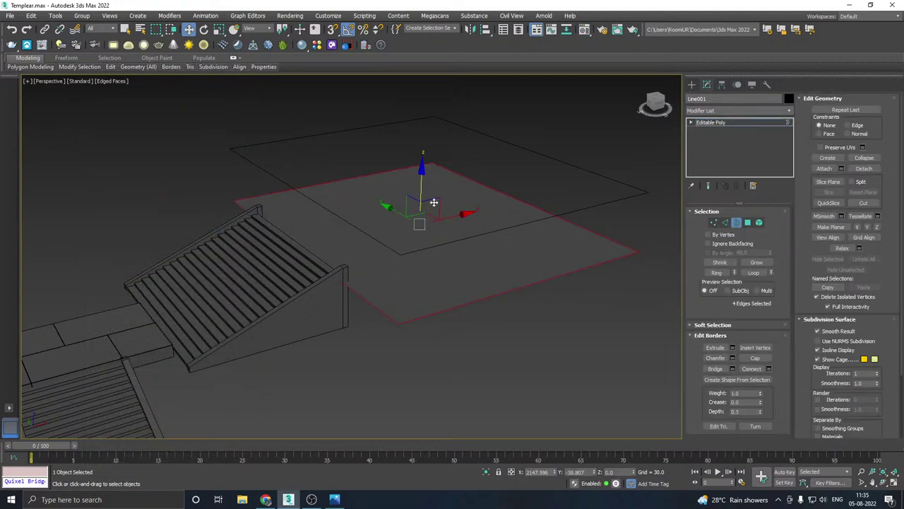
left_click_drag(420, 192, 420, 230, "shift")
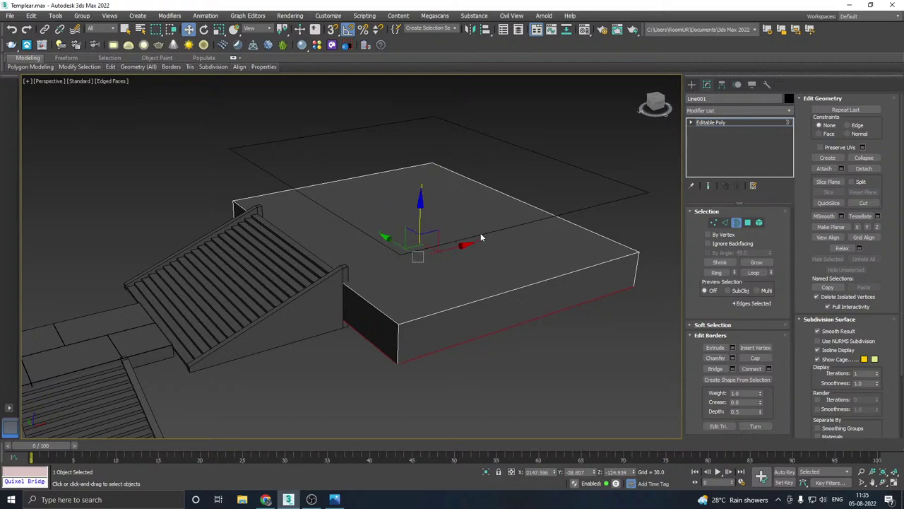
middle_click_drag(382, 314, 363, 275, "alt")
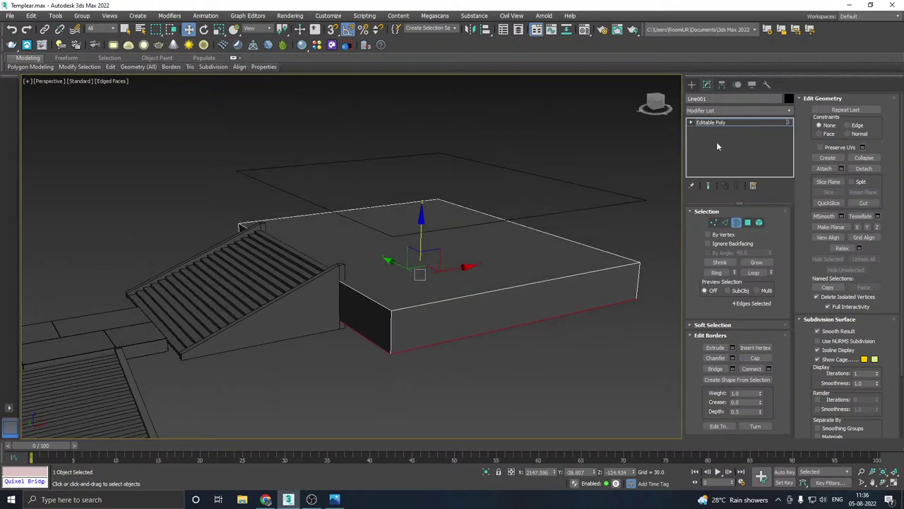
left_click(711, 122)
Step: Lower the copied outline to about Z 39.7, just above the platform's top surface
left_click(438, 151)
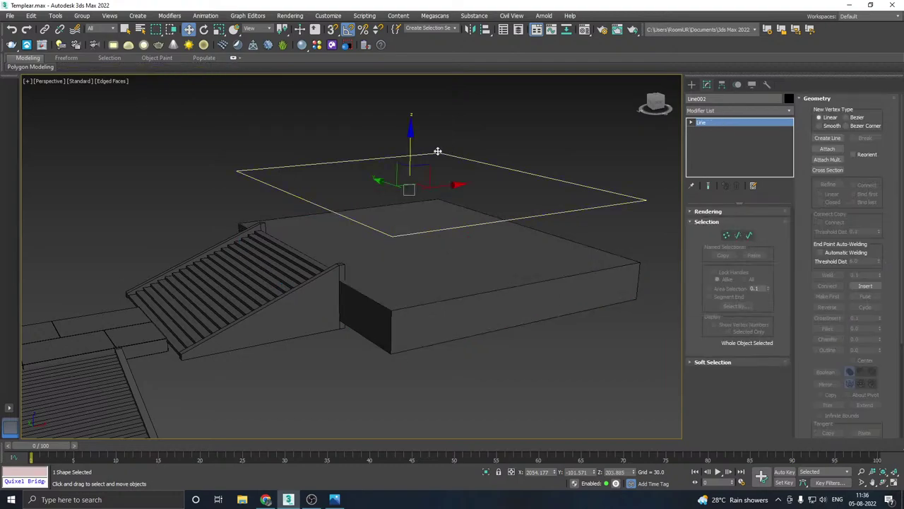
left_click_drag(414, 138, 409, 186)
middle_click_drag(410, 185, 495, 193, "alt")
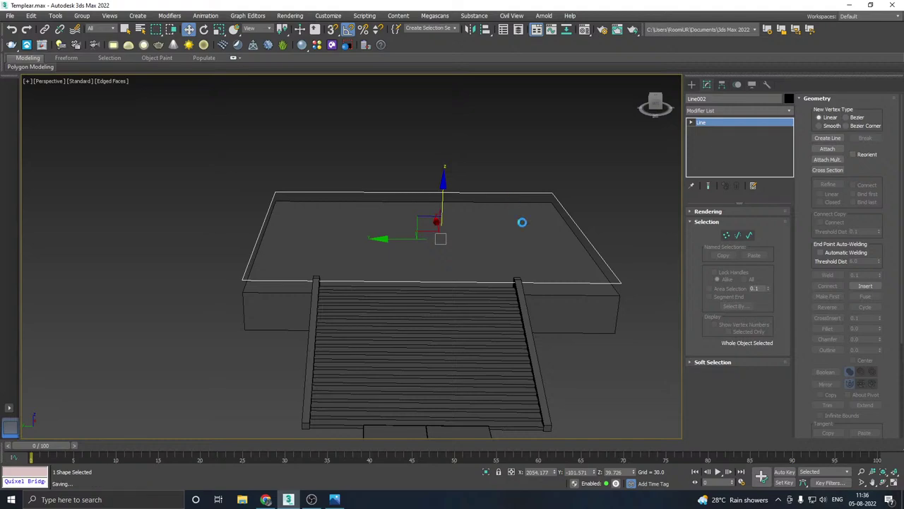
middle_click_drag(523, 222, 511, 226, "alt")
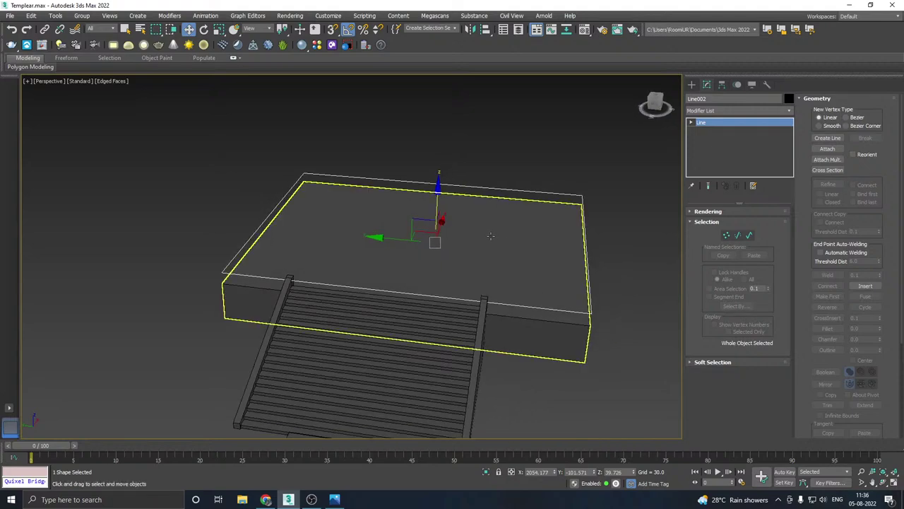
Step: Divide the copied outline's stair-side segment by inserting 2 vertices
left_click(737, 235)
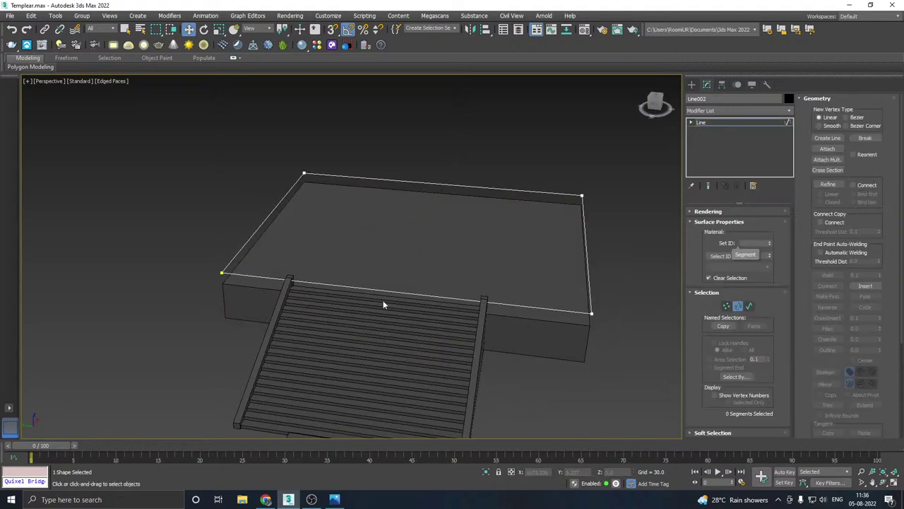
left_click(382, 290)
scroll(860, 289, "down", 5)
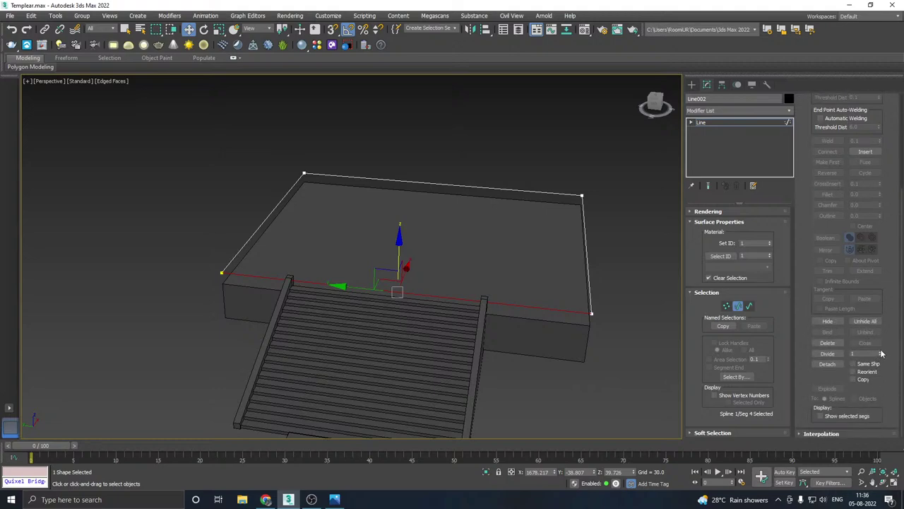
left_click(880, 351)
left_click(827, 354)
Step: Move the two inserted vertices along Y to line up with the side walls of the upper stairs
left_click(691, 123)
left_click(709, 131)
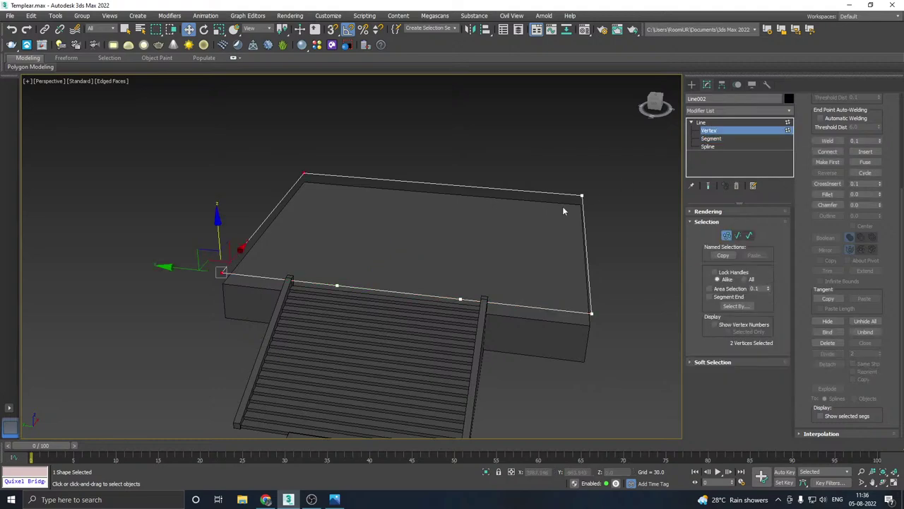
left_click(460, 299)
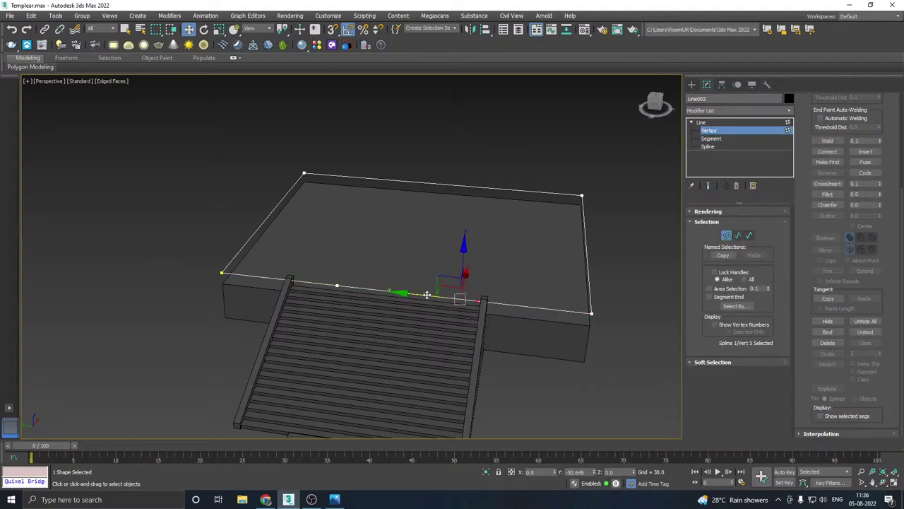
left_click_drag(435, 295, 226, 264)
left_click(338, 287)
scroll(337, 297, "up", 3)
scroll(247, 274, "down", 4)
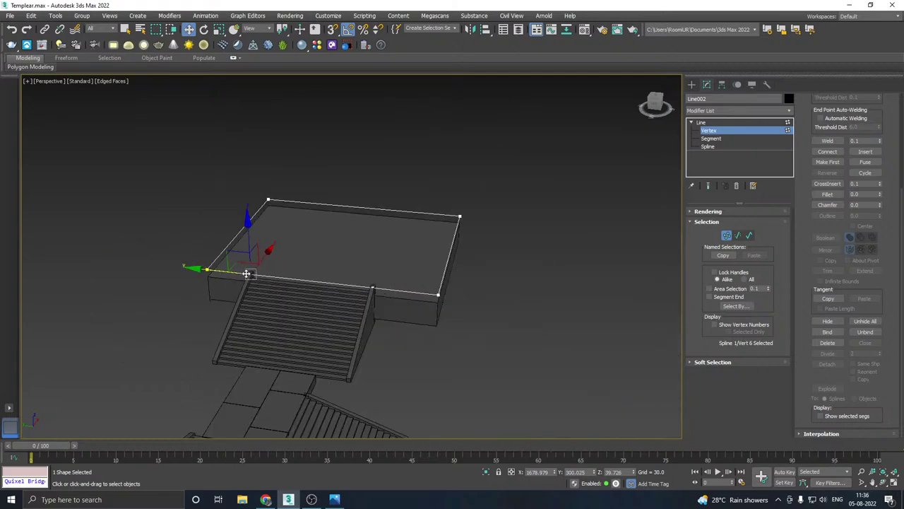
Step: Delete the outline's middle segment between the stair side walls to leave an opening at the stairs
left_click(739, 235)
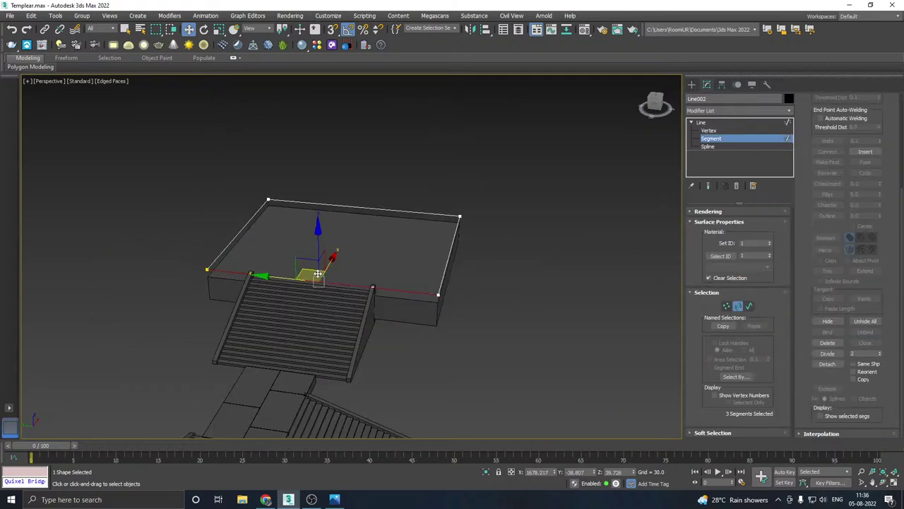
left_click(309, 292)
left_click(310, 281)
left_click(218, 301)
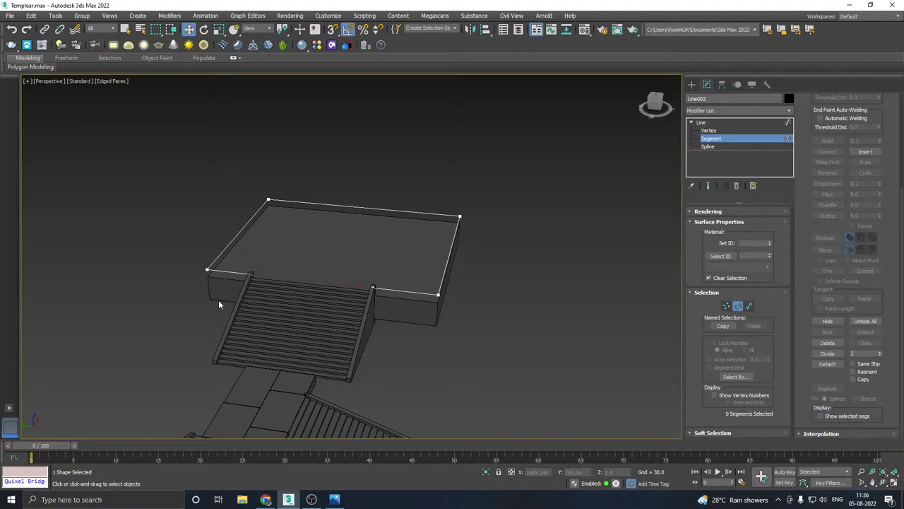
middle_click_drag(363, 270, 305, 280, "alt")
left_click(702, 122)
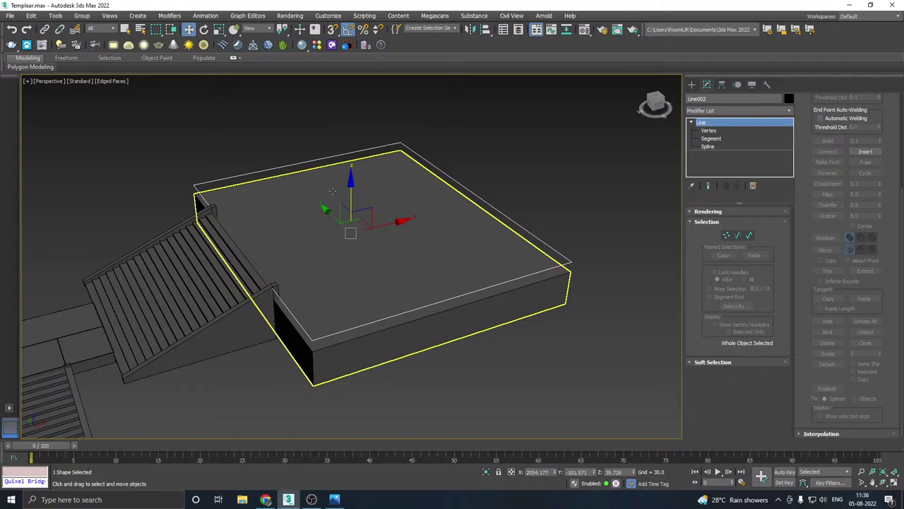
Step: In the Top view, create a box about 64 long and 61 wide on the platform's edge beside the stair side wall
key("alt+Tab")
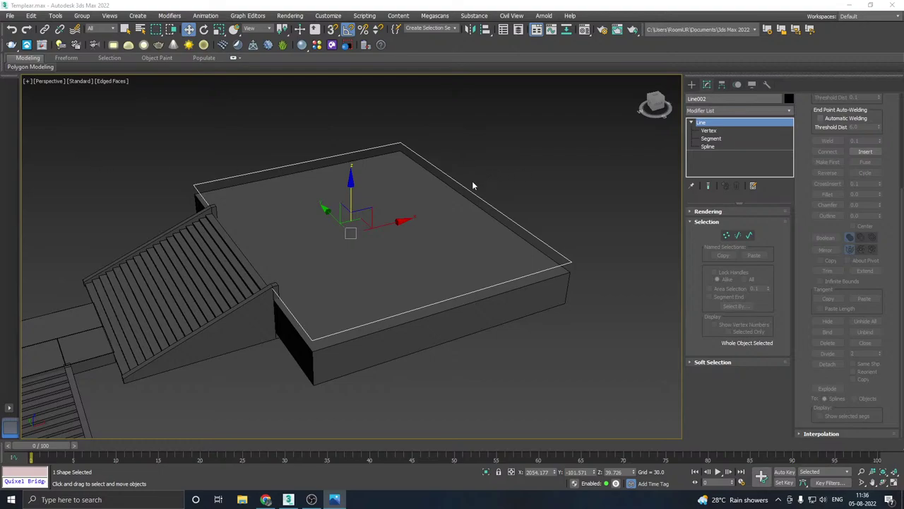
middle_click_drag(475, 187, 524, 158)
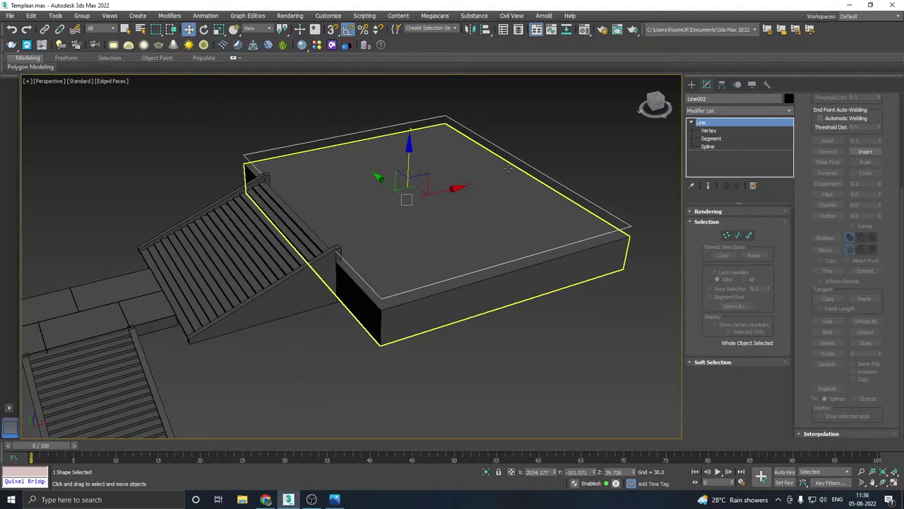
left_click(692, 84)
middle_click_drag(339, 228, 352, 209)
key("t")
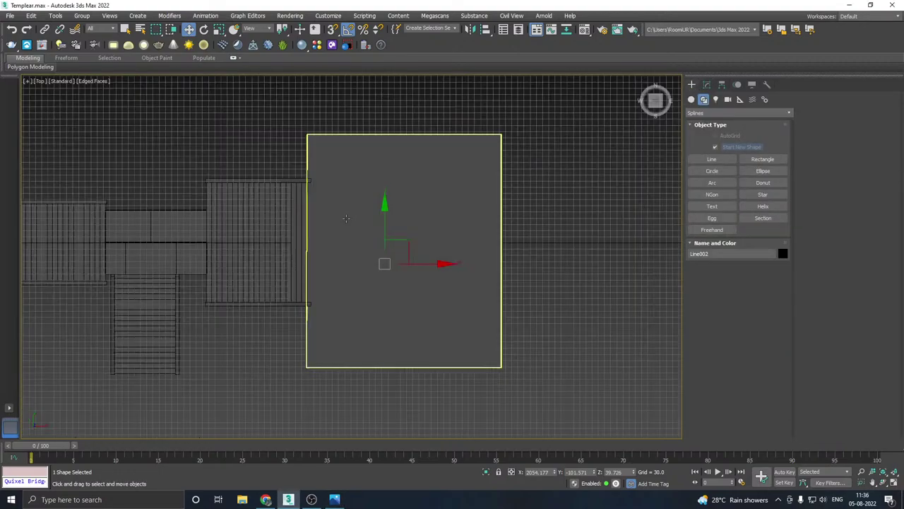
scroll(325, 269, "down", 3)
left_click(692, 99)
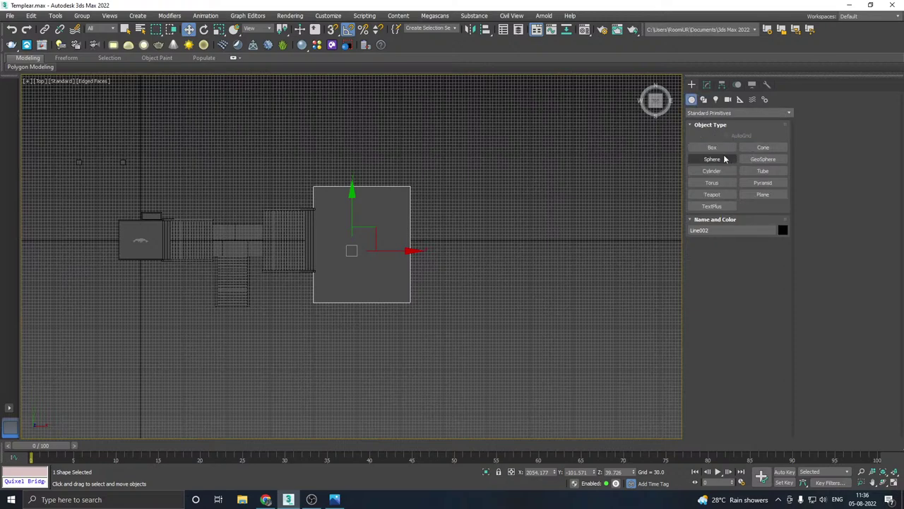
left_click(712, 147)
scroll(319, 260, "up", 3)
scroll(304, 283, "up", 3)
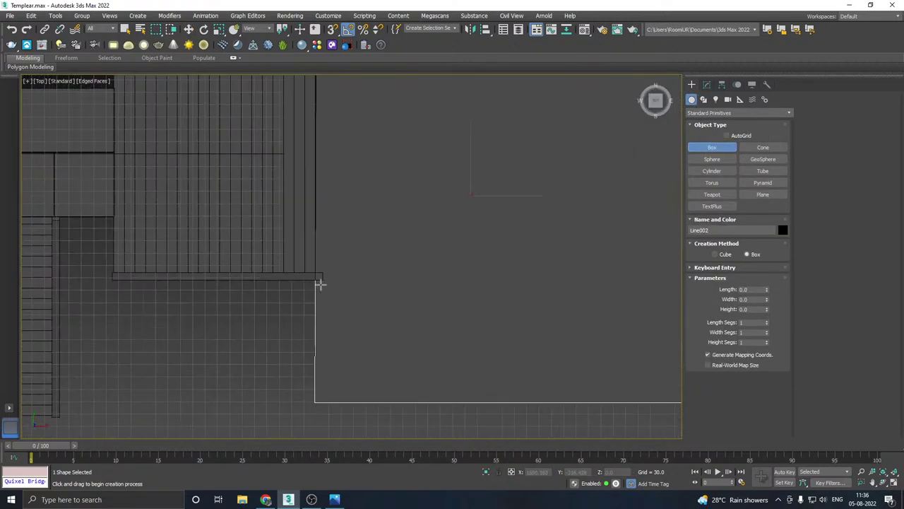
scroll(311, 272, "up", 3)
left_click_drag(309, 270, 359, 326)
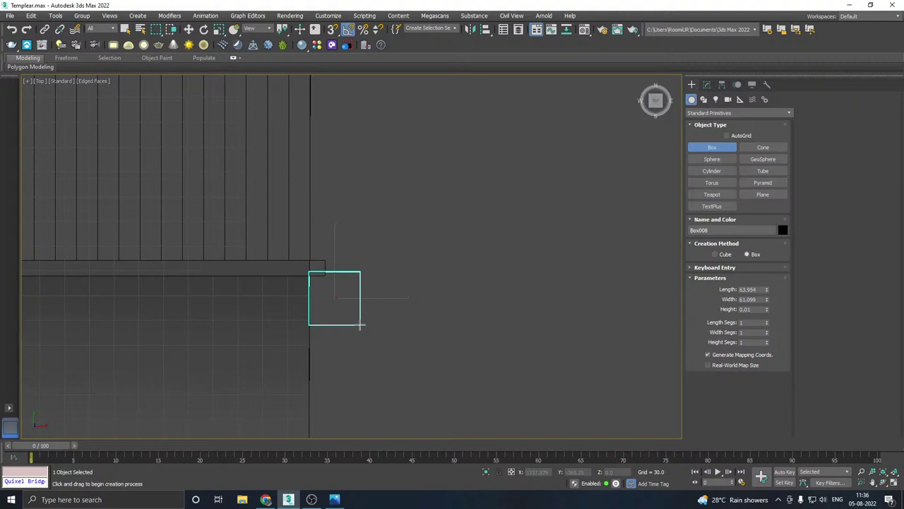
key("w")
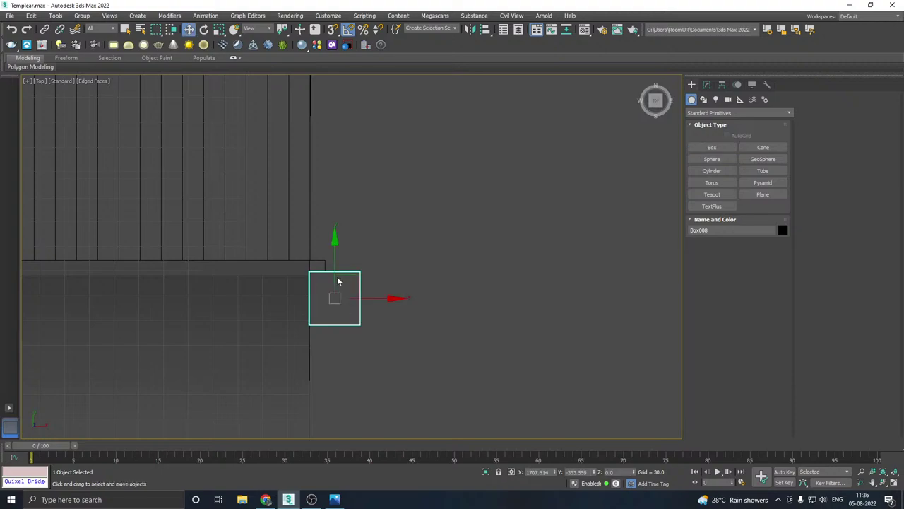
Step: In the Perspective view, move the box along Y to about -297, at the end of the stair side wall
scroll(336, 283, "down", 3)
key("p")
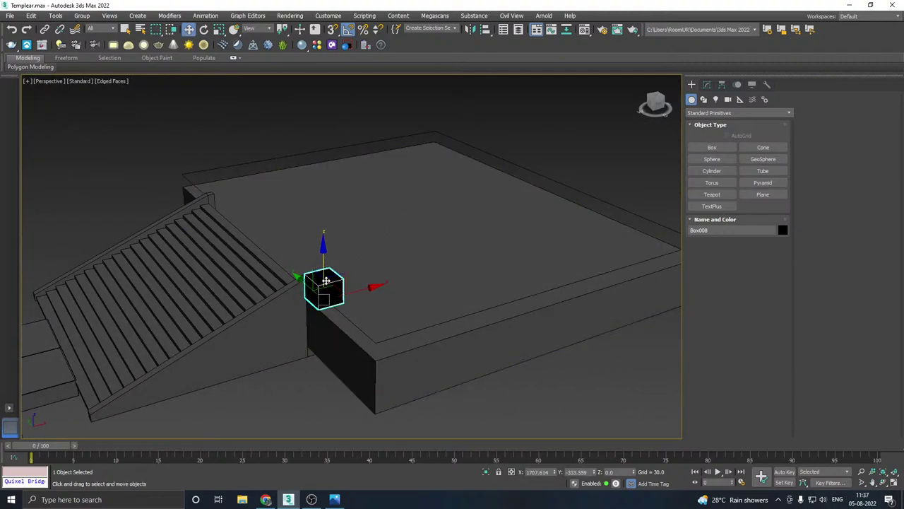
scroll(326, 280, "up", 5)
left_click_drag(299, 301, 278, 289)
mouse_move(278, 288)
middle_mouse_down("alt")
mouse_move(484, 287)
mouse_move(289, 290)
middle_mouse_up("alt")
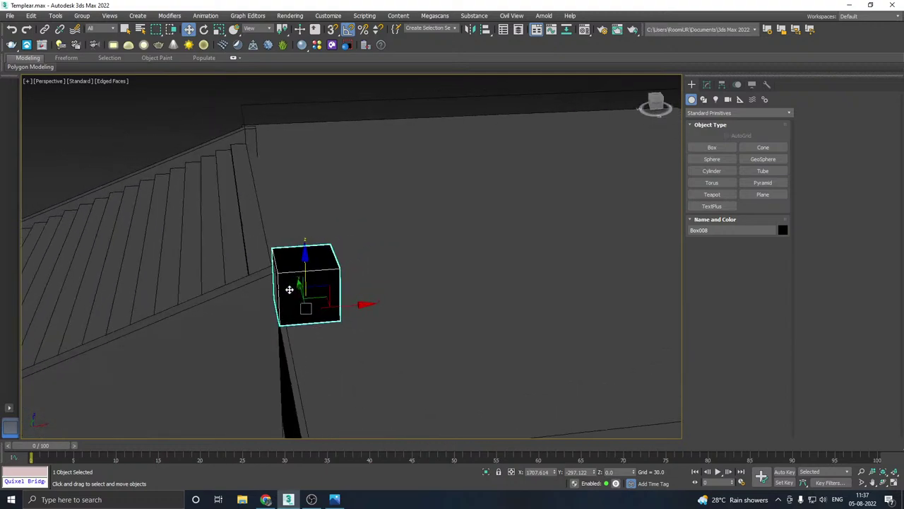
scroll(289, 290, "down", 5)
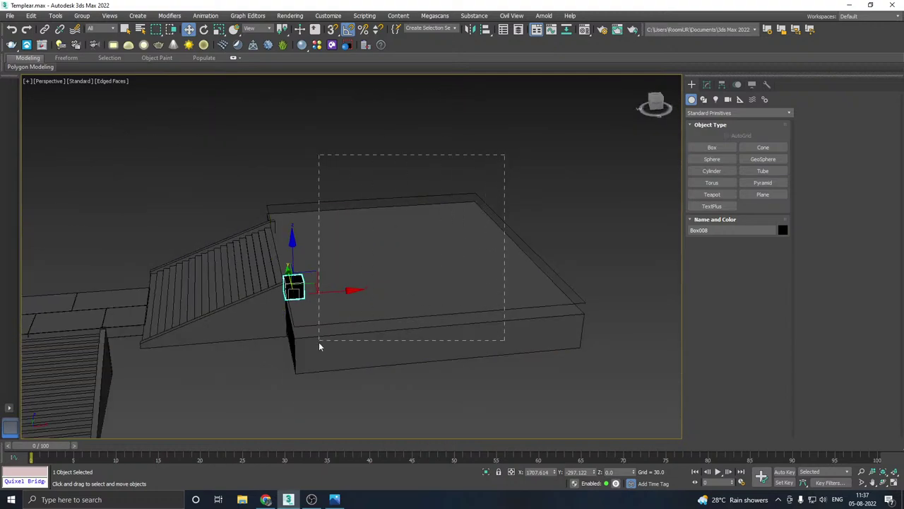
Step: Select the post box, the platform and its boundary outline together and raise them about 22 along Z
left_click_drag(319, 347, 308, 355)
middle_click_drag(309, 322, 297, 262, "alt")
left_click(337, 298, "ctrl")
scroll(337, 291, "up", 3)
scroll(290, 224, "up", 3)
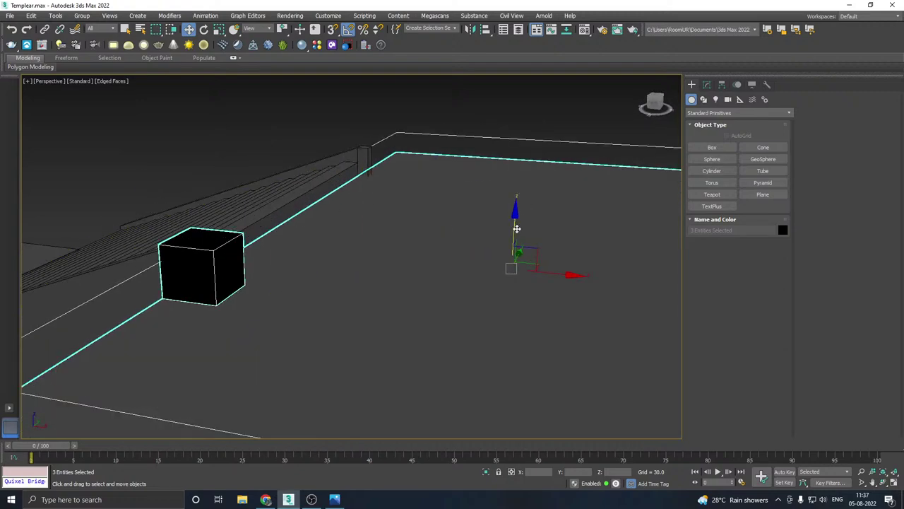
left_click_drag(517, 228, 507, 208)
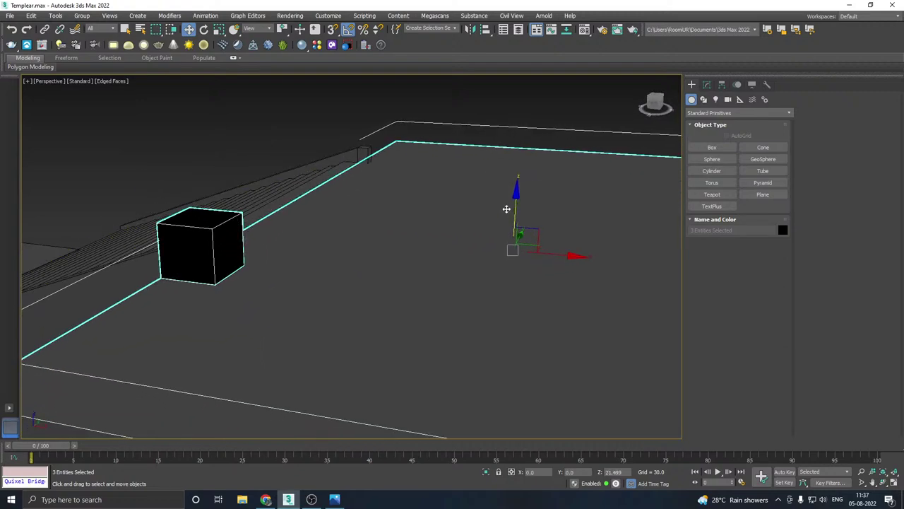
Step: Assign the Rock_2_default material to the box beside the stair side wall
middle_click_drag(392, 233, 448, 228, "alt")
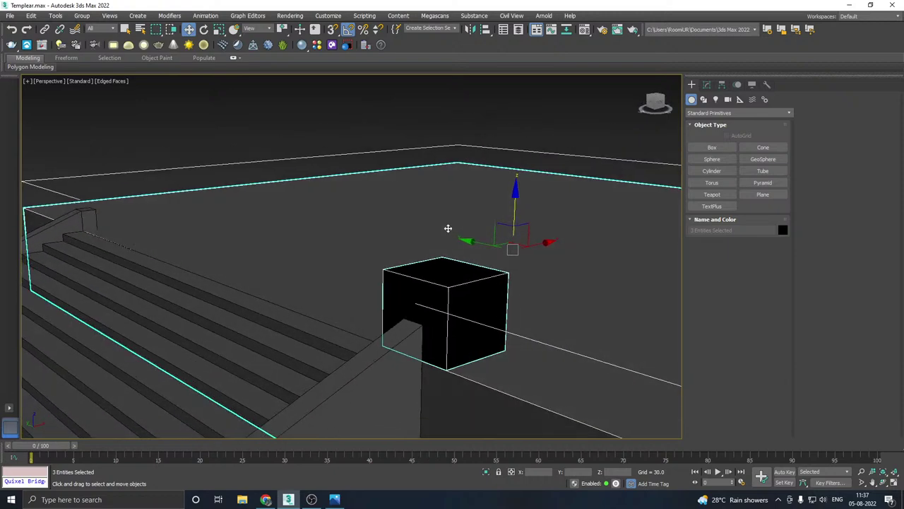
left_click(442, 289)
middle_click_drag(531, 282, 518, 258)
key("m")
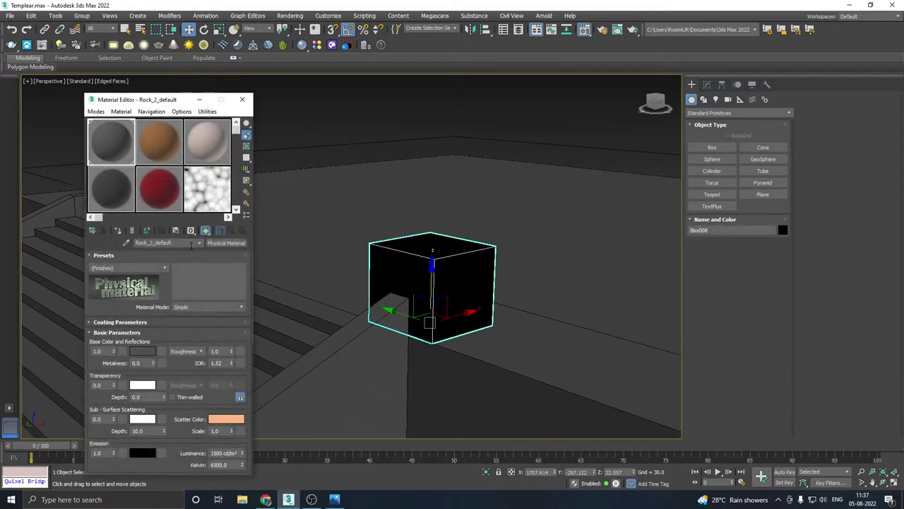
left_click(118, 230)
key("m")
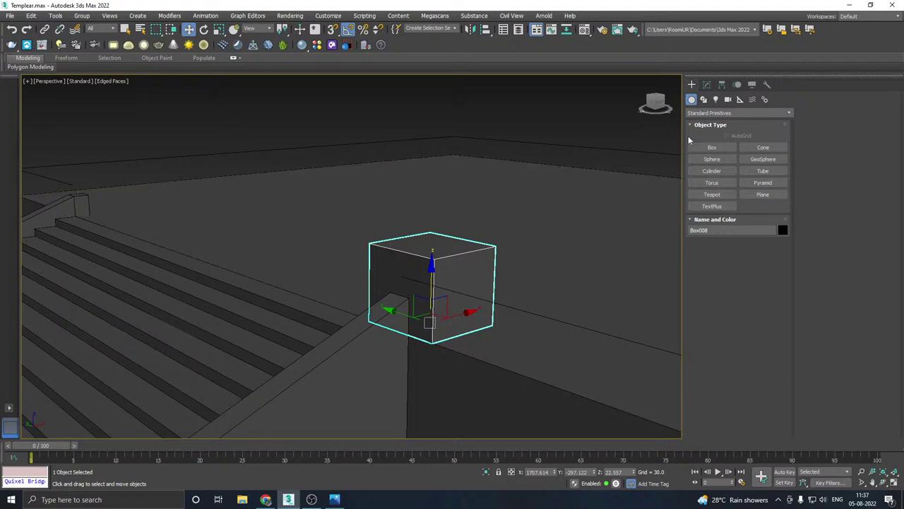
Step: Convert the box to an Editable Poly and insert a horizontal edge loop near its top with Swift Loop
left_click(707, 84)
right_click(722, 145)
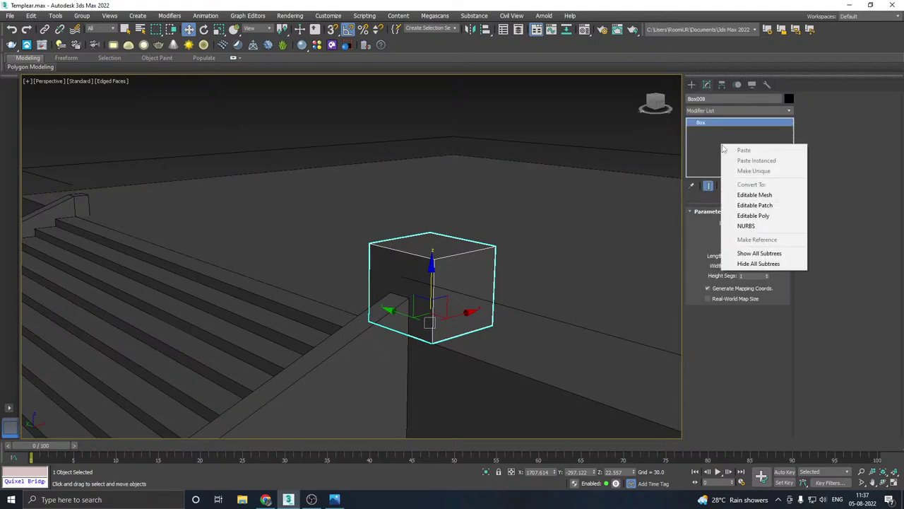
left_click(753, 215)
middle_click_drag(353, 253, 426, 249, "alt")
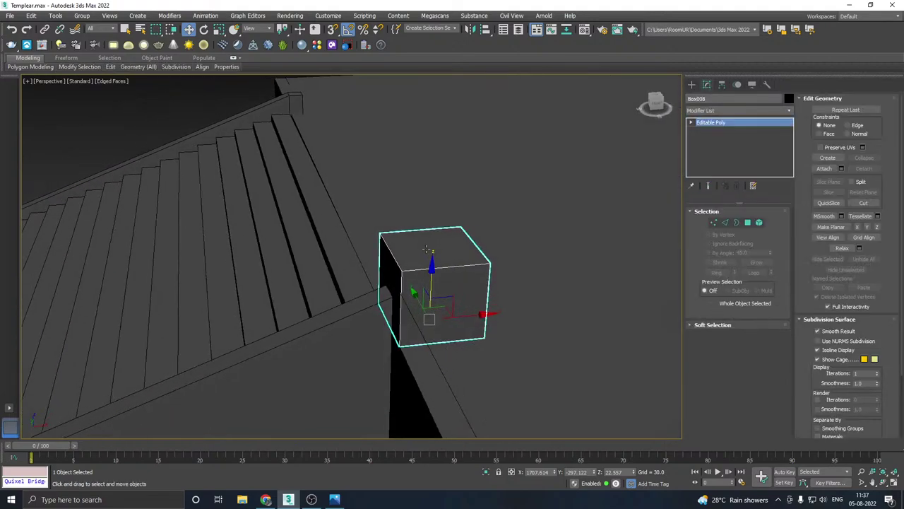
left_click(749, 222)
mouse_move(109, 67)
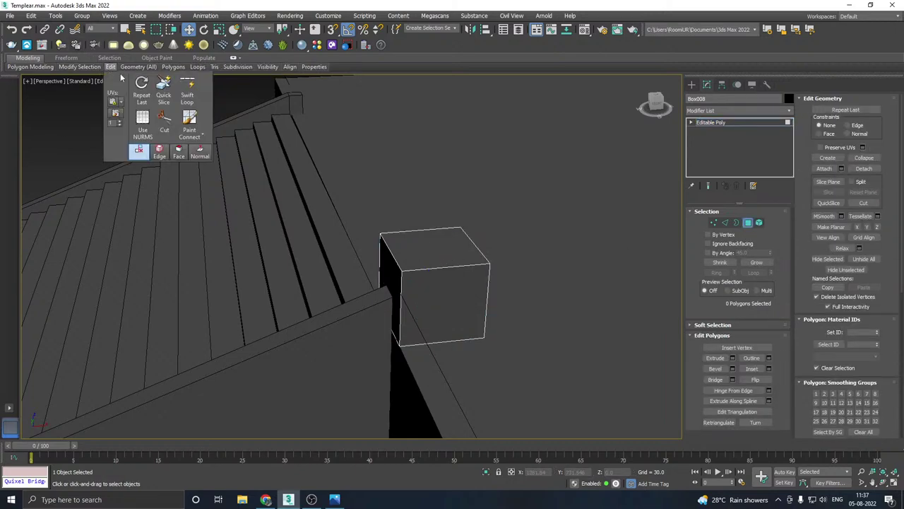
left_click(189, 87)
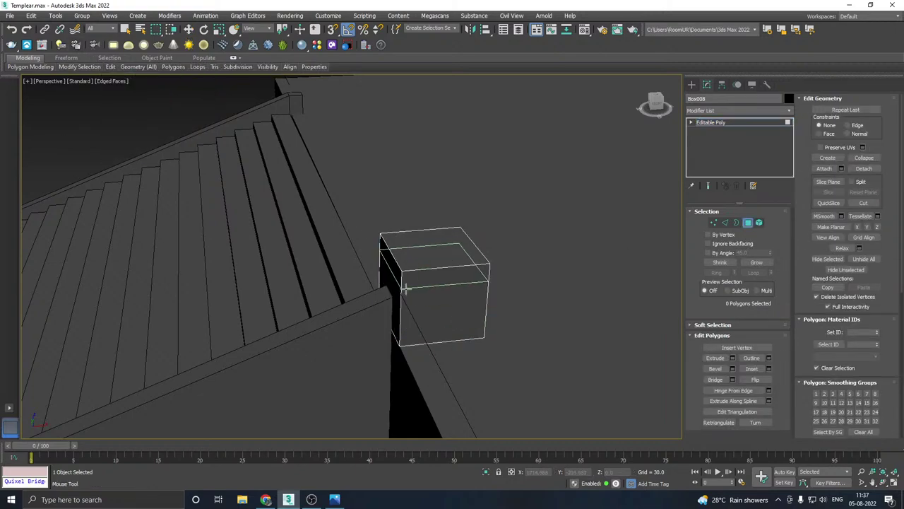
key("w")
Step: Extrude the four side polygons above the new loop outward by 10 along their local normals to form a cap
left_click(438, 275)
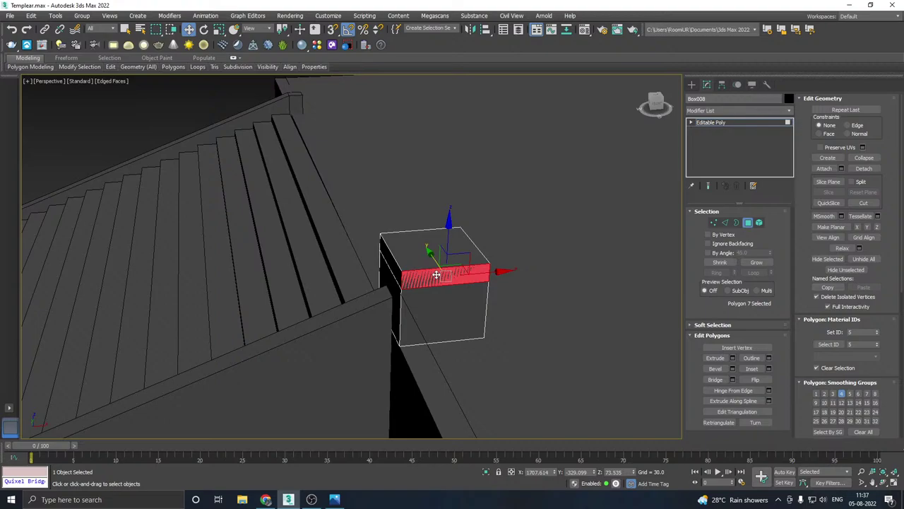
left_click(398, 271, "shift")
middle_click_drag(397, 271, 466, 268, "alt")
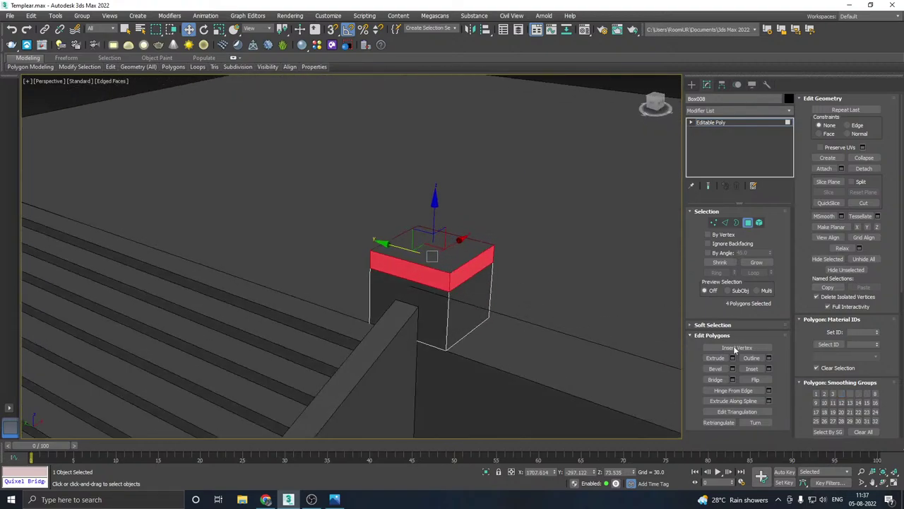
left_click(733, 357)
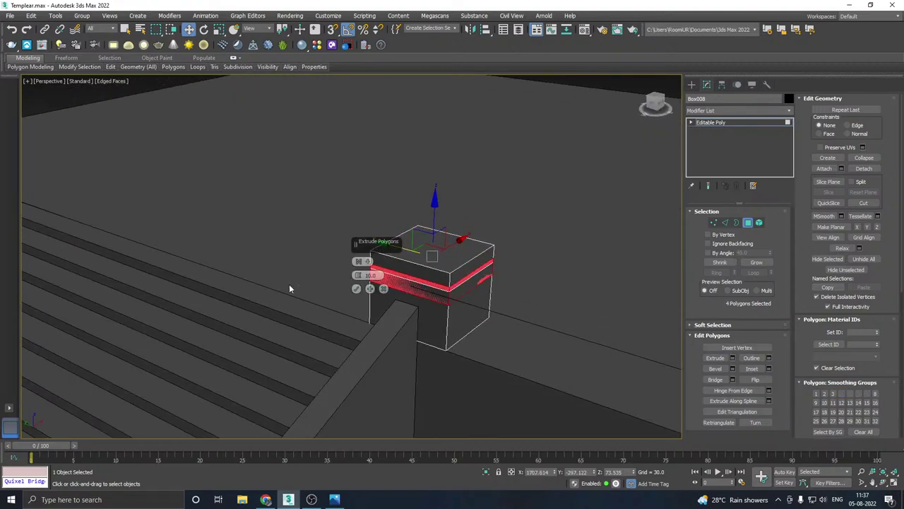
left_click_drag(366, 263, 339, 228)
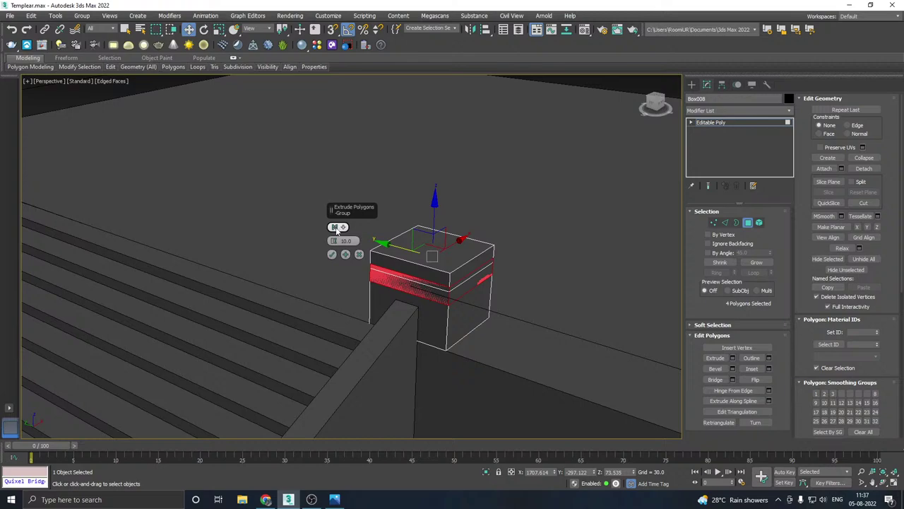
left_click(335, 228)
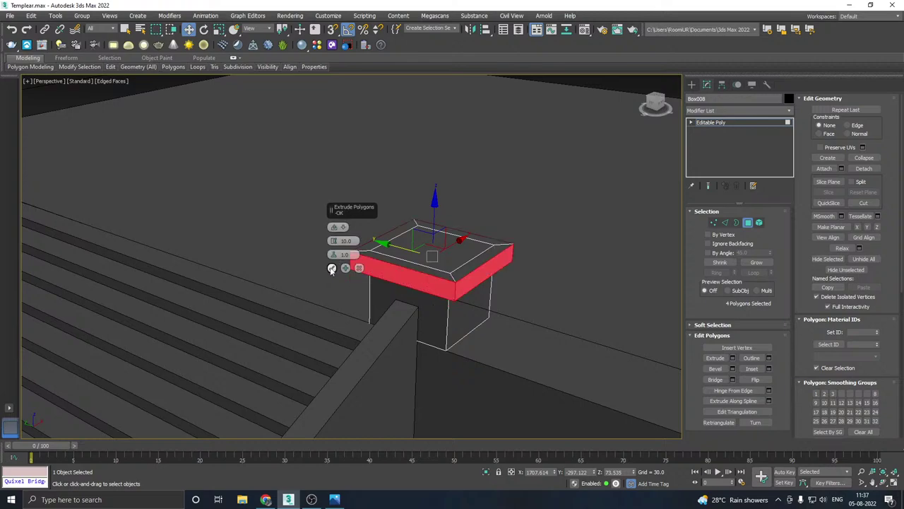
middle_click_drag(487, 228, 469, 221, "alt")
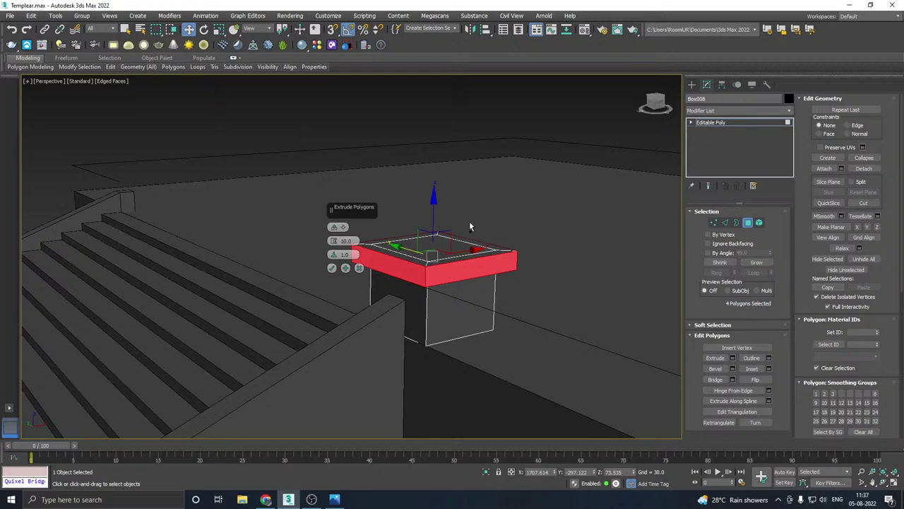
left_click(332, 268)
middle_click_drag(441, 254, 606, 224, "alt")
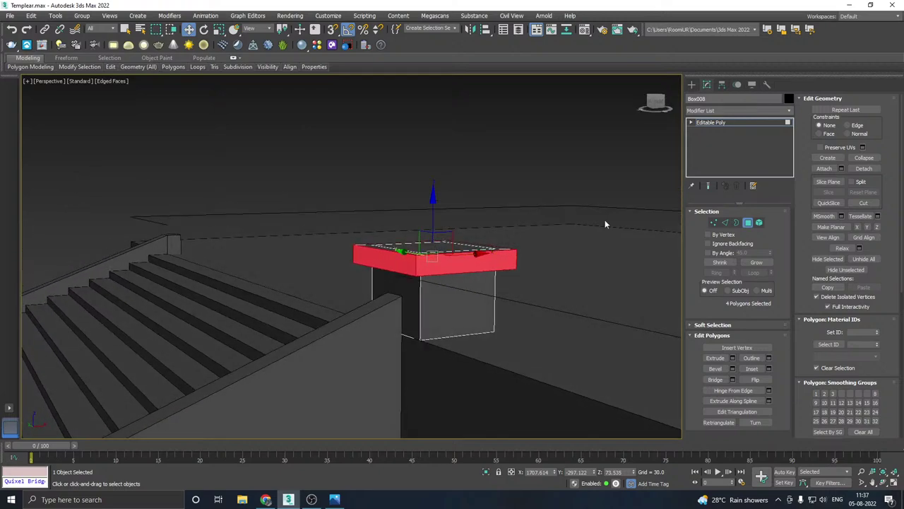
Step: Raise the cap's four lower outer edges along Z to about 73 to slope its underside
left_click(725, 223)
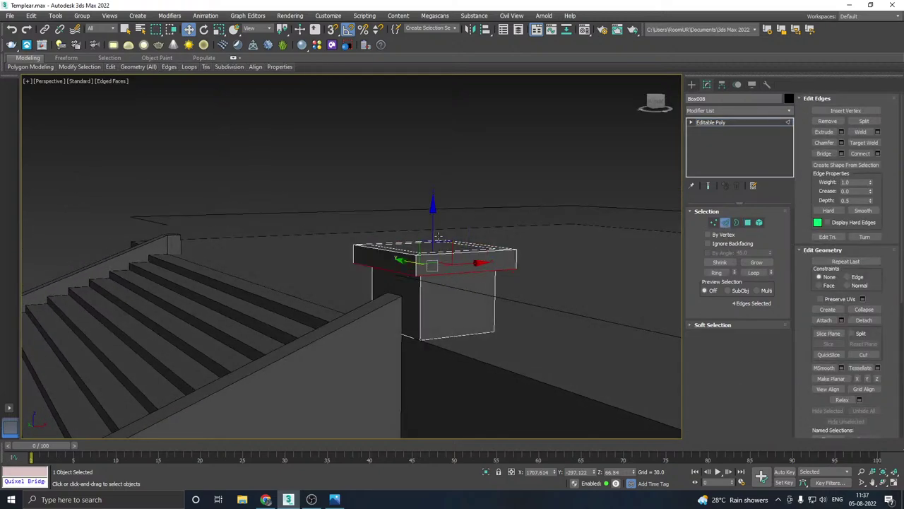
left_click_drag(433, 227, 433, 221)
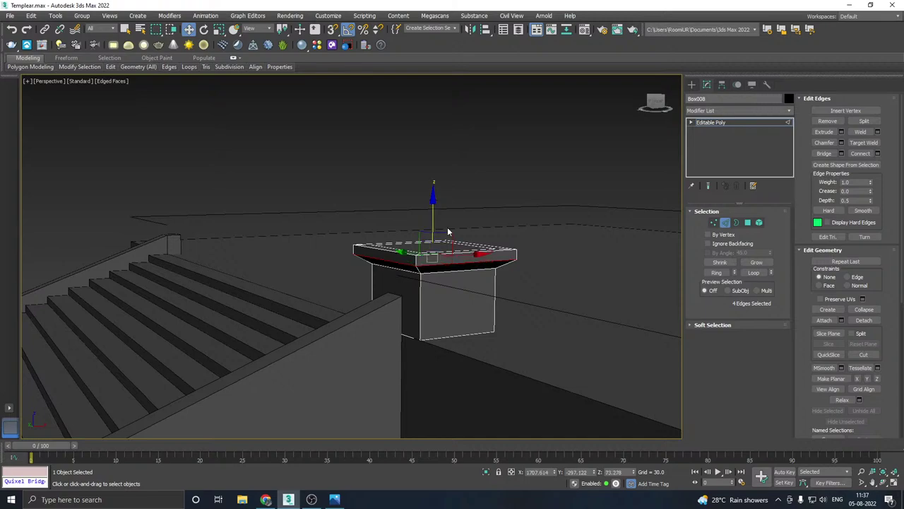
middle_click_drag(432, 220, 565, 244, "alt")
Step: Raise the cap's five top polygons along Z to about 89 to thicken the cap
left_click(748, 222)
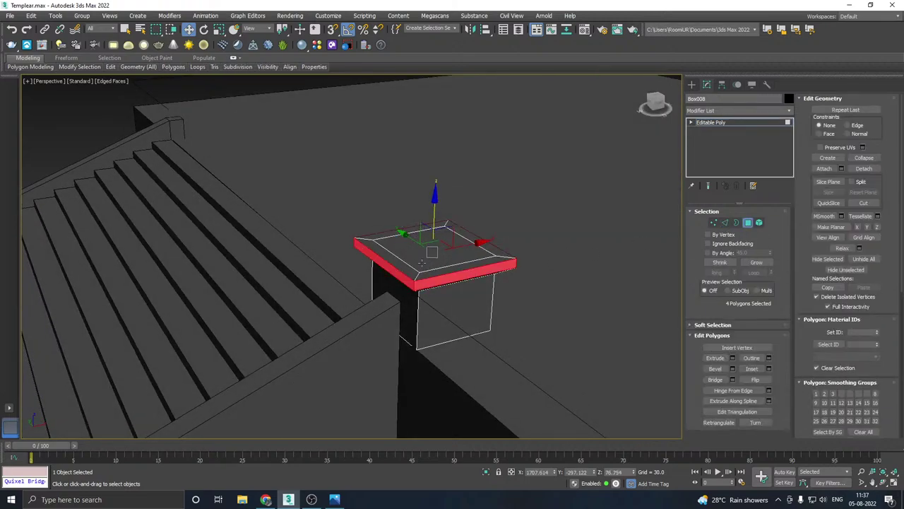
left_click(756, 263)
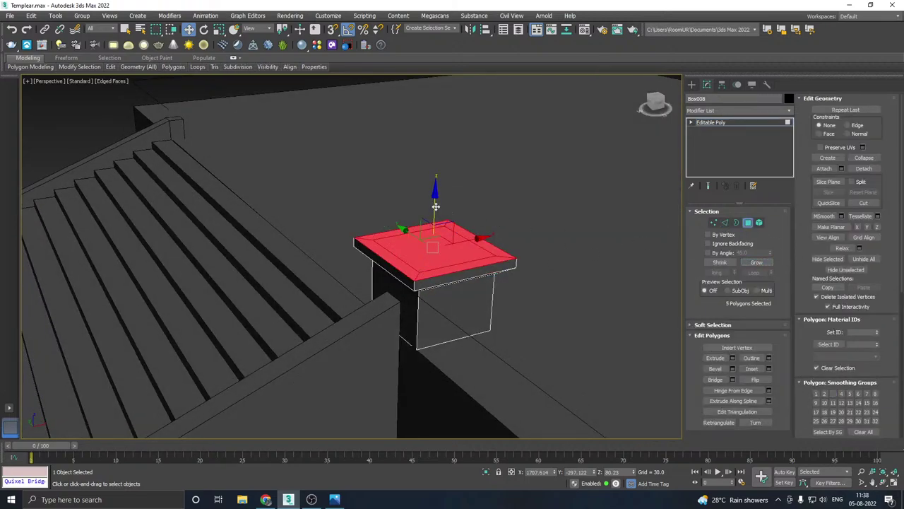
left_click_drag(436, 205, 436, 192)
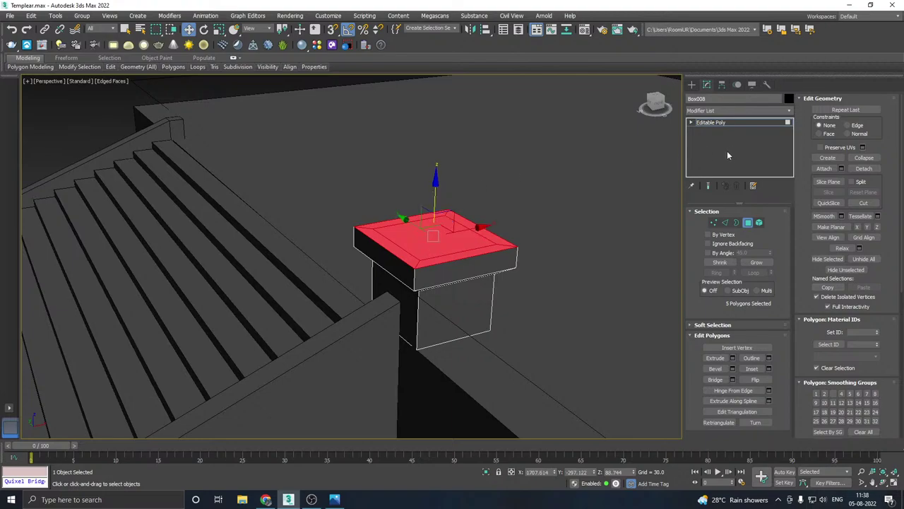
middle_click_drag(574, 181, 557, 136, "alt")
left_click(738, 123)
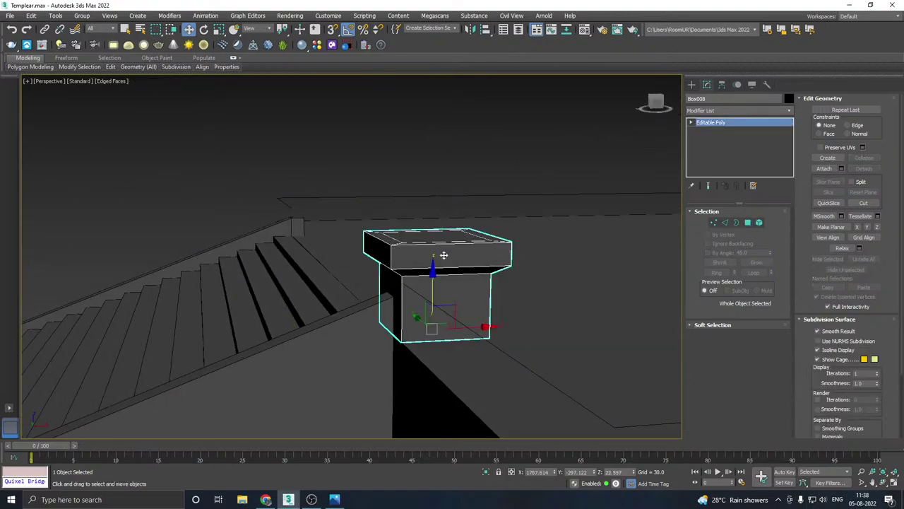
Step: Lower the whole post to about 20 in Z and shift it slightly along X to about 1708
left_click_drag(437, 278, 438, 282)
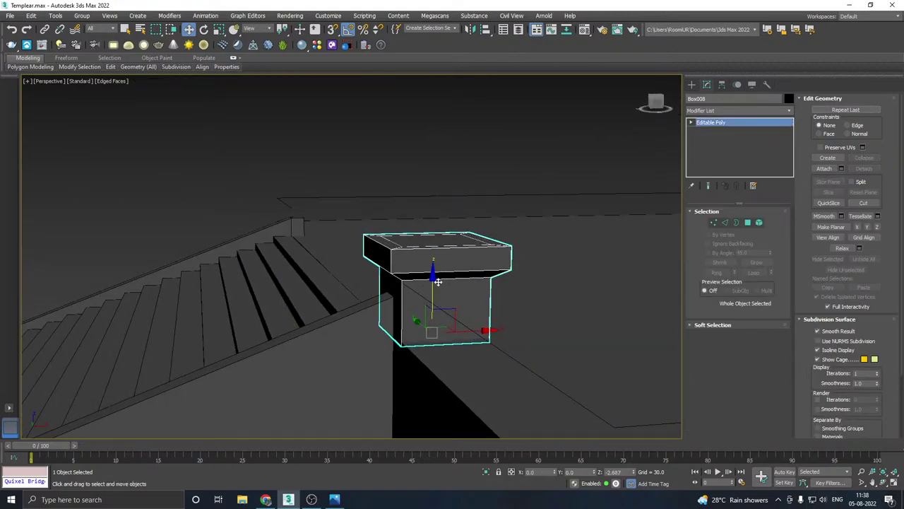
middle_click_drag(443, 283, 435, 292, "alt")
scroll(411, 337, "up", 3)
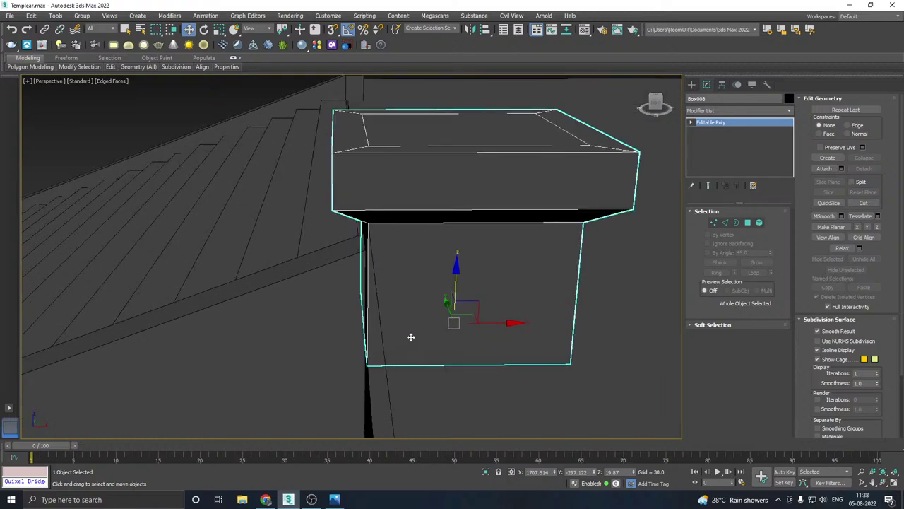
left_click_drag(497, 324, 499, 323)
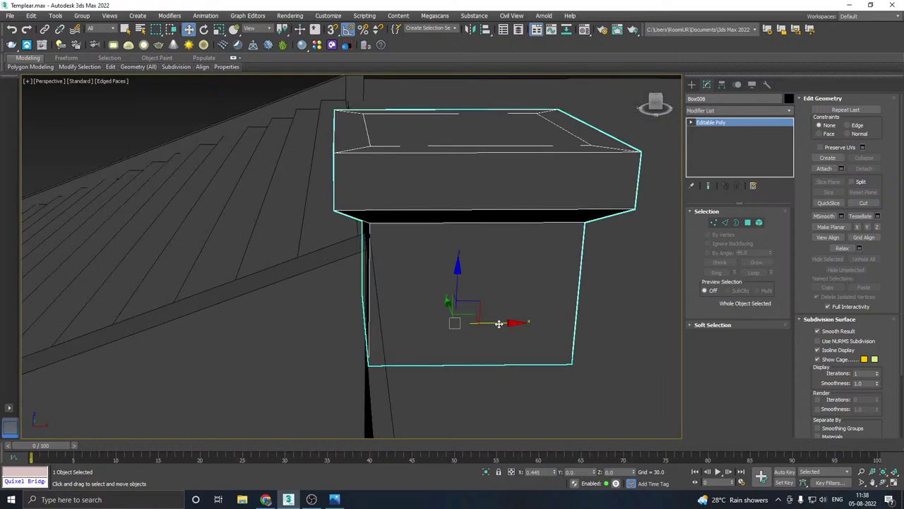
scroll(394, 315, "down", 5)
middle_click_drag(389, 315, 442, 317, "alt")
scroll(442, 317, "down", 1)
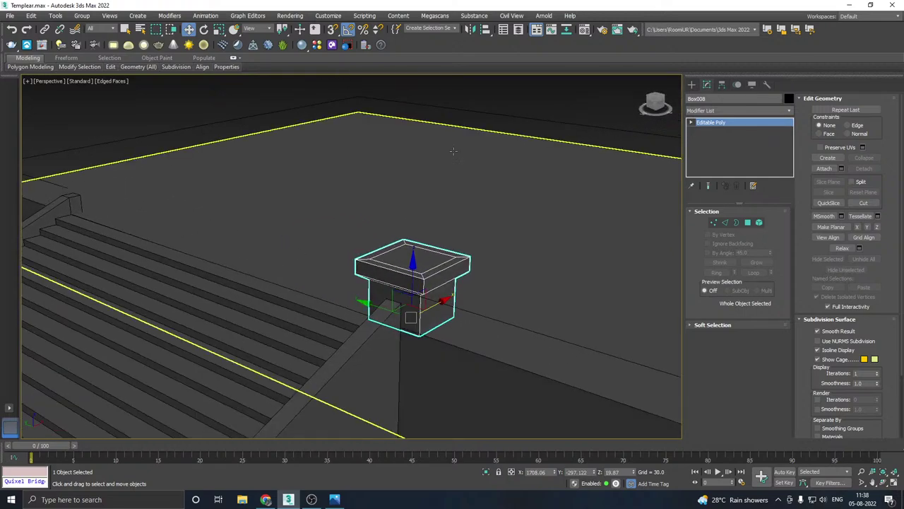
Step: Deselect the post, save a copy of the scene and save the current file
left_click(507, 108)
middle_click_drag(496, 121, 421, 235, "alt")
left_click(7, 16)
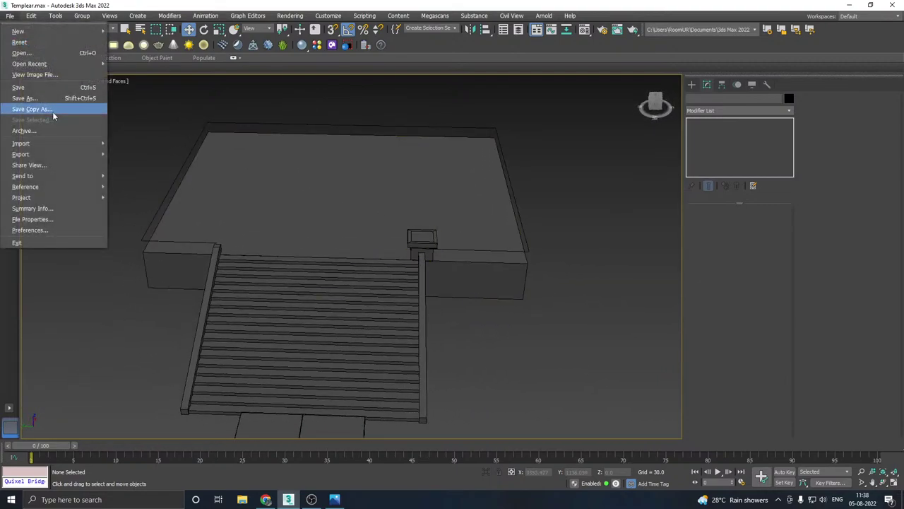
left_click(53, 112)
key("Return")
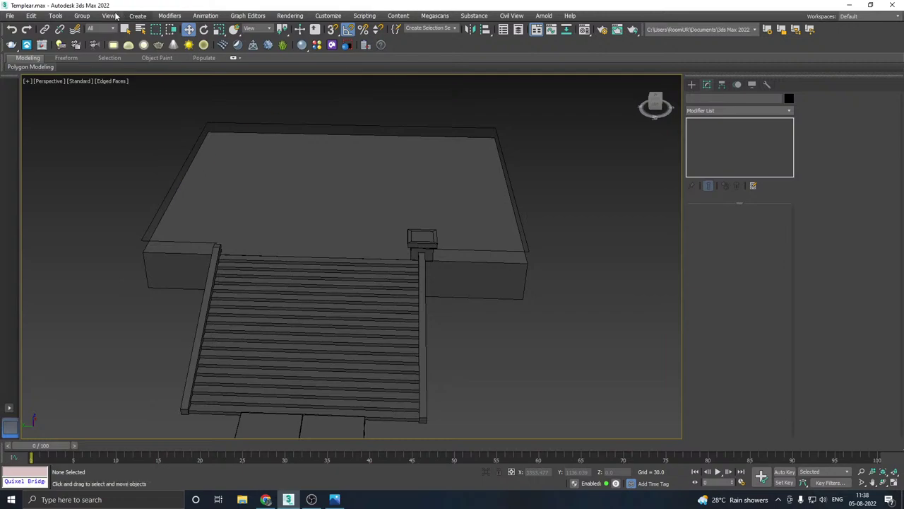
left_click(10, 16)
left_click(26, 87)
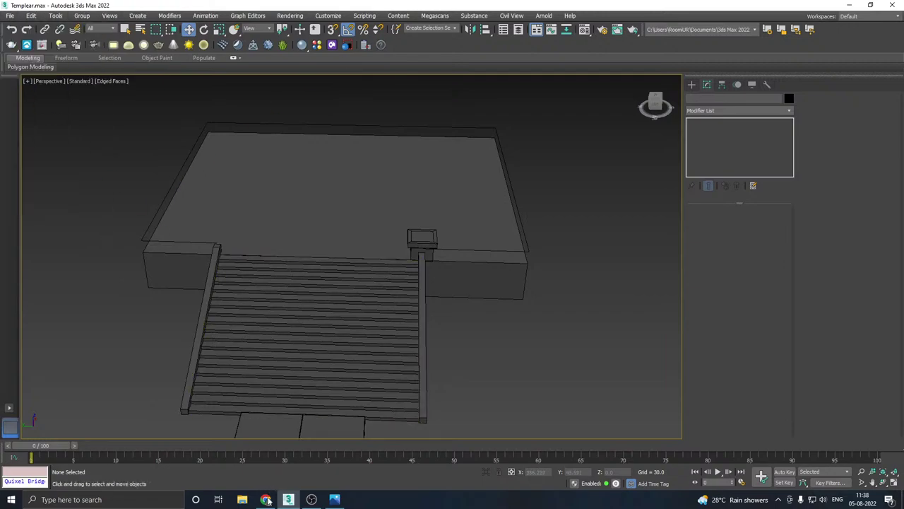
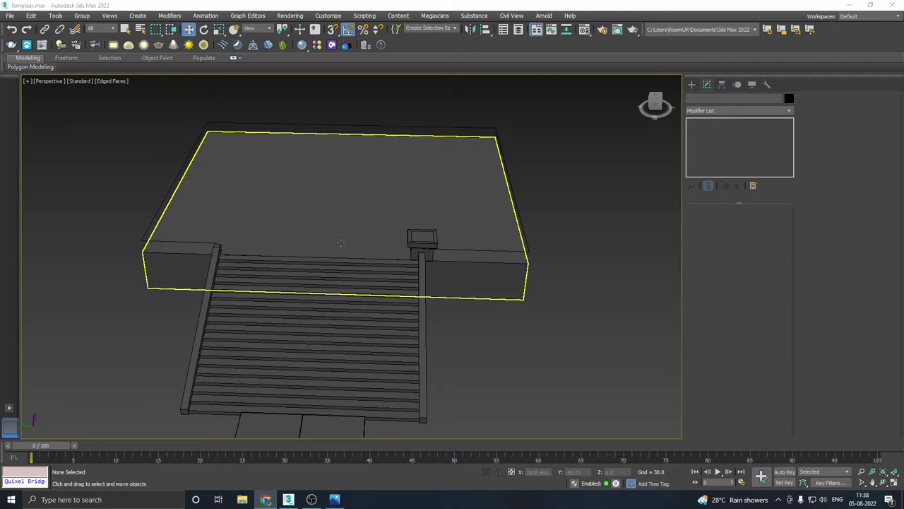
Step: Copy the platform's open boundary line straight up along Z to about 164 as a single independent copy
mouse_move(340, 242)
middle_mouse_down("alt")
mouse_move(303, 252)
mouse_move(336, 255)
middle_mouse_up("alt")
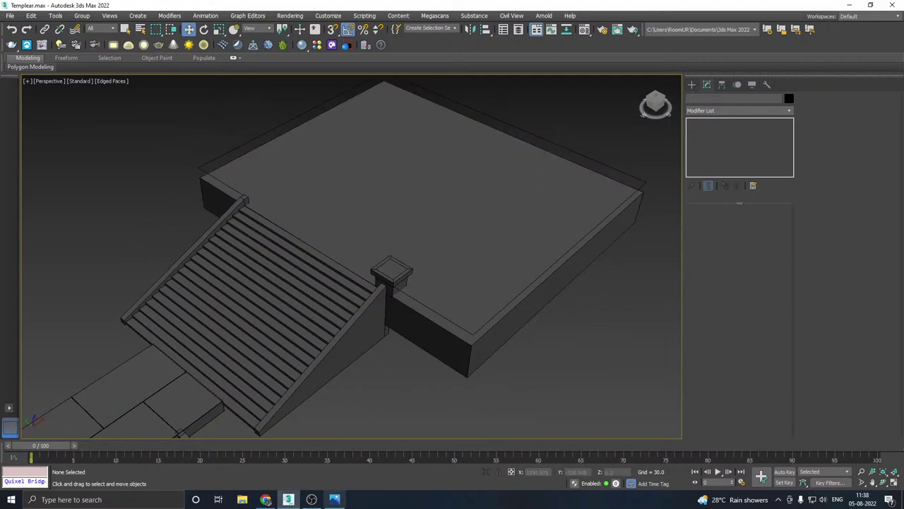
left_click(334, 500)
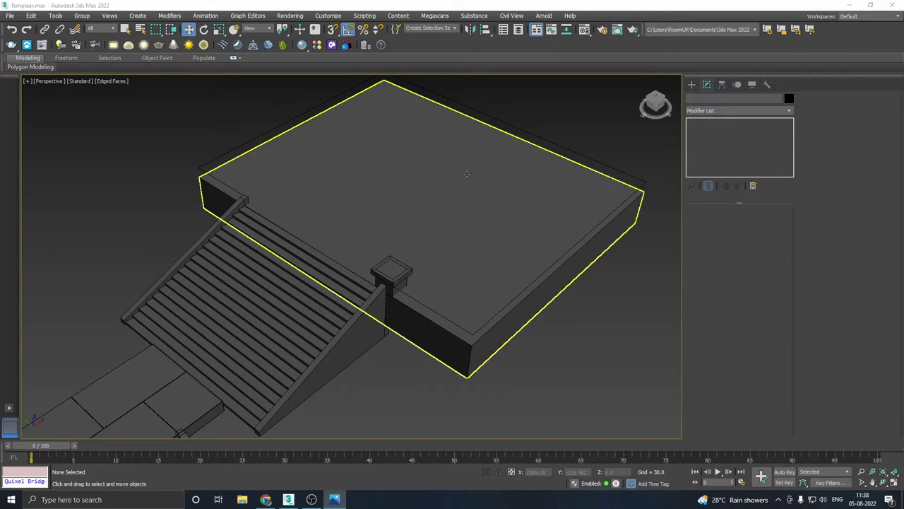
left_click(236, 146)
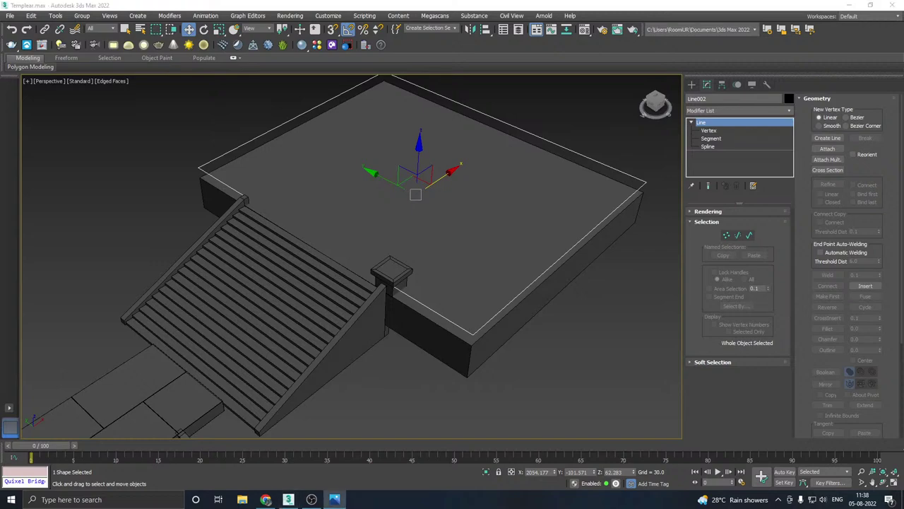
middle_click_drag(522, 149, 489, 202)
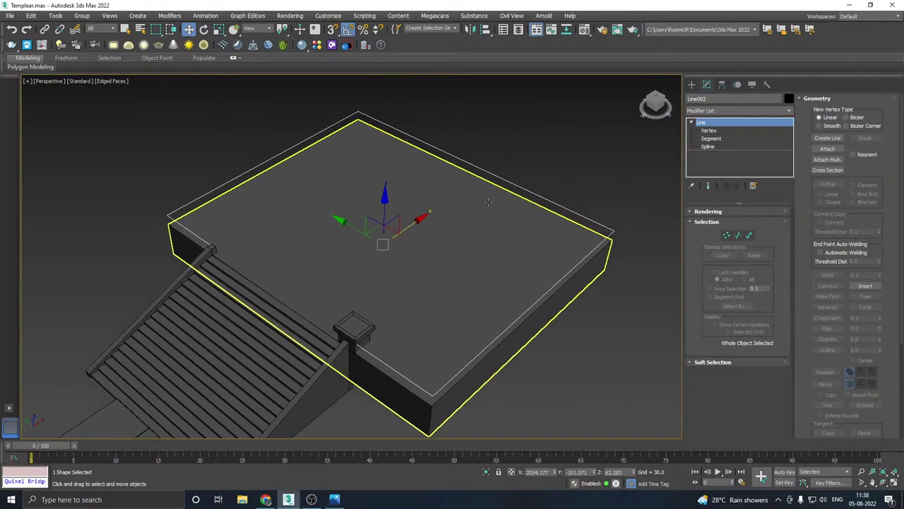
left_click(355, 330)
middle_click_drag(473, 267, 466, 121, "alt")
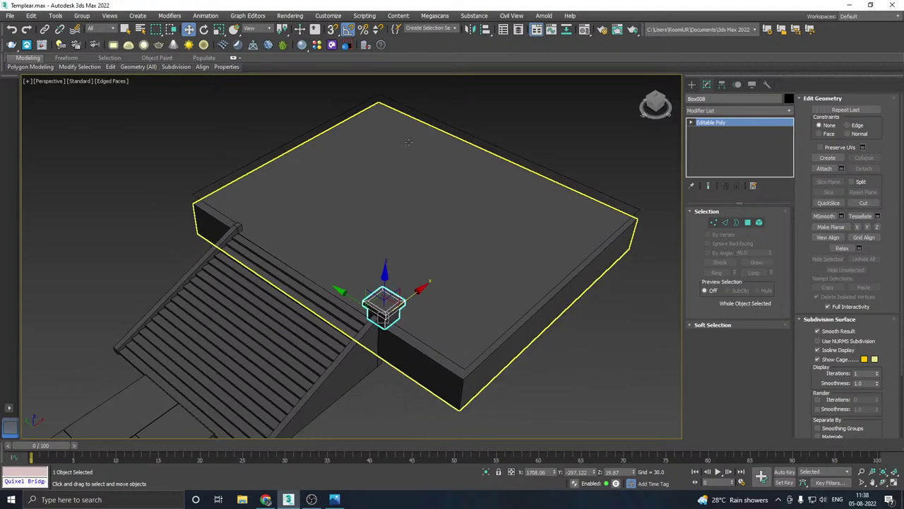
left_click(461, 127)
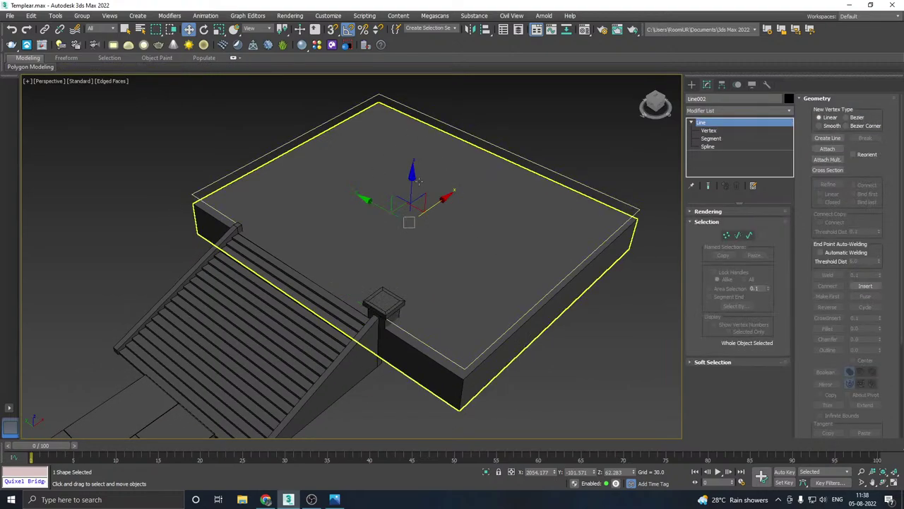
left_click_drag(415, 185, 412, 155, "shift")
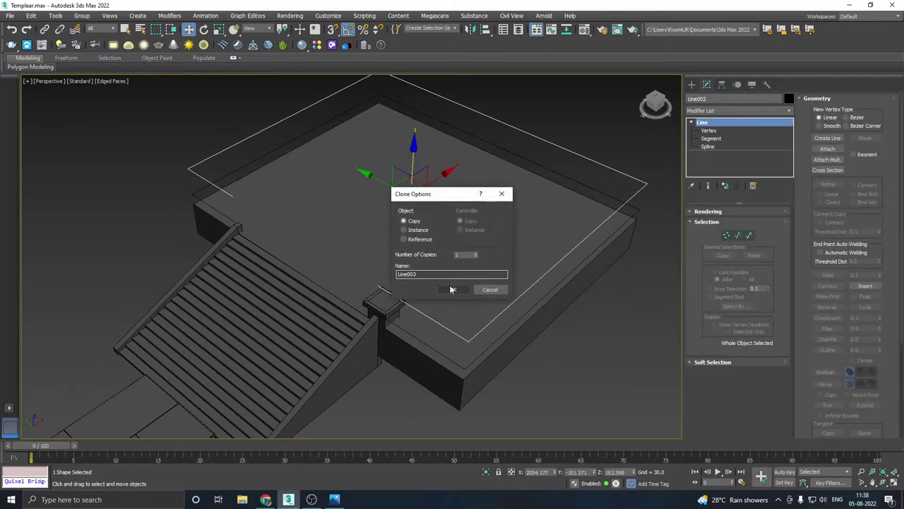
key("Return")
Step: Make the lower boundary line show as solid geometry in both the renderer and the viewport
middle_click_drag(378, 242, 445, 186, "alt")
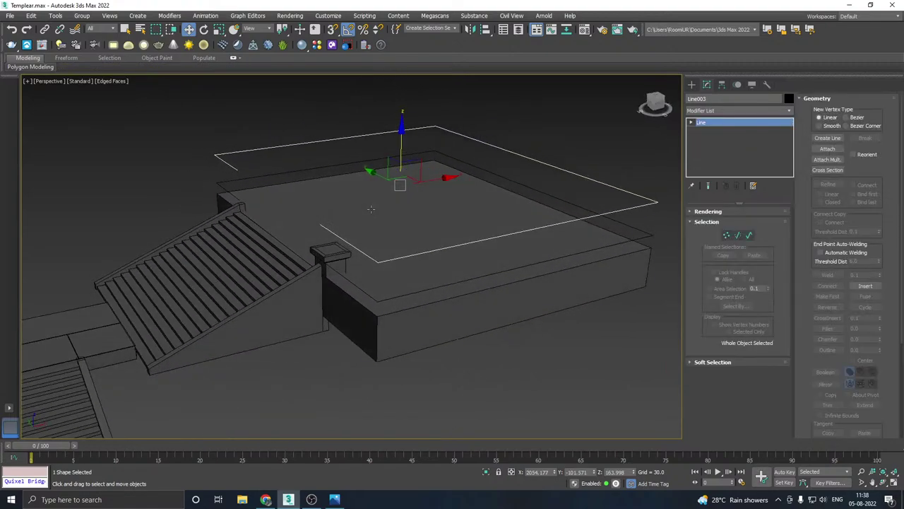
left_click(504, 179)
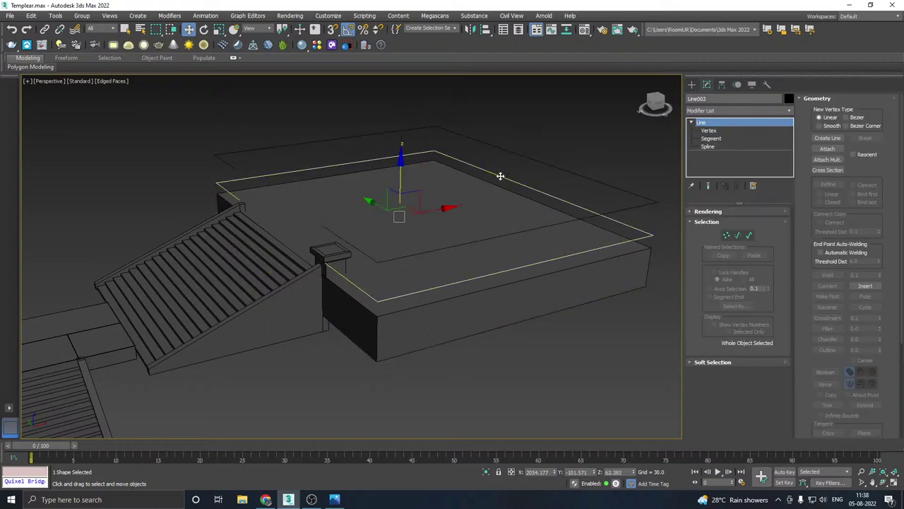
left_click(706, 212)
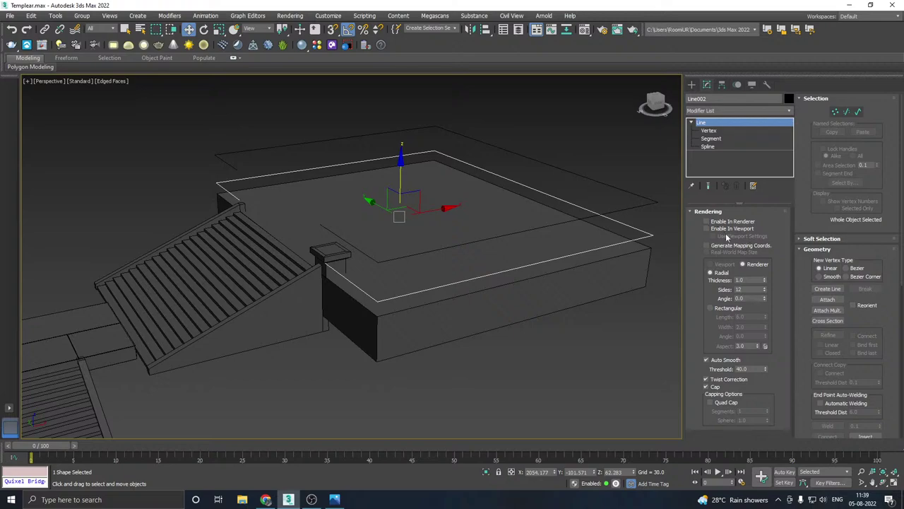
left_click(727, 222)
left_click(728, 229)
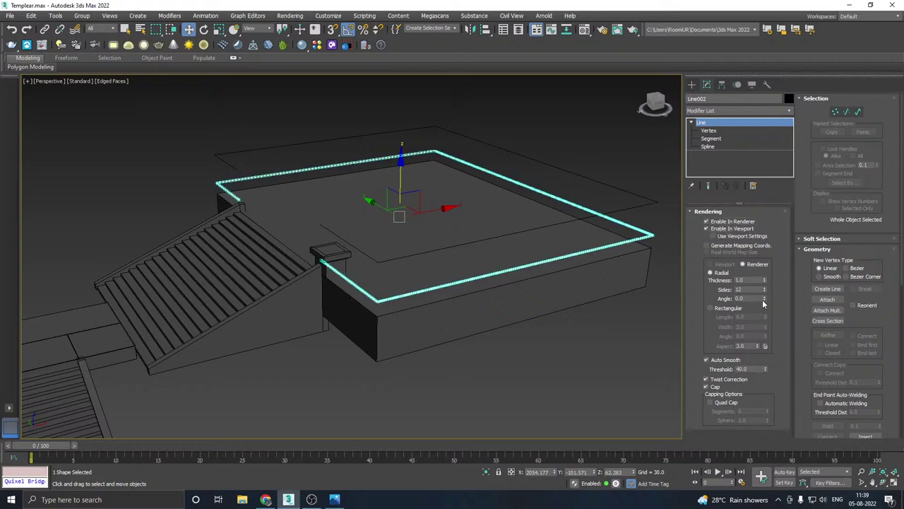
Step: Give the lower boundary line a rectangular section about 23.8 long and 22.3 wide
left_click(728, 309)
left_click_drag(765, 317, 754, 262)
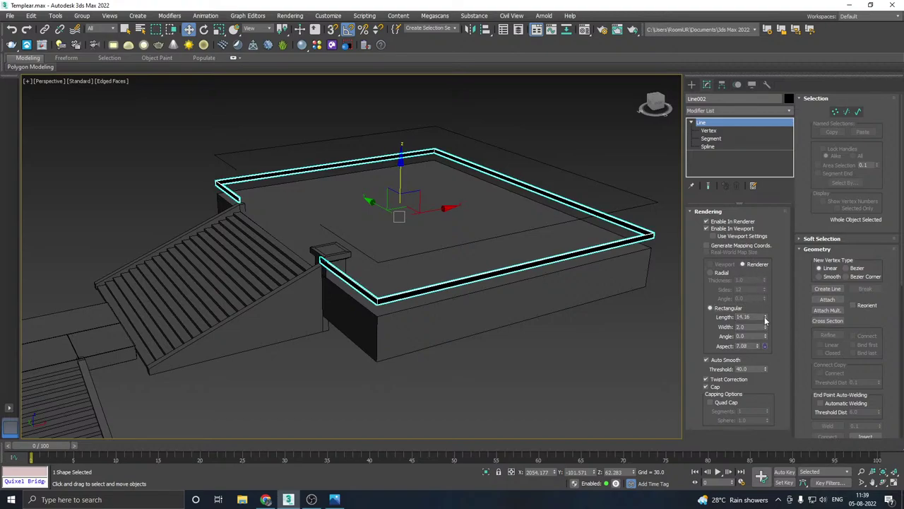
left_click_drag(765, 327, 751, 247)
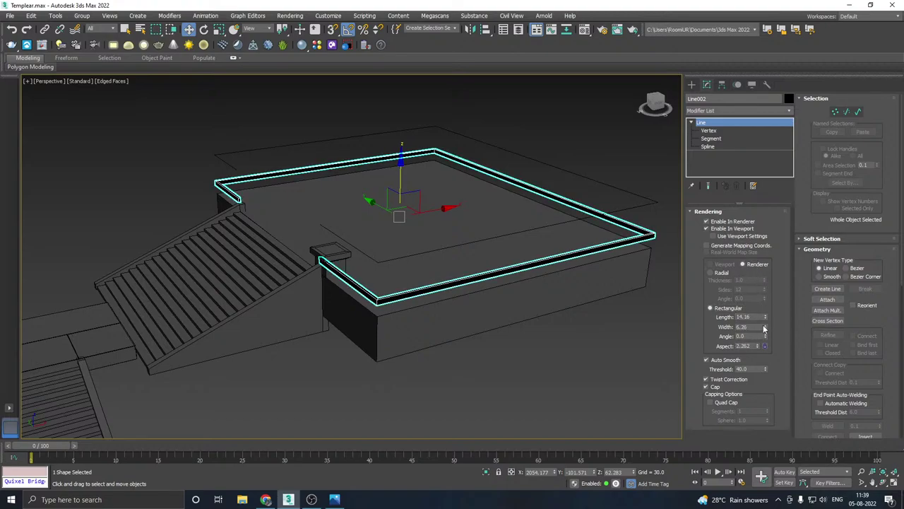
left_click_drag(764, 328, 761, 274)
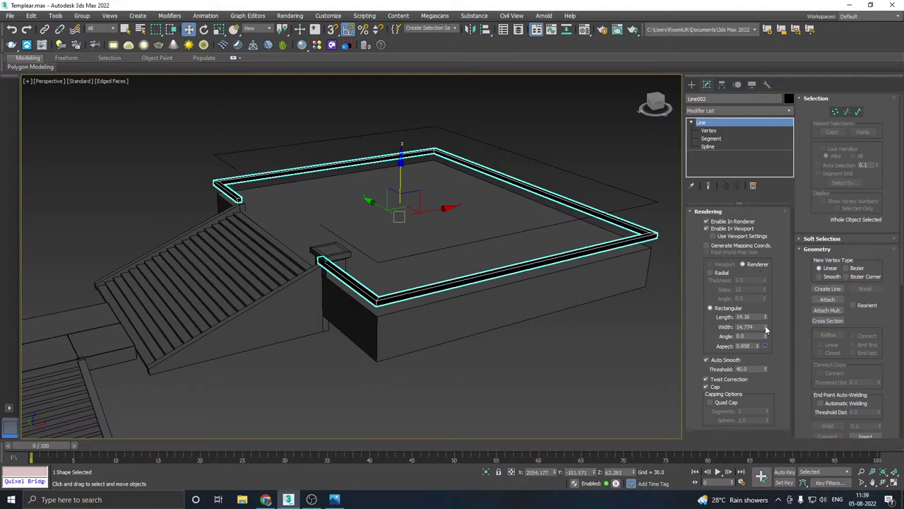
left_click_drag(767, 331, 760, 285)
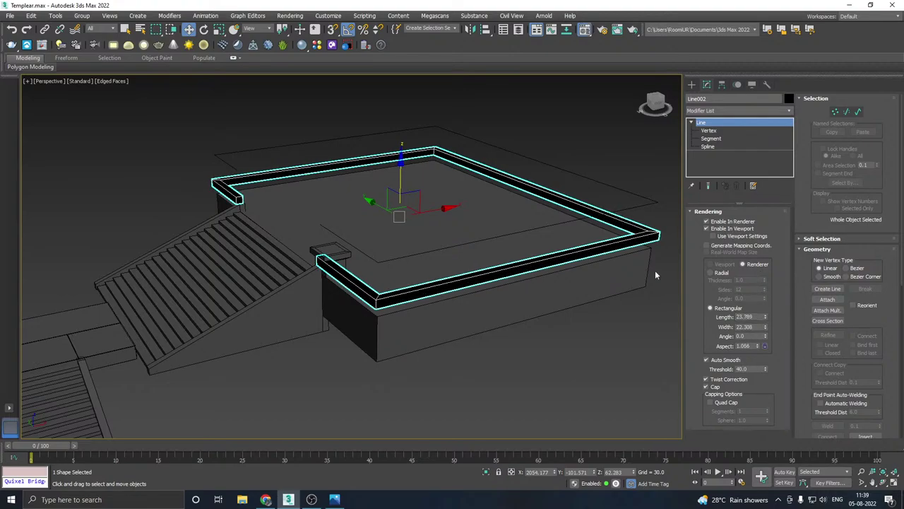
Step: Assign the grey scene material to the lower boundary rail
key("m")
left_click(118, 231)
key("m")
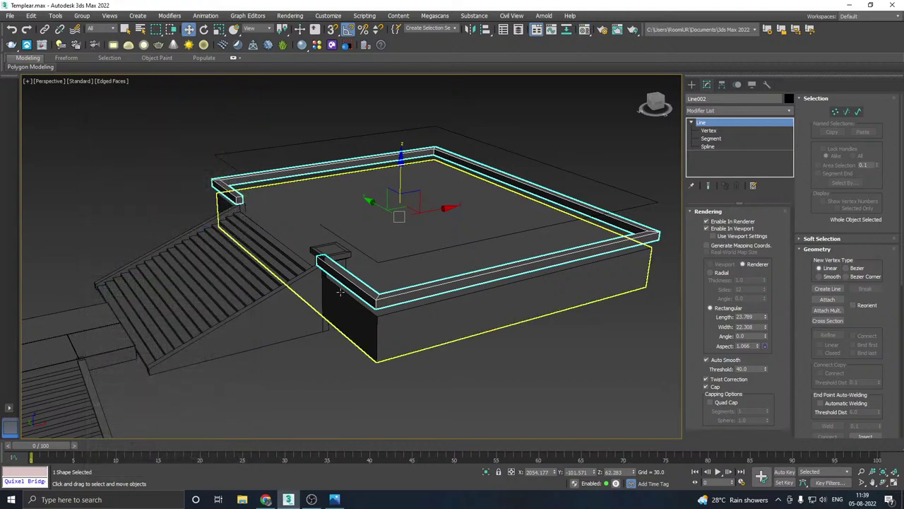
Step: Reduce the boundary rail's rectangular section to about 18.3 long and 16.5 wide
scroll(382, 280, "up", 4)
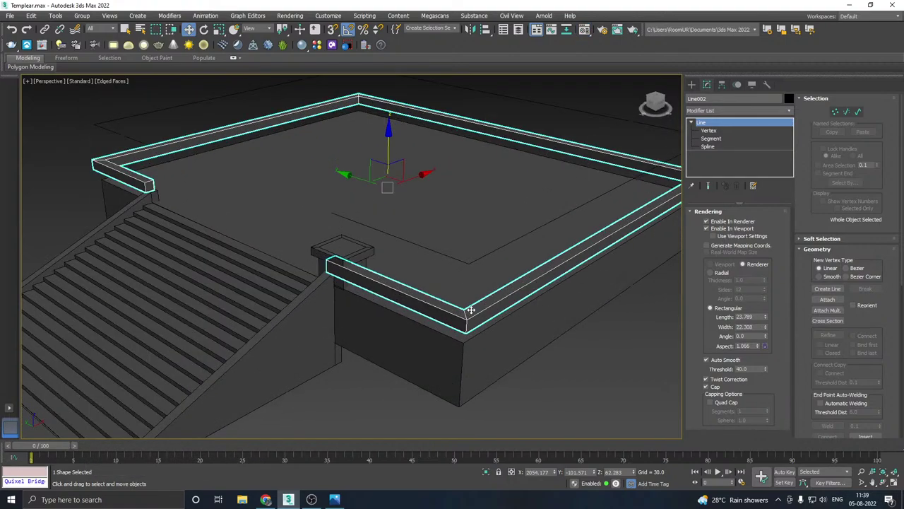
left_click_drag(766, 318, 766, 340)
middle_click_drag(520, 272, 415, 277, "alt")
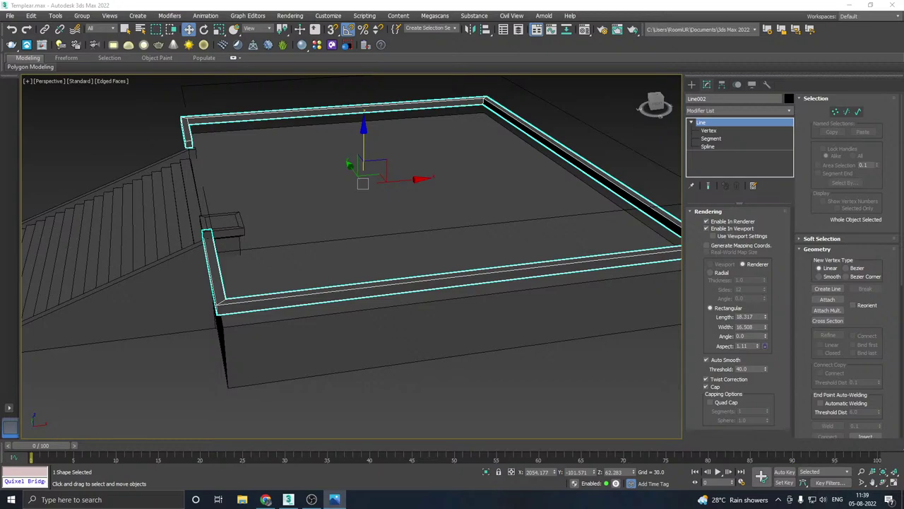
Step: Switch the boundary rail to a round, radial section and set its thickness to about 25.4
left_click(712, 273)
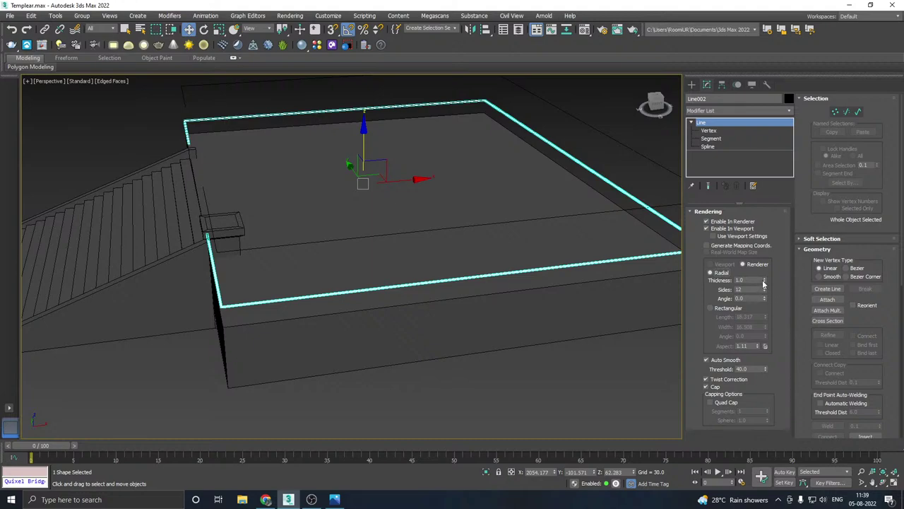
mouse_move(764, 281)
left_mouse_down()
mouse_move(775, 285)
mouse_move(768, 278)
left_mouse_up()
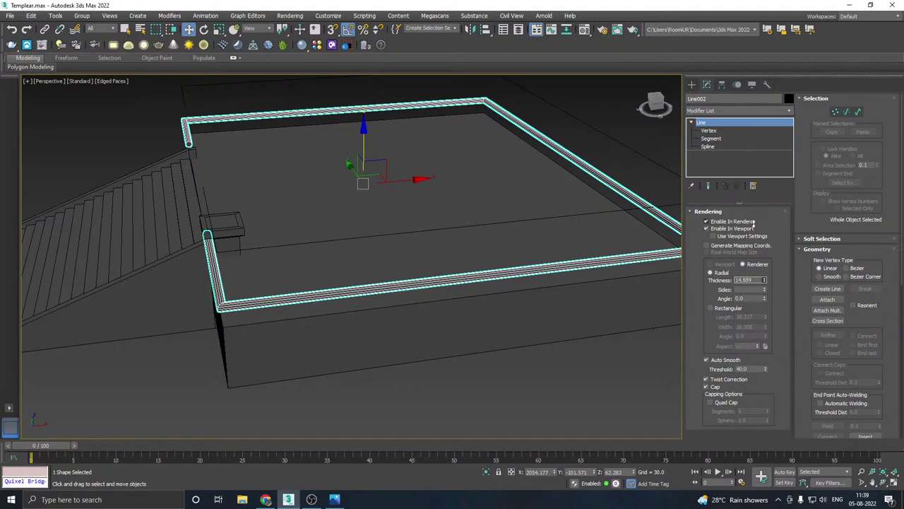
middle_click_drag(495, 244, 569, 231, "alt")
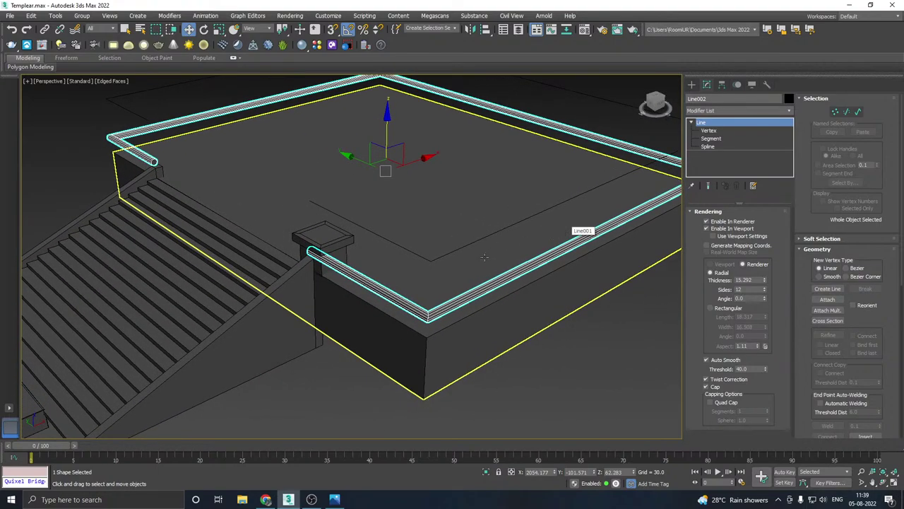
left_click(570, 360)
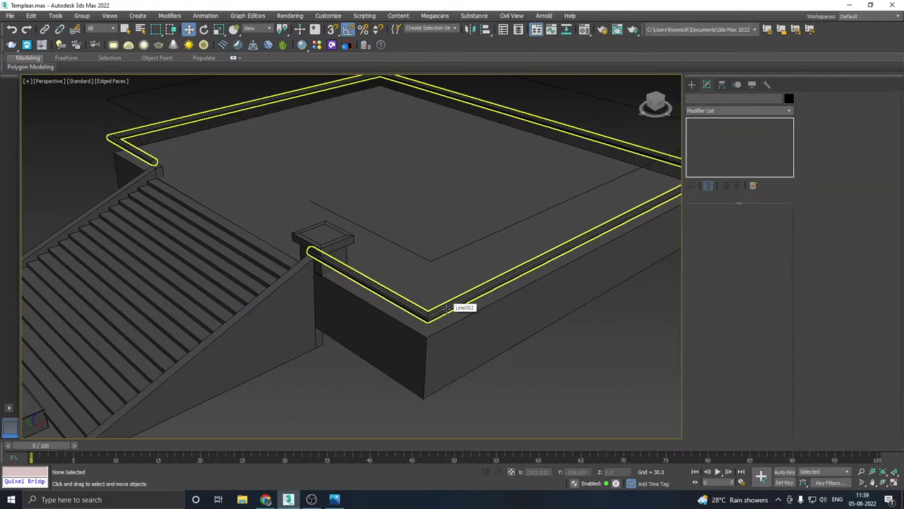
scroll(455, 308, "up", 5)
left_click(447, 309)
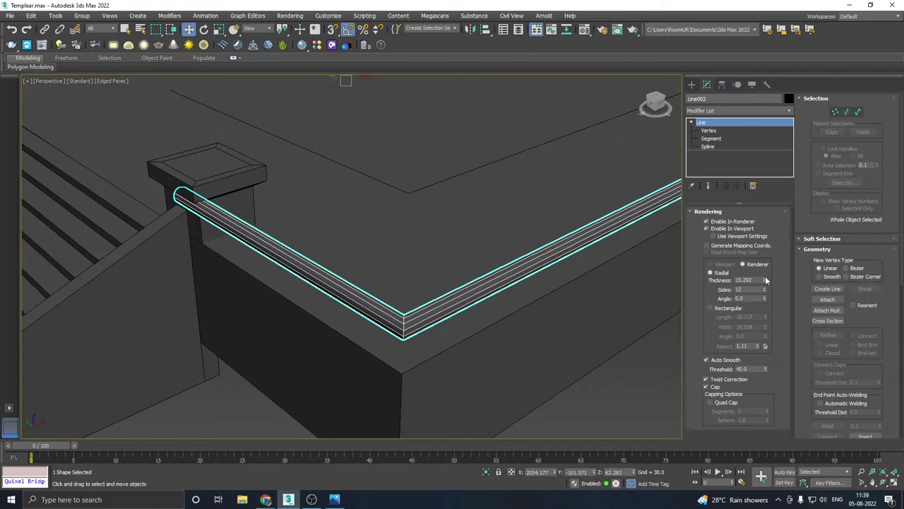
left_click_drag(764, 281, 758, 247)
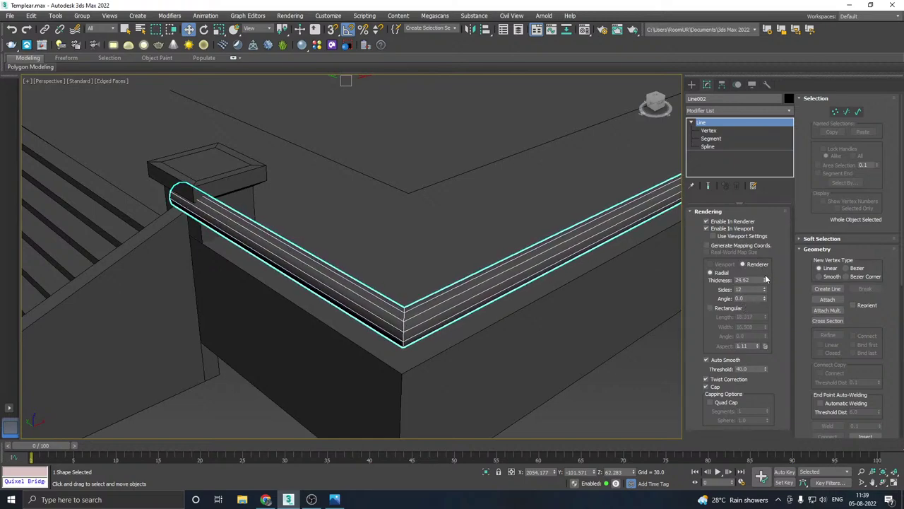
left_click_drag(765, 280, 765, 279)
Step: Move the rail's four stair-side vertices about 28 inward along X so its front runs line up with the post
scroll(460, 306, "down", 4)
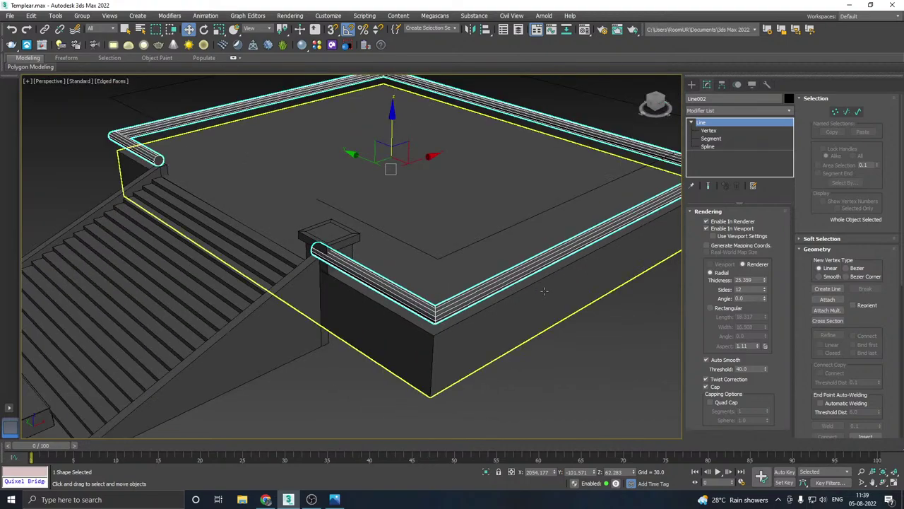
middle_click_drag(565, 272, 565, 313, "alt")
left_click(708, 131)
left_click(279, 135)
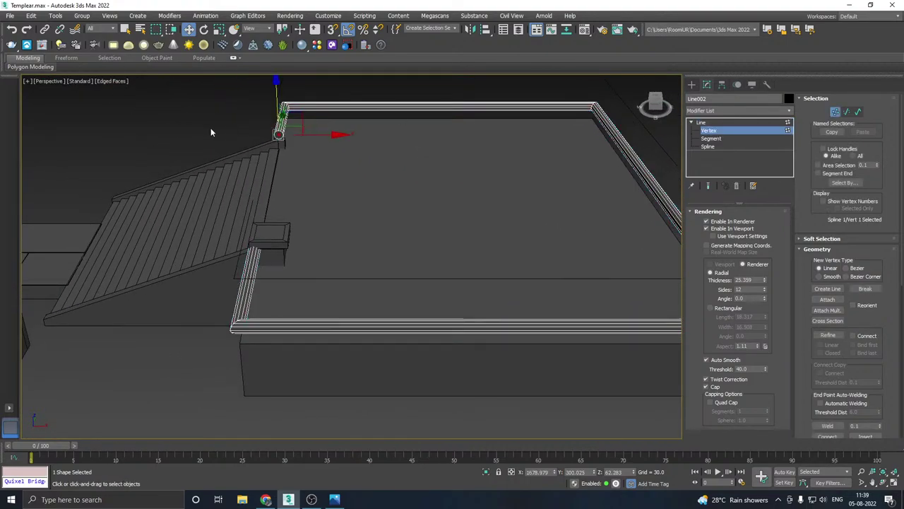
left_click_drag(326, 289, 319, 382)
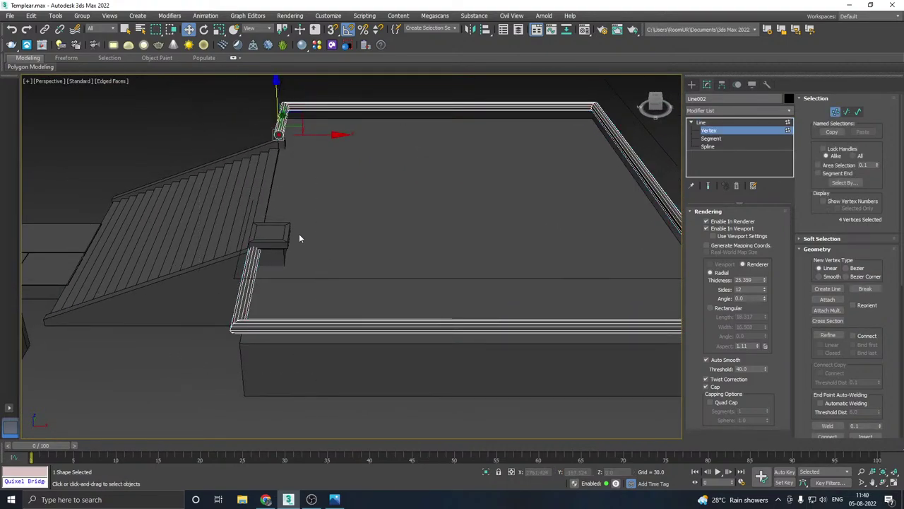
left_click_drag(313, 134, 323, 135)
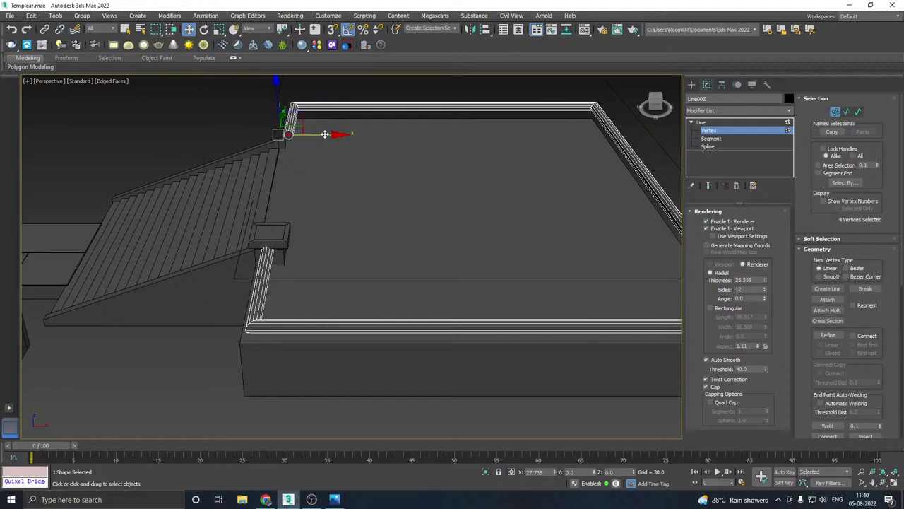
middle_click_drag(323, 135, 335, 149, "alt")
scroll(308, 203, "up", 2)
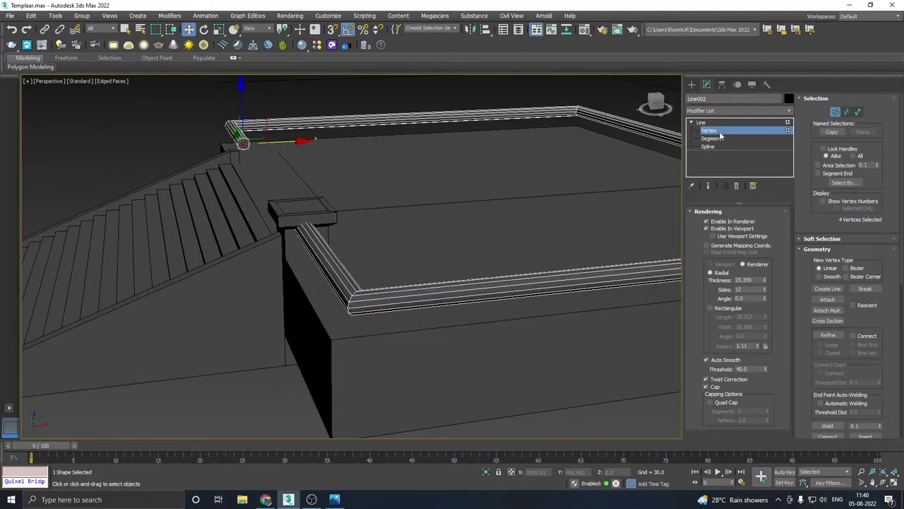
left_click(715, 123)
Step: Raise all of the post's cap vertices along Z to about 93 to heighten the post above the rail
left_click(314, 219)
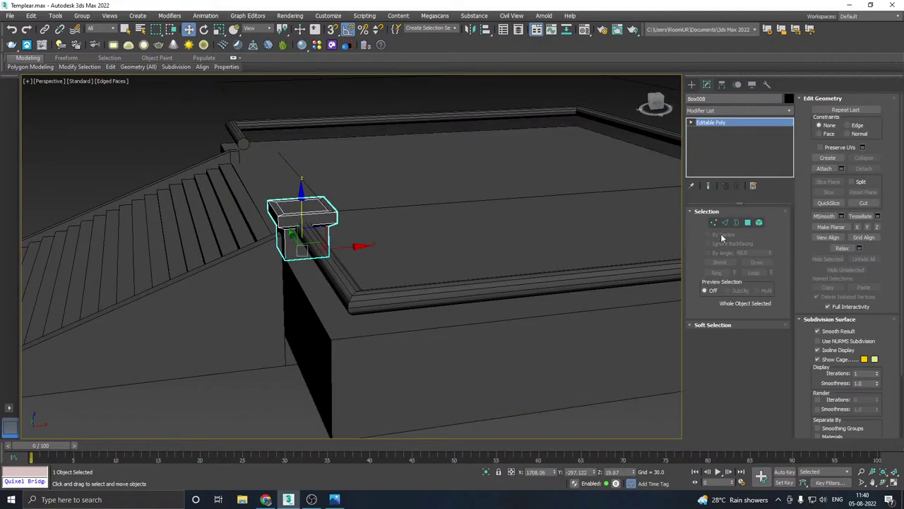
left_click(714, 223)
middle_click_drag(398, 247, 381, 225, "alt")
left_click_drag(269, 194, 375, 238)
left_click_drag(301, 178, 300, 169)
middle_click_drag(301, 170, 352, 184, "alt")
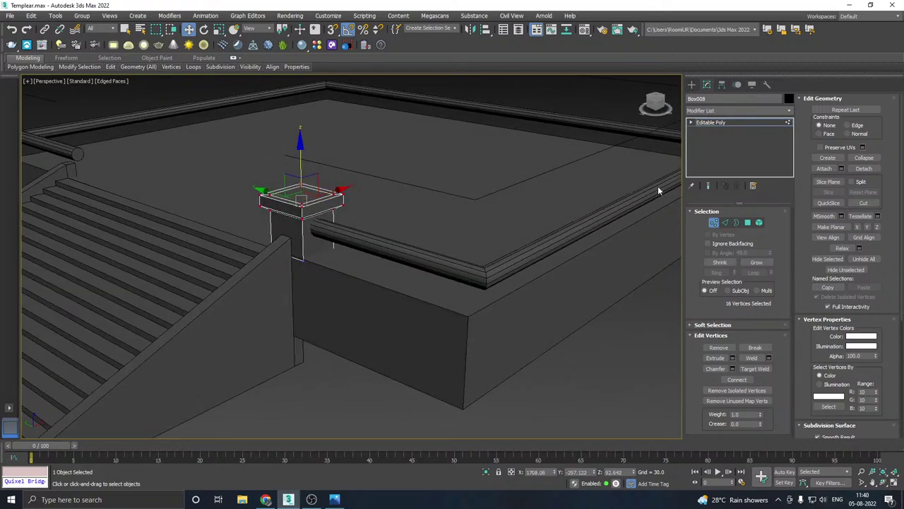
middle_click_drag(657, 186, 577, 240, "alt")
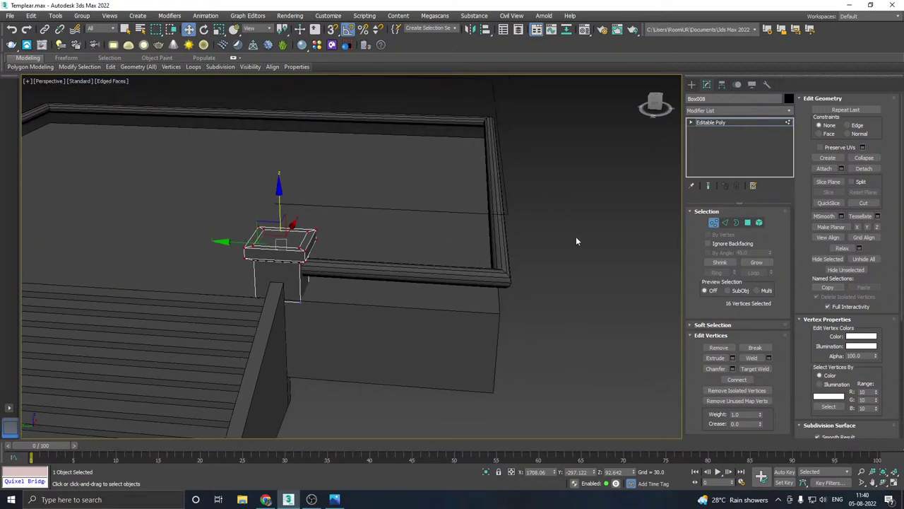
left_click(474, 134)
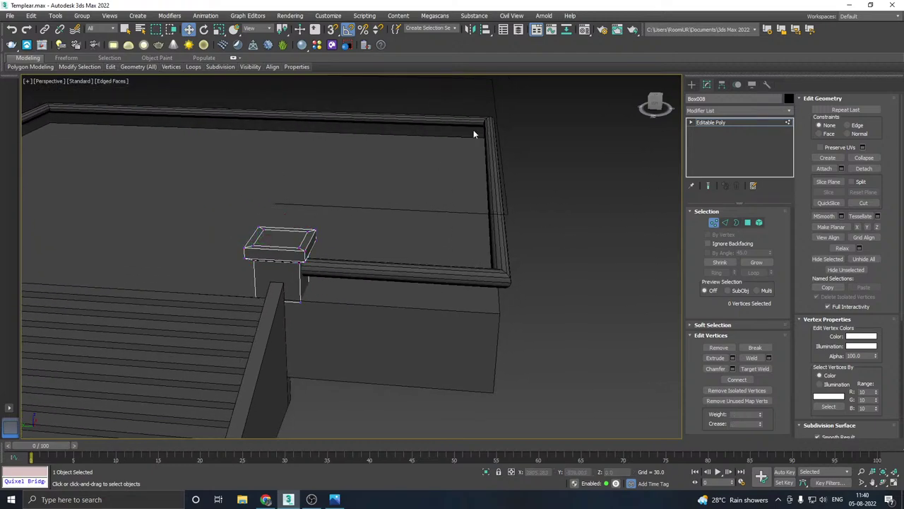
left_click(702, 124)
Step: Move the boundary rail's two corner vertices on the post's side slightly inward along Y
left_click(498, 201)
left_click(712, 132)
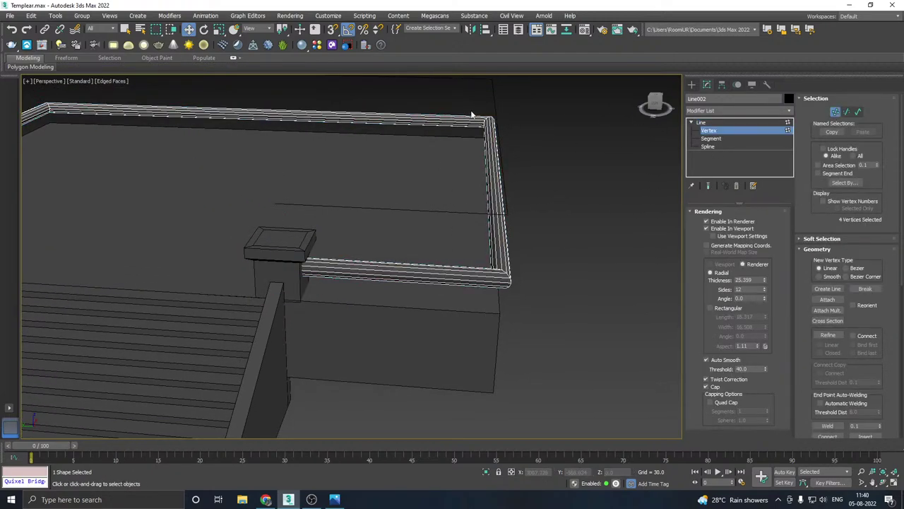
left_click_drag(588, 281, 589, 286)
left_click(498, 276)
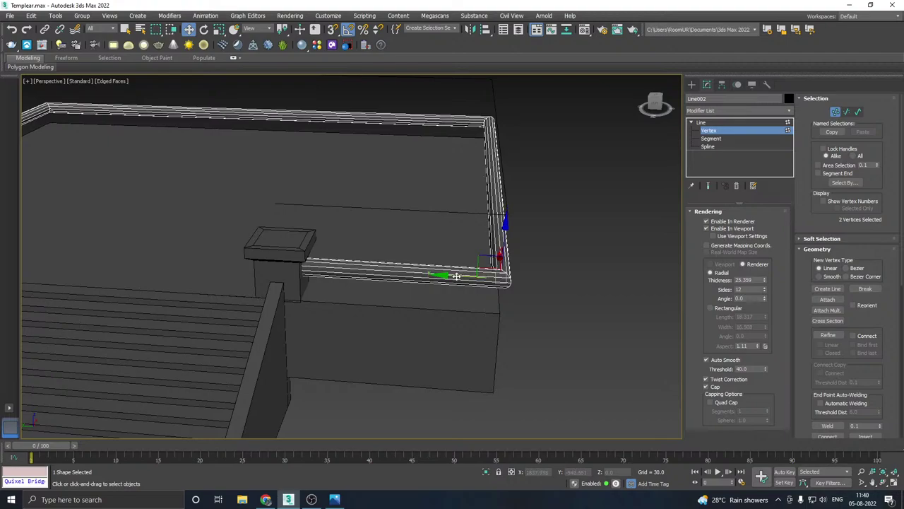
left_click_drag(457, 276, 448, 274)
scroll(448, 273, "down", 4)
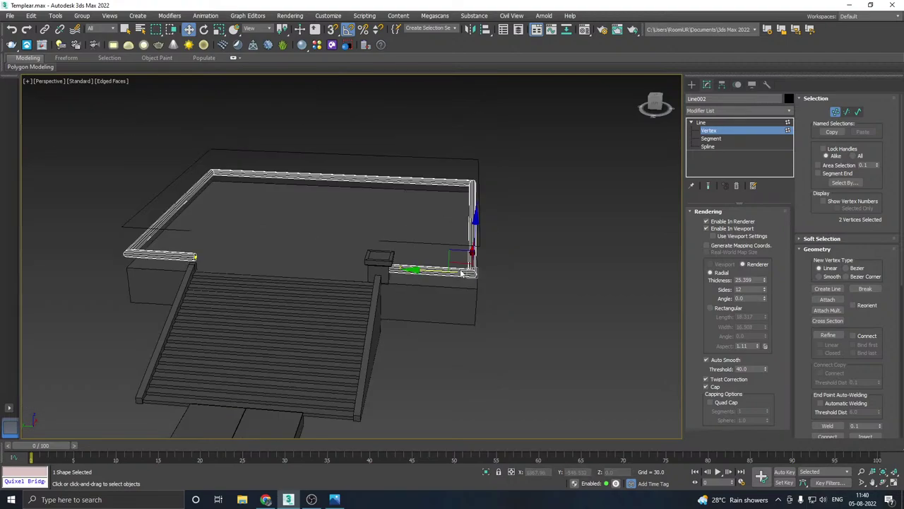
Step: Move the rail's two corner vertices on the side opposite the post slightly inward along Y
middle_click_drag(418, 267, 443, 262, "alt")
middle_click_drag(295, 225, 362, 209)
middle_click_drag(362, 209, 325, 185, "alt")
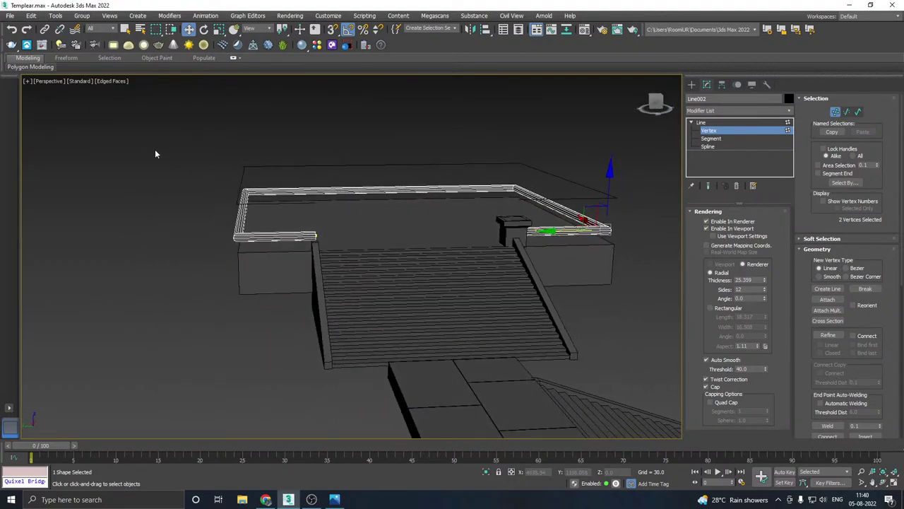
left_click_drag(259, 292, 259, 289)
scroll(245, 212, "up", 4)
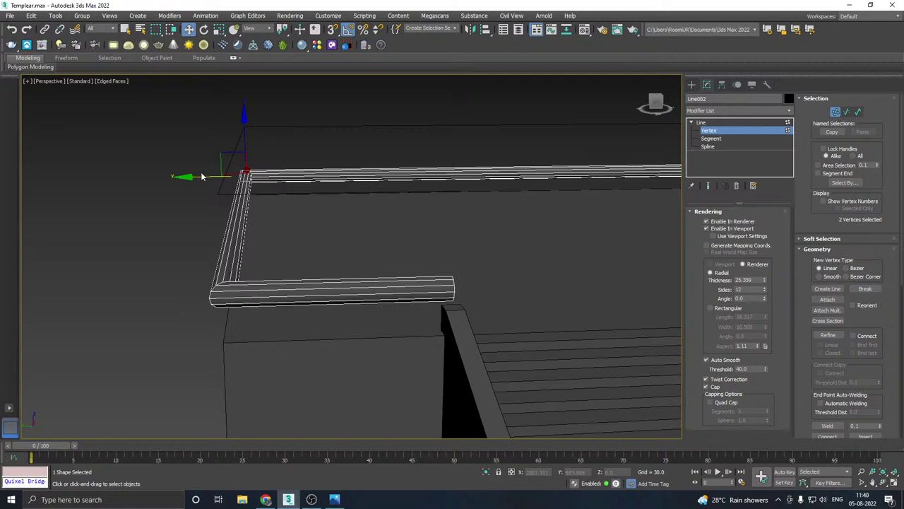
left_click_drag(191, 176, 210, 178)
scroll(210, 177, "down", 5)
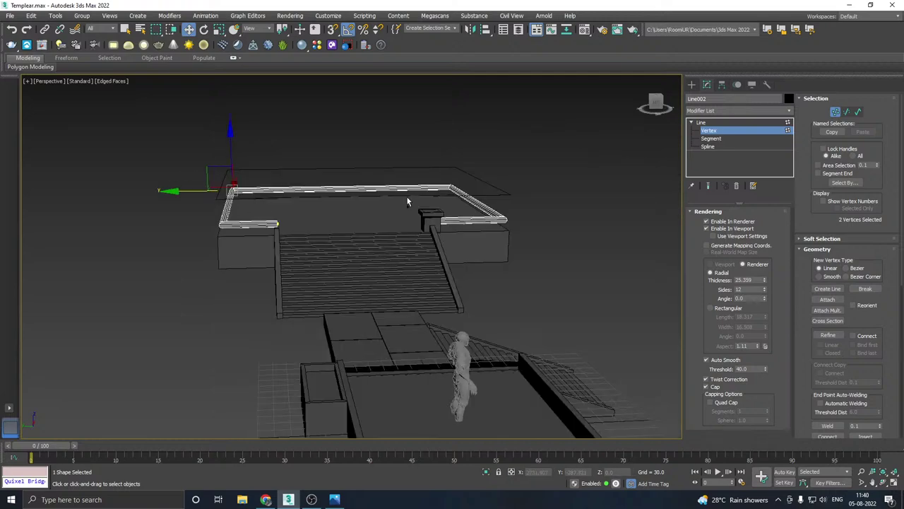
Step: Move the rail's two rear corner vertices slightly inward along X, finish vertex editing and save the scene
middle_click_drag(409, 202, 476, 180, "alt")
left_click_drag(328, 279, 328, 281)
scroll(351, 226, "up", 4)
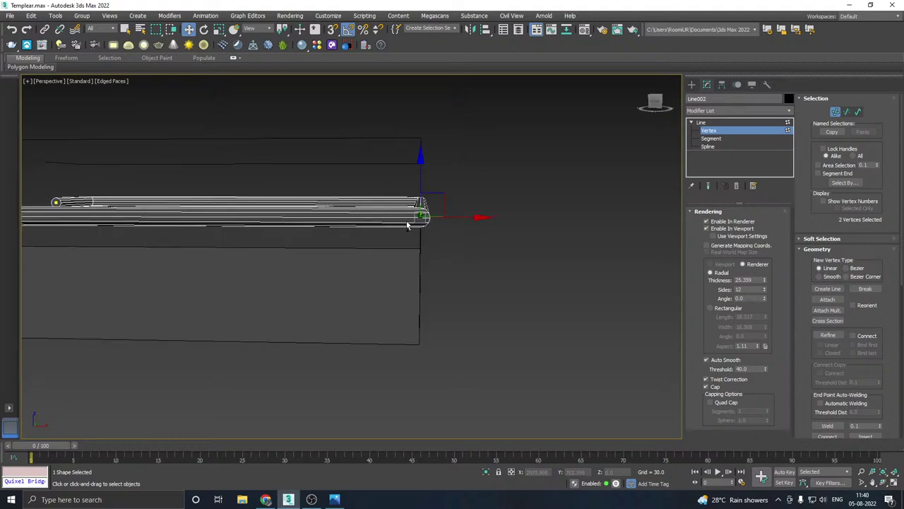
middle_click_drag(408, 223, 432, 257, "alt")
left_click_drag(448, 292, 437, 291)
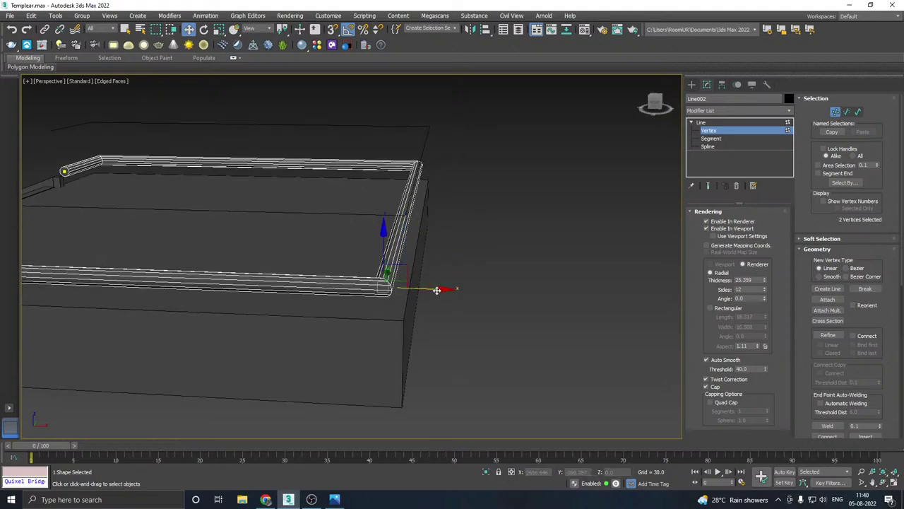
scroll(438, 291, "down", 4)
middle_click_drag(449, 289, 510, 275, "alt")
left_click(701, 122)
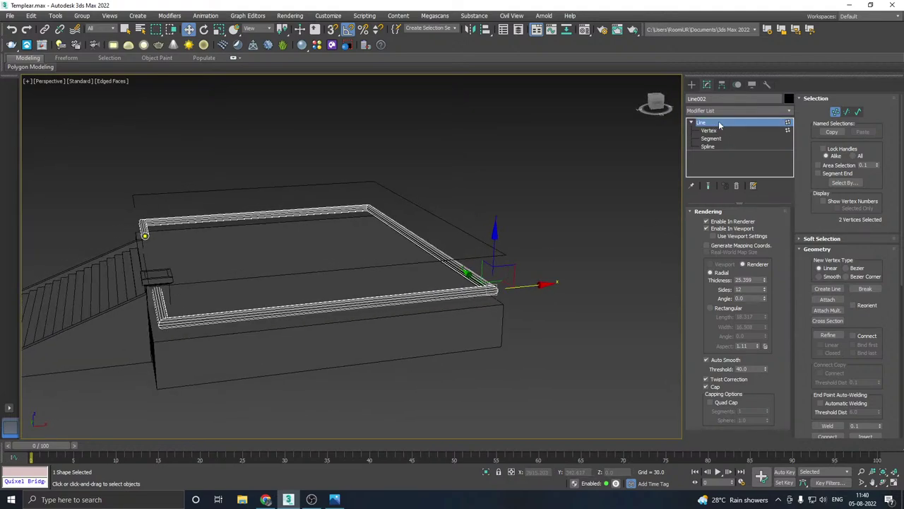
left_click(434, 229)
middle_click_drag(448, 235, 496, 210)
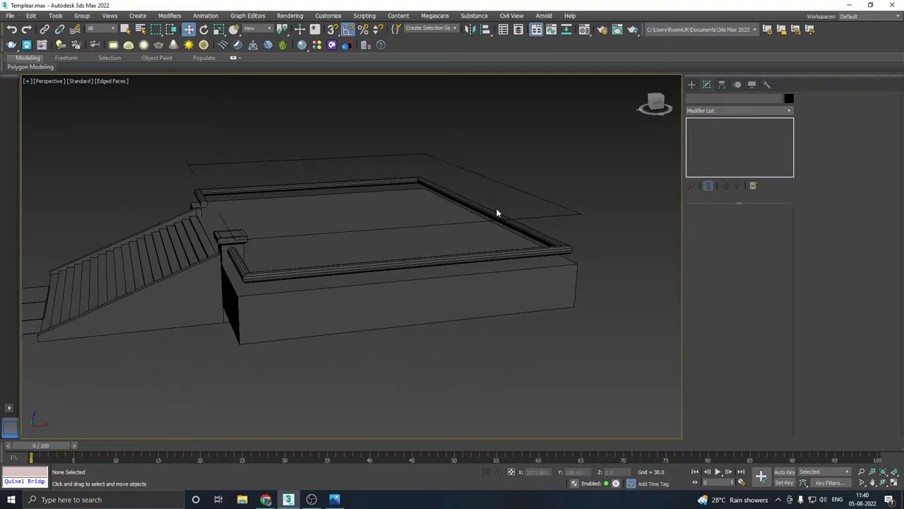
left_click(10, 15)
left_click(29, 86)
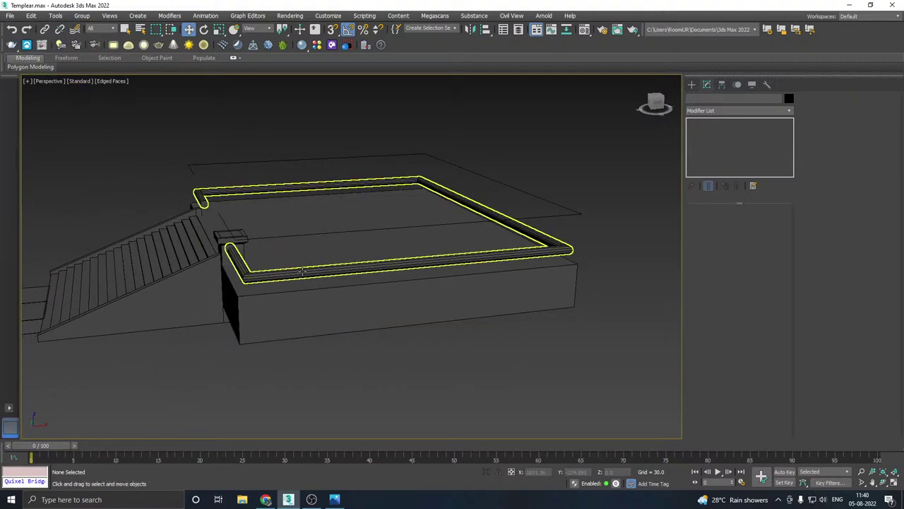
Step: Turn off the boundary rail's viewport rendering so it displays as a plain line
left_click(303, 271)
middle_click_drag(303, 272, 288, 235, "alt")
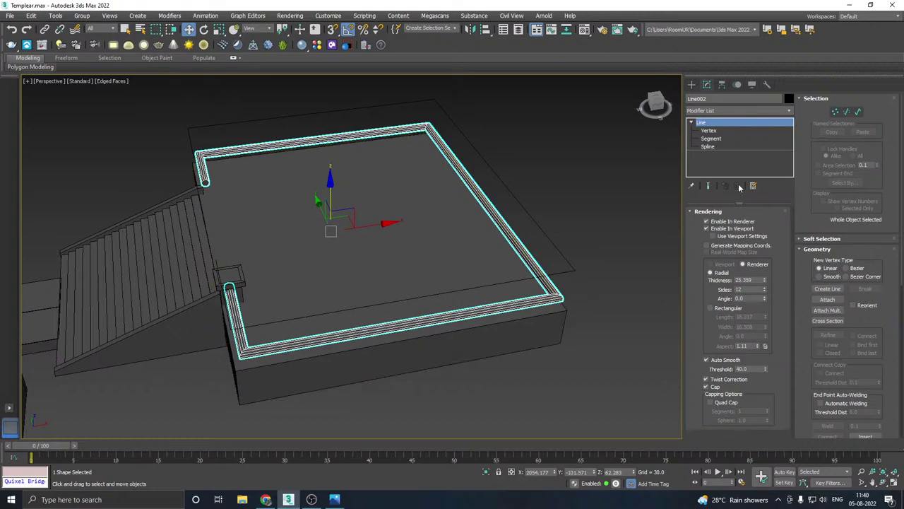
left_click(707, 228)
middle_click_drag(475, 204, 416, 215, "alt")
Step: Divide the rail's rear segment and both side segments with 2 division points each
left_click(711, 138)
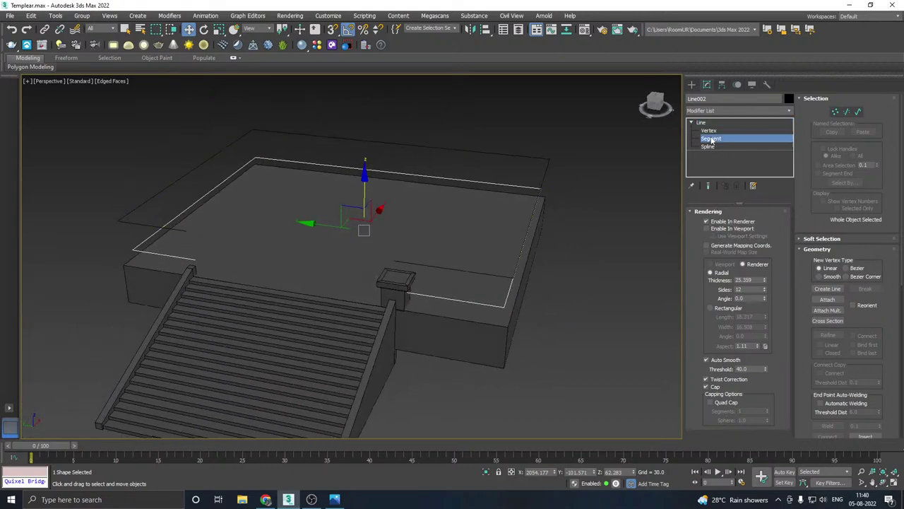
left_click(391, 175)
scroll(838, 360, "down", 10)
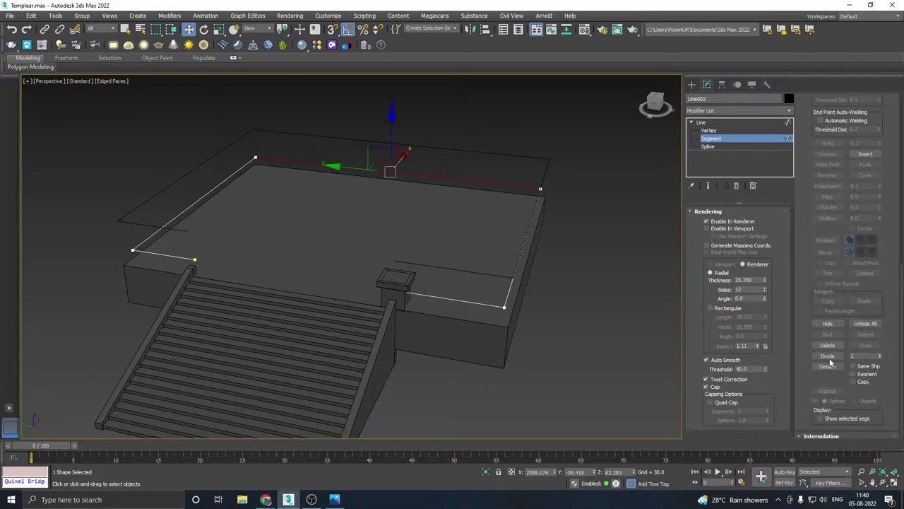
left_click(829, 357)
left_click(523, 247)
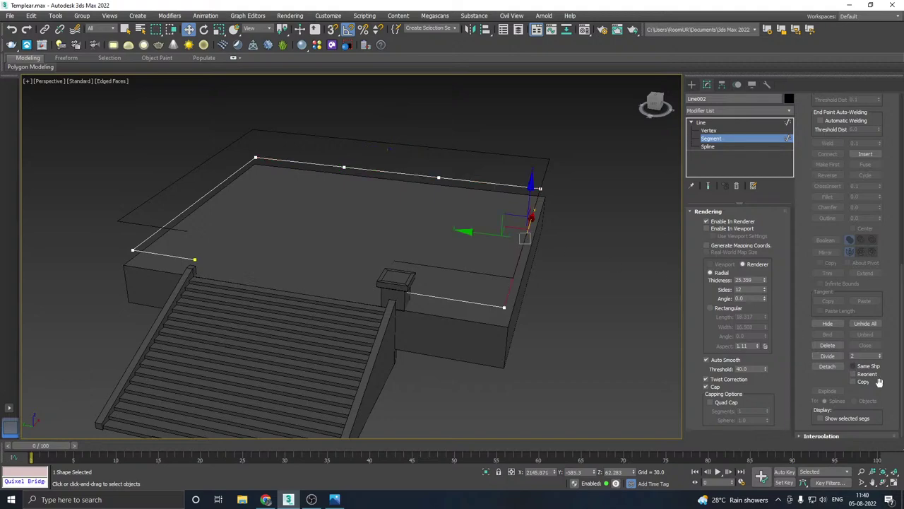
left_click(827, 356)
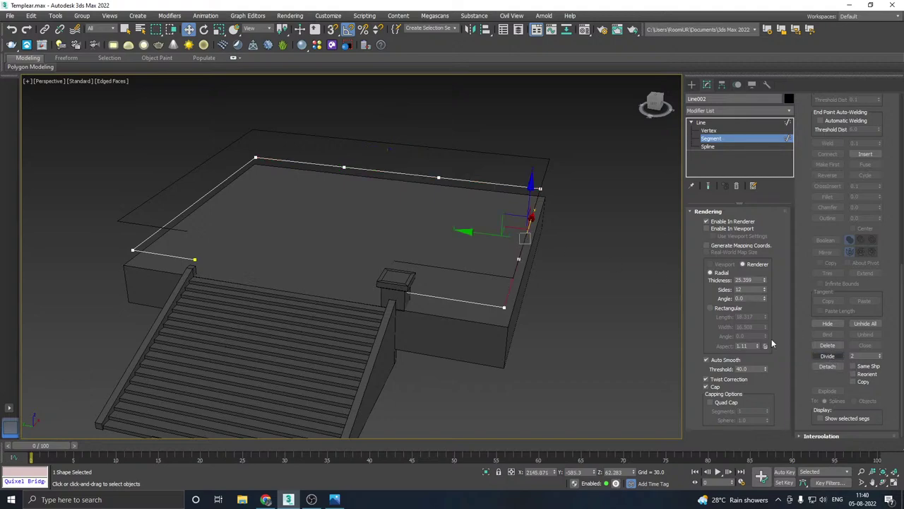
left_click(207, 195)
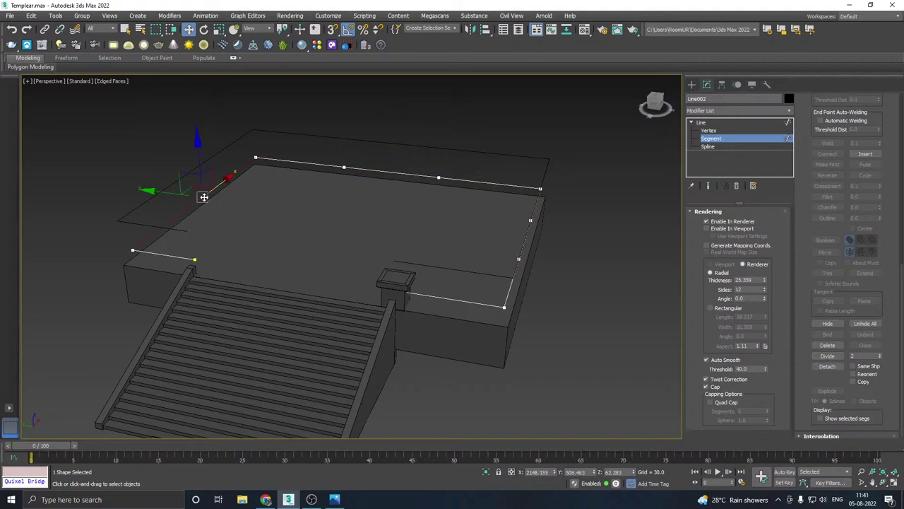
left_click(827, 358)
middle_click_drag(494, 315, 478, 323, "alt")
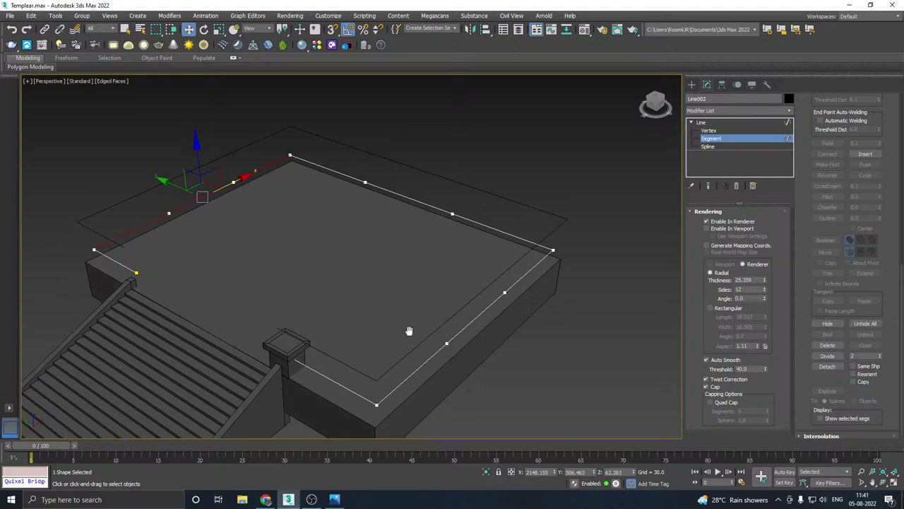
middle_click_drag(410, 329, 492, 295)
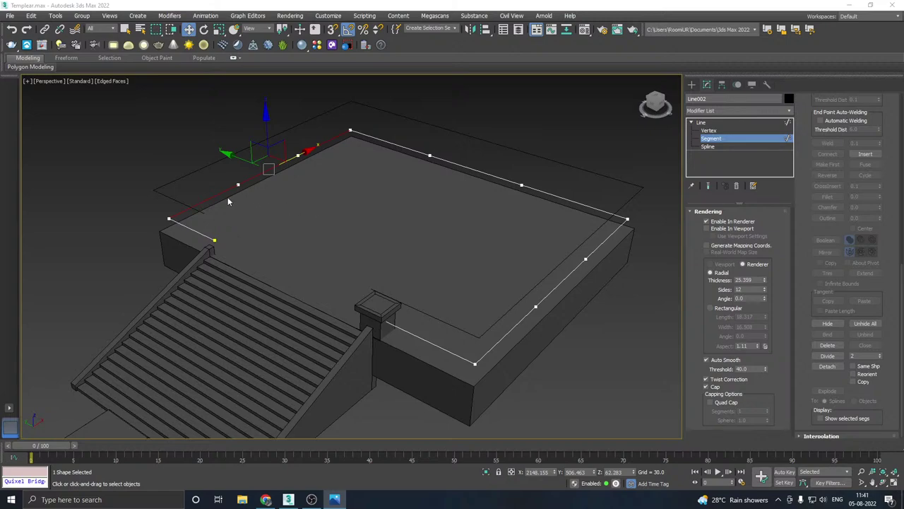
Step: Delete the middle third of the rail's rear run and of both side runs to open gaps
middle_click_drag(306, 193, 310, 222)
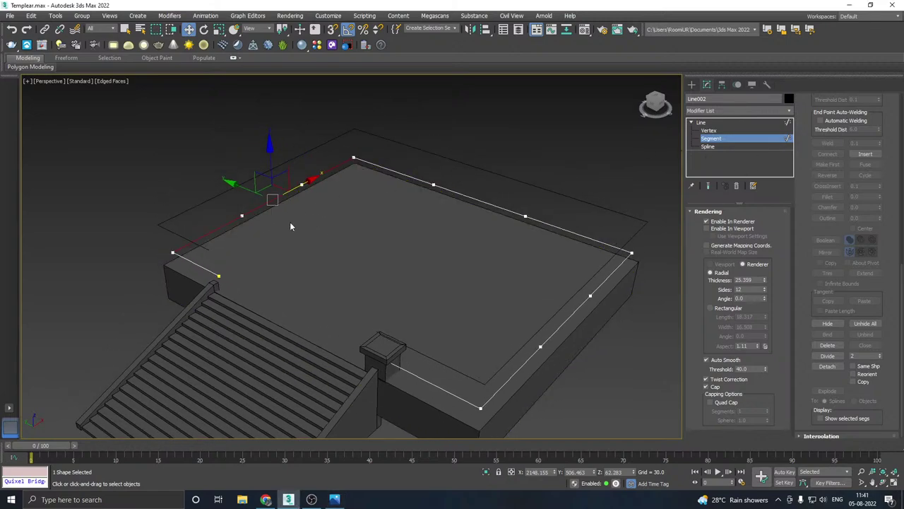
left_click(291, 223)
left_click(272, 201)
key("Delete")
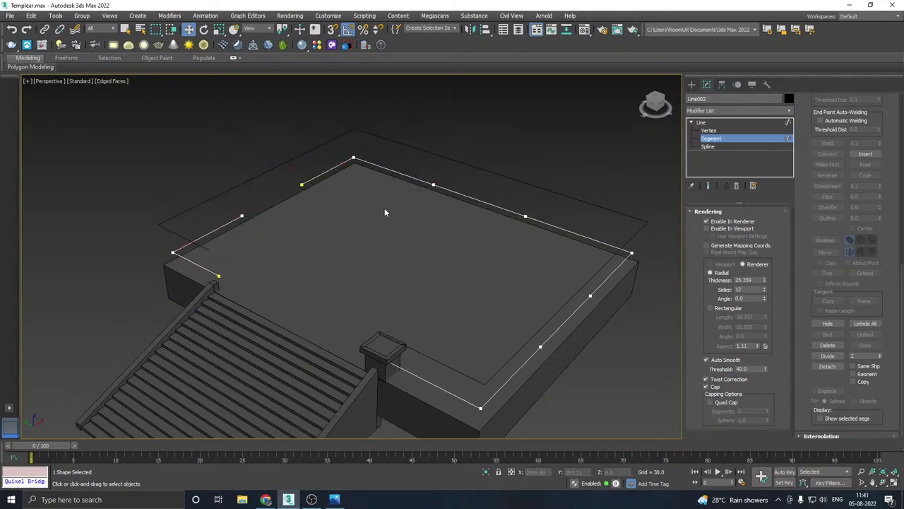
left_click(494, 206)
key("Delete")
left_click(570, 321)
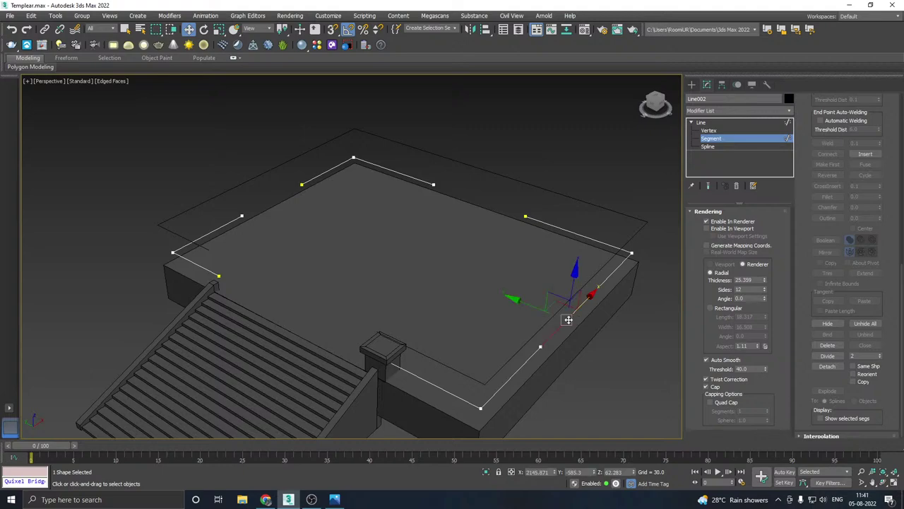
key("Delete")
middle_click_drag(458, 288, 375, 267, "alt")
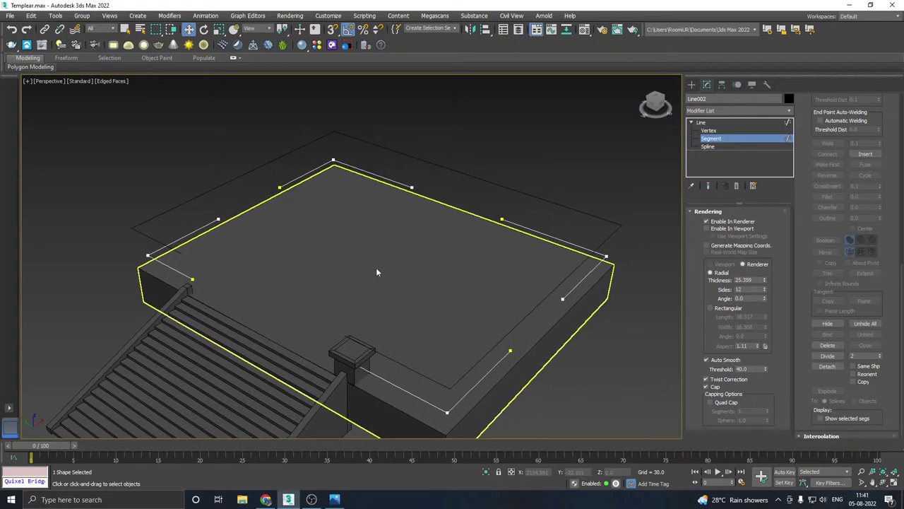
Step: Preview the broken-up rail with its round thickness in the viewport
left_click(706, 228)
middle_click_drag(507, 244, 501, 212, "alt")
left_click(730, 228)
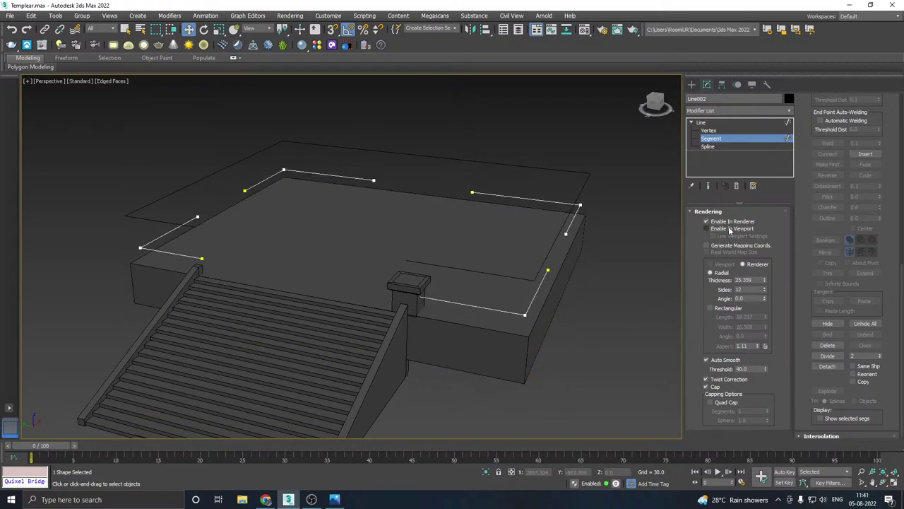
Step: Divide the front run beside the post with 2 points and delete the third next to the platform corner
middle_click_drag(562, 267, 549, 255)
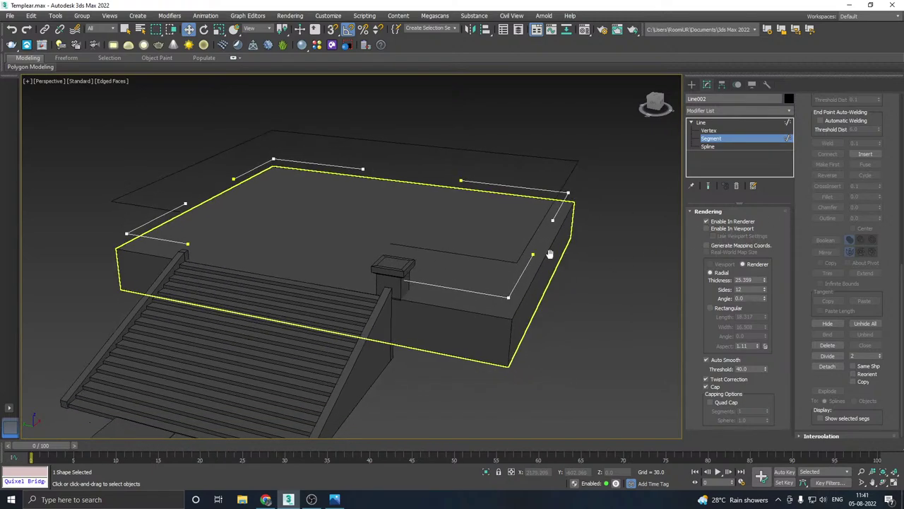
left_click(499, 296)
left_click_drag(880, 395, 880, 393)
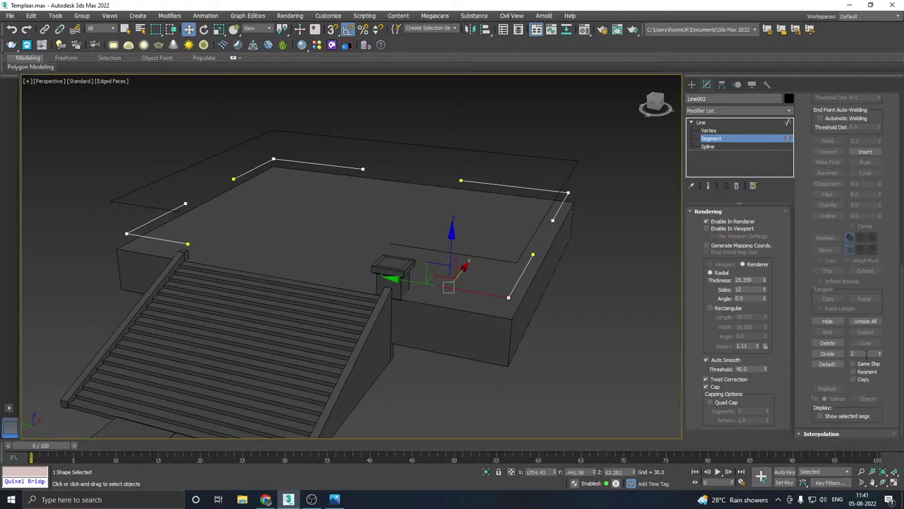
left_click(828, 353)
key("Delete")
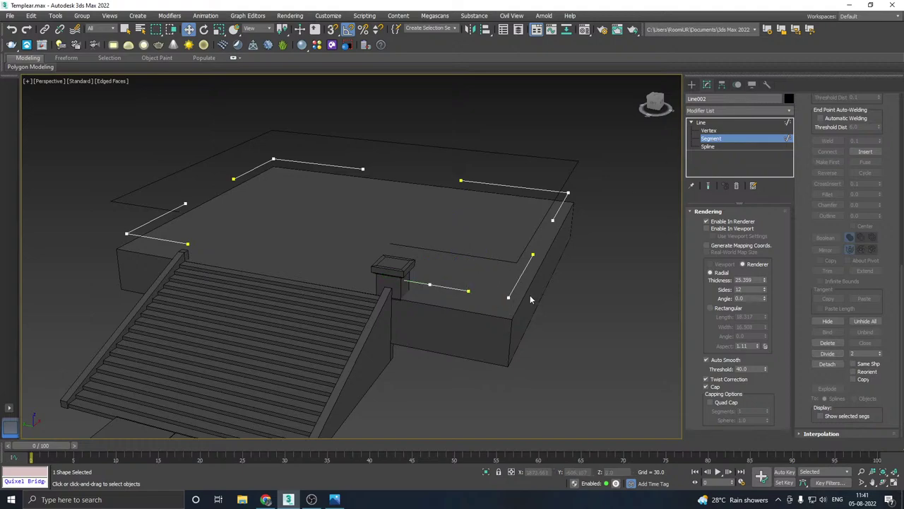
left_click(712, 124)
Step: Enable the split rail's rendering in the viewport to display its round thickness
left_click(400, 267)
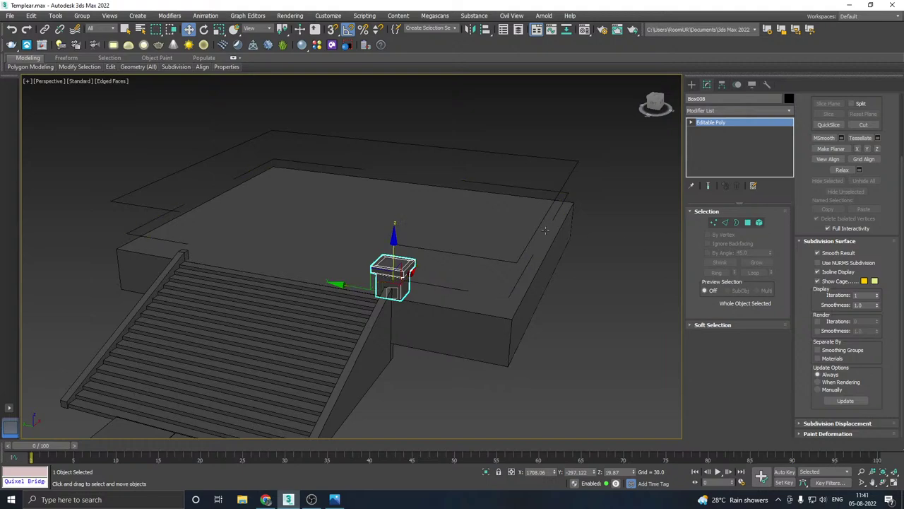
left_click(565, 189)
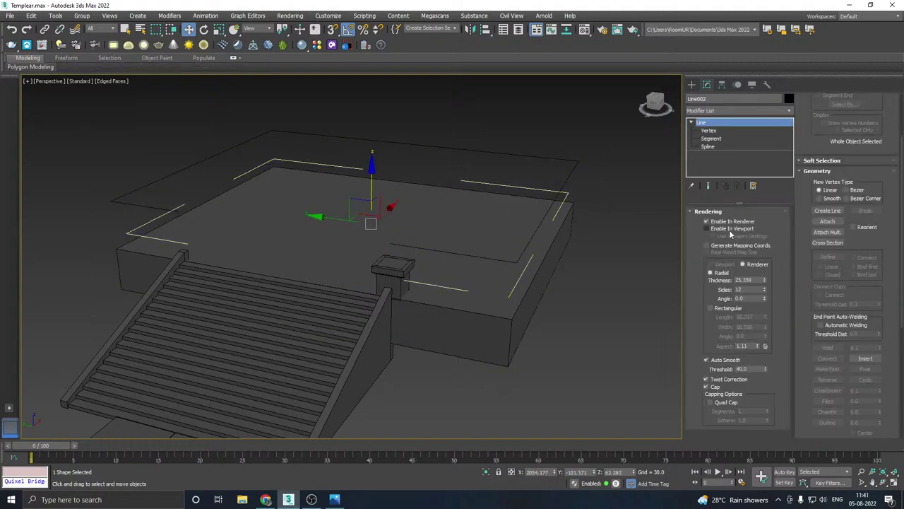
left_click(730, 231)
Step: Make one copy of the capped post about 270 along Y at the platform's nearest front corner
left_click(386, 273)
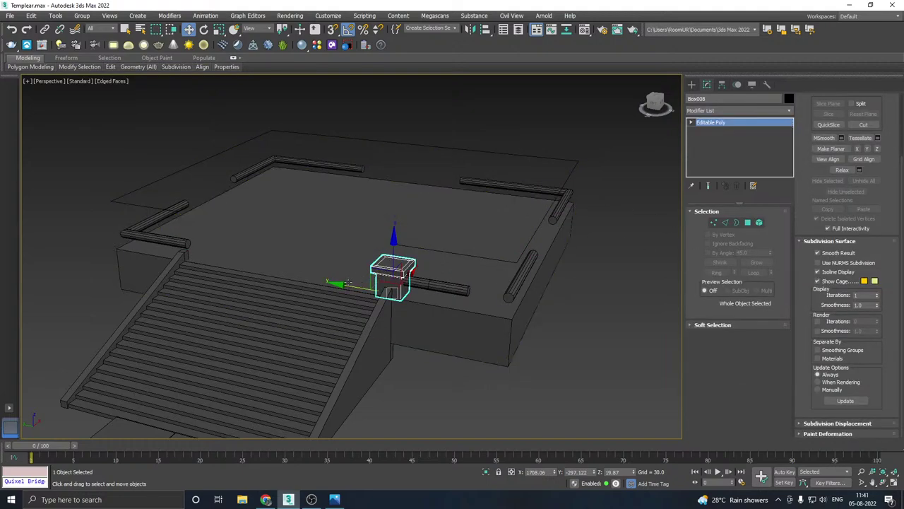
left_click_drag(347, 282, 449, 293, "shift")
left_click(451, 290)
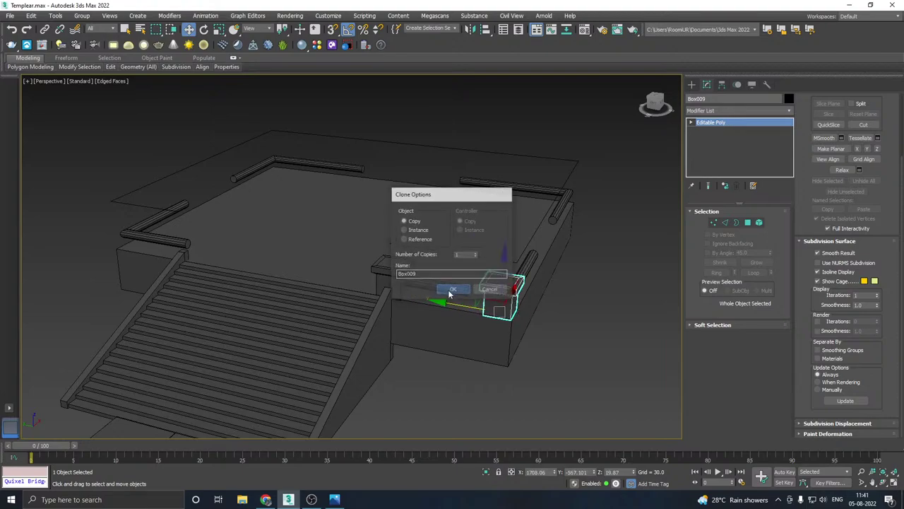
mouse_move(565, 300)
middle_mouse_down("alt")
mouse_move(514, 309)
mouse_move(460, 287)
mouse_move(447, 296)
middle_mouse_up("alt")
scroll(524, 309, "up", 6)
middle_click_drag(420, 304, 489, 299, "alt")
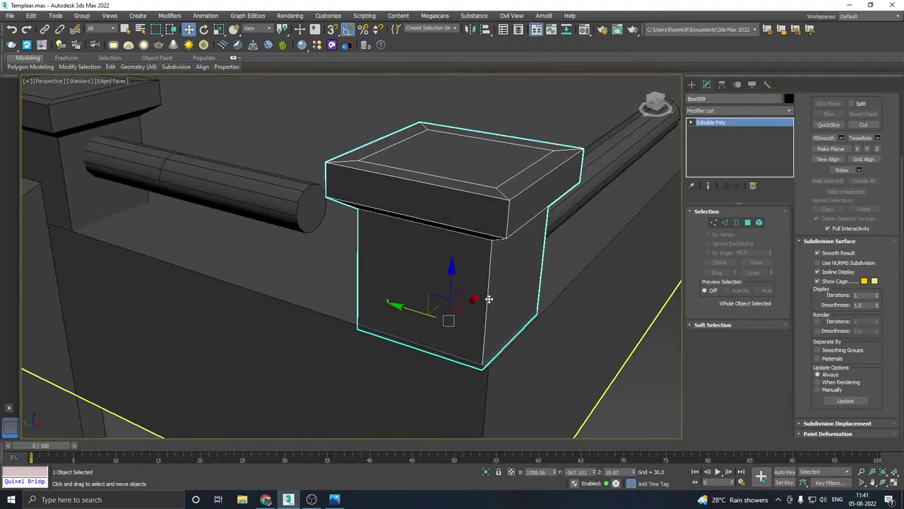
scroll(488, 299, "down", 4)
middle_click_drag(419, 301, 475, 298, "alt")
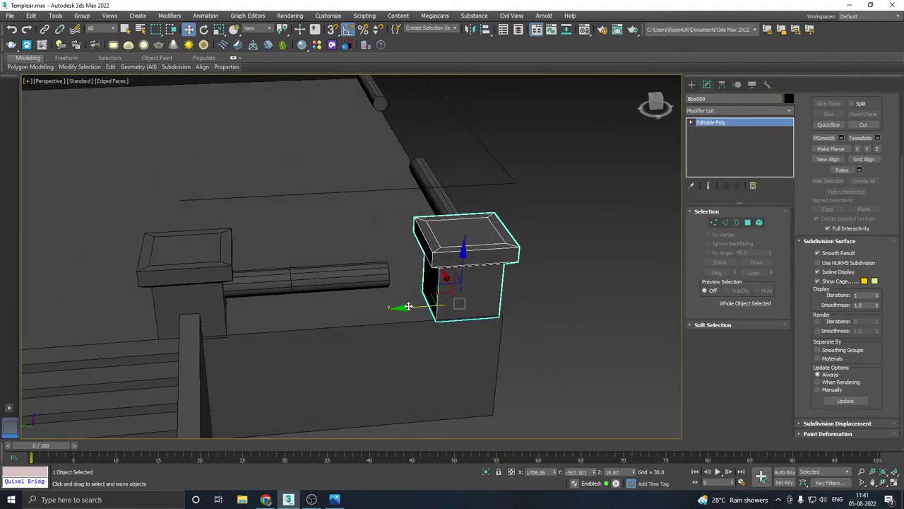
Step: Slide the front rail section between the two capped posts about 21 along Y toward the corner post
left_click(360, 277)
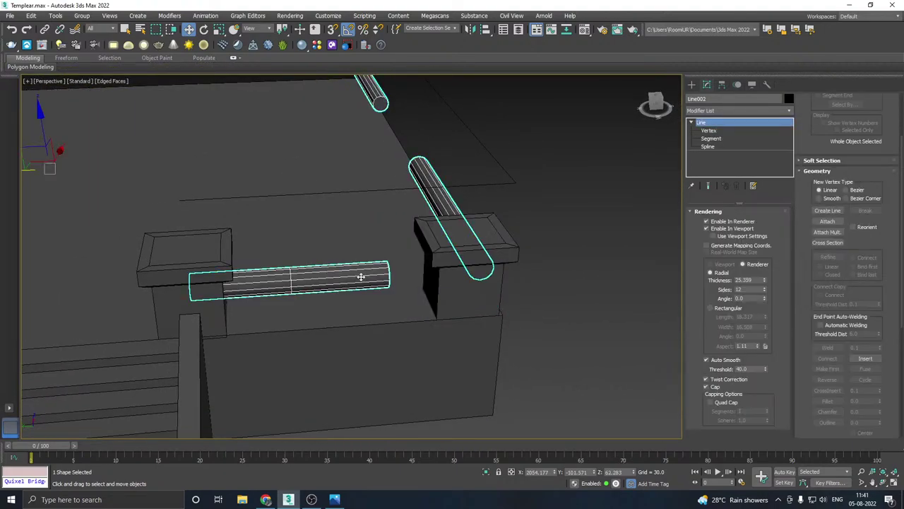
scroll(360, 277, "down", 4)
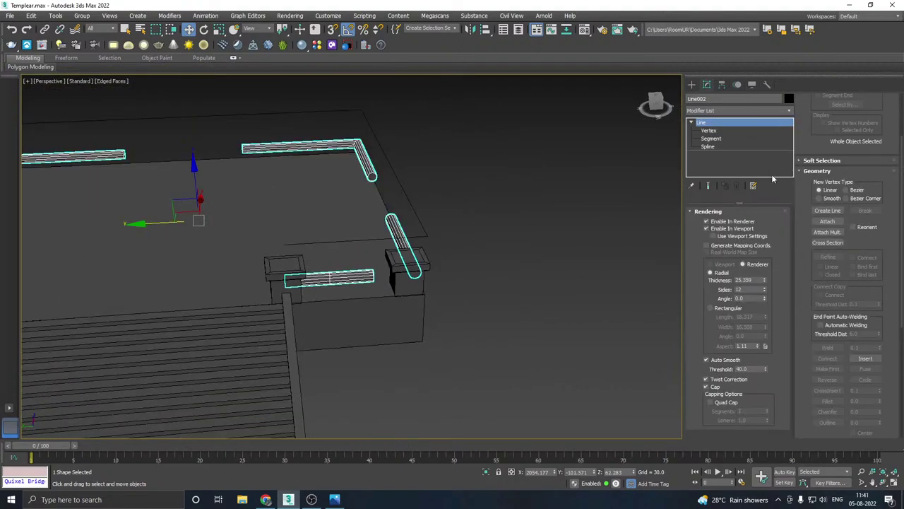
left_click(709, 147)
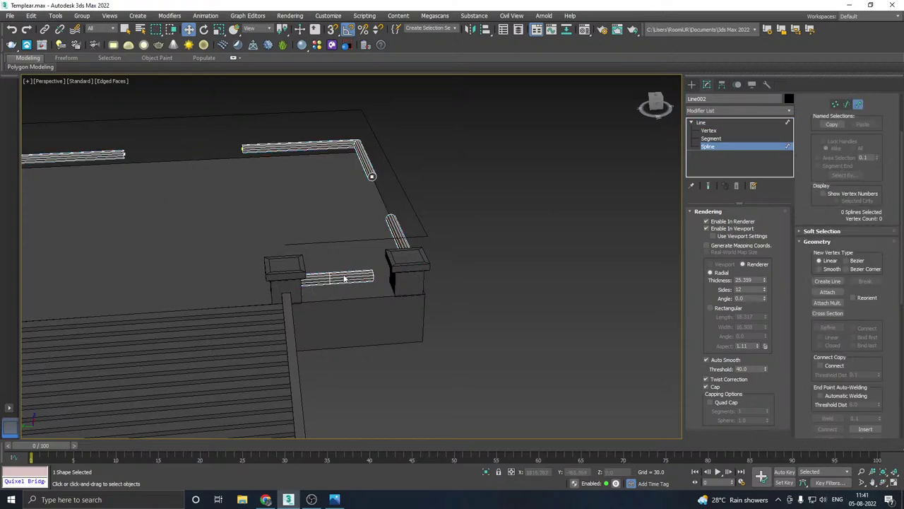
left_click(343, 278)
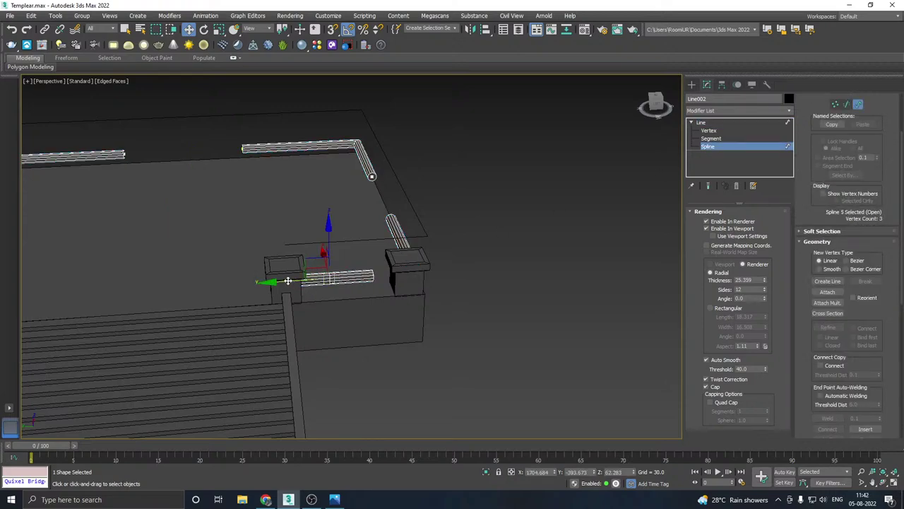
mouse_move(289, 280)
left_mouse_down()
mouse_move(307, 279)
mouse_move(297, 279)
left_mouse_up()
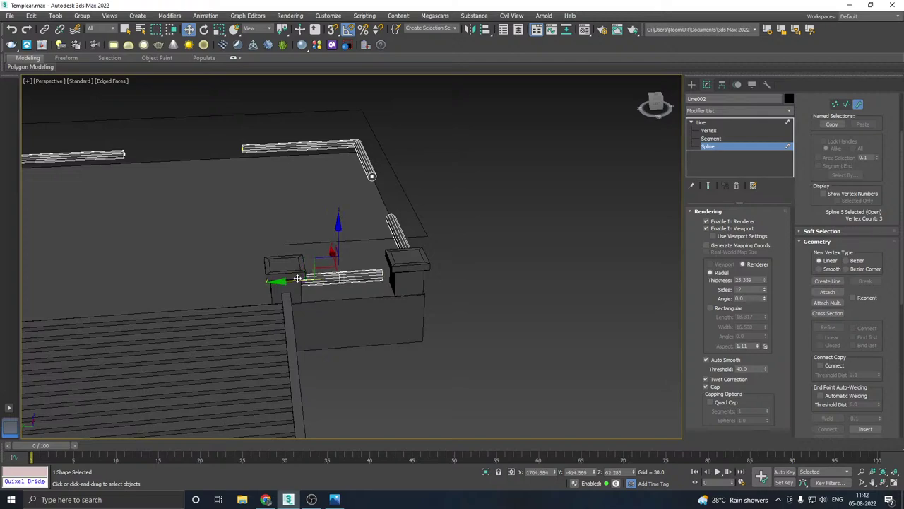
middle_click_drag(387, 279, 346, 269, "alt")
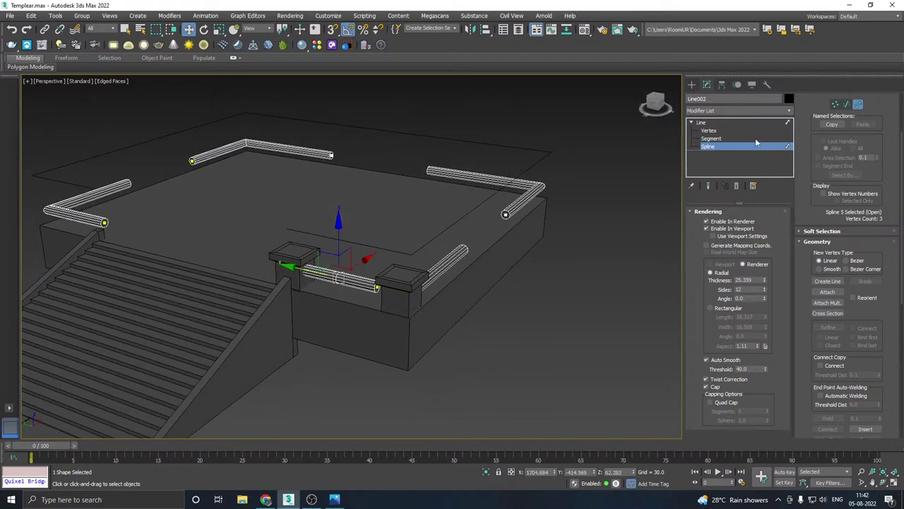
left_click(703, 123)
Step: Reposition the capped corner post along Y to about -568 at the platform's front corner
left_click(384, 281)
scroll(383, 281, "up", 3)
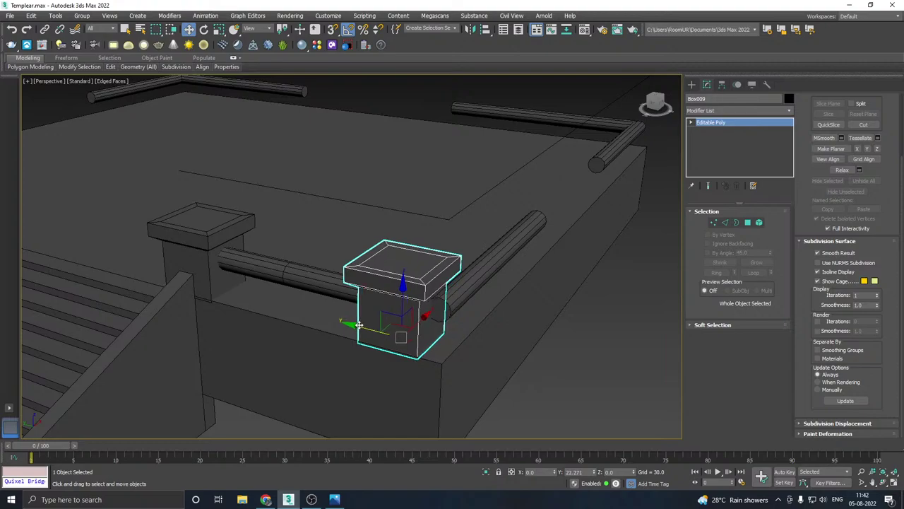
middle_click_drag(423, 298, 458, 292, "alt")
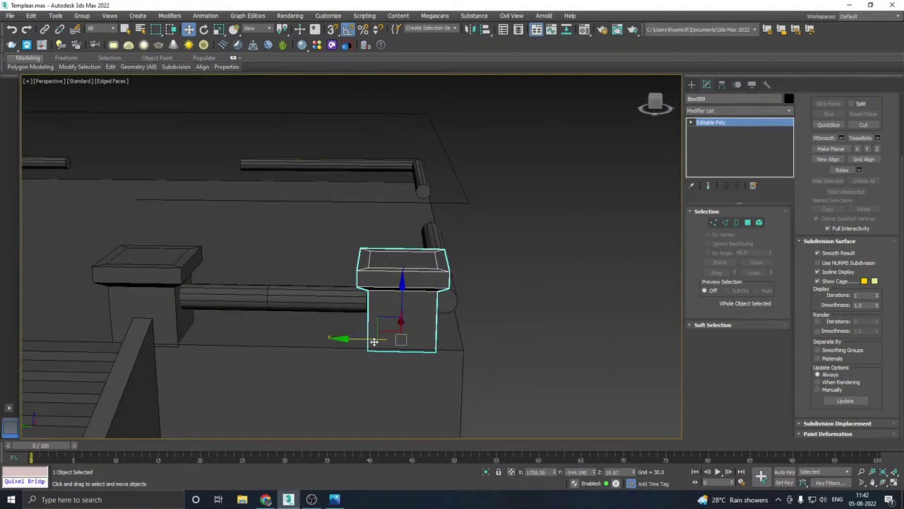
middle_click_drag(417, 313, 374, 328, "alt")
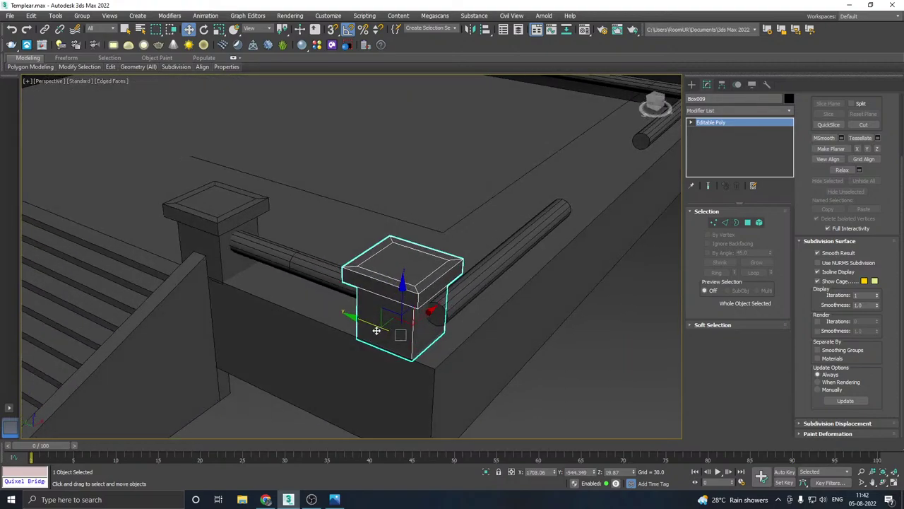
left_click_drag(371, 326, 392, 325)
middle_click_drag(410, 322, 513, 279, "alt")
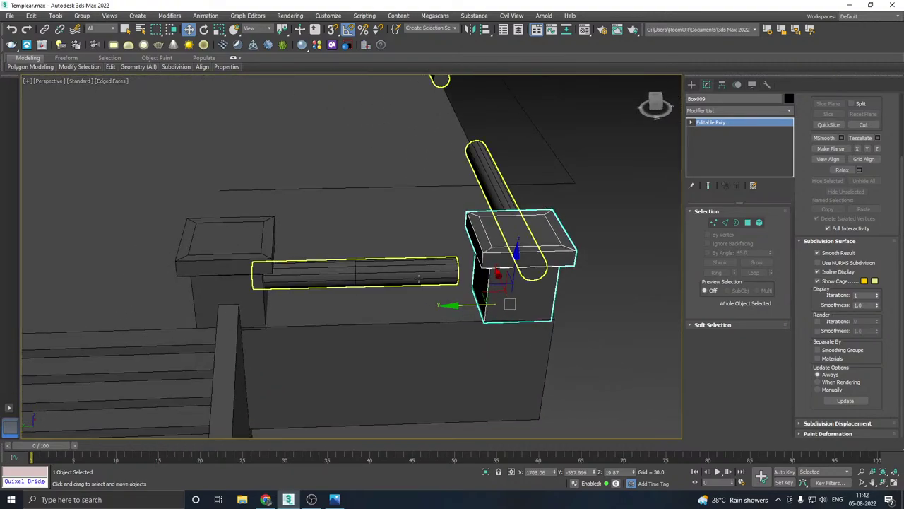
Step: Extend the front rail section about 30 along Y so its end vertex reaches into the corner post
left_click(520, 263)
left_click(709, 131)
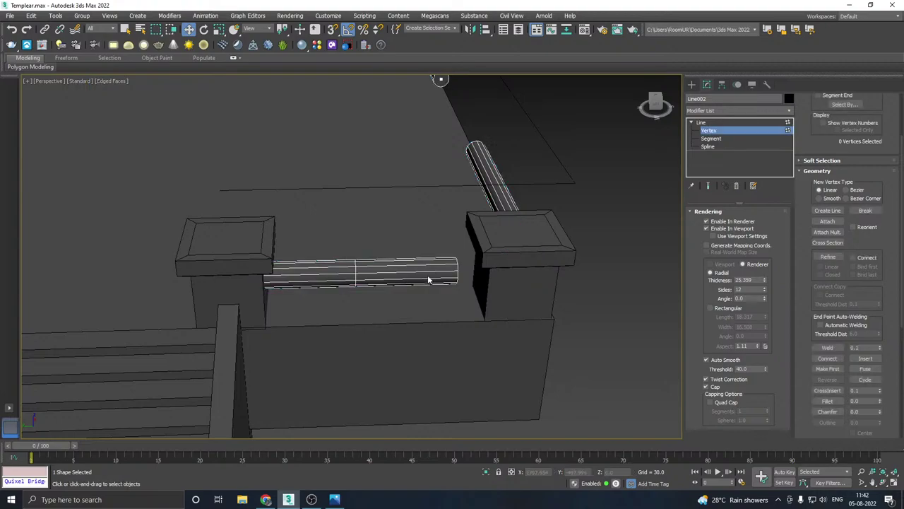
left_click_drag(426, 251, 464, 325)
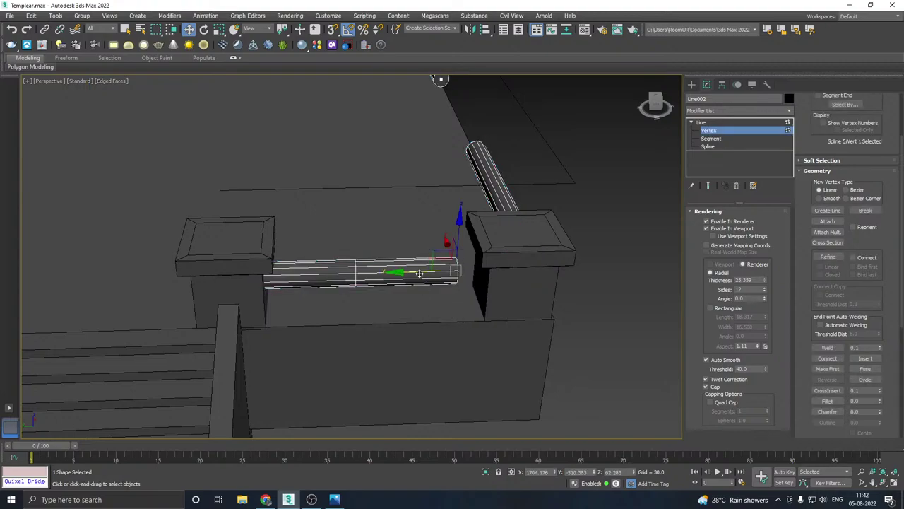
left_click_drag(426, 271, 451, 270)
scroll(574, 275, "down", 3)
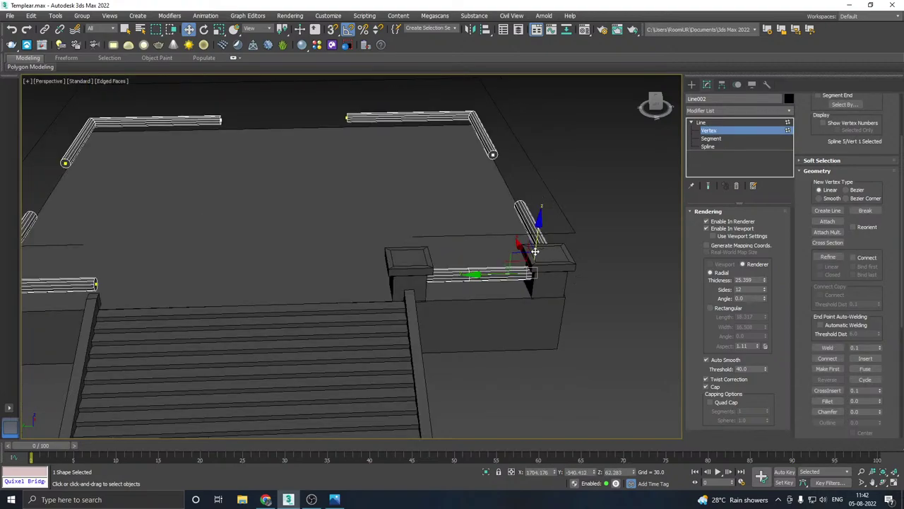
middle_click_drag(534, 244, 540, 206, "alt")
scroll(477, 273, "down", 2)
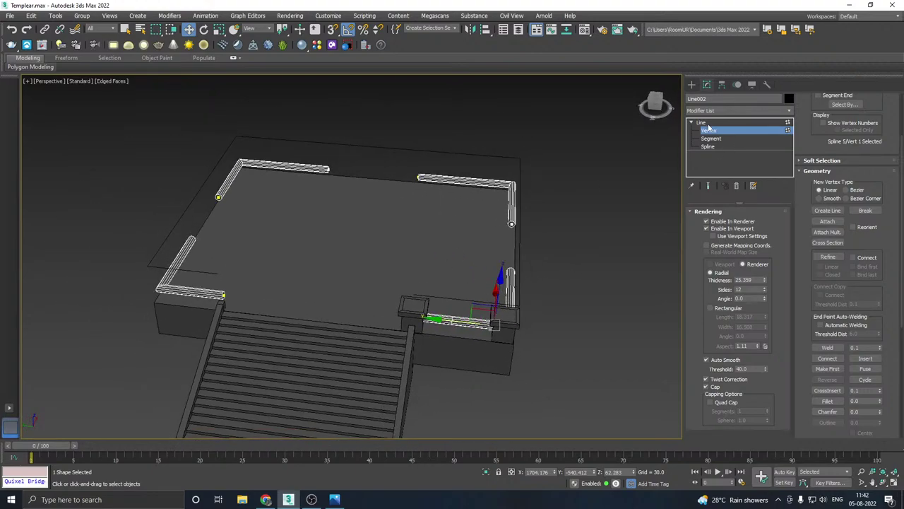
left_click(703, 123)
left_click(566, 223)
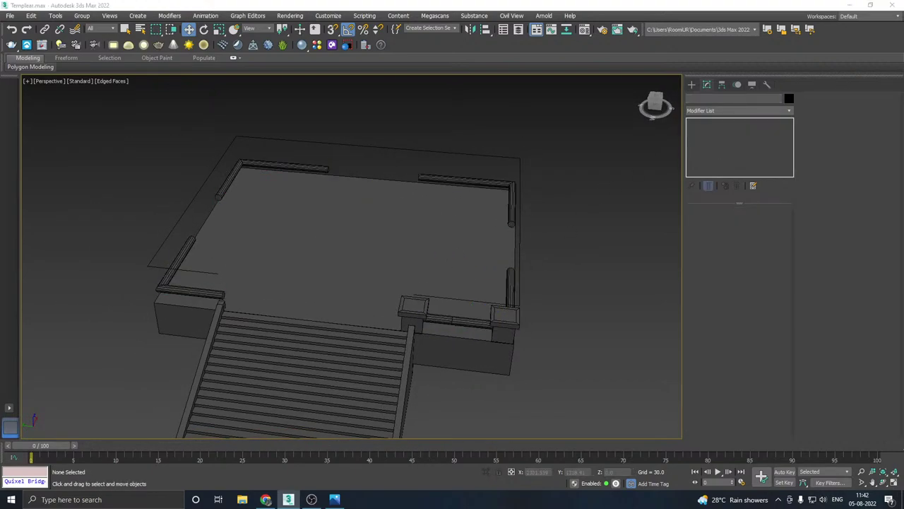
Step: Save a copy of the scene as Templear12.max and save the current file
middle_click_drag(355, 181, 349, 233, "alt")
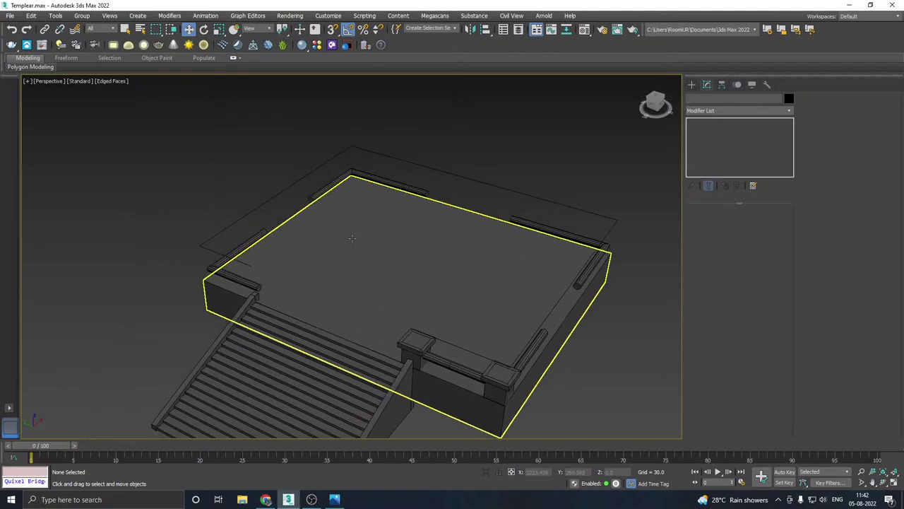
left_click(358, 265)
left_click(357, 265)
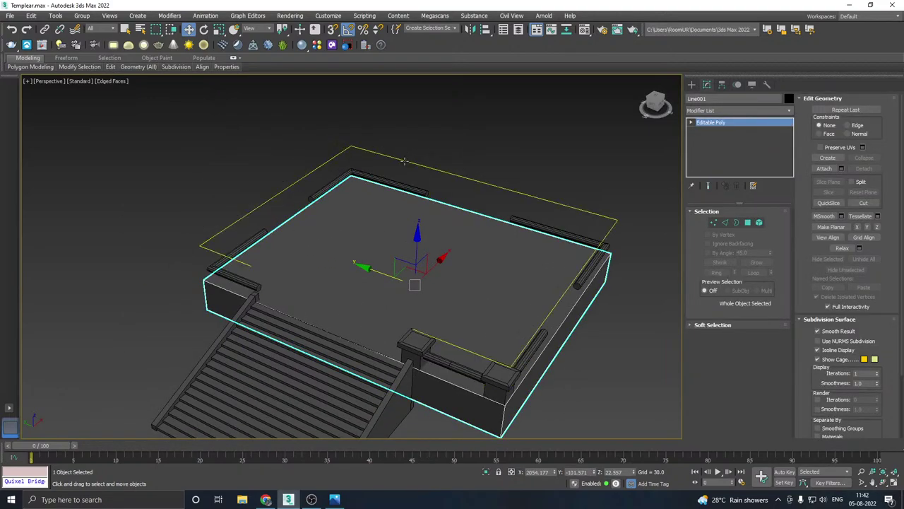
left_click(10, 15)
left_click(30, 107)
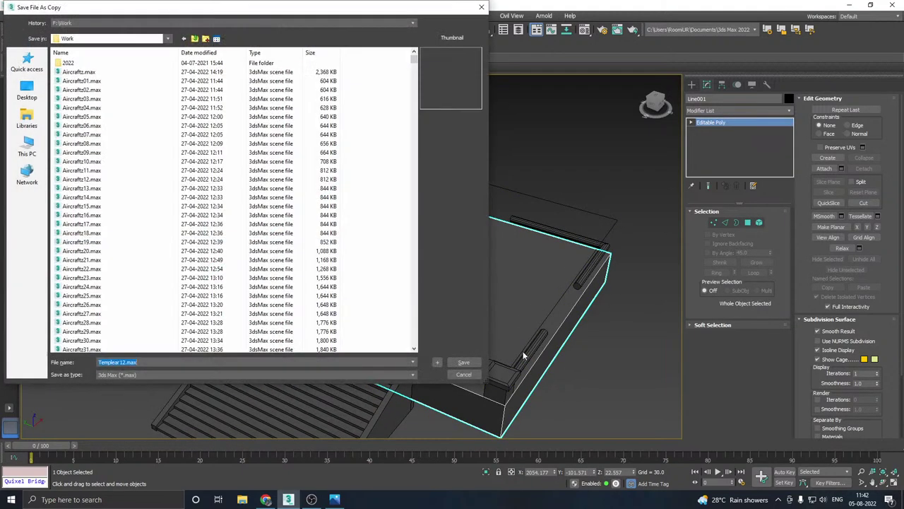
left_click(465, 362)
left_click(10, 16)
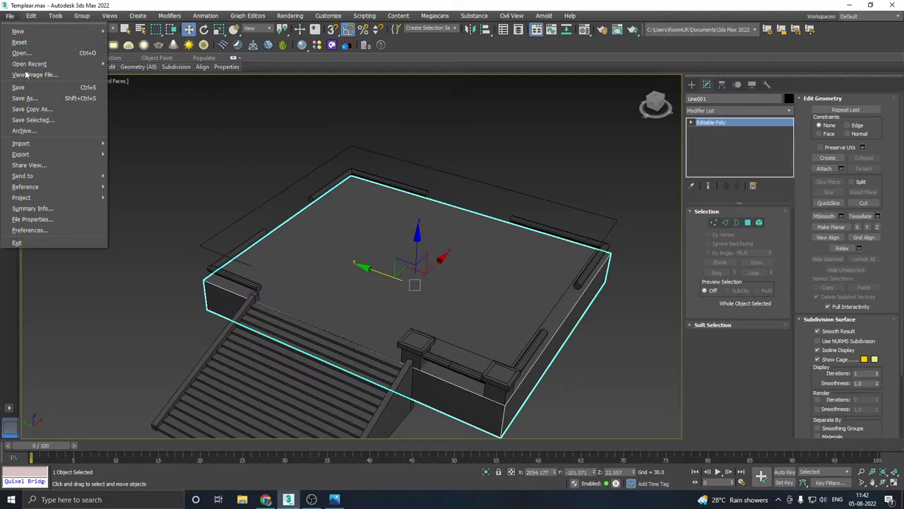
left_click(29, 88)
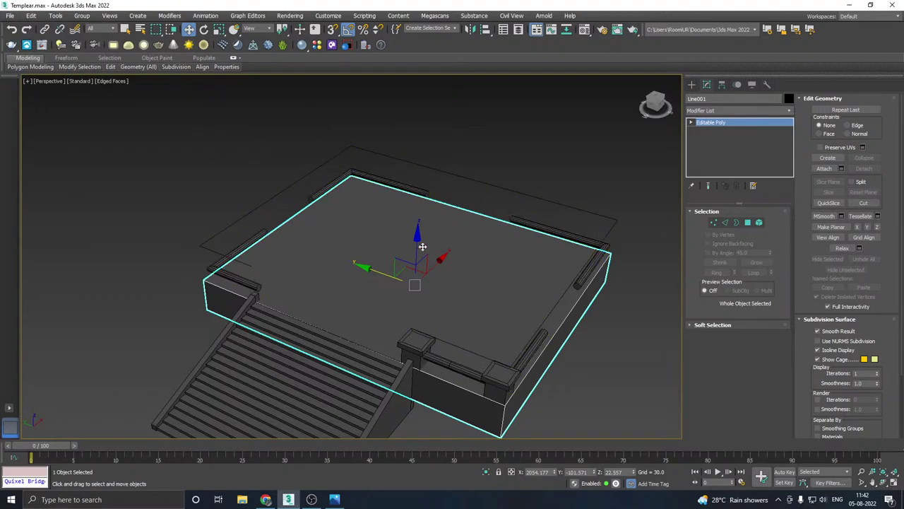
Step: Uniformly scale the outline spline above the platform well inside its edges and lower it to about Z 26
left_click(447, 174)
middle_click_drag(448, 176, 380, 196, "alt")
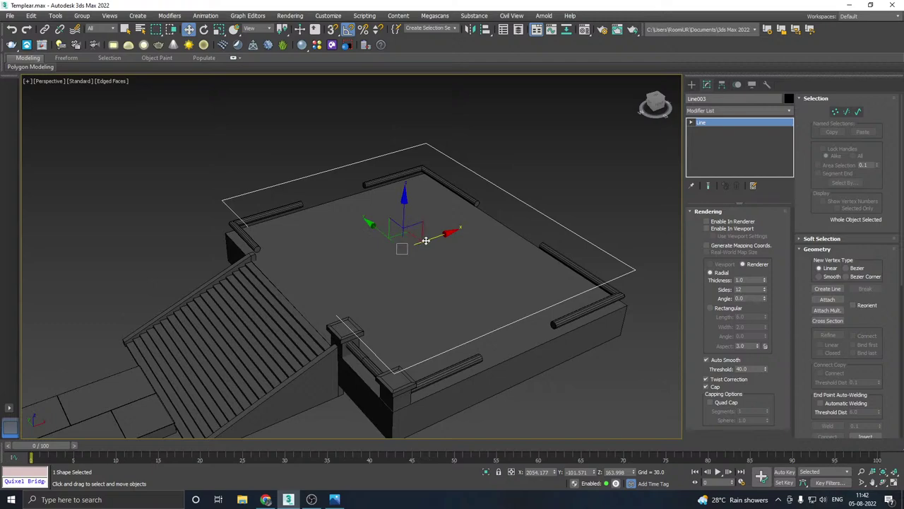
key("r")
left_click_drag(406, 244, 403, 323)
key("w")
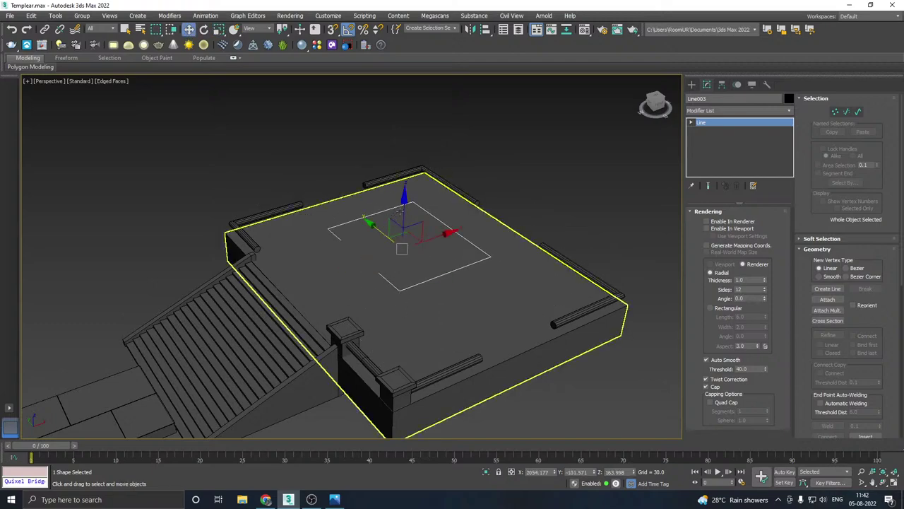
left_click_drag(405, 205, 409, 244)
scroll(398, 283, "up", 3)
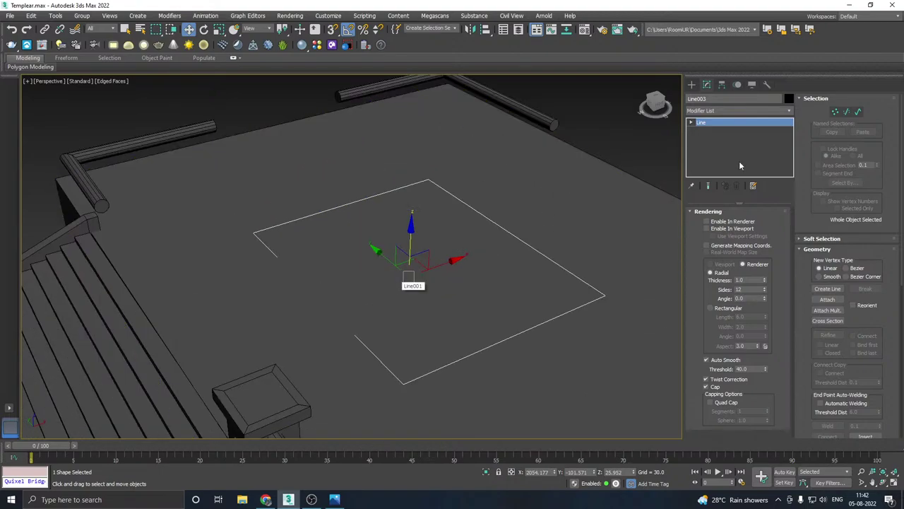
Step: Move the outline's two open end vertices together along Y, by about 107 and 97, to close the front gap
left_click(691, 123)
left_click(709, 131)
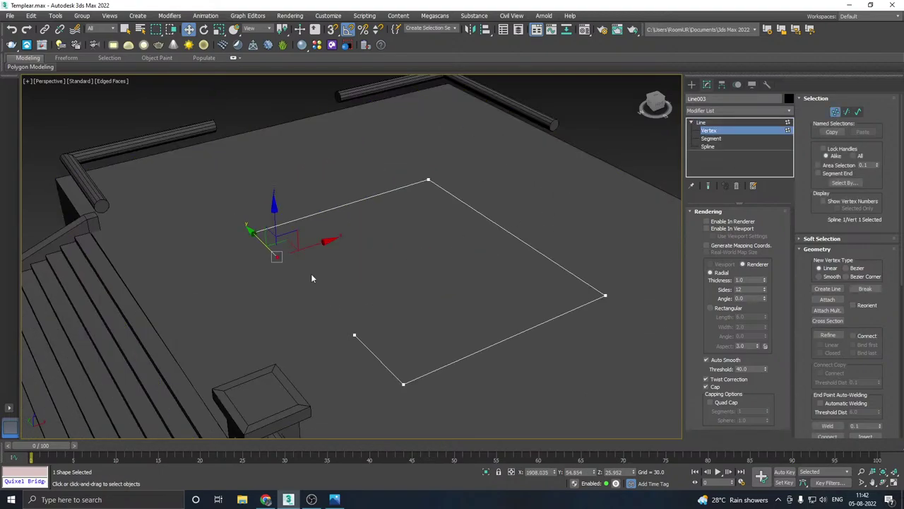
mouse_move(313, 278)
middle_mouse_down("alt")
mouse_move(361, 264)
mouse_move(426, 280)
mouse_move(313, 260)
middle_mouse_up("alt")
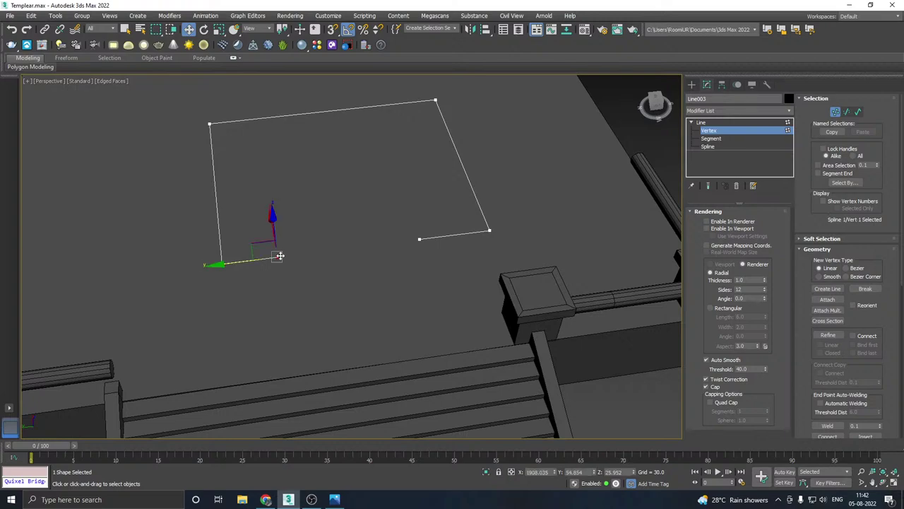
left_click_drag(280, 255, 345, 248)
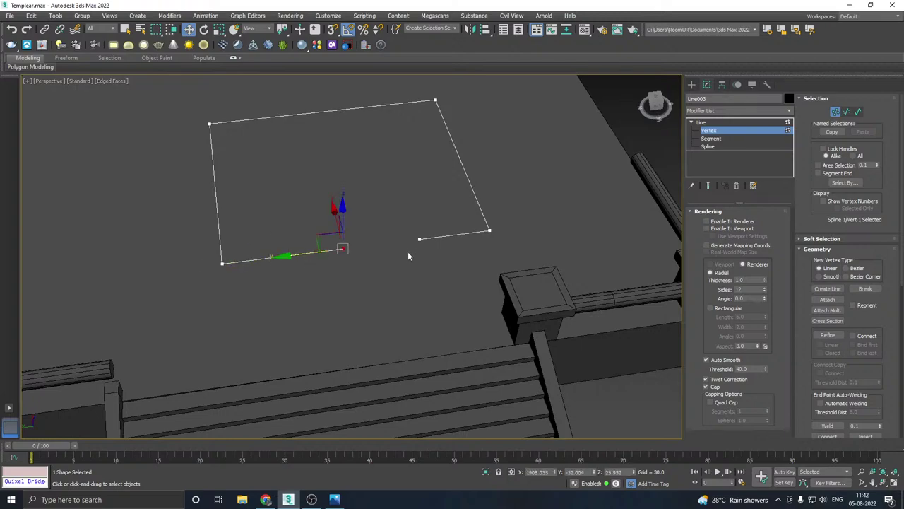
left_click(419, 238)
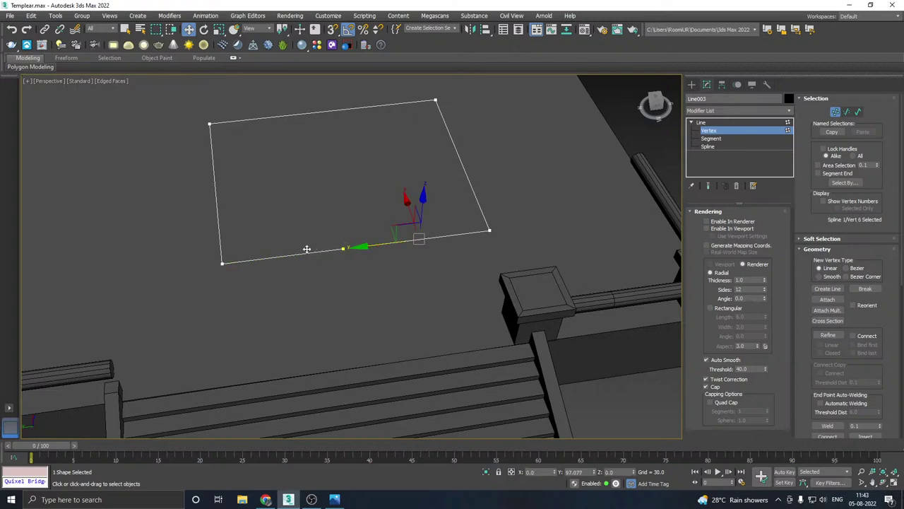
Step: Weld the outline's two coincident end vertices with a threshold of 28.1 and return to object level
left_click_drag(295, 249, 373, 269)
left_click(340, 291)
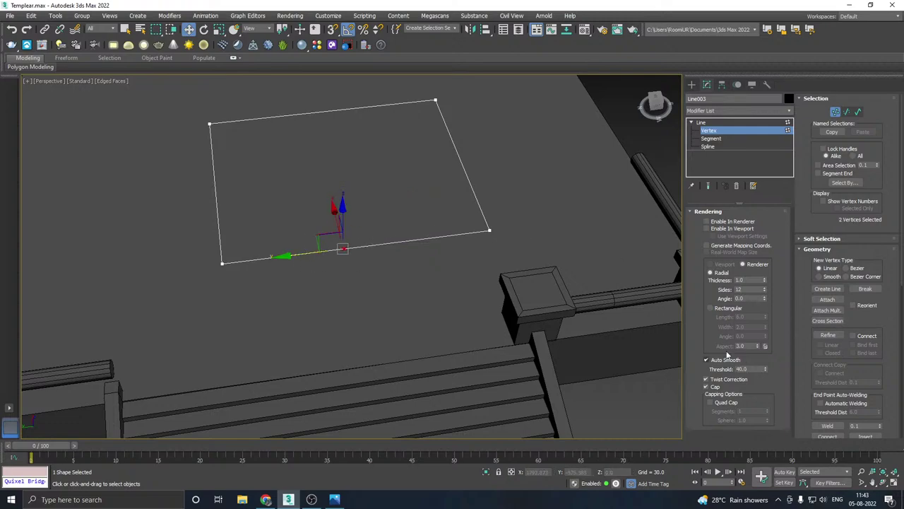
scroll(870, 360, "down", 3)
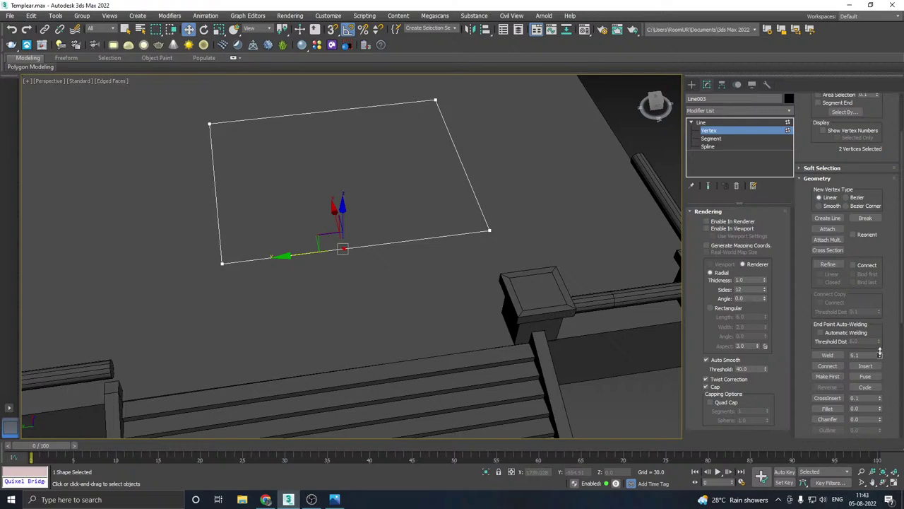
left_click_drag(880, 351, 878, 339)
left_click(831, 357)
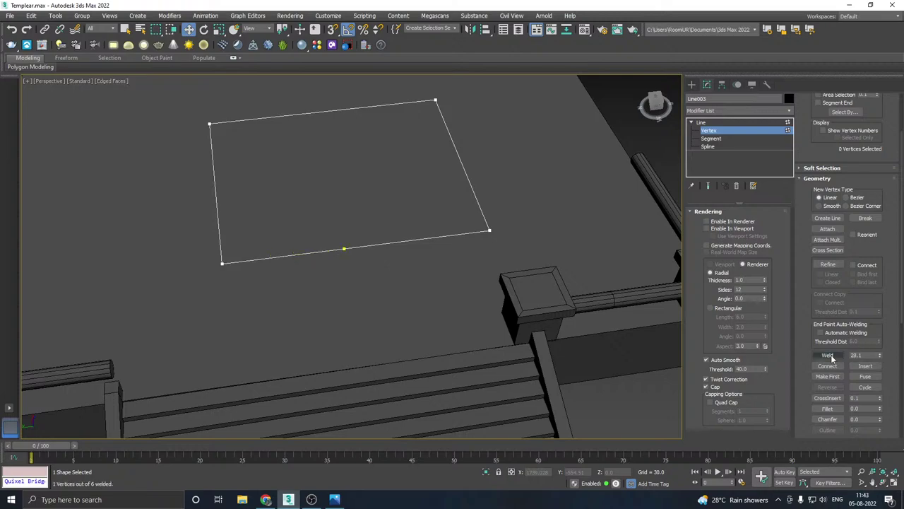
middle_click_drag(478, 258, 396, 229, "alt")
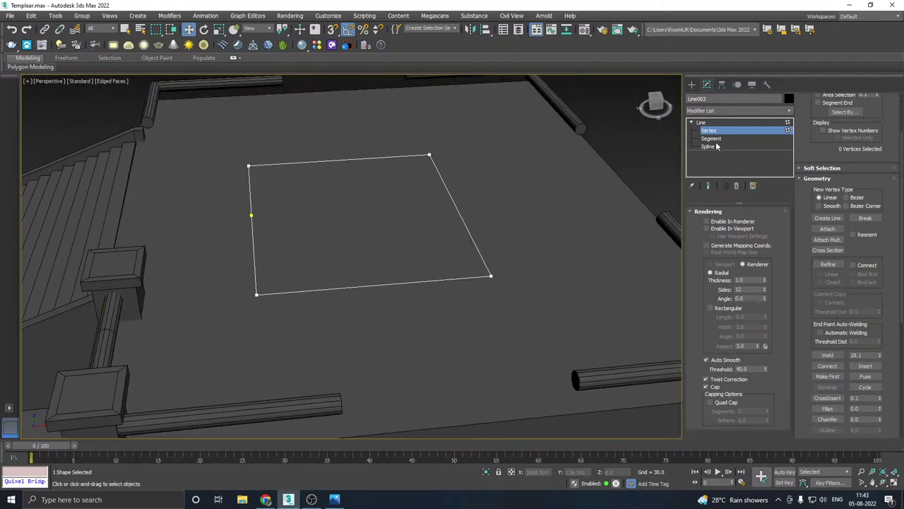
left_click(701, 122)
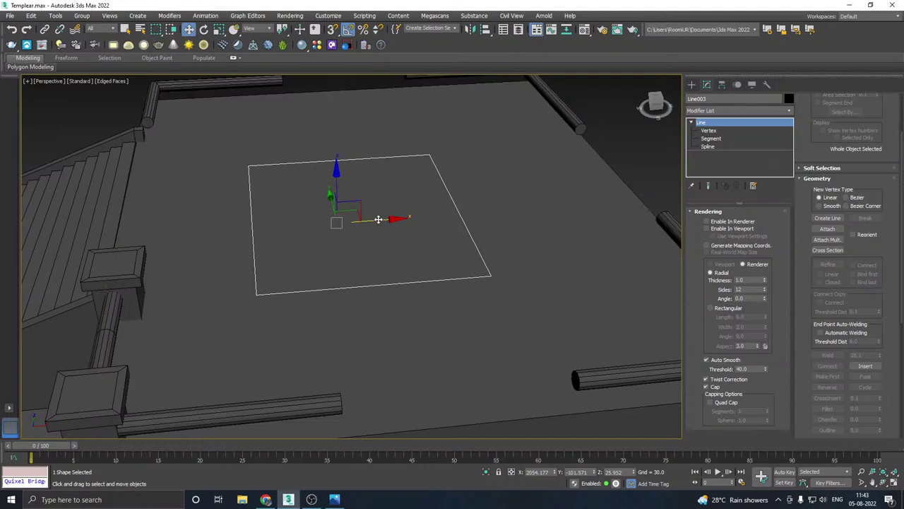
Step: Reposition the closed outline on the platform to about X 2142 and Y -74, using the Top view
left_click_drag(379, 218, 418, 217)
key("t")
scroll(357, 225, "down", 8)
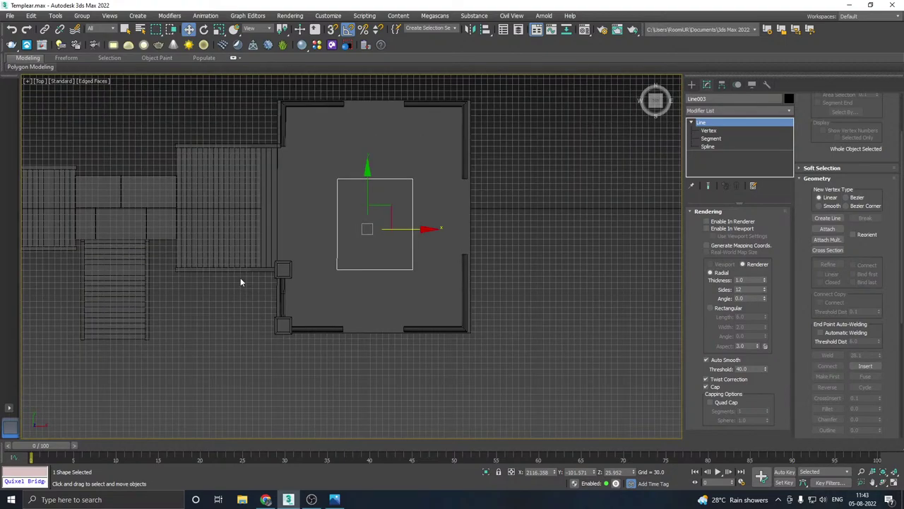
left_click_drag(383, 269, 388, 267)
left_click_drag(359, 230, 360, 224)
Step: Delete the extra vertex midway along the outline's stair-side edge and move the far pair of corner vertices about 106 outward along Y
left_click(751, 130)
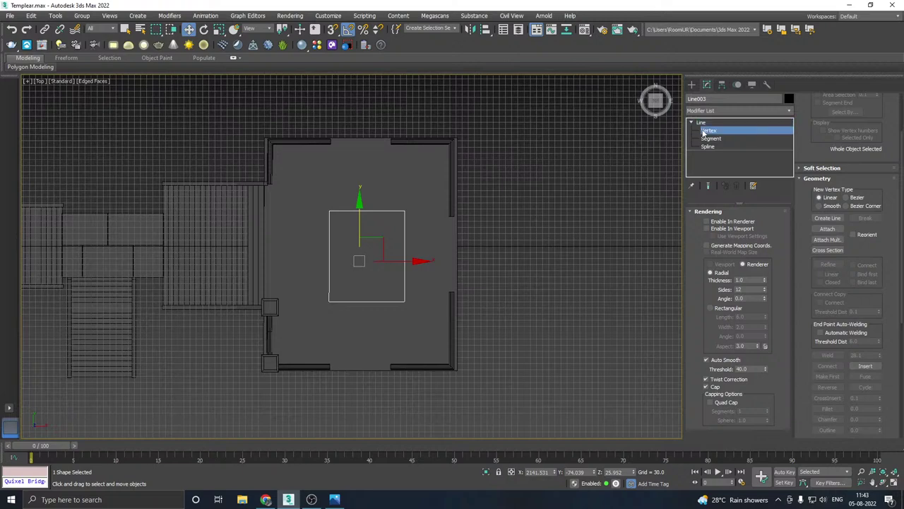
scroll(397, 184, "up", 3)
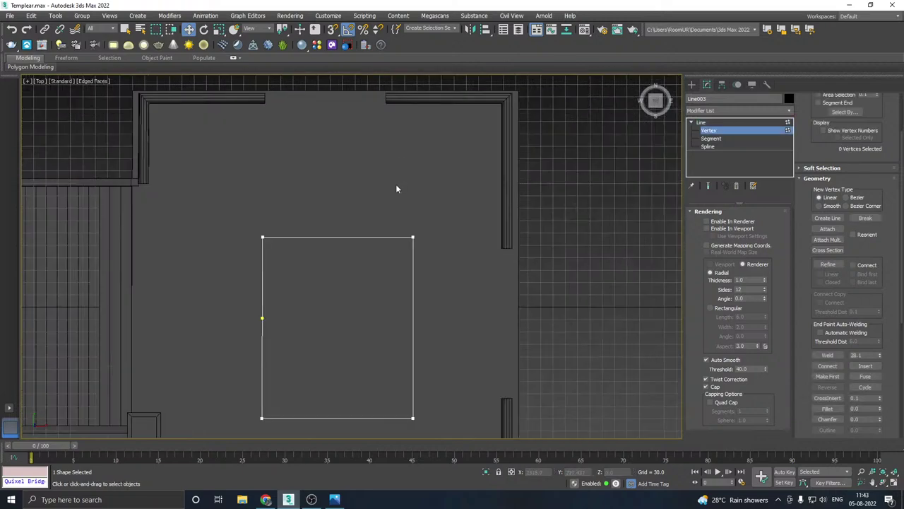
left_click(261, 318)
key("Delete")
left_click_drag(424, 256, 423, 254)
left_click_drag(413, 195, 408, 151)
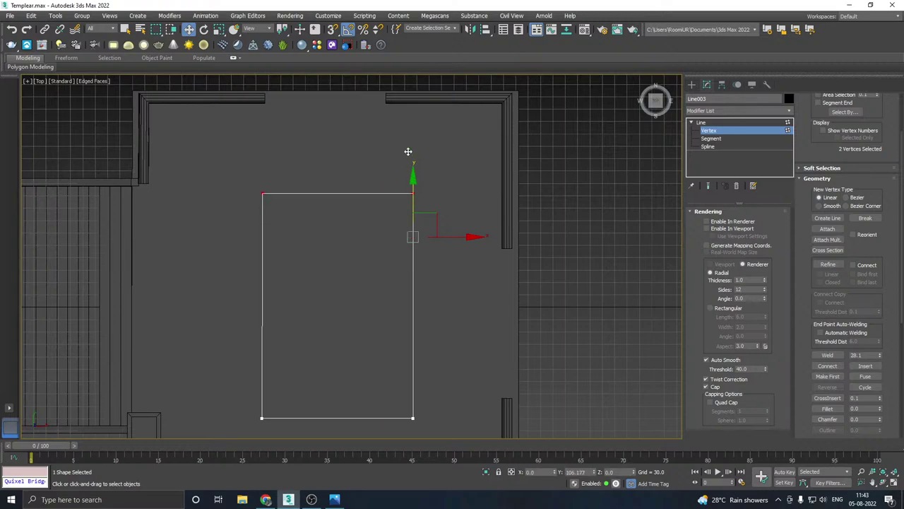
Step: Enlarge the outline by moving its stair-side and opposite vertex pairs outward along X, and the near pair outward along Y
scroll(384, 167, "down", 2)
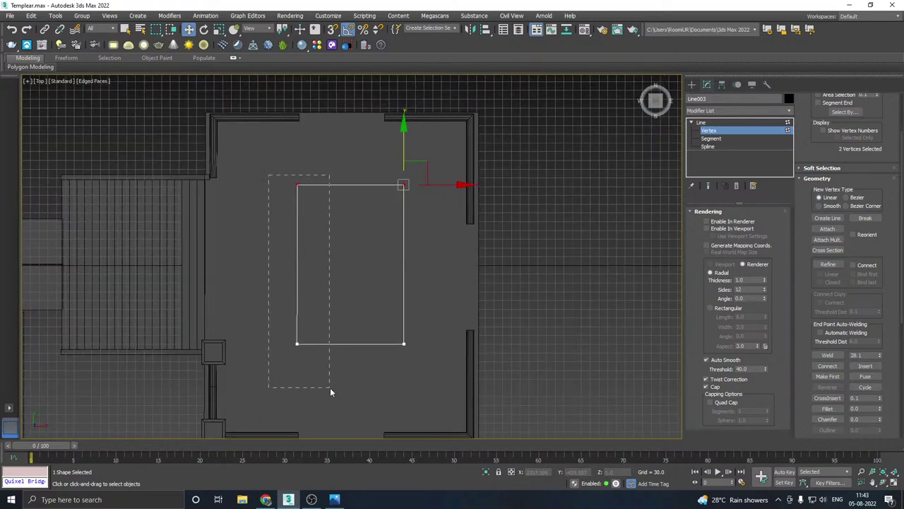
left_click_drag(330, 387, 330, 387)
left_click_drag(336, 347, 309, 349)
left_click_drag(374, 177, 435, 379)
left_click_drag(439, 342, 471, 341)
left_click_drag(250, 313, 436, 353)
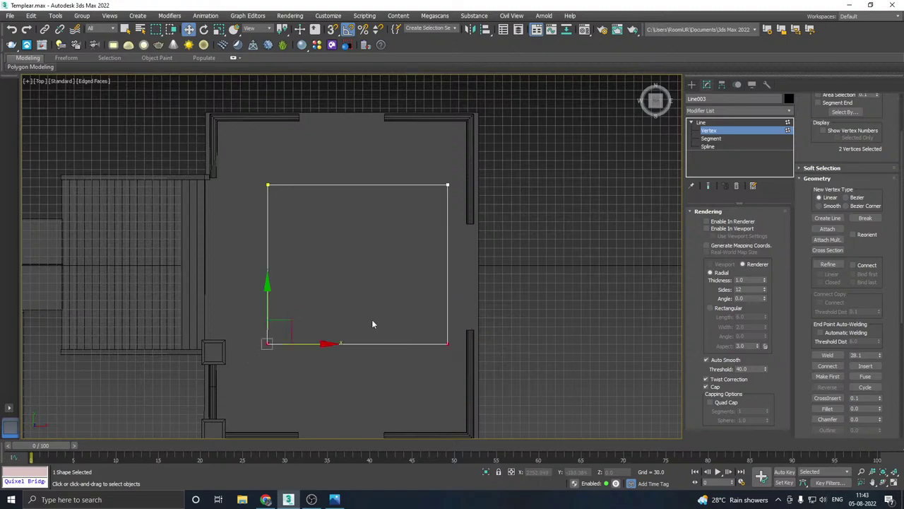
left_click_drag(267, 307, 276, 337)
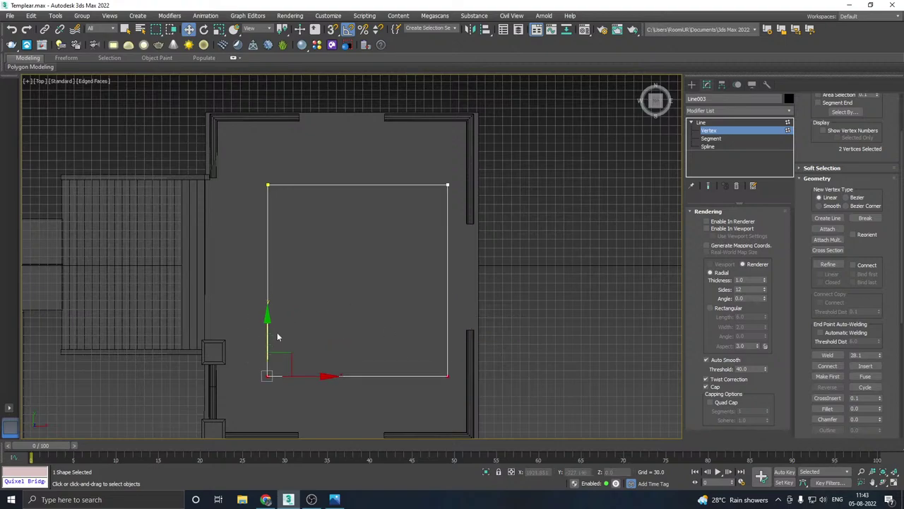
left_click(285, 500)
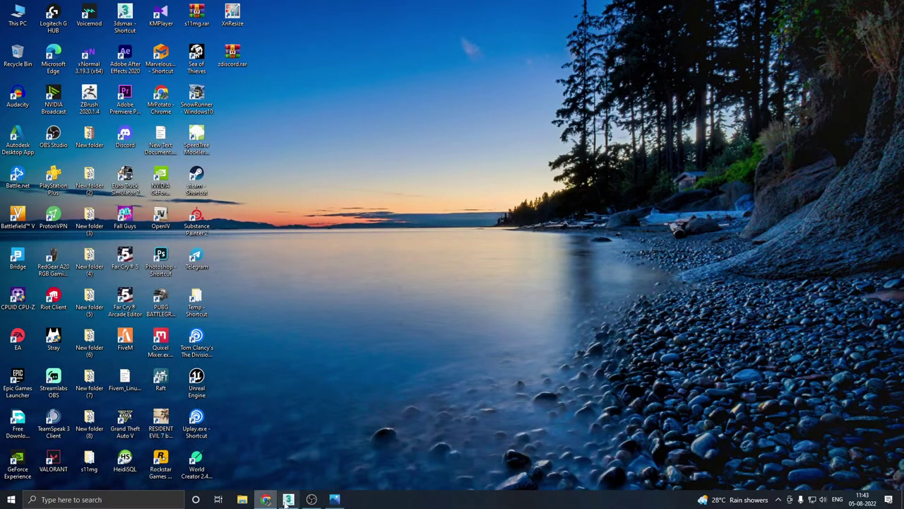
left_click(286, 500)
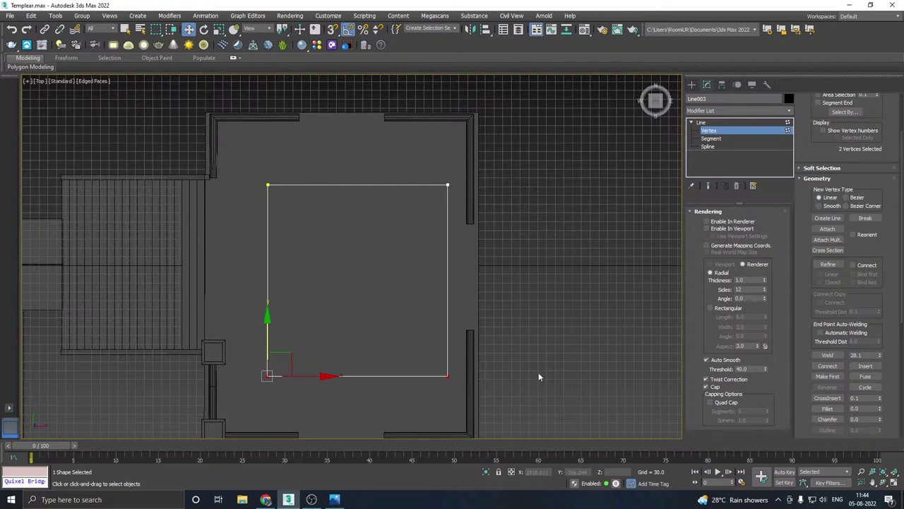
left_click(265, 500)
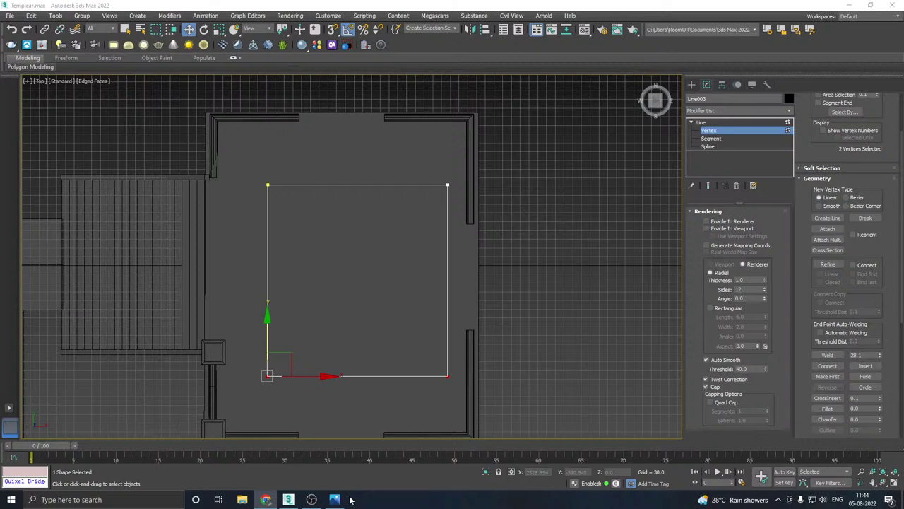
mouse_move(344, 501)
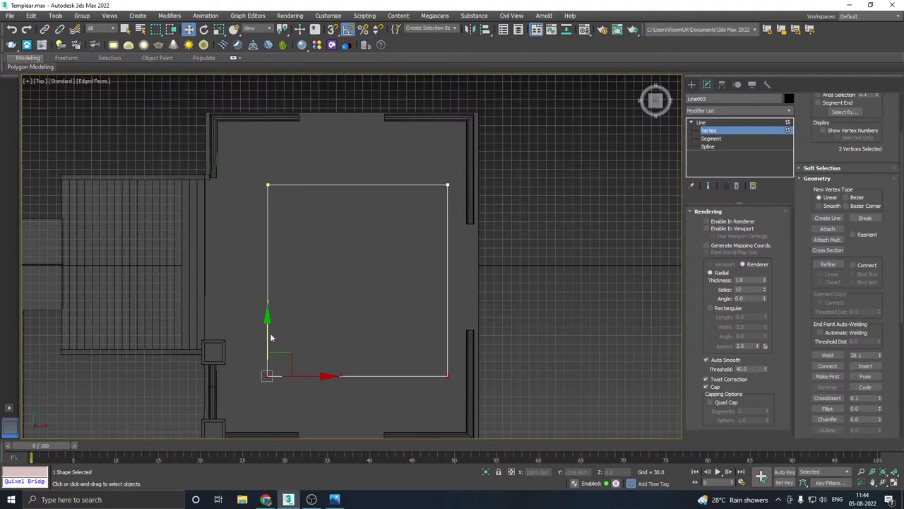
Step: Nudge the outline's near vertex pair slightly along Y, convert the shape to an Editable Poly and inspect it in the Perspective view
mouse_move(267, 335)
left_mouse_down()
mouse_move(268, 344)
mouse_move(264, 332)
left_mouse_up()
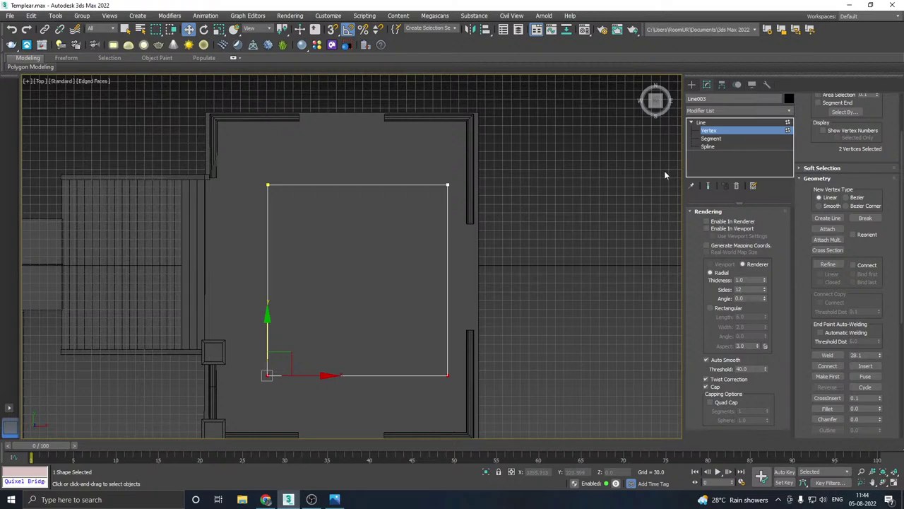
right_click(735, 159)
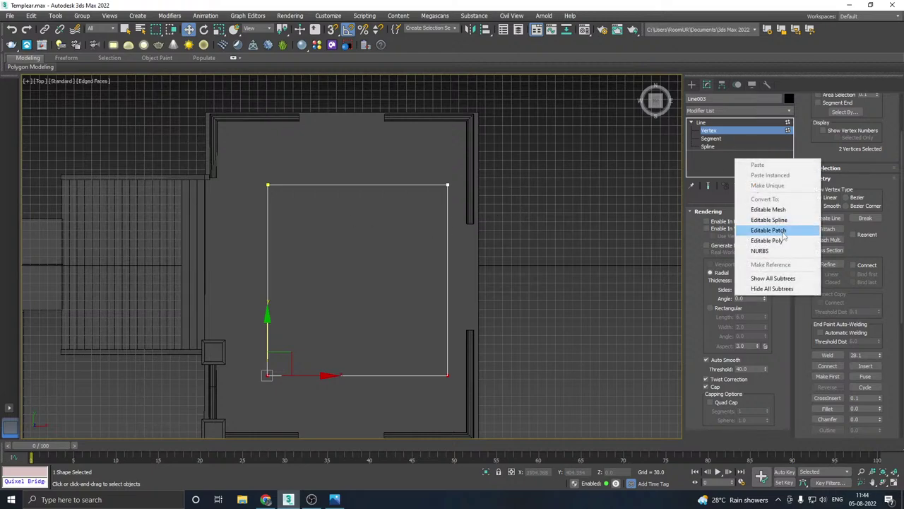
left_click(757, 241)
middle_click_drag(439, 254, 458, 232)
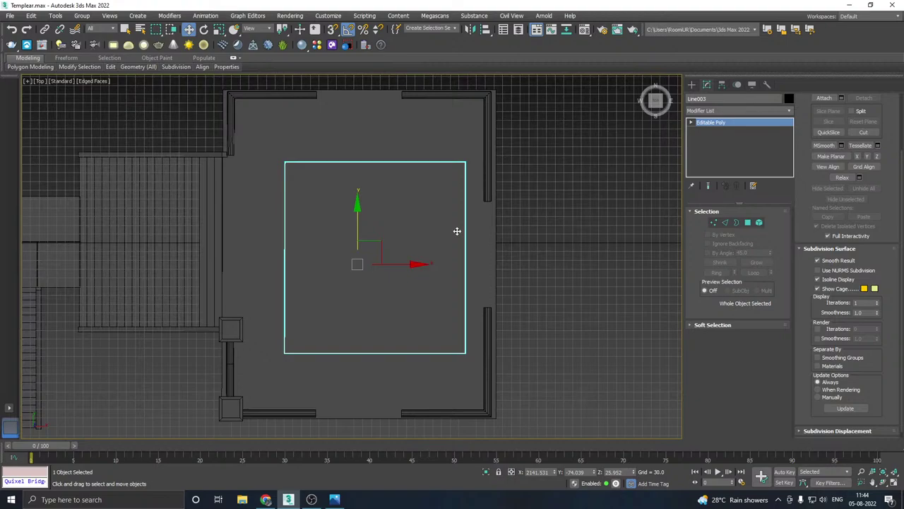
key("p")
middle_click_drag(357, 245, 430, 188, "alt")
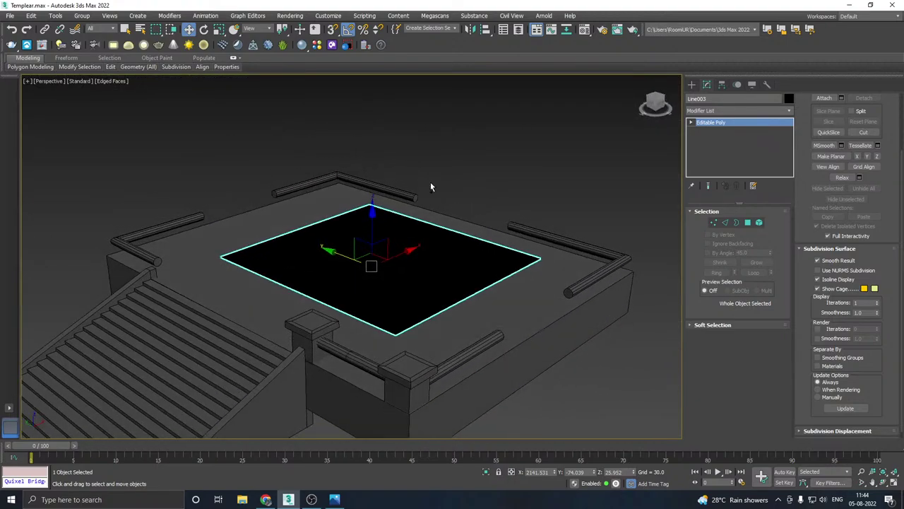
Step: Assign the Rock_2_default material to the new flat surface on the platform
key("m")
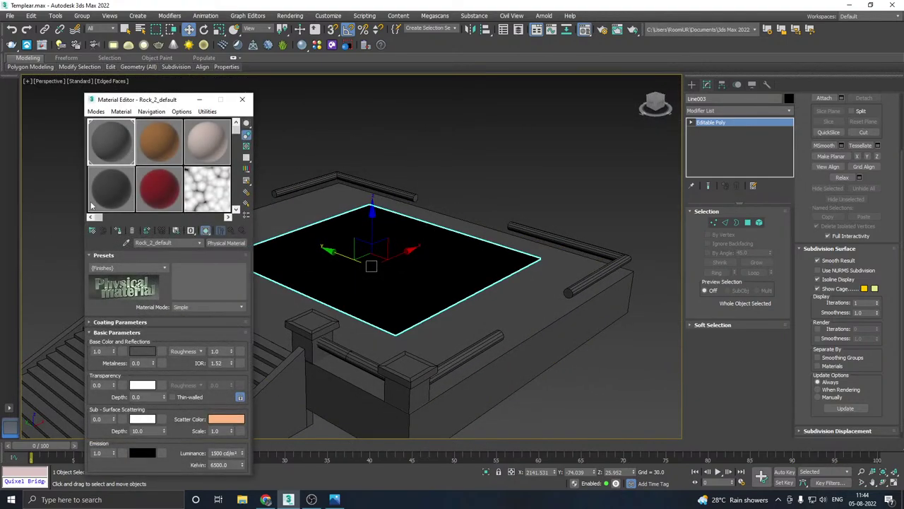
left_click(117, 231)
key("m")
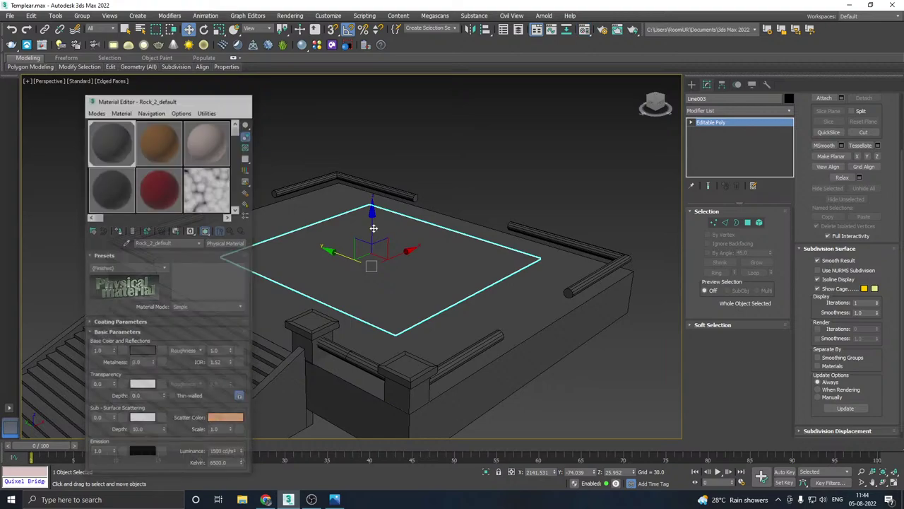
middle_click_drag(389, 253, 431, 240, "alt")
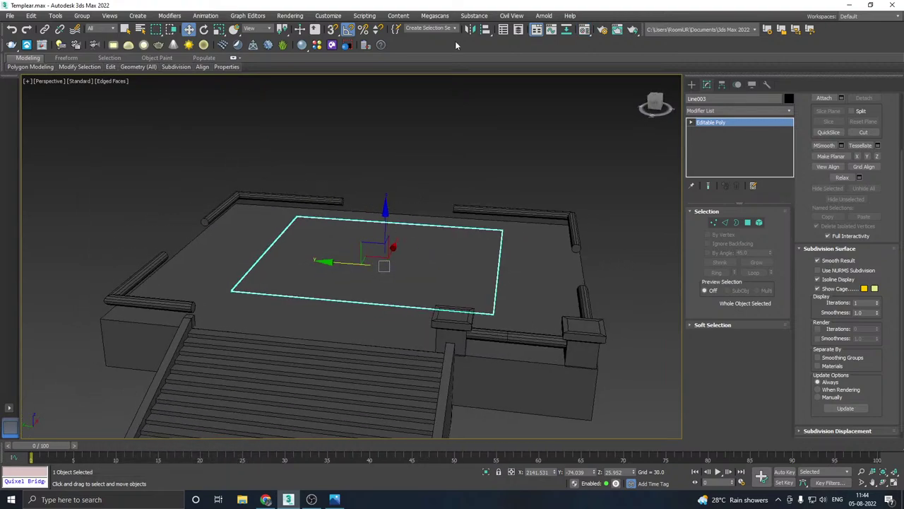
Step: Assign the Wood material to the flat surface and change its base color to a neutral grey of 0.137
left_click(585, 31)
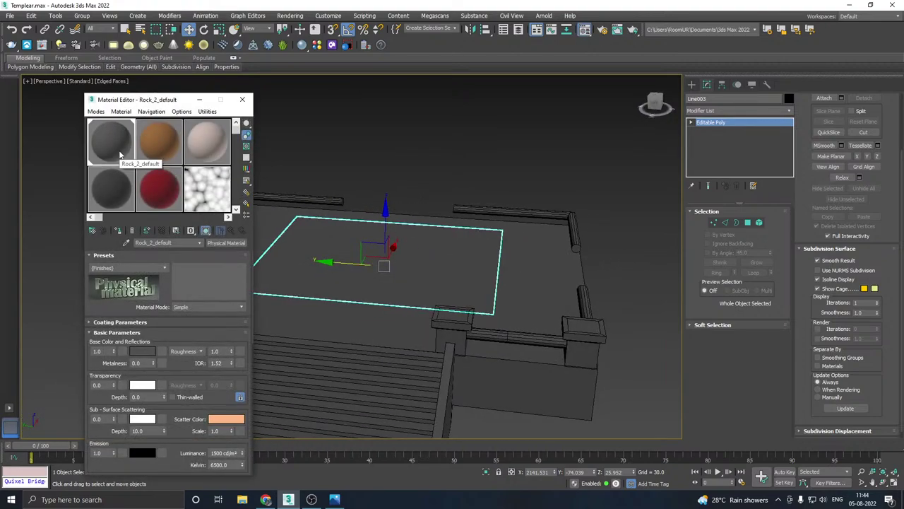
left_click(150, 156)
left_click(118, 231)
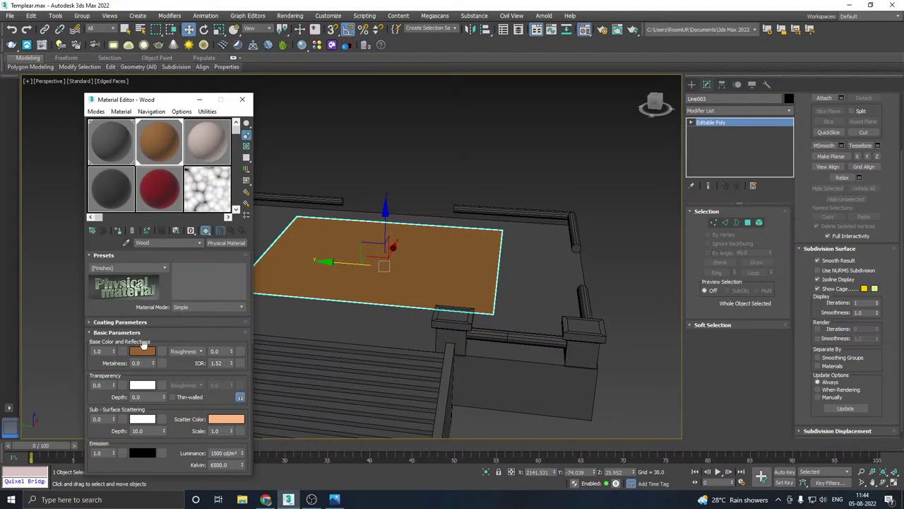
left_click(142, 351)
left_click_drag(228, 118, 224, 133)
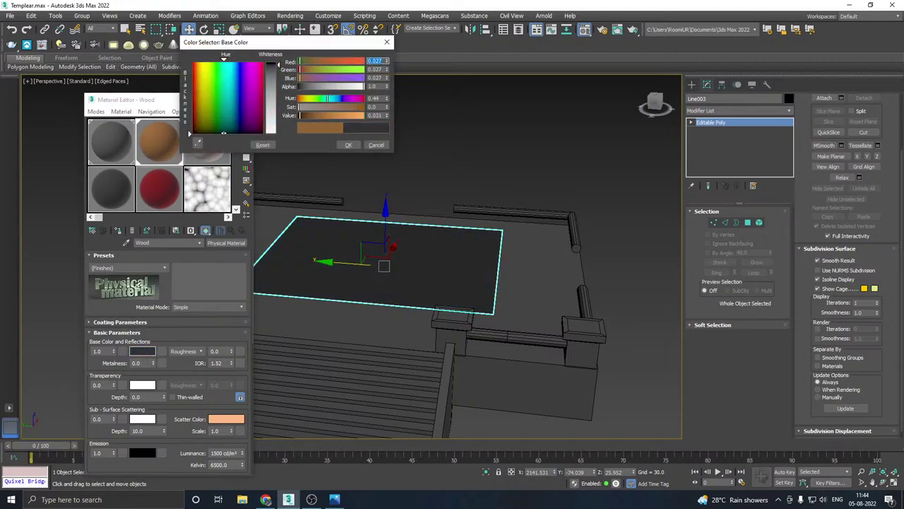
left_click_drag(276, 124, 276, 72)
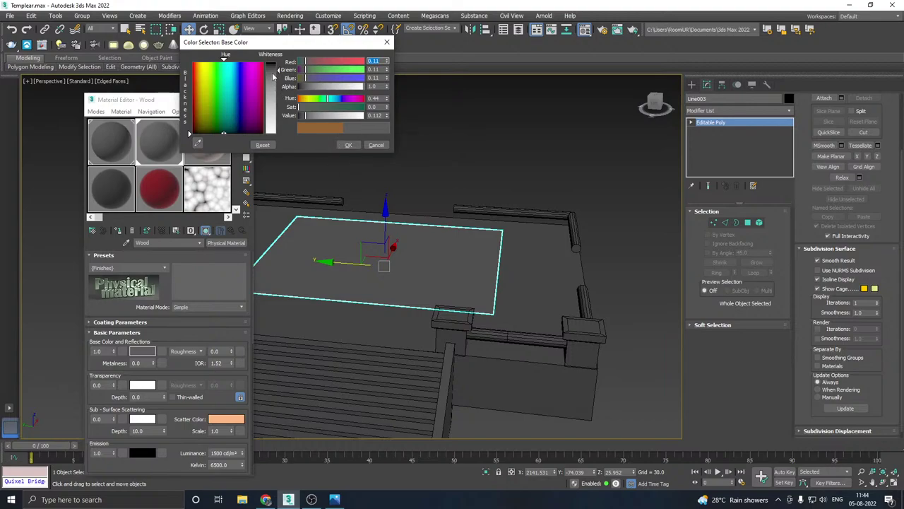
left_click_drag(274, 76, 275, 73)
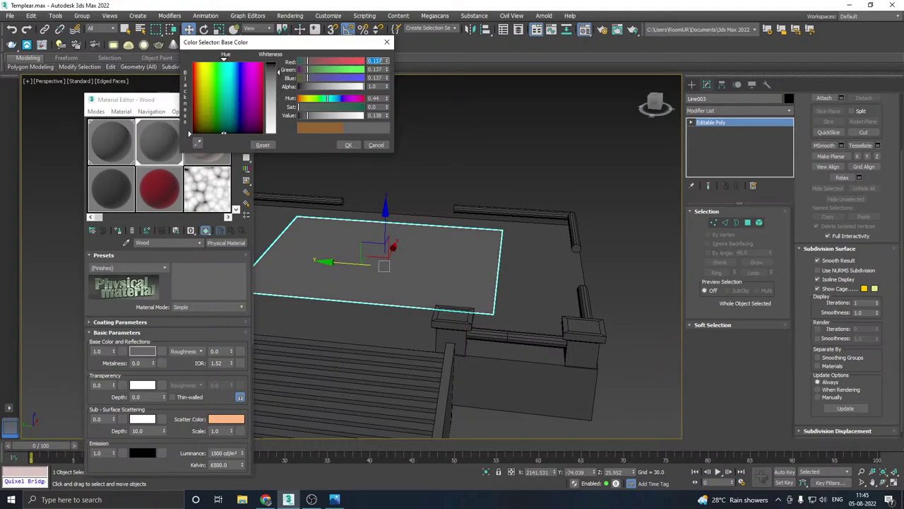
left_click(347, 146)
left_click(245, 100)
Step: Select the surface's border and lower it to about Z 19.5, close to the platform floor
middle_click_drag(366, 177, 302, 206, "alt")
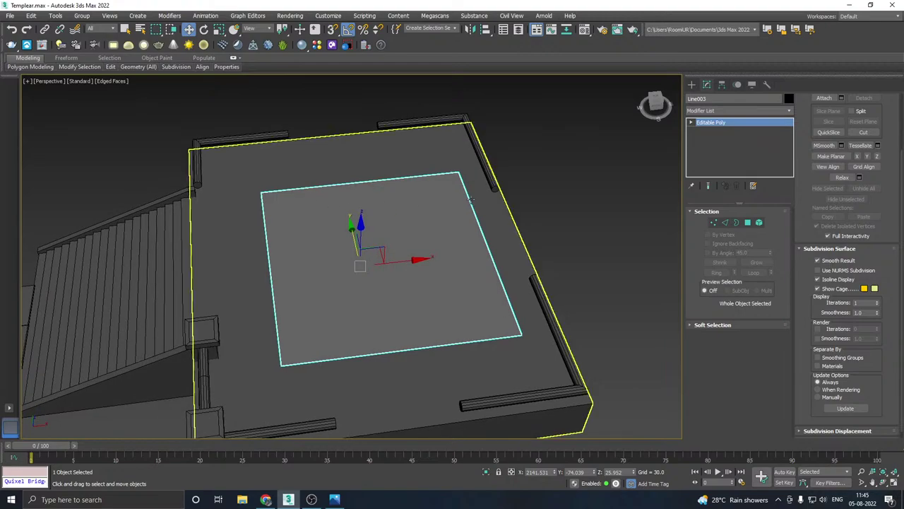
middle_click_drag(416, 208, 455, 176, "alt")
scroll(405, 211, "up", 3)
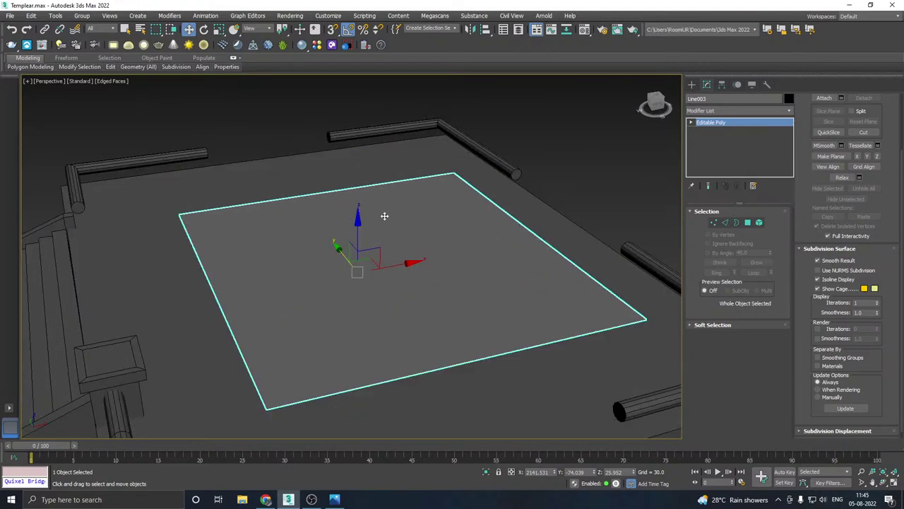
left_click(733, 223)
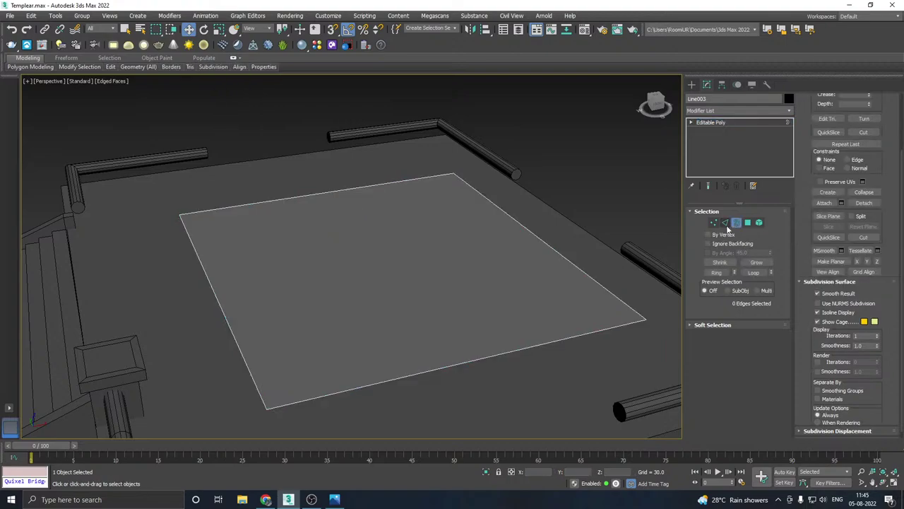
left_click(357, 386)
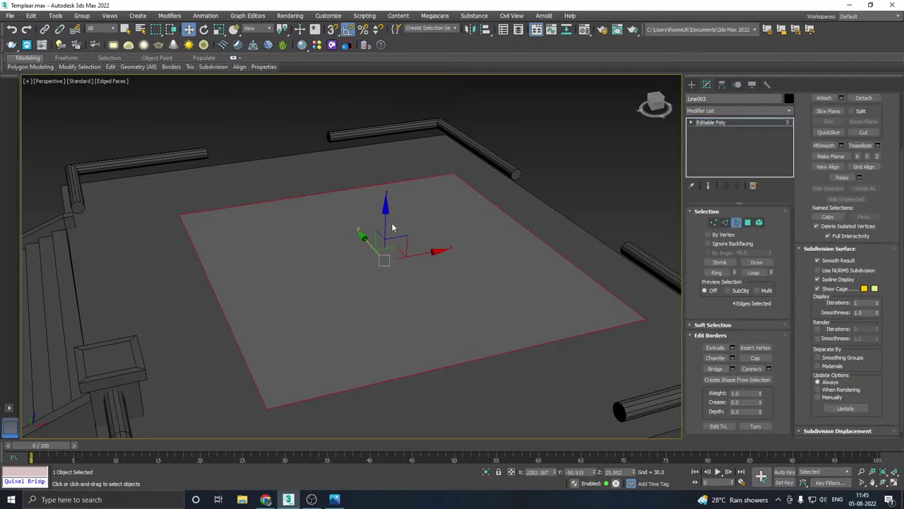
left_click_drag(388, 223, 388, 225)
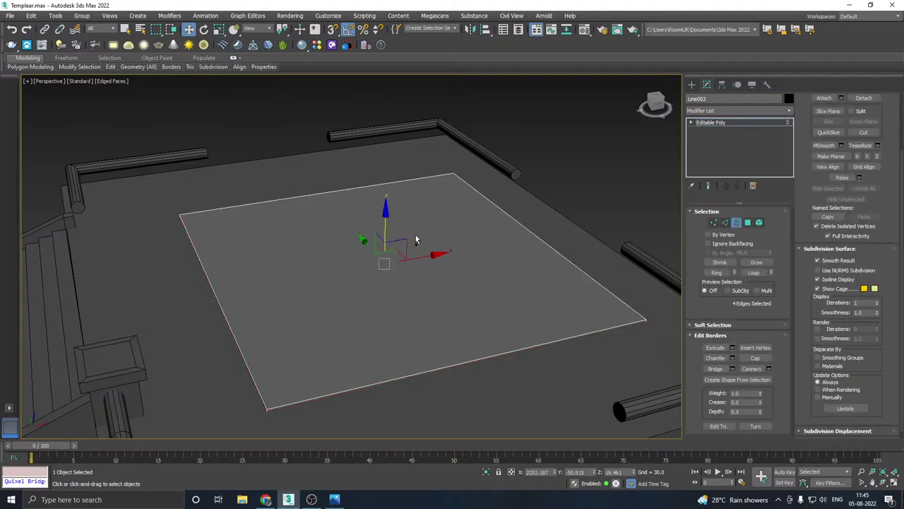
middle_click_drag(415, 236, 425, 230, "alt")
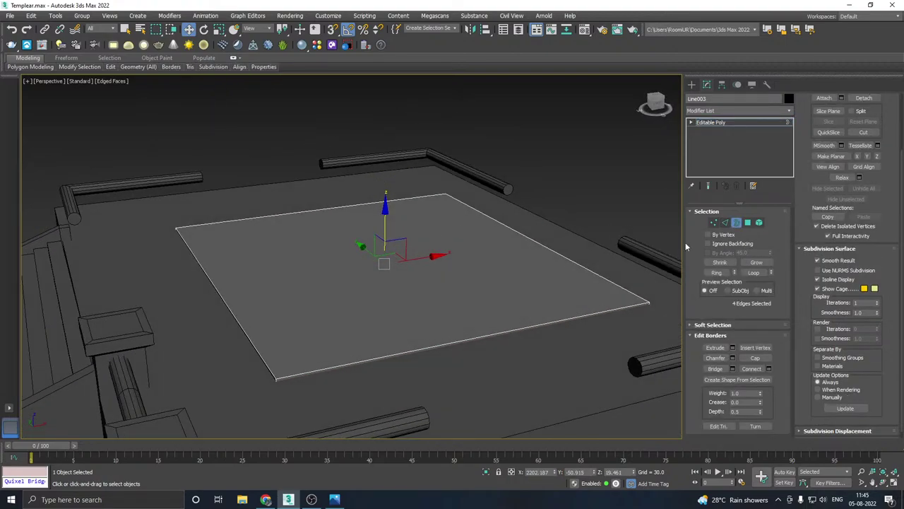
Step: Inset the surface's single polygon by about 38 to form a narrow rim around it
left_click(748, 223)
left_click(430, 292)
middle_click_drag(430, 293, 451, 297, "alt")
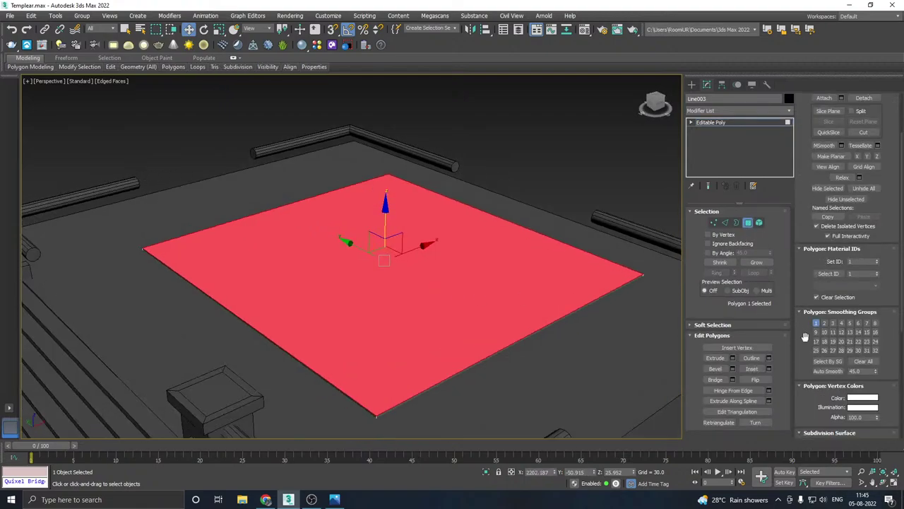
left_click(768, 368)
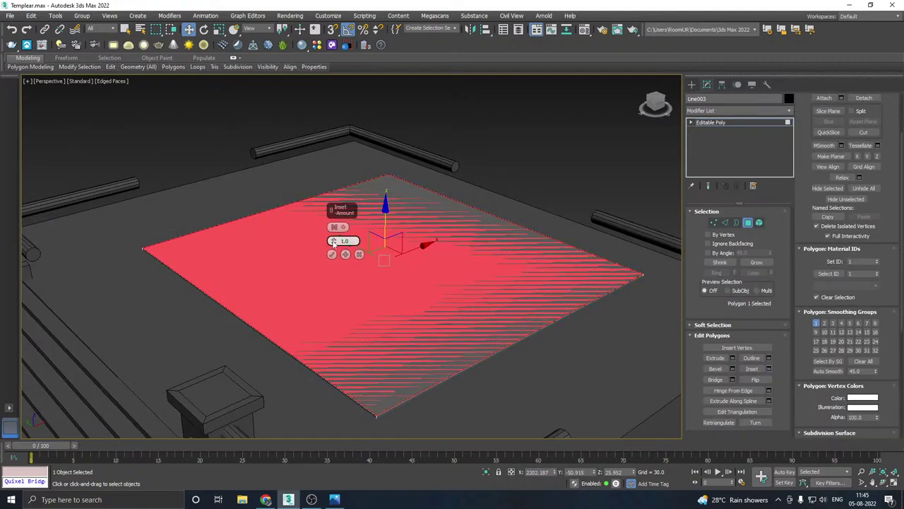
left_click_drag(333, 242, 308, 88)
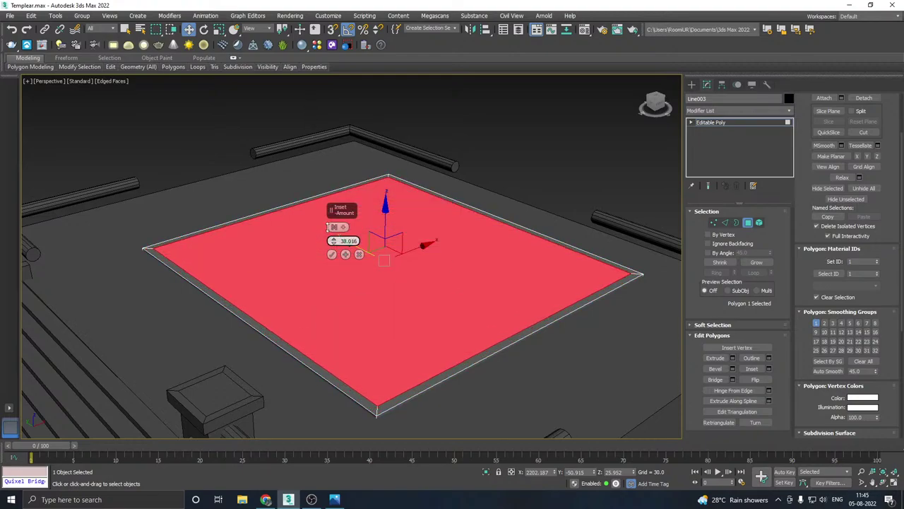
left_click(331, 254)
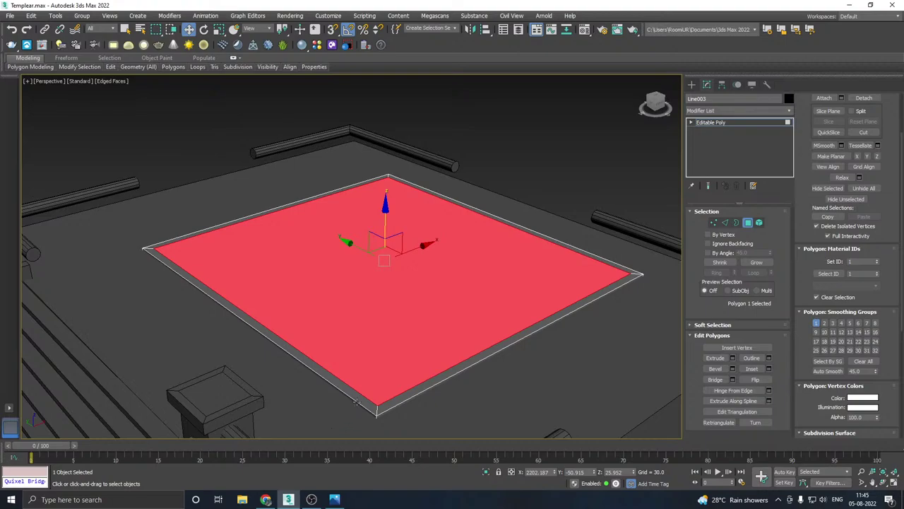
Step: Select the four rim polygons around the inner floor surface and extrude them by about 16.5
left_click(358, 402)
left_click(397, 400, "shift")
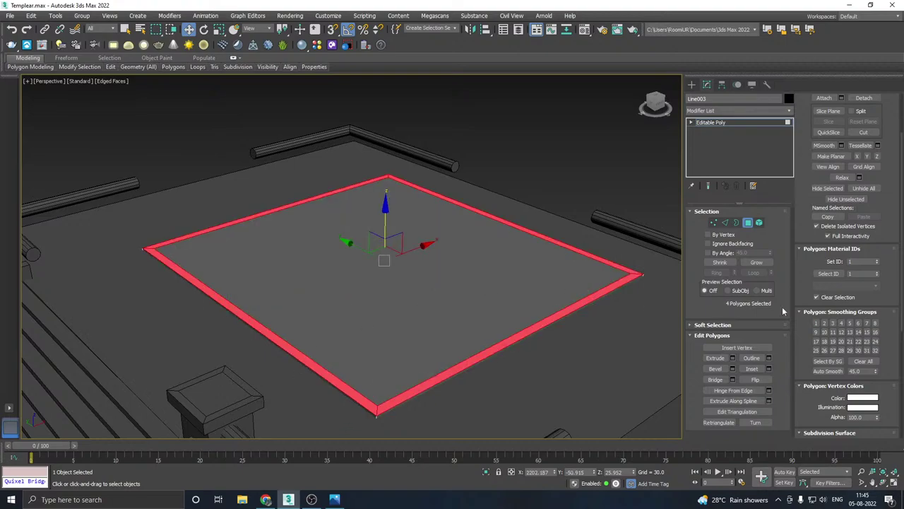
left_click(733, 358)
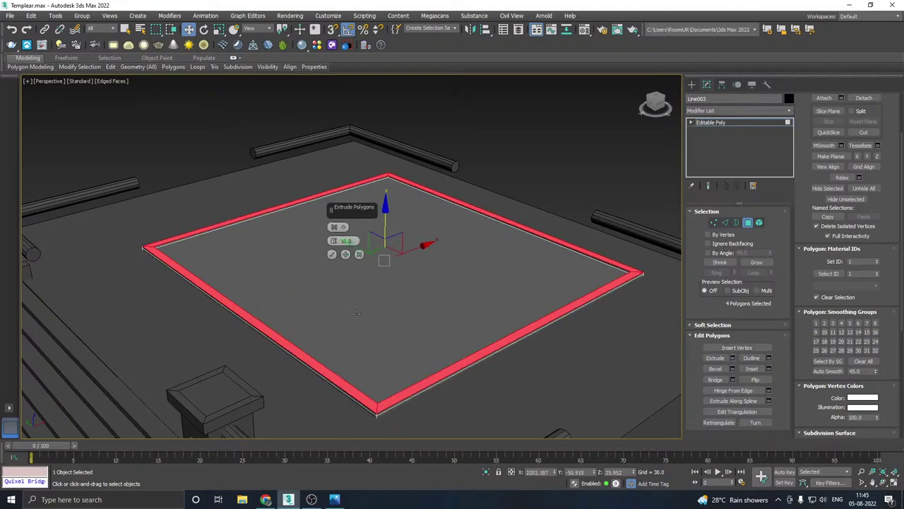
middle_click_drag(415, 266, 194, 267, "alt")
scroll(194, 267, "up", 3)
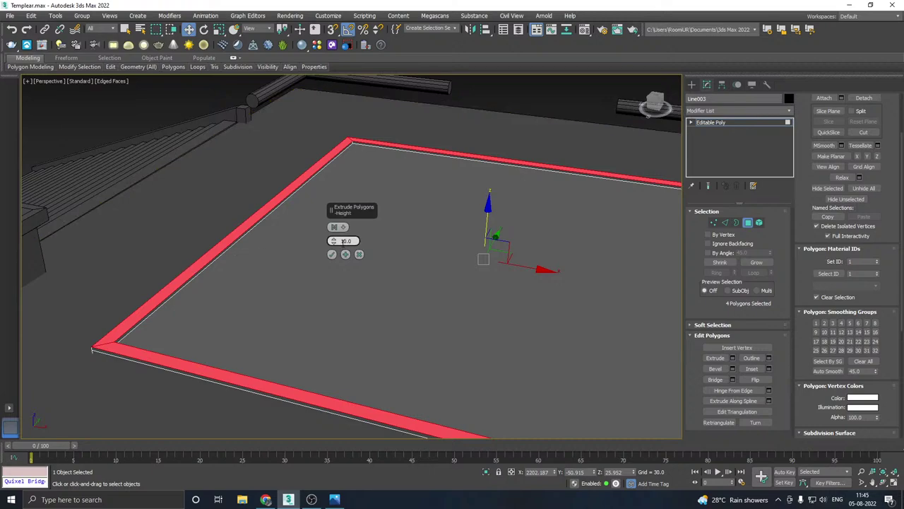
left_click_drag(334, 241, 334, 231)
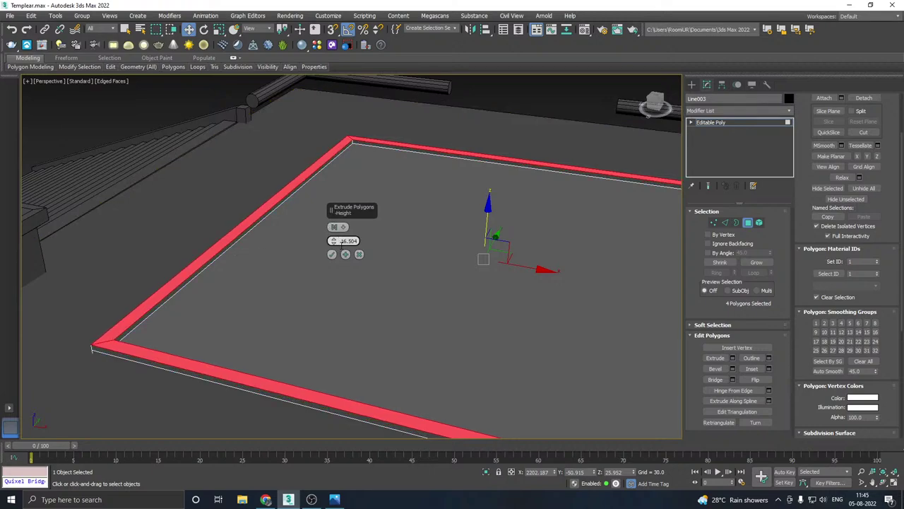
left_click(332, 255)
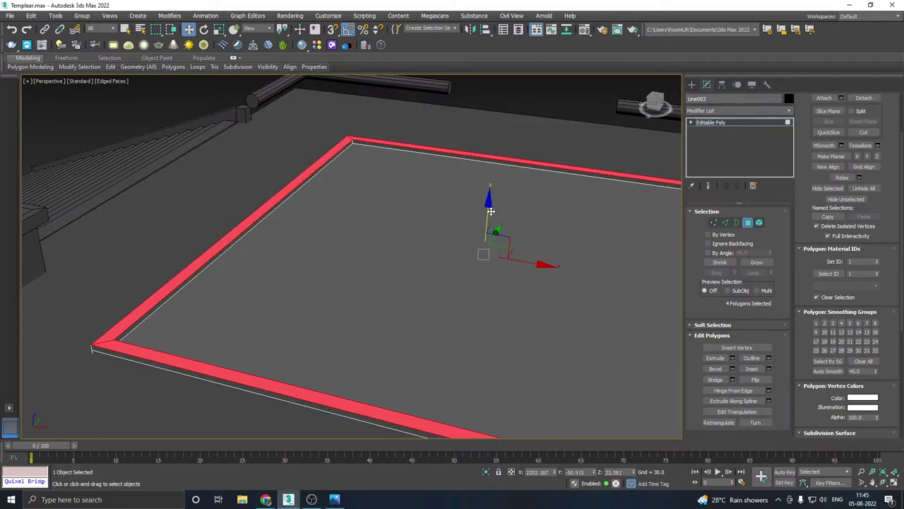
key("z")
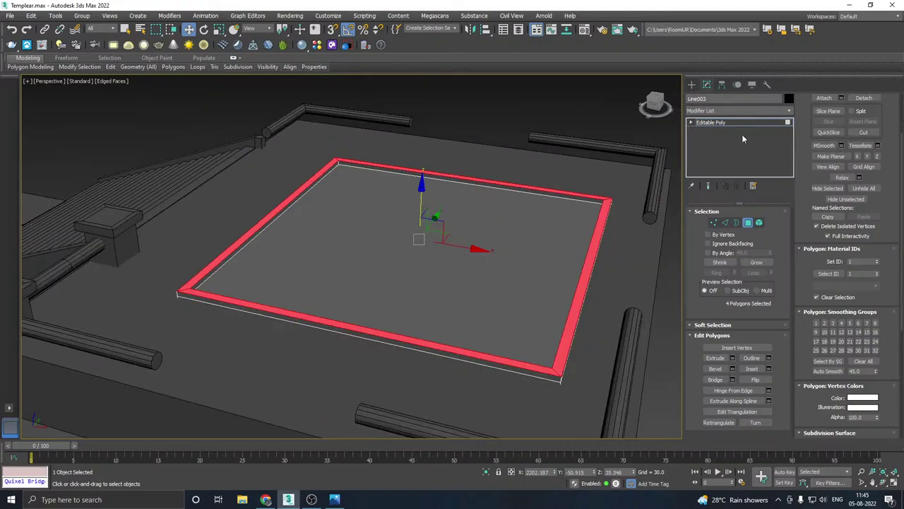
left_click(734, 125)
Step: Lower the whole rimmed floor base to about Z 20.5 so it sits closer to the platform
middle_click_drag(494, 212, 585, 148, "alt")
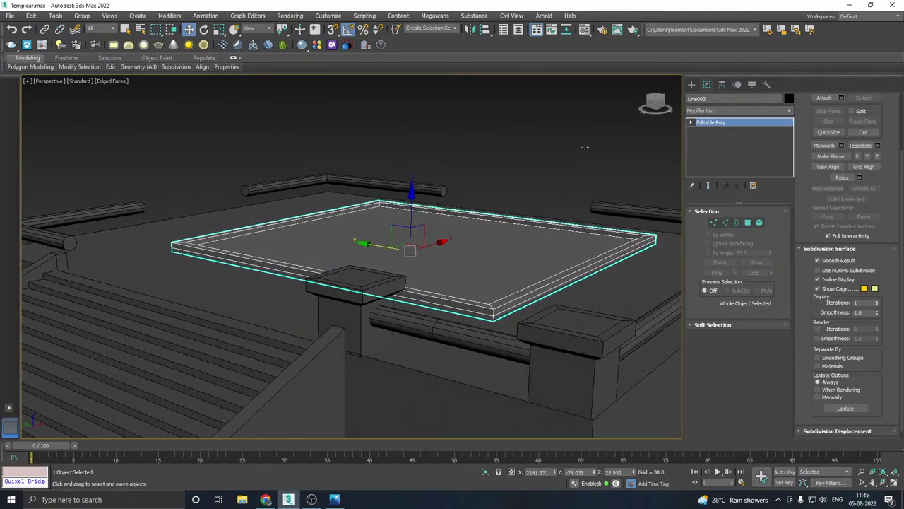
left_click(484, 160)
scroll(454, 290, "up", 3)
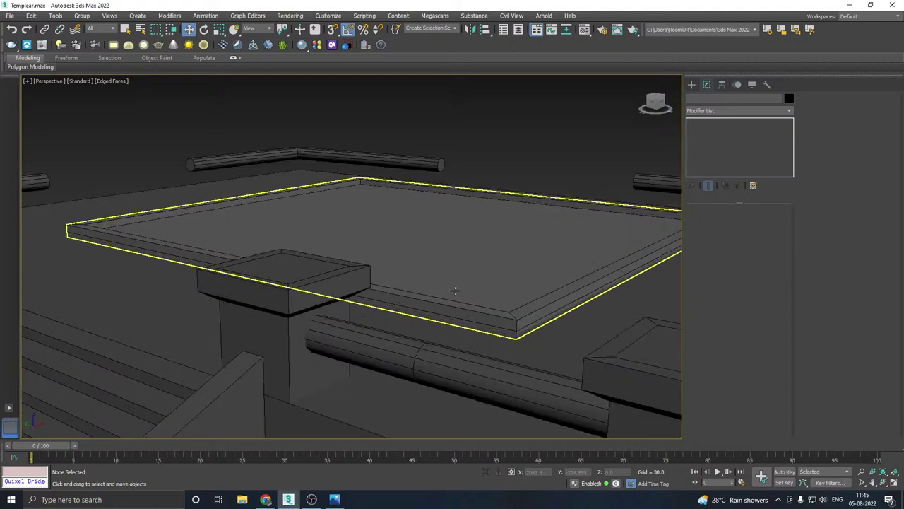
left_click(438, 296)
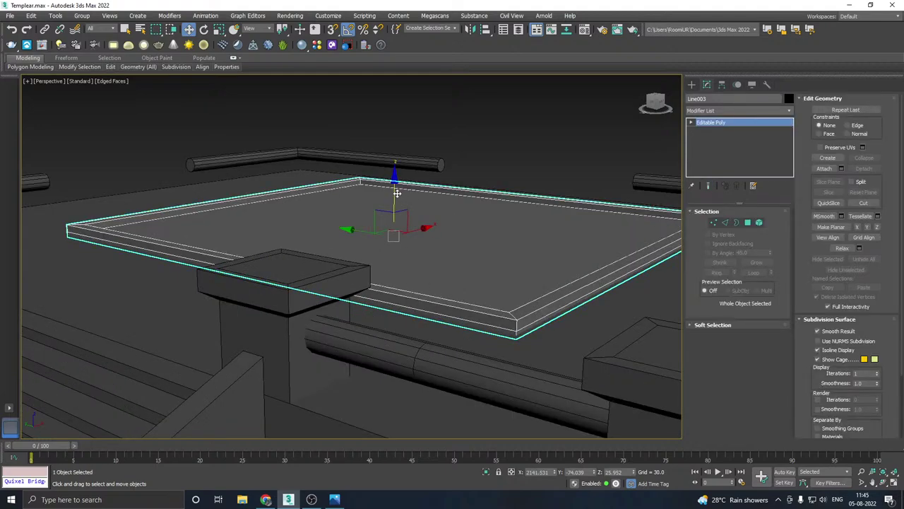
left_click_drag(398, 193, 397, 198)
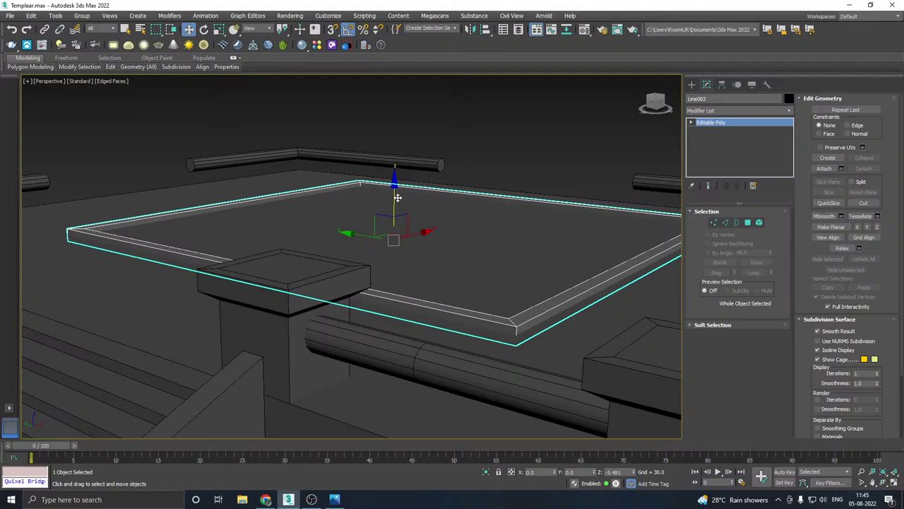
scroll(400, 200, "down", 3)
middle_click_drag(400, 202, 458, 212, "alt")
scroll(389, 223, "down", 3)
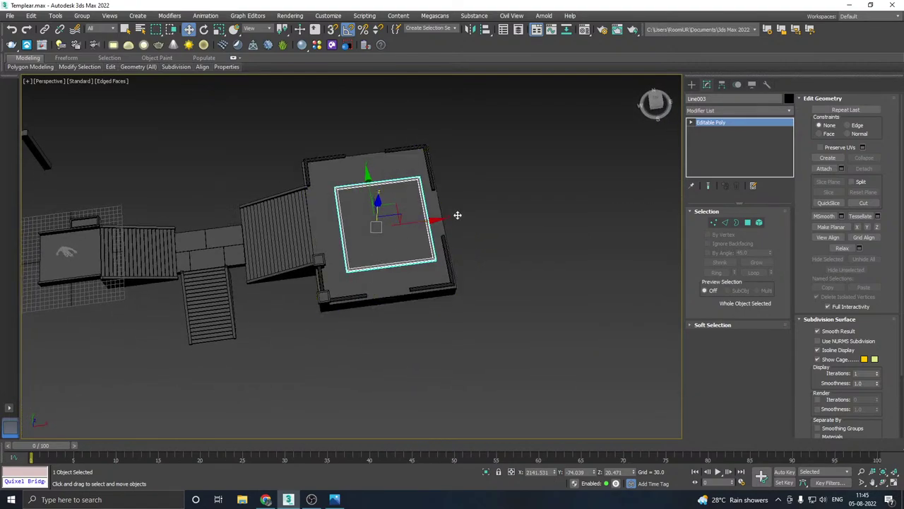
Step: Shift the rimmed floor base on the platform to about X 2219, Y -13
left_click(523, 206)
middle_click_drag(523, 207, 572, 172, "alt")
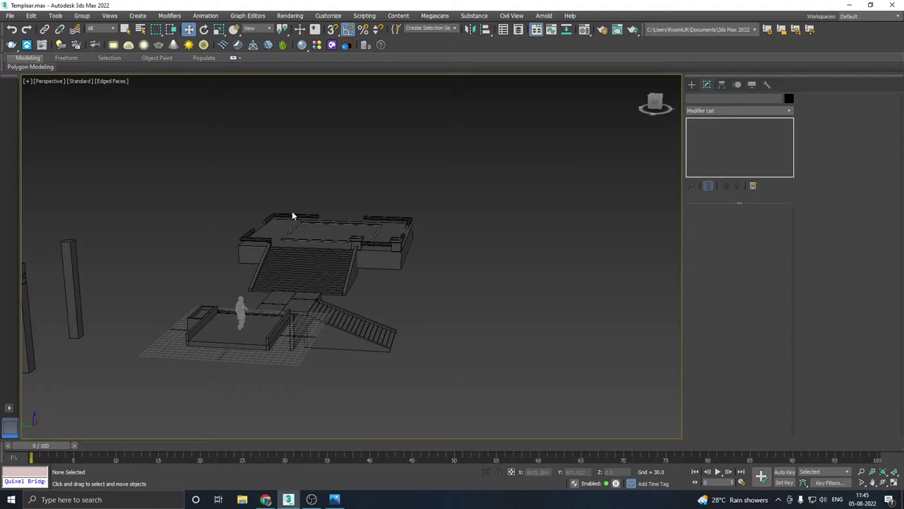
scroll(293, 214, "up", 4)
middle_click_drag(355, 214, 365, 202, "alt")
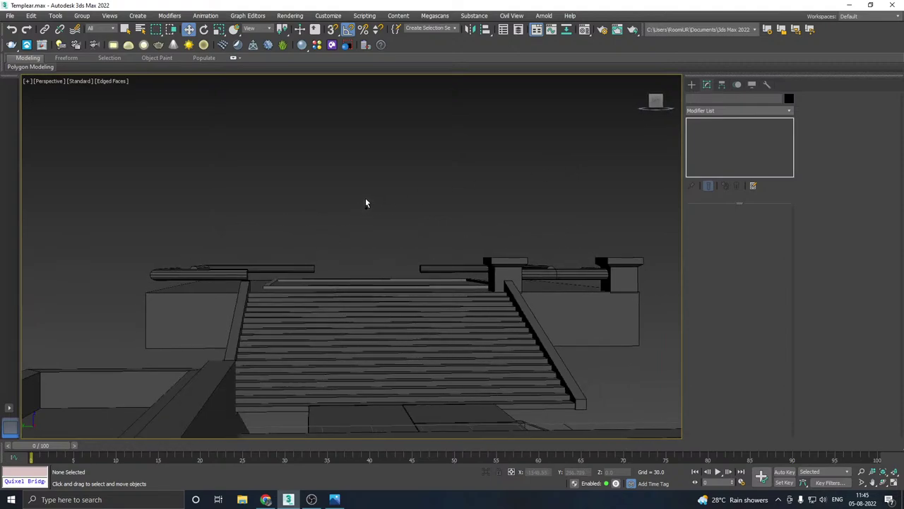
left_click(317, 287)
left_click_drag(332, 284, 315, 284)
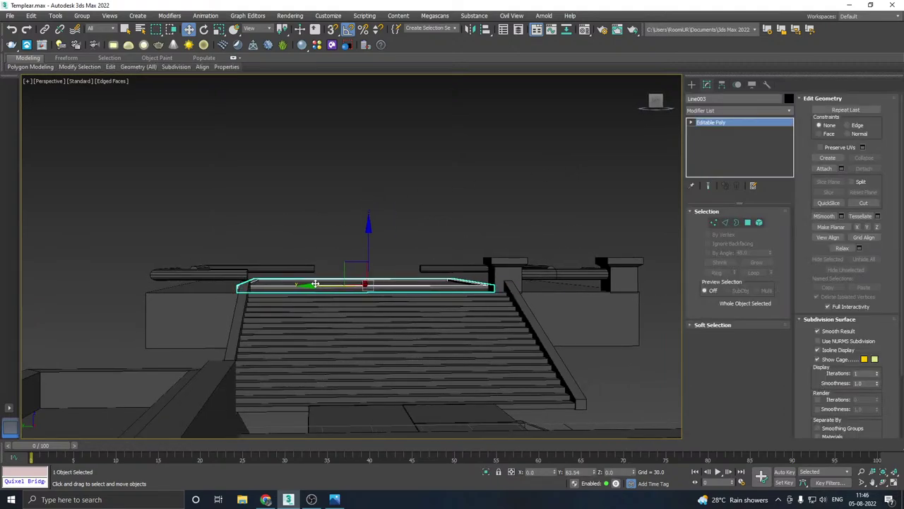
middle_click_drag(372, 271, 389, 297, "alt")
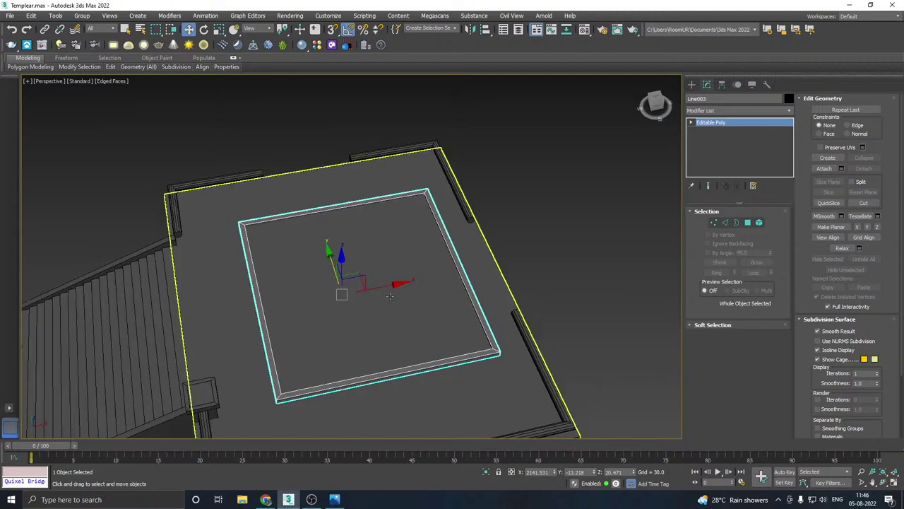
left_click_drag(391, 283, 416, 276)
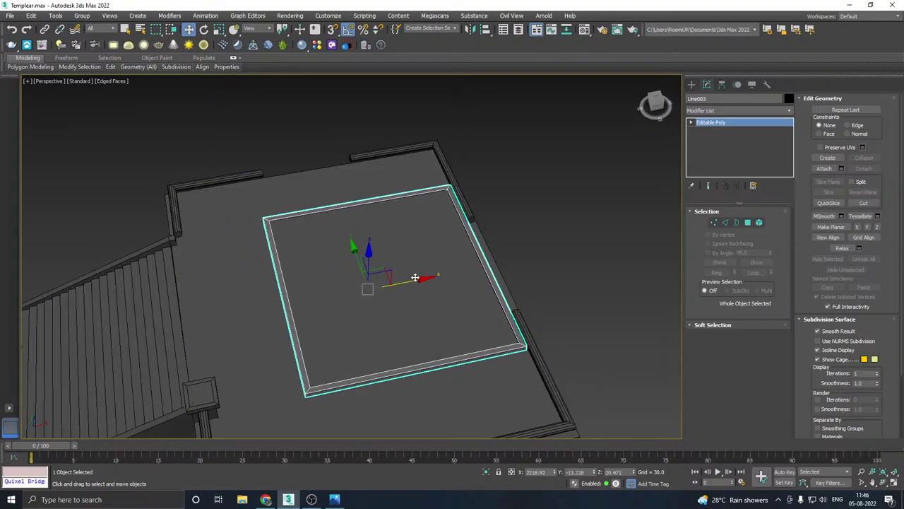
Step: Lower the rimmed floor base further, to about Z 15
middle_click_drag(551, 248, 330, 334, "alt")
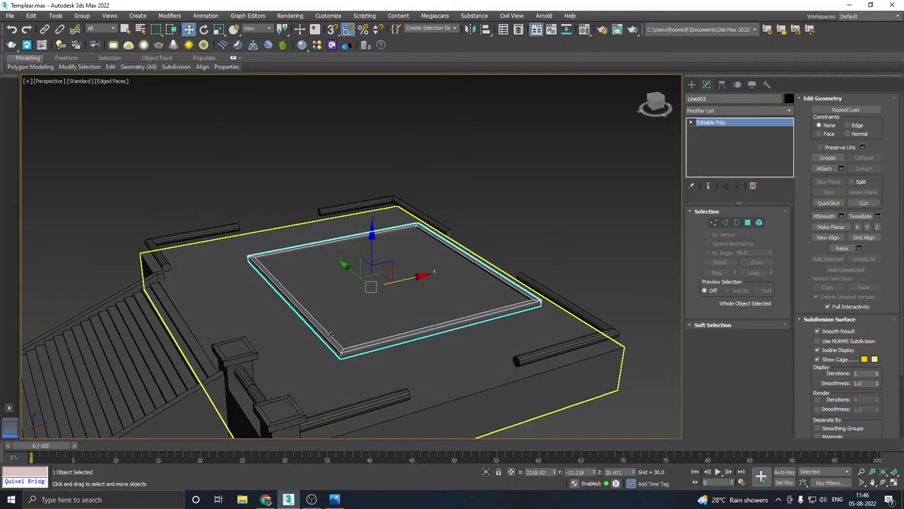
key("z")
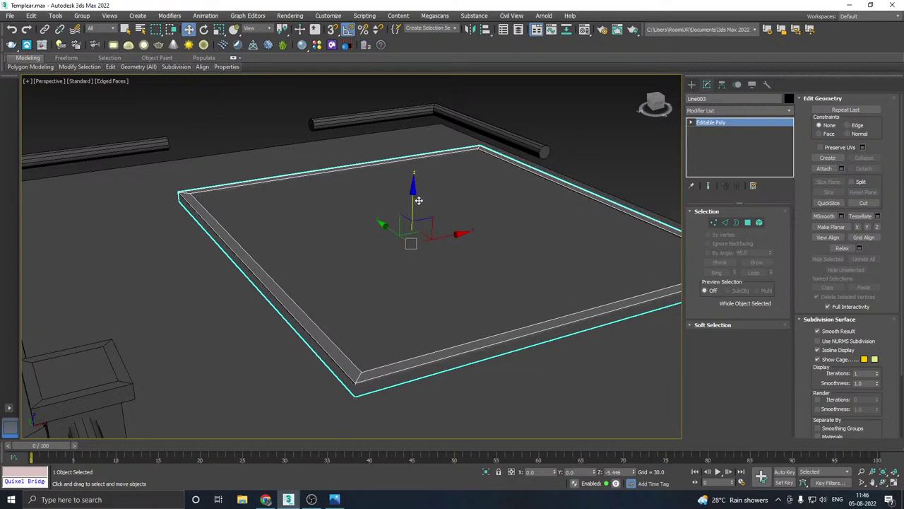
left_click(609, 149)
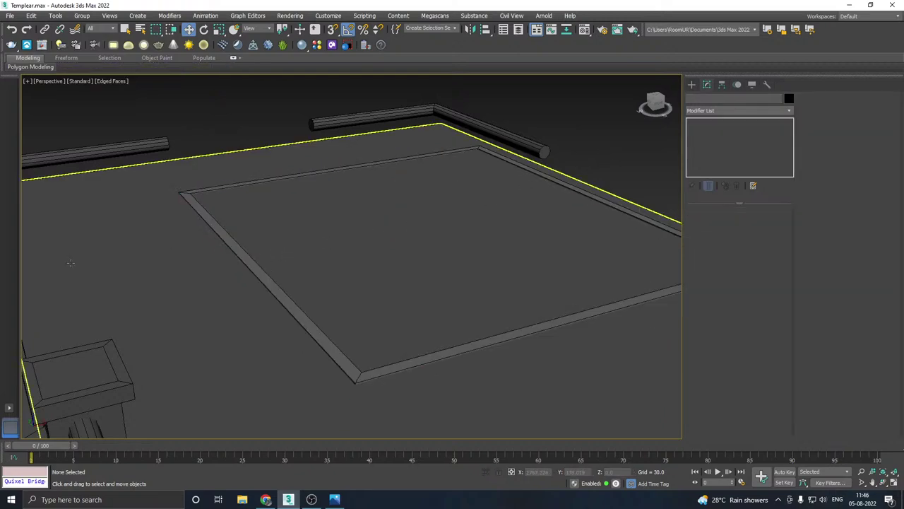
Step: In a top view, select the rimmed floor base and shift it to about Y -42.5
key("alt+Tab")
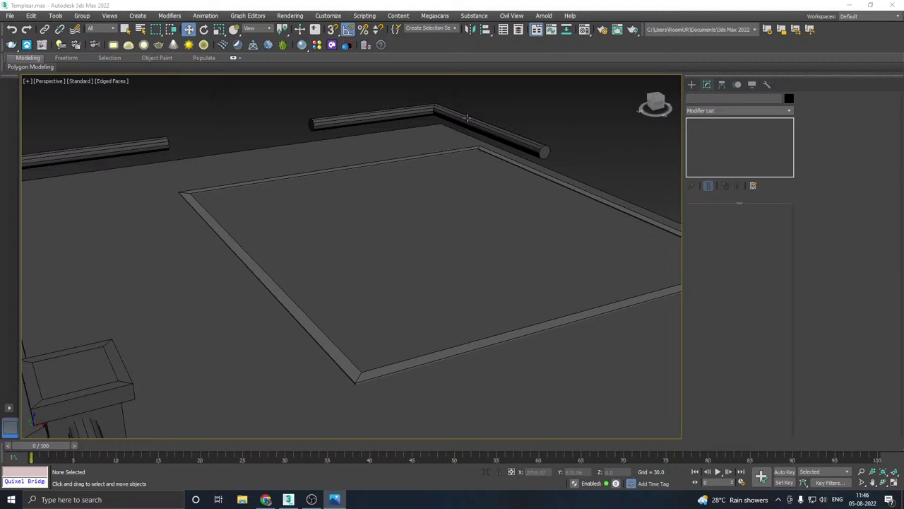
middle_click_drag(473, 188, 461, 202)
key("t")
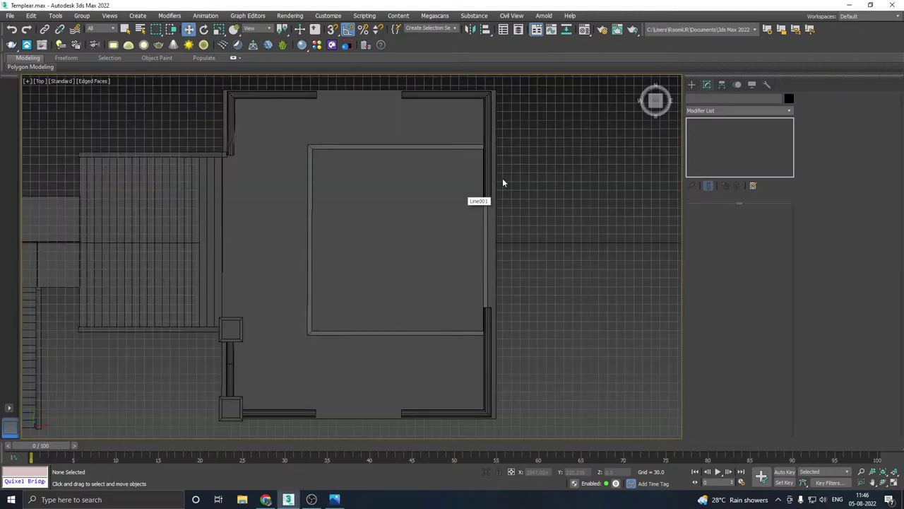
scroll(461, 201, "down", 8)
scroll(454, 171, "up", 4)
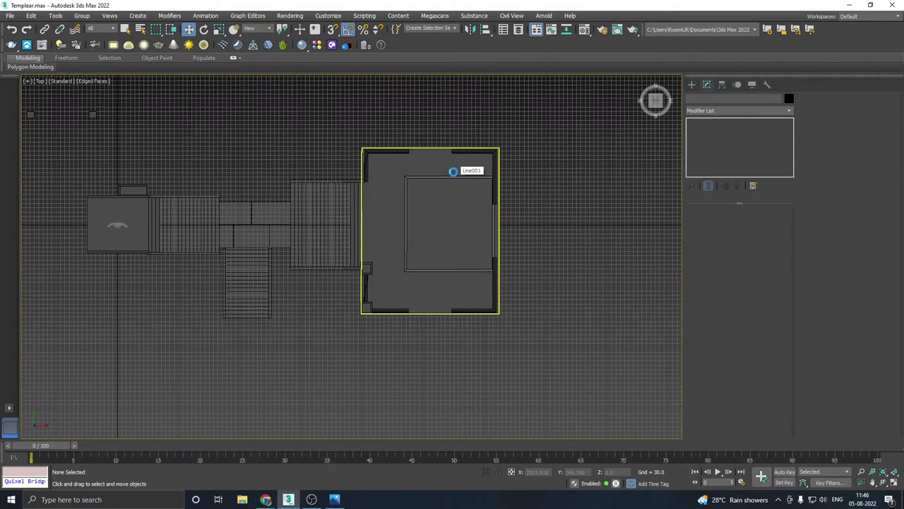
left_click(447, 174)
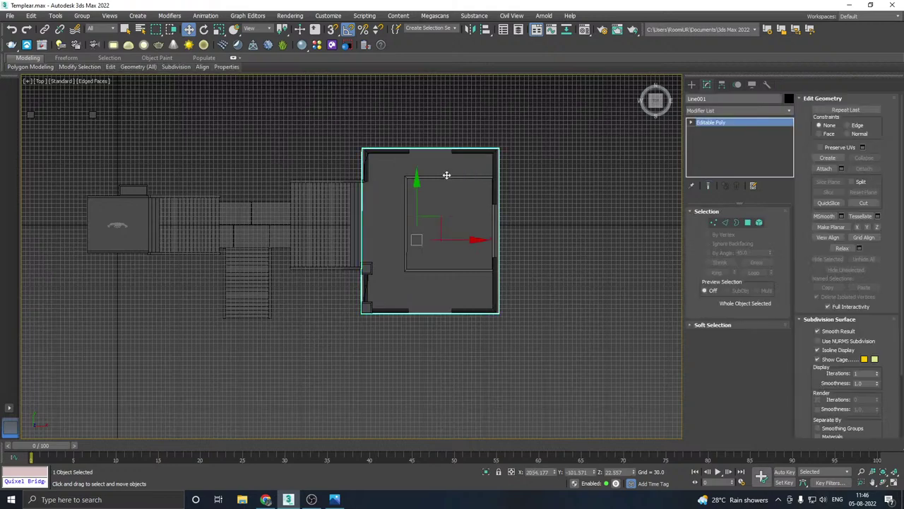
left_click(448, 182)
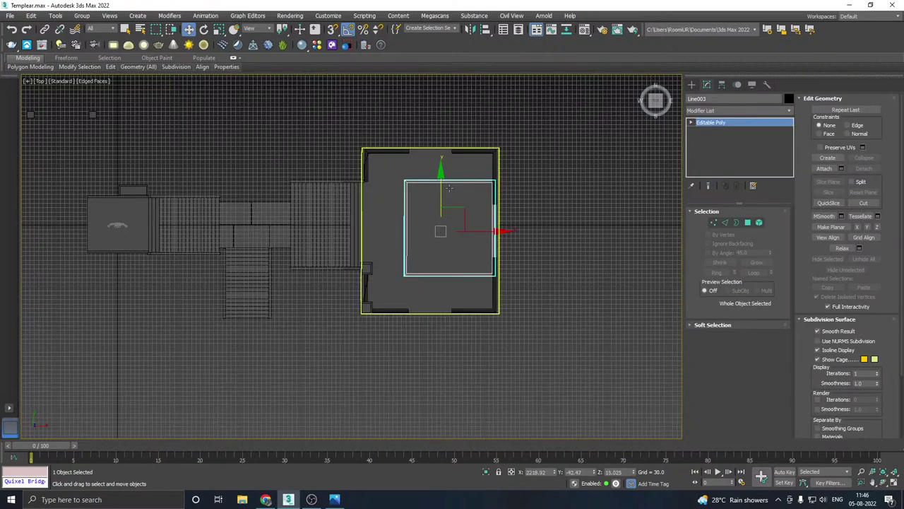
scroll(464, 201, "up", 2)
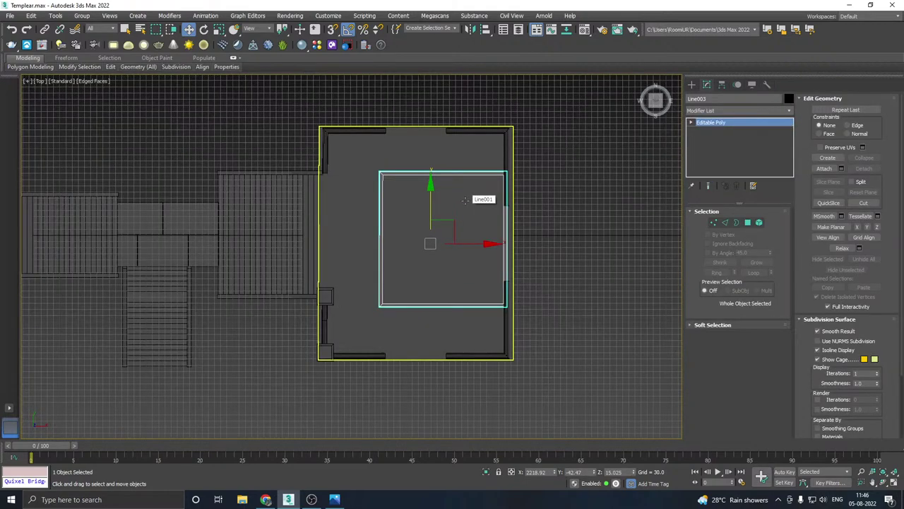
Step: Widen the rimmed base toward the wide staircase by moving its stair-side vertices to about X 1883
left_click(714, 223)
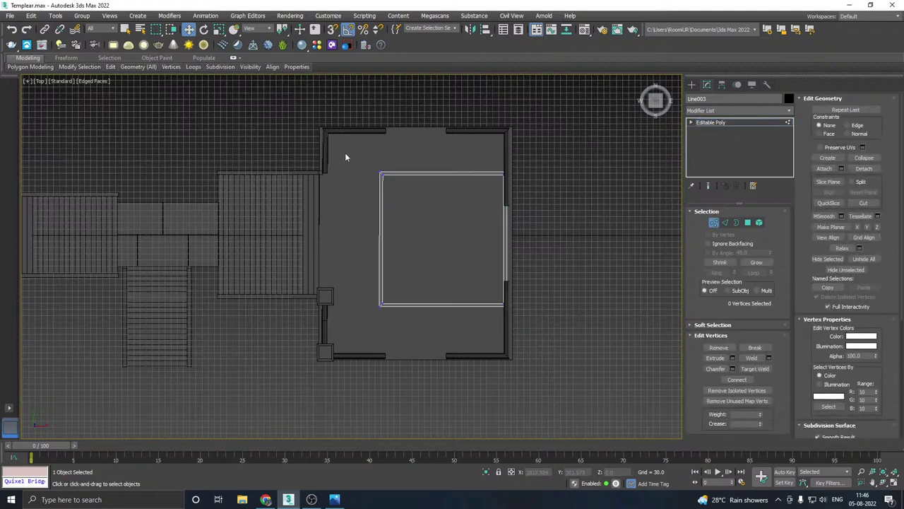
left_click_drag(418, 381, 418, 381)
left_click_drag(416, 238, 395, 239)
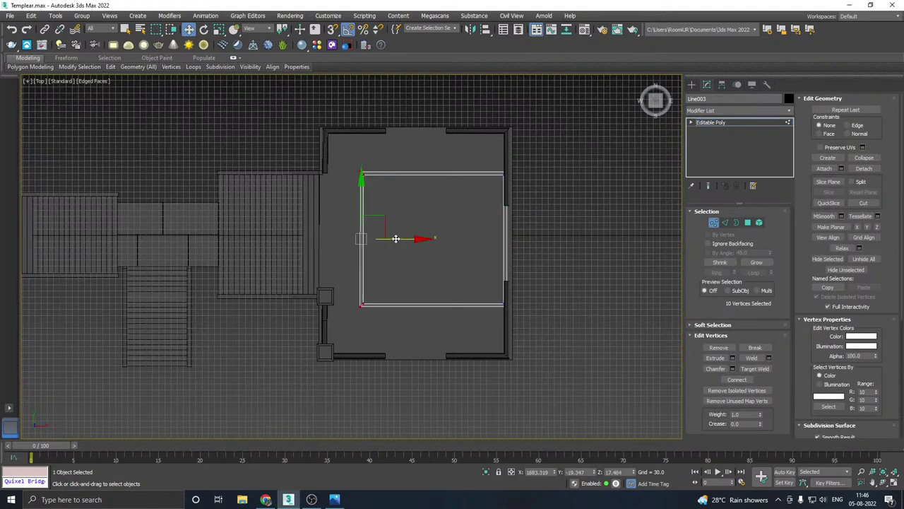
left_click(714, 122)
left_click(691, 84)
left_click(712, 147)
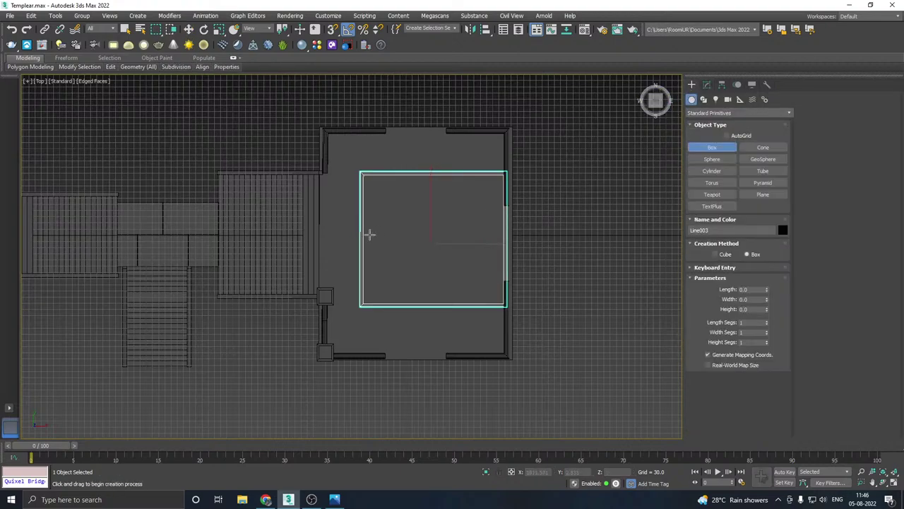
scroll(421, 229, "up", 2)
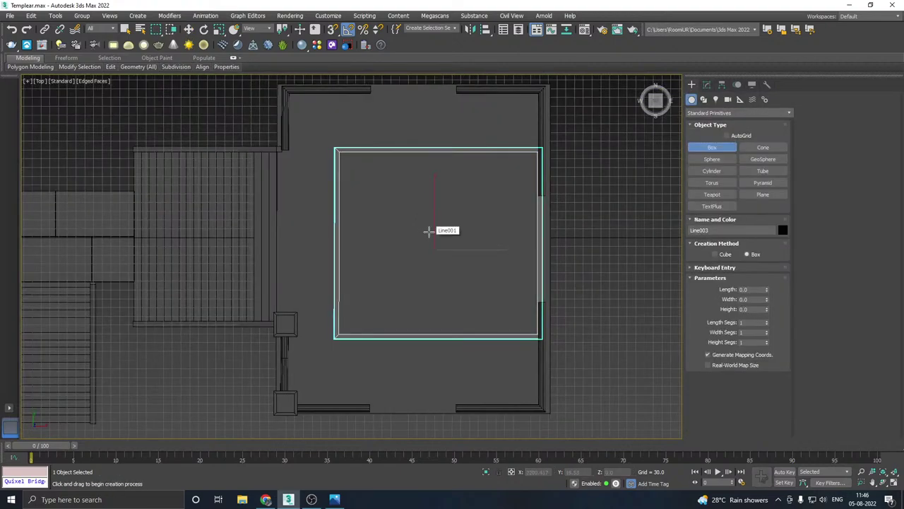
key("w")
Step: Clone the staircase beside the figure's starting platform as one independent copy named StraightStair004, placed over the inner floor base
scroll(576, 219, "down", 3)
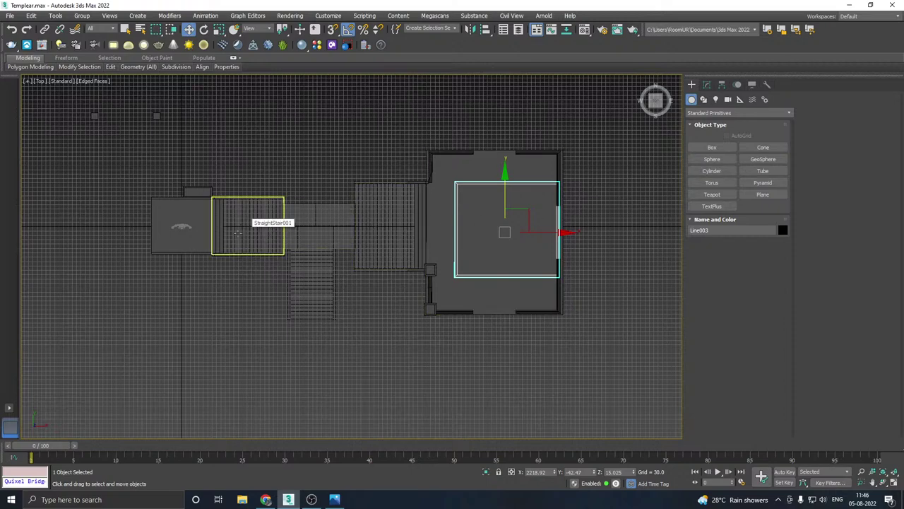
left_click(237, 233)
left_click(706, 87)
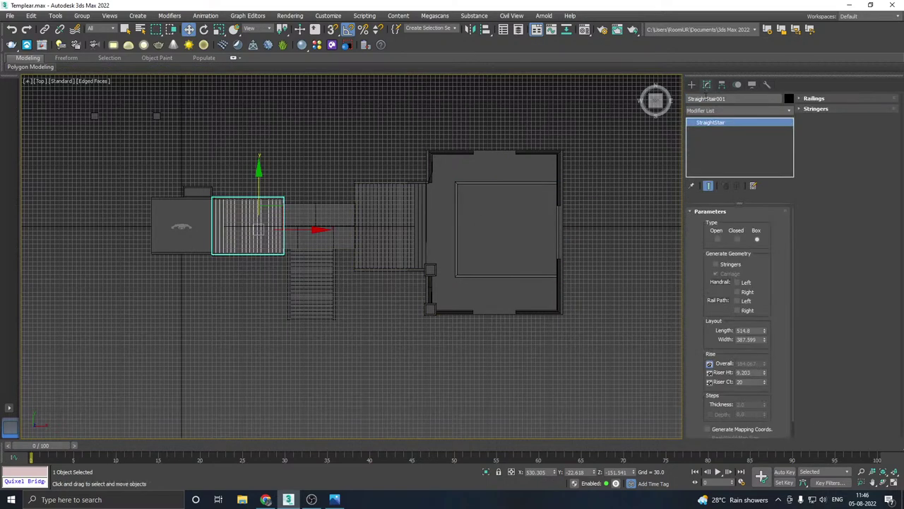
left_click_drag(300, 231, 556, 205, "shift")
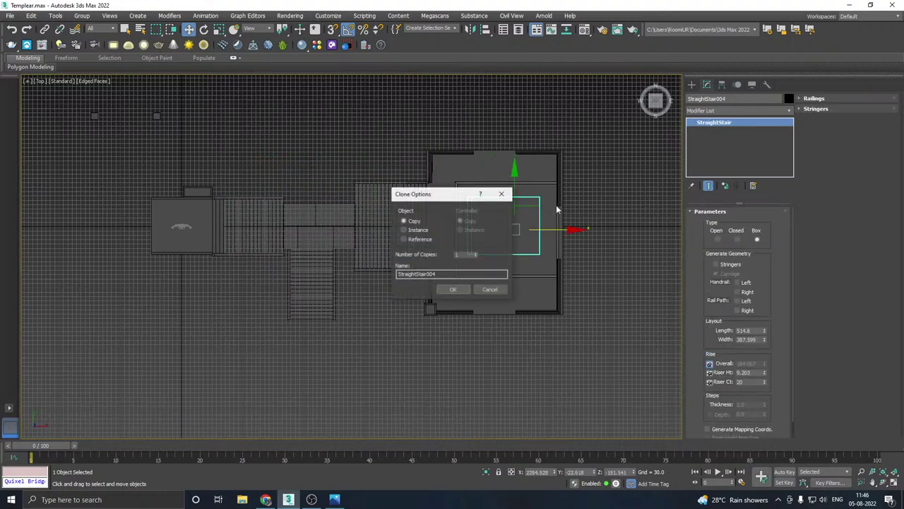
left_click(449, 288)
Step: Raise the copied staircase above the platform to about Z 89 and rotate it 180 degrees about Z
key("p")
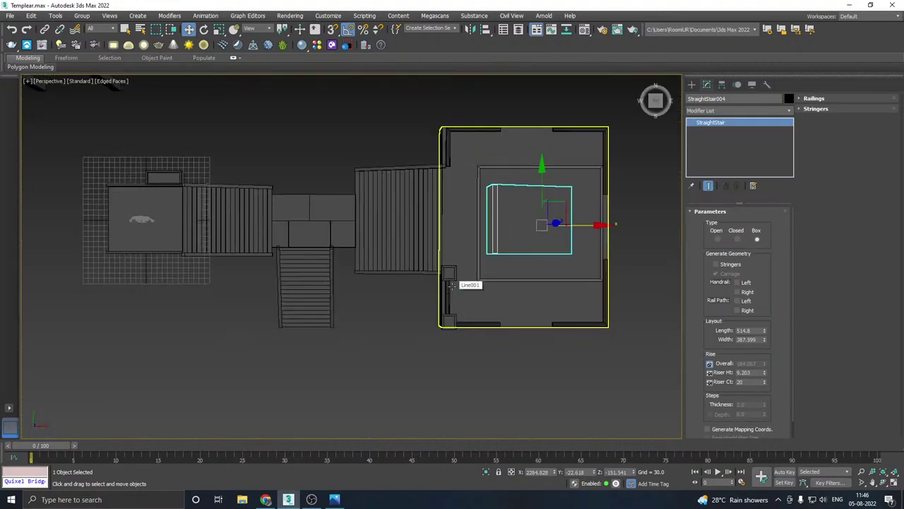
mouse_move(450, 283)
middle_mouse_down("alt")
mouse_move(490, 232)
mouse_move(458, 271)
middle_mouse_up("alt")
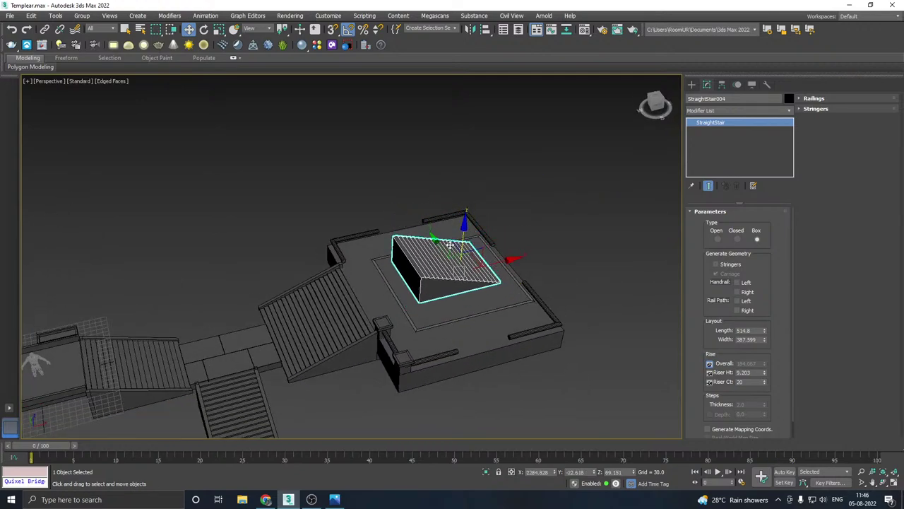
key("e")
left_click_drag(466, 308, 443, 303)
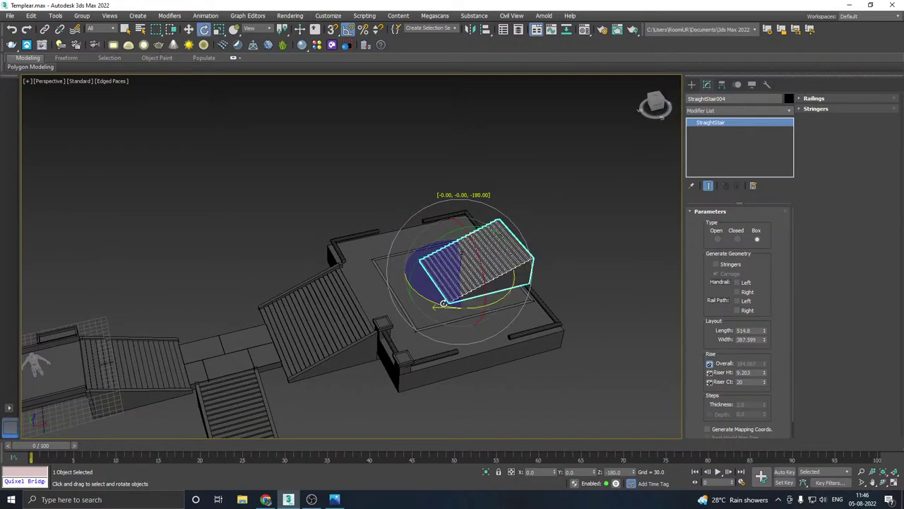
Step: Shift the copied staircase about 145 units toward the wide stairs along X and lower it to about Z 11.6
key("w")
left_click_drag(491, 263, 468, 267)
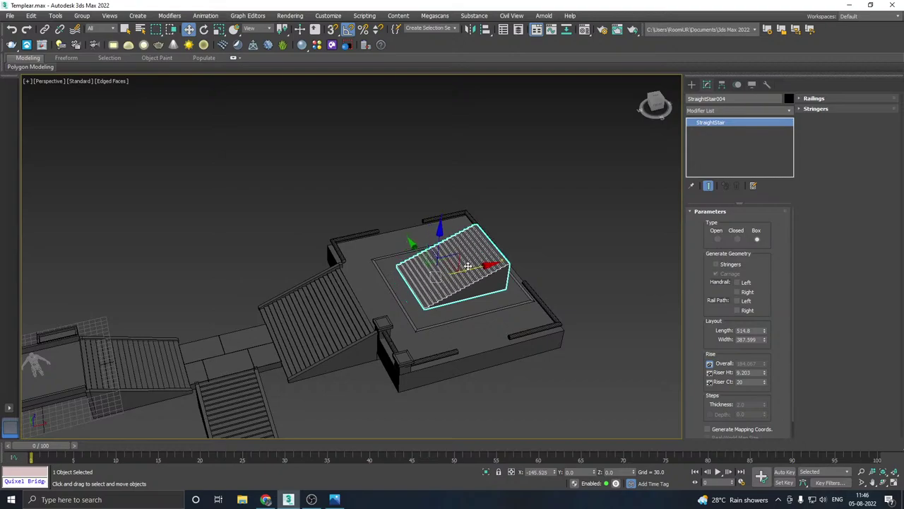
scroll(468, 266, "up", 3)
middle_click_drag(493, 268, 424, 249, "alt")
scroll(402, 250, "up", 3)
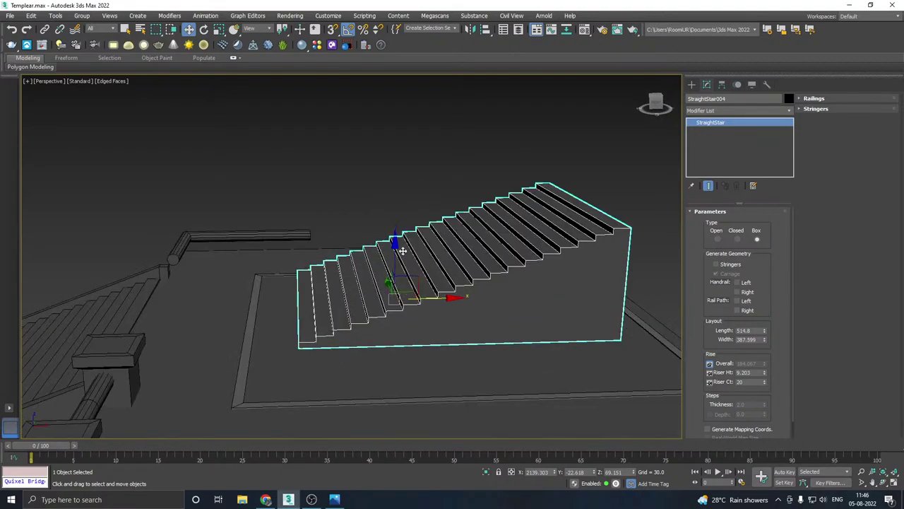
left_click_drag(395, 243, 399, 278)
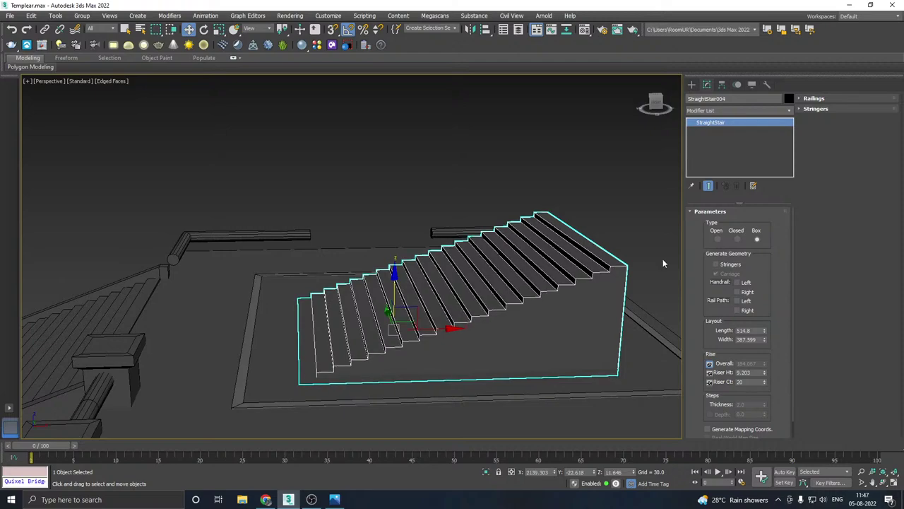
Step: Scale the copied staircase uniformly to about 67 percent and centre it on the rimmed base at about Y -0.3
middle_click_drag(475, 275, 485, 257)
key("r")
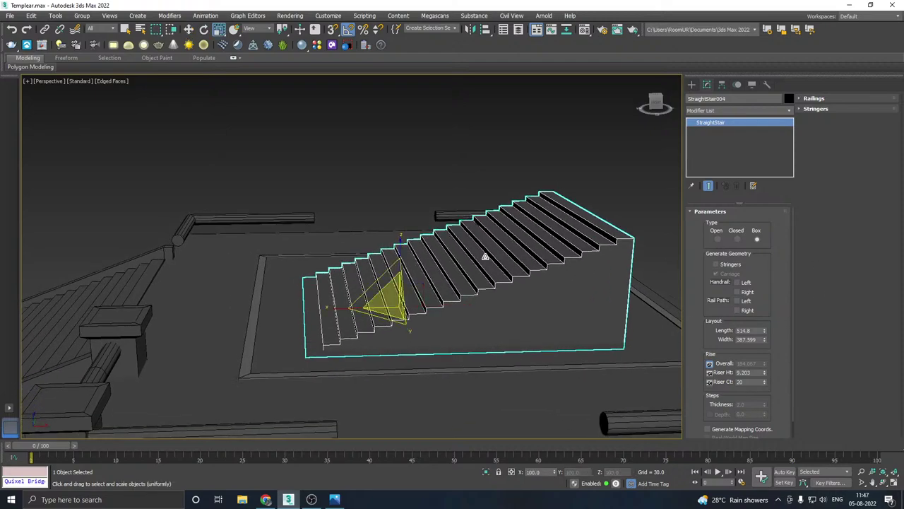
left_click_drag(391, 298, 464, 275)
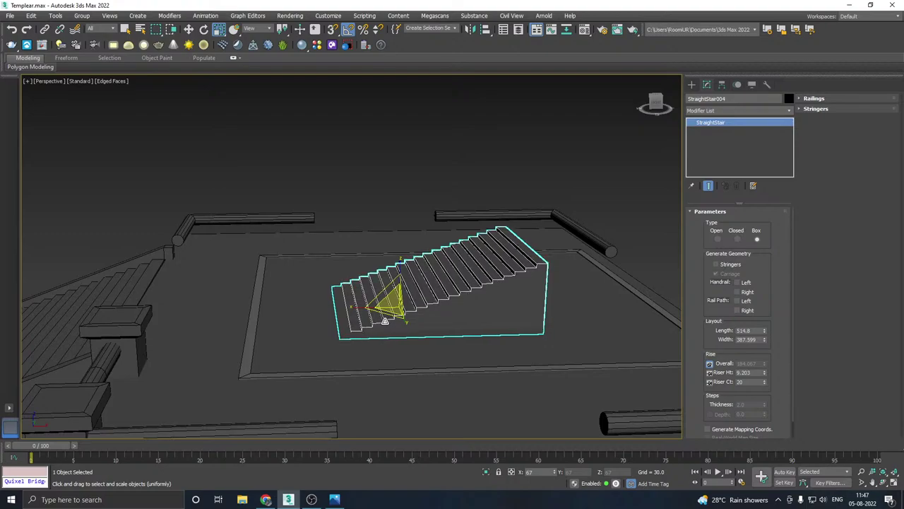
middle_click_drag(465, 274, 465, 326, "alt")
key("w")
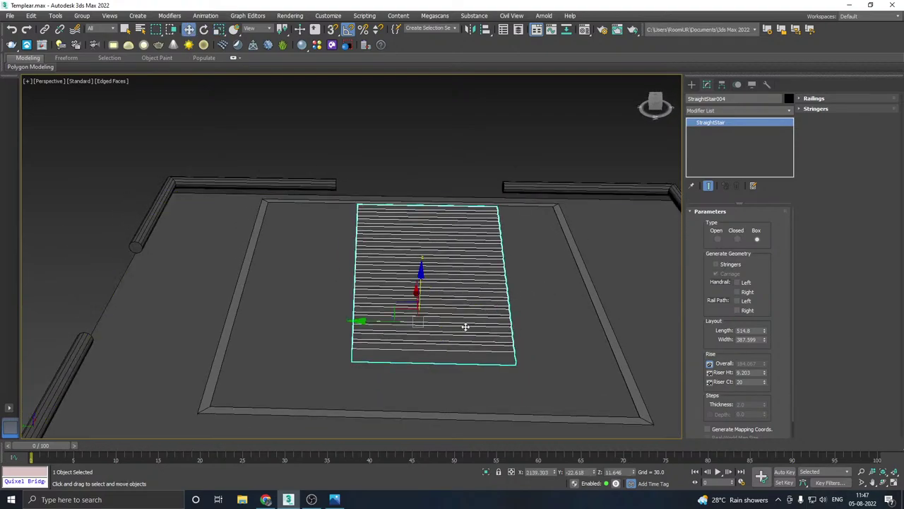
middle_click_drag(383, 322, 463, 278, "alt")
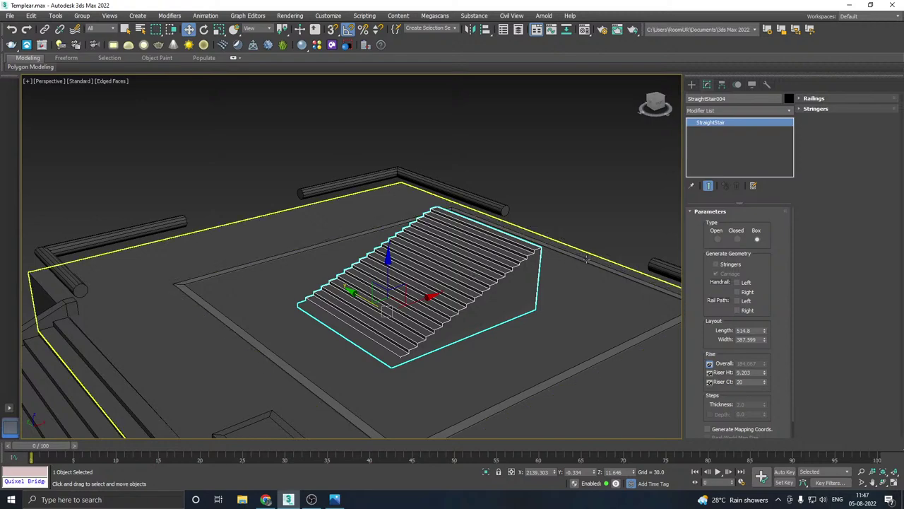
Step: Scale the copied staircase down slightly more and reposition it at about X 2153
key("r")
left_click_drag(378, 314, 418, 300)
key("w")
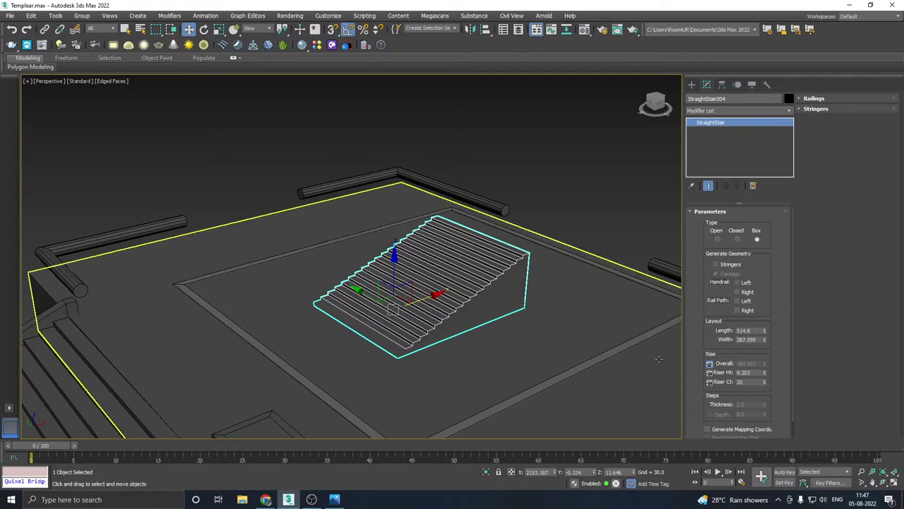
Step: Set the staircase's riser count to 12 with riser height locked, then its overall rise to about 159 with the count locked
left_click(709, 373)
left_click_drag(766, 384, 765, 384)
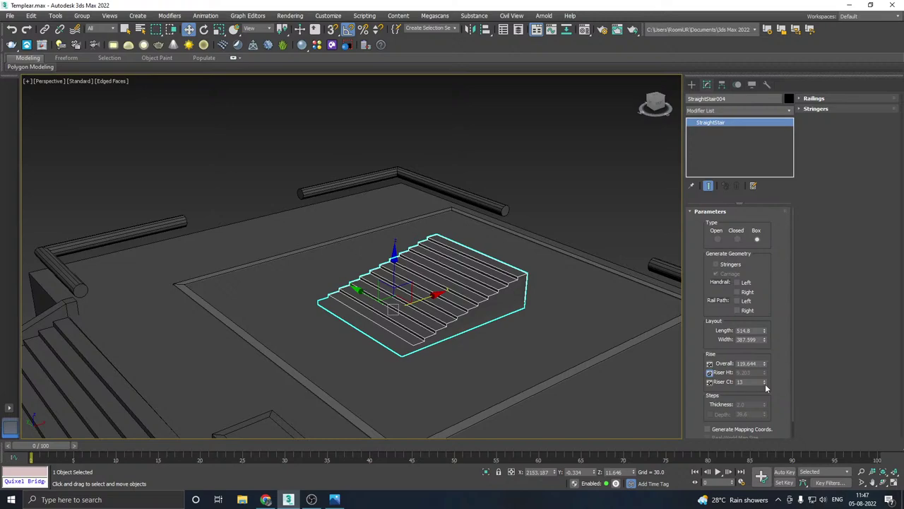
left_click(766, 384)
middle_click_drag(480, 301, 403, 289, "alt")
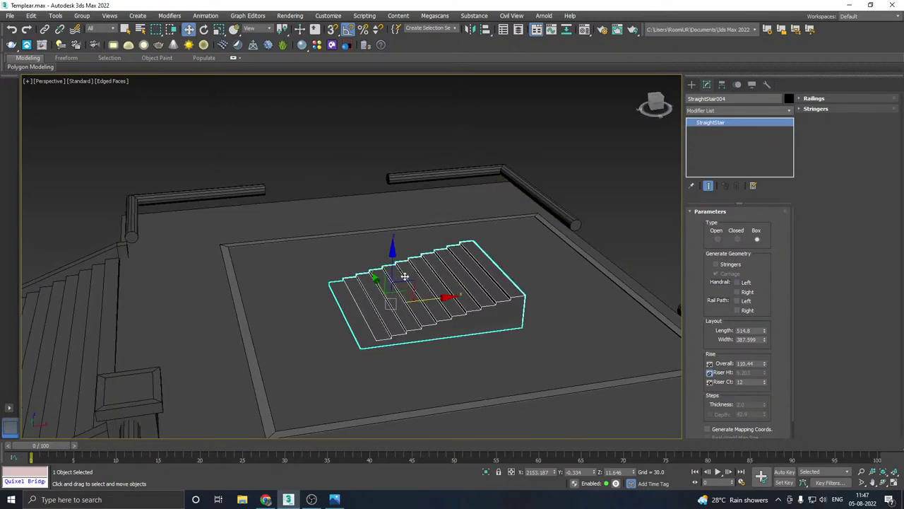
left_click(710, 382)
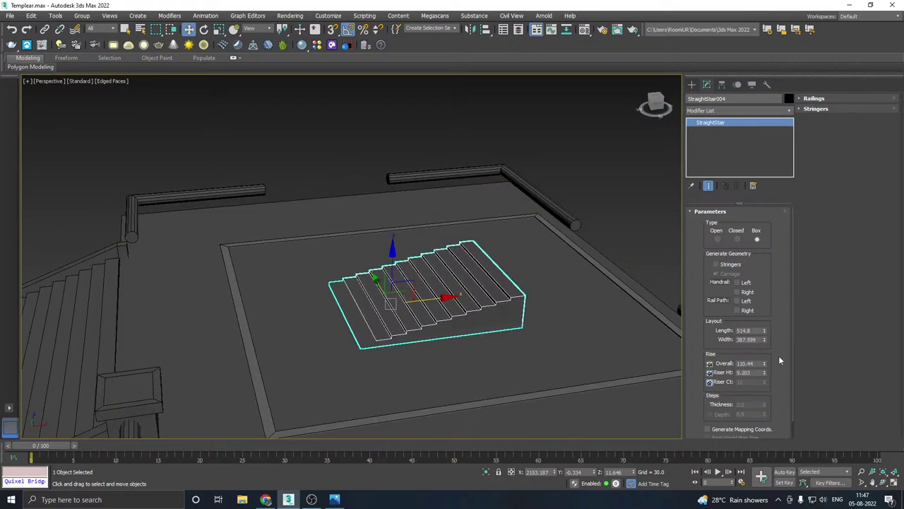
left_click_drag(766, 364, 761, 342)
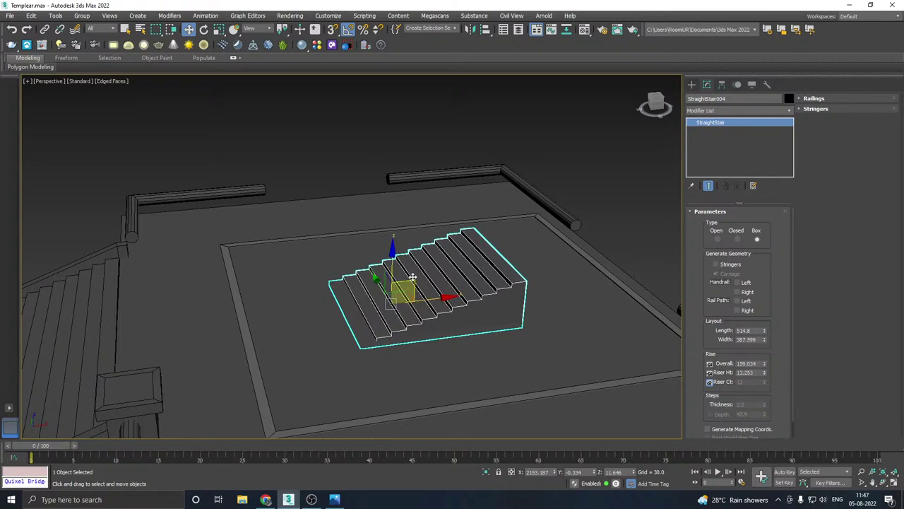
Step: Raise the small staircase to about Z 16 above the rimmed base and save the scene
scroll(418, 284, "up", 2)
left_click_drag(379, 276, 378, 272)
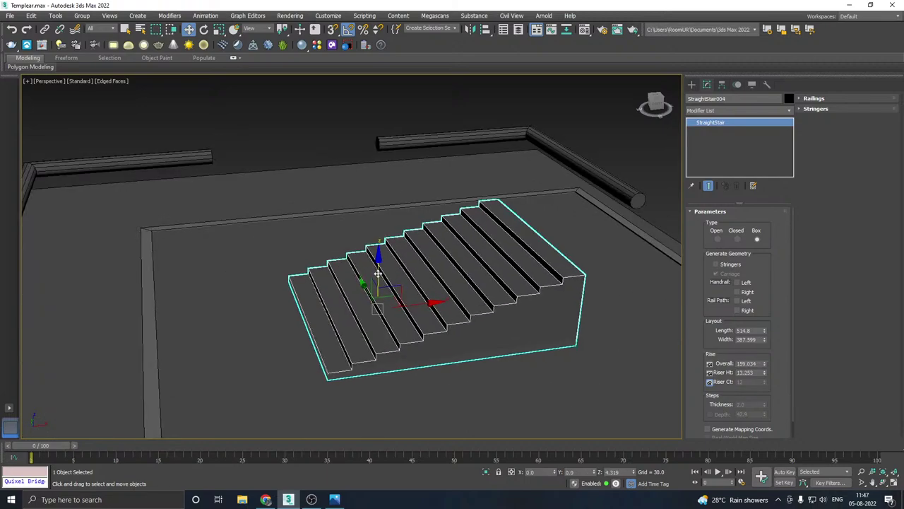
middle_click_drag(320, 301, 431, 273, "alt")
key("ctrl+s")
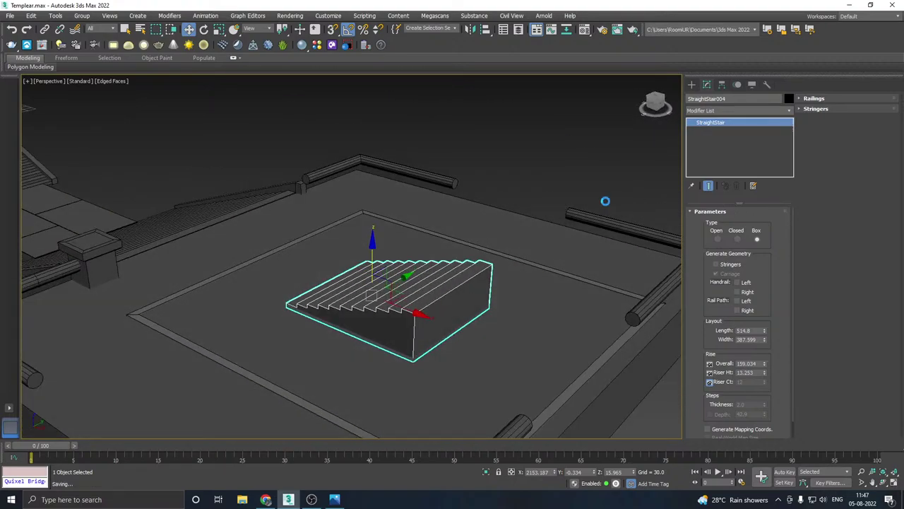
Step: Clone the small staircase to a spot outside the platform as a spare and reselect the original
left_click_drag(423, 263, 583, 139, "shift")
left_click(465, 291)
left_click(424, 303)
Step: Convert the original small staircase on the rimmed base to an Editable Poly
mouse_move(424, 303)
middle_mouse_down("alt")
mouse_move(547, 281)
mouse_move(458, 307)
mouse_move(473, 305)
middle_mouse_up("alt")
right_click(751, 146)
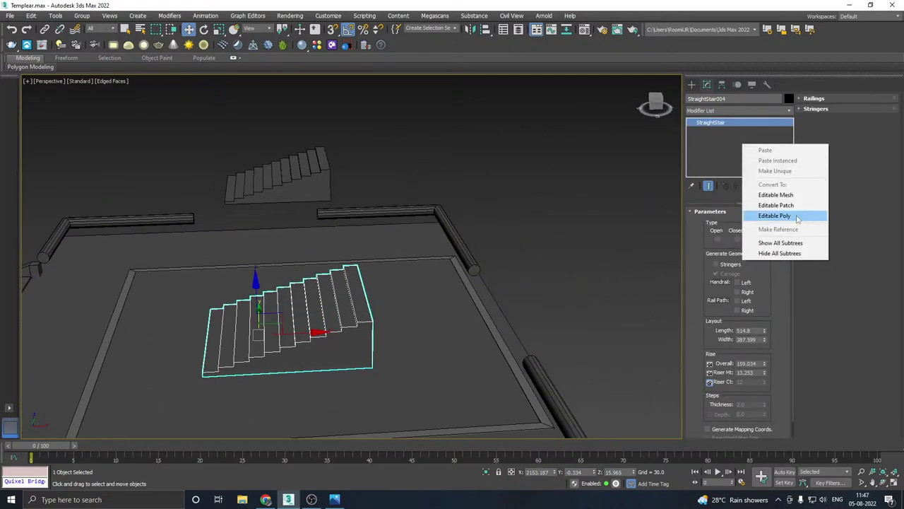
left_click(774, 215)
middle_click_drag(386, 268, 304, 268, "alt")
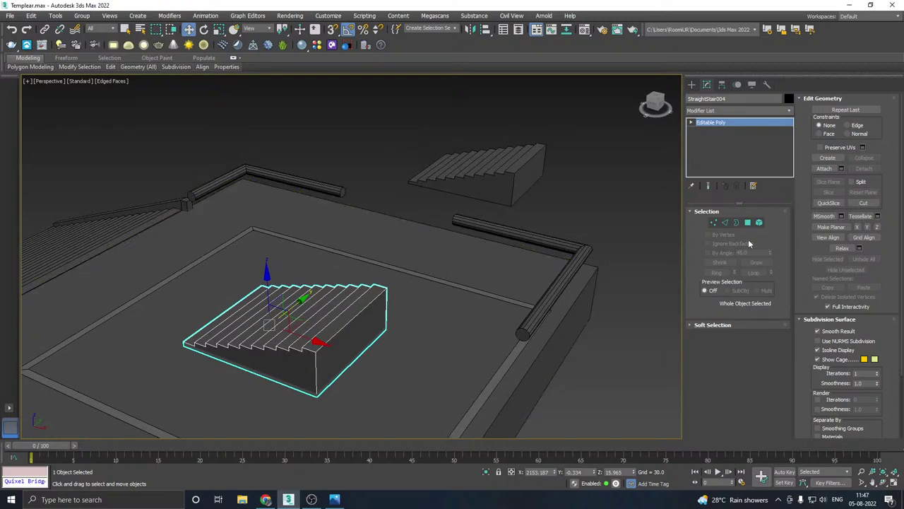
Step: Extrude the staircase's tall end face by 10 and pull it out about 180 units along X to form a landing
left_click(749, 224)
left_click(351, 352)
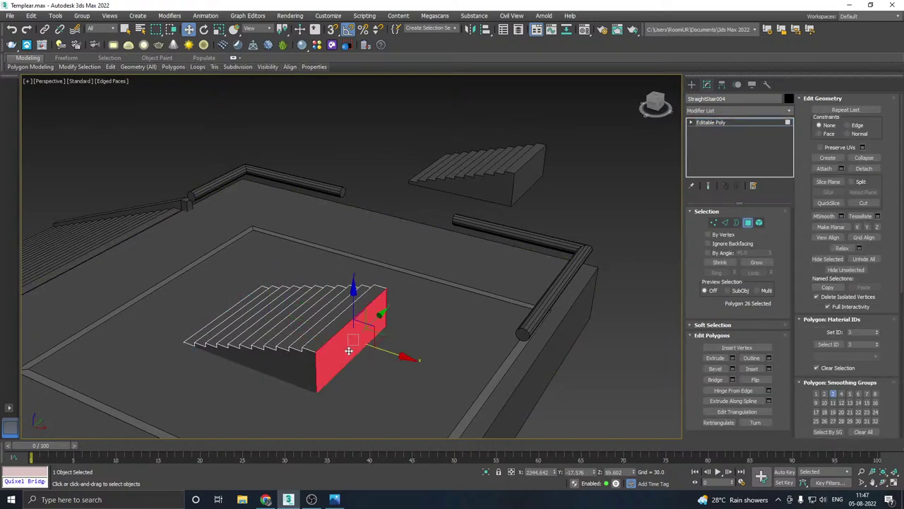
middle_click_drag(351, 352, 403, 284, "alt")
left_click(733, 357)
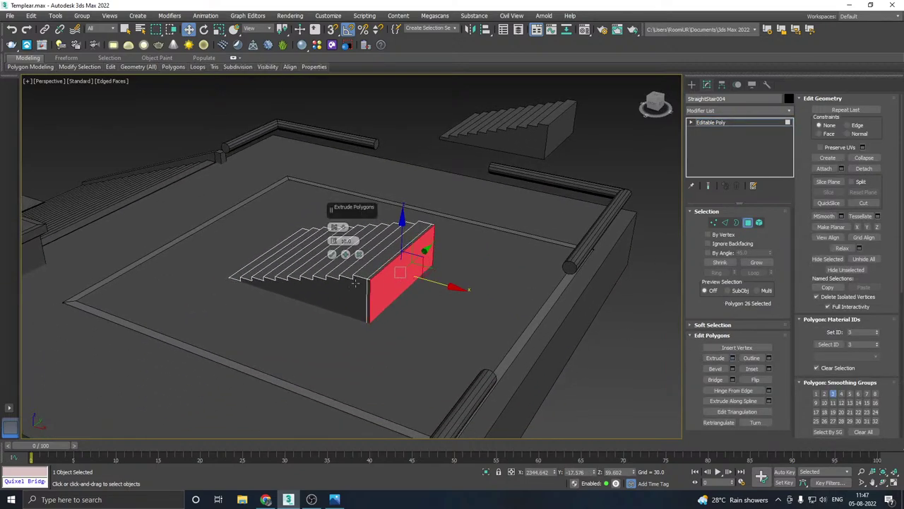
left_click(332, 255)
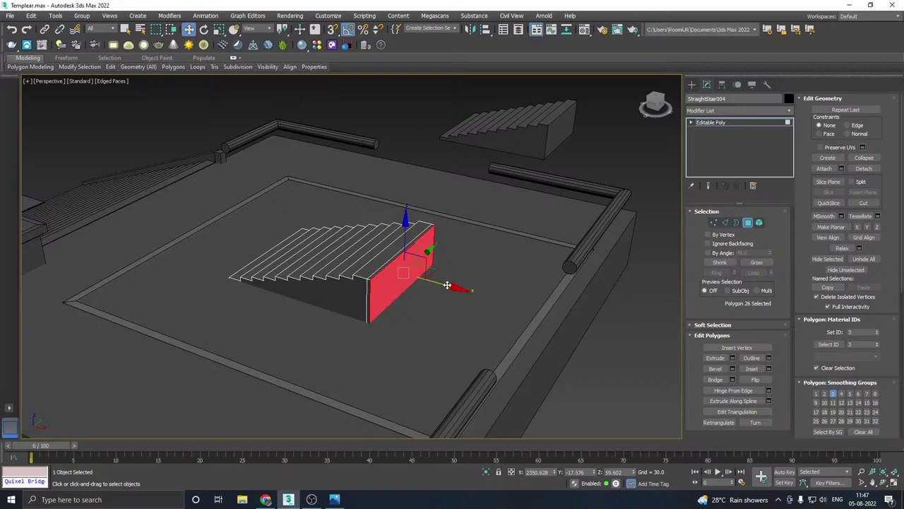
left_click_drag(447, 284, 547, 301)
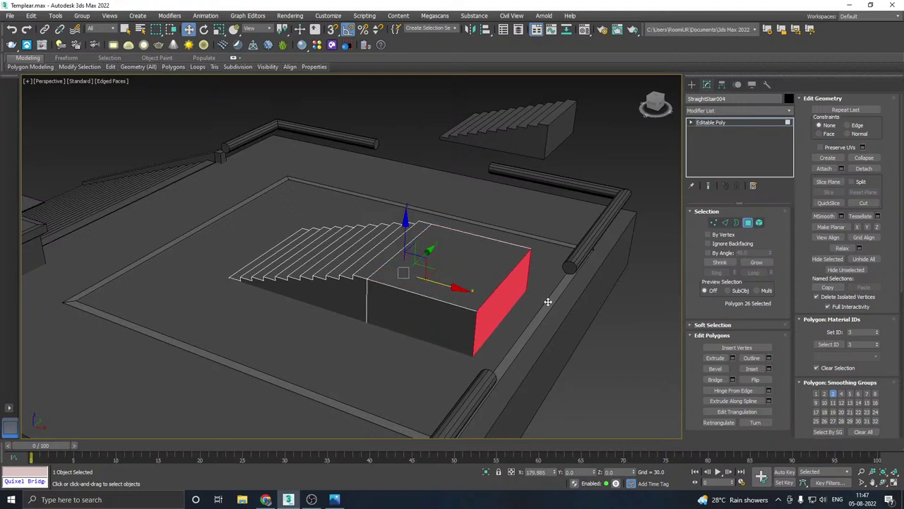
middle_click_drag(354, 301, 469, 205, "alt")
Step: Move the whole staircase with its landing back along X to about X 2093
left_click(714, 122)
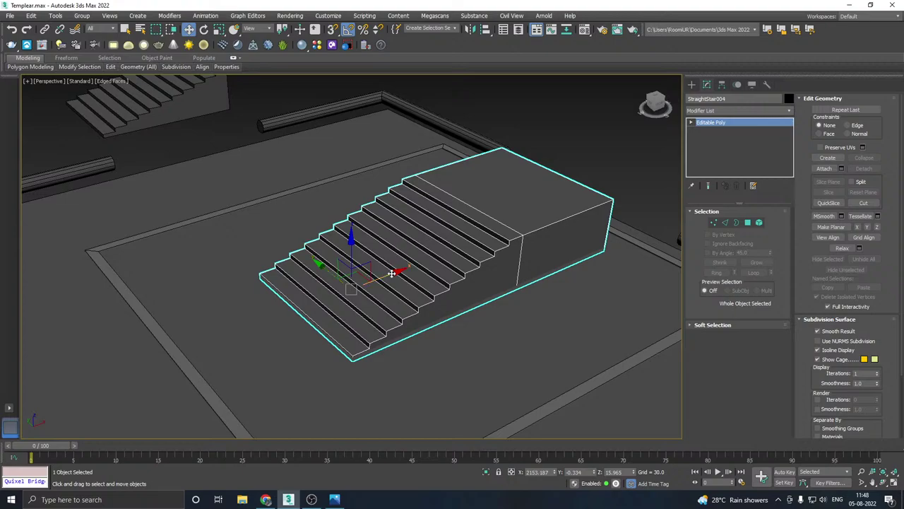
left_click_drag(391, 273, 354, 284)
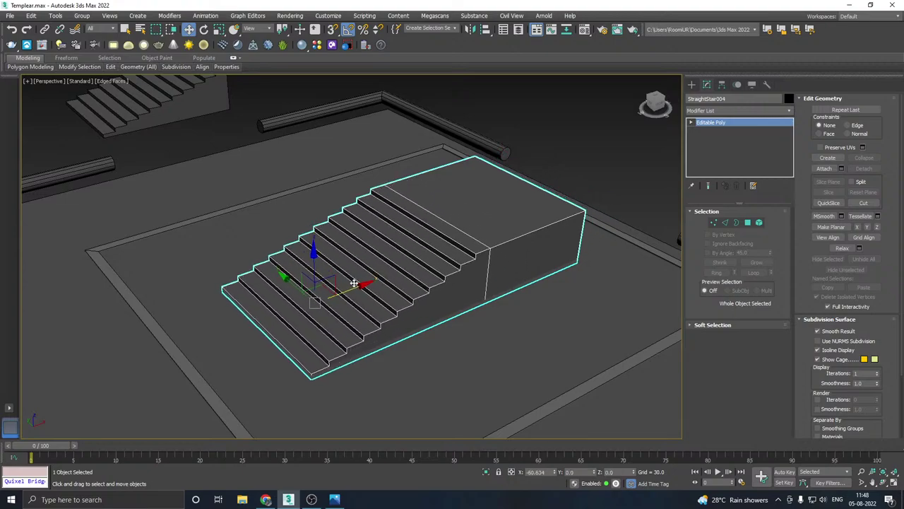
middle_click_drag(384, 256, 441, 260, "alt")
Step: Clone the triangular side wall of the figure platform's stairs and place the copy beside the new staircase
scroll(424, 252, "down", 6)
middle_click_drag(376, 263, 404, 238)
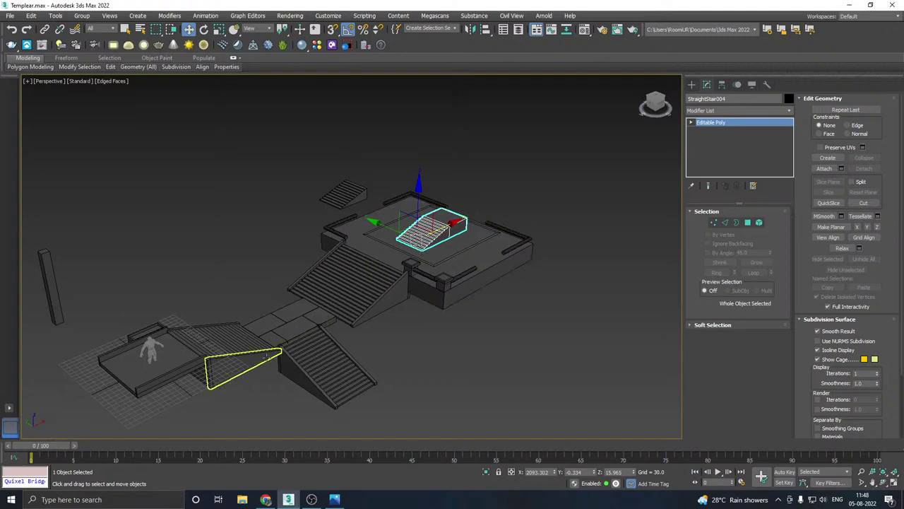
left_click(255, 361)
left_click_drag(279, 335, 474, 205, "shift")
left_click(453, 290)
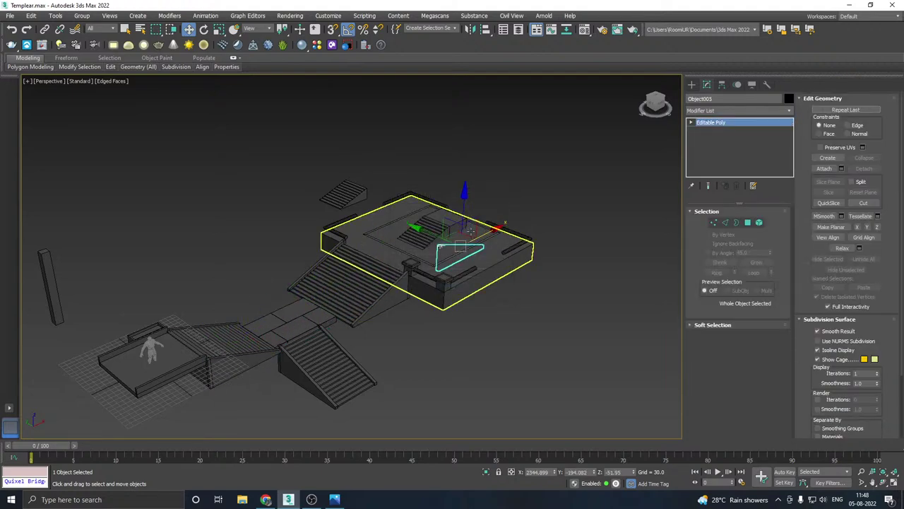
Step: Raise the cloned side wall to about Z 112 and rotate it so its slope follows the new staircase
key("z")
left_click_drag(427, 254, 424, 176)
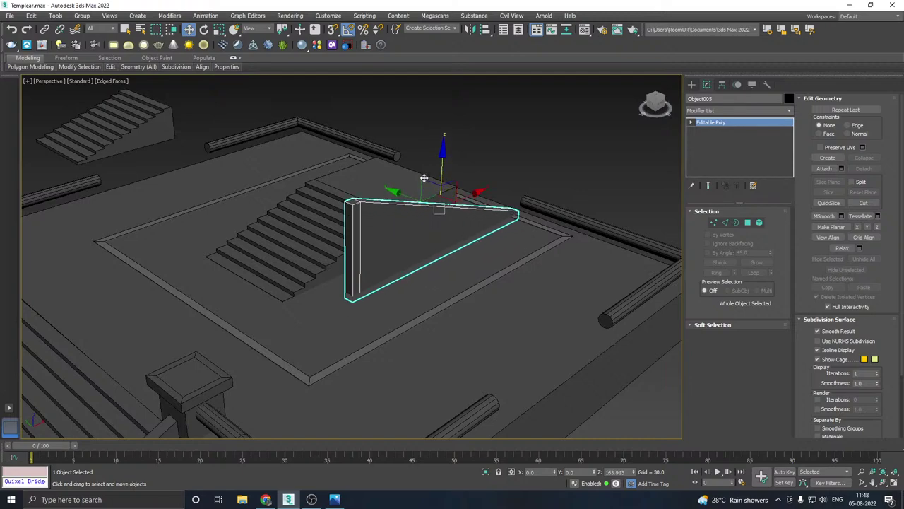
key("e")
left_click_drag(443, 235, 427, 233)
key("w")
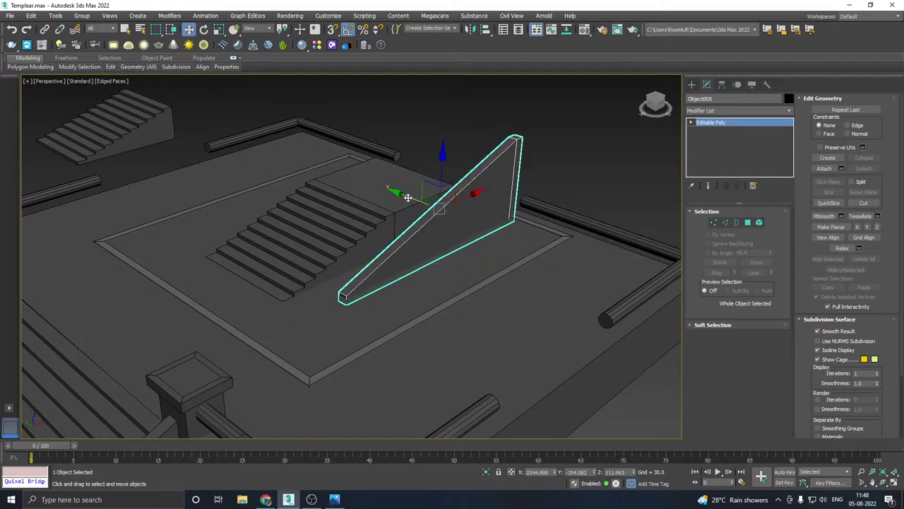
Step: Move the side wall against the staircase's side at about X 2257, Y -129
left_click_drag(410, 197, 382, 192)
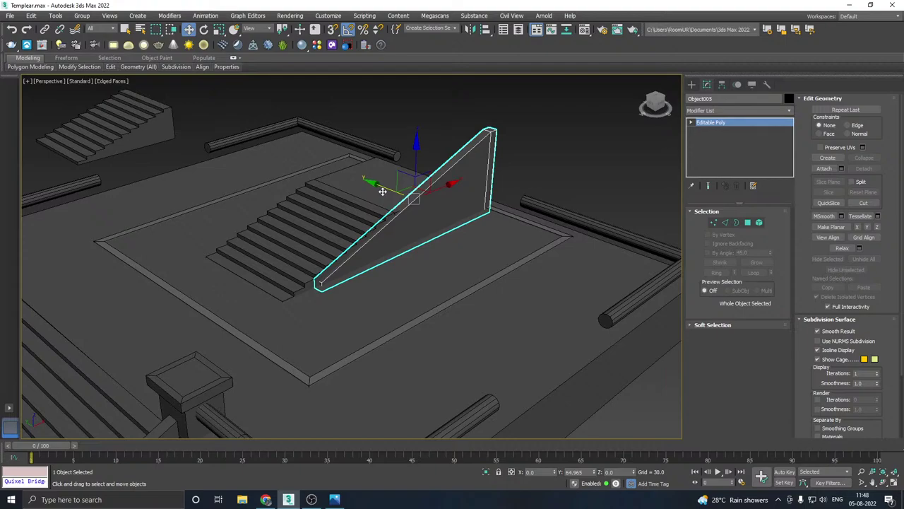
left_click_drag(445, 186, 414, 200)
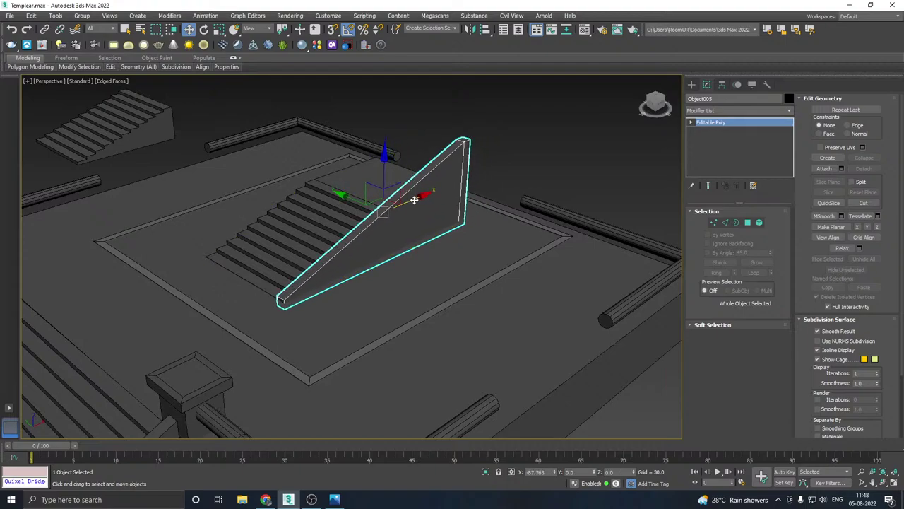
middle_click_drag(417, 200, 527, 194, "alt")
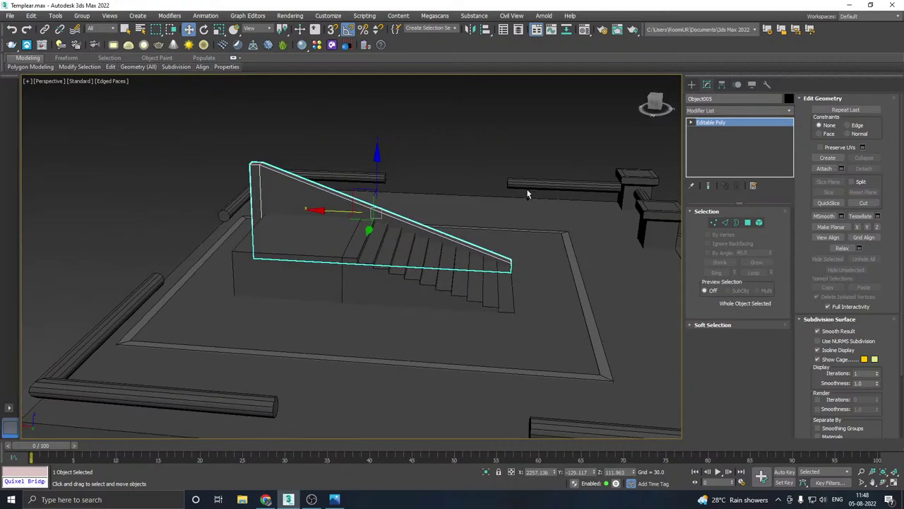
Step: Shorten the side wall by moving its tall-end vertices about 213 units toward the steps, to about X 2274
left_click(715, 223)
left_click_drag(314, 399, 315, 398)
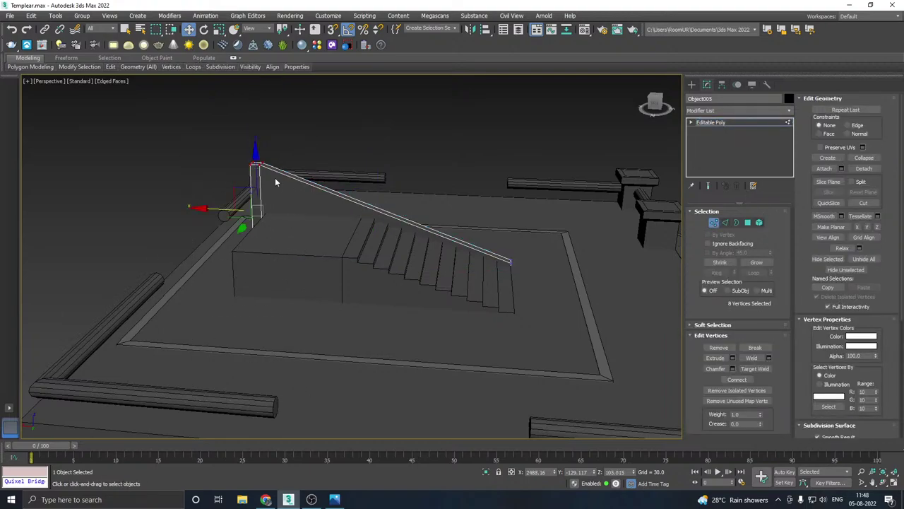
left_click_drag(205, 210, 290, 221)
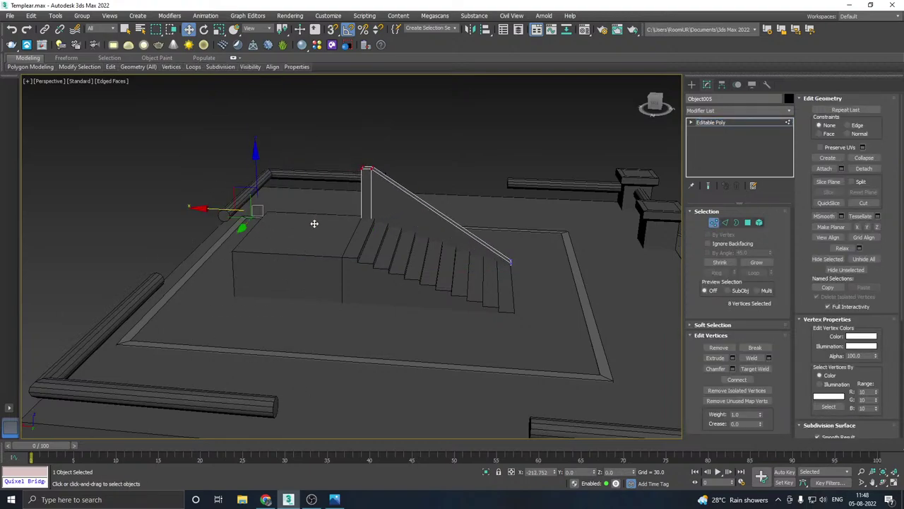
middle_click_drag(310, 222, 281, 184, "alt")
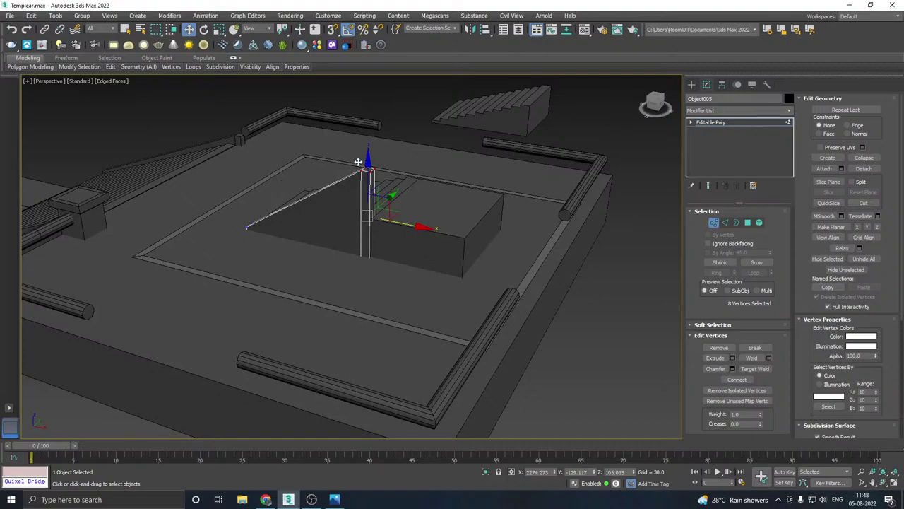
Step: Lower the side wall's four top vertices at the tall end to about Z 110, near the landing's height
scroll(358, 161, "up", 2)
left_click_drag(330, 149, 400, 188)
left_click_drag(371, 137, 389, 202)
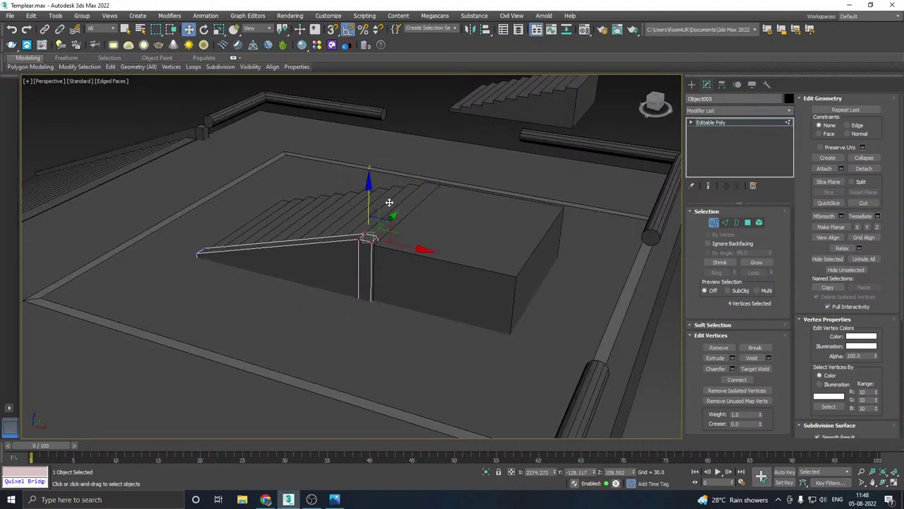
Step: Leave vertex editing and shift the whole side wall slightly outward along Y, flush with the landing's side
middle_click_drag(389, 202, 327, 227, "alt")
left_click(727, 123)
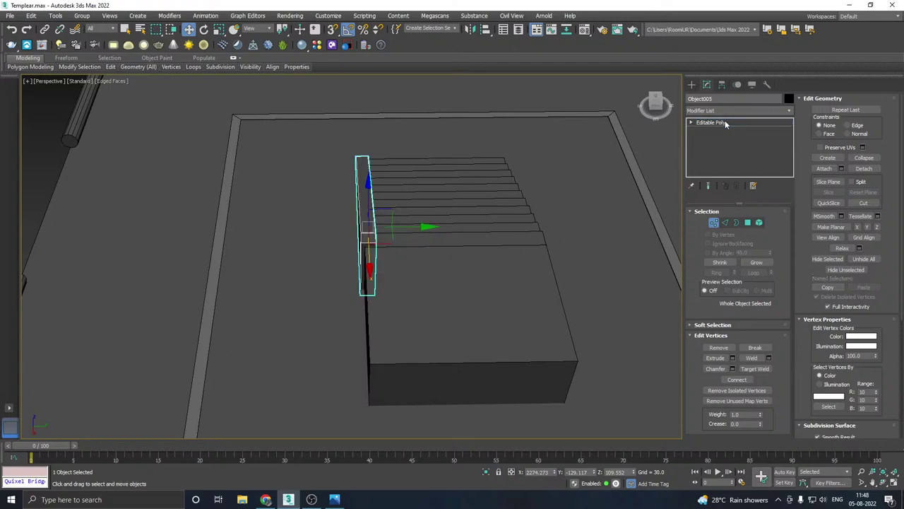
left_click_drag(403, 229, 398, 228)
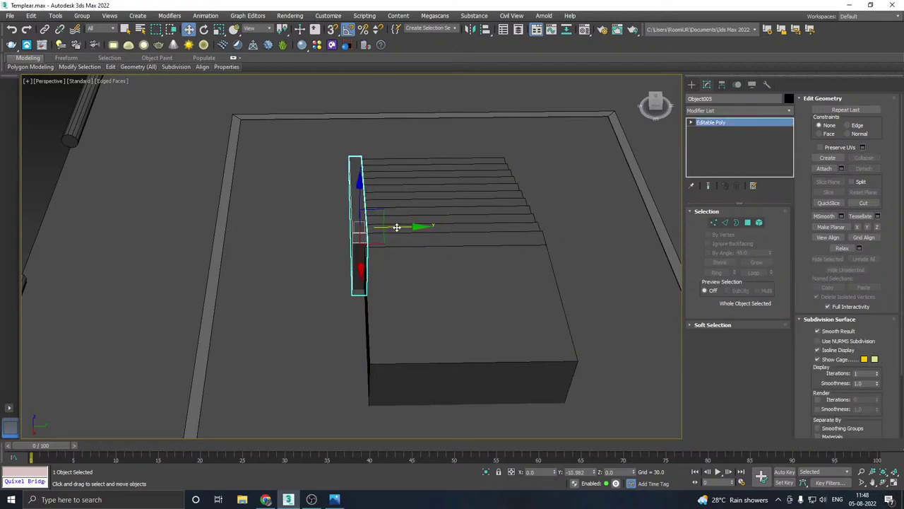
Step: Extend the side wall to the back of the raised stair block by moving its end face along X
middle_click_drag(398, 229, 461, 218, "alt")
scroll(461, 219, "up", 3)
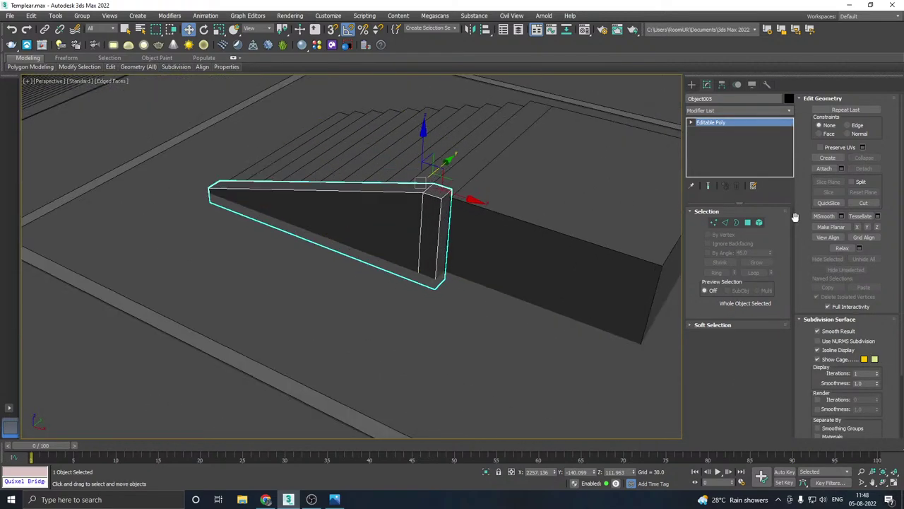
left_click(748, 221)
key("ctrl+a")
left_click(445, 248)
left_click_drag(483, 255, 699, 281)
Step: Thin the side wall by moving its two outer side faces about 8 units inward along Y
middle_click_drag(360, 281, 427, 239, "alt")
scroll(427, 239, "down", 5)
left_click(438, 277, "ctrl")
middle_click_drag(430, 303, 412, 320, "alt")
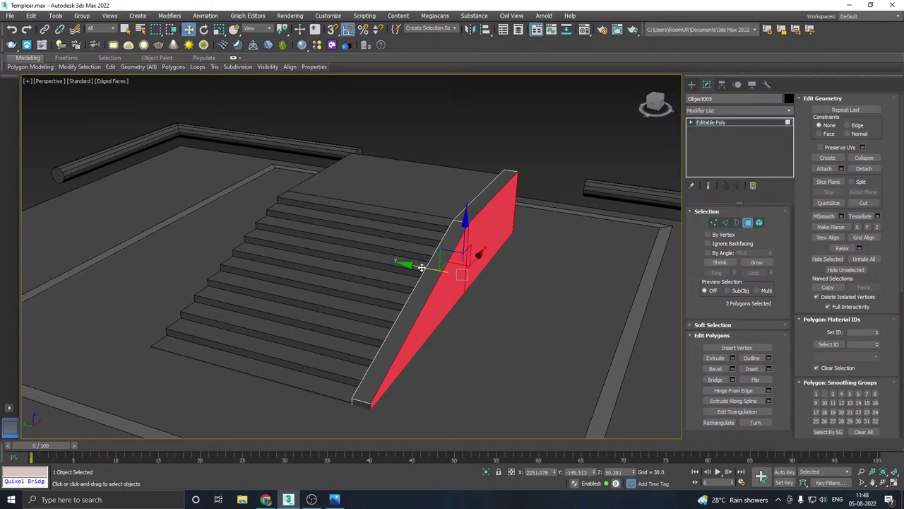
left_click_drag(422, 267, 416, 266)
mouse_move(415, 266)
middle_mouse_down("alt")
mouse_move(494, 261)
mouse_move(422, 276)
middle_mouse_up("alt")
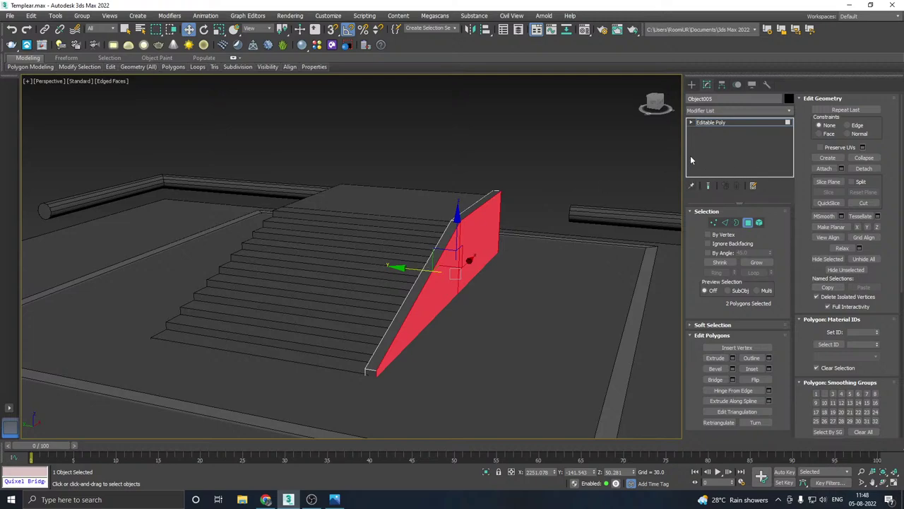
Step: Make one copy of the thinned side wall along Y on the far side of the stair, at about Y 97
left_click(715, 123)
left_click_drag(426, 219, 239, 219, "shift")
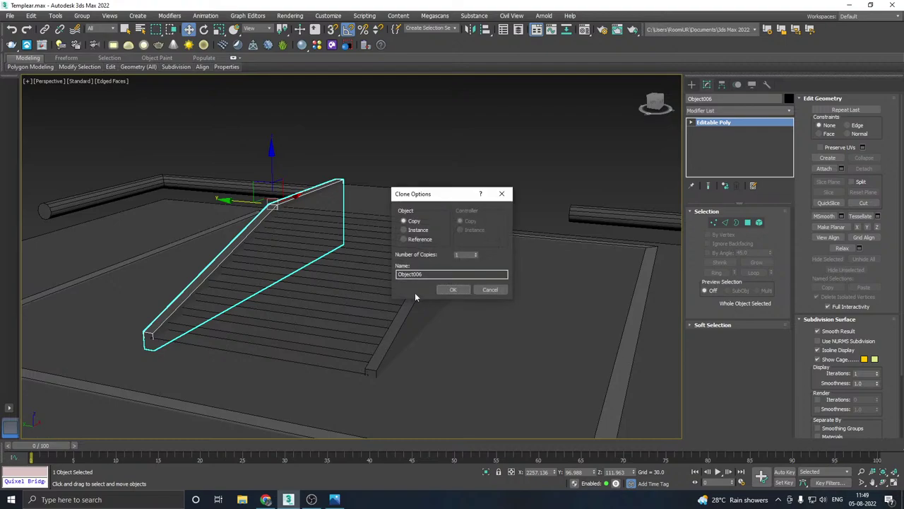
key("Return")
middle_click_drag(410, 277, 325, 296, "alt")
scroll(332, 294, "down", 5)
Step: Pin the riser height of the spare stair outside the platform and set its riser count to 15
left_click(397, 277)
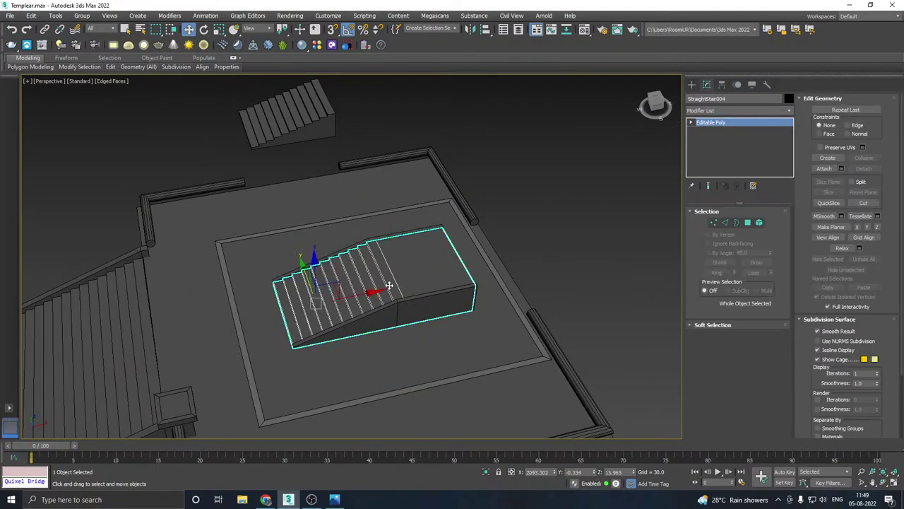
middle_click_drag(396, 277, 388, 250, "alt")
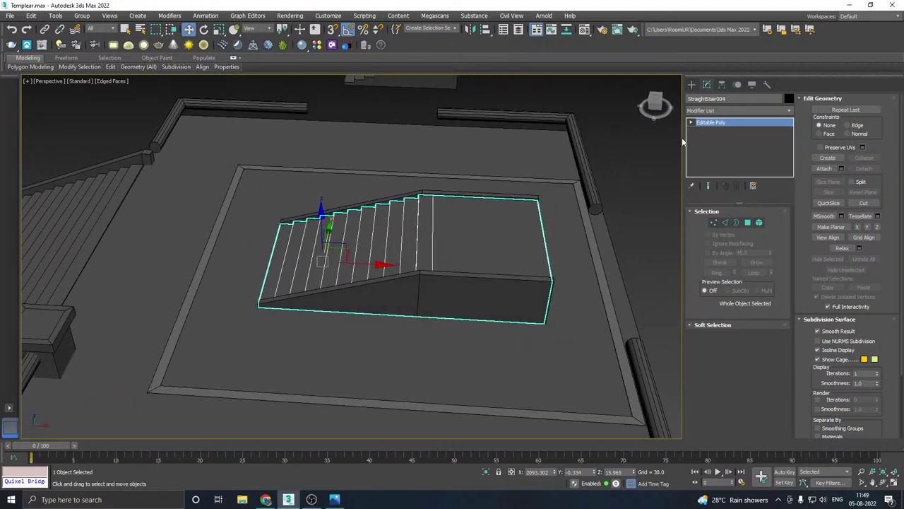
middle_click_drag(433, 217, 436, 219, "alt")
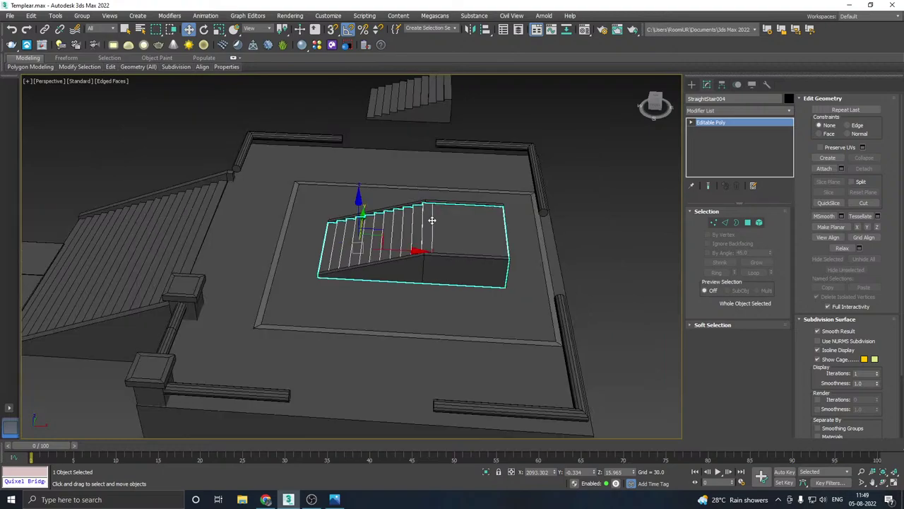
left_click(408, 106)
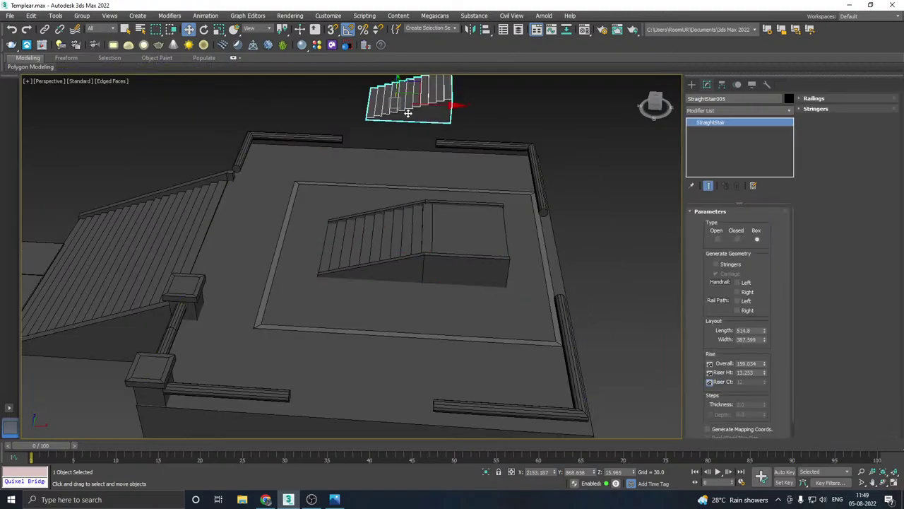
middle_click_drag(424, 347, 537, 367, "alt")
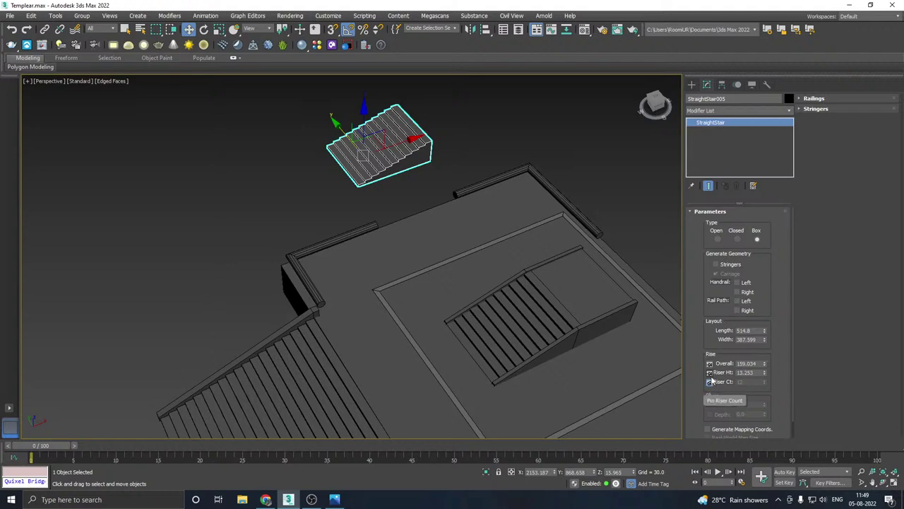
left_click(709, 372)
left_click(766, 379)
left_click(766, 379)
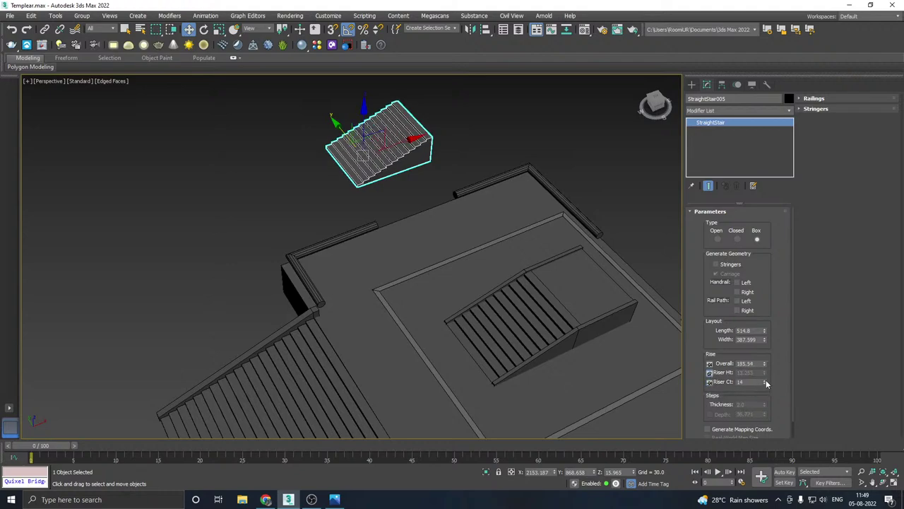
left_click(766, 380)
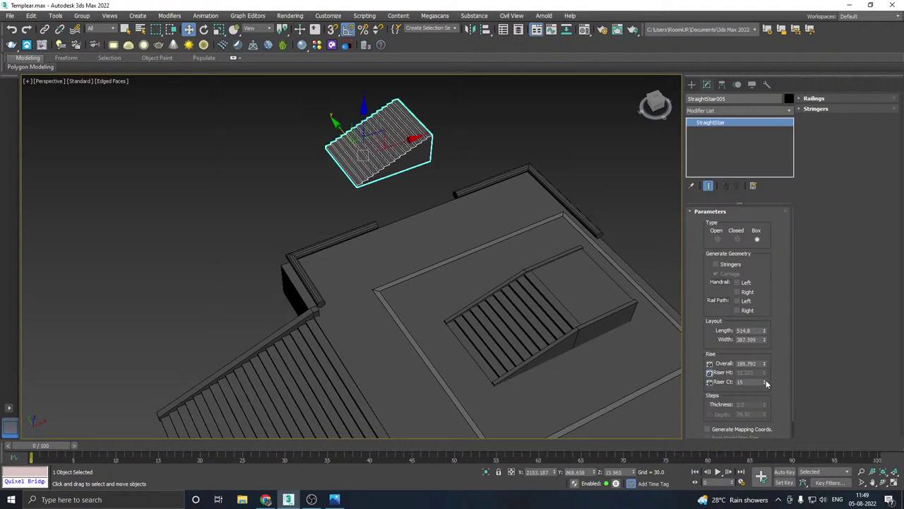
Step: Scale the stair between the side walls down along X so its steps become narrower
left_click(545, 307, "ctrl")
mouse_move(545, 306)
middle_mouse_down("alt")
mouse_move(593, 305)
mouse_move(561, 307)
middle_mouse_up("alt")
left_click(519, 281)
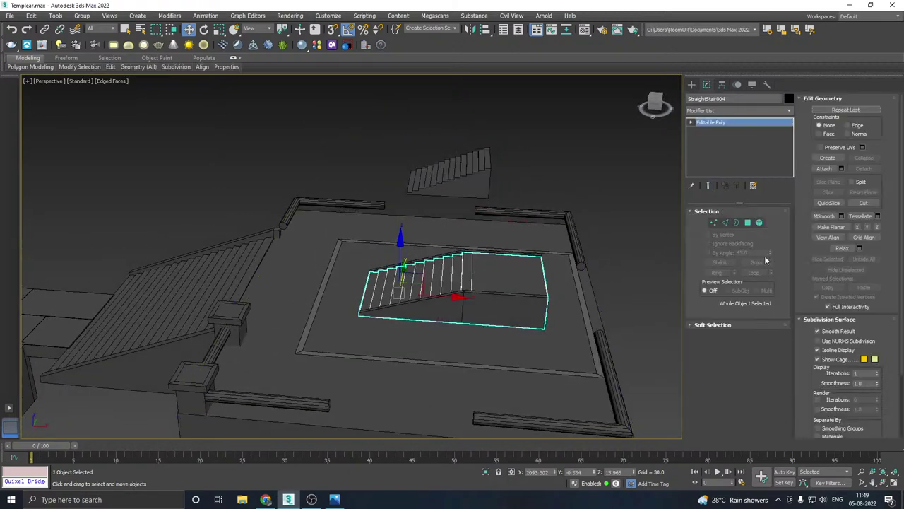
left_click(713, 223)
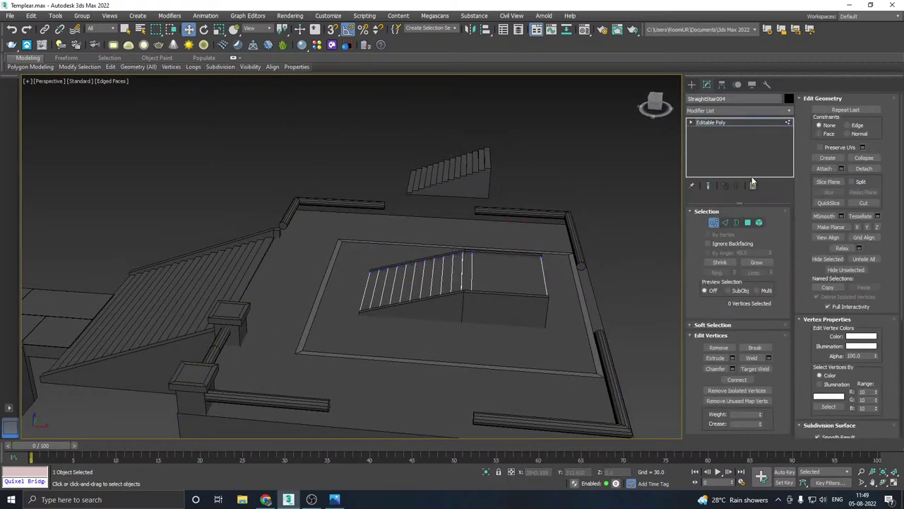
left_click(724, 124)
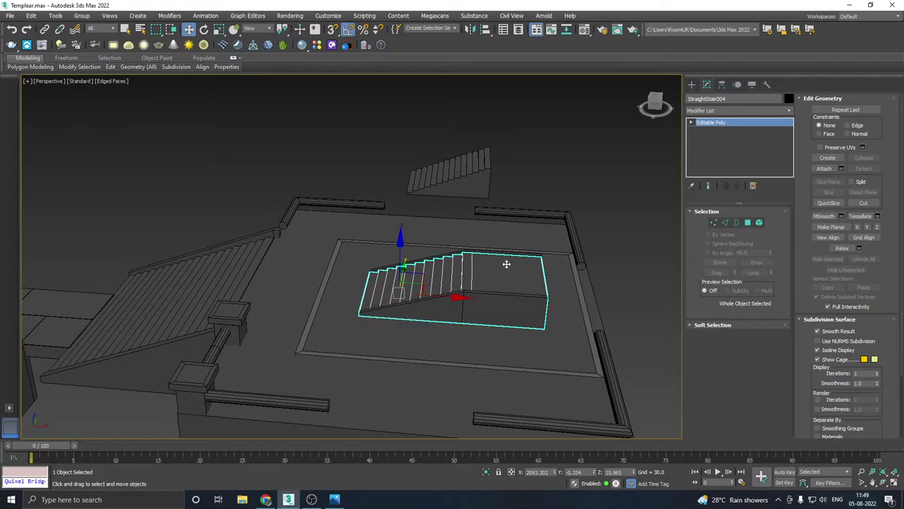
key("r")
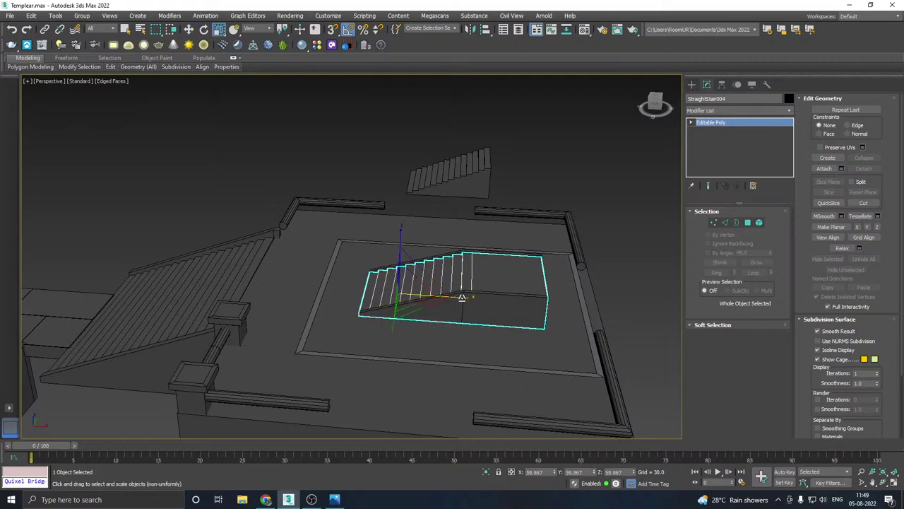
left_click_drag(472, 299, 434, 297)
Step: Move the rear end face of the scaled stair along X to the back ends of the side walls
key("w")
scroll(443, 294, "up", 3)
left_click(747, 222)
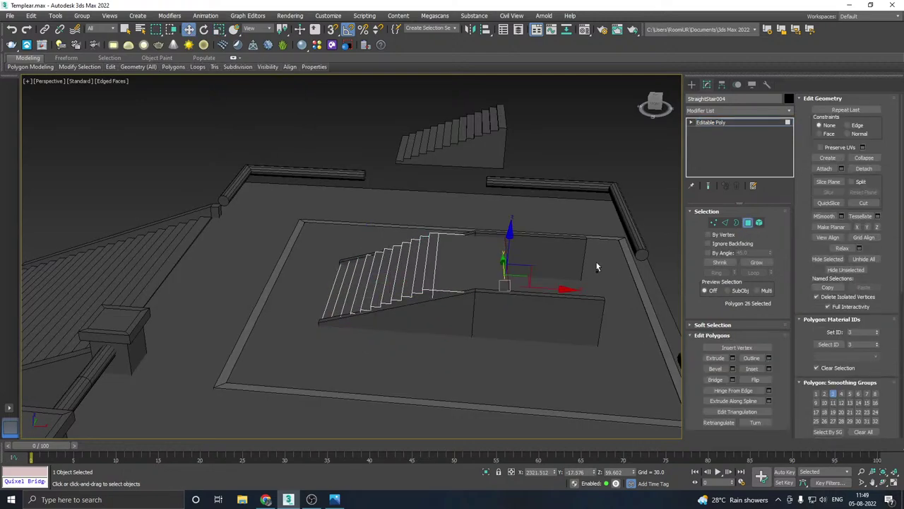
left_click(597, 262)
middle_click_drag(597, 262, 557, 292, "alt")
left_click_drag(546, 298, 631, 301)
middle_click_drag(523, 310, 544, 286, "alt")
left_click(709, 122)
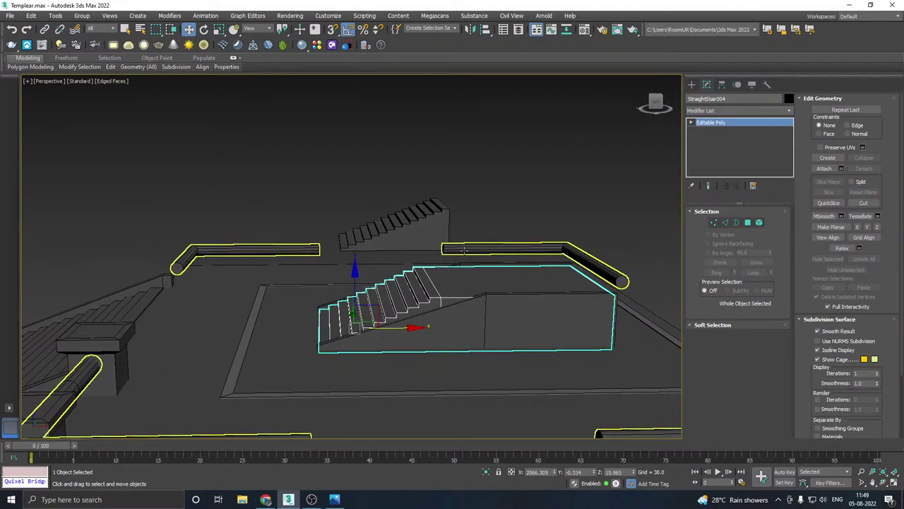
Step: Delete the far side wall and move the near wall's four bend vertices along X to about 2189, matching the top step
left_click(460, 264)
left_click(502, 309)
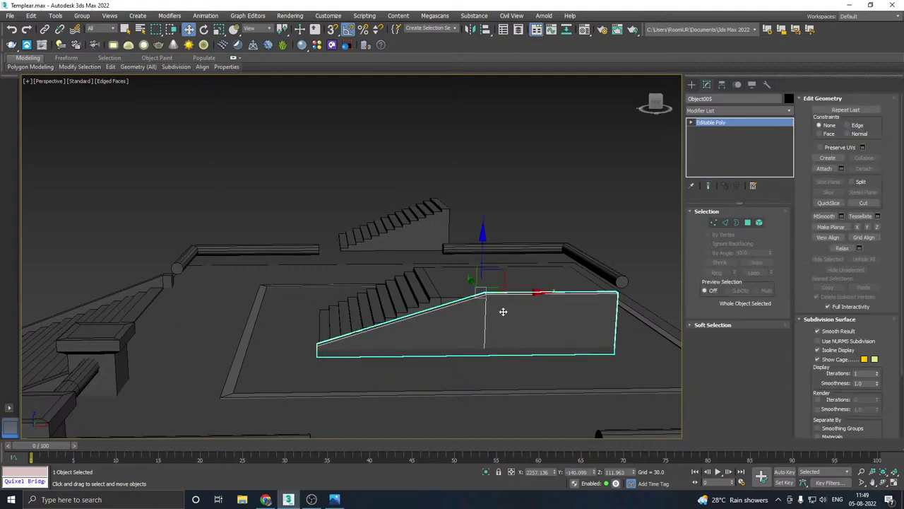
left_click(713, 224)
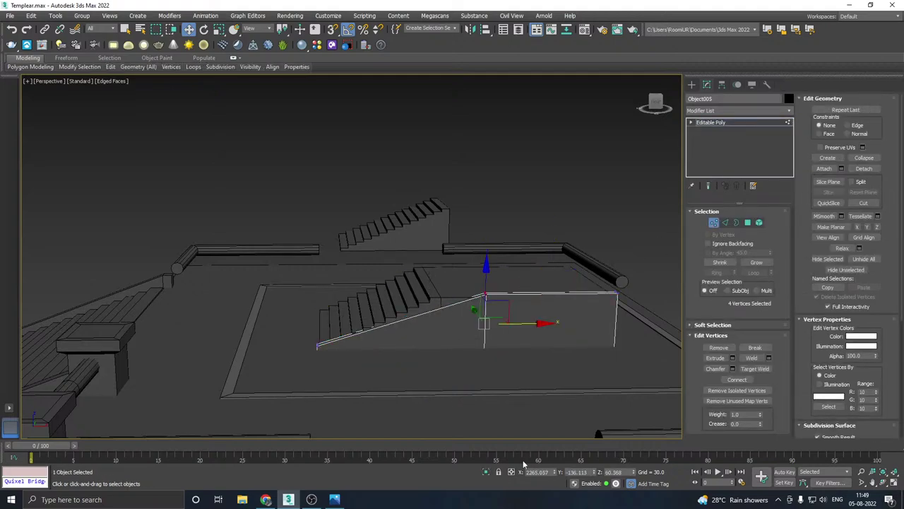
scroll(469, 316, "up", 3)
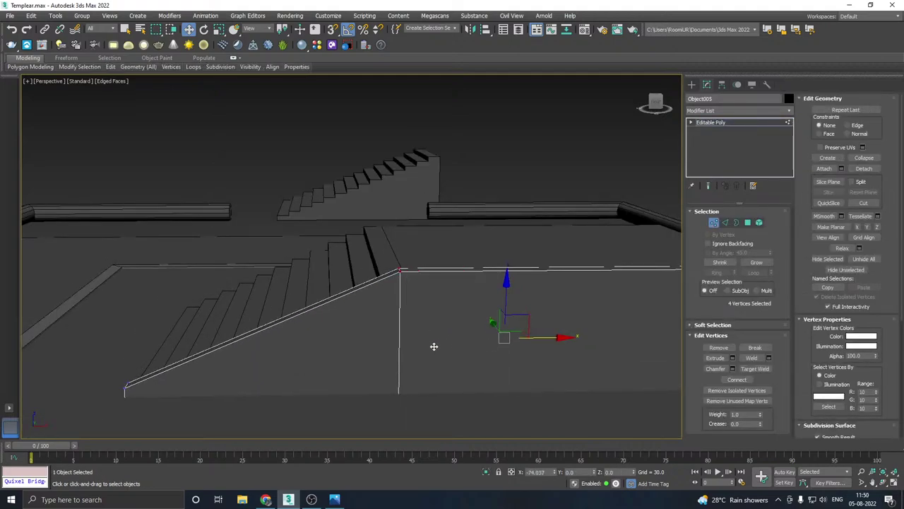
middle_click_drag(419, 346, 490, 325, "alt")
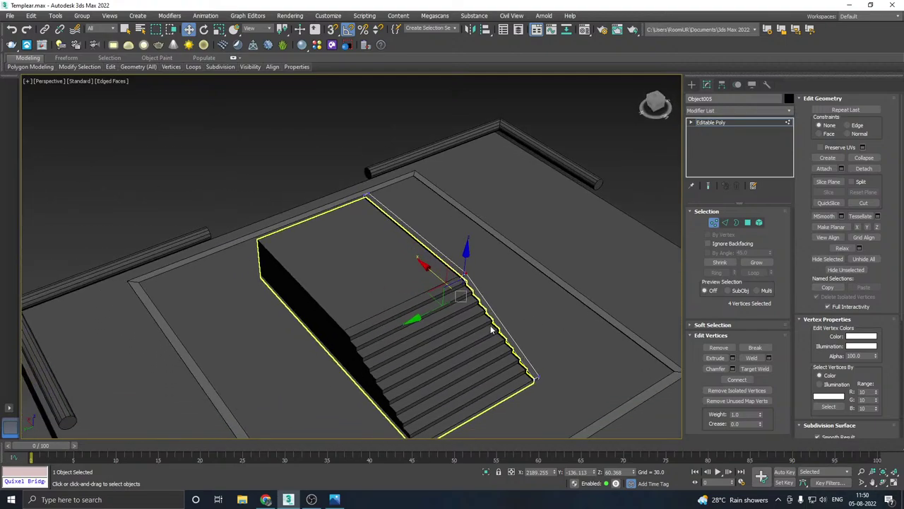
Step: Make one copy of the reshaped side wall along Y on the opposite side of the stair, at about Y 94
left_click(706, 126)
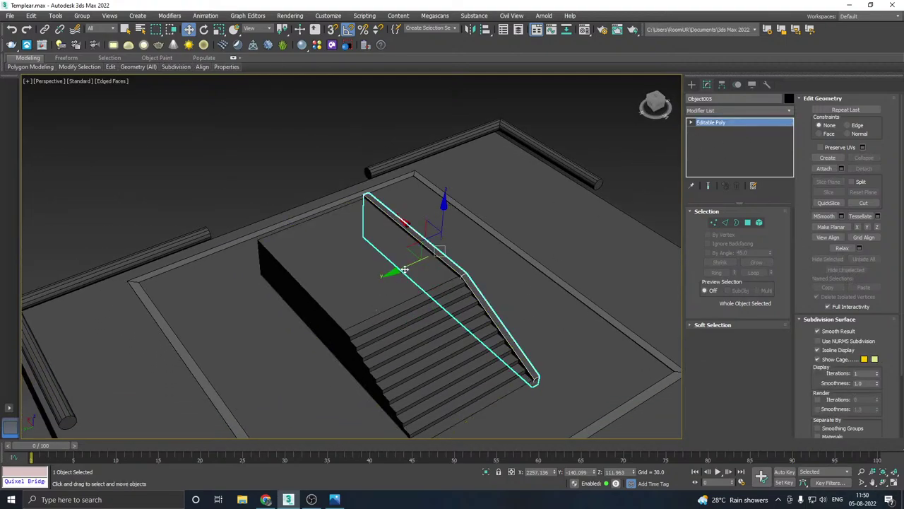
left_click_drag(407, 270, 288, 319, "shift")
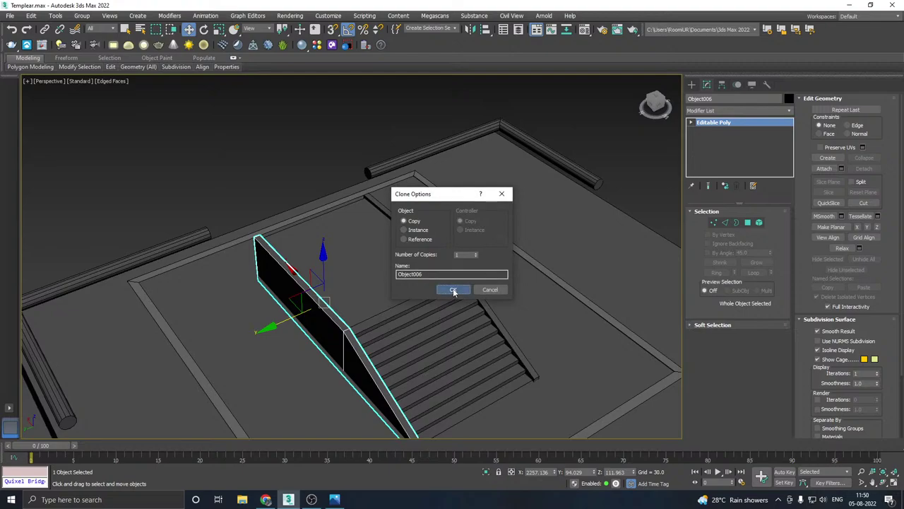
left_click(454, 288)
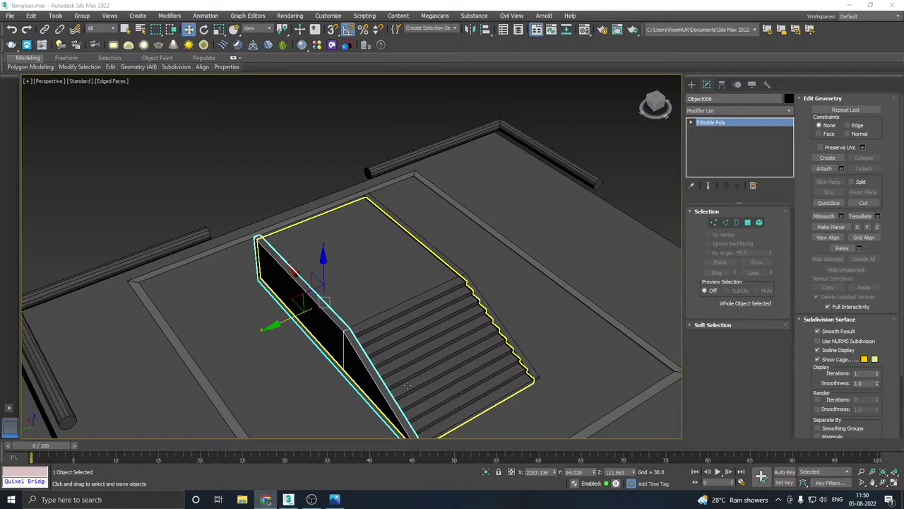
middle_click_drag(428, 320, 321, 300, "alt")
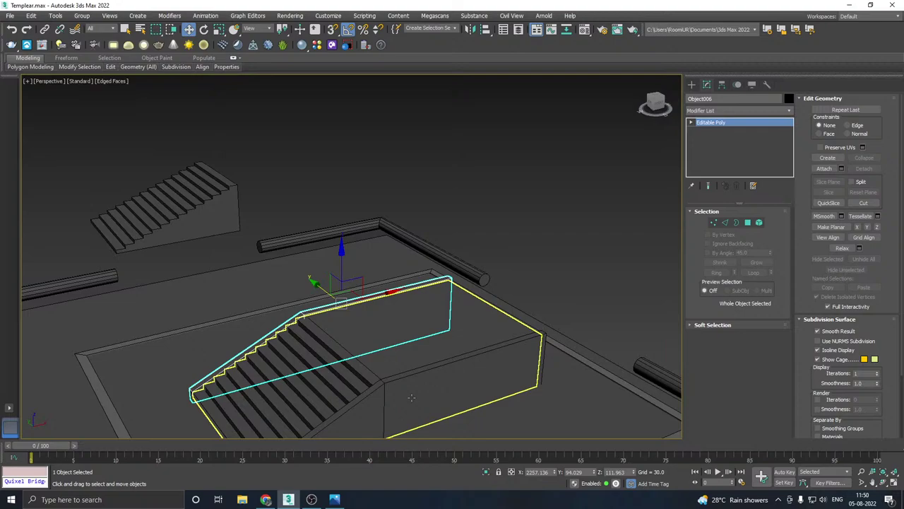
Step: Check the reference image against the whole temple layout
left_click(330, 504)
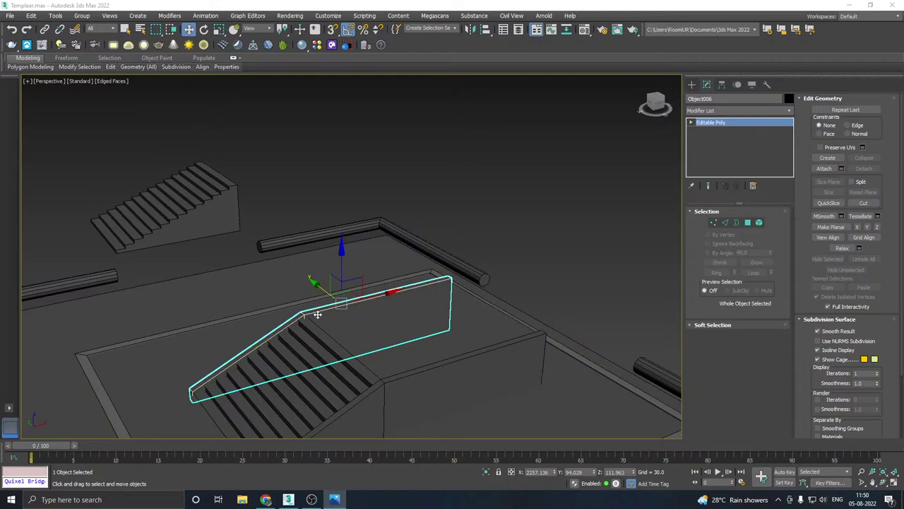
middle_click_drag(340, 302, 389, 221)
scroll(403, 270, "down", 5)
scroll(456, 272, "down", 5)
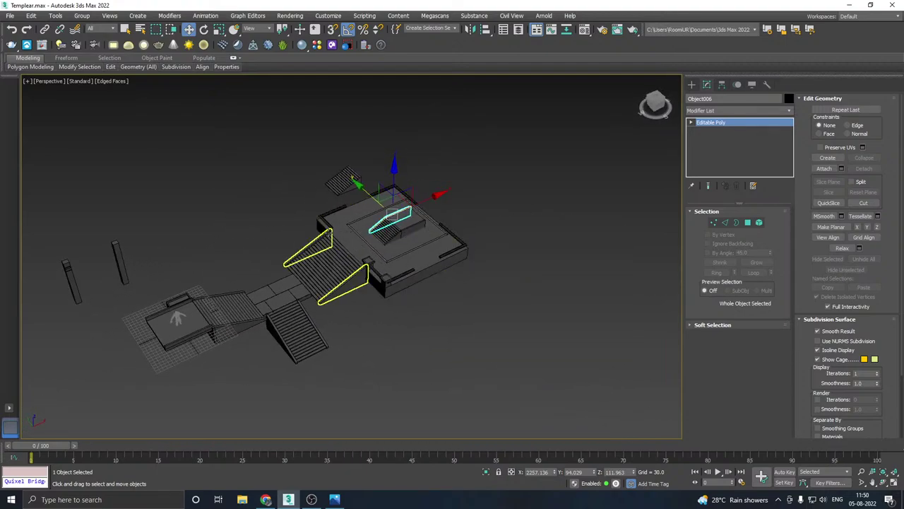
middle_click_drag(350, 272, 370, 287)
Step: Save a copy of the scene as Templear13.max and save the current scene file
left_click(552, 180)
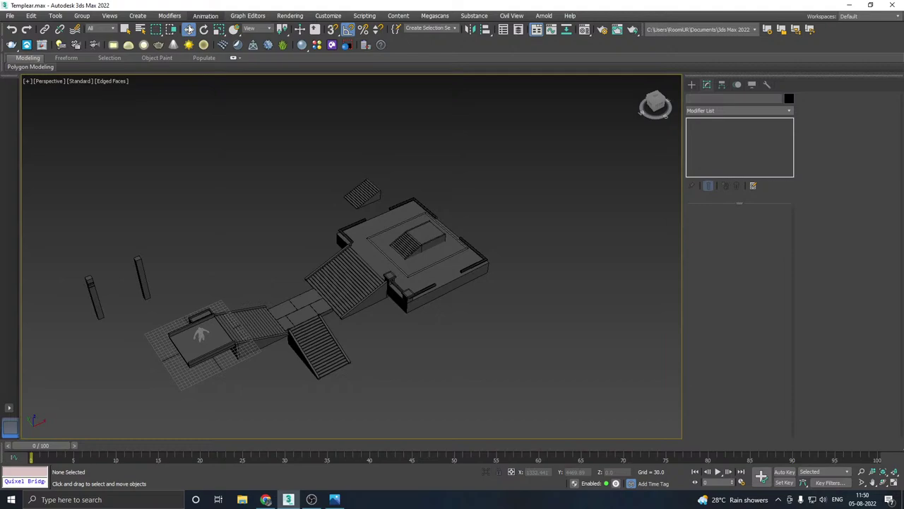
left_click(10, 16)
left_click(38, 111)
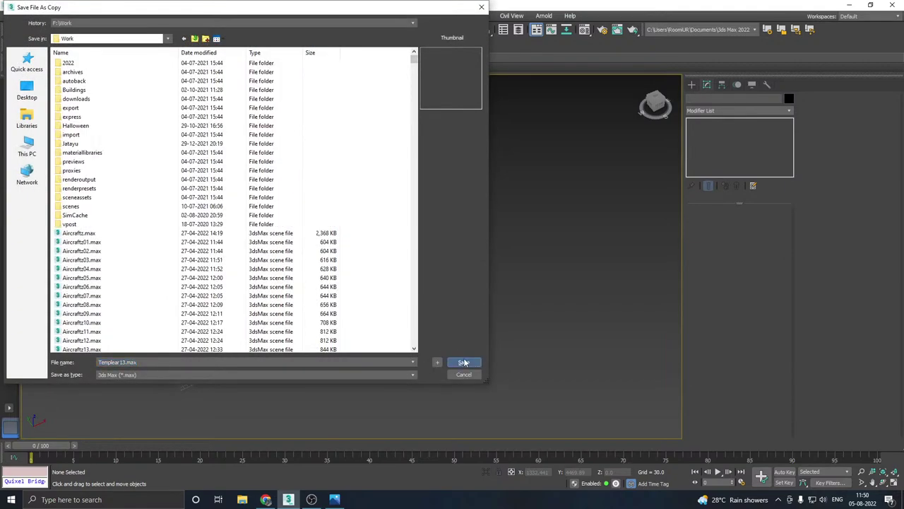
left_click(464, 362)
left_click(16, 15)
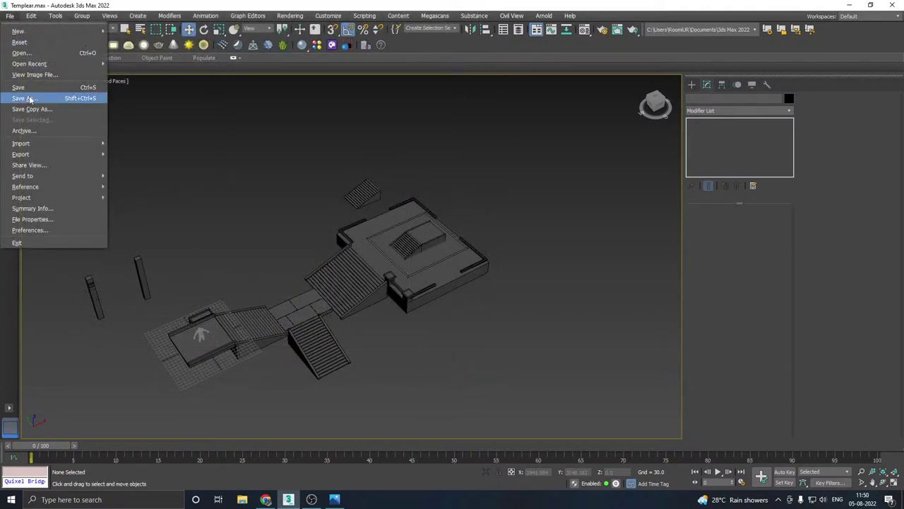
left_click(28, 85)
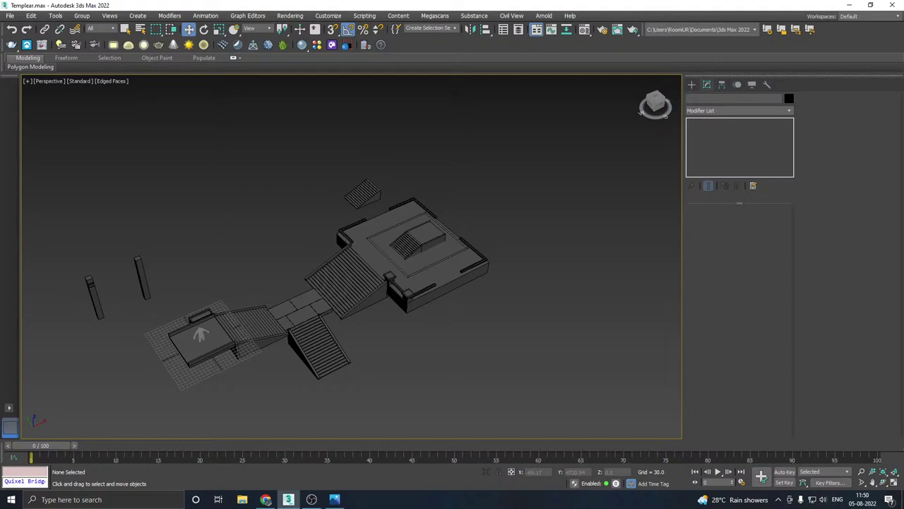
Step: Bring up the temple concept image and examine the central stair platform and its surrounding props
left_click(334, 499)
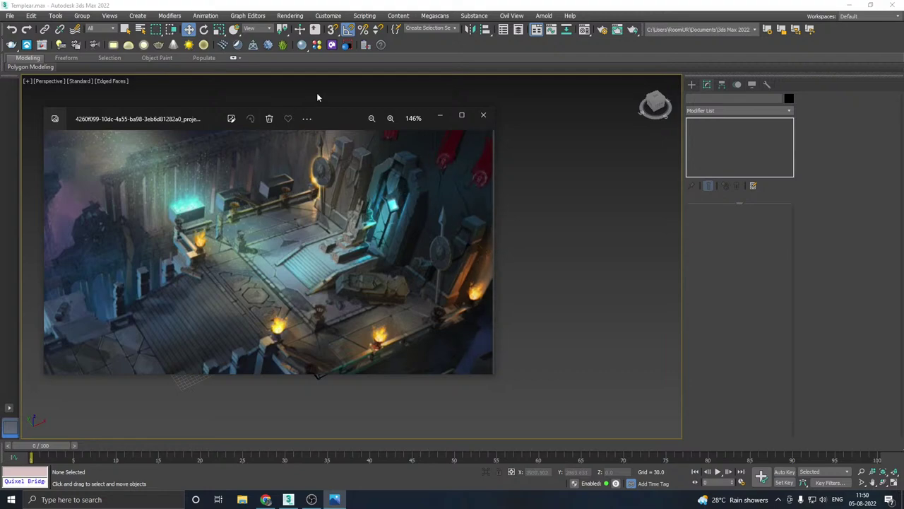
left_click_drag(339, 84, 21, 106)
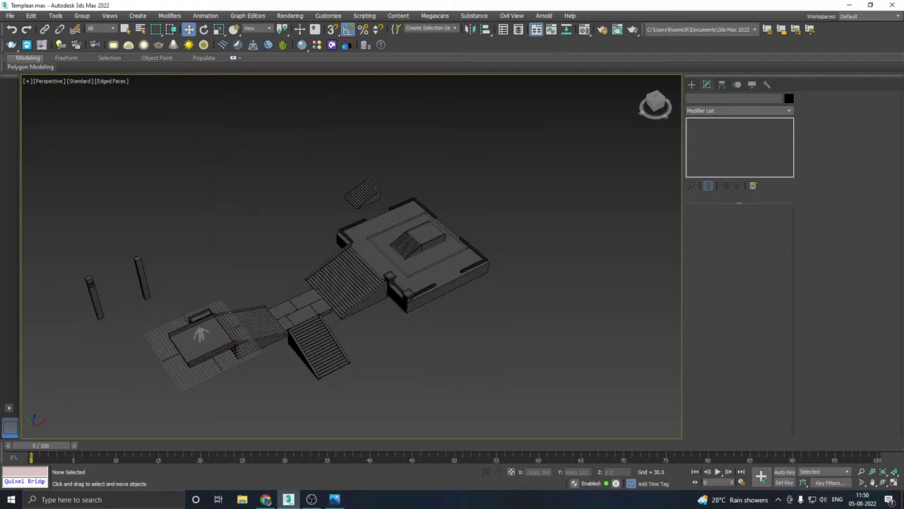
key("alt+Tab")
left_click_drag(346, 112, 0, 116)
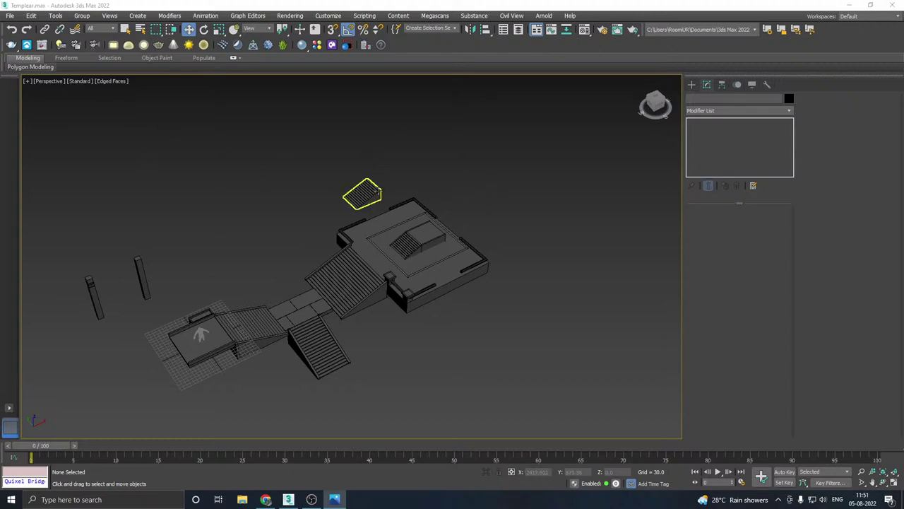
Step: Save a copy of the scene and the current file, and delete the detached straight stair beyond the upper platform
left_click(378, 192)
left_click(10, 15)
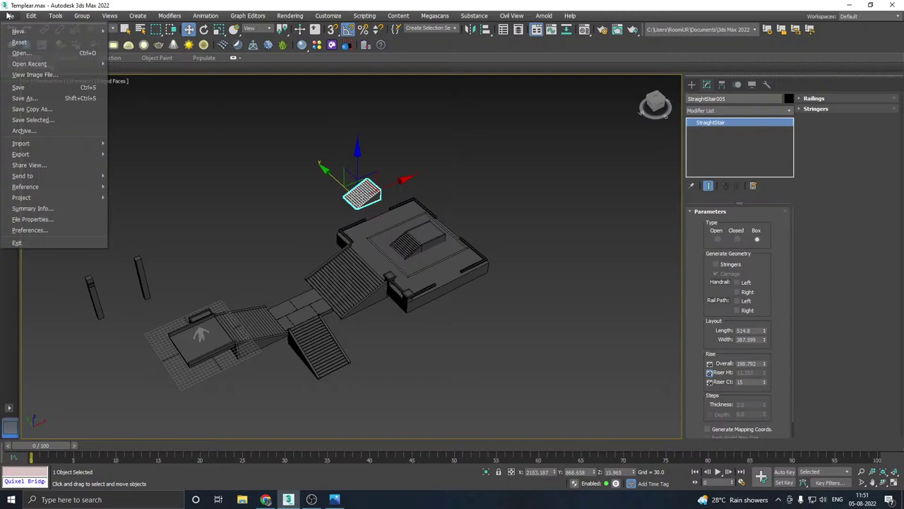
left_click(33, 110)
left_click(460, 362)
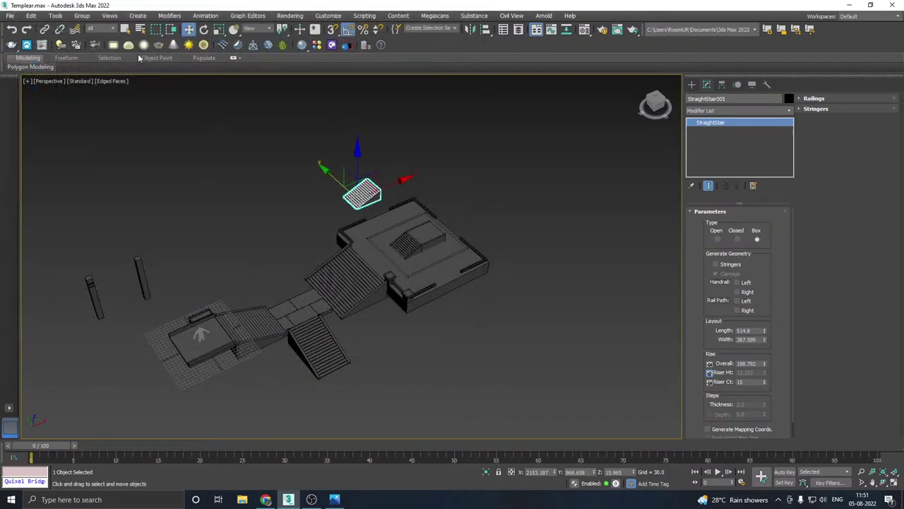
left_click(10, 15)
left_click(29, 87)
key("Delete")
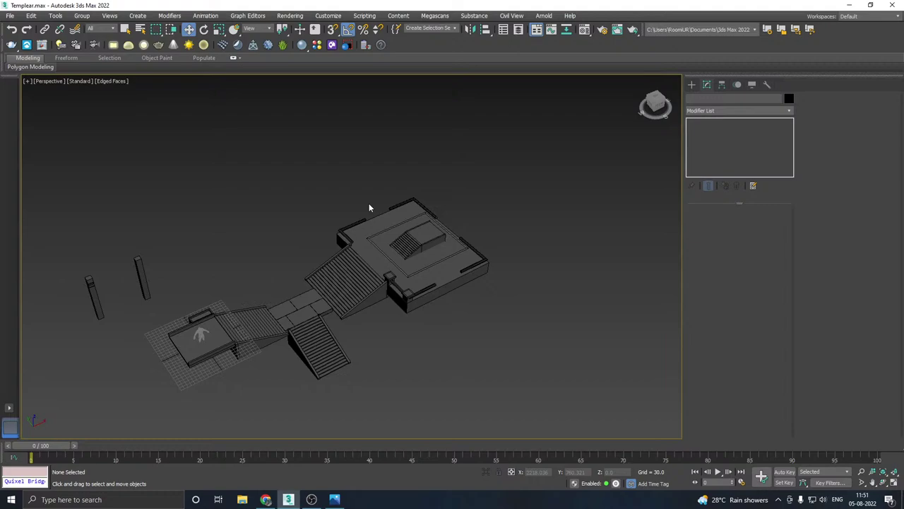
left_click(274, 318)
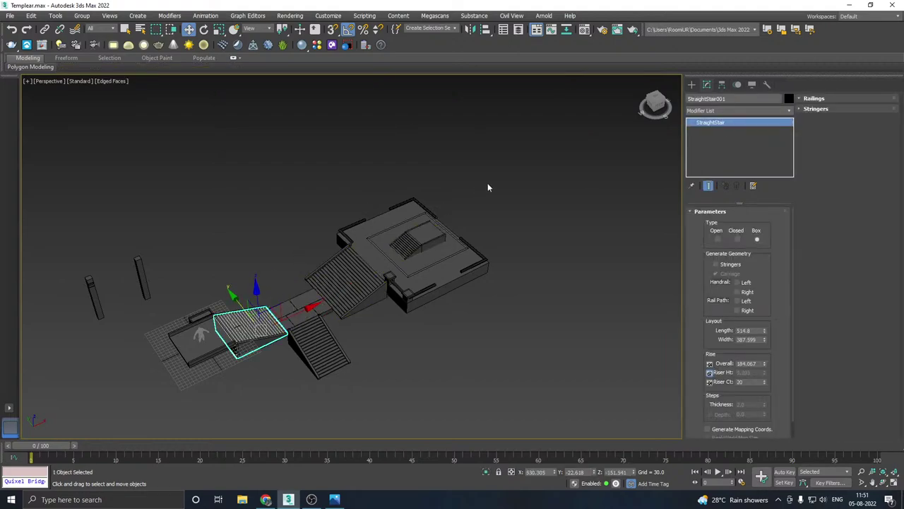
left_click(361, 170)
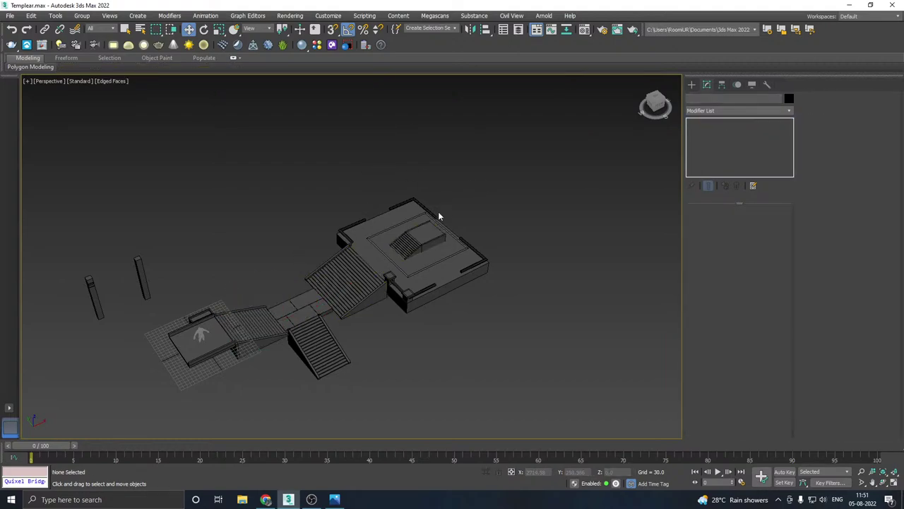
Step: Examine the figure on the entrance platform, the upper platform and its corner railings from the left and perspective views
key("l")
scroll(438, 212, "down", 5)
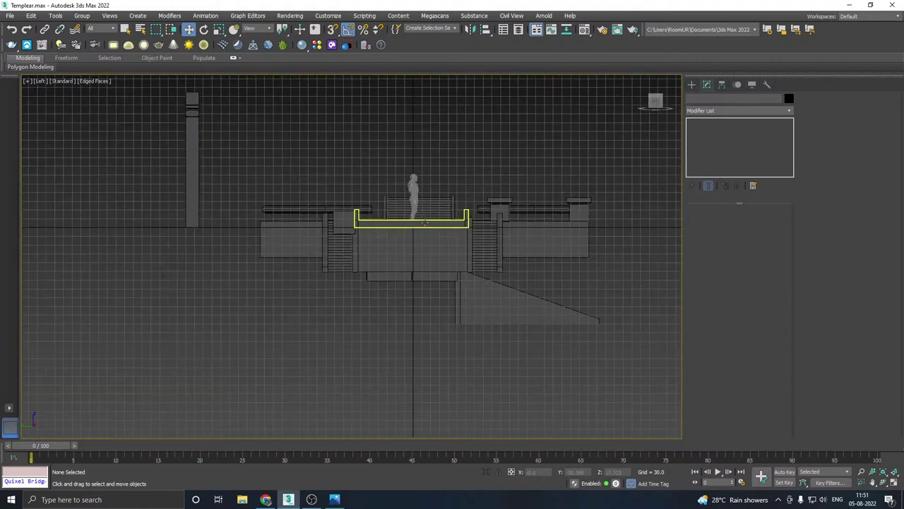
scroll(431, 205, "down", 2)
middle_click_drag(420, 196, 373, 248)
scroll(371, 249, "up", 3)
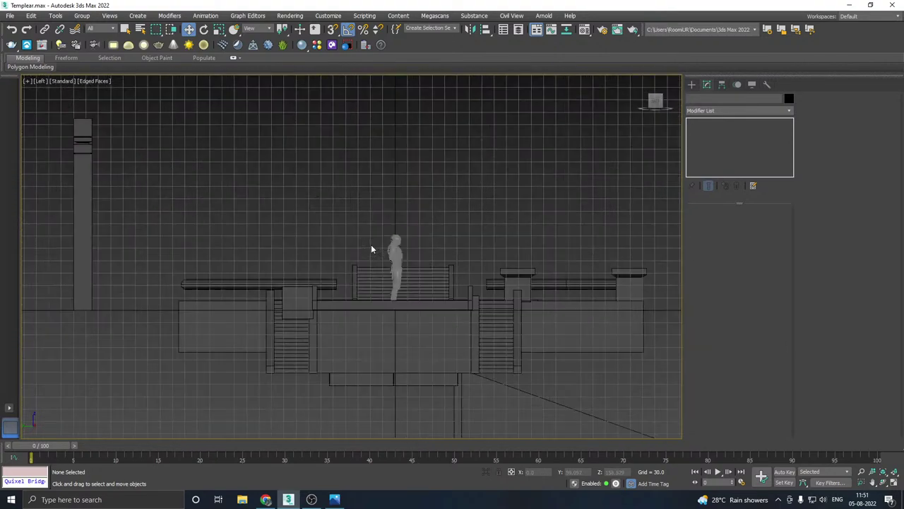
scroll(374, 234, "up", 2)
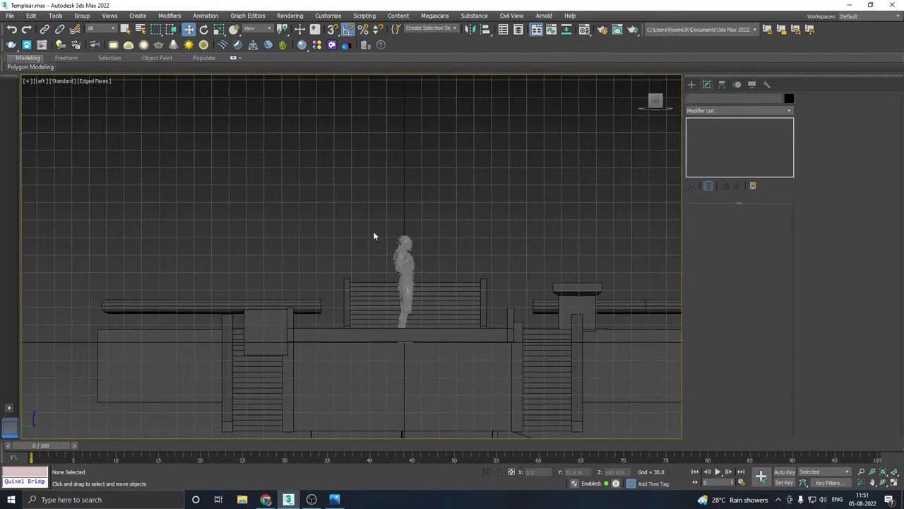
key("p")
middle_click_drag(388, 229, 350, 260, "alt")
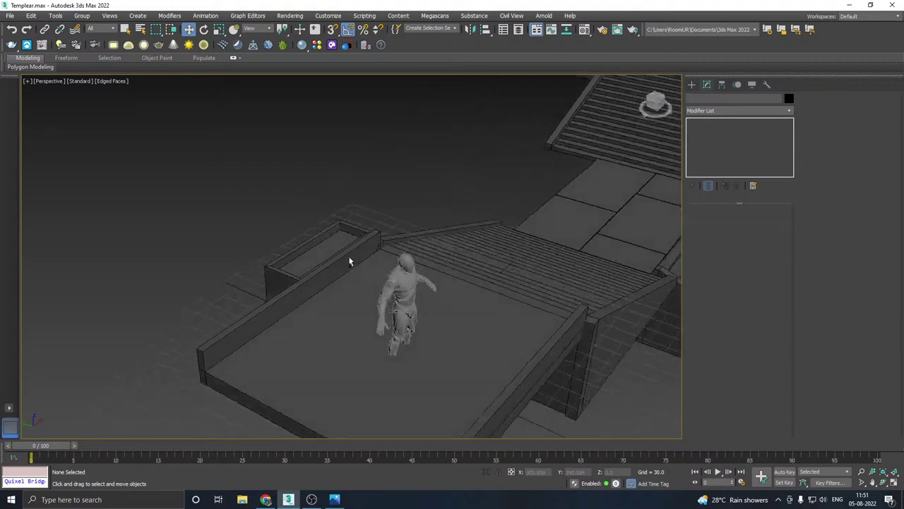
scroll(224, 274, "down", 6)
middle_click_drag(447, 221, 396, 260)
scroll(328, 253, "up", 6)
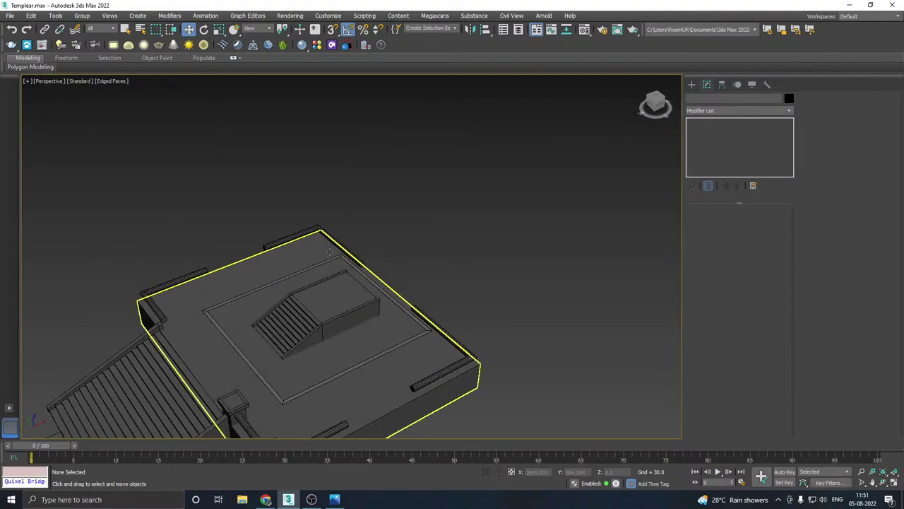
middle_click_drag(328, 253, 425, 234)
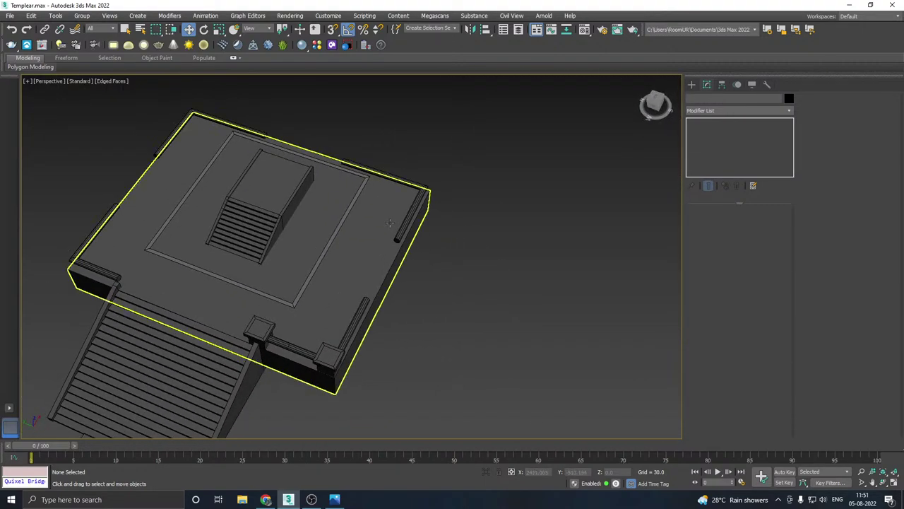
middle_click_drag(273, 196, 353, 241)
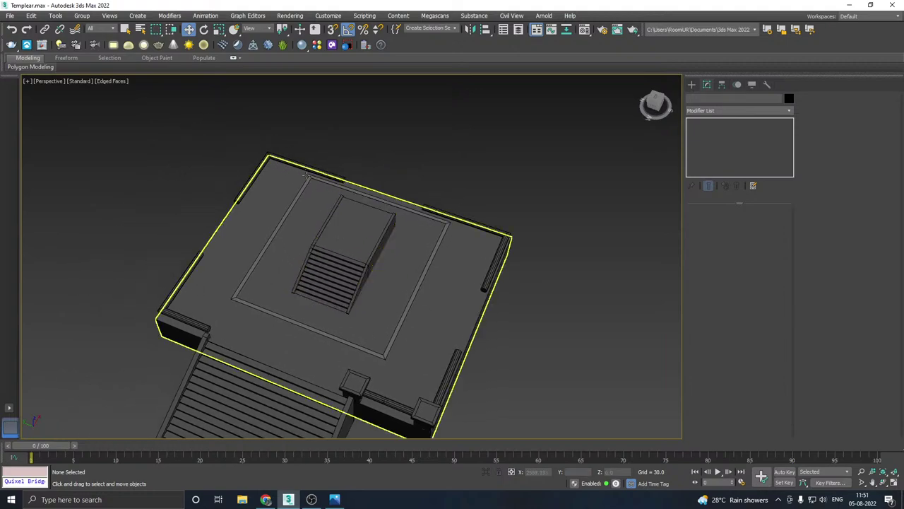
scroll(301, 169, "up", 5)
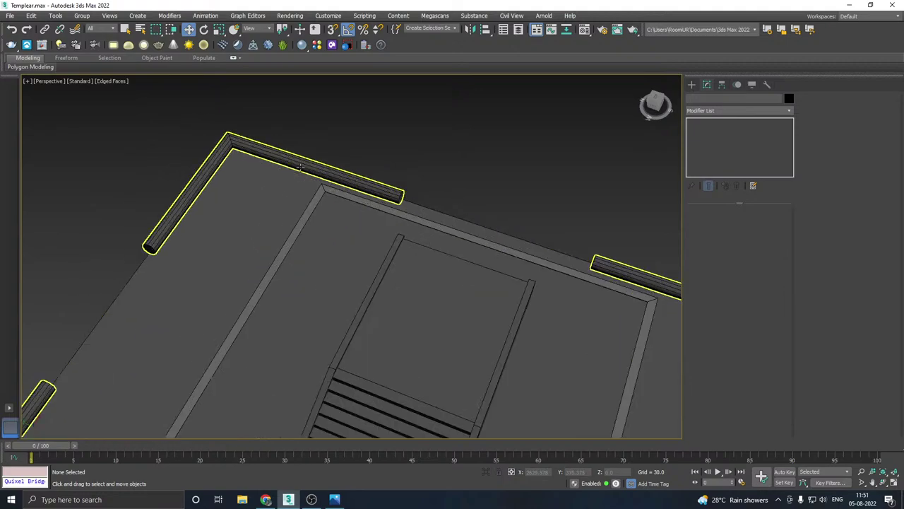
Step: Create an upright box beside the human figure in the front view, about 390 long, 108 wide and -52 high
left_click(692, 84)
scroll(596, 110, "down", 3)
scroll(596, 113, "down", 3)
middle_click_drag(563, 145, 512, 121, "alt")
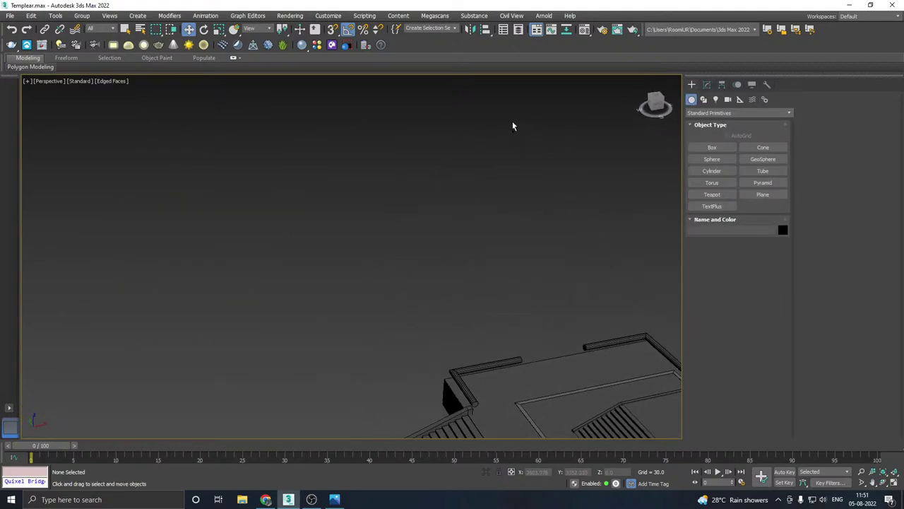
scroll(509, 124, "down", 5)
middle_click_drag(434, 178, 456, 152)
key("f")
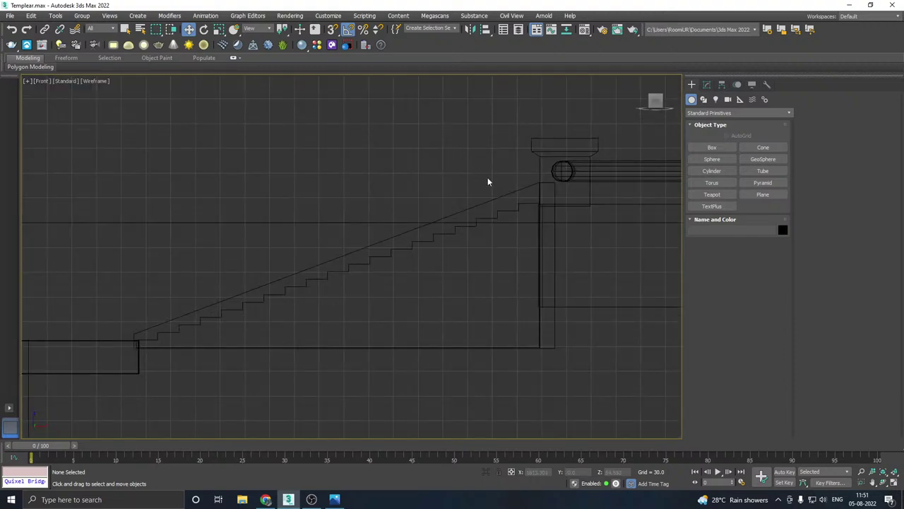
scroll(497, 182, "down", 5)
scroll(267, 147, "up", 4)
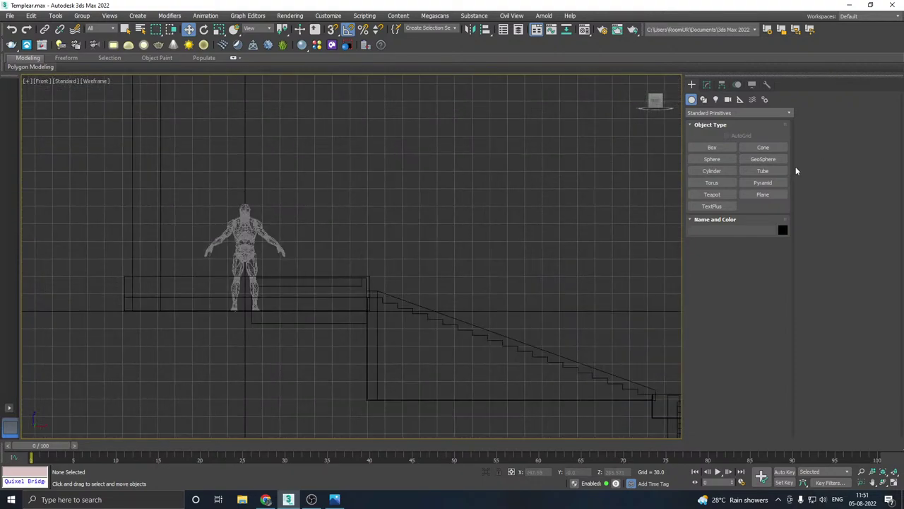
left_click(712, 147)
left_click_drag(261, 307, 325, 80)
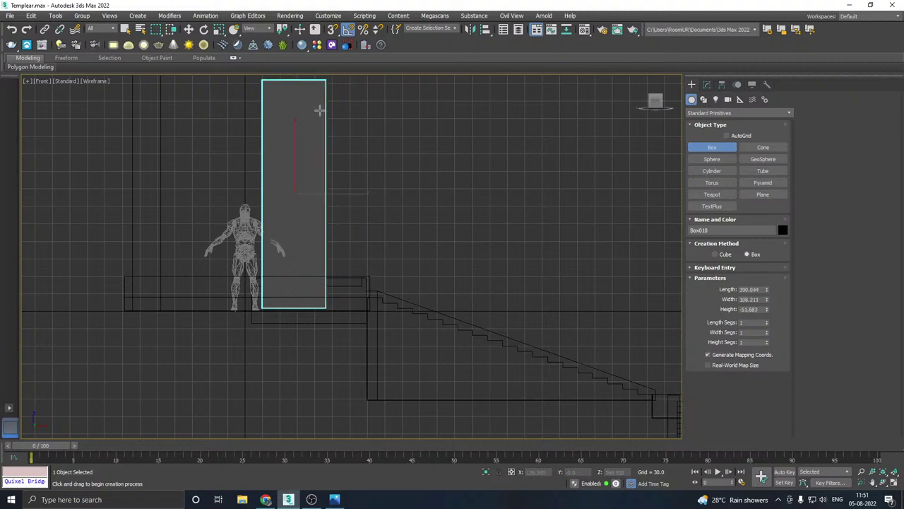
left_click(319, 109)
right_click(320, 109)
Step: Assign the Rock_2_default material to the new upright box
key("p")
key("m")
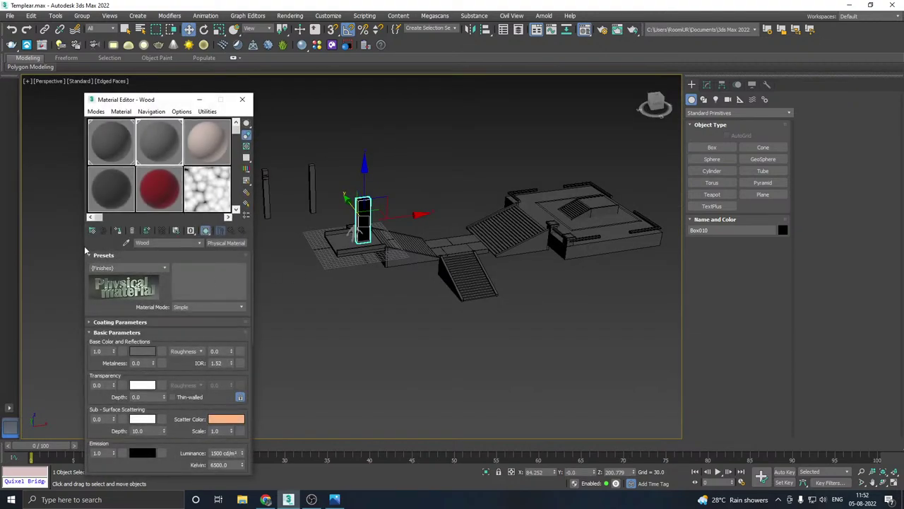
left_click(117, 155)
left_click(118, 231)
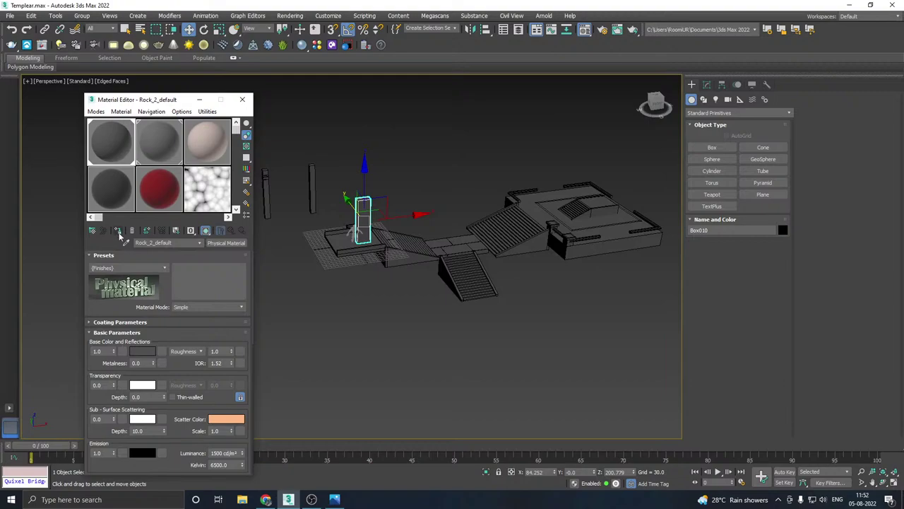
key("m")
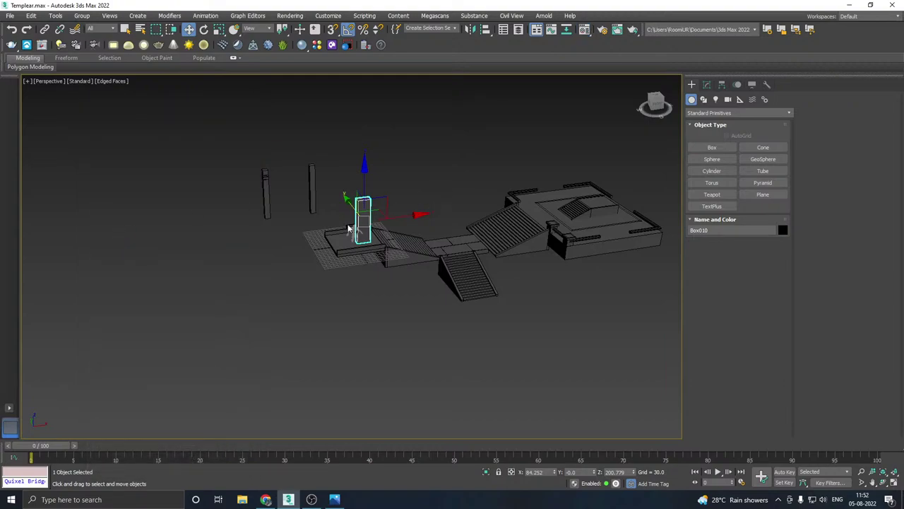
Step: Deepen the upright box by setting its height parameter to about -74
scroll(349, 229, "up", 6)
scroll(417, 236, "up", 3)
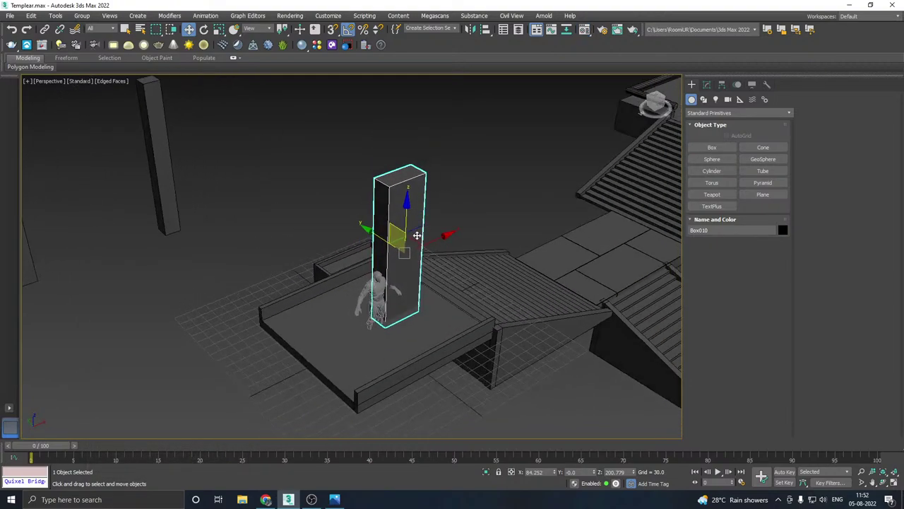
middle_click_drag(417, 235, 439, 241, "alt")
left_click(707, 85)
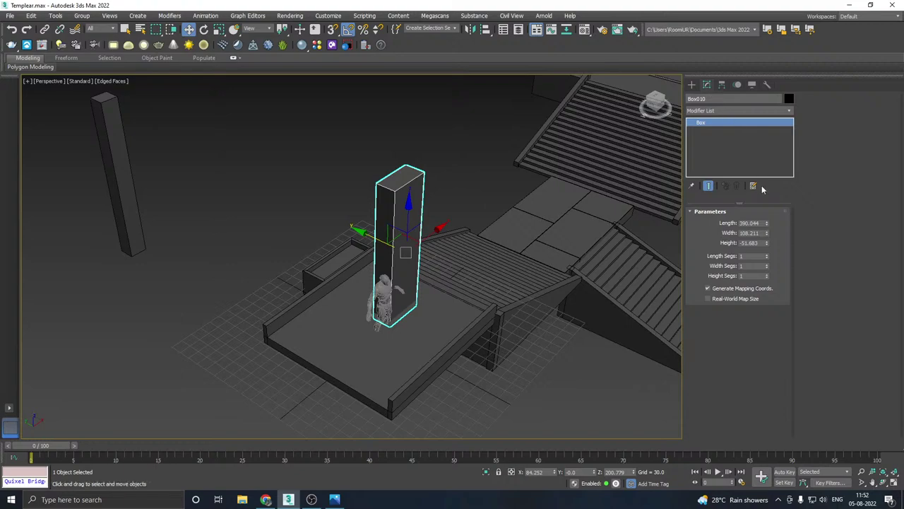
mouse_move(767, 247)
left_mouse_down()
mouse_move(763, 231)
mouse_move(769, 262)
left_mouse_up()
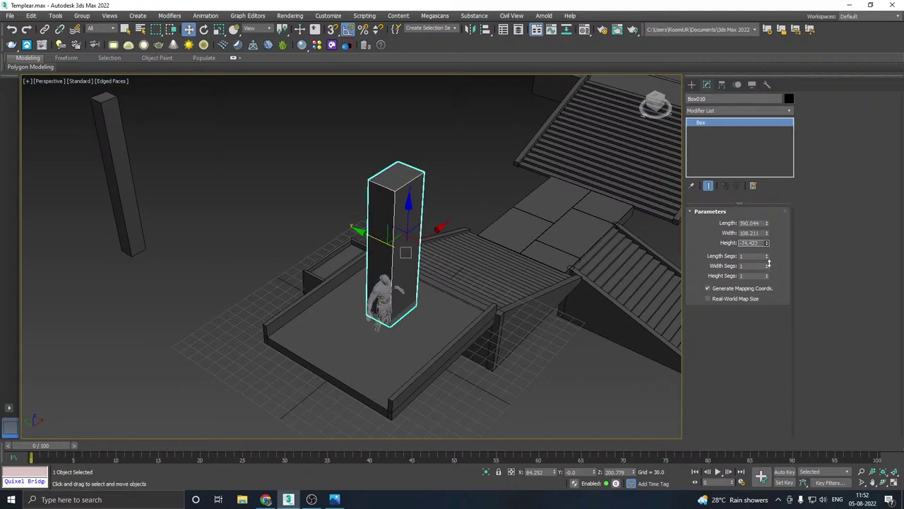
Step: Convert the upright box to an Editable Poly and move it along Y to about -22.5
right_click(756, 158)
left_click(799, 229)
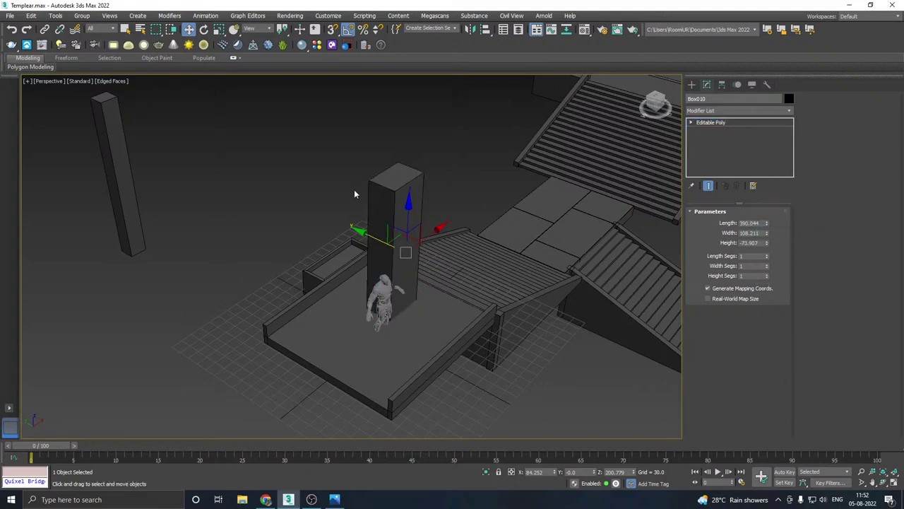
mouse_move(378, 240)
left_mouse_down()
mouse_move(404, 253)
mouse_move(387, 244)
left_mouse_up()
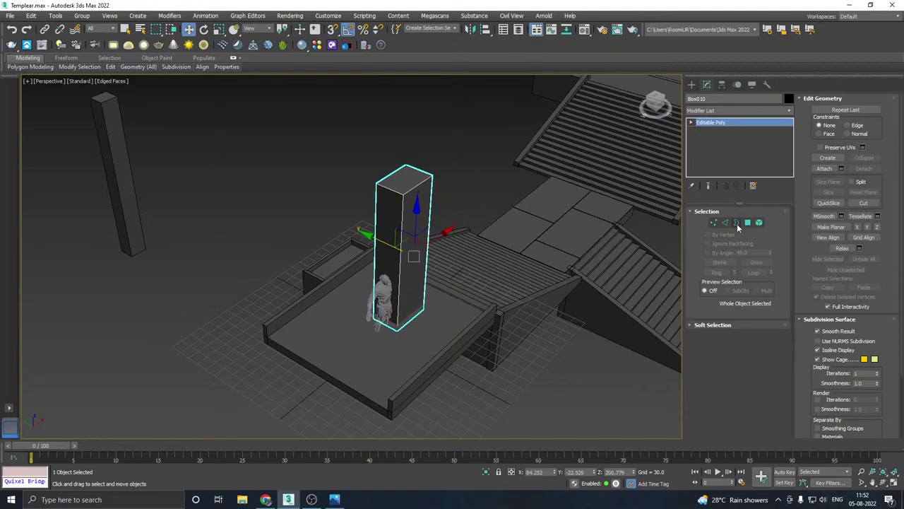
Step: Extrude the pillar's top polygon by 10 and raise it along Z to about 488
left_click(748, 223)
left_click(404, 180)
middle_click_drag(404, 181, 364, 220, "alt")
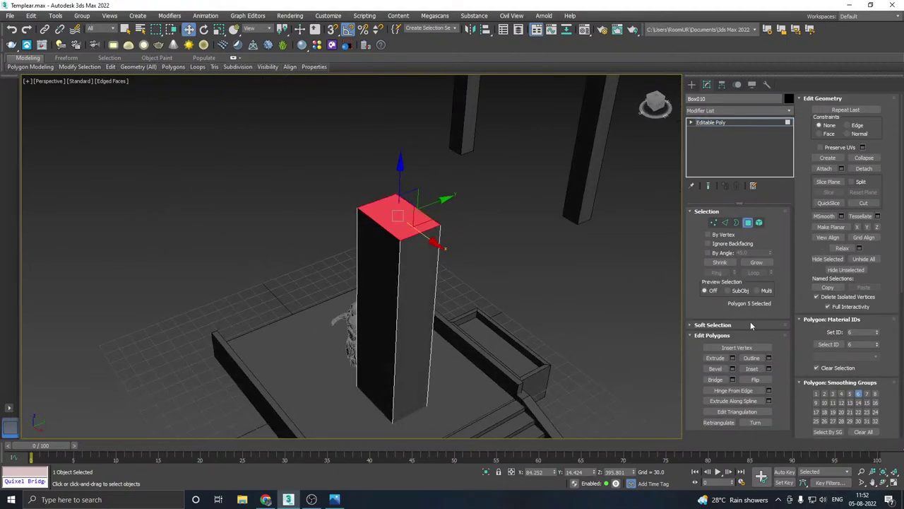
left_click(732, 358)
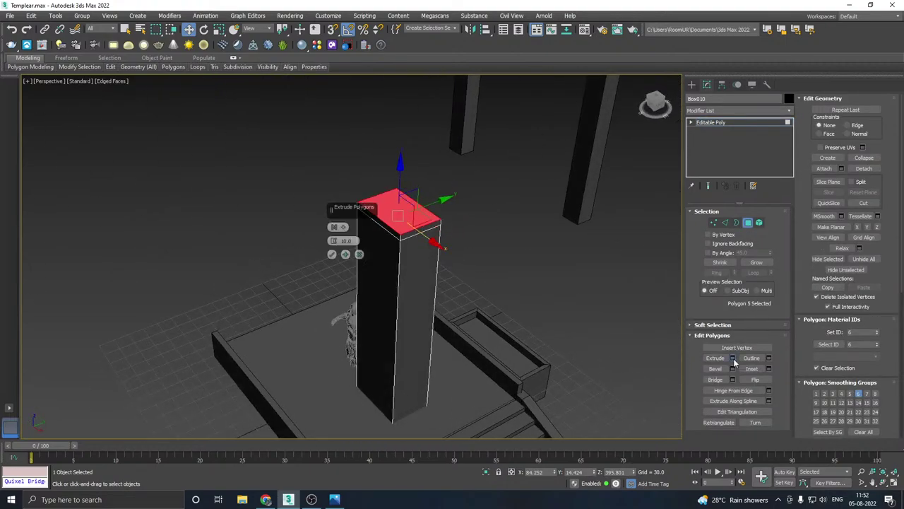
left_click(332, 255)
left_click_drag(401, 180, 394, 134)
right_click(412, 166)
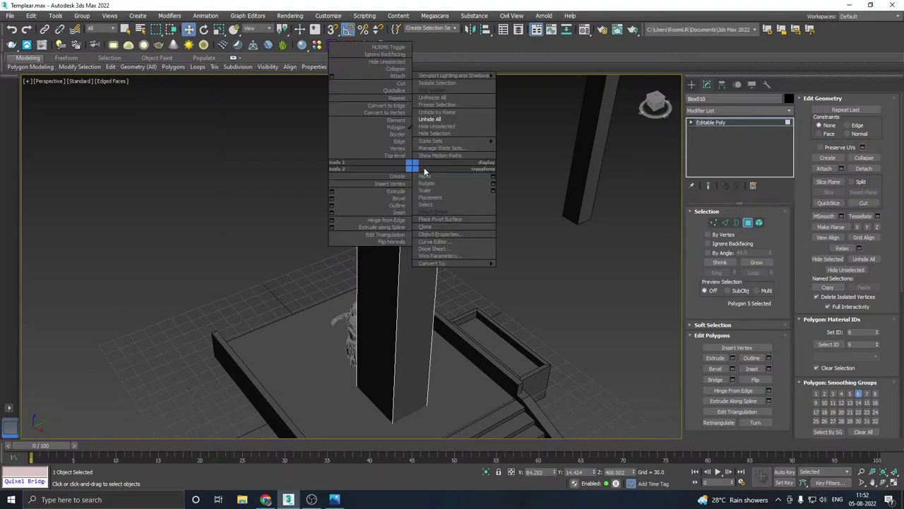
Step: Scale down the top polygon to taper the pillar's tip, and raise the whole pillar to about Z 218
middle_click_drag(362, 171, 295, 165, "alt")
key("r")
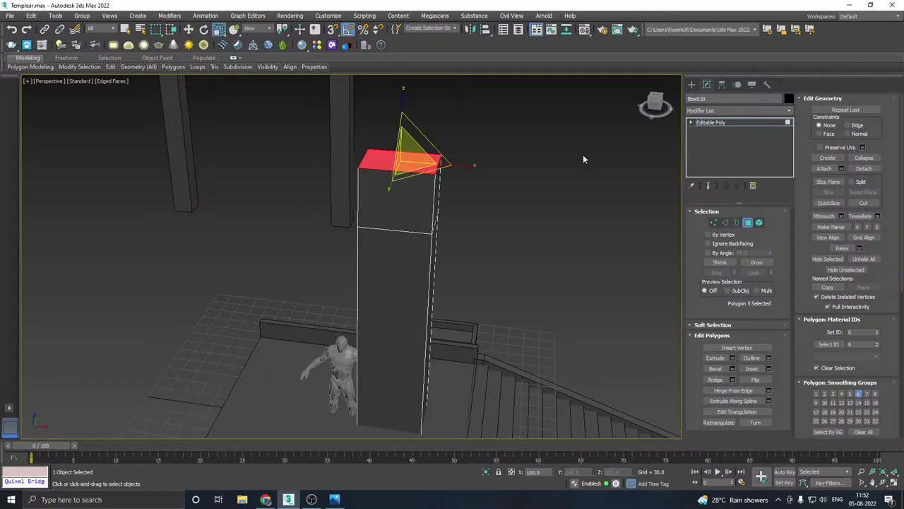
left_click_drag(470, 164, 444, 163)
middle_click_drag(479, 162, 482, 127, "alt")
left_click(771, 123)
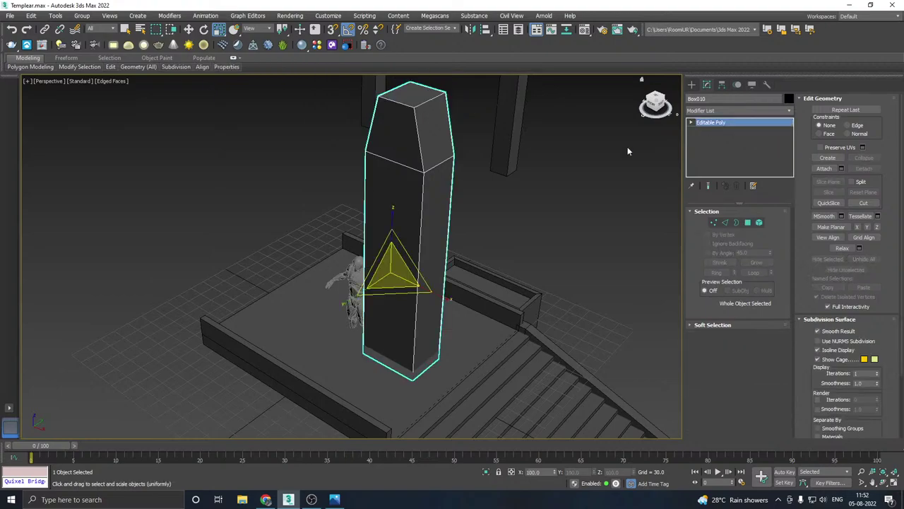
key("w")
left_click_drag(392, 215, 390, 205)
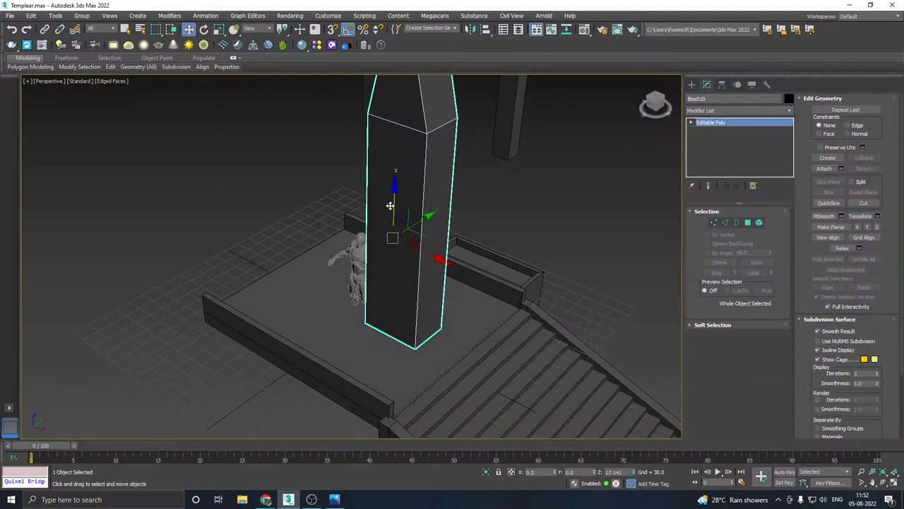
Step: Insert an edge loop around the pillar near its base with Swift Loop
mouse_move(111, 67)
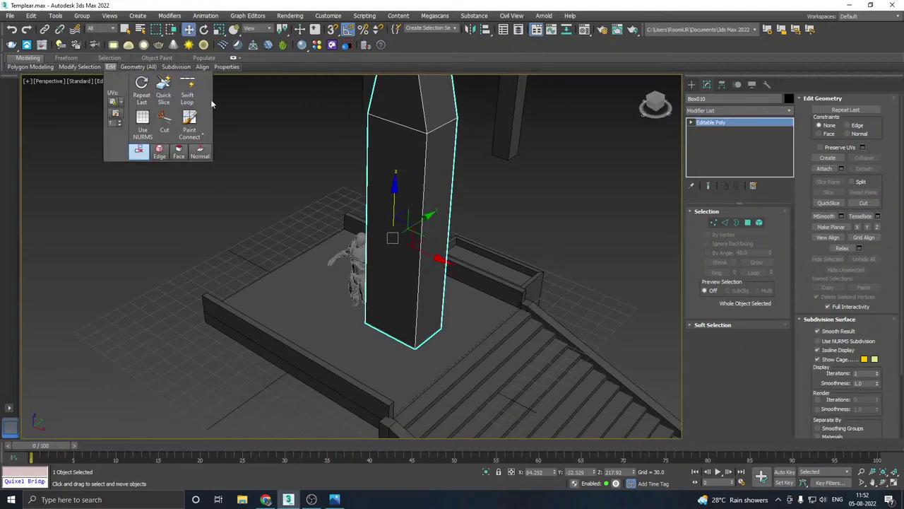
left_click(187, 92)
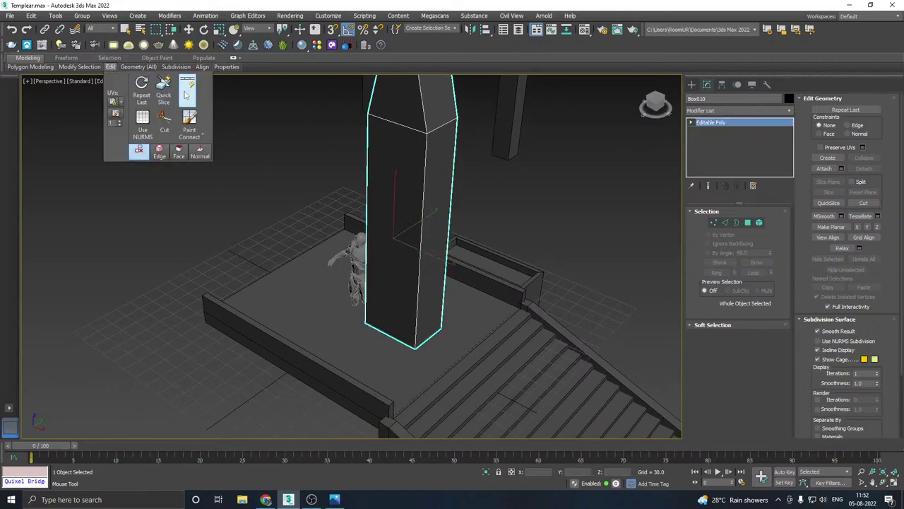
left_click(417, 315)
key("w")
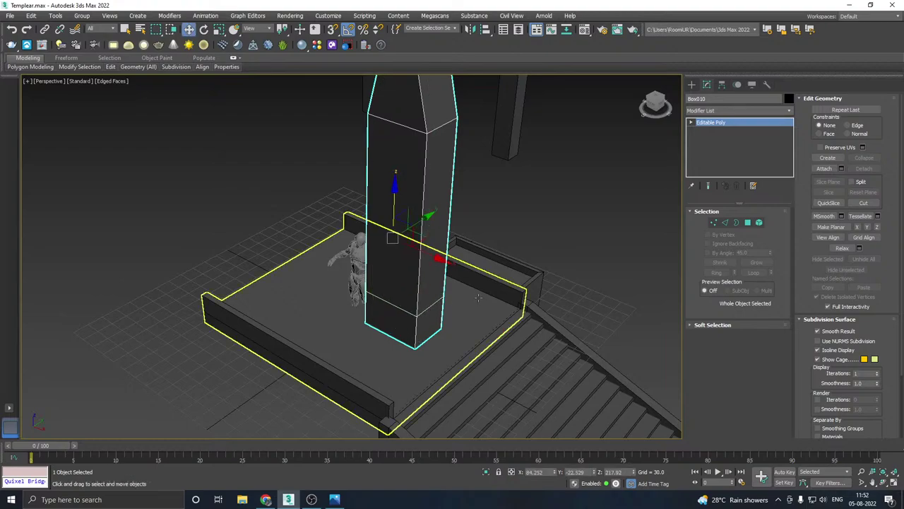
Step: Extrude the ring of four base polygons outward along local normals by about 7.5
middle_click_drag(478, 297, 452, 252, "alt")
left_click(748, 223)
left_click(412, 341)
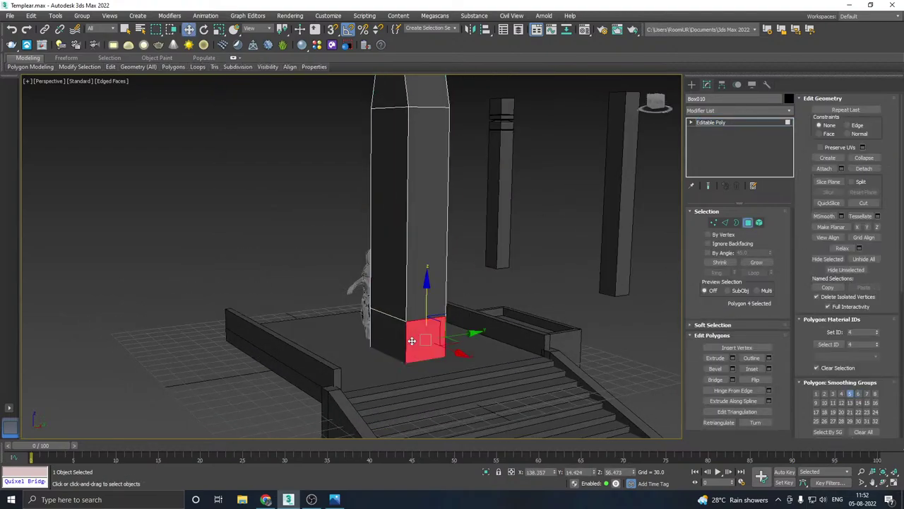
left_click(377, 341, "shift")
middle_click_drag(441, 324, 488, 345, "alt")
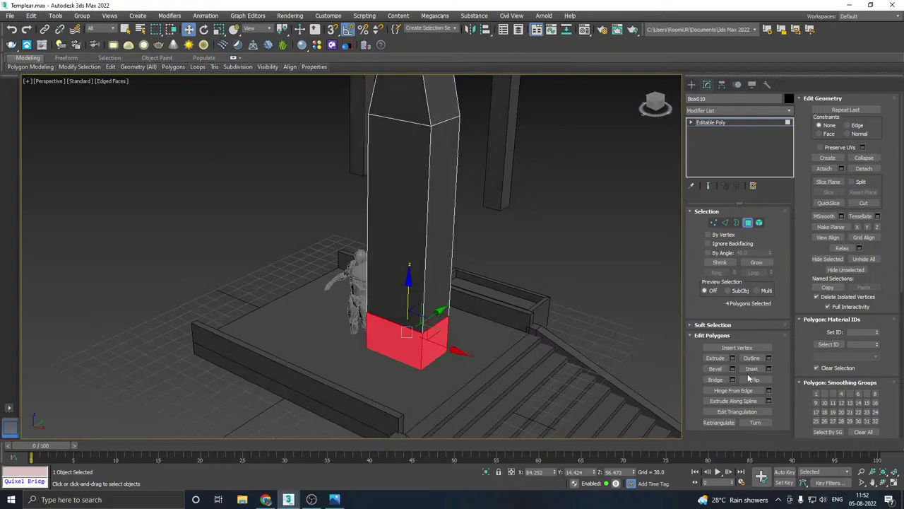
left_click(733, 358)
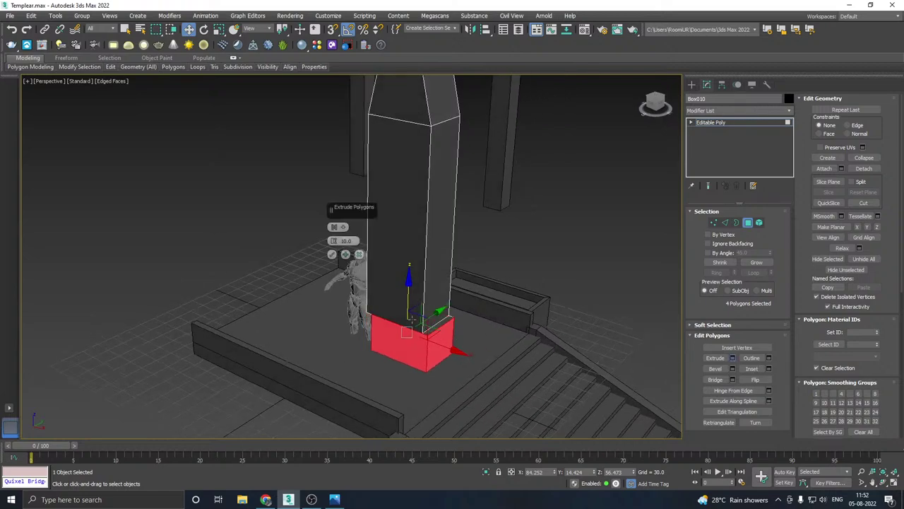
left_click(336, 227)
left_click(334, 261)
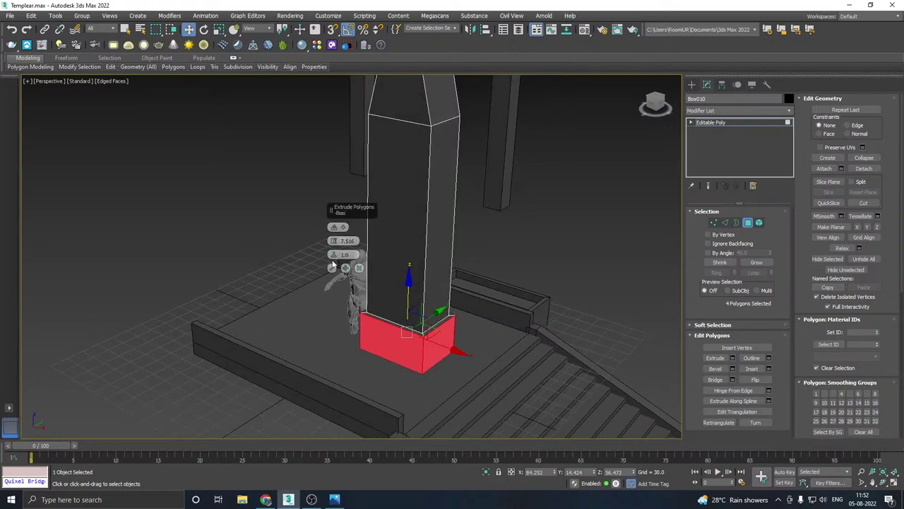
left_click(332, 268)
Step: Lower the outer top edge loop of the pillar's base along Z to about 72.8 to form a sloped ledge
left_click(725, 223)
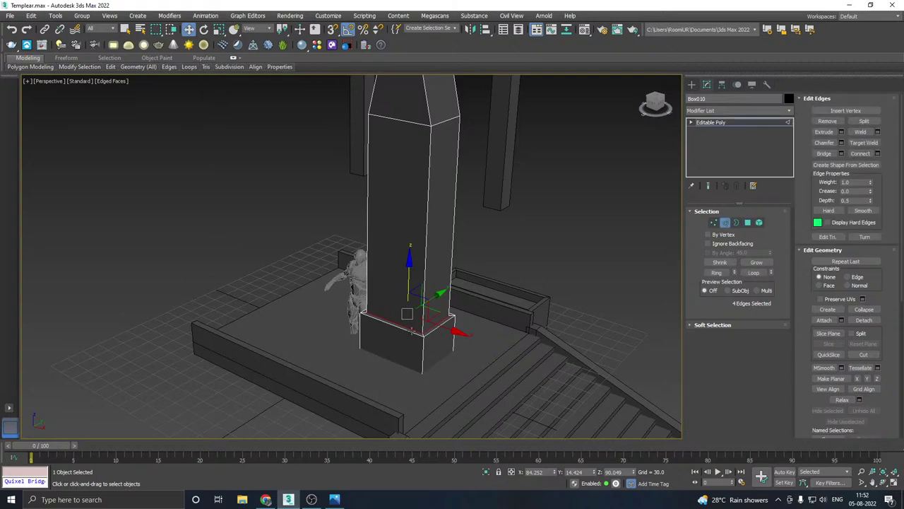
scroll(409, 333, "up", 4)
double_click(410, 334)
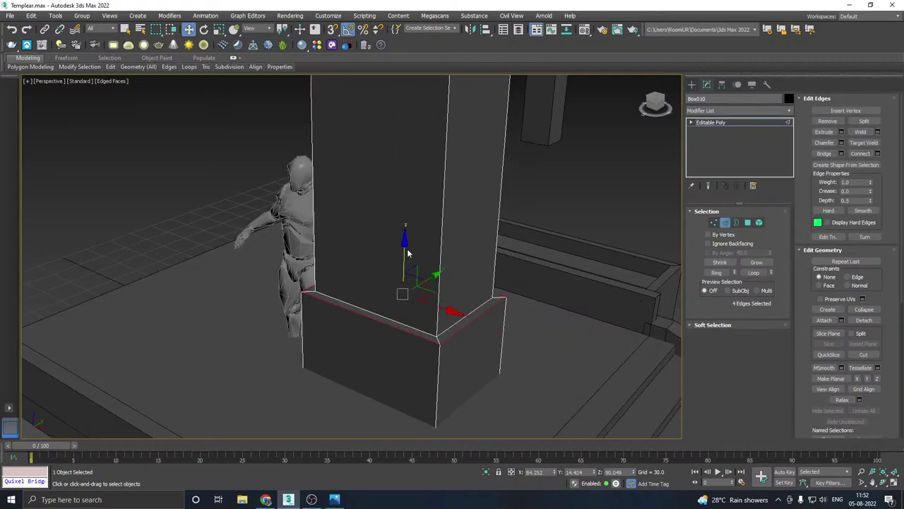
left_click_drag(403, 251, 404, 273)
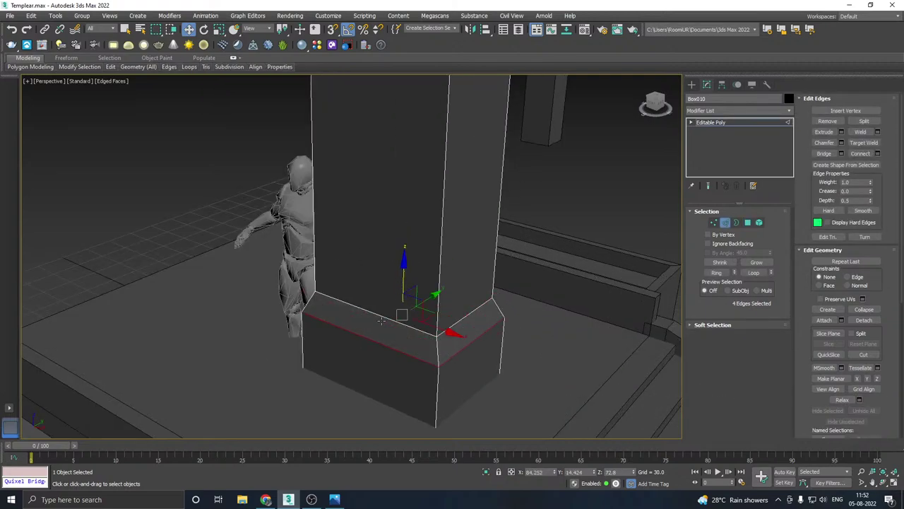
middle_click_drag(404, 273, 420, 328, "alt")
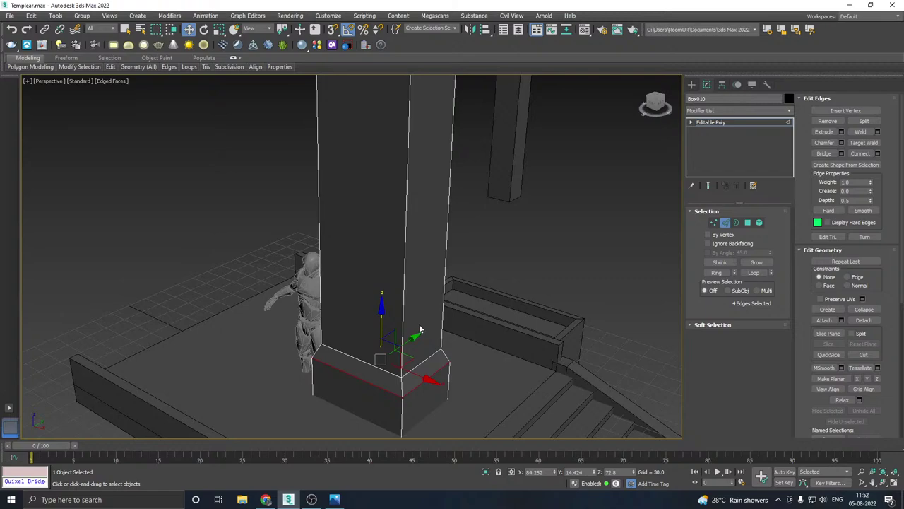
scroll(432, 325, "down", 3)
scroll(431, 339, "down", 3)
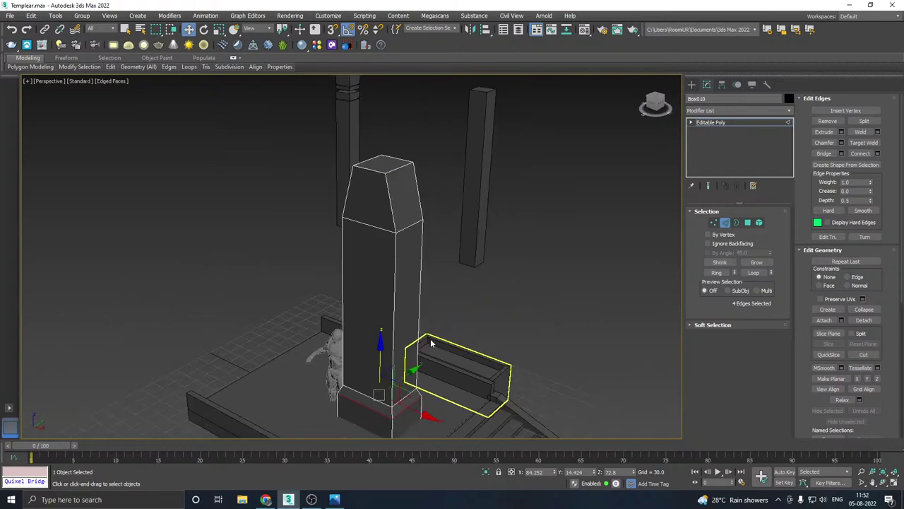
middle_click_drag(431, 307, 462, 291, "alt")
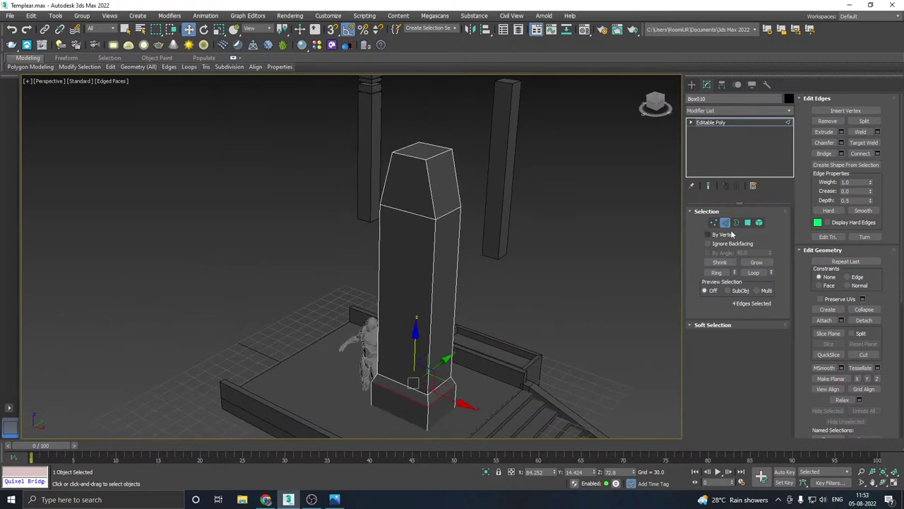
Step: Insert an edge loop around the middle of the pillar's shaft with Swift Loop
left_click(748, 223)
left_click(406, 240)
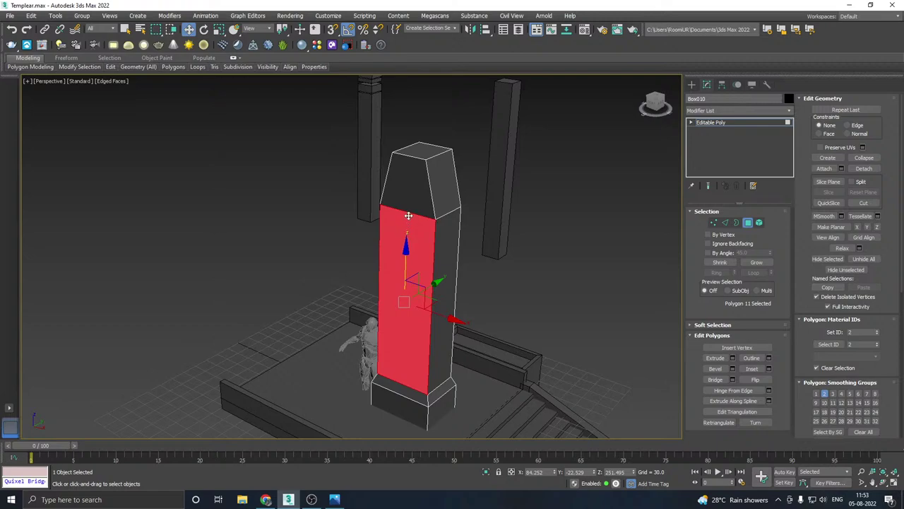
mouse_move(111, 68)
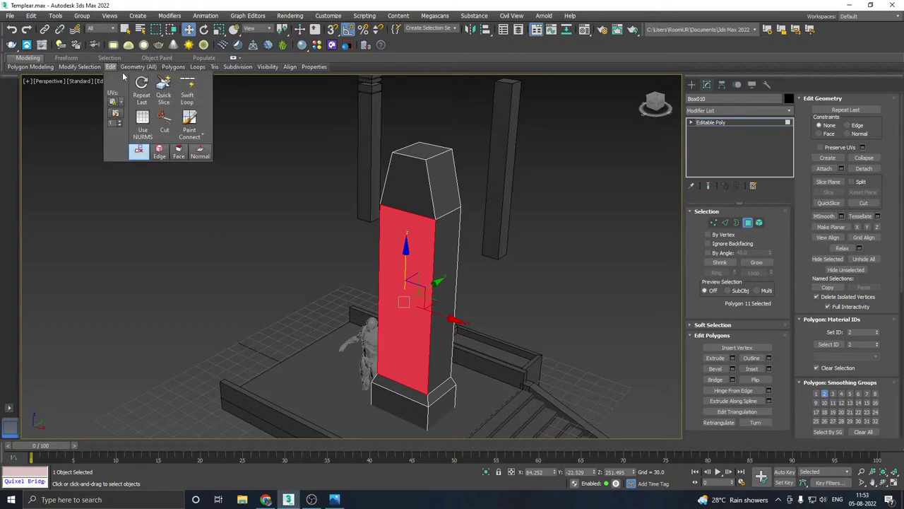
left_click(187, 89)
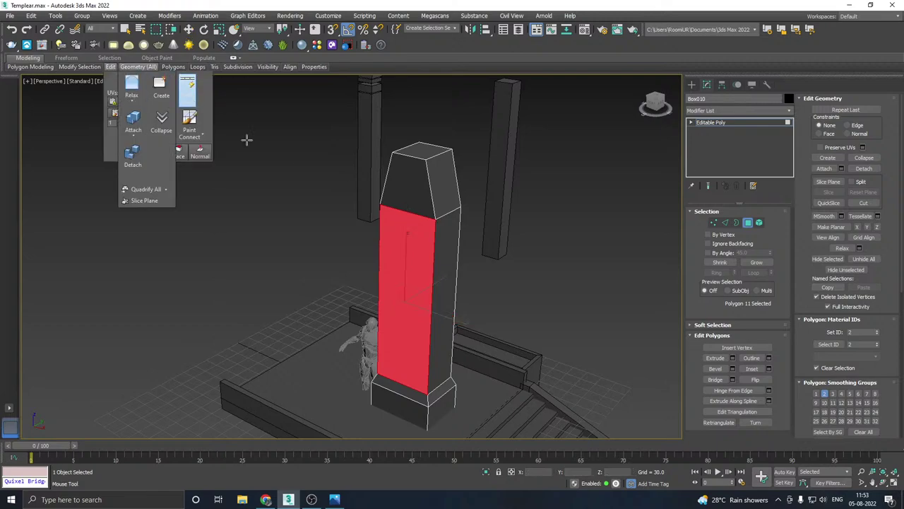
left_click(408, 288)
key("w")
Step: Save the scene and inset the two upper front polygons of the pillar together by about 17.7
left_click(408, 243)
left_click(413, 192, "ctrl")
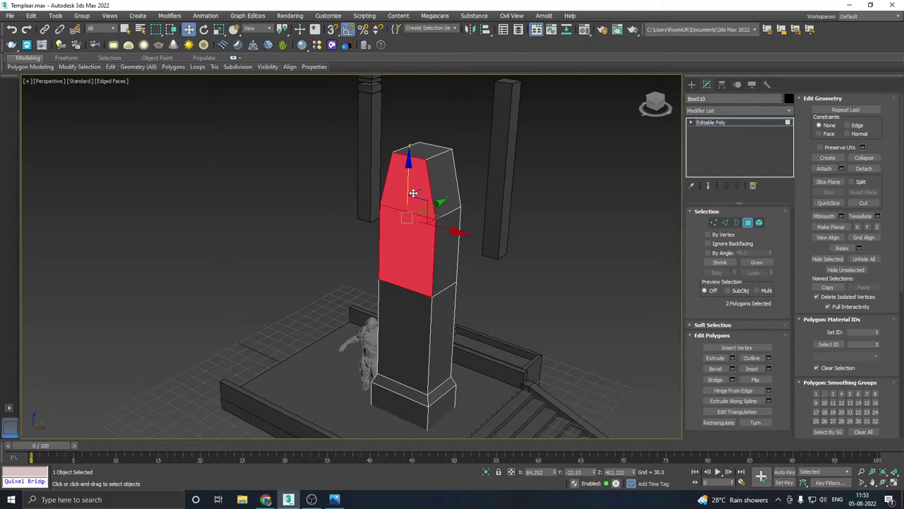
key("ctrl+s")
left_click(770, 368)
scroll(325, 205, "up", 2)
left_click_drag(334, 208, 307, 176)
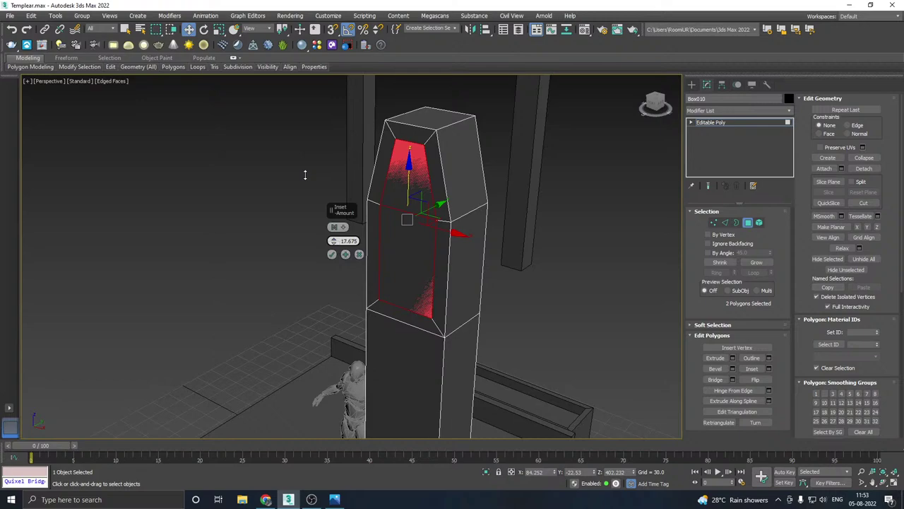
left_click(332, 254)
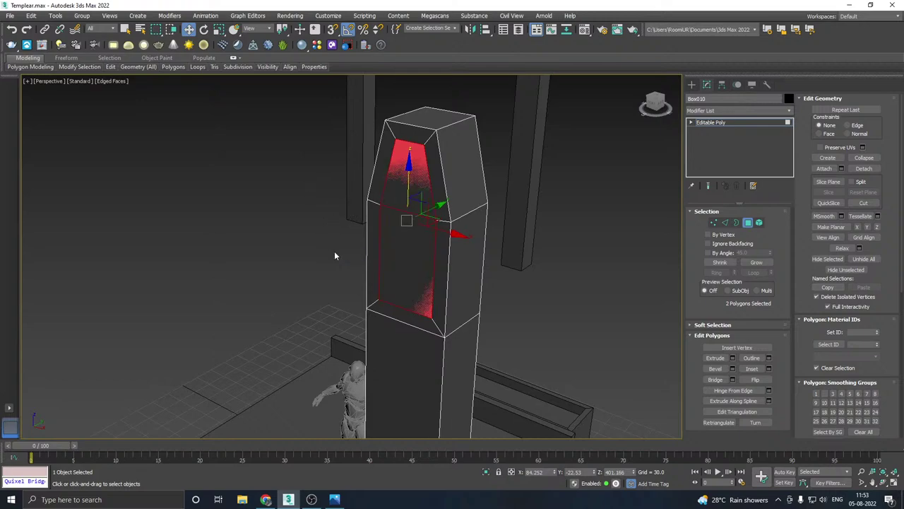
Step: Inset the same two front panel polygons again by about 4.9
left_click(769, 369)
left_click_drag(333, 241, 359, 286)
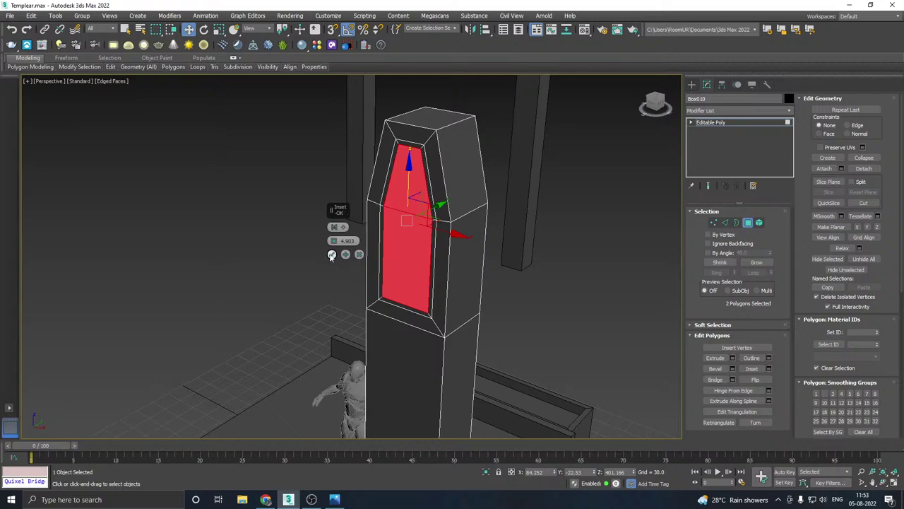
left_click(332, 254)
Step: Push the top edge of the inner front panel back into the pillar along Y to about -0.8
scroll(413, 167, "up", 3)
left_click(725, 222)
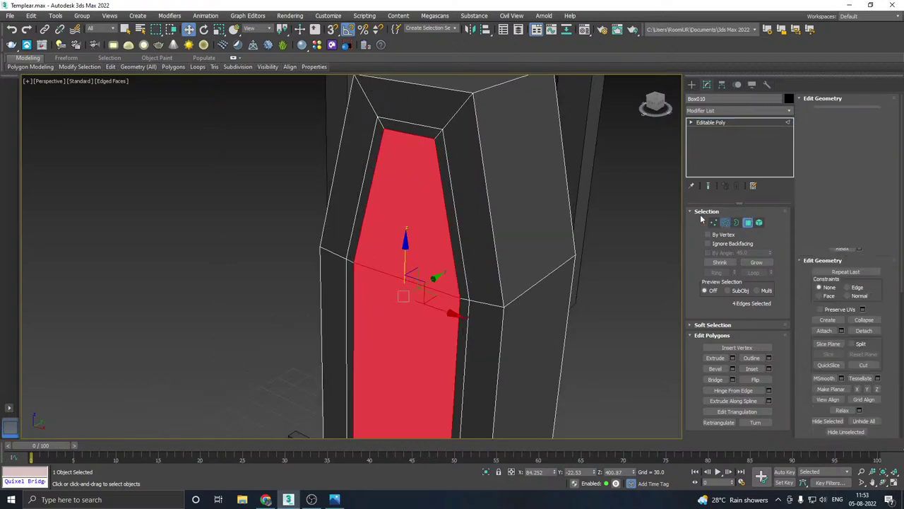
left_click(402, 133)
middle_click_drag(452, 162, 448, 161, "alt")
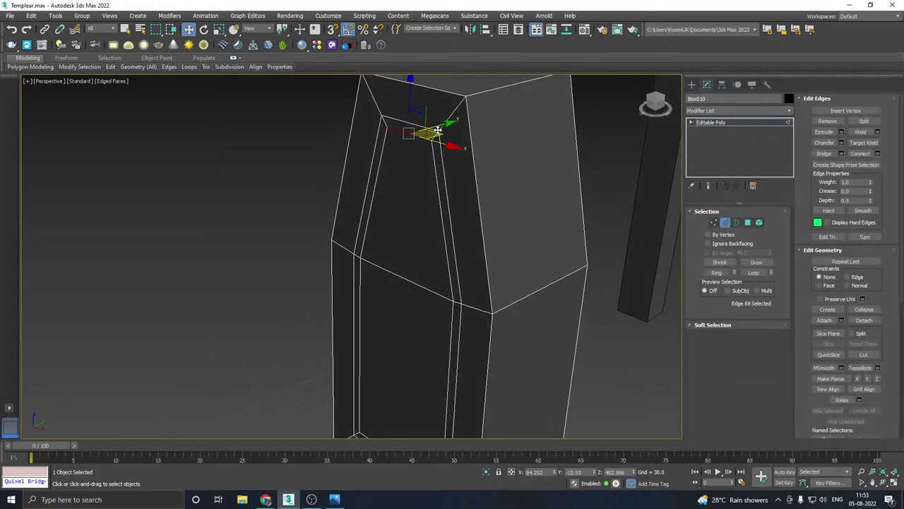
left_click_drag(439, 125, 459, 125)
middle_click_drag(460, 123, 481, 168, "alt")
middle_click_drag(418, 146, 170, 189, "alt")
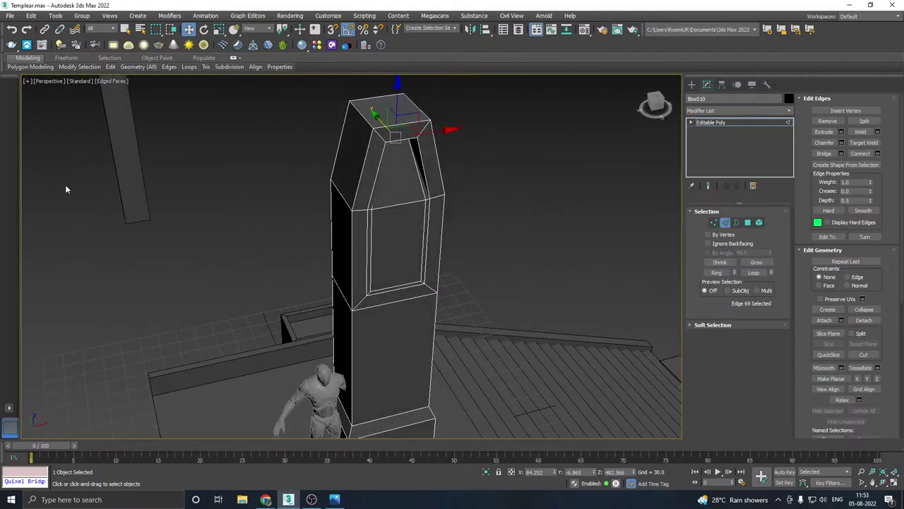
middle_click_drag(408, 183, 416, 118, "alt")
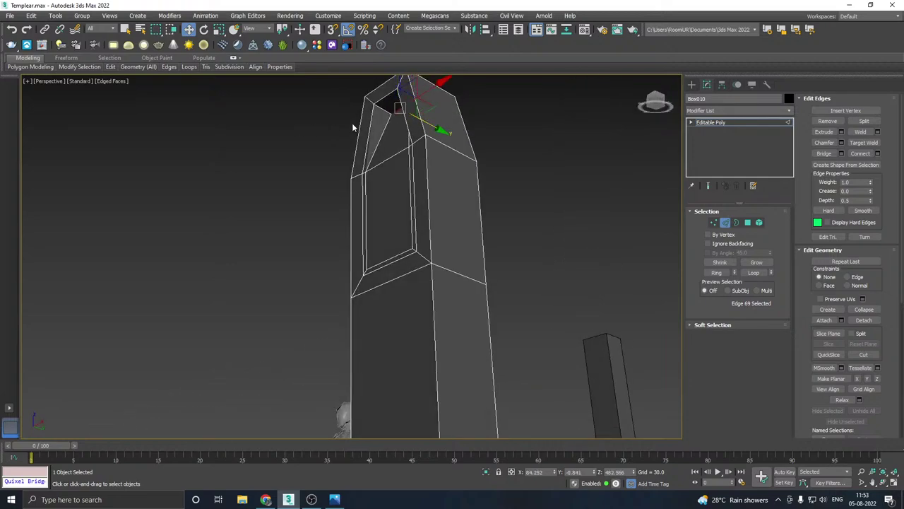
middle_click_drag(355, 125, 452, 202, "alt")
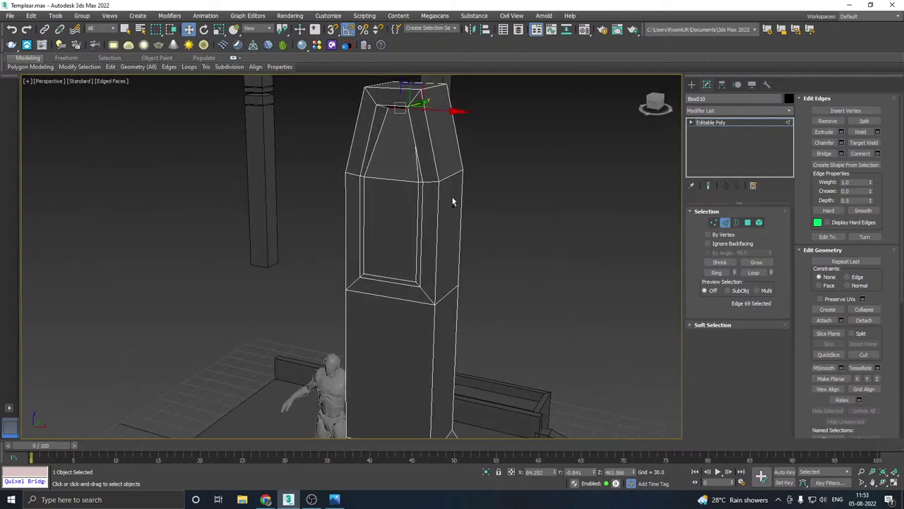
Step: Extrude the lower inner panel polygon outward until it sits at about Y -35.8
left_click(748, 222)
left_click(376, 237)
left_click(385, 233)
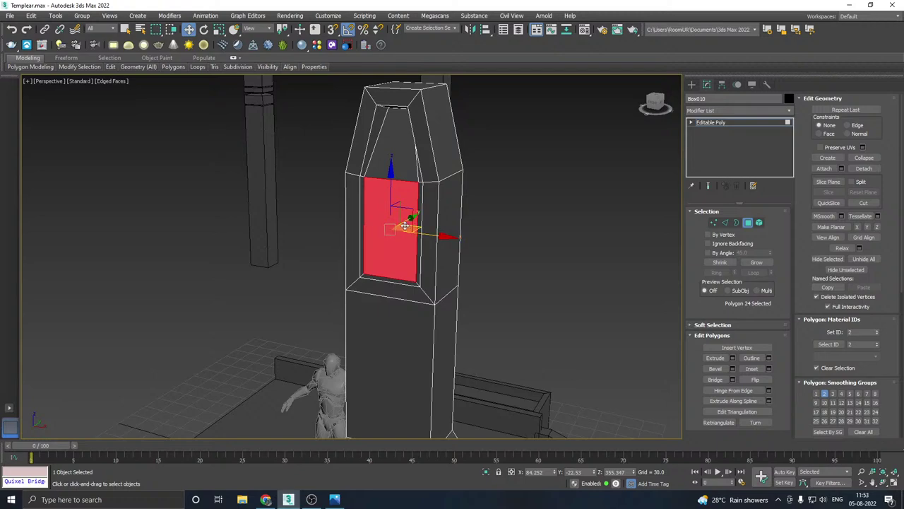
left_click(734, 358)
middle_click_drag(345, 271, 413, 255, "alt")
scroll(372, 231, "up", 5)
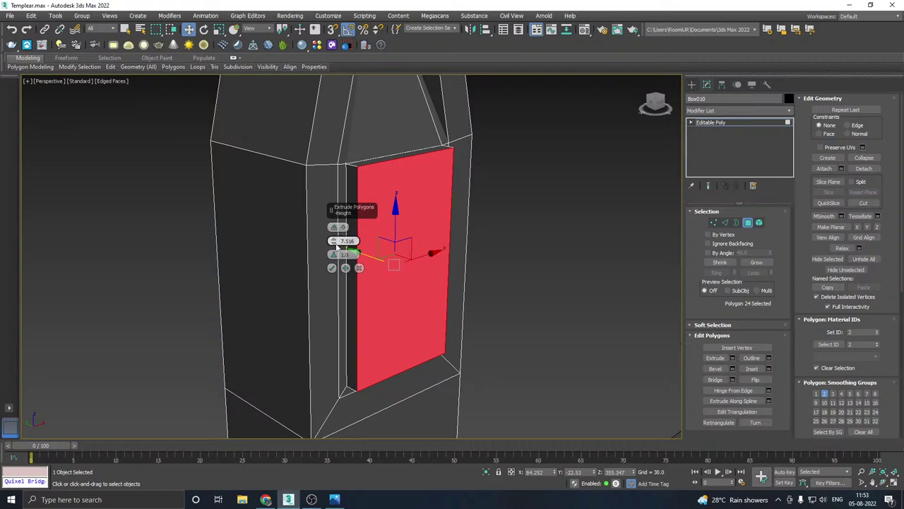
left_click_drag(338, 244, 333, 220)
left_click(333, 269)
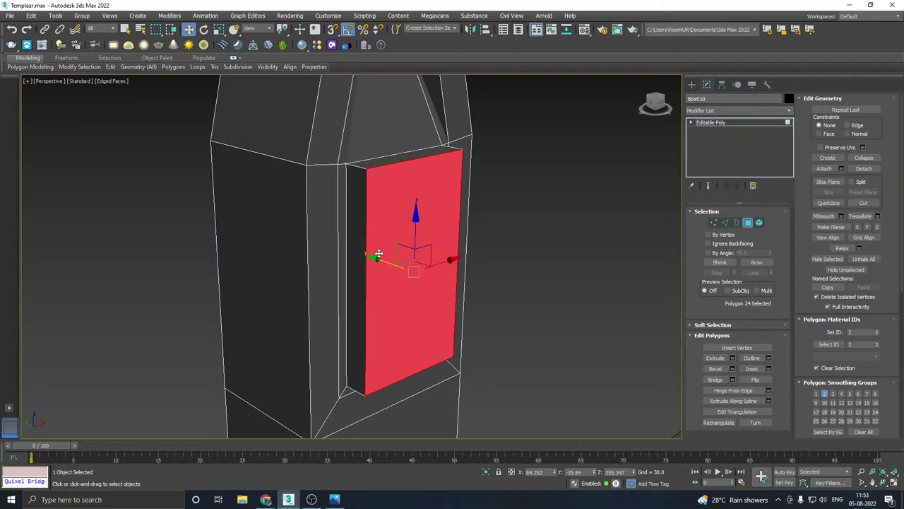
middle_click_drag(420, 250, 445, 209)
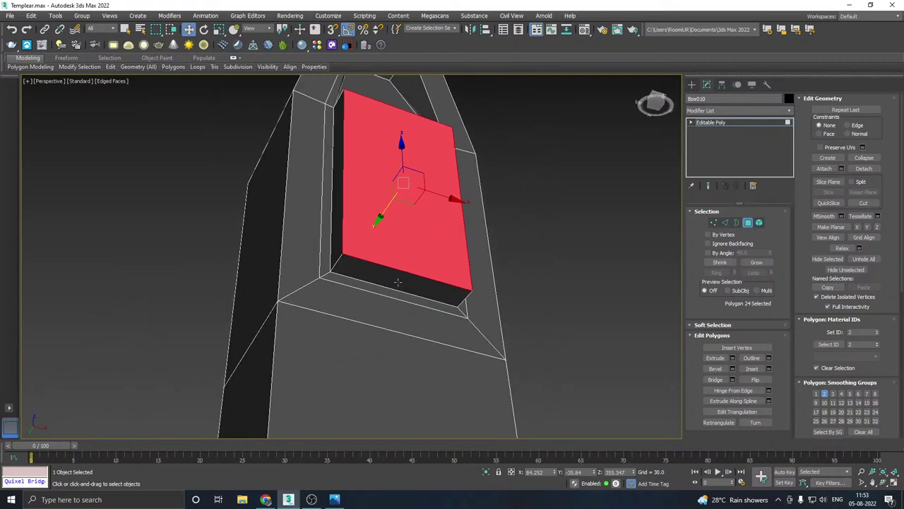
Step: Move the two pairs of bottom corner vertices of the extruded panel inward along X to taper it downward
left_click(713, 222)
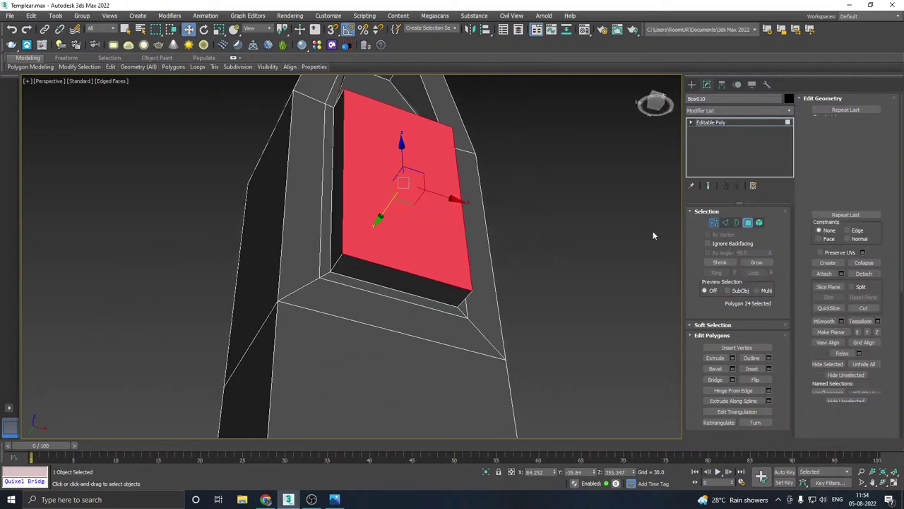
left_click(332, 271)
left_click(342, 253, "ctrl")
left_click_drag(375, 275, 452, 302)
middle_click_drag(490, 278, 533, 318, "alt")
middle_click_drag(469, 249, 444, 353)
middle_click_drag(417, 286, 385, 250, "alt")
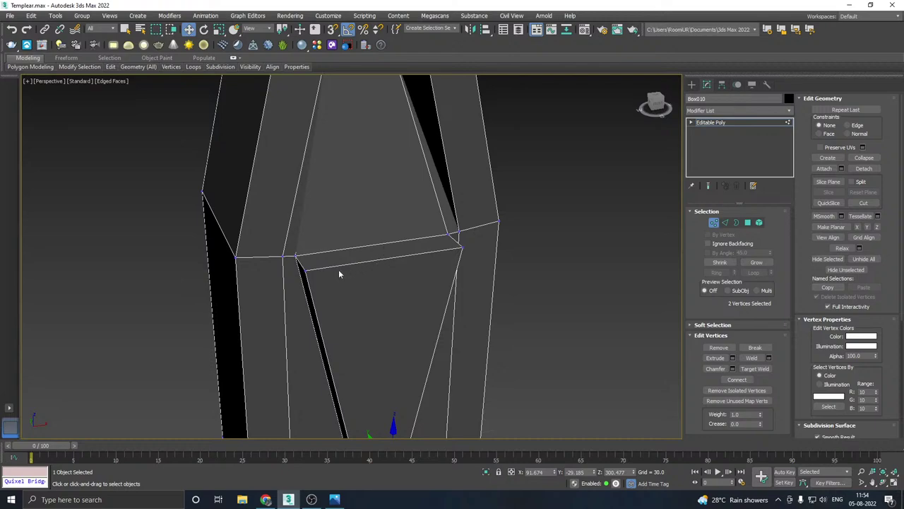
middle_click_drag(338, 270, 398, 200, "alt")
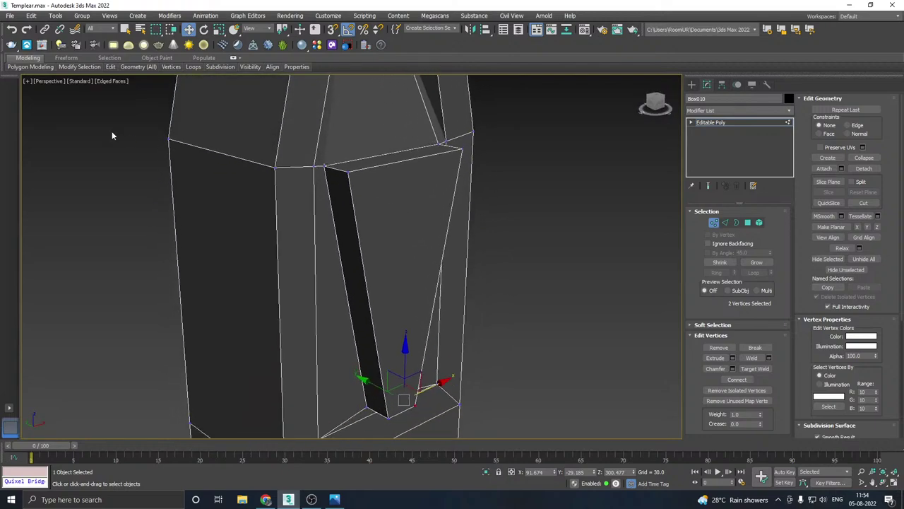
Step: Insert a horizontal edge loop across the middle of the tapered panel with Swift Loop
left_click(111, 67)
left_click(187, 89)
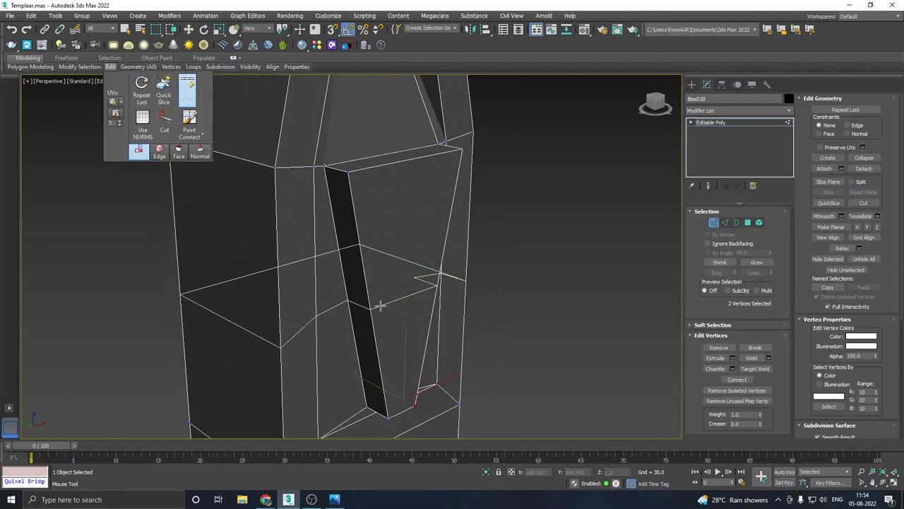
left_click(393, 296)
right_click(395, 296)
Step: Widen the panel's middle by moving its side vertex pairs outward along X to about 57.2 and 114.6
middle_click_drag(415, 302, 382, 301, "alt")
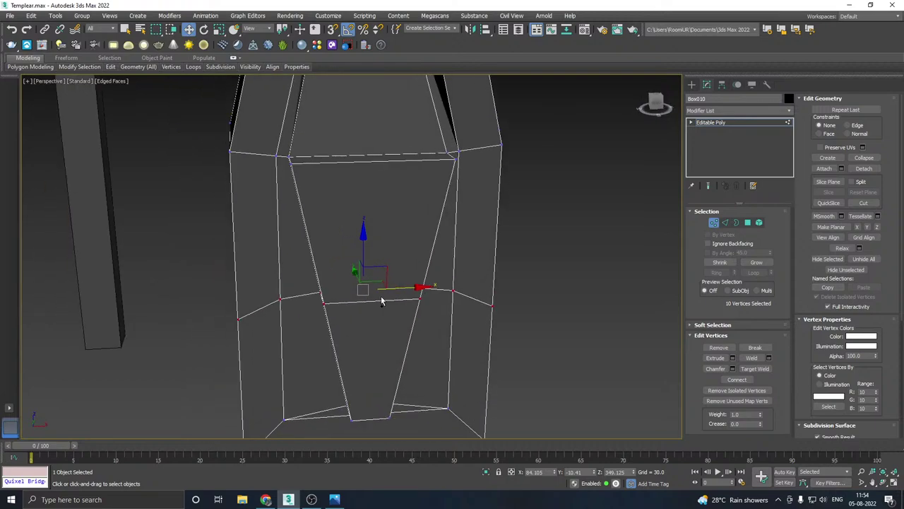
left_click(321, 300)
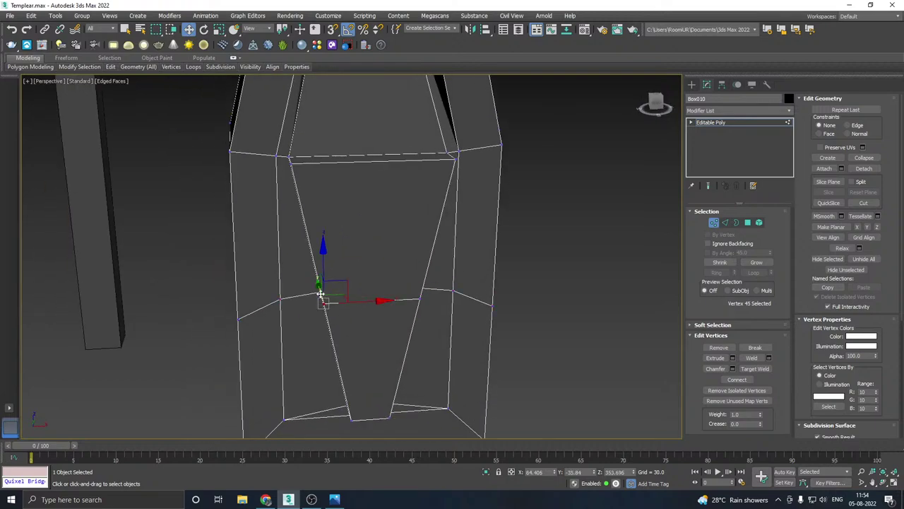
left_click(320, 293, "ctrl")
left_click_drag(359, 299, 339, 298)
middle_click_drag(431, 299, 413, 298, "alt")
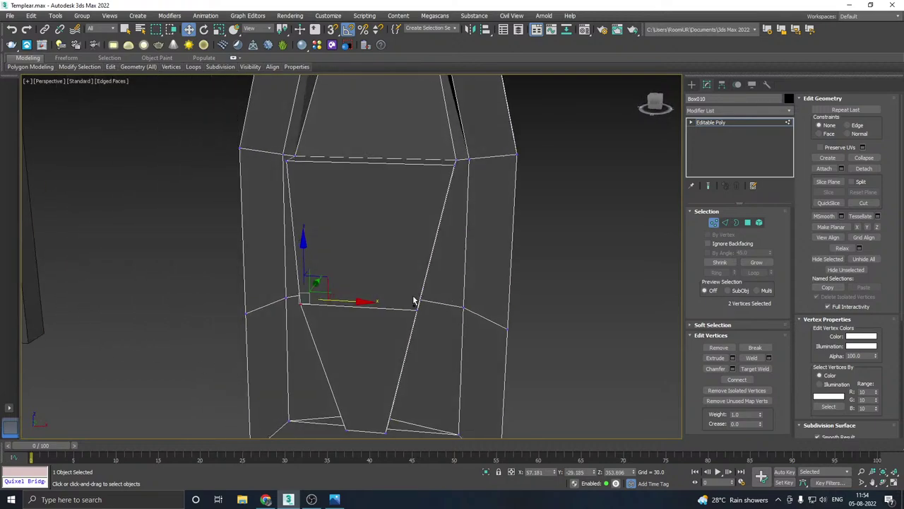
left_click(414, 306)
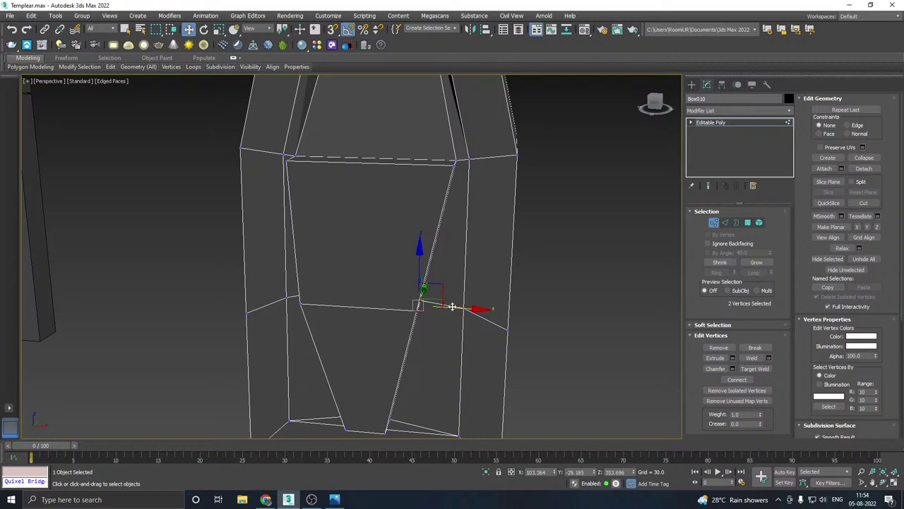
left_click_drag(453, 307, 483, 307)
scroll(382, 292, "down", 4)
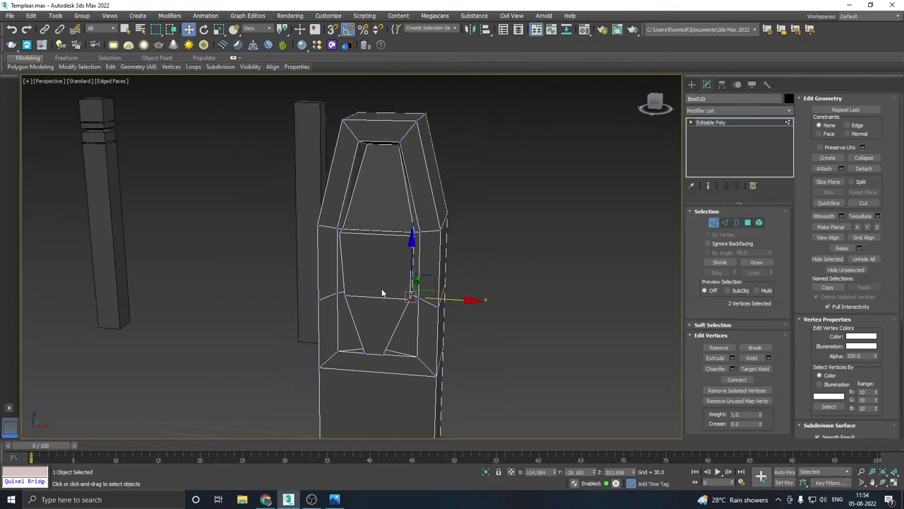
Step: Move the tapered panel's right middle vertex pair inward along X to about 112.8 and its right bottom pair to about 89.5
key("f")
scroll(363, 299, "up", 5)
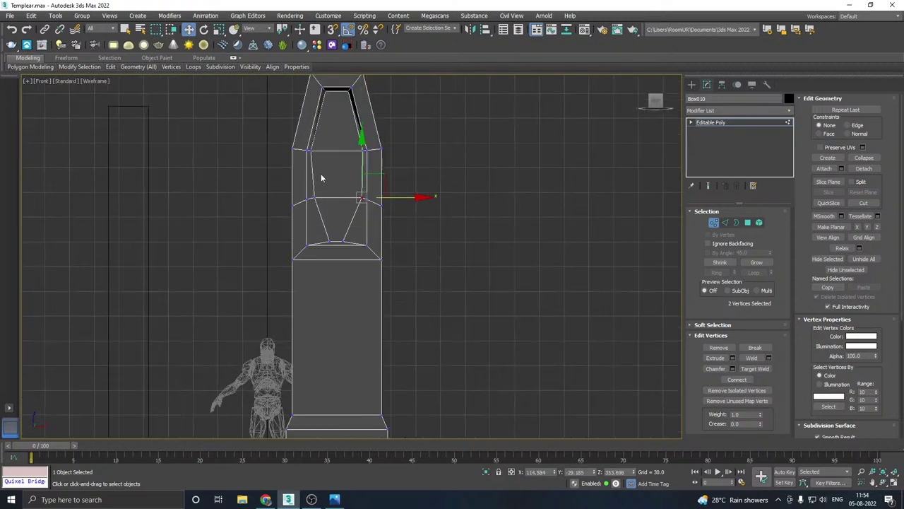
scroll(321, 177, "up", 4)
scroll(373, 203, "up", 1)
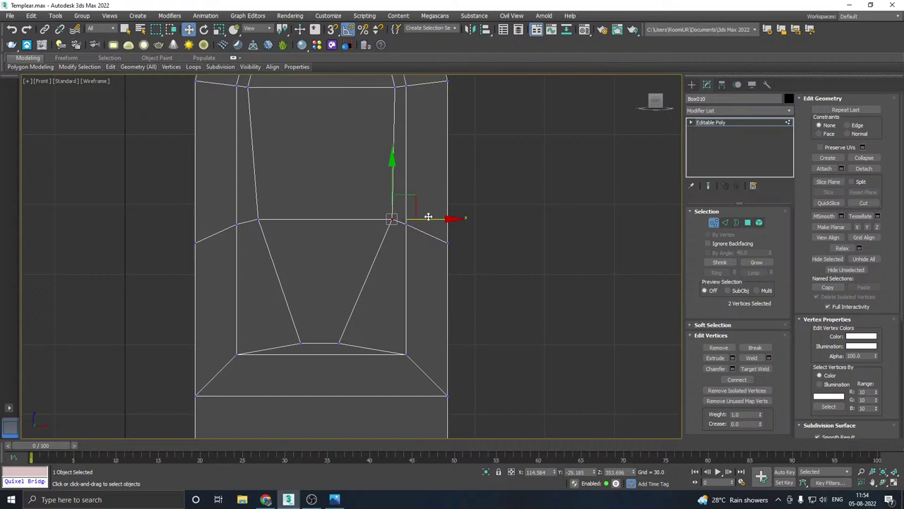
left_click_drag(428, 216, 424, 216)
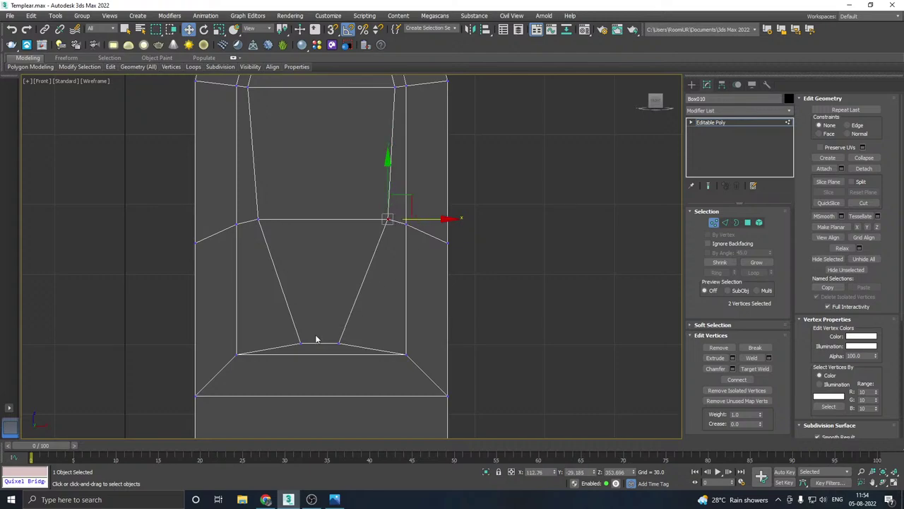
scroll(294, 347, "up", 3)
left_click_drag(327, 361, 362, 356)
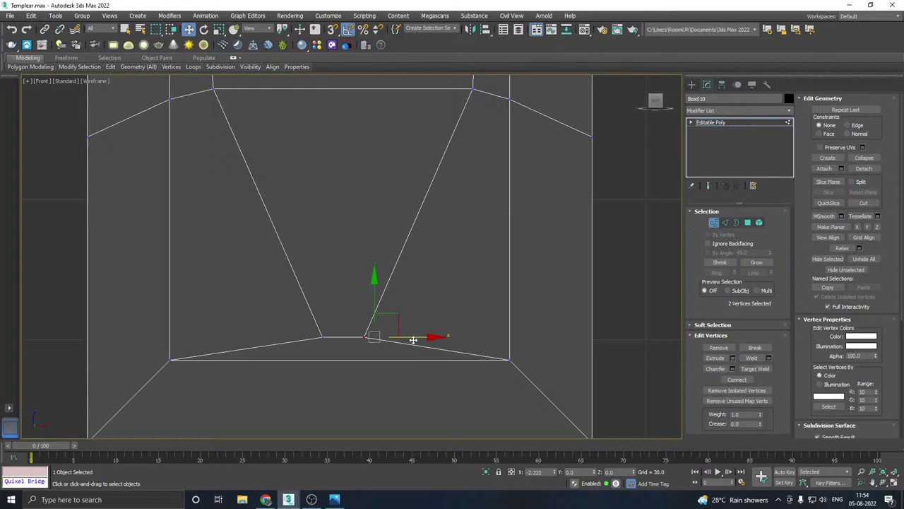
left_click_drag(414, 340, 414, 340)
Step: Push the panel's two upper front vertices back along Y to about -25.3 so its face slopes into the recess
key("p")
middle_click_drag(390, 327, 346, 299, "alt")
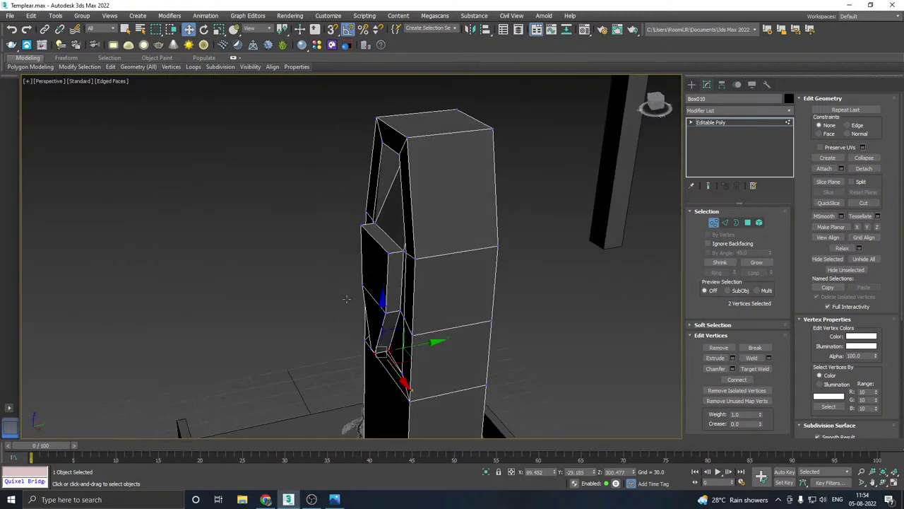
middle_click_drag(399, 285, 418, 259)
scroll(353, 207, "up", 6)
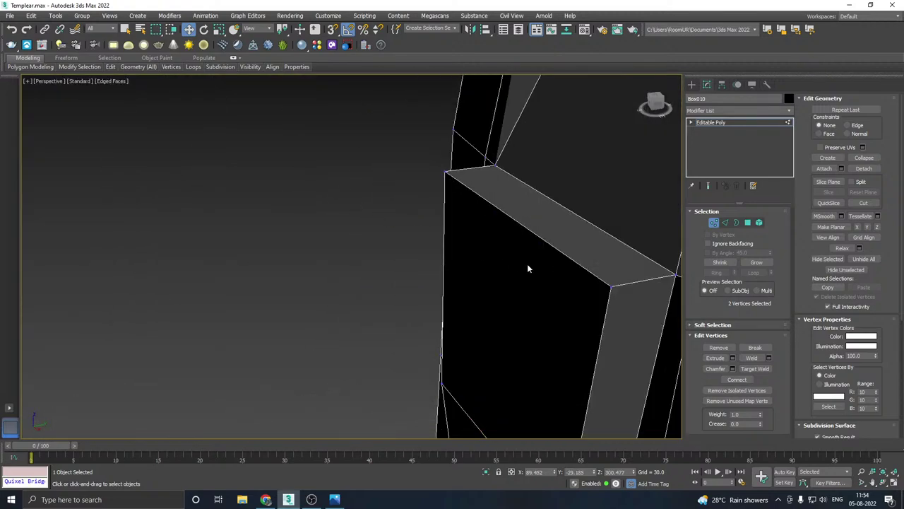
left_click(613, 286)
middle_click_drag(613, 287, 298, 194, "alt")
left_click(364, 181, "ctrl")
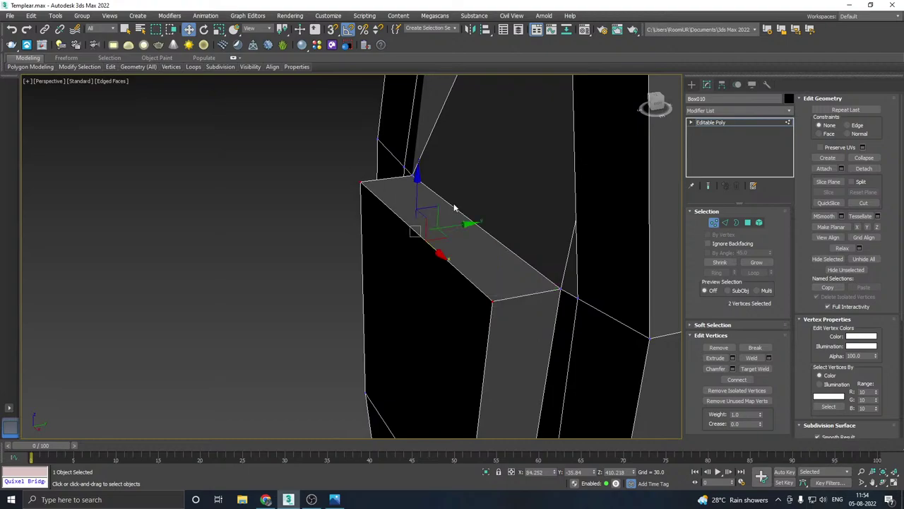
left_click_drag(458, 223, 509, 222)
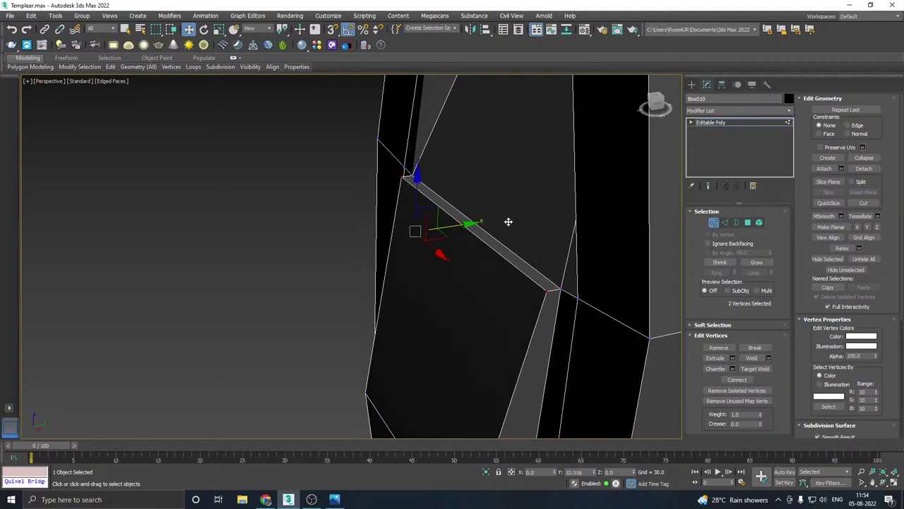
middle_click_drag(413, 203, 380, 241, "alt")
scroll(385, 193, "down", 4)
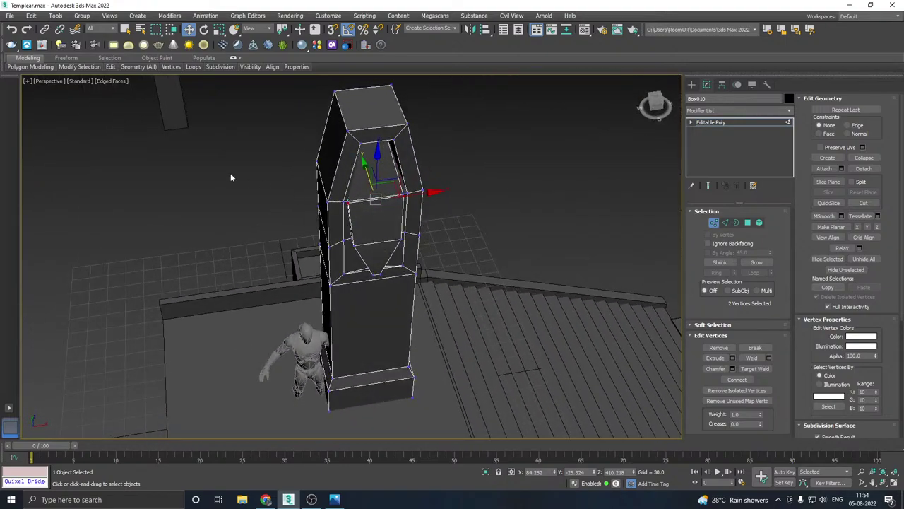
Step: Exit vertex editing and move the whole pillar along X onto the upper temple platform
left_click(717, 123)
middle_click_drag(396, 192, 195, 225, "alt")
left_click(518, 219)
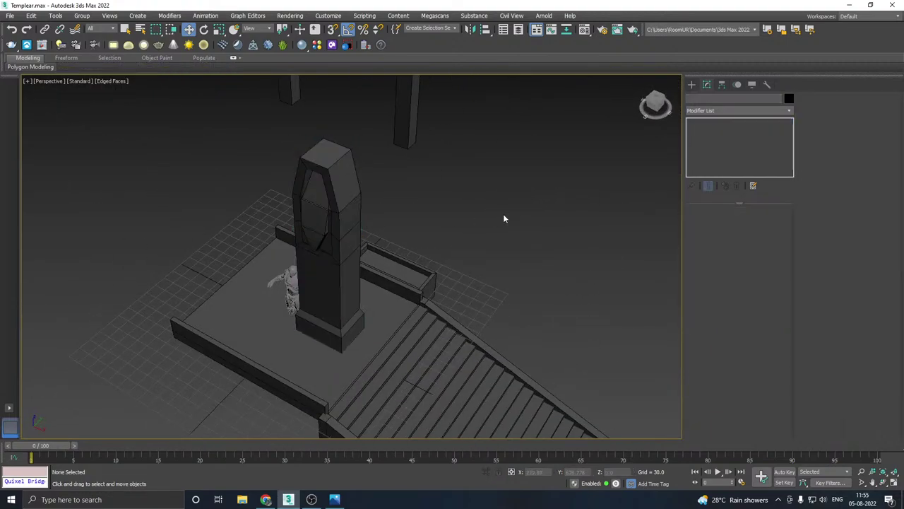
middle_click_drag(503, 215, 298, 190, "alt")
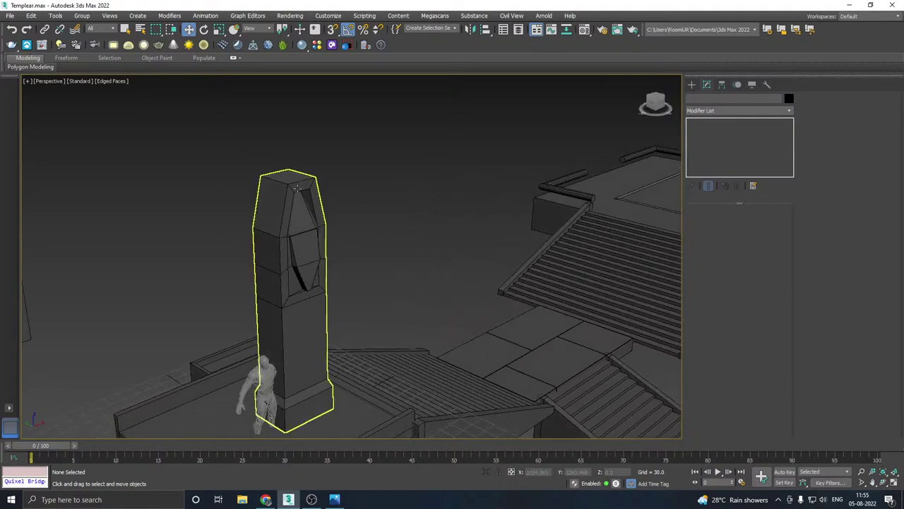
left_click(297, 189)
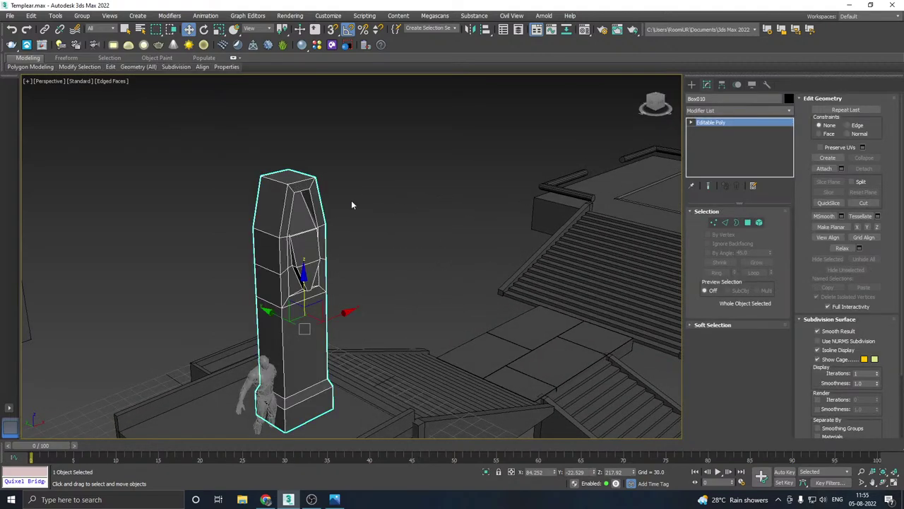
middle_click_drag(351, 204, 213, 226, "alt")
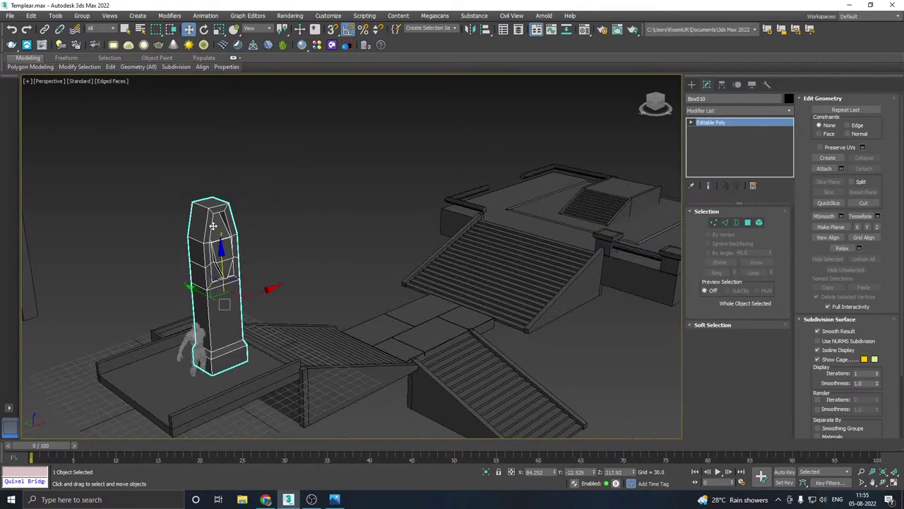
left_click_drag(260, 290, 642, 156)
Step: Rotate the pillar 90 degrees about its vertical axis so the recessed panel faces the stairs
middle_click_drag(642, 155, 383, 272)
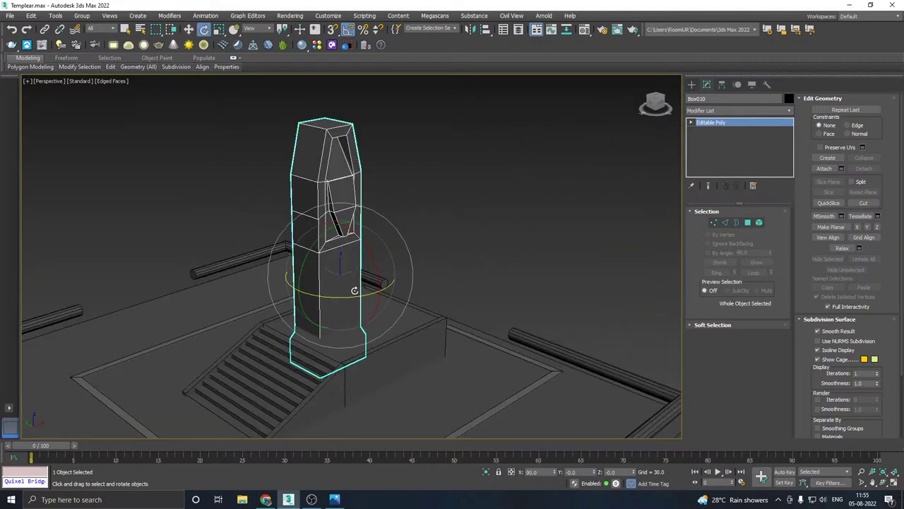
left_click_drag(355, 291, 362, 280)
key("w")
Step: Position the pillar near the platform's rear edge at about X 2484.7 and Y 215.5
middle_click_drag(370, 265, 463, 268, "alt")
left_click_drag(368, 251, 247, 242)
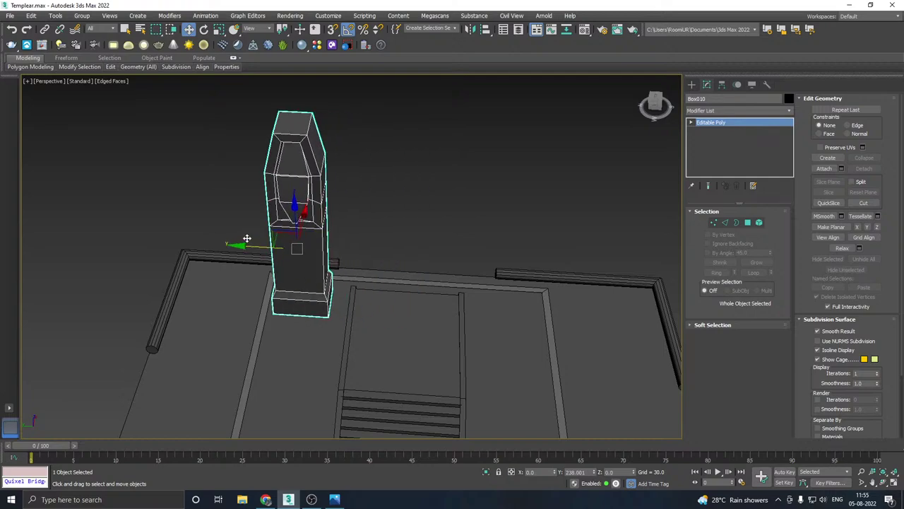
middle_click_drag(247, 243, 319, 228, "alt")
left_click_drag(318, 229, 322, 218)
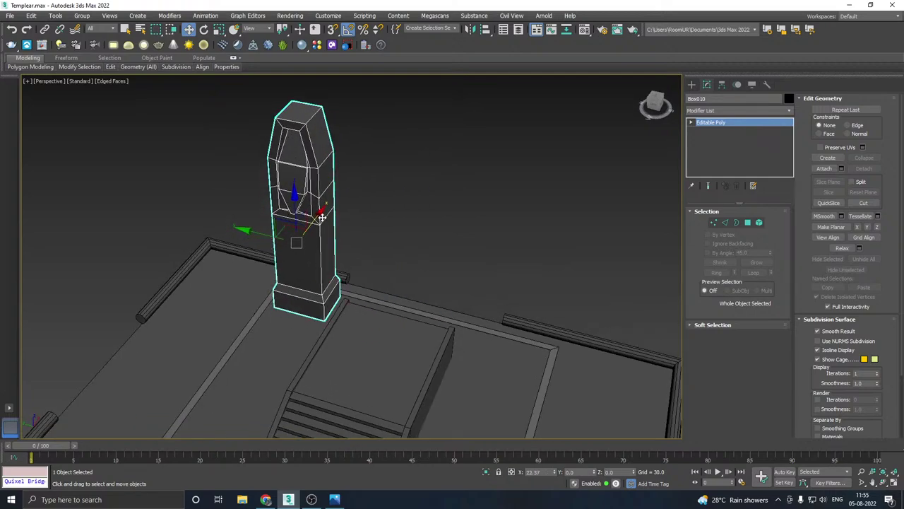
Step: Shorten the rectangular floor border by moving its rear-edge vertices inward along X to about 2436.4
middle_click_drag(402, 269, 417, 198, "alt")
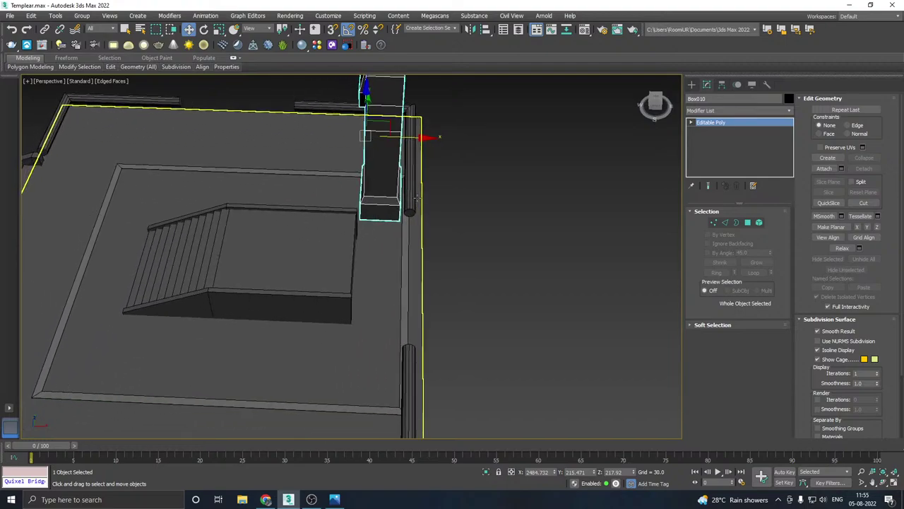
left_click(417, 199)
scroll(460, 258, "down", 3)
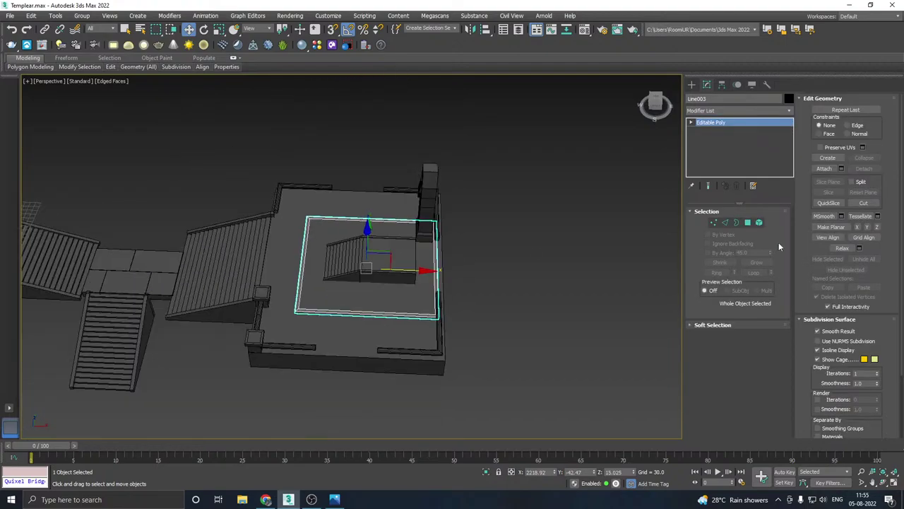
left_click(713, 222)
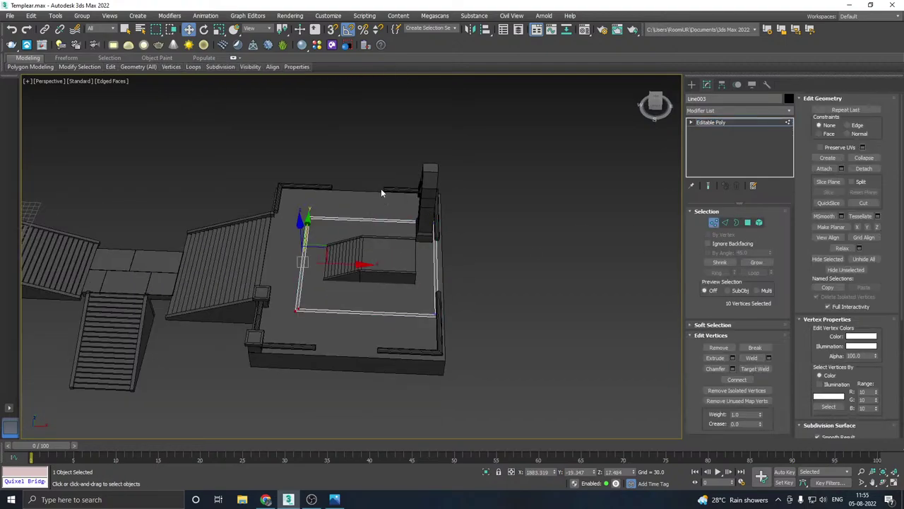
left_click_drag(504, 399, 504, 400)
scroll(421, 252, "up", 5)
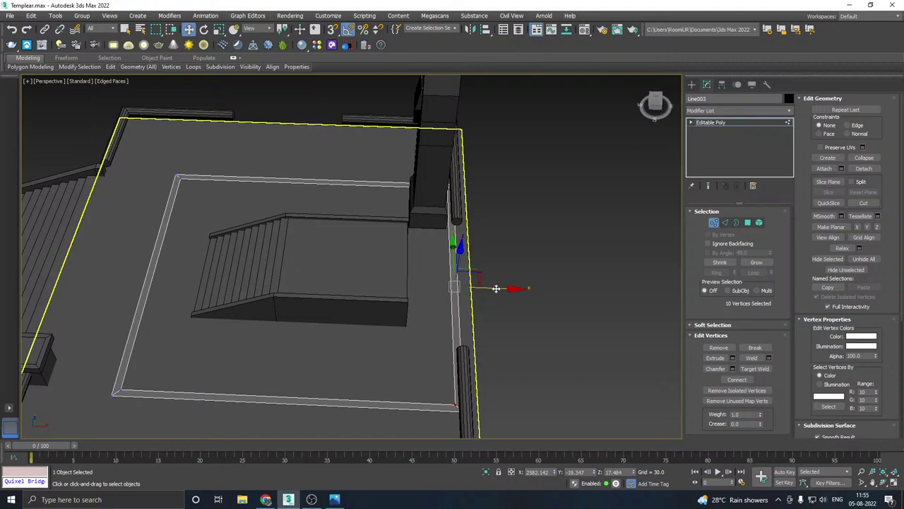
left_click_drag(496, 289, 428, 288)
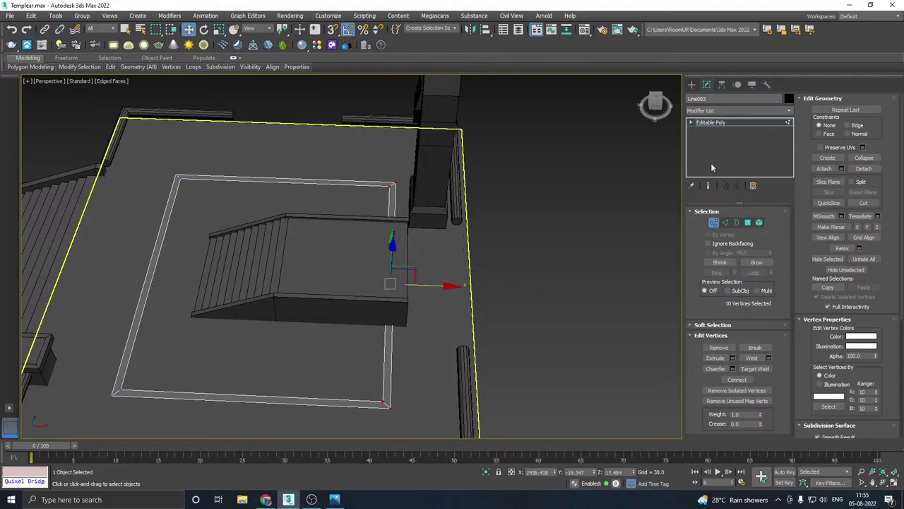
left_click(711, 125)
Step: Duplicate the pillar along Y, with one pillar at about 321.6 and the other at about 164.6
left_click(443, 170)
middle_click_drag(443, 169, 526, 169, "alt")
middle_click_drag(527, 168, 495, 213)
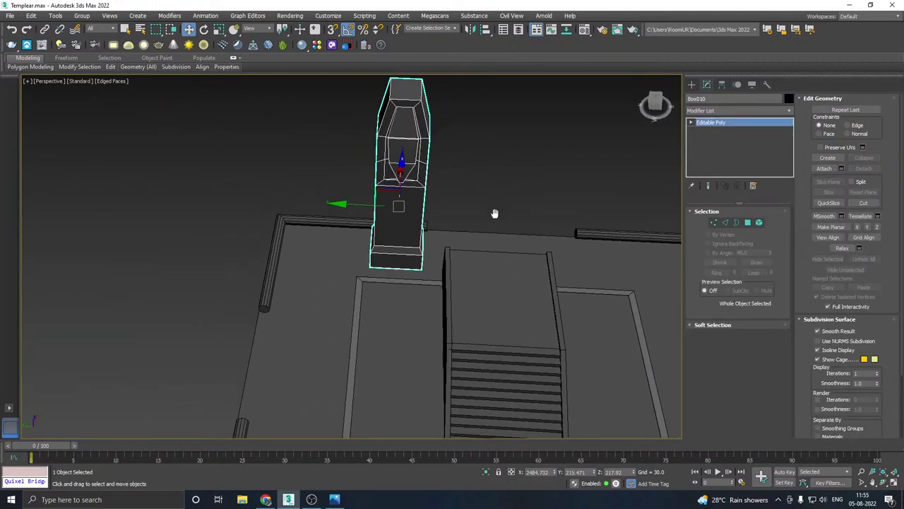
mouse_move(361, 204)
left_mouse_down()
mouse_move(383, 206)
mouse_move(274, 201)
mouse_move(353, 207)
left_mouse_up()
key("Return")
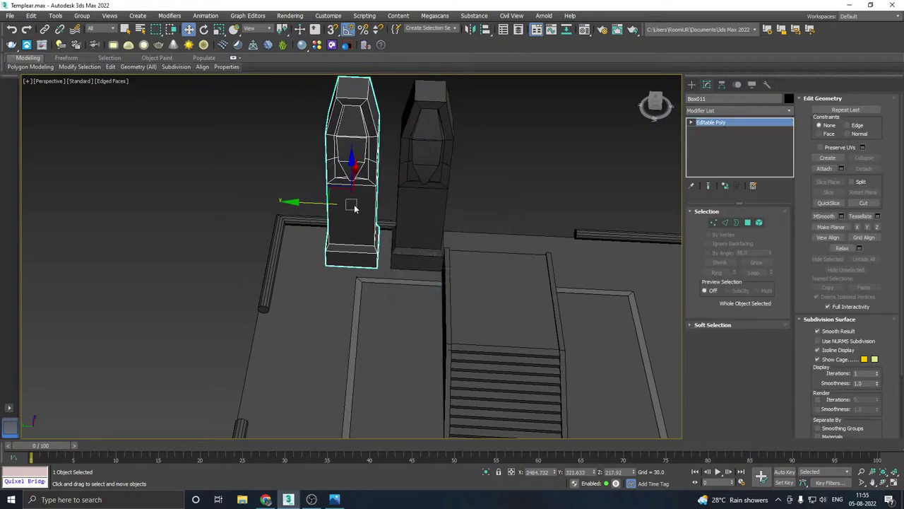
scroll(354, 207, "down", 5)
middle_click_drag(355, 207, 412, 194, "alt")
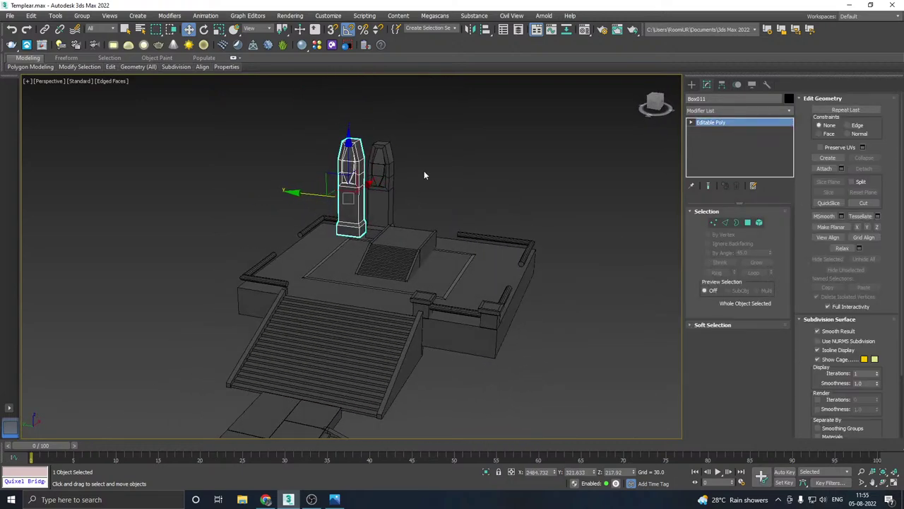
Step: Delete the pillar copy standing nearest the platform's rear corner
left_click(424, 175)
key("alt+Tab")
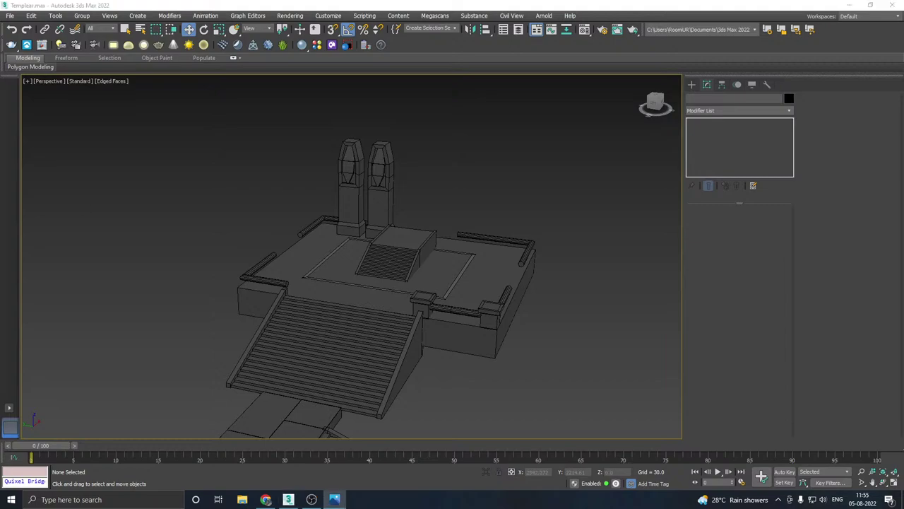
middle_click_drag(469, 257, 377, 272)
left_click(382, 271)
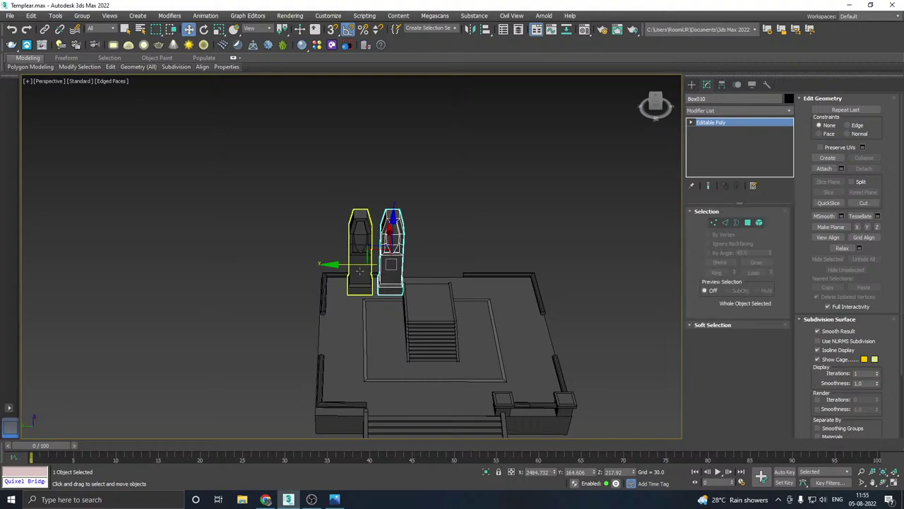
left_click(359, 271)
key("Delete")
Step: Move the remaining pillar along Y to about 309.1, toward the platform's rear corner
left_click(390, 254)
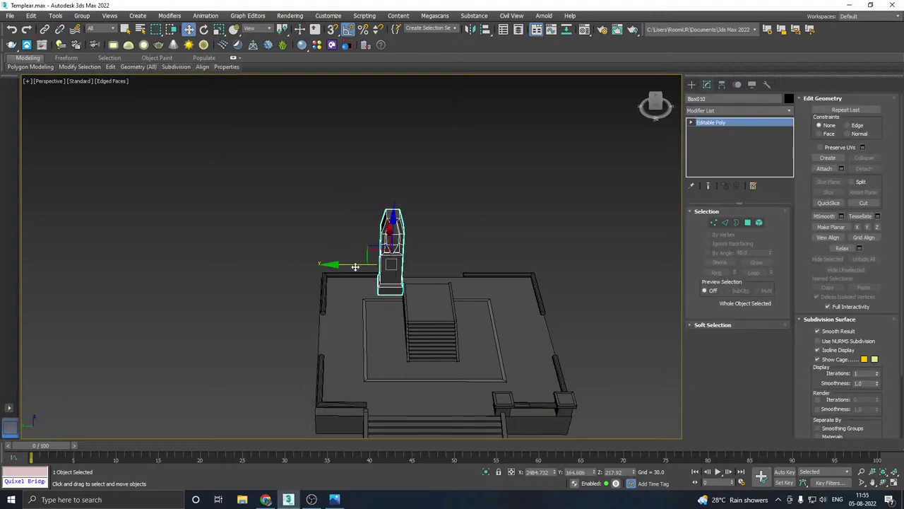
left_click_drag(355, 267, 344, 264)
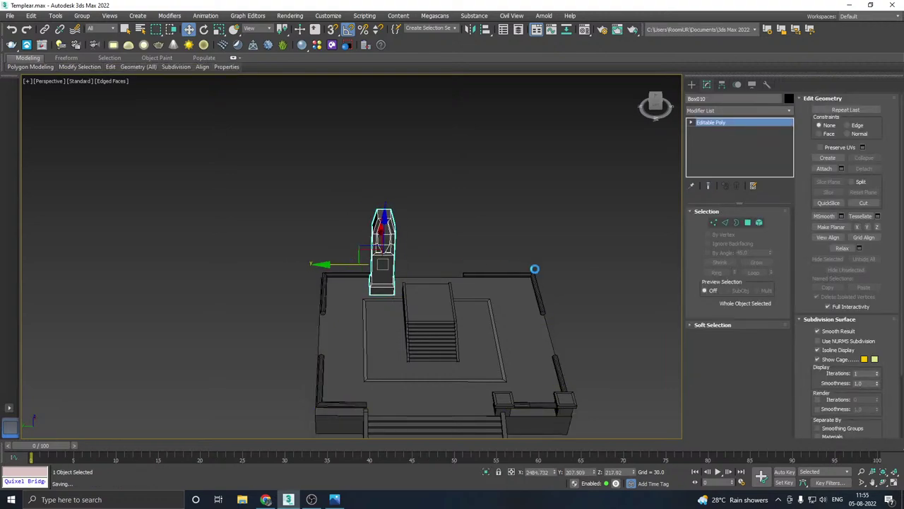
middle_click_drag(334, 266, 300, 269)
left_click_drag(303, 268, 282, 266)
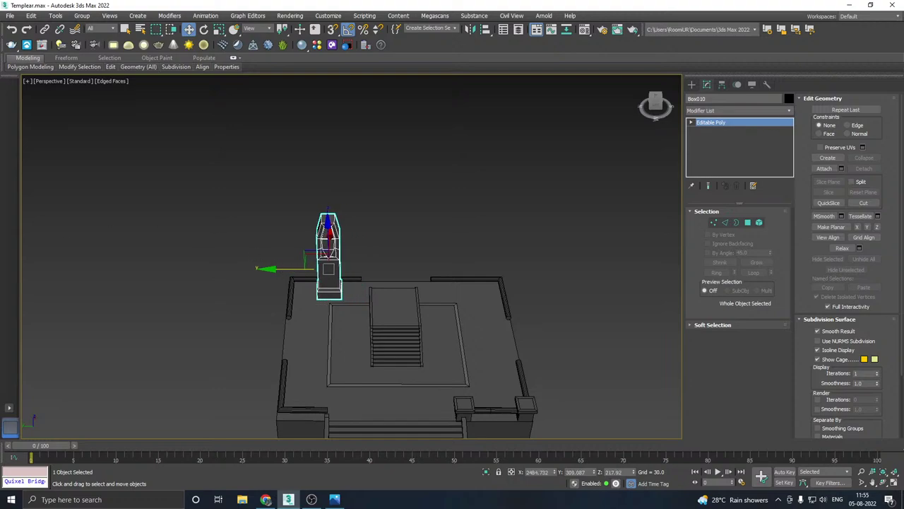
Step: Clone the pillar along Y to about -8.8, centring the copy behind the small staircase
key("alt+Tab")
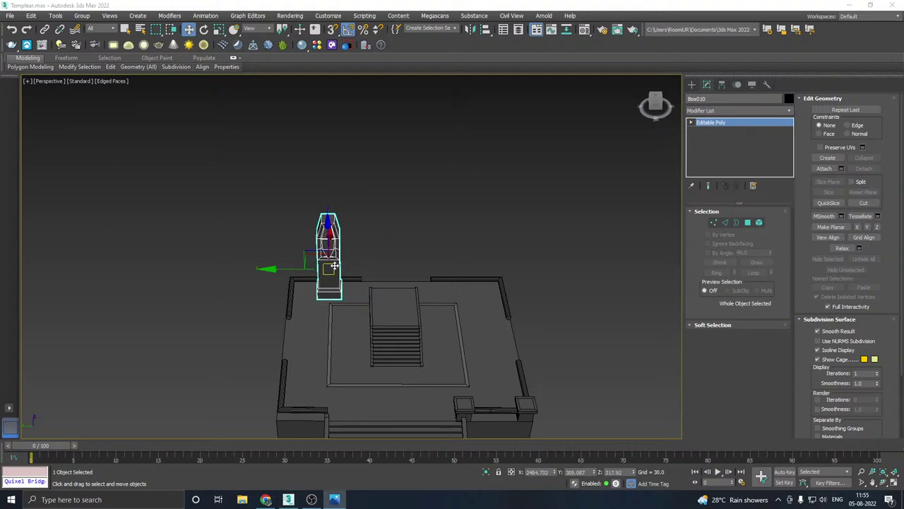
scroll(397, 259, "up", 3)
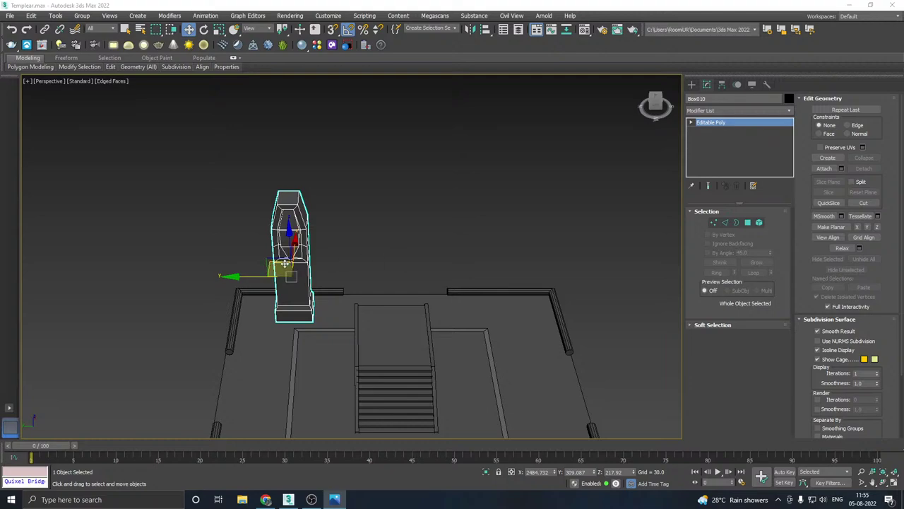
mouse_move(245, 278)
left_mouse_down("shift")
mouse_move(364, 275)
mouse_move(341, 277)
left_mouse_up("shift")
left_click(453, 290)
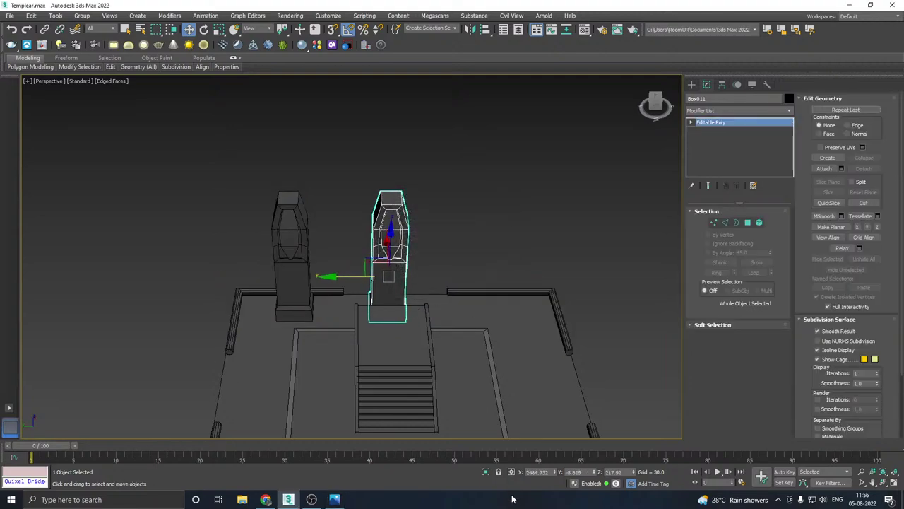
Step: Isolate the central pillar and show it upright in the Left view
left_click(487, 474)
middle_click_drag(326, 368, 339, 342)
key("f")
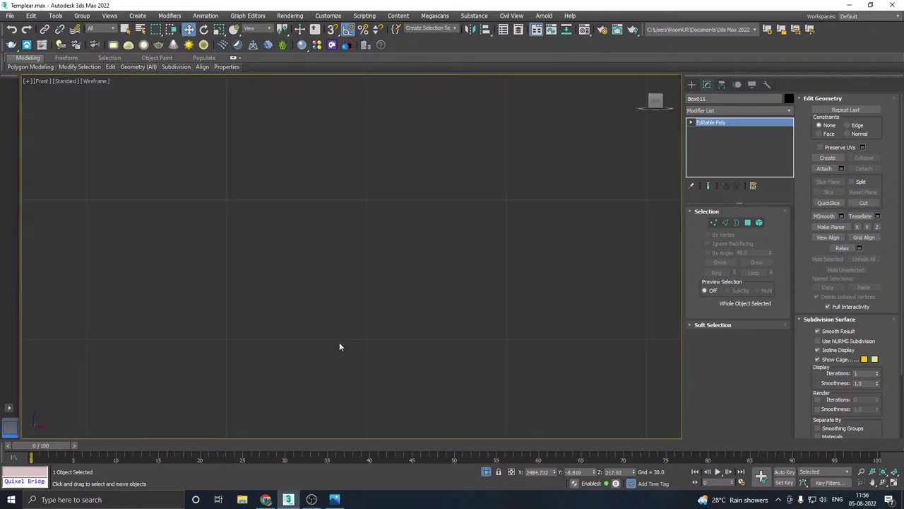
scroll(374, 308, "down", 2)
scroll(374, 310, "down", 5)
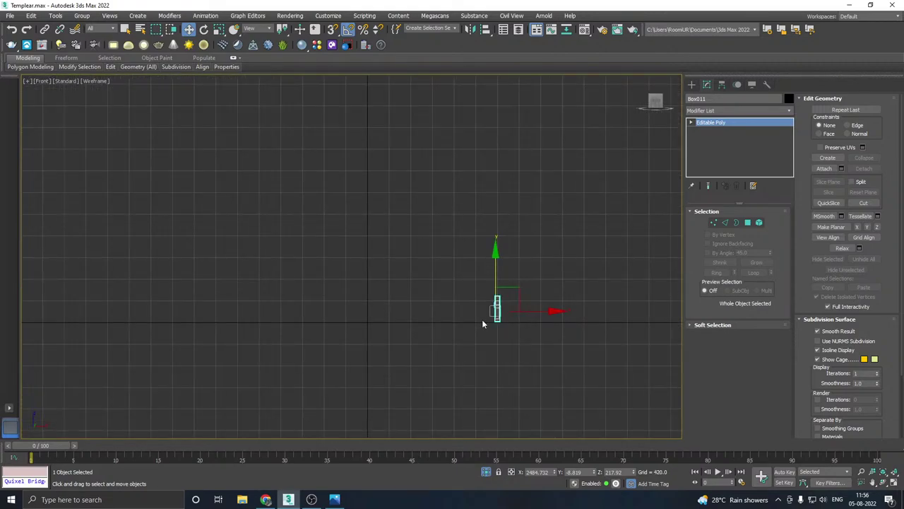
key("l")
scroll(376, 351, "down", 4)
scroll(415, 251, "up", 2)
middle_click_drag(420, 276, 431, 308)
Step: Draw an open three-segment line around the isolated pillar, forming a straight-sided gateway outline taller than the pillar
left_click(691, 84)
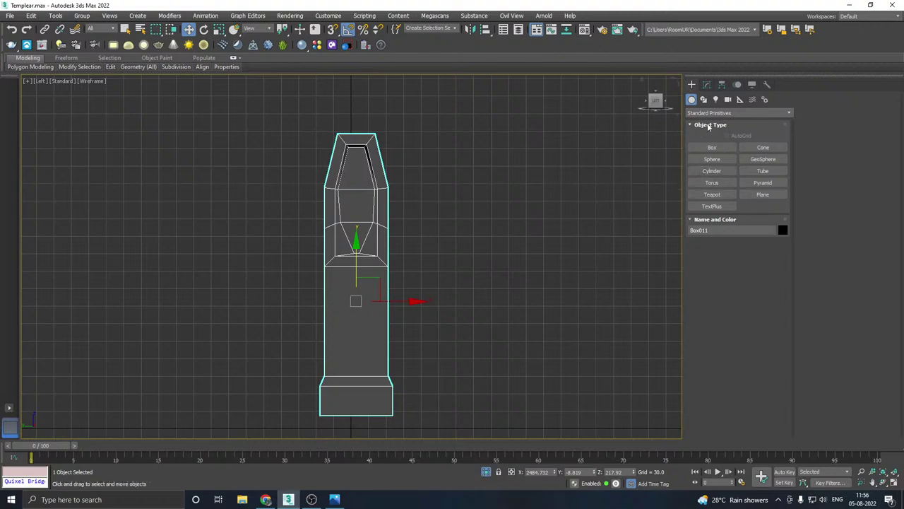
left_click(703, 99)
left_click(712, 159)
scroll(585, 293, "down", 2)
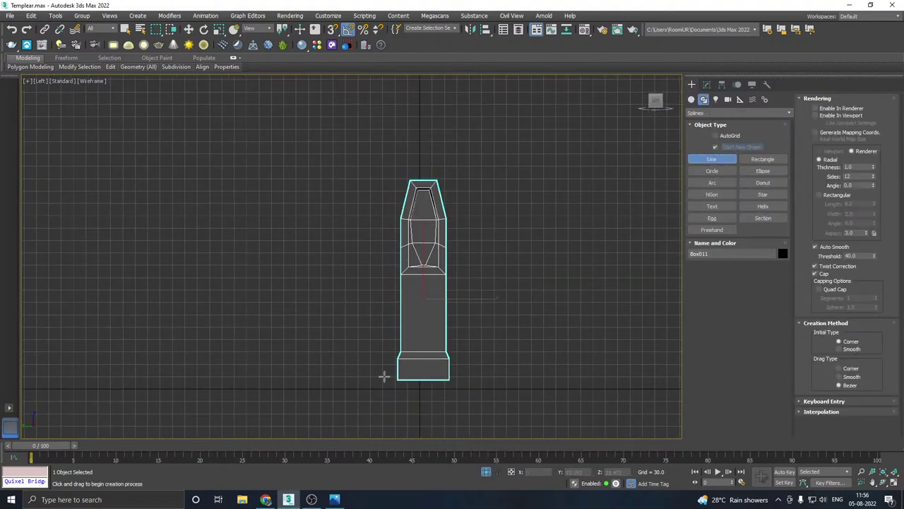
left_click(320, 378)
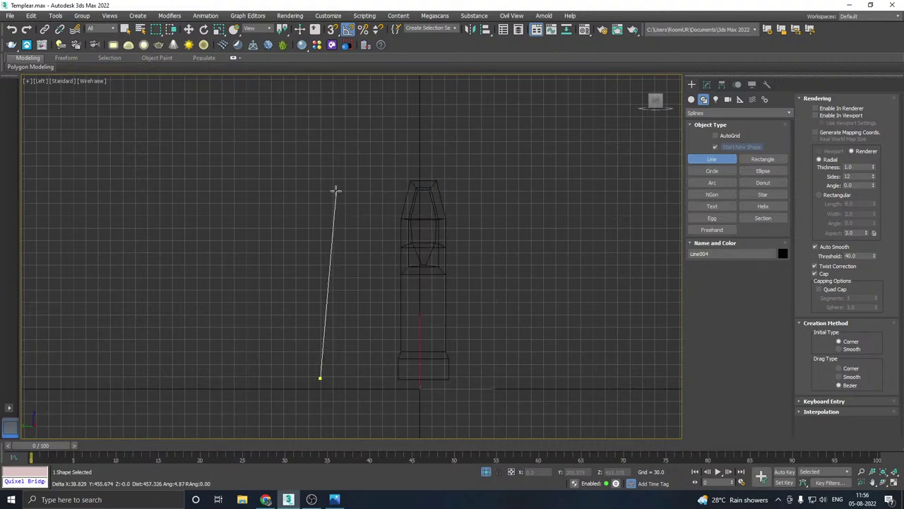
left_click(322, 142)
left_click(501, 149)
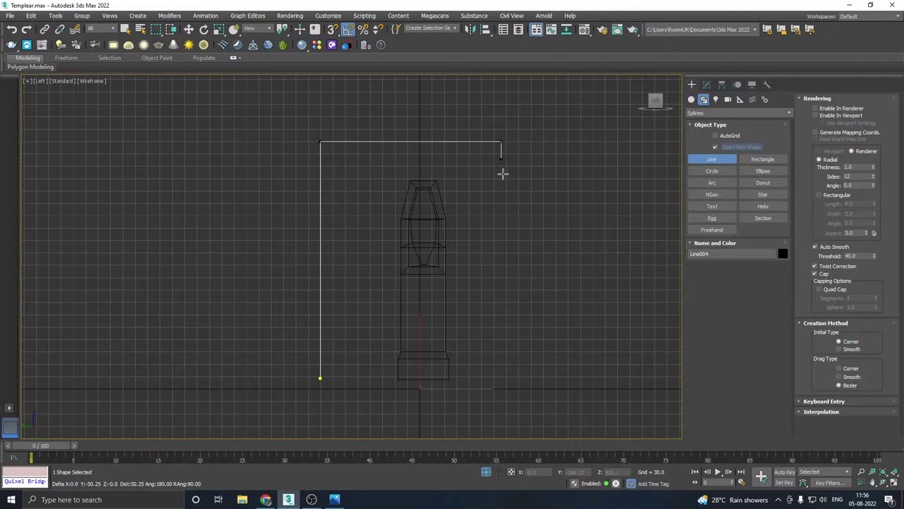
left_click(494, 379, "shift")
right_click(494, 379, "shift")
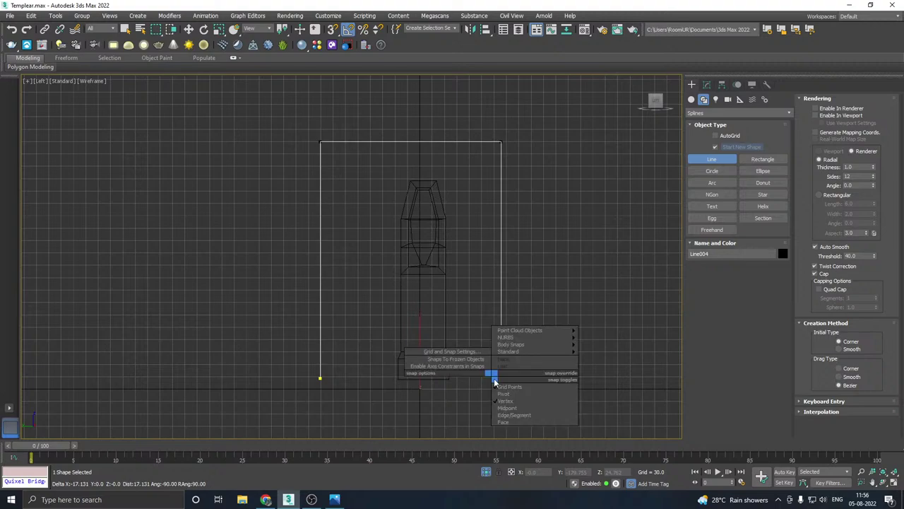
right_click(579, 299)
right_click(576, 291)
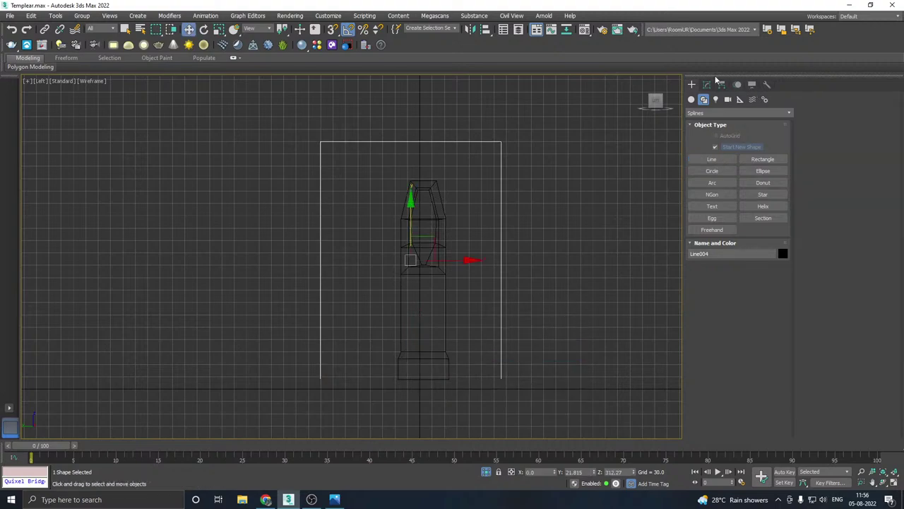
Step: Enable the gateway line in renderer and viewport with a rectangular section, length 7.2 and width about 68.8
left_click(709, 84)
left_click(707, 228)
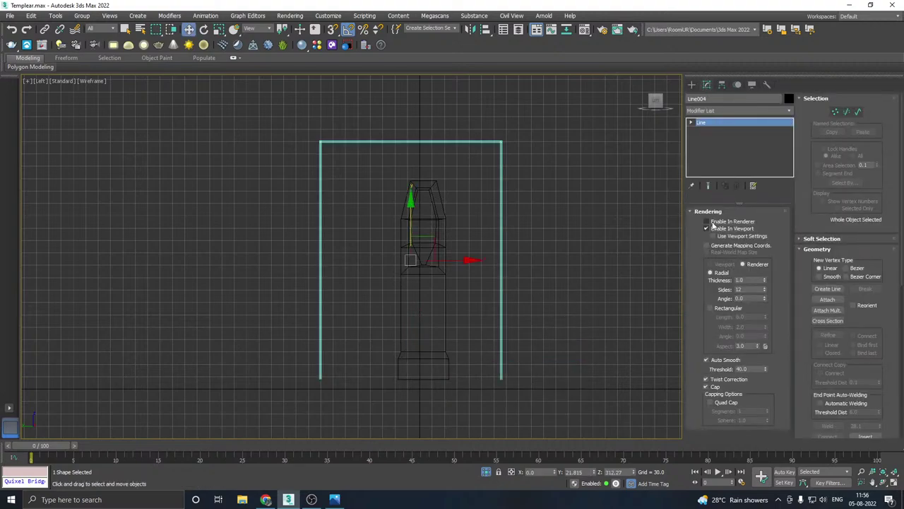
left_click(710, 308)
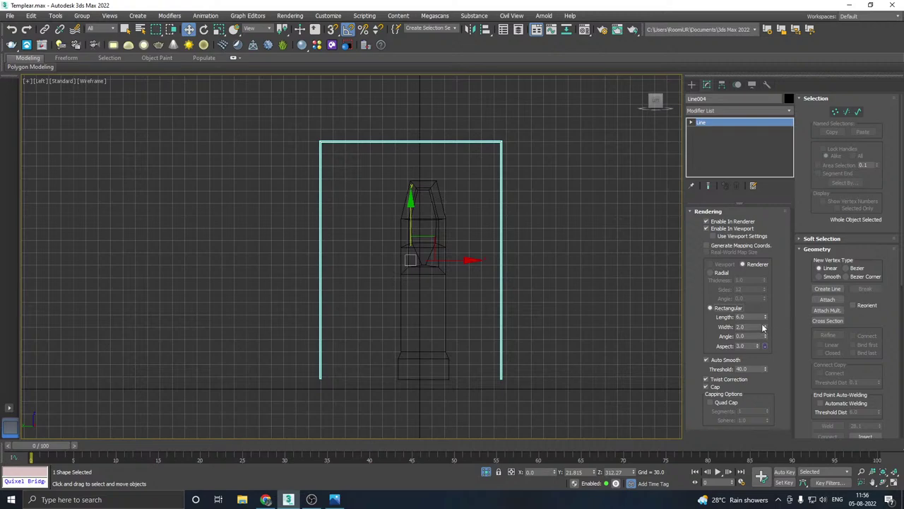
left_click_drag(765, 329, 753, 267)
left_click_drag(766, 320, 763, 309)
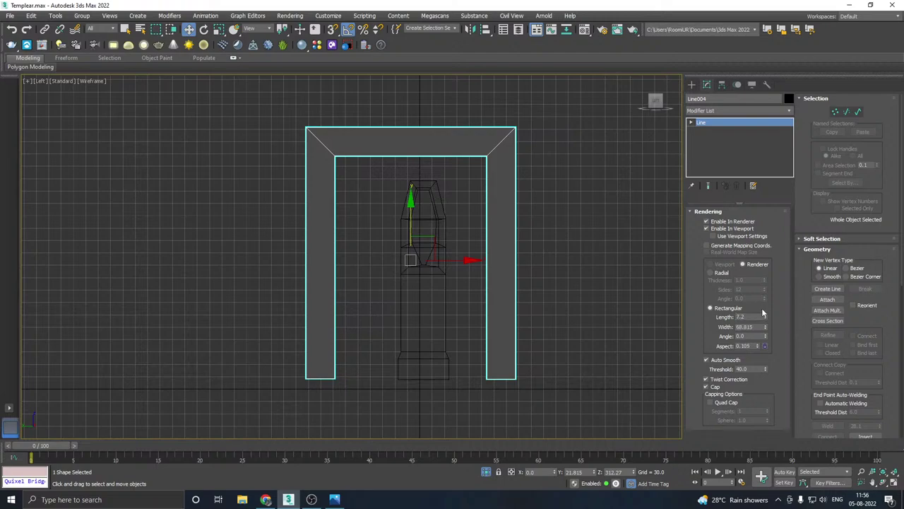
Step: Move the gateway frame along X to about 2609.5, near the pillars, and bring the hidden temple geometry back
key("p")
middle_click_drag(480, 311, 463, 310, "alt")
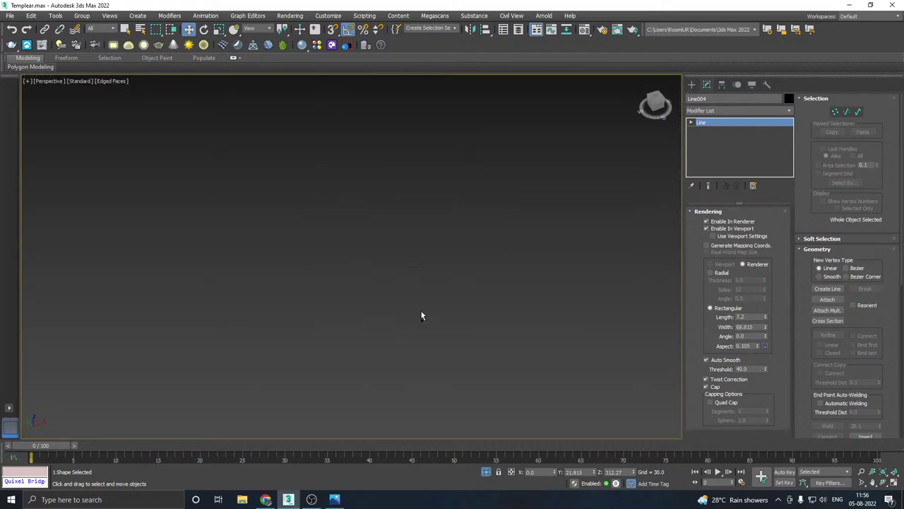
scroll(421, 313, "down", 8)
left_click_drag(438, 332, 498, 338)
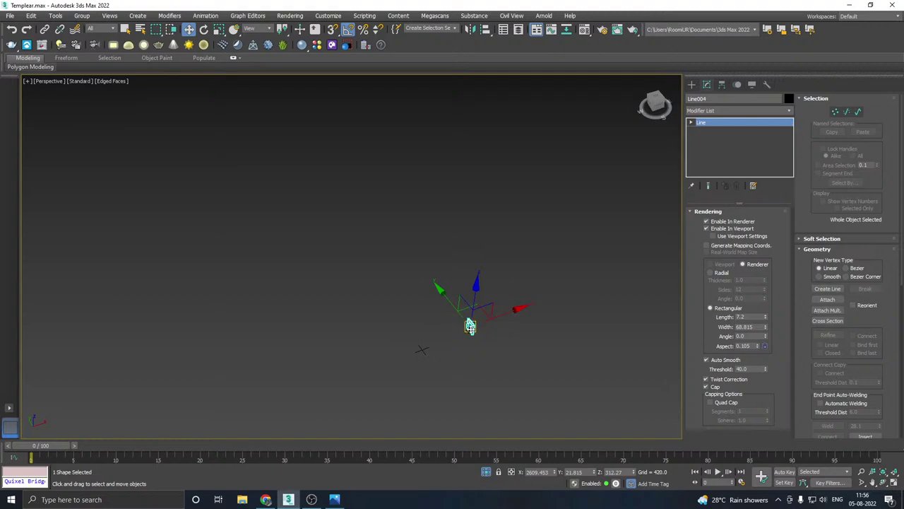
key("z")
left_click(486, 472)
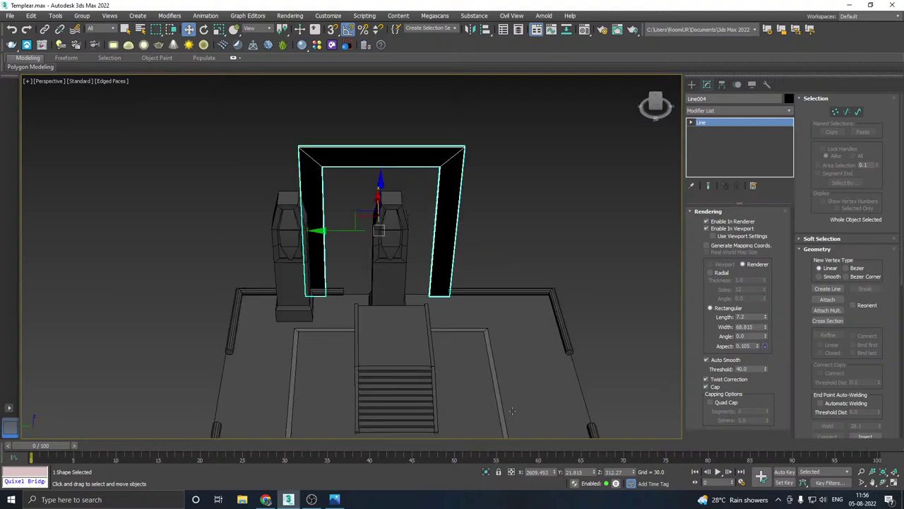
Step: Move the gateway frame along X to about 2516.1, close behind the central pillar
middle_click_drag(483, 304, 388, 299, "alt")
scroll(370, 264, "up", 3)
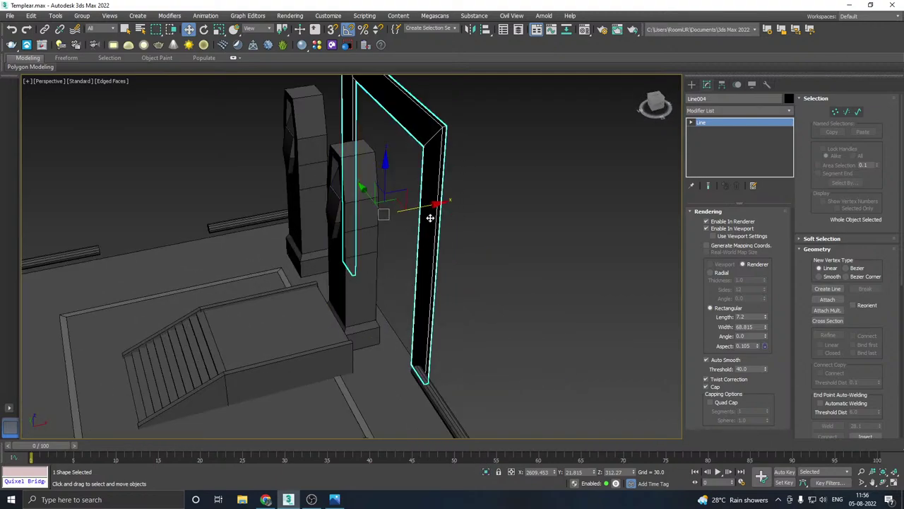
middle_click_drag(425, 208, 460, 242, "alt")
Step: Assign the Rock_2_default material to the gateway frame and shift it along Y to about -23.8, centring it on the pillar
key("m")
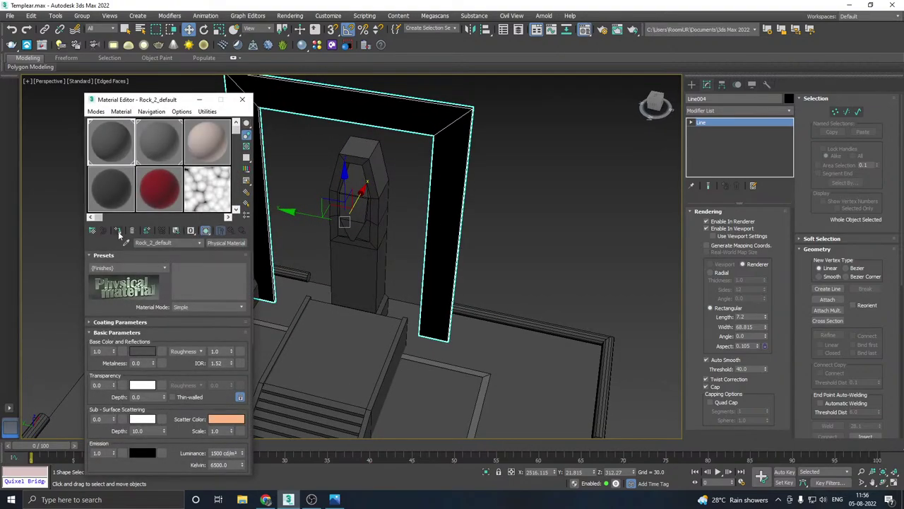
left_click(119, 233)
key("m")
middle_click_drag(347, 220, 366, 250)
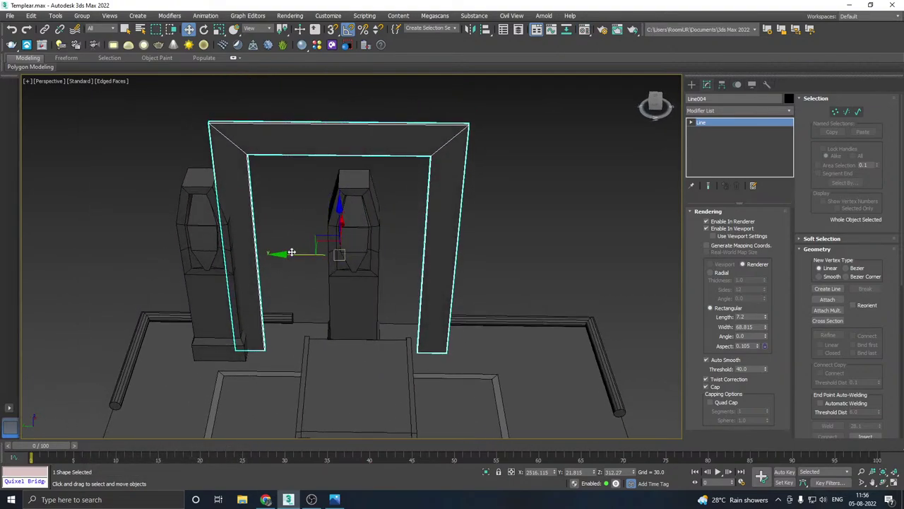
middle_click_drag(292, 252, 307, 253, "alt")
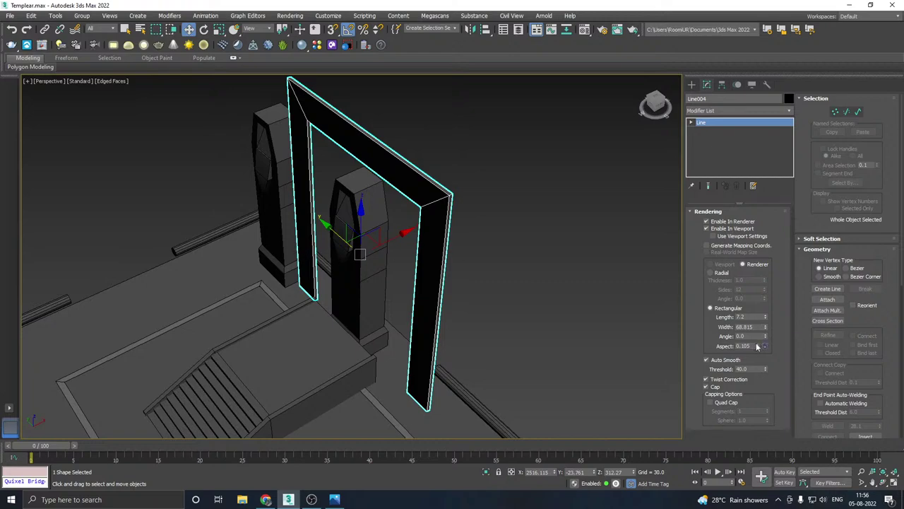
Step: Thicken the gateway frame's rectangular section to a width of about 77.1 and a length of about 97.1
left_click_drag(767, 331, 735, 187)
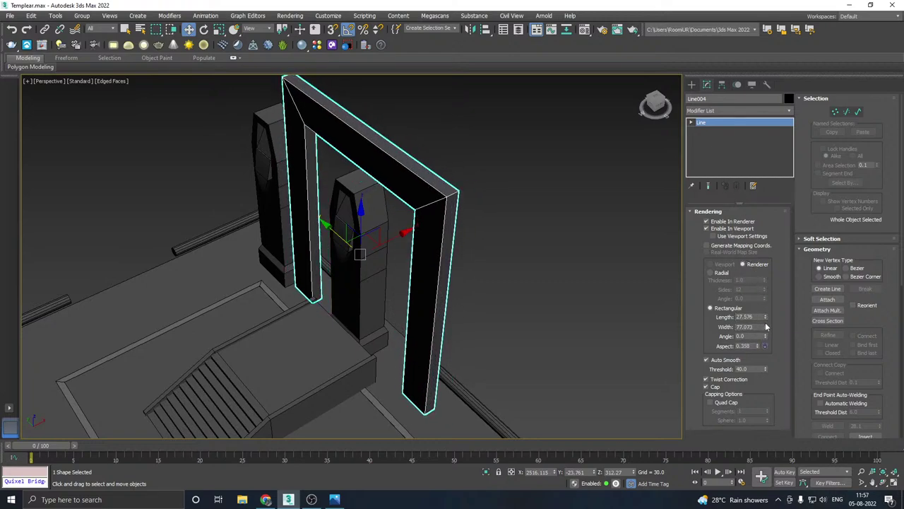
left_click_drag(765, 318, 759, 235)
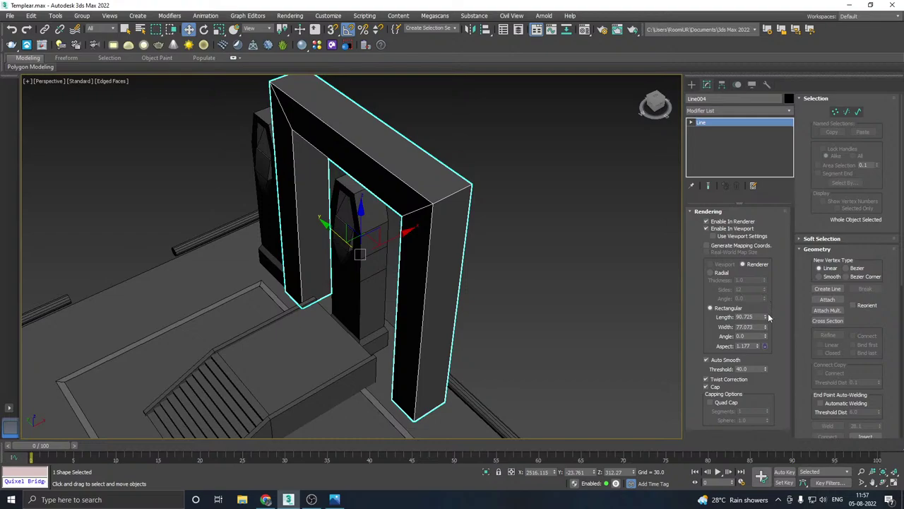
left_click_drag(770, 317, 769, 313)
middle_click_drag(511, 301, 571, 293, "alt")
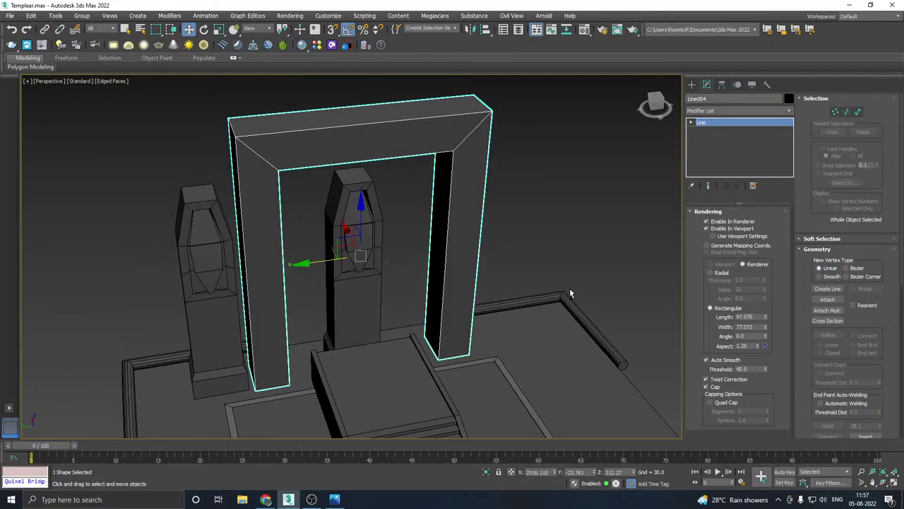
Step: Isolate the gateway frame together with the central pillar
left_click(366, 240, "ctrl")
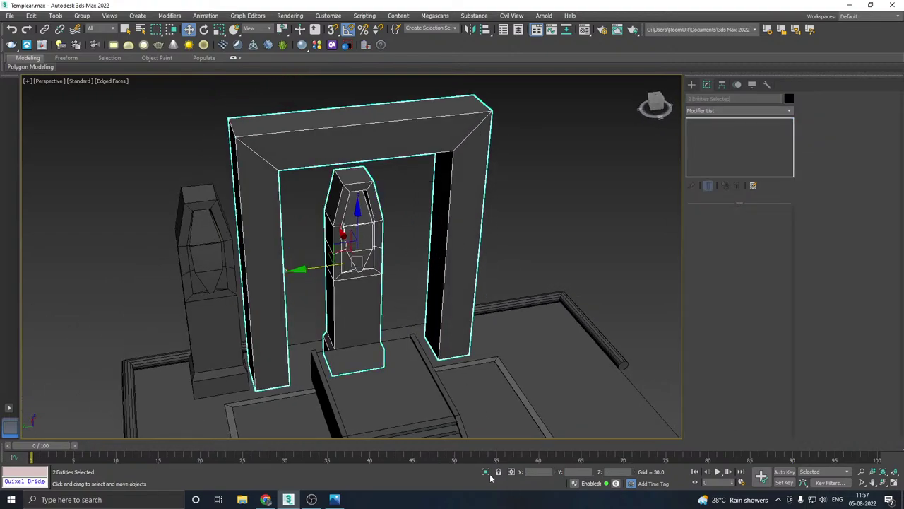
left_click(486, 472)
scroll(443, 334, "down", 6)
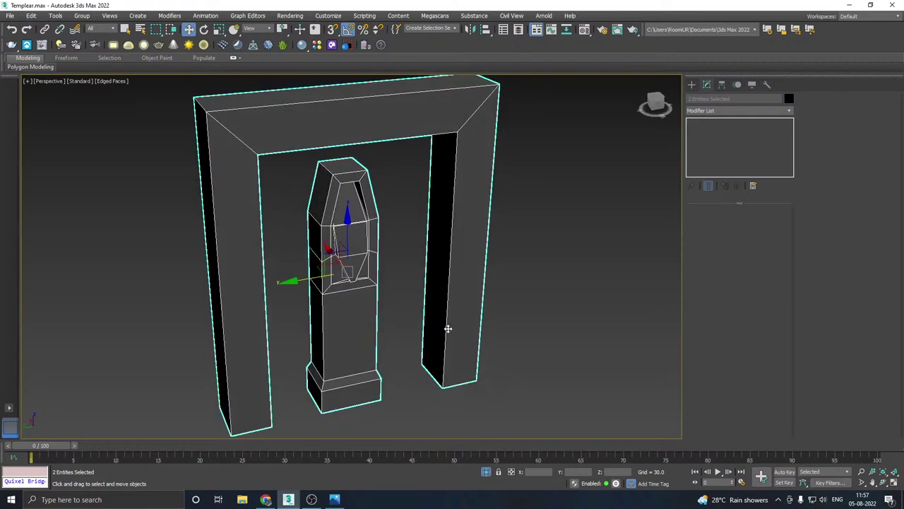
Step: Try to fillet the gateway spline's two upper vertices into a round arch, with viewport thickness off while rounding
left_click(444, 272)
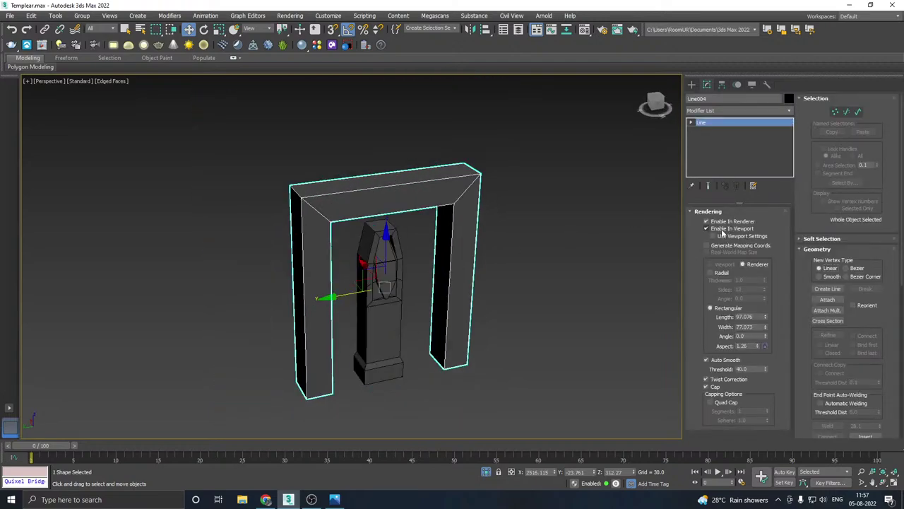
left_click(720, 230)
key("1")
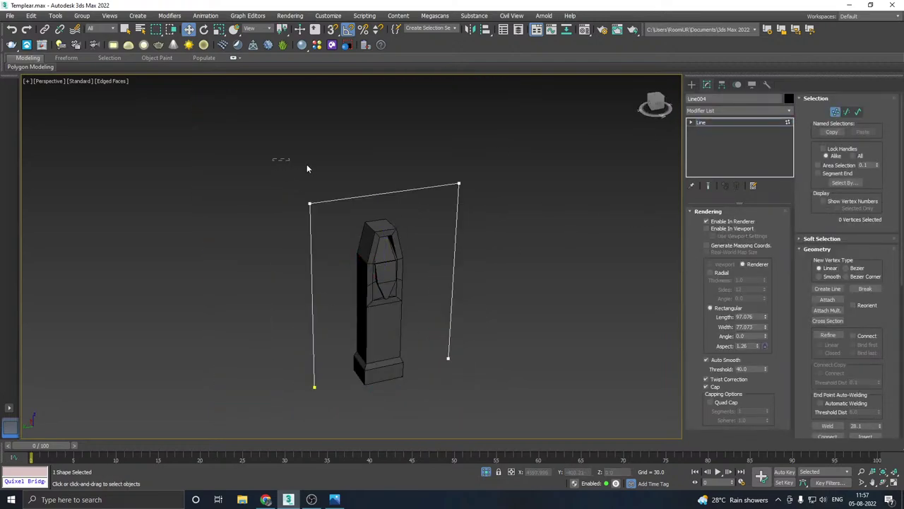
left_click_drag(307, 168, 324, 215)
scroll(811, 361, "down", 4)
scroll(861, 378, "down", 3)
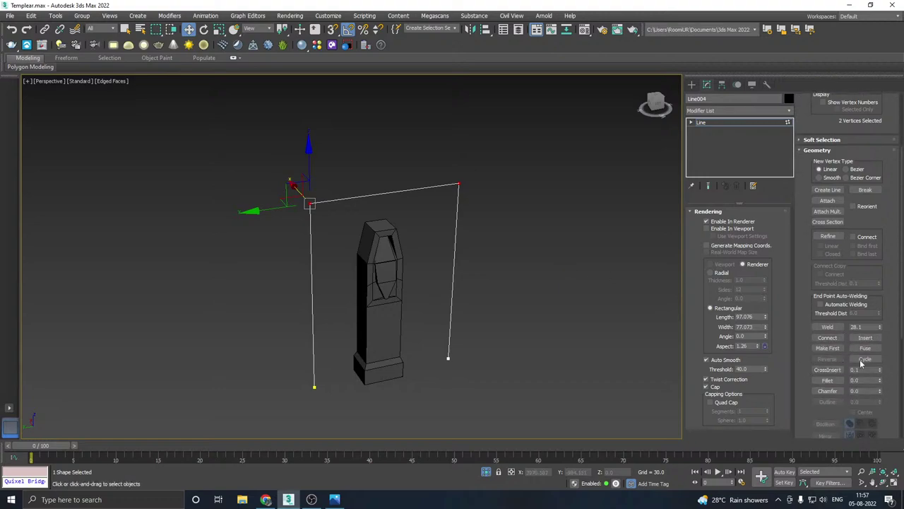
left_click_drag(882, 383, 831, 268)
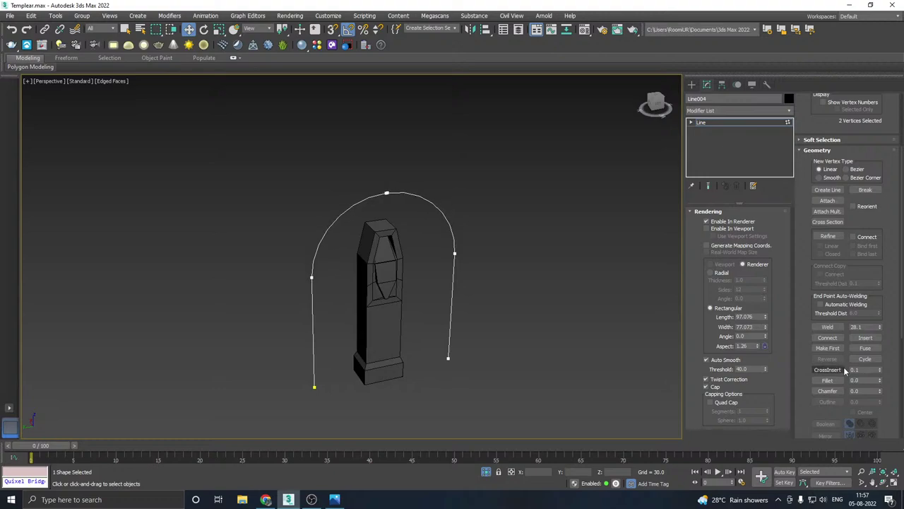
left_click(706, 229)
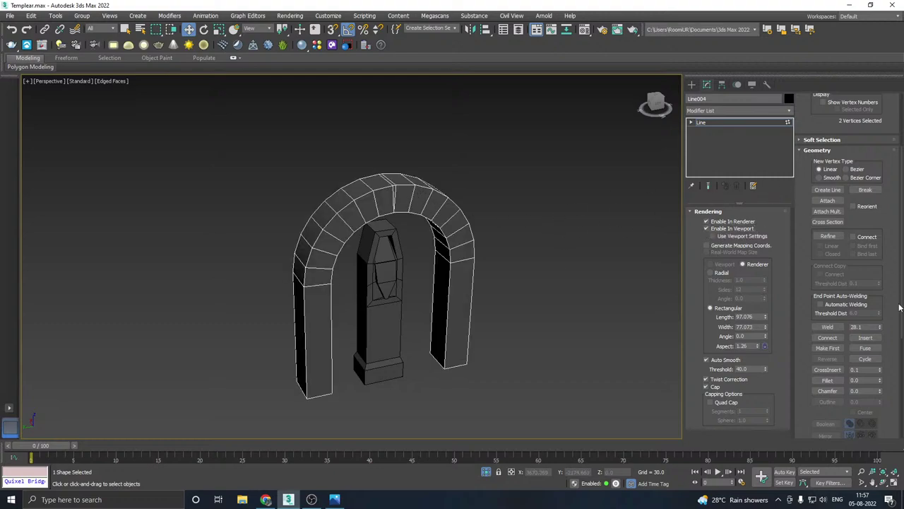
Step: Undo the spline fillet and display the square gateway frame's thickness in the viewport again
key("ctrl+z")
key("ctrl+z")
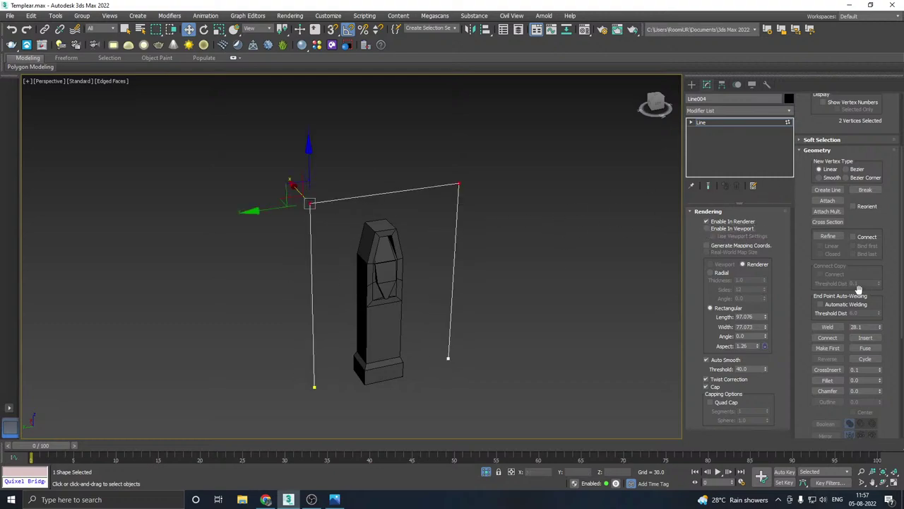
left_click(706, 228)
Step: Convert the square gateway frame to an Editable Poly
middle_click_drag(575, 229, 396, 236, "alt")
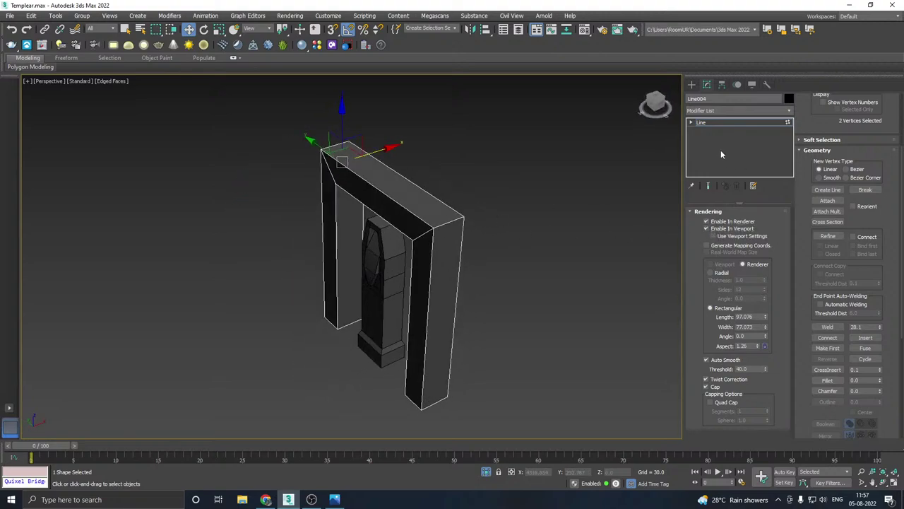
right_click(720, 151)
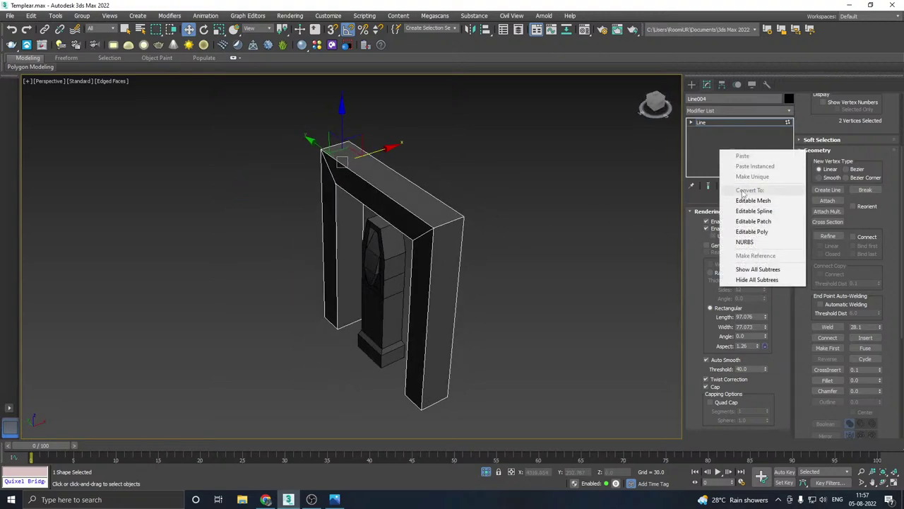
left_click(753, 233)
Step: Chamfer the mitred edge loops at the gateway frame's two upper corners by about 88
left_click(725, 223)
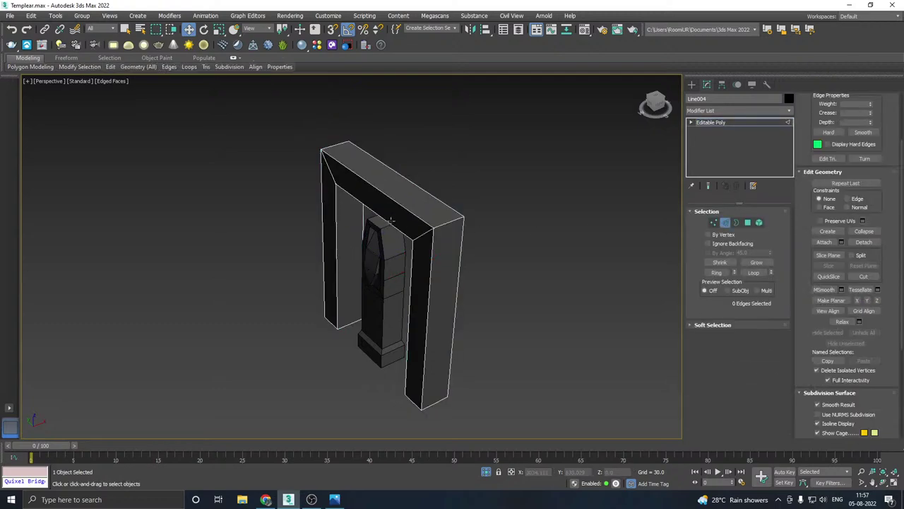
double_click(444, 225)
double_click(330, 146, "ctrl")
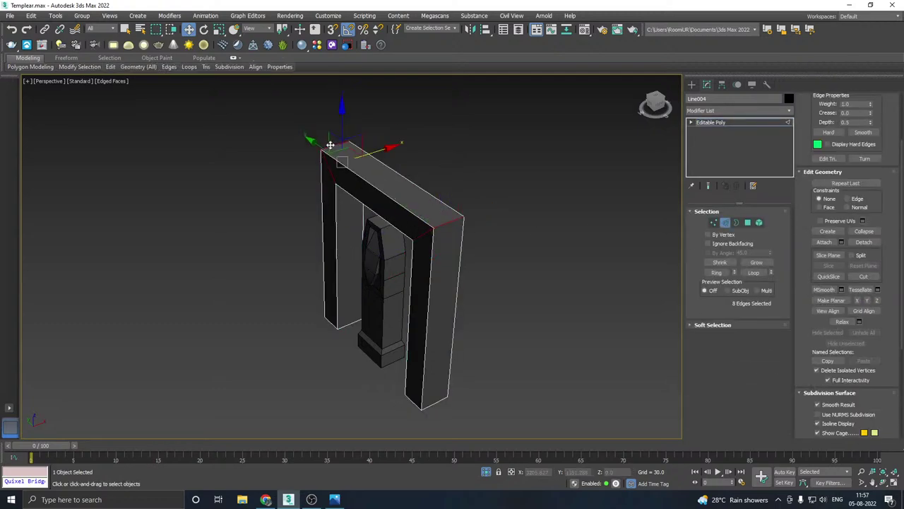
scroll(840, 144, "up", 3)
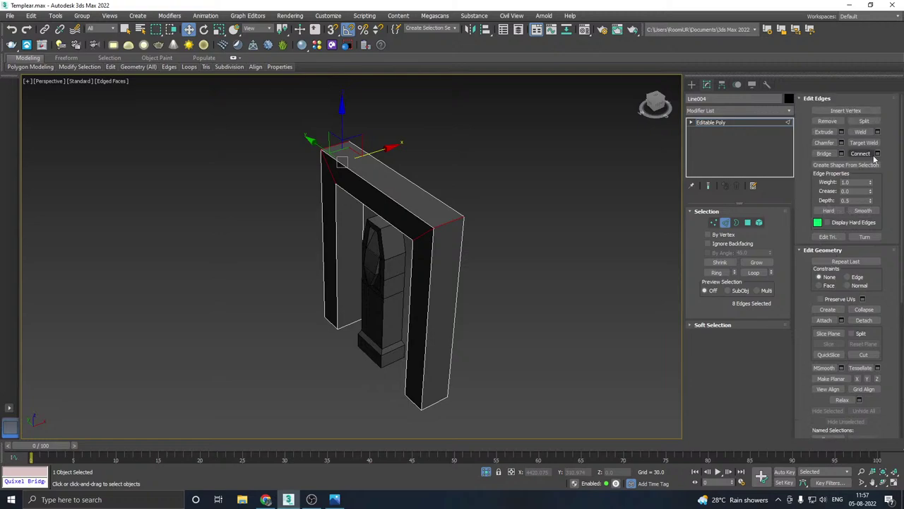
left_click(841, 143)
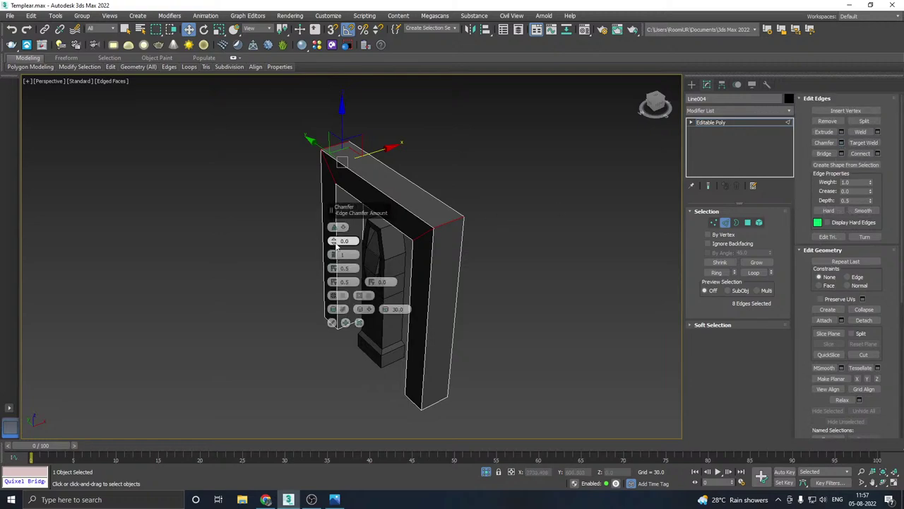
left_click_drag(334, 241, 353, 188)
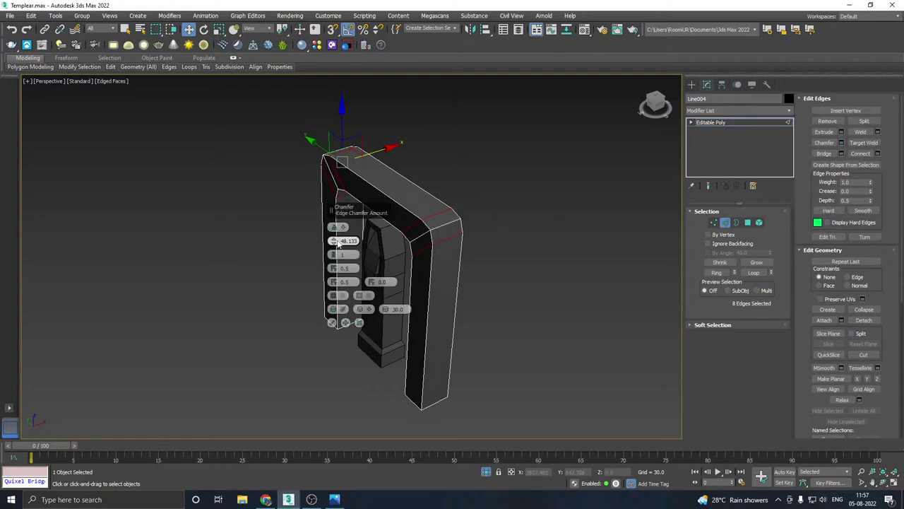
left_click_drag(336, 244, 313, 95)
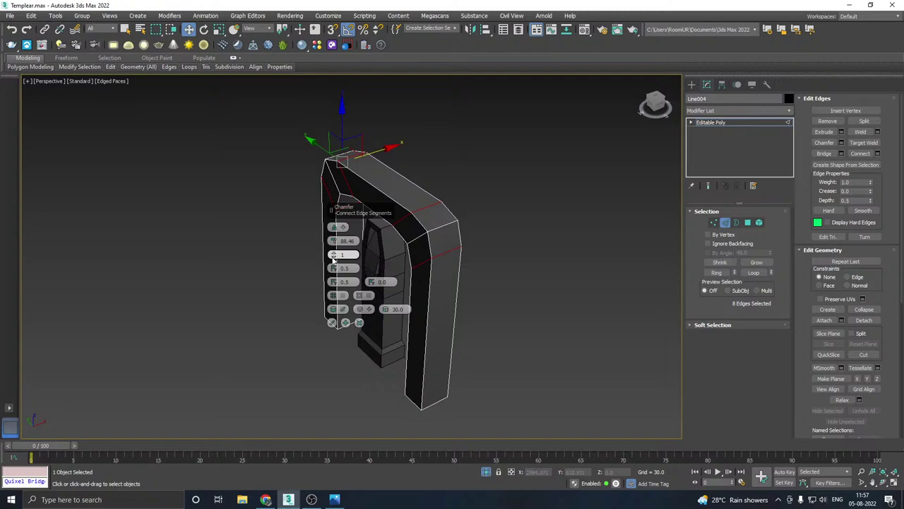
Step: Set the corner chamfer's segments to 0, widen it so the gateway top forms a broad faceted arch, and apply it
left_click(333, 258)
middle_click_drag(333, 260, 375, 248, "alt")
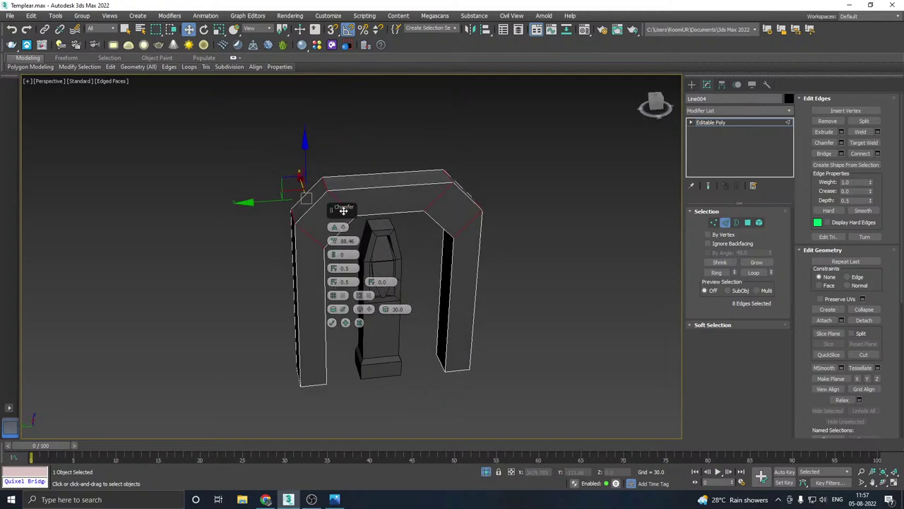
left_click_drag(342, 210, 563, 210)
left_click_drag(554, 243, 539, 157)
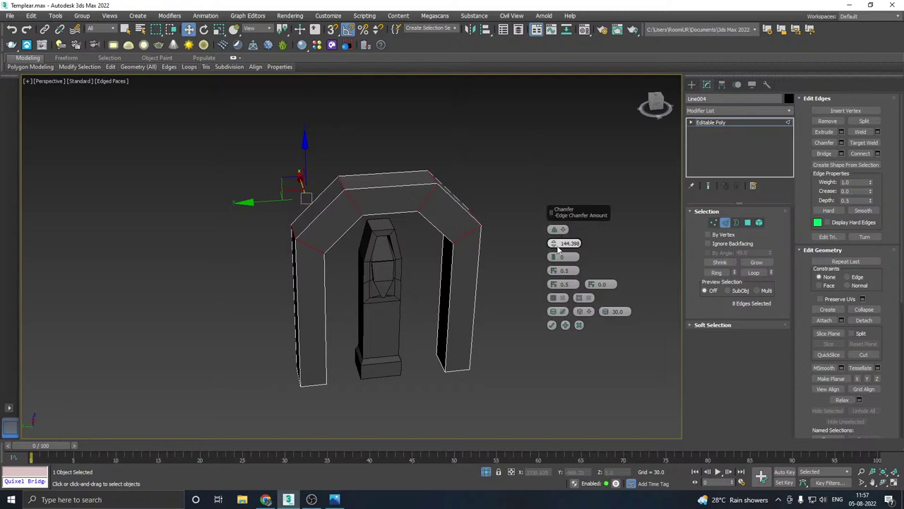
left_click_drag(554, 245, 552, 216)
left_click(552, 325)
mouse_move(544, 297)
middle_mouse_down("alt")
mouse_move(533, 251)
mouse_move(542, 282)
middle_mouse_up("alt")
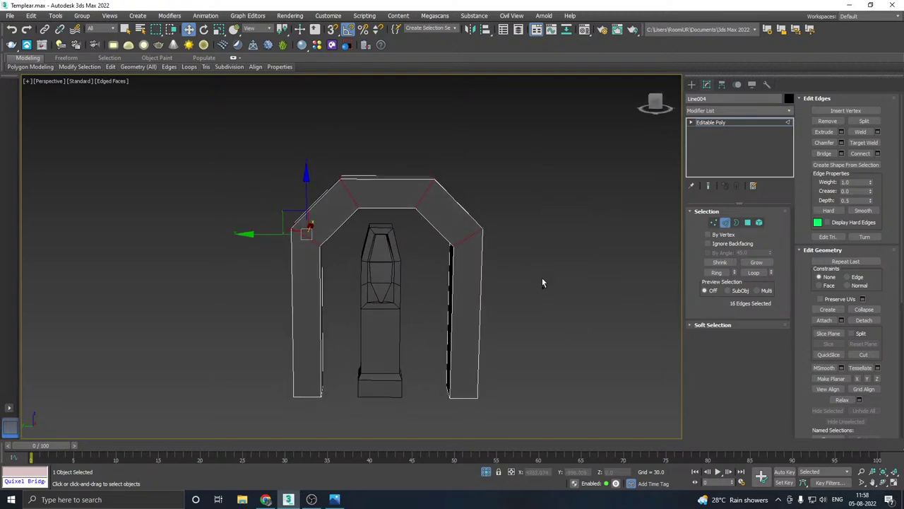
Step: Raise all sixteen upper vertices of the faceted arch by about 99 units so its legs become taller
left_click(703, 123)
left_click(713, 223)
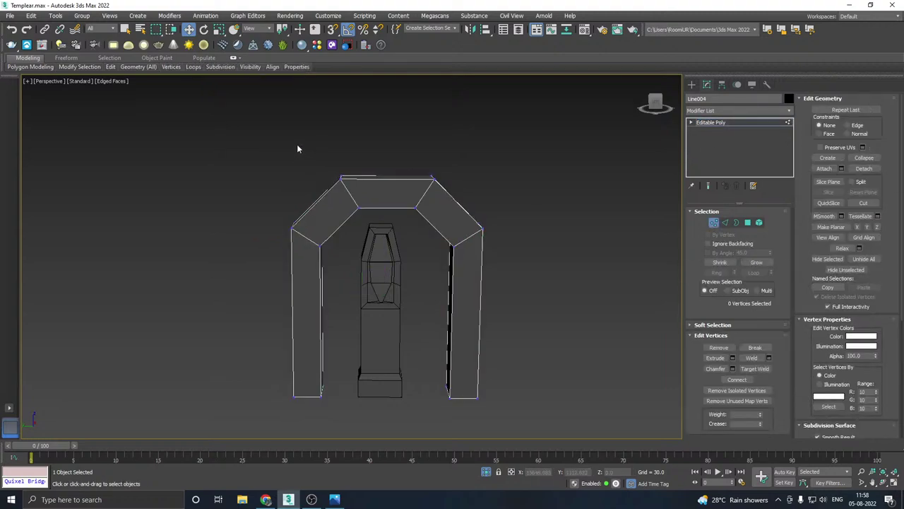
left_click_drag(452, 247, 453, 249)
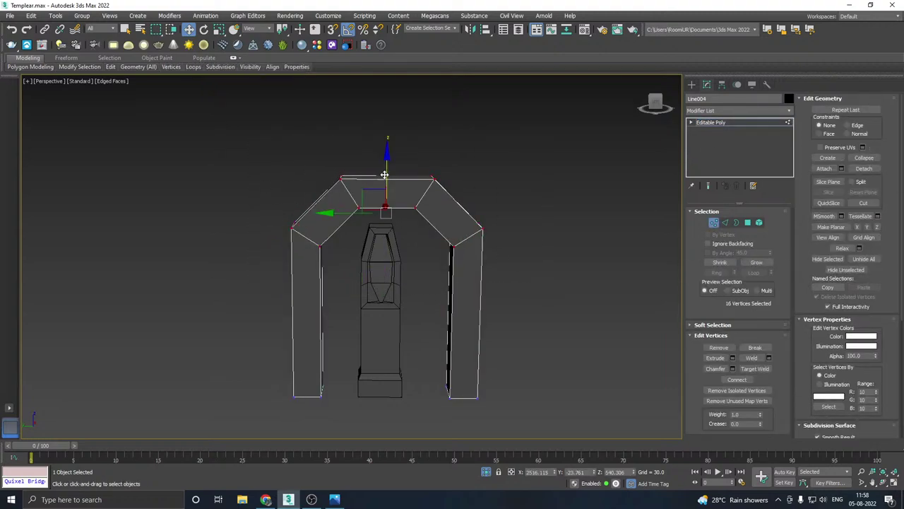
left_click_drag(385, 175, 381, 142)
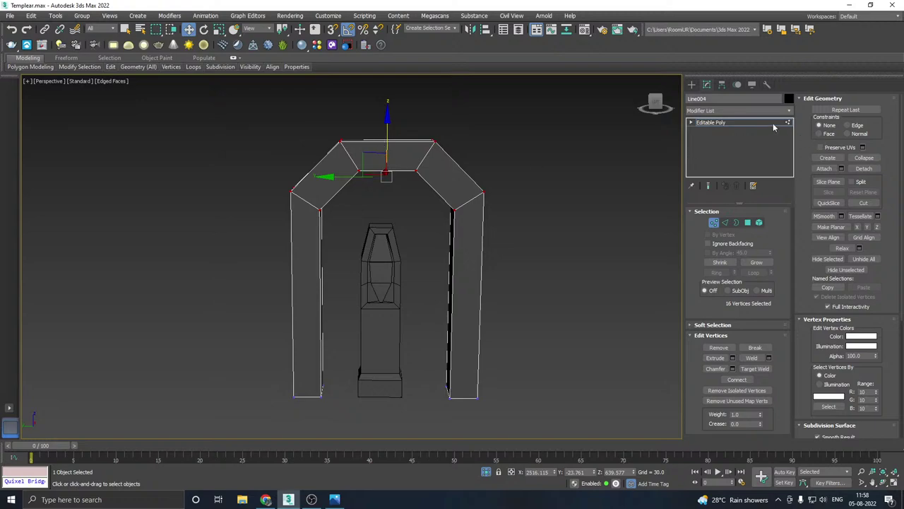
Step: Scale the whole arch to about 84% along Y to narrow it around the pillar
left_click(722, 123)
key("r")
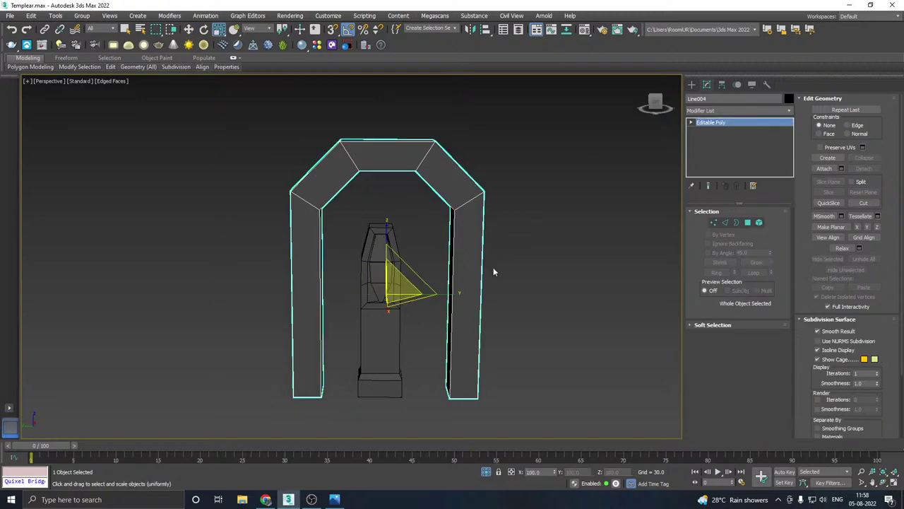
left_click_drag(454, 294, 448, 295)
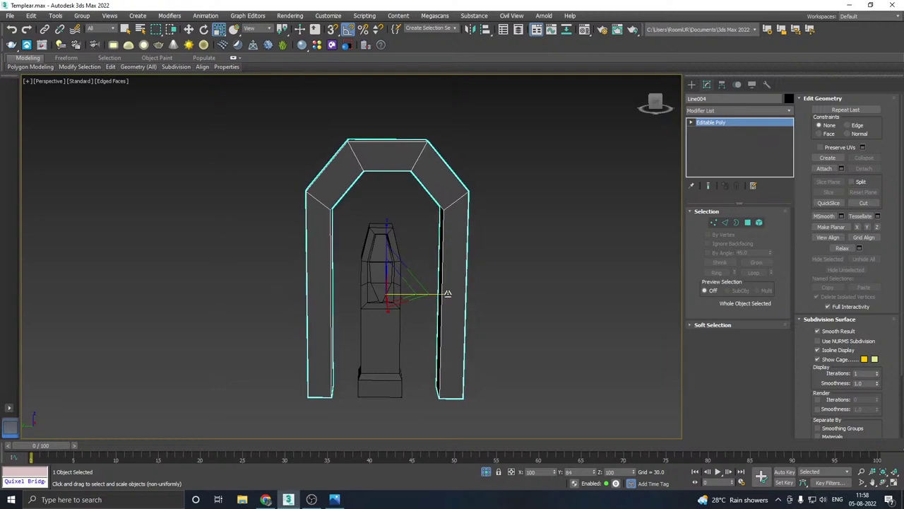
middle_click_drag(413, 286, 503, 277, "alt")
Step: In the Left view, move the arch slightly sideways to center it on the pillar
key("w")
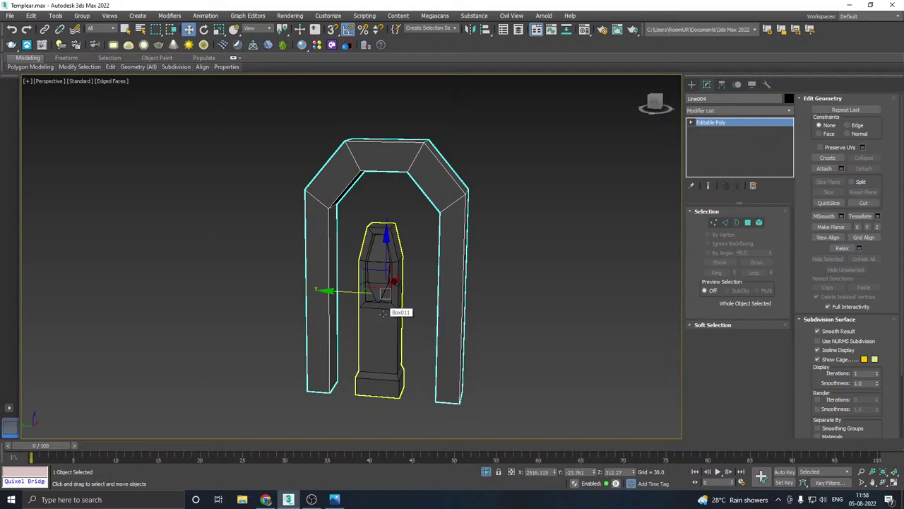
key("l")
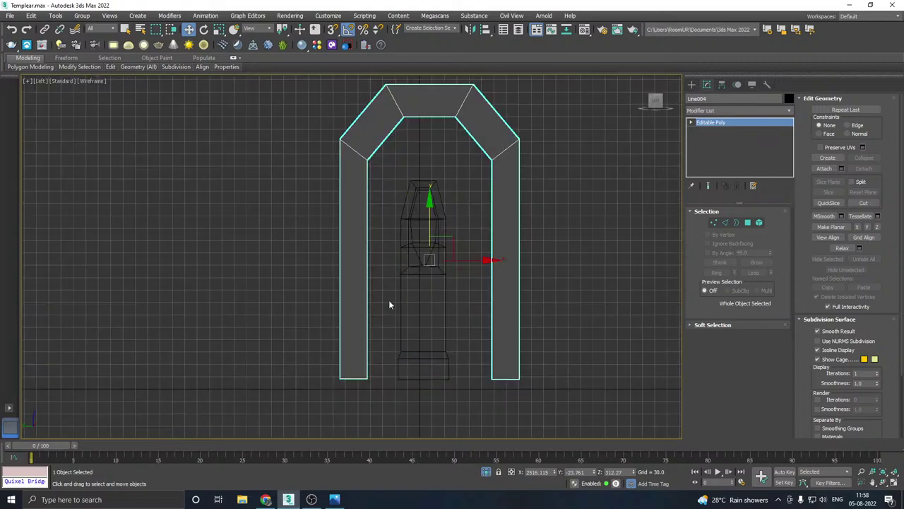
scroll(389, 300, "down", 4)
scroll(385, 296, "up", 3)
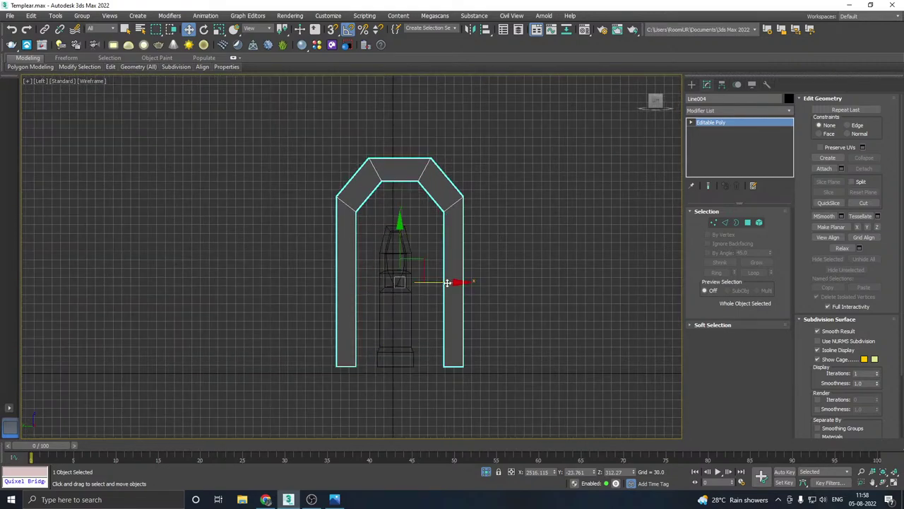
left_click_drag(446, 283, 441, 283)
Step: Raise the vertices of the pillar's carved upper section by about 75 units to make its shaft taller
left_click(405, 351)
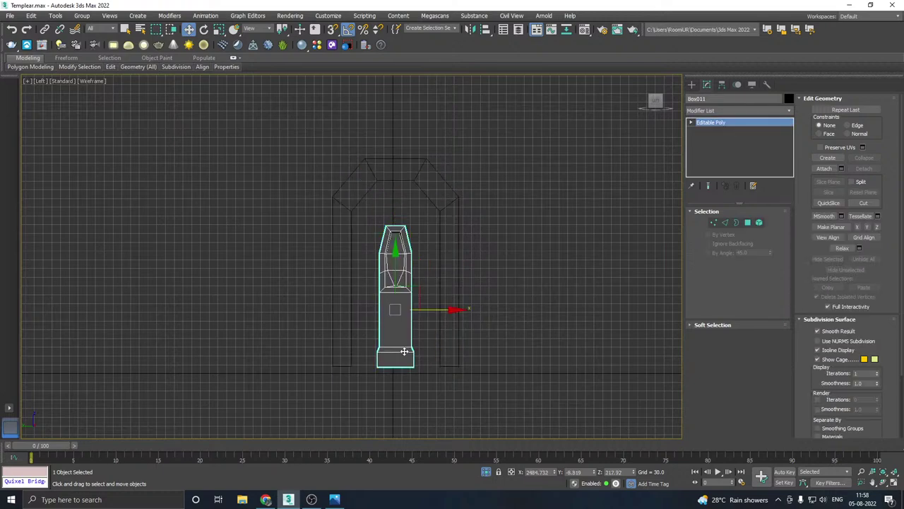
left_click(714, 223)
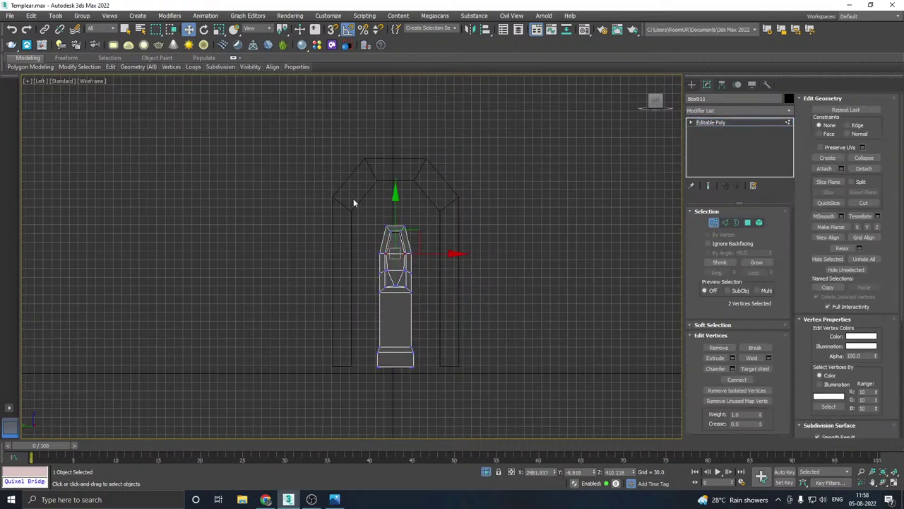
left_click_drag(465, 307, 465, 307)
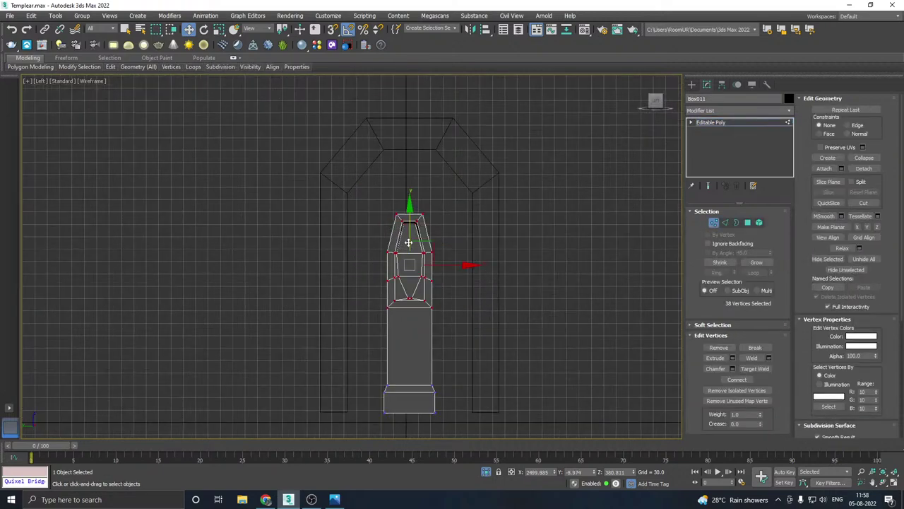
left_click_drag(408, 242, 402, 211)
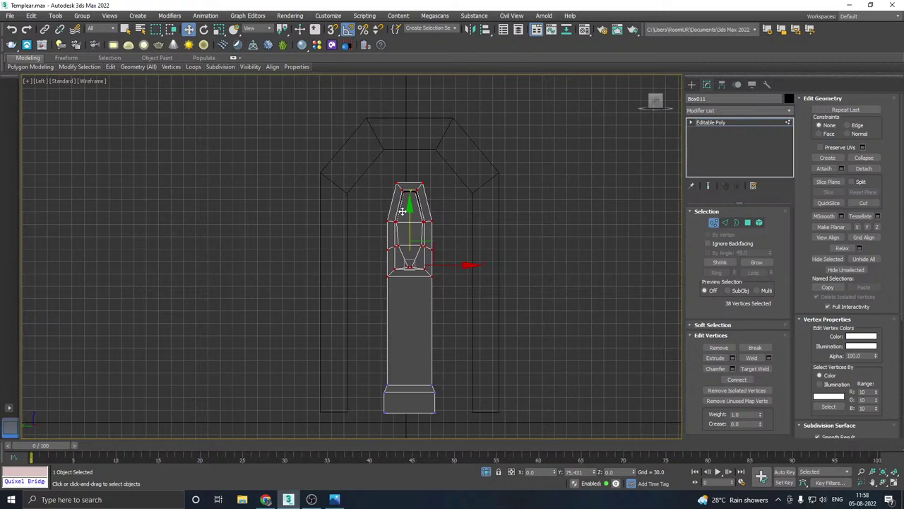
middle_click_drag(410, 231, 422, 212)
left_click(722, 124)
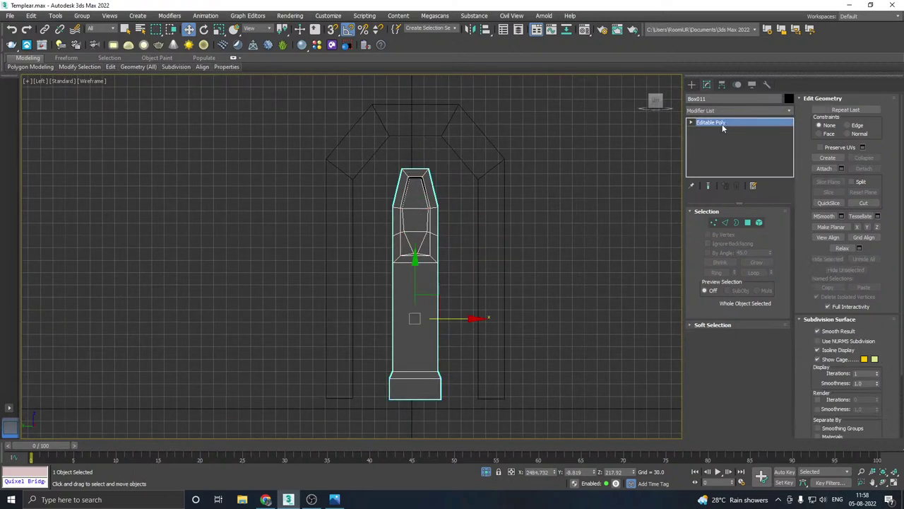
Step: Shift the pillar about 59 units off center and add a Symmetry modifier mirroring it along X
left_click_drag(458, 318, 434, 319)
left_click(789, 111)
scroll(734, 318, "down", 10)
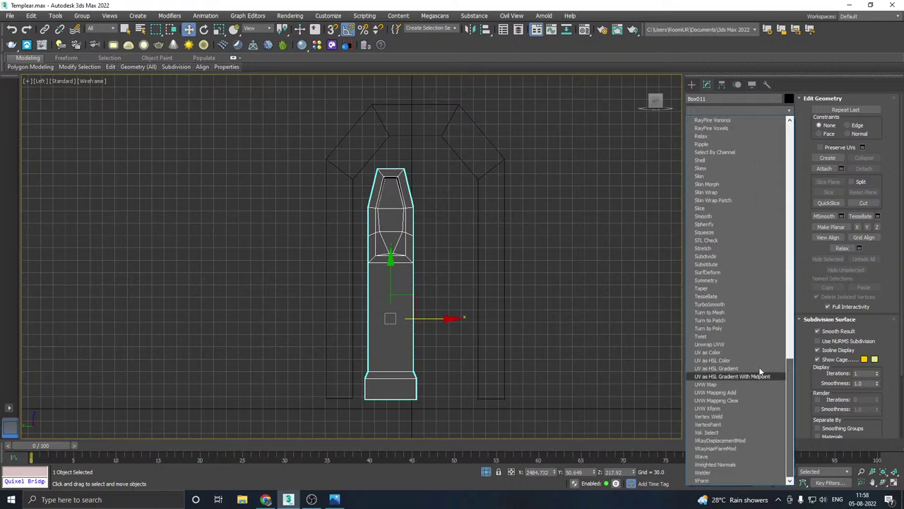
key("Return")
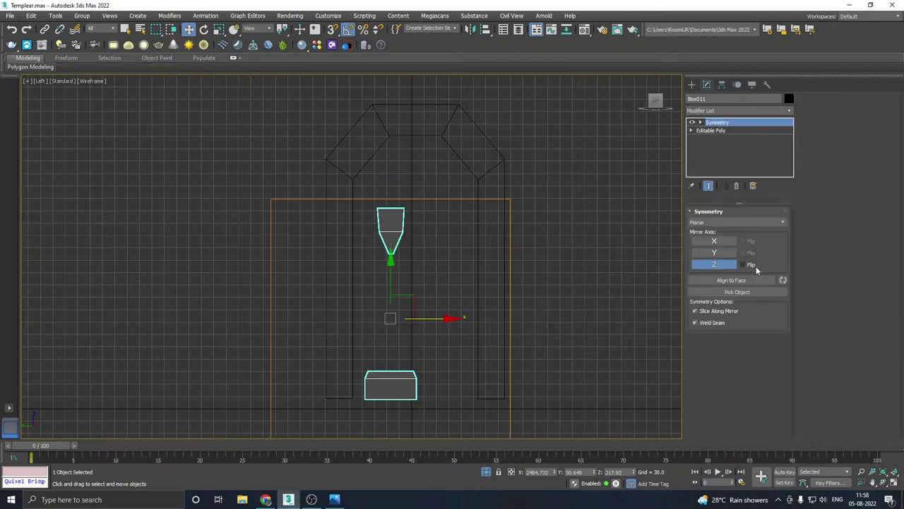
left_click(711, 254)
left_click(714, 242)
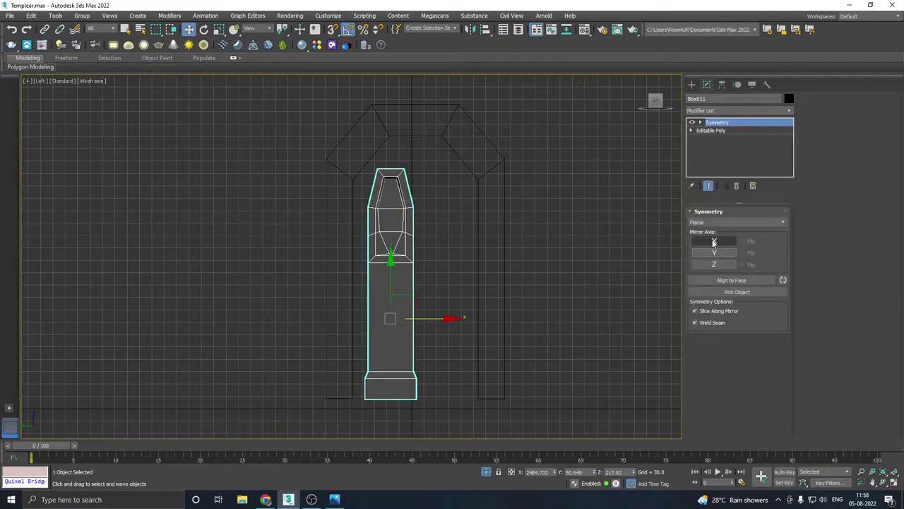
left_click(722, 123)
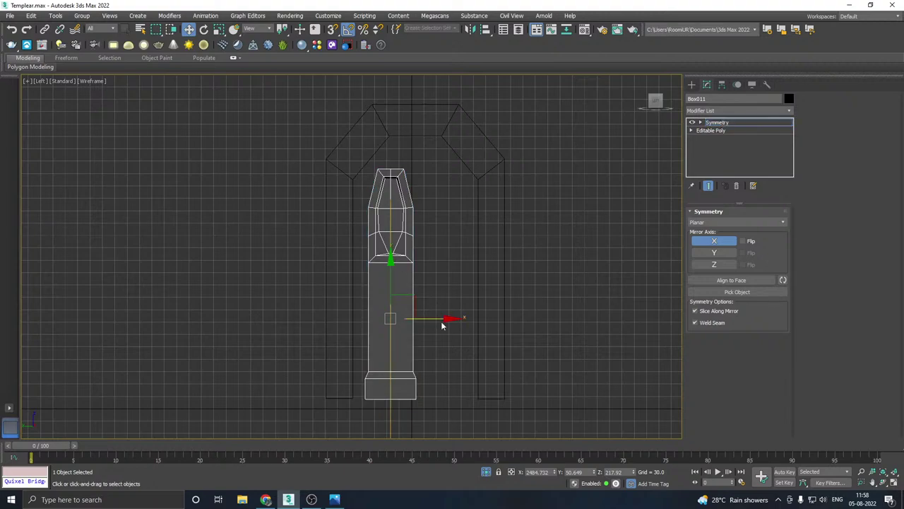
Step: Flip the X symmetry and move its mirror plane sideways to form two joined pillars side by side
left_click_drag(435, 319, 459, 320)
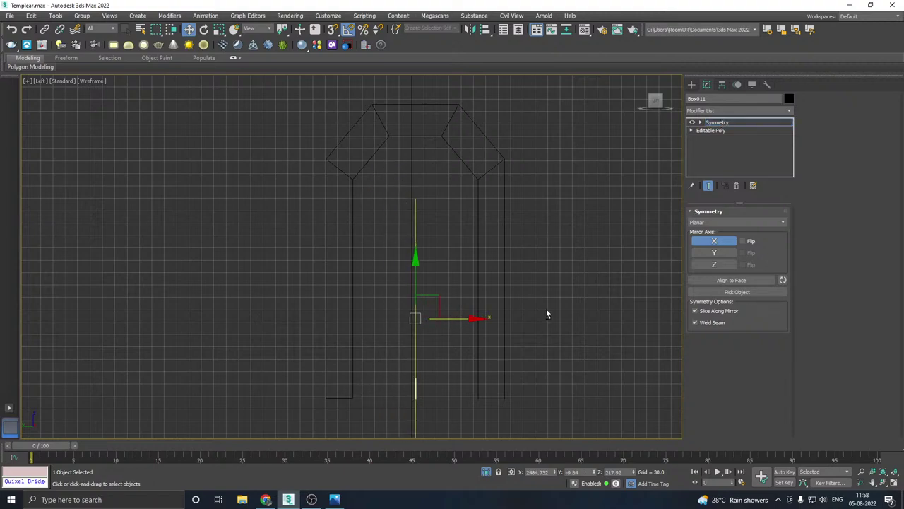
key("ctrl+z")
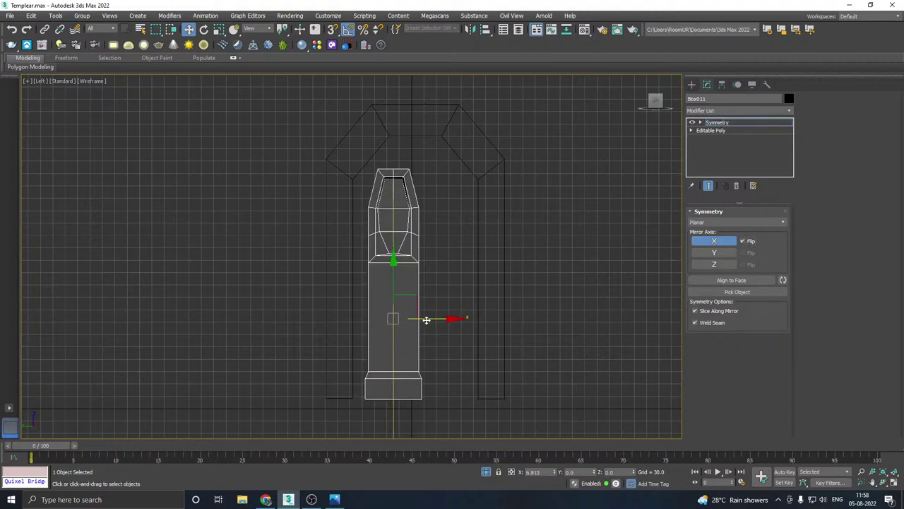
left_click_drag(428, 318, 443, 316)
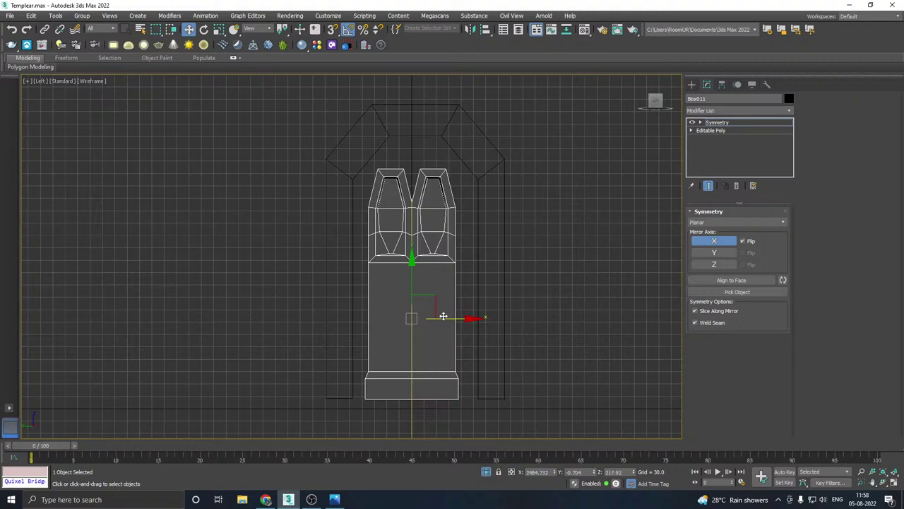
left_click(722, 123)
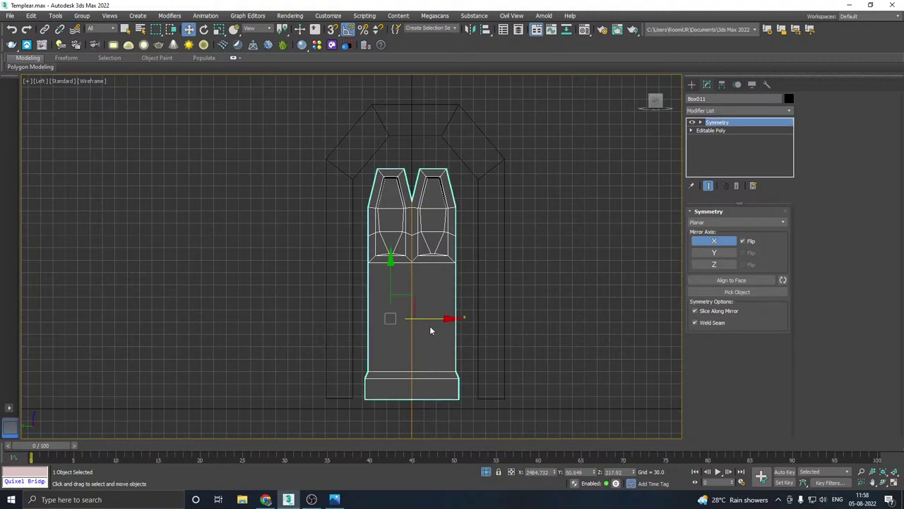
Step: Move the double pillar about 22 units sideways to center it within the arch, and collapse its whole modifier stack
left_click_drag(428, 320, 437, 317)
key("p")
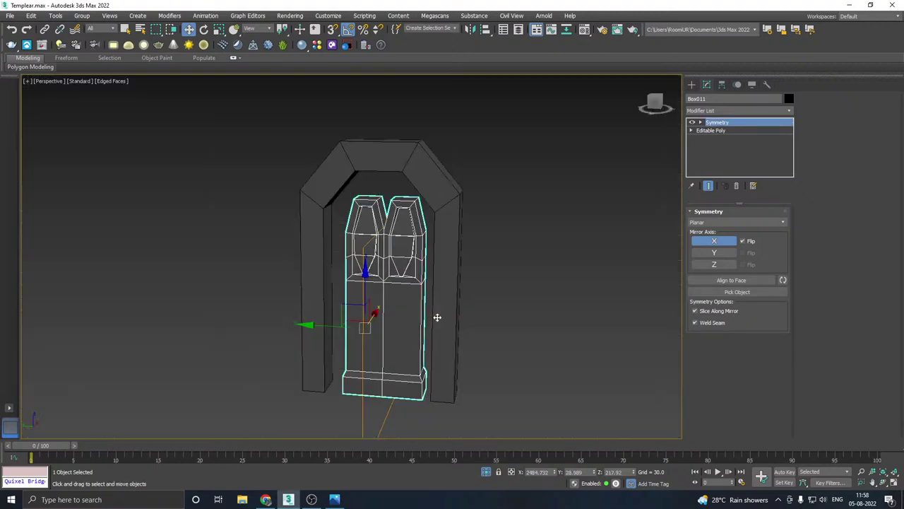
middle_click_drag(488, 283, 443, 304, "alt")
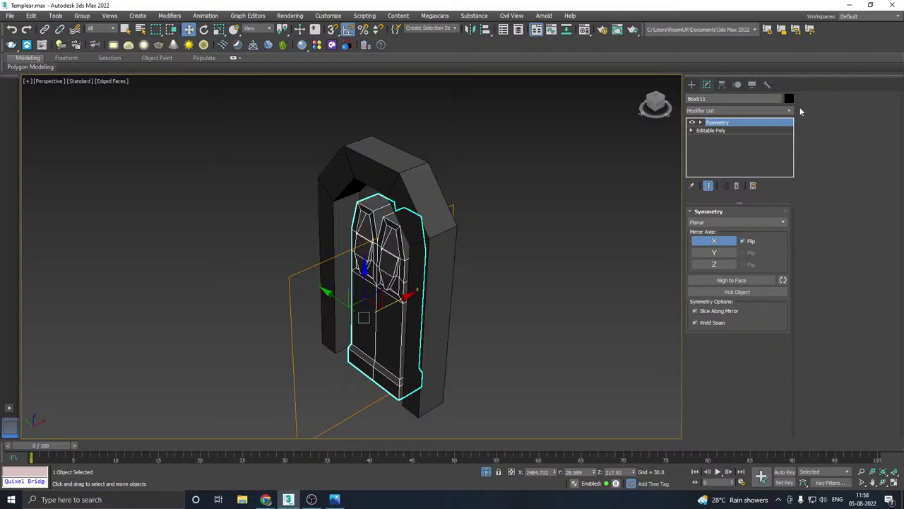
right_click(731, 124)
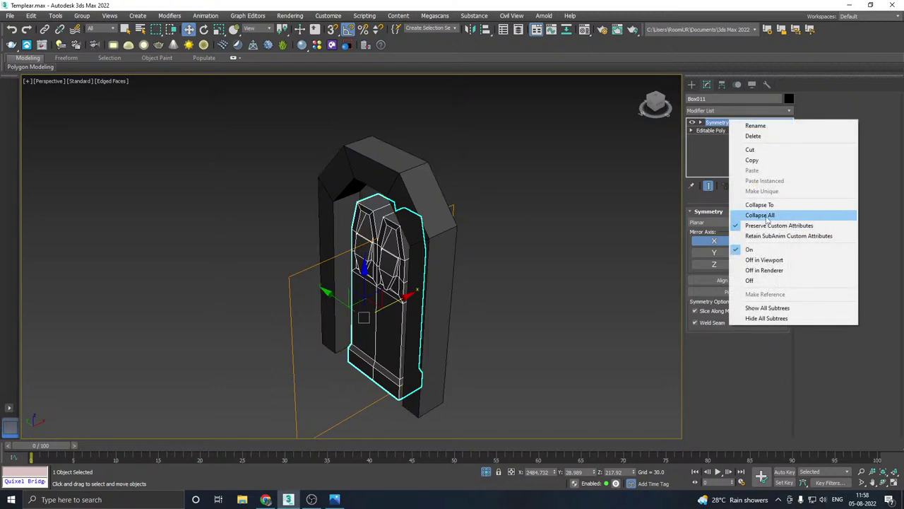
left_click(767, 219)
Step: Extrude the top and adjoining front polygons of the arch's crown together about 88 units along their local normals
middle_click_drag(423, 199, 493, 218)
left_click(430, 209)
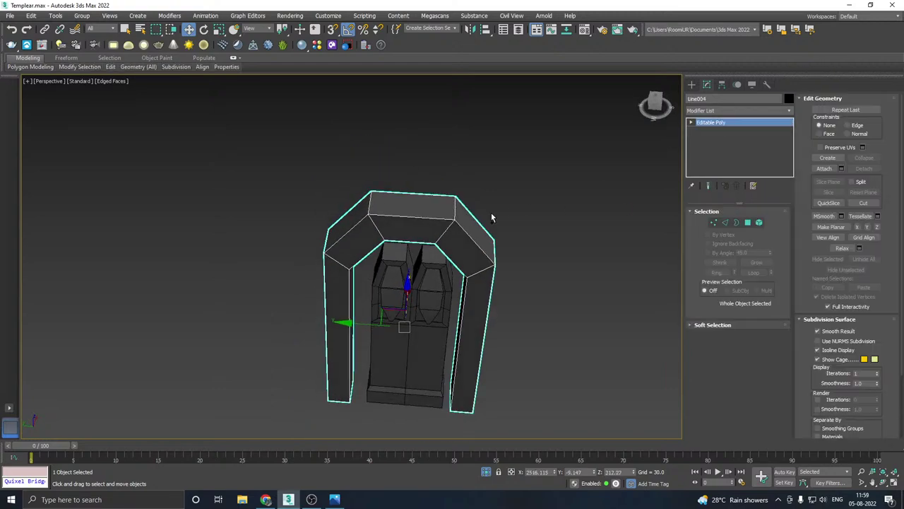
left_click(748, 222)
left_click(411, 206)
middle_click_drag(411, 206, 575, 260, "alt")
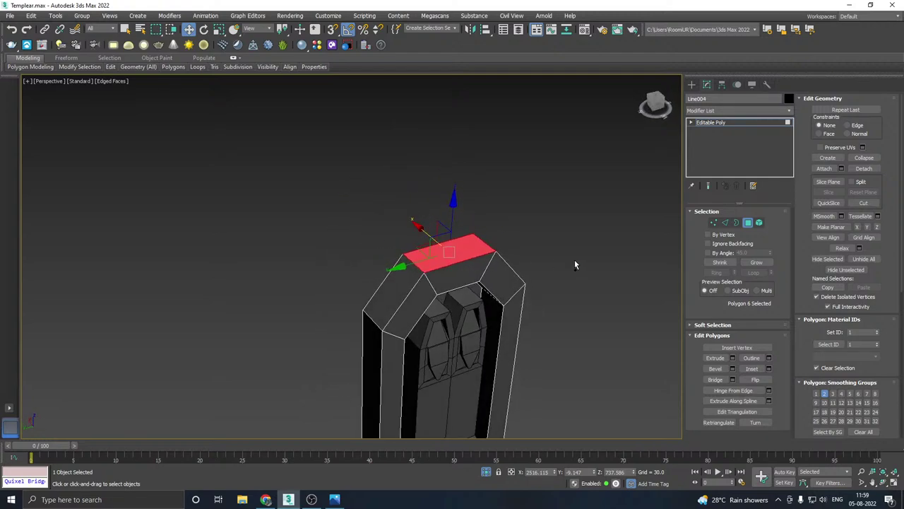
left_click(468, 274, "ctrl")
left_click(733, 358)
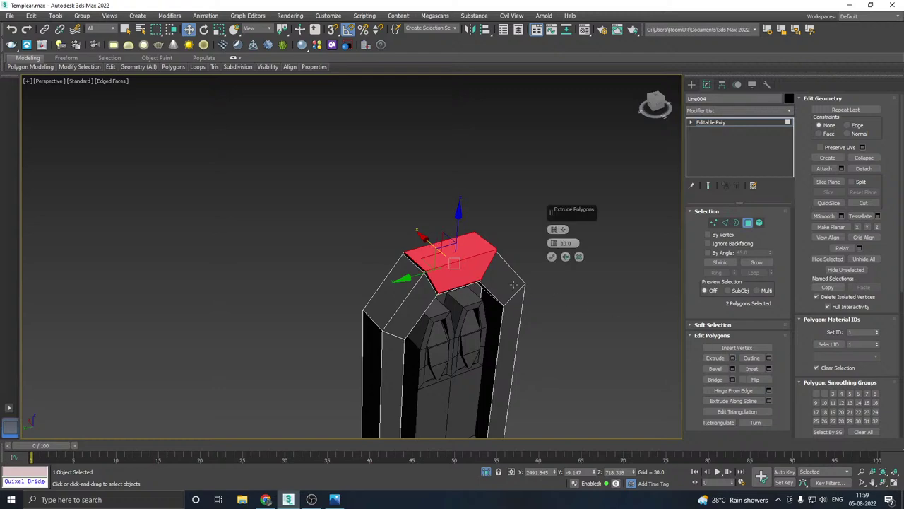
left_click_drag(553, 245, 549, 152)
middle_click_drag(477, 242, 514, 210, "alt")
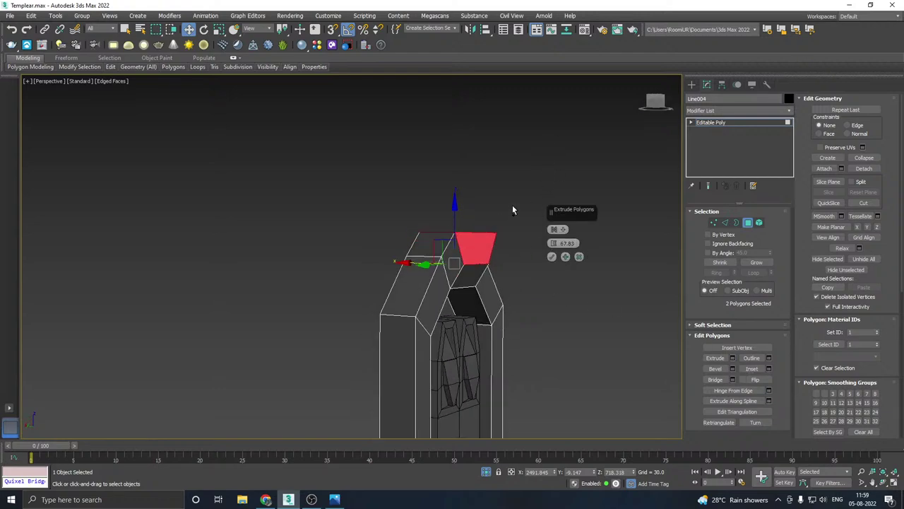
left_click(554, 230)
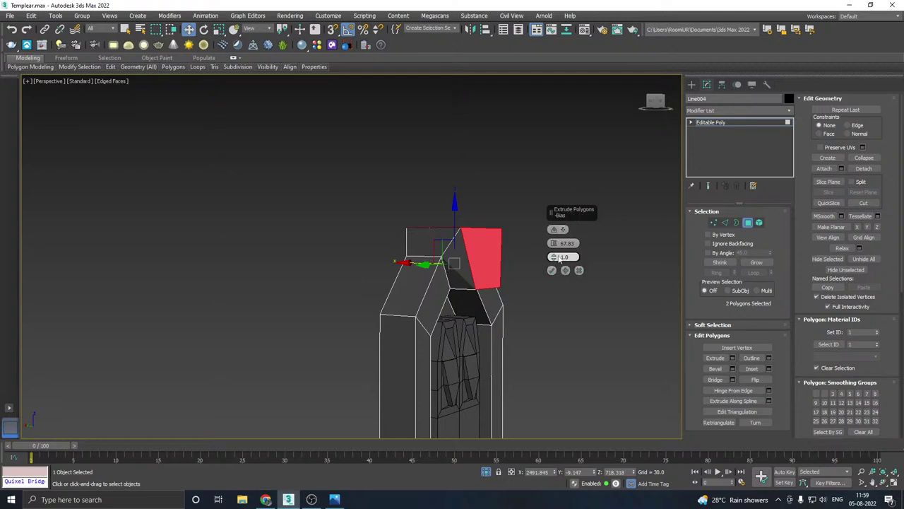
left_click_drag(553, 242, 544, 166)
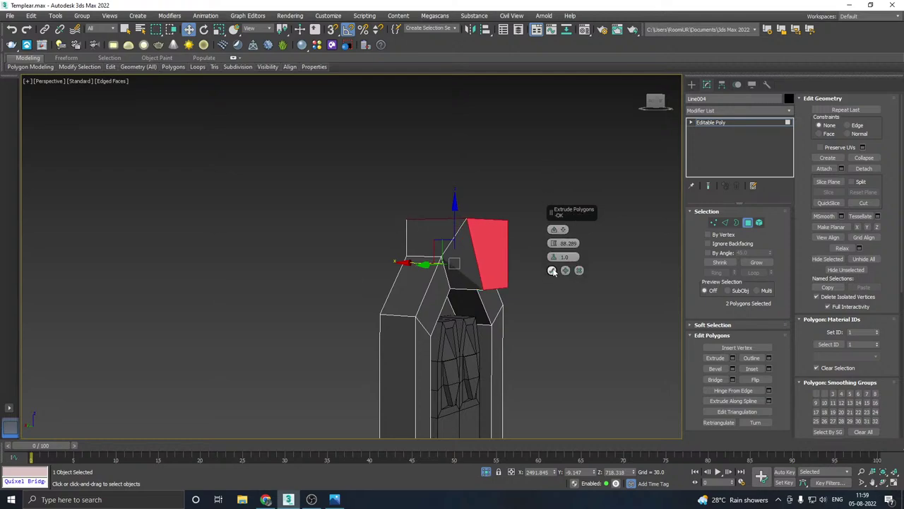
left_click(553, 271)
Step: Move the lower front edge of the extruded crown block about 30 units back toward the arch along X
middle_click_drag(604, 256, 465, 269, "alt")
left_click(725, 223)
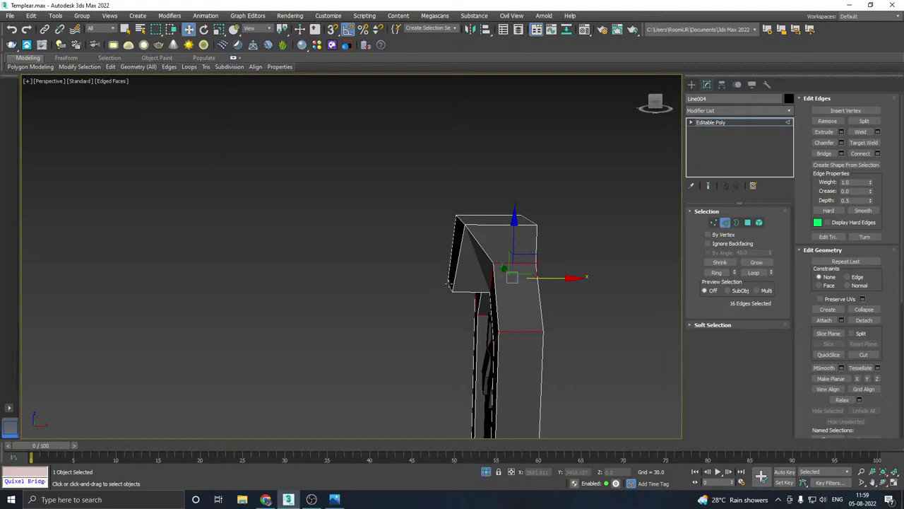
left_click(448, 284)
left_click_drag(495, 285, 514, 285)
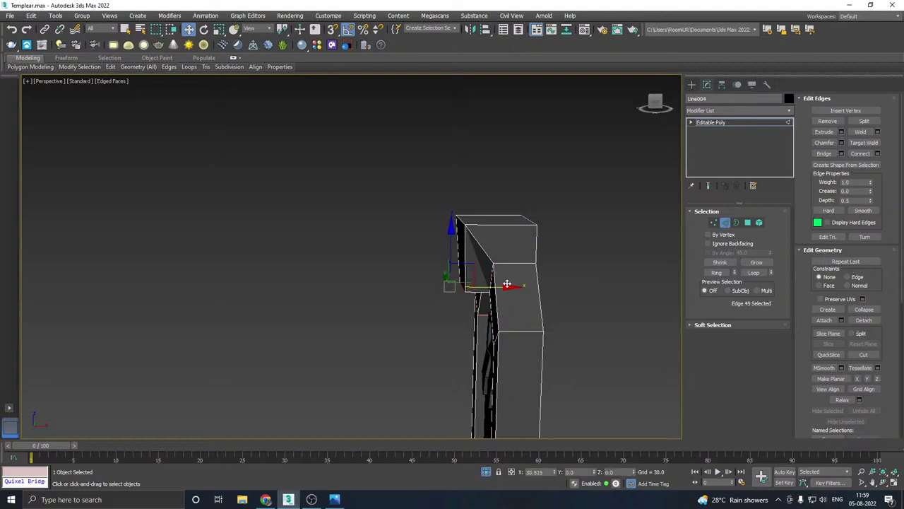
middle_click_drag(500, 281, 592, 281, "alt")
Step: Scale the crown block's lower front edge narrower along Y so its front face tapers downward
scroll(434, 286, "up", 2)
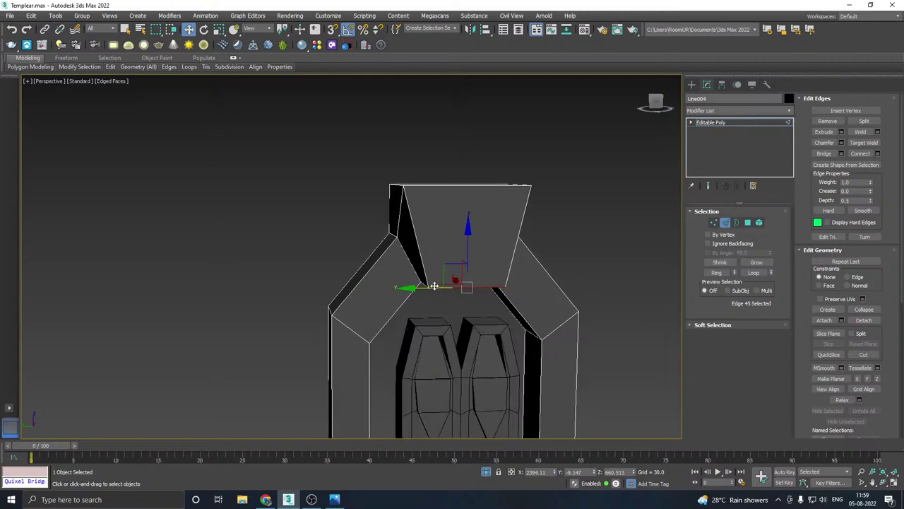
key("r")
left_click_drag(410, 288, 454, 288)
middle_click_drag(515, 284, 455, 263, "alt")
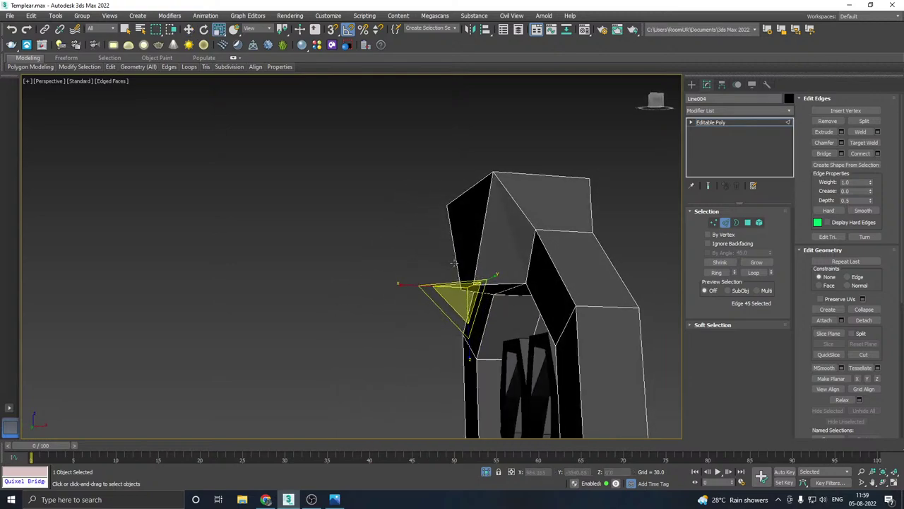
key("w")
middle_click_drag(536, 246, 717, 280, "alt")
middle_click_drag(473, 244, 503, 264, "alt")
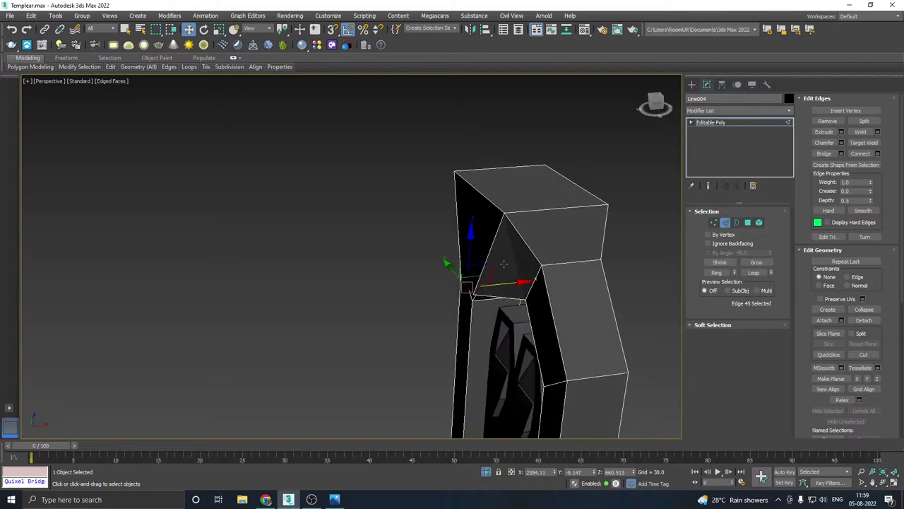
Step: Shift one upper front corner vertex of the crown block about 6 units and one lower front vertex about 9 units along Y
left_click(714, 222)
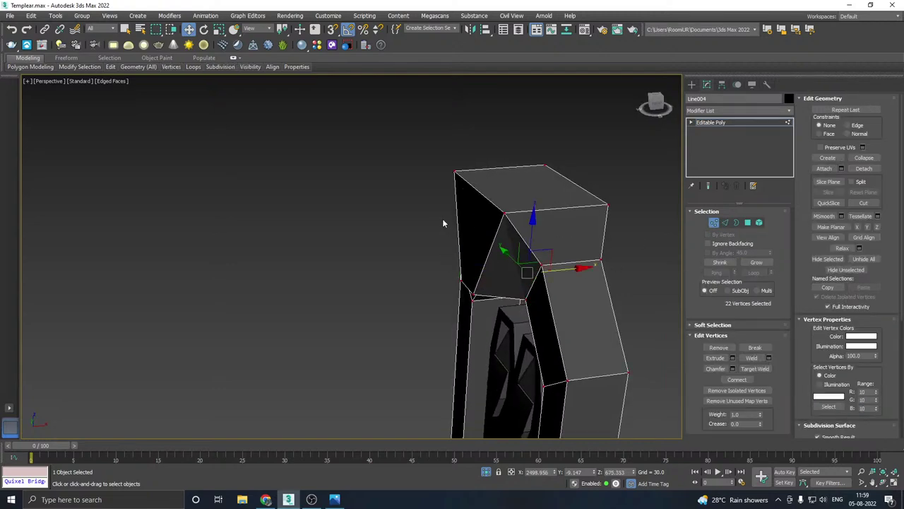
left_click(500, 213)
mouse_move(500, 213)
middle_mouse_down("alt")
mouse_move(585, 217)
mouse_move(568, 217)
mouse_move(541, 266)
mouse_move(512, 221)
middle_mouse_up("alt")
scroll(513, 225, "up", 3)
left_click_drag(457, 190, 464, 198)
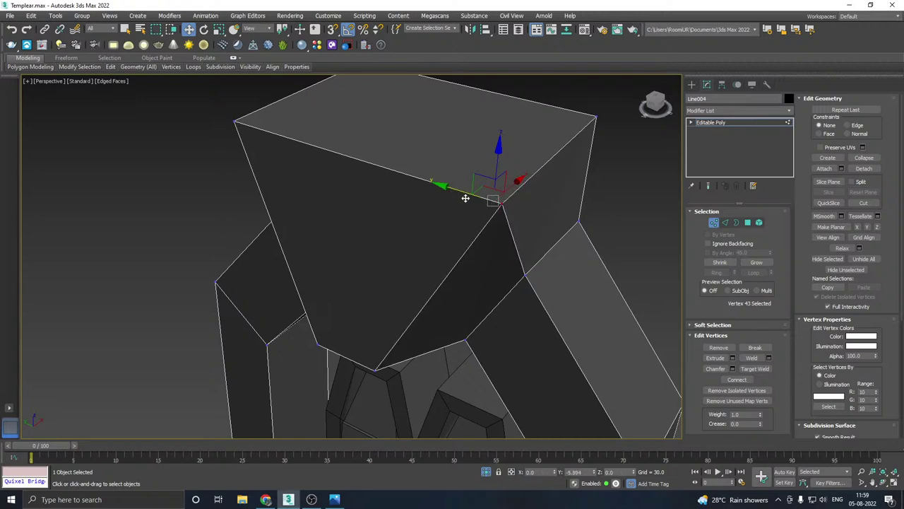
middle_click_drag(464, 198, 400, 217, "alt")
left_click(332, 302)
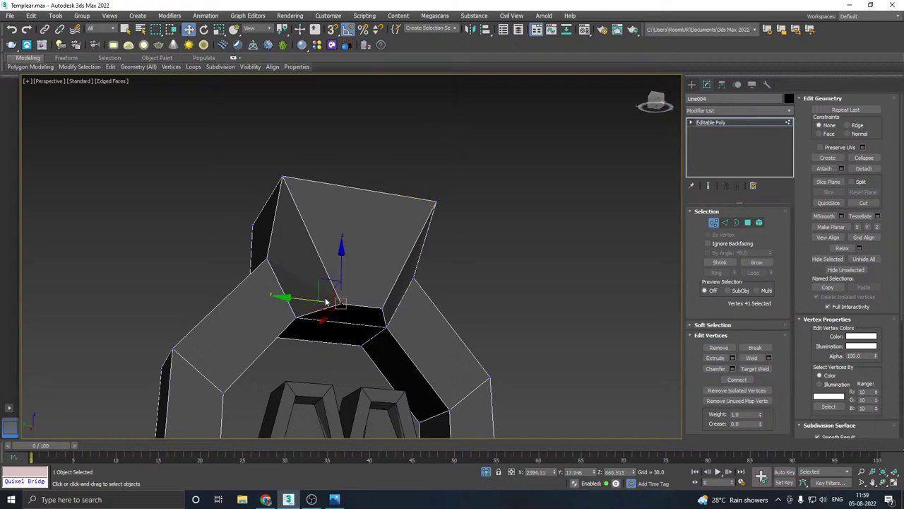
left_click_drag(292, 297, 306, 296)
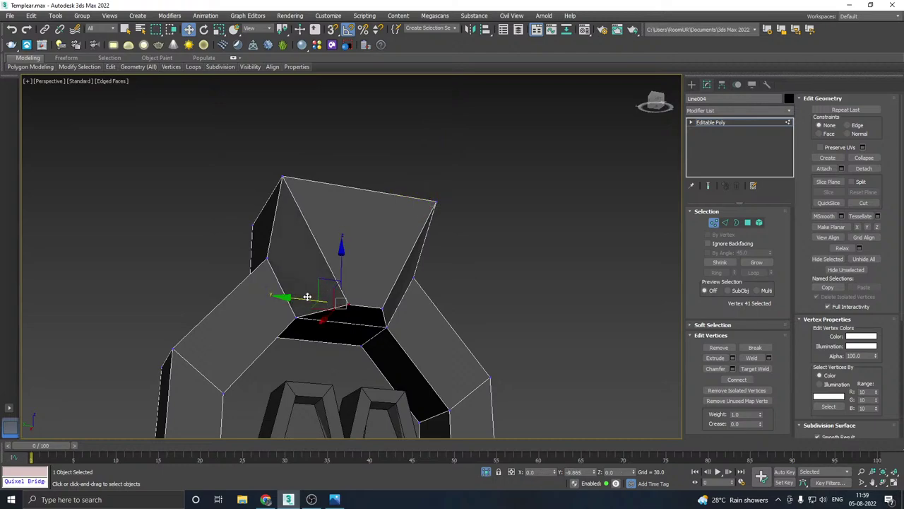
middle_click_drag(307, 290, 410, 263, "alt")
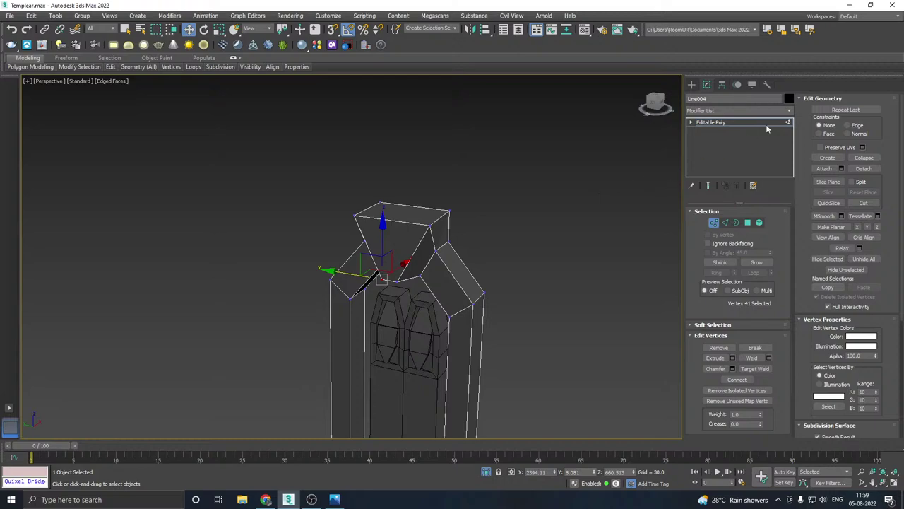
Step: Finish vertex editing on the arch and exit isolation to bring back the whole temple scene
left_click(745, 123)
scroll(399, 174, "down", 5)
middle_click_drag(400, 181, 457, 201, "alt")
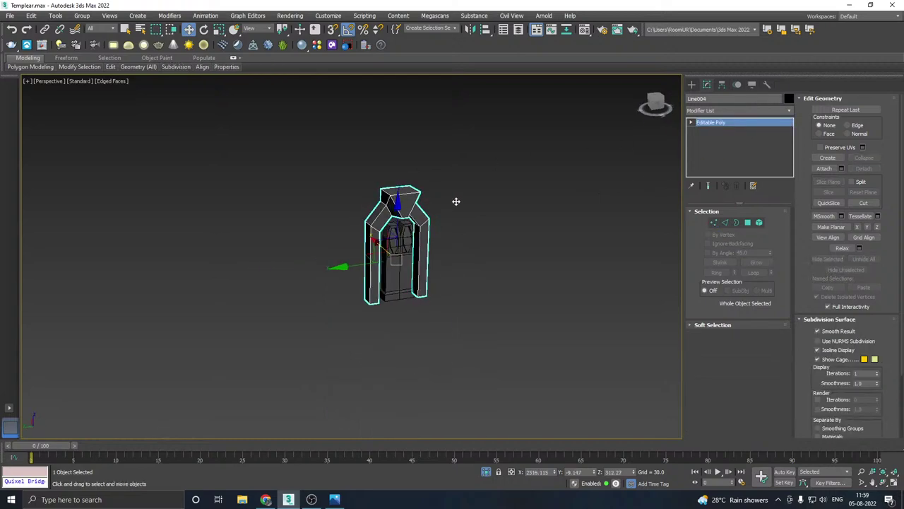
left_click(464, 253)
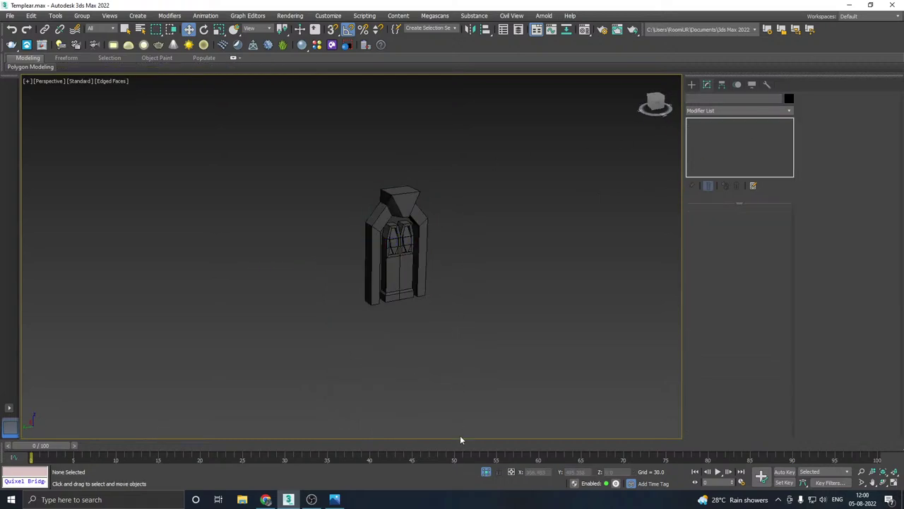
left_click(485, 474)
middle_click_drag(428, 346, 523, 290, "alt")
left_click(449, 363)
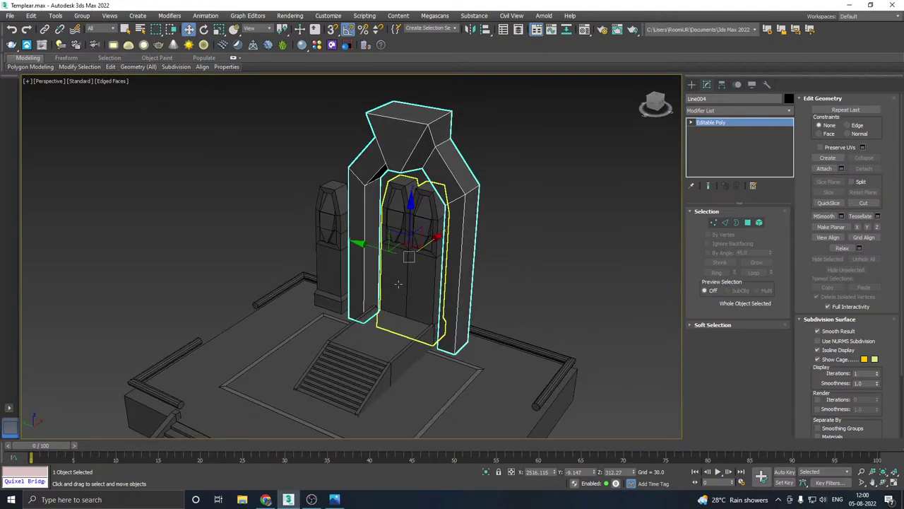
middle_click_drag(333, 292, 459, 260, "alt")
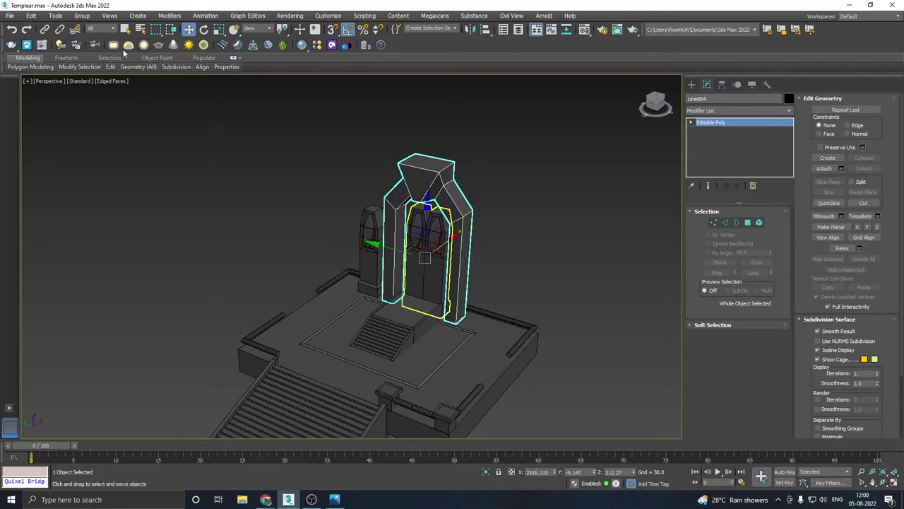
Step: Save the temple scene and clear the selection
left_click(9, 15)
left_click(43, 108)
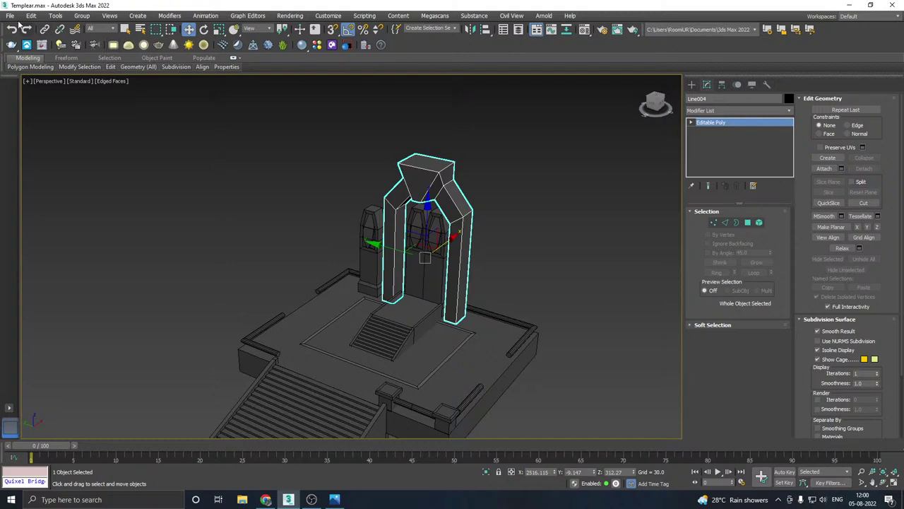
left_click(10, 16)
left_click(29, 82)
left_click(274, 208)
Step: Make one independent copy of the starting platform about 1100 units along X toward the main stairs
scroll(359, 208, "down", 5)
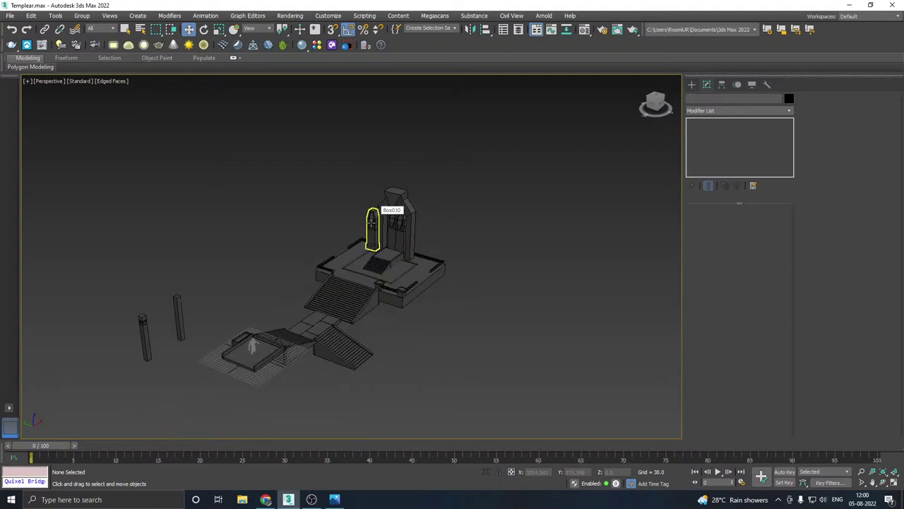
mouse_move(371, 221)
middle_mouse_down("alt")
mouse_move(386, 206)
mouse_move(364, 232)
middle_mouse_up("alt")
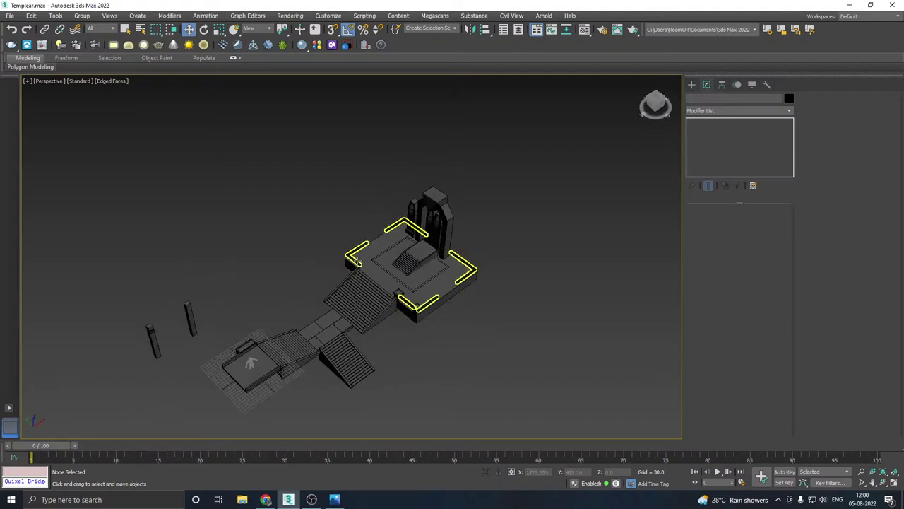
middle_click_drag(357, 262, 376, 206)
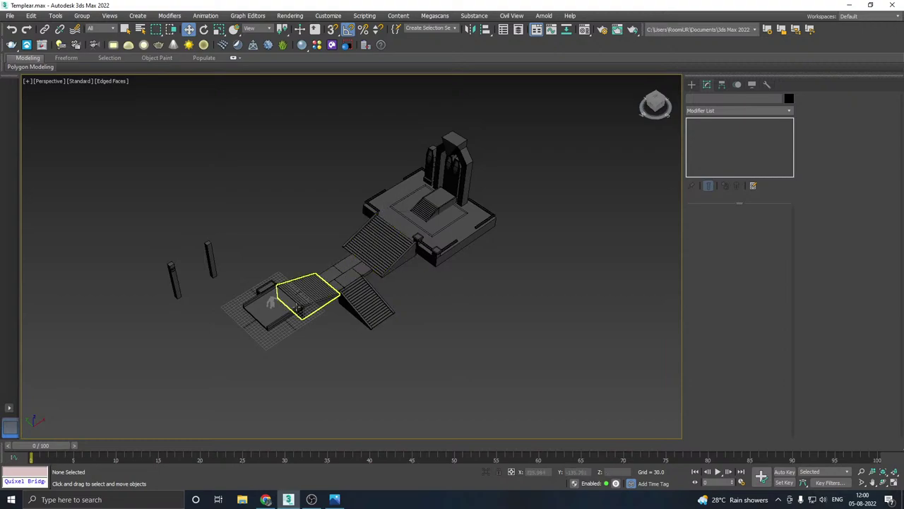
left_click(273, 302)
scroll(282, 295, "up", 3)
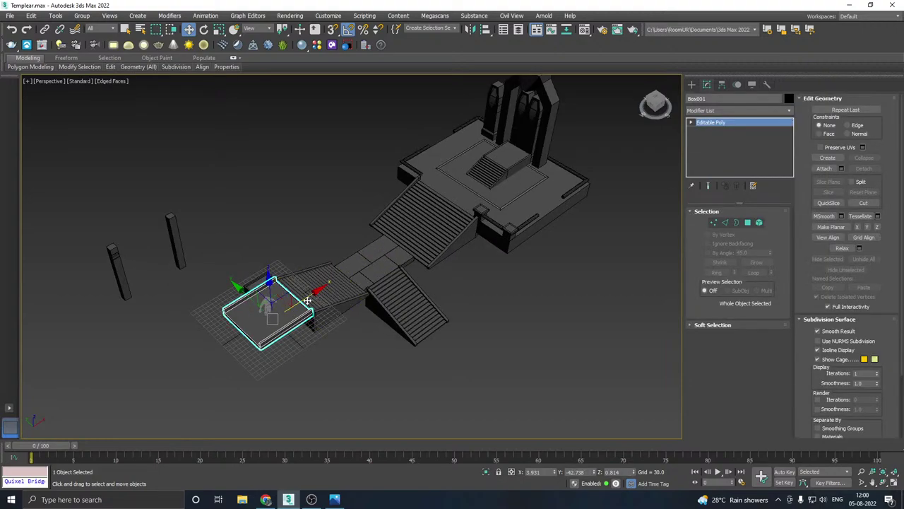
left_click_drag(302, 300, 407, 222, "shift")
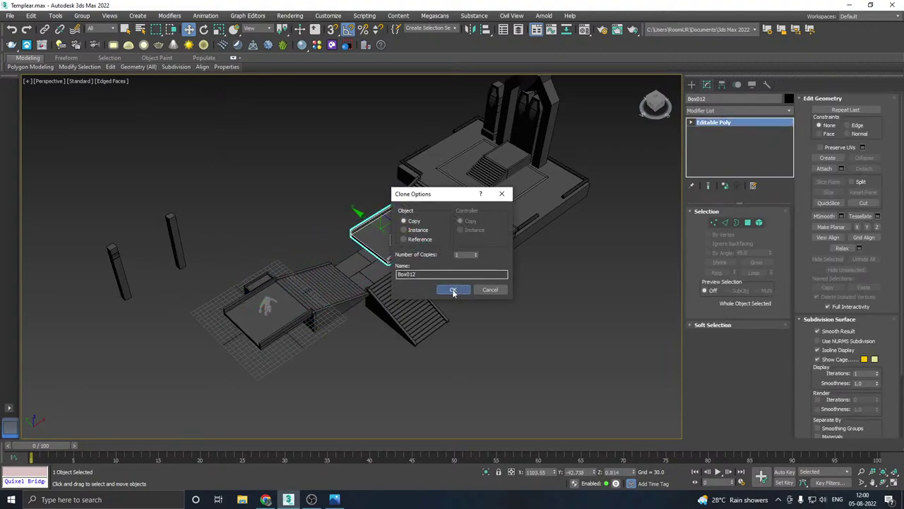
left_click(457, 288)
Step: Rotate the copied platform -90 degrees about Z
scroll(389, 244, "up", 3)
scroll(389, 244, "up", 2)
key("e")
left_click_drag(424, 267, 407, 274)
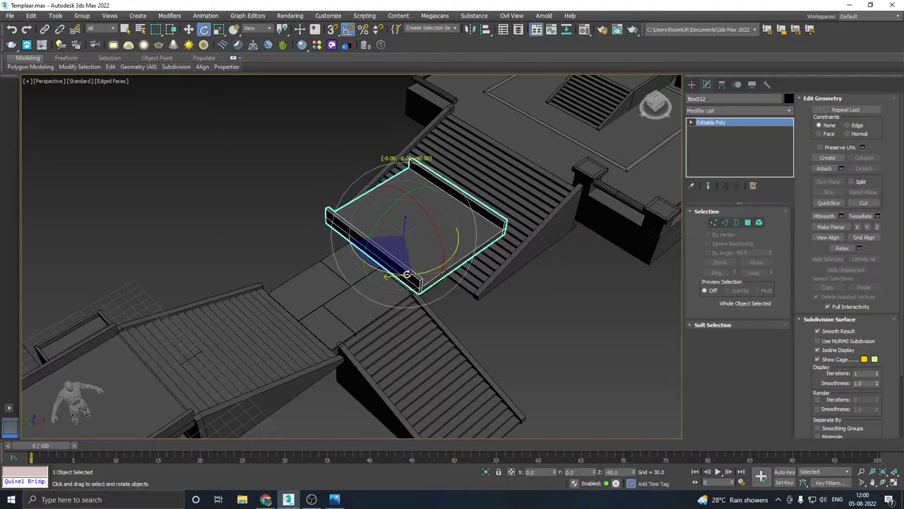
Step: Move the copied platform beside the paved landing, to about X 945, Y 320 and Z -217
key("w")
left_click_drag(370, 213, 234, 147)
left_click_drag(287, 118, 265, 218)
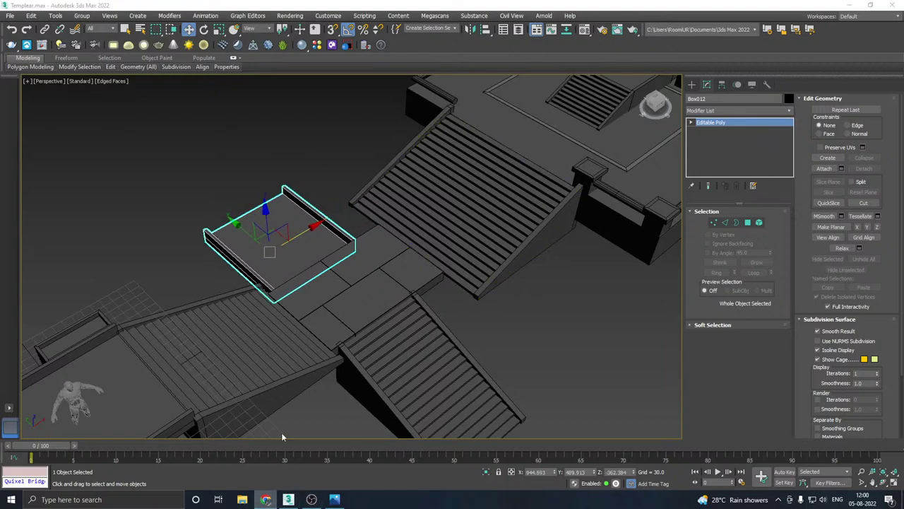
middle_click_drag(340, 262, 359, 221, "alt")
left_click_drag(305, 227, 322, 162)
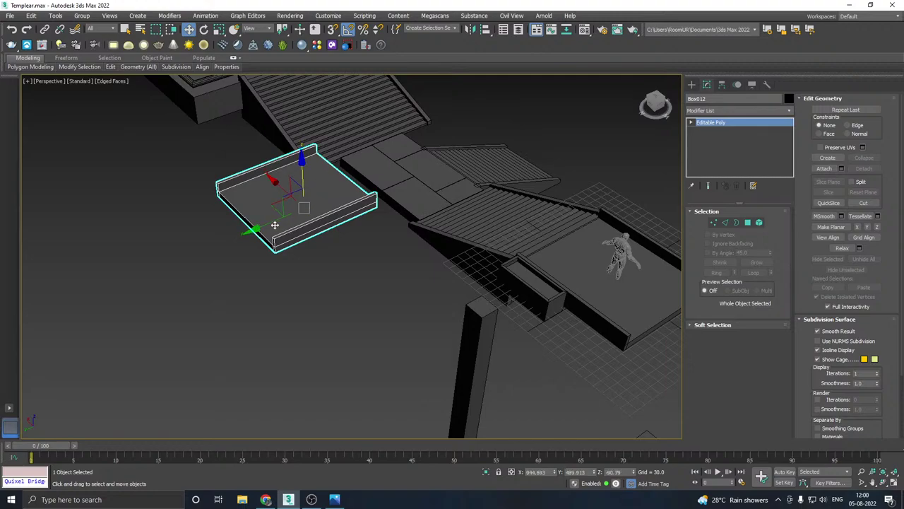
left_click_drag(275, 225, 308, 206)
left_click_drag(337, 150, 342, 178)
middle_click_drag(391, 163, 381, 187)
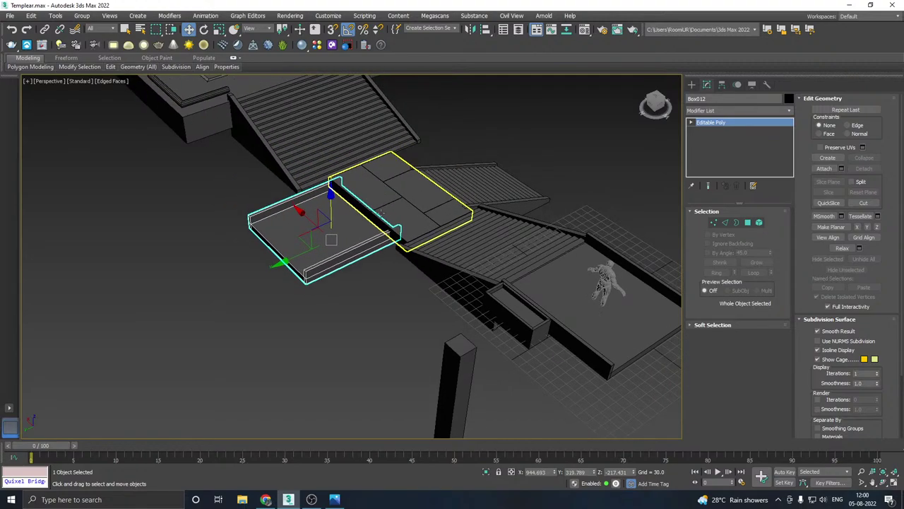
Step: Align the copied platform with the landing's side by moving it to about X 866 and raising it to about Z -178
middle_click_drag(367, 220, 394, 236, "alt")
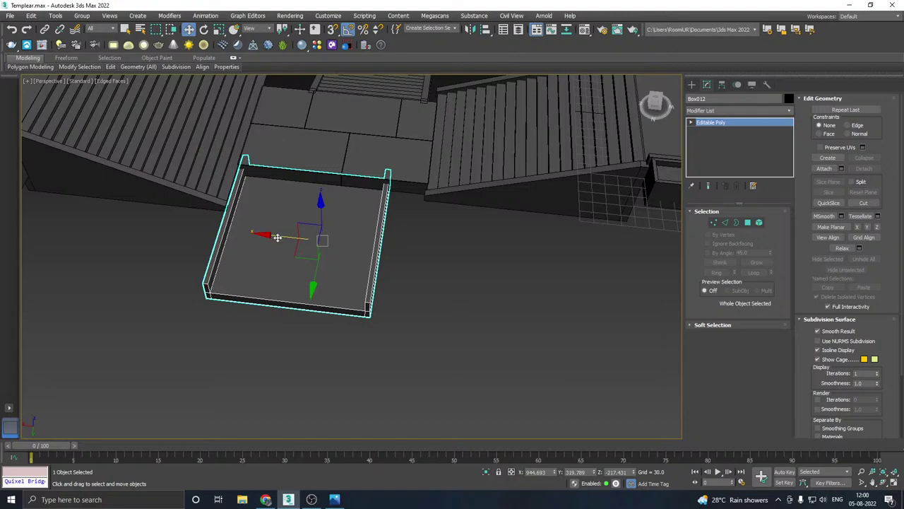
middle_click_drag(277, 238, 340, 187, "alt")
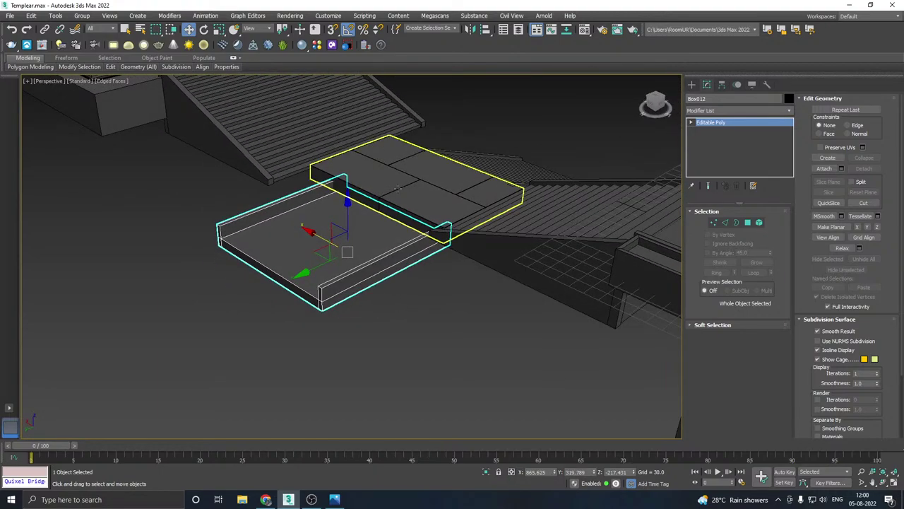
middle_click_drag(398, 187, 458, 192, "alt")
left_click_drag(352, 210, 352, 196)
middle_click_drag(384, 189, 532, 204, "alt")
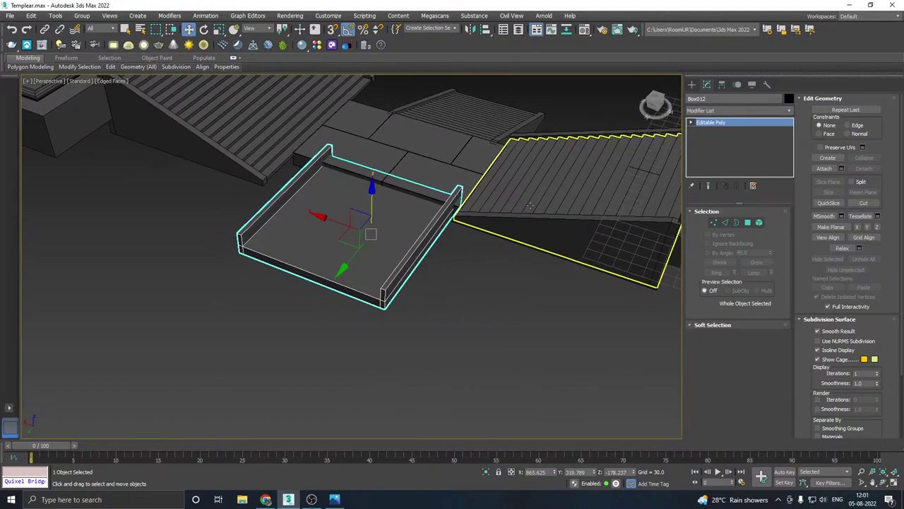
Step: Scale the copied platform to 66 percent along X and raise it about 10 units
key("r")
left_click_drag(435, 255, 419, 257)
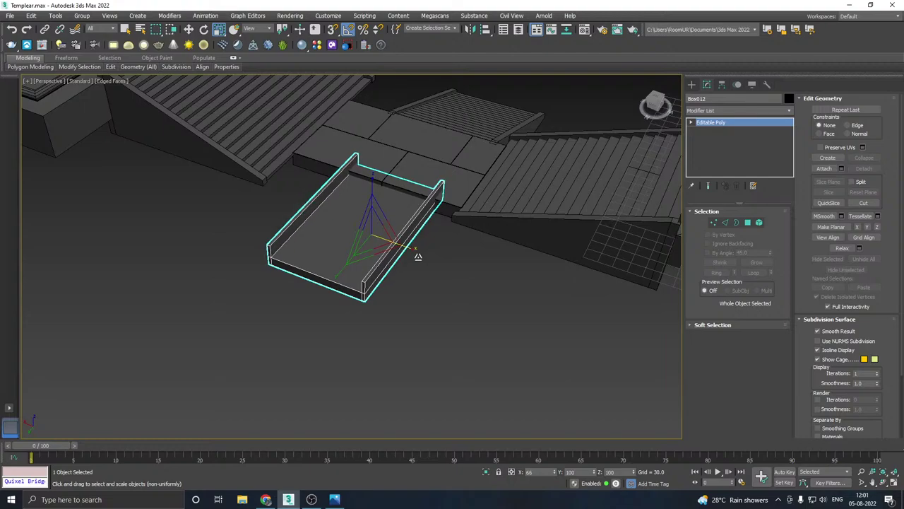
middle_click_drag(385, 226, 419, 216, "alt")
key("w")
left_click_drag(392, 212, 396, 206)
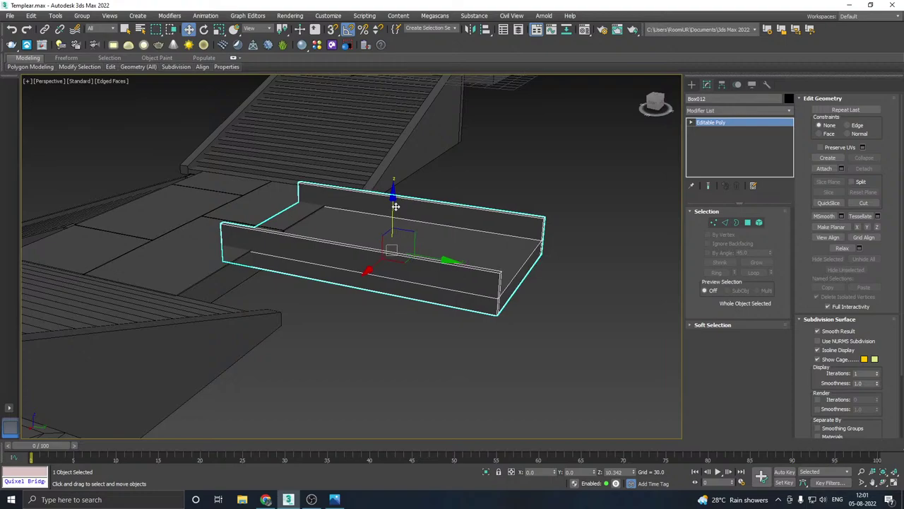
Step: Move the copied platform from beside the landing to the foot of the side staircase, at about Y -806 and Z -398
left_click_drag(436, 260, 478, 261)
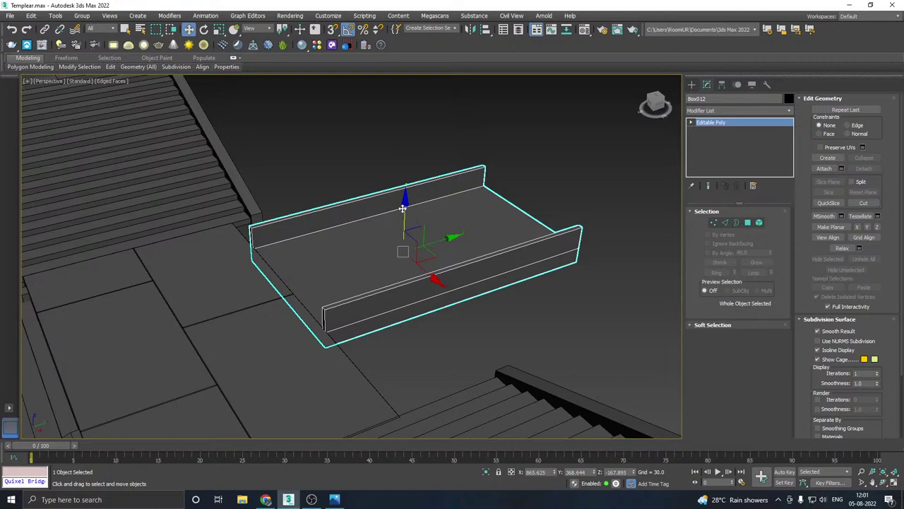
left_click_drag(402, 207, 403, 227)
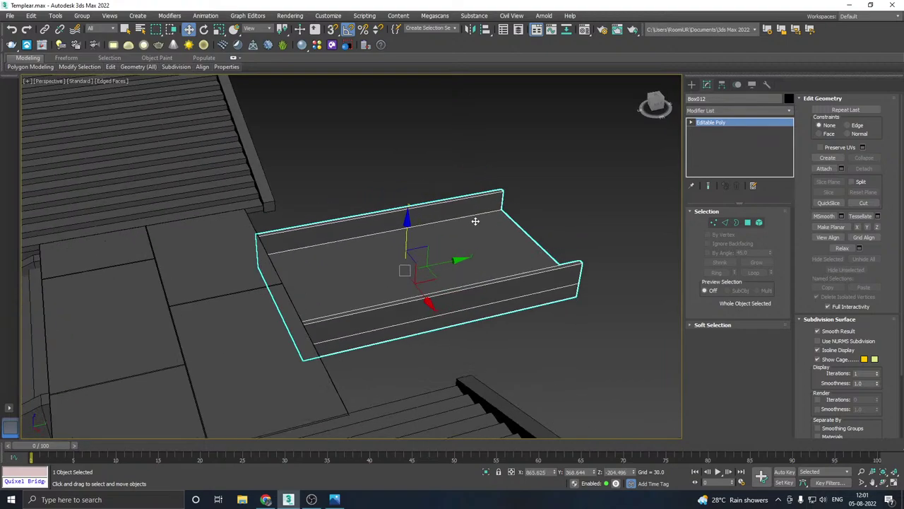
middle_click_drag(475, 221, 412, 231, "alt")
scroll(335, 198, "down", 4)
middle_click_drag(337, 193, 423, 204, "alt")
middle_click_drag(327, 234, 541, 159)
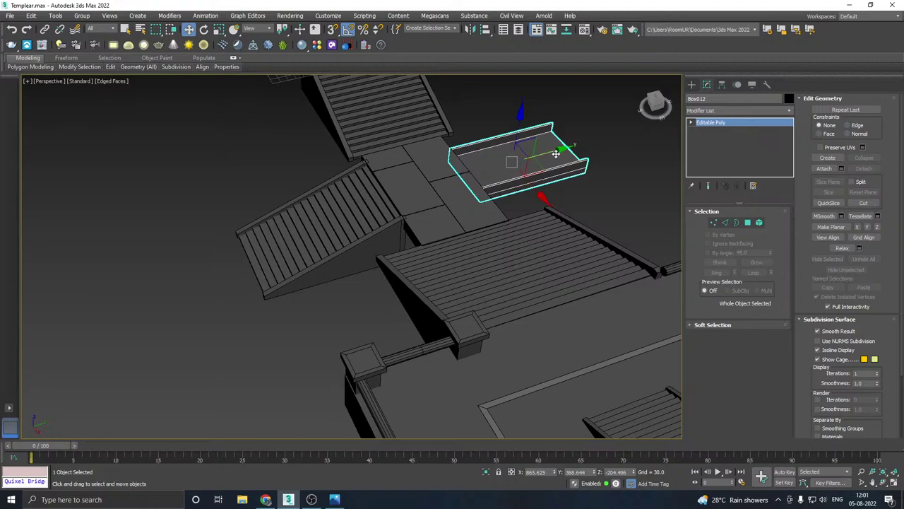
left_click_drag(556, 153, 192, 240)
middle_click_drag(192, 240, 349, 232, "alt")
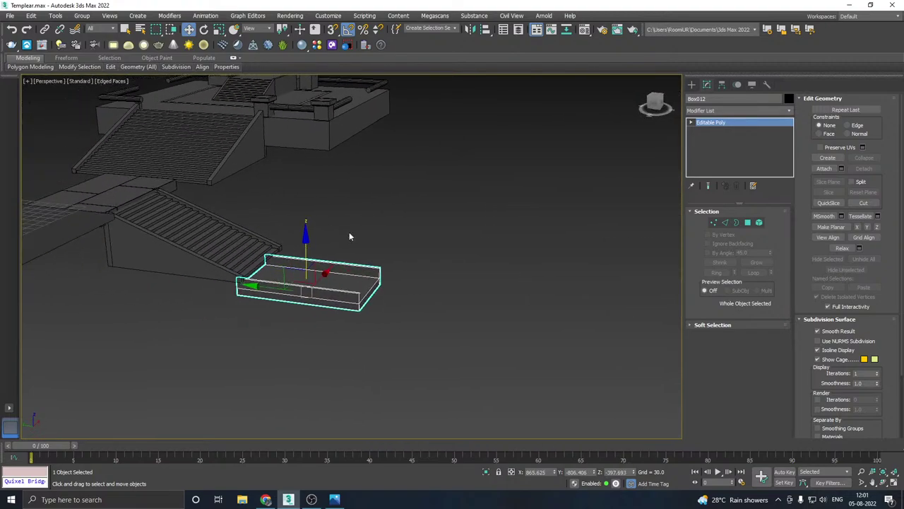
Step: Raise the platform about 52 units and shift it to about Y -839 so it meets the side staircase's lower end
scroll(279, 270, "up", 4)
left_click_drag(347, 283, 339, 247)
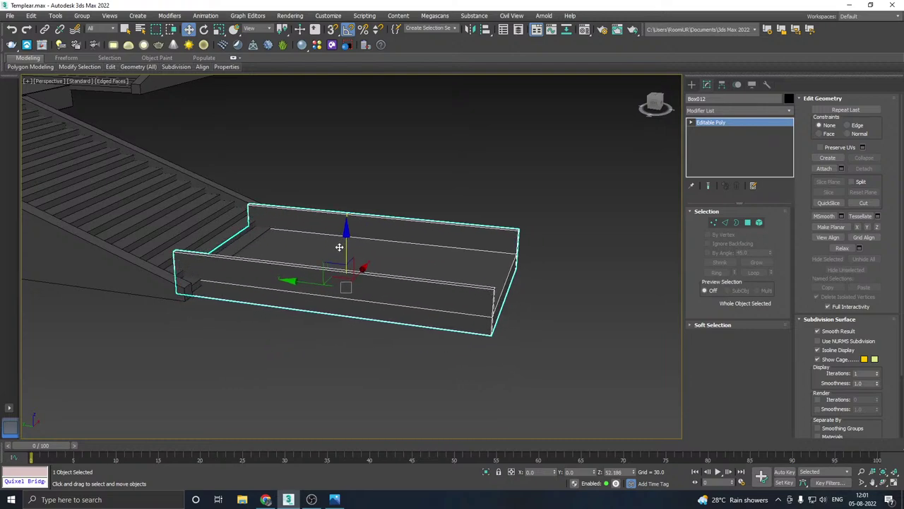
left_click_drag(300, 284, 320, 282)
middle_click_drag(320, 282, 534, 204, "alt")
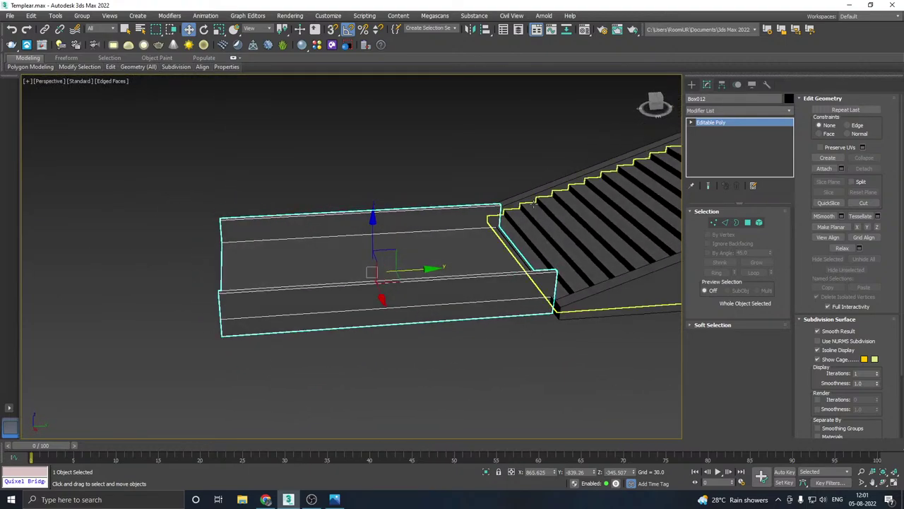
Step: Lower the eight top vertices of the platform's side walls to about Z -318, nearly level with its floor
key("l")
scroll(400, 234, "down", 5)
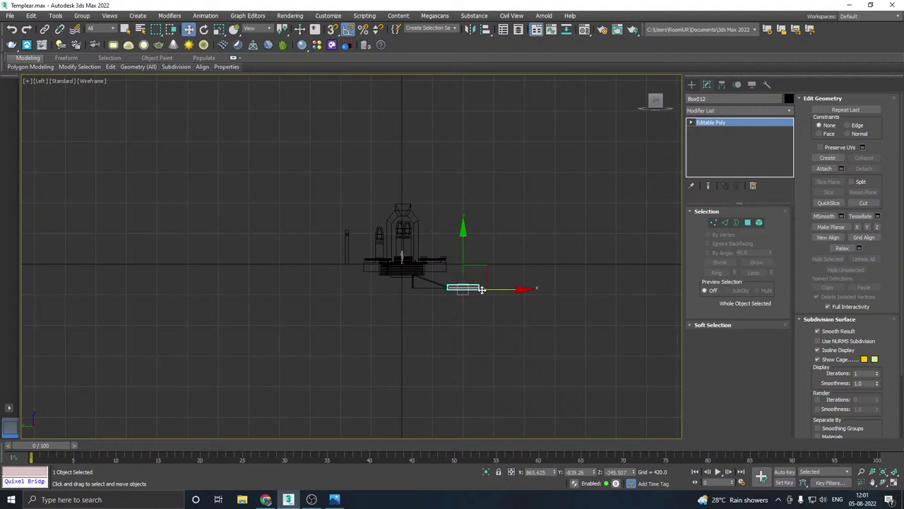
scroll(482, 290, "up", 8)
left_click(714, 222)
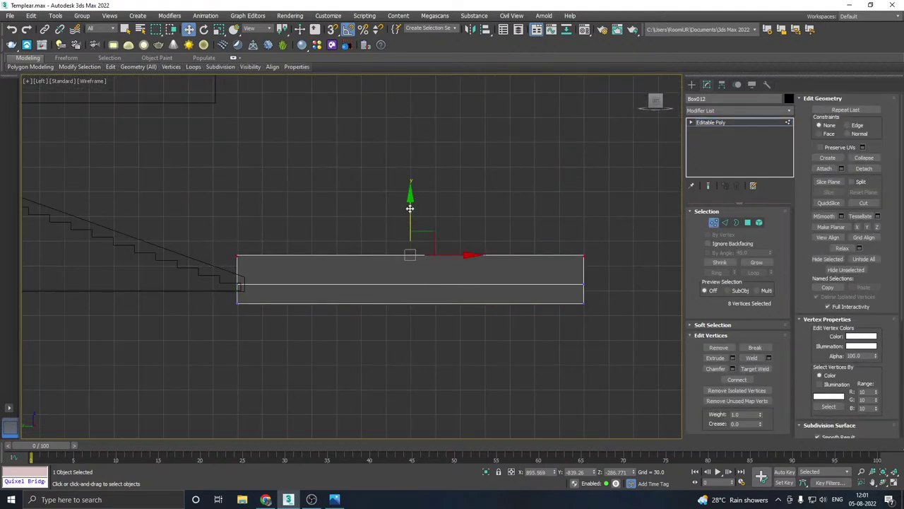
left_click_drag(410, 208, 414, 227)
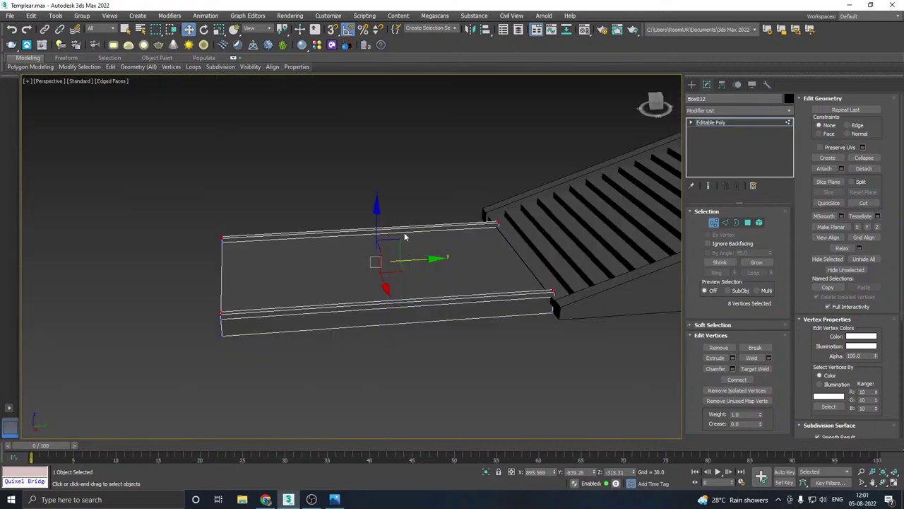
middle_click_drag(403, 237, 416, 239, "alt")
scroll(523, 246, "up", 3)
middle_click_drag(522, 246, 497, 240, "alt")
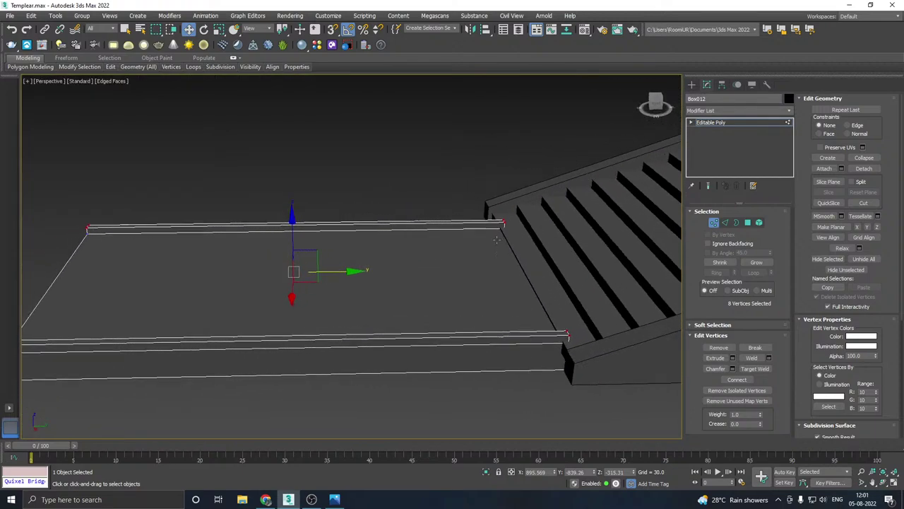
left_click_drag(294, 231, 294, 232)
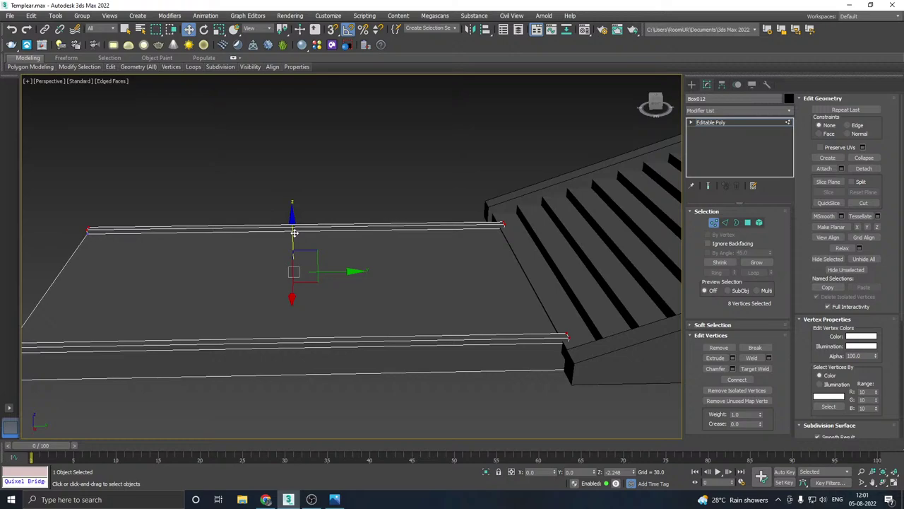
middle_click_drag(311, 237, 421, 246, "alt")
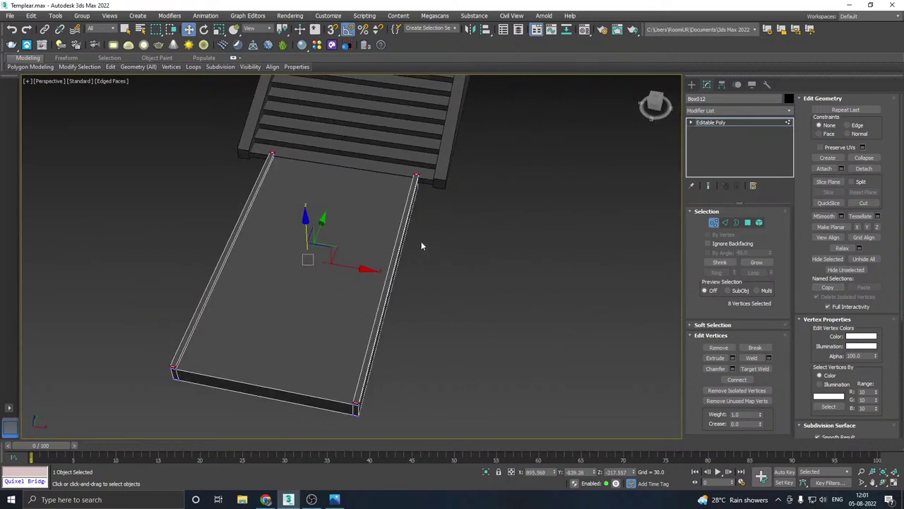
left_click(739, 123)
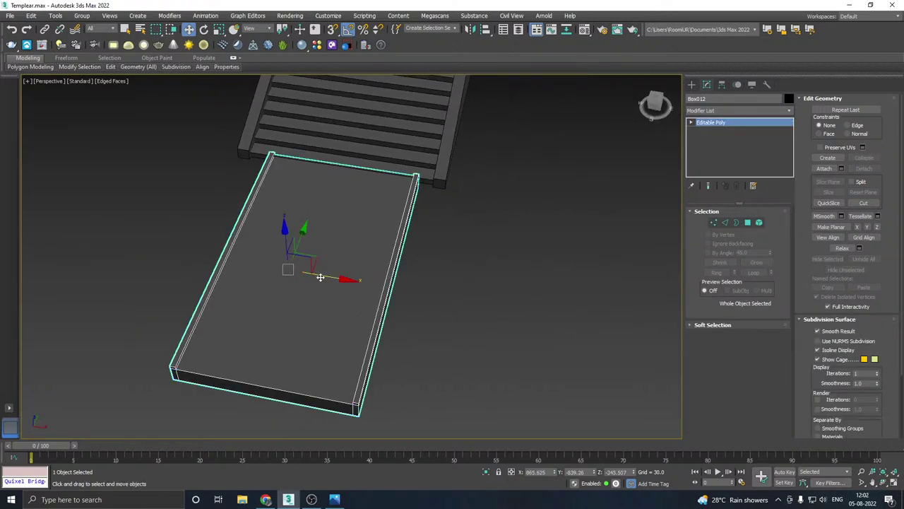
Step: Shift the platform to about X 904 and stretch its opposite side about 84 units along negative X to span the staircase width
left_click_drag(320, 277, 354, 277)
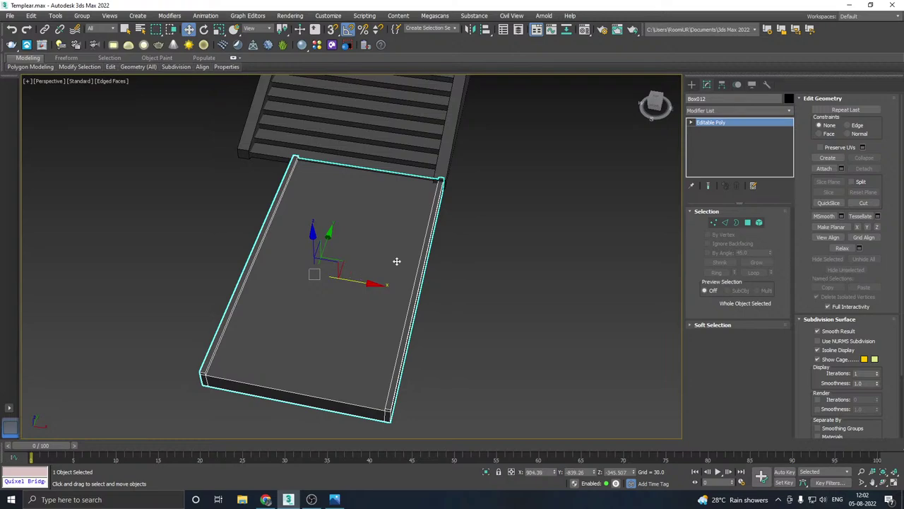
left_click(713, 222)
middle_click_drag(386, 230, 399, 239, "alt")
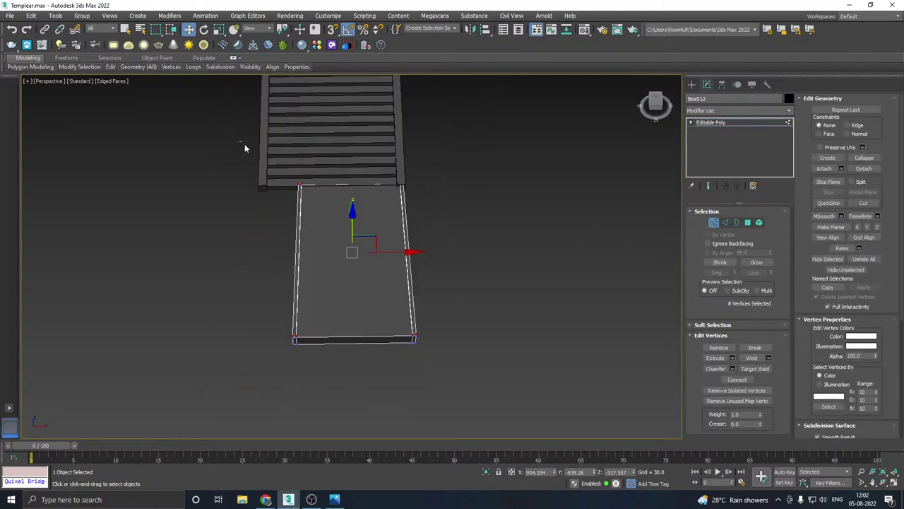
left_click_drag(246, 145, 306, 382)
left_click_drag(348, 255, 303, 254)
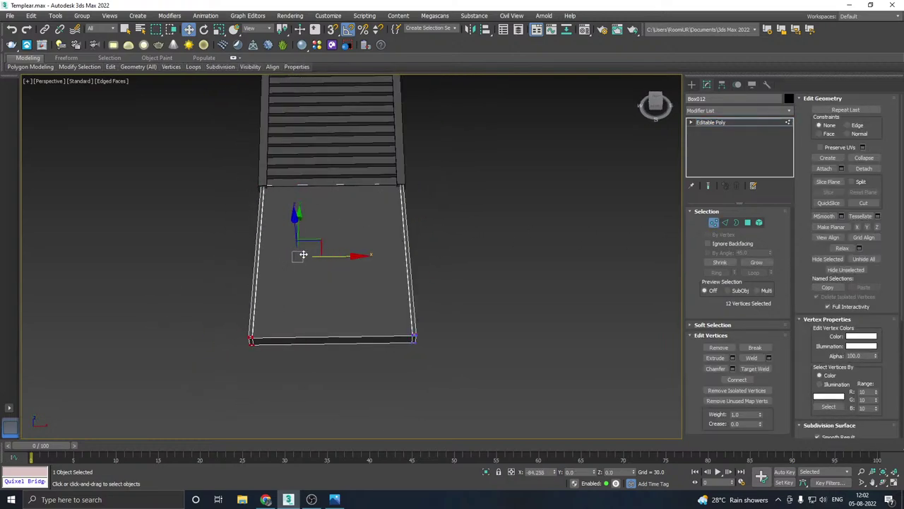
middle_click_drag(303, 254, 399, 219, "alt")
scroll(355, 278, "up", 2)
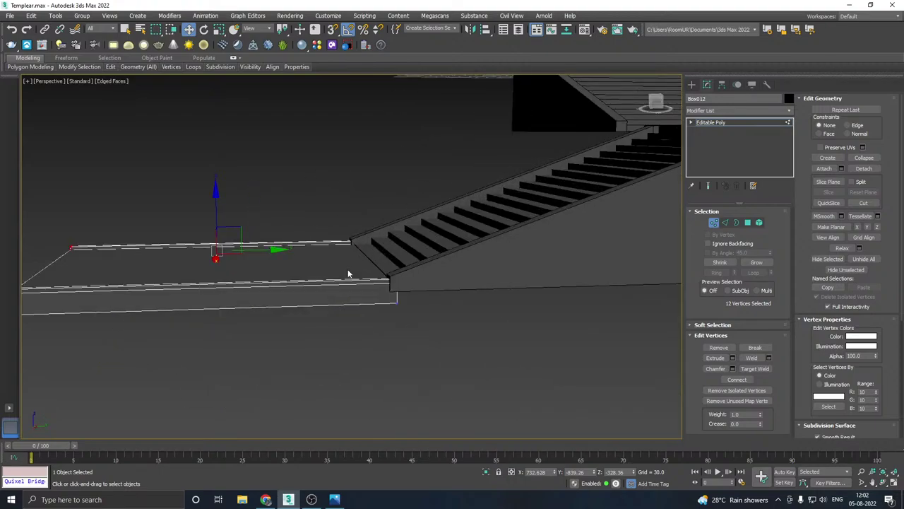
Step: Nudge the platform against the staircase's foot, to about Y -844 and Z -344
left_click(720, 123)
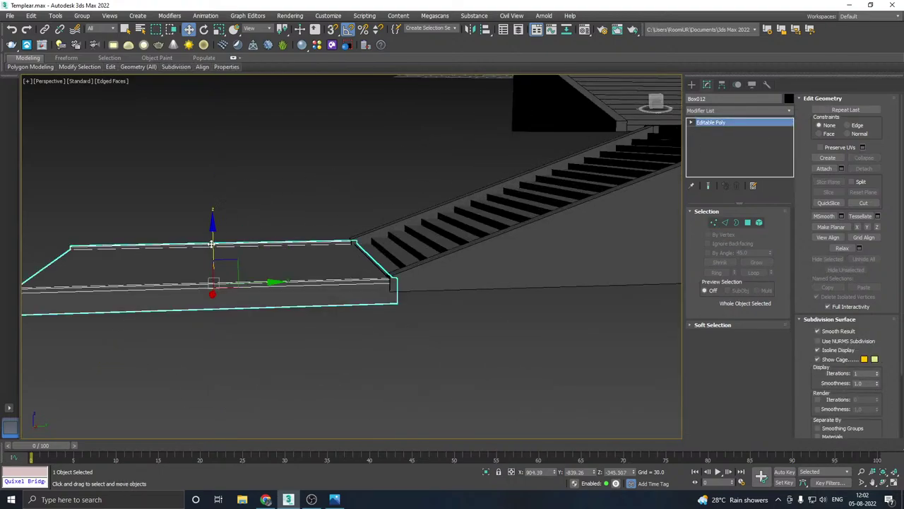
left_click_drag(211, 243, 211, 243)
scroll(274, 245, "down", 3)
middle_click_drag(275, 245, 475, 260, "alt")
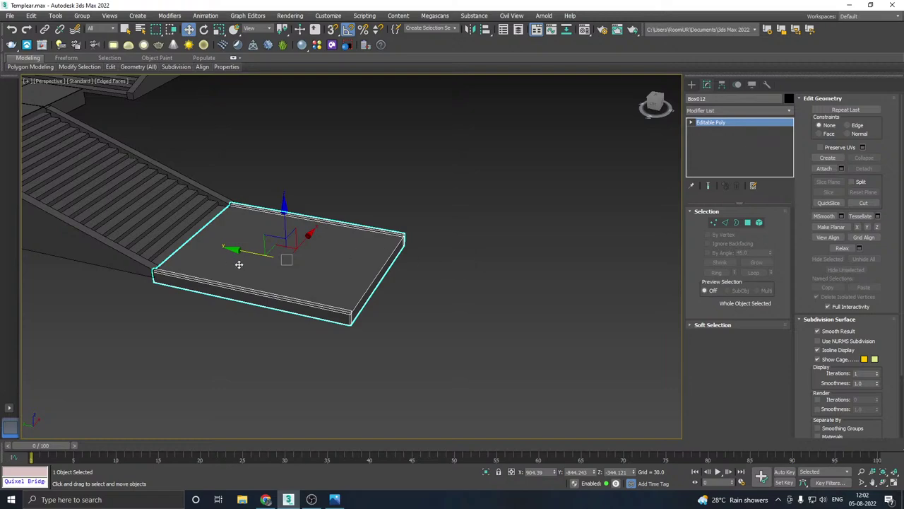
middle_click_drag(239, 264, 377, 271, "alt")
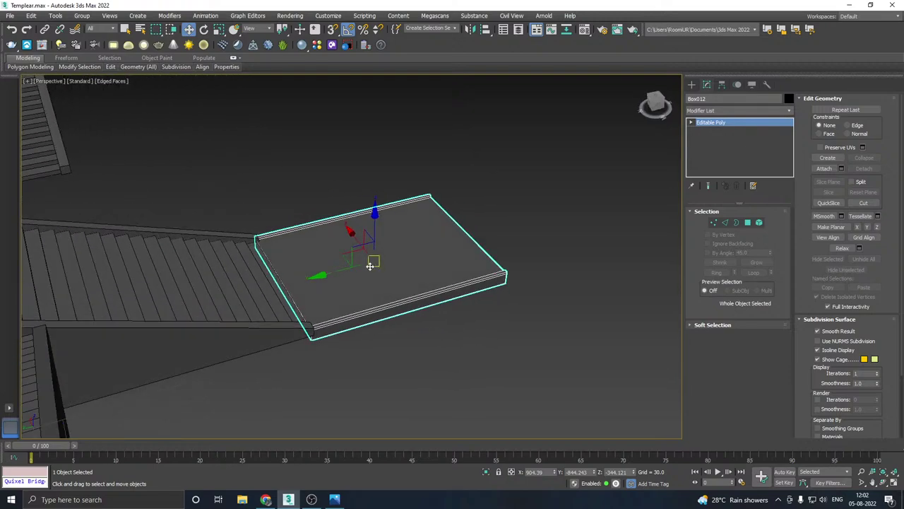
Step: Consult the concept image and scale the platform to 81 percent along X so it sits between the staircase's side walls
scroll(369, 266, "down", 5)
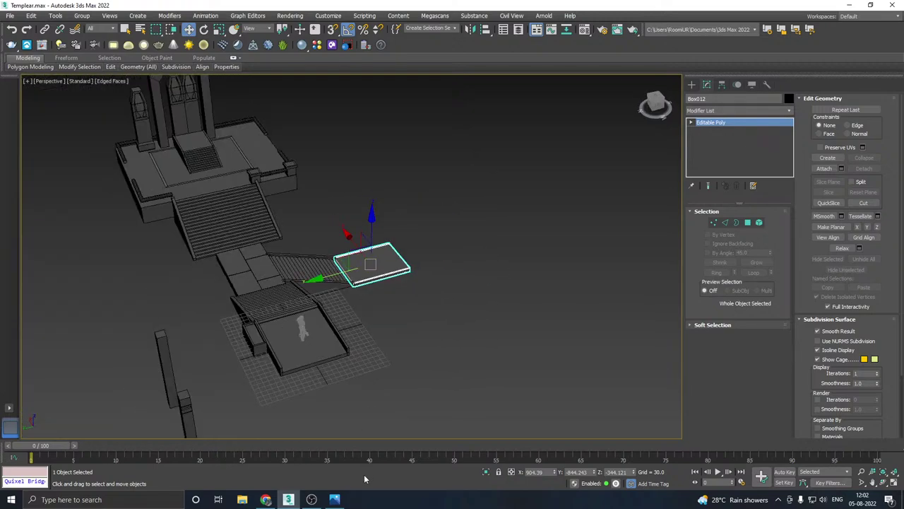
left_click(335, 500)
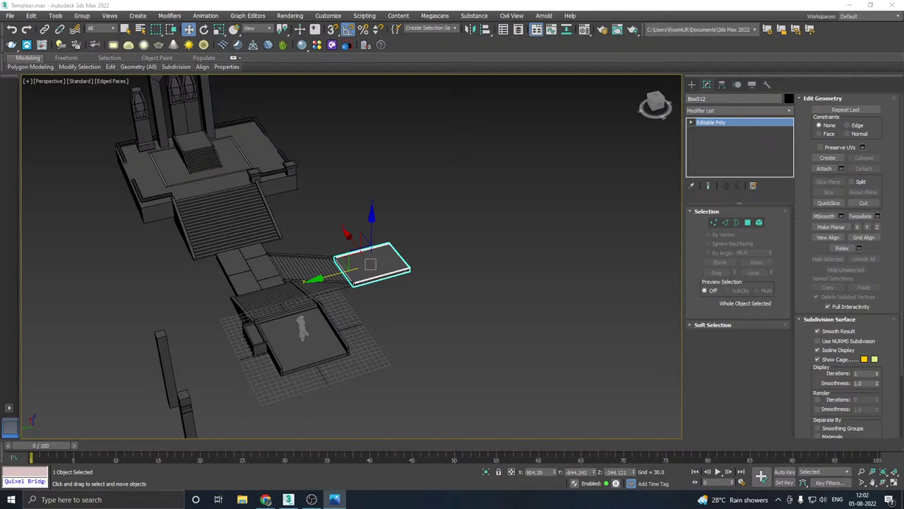
scroll(337, 266, "up", 5)
middle_click_drag(429, 267, 334, 278, "alt")
scroll(432, 256, "up", 4)
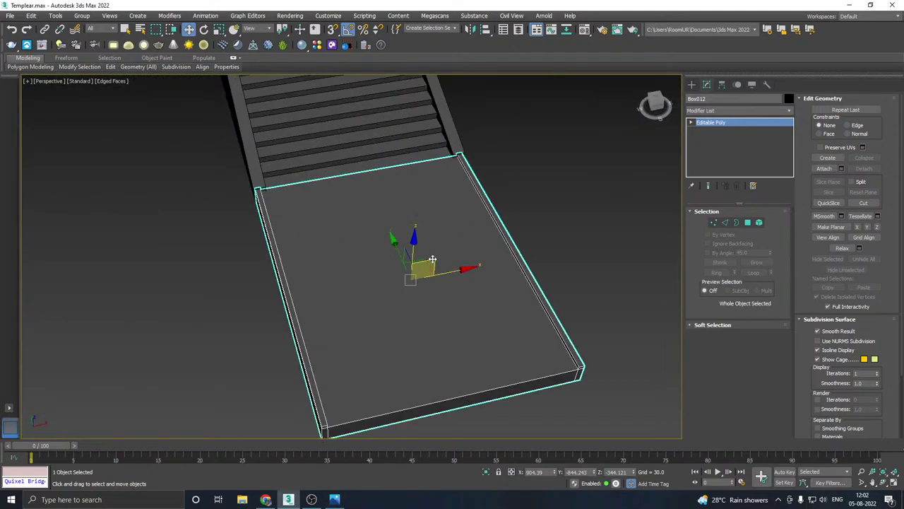
key("r")
left_click_drag(426, 289, 358, 291)
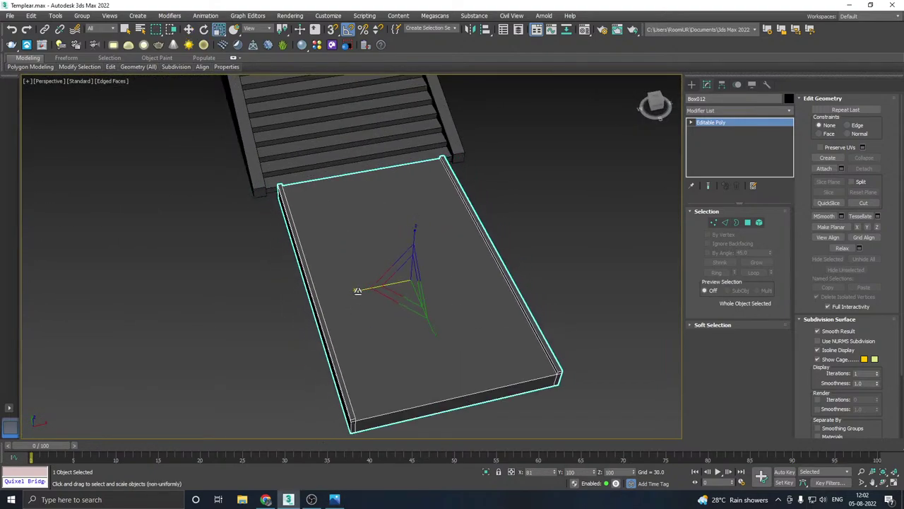
middle_click_drag(358, 291, 377, 264, "alt")
Step: Raise the top polygons of both platform side walls to turn the low rims into taller parapets
key("w")
left_click(748, 222)
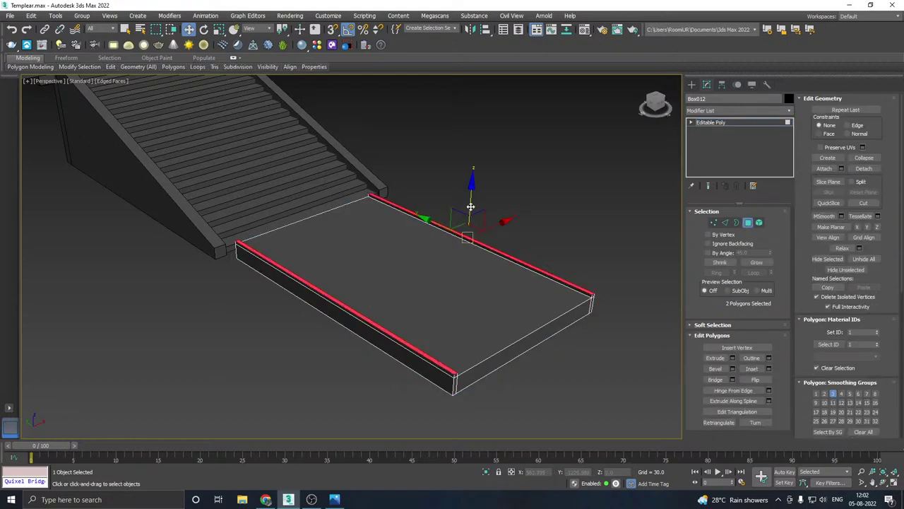
left_click_drag(470, 207, 467, 196)
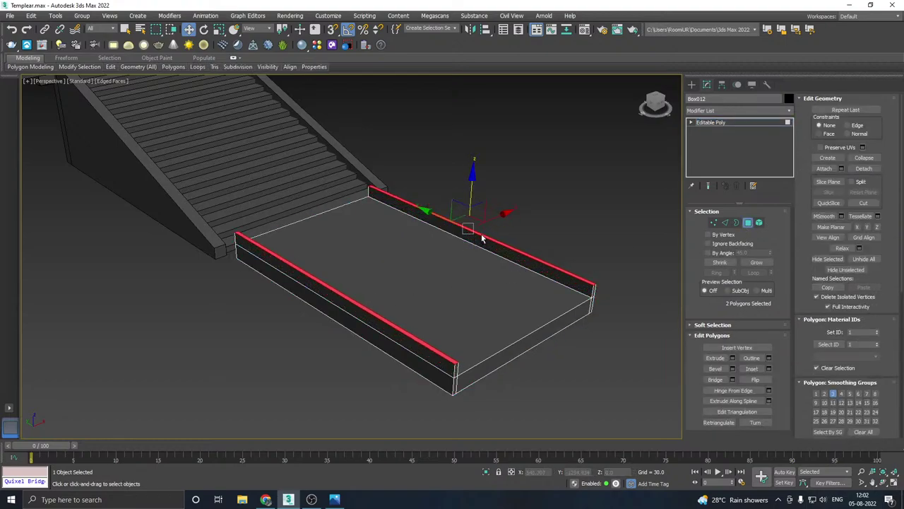
middle_click_drag(467, 196, 213, 241, "alt")
middle_click_drag(404, 201, 321, 205, "alt")
left_click_drag(320, 202, 320, 188)
middle_click_drag(367, 193, 386, 197, "alt")
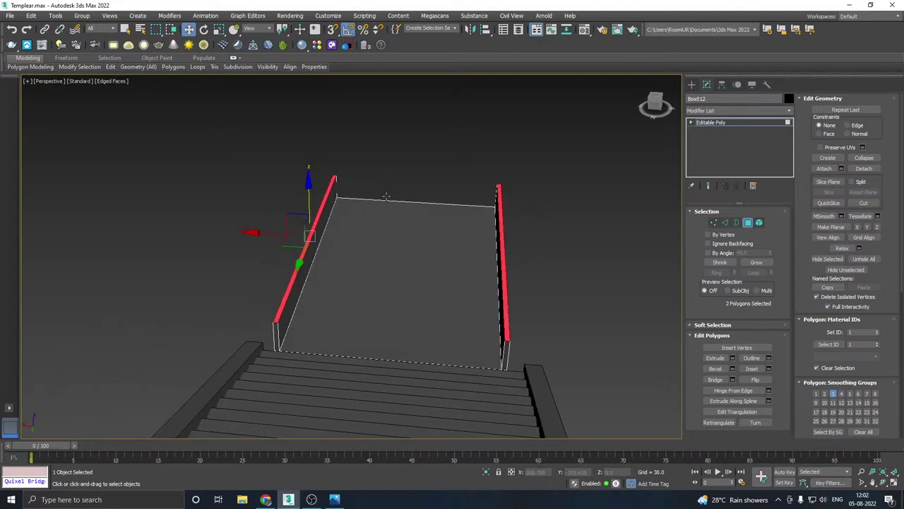
left_click(715, 124)
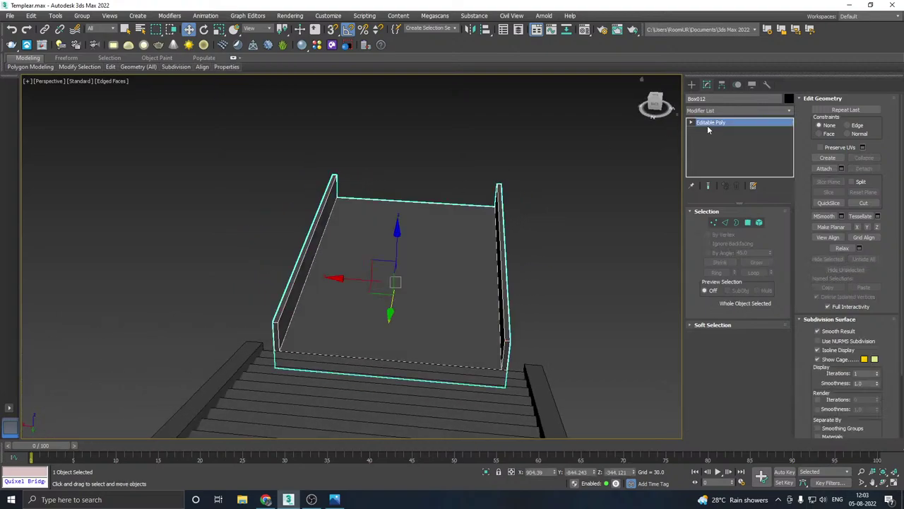
Step: Examine the overall layout from several angles, including the two standing pillars, the new platform and the upper terrace railing
middle_click_drag(339, 255, 322, 297, "alt")
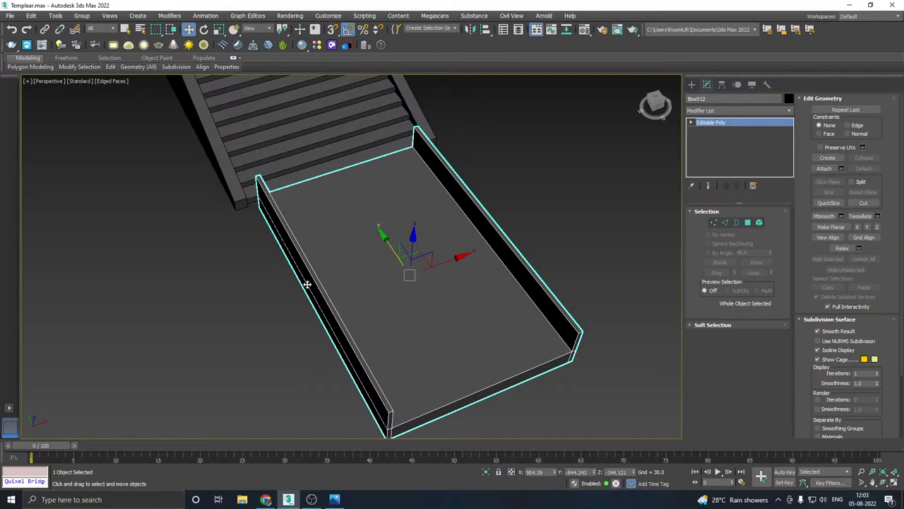
scroll(375, 260, "down", 5)
scroll(202, 142, "down", 4)
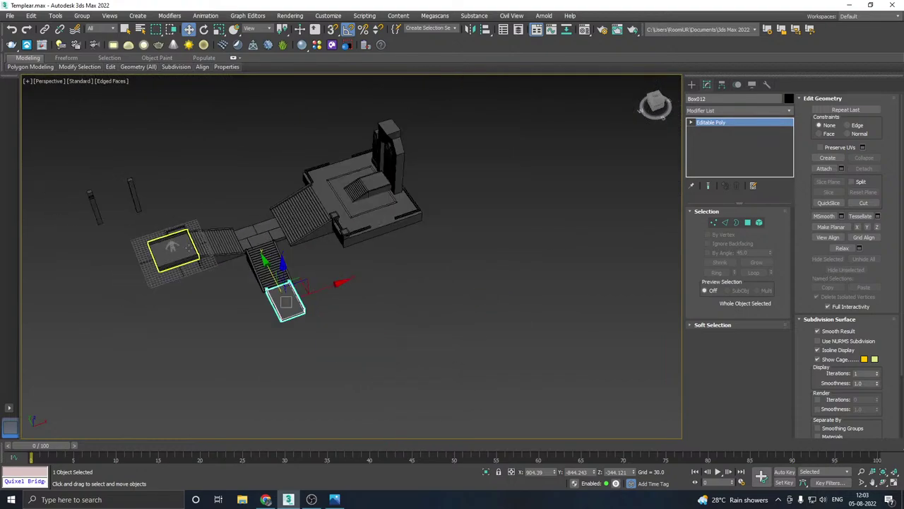
left_click(134, 193)
left_click(94, 206)
middle_click_drag(333, 234, 360, 233, "alt")
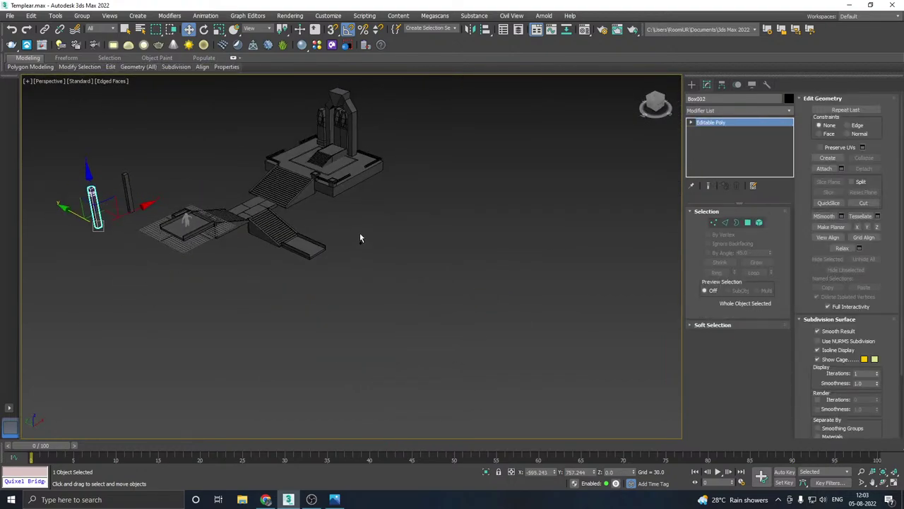
scroll(284, 237, "up", 4)
middle_click_drag(297, 230, 380, 256, "alt")
middle_click_drag(323, 218, 343, 271)
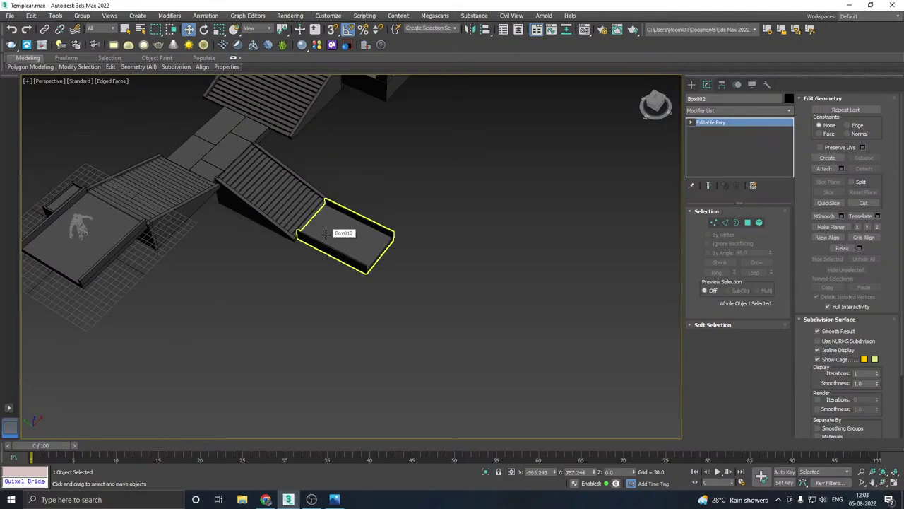
scroll(325, 234, "up", 6)
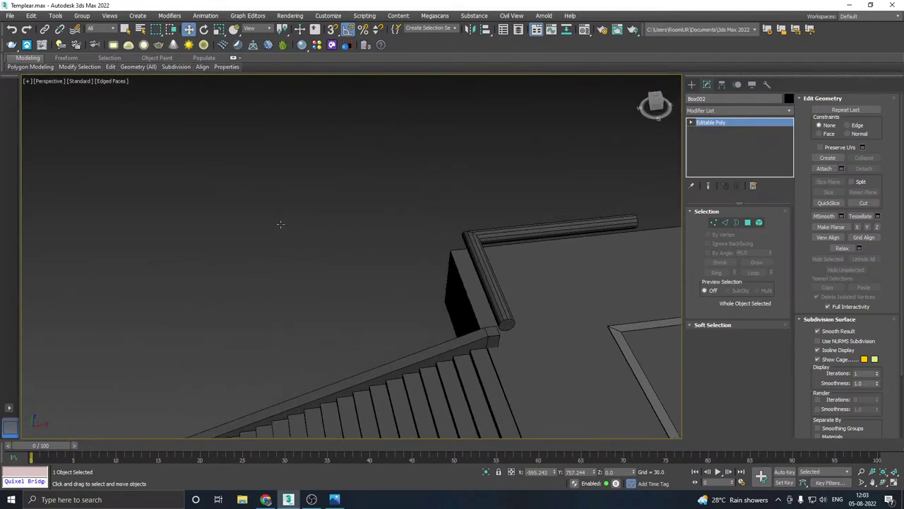
scroll(296, 227, "down", 9)
Step: Undo the raising of the platform's side-wall polygons to restore the low rims at the foot of the side staircase
left_click(298, 286)
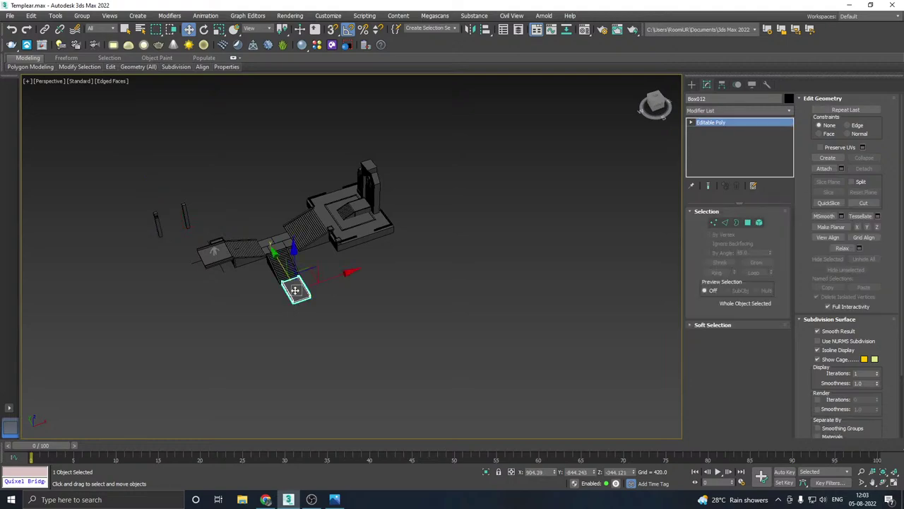
scroll(296, 283, "up", 5)
middle_click_drag(298, 278, 273, 285, "alt")
scroll(276, 281, "up", 2)
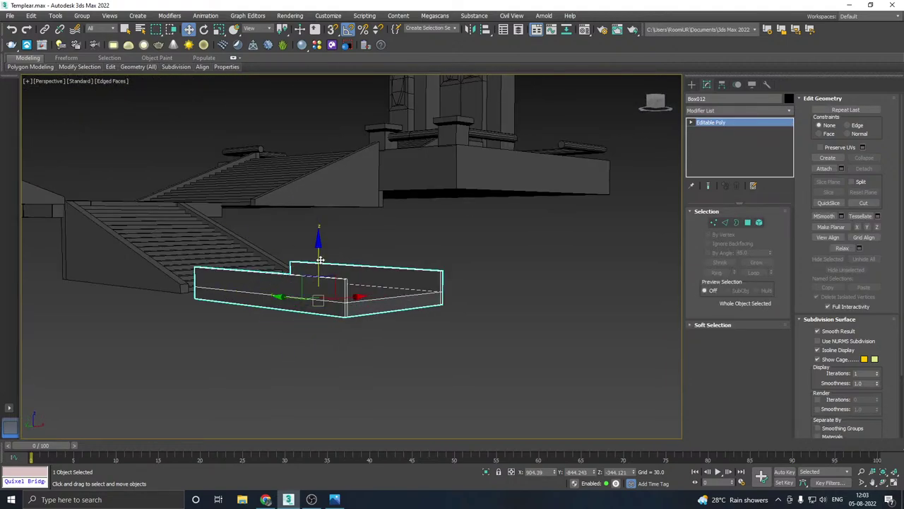
key("ctrl+z")
key("ctrl+z")
key("ctrl+z")
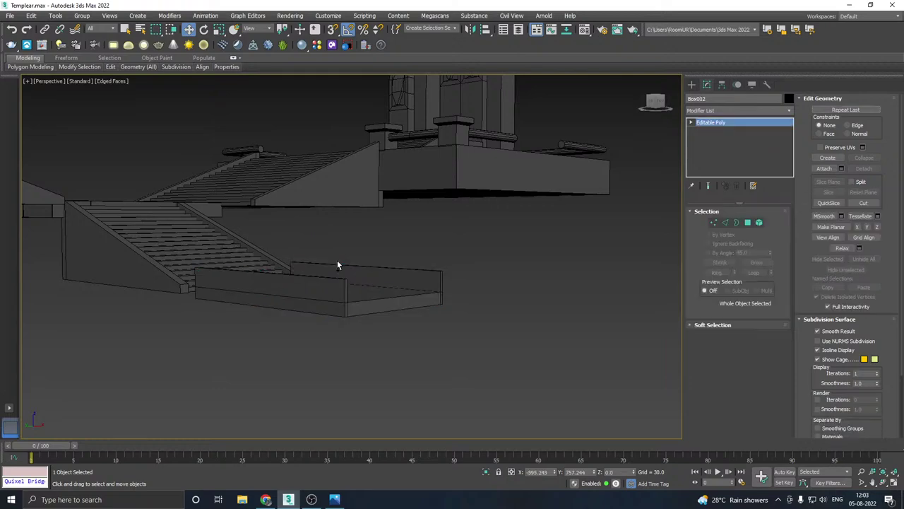
key("ctrl+y")
key("ctrl+y")
mouse_move(337, 266)
middle_mouse_down("alt")
mouse_move(329, 275)
mouse_move(349, 262)
mouse_move(327, 269)
middle_mouse_up("alt")
key("ctrl+z")
key("ctrl+y")
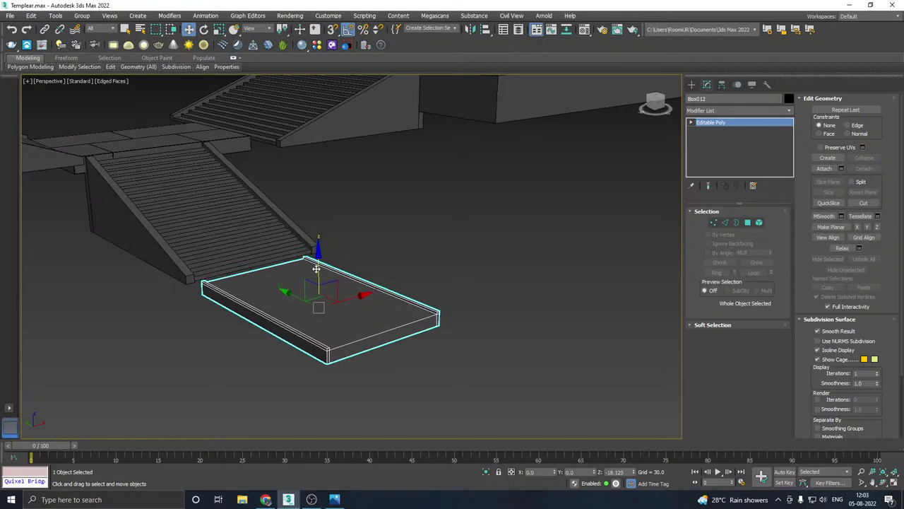
Step: Lower the platform to about Z -354 and shift it against the side staircase's foot, to about Y -836
left_click_drag(316, 269, 315, 264)
middle_click_drag(291, 277, 319, 276, "alt")
middle_click_drag(176, 290, 250, 283)
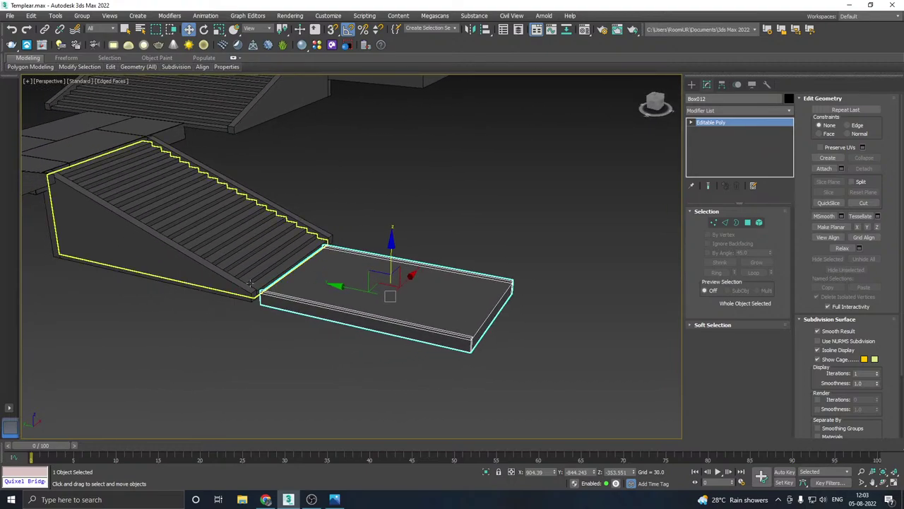
left_click_drag(346, 285, 341, 288)
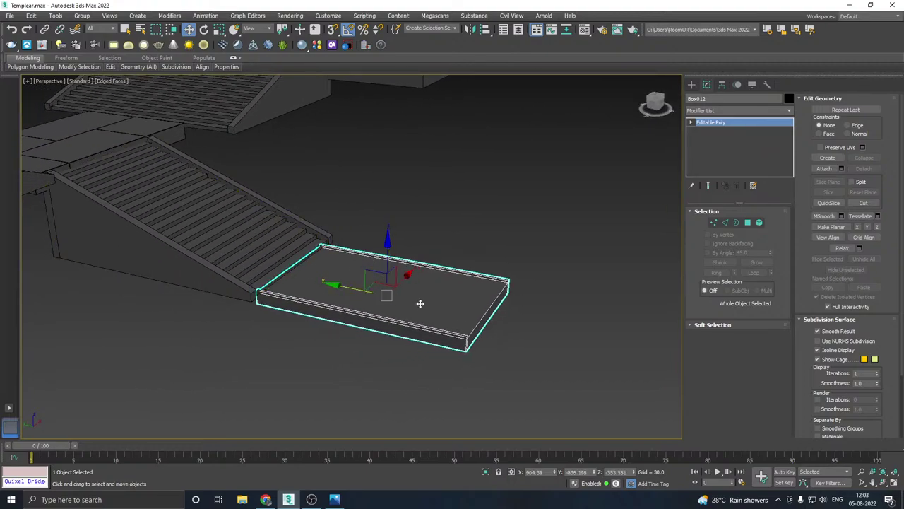
middle_click_drag(456, 309, 193, 284, "alt")
scroll(410, 341, "up", 2)
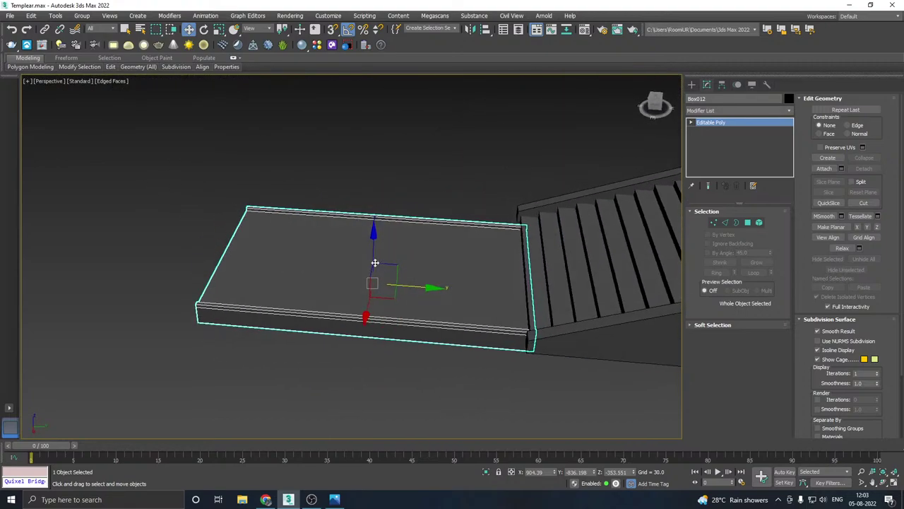
Step: Raise the platform to about Z -347, nudge it slightly along Y away from the staircase, and deselect it
scroll(433, 265, "up", 3)
left_click_drag(344, 263, 342, 257)
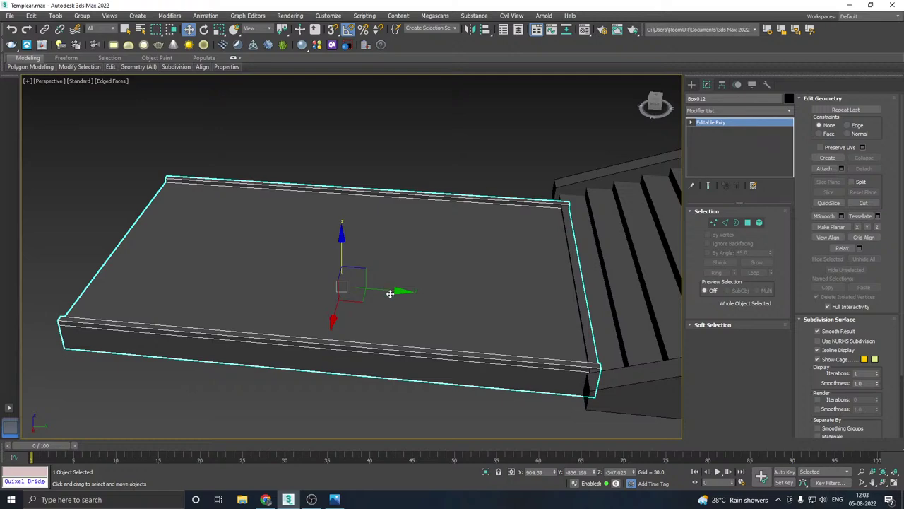
left_click_drag(384, 289, 378, 289)
scroll(451, 265, "down", 5)
middle_click_drag(451, 265, 537, 276, "alt")
left_click(494, 247)
Step: Examine the overall temple layout, including the small raised stair block on the upper terrace and the entrance platform
scroll(314, 322, "down", 8)
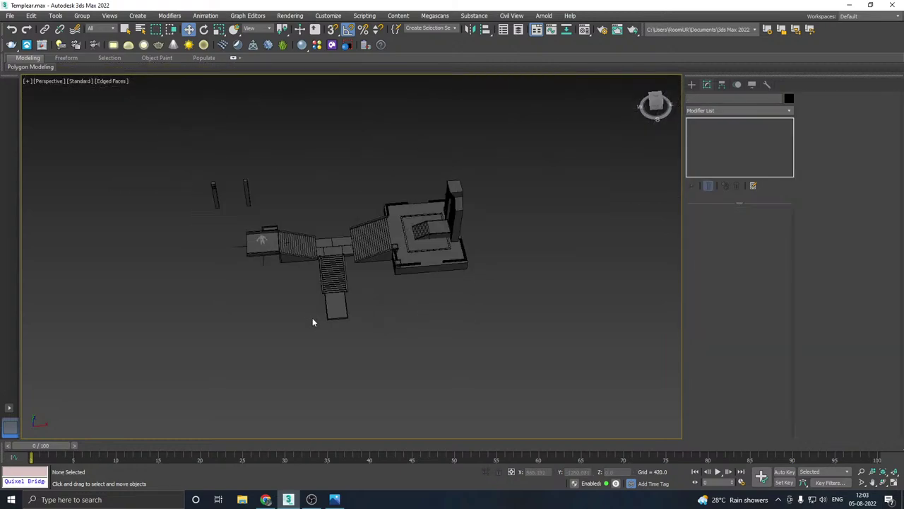
middle_click_drag(335, 308, 382, 295, "alt")
scroll(383, 293, "up", 2)
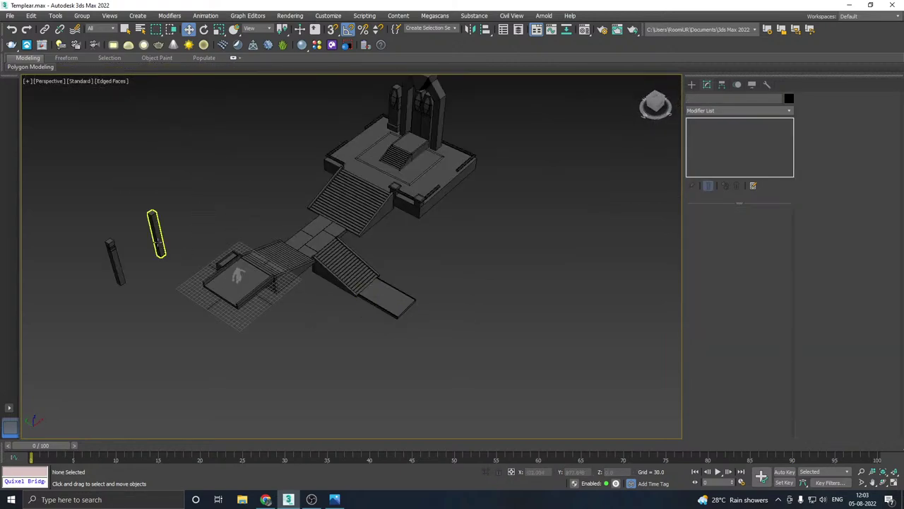
middle_click_drag(315, 216, 309, 272)
middle_click_drag(370, 229, 396, 229, "alt")
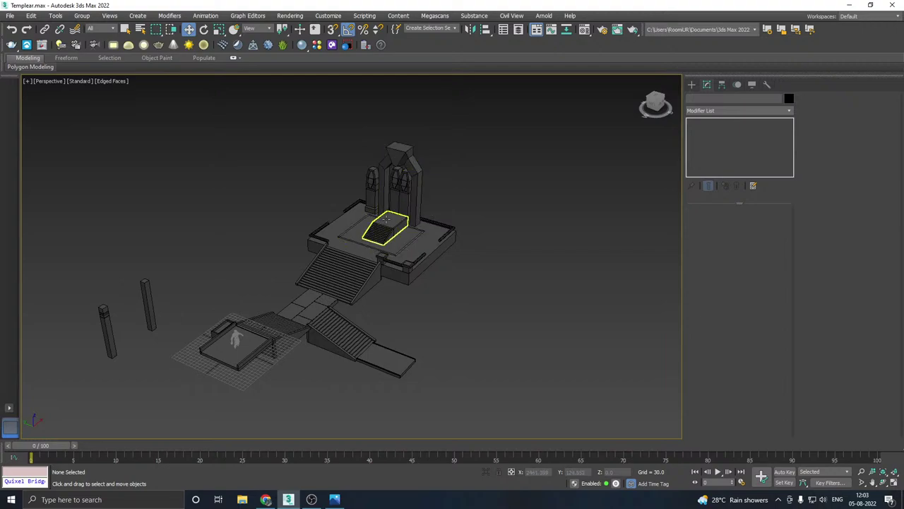
scroll(387, 219, "up", 3)
scroll(386, 213, "up", 4)
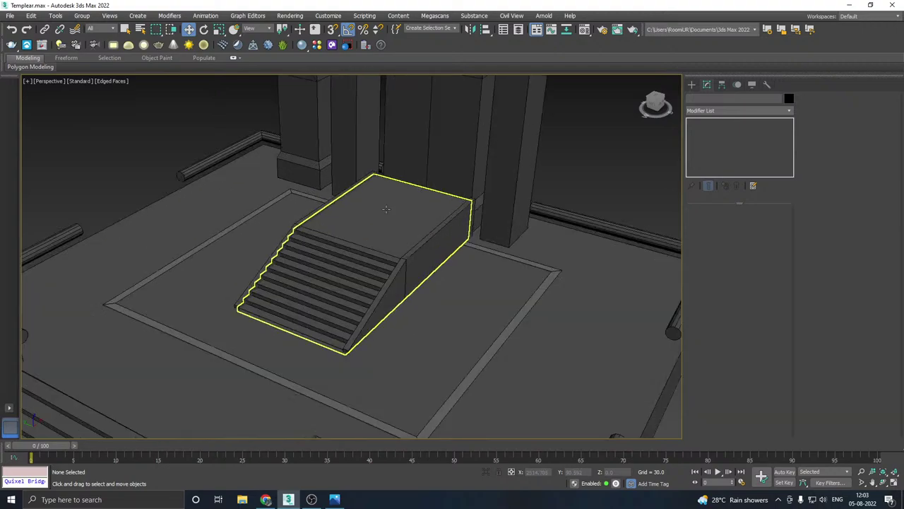
scroll(389, 211, "down", 8)
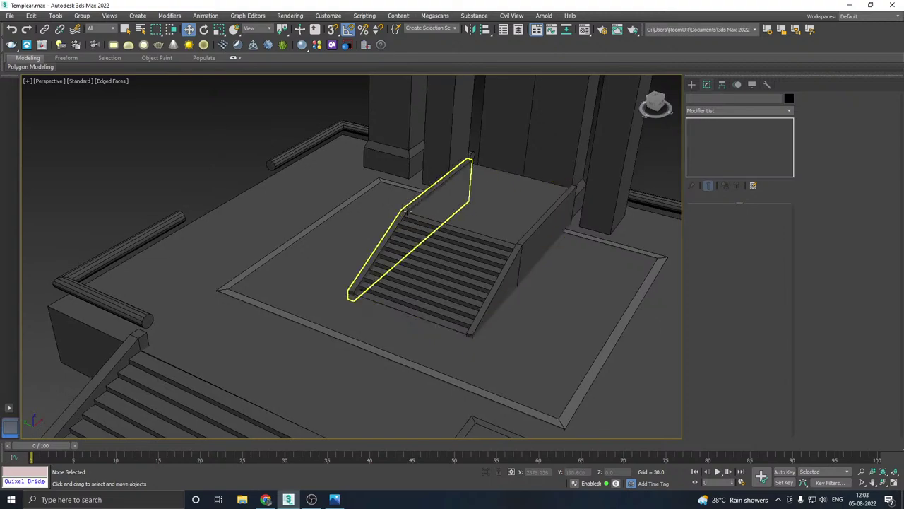
middle_click_drag(304, 232, 321, 230)
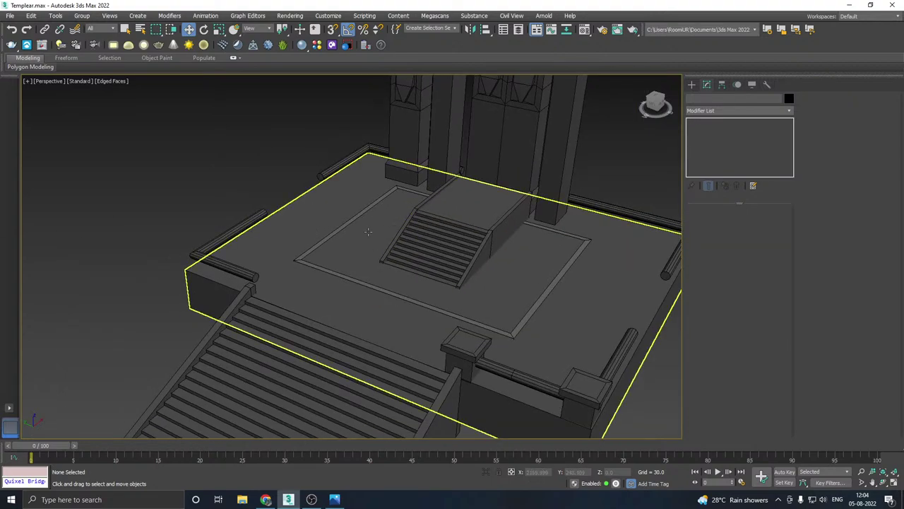
scroll(368, 232, "down", 5)
scroll(302, 263, "up", 6)
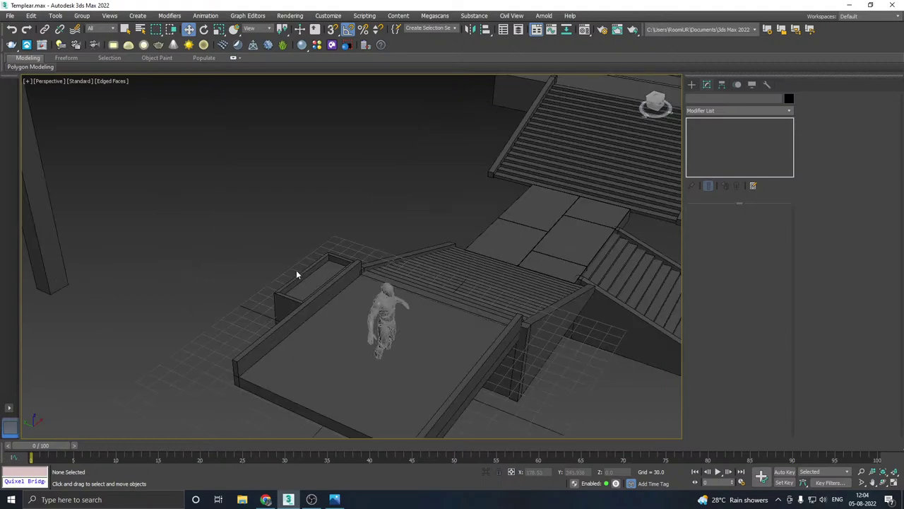
Step: Clone the open box beside the entrance platform straight upward to about Z 416
left_click(296, 277)
middle_click_drag(297, 277, 300, 258, "alt")
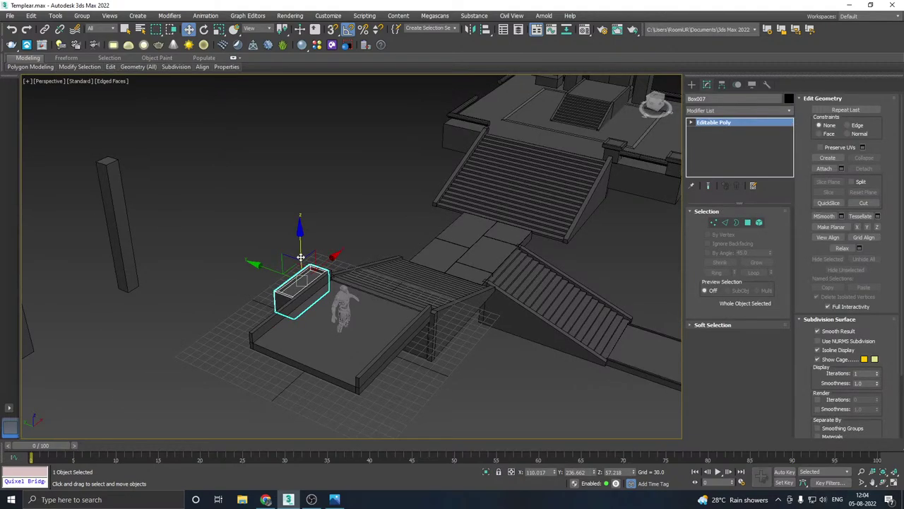
left_click_drag(300, 258, 296, 157, "shift")
left_click(456, 291)
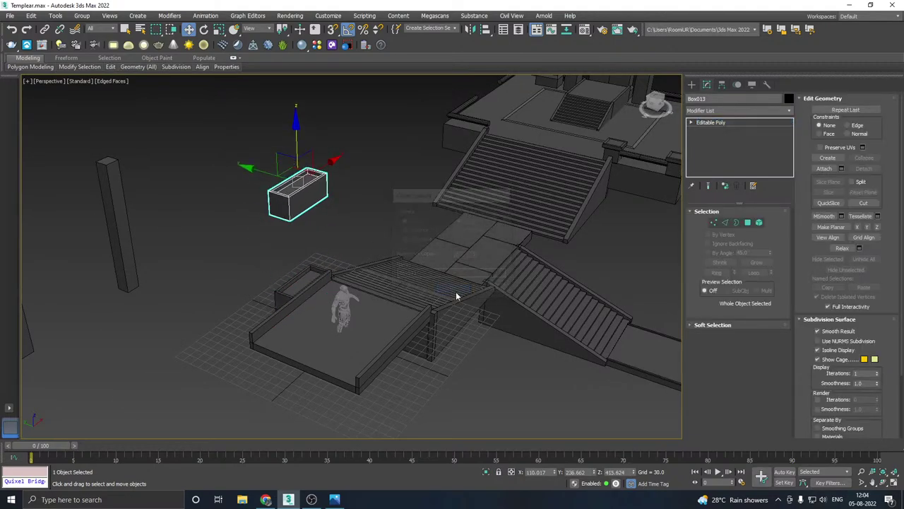
left_click(479, 405)
left_click(297, 195)
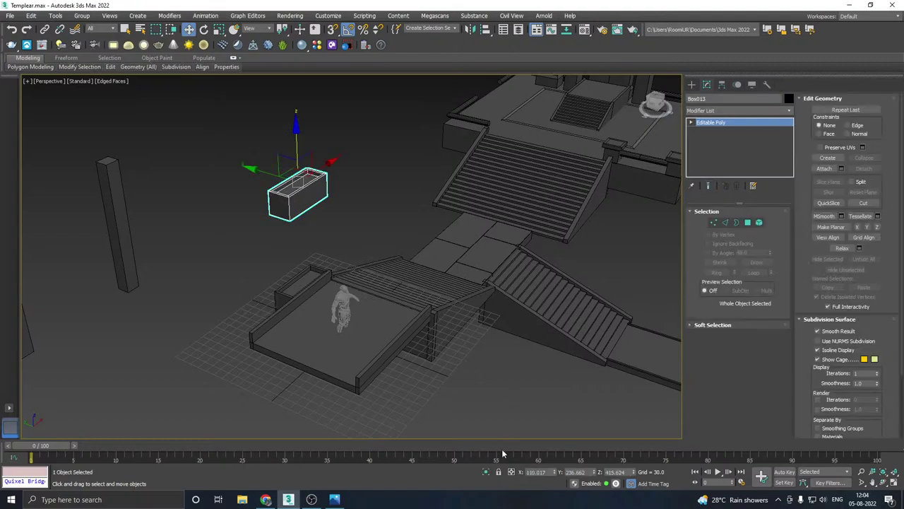
Step: Isolate the copied box and orient the view to show its long side and underside
left_click(485, 474)
middle_click_drag(374, 363, 367, 349)
key("f")
scroll(361, 250, "down", 10)
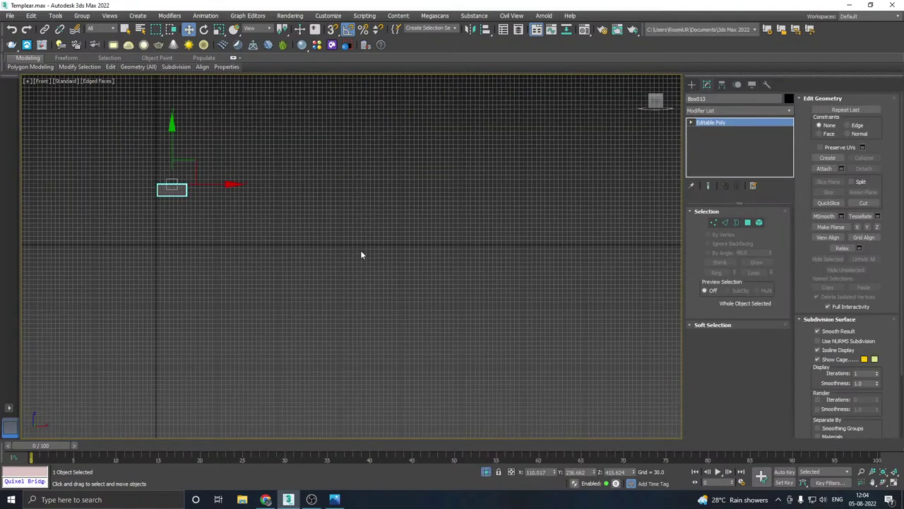
scroll(282, 233, "up", 4)
middle_click_drag(333, 232, 327, 213)
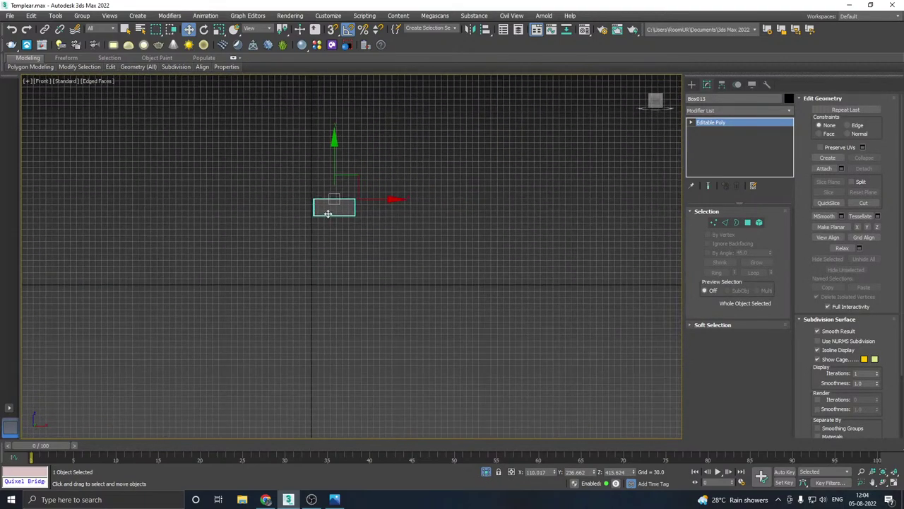
scroll(316, 213, "up", 2)
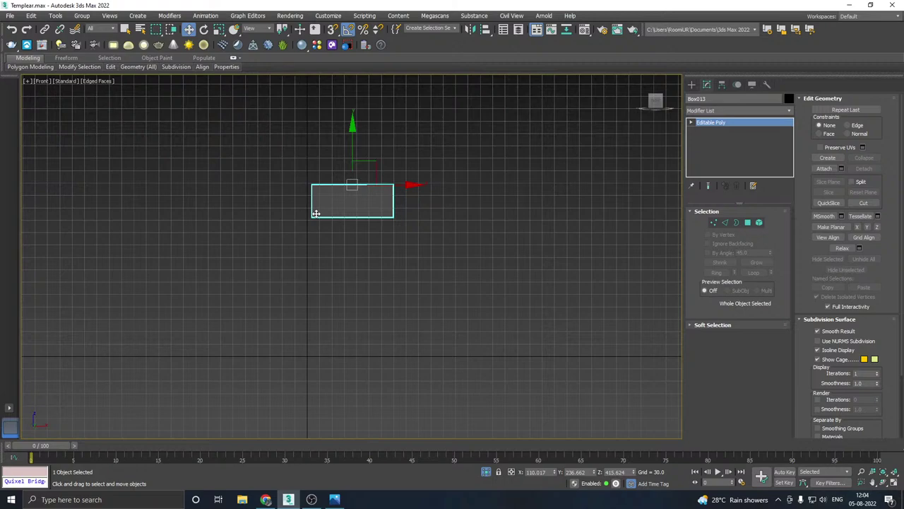
key("p")
middle_click_drag(335, 228, 353, 212, "alt")
scroll(397, 192, "up", 2)
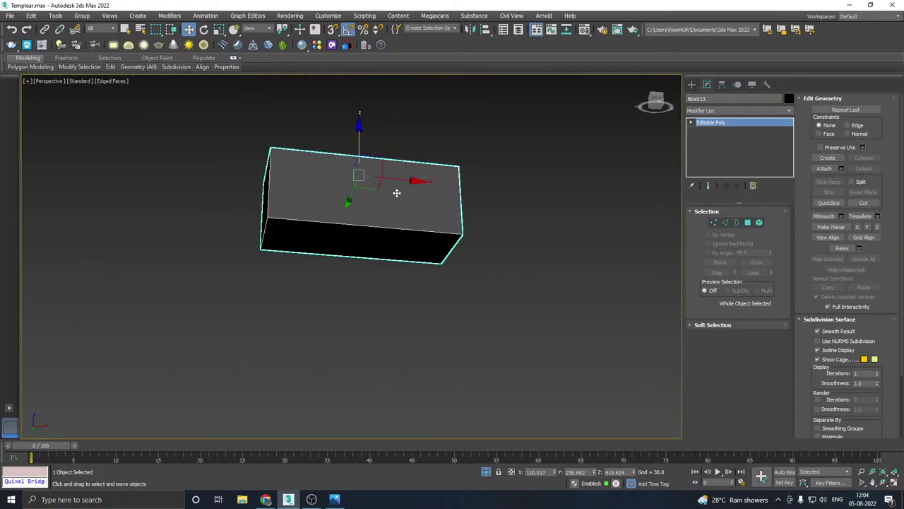
Step: Connect the box's lengthwise edges with two segments spread outward close to its two ends
left_click(728, 222)
left_click_drag(344, 130, 308, 326)
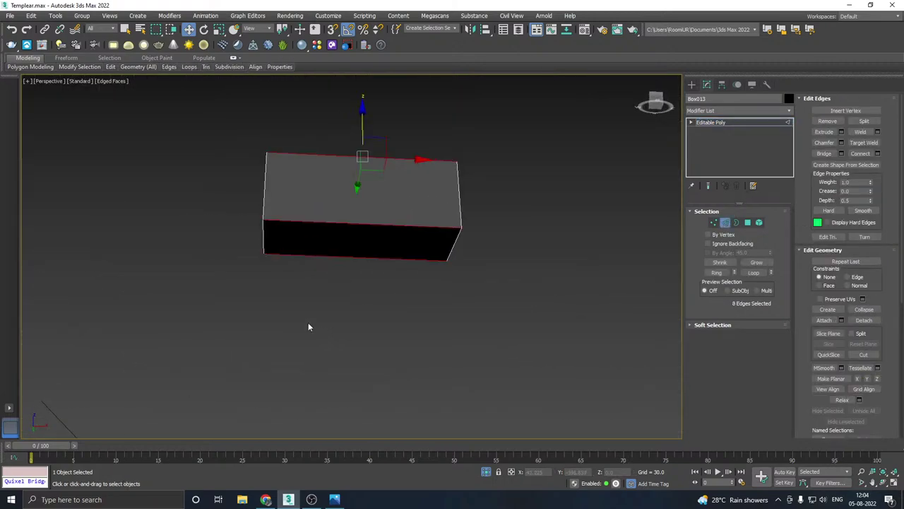
left_click(877, 153)
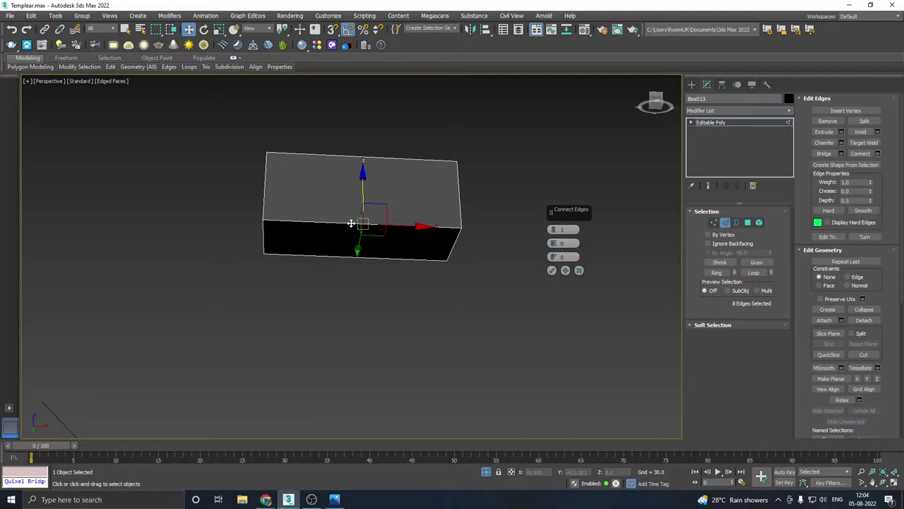
left_click(554, 227)
left_click_drag(554, 243, 512, 97)
left_click(552, 272)
Step: Extrude the middle polygon of the box's underside by about 20
left_click(748, 222)
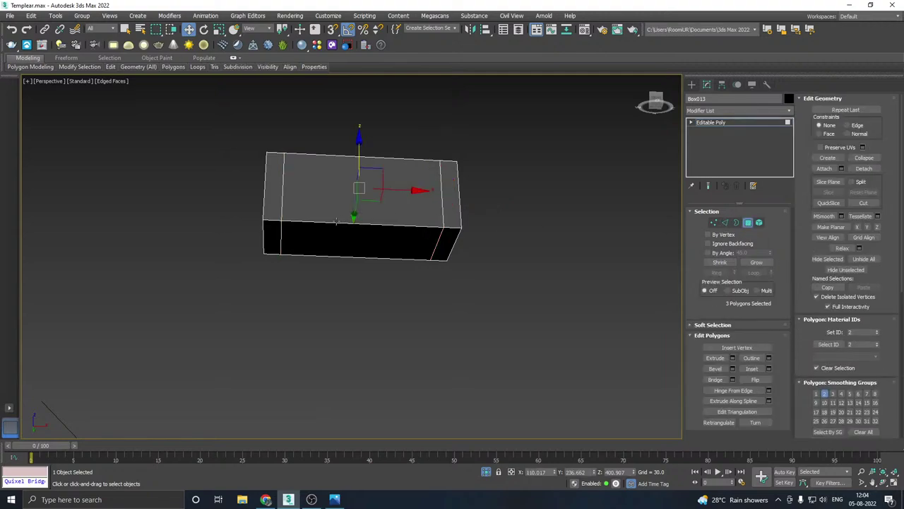
left_click(329, 233)
middle_click_drag(329, 233, 421, 271, "alt")
left_click(732, 358)
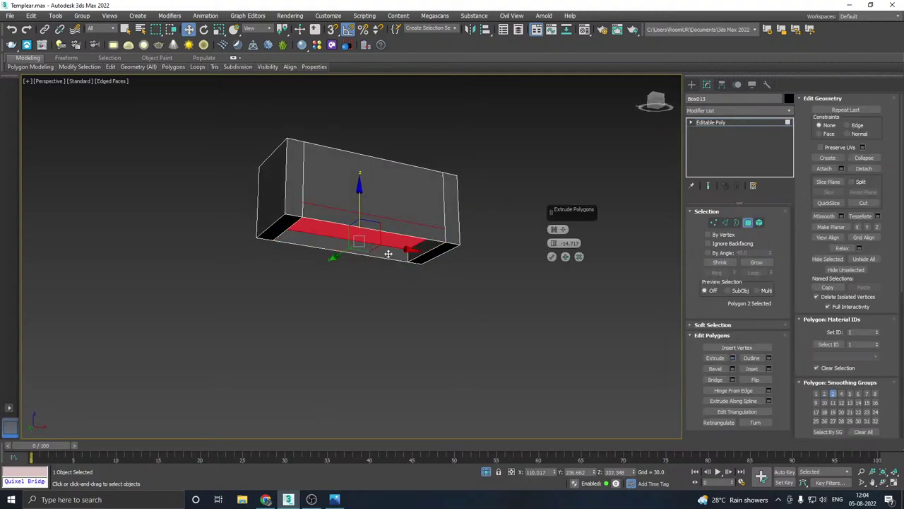
left_click_drag(553, 243, 537, 152)
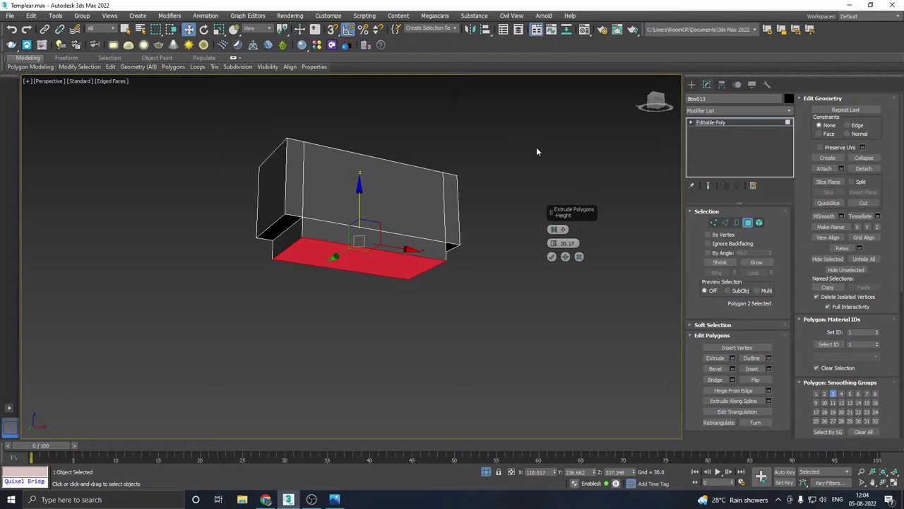
left_click(553, 257)
Step: Pull the extruded bottom polygon down to about Z 107 to form a tall shaft, and end the isolation
left_click_drag(360, 222, 381, 432)
scroll(354, 276, "down", 5)
middle_click_drag(357, 270, 373, 315, "alt")
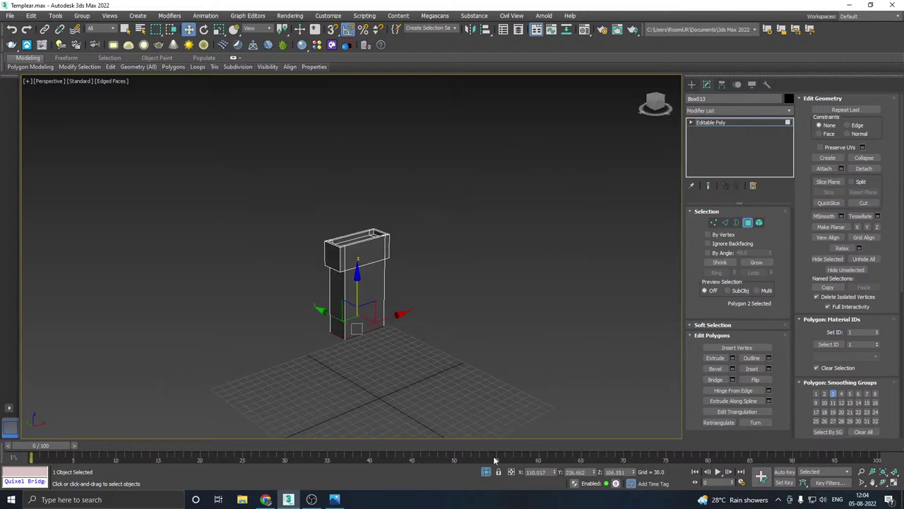
left_click(487, 472)
middle_click_drag(419, 418, 274, 310, "alt")
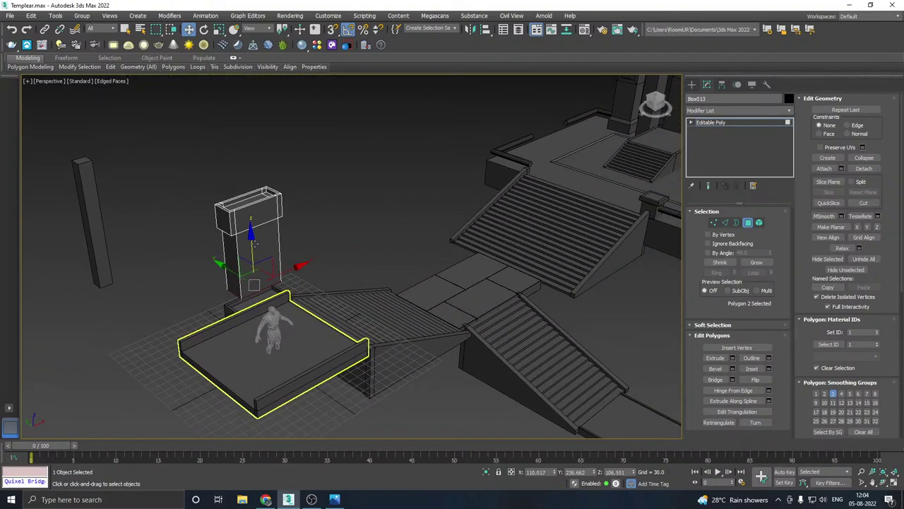
Step: Try to extend the shaft far below the entrance platform by lowering its bottom polygon
left_click_drag(255, 244, 286, 424)
middle_click_drag(269, 387, 307, 306)
key("ctrl+z")
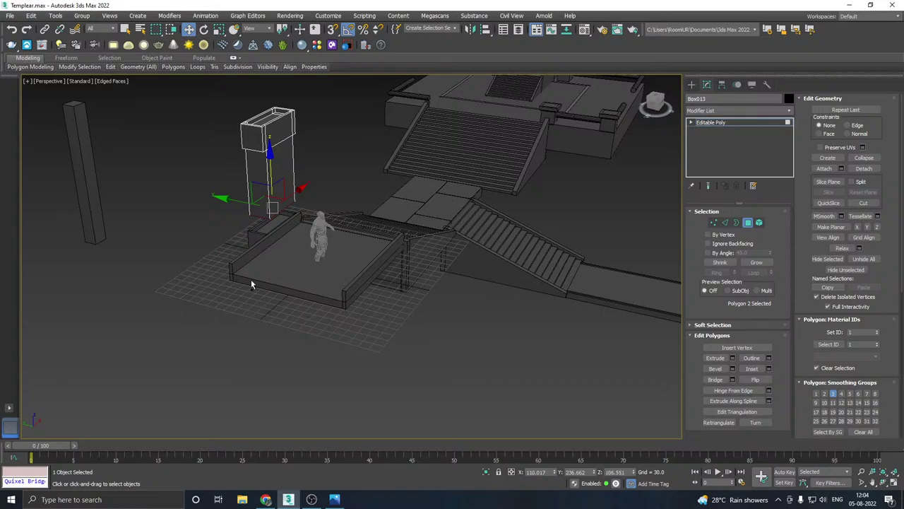
Step: Insert a Swift Loop edge loop around the shaft just below the wider box-shaped head
mouse_move(252, 280)
middle_mouse_down("alt")
mouse_move(252, 230)
mouse_move(261, 268)
middle_mouse_up("alt")
scroll(265, 249, "up", 2)
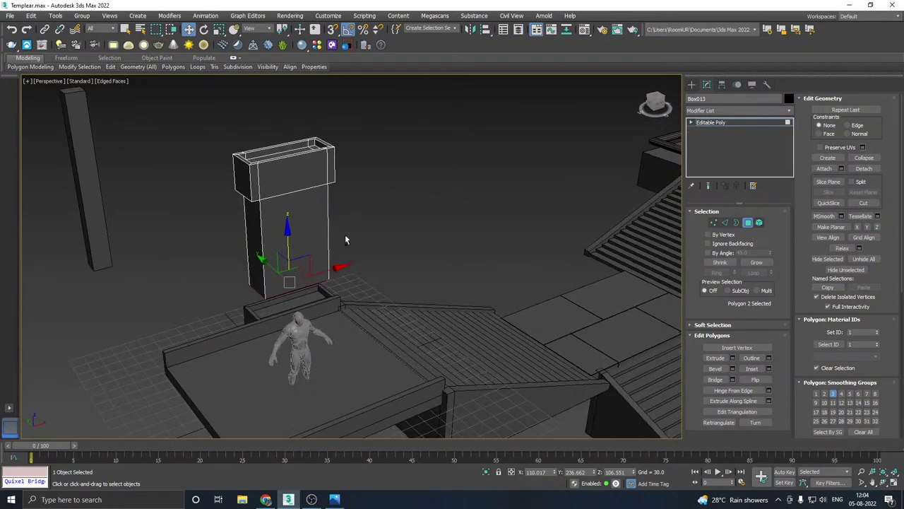
middle_click_drag(345, 234, 294, 243, "alt")
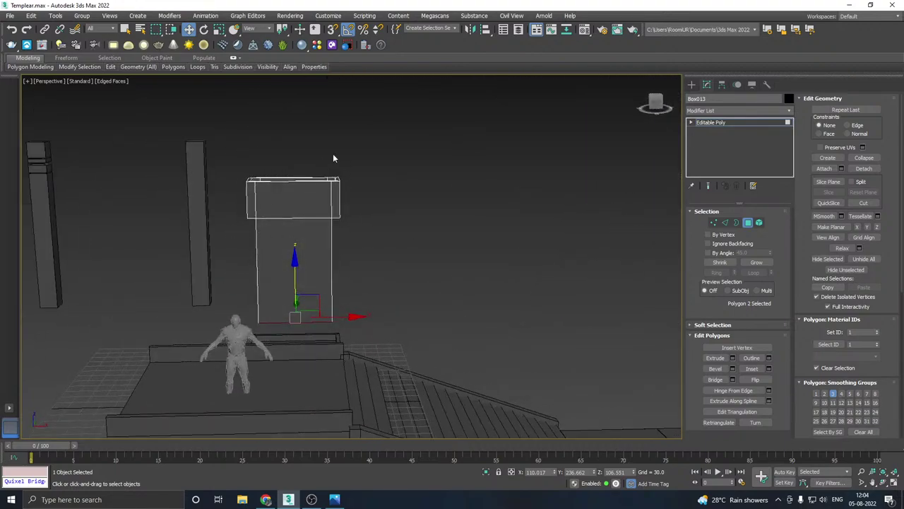
mouse_move(138, 67)
left_click(188, 90)
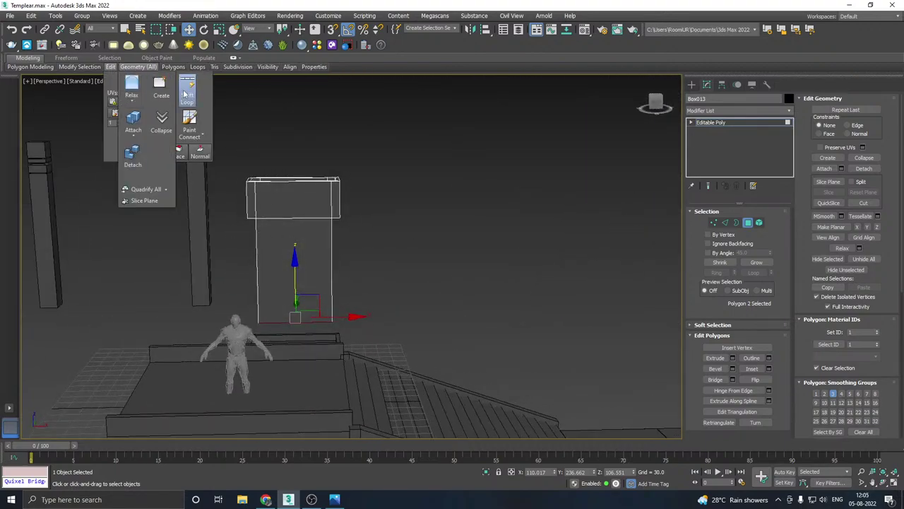
left_click(263, 234)
right_click(272, 230)
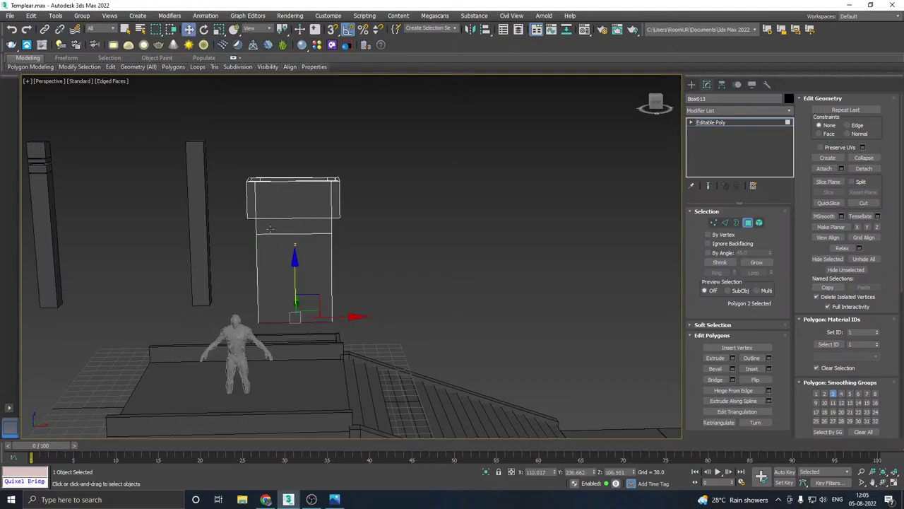
middle_click_drag(281, 227, 321, 262)
right_click(499, 431)
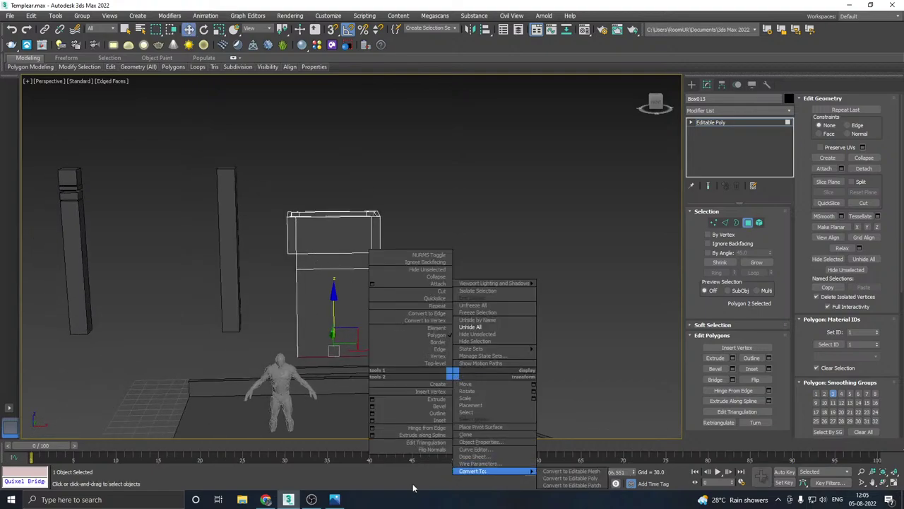
Step: Isolate the pillar and delete the vertices of its wider box-shaped head, leaving only the shaft below the edge loop
left_click(495, 468)
key("f")
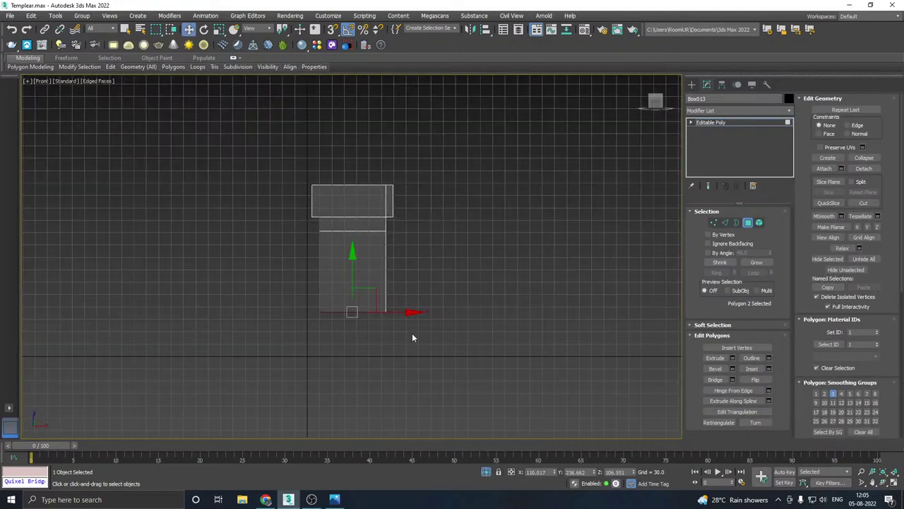
scroll(414, 337, "down", 5)
scroll(421, 291, "up", 5)
scroll(425, 292, "up", 2)
left_click(715, 224)
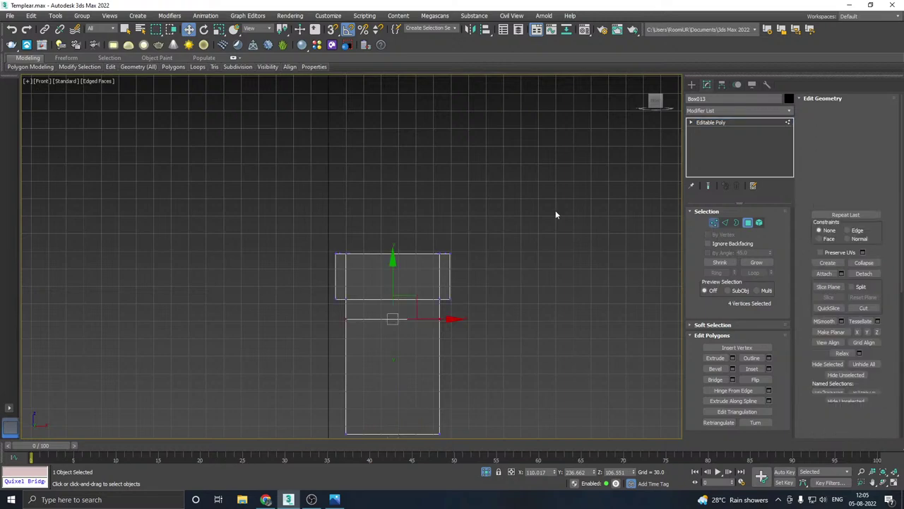
left_click_drag(500, 192, 417, 276)
key("Delete")
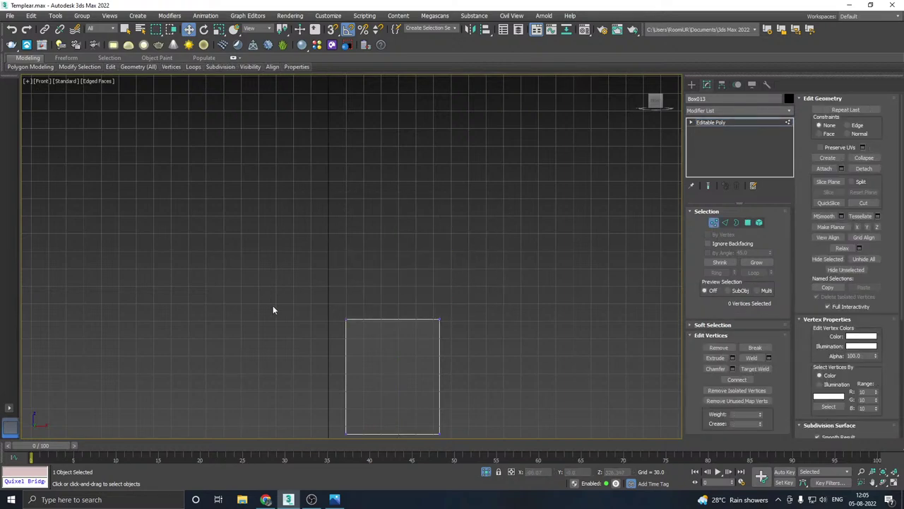
key("p")
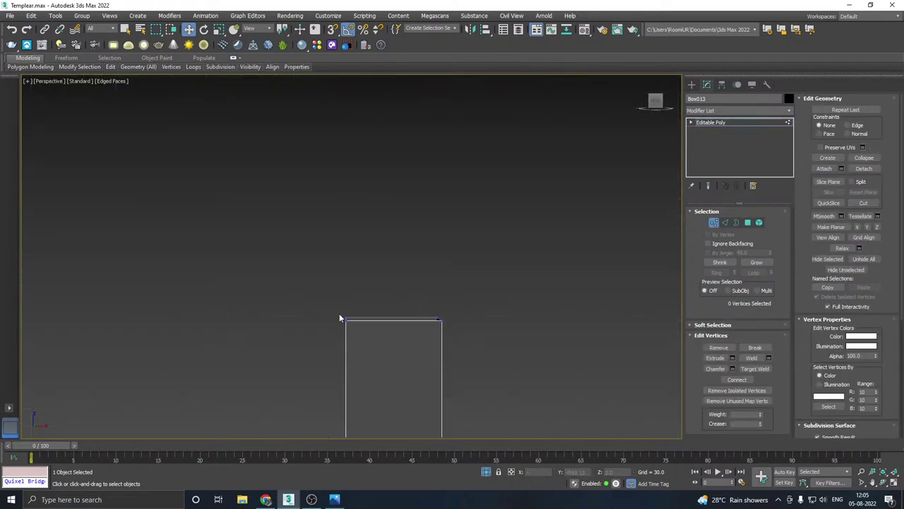
middle_click_drag(387, 322, 376, 260, "alt")
scroll(367, 255, "down", 4)
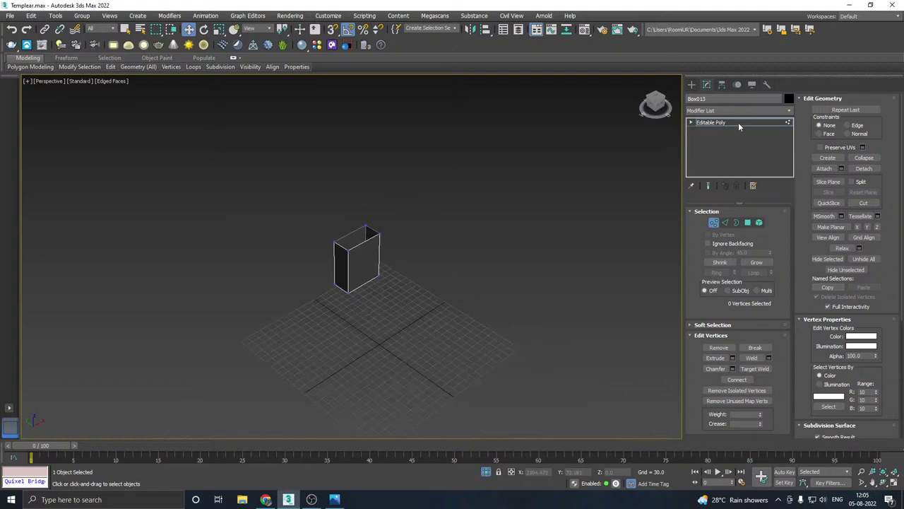
Step: End the isolation and center the shaft's pivot on the object
left_click(725, 124)
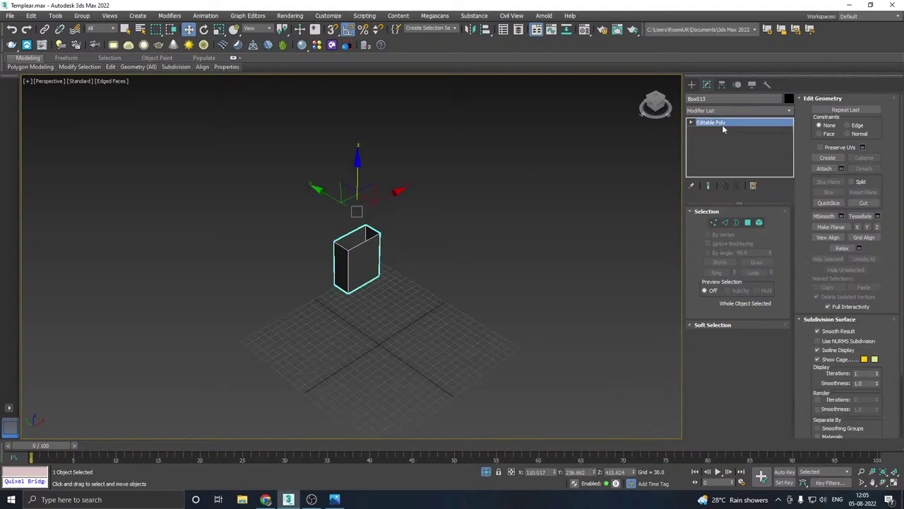
left_click(486, 471)
middle_click_drag(327, 367, 405, 346, "alt")
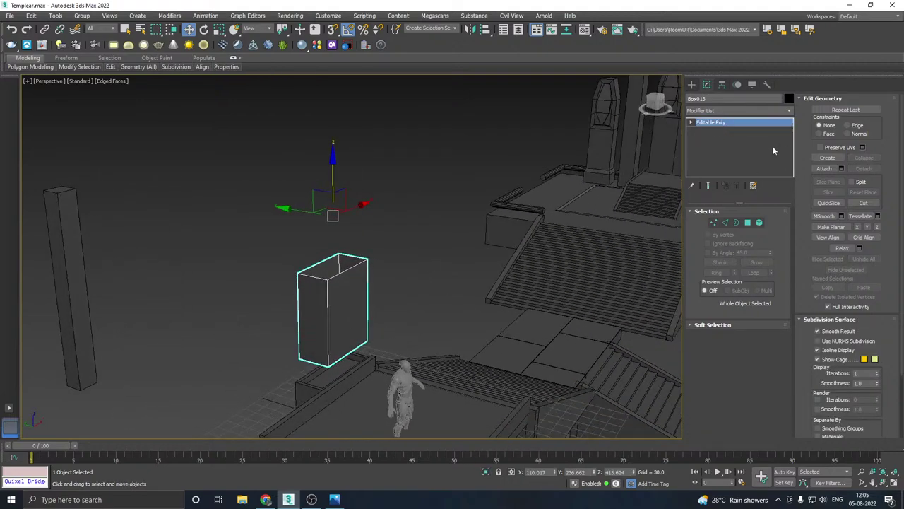
left_click(722, 85)
left_click(737, 150)
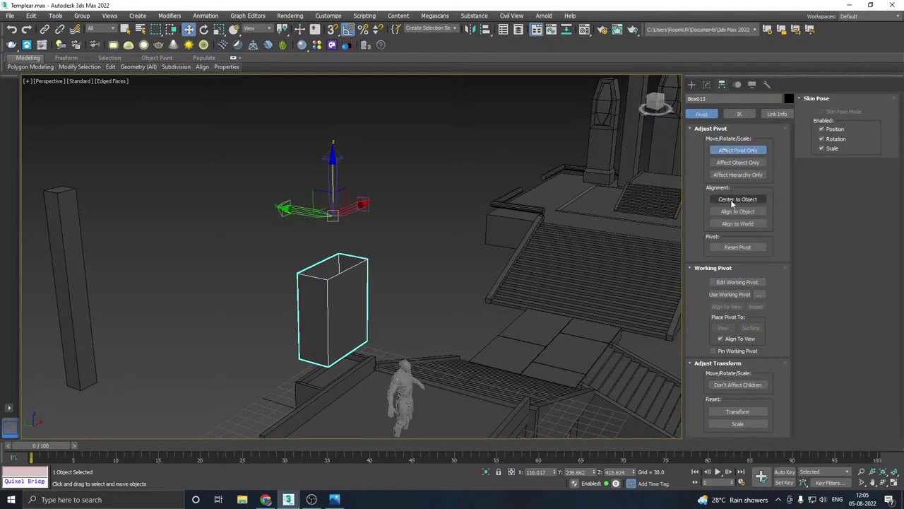
left_click(733, 202)
left_click(707, 84)
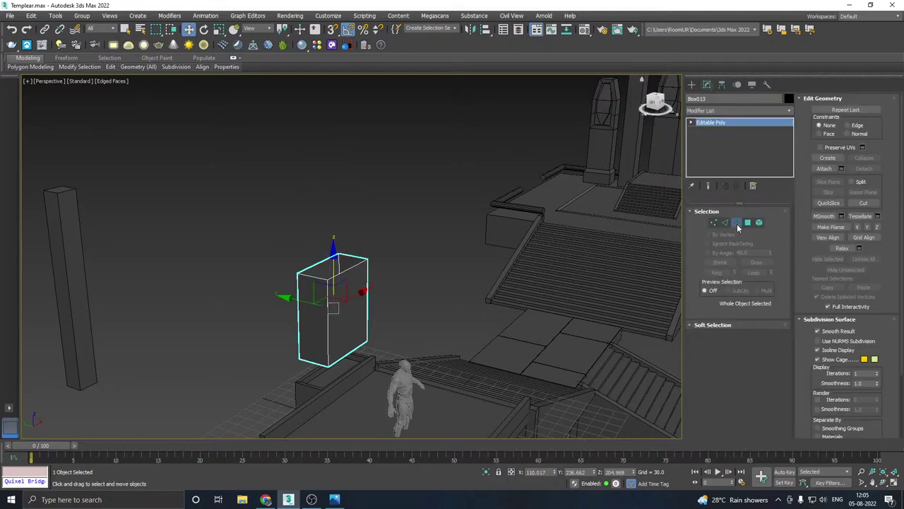
Step: Cap the open border at the shaft's upper end
left_click(737, 223)
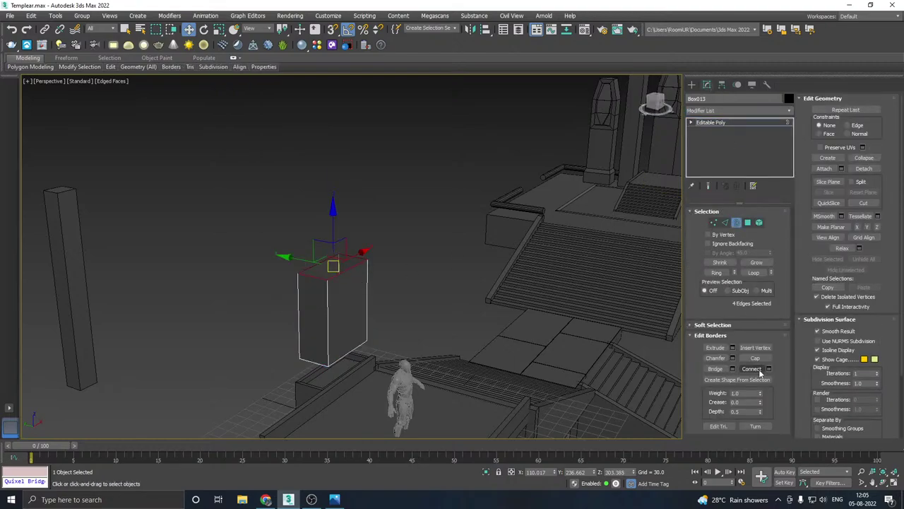
middle_click_drag(299, 297, 357, 244, "alt")
scroll(317, 292, "up", 3)
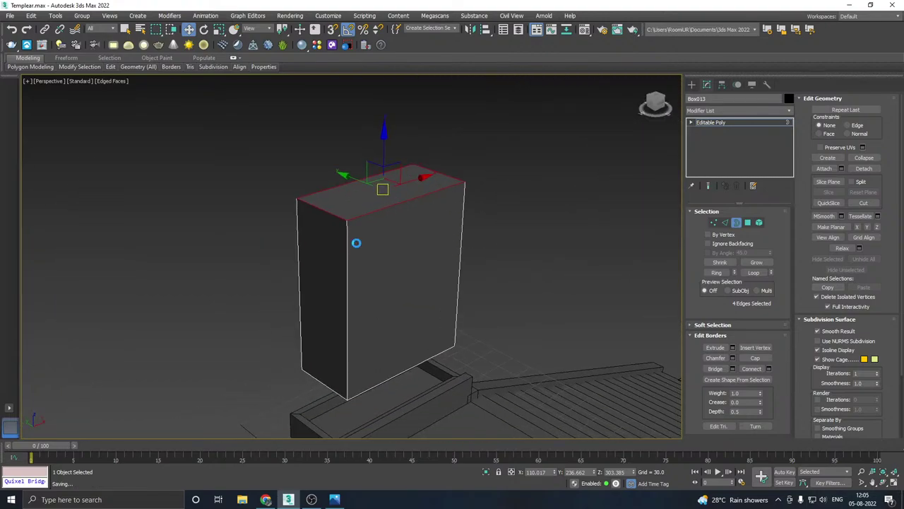
middle_click_drag(450, 252, 488, 257, "alt")
left_click_drag(285, 274, 258, 280)
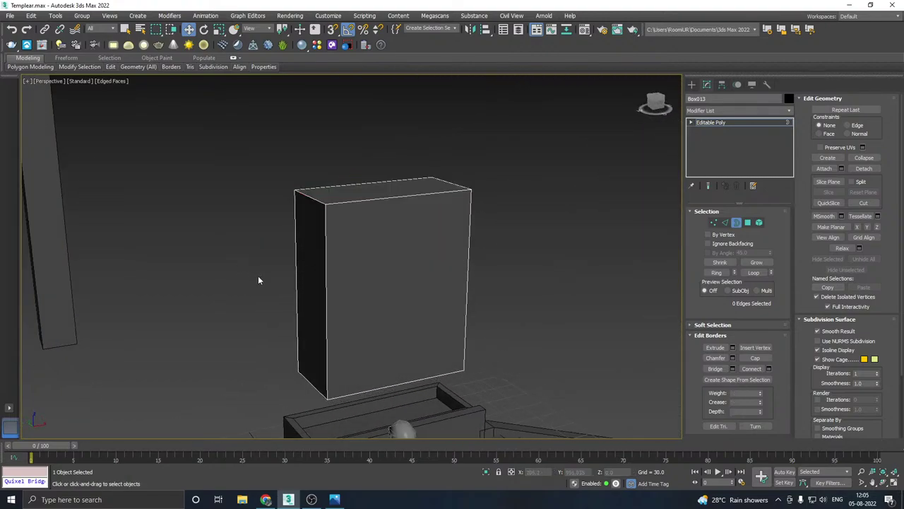
middle_click_drag(259, 280, 329, 281, "alt")
Step: Connect the block's four vertical edges with 4 segments at a pinch of 37
left_click(726, 222)
middle_click_drag(545, 251, 536, 254, "alt")
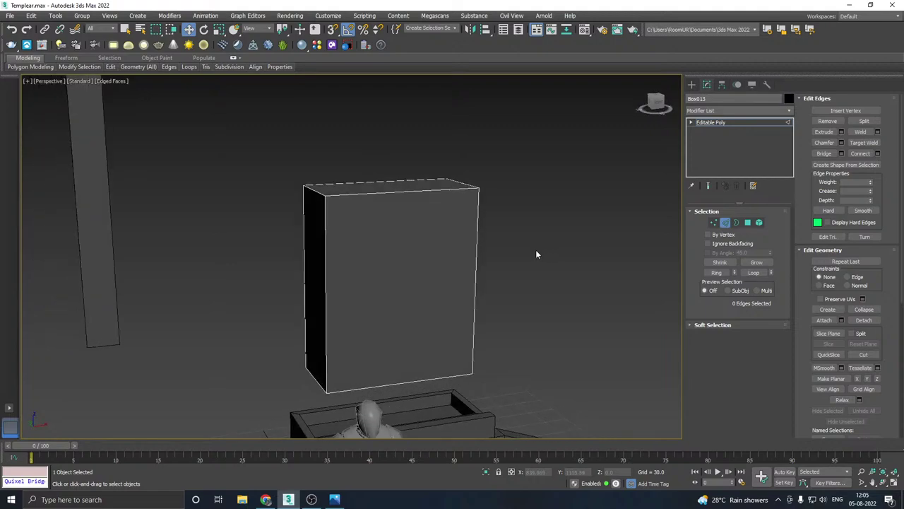
left_click_drag(233, 277, 233, 278)
middle_click_drag(233, 277, 370, 278, "alt")
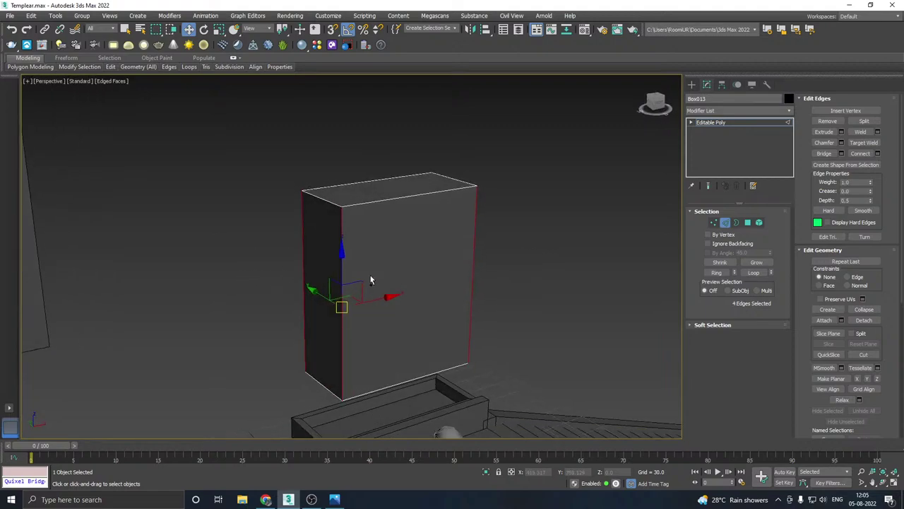
left_click(879, 154)
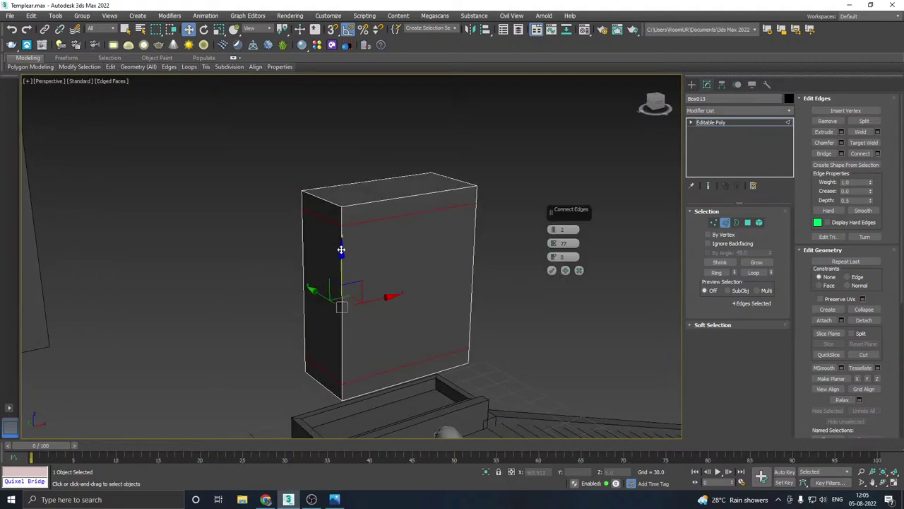
left_click(555, 231)
left_click_drag(554, 243, 556, 263)
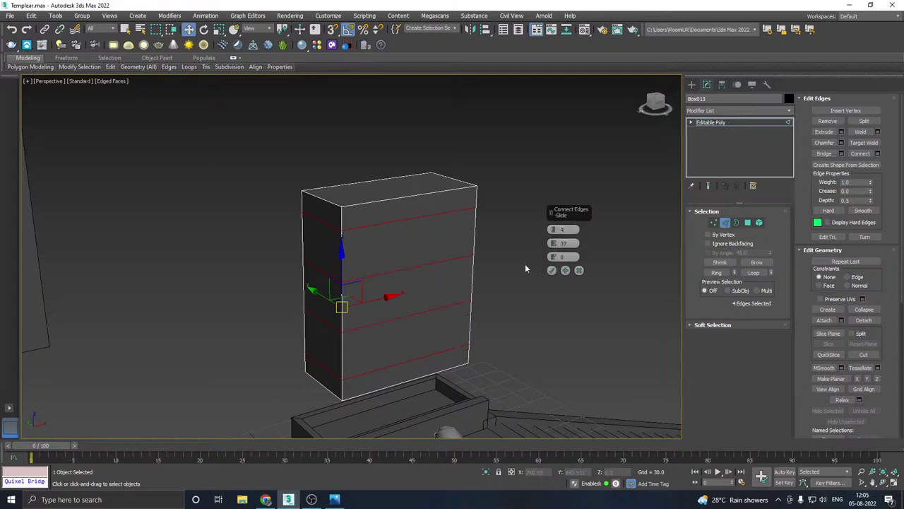
left_click(551, 270)
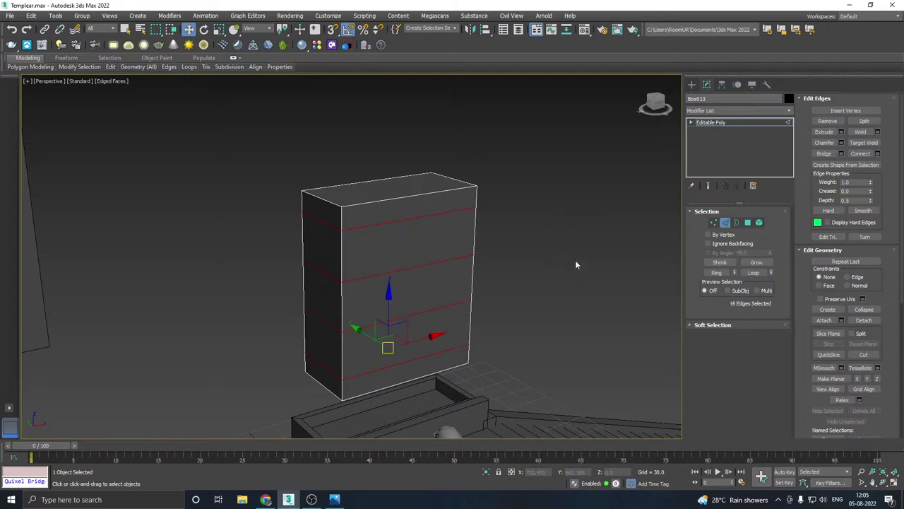
Step: Extrude the four horizontal edge loops inward with height -4.31 and width 3.0 to cut grooves around the block
left_click(840, 132)
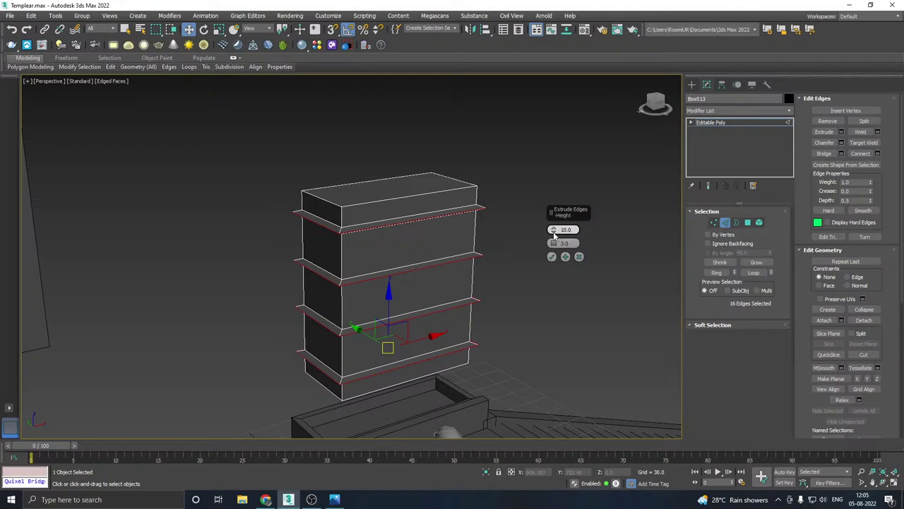
left_click_drag(553, 229, 545, 272)
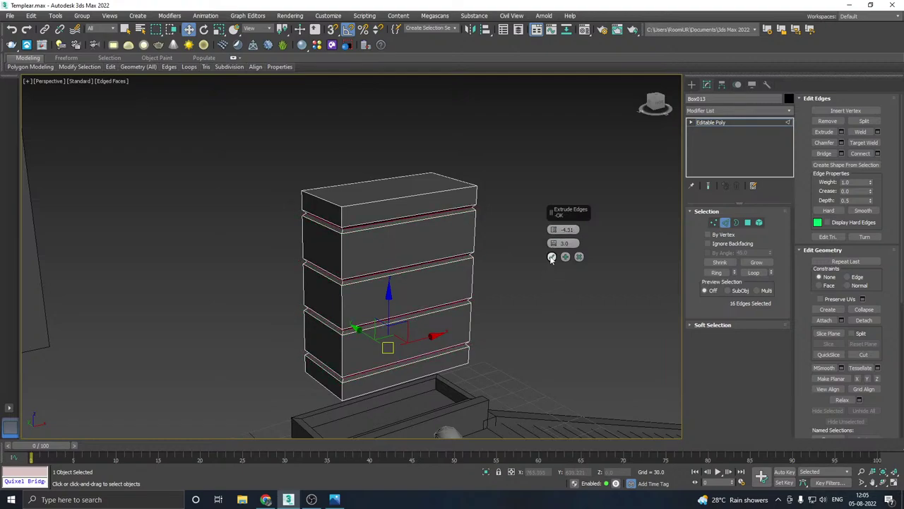
left_click(552, 257)
middle_click_drag(513, 268, 480, 277, "alt")
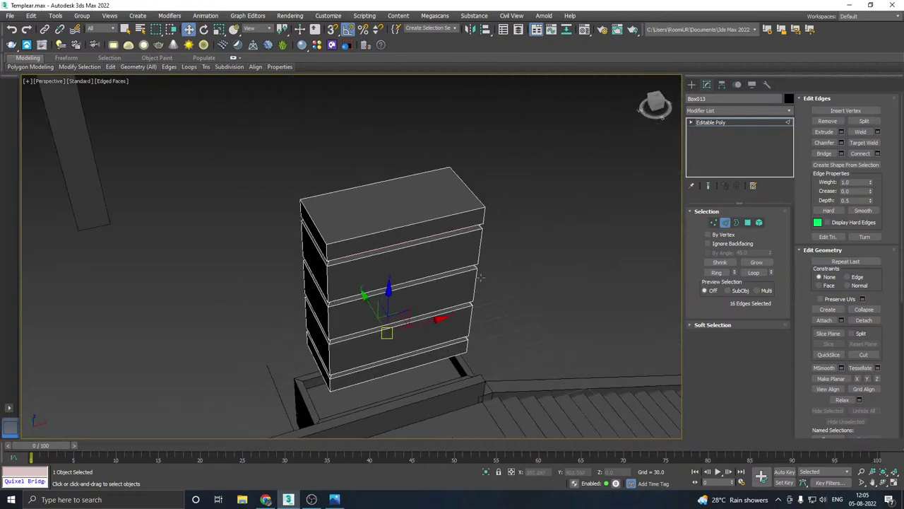
left_click(743, 125)
middle_click_drag(428, 198, 469, 186, "alt")
scroll(409, 195, "down", 3)
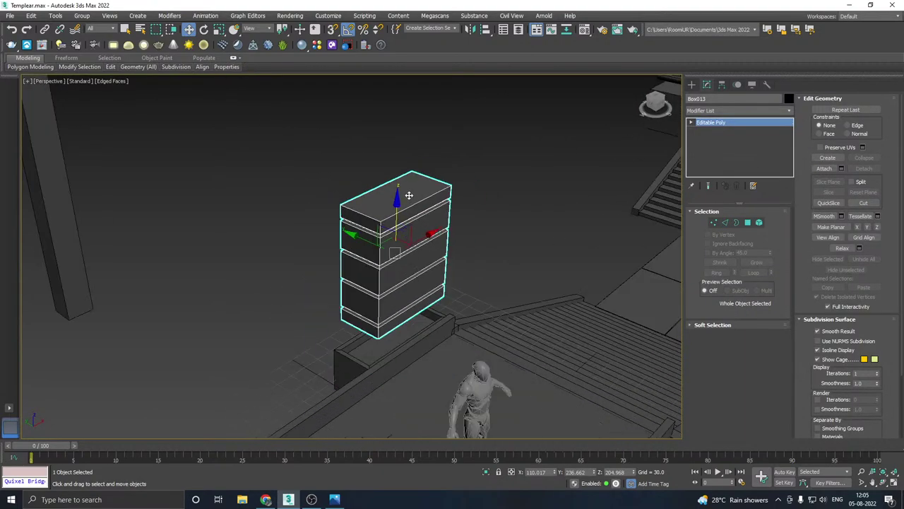
Step: Move the grooved block straight down beneath the entrance platform's small side box, to about Z -120
middle_click_drag(409, 195, 424, 169, "alt")
left_click_drag(417, 153, 417, 343)
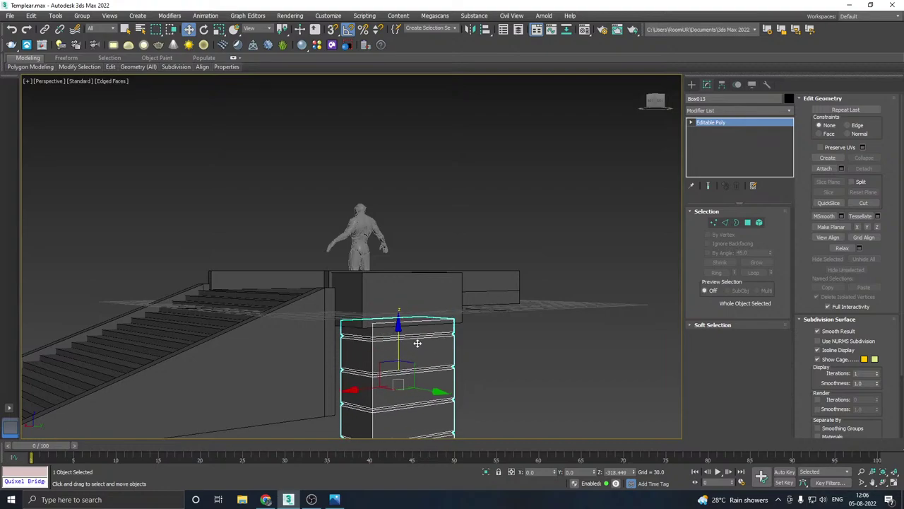
middle_click_drag(419, 343, 436, 222, "alt")
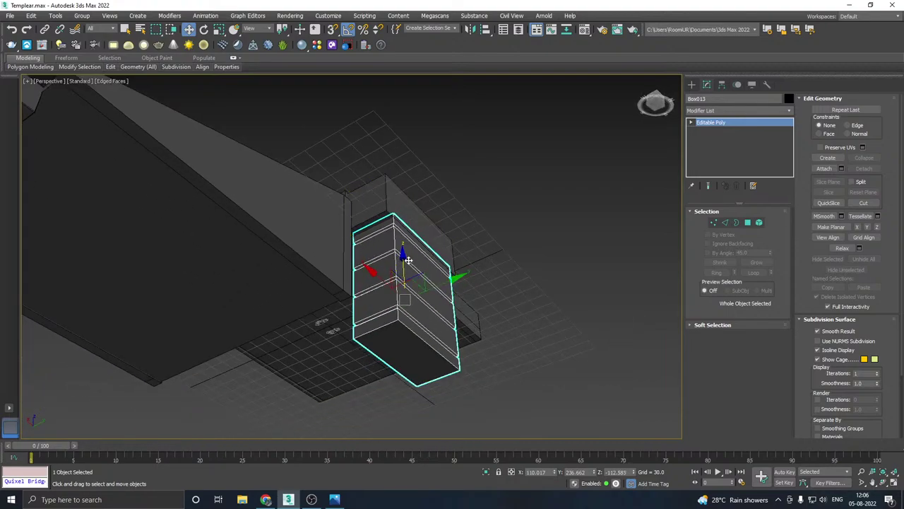
left_click_drag(407, 261, 401, 271)
middle_click_drag(426, 255, 398, 203, "alt")
Step: Try to stack several copies of the grooved block downward as a long column under the platform, and undo the copies
left_click_drag(416, 206, 419, 334, "shift")
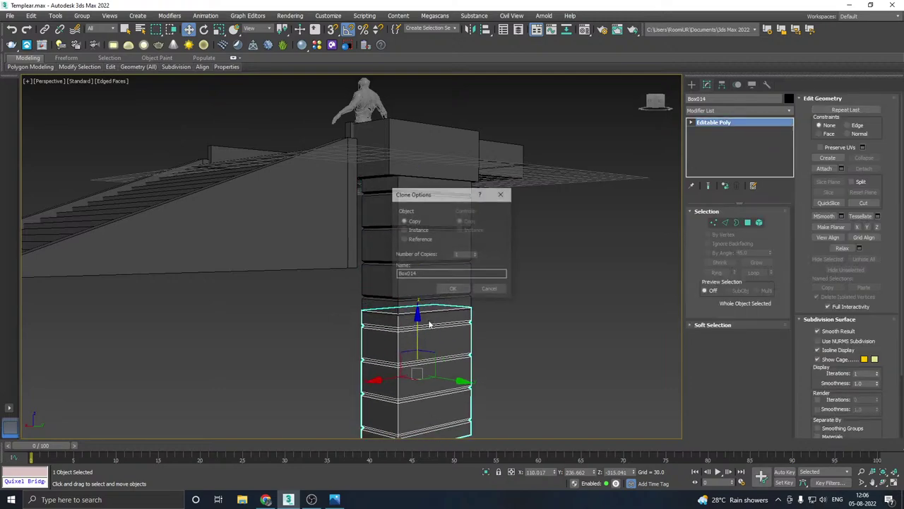
left_click(452, 289)
scroll(406, 263, "down", 5)
middle_click_drag(406, 238, 363, 279, "alt")
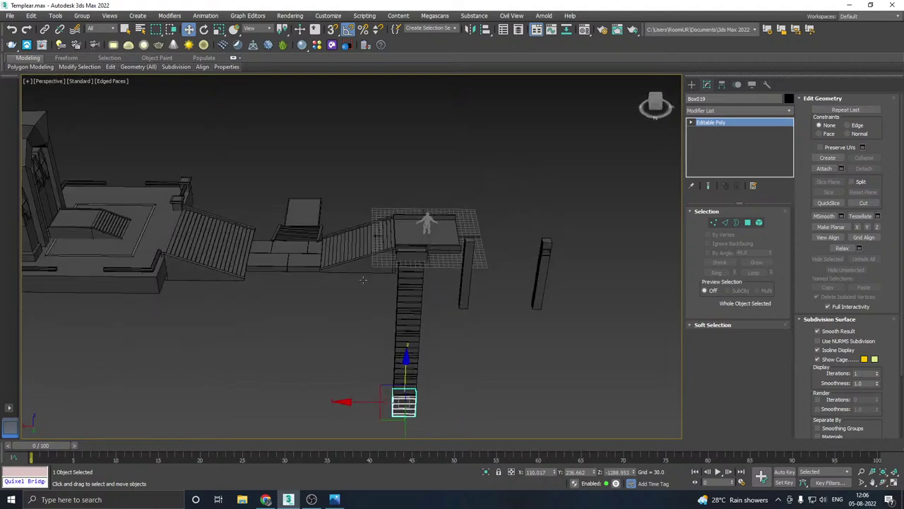
left_click(447, 338)
middle_click_drag(448, 338, 462, 283, "alt")
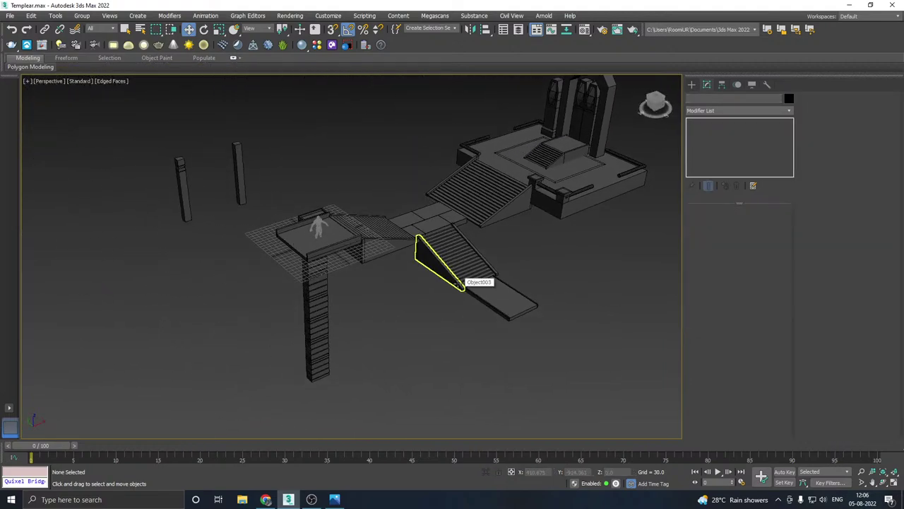
key("ctrl+z")
key("ctrl+z")
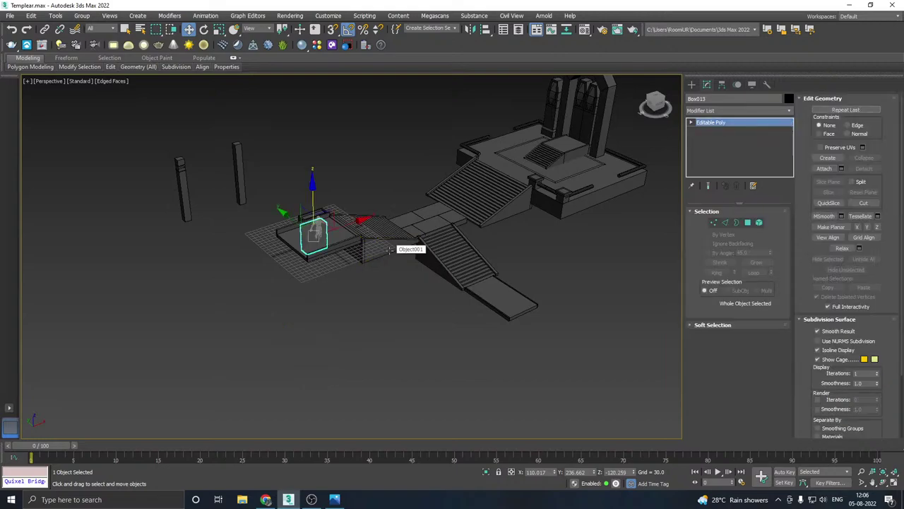
Step: Move the grooved block up beside the entrance platform's stairs, to about X 387 and Z 75, and deselect it
mouse_move(398, 247)
middle_mouse_down("alt")
mouse_move(480, 247)
mouse_move(396, 248)
middle_mouse_up("alt")
middle_click_drag(396, 247, 425, 306)
middle_click_drag(425, 305, 323, 285, "alt")
scroll(342, 269, "up", 3)
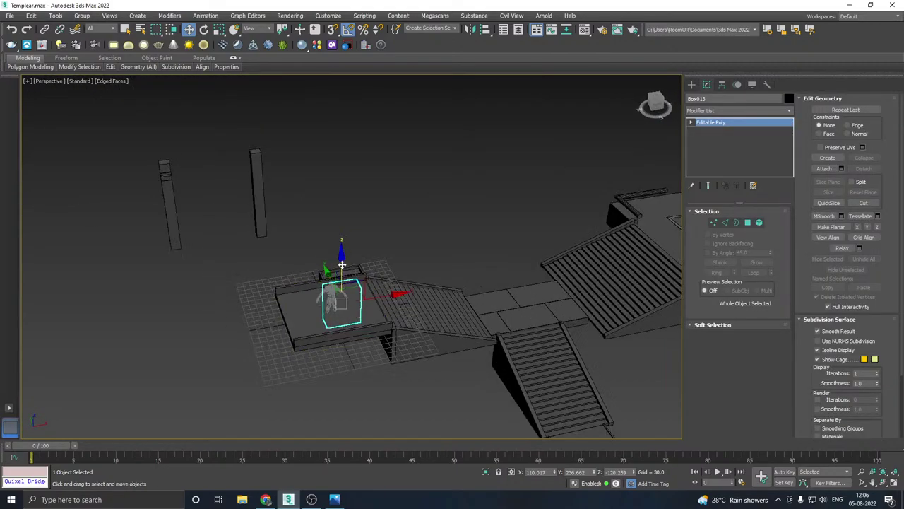
left_click_drag(342, 264, 401, 241)
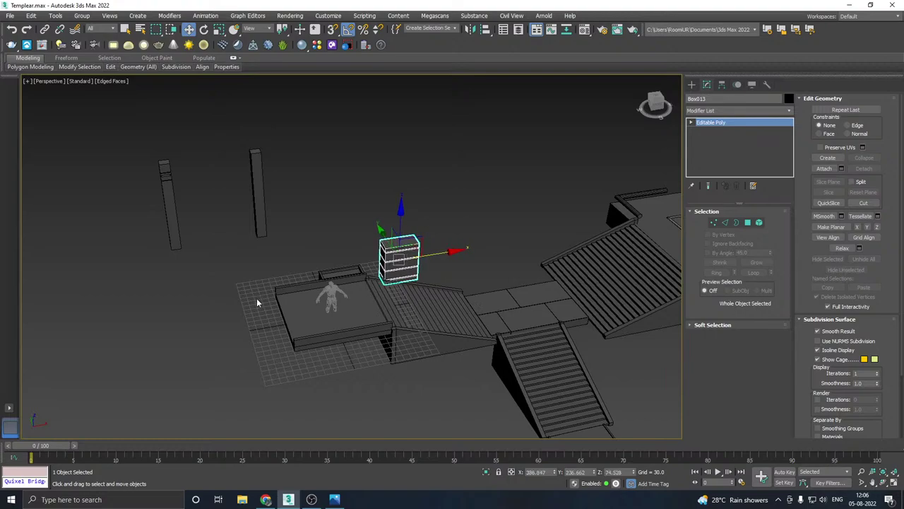
scroll(257, 302, "down", 5)
middle_click_drag(257, 303, 449, 298, "alt")
left_click(469, 306)
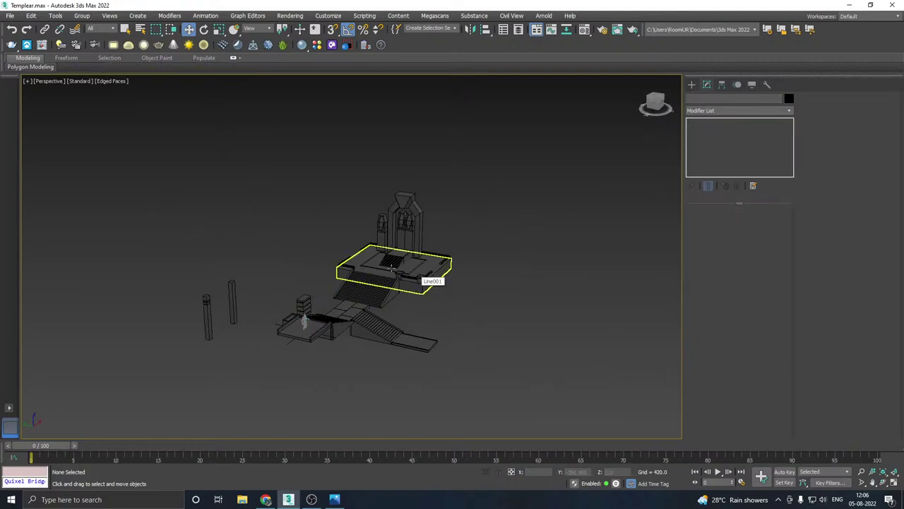
Step: Copy the capped post beside the main staircase and place the copy on the temple platform at about X 1904, Y -219, Z 1
key("alt+Tab")
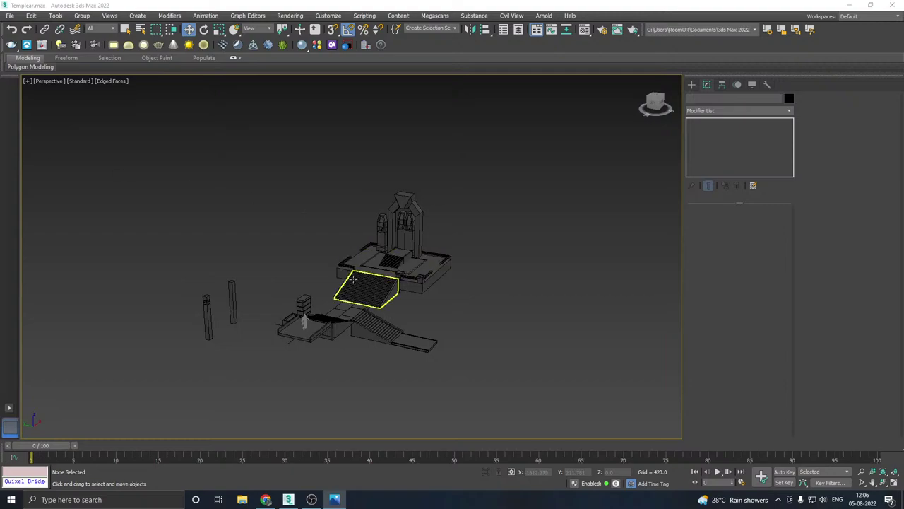
scroll(385, 283, "up", 5)
left_click(408, 291)
scroll(424, 283, "up", 5)
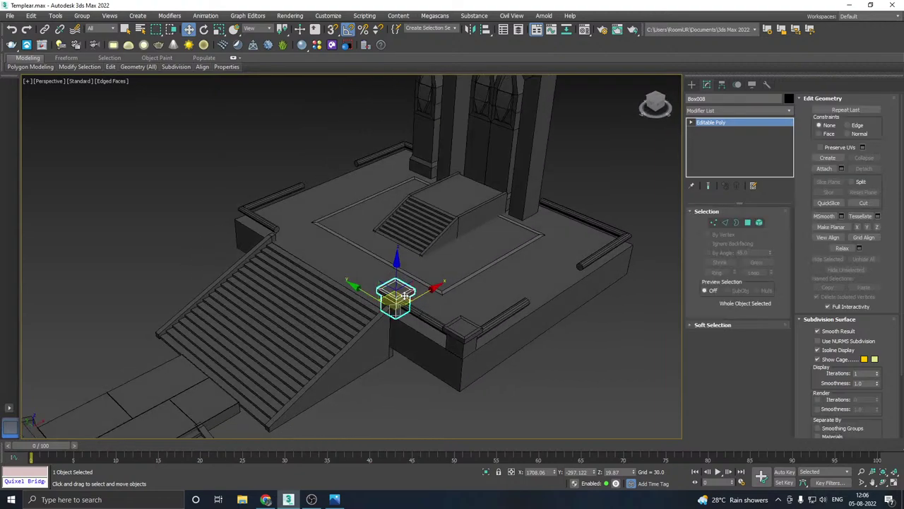
left_click_drag(516, 271, 530, 263, "shift")
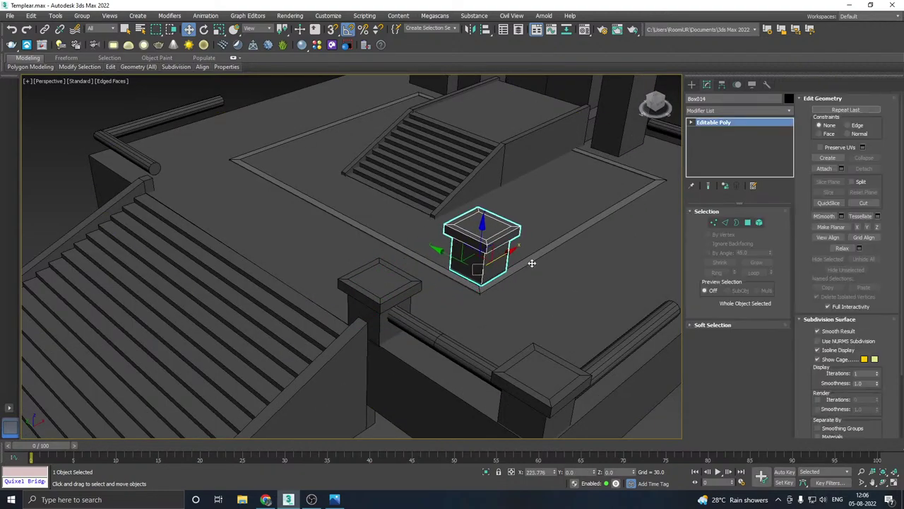
left_click(456, 289)
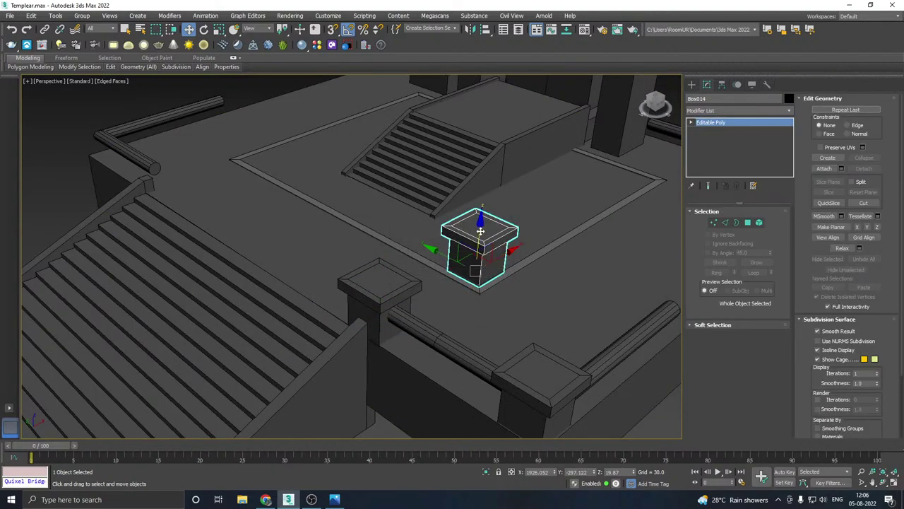
left_click_drag(480, 231, 450, 273)
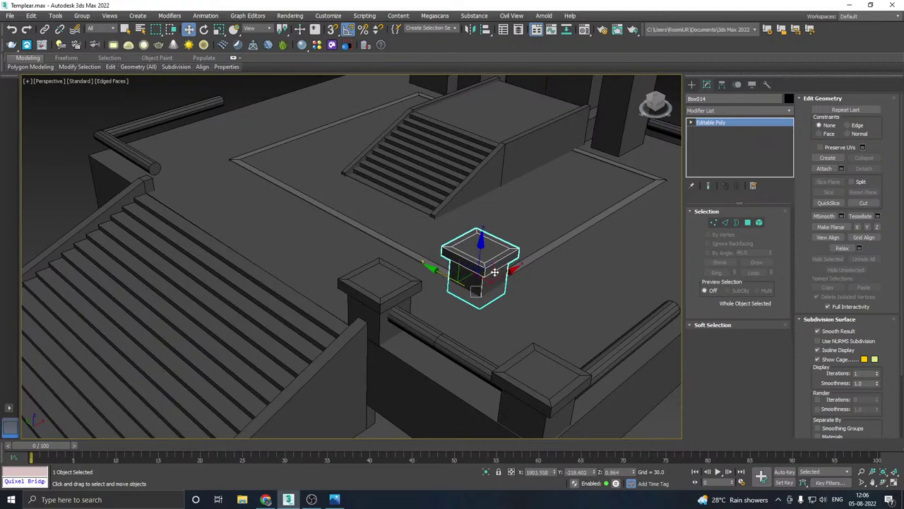
Step: Try to shape the copied post's flat cap into a pyramid by raising and shrinking its four inner top edges
scroll(449, 273, "up", 4)
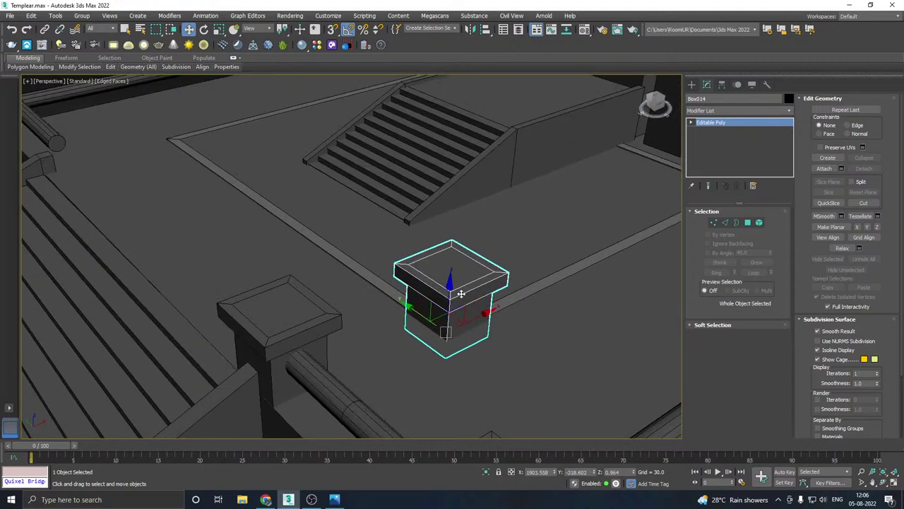
left_click(748, 223)
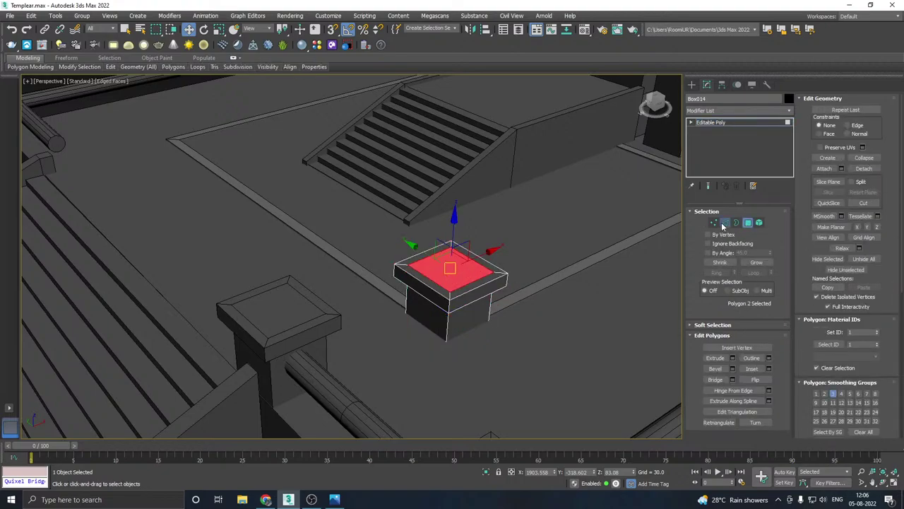
left_click(725, 222)
middle_click_drag(434, 269, 468, 328, "alt")
right_click(457, 283)
left_click(242, 302)
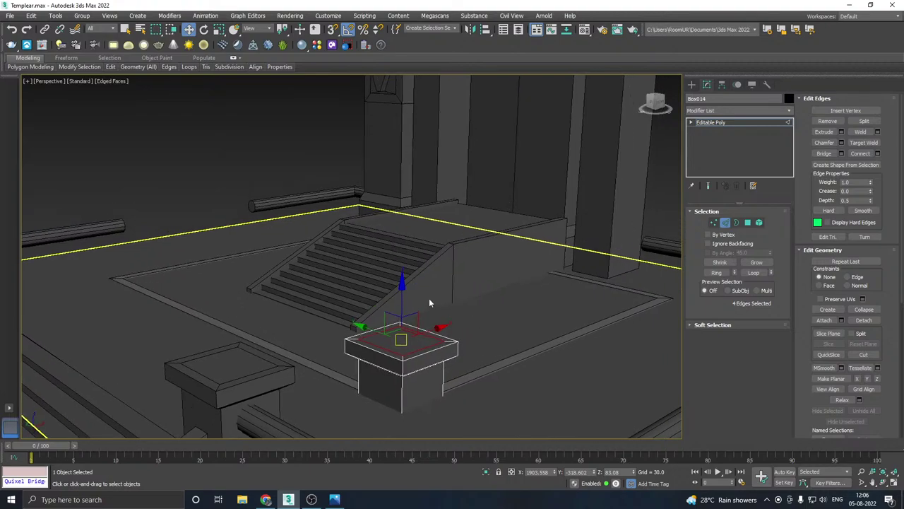
left_click_drag(401, 302, 349, 356)
key("r")
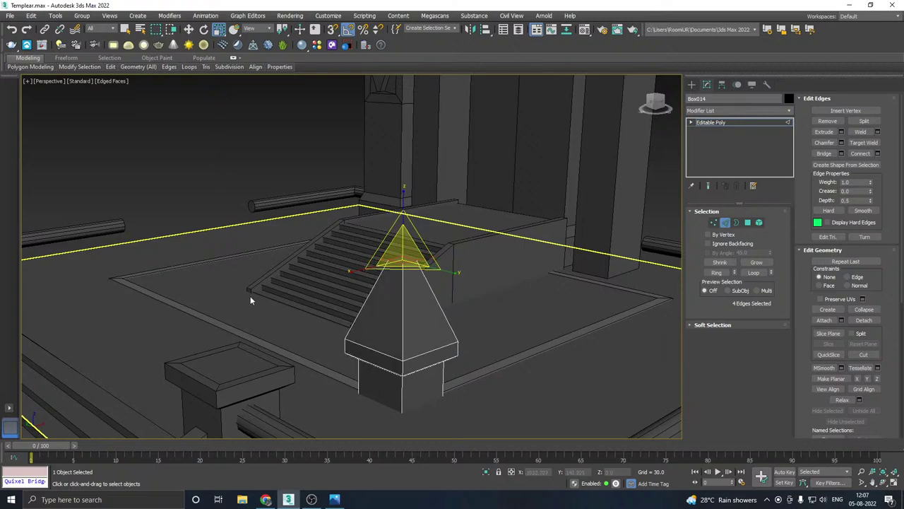
key("w")
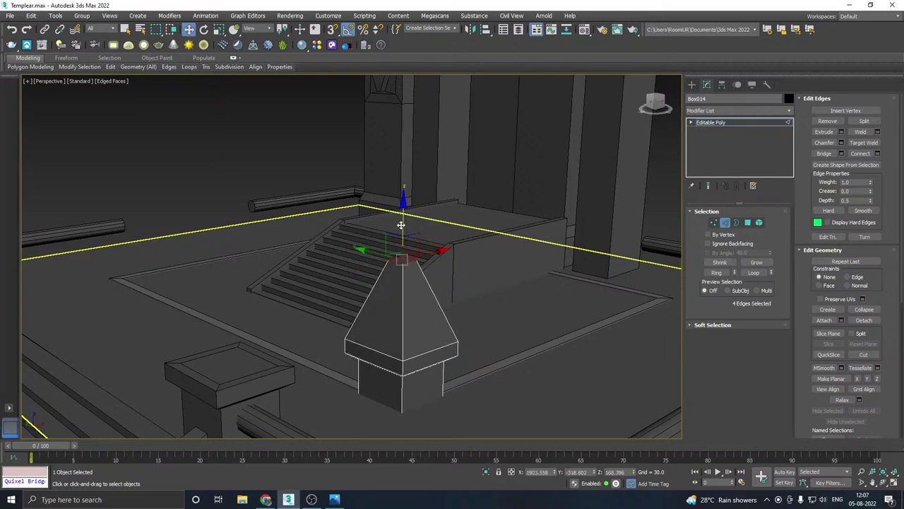
left_click_drag(400, 224, 395, 256)
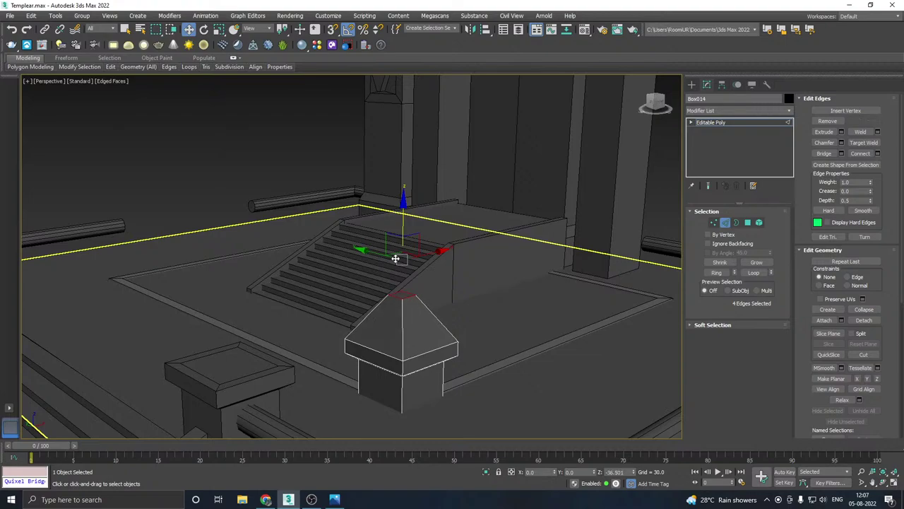
Step: Try to scale the pyramid-capped post to about 63% and move it to about X 1892, Y -331 at the floor border's corner
mouse_move(515, 271)
middle_mouse_down("alt")
mouse_move(451, 243)
mouse_move(454, 268)
mouse_move(516, 280)
middle_mouse_up("alt")
left_click(721, 123)
middle_click_drag(398, 286, 404, 253)
key("r")
left_click_drag(408, 362, 405, 393)
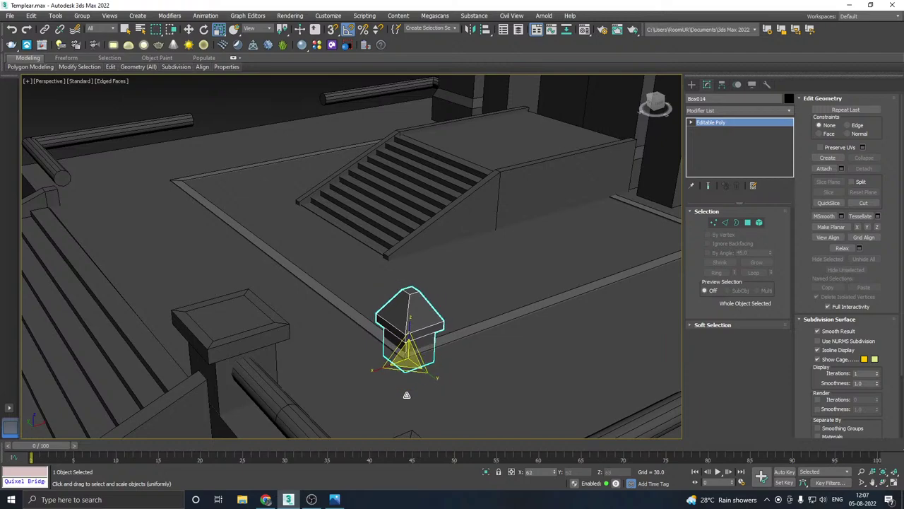
key("w")
left_click_drag(424, 351, 386, 349)
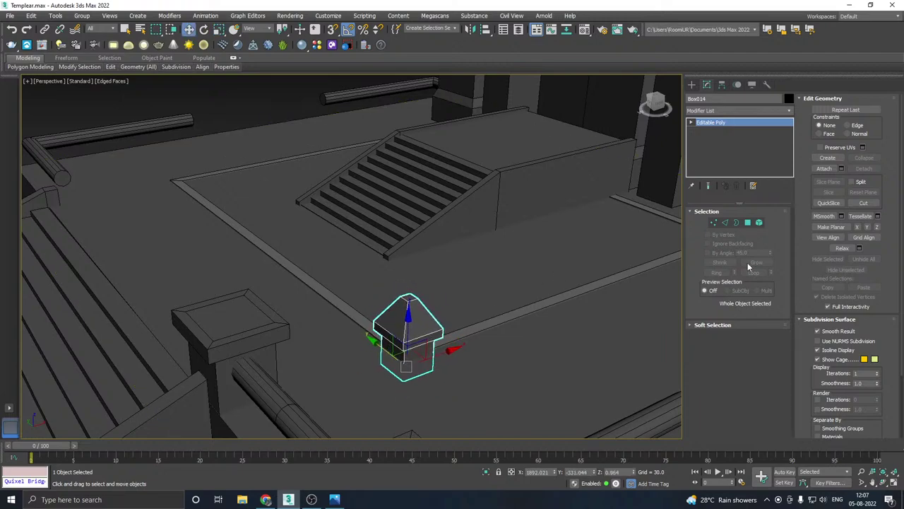
Step: Try to stretch the pyramid cap by raising its four tip edges to about Z 141
left_click(726, 223)
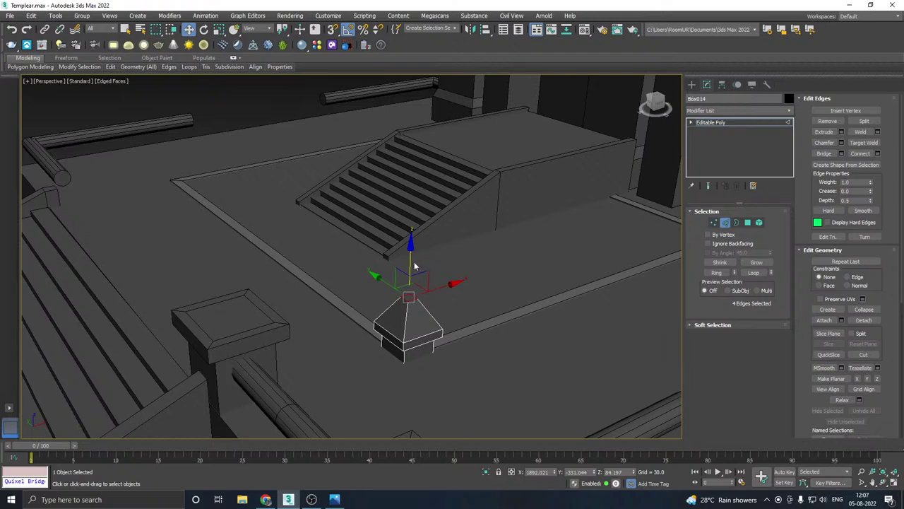
left_click_drag(412, 256, 412, 211)
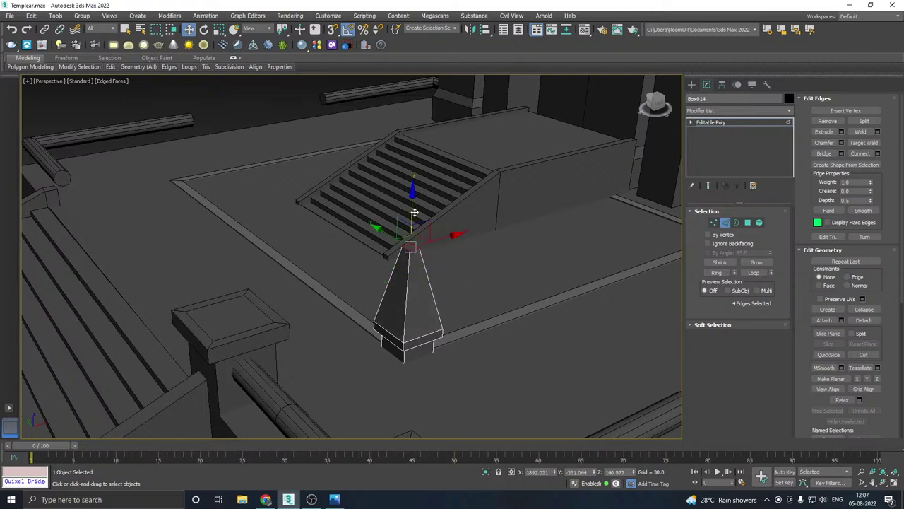
key("r")
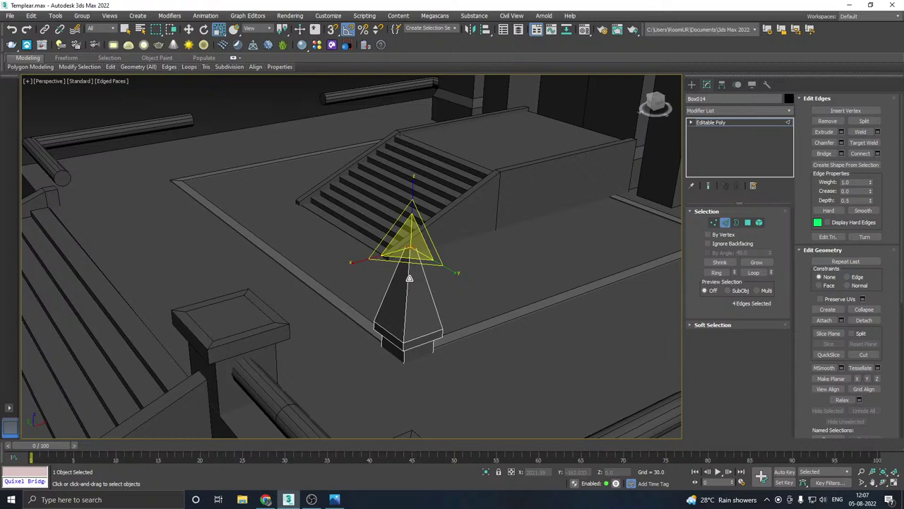
Step: Undo the post's scaling, move and pyramid reshaping, back to the flat cap
key("ctrl+z")
key("ctrl+z")
key("ctrl+z")
key("ctrl+z")
key("ctrl+z")
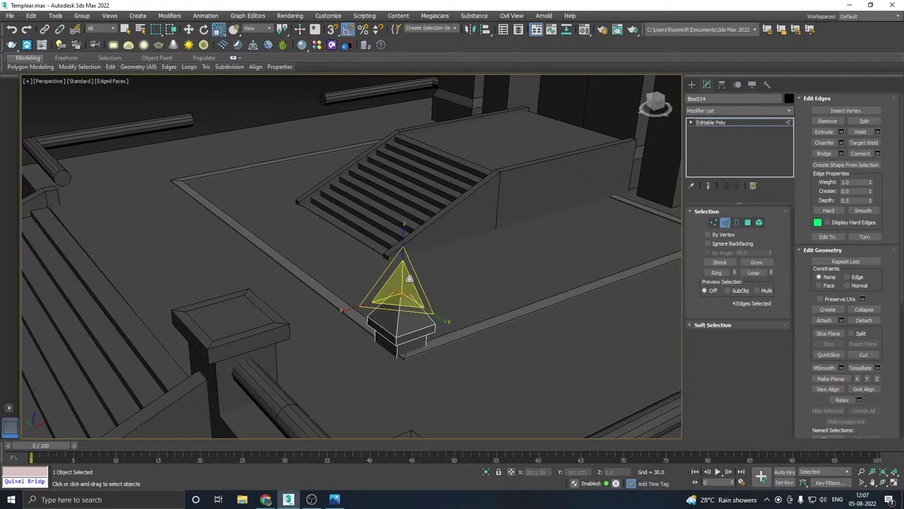
key("ctrl+z")
key("ctrl+z")
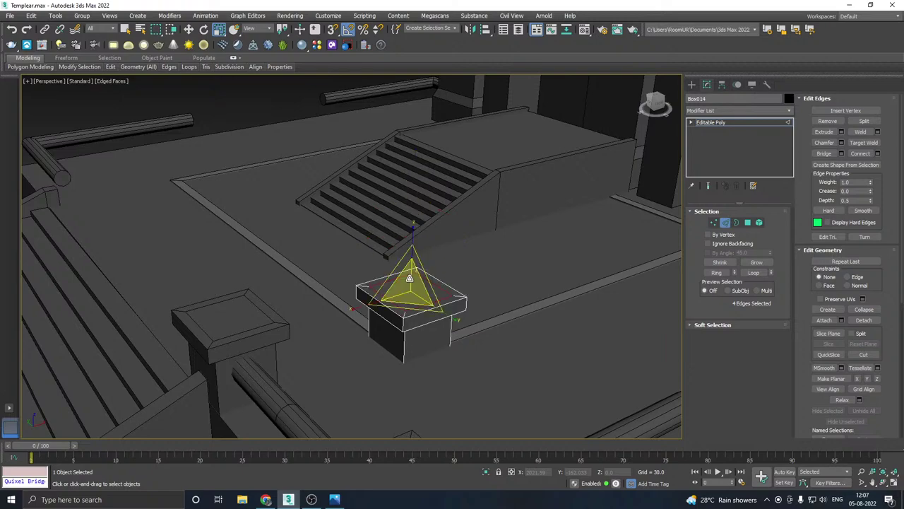
Step: Scale the flat-capped post to about 66% and place it on the floor border's corner at about X 1892, Y -330, Z 5
left_click(713, 122)
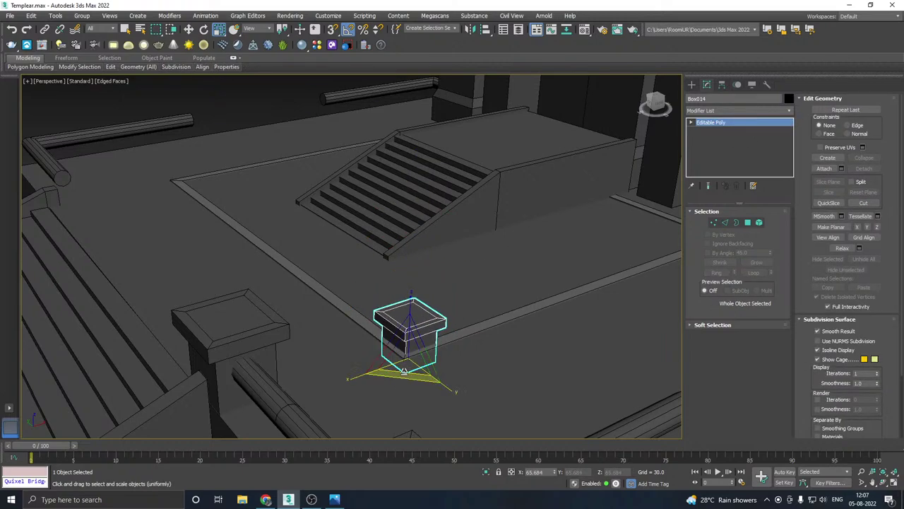
middle_click_drag(399, 361, 405, 364, "alt")
key("w")
mouse_move(396, 336)
left_mouse_down()
mouse_move(372, 342)
mouse_move(382, 349)
mouse_move(406, 333)
left_mouse_up()
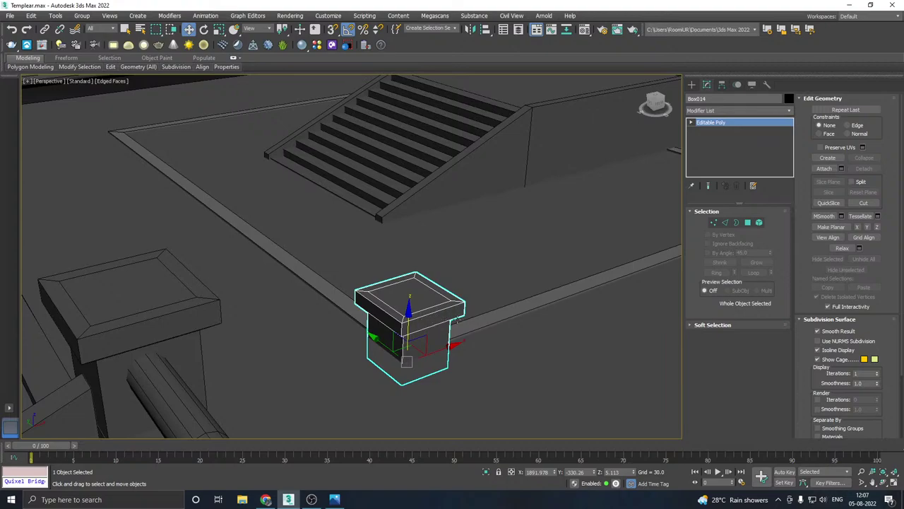
Step: Save the scene and create a sphere with a radius of about 36 centred on the small post in the top view
middle_click_drag(457, 320, 467, 306, "alt")
key("t")
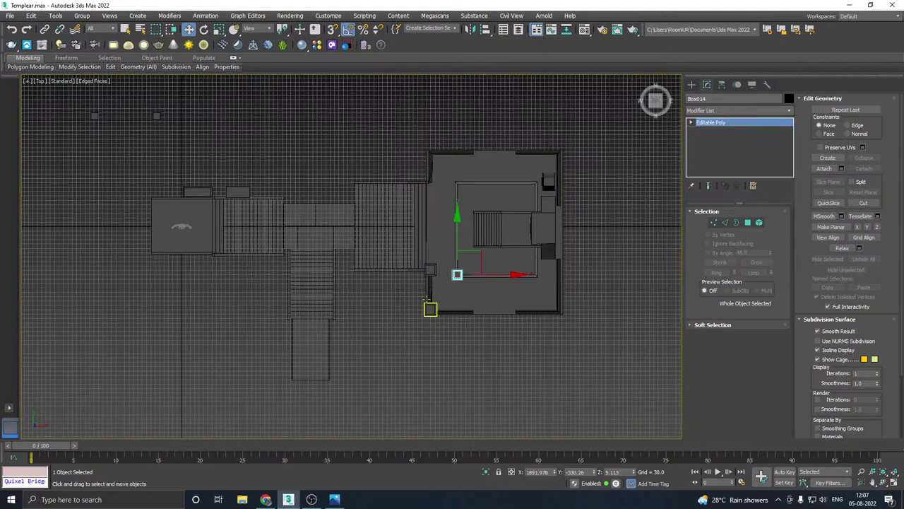
key("ctrl+s")
scroll(458, 275, "up", 9)
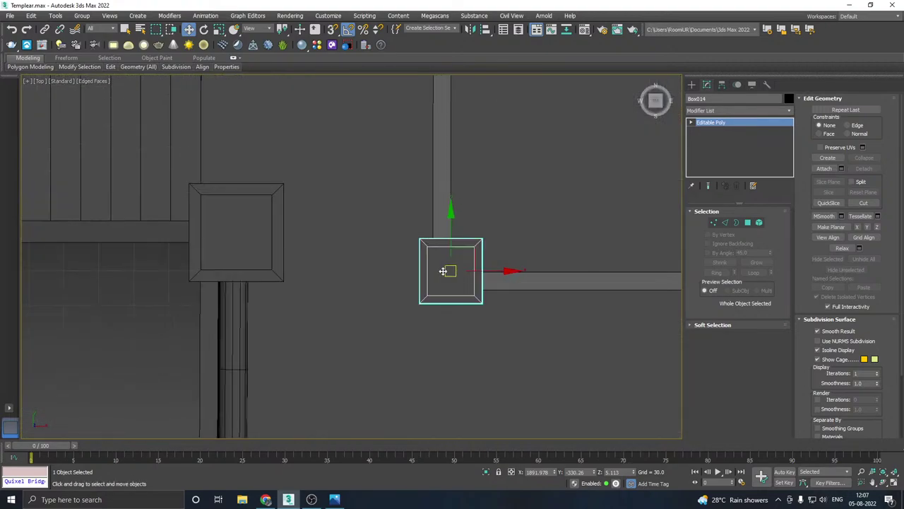
left_click(692, 85)
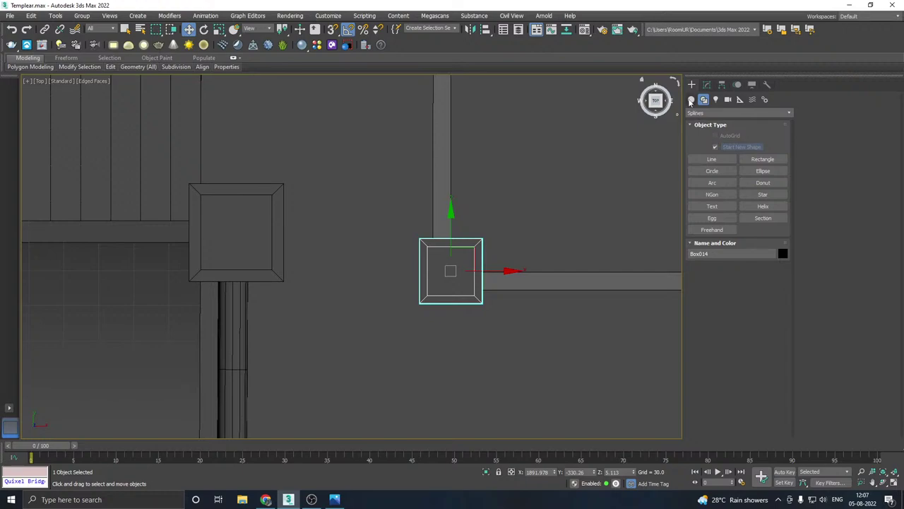
left_click(692, 99)
left_click(711, 159)
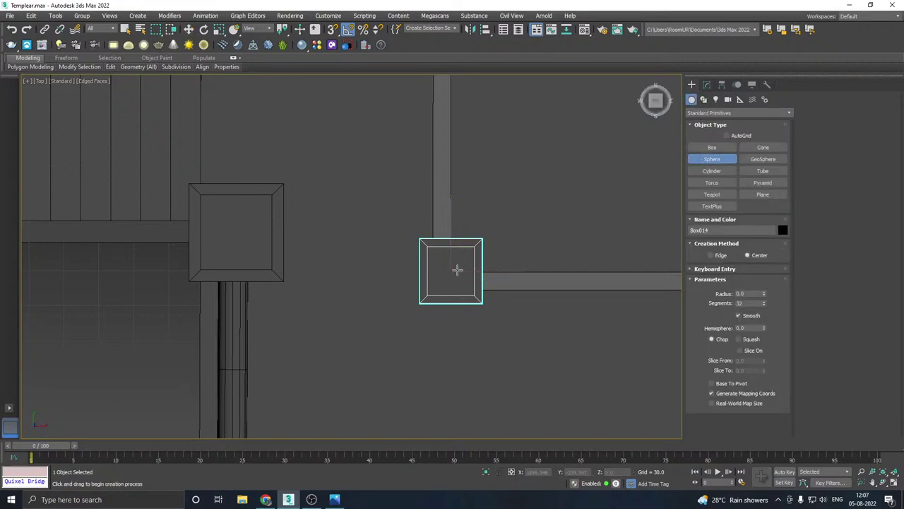
left_click_drag(449, 269, 491, 284)
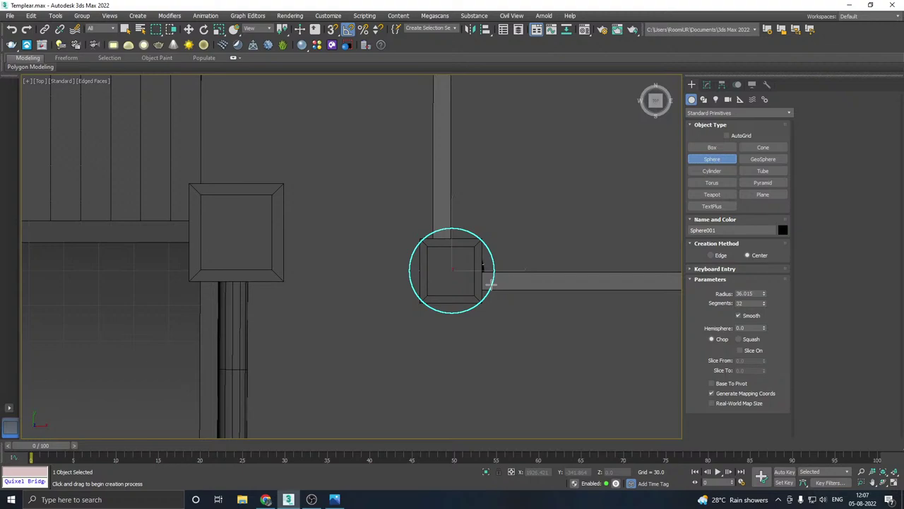
Step: Raise the sphere straight up over the small post's cap to about Z 68
key("w")
key("p")
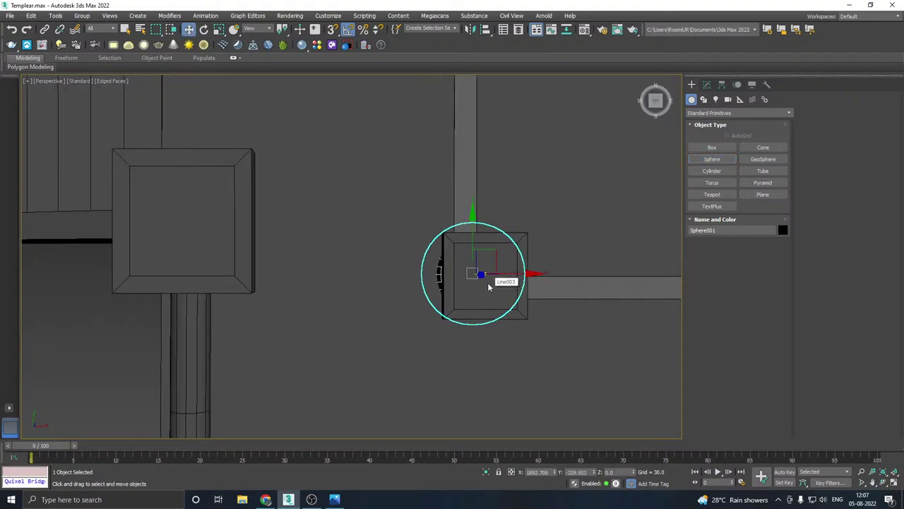
middle_click_drag(488, 286, 398, 323, "alt")
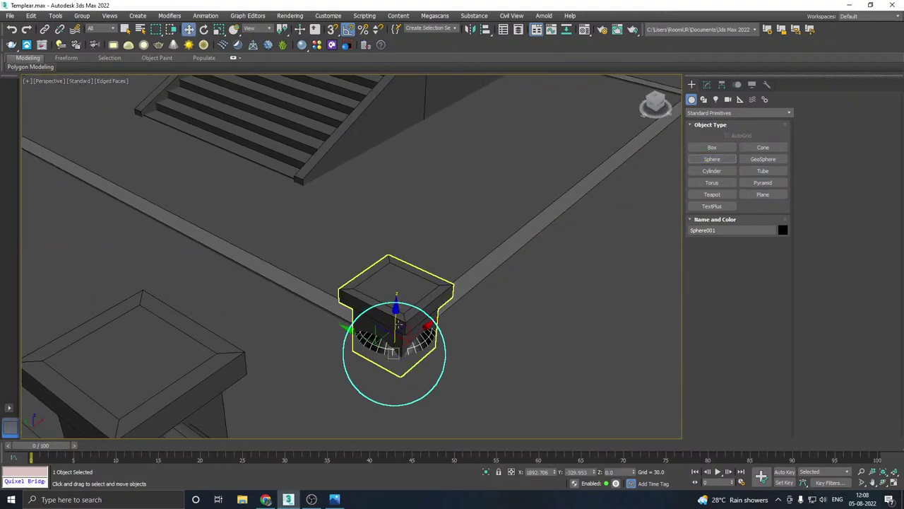
left_click_drag(398, 324, 399, 230)
middle_click_drag(399, 230, 415, 241, "alt")
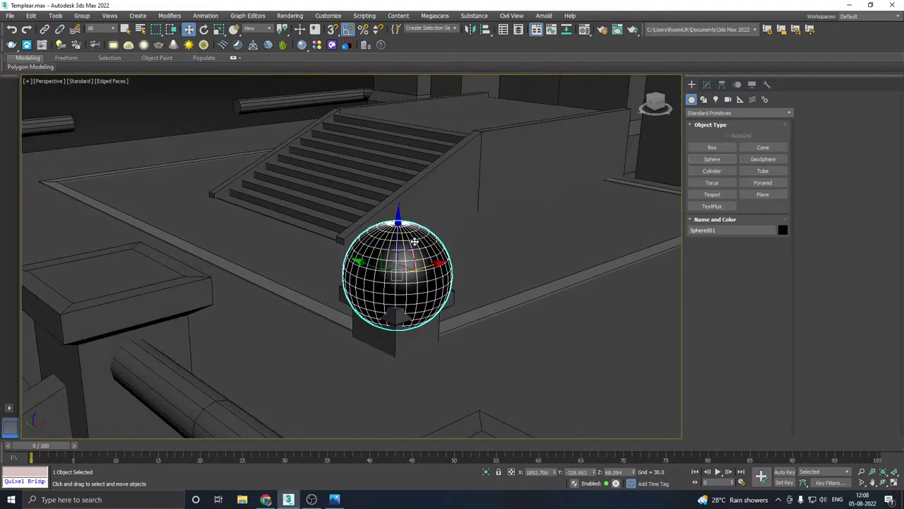
key("m")
key("m")
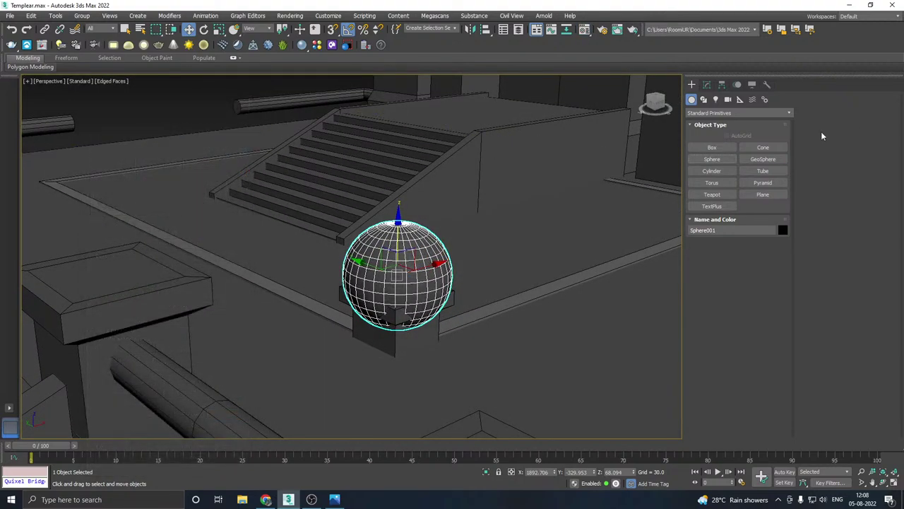
Step: Reduce the sphere to 25 segments and cut it into a dome with a hemisphere value of about 0.6
left_click(707, 84)
scroll(415, 274, "up", 4)
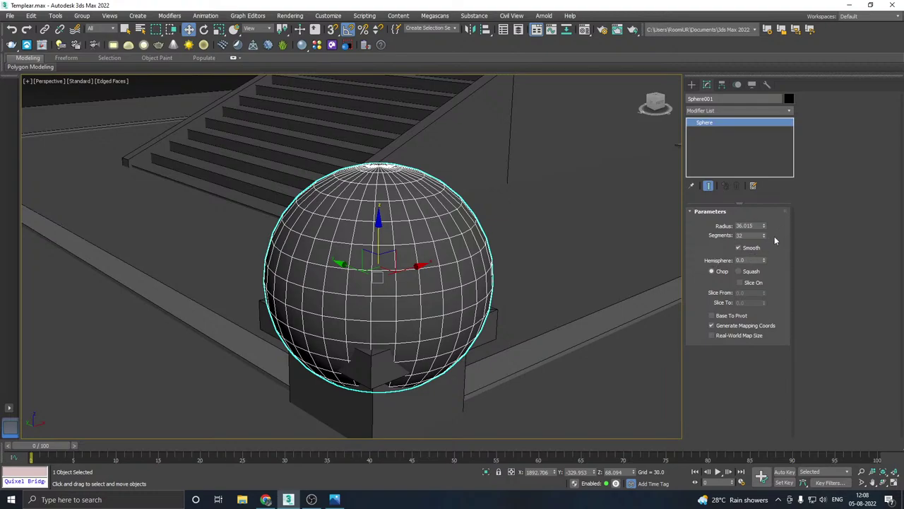
left_click_drag(764, 235, 764, 237)
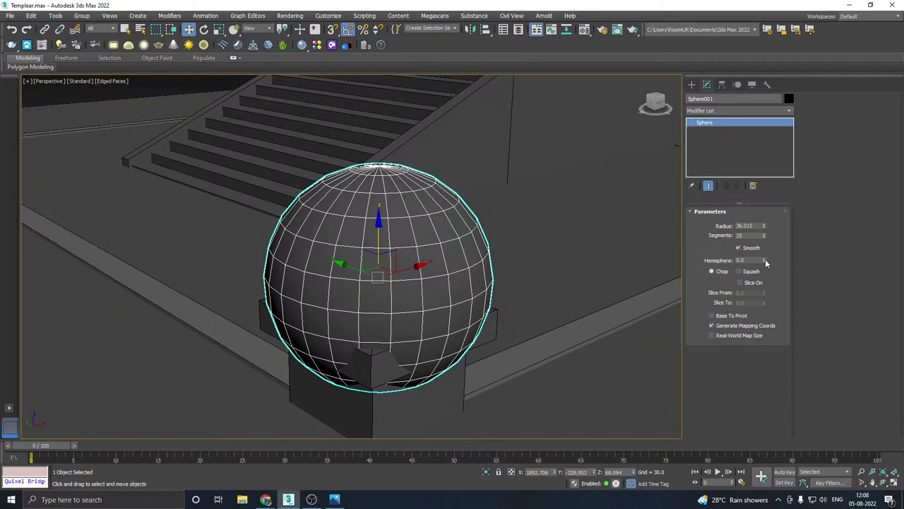
left_click_drag(763, 259, 747, 203)
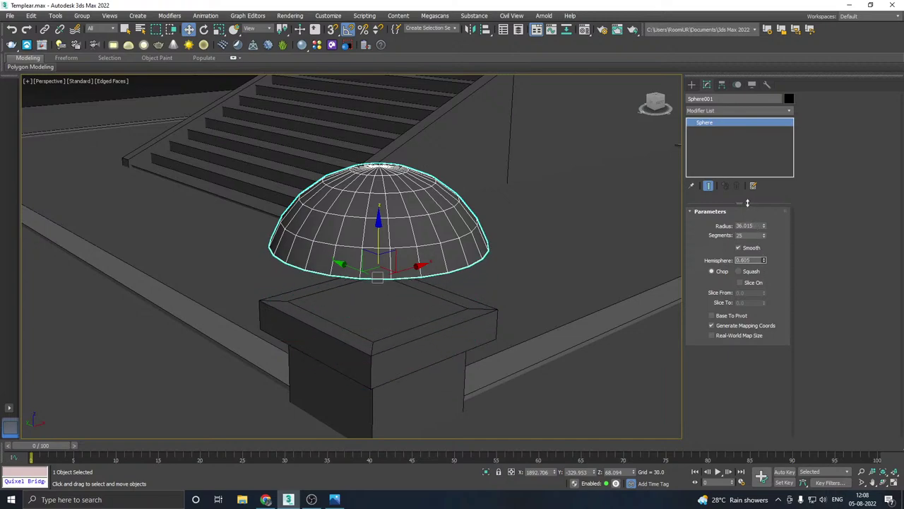
Step: Rotate the dome 180° about the Y axis so it forms an upturned bowl
middle_click_drag(348, 257, 434, 246, "alt")
key("e")
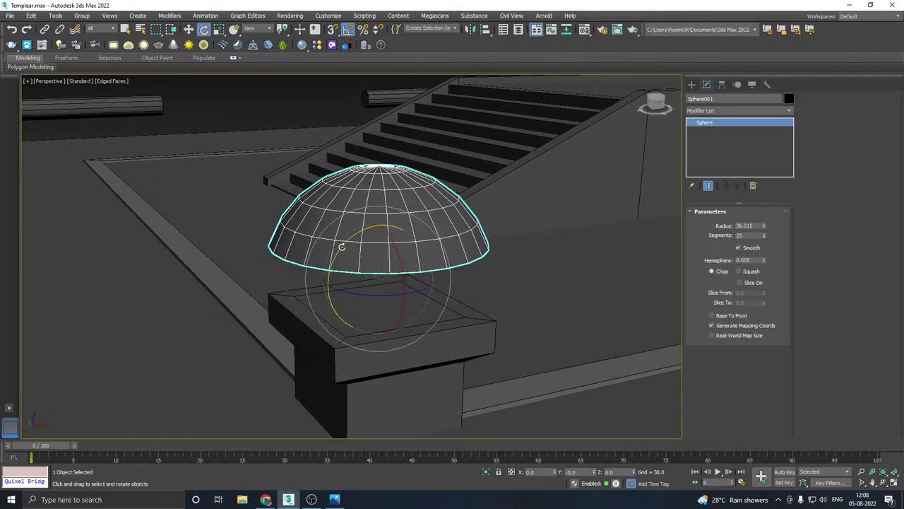
left_click_drag(342, 247, 348, 243)
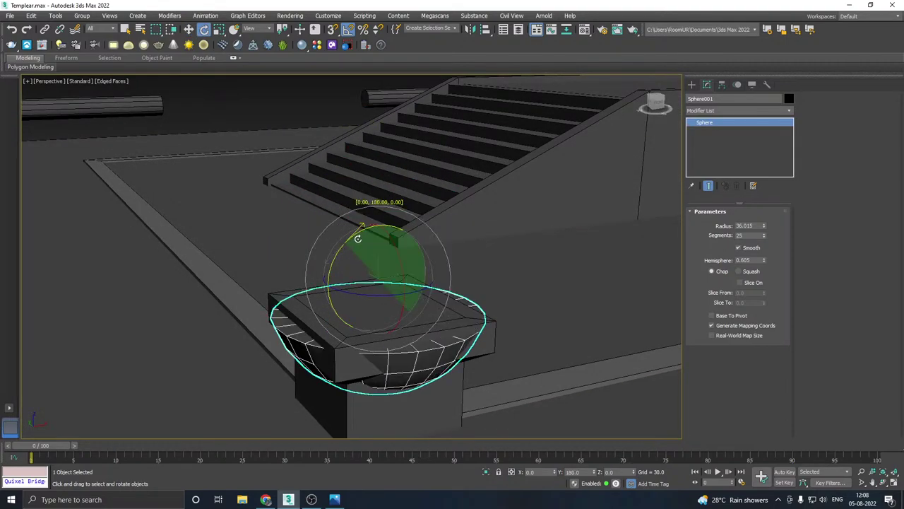
Step: Raise the bowl to rest on the small post's cap at about Z 88, and deselect it
key("w")
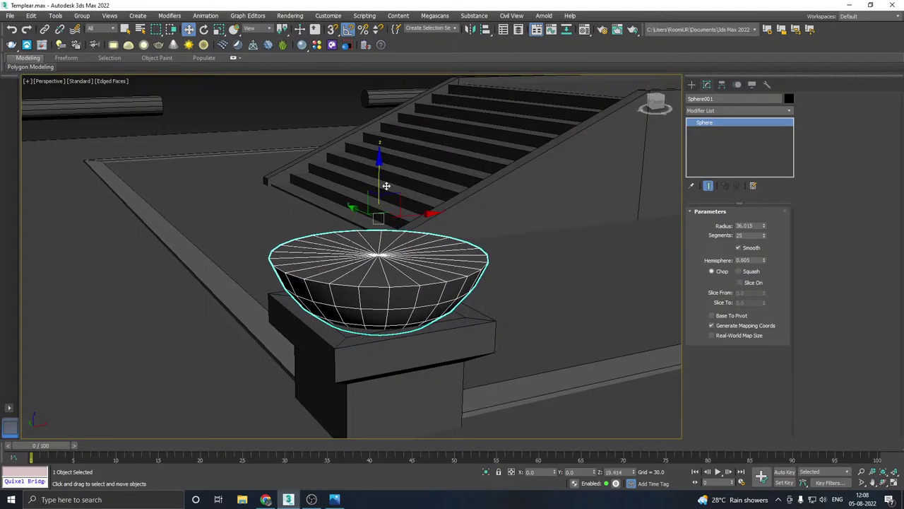
middle_click_drag(386, 195, 399, 256, "alt")
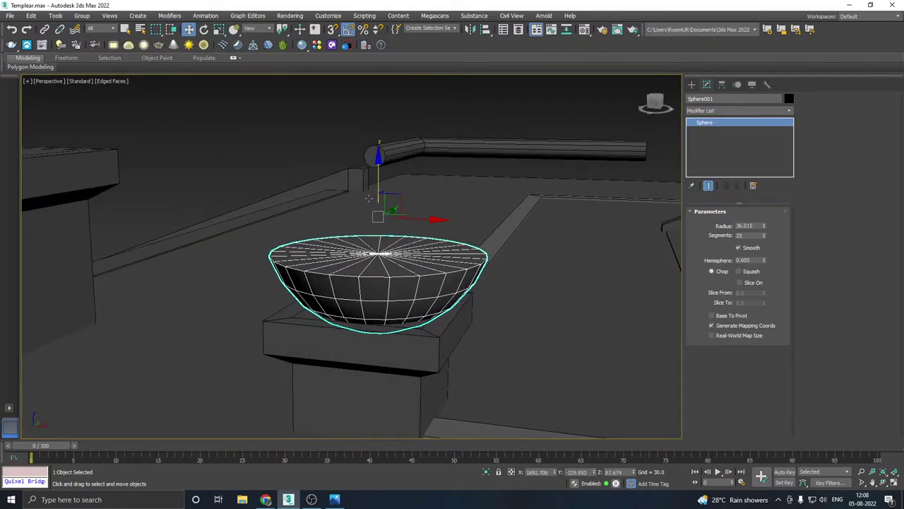
middle_click_drag(368, 199, 345, 189, "alt")
mouse_move(377, 186)
left_mouse_down()
mouse_move(371, 169)
mouse_move(372, 182)
left_mouse_up()
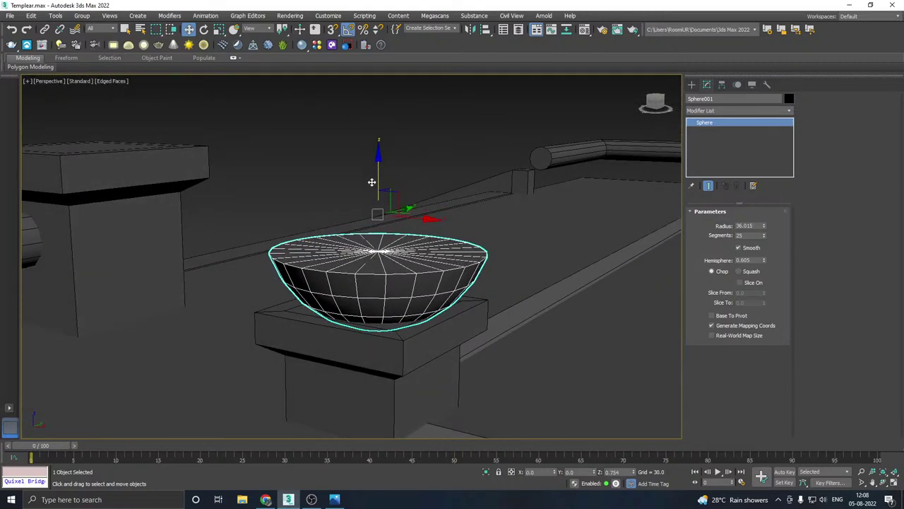
scroll(356, 285, "down", 5)
middle_click_drag(356, 286, 413, 300, "alt")
scroll(339, 290, "down", 4)
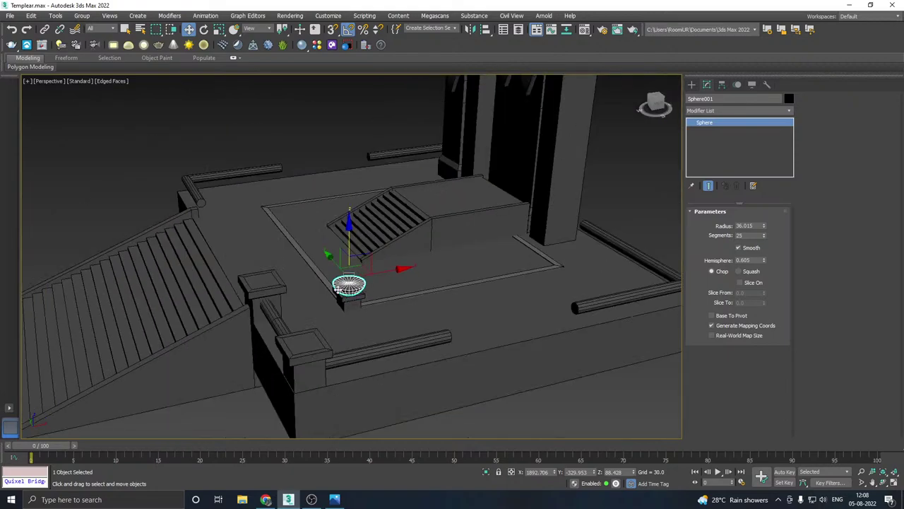
left_click(548, 404)
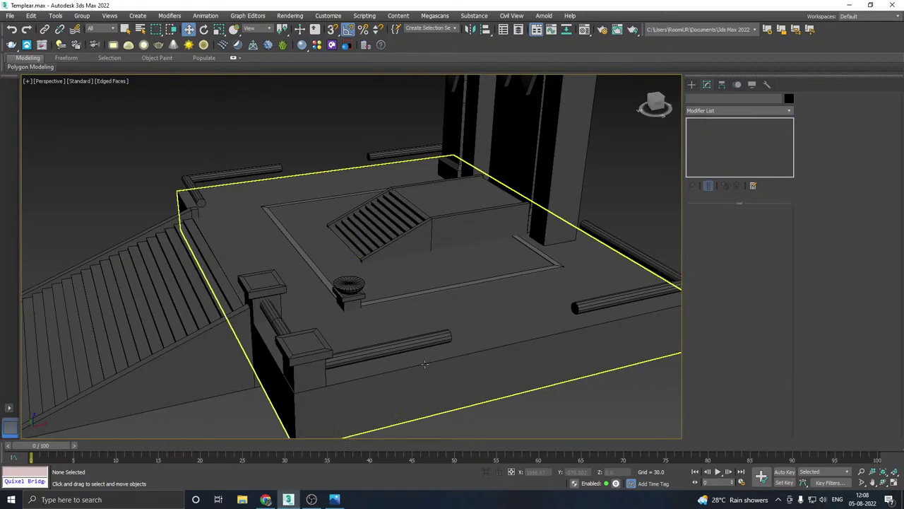
Step: Convert the hemisphere bowl on the small pedestal to an Editable Poly
middle_click_drag(426, 364, 452, 344)
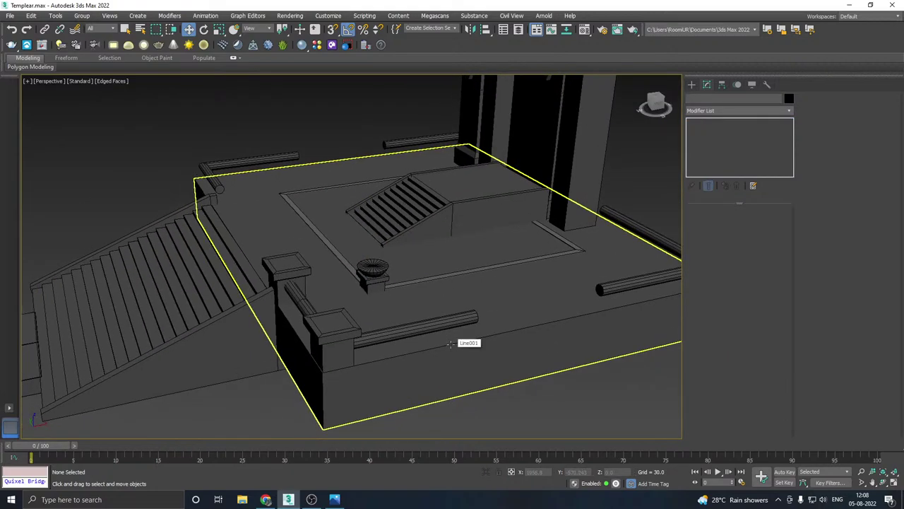
left_click(374, 265)
scroll(374, 265, "up", 3)
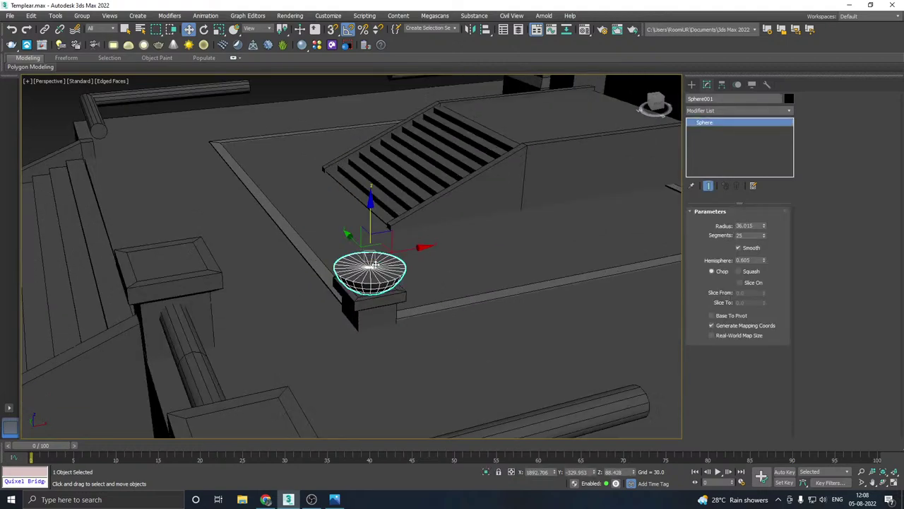
scroll(375, 264, "up", 2)
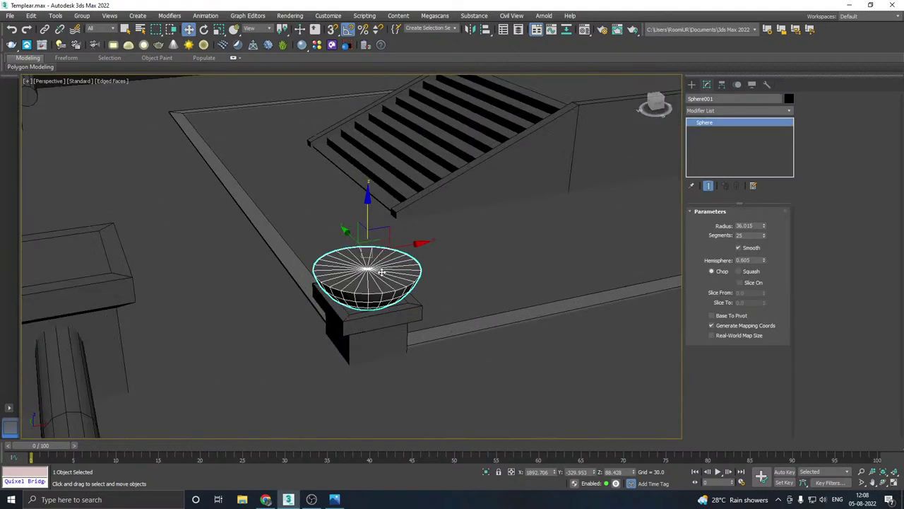
right_click(755, 135)
left_click(777, 204)
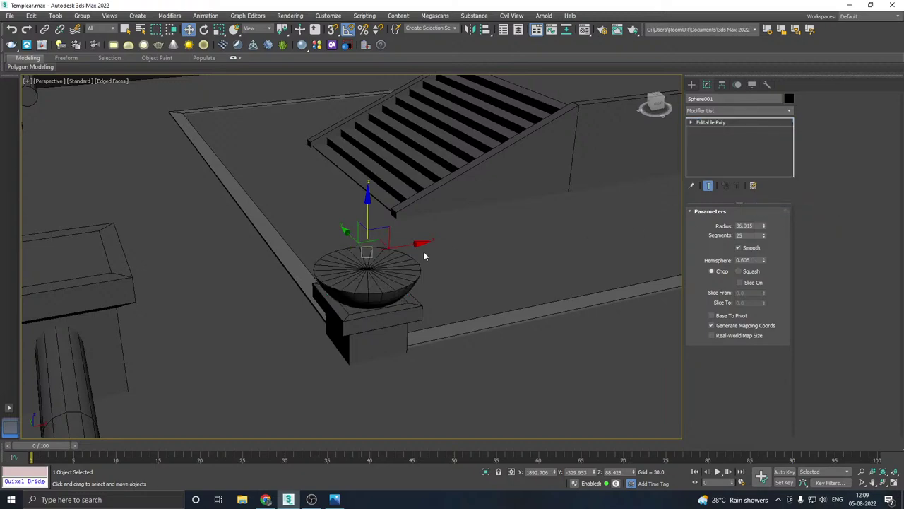
Step: Clone the bowl once as a Copy, offset about 232 units along Y from the original
scroll(388, 263, "down", 3)
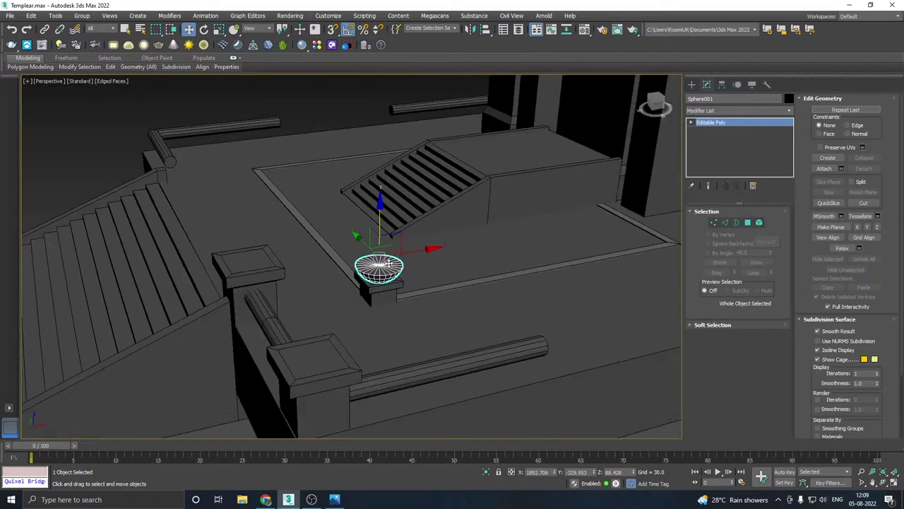
left_click_drag(367, 244, 311, 199, "shift")
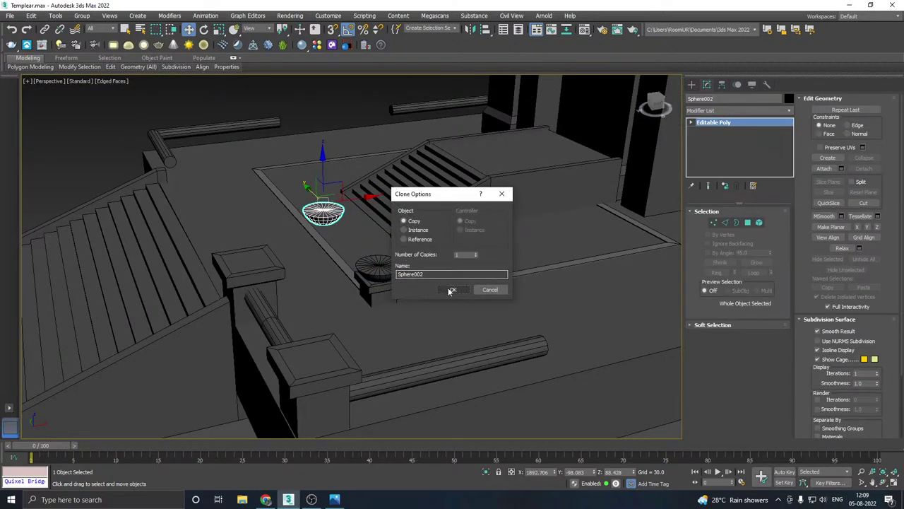
left_click(452, 291)
Step: Attach the small pedestal to the original bowl resting on it
scroll(391, 274, "up", 2)
left_click(375, 272)
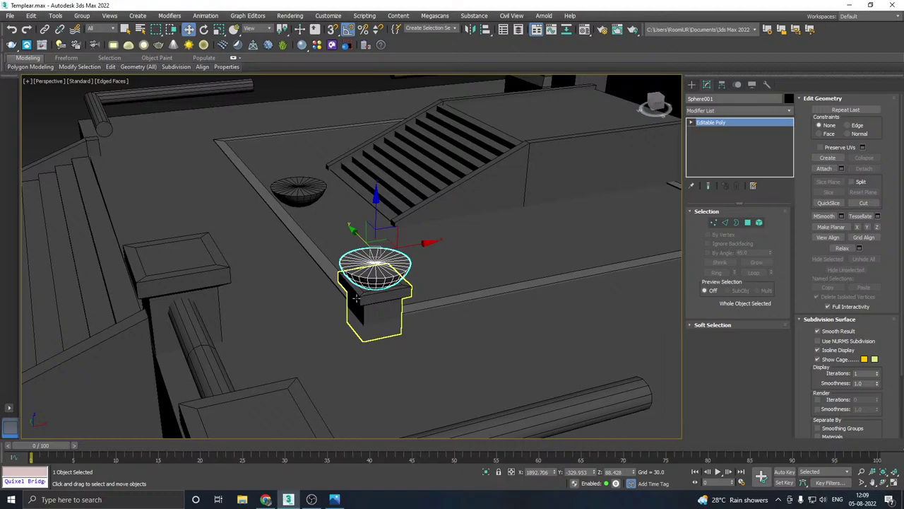
left_click(825, 168)
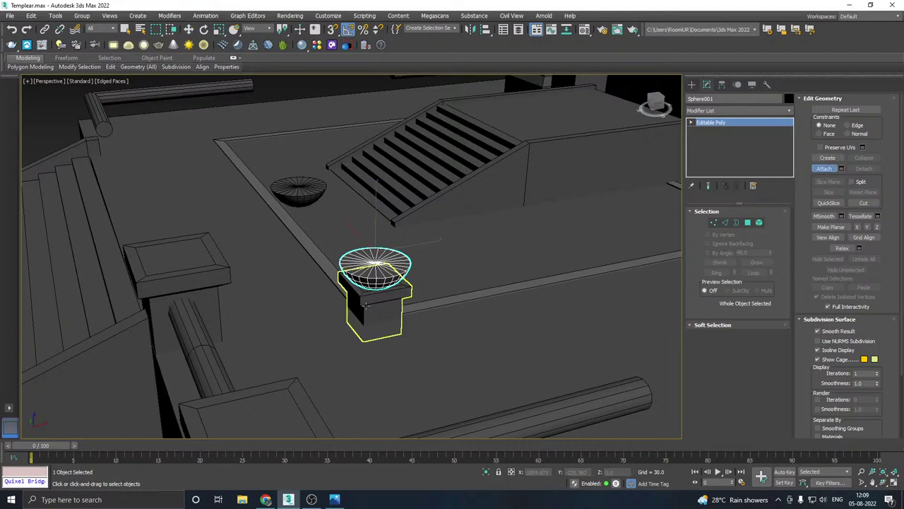
left_click(367, 306)
key("w")
scroll(405, 297, "down", 4)
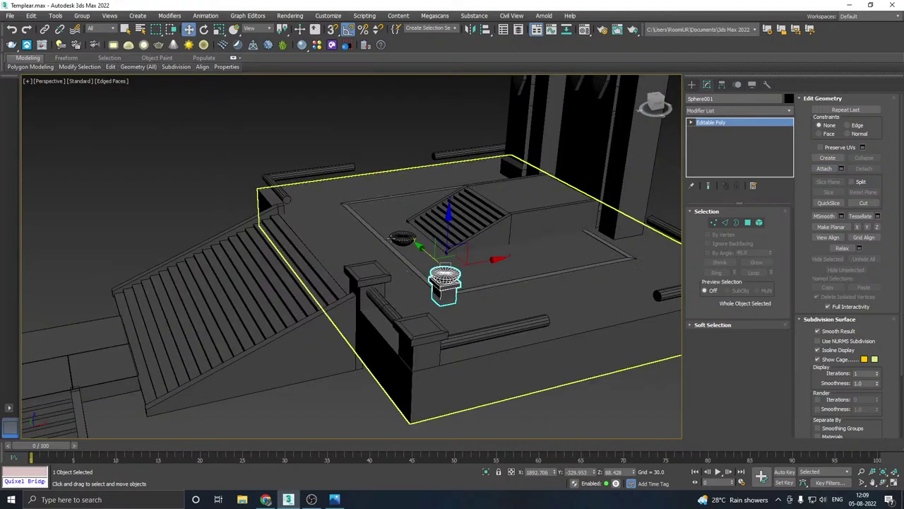
Step: Move the copied bowl onto the square post beside the top of the large stairs and scale it up to suit the post cap
left_click(401, 238)
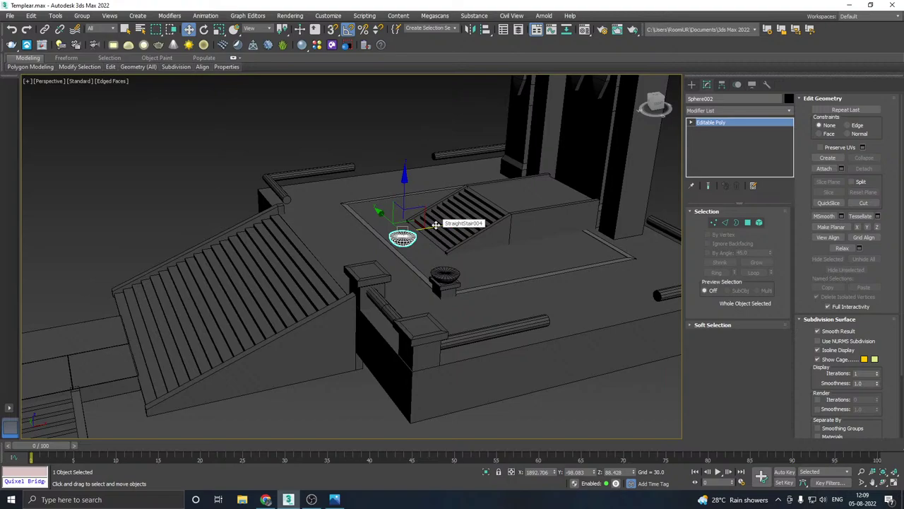
left_click_drag(388, 217, 398, 201)
scroll(352, 271, "up", 4)
key("r")
key("w")
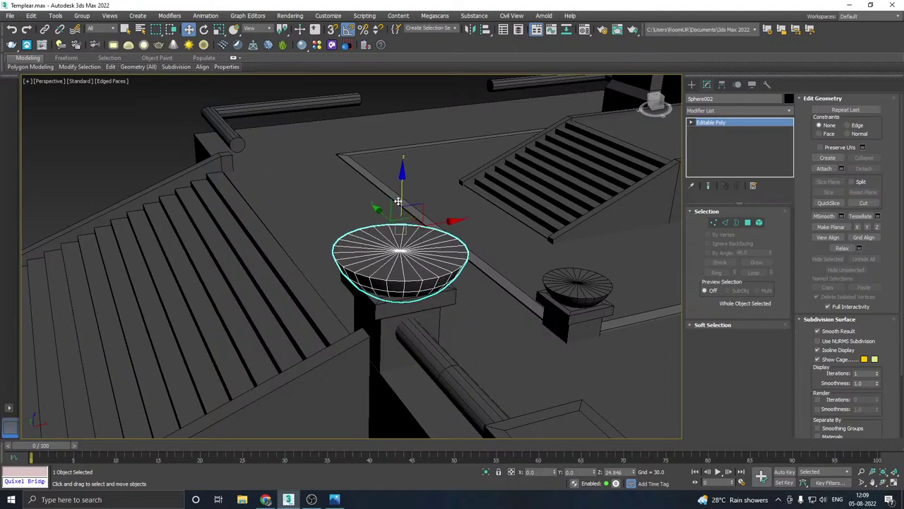
middle_click_drag(397, 201, 485, 218, "alt")
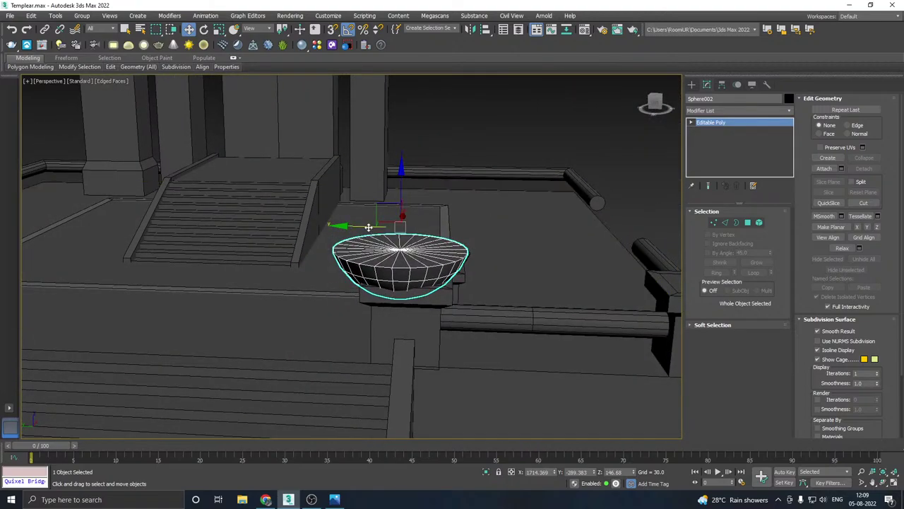
middle_click_drag(368, 226, 348, 228, "alt")
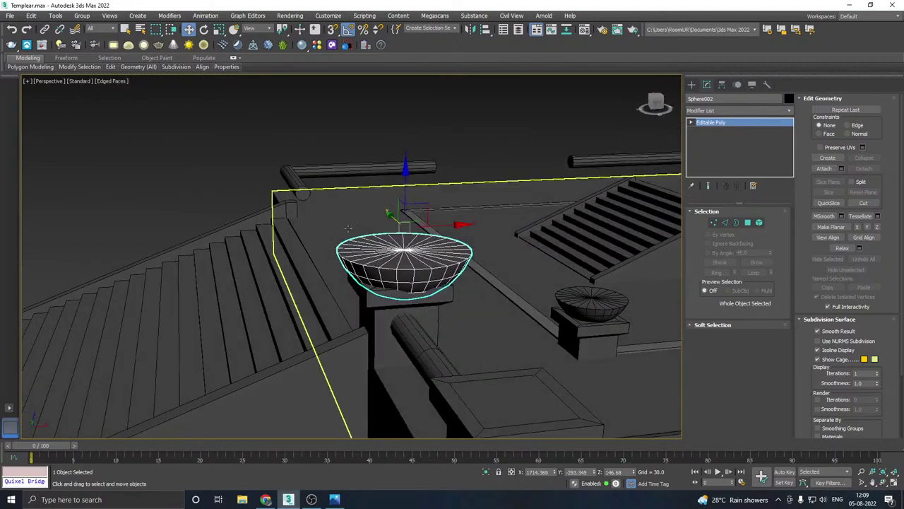
left_click_drag(411, 194, 408, 183)
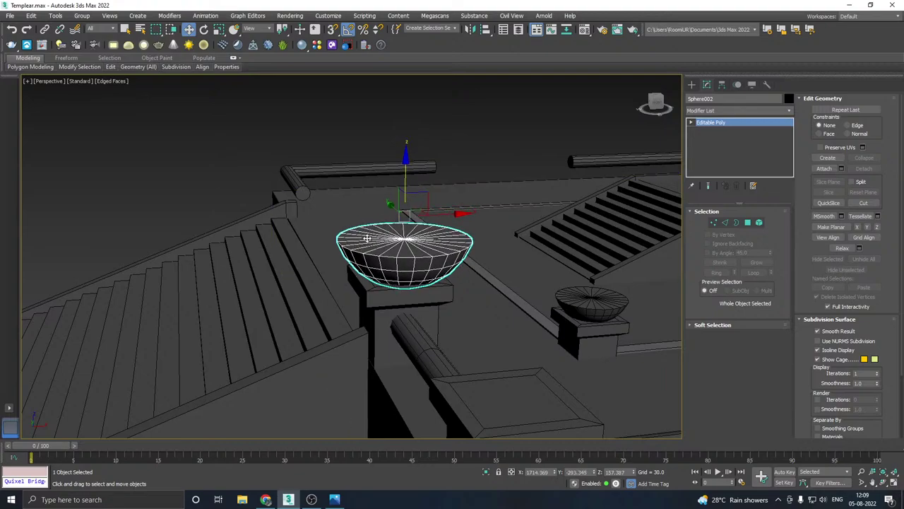
middle_click_drag(366, 239, 515, 268, "alt")
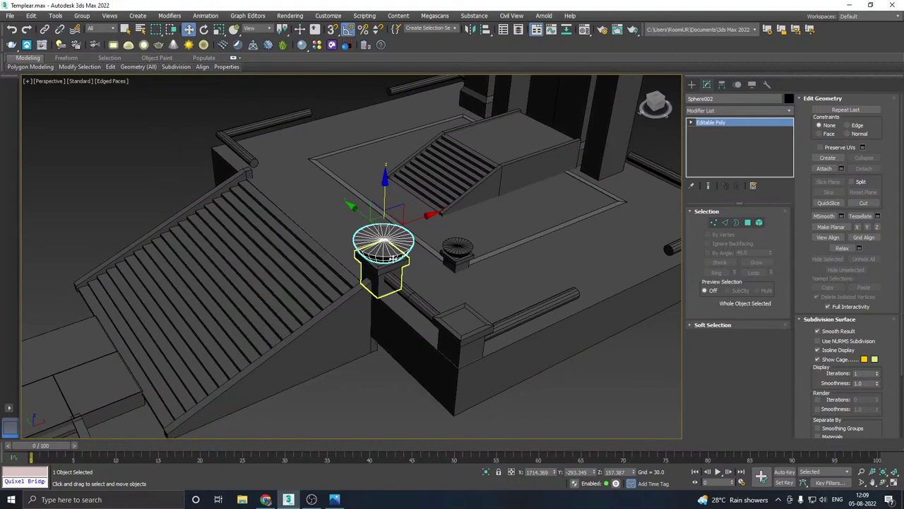
Step: Center the enlarged bowl's pivot to the object and deselect the bowl
left_click(723, 84)
left_click(738, 149)
left_click(738, 199)
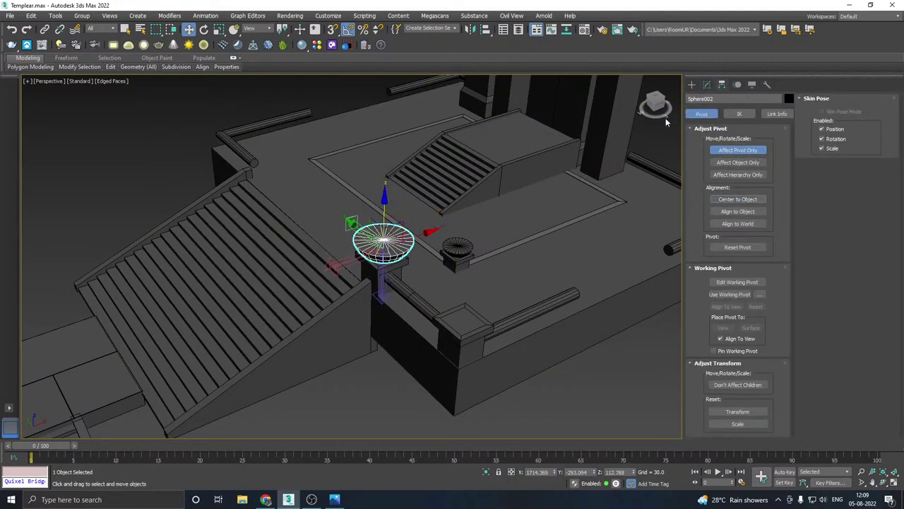
left_click(707, 84)
mouse_move(480, 205)
middle_mouse_down("alt")
mouse_move(492, 193)
mouse_move(487, 204)
middle_mouse_up("alt")
scroll(482, 210, "down", 3)
middle_click_drag(478, 238, 492, 241)
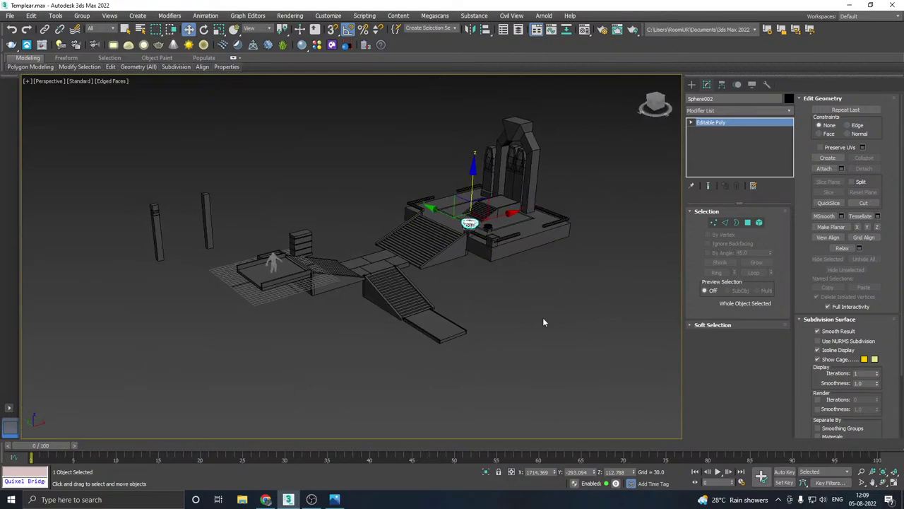
left_click(543, 317)
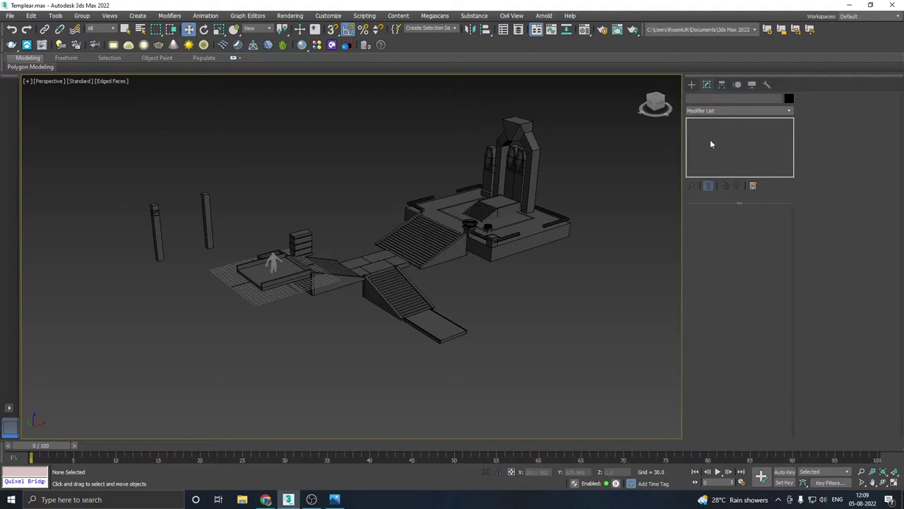
Step: Select the double-panel door inside the arch and frame it in the Left view
middle_click_drag(526, 168, 521, 218)
scroll(511, 206, "up", 3)
left_click(500, 227)
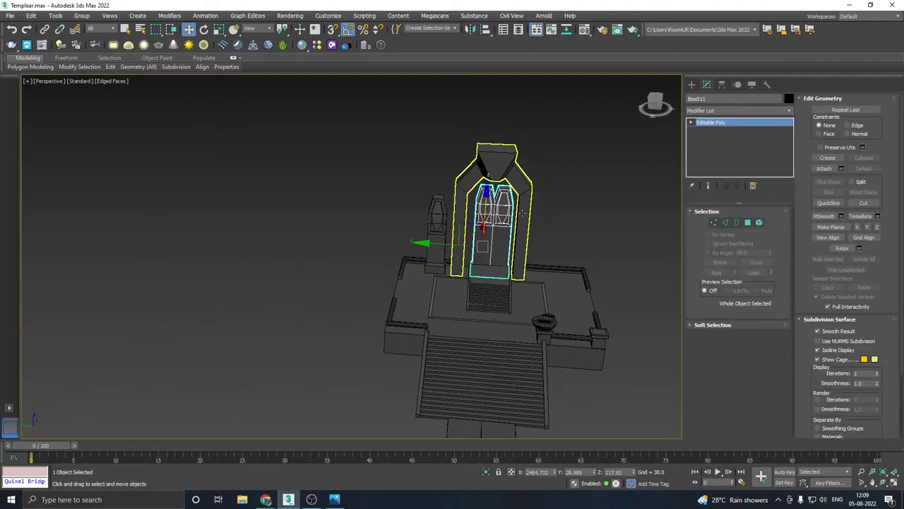
key("f")
scroll(453, 219, "down", 6)
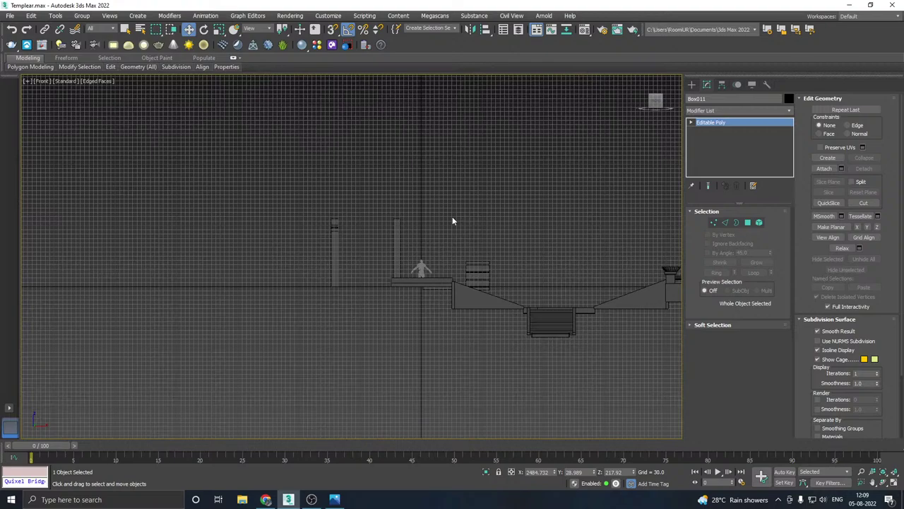
key("l")
scroll(456, 257, "down", 6)
middle_click_drag(456, 272, 501, 336)
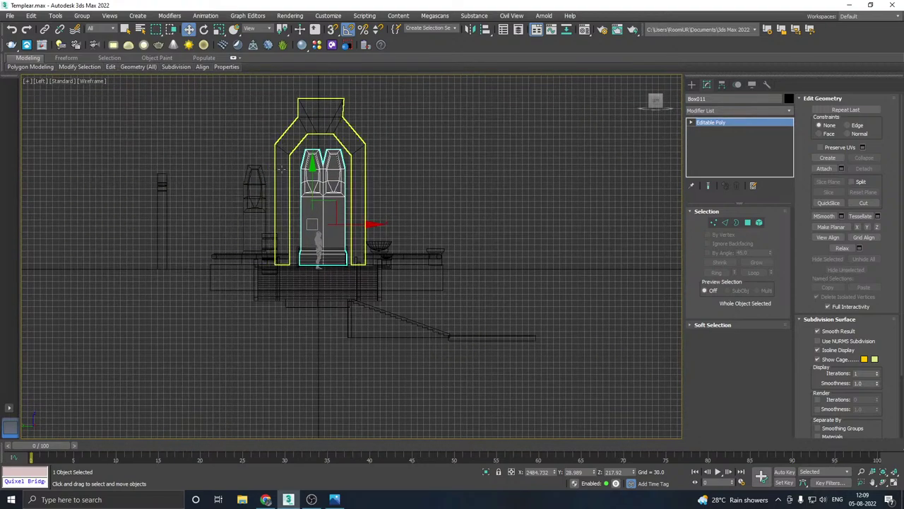
scroll(297, 177, "up", 5)
Step: Save the scene under its existing file name
left_click(10, 16)
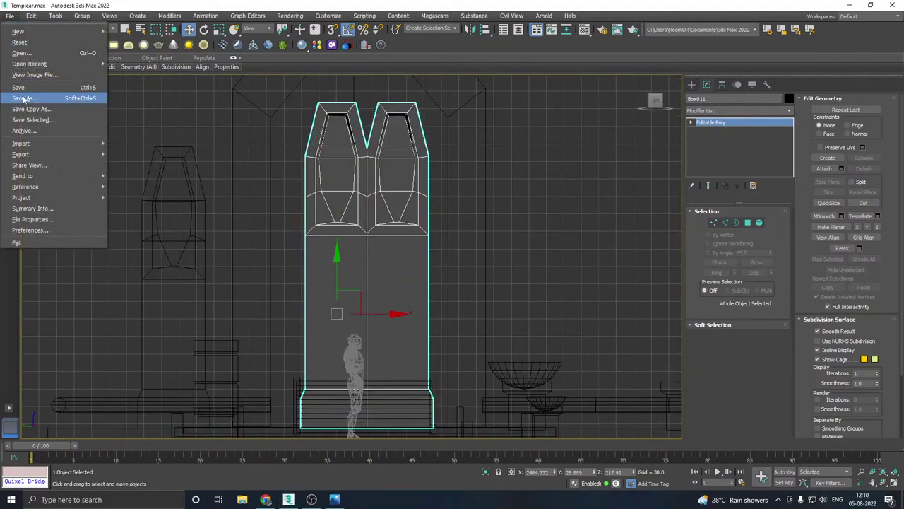
left_click(21, 89)
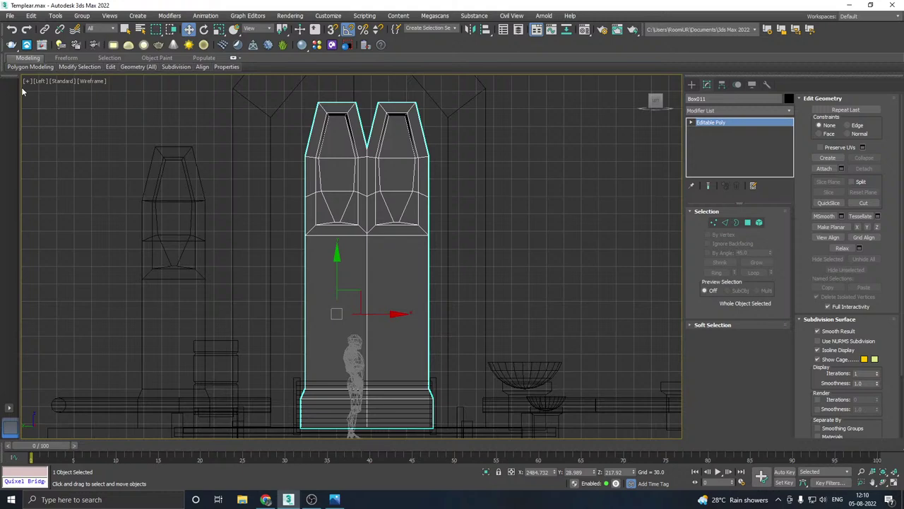
scroll(392, 232, "up", 2)
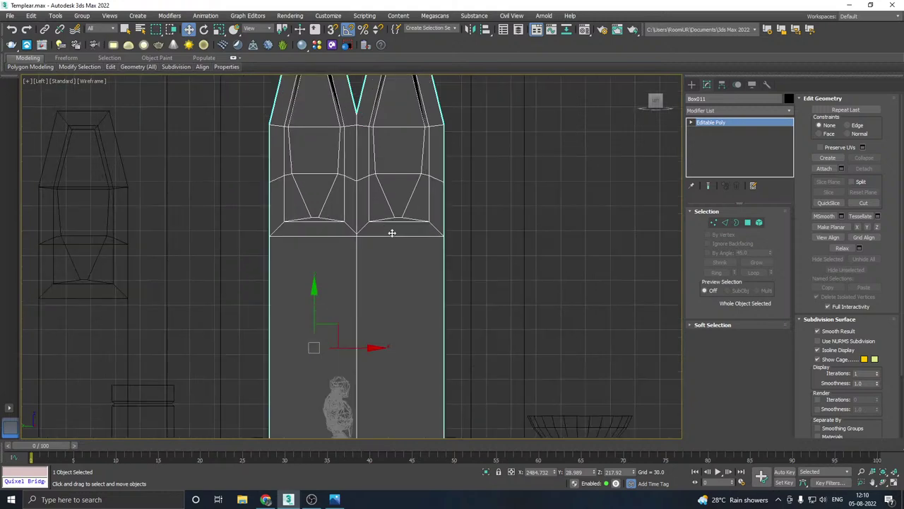
left_click(692, 85)
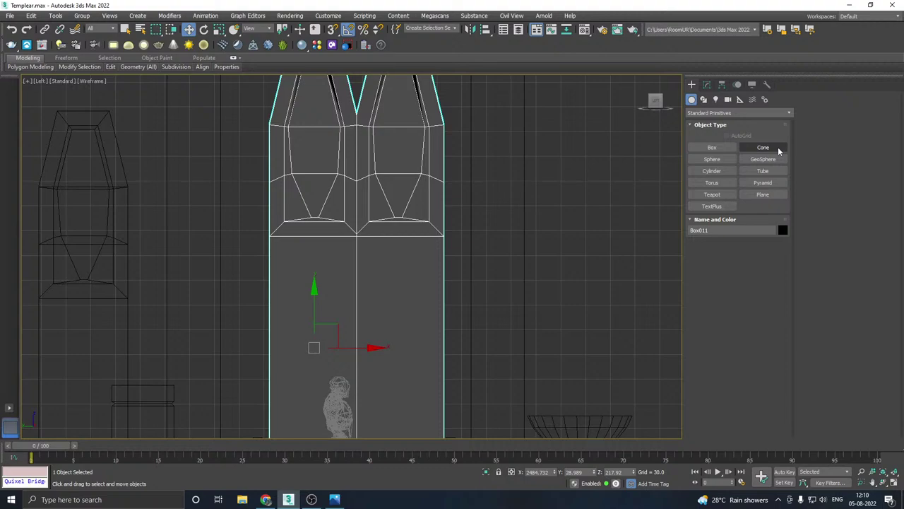
left_click(714, 149)
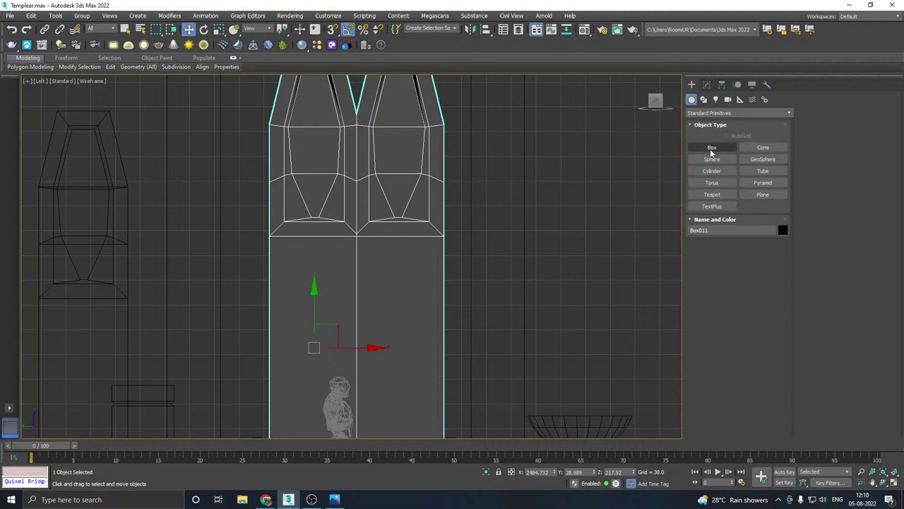
left_click(711, 150)
middle_click_drag(366, 233, 394, 194)
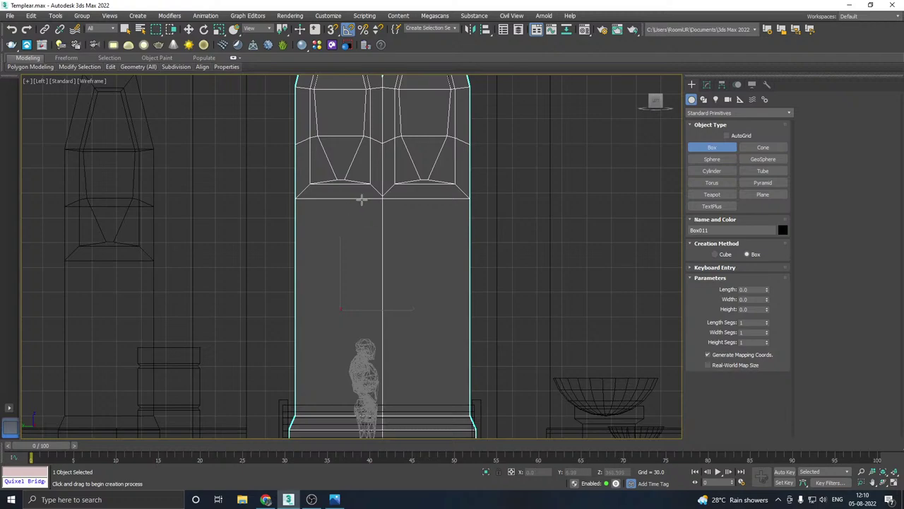
left_click_drag(361, 199, 430, 270)
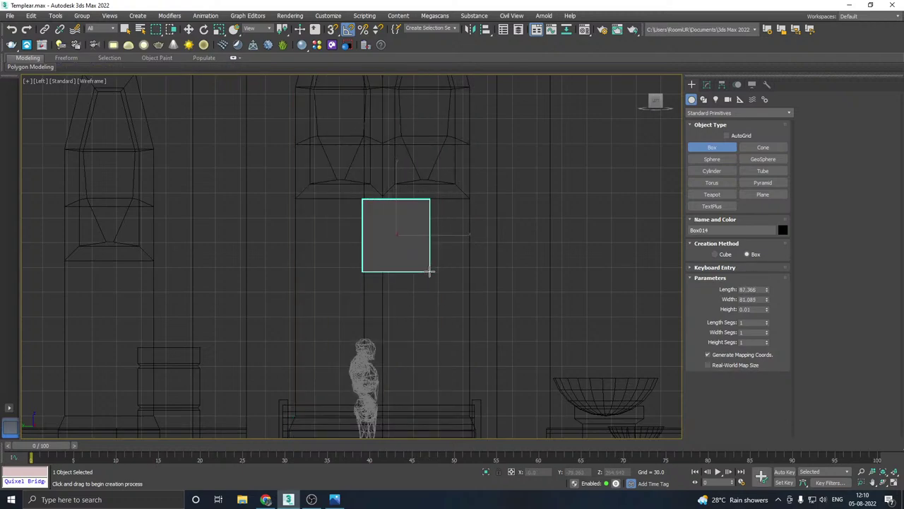
right_click(429, 271)
right_click(648, 132)
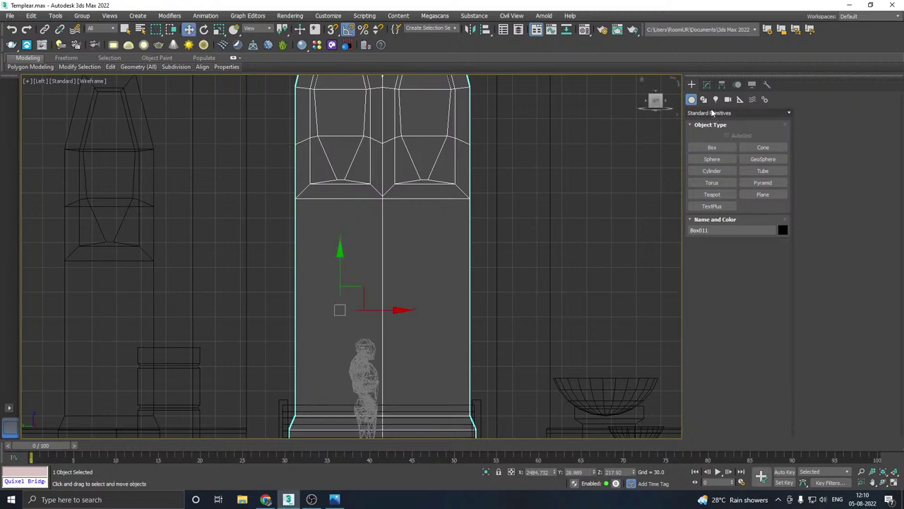
Step: Draw a six-point star spline on the door's centre below the two upper panels, with radii of about 46 and 65
left_click(704, 99)
left_click(713, 159)
left_click(719, 171)
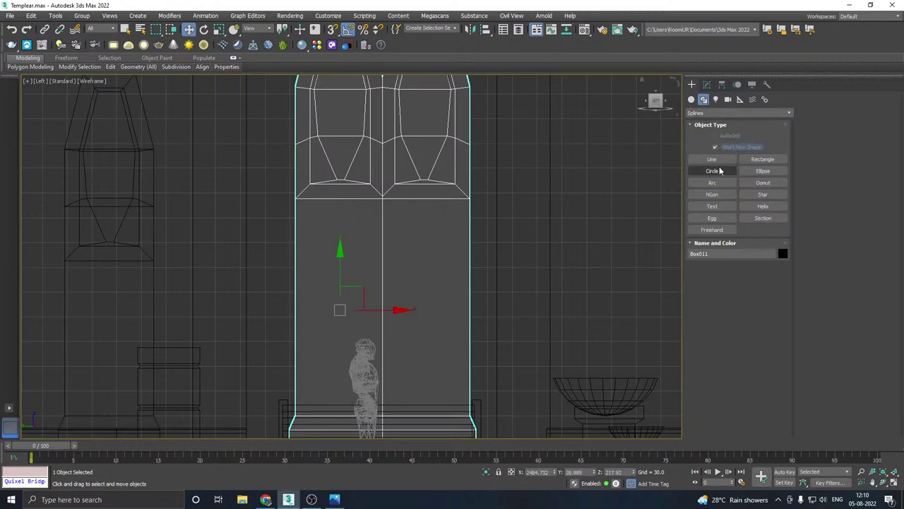
left_click(777, 197)
left_click(732, 196)
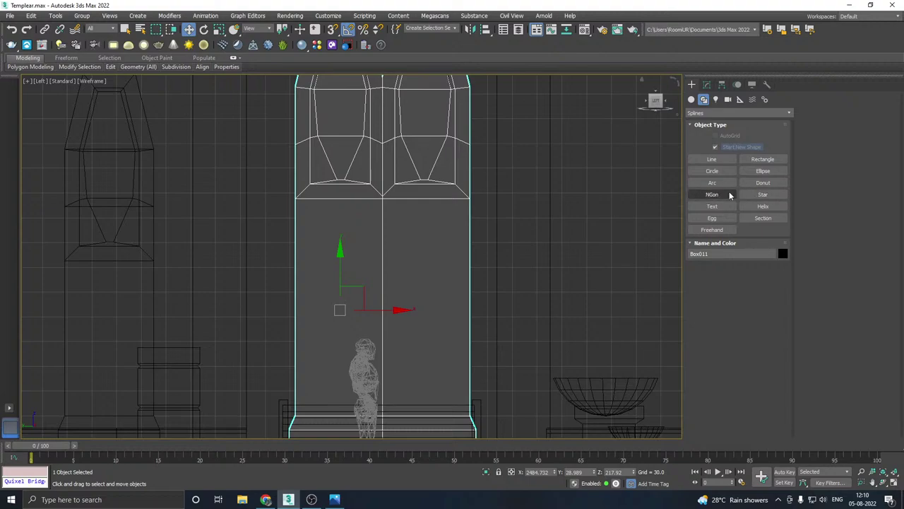
left_click(744, 194)
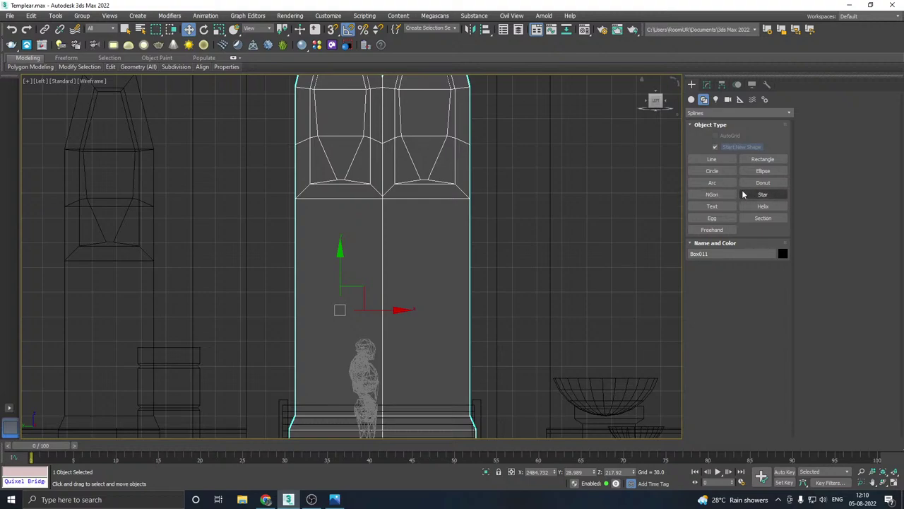
left_click(761, 194)
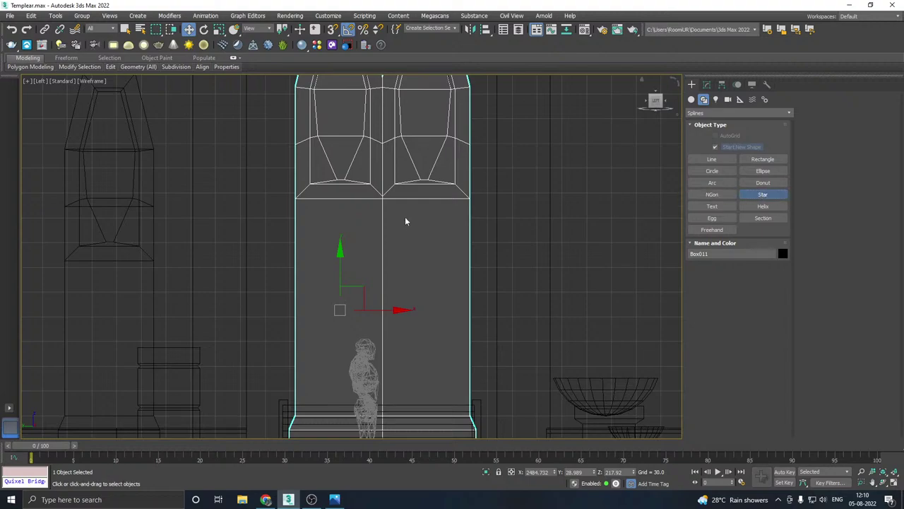
left_click_drag(375, 224, 408, 248)
right_click(382, 229)
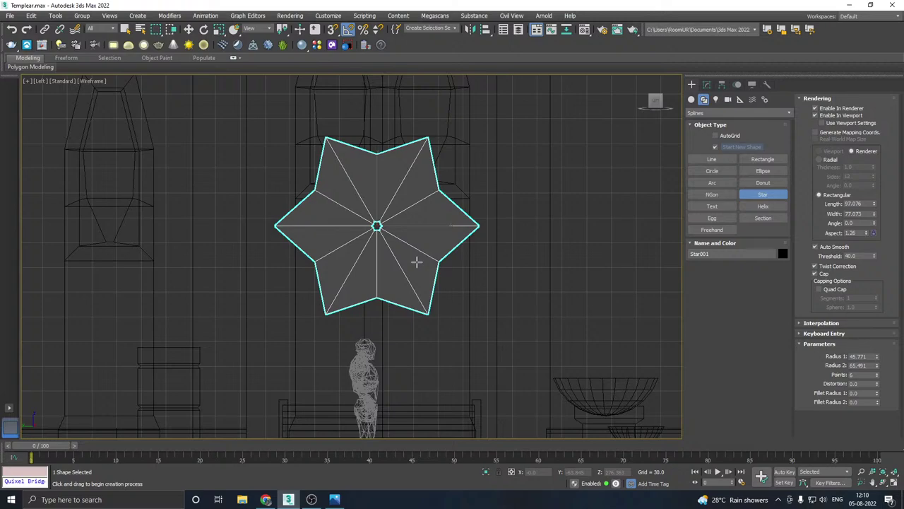
left_click(417, 262)
right_click(417, 262)
left_click(707, 84)
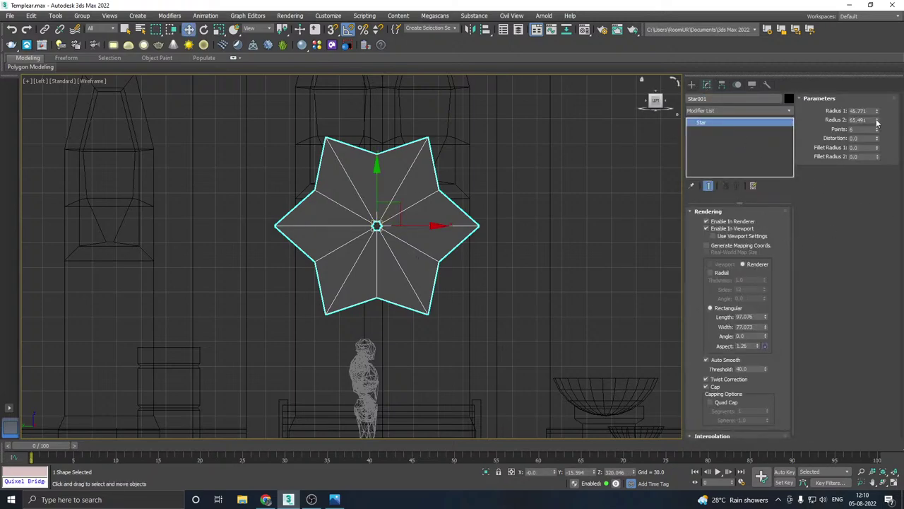
Step: Enlarge the star's Radius 1 to about 86 and Radius 2 to about 146, and scale it uniformly down to about 24 percent
left_click_drag(876, 123, 880, 99)
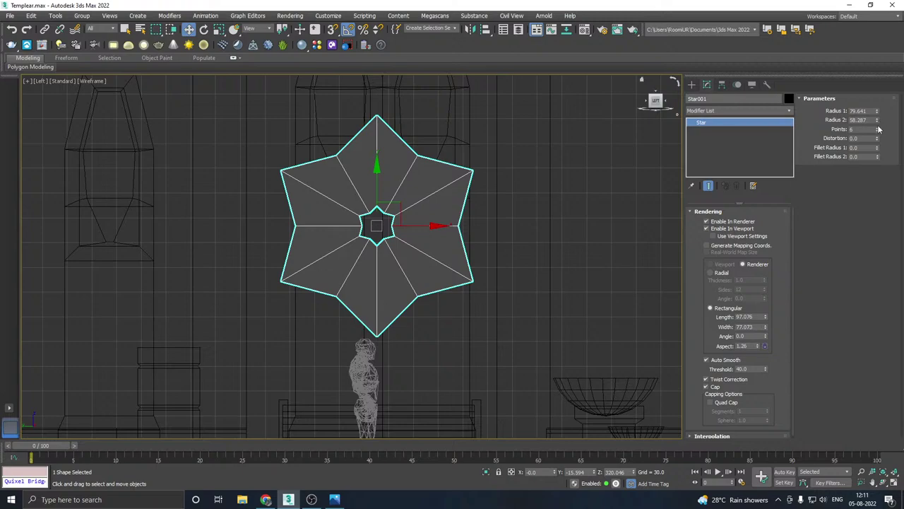
left_click_drag(877, 150, 878, 149)
left_click_drag(878, 114, 854, 50)
middle_click_drag(373, 169, 383, 159)
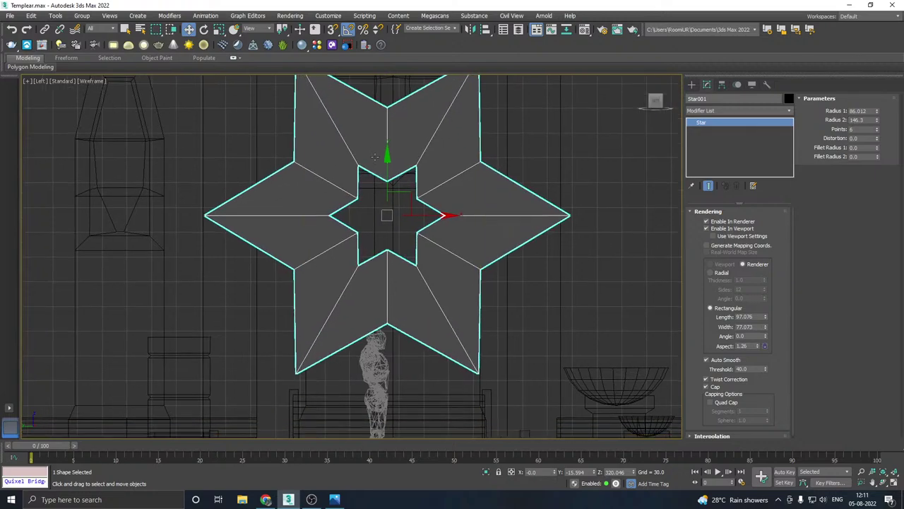
key("r")
mouse_move(394, 213)
left_mouse_down()
mouse_move(395, 300)
mouse_move(392, 224)
left_mouse_up()
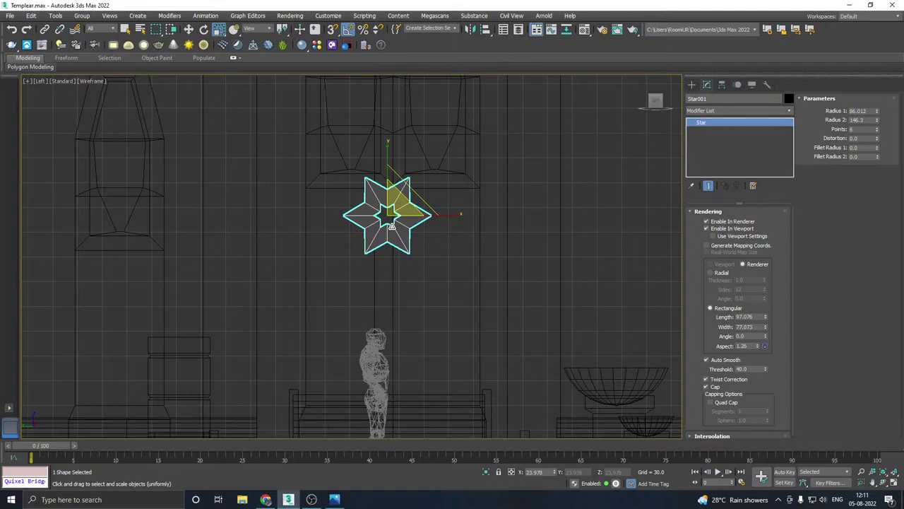
Step: Turn off the star's Enable In Viewport rendering option and reduce Radius 2 to about 26
key("p")
mouse_move(420, 216)
middle_mouse_down("alt")
mouse_move(431, 219)
mouse_move(420, 222)
middle_mouse_up("alt")
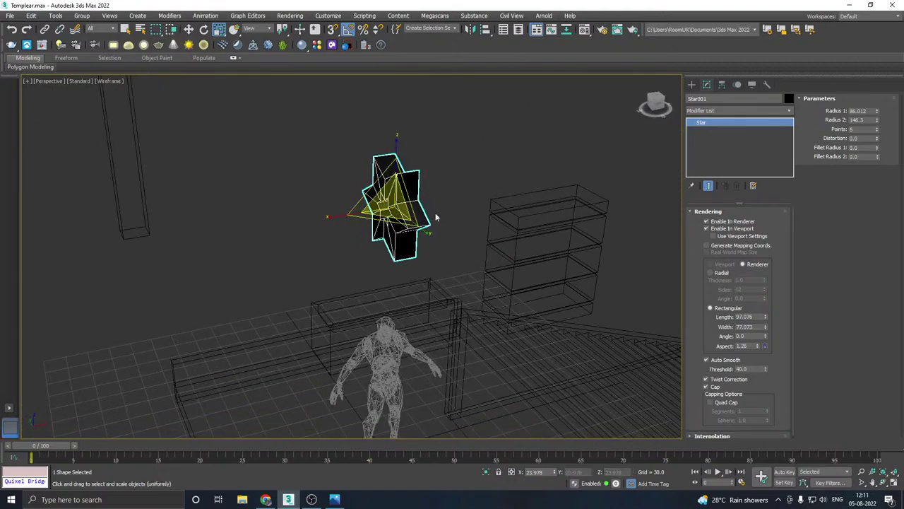
key("m")
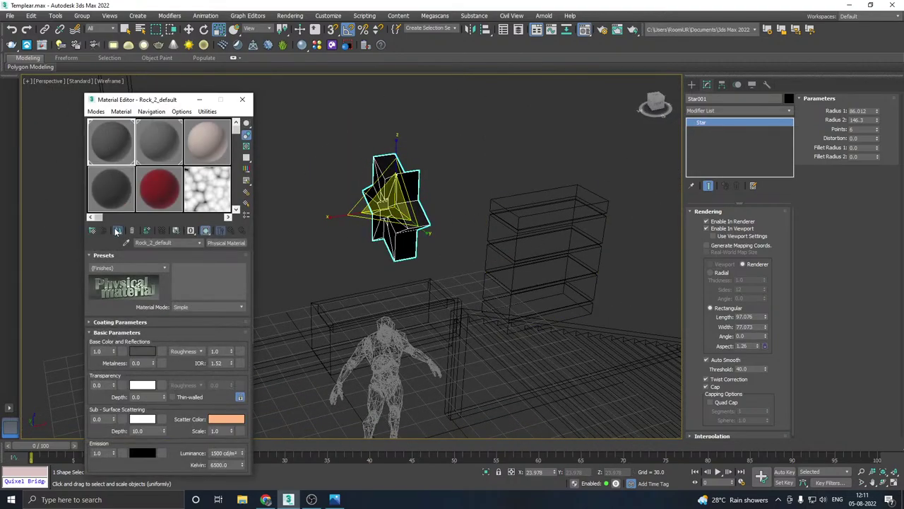
left_click(242, 99)
left_click(705, 228)
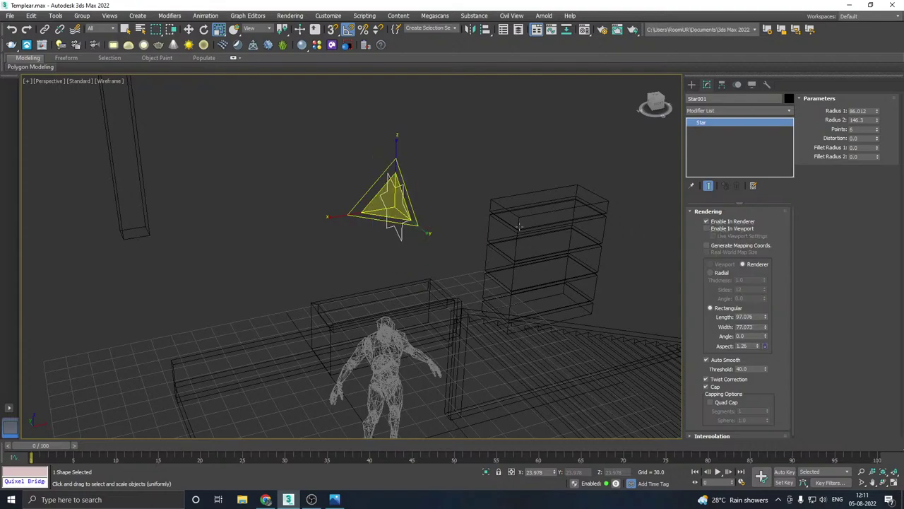
middle_click_drag(423, 234, 424, 242, "alt")
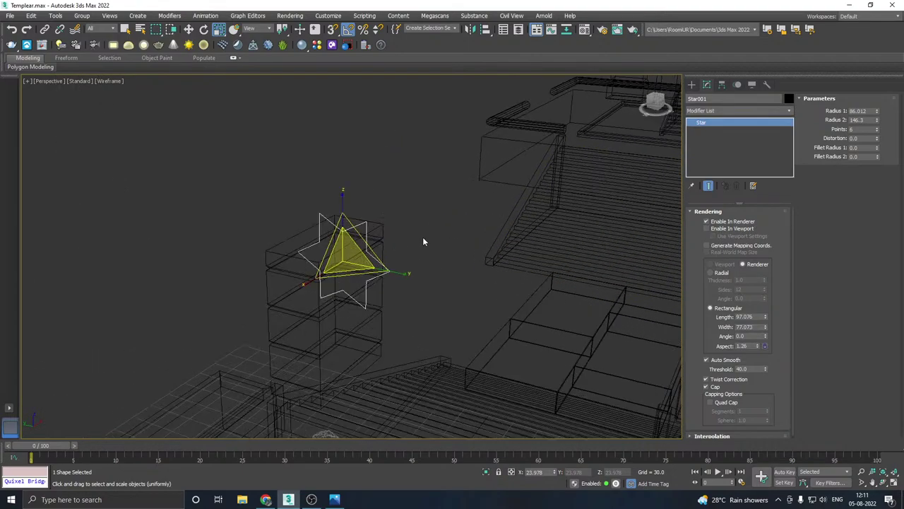
key("w")
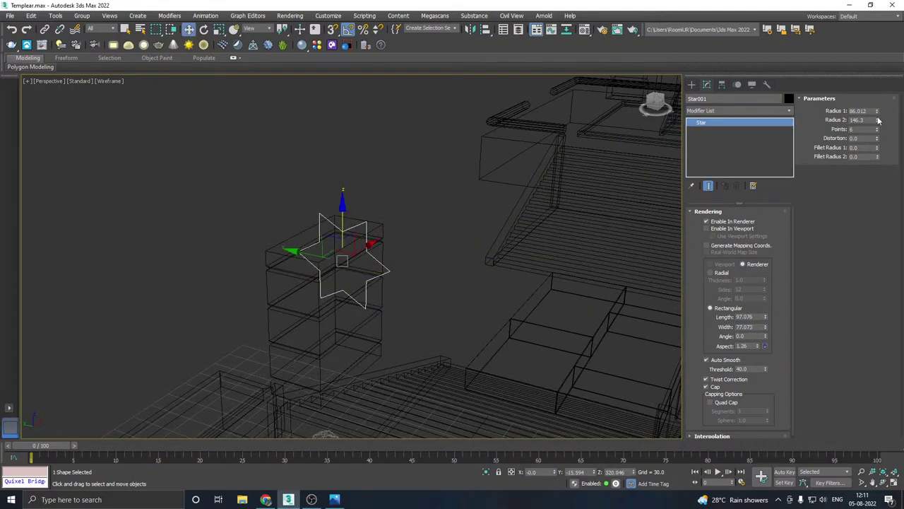
left_click_drag(879, 120, 869, 157)
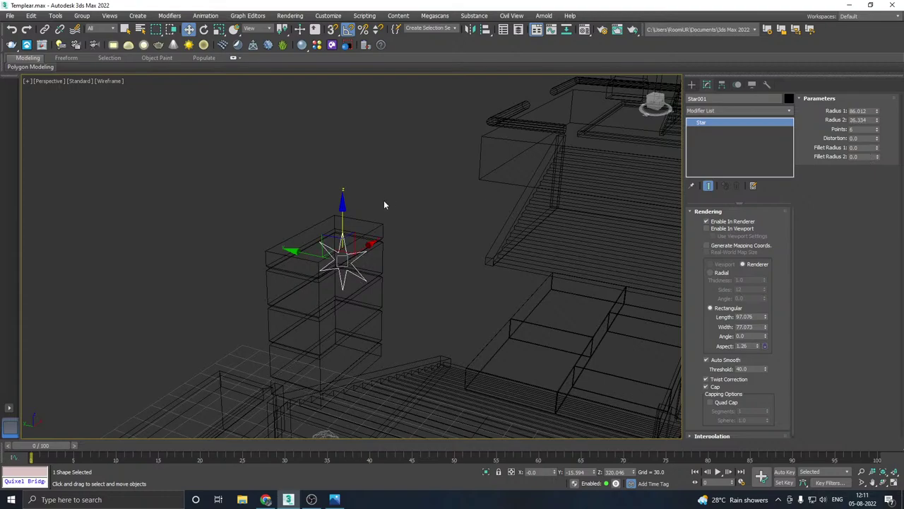
Step: Set the perspective view to Default Shading and move the star along X to the door's front face, at about X 2485
left_click_drag(364, 247, 589, 116)
middle_click_drag(588, 116, 354, 256)
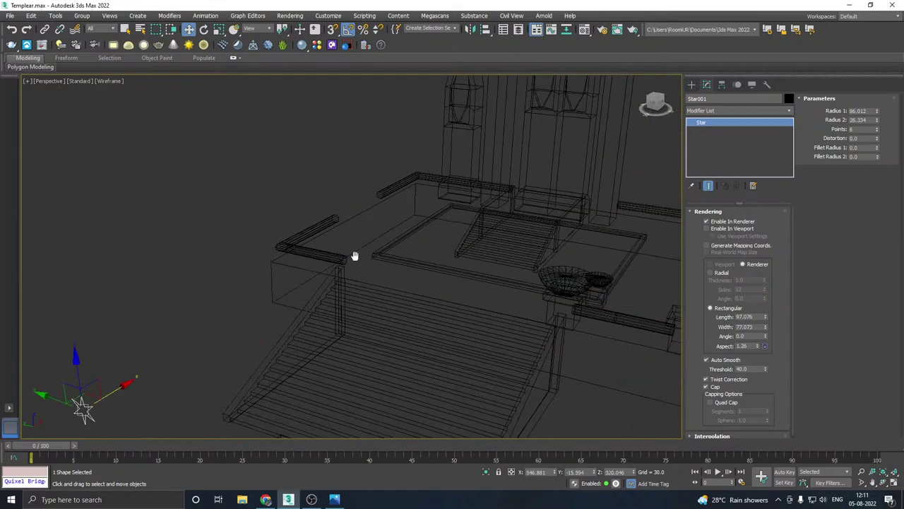
scroll(355, 256, "down", 6)
left_click(112, 81)
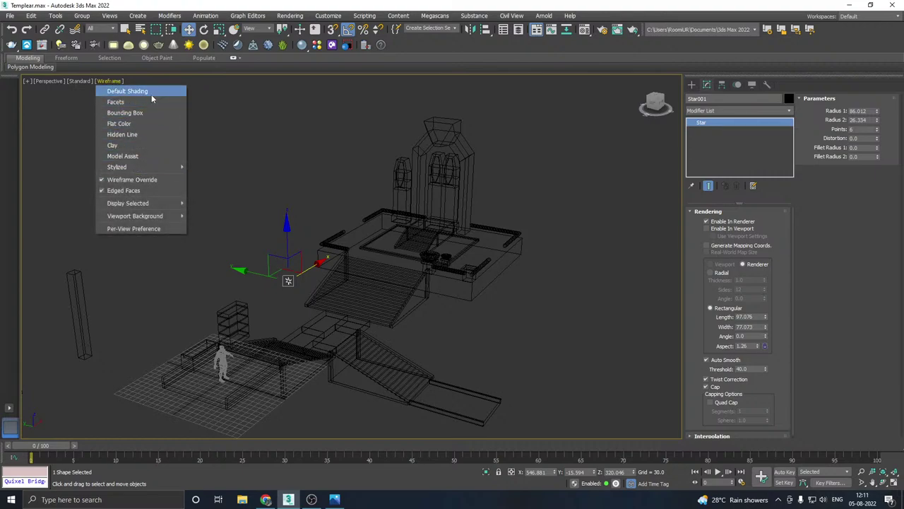
left_click(151, 94)
left_click_drag(313, 265, 464, 152)
scroll(457, 169, "up", 4)
scroll(457, 168, "up", 5)
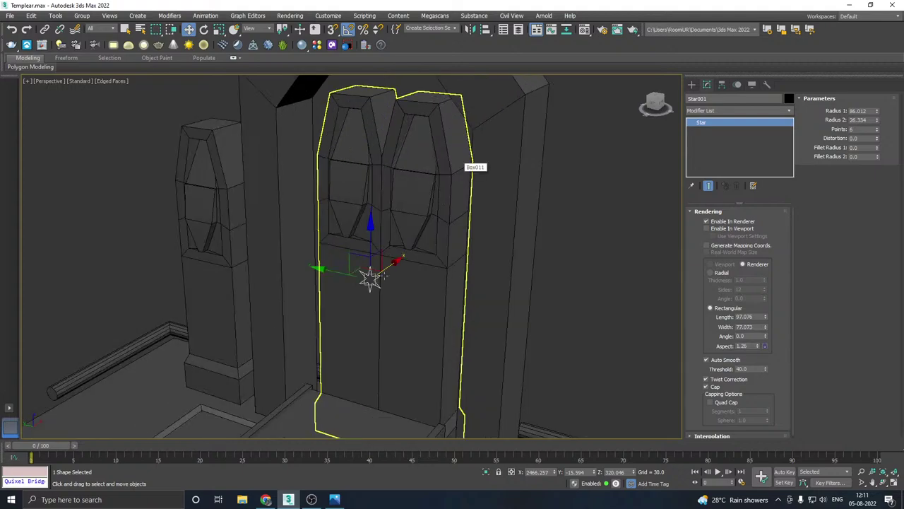
left_click_drag(379, 264, 389, 258)
scroll(416, 248, "down", 4)
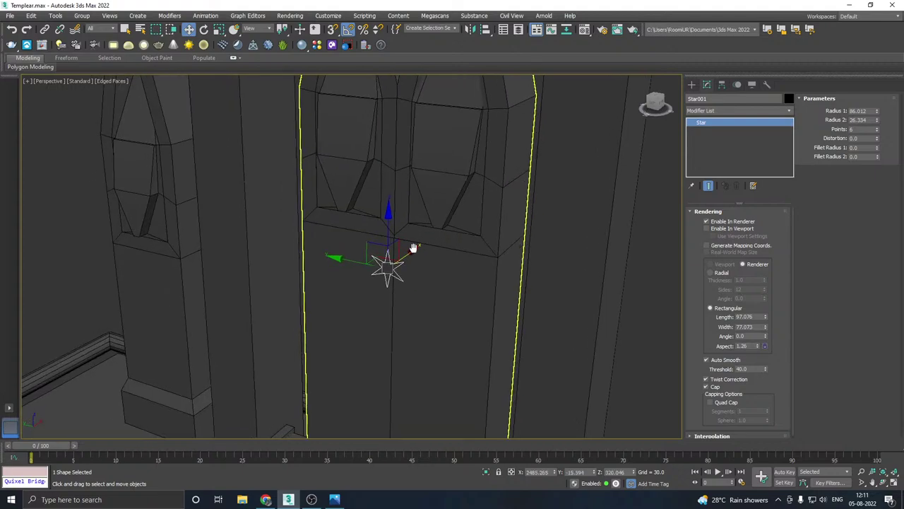
Step: Scale the star up uniformly to about 63 percent, keeping it below the door's two upper panels
key("r")
left_click_drag(400, 201, 398, 171)
scroll(403, 217, "up", 3)
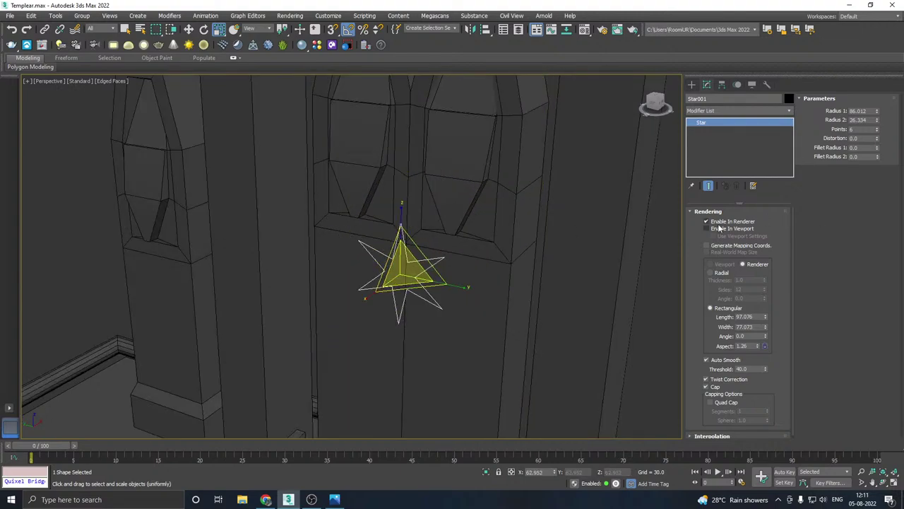
middle_click_drag(459, 342, 436, 344, "alt")
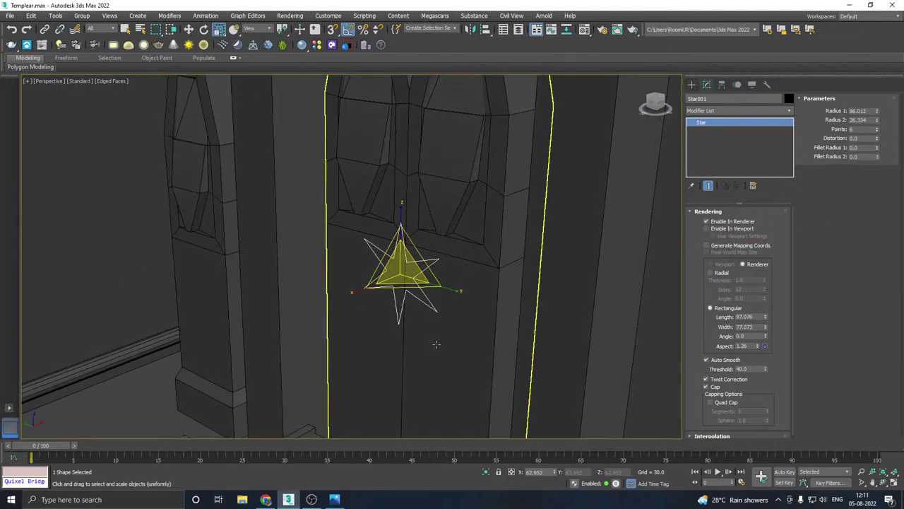
key("w")
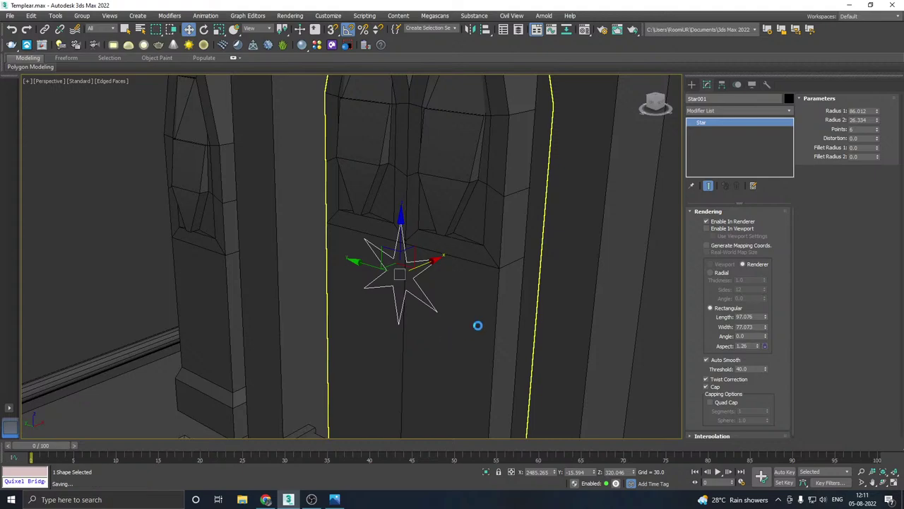
Step: Increase the star's Radius 1 to about 98 and lower the star on the door to about Z 298
middle_click_drag(479, 323, 501, 321, "alt")
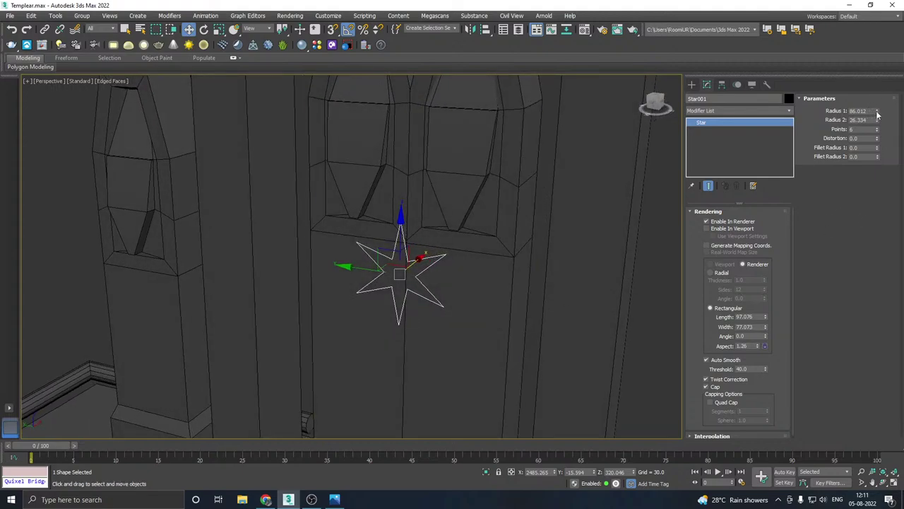
left_click_drag(878, 113, 878, 106)
middle_click_drag(527, 212, 506, 235, "alt")
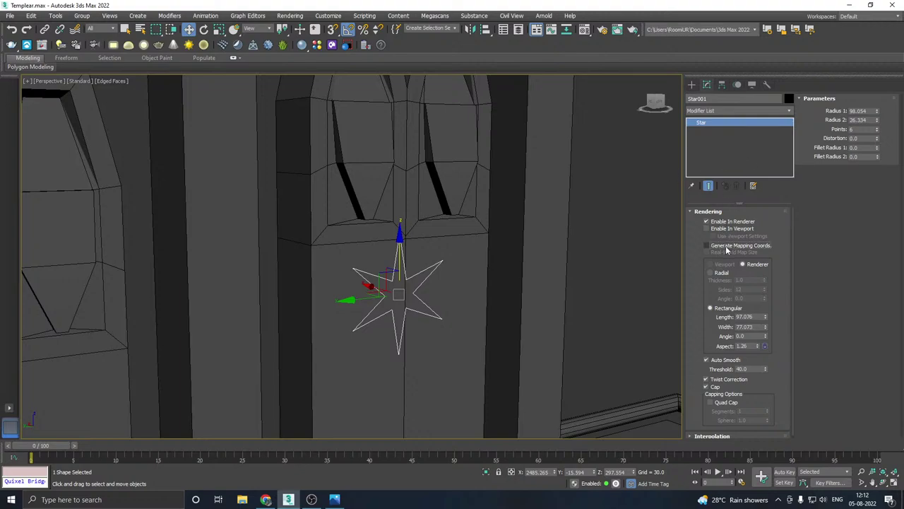
Step: Convert the star to an Editable Poly and move it along X out in front of the door, to about X 2368
right_click(717, 160)
left_click(748, 241)
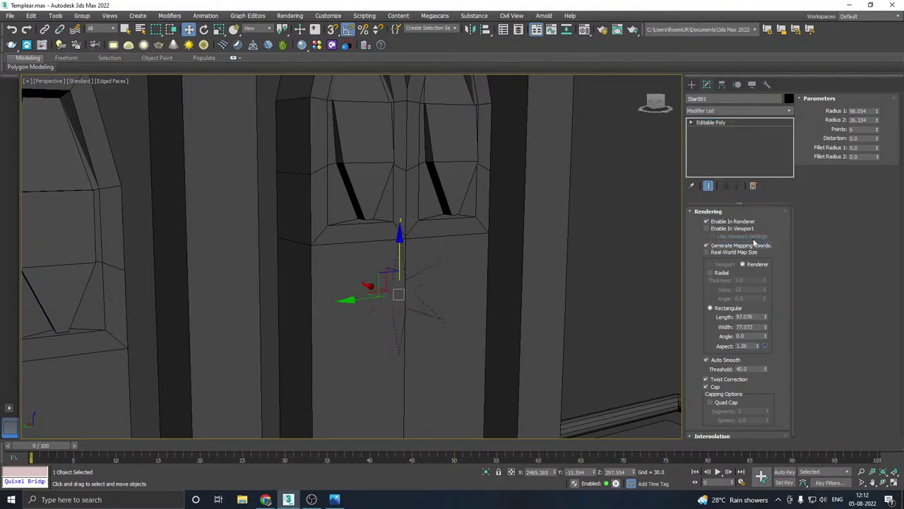
middle_click_drag(406, 303, 431, 304, "alt")
left_click_drag(431, 304, 359, 299)
middle_click_drag(359, 299, 488, 285, "alt")
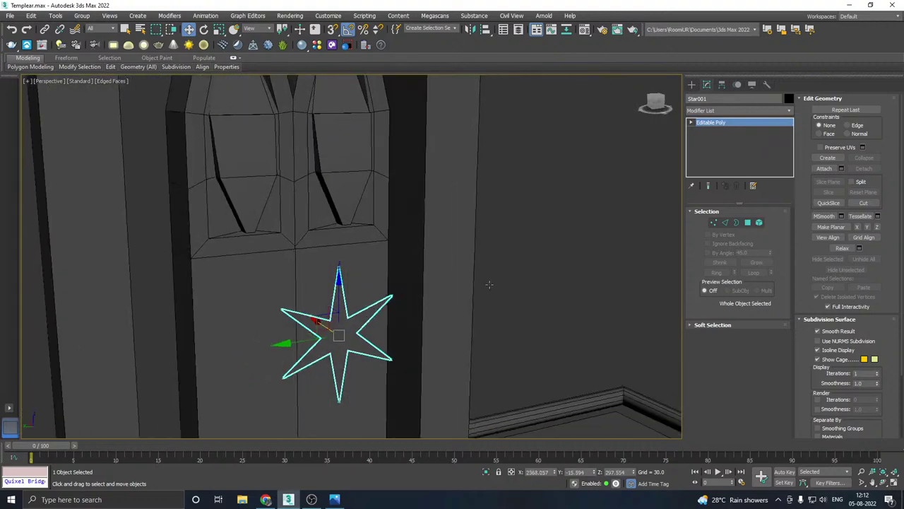
Step: Connect the star's two side inner corner vertices with a horizontal edge across its centre
middle_click_drag(394, 319, 449, 272)
scroll(434, 277, "up", 4)
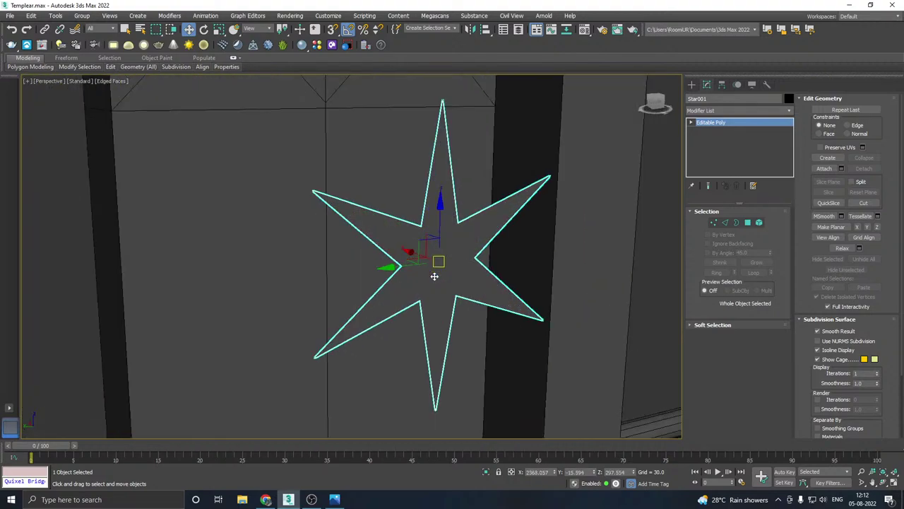
left_click(713, 223)
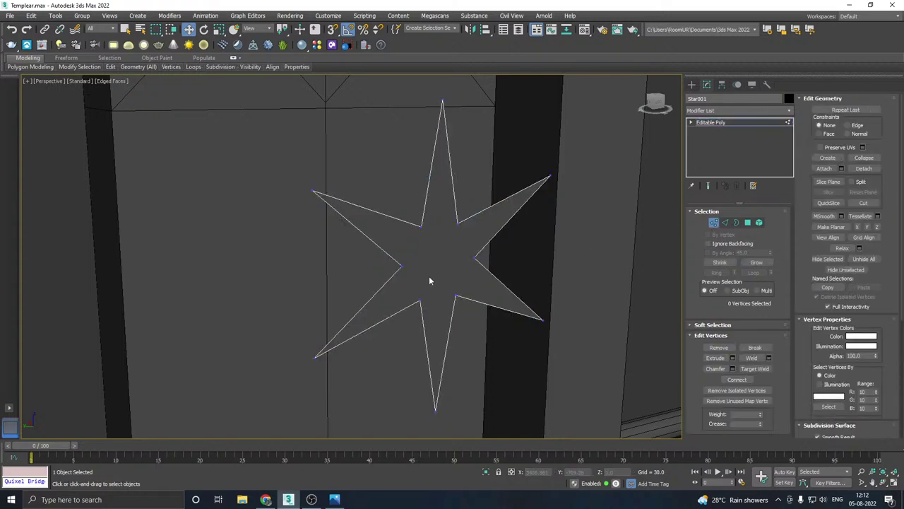
left_click(401, 267)
left_click(472, 258, "ctrl")
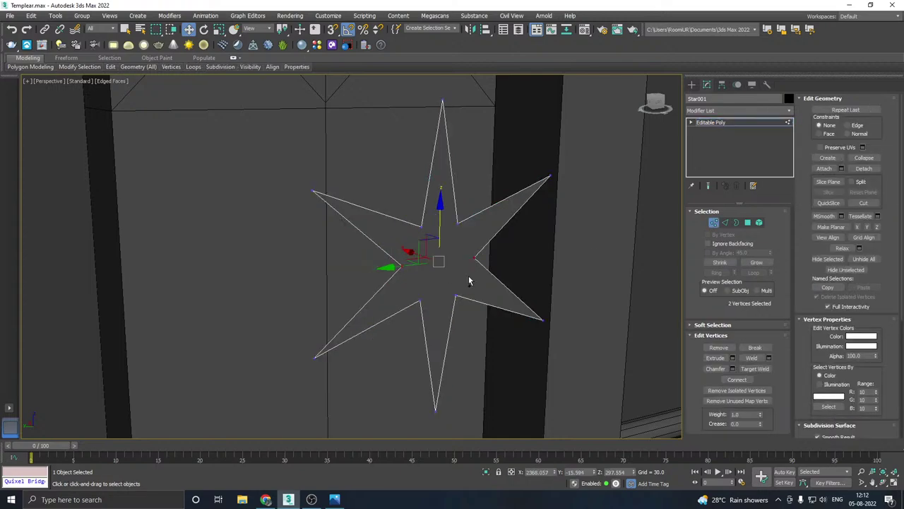
left_click(456, 298, "ctrl")
left_click(456, 297)
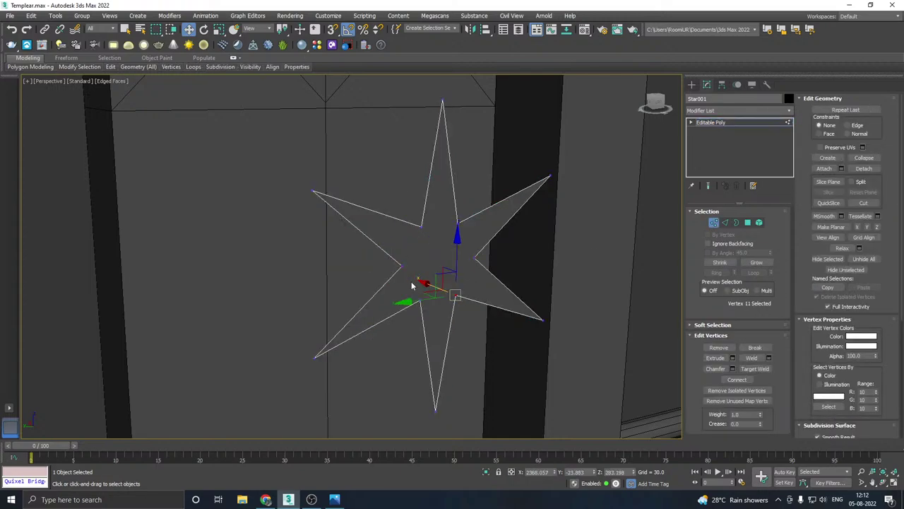
left_click(402, 267)
left_click(476, 260, "ctrl")
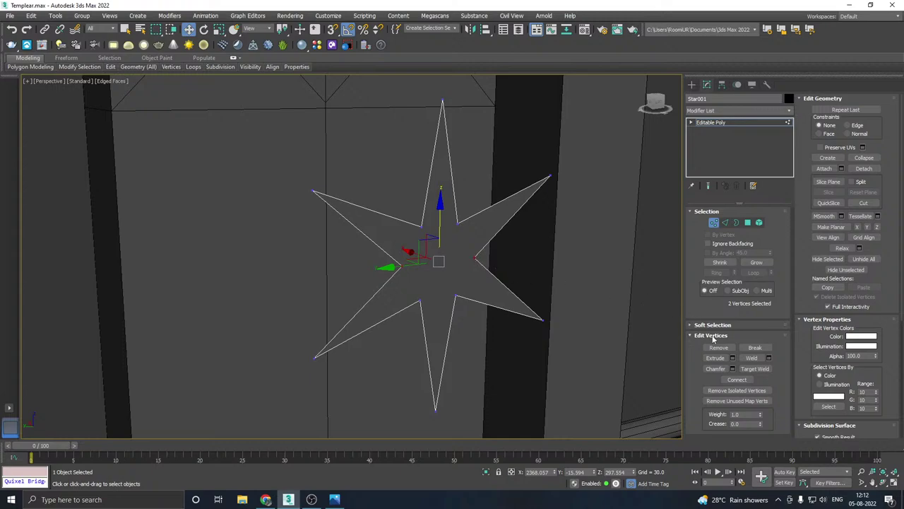
left_click(736, 380)
middle_click_drag(368, 303, 398, 297, "alt")
Step: Cut two vertical edges across the star, from its upper inner corners to the lower inner corners
left_click(435, 272)
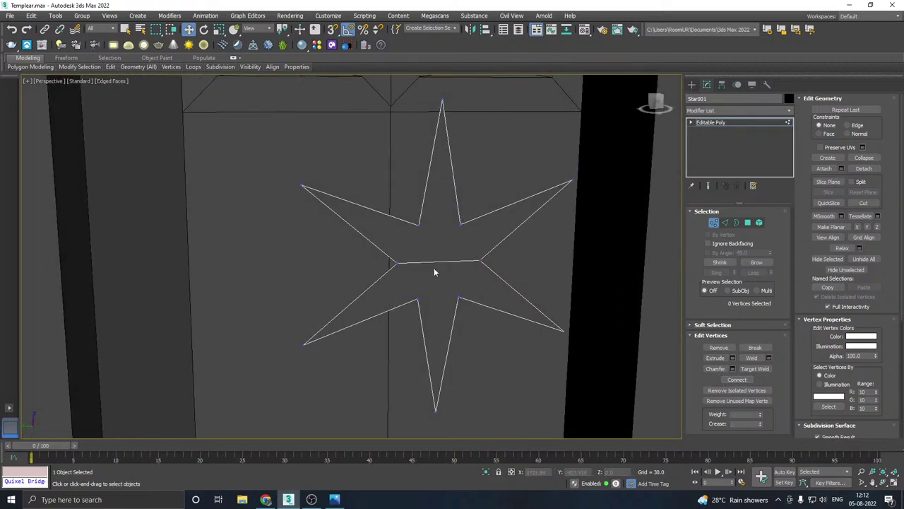
right_click(435, 272)
left_click(399, 188)
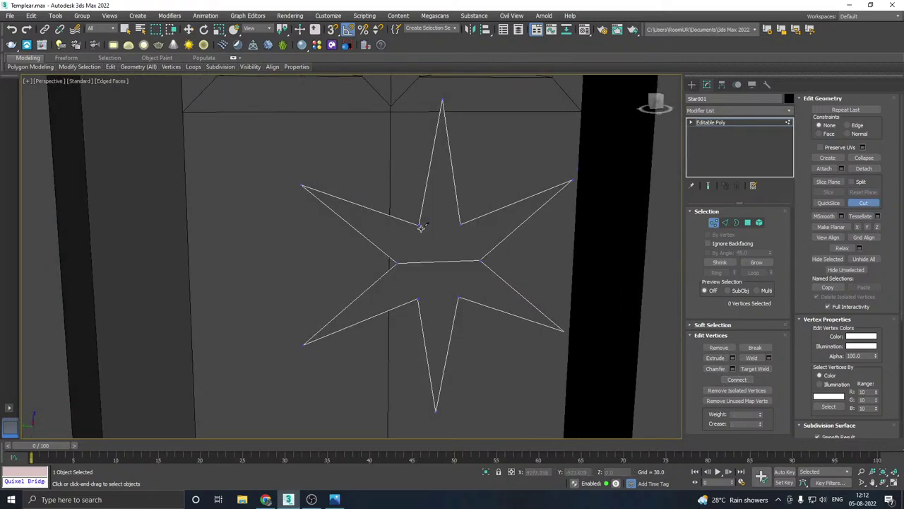
left_click(419, 225)
left_click(461, 225)
right_click(492, 279)
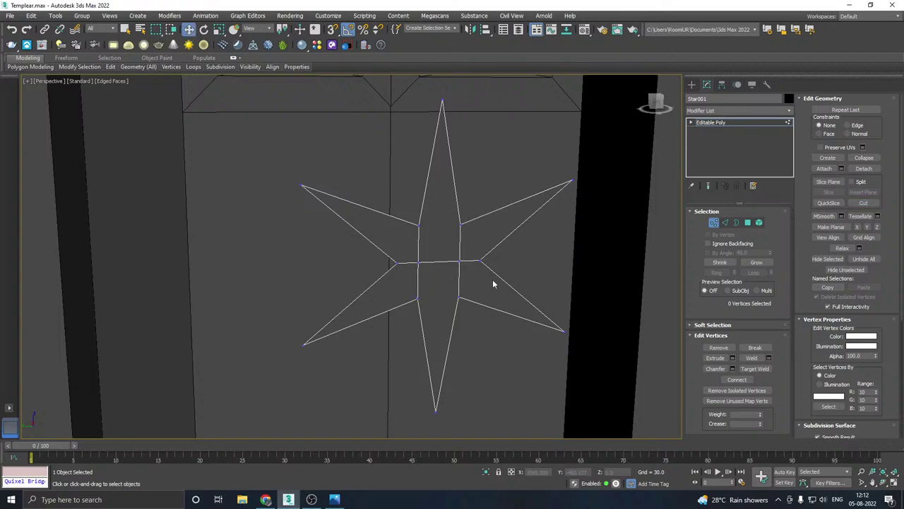
Step: Move one crossing vertex to the star's centre and target-weld the two crossing vertices into a single centre point
left_click(419, 263)
left_click_drag(369, 265, 393, 265)
scroll(457, 264, "up", 3)
right_click(456, 265)
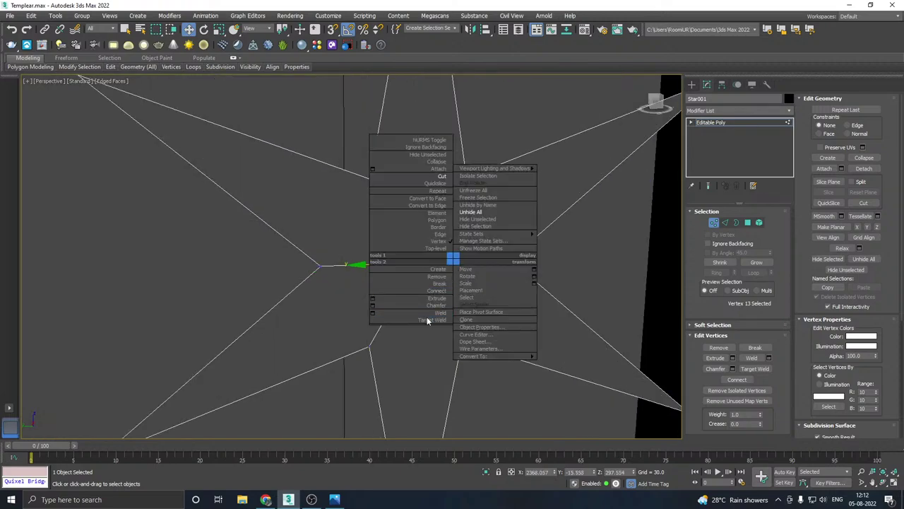
left_click(424, 322)
left_click(417, 263)
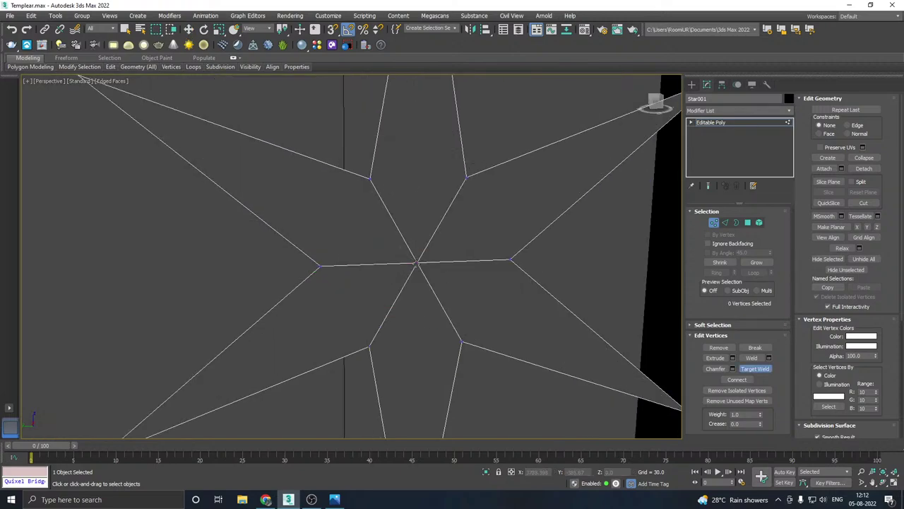
Step: Nudge the star's centre vertex along Y to about -17 and pull it outward from the door to about X 2357
left_click(417, 262)
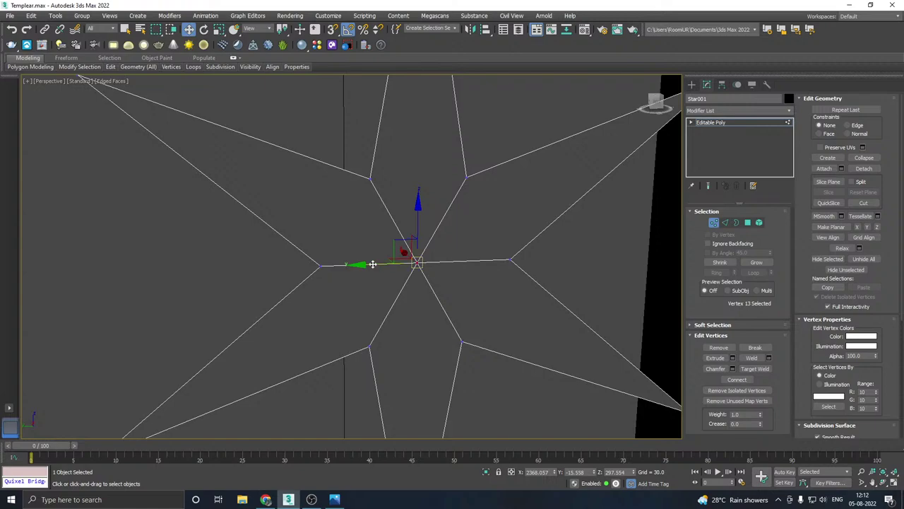
middle_click_drag(450, 266, 417, 273, "alt")
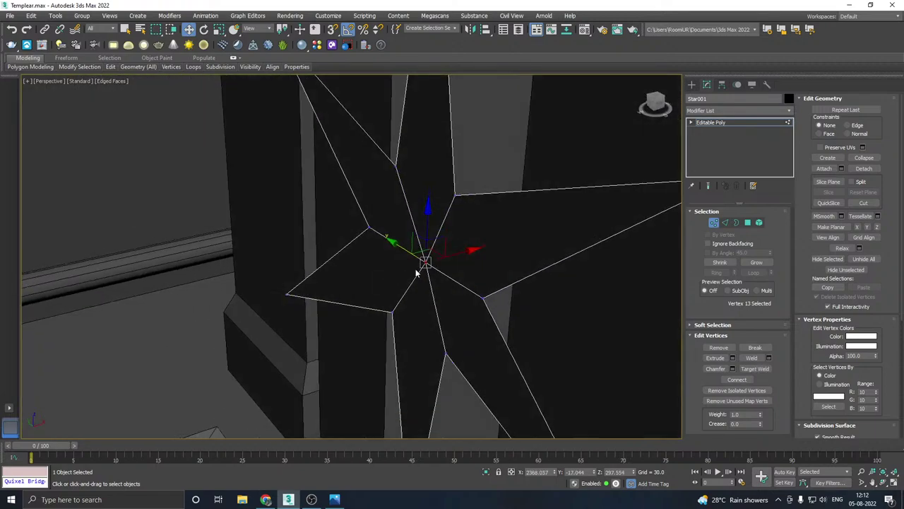
left_click_drag(456, 252, 403, 256)
middle_click_drag(404, 257, 509, 235, "alt")
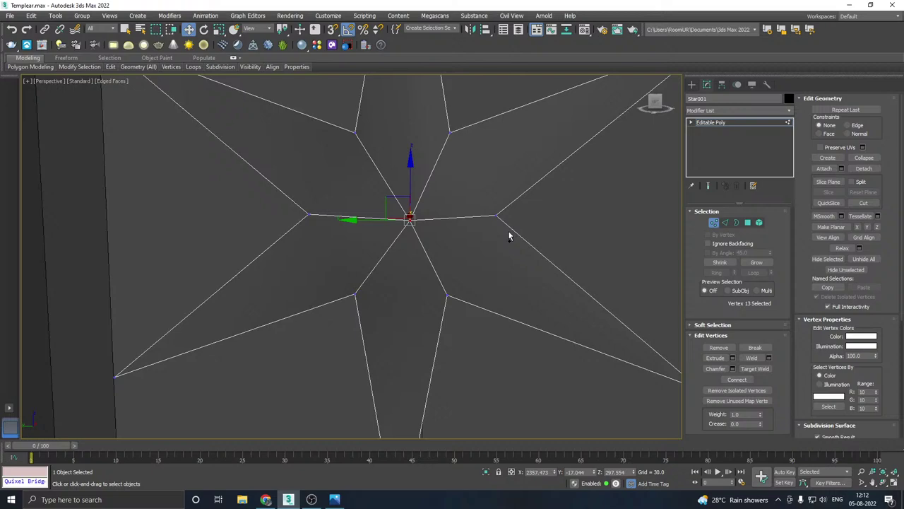
Step: Connect the star's lower inner corners, its upper-left and left side inner corners, and its two upper inner corners with edges
left_click(355, 294)
left_click(445, 295, "ctrl")
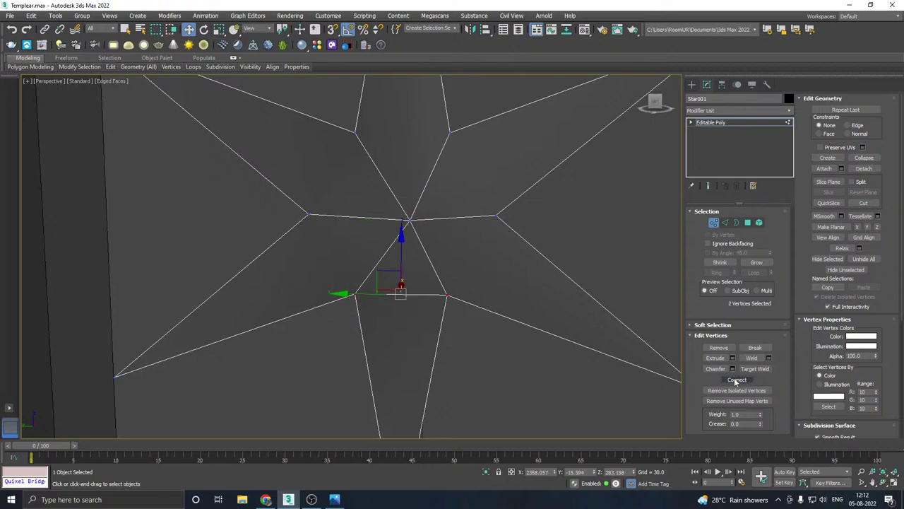
left_click(356, 134)
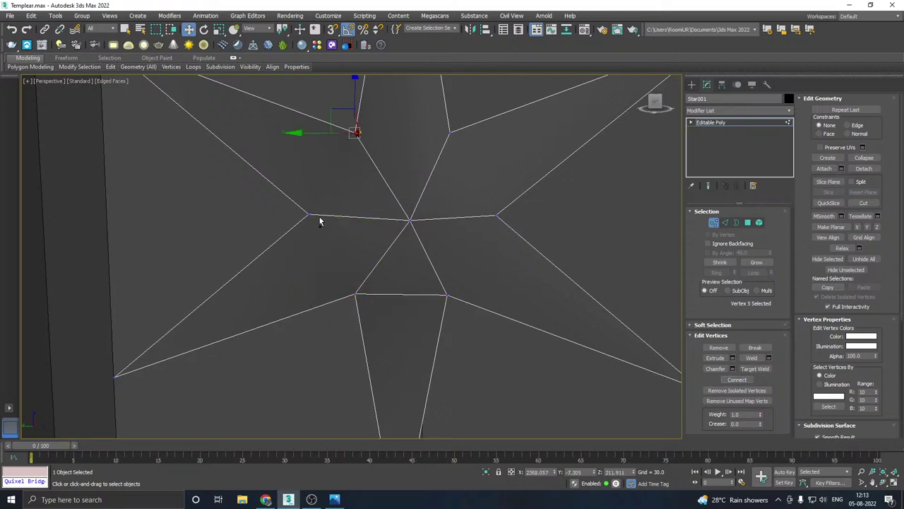
left_click(312, 215, "ctrl")
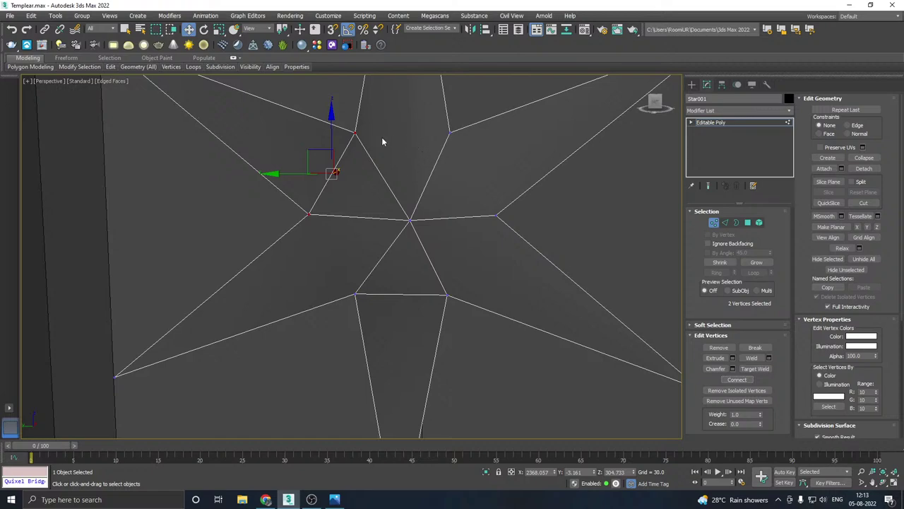
left_click(355, 135)
left_click(450, 132, "ctrl")
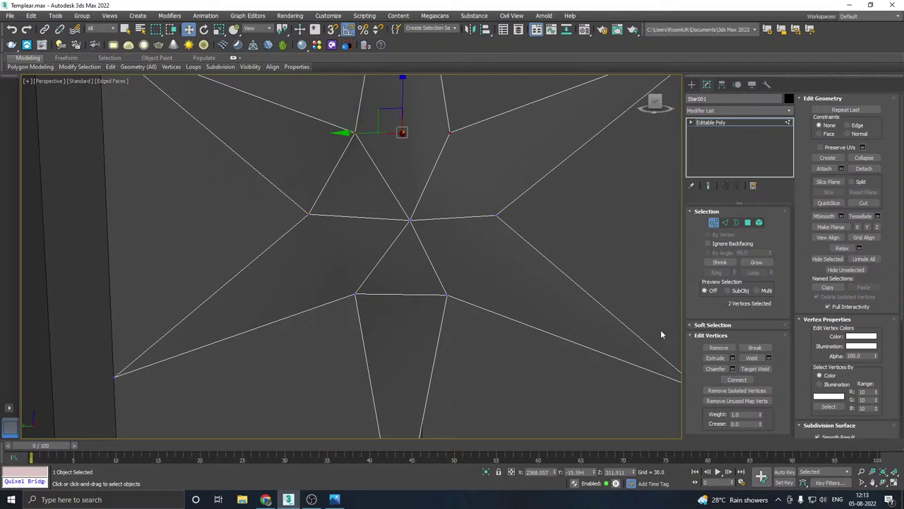
left_click(737, 380)
Step: Connect the star's upper-right inner corner to its right side inner corner and check the faceted shape
left_click(450, 132)
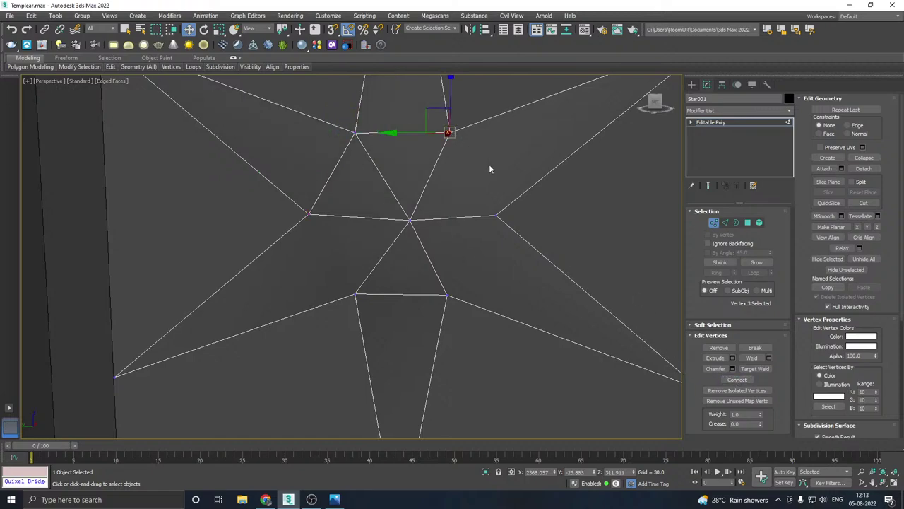
left_click(497, 215, "ctrl")
middle_click_drag(501, 212, 434, 247, "alt")
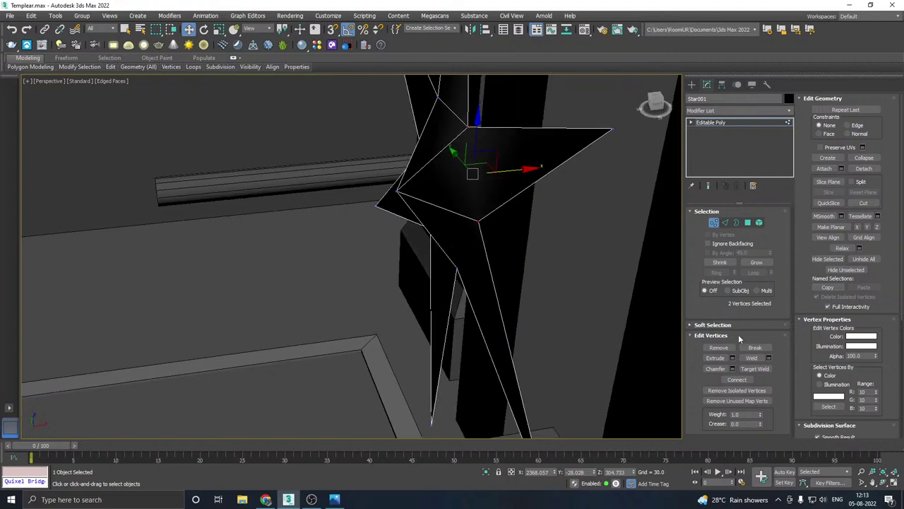
left_click(737, 380)
middle_click_drag(527, 295, 568, 287, "alt")
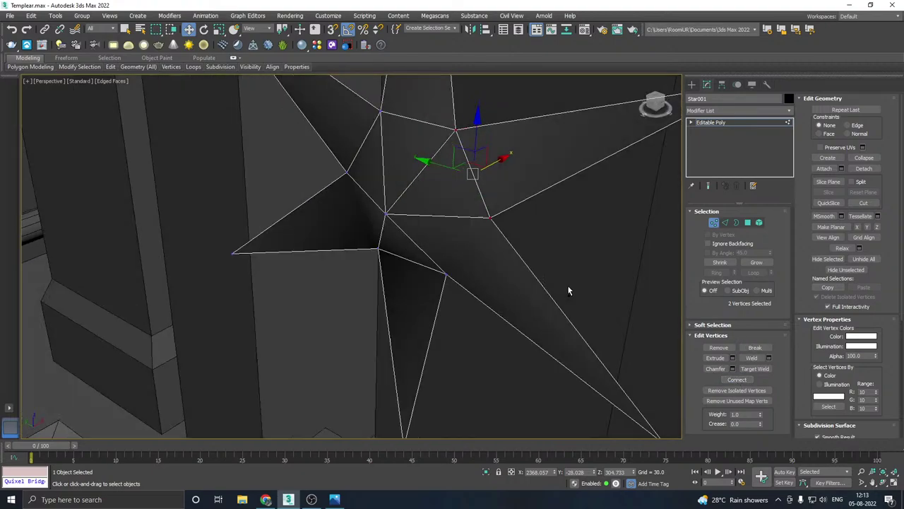
scroll(387, 234, "down", 3)
mouse_move(388, 233)
middle_mouse_down("alt")
mouse_move(416, 242)
mouse_move(474, 238)
mouse_move(492, 212)
mouse_move(483, 200)
mouse_move(429, 189)
mouse_move(399, 192)
mouse_move(373, 223)
middle_mouse_up("alt")
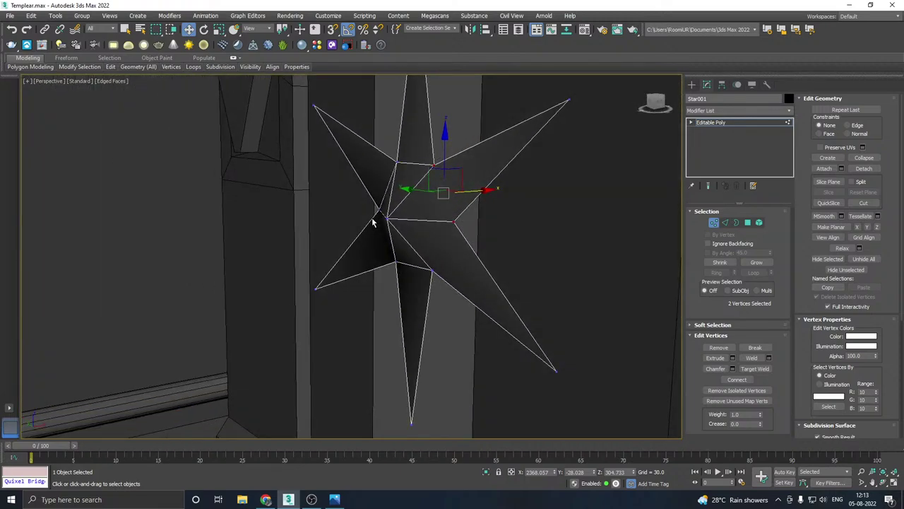
Step: Undo the star's connecting edges, raised centre, weld and cuts, back to a single flat star face
key("ctrl+z")
key("ctrl+z")
key("ctrl+z")
key("ctrl+z")
key("ctrl+z")
key("ctrl+z")
key("ctrl+z")
key("ctrl+z")
key("ctrl+z")
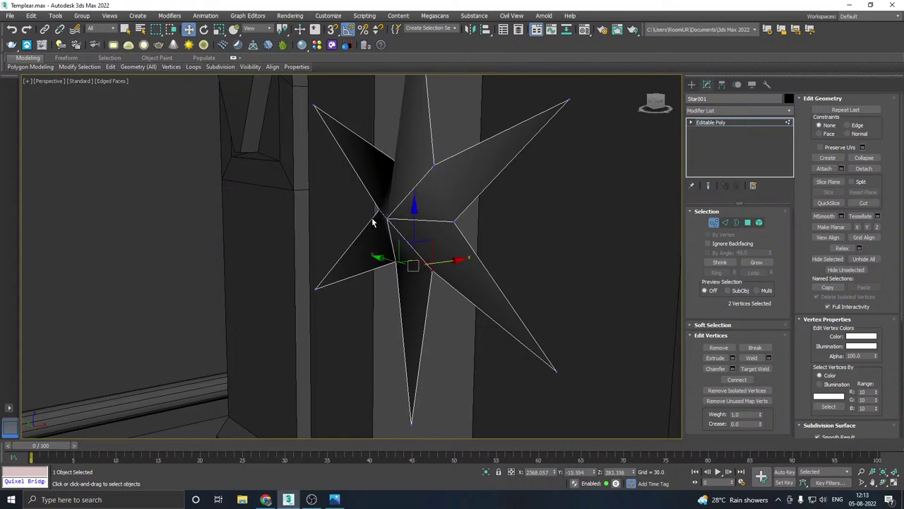
key("ctrl+z")
key("ctrl+z")
key("ctrl+z")
key("ctrl+z")
key("ctrl+z")
key("ctrl+z")
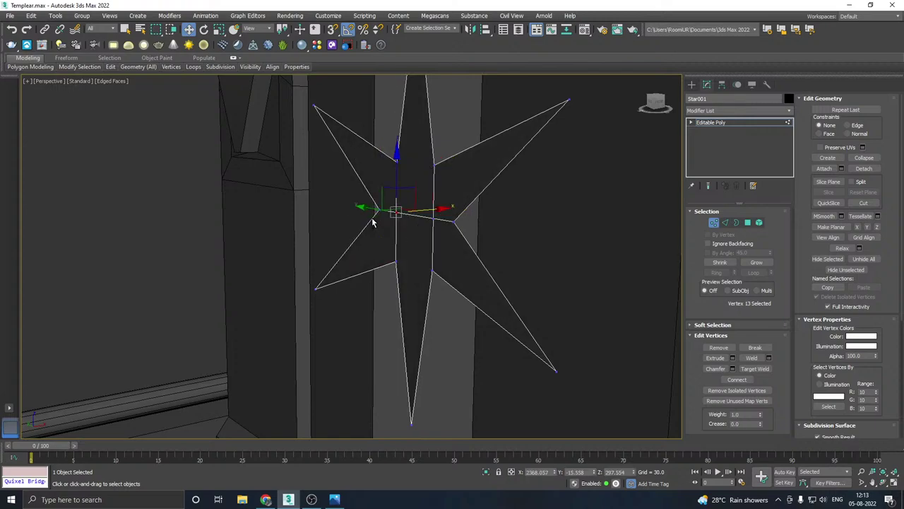
key("ctrl+z")
mouse_move(433, 213)
middle_mouse_down("alt")
mouse_move(504, 216)
mouse_move(484, 189)
mouse_move(444, 223)
middle_mouse_up("alt")
key("ctrl+z")
key("ctrl+z")
key("ctrl+z")
Step: Select the star's face, save the scene, and inset the face to leave a narrow border along its outline
left_click(748, 223)
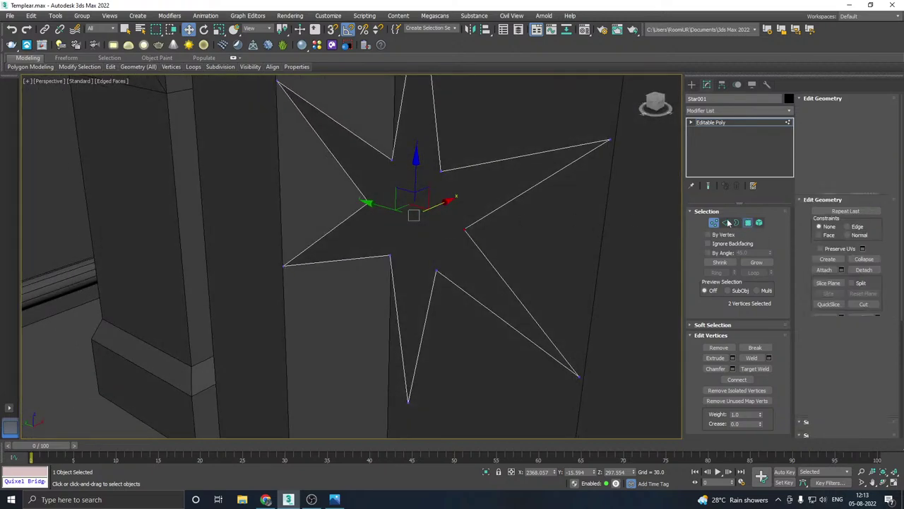
left_click(414, 232)
key("ctrl+s")
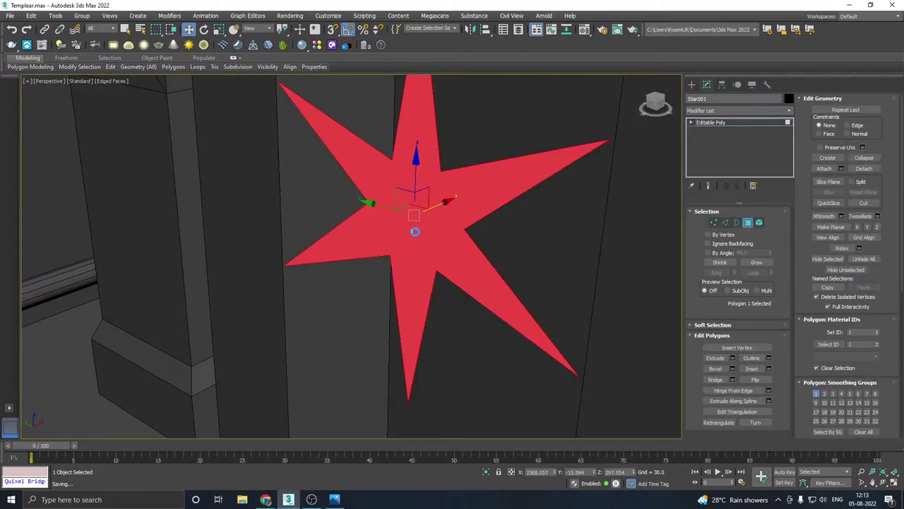
middle_click_drag(421, 231, 482, 231, "alt")
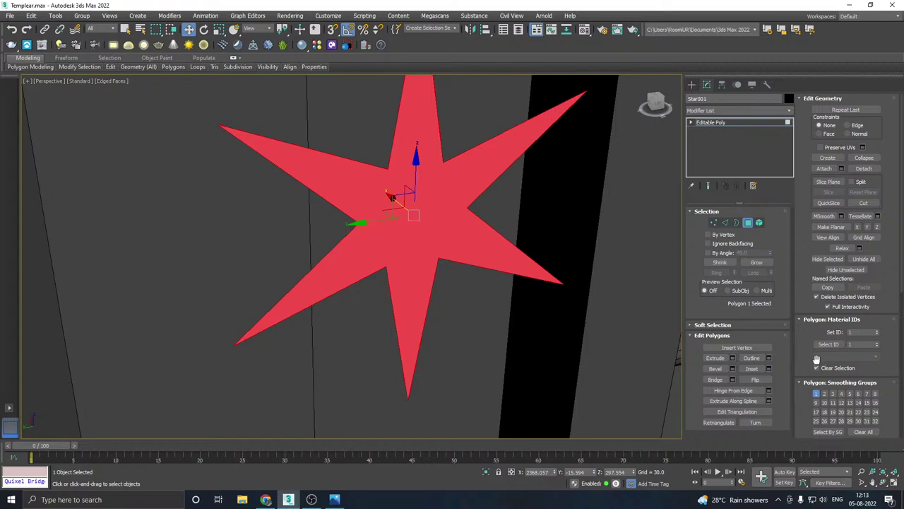
left_click(769, 368)
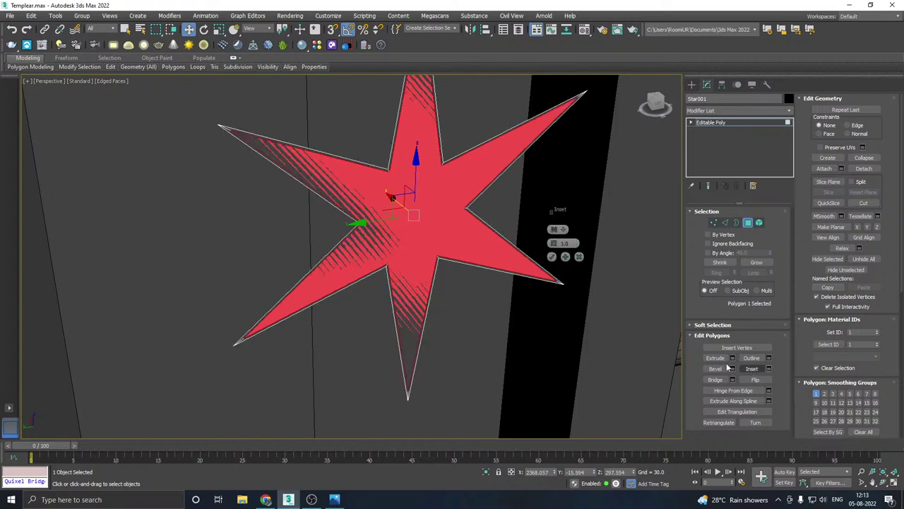
left_click_drag(554, 245, 548, 238)
left_click(552, 257)
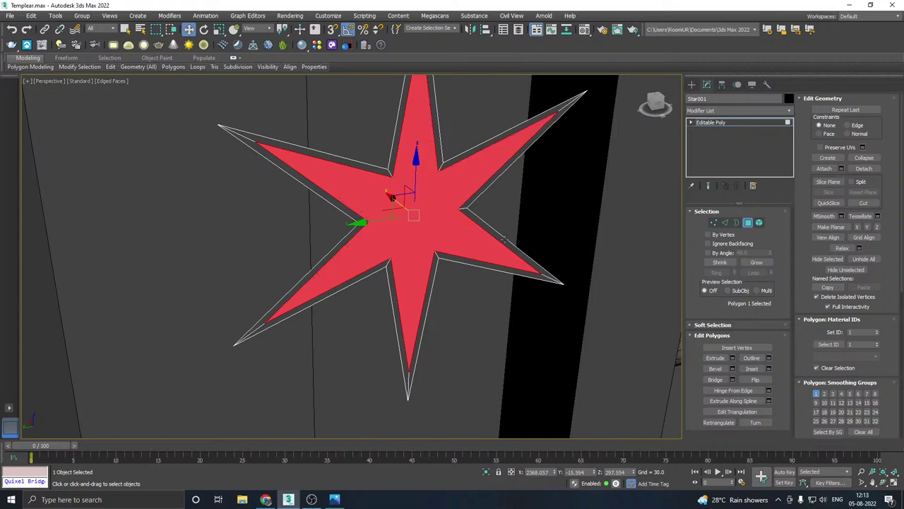
Step: Raise the inset star face from the door and scale it down uniformly to slope the star's sides
middle_click_drag(523, 247, 457, 216, "alt")
middle_click_drag(387, 206, 403, 208, "alt")
key("r")
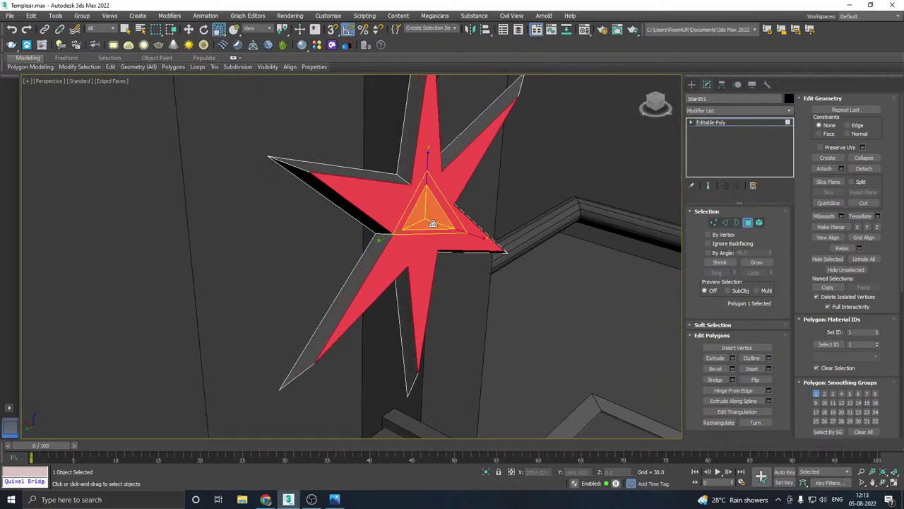
left_click_drag(428, 222, 430, 258)
middle_click_drag(471, 267, 386, 229, "alt")
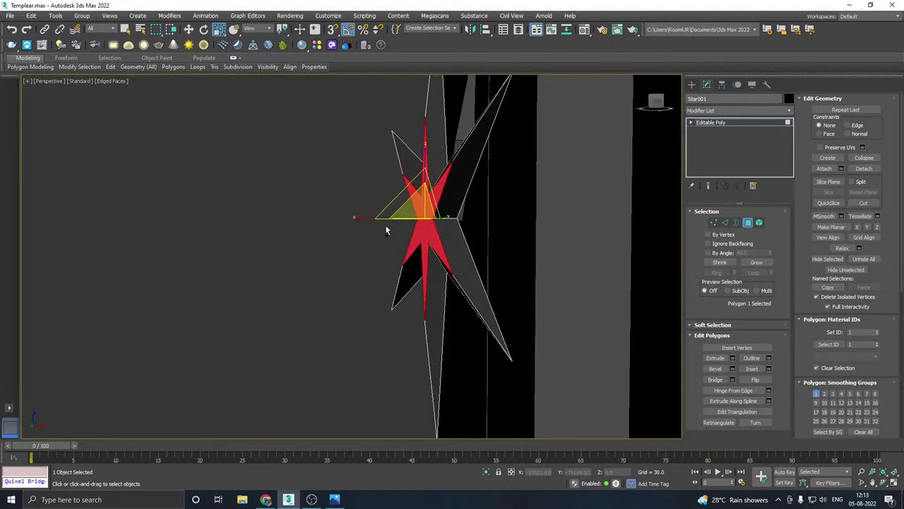
Step: Pull the inner star face farther out from the door to about X 2361.6 and finish polygon editing
key("w")
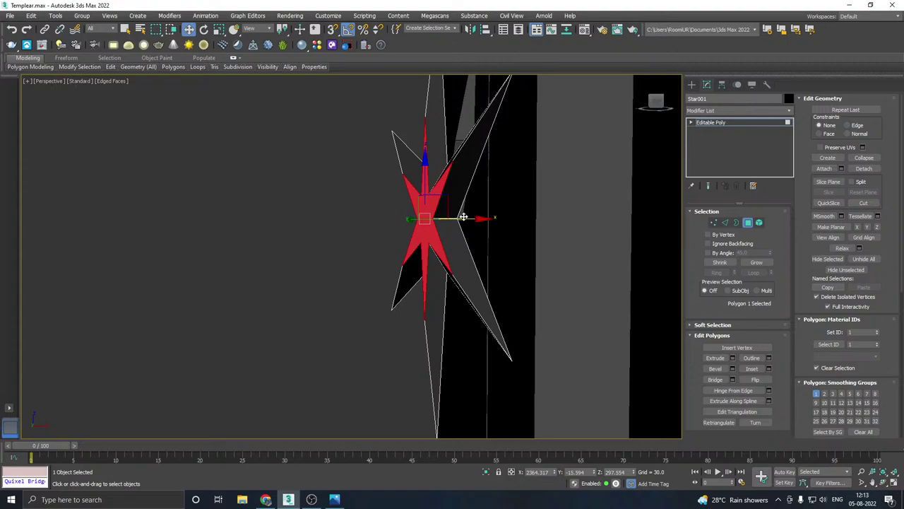
left_click_drag(464, 217, 455, 216)
middle_click_drag(454, 217, 551, 204, "alt")
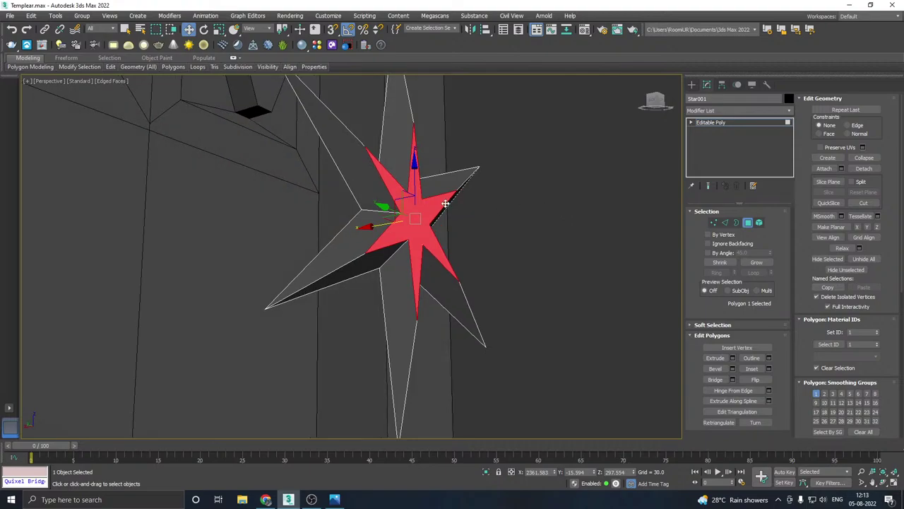
middle_click_drag(421, 213, 363, 215, "alt")
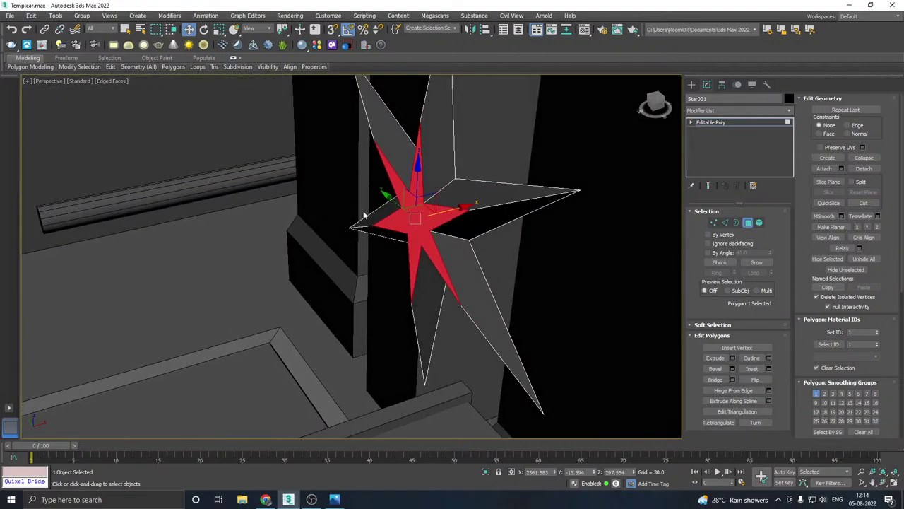
left_click(726, 121)
Step: Connect the raised face's two side inner corner vertices with a horizontal edge across its centre
middle_click_drag(509, 195, 445, 205, "alt")
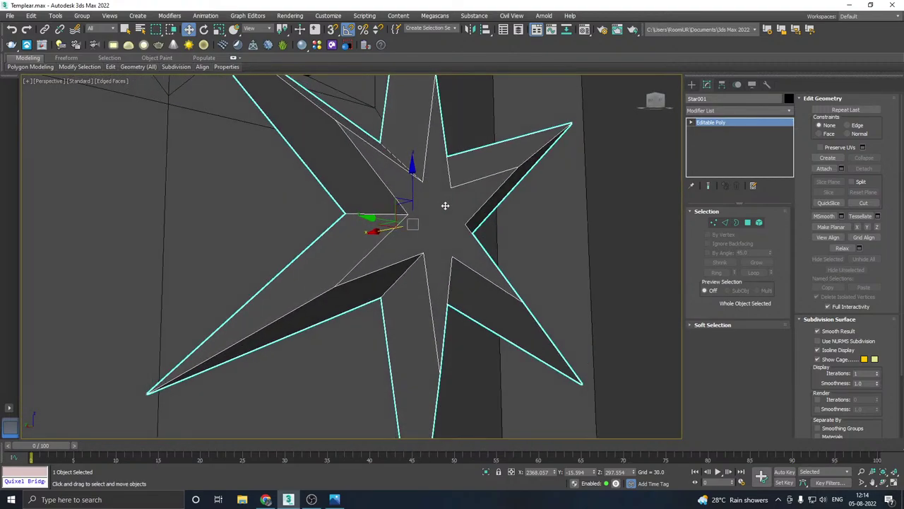
scroll(445, 205, "up", 2)
key("1")
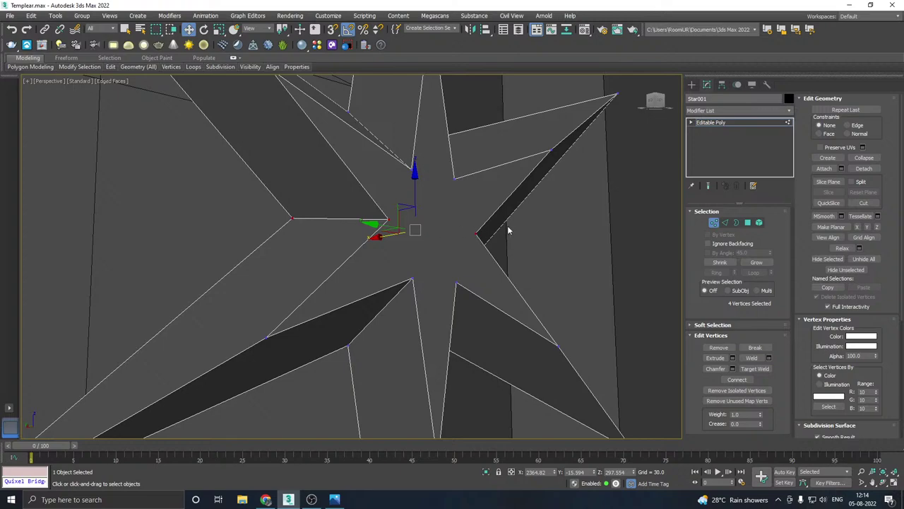
left_click(439, 241)
left_click(473, 233)
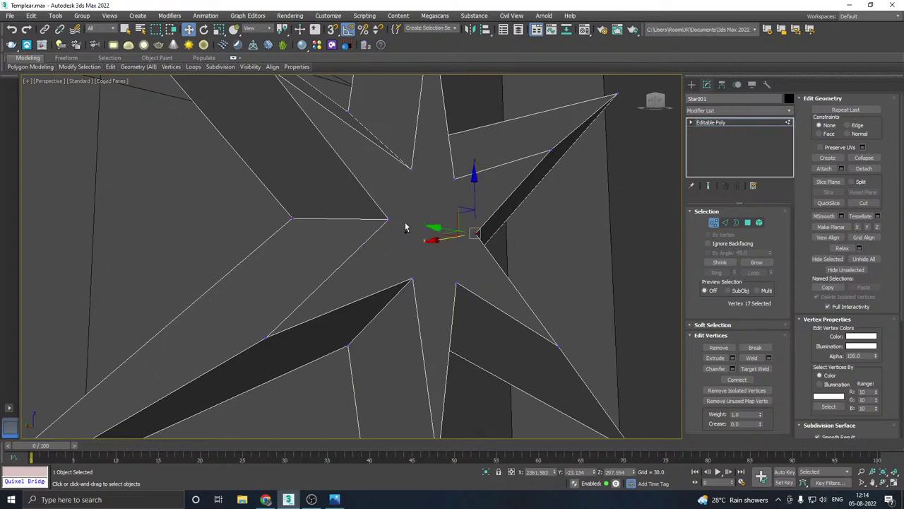
left_click(389, 219, "ctrl")
middle_click_drag(360, 240, 448, 262, "alt")
Step: Connect the raised face's two lower inner corners with an edge, and likewise its two upper inner corners
left_click(406, 279)
left_click(463, 283, "ctrl")
left_click(739, 381)
left_click(397, 208)
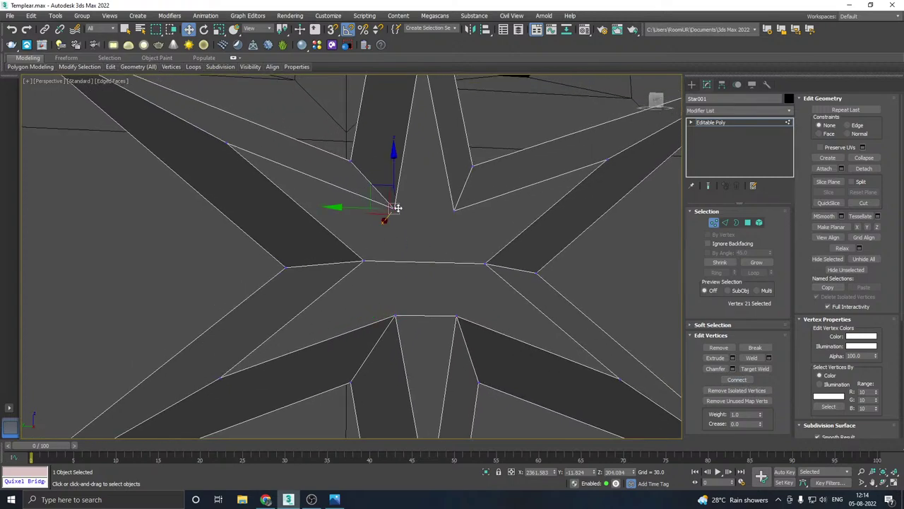
left_click(455, 209, "ctrl")
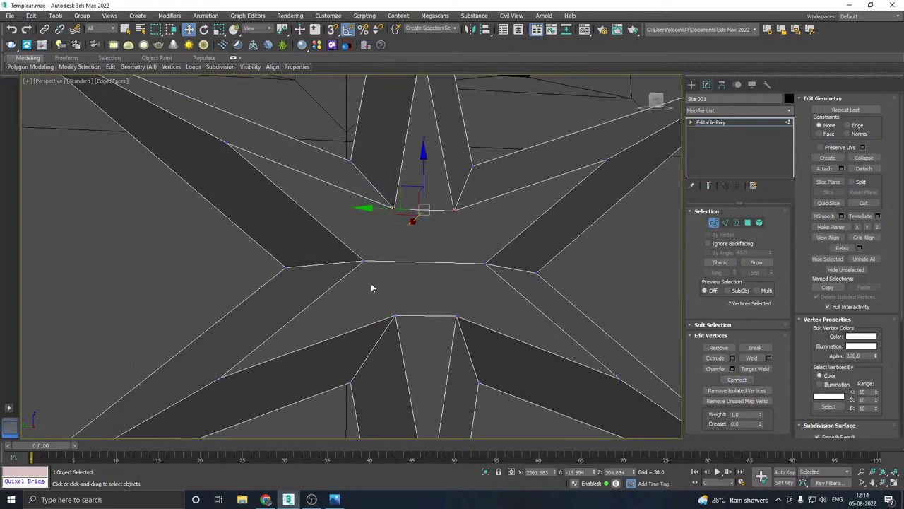
Step: Connect each side inner corner of the raised face to the neighbouring lower inner corner
left_click(365, 263)
left_click(395, 316, "ctrl")
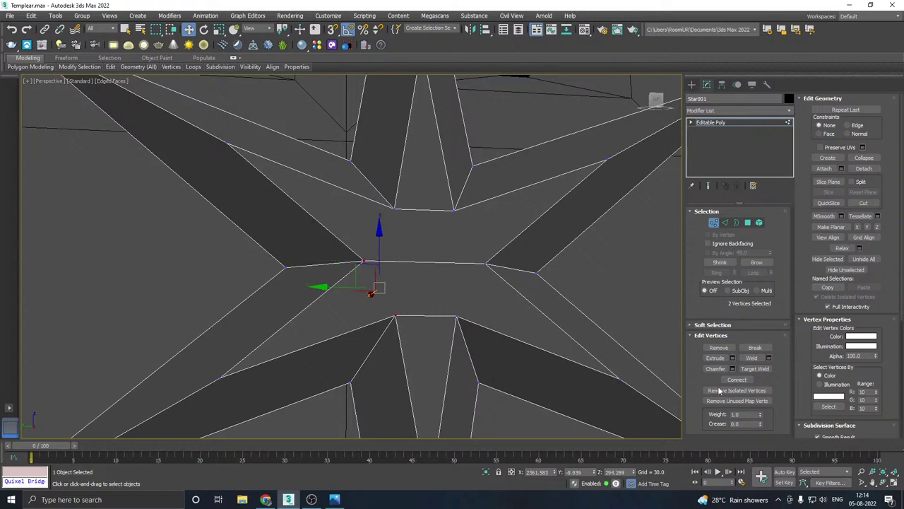
left_click(737, 379)
left_click(458, 317)
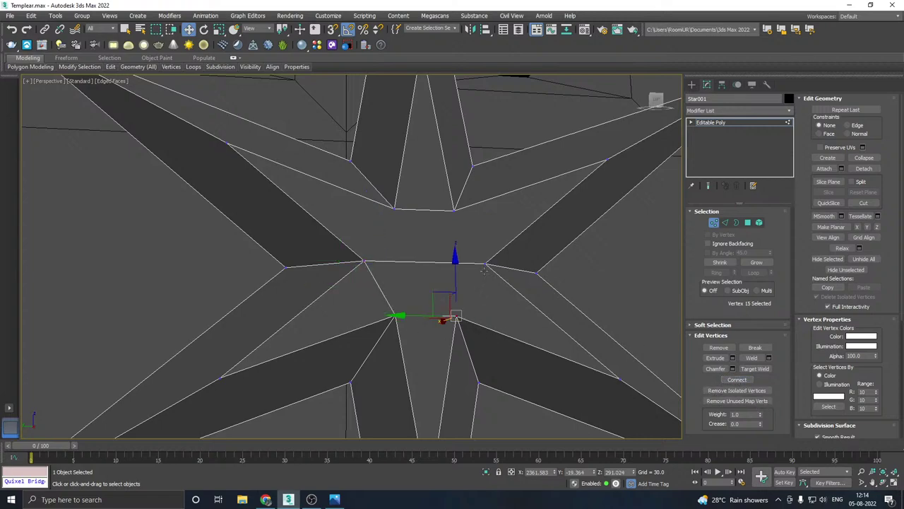
left_click(485, 264, "ctrl")
left_click(737, 380)
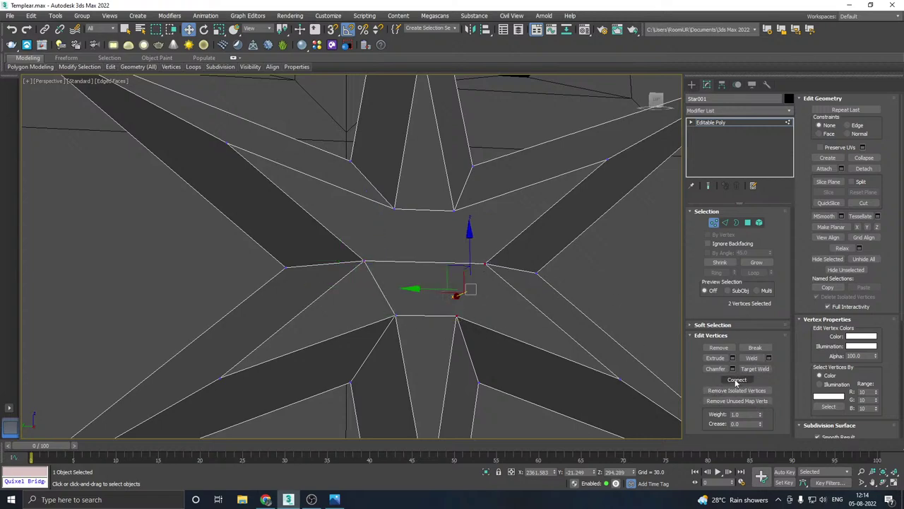
Step: Connect each side inner corner of the raised face to its neighbouring upper inner corner, closing the central hexagon
left_click(458, 213, "ctrl")
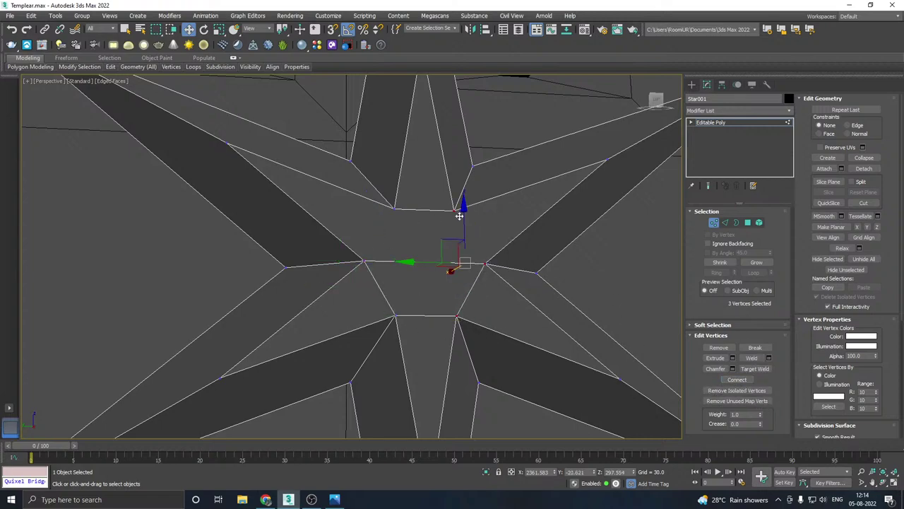
left_click(749, 381)
left_click(390, 210)
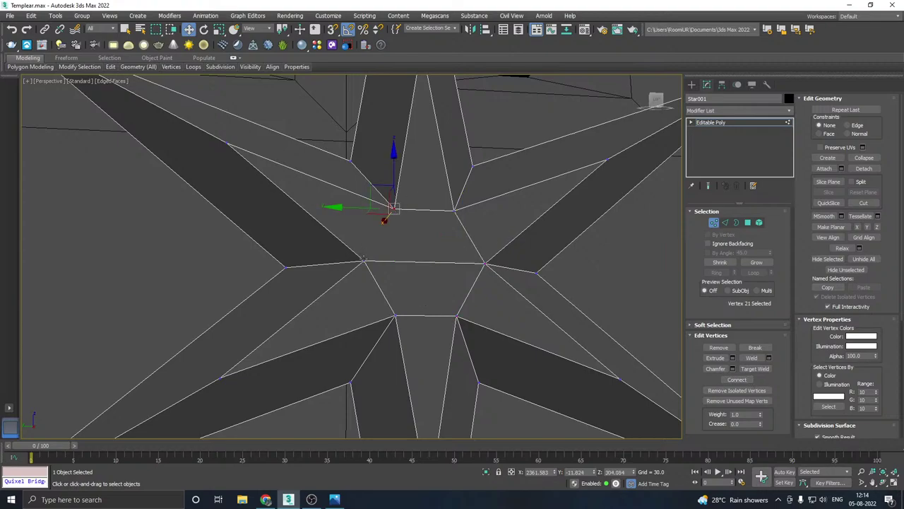
left_click(363, 259, "ctrl")
left_click(747, 380)
Step: Cut a diagonal edge across the central hexagon from its upper-left corner through the centre to its lower-right corner
middle_click_drag(503, 303, 408, 265, "alt")
right_click(411, 261)
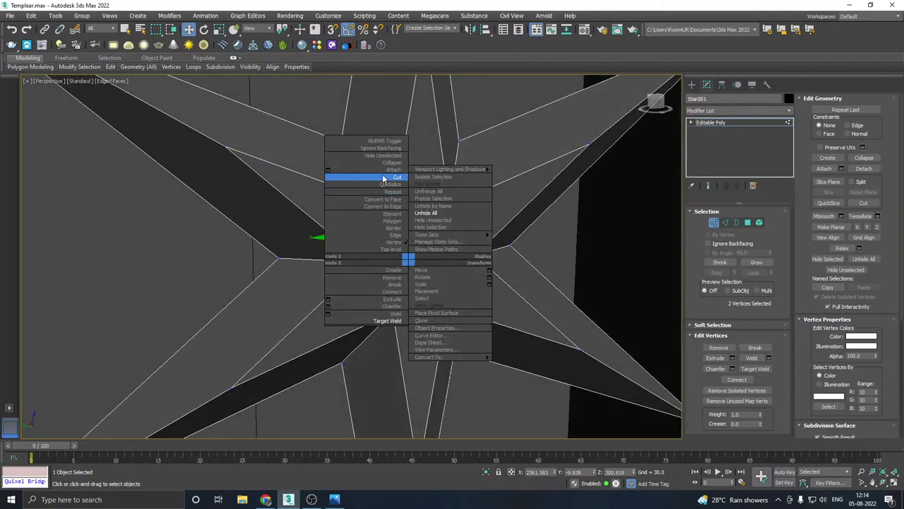
left_click(384, 177)
left_click(393, 205)
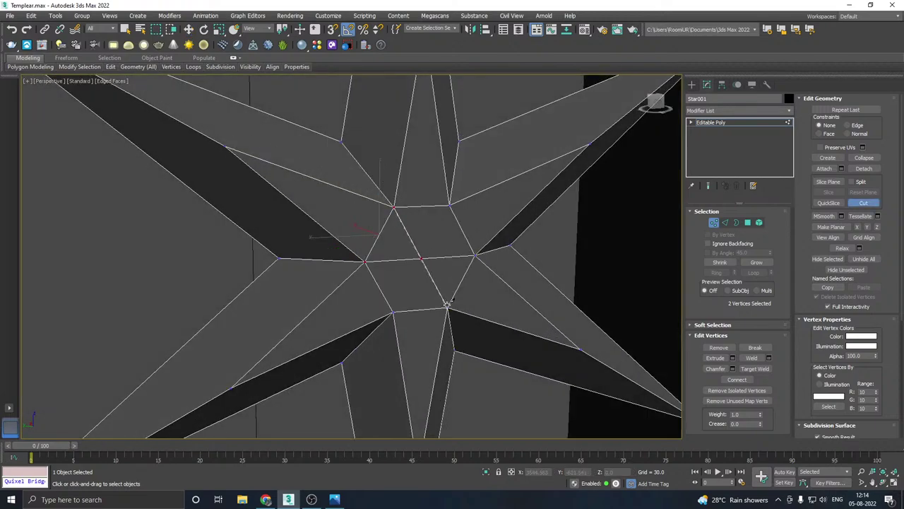
left_click(448, 307)
key("w")
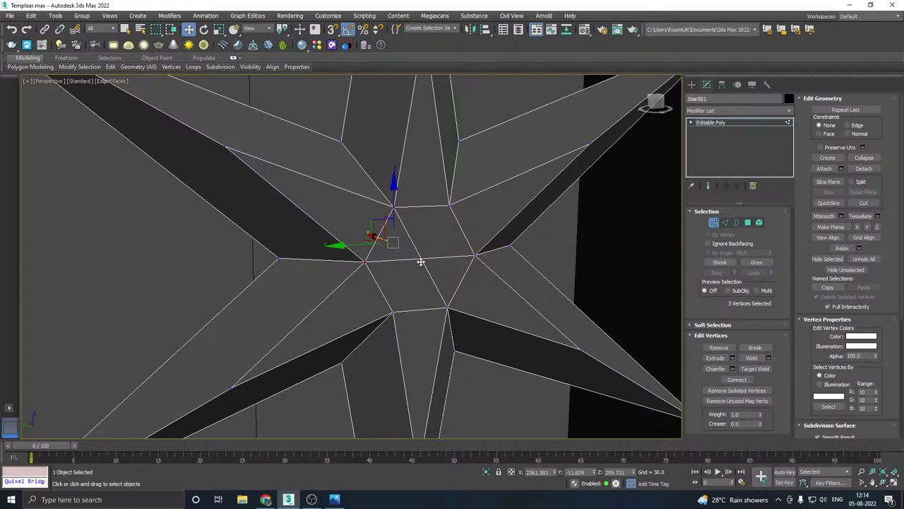
Step: Cut a diagonal edge across the central hexagon from its upper-right corner through the centre to its lower-left corner
right_click(463, 247)
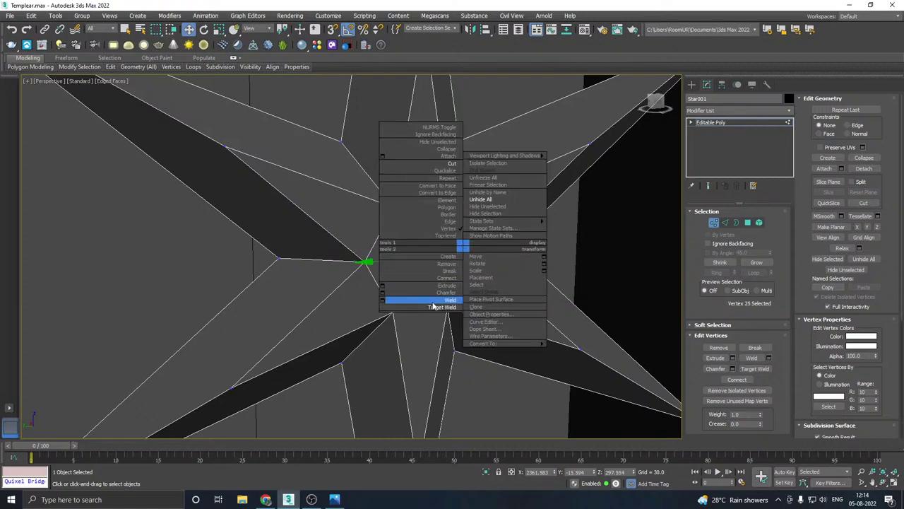
left_click(451, 163)
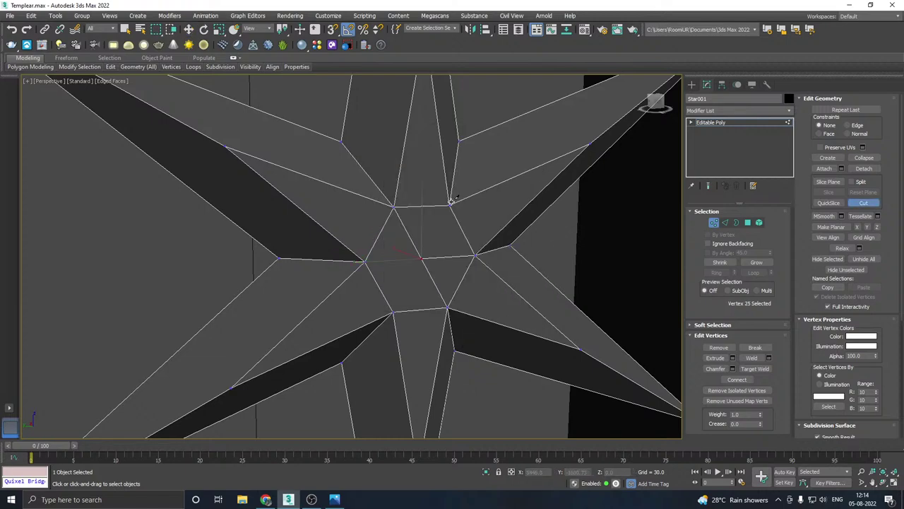
left_click(451, 204)
left_click(420, 257)
left_click(393, 308)
right_click(393, 309)
right_click(457, 282)
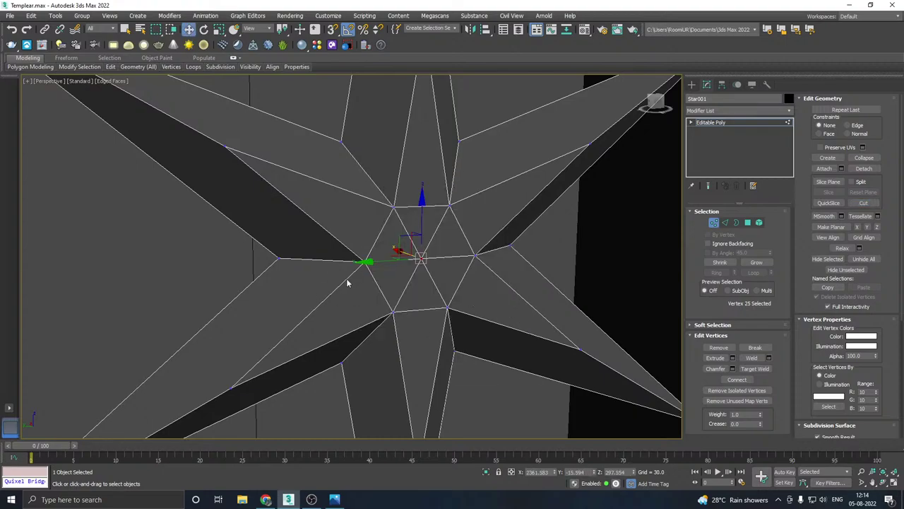
Step: Leave vertex editing and move the whole star back along X to about 2488.3, against the door
middle_click_drag(420, 262, 381, 267, "alt")
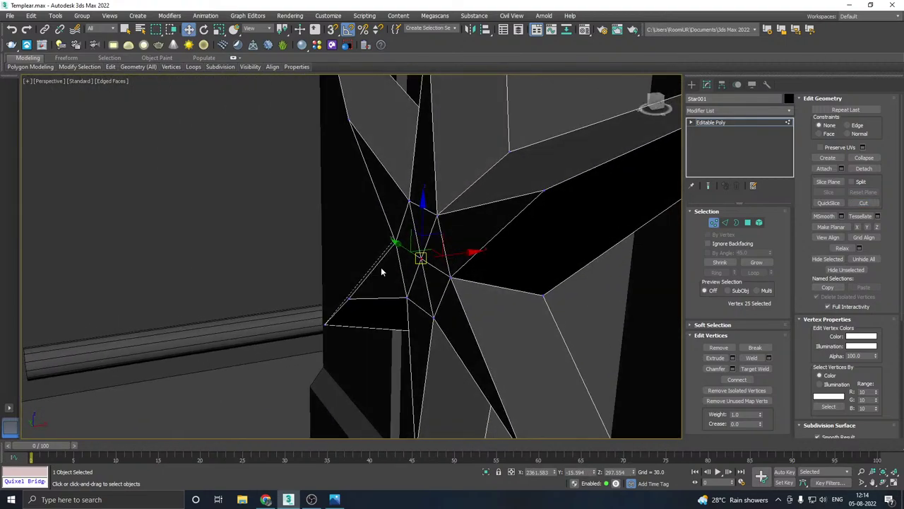
middle_click_drag(458, 253, 534, 248, "alt")
left_click(716, 123)
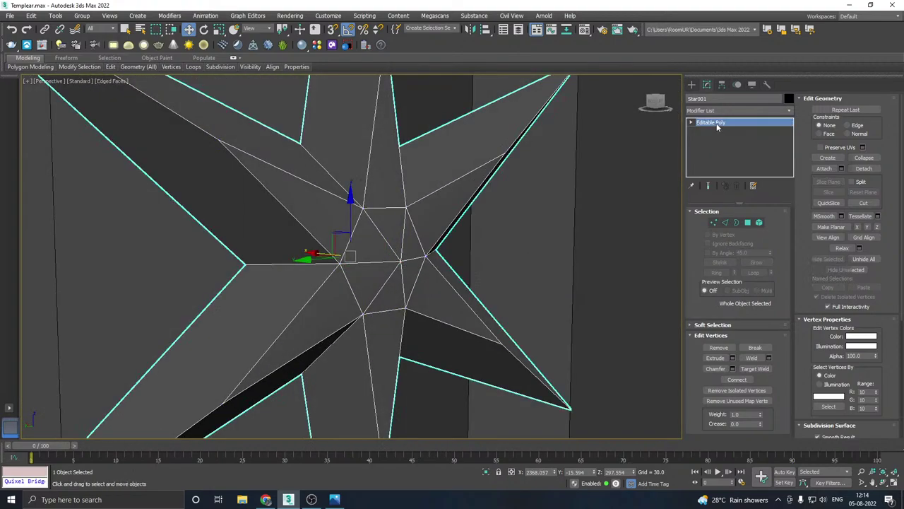
scroll(377, 230, "down", 4)
middle_click_drag(377, 231, 688, 195, "alt")
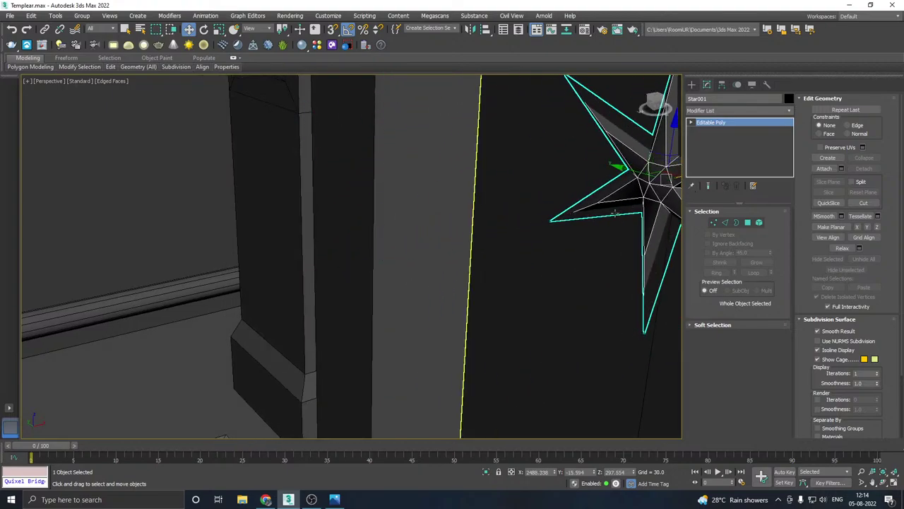
middle_click_drag(610, 219, 478, 268)
middle_click_drag(478, 267, 464, 236, "alt")
scroll(459, 238, "down", 3)
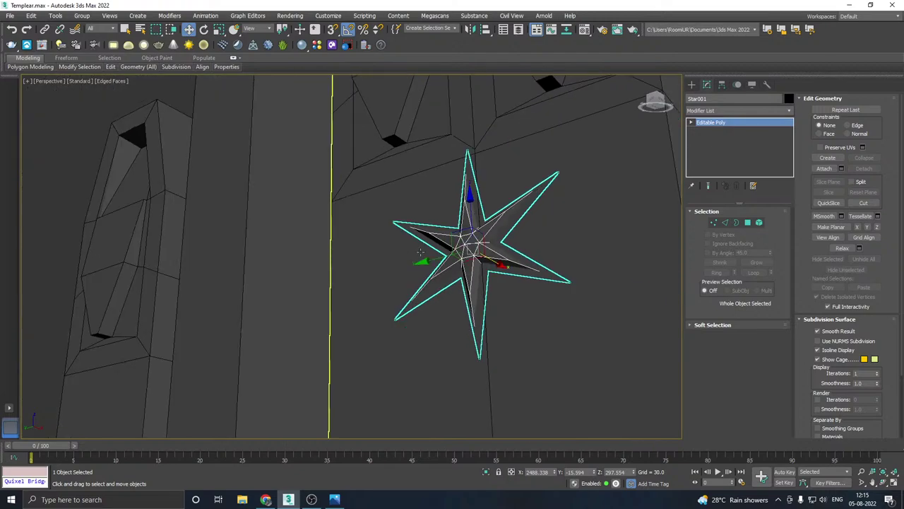
Step: Shift the star slightly along X to about 2485.9 to adjust how far it stands out from the door, and deselect it
left_click(121, 200)
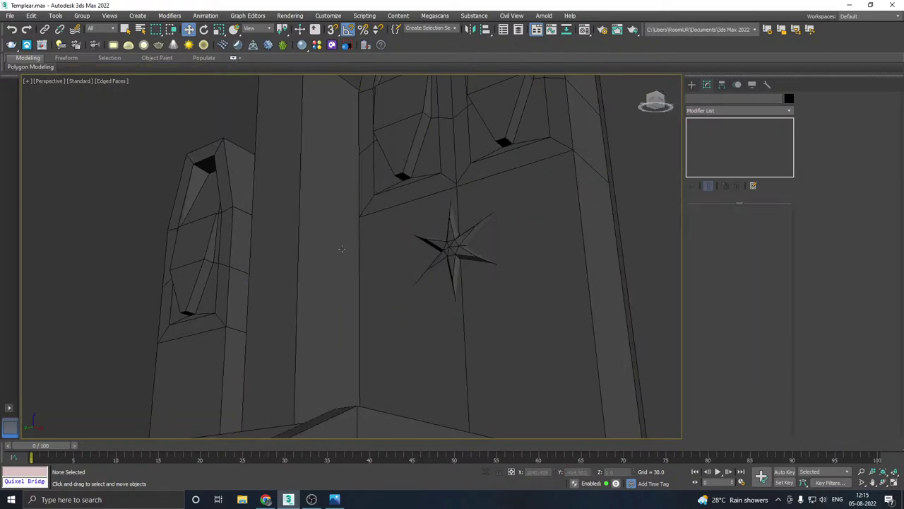
left_click(530, 295)
middle_click_drag(535, 297, 634, 301, "alt")
middle_click_drag(618, 304, 545, 337, "alt")
left_click(445, 282)
scroll(443, 276, "up", 5)
left_click(443, 275)
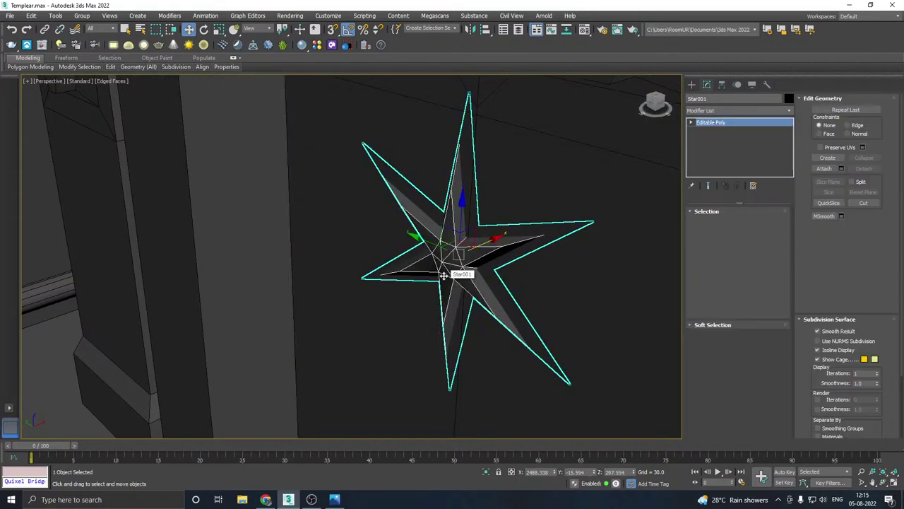
left_click_drag(486, 241, 482, 243)
left_click(56, 248)
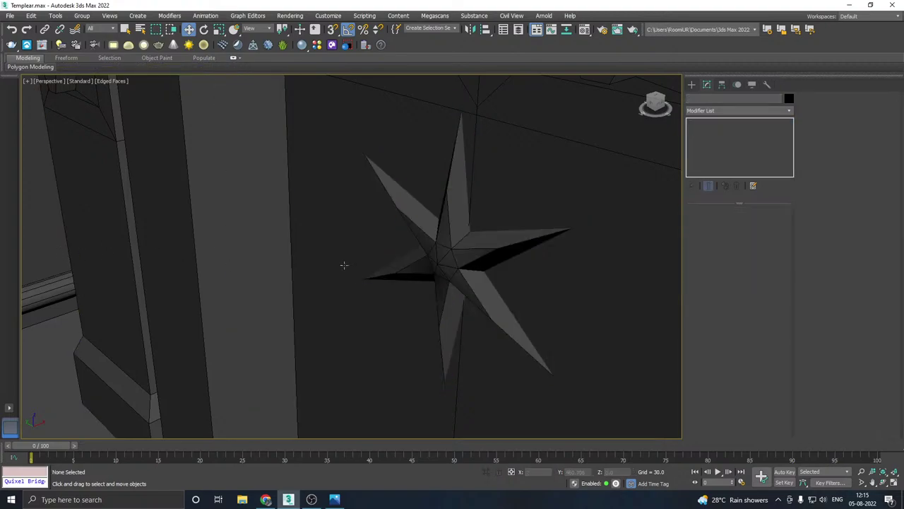
Step: Lower the star on the door to Z 268.211 and centre it on the door's vertical seam at Y -22.226
scroll(445, 252, "down", 5)
middle_click_drag(450, 251, 529, 265, "alt")
left_click(529, 317)
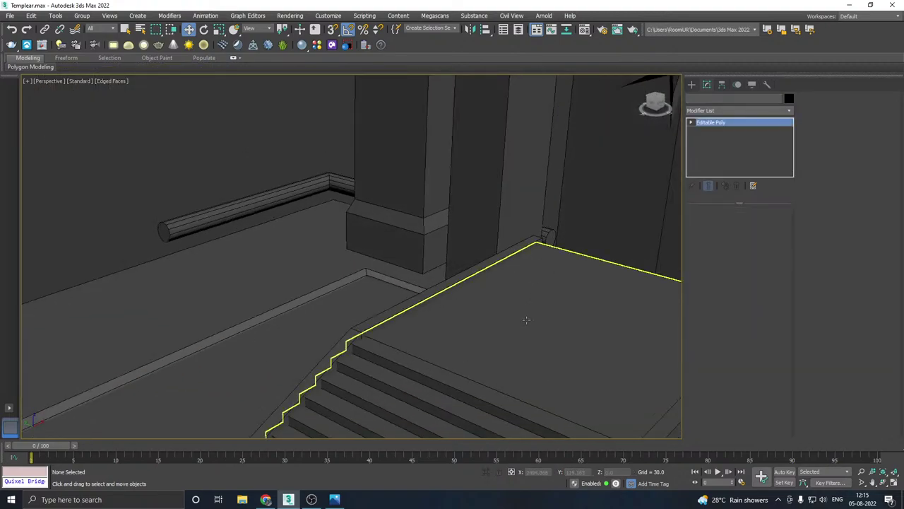
scroll(529, 317, "down", 4)
middle_click_drag(304, 318, 424, 323, "alt")
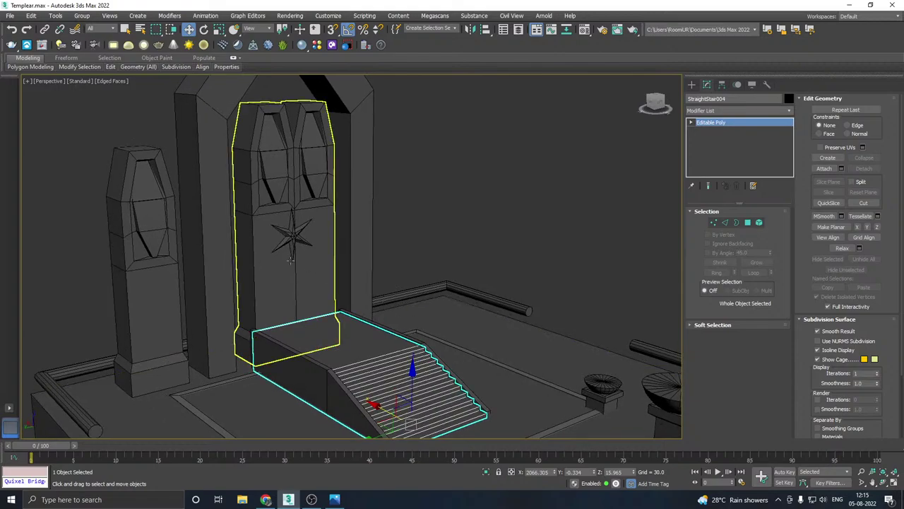
scroll(283, 239, "up", 4)
left_click(293, 233)
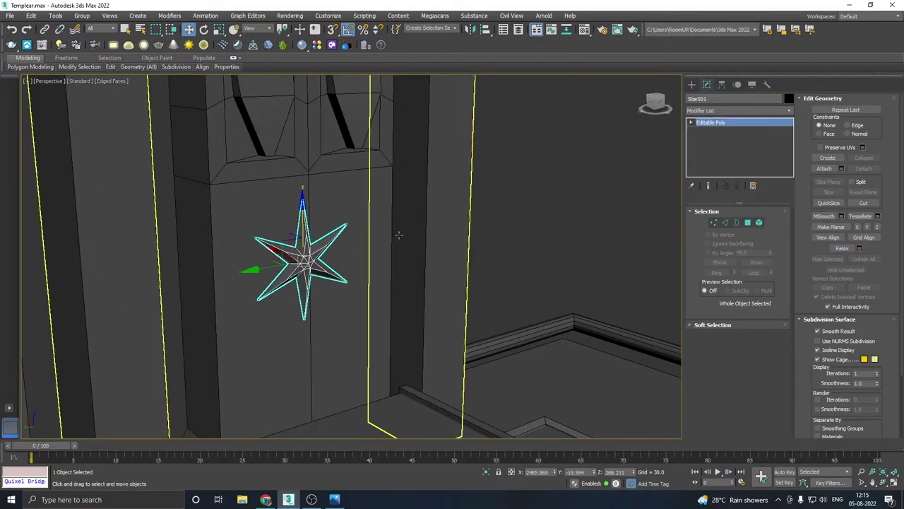
middle_click_drag(396, 234, 348, 232, "alt")
left_click_drag(278, 261, 284, 261)
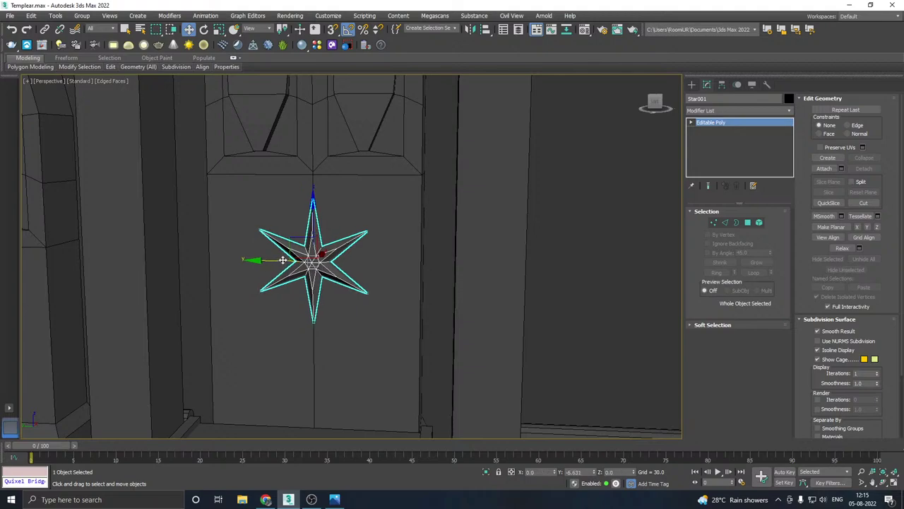
Step: Select the six triangular polygons that form the star's central hexagon
key("z")
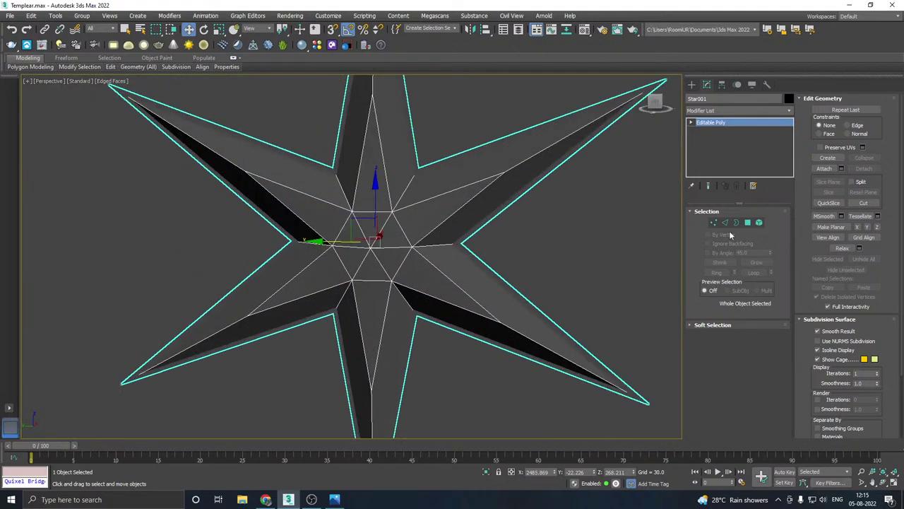
left_click(748, 222)
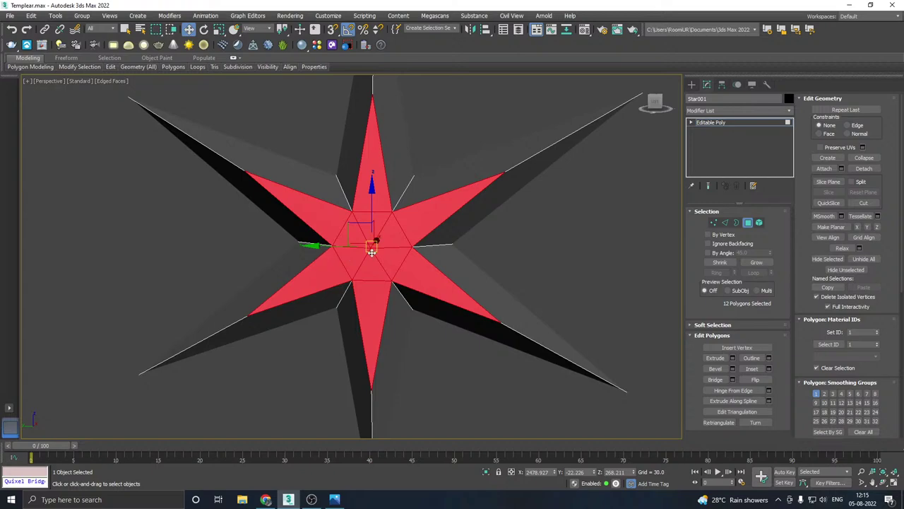
scroll(372, 252, "up", 3)
left_click(398, 256)
left_click(369, 272, "ctrl")
left_click(338, 260, "ctrl")
left_click(349, 223, "ctrl")
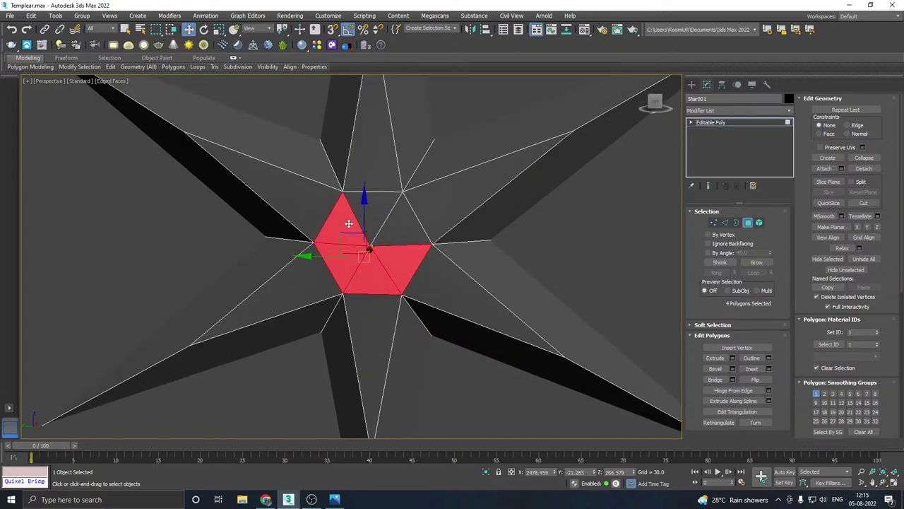
left_click(372, 210, "ctrl")
left_click(401, 228, "ctrl")
Step: Inset the central hexagon as a group by about 1.155 and extrude it inward to form a shallow recess
middle_click_drag(445, 242, 599, 289, "alt")
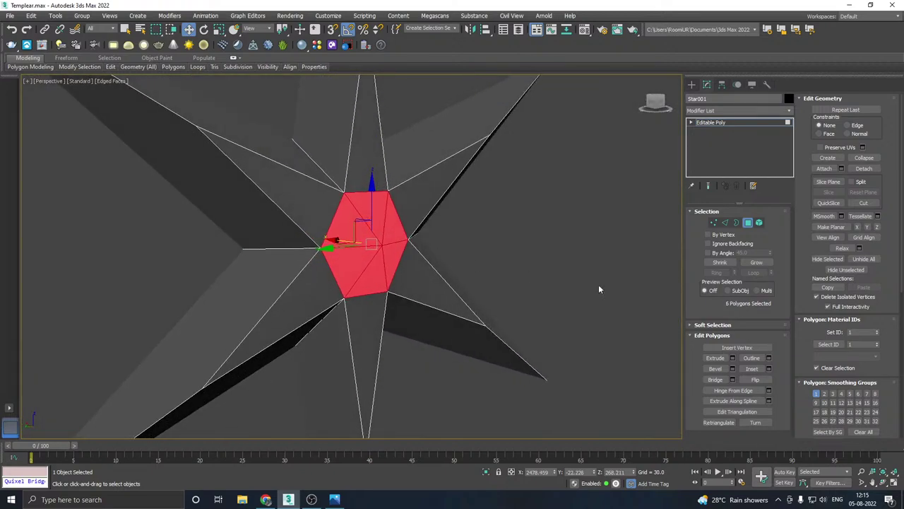
left_click(769, 369)
left_click_drag(555, 245, 559, 248)
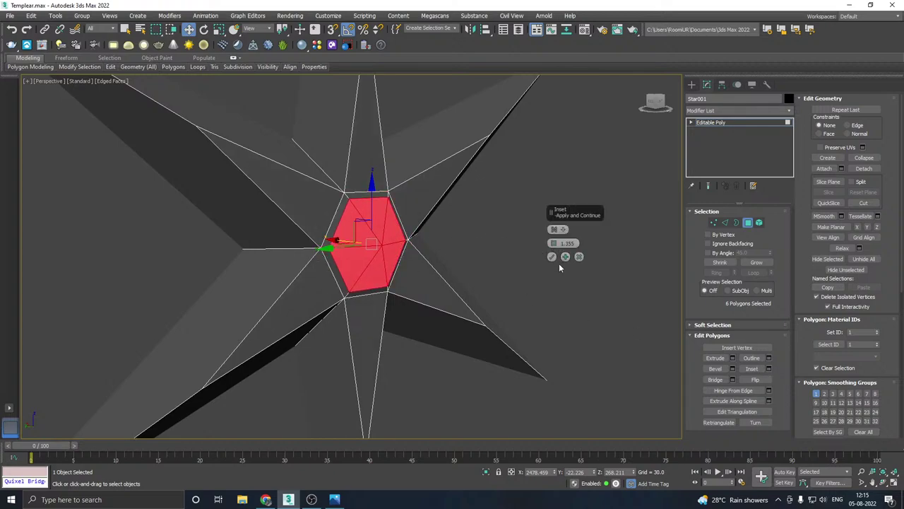
left_click(552, 257)
left_click(733, 359)
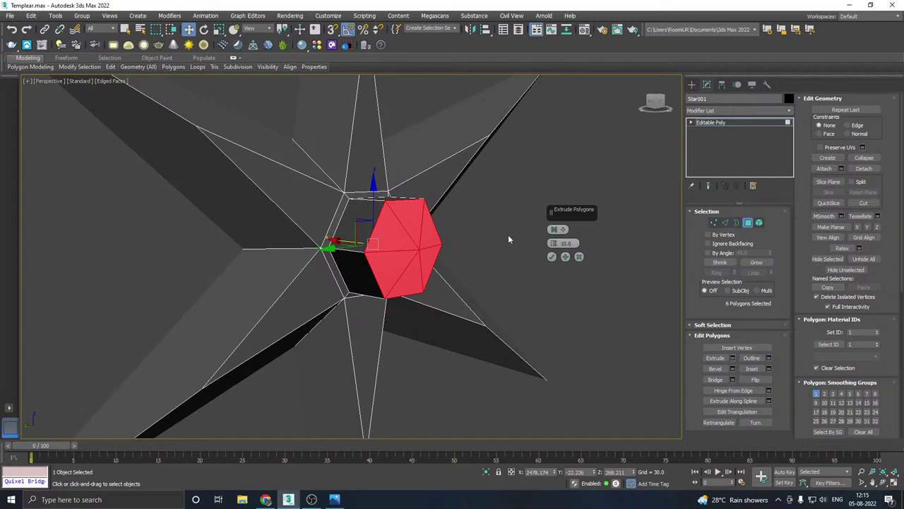
left_click_drag(554, 243, 562, 287)
left_click(553, 258)
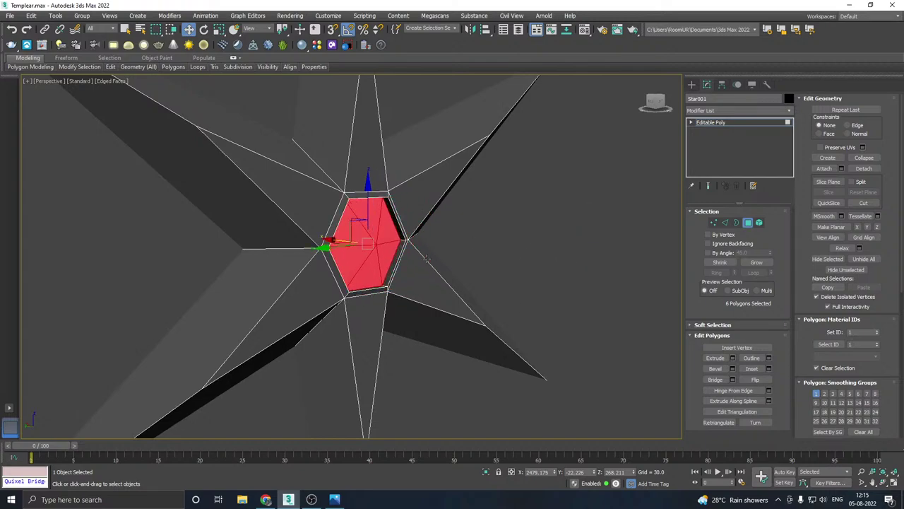
Step: Scale the recessed hexagonal face down slightly so the walls of the recess taper inward
middle_click_drag(512, 305, 309, 246, "alt")
scroll(309, 245, "up", 2)
key("r")
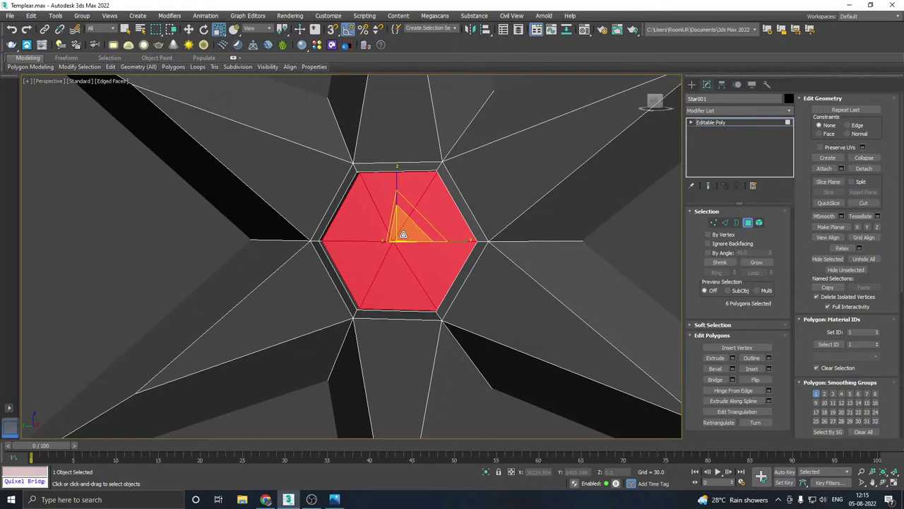
scroll(403, 235, "down", 2)
middle_click_drag(402, 257, 460, 264, "alt")
key("w")
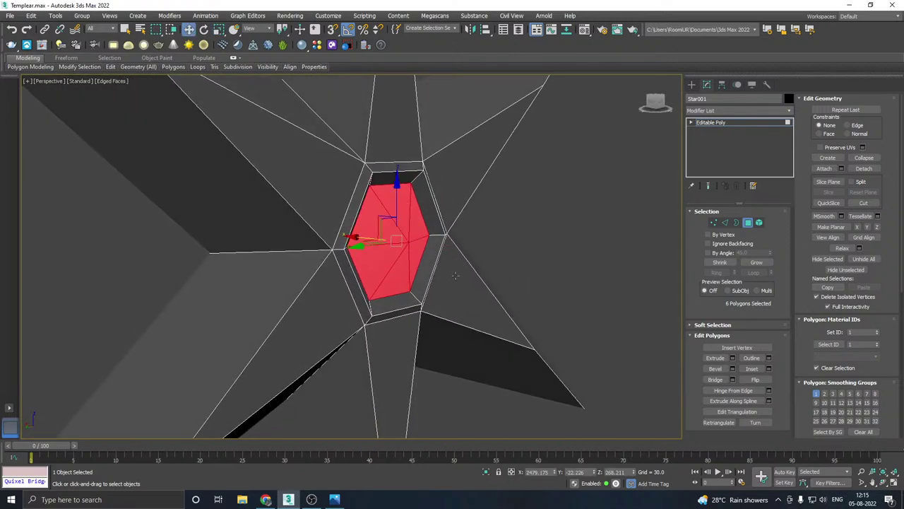
Step: Assign the dark red Alum material to the recessed hexagon polygons and leave polygon editing
left_click(584, 33)
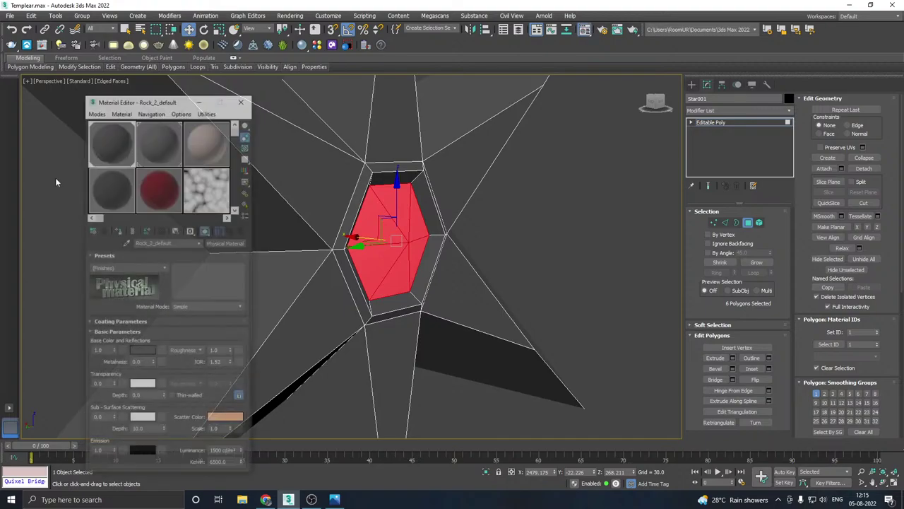
left_click(151, 203)
left_click(118, 232)
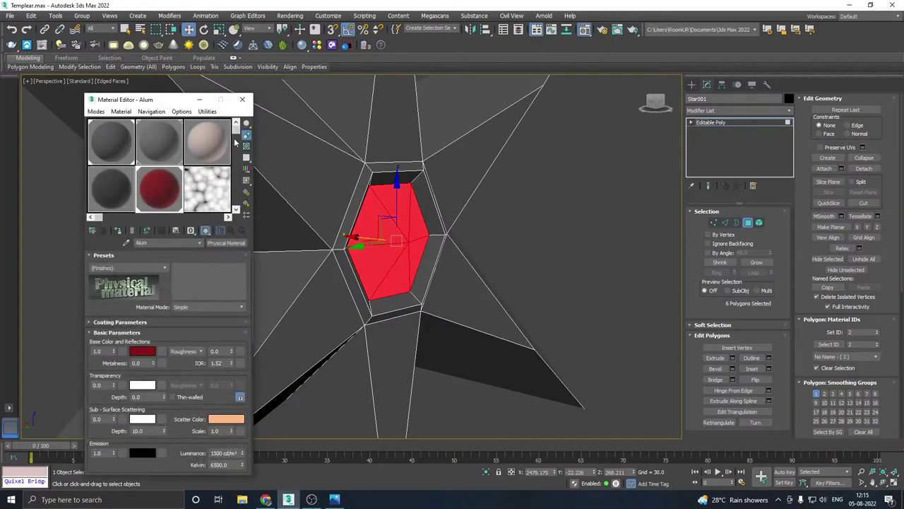
left_click(242, 100)
left_click(715, 123)
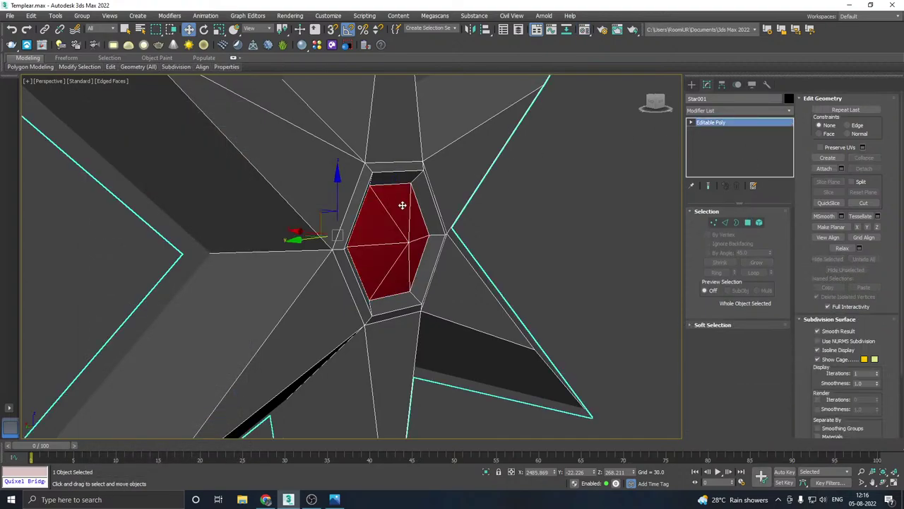
Step: Examine the finished star with its red centre on the door, up close and within the whole temple scene
scroll(419, 232, "down", 6)
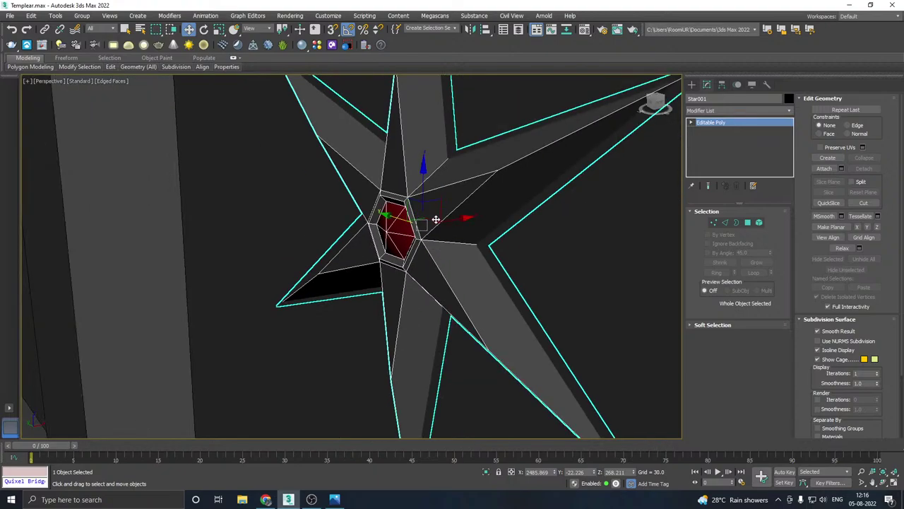
middle_click_drag(436, 220, 398, 227, "alt")
scroll(401, 230, "down", 4)
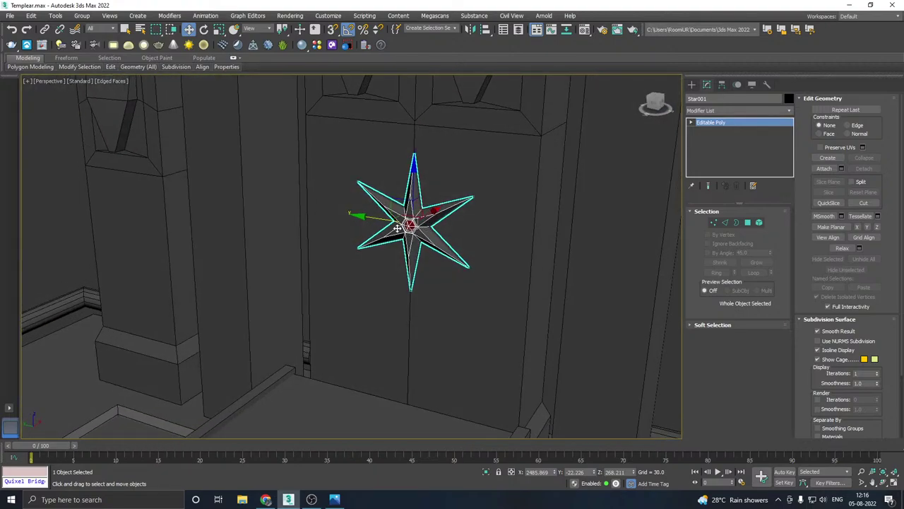
scroll(398, 227, "down", 3)
left_click(604, 244)
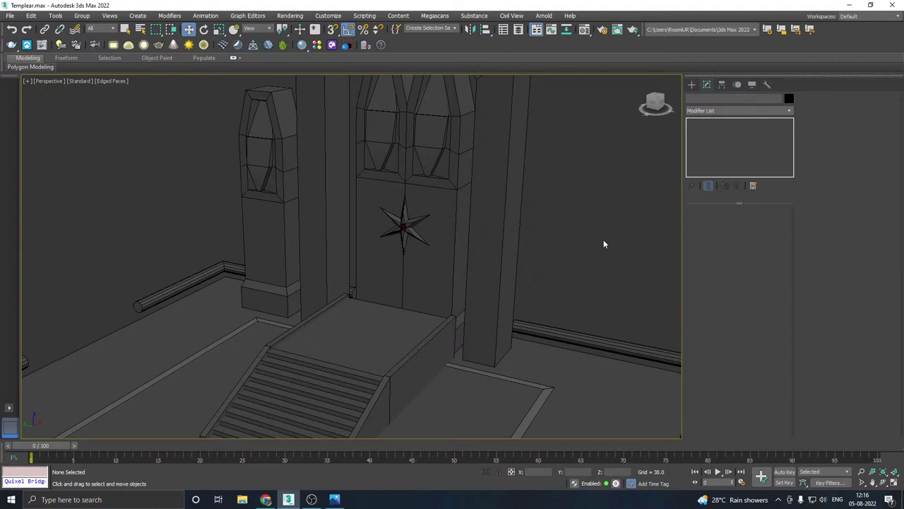
scroll(399, 228, "up", 6)
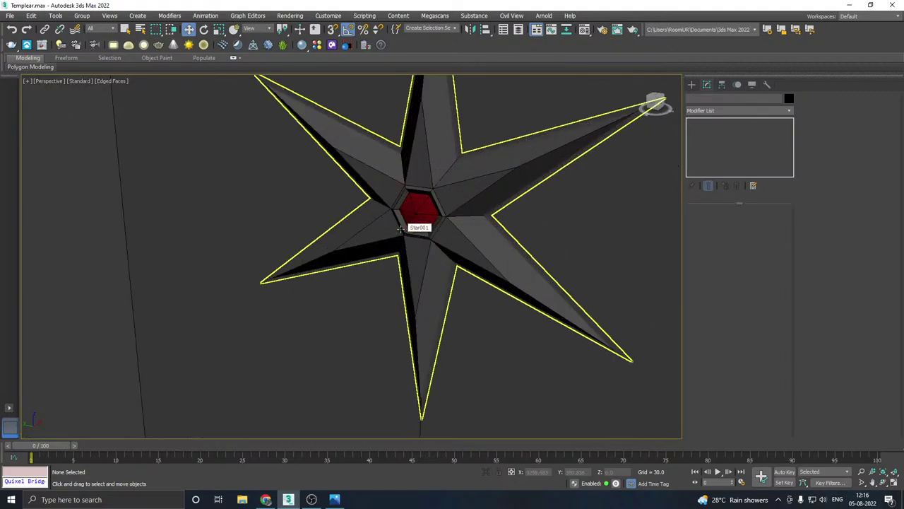
scroll(400, 228, "down", 6)
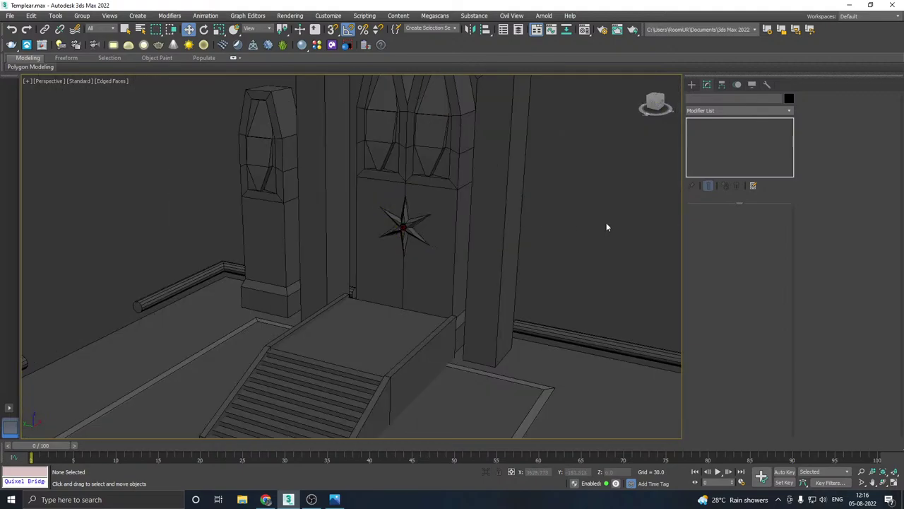
scroll(478, 202, "down", 4)
middle_click_drag(479, 201, 508, 228, "alt")
middle_click_drag(388, 275, 479, 131)
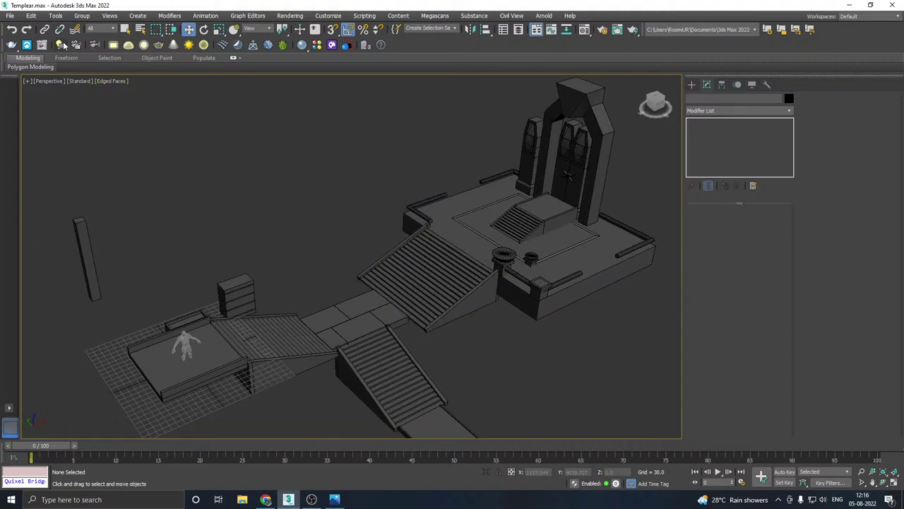
Step: Save a copy of the scene as Templear16.max in the Work folder, and save the current scene file
left_click(10, 15)
left_click(36, 109)
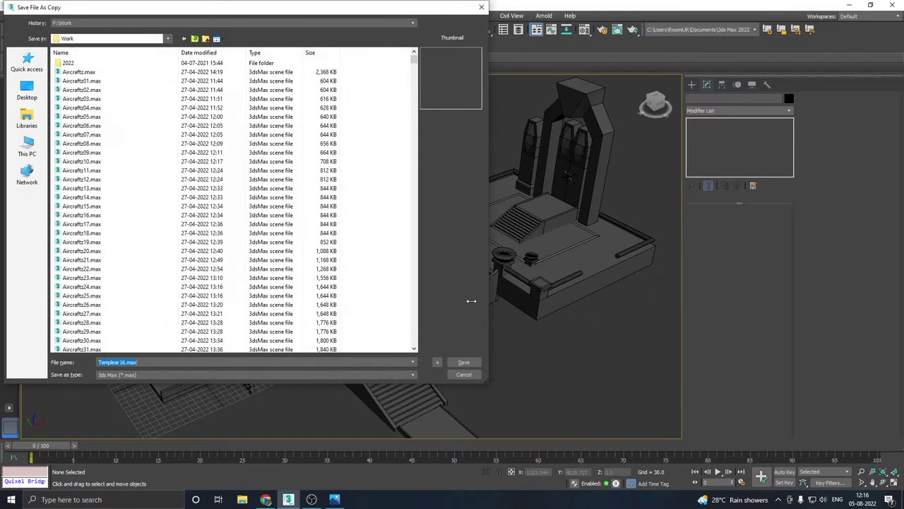
left_click(464, 362)
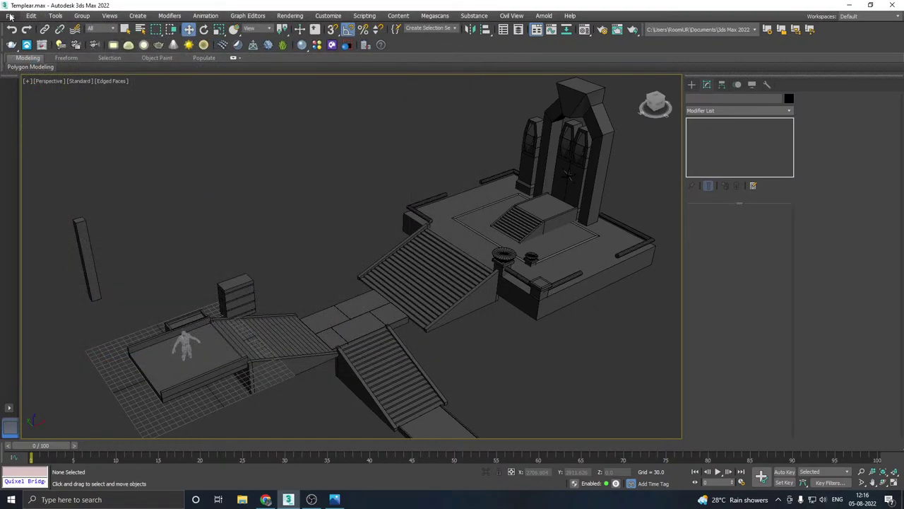
left_click(10, 16)
left_click(29, 88)
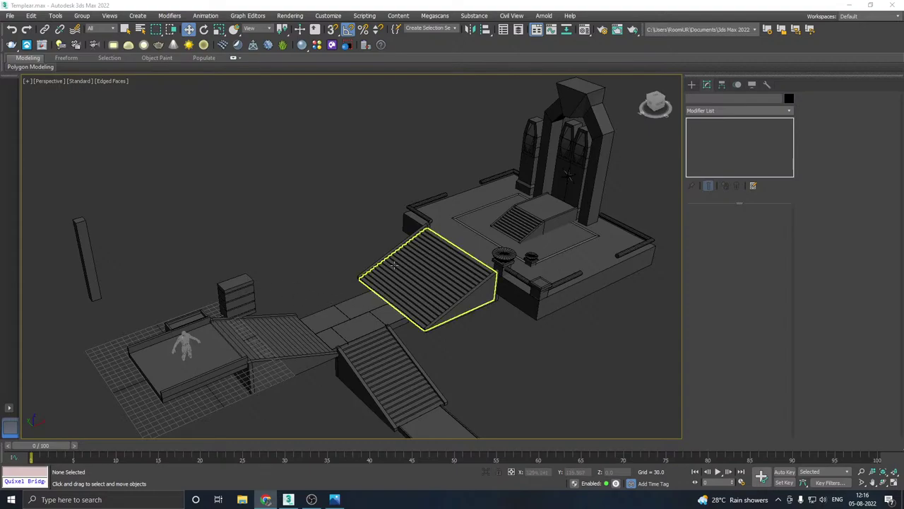
Step: Save a copy of the scene as Templear17.max in the Work folder, and save the current scene file
left_click(426, 267)
middle_click_drag(426, 268, 389, 286, "alt")
middle_click_drag(328, 281, 271, 164, "alt")
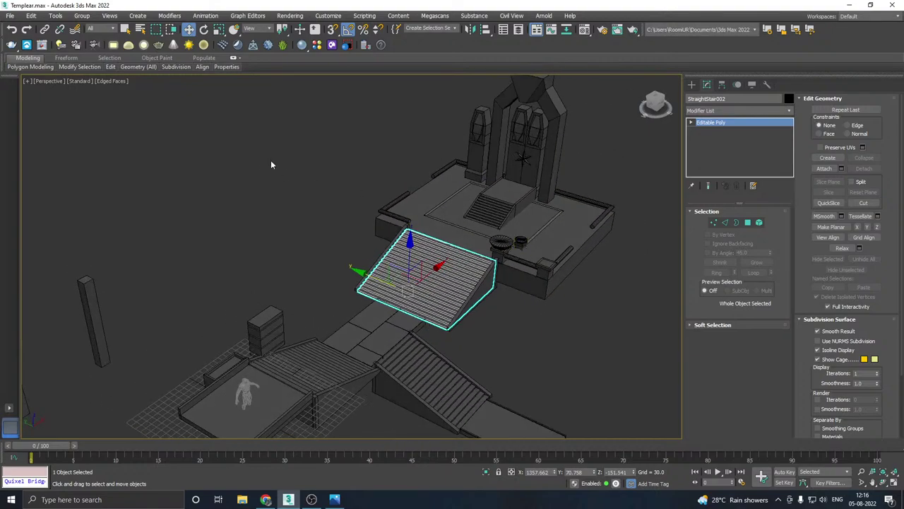
left_click(10, 15)
left_click(57, 106)
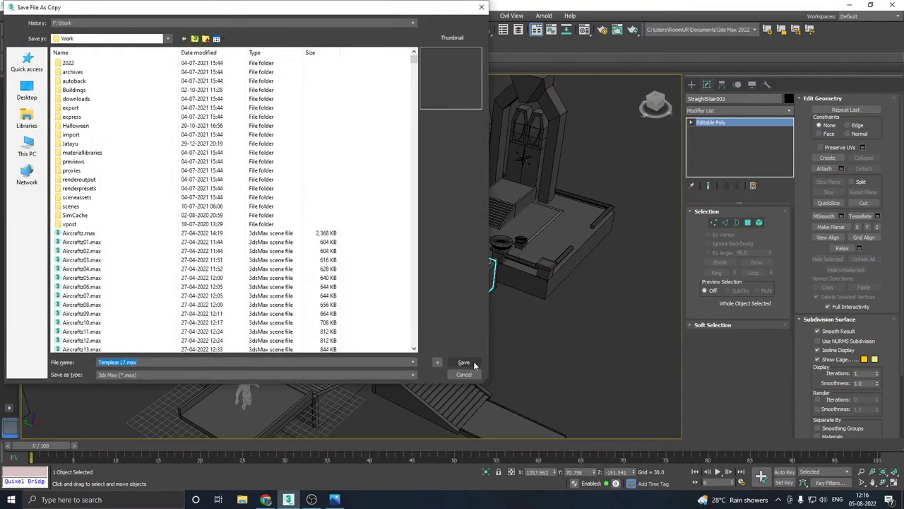
left_click(464, 362)
left_click(12, 18)
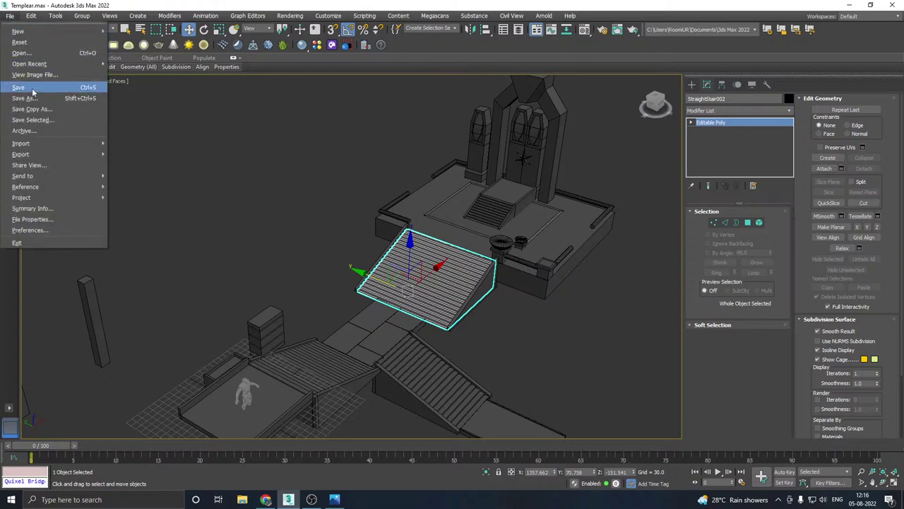
left_click(31, 88)
left_click(159, 187)
Step: Isolate the low-walled square platform that the human figure stands on
middle_click_drag(299, 267, 317, 203)
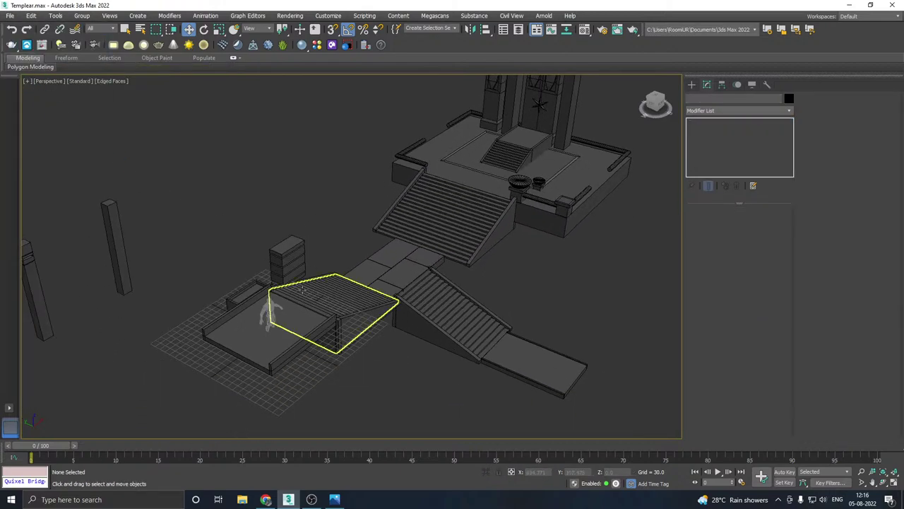
mouse_move(380, 272)
middle_mouse_down("alt")
mouse_move(345, 280)
mouse_move(382, 305)
mouse_move(385, 258)
middle_mouse_up("alt")
scroll(356, 305, "down", 5)
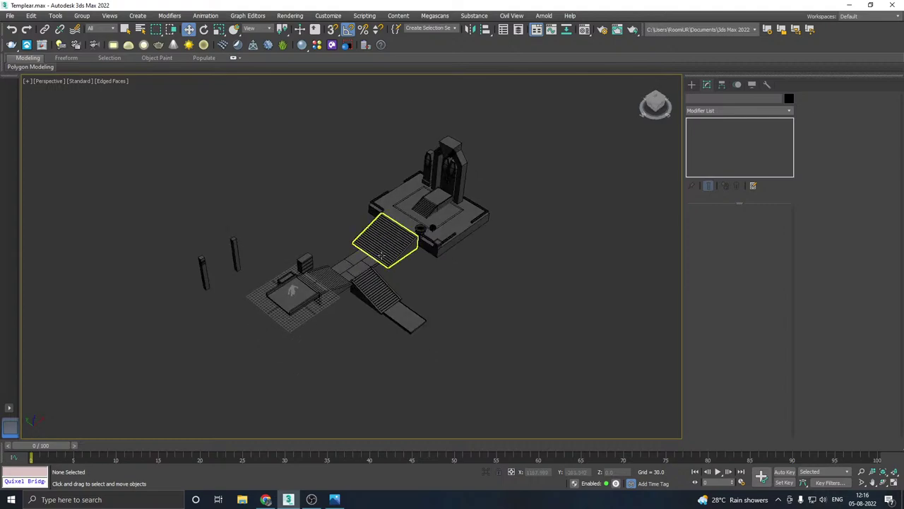
left_click(279, 305)
left_click(292, 290)
scroll(291, 283, "up", 4)
left_click(486, 472)
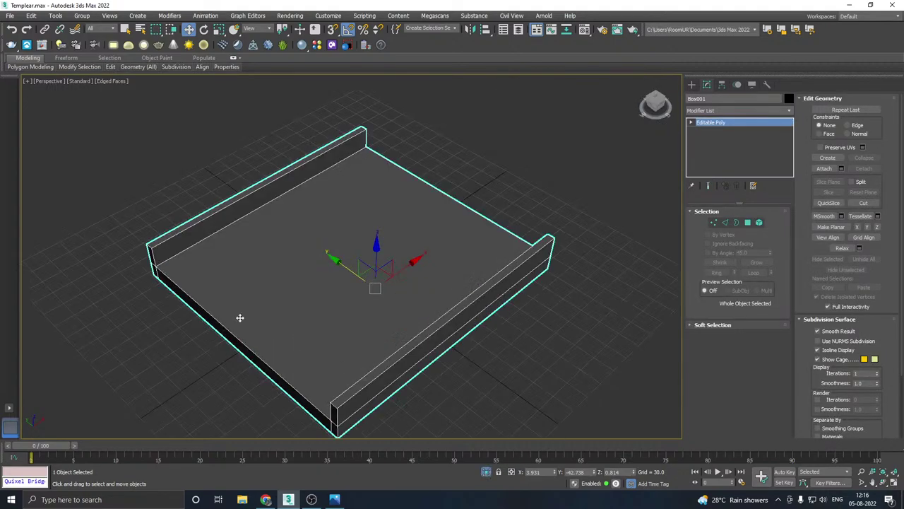
middle_click_drag(239, 318, 373, 262, "alt")
scroll(371, 271, "down", 3)
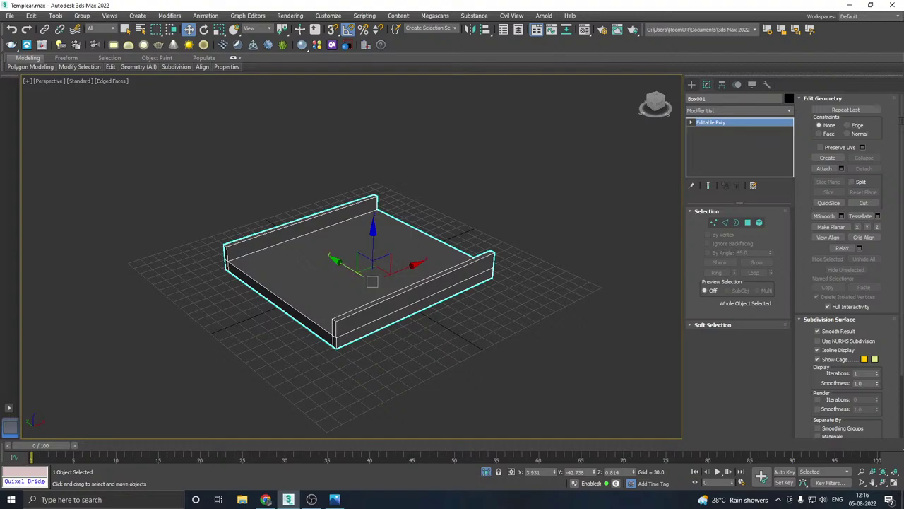
Step: Add an Unwrap UVW modifier to the platform and open its UV editor, with selection by element turned off
left_click(789, 110)
scroll(774, 399, "down", 10)
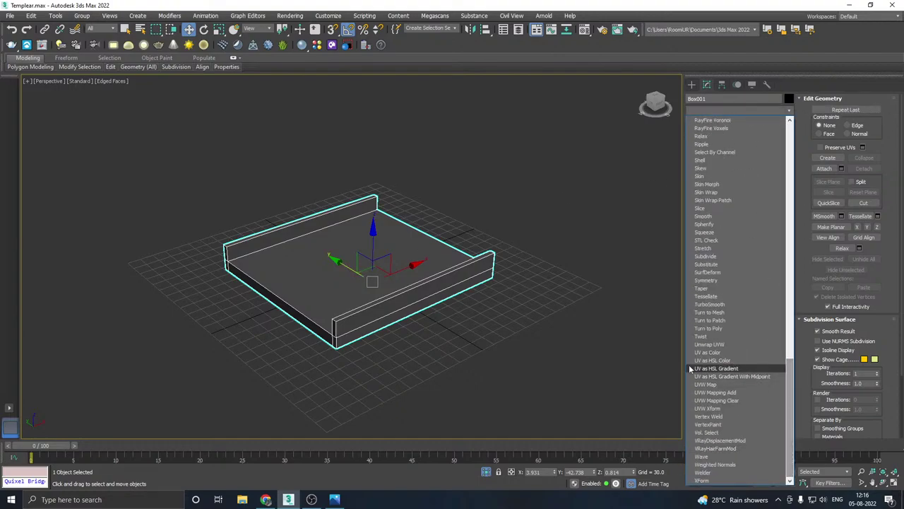
left_click(715, 344)
left_click(725, 408)
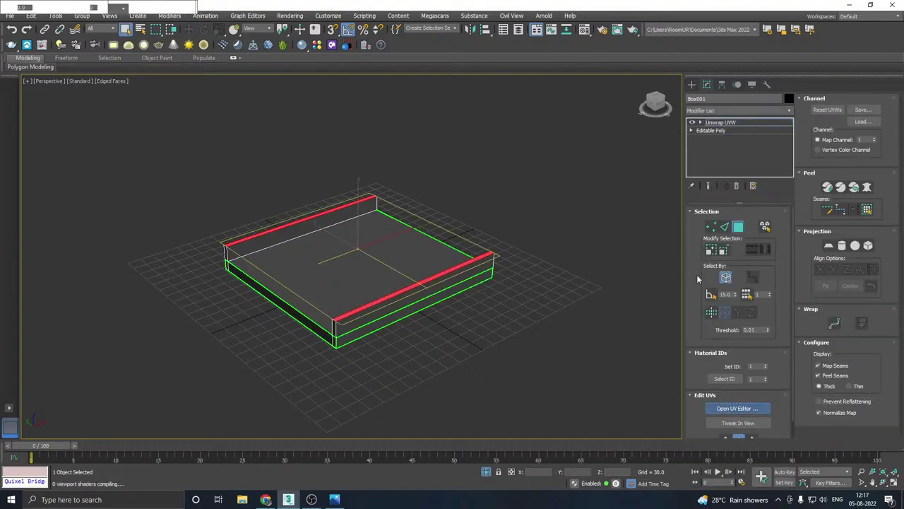
left_click(726, 278)
Step: Display the CheckerPattern texture on the platform for the UV check
middle_click_drag(467, 292, 541, 289)
scroll(194, 223, "down", 3)
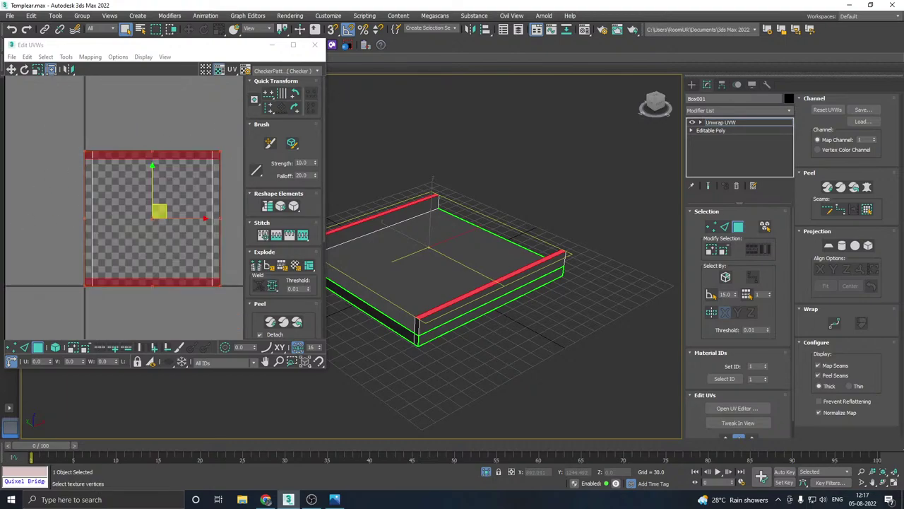
left_click(284, 71)
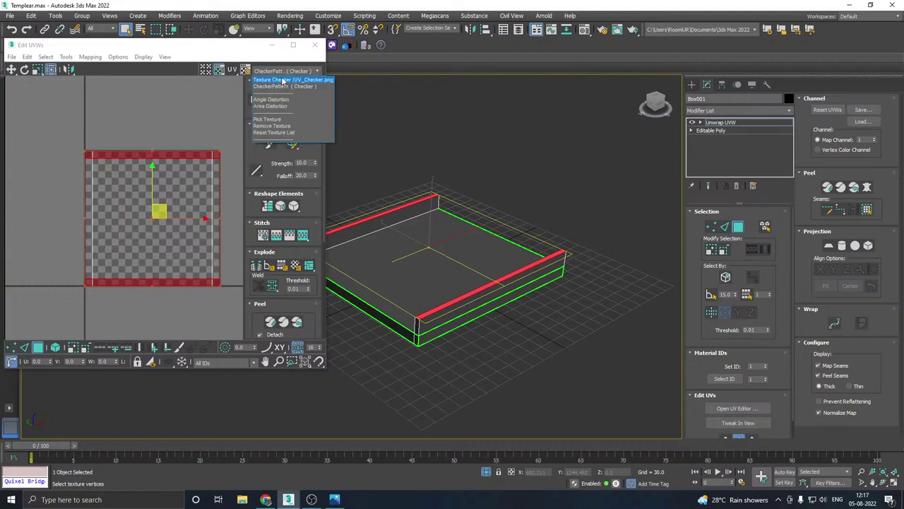
left_click(281, 86)
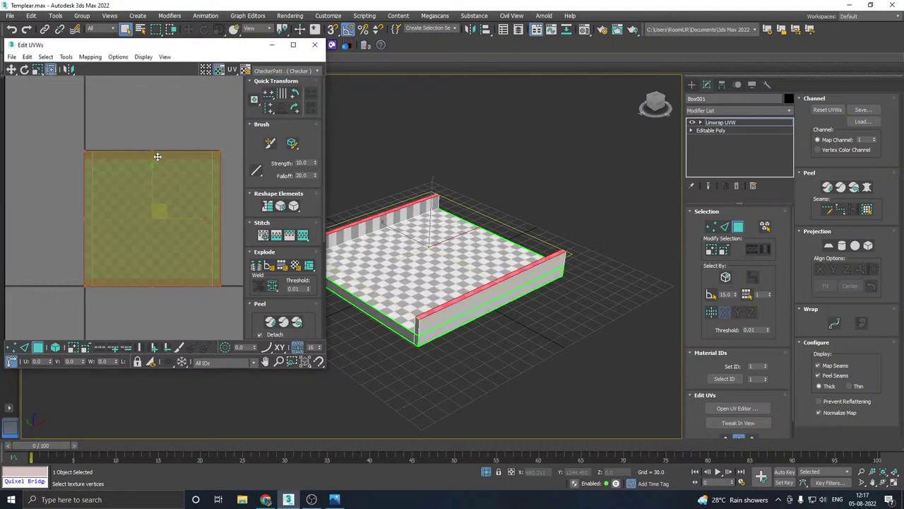
Step: Select all of the platform's UV faces and unwrap them with Flatten Mapping at the default settings
scroll(157, 156, "down", 2)
key("ctrl+a")
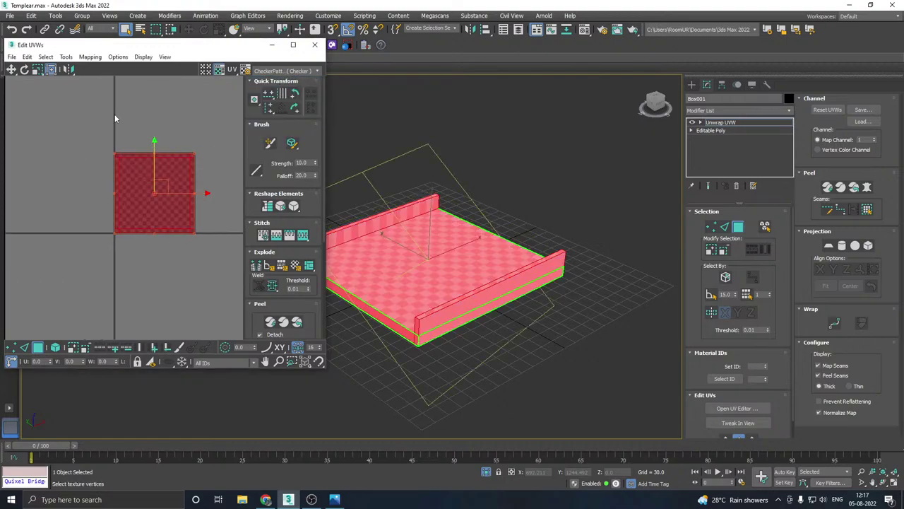
left_click(90, 57)
left_click(99, 68)
left_click(134, 76)
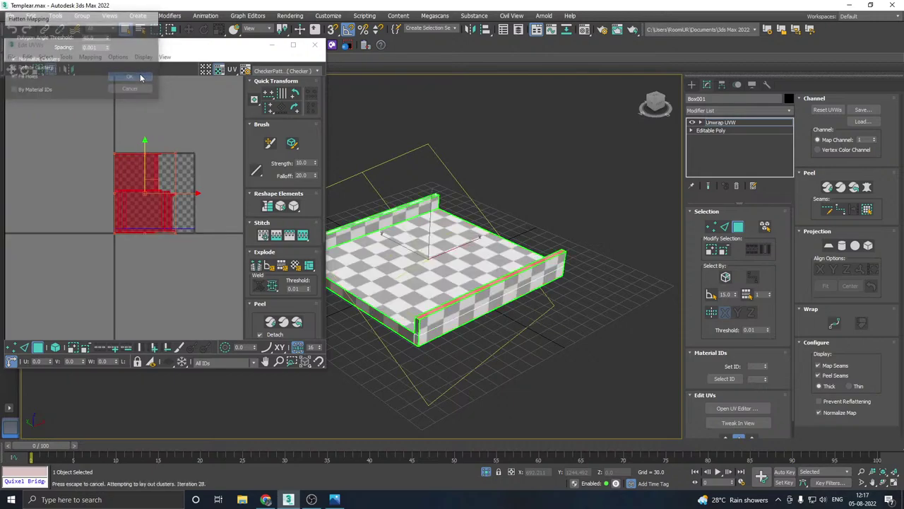
mouse_move(436, 215)
middle_mouse_down("alt")
mouse_move(405, 167)
mouse_move(422, 205)
middle_mouse_up("alt")
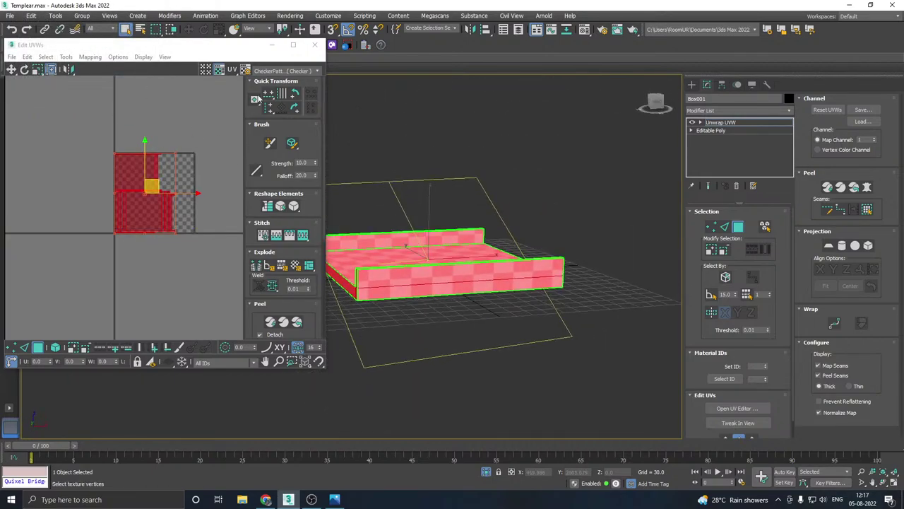
Step: Close the platform's UV editor, leave face selection and end isolation to bring back the whole temple scene
left_click(315, 45)
left_click(721, 123)
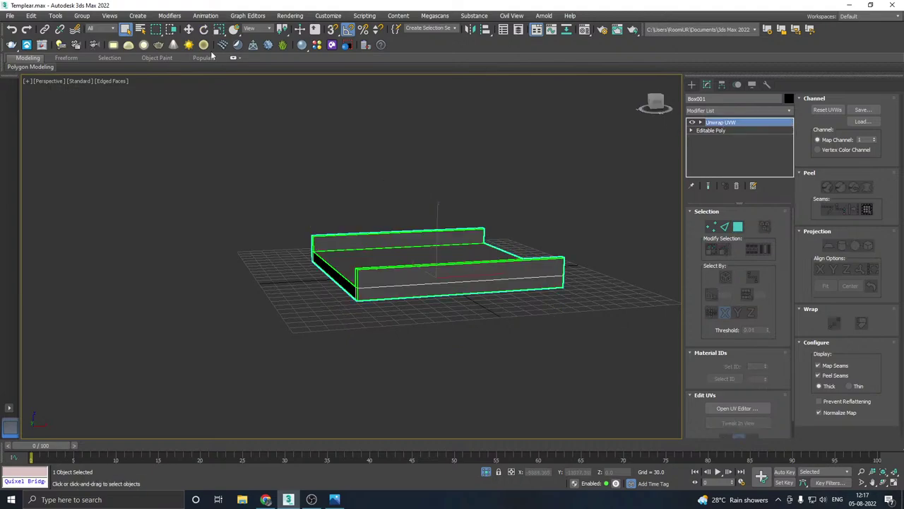
left_click(188, 29)
left_click(485, 472)
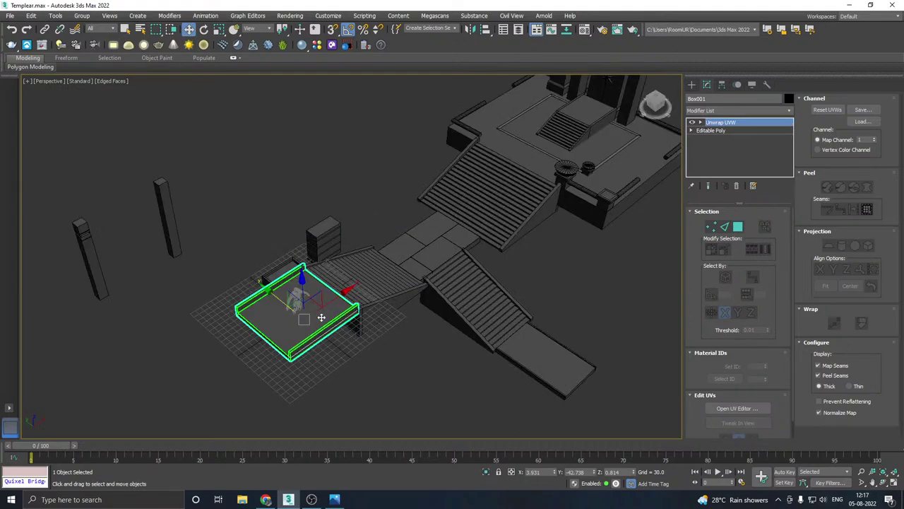
Step: Isolate the small hollow rectangular box standing beside the platform's wall
middle_click_drag(367, 315, 392, 334, "alt")
left_click(388, 282)
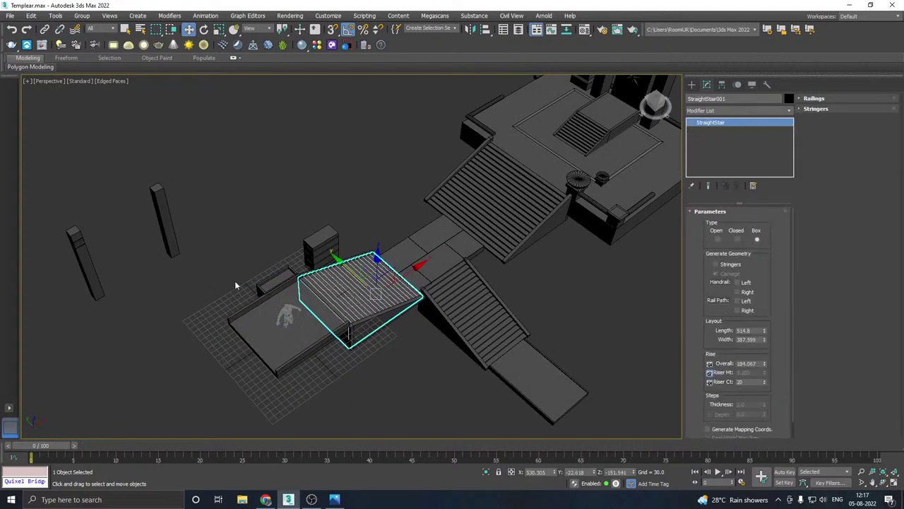
left_click(286, 281)
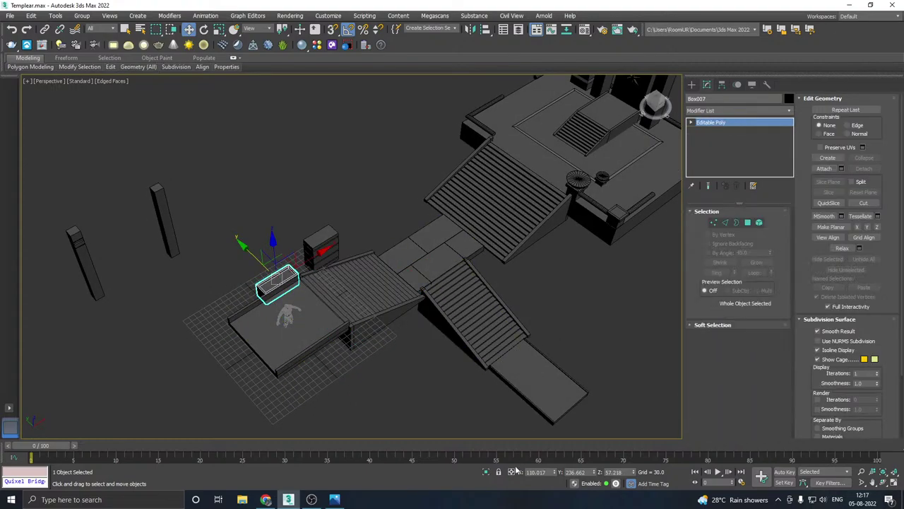
left_click(486, 472)
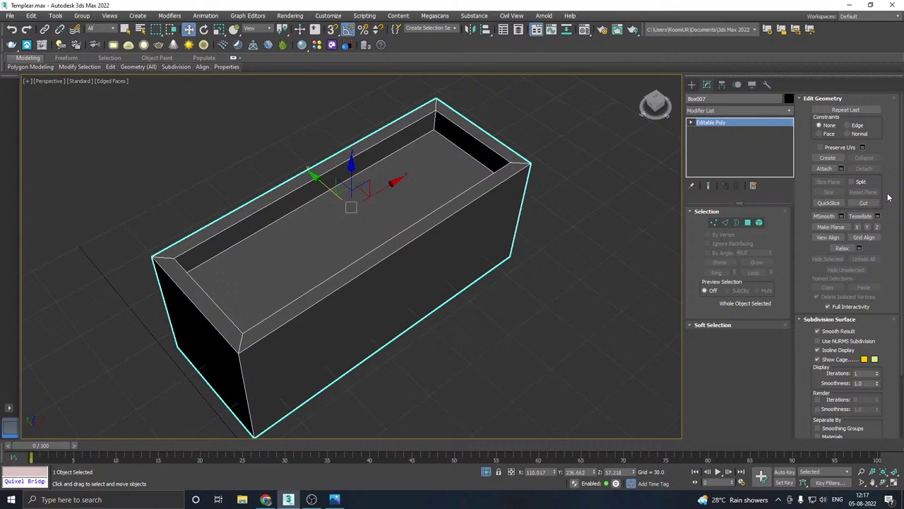
left_click(790, 111)
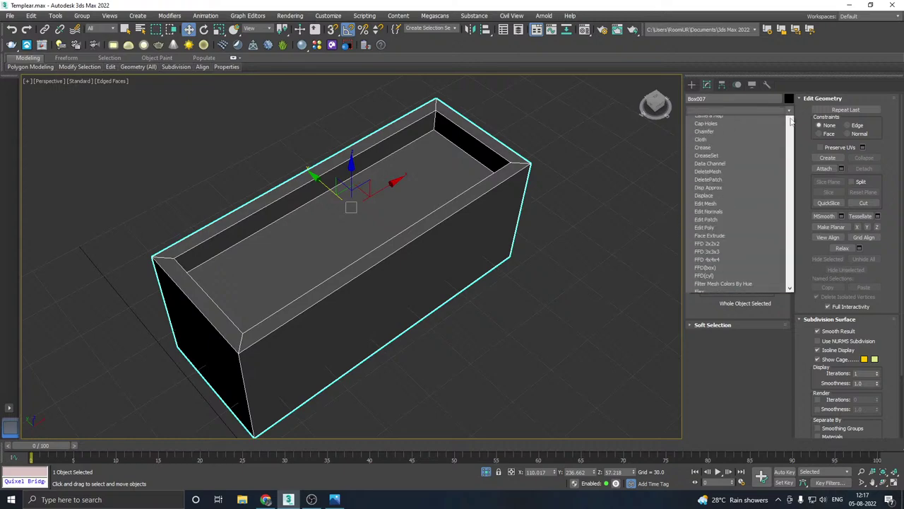
left_click(478, 216)
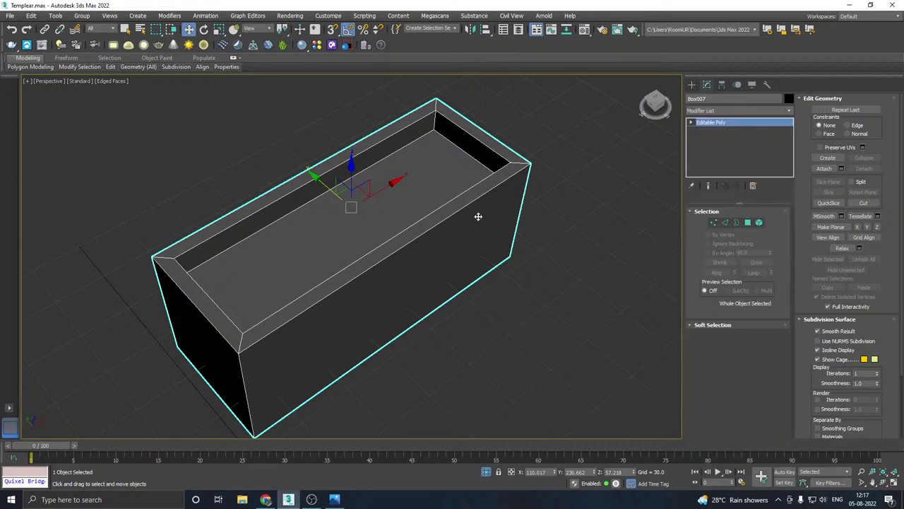
Step: Assign the dark red Alum material to the recessed inner face of the box and leave polygon editing
left_click(752, 222)
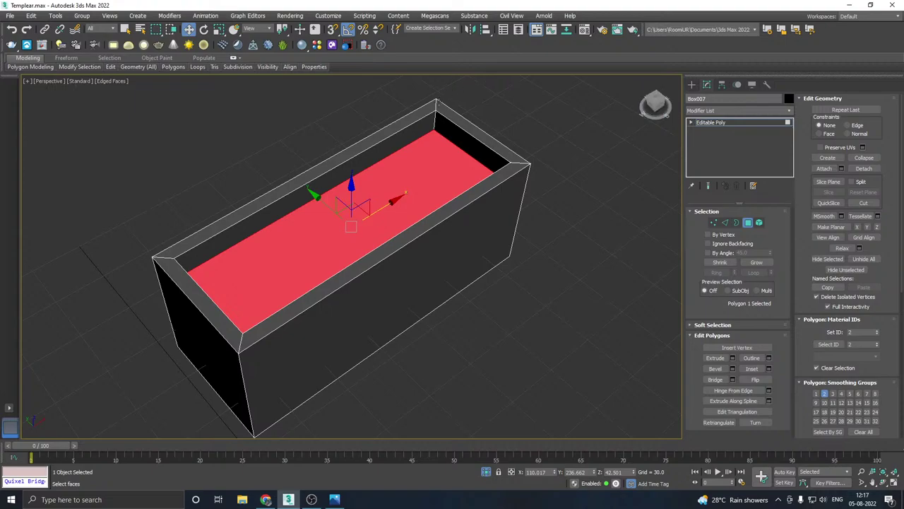
middle_click_drag(380, 171, 320, 209, "alt")
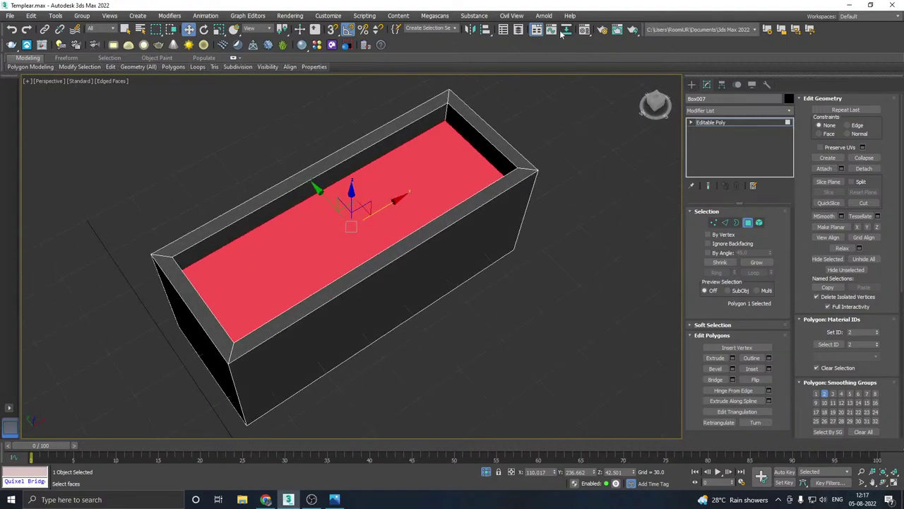
left_click(584, 29)
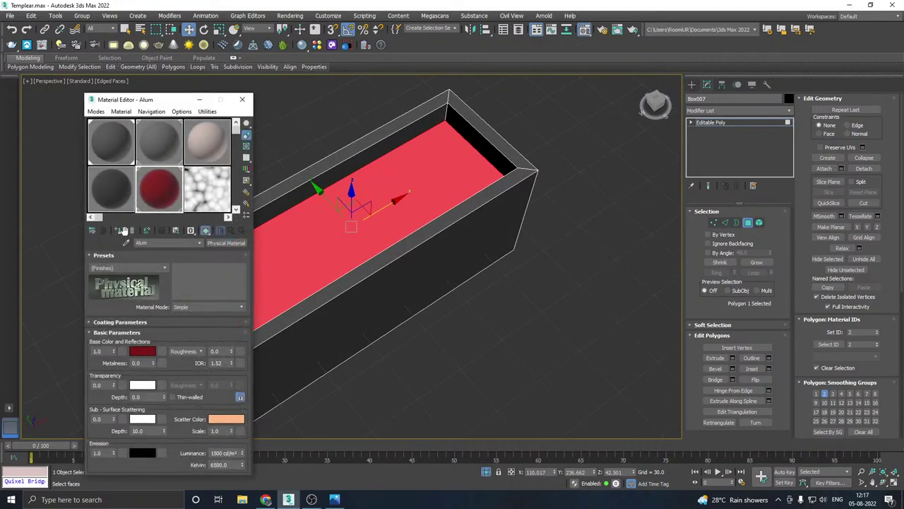
left_click(119, 231)
left_click(242, 99)
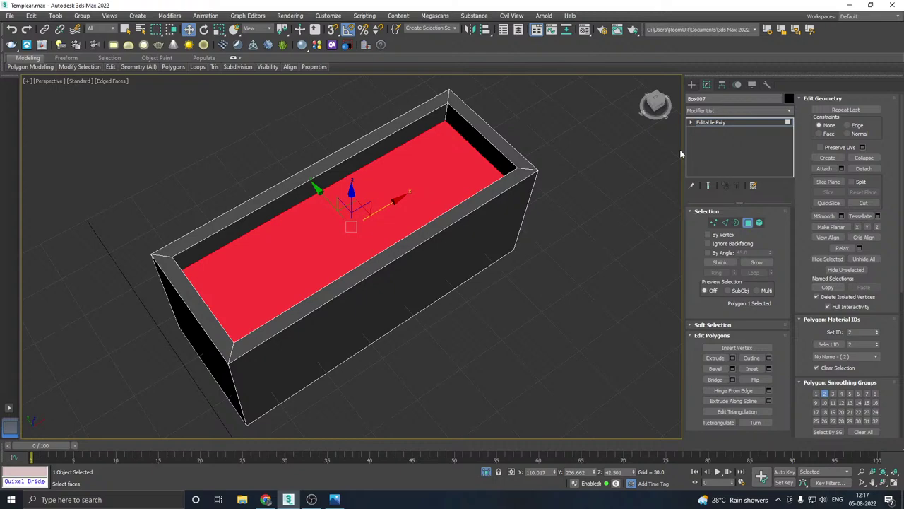
left_click(719, 124)
middle_click_drag(398, 231, 409, 216, "alt")
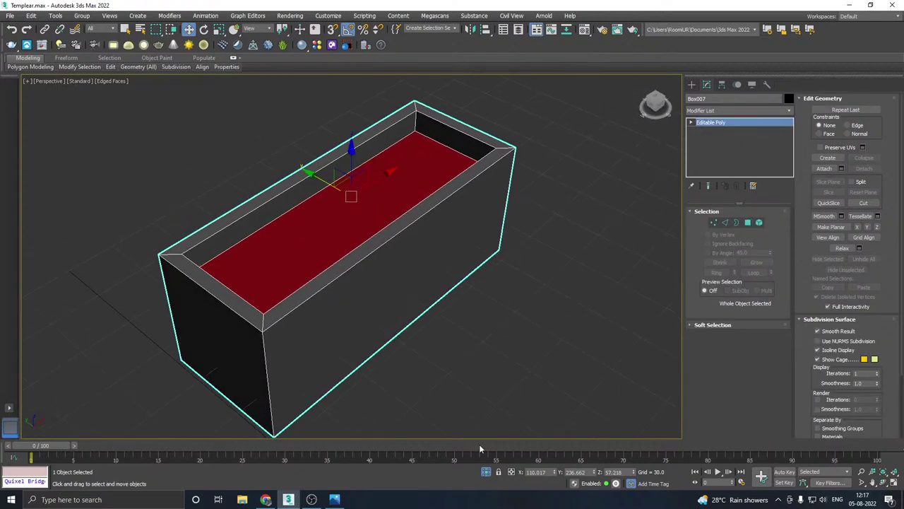
Step: Add an Unwrap UVW modifier to the hollow box and open its UV editor
left_click(789, 111)
scroll(763, 424, "down", 10)
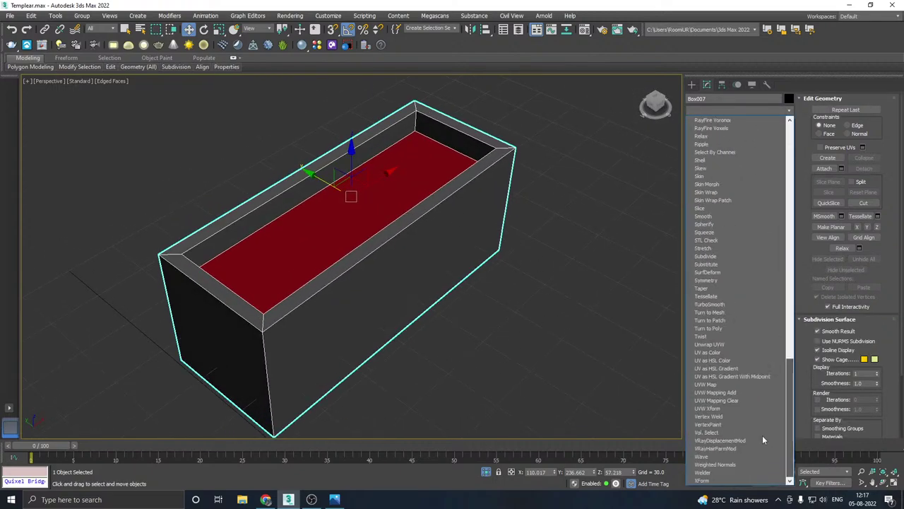
left_click(710, 345)
left_click(737, 409)
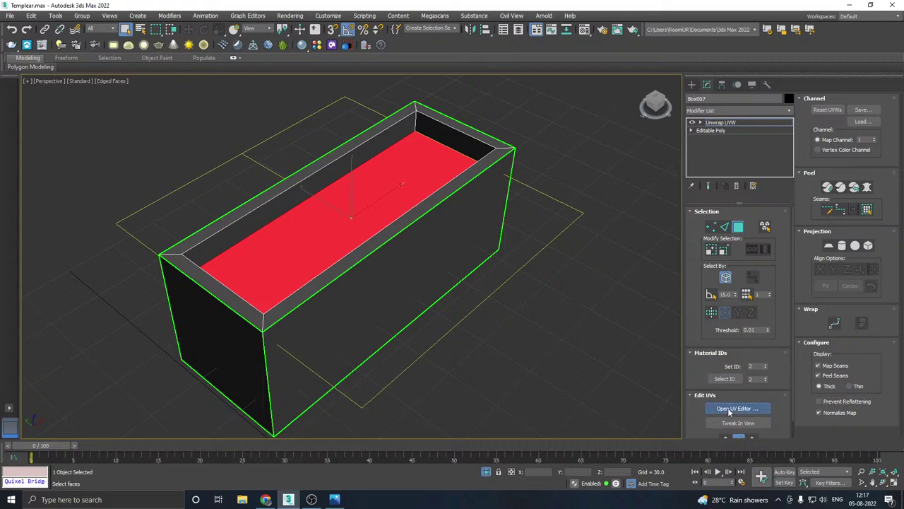
middle_click_drag(625, 273, 548, 254, "alt")
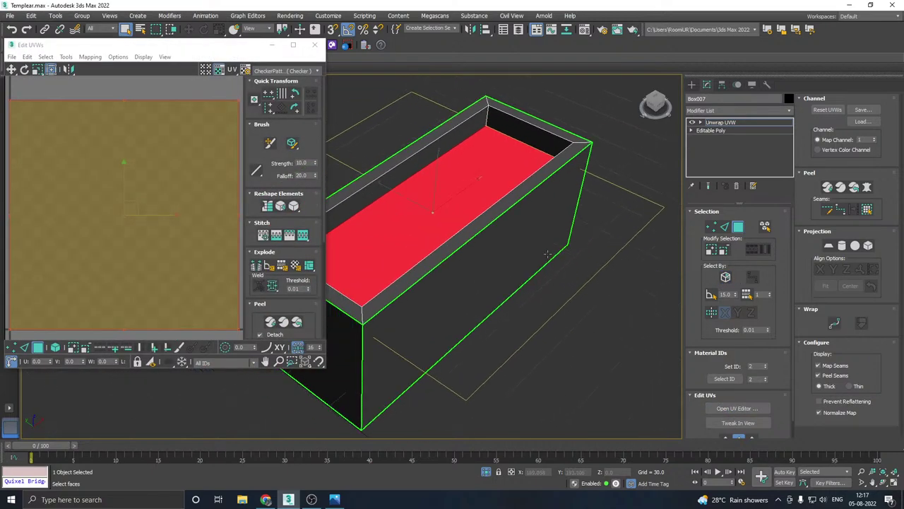
Step: Select all of the box's UV faces and unwrap them with Flatten Mapping at a 45.0 angle threshold and 0.001 spacing
key("ctrl+a")
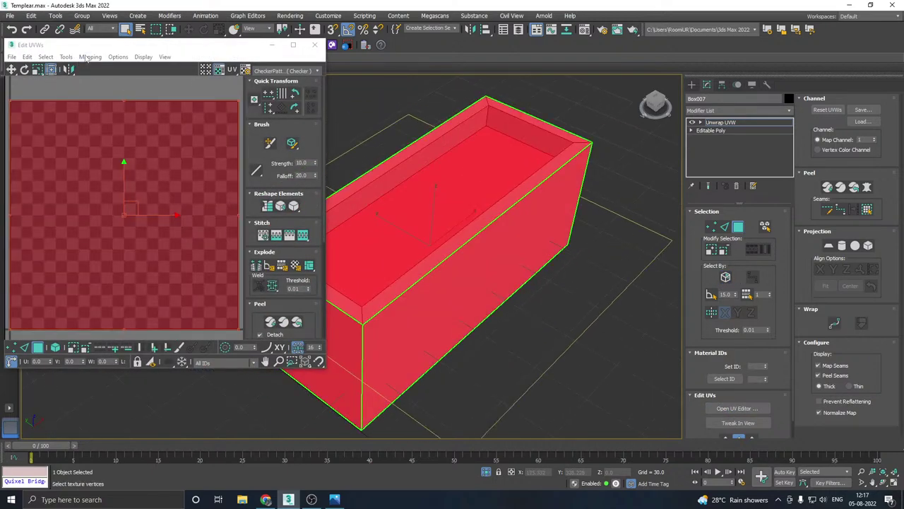
left_click(90, 56)
left_click(109, 66)
left_click(131, 78)
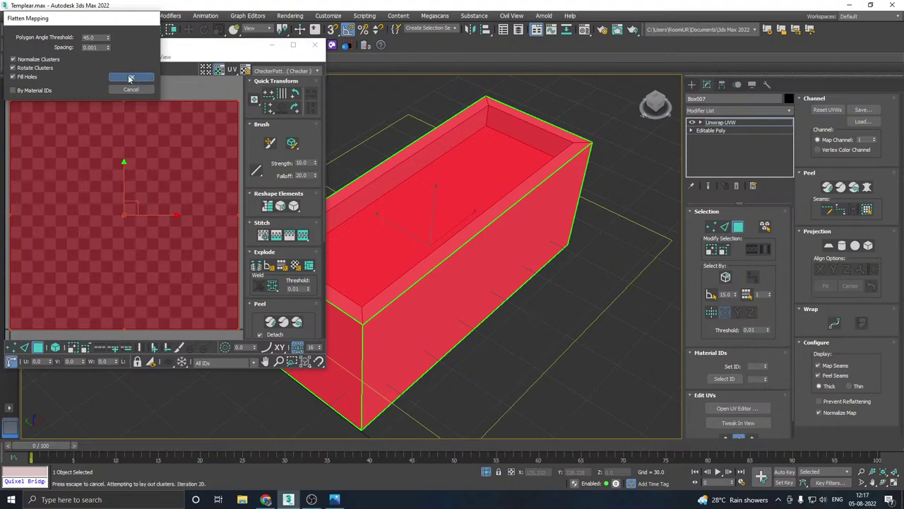
left_click(135, 77)
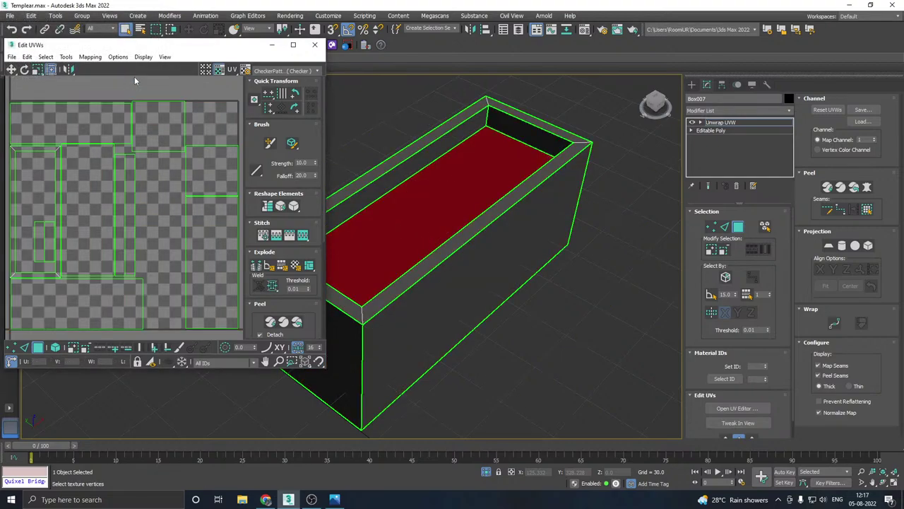
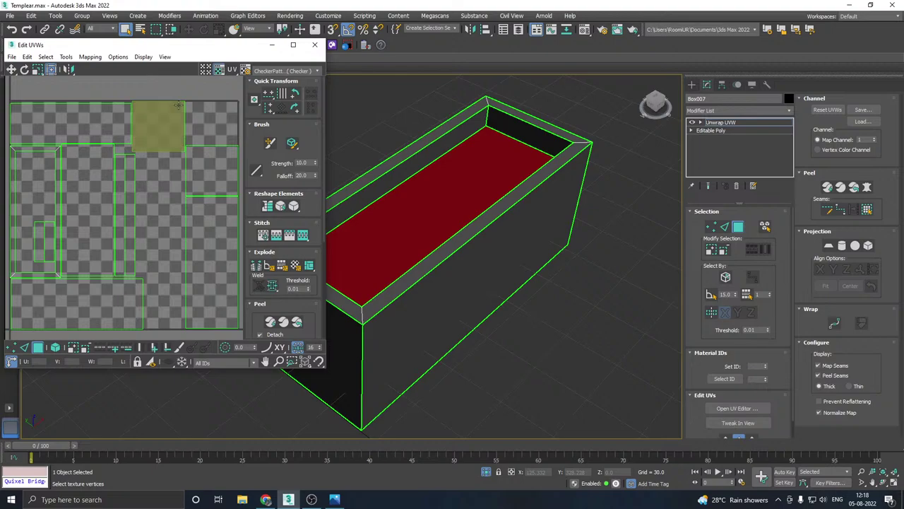
scroll(142, 192, "down", 4)
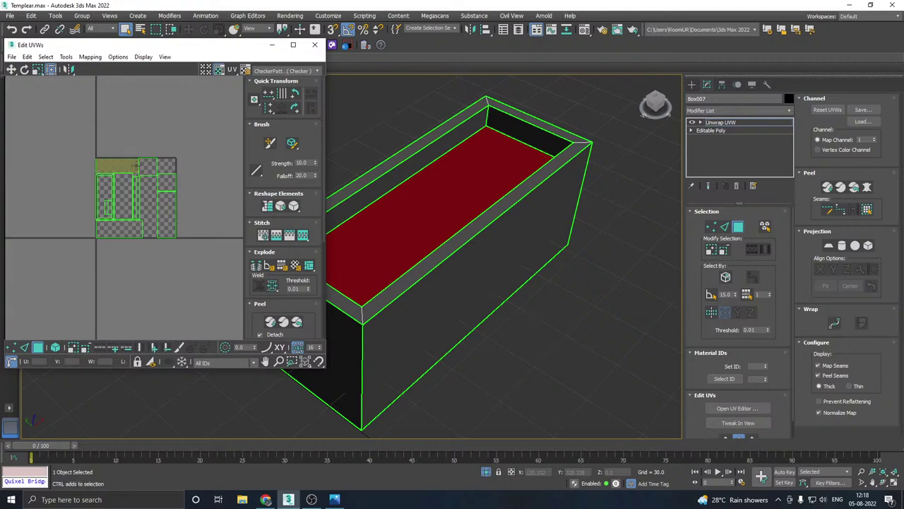
Step: Close the hollow box's UV editor, leave its face selection level and bring the rest of the scene back from isolation
key("ctrl+a")
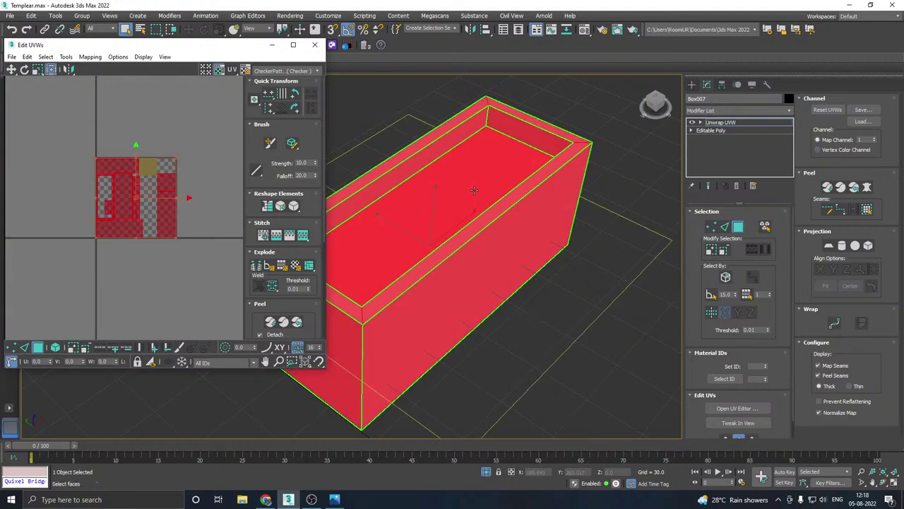
left_click(314, 45)
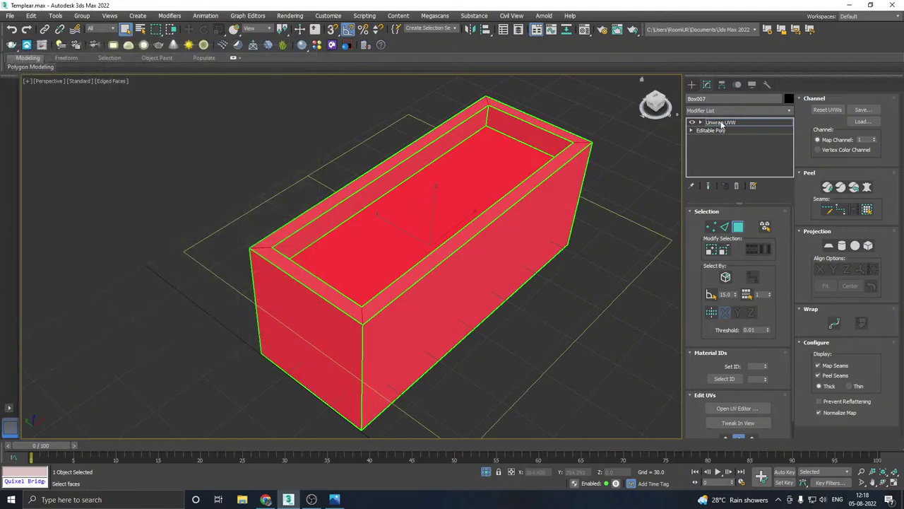
left_click(720, 122)
left_click(486, 472)
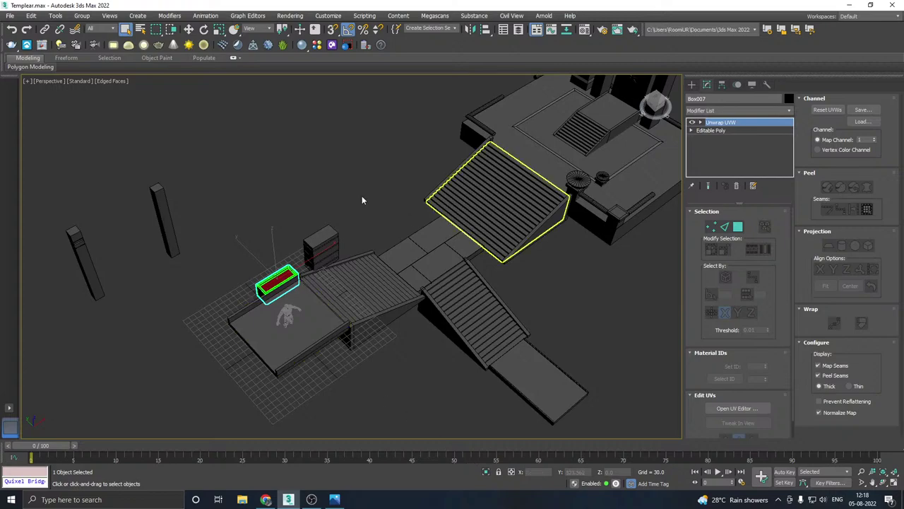
Step: Add an Unwrap UVW modifier to the grooved block beside the lower stairs and open its UV editor
left_click(189, 29)
left_click(321, 248)
middle_click_drag(321, 247, 322, 207)
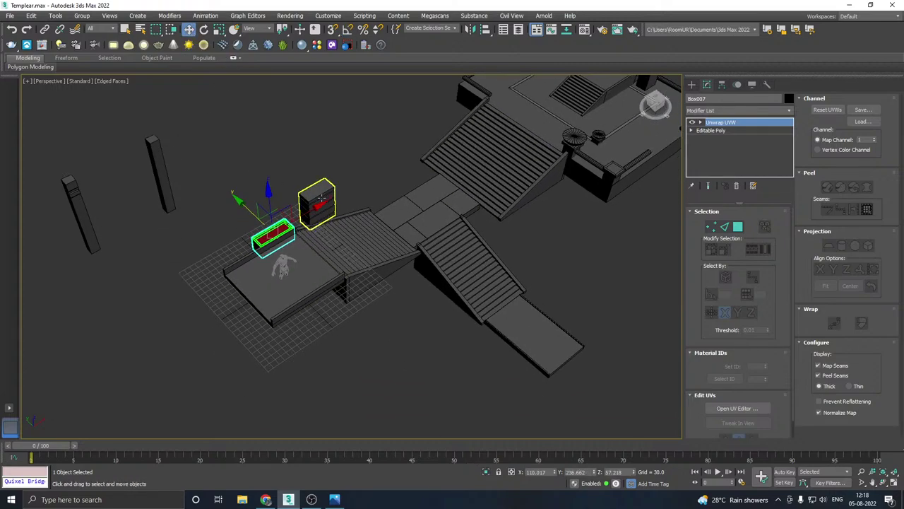
left_click(321, 207)
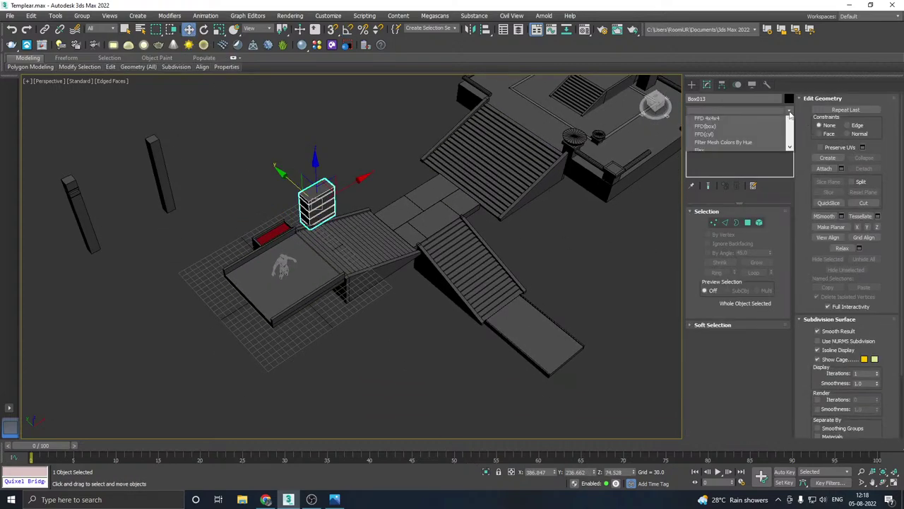
left_click(789, 110)
scroll(734, 297, "down", 15)
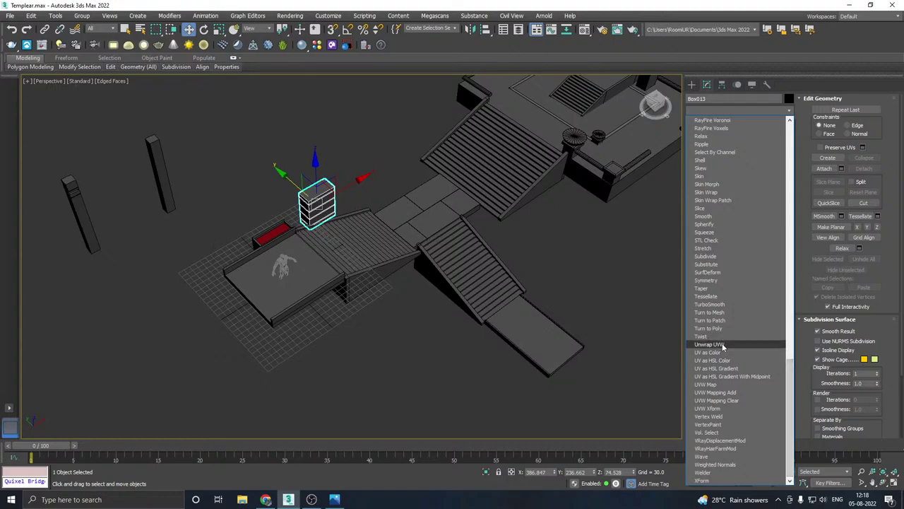
left_click(723, 344)
left_click(738, 407)
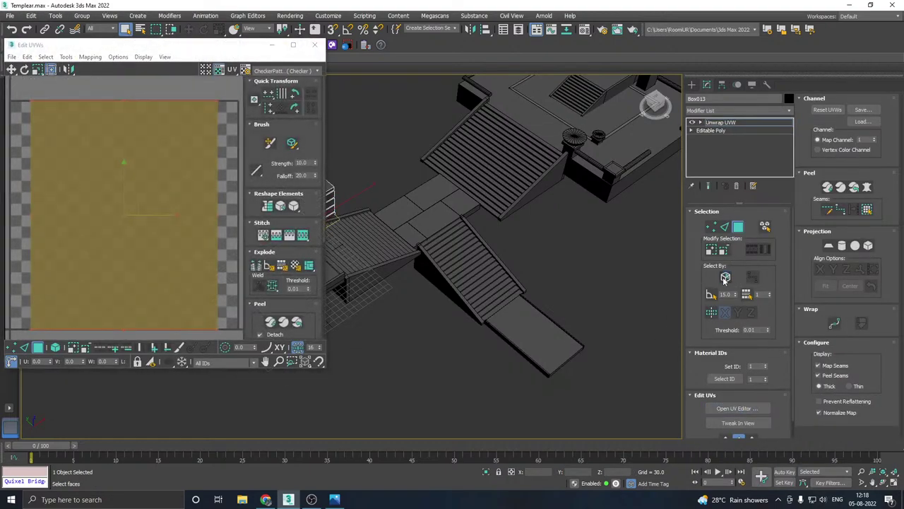
Step: Unwrap all faces of the grooved block with Flatten Mapping at a 45.0 angle threshold and 0.001 spacing
middle_click_drag(530, 271, 559, 271)
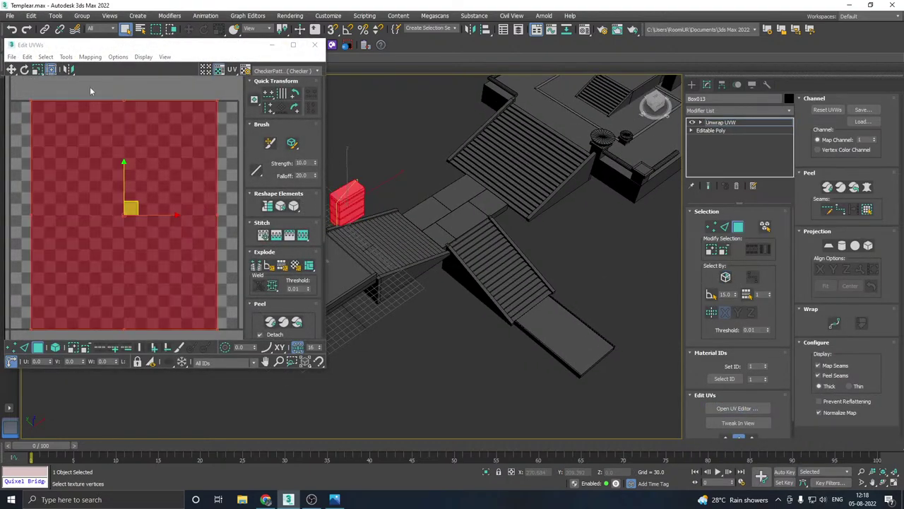
left_click(90, 57)
left_click(113, 67)
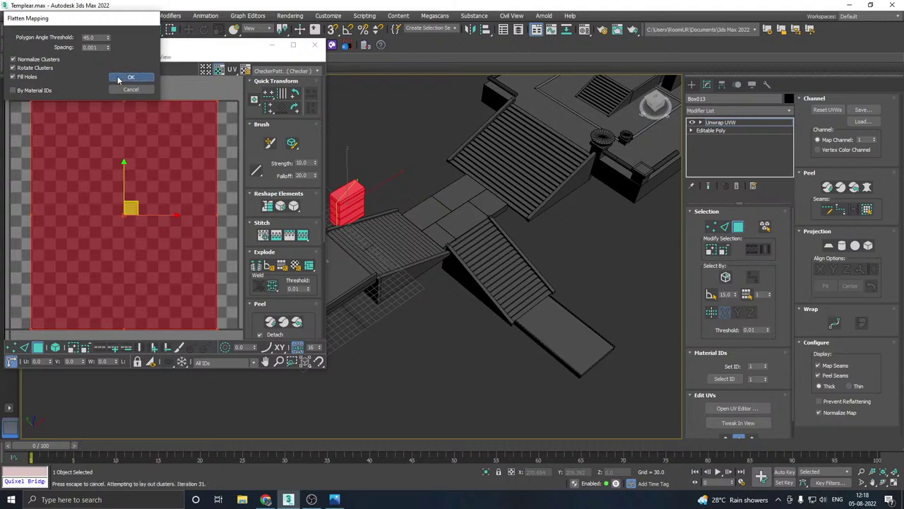
left_click(125, 76)
Step: Display the checker pattern on the grooved block and examine the texture squares on its sides and top for distortion
left_click(287, 71)
left_click(285, 86)
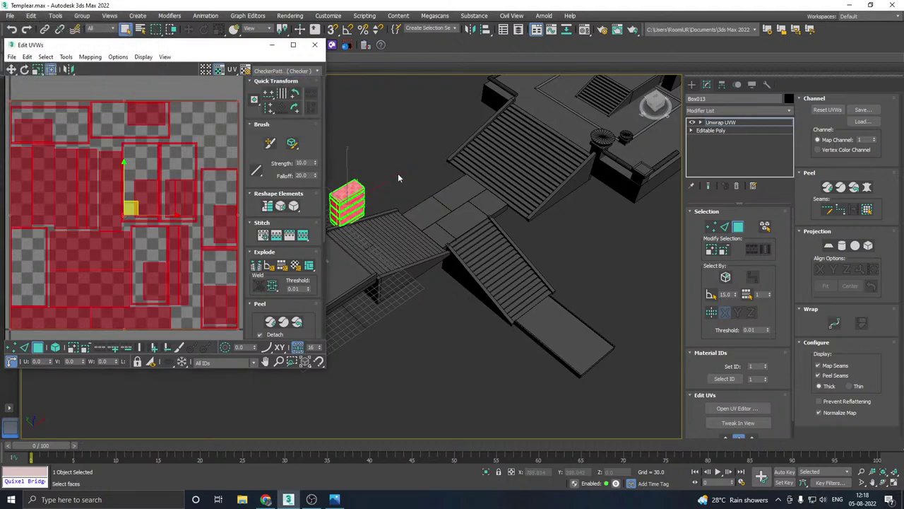
middle_click_drag(397, 175, 461, 183, "alt")
key("z")
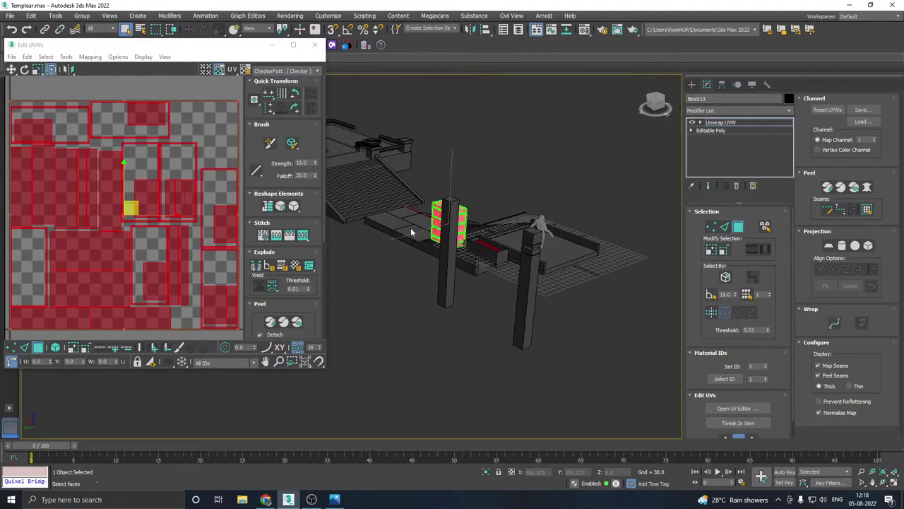
scroll(457, 225, "up", 3)
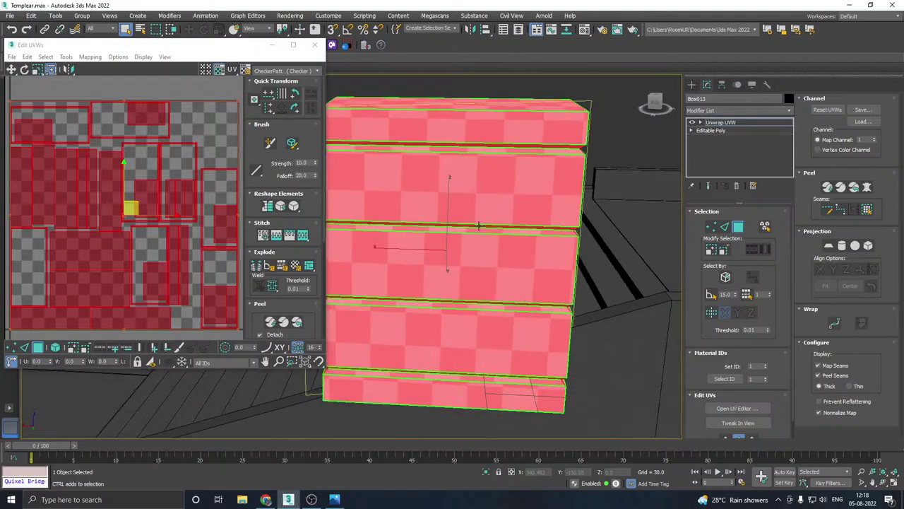
middle_click_drag(457, 225, 385, 240, "alt")
middle_click_drag(535, 228, 417, 212, "alt")
middle_click_drag(588, 212, 504, 265, "alt")
scroll(171, 177, "down", 3)
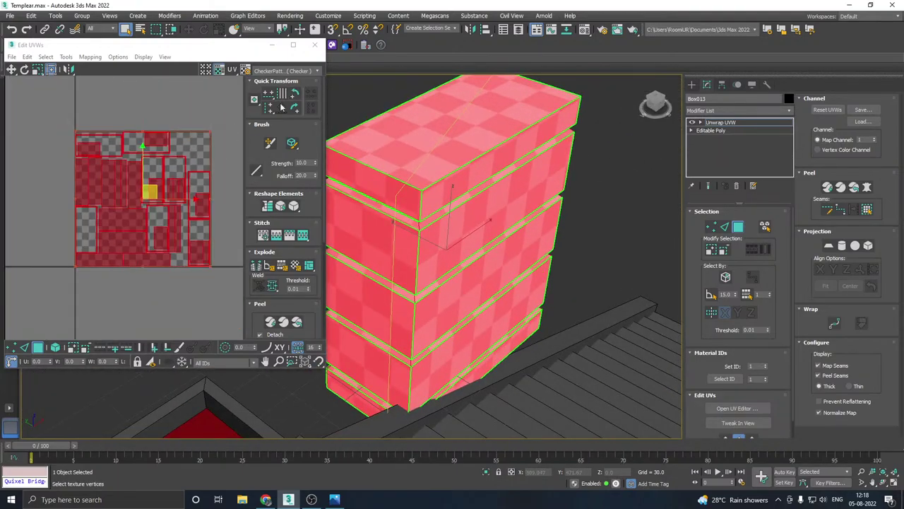
Step: Close the grooved block's UV editor and leave the face selection level of its Unwrap UVW modifier
left_click(315, 45)
left_click(716, 123)
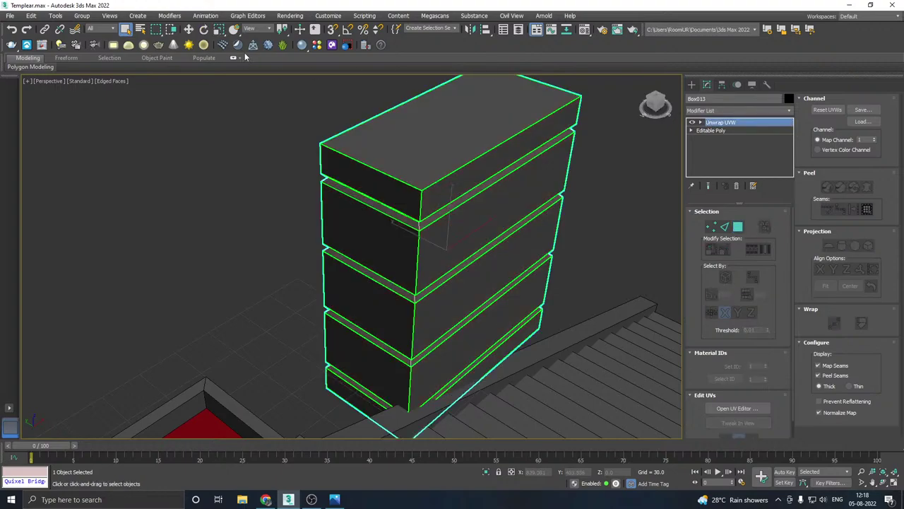
left_click(189, 29)
scroll(456, 344, "down", 5)
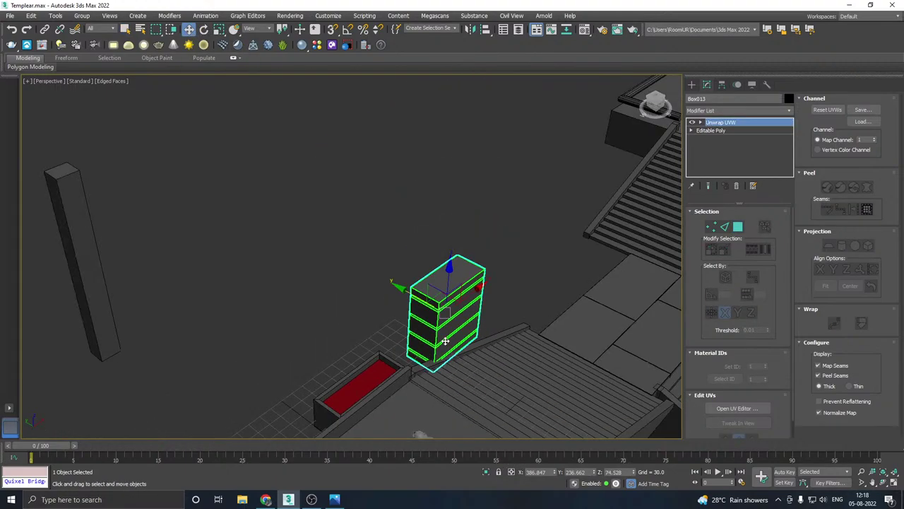
scroll(465, 342, "down", 4)
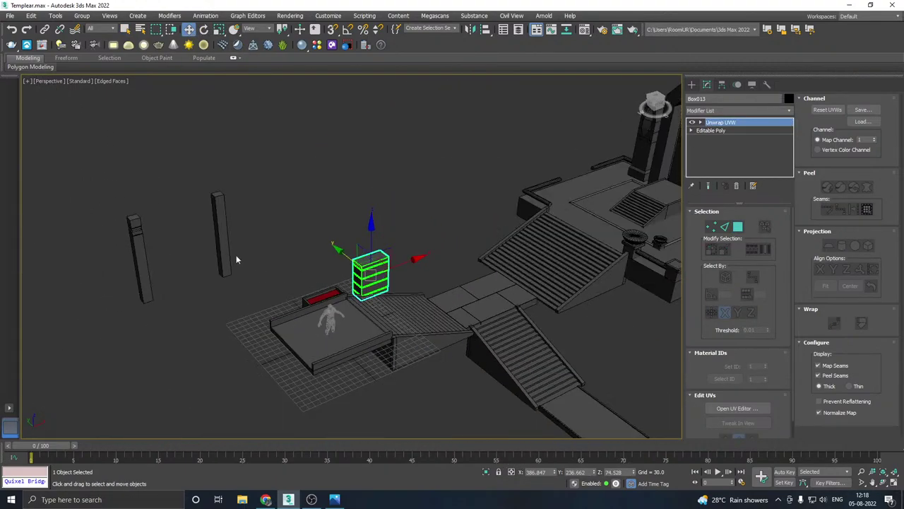
Step: Convert the plain freestanding pillar to an Editable Poly
left_click(222, 233)
right_click(777, 124)
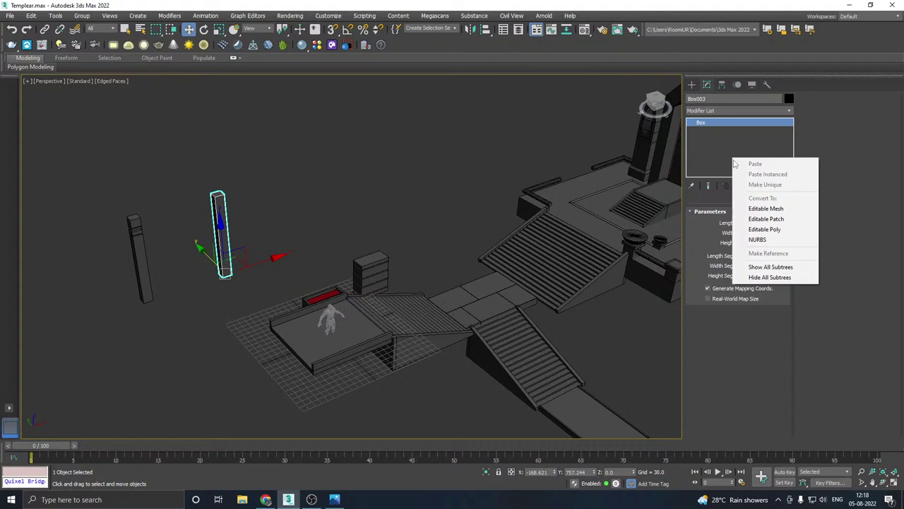
left_click(752, 232)
Step: Add an Unwrap UVW modifier to the plain pillar and open its UV editor
left_click(749, 111)
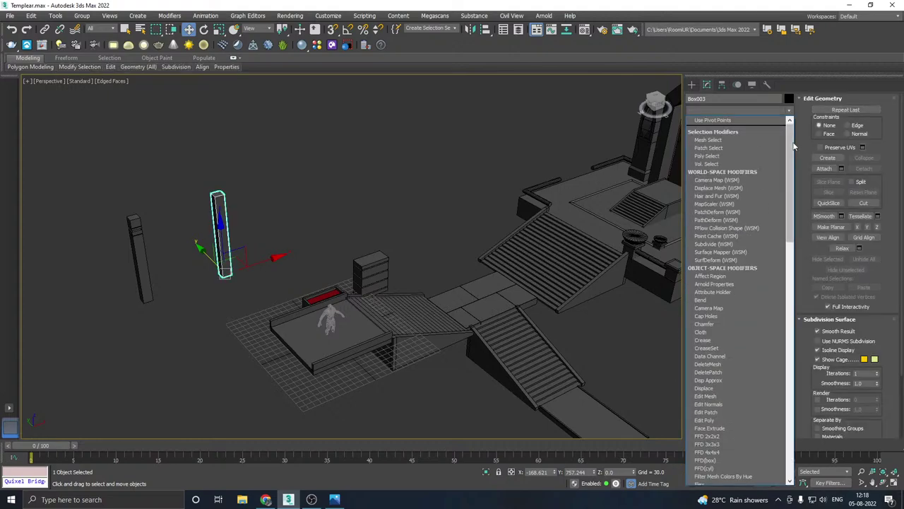
left_click_drag(790, 169, 790, 342)
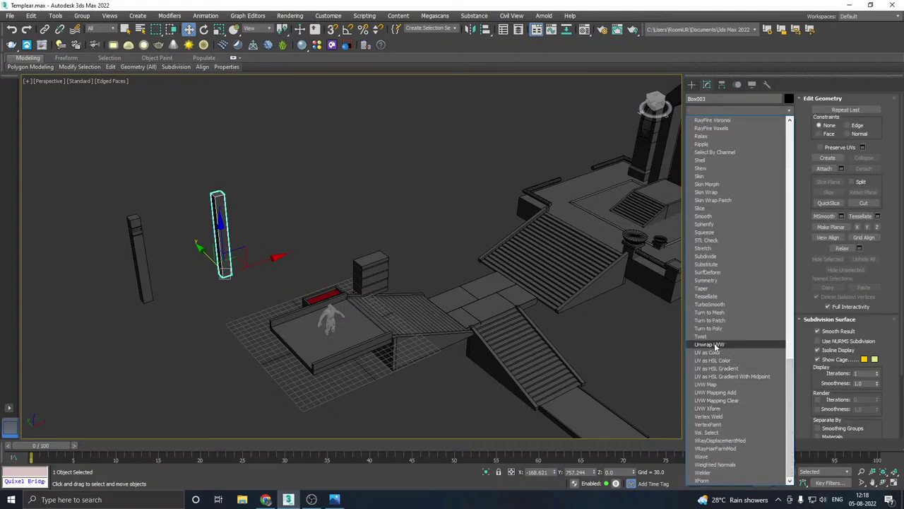
left_click(717, 347)
left_click(727, 277)
Step: Unwrap all faces of the plain pillar with Flatten Mapping and close its UV editor
middle_click_drag(461, 291, 509, 292)
middle_click_drag(387, 268, 498, 276)
left_click(370, 244)
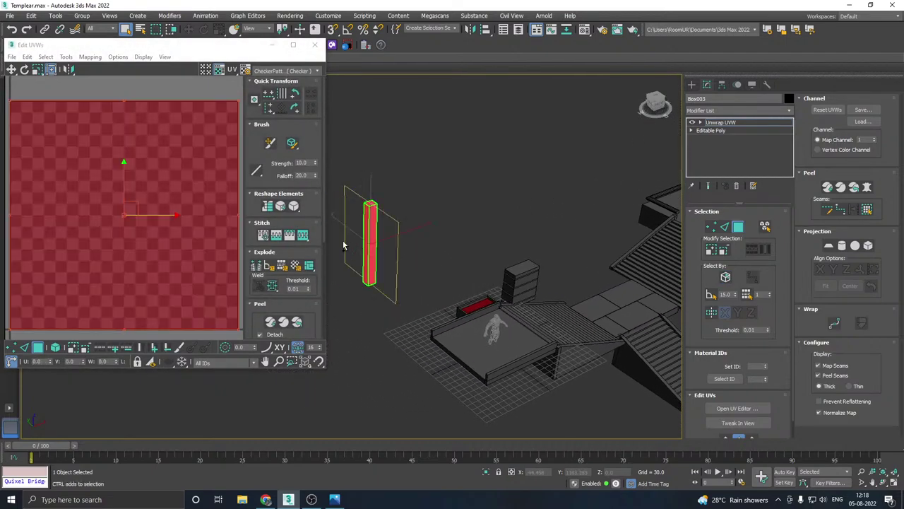
left_click(90, 57)
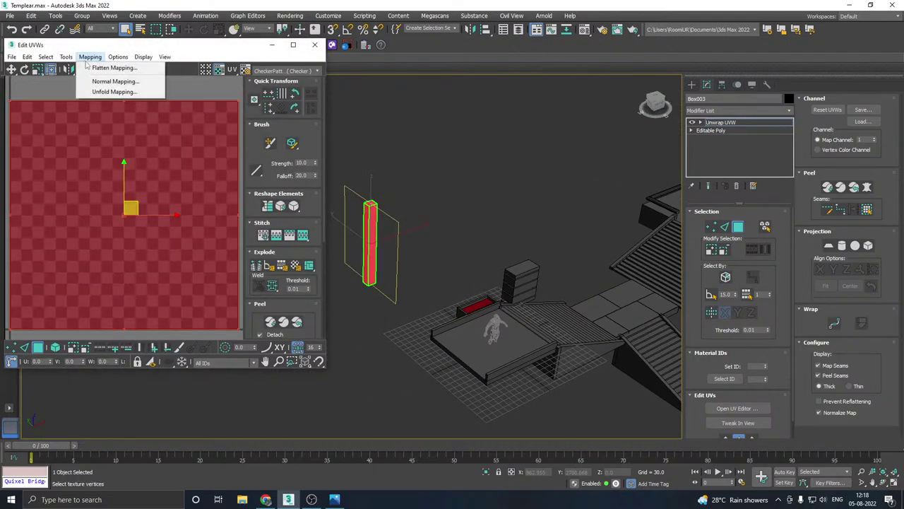
left_click(106, 64)
left_click(128, 77)
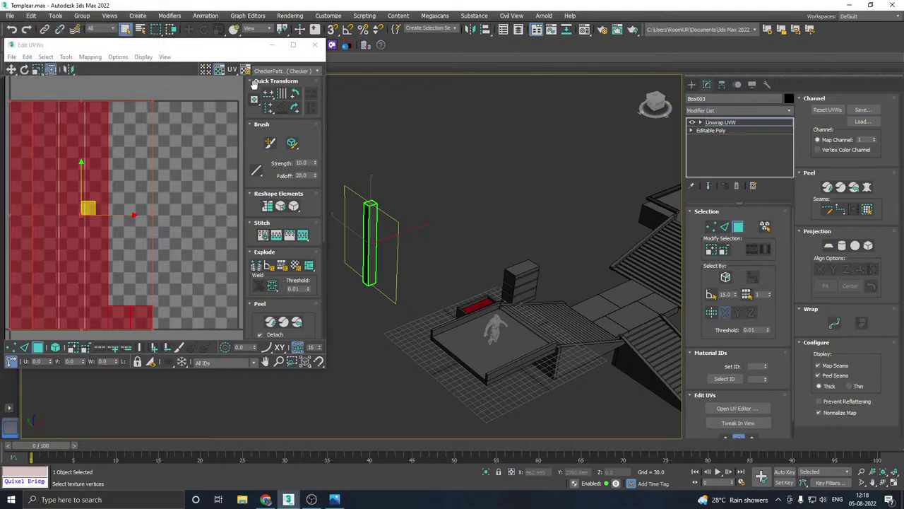
left_click(317, 47)
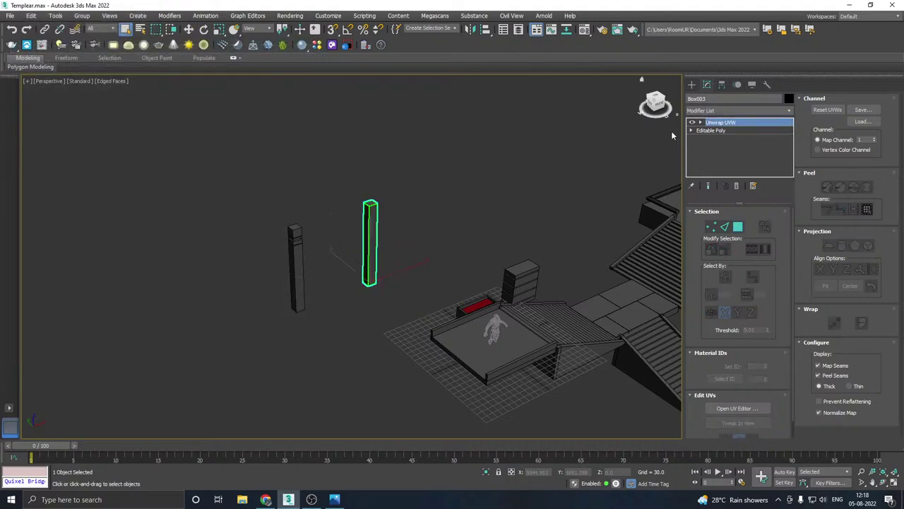
Step: Isolate the notched pillar, add an Unwrap UVW modifier to it and open its UV editor
left_click(293, 256)
left_click(189, 29)
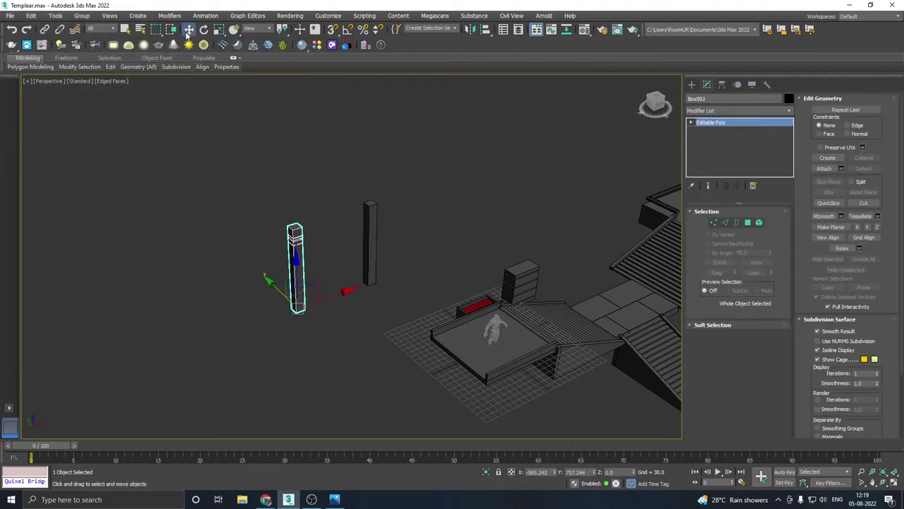
key("alt+q")
left_click(789, 111)
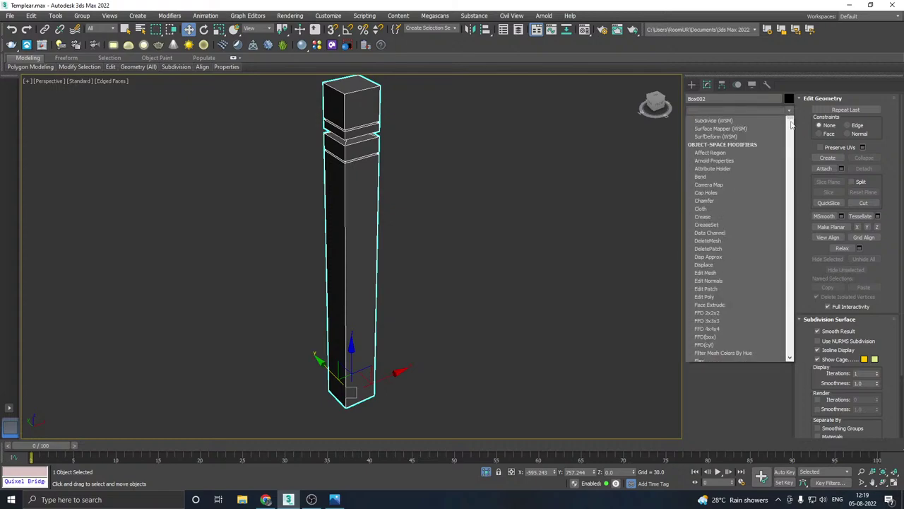
scroll(735, 318, "down", 10)
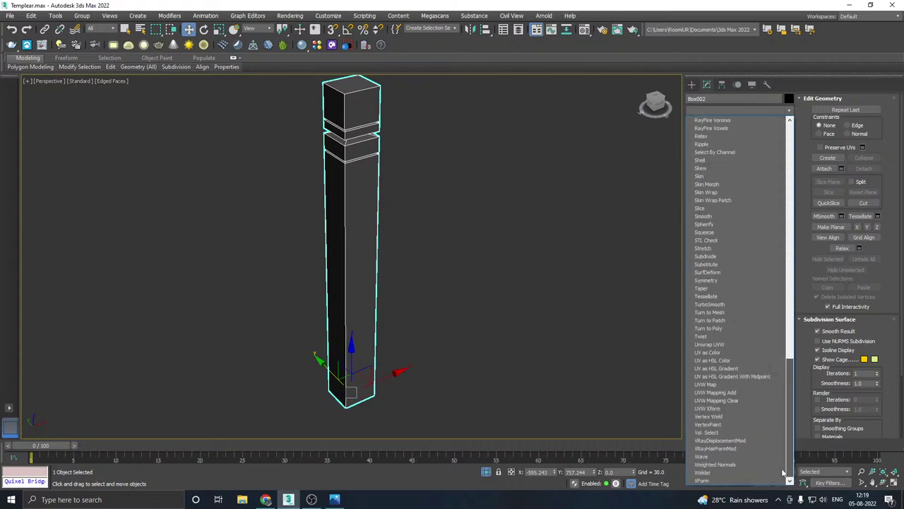
left_click(710, 344)
left_click(737, 408)
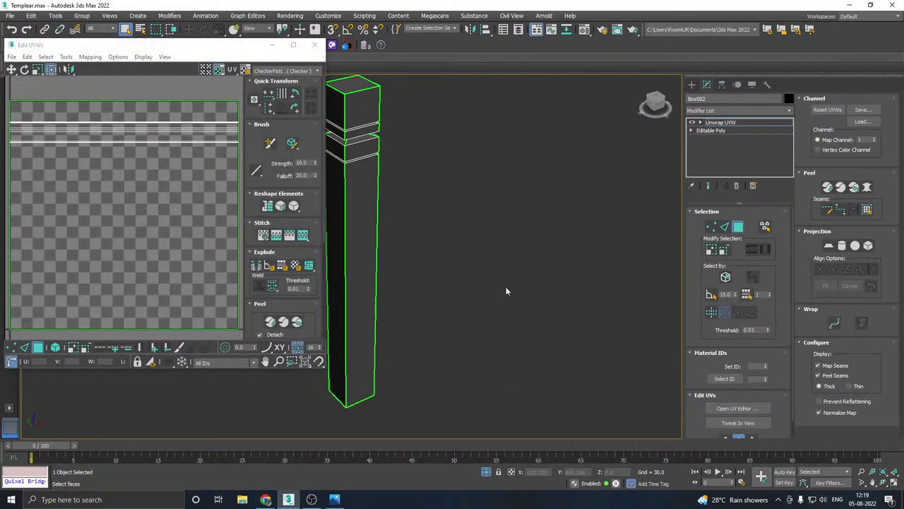
Step: Select all faces of the notched pillar and unwrap them with Flatten Mapping at a 45.0 angle threshold and 0.001 spacing
middle_click_drag(506, 286, 550, 296)
left_click(428, 251)
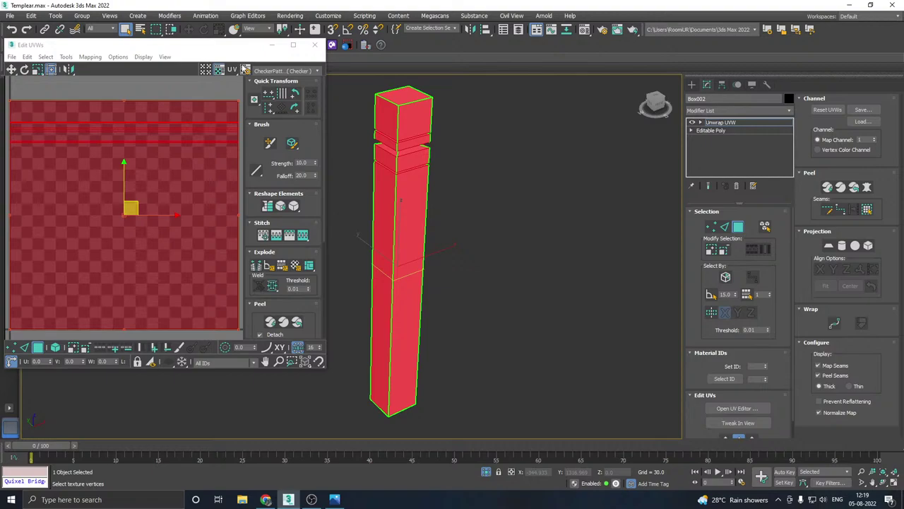
left_click(90, 56)
left_click(93, 67)
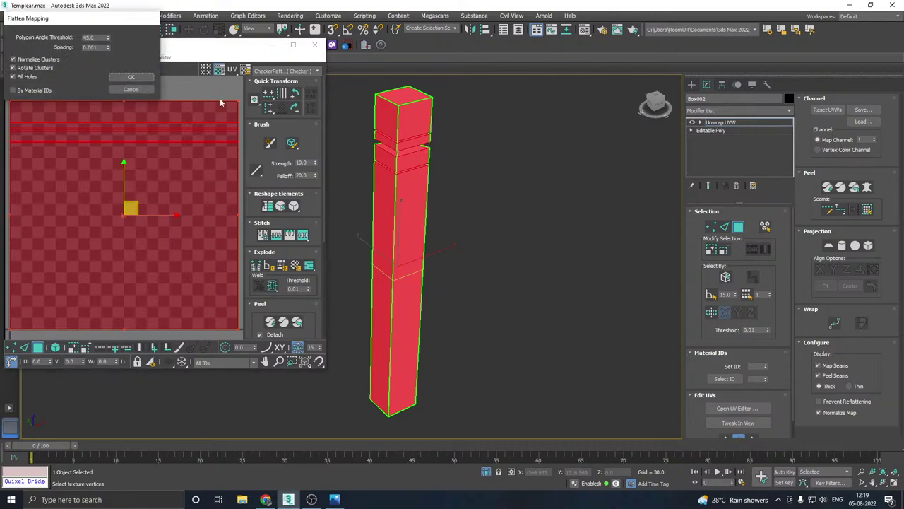
left_click(131, 77)
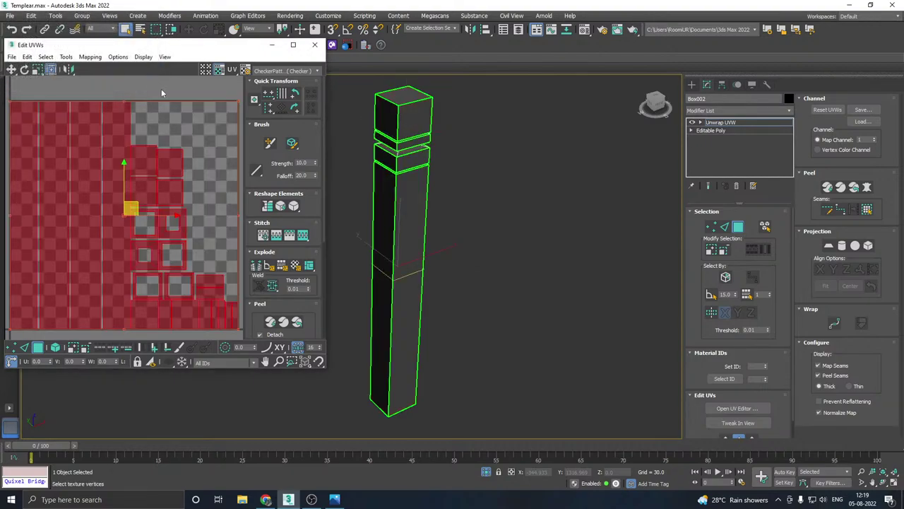
Step: Close the notched pillar's UV editor, leave its face selection level and end isolation to show the whole temple scene
left_click(314, 45)
left_click(721, 122)
left_click(486, 472)
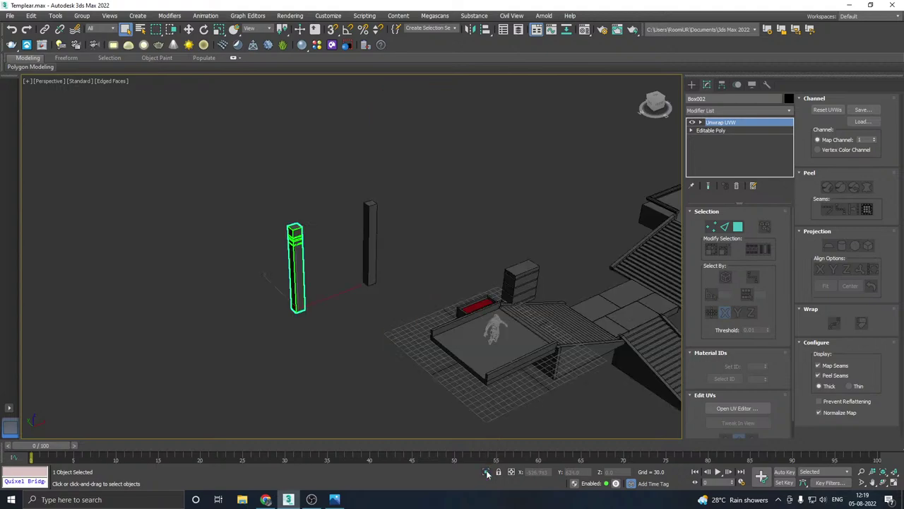
scroll(322, 326, "down", 3)
middle_click_drag(347, 328, 341, 327)
key("w")
middle_click_drag(512, 344, 457, 336)
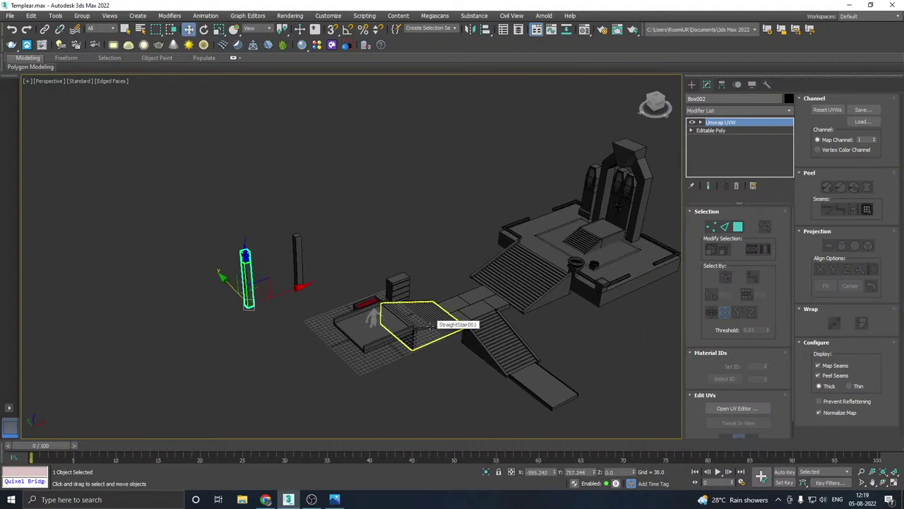
left_click(10, 16)
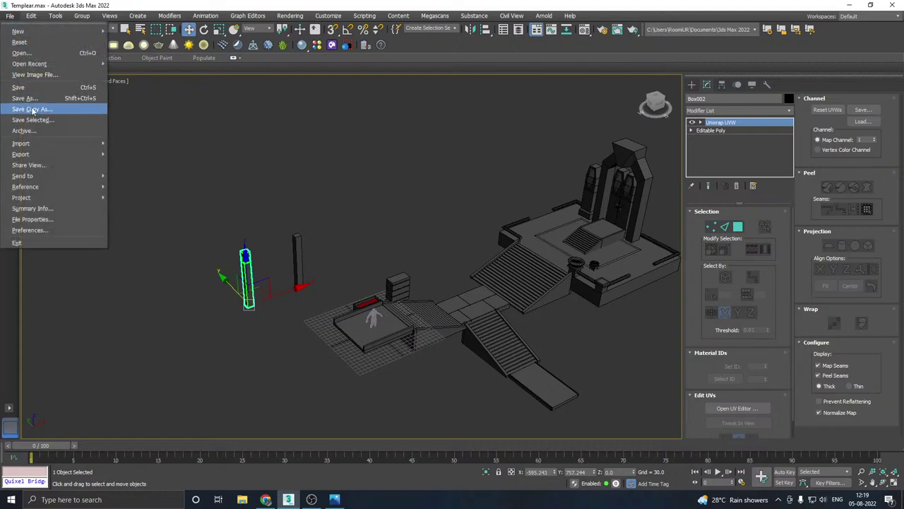
left_click(32, 110)
left_click(460, 362)
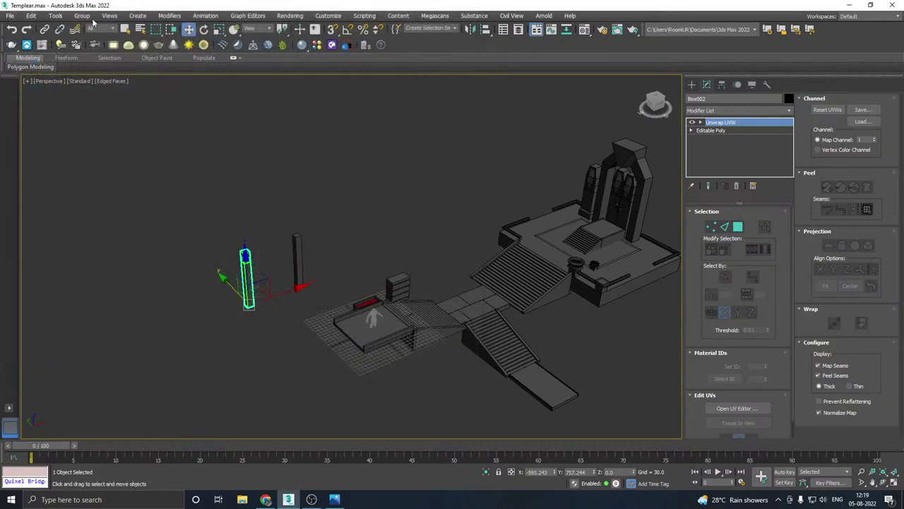
Step: Save the temple scene under its existing file name
left_click(10, 15)
left_click(21, 83)
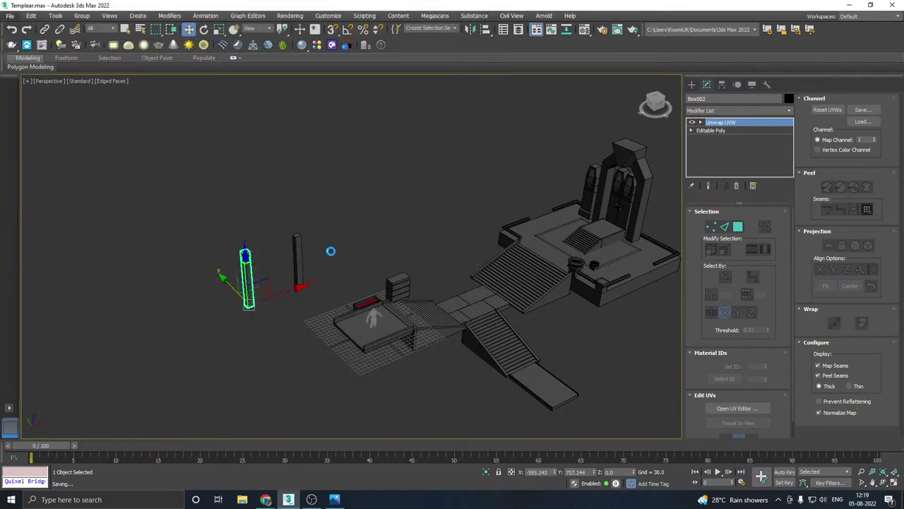
Step: Attach the stepped surface and the opposite side wall to the side wall of the staircase beside the starting platform
left_click(427, 338)
key("z")
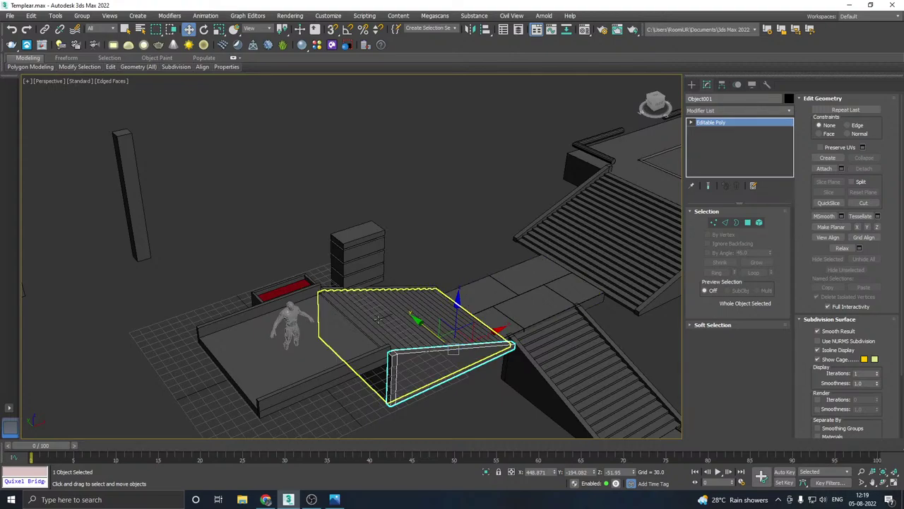
left_click(819, 168)
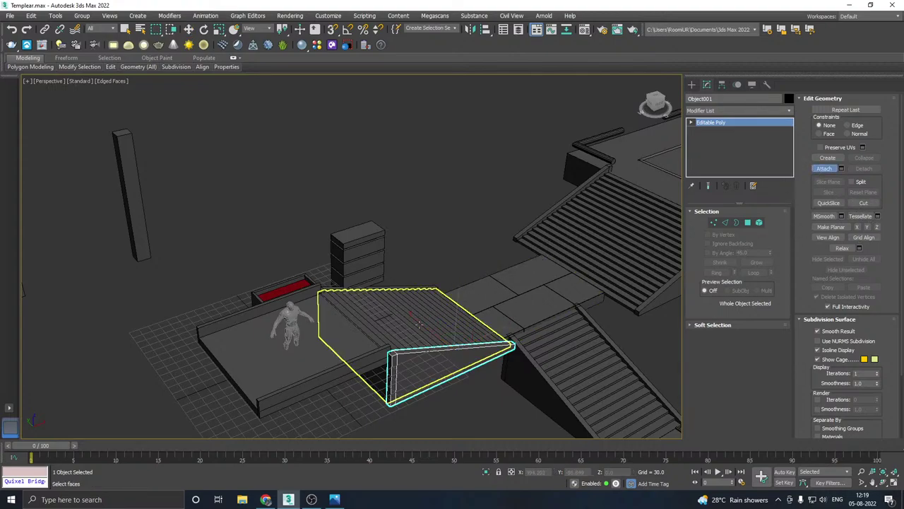
left_click(418, 325)
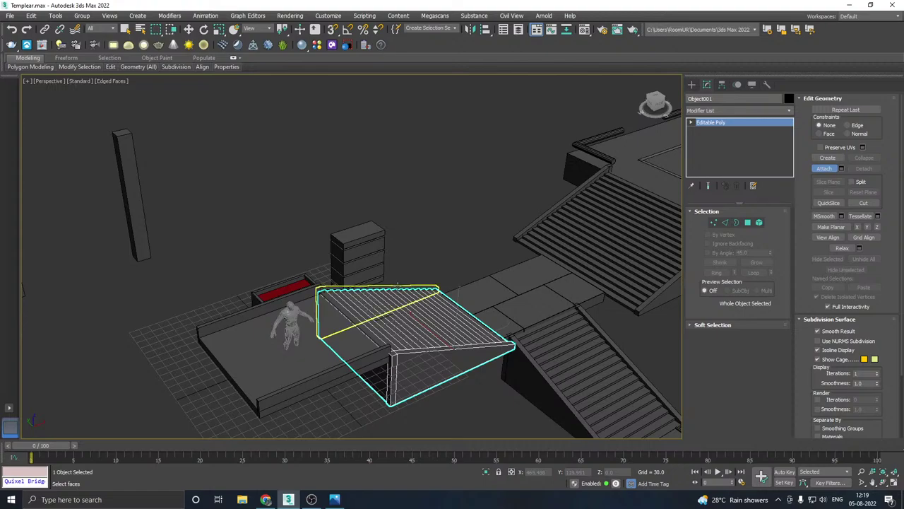
key("w")
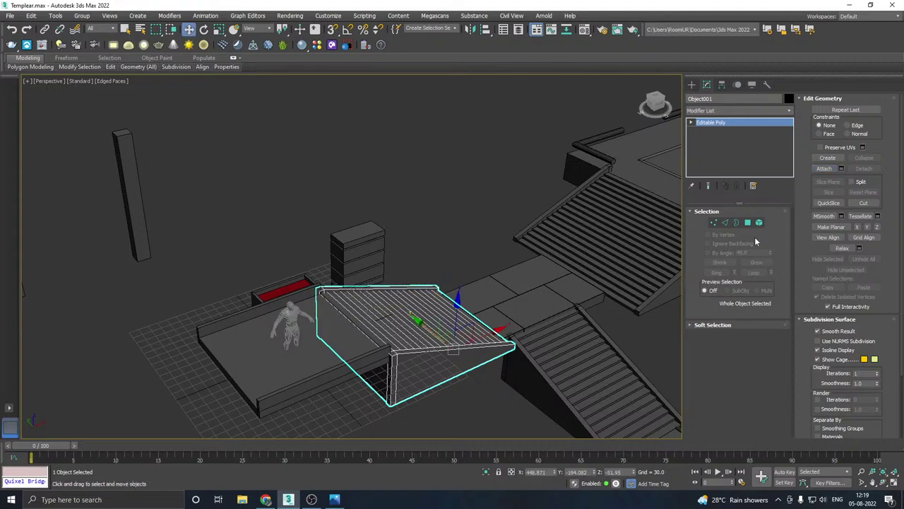
Step: Add an Unwrap UVW modifier to the joined staircase and open its UV editor
left_click(790, 111)
scroll(724, 367, "down", 10)
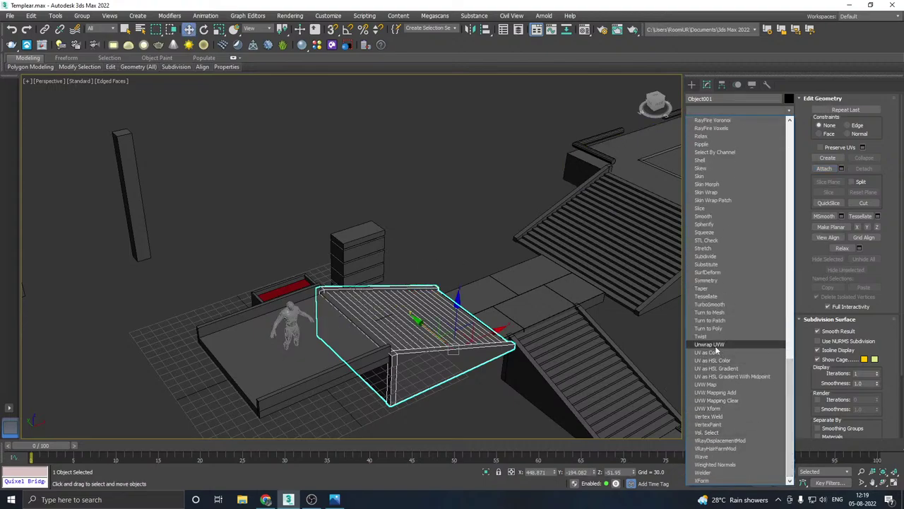
left_click(715, 345)
left_click(737, 408)
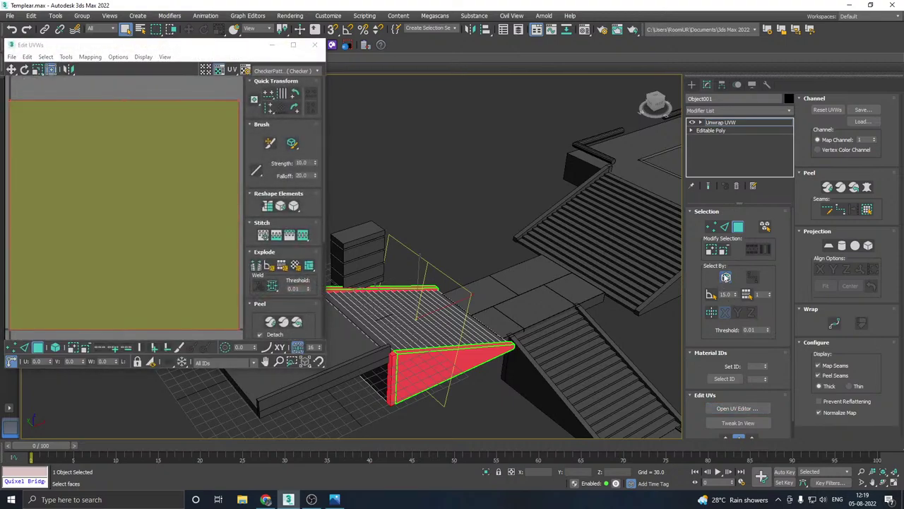
Step: Allow backfacing faces to be selected, select all of the staircase's faces and display the CheckerPattern texture
left_click(726, 277)
middle_click_drag(412, 313, 448, 297)
key("ctrl+a")
scroll(174, 147, "down", 3)
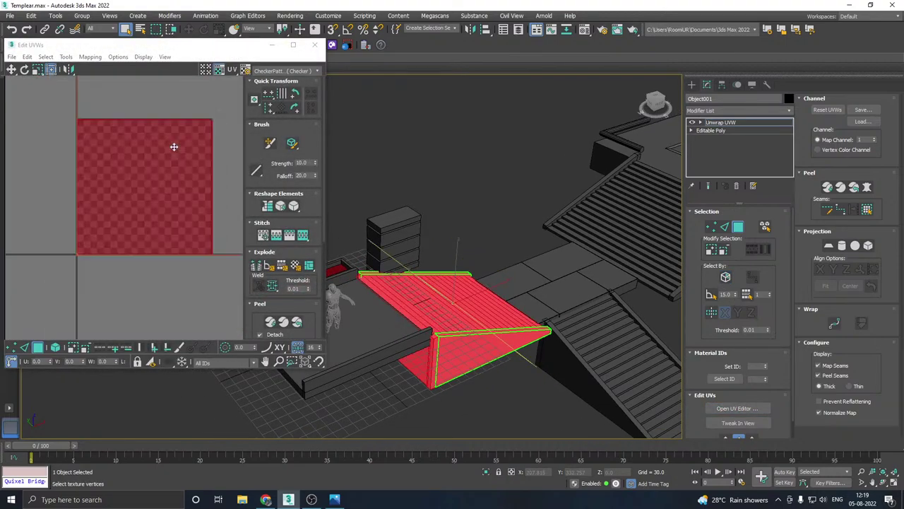
middle_click_drag(431, 272, 385, 260, "alt")
left_click(269, 70)
left_click(271, 86)
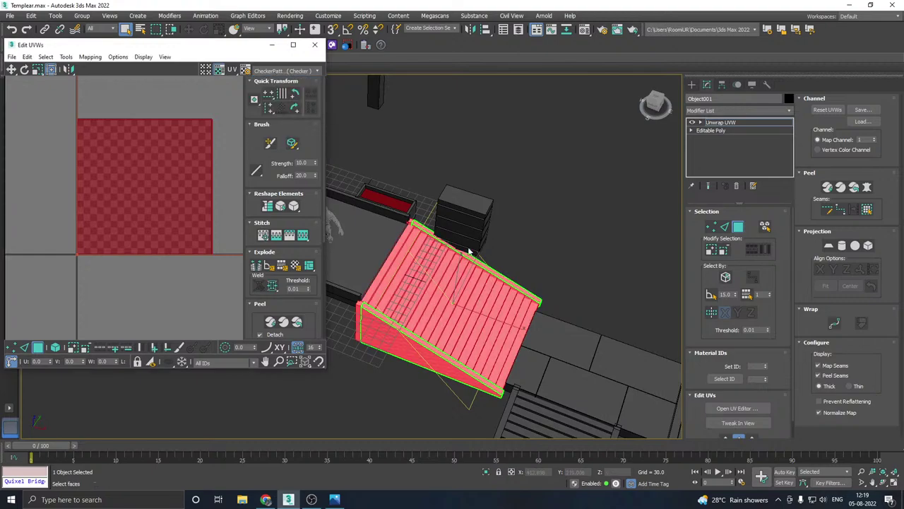
Step: Select the staircase's two side walls as elements, unwrap them with Flatten Mapping and move their UV shells outside the texture tile
left_click(766, 226)
left_click(417, 349)
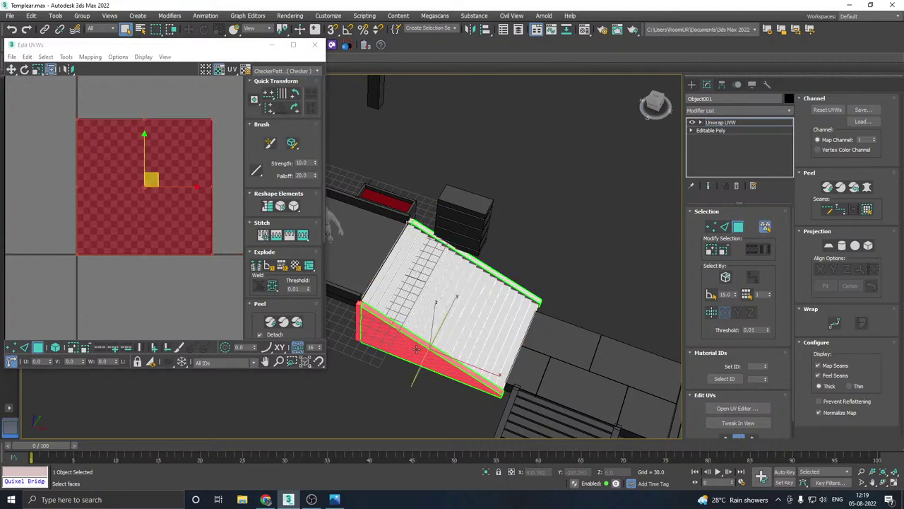
left_click(513, 278)
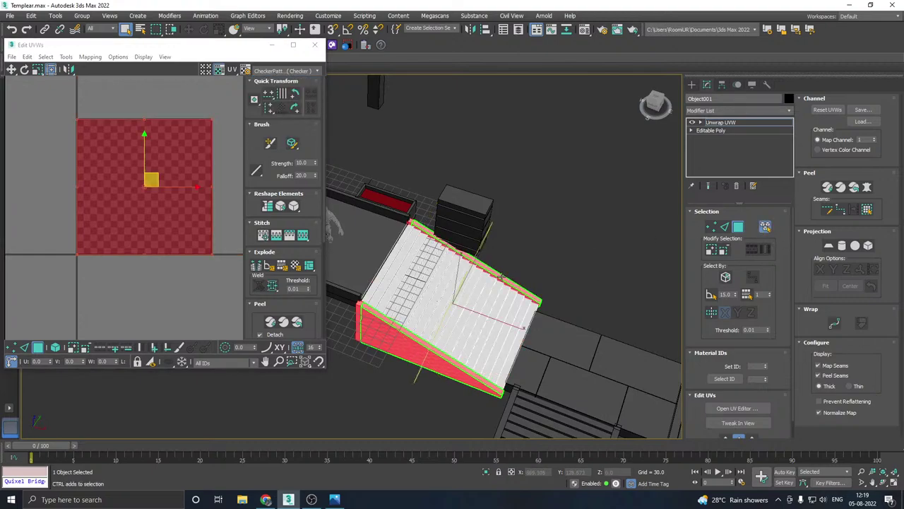
left_click(90, 57)
left_click(102, 68)
left_click(123, 81)
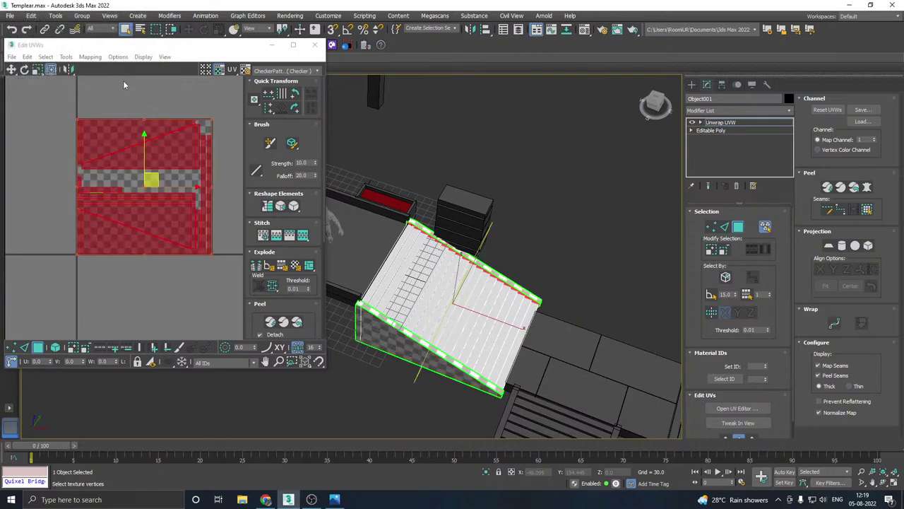
left_click_drag(148, 182, 47, 329)
Step: Select the stepped body as an element and unwrap it with Quick Peel
middle_click_drag(497, 302, 439, 319, "alt")
scroll(435, 321, "up", 5)
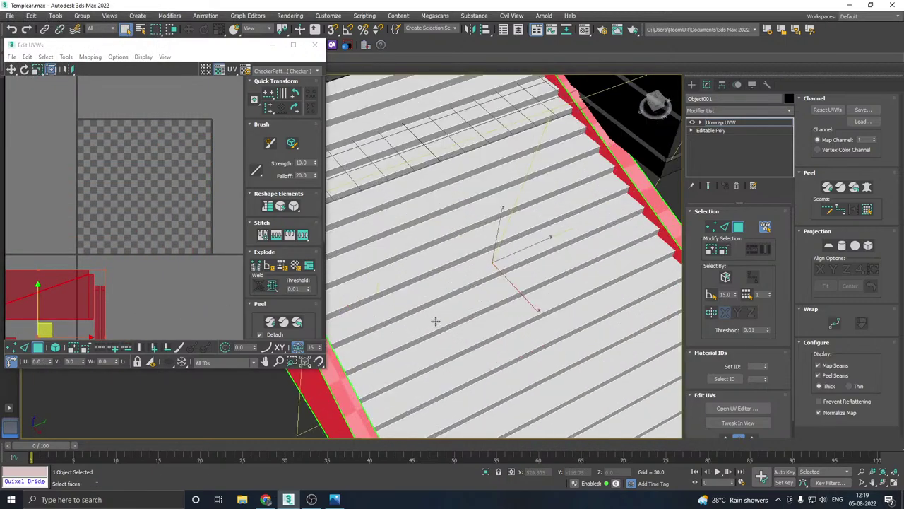
left_click(283, 71)
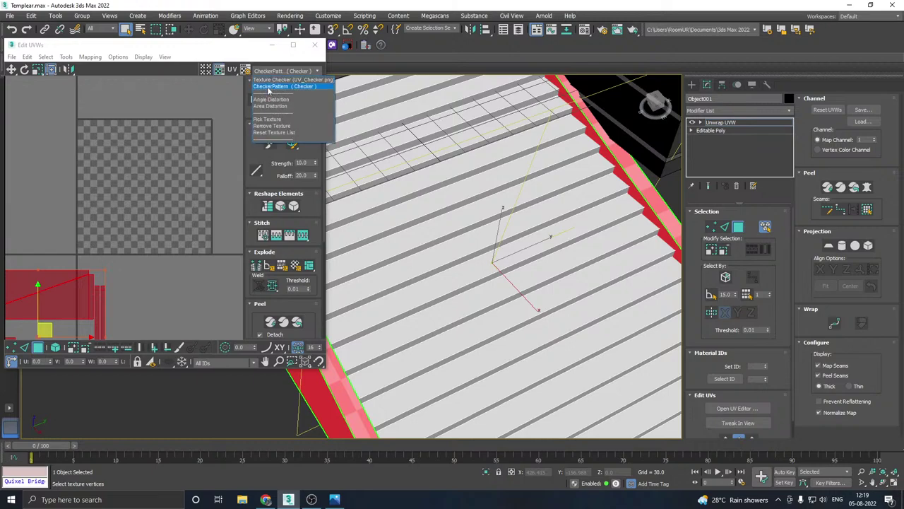
scroll(152, 187, "down", 6)
scroll(118, 193, "down", 4)
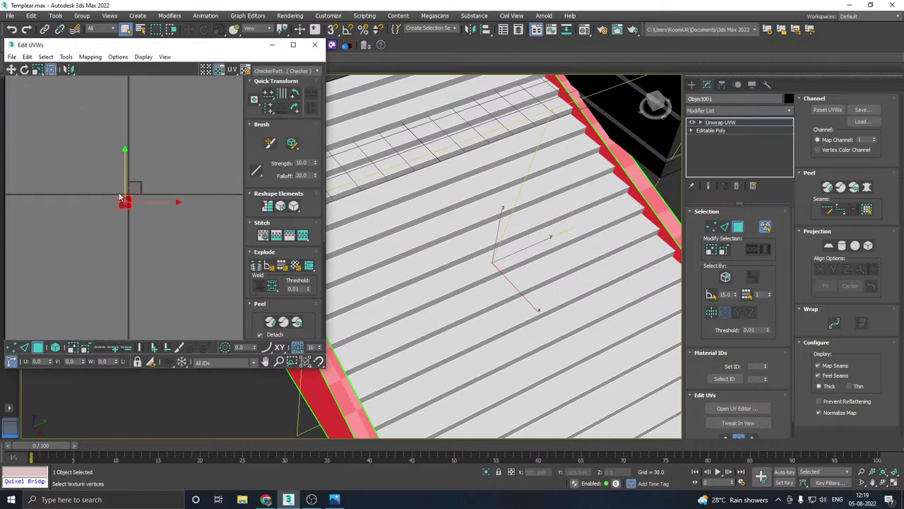
left_click(415, 214)
scroll(54, 229, "down", 5)
scroll(236, 208, "down", 6)
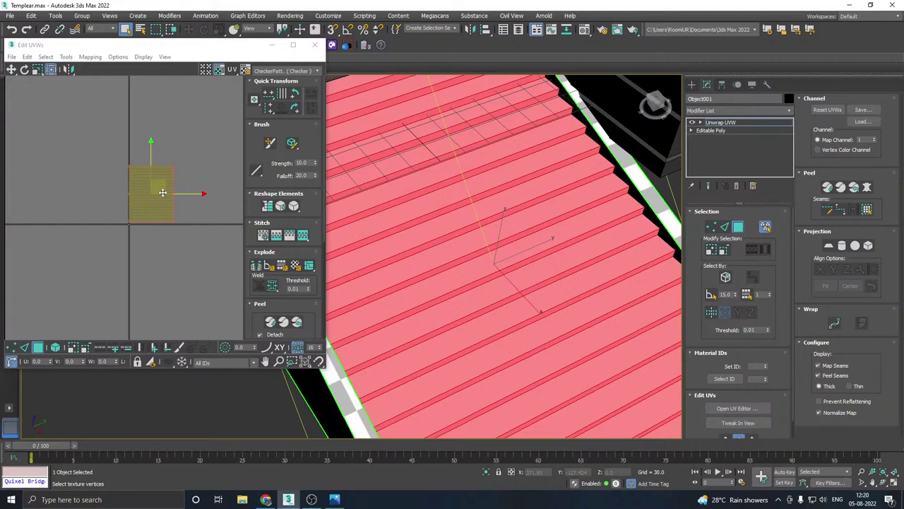
middle_click_drag(425, 204, 471, 201, "alt")
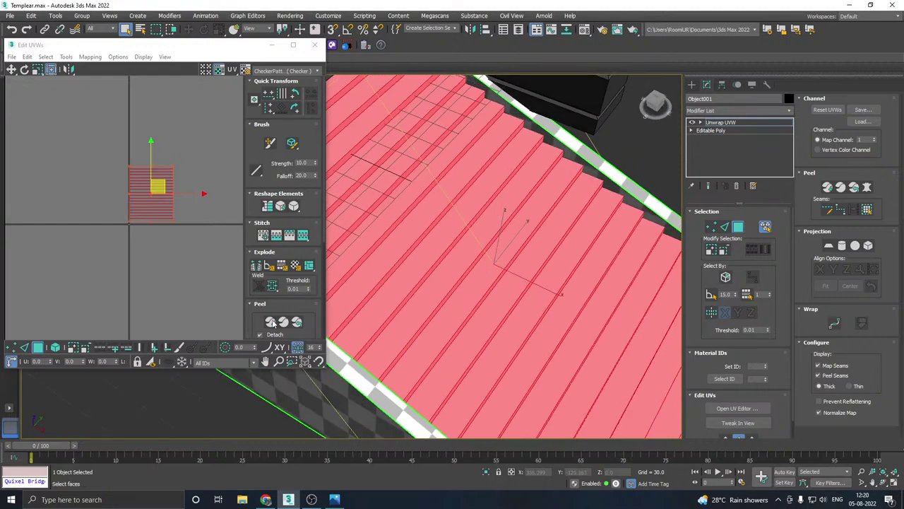
left_click(270, 322)
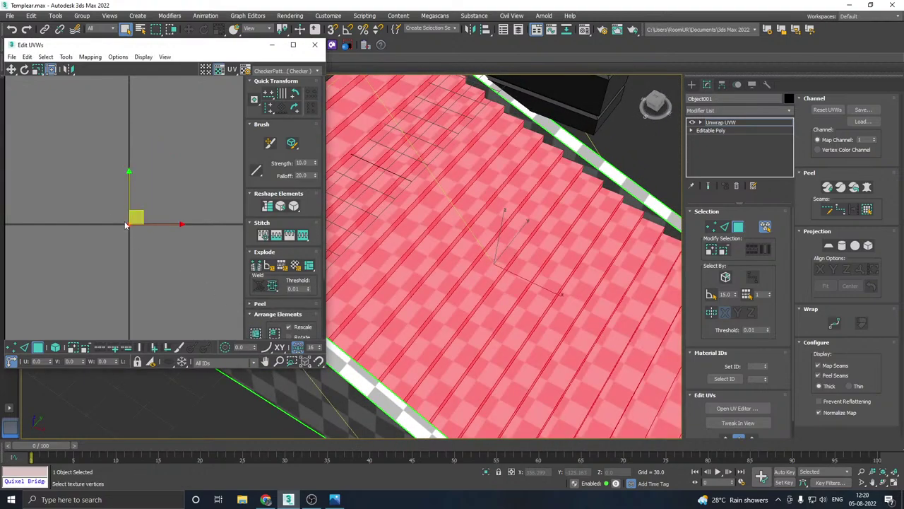
scroll(126, 224, "up", 3)
scroll(134, 222, "up", 3)
scroll(133, 242, "up", 2)
scroll(140, 226, "up", 3)
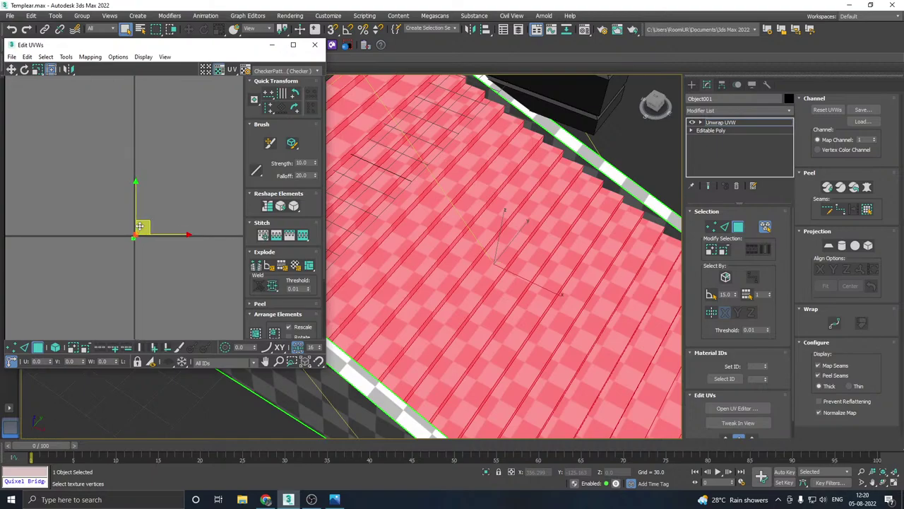
scroll(145, 215, "up", 10)
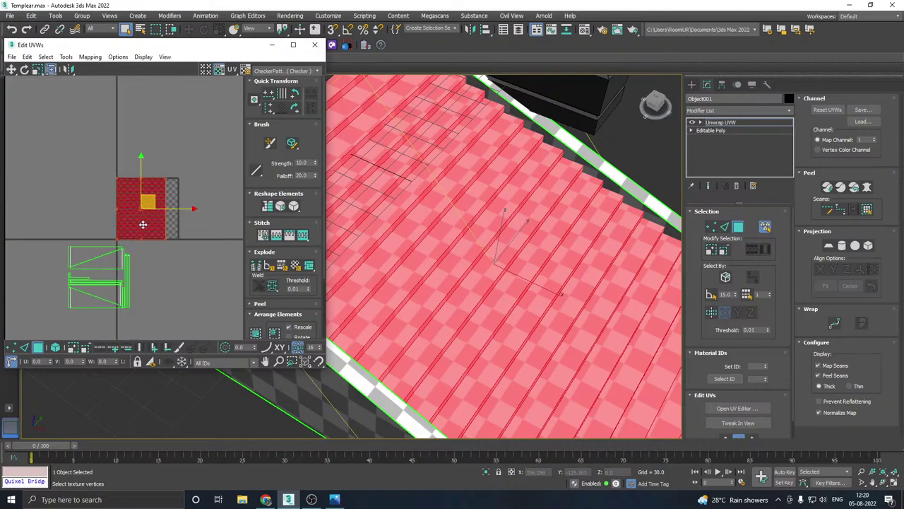
Step: Turn off element selection, select the staircase's tall back face and apply a quick planar map to it
left_click(215, 229)
scroll(520, 233, "down", 5)
middle_click_drag(523, 234, 501, 236, "alt")
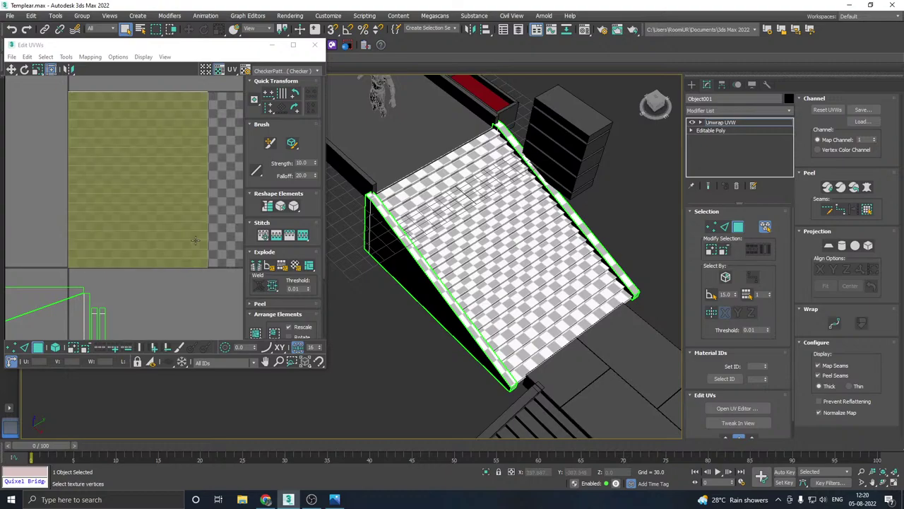
middle_click_drag(502, 214, 664, 213, "alt")
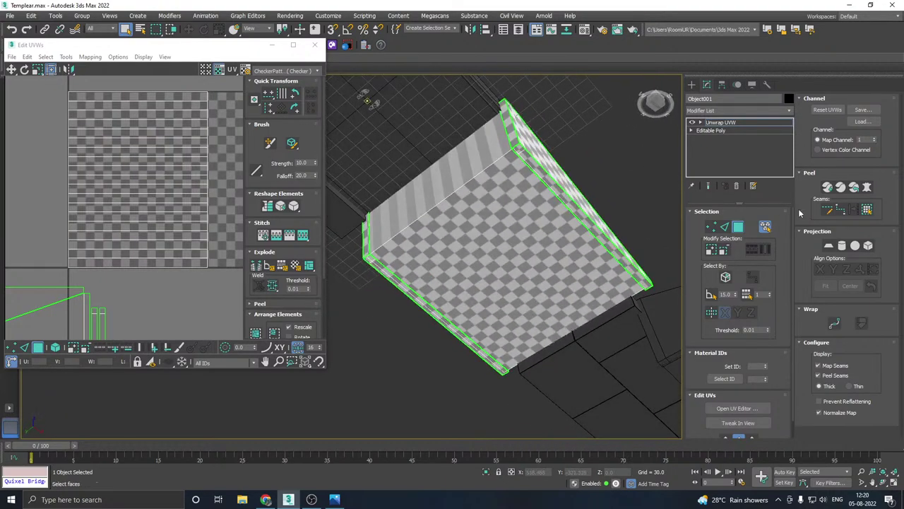
middle_click_drag(459, 265, 481, 272, "alt")
left_click(460, 283)
middle_click_drag(566, 272, 572, 262, "alt")
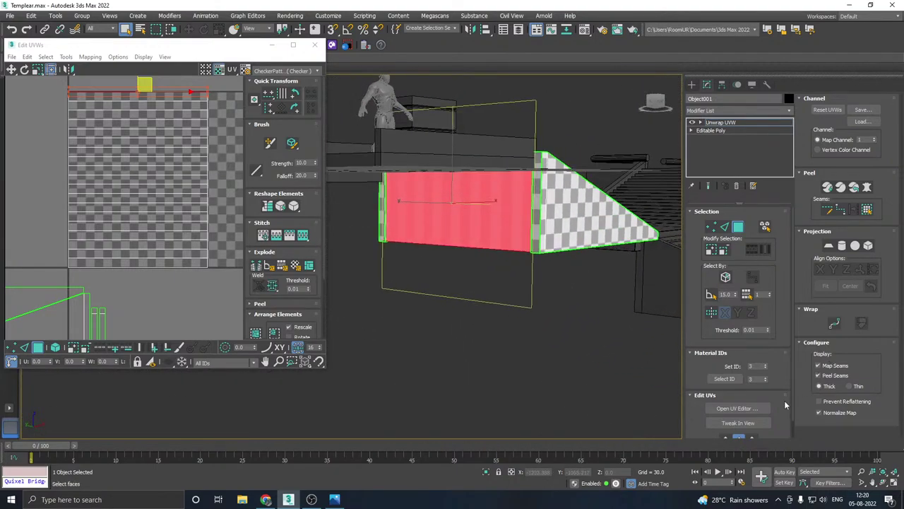
scroll(780, 404, "down", 1)
left_click(727, 423)
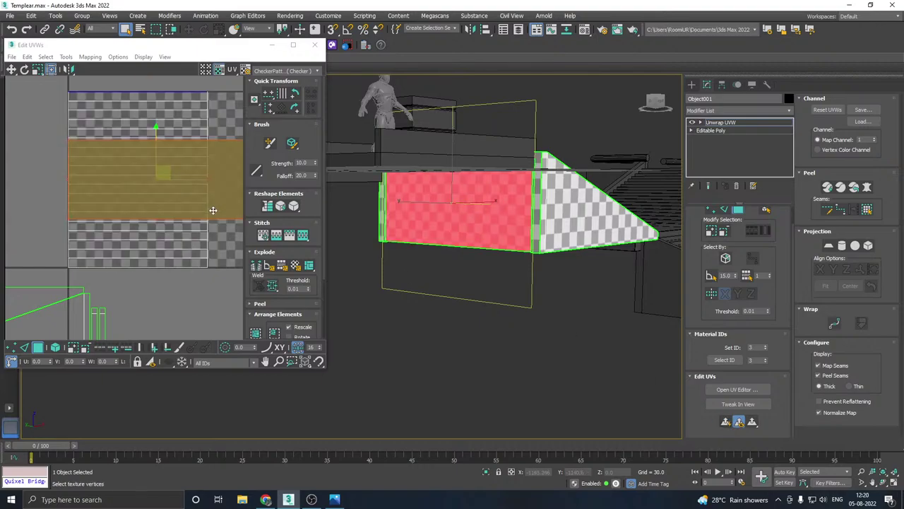
Step: Move the back face's UV shell clear of the texture tile and shift the steps' UV shell away from its original place
middle_click_drag(571, 189, 461, 239, "alt")
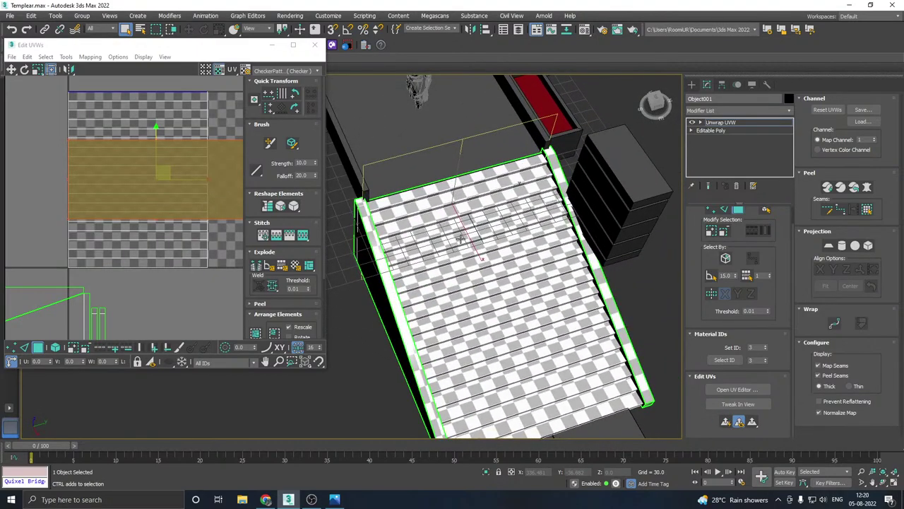
scroll(79, 183, "down", 3)
left_click_drag(80, 182, 189, 124)
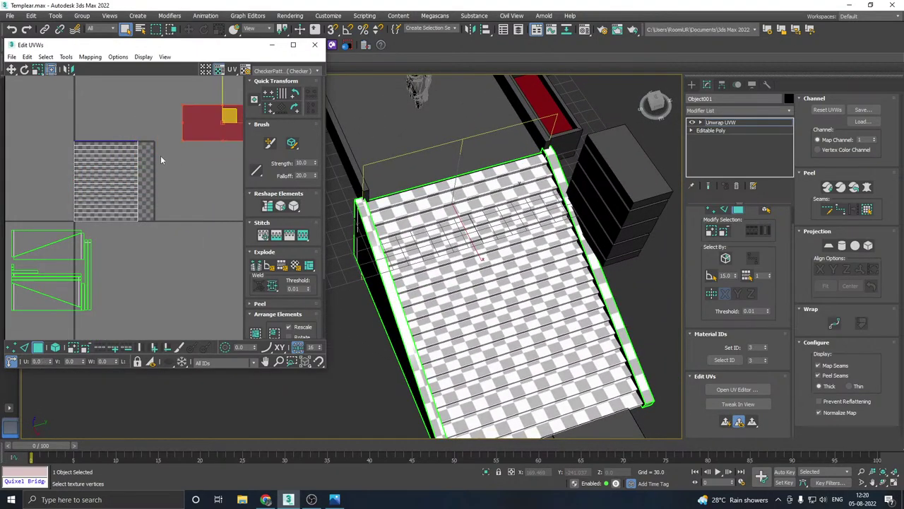
left_click(127, 195)
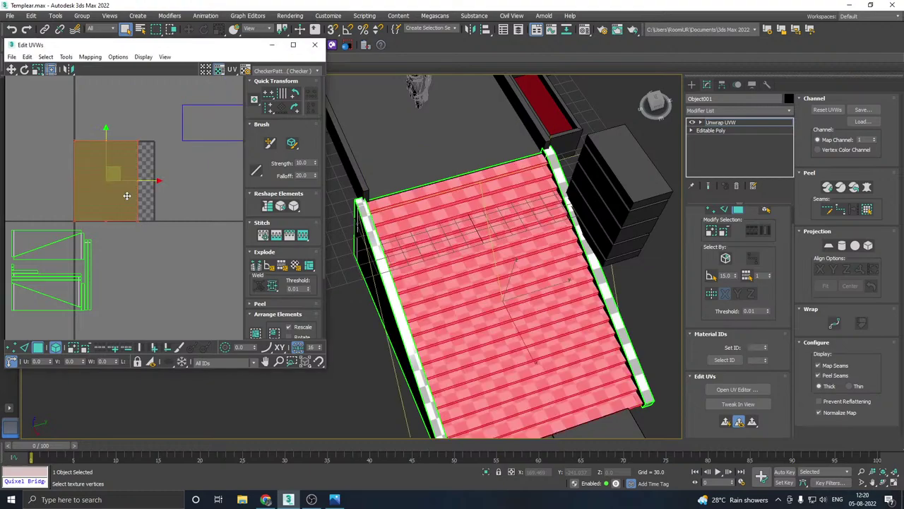
left_click_drag(115, 180, 181, 216)
Step: Select all of the staircase's UV faces, pack the shells into the texture tile and check the checker pattern on the steps
middle_click_drag(535, 276, 424, 274, "alt")
scroll(120, 241, "down", 4)
middle_click_drag(541, 204, 128, 220, "alt")
key("ctrl+a")
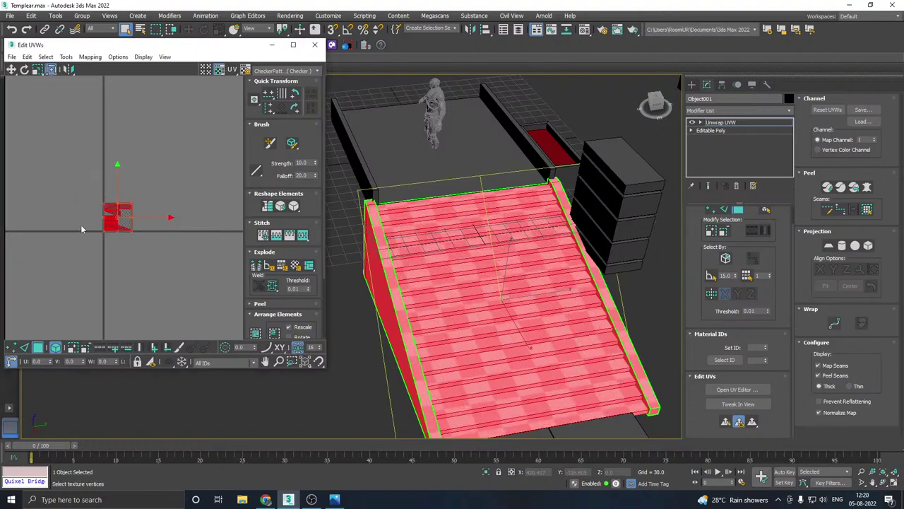
scroll(106, 223, "up", 6)
key("1")
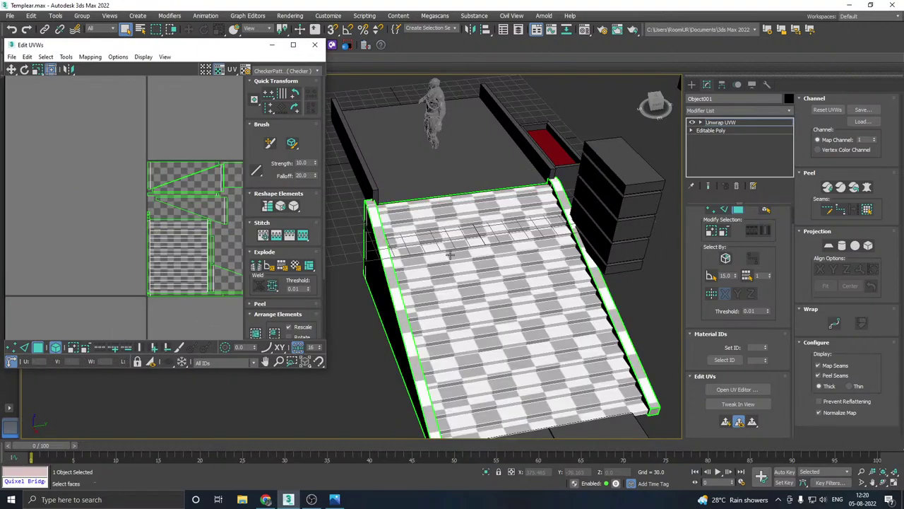
middle_click_drag(472, 240, 517, 287, "alt")
scroll(501, 299, "up", 4)
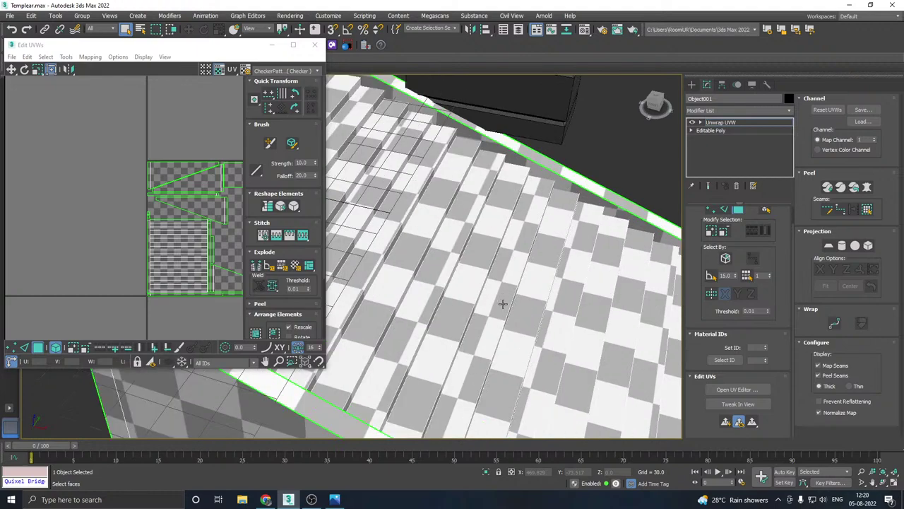
scroll(502, 304, "up", 2)
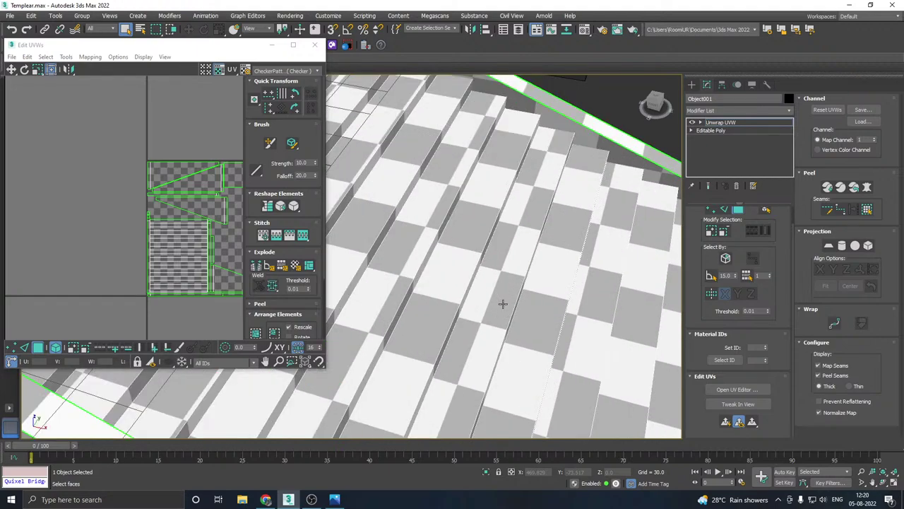
scroll(460, 240, "down", 4)
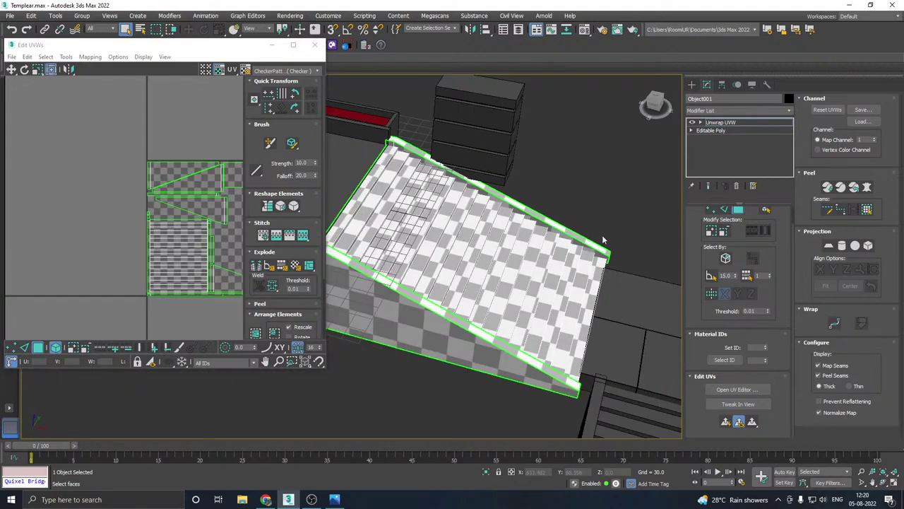
Step: Select the whole stepped body, including its back and underside, as an element and unwrap it with Flatten Mapping
left_click(471, 262)
middle_click_drag(471, 262, 548, 209, "alt")
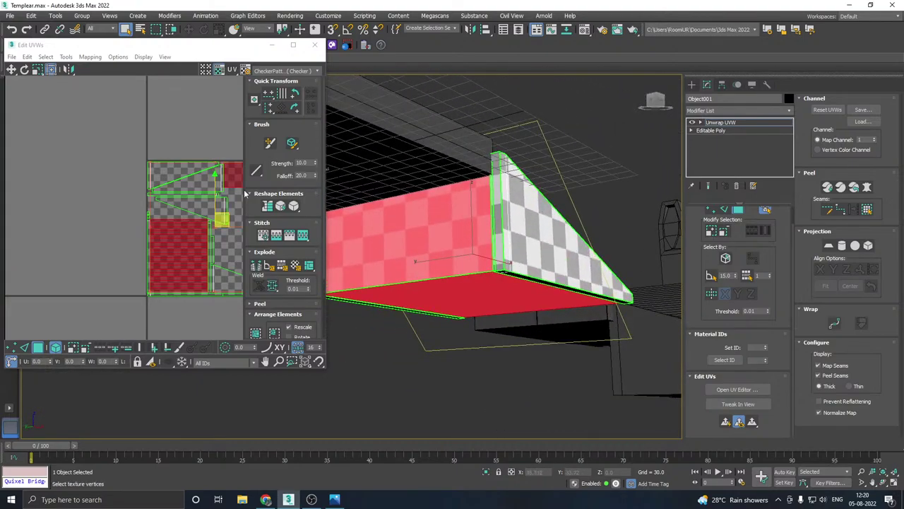
left_click(89, 56)
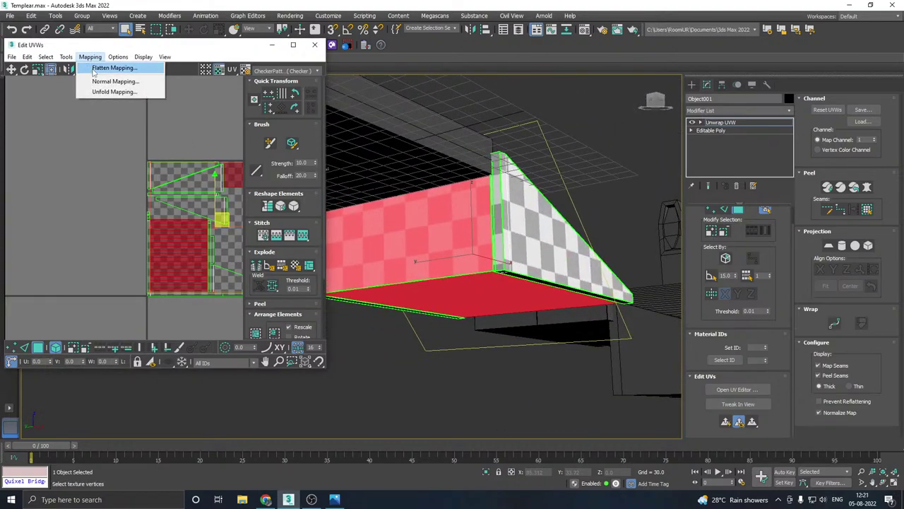
left_click(111, 67)
left_click(117, 78)
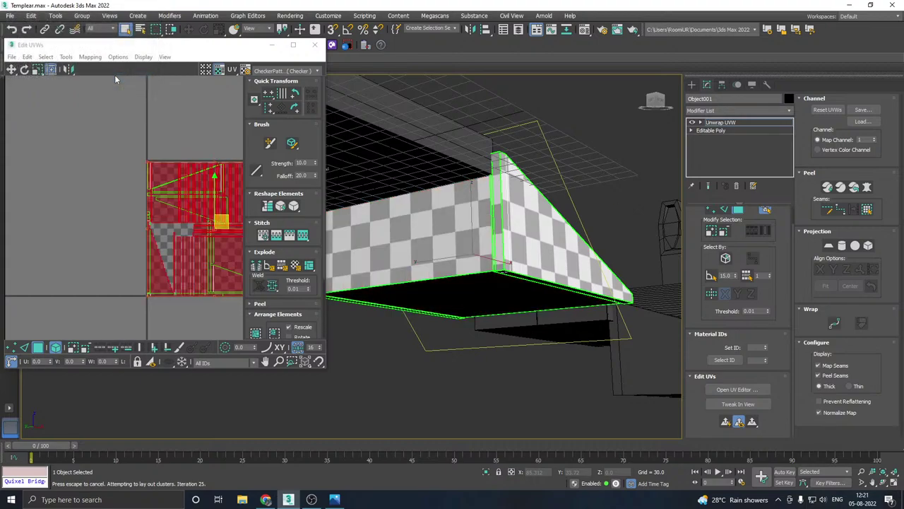
scroll(44, 179, "down", 3)
middle_click_drag(505, 185, 394, 254, "alt")
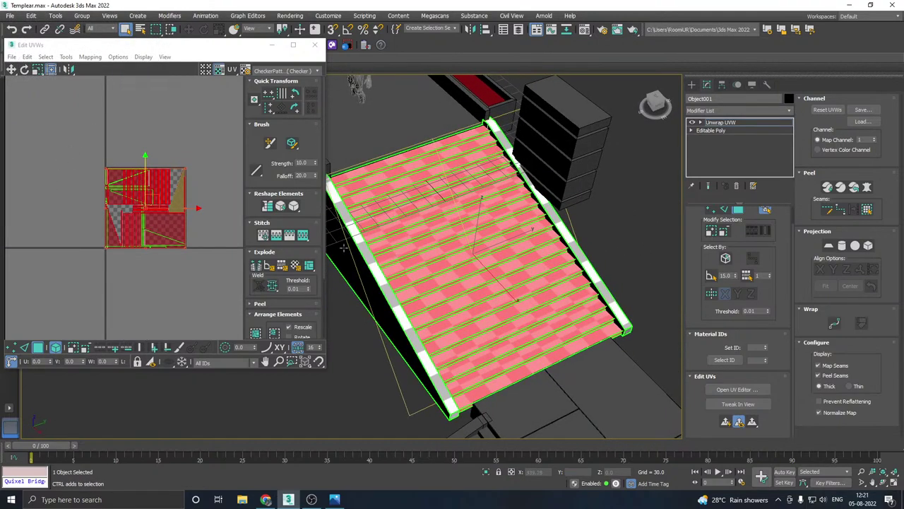
Step: Try to pack all of the staircase's flattened UV shells into the texture tile and check the checker pattern on the steps
left_click_drag(81, 149, 223, 271)
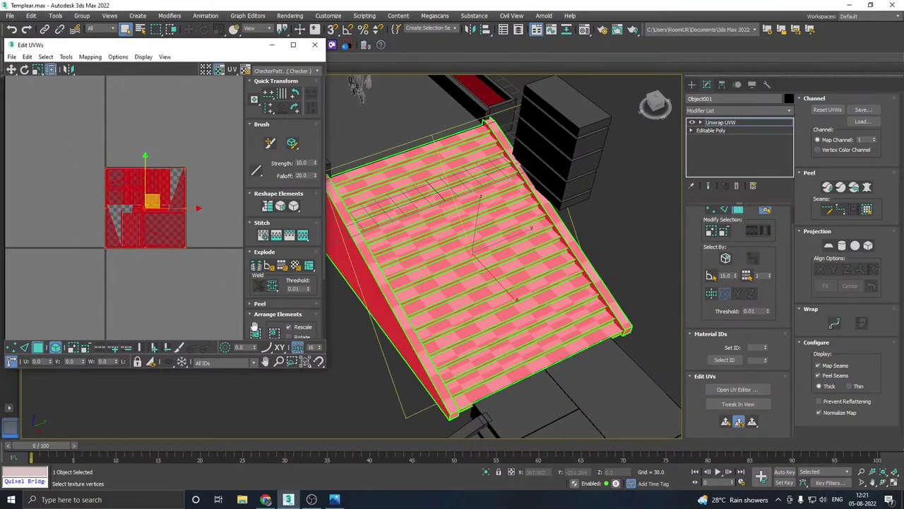
left_click(181, 273)
middle_click_drag(497, 247, 465, 249, "alt")
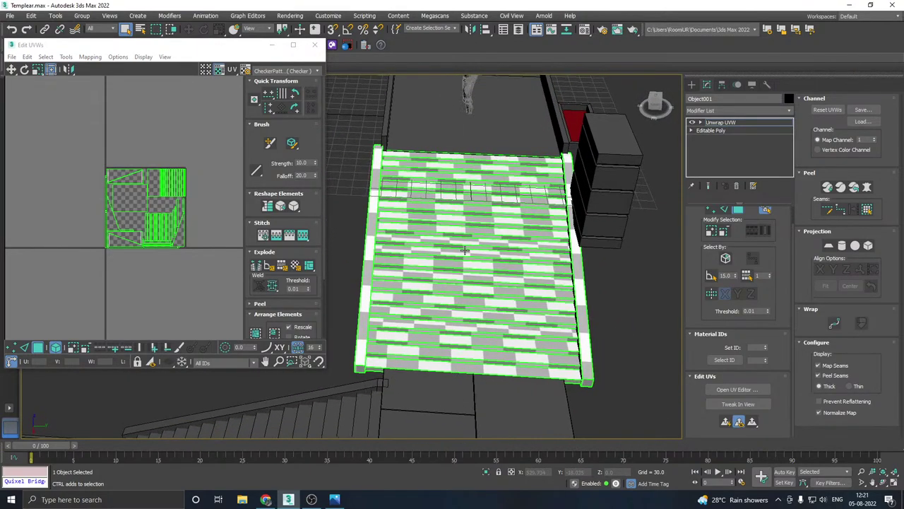
left_click(408, 228)
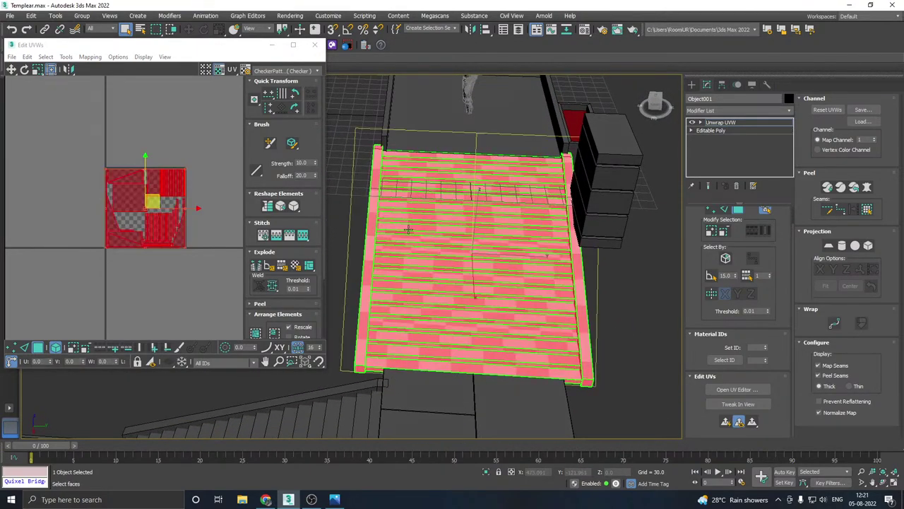
left_click(205, 237)
left_click(448, 262)
Step: Select only the staircase's underside face and move its UV shell out of the texture tile
middle_click_drag(448, 262, 547, 193, "alt")
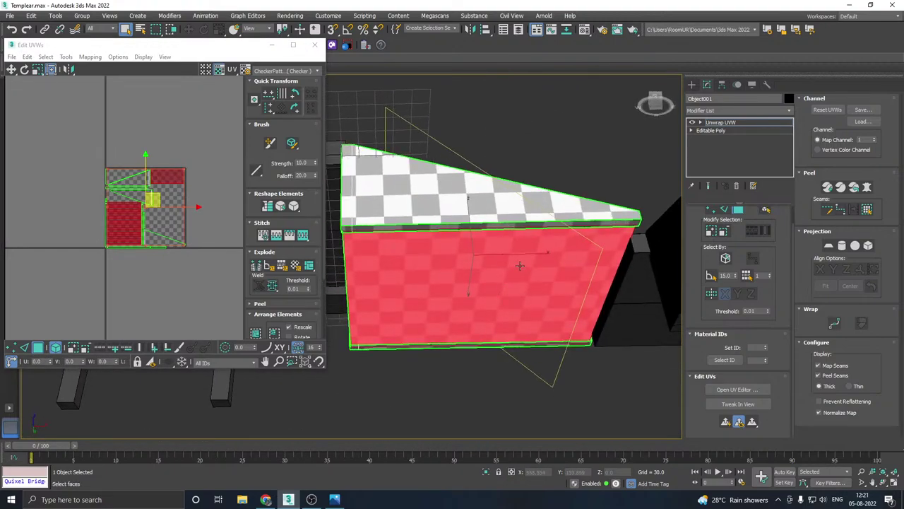
right_click(535, 252)
middle_click_drag(448, 270, 354, 258, "alt")
left_click(441, 260)
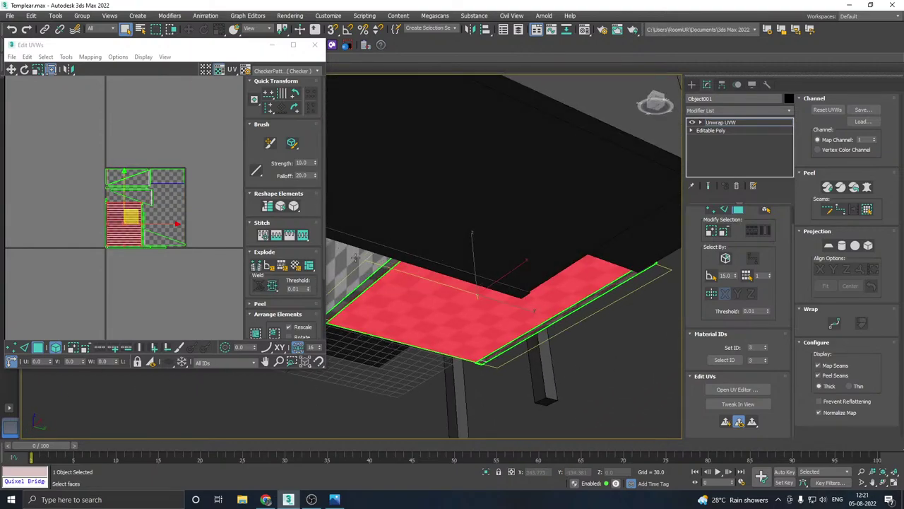
right_click(125, 217)
left_click(119, 241)
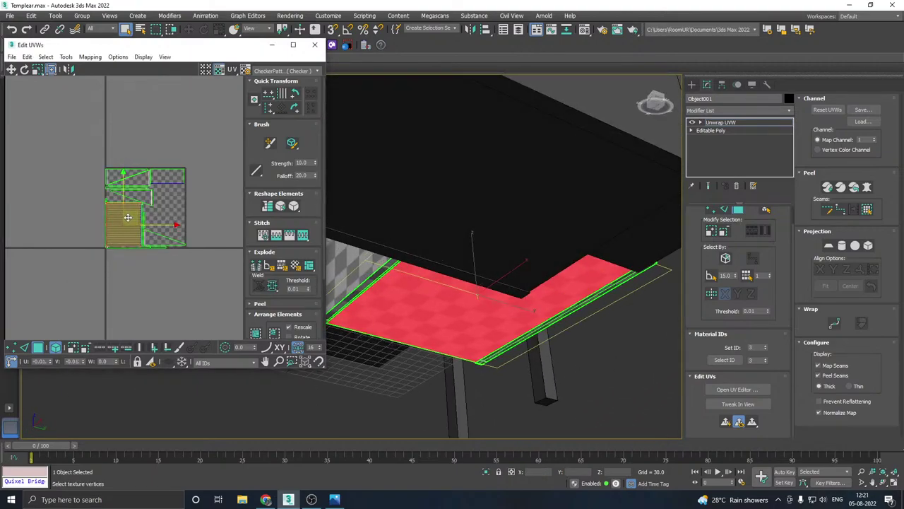
left_click_drag(128, 218, 53, 273)
Step: Pack all of the staircase's UV shells into the texture tile, check the checker pattern and close the UV editor
middle_click_drag(519, 205, 449, 277, "alt")
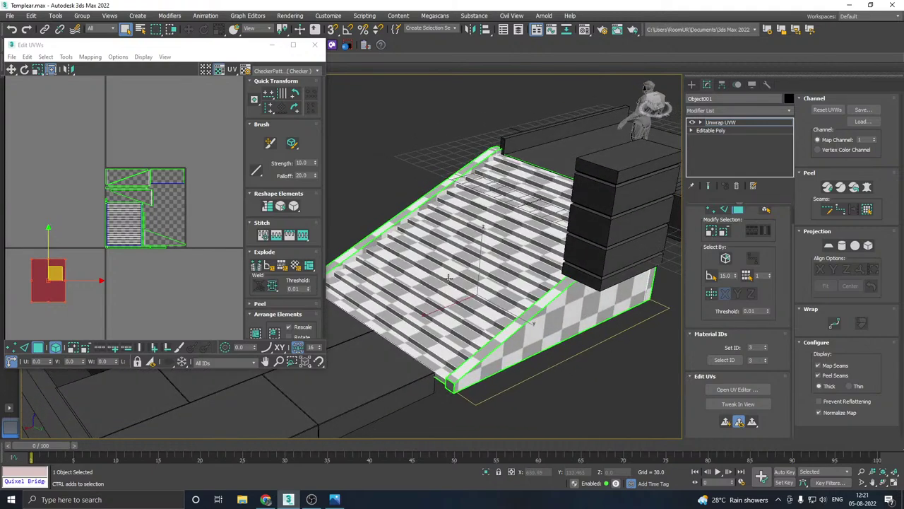
left_click(133, 235)
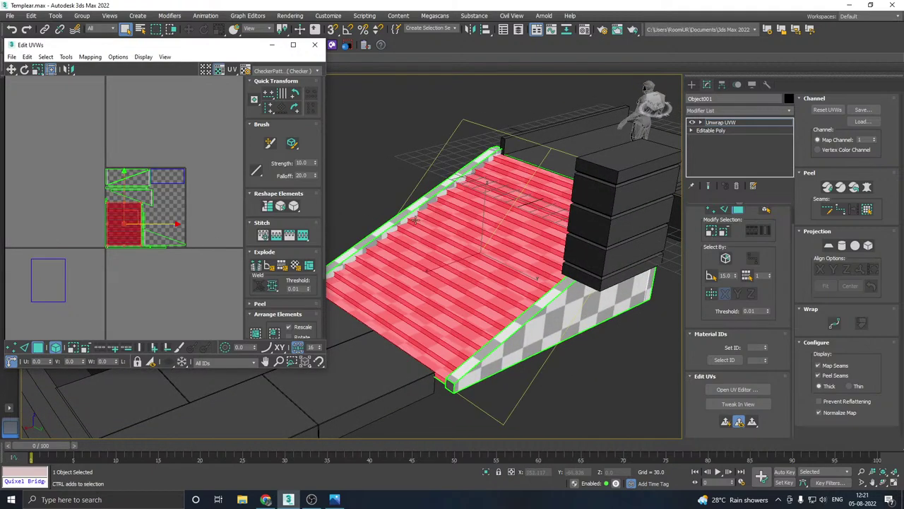
middle_click_drag(396, 244, 482, 279, "alt")
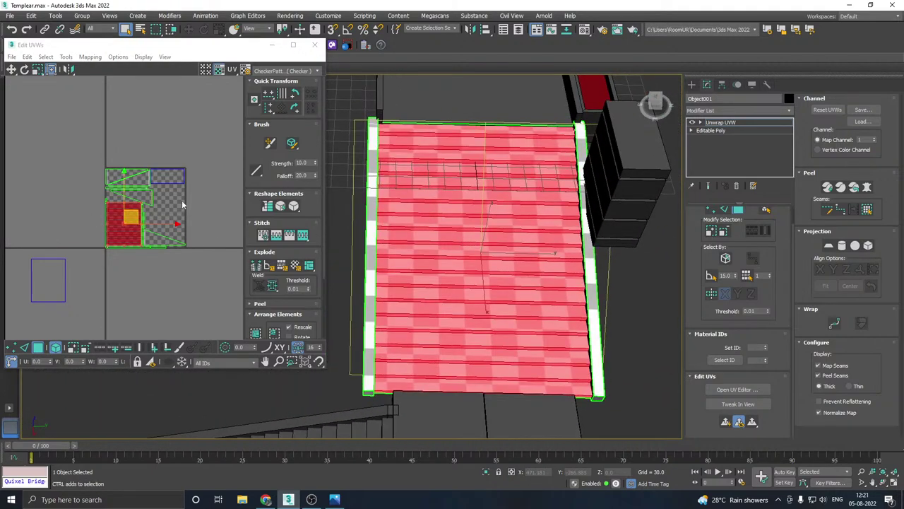
key("ctrl+a")
left_click(256, 332)
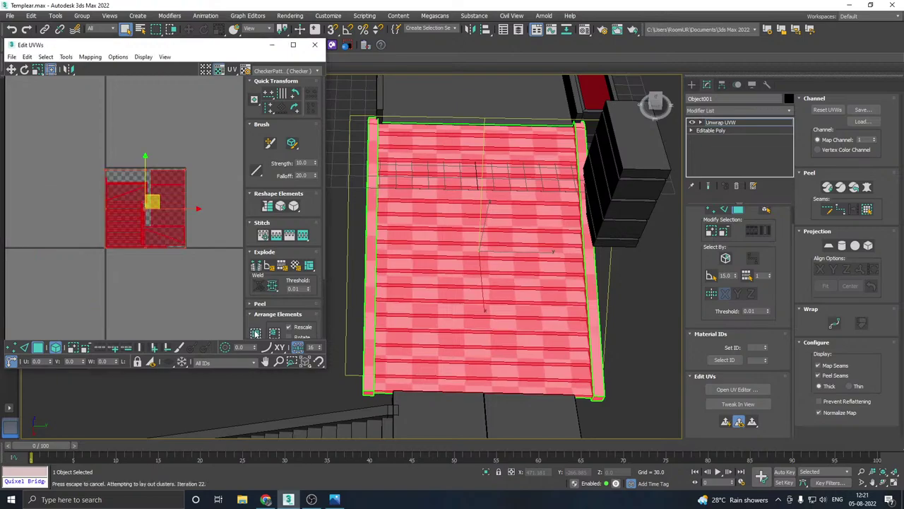
left_click(171, 258)
middle_click_drag(410, 265, 507, 216, "alt")
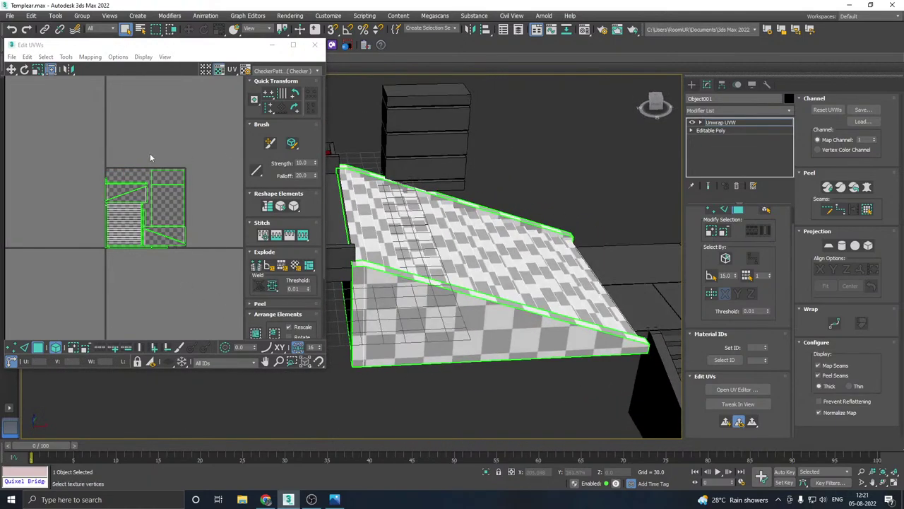
left_click(315, 44)
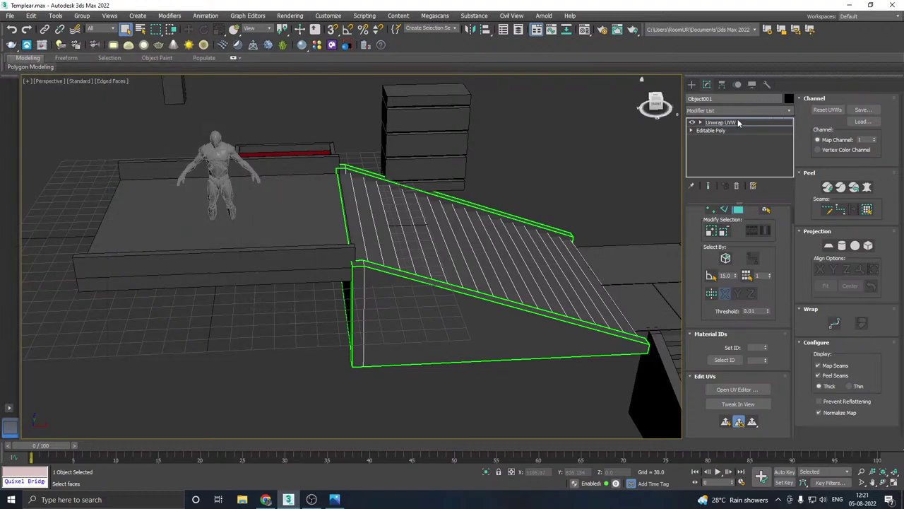
Step: Select the flat landing slab between the staircases and isolate it
middle_click_drag(500, 202, 419, 197)
key("w")
scroll(361, 231, "down", 5)
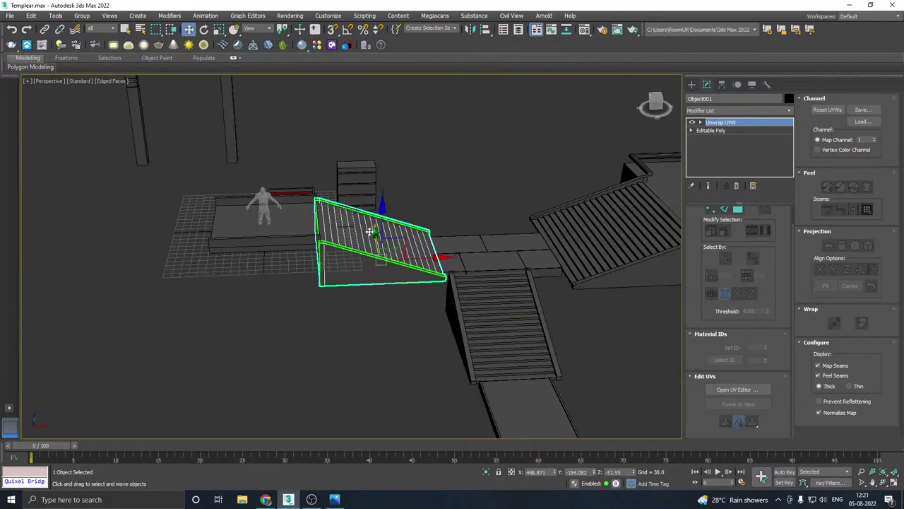
middle_click_drag(509, 241, 472, 241)
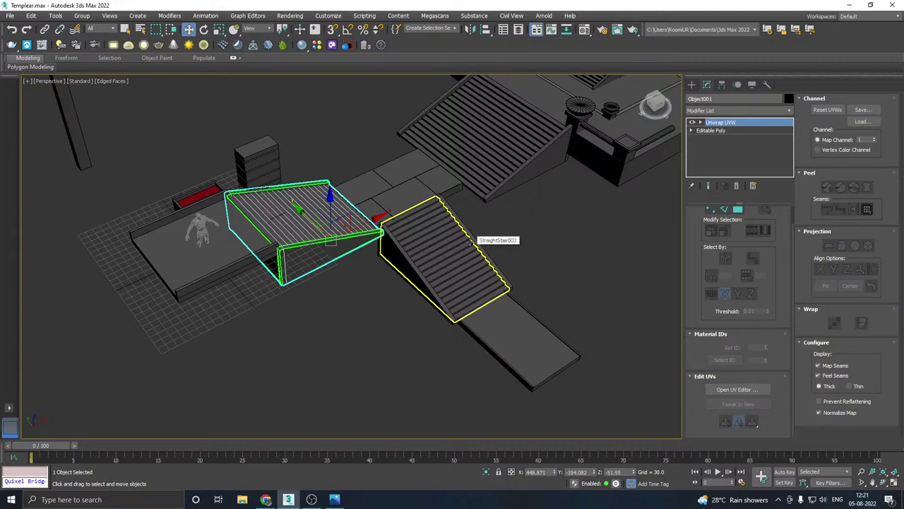
left_click(380, 169)
middle_click_drag(435, 185, 423, 199)
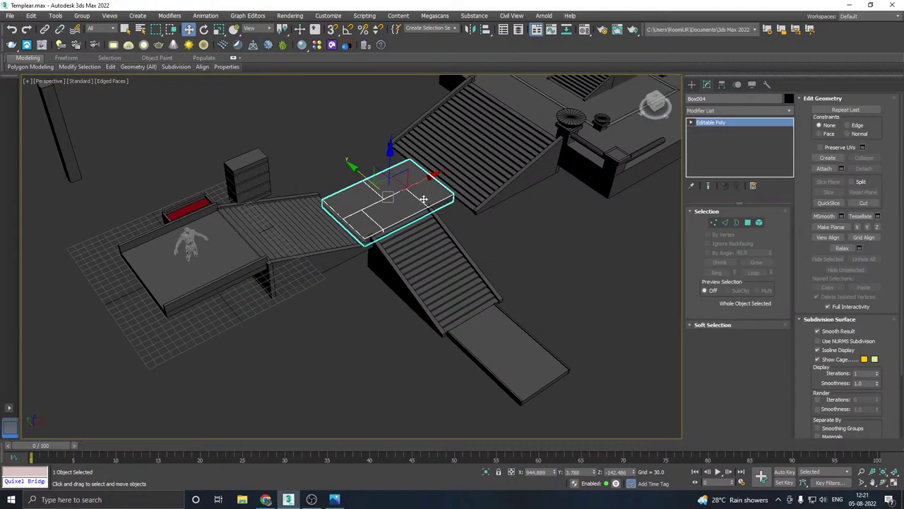
left_click(486, 472)
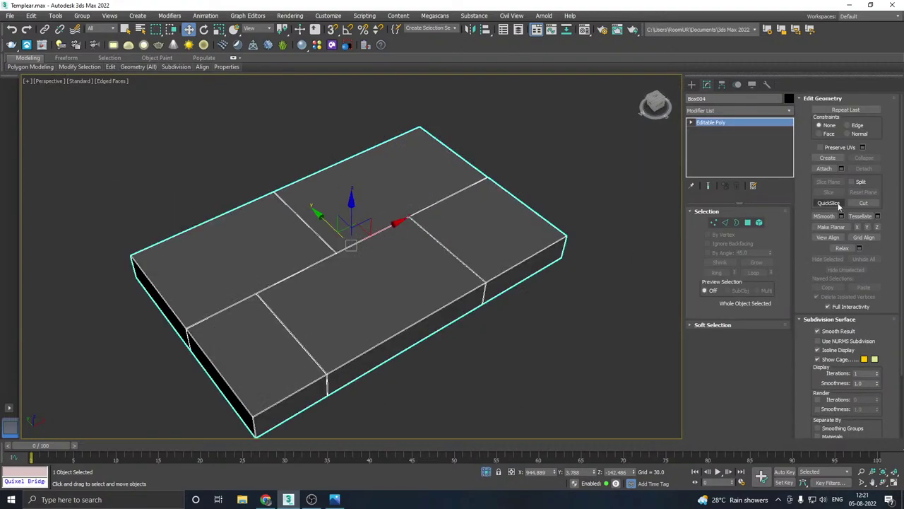
Step: Add an Unwrap UVW modifier to the landing slab, open its UV editor and display the checker pattern on it
left_click(789, 112)
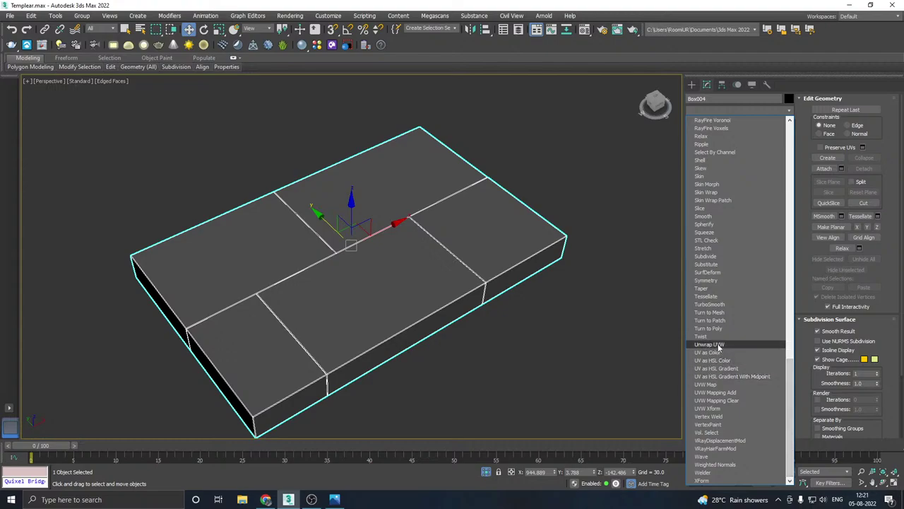
left_click(709, 344)
left_click(736, 408)
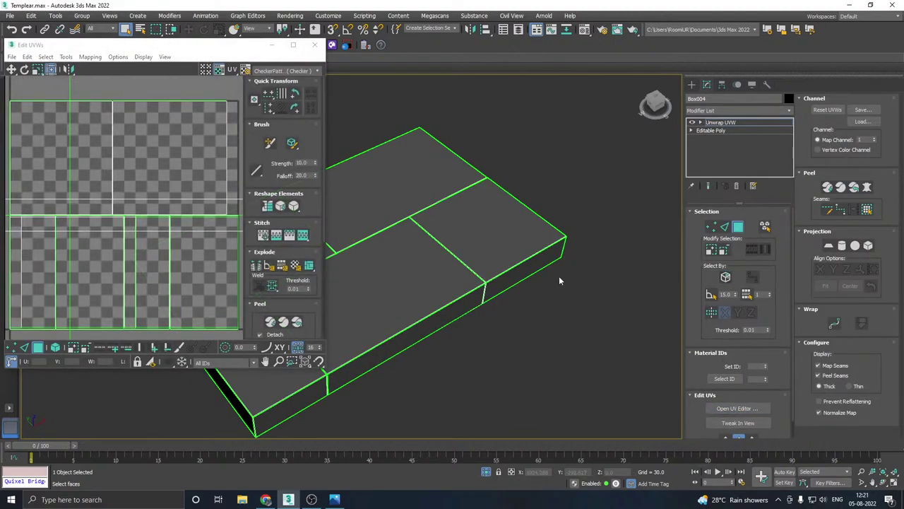
middle_click_drag(464, 287, 541, 294)
scroll(279, 210, "down", 1)
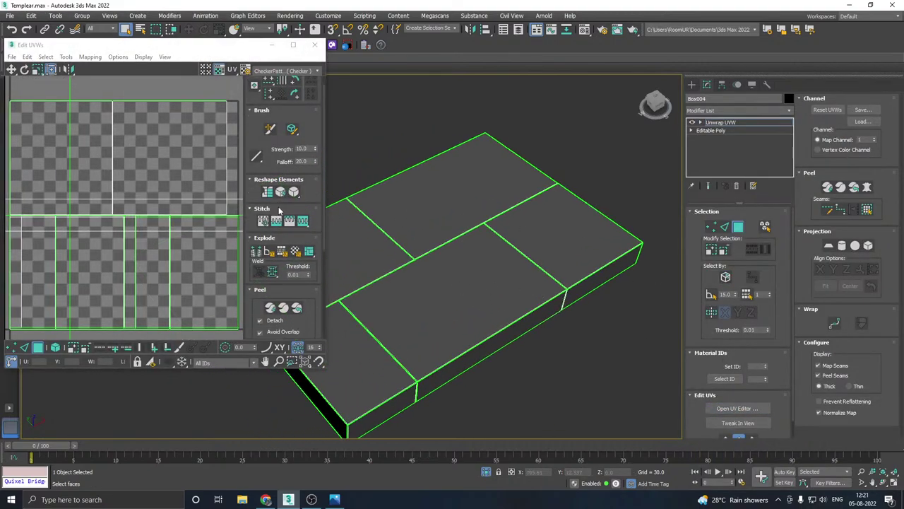
left_click(297, 71)
left_click(285, 86)
middle_click_drag(332, 120, 508, 135, "alt")
Step: Unwrap all of the slab's faces with Flatten Mapping at a 45 angle threshold and 0.001 spacing, and inspect the checker pattern
key("ctrl+a")
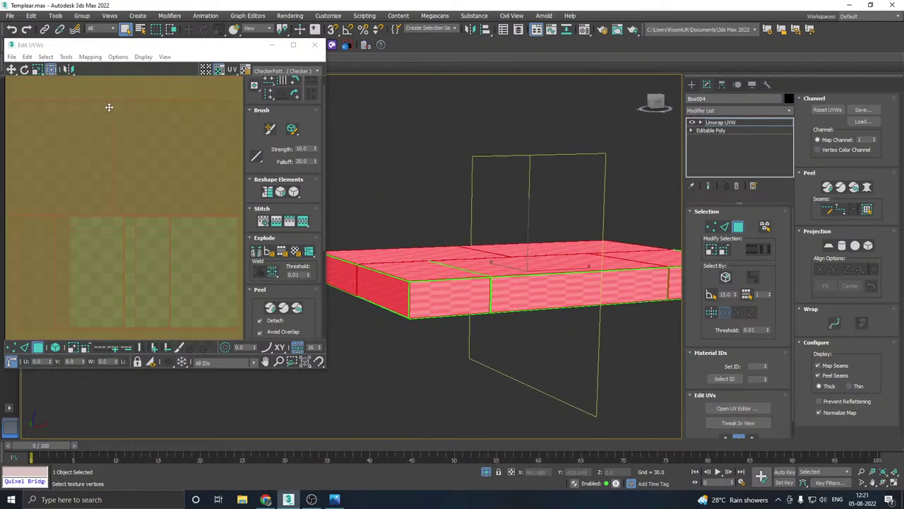
left_click(90, 56)
left_click(106, 69)
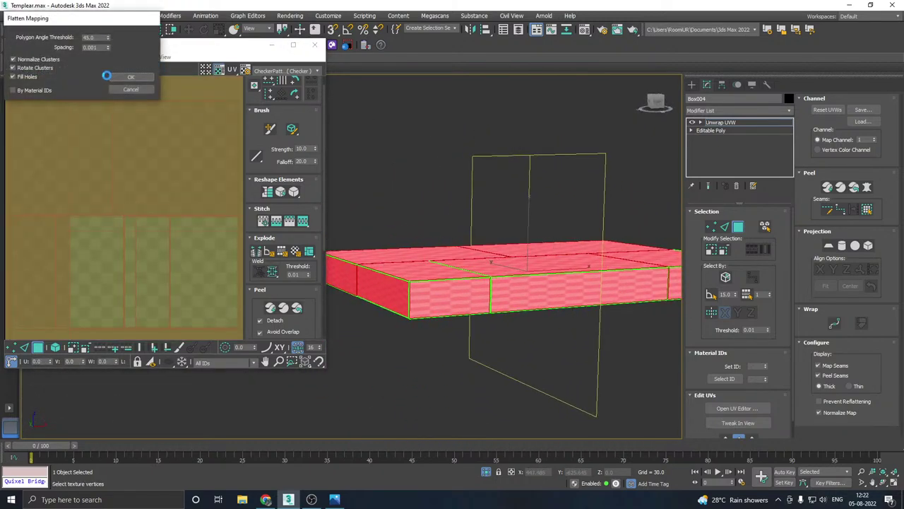
left_click(130, 77)
middle_click_drag(423, 191, 541, 242, "alt")
scroll(99, 195, "down", 4)
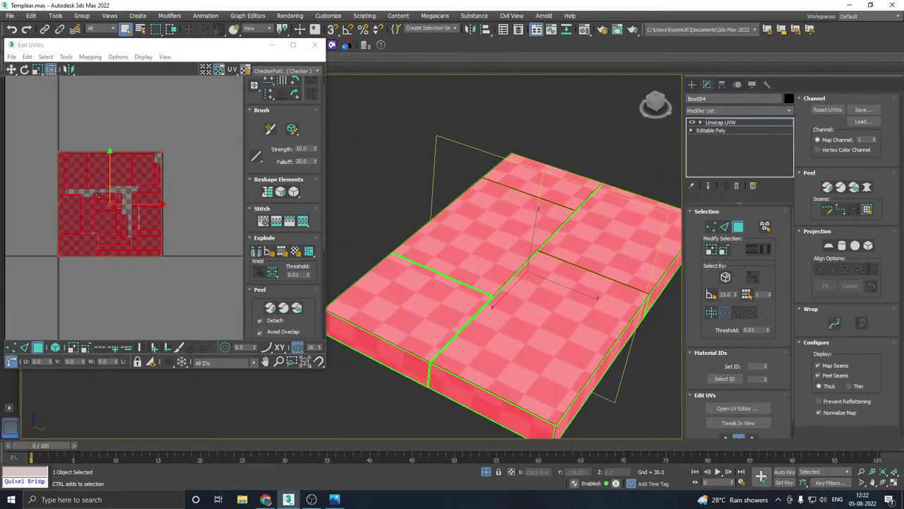
middle_click_drag(450, 186, 417, 194, "alt")
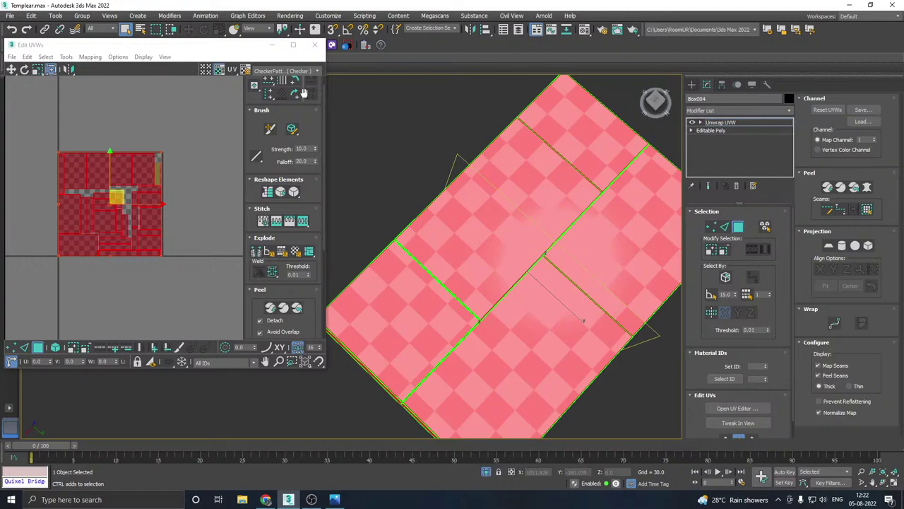
middle_click_drag(552, 123, 433, 205, "alt")
scroll(99, 186, "up", 3)
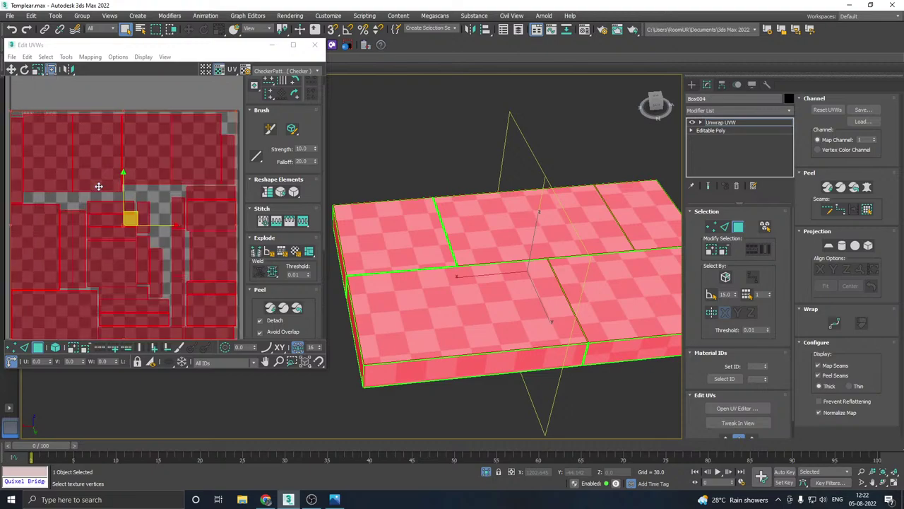
scroll(159, 116, "down", 3)
Step: Close the UV editor, leave isolation, and isolate the wide staircase between the landing slab and the large platform
left_click(315, 45)
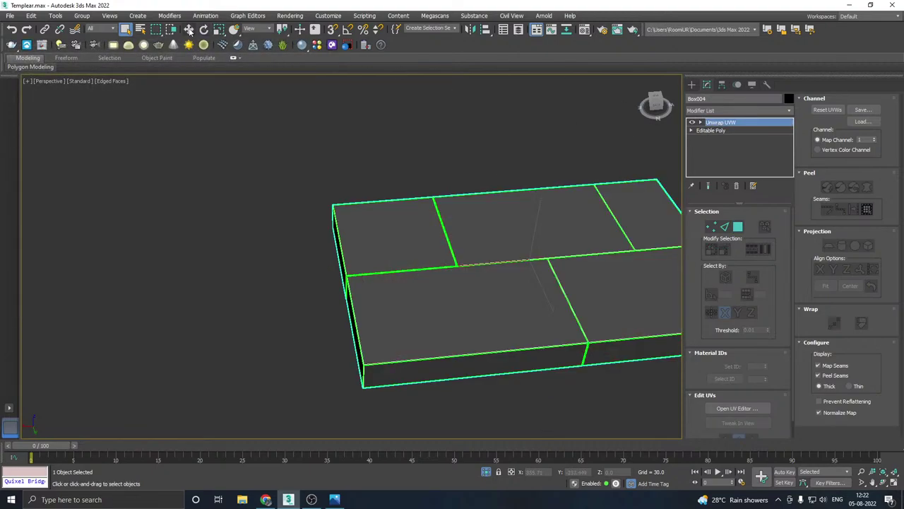
left_click(189, 29)
left_click(485, 472)
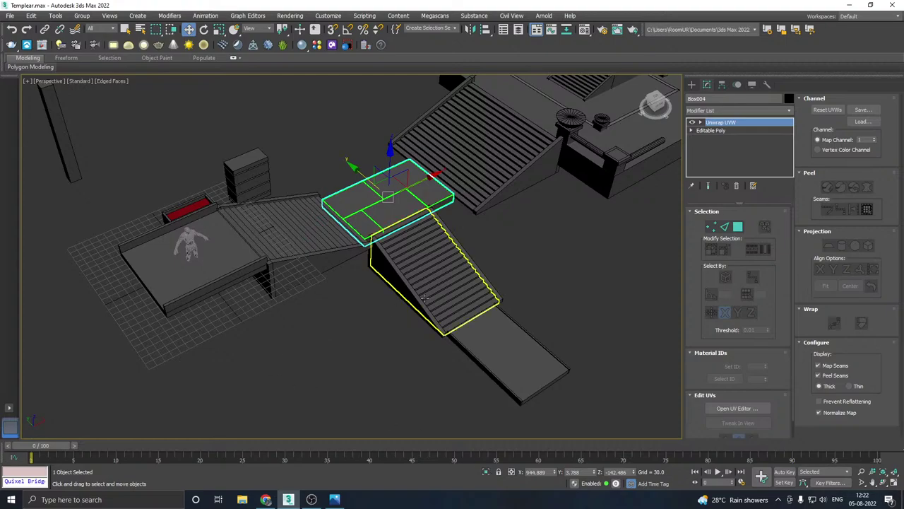
middle_click_drag(447, 297, 418, 307, "alt")
middle_click_drag(335, 286, 349, 323)
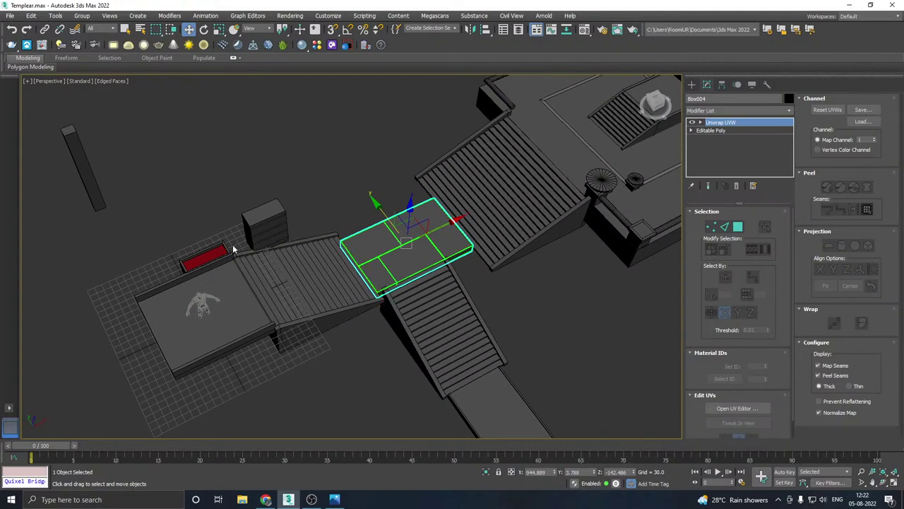
left_click(492, 218)
left_click(486, 474)
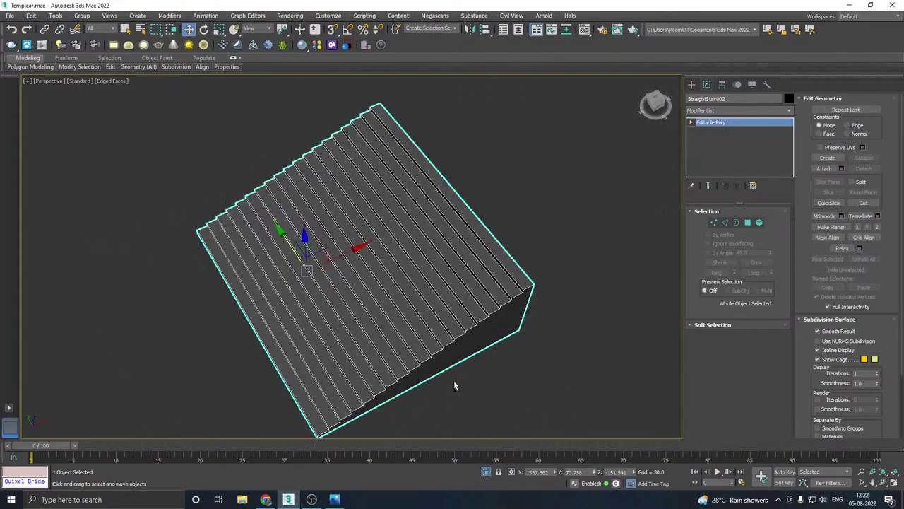
Step: Add an Unwrap UVW modifier to the isolated wide staircase and open its UV editor
middle_click_drag(454, 382, 337, 341, "alt")
left_click(789, 111)
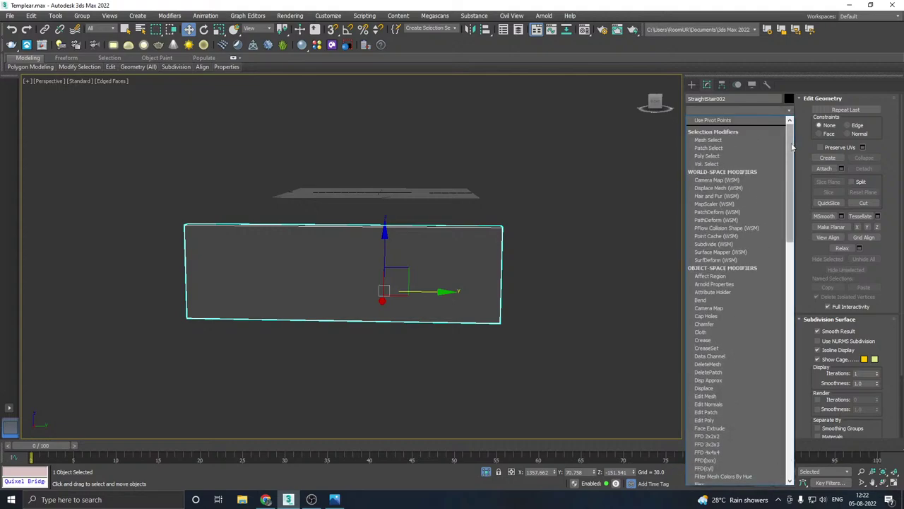
scroll(735, 304, "down", 5)
left_click(730, 346)
middle_click_drag(481, 323, 509, 285, "alt")
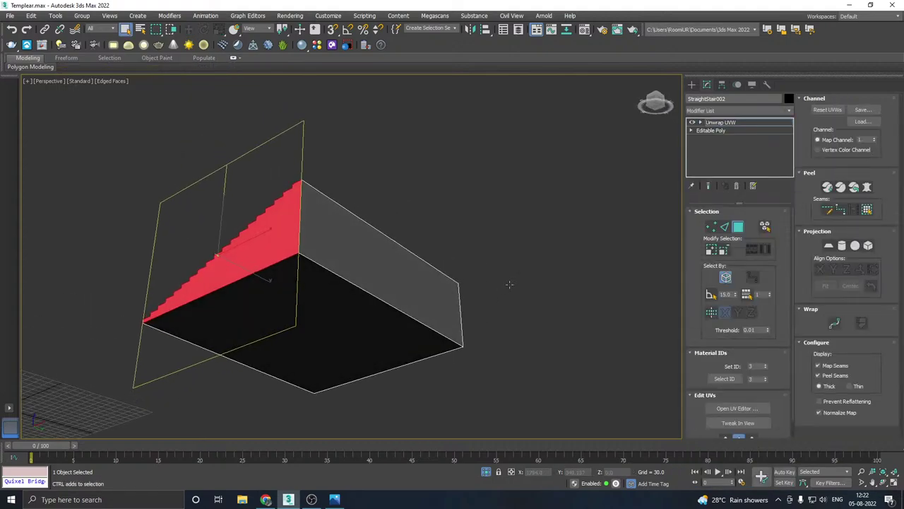
left_click(753, 412)
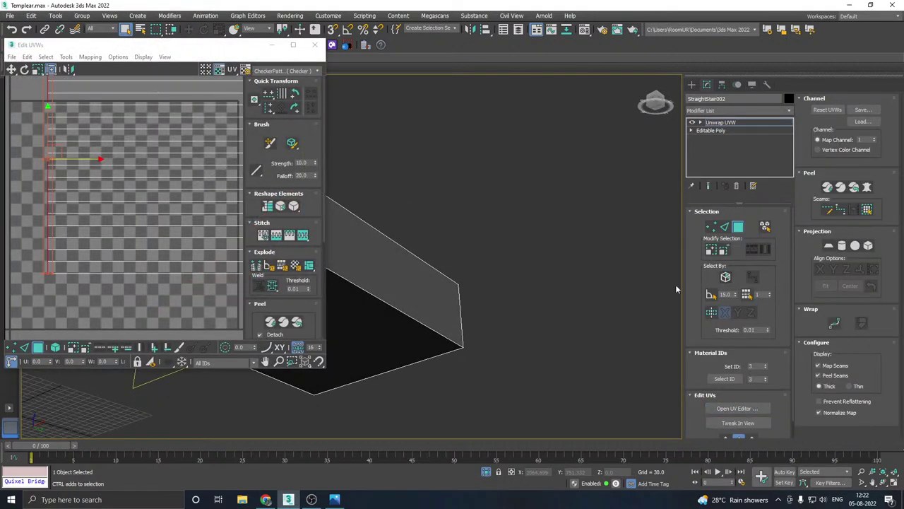
Step: Close the UV editor and collapse the wide staircase's modifier stack
middle_click_drag(676, 284, 488, 205, "alt")
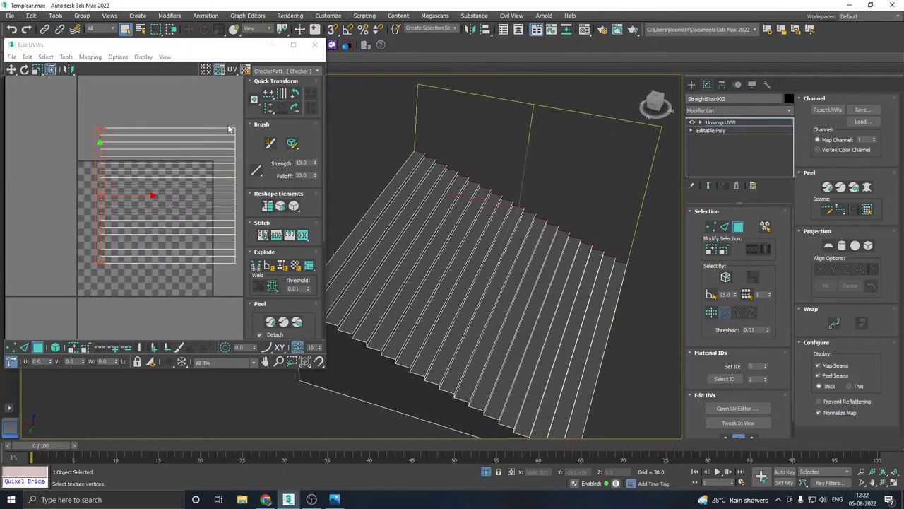
left_click(277, 81)
left_click(274, 71)
left_click(317, 49)
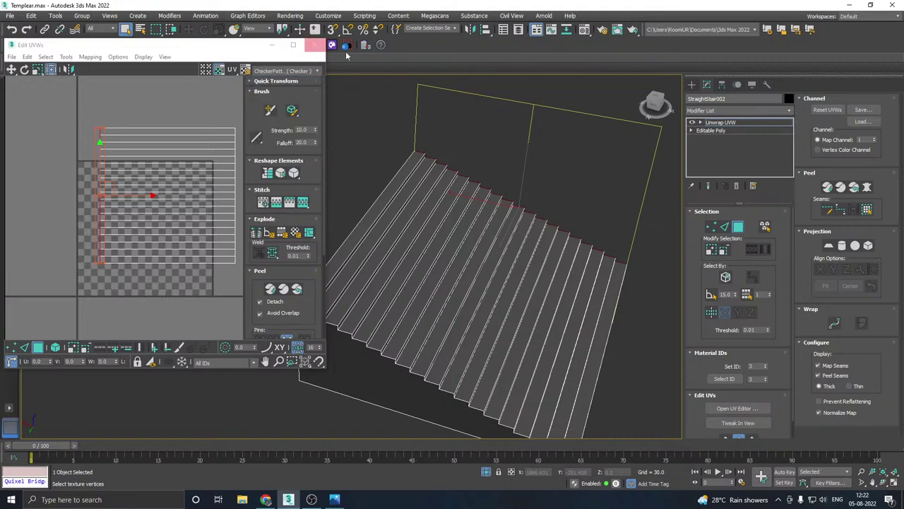
left_click(315, 44)
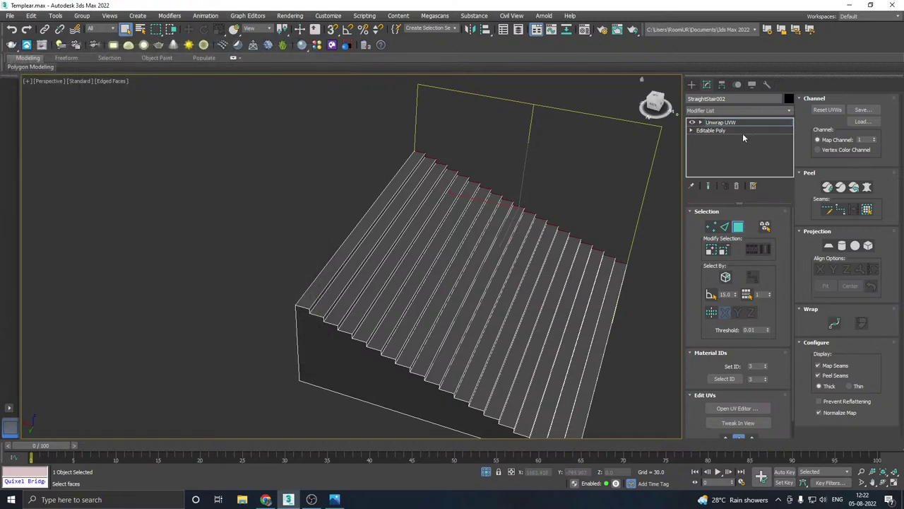
right_click(732, 122)
left_click(760, 208)
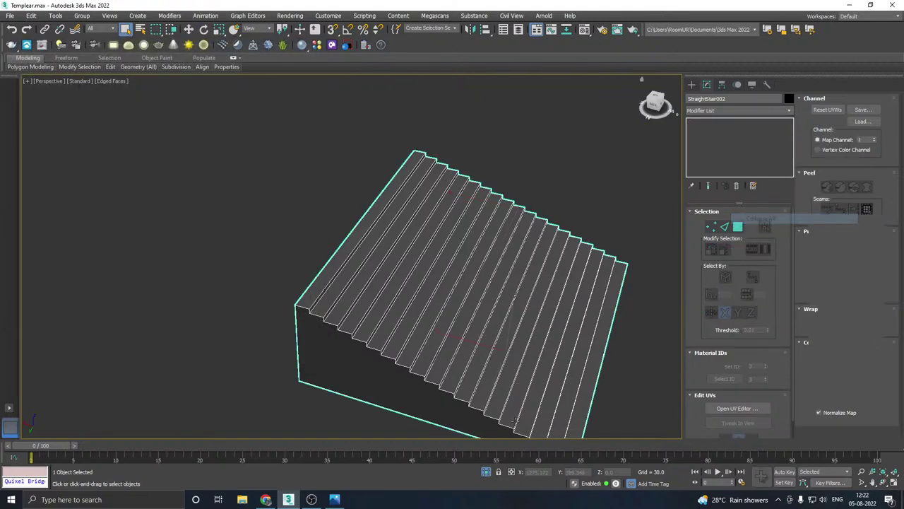
Step: Leave isolation and attach both side walls to the wide staircase
left_click(486, 471)
middle_click_drag(508, 252, 469, 230)
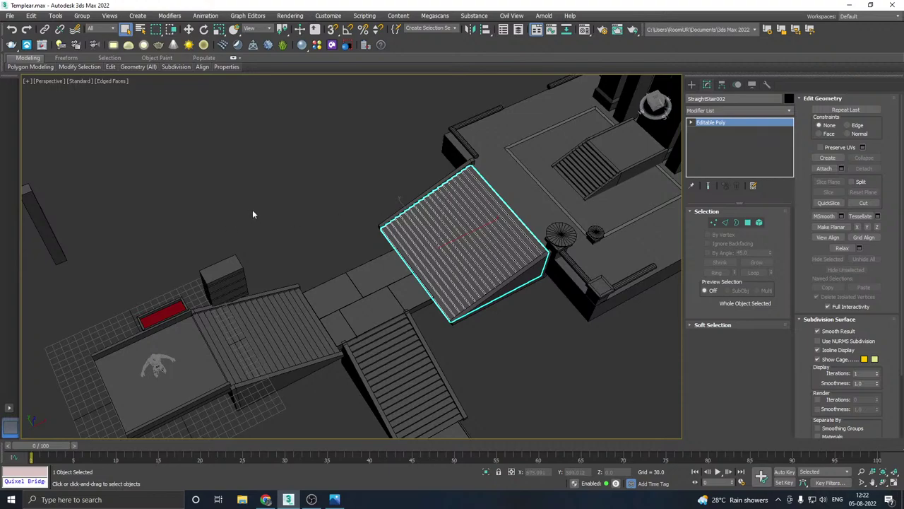
left_click(825, 168)
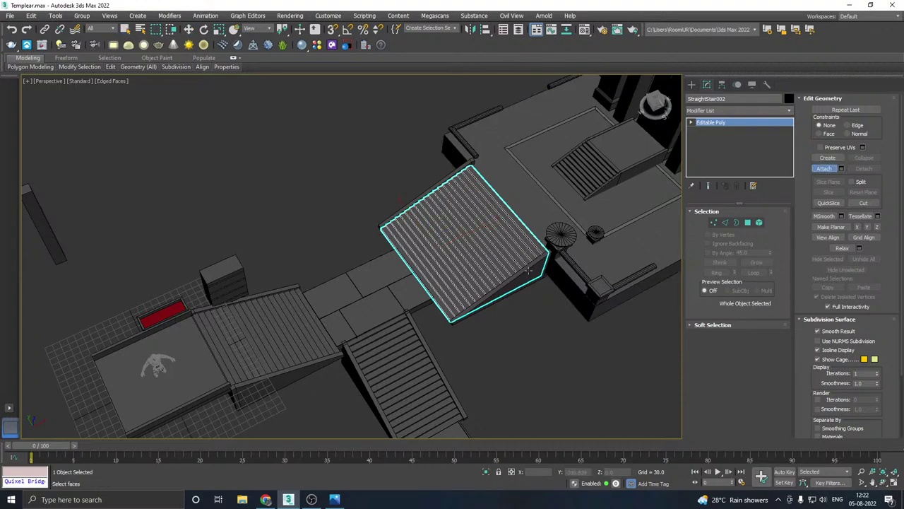
left_click(508, 301)
key("w")
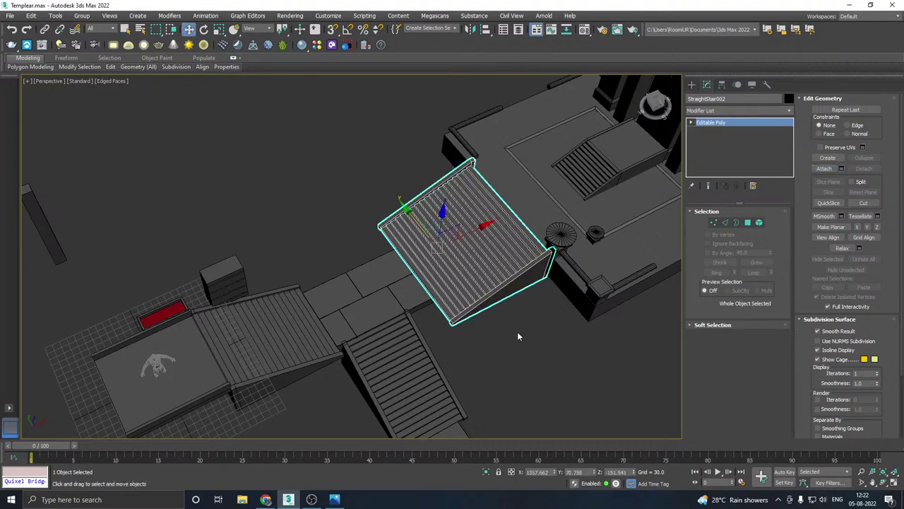
Step: Isolate the combined wide staircase, add an Unwrap UVW modifier, and show the CheckerPattern map in its UV editor
left_click(486, 472)
left_click(788, 111)
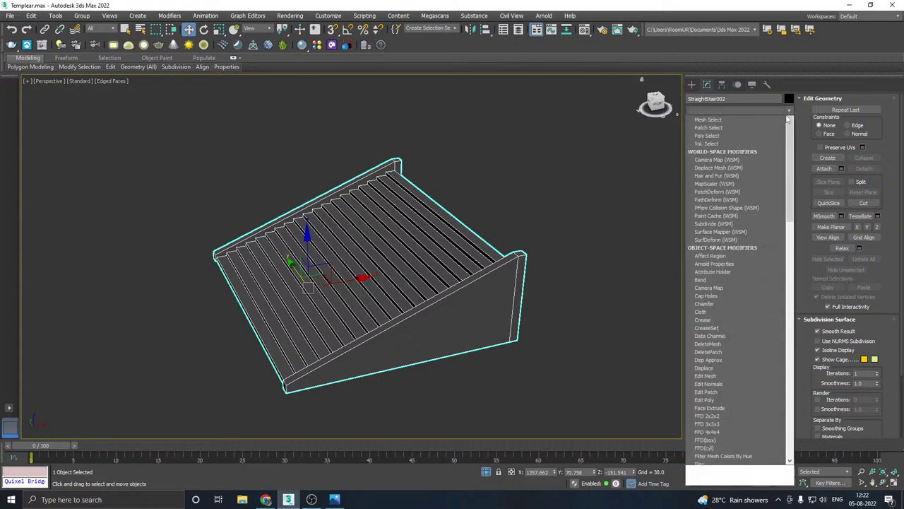
scroll(717, 339, "down", 15)
left_click(715, 344)
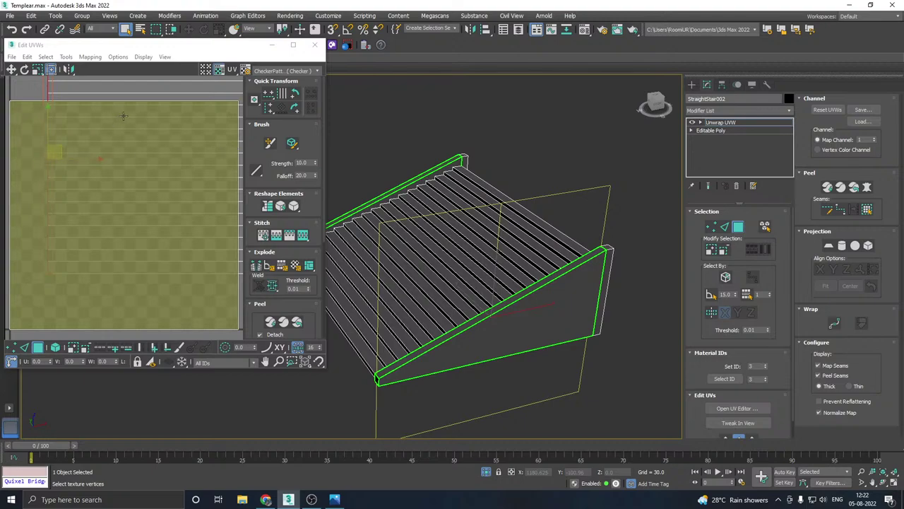
left_click(289, 71)
left_click(276, 84)
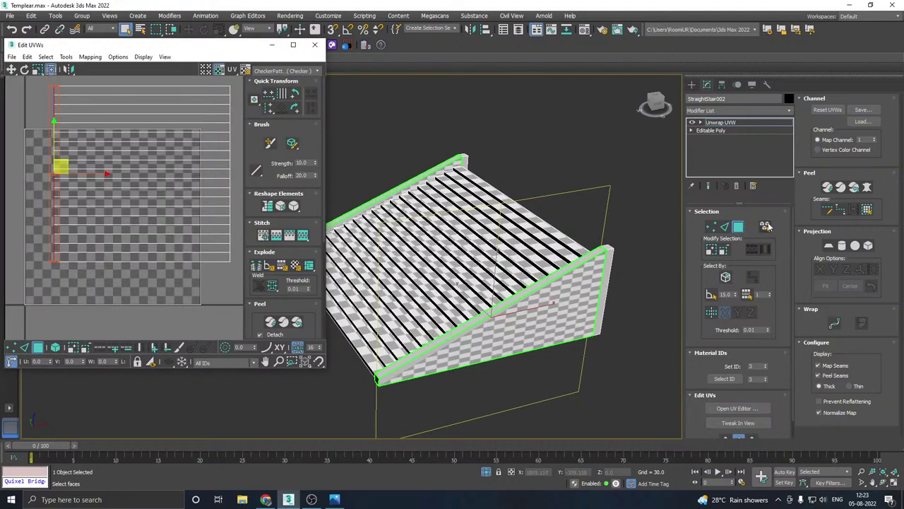
Step: Select both side walls of the wide staircase by element and unwrap them with Flatten Mapping
left_click(768, 227)
left_click(503, 325)
middle_click_drag(396, 290, 458, 249, "alt")
scroll(457, 249, "down", 4)
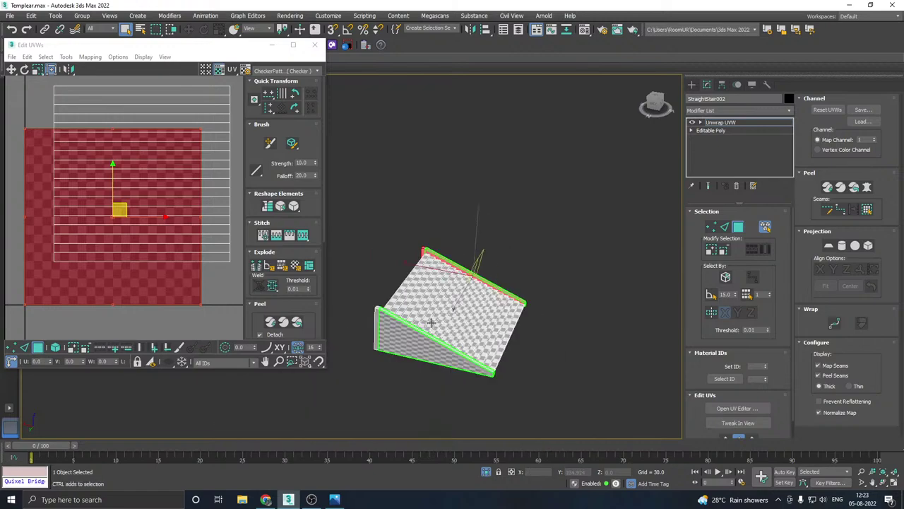
left_click(430, 322)
scroll(173, 243, "down", 3)
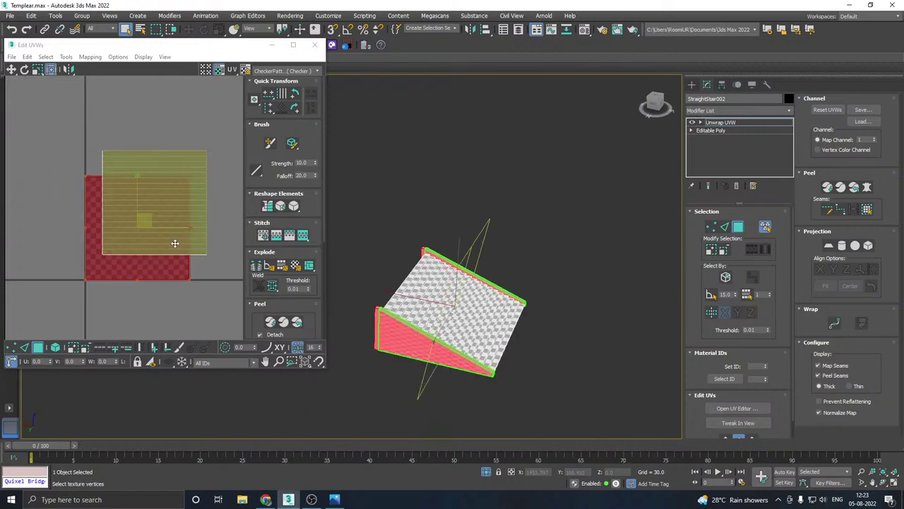
left_click(90, 57)
left_click(116, 67)
left_click(132, 74)
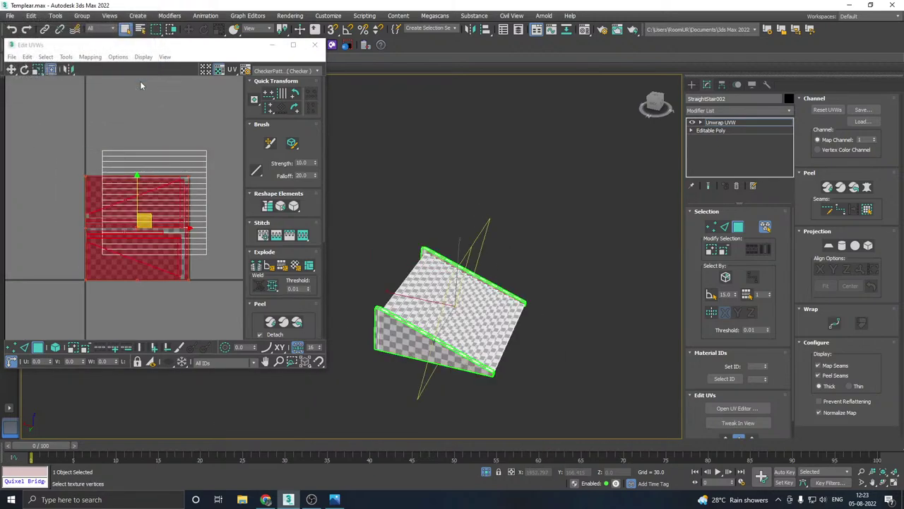
Step: Move the flattened side-wall UVs clear of the stair UVs, outside the checkered UV tile
left_click_drag(145, 222, 89, 291)
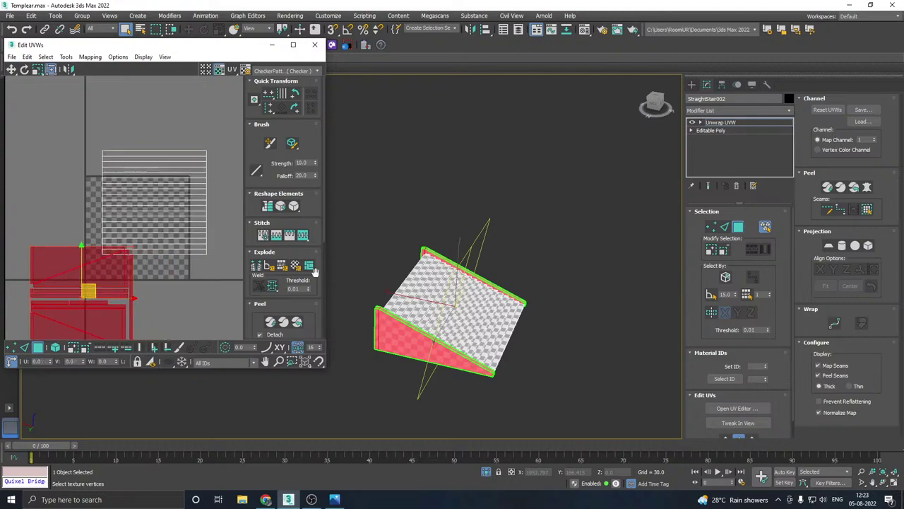
middle_click_drag(446, 292, 379, 301, "alt")
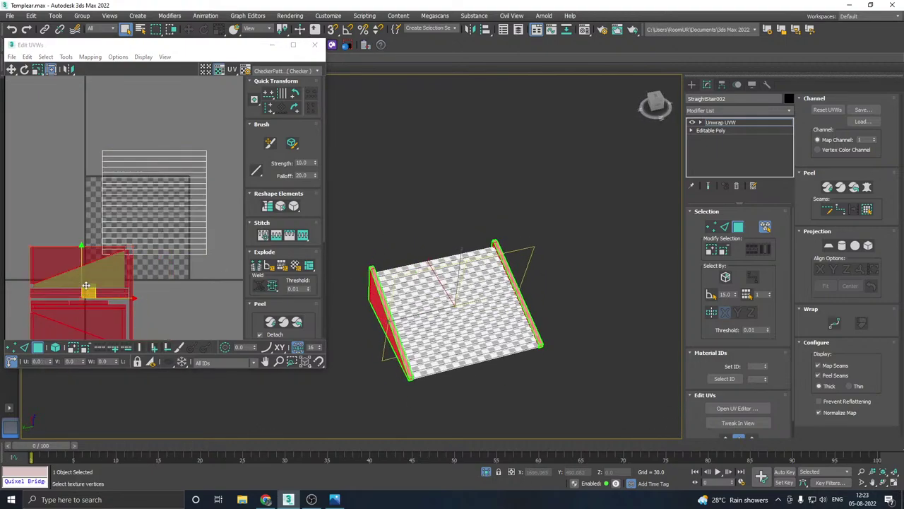
left_click_drag(85, 286, 335, 291)
Step: Select the tall rear face between the side walls and apply a quick planar map to it
middle_click_drag(483, 247, 527, 267, "alt")
left_click(429, 304)
left_click(460, 298)
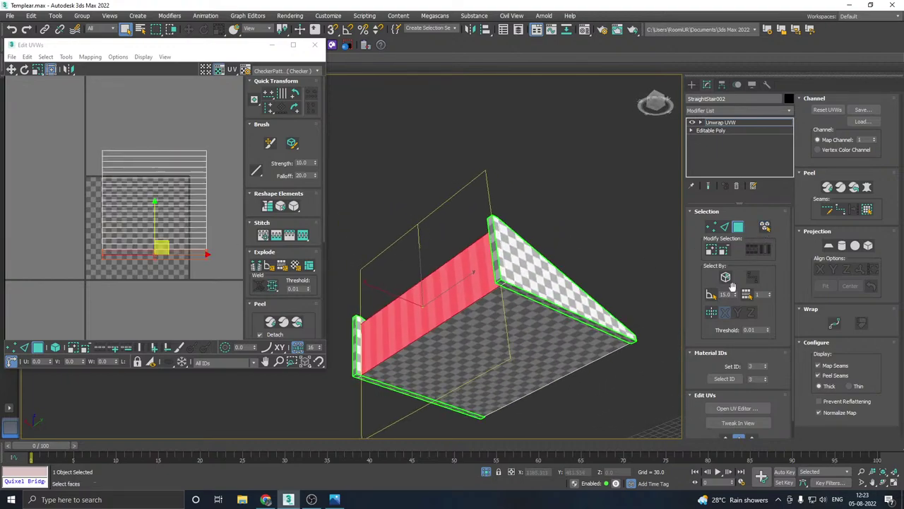
scroll(732, 411, "down", 2)
left_click(726, 422)
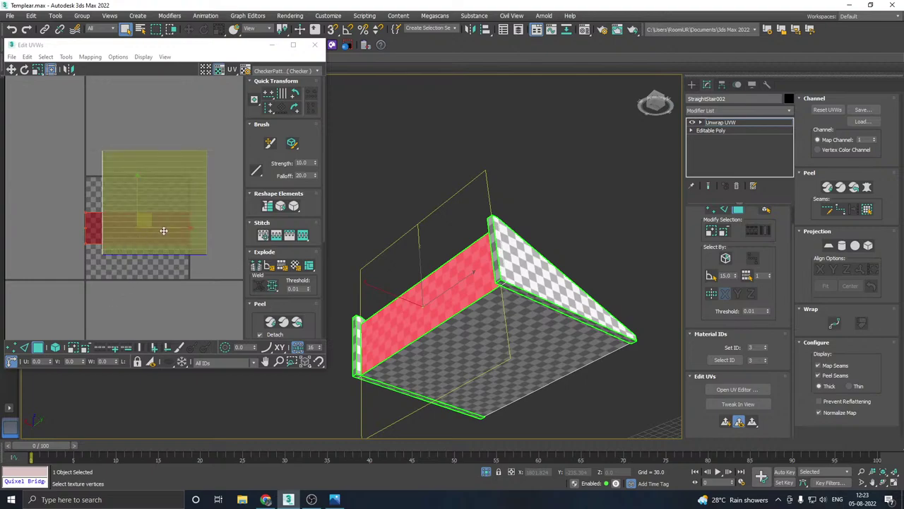
Step: Select the staircase's underside face and apply a quick planar map to it
middle_click_drag(514, 340, 494, 303, "alt")
left_click(494, 304)
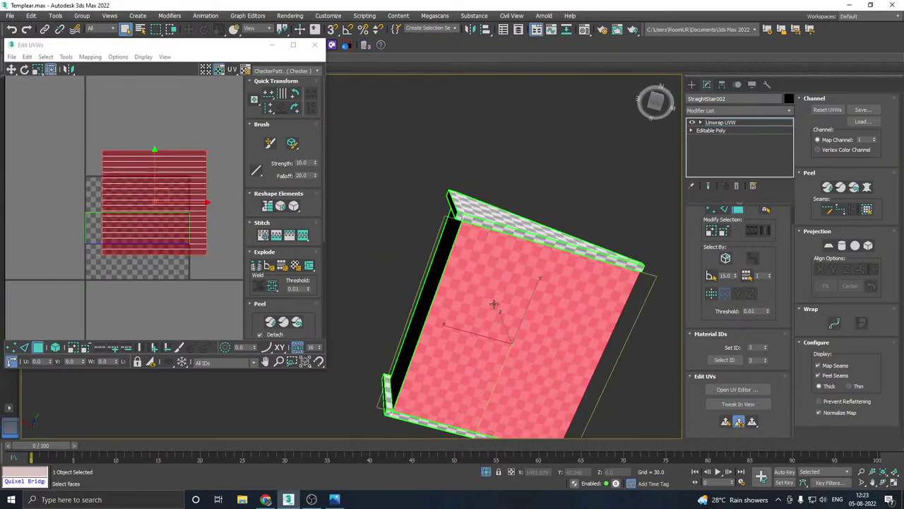
left_click(725, 422)
left_click(145, 220)
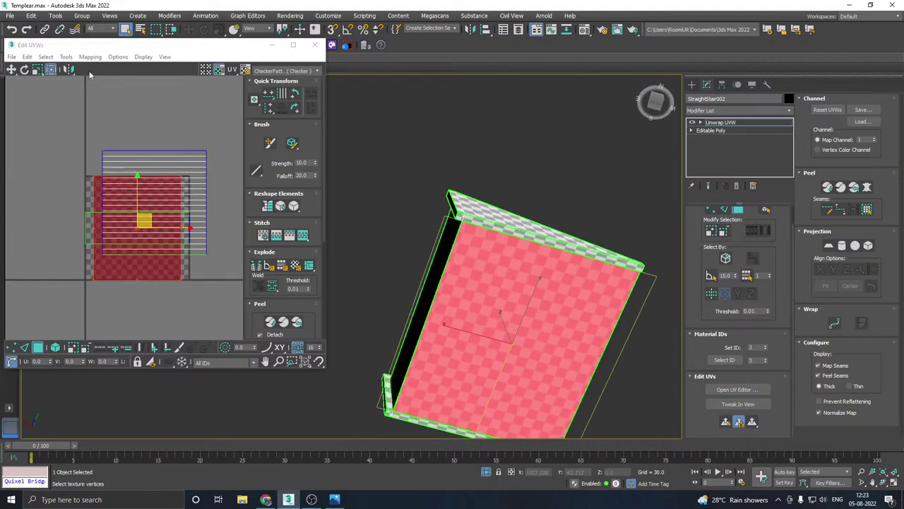
Step: Relax the underside's UVs by polygon angles with 100 iterations and amount 0.1, and move them beside the UV tile
left_click(66, 57)
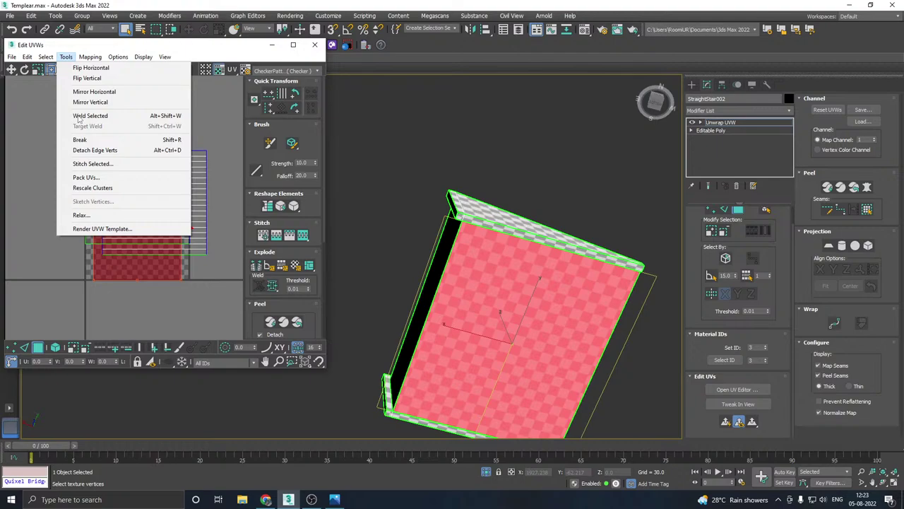
left_click(81, 214)
left_click(110, 126)
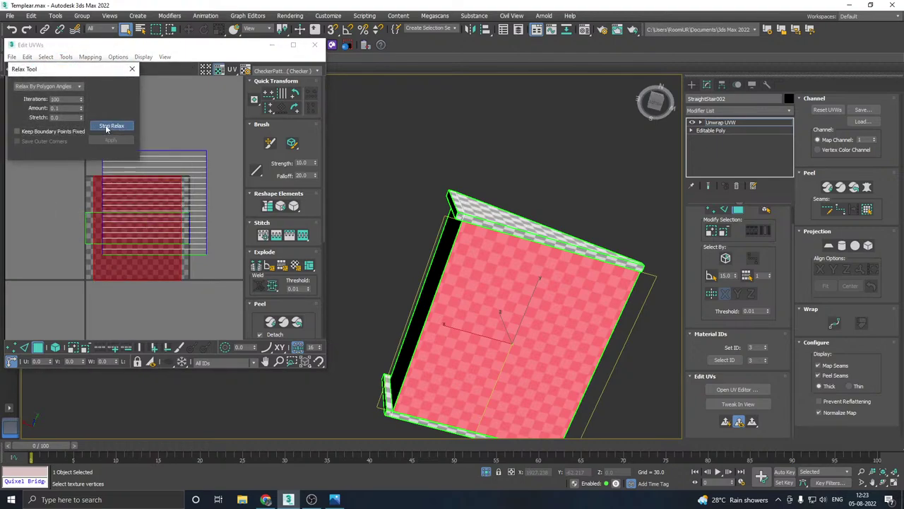
left_click(108, 127)
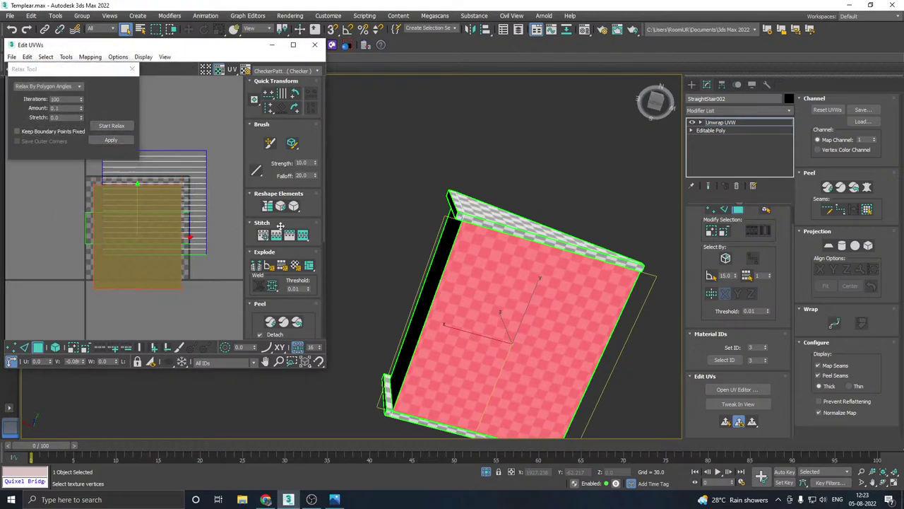
left_click_drag(144, 221, 293, 221)
Step: Select the rear face's UV shell and relax it by polygon angles
left_click(99, 238)
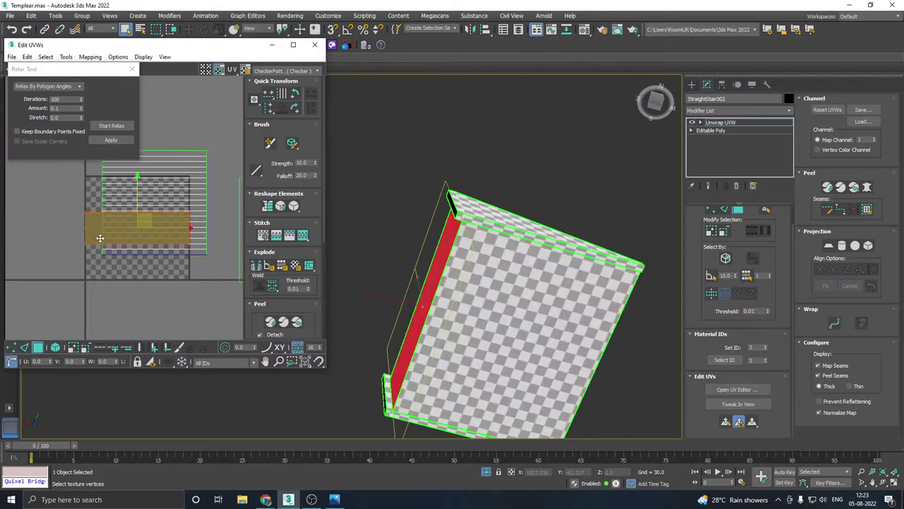
left_click(97, 125)
left_click(97, 126)
Step: Select all of the staircase's faces and pack their UVs with Rescale enabled
middle_click_drag(406, 247, 525, 284, "alt")
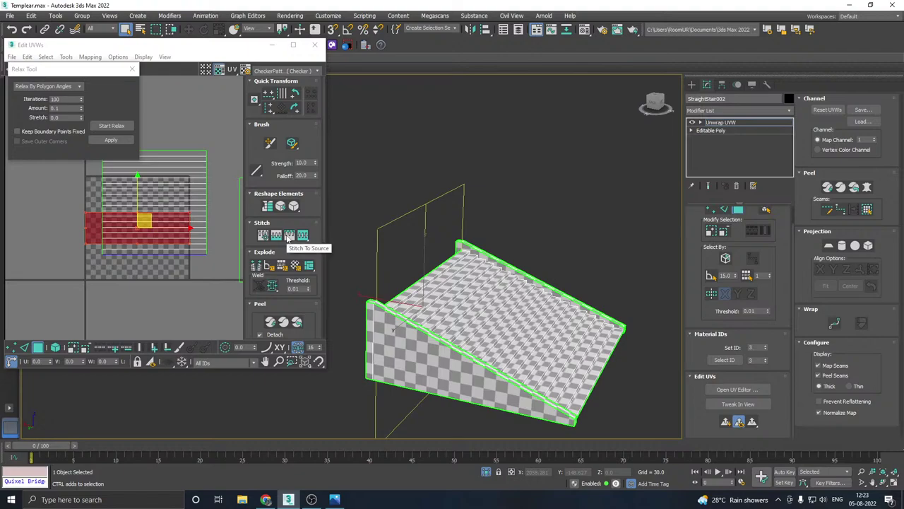
key("ctrl+a")
left_click(260, 303)
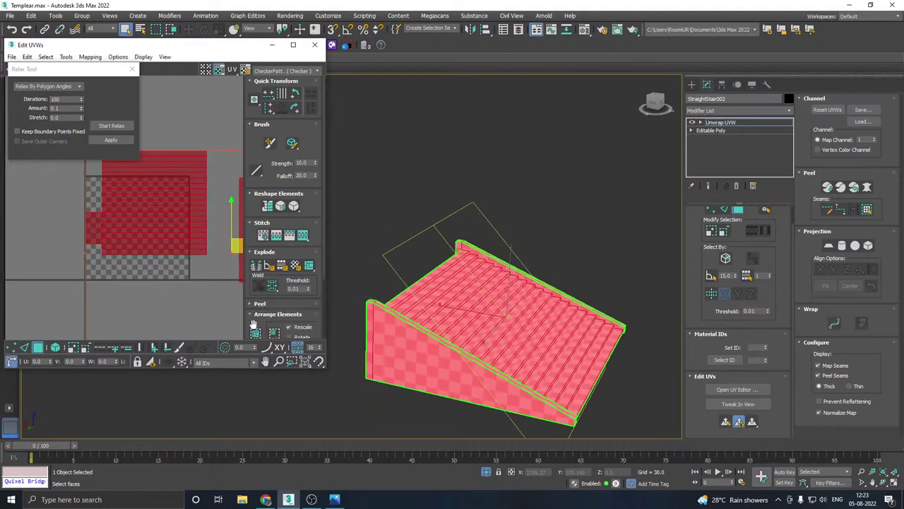
left_click(255, 332)
Step: Close the UV editor, exit face selection on the wide staircase, and leave isolation
left_click(314, 44)
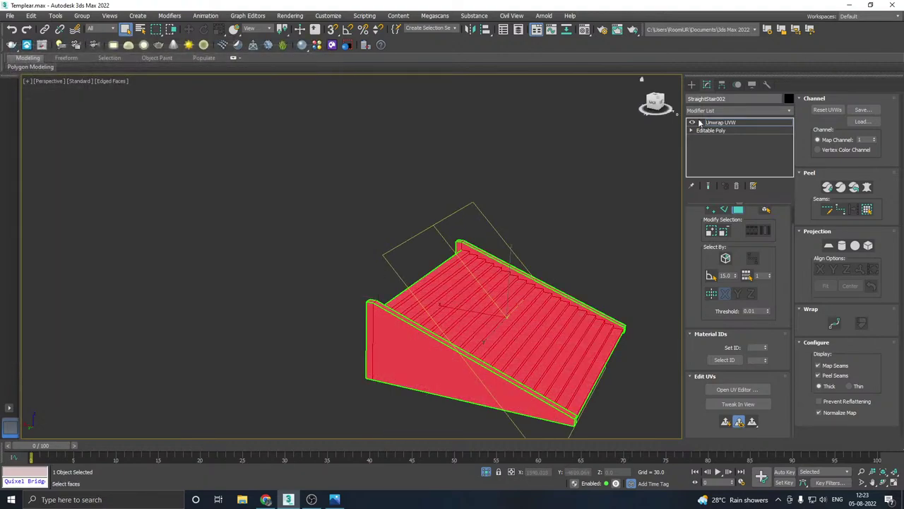
left_click(717, 123)
left_click(190, 30)
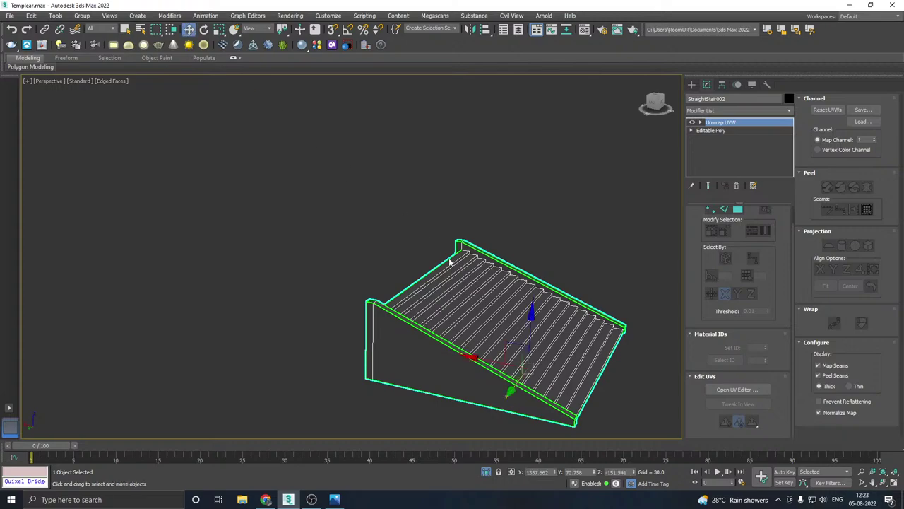
left_click(483, 474)
middle_click_drag(358, 361, 365, 306)
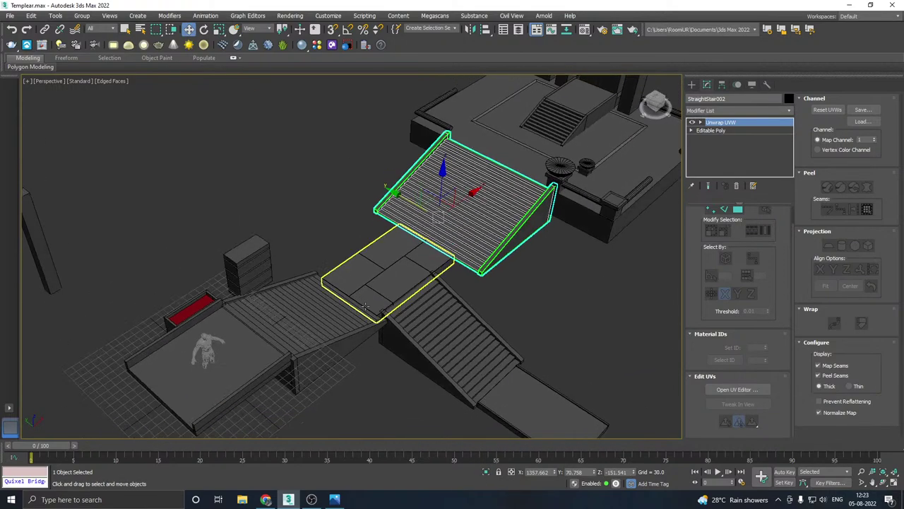
Step: Save the temple scene
left_click(8, 14)
left_click(42, 111)
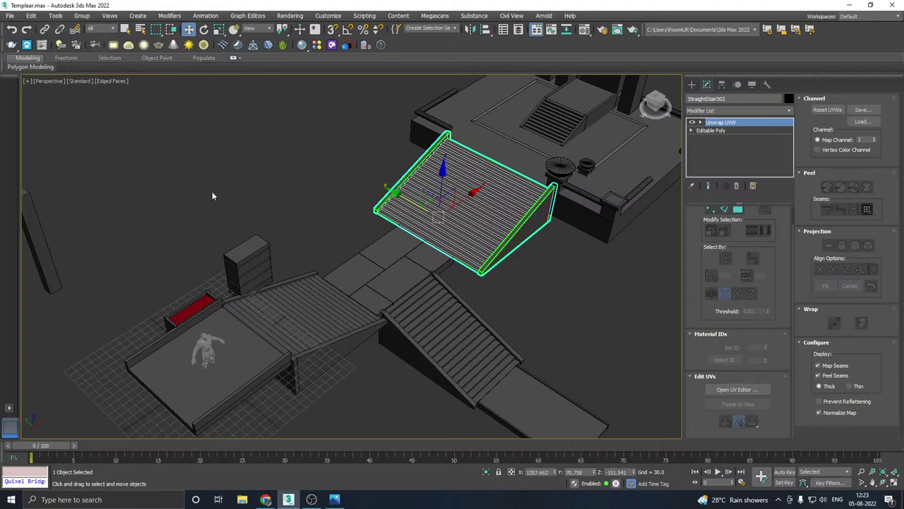
left_click(464, 361)
left_click(11, 16)
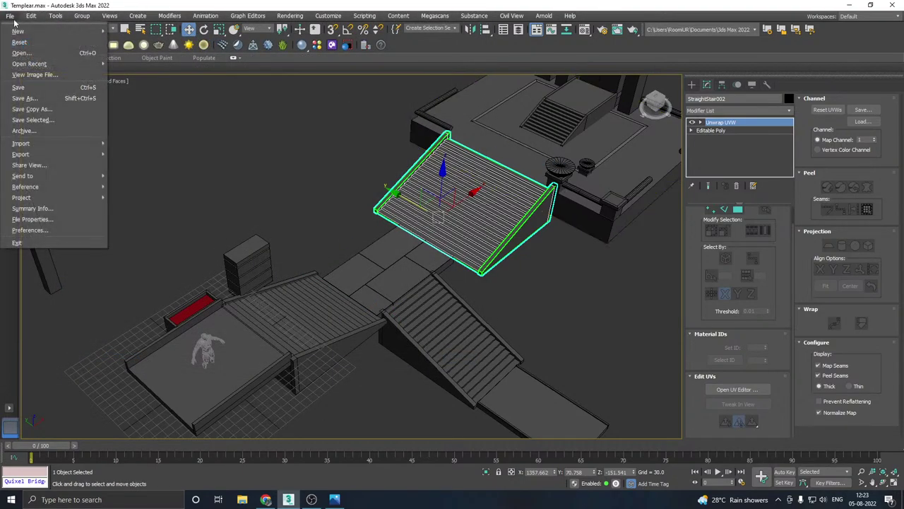
left_click(32, 90)
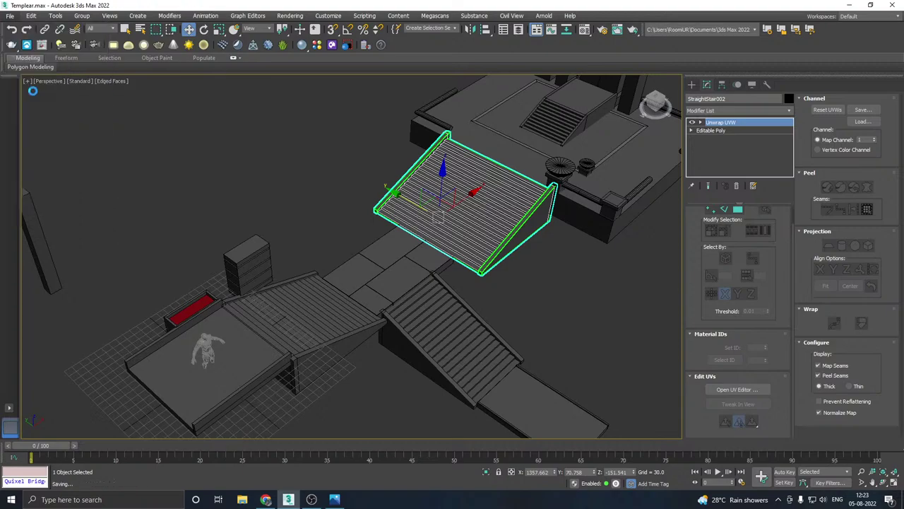
Step: Convert the narrower staircase leading down from the landing slab to Editable Poly and attach both its side walls
middle_click_drag(444, 264, 410, 258, "alt")
left_click(395, 274)
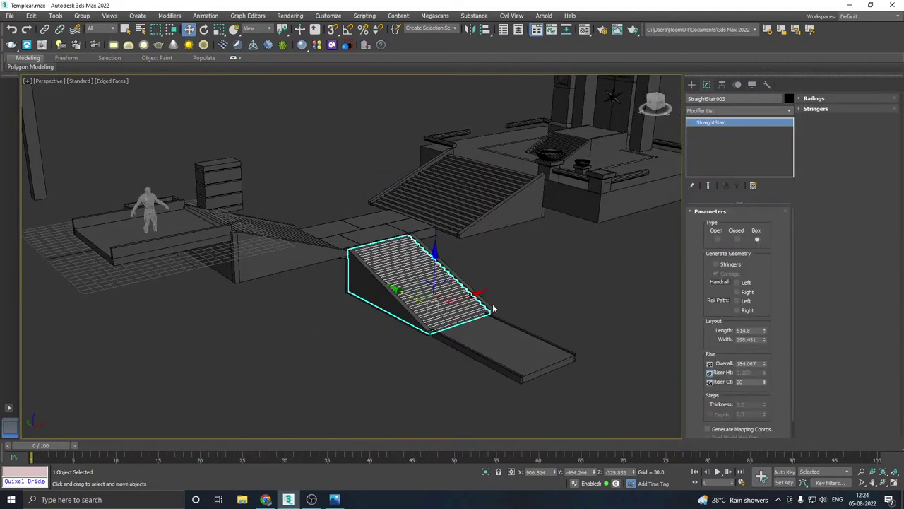
right_click(712, 149)
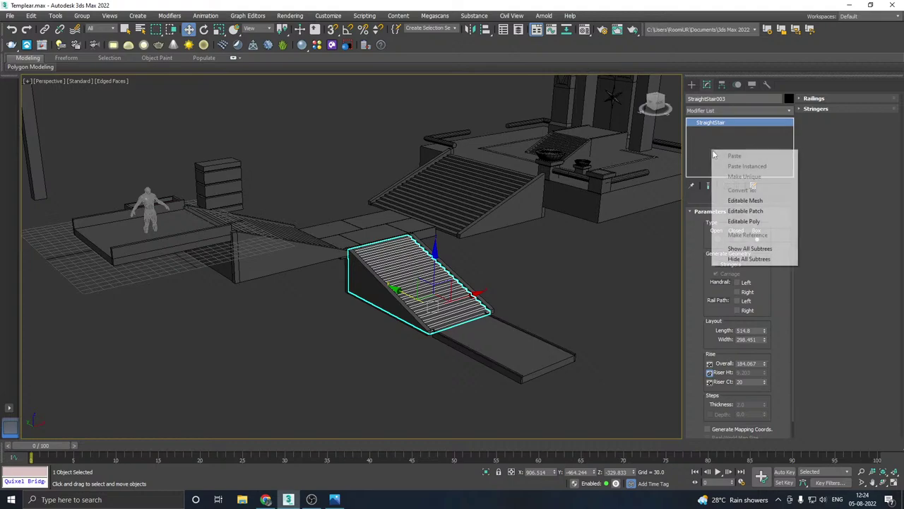
left_click(744, 220)
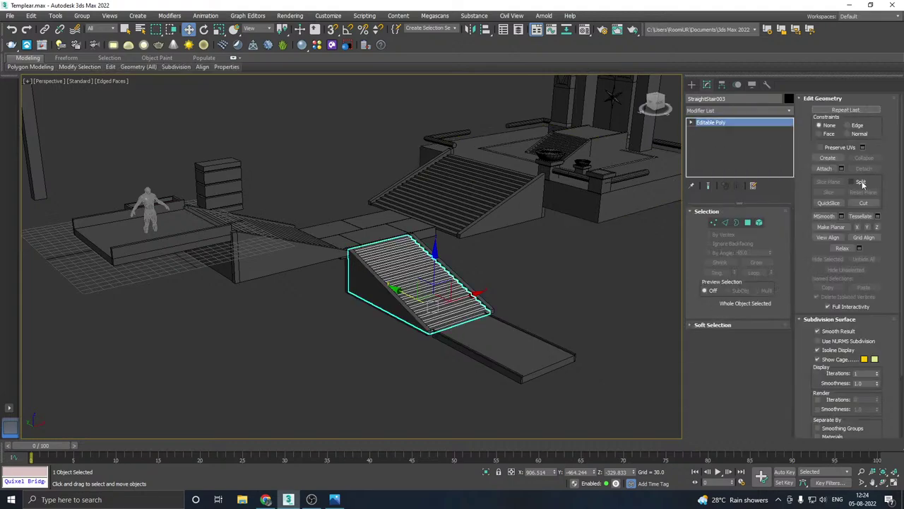
left_click(825, 169)
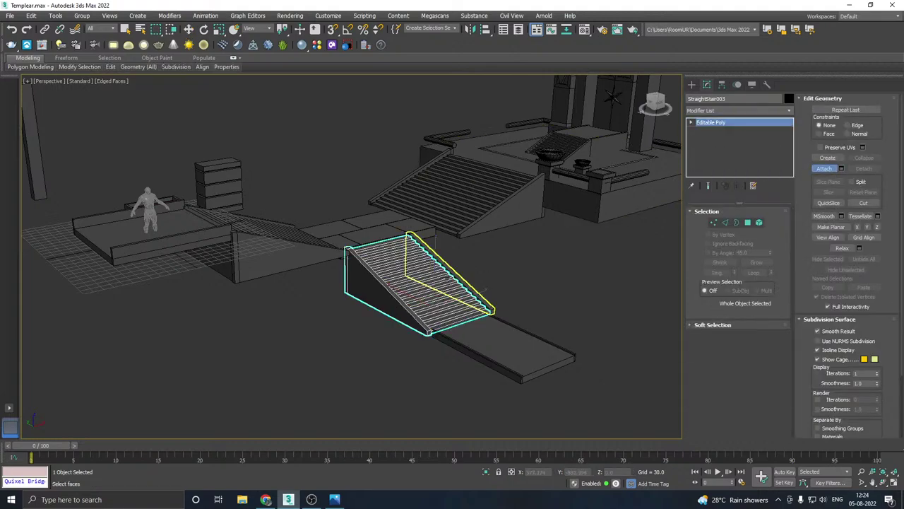
key("w")
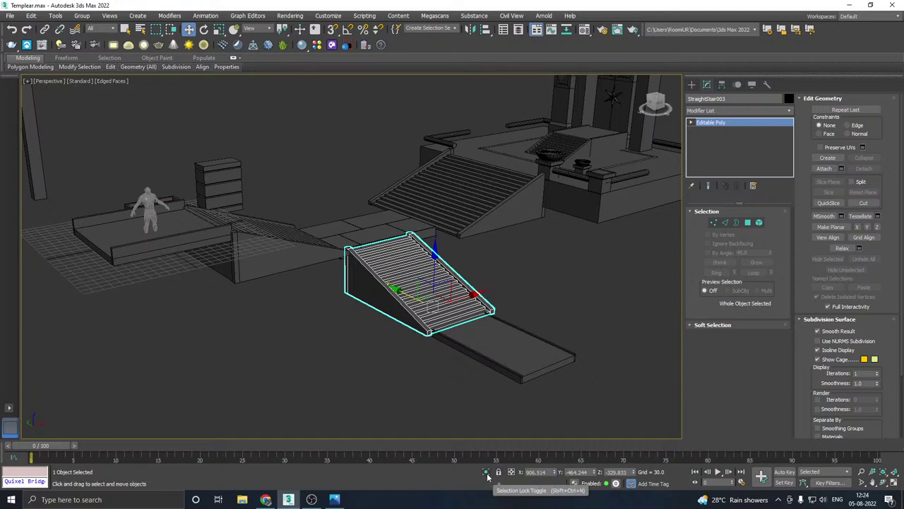
Step: Isolate the narrower staircase, add an Unwrap UVW modifier, and open its UV editor
key("z")
left_click(786, 112)
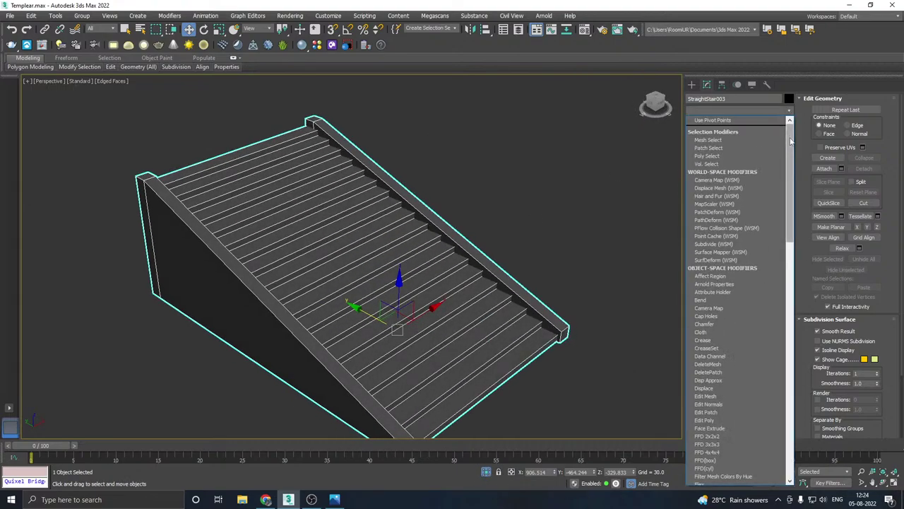
scroll(729, 318, "down", 15)
left_click(728, 344)
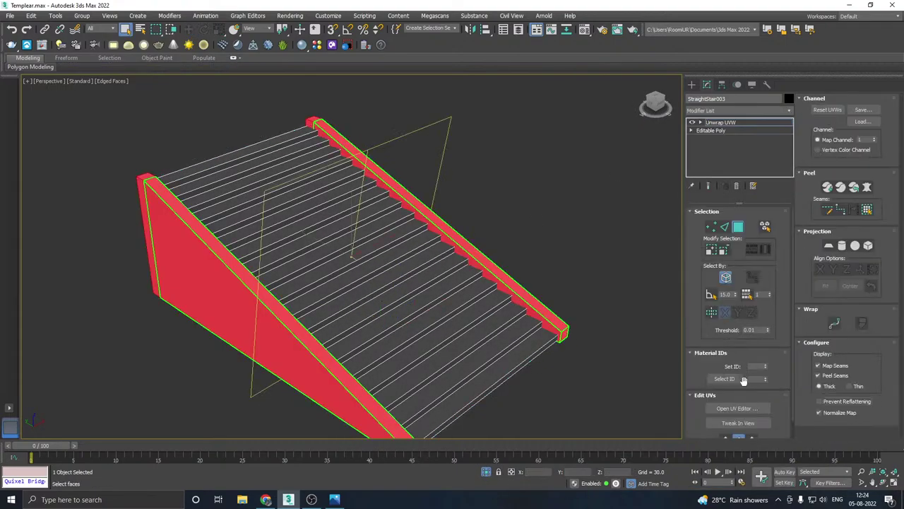
left_click(737, 408)
scroll(435, 286, "down", 6)
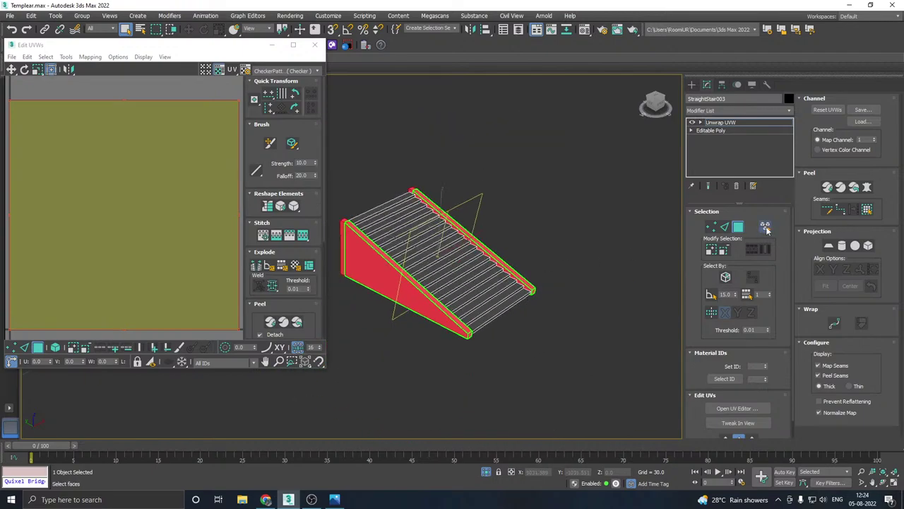
Step: Flatten-map the narrower staircase's side walls and move their UV islands below the UV tile
left_click(401, 274)
left_click(88, 56)
left_click(121, 67)
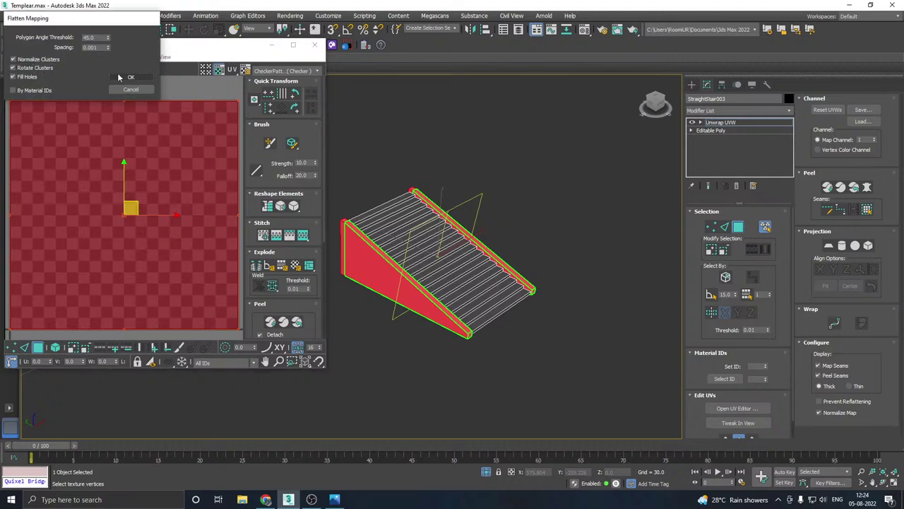
left_click(132, 77)
scroll(154, 186, "down", 4)
left_click_drag(154, 187, 105, 370)
Step: Display the checker pattern on the isolated staircase
middle_click_drag(431, 298, 424, 212, "alt")
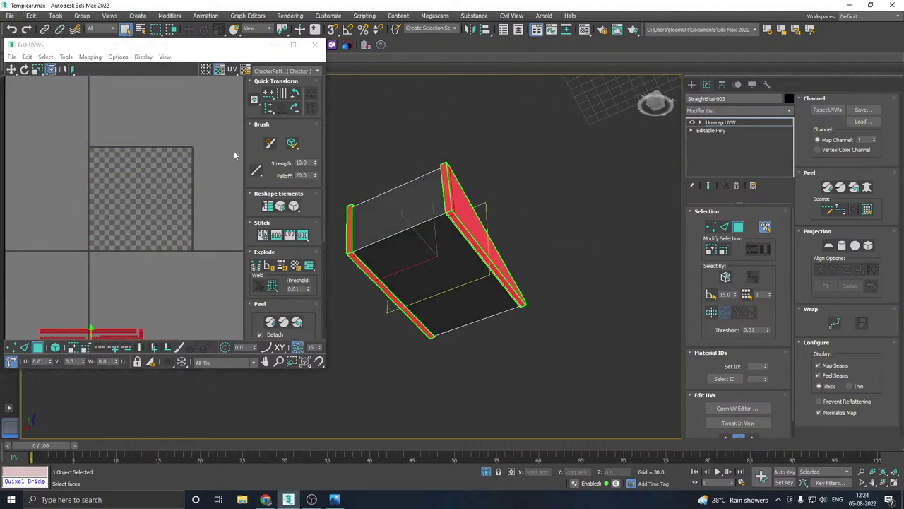
left_click(265, 70)
left_click(276, 86)
middle_click_drag(432, 245, 506, 239, "alt")
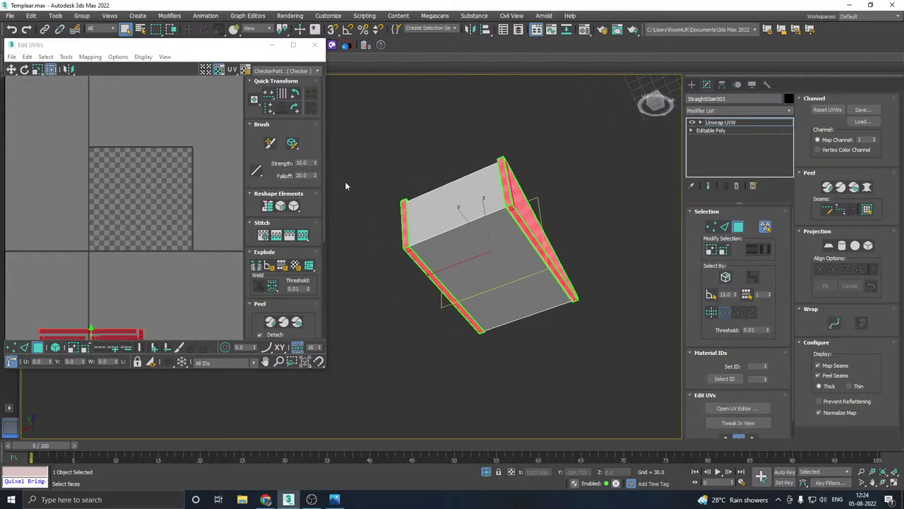
Step: Select the whole stair body without its side walls and pack its UVs into the tile
left_click(519, 254)
left_click(453, 218, "ctrl")
scroll(149, 241, "down", 3)
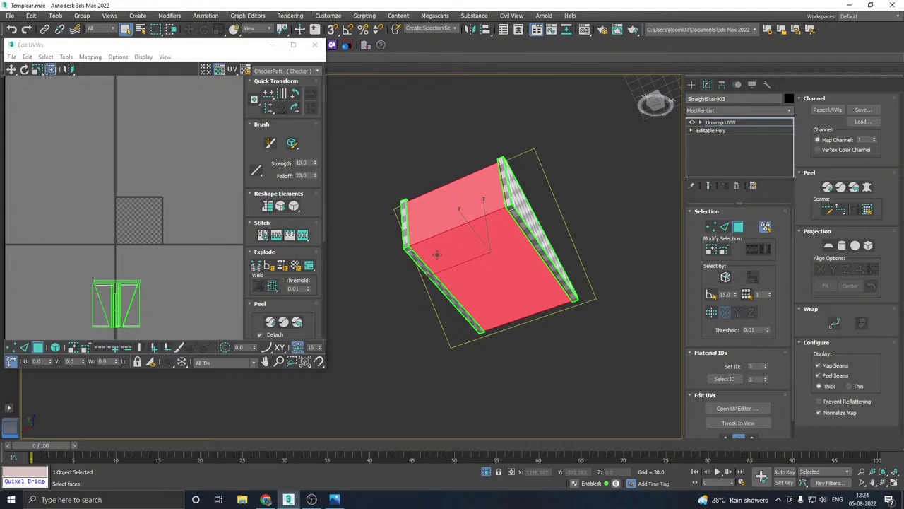
left_click(260, 303)
left_click(255, 333)
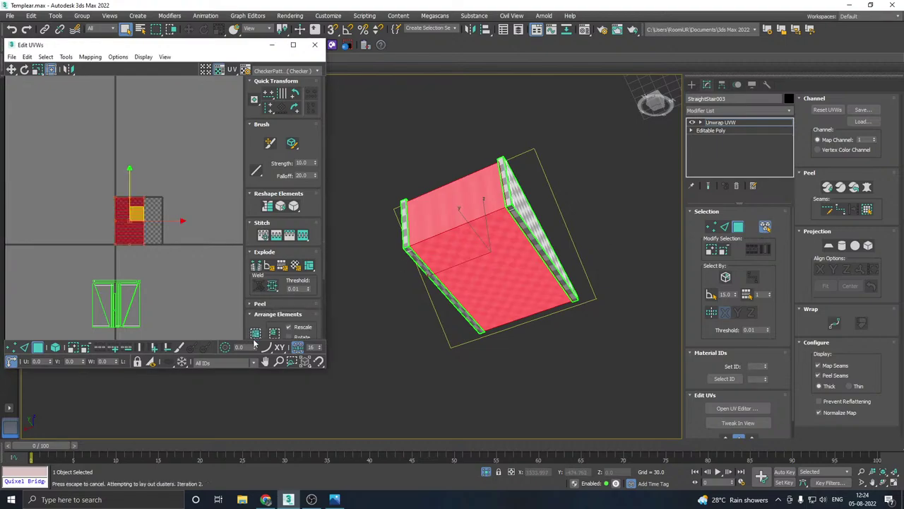
scroll(130, 254, "up", 3)
left_click(629, 229)
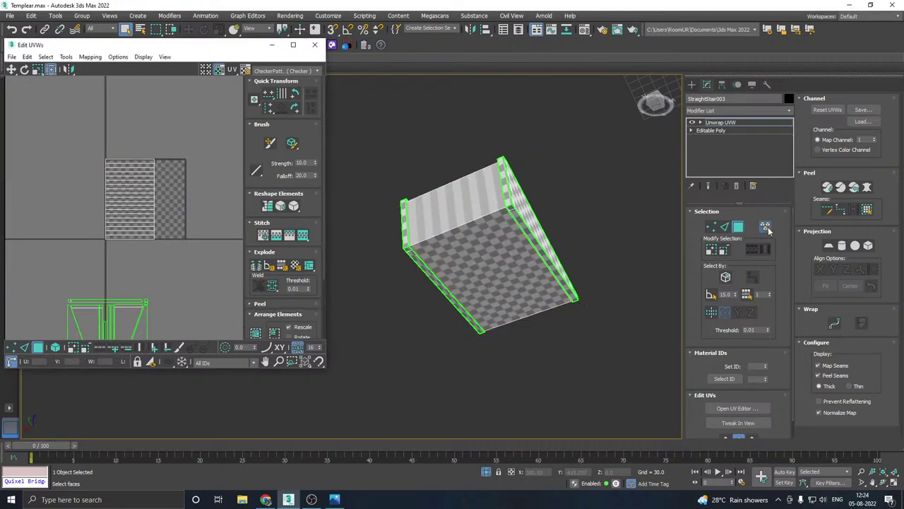
Step: Turn off element selection, break the staircase's underside and back faces from the step UVs, and move them beside the tile
left_click(768, 230)
left_click(479, 256)
left_click(441, 217, "ctrl")
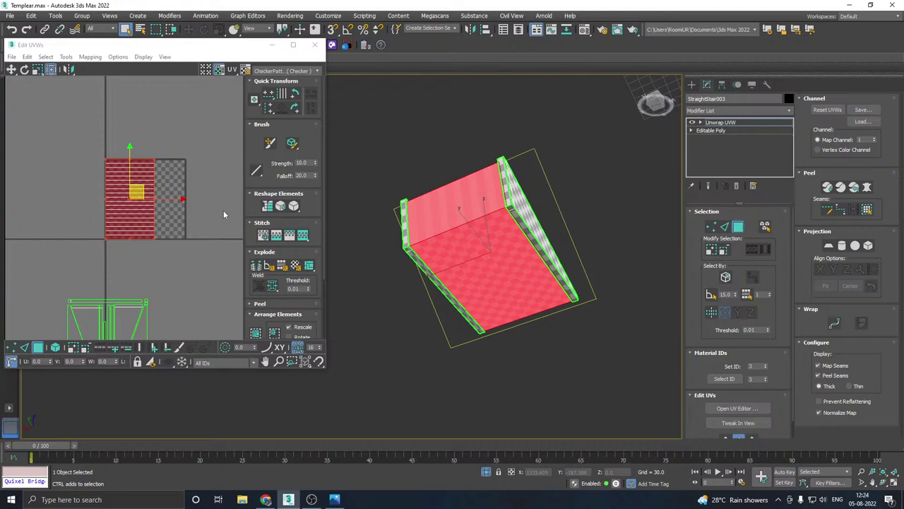
right_click(135, 200)
left_click(106, 227)
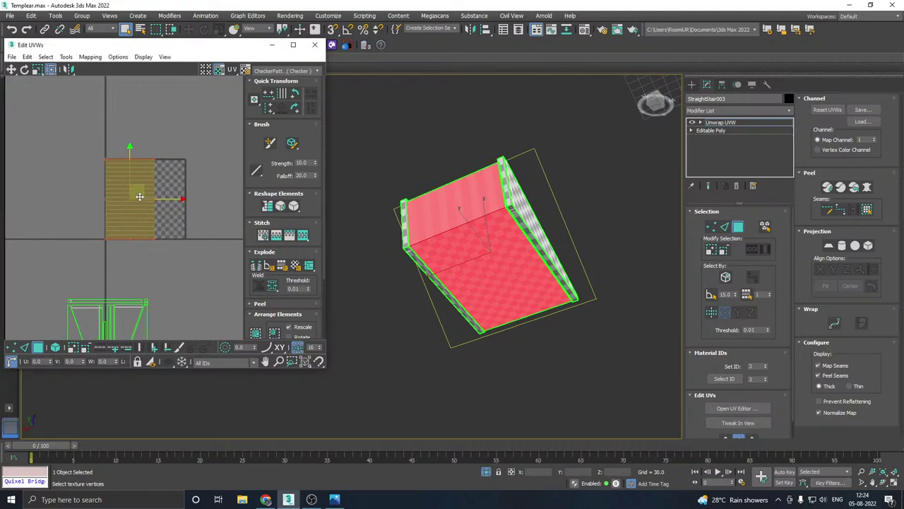
left_click_drag(139, 196, 232, 197)
Step: Apply a quick planar map to the staircase's rectangular back face
left_click(448, 209)
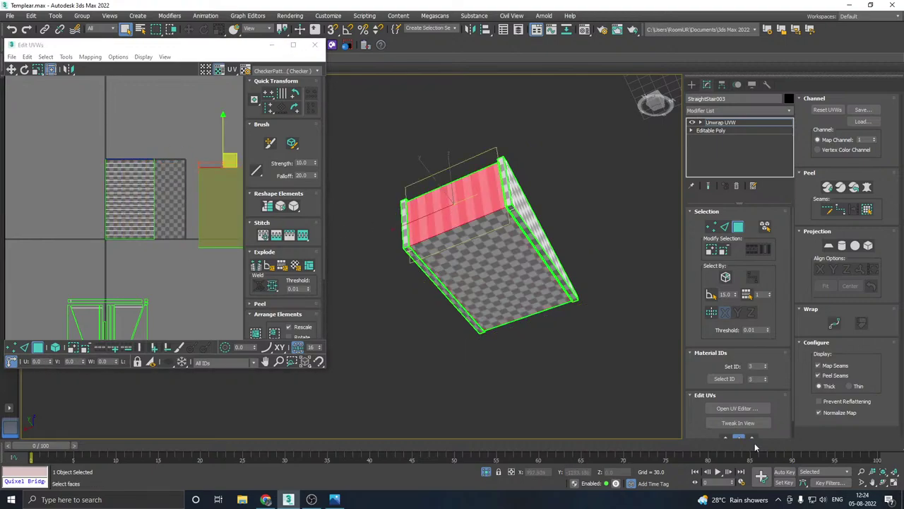
left_click(727, 438)
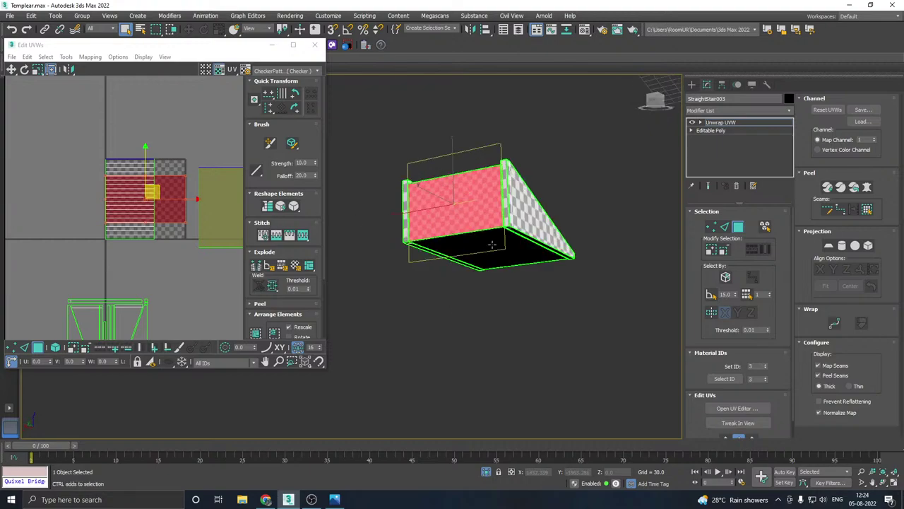
left_click(57, 188)
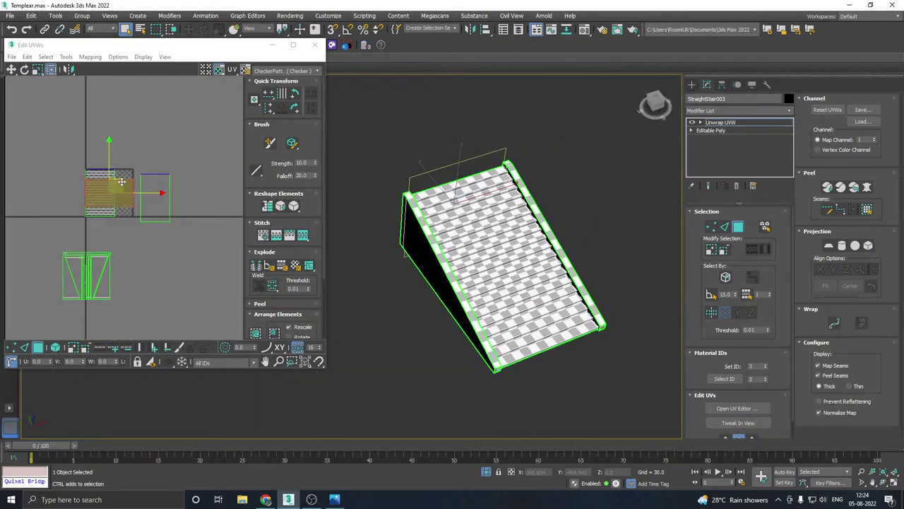
Step: Select all the staircase's UV islands and pack them together into the tile
key("ctrl+a")
left_click(255, 332)
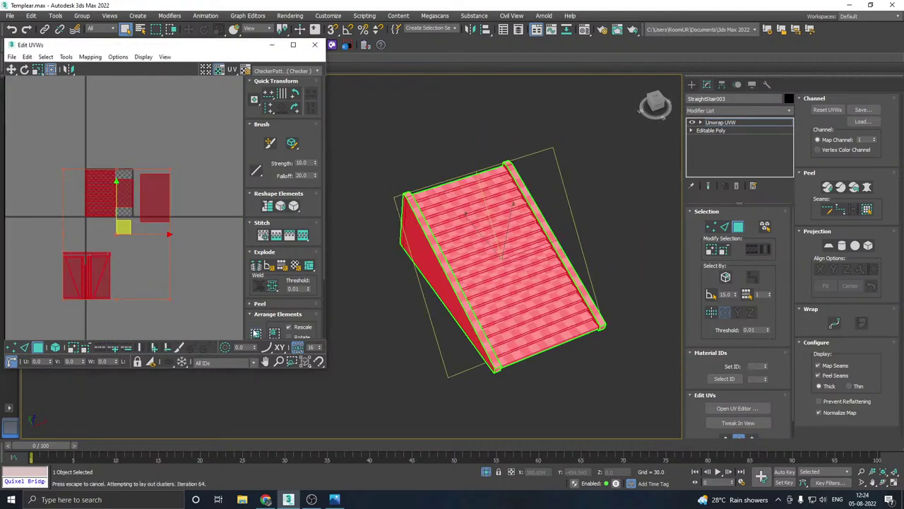
key("alt+Tab")
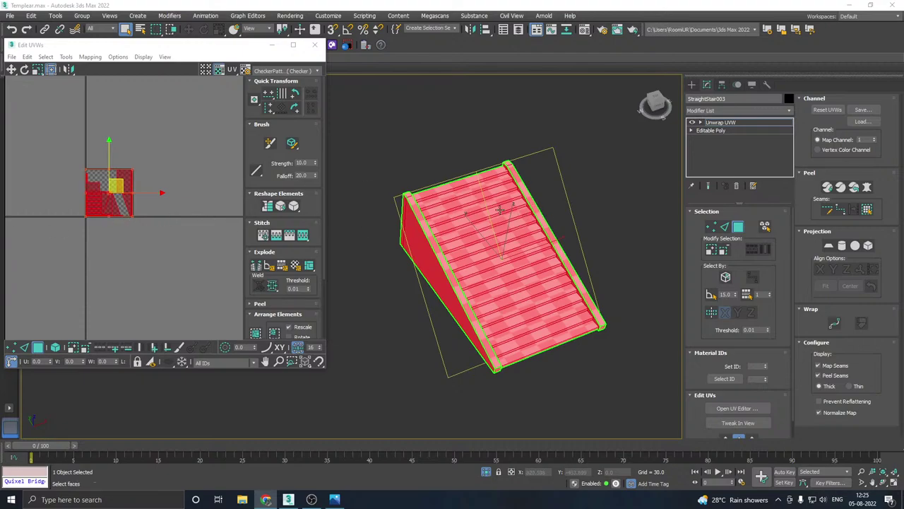
Step: Leave isolation, exit face selection on the narrower staircase, and close the UV editor
middle_click_drag(499, 210, 516, 208, "alt")
left_click(485, 473)
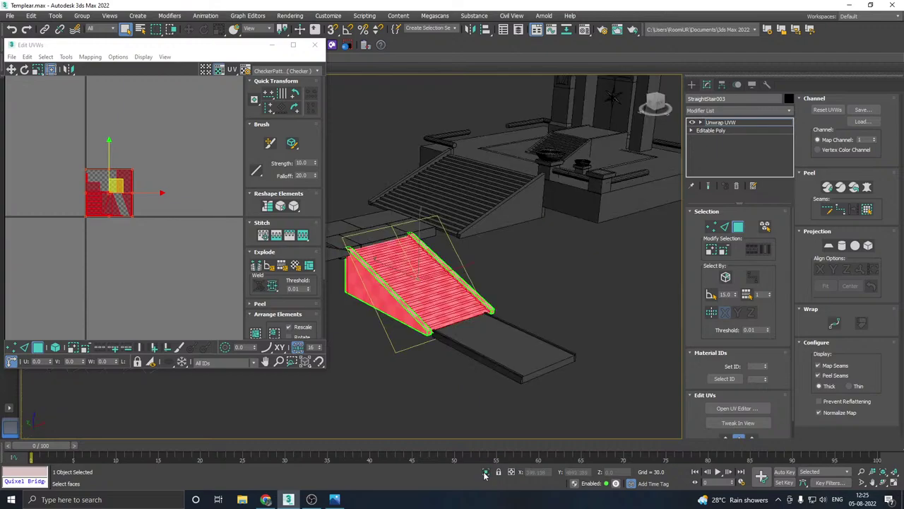
middle_click_drag(489, 333, 532, 347, "alt")
left_click(744, 122)
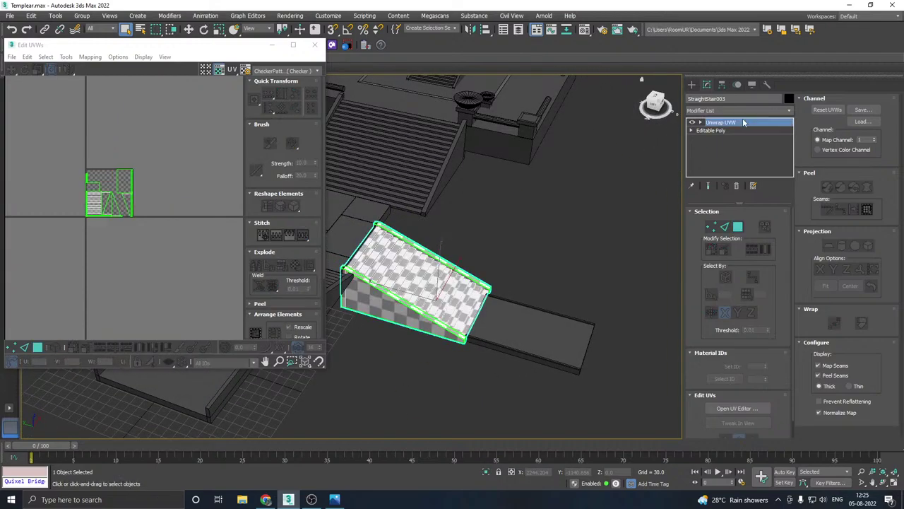
left_click(314, 45)
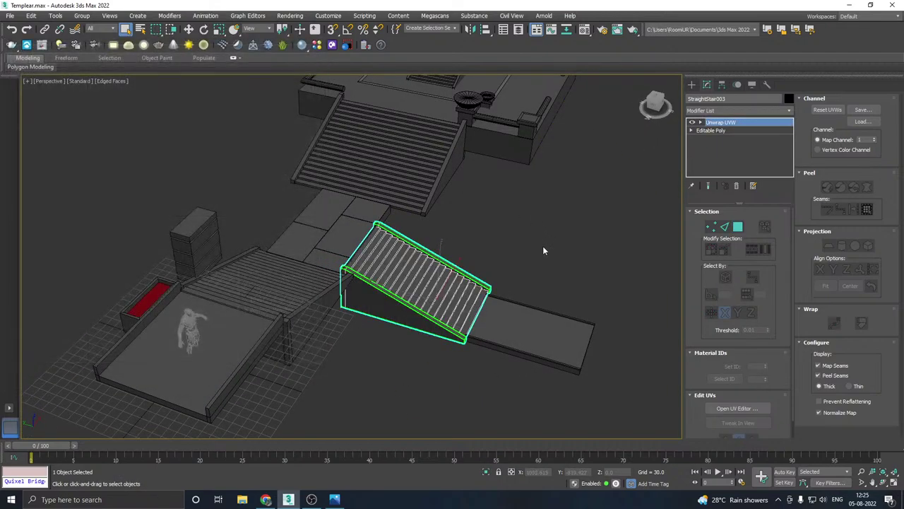
Step: Select and isolate the flat platform with raised edges at the foot of the narrower staircase
key("ctrl+z")
left_click(512, 320)
key("w")
key("z")
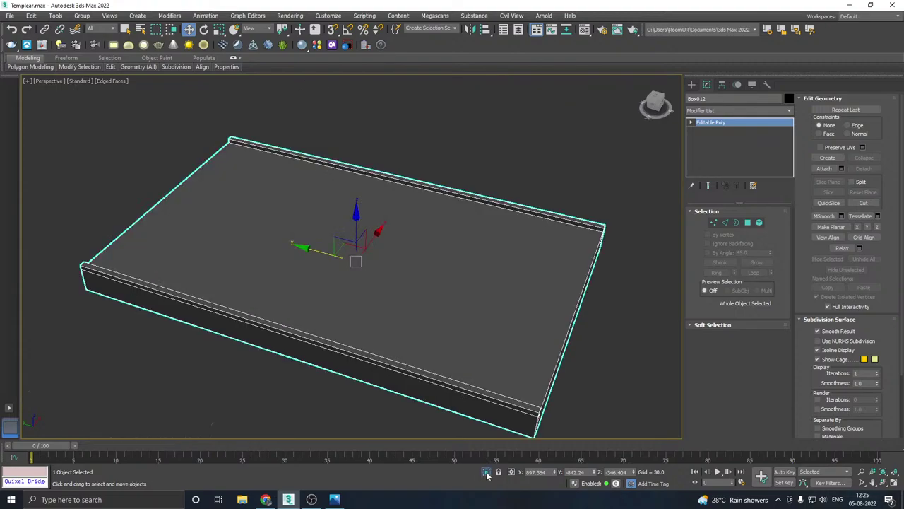
middle_click_drag(325, 319, 366, 289)
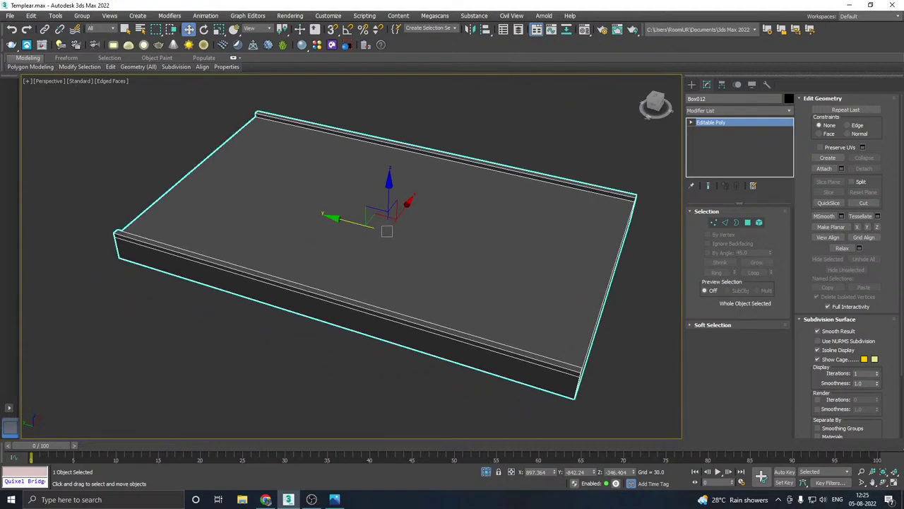
key("alt+Tab")
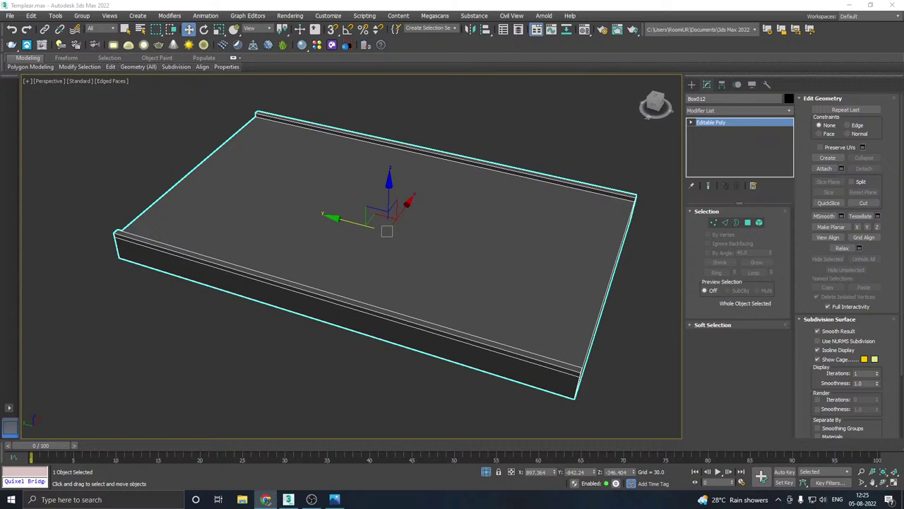
Step: Add an Unwrap UVW modifier to the isolated platform and open its UV editor
left_click(790, 110)
scroll(724, 352, "down", 10)
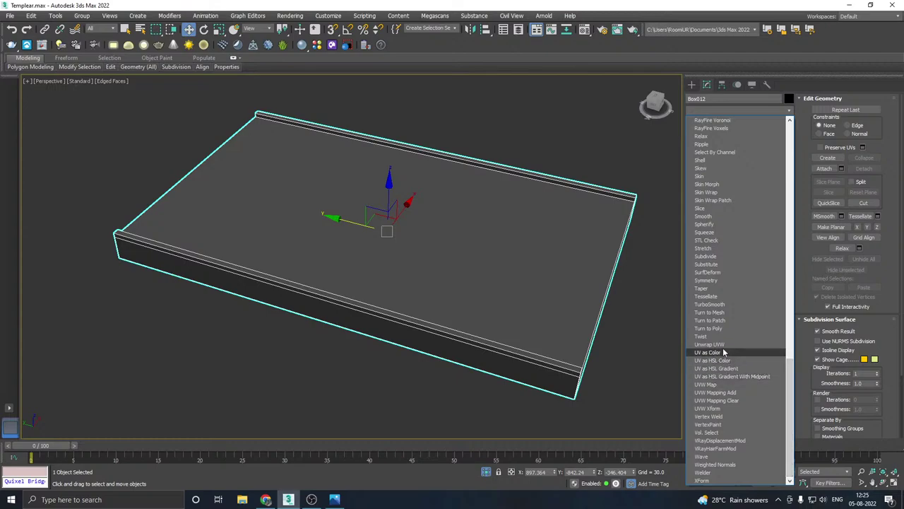
left_click(724, 349)
left_click(737, 408)
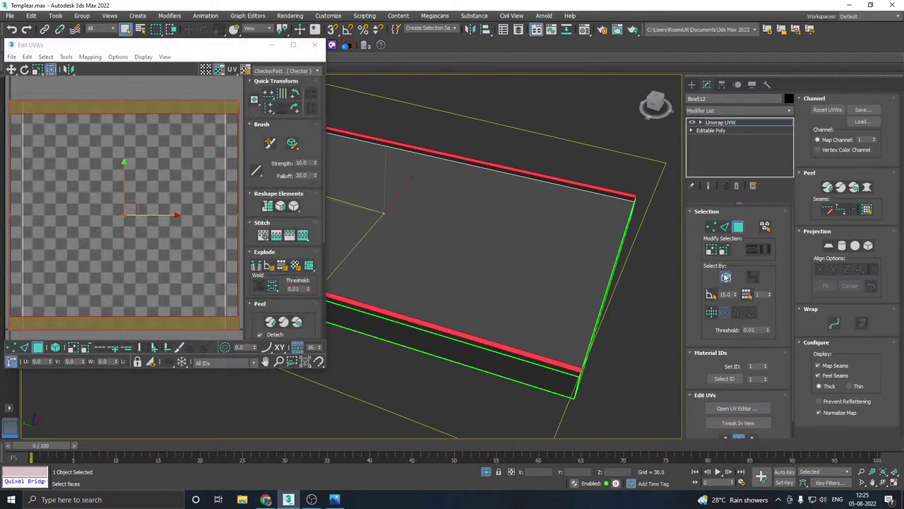
Step: Select all the platform's faces, including backfacing ones, and display the checker pattern on them
left_click(726, 277)
middle_click_drag(472, 283, 559, 288)
key("ctrl+a")
scroll(77, 224, "down", 3)
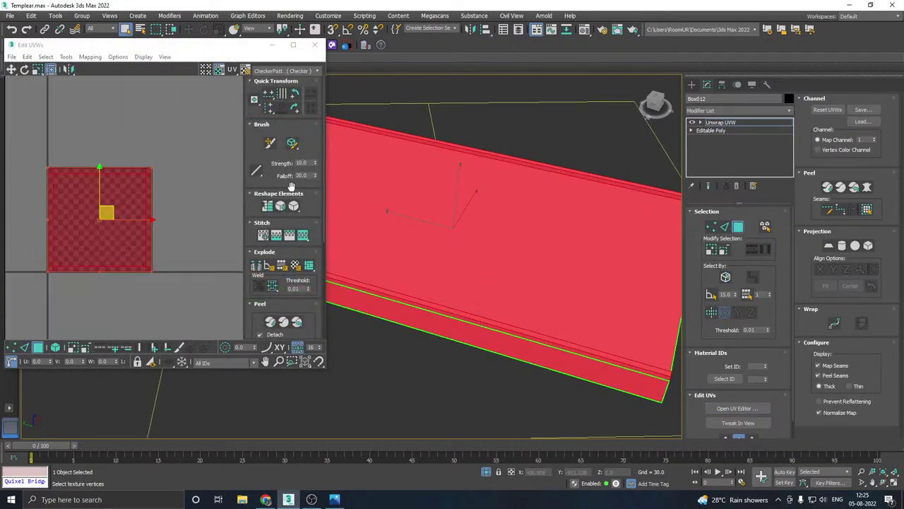
left_click(300, 72)
left_click(289, 89)
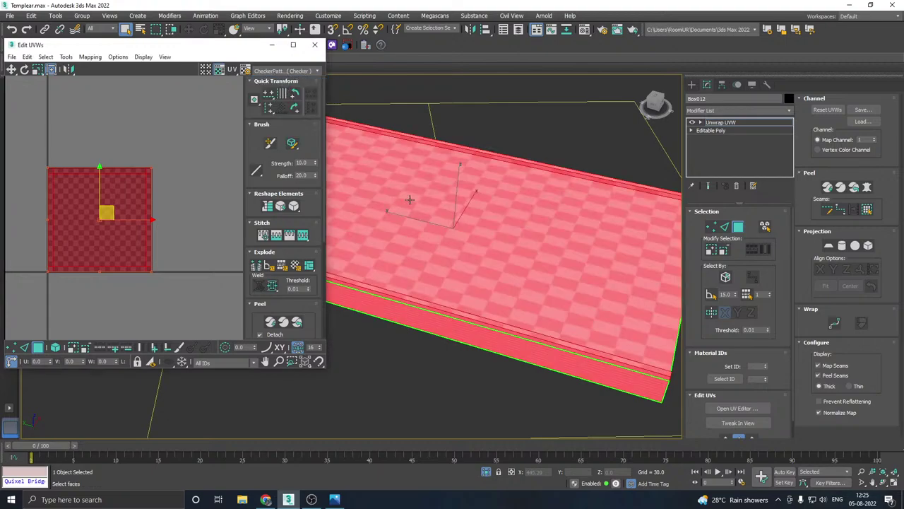
Step: Flatten-map all the platform's faces and clear the selection
left_click(89, 57)
left_click(96, 66)
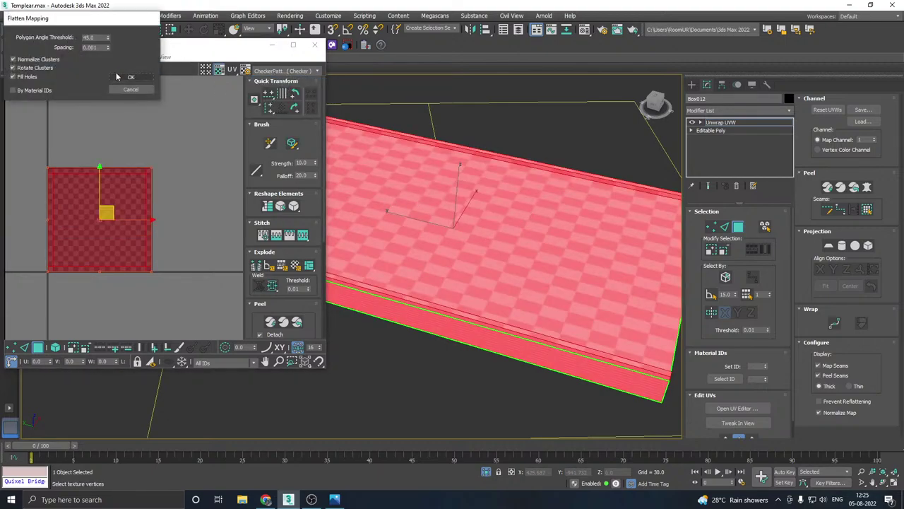
left_click(117, 76)
left_click(162, 141)
Step: Select the band of faces wrapping the platform's top, underside and long sides, leaving the end faces out
middle_click_drag(416, 172, 365, 185, "alt")
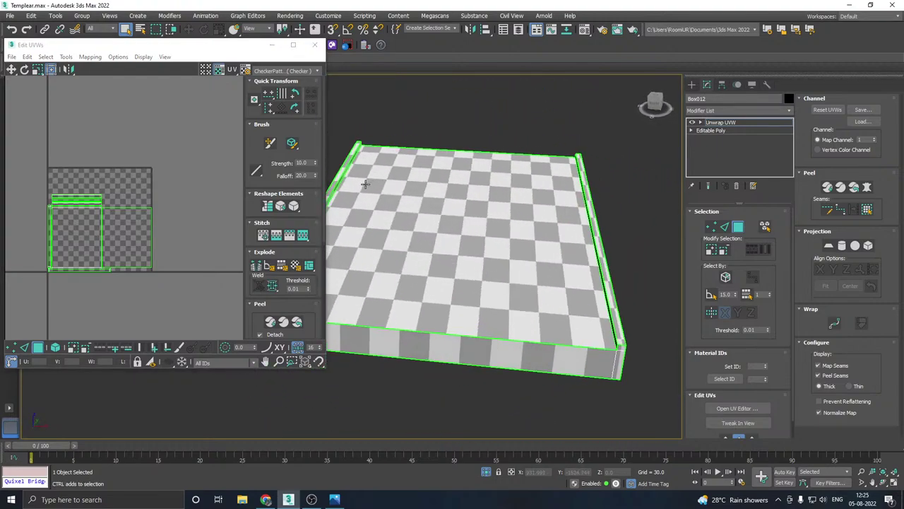
middle_click_drag(444, 203, 508, 186, "alt")
left_click(423, 229)
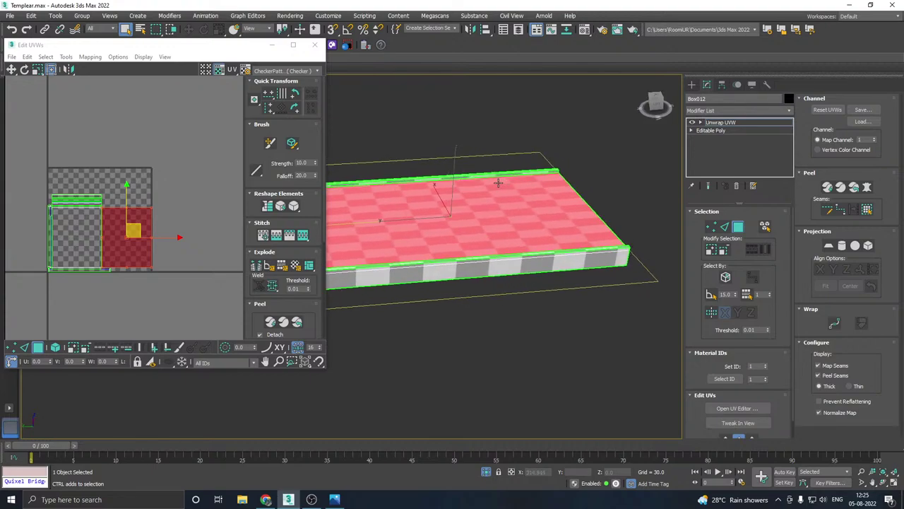
scroll(485, 181, "down", 3)
left_click_drag(449, 118, 463, 338)
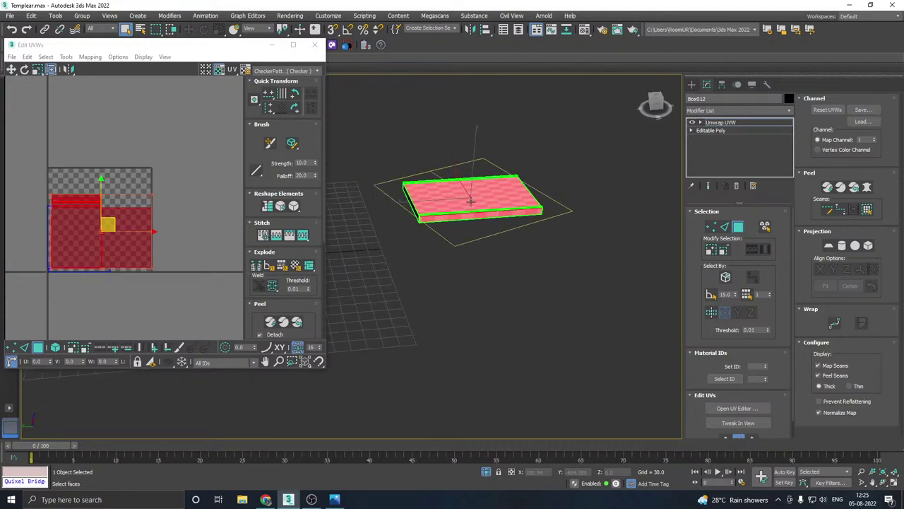
middle_click_drag(471, 200, 533, 189, "alt")
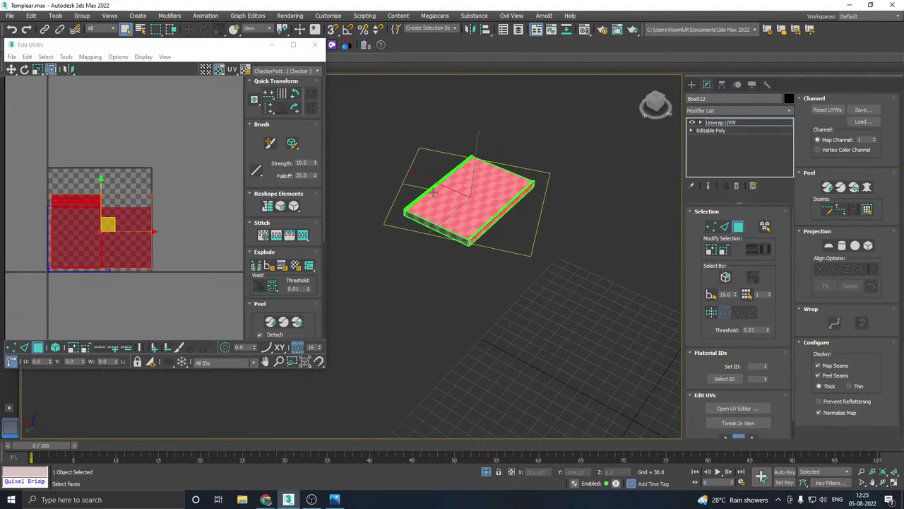
scroll(536, 191, "up", 5)
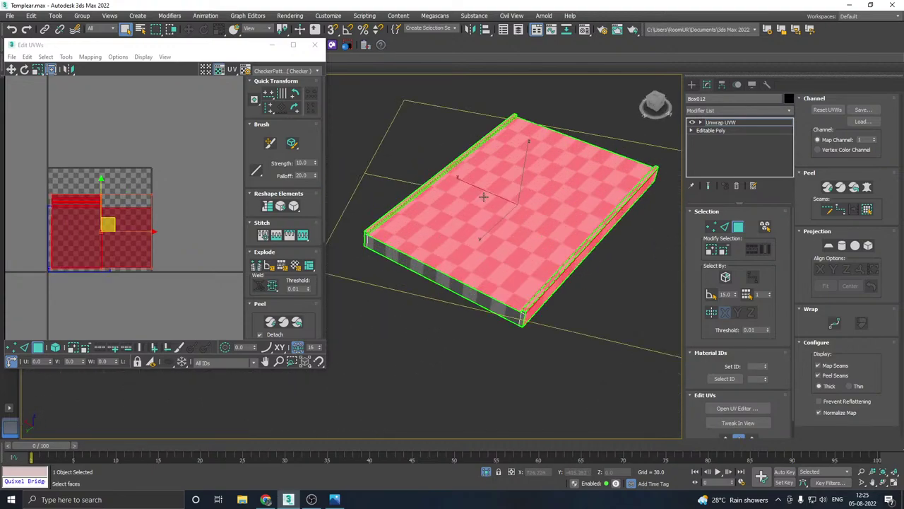
Step: Apply a cylindrical projection aligned to the Y axis to the selected platform faces
left_click(843, 246)
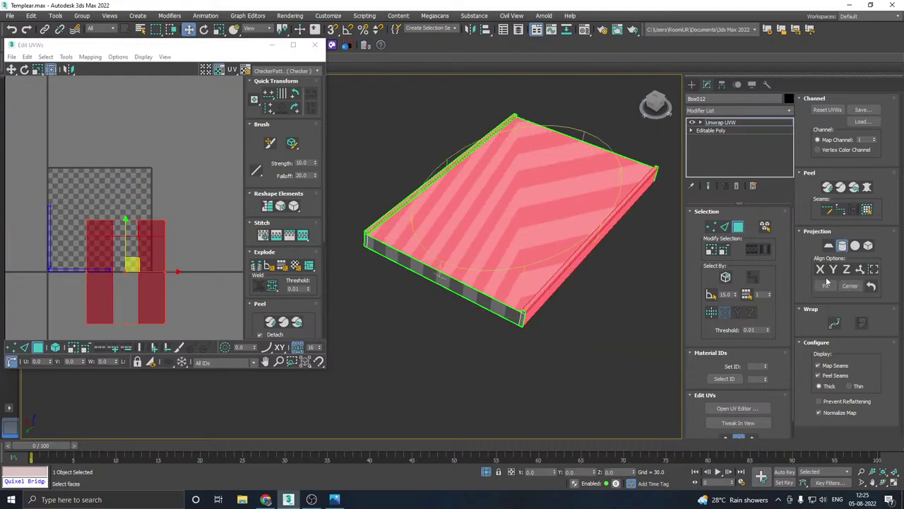
left_click(833, 270)
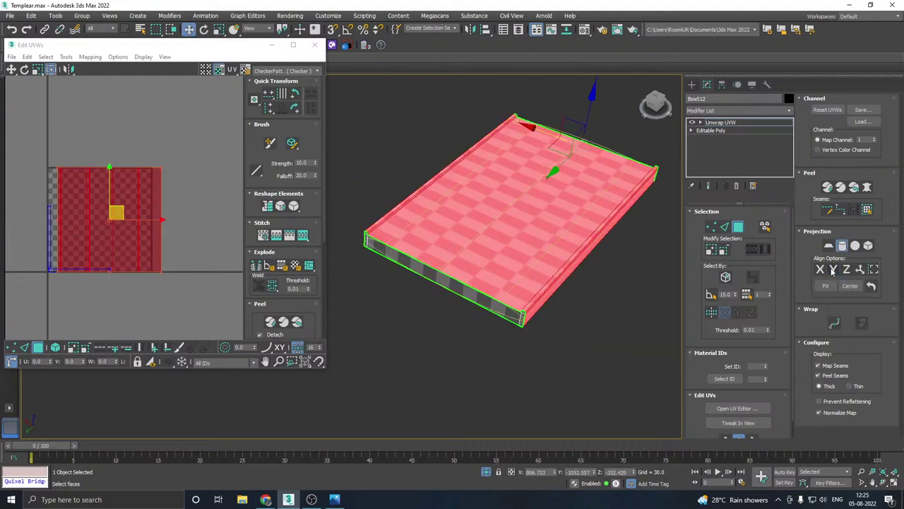
left_click(842, 246)
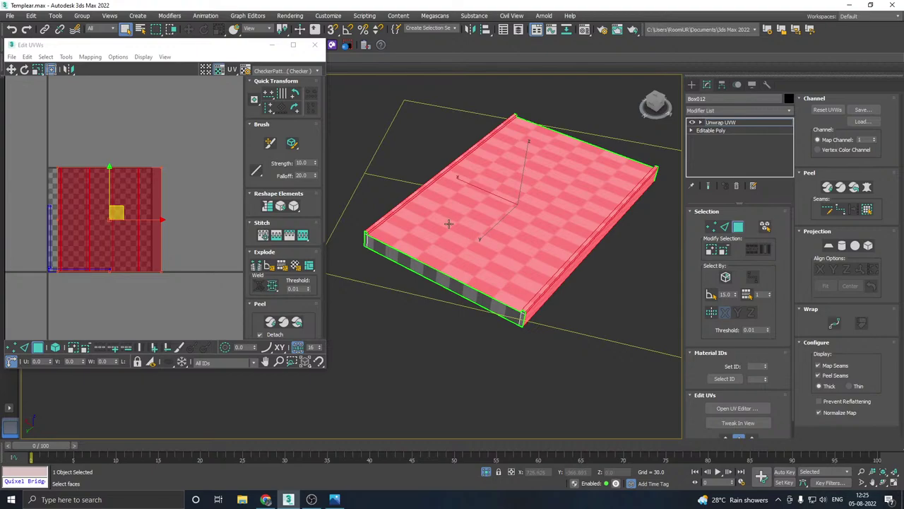
Step: Relax the wrapped platform UVs with Relax By Polygon Angles
middle_click_drag(449, 224, 551, 229, "alt")
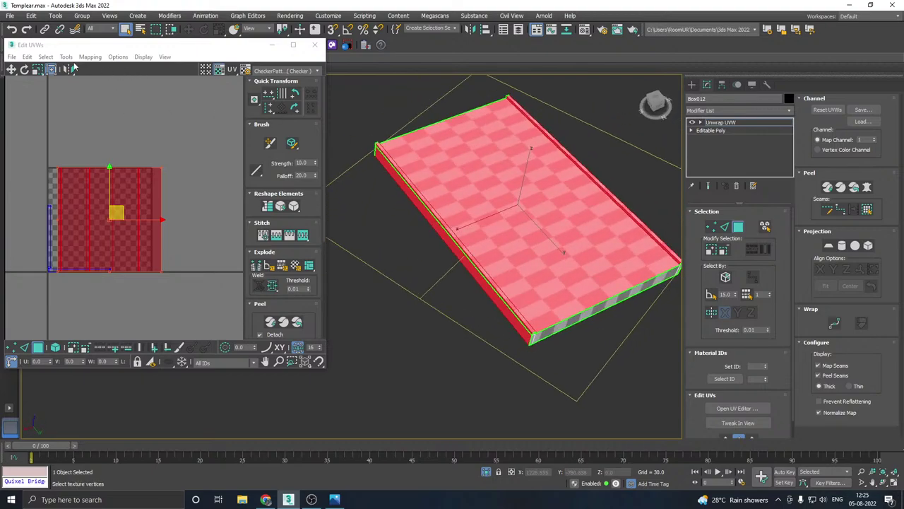
left_click(65, 56)
left_click(92, 216)
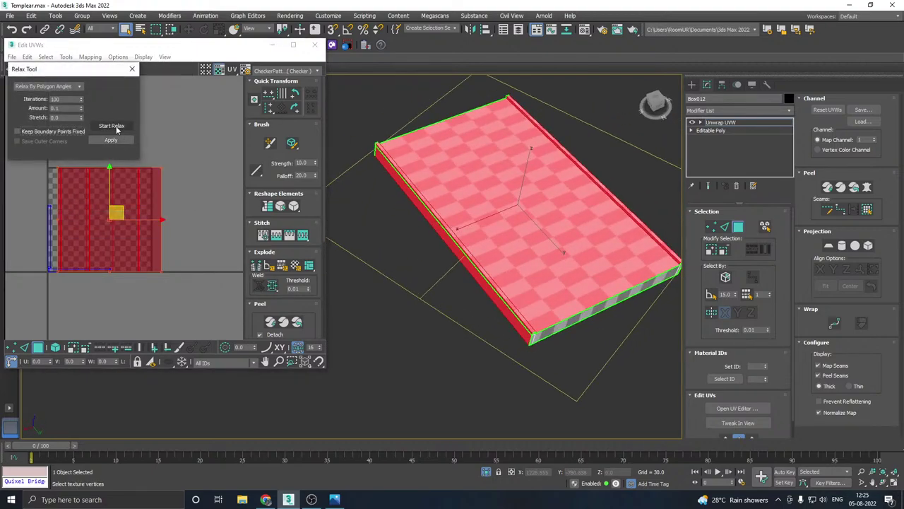
left_click(111, 126)
left_click(112, 126)
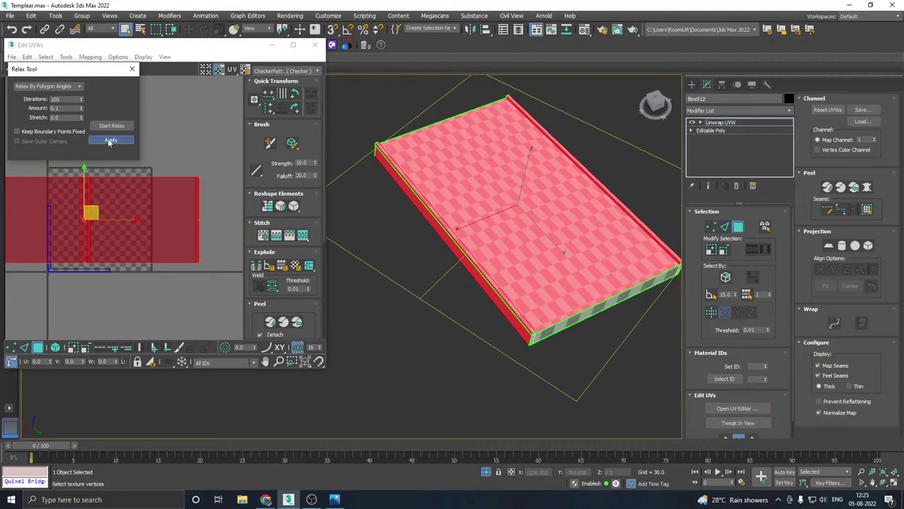
Step: Select the whole wrapped UV shell by element and close the Relax tool
left_click(167, 151)
middle_click_drag(472, 177, 511, 208, "alt")
scroll(174, 253, "down", 4)
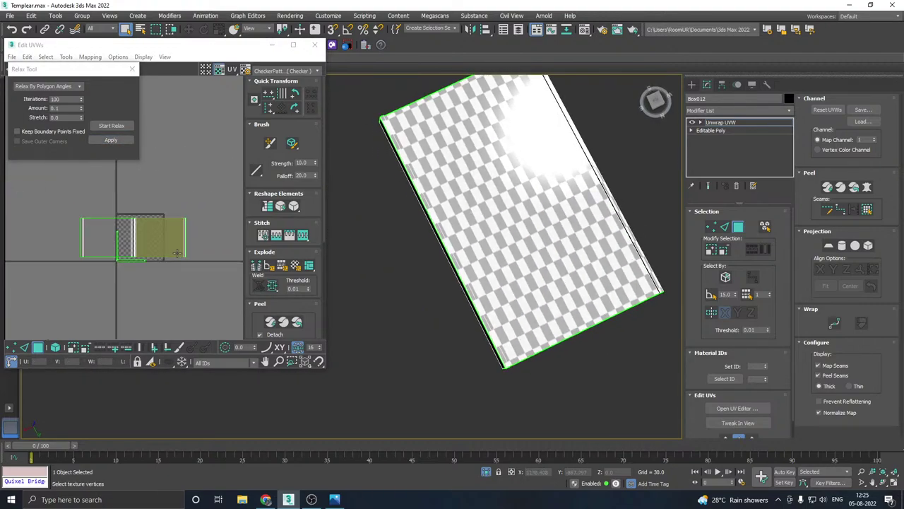
left_click(148, 236)
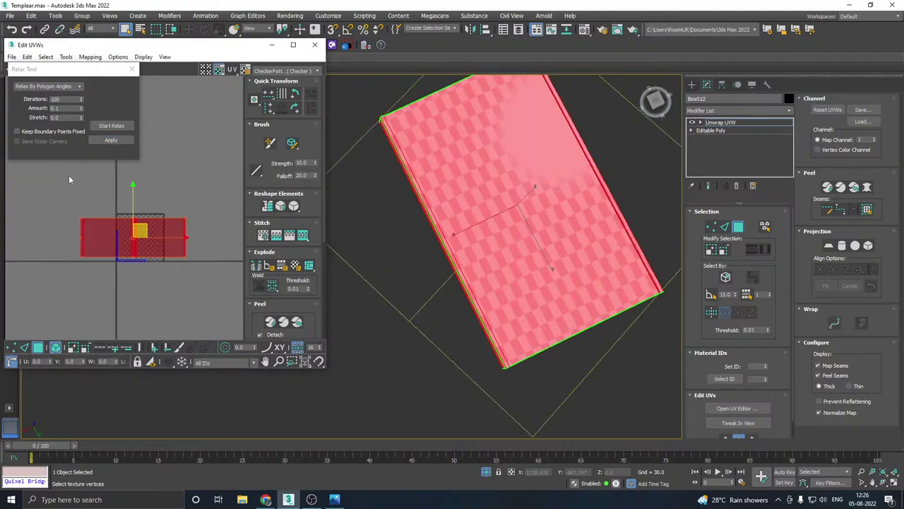
middle_click_drag(522, 214, 425, 185, "alt")
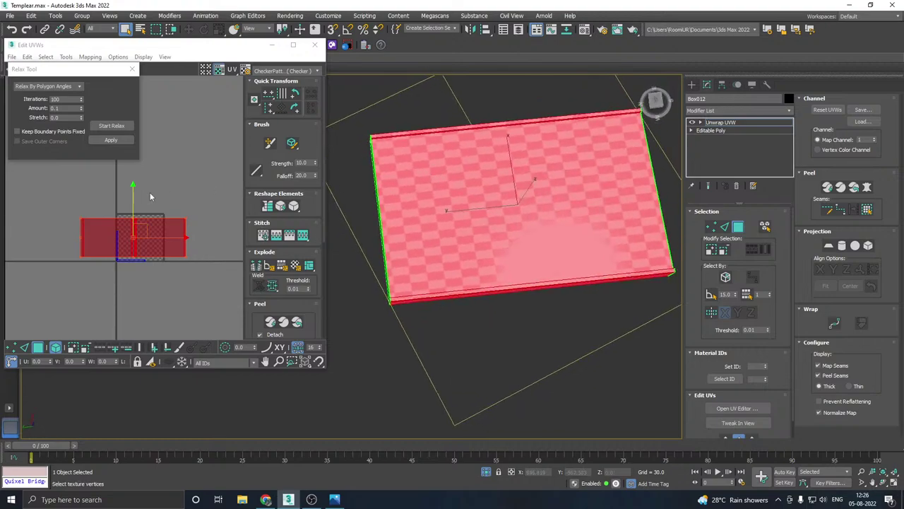
scroll(114, 217, "up", 3)
left_click(131, 68)
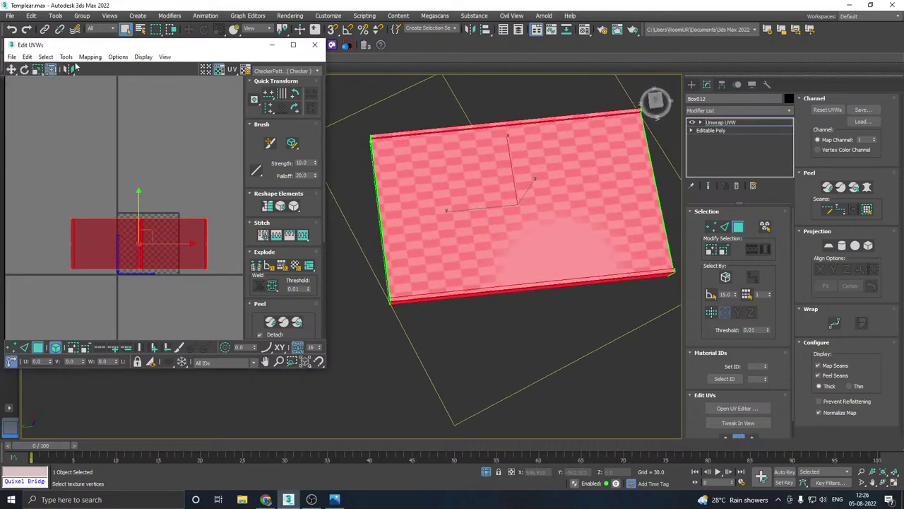
Step: Scale the wrapped shell vertically to about 220% so the checker pattern on the platform becomes square
left_click_drag(38, 69, 38, 96)
left_click(125, 244)
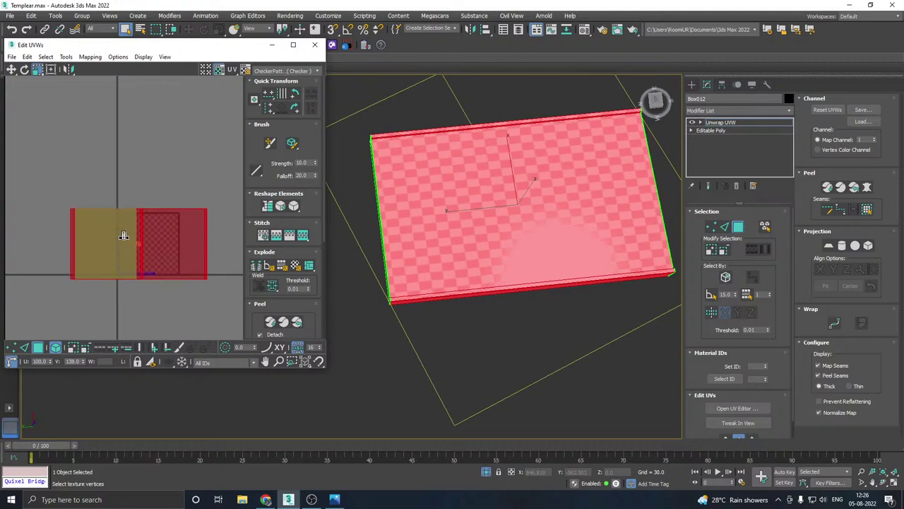
left_click_drag(123, 235, 121, 216)
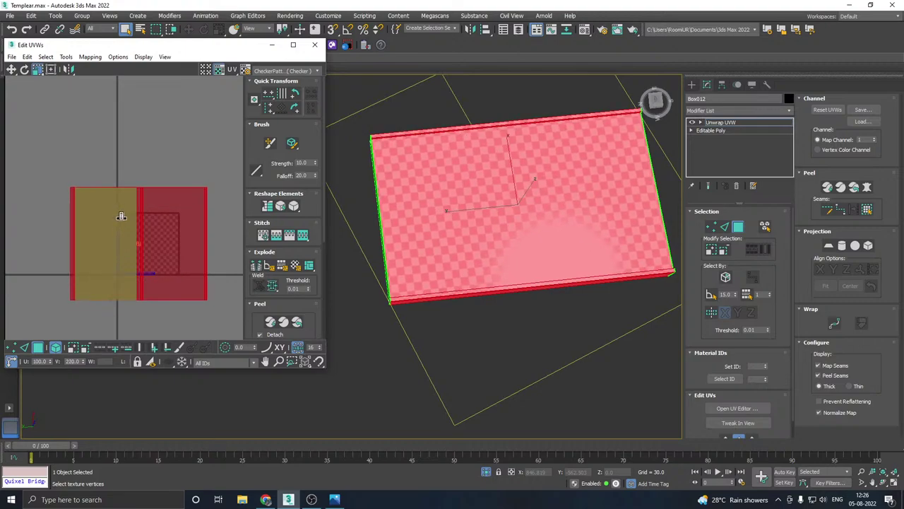
middle_click_drag(470, 202, 422, 170, "alt")
scroll(464, 201, "up", 4)
scroll(109, 215, "down", 3)
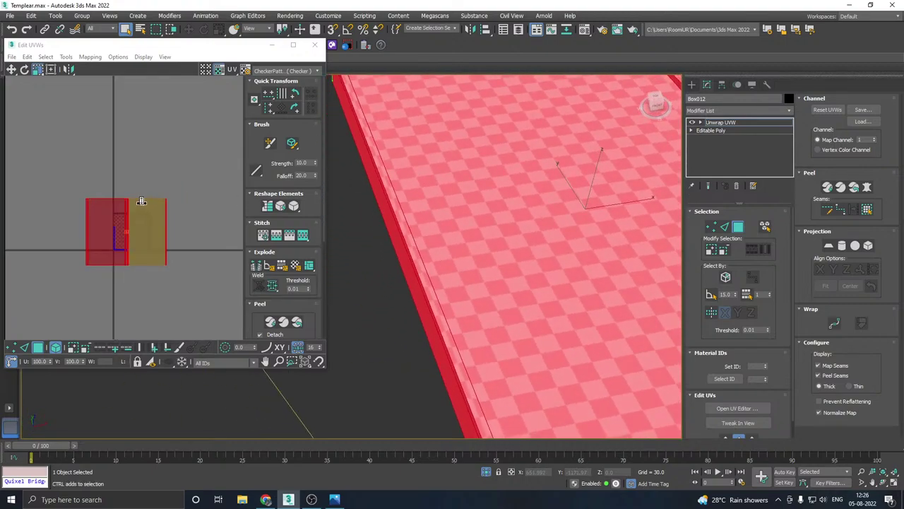
middle_click_drag(476, 237, 572, 202, "alt")
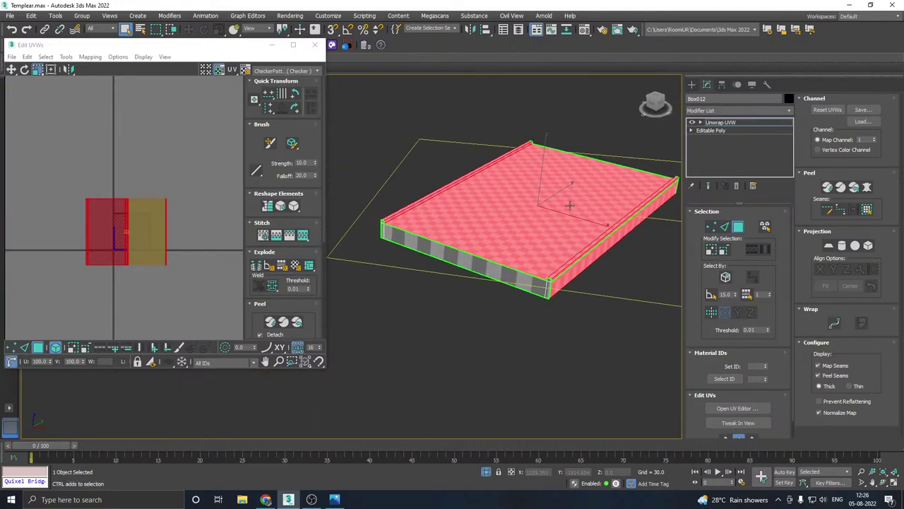
Step: Pack the platform's UV shells into the UV square with Rescale enabled and close the UV editor
left_click(260, 304)
left_click(256, 332)
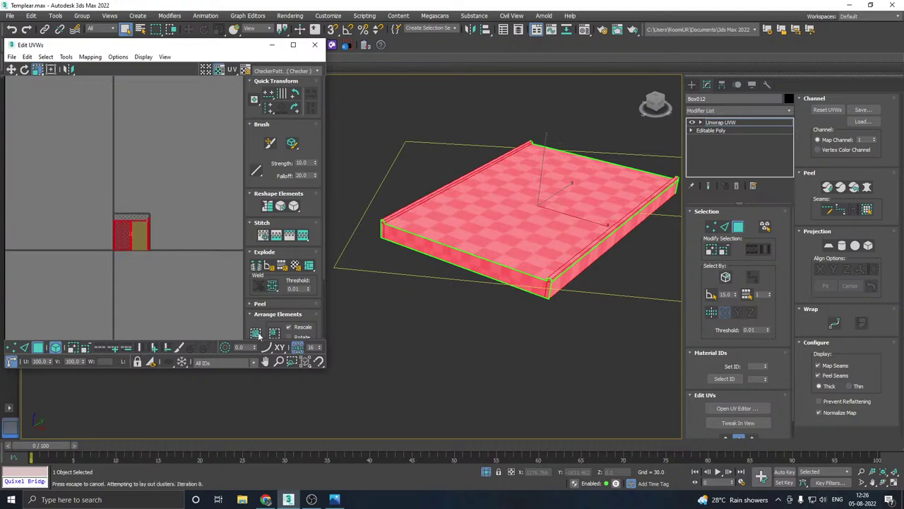
left_click(314, 45)
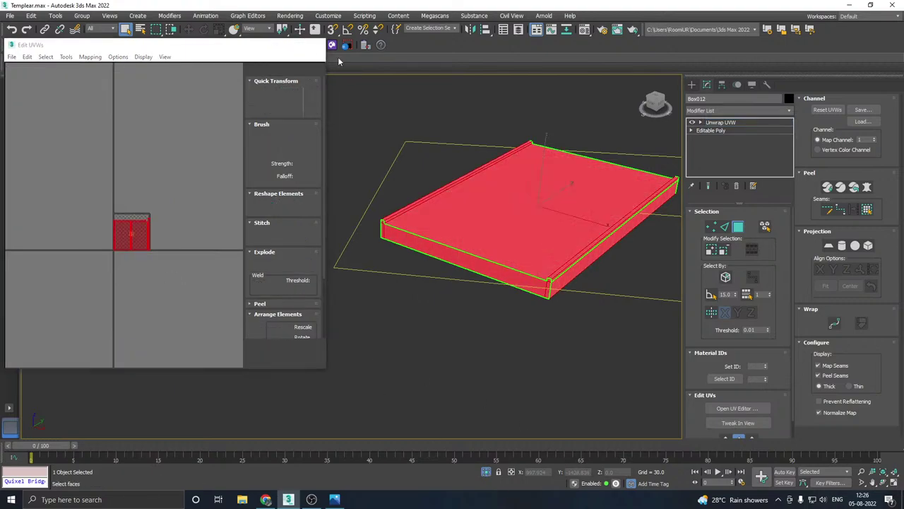
Step: Leave the Unwrap UVW face selection and end the platform's isolation to show the whole scene
left_click(722, 123)
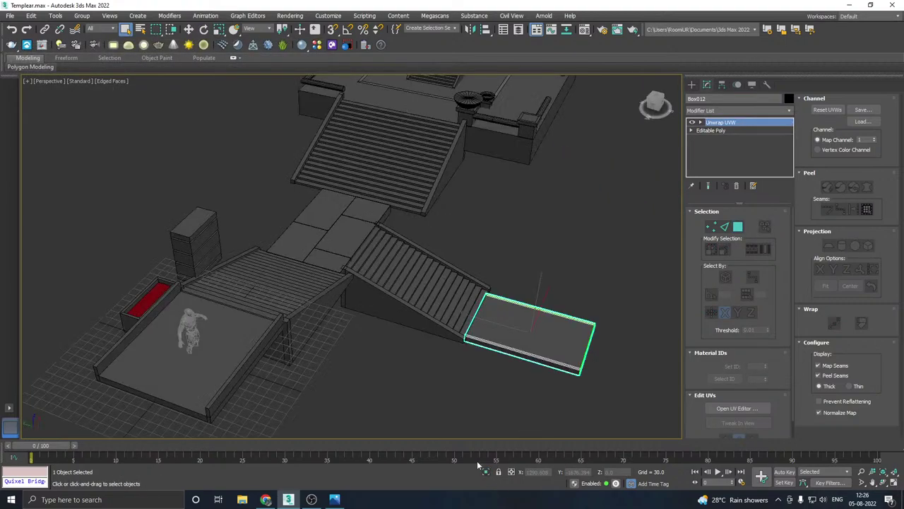
left_click(486, 471)
key("w")
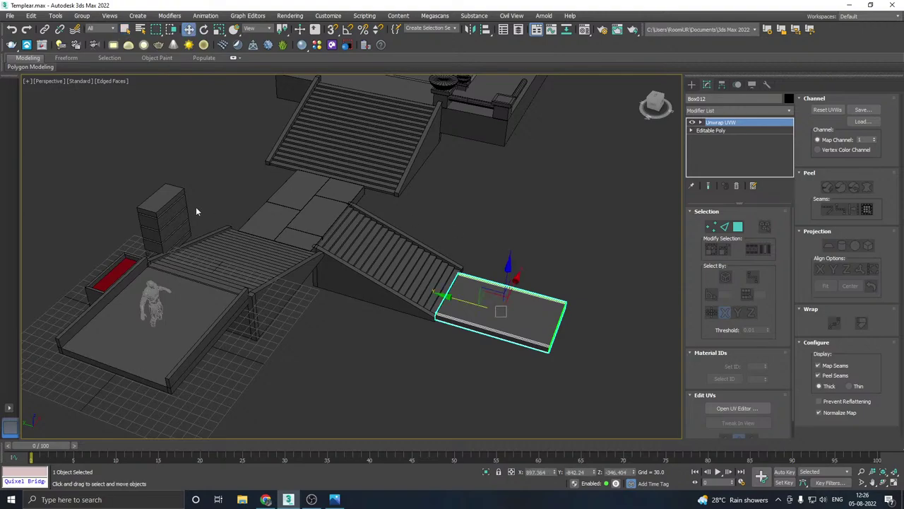
middle_click_drag(401, 205, 435, 255)
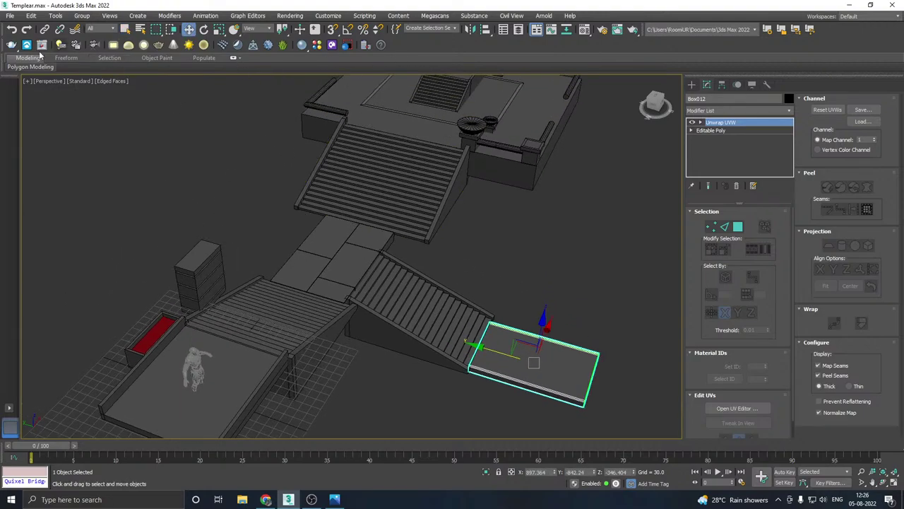
Step: Save the temple scene
left_click(11, 16)
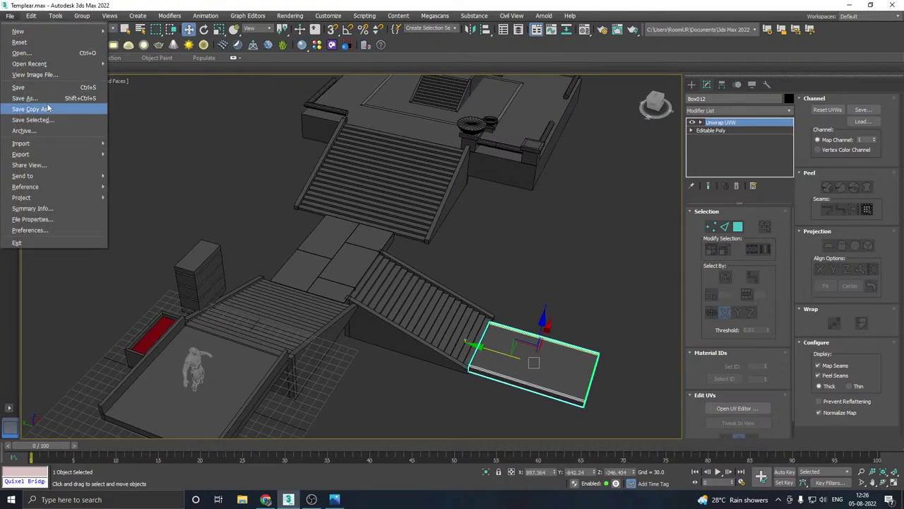
left_click(42, 109)
left_click(459, 364)
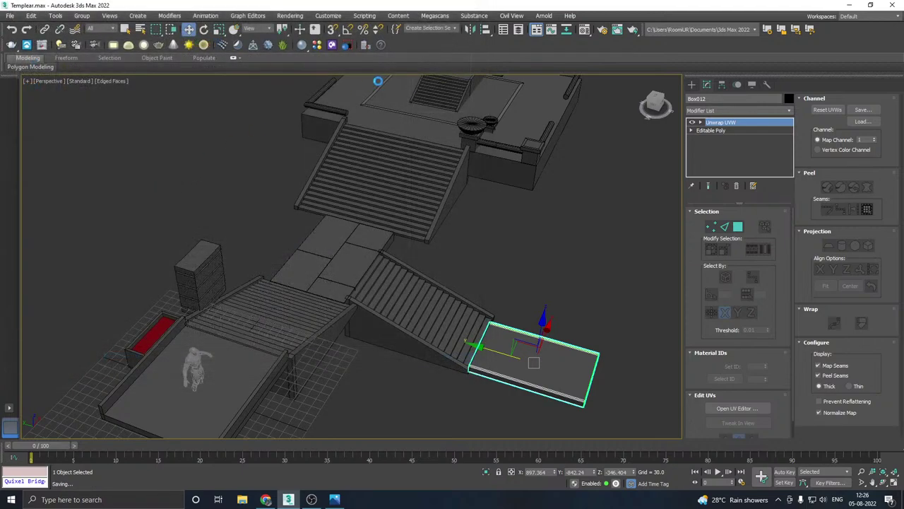
left_click(11, 15)
left_click(24, 88)
Step: Check the staircases and side platforms one by one for an Unwrap UVW modifier
left_click(398, 216)
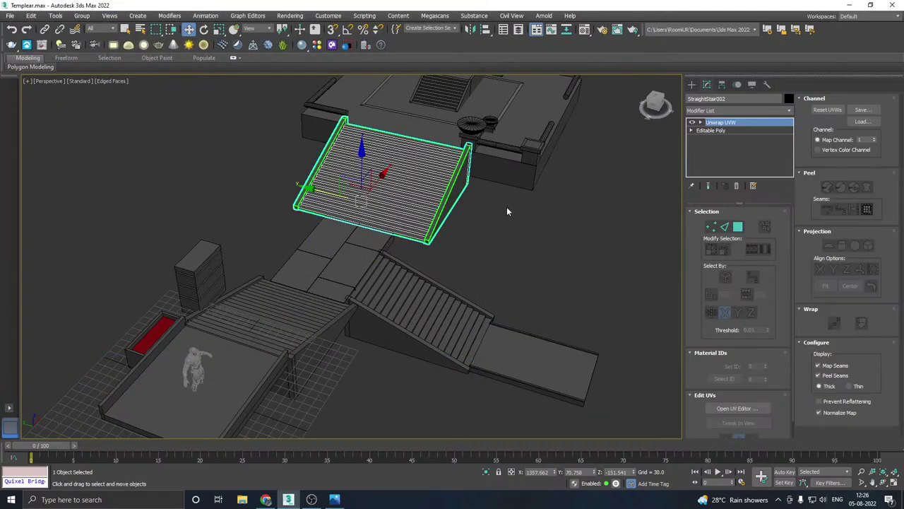
scroll(506, 210, "down", 4)
left_click(416, 279)
left_click(519, 309)
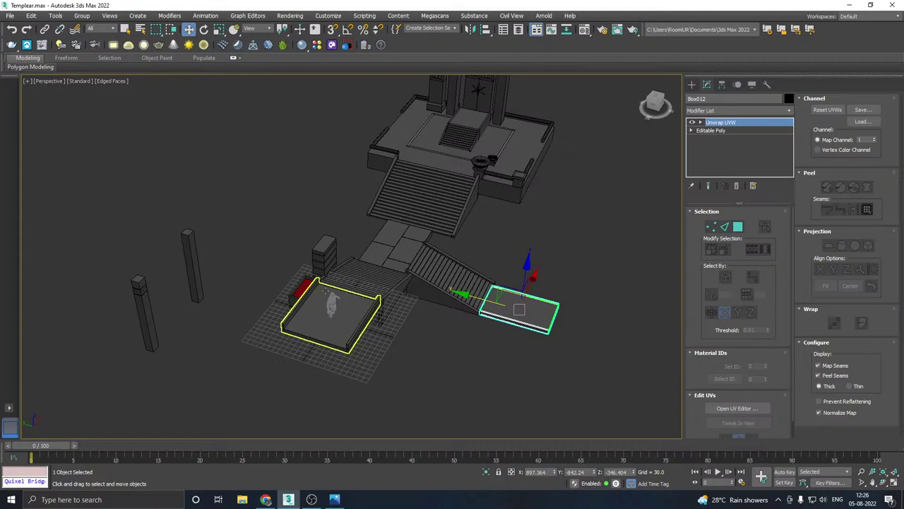
left_click(329, 303)
scroll(438, 248, "up", 6)
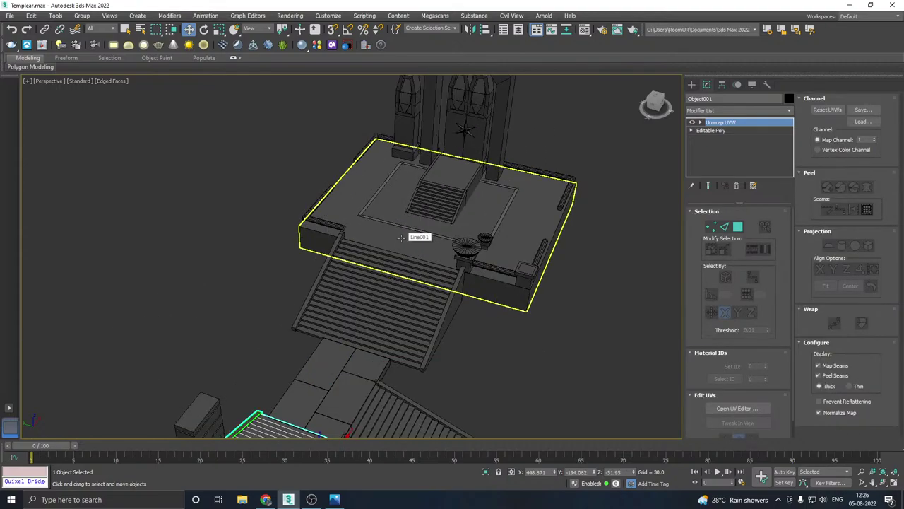
Step: Select the large temple platform at the top of the stairs and pick its underside polygon
left_click(401, 237)
middle_click_drag(462, 256, 413, 340, "alt")
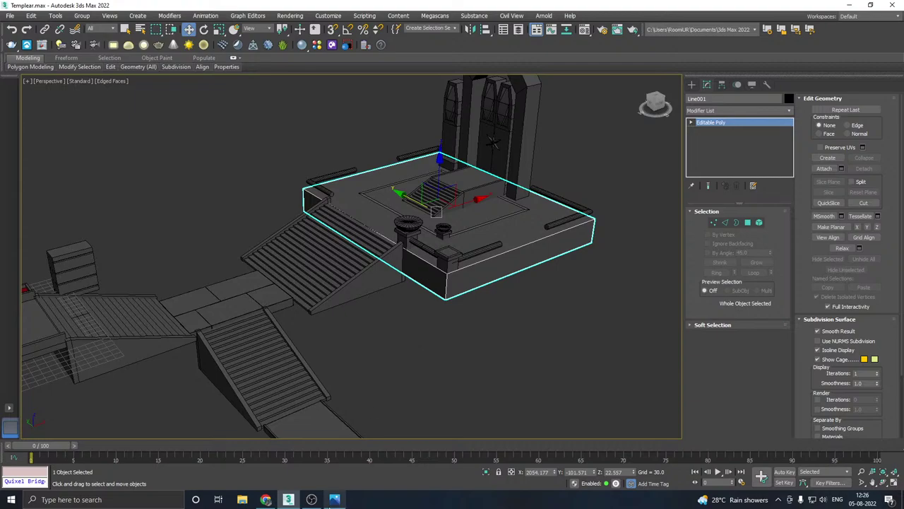
left_click(329, 506)
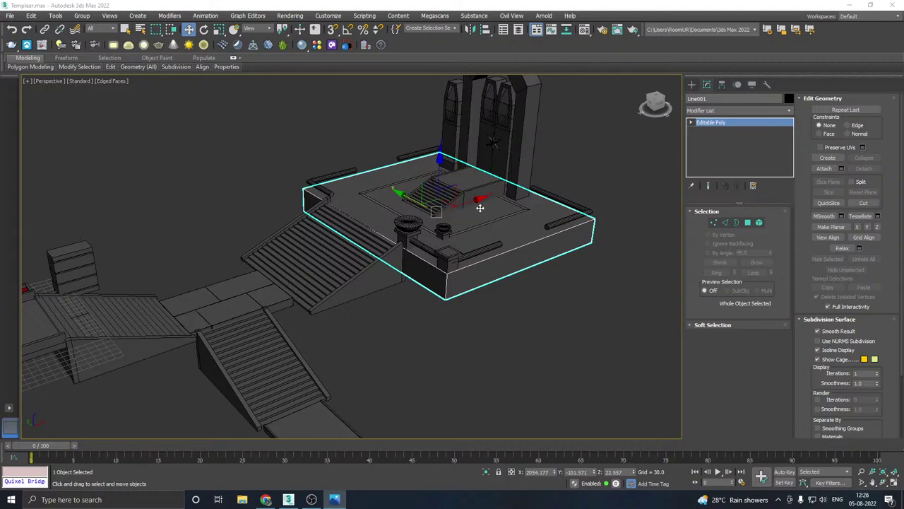
middle_click_drag(454, 201, 453, 183, "alt")
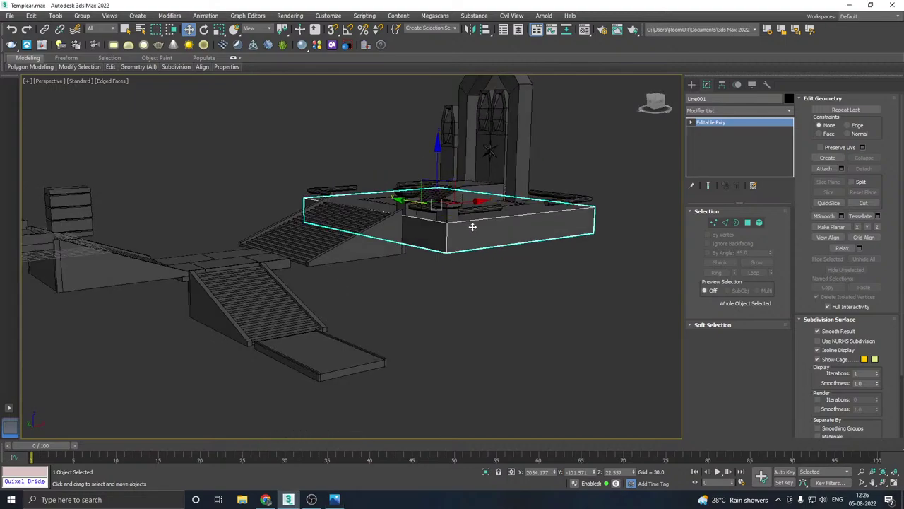
mouse_move(472, 226)
middle_mouse_down("alt")
mouse_move(473, 254)
mouse_move(473, 229)
middle_mouse_up("alt")
middle_click_drag(449, 260, 502, 206, "alt")
left_click(748, 222)
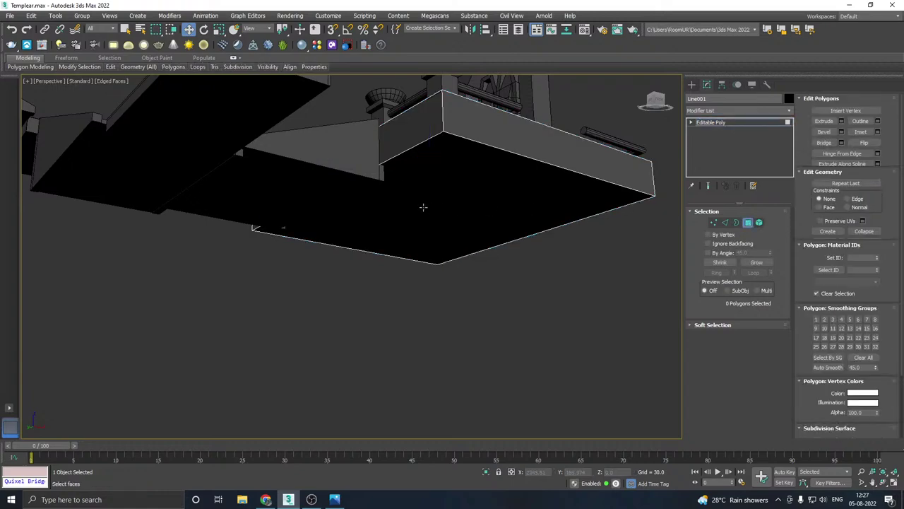
left_click(422, 204)
middle_click_drag(421, 204, 443, 174, "alt")
left_click_drag(443, 174, 439, 221)
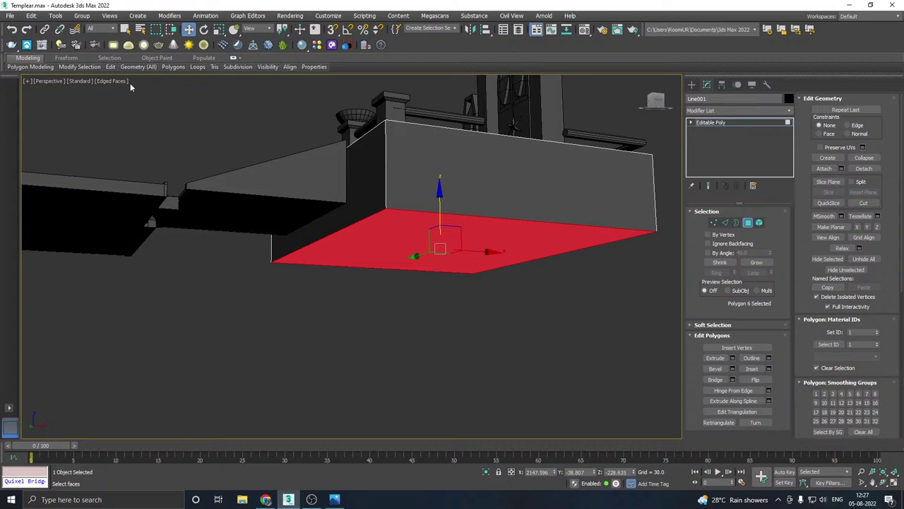
Step: Insert an edge loop around the temple platform's sides just above its bottom edge using Swift Loop
left_click(110, 66)
left_click(187, 90)
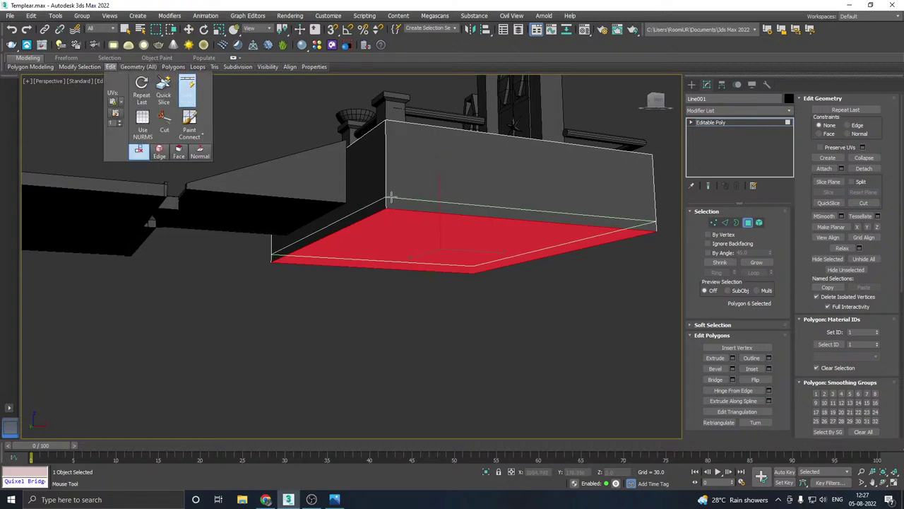
Step: Add a Swift Loop edge around the platform just above its base and select the resulting bottom strip of four polygons
left_click(392, 192)
right_click(391, 193)
left_click(418, 204)
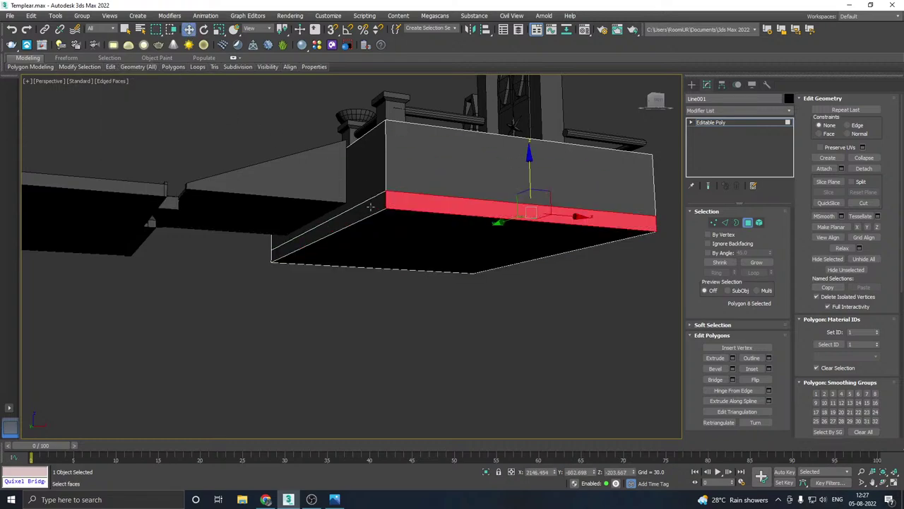
left_click(371, 207, "shift")
middle_click_drag(355, 208, 438, 223, "alt")
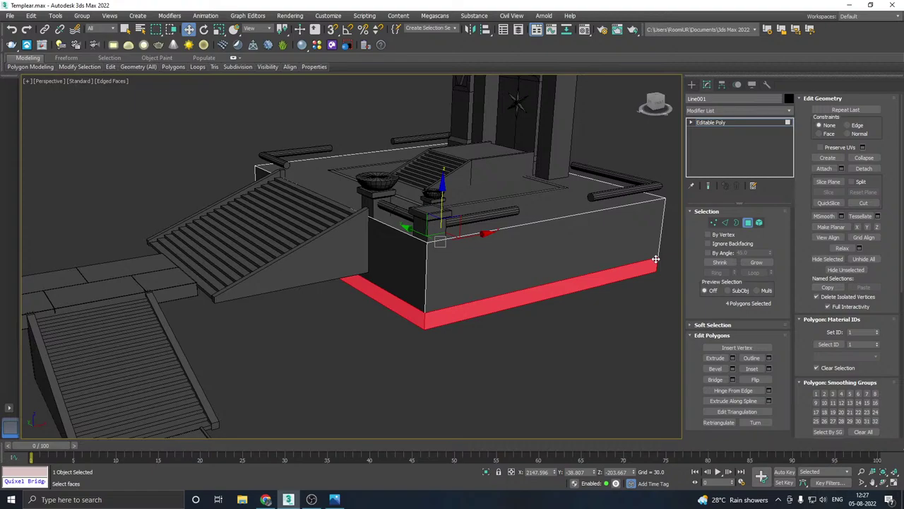
Step: Extrude the selected strip outward along local normals to form a projecting plinth around the platform base
left_click(733, 358)
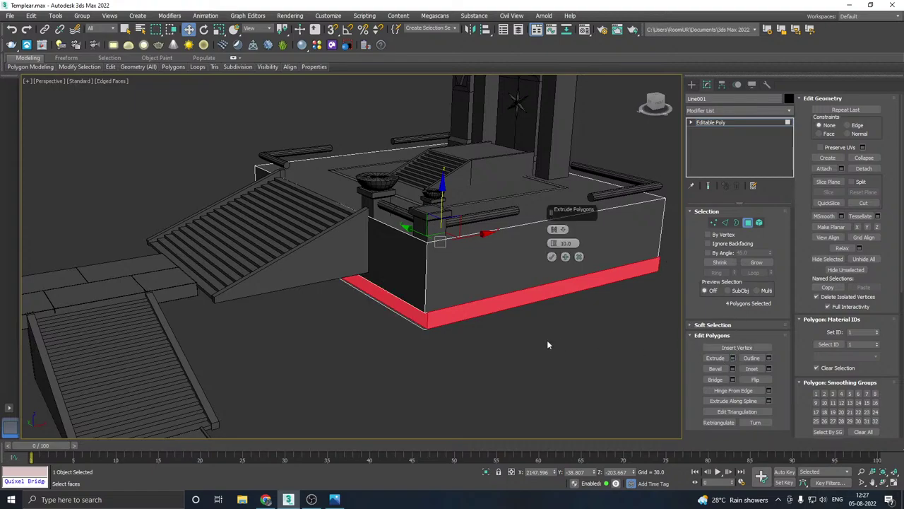
left_click(557, 231)
left_click_drag(555, 246, 525, 137)
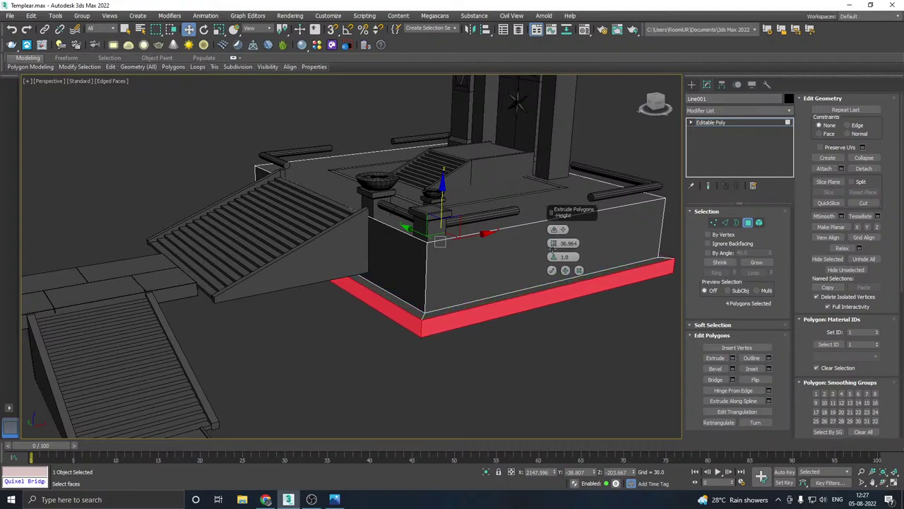
left_click_drag(553, 249, 551, 259)
left_click(551, 271)
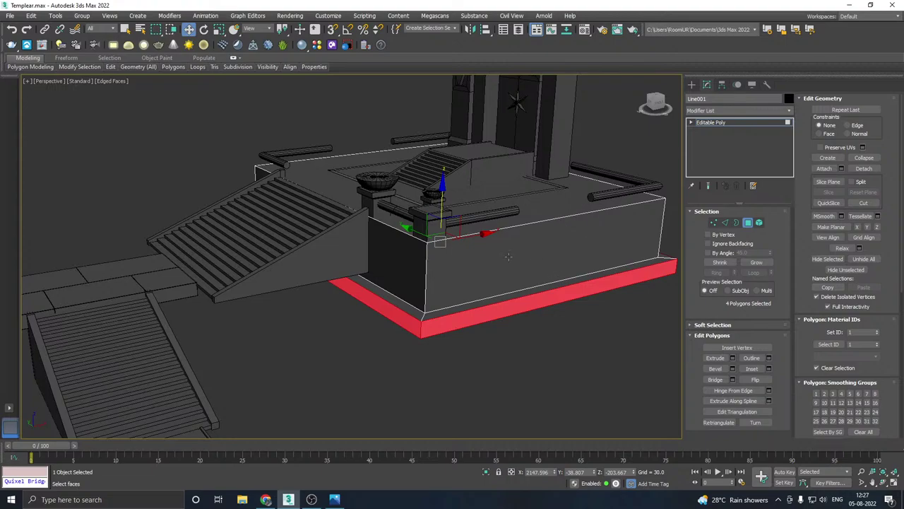
Step: Add two horizontal Swift Loop edges around the platform walls, dividing them into three bands above the plinth
middle_click_drag(495, 241, 465, 235, "alt")
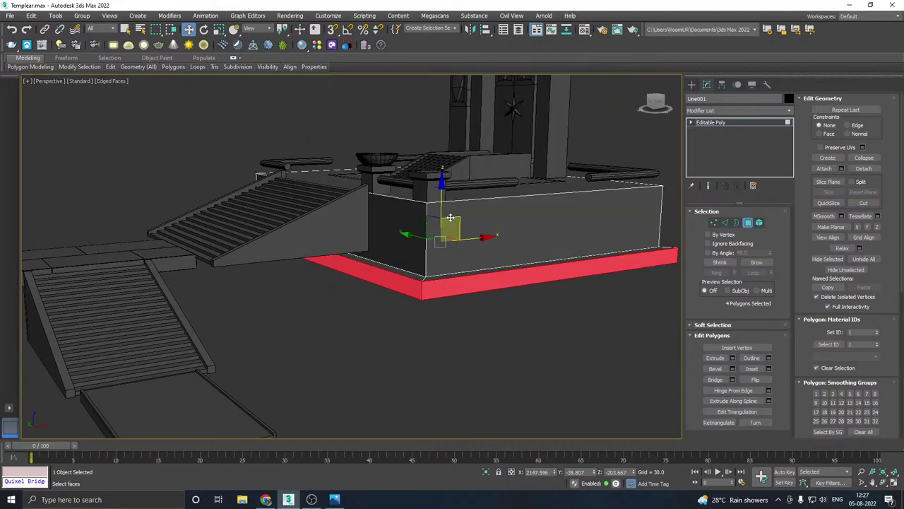
mouse_move(110, 68)
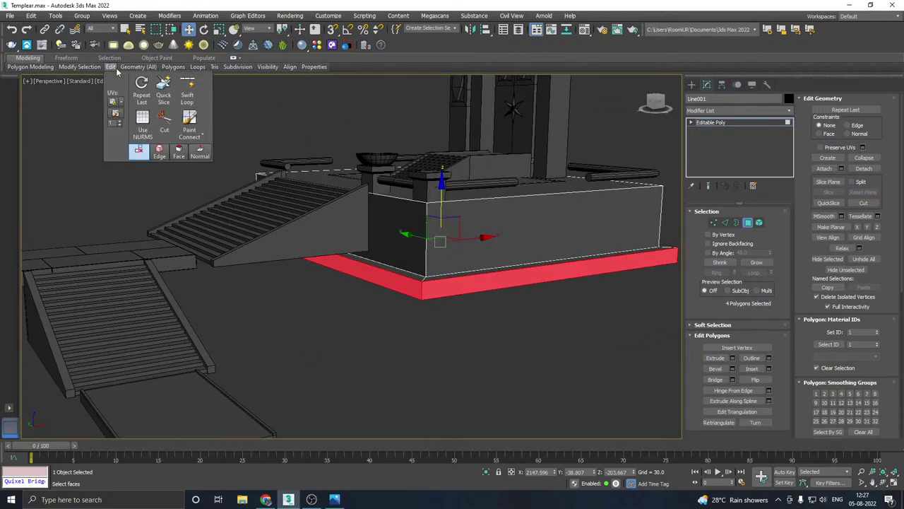
left_click(187, 92)
left_click(430, 229)
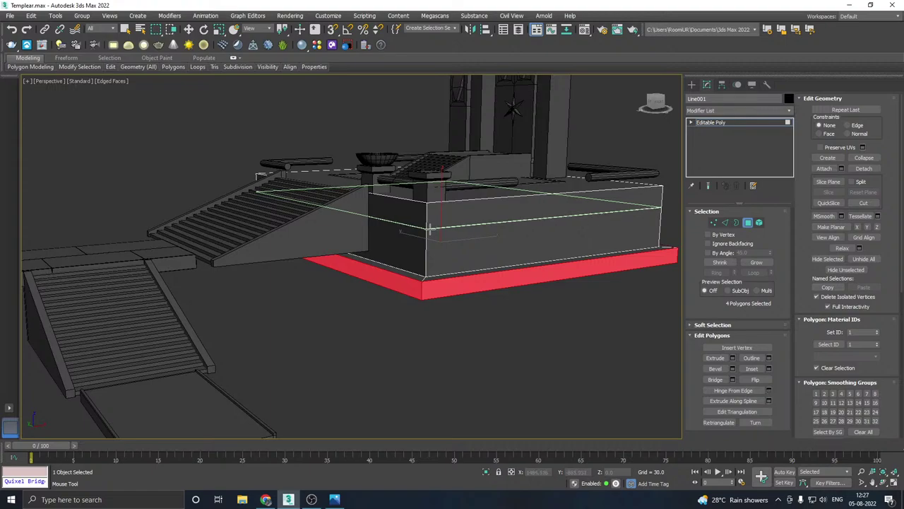
left_click(429, 256)
right_click(428, 257)
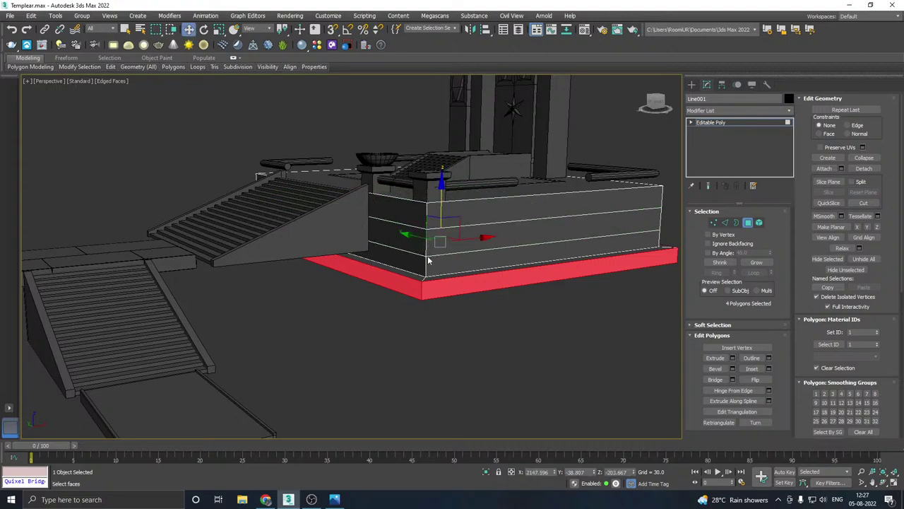
Step: Extrude both wall edge loops inward with a height of about -15.9 to cut grooves, and leave edge editing
left_click(726, 224)
scroll(430, 236, "up", 2)
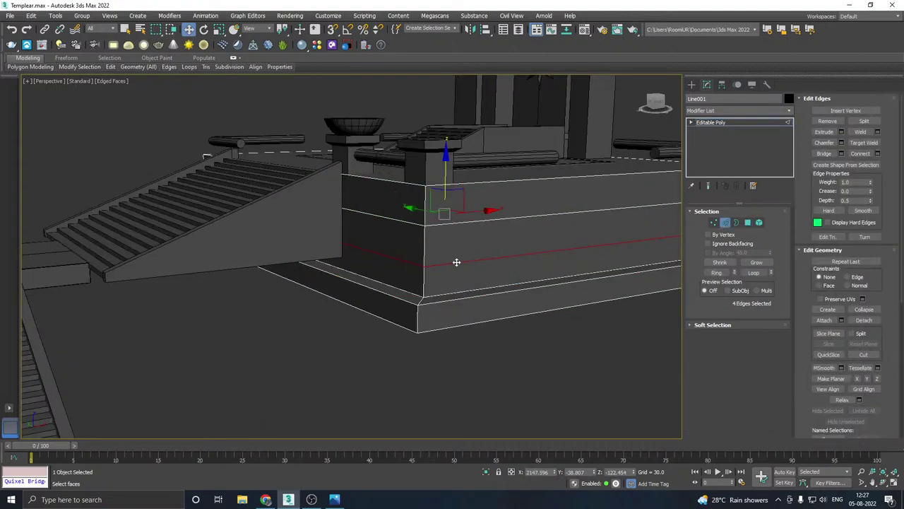
double_click(443, 224, "ctrl")
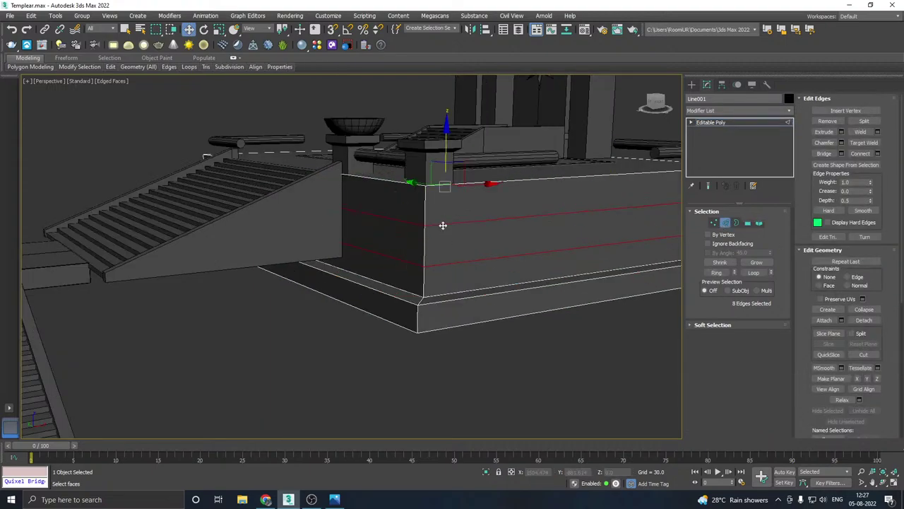
left_click(841, 132)
scroll(481, 232, "up", 2)
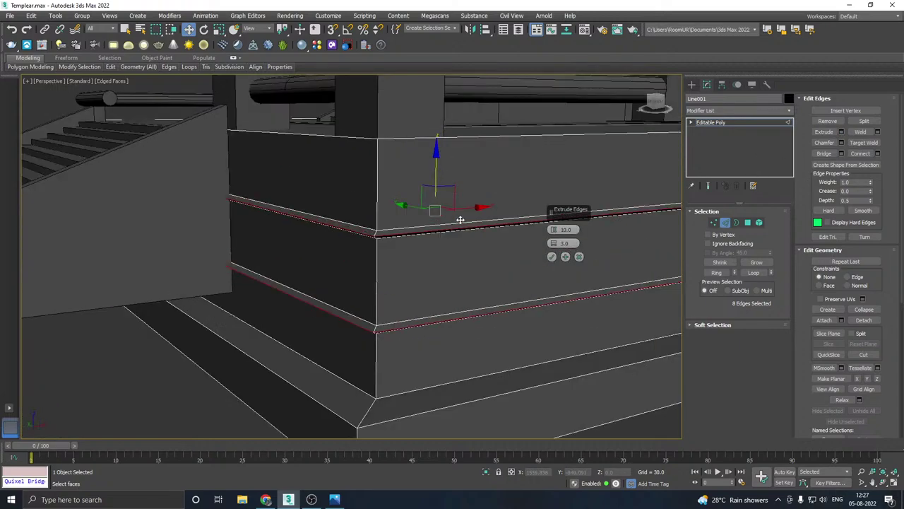
left_click_drag(553, 230, 554, 331)
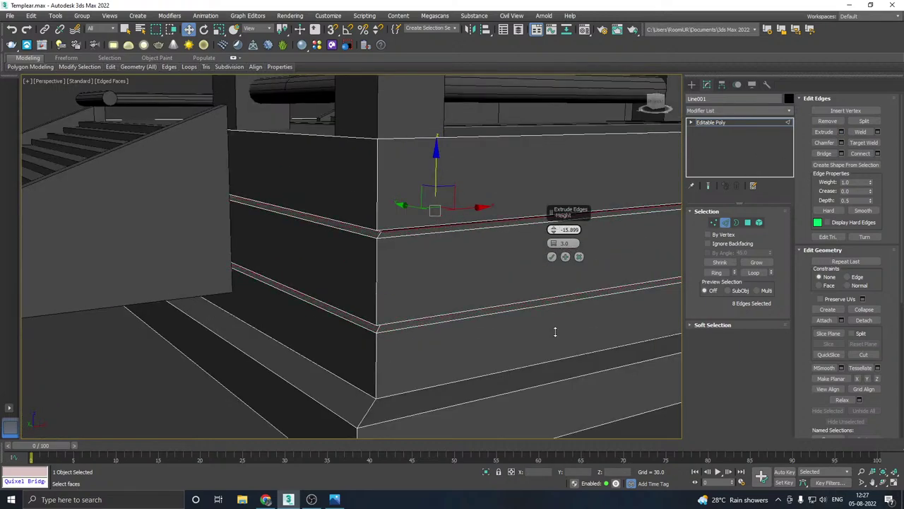
left_click(552, 257)
scroll(389, 275, "down", 3)
left_click(722, 123)
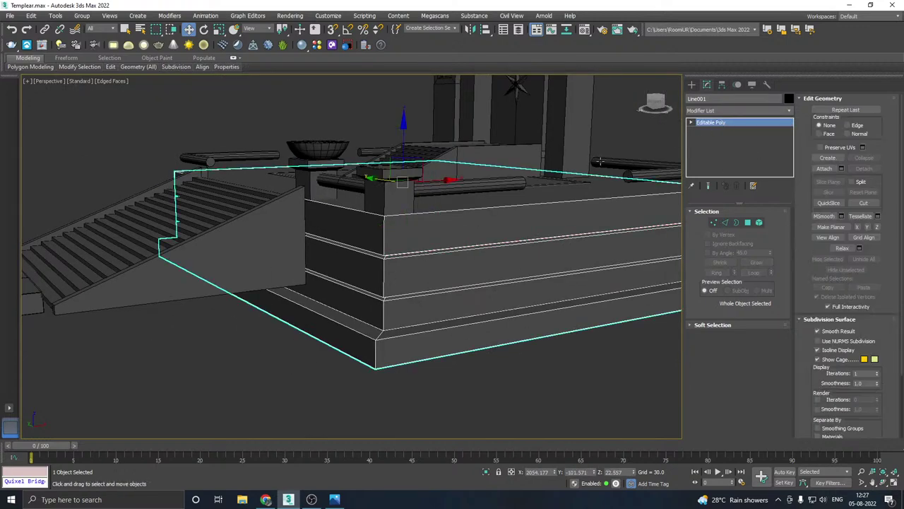
Step: Keep the grooved platform selected as a whole object and save the scene
scroll(336, 250, "down", 3)
middle_click_drag(336, 250, 358, 262, "alt")
left_click(523, 334)
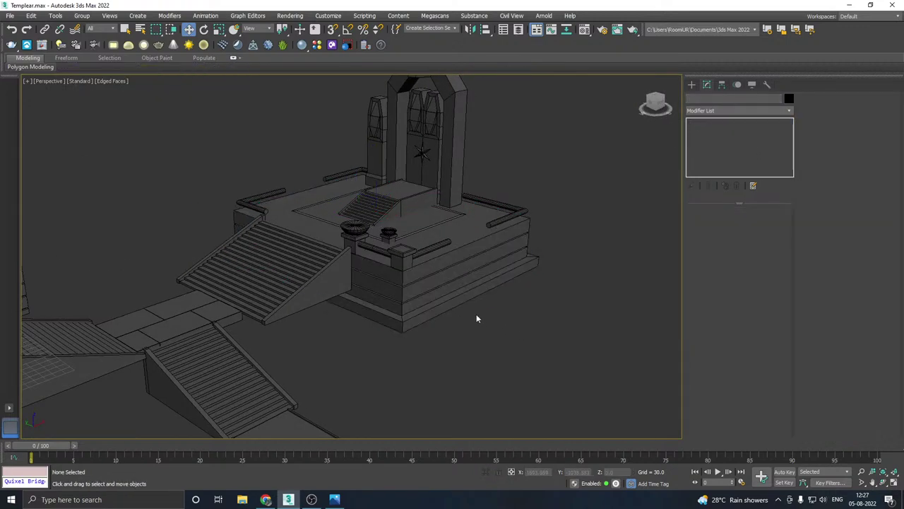
middle_click_drag(453, 302, 495, 318)
left_click(477, 309)
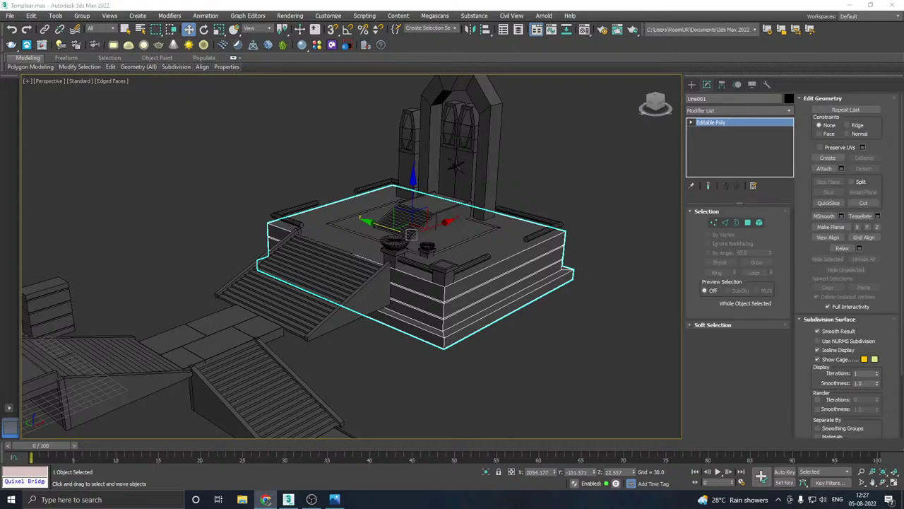
left_click(10, 16)
left_click(25, 87)
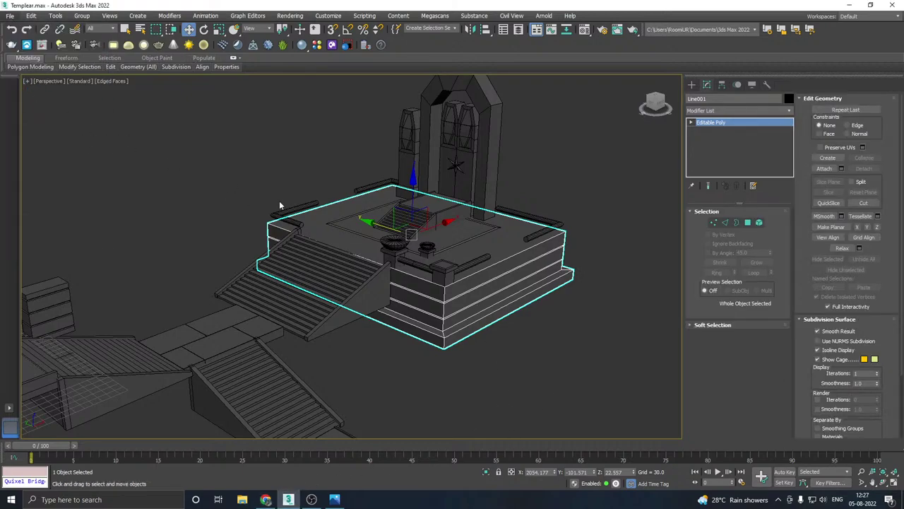
Step: Isolate the platform and apply an Unwrap UVW modifier to it
left_click(486, 473)
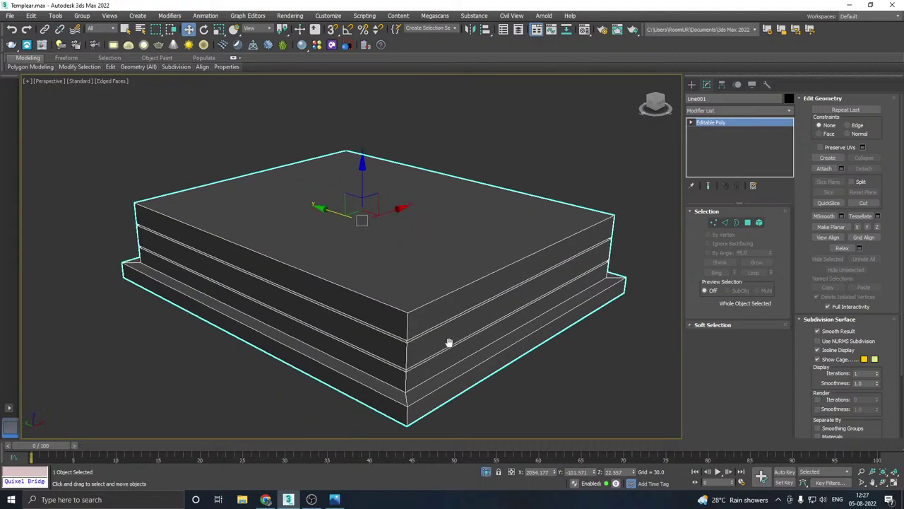
left_click(790, 111)
scroll(723, 342, "down", 15)
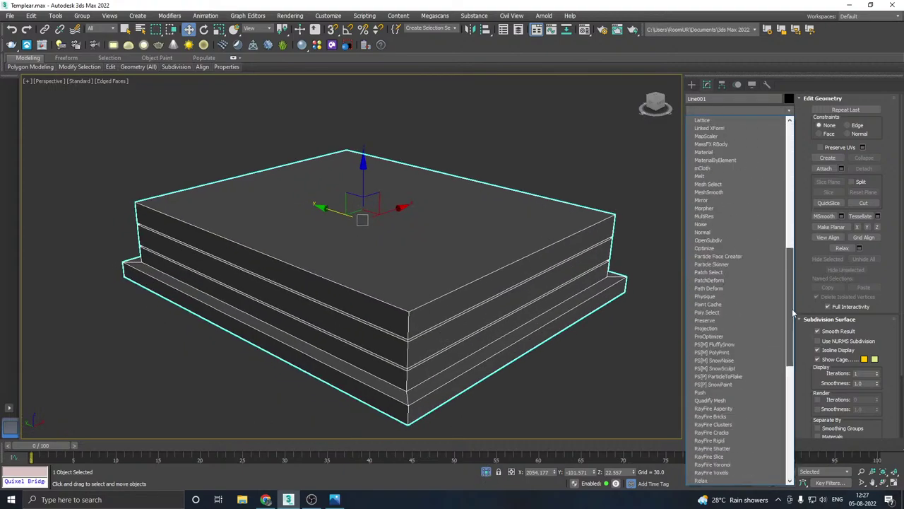
left_click(719, 344)
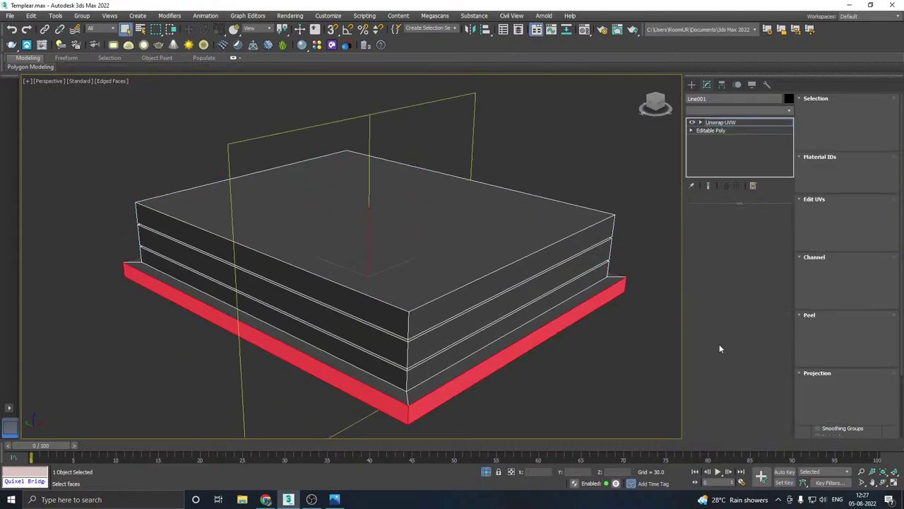
Step: Open the platform's UV editor, toggle element selection, and display the checker pattern on the model
left_click(738, 408)
left_click(731, 276)
middle_click_drag(580, 288, 636, 274)
scroll(565, 286, "down", 3)
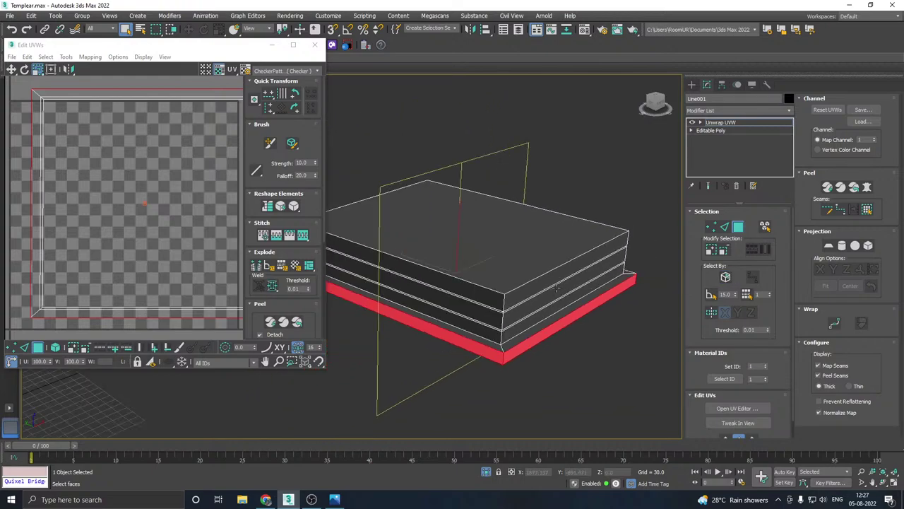
left_click(282, 70)
left_click(283, 85)
scroll(463, 276, "down", 2)
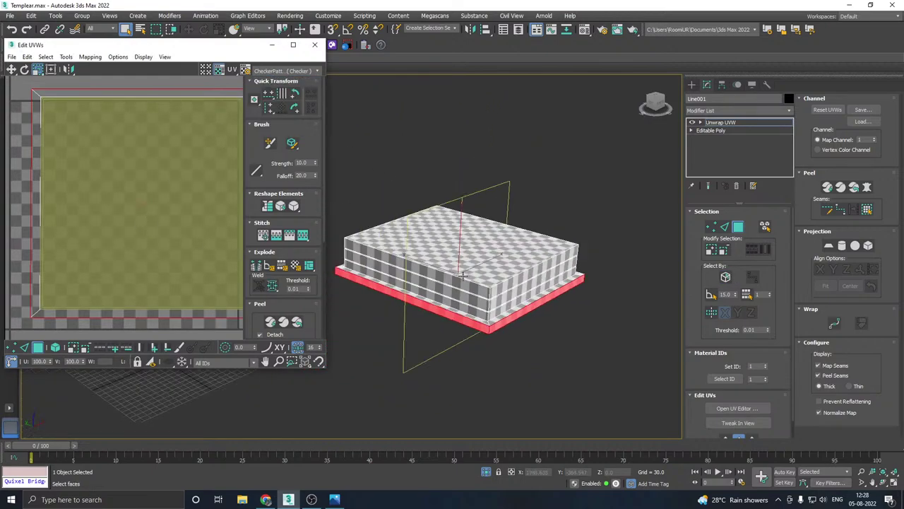
Step: Select all of the platform's UV faces, apply Flatten Mapping with the default settings, and check the checker on all sides
key("ctrl+a")
left_click(90, 57)
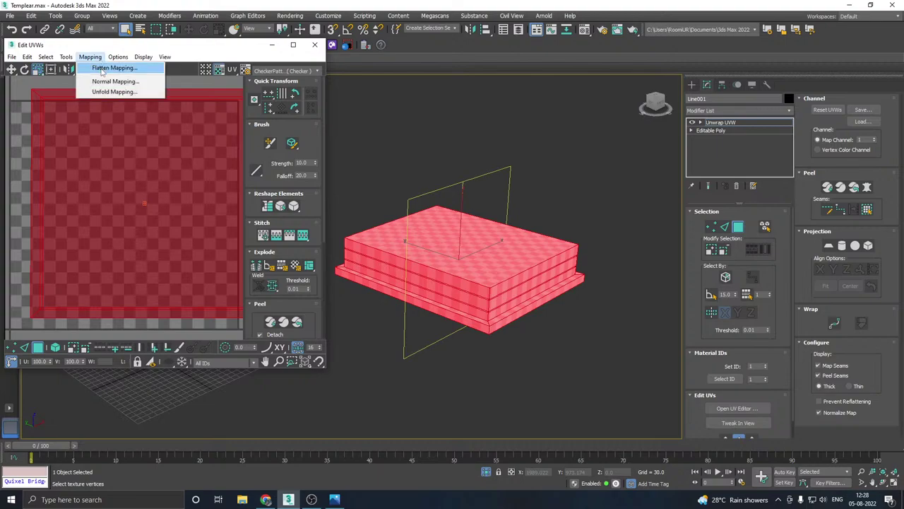
left_click(106, 67)
left_click(126, 77)
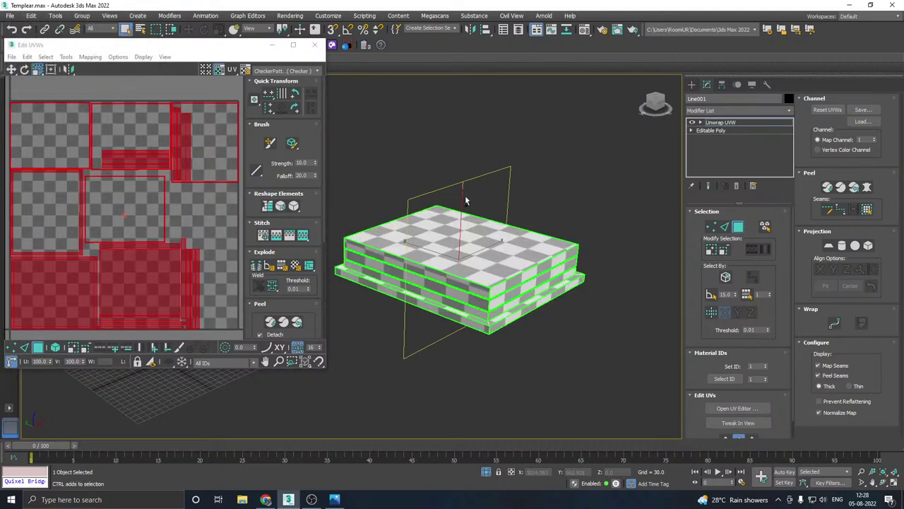
middle_click_drag(466, 200, 488, 193, "alt")
scroll(421, 307, "up", 3)
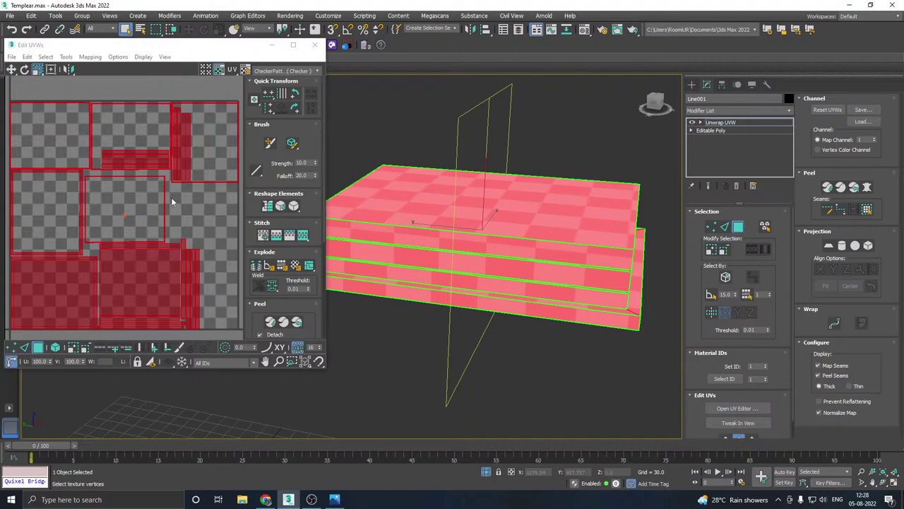
middle_click_drag(554, 179, 623, 190, "alt")
middle_click_drag(429, 229, 508, 259, "alt")
scroll(138, 212, "down", 2)
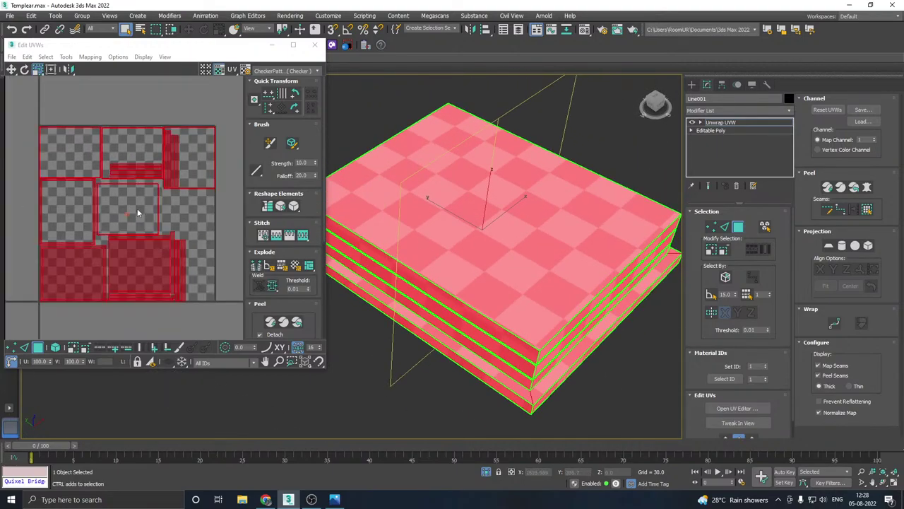
scroll(138, 212, "down", 2)
Step: Close the UV editor, leave face selection on the platform, and end its isolation
left_click(316, 46)
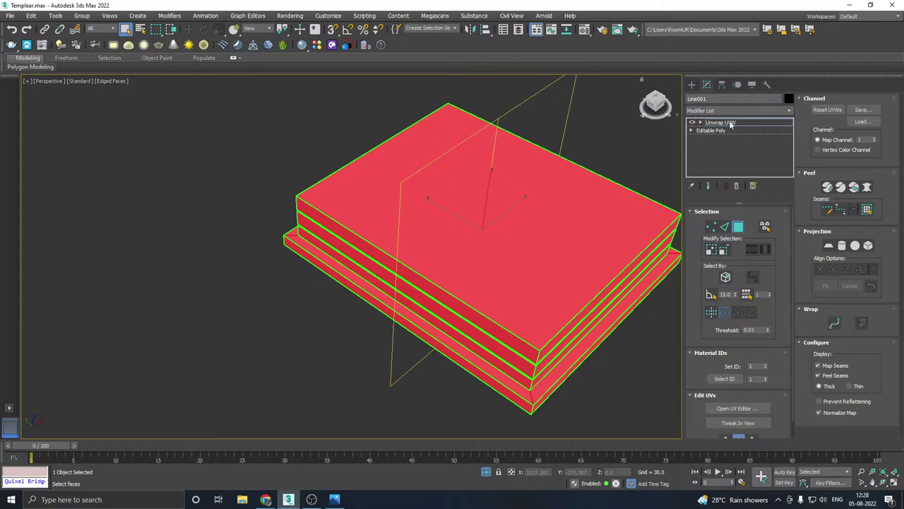
left_click(739, 124)
left_click(189, 30)
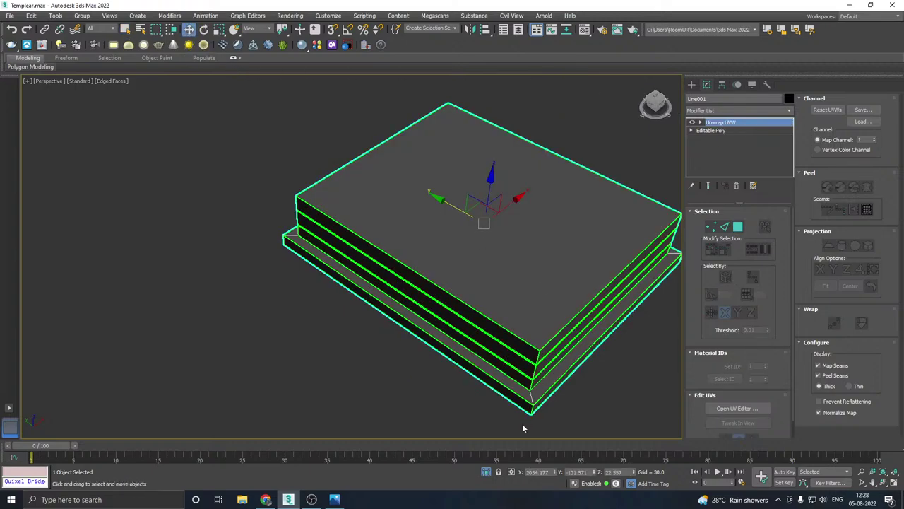
left_click(486, 473)
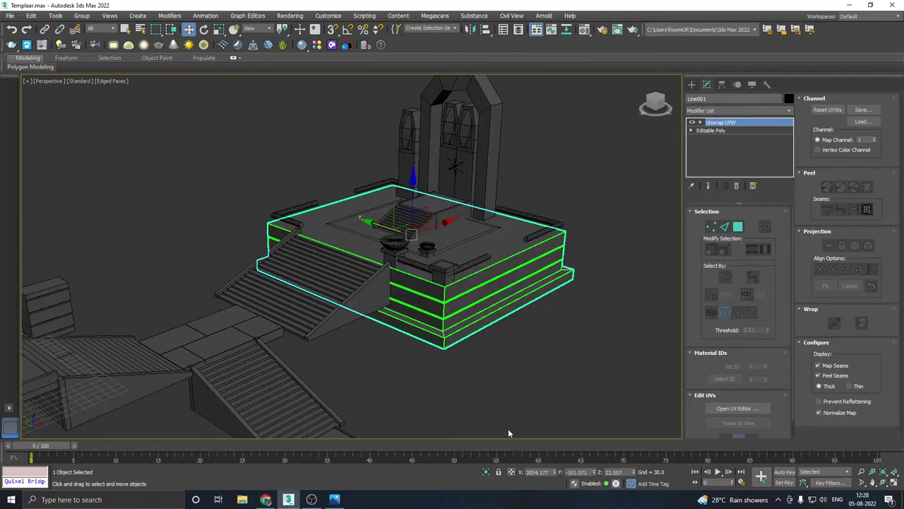
Step: Select and isolate the square capped post at the platform's front corner
middle_click_drag(500, 339, 496, 390)
middle_click_drag(426, 351, 428, 353, "alt")
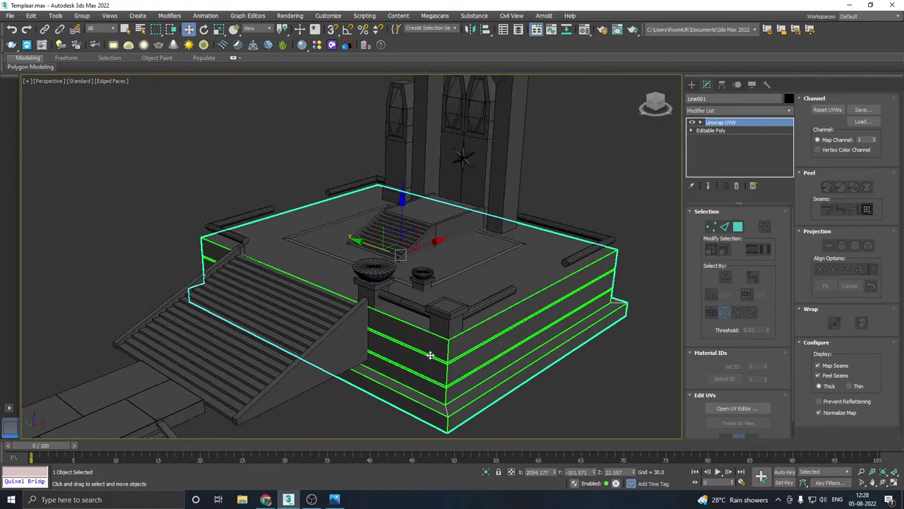
left_click(453, 325)
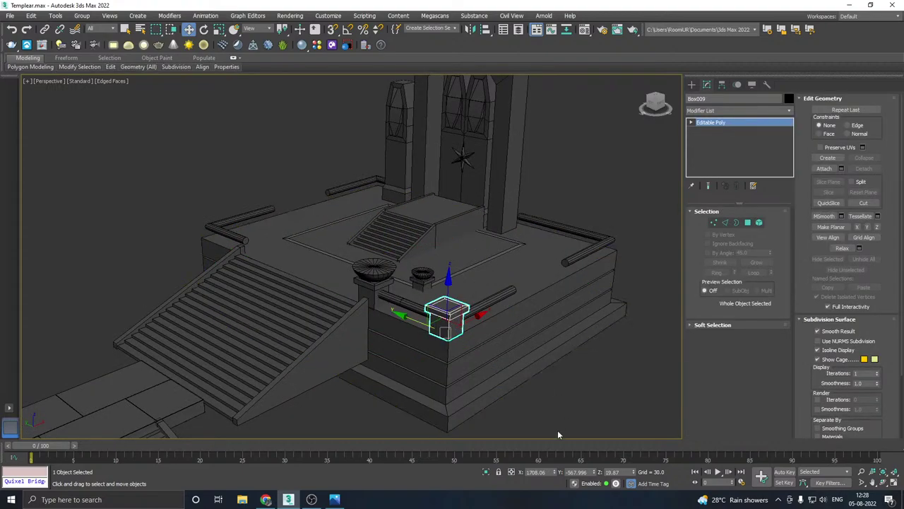
left_click(486, 473)
middle_click_drag(464, 377, 509, 357, "alt")
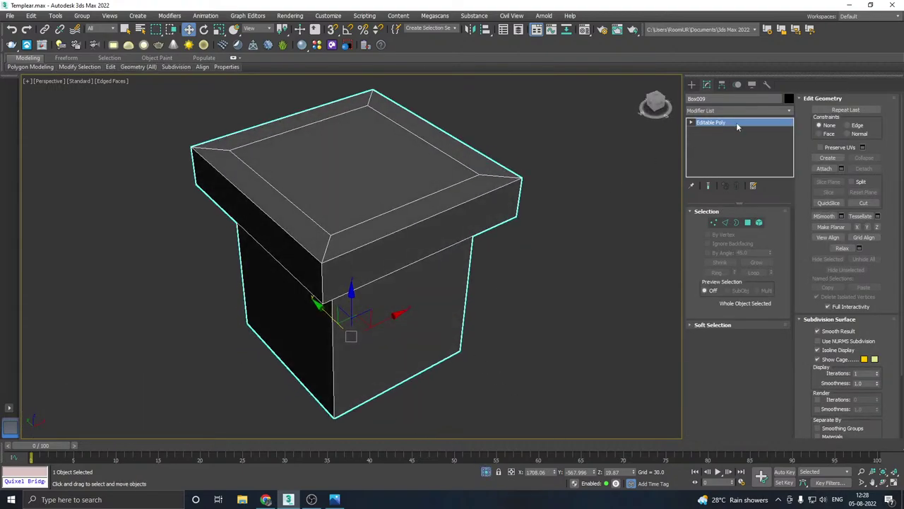
Step: Apply an Unwrap UVW modifier to the capped post, clear its face selection, and open the UV editor
left_click(789, 111)
scroll(743, 372, "down", 15)
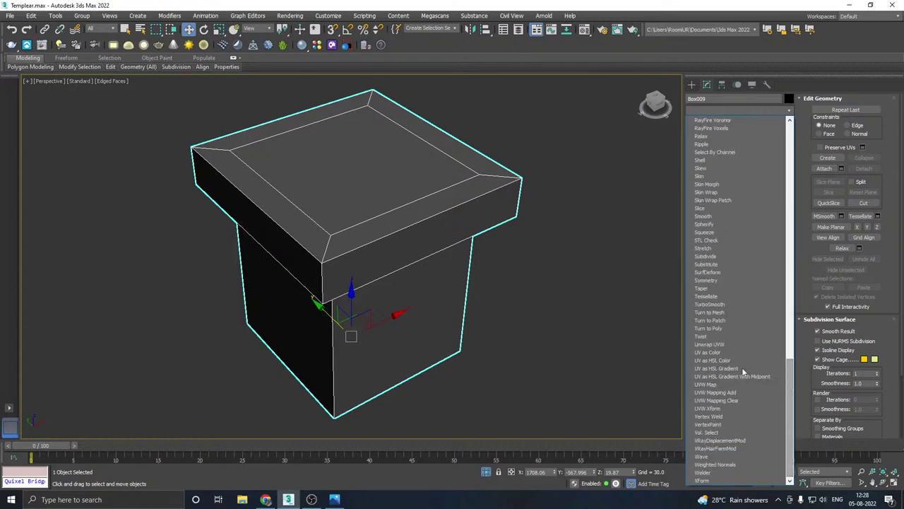
left_click(708, 344)
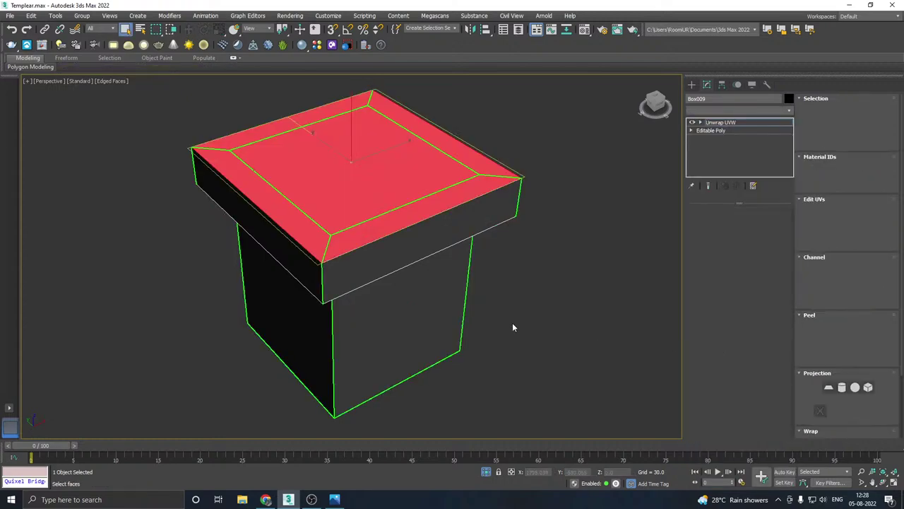
left_click(566, 356)
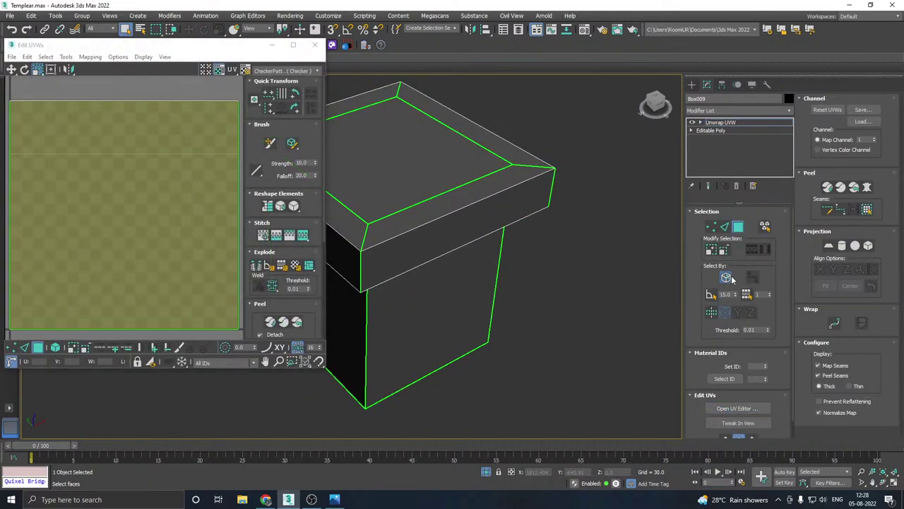
Step: Select all of the capped post's UV faces, apply Flatten Mapping with the default settings, and close the UV editor
middle_click_drag(447, 304, 493, 310)
scroll(152, 235, "down", 3)
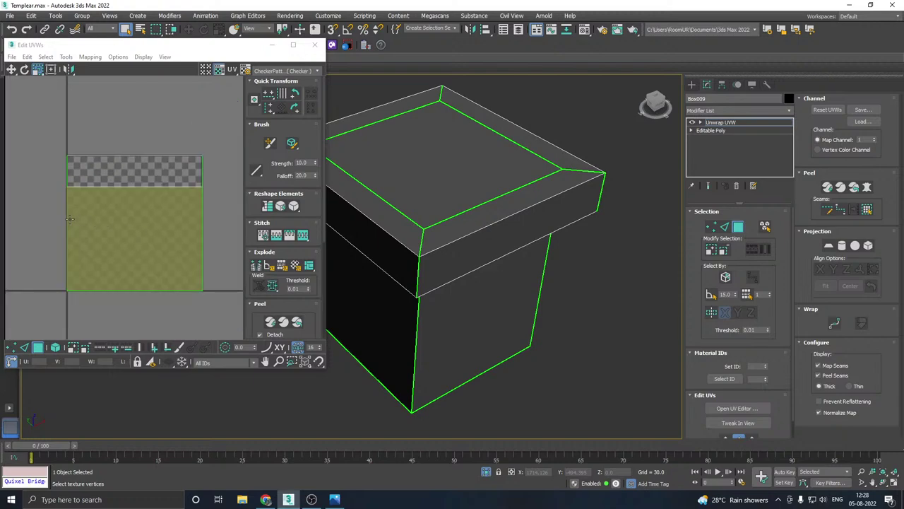
key("ctrl+a")
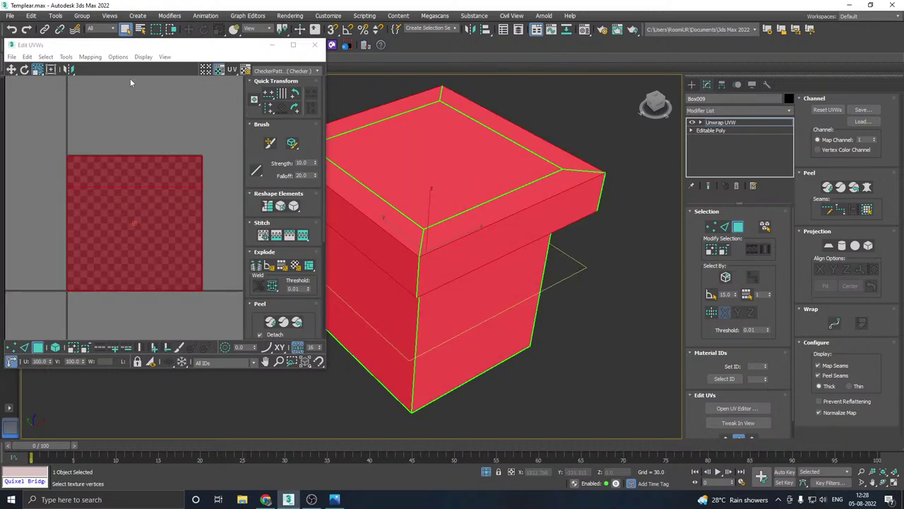
left_click(90, 56)
left_click(96, 66)
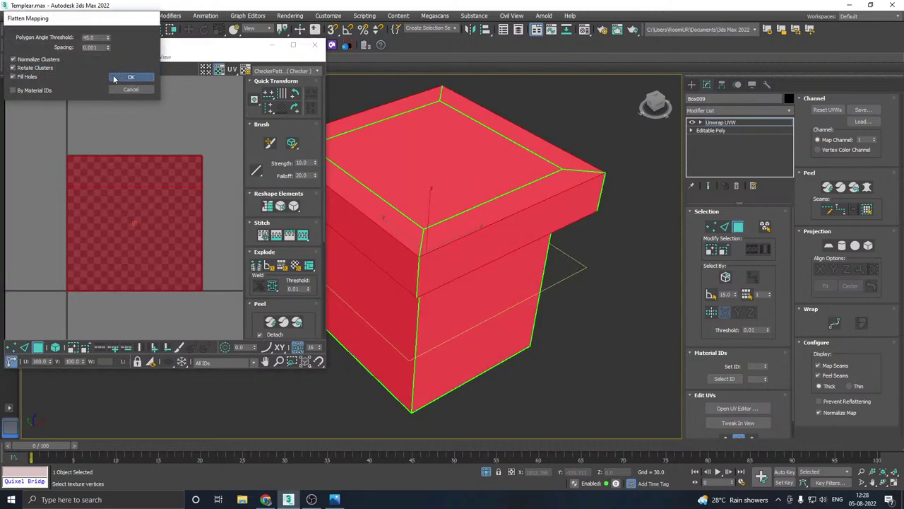
left_click(115, 78)
left_click(319, 50)
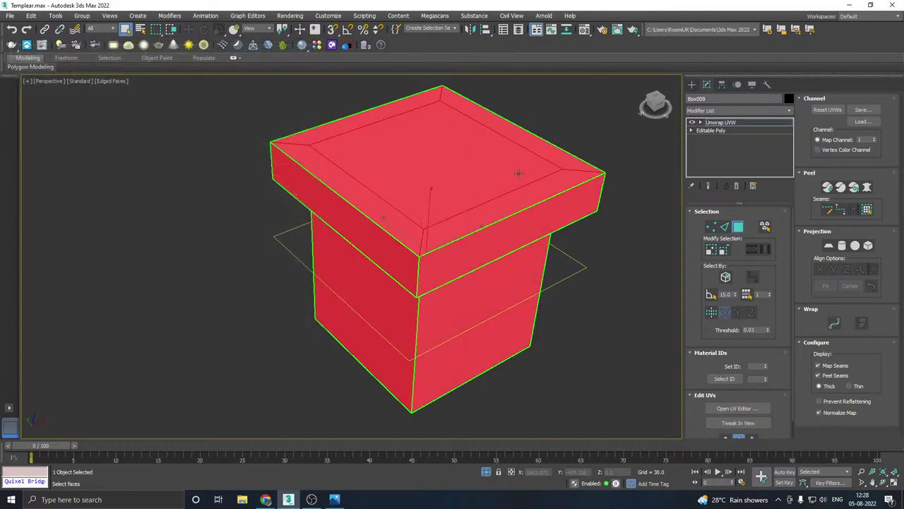
Step: Reopen the UV editor, show the CheckerPattern texture on the capped post, and inspect its sides and underside
mouse_move(518, 174)
middle_mouse_down("alt")
mouse_move(467, 162)
mouse_move(516, 168)
middle_mouse_up("alt")
left_click(720, 409)
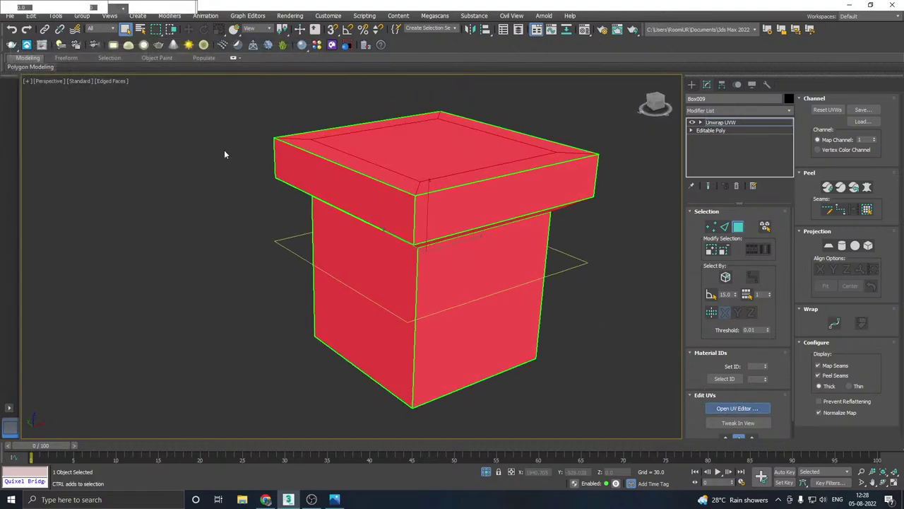
left_click(284, 71)
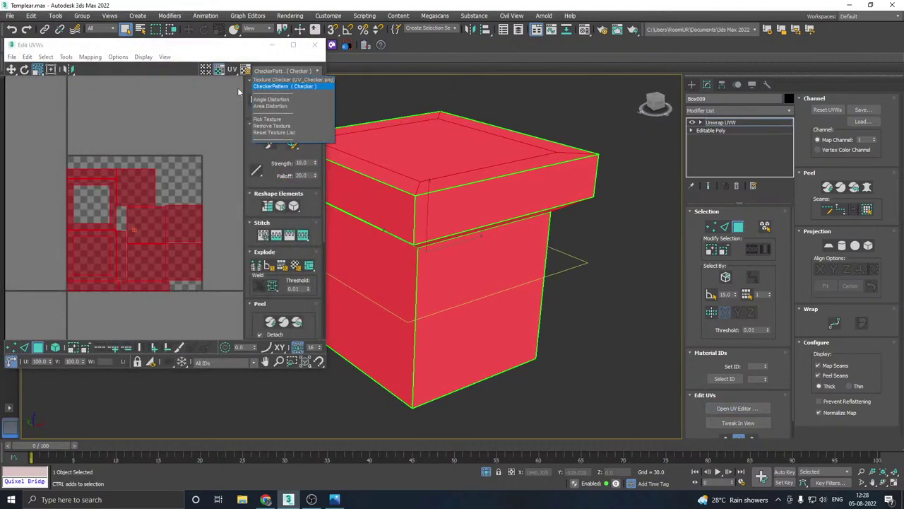
left_click(269, 87)
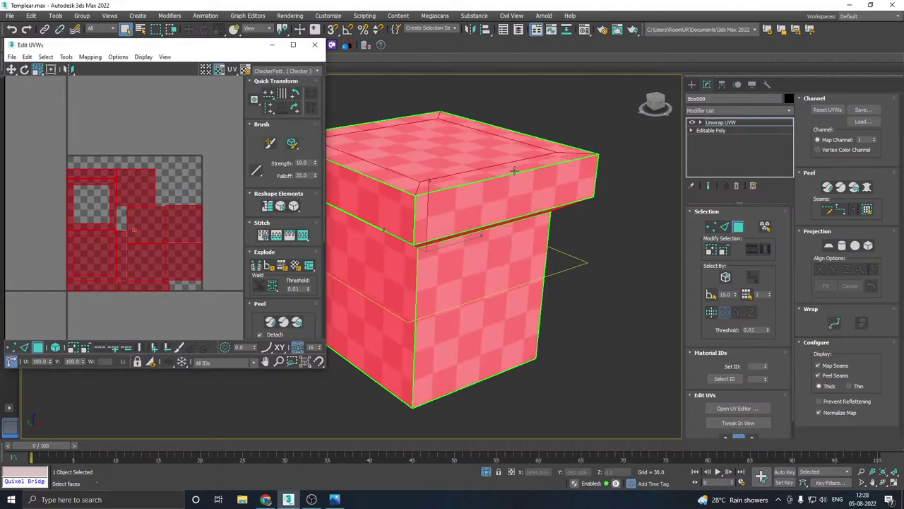
middle_click_drag(396, 233, 424, 191, "alt")
middle_click_drag(460, 166, 431, 126, "alt")
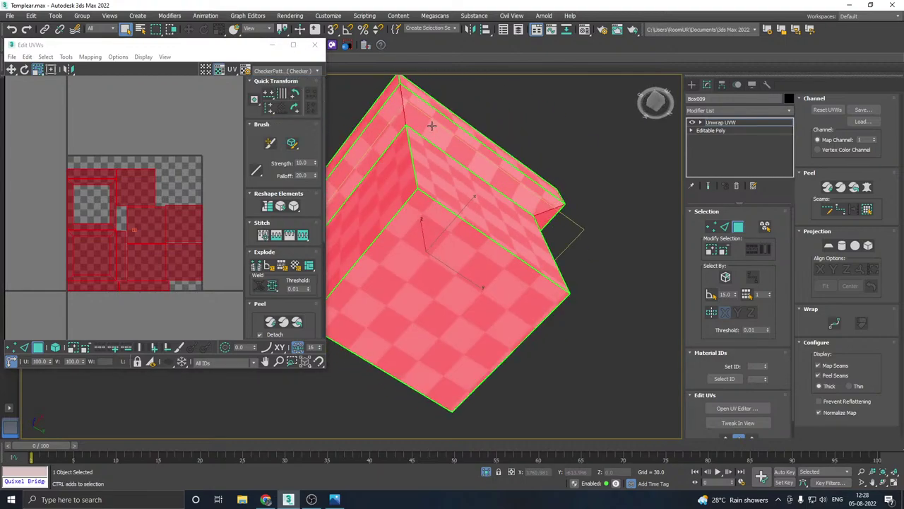
Step: Close the UV editor, leave face selection on the capped post, and end its isolation
left_click(315, 45)
left_click(721, 123)
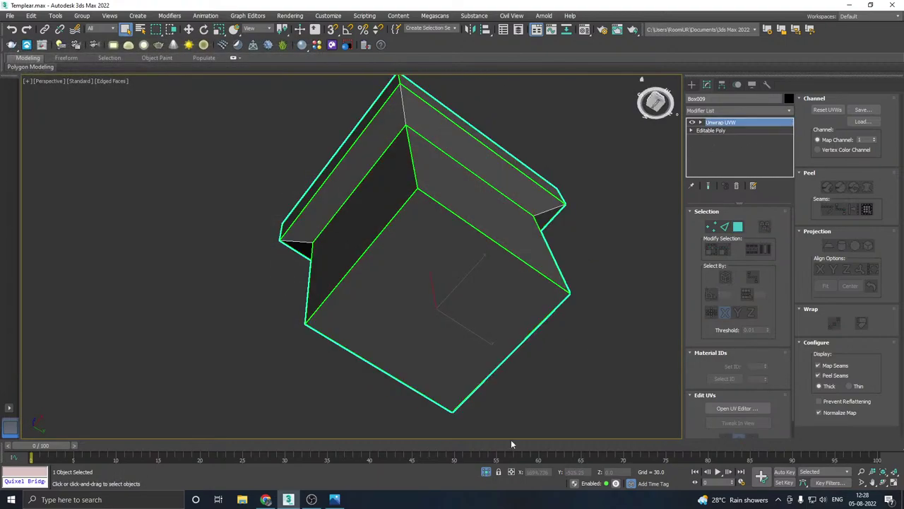
left_click(485, 472)
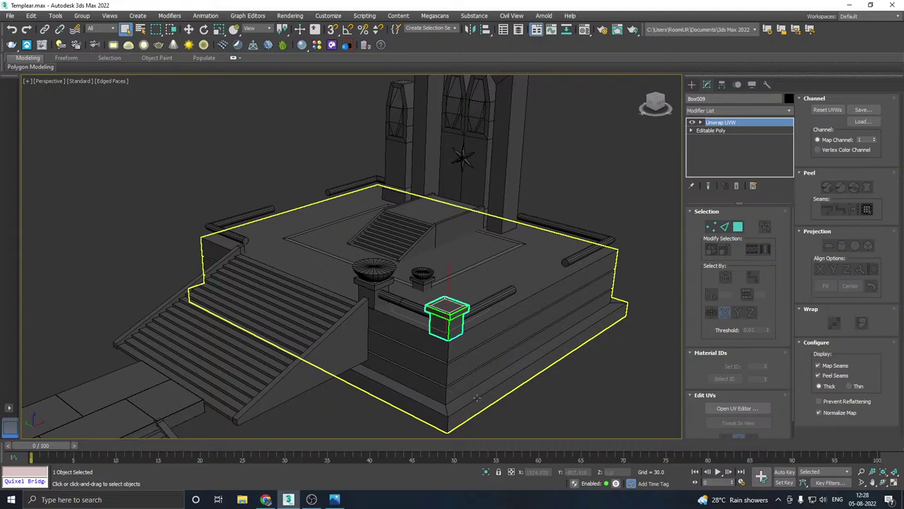
middle_click_drag(477, 398, 445, 381, "alt")
key("w")
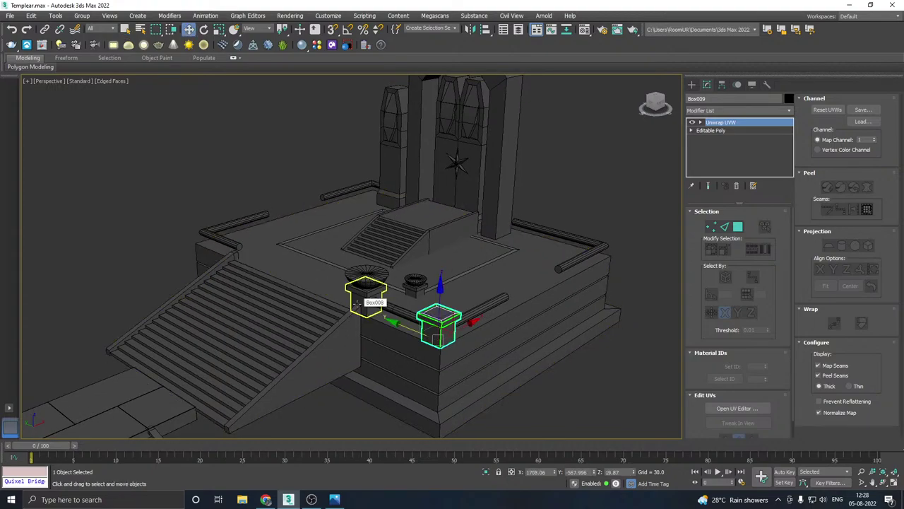
Step: Select and isolate the large bowl on the post beside the front staircase
left_click(357, 304)
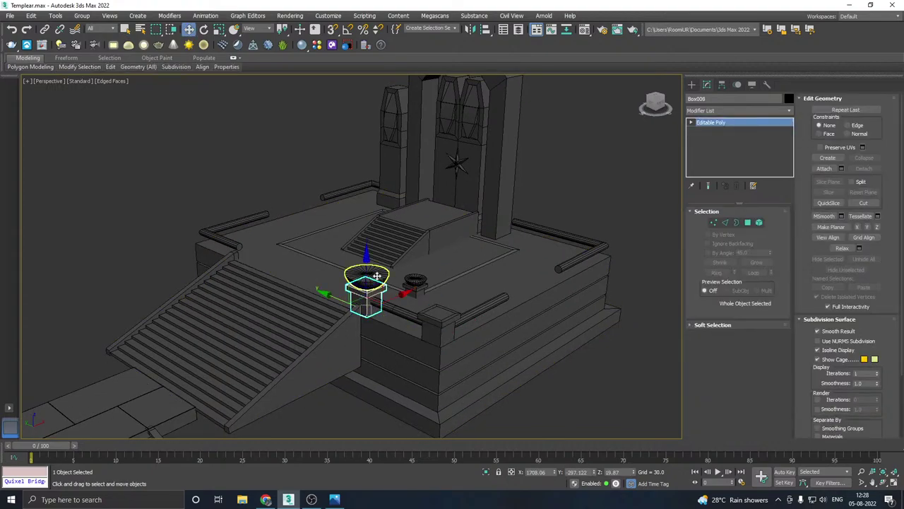
left_click(366, 273)
left_click(487, 472)
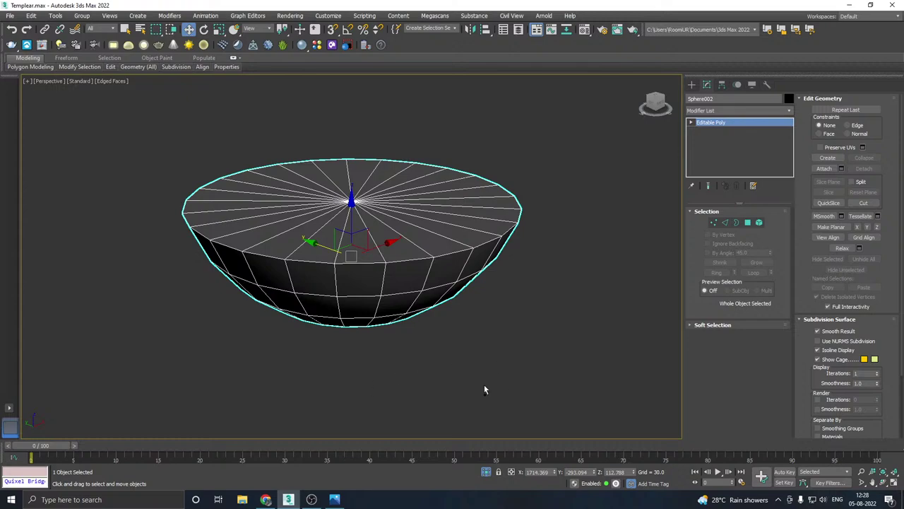
Step: Apply an Unwrap UVW modifier to the bowl and open the UV editor
left_click(777, 113)
scroll(715, 396, "down", 10)
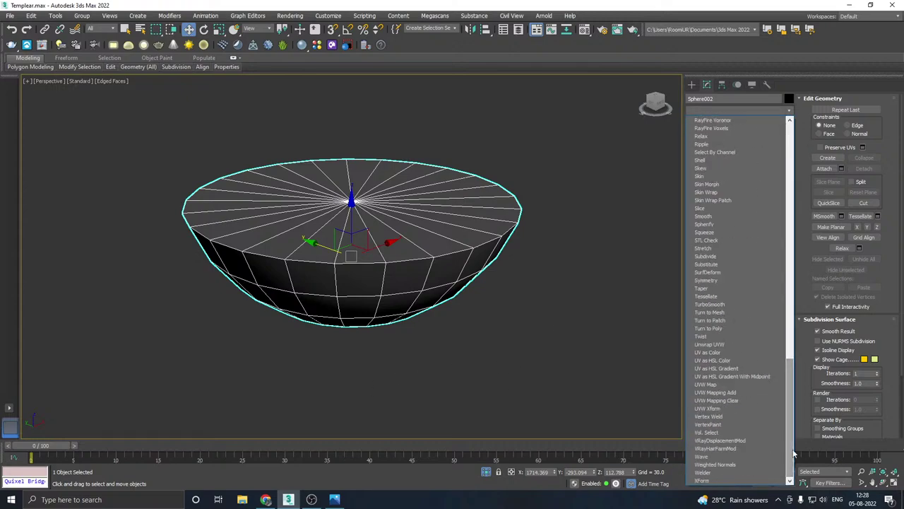
left_click(728, 344)
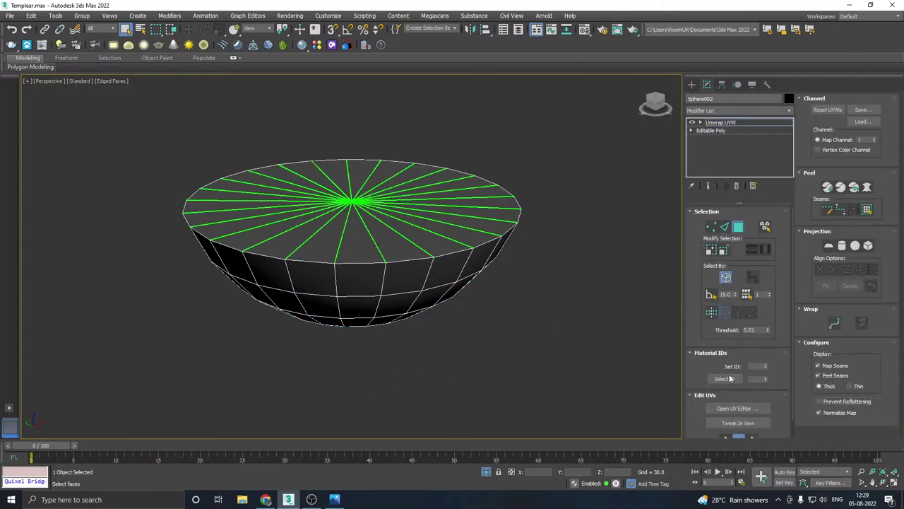
left_click(736, 407)
middle_click_drag(584, 295, 545, 321, "alt")
Step: Select all of the bowl's UV faces and show the CheckerPattern texture on it
key("ctrl+a")
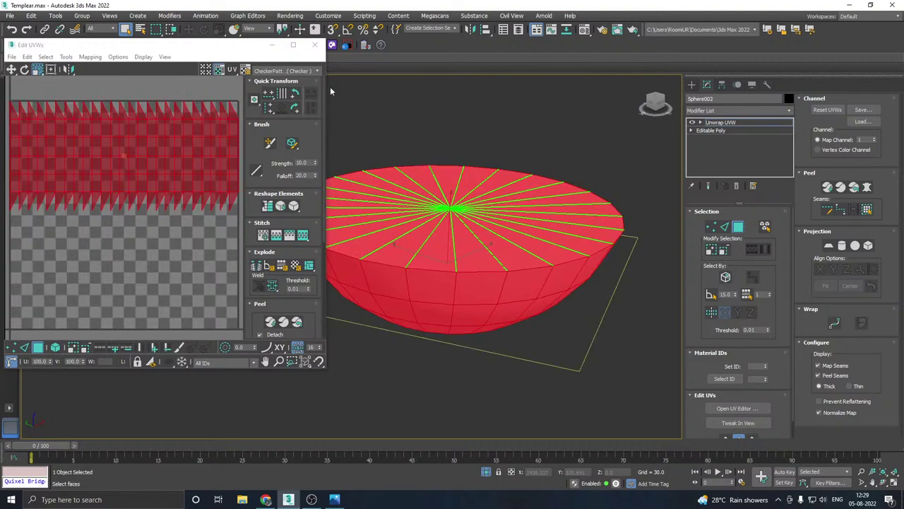
left_click(304, 72)
left_click(281, 89)
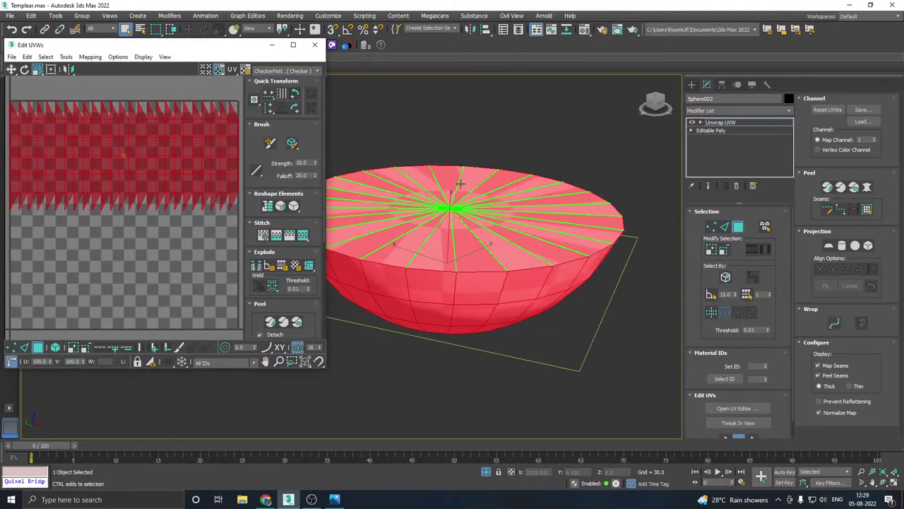
mouse_move(460, 186)
middle_mouse_down("alt")
mouse_move(455, 227)
mouse_move(447, 182)
mouse_move(452, 195)
middle_mouse_up("alt")
Step: Select only the bowl's flat top faces and give them a quick planar map
left_click(441, 229)
scroll(730, 389, "down", 1)
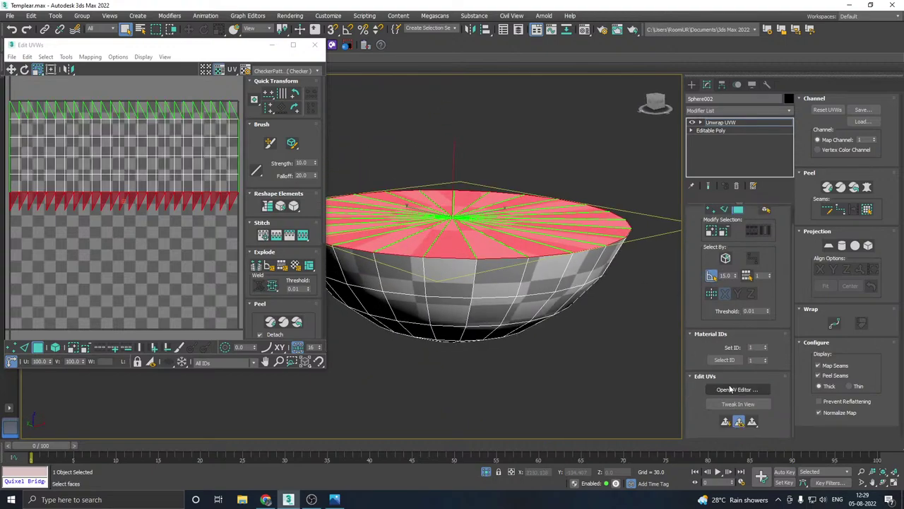
left_click(724, 423)
scroll(94, 245, "down", 3)
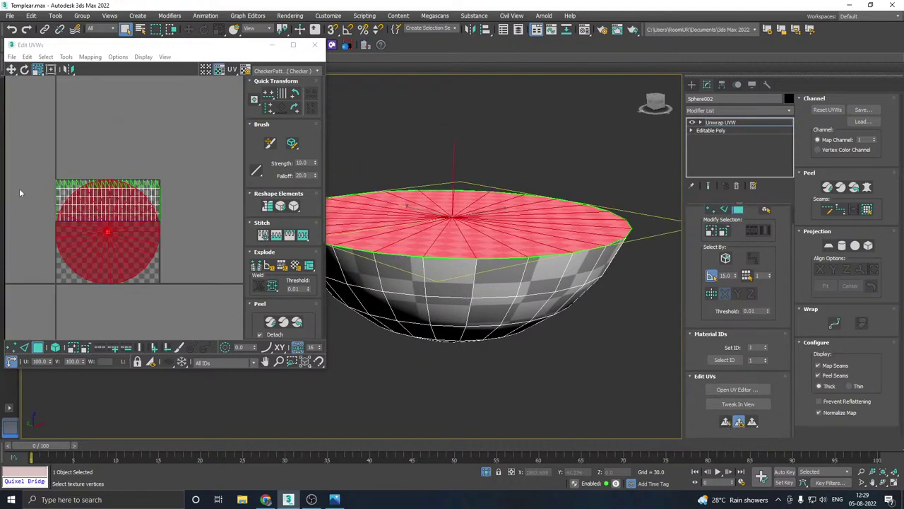
Step: Relax the top faces' UVs by polygon angles with 100 iterations, amount 0.1 and stretch 0.0
left_click(69, 58)
left_click(85, 215)
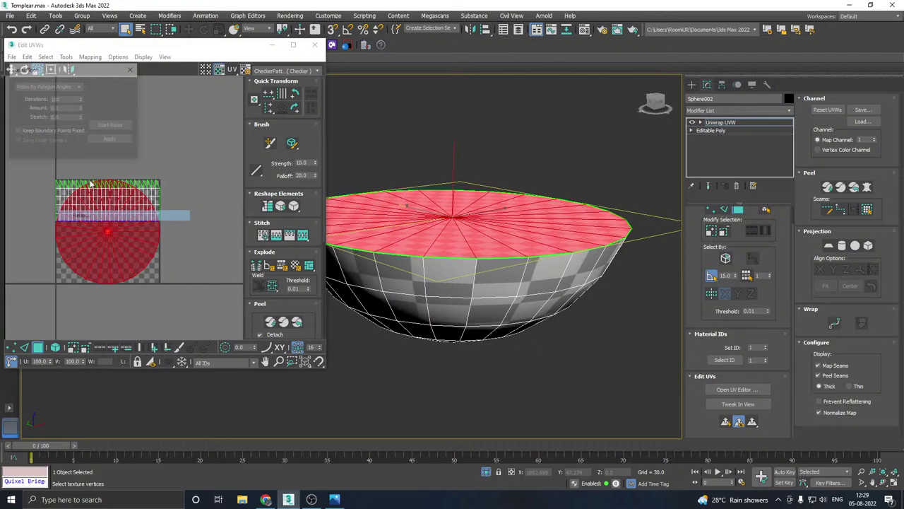
left_click(111, 140)
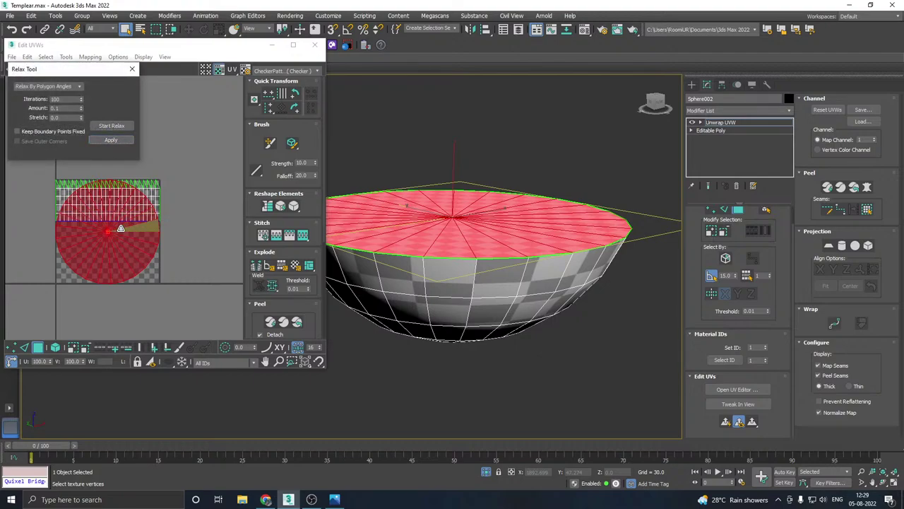
left_click_drag(40, 77, 34, 93)
Step: Move the circular top-face UV cluster sideways out of the UV square, clear of the remaining faces
left_click(55, 70)
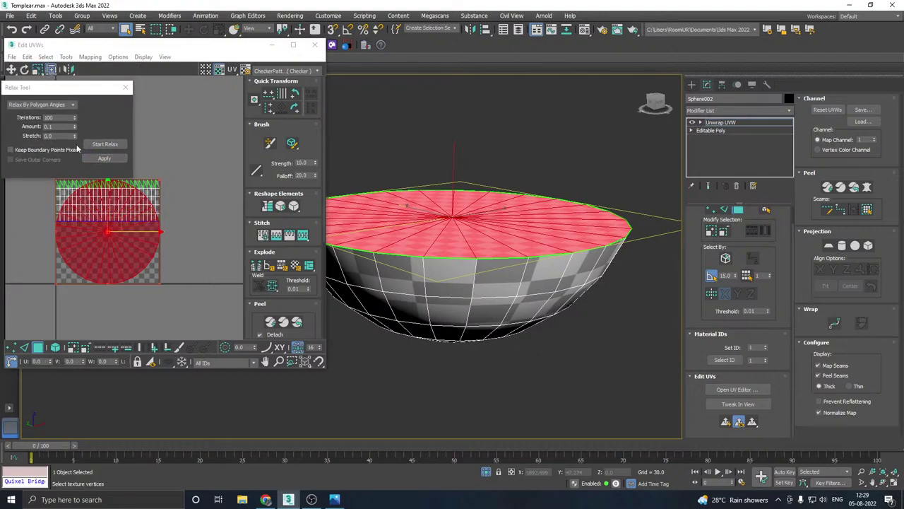
left_click_drag(109, 223, 247, 220)
left_click_drag(125, 222, 241, 223)
middle_click_drag(556, 254, 449, 243, "alt")
scroll(155, 265, "down", 3)
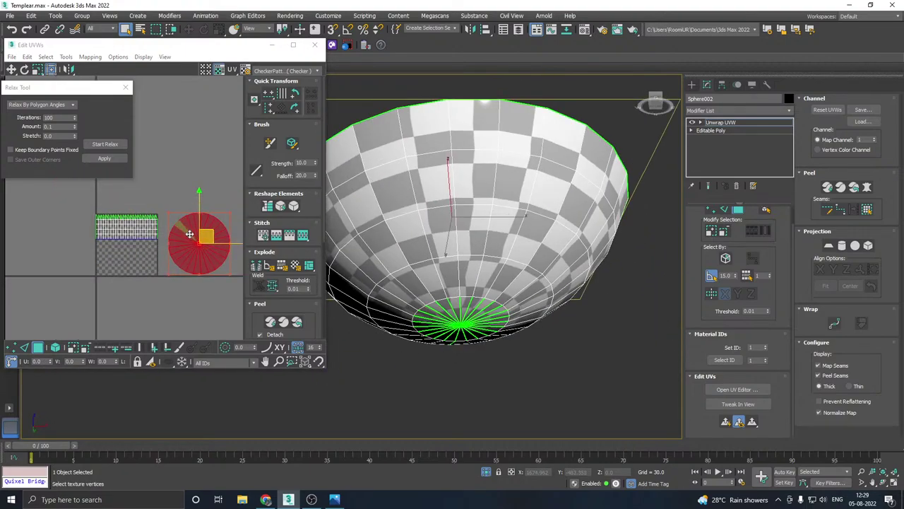
Step: Invert the selection to the bowl's curved underside, planar-map it, and relax it by polygon angles with the same settings
key("ctrl+i")
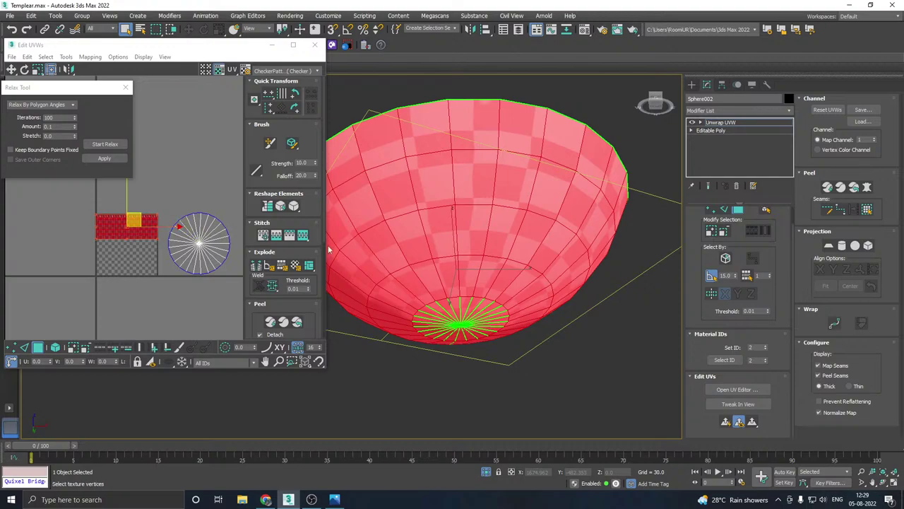
left_click(730, 425)
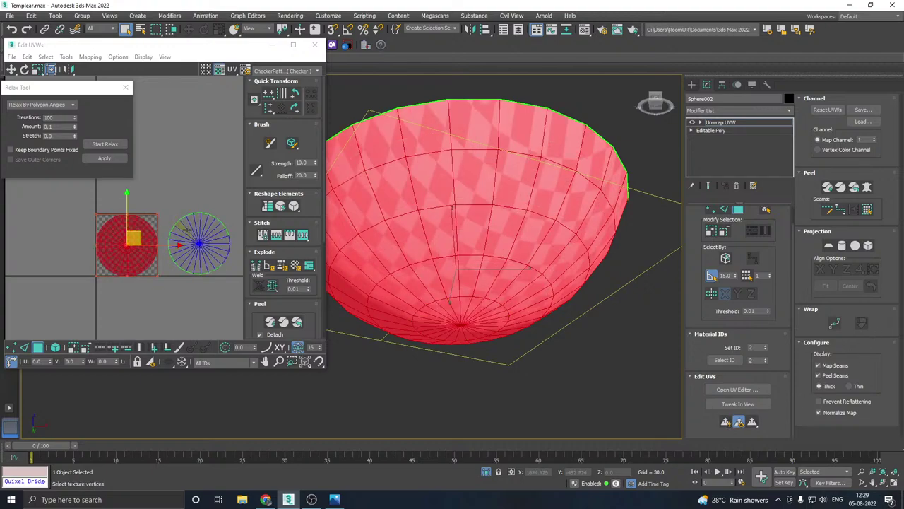
left_click(104, 159)
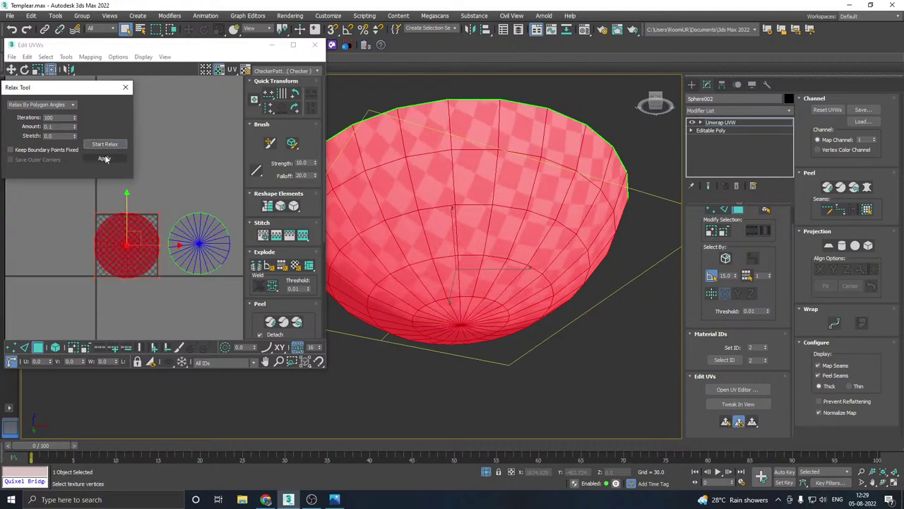
middle_click_drag(486, 141, 480, 234, "alt")
Step: Select both of the bowl's UV clusters and pack them inside the UV square
key("ctrl+a")
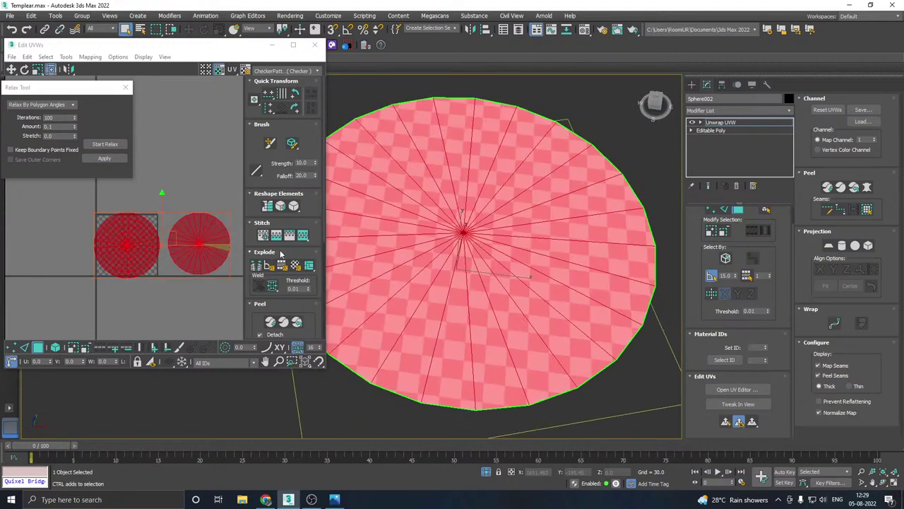
left_click(272, 305)
left_click(255, 333)
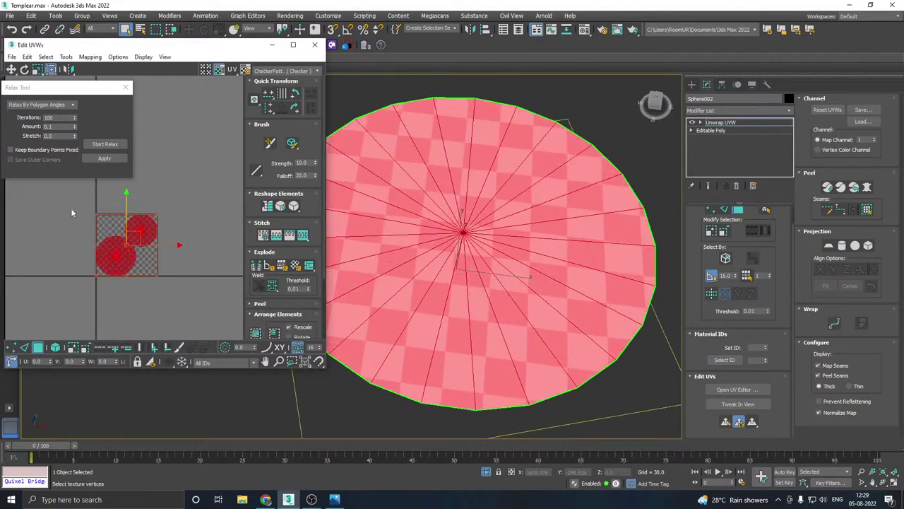
Step: Close the UV editor, leave face selection on the bowl, and end its isolation with the Move tool active
left_click(316, 47)
middle_click_drag(419, 194, 471, 158, "alt")
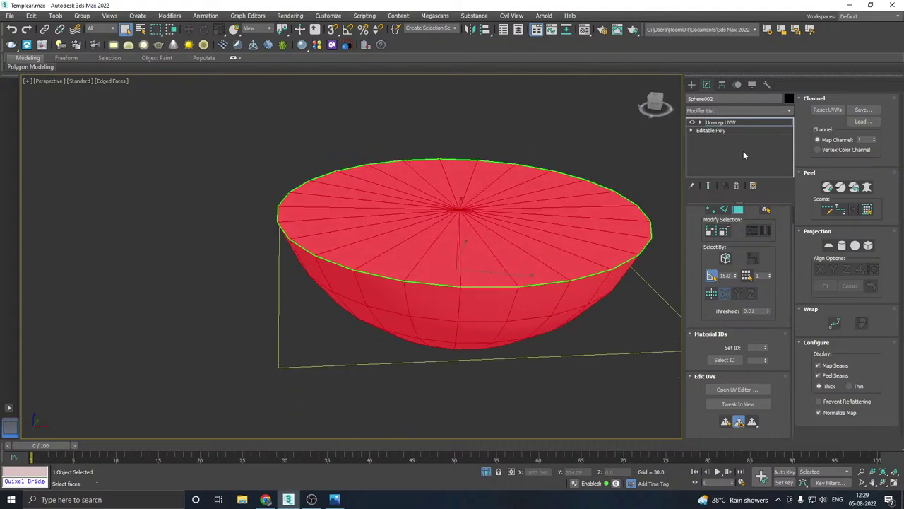
left_click(722, 123)
left_click(190, 29)
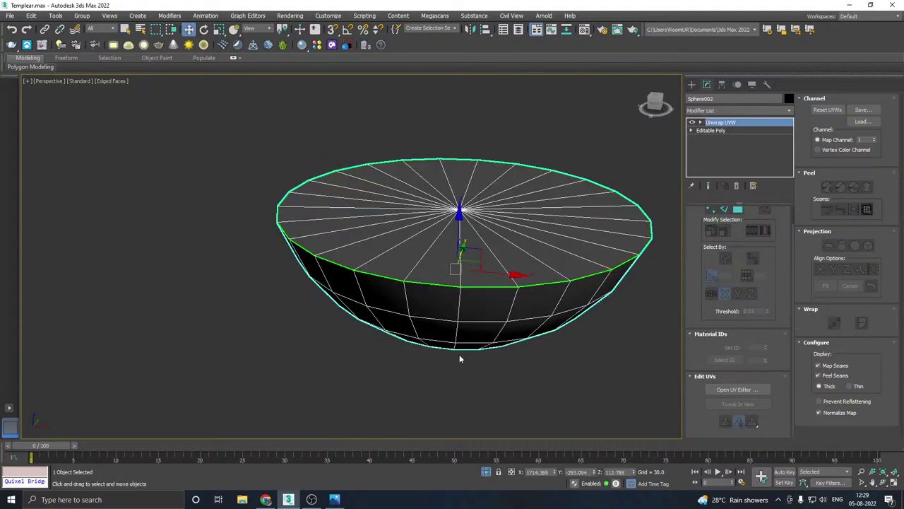
left_click(486, 471)
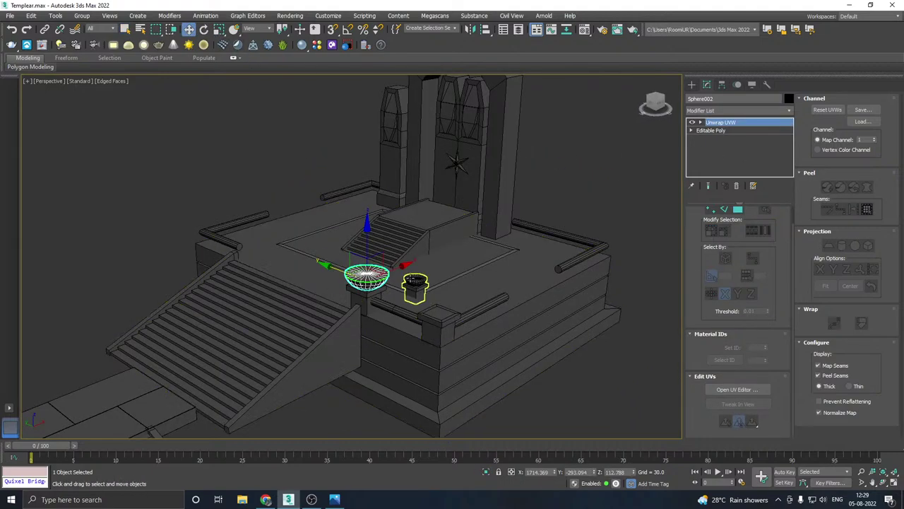
Step: Select the small bowl-topped pedestal standing on the platform behind the corner post and inspect it up close
scroll(412, 280, "up", 3)
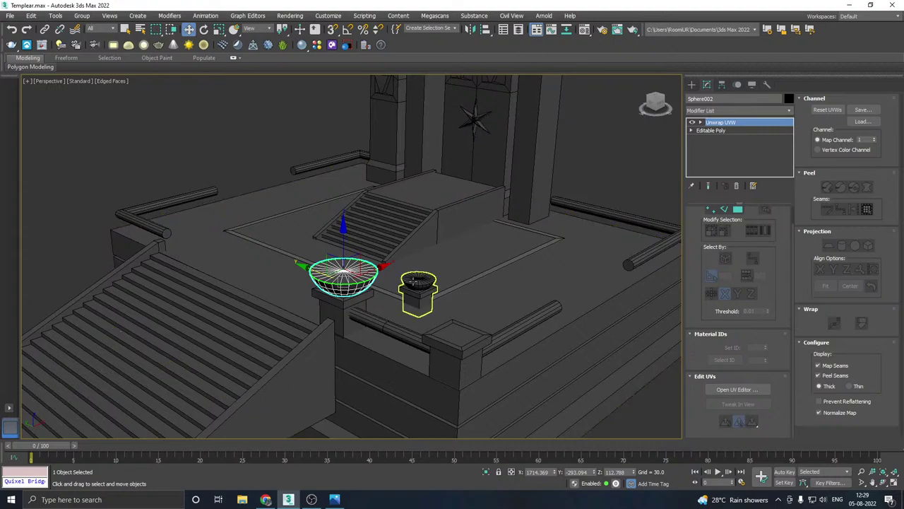
left_click(418, 302)
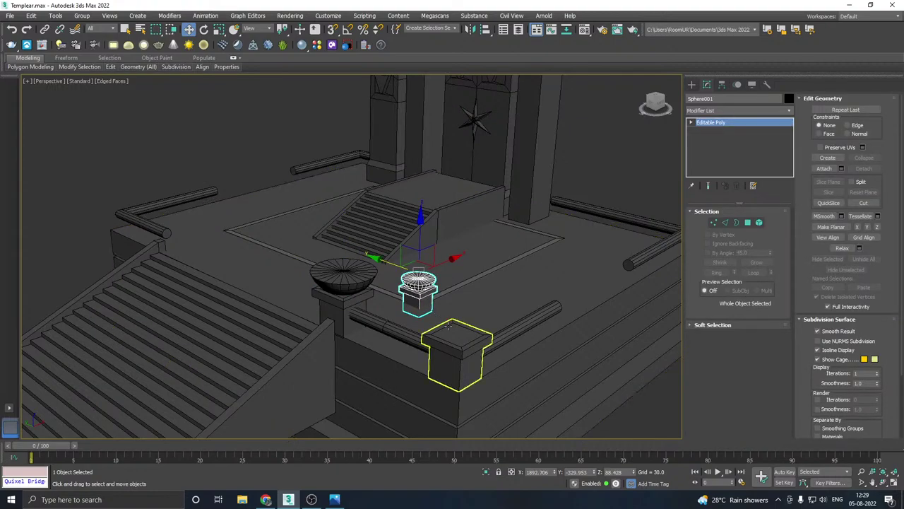
scroll(411, 289, "up", 5)
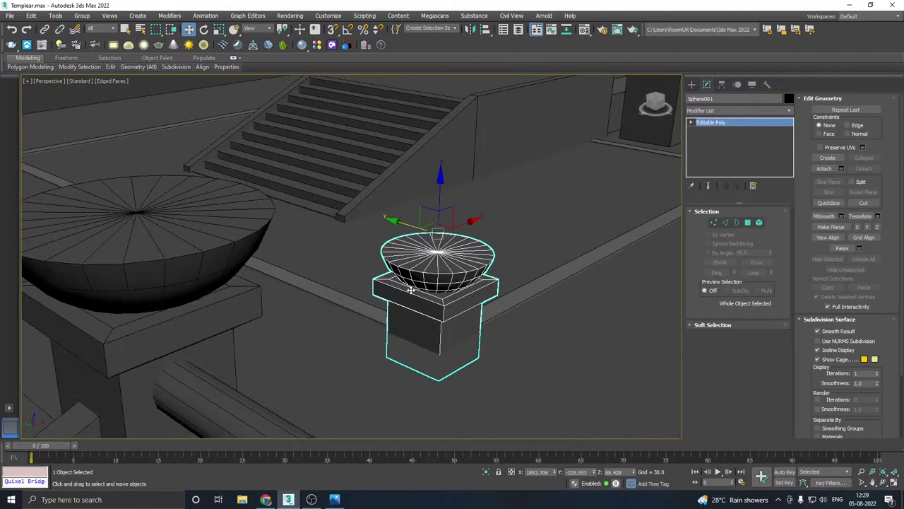
scroll(410, 290, "down", 5)
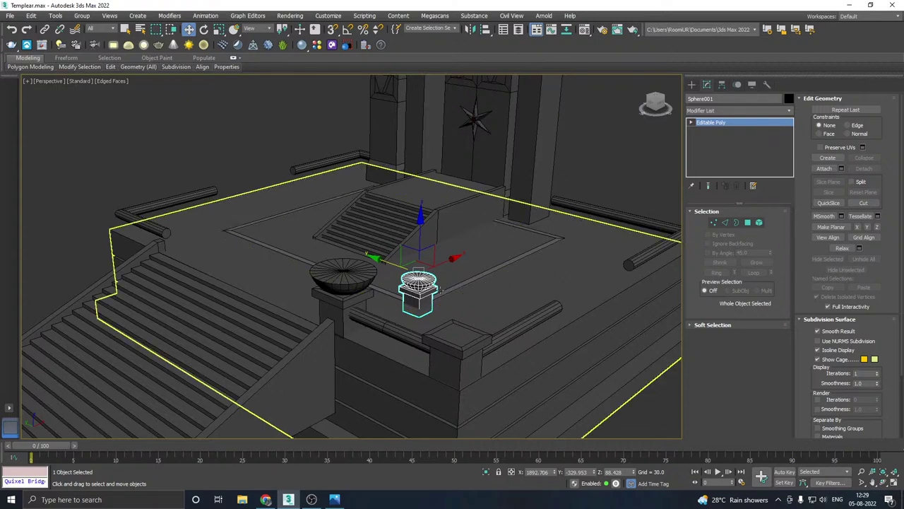
Step: Delete the small bowl-topped pedestal and place a copy of the unwrapped corner post in its spot on the platform
left_click(454, 355)
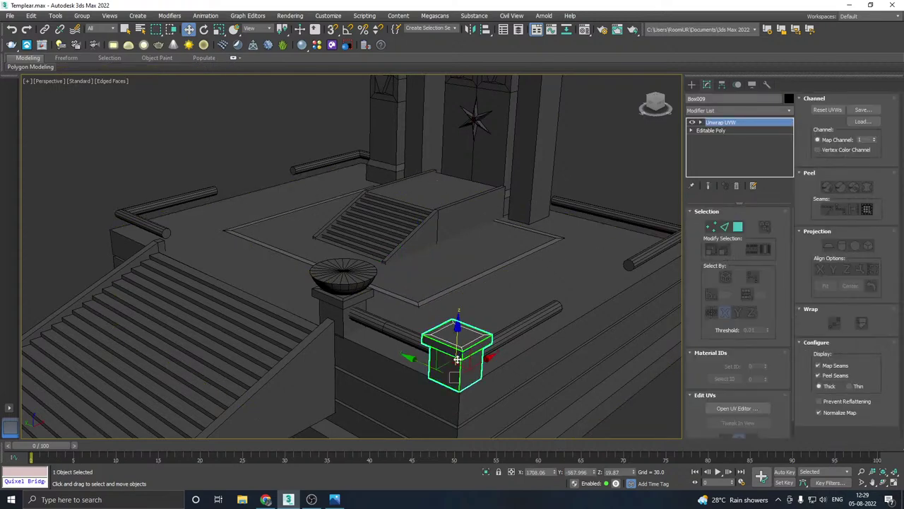
left_click_drag(474, 363, 553, 319, "shift")
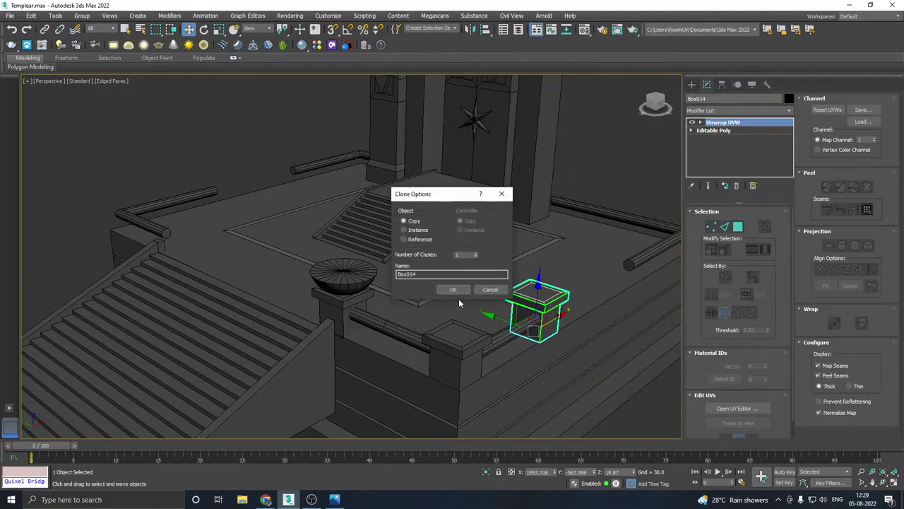
left_click(455, 290)
mouse_move(499, 315)
left_mouse_down()
mouse_move(422, 296)
mouse_move(474, 252)
left_mouse_up()
Step: Make a copy of the large unwrapped bowl and move it horizontally until it is centred over the copied post
left_click(371, 276)
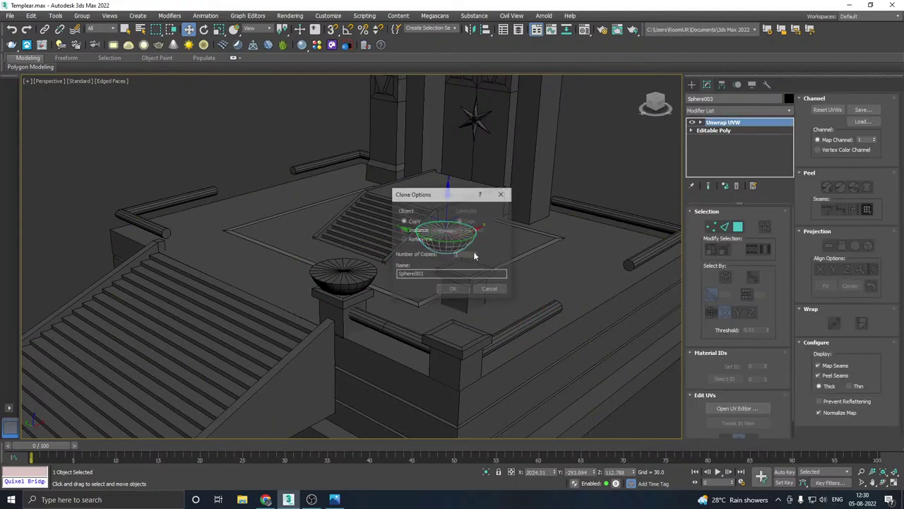
left_click(463, 293)
scroll(452, 269, "up", 5)
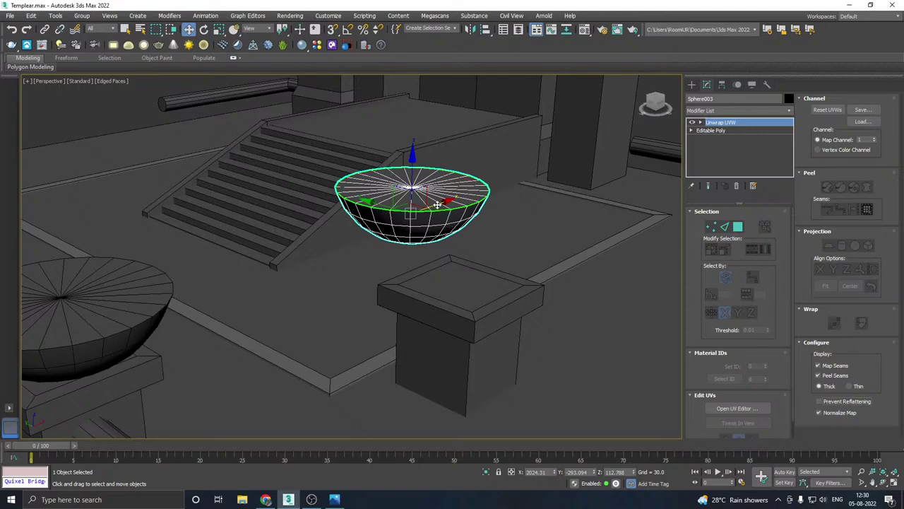
left_click_drag(438, 205, 464, 231)
middle_click_drag(480, 208, 460, 273, "alt")
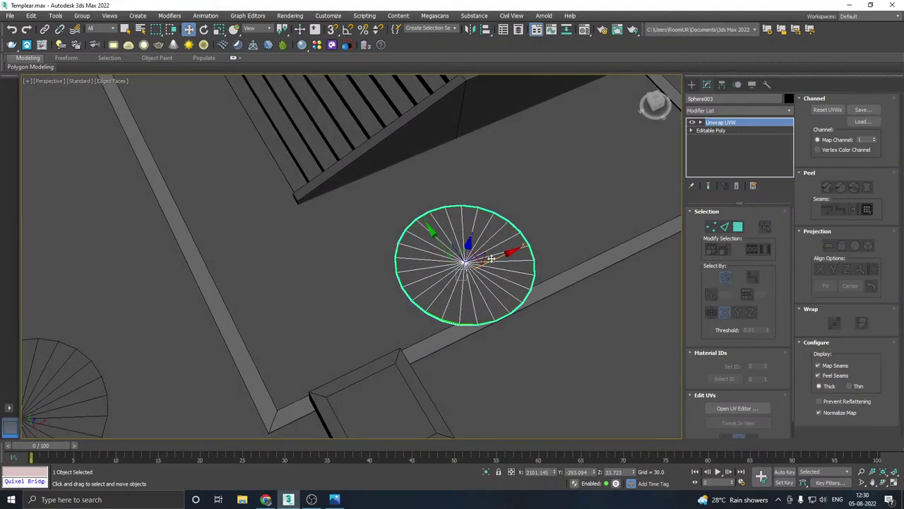
left_click_drag(491, 259, 349, 381)
middle_click_drag(349, 382, 383, 301)
left_click_drag(382, 299, 423, 305)
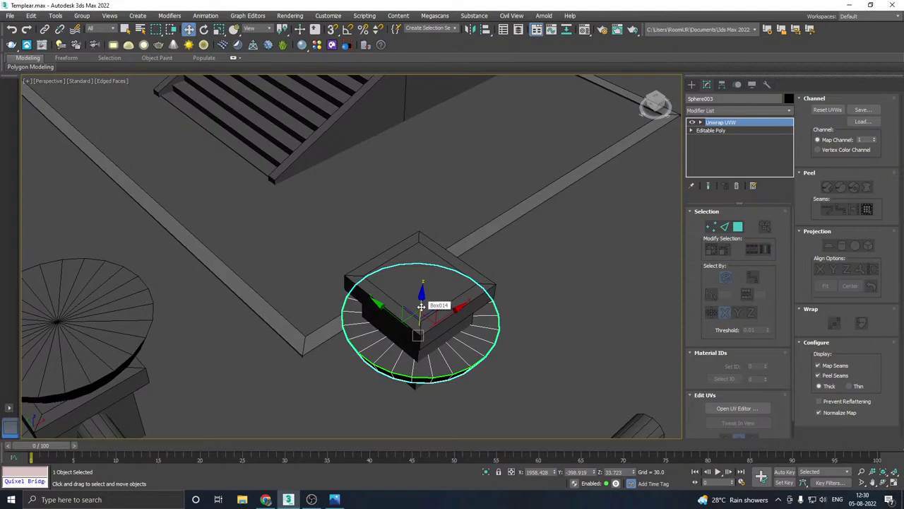
Step: Raise the bowl copy until its base rests on the cap of the copied post
left_click_drag(420, 307, 420, 260)
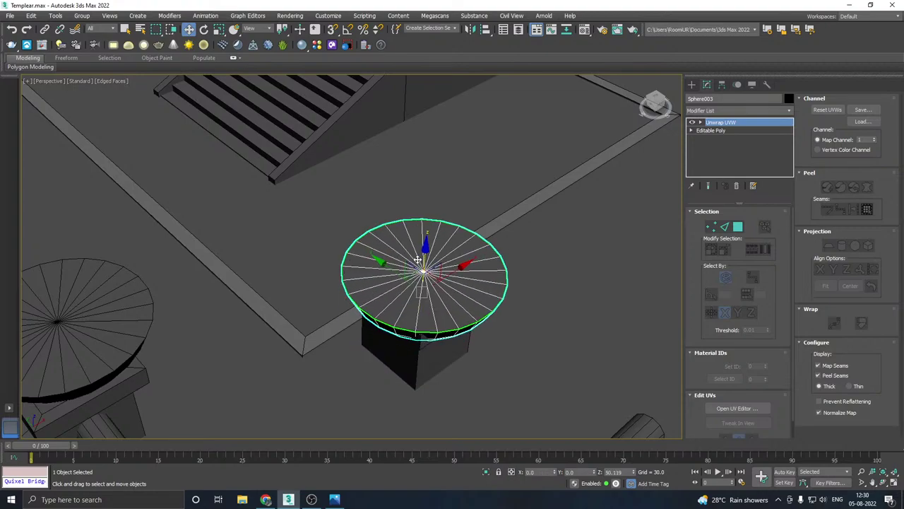
mouse_move(420, 260)
middle_mouse_down("alt")
mouse_move(425, 236)
mouse_move(417, 262)
middle_mouse_up("alt")
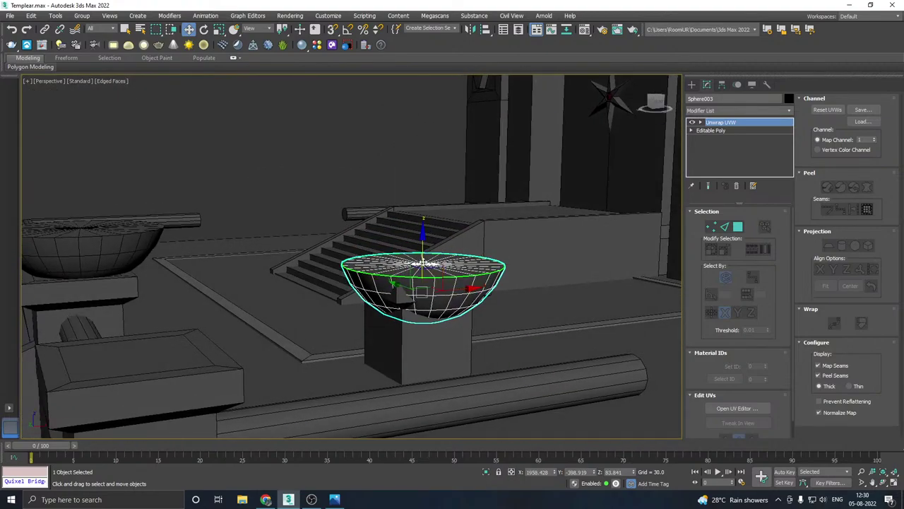
left_click_drag(423, 262, 422, 223)
middle_click_drag(422, 224, 494, 251, "alt")
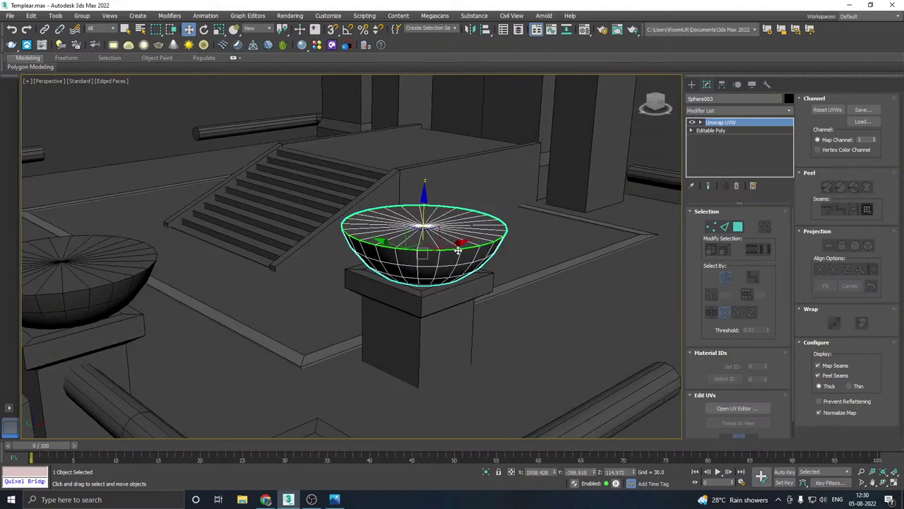
Step: Scale the bowl copy down uniformly to fit the post's cap, and lower it onto the cap
key("r")
left_click_drag(417, 242, 414, 260)
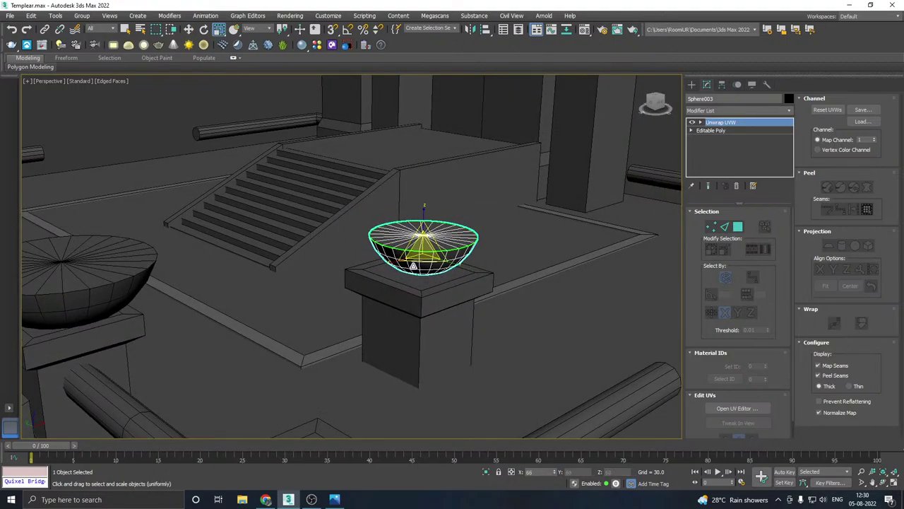
scroll(424, 240, "up", 3)
key("w")
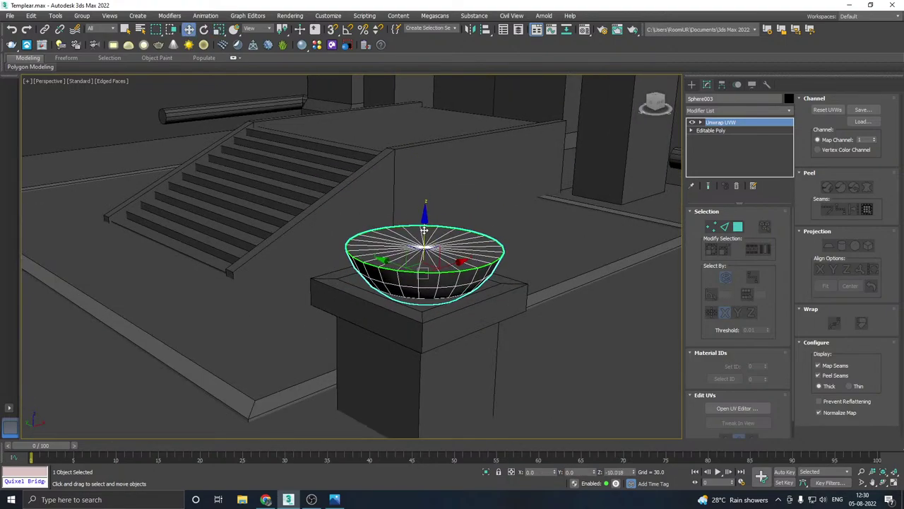
middle_click_drag(425, 226, 450, 226, "alt")
Step: Collapse the bowl copy's modifier stack to Editable Poly and attach the copied post to it
right_click(716, 142)
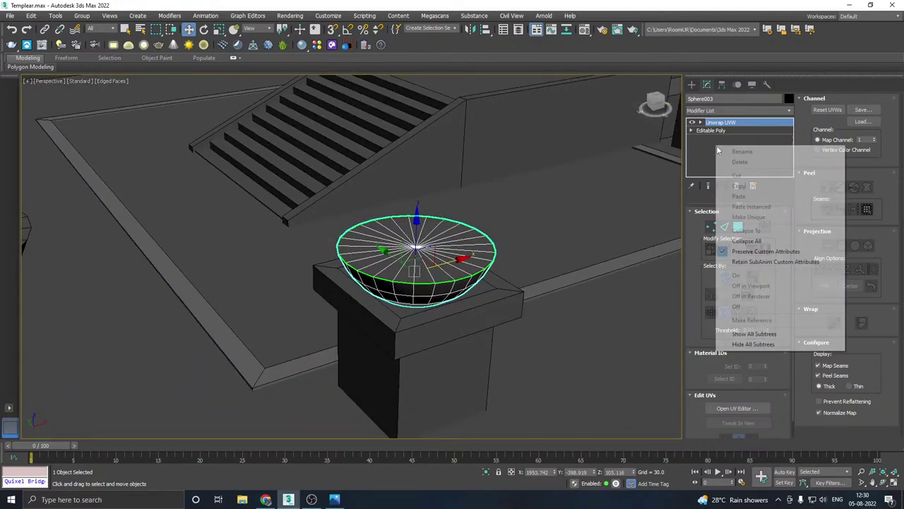
left_click(779, 243)
scroll(468, 231, "down", 3)
scroll(467, 231, "down", 2)
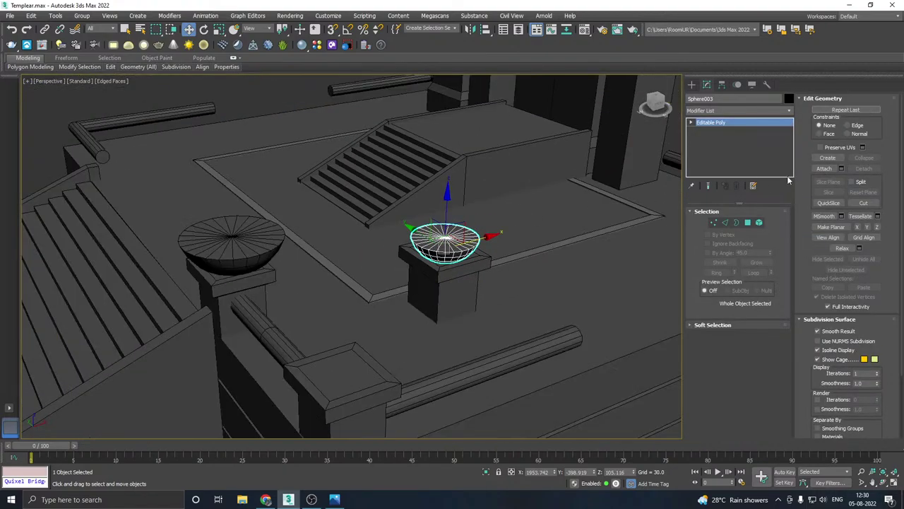
left_click(830, 171)
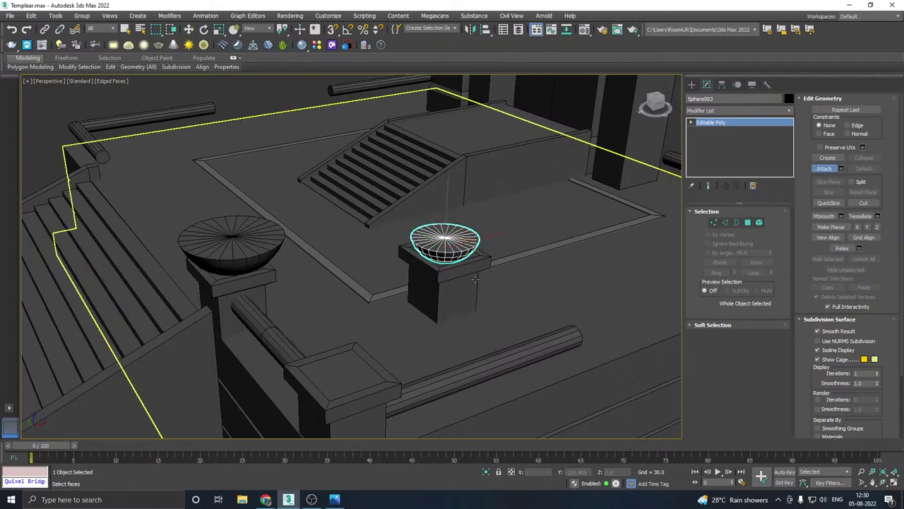
left_click(459, 283)
right_click(572, 263)
middle_click_drag(574, 263, 469, 258, "alt")
right_click(469, 258)
left_click(424, 280)
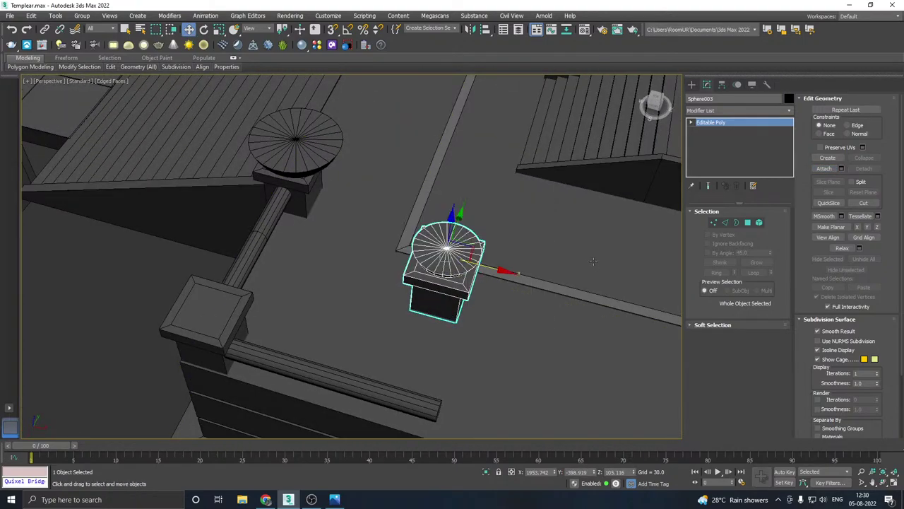
middle_click_drag(403, 260, 490, 253, "alt")
scroll(443, 261, "down", 4)
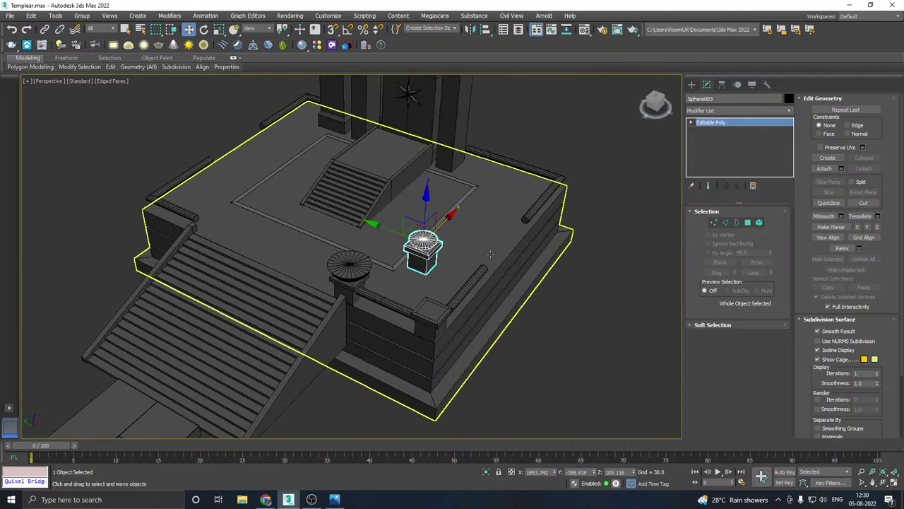
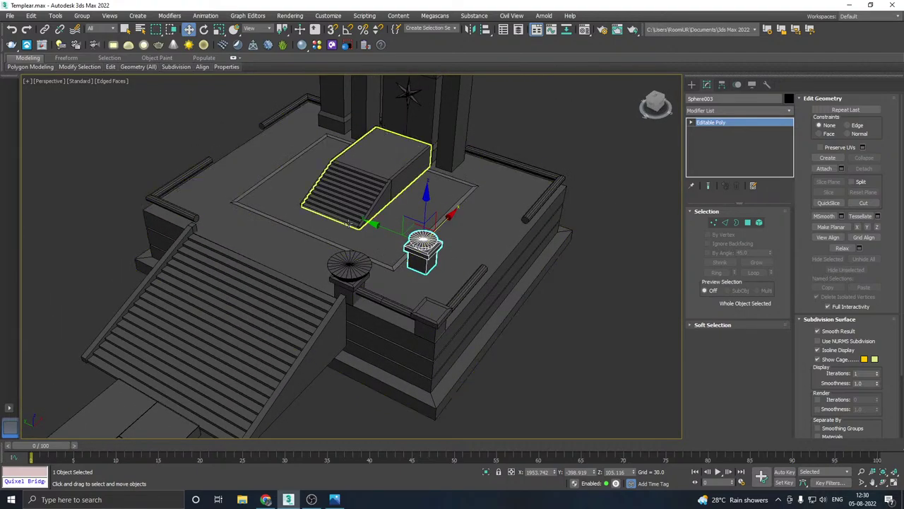
left_click(381, 263)
left_click(385, 152, "ctrl")
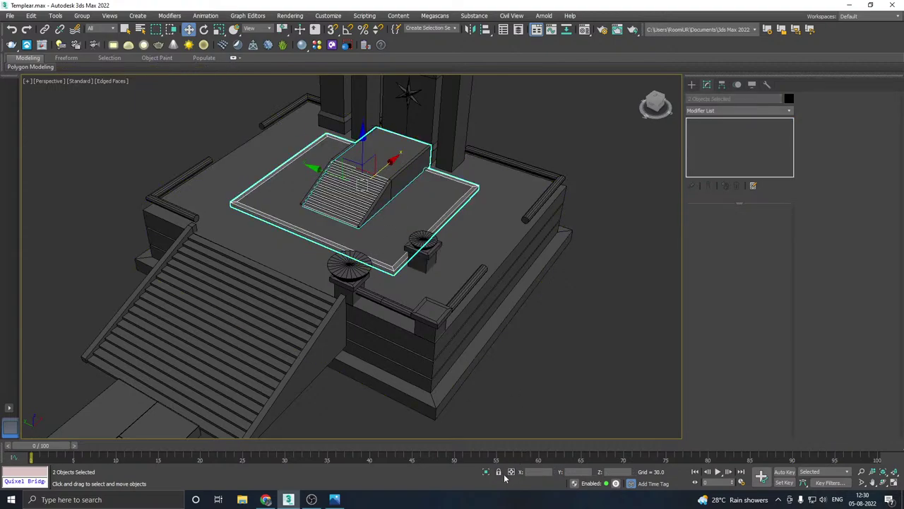
left_click(390, 265)
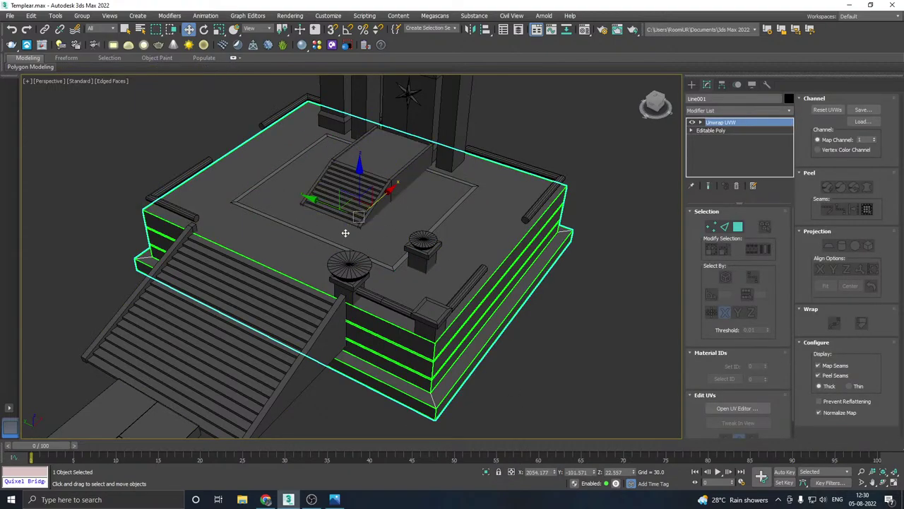
Step: Select the rectangular border frame on the platform, add an Unwrap UVW modifier to it, and open the UV editor
left_click(320, 240)
scroll(343, 205, "up", 3)
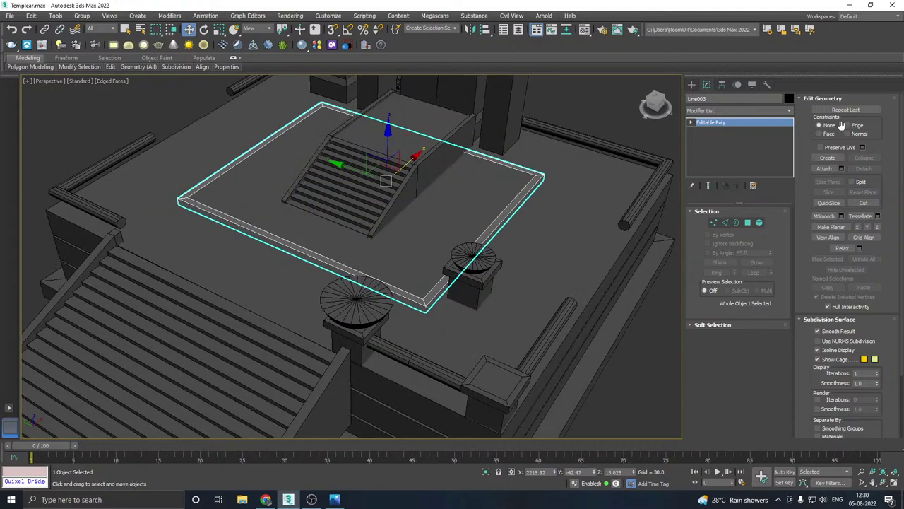
left_click(791, 111)
scroll(708, 339, "down", 10)
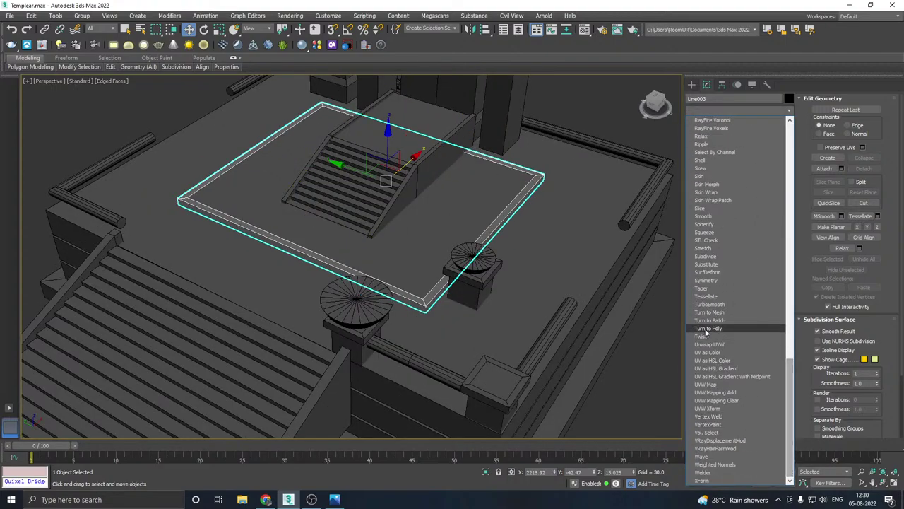
left_click(709, 344)
left_click(737, 408)
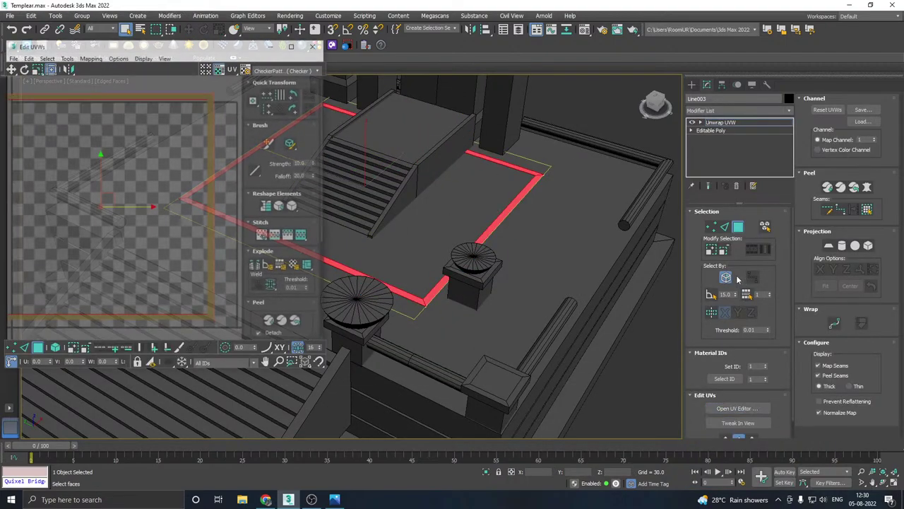
Step: Select all faces of the border frame and apply Flatten Mapping to them
middle_click_drag(480, 276, 539, 292)
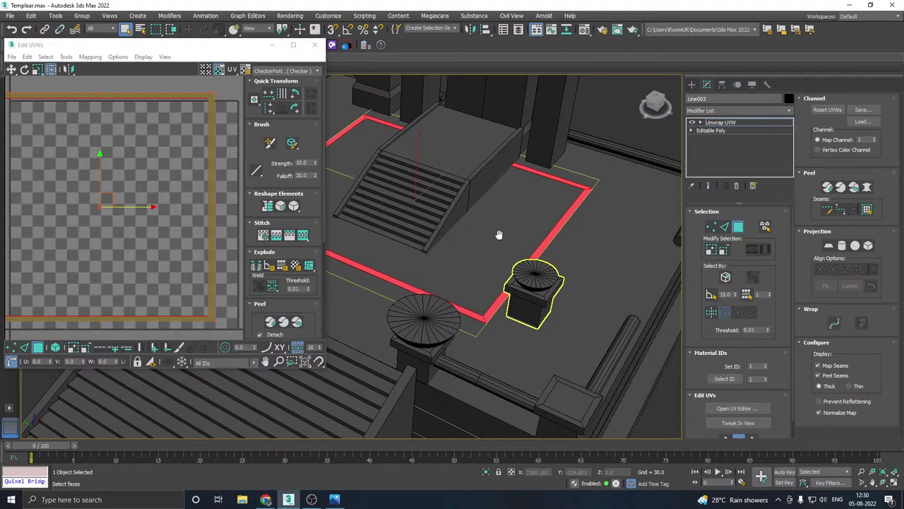
middle_click_drag(499, 235, 531, 241)
key("ctrl+a")
left_click(90, 57)
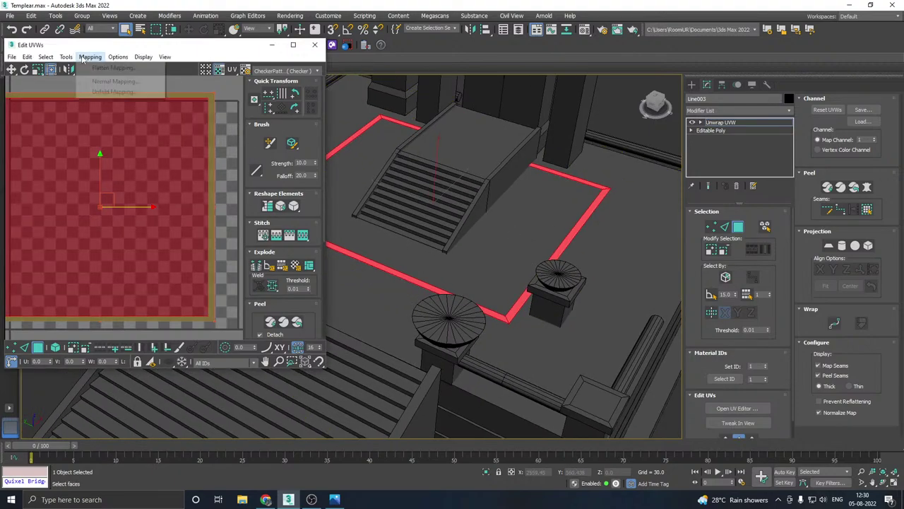
left_click(101, 67)
left_click(130, 78)
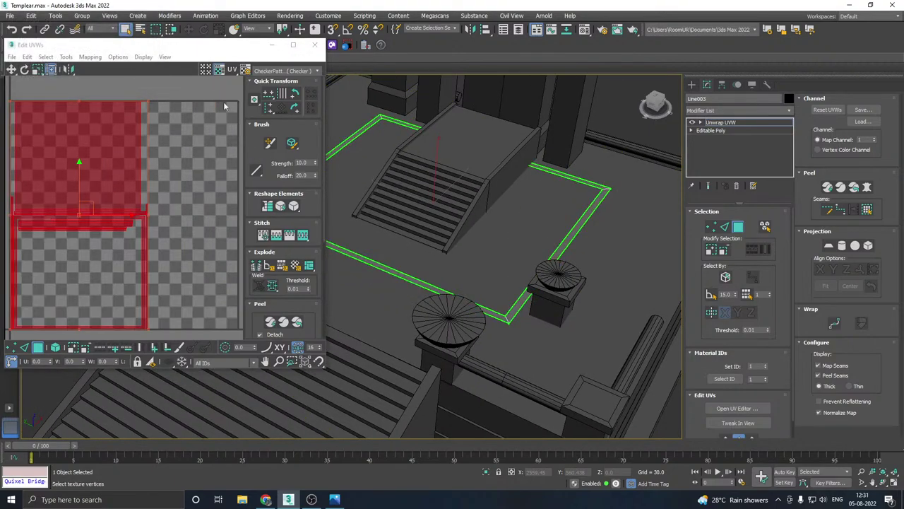
Step: Close the UV editor, leave the frame's face selection with the Move tool active, and save the scene
left_click(314, 45)
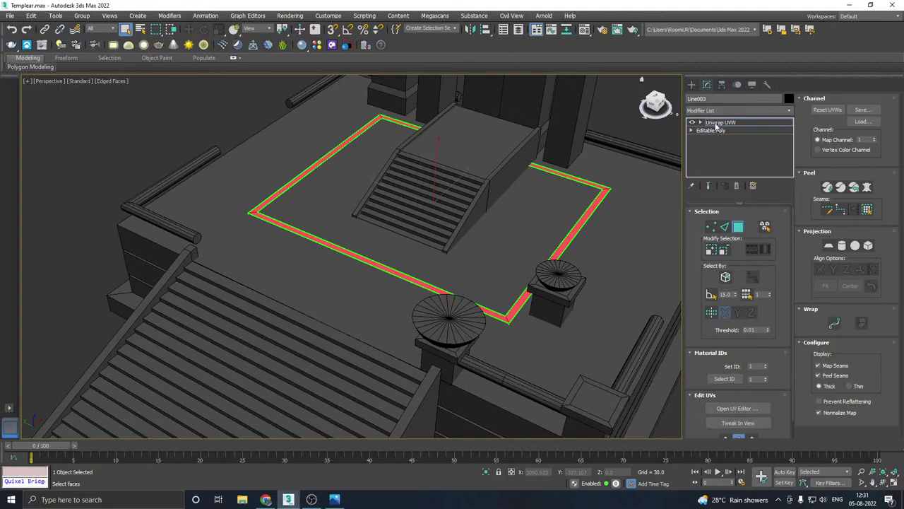
left_click(717, 123)
left_click(188, 29)
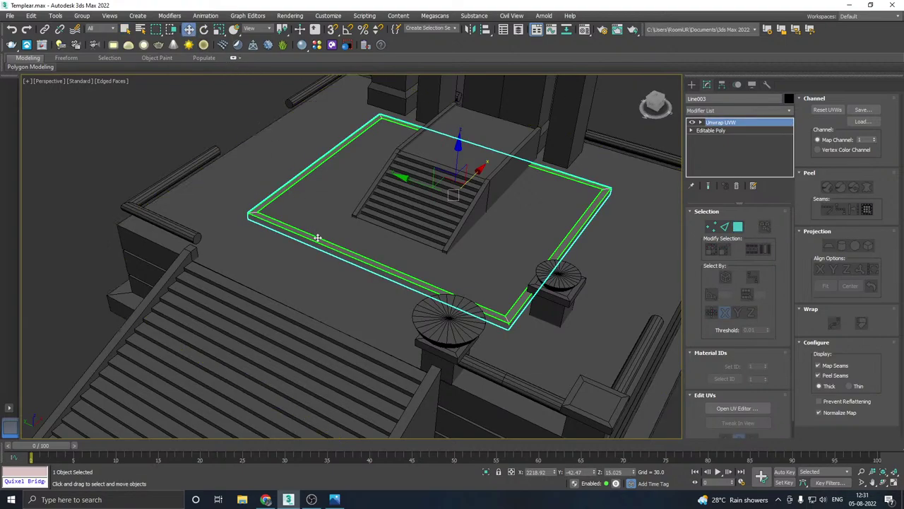
scroll(318, 238, "down", 5)
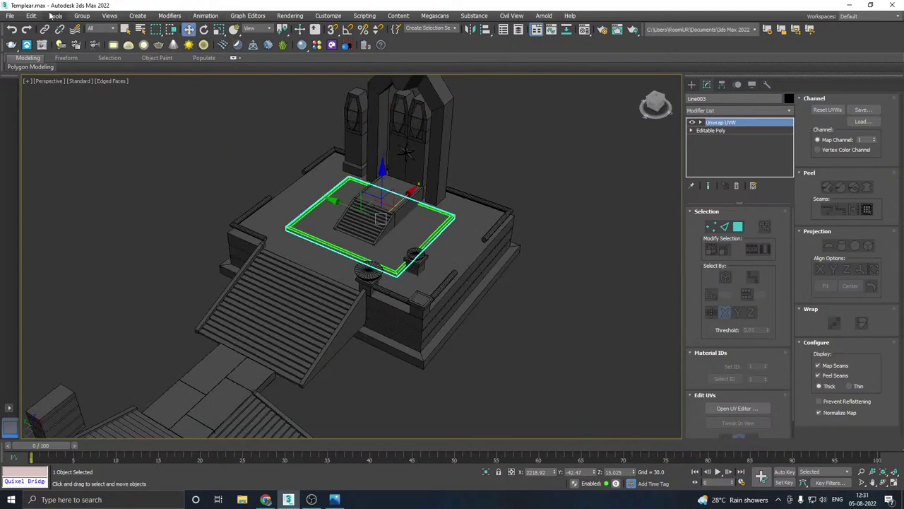
left_click(20, 16)
left_click(25, 84)
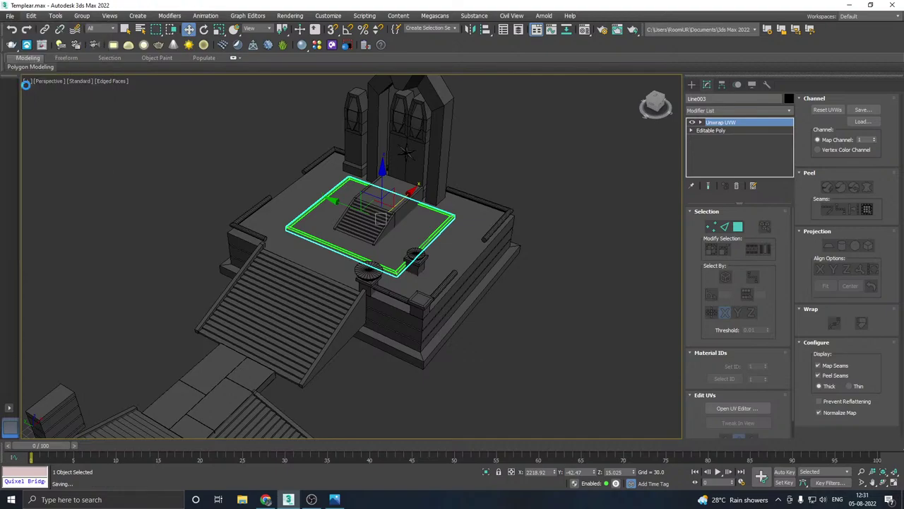
Step: Select the small staircase in front of the temple door and attach its side walls to it
middle_click_drag(406, 229, 409, 269)
scroll(357, 275, "up", 3)
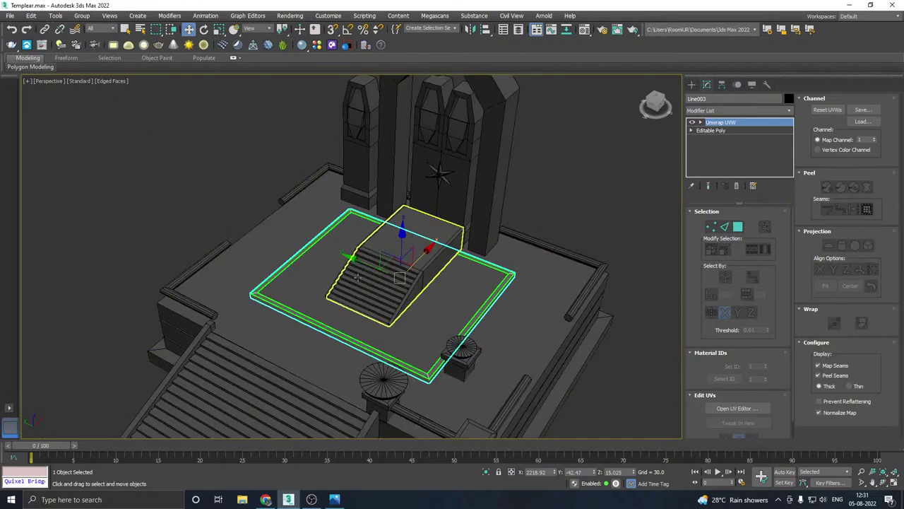
left_click(356, 296)
scroll(381, 285, "up", 2)
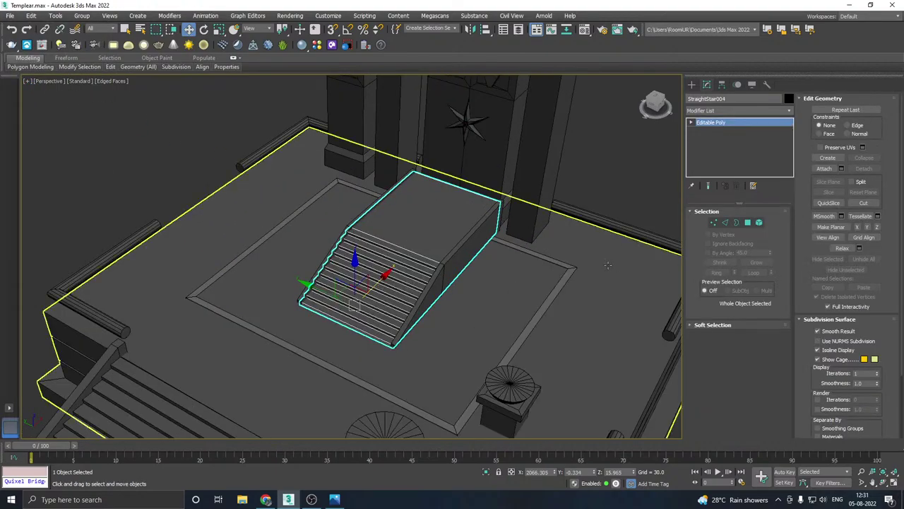
left_click(824, 168)
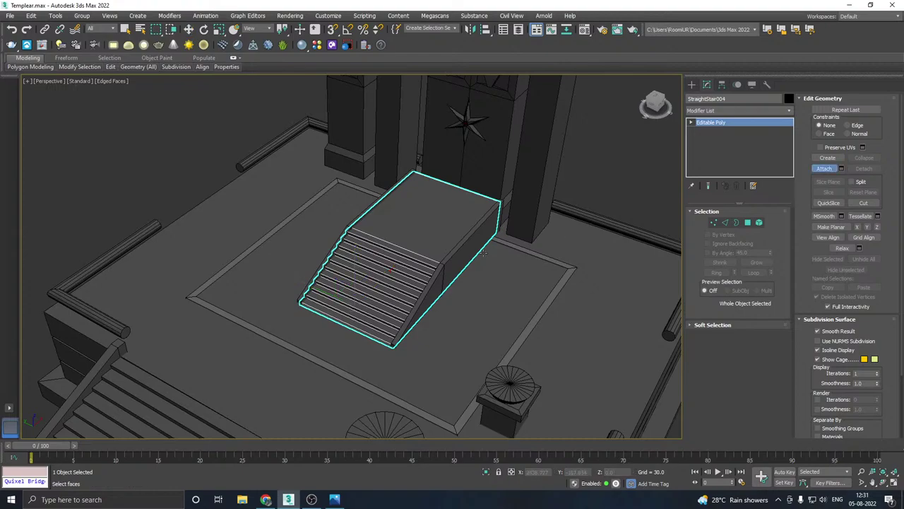
right_click(417, 256)
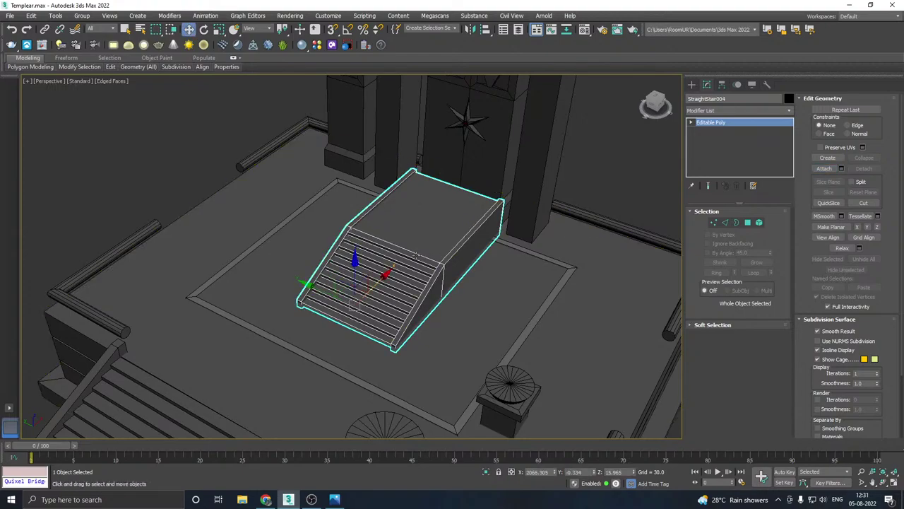
Step: Isolate the small staircase, add an Unwrap UVW modifier to it, and open the UV editor
left_click(486, 472)
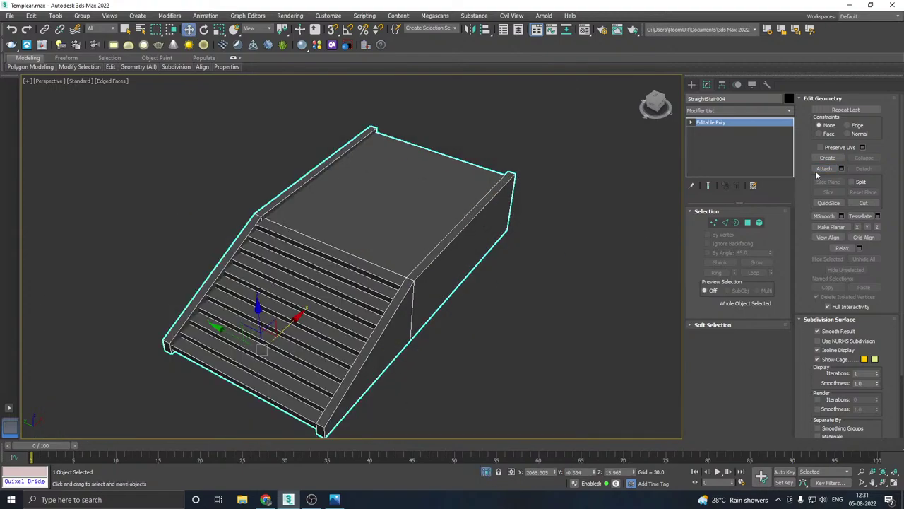
left_click(789, 111)
scroll(776, 424, "down", 15)
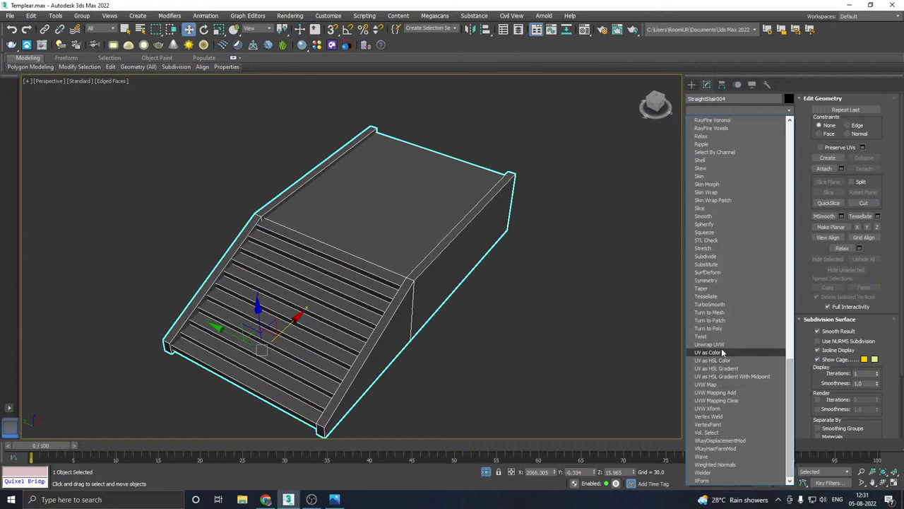
left_click(719, 344)
left_click(727, 407)
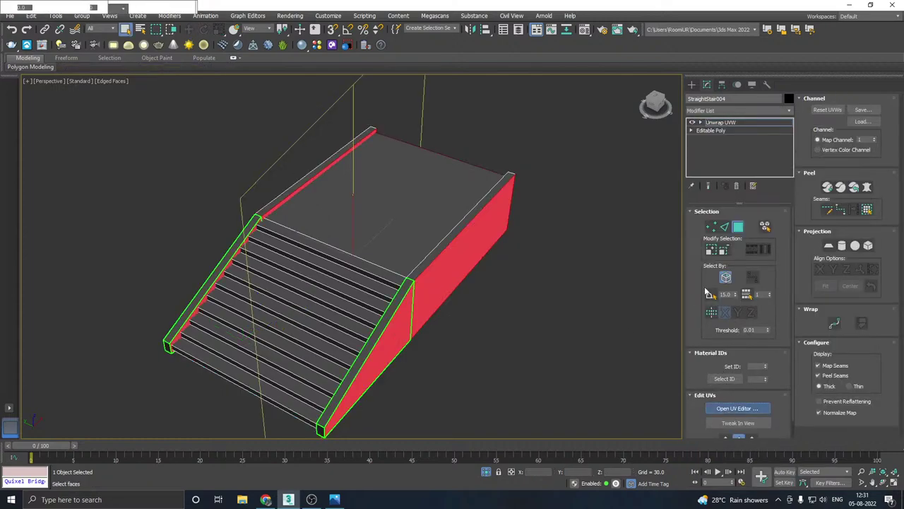
Step: Turn off Ignore Backfacing, select both staircase side walls as whole elements, and apply Flatten Mapping to them
left_click(725, 277)
middle_click_drag(459, 283, 573, 284)
key("ctrl+a")
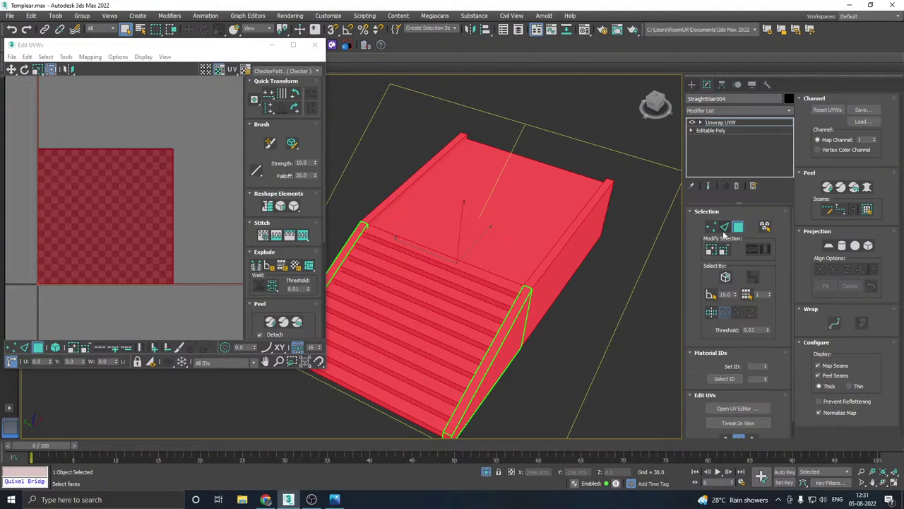
left_click(558, 284)
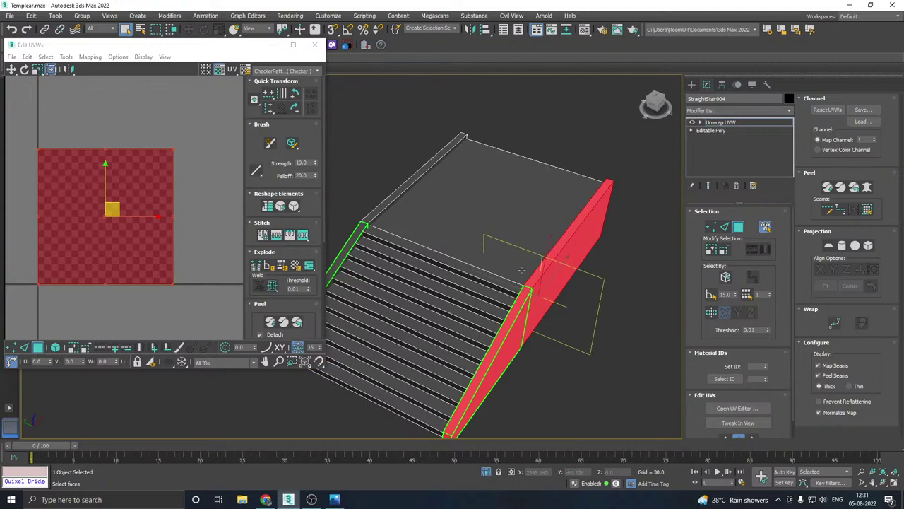
left_click(370, 214, "ctrl")
left_click(89, 57)
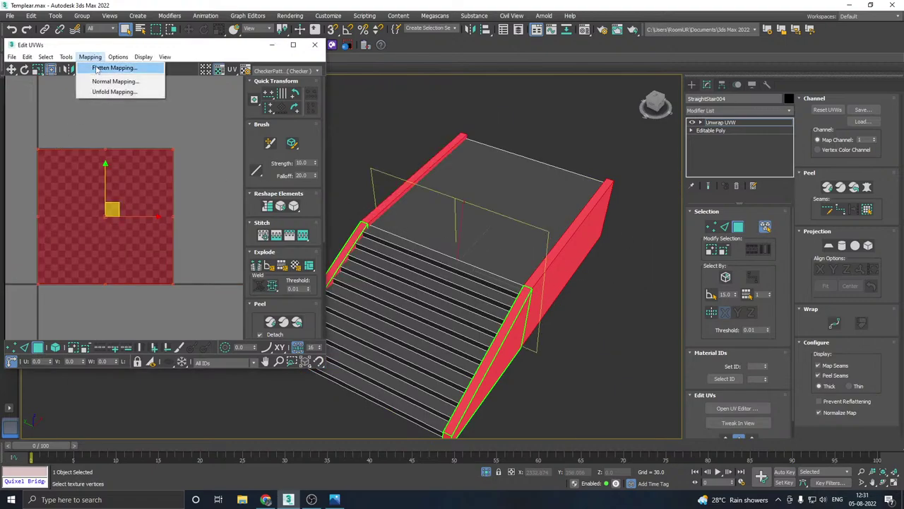
left_click(111, 66)
left_click(116, 77)
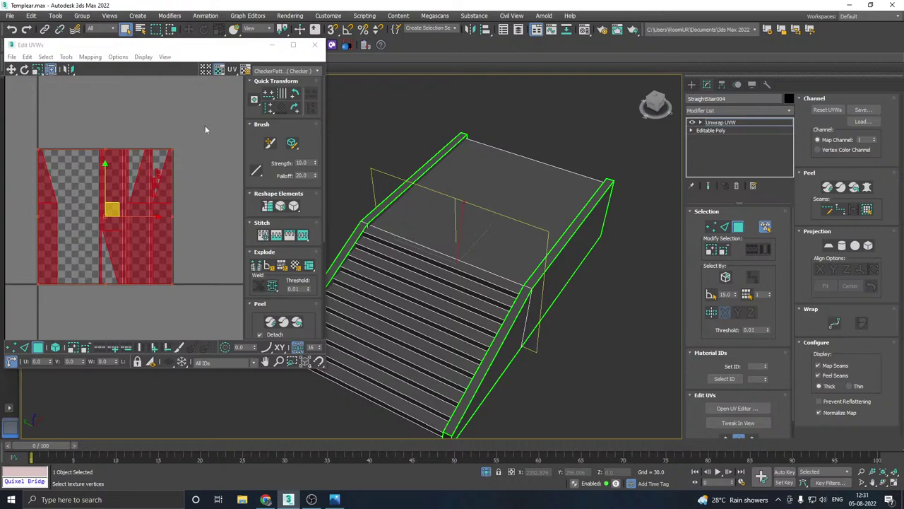
Step: Show the checker pattern on the staircase and move the side walls' UVs outside the UV tile
middle_click_drag(452, 227, 395, 202, "alt")
left_click(283, 72)
left_click(275, 84)
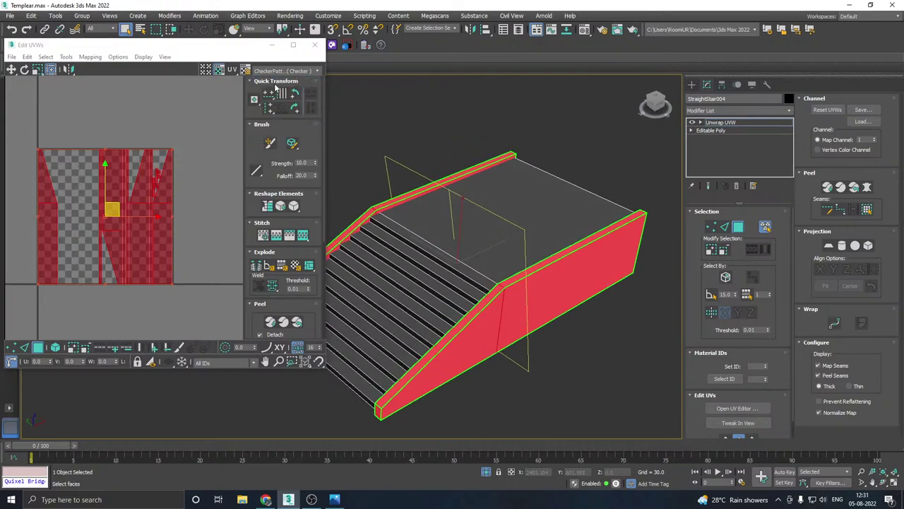
middle_click_drag(514, 187, 326, 166, "alt")
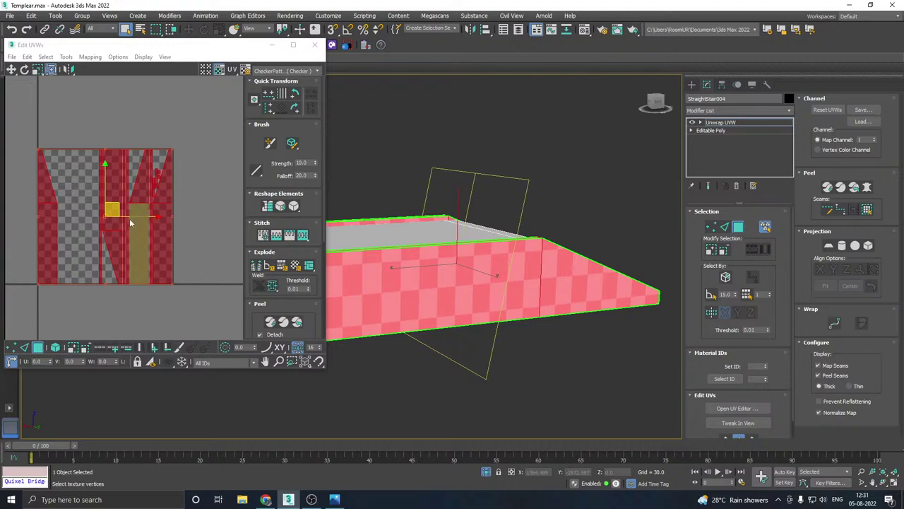
left_click_drag(117, 215, 311, 214)
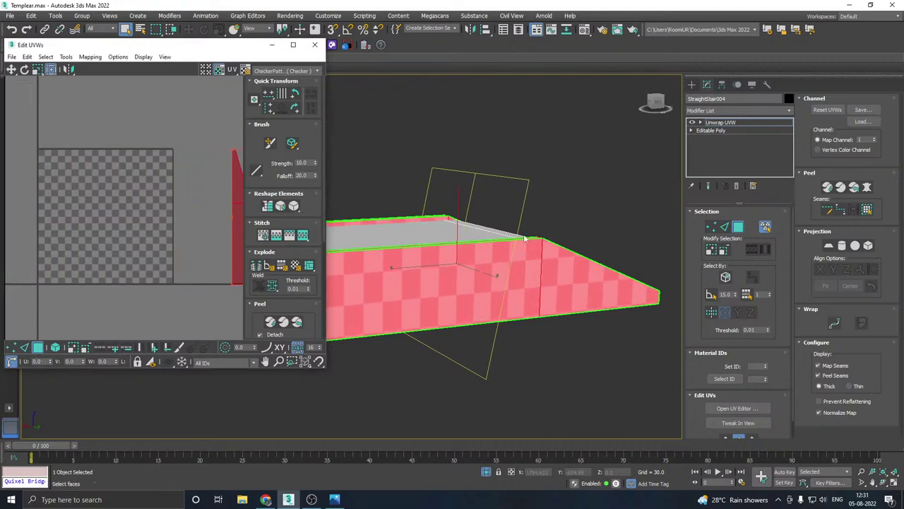
Step: Select the stair body between the side walls and pack its UVs
middle_click_drag(524, 239, 604, 277, "alt")
left_click(544, 259)
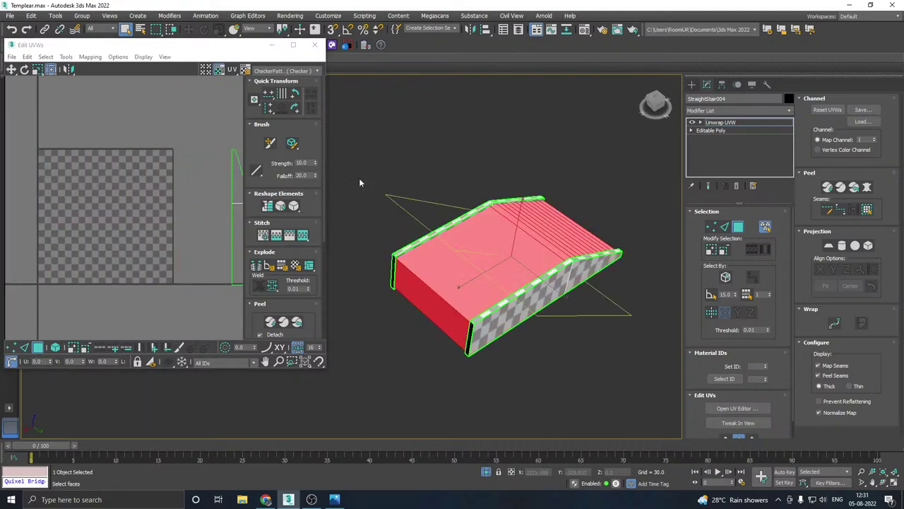
left_click(266, 305)
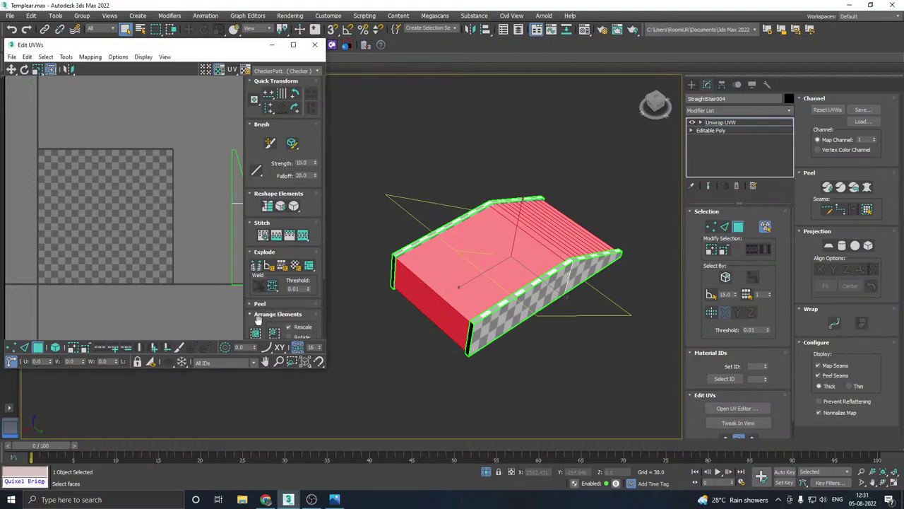
left_click(256, 334)
middle_click_drag(540, 241, 516, 216, "alt")
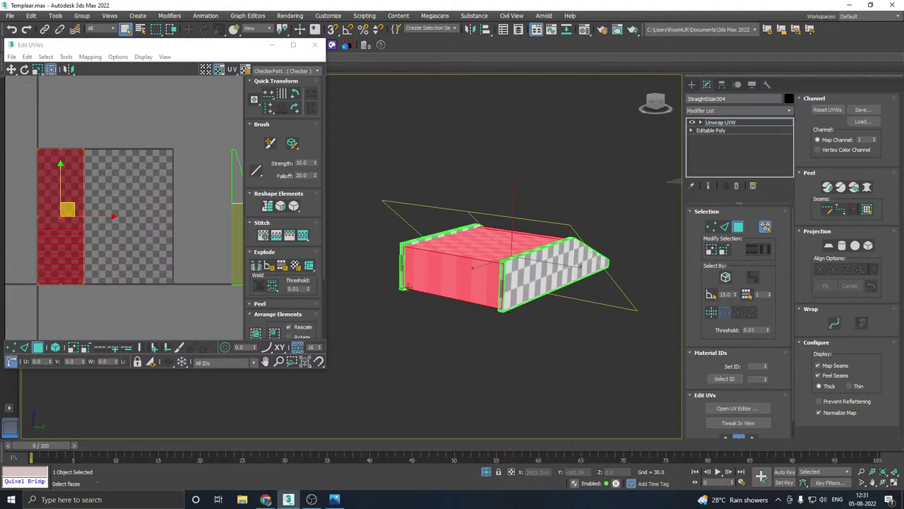
Step: Apply a quick planar map to the single rear face of the staircase
left_click(474, 296)
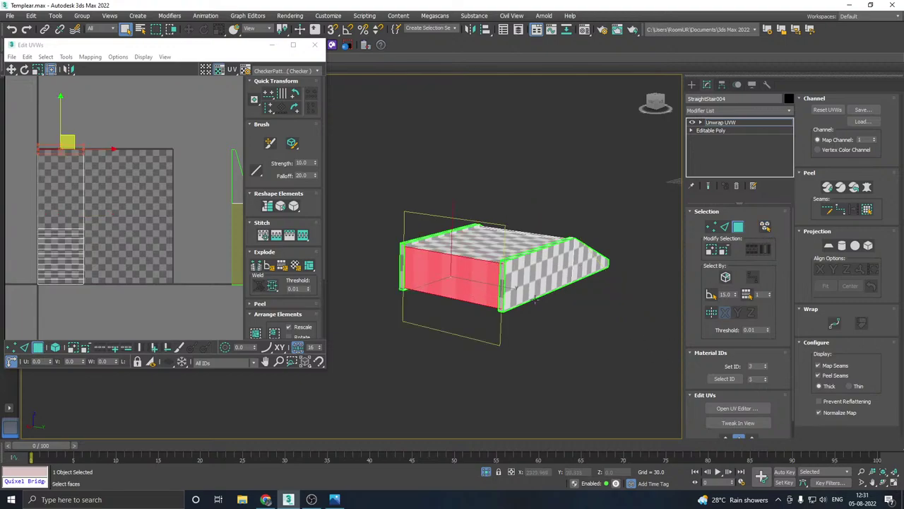
scroll(735, 410, "down", 1)
left_click(727, 421)
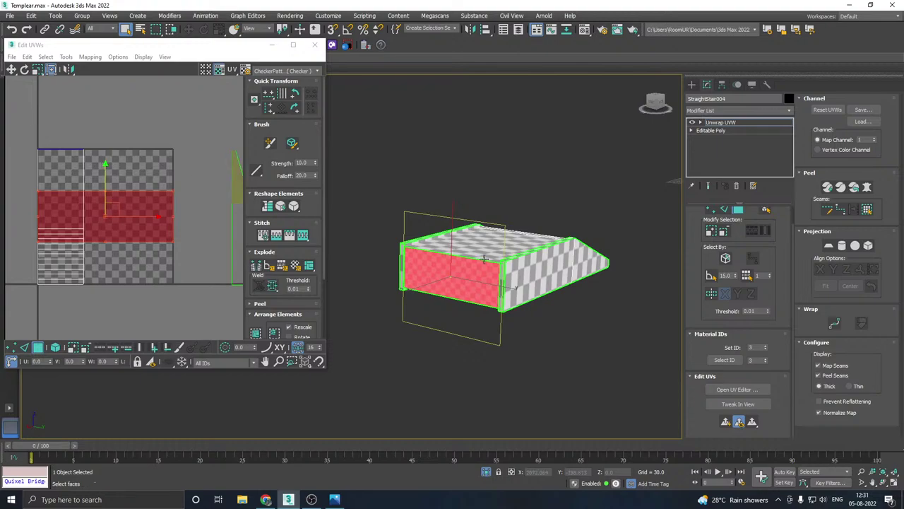
Step: Select all faces of the staircase and pack their UVs together into the UV tile
scroll(465, 274, "up", 1)
key("ctrl+a")
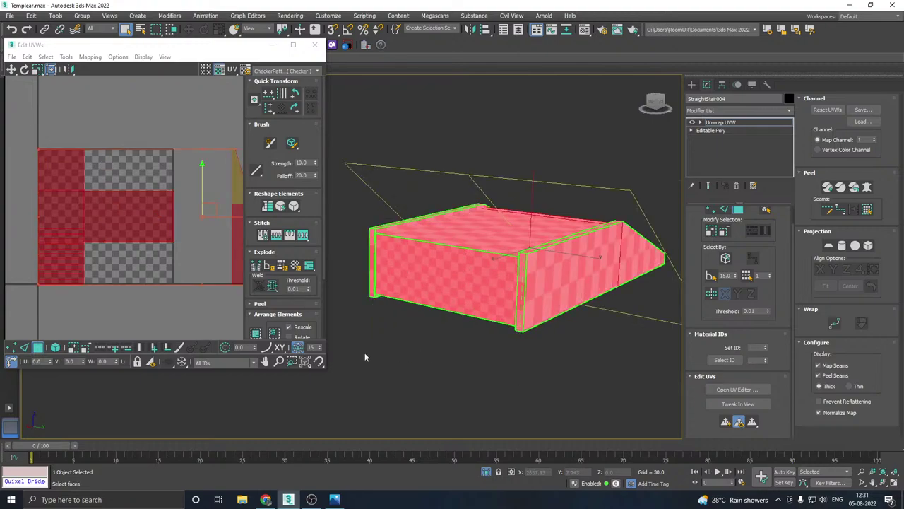
left_click(255, 333)
key("1")
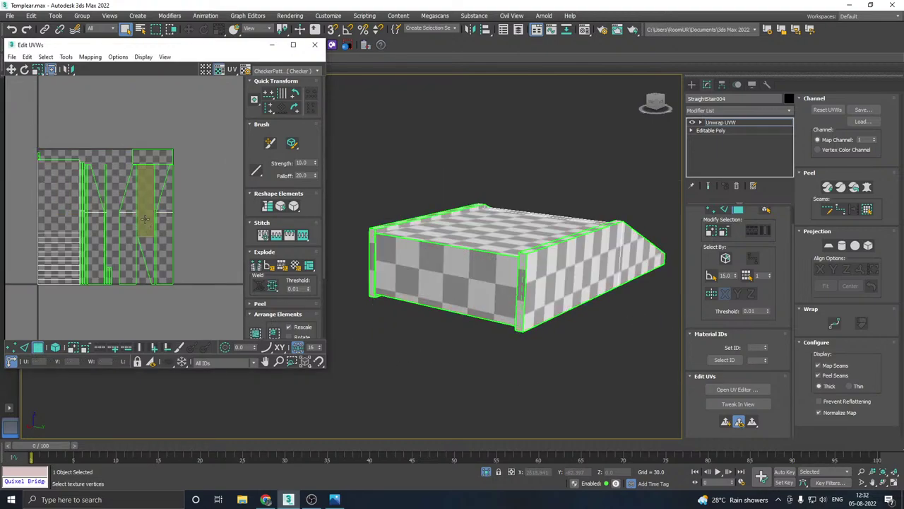
middle_click_drag(519, 211, 364, 277, "alt")
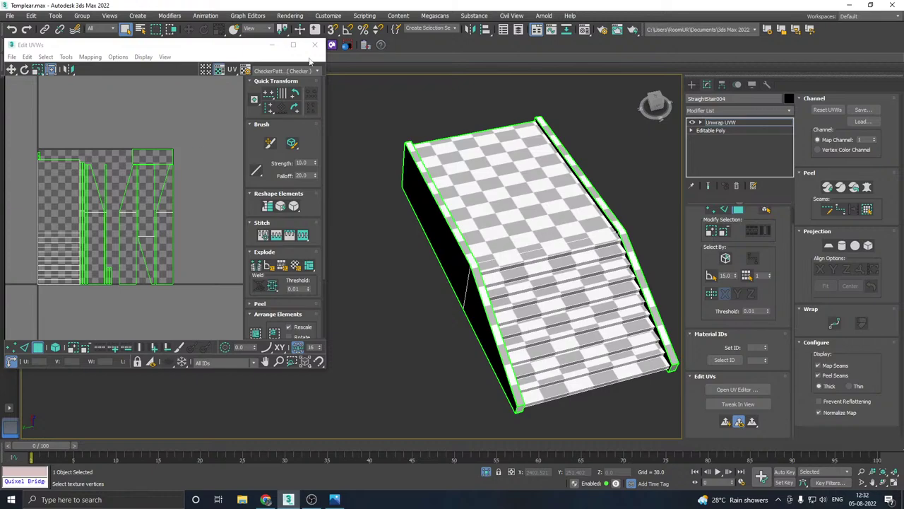
Step: Close the UV editor, leave the face selection, end the staircase's isolation, and activate the Move tool
left_click(314, 45)
key("1")
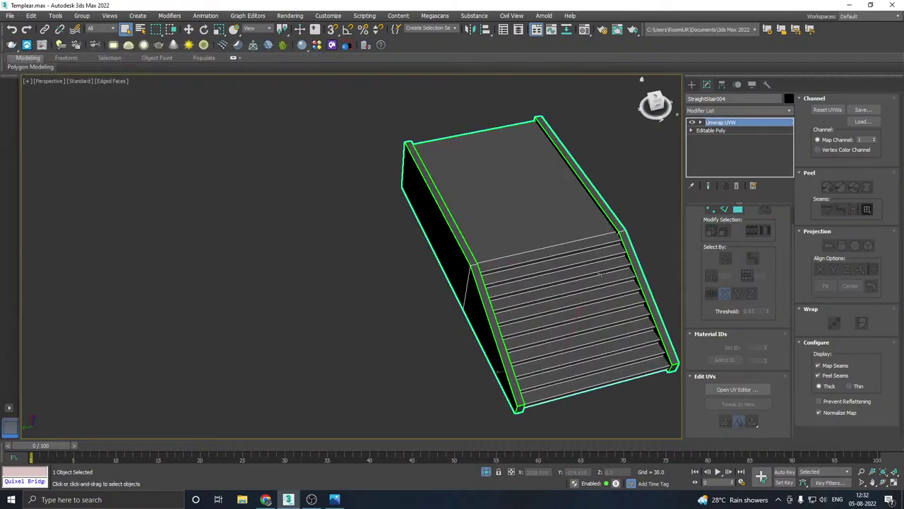
left_click(486, 472)
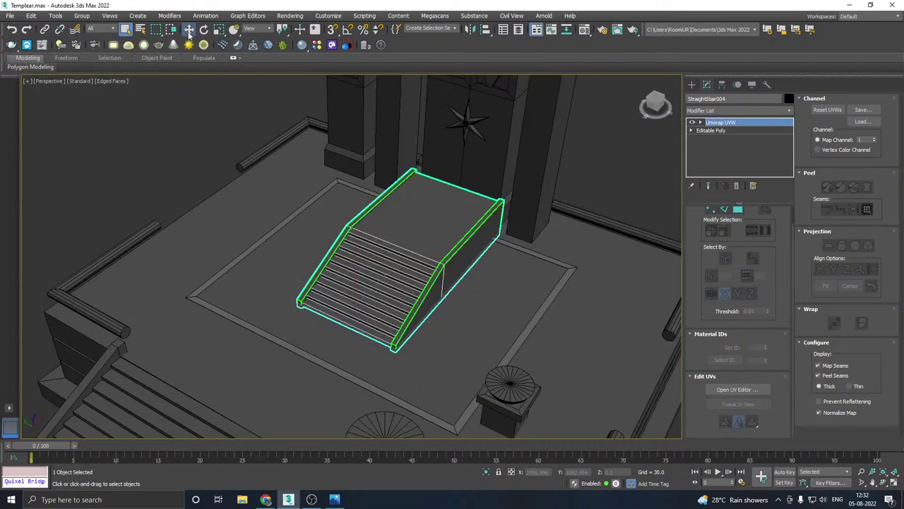
left_click(189, 31)
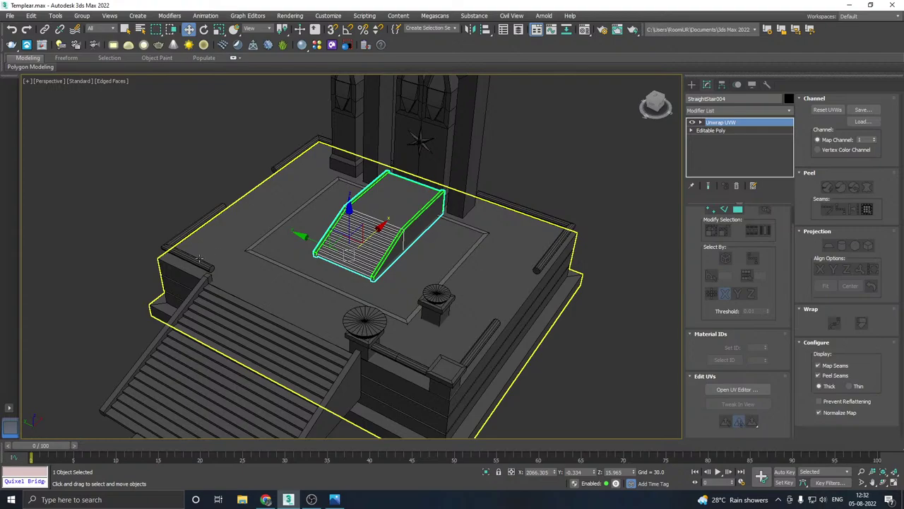
Step: Isolate the round railings along the platform edge, enable Generate Mapping Coords, and convert them to Editable Poly
left_click(199, 257)
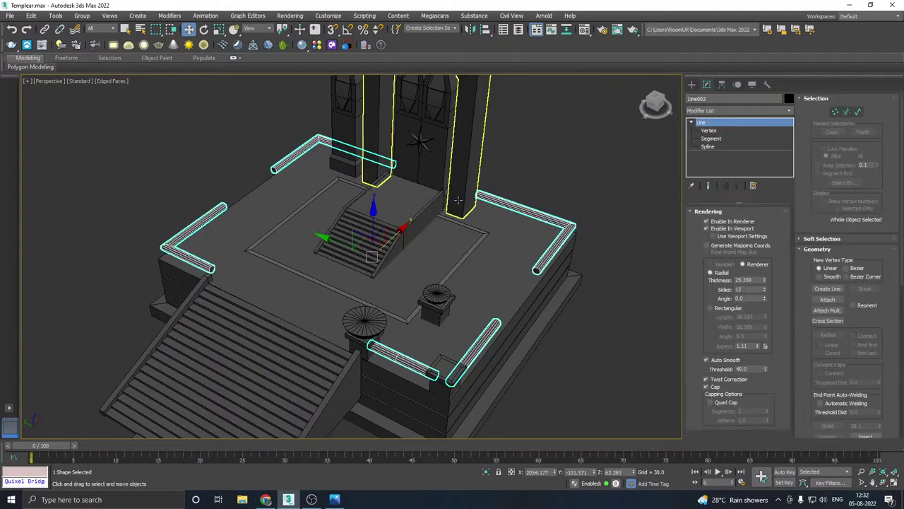
left_click(486, 472)
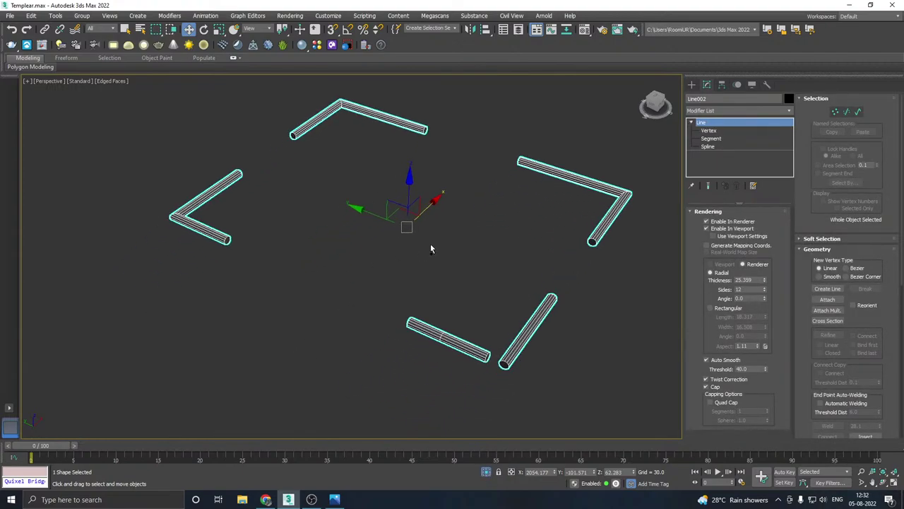
middle_click_drag(457, 247, 398, 261, "alt")
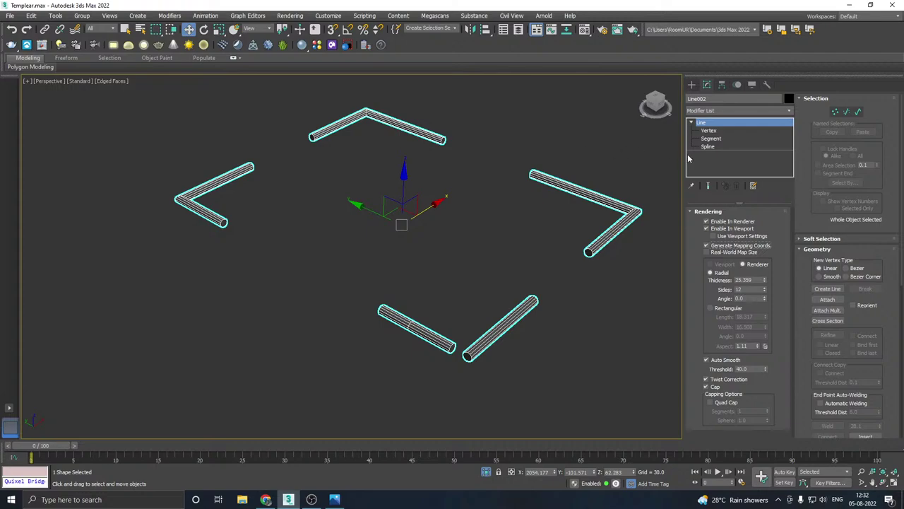
right_click(725, 147)
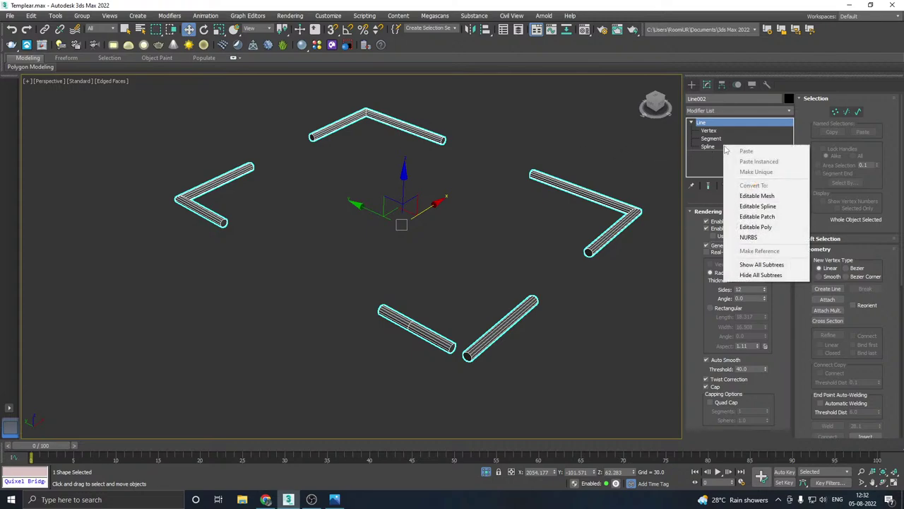
left_click(756, 226)
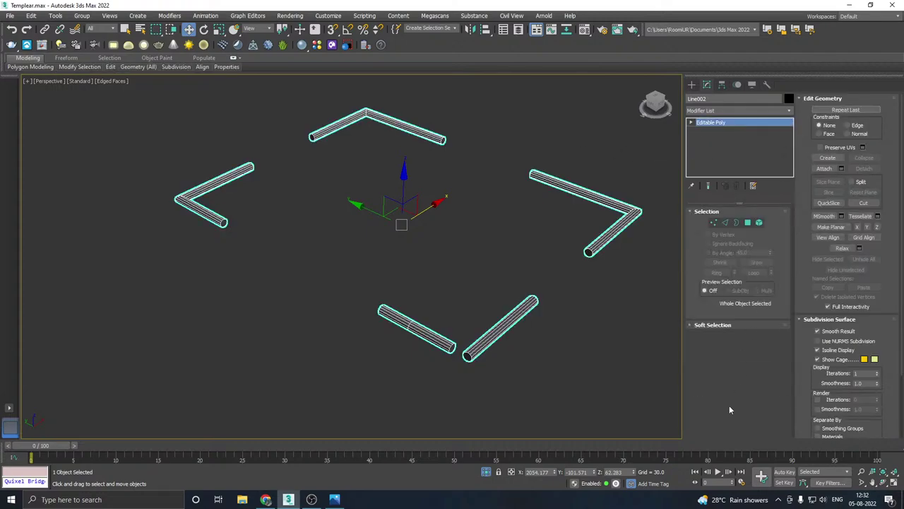
Step: Add an Unwrap UVW modifier to the railings and open the UV editor
left_click(788, 111)
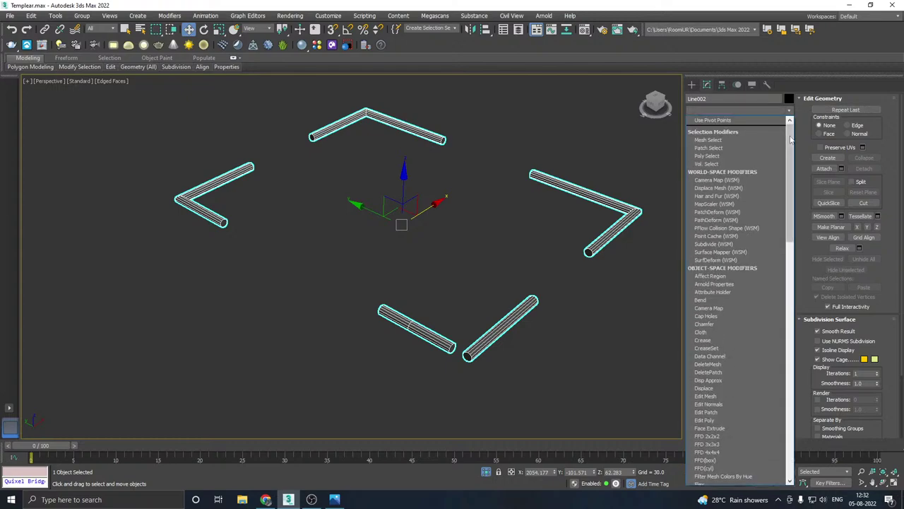
scroll(728, 297, "down", 15)
left_click(711, 344)
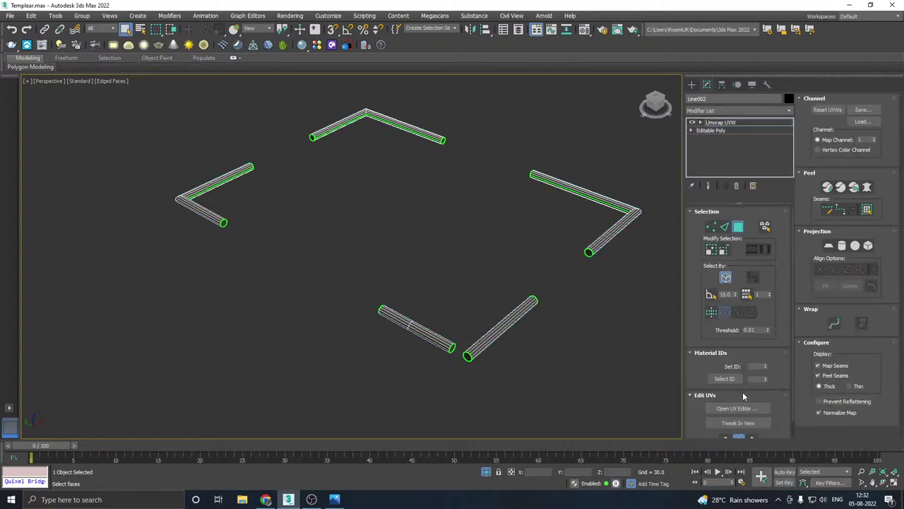
left_click(737, 408)
Step: Show the checker pattern on the railings to check their texture stretching
middle_click_drag(371, 270, 493, 267)
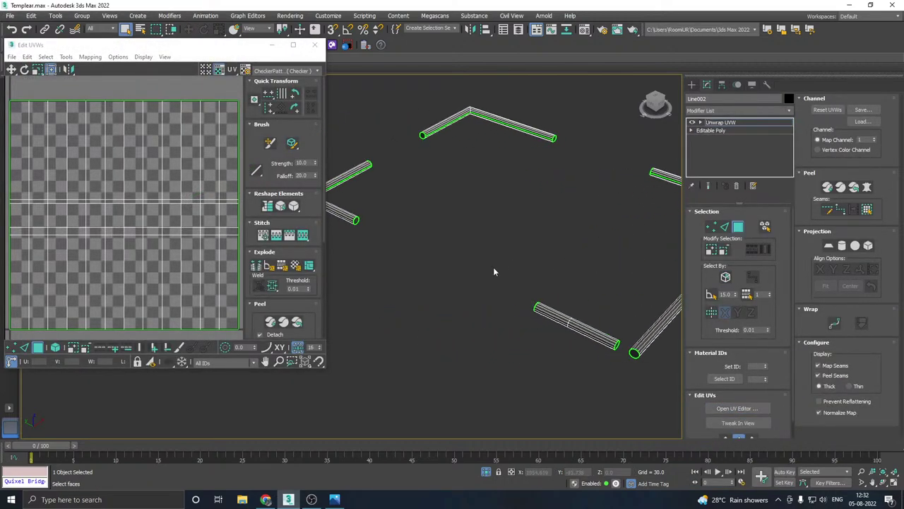
left_click(299, 74)
left_click(282, 87)
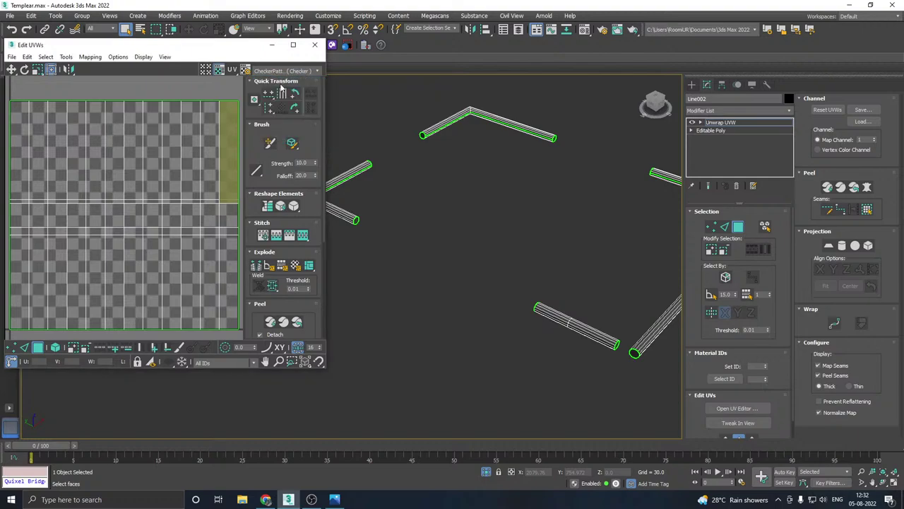
middle_click_drag(352, 172, 397, 231)
scroll(367, 243, "up", 10)
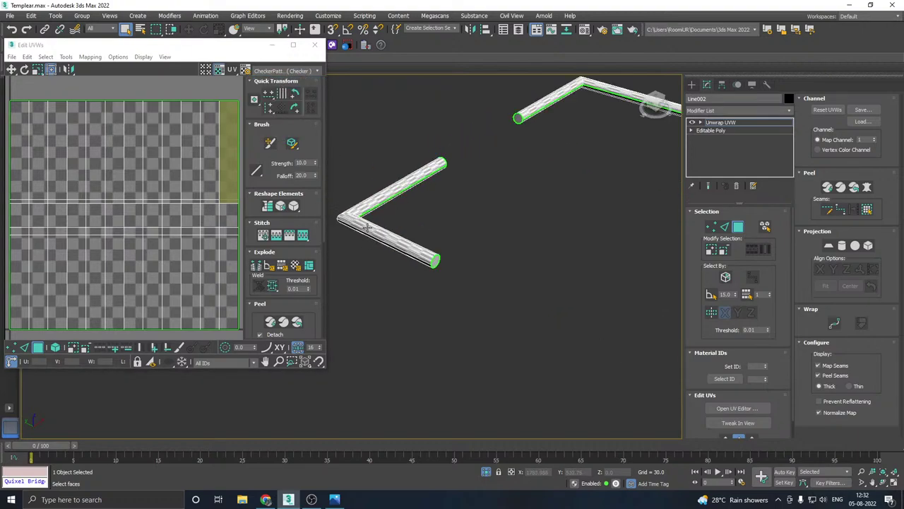
Step: Select all of the railings' UV faces in the UV editor
scroll(171, 203, "down", 5)
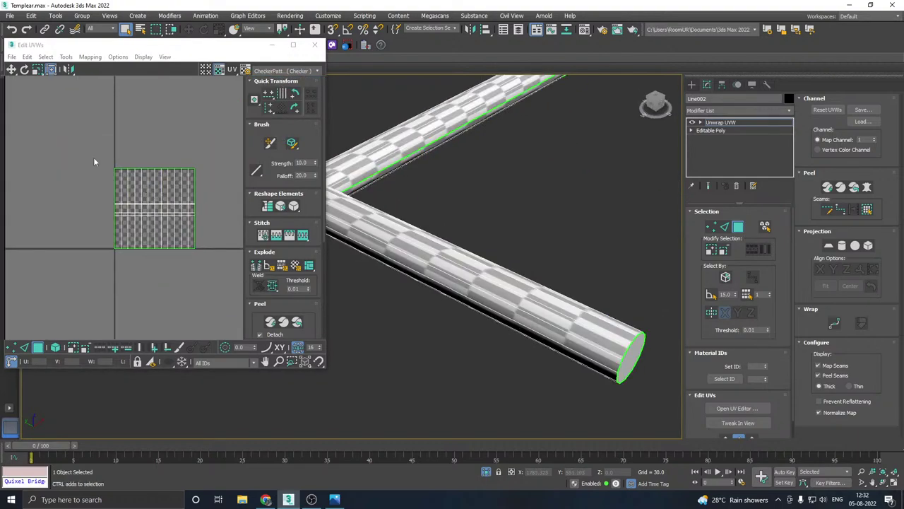
key("ctrl+a")
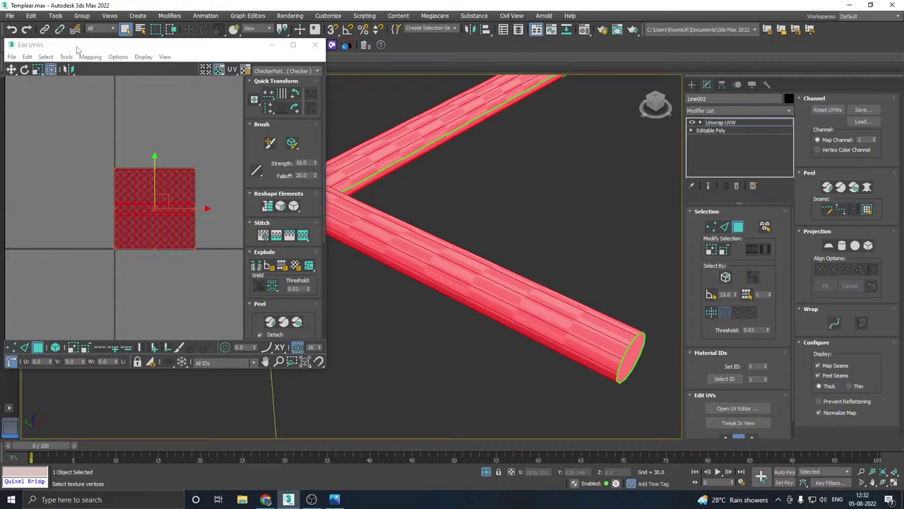
left_click(38, 70)
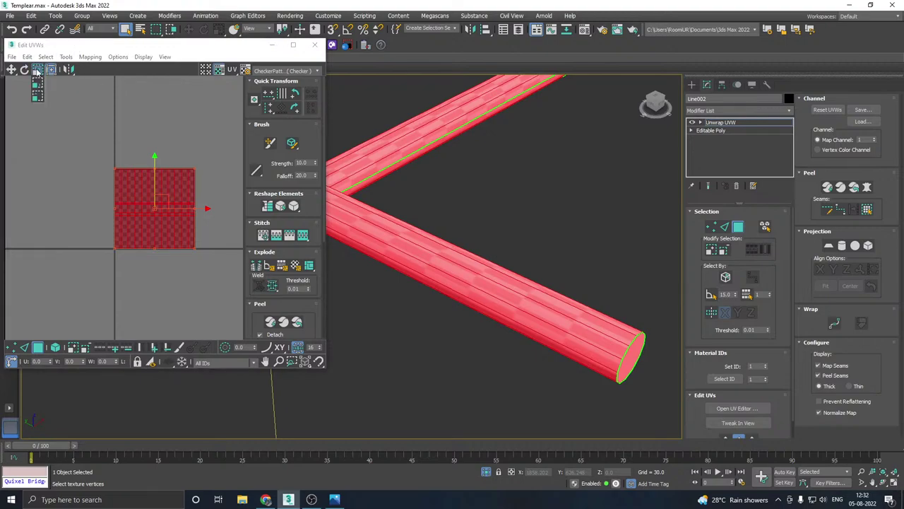
left_click(38, 92)
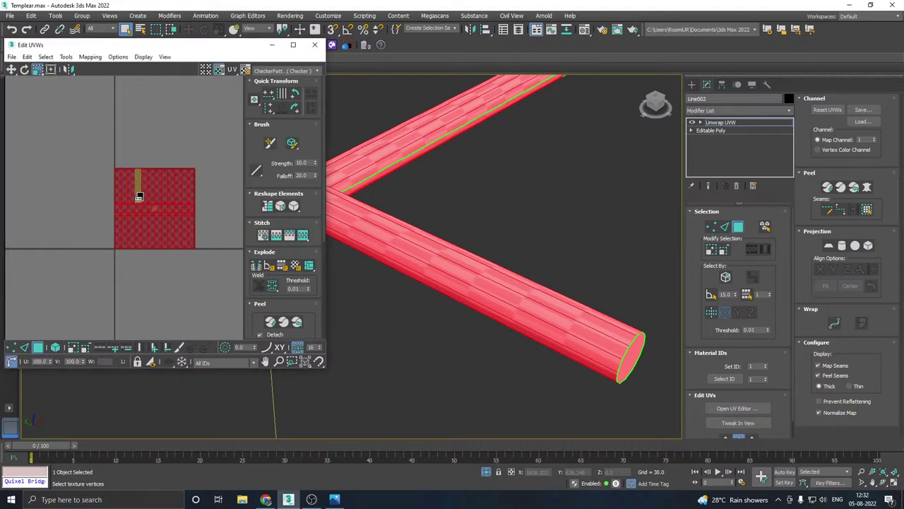
left_click_drag(139, 196, 149, 196)
key("ctrl+z")
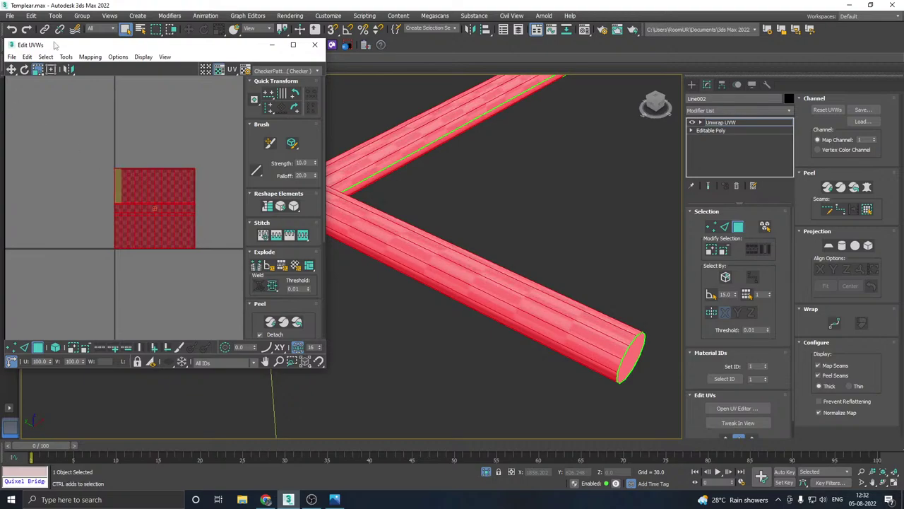
Step: Scale the selected railing UVs vertically to even out the checkers, pack the UV clusters with Rescale enabled, and clear the selection
left_click_drag(38, 70, 39, 83)
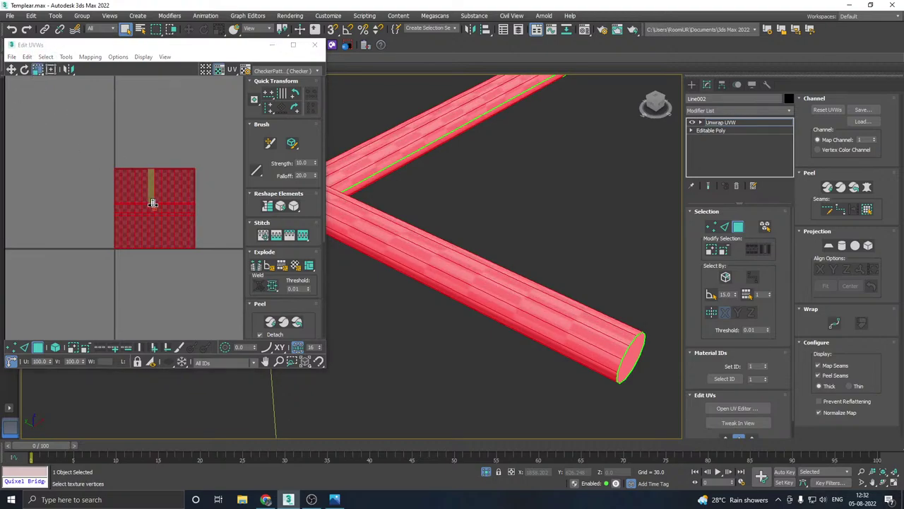
left_click_drag(153, 204, 146, 177)
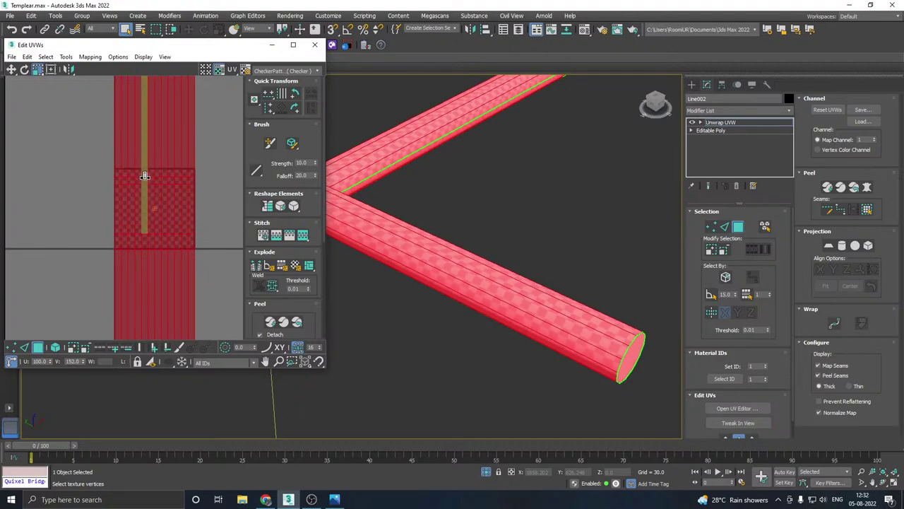
left_click(260, 303)
left_click(256, 333)
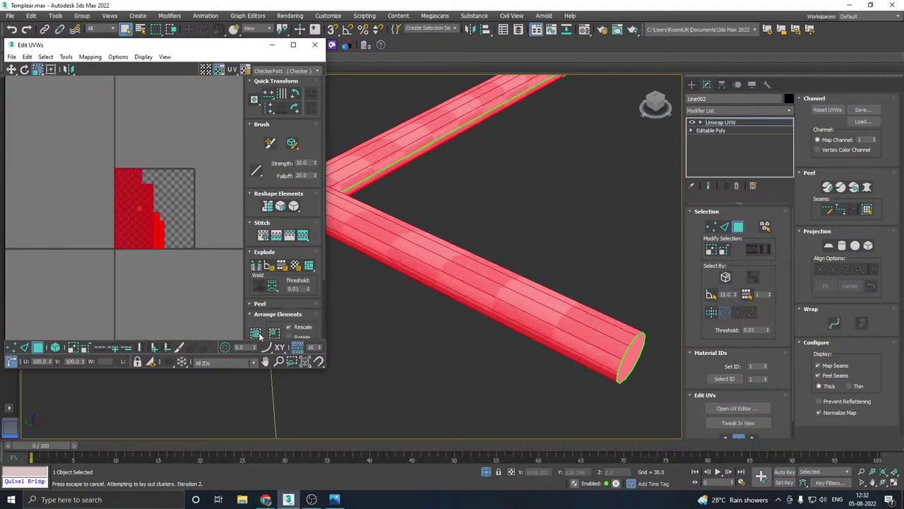
left_click(203, 282)
Step: Examine the checker pattern along the railings, including their corners and ends, for stretching and alignment
scroll(435, 238, "down", 5)
middle_click_drag(444, 183, 465, 223, "alt")
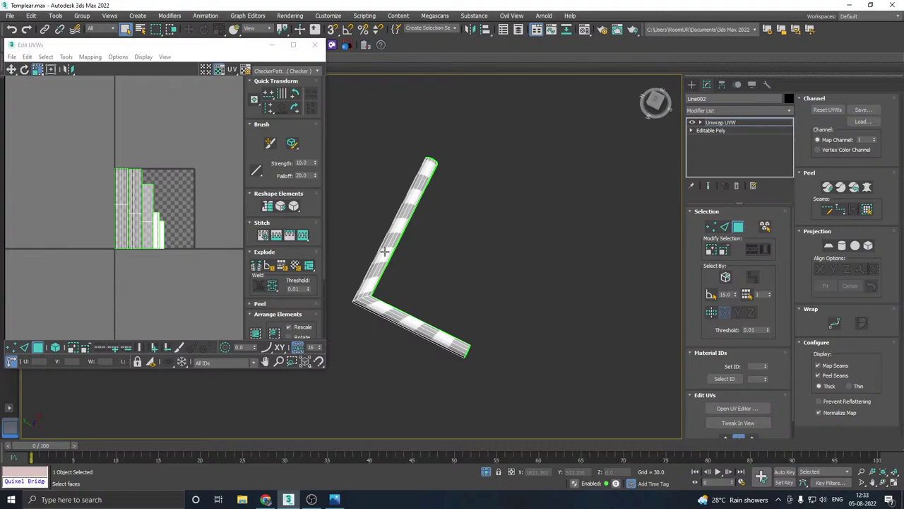
scroll(384, 251, "up", 4)
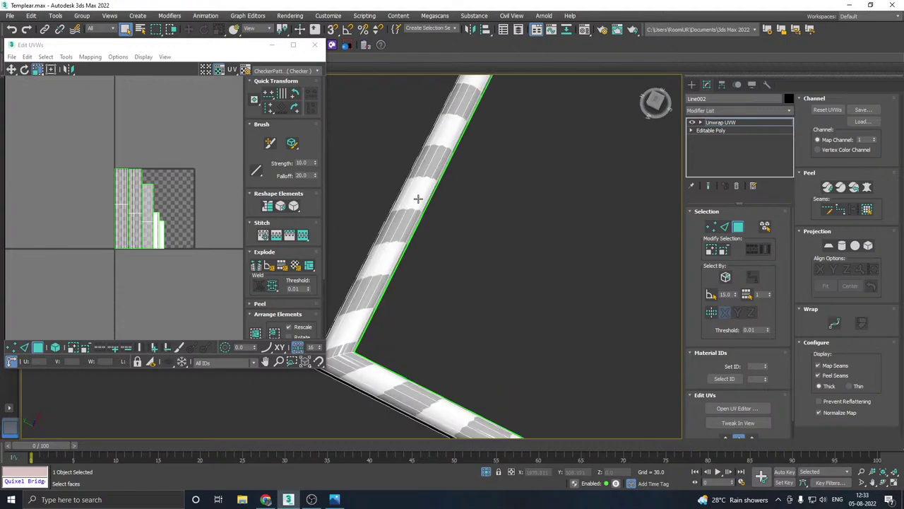
scroll(418, 199, "down", 5)
middle_click_drag(377, 221, 331, 235)
middle_click_drag(532, 193, 317, 144)
scroll(577, 239, "up", 8)
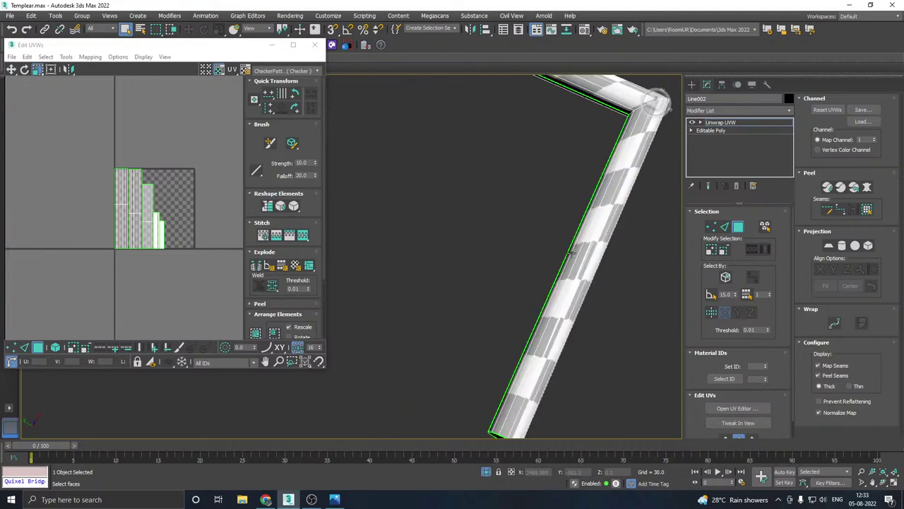
left_click(583, 256)
middle_click_drag(582, 256, 391, 210, "alt")
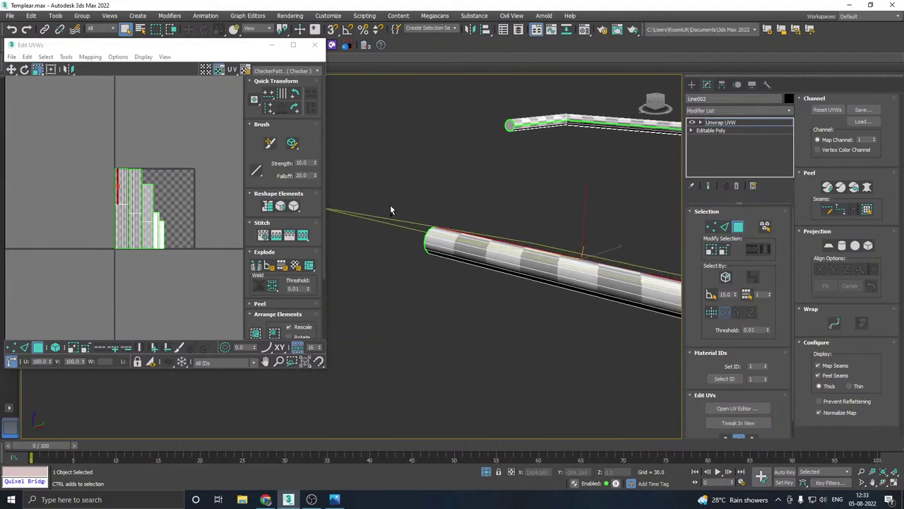
Step: Close the UV editor, leave the railings' face selection, end their isolation, and activate the Move tool
left_click(315, 44)
left_click(715, 123)
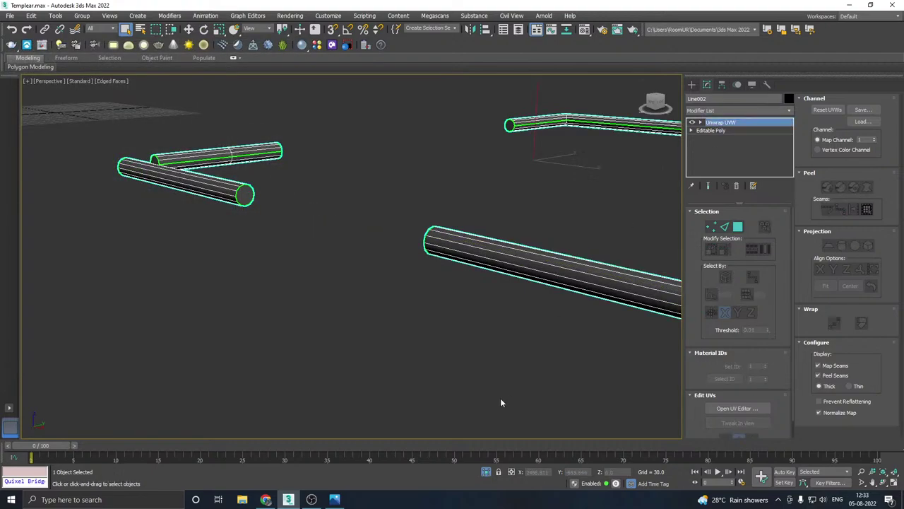
key("z")
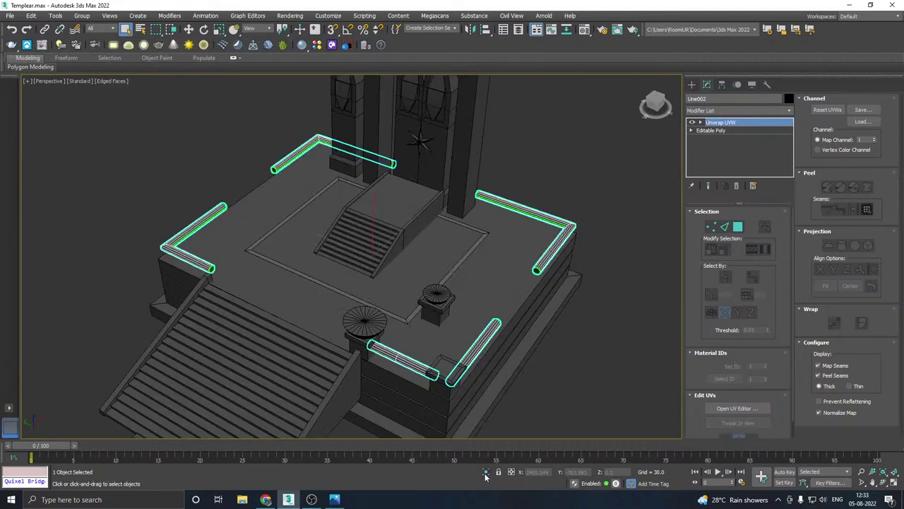
left_click(189, 29)
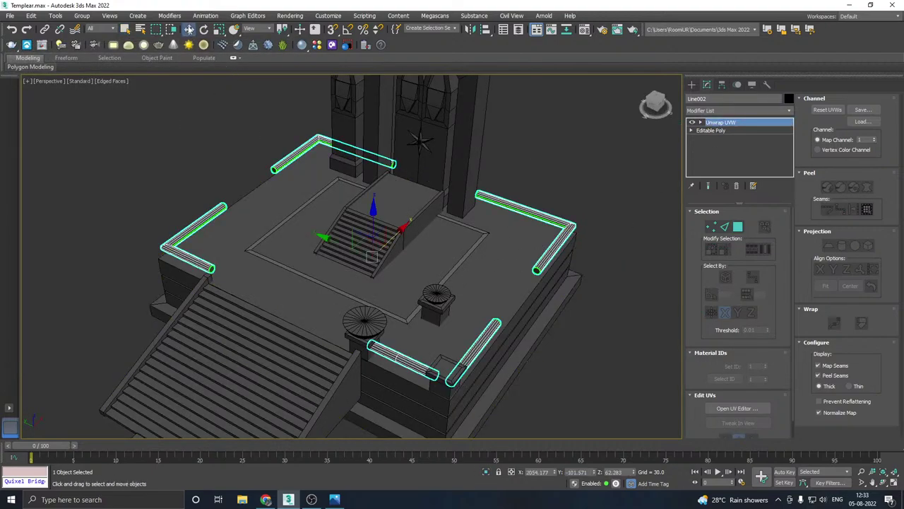
Step: Select the main platform and collapse its modifier stack to Editable Poly
left_click(465, 271)
key("z")
right_click(754, 128)
left_click(782, 222)
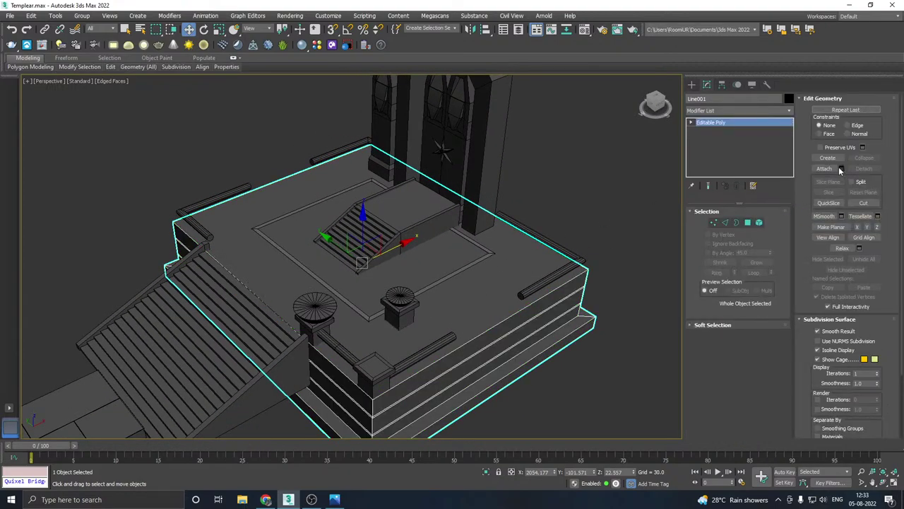
Step: Attach the upper staircase, the border frame and the round railings to the platform, using Match Material IDs to Material
left_click(837, 168)
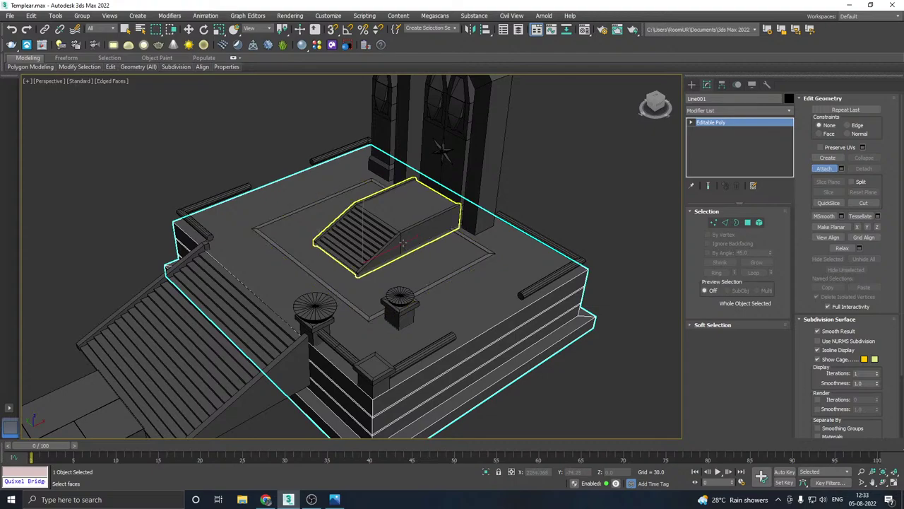
left_click(356, 249)
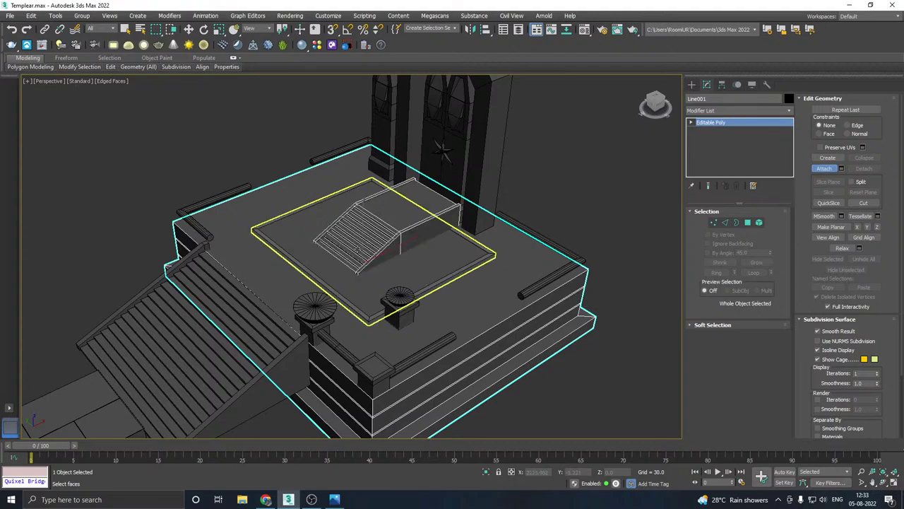
left_click(440, 278)
left_click(500, 236)
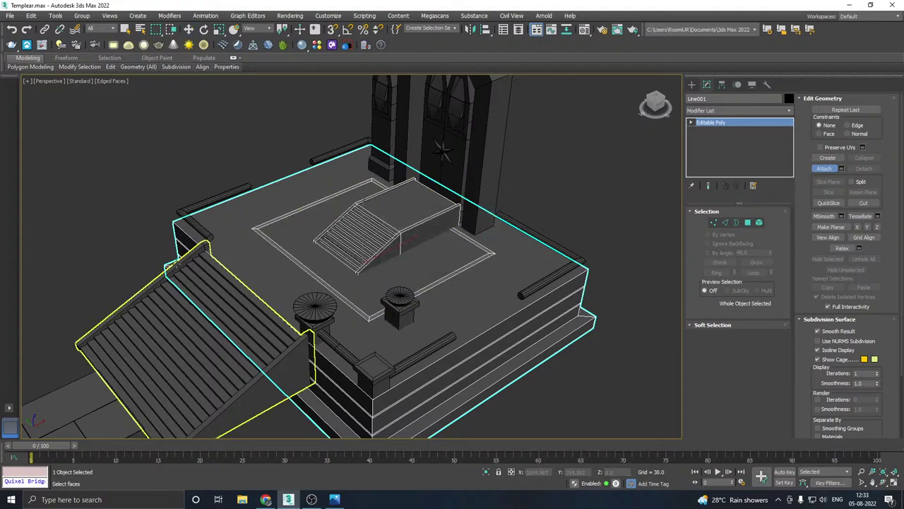
left_click(204, 232)
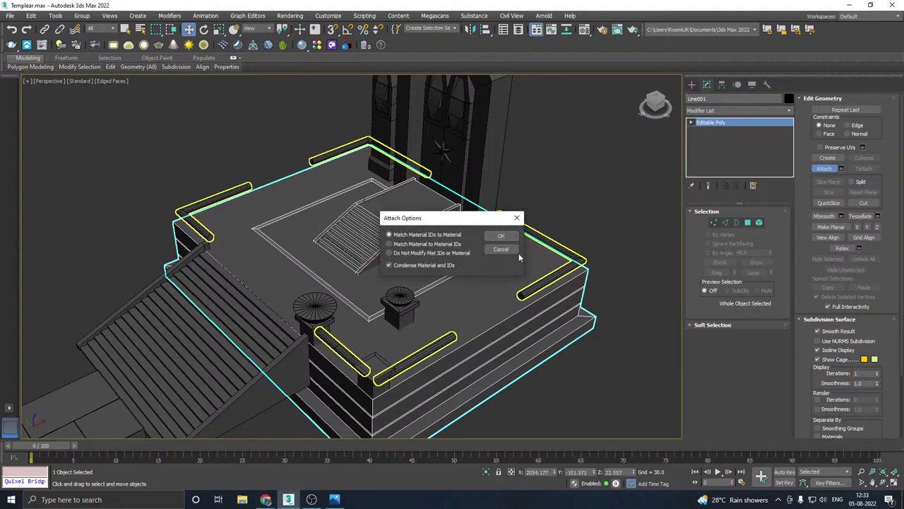
left_click(501, 236)
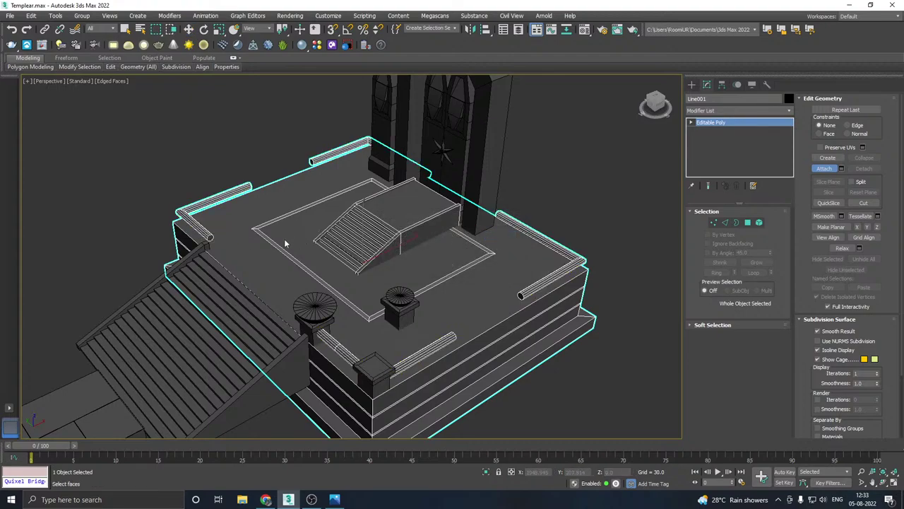
key("w")
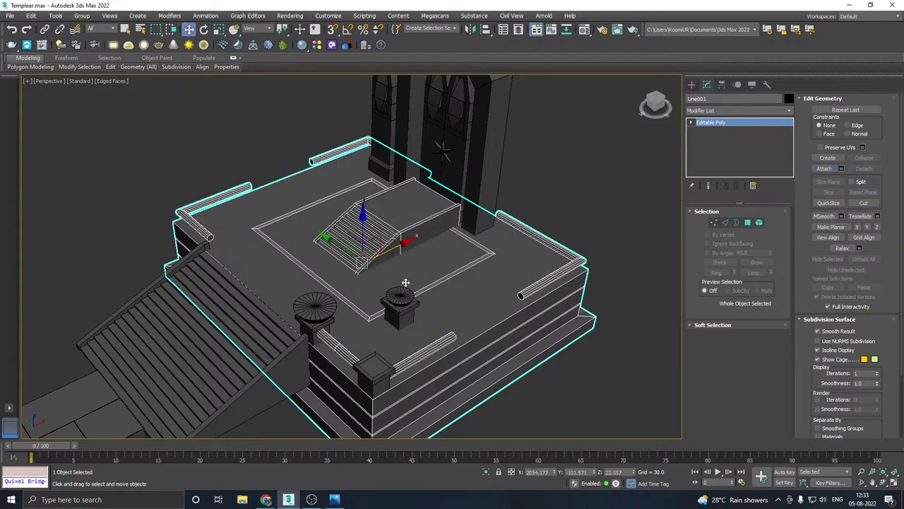
Step: Replace the post under the bowl beside the main staircase with a copy of the unwrapped corner post
middle_click_drag(417, 283, 452, 280, "alt")
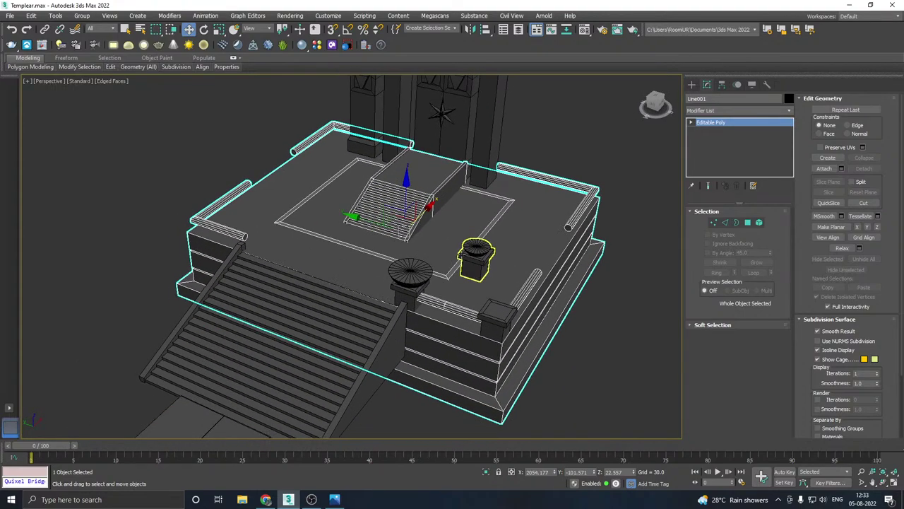
left_click(406, 294)
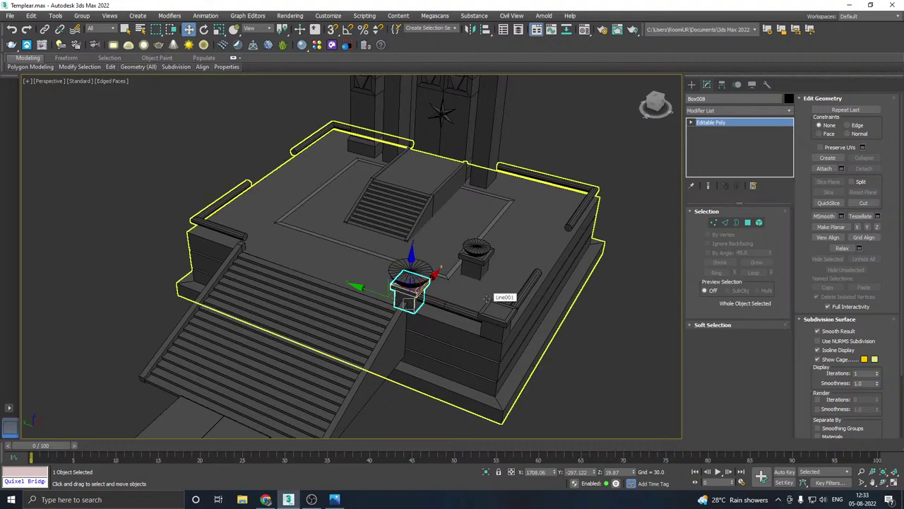
key("Delete")
left_click(489, 320)
scroll(488, 322, "up", 2)
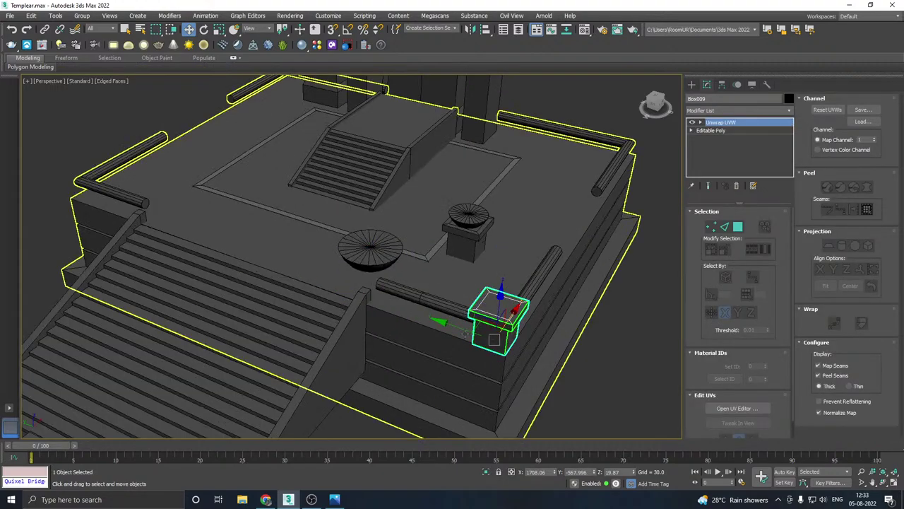
mouse_move(464, 333)
left_mouse_down("shift")
mouse_move(308, 296)
mouse_move(343, 300)
left_mouse_up("shift")
left_click(446, 291)
Step: Collapse the copied post to Editable Poly and attach the bowl above it
mouse_move(442, 290)
middle_mouse_down("alt")
mouse_move(359, 262)
mouse_move(332, 263)
middle_mouse_up("alt")
right_click(729, 155)
left_click(763, 246)
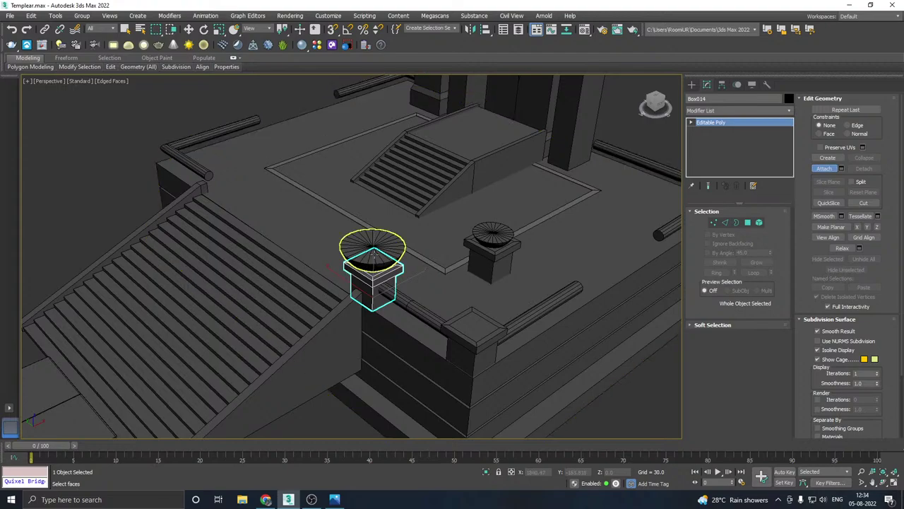
left_click(373, 244)
Step: Replace the bare corner post with a copy of the combined post and bowl
left_click(466, 326)
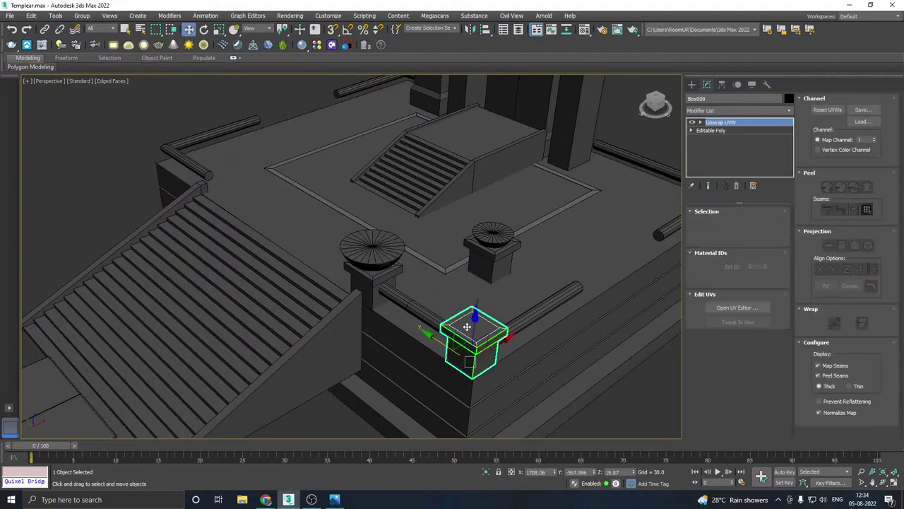
key("Delete")
left_click(364, 269)
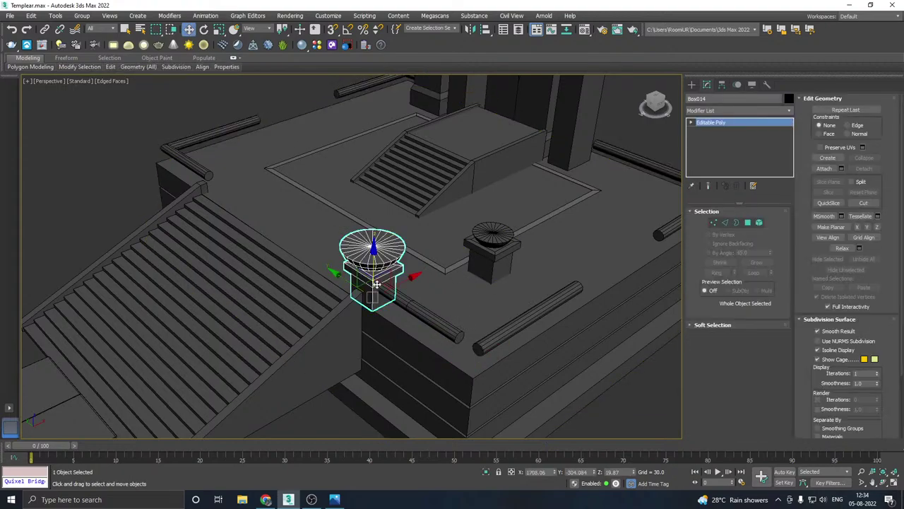
mouse_move(346, 278)
left_mouse_down("shift")
mouse_move(432, 301)
mouse_move(448, 339)
left_mouse_up("shift")
left_click(454, 300)
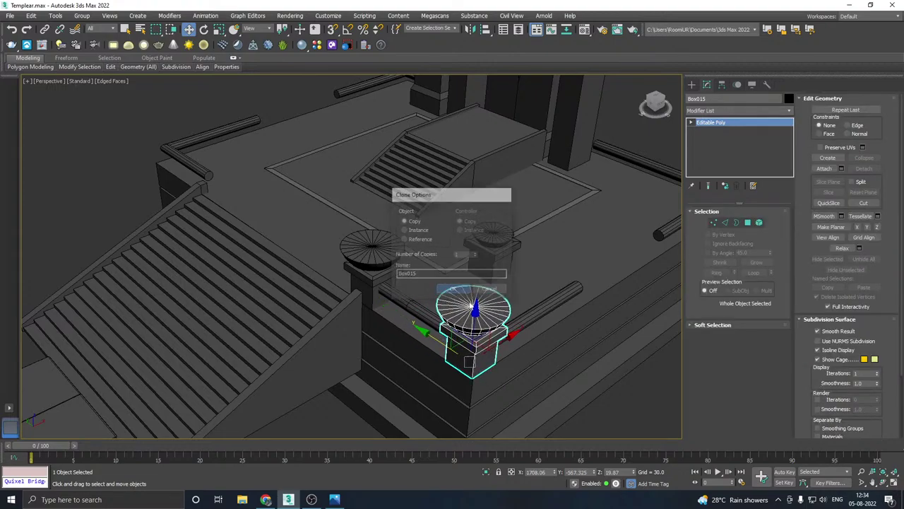
Step: Place two more copies of the post and bowl along the platform's side edge, at the open ends of the railings
mouse_move(454, 299)
middle_mouse_down("alt")
mouse_move(421, 297)
mouse_move(474, 309)
middle_mouse_up("alt")
middle_click_drag(546, 311, 319, 331)
scroll(320, 330, "down", 3)
mouse_move(320, 332)
left_mouse_down("shift")
mouse_move(423, 316)
mouse_move(415, 326)
mouse_move(502, 299)
left_mouse_up("shift")
key("Return")
key("Return")
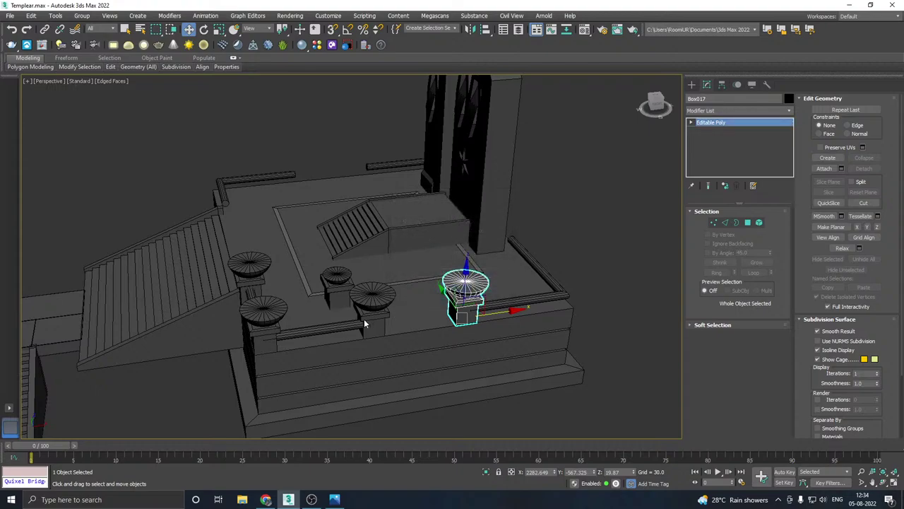
Step: Select the two side-edge posts with bowls and copy them across to the platform's opposite edge
left_click(370, 316, "ctrl")
middle_click_drag(369, 316, 557, 225, "alt")
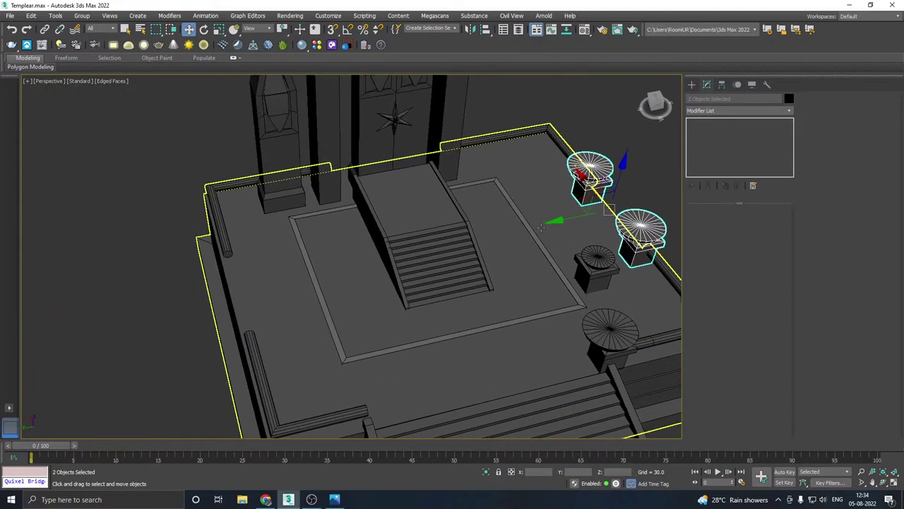
left_click_drag(559, 221, 179, 254)
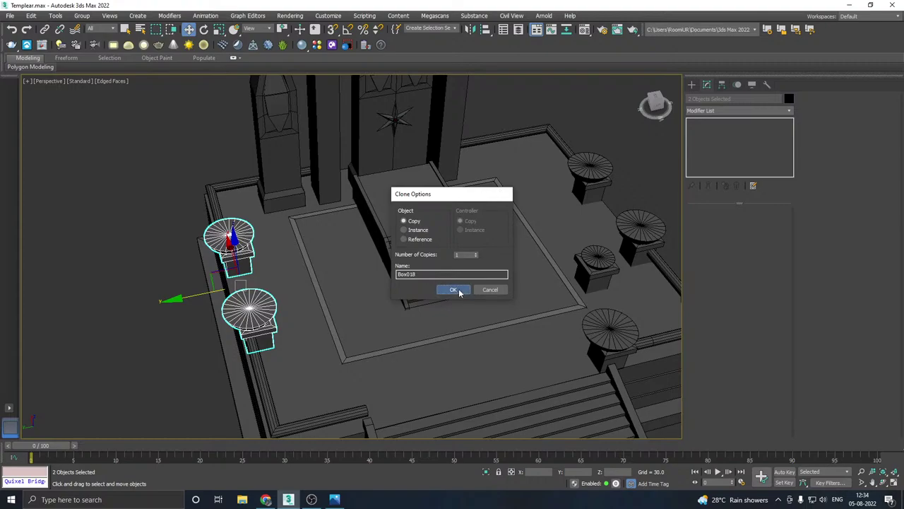
left_click(460, 289)
middle_click_drag(549, 275, 455, 244, "alt")
scroll(448, 233, "down", 5)
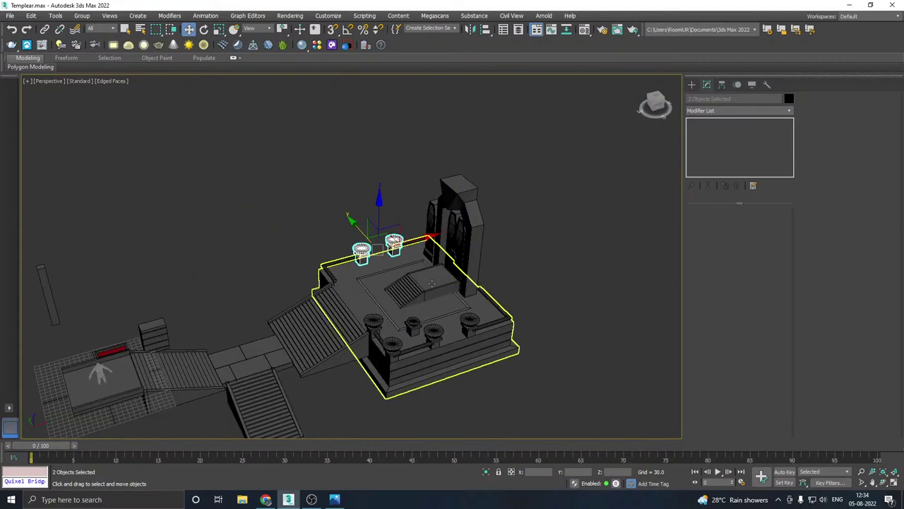
scroll(393, 345, "up", 3)
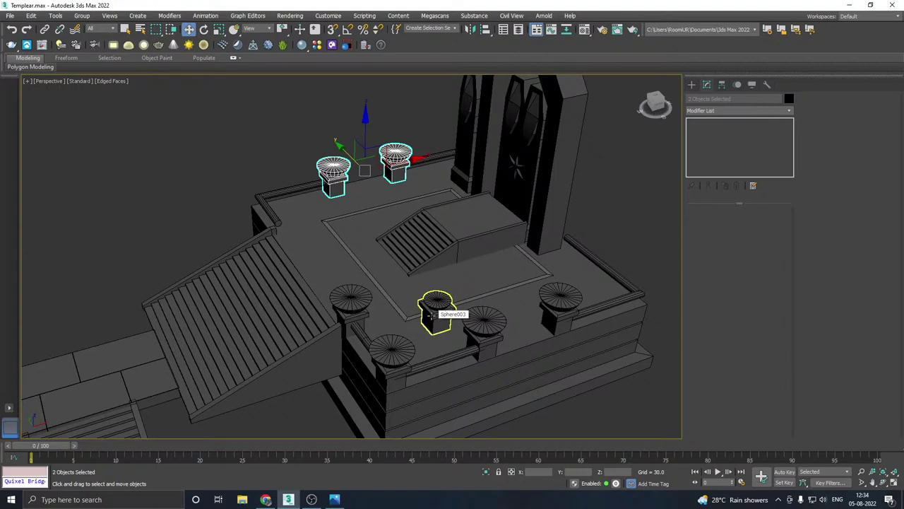
scroll(431, 316, "up", 2)
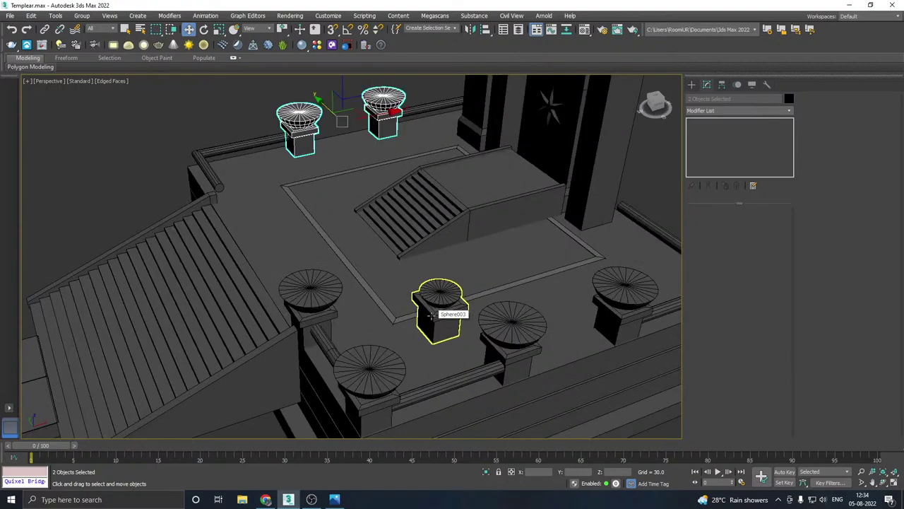
Step: Undo the copies of the post and bowl placed along both side edges and at the corner of the platform
scroll(431, 315, "down", 5)
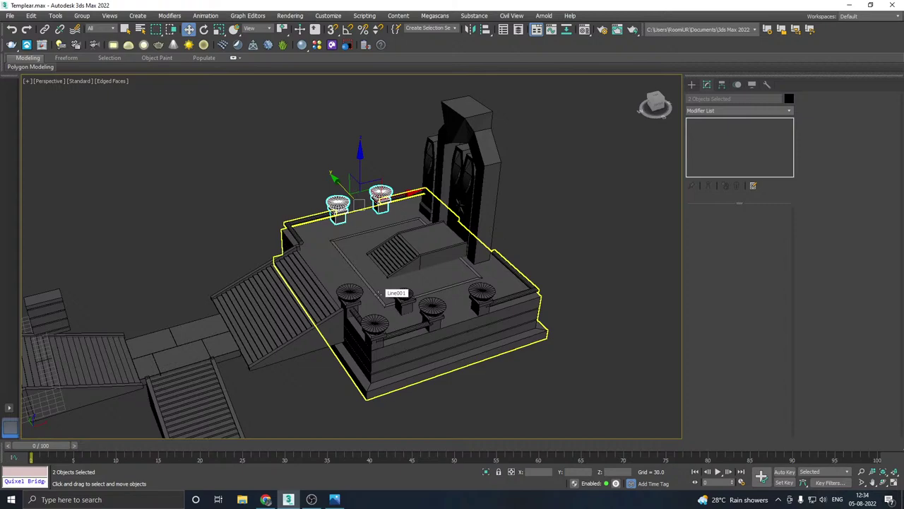
key("ctrl+z")
key("ctrl+z")
key("ctrl+z")
key("ctrl+z")
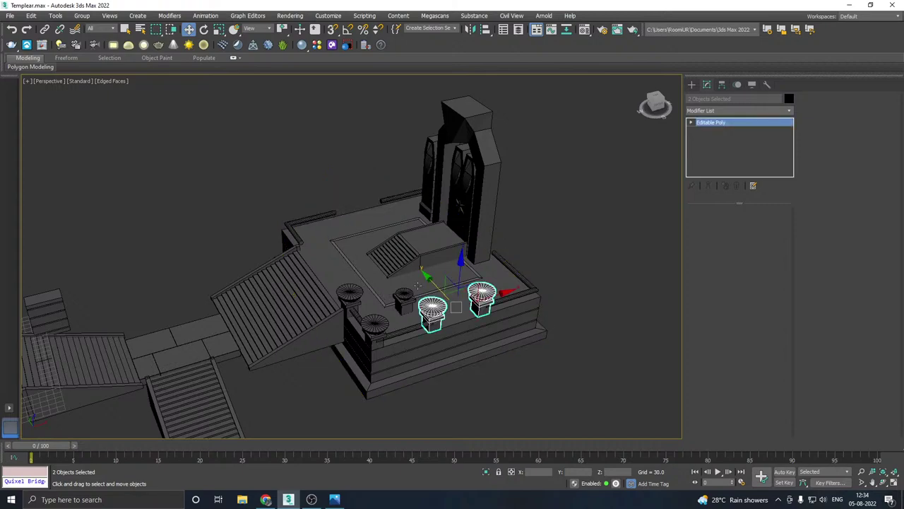
key("ctrl+z")
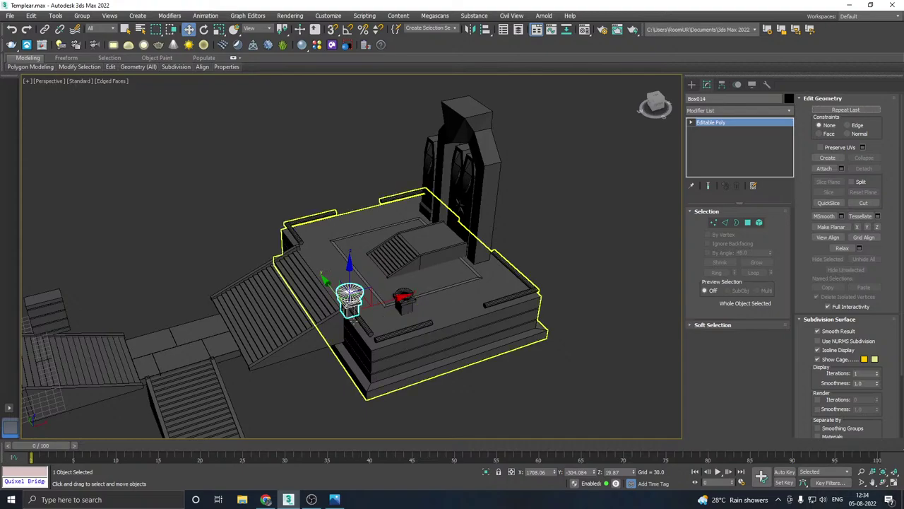
Step: Select the temple platform and save the scene
left_click(399, 349)
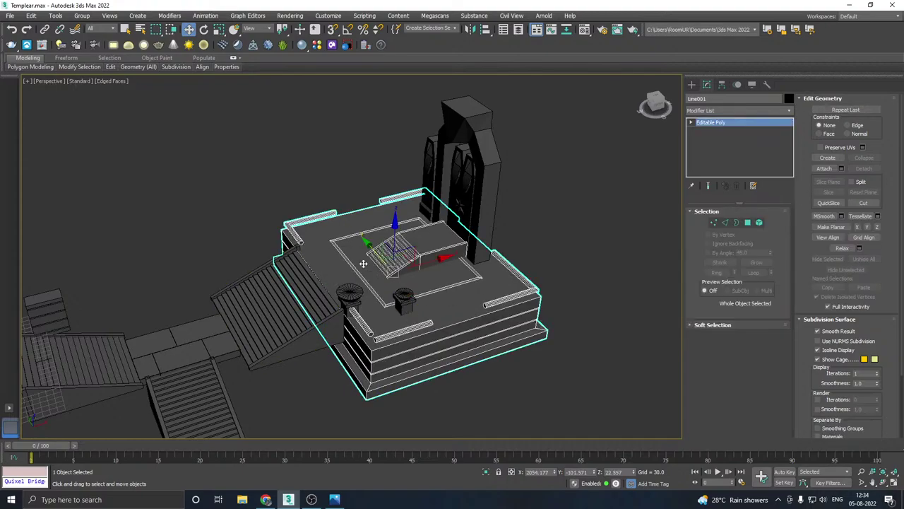
mouse_move(453, 251)
middle_mouse_down("alt")
mouse_move(505, 265)
mouse_move(456, 256)
middle_mouse_up("alt")
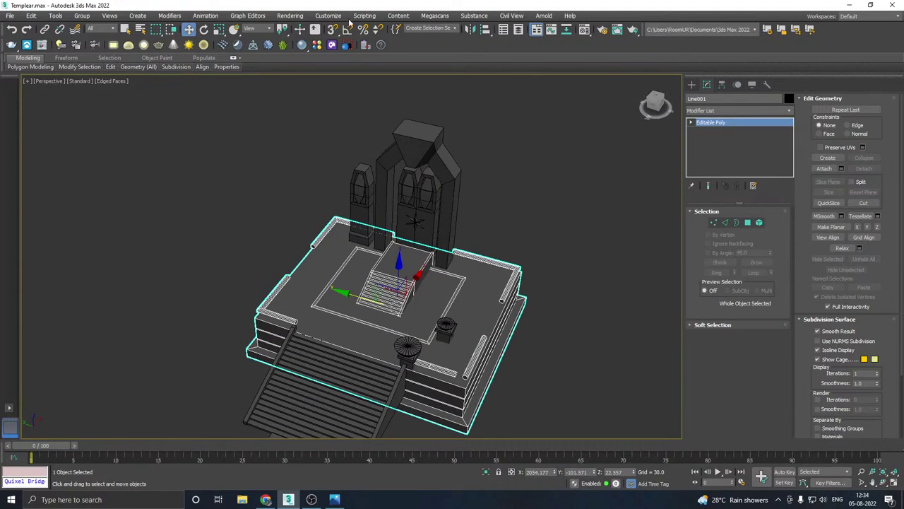
left_click(10, 15)
left_click(22, 86)
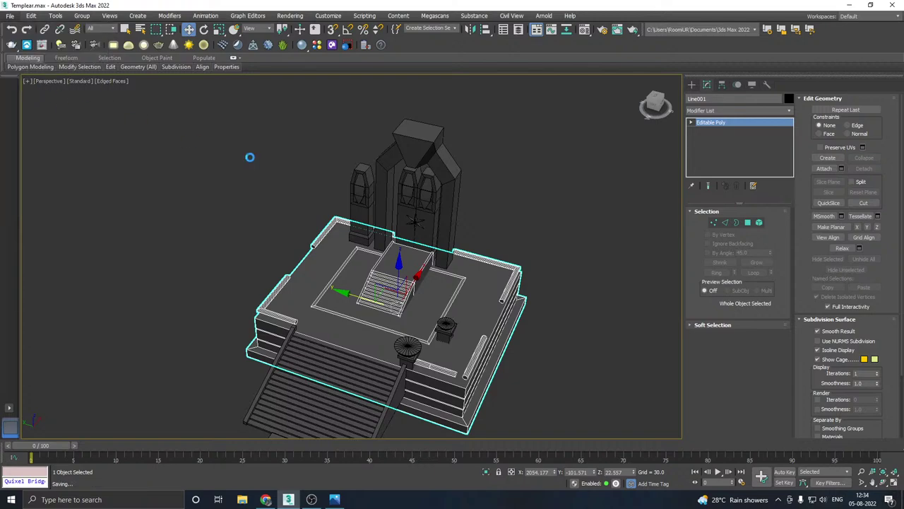
Step: Isolate the large arch behind the inner stairs and add an Unwrap UVW modifier to it
left_click(405, 211)
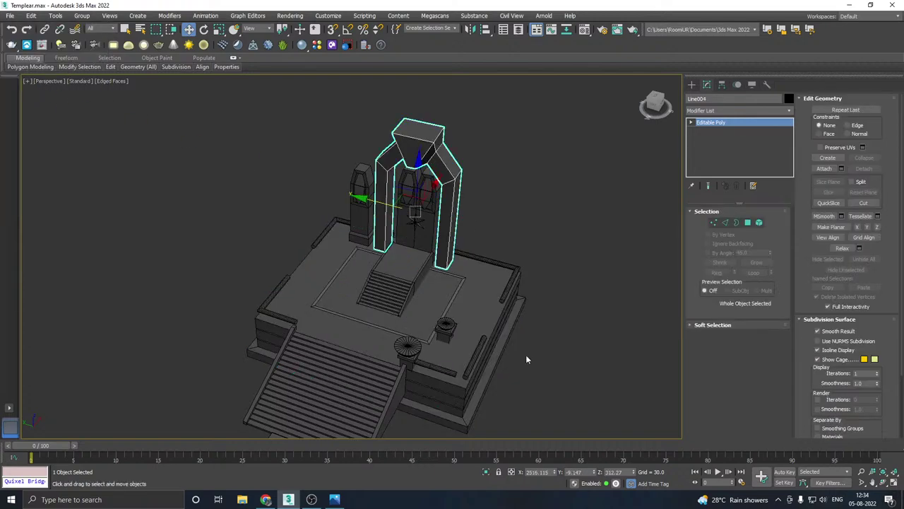
left_click(485, 471)
middle_click_drag(432, 428, 393, 344, "alt")
left_click(789, 111)
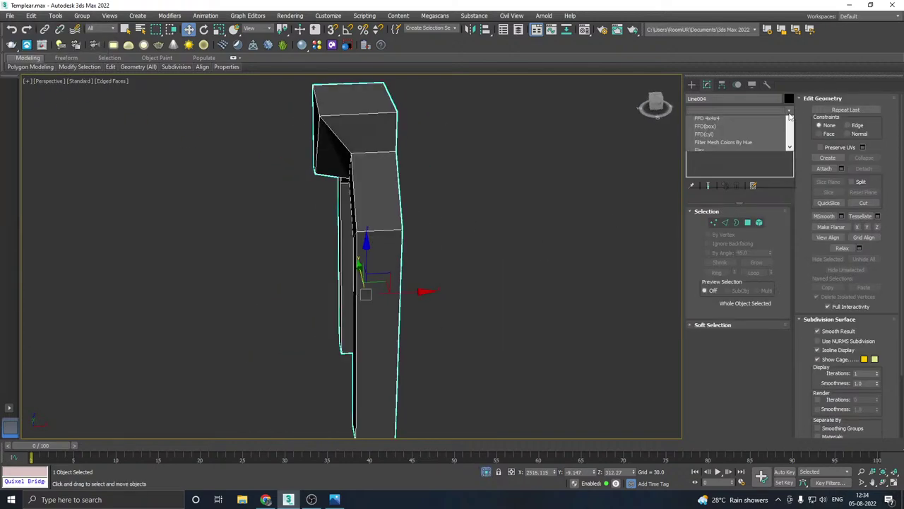
scroll(725, 401, "down", 20)
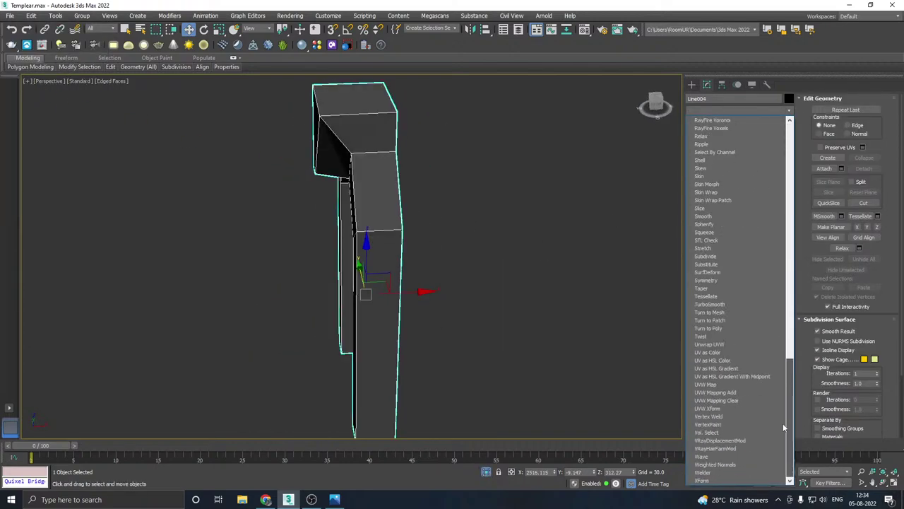
left_click(744, 344)
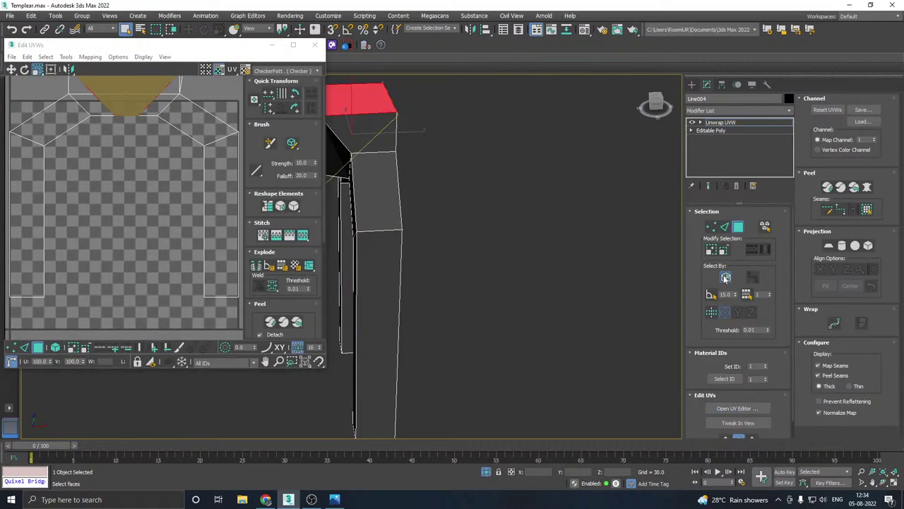
Step: Turn off element selection, select all of the arch's faces, and display the CheckerPattern on it
left_click(725, 277)
middle_click_drag(442, 291, 524, 275)
key("ctrl+a")
scroll(168, 194, "down", 4)
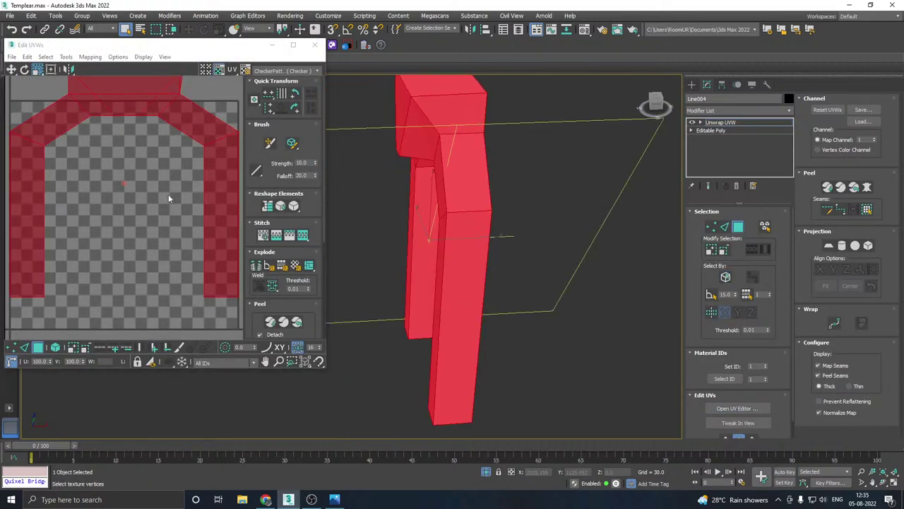
left_click(272, 71)
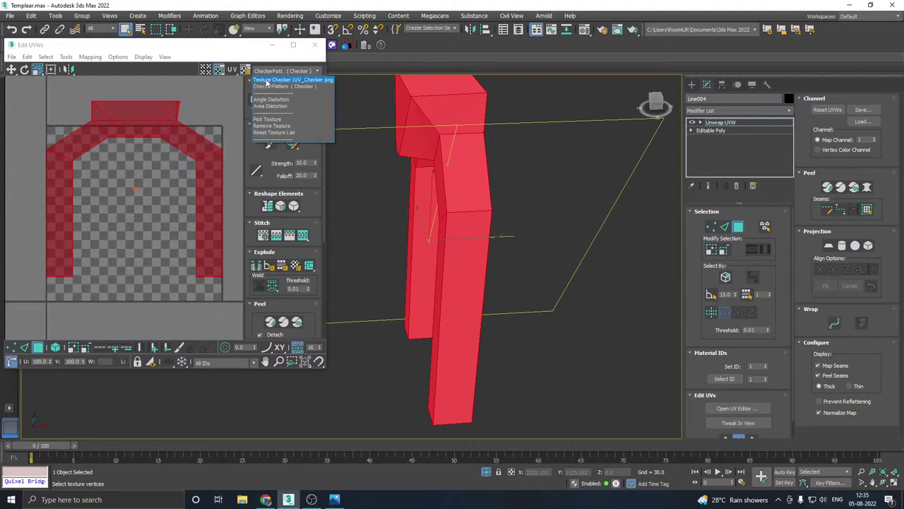
left_click(268, 88)
middle_click_drag(459, 120, 559, 118, "alt")
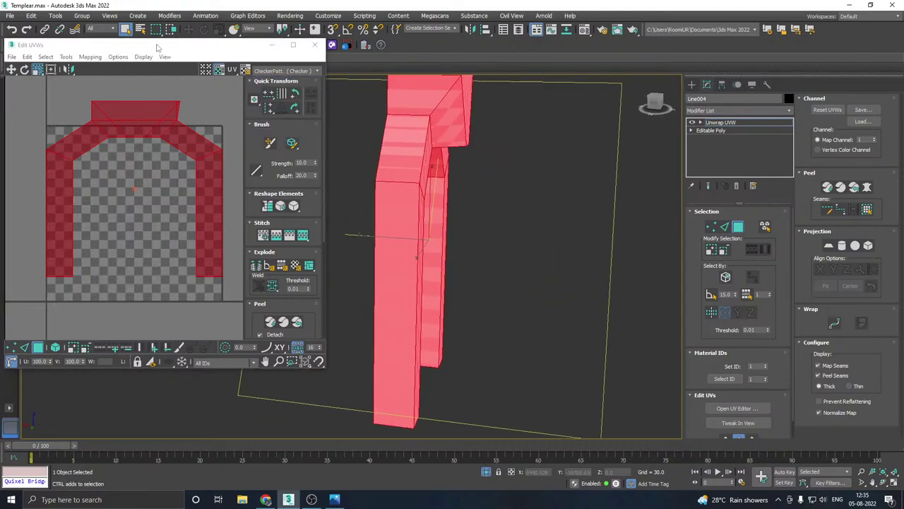
Step: Apply Flatten Mapping with a 45 angle threshold to the arch's faces, then close the UV editor and leave isolation
left_click(98, 57)
left_click(117, 67)
left_click(134, 77)
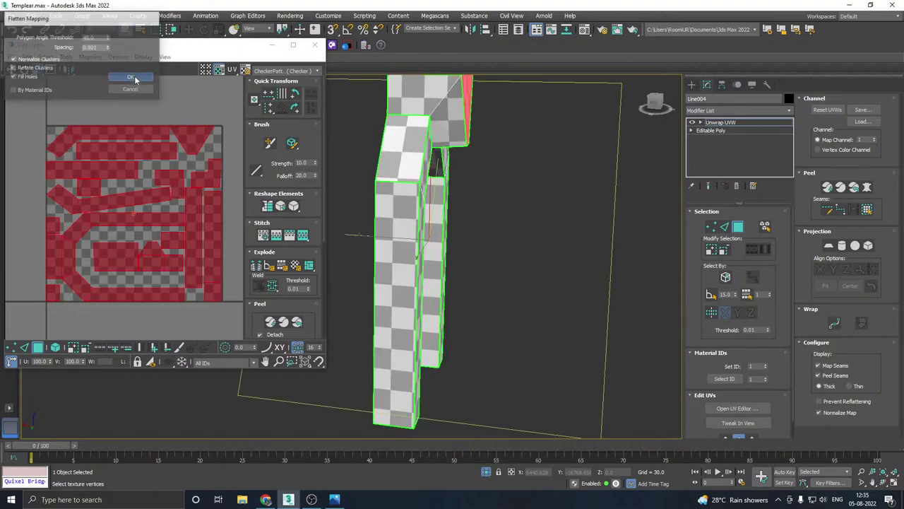
middle_click_drag(431, 129, 409, 130, "alt")
middle_click_drag(367, 155, 293, 99, "alt")
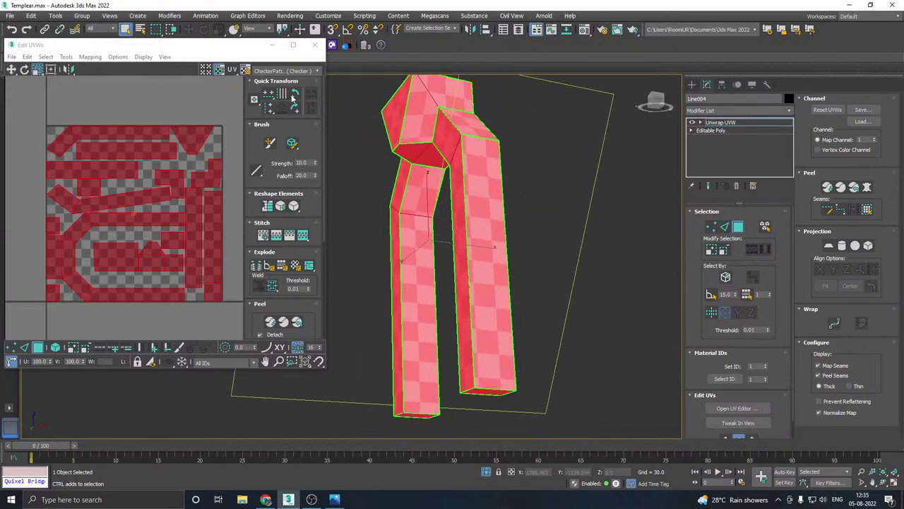
left_click(314, 45)
left_click(721, 122)
left_click(486, 472)
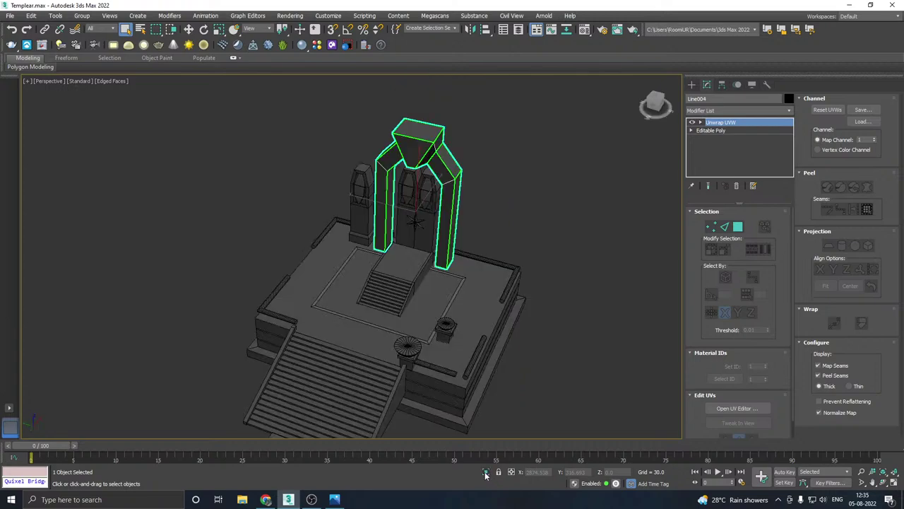
middle_click_drag(523, 297, 503, 296, "alt")
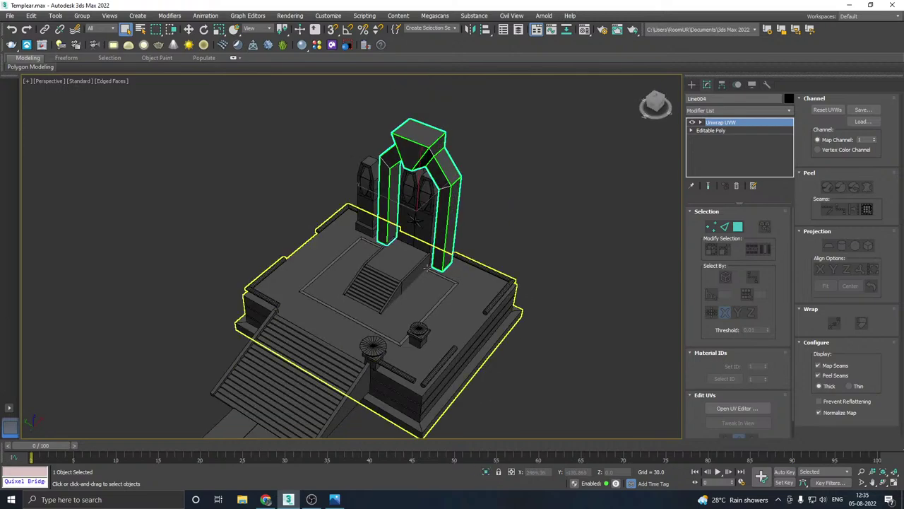
Step: Isolate the single pillar beside the arch and add an Unwrap UVW modifier to it
key("w")
left_click(416, 229)
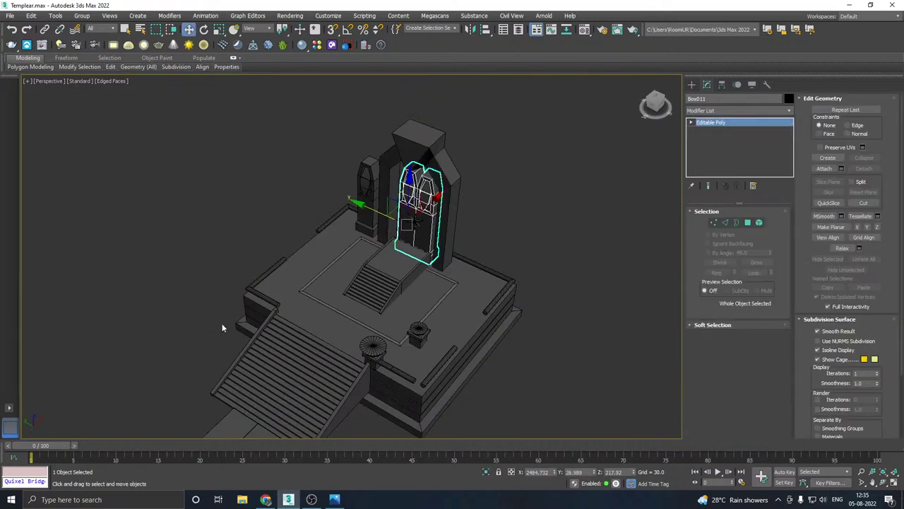
left_click(369, 181)
left_click(486, 472)
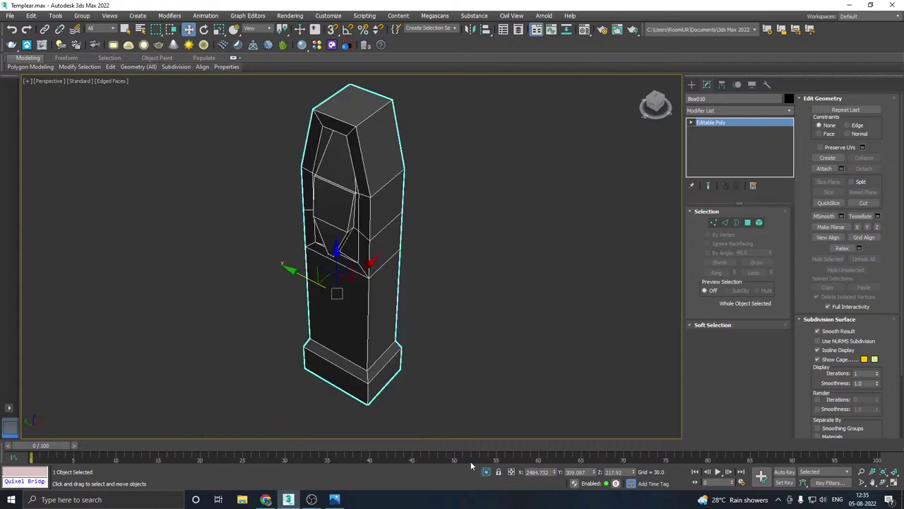
left_click(790, 111)
scroll(785, 356, "down", 10)
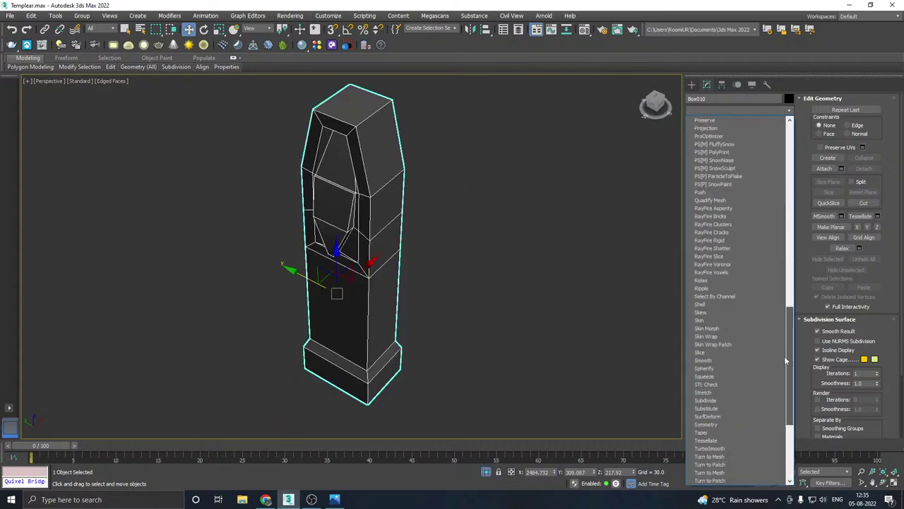
left_click(727, 344)
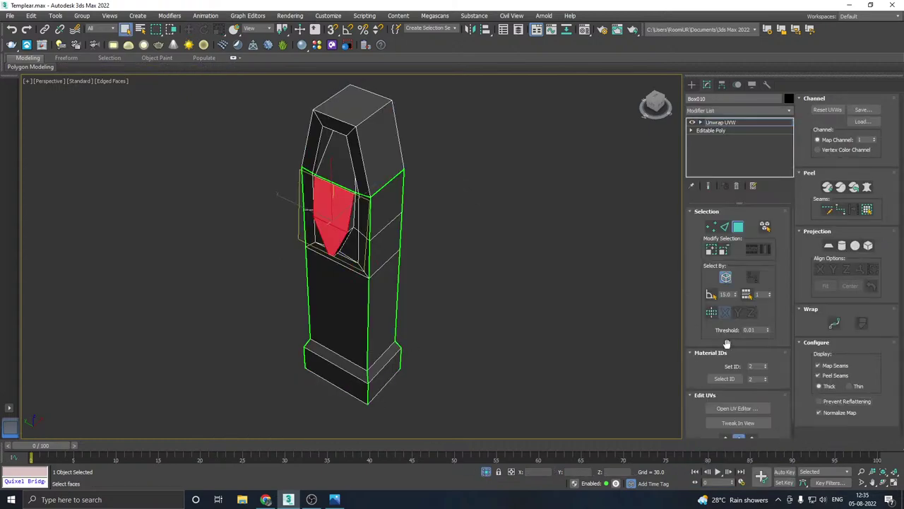
Step: Open the UV editor for the single pillar and display the CheckerPattern on it
left_click(735, 409)
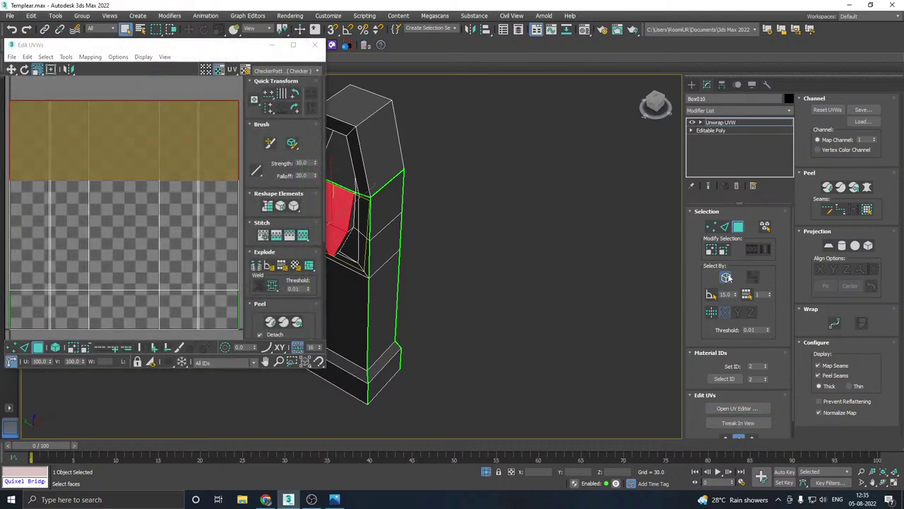
left_click(285, 80)
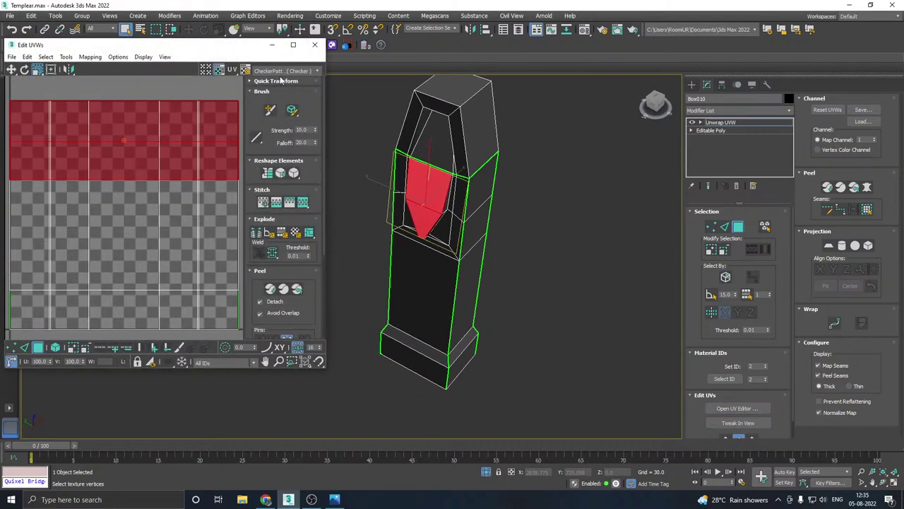
left_click(276, 72)
left_click(271, 86)
middle_click_drag(535, 210, 534, 228)
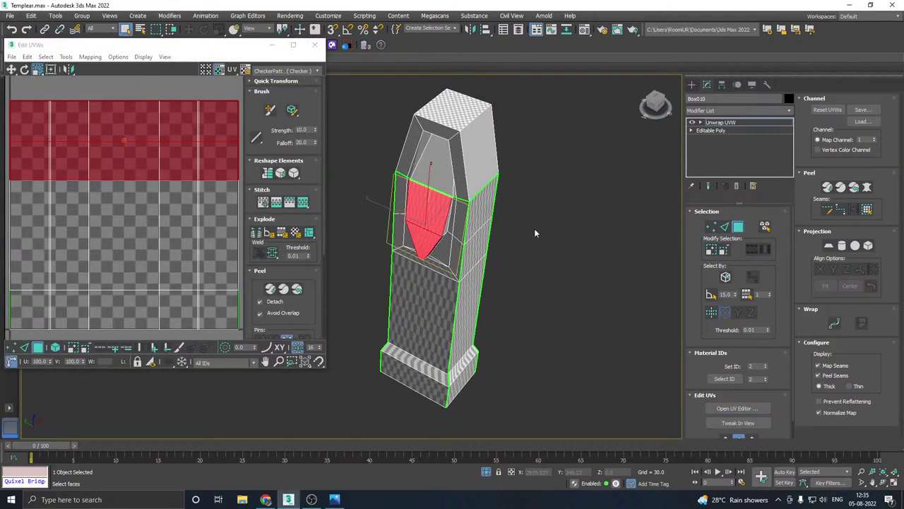
Step: Apply Flatten Mapping to all faces of the single pillar, then close the UV editor and leave isolation
key("ctrl+a")
left_click(90, 57)
left_click(103, 67)
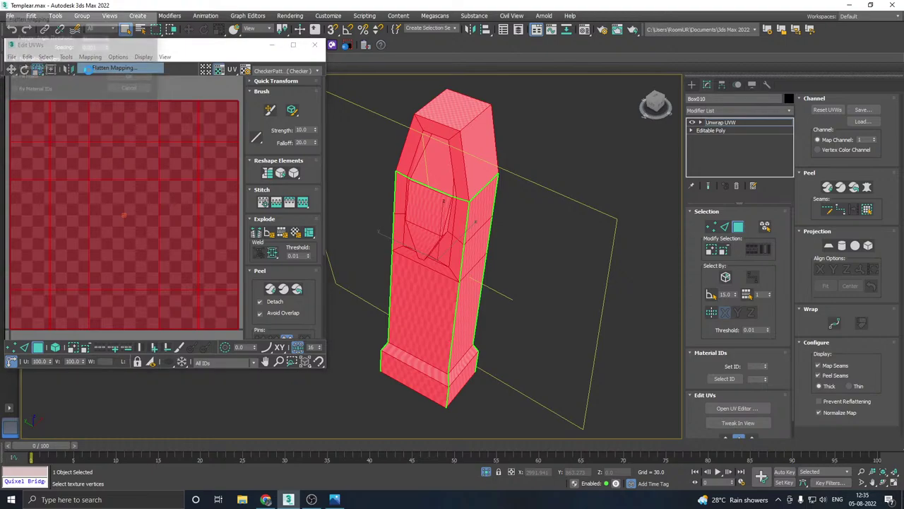
left_click(118, 81)
mouse_move(385, 166)
middle_mouse_down("alt")
mouse_move(432, 122)
mouse_move(567, 93)
mouse_move(488, 97)
mouse_move(433, 159)
mouse_move(481, 189)
middle_mouse_up("alt")
scroll(444, 174, "up", 3)
middle_click_drag(406, 228, 355, 165, "alt")
scroll(142, 163, "down", 3)
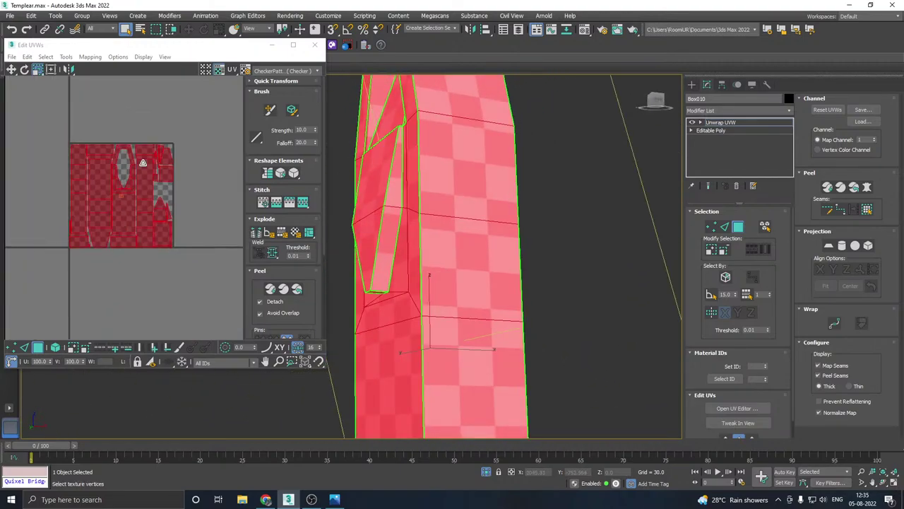
left_click(314, 44)
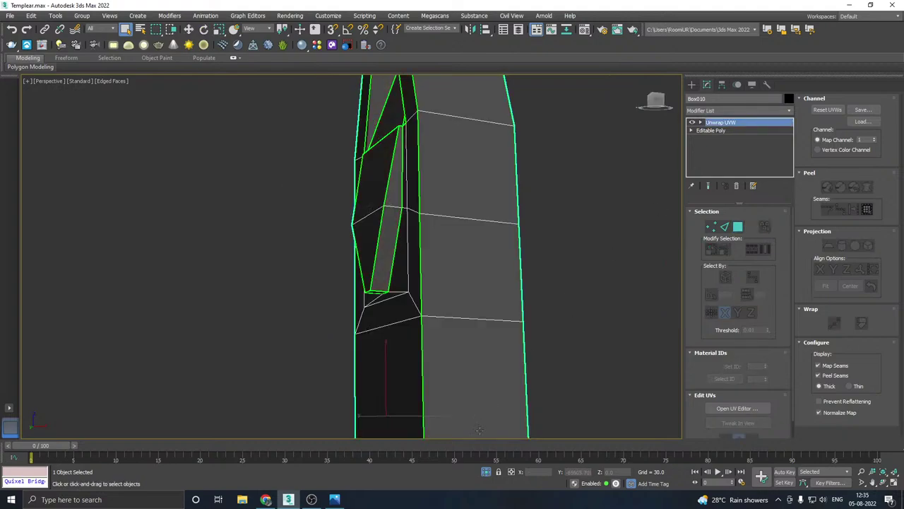
left_click(485, 472)
key("w")
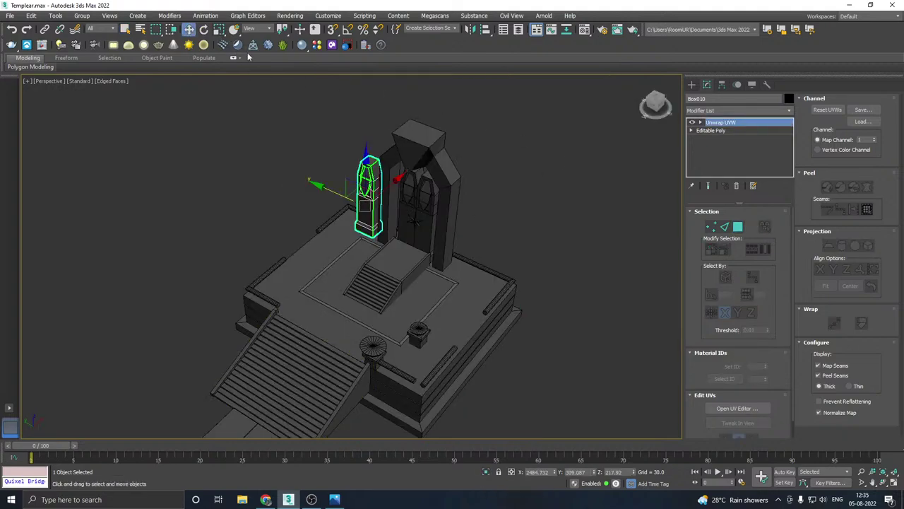
Step: Isolate the double pillar inside the arch, add an Unwrap UVW modifier, and open its UV editor
left_click(422, 208)
left_click(485, 472)
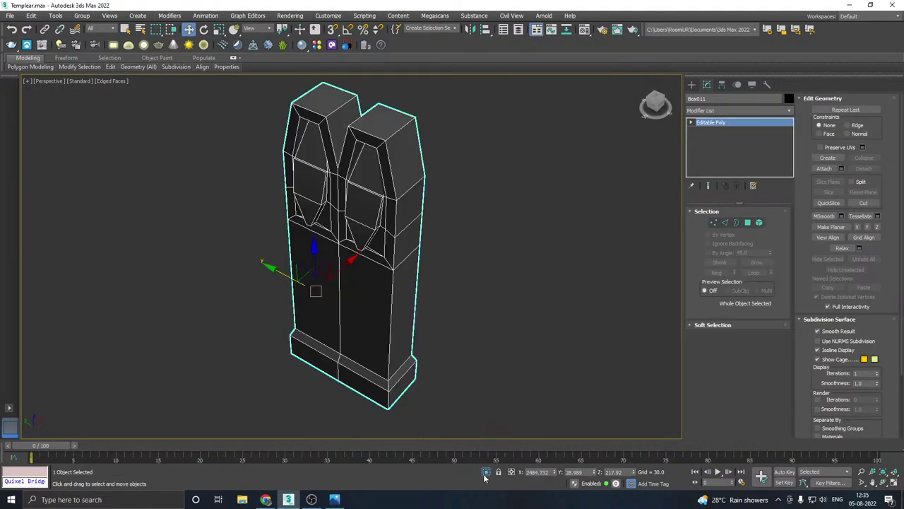
left_click(789, 111)
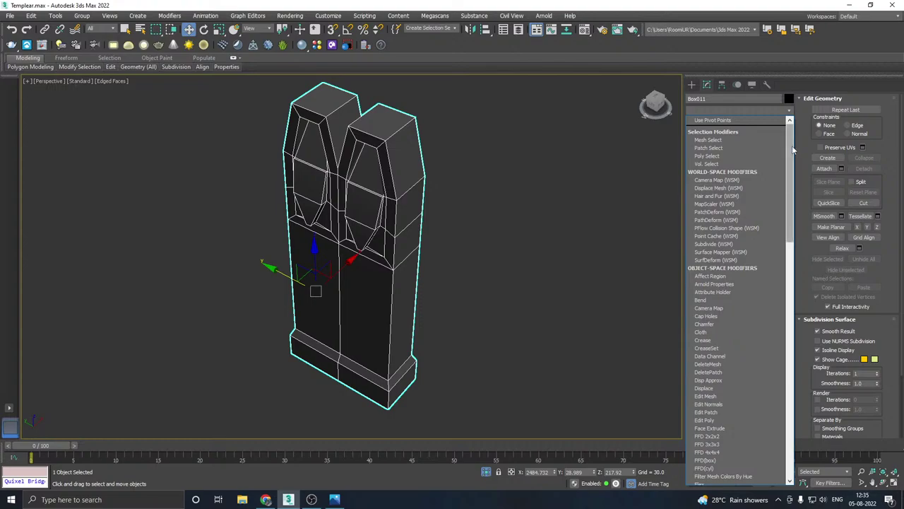
scroll(716, 395, "down", 10)
left_click(709, 345)
left_click(737, 408)
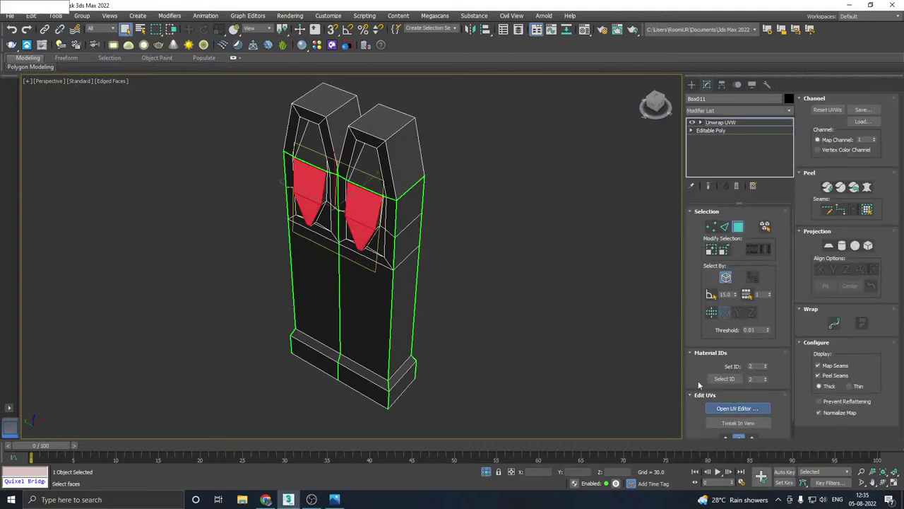
Step: Apply Flatten Mapping to all faces of the double pillar and display the CheckerPattern on it
key("ctrl+a")
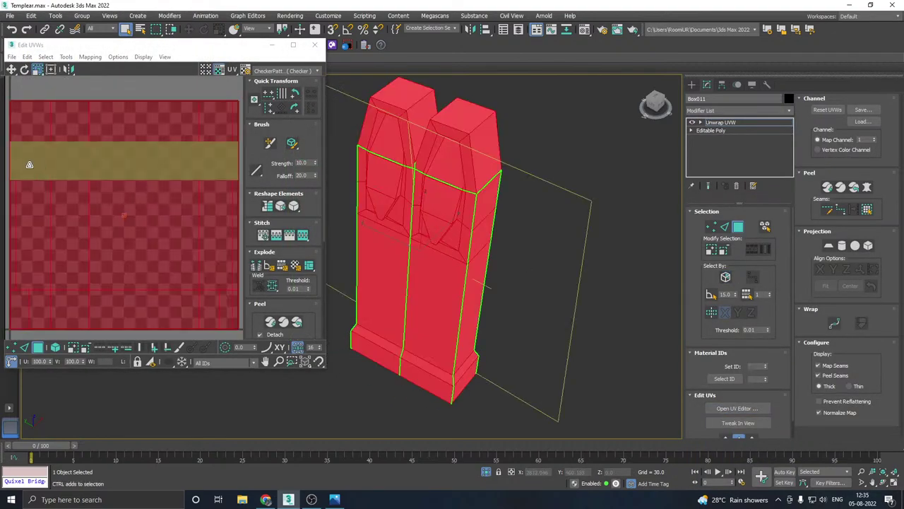
left_click(88, 57)
left_click(109, 67)
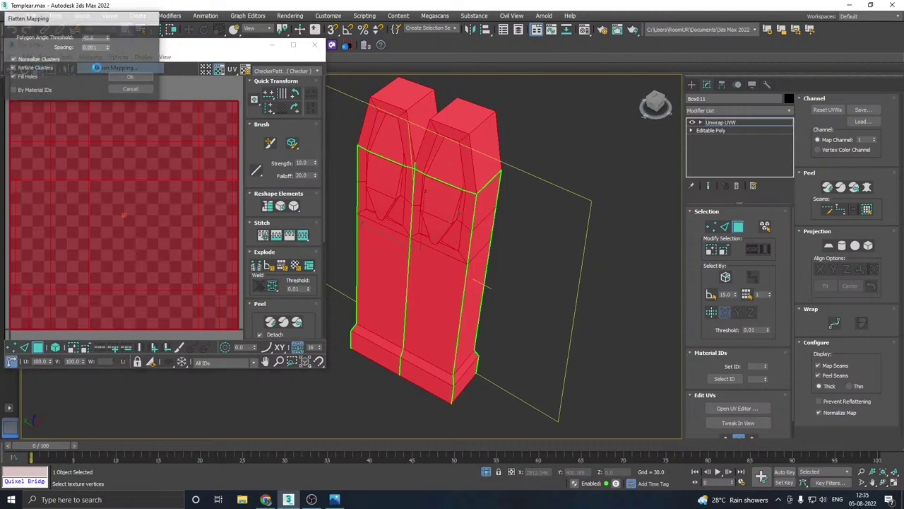
left_click(132, 77)
middle_click_drag(434, 130, 470, 107, "alt")
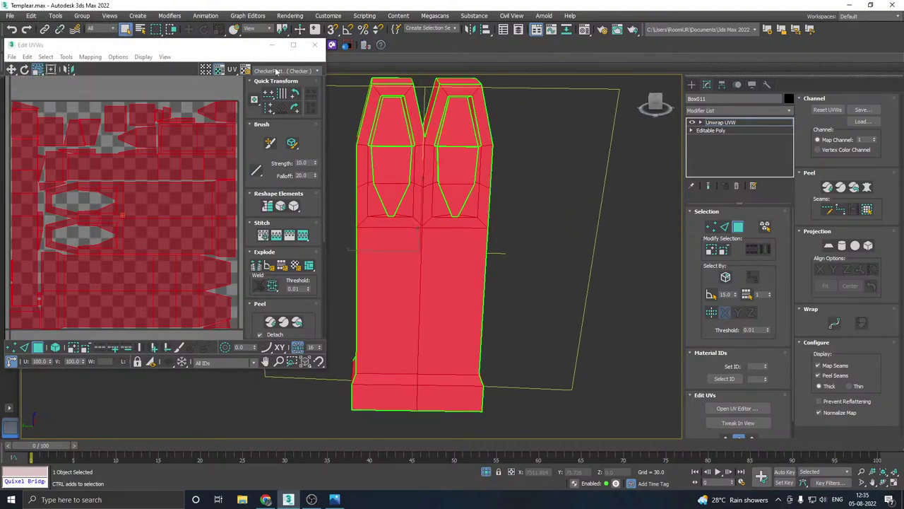
left_click(277, 71)
left_click(279, 85)
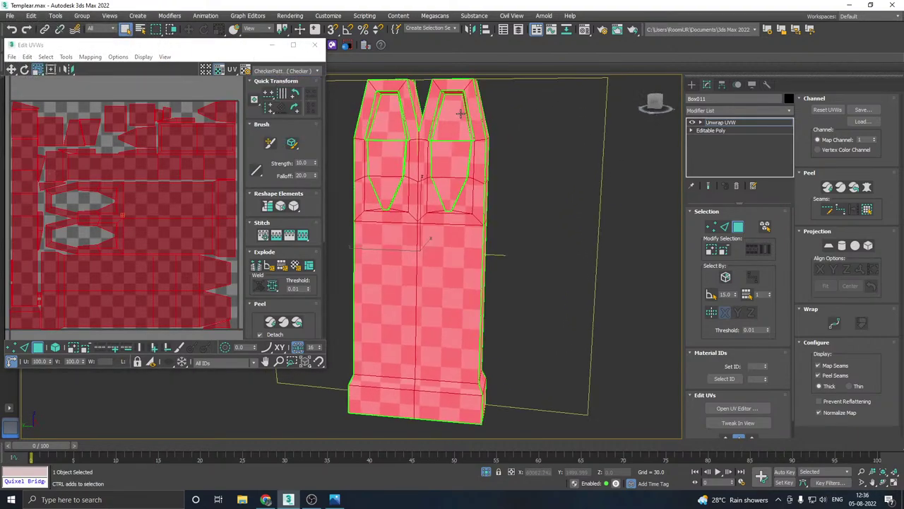
Step: Close the double pillar's UV editor, exit face editing, and leave isolation
middle_click_drag(417, 156, 393, 144, "alt")
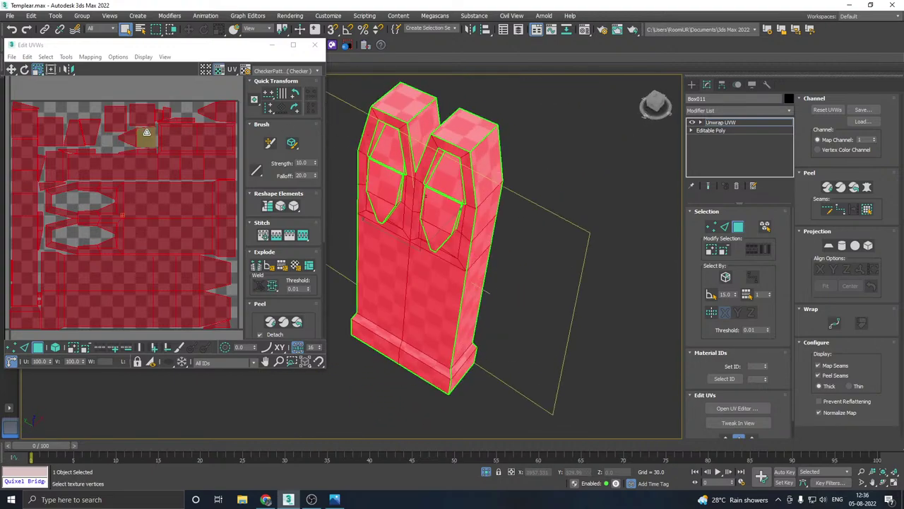
left_click(314, 44)
left_click(728, 123)
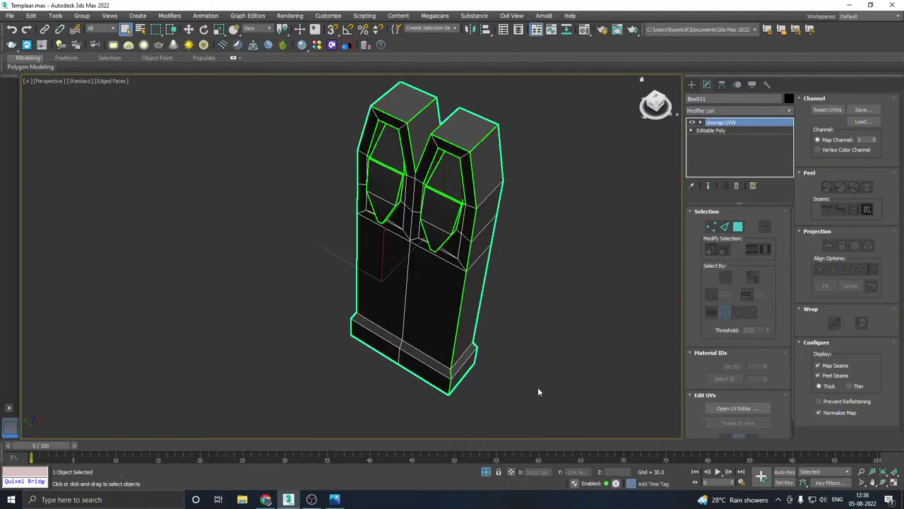
left_click(489, 472)
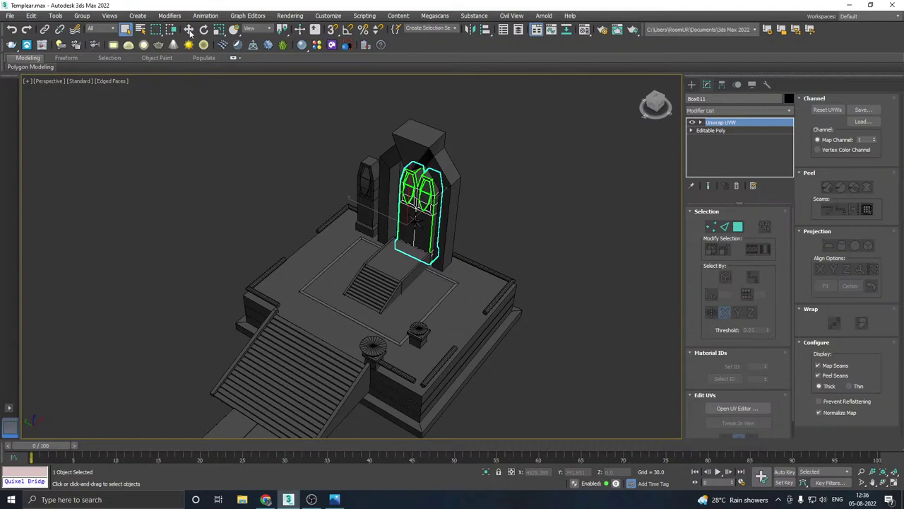
Step: Select the star on the front of the double pillar and isolate it
left_click(189, 32)
scroll(421, 172, "up", 3)
middle_click_drag(369, 157, 502, 151, "alt")
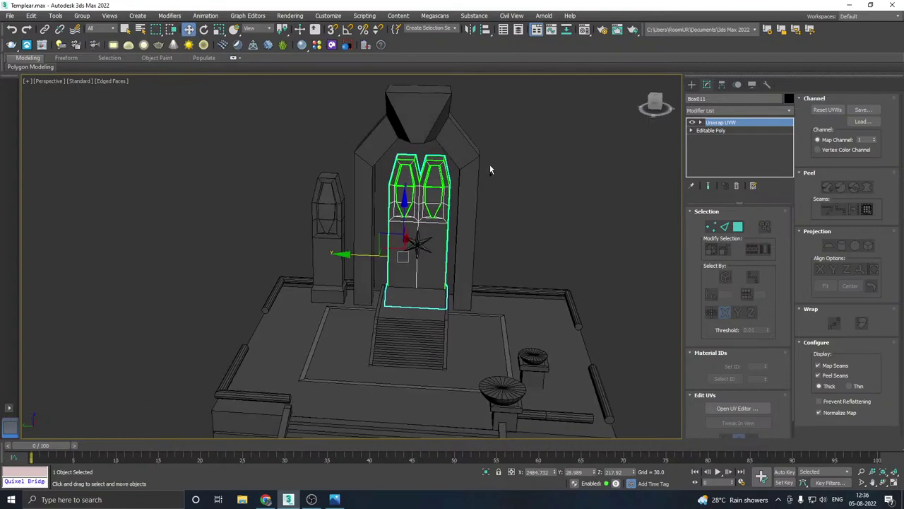
scroll(491, 170, "up", 2)
left_click(401, 269)
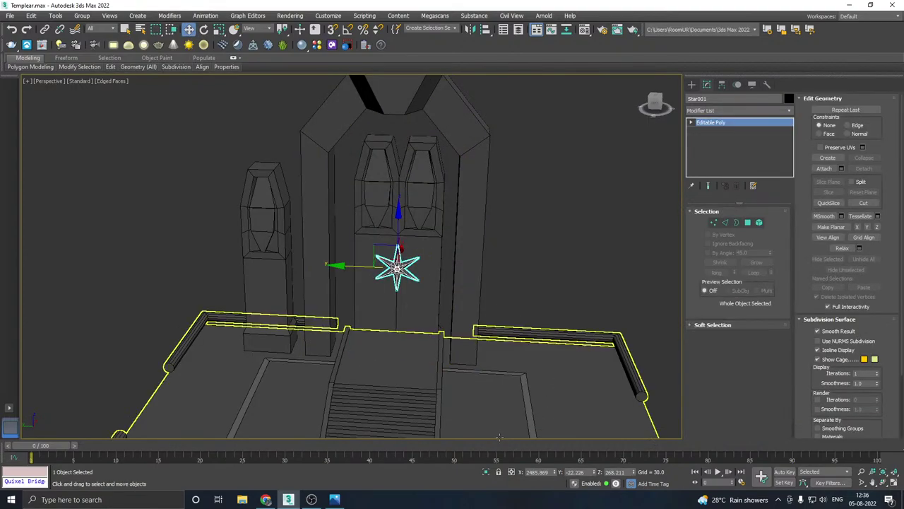
key("alt+q")
Step: Add an Unwrap UVW modifier to the star and open its UV editor
mouse_move(406, 375)
middle_mouse_down("alt")
mouse_move(305, 367)
mouse_move(408, 362)
middle_mouse_up("alt")
left_click(789, 111)
scroll(735, 297, "down", 15)
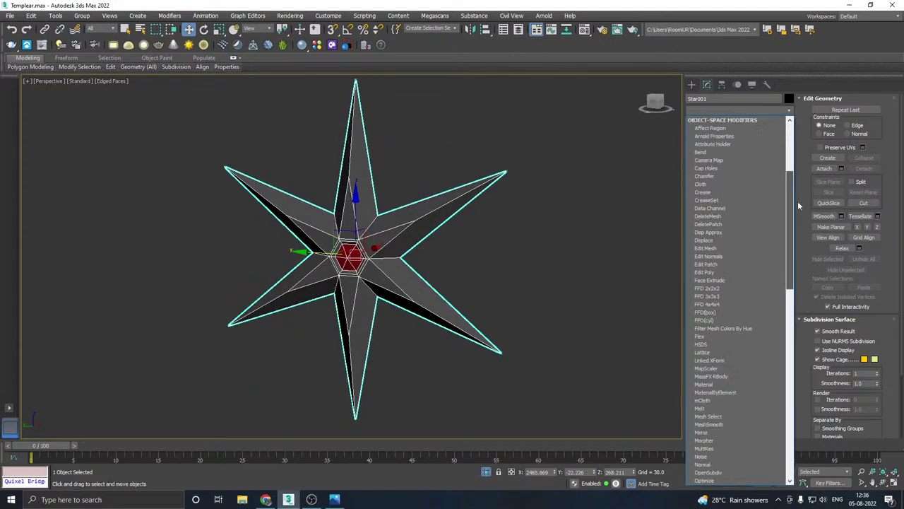
left_click(717, 344)
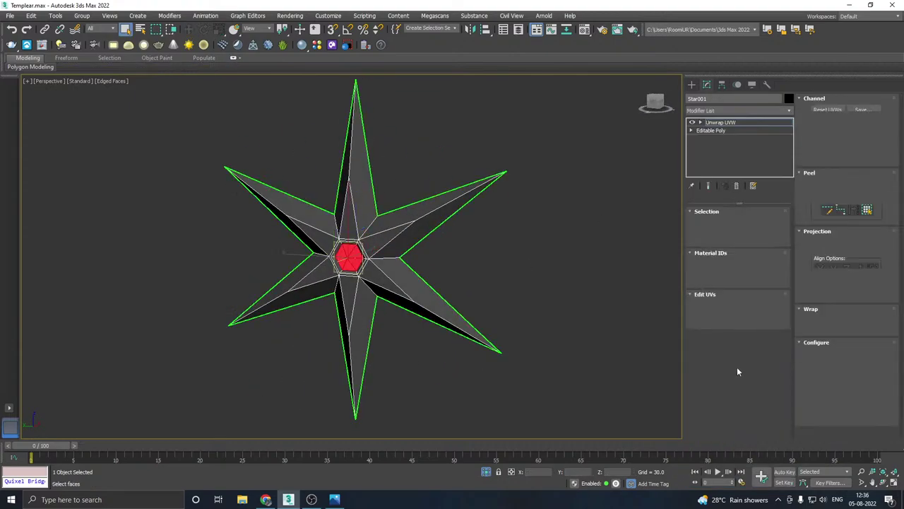
middle_click_drag(466, 228, 532, 212)
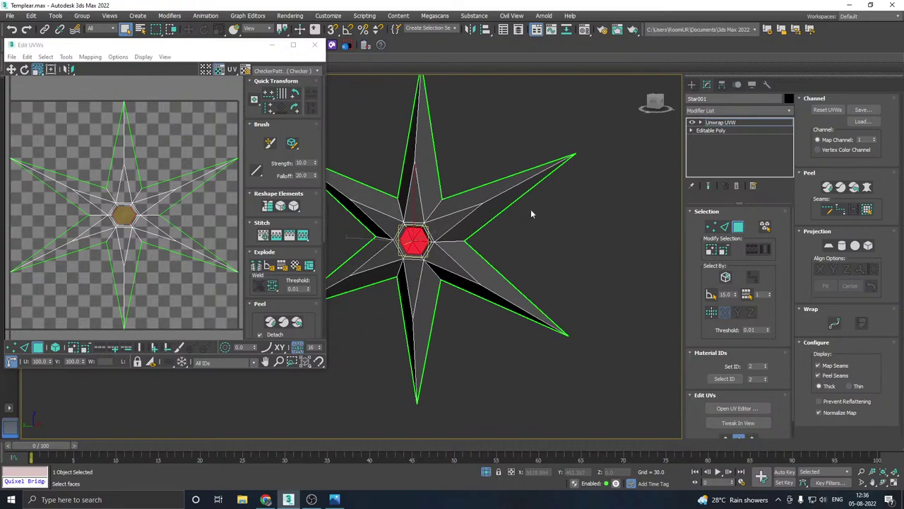
Step: Select all faces of the star and display the CheckerPattern on it
key("ctrl+a")
left_click(283, 71)
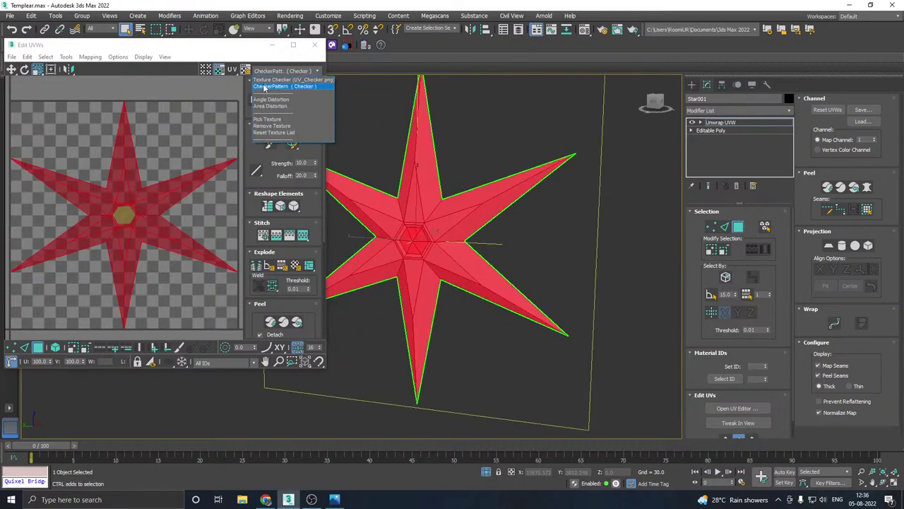
left_click(272, 87)
scroll(416, 177, "up", 6)
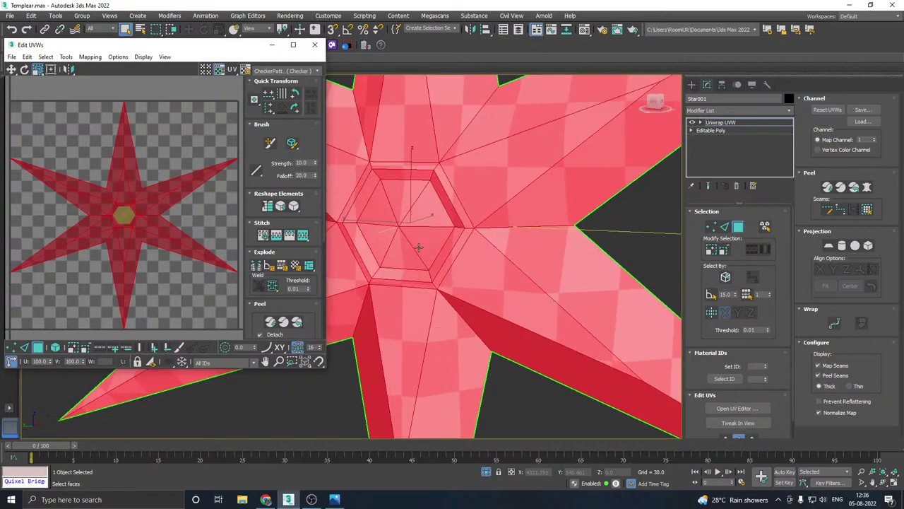
middle_click_drag(359, 209, 338, 180, "alt")
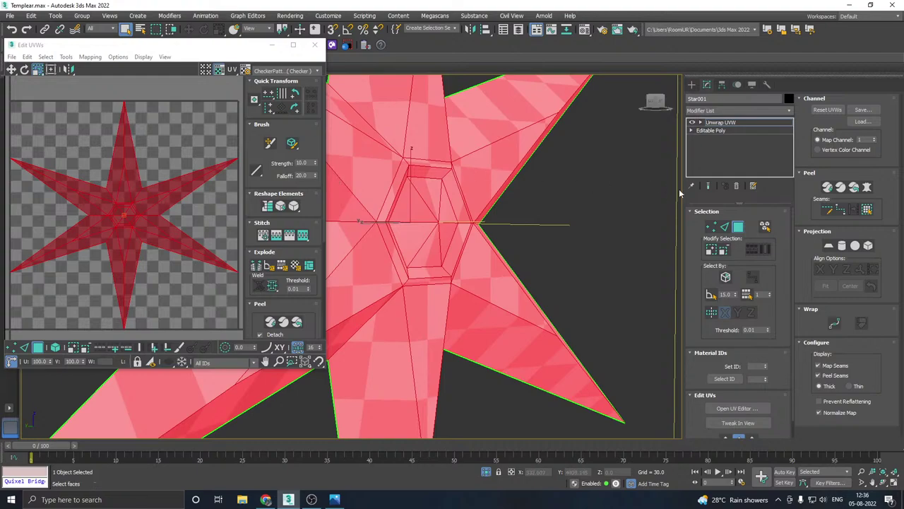
Step: Relax the star's UVs with the Relax By Polygon Angles method
left_click(66, 57)
left_click(99, 188)
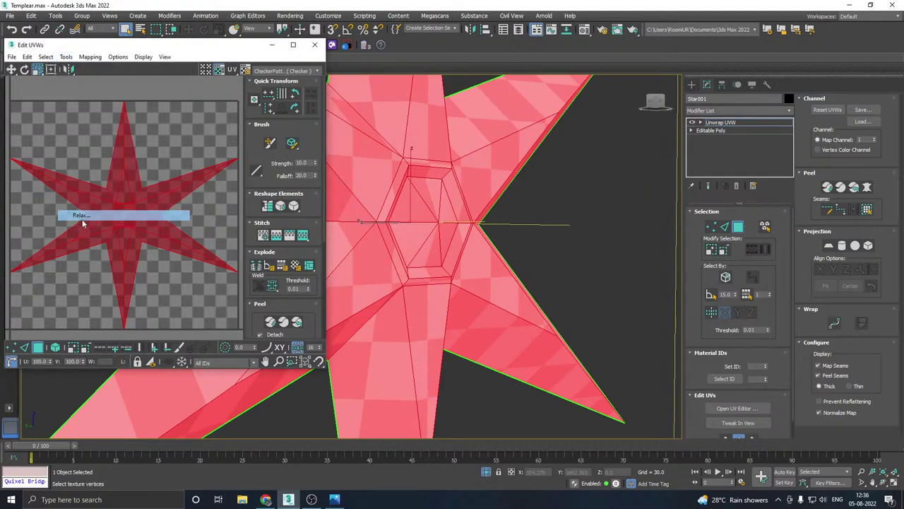
left_click(111, 126)
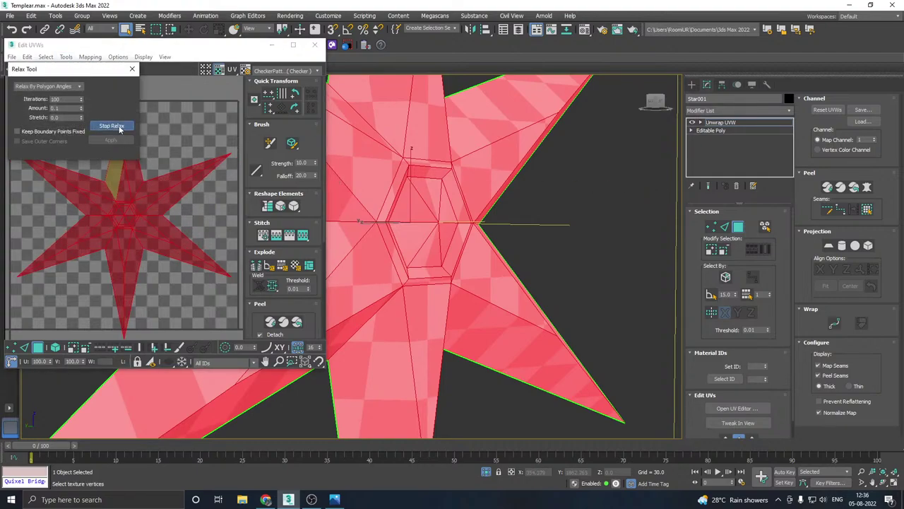
left_click(118, 126)
middle_click_drag(357, 177, 423, 156, "alt")
scroll(158, 205, "down", 3)
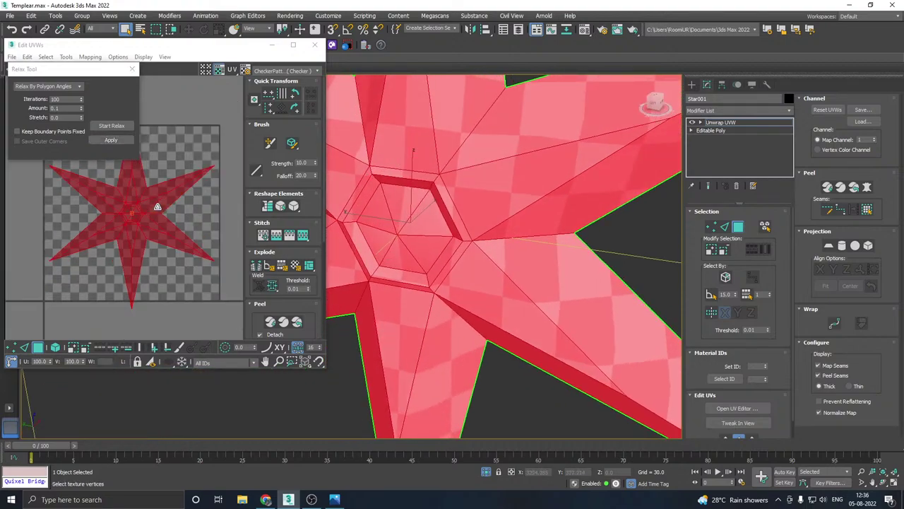
Step: Close the star's Relax tool and UV editor, then exit face editing and isolation
left_click(131, 70)
key("z")
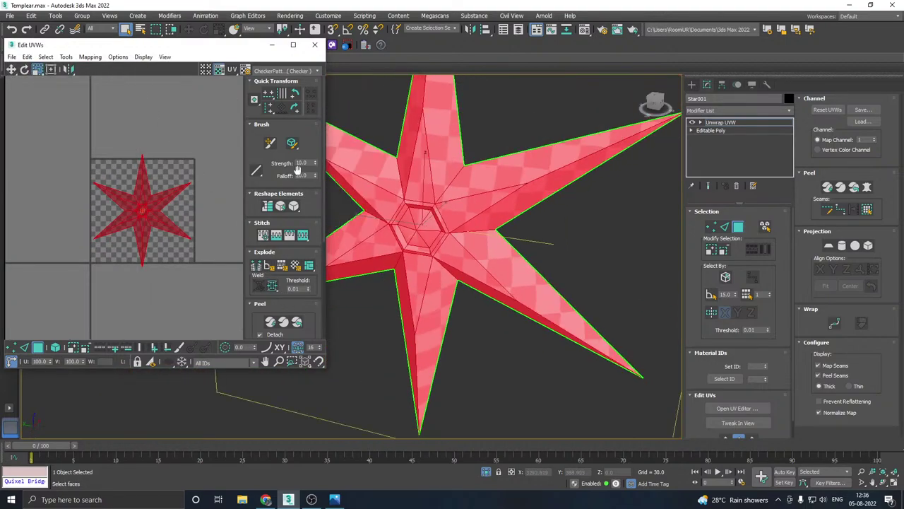
left_click(315, 45)
left_click(734, 123)
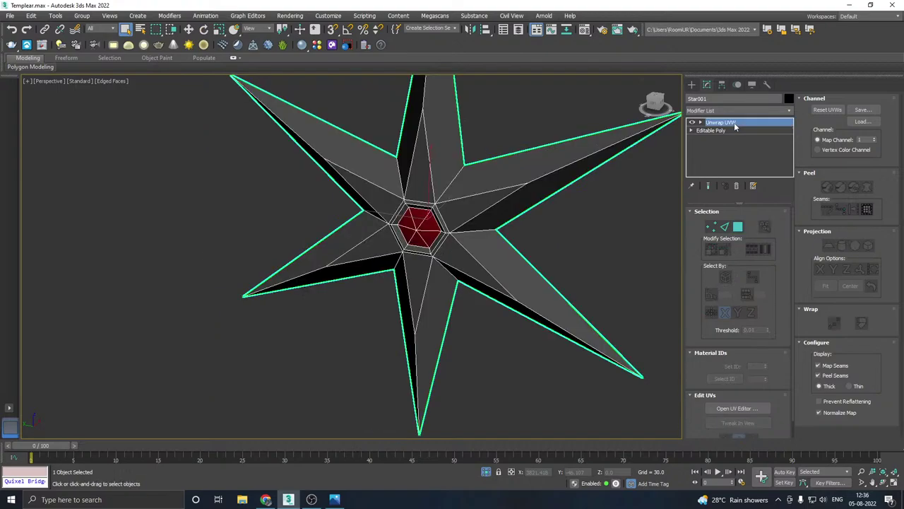
left_click(486, 472)
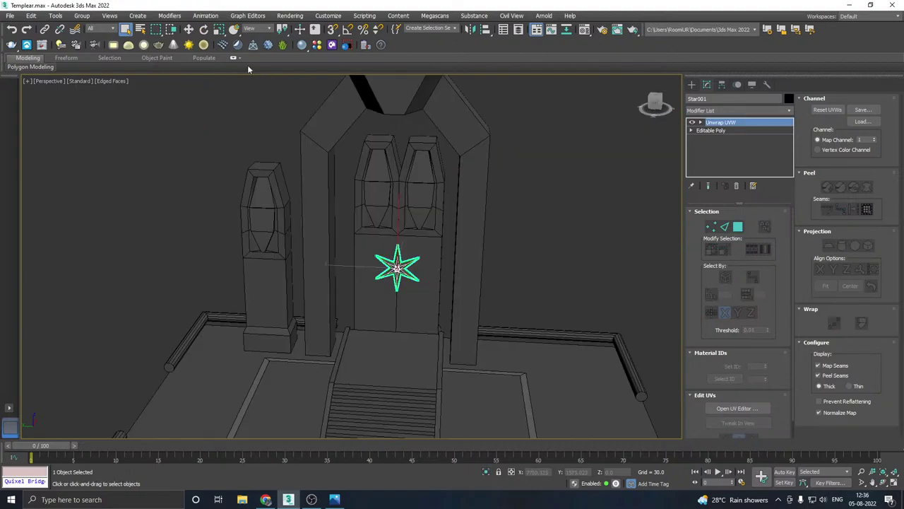
Step: Select the double pillar and collapse its whole modifier stack to an Editable Poly
left_click(190, 30)
middle_click_drag(433, 199, 478, 198, "alt")
left_click(438, 197)
right_click(721, 146)
left_click(771, 242)
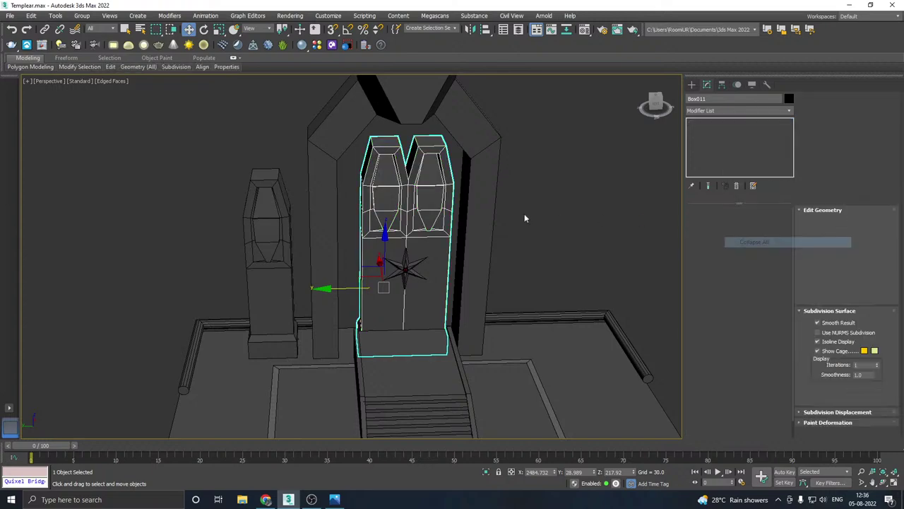
Step: Attach the arch and the star to the double pillar, using Match Material IDs to Material
left_click(825, 169)
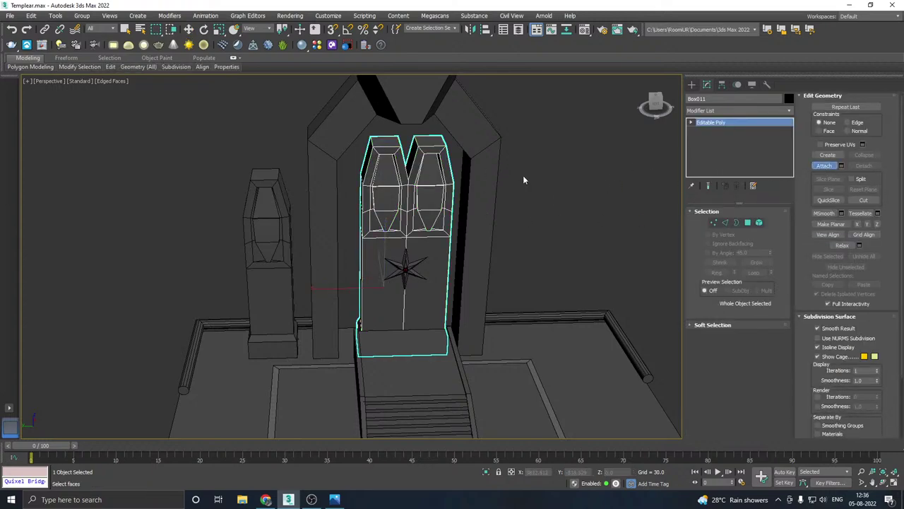
left_click(474, 182)
left_click(405, 268)
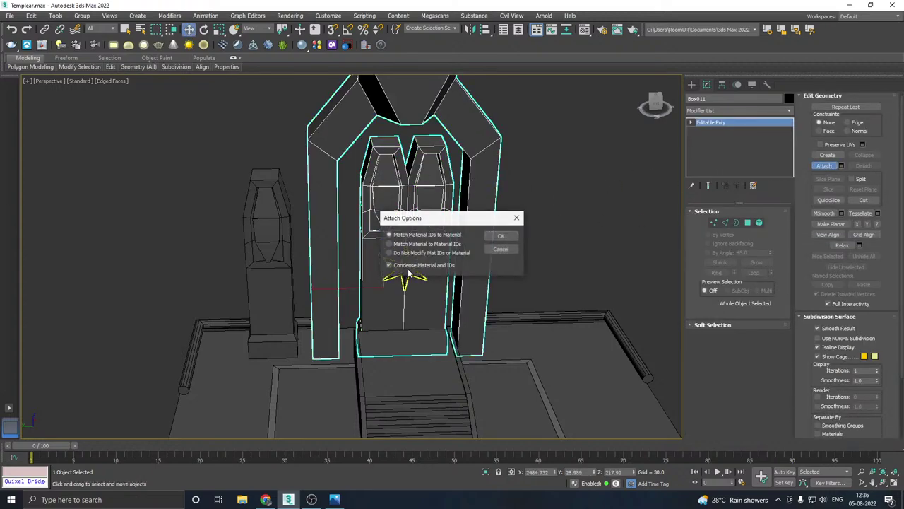
left_click(501, 236)
middle_click_drag(620, 186, 551, 207, "alt")
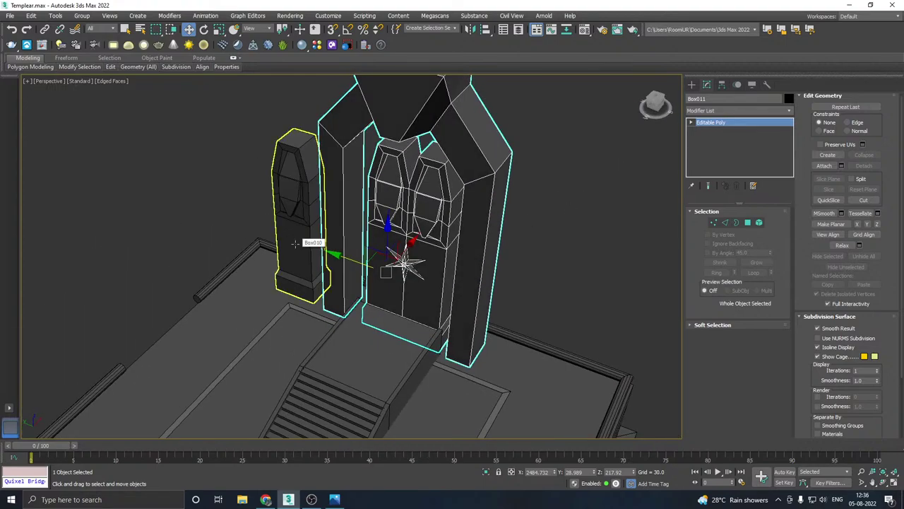
Step: Deselect everything and examine the overall temple layout with its platforms, stairs and pillars
middle_click_drag(295, 244, 263, 187, "alt")
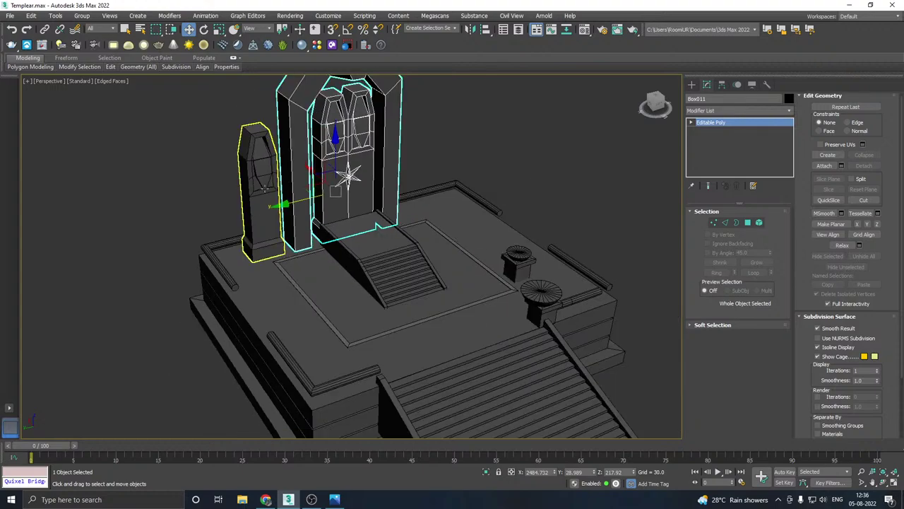
scroll(389, 174, "down", 5)
middle_click_drag(389, 174, 483, 241, "alt")
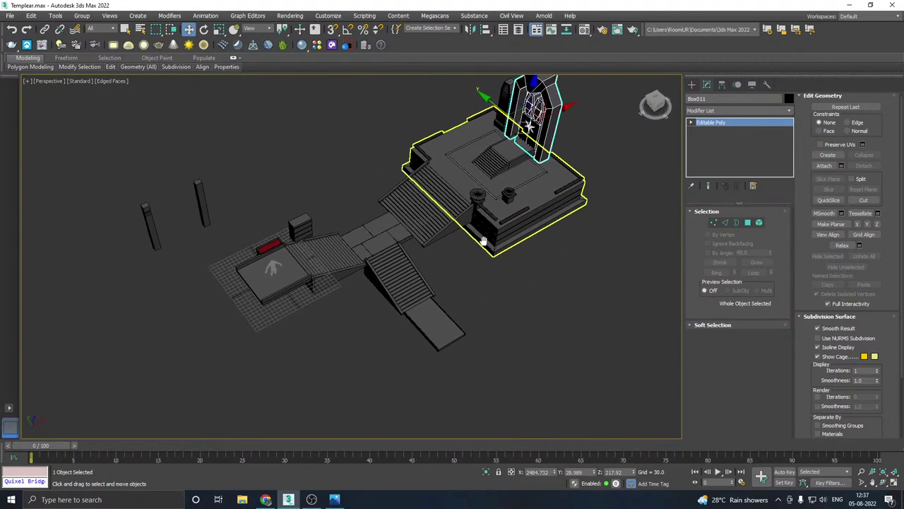
left_click(163, 239)
middle_click_drag(487, 185, 477, 203, "alt")
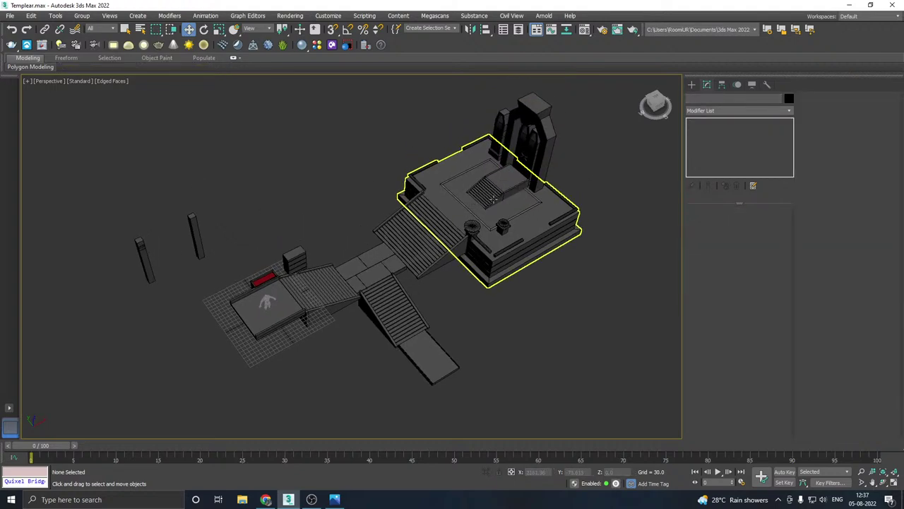
scroll(392, 218, "down", 3)
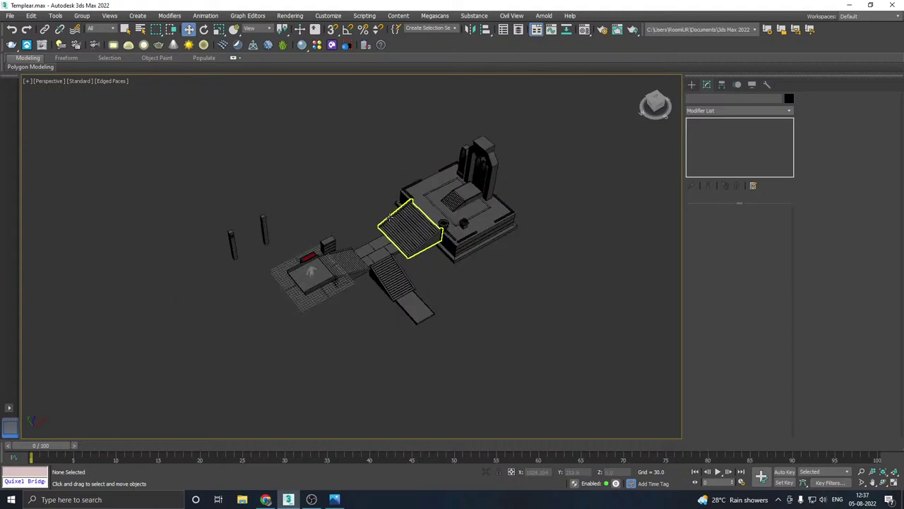
scroll(404, 219, "up", 2)
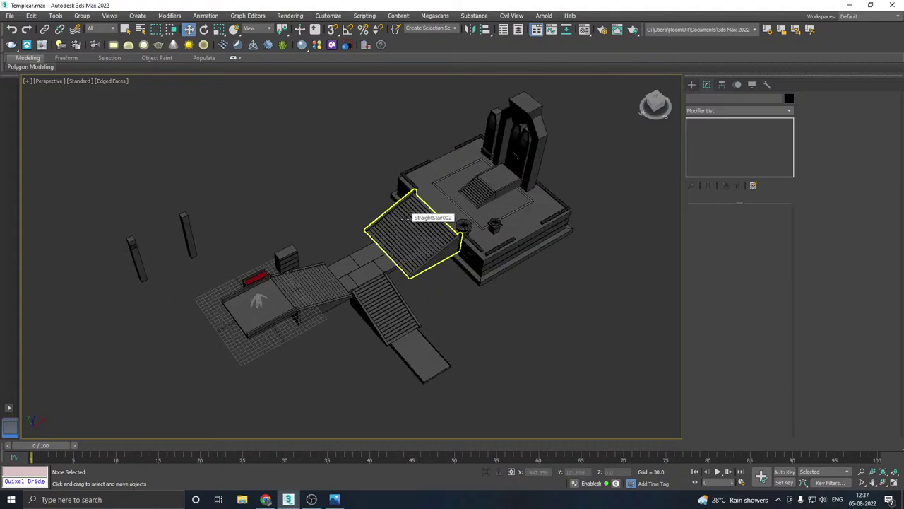
middle_click_drag(404, 219, 437, 210)
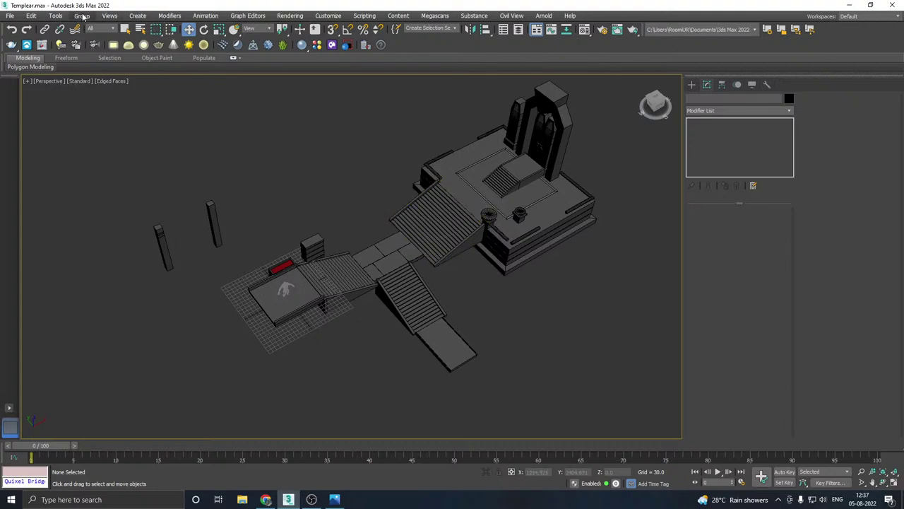
Step: Save a copy of the scene as Templear21.max, then save the current scene
left_click(10, 16)
left_click(44, 113)
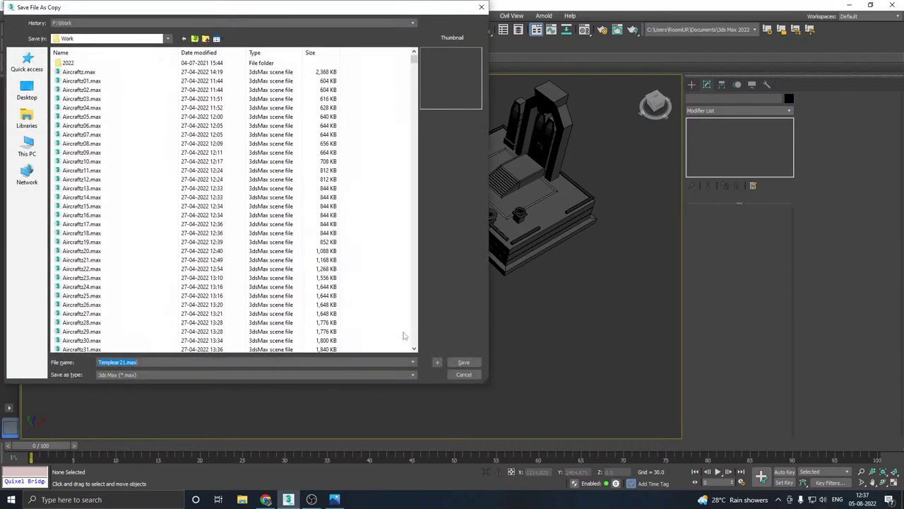
left_click(463, 362)
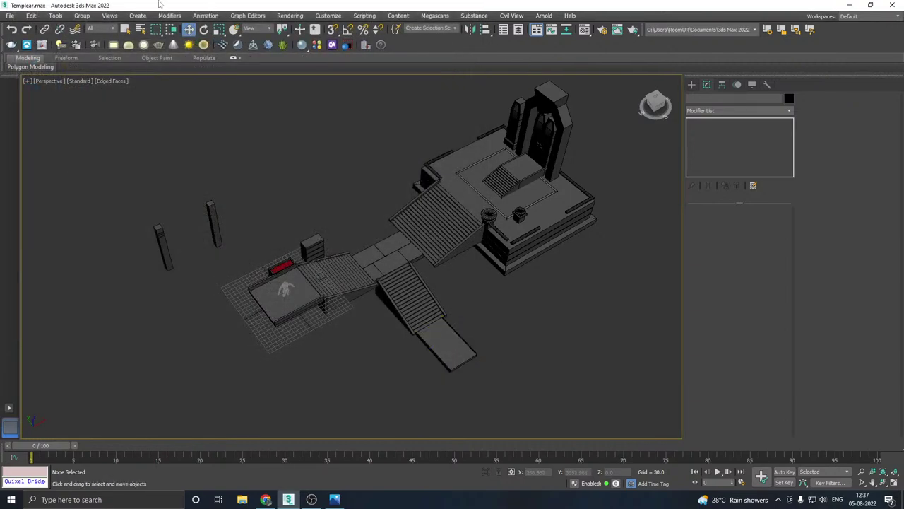
left_click(11, 16)
left_click(28, 88)
Step: With Affect Pivot Only and snapping enabled, snap the starting platform's pivot to its front corner vertex
left_click(280, 313)
middle_click_drag(281, 311, 349, 266, "alt")
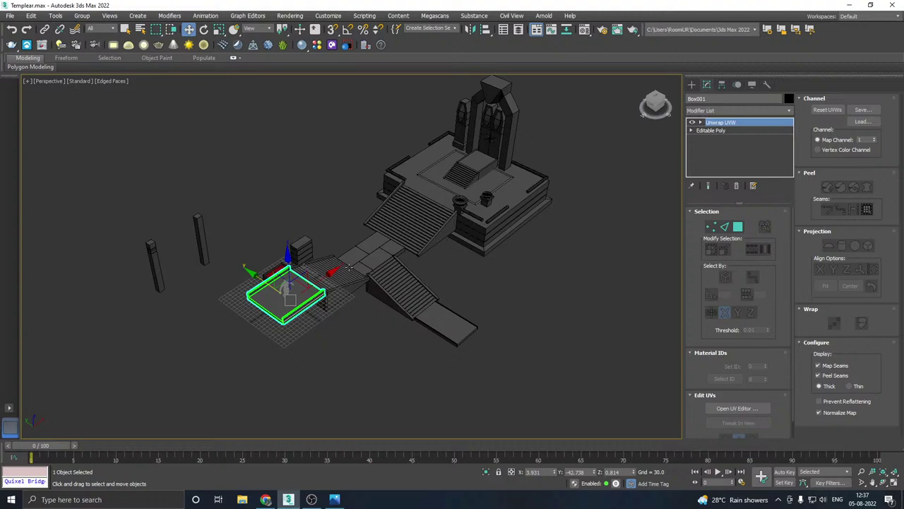
left_click(722, 85)
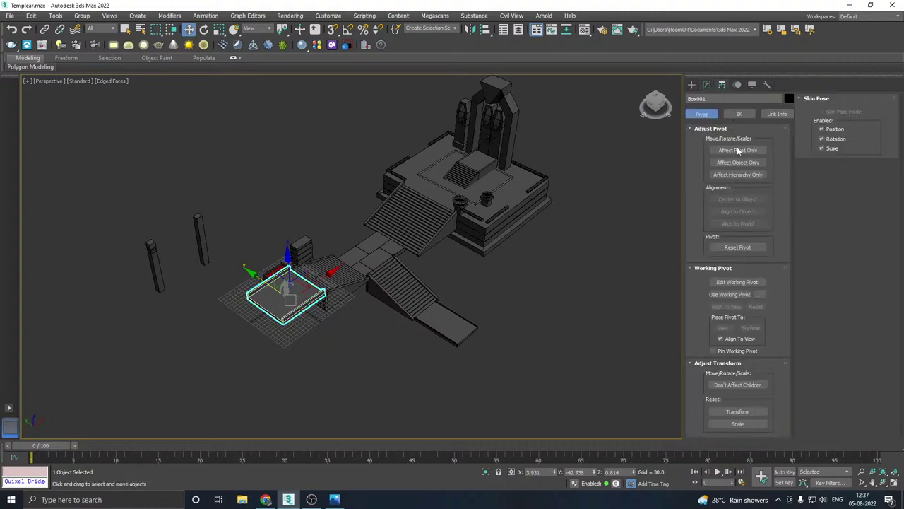
left_click(332, 29)
left_click_drag(299, 302, 286, 330)
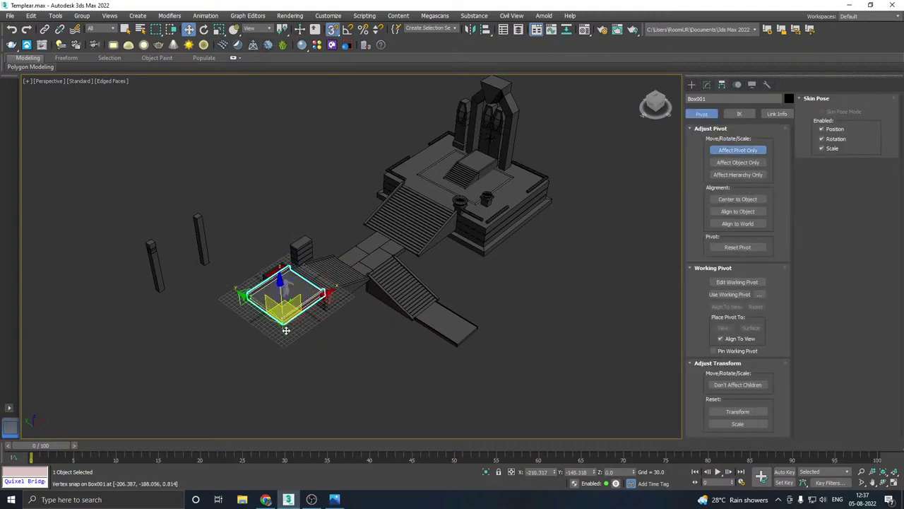
Step: Snap the pivot of the stairs beside the starting platform to their near upper corner vertex
scroll(293, 324, "up", 5)
left_click(337, 296)
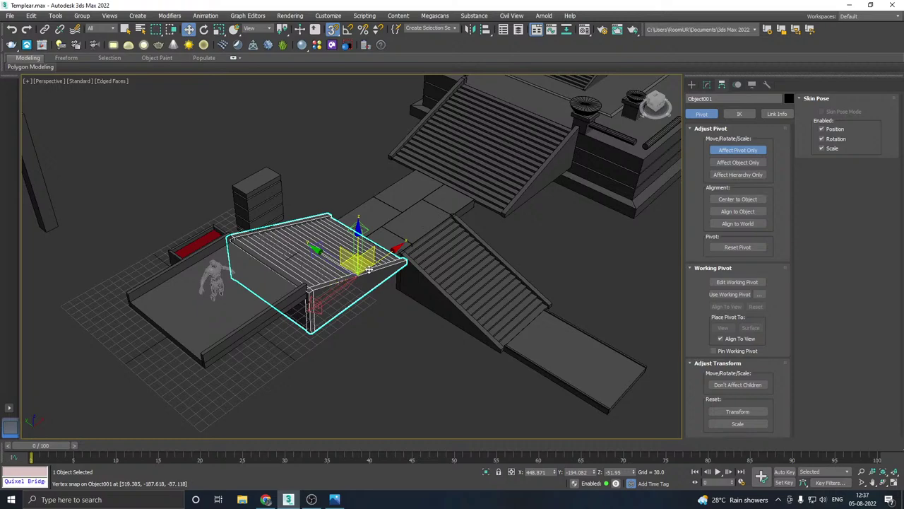
left_click_drag(368, 269, 319, 281)
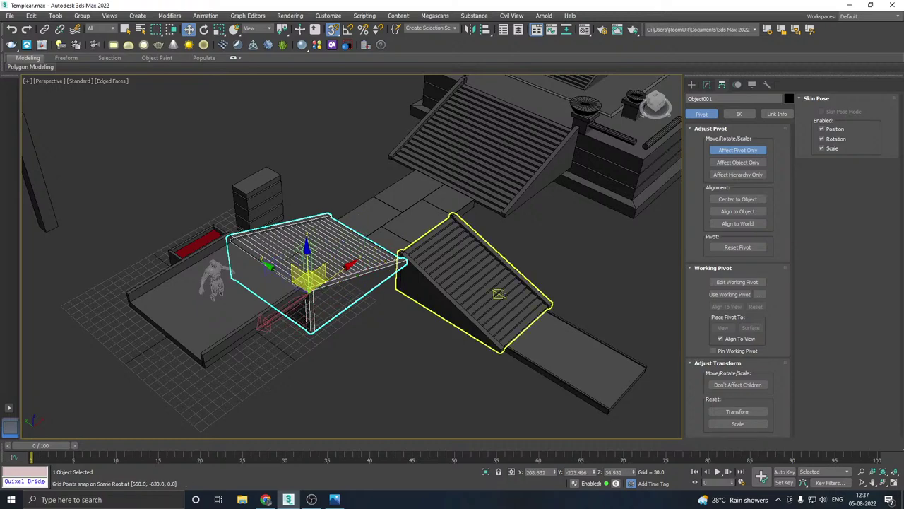
Step: Snap the pivot of the walkway below the side stairs to its upper corner vertex where it meets them
middle_click_drag(498, 293, 413, 268)
left_click(446, 323)
left_click_drag(507, 330, 427, 323)
scroll(423, 320, "up", 4)
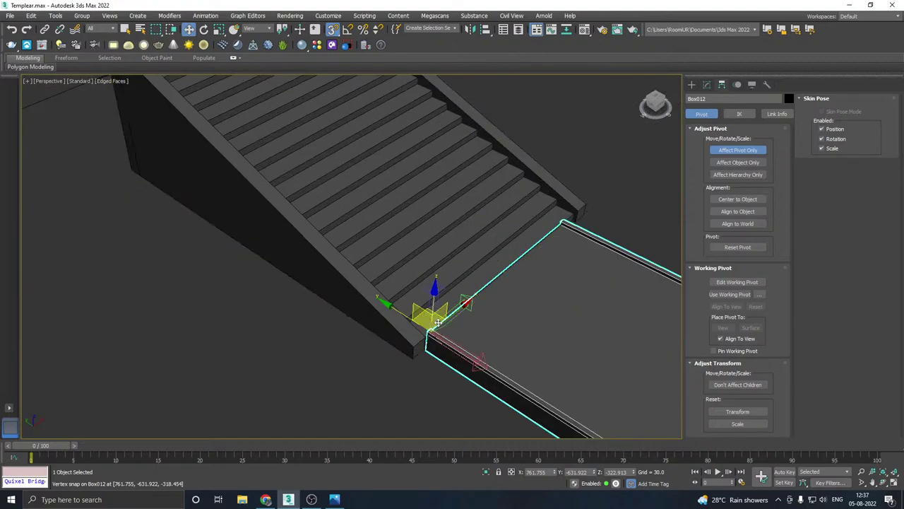
Step: Snap the pivot of the stairs leading down to the lower walkway to their upper corner vertex beside the connecting platform
scroll(437, 326, "up", 2)
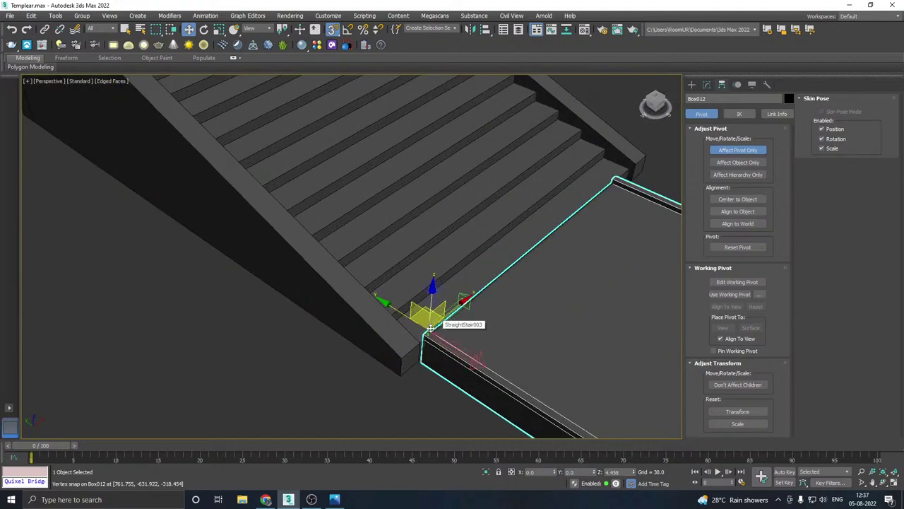
scroll(394, 296, "down", 5)
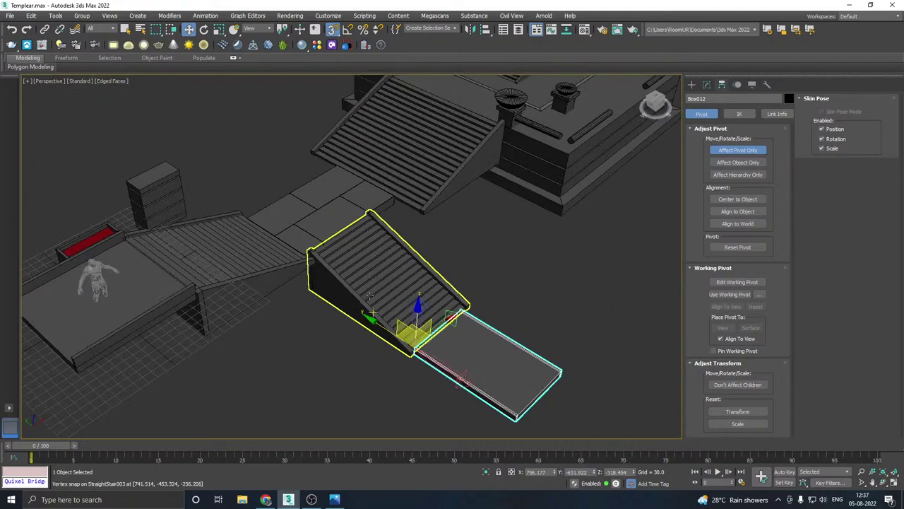
scroll(392, 293, "up", 6)
left_click(399, 314)
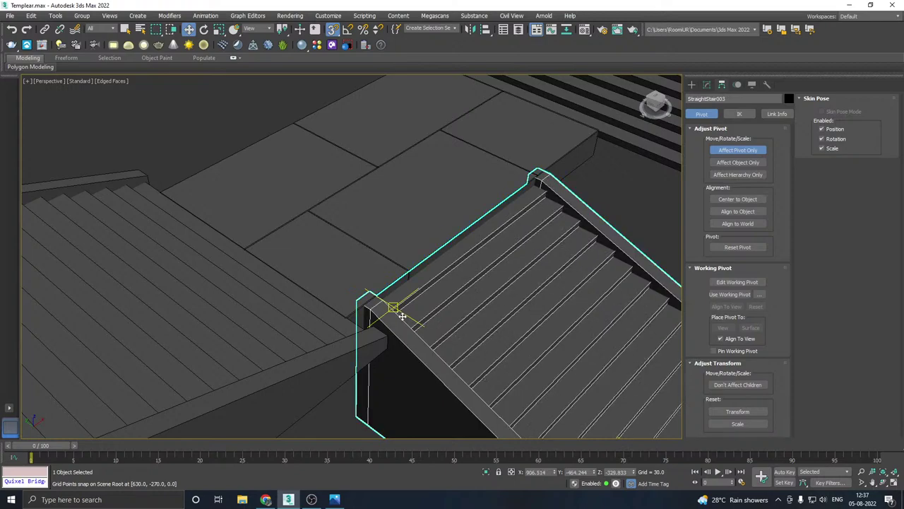
scroll(578, 220, "down", 2)
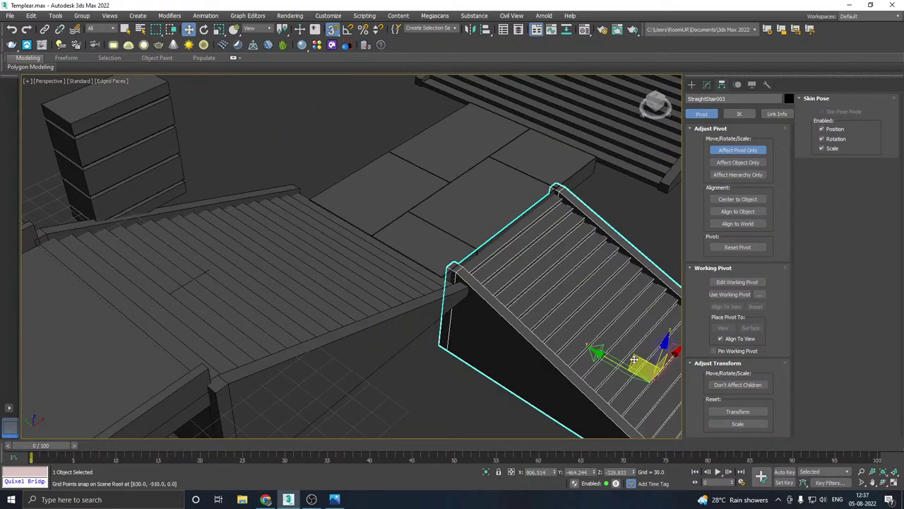
left_click_drag(646, 376, 453, 265)
Step: Snap the pivot of the tall block beside the first stairs to its upper front corner vertex
left_click(396, 312)
scroll(281, 348, "down", 3)
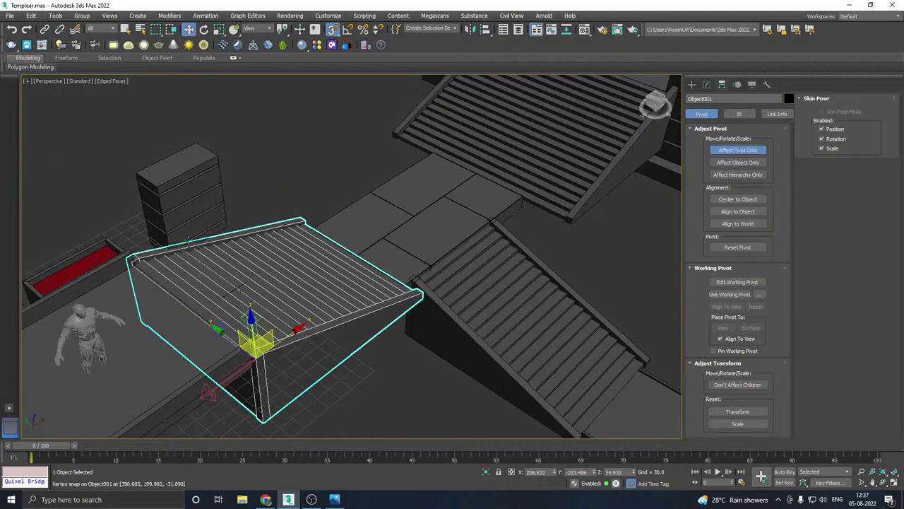
left_click(186, 212)
middle_click_drag(186, 212, 367, 202)
scroll(368, 203, "up", 2)
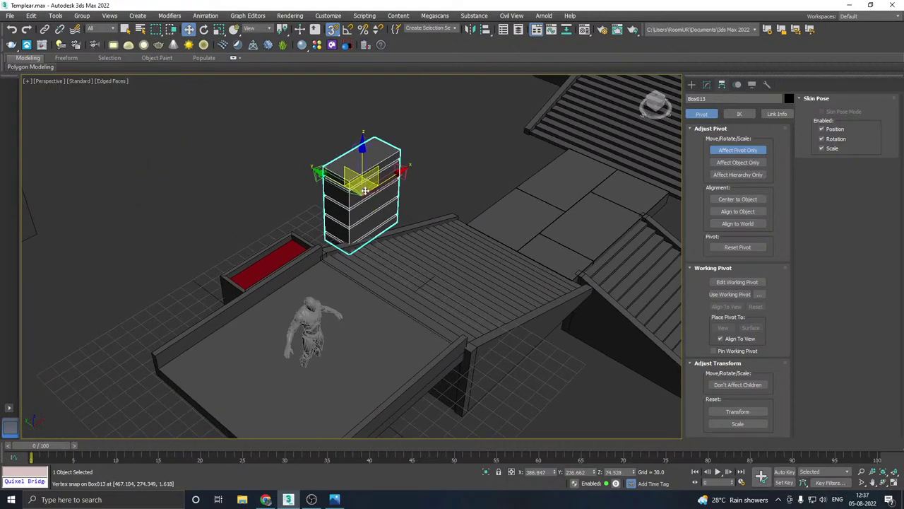
left_click_drag(365, 191, 350, 175)
Step: Snap the pivot of the red-filled trough to its upper outer corner vertex at the end away from the tall block
left_click(284, 260)
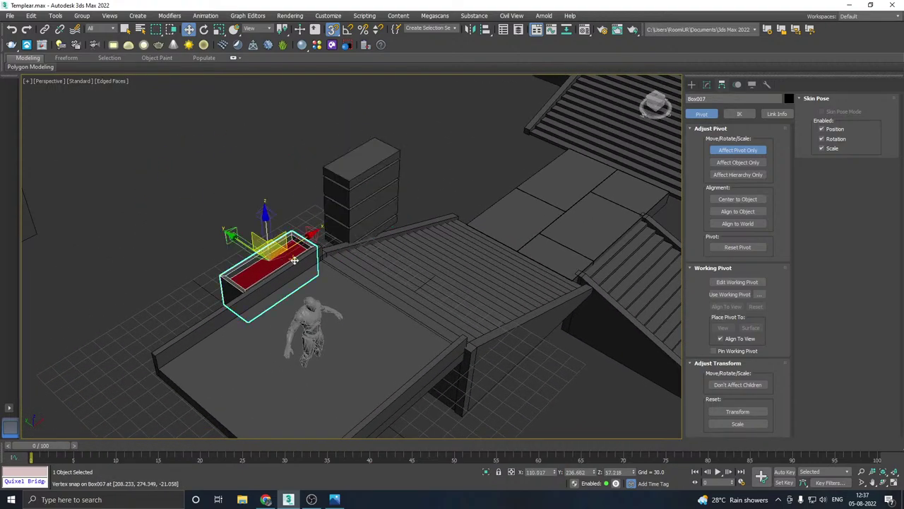
middle_click_drag(294, 260, 323, 266, "alt")
left_click_drag(276, 257, 226, 281)
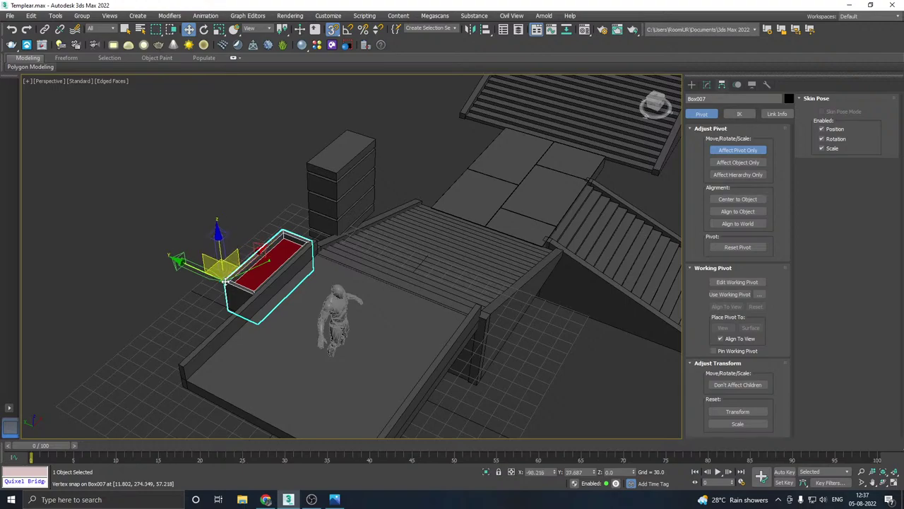
Step: Snap the pivots of the two detached pillars to corner vertices on their top faces
scroll(224, 281, "down", 3)
middle_click_drag(145, 268, 256, 262)
left_click(255, 313)
left_click_drag(258, 311, 247, 241)
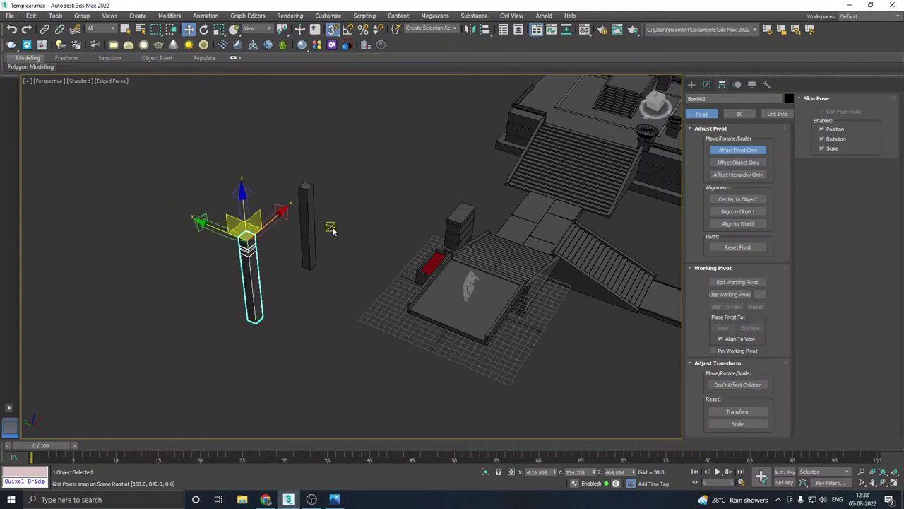
left_click(308, 235)
left_click_drag(316, 260, 304, 173)
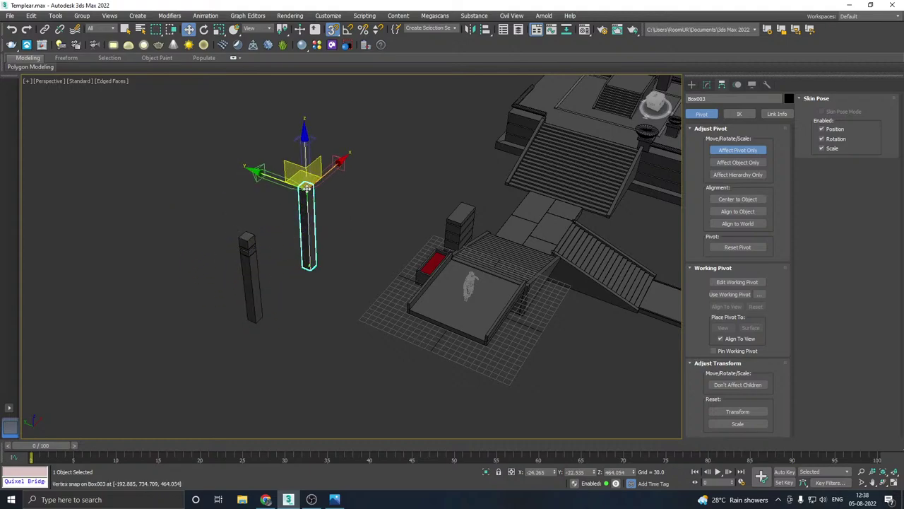
Step: Snap the pivot of the main stairs to their far upper corner vertex where they meet the temple base
scroll(425, 260, "down", 4)
scroll(425, 260, "up", 5)
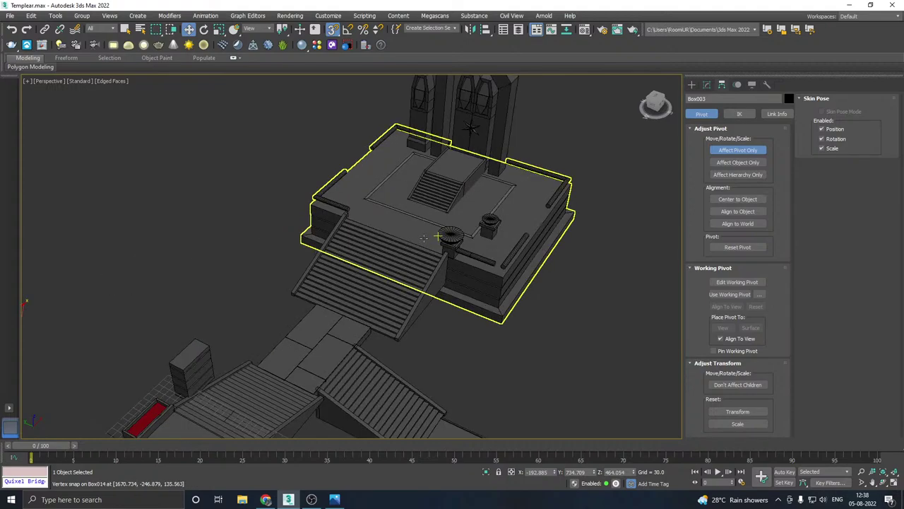
left_click(420, 263)
scroll(396, 339, "up", 5)
left_click_drag(387, 368, 365, 195)
scroll(365, 195, "down", 6)
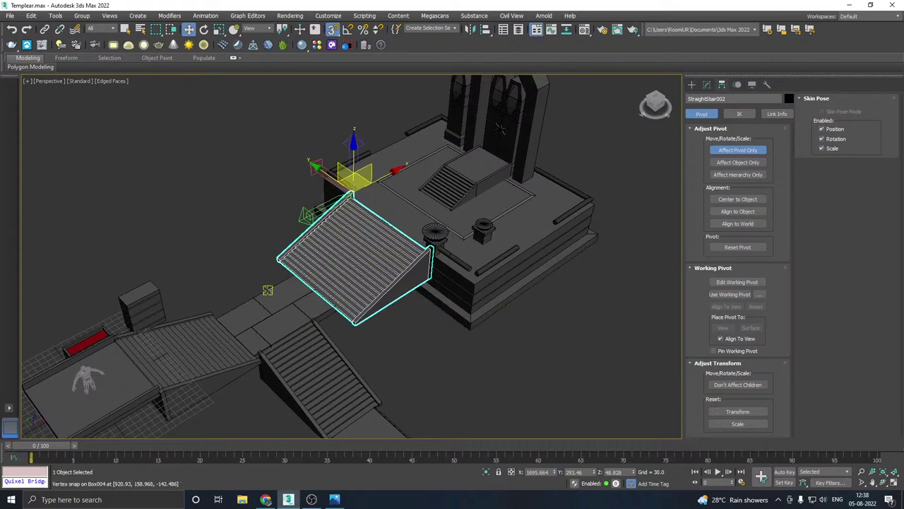
Step: Snap the pivot of the connecting platform to its outer corner vertex at the foot of the main stairs
middle_click_drag(268, 290, 330, 254)
left_click(314, 292)
scroll(290, 292, "up", 3)
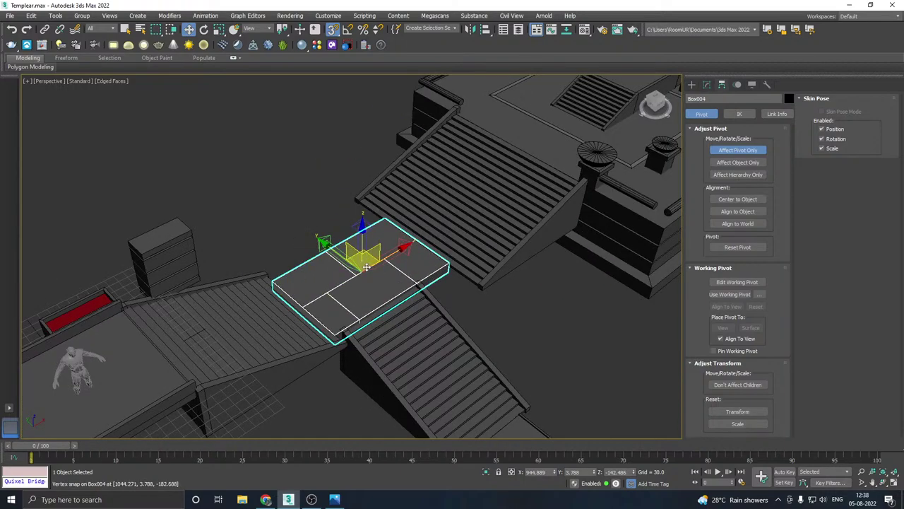
left_click_drag(366, 266, 450, 249)
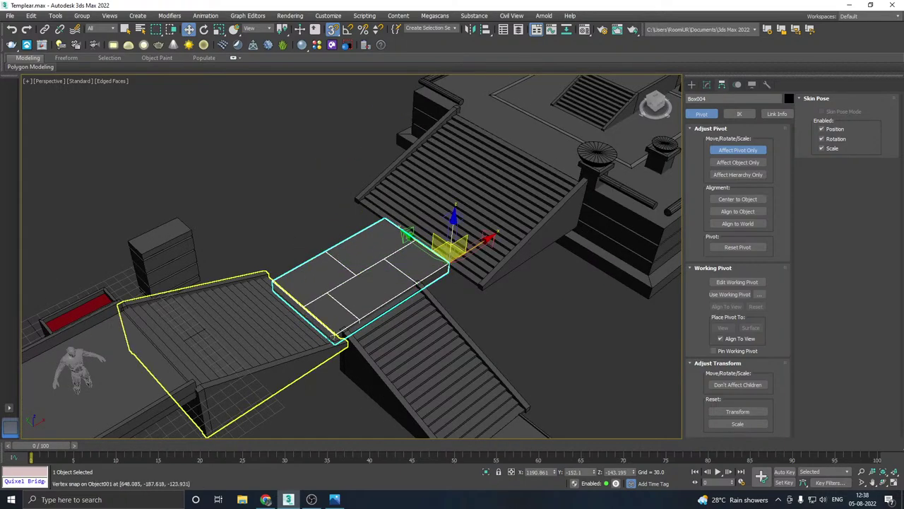
left_click(164, 272)
Step: Snap the temple base's pivot to its lower front corner vertex
middle_click_drag(502, 246, 365, 291)
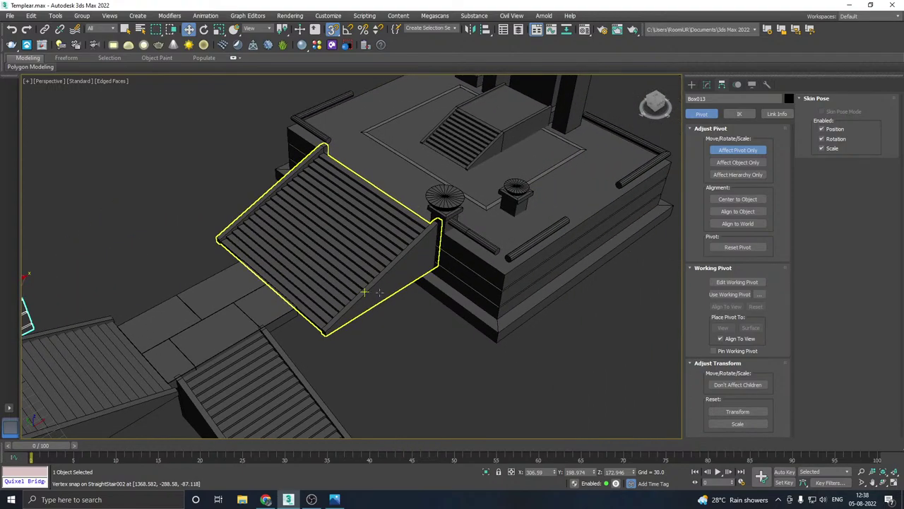
left_click(531, 277)
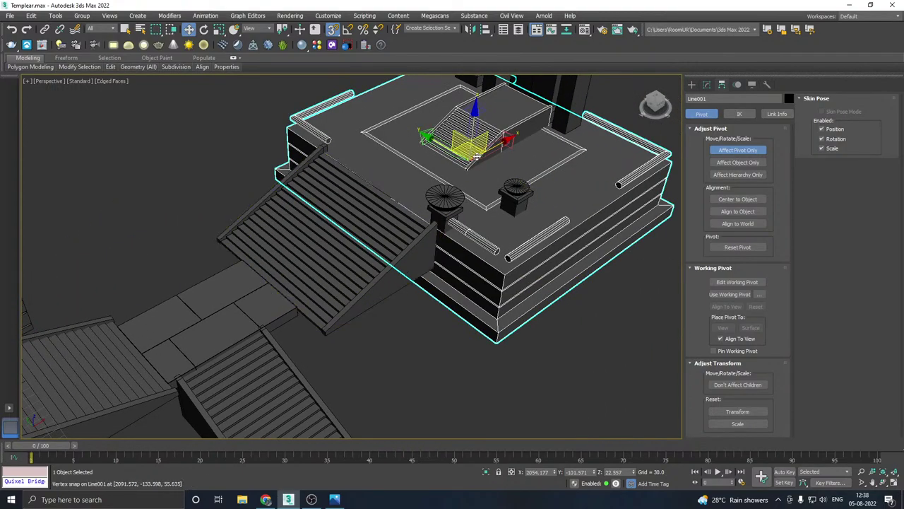
left_click_drag(478, 157, 498, 327)
Step: Snap the pivot of the smaller bowl pedestal on the temple base to its bottom front corner vertex
middle_click_drag(527, 237, 445, 286)
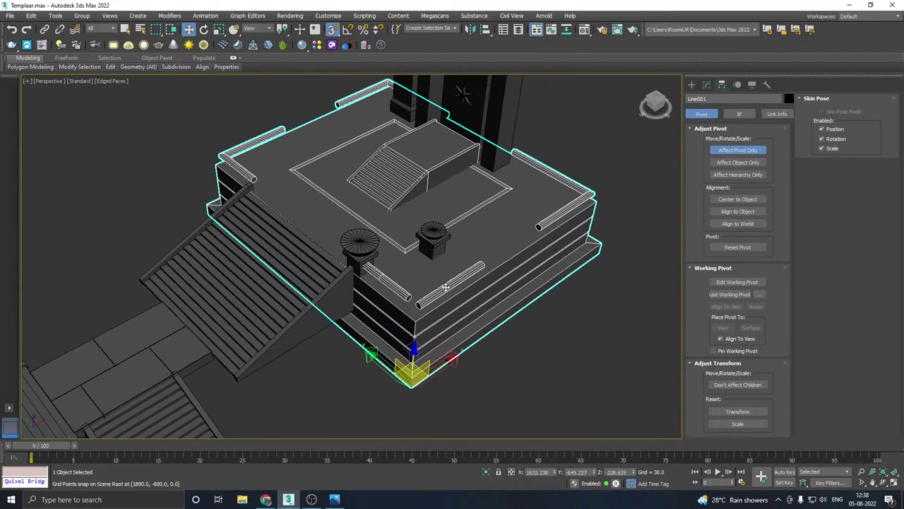
left_click(433, 244)
scroll(432, 247, "up", 7)
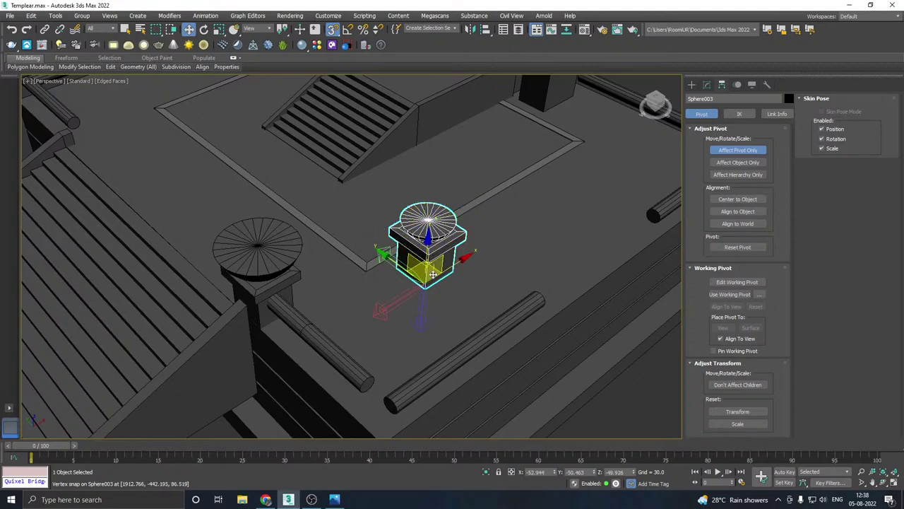
mouse_move(433, 274)
left_mouse_down()
mouse_move(424, 289)
mouse_move(429, 270)
left_mouse_up()
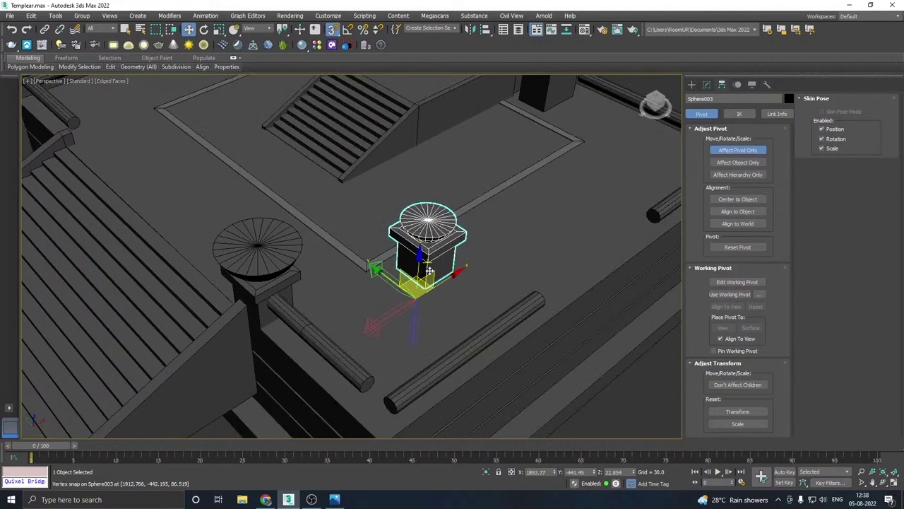
left_click_drag(425, 291, 425, 289)
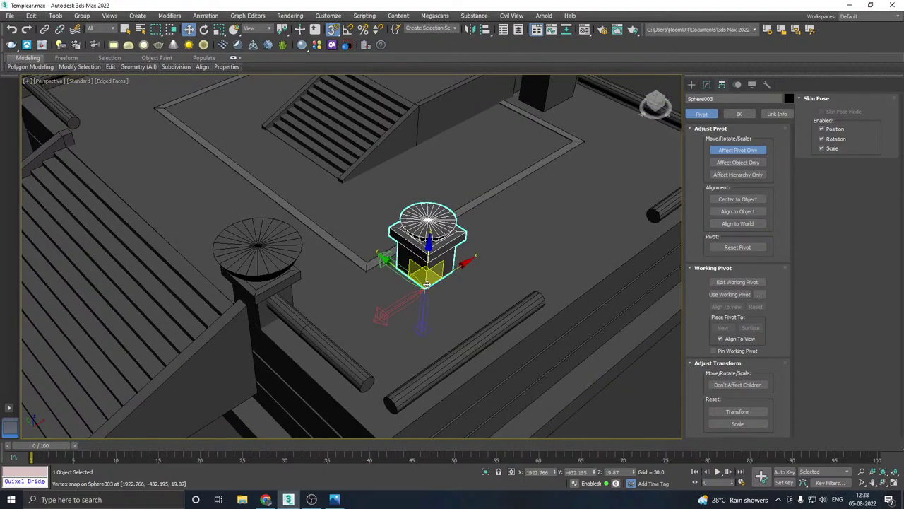
Step: Snap the pivot of the larger bowl pedestal at the head of the main stairs to its bottom front corner vertex
left_click(315, 256)
left_click(281, 273)
middle_click_drag(294, 272, 390, 248)
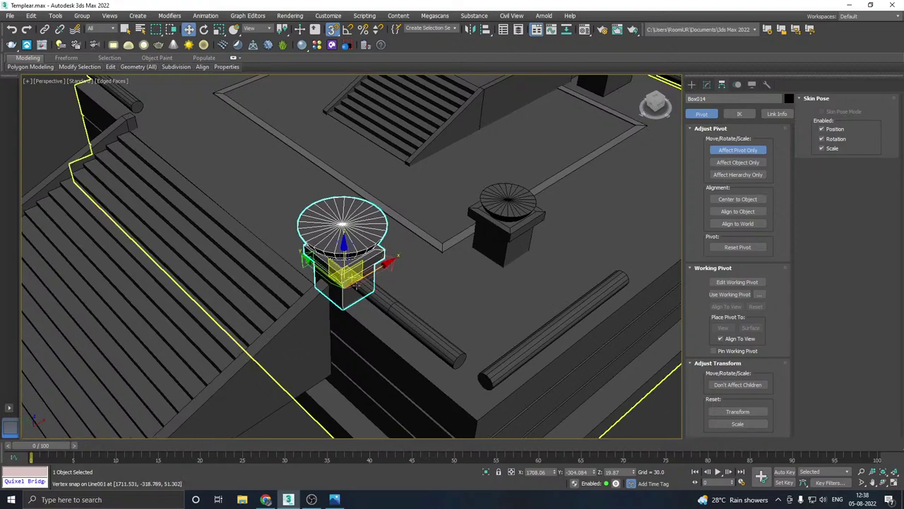
left_click_drag(346, 272, 349, 302)
scroll(349, 302, "up", 5)
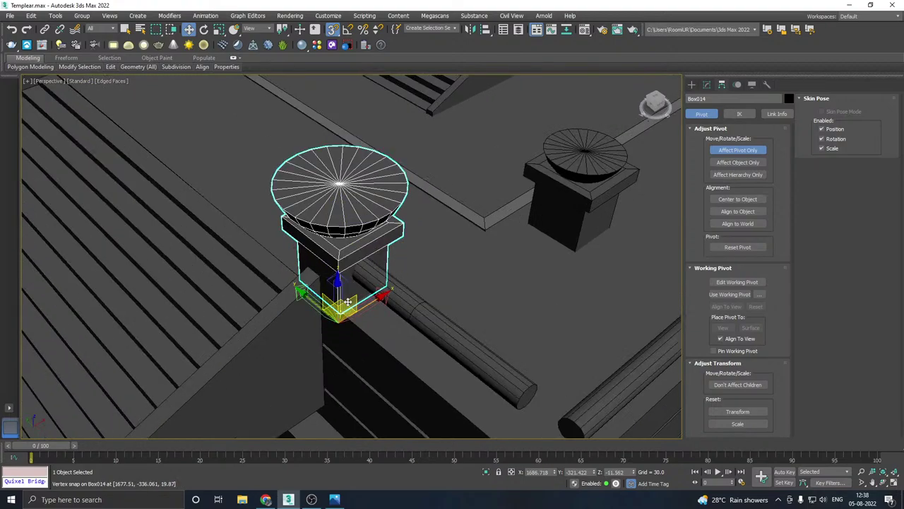
left_click_drag(342, 318, 342, 319)
scroll(427, 277, "down", 10)
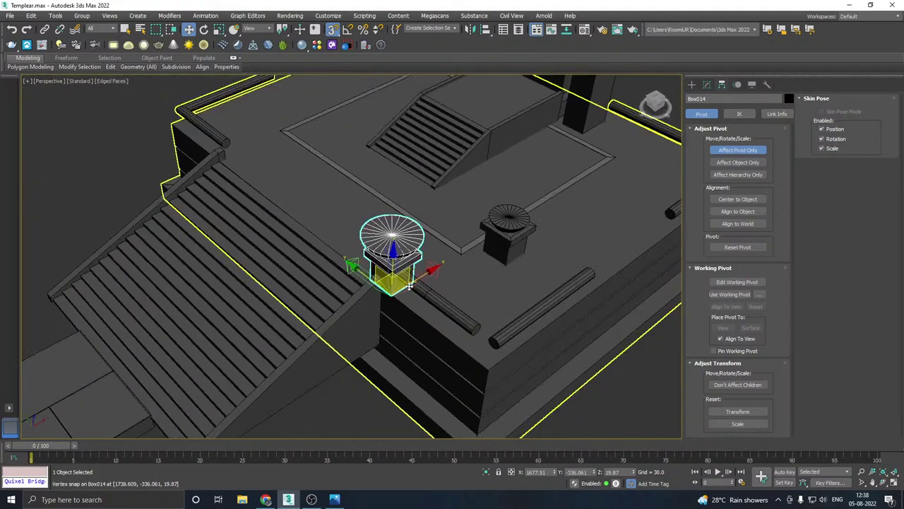
Step: Snap the pivot of the arch with the door to the bottom corner vertex of its leg beside the windowed pillar
middle_click_drag(463, 218, 427, 262)
scroll(428, 261, "up", 5)
left_click(428, 260)
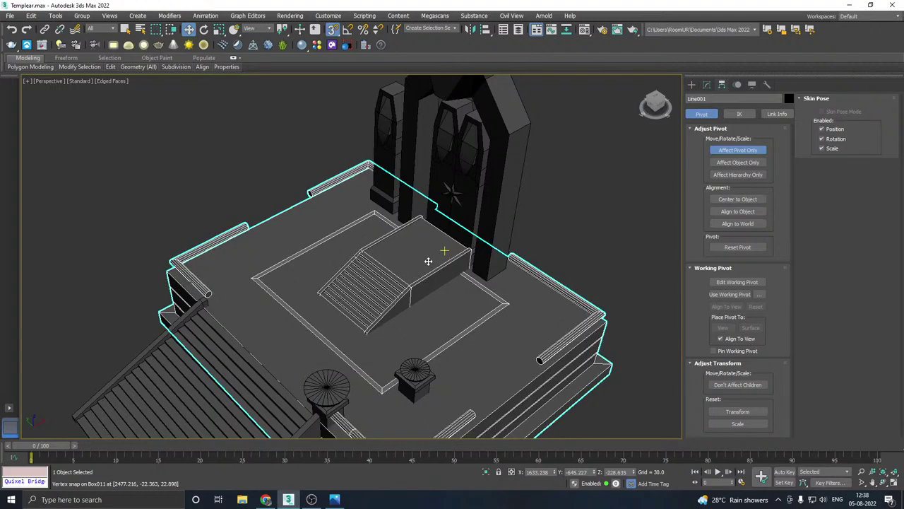
middle_click_drag(510, 218, 498, 250)
left_click(497, 252)
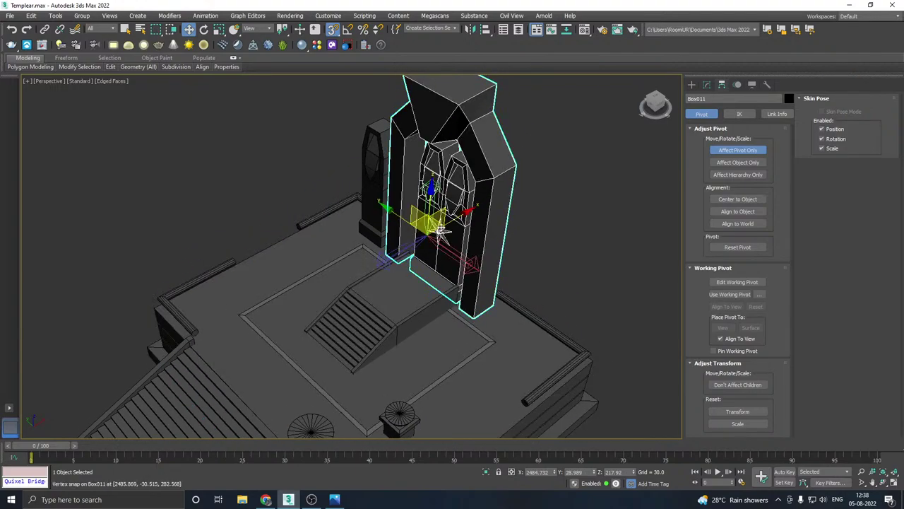
left_click_drag(436, 232, 399, 259)
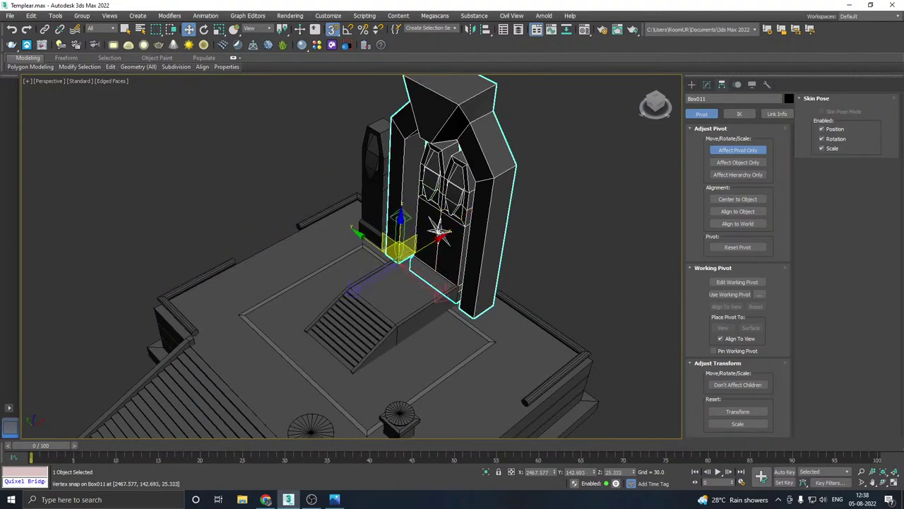
Step: Reposition the pivot of the narrow windowed pillar beside the arch using vertex snapping, then clear the selection
middle_click_drag(402, 258, 346, 290, "alt")
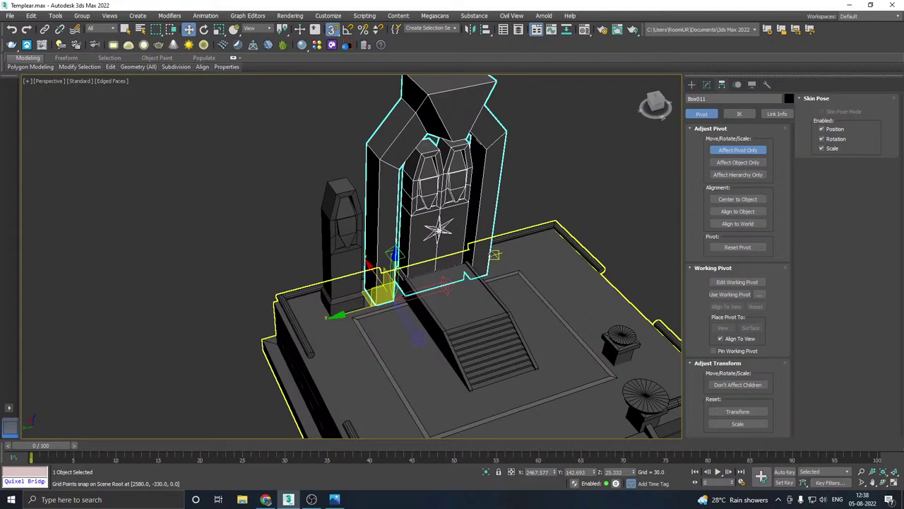
left_click(342, 294)
left_click_drag(342, 293, 393, 282)
scroll(339, 262, "down", 5)
left_click(367, 252)
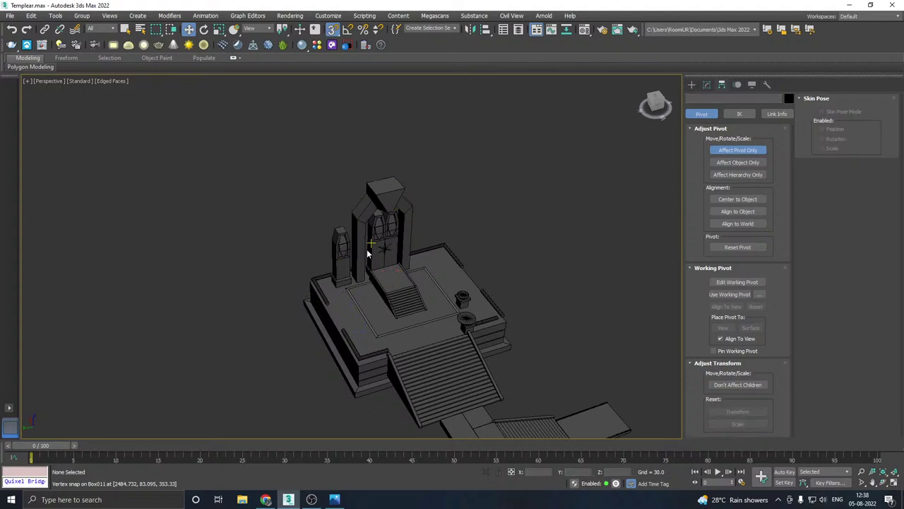
Step: Select the arch, leave pivot-only editing for the modifier settings, and save the scene
left_click(389, 234)
scroll(391, 233, "down", 3)
scroll(456, 242, "up", 5)
middle_click_drag(457, 242, 425, 252, "alt")
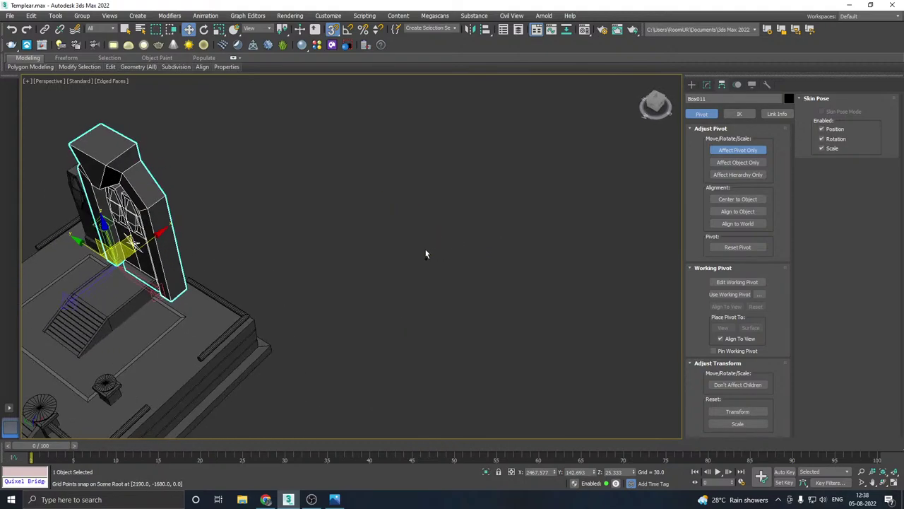
left_click(707, 84)
scroll(584, 157, "down", 5)
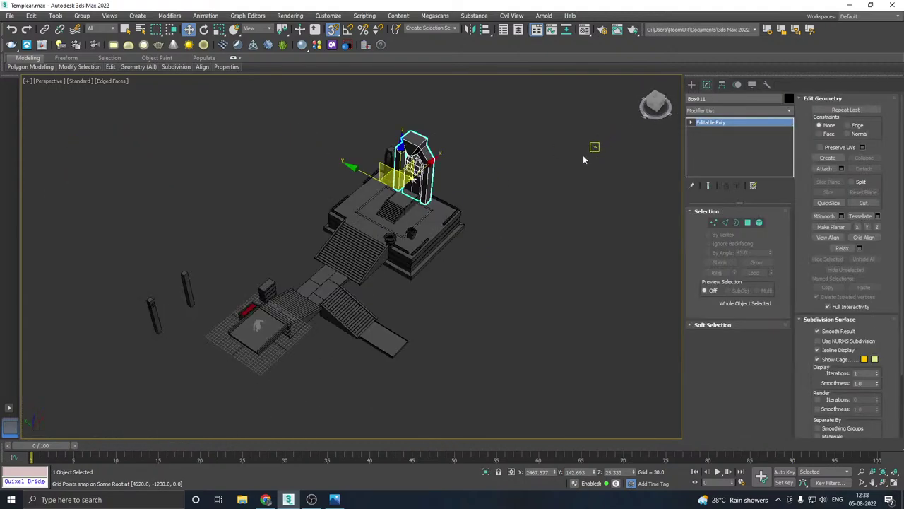
mouse_move(468, 208)
middle_mouse_down()
mouse_move(529, 189)
mouse_move(456, 201)
middle_mouse_up()
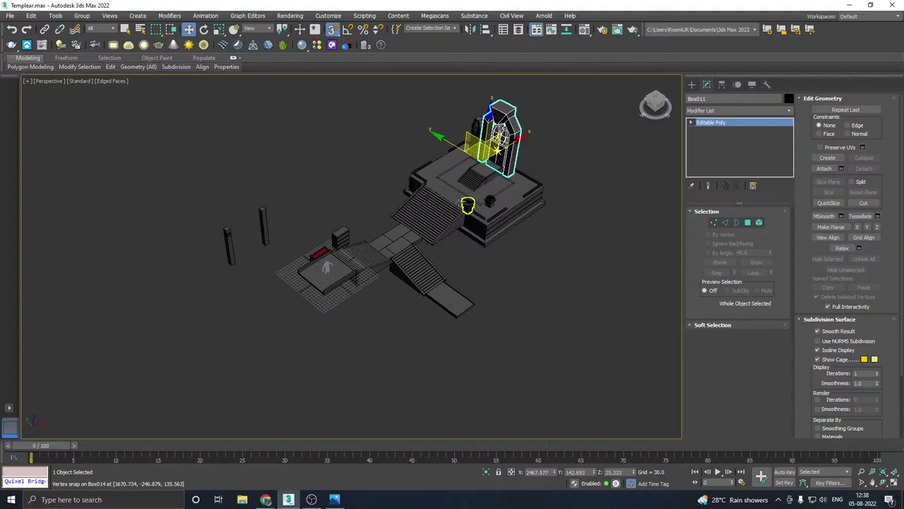
key("ctrl+s")
Step: Snap the starting platform to the world origin at X 0, Y 0 and isolate it in the viewport
key("shift+z")
left_click(316, 313)
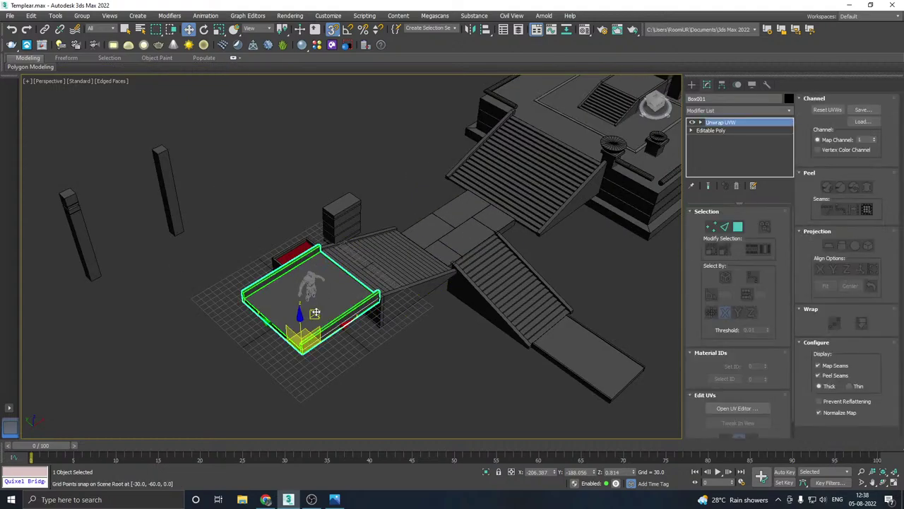
left_click_drag(318, 345, 310, 302)
left_click(486, 471)
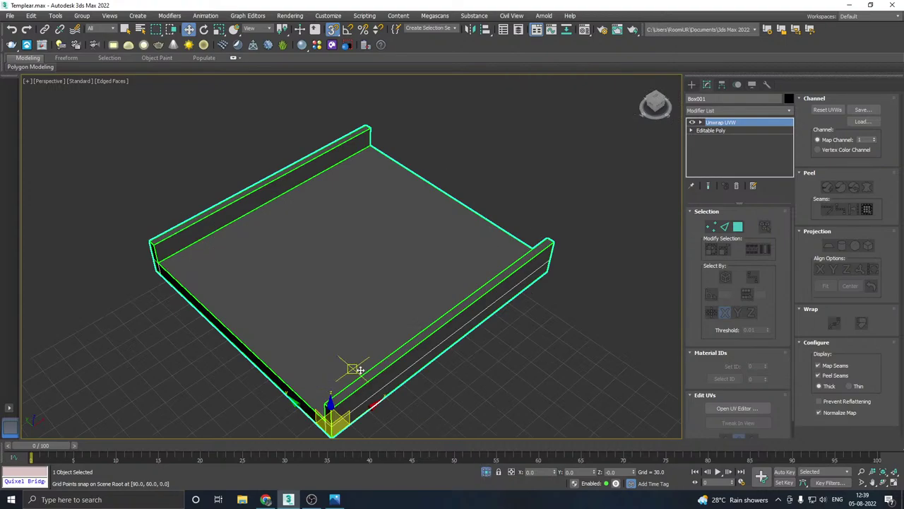
scroll(381, 289, "down", 2)
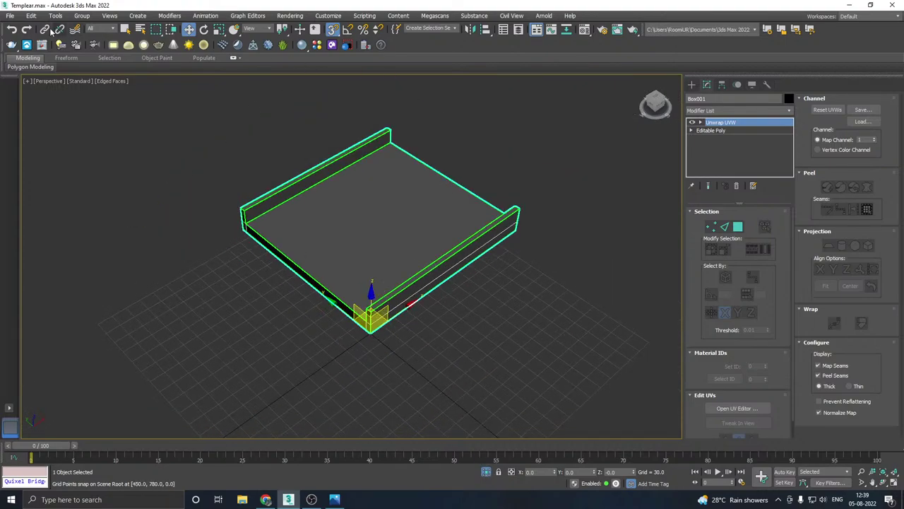
Step: Start exporting only the selected platform, creating and opening a new folder on the Desktop as the destination
left_click(10, 16)
mouse_move(40, 155)
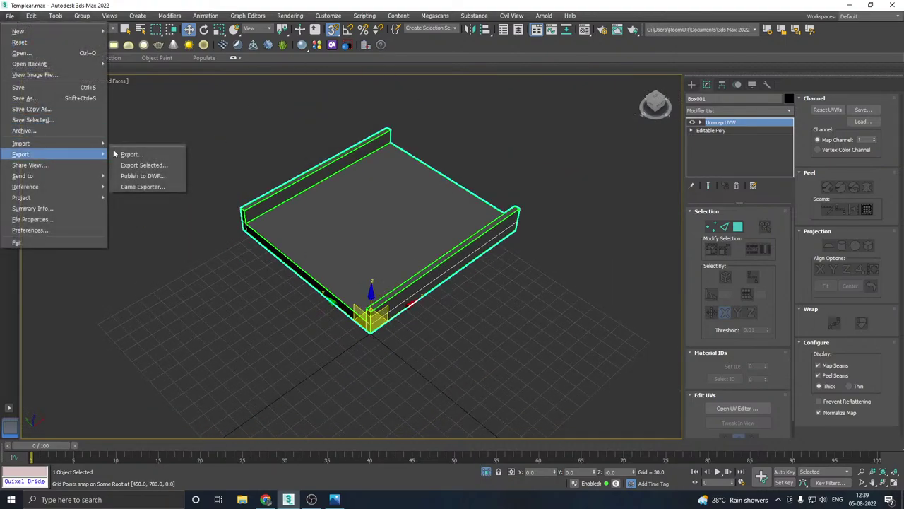
left_click(138, 166)
left_click(27, 90)
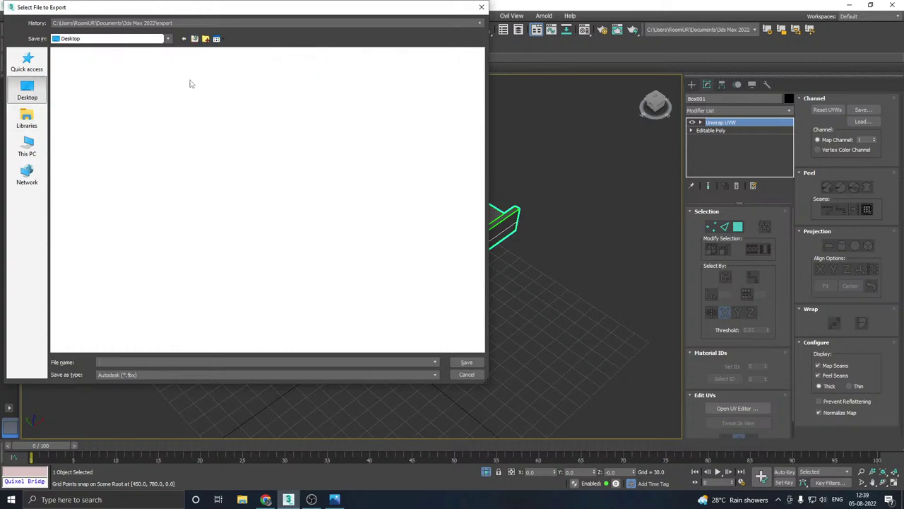
left_click(206, 39)
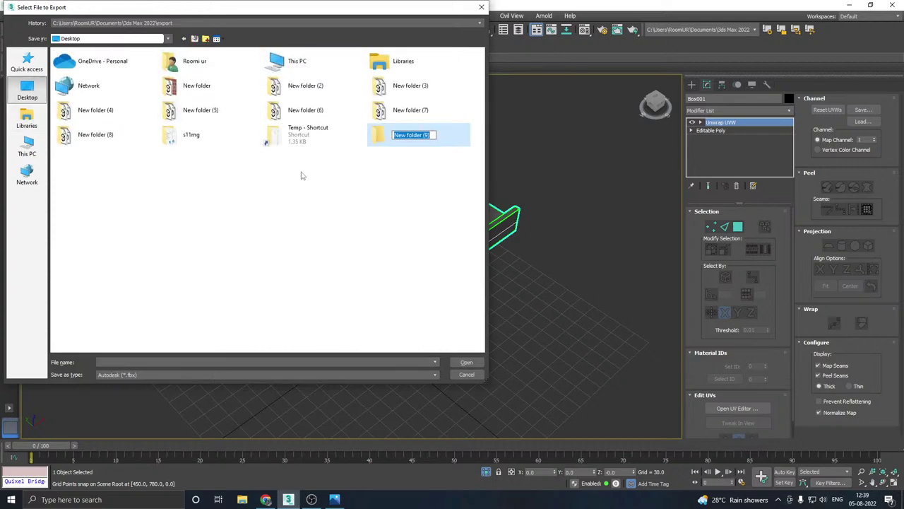
left_click(447, 138)
double_click(447, 139)
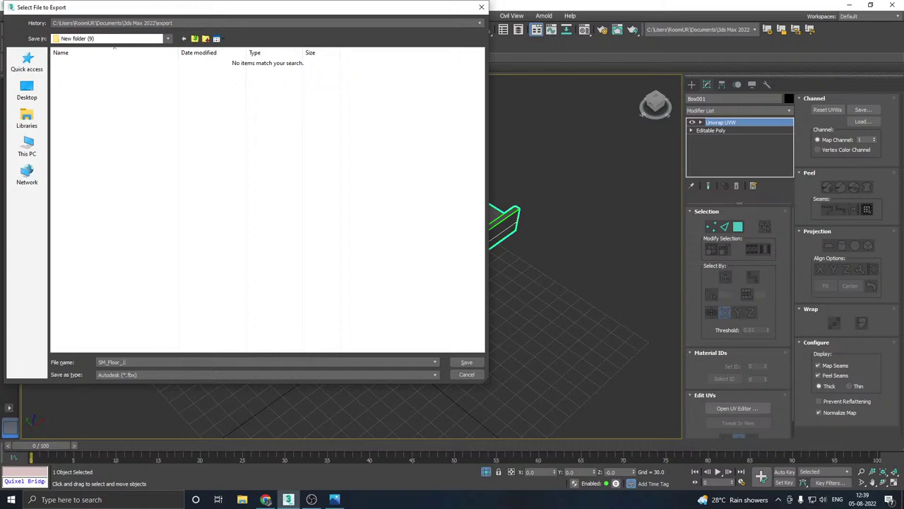
Step: Export the platform as the FBX file SM_Floor_1 with the current FBX options, and end its isolation
left_click(468, 361)
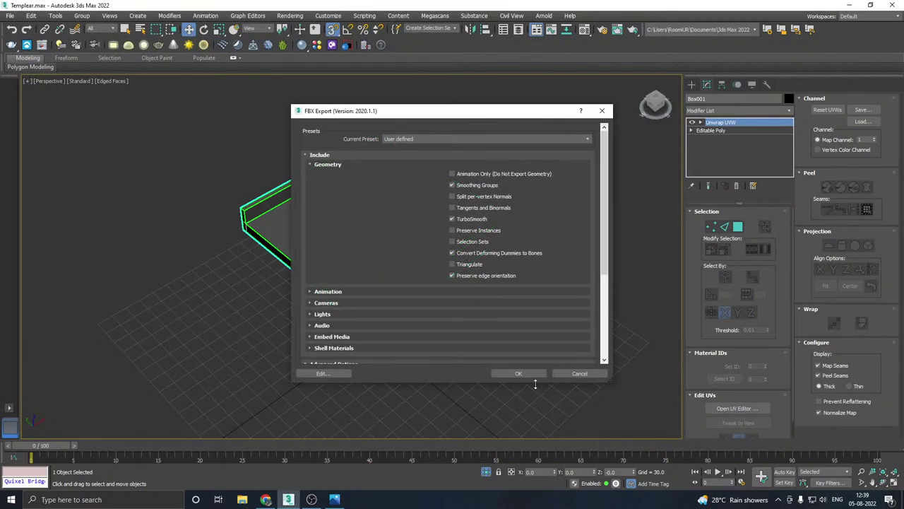
left_click(523, 374)
left_click(487, 474)
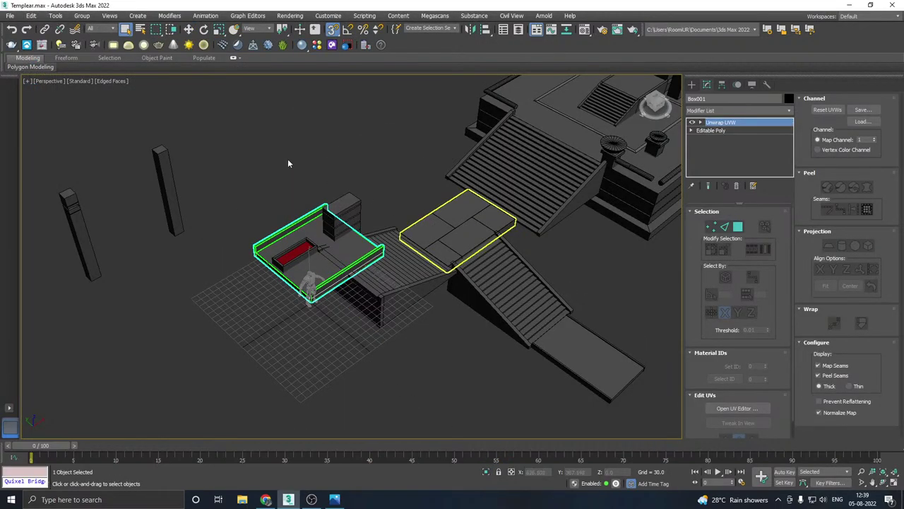
Step: Move the plain pillar to the world origin by snapping its pivot to the platform's corner
left_click(189, 29)
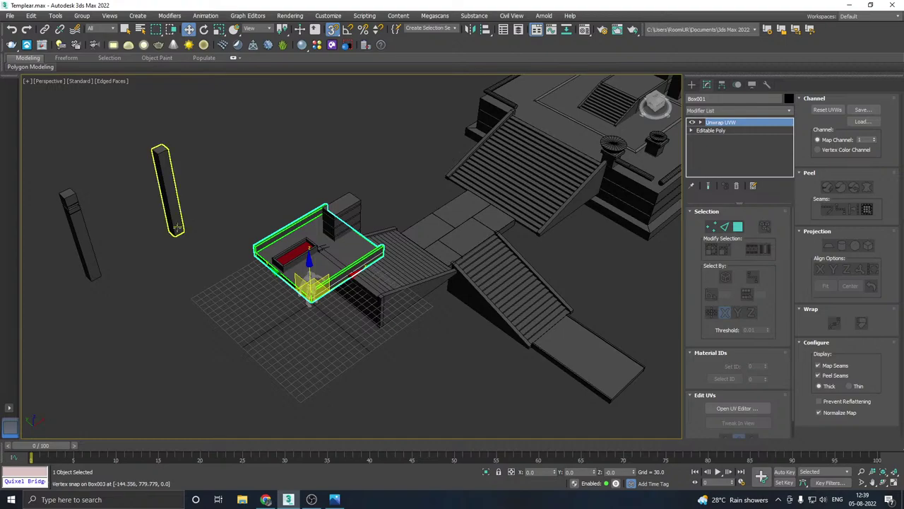
left_click(173, 198)
left_click_drag(165, 152, 312, 286)
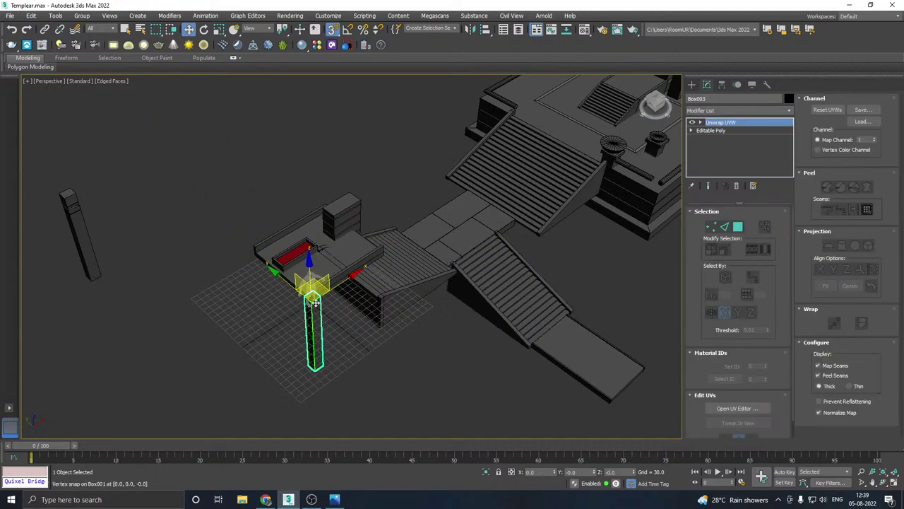
scroll(315, 302, "up", 5)
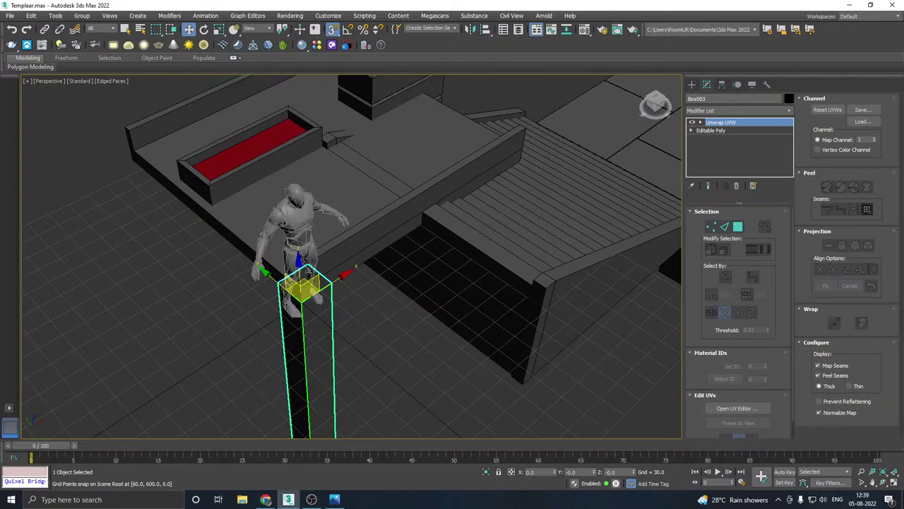
Step: Export the plain pillar as the FBX file SM_Pillar_1 into the same folder, keeping the current FBX options
left_click(10, 15)
mouse_move(67, 156)
left_click(131, 154)
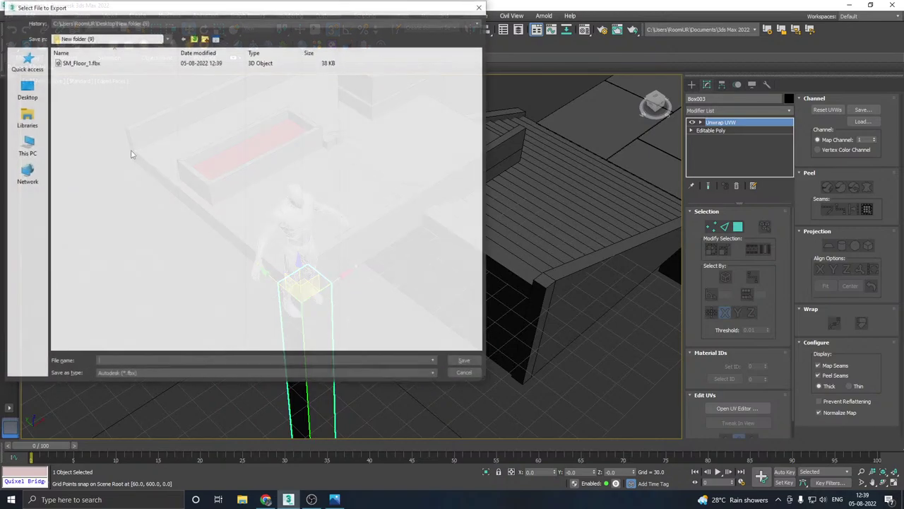
left_click(85, 66)
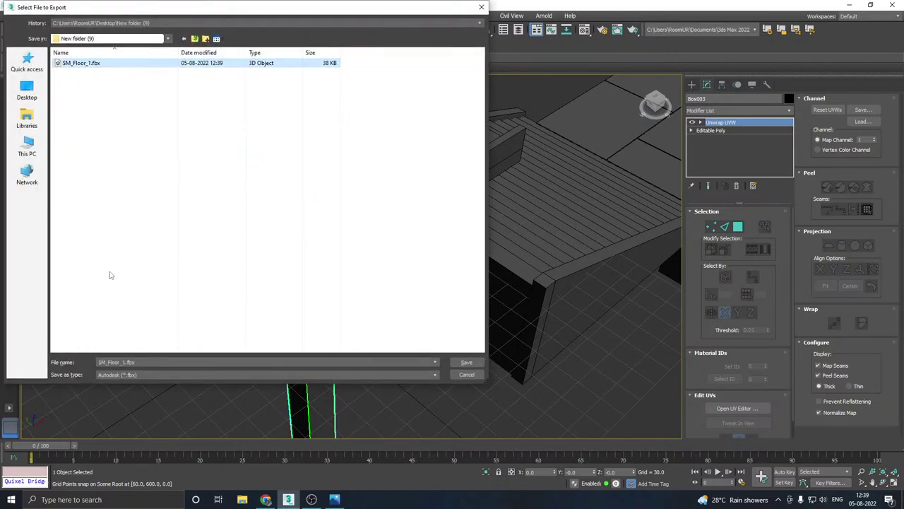
left_click(106, 362)
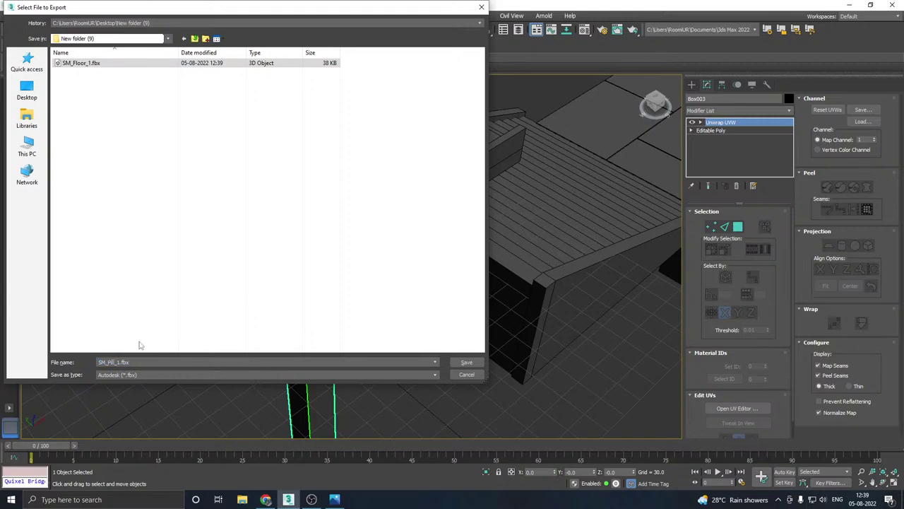
left_click(467, 361)
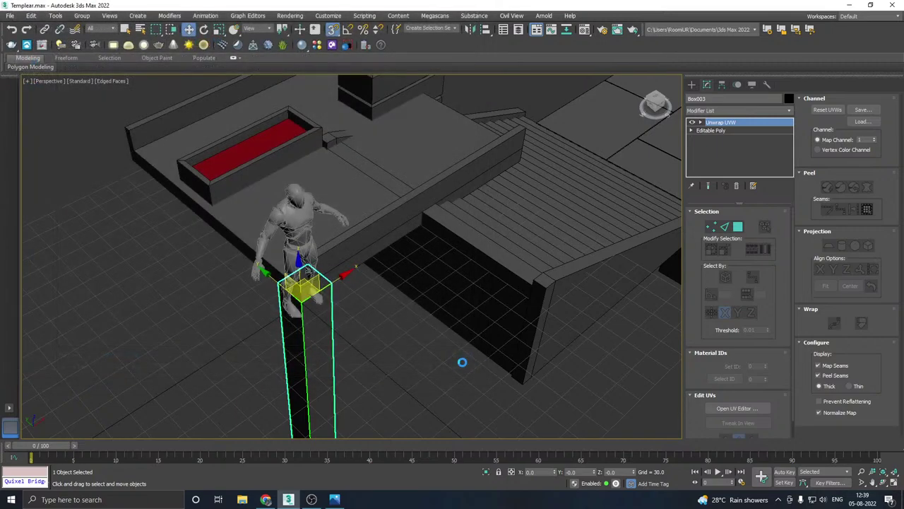
left_click(518, 366)
Step: Snap the pillar with the banded top to the world origin and isolate it in the viewport
scroll(406, 347, "down", 6)
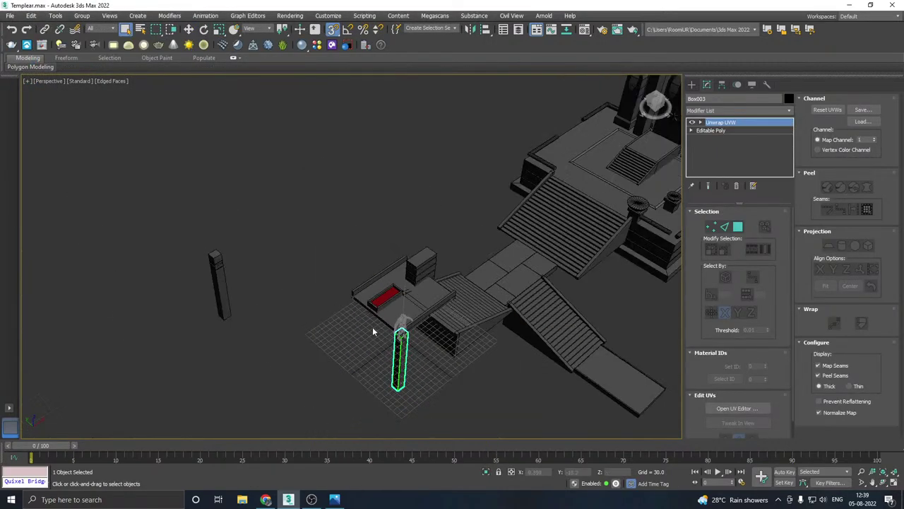
left_click(219, 287)
key("w")
middle_click_drag(257, 287, 246, 246)
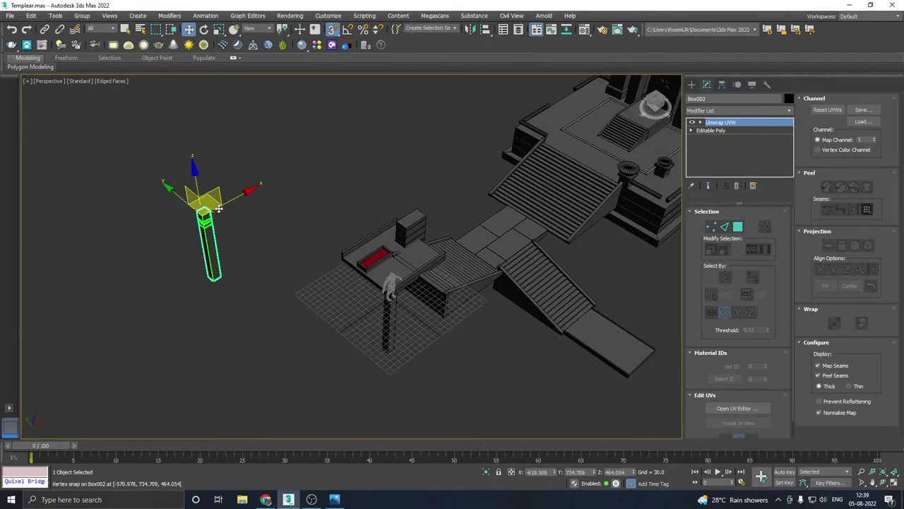
left_click_drag(210, 209, 392, 279)
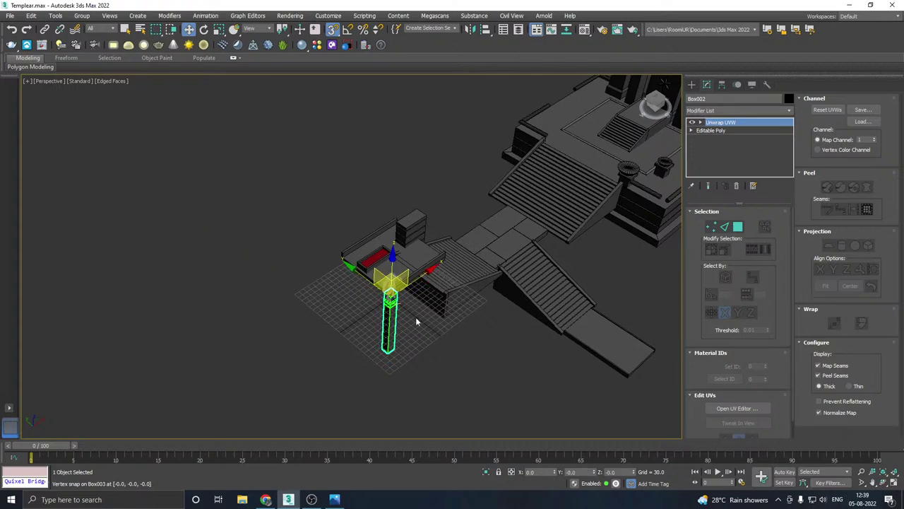
left_click(487, 471)
scroll(388, 389, "down", 2)
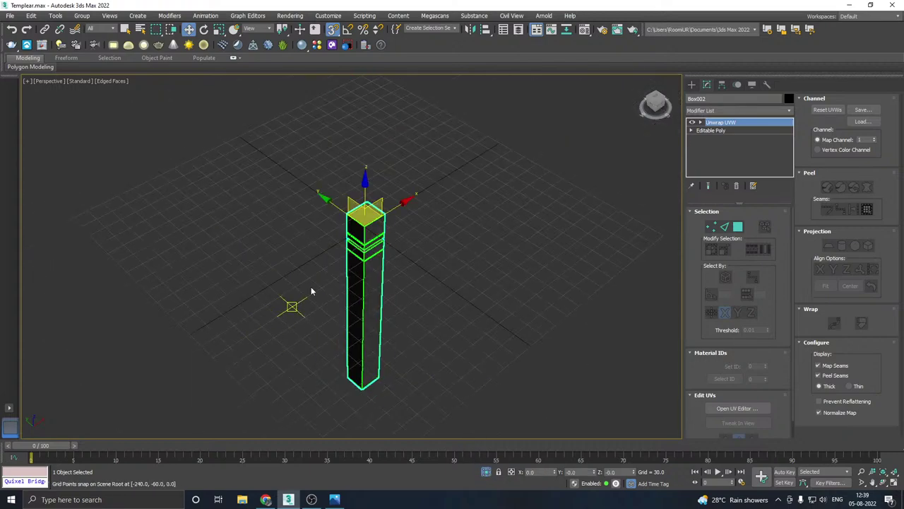
Step: Export only the banded pillar as the Autodesk FBX file SM_Pillar_2, and end its isolation
left_click(10, 15)
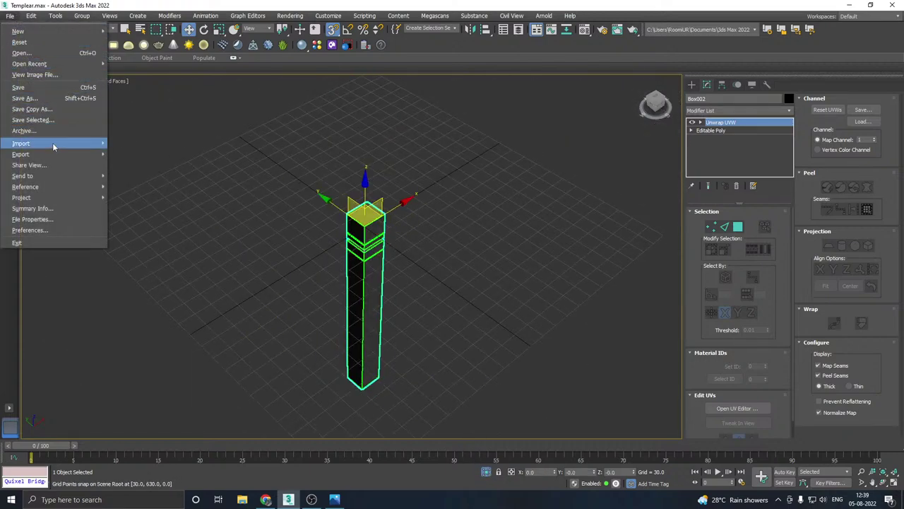
mouse_move(52, 154)
left_click(143, 166)
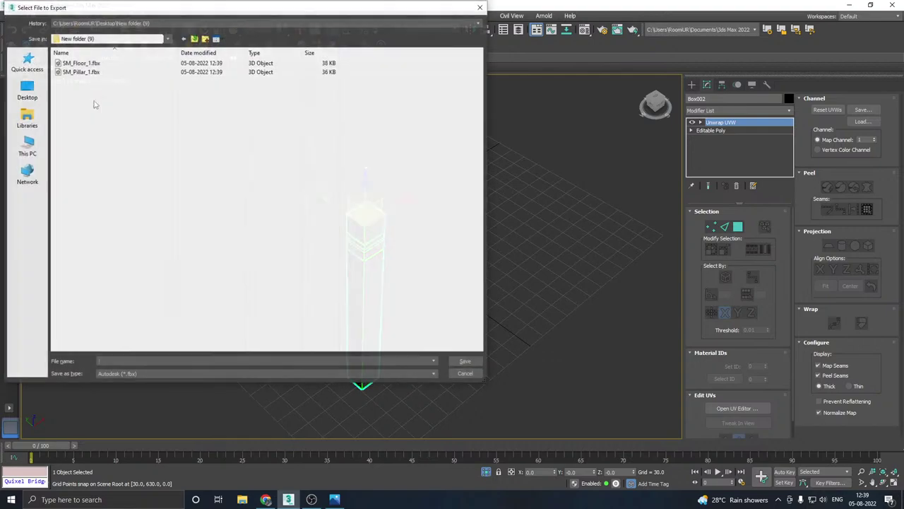
left_click(84, 72)
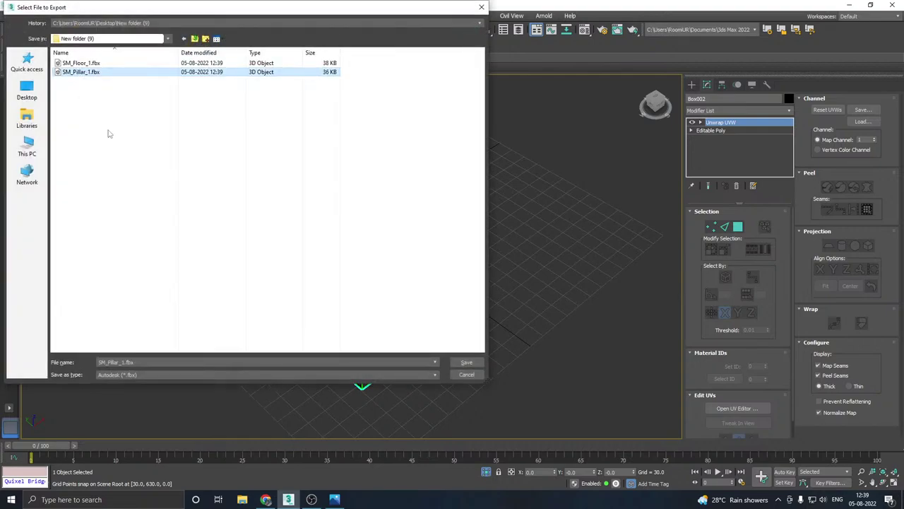
left_click(124, 361)
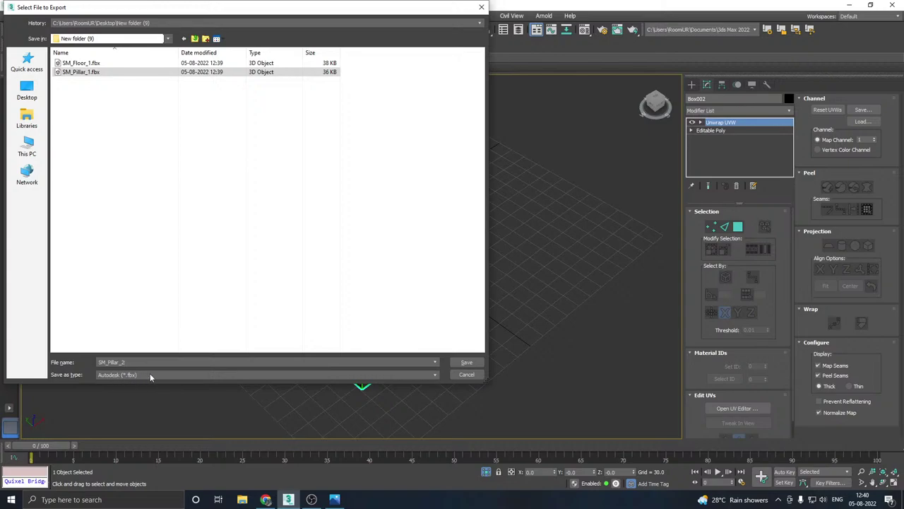
left_click(125, 375)
left_click(117, 383)
left_click(465, 362)
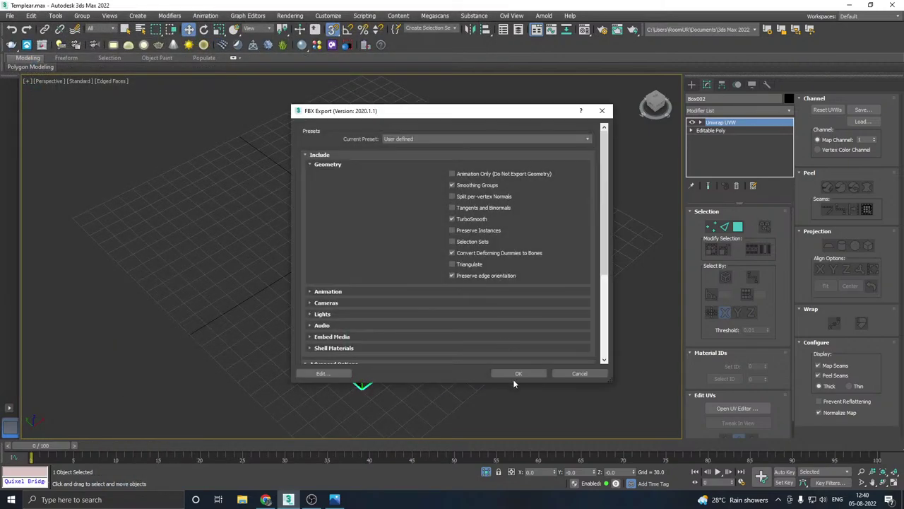
left_click(514, 372)
left_click(486, 474)
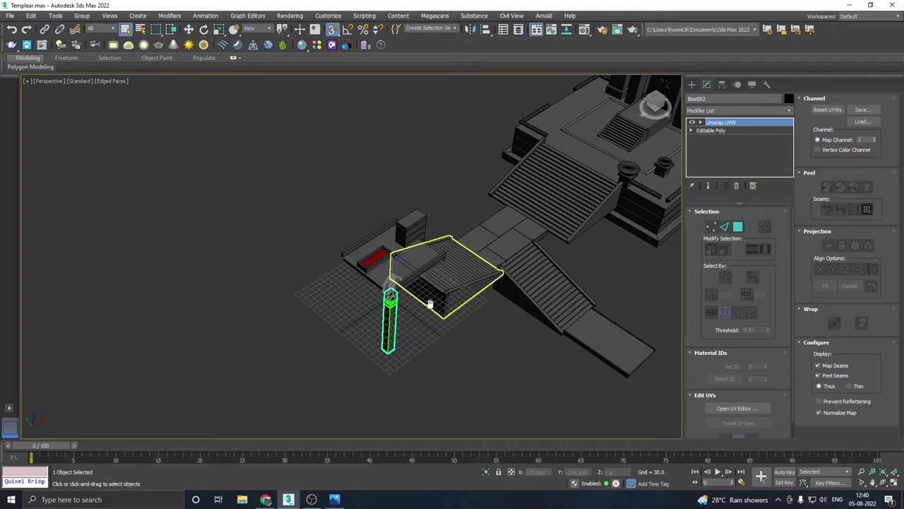
Step: Isolate the staircase beside the starting platform and snap it to the world origin at X 0, Y 0, Z 0
middle_click_drag(429, 304, 344, 287)
key("w")
left_click(366, 280)
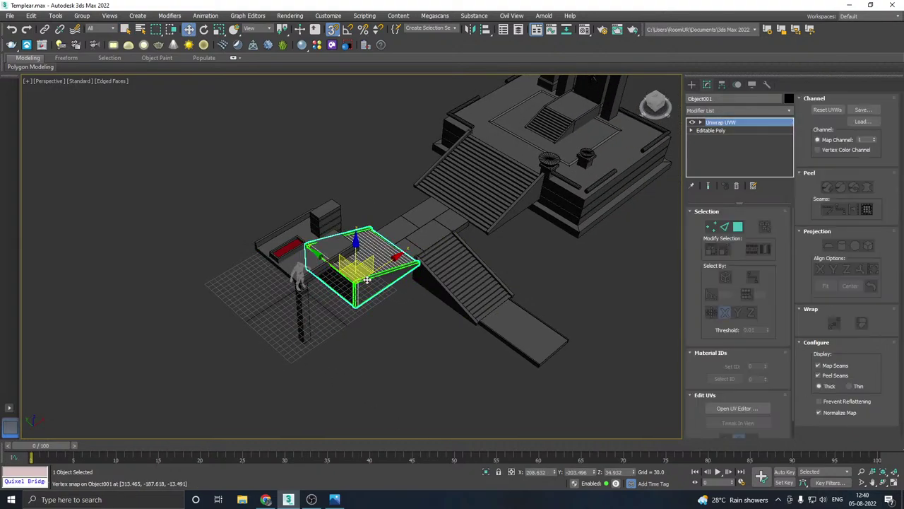
key("alt+q")
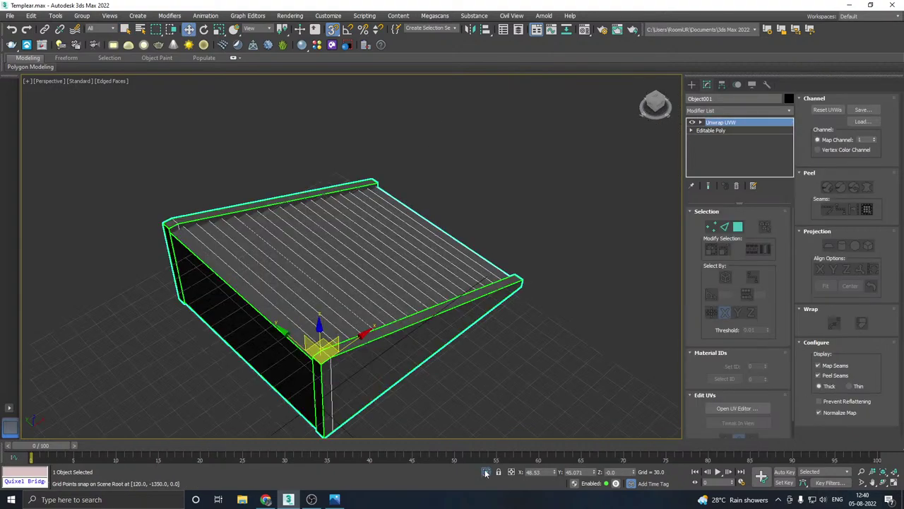
middle_click_drag(363, 355, 396, 320)
left_click_drag(361, 320, 358, 360)
Step: Export only the staircase as the FBX file SM_stairs_1 into the same folder, and end its isolation
left_click(8, 17)
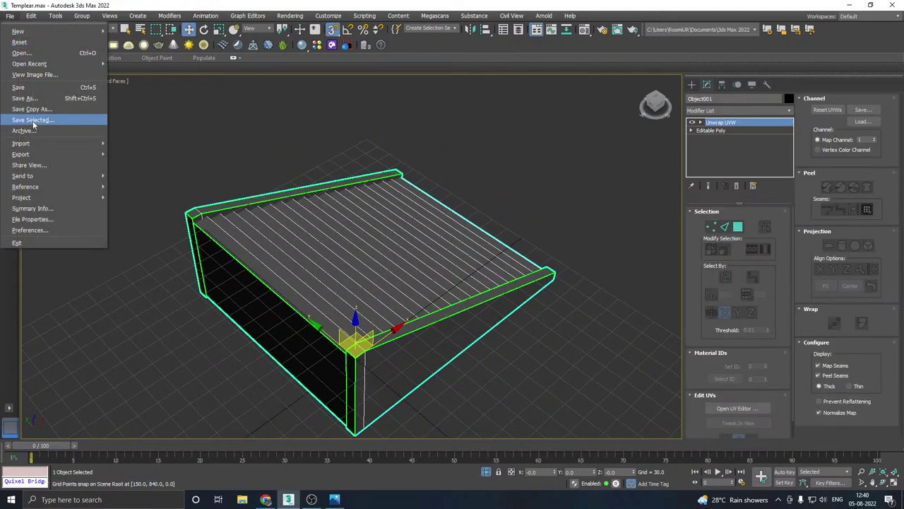
mouse_move(97, 152)
left_click(129, 167)
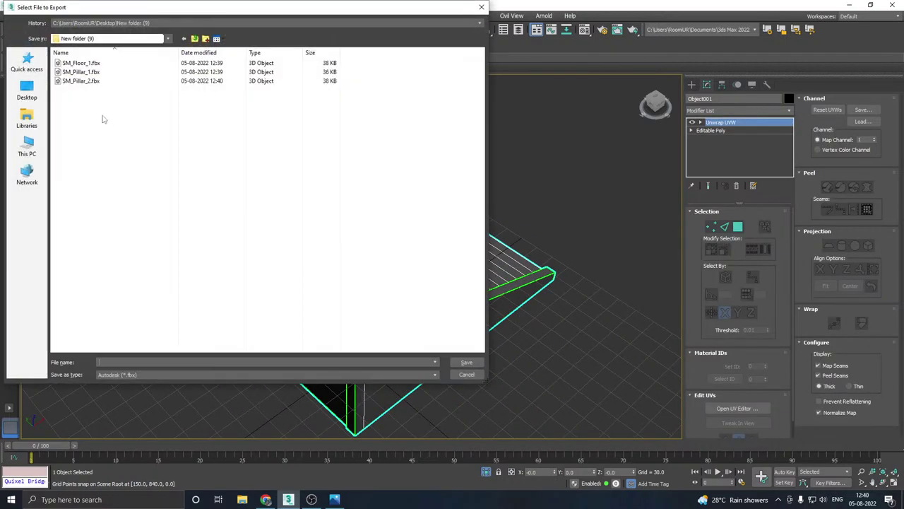
left_click(88, 82)
left_click(110, 361)
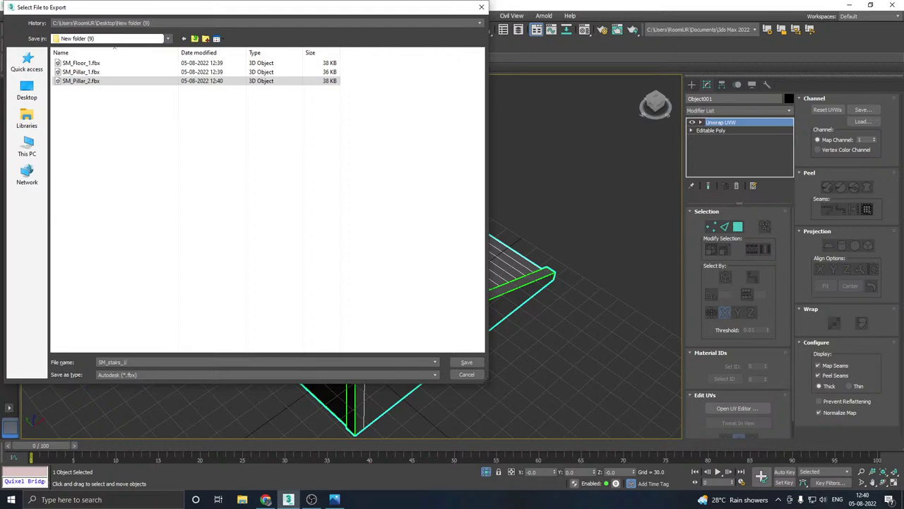
left_click(466, 362)
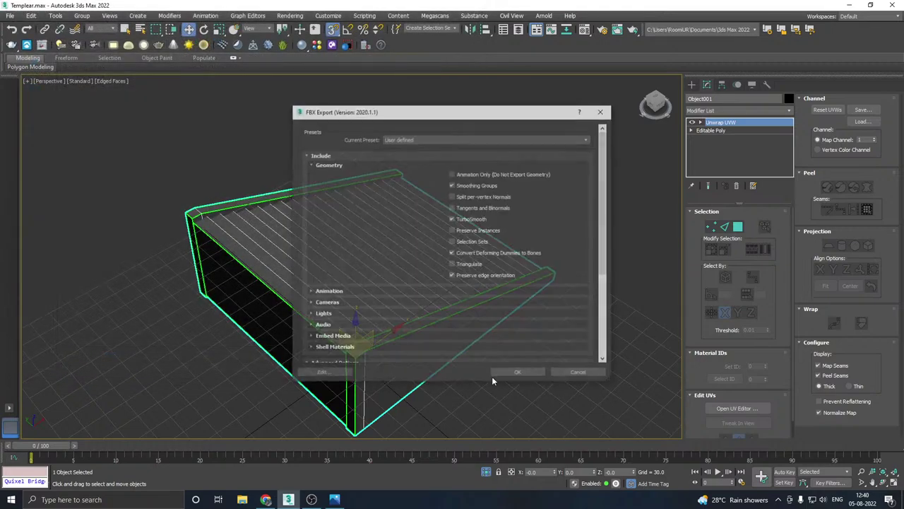
left_click(522, 374)
left_click(486, 473)
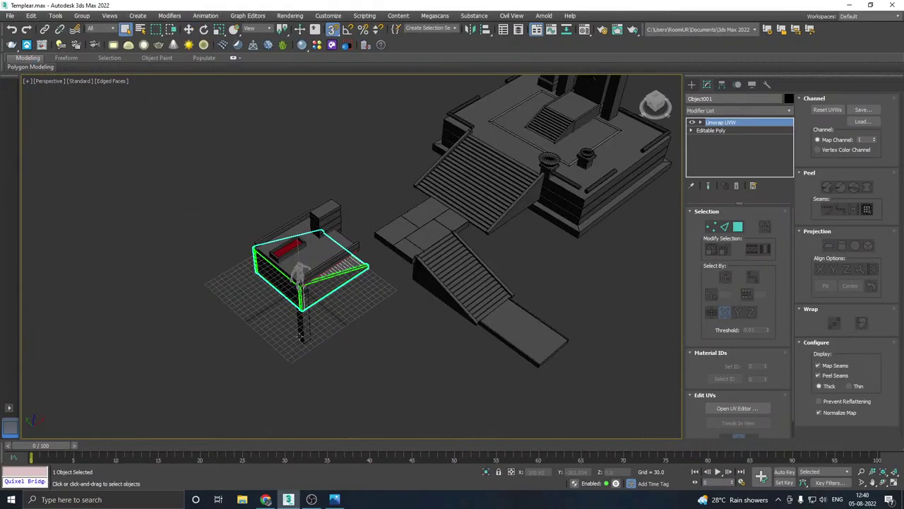
Step: Isolate the rectangular trough with the red inner surface and snap it to the world origin at X 0, Y 0, Z 0
key("w")
left_click(286, 248)
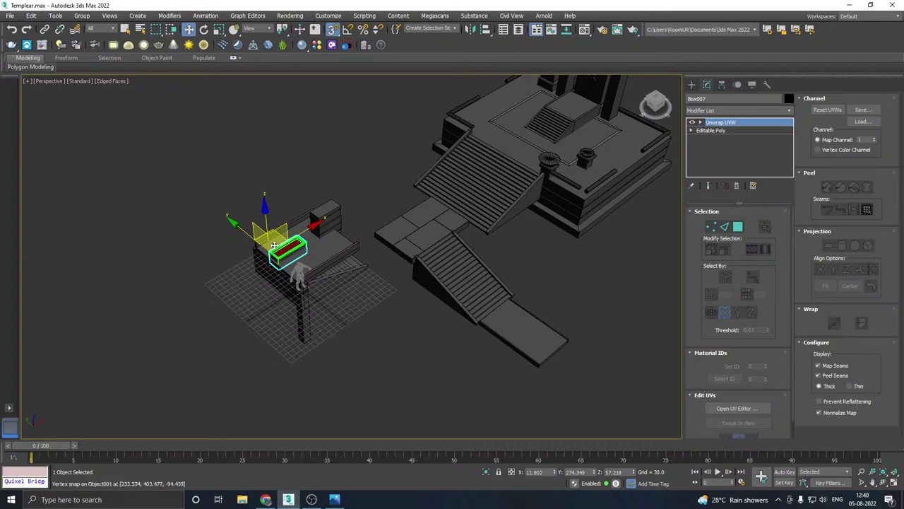
left_click_drag(274, 245, 314, 280)
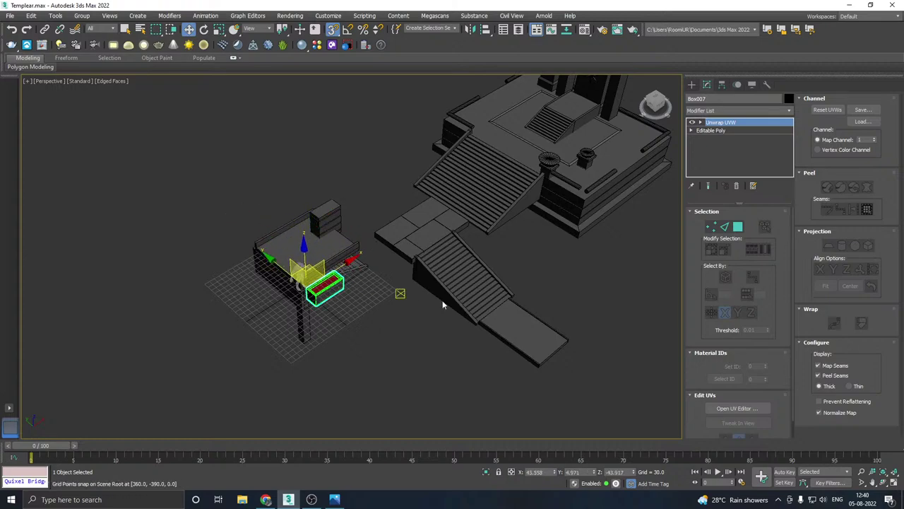
key("z")
scroll(411, 343, "down", 4)
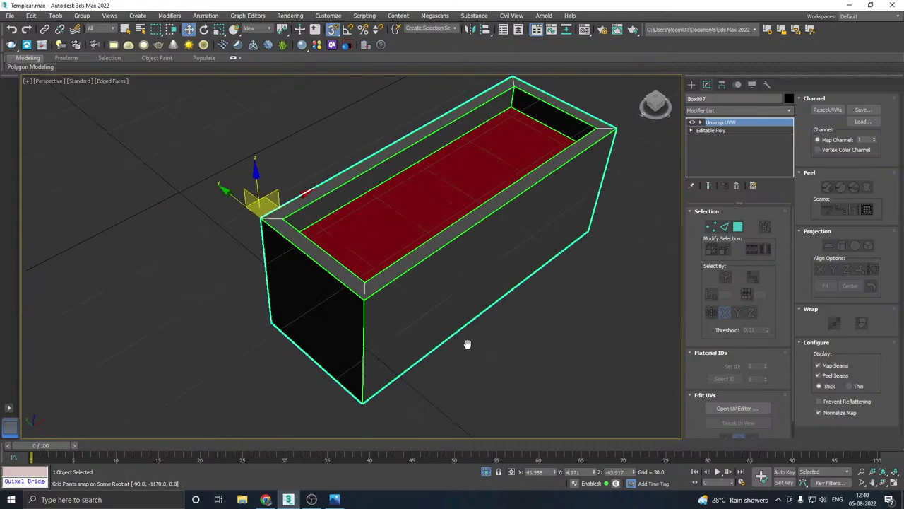
left_click_drag(353, 241, 306, 233)
Step: Export only the rectangular trough as the FBX file SM_lamp_1 into the same folder, and end its isolation
left_click(9, 16)
mouse_move(49, 153)
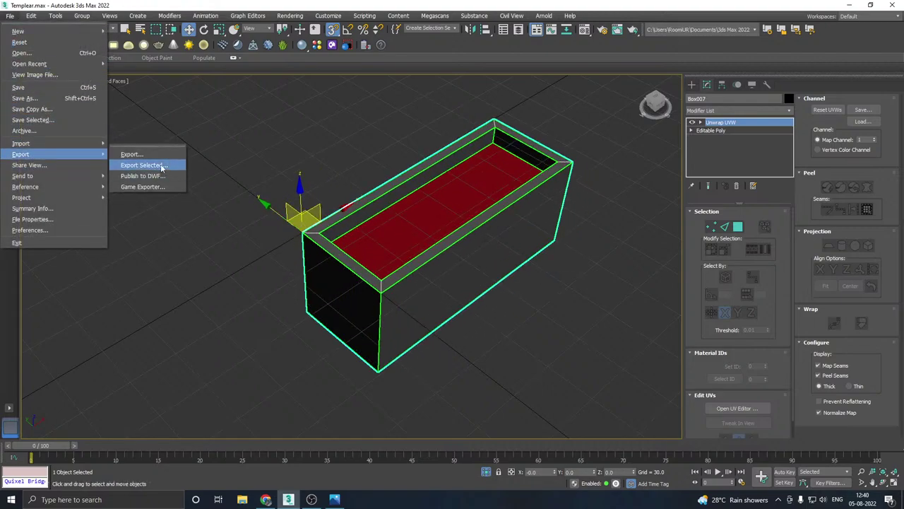
left_click(141, 166)
left_click(92, 91)
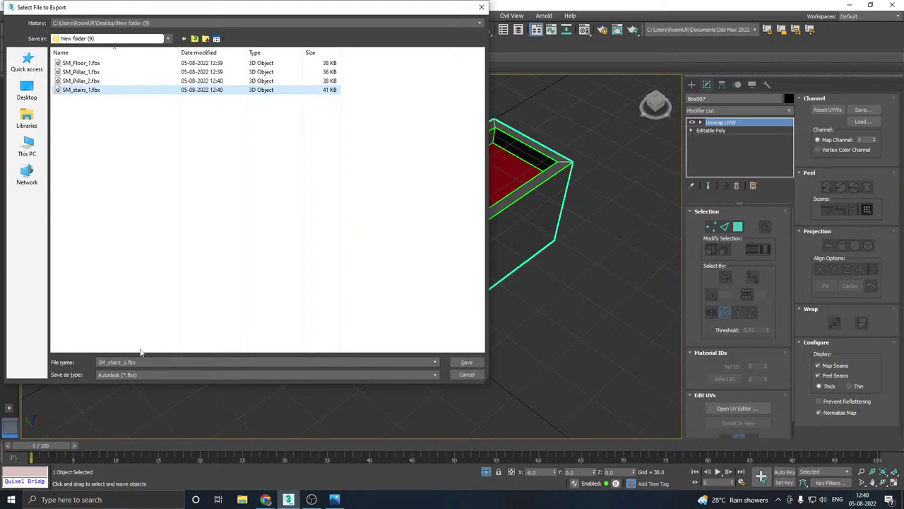
double_click(117, 363)
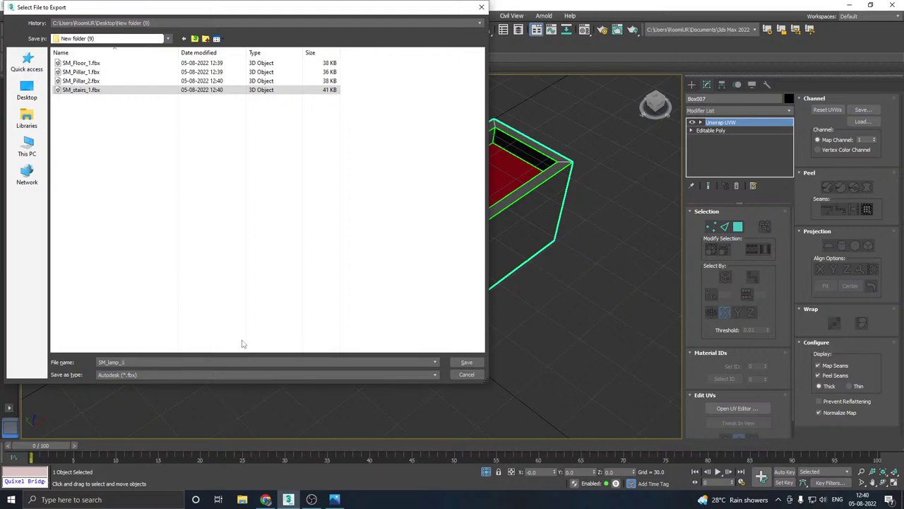
left_click(466, 363)
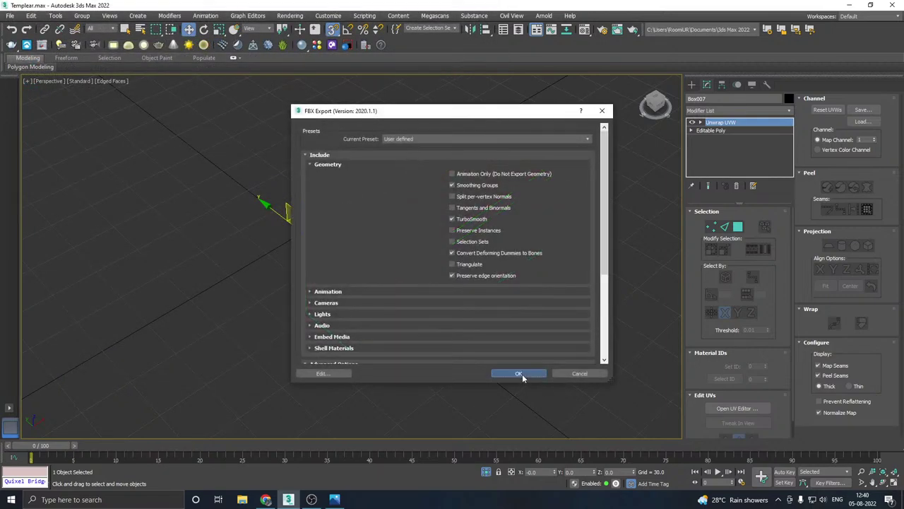
left_click(520, 374)
left_click(486, 472)
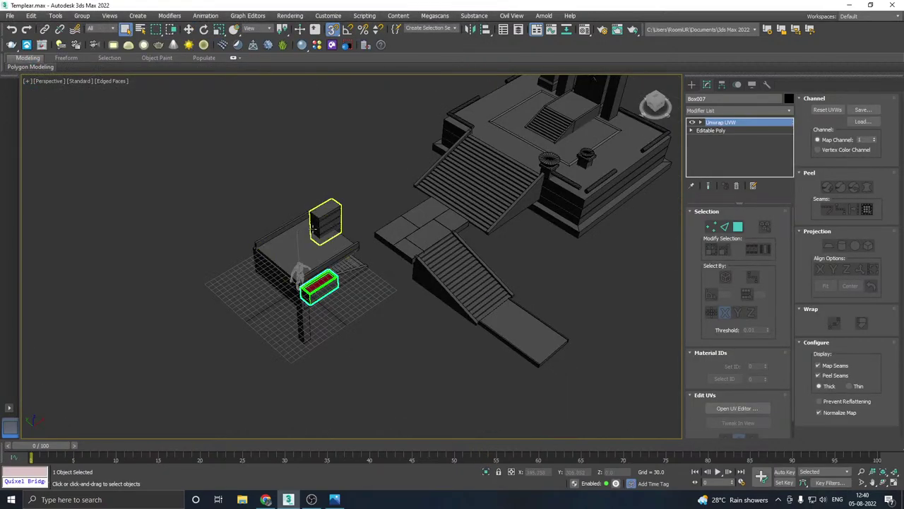
Step: Isolate the grooved rectangular block above the platform and snap it to the world origin at X 0, Y 0, Z 0
left_click(326, 218)
key("w")
left_click_drag(328, 216, 308, 287)
left_click(486, 471)
middle_click_drag(362, 368, 426, 342)
left_click_drag(369, 200, 509, 124)
key("z")
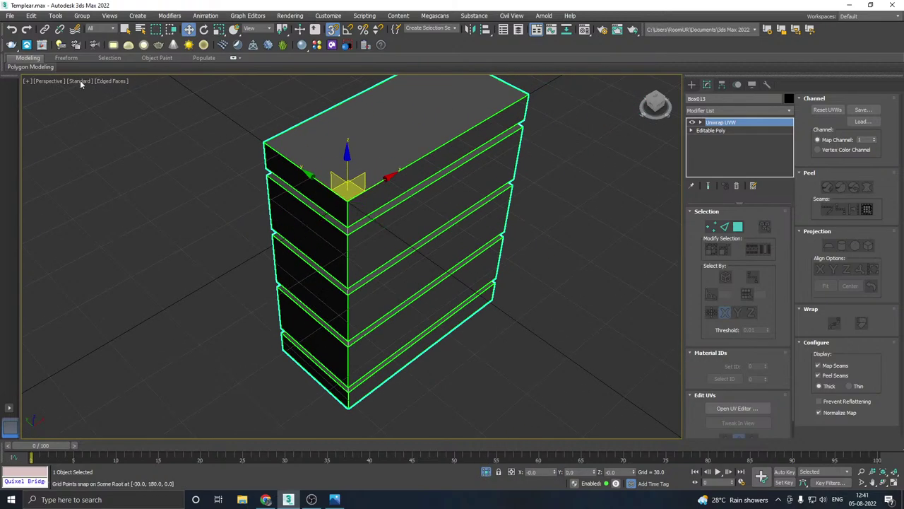
Step: Export only the grooved block as the FBX file SM_Pillar_3 into the same folder, and end its isolation
left_click(10, 16)
mouse_move(43, 151)
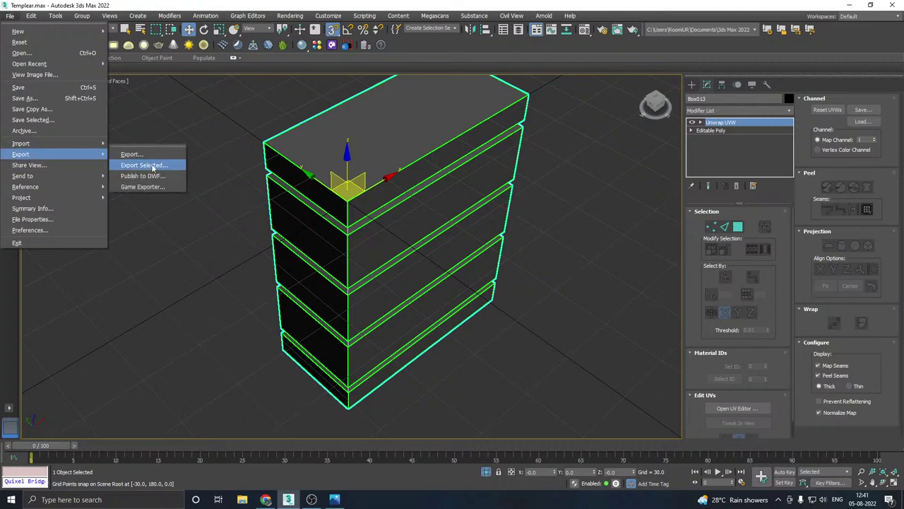
left_click(153, 167)
left_click(83, 89)
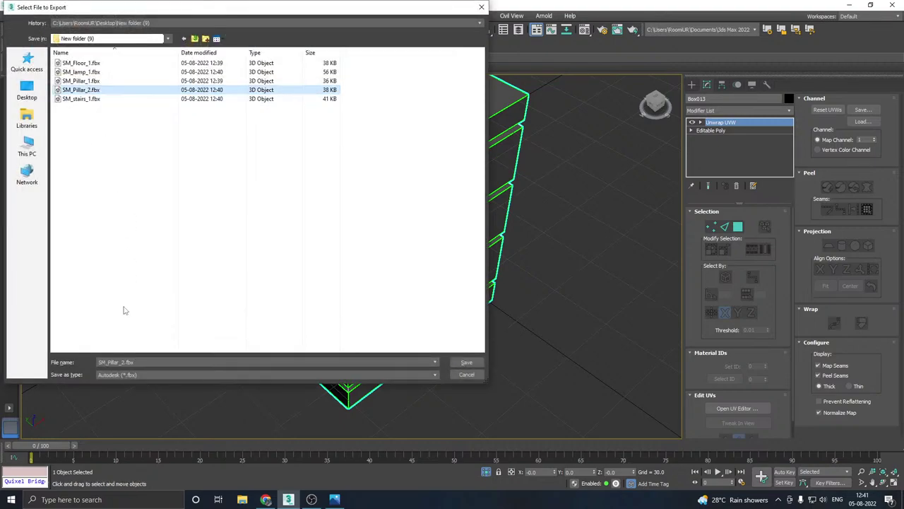
left_click(120, 362)
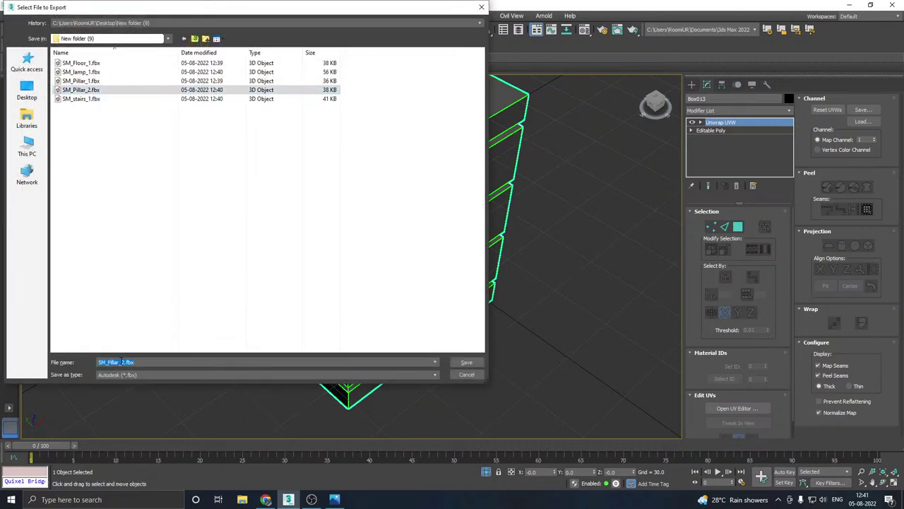
left_click(468, 365)
left_click(508, 373)
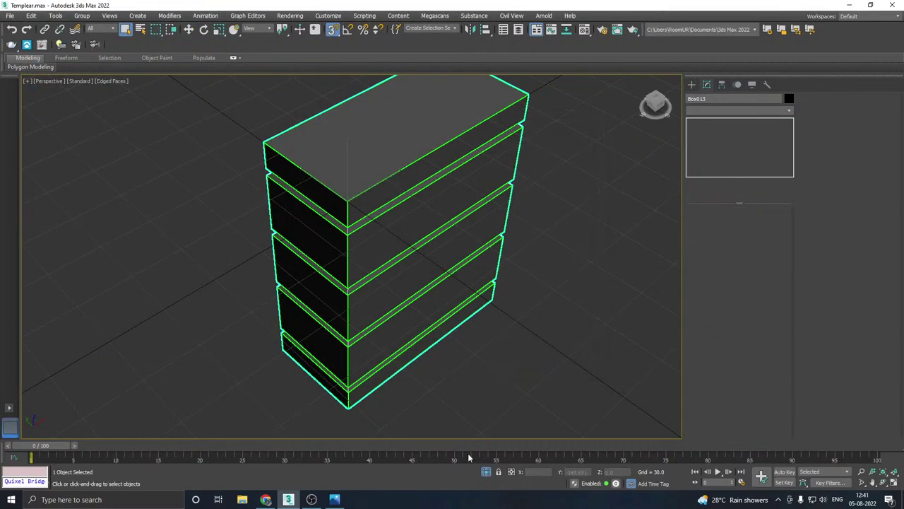
left_click(485, 472)
Step: Move the tiled floor slab between the two long staircases to the grid centre and isolate it
scroll(334, 308, "down", 3)
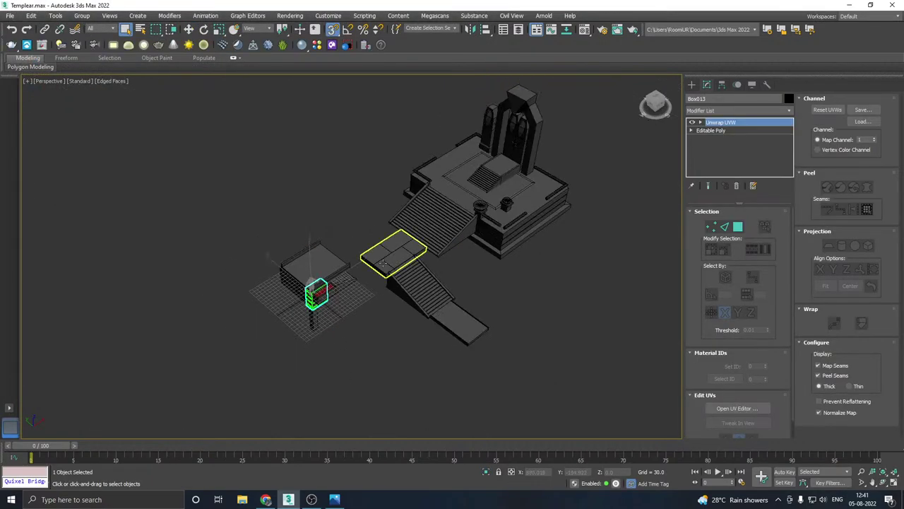
left_click(390, 254)
key("w")
left_click_drag(434, 240, 313, 277)
left_click(485, 472)
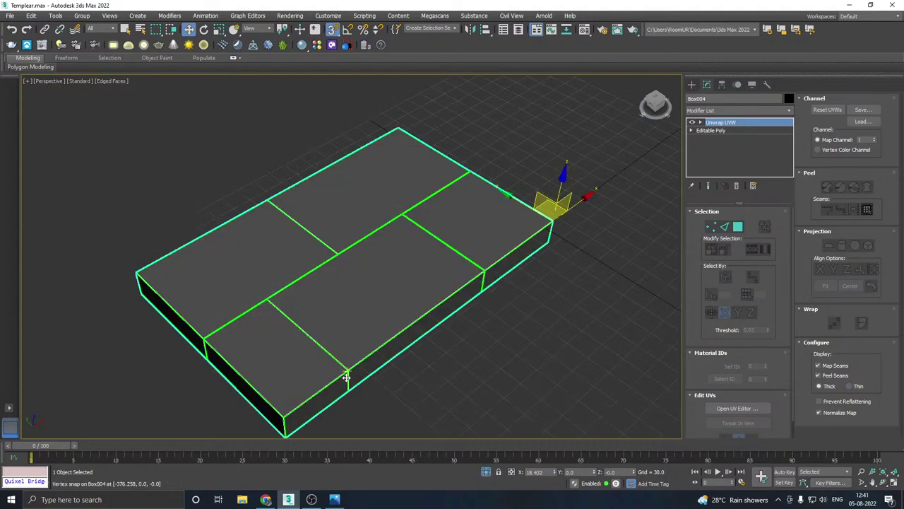
Step: Relocate the tiled slab's pivot to its near corner and snap the slab to the world origin at X 0, Y 0, Z 0
scroll(393, 263, "down", 3)
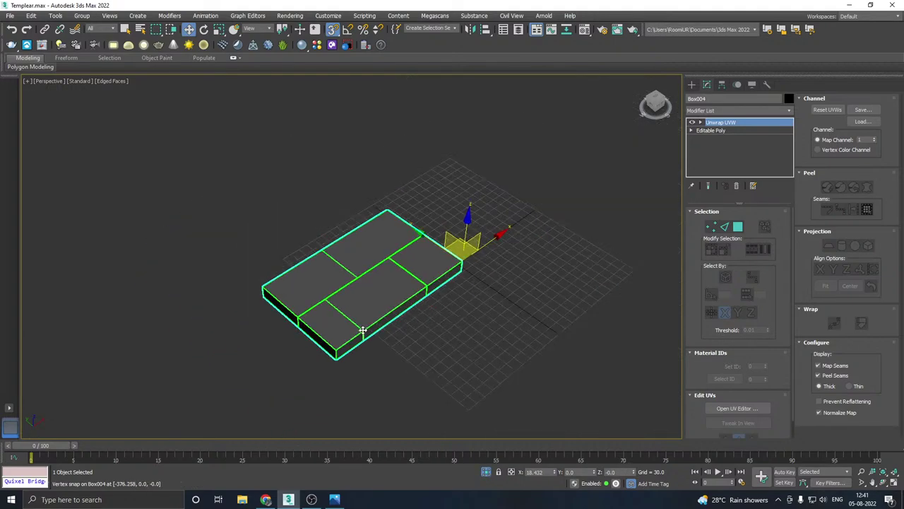
left_click(722, 85)
left_click(738, 150)
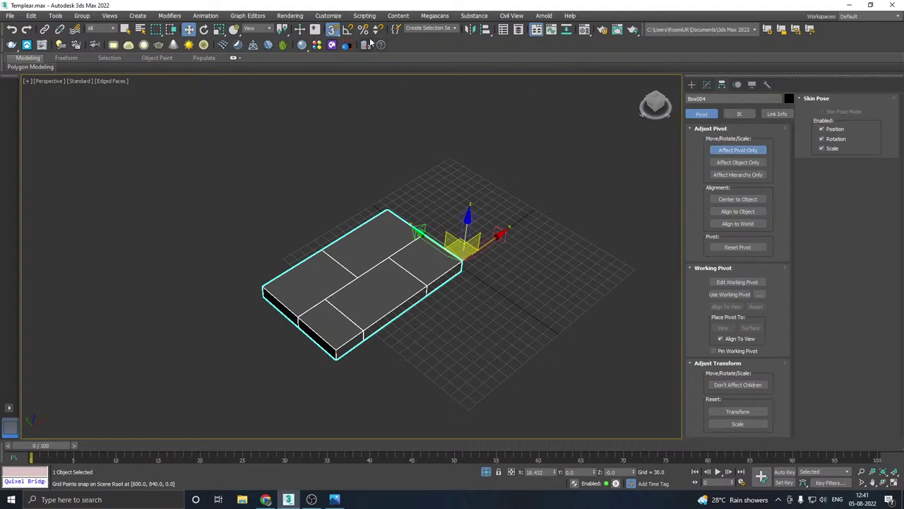
left_click_drag(467, 245, 457, 270)
left_click(707, 85)
Step: Export only the tiled floor slab as the FBX file SM_Floor_2 into the same folder, and end its isolation
left_click(9, 16)
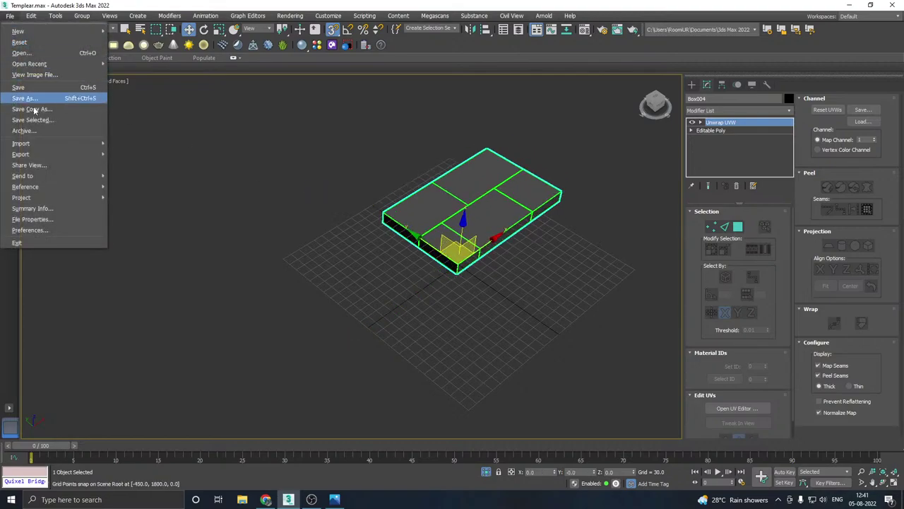
mouse_move(82, 156)
left_click(145, 165)
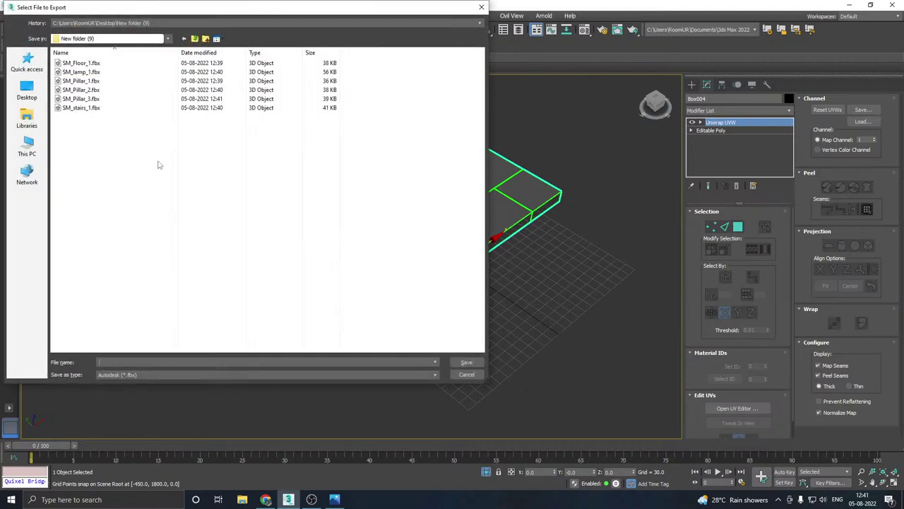
left_click(81, 63)
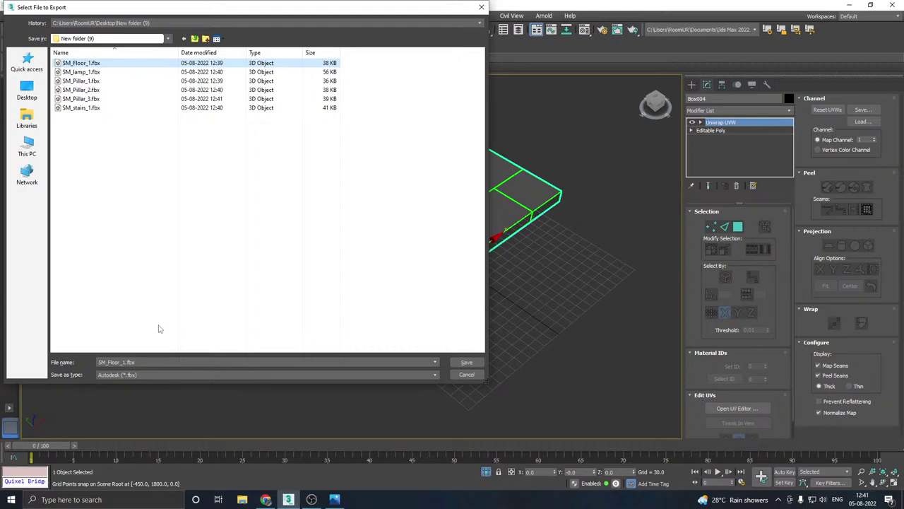
left_click(122, 362)
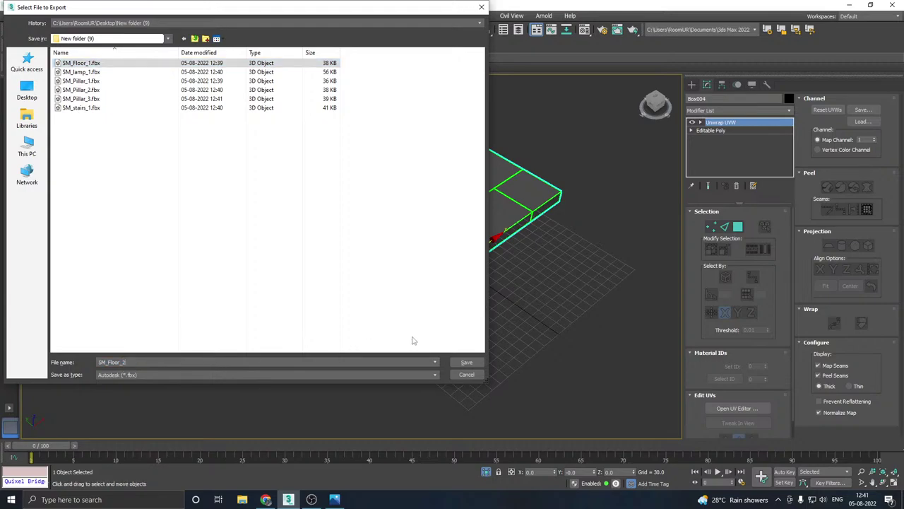
left_click(467, 363)
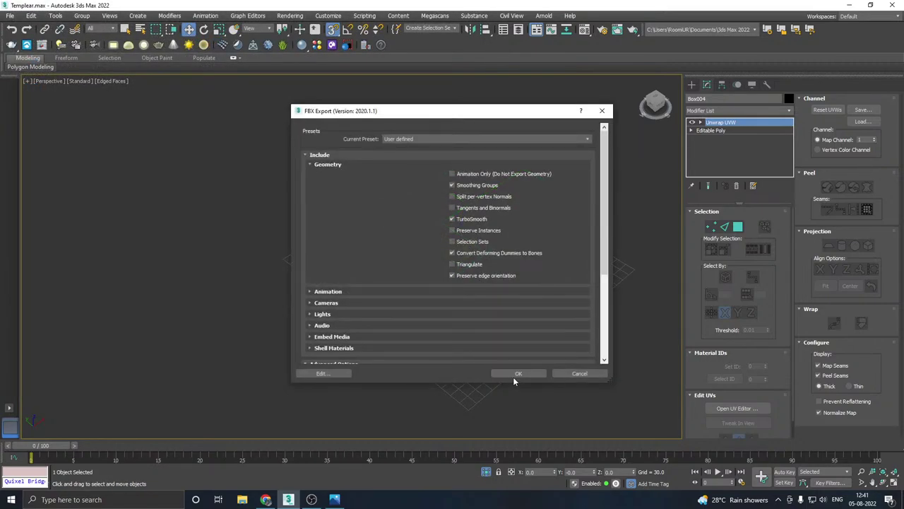
left_click(516, 374)
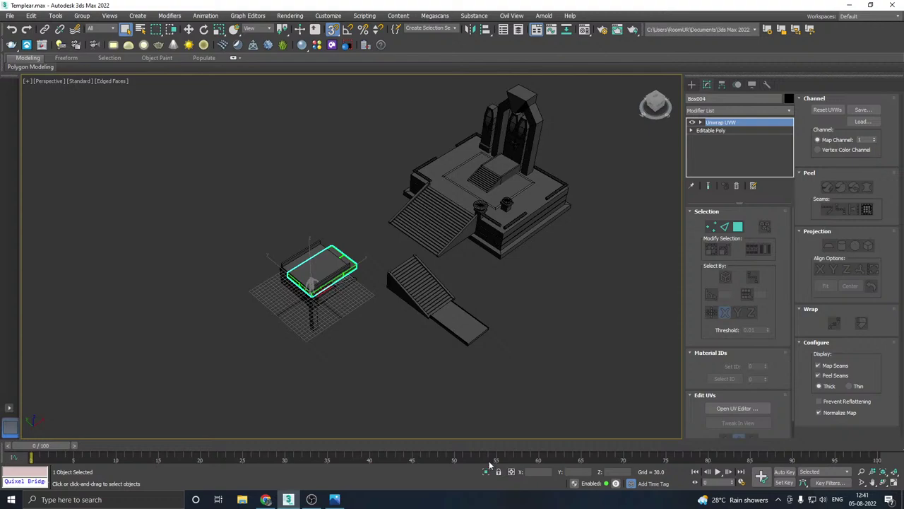
Step: Isolate the lower staircase with side rails and snap its upper corner to the world origin
middle_click_drag(458, 322, 413, 279, "alt")
key("w")
left_click(412, 271)
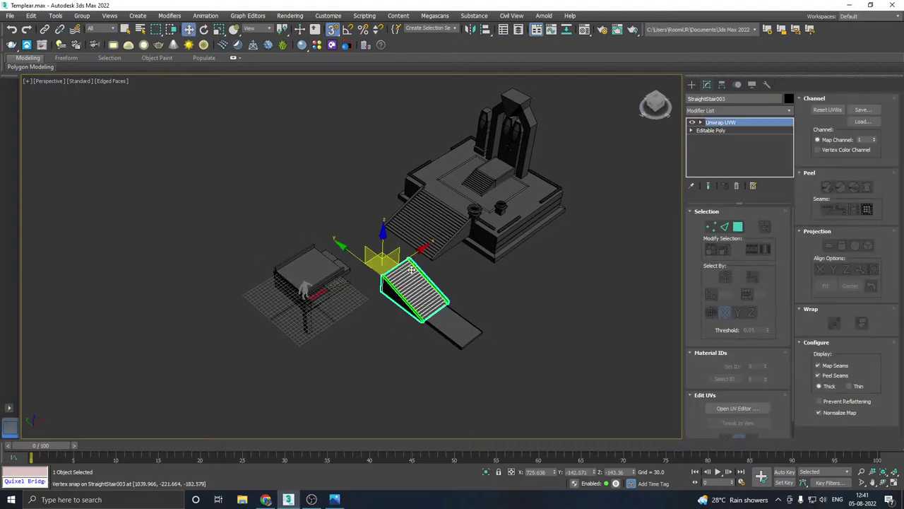
left_click_drag(390, 269, 302, 300)
left_click(487, 476)
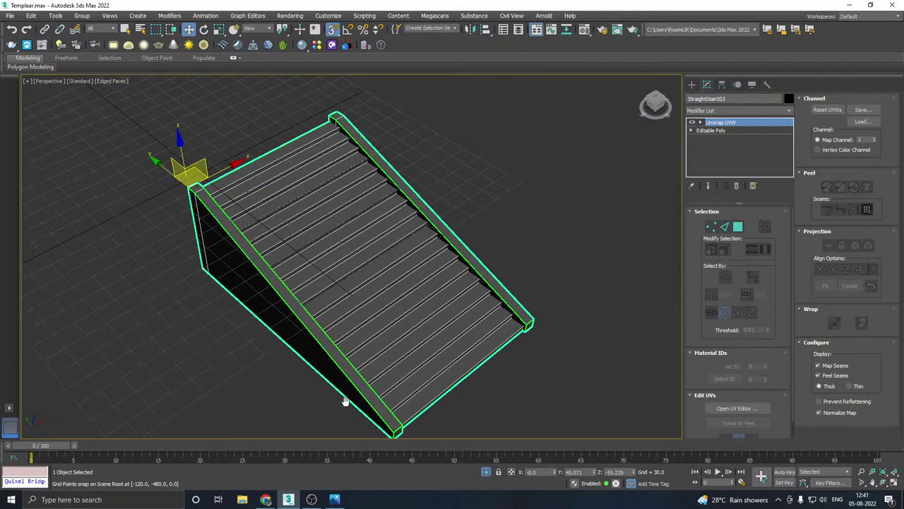
left_click_drag(354, 205, 373, 191)
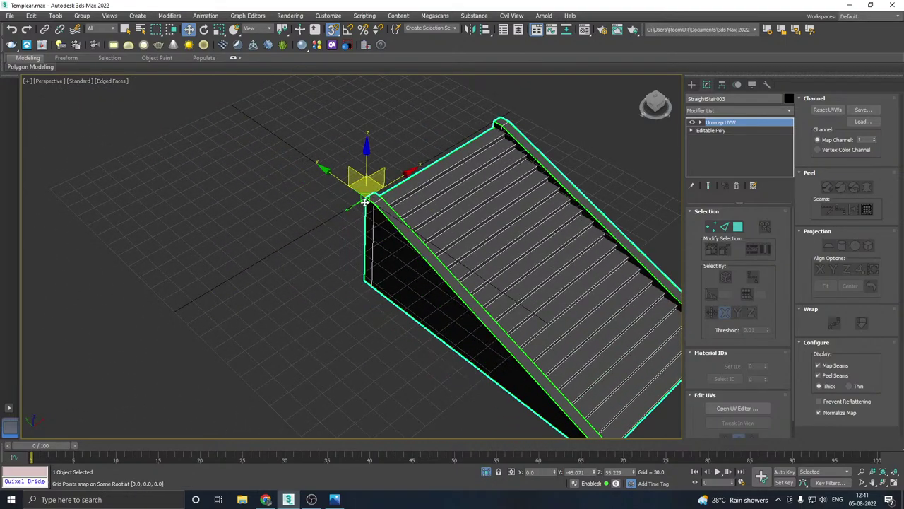
Step: Export only the railed staircase as the FBX file SM_stairs_2 into the same folder, and end its isolation
left_click(15, 18)
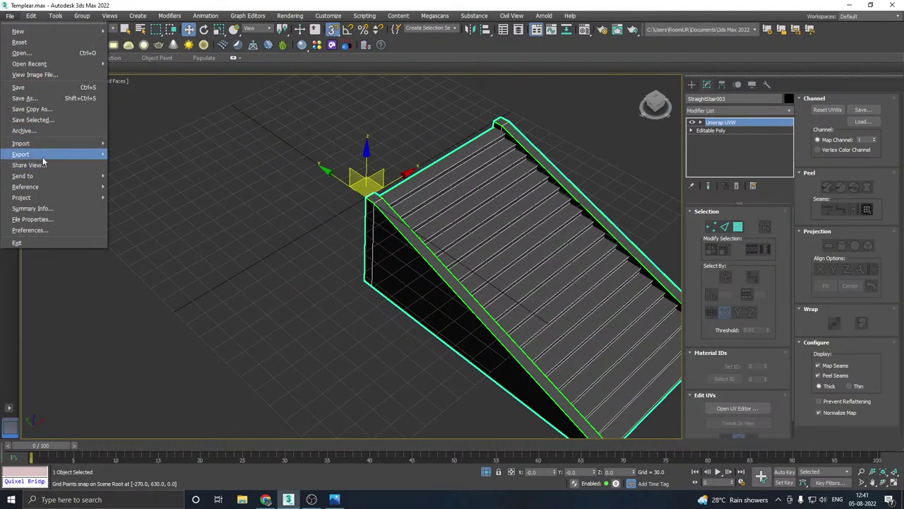
mouse_move(40, 152)
left_click(132, 162)
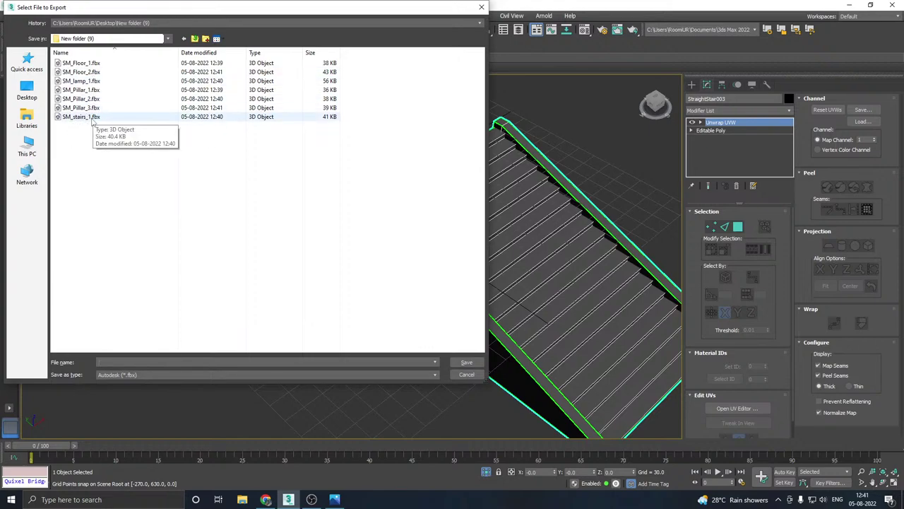
left_click(91, 118)
left_click(122, 362)
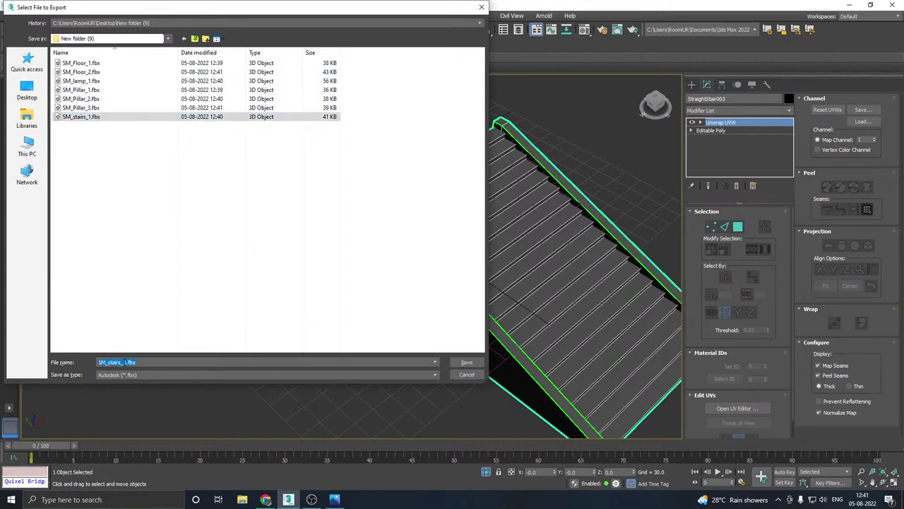
type("2")
left_click(453, 365)
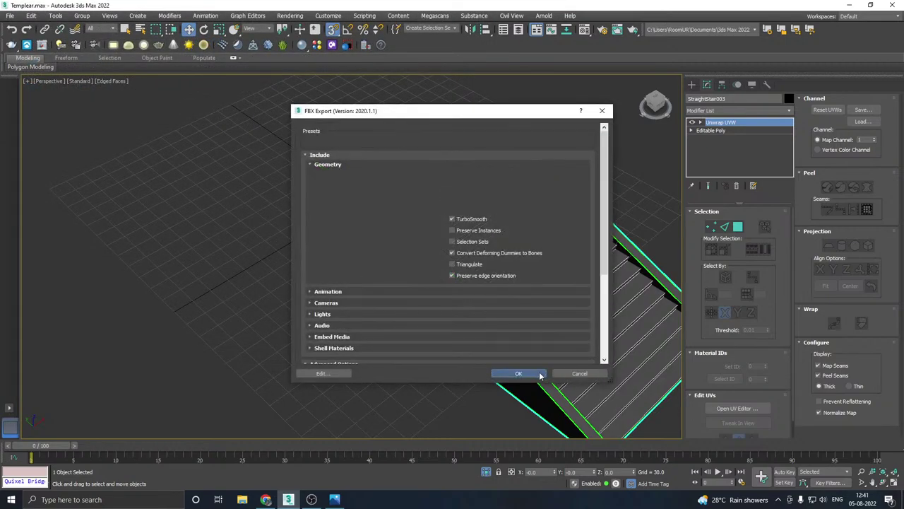
left_click(520, 374)
left_click(487, 472)
Step: Isolate the remaining flat slab with raised side edges and snap its corner to the world origin
scroll(412, 385, "down", 2)
left_click(389, 318)
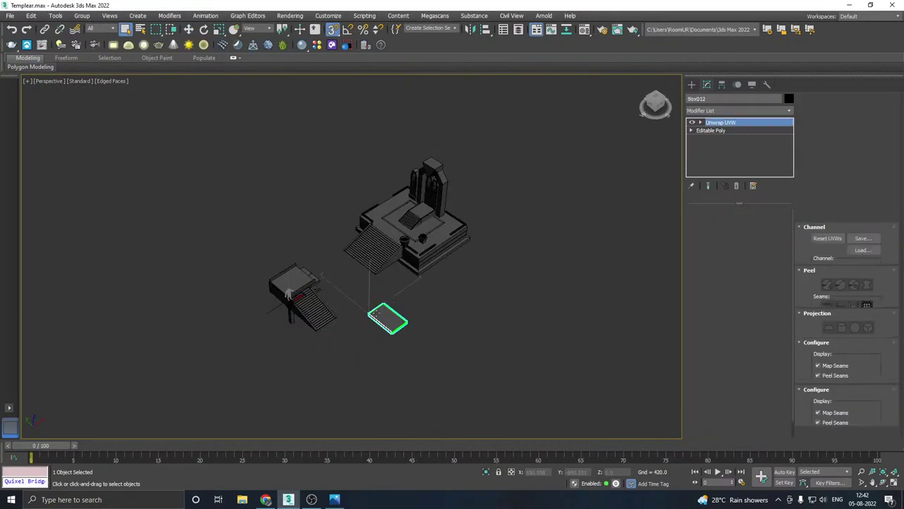
middle_click_drag(388, 315, 436, 297)
key("w")
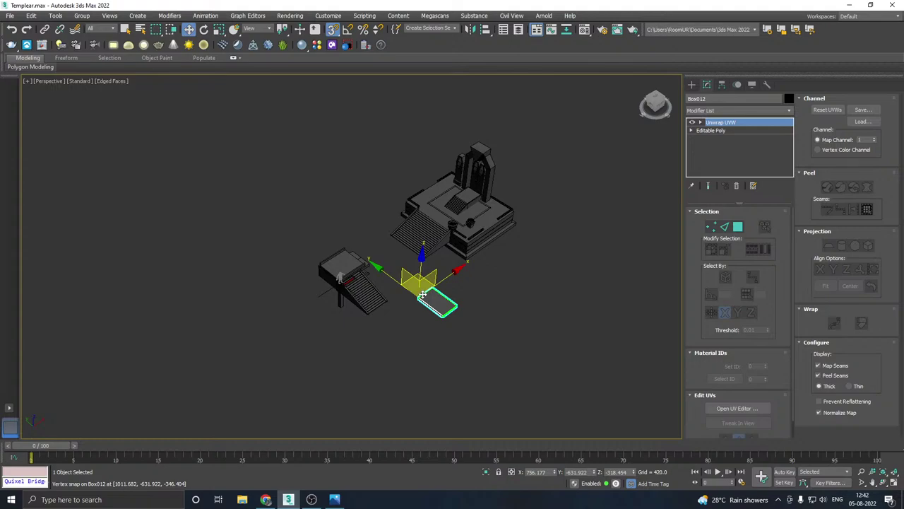
left_click_drag(422, 295, 344, 281)
left_click(486, 472)
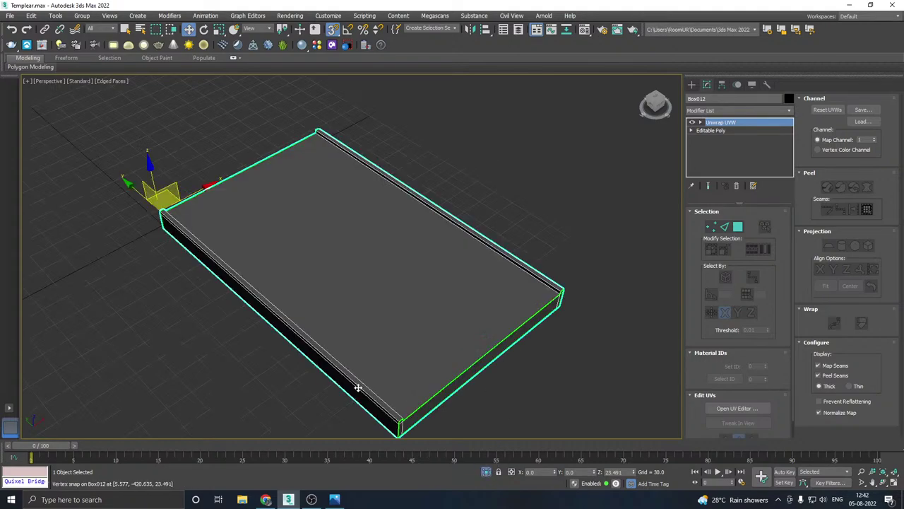
middle_click_drag(358, 362, 495, 363)
left_click_drag(284, 211, 286, 227)
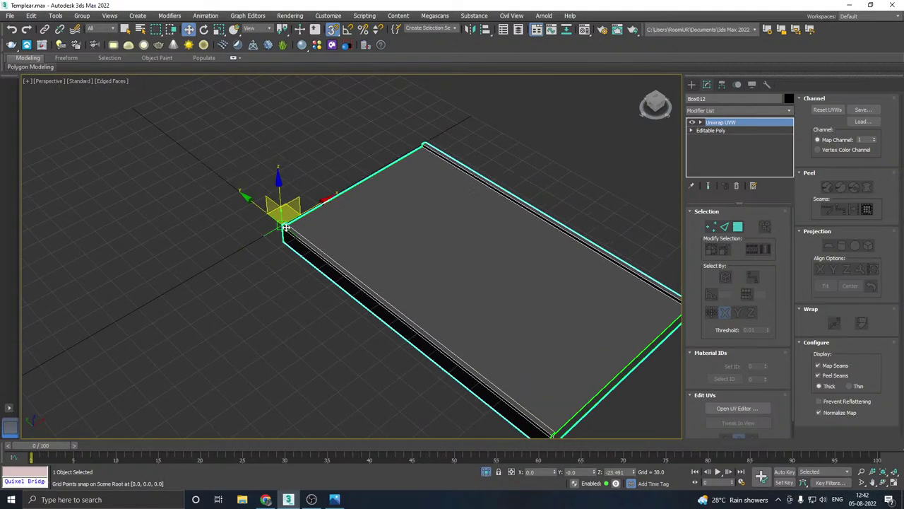
Step: Export only the flat slab with raised side edges as the FBX file SM_Floor_3 into the same folder, and end its isolation
left_click(9, 16)
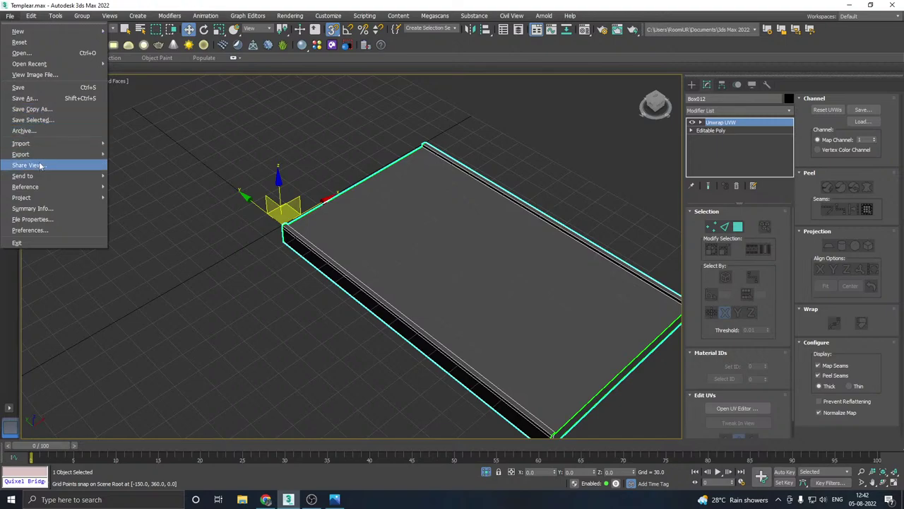
mouse_move(71, 161)
left_click(149, 165)
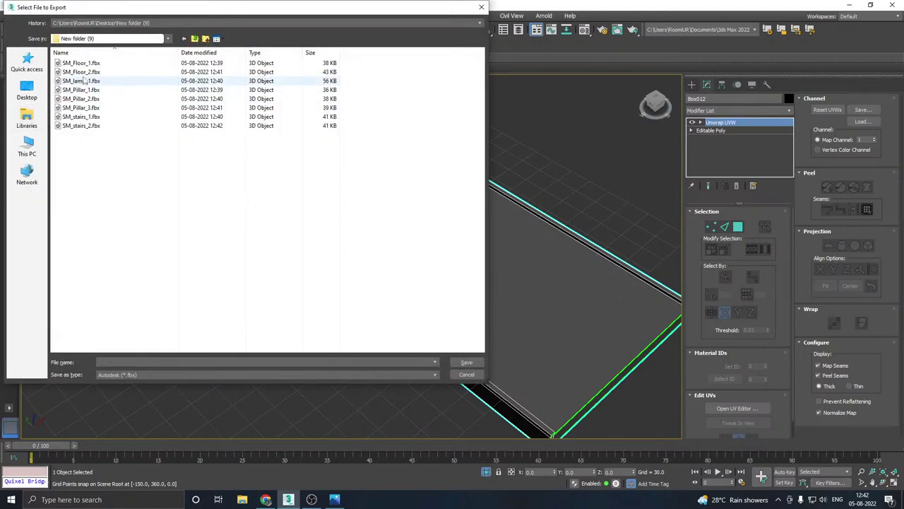
left_click(96, 72)
left_click(124, 362)
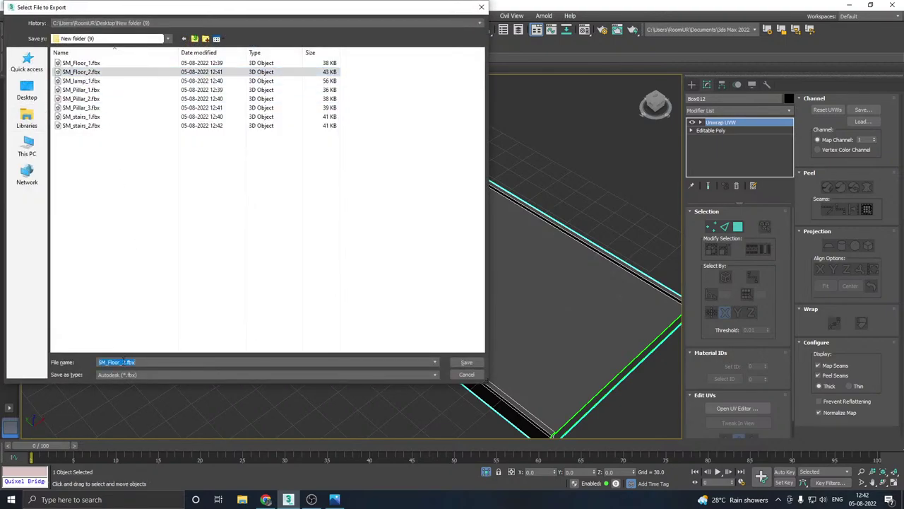
left_click(466, 362)
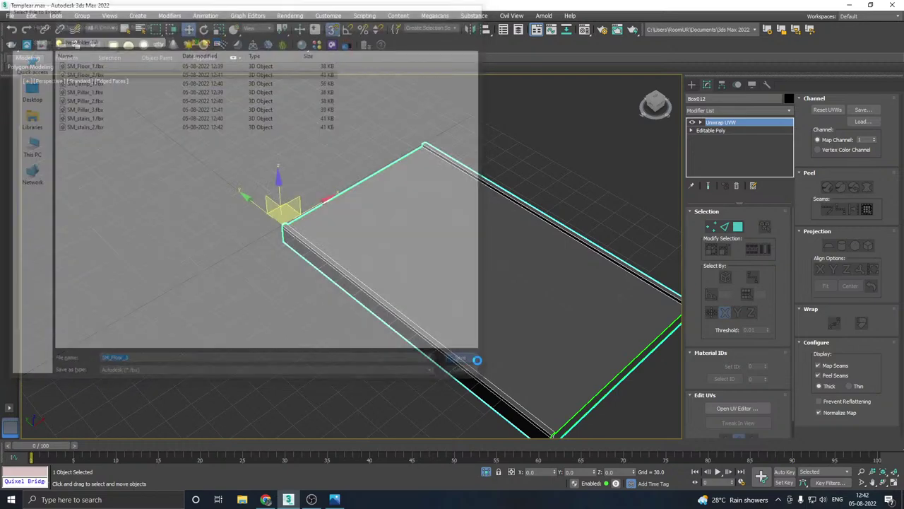
left_click(518, 372)
left_click(485, 471)
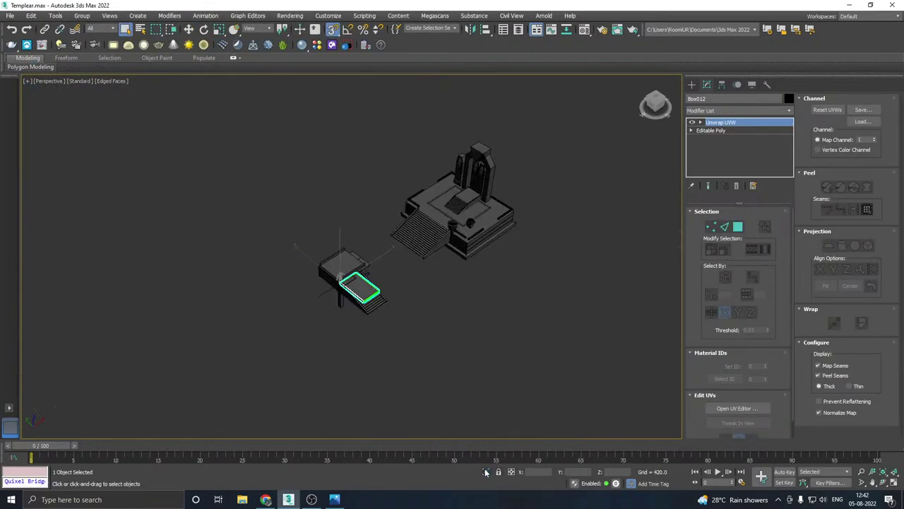
Step: Move the temple's wide front staircase near the world origin, isolate it, and snap its upper rail corner exactly to the origin
left_click(417, 238)
key("w")
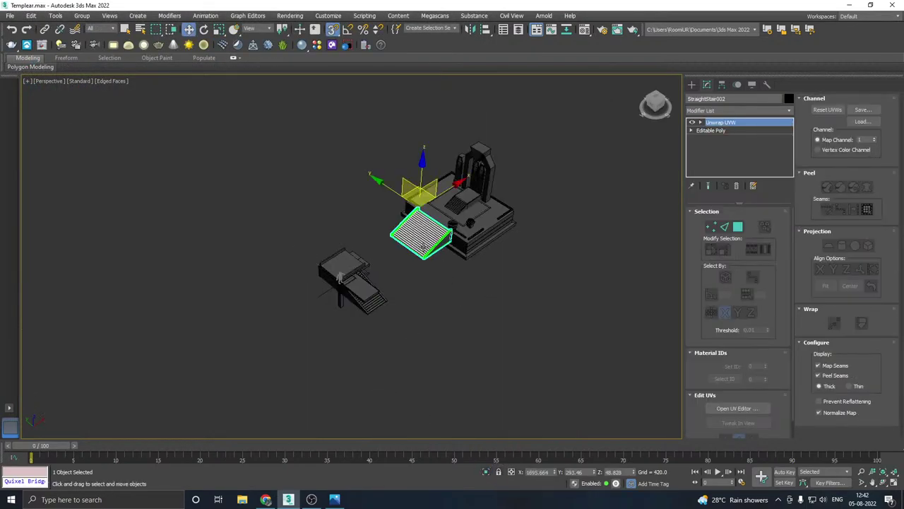
middle_click_drag(431, 247, 503, 239)
left_click_drag(498, 192, 426, 248)
left_click(485, 474)
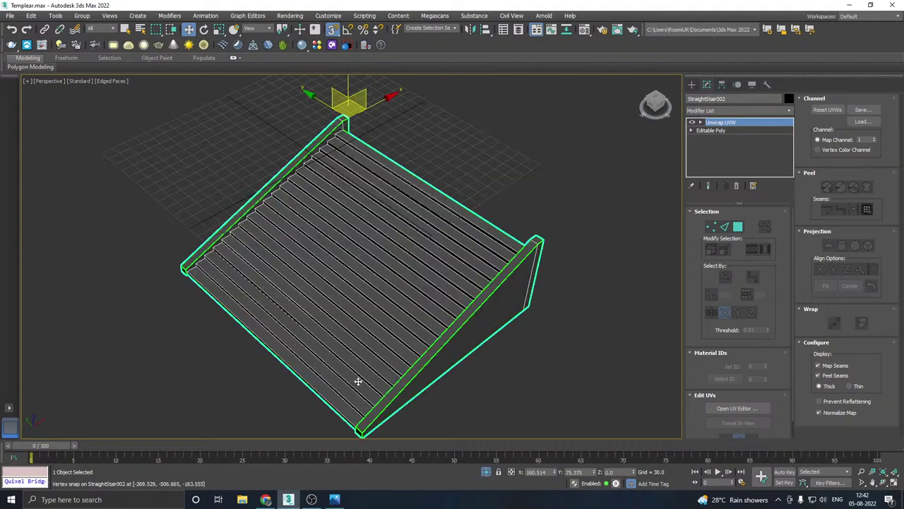
middle_click_drag(426, 280, 426, 351)
left_click_drag(362, 183, 320, 233)
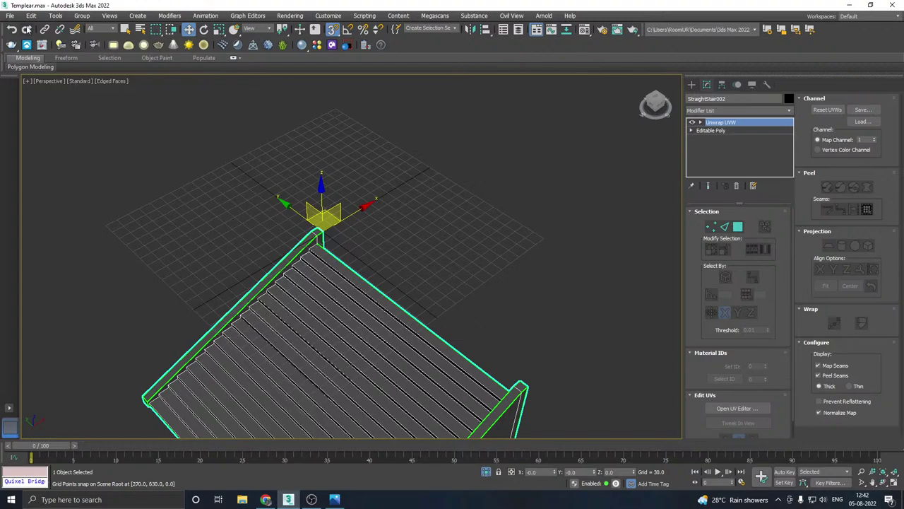
Step: Export only the wide front staircase as the FBX file SM_stairs_3 into the same folder, and end its isolation
left_click(10, 16)
mouse_move(21, 154)
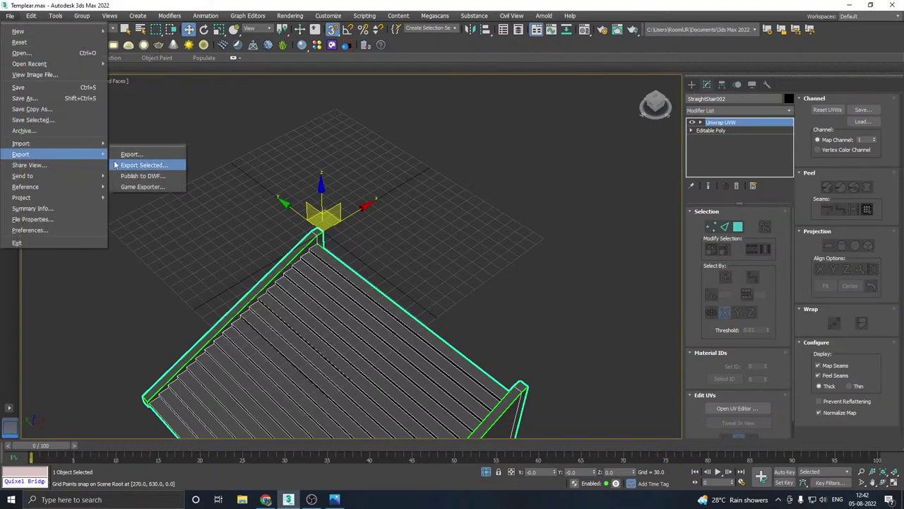
left_click(139, 164)
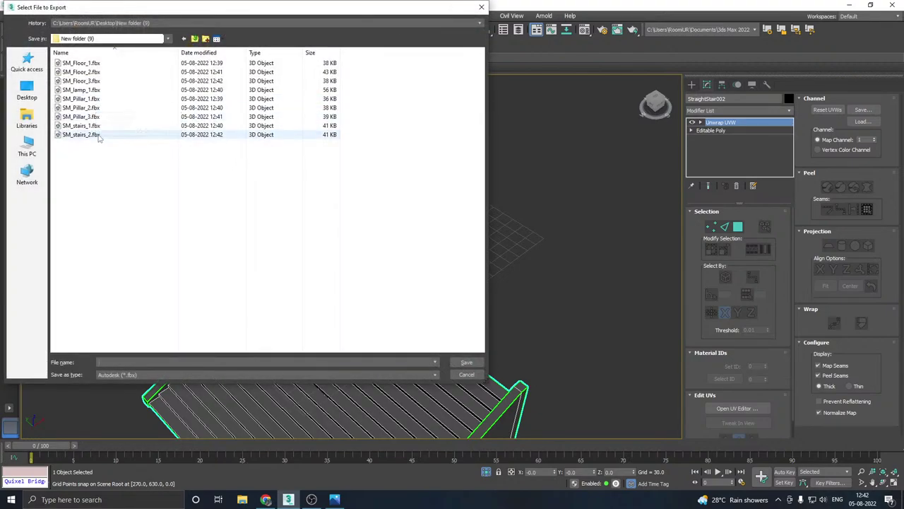
left_click(99, 137)
double_click(125, 361)
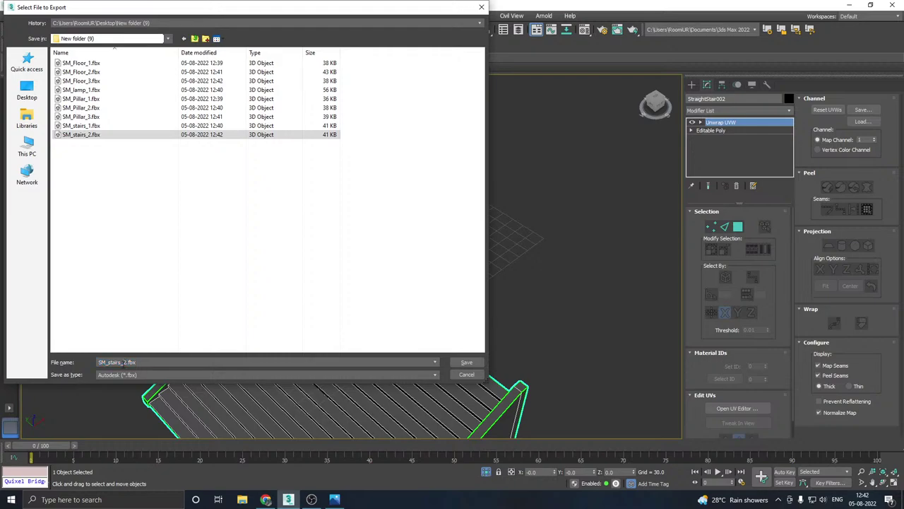
type("SM_stairs_3")
left_click(463, 362)
left_click(517, 372)
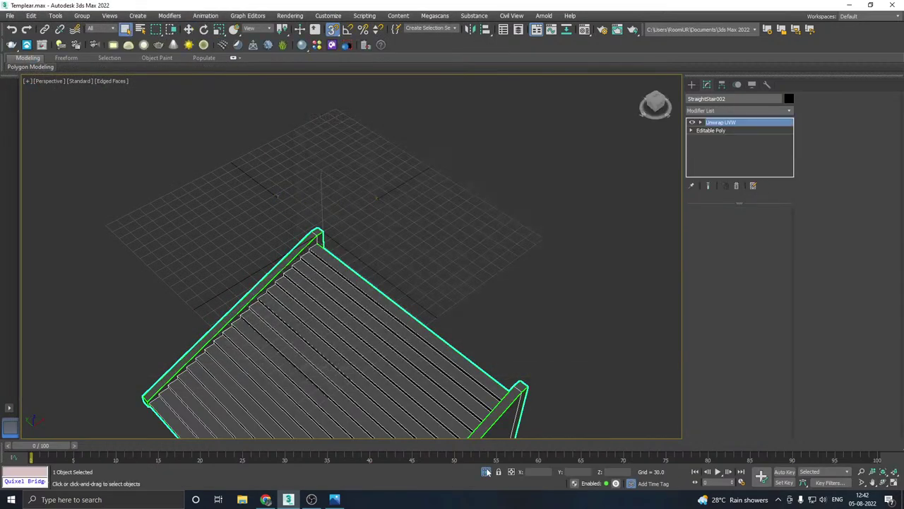
left_click(486, 472)
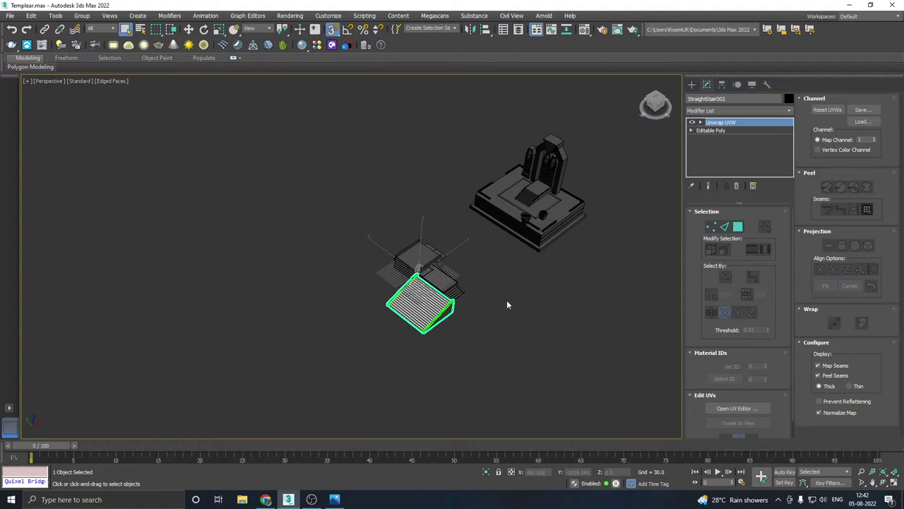
Step: Move the stepped temple platform near the other parts, isolate it, and snap its lower front corner to the world origin
middle_click_drag(507, 300, 442, 321)
key("w")
left_click(498, 258)
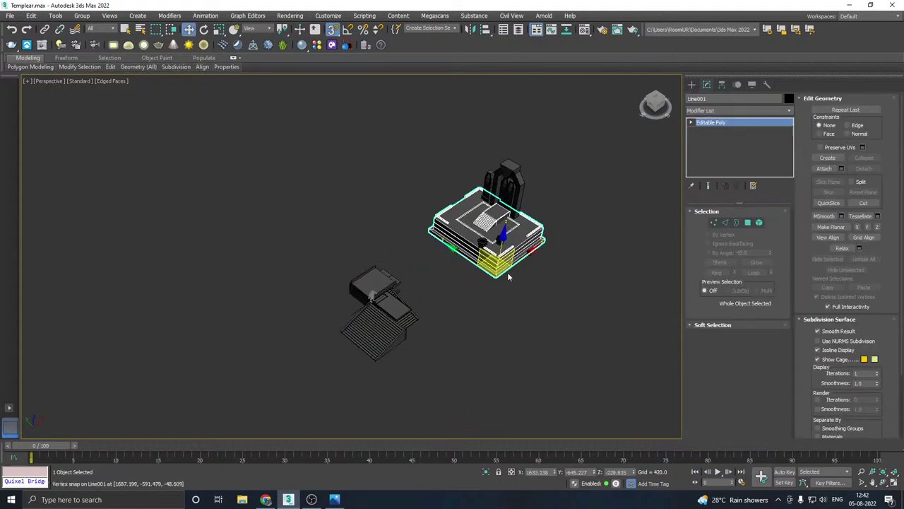
left_click_drag(502, 272, 418, 286)
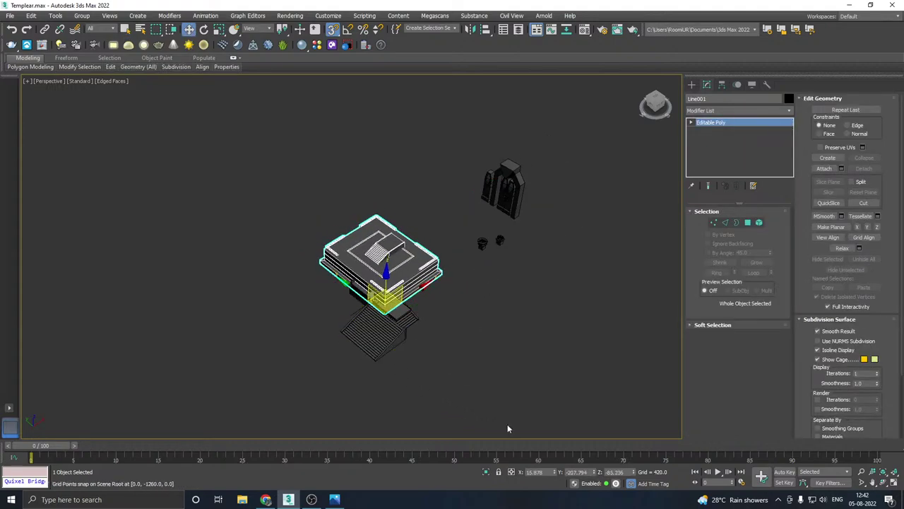
left_click(486, 472)
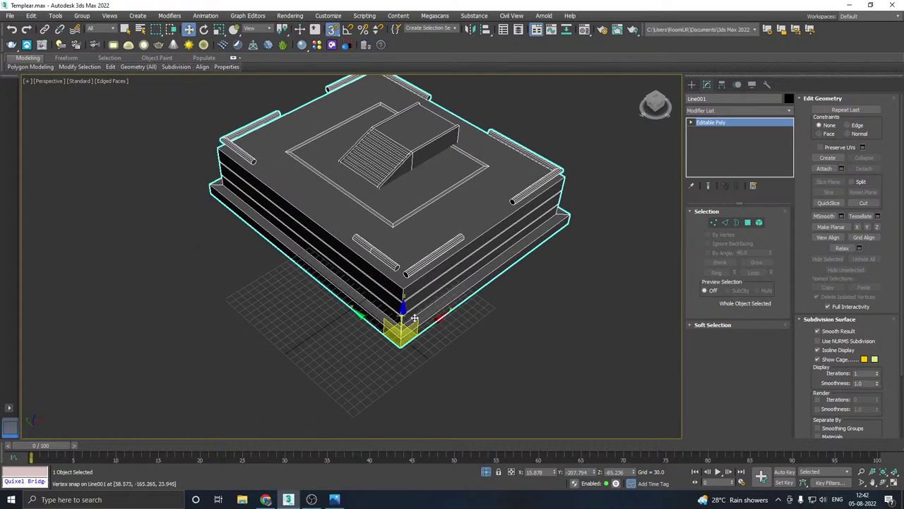
left_click_drag(402, 345, 360, 303)
middle_click_drag(373, 298, 385, 341)
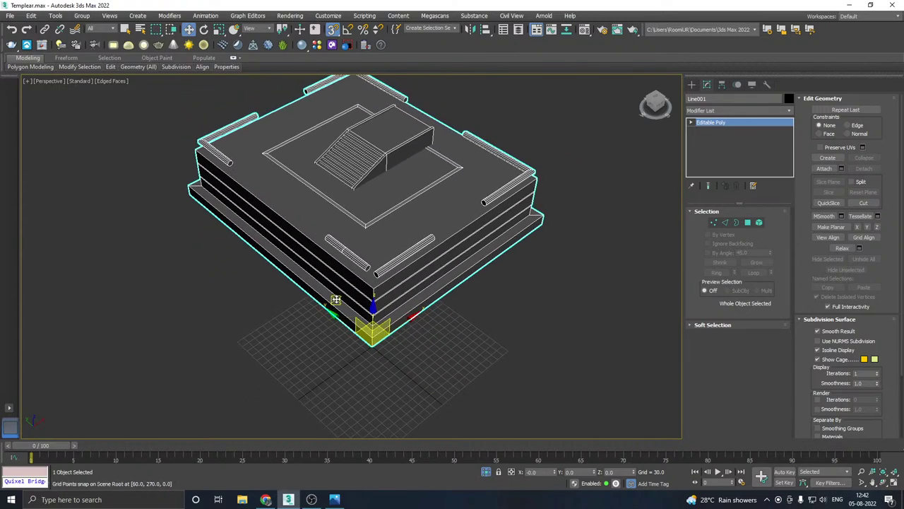
Step: Export only the temple platform as the FBX file SM_Floor_4 into the same folder, and end its isolation
left_click(12, 17)
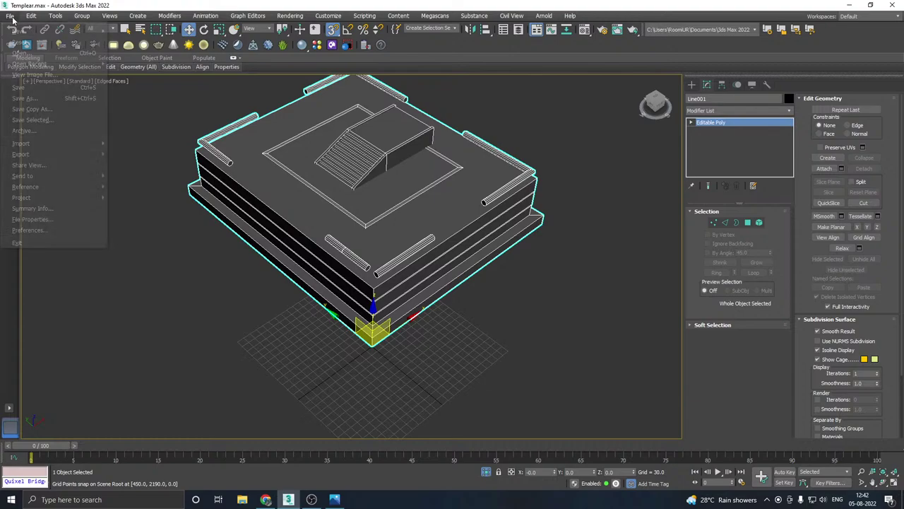
mouse_move(43, 154)
left_click(127, 166)
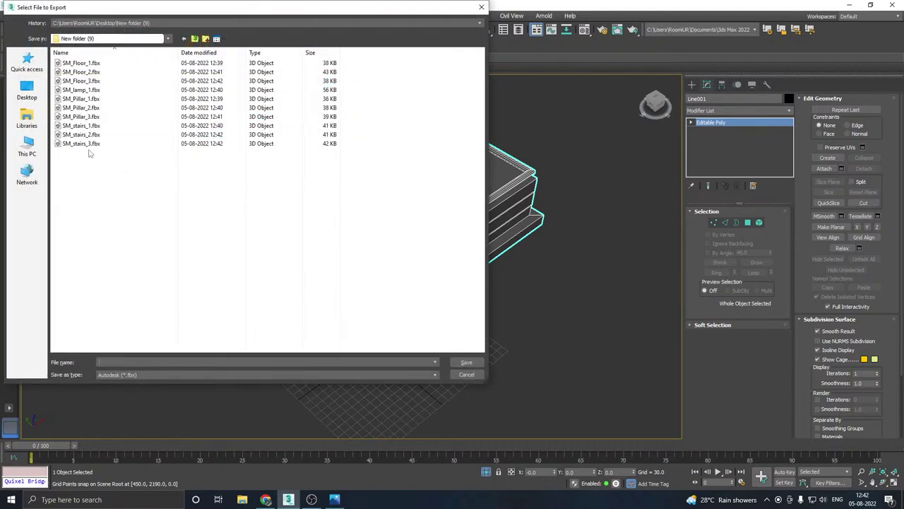
left_click(89, 82)
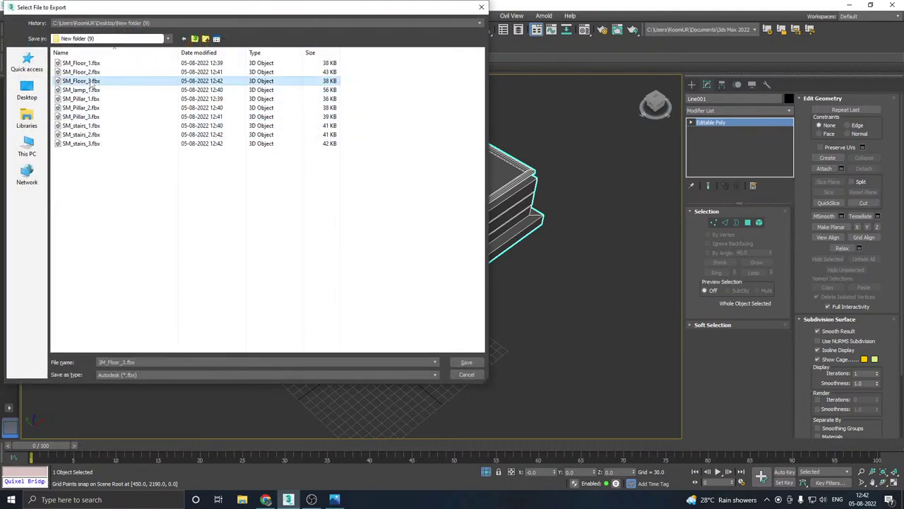
double_click(123, 362)
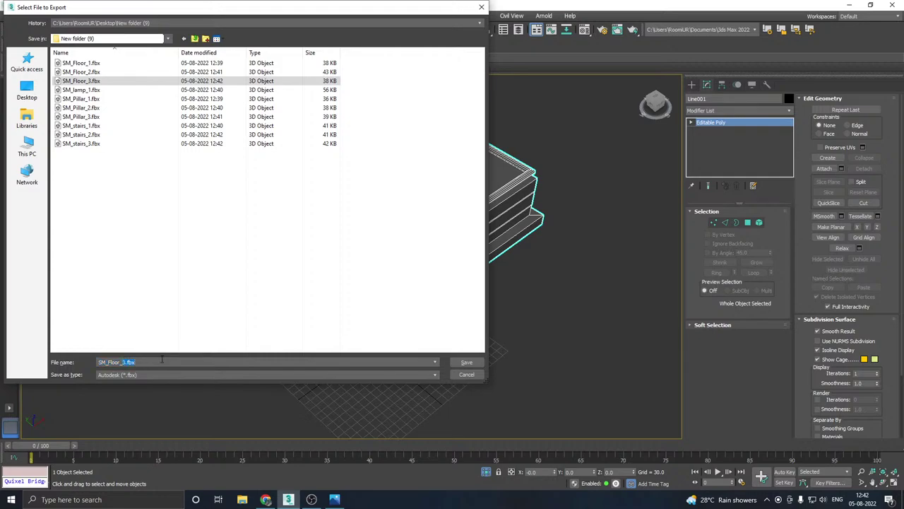
type("4")
left_click(468, 364)
left_click(521, 375)
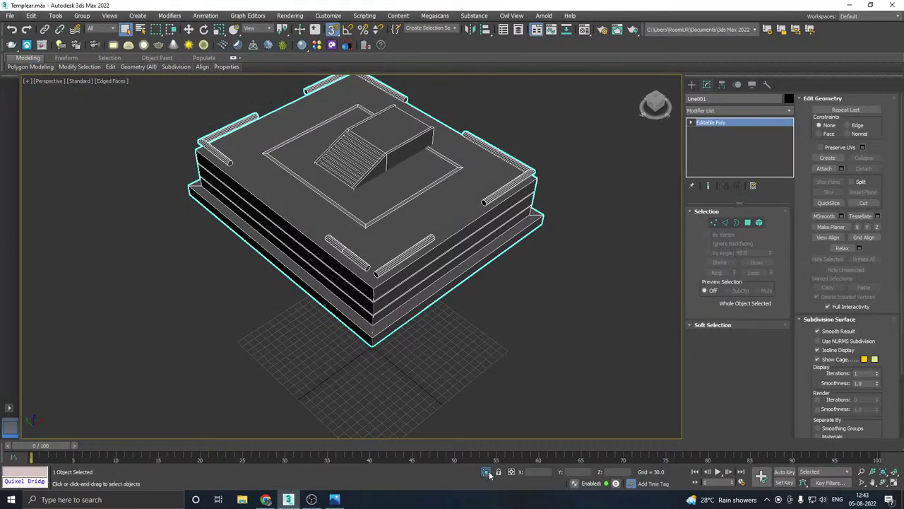
left_click(486, 472)
Step: Move the large arched door structure near the origin, isolate it, and snap its bottom corner to the world origin
left_click(495, 208)
key("w")
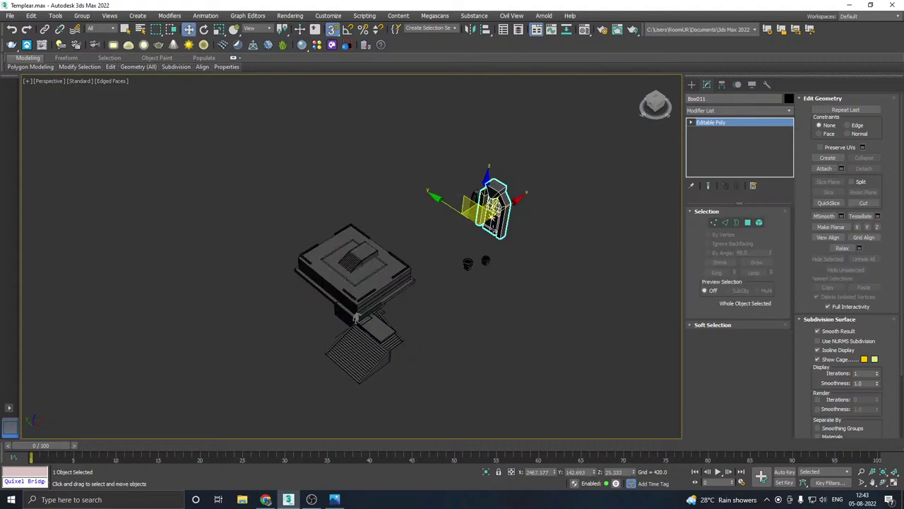
left_click_drag(489, 227, 364, 330)
left_click(487, 473)
middle_click_drag(362, 374, 380, 347)
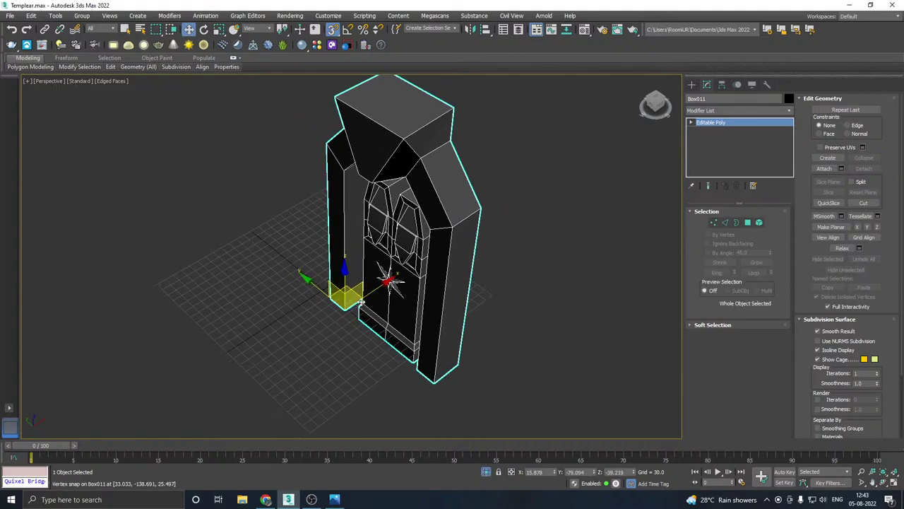
left_click_drag(348, 305, 324, 290)
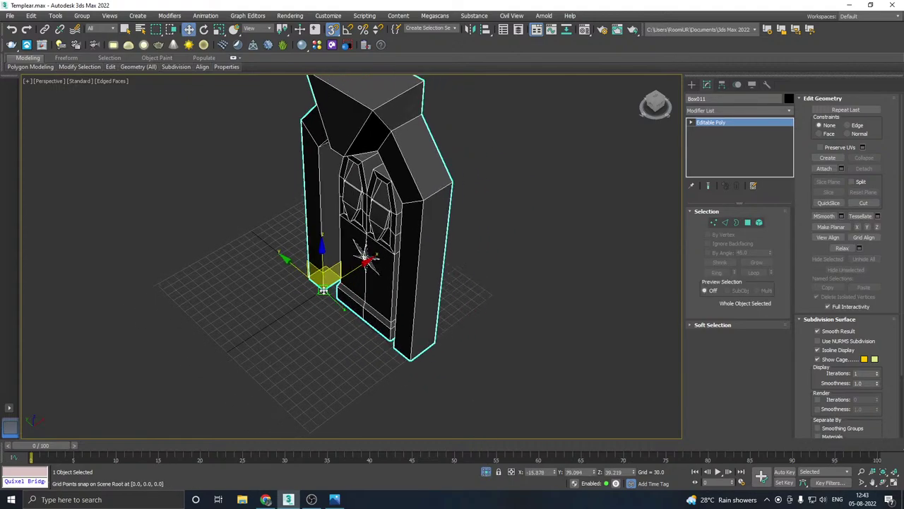
Step: Export only the arched door structure as an SM_-prefixed FBX file into the same folder, and end its isolation
left_click(10, 15)
mouse_move(81, 156)
left_click(117, 164)
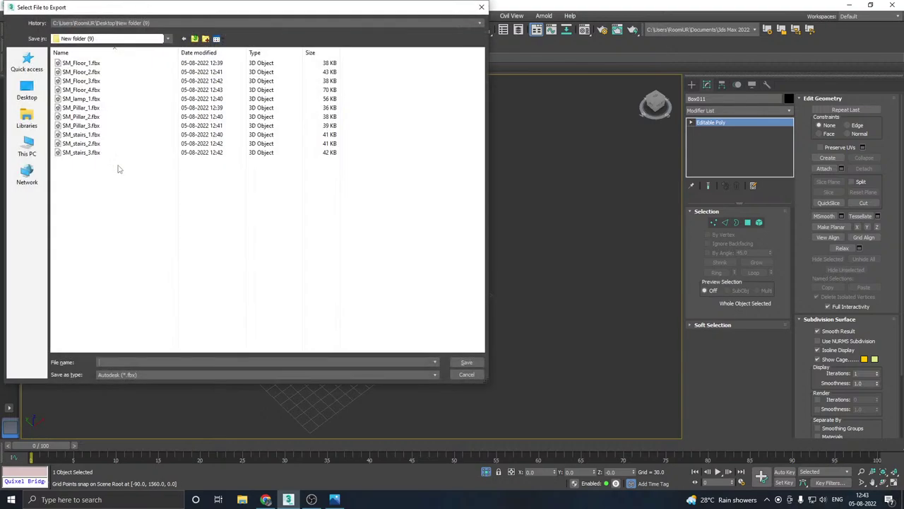
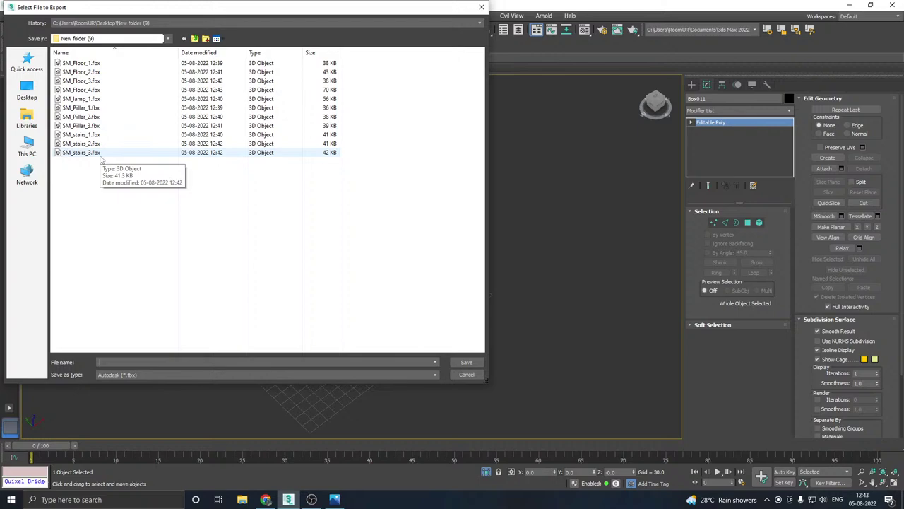
left_click(85, 153)
left_click(108, 362)
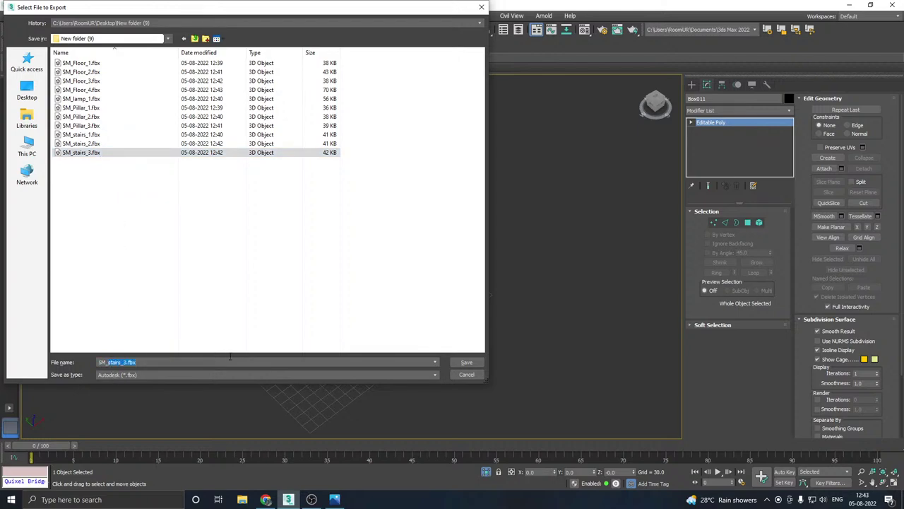
type("SM_stai")
left_click(466, 362)
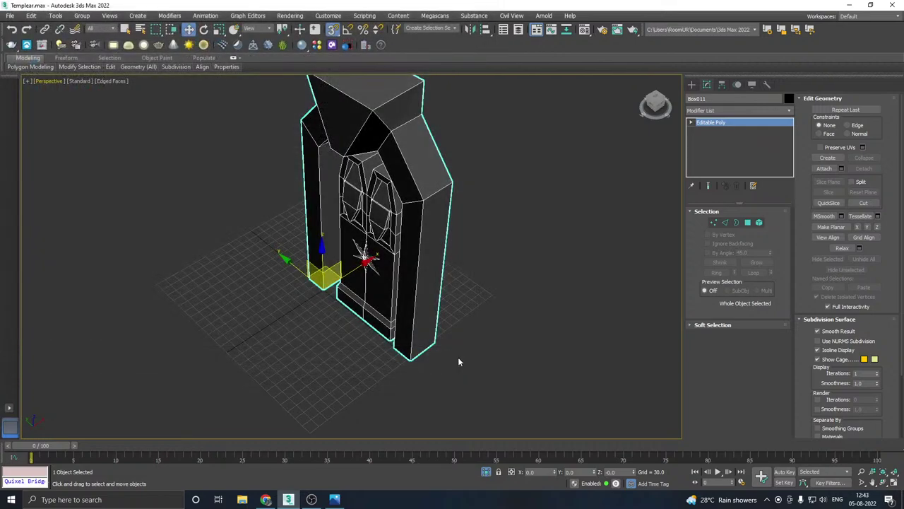
left_click(537, 372)
scroll(267, 338, "down", 5)
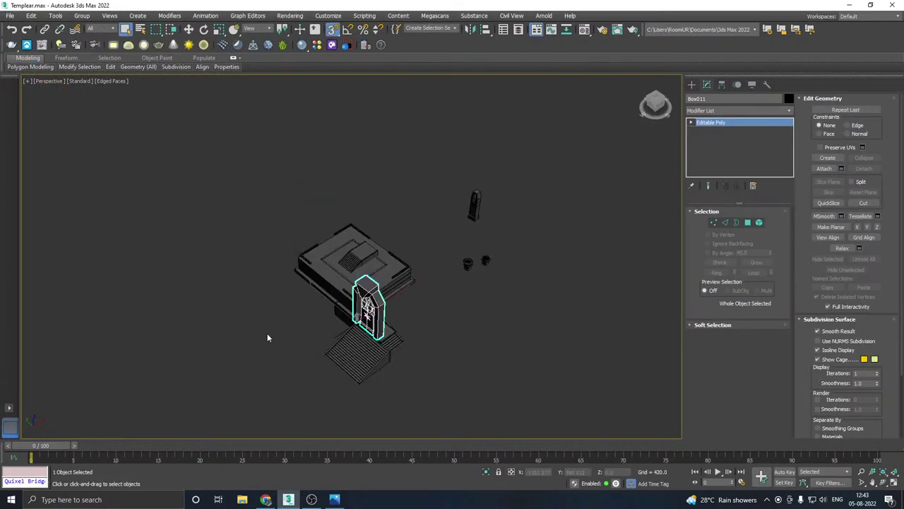
Step: Move the remaining narrow pointed pillar near the origin, isolate it, and snap its bottom corner to the world origin
left_click(476, 216)
key("w")
left_click_drag(474, 214, 361, 319)
left_click(485, 471)
scroll(350, 331, "up", 5)
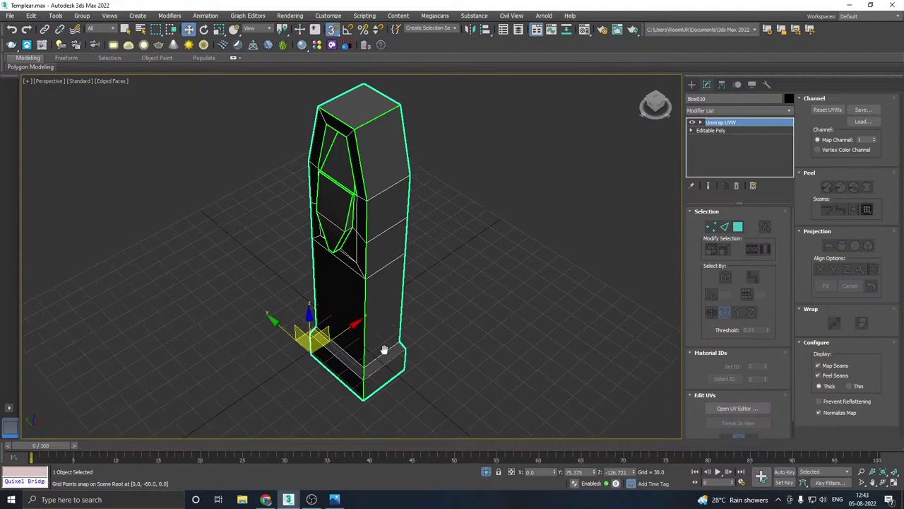
left_click_drag(345, 327, 345, 323)
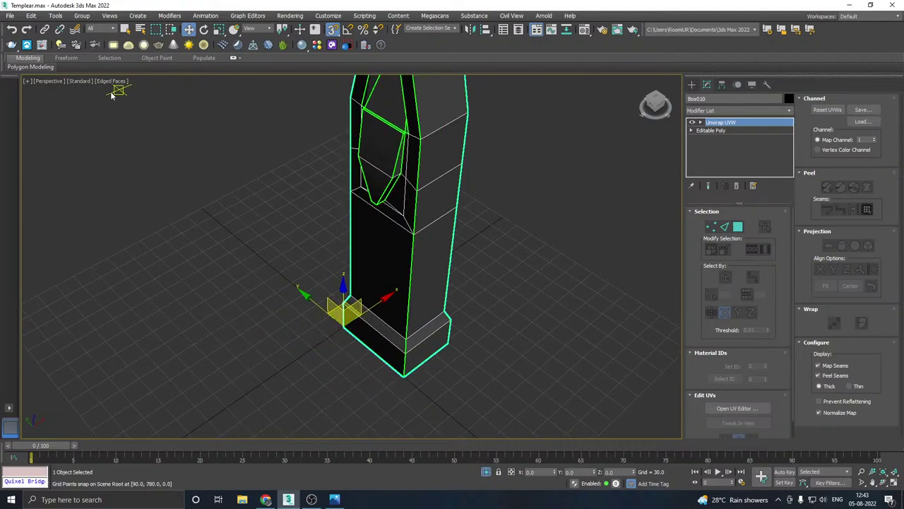
Step: Export only the isolated narrow pointed pillar
left_click(10, 15)
mouse_move(45, 152)
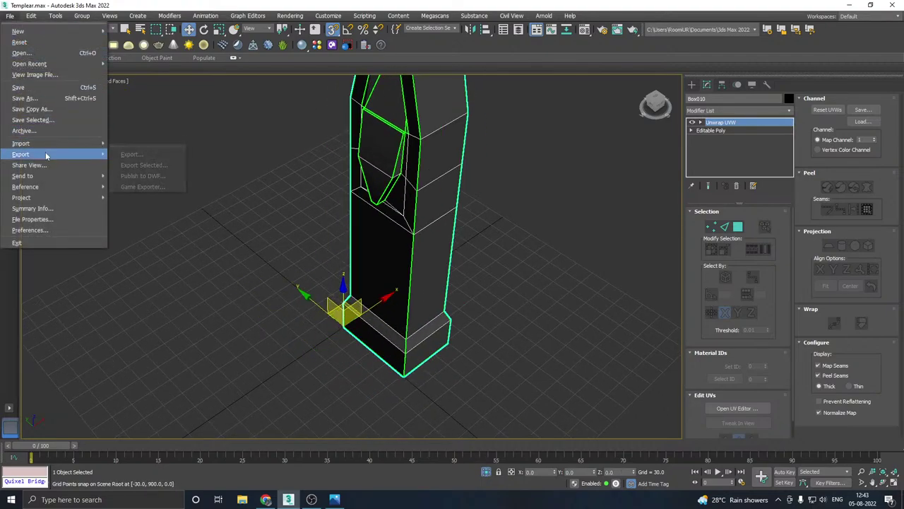
Step: Export the selected statue as SM_statue_2.fbx in the same folder and leave isolation
left_click(151, 169)
left_click(95, 163)
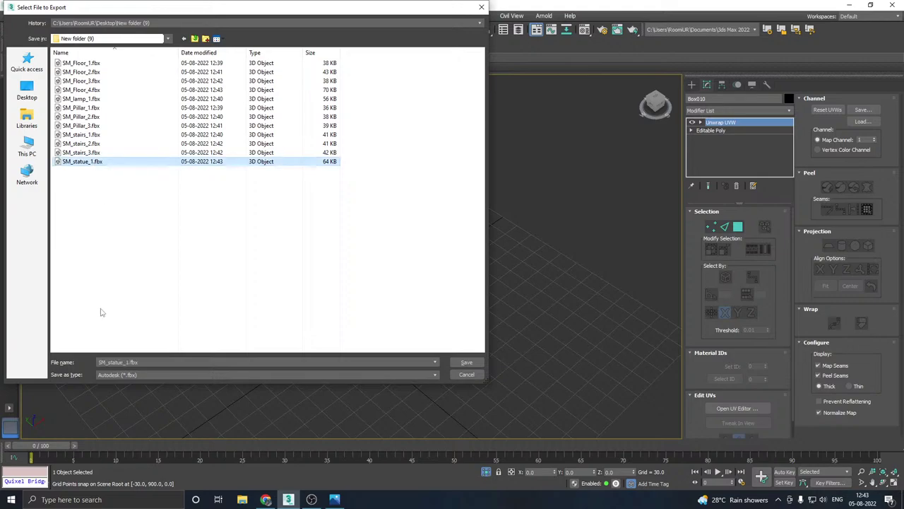
left_click(127, 362)
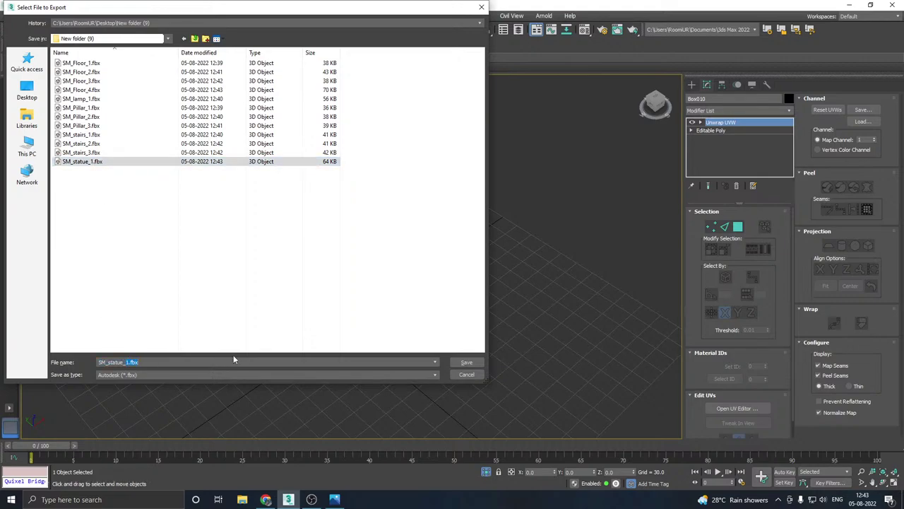
left_click(466, 362)
left_click(531, 373)
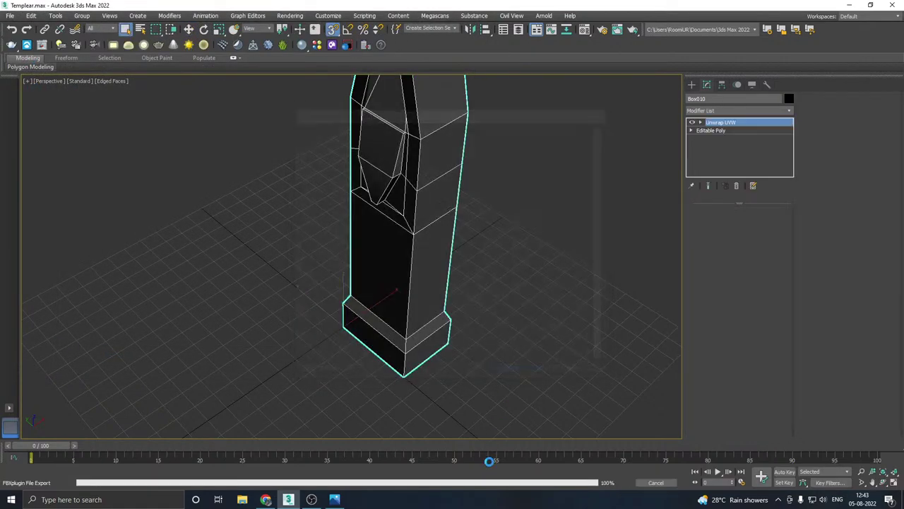
left_click(487, 472)
Step: Select the nearer lamp outside the temple, isolate it and snap its base corner to the world origin
left_click(469, 267)
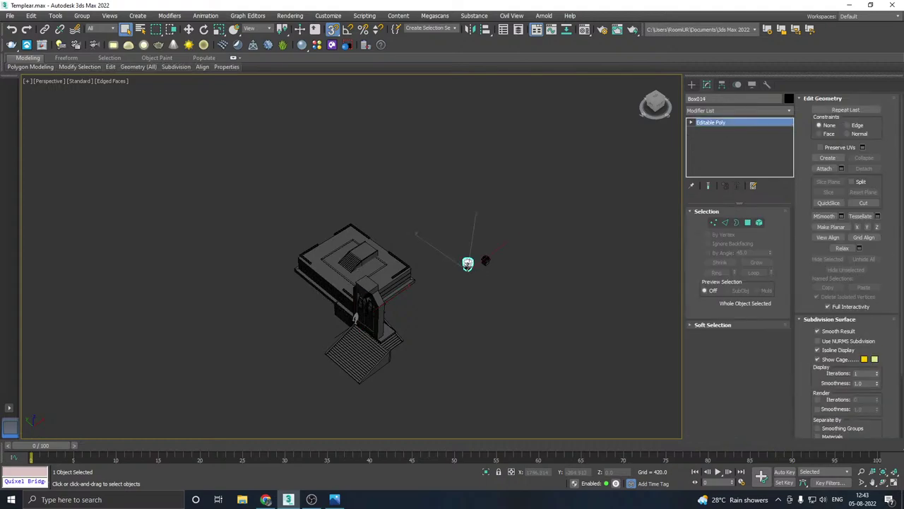
key("w")
left_click_drag(470, 266, 370, 323)
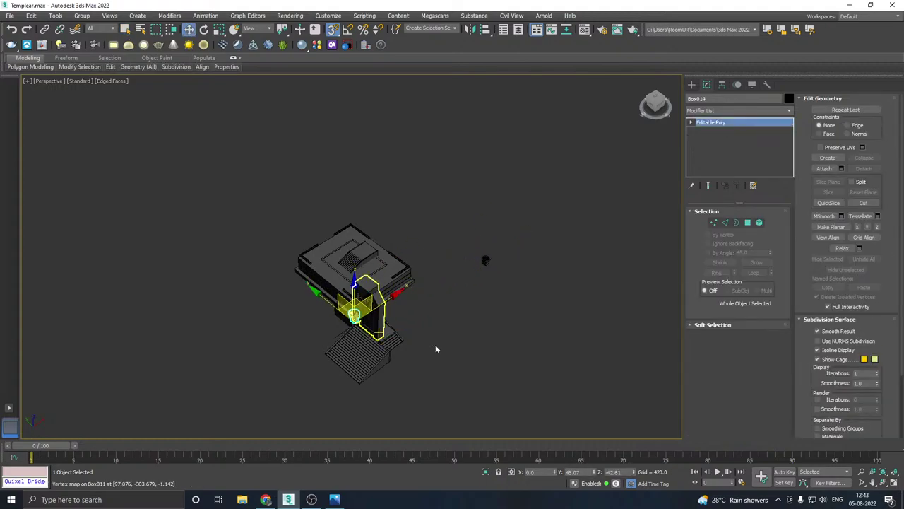
key("alt+q")
middle_click_drag(340, 351, 378, 316)
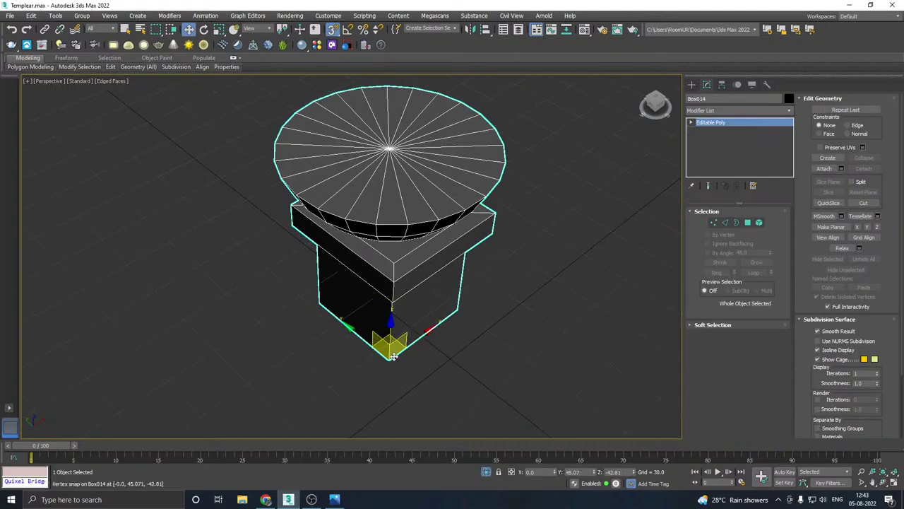
left_click_drag(390, 359, 451, 359)
Step: Export only the isolated lamp as SM_lamp_2 in FBX format and leave isolation
left_click(10, 16)
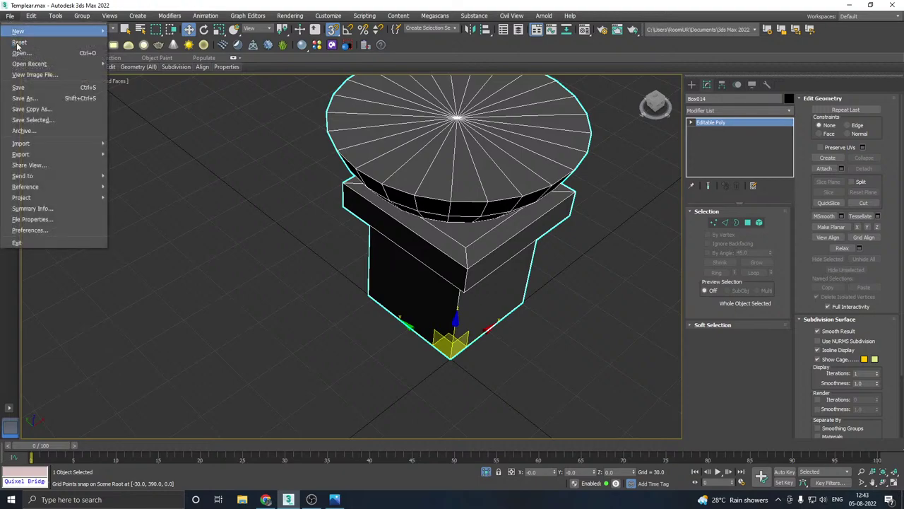
mouse_move(33, 153)
left_click(151, 166)
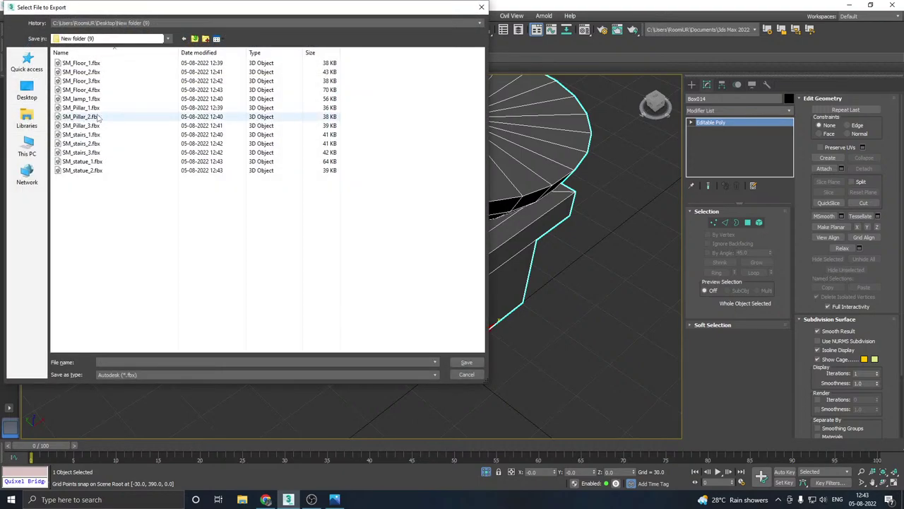
left_click(83, 98)
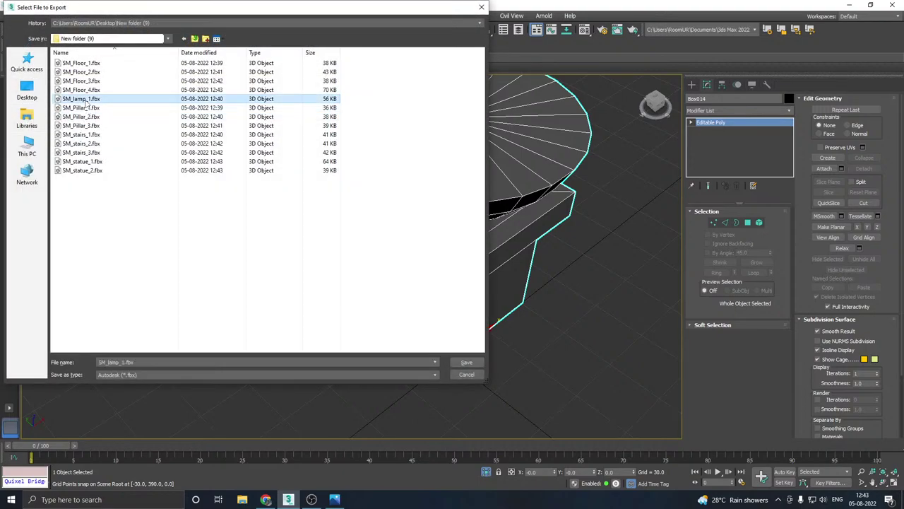
double_click(122, 362)
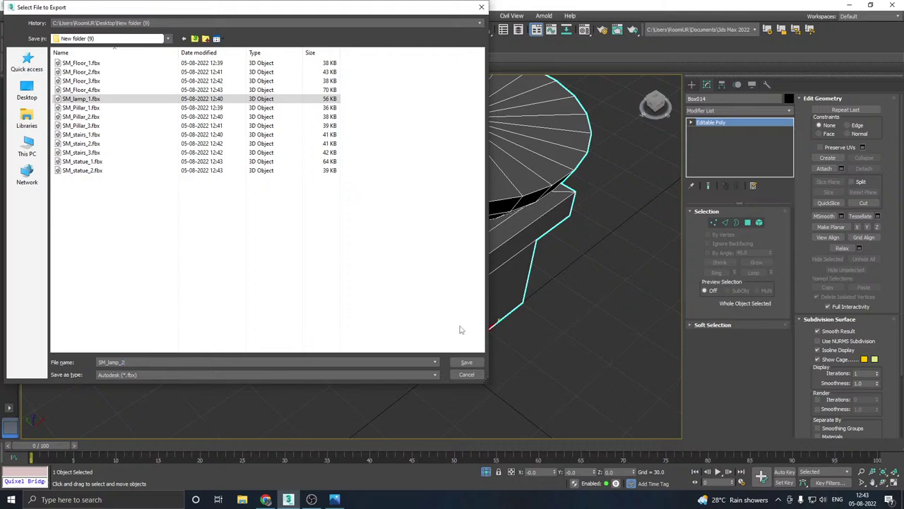
left_click(467, 363)
left_click(521, 372)
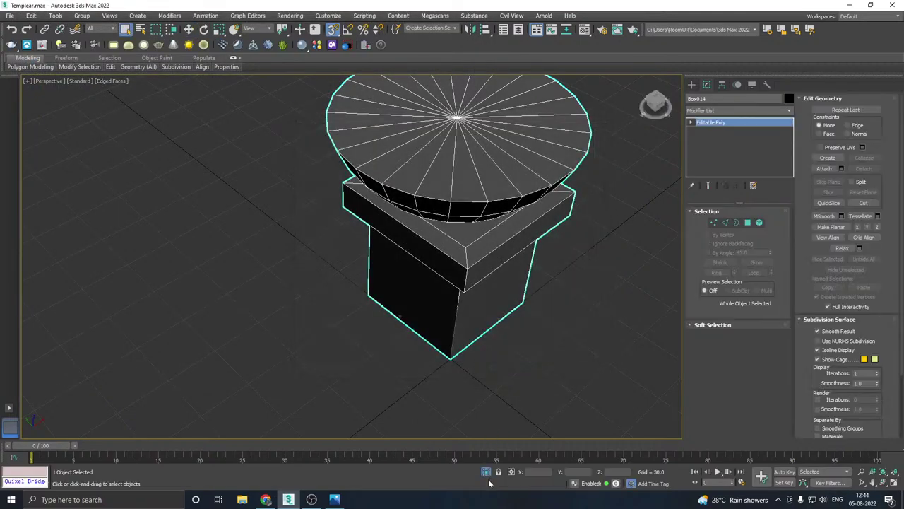
left_click(487, 471)
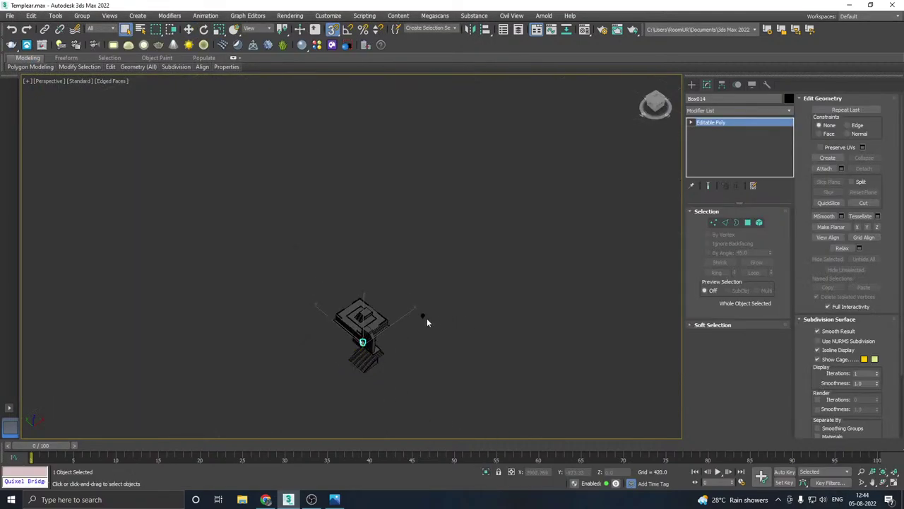
key("2")
key("w")
left_click(424, 316)
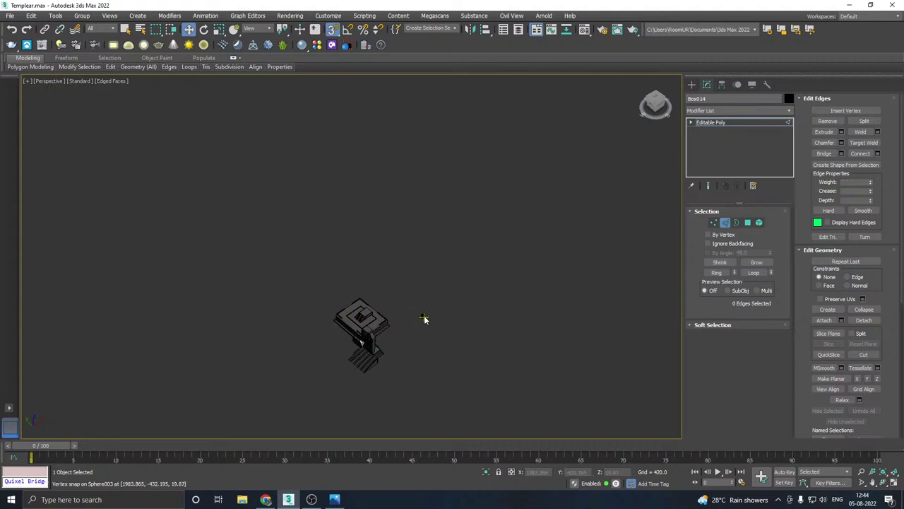
left_click(715, 123)
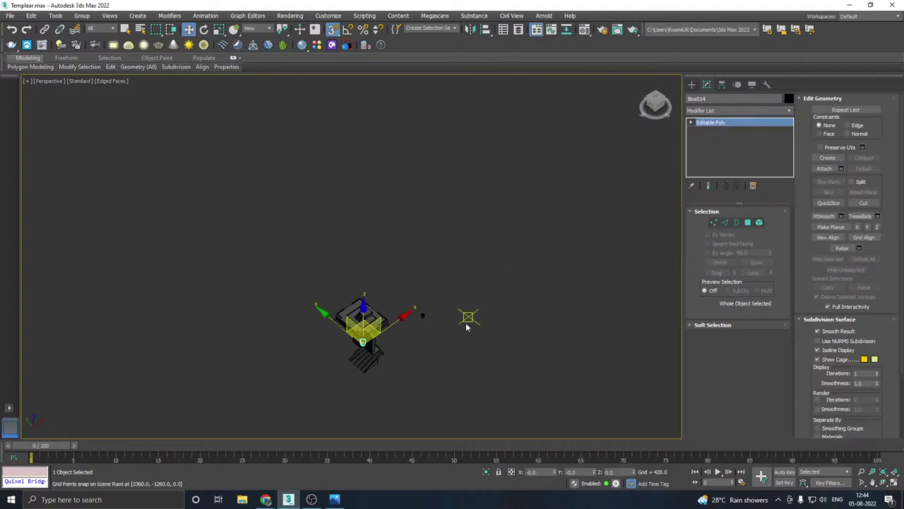
Step: Select the remaining lamp beside the temple, move it to the world origin and isolate it
left_click(424, 316)
left_click_drag(429, 314, 196, 239)
left_click(486, 472)
scroll(396, 314, "up", 3)
scroll(424, 216, "down", 5)
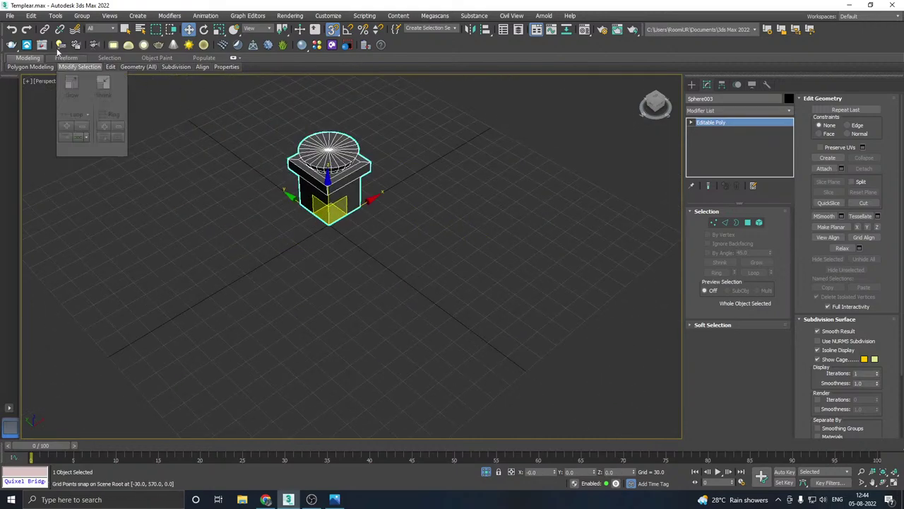
Step: Export only the isolated lamp as SM_lamp_3 in FBX format and leave isolation
left_click(11, 16)
mouse_move(50, 154)
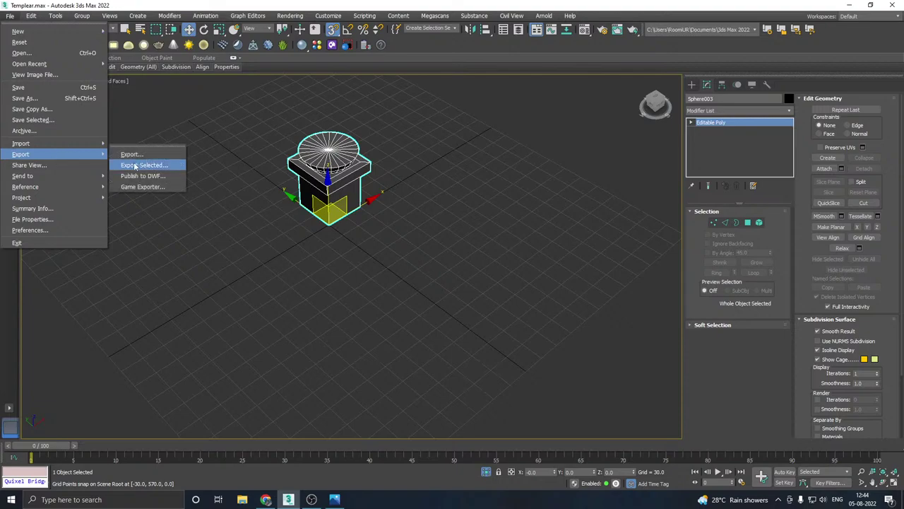
left_click(141, 166)
left_click(106, 108)
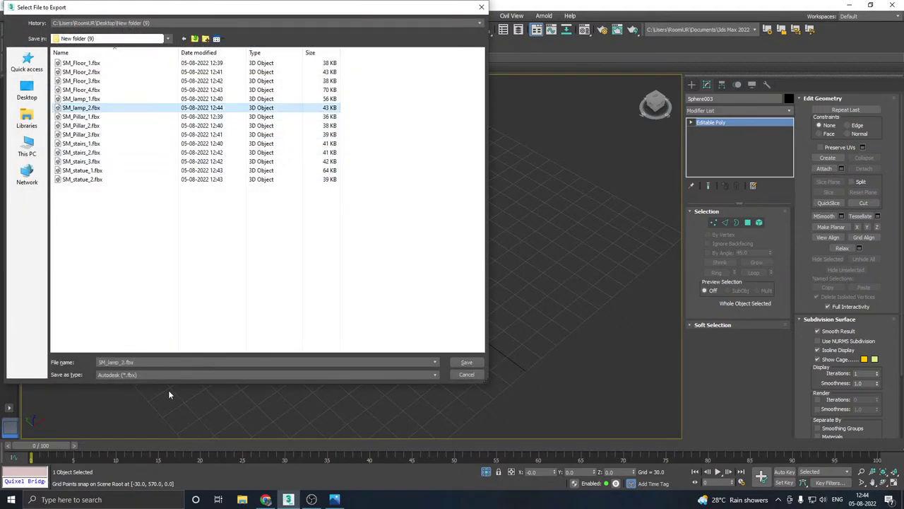
left_click(117, 362)
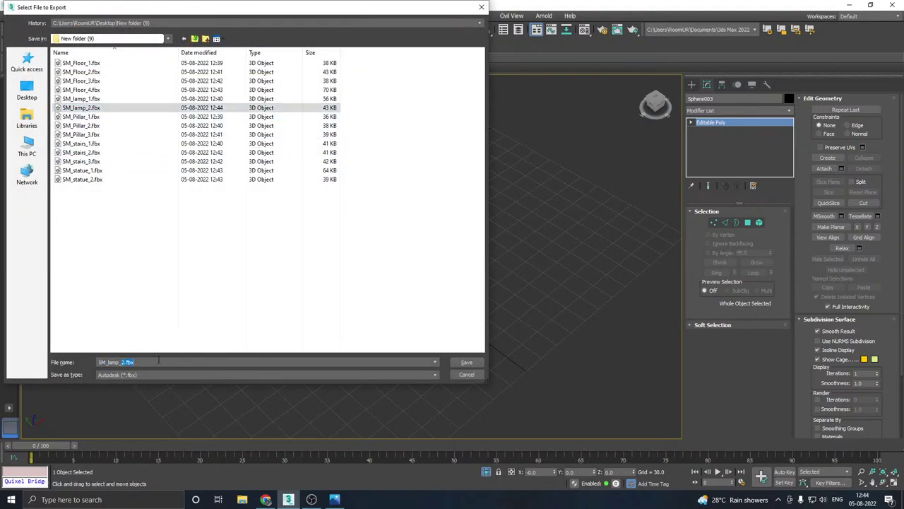
key("Return")
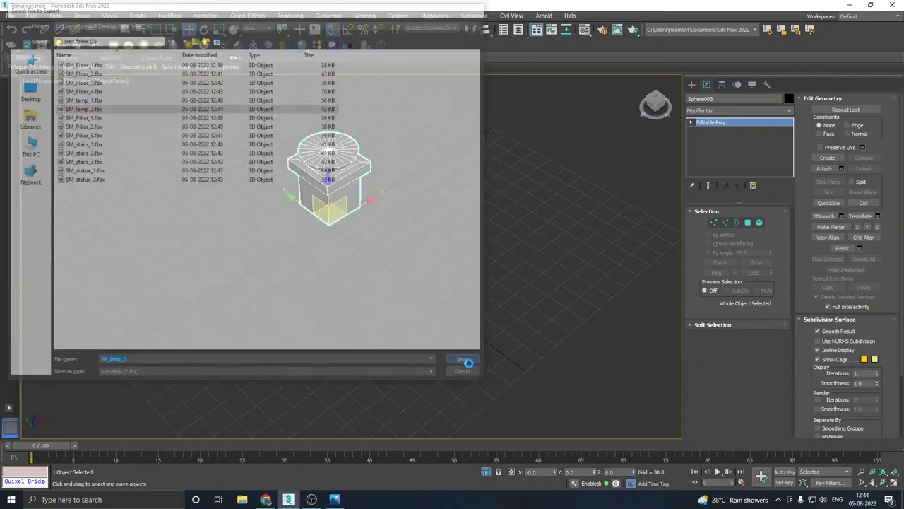
left_click(520, 373)
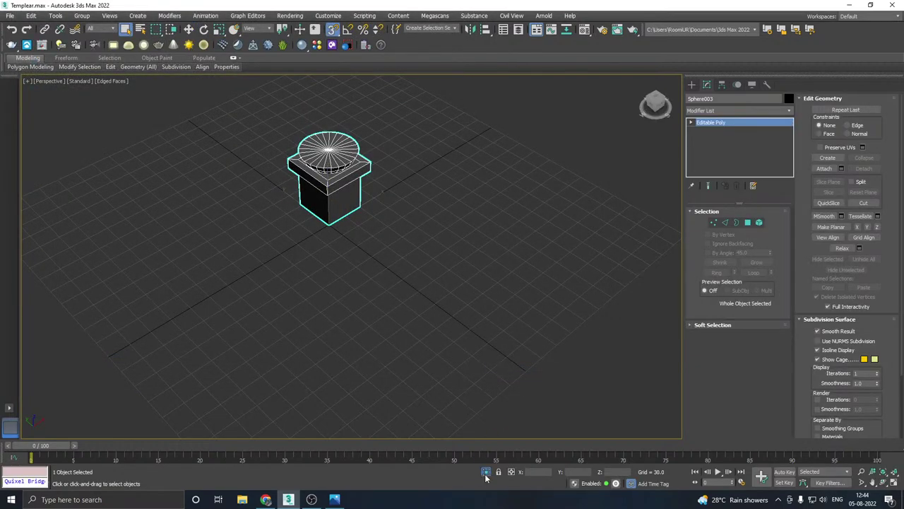
left_click(485, 474)
Step: Clear the object selection and turn off snapping
scroll(363, 342, "up", 3)
key("w")
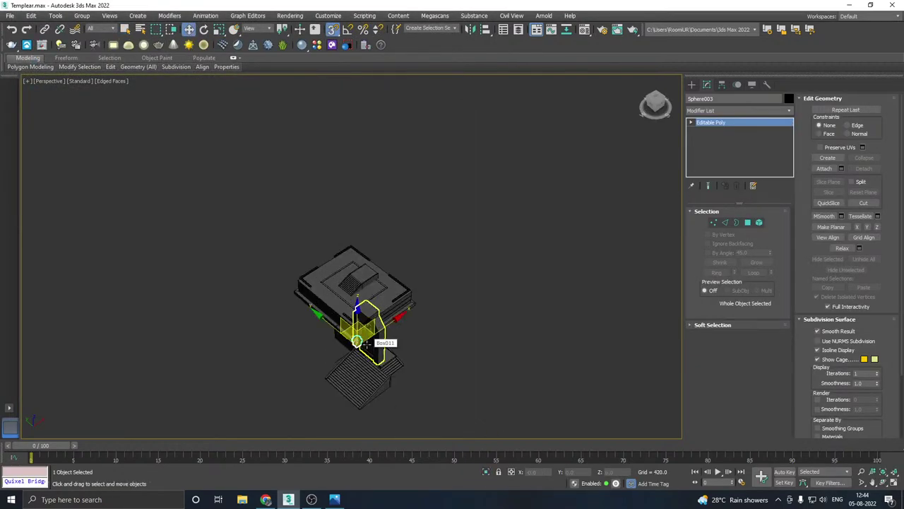
left_click(512, 316)
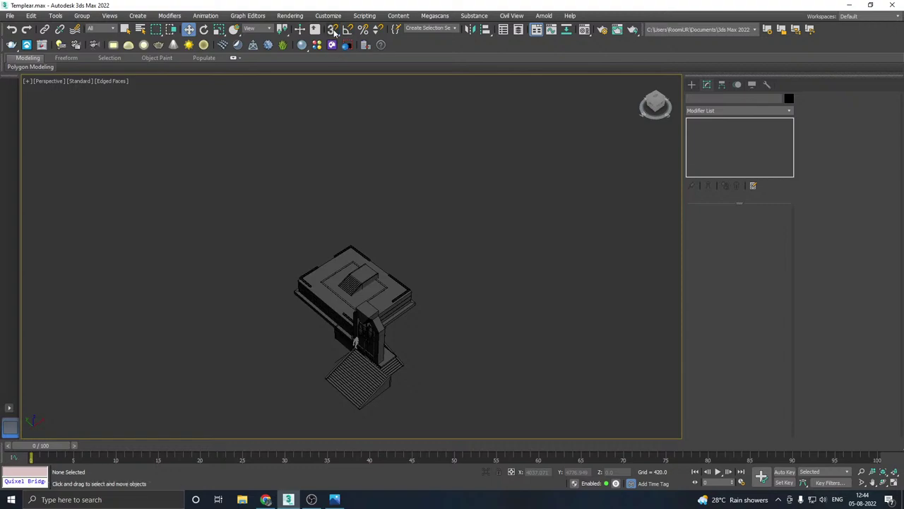
scroll(378, 336, "up", 3)
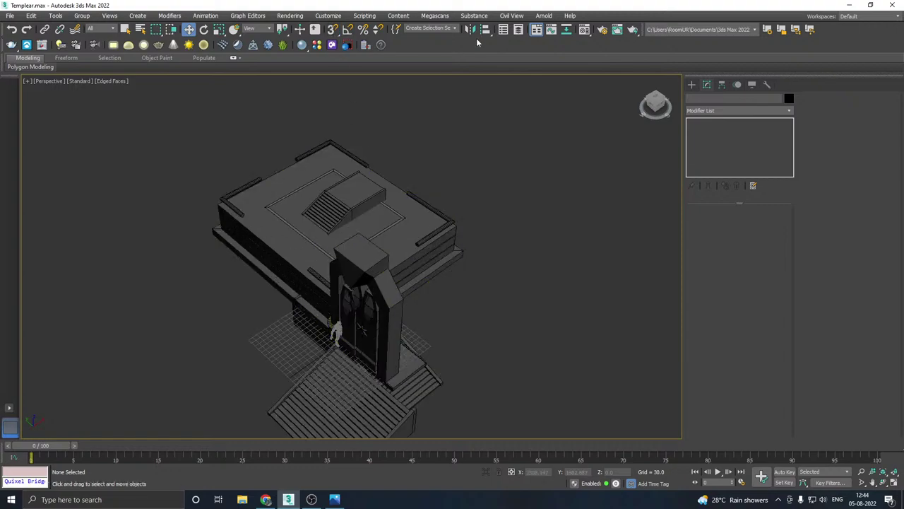
middle_click_drag(395, 269, 238, 143, "alt")
Step: Save two copies of the temple scene, the second one as Templear23.max
left_click(10, 15)
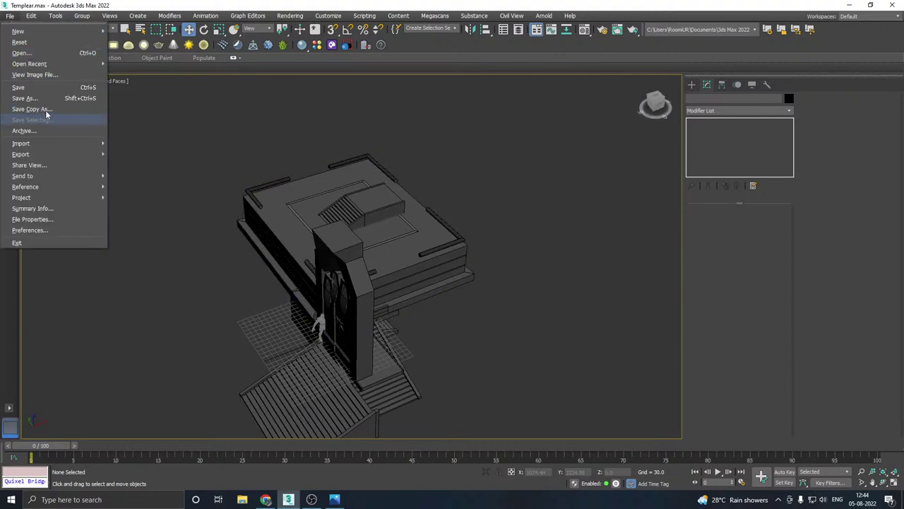
left_click(45, 110)
left_click(464, 361)
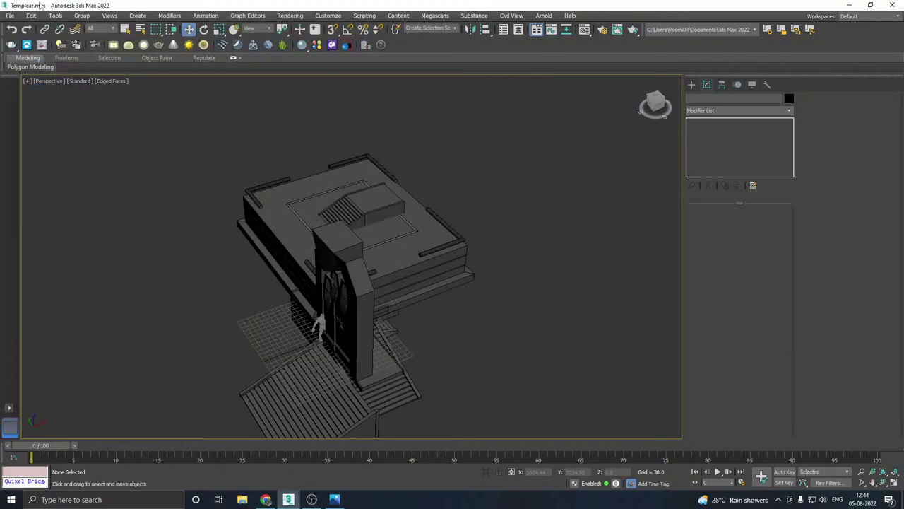
left_click(10, 16)
left_click(42, 108)
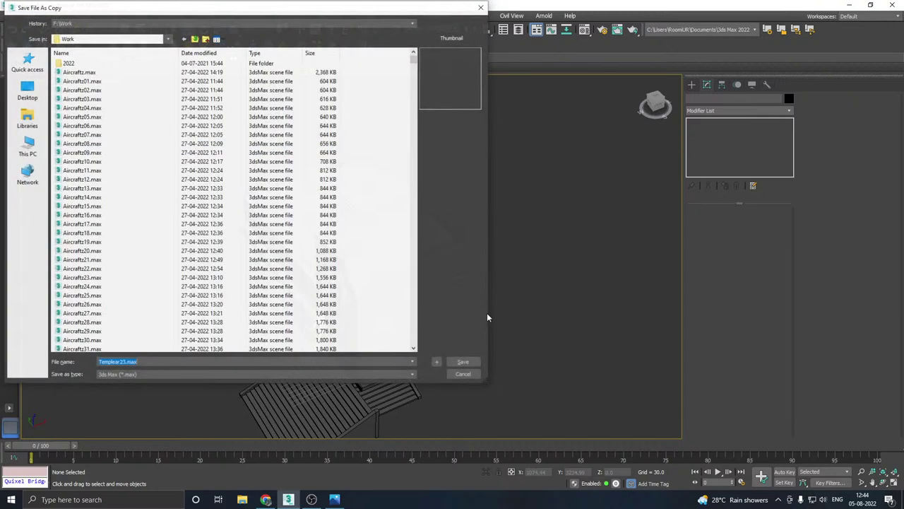
left_click(463, 362)
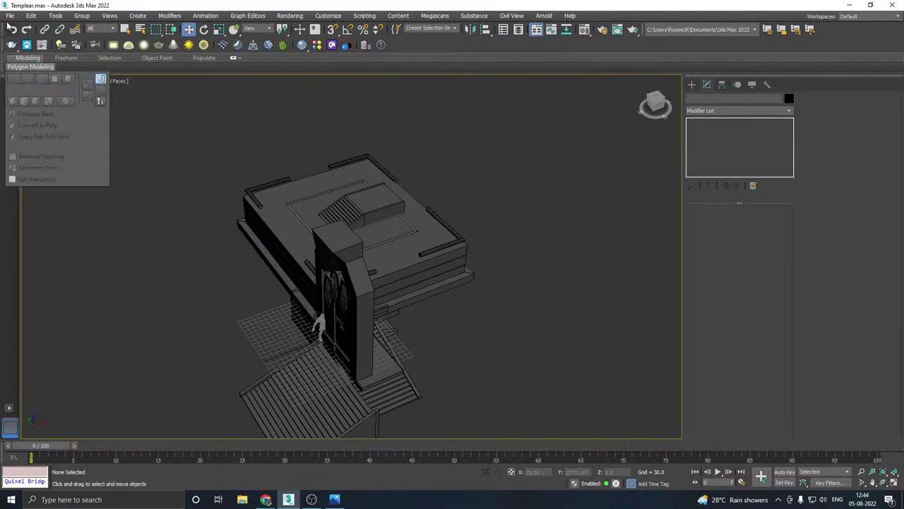
Step: Save the temple scene under its existing file name
left_click(10, 16)
left_click(28, 88)
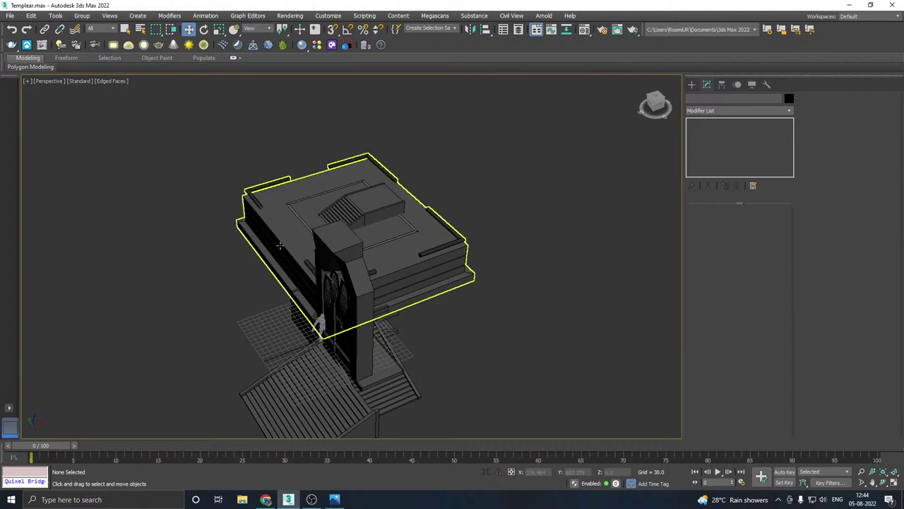
middle_click_drag(398, 299, 346, 297, "alt")
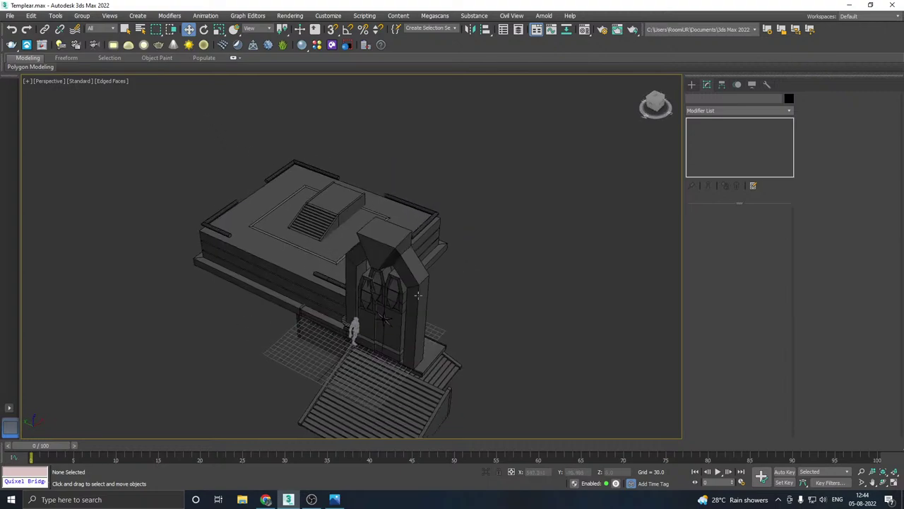
left_click(15, 18)
left_click(34, 87)
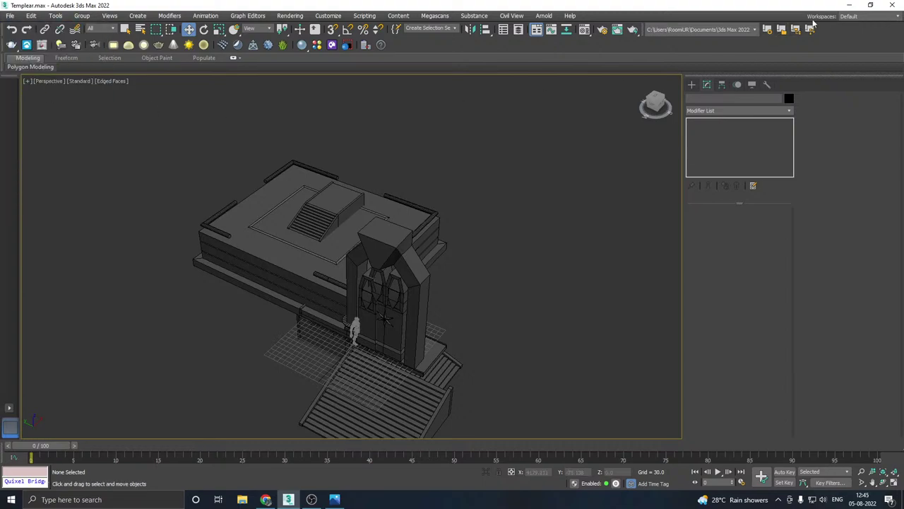
Step: Launch Unreal Editor from the desktop and hide the desktop icons
left_click(849, 5)
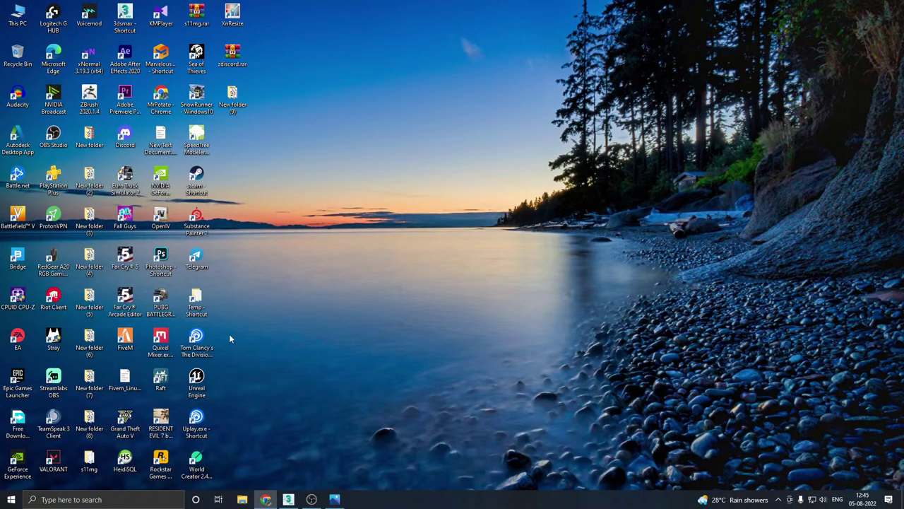
right_click(374, 212)
mouse_move(423, 221)
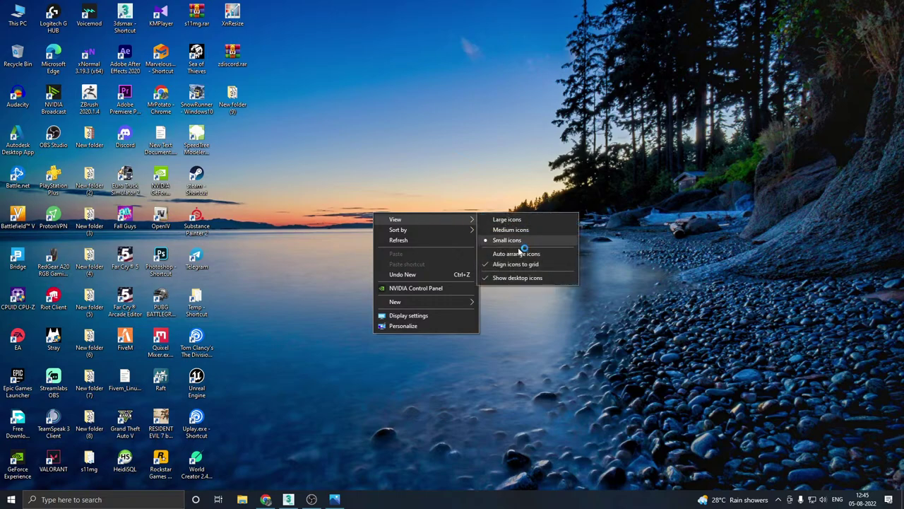
left_click(521, 278)
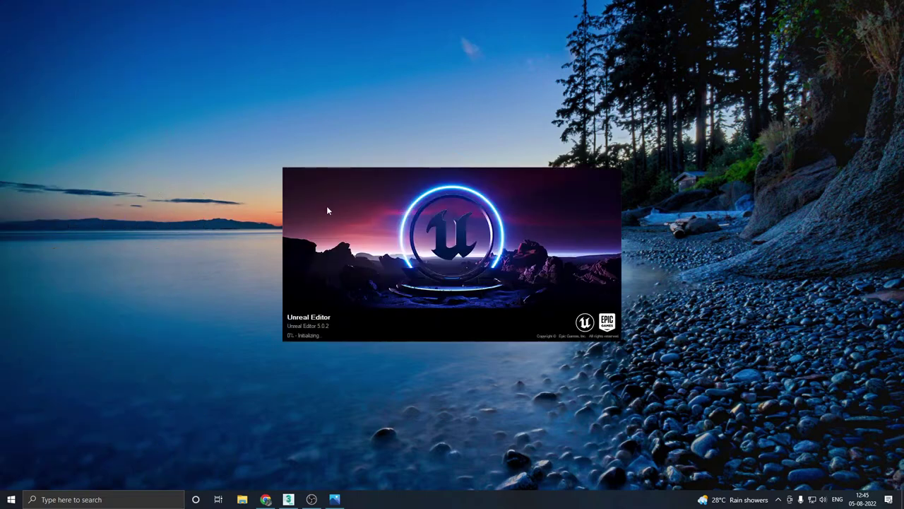
Step: Open the existing MyProject project from the recent projects
left_click(289, 500)
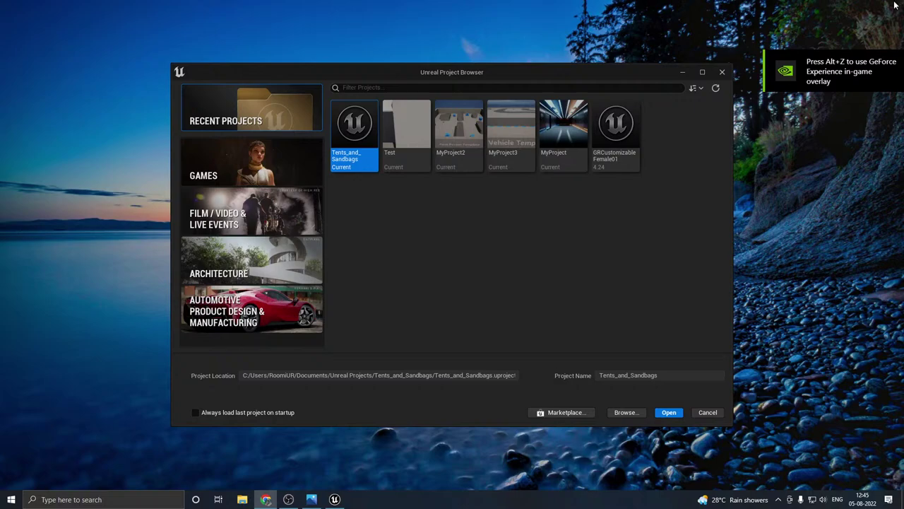
left_click(578, 142)
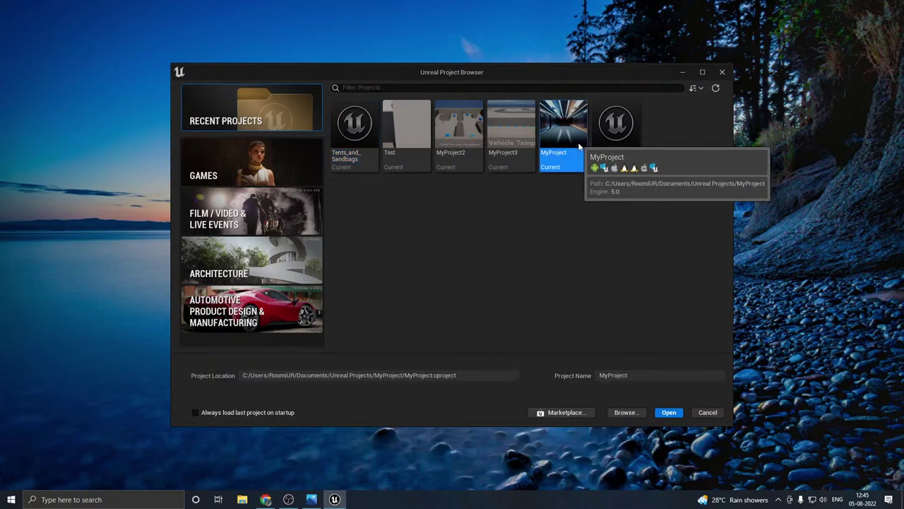
left_click(669, 412)
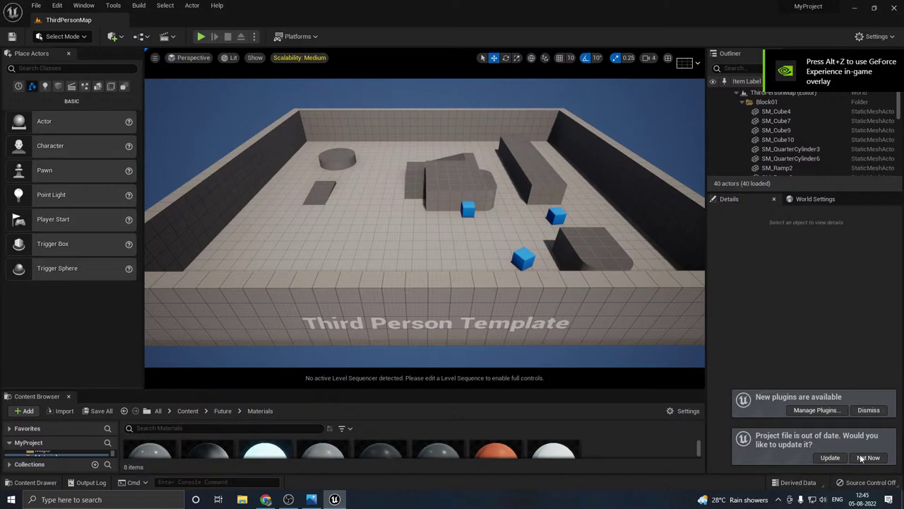
Step: Dismiss the project update and new plugins notices and change the viewport type to Default Viewport
left_click(861, 458)
left_click(869, 410)
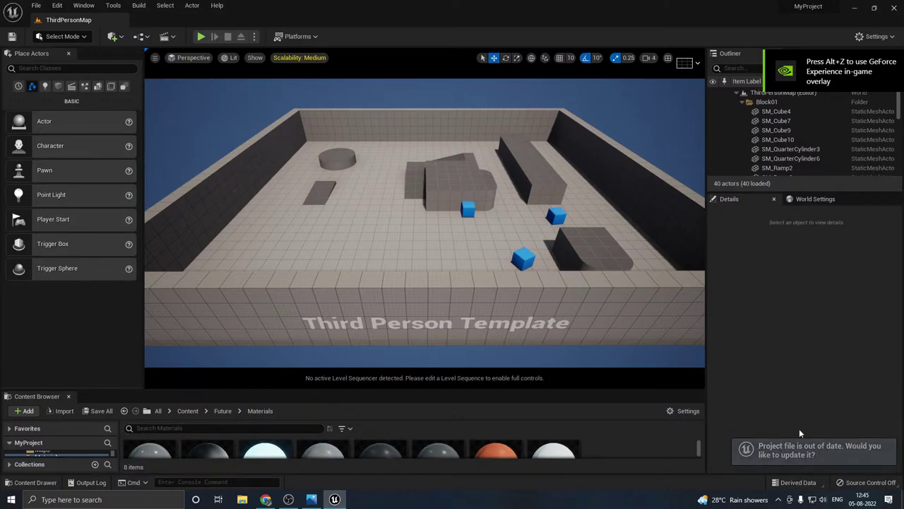
left_click(188, 58)
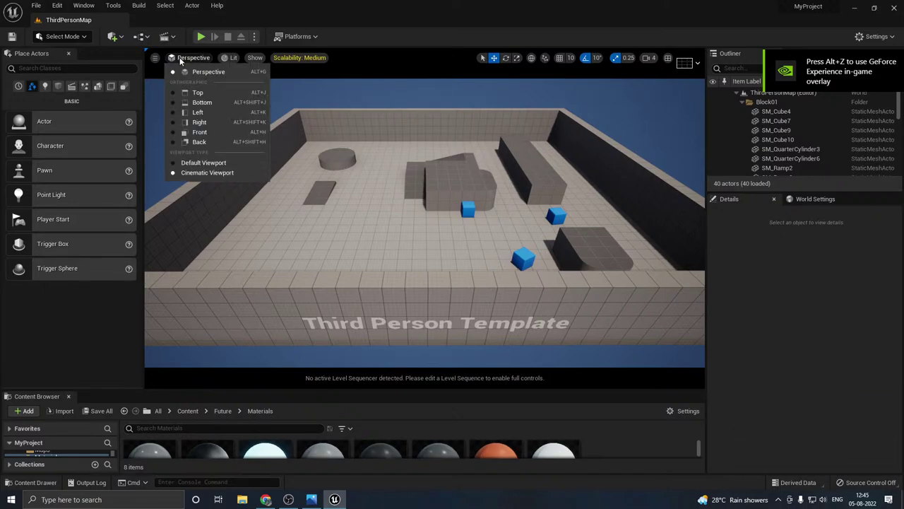
left_click(206, 164)
Step: Open the recent level NewMap2 and look around its corridor
left_click(36, 6)
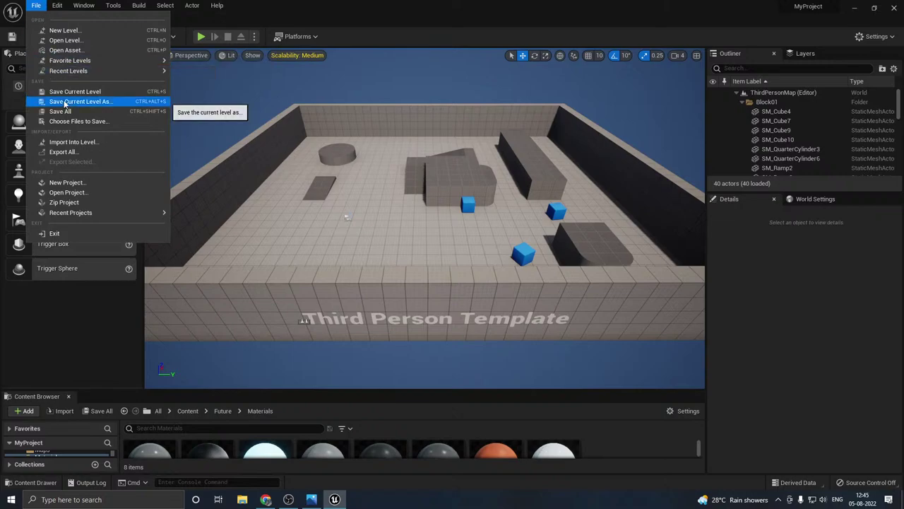
mouse_move(99, 70)
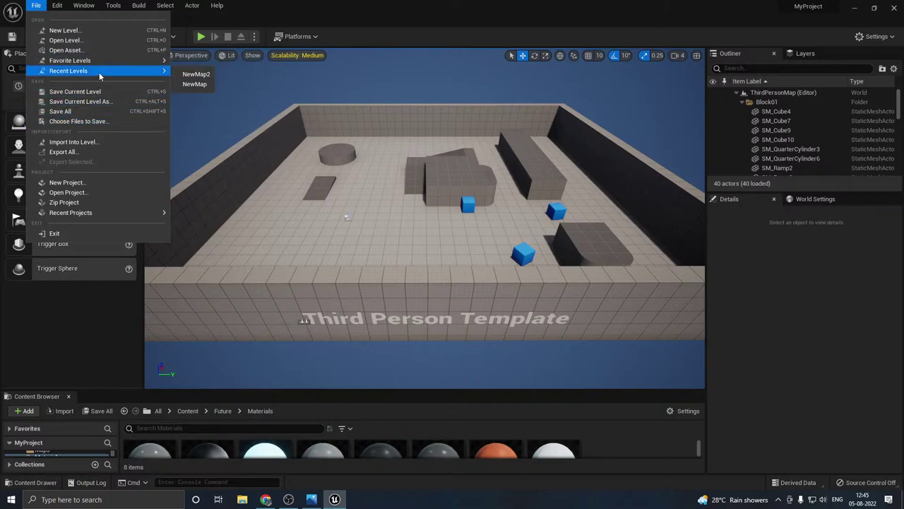
left_click(195, 74)
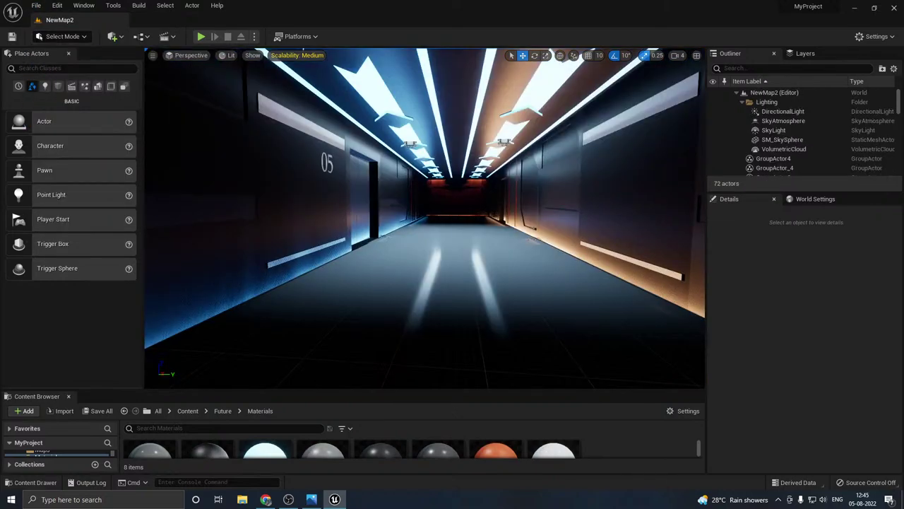
right_click_drag(319, 130, 373, 86)
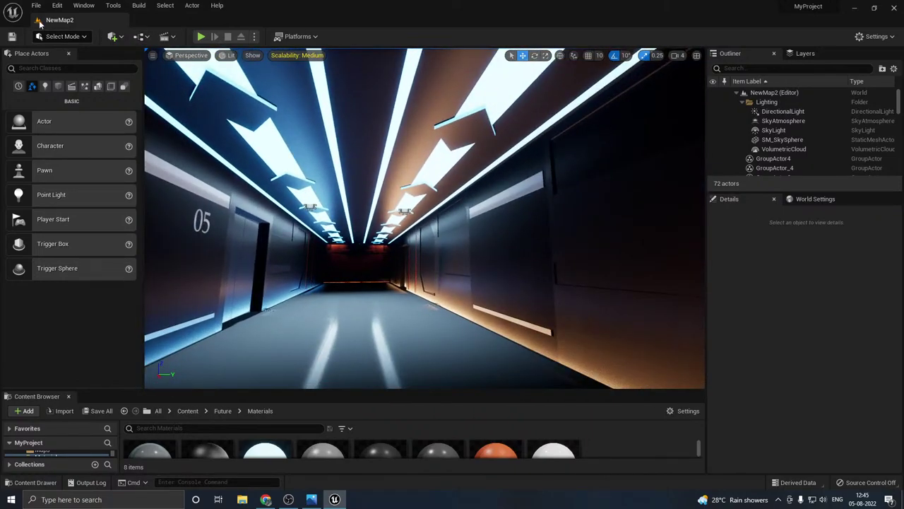
Step: Set the overall engine scalability quality to Low
left_click(297, 55)
left_click(334, 71)
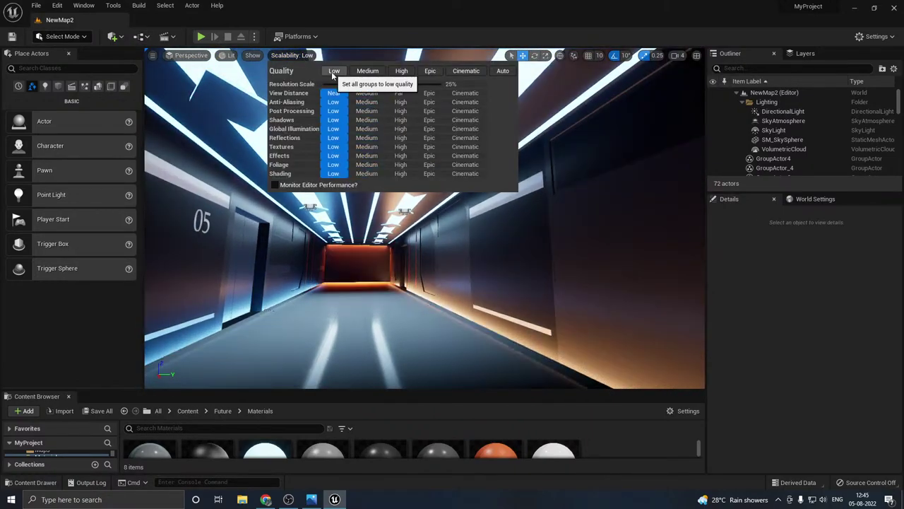
Step: Create a new level from the Basic template
left_click(32, 9)
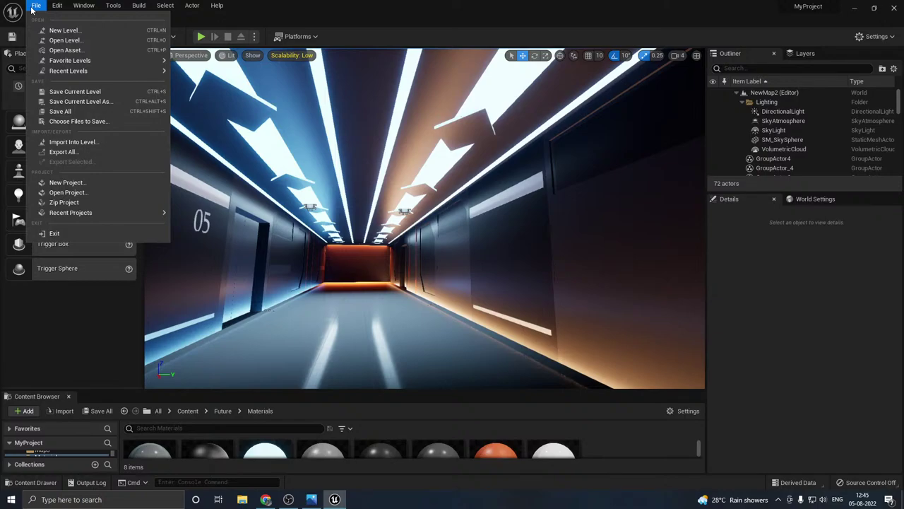
left_click(56, 31)
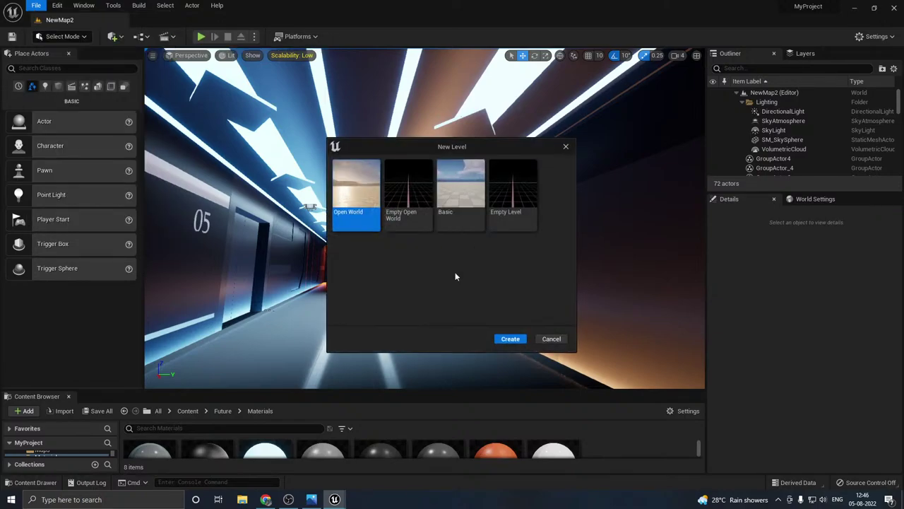
left_click(450, 200)
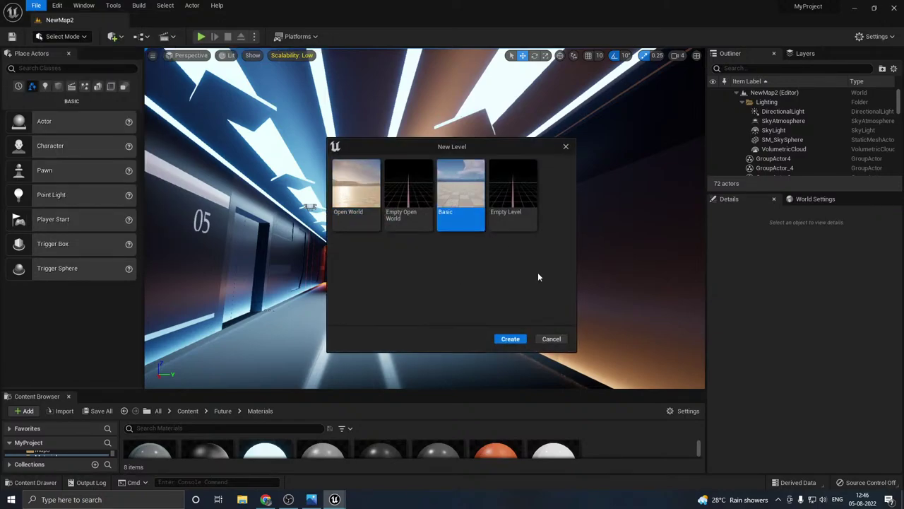
left_click(510, 339)
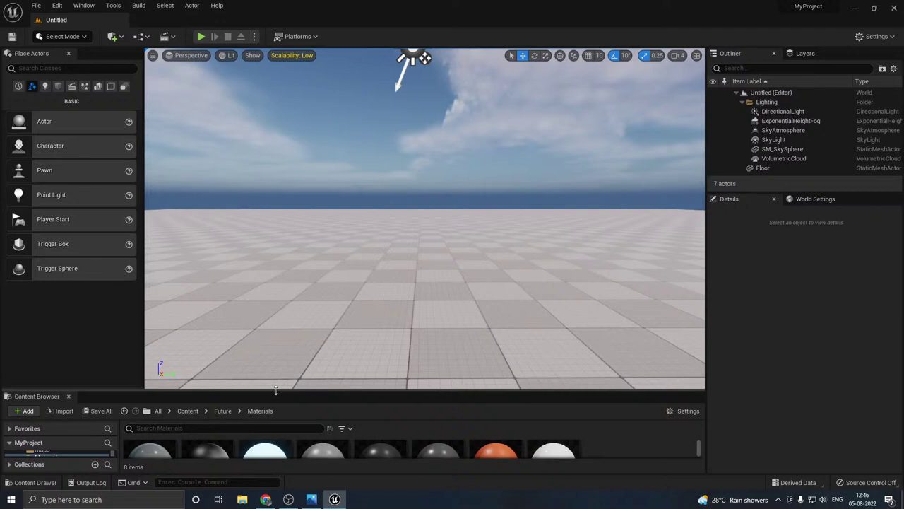
Step: Enlarge the Content Browser and show the project's root Content folder with the Future folder collapsed
left_click_drag(278, 390, 258, 284)
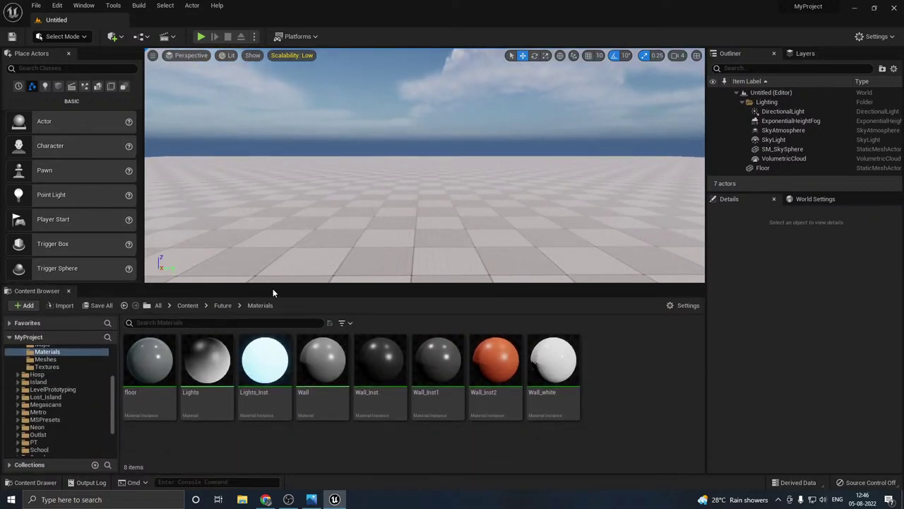
scroll(70, 385, "up", 5)
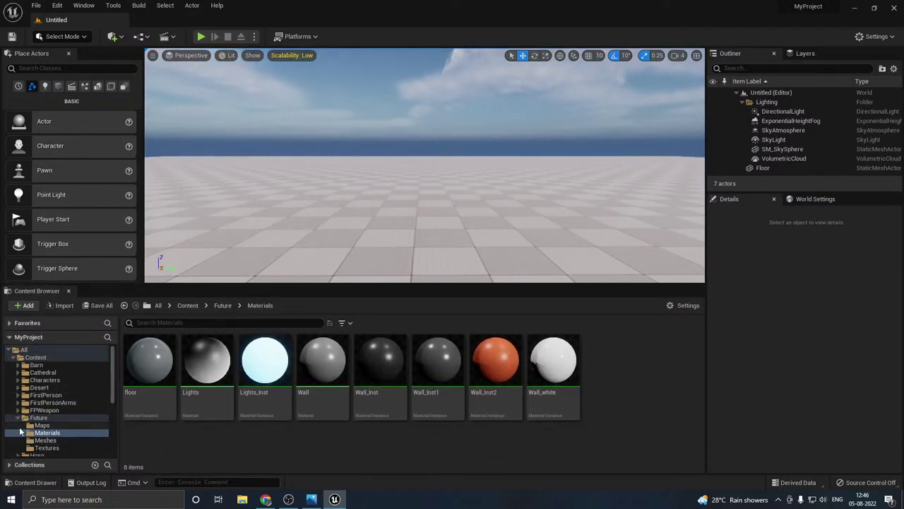
left_click(39, 418)
left_click(36, 357)
scroll(410, 374, "down", 4)
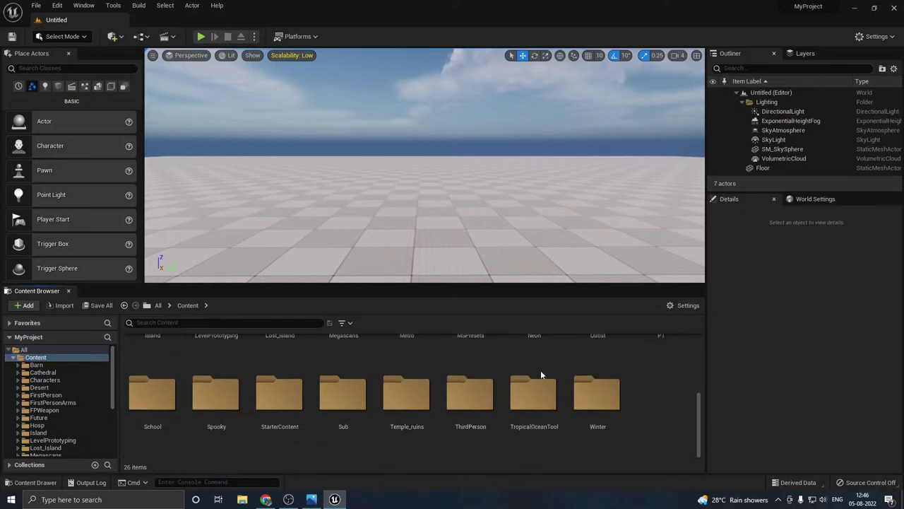
Step: Create a new folder named Temple in the Content folder
right_click(647, 424)
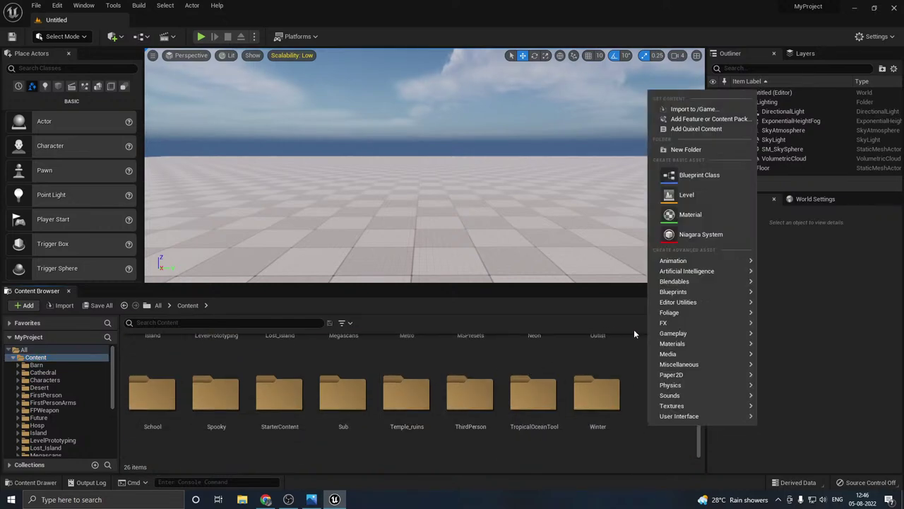
left_click(677, 149)
type("Te")
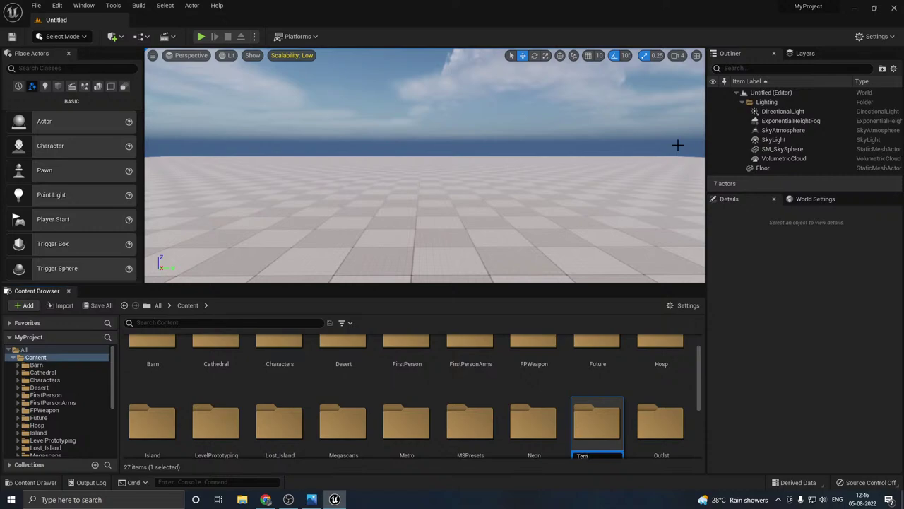
type("mple")
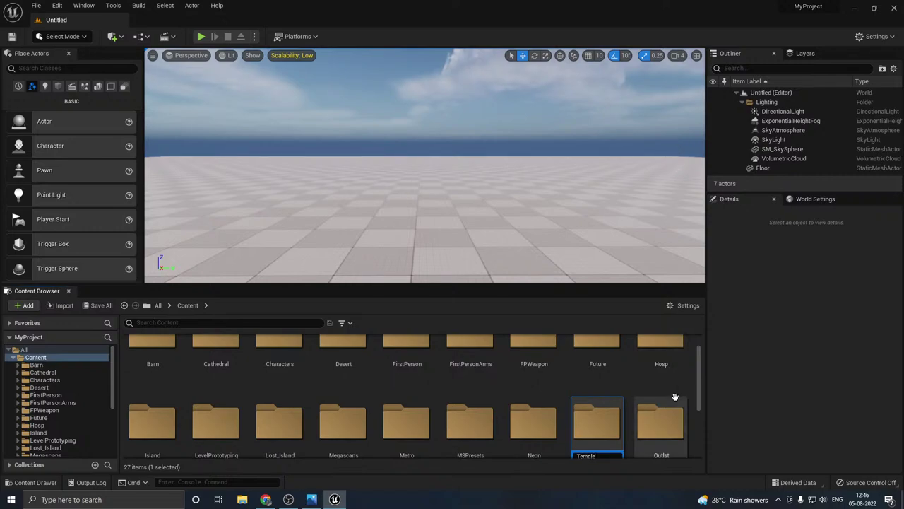
scroll(676, 395, "down", 1)
key("Return")
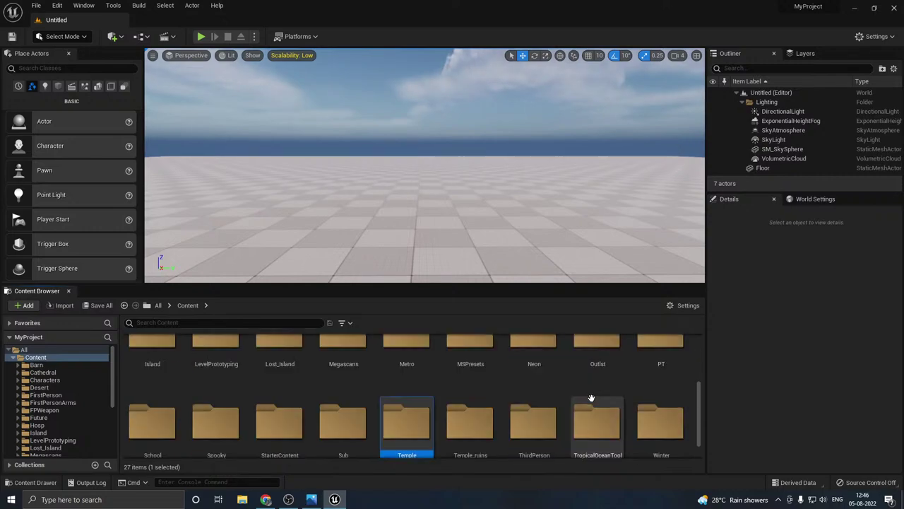
Step: Create Maps and Meshes subfolders inside the Temple folder
double_click(404, 424)
right_click(207, 394)
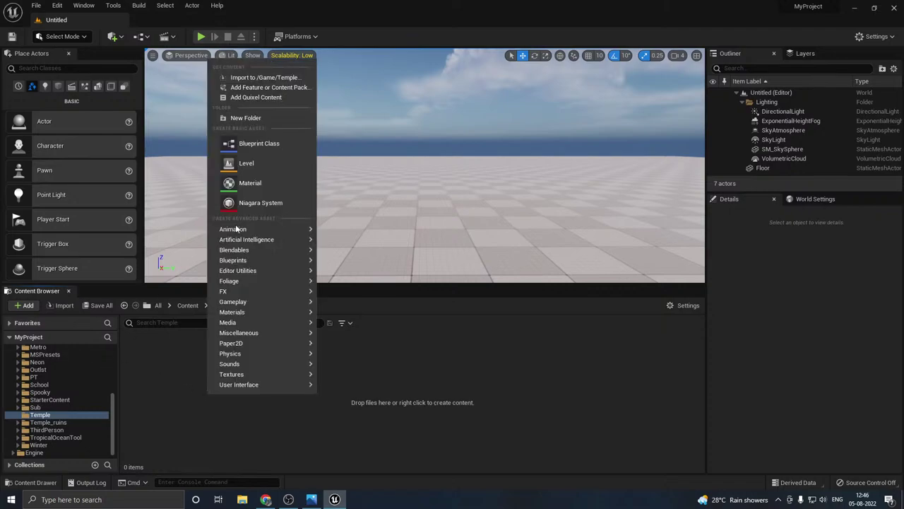
left_click(235, 120)
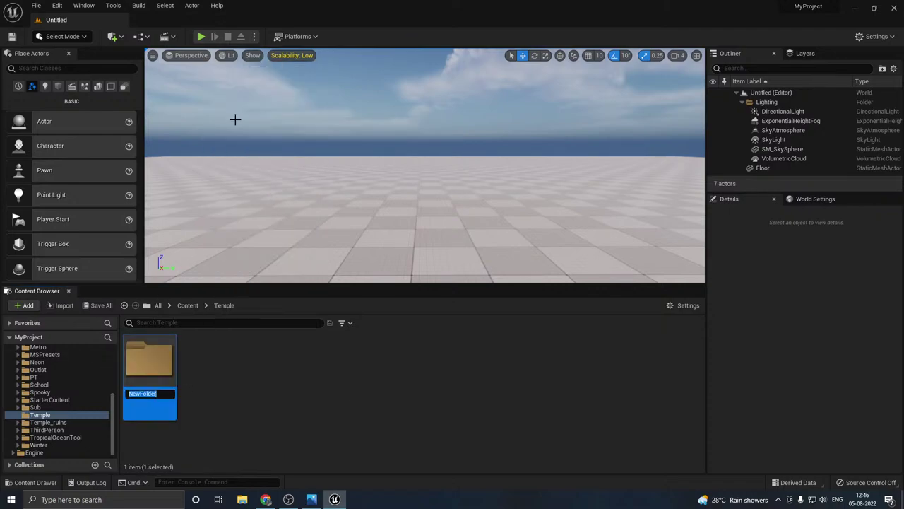
type("Maps")
right_click(270, 398)
left_click(331, 117)
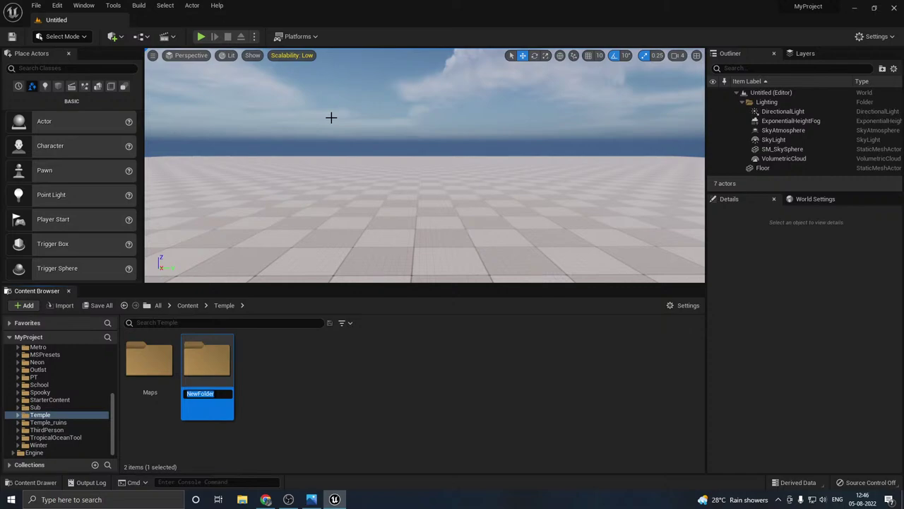
type("Meshes")
Step: Add two more subfolders named Textures and Materials to the Temple folder
right_click(342, 402)
left_click(381, 128)
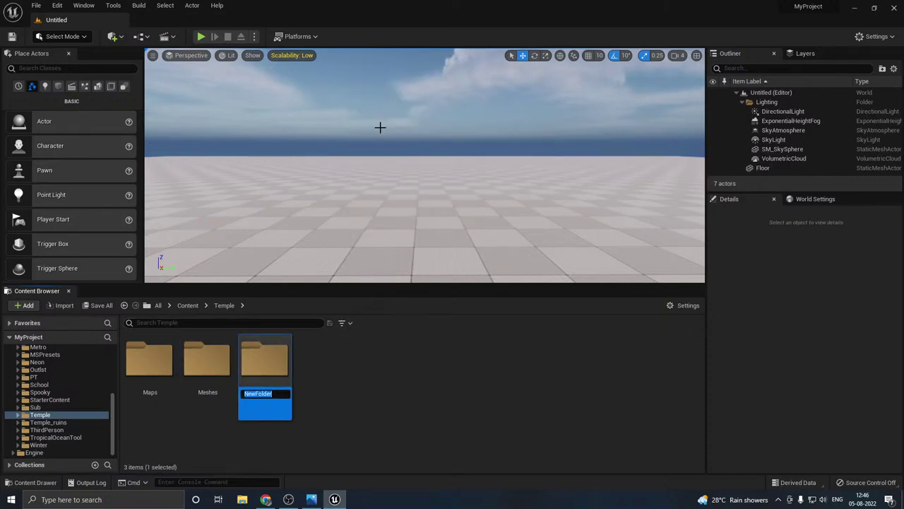
type("Textures")
key("Return")
right_click(391, 384)
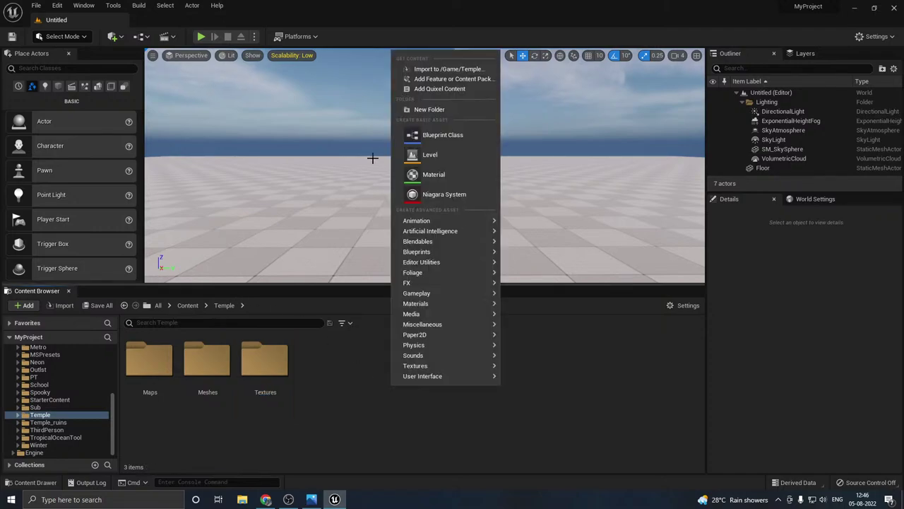
left_click(429, 109)
type("Materia")
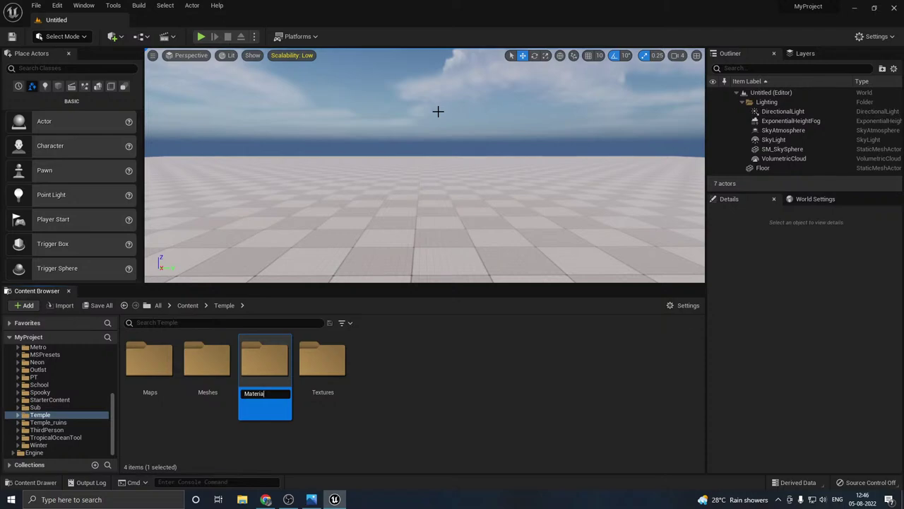
type("ls")
key("Return")
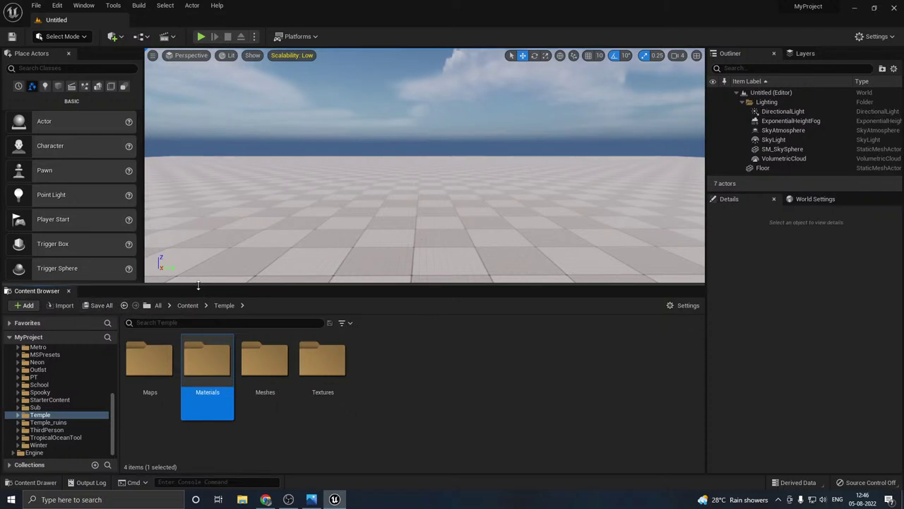
Step: Start an import into the Temple folder's Meshes subfolder and browse to New folder (9) on the Desktop
left_click_drag(201, 286, 203, 300)
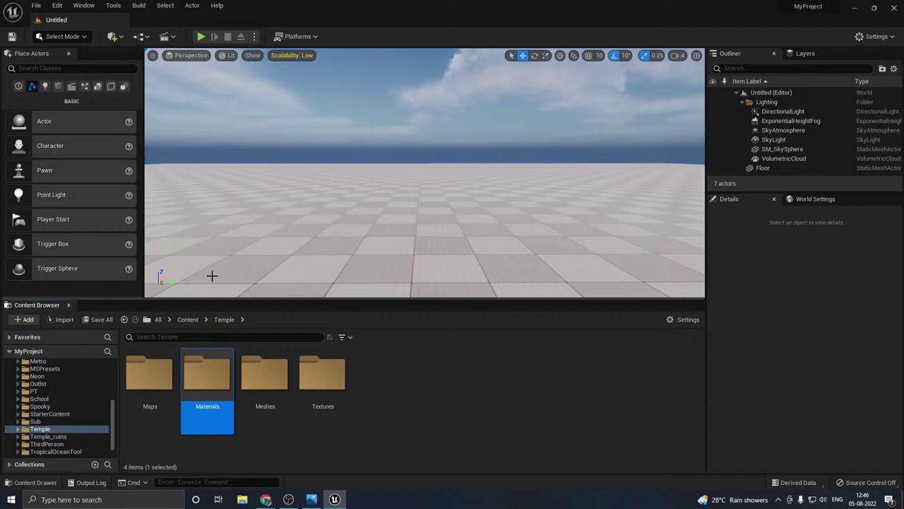
double_click(260, 389)
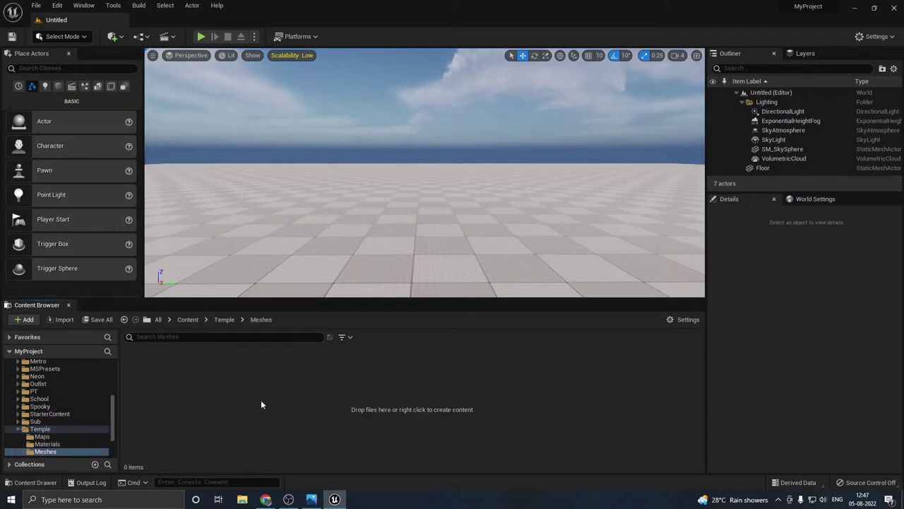
left_click(62, 320)
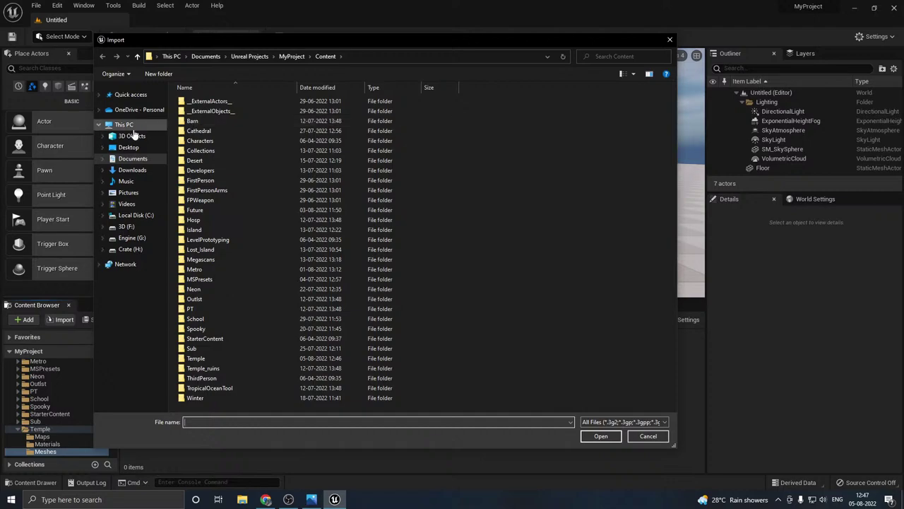
left_click(128, 147)
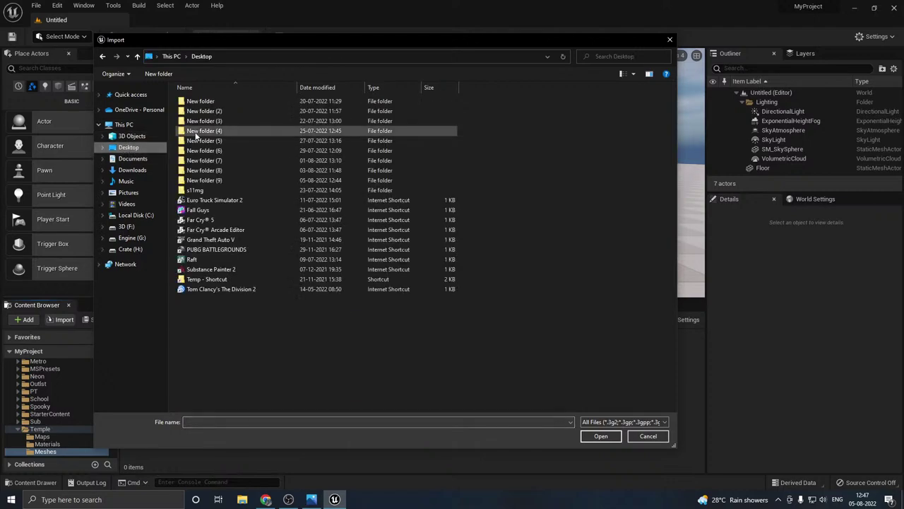
double_click(216, 180)
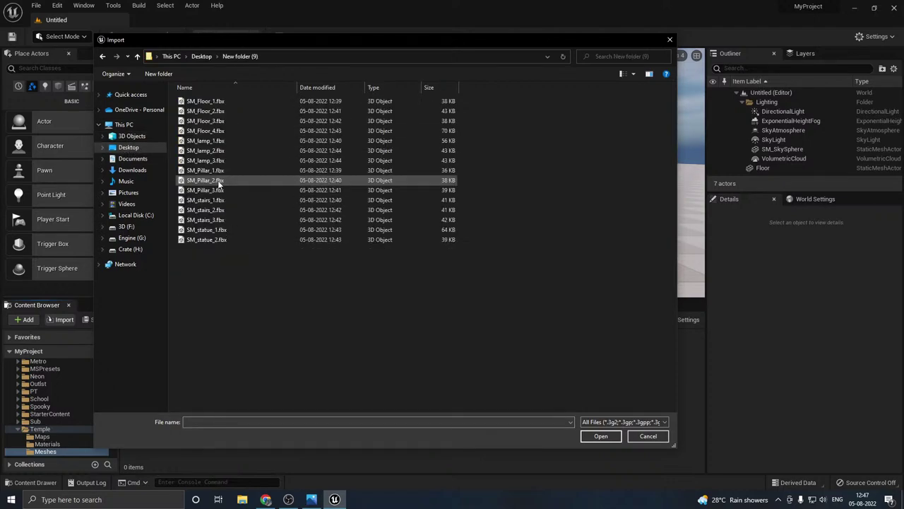
Step: Choose all the FBX files from SM_Floor_1 through SM_statue_2 and open them for import
left_click(215, 221)
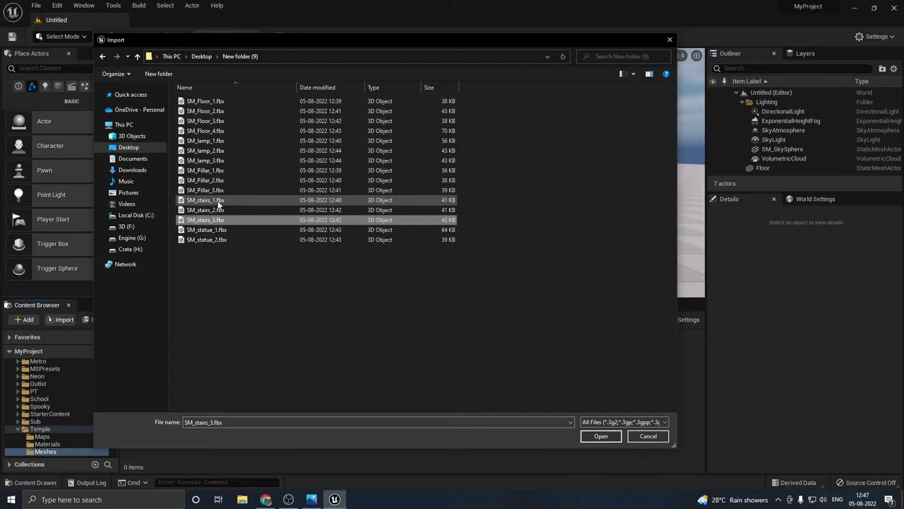
left_click(220, 190)
left_click(221, 161)
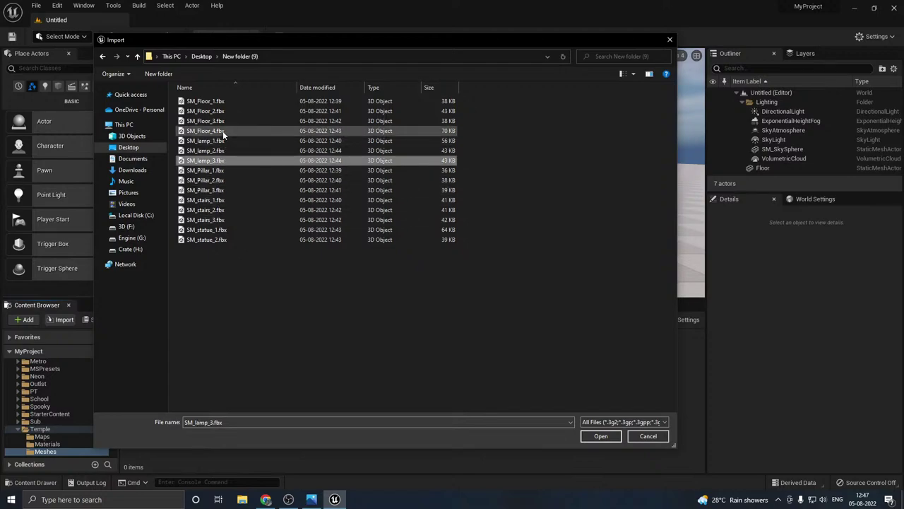
left_click(223, 131)
left_click_drag(210, 262, 306, 98)
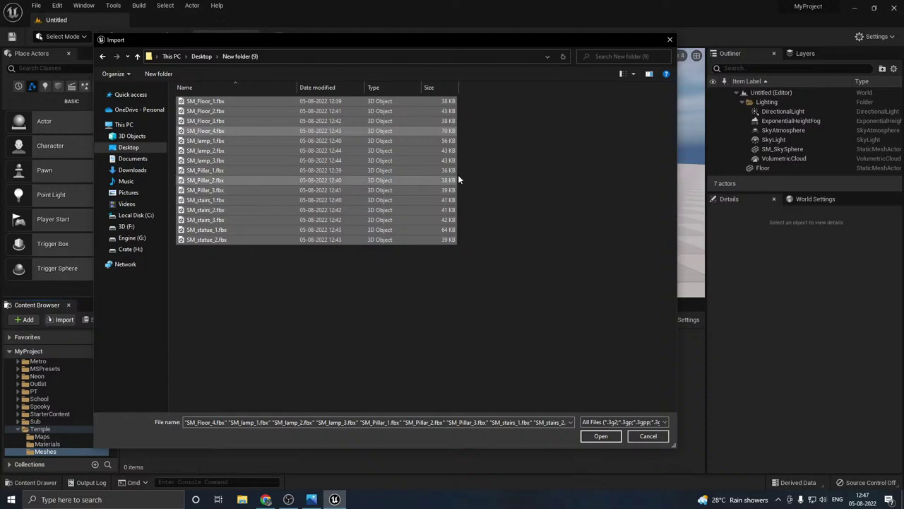
left_click(600, 436)
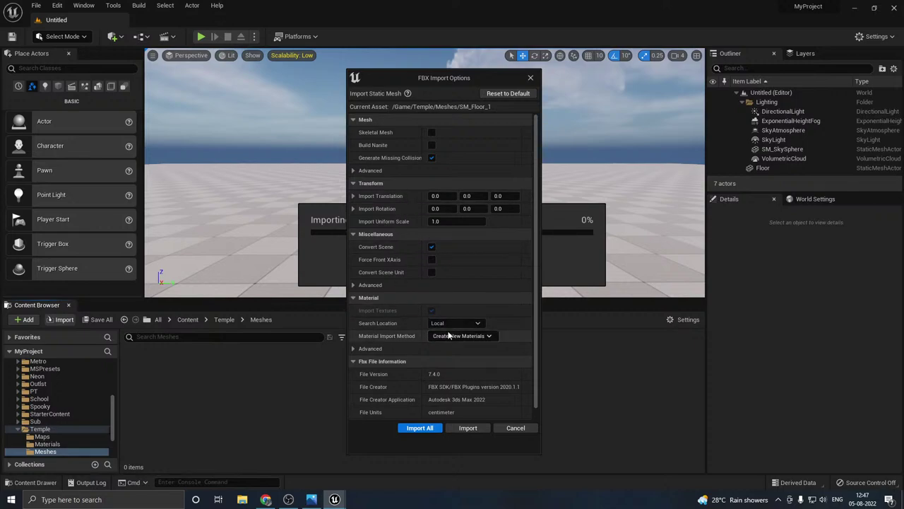
Step: Set the material import method to Do Not Create Material, disable Import Textures, and import all the meshes
left_click(471, 338)
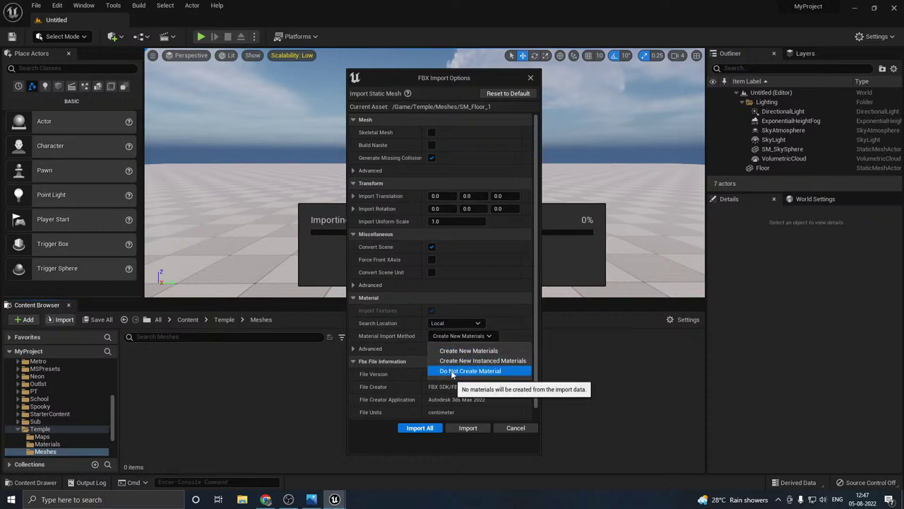
left_click(463, 370)
left_click(443, 325)
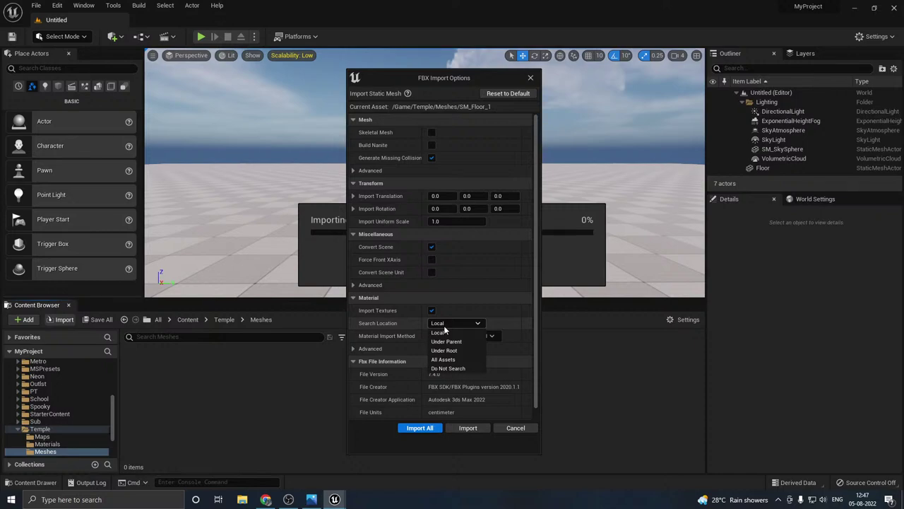
left_click(444, 325)
left_click(432, 311)
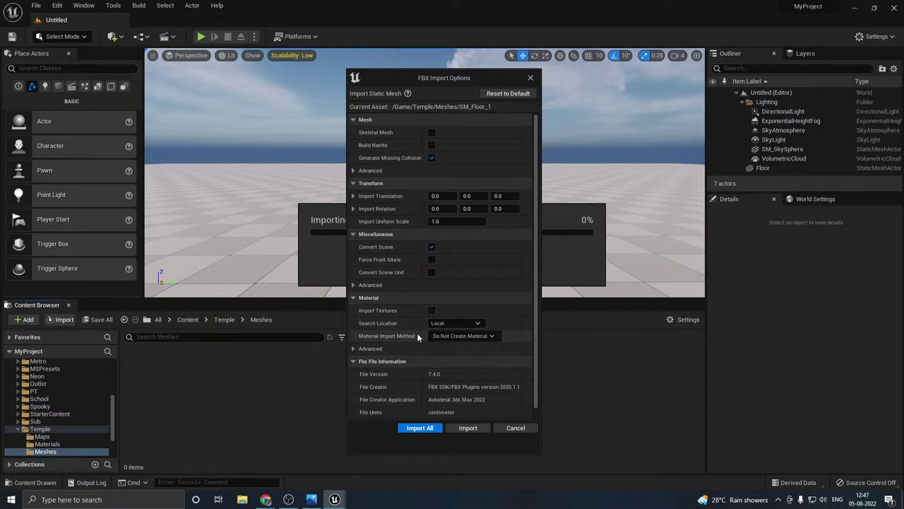
left_click(432, 432)
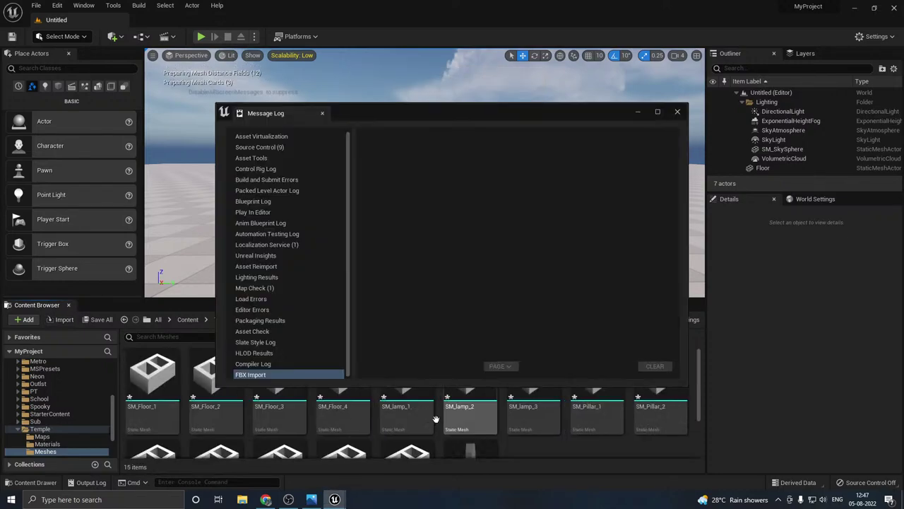
Step: Close the message log and save all the imported static meshes
left_click(678, 112)
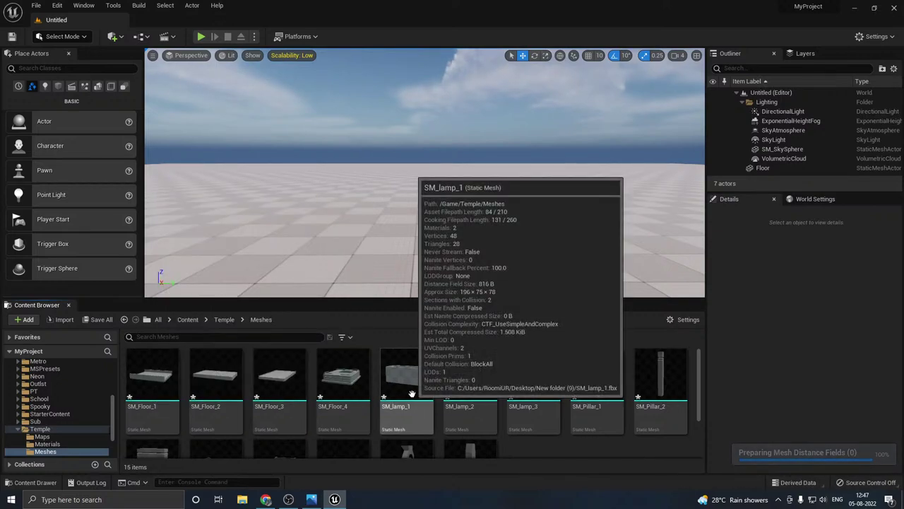
left_click(97, 326)
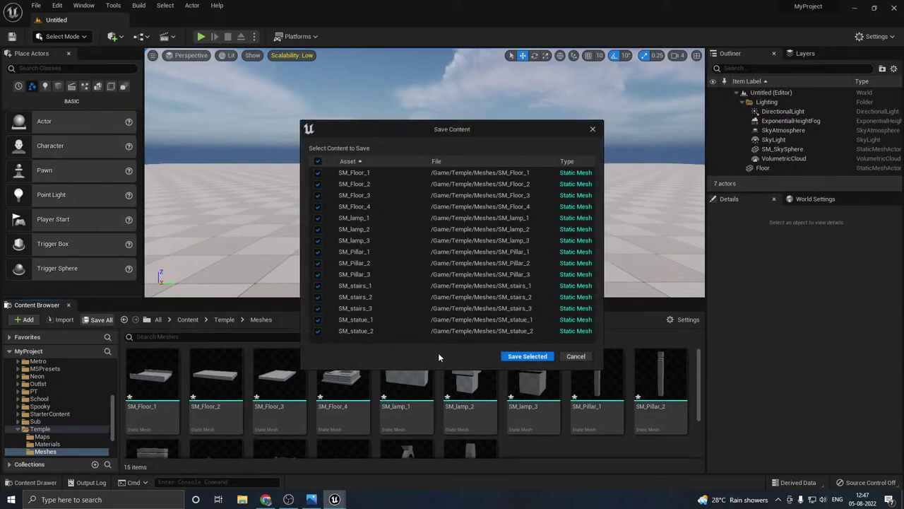
left_click(528, 356)
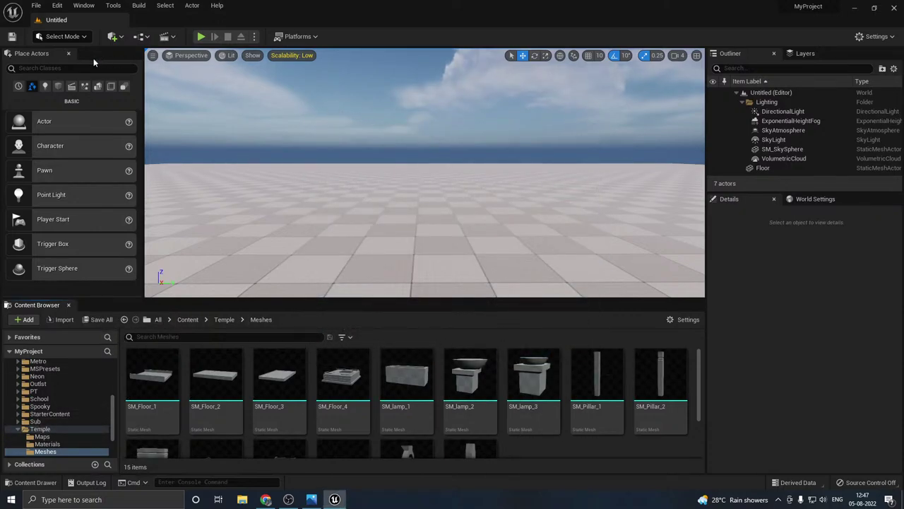
left_click(39, 7)
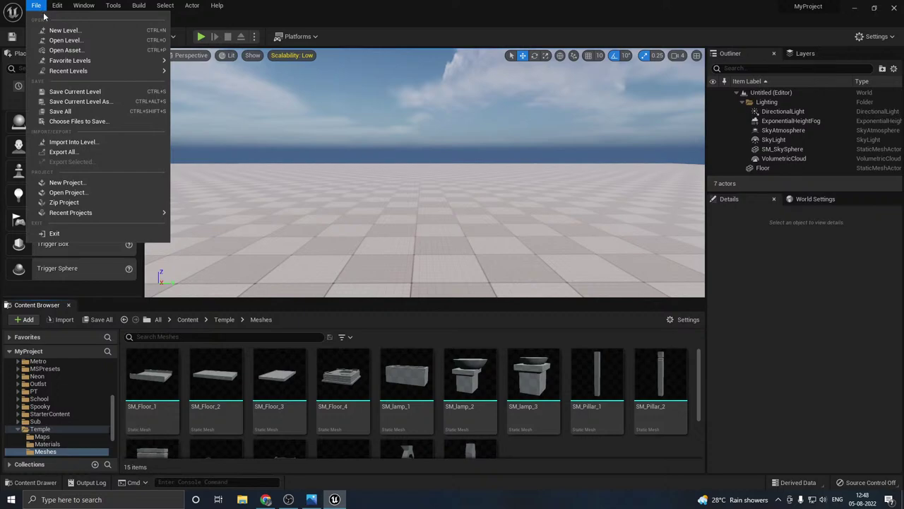
right_click_drag(286, 242, 287, 237)
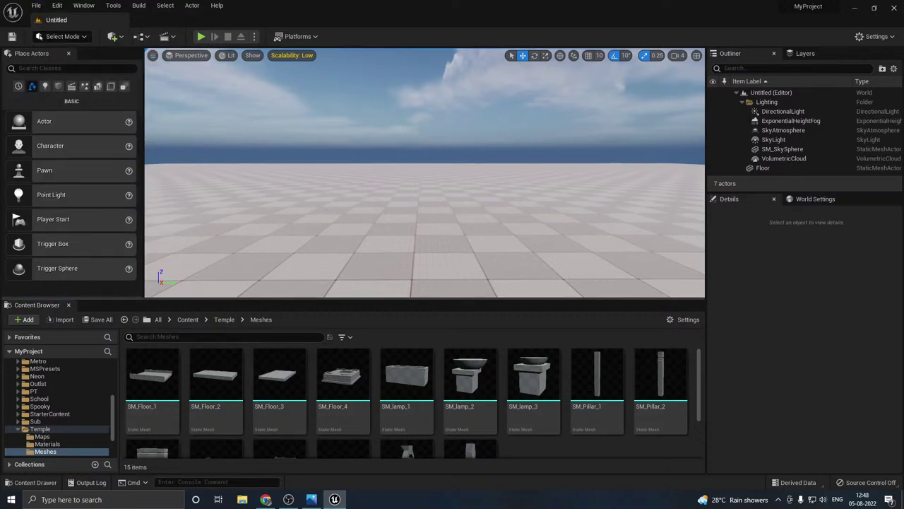
left_click_drag(279, 300, 275, 338)
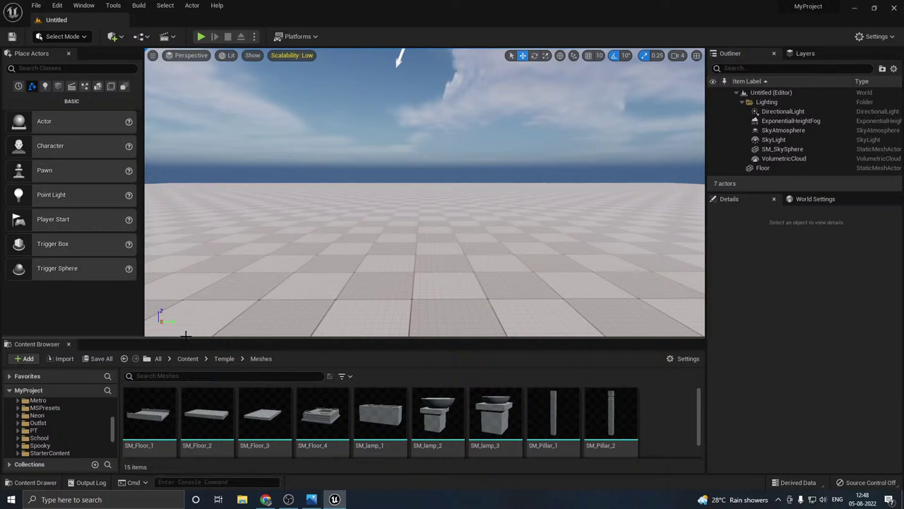
left_click_drag(302, 340, 301, 298)
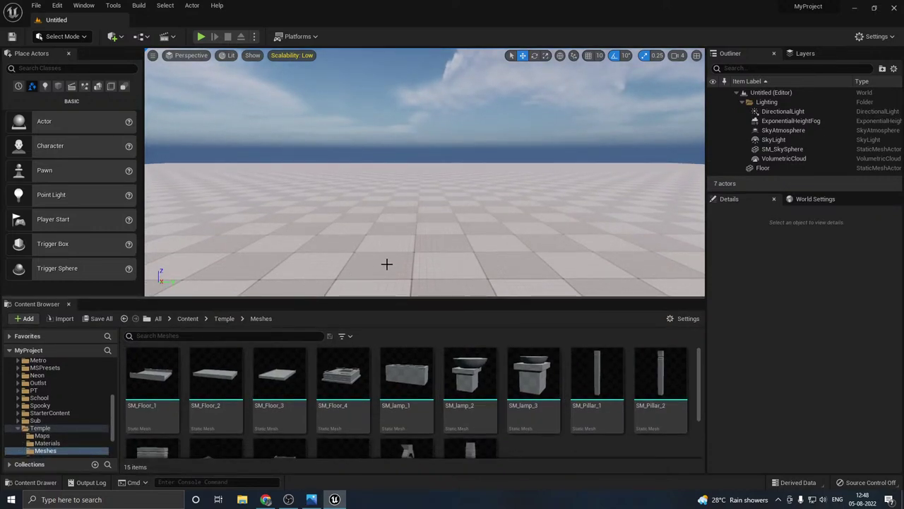
Step: Delete the default Floor actor from the level
right_click_drag(374, 248, 370, 228)
left_click(369, 228)
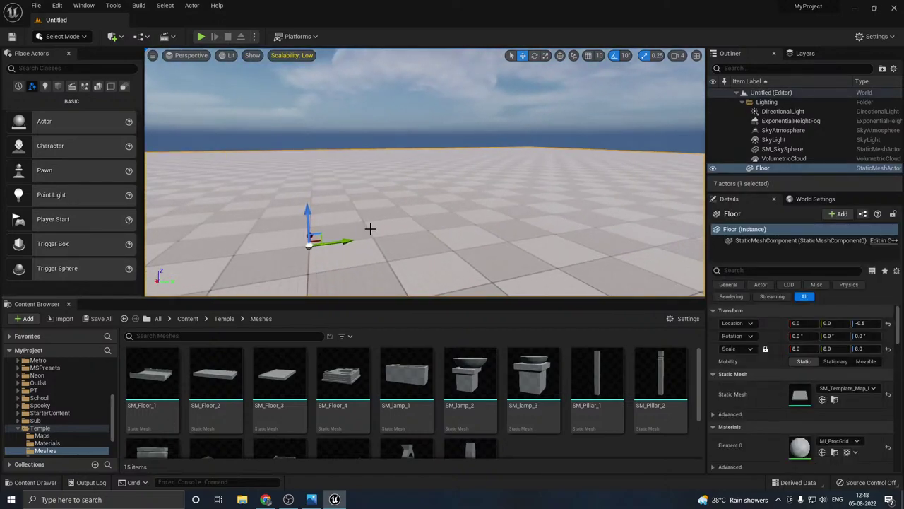
key("Delete")
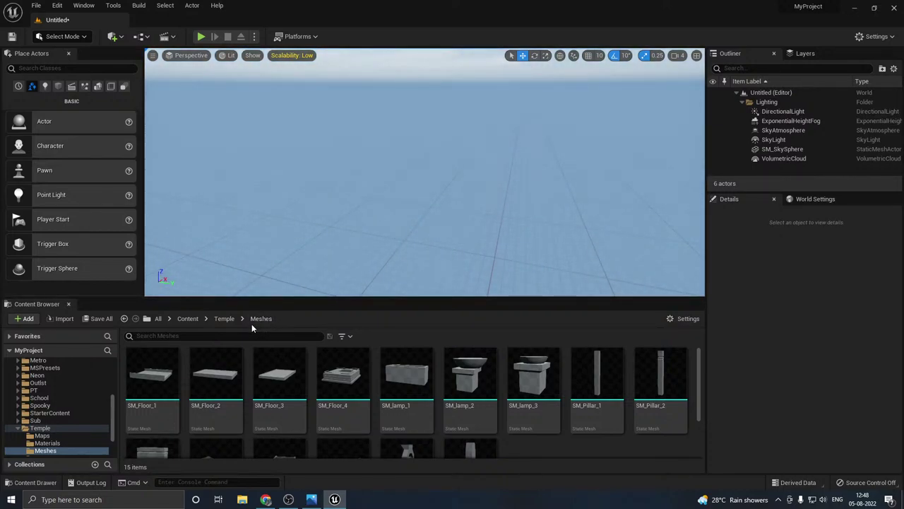
Step: Save the level as Templar in the Maps subfolder of the Temple folder
left_click(100, 323)
left_click(541, 356)
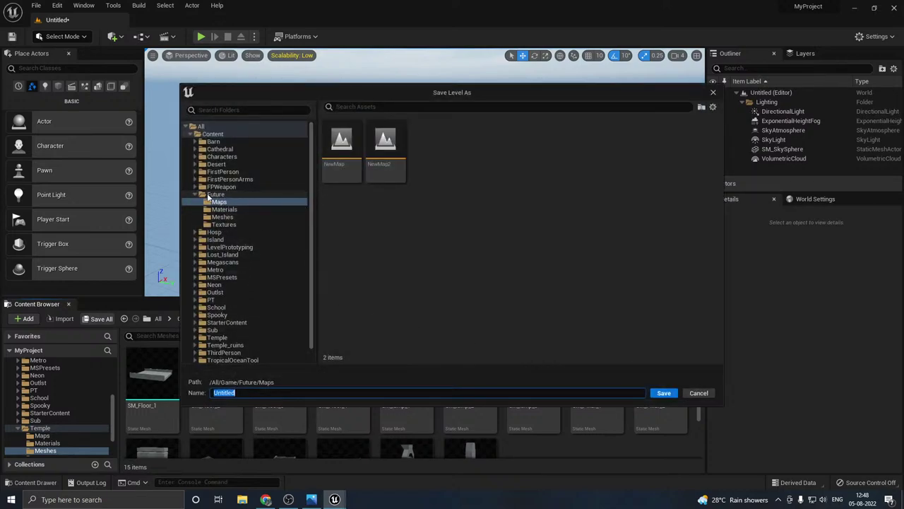
double_click(208, 194)
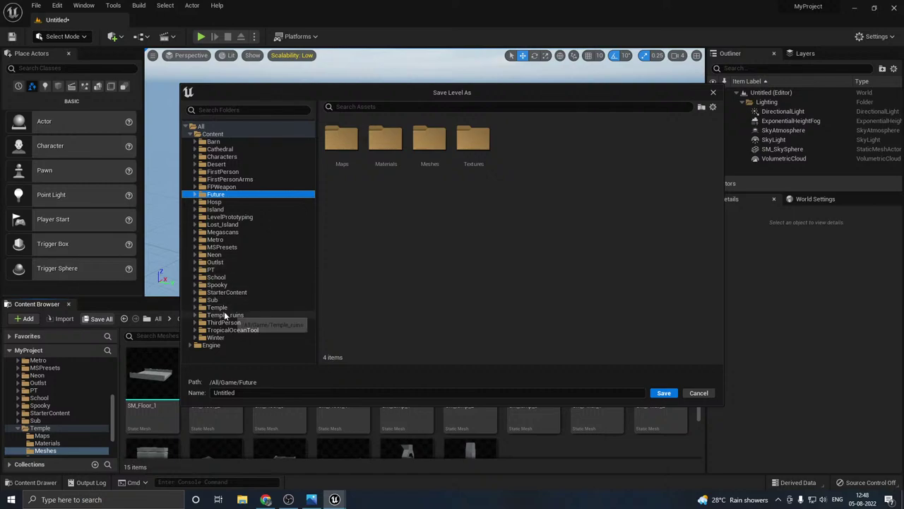
left_click(196, 308)
left_click(219, 314)
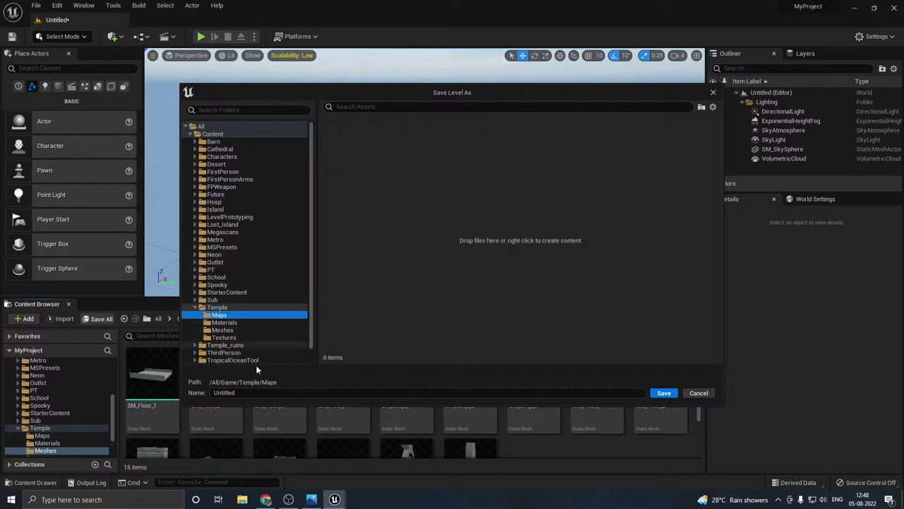
left_click(229, 393)
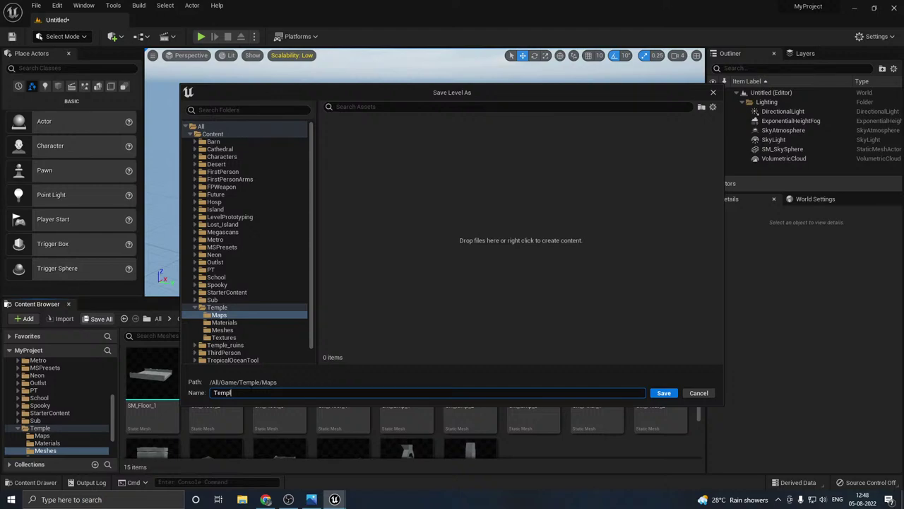
left_click(664, 393)
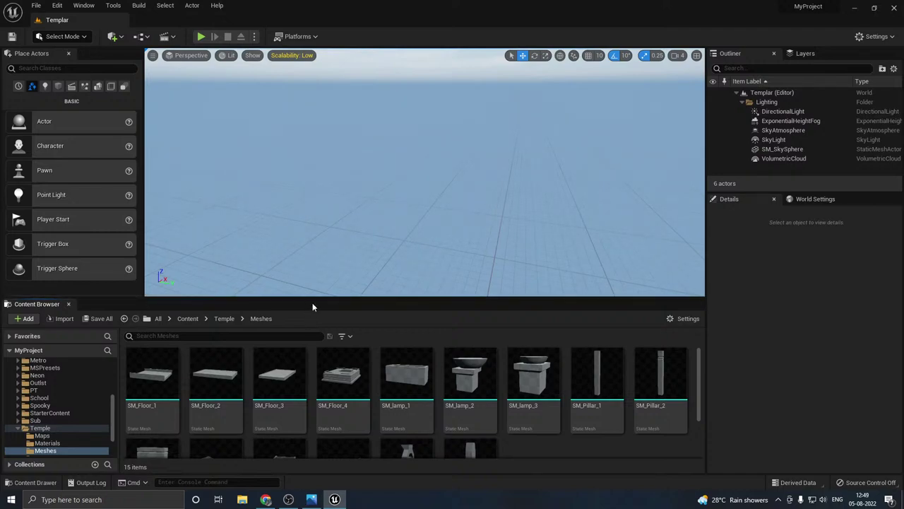
Step: Place the SM_Floor_1 mesh in the level at about X 118, Y -389, Z -143 and enlarge the viewport slightly
left_click_drag(313, 300, 303, 306)
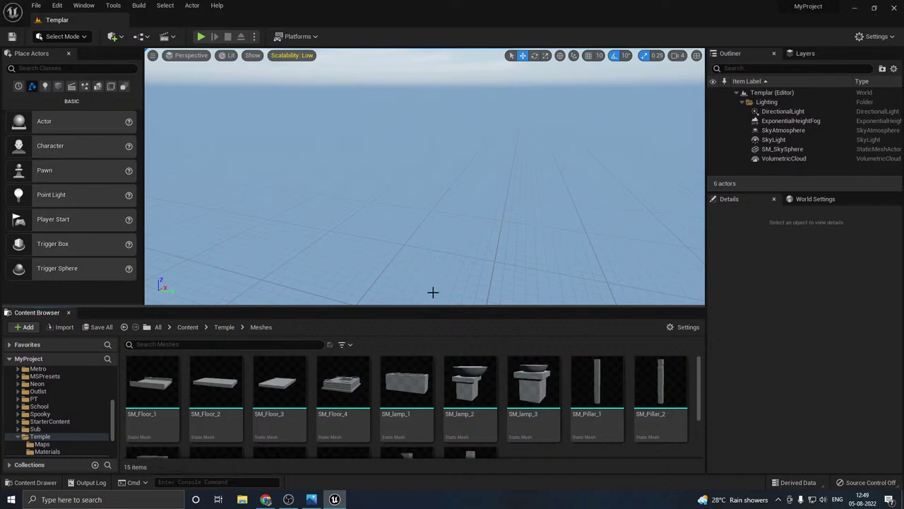
left_click_drag(152, 385, 349, 214)
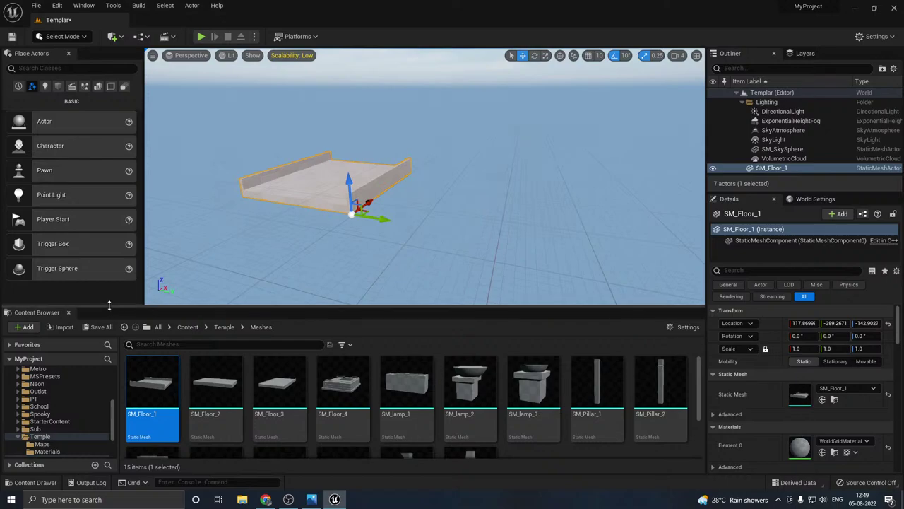
left_click_drag(109, 306, 110, 323)
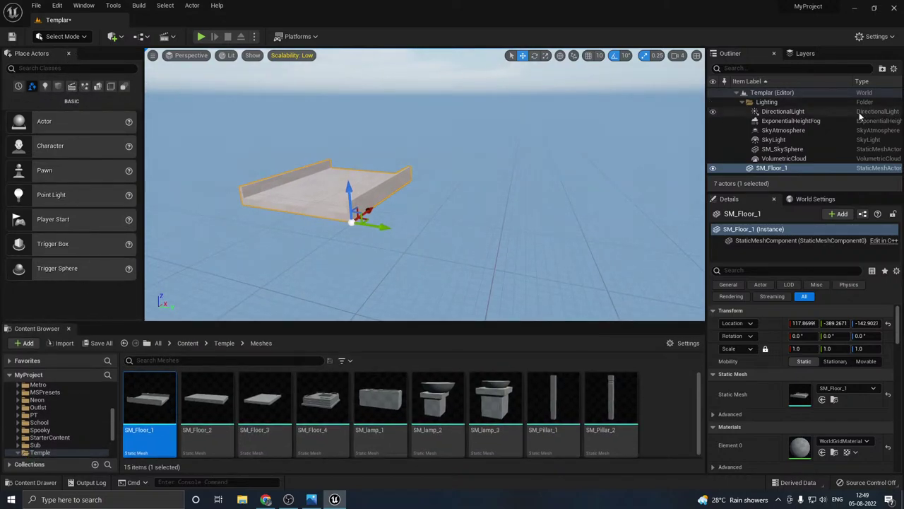
Step: Find the DirectionalLight by filtering the actors with "dire" and set its intensity to 1 lux
left_click(728, 68)
type("d")
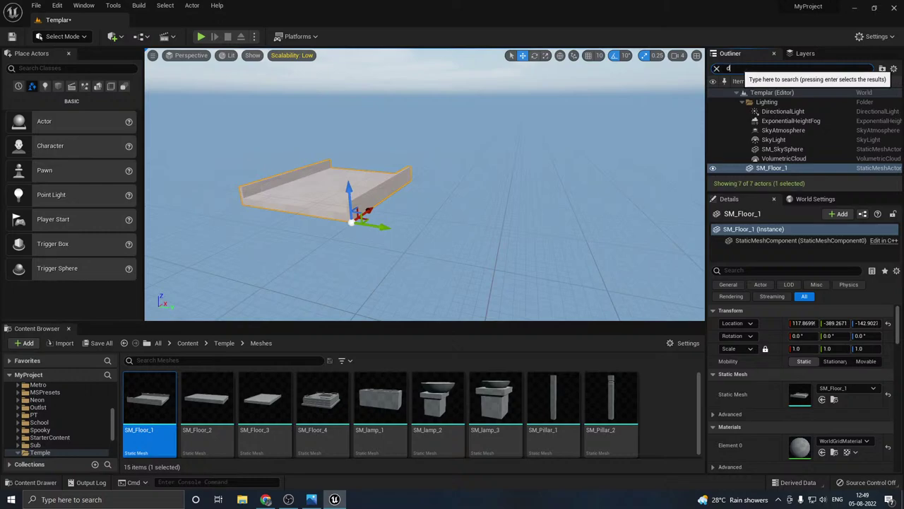
type("ire")
left_click(781, 111)
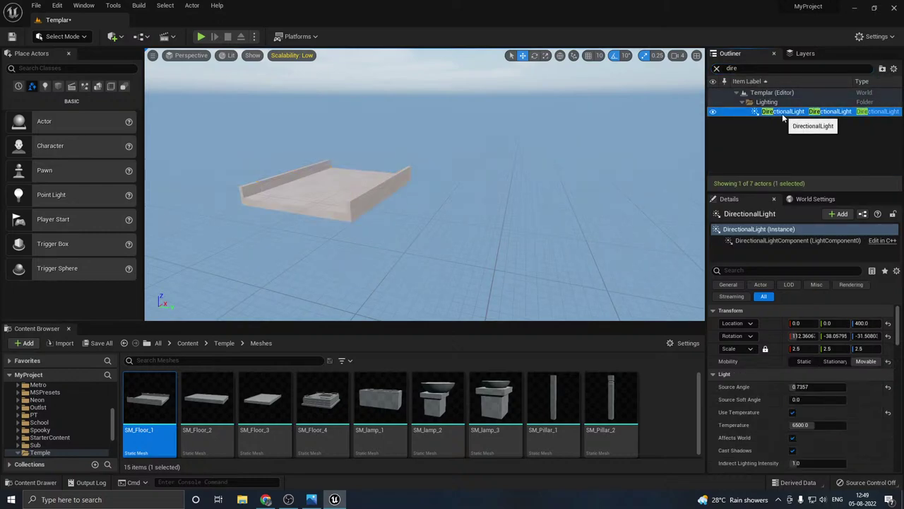
scroll(773, 405, "down", 4)
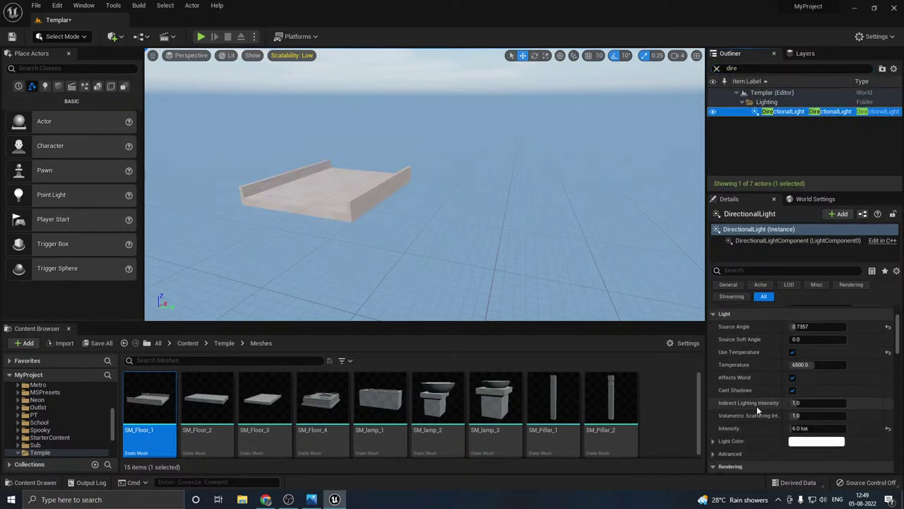
left_click(805, 428)
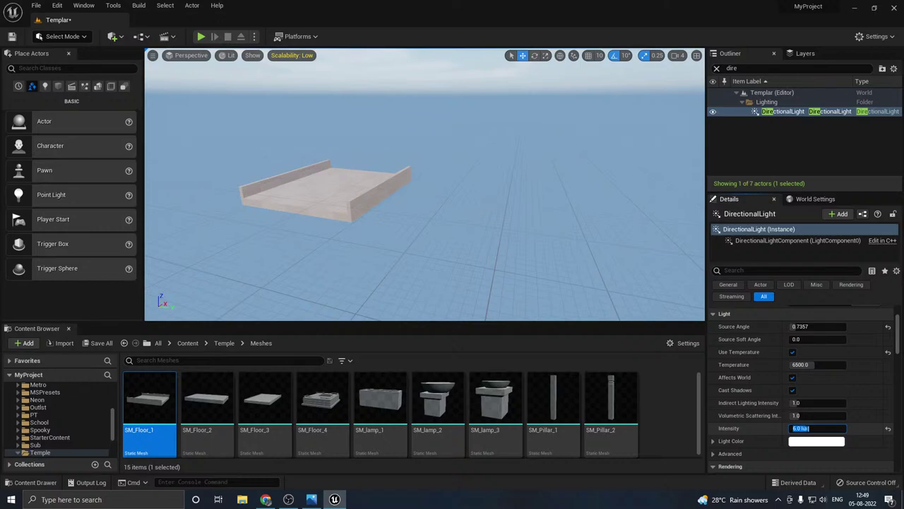
type("1")
key("Return")
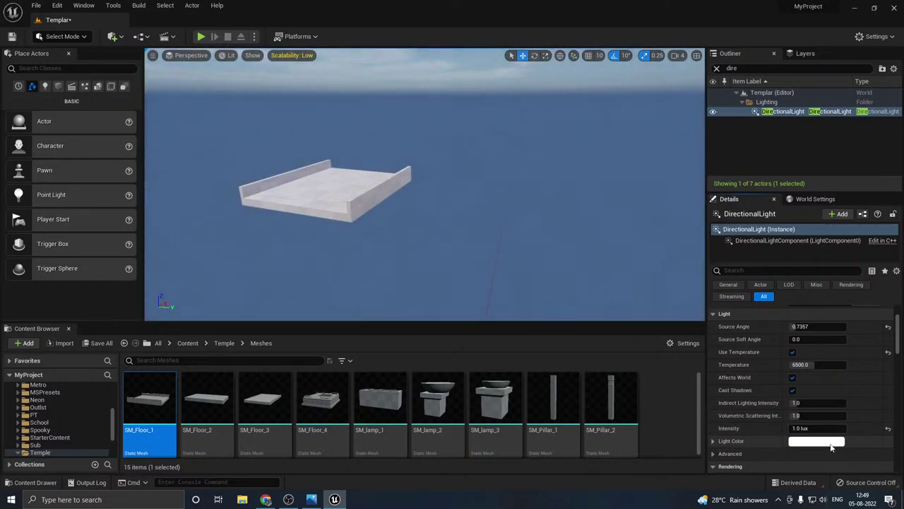
Step: Darken the DirectionalLight's light color from white to a light grey
left_click(827, 442)
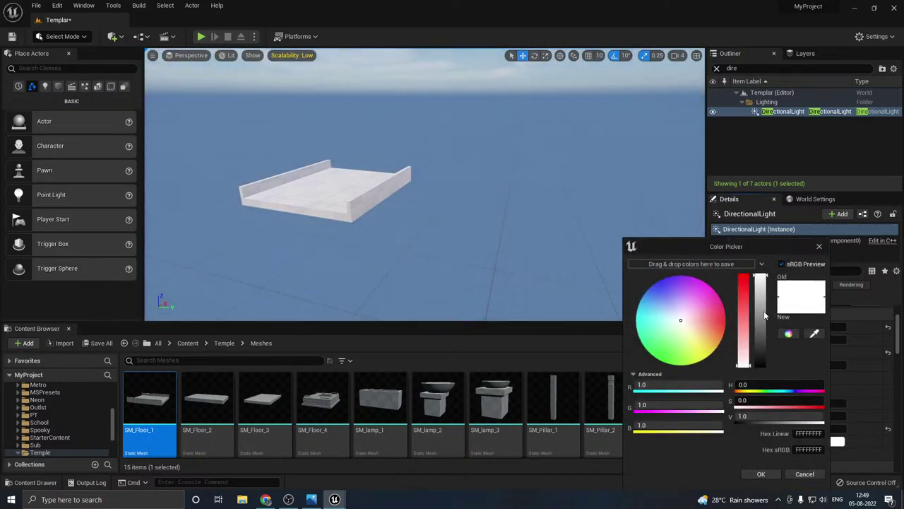
left_click(761, 473)
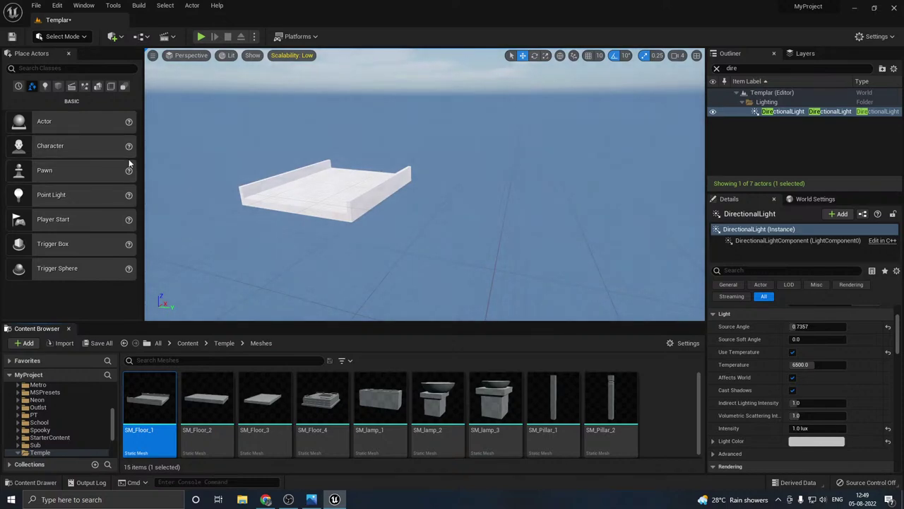
Step: Place a PostProcessVolume in the level beyond the floor piece and enable its Infinite Extent (Unbound) option
left_click(85, 86)
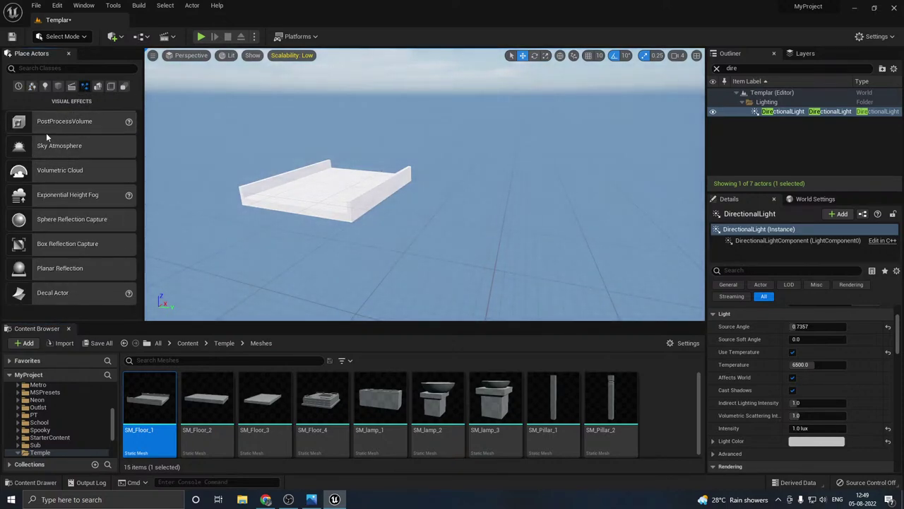
left_click_drag(50, 124, 565, 164)
left_click_drag(567, 119, 739, 122)
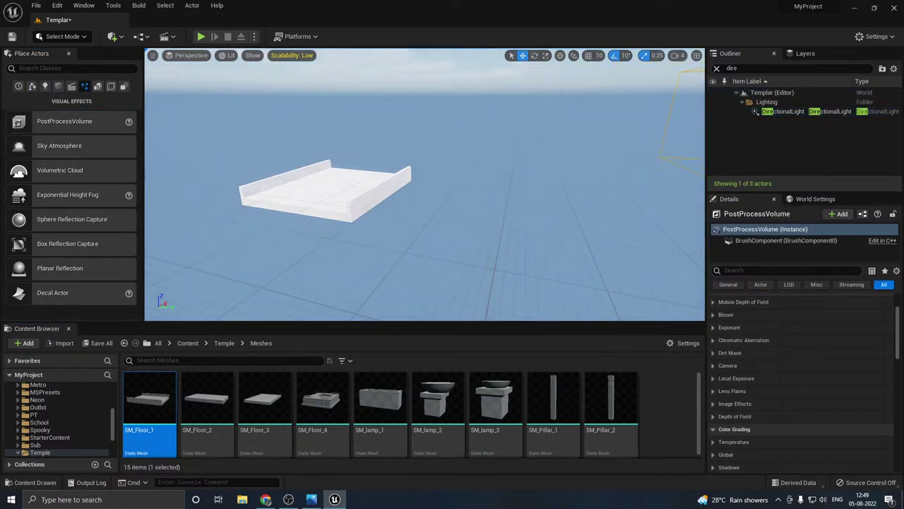
scroll(769, 378, "down", 10)
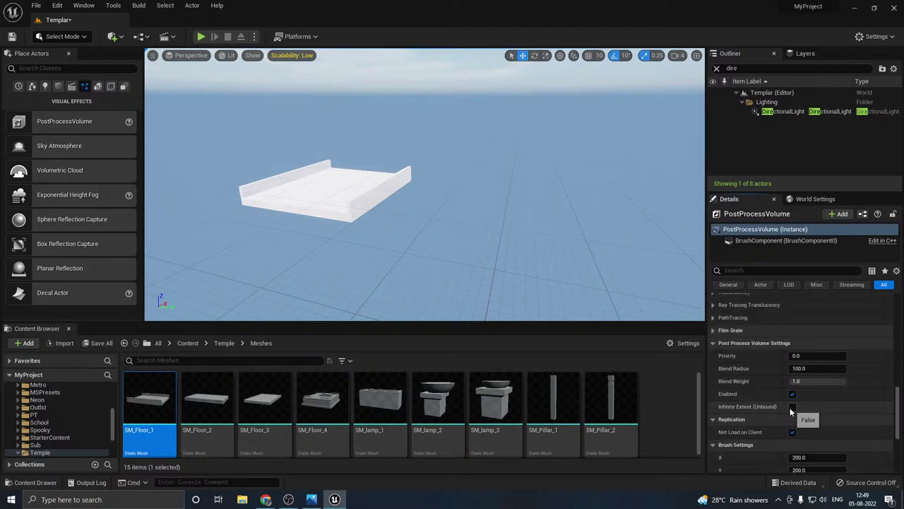
scroll(731, 392, "up", 5)
scroll(731, 393, "up", 8)
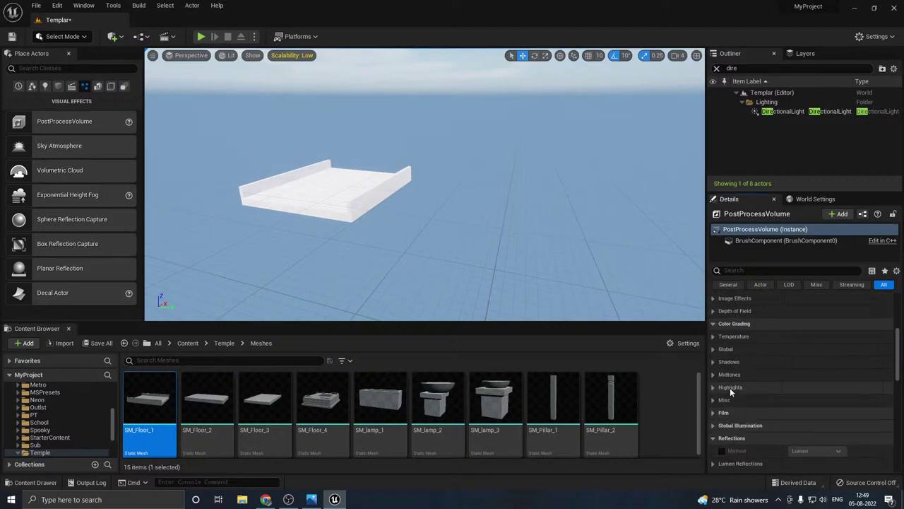
Step: Override the post process volume's exposure Min Brightness and Max Brightness, setting both to 1.0
scroll(730, 385, "up", 3)
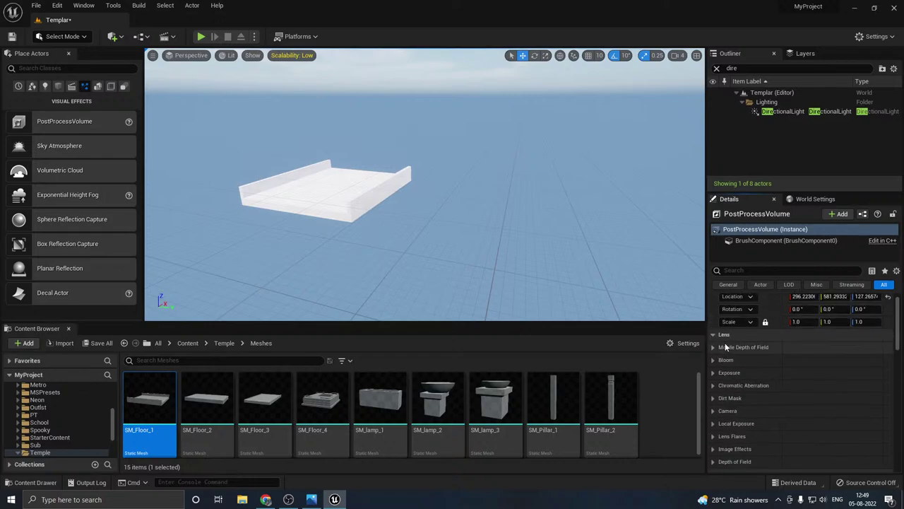
left_click(713, 372)
scroll(781, 398, "down", 2)
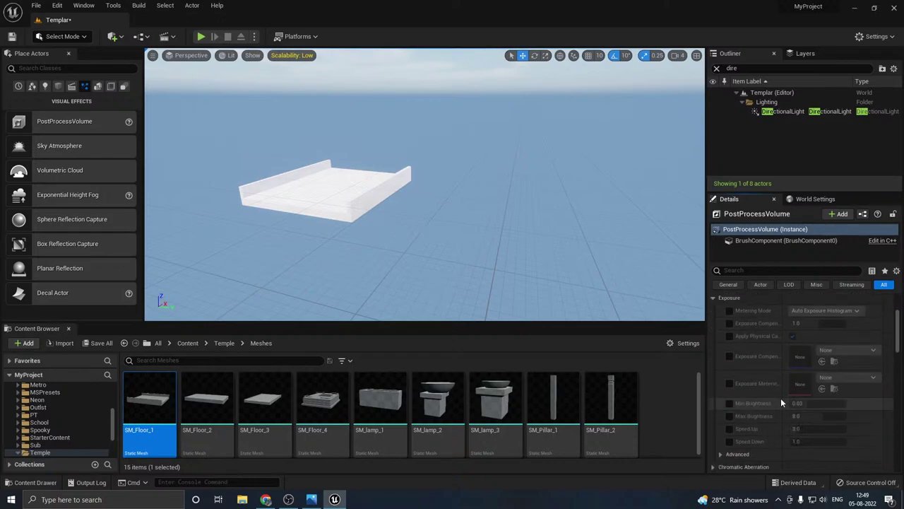
left_click(730, 416)
left_click(729, 403)
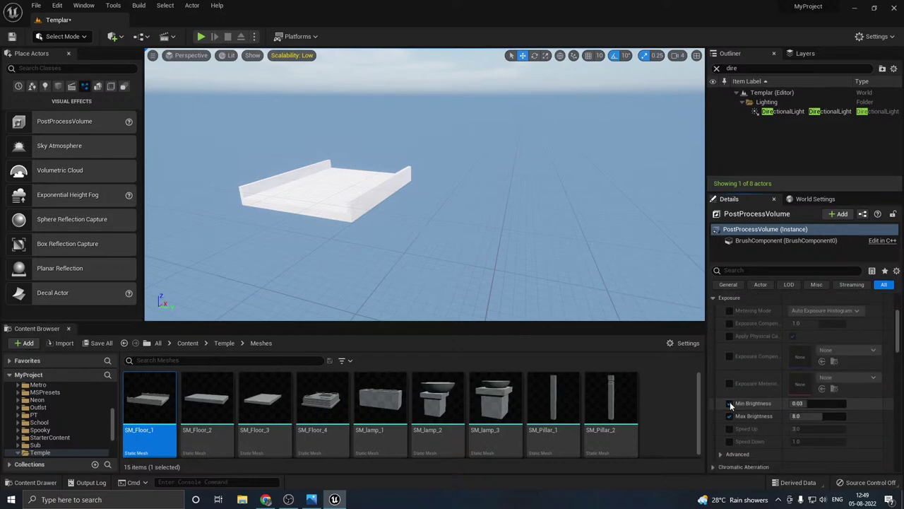
left_click(825, 417)
type("1")
left_click(824, 406)
type("1")
left_click(855, 423)
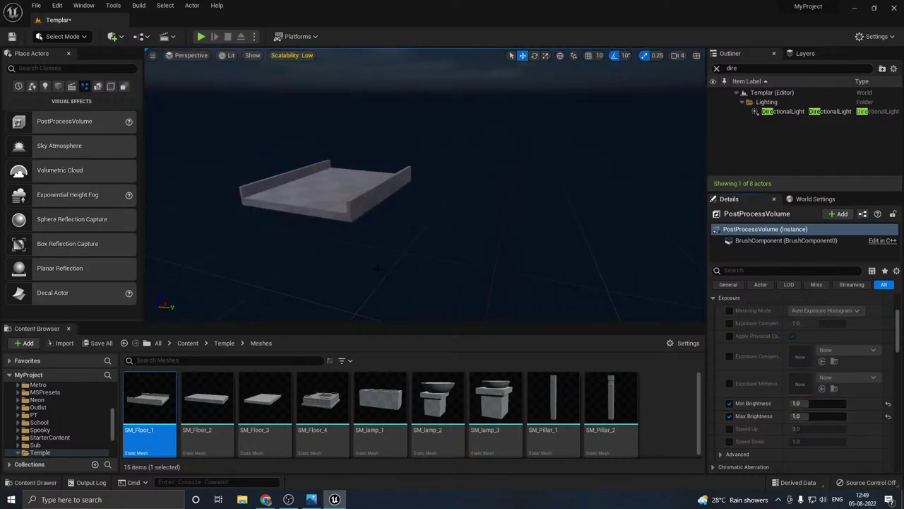
Step: Lower the post process volume's exposure Min Brightness and Max Brightness to 0.8 and enlarge the viewport slightly
left_click_drag(405, 322, 405, 345)
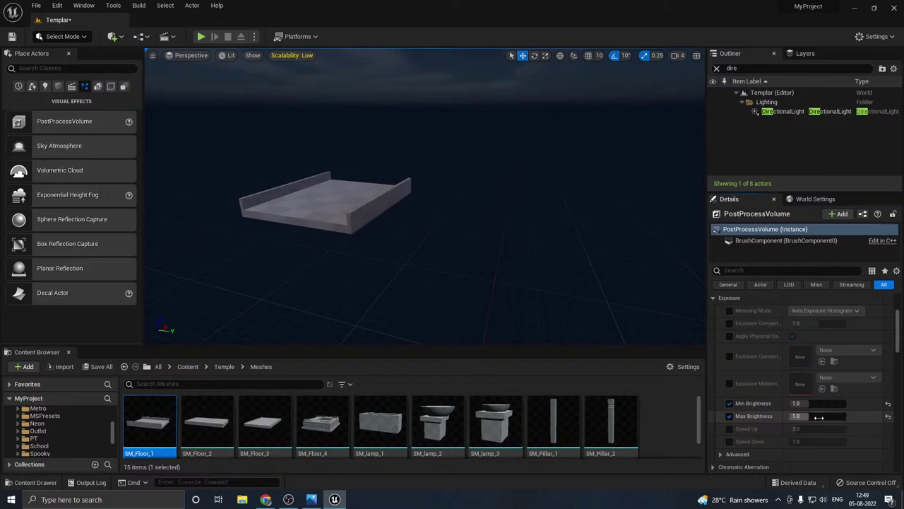
left_click(820, 417)
type(".8")
key("Return")
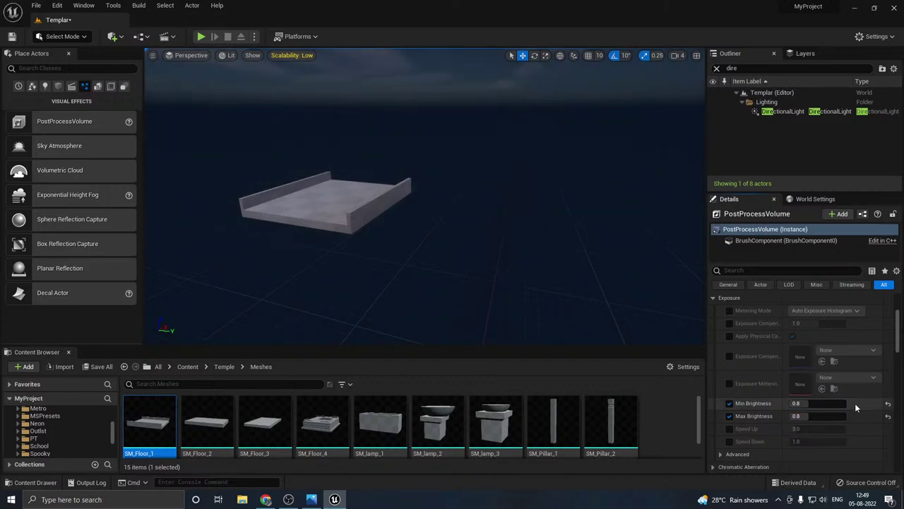
right_click_drag(495, 226, 445, 209)
right_click_drag(425, 337, 452, 340)
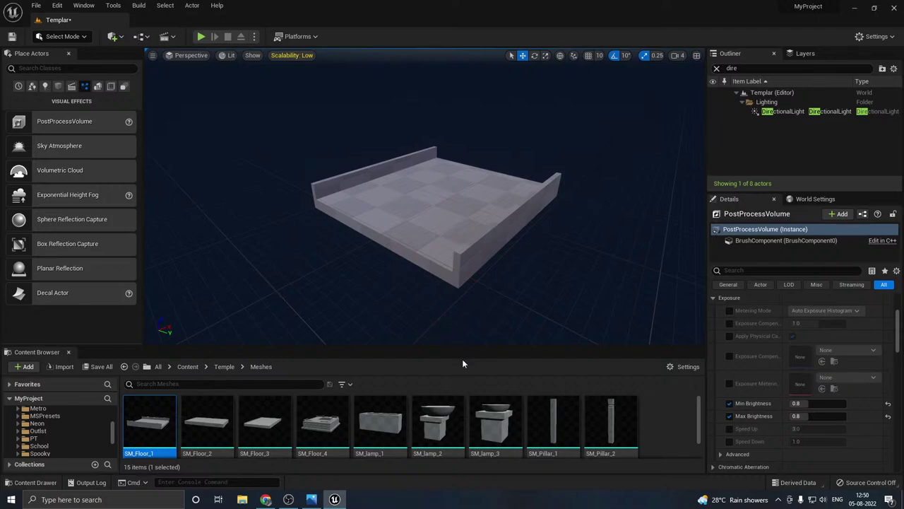
left_click(431, 240)
right_click_drag(431, 241, 337, 196)
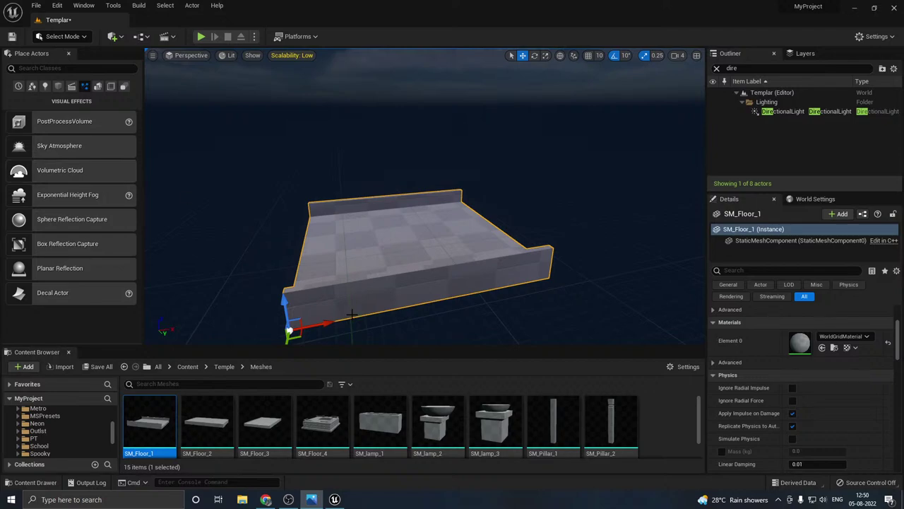
right_click_drag(418, 234, 434, 243)
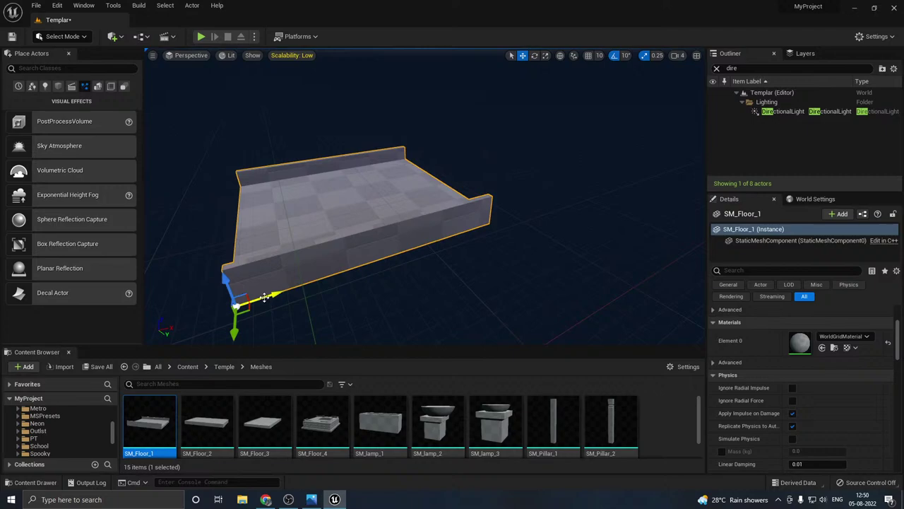
left_click_drag(264, 297, 524, 215, "alt")
key("Delete")
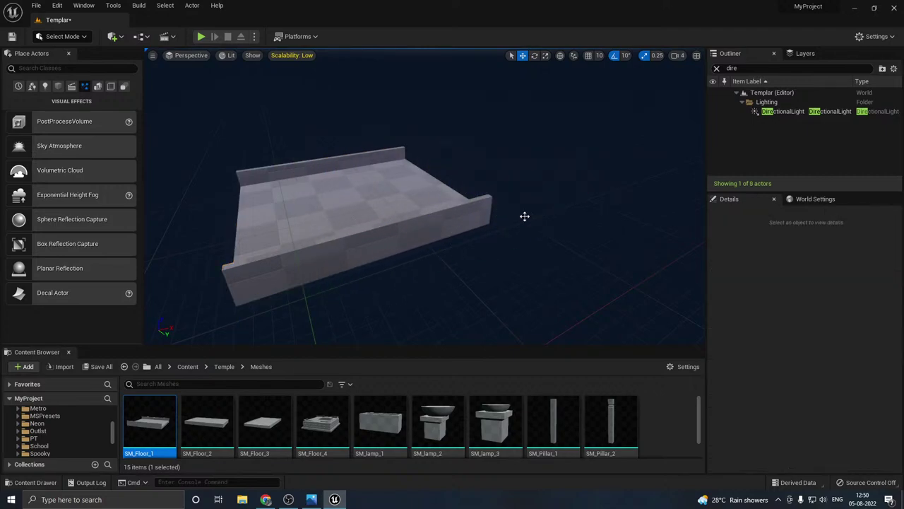
Step: Turn on position grid snapping at 10 and duplicate the SM_Floor_1 piece along the X axis beyond its far end
left_click(588, 56)
left_click(355, 220)
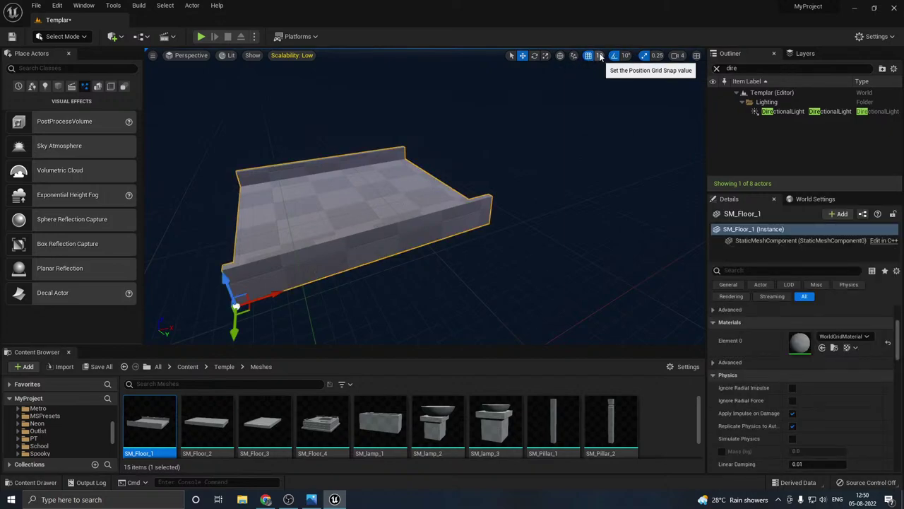
left_click_drag(292, 290, 578, 196, "alt")
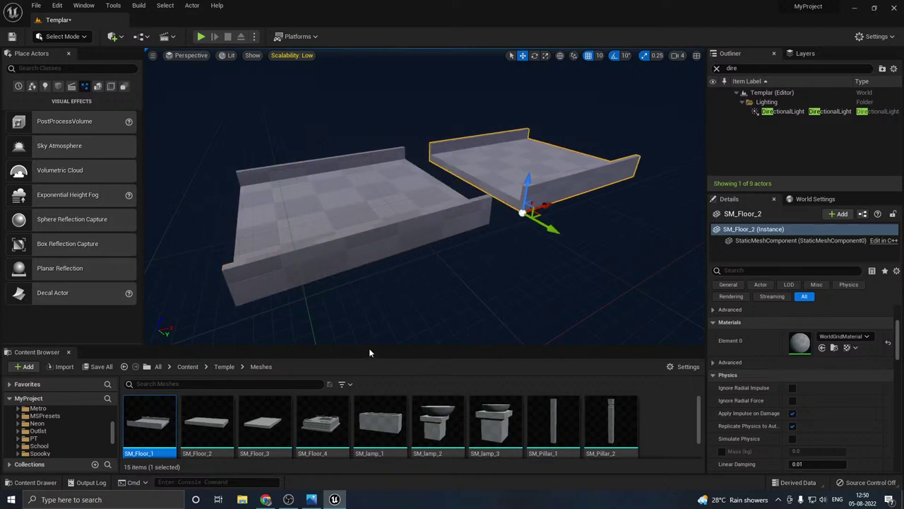
Step: Replace the duplicated floor piece's static mesh with SM_stairs_1
left_click_drag(362, 346, 348, 300)
scroll(389, 393, "down", 1)
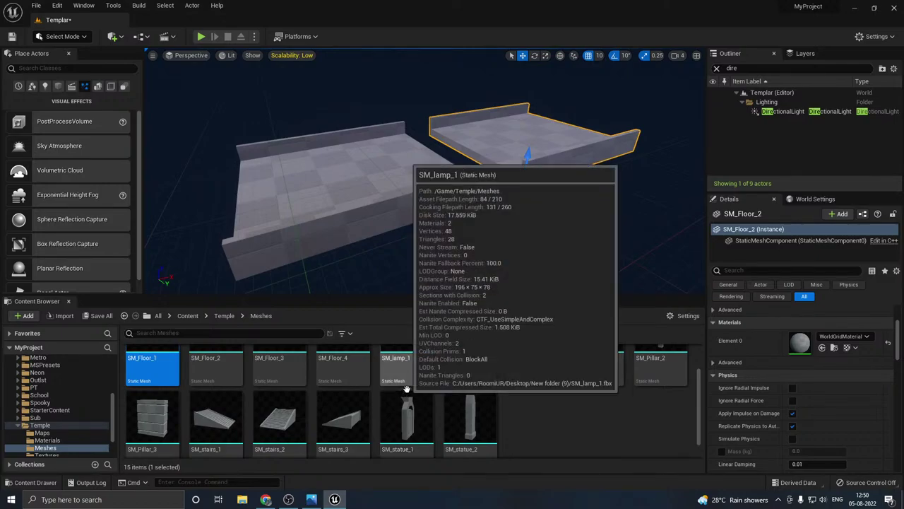
left_click(215, 420)
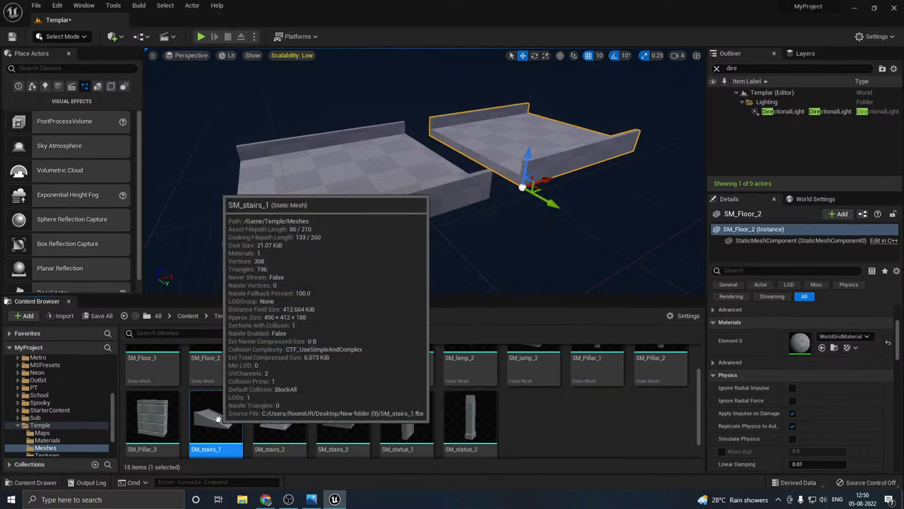
scroll(761, 373, "up", 2)
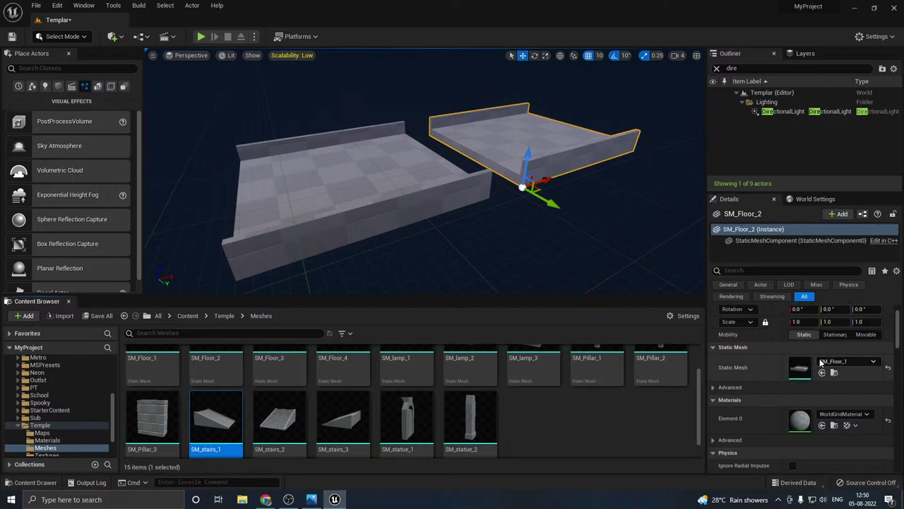
left_click(822, 373)
Step: Move the stairs against the open end of the floor piece and raise them towards the floor's level
right_click_drag(671, 286, 636, 282)
right_click_drag(537, 234, 487, 233)
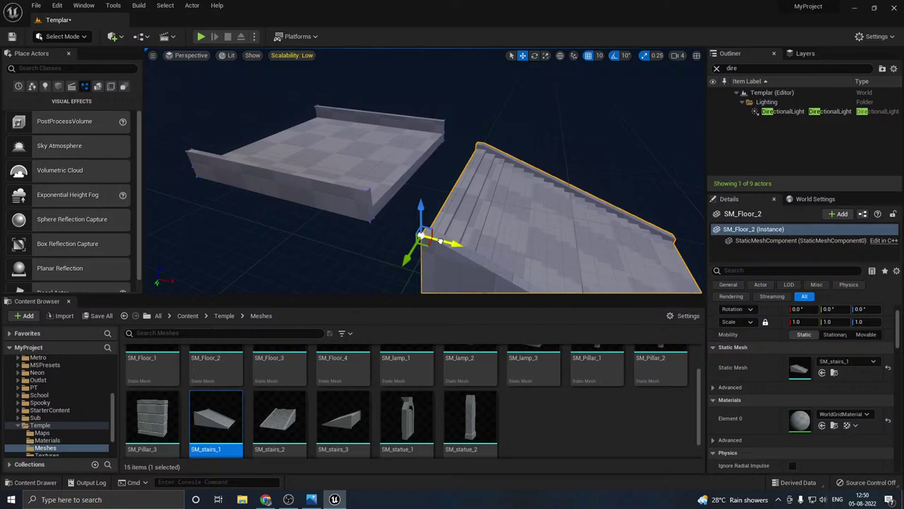
left_click_drag(421, 237, 397, 234)
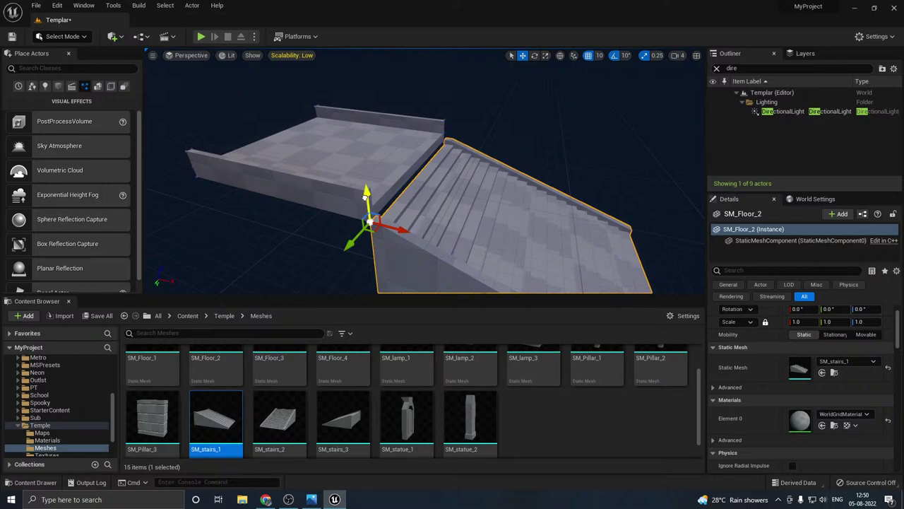
left_click_drag(365, 198, 361, 185)
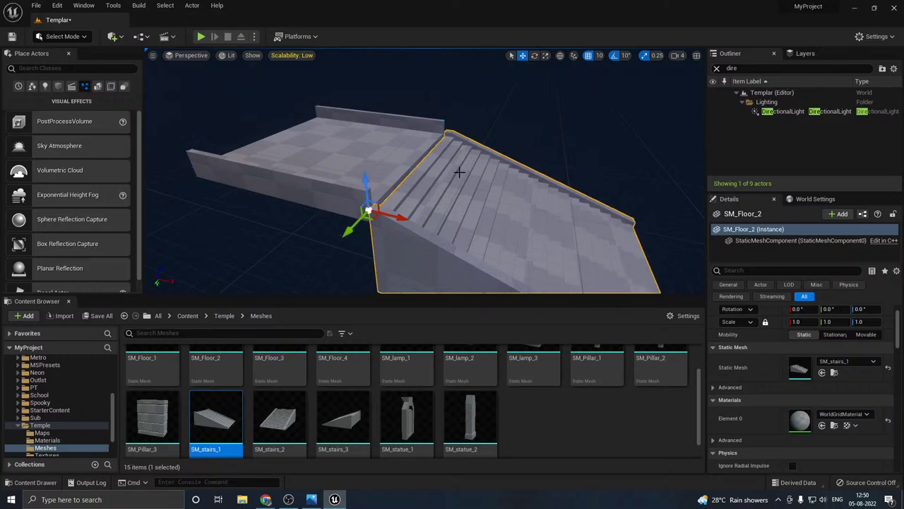
right_click_drag(460, 172, 419, 172)
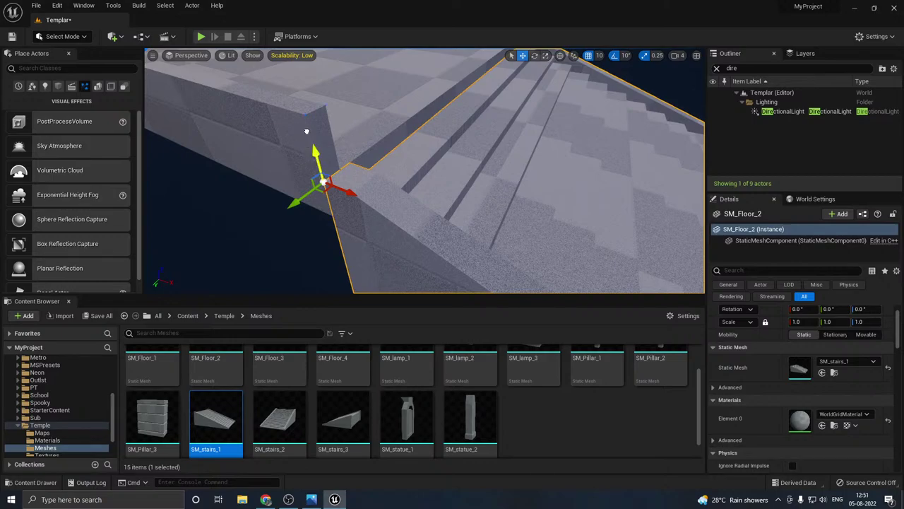
left_click_drag(307, 131, 303, 120)
Step: Refine the stairs' alignment with the floor edge at close range without grid snapping, and re-enable position snapping
scroll(304, 116, "down", 2)
mouse_move(446, 134)
middle_mouse_down()
mouse_move(438, 131)
mouse_move(452, 141)
middle_mouse_up()
scroll(438, 132, "up", 4)
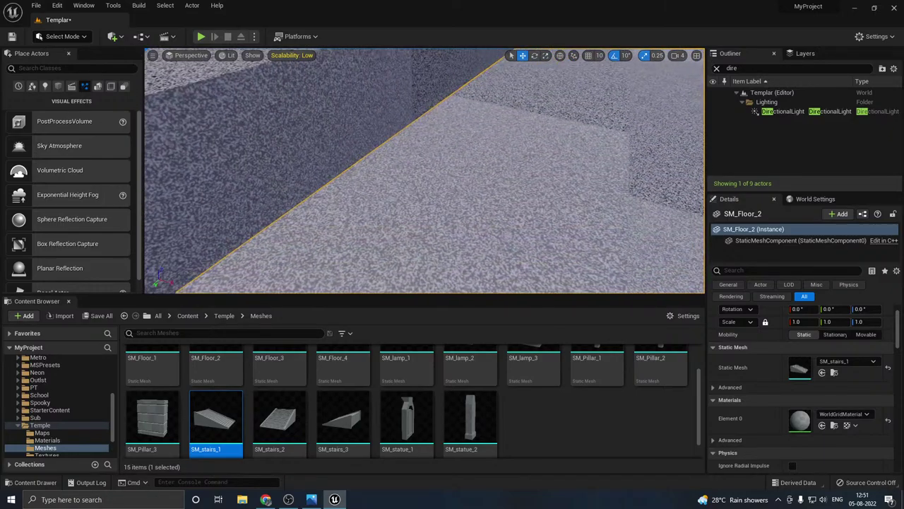
right_click_drag(443, 132, 467, 159)
scroll(441, 128, "up", 2)
left_click(590, 56)
Step: Duplicate the stairs along the X axis so the copy starts at the foot of the first flight
left_click_drag(380, 296, 373, 314)
mouse_move(424, 242)
right_mouse_down()
mouse_move(423, 253)
mouse_move(426, 243)
mouse_move(417, 247)
mouse_move(467, 229)
mouse_move(417, 231)
mouse_move(434, 237)
right_mouse_up()
left_click(430, 246)
left_click(431, 233)
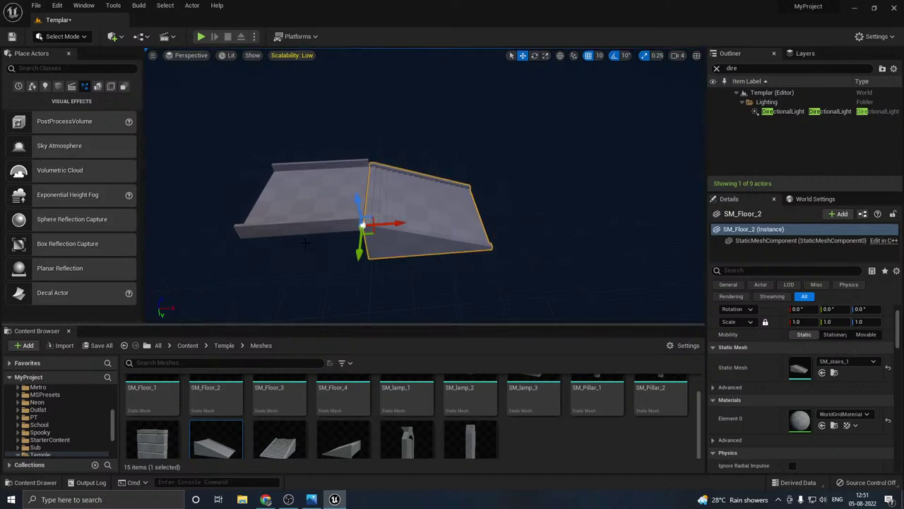
left_click_drag(388, 222, 521, 214, "alt")
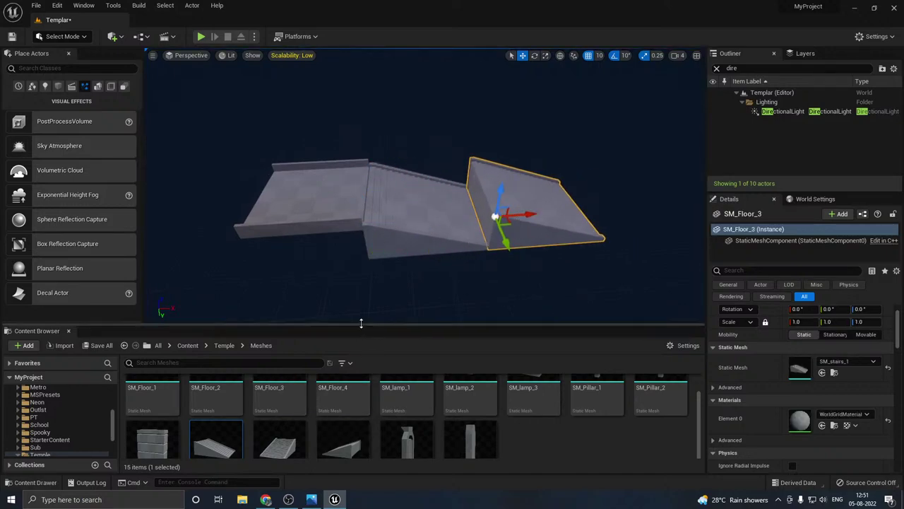
Step: Try SM_Floor_3 as the static mesh of the duplicated stairs and check how it fits beside the first flight
left_click_drag(356, 325, 351, 256)
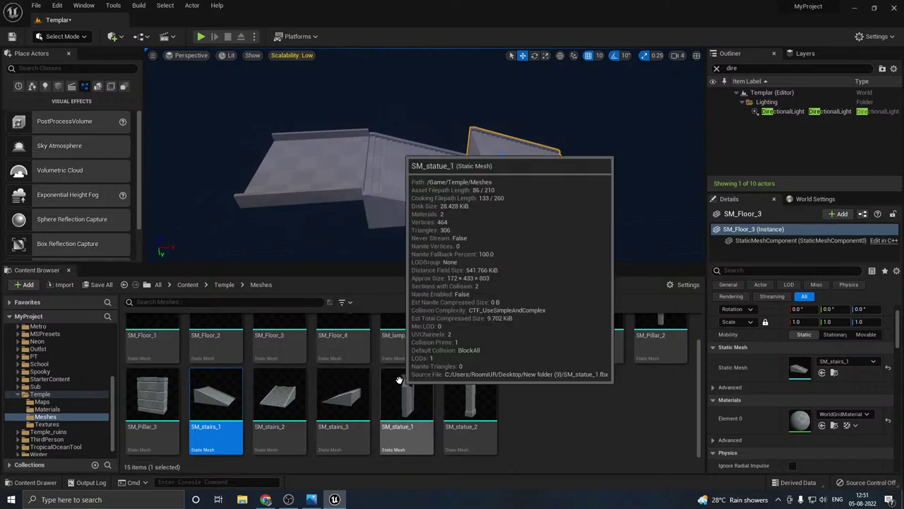
scroll(339, 381, "up", 1)
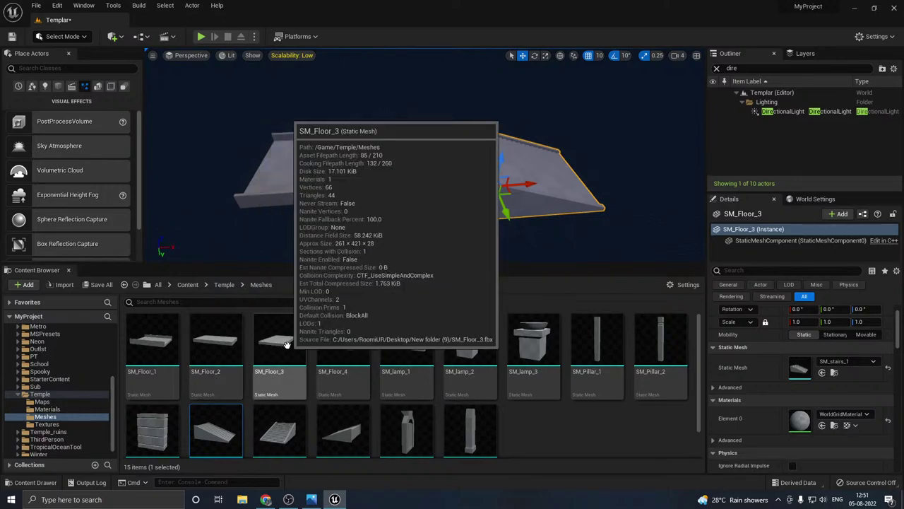
left_click(286, 345)
left_click(822, 372)
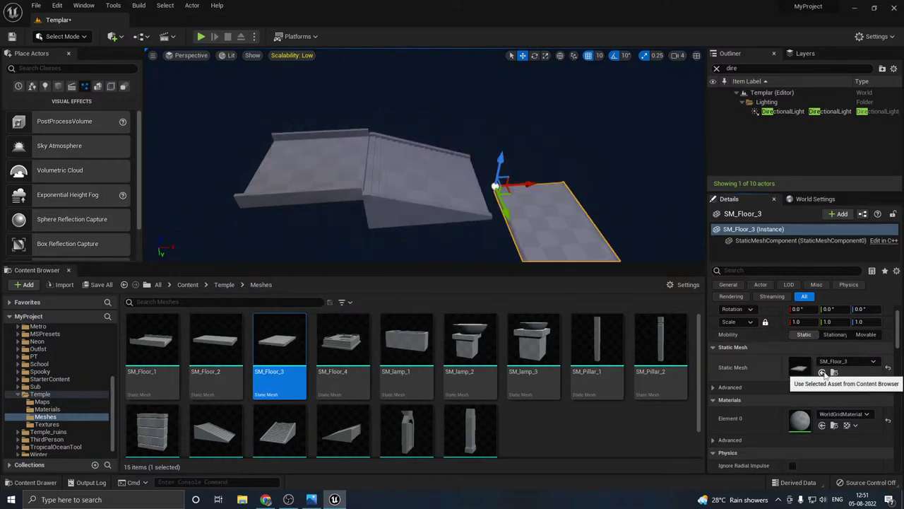
key("w")
right_click_drag(544, 211, 643, 250)
key("w")
key("s")
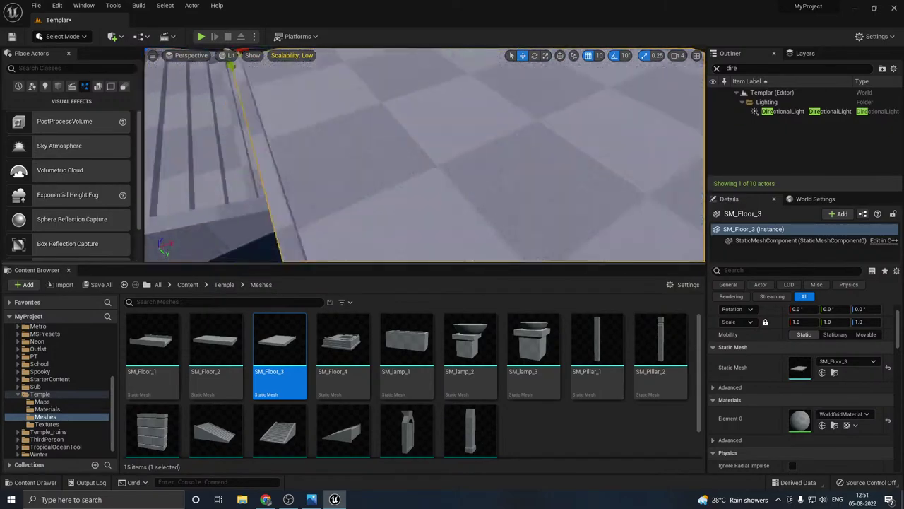
right_click_drag(402, 192, 396, 195)
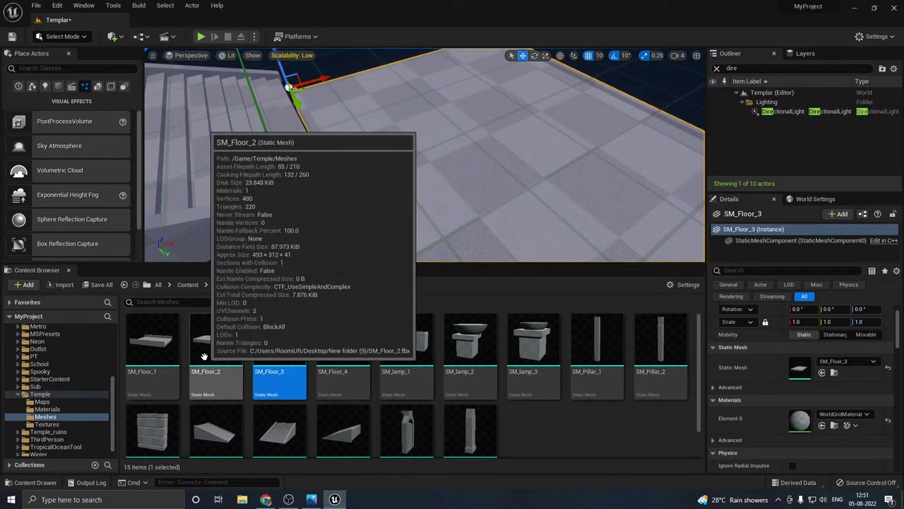
Step: Assign SM_Floor_2 as the static mesh of the selected piece at the end of the stairs
left_click(216, 346)
left_click(823, 373)
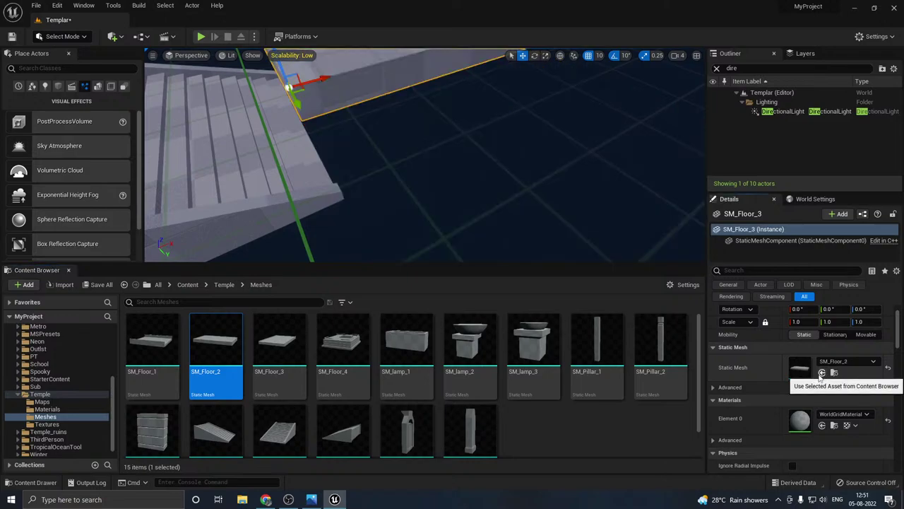
key("s")
right_click_drag(437, 206, 437, 203)
key("d")
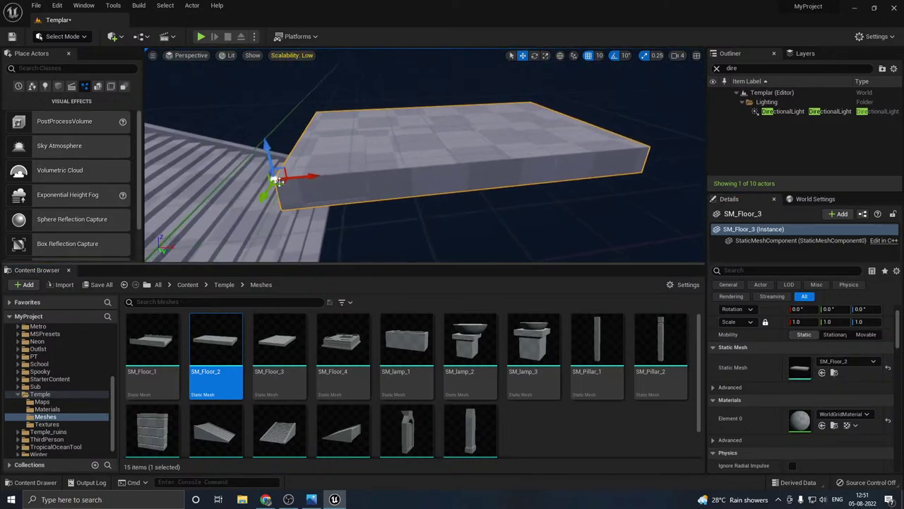
Step: Lower the SM_Floor_2 piece to the foot of the stairs, shift it inward across their width and fine-tune its height
left_click_drag(265, 156, 285, 260)
key("d")
right_click_drag(285, 256, 216, 257)
key("w")
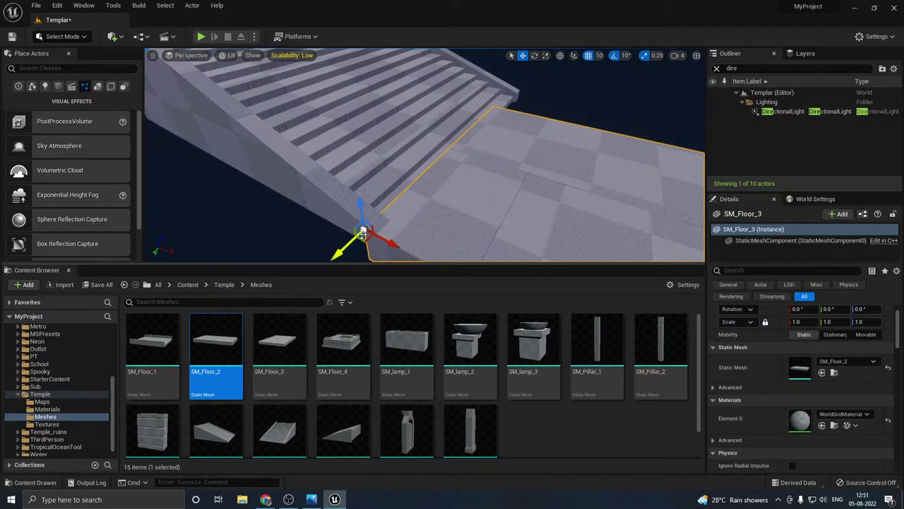
left_click_drag(382, 237, 396, 212)
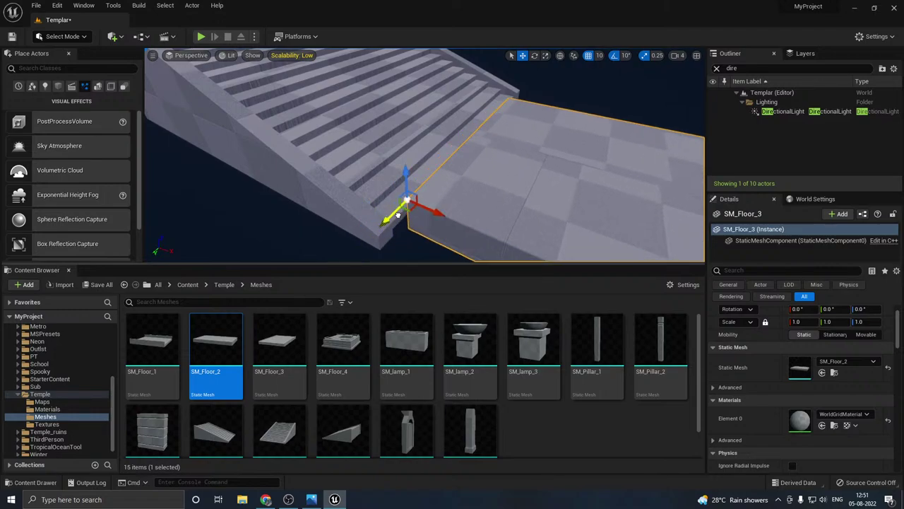
right_click_drag(396, 212, 417, 169)
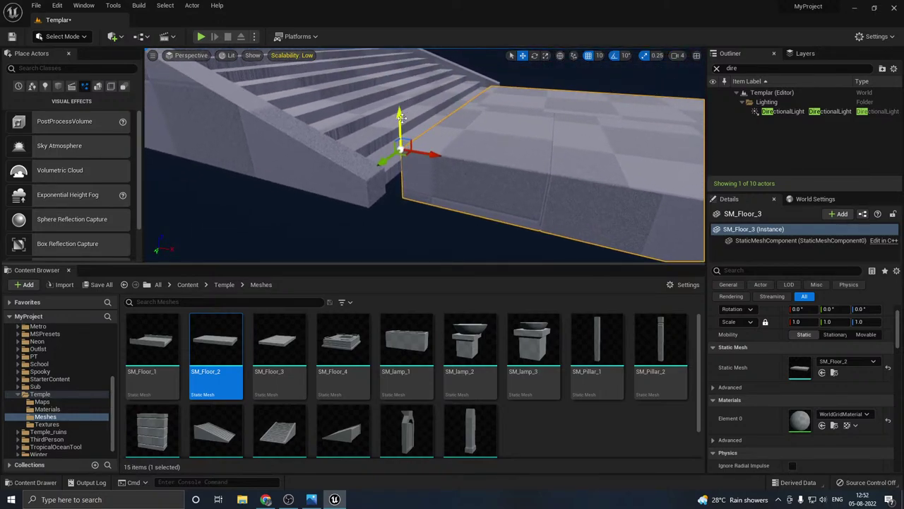
left_click_drag(400, 124, 399, 128)
Step: Inspect the joint with the stairs, and duplicate the SM_Floor_2 piece along the X axis beyond its far end
right_click_drag(438, 133, 457, 156)
key("g")
right_click_drag(386, 164, 335, 173)
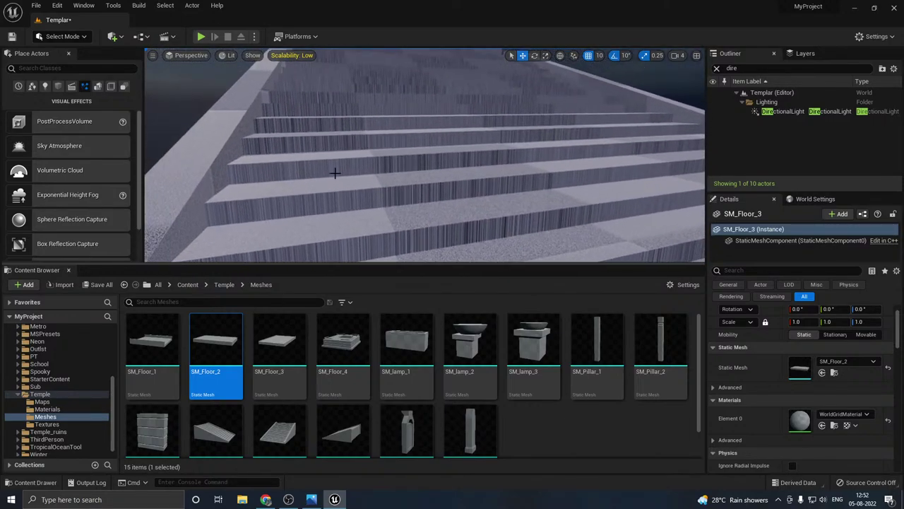
right_click_drag(398, 198, 329, 195)
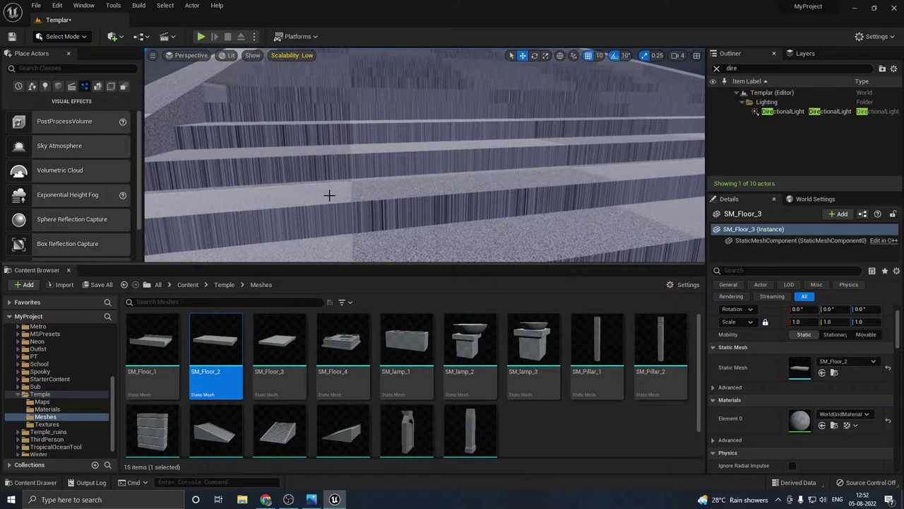
right_click_drag(381, 204, 467, 165)
right_click_drag(346, 205, 346, 205)
left_click(345, 205)
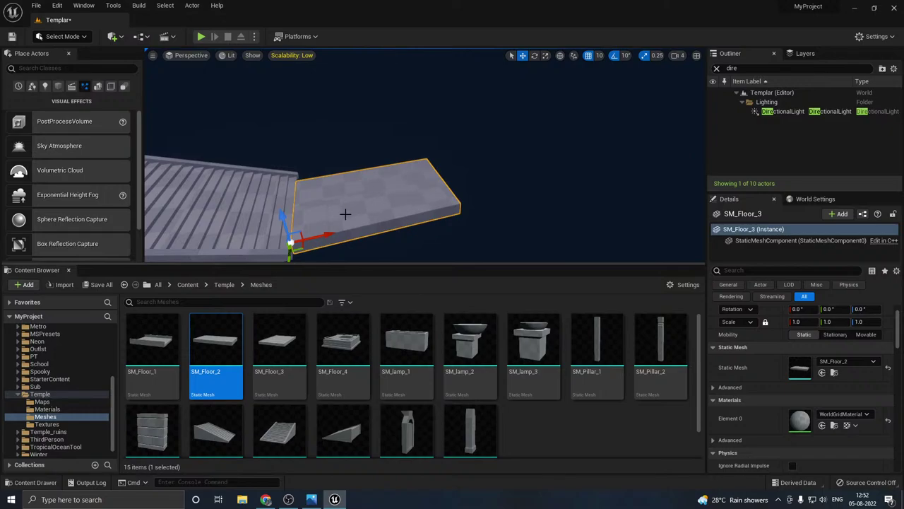
left_click_drag(320, 234, 500, 189, "alt")
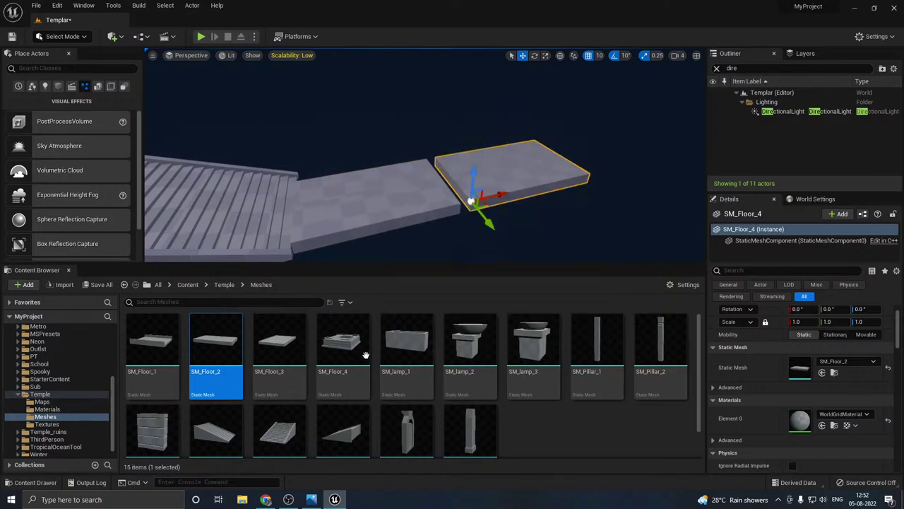
Step: Assign SM_stairs_3 as the static mesh of the duplicated floor piece and save the Templar level
scroll(337, 372, "down", 1)
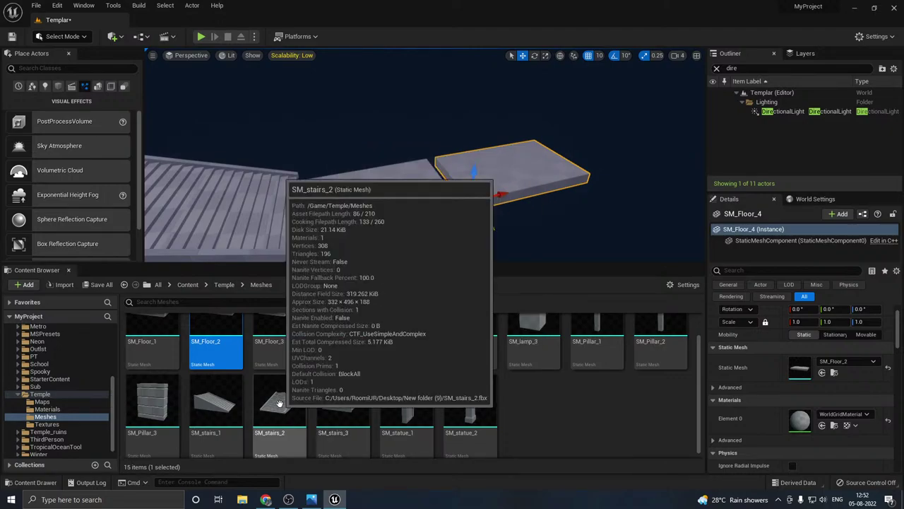
left_click(342, 403)
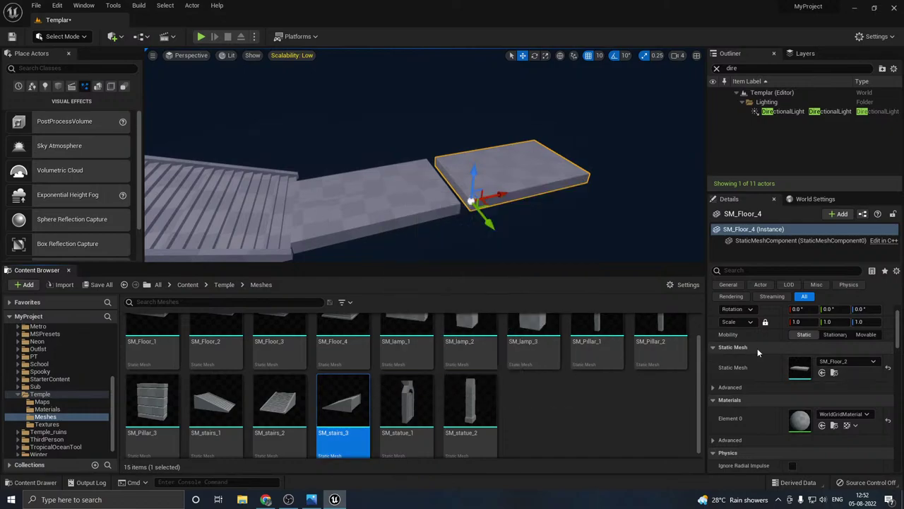
left_click(822, 373)
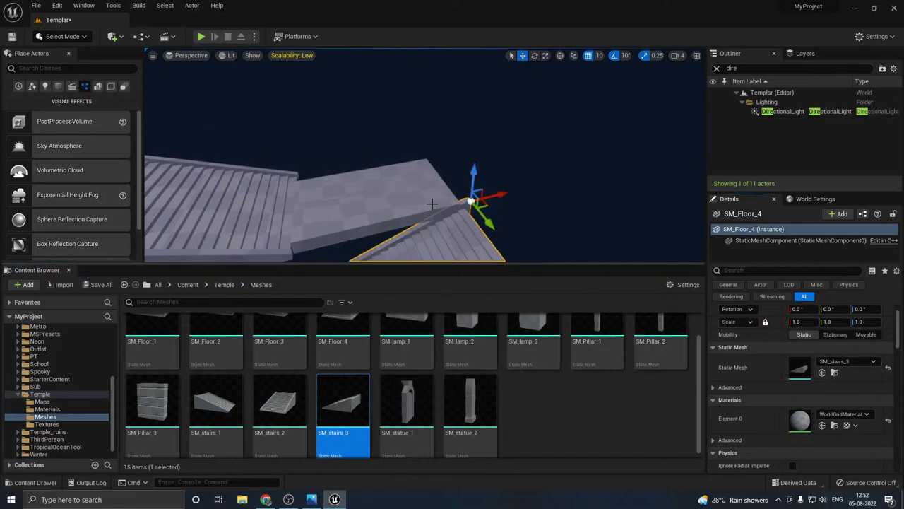
right_click_drag(200, 217, 198, 169)
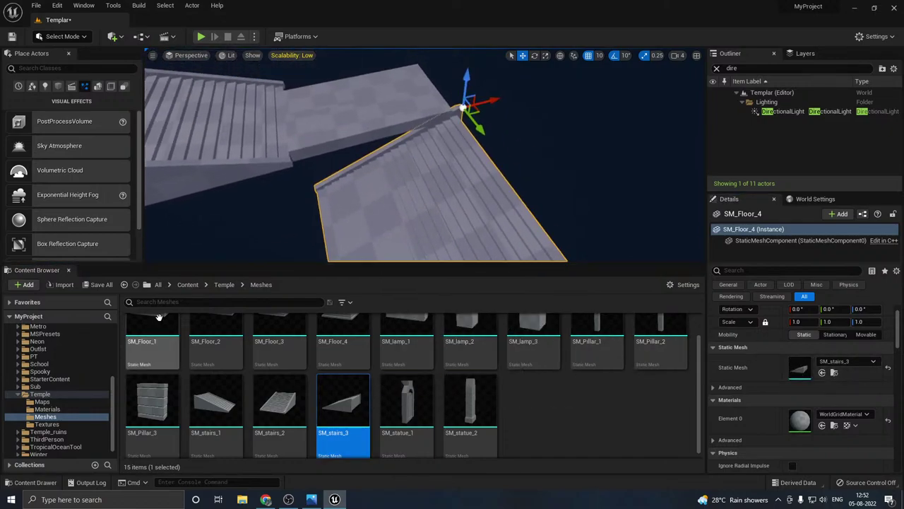
left_click(98, 284)
left_click(529, 356)
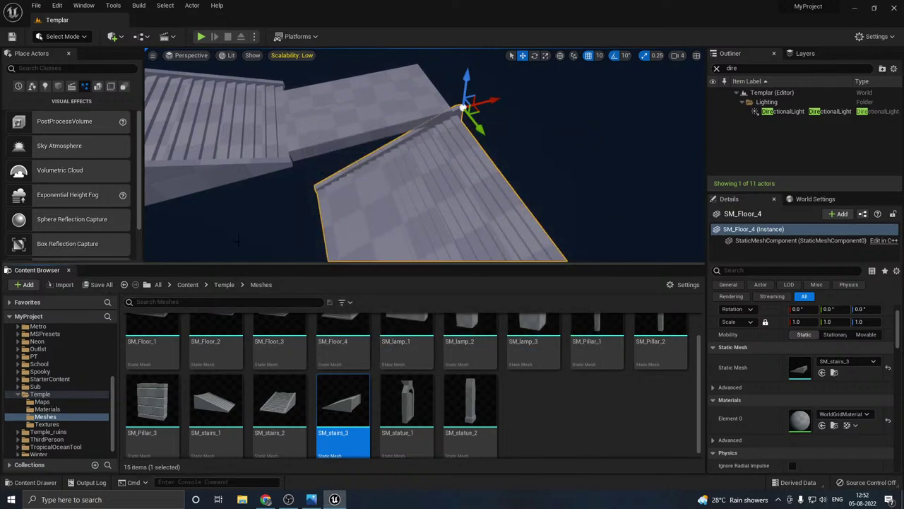
Step: Enlarge the viewport, and move the SM_stairs_3 flight along X and Y to the far end of the floor
left_click_drag(299, 268, 332, 317)
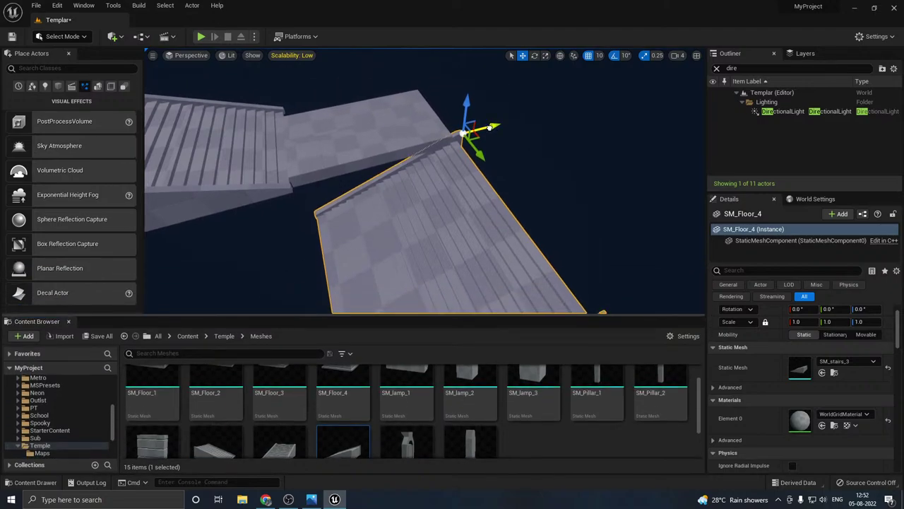
left_click_drag(490, 127, 636, 58)
mouse_move(482, 121)
right_mouse_down()
mouse_move(472, 103)
mouse_move(496, 98)
mouse_move(495, 119)
right_mouse_up()
key("w")
key("s")
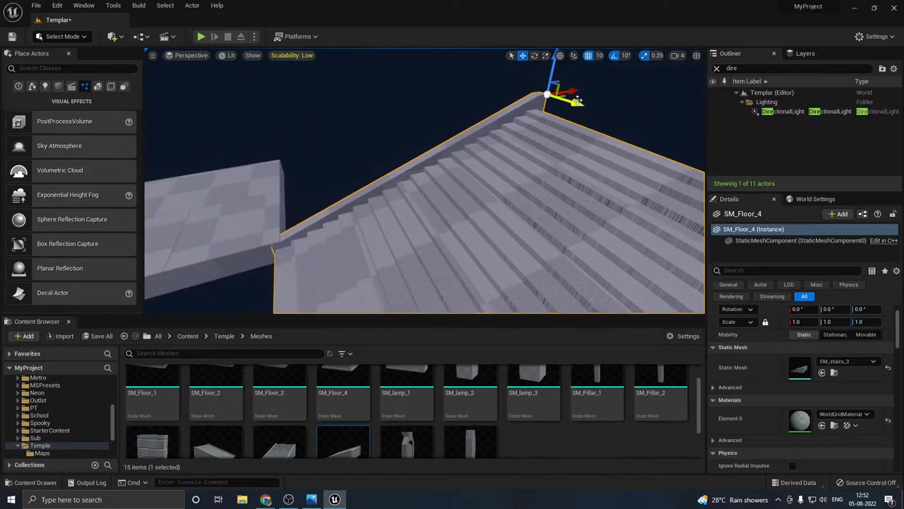
left_click_drag(577, 101, 436, 62)
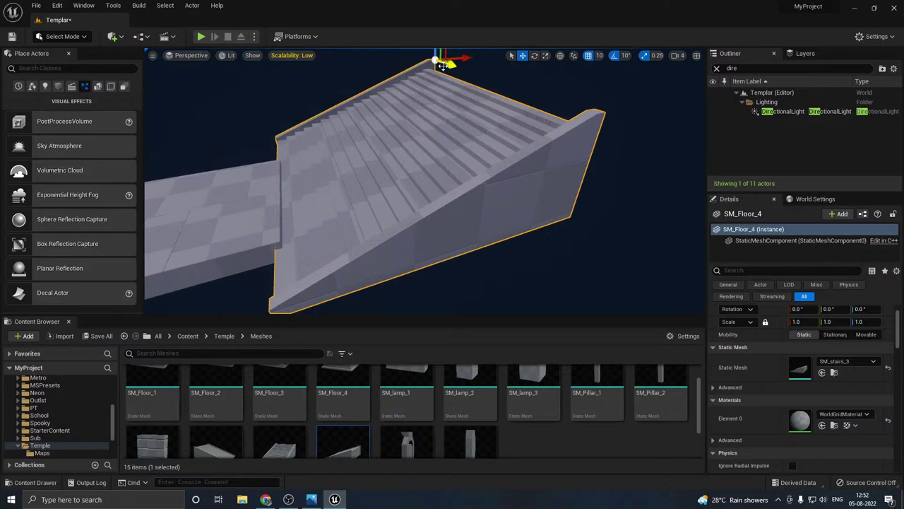
Step: Raise the SM_stairs_3 flight slightly and nudge it along X so its foot meets the floor's end
right_click_drag(455, 98, 429, 67)
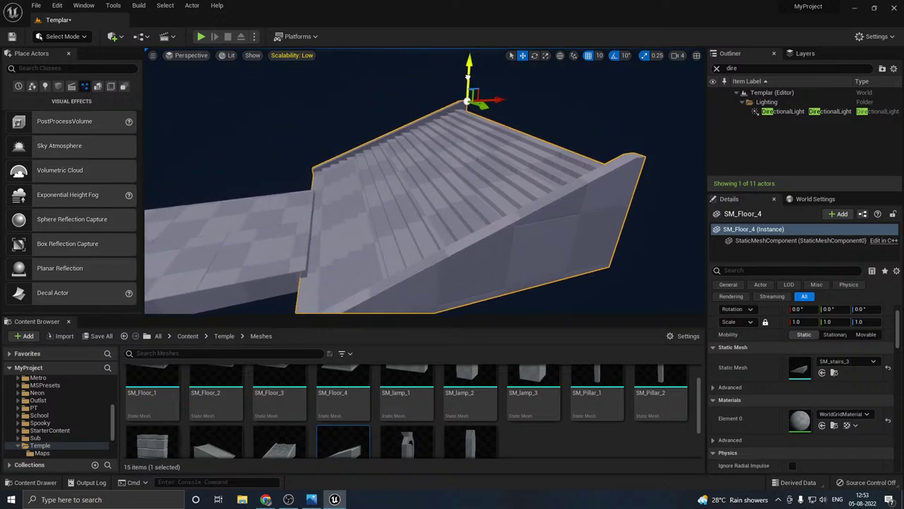
left_click_drag(469, 75, 465, 73)
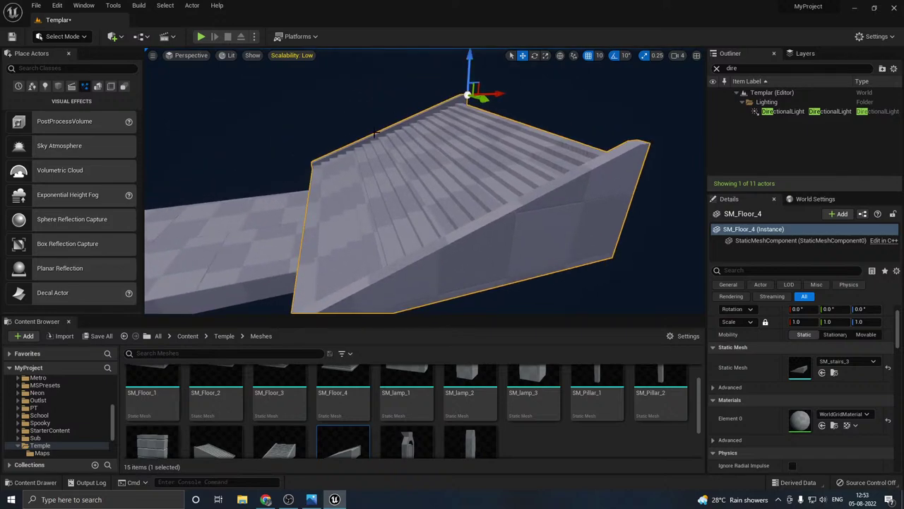
mouse_move(375, 133)
right_mouse_down()
mouse_move(332, 153)
mouse_move(380, 138)
right_mouse_up()
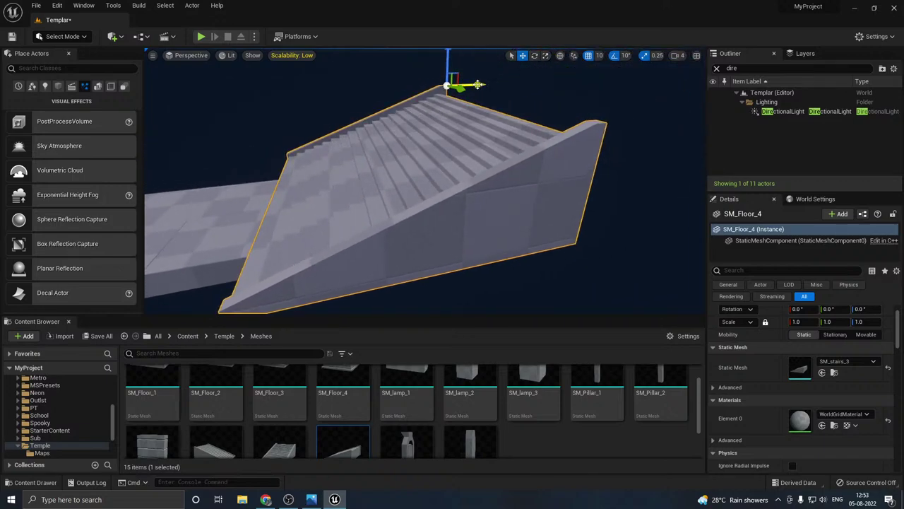
mouse_move(478, 84)
left_mouse_down()
mouse_move(490, 84)
mouse_move(479, 84)
left_mouse_up()
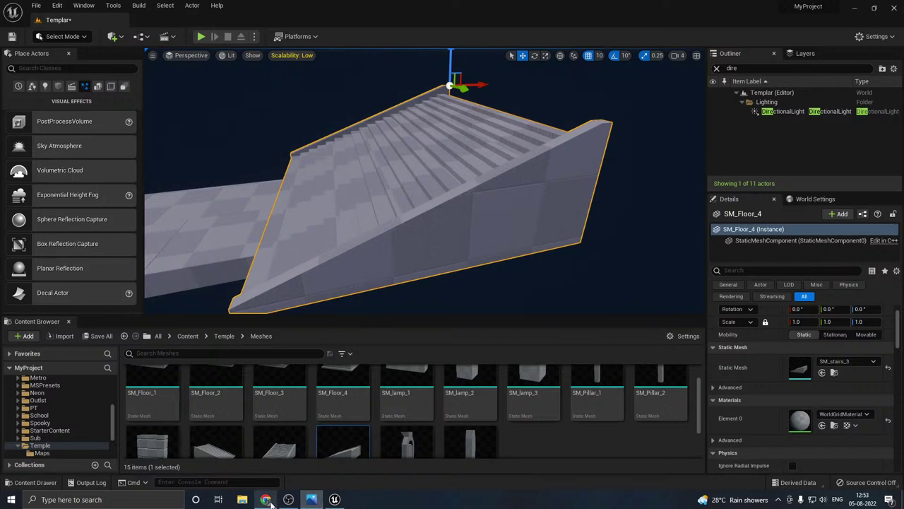
Step: Center the SM_stairs_3 flight across the floor's width along the Y axis and save the Templar level
key("s")
right_click_drag(415, 205, 487, 208)
key("w")
key("a")
left_click_drag(371, 110, 386, 108)
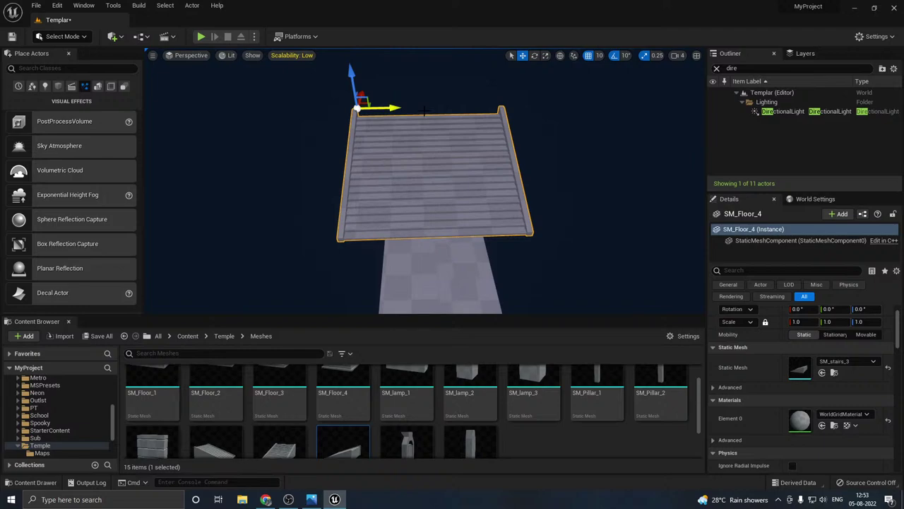
key("d")
right_click_drag(423, 111, 248, 95)
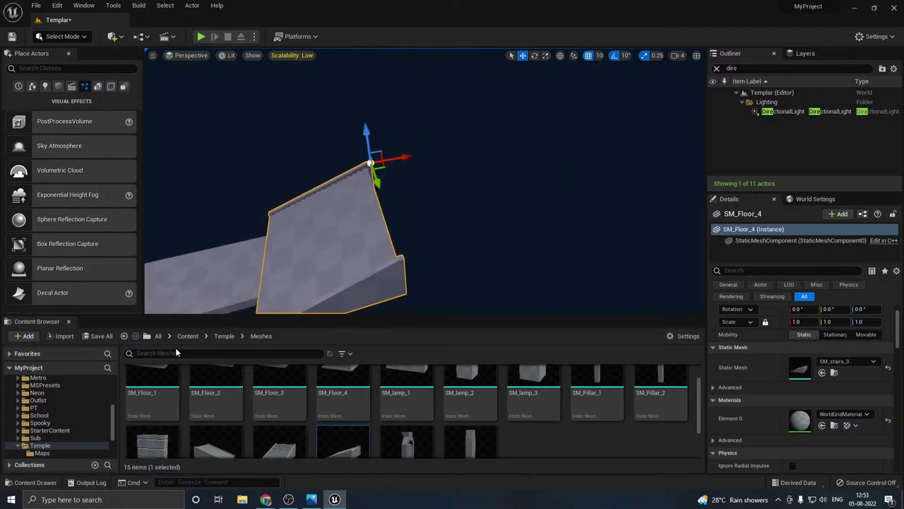
left_click(99, 336)
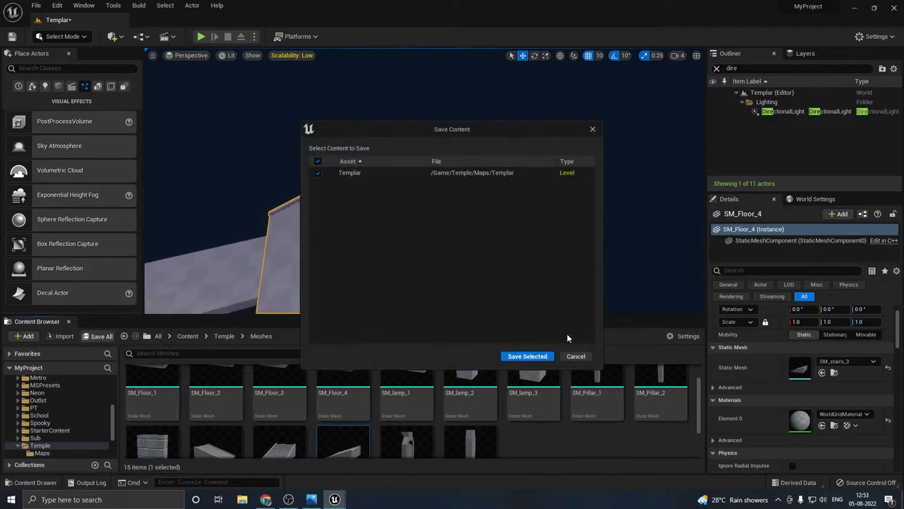
left_click(527, 356)
Step: Duplicate the SM_stairs_3 flight along the X axis beyond its upper end and save the Templar level
left_click_drag(395, 159, 501, 141, "alt")
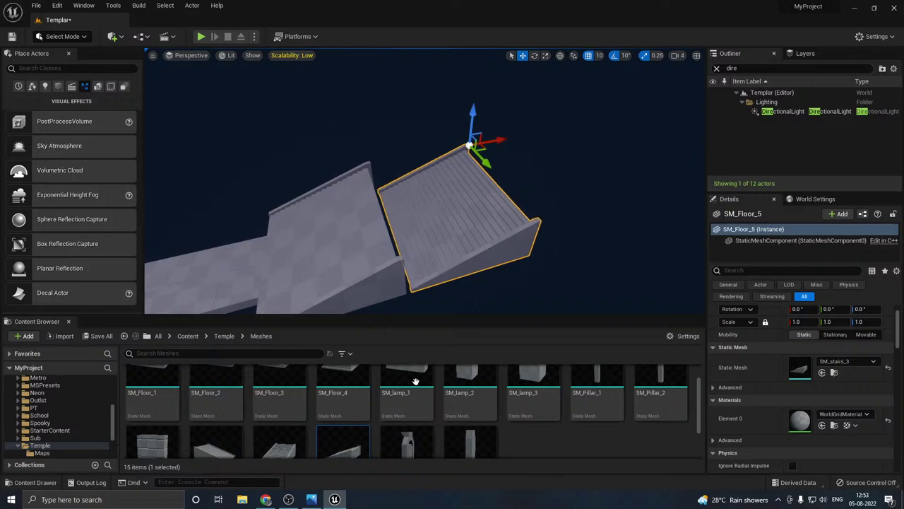
scroll(524, 393, "up", 2)
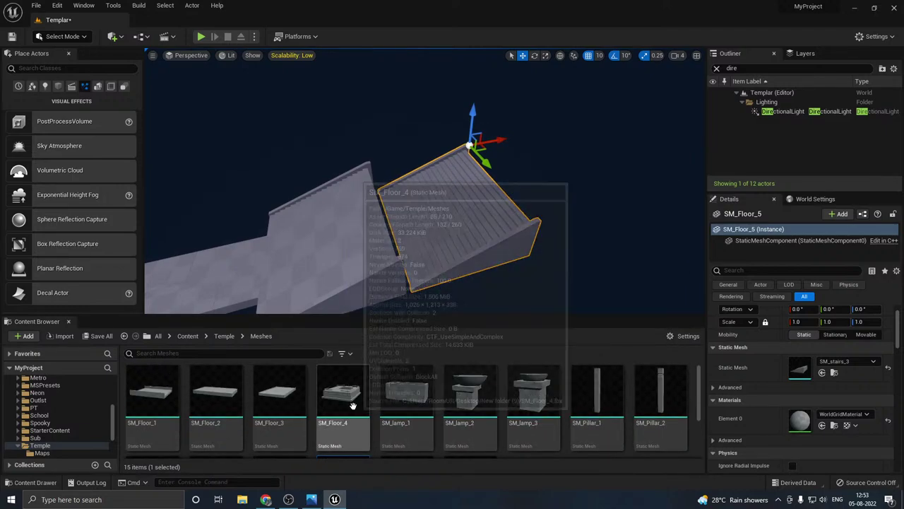
left_click(99, 337)
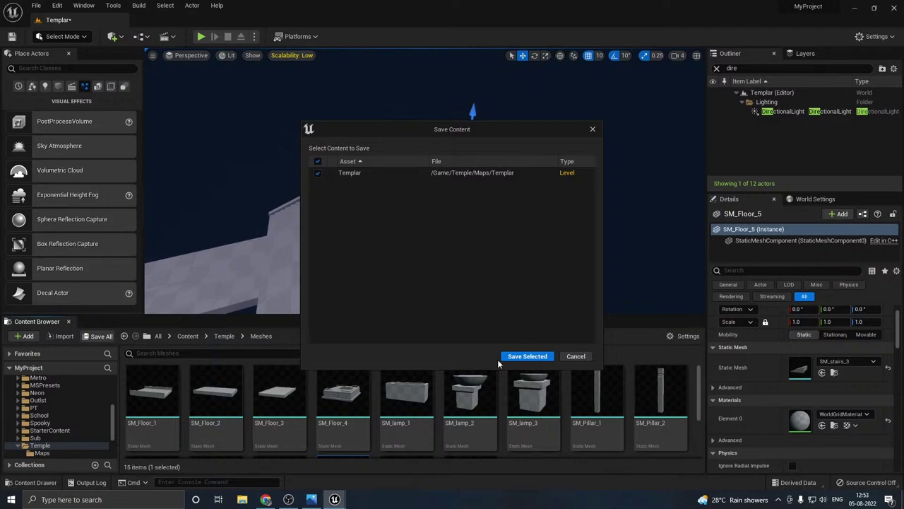
left_click(526, 354)
Step: Assign SM_Floor_4 as the static mesh of the duplicated stairs and move the platform to the top of the SM_stairs_3 flight
left_click(343, 395)
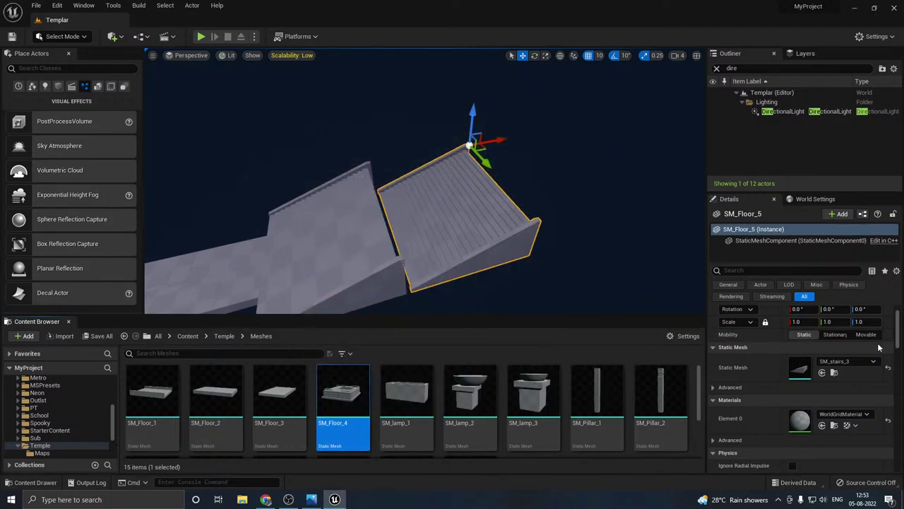
left_click(823, 372)
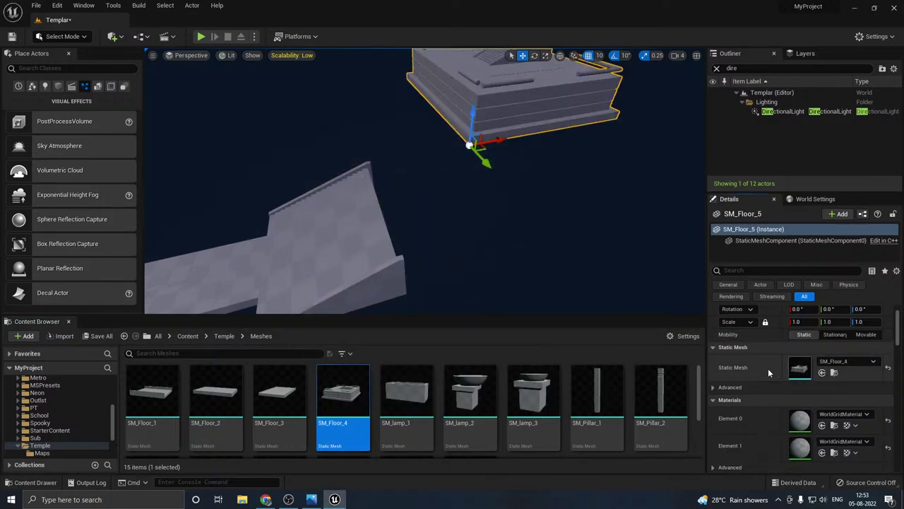
left_click_drag(497, 140, 389, 283)
right_click_drag(389, 283, 357, 322)
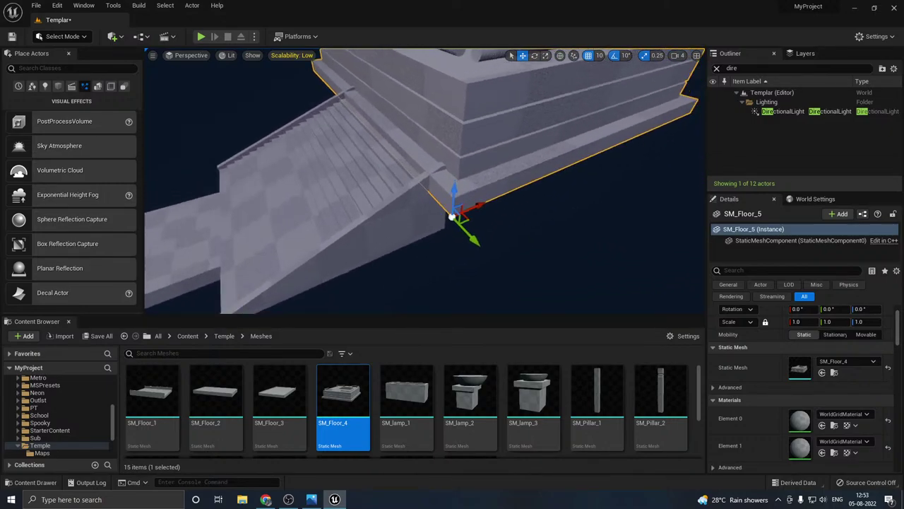
Step: Back the SM_Floor_4 platform off slightly along X and shift it along Y to center it on the stairs
right_click_drag(452, 218, 451, 247)
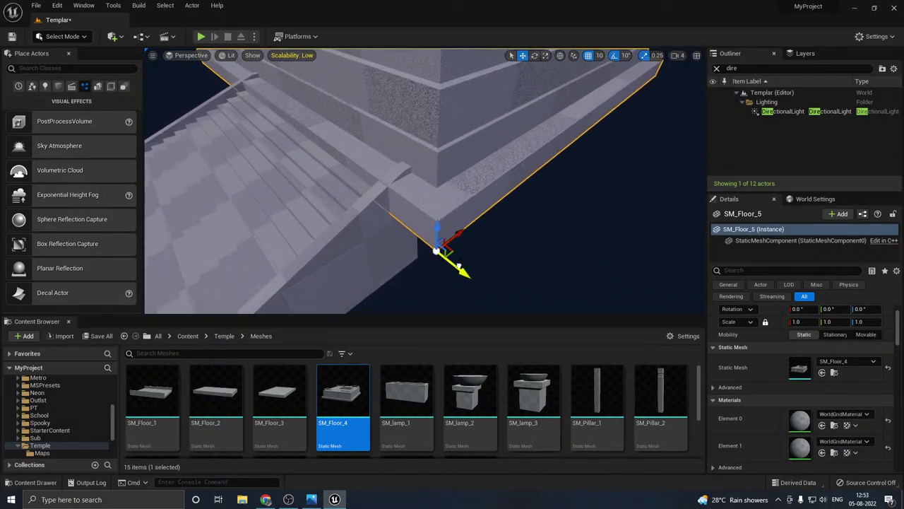
mouse_move(460, 267)
left_mouse_down()
mouse_move(478, 278)
mouse_move(451, 266)
left_mouse_up()
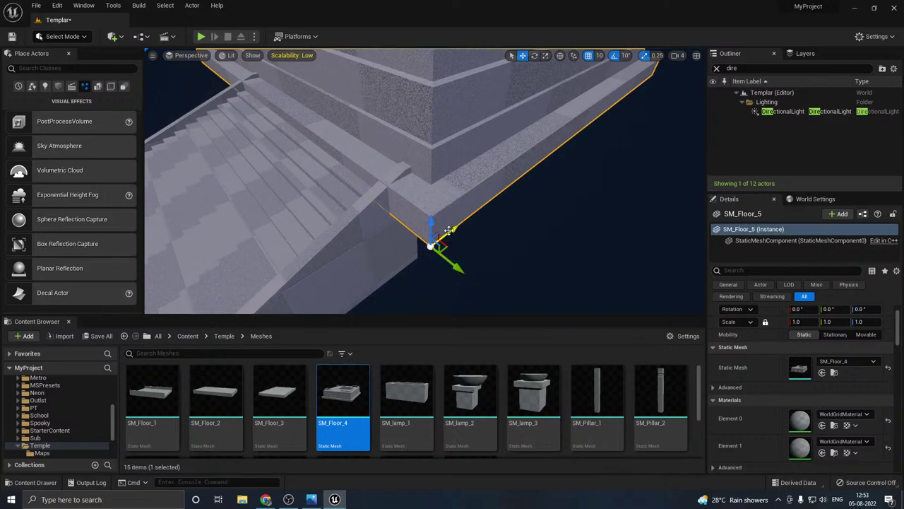
left_click_drag(449, 231, 480, 208)
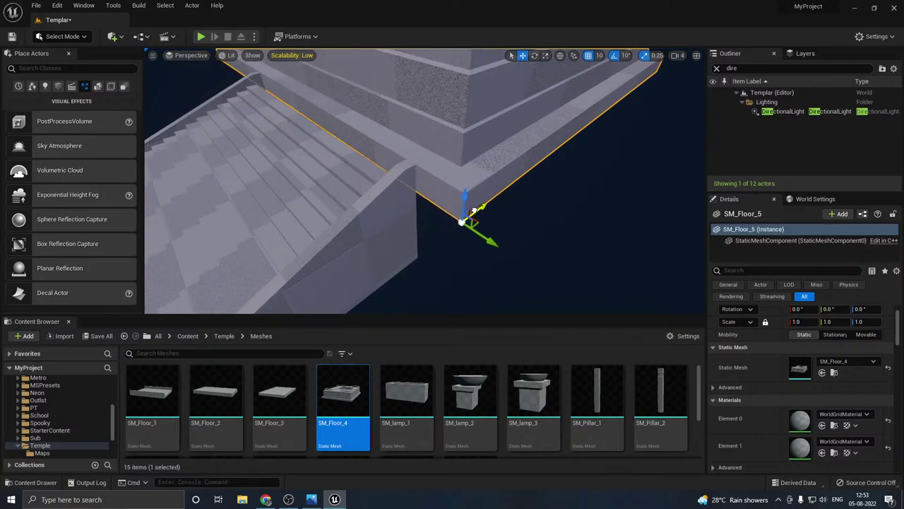
right_click_drag(466, 195, 476, 165)
scroll(487, 151, "down", 3)
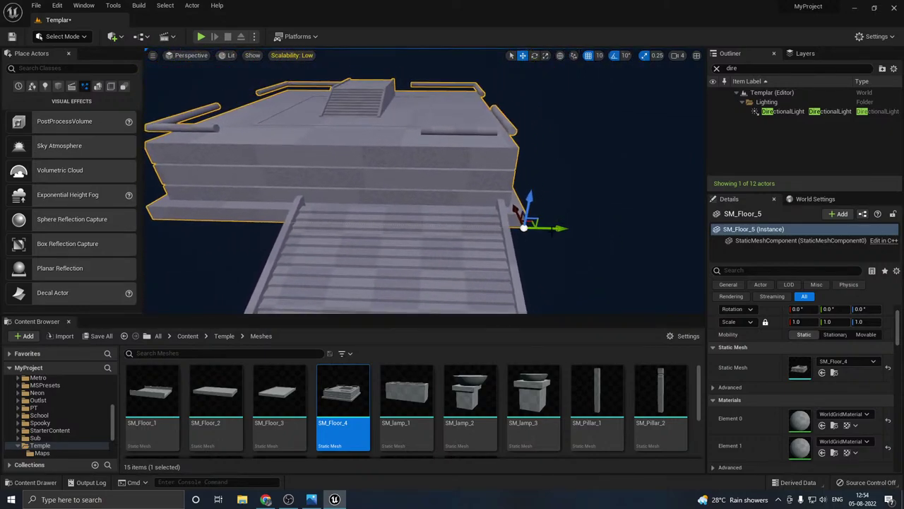
middle_click_drag(550, 229, 615, 216)
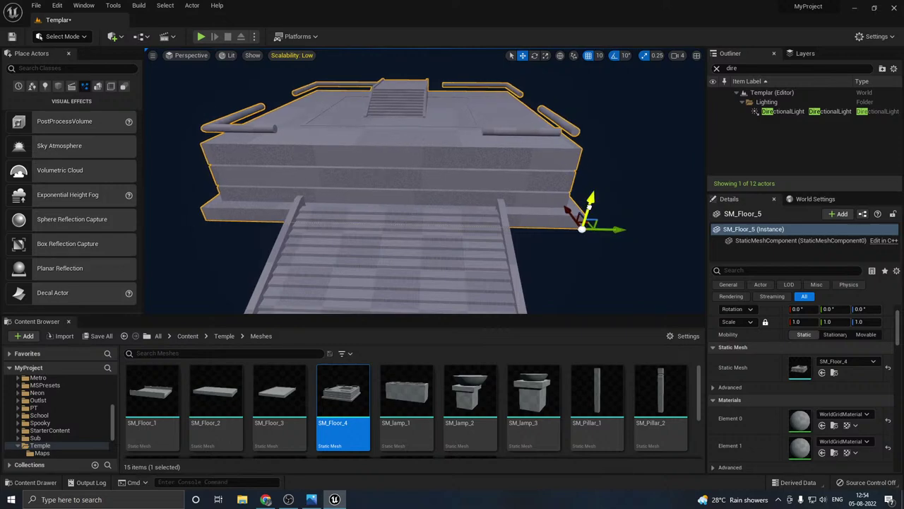
Step: Lower the SM_Floor_4 platform to the level of the stair top and move it along X against the stairs
left_click_drag(589, 201, 582, 263)
mouse_move(519, 206)
right_mouse_down()
mouse_move(423, 206)
mouse_move(507, 202)
right_mouse_up()
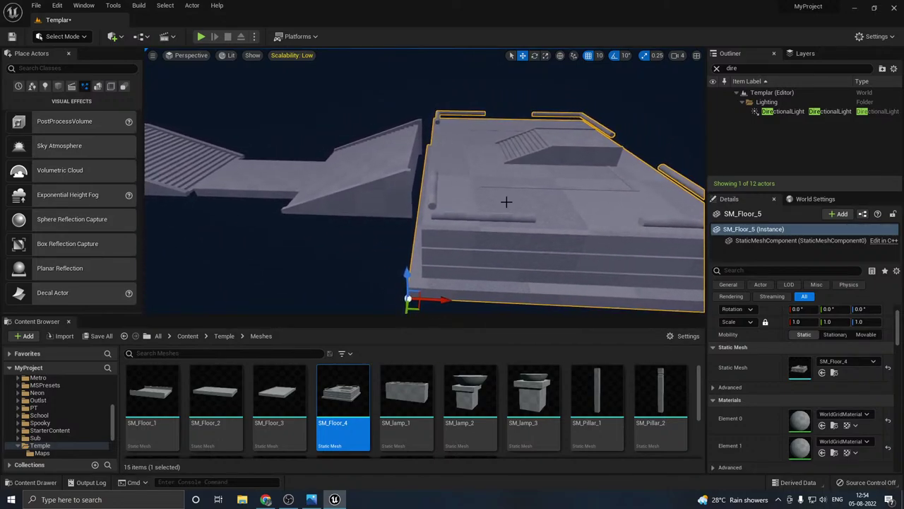
left_click_drag(441, 300, 419, 283)
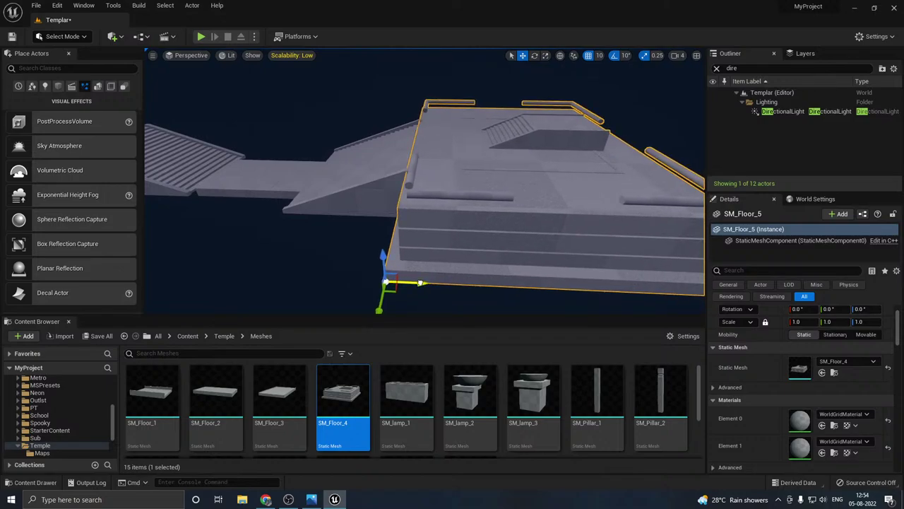
Step: Shift the SM_Floor_4 platform slightly away from the stairs along X and lower it a little
right_click_drag(405, 276, 600, 269)
right_click_drag(433, 232, 375, 248)
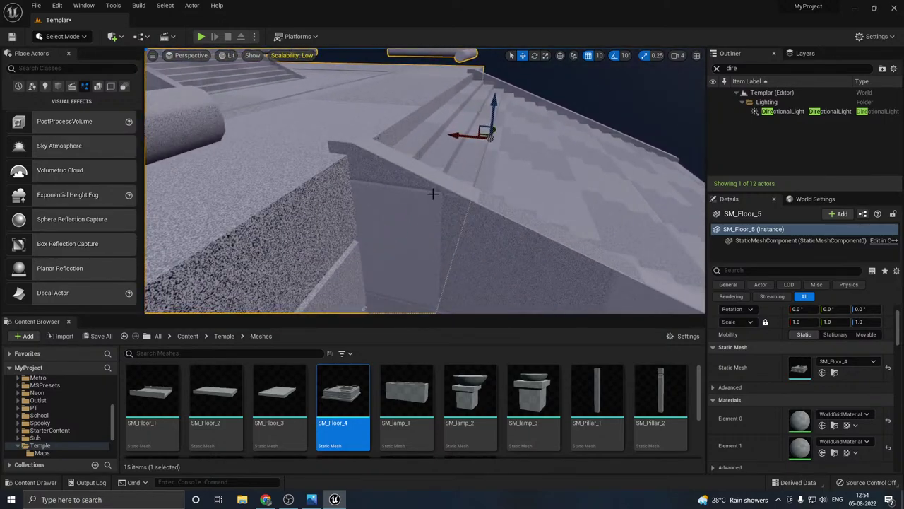
scroll(447, 188, "down", 2)
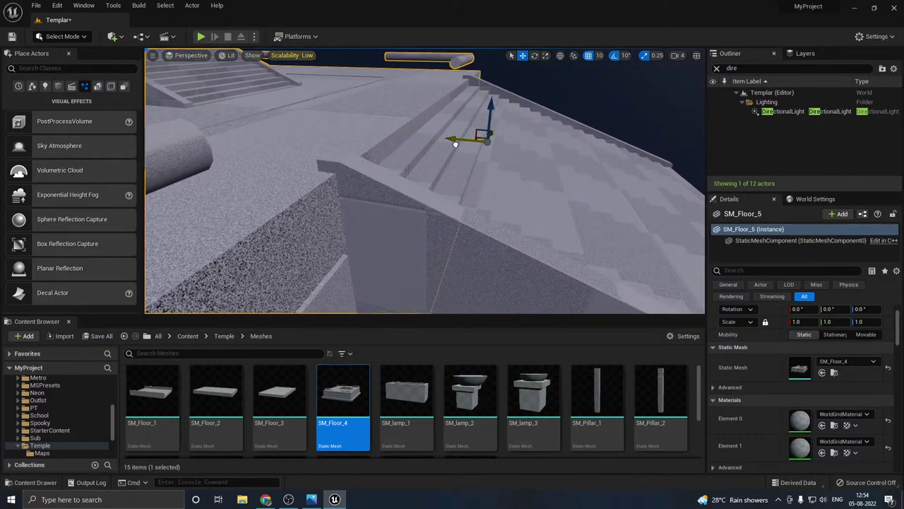
left_click_drag(456, 144, 449, 144)
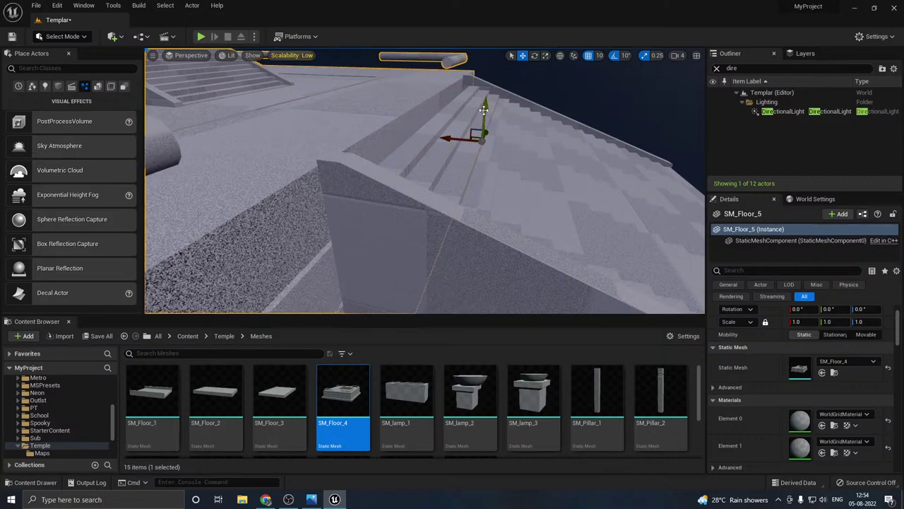
scroll(483, 110, "up", 3)
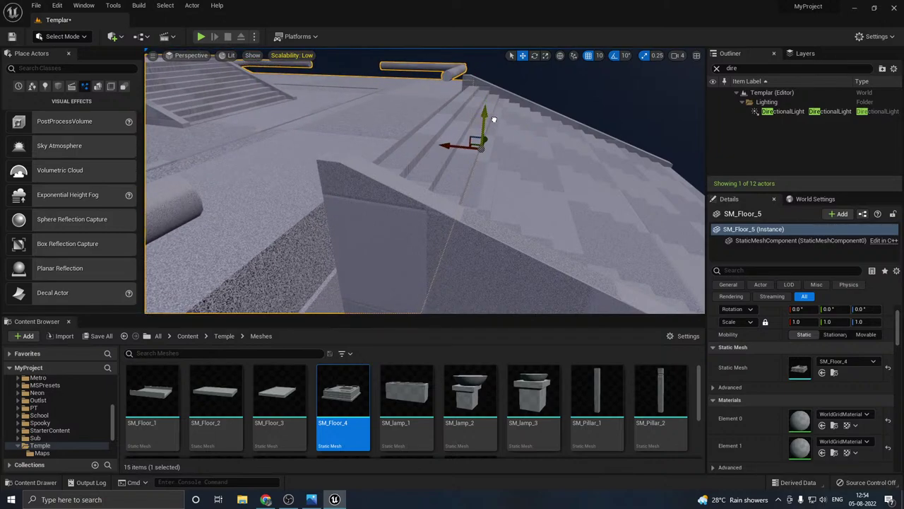
scroll(494, 120, "up", 1)
Step: Move the SM_Floor_4 platform back along X against the top of the stairs and raise it slightly to close the step
right_click_drag(381, 151, 491, 150)
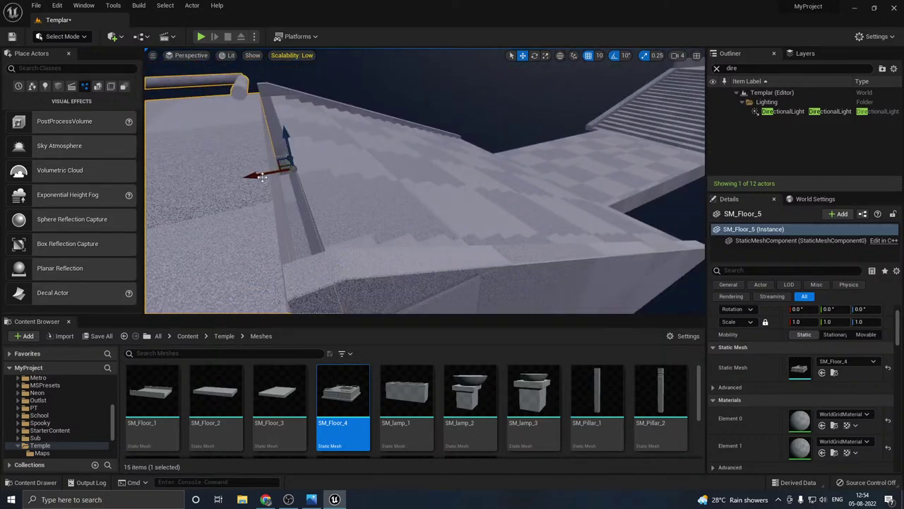
left_click_drag(262, 176, 267, 173)
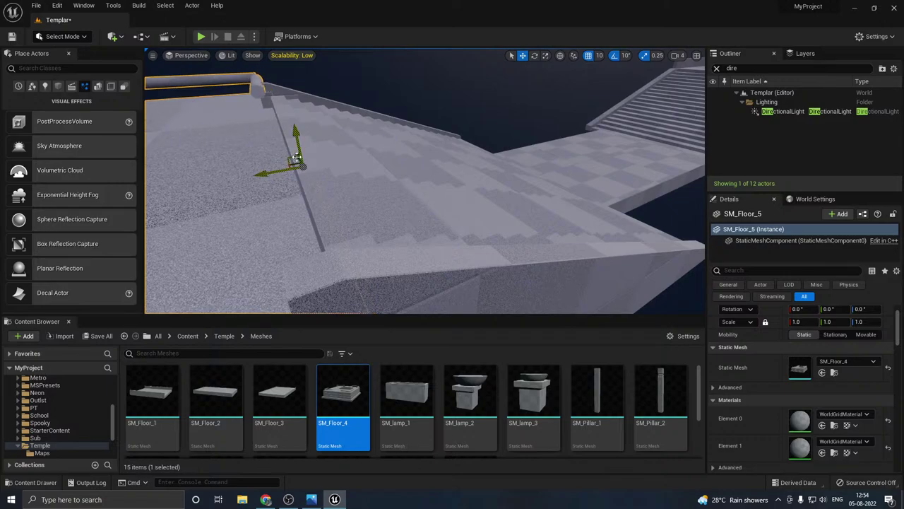
right_click_drag(391, 151, 353, 130)
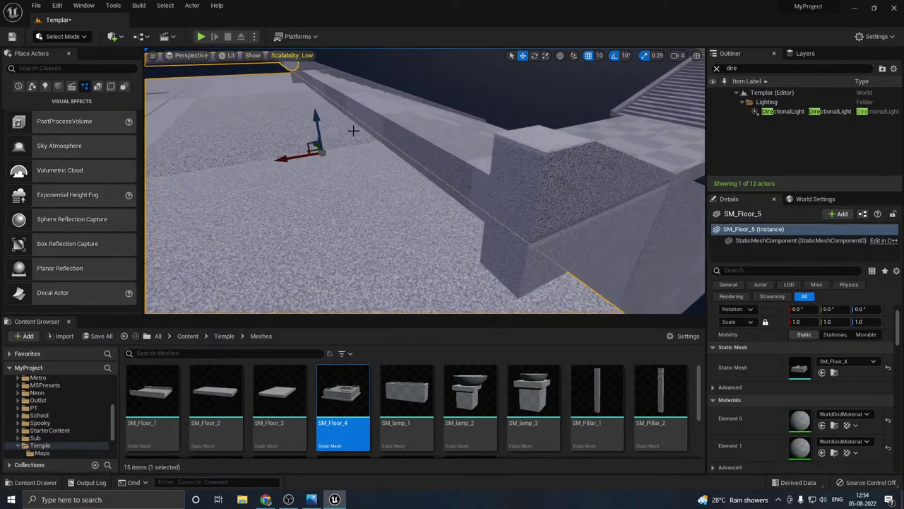
left_click_drag(316, 126, 310, 122)
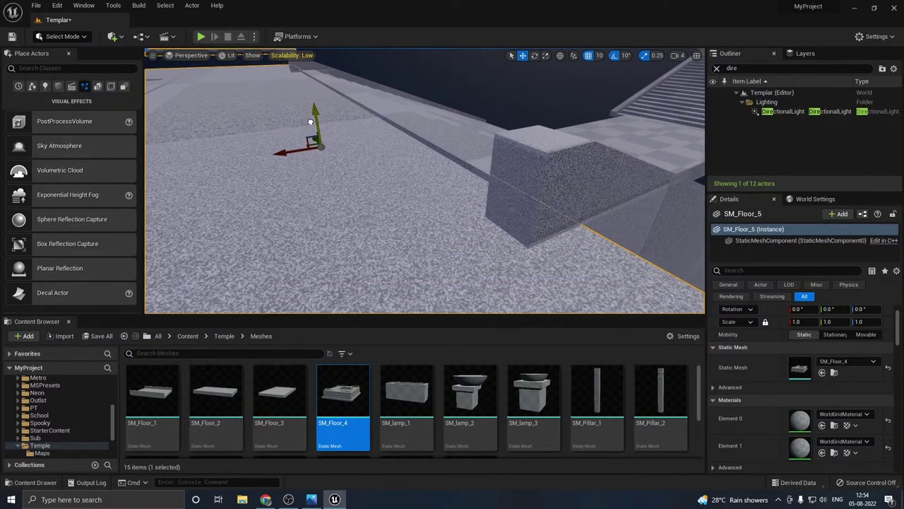
Step: Nudge the SM_Floor_4 platform into line with the stairs and save the Templar level
right_click_drag(371, 128, 304, 142)
right_click_drag(619, 150, 619, 149)
left_click_drag(558, 198, 572, 199)
right_click_drag(379, 191, 378, 191)
left_click(98, 336)
left_click(528, 356)
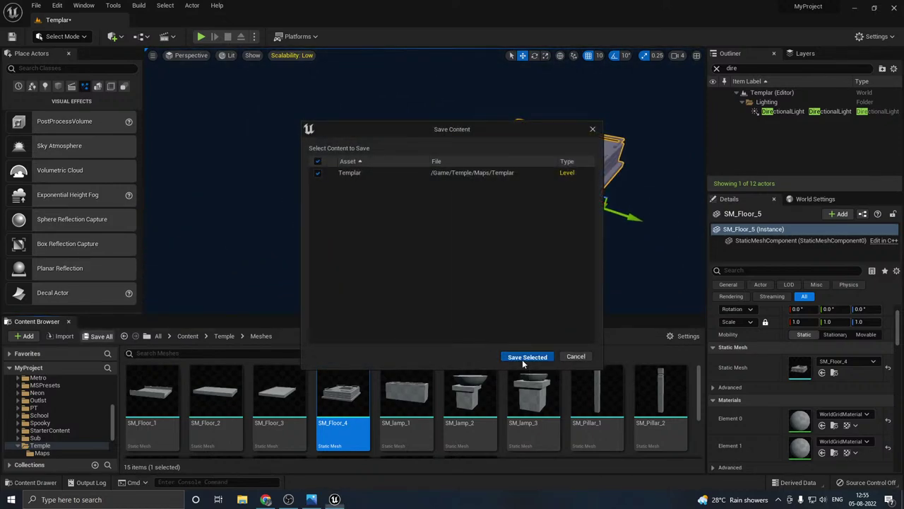
Step: Save a copy of the current level as Templar2 in the Future/Maps folder
left_click(35, 6)
mouse_move(47, 72)
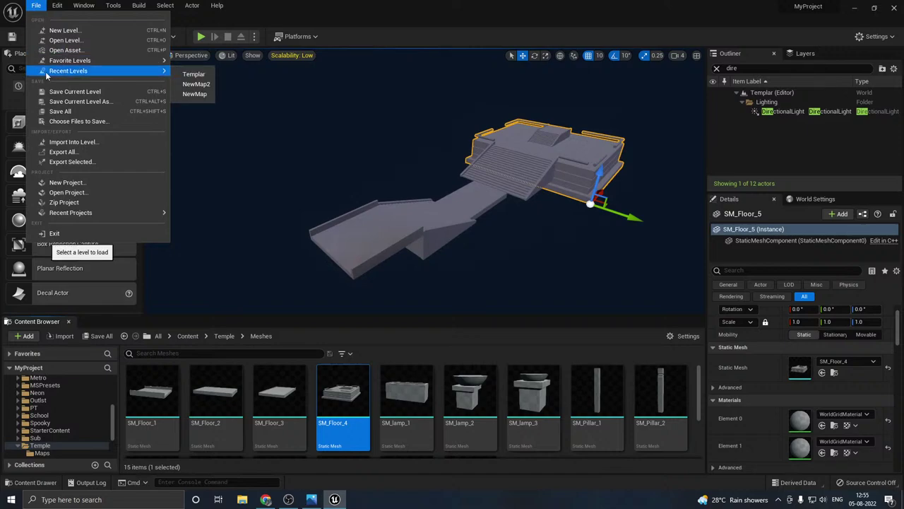
left_click(81, 101)
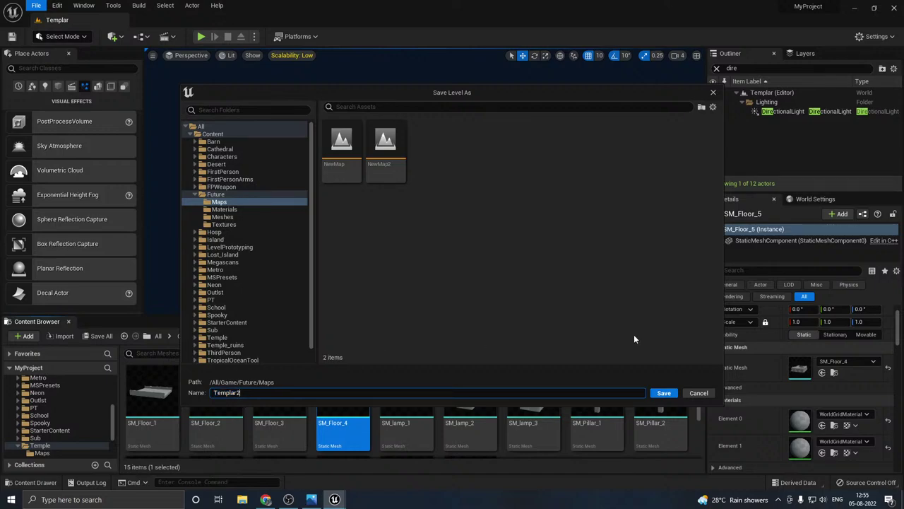
left_click(666, 400)
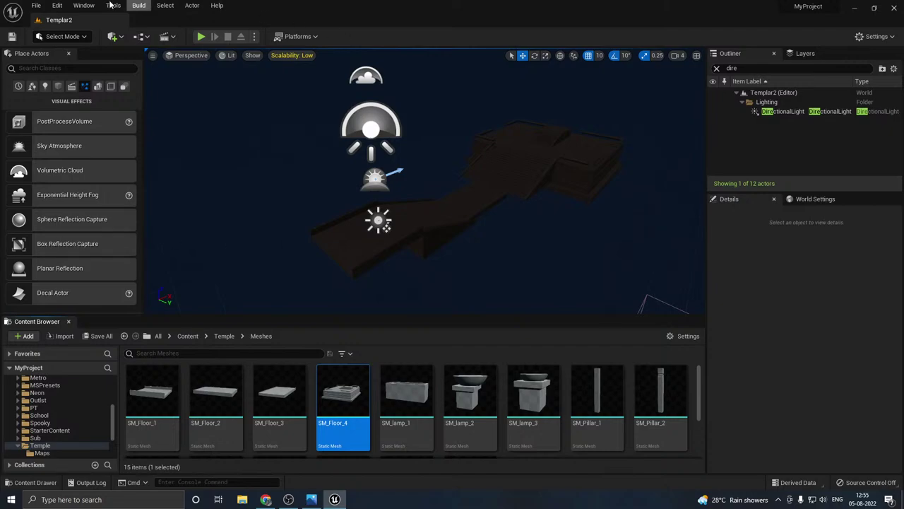
Step: Save the Templar2 level under the same name in the Temple/Maps folder
left_click(36, 5)
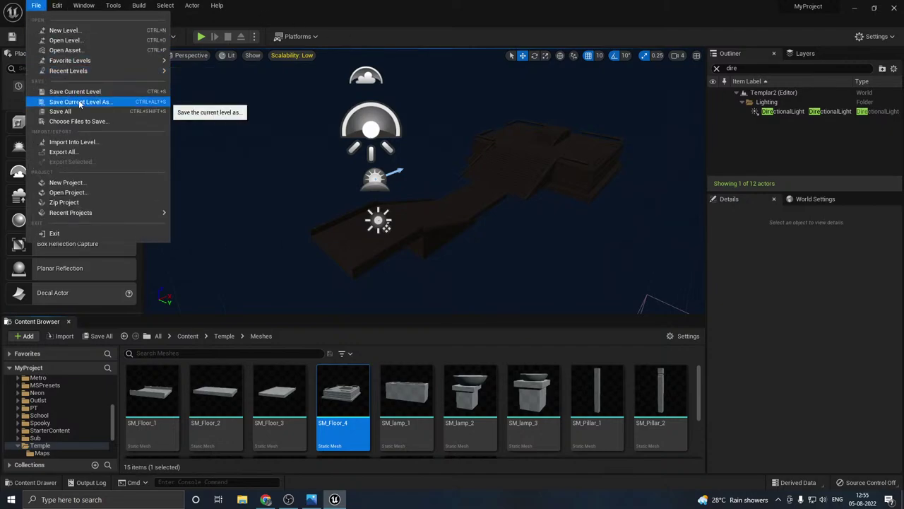
left_click(141, 101)
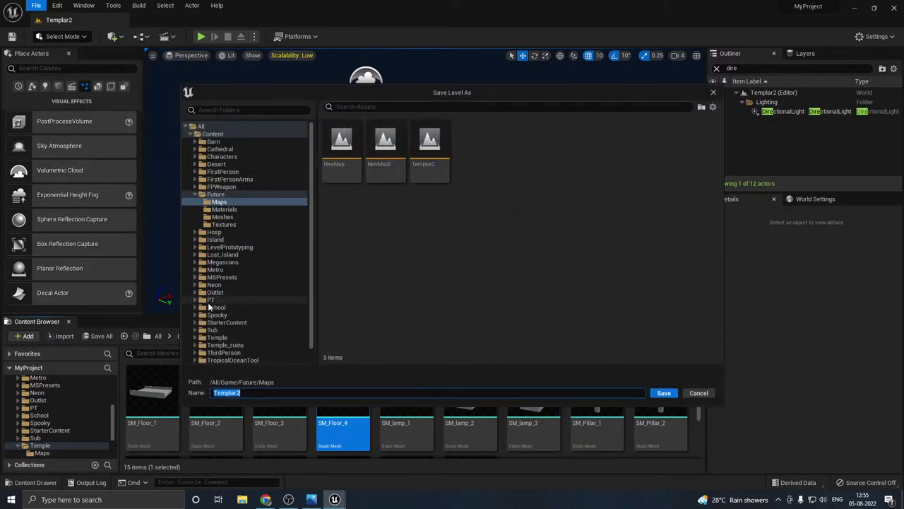
left_click(197, 341)
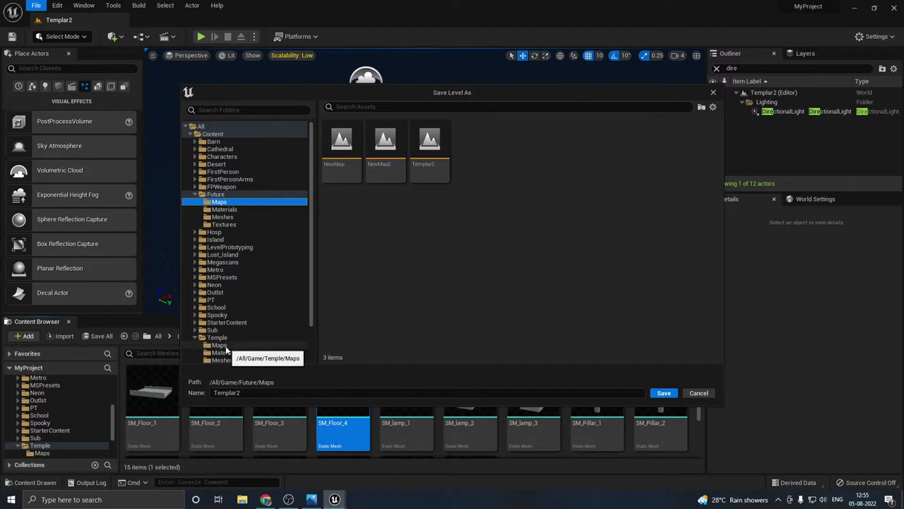
left_click(219, 345)
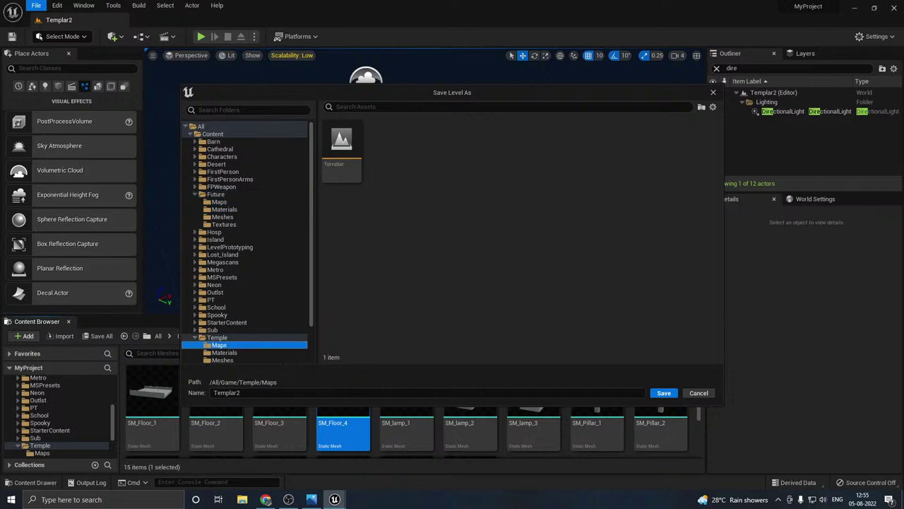
left_click(664, 392)
Step: Set both the minimum and maximum exposure brightness of the PostProcessVolume to 0.7
key("w")
mouse_move(322, 195)
right_mouse_down()
mouse_move(293, 173)
mouse_move(322, 195)
right_mouse_up()
key("s")
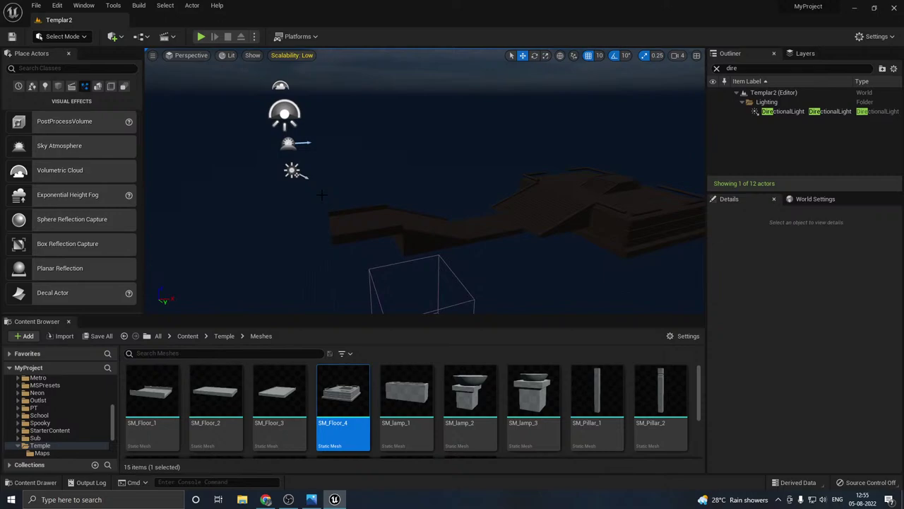
left_click(754, 113)
scroll(840, 359, "down", 5)
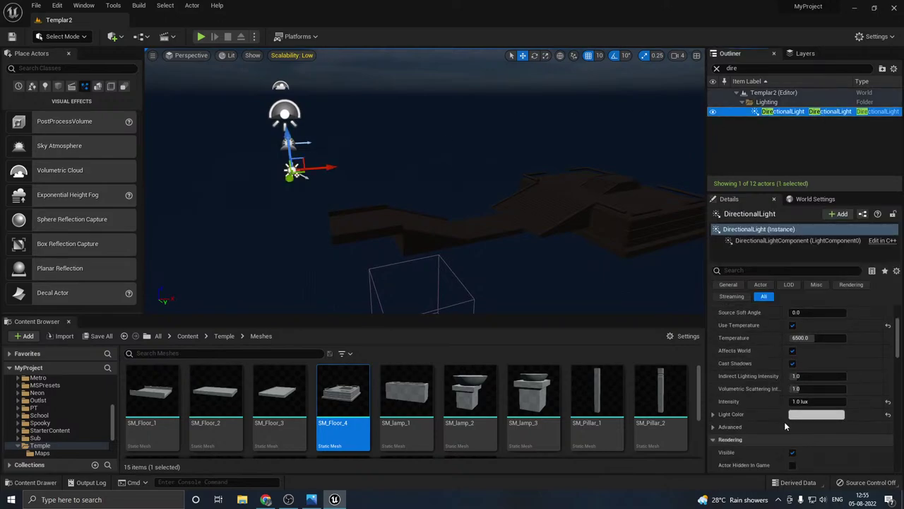
left_click(444, 263)
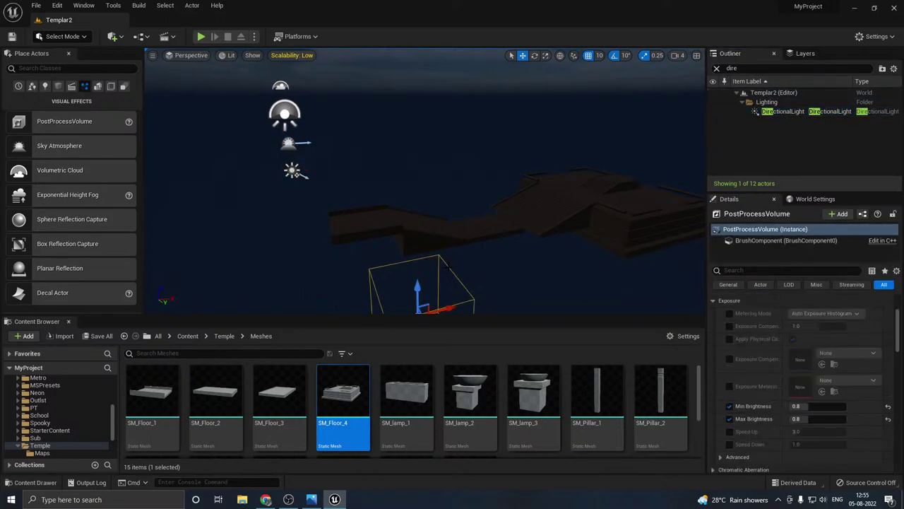
scroll(749, 336, "down", 2)
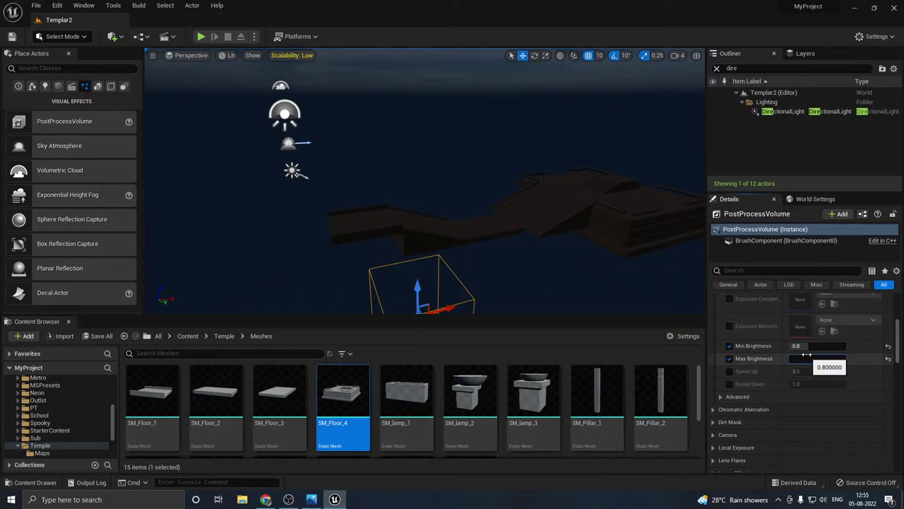
type(".7.7")
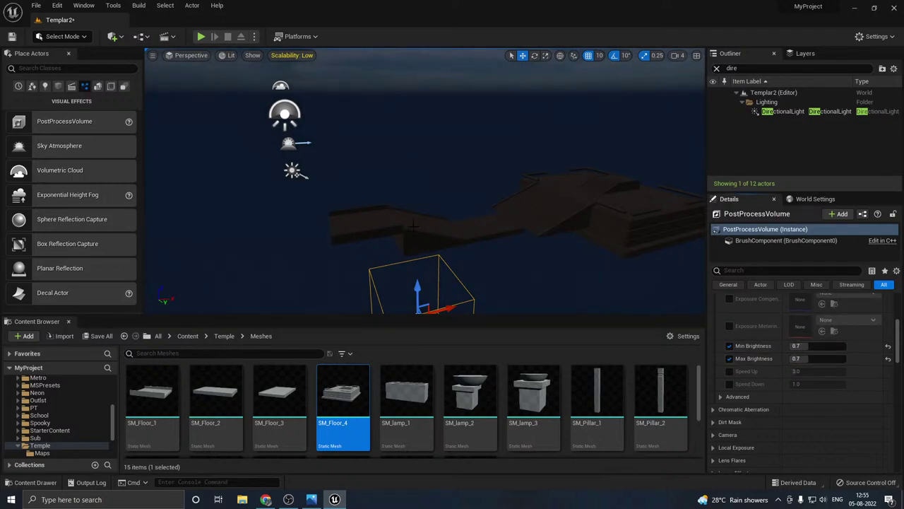
Step: Set the DirectionalLight's intensity to 4 lux and darken its light color to a deeper grey
left_click(783, 110)
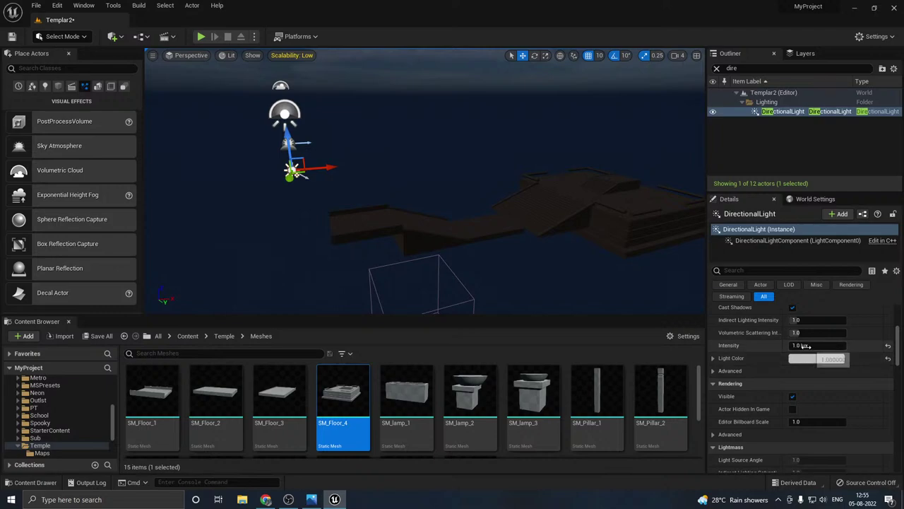
type("4")
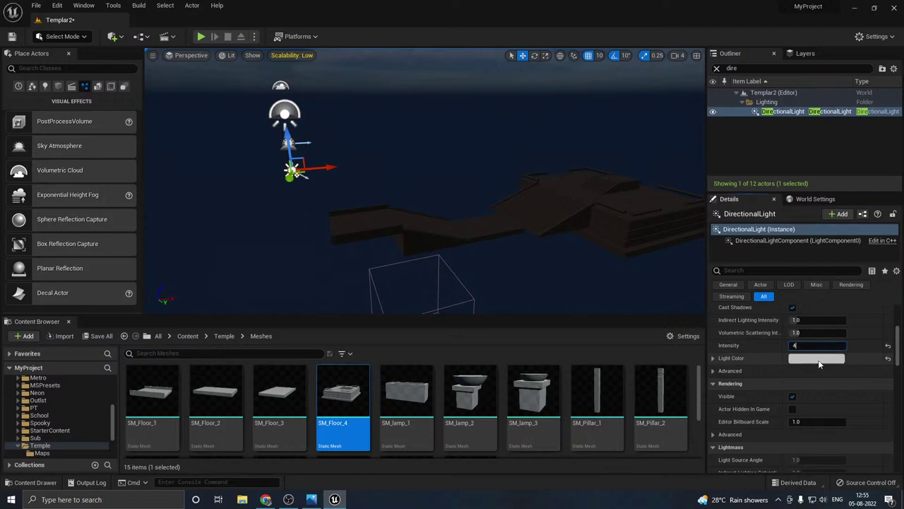
left_click(820, 360)
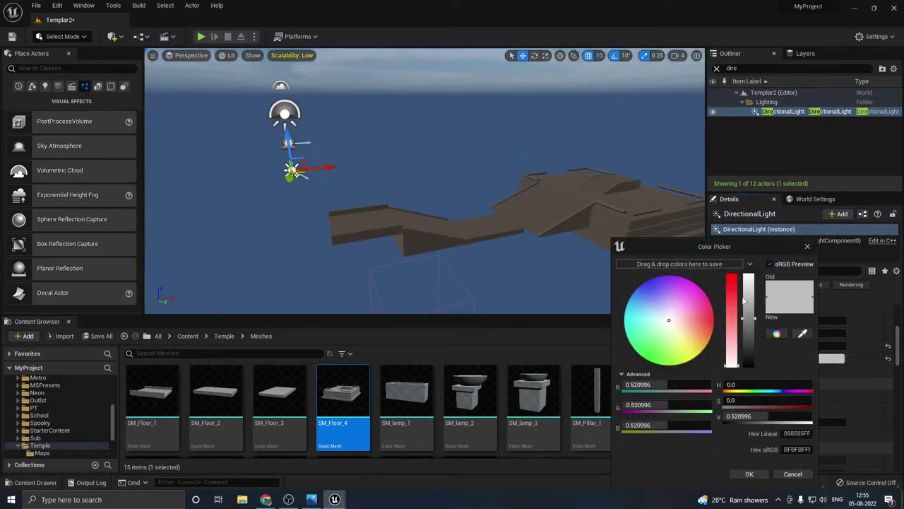
left_click_drag(744, 300, 751, 357)
left_click(749, 473)
Step: Find the ExponentialHeightFog actor in the level and delete it
right_click_drag(570, 264, 585, 278)
key("w")
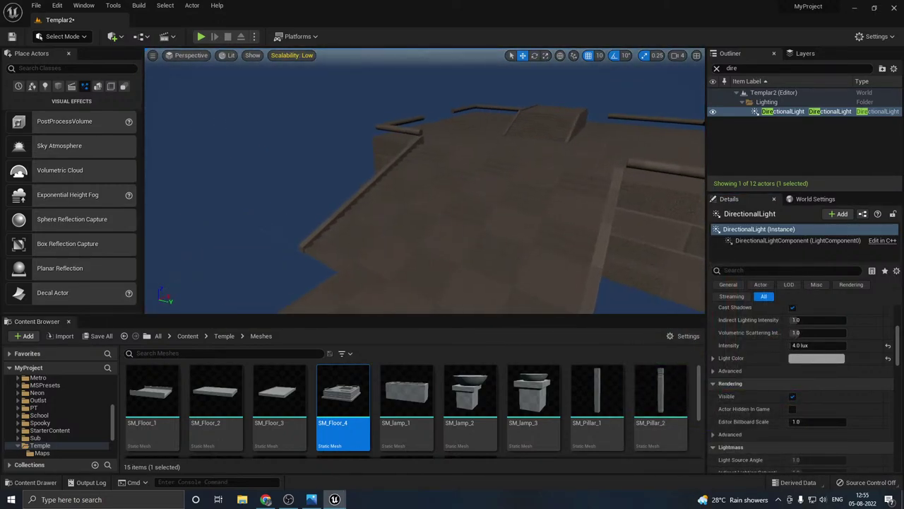
key("s")
mouse_move(577, 231)
right_mouse_down()
mouse_move(567, 255)
mouse_move(600, 263)
mouse_move(573, 249)
mouse_move(578, 228)
right_mouse_up()
key("a")
left_click(739, 68)
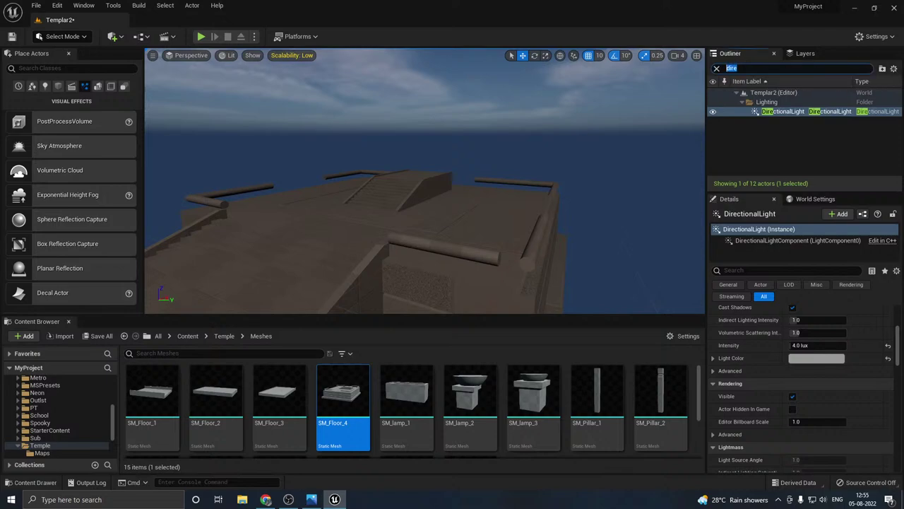
type("x")
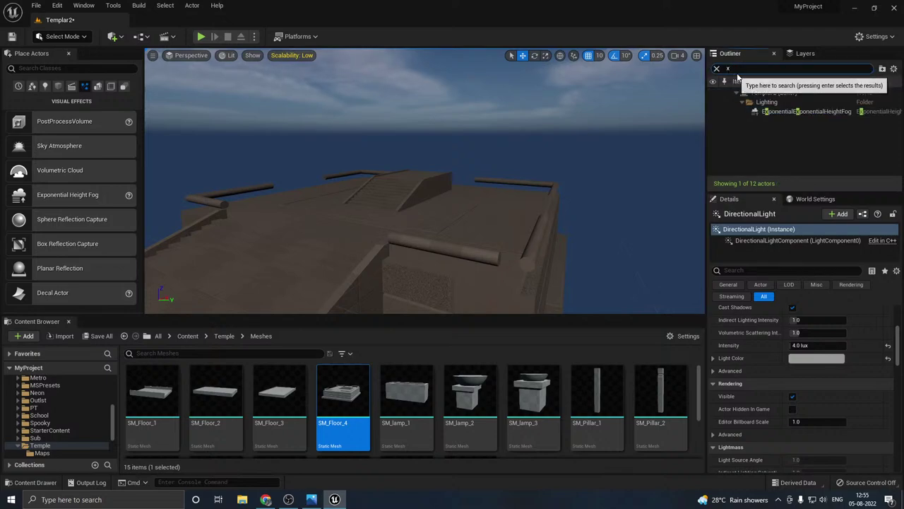
left_click(787, 113)
key("Delete")
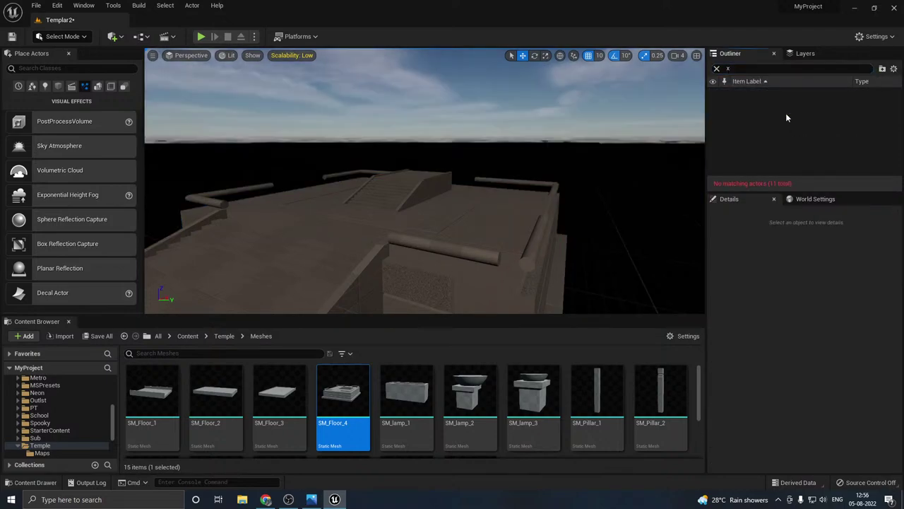
Step: Save all changes to the Templar2 level
mouse_move(622, 170)
right_mouse_down()
mouse_move(547, 185)
mouse_move(622, 166)
right_mouse_up()
key("s")
right_click_drag(424, 182, 439, 179)
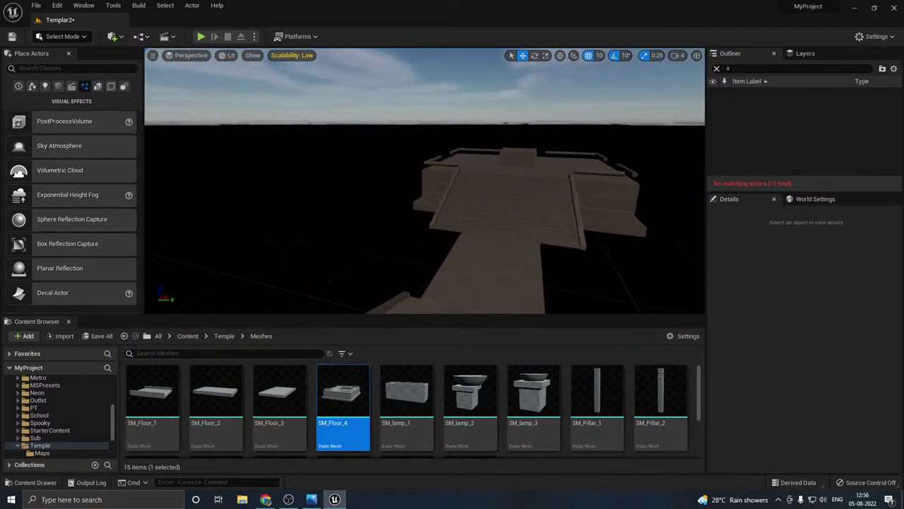
left_click(101, 337)
left_click(528, 357)
Step: Duplicate the SM_Floor_1 piece along the Y axis beyond the edge of the first floor
right_click_drag(495, 212, 480, 212)
key("s")
right_click_drag(424, 212, 509, 211)
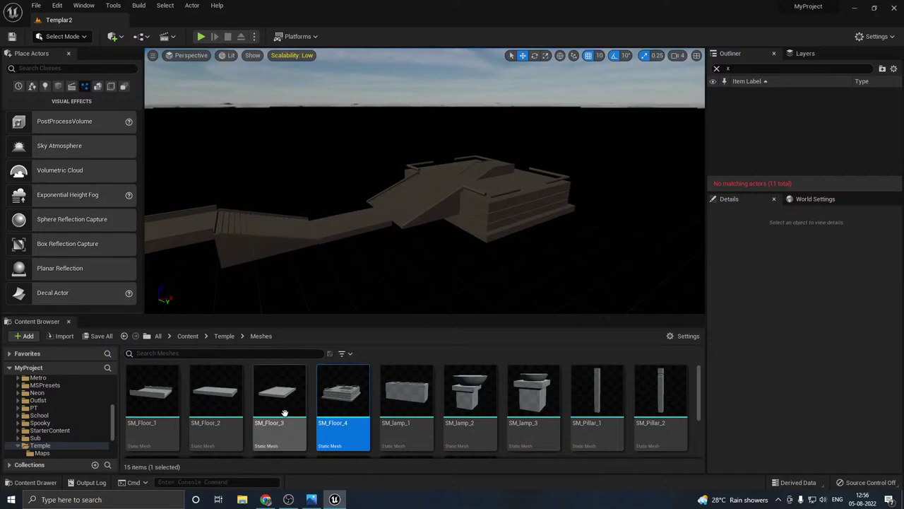
right_click_drag(424, 182, 386, 182)
key("w")
key("w")
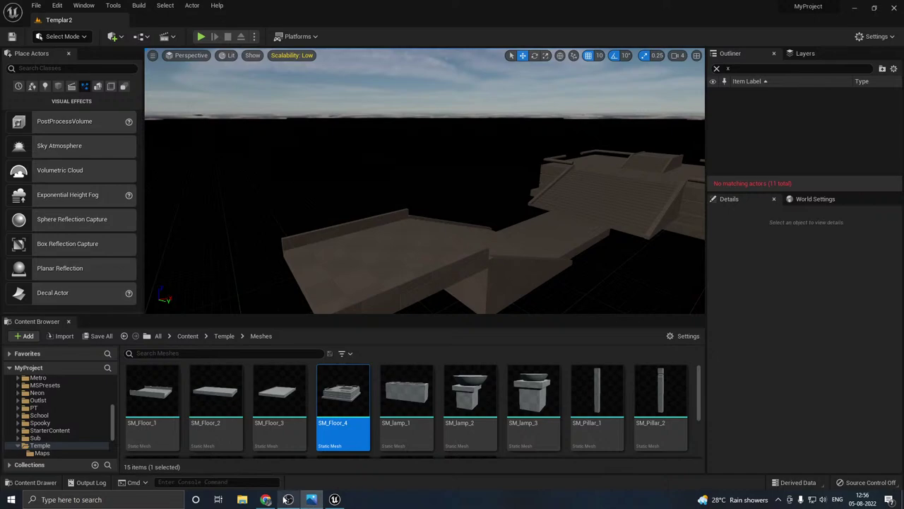
right_click_drag(417, 178, 404, 225)
left_click(422, 174)
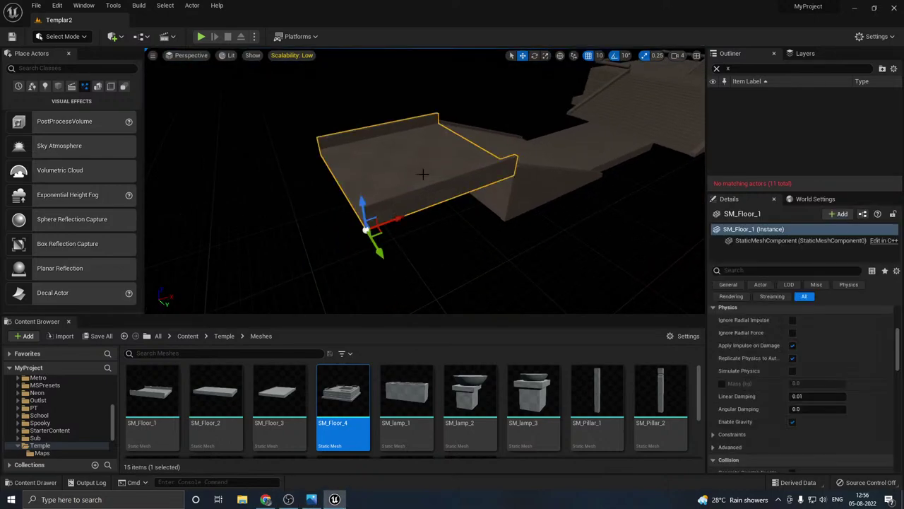
left_click_drag(378, 243, 413, 304, "alt")
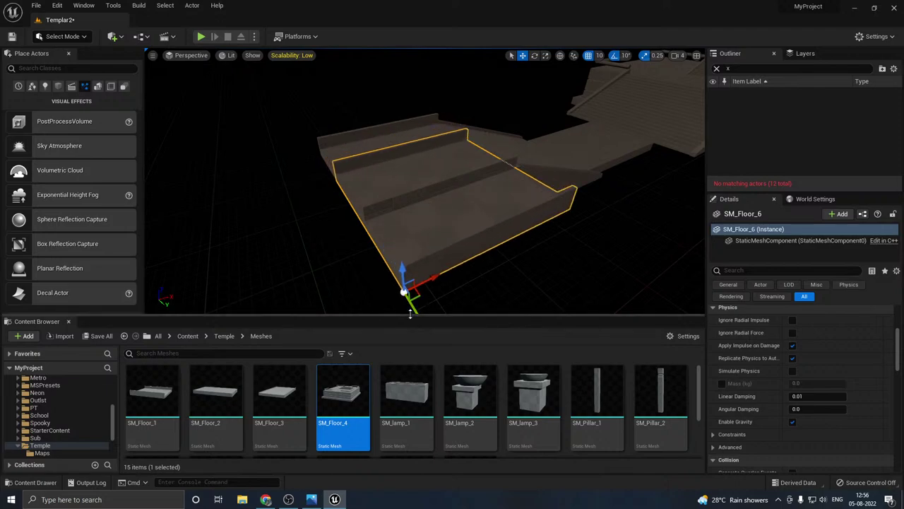
Step: Assign SM_Pillar_2 as the static mesh of the duplicated floor piece
left_click(661, 410)
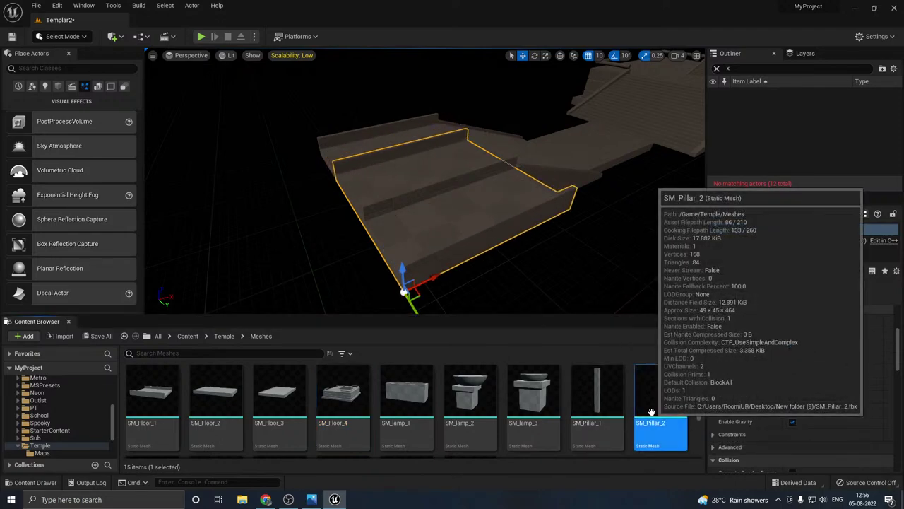
scroll(827, 364, "up", 3)
left_click(822, 348)
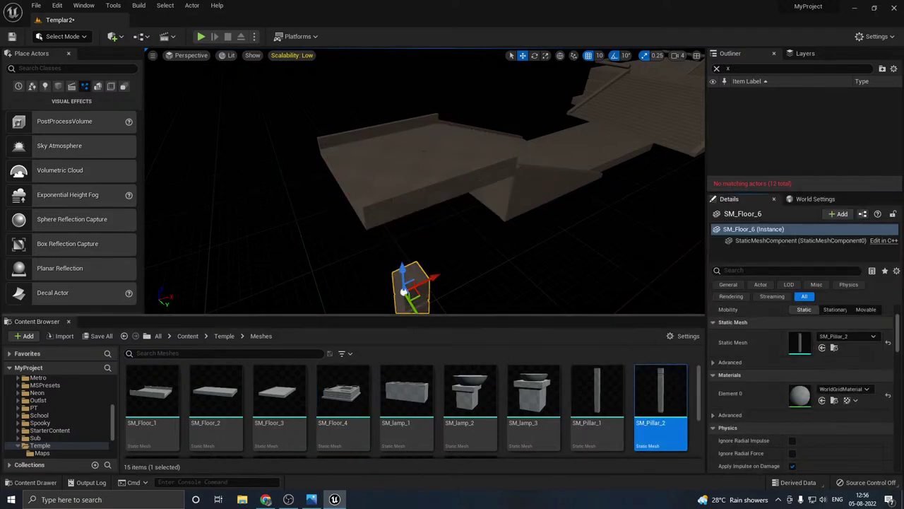
Step: Move the SM_Pillar_2 pillar against the outer edge where the first floor meets the top of the narrow stairs
right_click_drag(414, 292, 528, 336)
left_click_drag(520, 241, 438, 230)
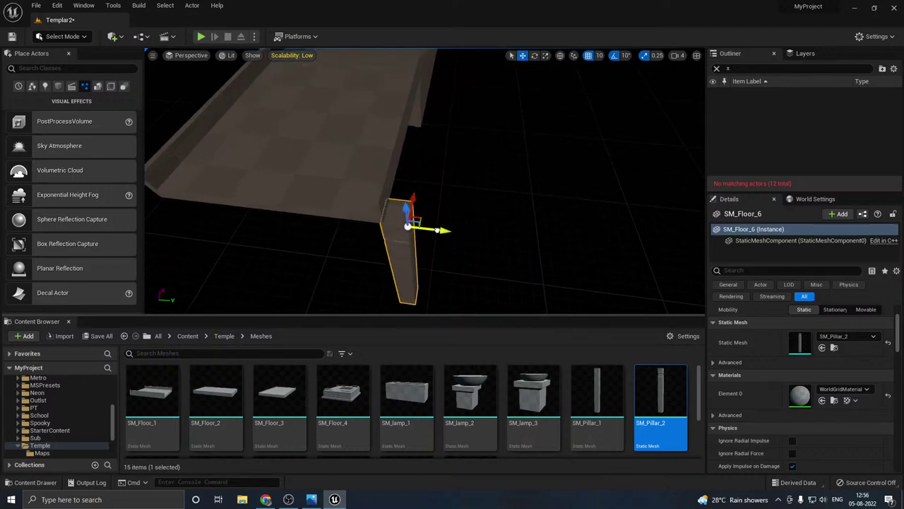
right_click_drag(417, 219, 366, 231)
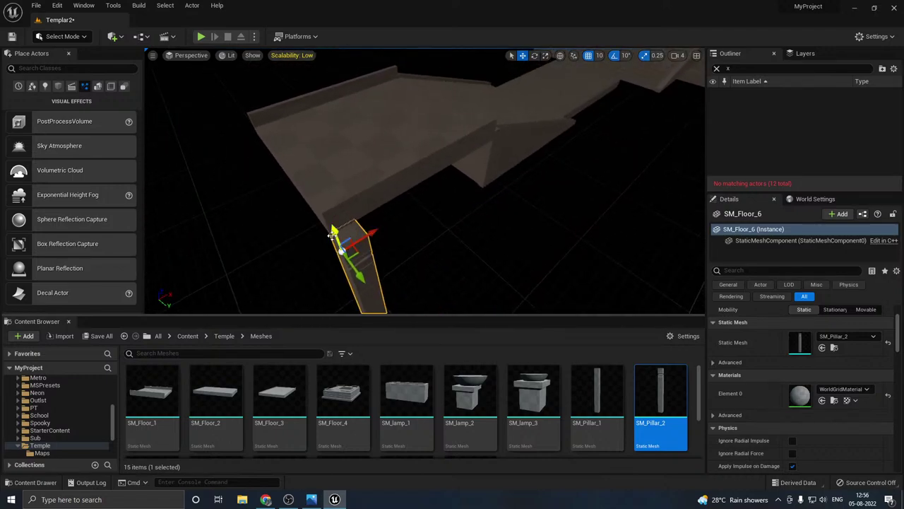
left_click_drag(332, 235, 542, 116)
right_click_drag(541, 116, 311, 92)
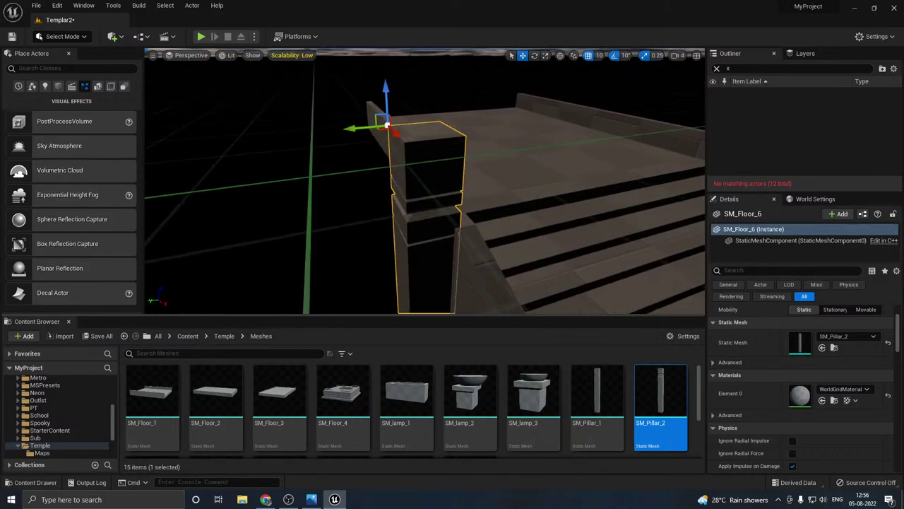
right_click_drag(424, 113, 447, 143)
Step: Duplicate the pillar twice along the X axis to form a row of three beside the narrow stairs
left_click_drag(437, 147, 593, 138, "alt")
right_click_drag(593, 137, 568, 141)
left_click_drag(439, 161, 546, 161)
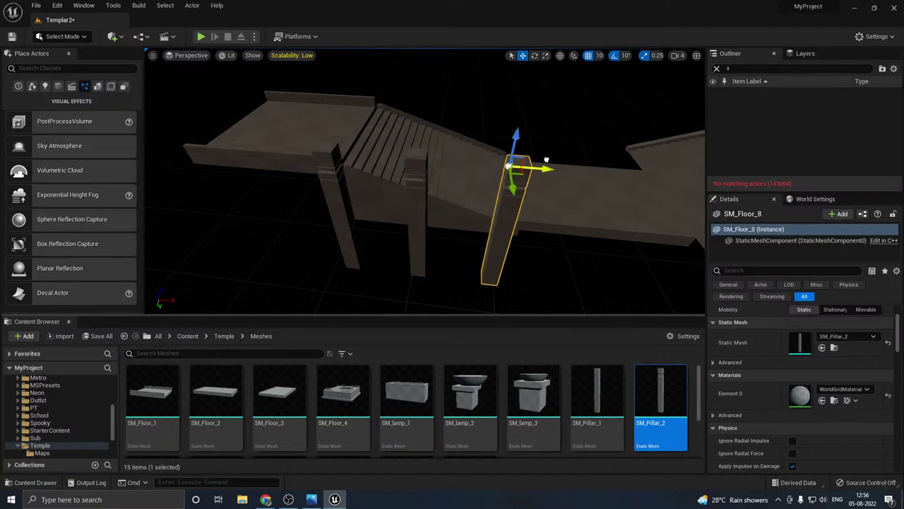
right_click_drag(450, 208, 491, 173)
right_click_drag(426, 288, 438, 283)
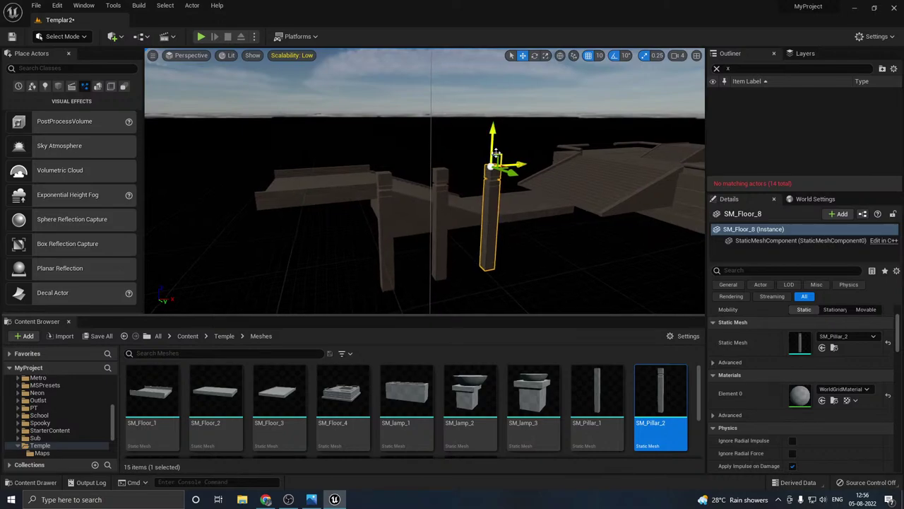
Step: Lower the middle and lowest-step pillars to follow the slope of the narrow stairs, and save all changes
left_click_drag(491, 143, 492, 169)
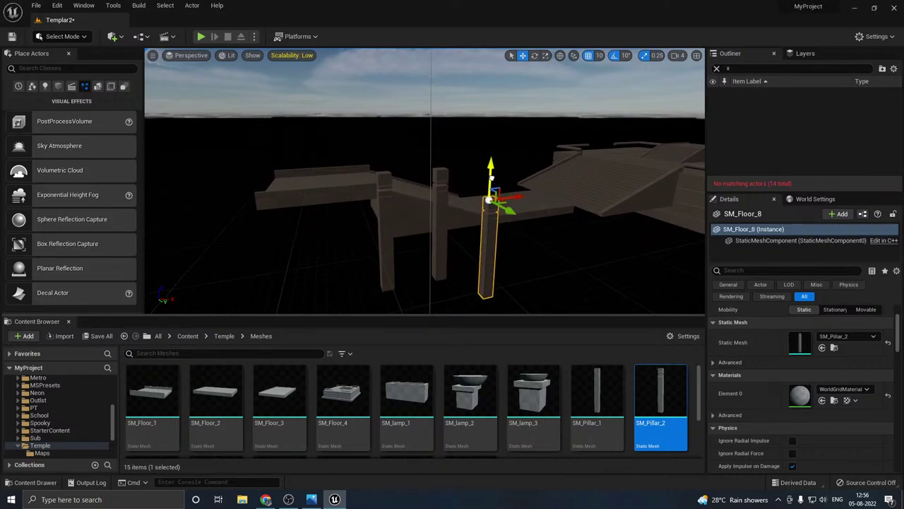
right_click_drag(474, 200, 452, 181)
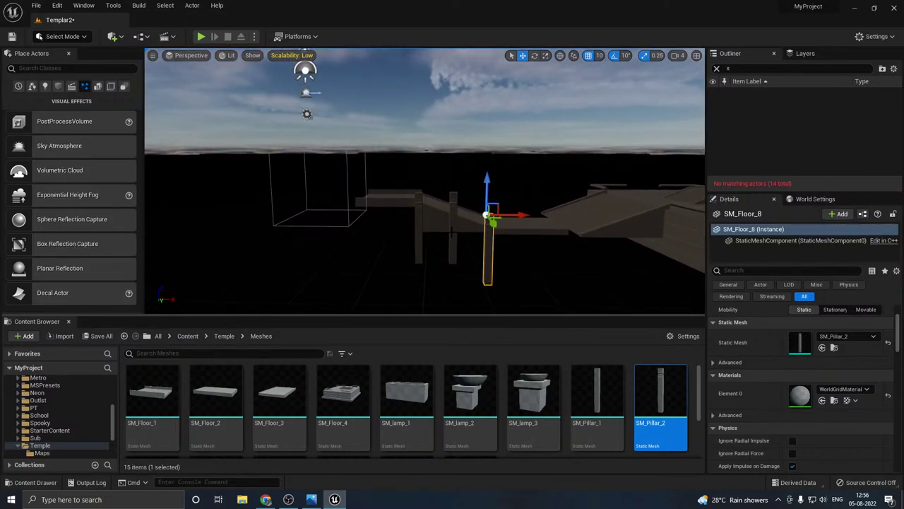
left_click(453, 218)
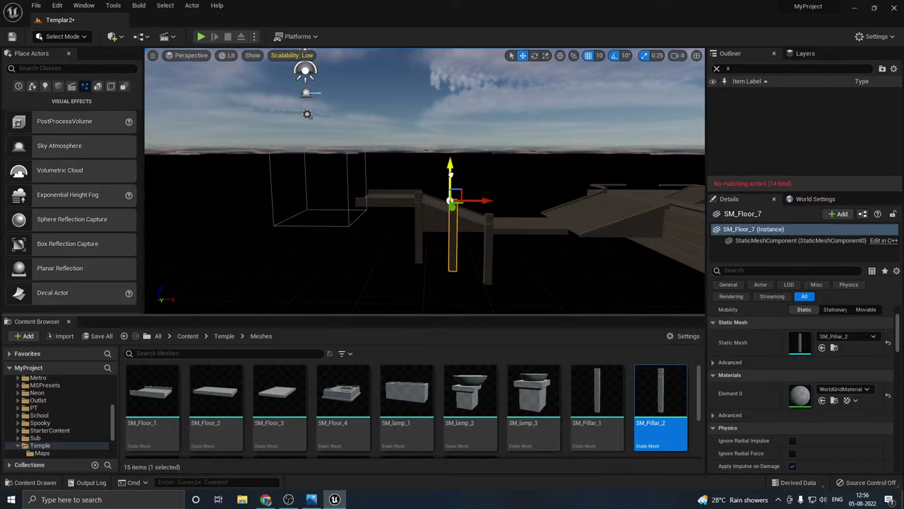
key("Escape")
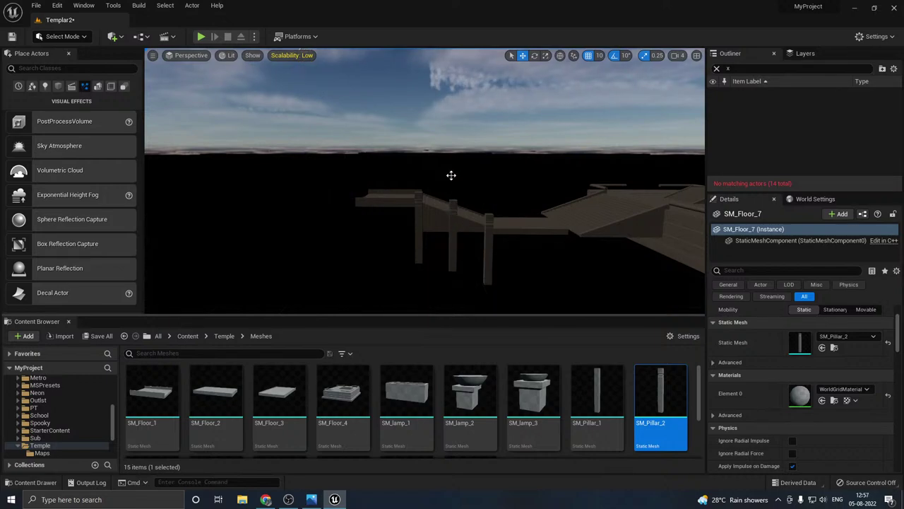
key("w")
right_click_drag(452, 175, 442, 199)
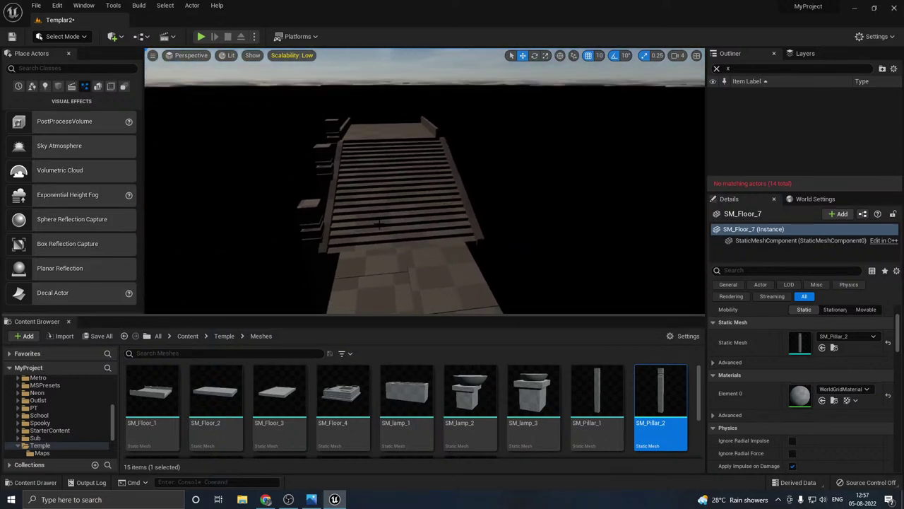
left_click(98, 336)
left_click(505, 353)
Step: Duplicate the three stair pillars along the Y axis against the opposite side of the narrow stairs, and save all changes
left_click(302, 200)
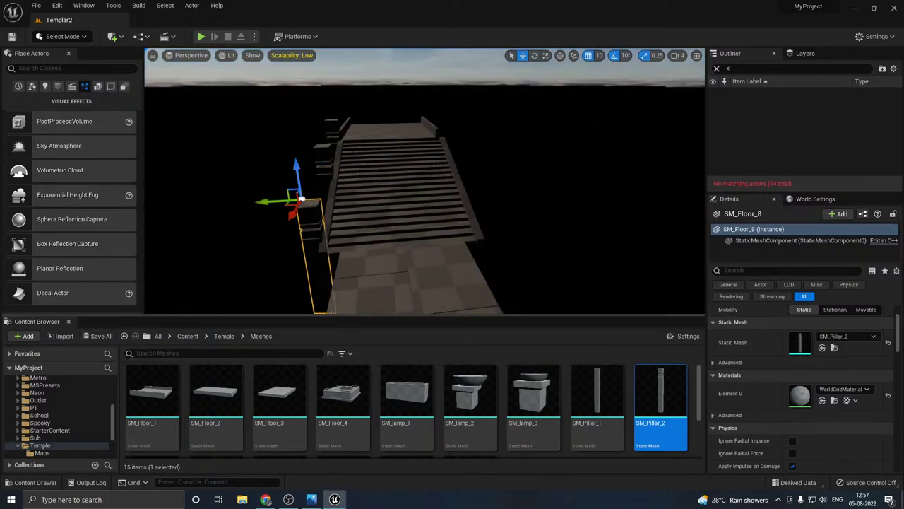
left_click(322, 159, "ctrl")
left_click(331, 134, "ctrl")
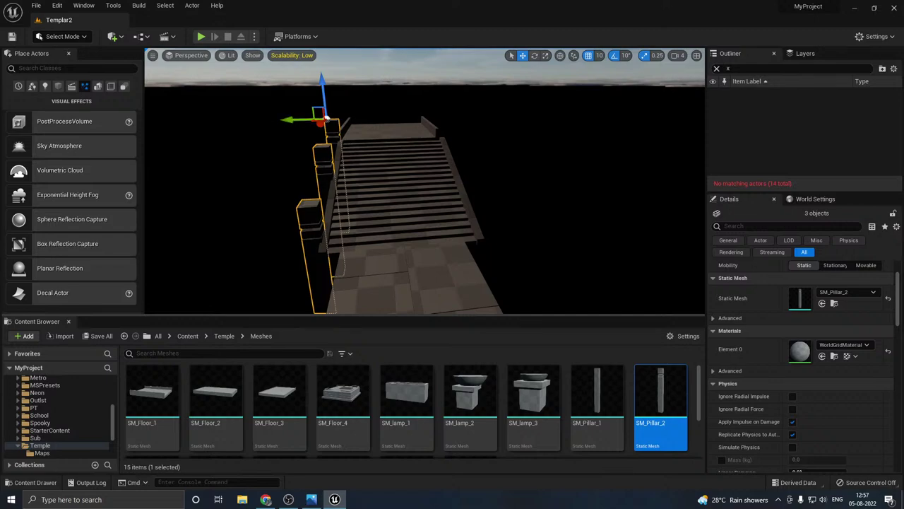
left_click_drag(292, 120, 441, 109, "alt")
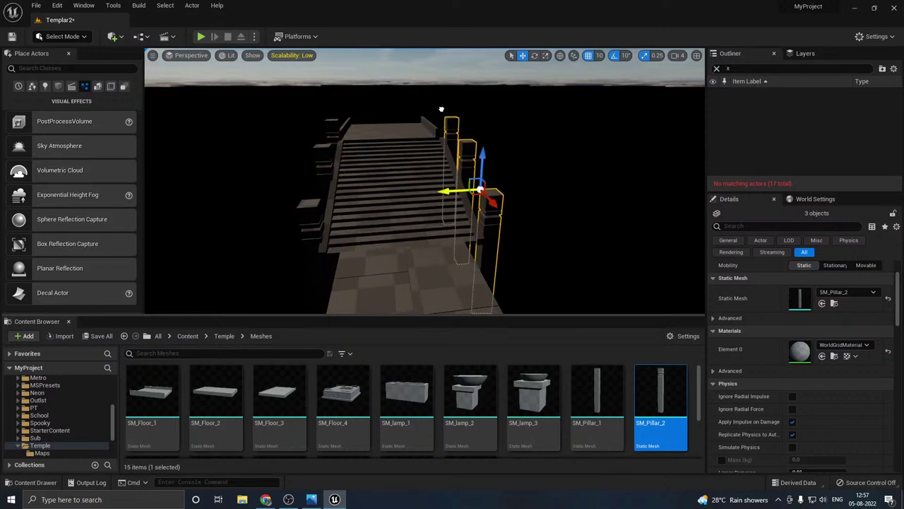
key("w")
right_click_drag(414, 128, 392, 189)
left_click_drag(410, 185, 403, 185)
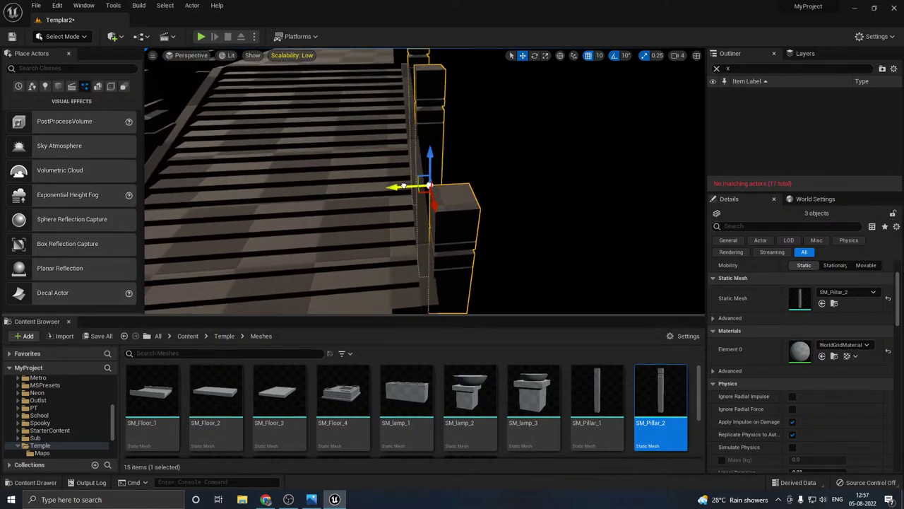
right_click_drag(401, 186, 326, 247)
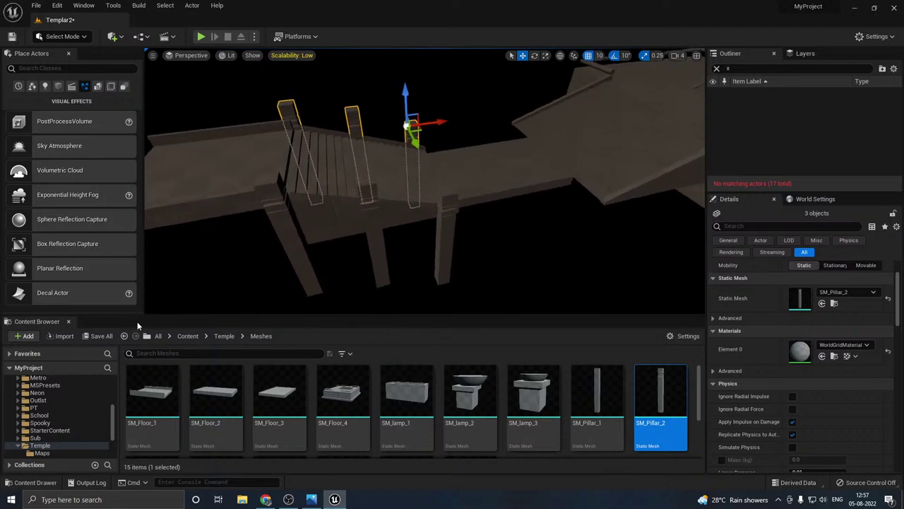
left_click(101, 336)
left_click(527, 357)
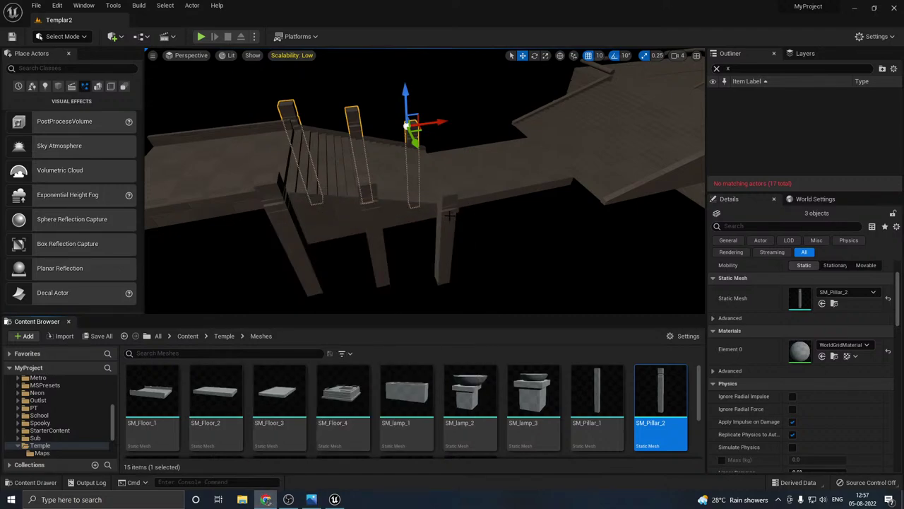
Step: Try duplicating all six stair pillars along the X axis to the wide stairs, and delete the copies
left_click(450, 215, "ctrl")
left_click(373, 226, "ctrl")
left_click(288, 245, "ctrl")
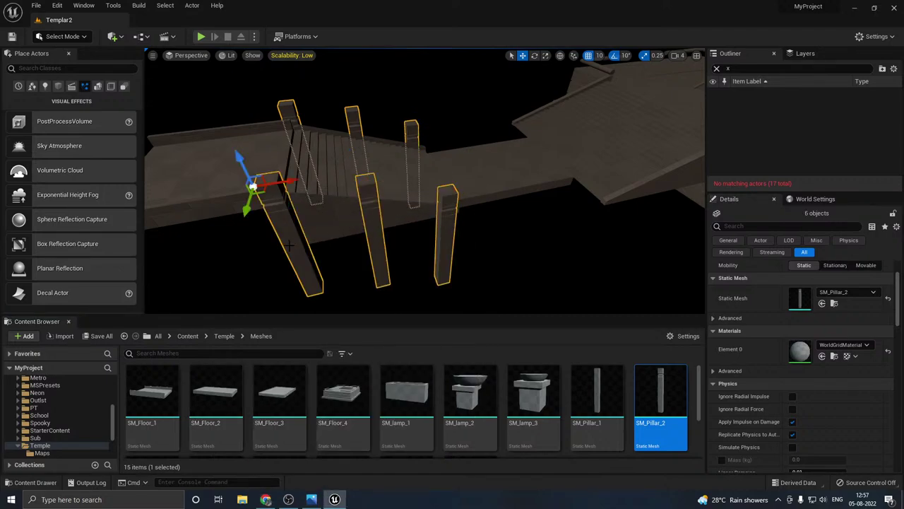
left_click_drag(288, 181, 559, 143, "alt")
right_click_drag(465, 181, 484, 170)
mouse_move(513, 126)
left_mouse_down("alt+shift")
mouse_move(418, 141)
mouse_move(488, 122)
mouse_move(498, 127)
left_mouse_up("alt+shift")
right_click_drag(488, 130, 615, 148)
right_click_drag(265, 181, 366, 143)
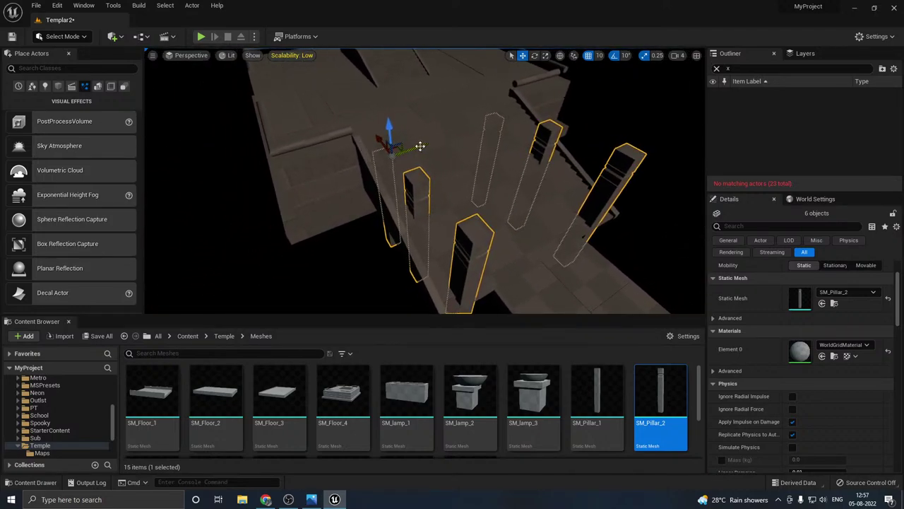
left_click_drag(421, 146, 272, 161)
key("Delete")
Step: Duplicate the pillar at the top of the narrow stairs and place the copy beside the upper end of the wide stairs
right_click_drag(340, 172, 390, 170)
left_click(423, 198)
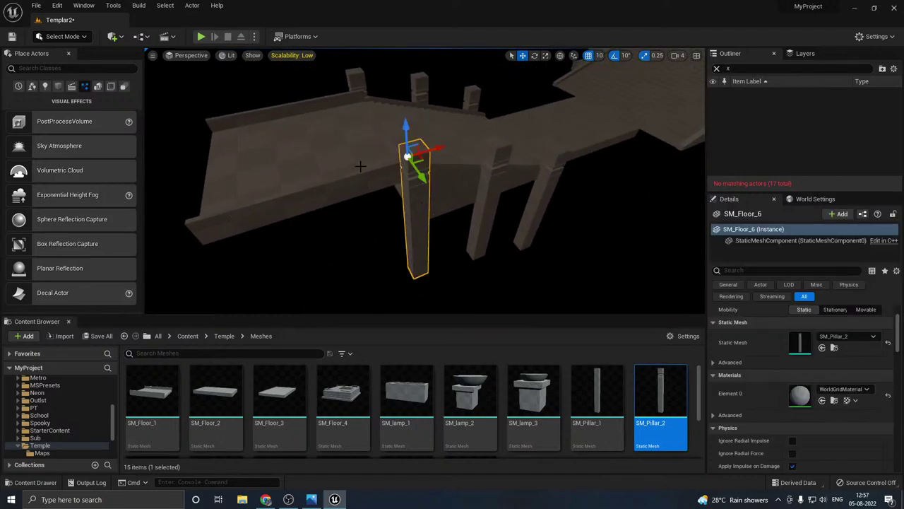
left_click_drag(436, 149, 722, 66, "alt")
right_click_drag(520, 157, 474, 138)
left_click_drag(420, 123, 501, 106)
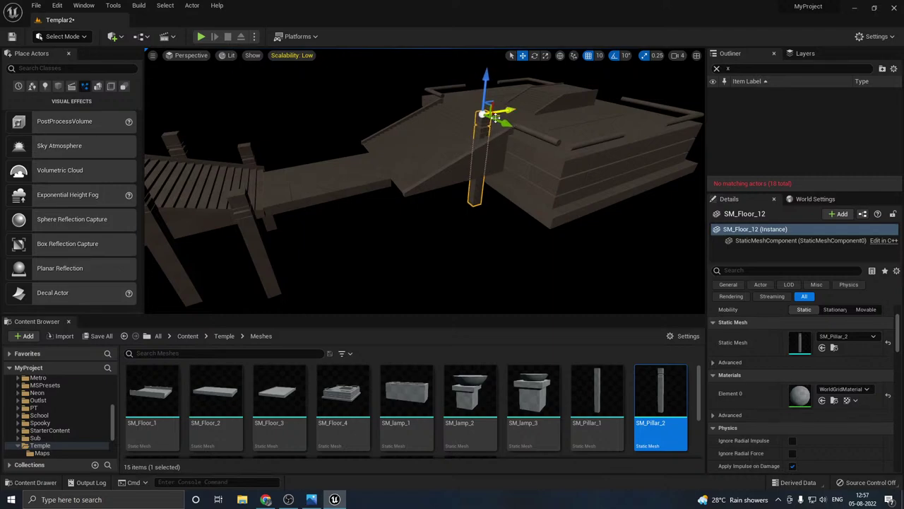
right_click_drag(499, 120, 475, 128)
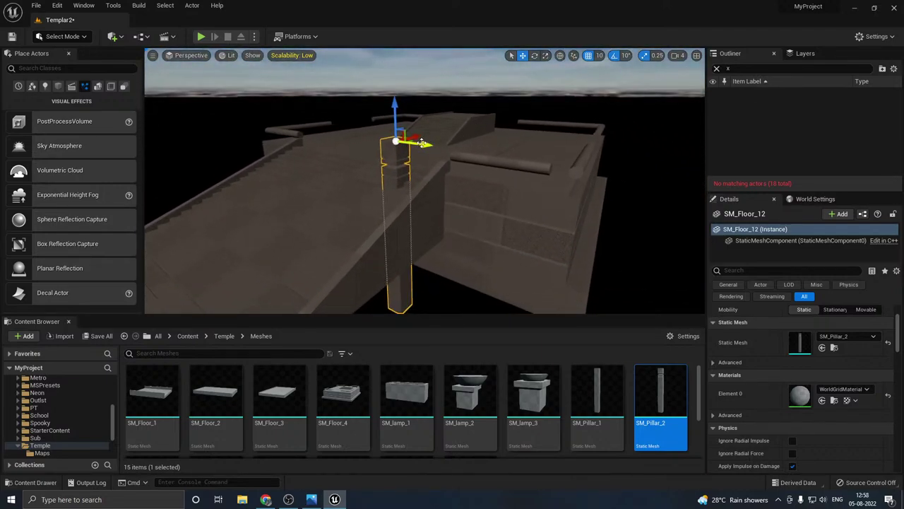
left_click_drag(422, 144, 473, 141)
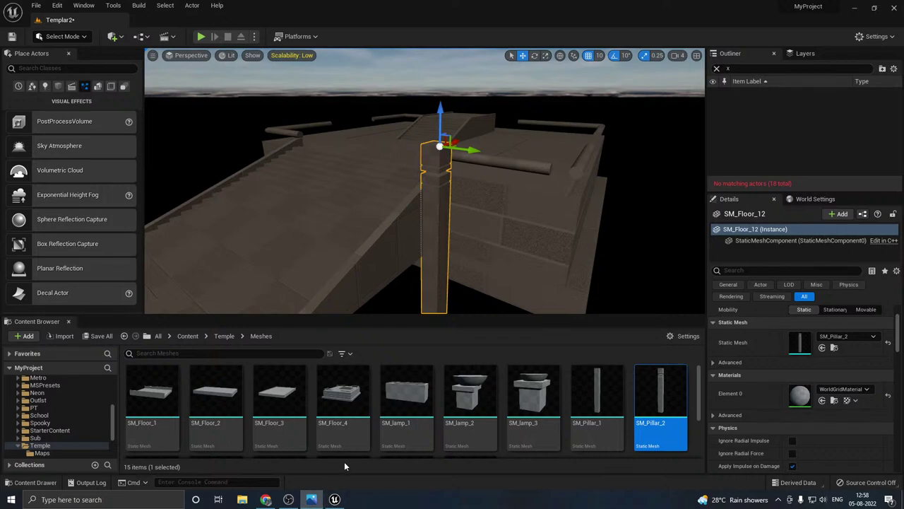
mouse_move(269, 500)
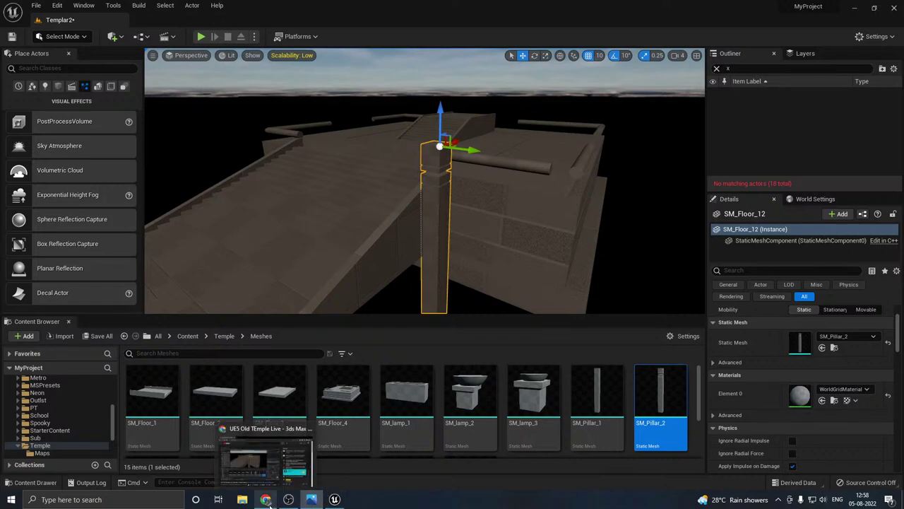
left_click(270, 504)
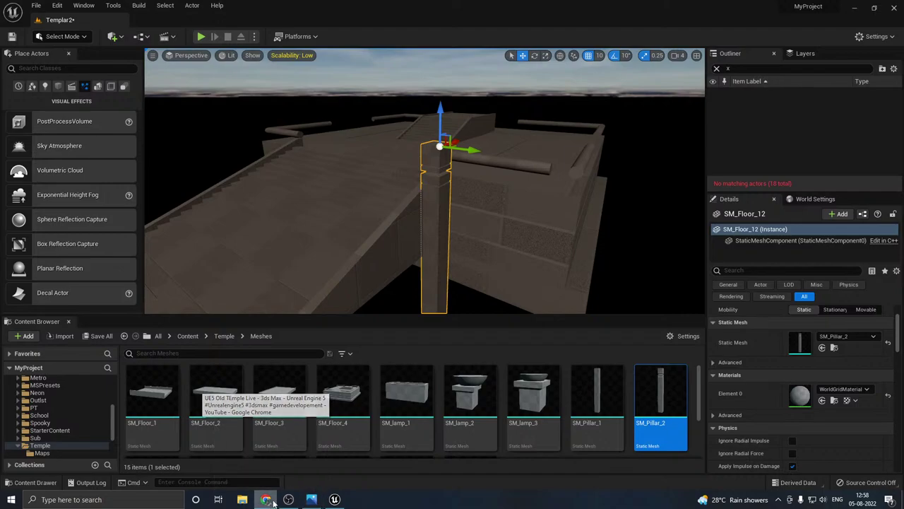
Step: Duplicate the new pillar three times along the X axis to form a row of four beside the wide stairs
right_click_drag(396, 219, 339, 233)
right_click_drag(459, 152, 527, 142)
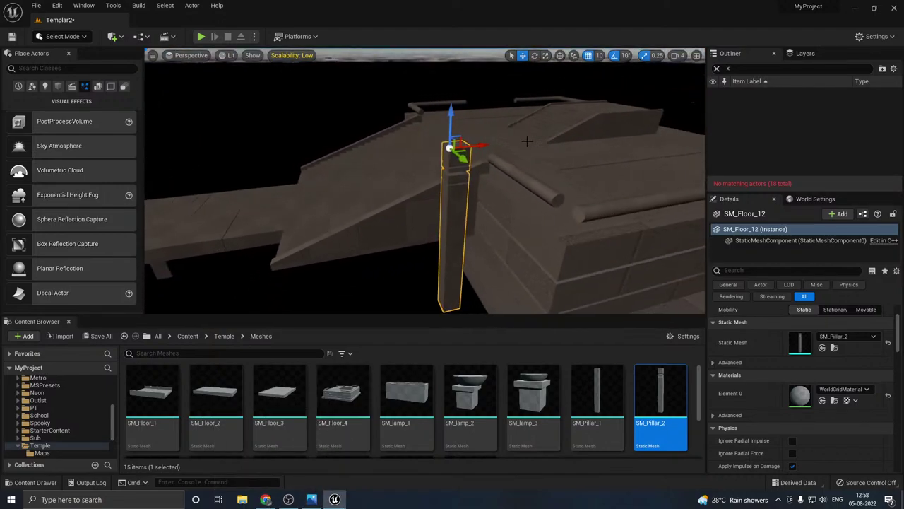
left_click_drag(477, 144, 257, 168)
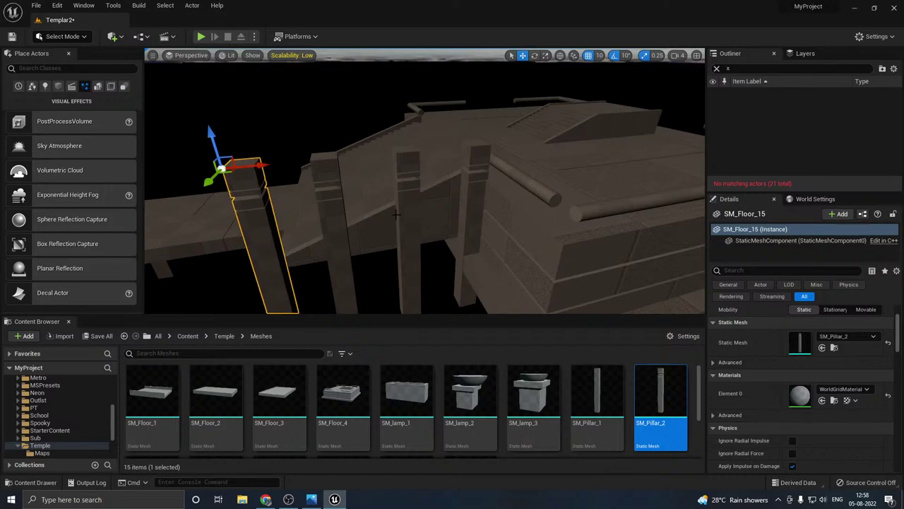
mouse_move(396, 214)
left_mouse_down("alt")
mouse_move(481, 209)
mouse_move(391, 208)
left_mouse_up("alt")
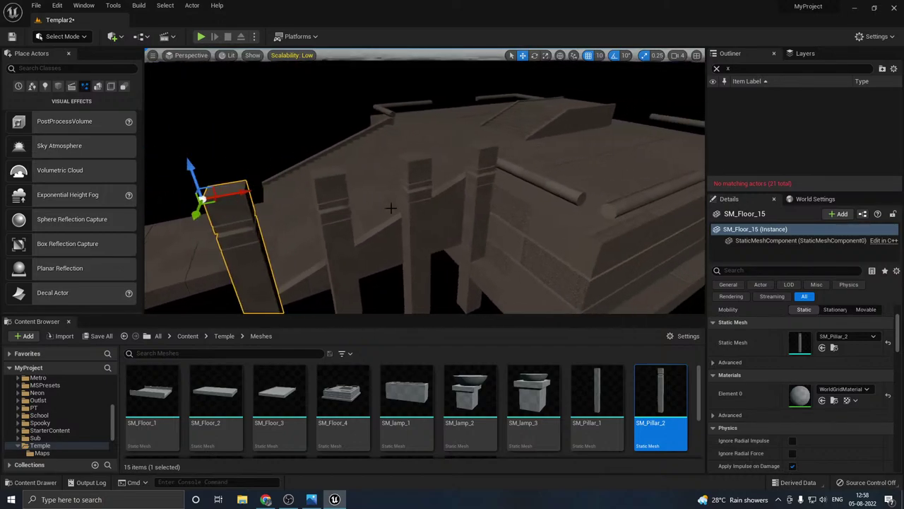
Step: Select all four pillars beside the wide stairs and lower them together along the Z axis
right_click_drag(390, 207, 389, 206)
left_click(324, 212, "ctrl")
left_click(404, 203, "ctrl")
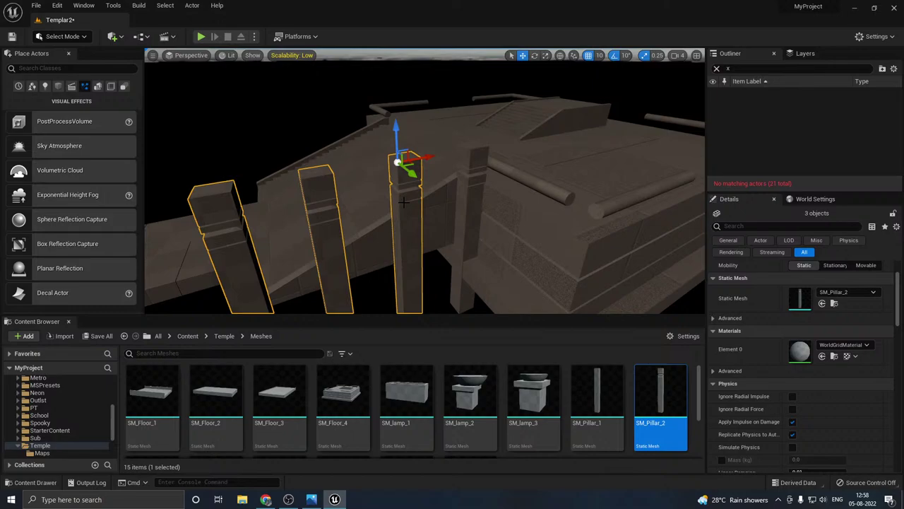
left_click(462, 197, "ctrl")
left_click_drag(473, 117, 471, 139)
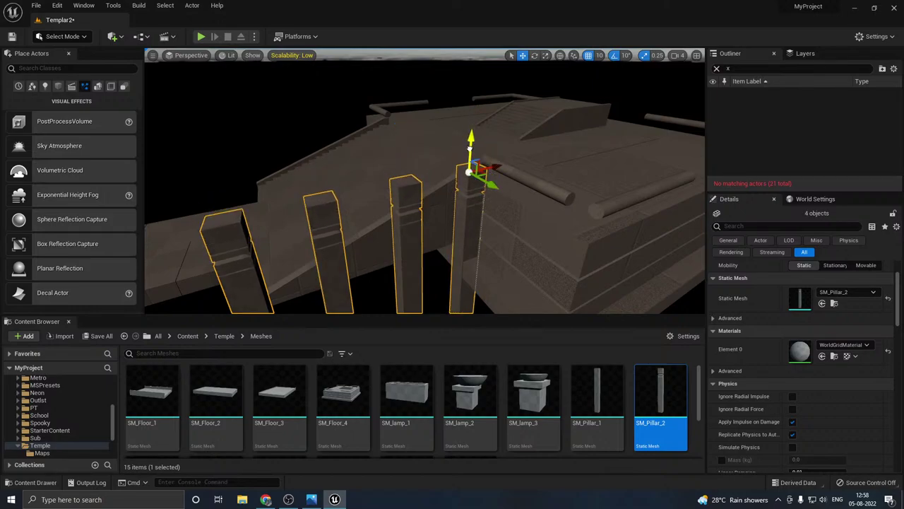
Step: Duplicate the four pillars along the Y axis to the opposite side of the wide stairs, and save all changes
mouse_move(424, 183)
right_mouse_down()
mouse_move(491, 191)
mouse_move(424, 205)
mouse_move(424, 184)
right_mouse_up()
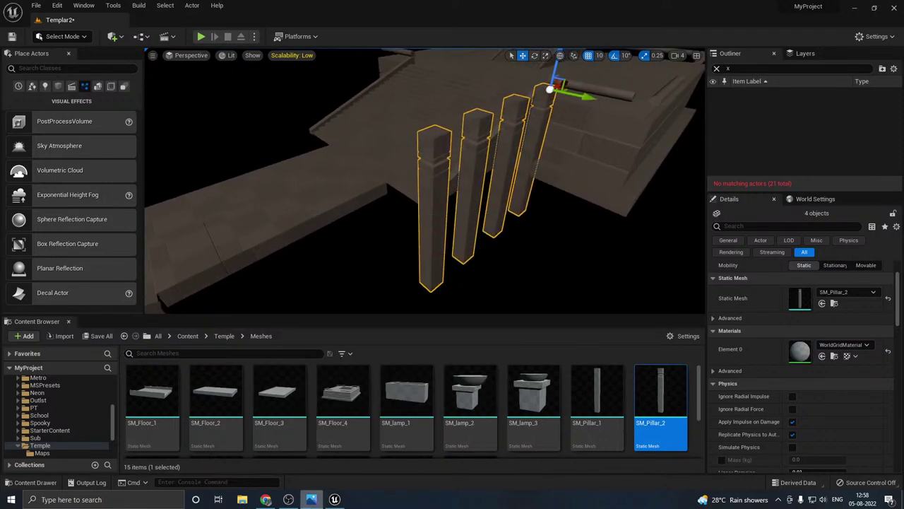
right_click_drag(424, 212, 558, 201)
right_click_drag(424, 184, 424, 183)
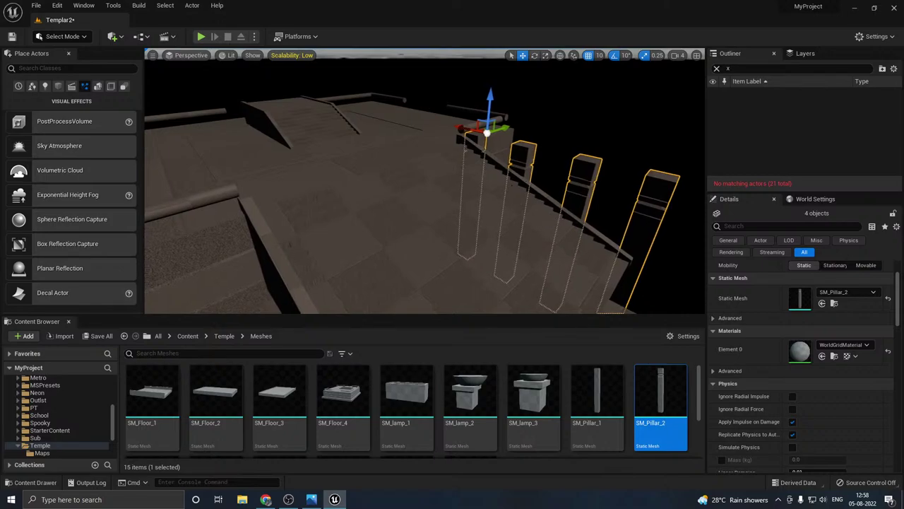
left_click_drag(506, 129, 443, 154, "alt")
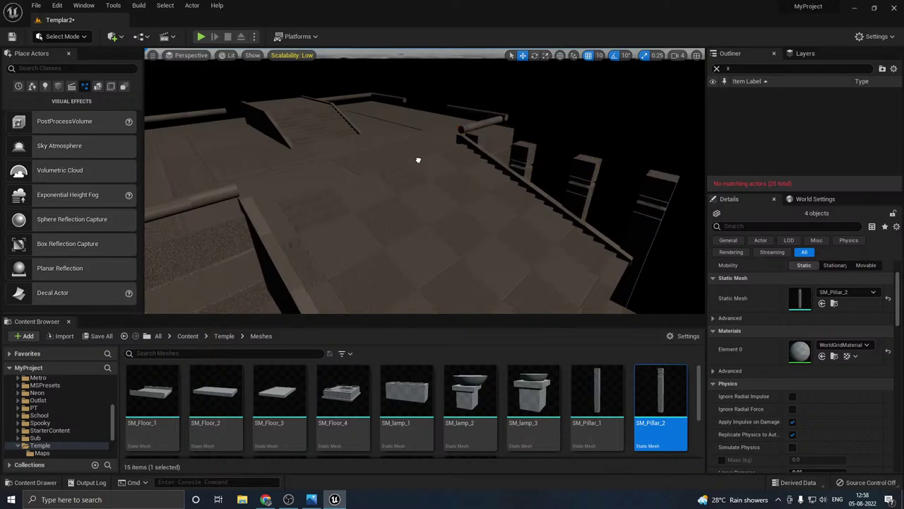
right_click_drag(408, 170, 368, 198)
left_click_drag(362, 217, 417, 209)
right_click_drag(417, 209, 417, 209)
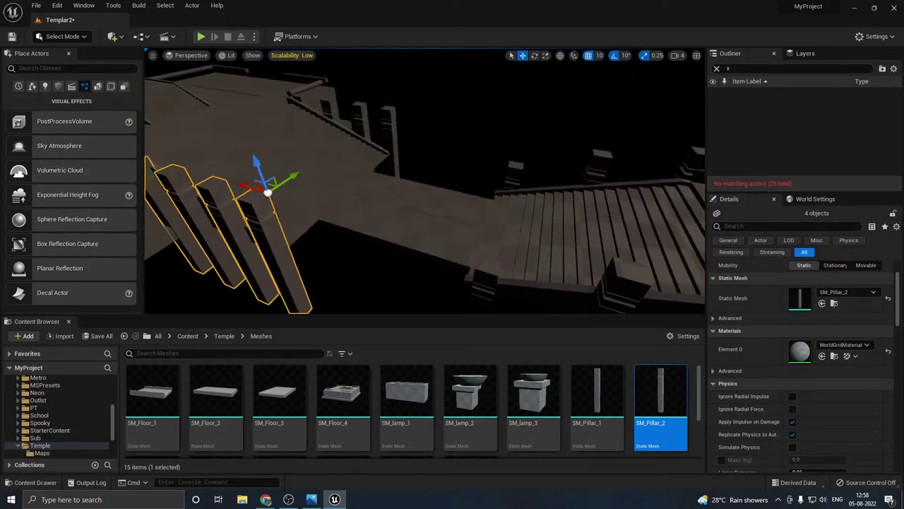
right_click_drag(305, 234, 305, 234)
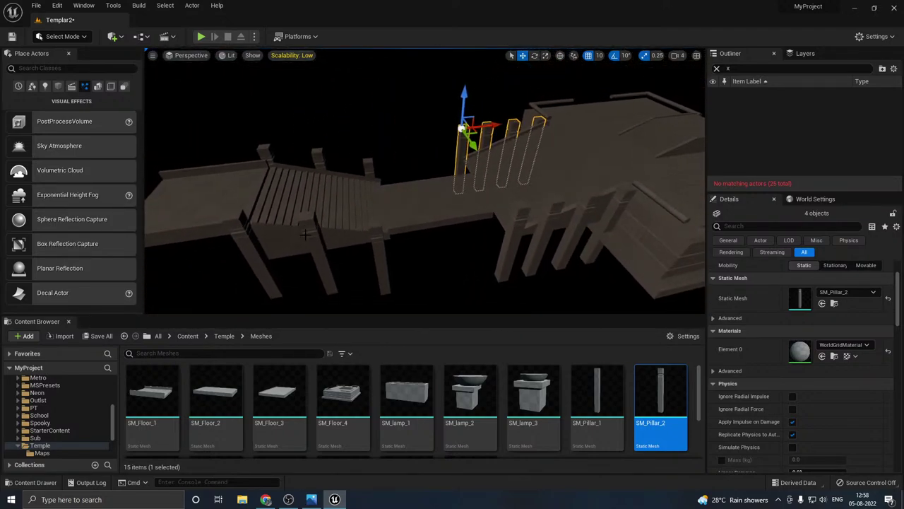
left_click(101, 336)
left_click(528, 357)
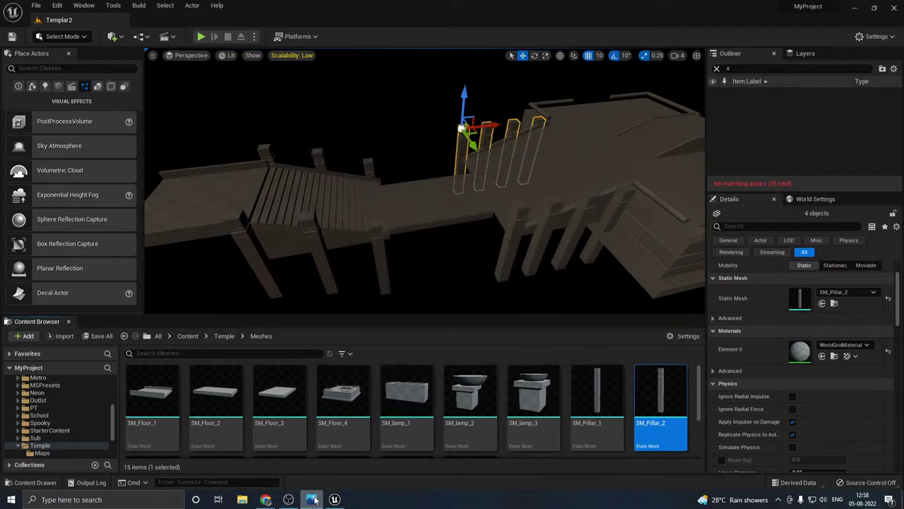
Step: Duplicate the narrow SM_stairs_1 piece rotated about the vertical axis, and move the copy along X to the walkway's side edge
left_click(324, 220)
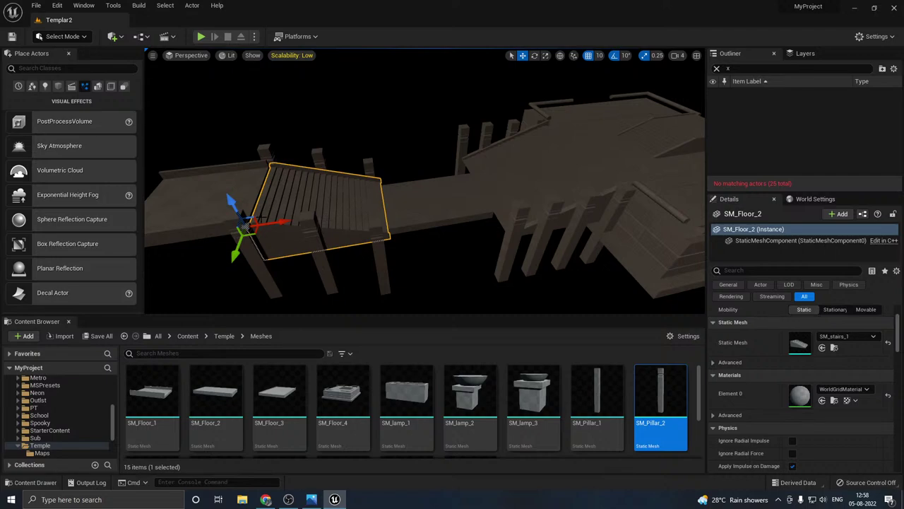
key("e")
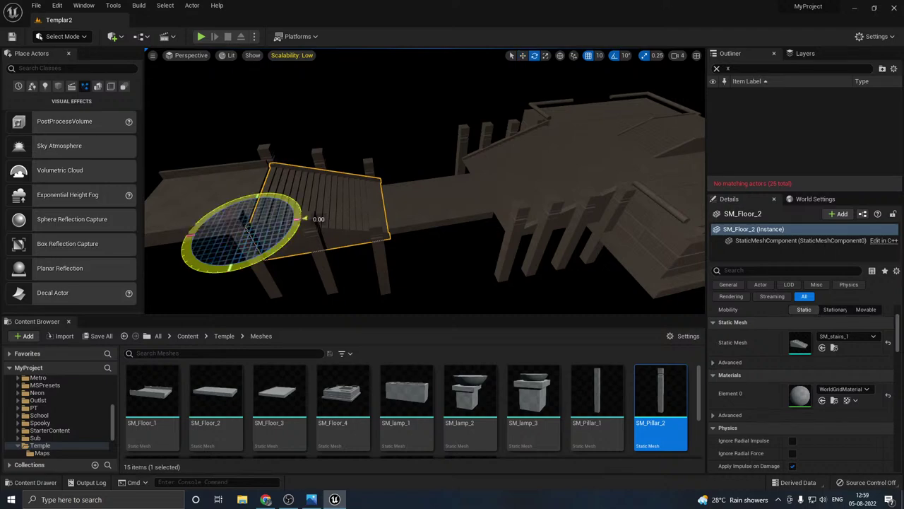
left_click_drag(286, 258, 226, 276, "alt")
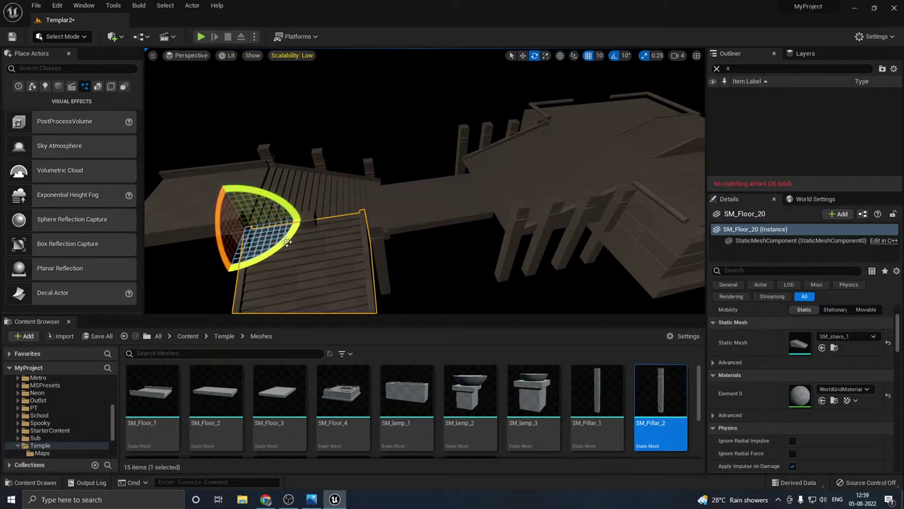
key("w")
left_click_drag(279, 222, 419, 209)
right_click_drag(419, 210, 483, 206)
left_click_drag(482, 207, 495, 205, "alt")
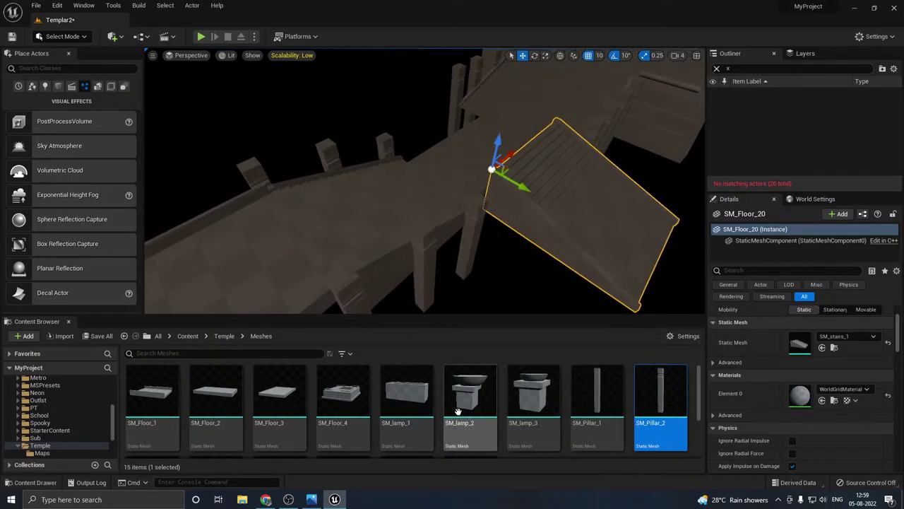
Step: Change the copied stairs' static mesh to SM_stairs_2 and rotate the piece so its steps lead away from the walkway
scroll(424, 424, "down", 2)
scroll(353, 418, "down", 1)
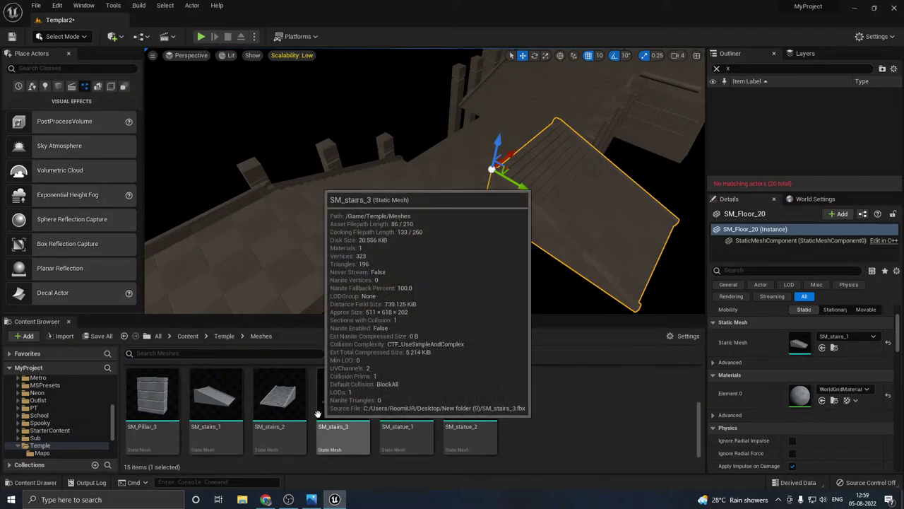
left_click(279, 400)
left_click(822, 348)
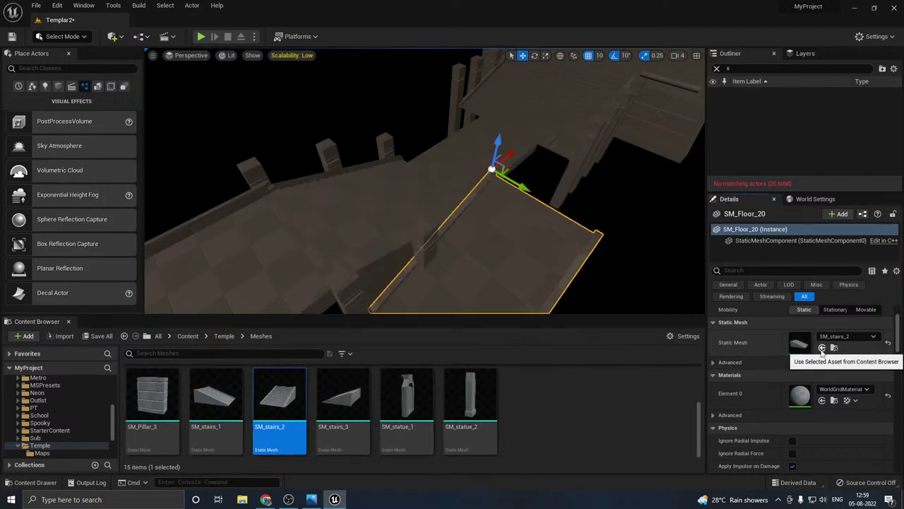
left_click_drag(489, 272, 572, 207, "alt")
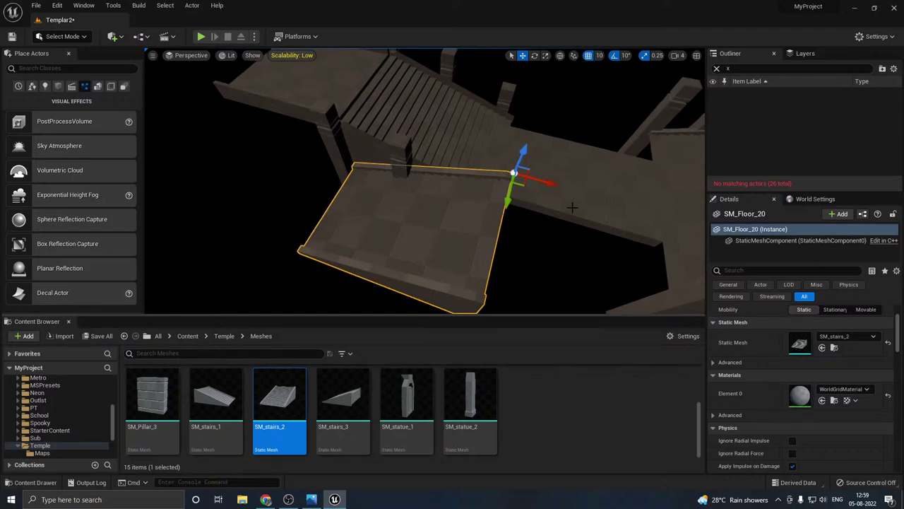
key("e")
left_click_drag(487, 206, 571, 190)
key("w")
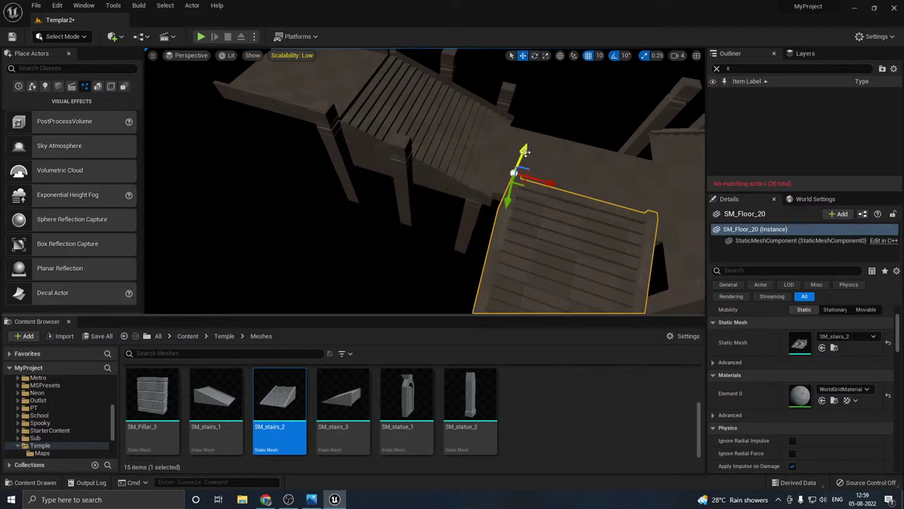
Step: Lower the SM_stairs_2 piece and shift it along Y until its upper edge fits against the walkway, checking the seam in game view
left_click_drag(525, 152, 518, 196)
right_click_drag(518, 196, 576, 233)
key("w")
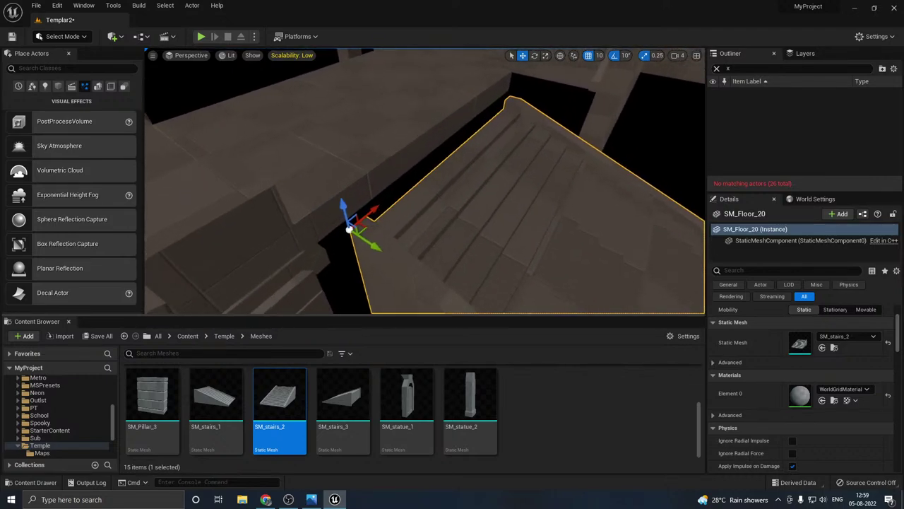
left_click_drag(348, 228, 300, 224, "alt")
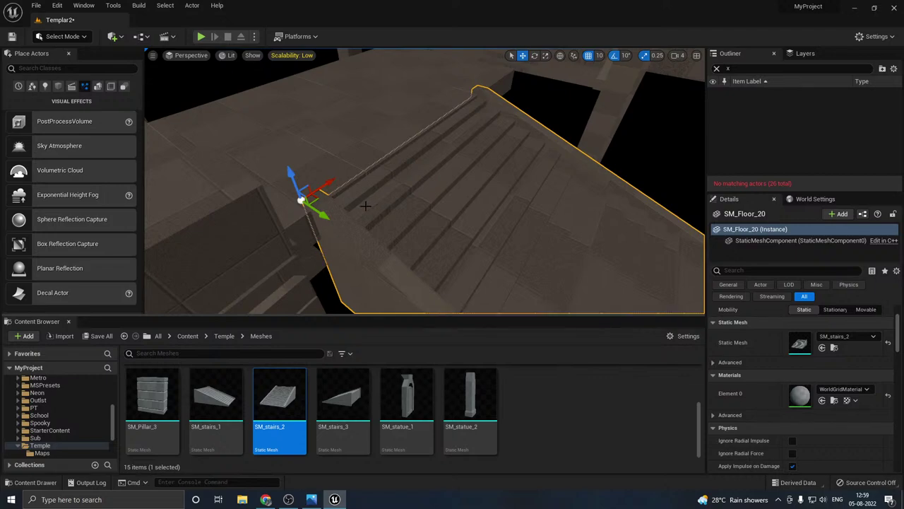
left_click_drag(296, 183, 297, 184, "alt")
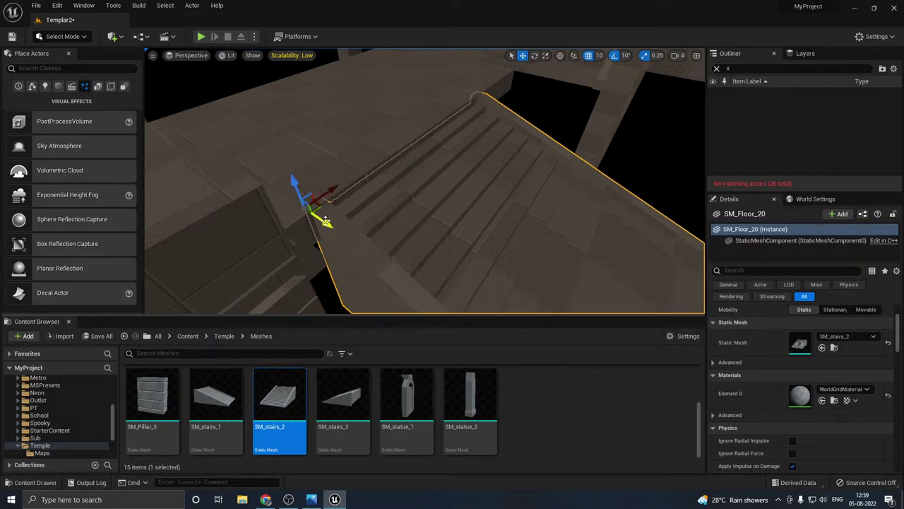
left_click_drag(329, 223, 329, 221, "alt")
left_click(556, 184)
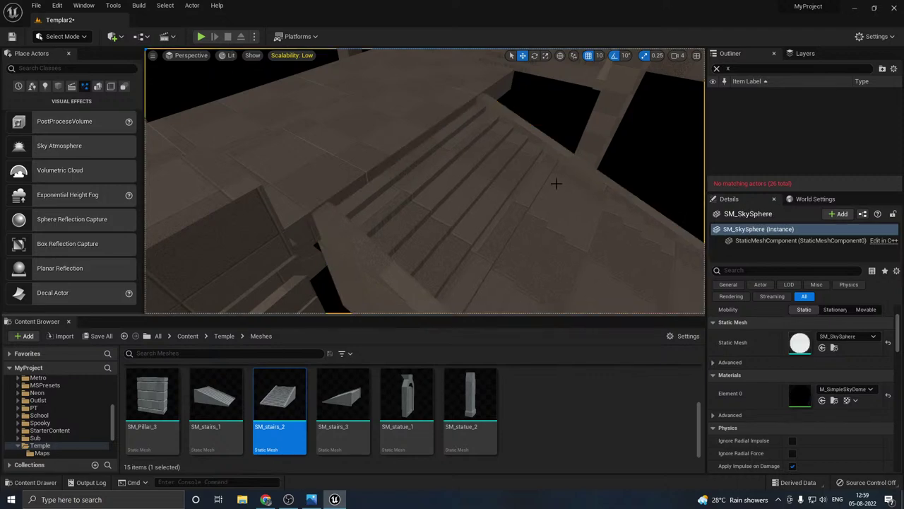
left_click(417, 226)
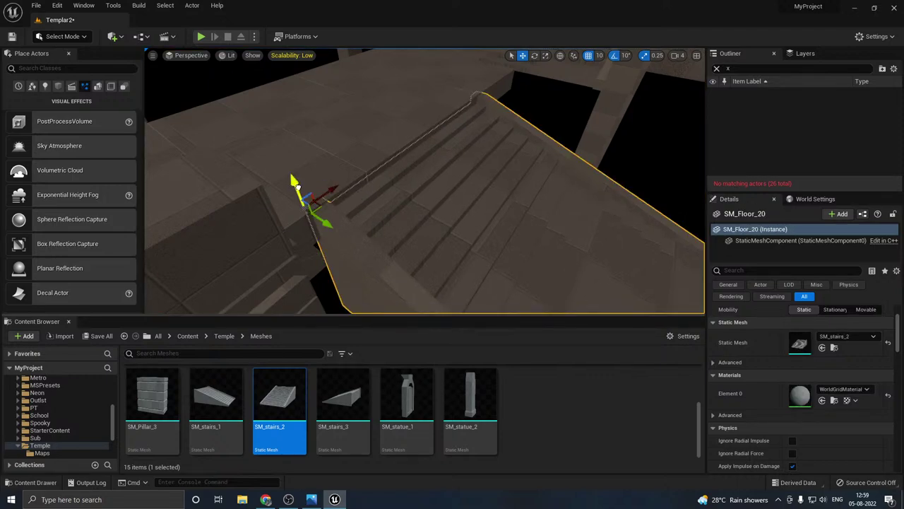
left_click_drag(326, 222, 329, 225)
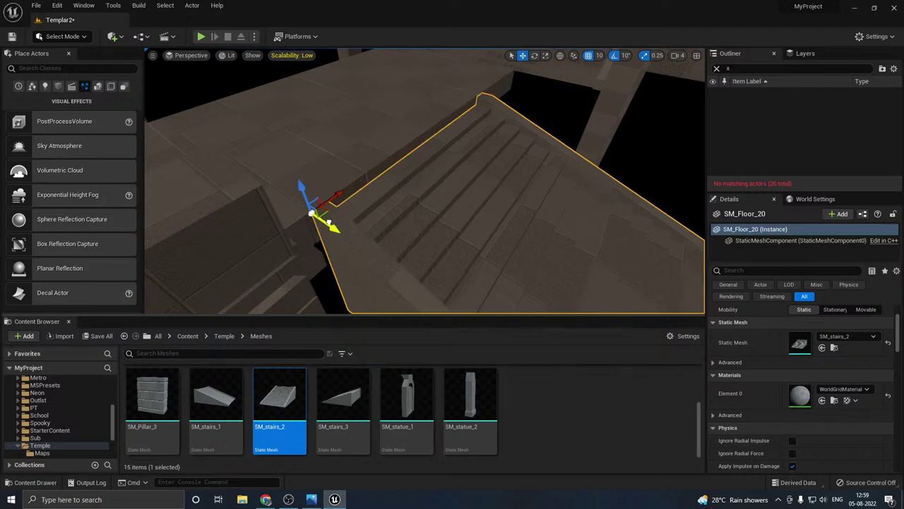
key("g")
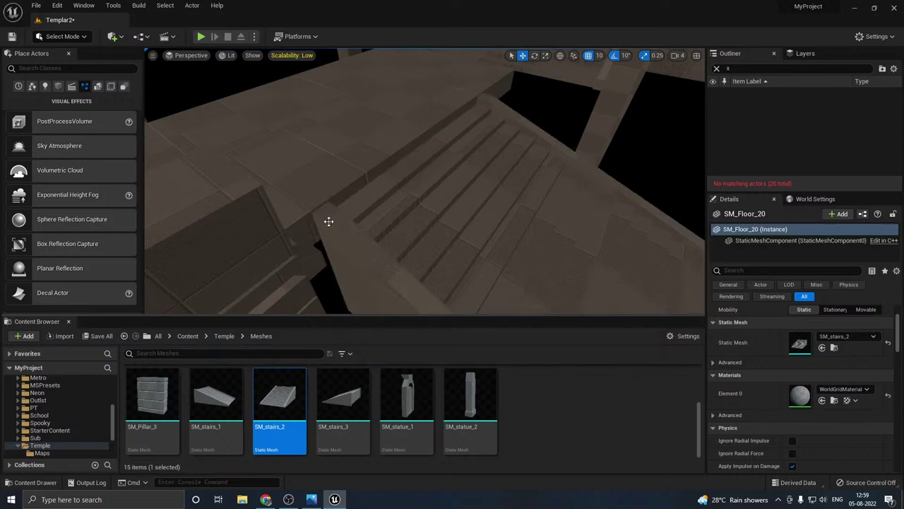
right_click_drag(352, 209, 424, 198)
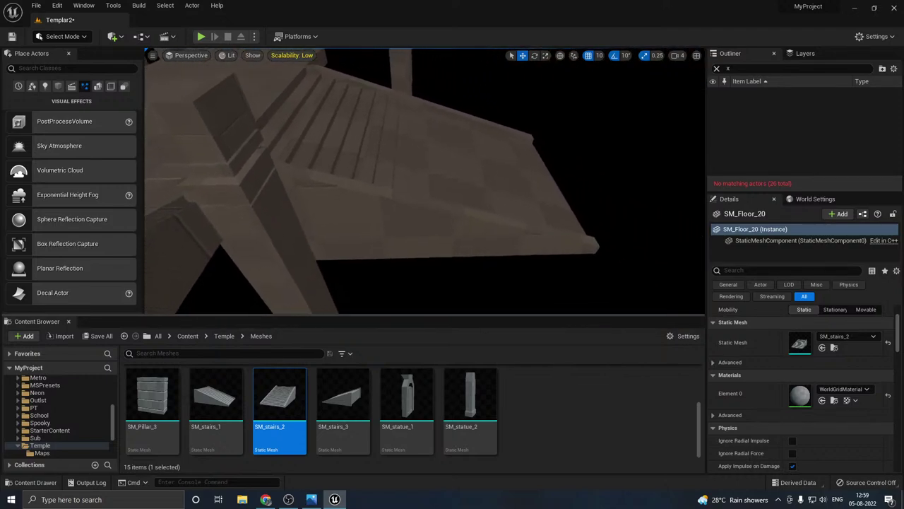
key("g")
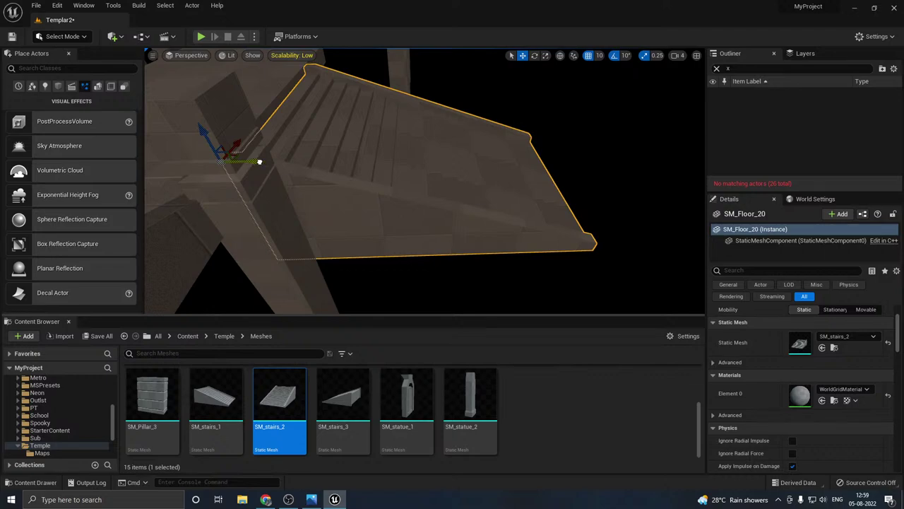
Step: Duplicate the side stairs outward along the Y axis and change the copy's static mesh to SM_Floor_3
left_click_drag(260, 162, 570, 155, "alt")
scroll(388, 405, "up", 1)
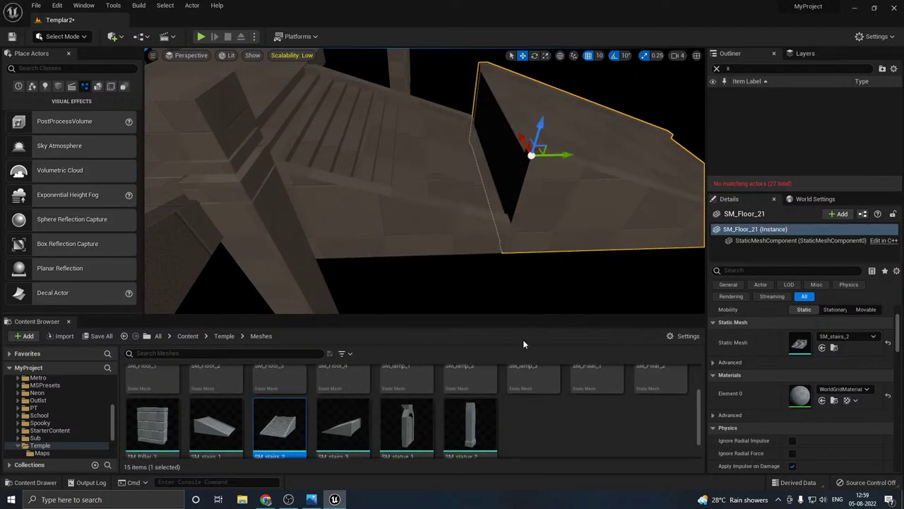
scroll(495, 399, "up", 1)
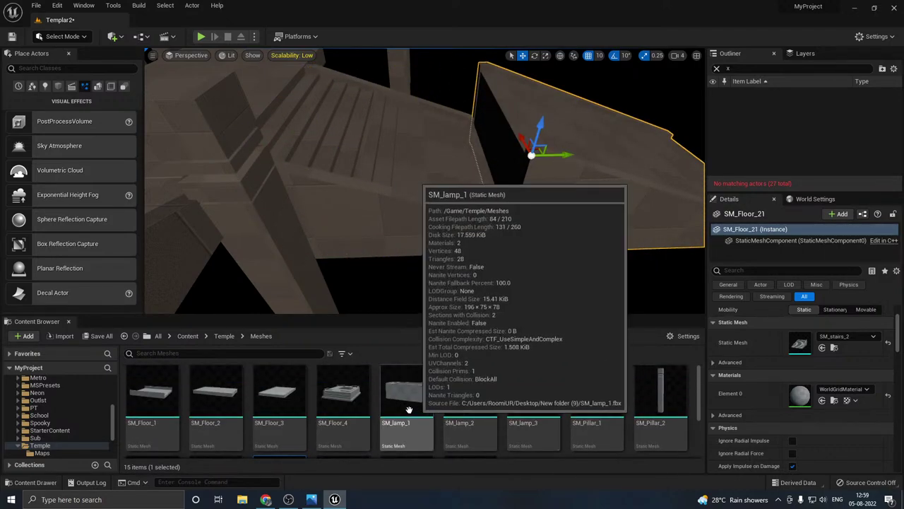
left_click(289, 402)
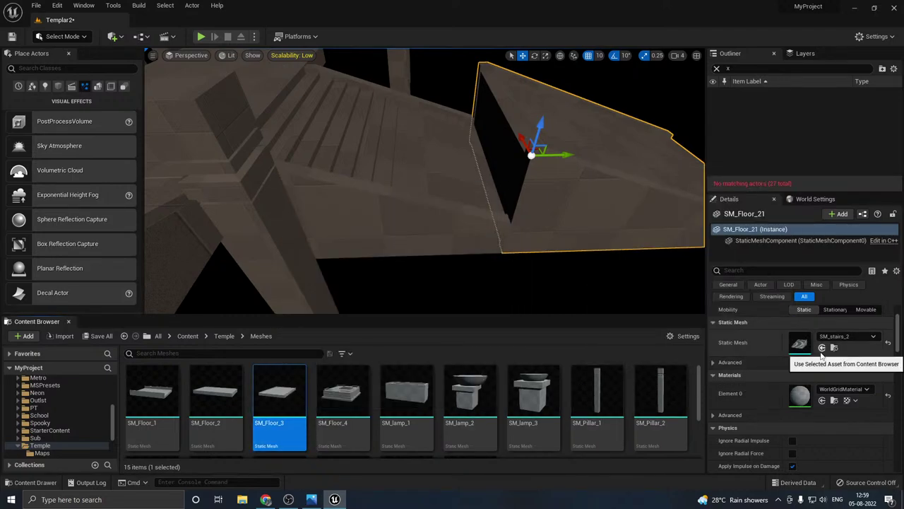
left_click(821, 347)
Step: Move the SM_Floor_3 piece to the lower end of the side stairs and align it with their width along X
right_click_drag(334, 218, 256, 166)
left_click_drag(267, 104, 406, 192)
right_click_drag(458, 192, 353, 200)
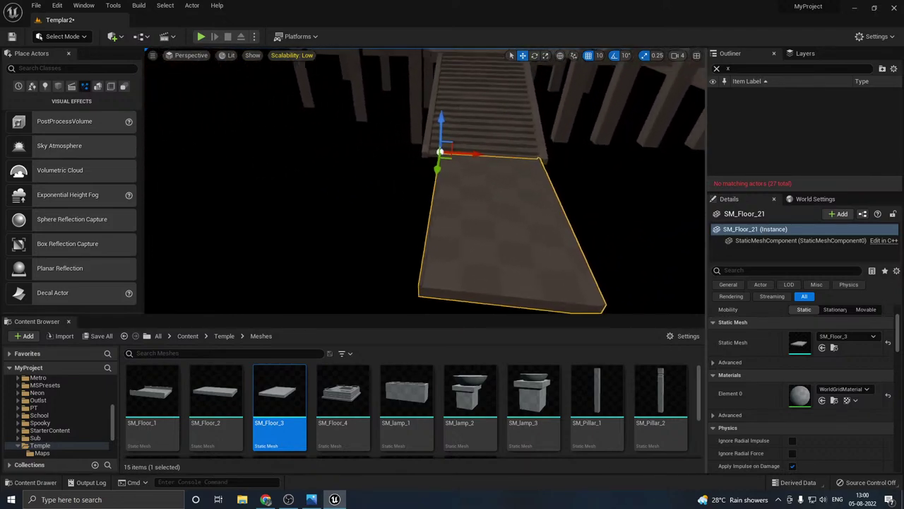
mouse_move(400, 155)
right_mouse_down()
mouse_move(382, 145)
mouse_move(396, 106)
mouse_move(403, 177)
mouse_move(399, 155)
right_mouse_up()
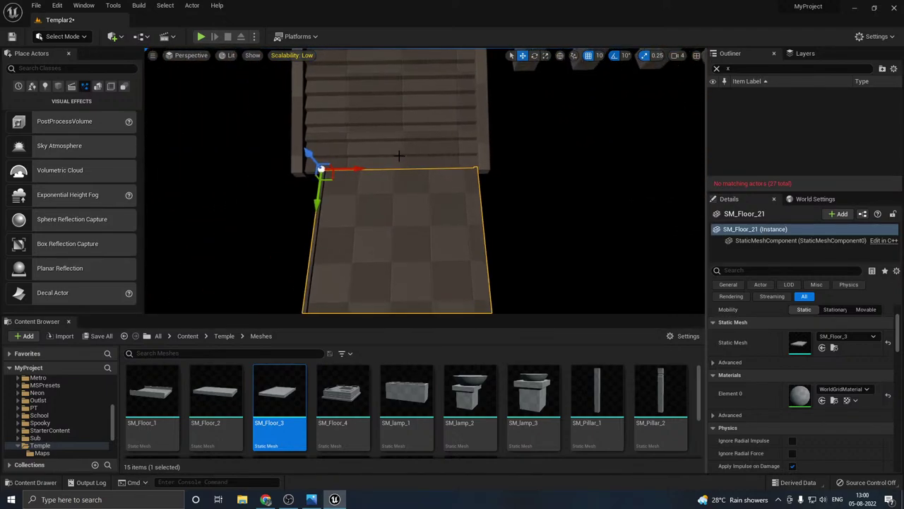
left_click_drag(357, 169, 354, 168)
Step: Fine-tune the floor piece's height and Y position without grid snapping so it meets the bottom step, checking the seam in game view
right_click_drag(365, 175, 481, 127)
right_click_drag(391, 222, 484, 234)
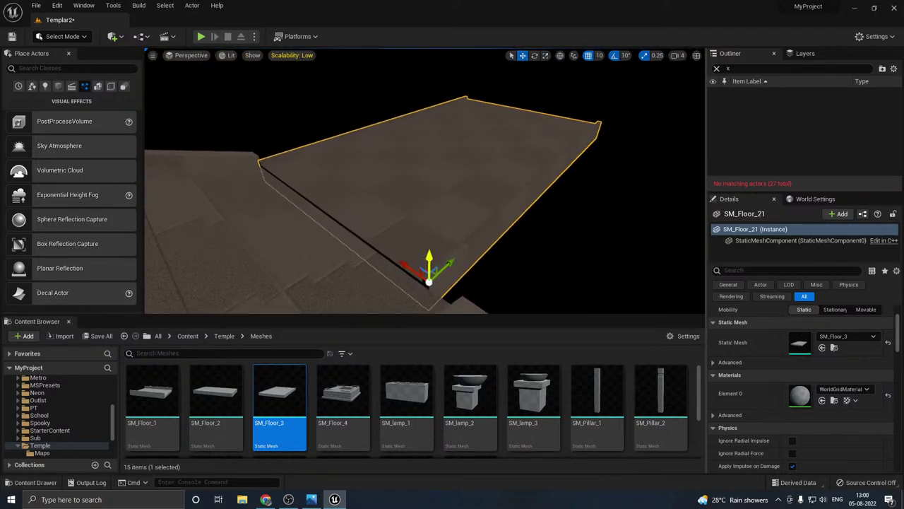
left_click_drag(429, 257, 429, 267)
right_click_drag(429, 268, 325, 255)
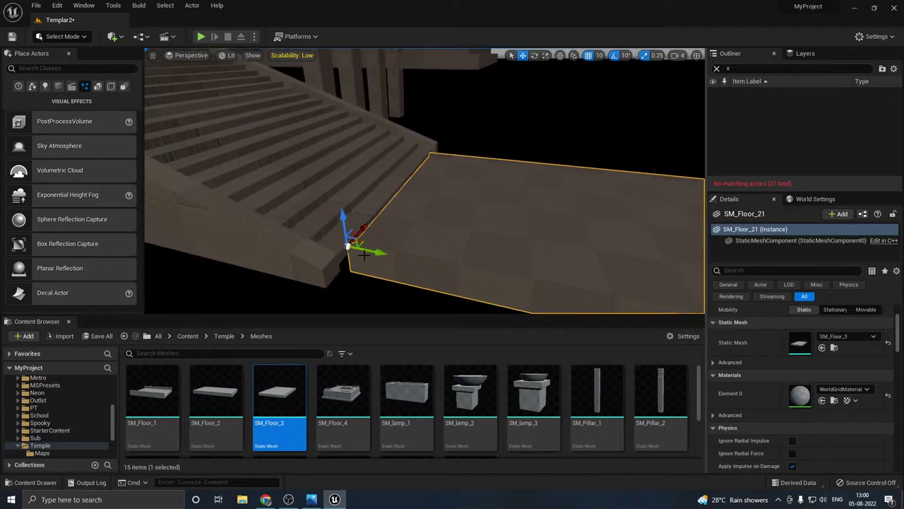
left_click_drag(362, 250, 318, 207)
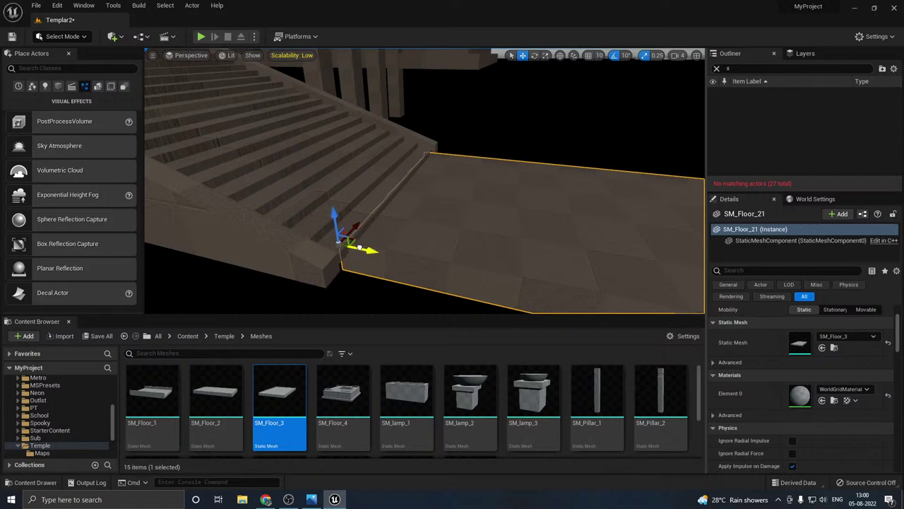
left_click_drag(361, 249, 367, 250)
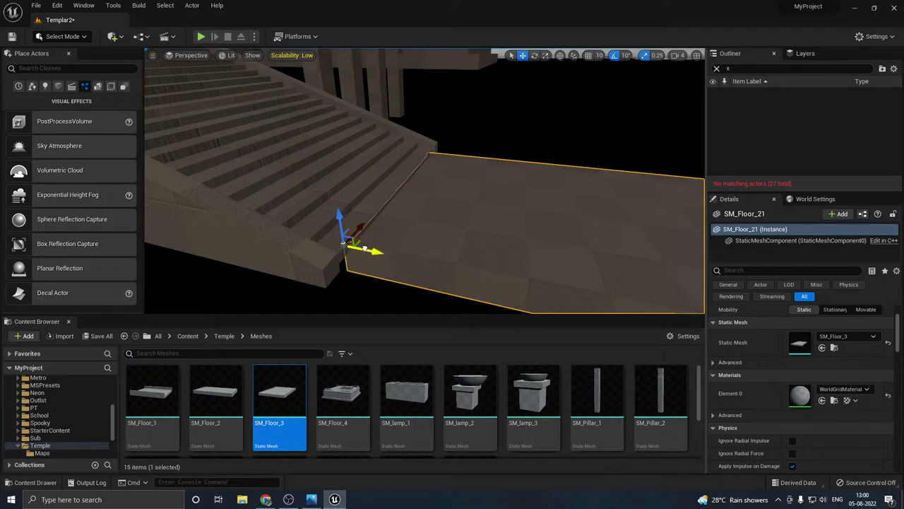
left_click_drag(339, 217, 333, 216)
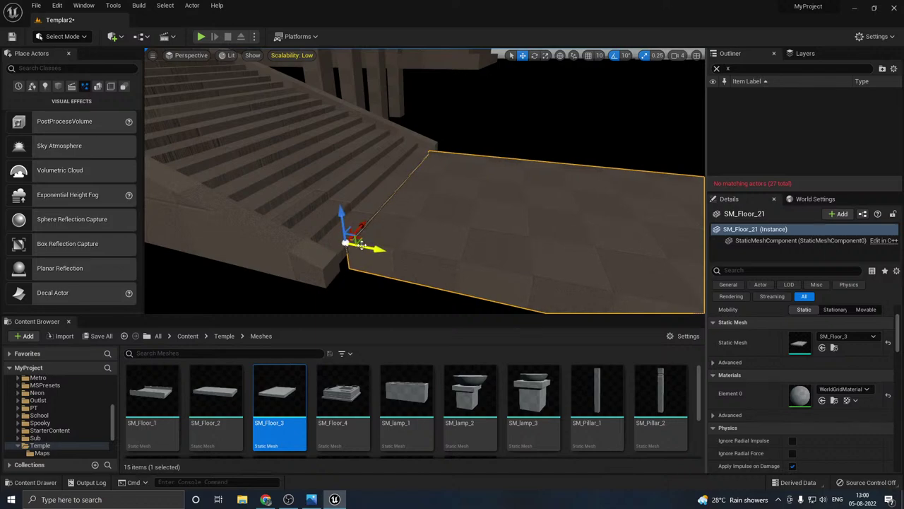
key("g")
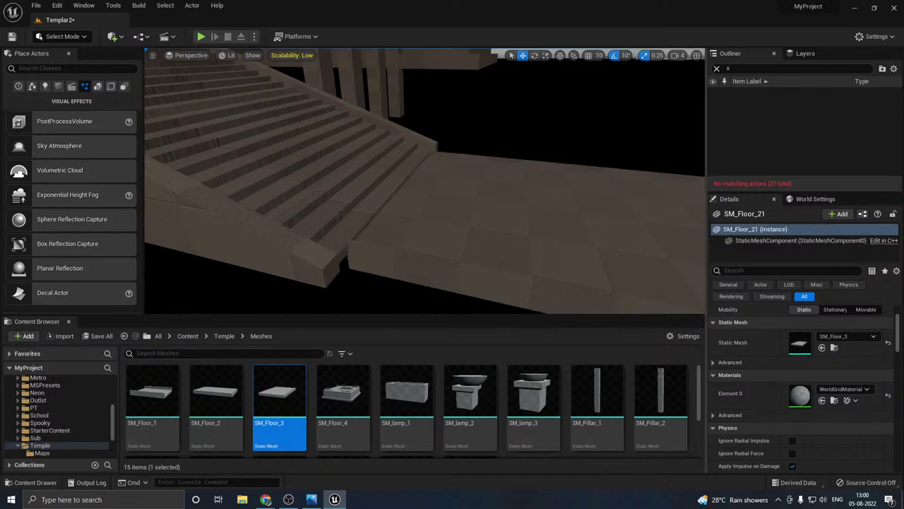
Step: Turn position grid snapping back on and save the Templar2 level
left_click(589, 56)
key("s")
right_click_drag(521, 181, 531, 185)
left_click(100, 336)
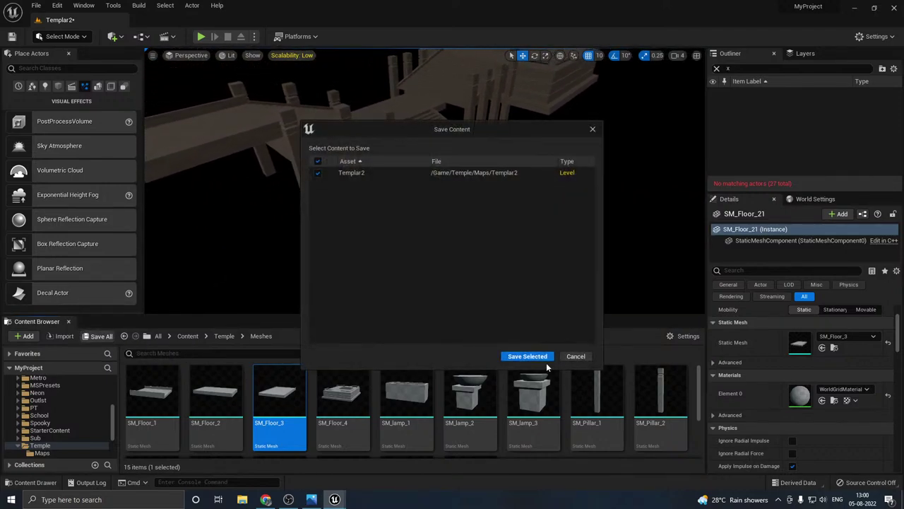
left_click(528, 356)
Step: Duplicate the pillar beside the top of the side stairs along Y, lower the copy and place it beside the stairs' bottom end
left_click(395, 170)
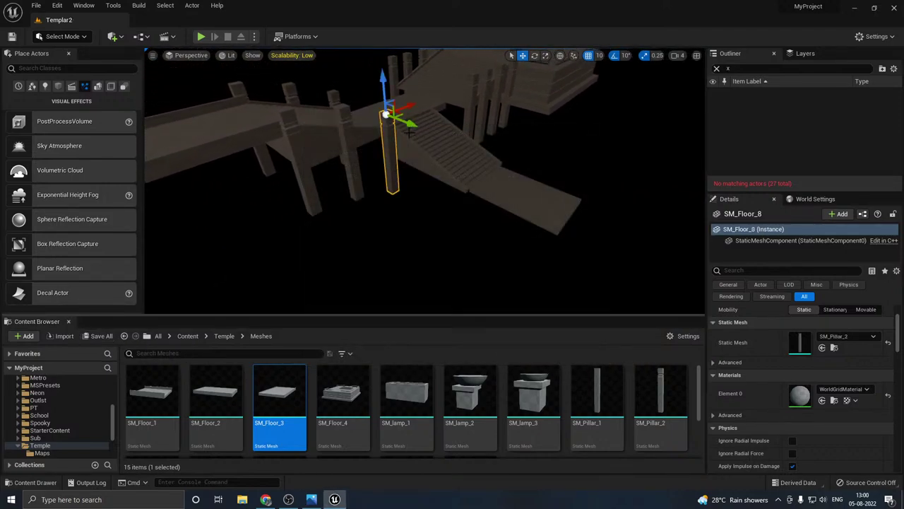
left_click_drag(409, 132, 503, 165, "alt")
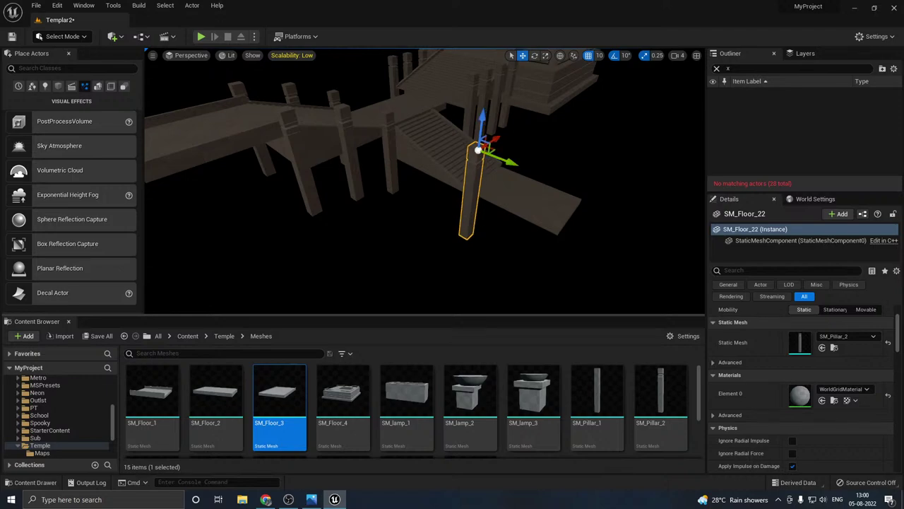
left_click_drag(484, 118, 480, 152)
right_click_drag(480, 153, 409, 169)
left_click_drag(360, 160, 403, 156)
right_click_drag(416, 164, 487, 167)
right_click_drag(371, 167, 407, 173)
left_click_drag(423, 164, 390, 133)
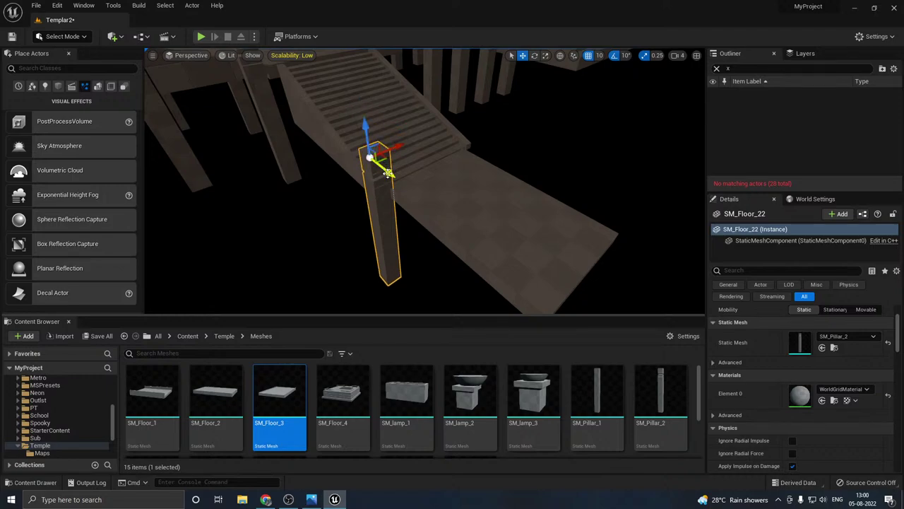
Step: Duplicate the lowered pillar to the outer end of the new floor, and place another copy midway along the same side
left_click_drag(426, 199, 544, 274, "alt")
right_click_drag(544, 274, 601, 308)
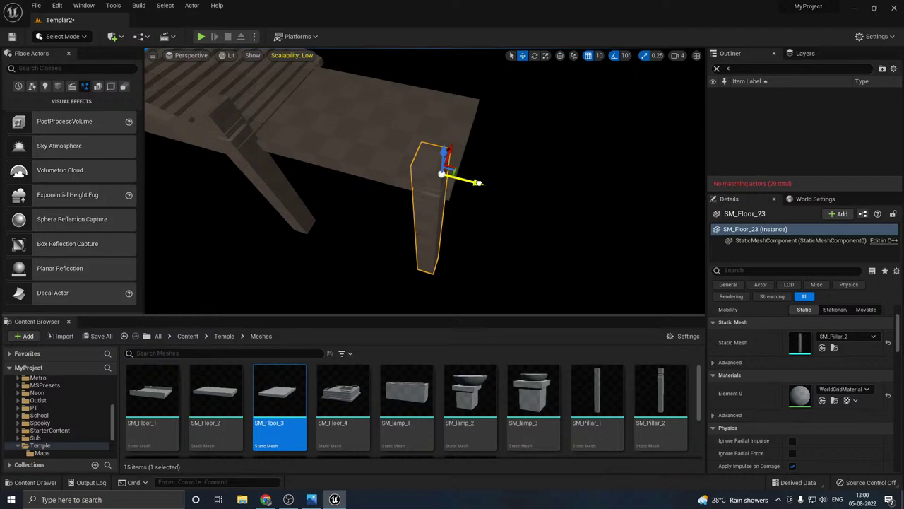
left_click_drag(361, 164, 343, 159)
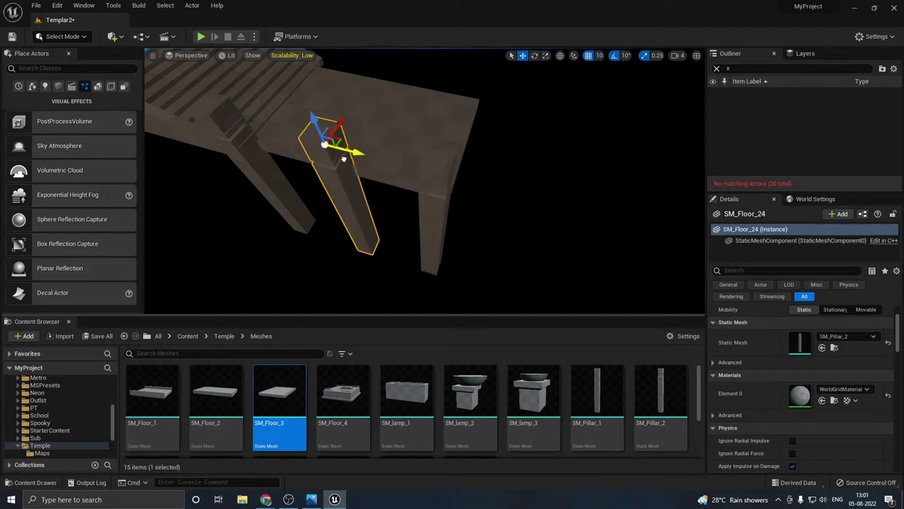
right_click_drag(414, 185, 396, 160)
left_click_drag(417, 181, 445, 211, "alt")
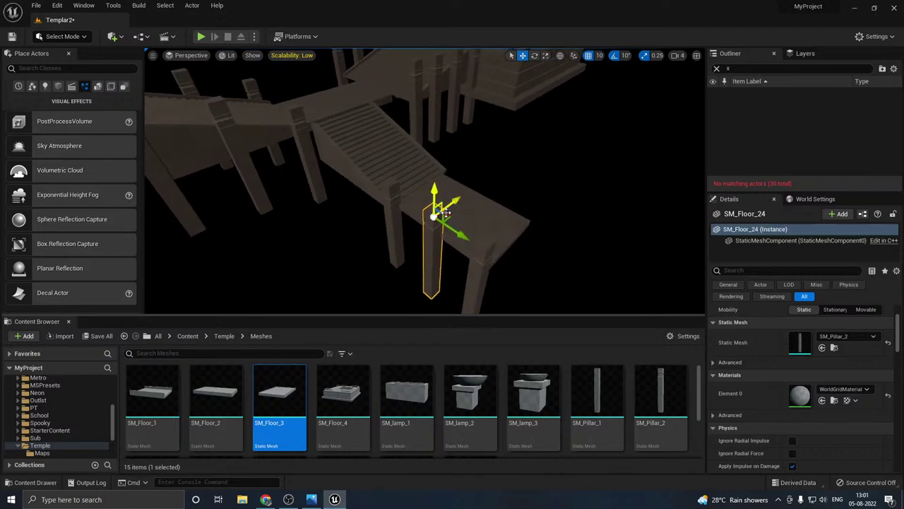
Step: Select the three pillars along the lower floor's side and duplicate them along X to the floor's opposite edge
left_click(482, 251, "ctrl")
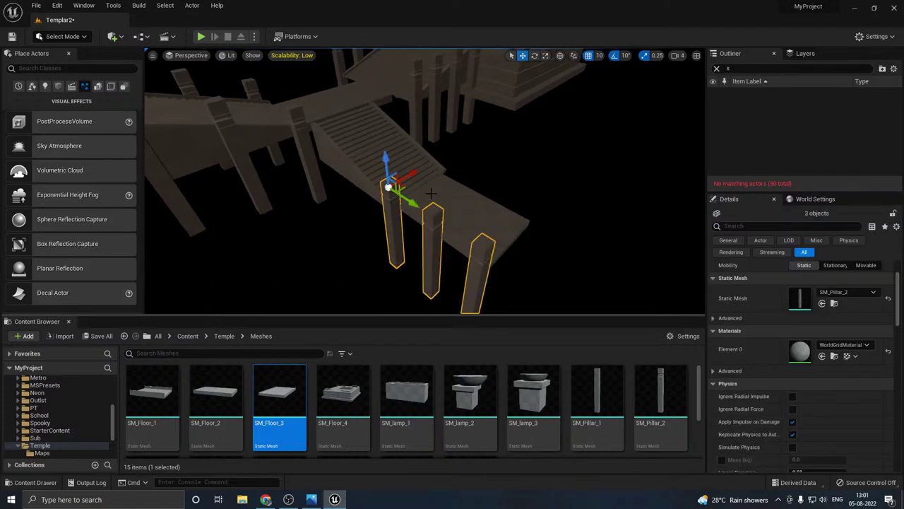
left_click_drag(444, 165, 485, 145)
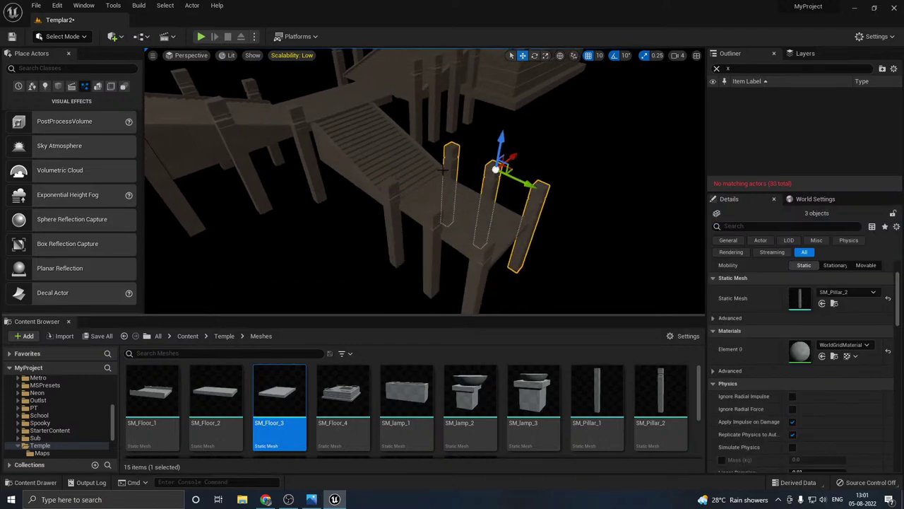
right_click_drag(443, 170, 385, 188)
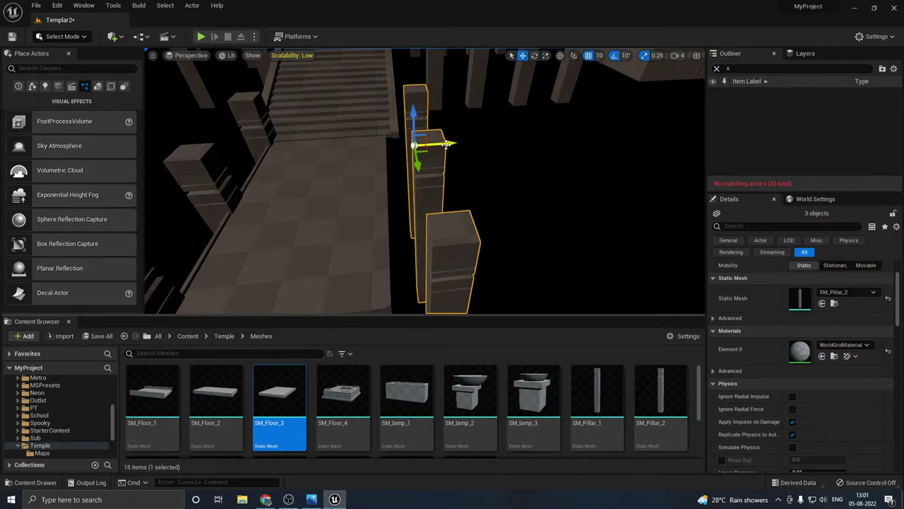
left_click_drag(445, 144, 404, 145)
mouse_move(404, 146)
right_mouse_down()
mouse_move(428, 140)
mouse_move(396, 145)
right_mouse_up()
Step: Adjust the height of all six pillars around the lower floor together and save the Templar2 level
left_click_drag(476, 167, 334, 189)
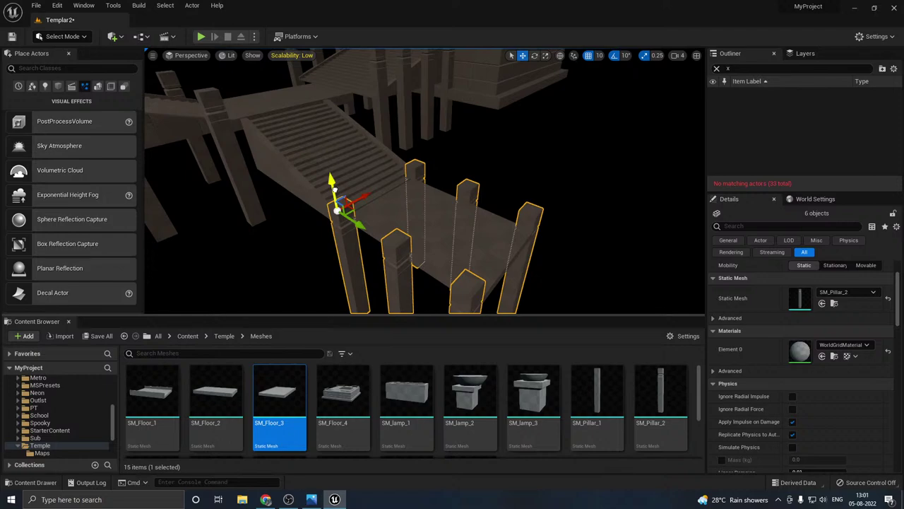
key("s")
right_click_drag(397, 183, 380, 176)
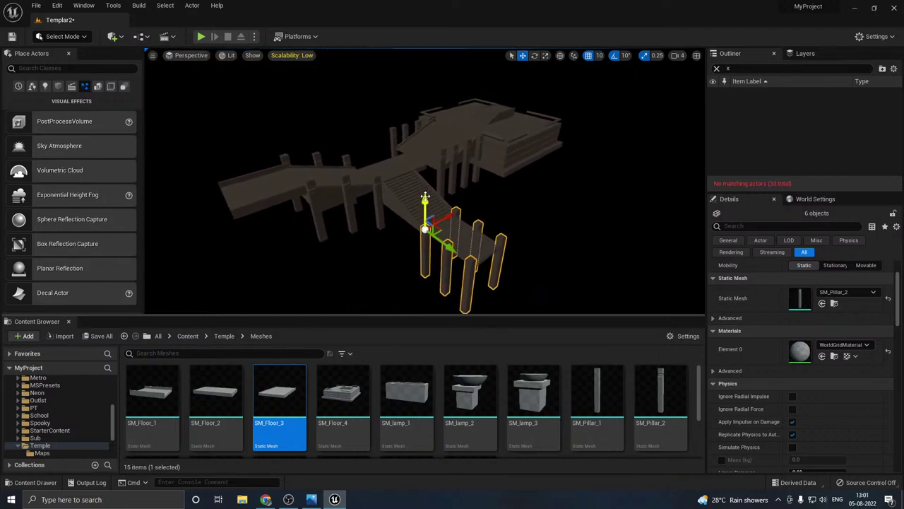
left_click(99, 340)
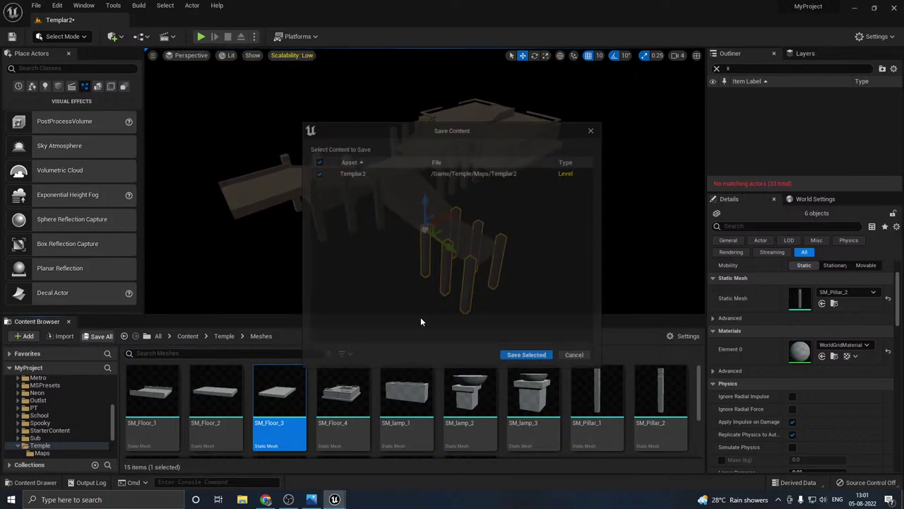
left_click(527, 355)
Step: Place the SM_statue_1 mesh on the upper platform, in the middle of its far end
left_click(269, 500)
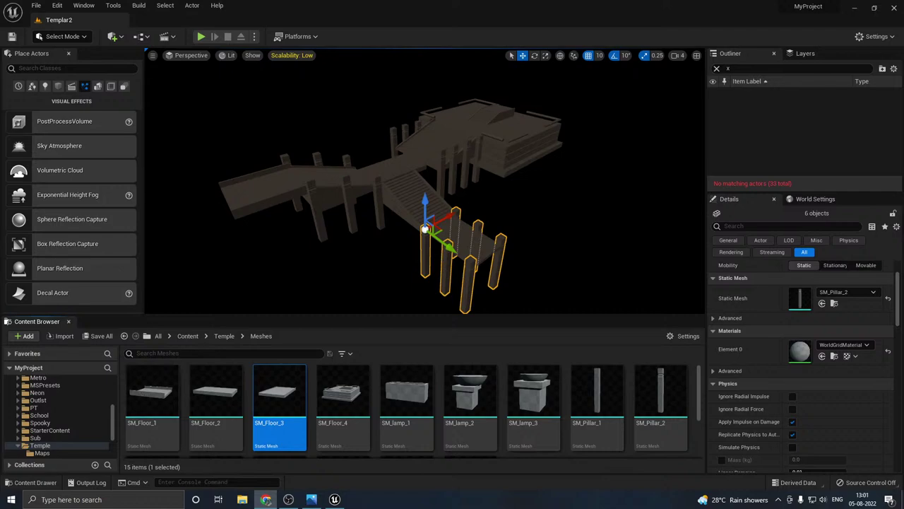
right_click_drag(441, 258, 465, 245)
key("w")
key("w")
scroll(507, 405, "down", 3)
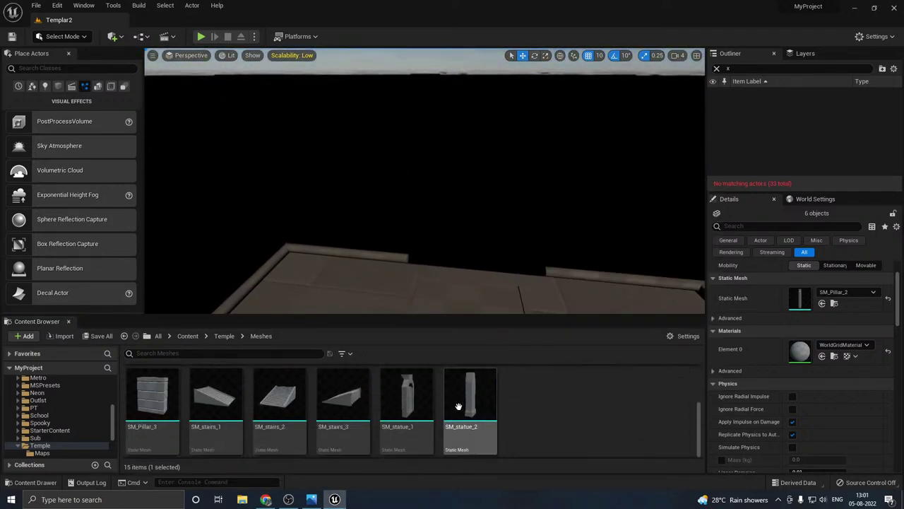
mouse_move(388, 382)
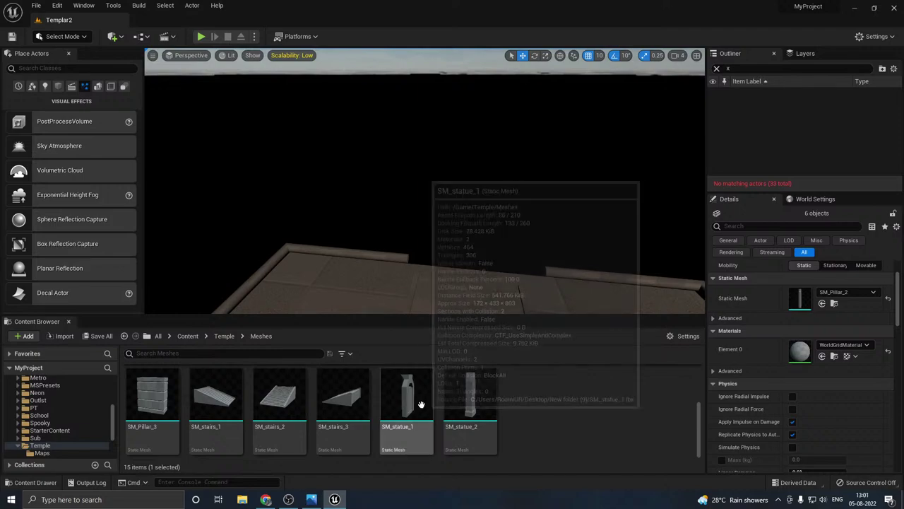
right_click_drag(439, 286, 457, 298)
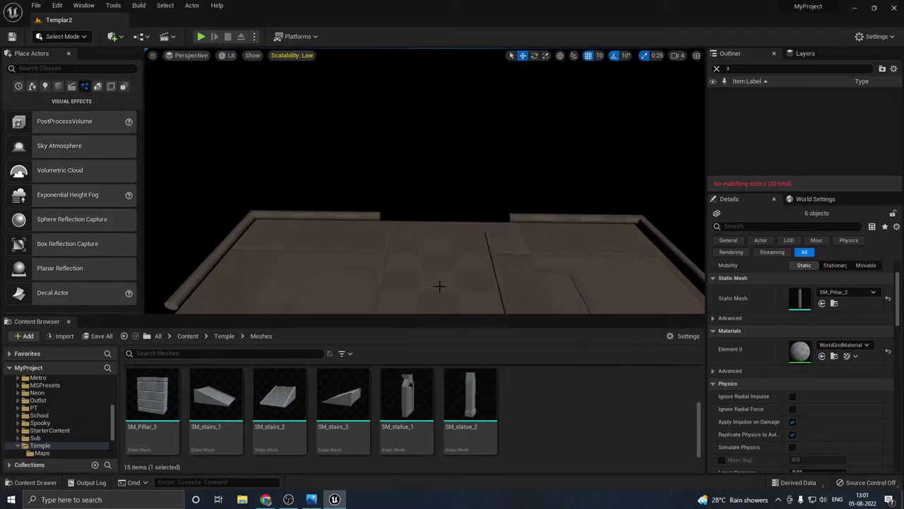
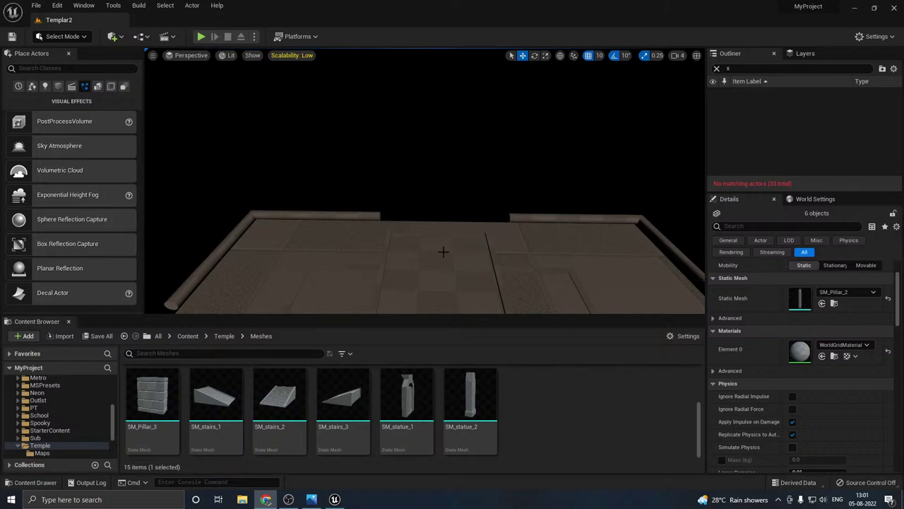
right_click_drag(442, 252, 422, 260)
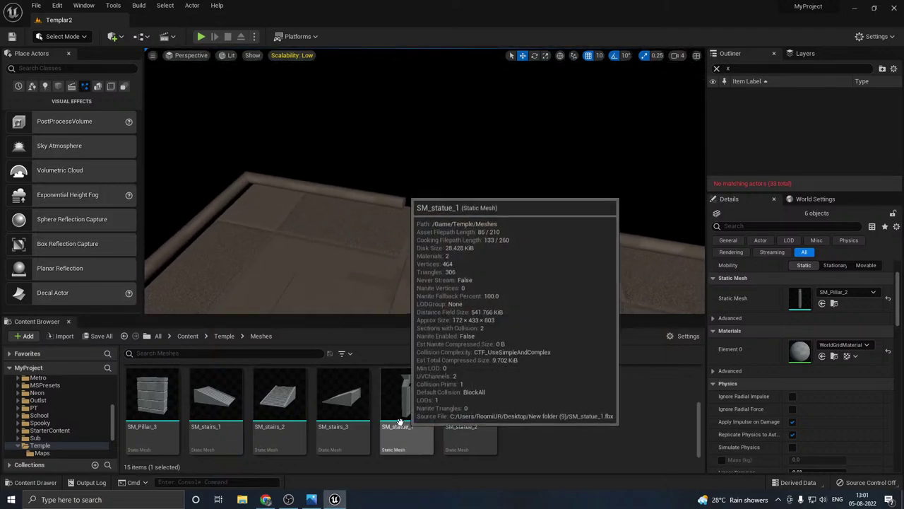
left_click_drag(400, 422, 414, 227)
right_click_drag(414, 228, 447, 225)
right_click_drag(381, 228, 450, 240)
Step: Duplicate the statue along Y to one side, replace the copy's mesh with SM_statue_2 and adjust its Y position
left_click_drag(397, 263, 216, 268, "alt")
left_click(470, 403)
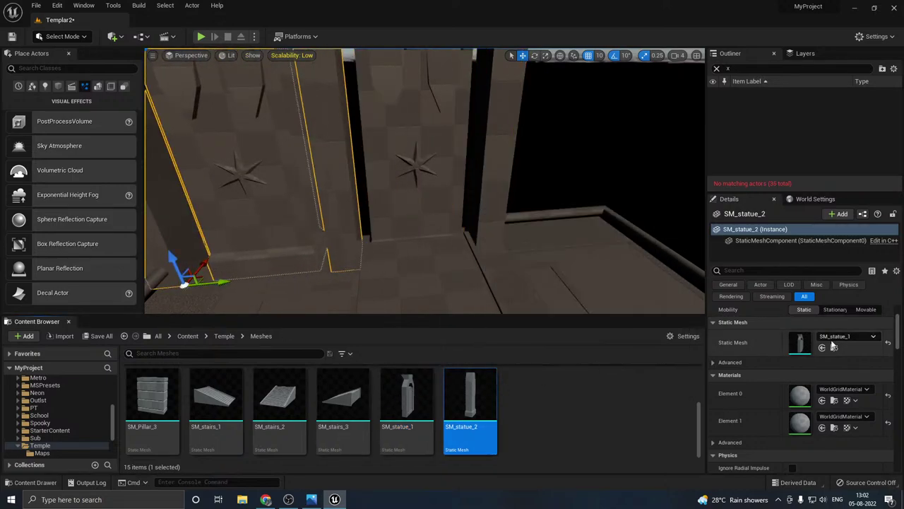
left_click(822, 347)
right_click_drag(375, 233, 318, 234)
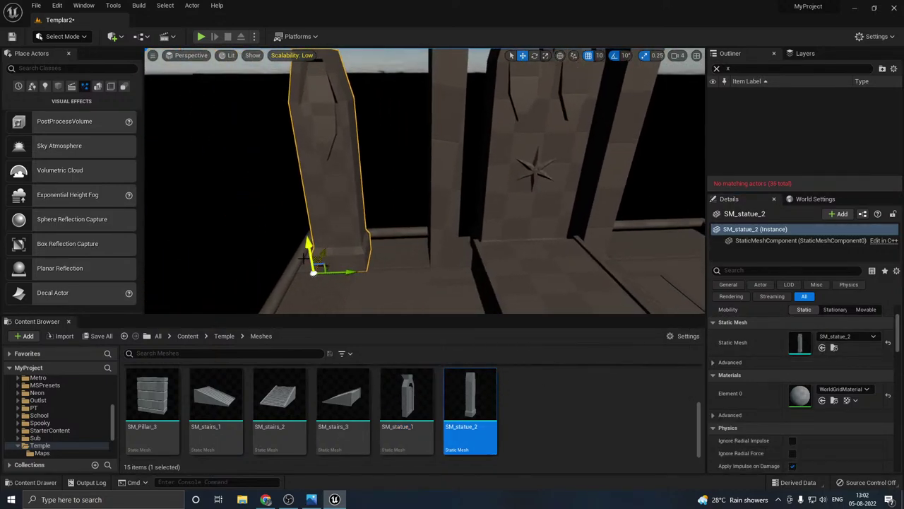
mouse_move(341, 277)
right_mouse_down()
mouse_move(360, 277)
mouse_move(347, 277)
right_mouse_up()
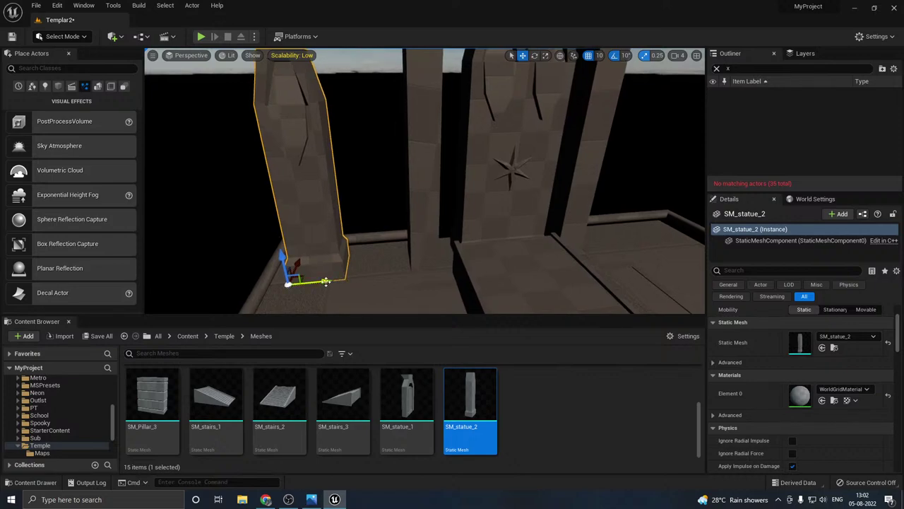
left_click_drag(324, 281, 369, 269)
right_click_drag(369, 269, 424, 275)
key("a")
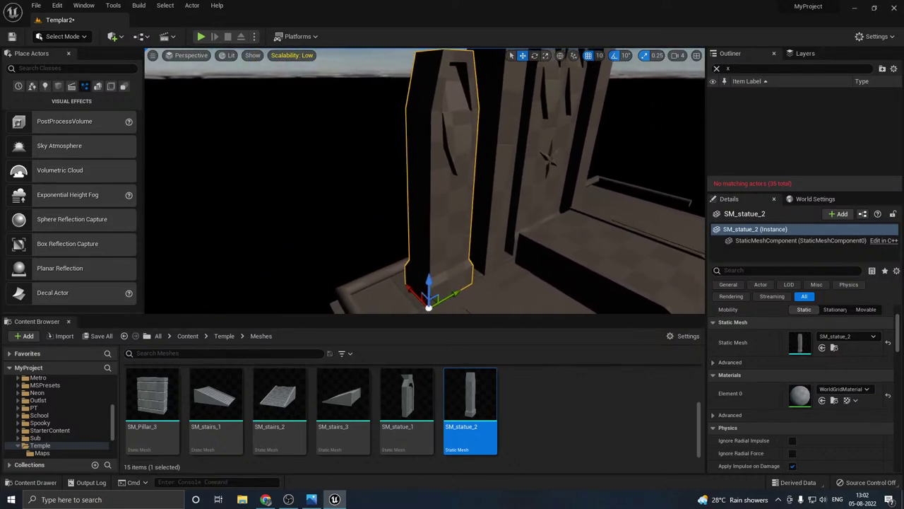
Step: Duplicate the SM_statue_2 statue along Y to the other side of the central statue and shift the original outward
left_click_drag(459, 295, 558, 209)
left_click(292, 202)
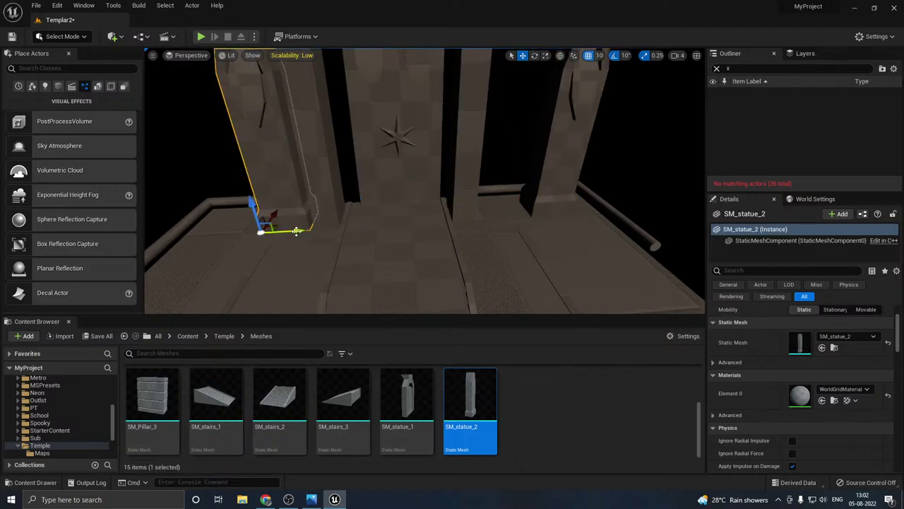
left_click_drag(296, 231, 253, 232)
Step: Save the Templar2 level with the three statues placed
key("s")
right_click_drag(367, 216, 127, 314)
left_click(107, 339)
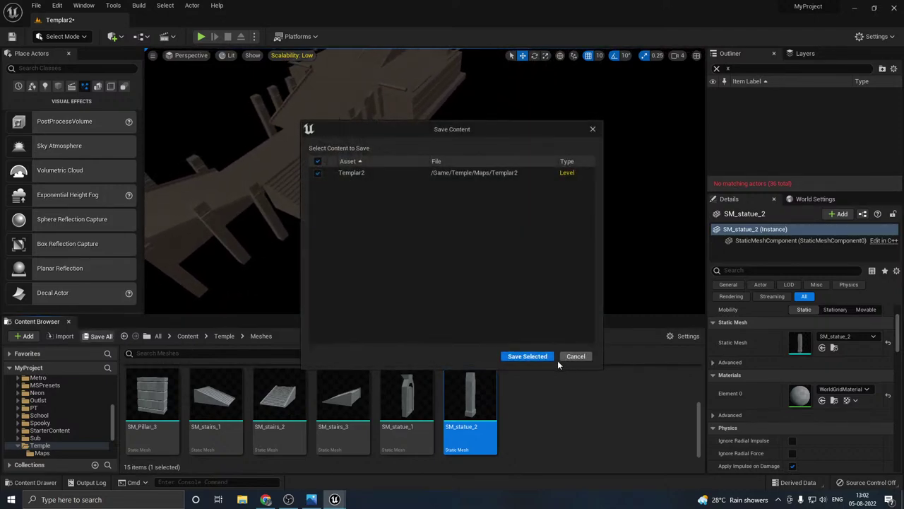
left_click(526, 352)
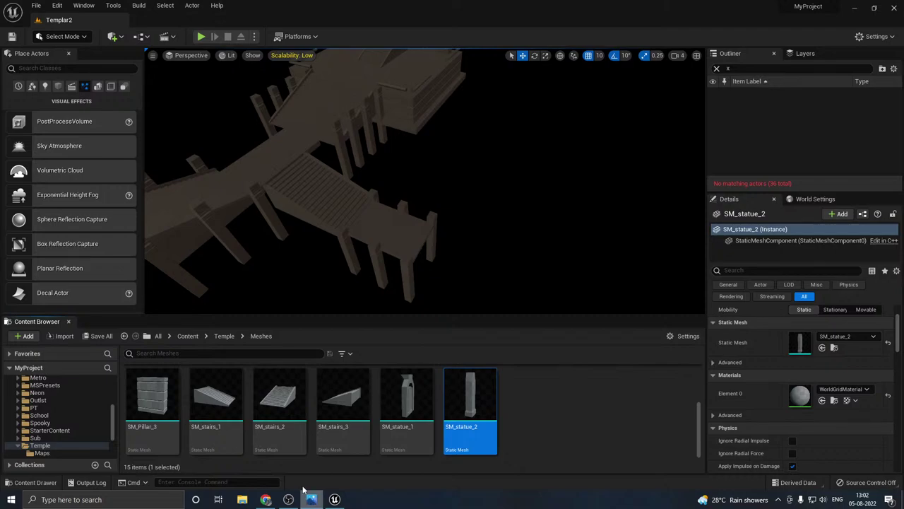
Step: Select the side stairs and the floor at their bottom, and duplicate both along Y to the walkway's opposite side
left_click(369, 221)
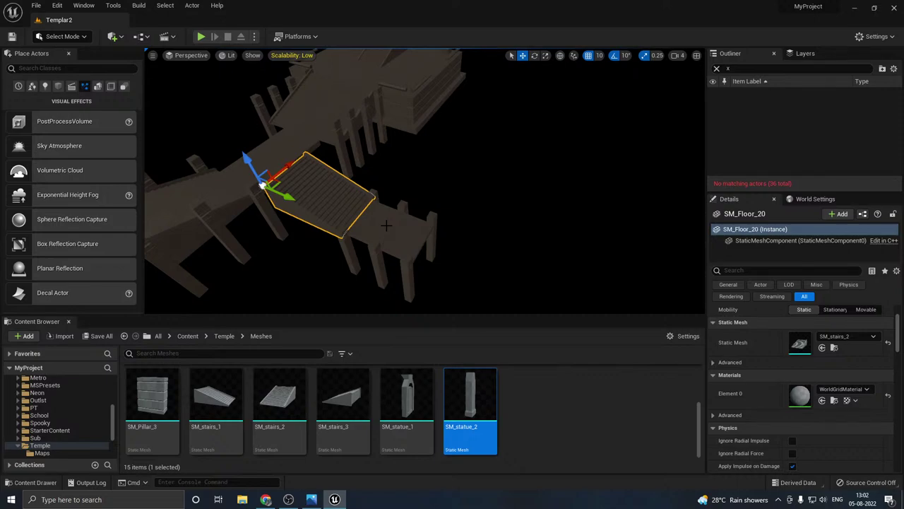
right_click_drag(387, 225, 419, 241)
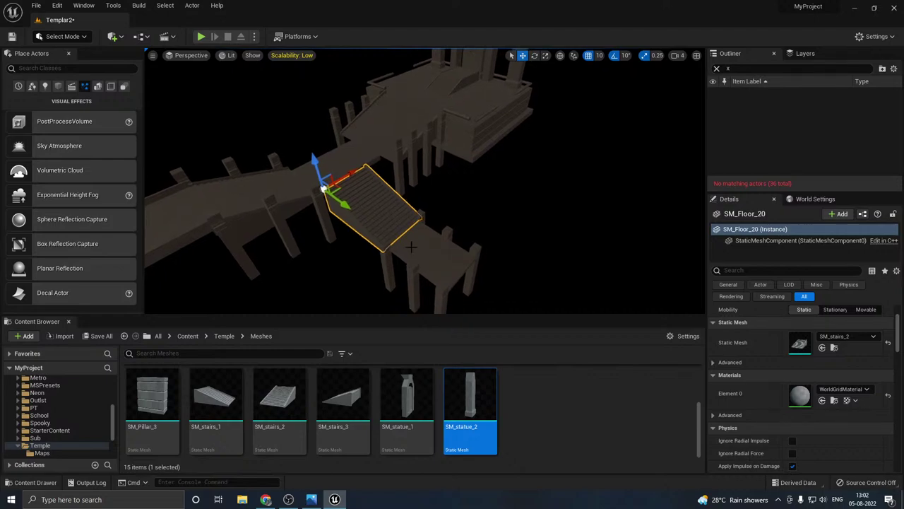
right_click_drag(407, 246, 467, 259)
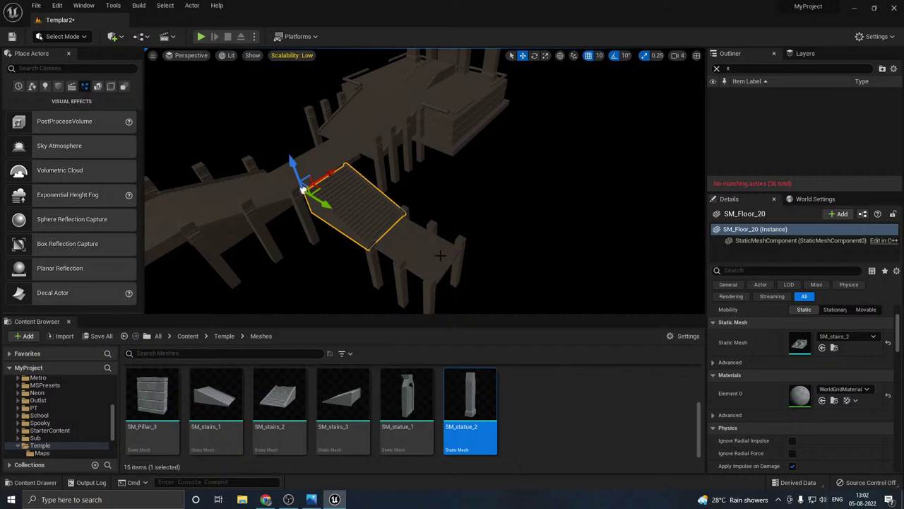
left_click(418, 248, "ctrl")
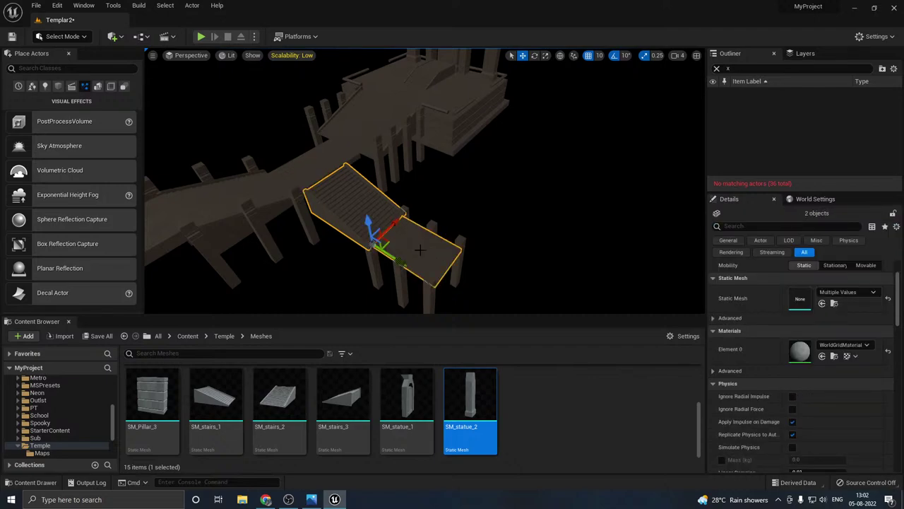
left_click_drag(398, 262, 263, 187, "alt")
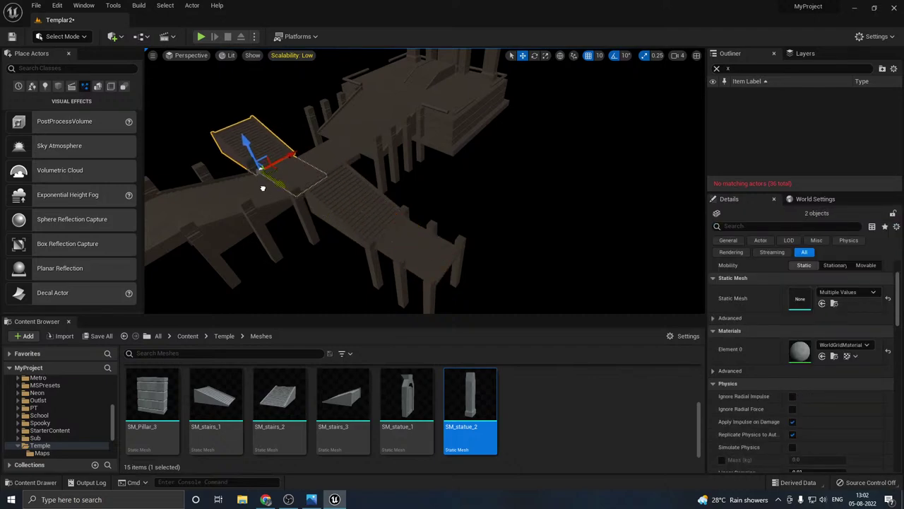
right_click_drag(376, 192, 500, 198)
Step: Try mirroring the duplicated stairs and floor along X
right_click(345, 210)
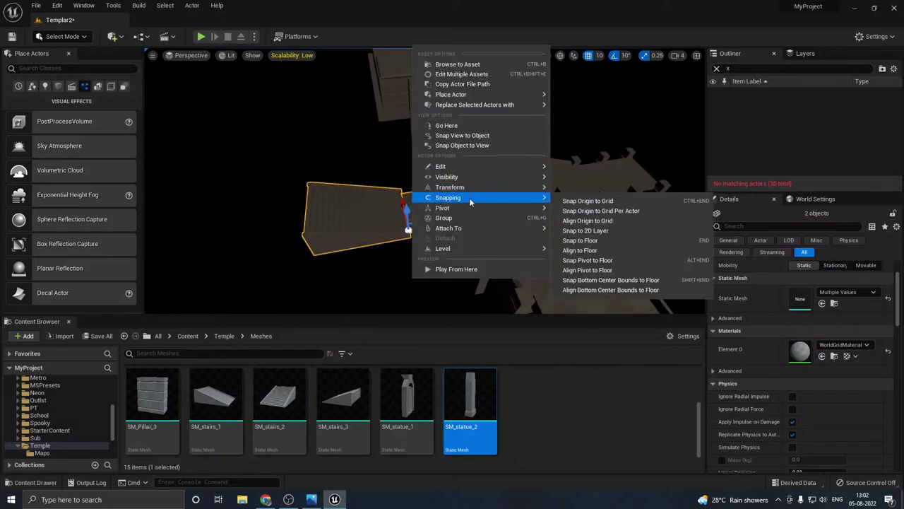
mouse_move(495, 187)
left_click(597, 210)
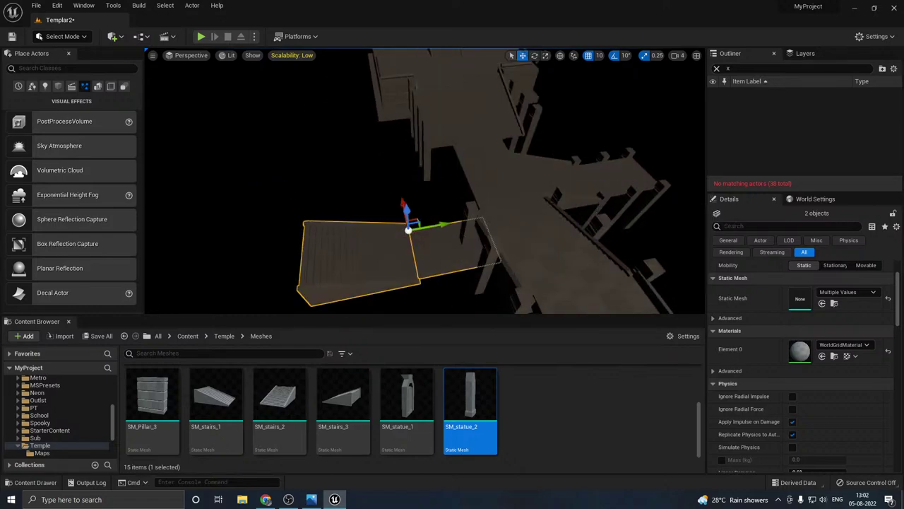
key("ctrl+z")
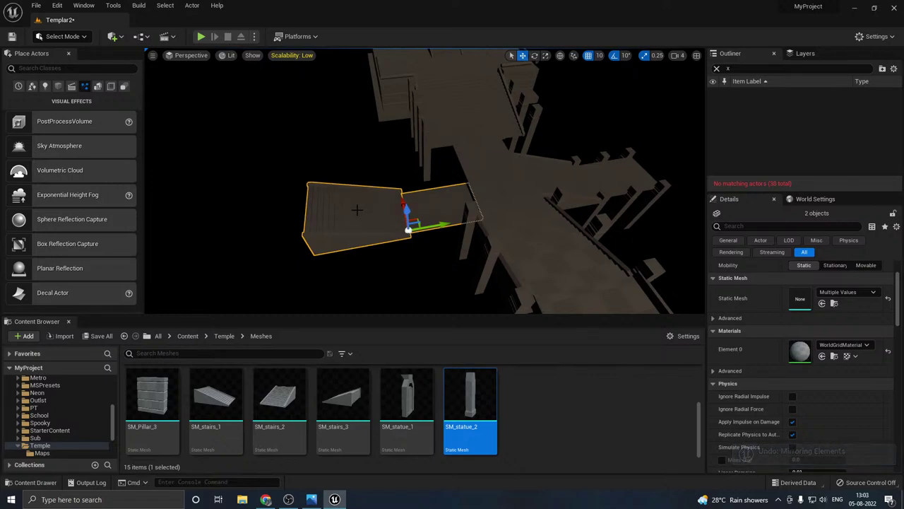
Step: Mirror the duplicated stairs and floor along Y and move them along Y to meet the walkway's edge
right_click(362, 210)
mouse_move(396, 353)
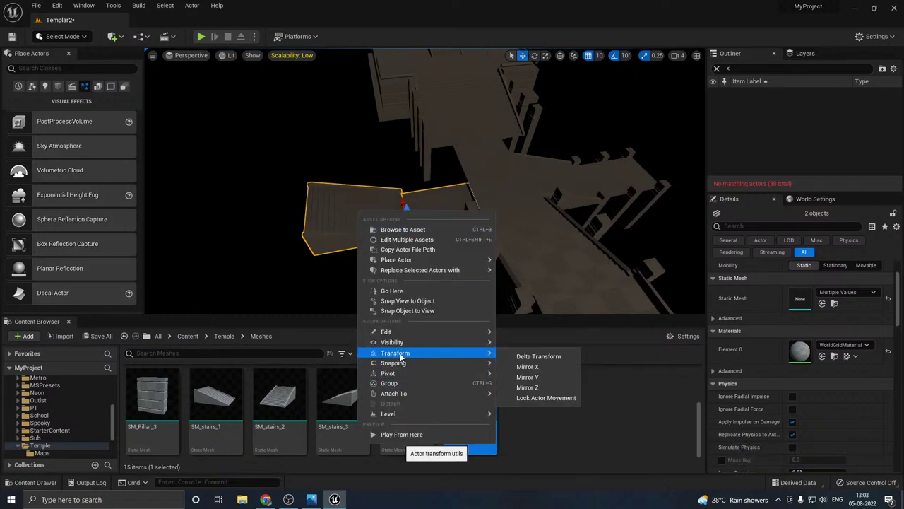
left_click(530, 376)
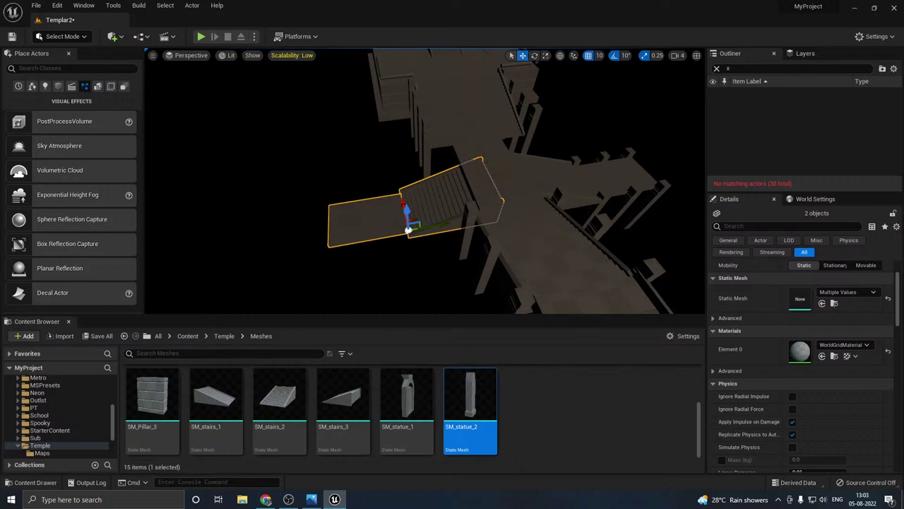
key("w")
right_click_drag(477, 204, 477, 212)
left_click_drag(432, 241, 398, 241)
key("a")
right_click_drag(405, 234, 495, 233)
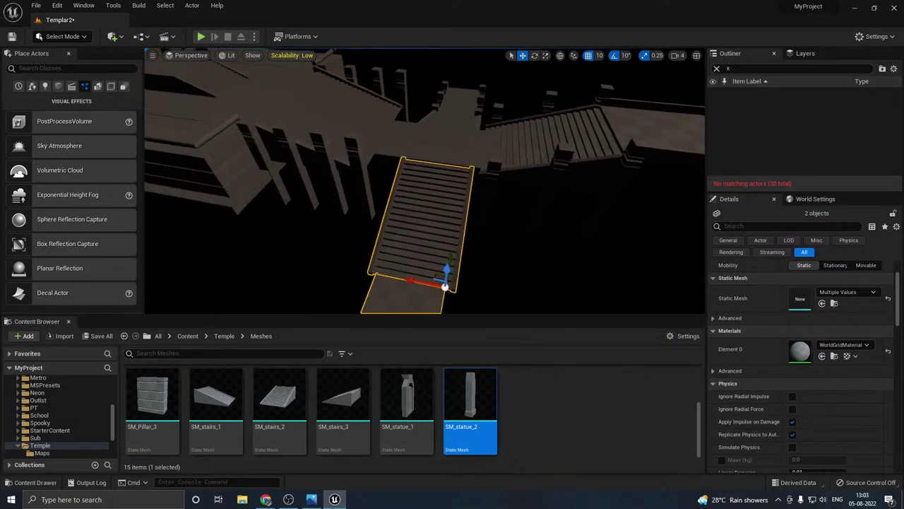
Step: Duplicate the SM_stairs_2 stairs along Y past the lower floor and rotate the copy sideways so it descends from the floor's side
left_click_drag(318, 254, 466, 203, "alt")
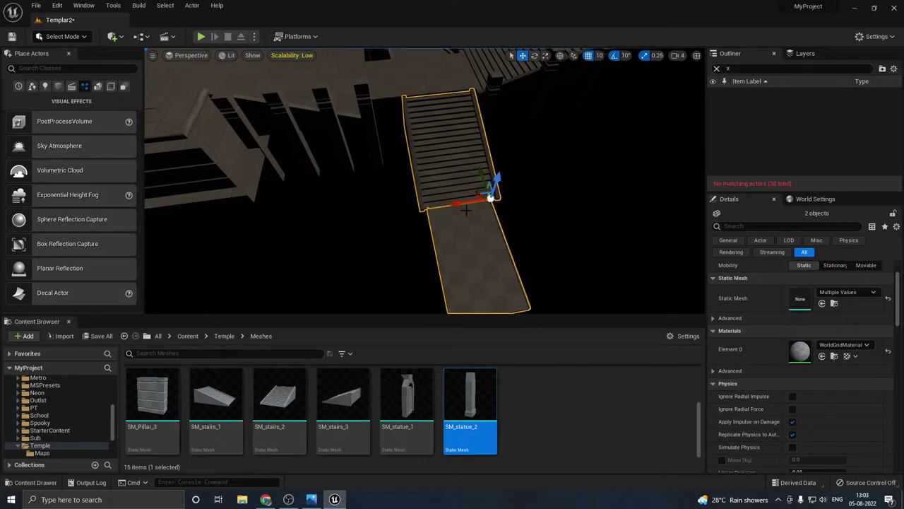
right_click_drag(466, 210, 491, 210)
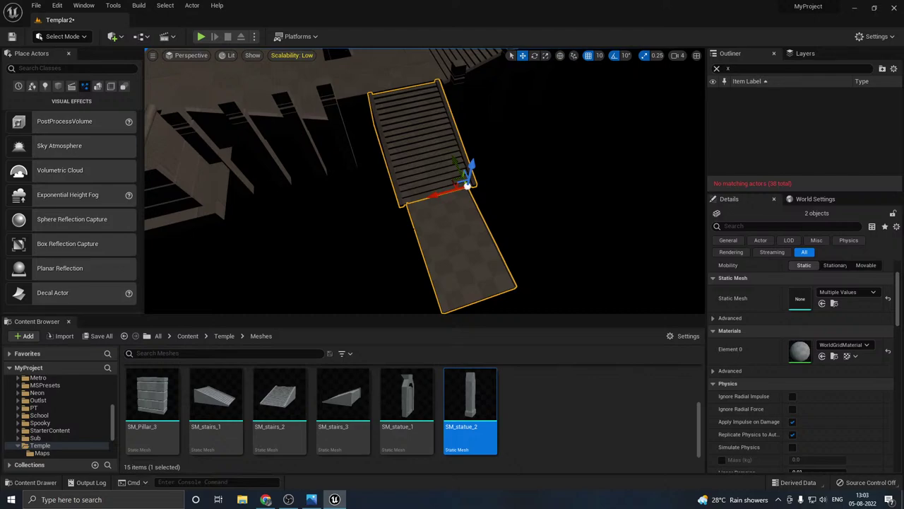
left_click(455, 157)
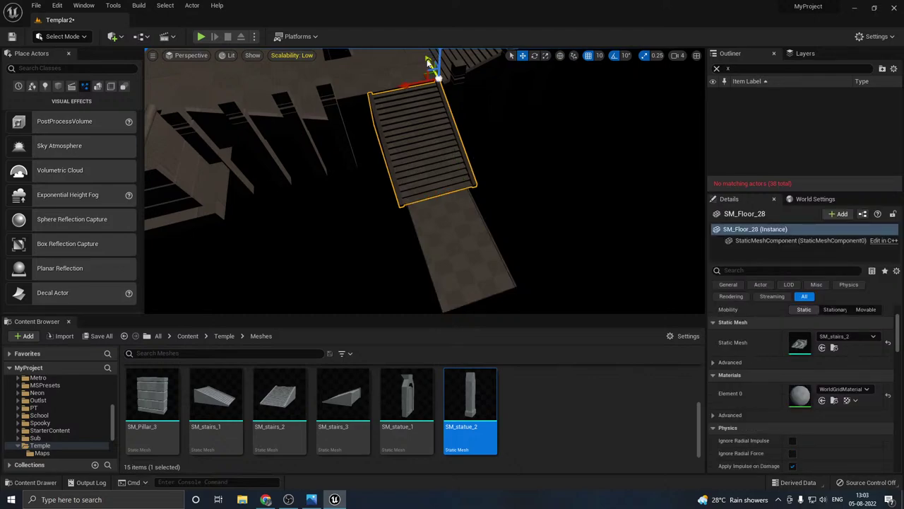
left_click_drag(429, 63, 475, 148, "alt")
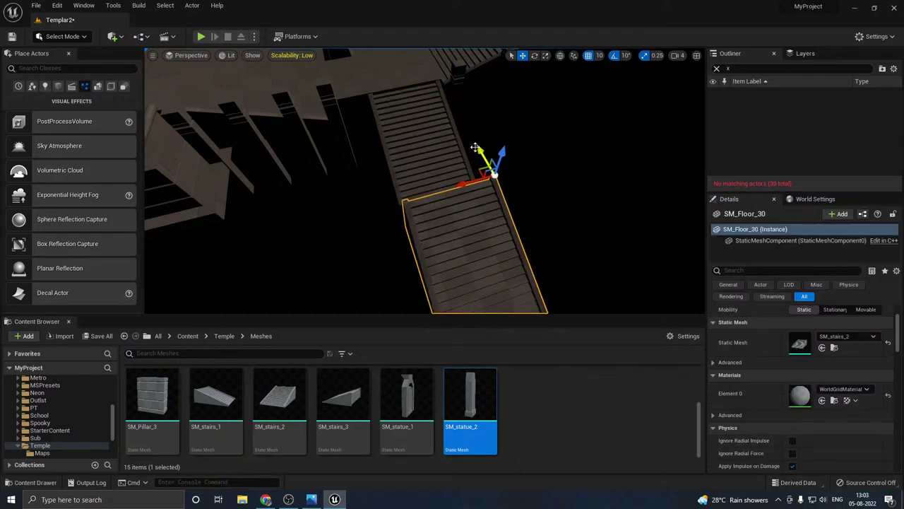
left_click_drag(481, 215, 524, 223)
key("f")
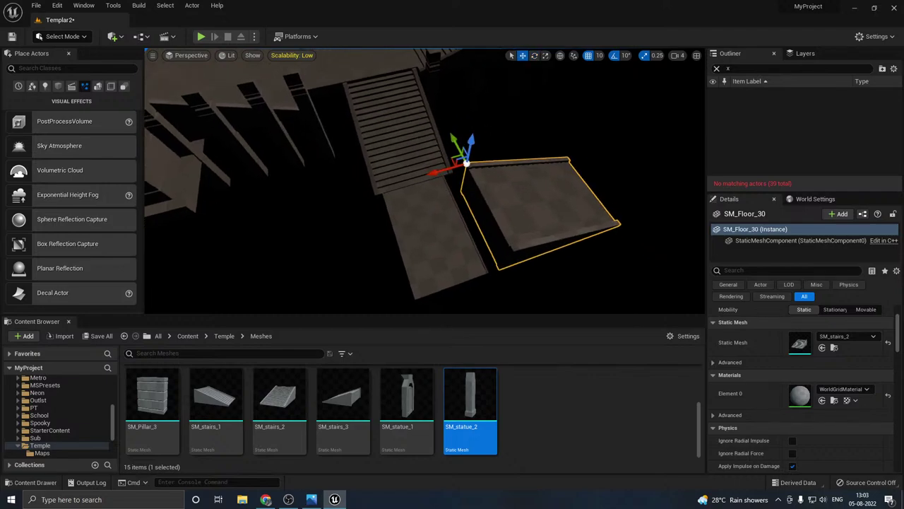
Step: Move the rotated stairs along Y and X until they sit flush against the lower floor's side edge
left_click_drag(418, 89, 418, 110)
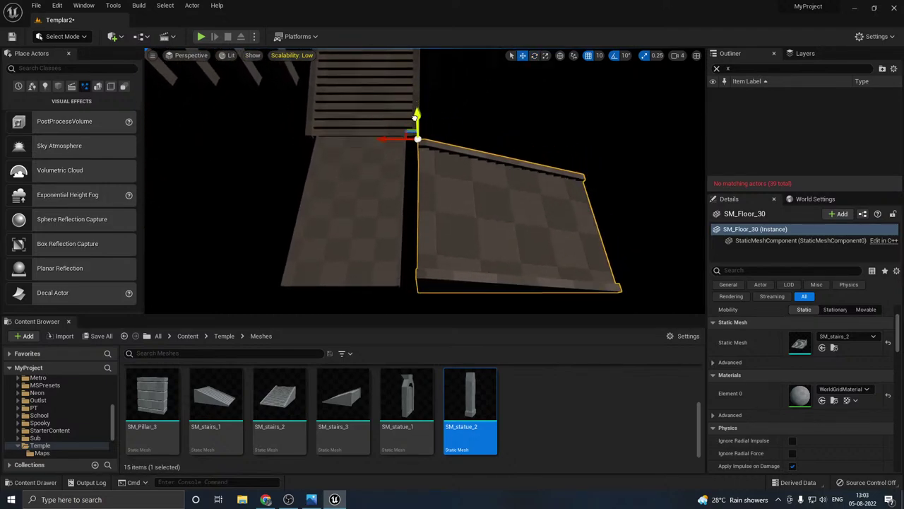
right_click_drag(418, 110, 413, 75)
left_click_drag(490, 154, 486, 179)
right_click_drag(486, 178, 503, 182)
left_click_drag(283, 92, 371, 103, "alt")
left_click_drag(252, 130, 152, 152)
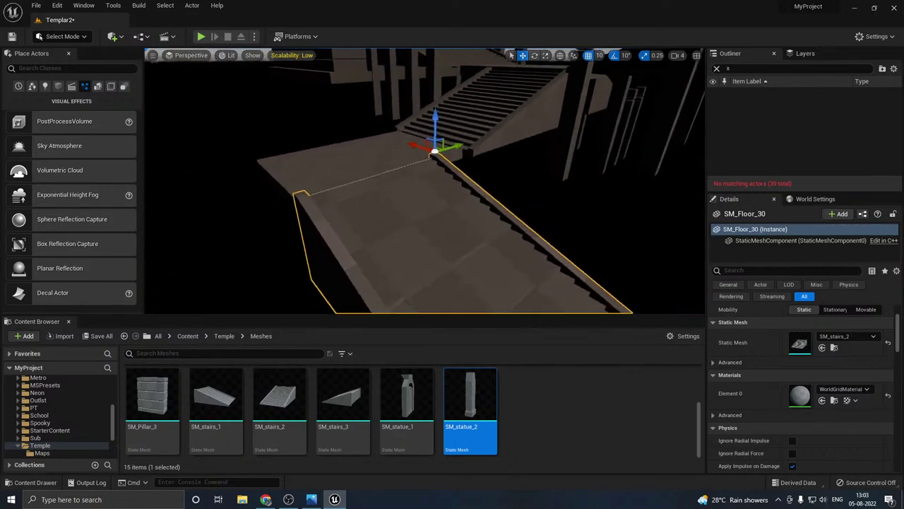
right_click_drag(435, 166, 431, 166)
left_click_drag(450, 144, 457, 147)
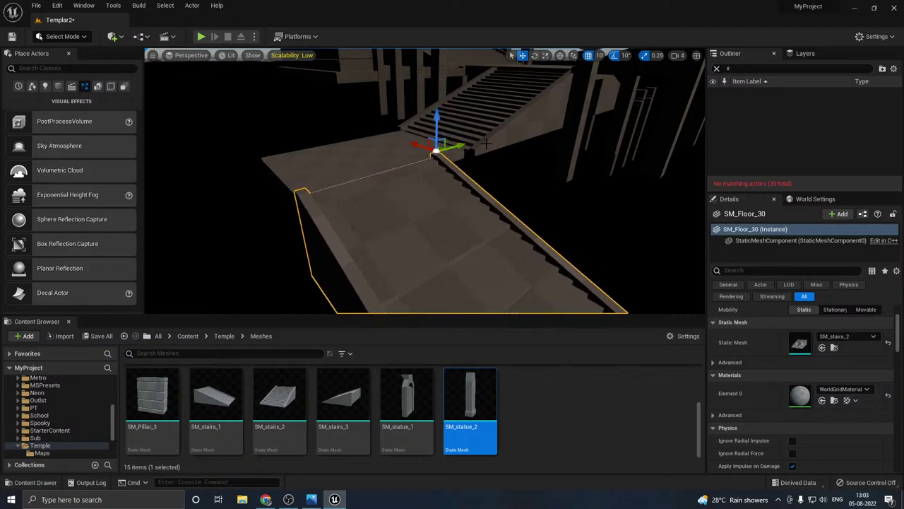
Step: Duplicate a SM_Pillar_2 pillar and move the copy along Y and X to the corner between the two lower stairs
right_click_drag(486, 143, 534, 113)
left_click(492, 145)
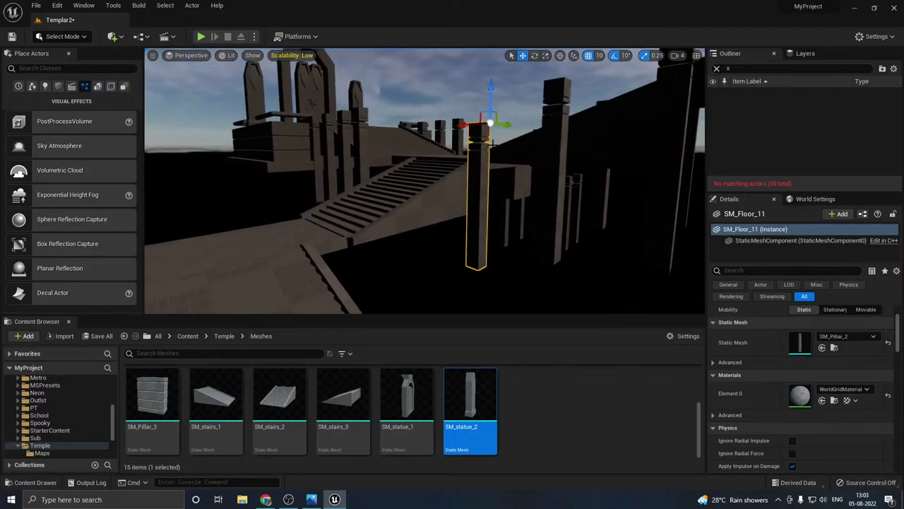
left_click_drag(501, 125, 380, 153, "alt")
right_click_drag(380, 153, 500, 231)
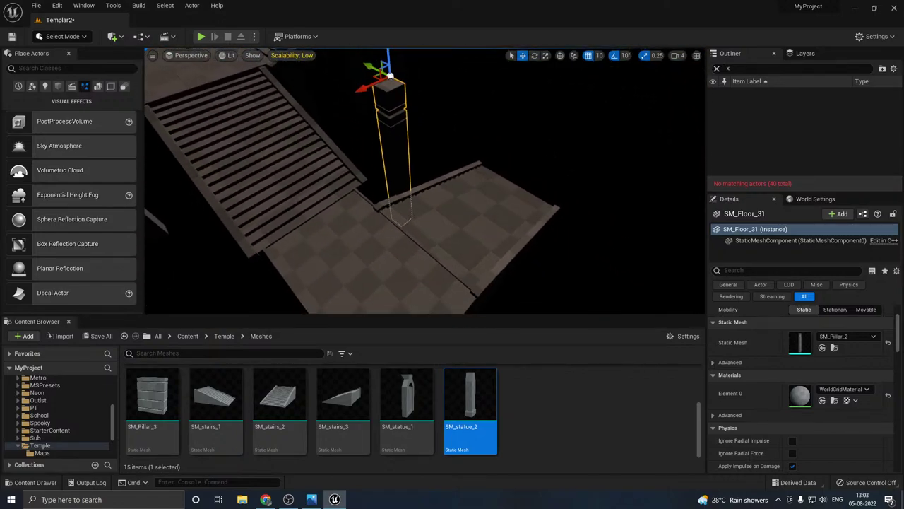
left_click_drag(362, 89, 327, 104)
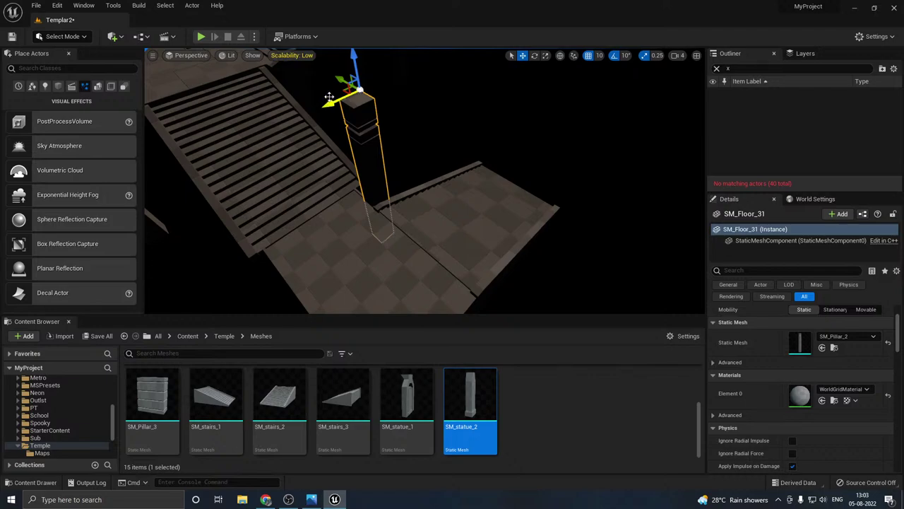
Step: Duplicate the corner pillar along Z and replace the copy's static mesh with SM_lamp_3
left_click_drag(354, 67, 348, 153)
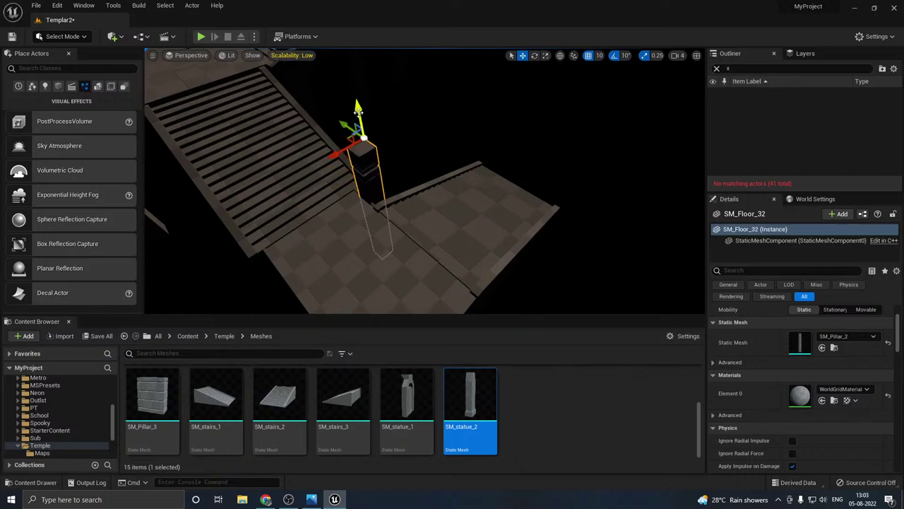
scroll(376, 436, "up", 3)
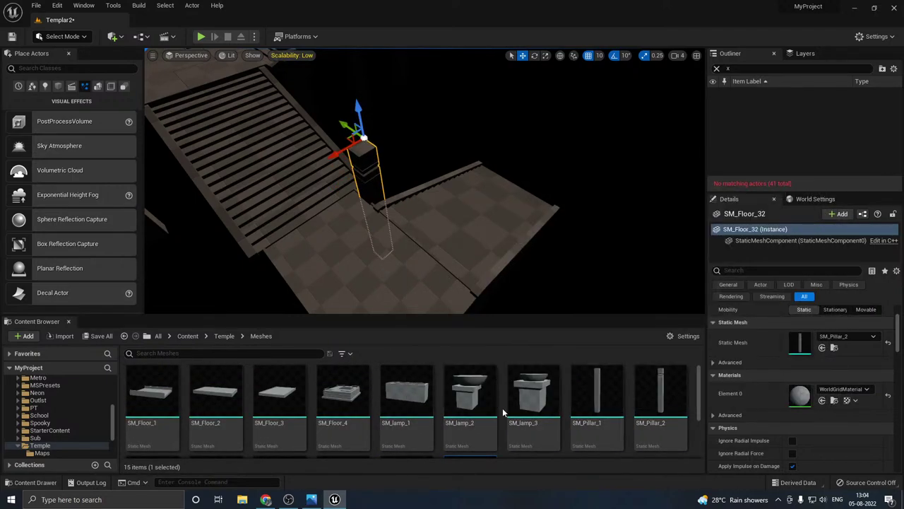
scroll(523, 403, "down", 3)
scroll(530, 402, "down", 1)
scroll(529, 402, "up", 3)
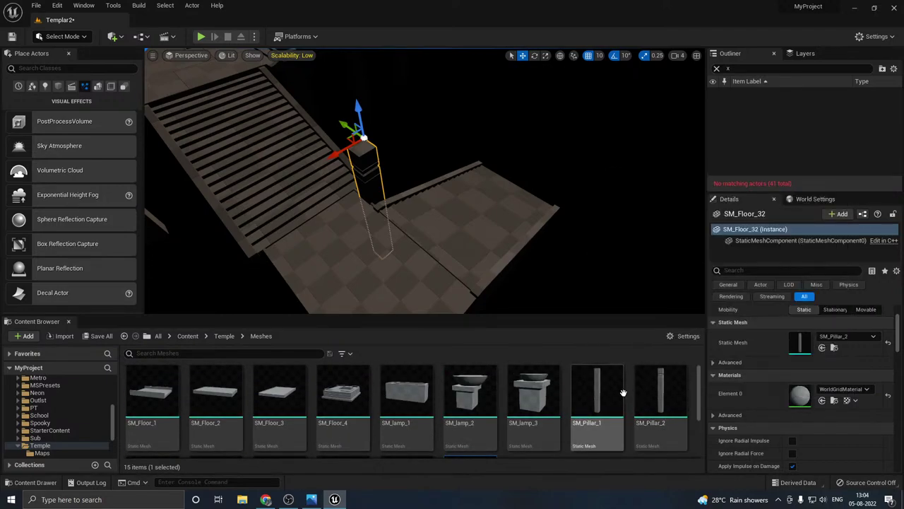
mouse_move(676, 379)
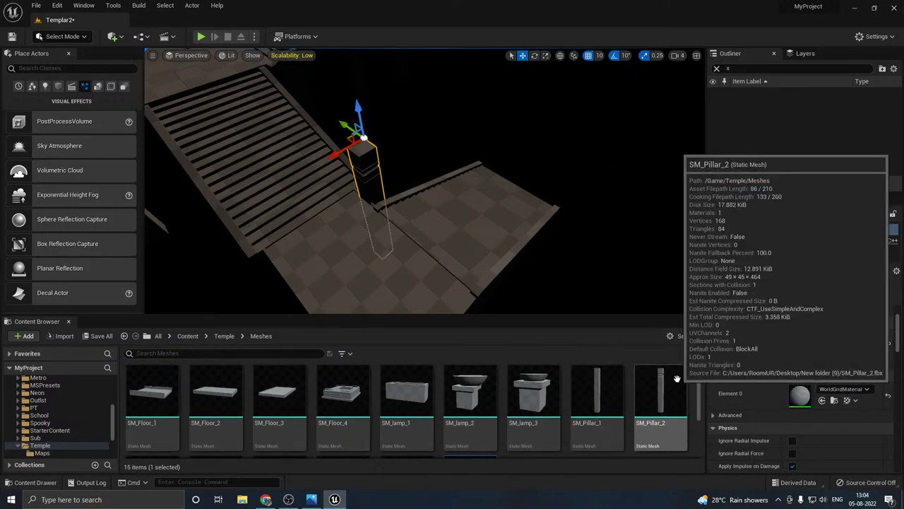
scroll(568, 395, "down", 2)
scroll(568, 394, "down", 1)
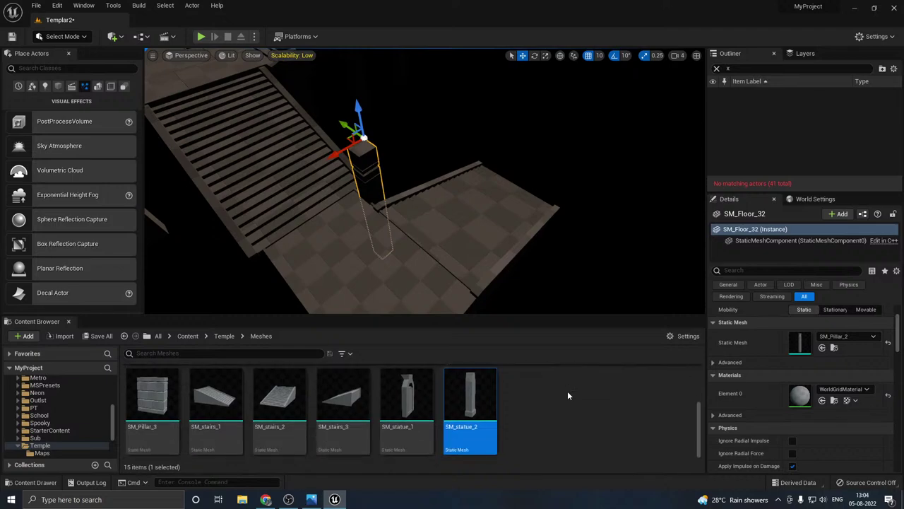
scroll(555, 394, "up", 1)
mouse_move(535, 393)
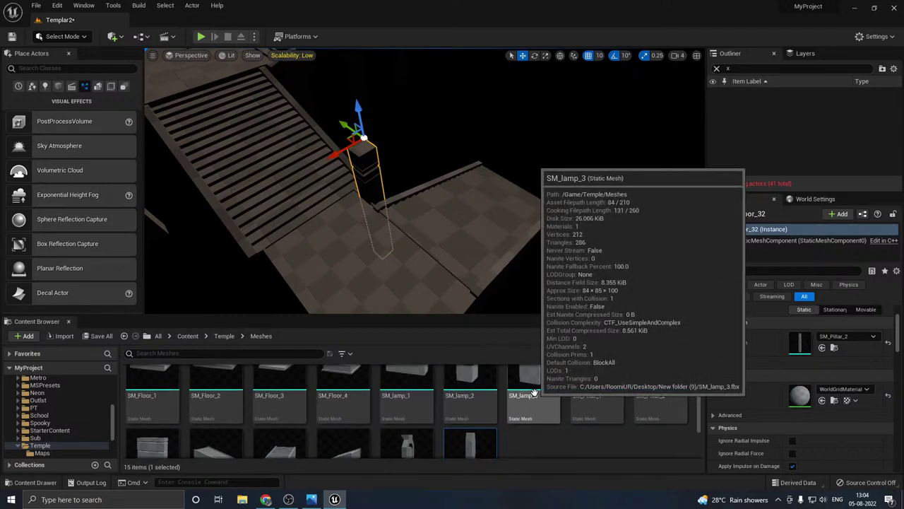
mouse_move(585, 393)
scroll(586, 390, "up", 1)
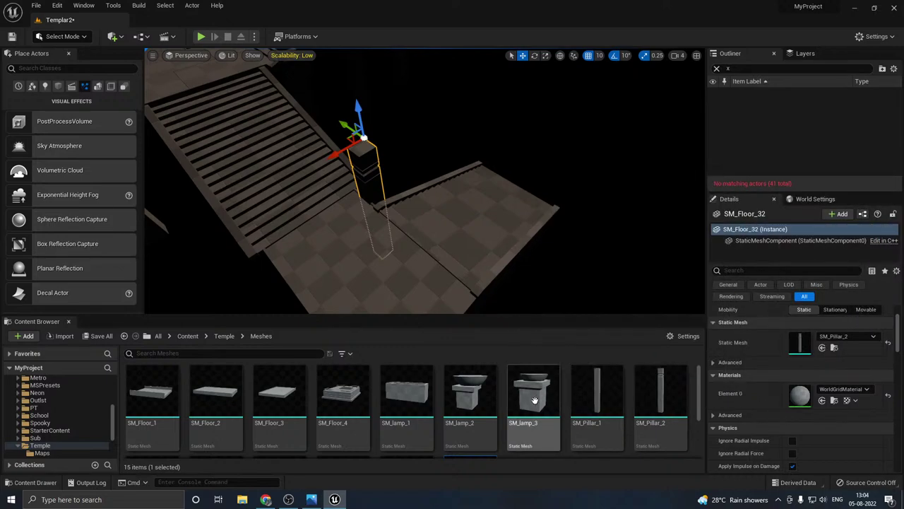
left_click(535, 400)
left_click(822, 347)
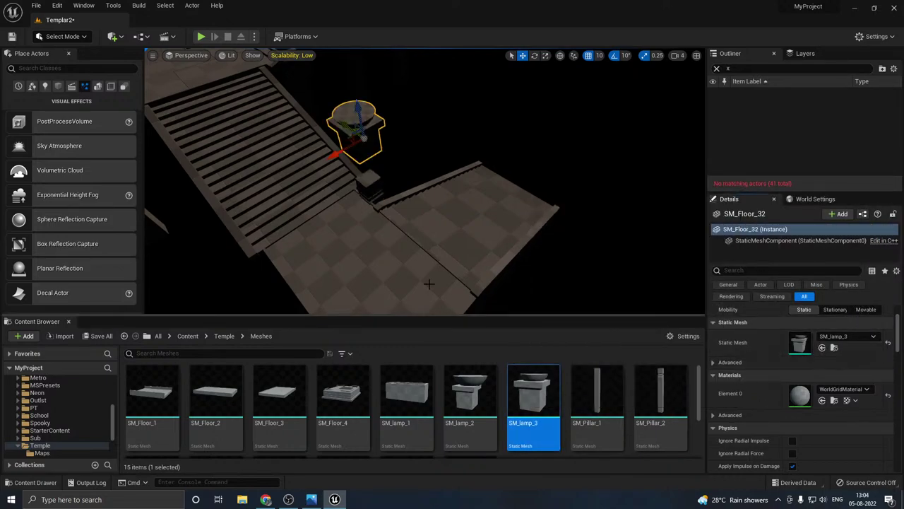
Step: Lower the SM_lamp_3 onto the corner between the stairs and delete the SM_Pillar_2 pillar beneath it
right_click_drag(510, 218, 474, 213)
key("w")
left_click_drag(442, 124, 444, 236)
key("a")
mouse_move(439, 236)
right_mouse_down()
mouse_move(494, 233)
mouse_move(547, 198)
mouse_move(600, 212)
mouse_move(618, 205)
mouse_move(432, 237)
right_mouse_up()
left_click(436, 232)
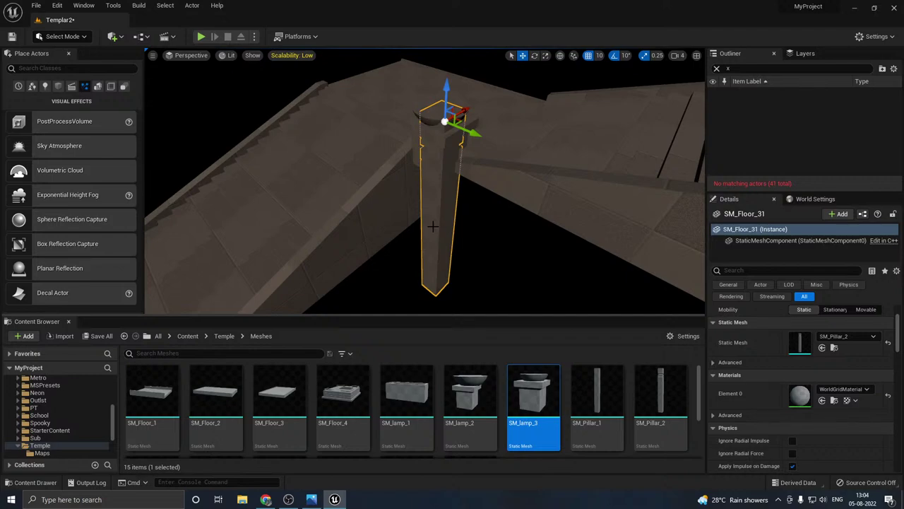
key("Delete")
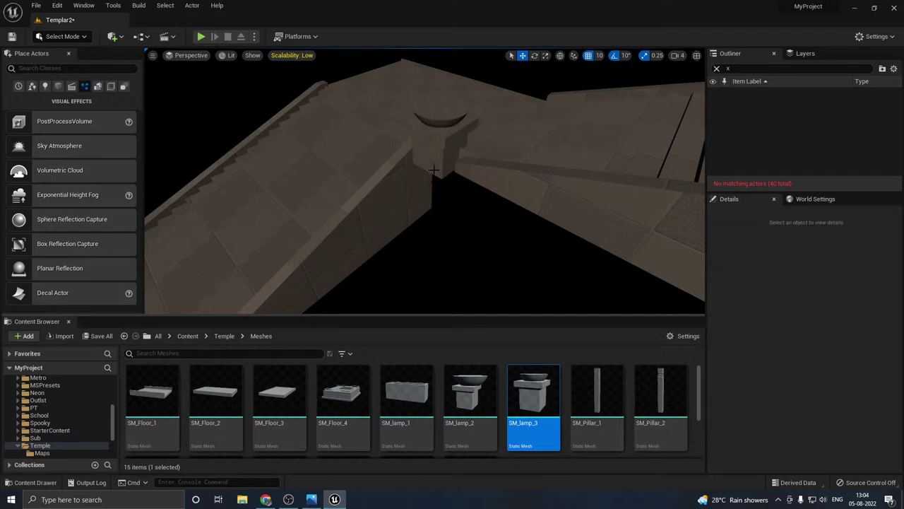
Step: Duplicate the corner lamp downward along Z and replace the copy's static mesh with SM_Pillar_1
left_click(435, 168)
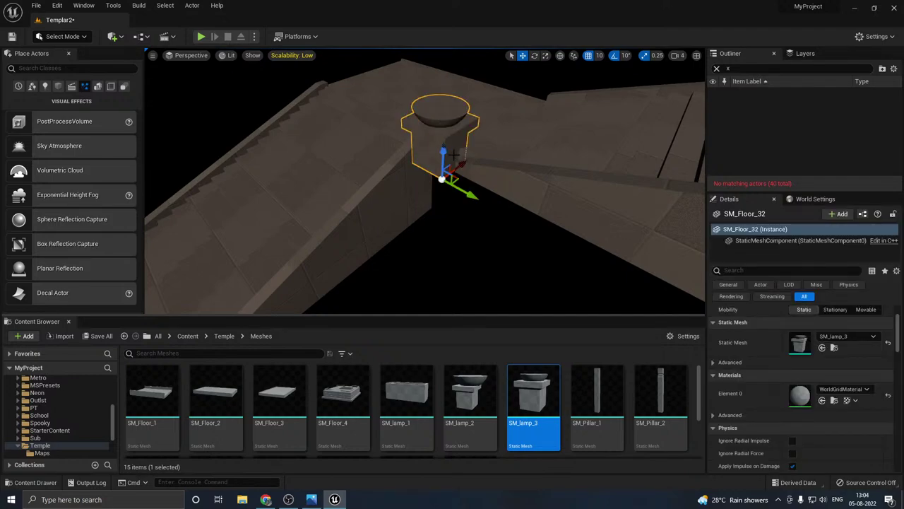
left_click_drag(441, 152, 441, 183)
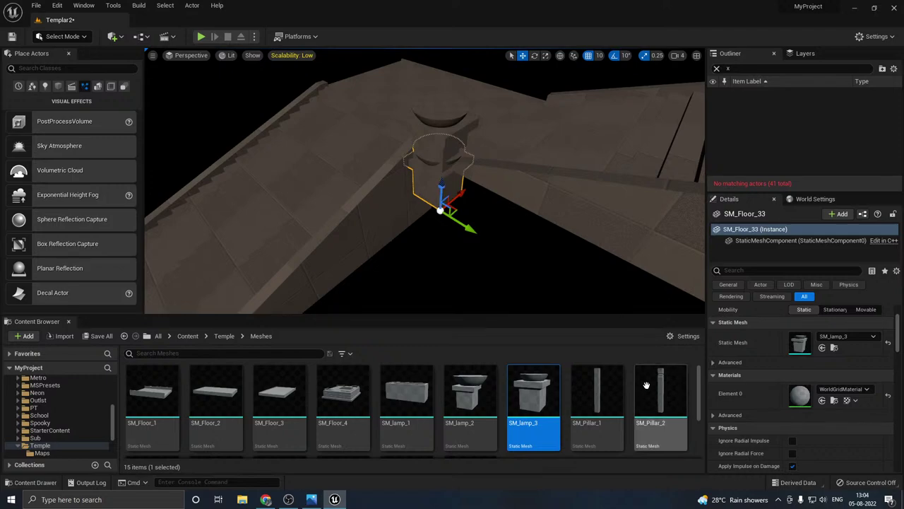
left_click(597, 396)
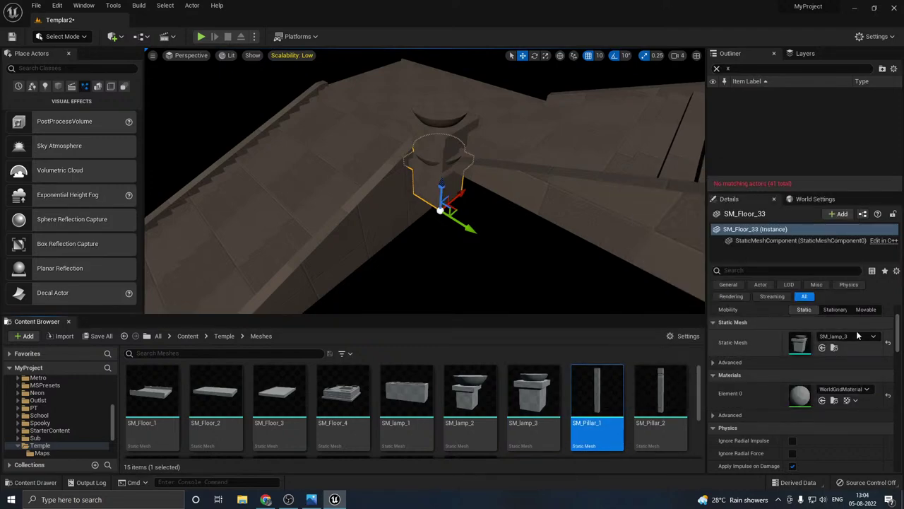
left_click(821, 347)
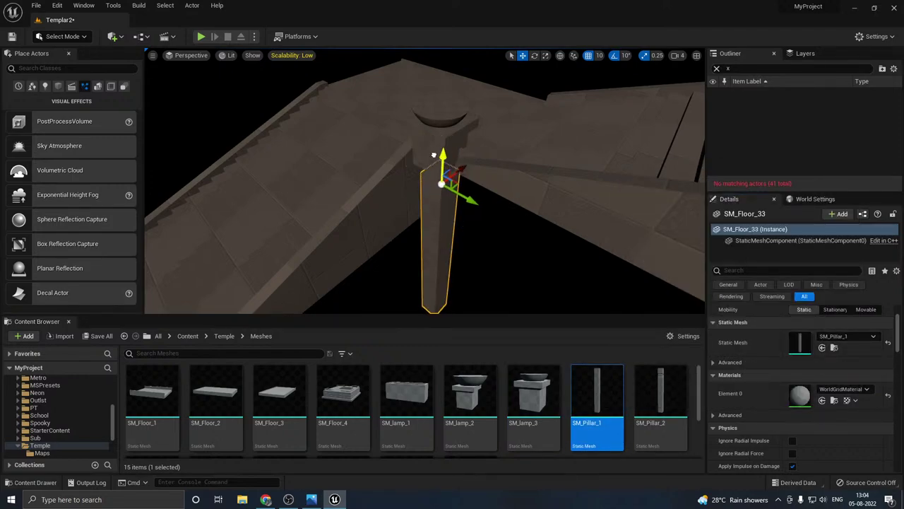
Step: Align the SM_Pillar_1 pillar with the lamp's underside and centre it beneath the lamp along Y
right_click_drag(427, 165, 470, 160)
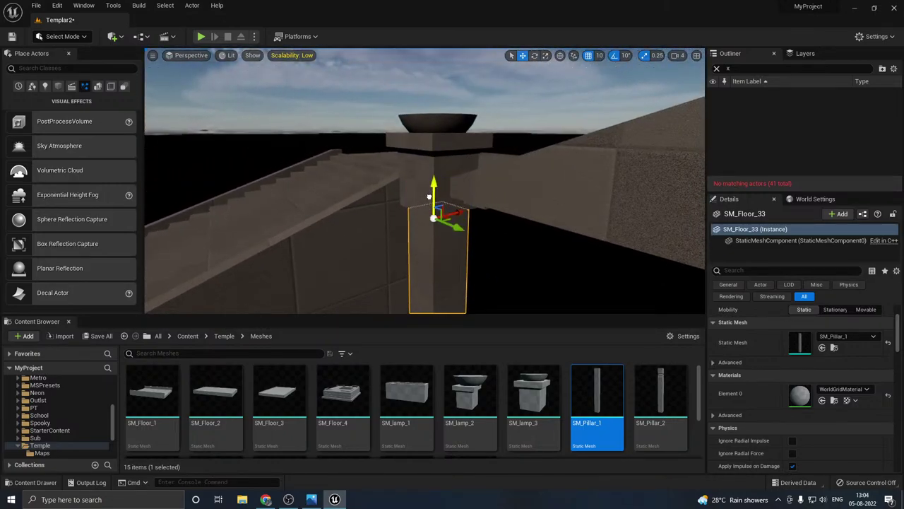
right_click_drag(415, 197, 468, 205)
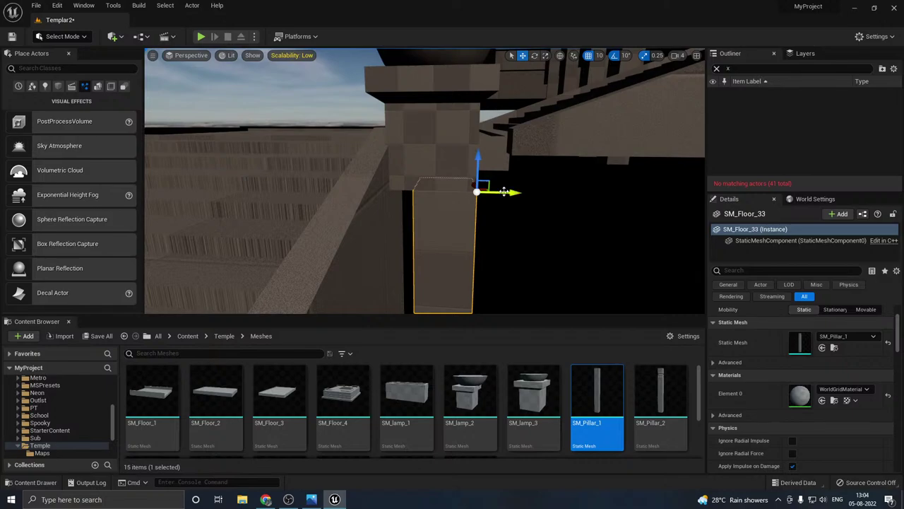
left_click_drag(504, 191, 490, 191)
right_click_drag(521, 186, 532, 186)
Step: Select the lamp together with its pillar and duplicate both along X to the corner on the lower floor's opposite side
left_click(527, 146, "ctrl")
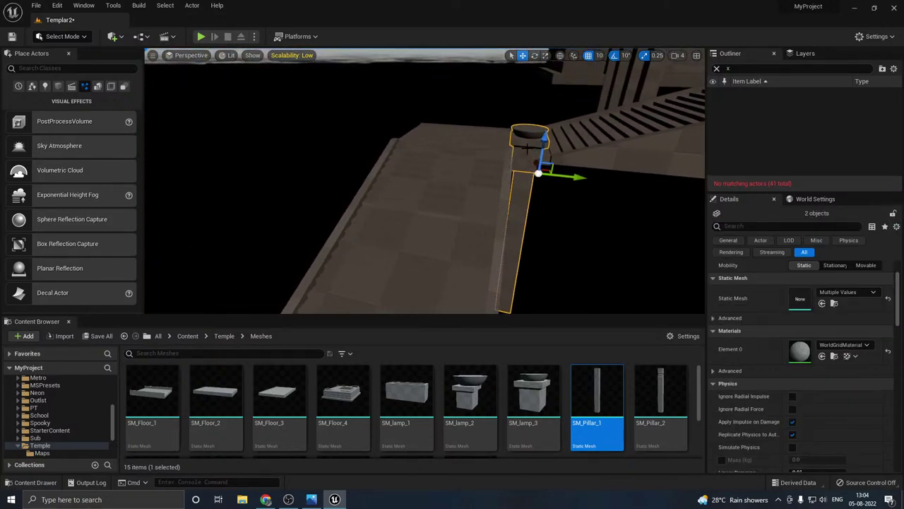
right_click_drag(399, 184, 470, 186)
key("f")
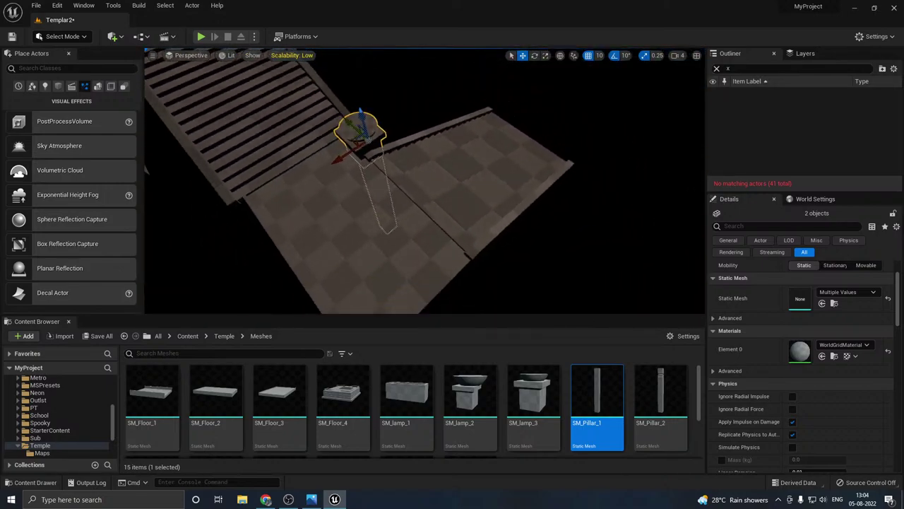
left_click_drag(380, 156, 315, 168)
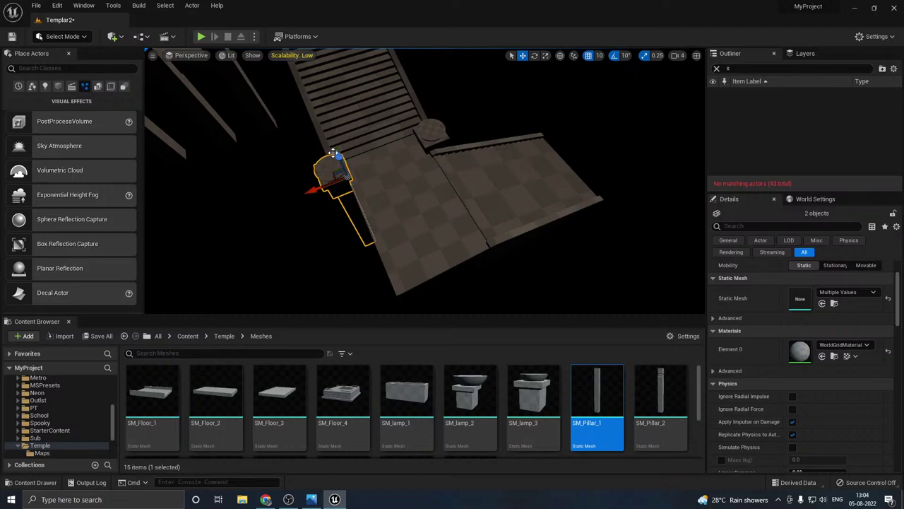
right_click_drag(333, 152, 251, 154)
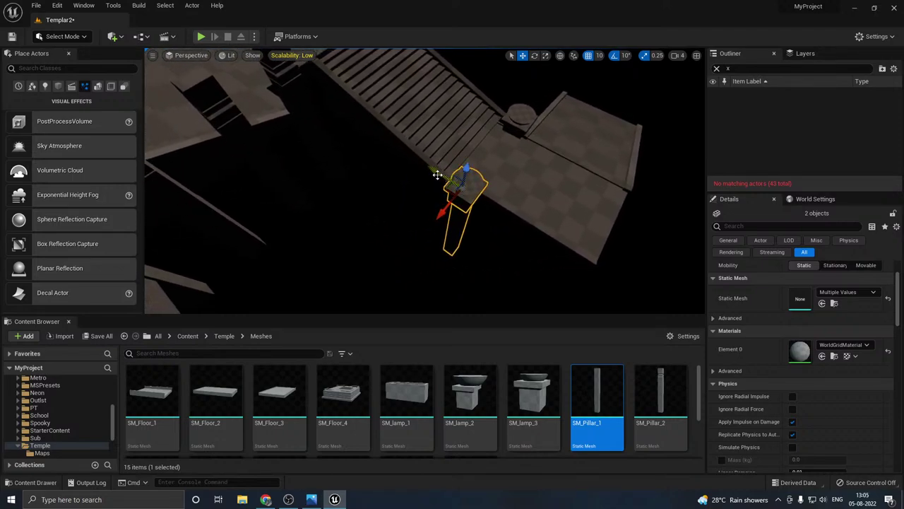
Step: Duplicate the lamp and pillar pair along Y to the floor's outer corner, and duplicate it again along X to the remaining corner
left_click_drag(501, 191, 559, 216, "alt")
right_click_drag(558, 216, 606, 240)
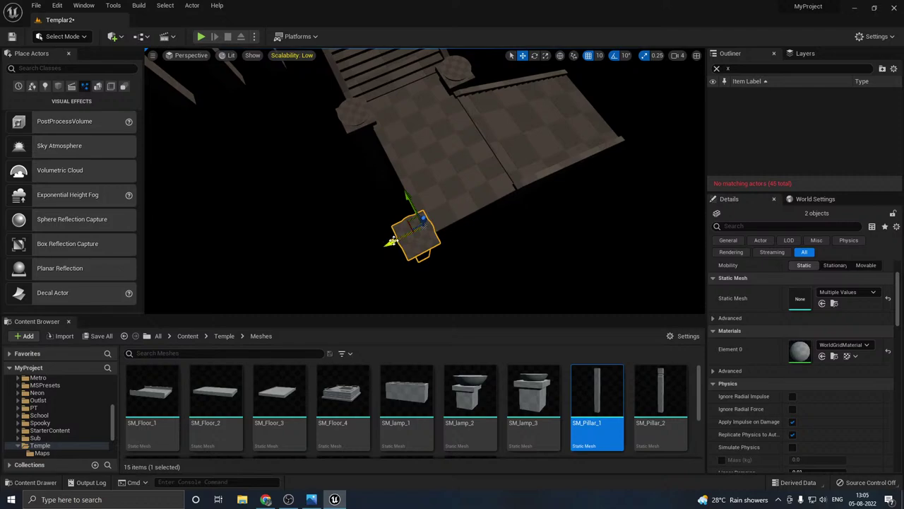
right_click_drag(506, 188, 413, 79)
right_click_drag(502, 137, 495, 151)
key("s")
right_click_drag(480, 233, 481, 233)
Step: Deselect the lamp and pillar pair and save the Templar2 level
left_click(443, 272)
right_click_drag(444, 272, 443, 272)
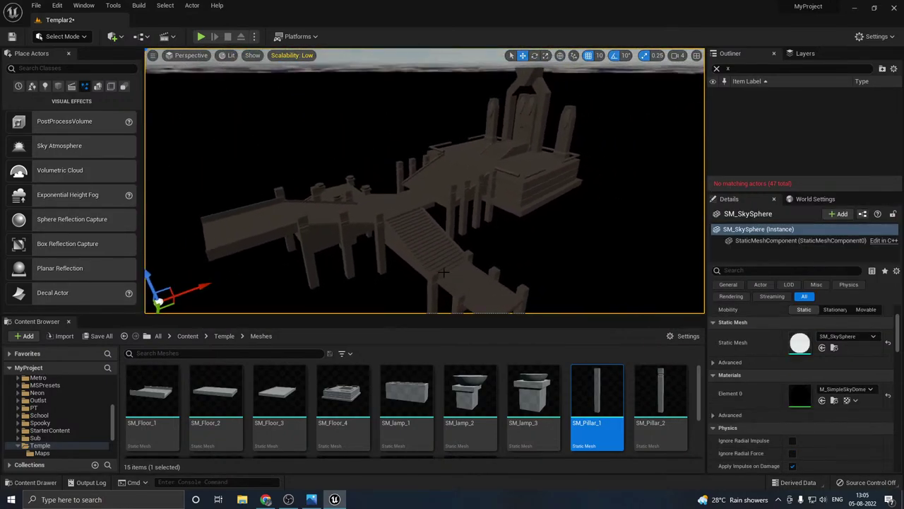
left_click(97, 337)
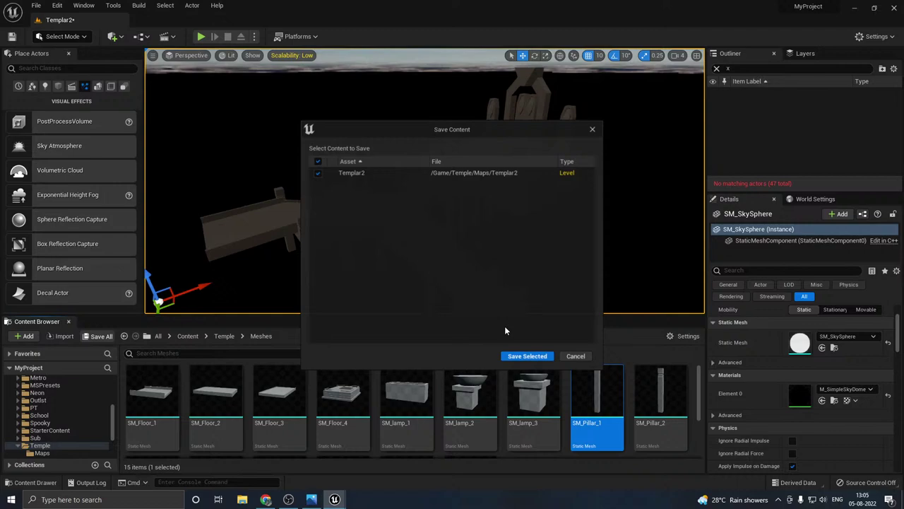
left_click(527, 357)
mouse_move(269, 500)
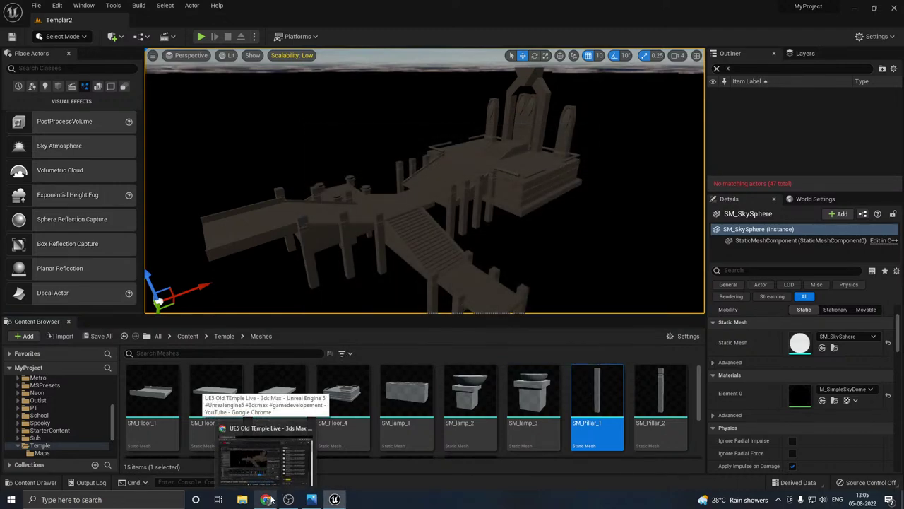
Step: Place an SM_lamp_1 block beside the side wall of the long walkway floor and align it along Y
right_click_drag(423, 212, 315, 167)
right_click_drag(408, 233, 406, 304)
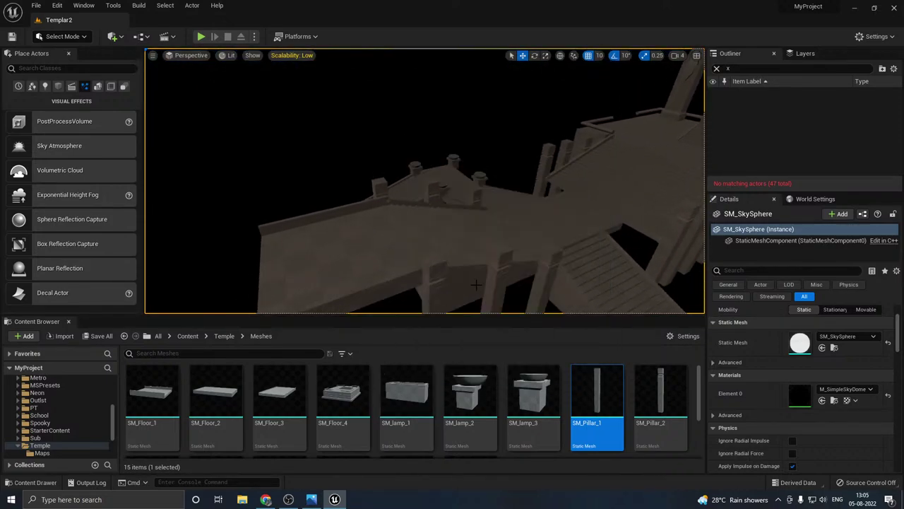
right_click_drag(476, 284, 460, 286)
left_click_drag(407, 392, 367, 211)
right_click_drag(367, 211, 340, 207)
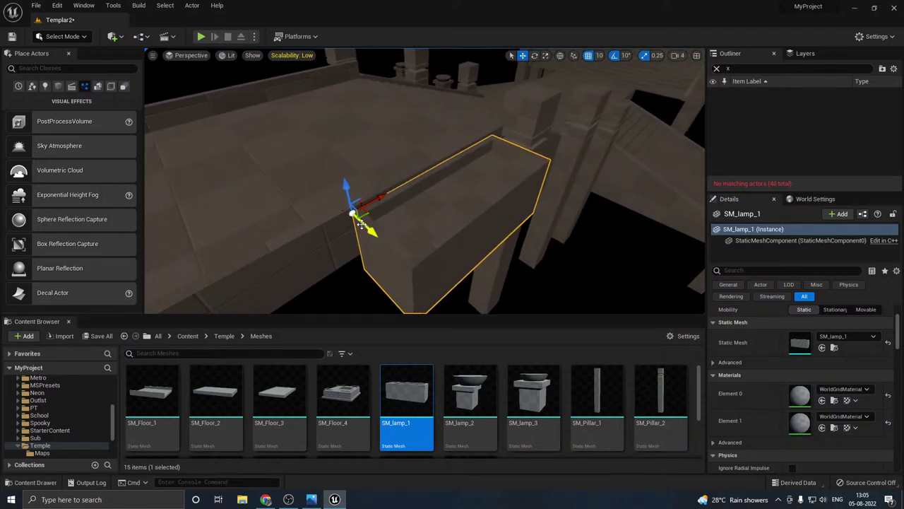
left_click_drag(355, 223, 361, 224)
right_click_drag(441, 184, 472, 172)
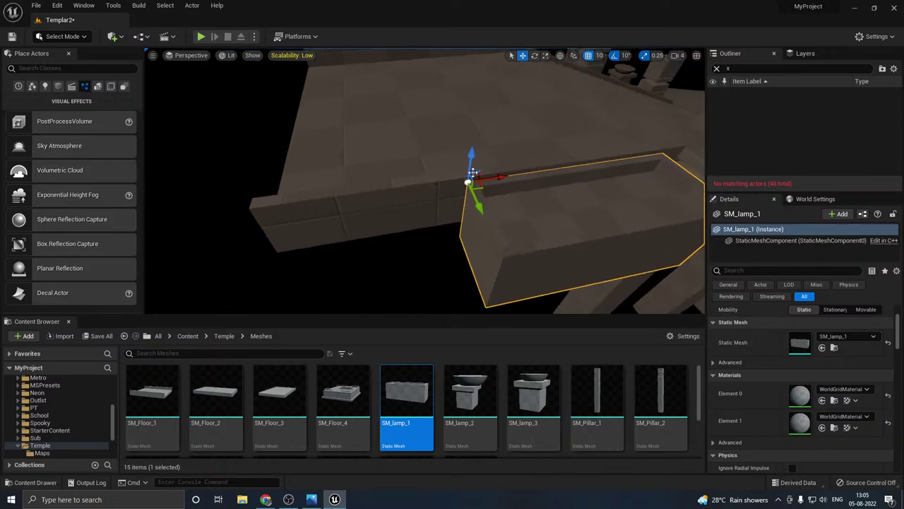
Step: Duplicate the SM_lamp_1 block along X and position the copy just beyond the walkway's outer end
left_click_drag(500, 176, 148, 214, "alt")
right_click_drag(389, 185, 388, 201)
left_click_drag(352, 185, 322, 187)
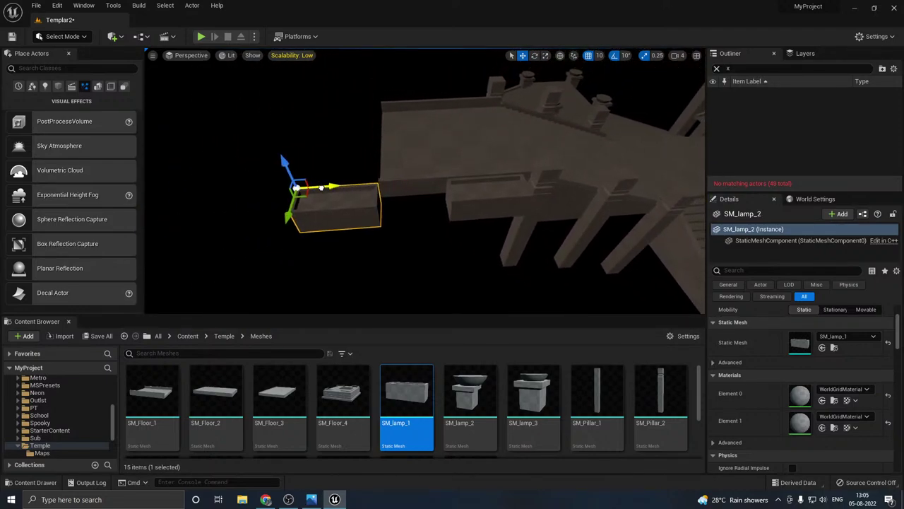
Step: Duplicate the outer SM_Floor_1 section along X to extend the walkway by one length, and deselect it
left_click(501, 124)
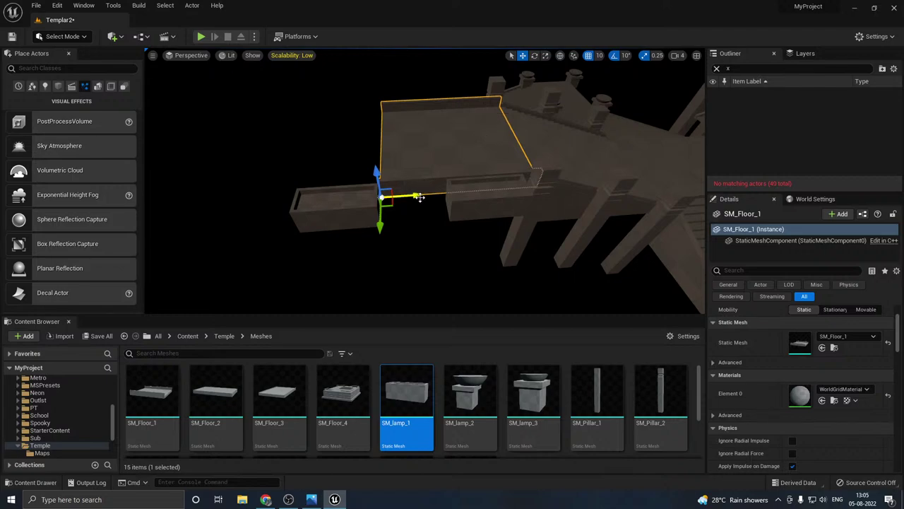
left_click_drag(417, 196, 258, 192, "alt")
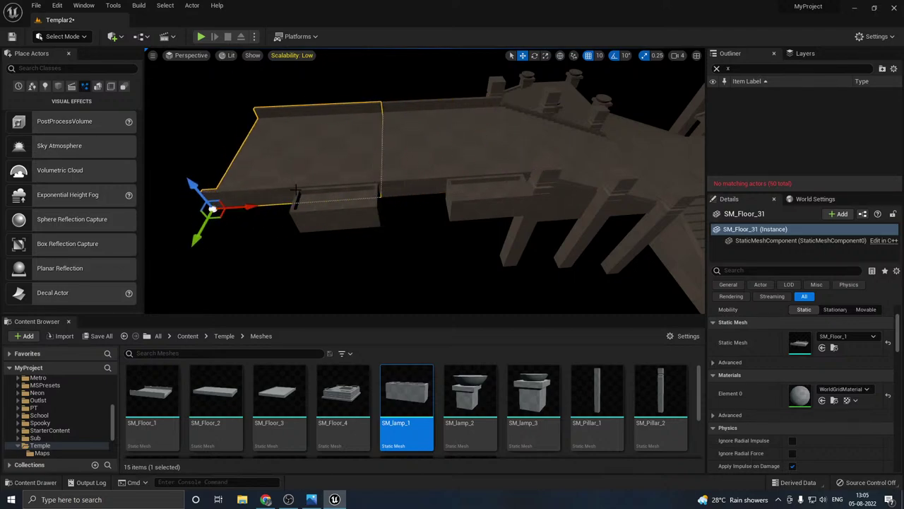
left_click(275, 260)
Step: Duplicate the outer SM_lamp_1 block along X past the walkway's end, select all three blocks and save all changes
left_click(361, 202)
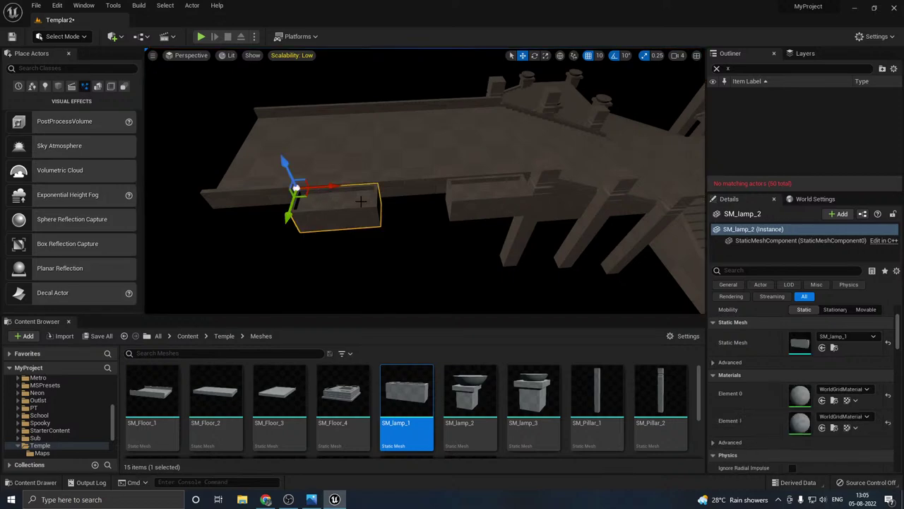
left_click_drag(330, 185, 148, 199, "alt")
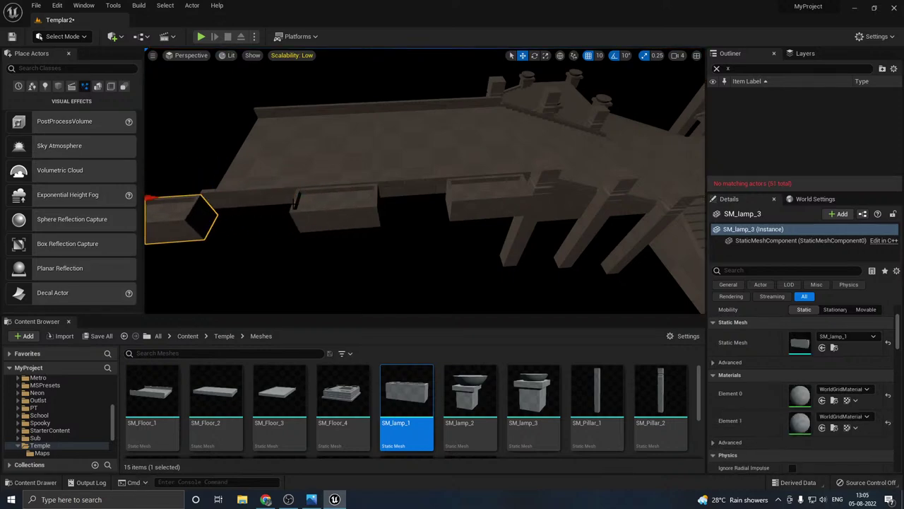
left_click(324, 213, "ctrl")
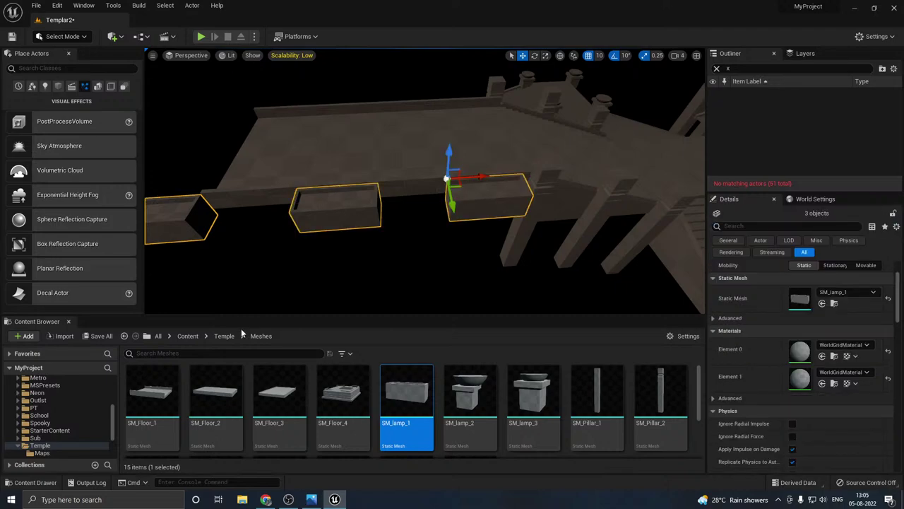
left_click(109, 336)
left_click(528, 354)
left_click(312, 500)
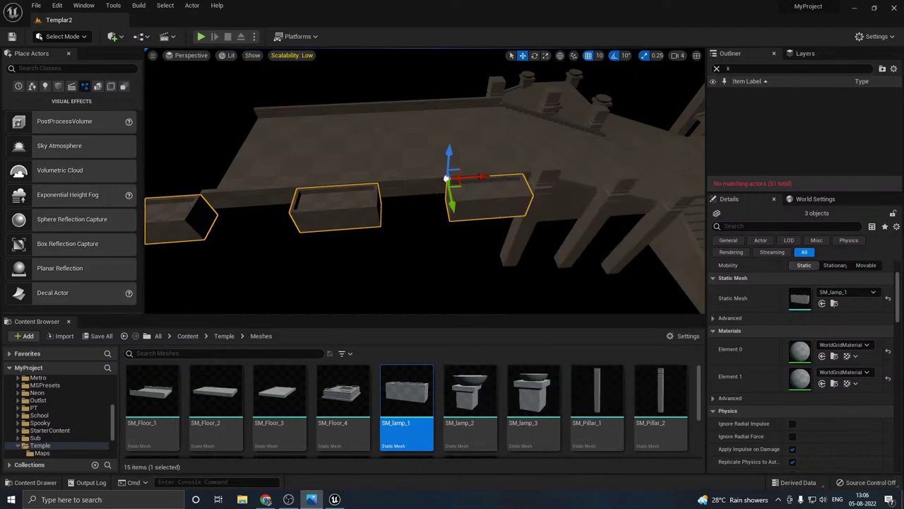
Step: Duplicate the first SM_lamp_1 block downwards and replace the copy's static mesh with SM_Pillar_3
left_click(469, 185)
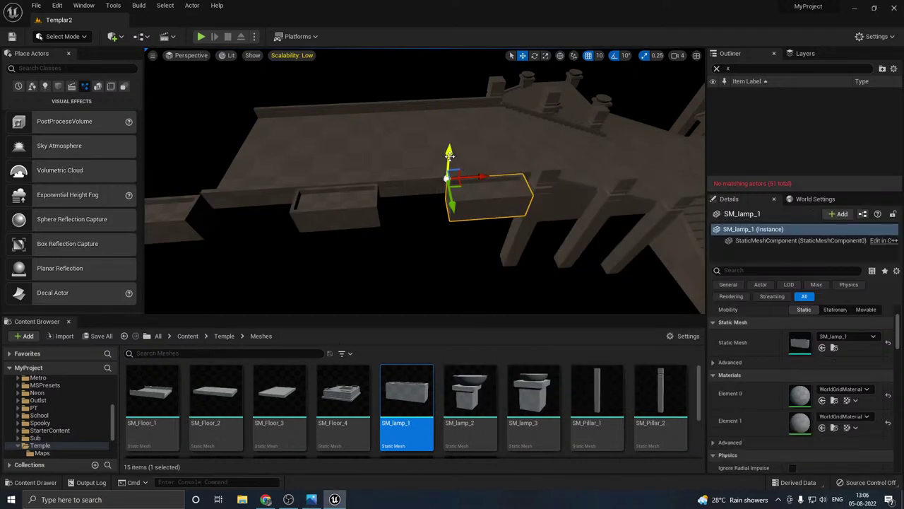
left_click_drag(447, 156, 448, 181, "alt")
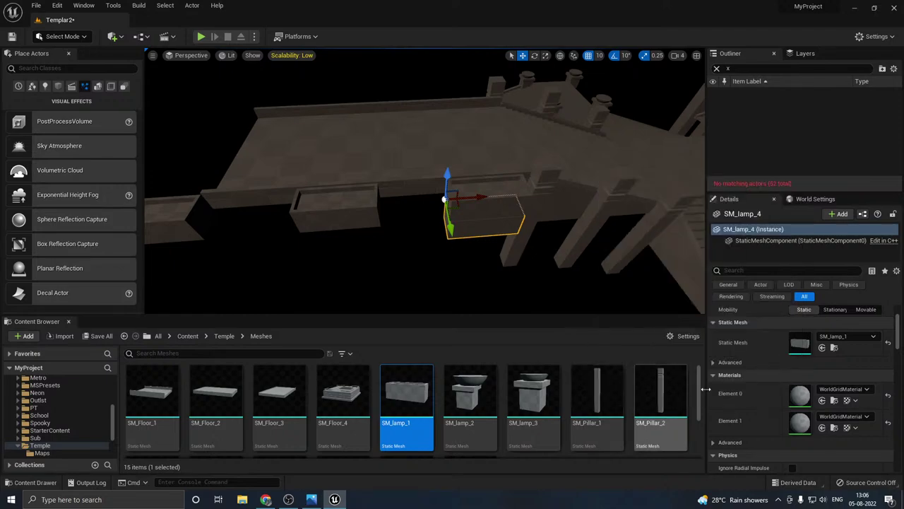
scroll(559, 395, "down", 2)
scroll(334, 429, "up", 2)
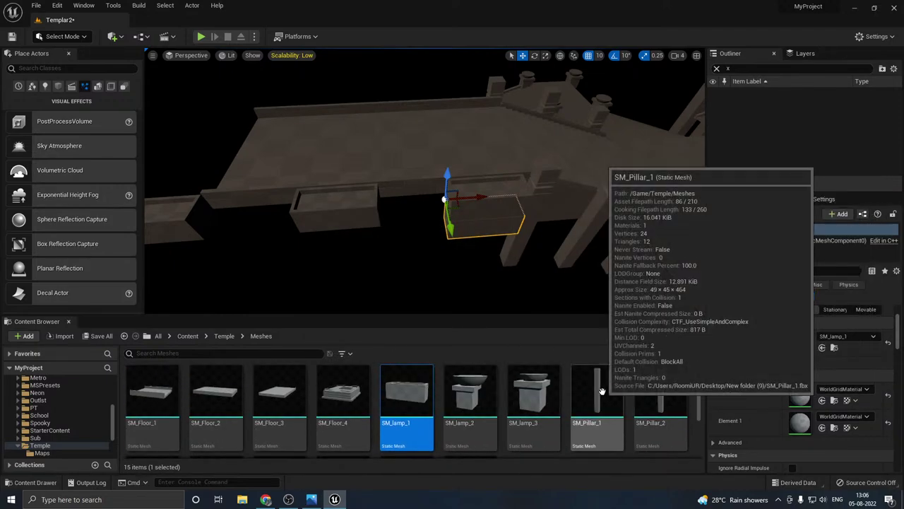
scroll(579, 396, "down", 2)
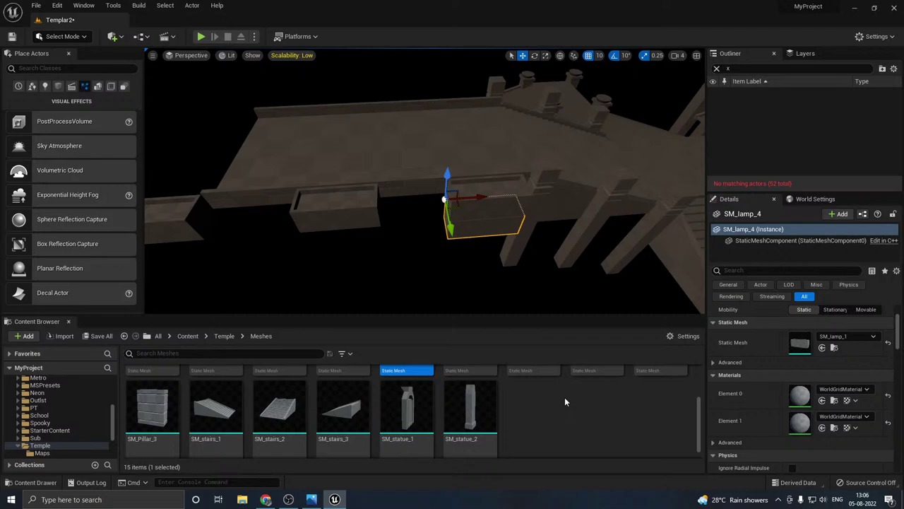
scroll(564, 401, "down", 1)
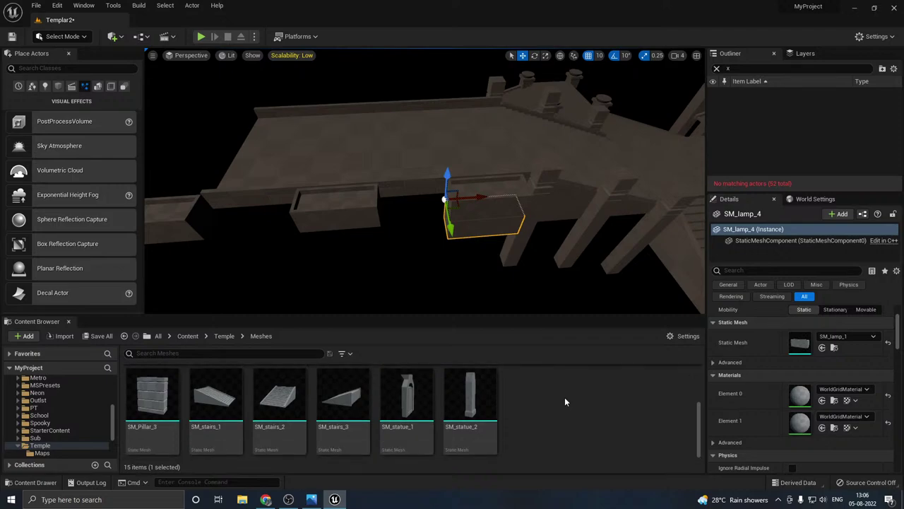
left_click(152, 403)
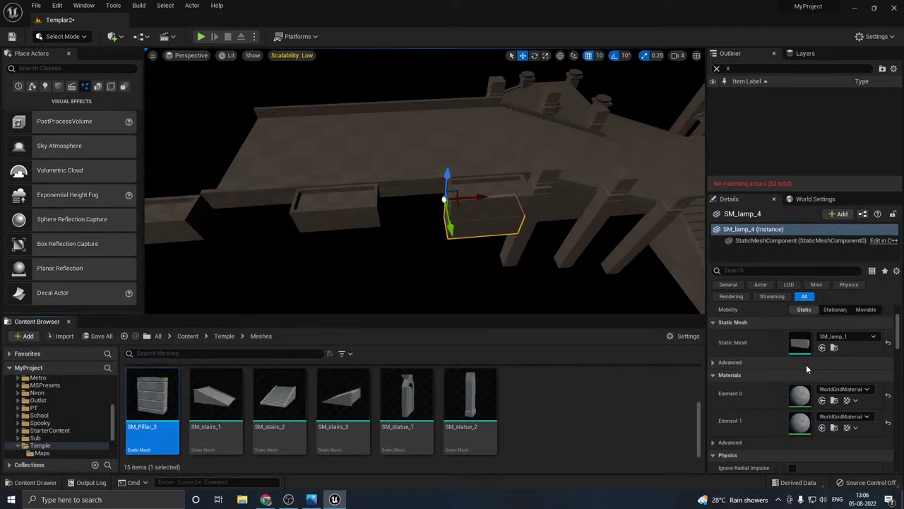
left_click(823, 348)
Step: Shift the SM_Pillar_3 pillar along Y and X to sit centred beneath the lamp block
right_click_drag(537, 233, 569, 255)
key("w")
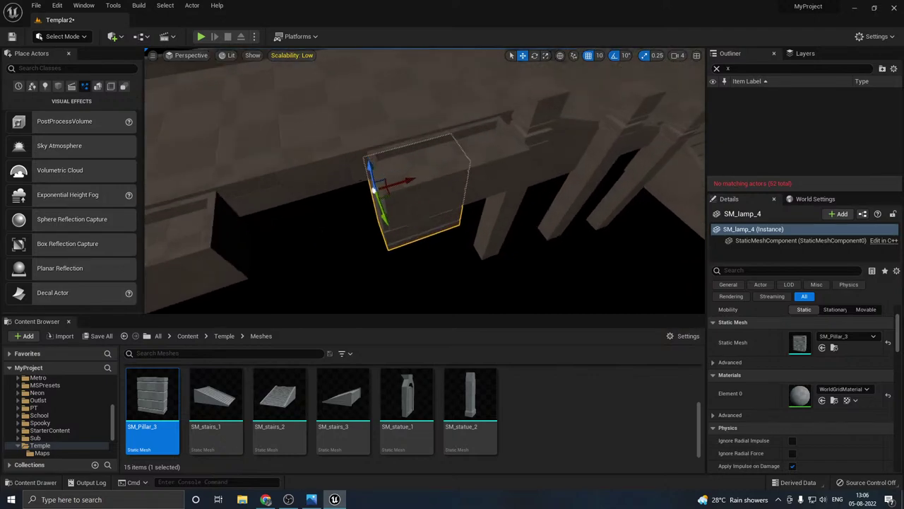
mouse_move(383, 269)
right_mouse_down()
mouse_move(389, 244)
mouse_move(383, 270)
right_mouse_up()
key("s")
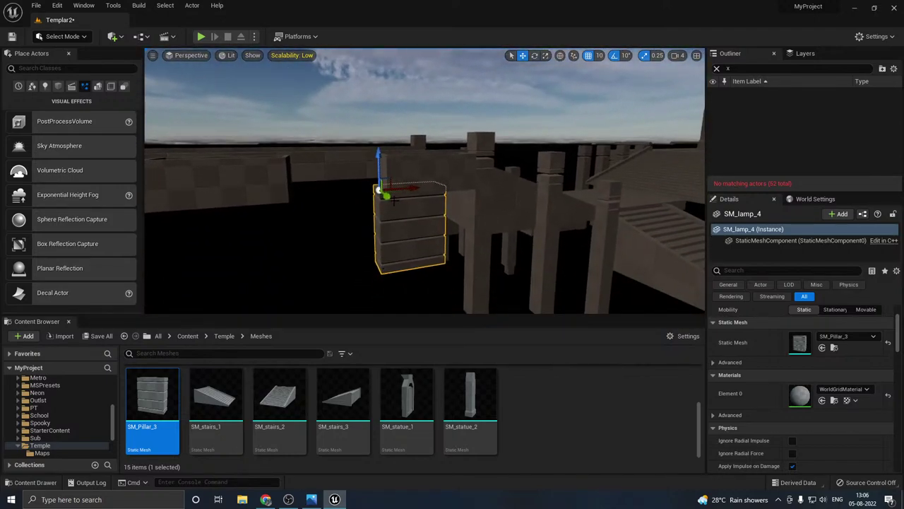
left_click_drag(388, 197, 399, 200)
key("w")
right_click_drag(429, 202, 395, 212)
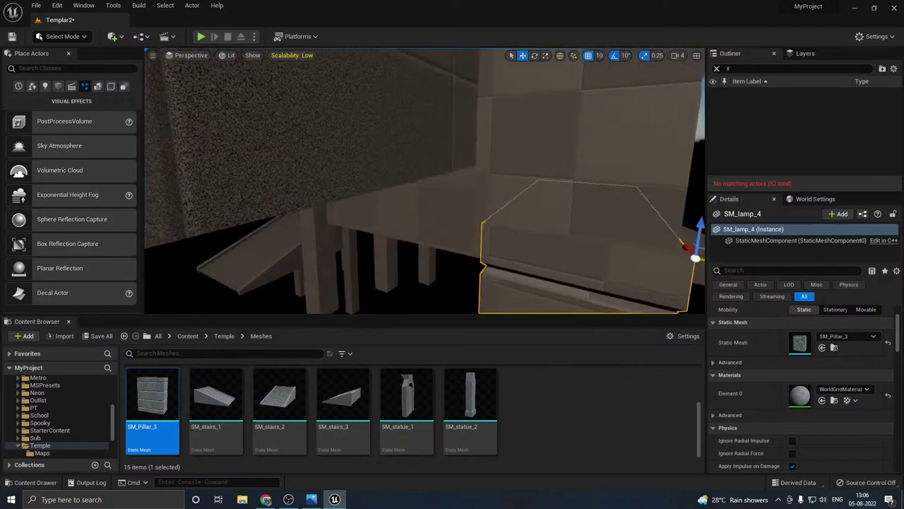
mouse_move(396, 172)
right_mouse_down()
mouse_move(388, 176)
mouse_move(438, 170)
mouse_move(395, 172)
right_mouse_up()
key("s")
key("w")
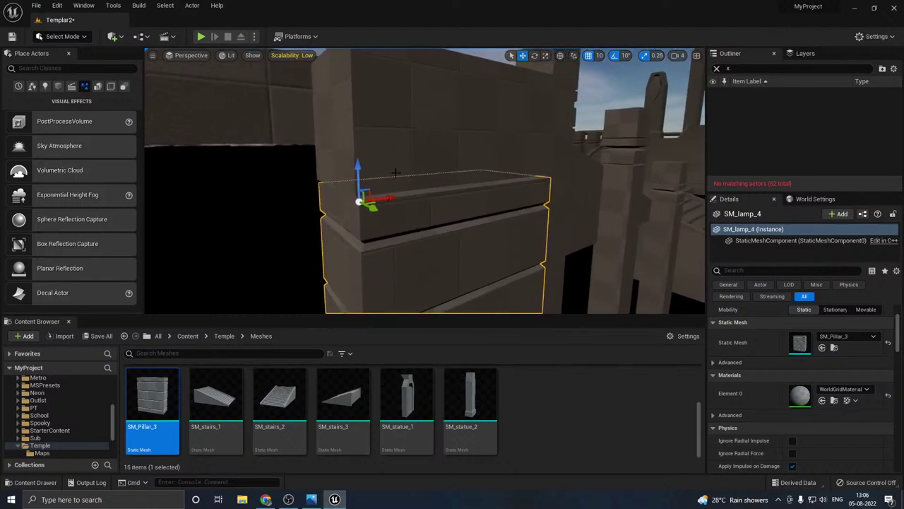
left_click_drag(390, 196, 422, 184)
Step: Raise the SM_Pillar_3 pillar towards the lamp block's underside and fine-tune its centring along Y
right_click_drag(423, 183, 615, 185)
key("a")
right_click_drag(586, 229, 565, 222)
left_click_drag(534, 97, 527, 97)
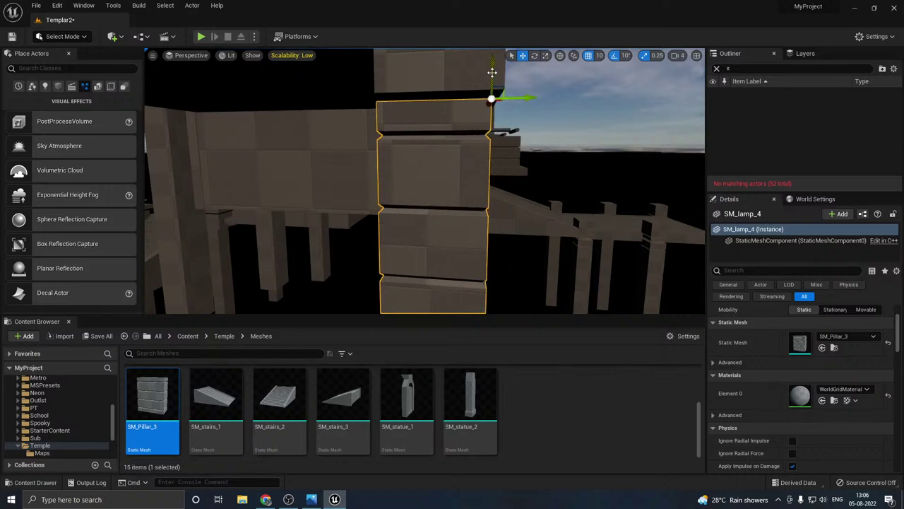
left_click_drag(492, 72, 491, 64)
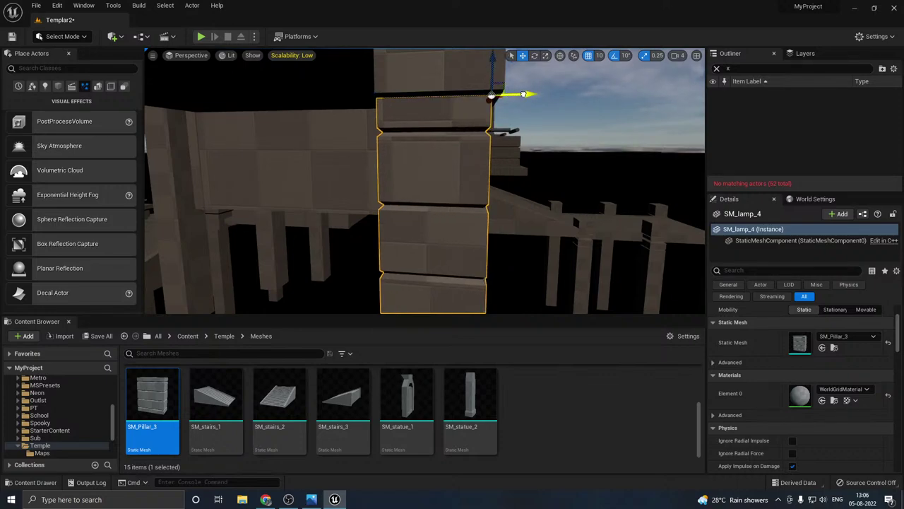
left_click_drag(523, 93, 518, 94)
Step: Duplicate SM_Pillar_3 downwards twice to stack a tall column and close the gap above the lowest piece
right_click_drag(520, 101, 488, 117)
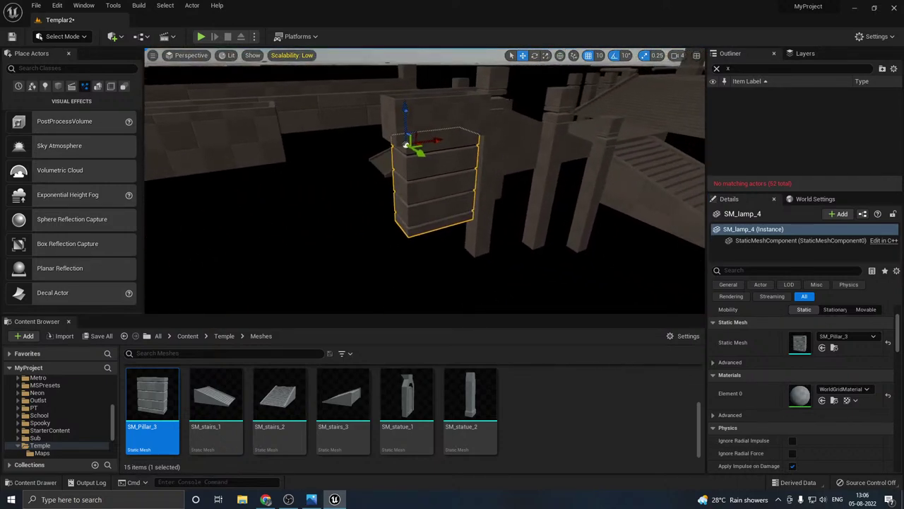
left_click_drag(409, 122, 418, 290, "alt")
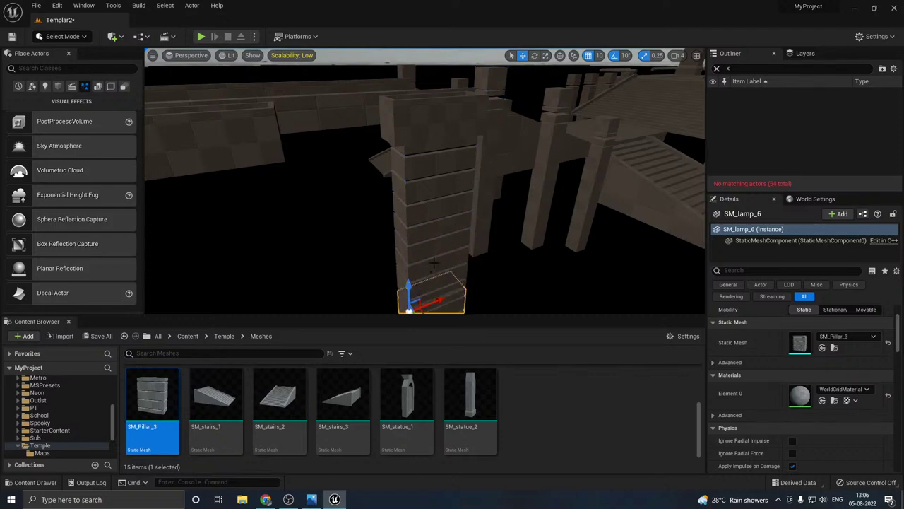
right_click_drag(434, 263, 431, 252)
mouse_move(415, 223)
left_mouse_down()
mouse_move(418, 238)
mouse_move(419, 216)
left_mouse_up()
Step: Select the three stacked SM_Pillar_3 pieces and group them
right_click_drag(458, 206, 452, 184)
left_click(451, 242, "ctrl")
left_click(462, 168, "ctrl")
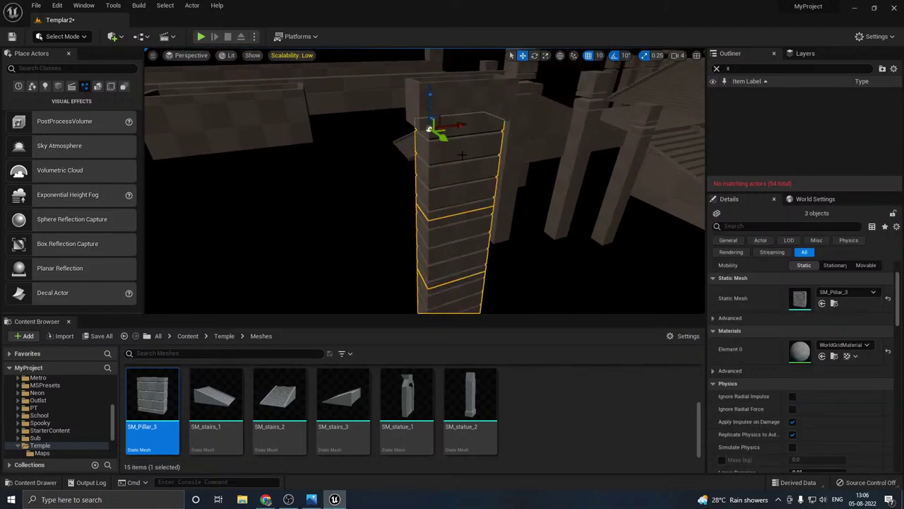
right_click(462, 167)
left_click(496, 329)
Step: Duplicate the grouped pillar column along X to stand beneath each of the other two lamp blocks
right_click_drag(556, 160, 544, 181)
left_click_drag(558, 209, 427, 214, "alt")
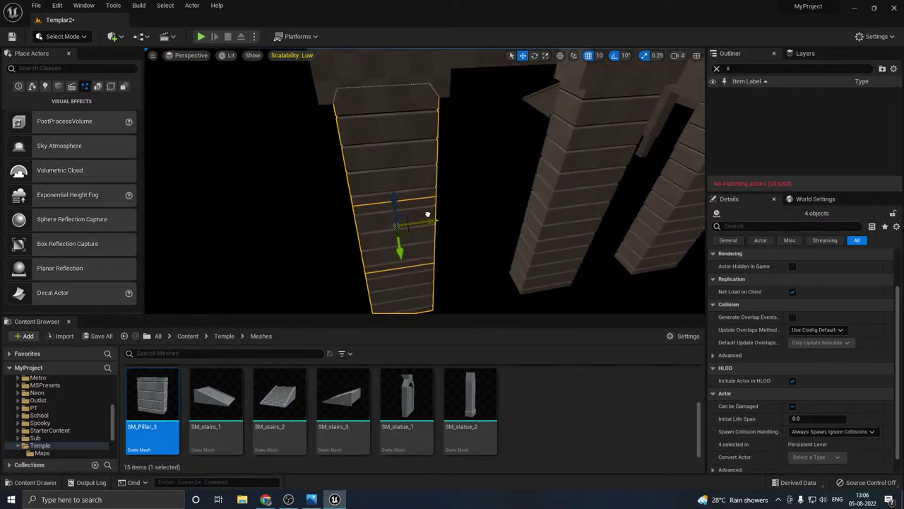
right_click_drag(427, 214, 463, 205)
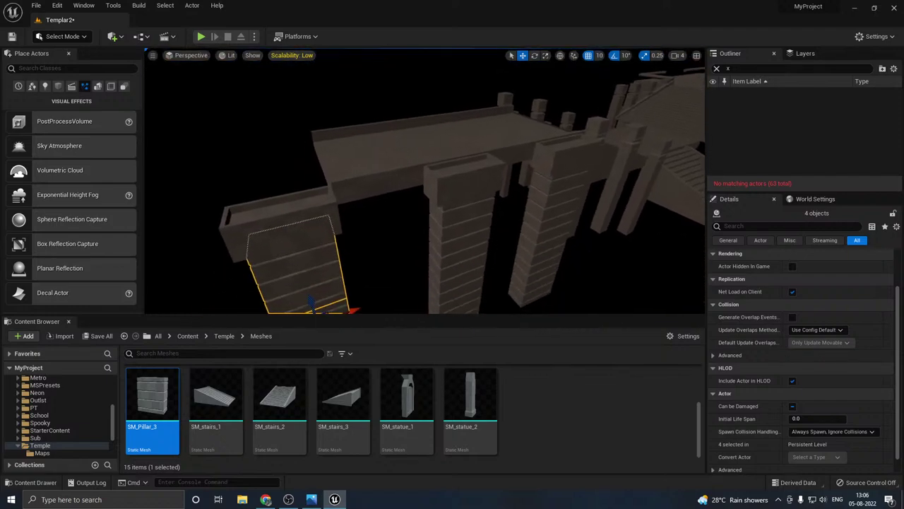
Step: Select all three lamp blocks with their pillar columns and duplicate them along Y to the walkway's opposite side, against the wall
left_click(283, 212, "ctrl")
left_click(466, 181, "ctrl")
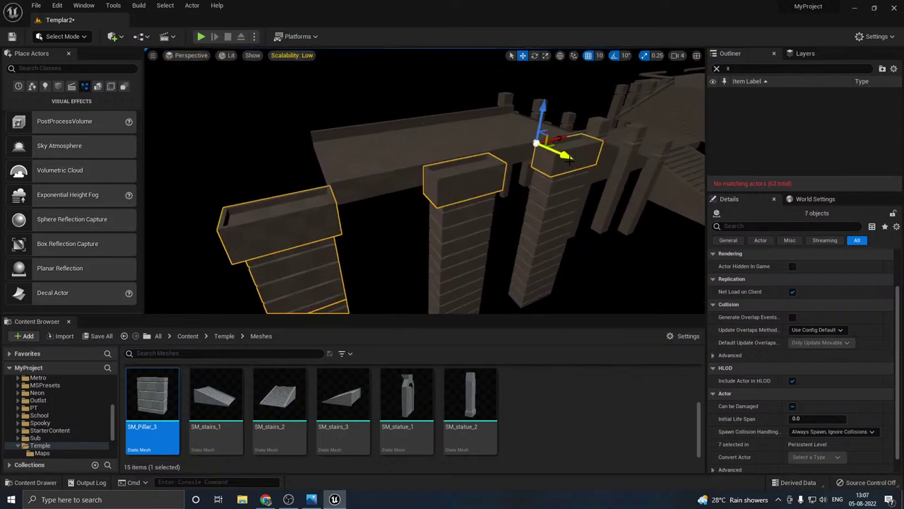
left_click(480, 219, "ctrl")
left_click(549, 212, "ctrl")
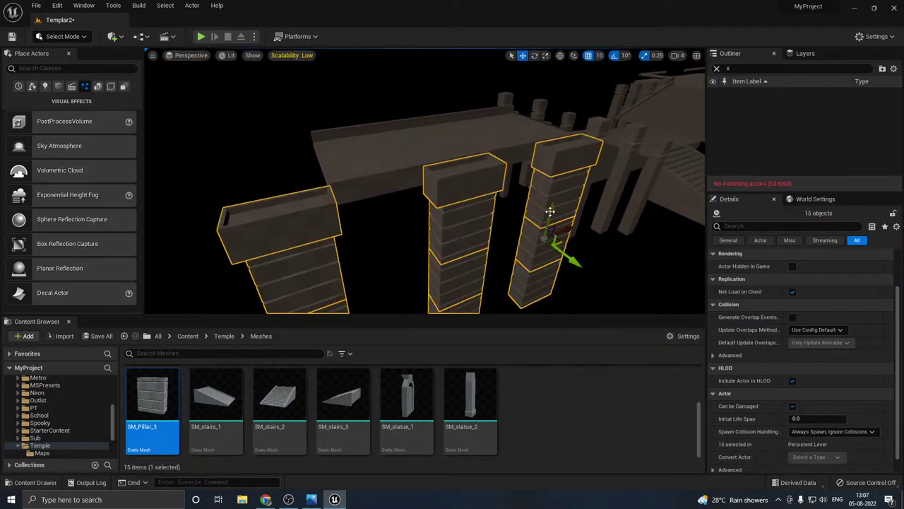
left_click_drag(574, 261, 433, 188, "alt")
right_click_drag(434, 189, 537, 261)
right_click_drag(396, 251, 396, 265)
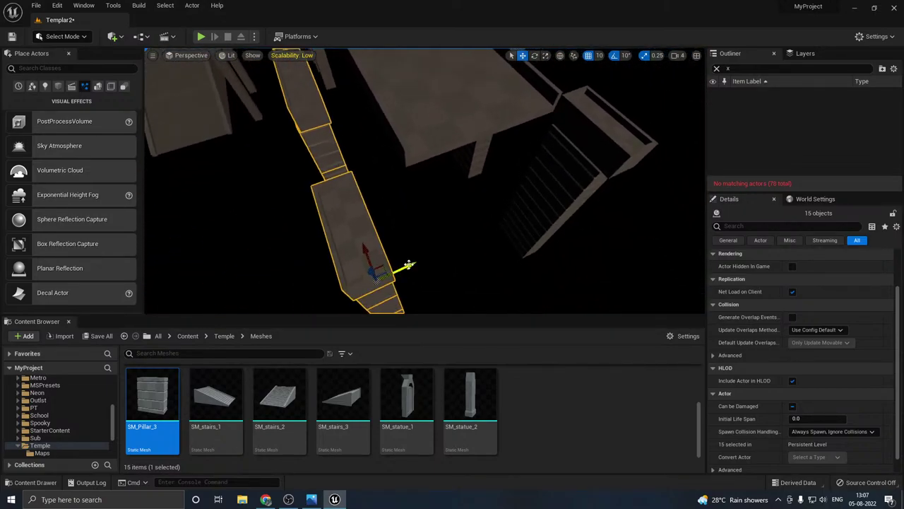
left_click_drag(409, 265, 441, 243)
Step: Duplicate the walkway's outermost SM_Floor_1 section along X to extend it past the last supports, and deselect it
right_click_drag(442, 244, 328, 255)
left_click(502, 207)
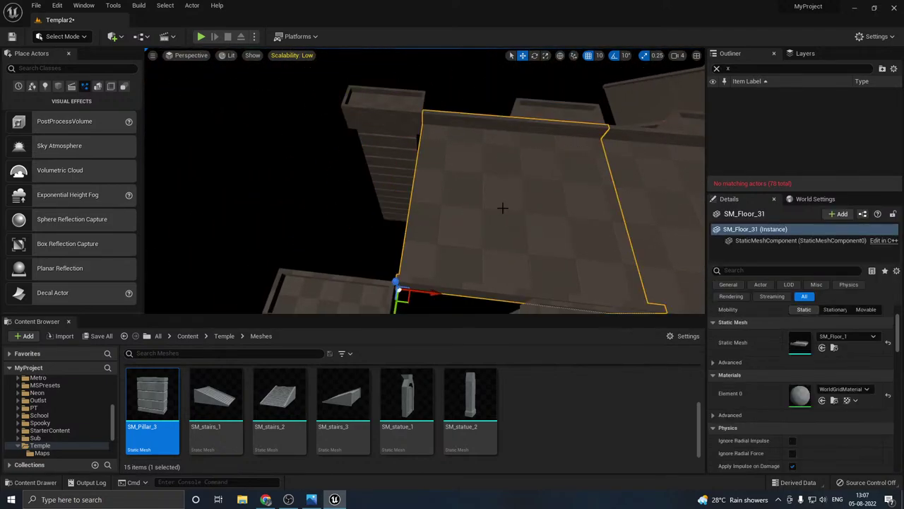
left_click_drag(439, 294, 205, 263, "alt")
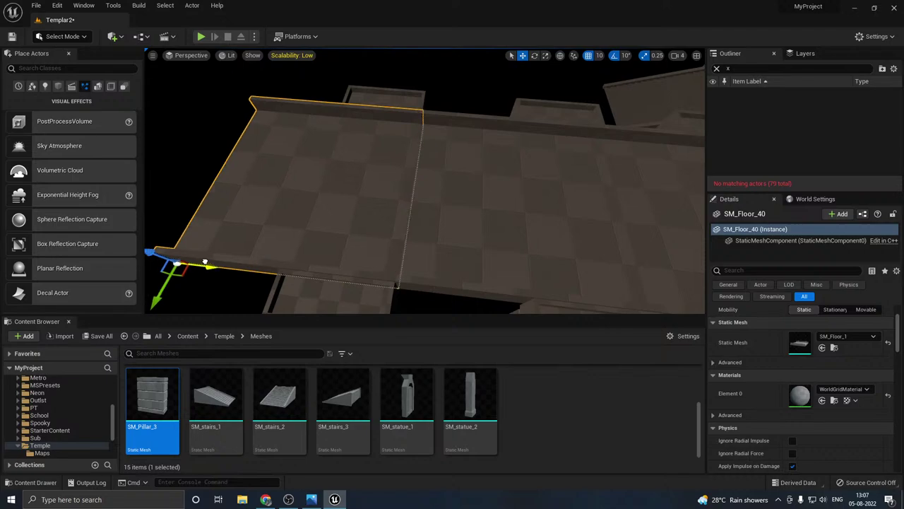
left_click(470, 106)
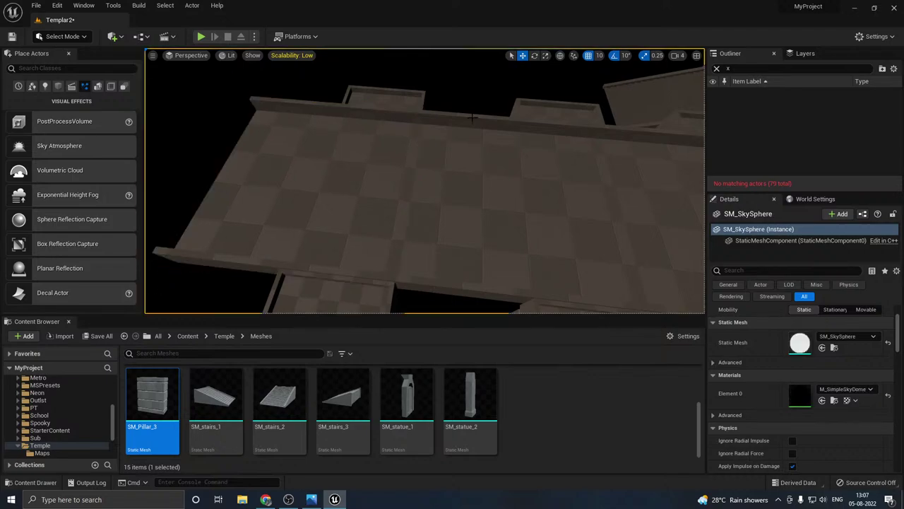
mouse_move(470, 113)
right_mouse_down()
mouse_move(537, 116)
mouse_move(547, 103)
mouse_move(516, 116)
mouse_move(565, 124)
mouse_move(570, 55)
mouse_move(586, 88)
mouse_move(588, 106)
mouse_move(477, 118)
mouse_move(462, 106)
mouse_move(469, 110)
right_mouse_up()
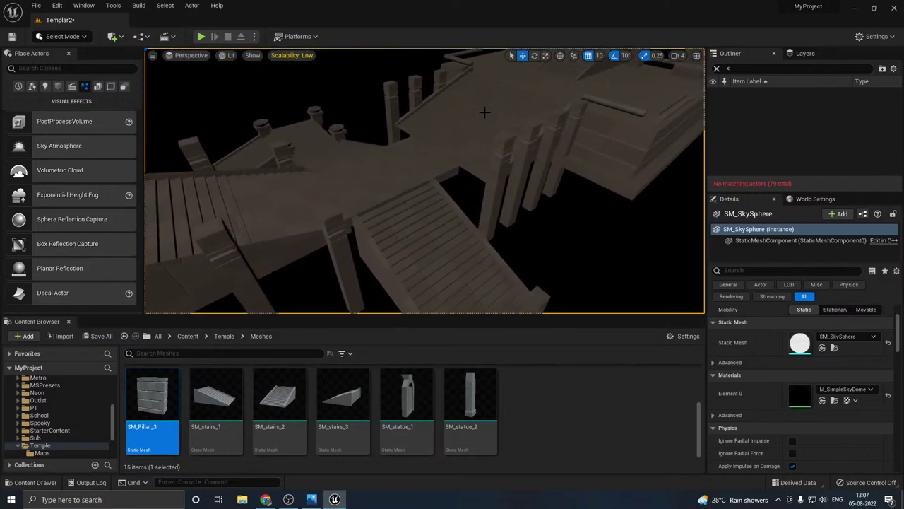
Step: Save the modified Templar2 level
left_click(104, 336)
left_click(527, 356)
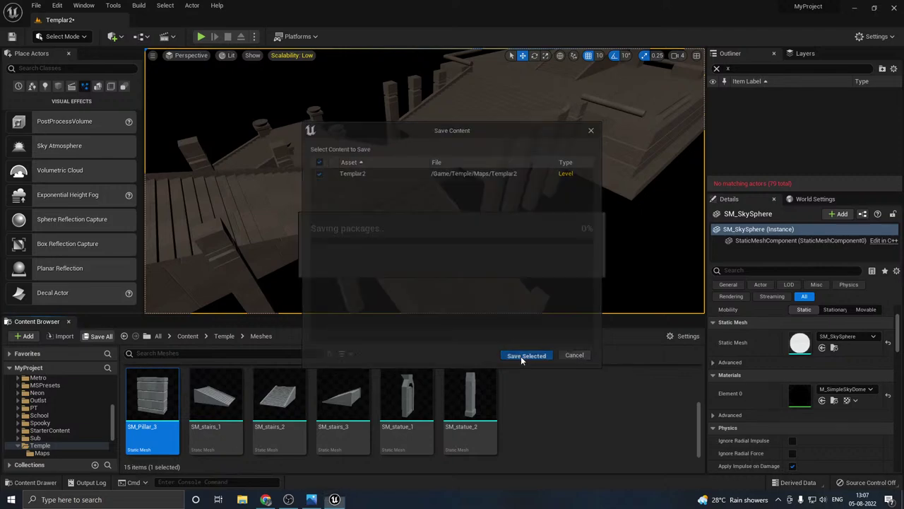
Step: Copy the stacked block pillar from under the walkway to one side of the raised statue platform and duplicate it farther along that side
right_click_drag(393, 259, 356, 239)
left_click(348, 243)
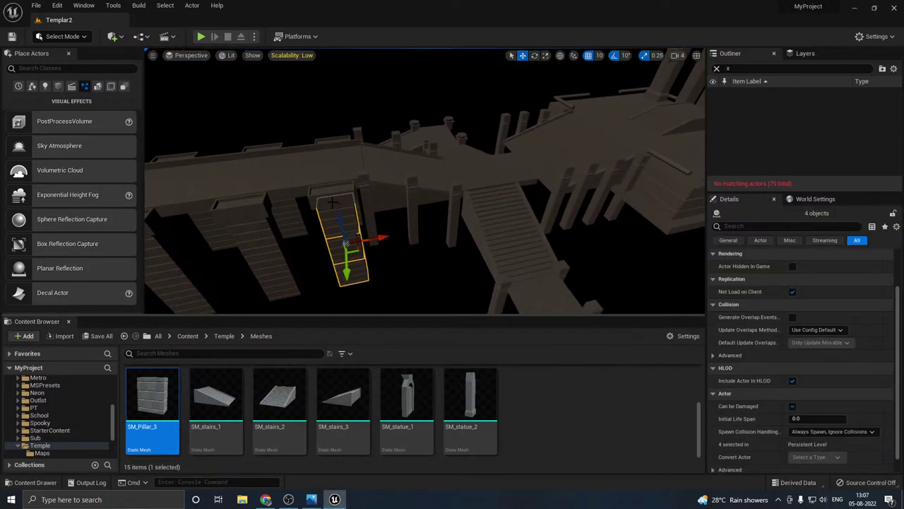
left_click_drag(334, 185, 627, 147, "alt")
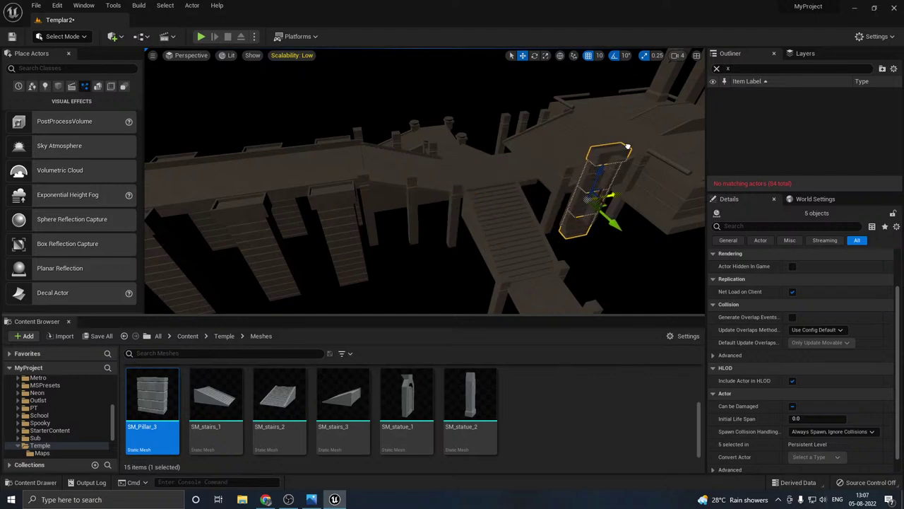
right_click_drag(494, 185, 565, 185)
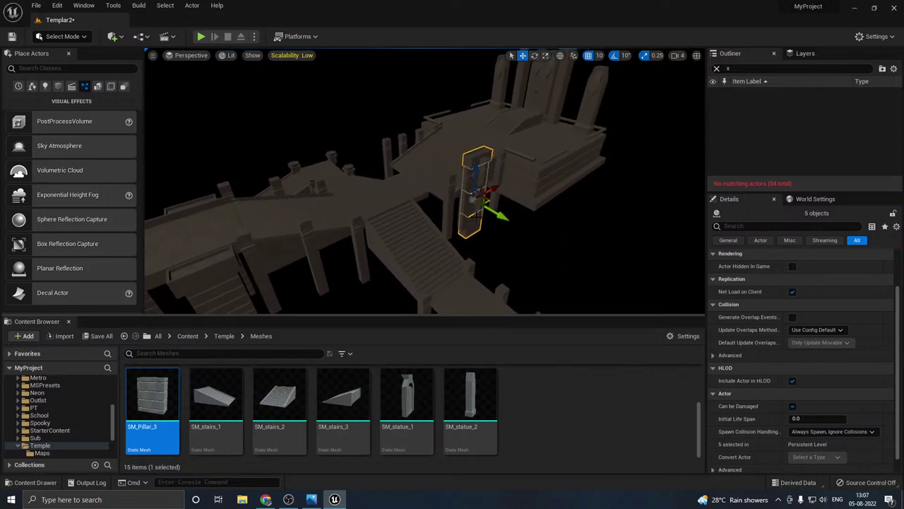
left_click_drag(481, 194, 558, 220)
key("f")
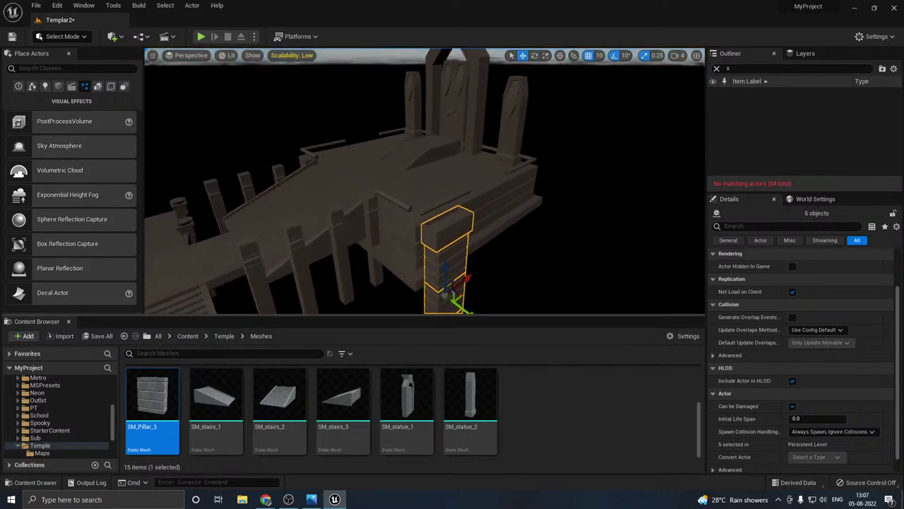
right_click_drag(495, 212, 410, 239)
left_click_drag(451, 255, 526, 225)
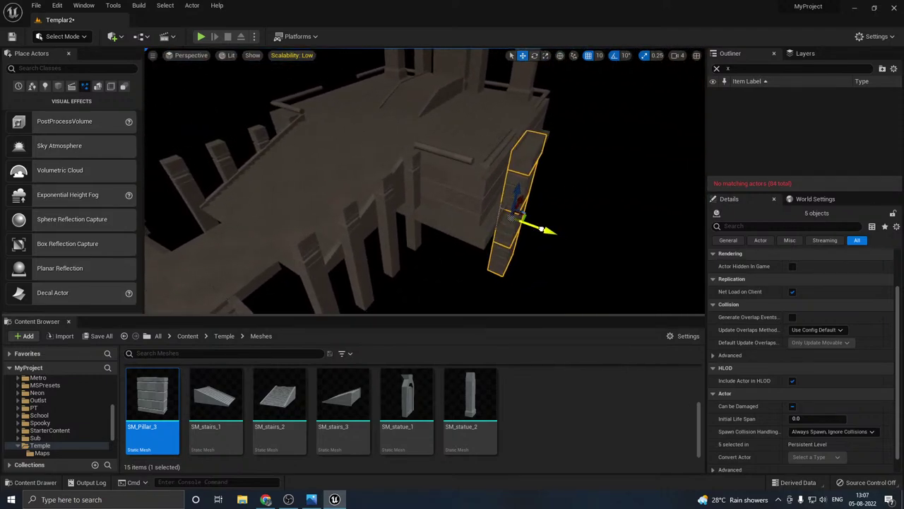
left_click_drag(523, 196, 628, 200)
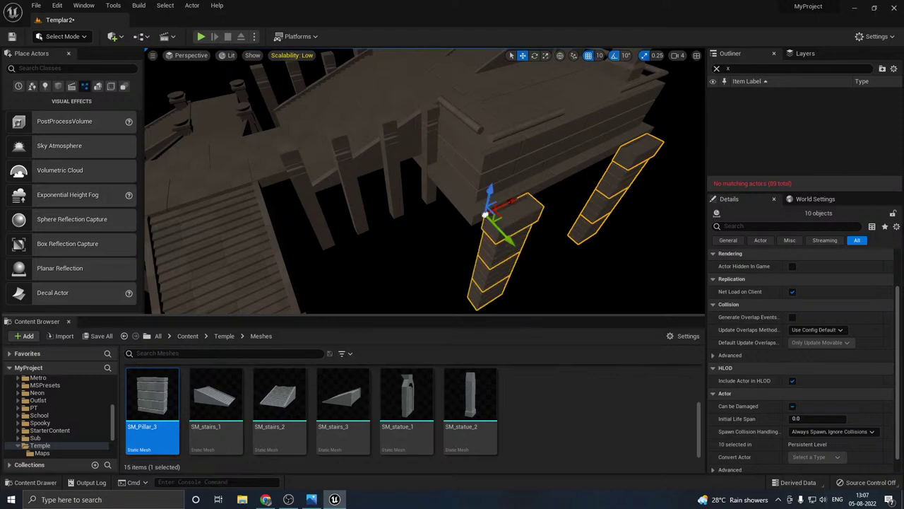
Step: Duplicate both block pillars to the opposite side of the raised platform and move them in under its edge
right_click_drag(423, 240, 456, 219)
left_click_drag(403, 243, 293, 221, "alt")
right_click_drag(293, 221, 215, 243)
left_click_drag(355, 195, 431, 183)
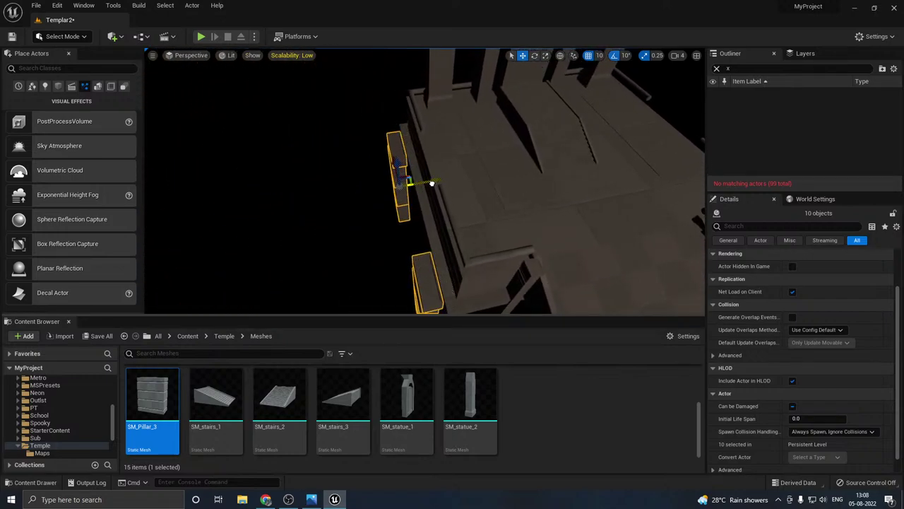
right_click_drag(483, 182, 452, 170)
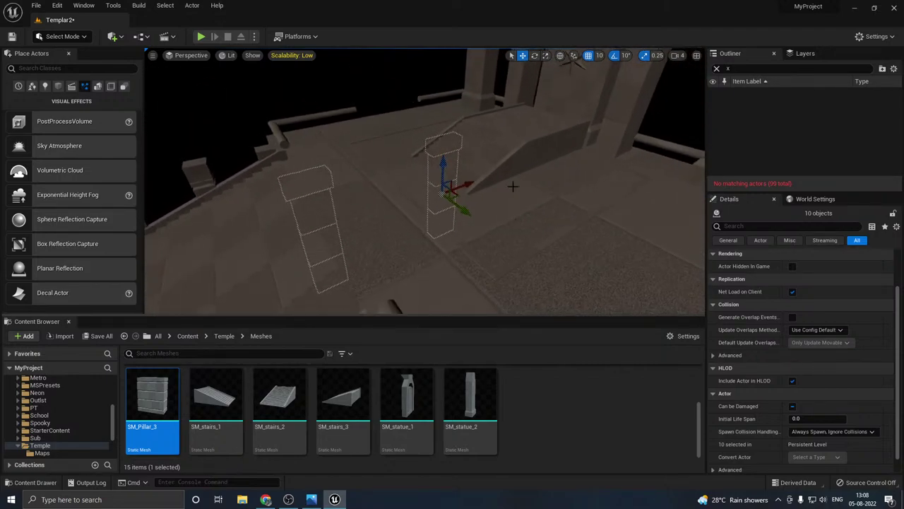
Step: Save the Templar2 level with the added support pillars
left_click(108, 337)
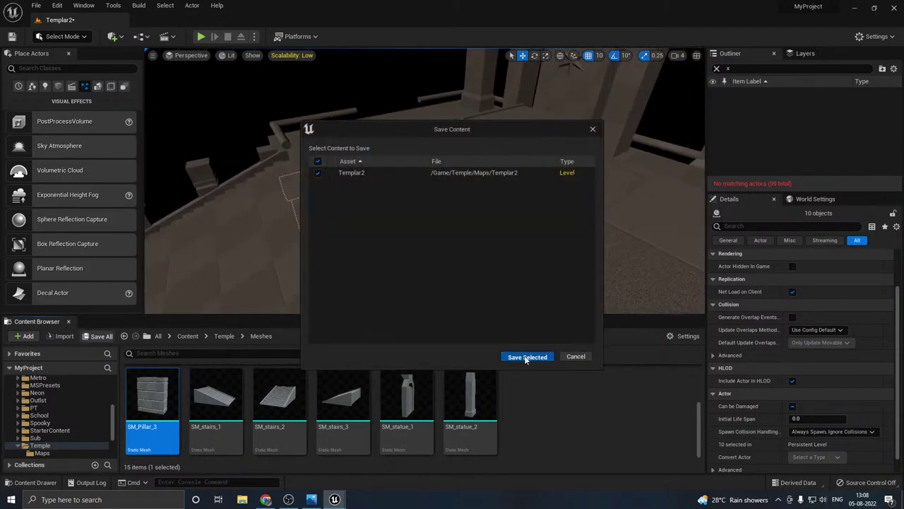
left_click(468, 358)
scroll(446, 400, "up", 3)
right_click_drag(388, 247, 442, 258)
mouse_move(483, 220)
right_mouse_down()
mouse_move(481, 244)
mouse_move(448, 247)
mouse_move(487, 243)
mouse_move(483, 220)
right_mouse_up()
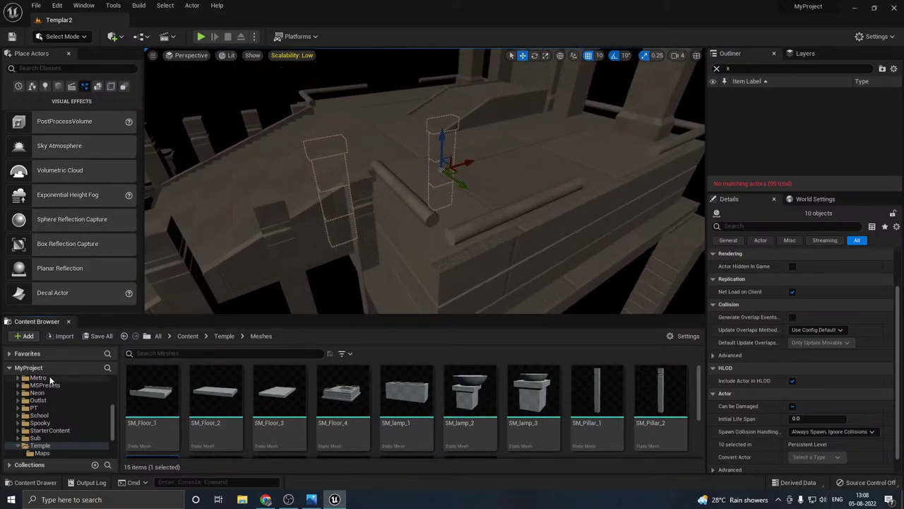
Step: Save the current level under the new name Templar3 in the Temple Maps folder
left_click(36, 6)
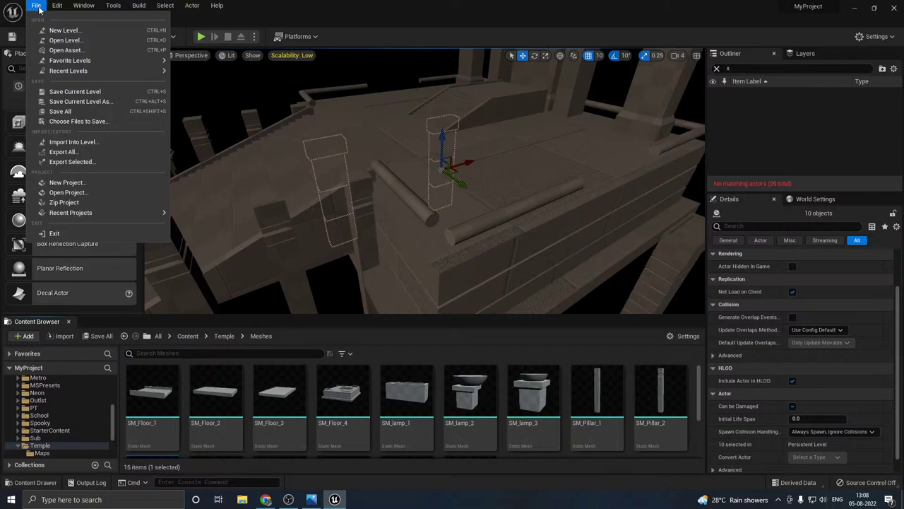
left_click(60, 102)
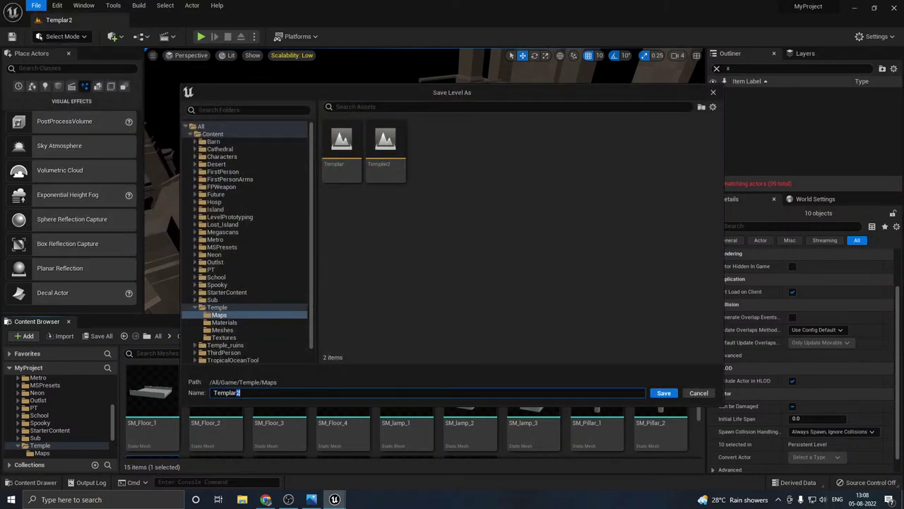
left_click(664, 394)
Step: Place a lamp mesh at the raised platform's front corner and set its static mesh to SM_lamp_2
right_click_drag(428, 268, 410, 276)
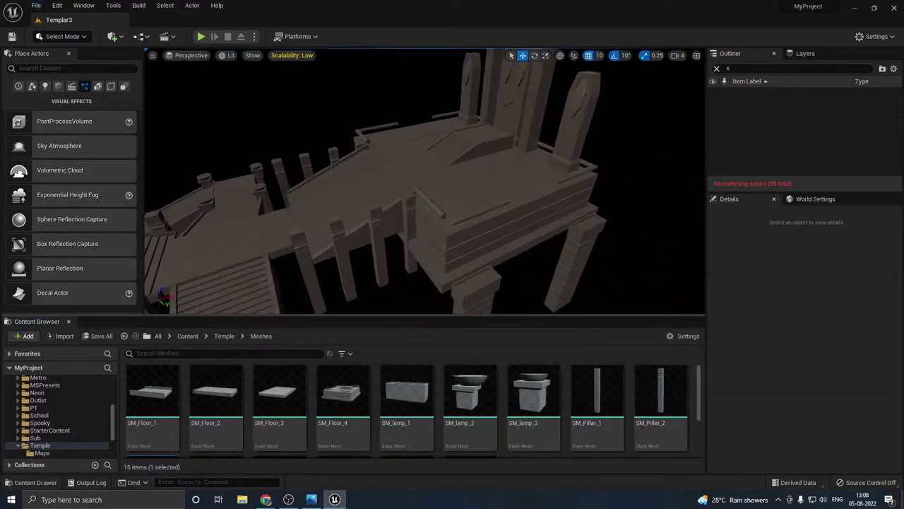
right_click_drag(494, 297, 565, 290)
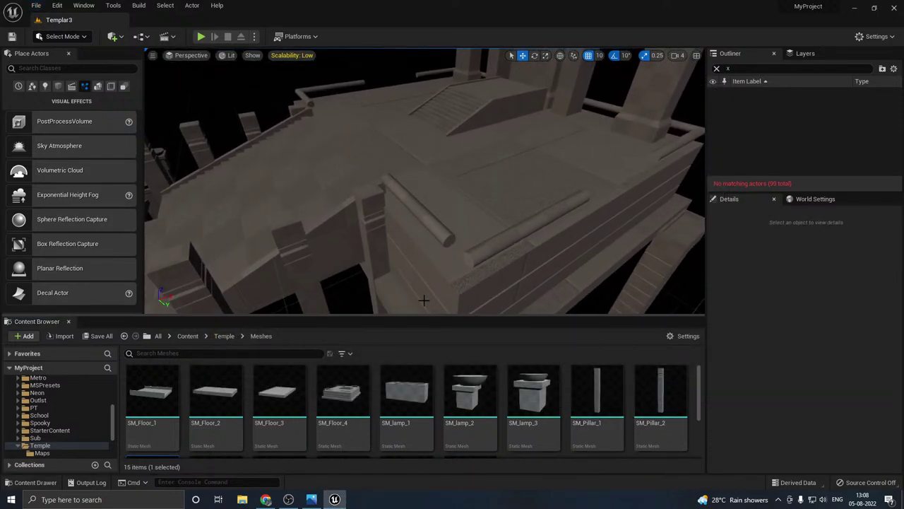
left_click_drag(468, 396, 459, 286)
left_click(533, 399)
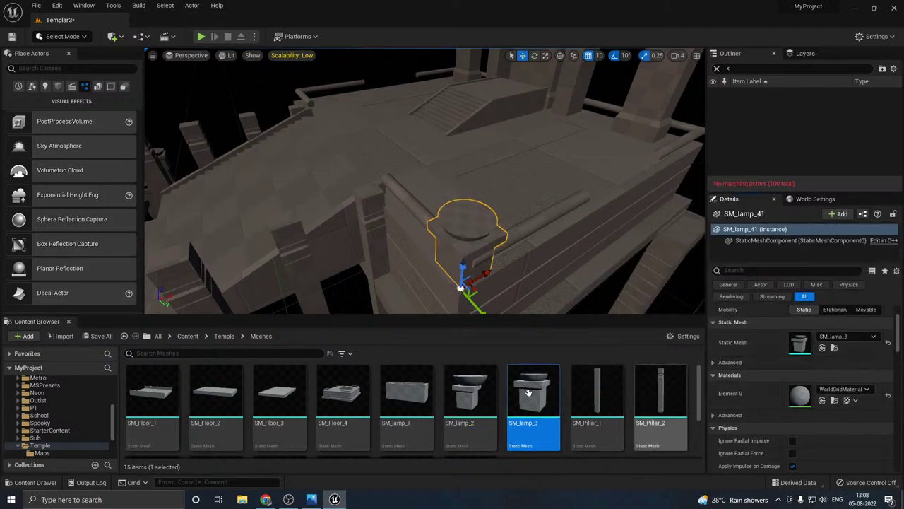
left_click(470, 396)
left_click(822, 348)
Step: Align the SM_lamp_2 lamp with the raised platform's front corner, where the two railings meet
right_click_drag(475, 285, 550, 267)
left_click_drag(549, 267, 476, 231, "alt")
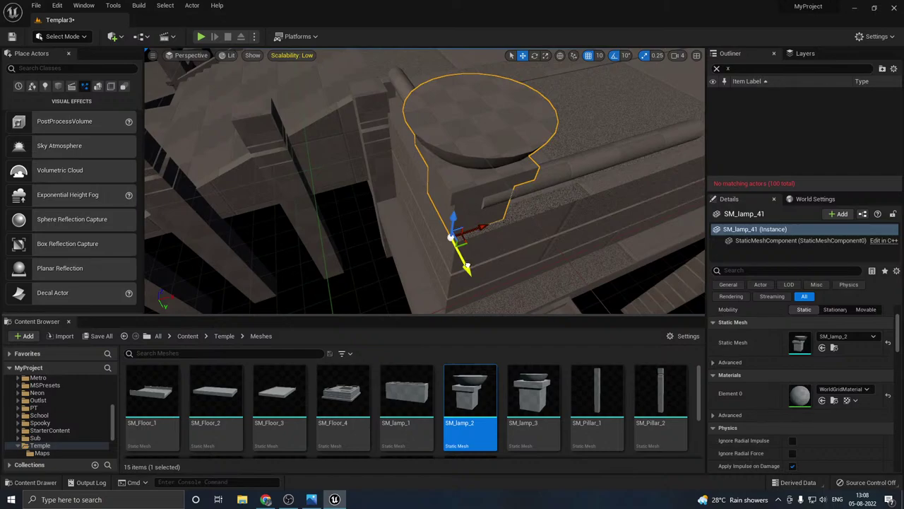
left_click_drag(468, 266, 472, 267)
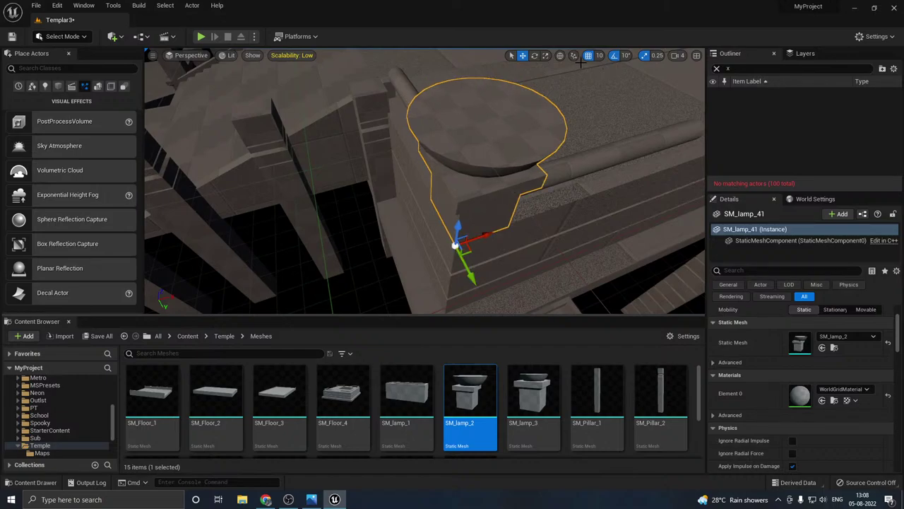
Step: Duplicate the corner lamp twice along the platform's side edge towards the rear statues
left_click_drag(469, 274, 605, 196)
key("f")
right_click_drag(521, 207, 318, 153)
left_click_drag(281, 176, 417, 138, "alt")
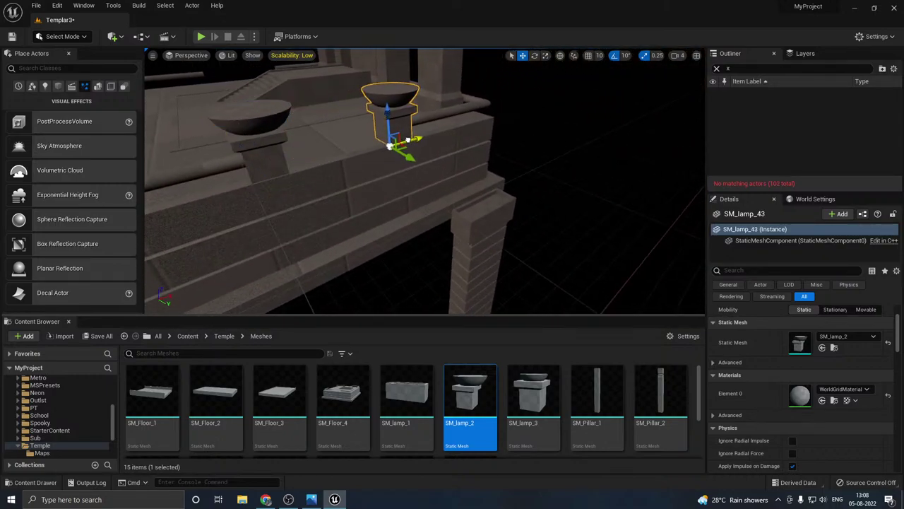
right_click_drag(417, 139, 283, 150)
Step: Duplicate the front corner lamp to the inner end of the front railing and to the matching railing end across the platform
right_click_drag(597, 150, 646, 184)
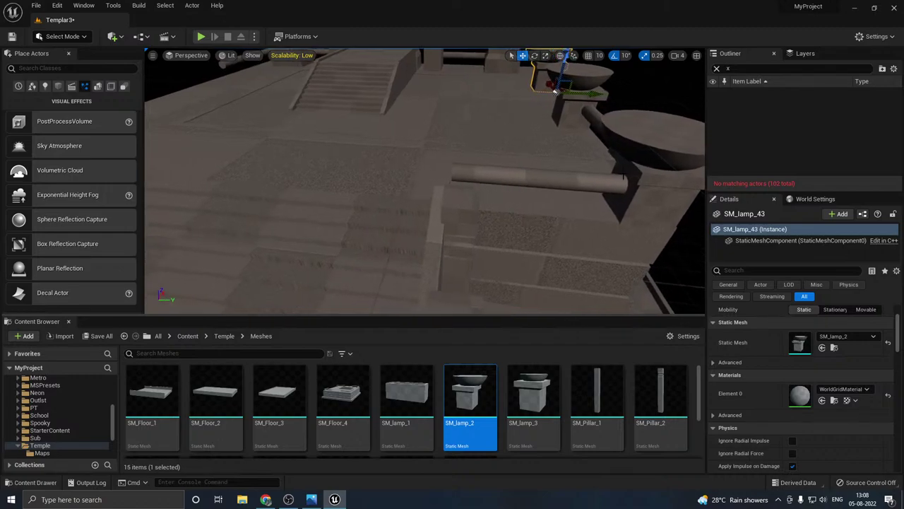
left_click(645, 184)
left_click_drag(675, 228, 218, 188, "alt")
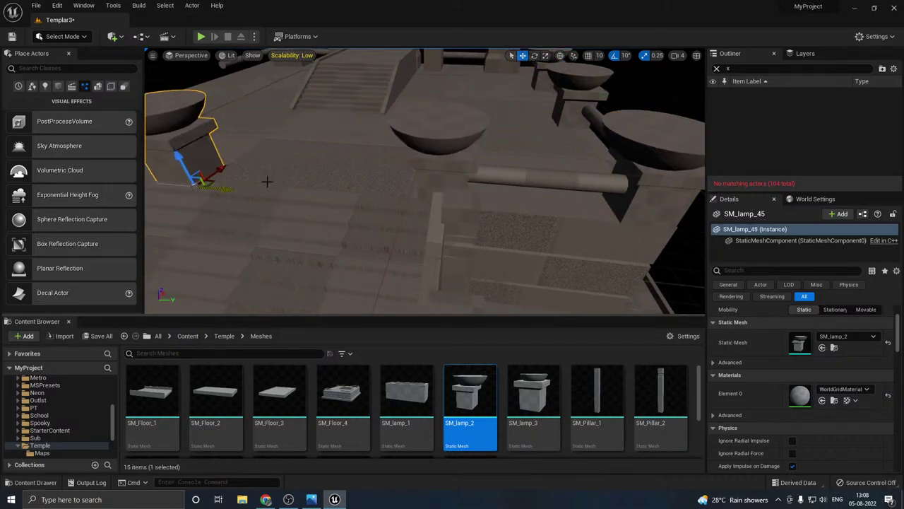
right_click_drag(268, 182, 399, 177)
left_click_drag(515, 204, 364, 196)
right_click_drag(394, 183, 555, 169)
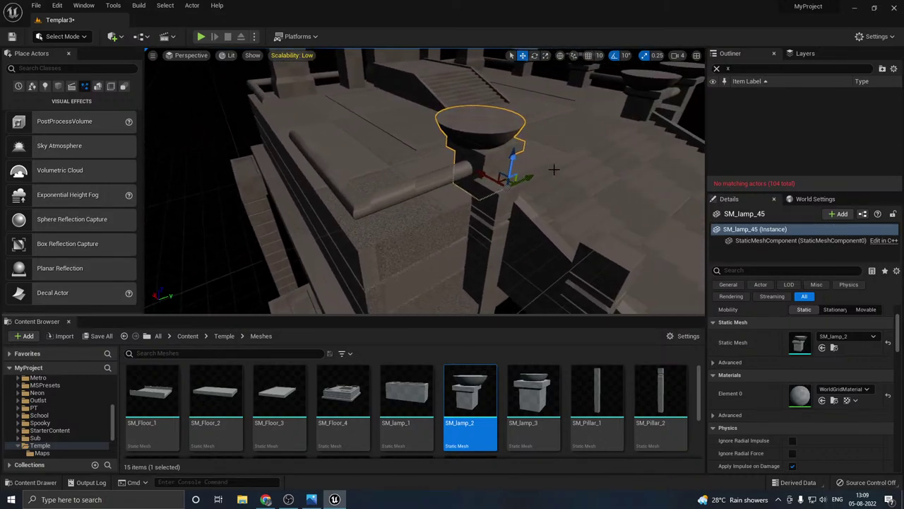
Step: Duplicate the lamp to the opposite front corner and twice more along that side edge of the platform
left_click_drag(532, 175, 447, 187, "alt")
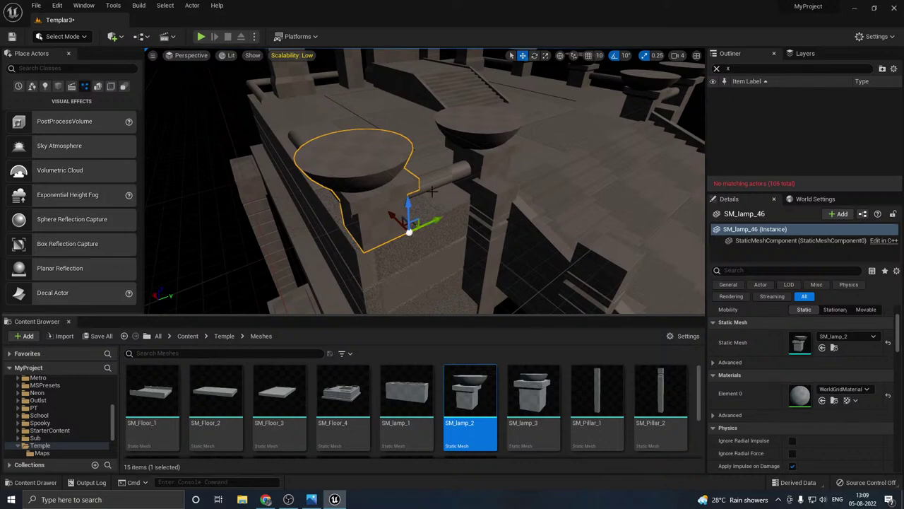
left_click_drag(389, 213, 384, 214)
right_click_drag(368, 208, 293, 209)
left_click_drag(608, 208, 359, 125)
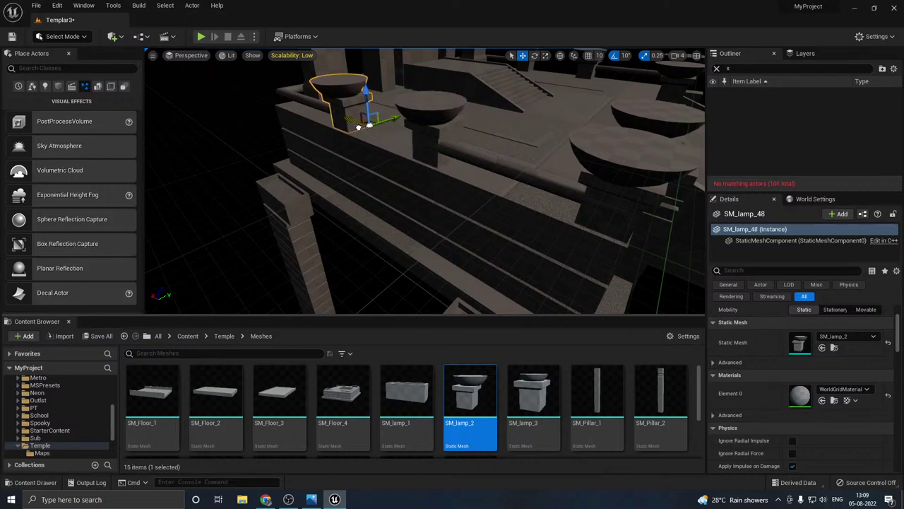
Step: Shift the outer SM_statue_2 statues at the rear of the raised platform to fit beside the railings
right_click_drag(402, 148, 400, 113)
left_click(458, 215)
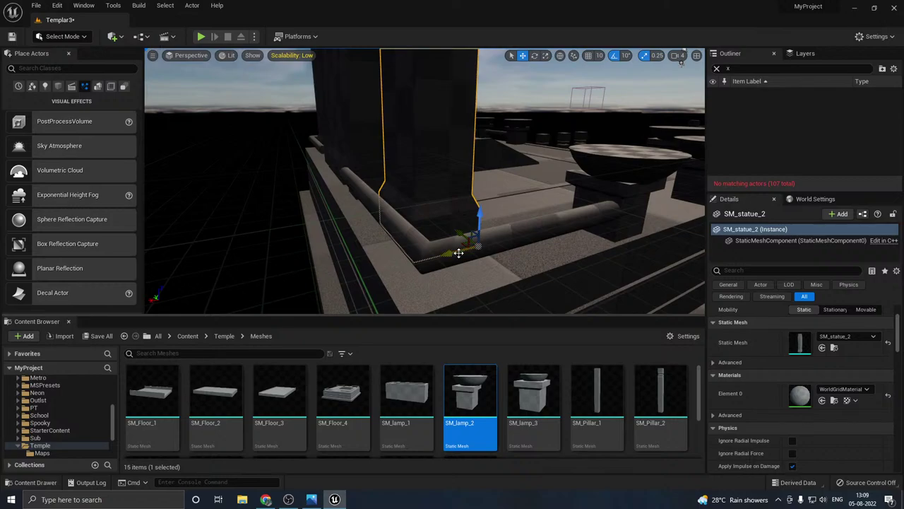
left_click_drag(449, 253, 431, 258)
right_click_drag(432, 258, 363, 240)
left_click(473, 220)
left_click_drag(479, 237, 470, 238)
left_click(340, 195)
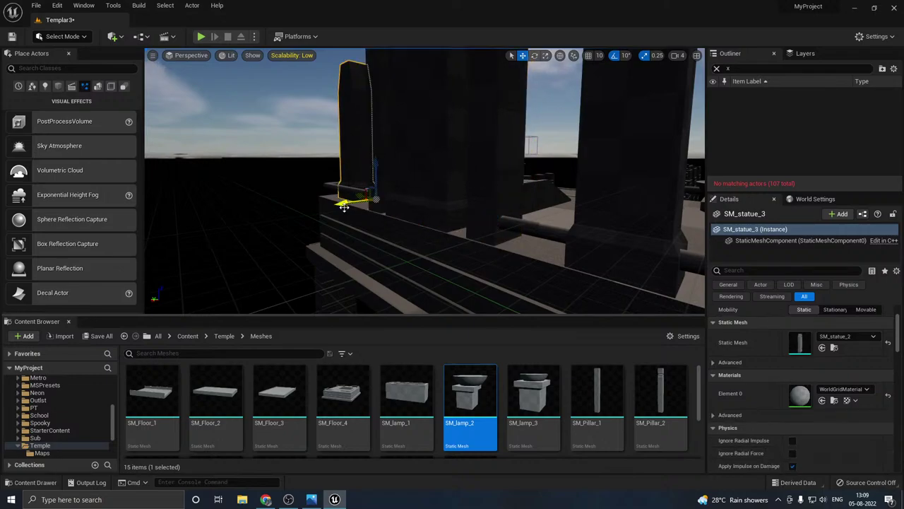
Step: Place SM_lamp_3 on the platform floor beside the stairs' approach and duplicate it back towards the rear statues
right_click_drag(424, 182, 225, 267)
left_click(523, 364)
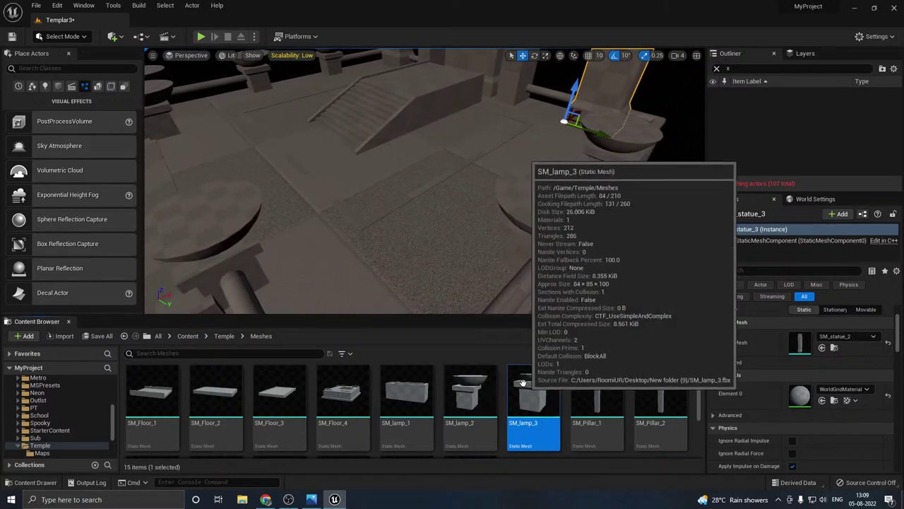
left_click_drag(523, 364, 357, 239)
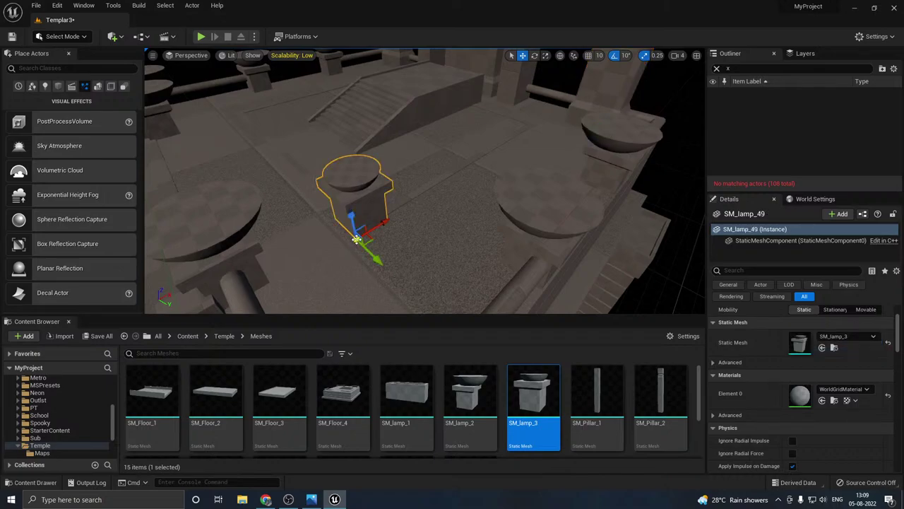
right_click_drag(424, 220, 425, 210)
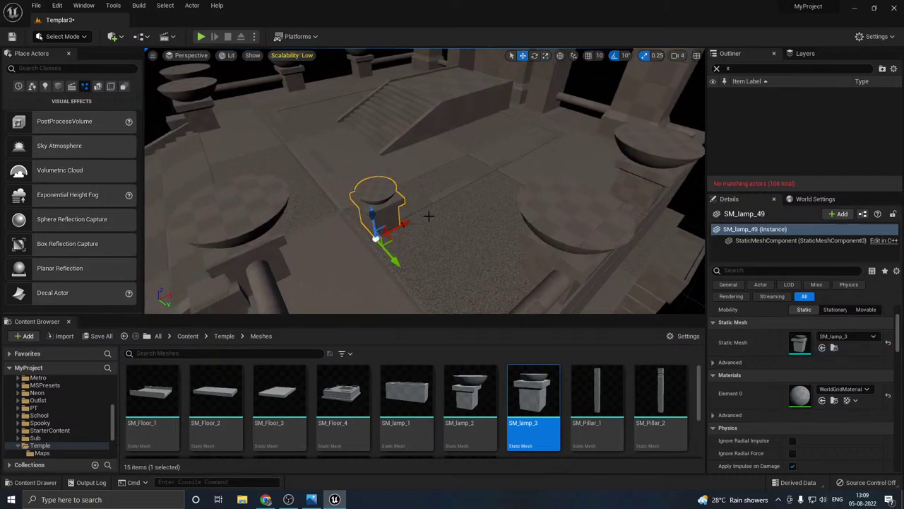
left_click_drag(402, 226, 575, 136, "alt")
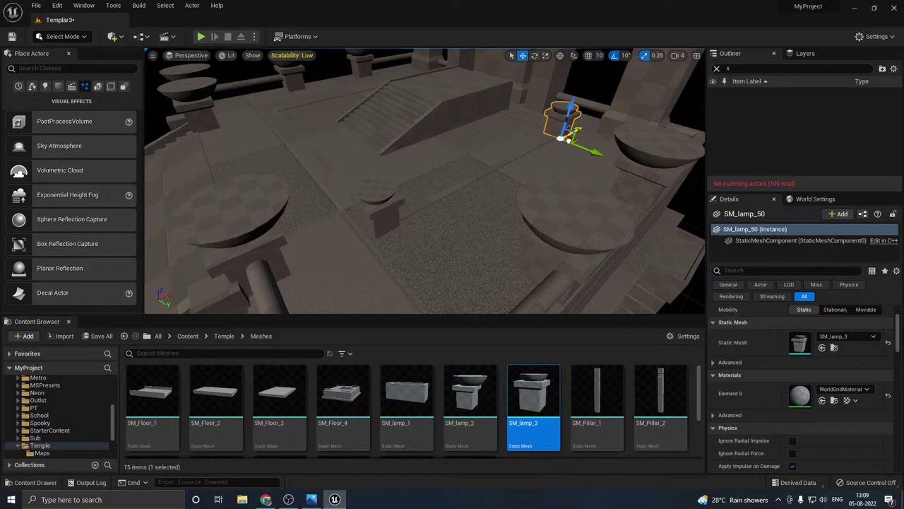
right_click_drag(482, 156, 483, 156)
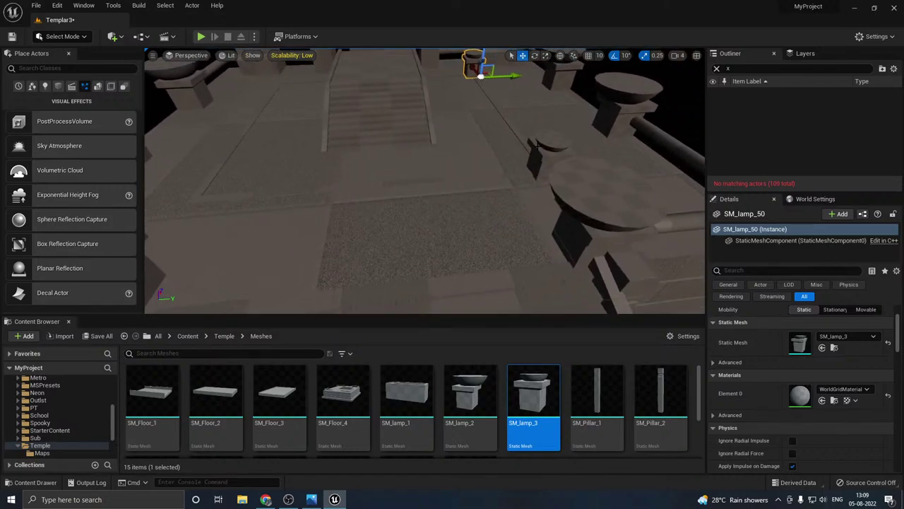
Step: Duplicate both SM_lamp_3 lamps to the other side of the stairs and adjust the height of all four on the floor
left_click(538, 148, "ctrl")
left_click_drag(594, 175, 336, 184, "alt")
right_click_drag(359, 183, 383, 176)
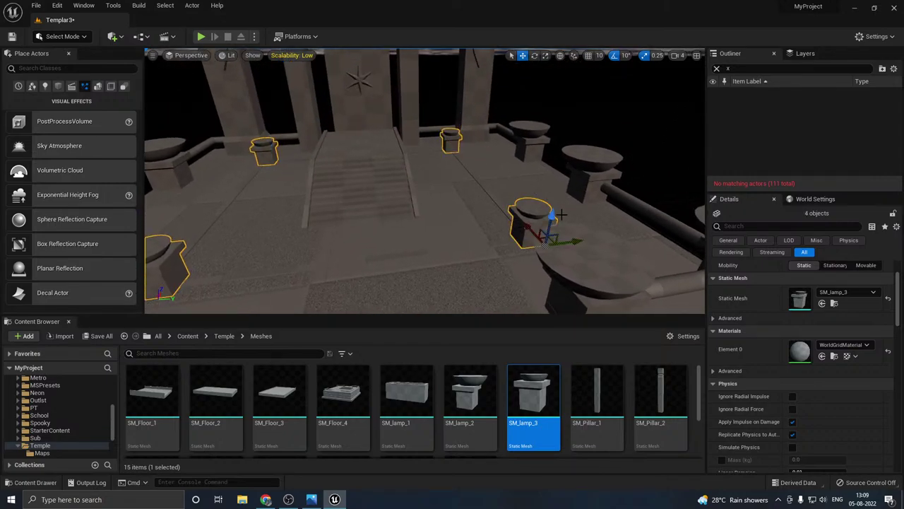
left_click_drag(553, 220, 552, 225)
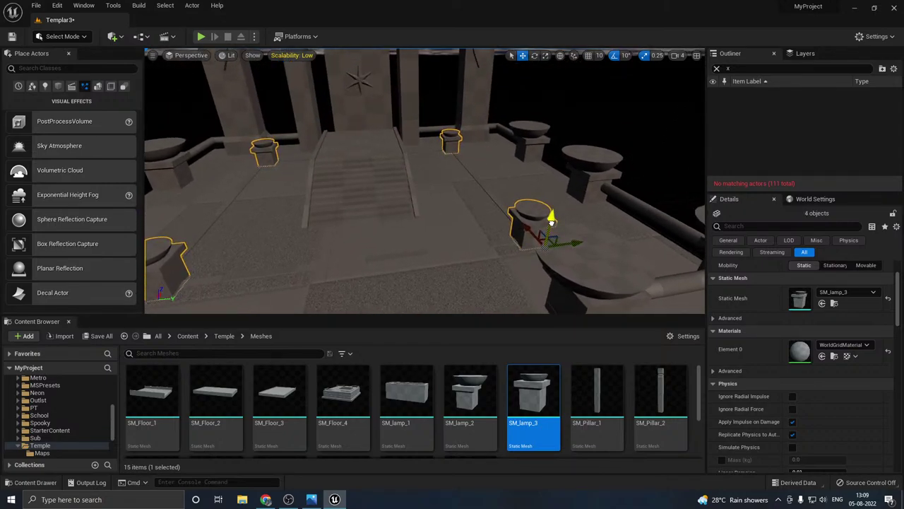
Step: Examine the whole temple layout with its walkways, support pillars and lamps from several angles
key("s")
right_click_drag(480, 204, 406, 190)
key("d")
left_click(396, 106)
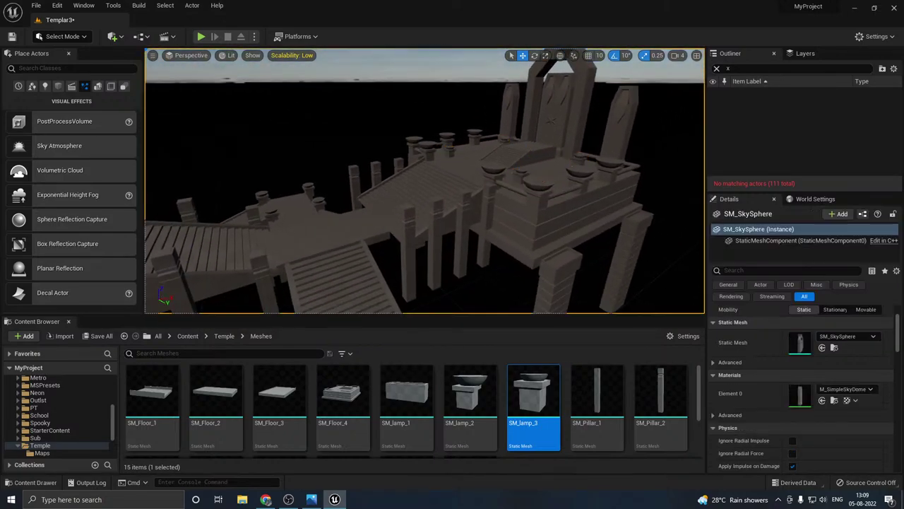
right_click_drag(396, 106, 366, 116)
key("s")
key("w")
right_click_drag(466, 183, 452, 198)
key("s")
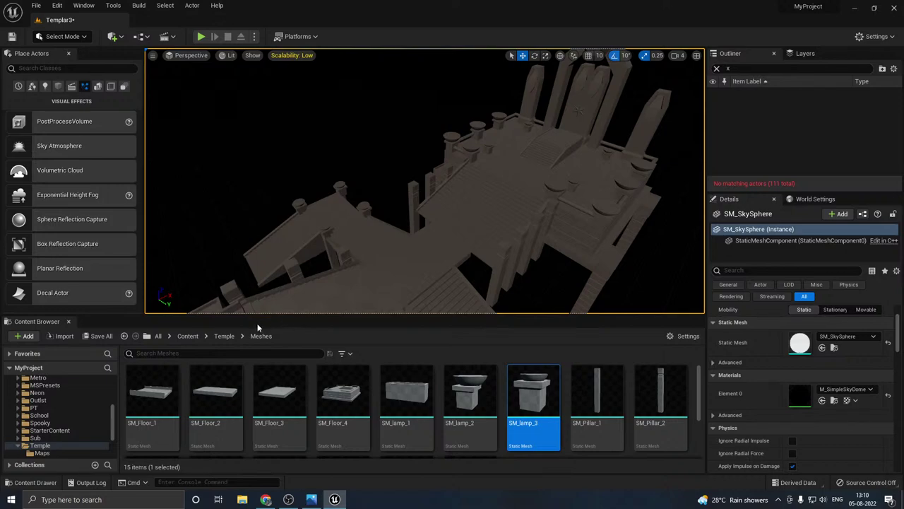
Step: Save the level and duplicate the SM_stairs_2 staircase to the outer side of the side landing, lining it up with the floor edge
left_click(113, 336)
left_click(529, 355)
left_click(323, 218)
right_click_drag(368, 226, 500, 255)
right_click_drag(485, 220, 540, 216)
left_click(541, 216)
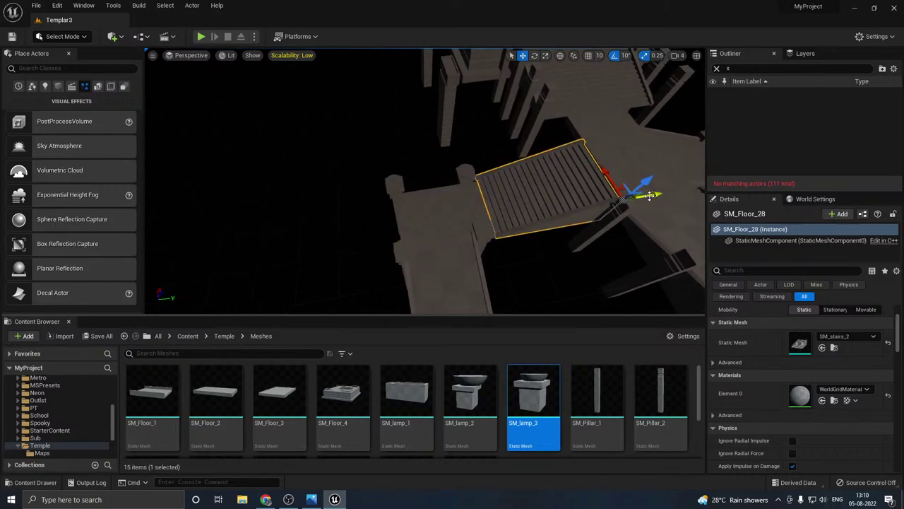
left_click_drag(650, 196, 418, 231, "alt")
right_click_drag(429, 214, 378, 205)
left_click_drag(352, 230, 364, 268)
left_click_drag(410, 294, 430, 293)
right_click_drag(431, 291, 470, 300)
left_click_drag(503, 243, 500, 245)
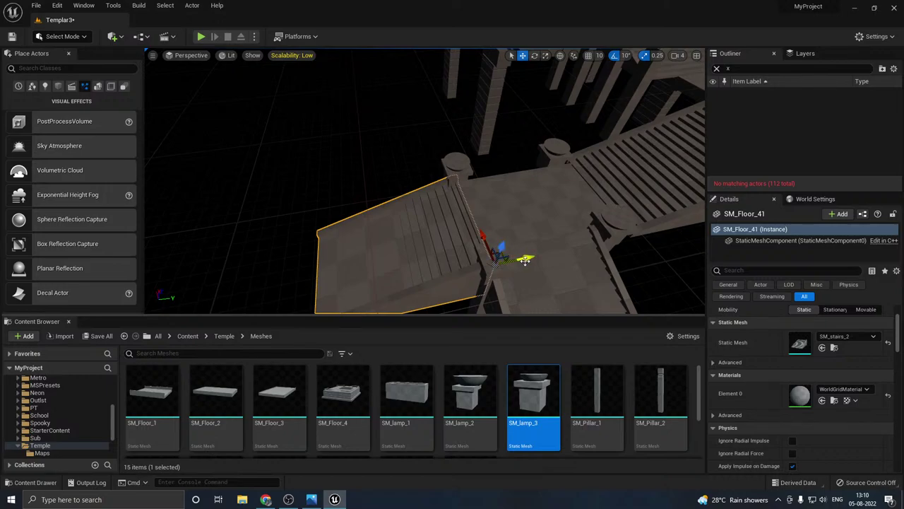
Step: Duplicate the landing's SM_Floor_3 tile to the foot of the new staircase and fit it flush against the last step
left_click(534, 238)
left_click_drag(648, 214, 414, 221, "alt")
right_click_drag(413, 220, 442, 219)
left_click_drag(442, 214, 423, 241)
left_click_drag(474, 260, 439, 257)
mouse_move(439, 257)
right_mouse_down()
mouse_move(420, 272)
mouse_move(446, 268)
right_mouse_up()
right_click_drag(451, 197, 448, 225)
left_click_drag(406, 225, 406, 233)
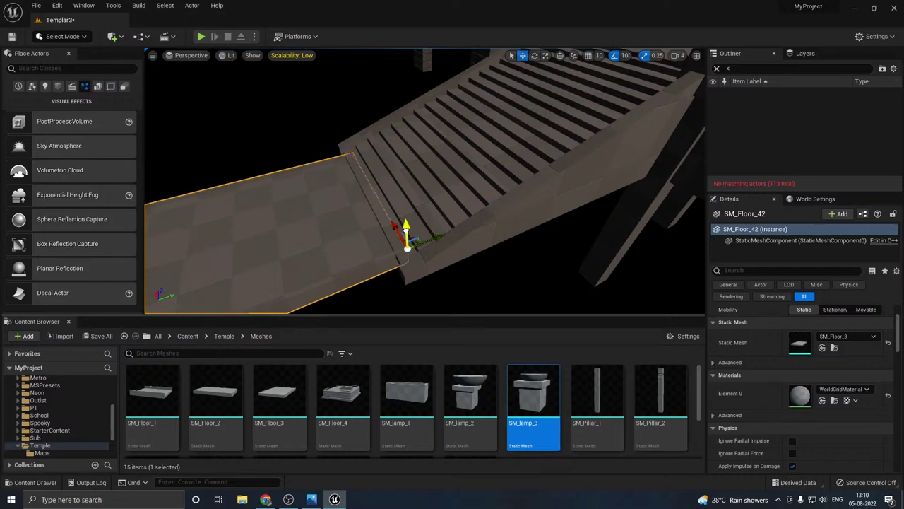
Step: Turn on grid snapping and duplicate the SM_Floor_3 tile outwards to extend the walkway beyond the new staircase
right_click_drag(427, 241, 414, 229)
left_click(589, 56)
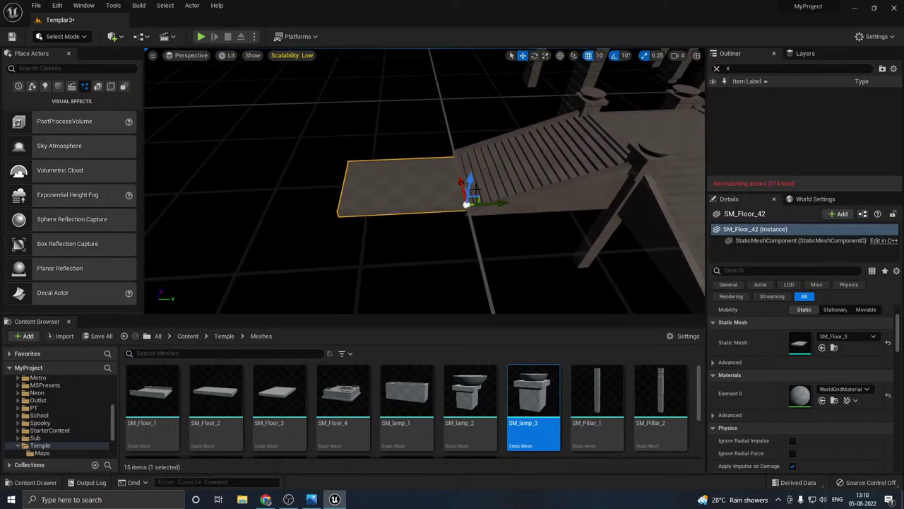
left_click_drag(496, 205, 215, 212, "alt")
key("a")
right_click_drag(310, 228, 327, 225)
left_click_drag(369, 238, 240, 255)
right_click_drag(351, 231, 418, 178)
key("s")
left_click(395, 170)
key("s")
right_click_drag(362, 168, 364, 168)
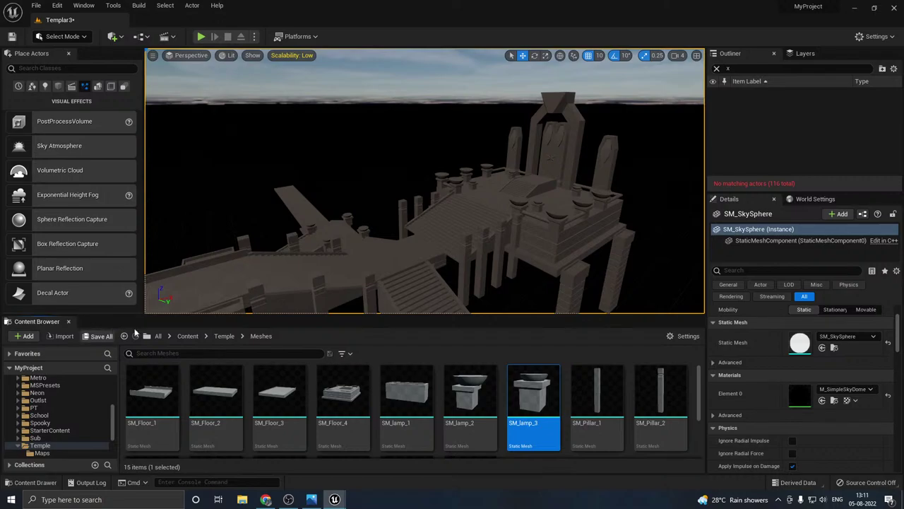
Step: Save all changes to the temple level
left_click(106, 335)
left_click(514, 357)
right_click_drag(430, 247, 462, 251)
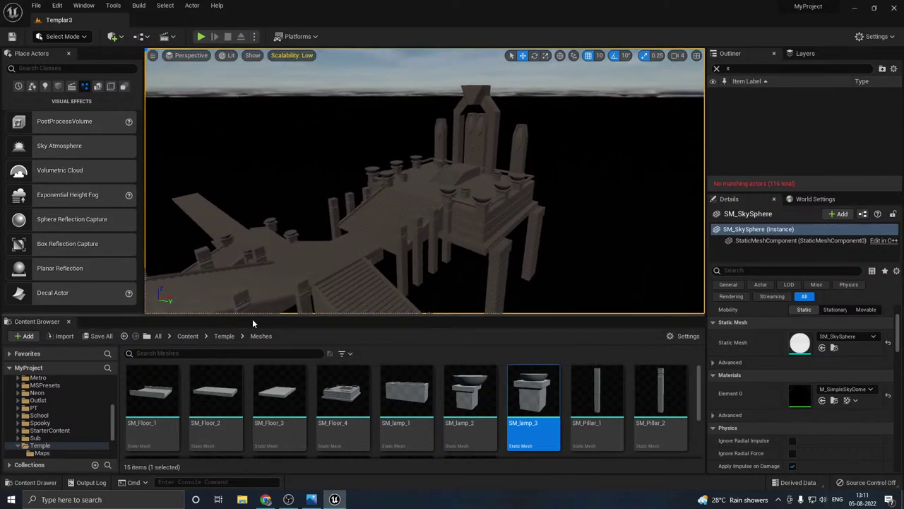
Step: Create a material named Base in the Temple Materials folder and save it
left_click_drag(253, 316, 247, 263)
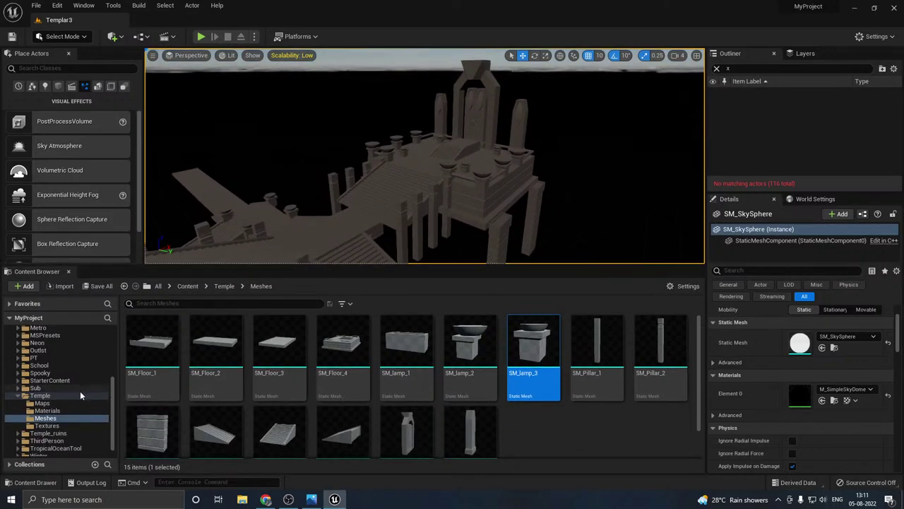
left_click(61, 410)
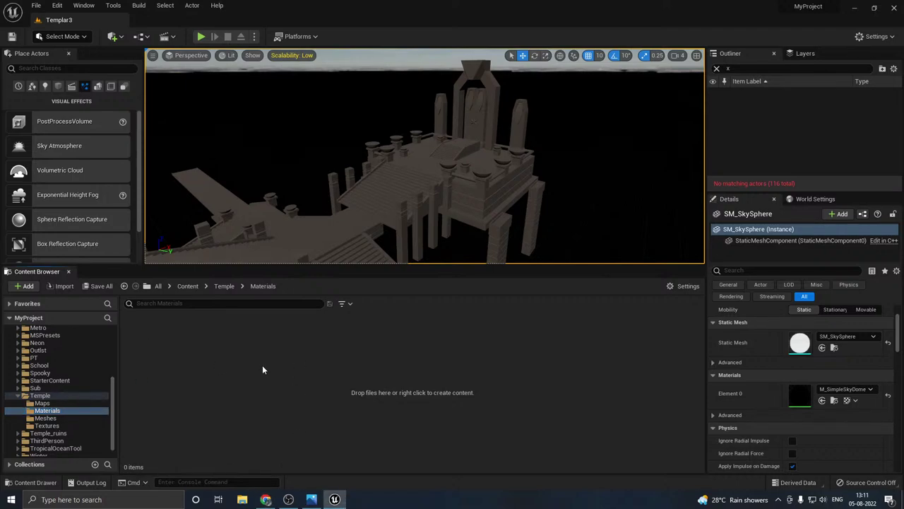
right_click(217, 363)
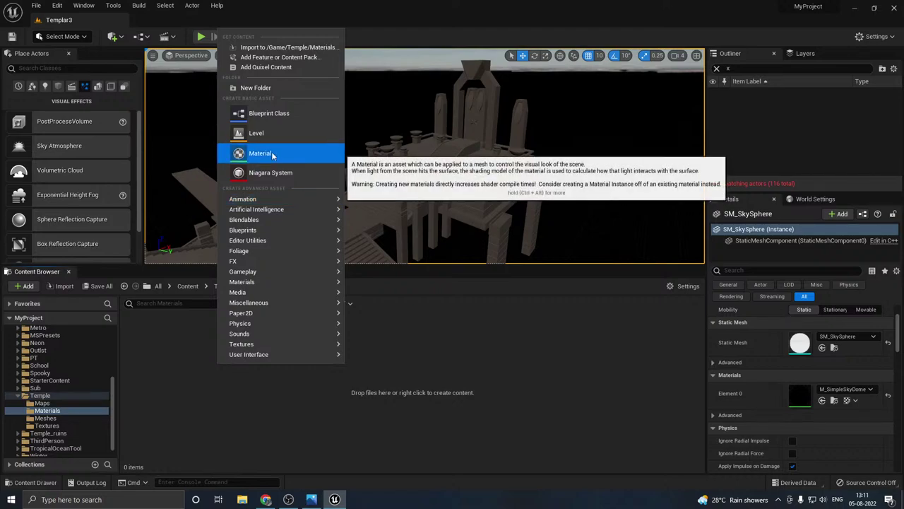
left_click(247, 153)
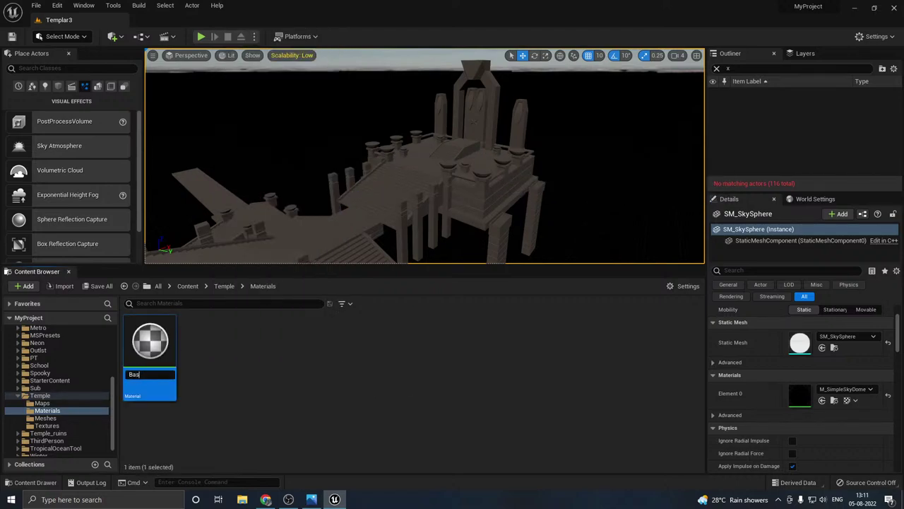
key("Return")
left_click(105, 291)
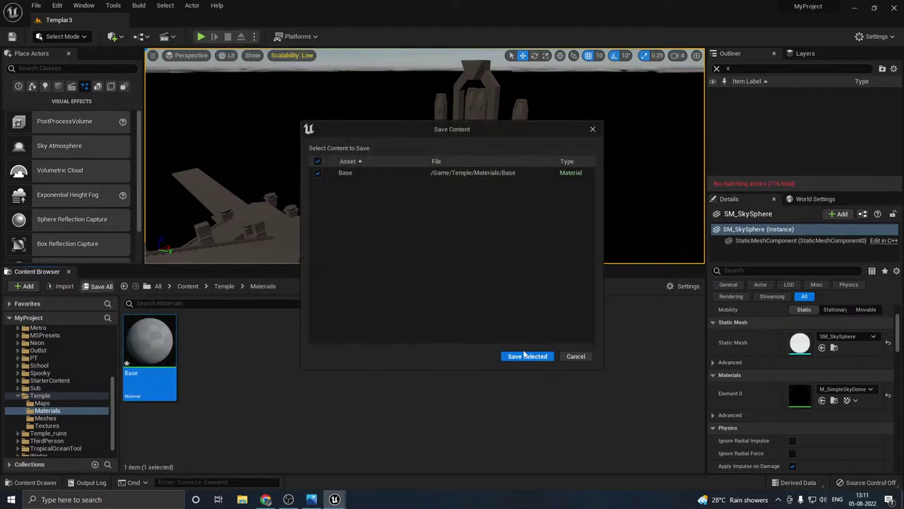
left_click(534, 356)
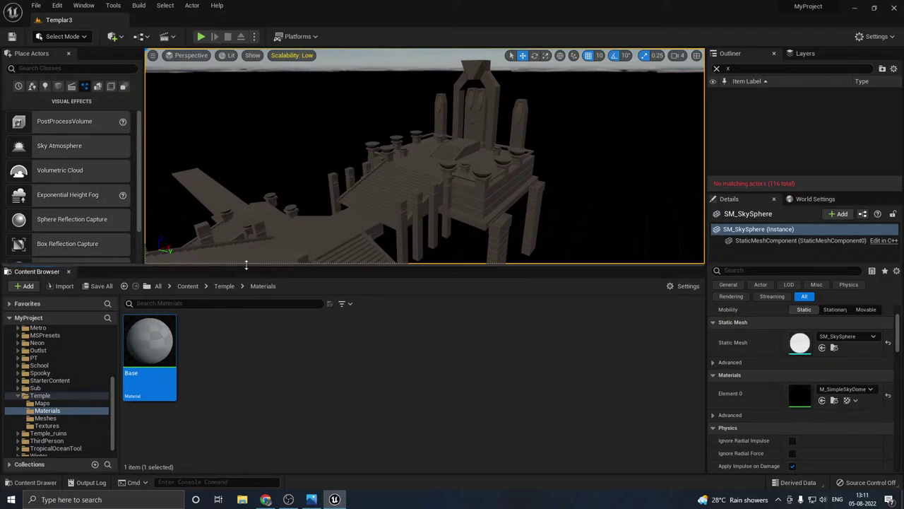
Step: Open the Base material, add a Constant3Vector node and convert it to a parameter named C
left_click_drag(238, 264, 242, 308)
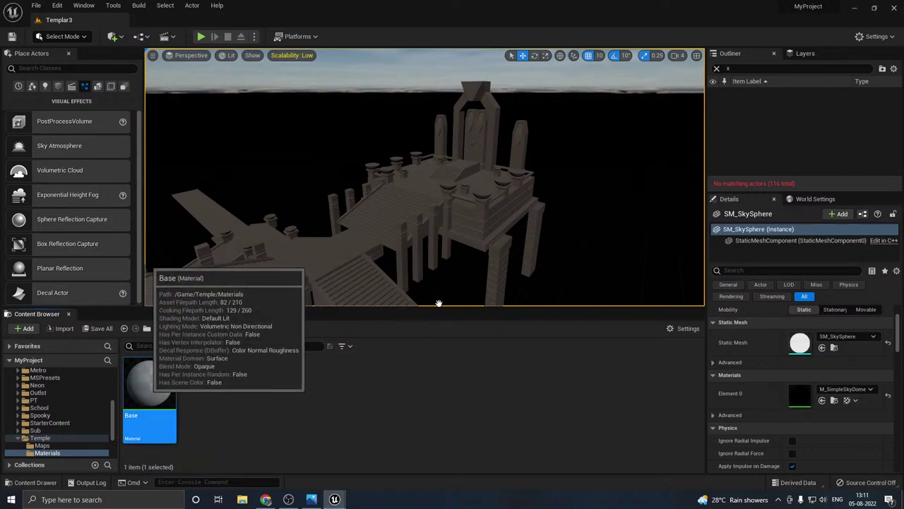
double_click(149, 385)
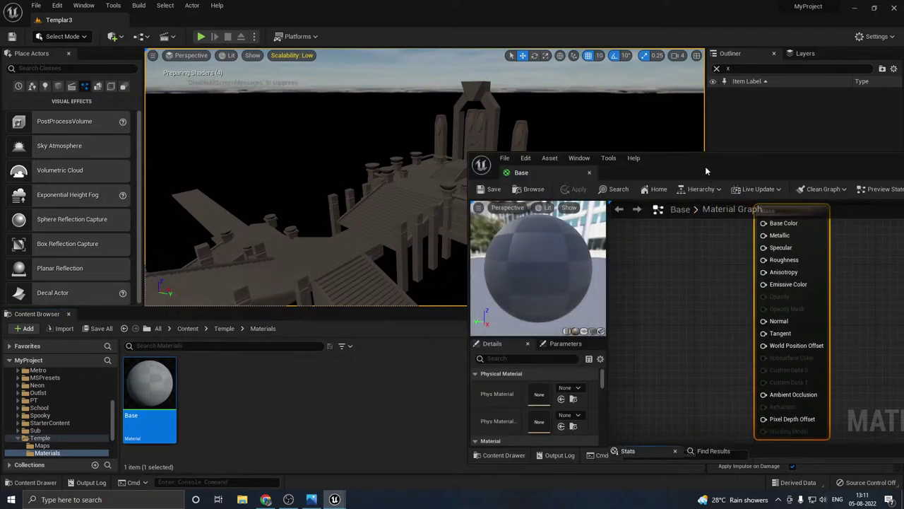
left_click_drag(705, 166, 377, 82)
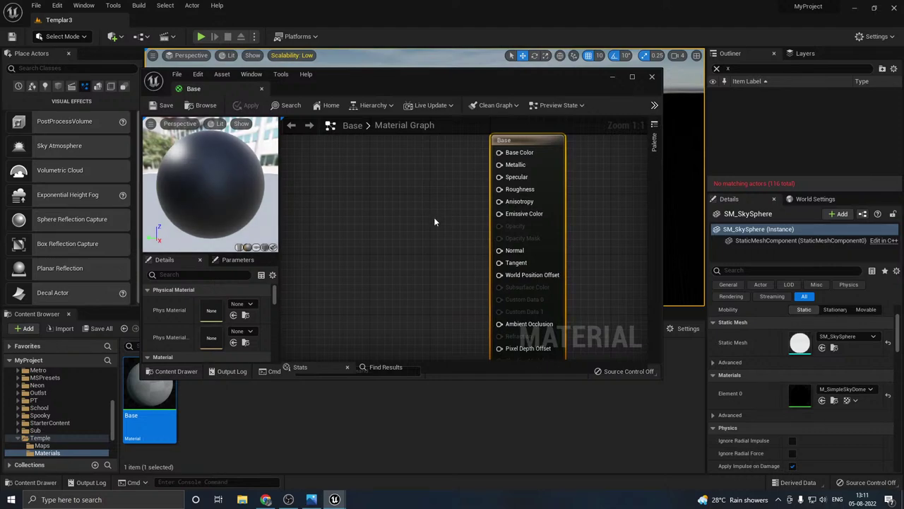
key("3")
left_click(351, 190)
left_click_drag(368, 203, 346, 163)
right_click_drag(444, 180, 474, 239)
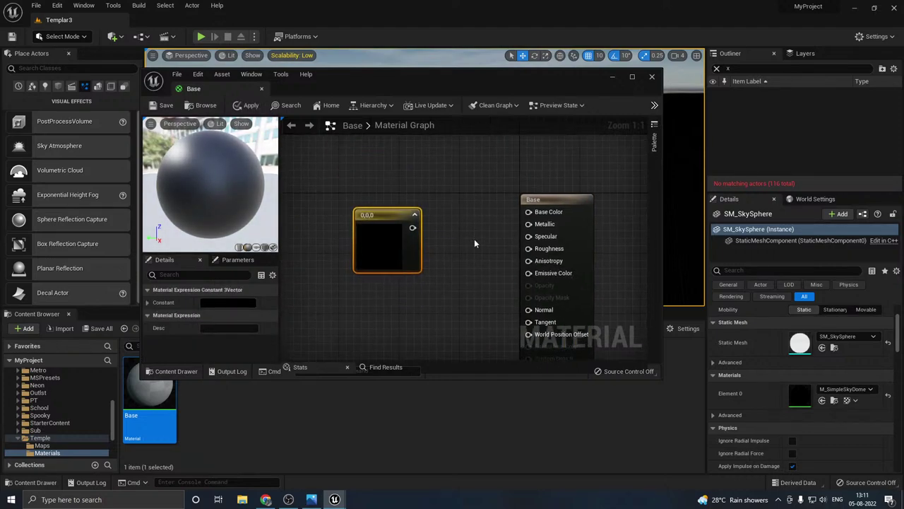
right_click_drag(366, 246, 359, 239)
right_click(359, 239)
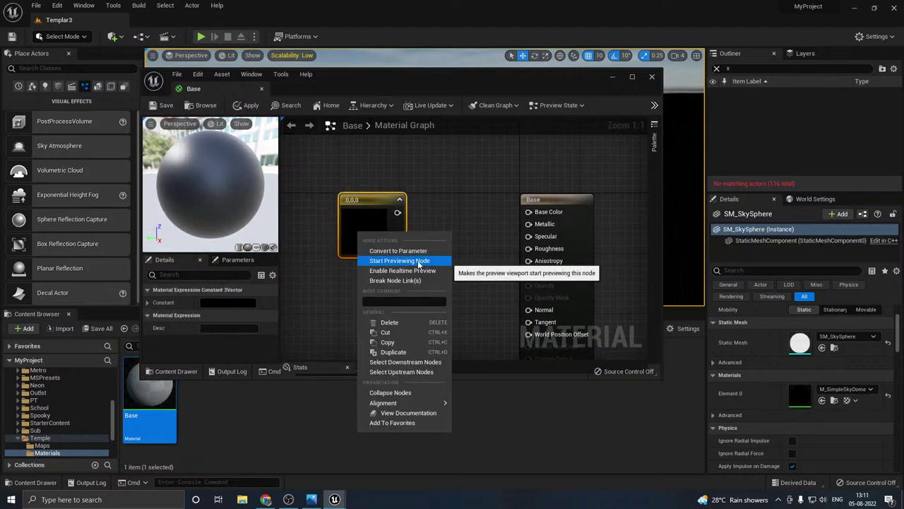
left_click(414, 251)
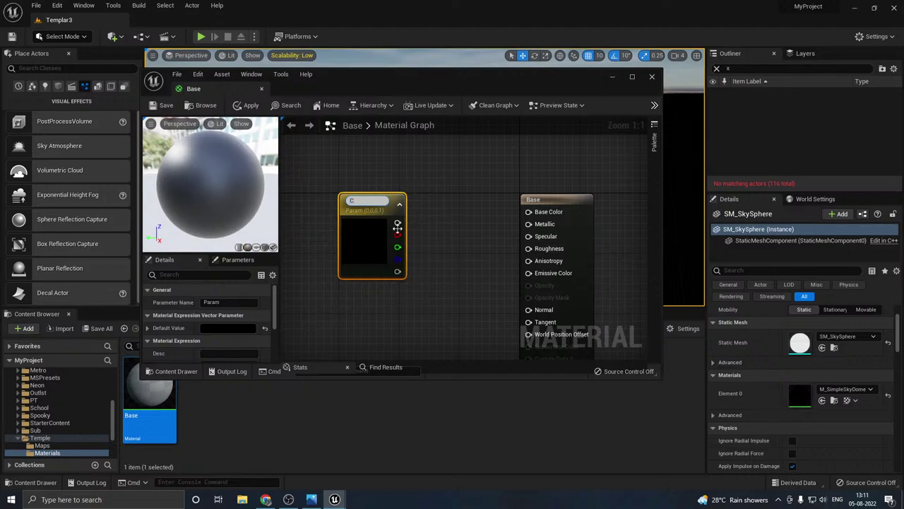
Step: Connect the C parameter to the material's Base Color and line the node up with that input
left_click_drag(363, 233, 542, 213)
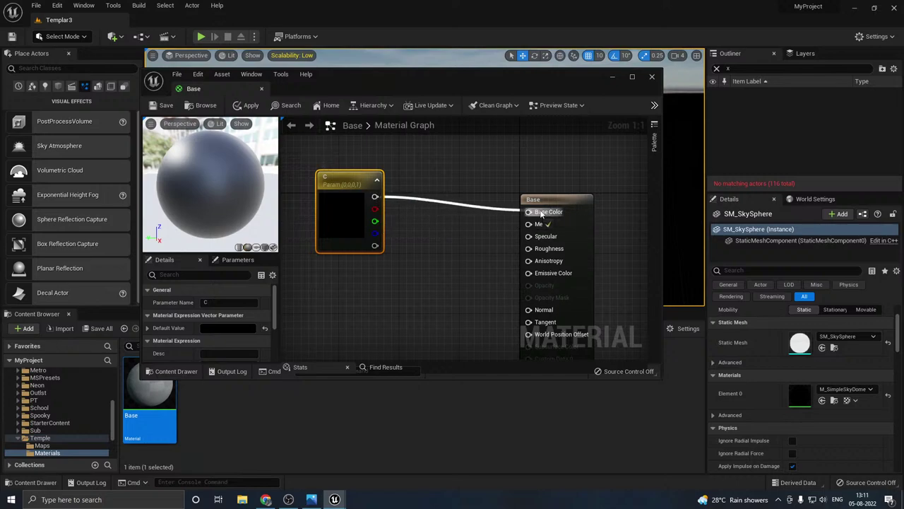
left_click_drag(347, 236, 337, 249)
right_click_drag(478, 255, 504, 200)
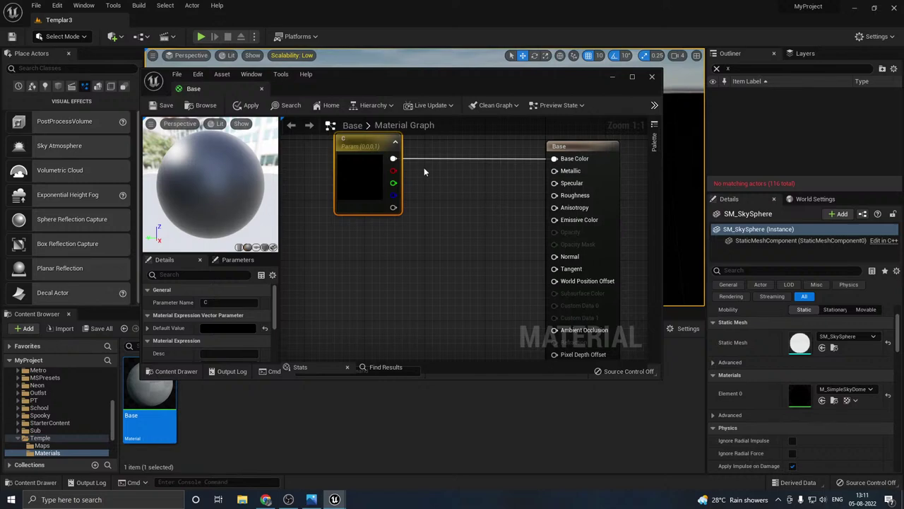
left_click_drag(355, 101, 396, 83)
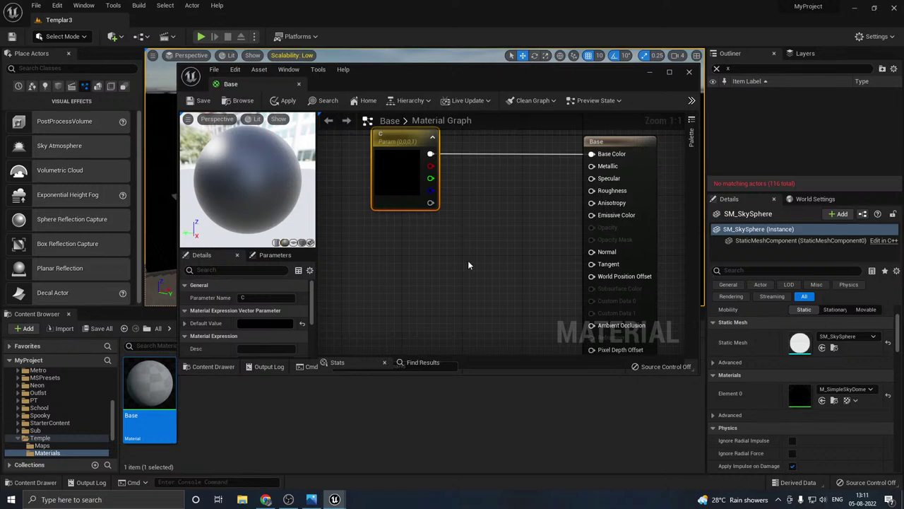
Step: Add a Multiply node to the material graph and search the whole Content folder for "rough" textures
left_click(484, 229)
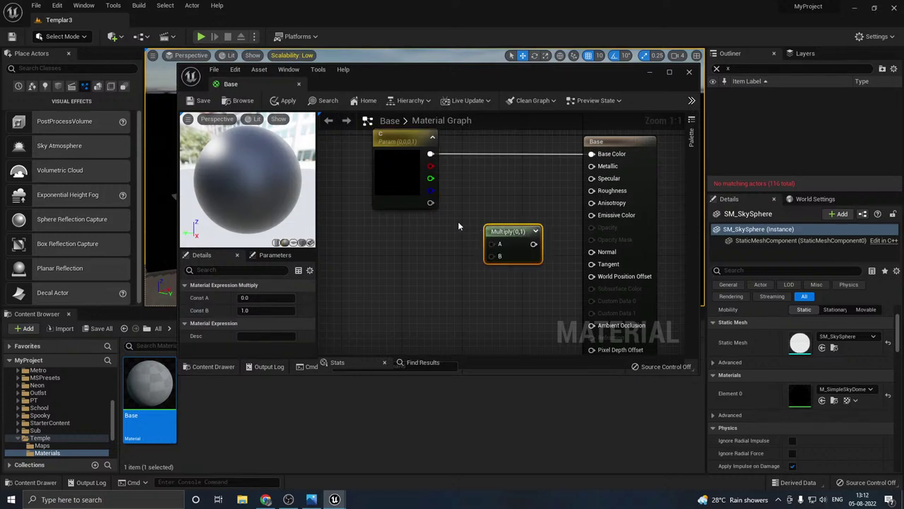
scroll(55, 398, "up", 10)
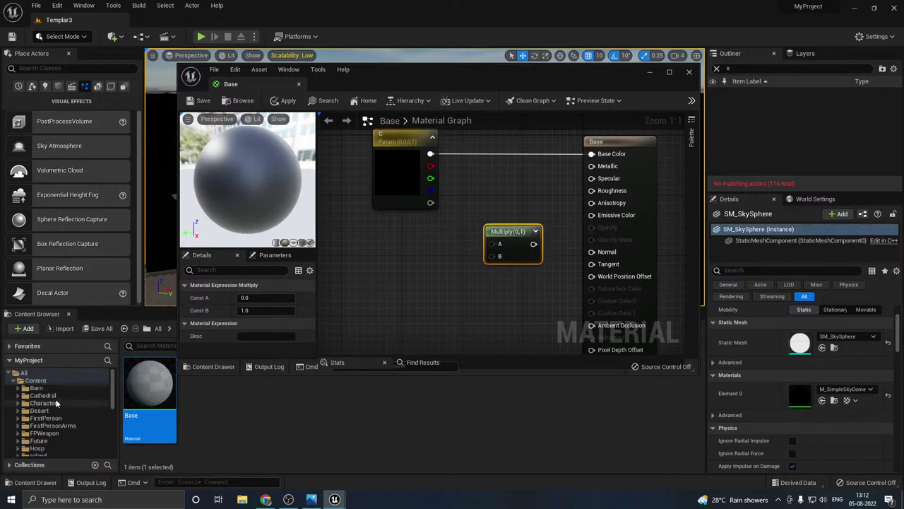
left_click(36, 380)
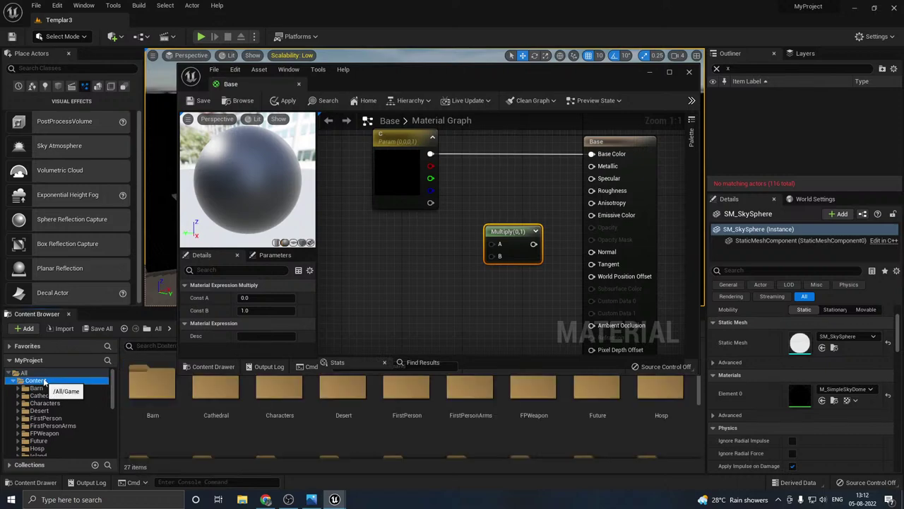
left_click(152, 345)
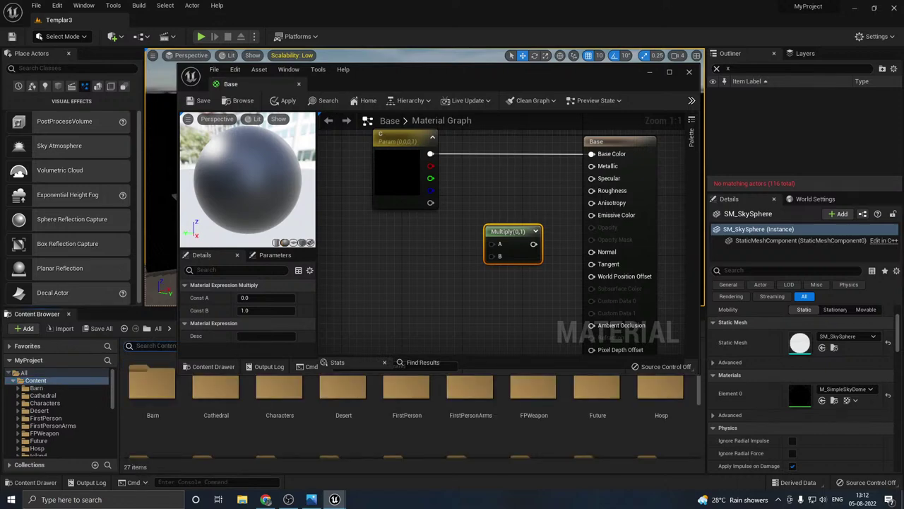
type("rough")
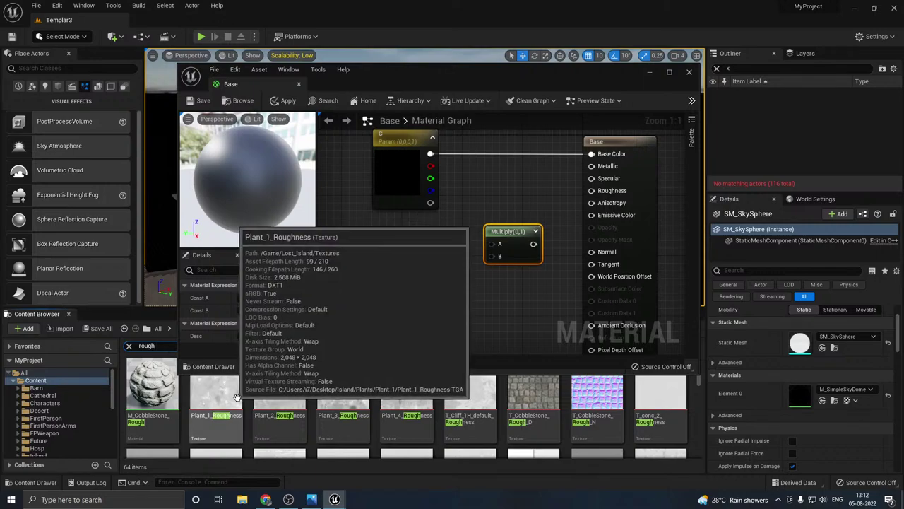
left_click_drag(268, 374, 266, 343)
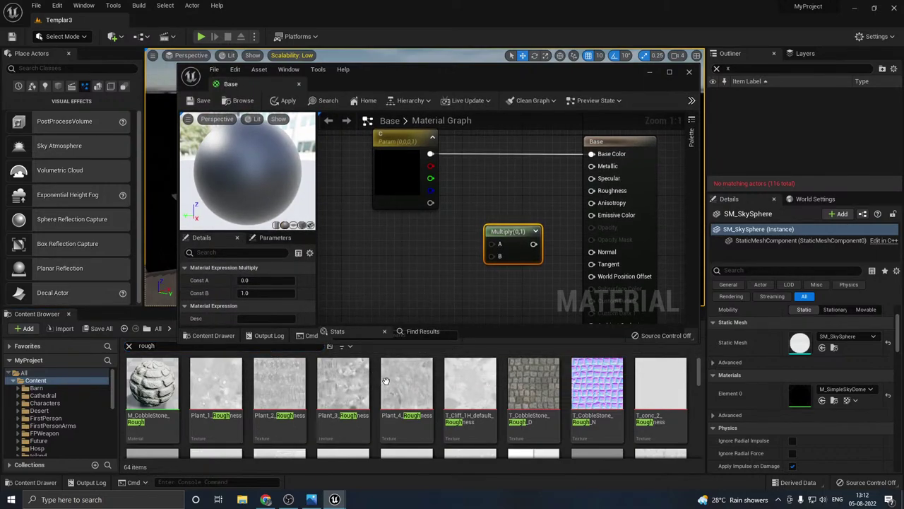
scroll(544, 368, "down", 1)
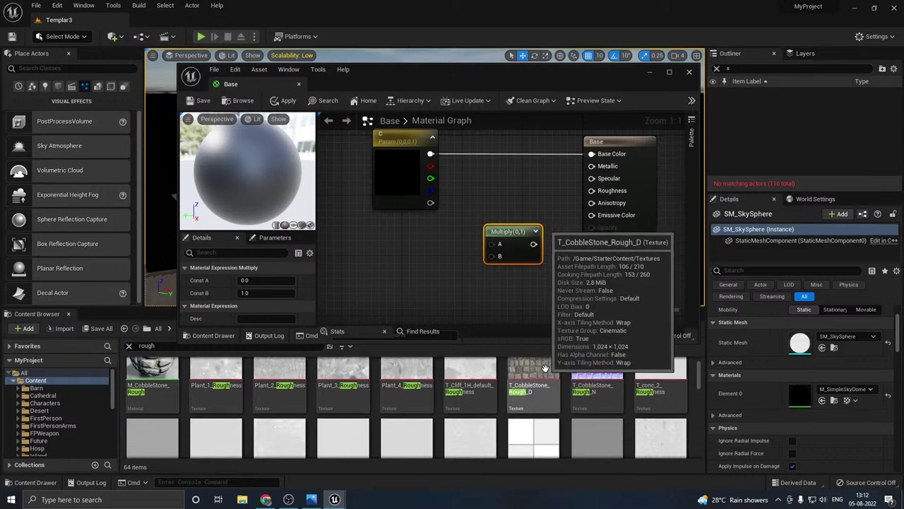
scroll(667, 367, "up", 1)
Step: Add the T_conc_2_Roughness texture as a parameter named R and connect its RGB output to the Multiply node's A input
left_click_drag(667, 367, 369, 249)
right_click(391, 242)
left_click(442, 277)
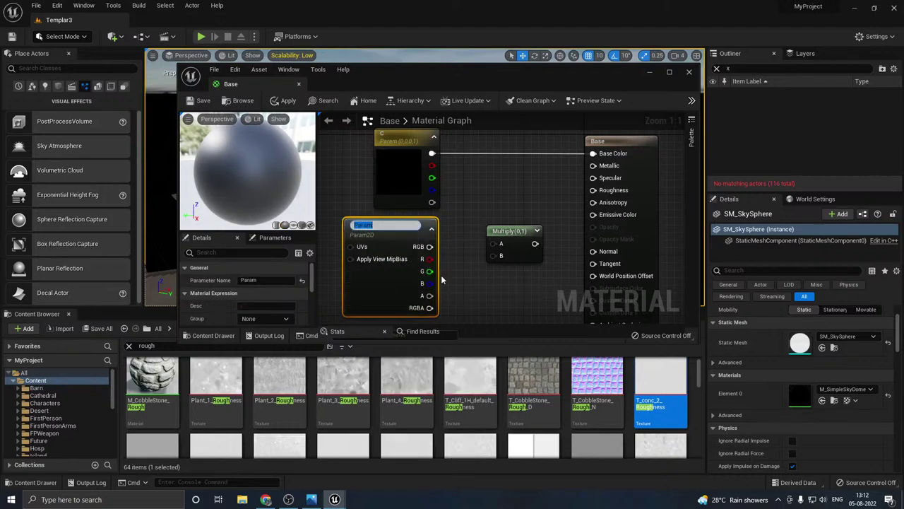
type("R")
key("Return")
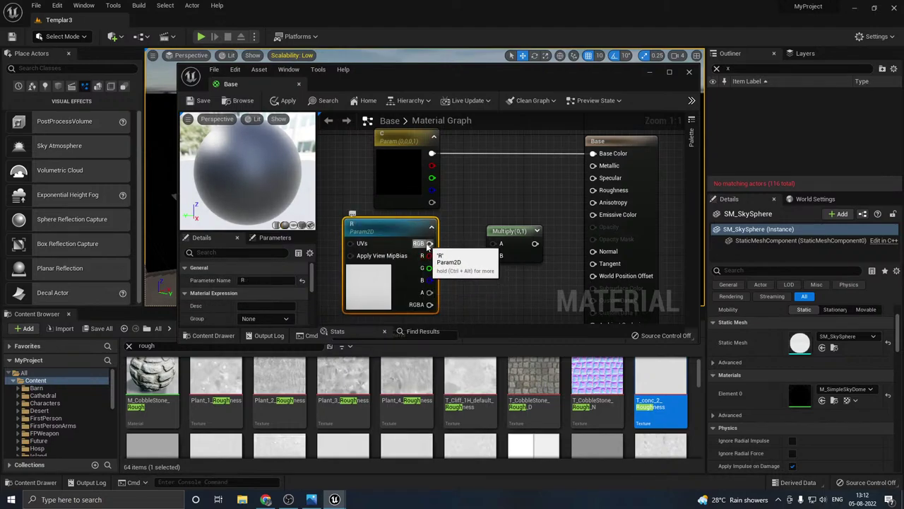
left_click_drag(429, 243, 492, 243)
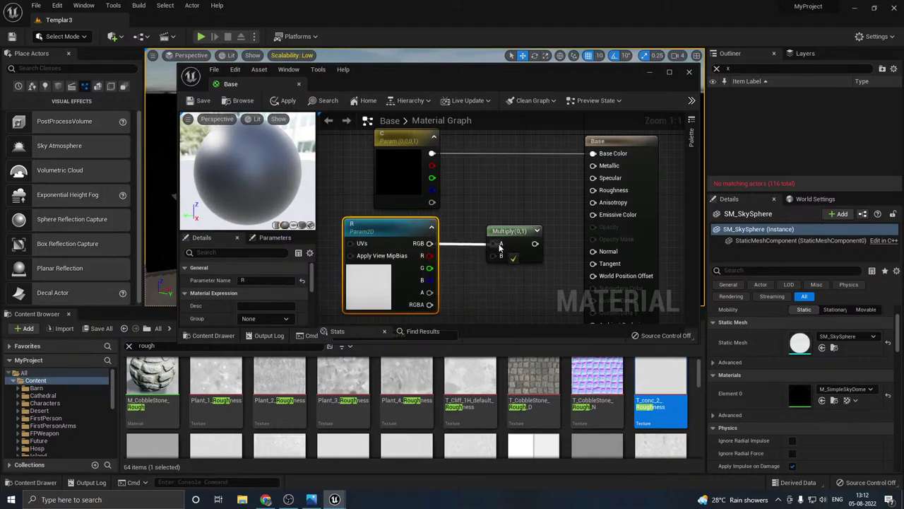
right_click_drag(456, 263, 477, 212)
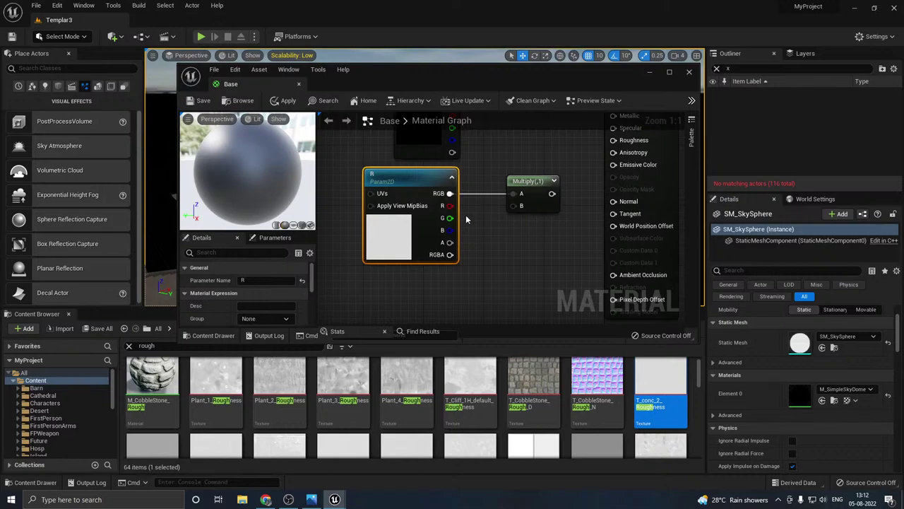
Step: Add a scalar parameter named Rough below the R texture and connect it to the Multiply node's B input
key("s")
left_click(394, 281)
type("sssss")
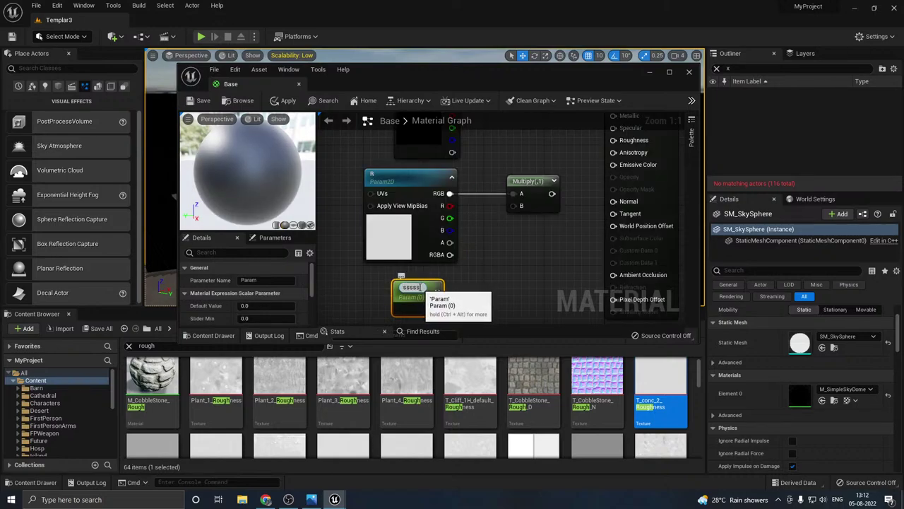
double_click(418, 288)
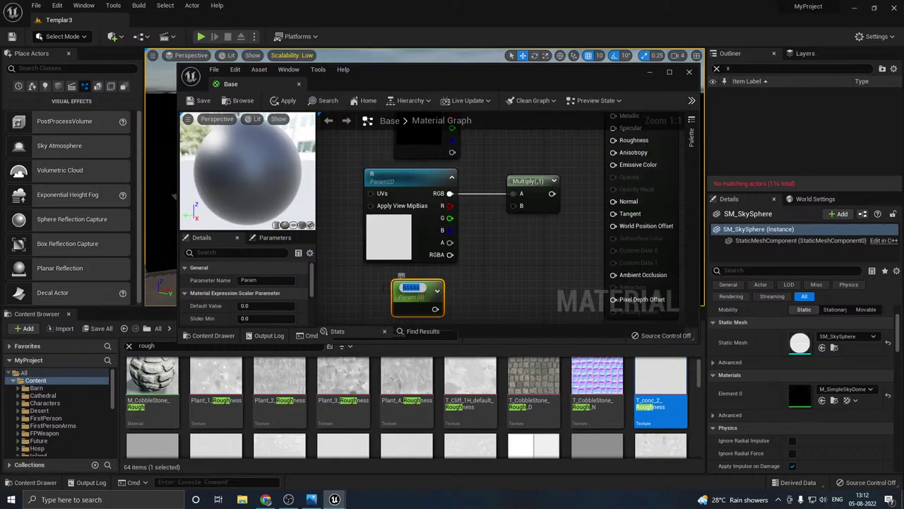
type("Roug")
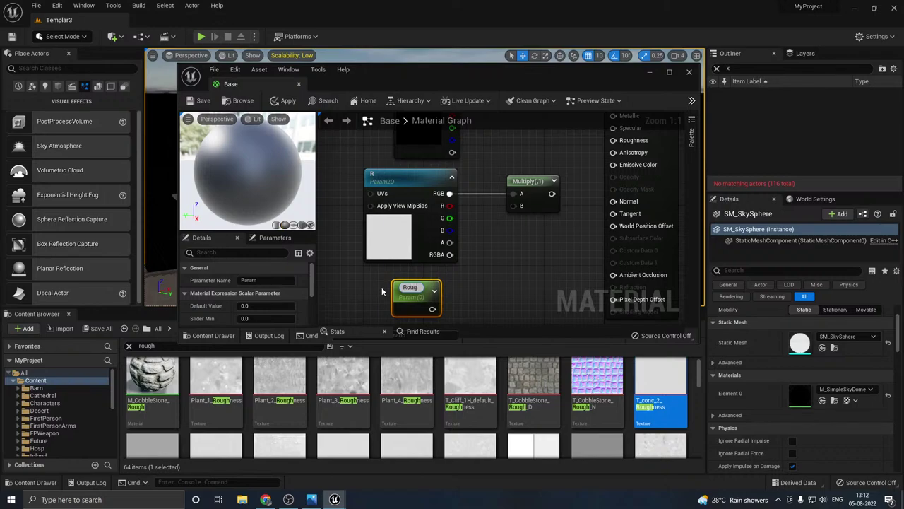
type("h")
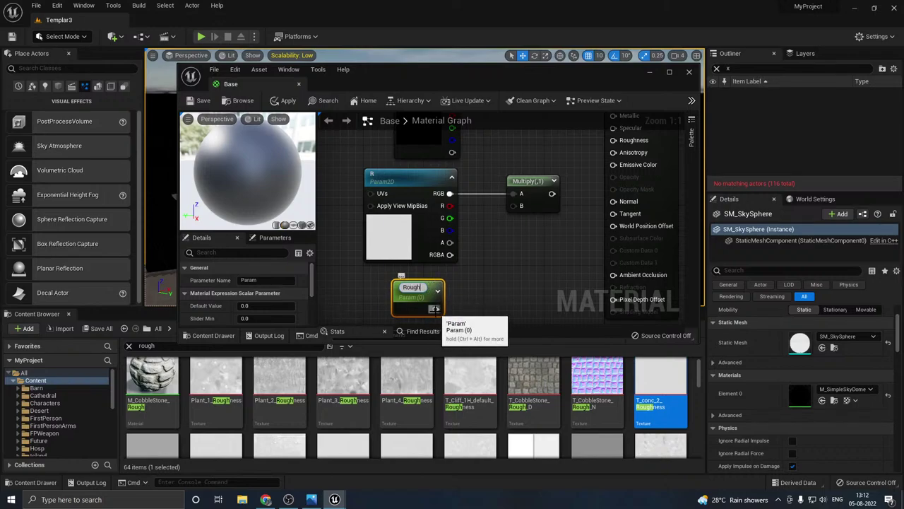
left_click_drag(433, 309, 522, 196)
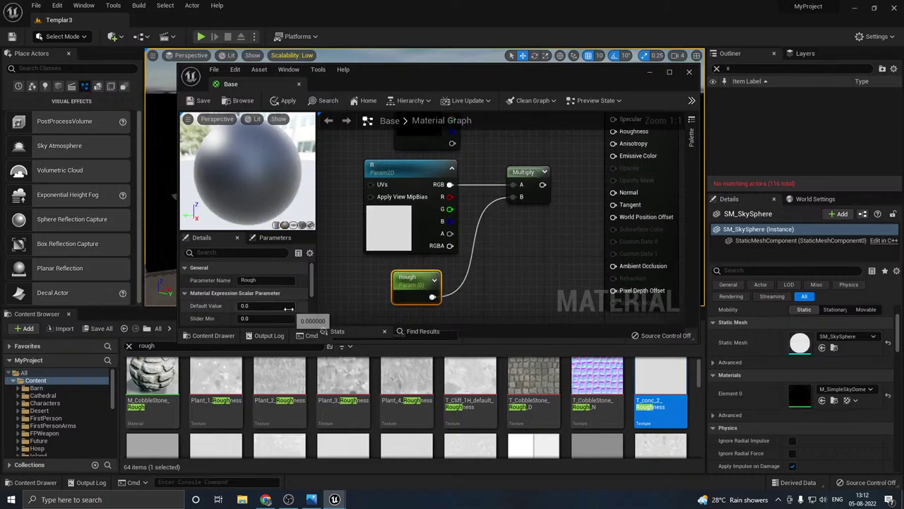
Step: Set the Rough parameter's default value to 1 and connect the Multiply output to the material's Roughness input
left_click(249, 307)
type("1")
right_click_drag(493, 229, 426, 299)
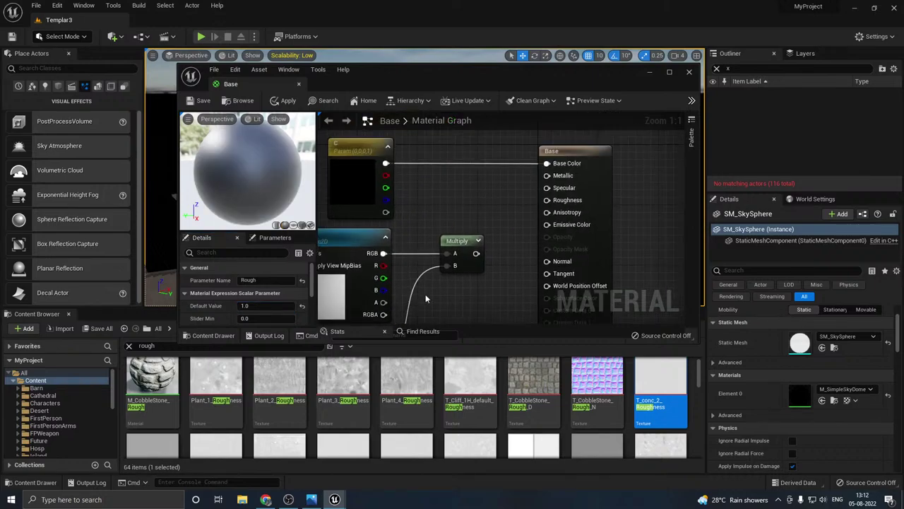
left_click_drag(476, 253, 546, 200)
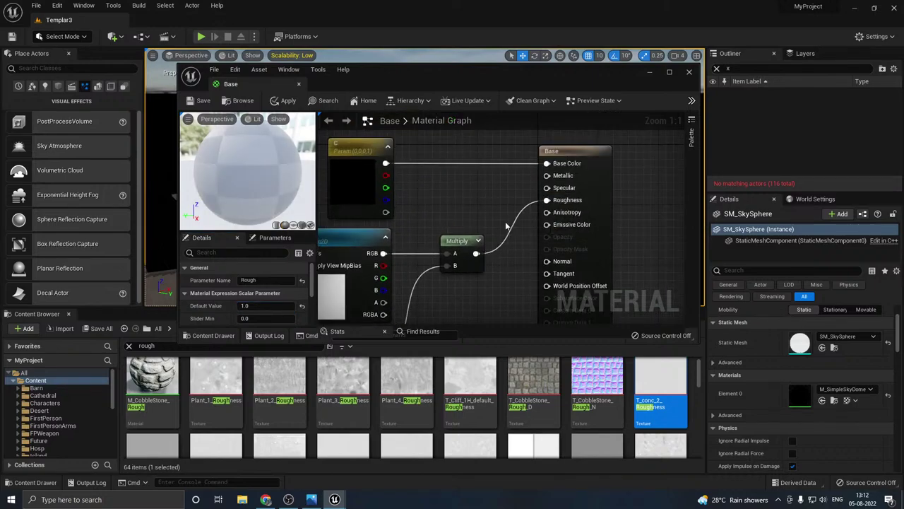
Step: Shift the C node away from the material output and duplicate the Rough parameter into the space between C and the Multiply node
right_click_drag(419, 237, 492, 252)
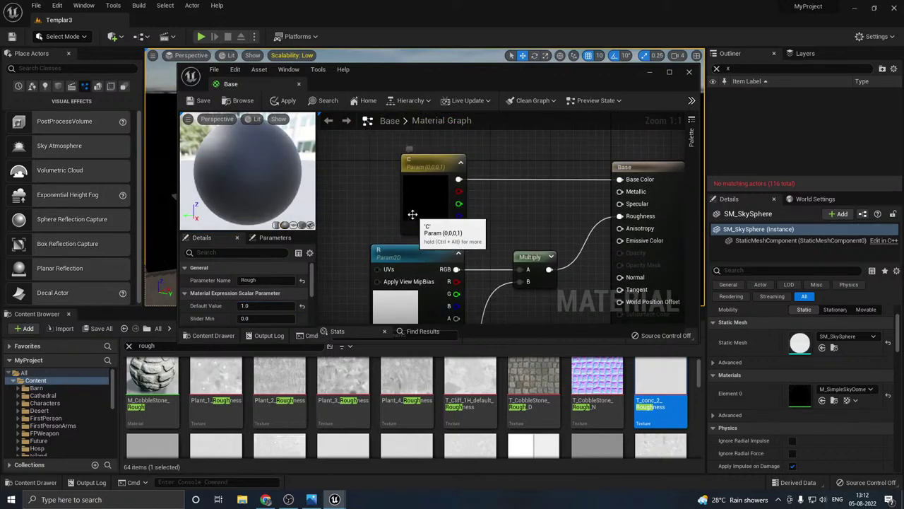
left_click_drag(413, 214, 380, 214)
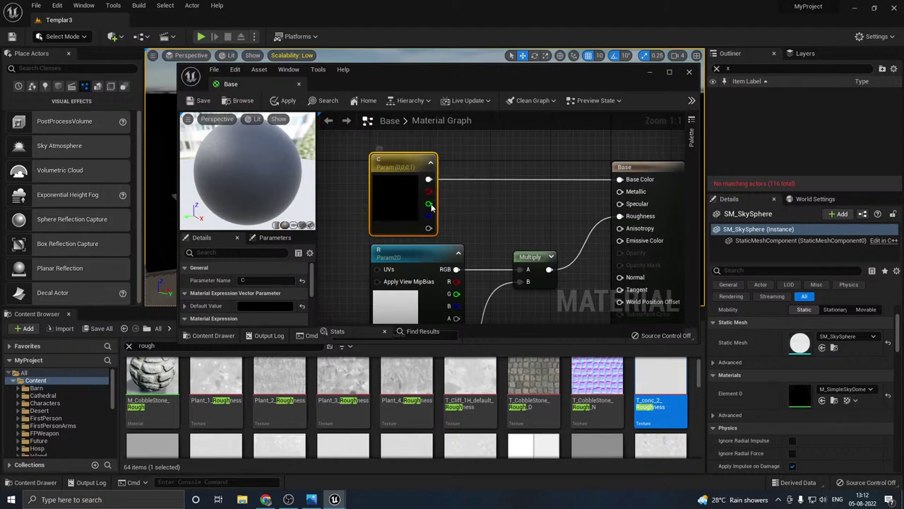
right_click_drag(462, 202, 457, 127)
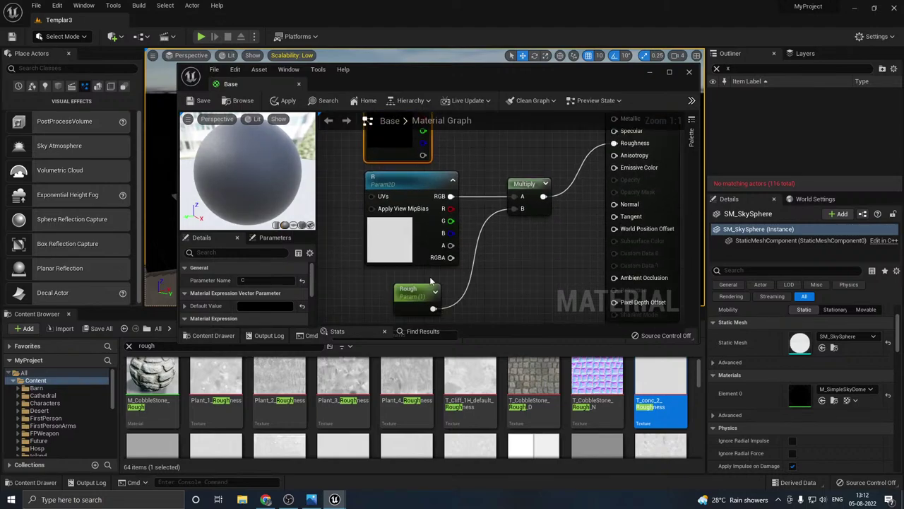
left_click(409, 301)
right_click(409, 300)
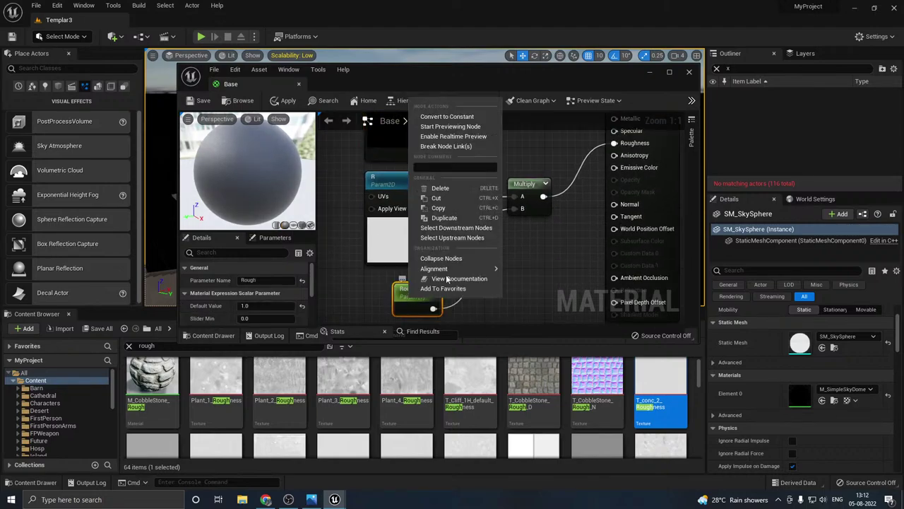
left_click(437, 219)
right_click_drag(500, 201, 488, 232)
right_click_drag(439, 317, 448, 280)
left_click_drag(437, 302, 482, 160)
right_click_drag(481, 160, 469, 267)
left_click_drag(464, 279, 462, 261)
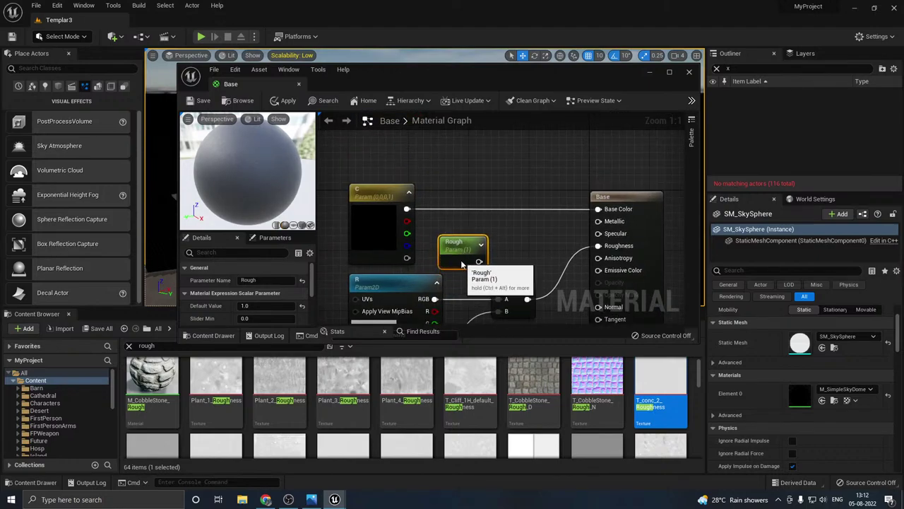
Step: Rename the duplicated scalar parameter as Spec
left_click(261, 281)
left_click_drag(261, 281, 224, 277)
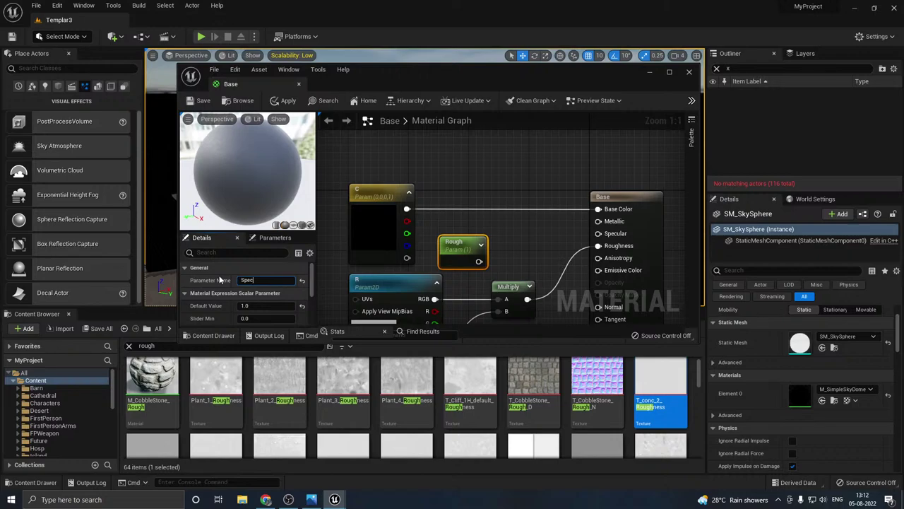
right_click_drag(513, 259, 530, 234)
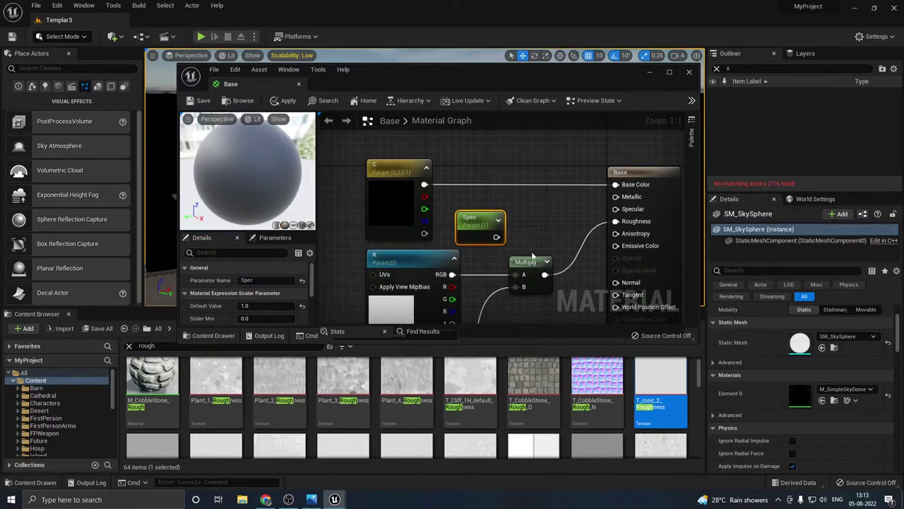
Step: Add a second Multiply node combining the roughness Multiply output with Spec, and connect its result to the material's Specular input
scroll(510, 253, "down", 1)
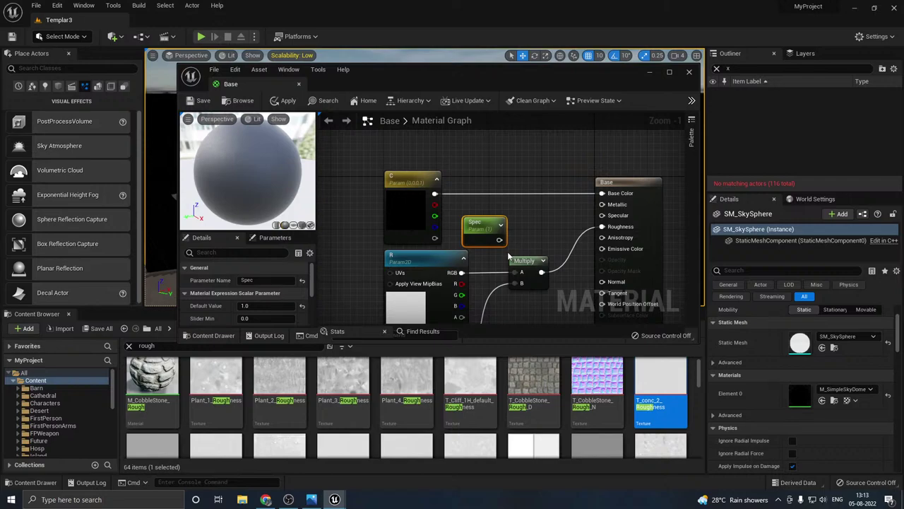
left_click(538, 222)
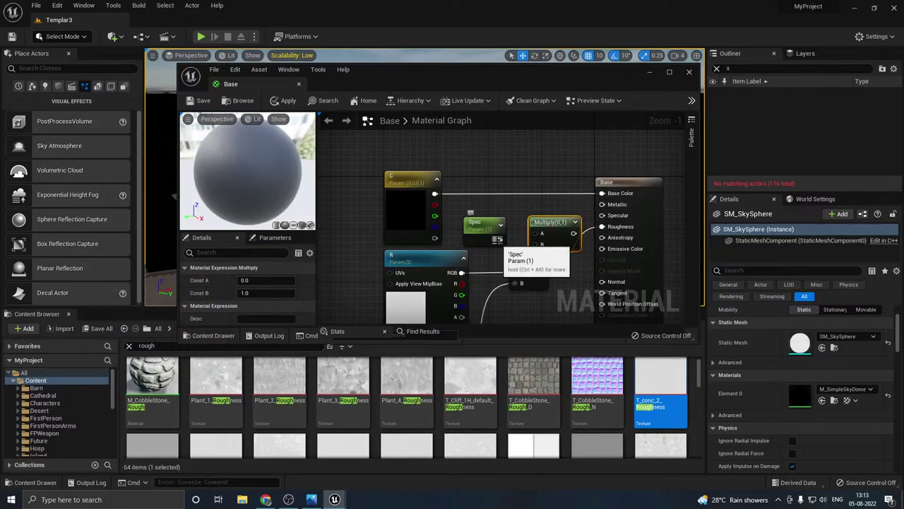
left_click_drag(500, 240, 602, 226)
mouse_move(548, 226)
left_mouse_down()
mouse_move(548, 213)
mouse_move(554, 219)
left_mouse_up()
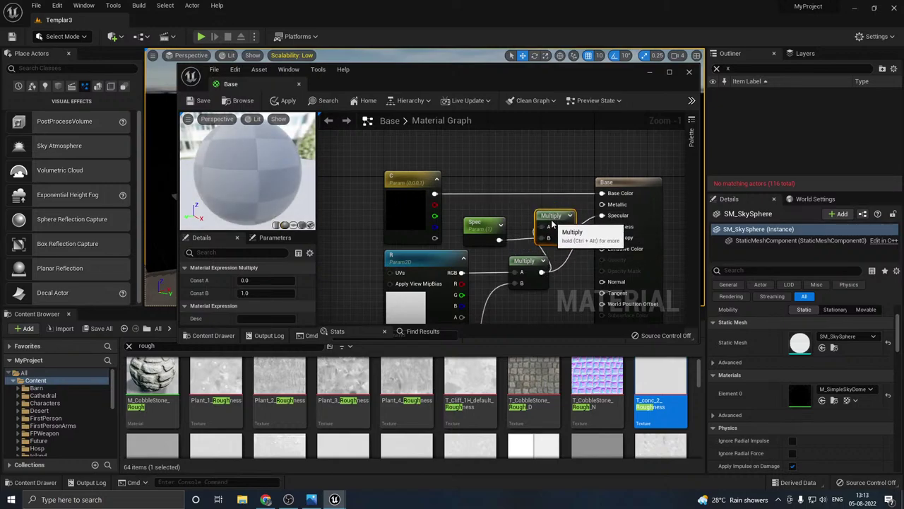
left_click(484, 225)
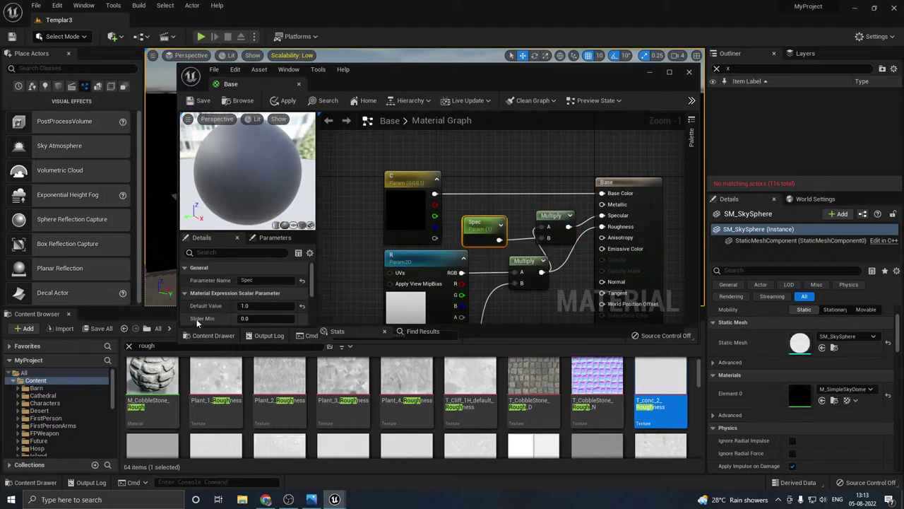
right_click_drag(500, 256, 504, 203)
mouse_move(285, 161)
left_mouse_down()
mouse_move(313, 167)
mouse_move(276, 164)
left_mouse_up()
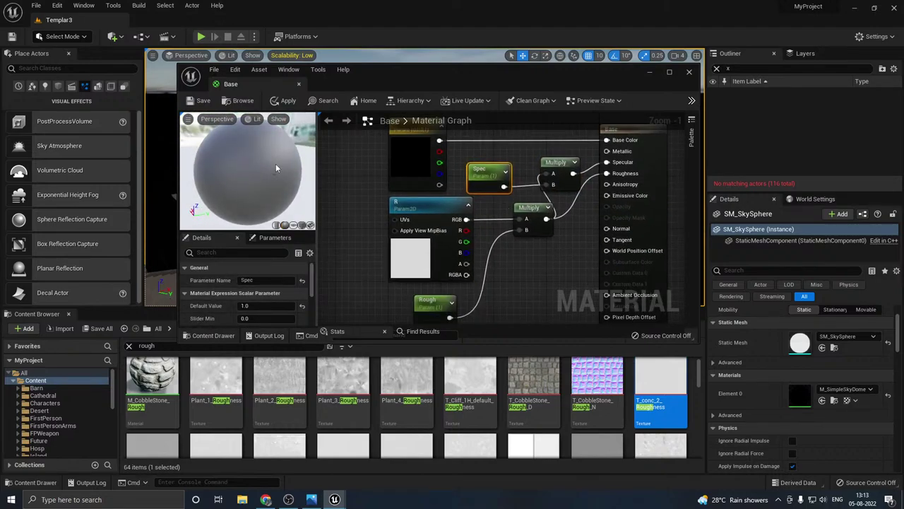
Step: Set the C parameter's default colour to a dark grey with a value of about 0.099
scroll(436, 245, "down", 1)
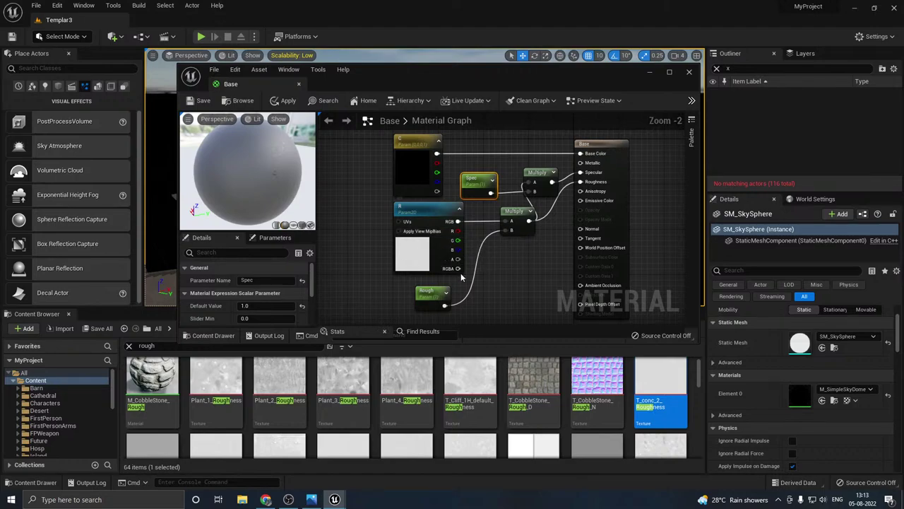
left_click(415, 177)
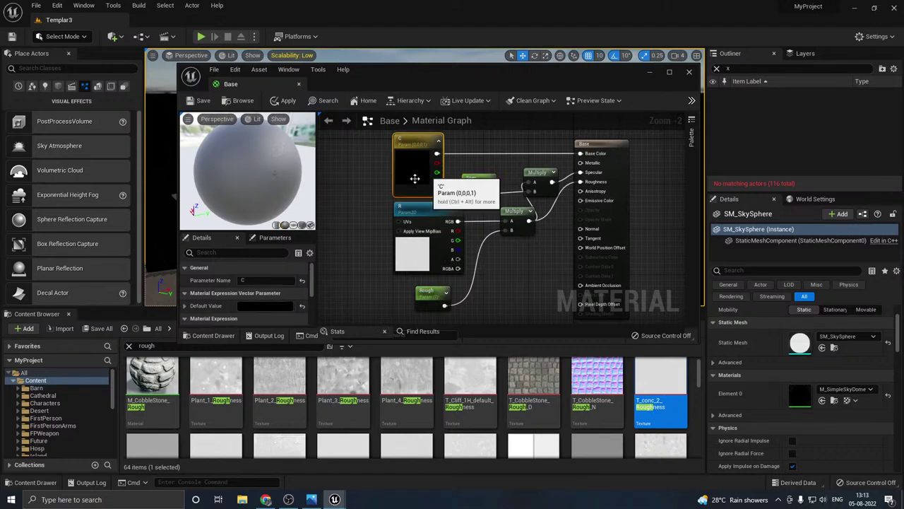
left_click(264, 307)
left_click(392, 359)
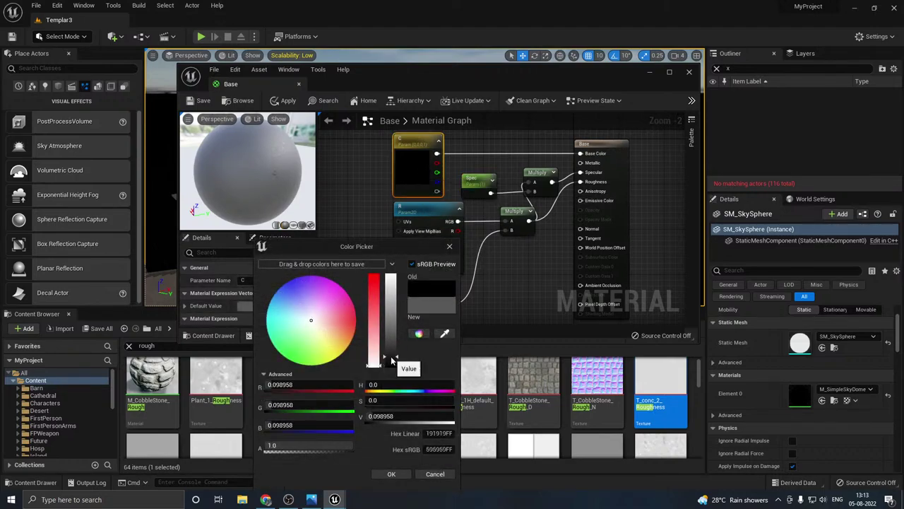
left_click(392, 473)
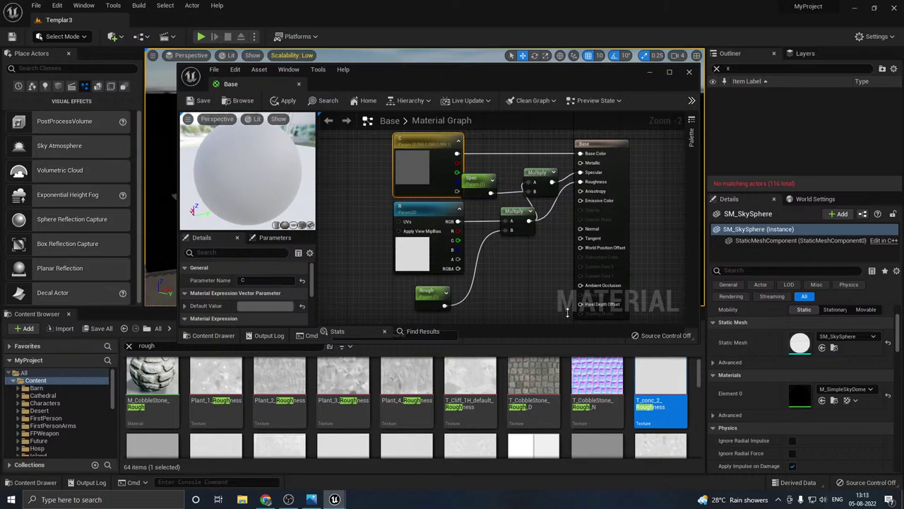
Step: Enable Two Sided on the Base material, then apply the changes and close the material editor
left_click(622, 268)
right_click_drag(622, 269, 619, 230)
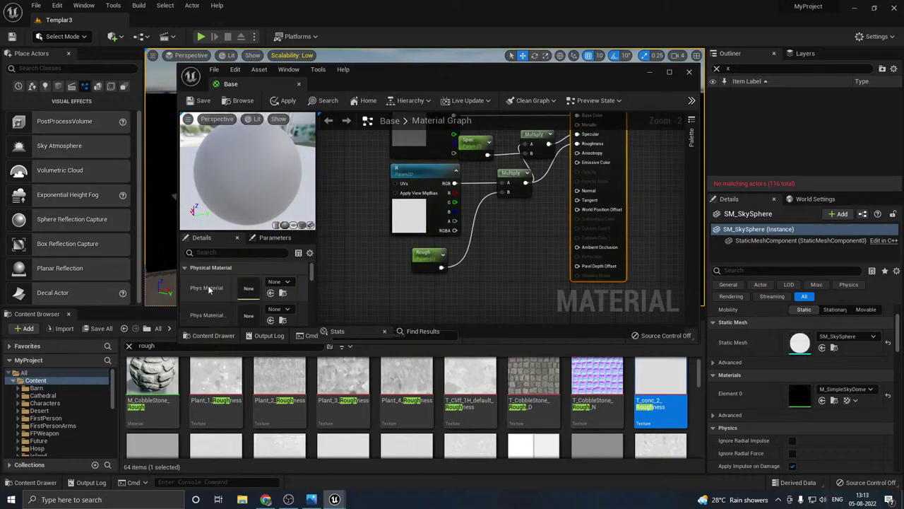
scroll(200, 294, "down", 2)
scroll(202, 292, "down", 2)
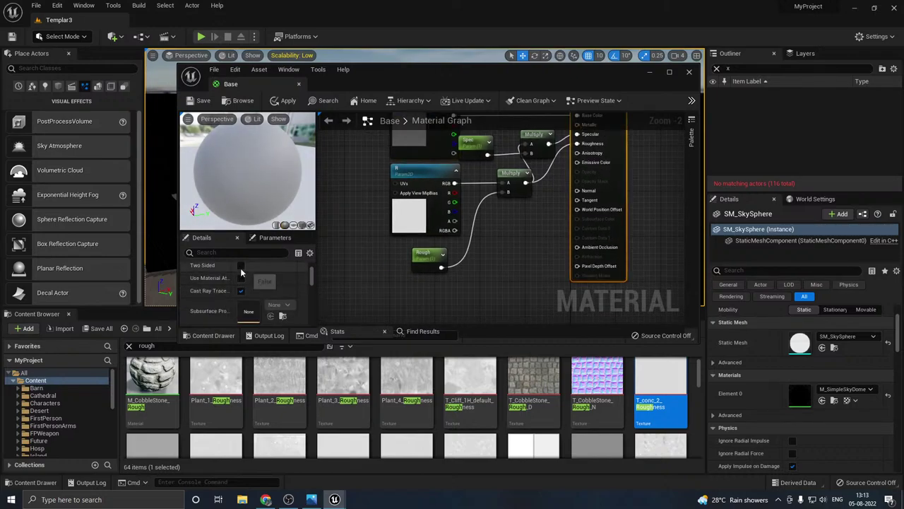
left_click(241, 265)
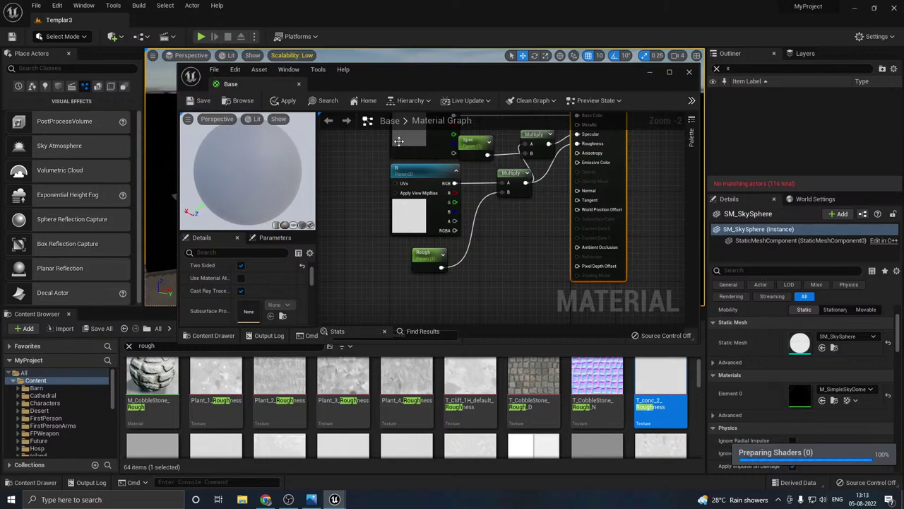
left_click(281, 101)
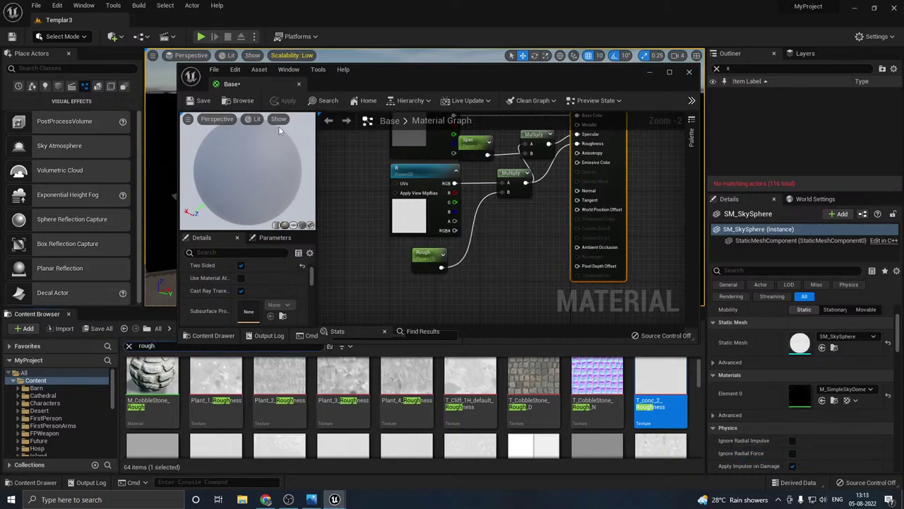
left_click(299, 84)
Step: Show the Temple/Materials folder without the search filter and save the modified Base material
scroll(52, 440, "down", 3)
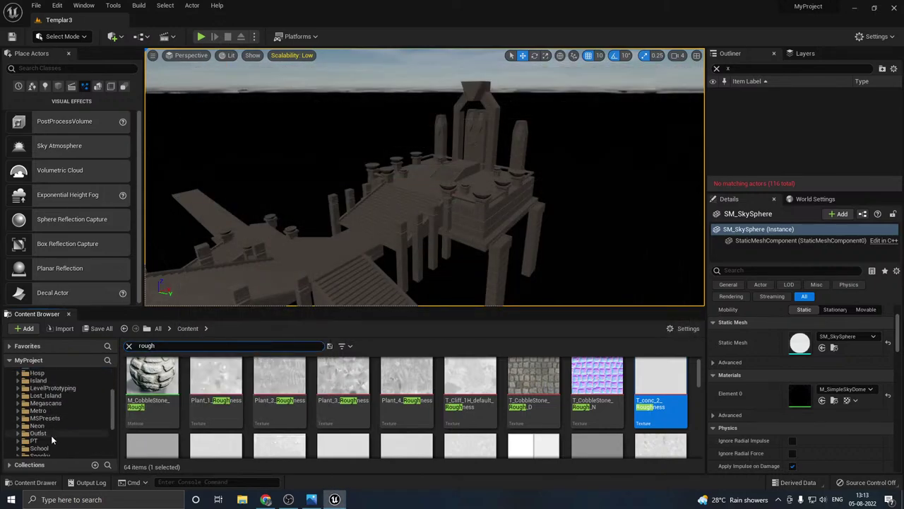
scroll(52, 440, "down", 3)
left_click(55, 433)
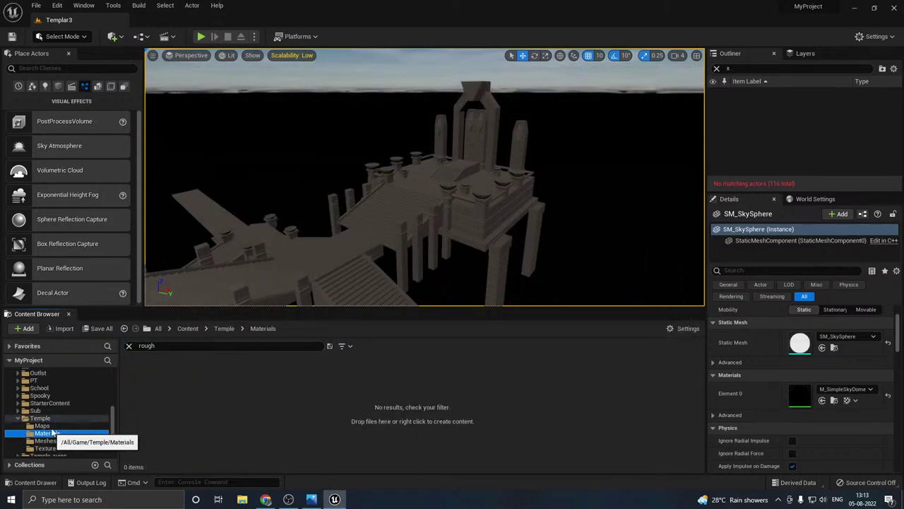
left_click(129, 346)
left_click(97, 327)
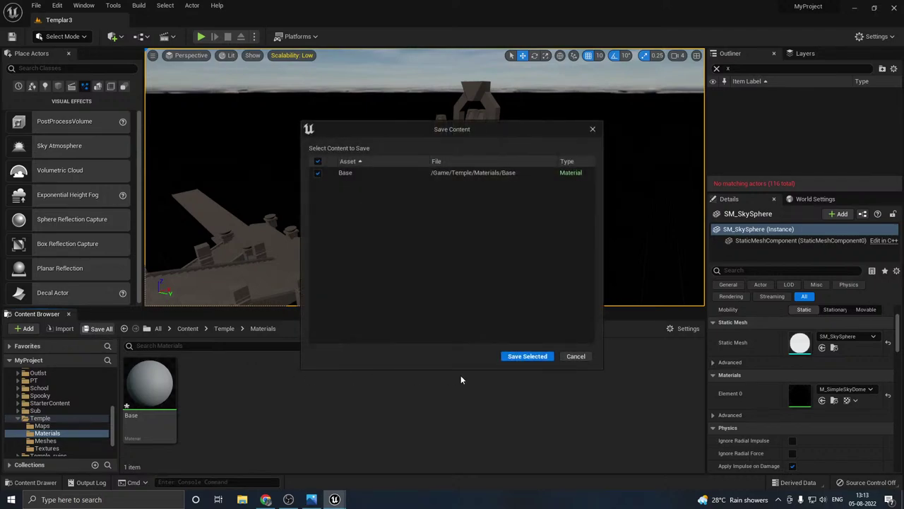
left_click(527, 356)
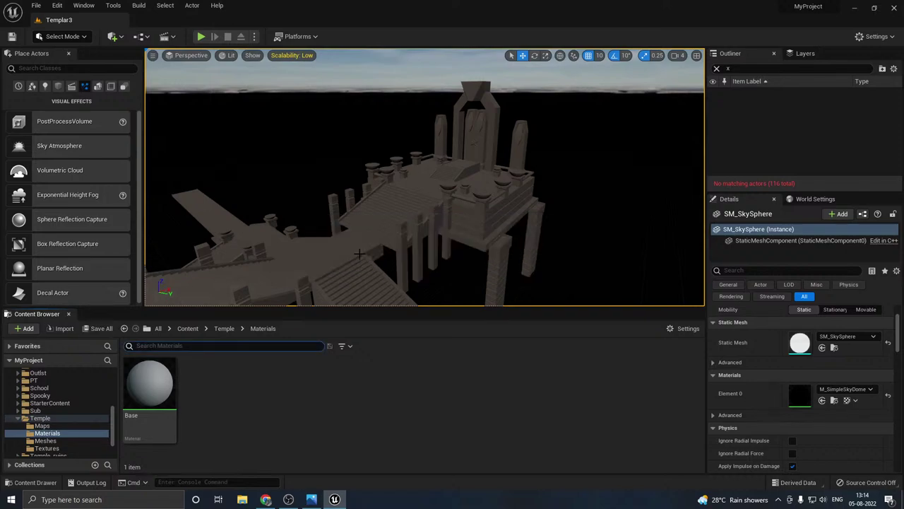
Step: Create a material instance from the Base material, keeping the suggested name, and save it
right_click(154, 378)
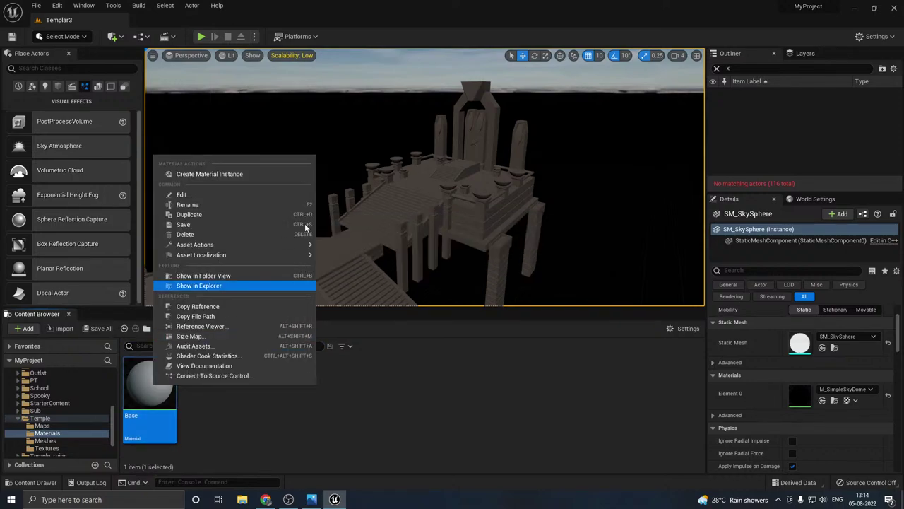
left_click(206, 175)
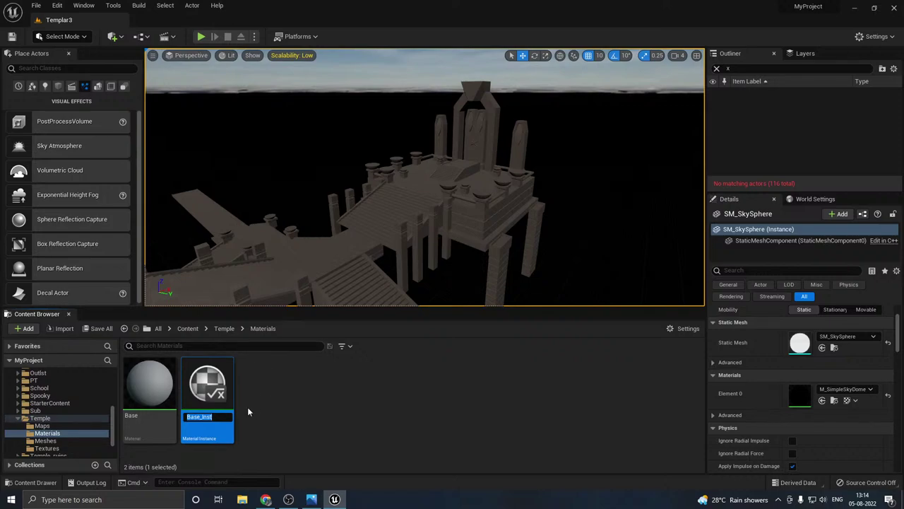
key("Return")
left_click(105, 329)
left_click(525, 356)
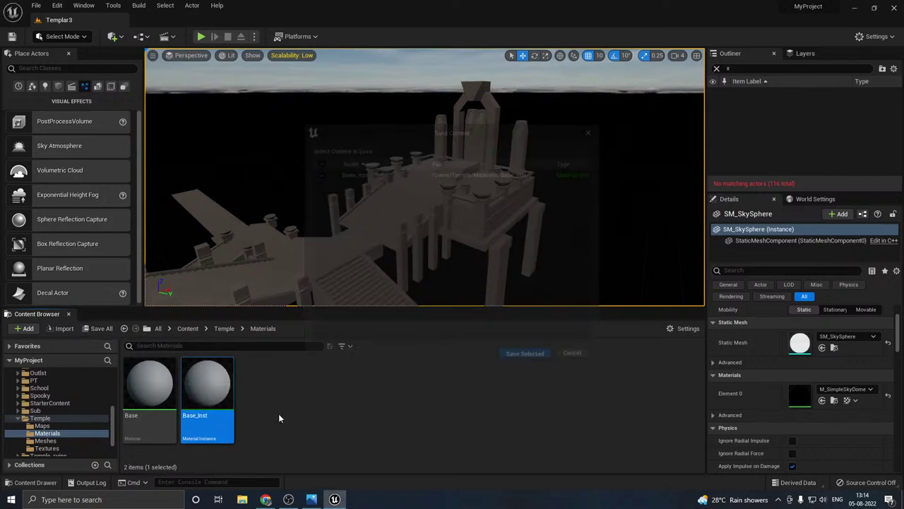
Step: Open the Base_Inst material instance for editing
double_click(207, 385)
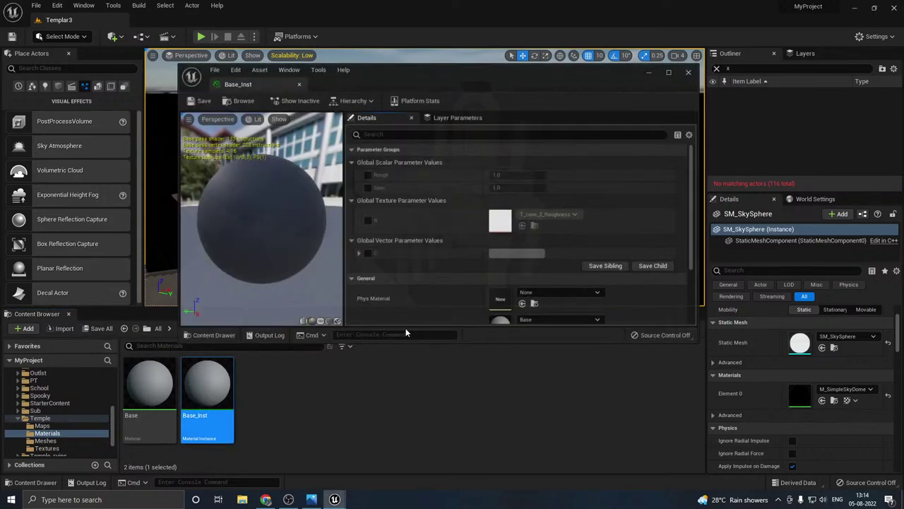
Step: Enable the C, R, Spec and Rough parameter overrides in the Base_Inst material instance
left_click(367, 253)
left_click(368, 219)
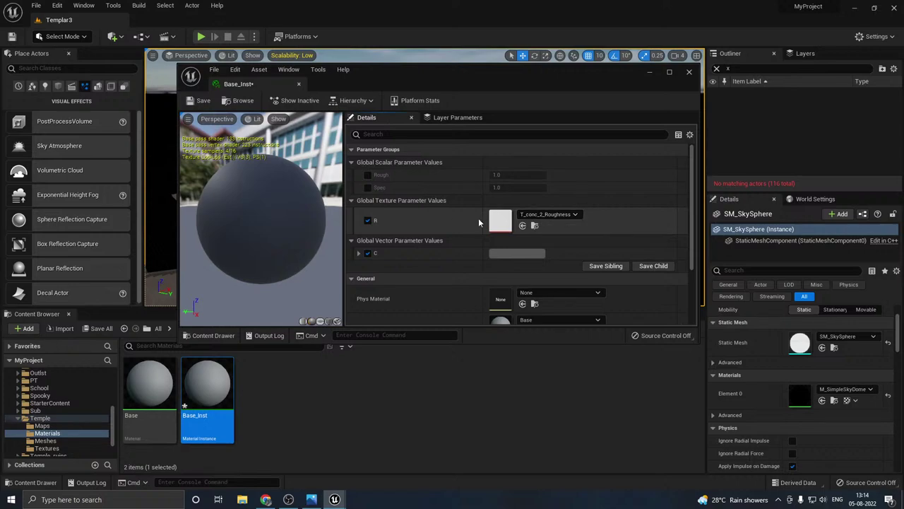
left_click(367, 187)
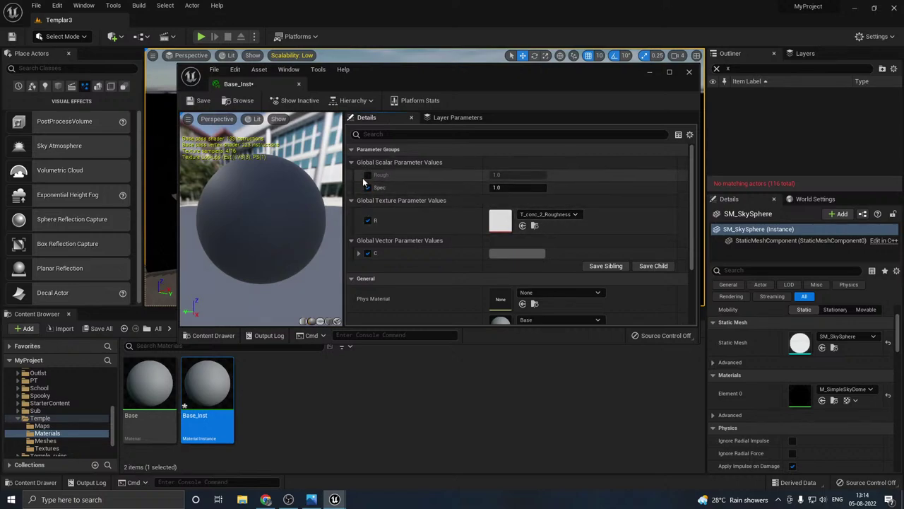
left_click(367, 175)
left_click_drag(473, 89, 616, 123)
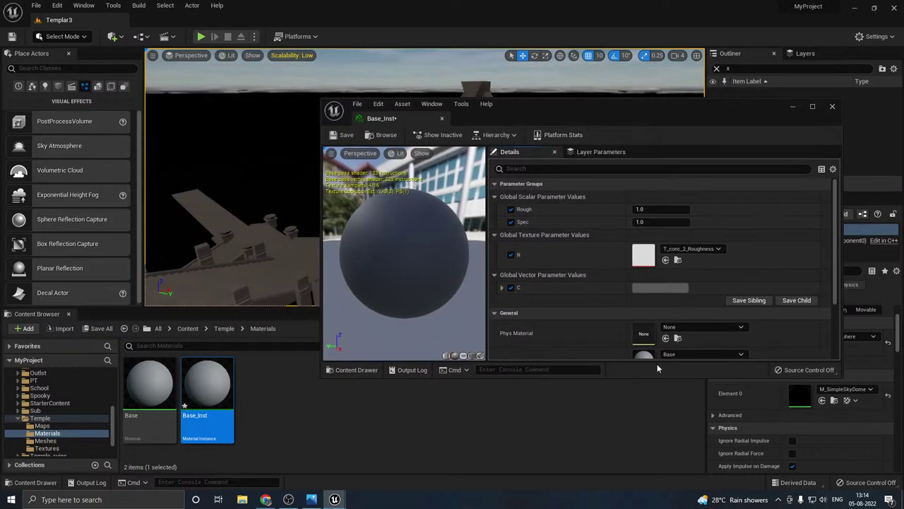
Step: Darken the C colour parameter of Base_Inst to a neutral grey with a value of about 0.052
left_click(657, 287)
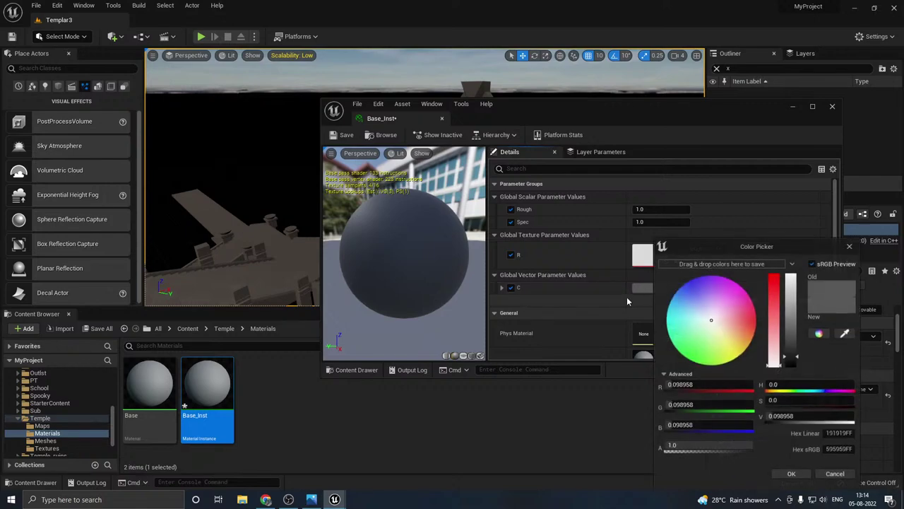
left_click_drag(794, 359, 795, 362)
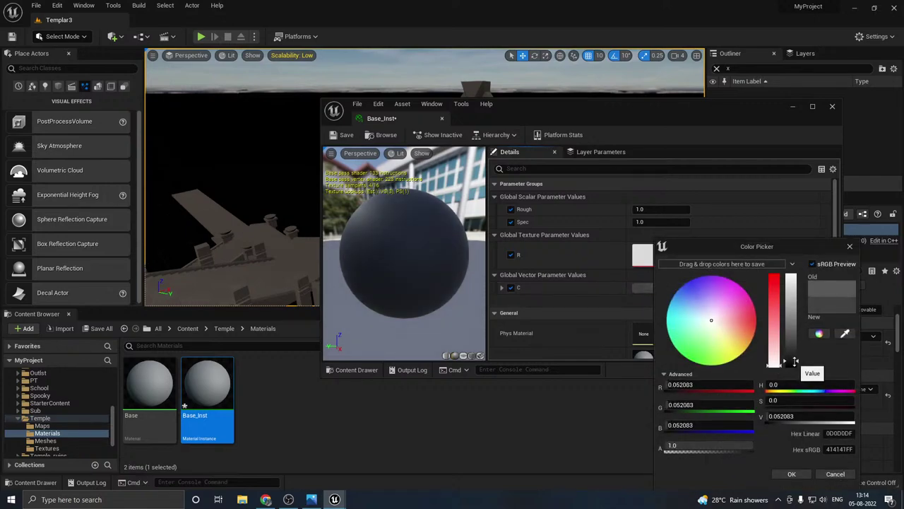
left_click(791, 475)
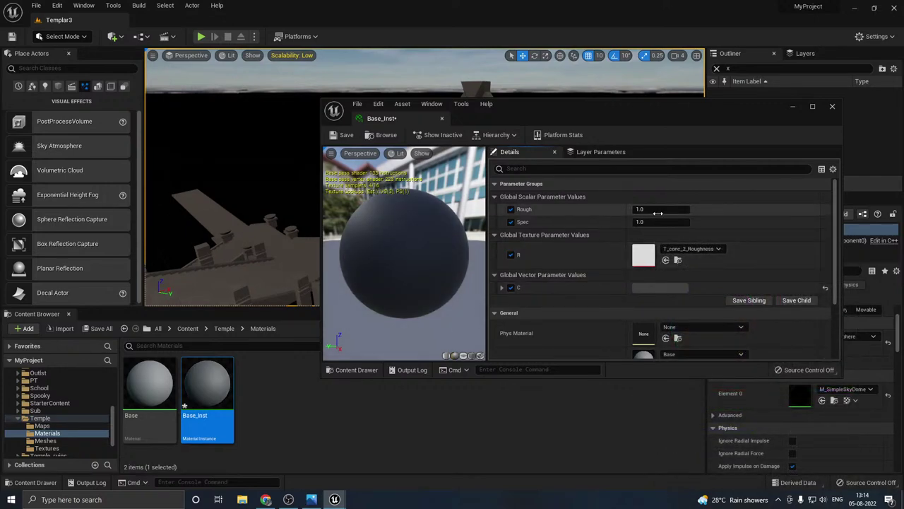
Step: Set Base_Inst's Rough parameter to 0.7 and Spec to 0.8, and finally raise Rough to 0.8
left_click(661, 209)
type("0.7")
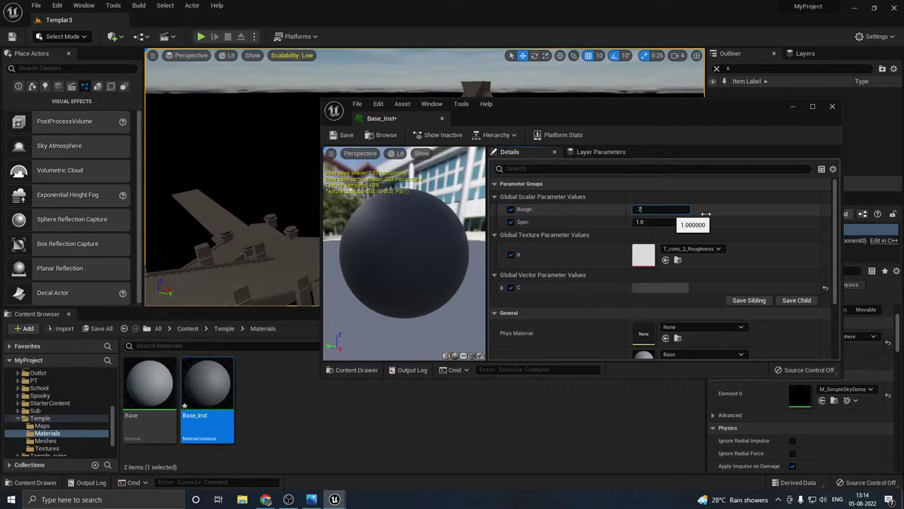
key("Return")
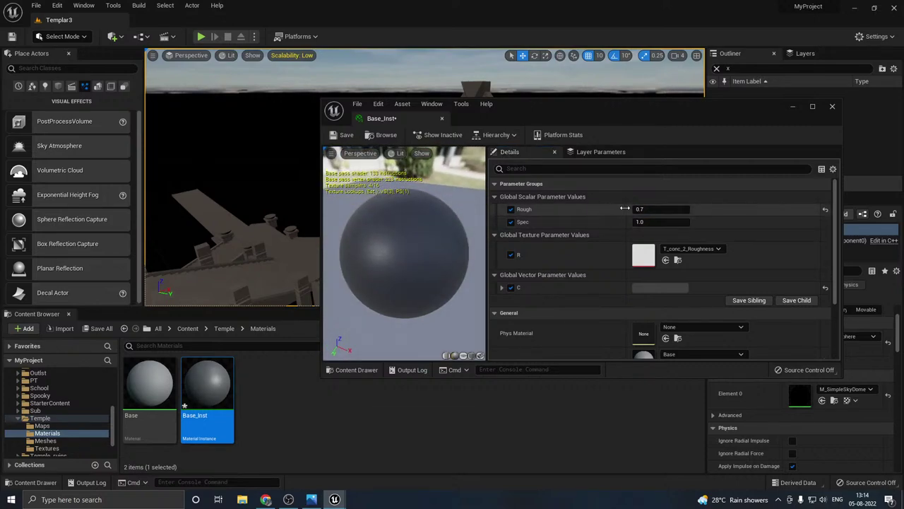
left_click(643, 222)
left_click(663, 213)
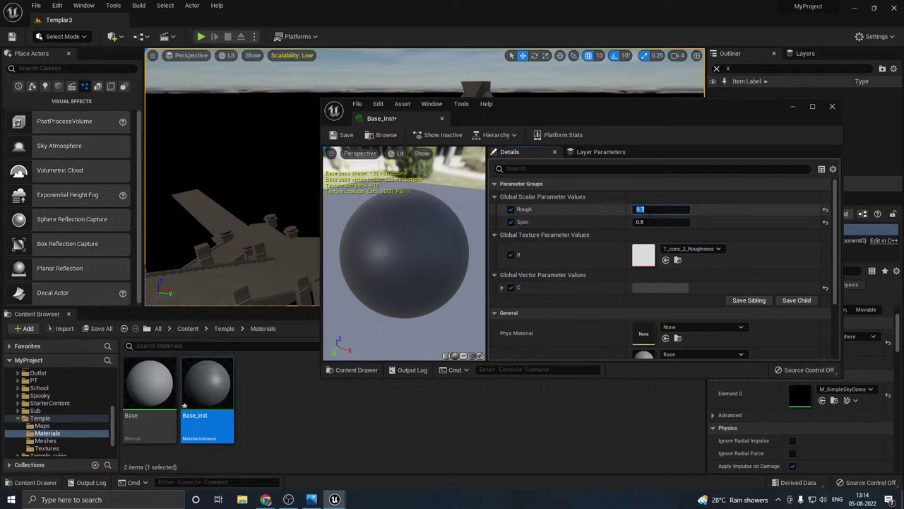
type("0.8")
key("Return")
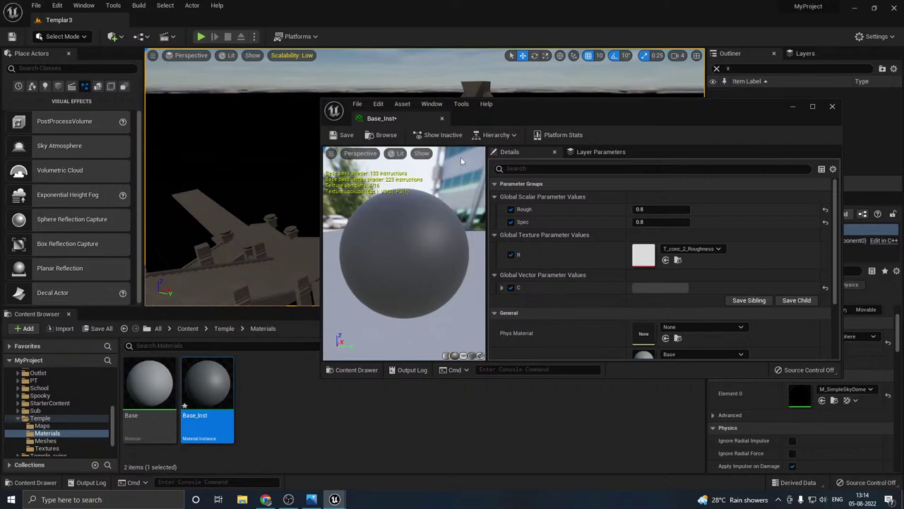
Step: Close the material instance editor and save the modified Base_Inst asset
left_click(441, 118)
left_click(99, 328)
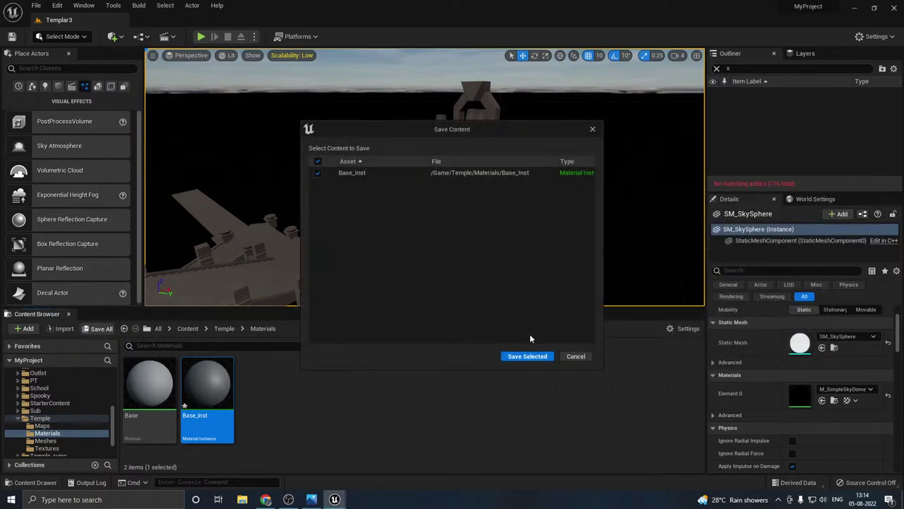
left_click(528, 355)
Step: Clear the Outliner search and assign Base_Inst to the material slot of the walkway's SM_Floor_1 mesh, closing its mesh editor
right_click_drag(425, 184, 353, 227)
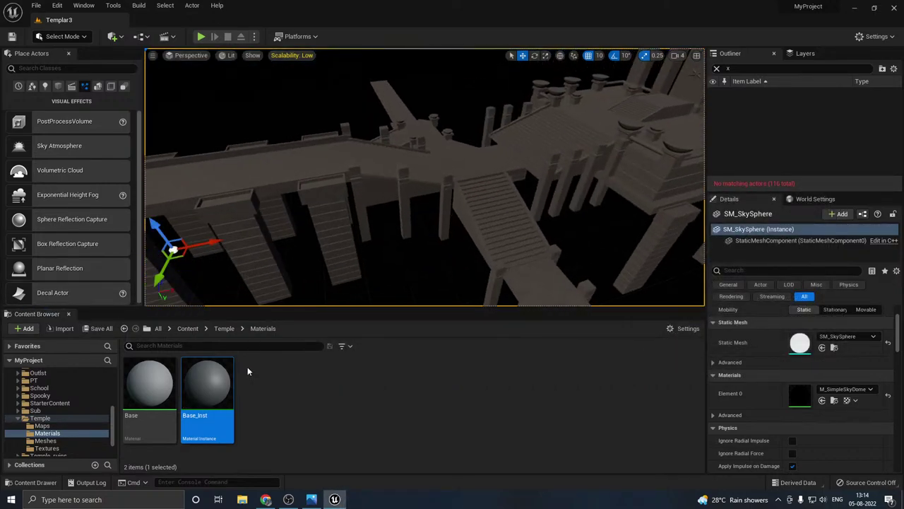
right_click_drag(234, 247, 179, 229)
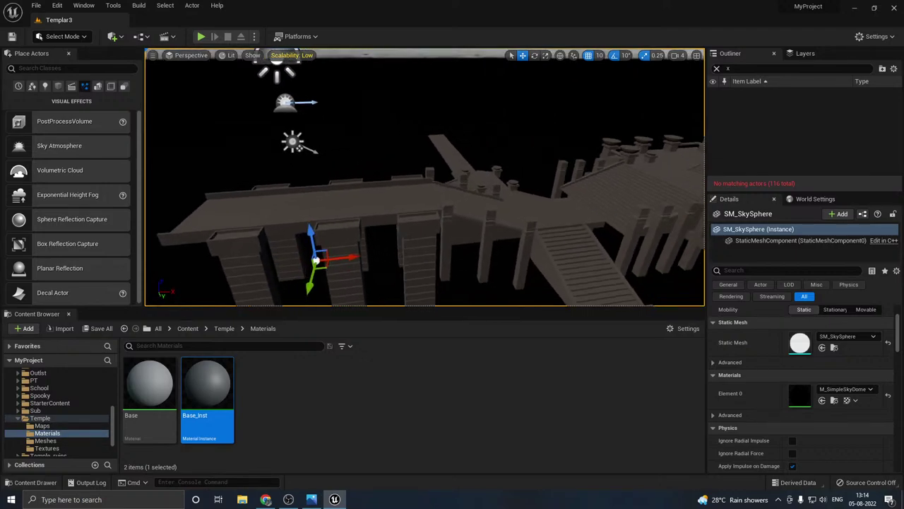
right_click_drag(318, 212, 317, 212)
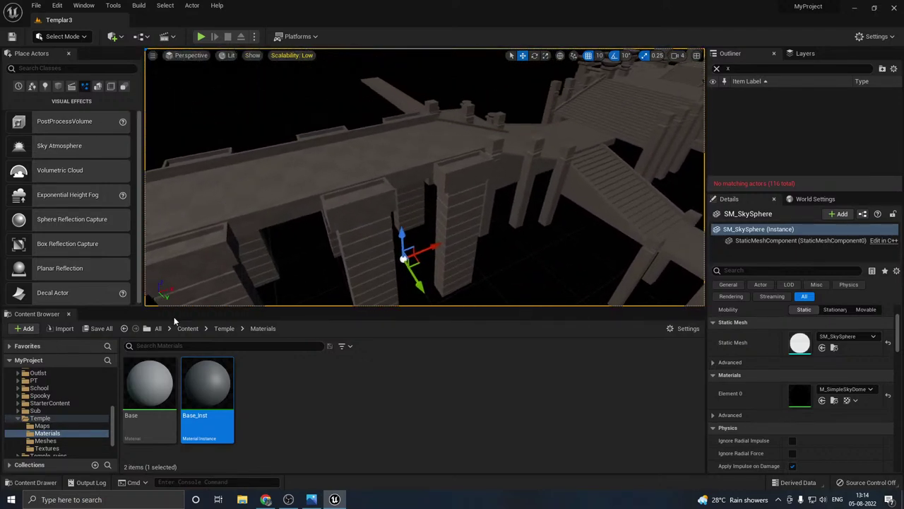
right_click_drag(356, 248, 356, 247)
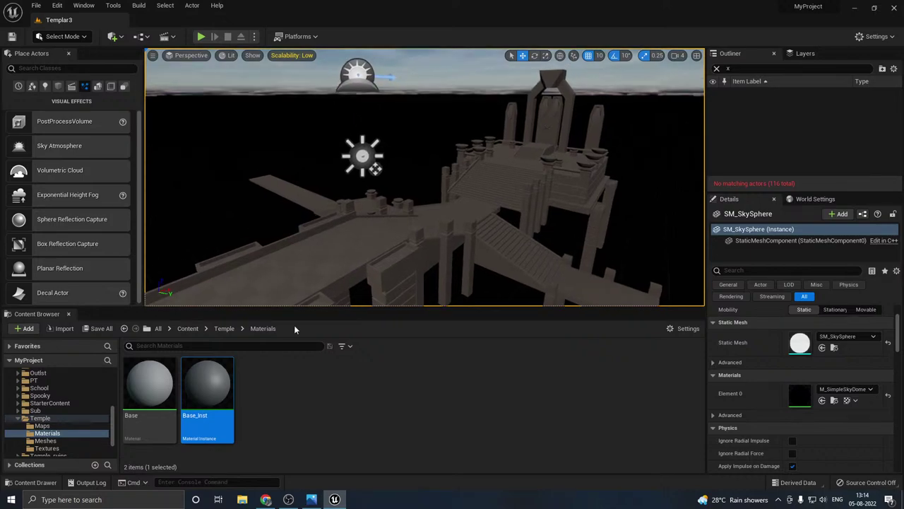
left_click(344, 266)
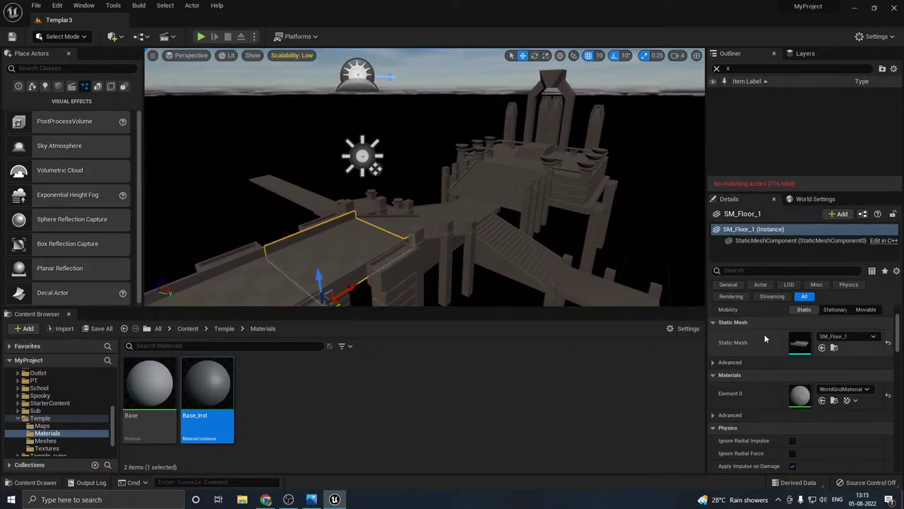
left_click(717, 68)
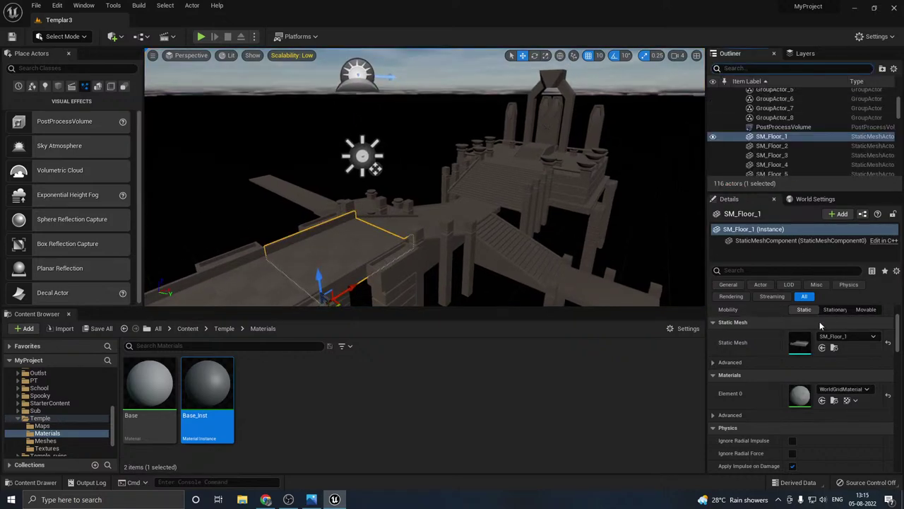
left_click(214, 392)
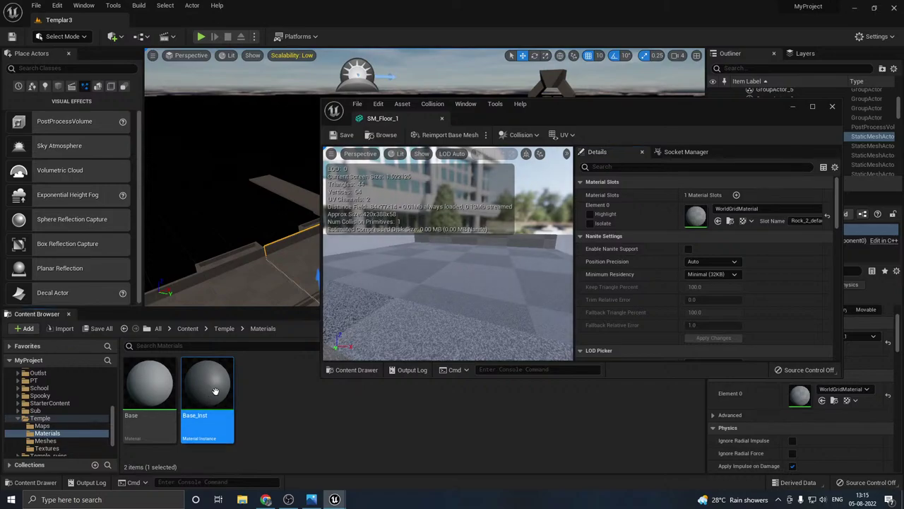
left_click(718, 221)
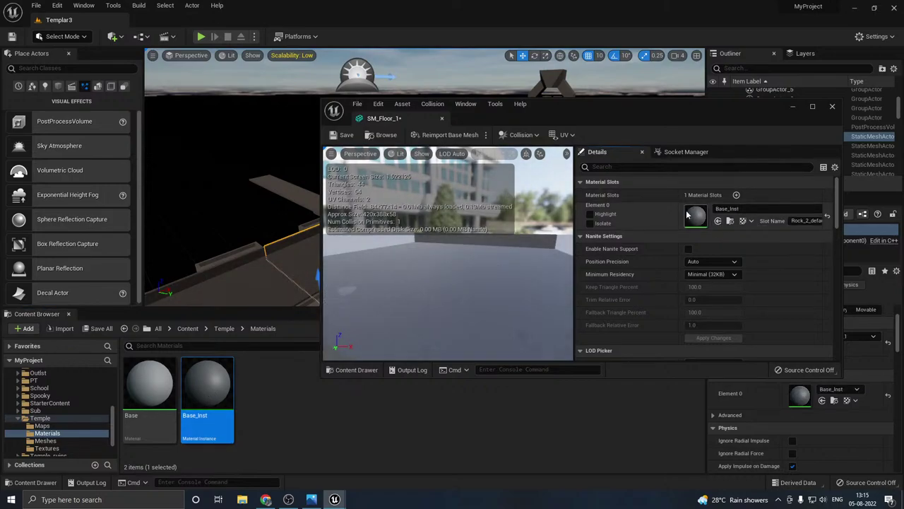
left_click(833, 107)
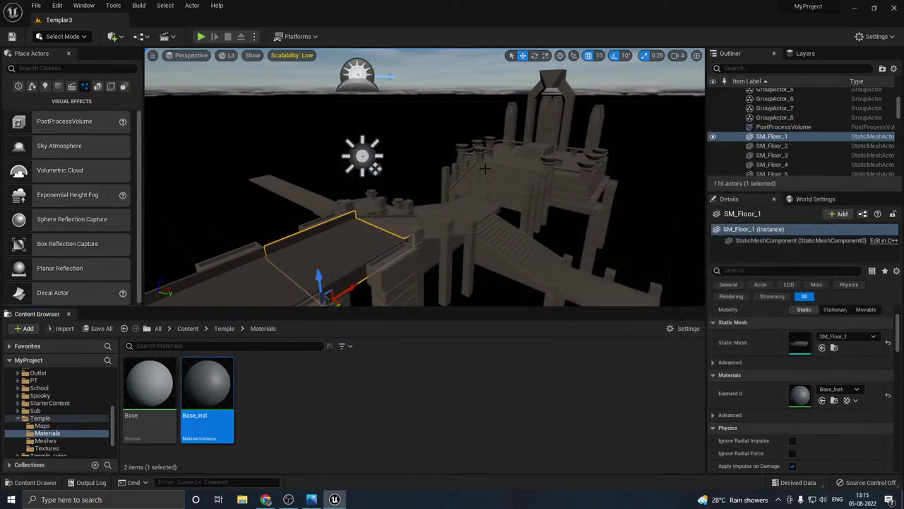
Step: Isolate Element 0 of the SM_lamp_1 mesh and assign Base_Inst to that slot, closing its mesh editor
left_click(393, 284)
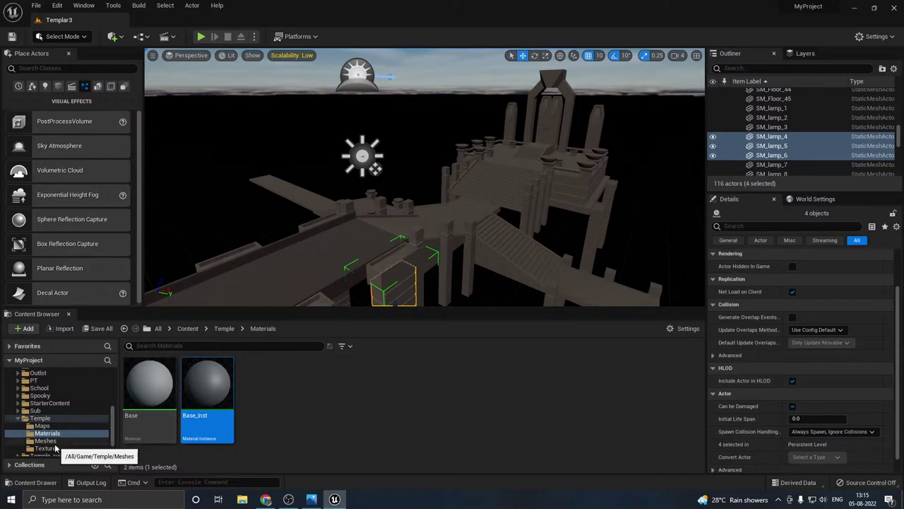
right_click_drag(433, 255, 381, 293)
left_click(414, 221)
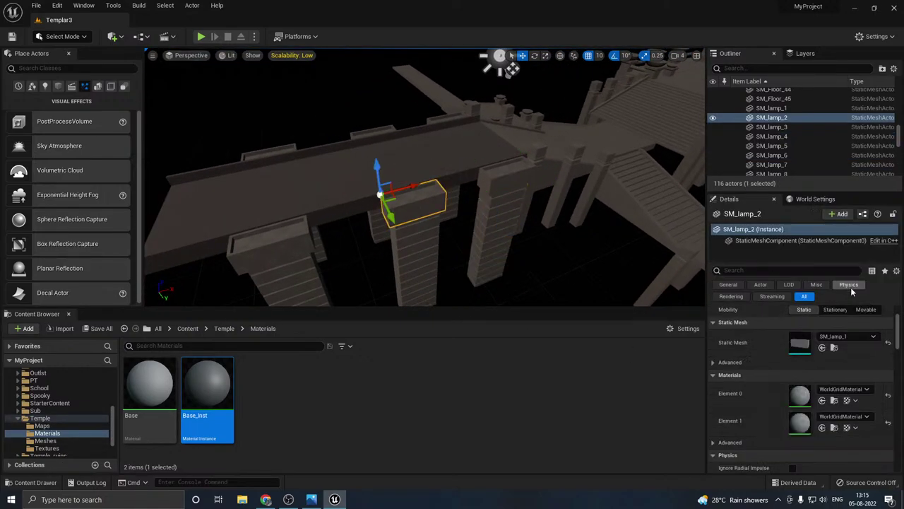
double_click(800, 349)
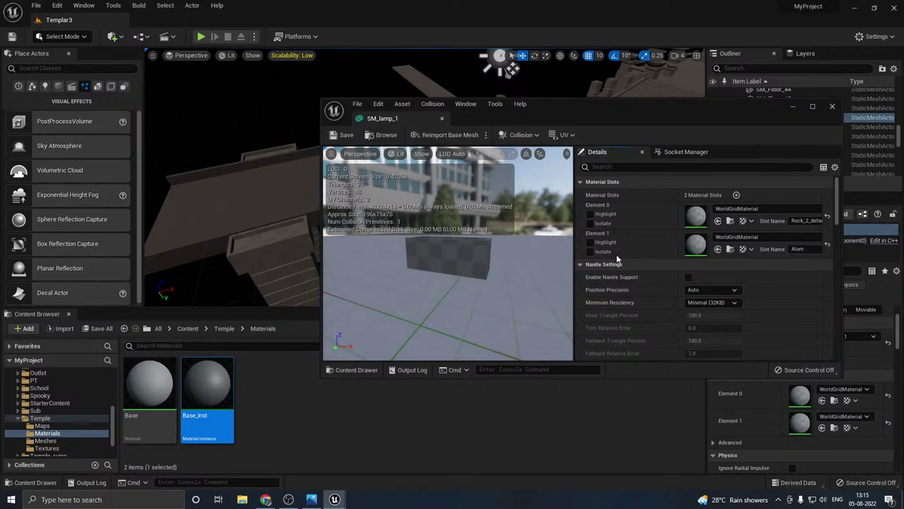
left_click(590, 223)
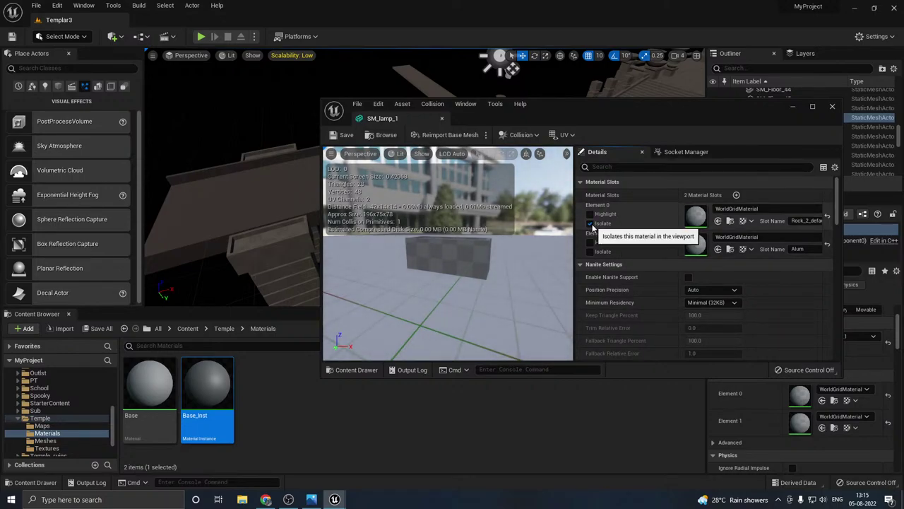
left_click(718, 220)
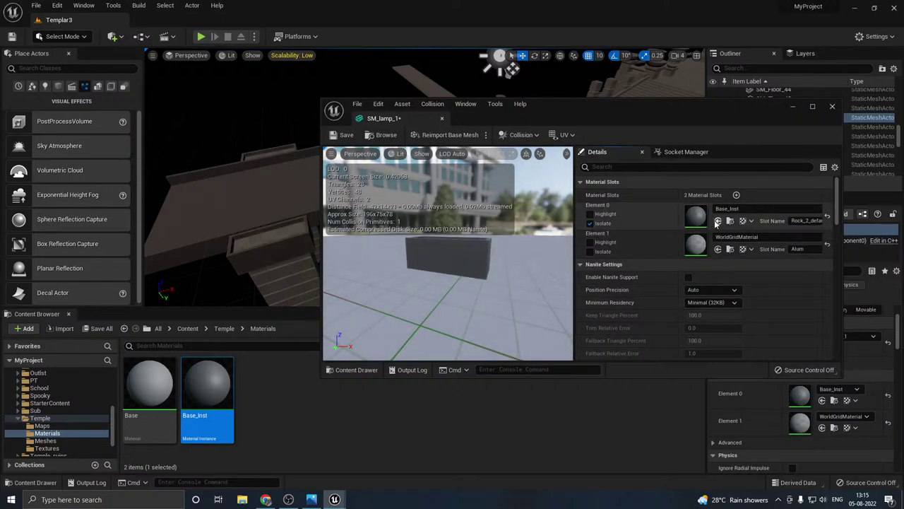
left_click(834, 107)
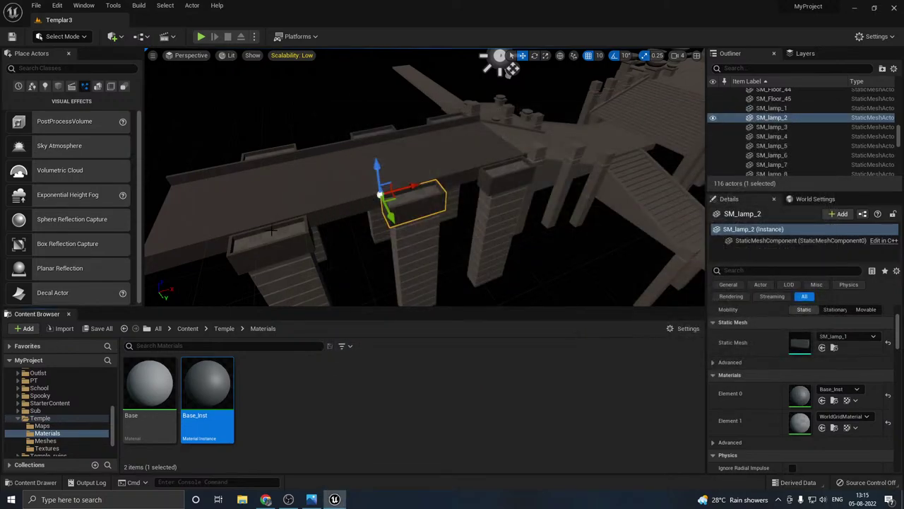
Step: Ungroup the grouped pillar containing SM_lamp_4, SM_lamp_5 and SM_lamp_6 beneath the walkway
left_click(498, 231)
right_click(416, 254)
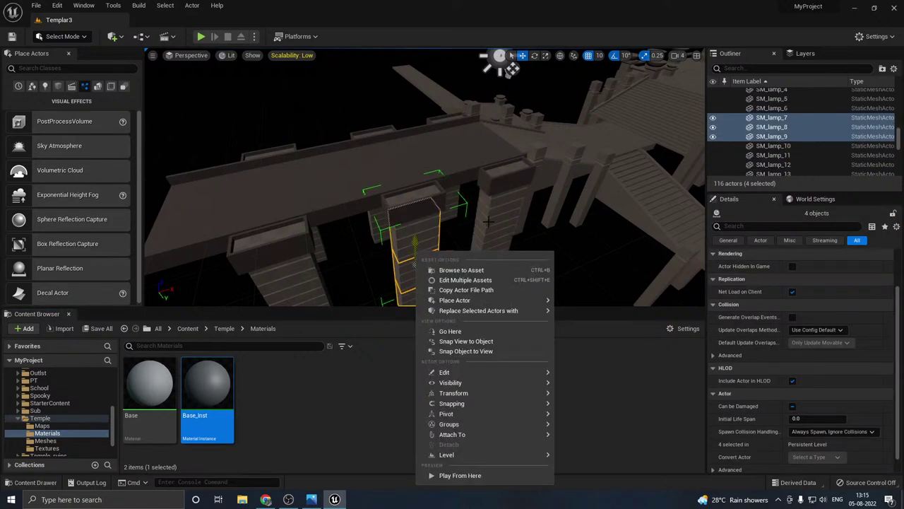
left_click(489, 221)
right_click(493, 226)
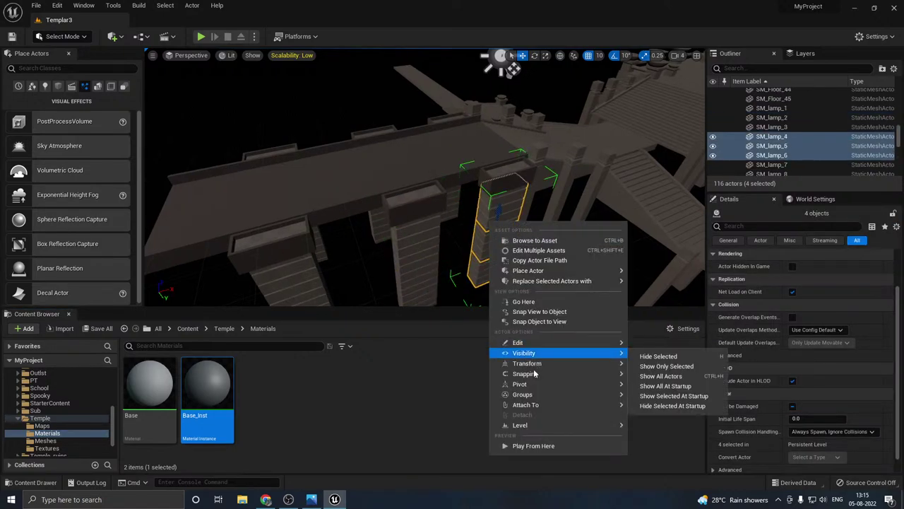
mouse_move(524, 387)
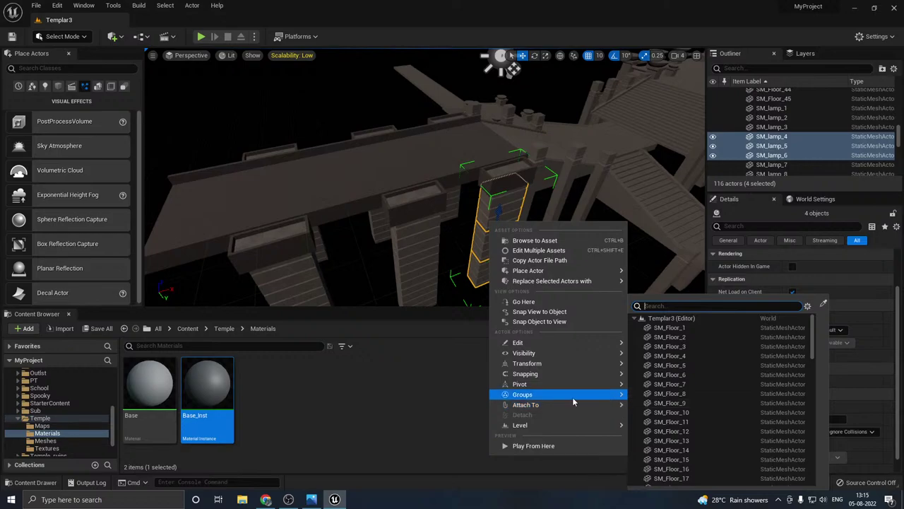
mouse_move(575, 396)
left_click(646, 400)
Step: Assign Base_Inst to the material slot of the SM_Pillar_3 mesh used by the middle pillar block, closing its mesh editor
left_click(503, 251)
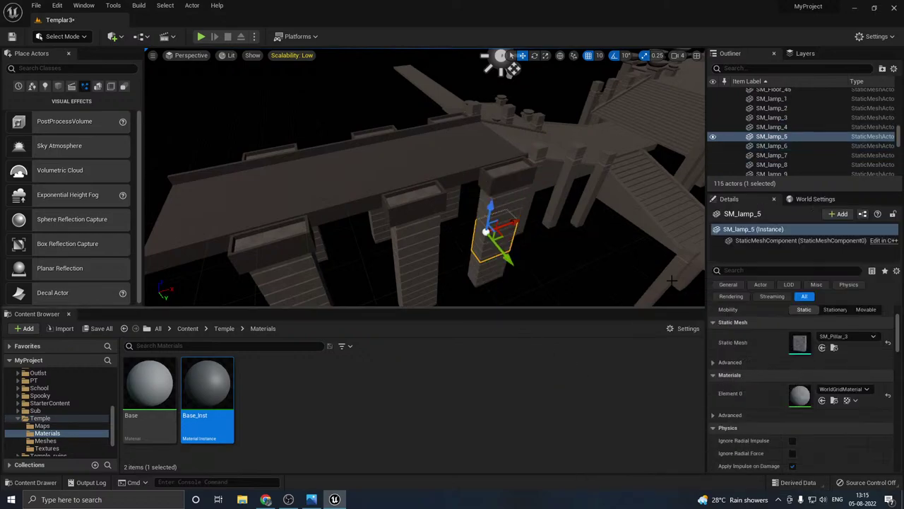
double_click(799, 345)
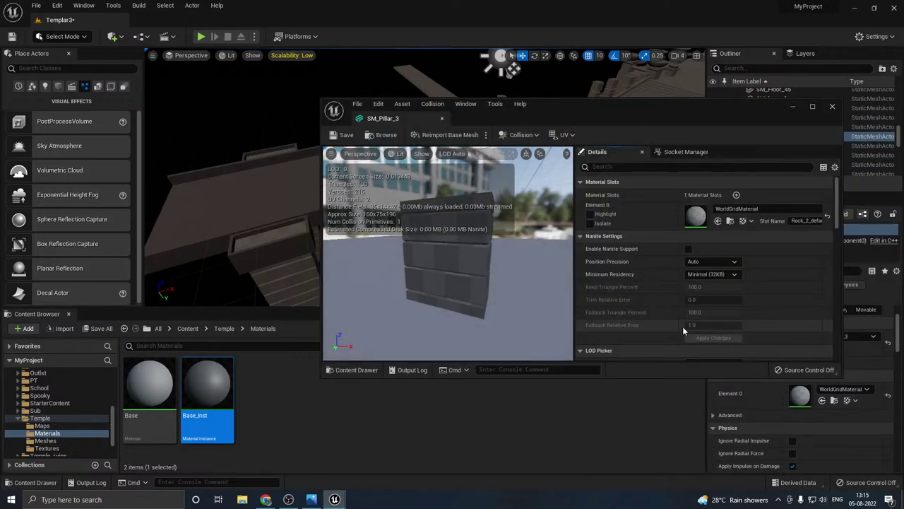
left_click(717, 222)
left_click(834, 107)
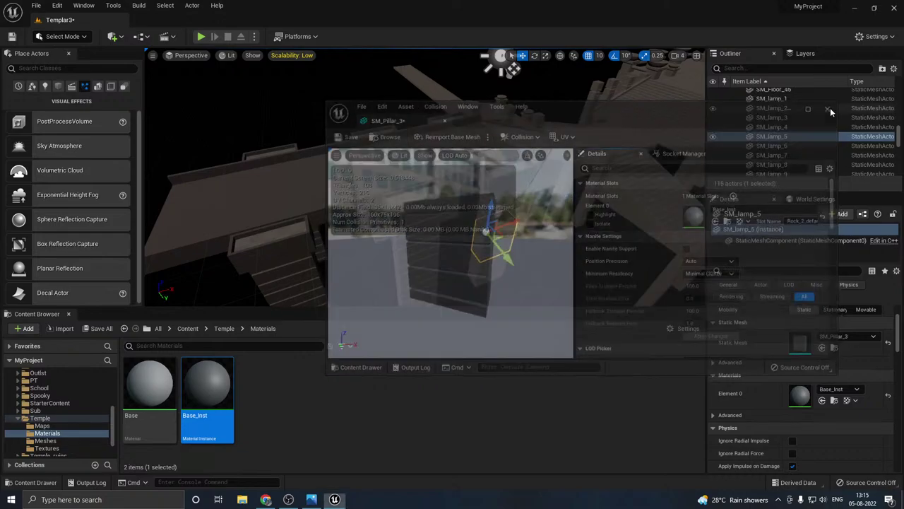
Step: Try applying Base_Inst to the pillar beneath the walkway and save the modified SM_Floor_1, SM_lamp_1 and SM_Pillar_3 meshes with the Templar3 level
left_click(494, 264)
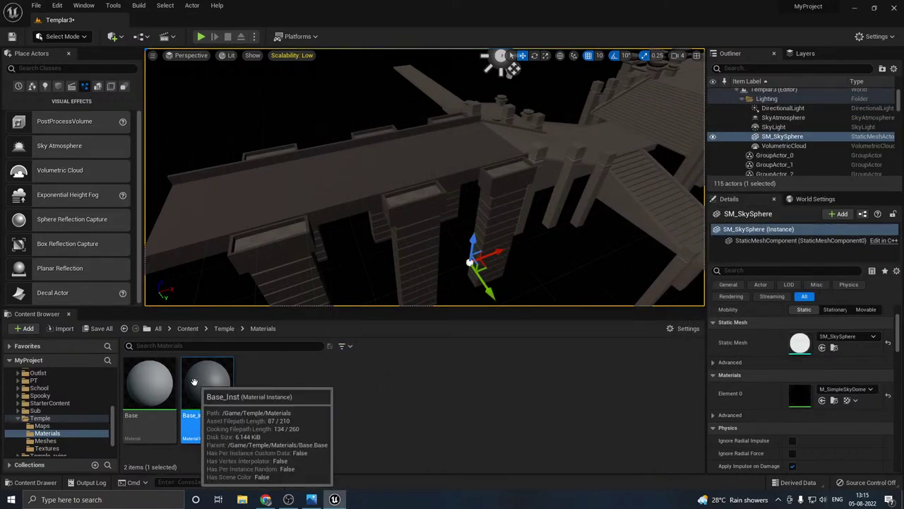
left_click_drag(195, 381, 485, 241)
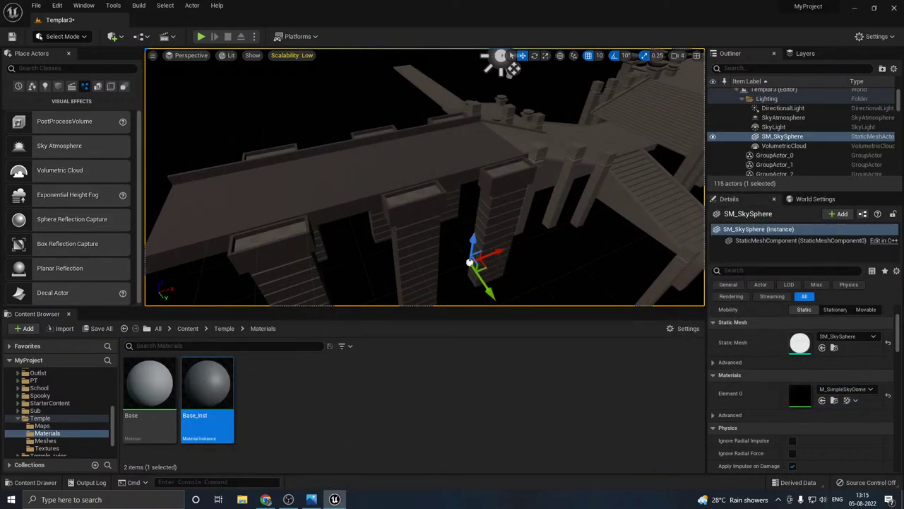
left_click(101, 327)
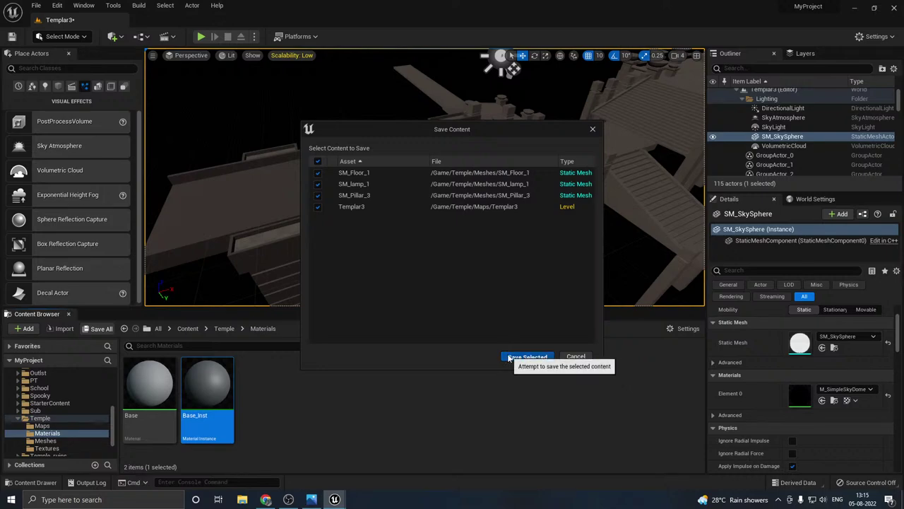
left_click(530, 356)
Step: Assign Base_Inst to the material slot of the side staircase's SM_stairs_2 mesh, closing its mesh editor
right_click_drag(390, 261, 452, 235)
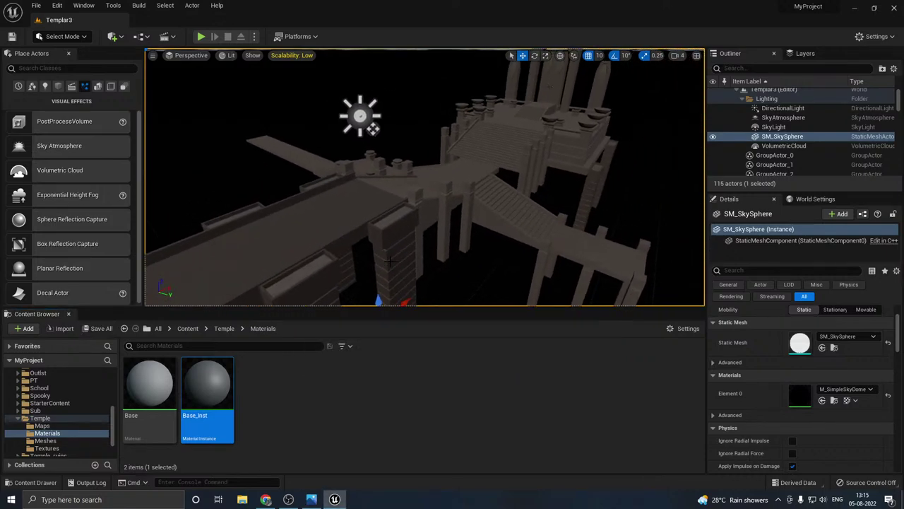
left_click(510, 230)
double_click(801, 343)
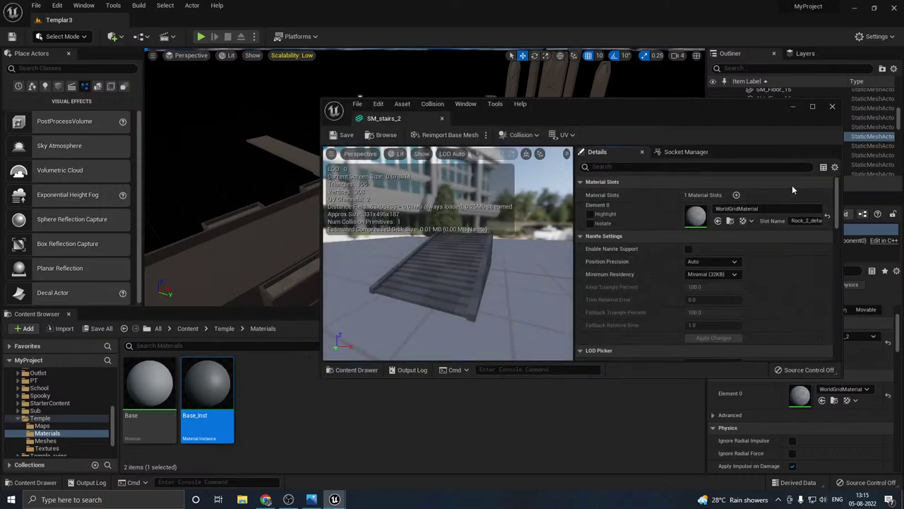
left_click(718, 221)
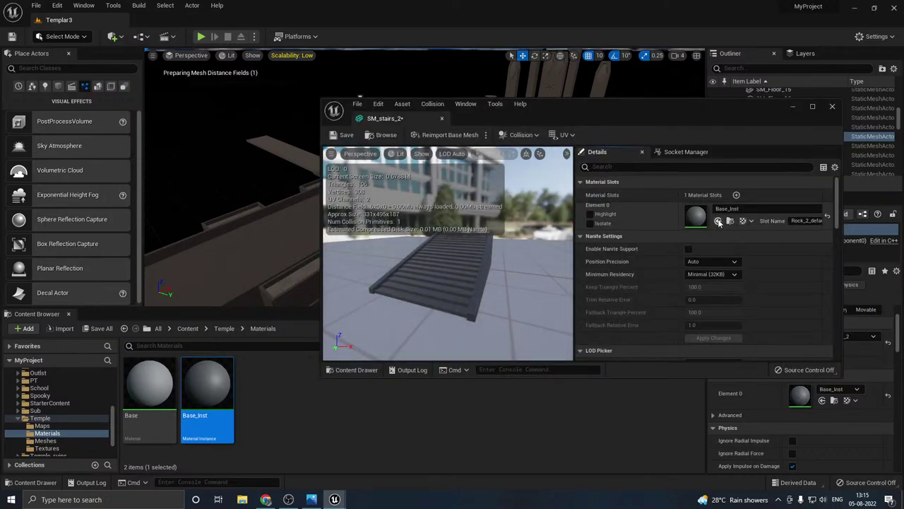
left_click(834, 108)
Step: Assign Base_Inst to the material slot of the SM_Pillar_2 mesh used by the slim pillar near the side staircase, closing its mesh editor
left_click(443, 235)
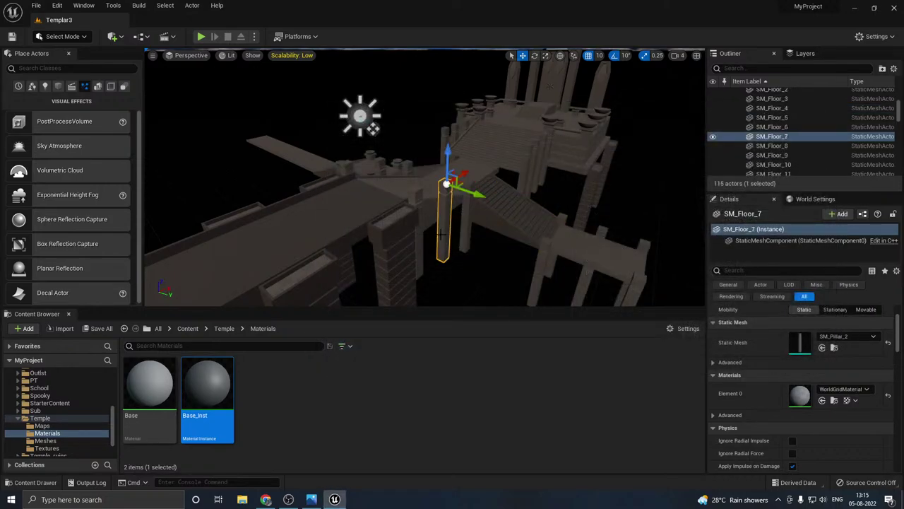
double_click(799, 343)
left_click(718, 221)
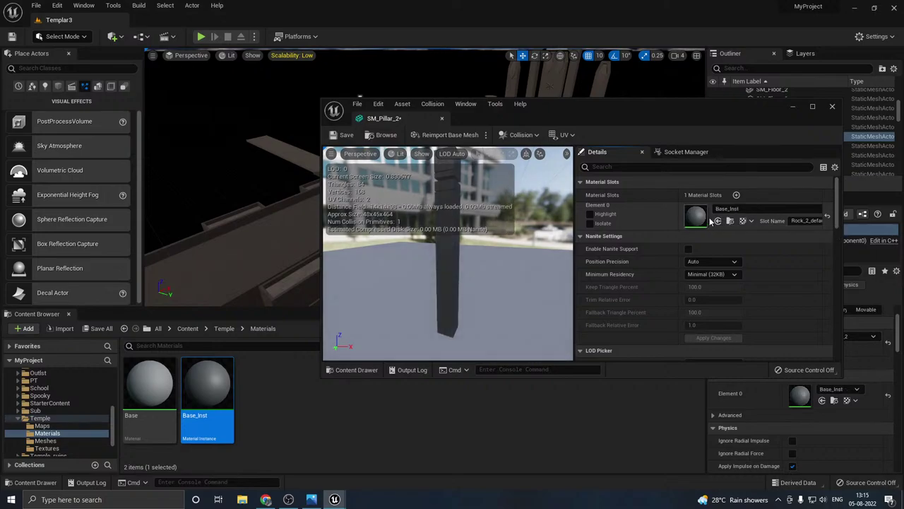
left_click(832, 106)
Step: Assign Base_Inst to the material slot of the SM_Floor_3 mesh at the foot of the side staircase, closing its mesh editor
left_click(568, 250)
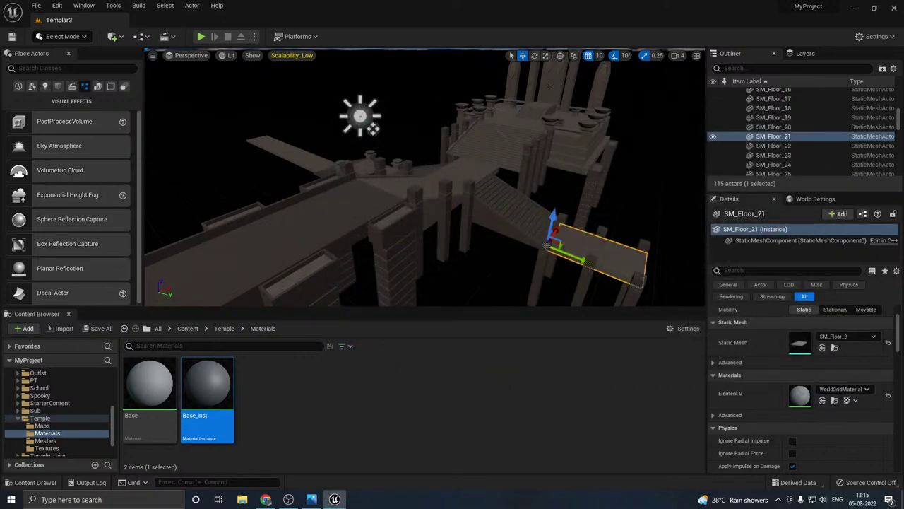
double_click(799, 343)
left_click(718, 220)
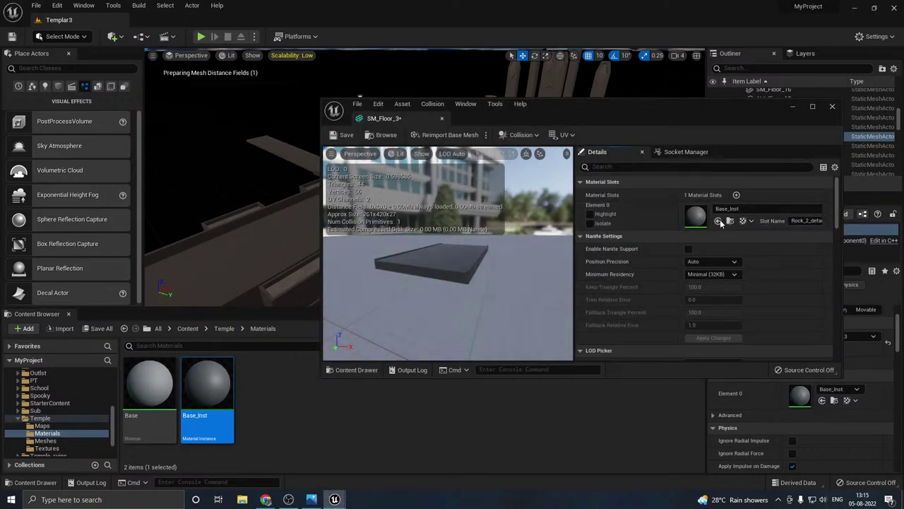
left_click(832, 106)
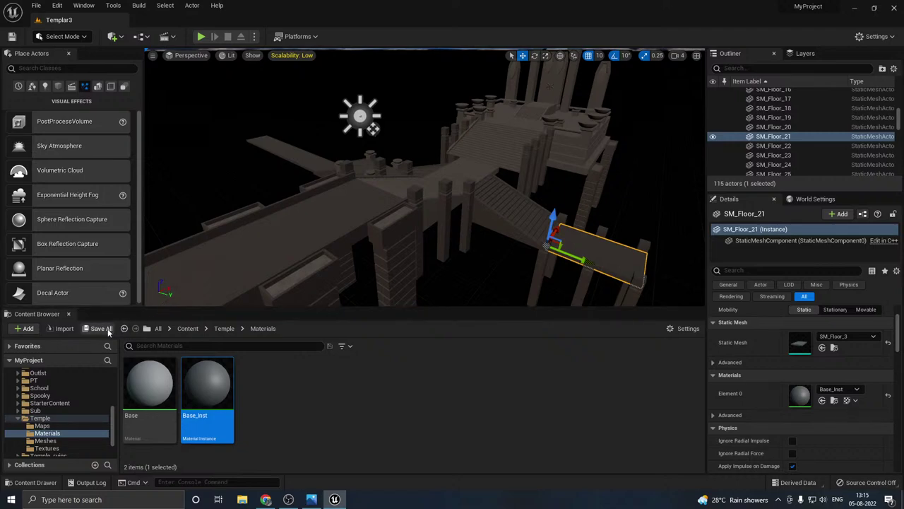
Step: Save all modified content and the current Templar3 level
left_click(108, 331)
left_click(525, 356)
left_click(36, 5)
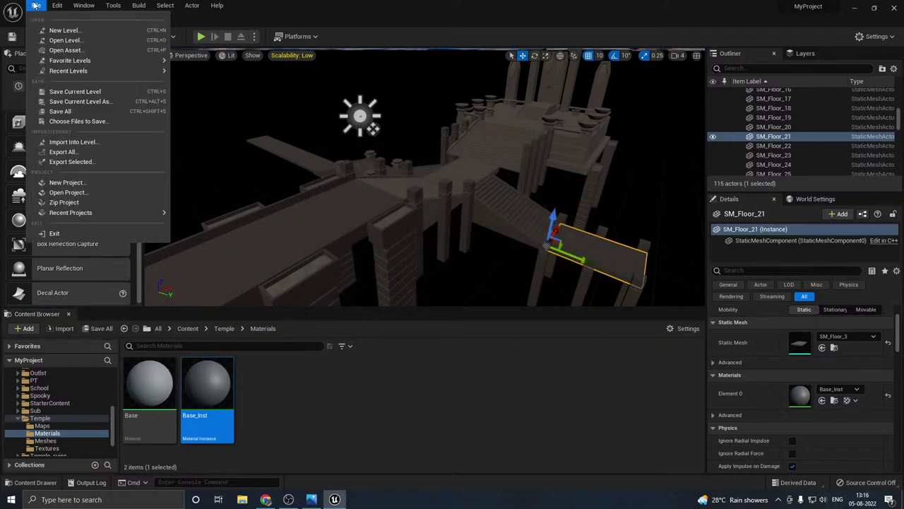
left_click(61, 92)
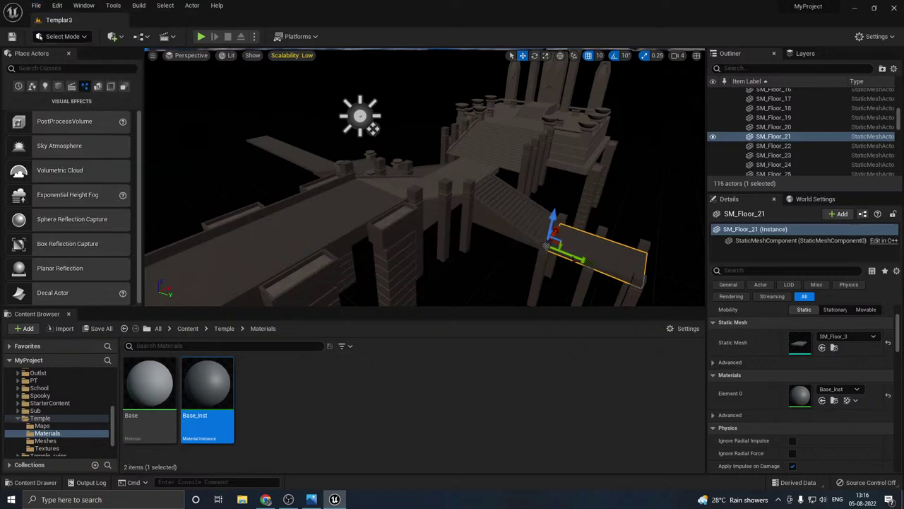
Step: Assign Base_Inst to the material slot of the SM_stairs_1 mesh at the end of the walkway, closing its mesh editor
left_click(425, 191)
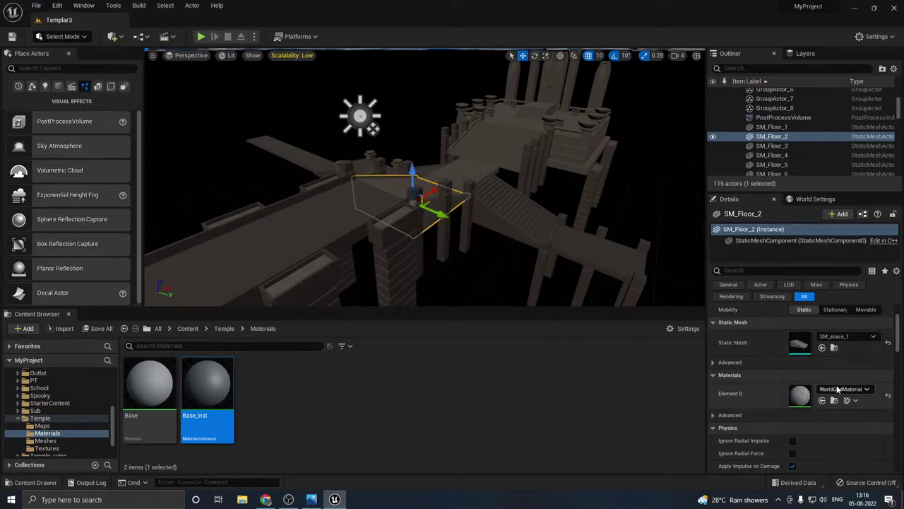
double_click(799, 342)
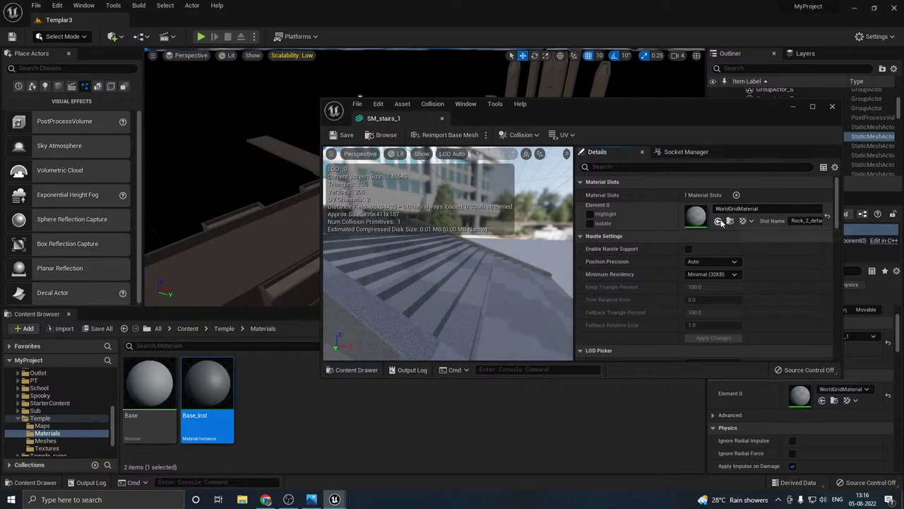
left_click(718, 221)
left_click(834, 107)
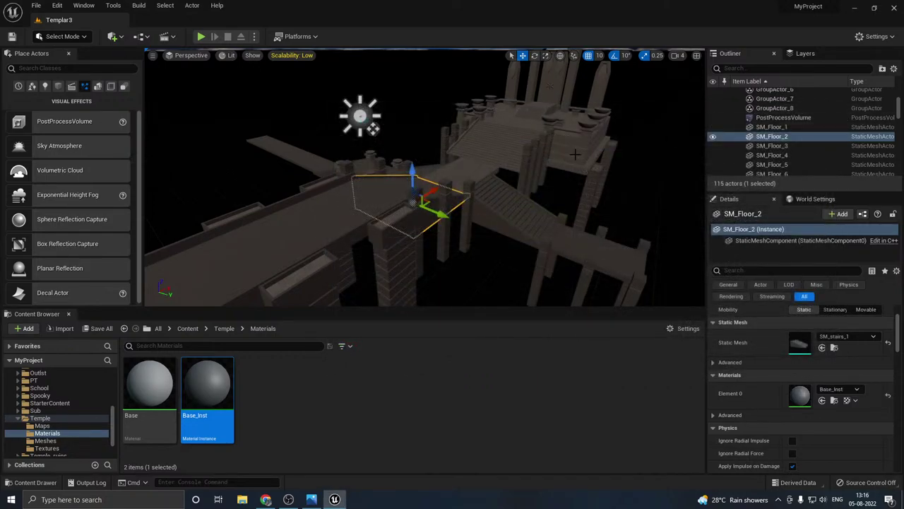
Step: Assign Base_Inst to the material slot of the SM_Floor_2 mesh on the landing between the staircases, closing its mesh editor
left_click(471, 174)
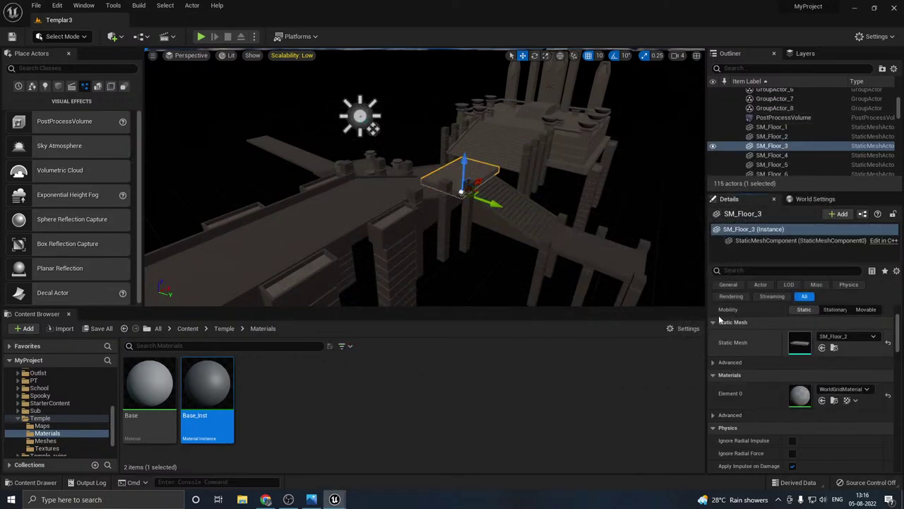
double_click(799, 342)
left_click(718, 221)
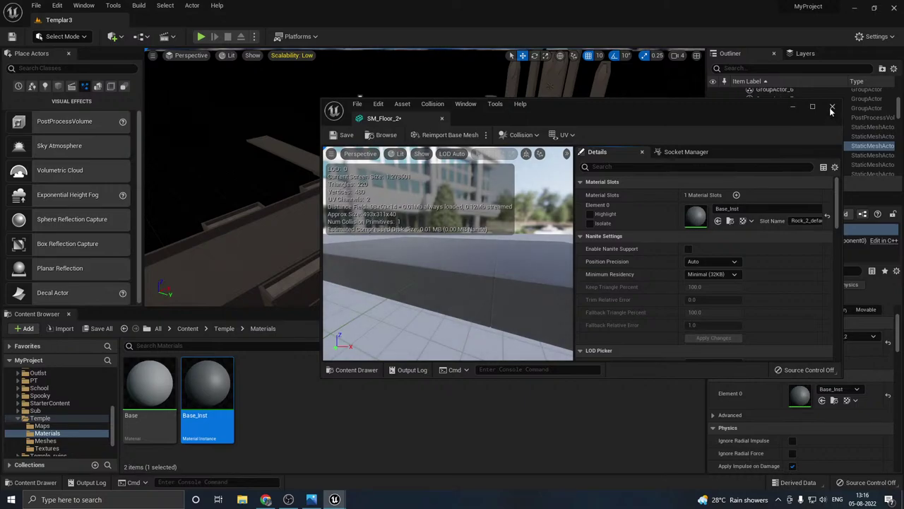
left_click(832, 106)
Step: Assign Base_Inst to the material slot of the SM_stairs_3 mesh leading up to the temple platform, closing its mesh editor
left_click(318, 163)
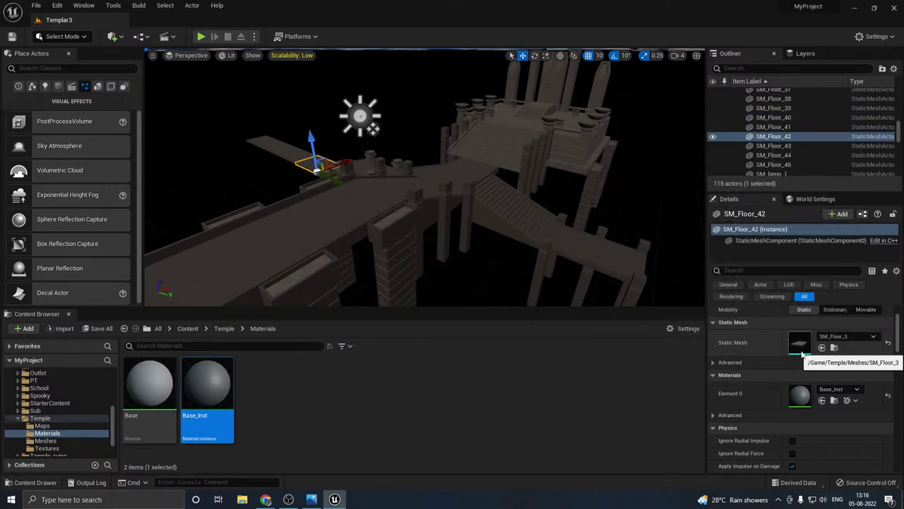
left_click(500, 148)
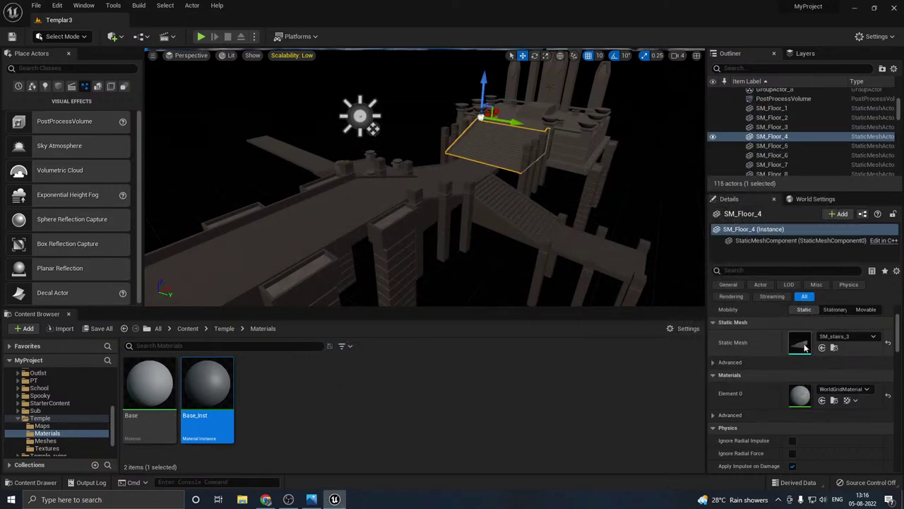
double_click(800, 342)
left_click(718, 220)
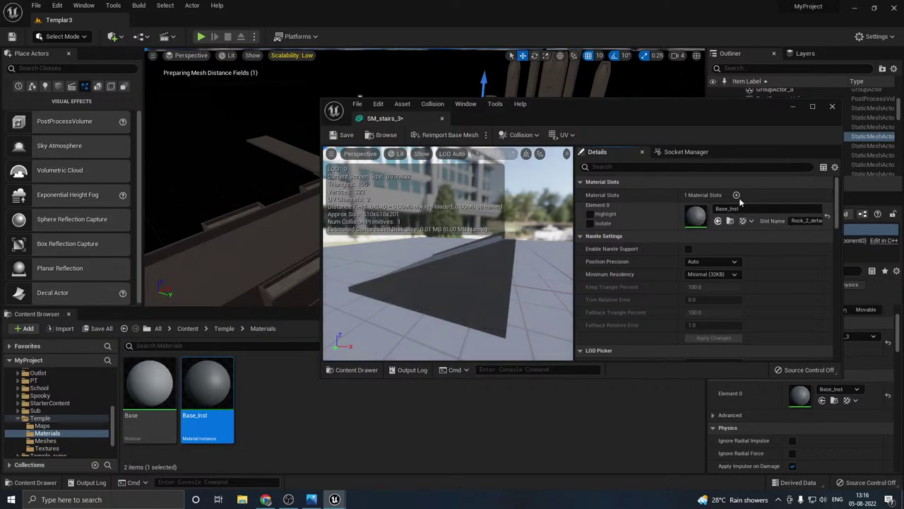
left_click(832, 106)
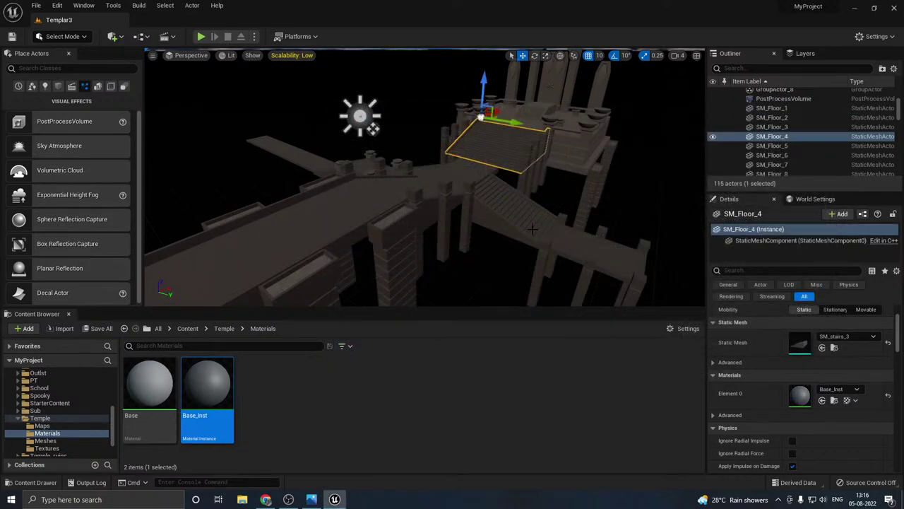
Step: Assign Base_Inst to both material slots of the temple platform's SM_Floor_4 mesh, closing its mesh editor
left_click(561, 163)
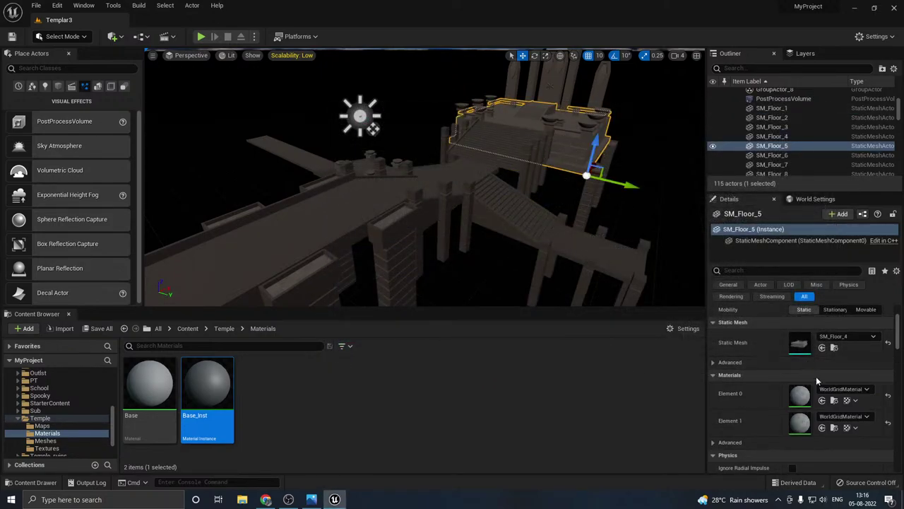
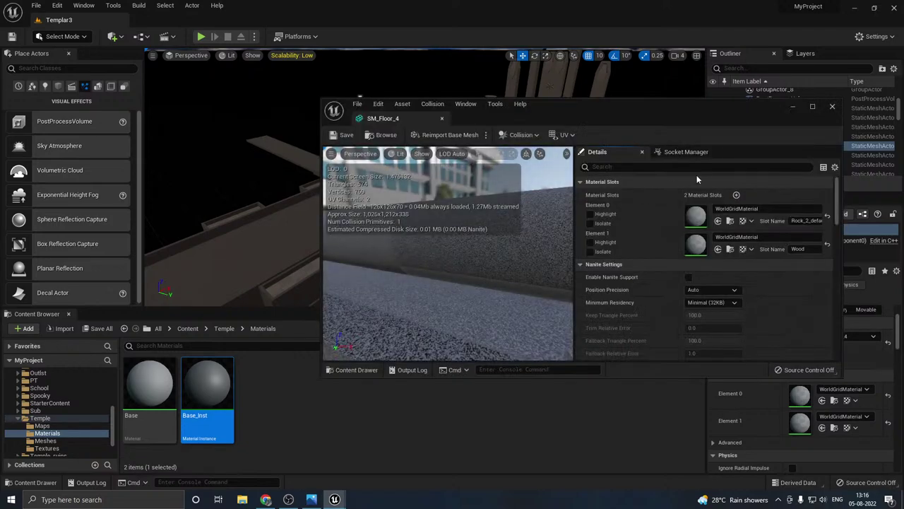
scroll(452, 302, "down", 5)
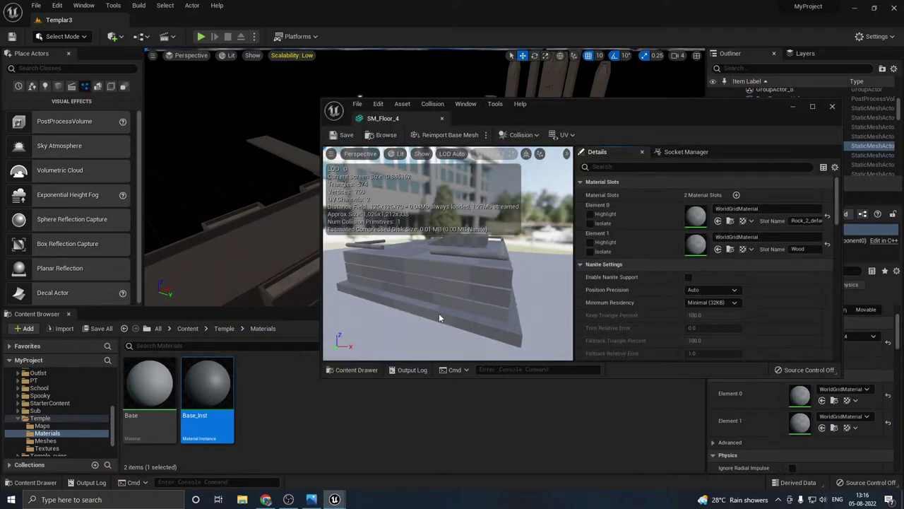
left_click(717, 221)
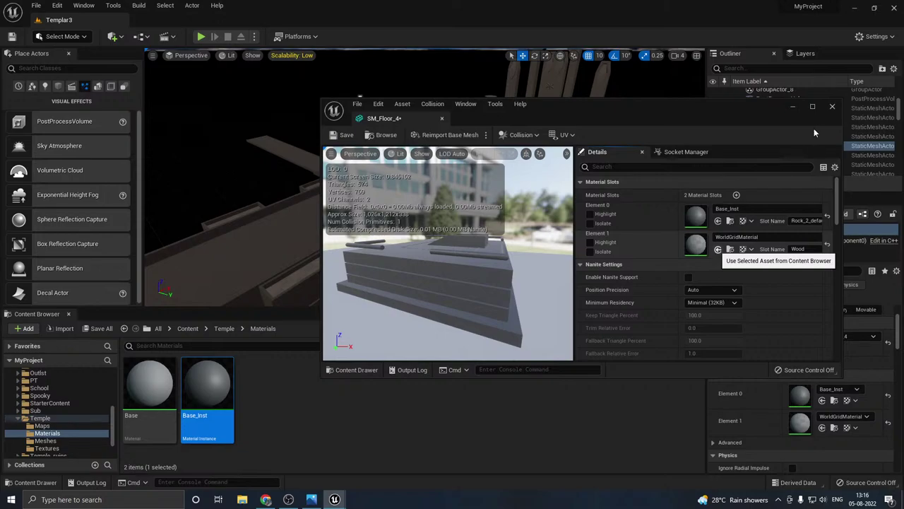
left_click(832, 106)
Step: Inspect the isolated material slots of the central statue's SM_statue_1 mesh and assign Base_Inst to Element 0
right_click_drag(553, 112, 561, 76)
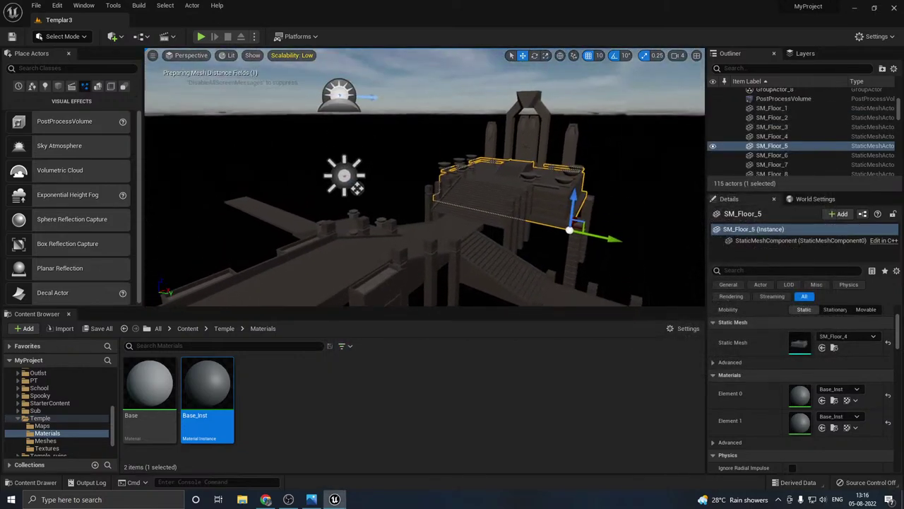
left_click(530, 144)
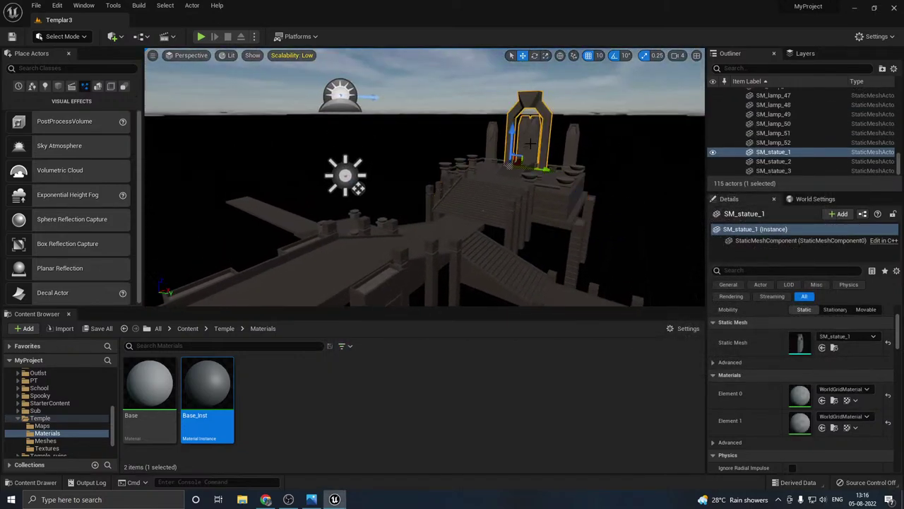
double_click(800, 347)
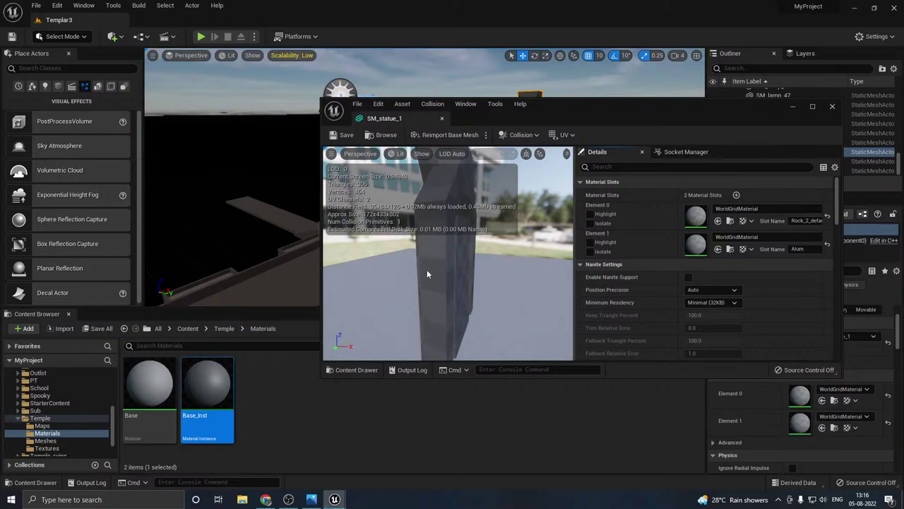
left_click_drag(427, 269, 495, 268)
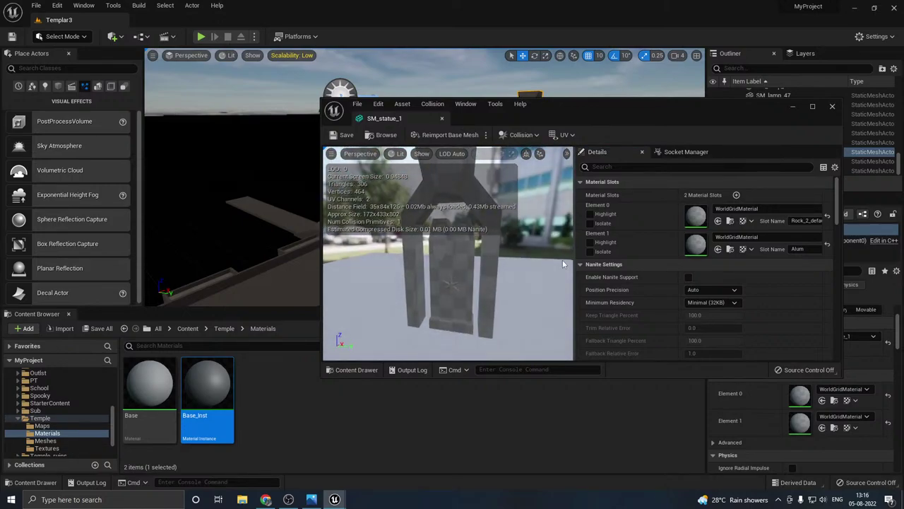
left_click(590, 224)
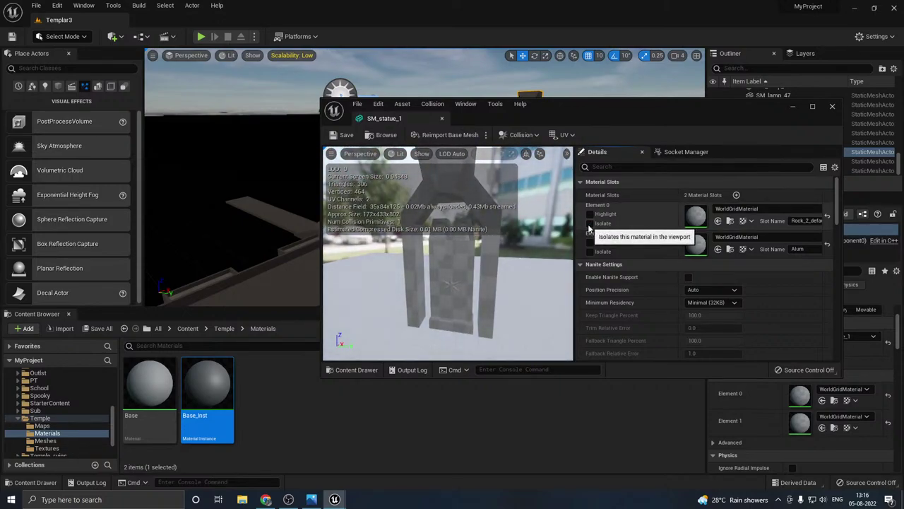
left_click(590, 251)
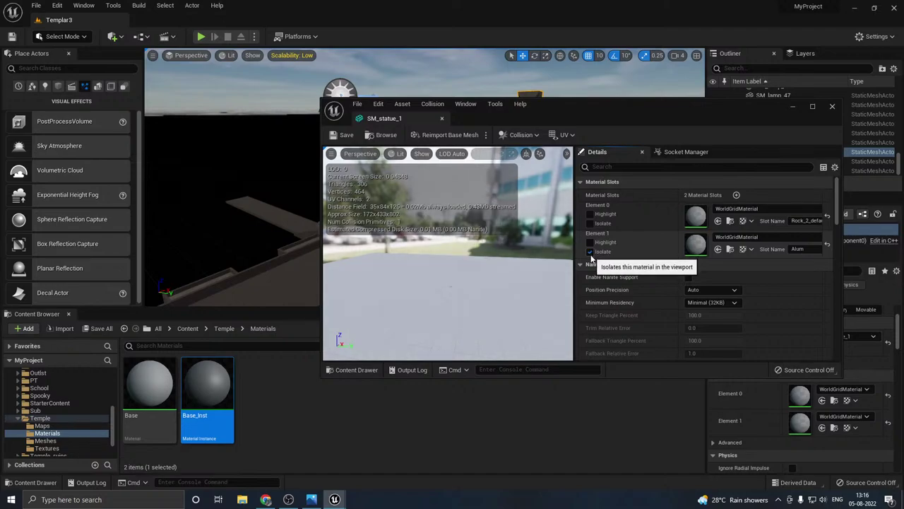
left_click(591, 252)
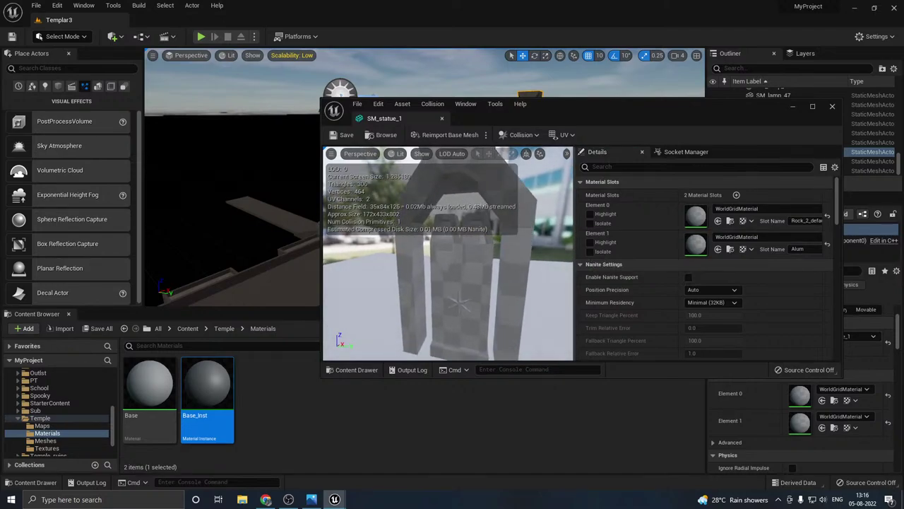
left_click(591, 224)
left_click(590, 224)
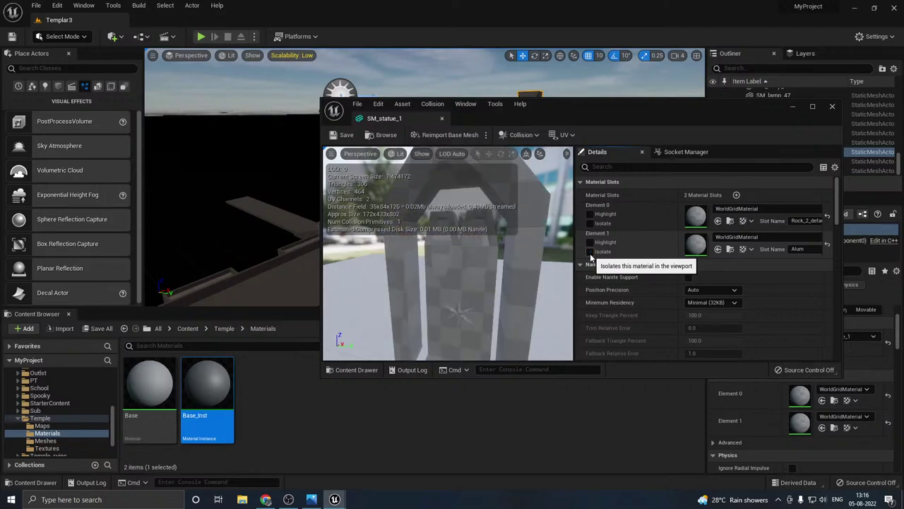
left_click(717, 220)
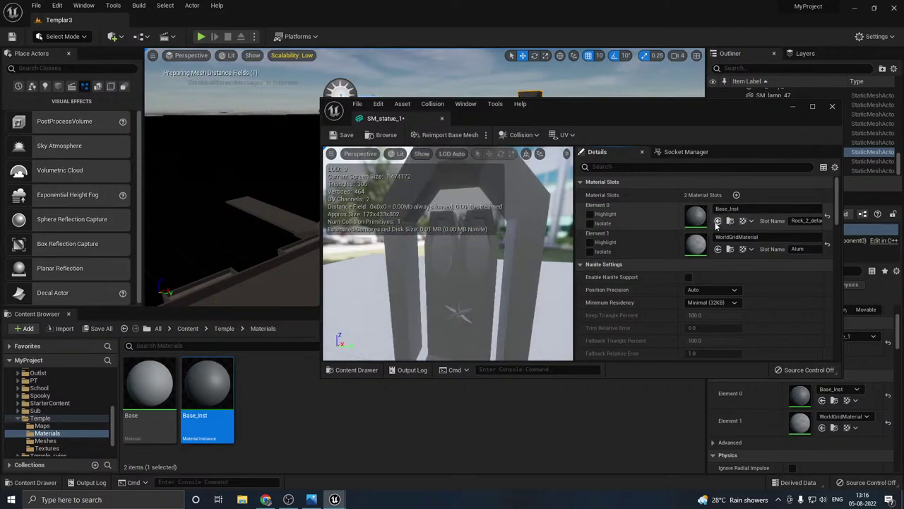
Step: Close the central statue's mesh editor and assign Base_Inst to the material slot of the side pillar's SM_statue_2 mesh, closing its editor
left_click(832, 106)
left_click(491, 145)
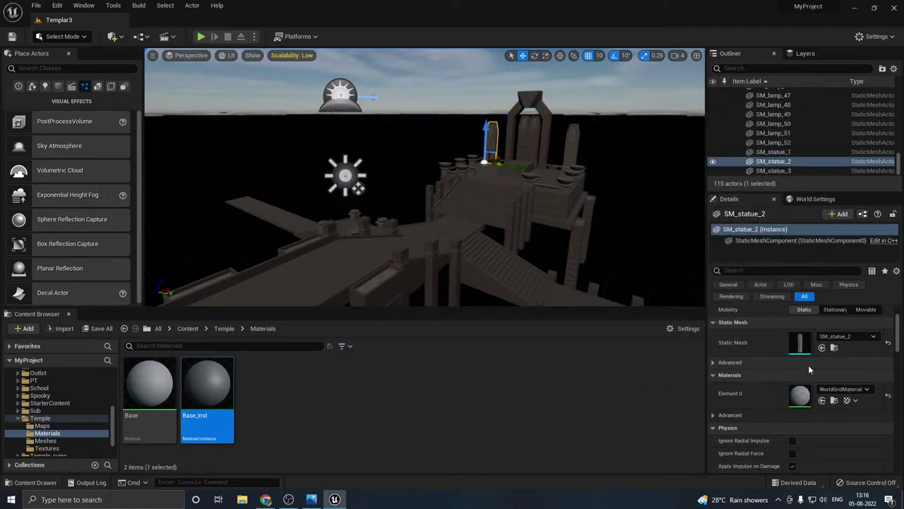
double_click(798, 343)
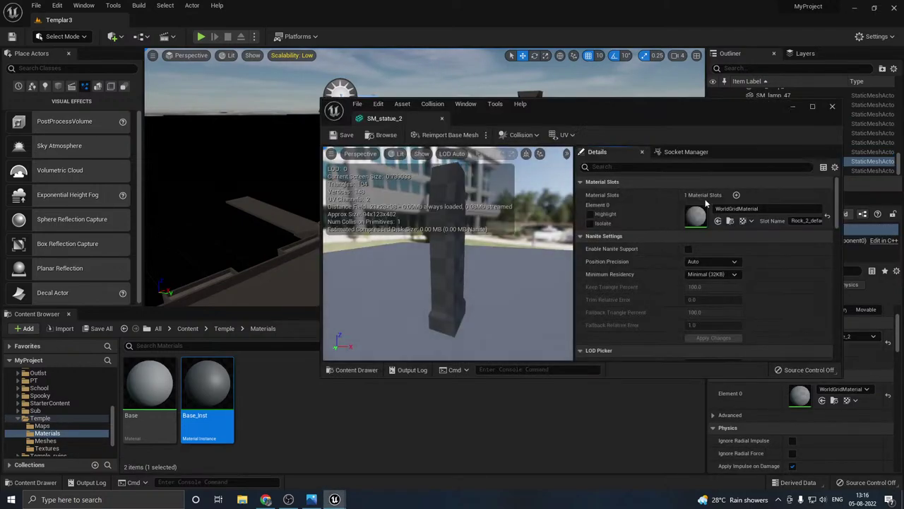
left_click(834, 109)
Step: Assign Base_Inst to the material slot of the large bowl lamp's SM_lamp_2 mesh on the platform edge, closing its mesh editor
right_click_drag(532, 158, 557, 165)
key("w")
mouse_move(530, 226)
right_mouse_down()
mouse_move(521, 223)
mouse_move(529, 226)
right_mouse_up()
left_click(498, 263)
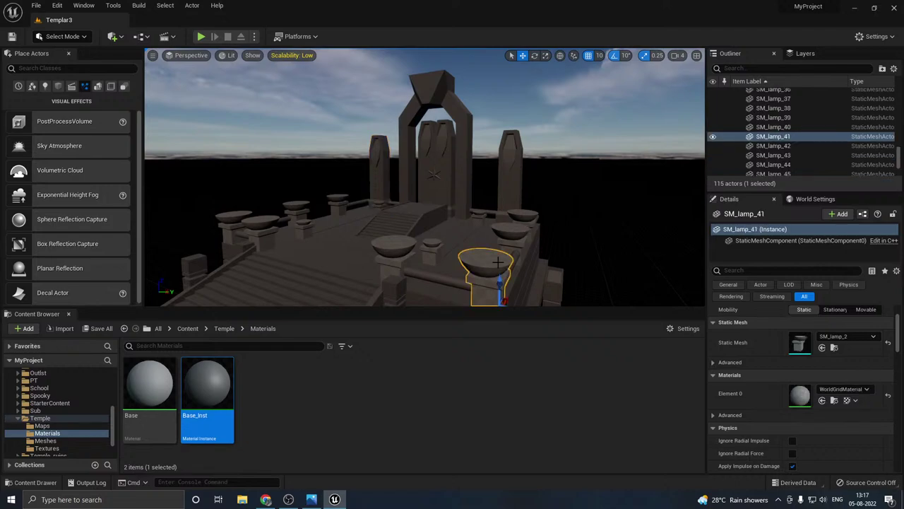
double_click(794, 349)
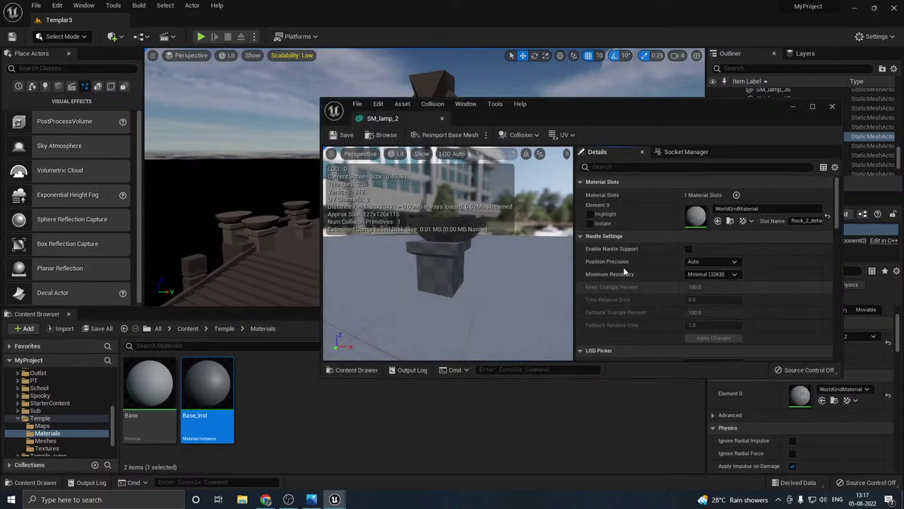
left_click(720, 222)
left_click(832, 106)
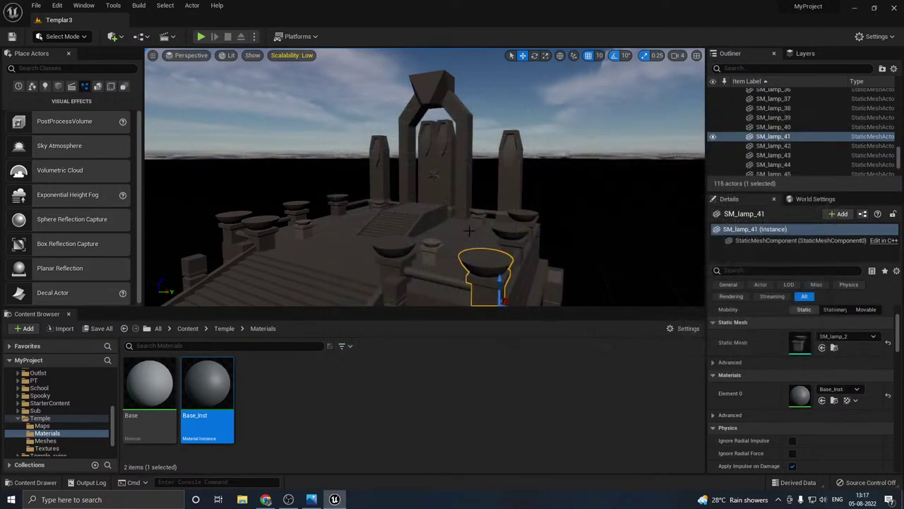
Step: Assign Base_Inst to the material slot of the small platform lamp's SM_lamp_3 mesh, closing its mesh editor
left_click(431, 248)
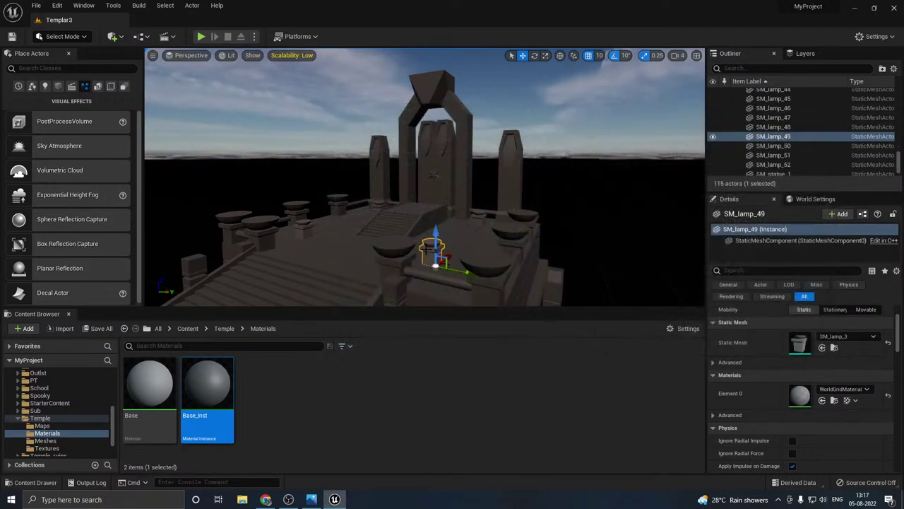
double_click(799, 342)
left_click(718, 220)
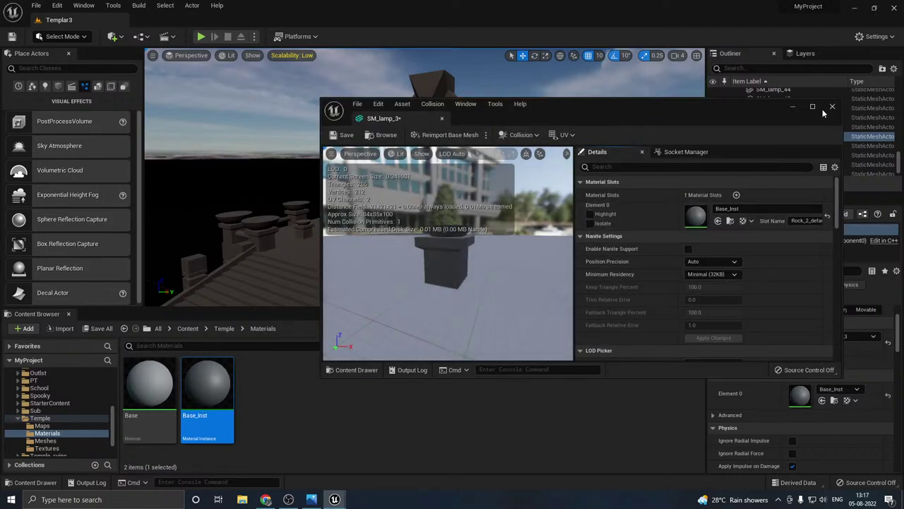
left_click(832, 107)
Step: Save all the modified floor, lamp, stairs and statue meshes
right_click_drag(487, 184, 360, 260)
mouse_move(607, 178)
right_mouse_down()
mouse_move(566, 181)
mouse_move(606, 178)
mouse_move(602, 185)
right_mouse_up()
left_click(99, 329)
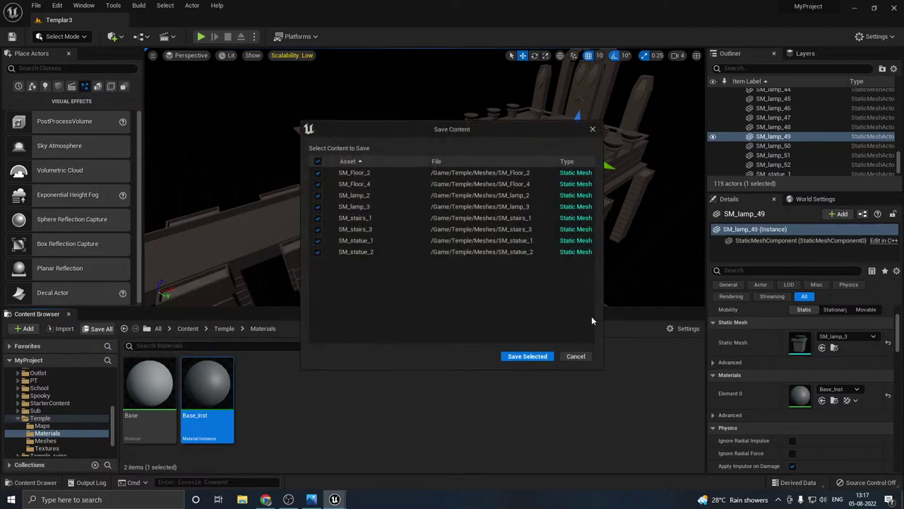
left_click(529, 356)
Step: Create a new material named Lamp in the Temple Materials folder and save it
key("s")
right_click_drag(367, 217, 323, 216)
key("w")
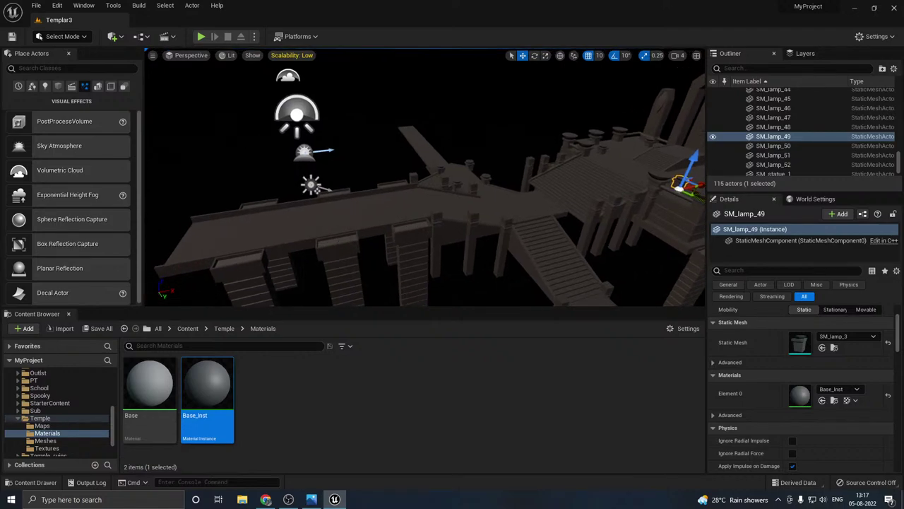
right_click(297, 400)
mouse_move(332, 272)
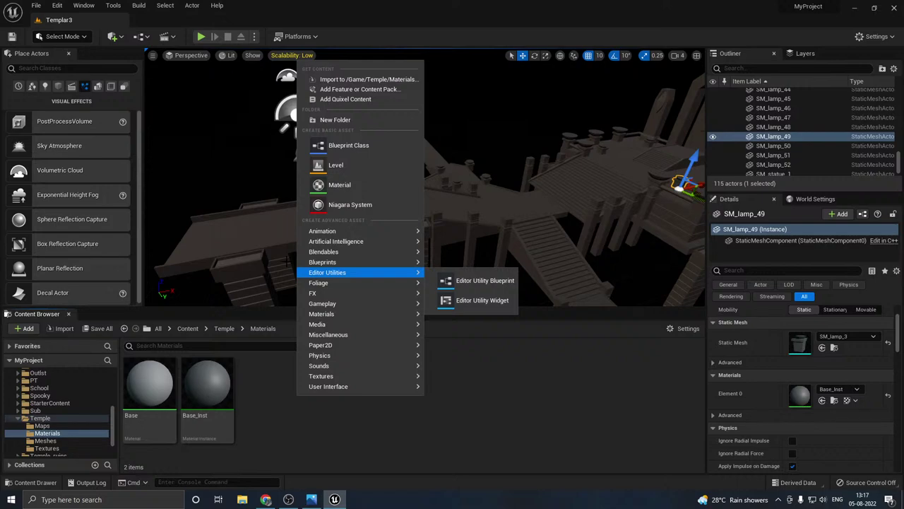
left_click(339, 184)
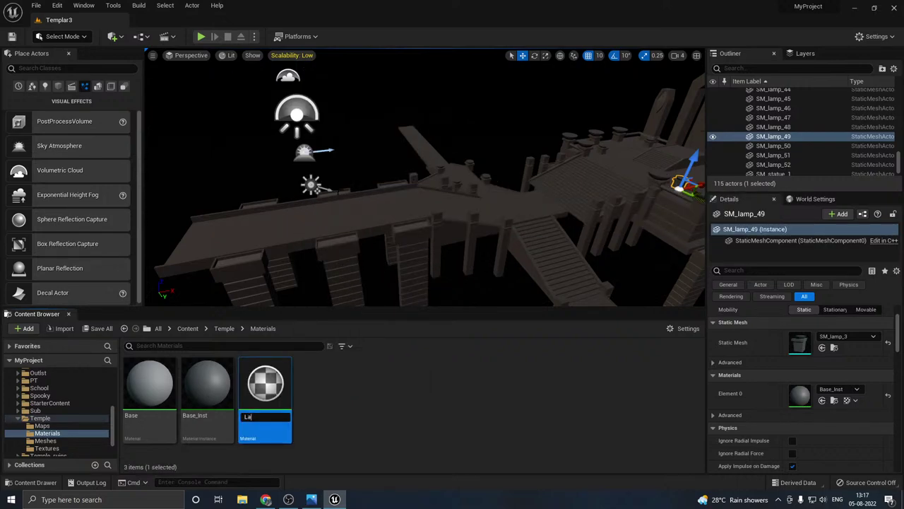
key("Return")
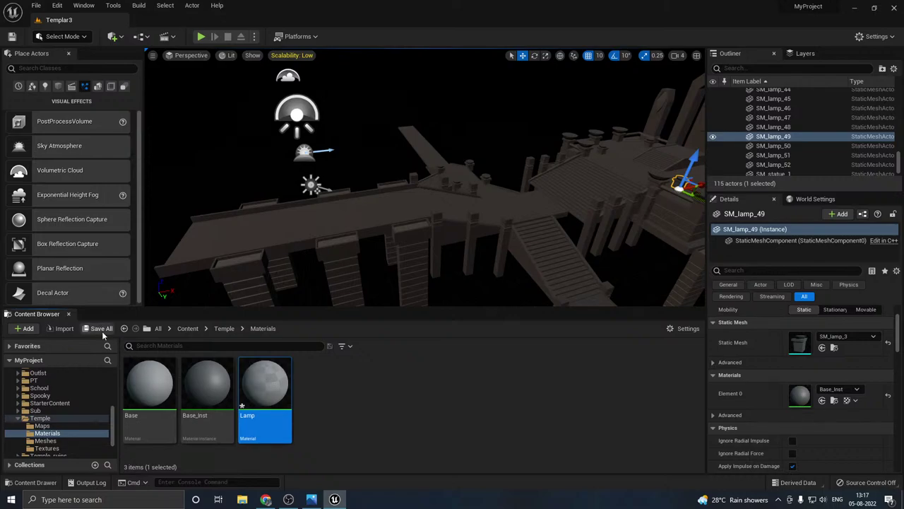
left_click(101, 329)
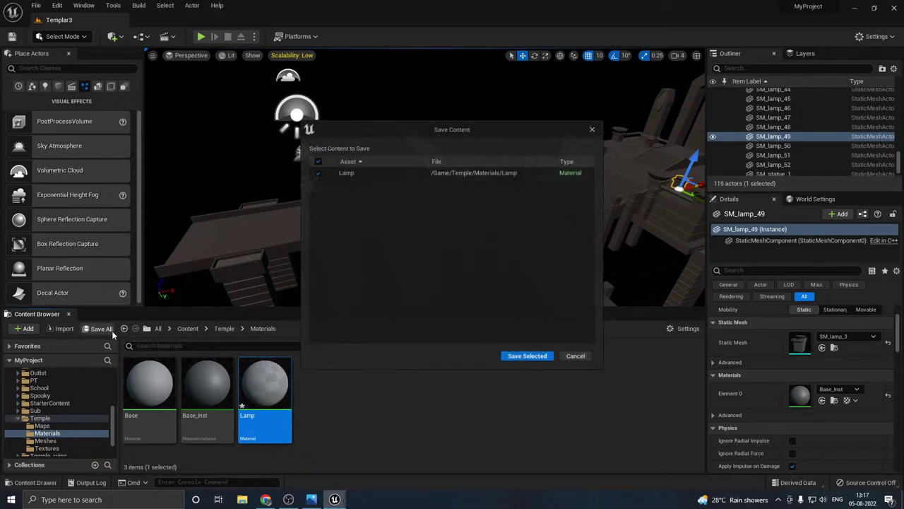
left_click(504, 358)
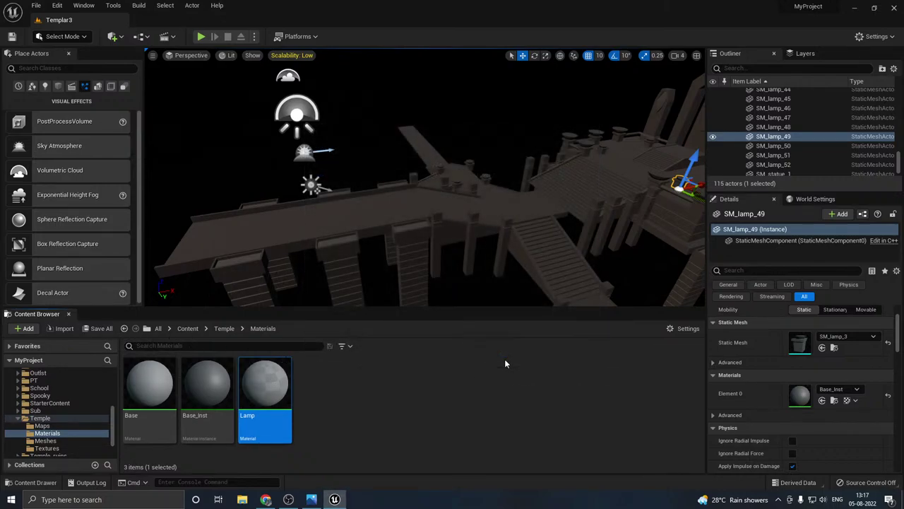
Step: In the Lamp material's graph, add a three-component colour constant, convert it to a parameter named C, and connect it to Base Color
double_click(261, 382)
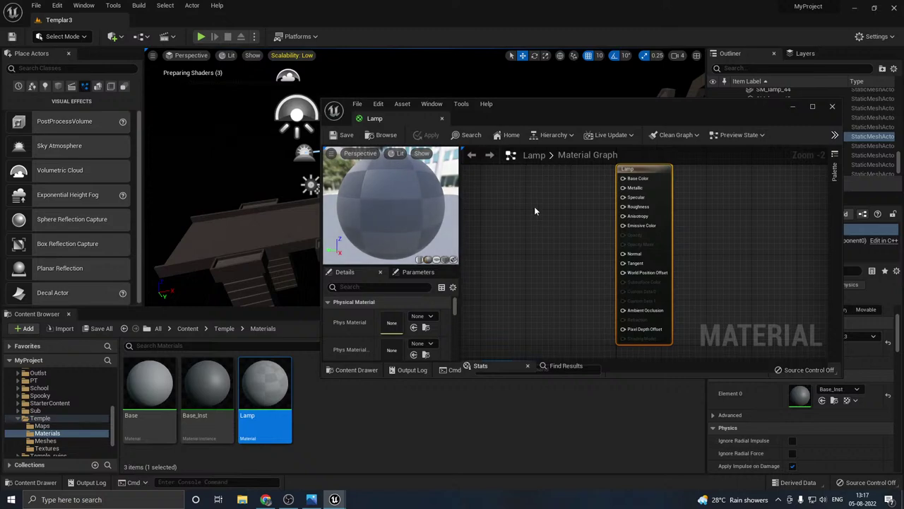
left_click(512, 202)
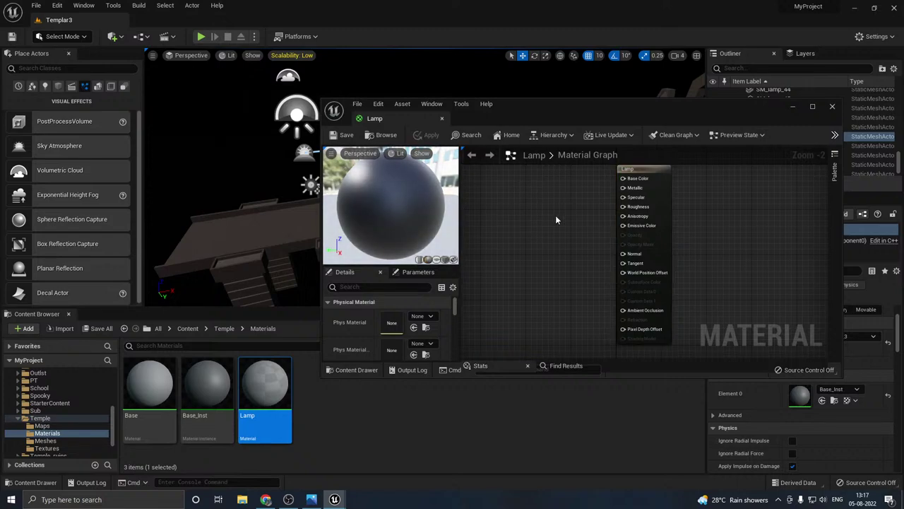
key("3")
left_click(507, 198)
left_click_drag(529, 209, 497, 198)
right_click_drag(572, 205, 595, 251)
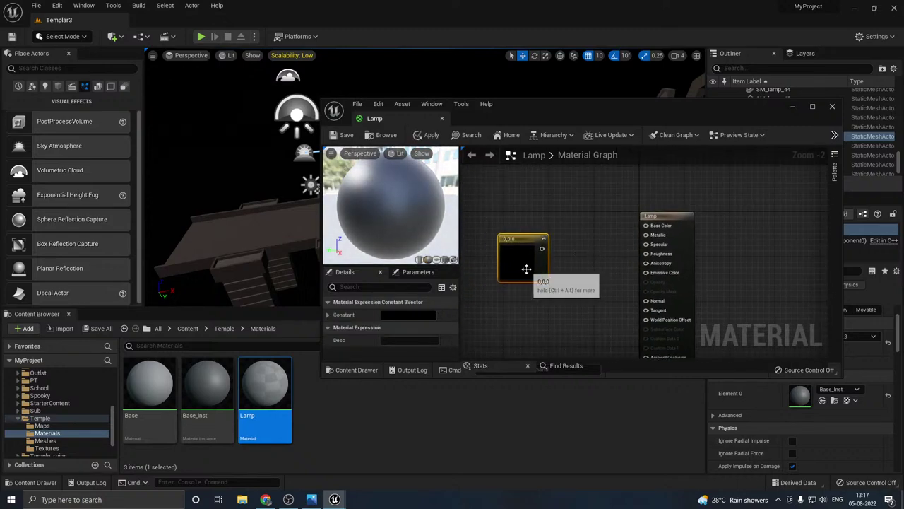
right_click_drag(526, 269, 518, 252)
left_click(558, 268)
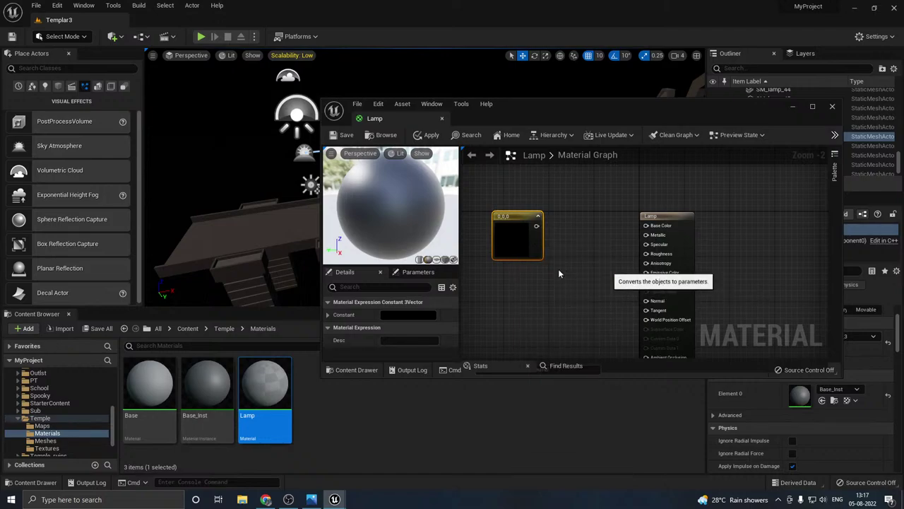
type("C")
left_click_drag(536, 233, 645, 226)
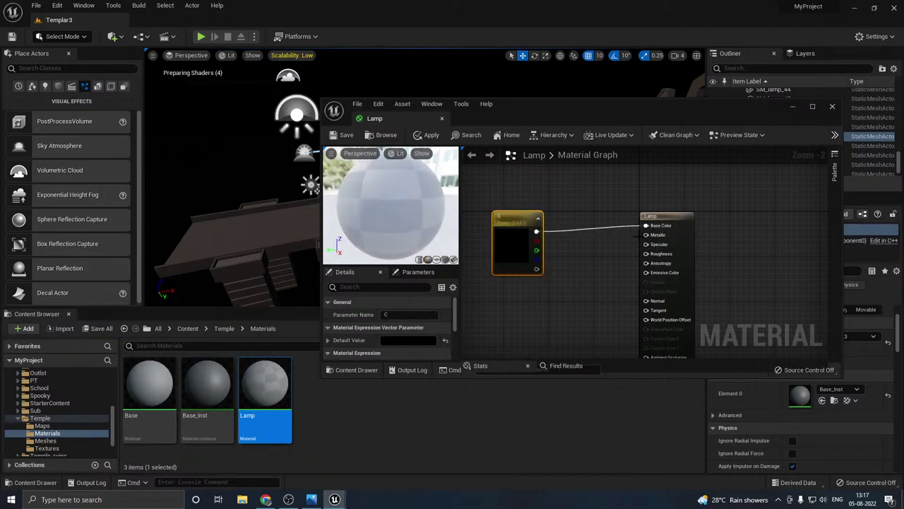
Step: Add a Multiply node and a scalar parameter named EMI below the C parameter in the Lamp graph
left_click(565, 288)
left_click(565, 288)
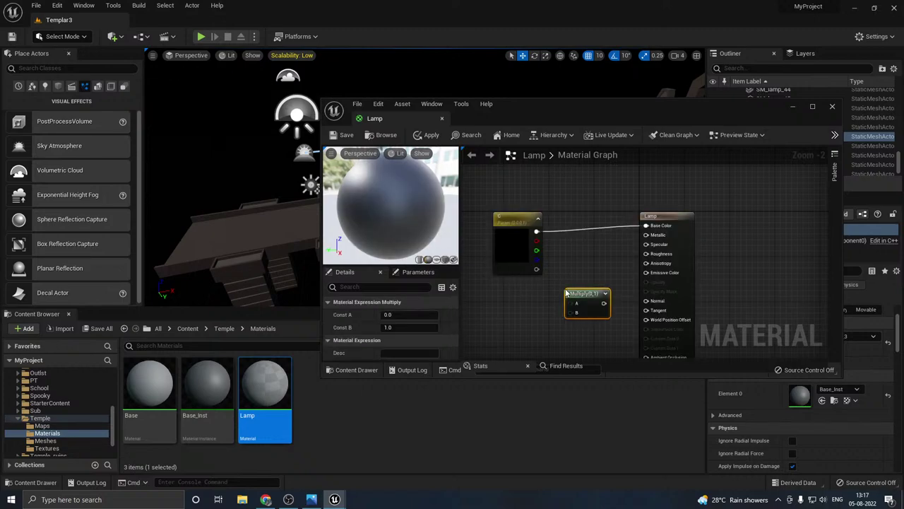
left_click(498, 302)
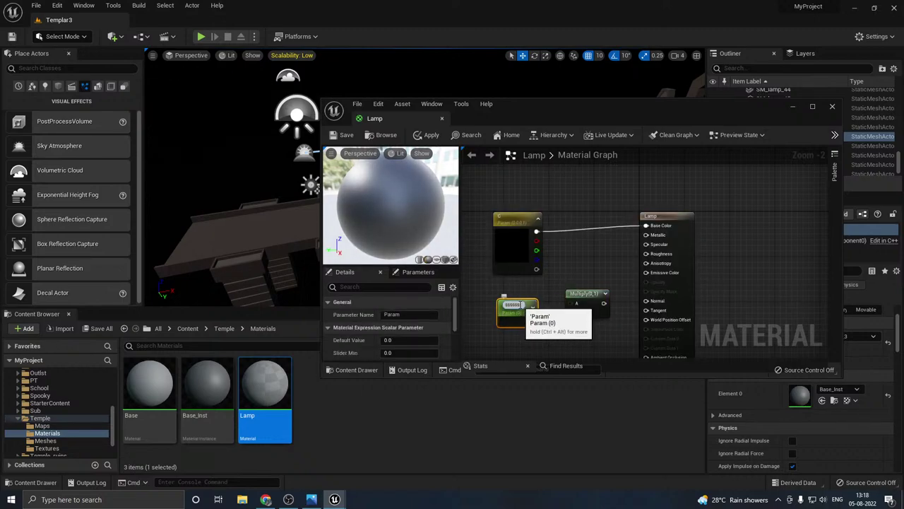
left_click_drag(522, 305, 505, 305)
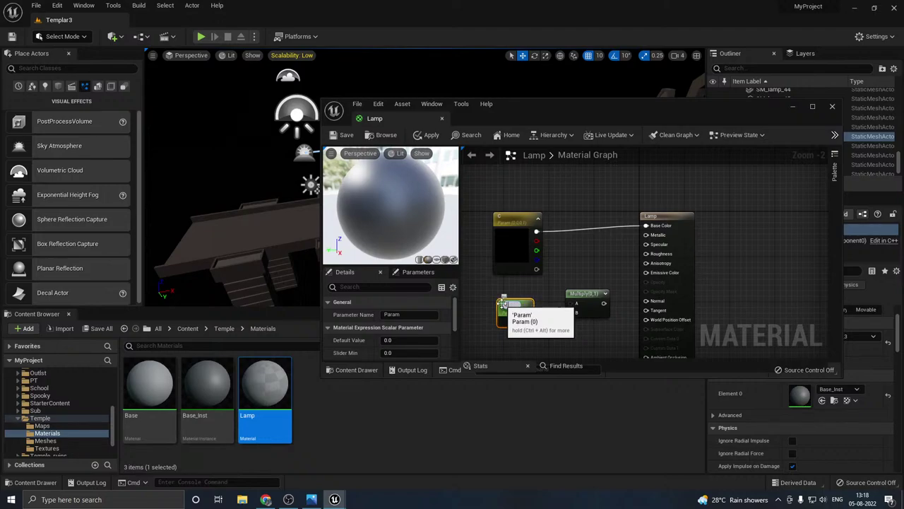
type("EMI")
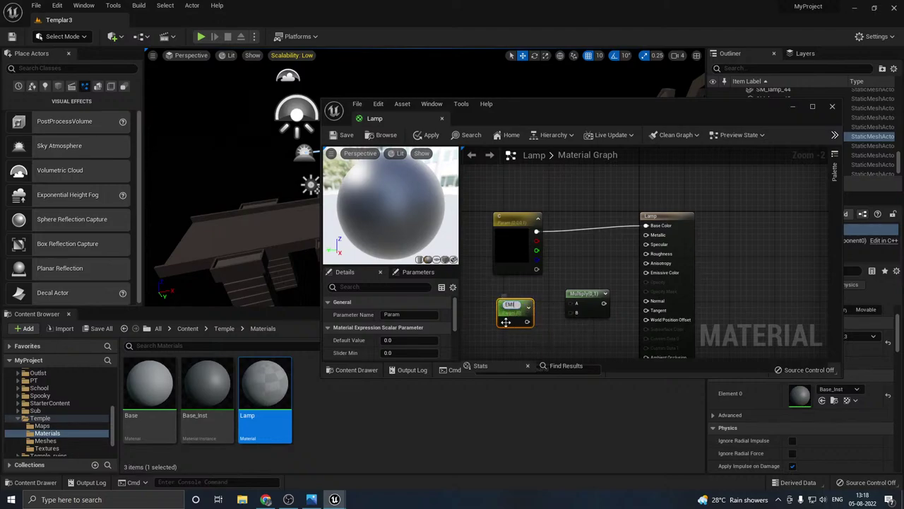
left_click_drag(527, 321, 532, 324)
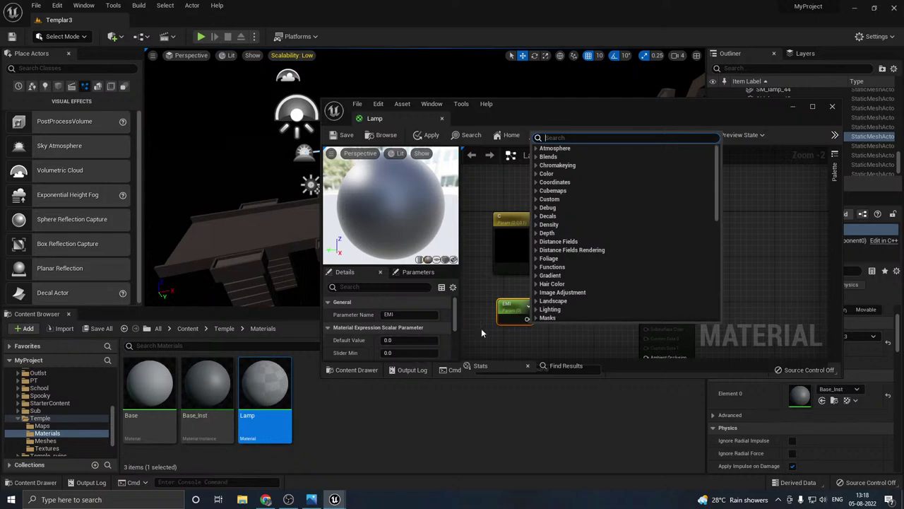
Step: Set EMI's default value to 12 and multiply it with the C colour, feeding the product into Emissive Color
left_click(516, 319)
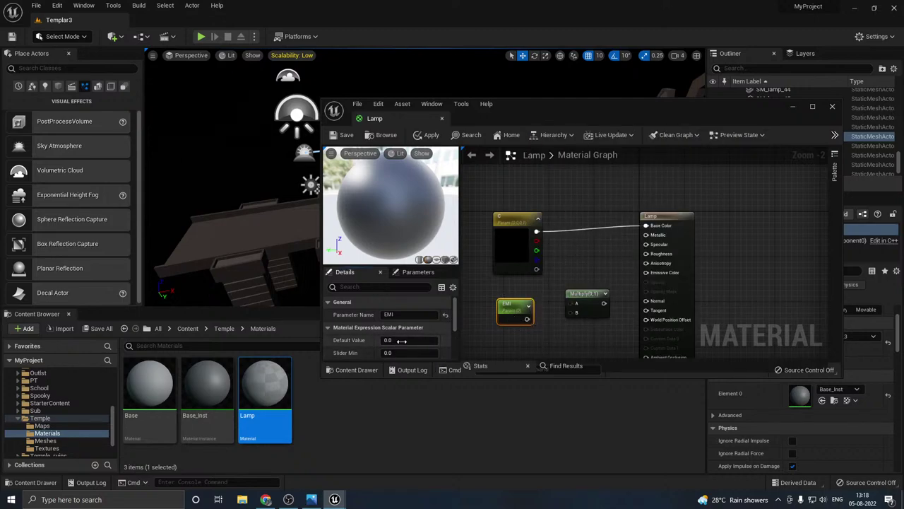
left_click_drag(529, 319, 571, 317)
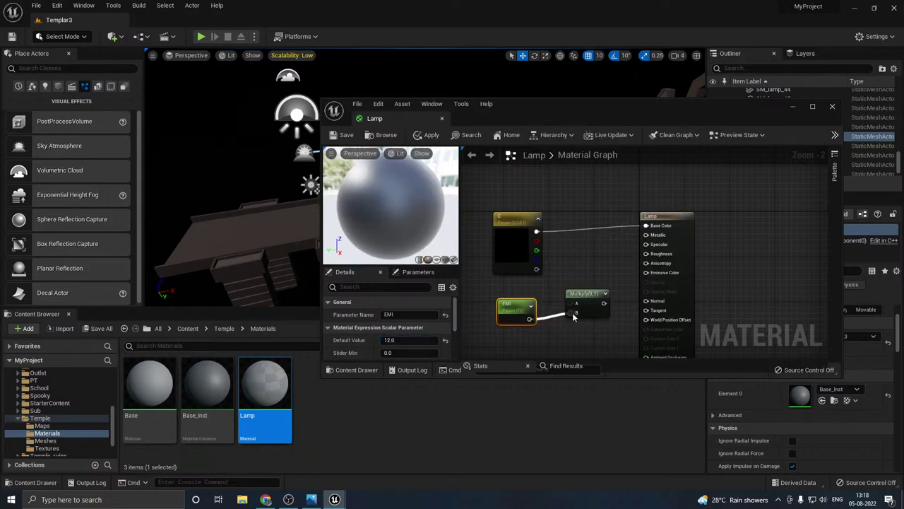
left_click_drag(536, 231, 645, 272)
Step: Set the default colour of the C parameter to a dark grey with a Value of 0.098958
left_click(515, 244)
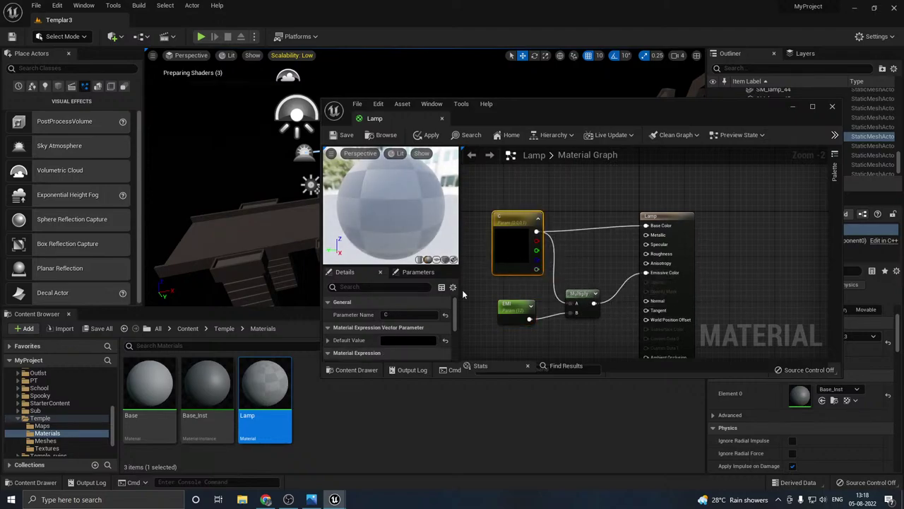
left_click(402, 340)
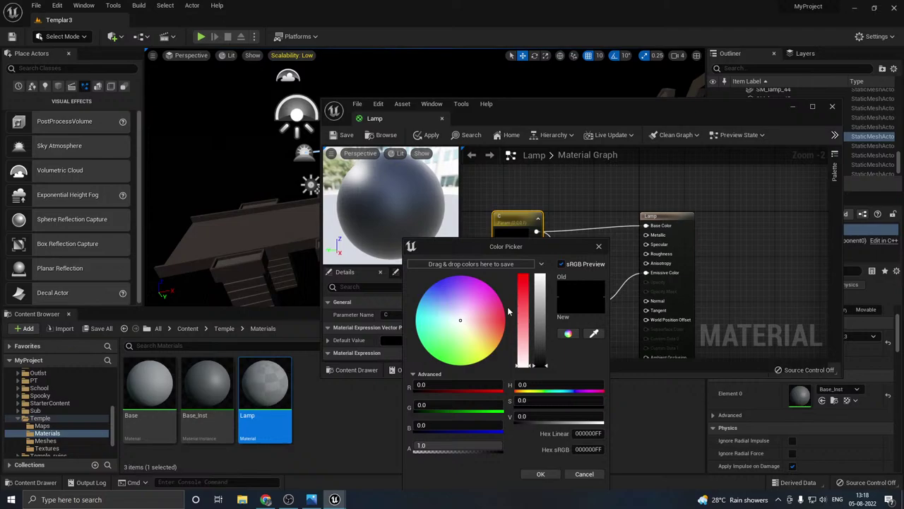
left_click(542, 356)
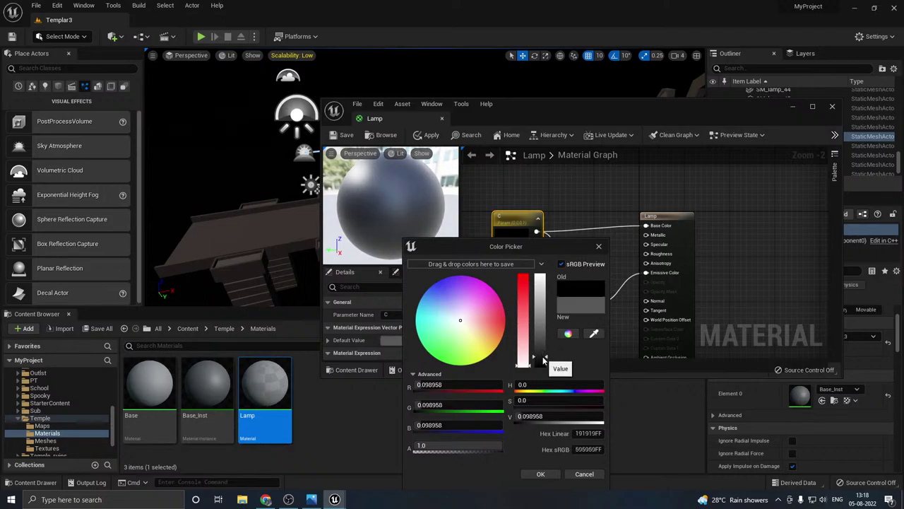
left_click(542, 475)
right_click_drag(588, 302, 607, 266)
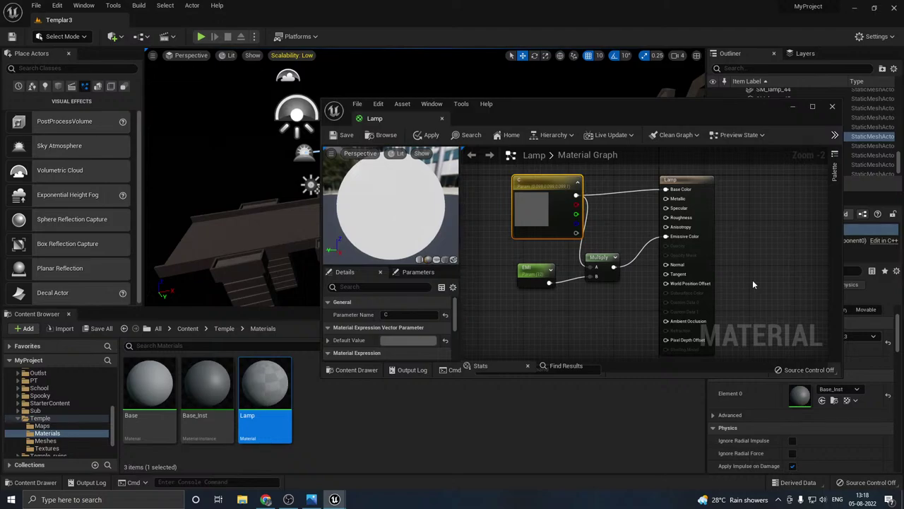
left_click(711, 264)
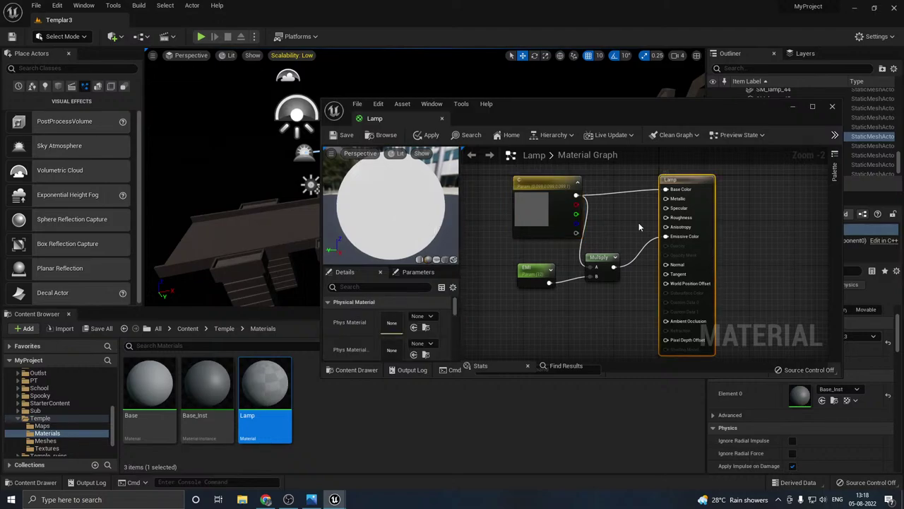
Step: Apply the Lamp material's changes, close its editor and save the material
left_click(431, 135)
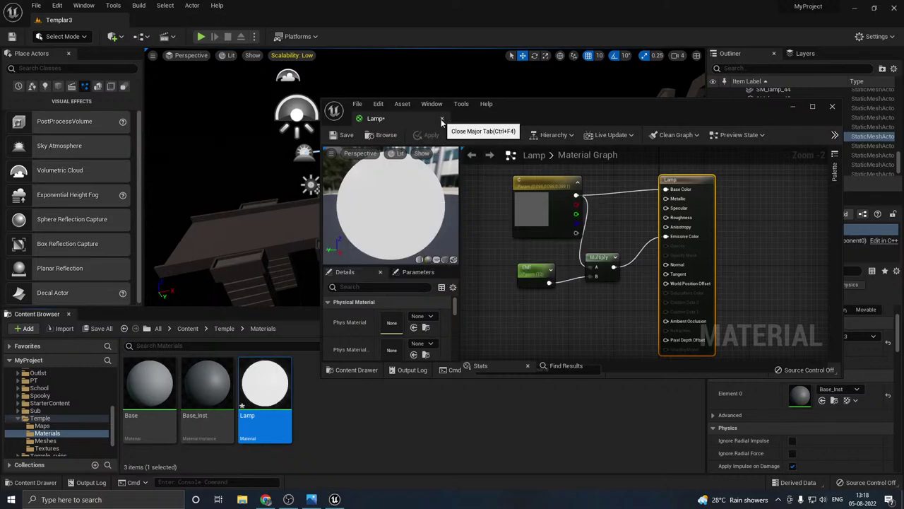
left_click(442, 120)
left_click(96, 329)
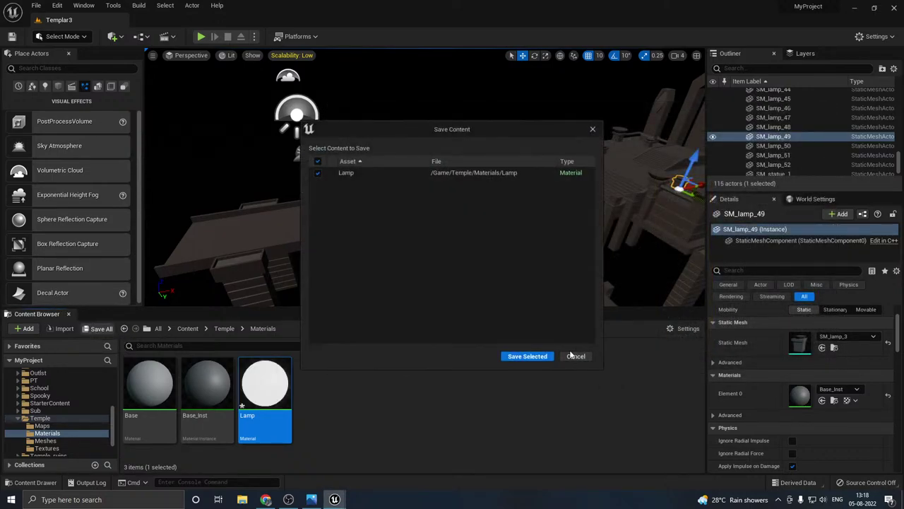
left_click(527, 356)
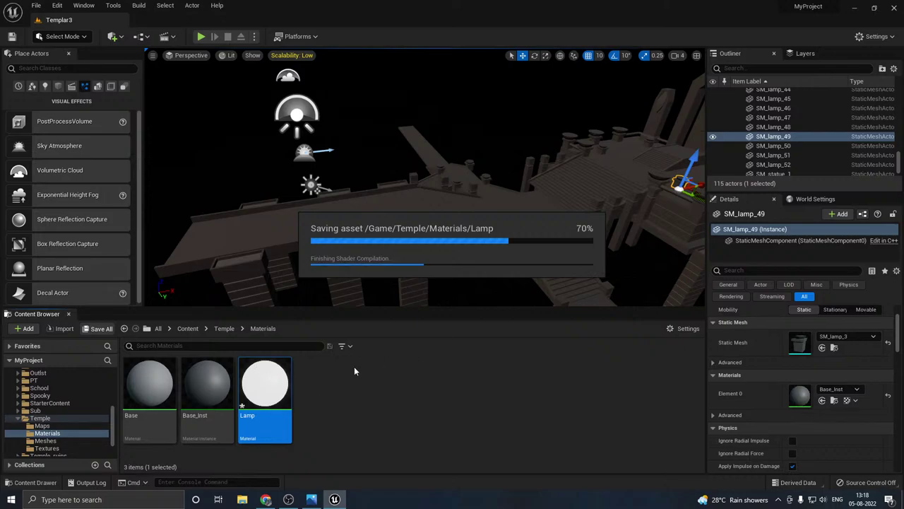
Step: Create a material instance of Lamp named Lamp_Inst, open it and enable its EMI and C parameter overrides
right_click(275, 377)
left_click(342, 174)
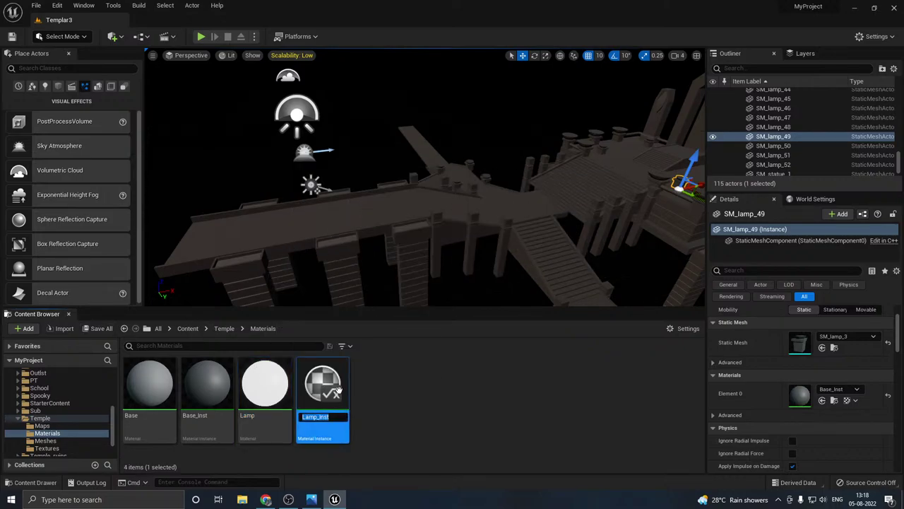
double_click(322, 385)
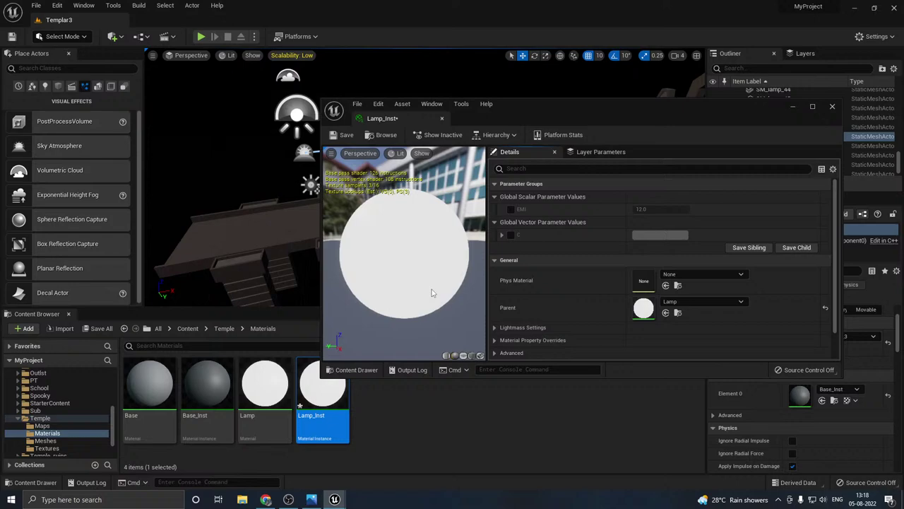
left_click(503, 235)
left_click(510, 235)
left_click(503, 236)
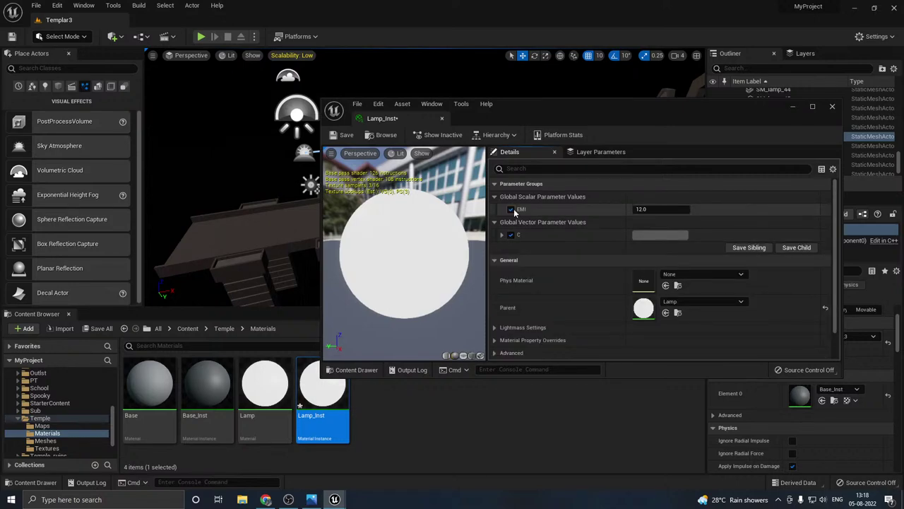
Step: Set Lamp_Inst's C colour to a highly saturated blue with a Value of 0.296875
left_click(651, 236)
left_click(680, 302)
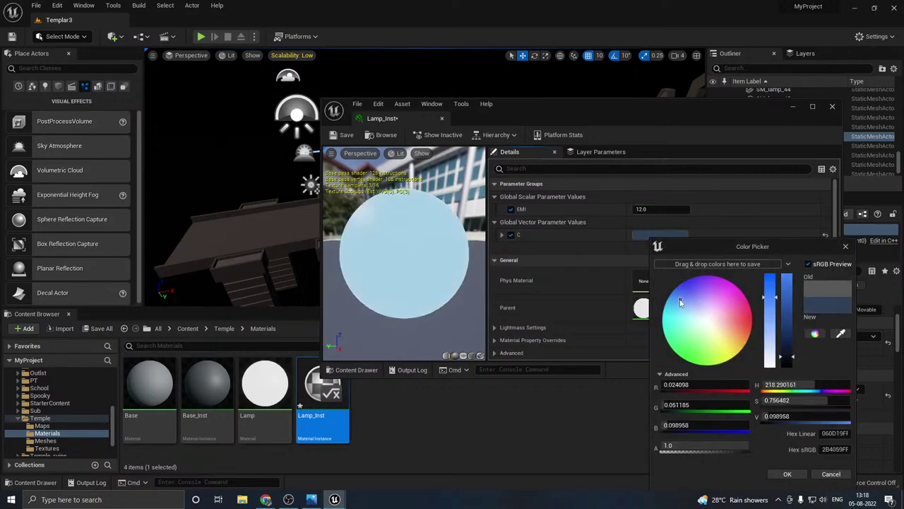
left_click(787, 320)
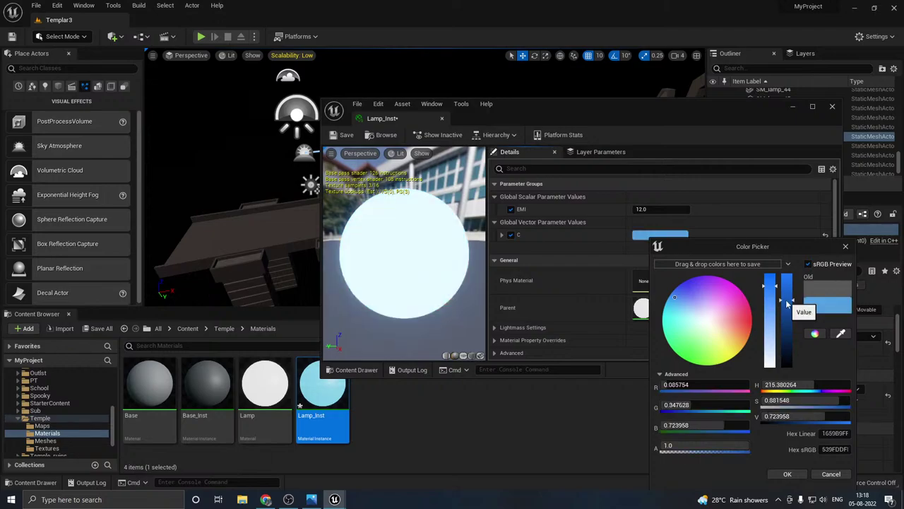
left_click_drag(793, 323, 792, 342)
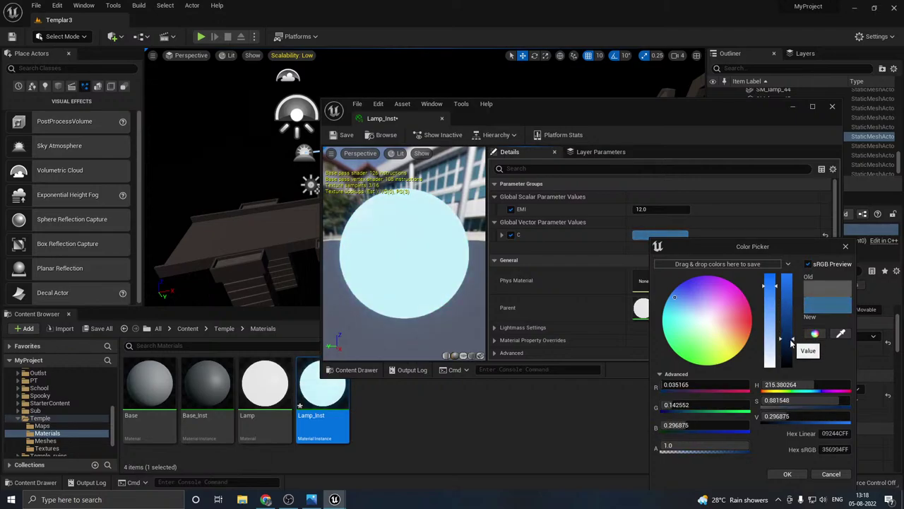
left_click(675, 290)
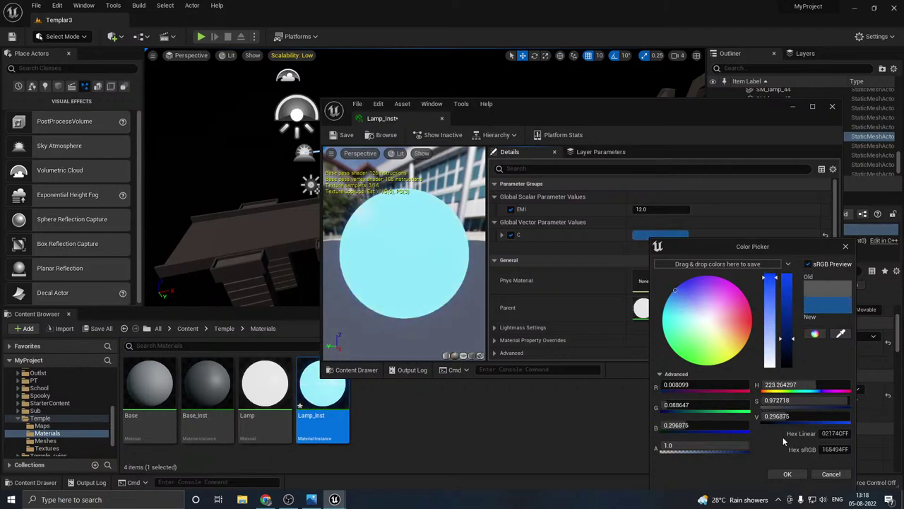
left_click(671, 293)
left_click(787, 474)
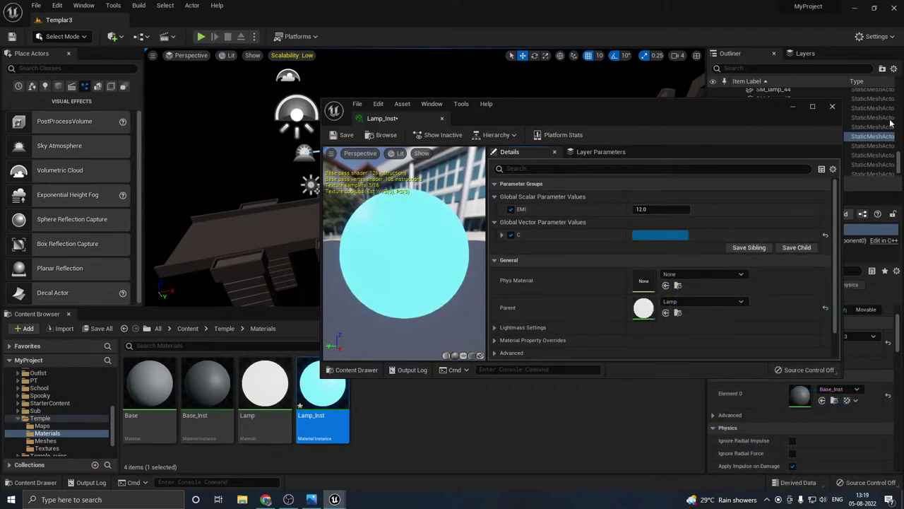
Step: Close the Lamp_Inst editor and save all changed assets
left_click(833, 108)
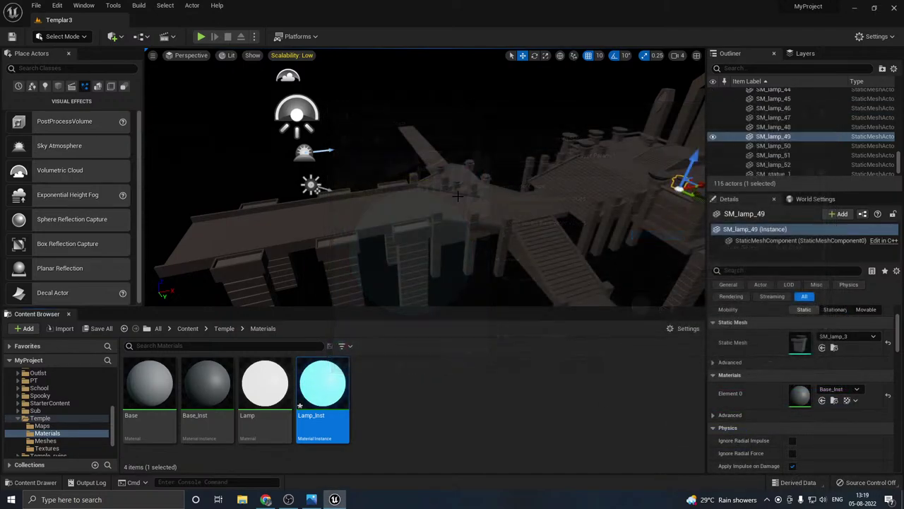
left_click(100, 328)
left_click(527, 357)
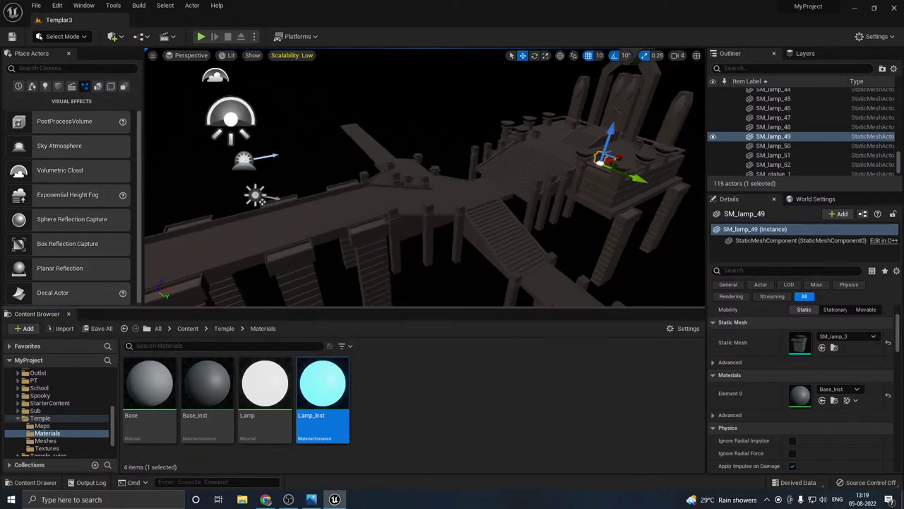
Step: Apply Lamp_Inst to the caps of the brick support pillars along the long walkway
right_click_drag(424, 184, 389, 209)
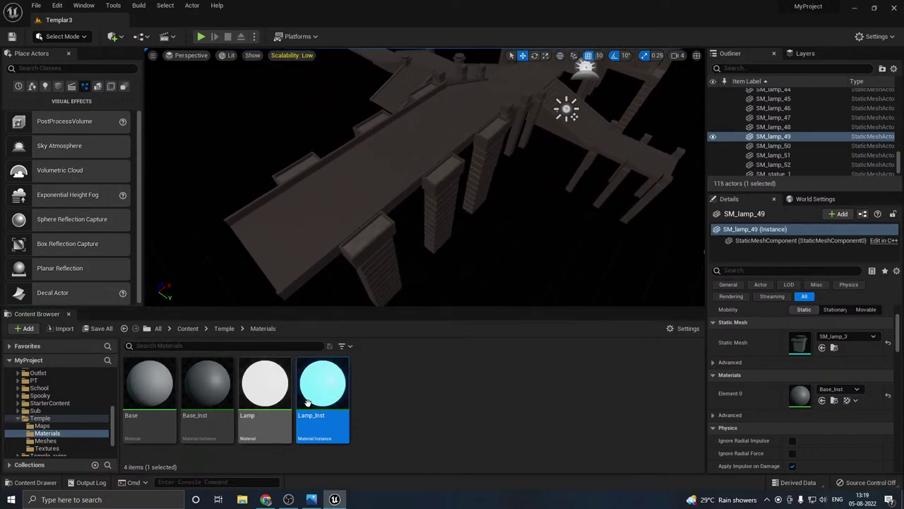
left_click_drag(318, 398, 365, 236)
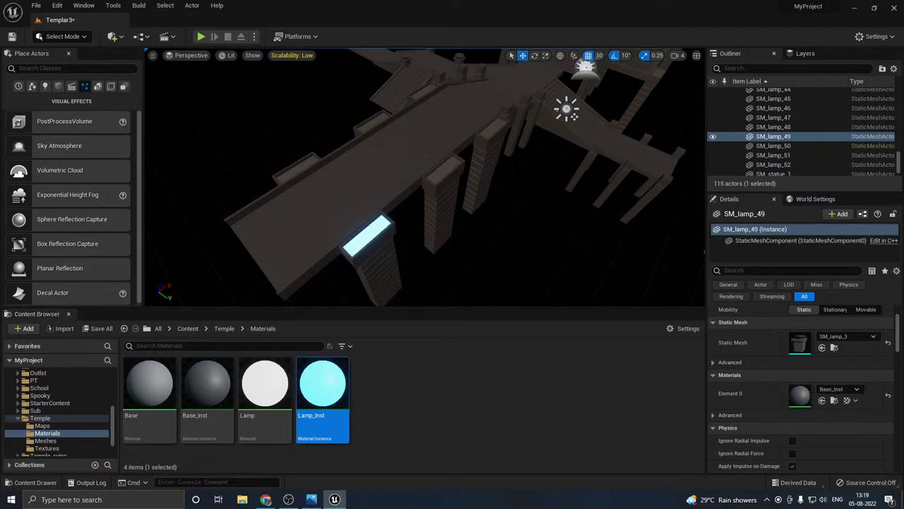
right_click_drag(424, 176, 452, 173)
left_click_drag(322, 393, 352, 210)
right_click_drag(352, 210, 460, 151)
Step: Apply Lamp_Inst to the cap of the support pillar beside the raised temple platform and save the level
right_click_drag(346, 184, 345, 185)
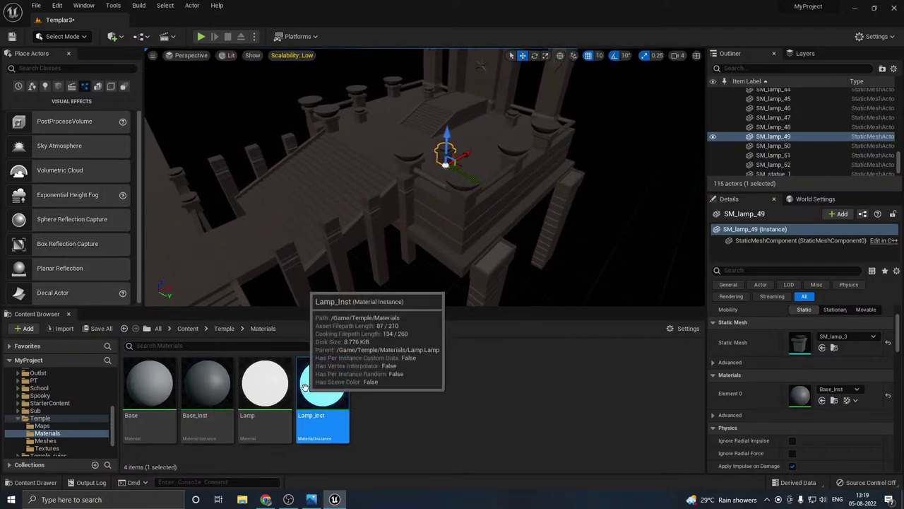
left_click_drag(322, 385, 494, 252)
right_click_drag(494, 253, 385, 269)
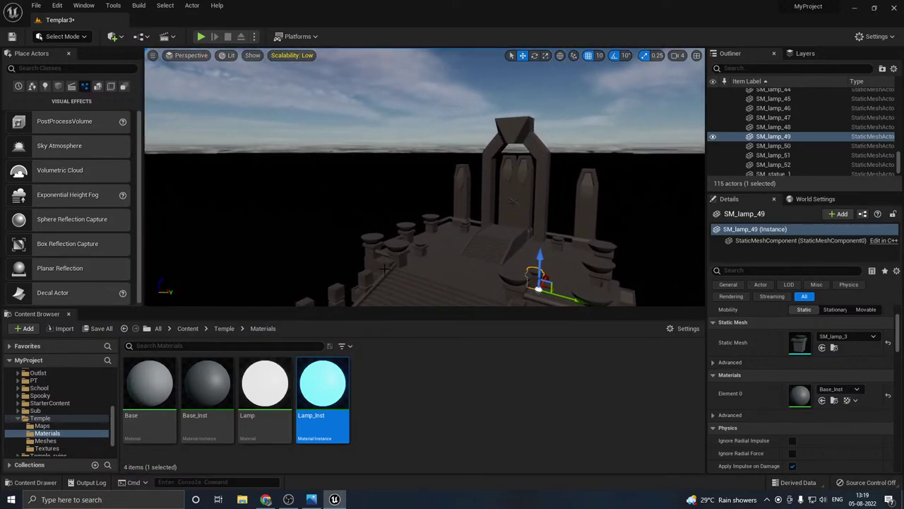
left_click(98, 329)
left_click(530, 356)
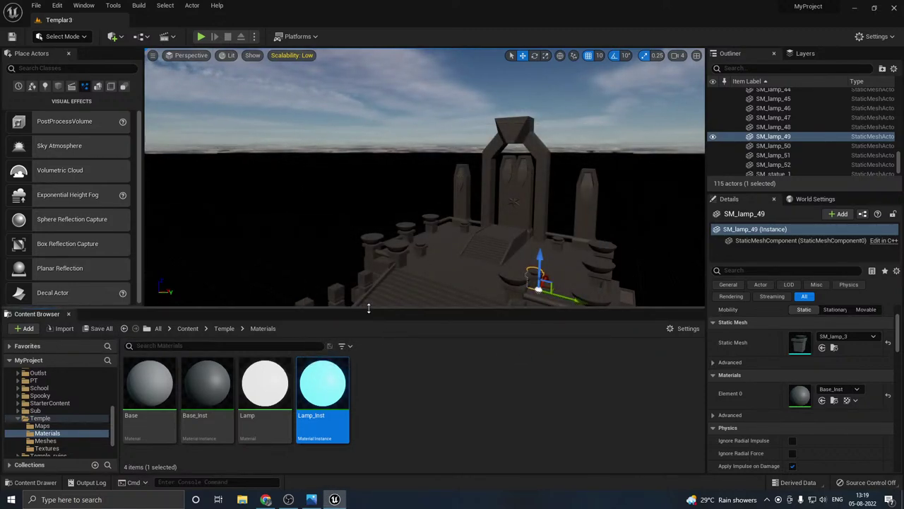
Step: Enlarge the viewport, check Base_Inst's C colour and shading, and save all changes
left_click_drag(370, 309, 386, 360)
right_click_drag(396, 282, 424, 222)
right_click_drag(528, 271, 562, 332)
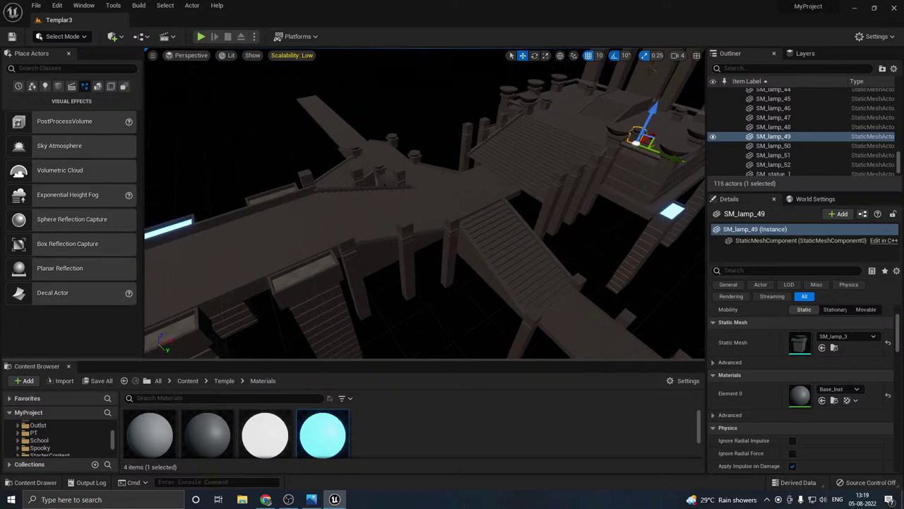
double_click(207, 433)
left_click(661, 288)
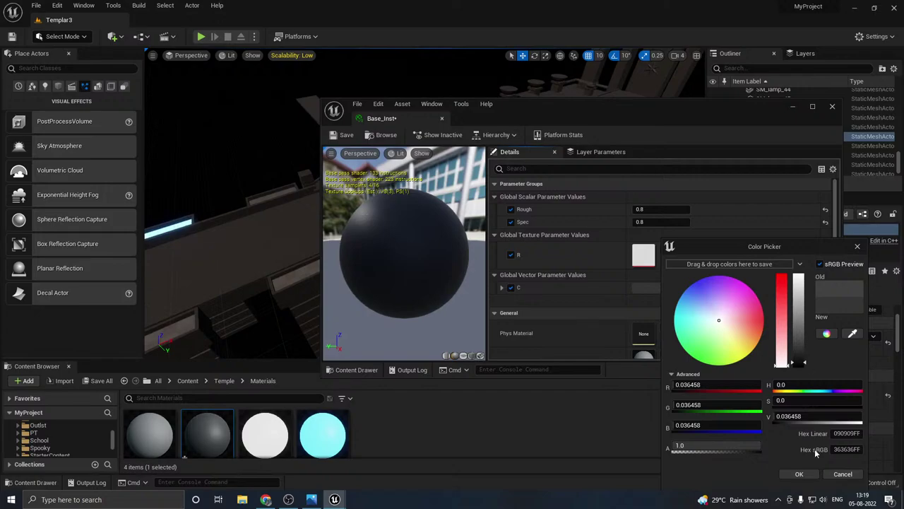
left_click(799, 474)
left_click_drag(420, 234, 400, 174)
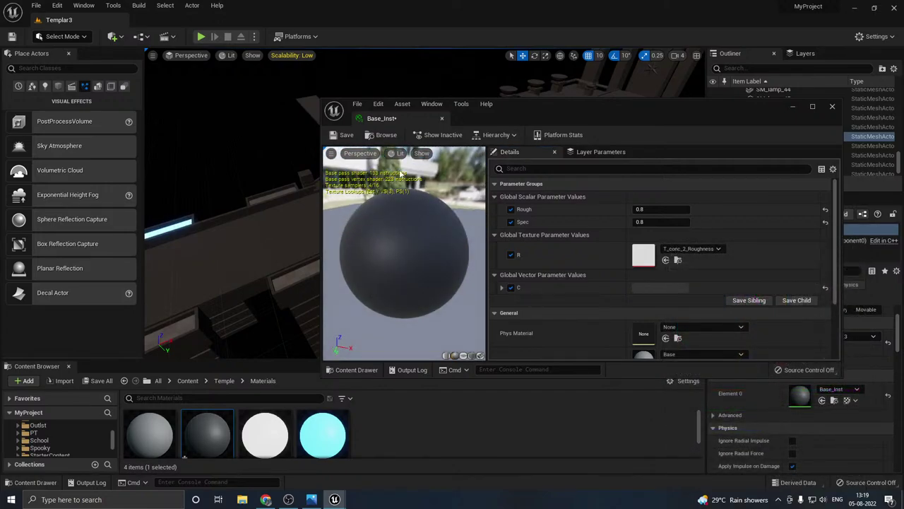
left_click(443, 119)
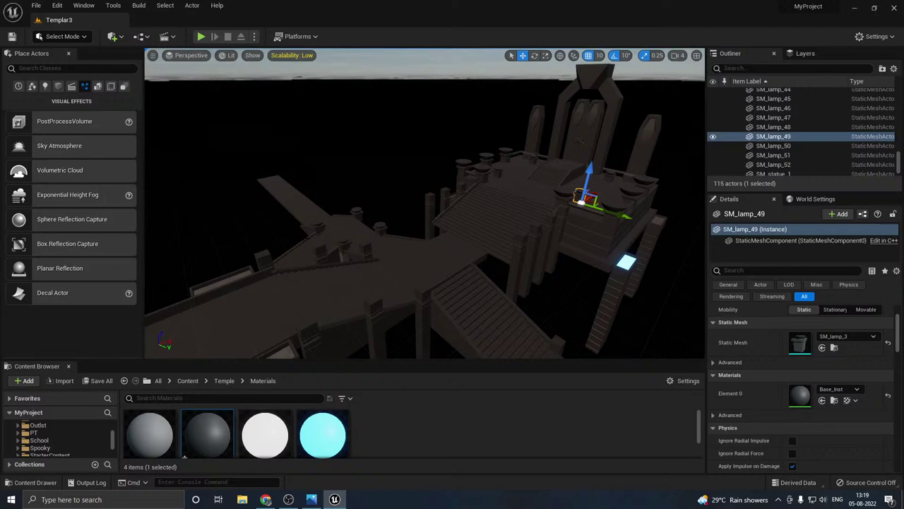
left_click(98, 381)
left_click(520, 355)
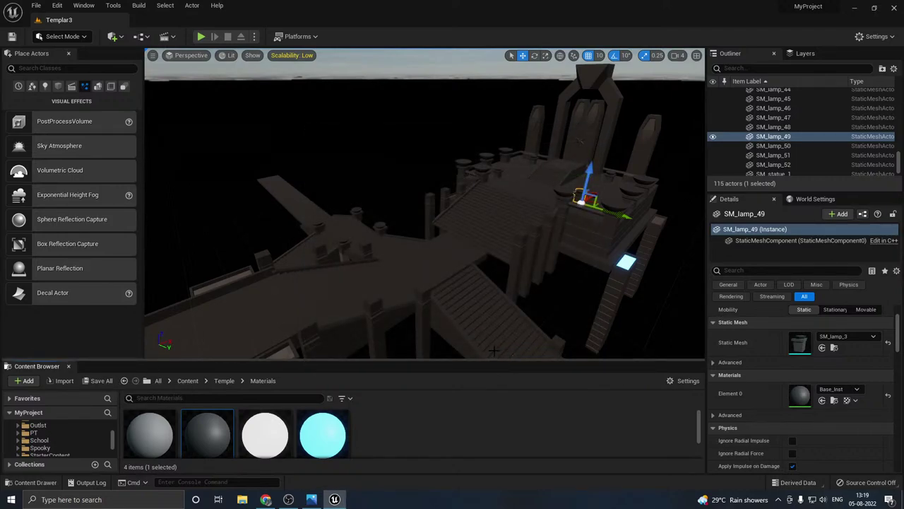
Step: Assign Base_Inst to the material slot of the SM_Pillar_1 mesh, close its editor and save all changes
right_click_drag(393, 320, 368, 355)
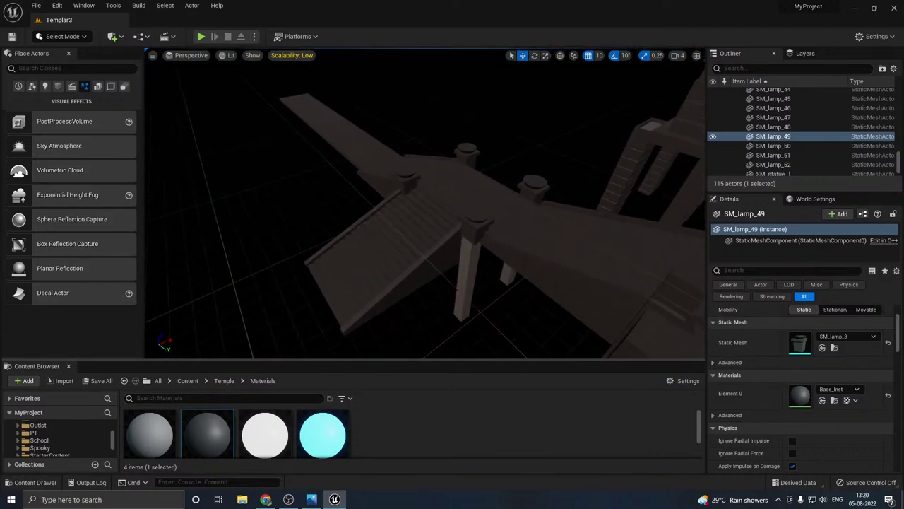
left_click(461, 288)
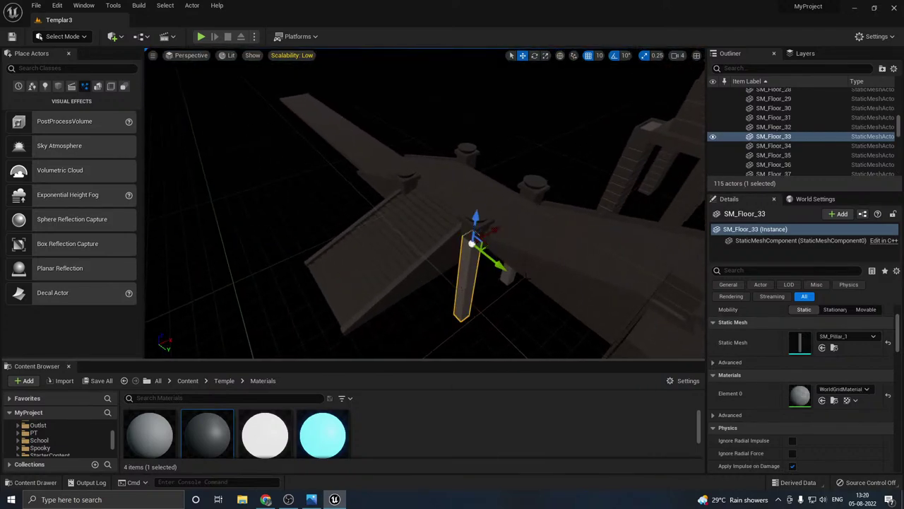
double_click(791, 342)
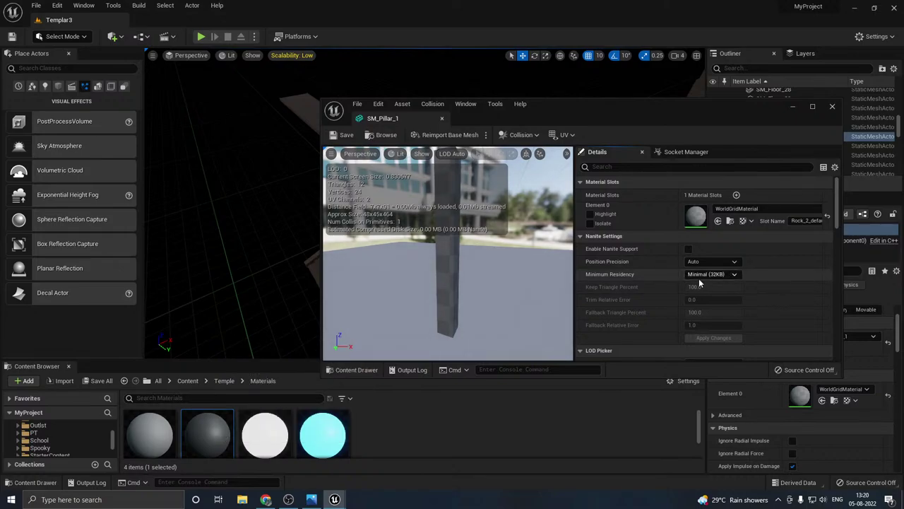
left_click(717, 221)
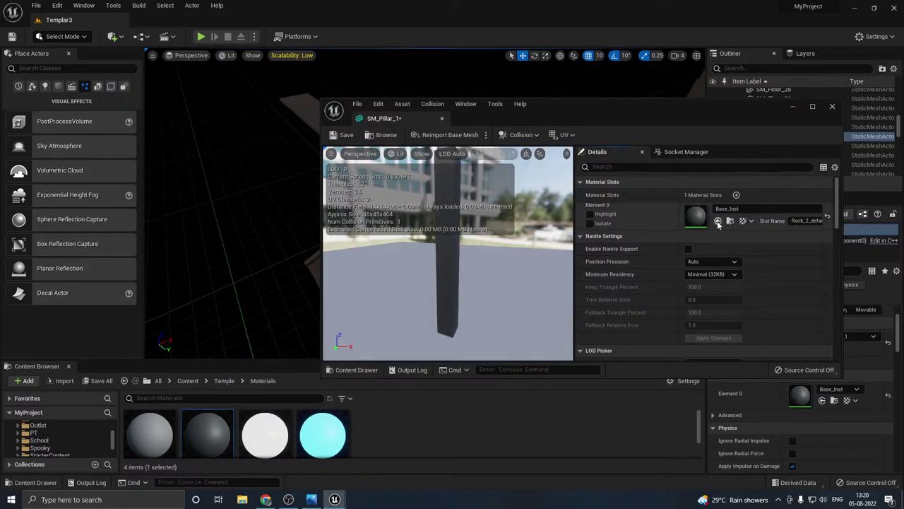
left_click(832, 108)
mouse_move(489, 229)
right_mouse_down()
mouse_move(500, 183)
mouse_move(554, 172)
mouse_move(539, 186)
mouse_move(548, 184)
mouse_move(581, 147)
mouse_move(486, 231)
right_mouse_up()
key("s")
key("a")
left_click(101, 380)
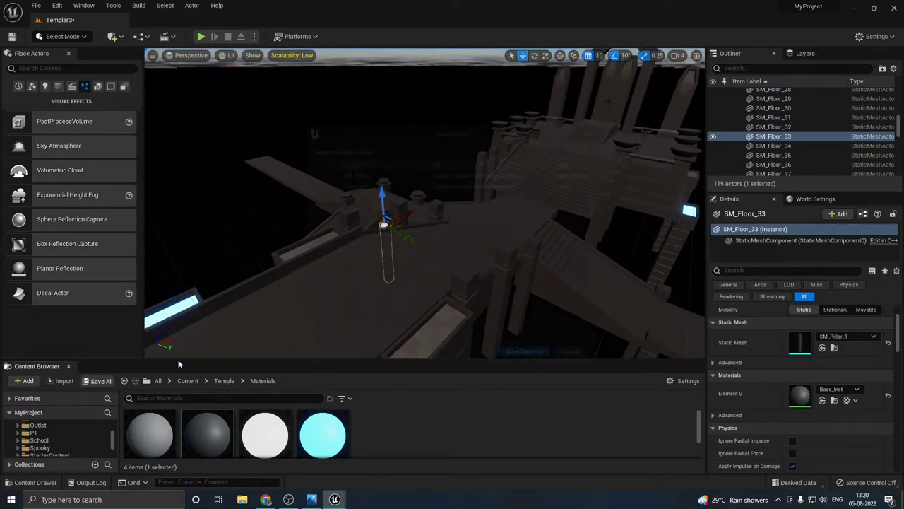
left_click(524, 355)
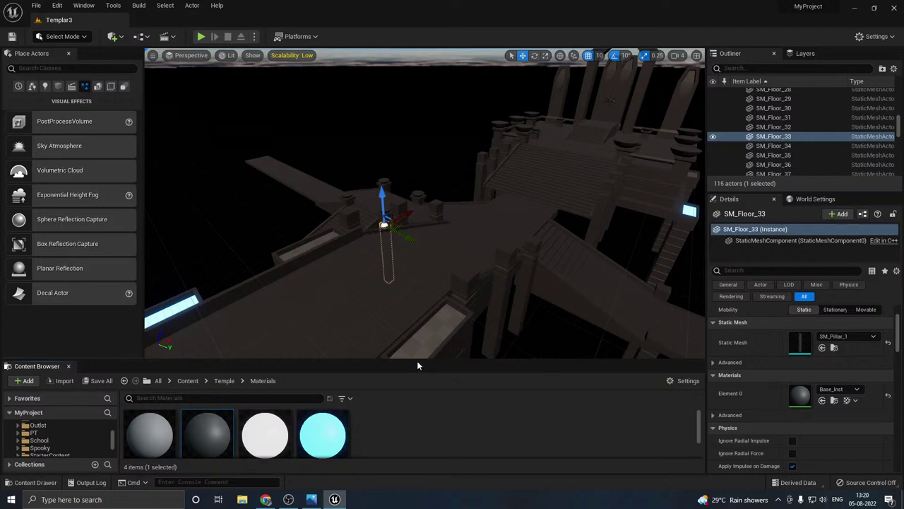
Step: Place an Exponential Height Fog actor on the temple walkway and raise it to location 720, -590, 0
left_click_drag(415, 359, 416, 341)
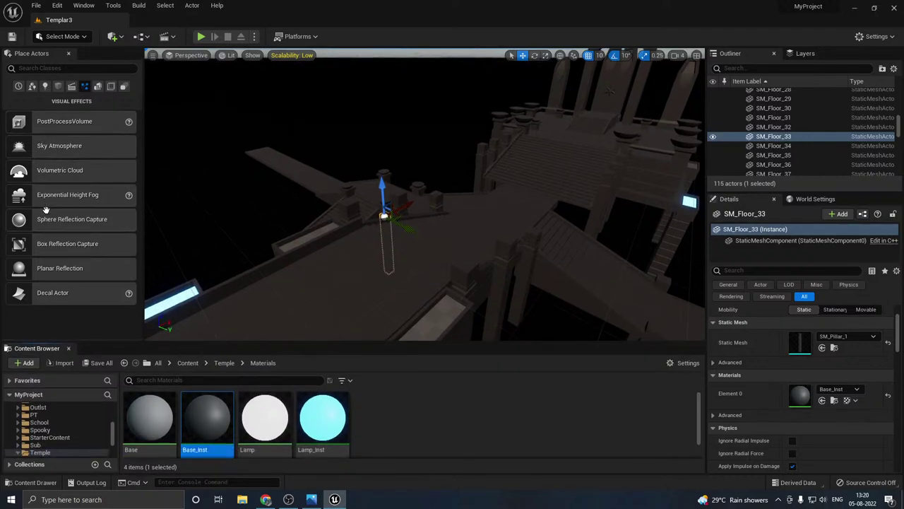
left_click_drag(43, 196, 440, 239)
right_click_drag(439, 239, 446, 287)
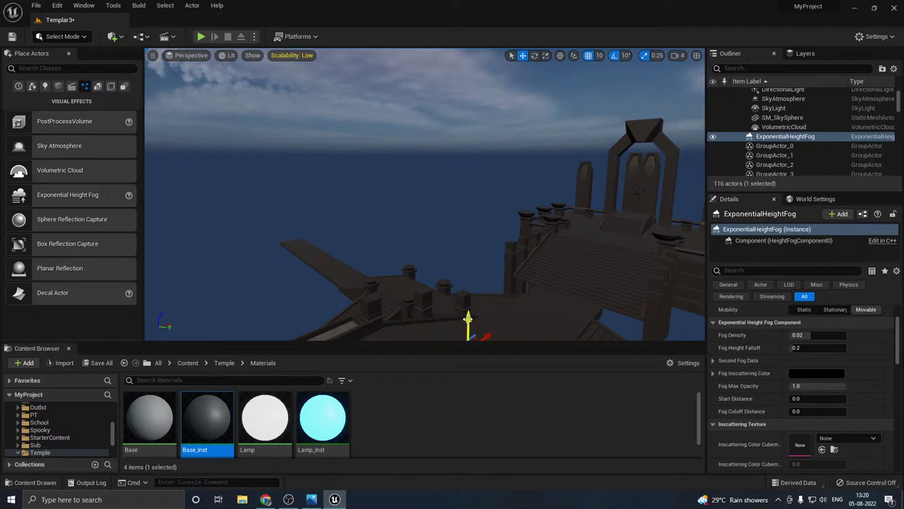
left_click_drag(467, 319, 469, 256)
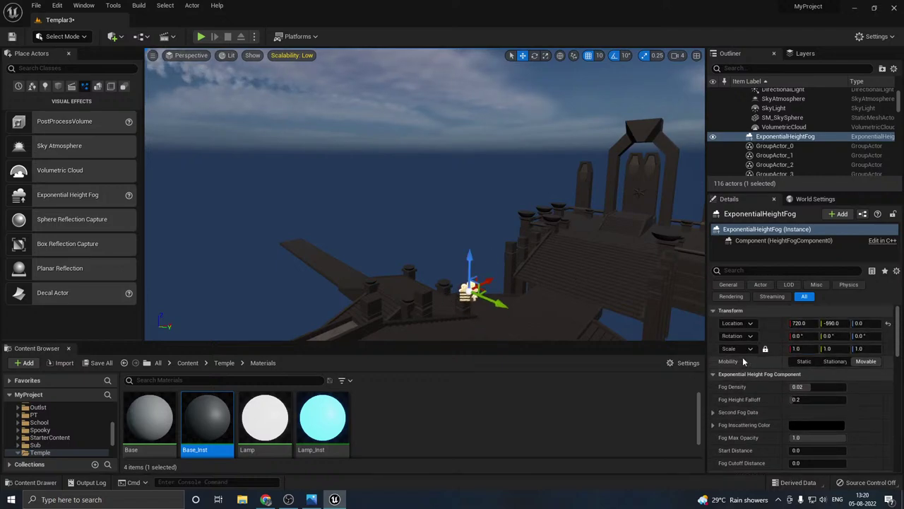
Step: Set the height fog's density to 1 and its inscattering colour to grey
left_click(822, 389)
type("1")
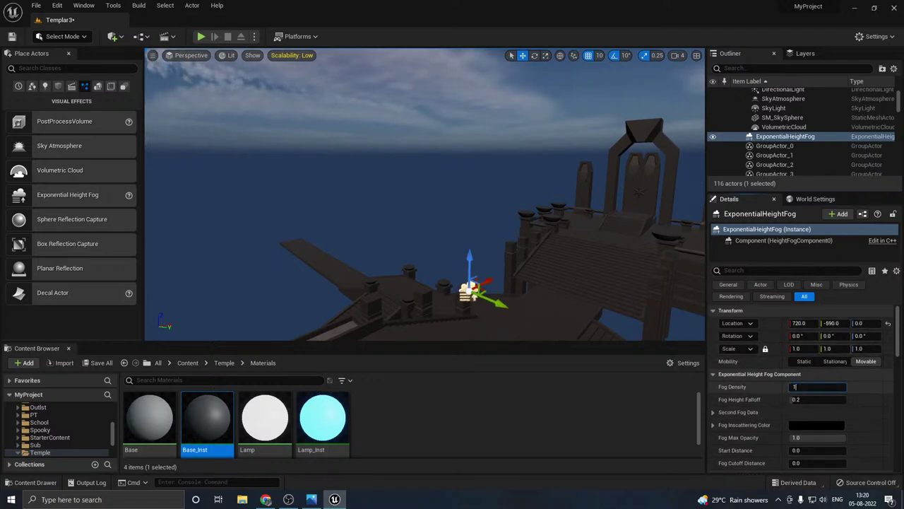
key("Return")
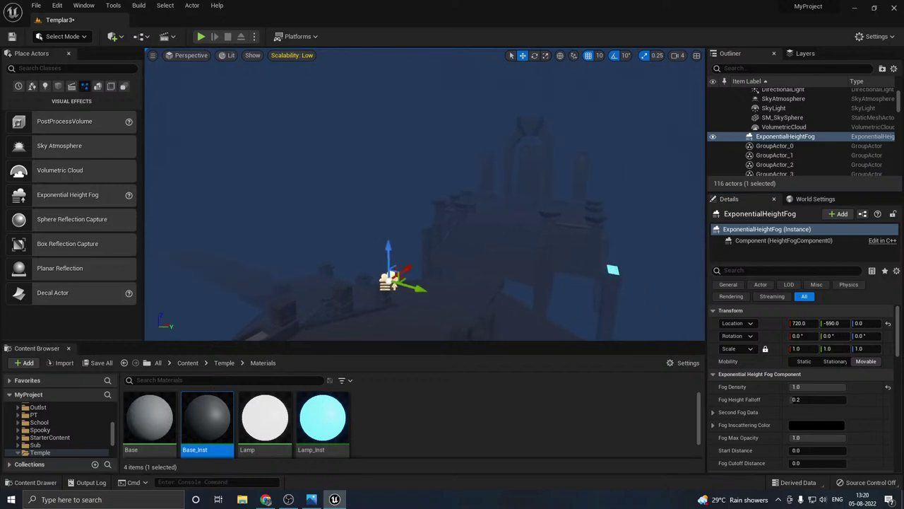
left_click(812, 426)
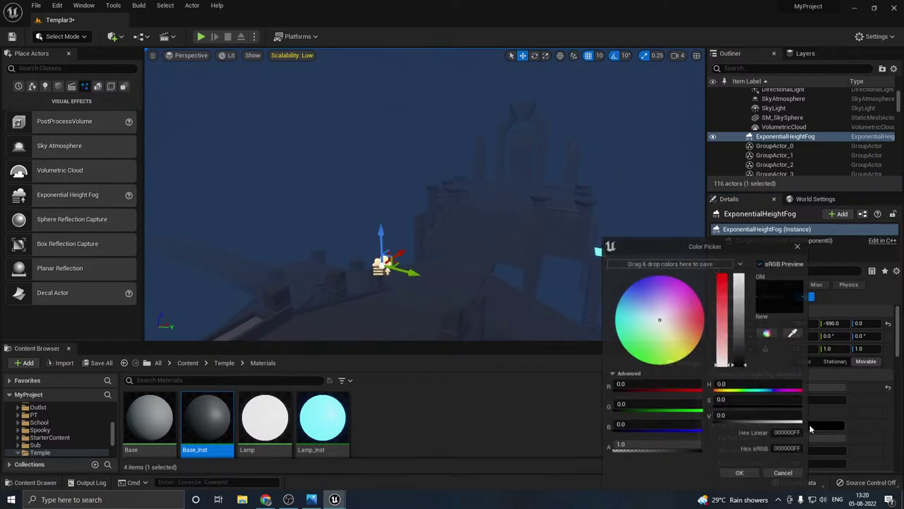
mouse_move(738, 353)
left_mouse_down()
mouse_move(741, 332)
mouse_move(740, 358)
left_mouse_up()
left_click(741, 473)
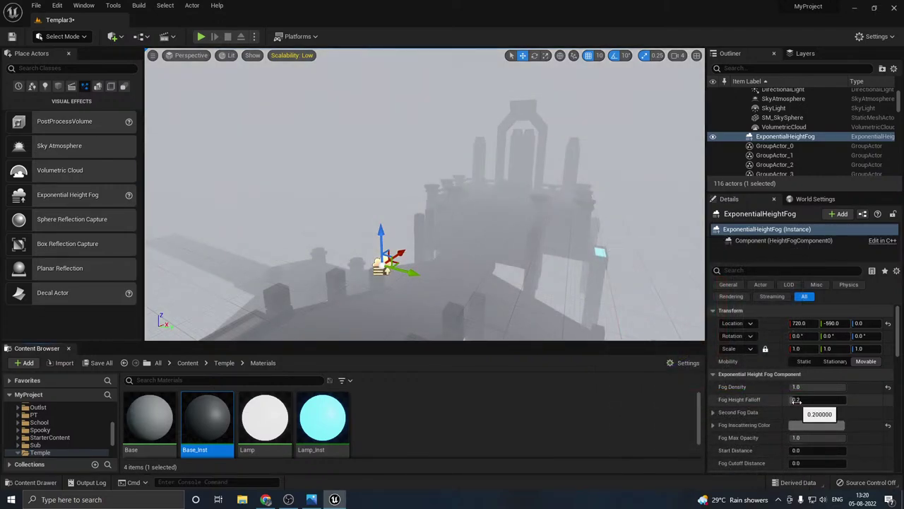
Step: Set the fog's height falloff to 2 and its start distance to 3360
type("2")
key("Return")
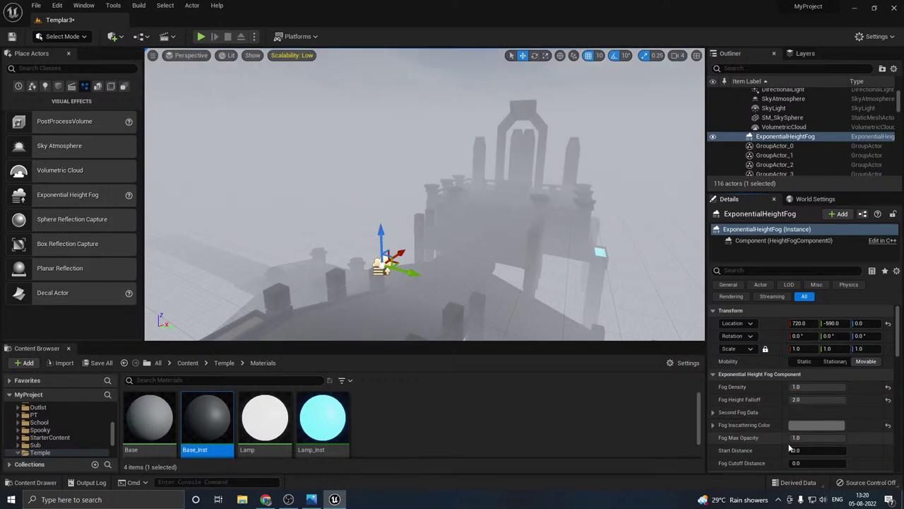
left_click_drag(802, 450, 828, 450)
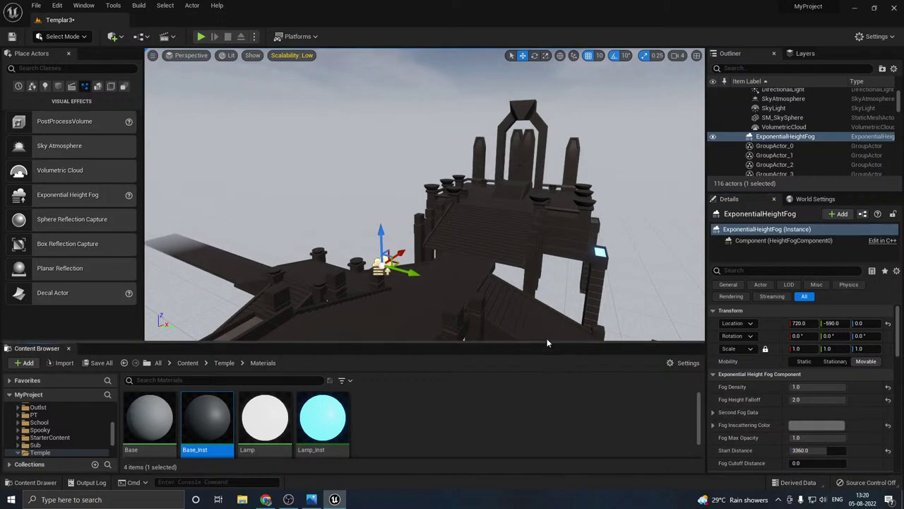
Step: Enlarge the viewport by shrinking the Content Browser, and set the height fog's inscattering colour to dark blue, hex sRGB 2B4256
right_click_drag(519, 320, 530, 277)
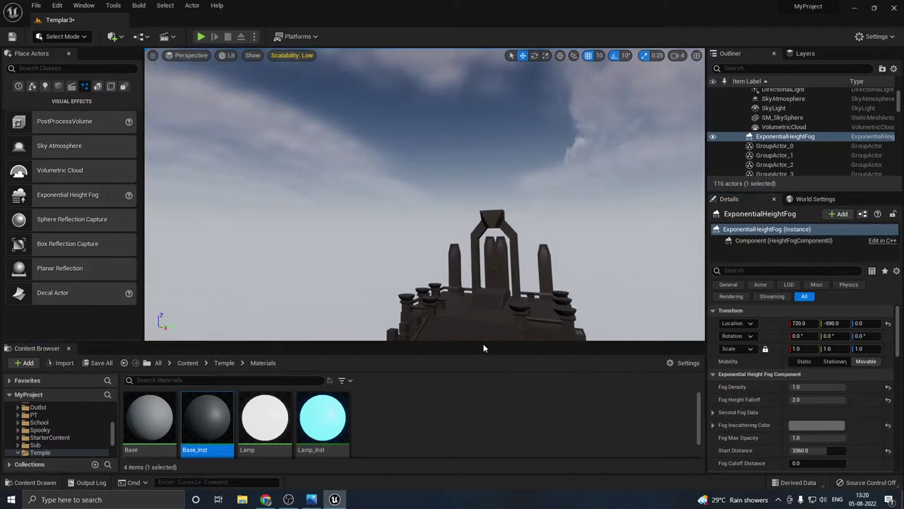
left_click_drag(479, 342, 483, 374)
right_click_drag(475, 290, 494, 350)
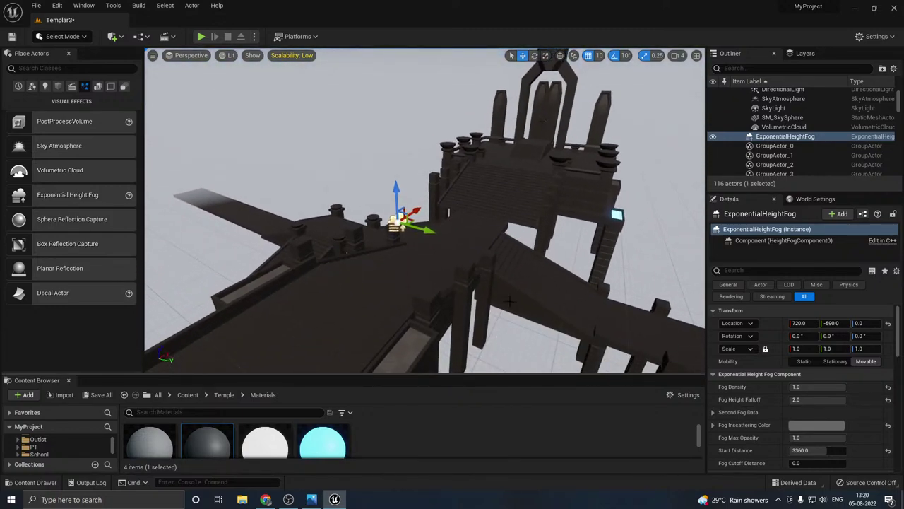
right_click_drag(520, 290, 489, 258)
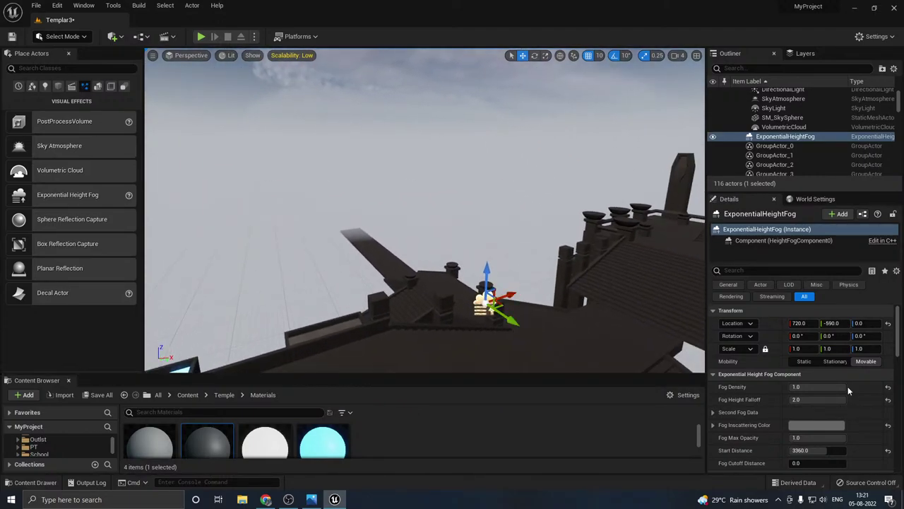
left_click(813, 426)
left_click_drag(745, 360, 745, 355)
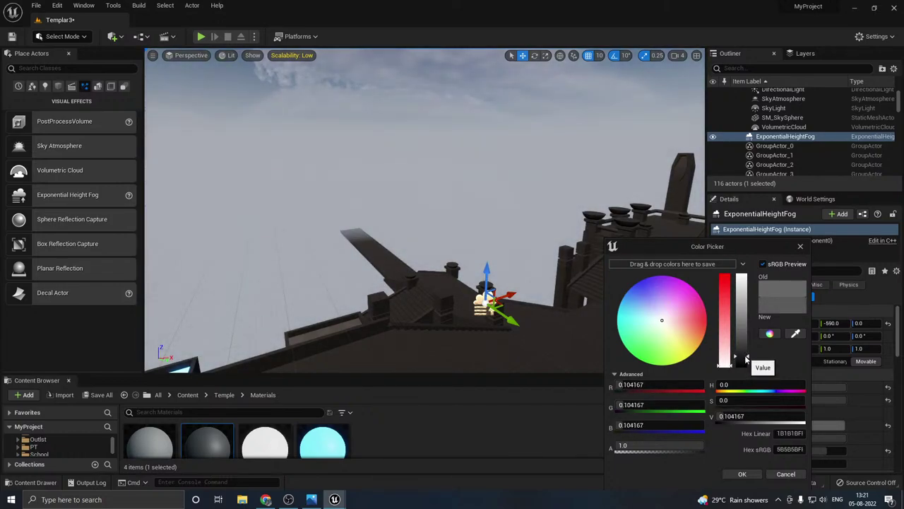
left_click_drag(657, 316, 636, 303)
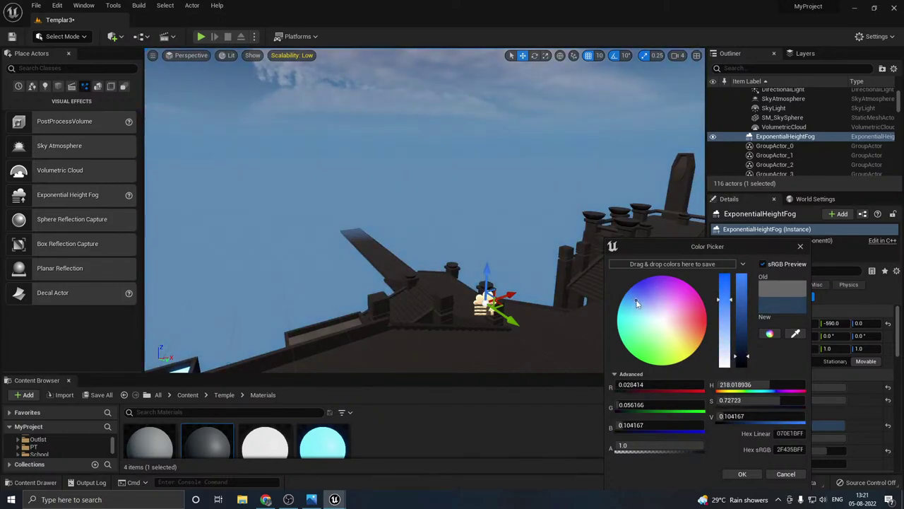
left_click_drag(747, 361, 739, 356)
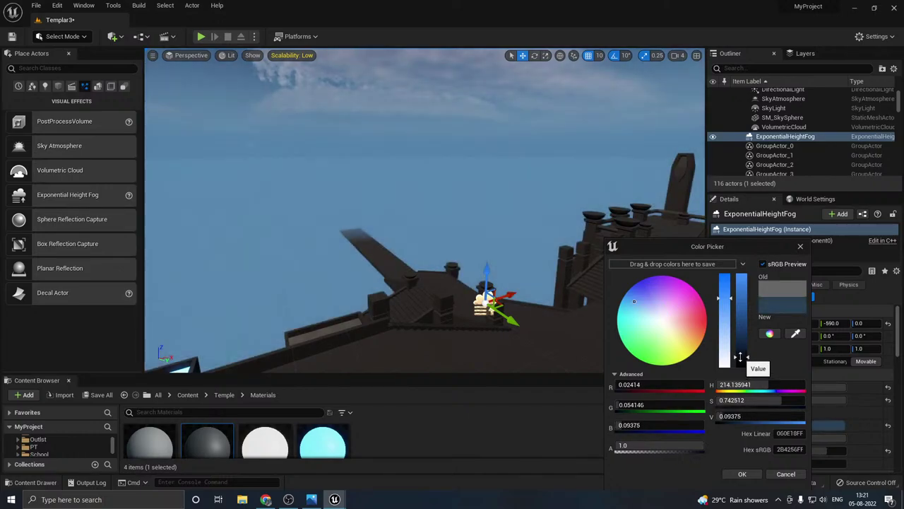
left_click(742, 474)
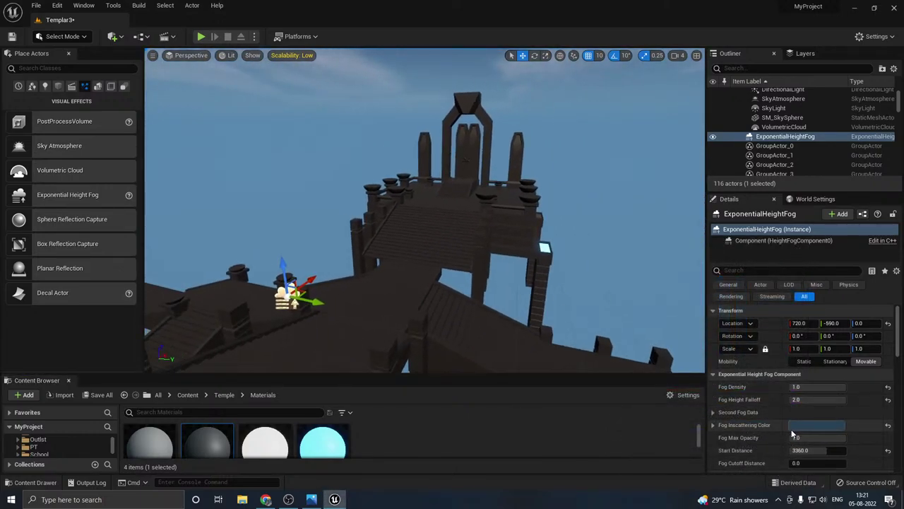
Step: Set the fog inscattering colour's saturation to 0 for a neutral dark grey, hex sRGB 565656
left_click(809, 426)
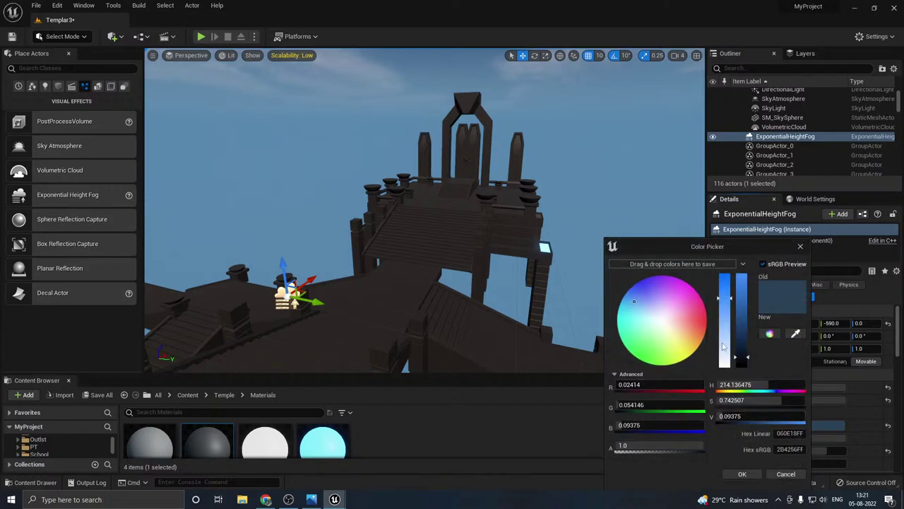
left_click_drag(725, 347, 721, 365)
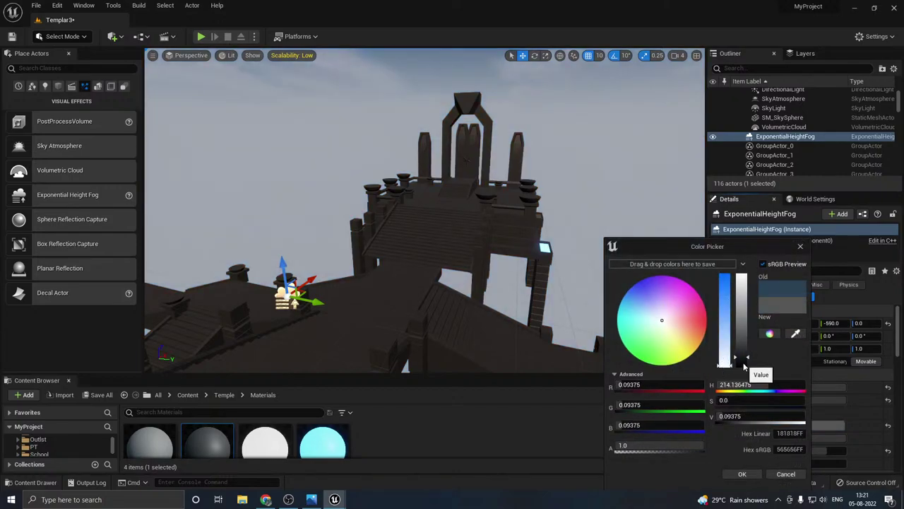
left_click(744, 474)
Step: Move the SkyLight, SkyAtmosphere, VolumetricCloud and DirectionalLight actors away from the walkway to X locations 5140, 7110, 3910 and 5680
right_click_drag(425, 335, 346, 360)
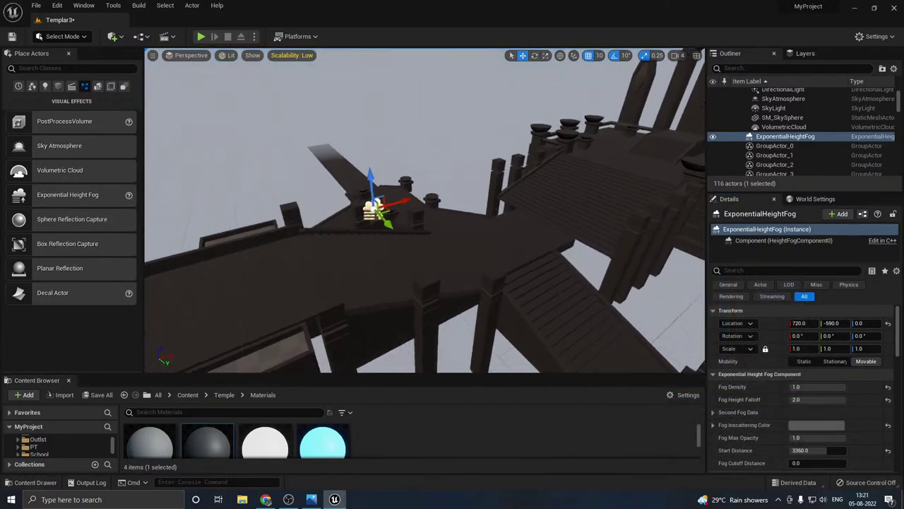
scroll(428, 252, "down", 10)
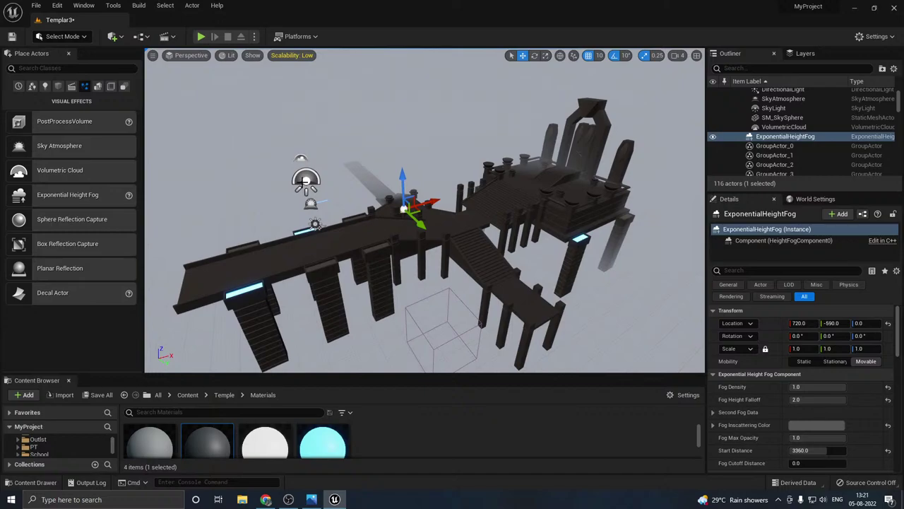
left_click(306, 182)
left_click_drag(328, 178, 548, 139)
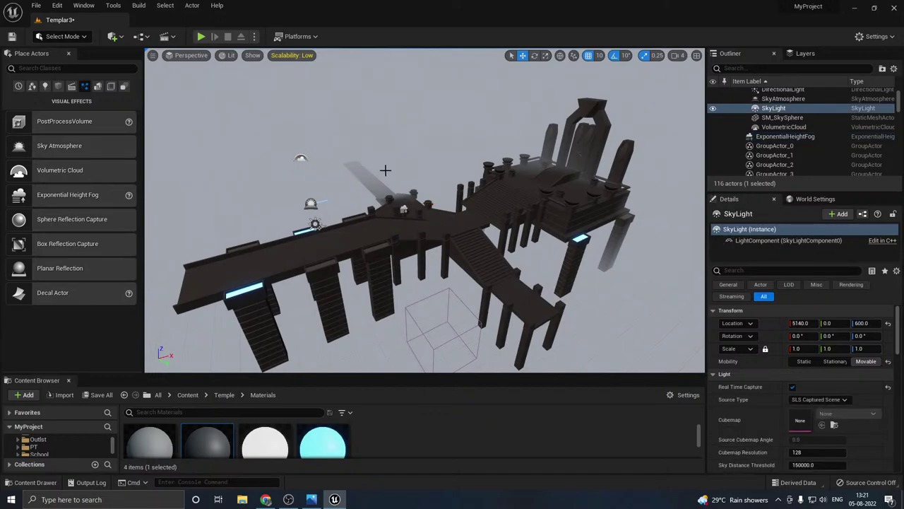
left_click(309, 205)
left_click_drag(309, 205, 587, 166)
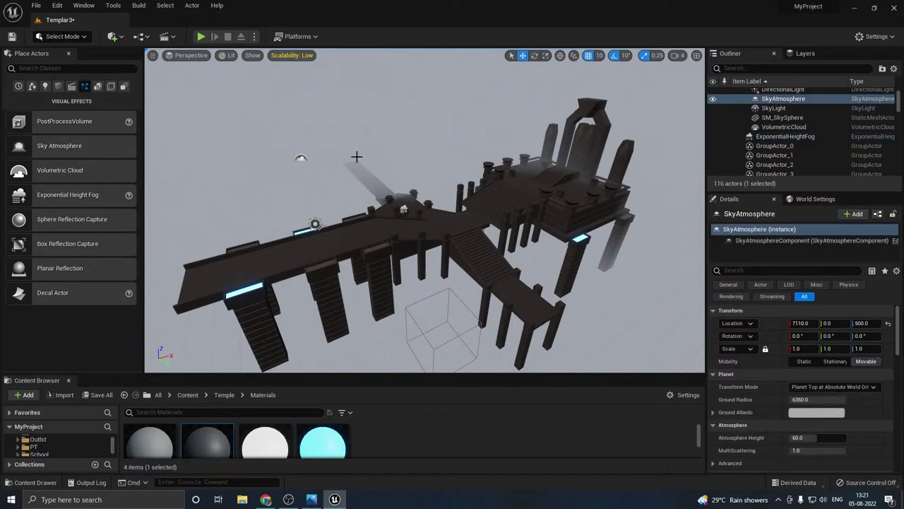
left_click(301, 156)
left_click_drag(301, 156, 556, 136)
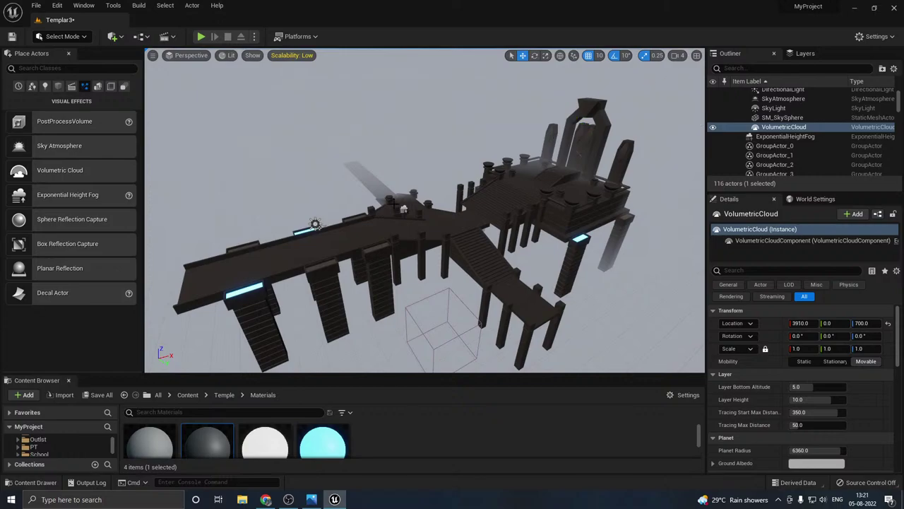
left_click(315, 224)
left_click_drag(343, 217, 699, 113)
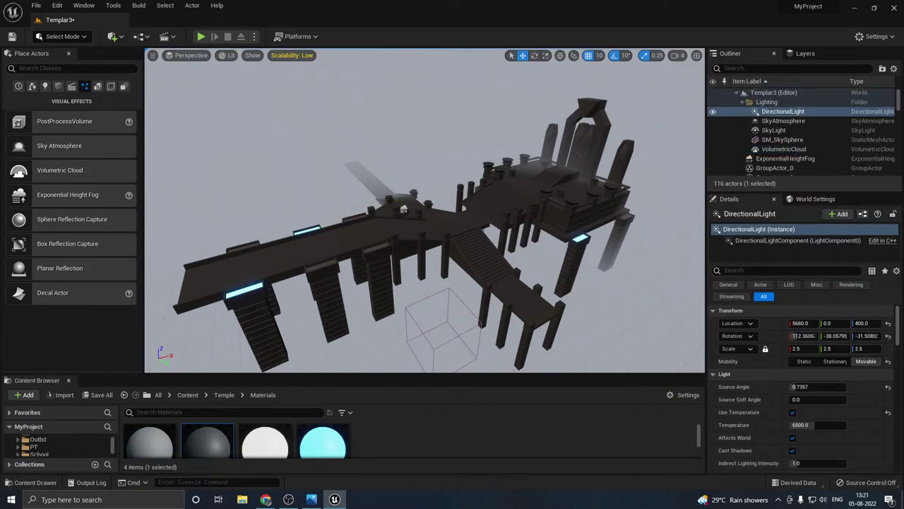
Step: Turn off Affects World for the directional light and inspect the temple without it
scroll(761, 425, "down", 2)
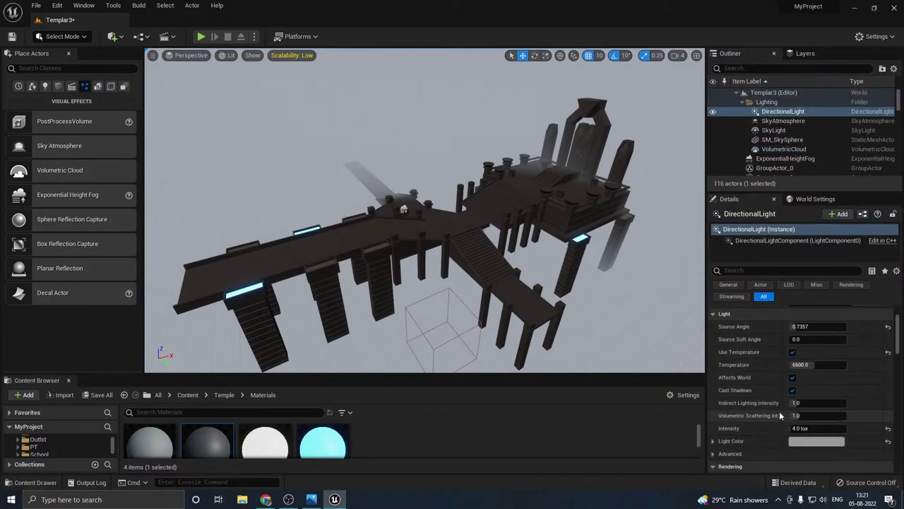
left_click(792, 378)
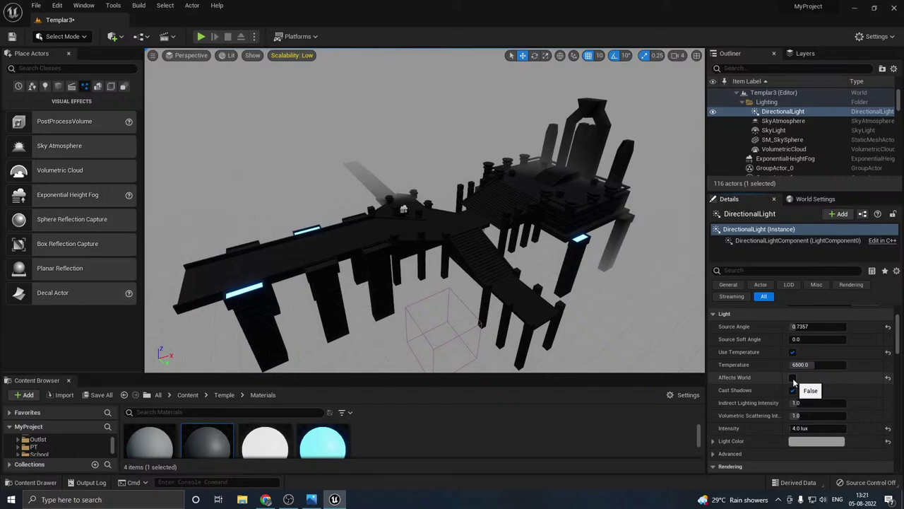
key("w")
right_click_drag(488, 339, 522, 344)
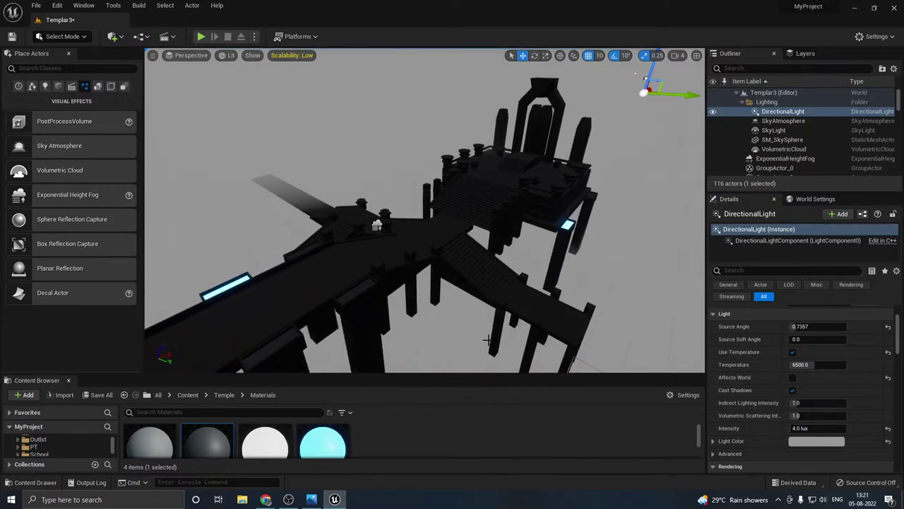
Step: Save the Templar3 level and turn Affects World back on for the directional light
left_click(82, 394)
left_click(527, 353)
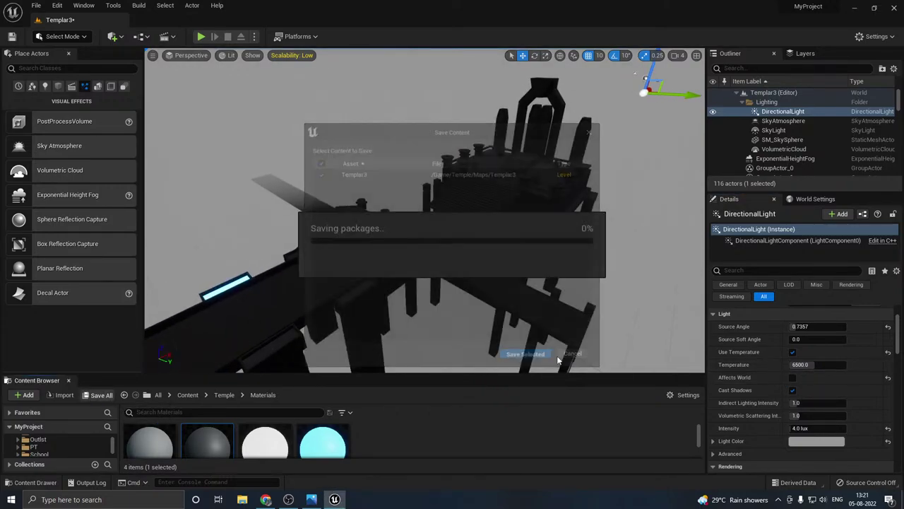
left_click(792, 378)
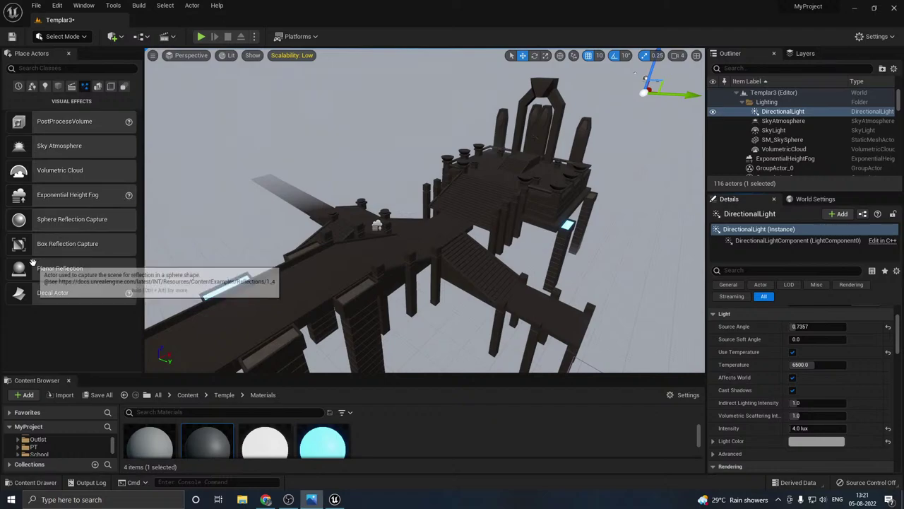
Step: Place a Point Light on the temple walkway and set its volumetric scattering intensity to 3.76
left_click(47, 85)
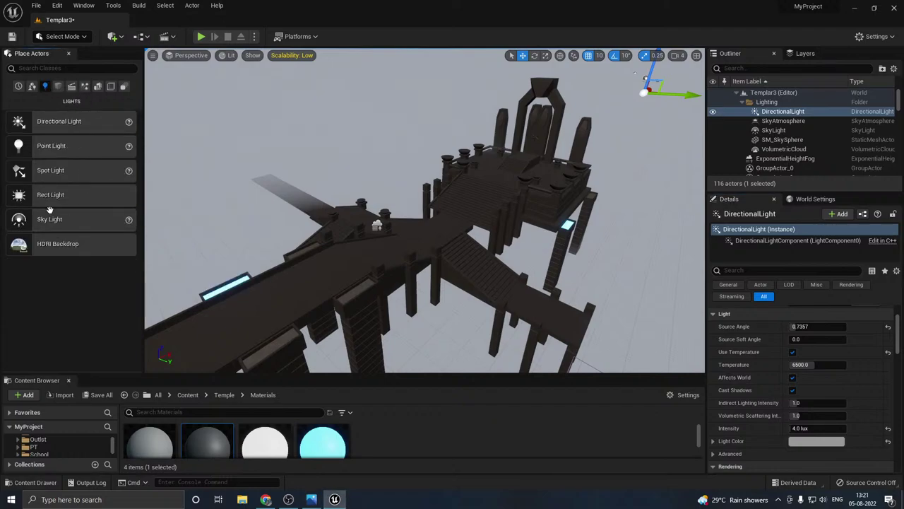
left_click_drag(25, 146, 398, 241)
scroll(761, 393, "down", 3)
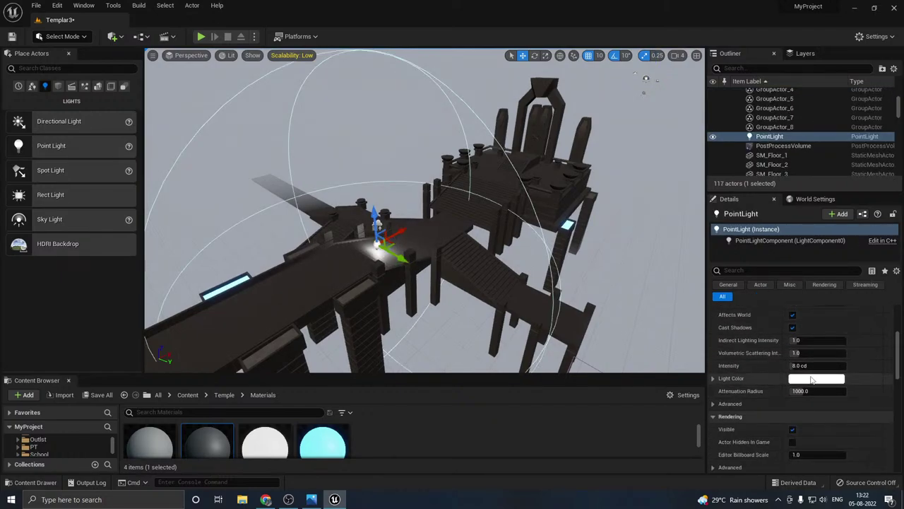
left_click_drag(805, 353, 834, 352)
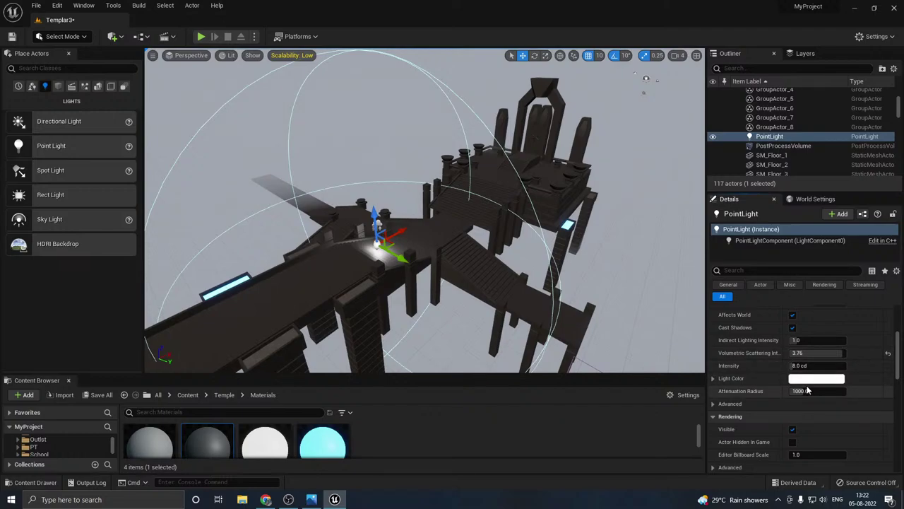
Step: Set the point light's colour to light blue, hex sRGB 57ADFF
left_click(812, 379)
left_click(626, 297)
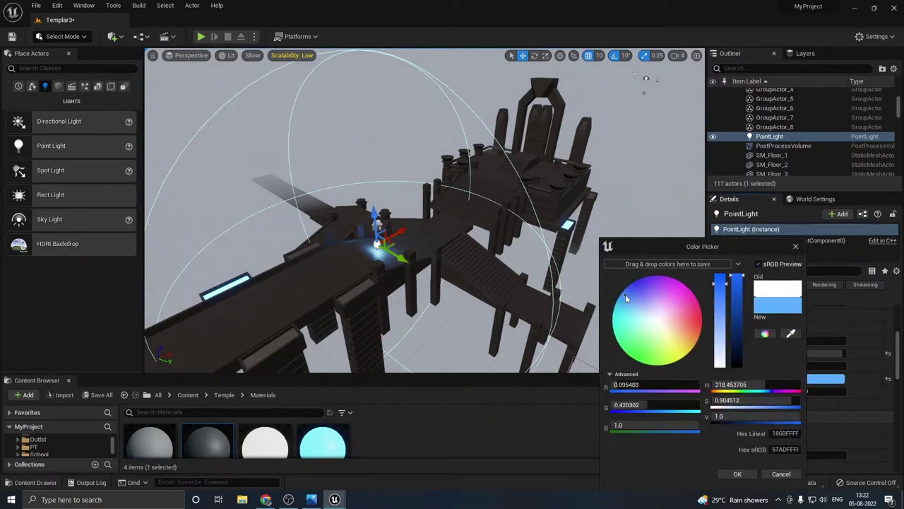
left_click(739, 475)
Step: Set the point light's indirect lighting intensity to 3.448, attenuation radius to about 1352 and volumetric scattering intensity to 3.97
scroll(763, 397, "down", 2)
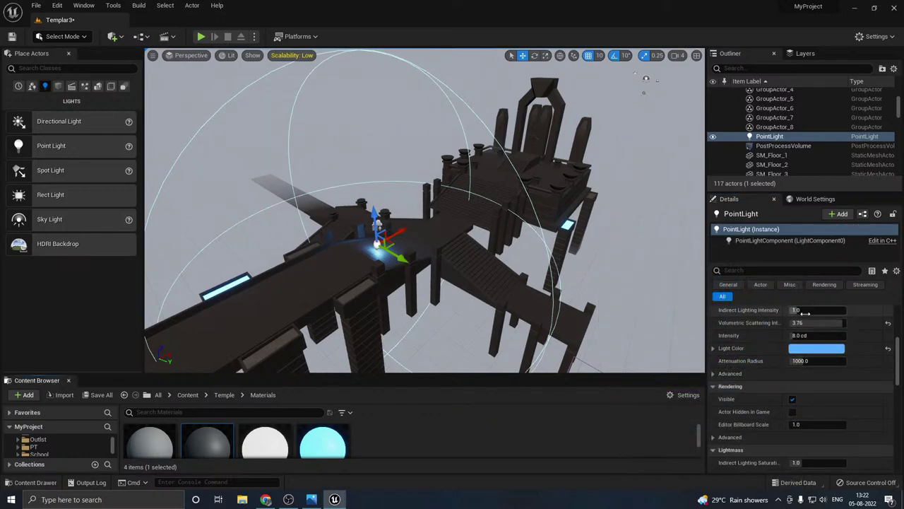
left_click_drag(804, 313, 823, 313)
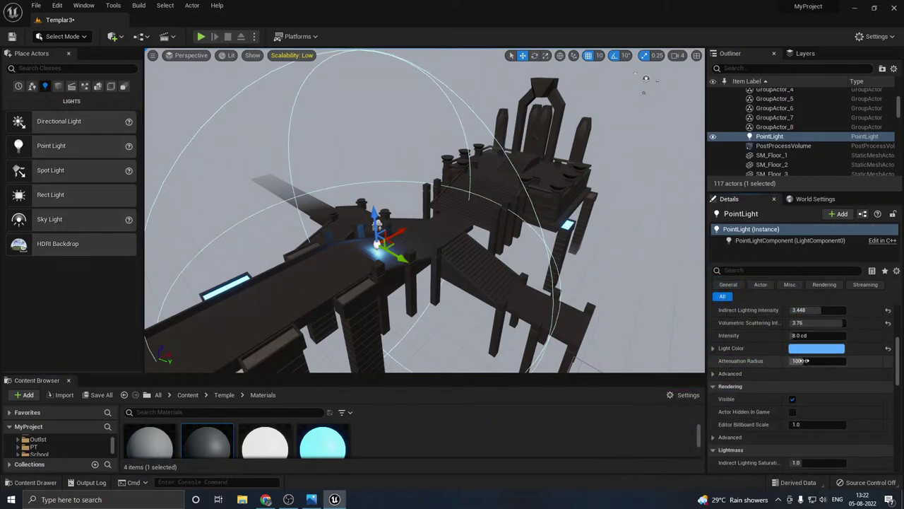
mouse_move(804, 362)
left_mouse_down()
mouse_move(817, 362)
mouse_move(809, 361)
left_mouse_up()
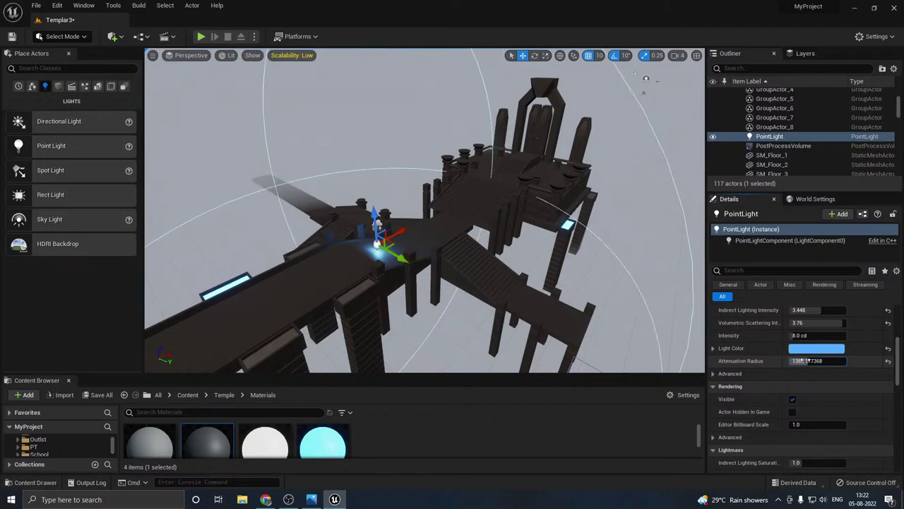
left_click_drag(840, 323, 823, 323)
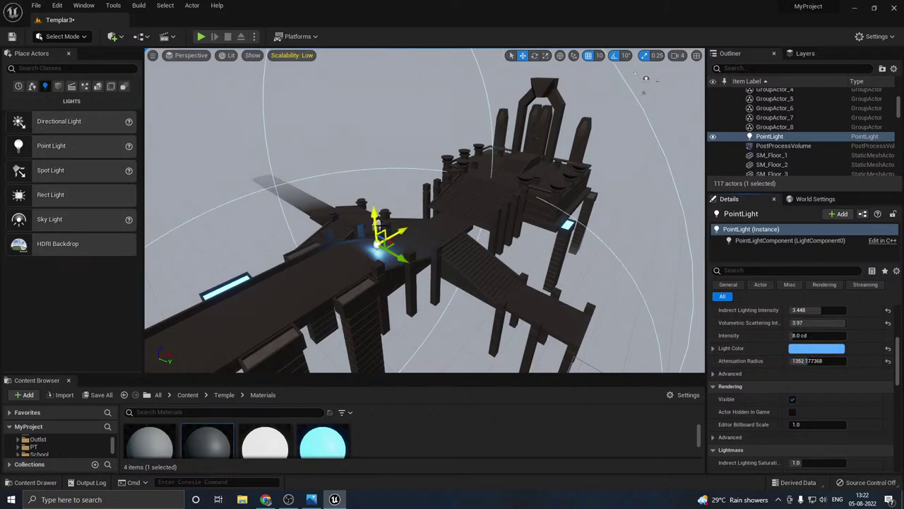
Step: Lower the point light beneath the walkway, between the supporting pillars
left_click_drag(375, 218, 425, 332)
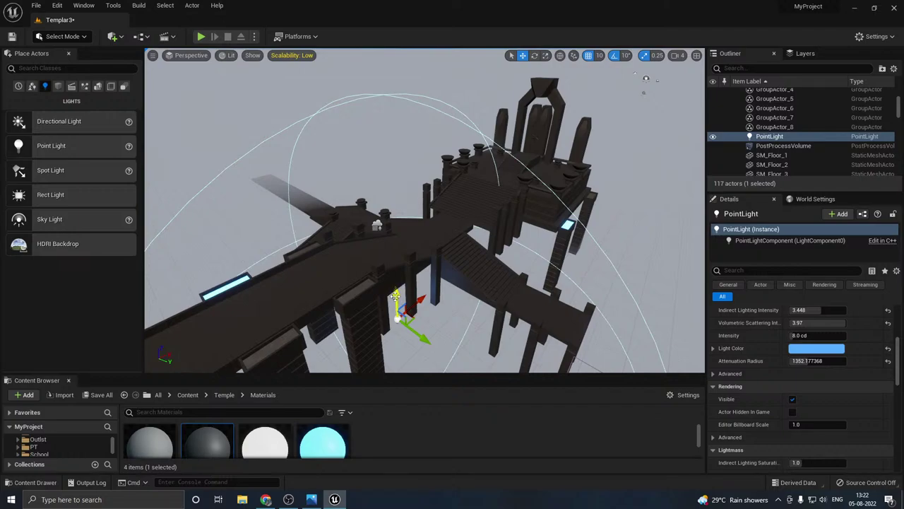
left_click_drag(396, 296, 393, 278)
right_click_drag(394, 279, 363, 336)
right_click_drag(346, 286, 490, 278)
mouse_move(172, 205)
right_mouse_down()
mouse_move(170, 198)
mouse_move(172, 205)
right_mouse_up()
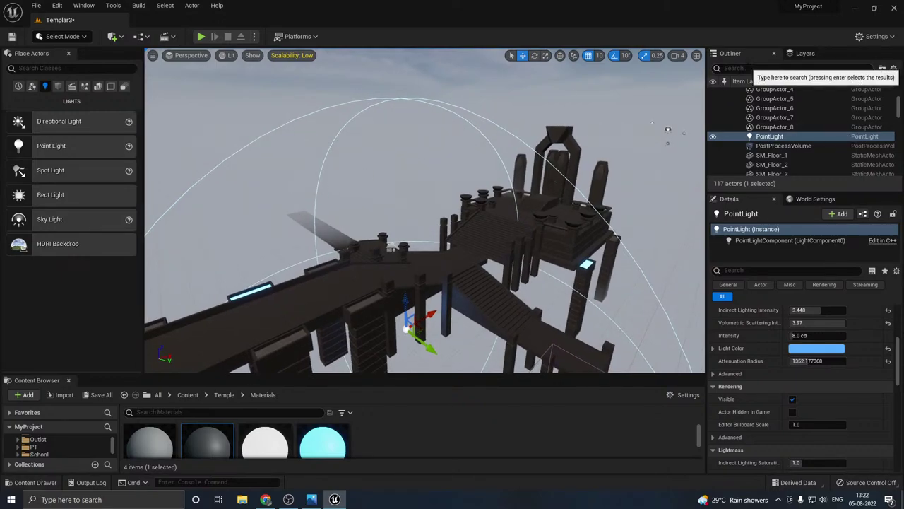
Step: Preview the level at Medium and High scalability, and return the quality setting to Low
left_click(295, 56)
left_click(367, 71)
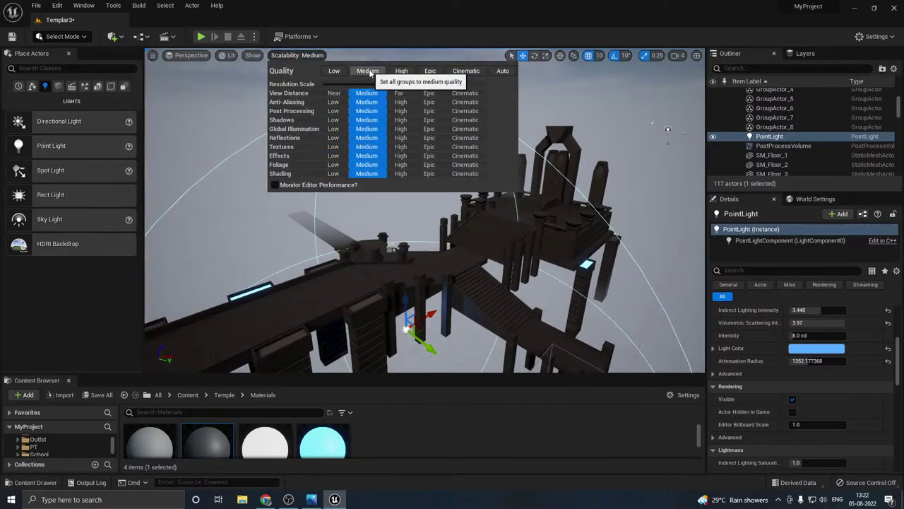
right_click_drag(374, 212, 396, 212)
right_click_drag(265, 192, 268, 191)
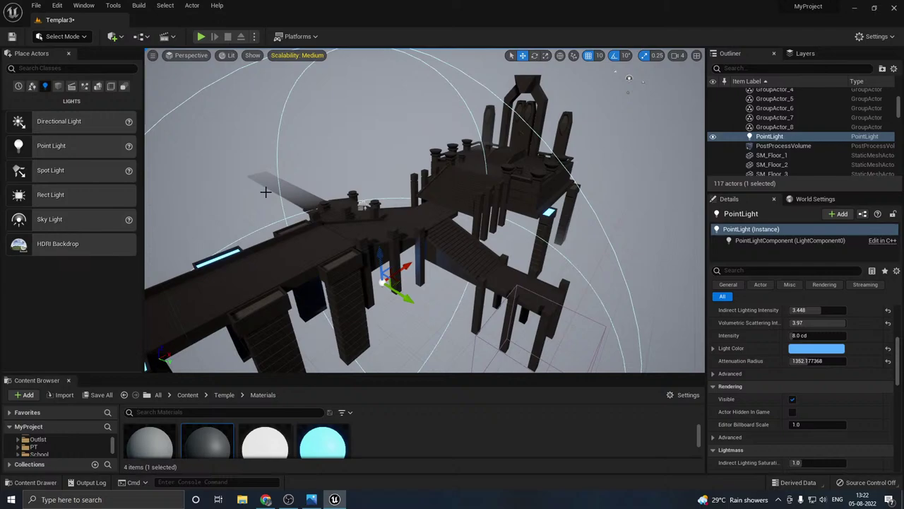
left_click(308, 57)
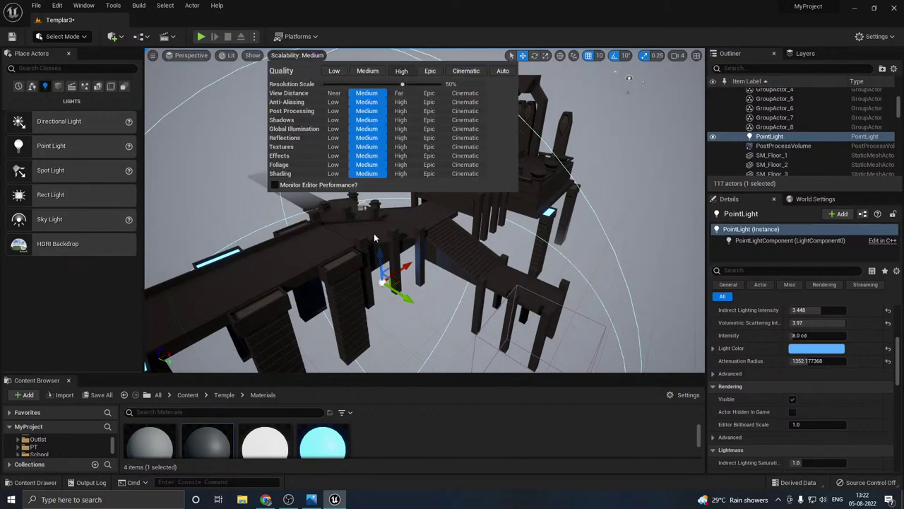
left_click(401, 71)
right_click_drag(395, 212, 424, 212)
mouse_move(301, 216)
right_mouse_down()
mouse_move(259, 169)
mouse_move(301, 216)
right_mouse_up()
left_click(304, 59)
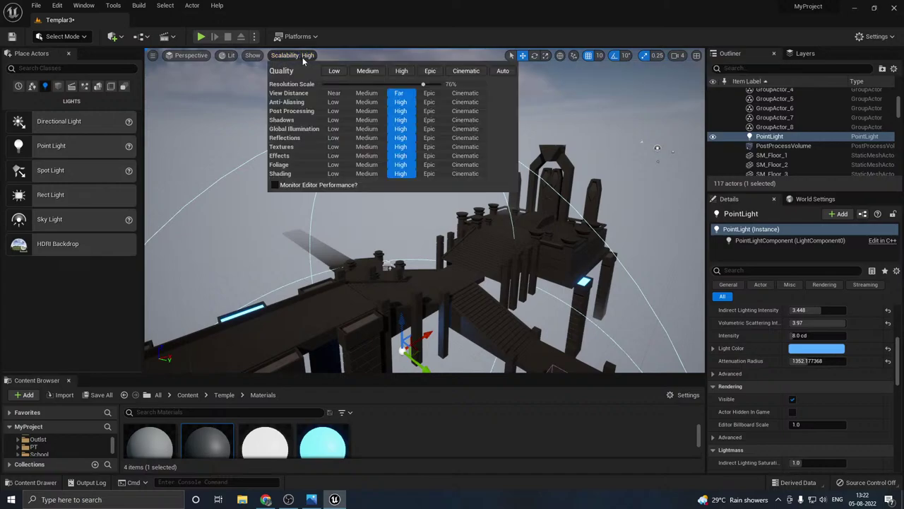
left_click(333, 72)
right_click_drag(358, 223, 314, 195)
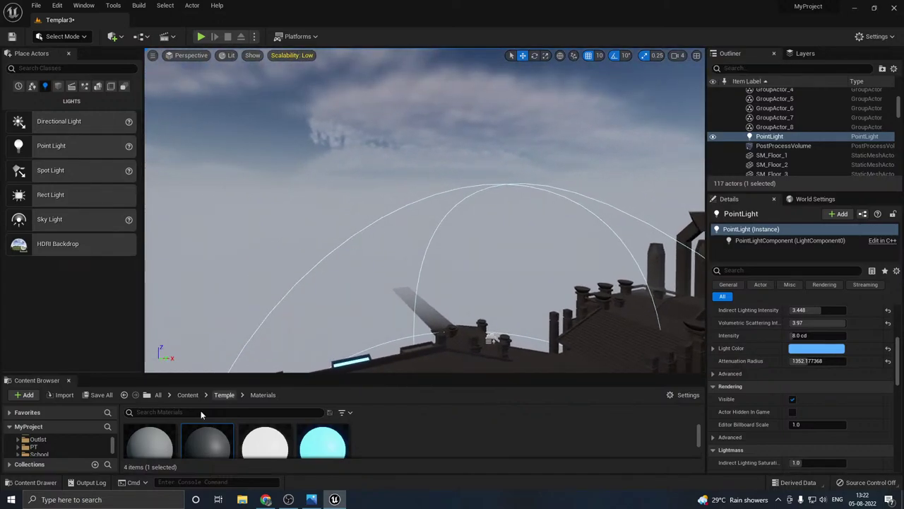
Step: Save the changes to the Templar3 level
left_click(89, 396)
left_click(526, 356)
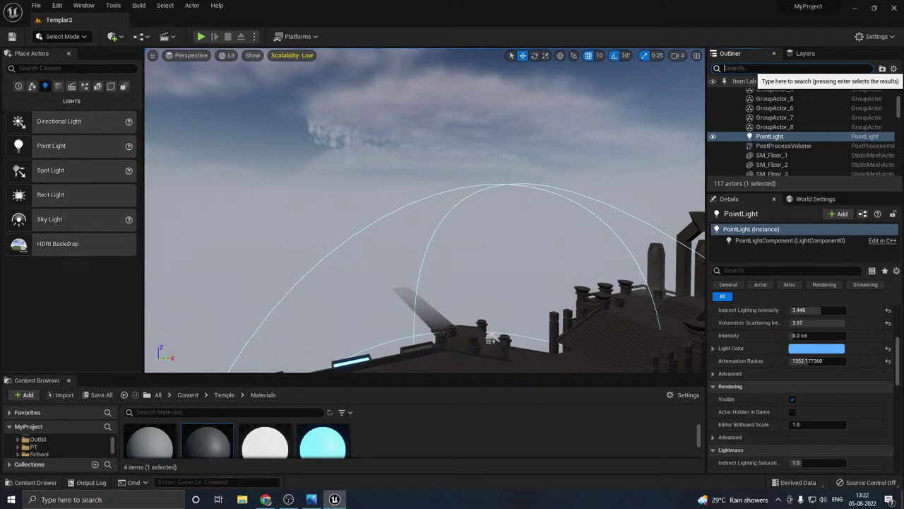
right_click_drag(458, 200, 445, 177)
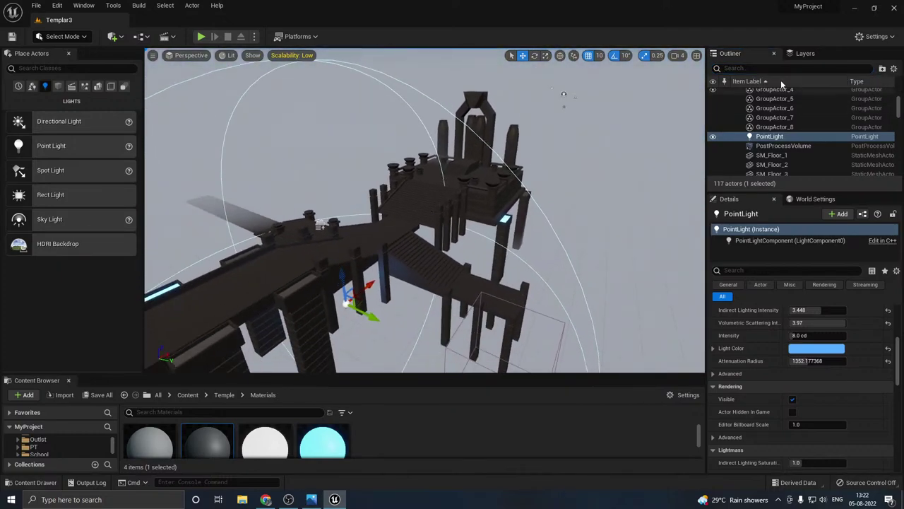
Step: Find the directional light in the level and disable its Affects World option
left_click(727, 70)
type("d")
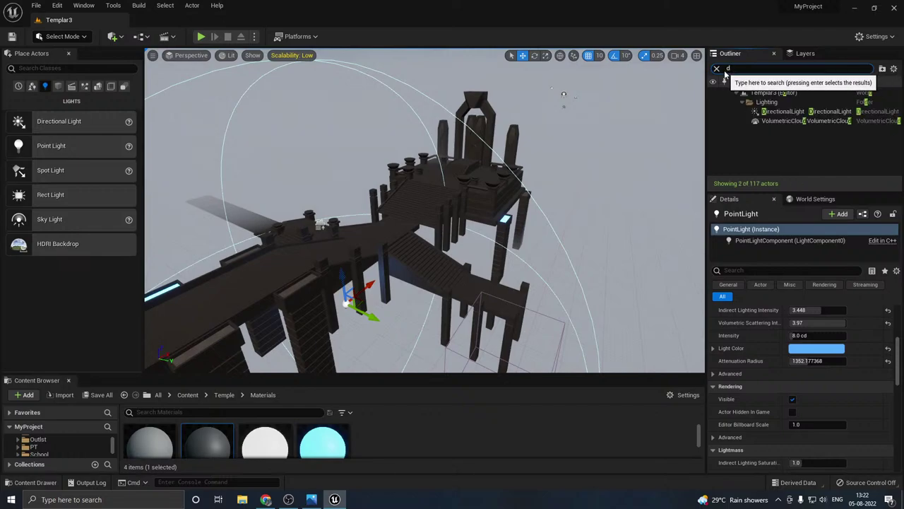
type("ire")
key("Return")
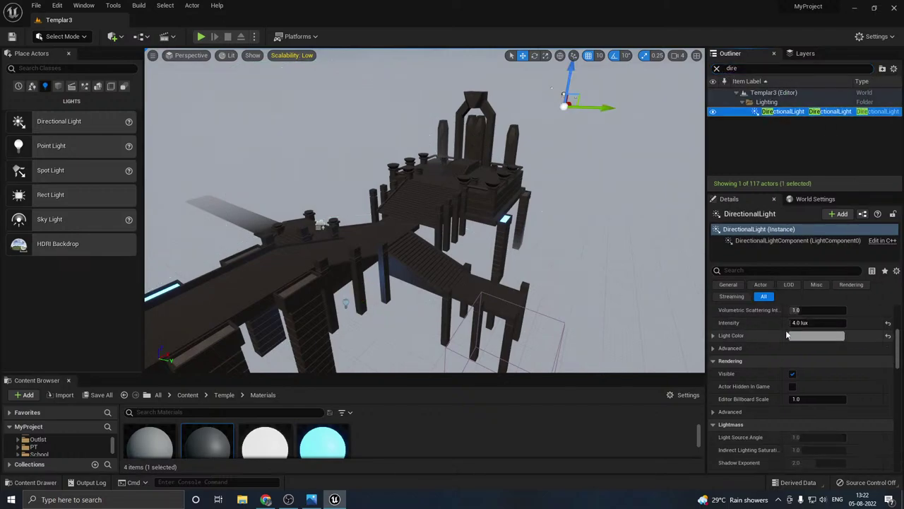
scroll(802, 380, "up", 3)
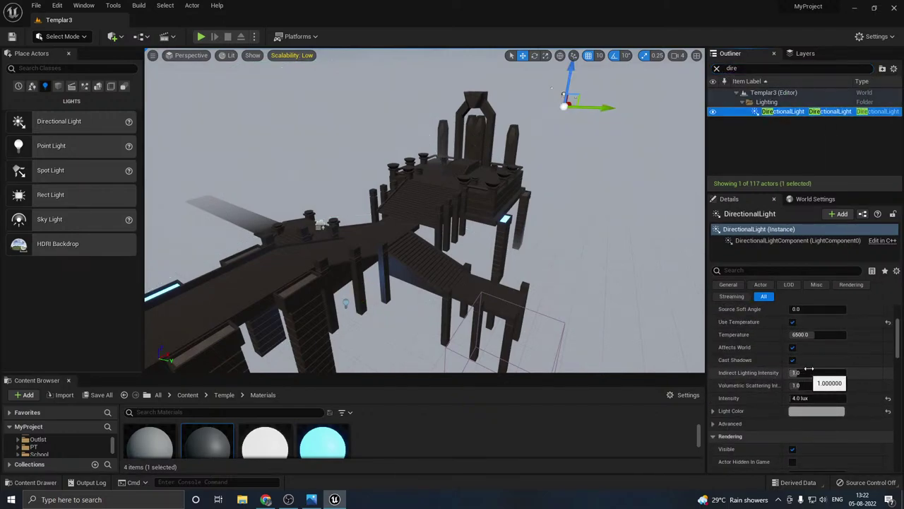
left_click(792, 347)
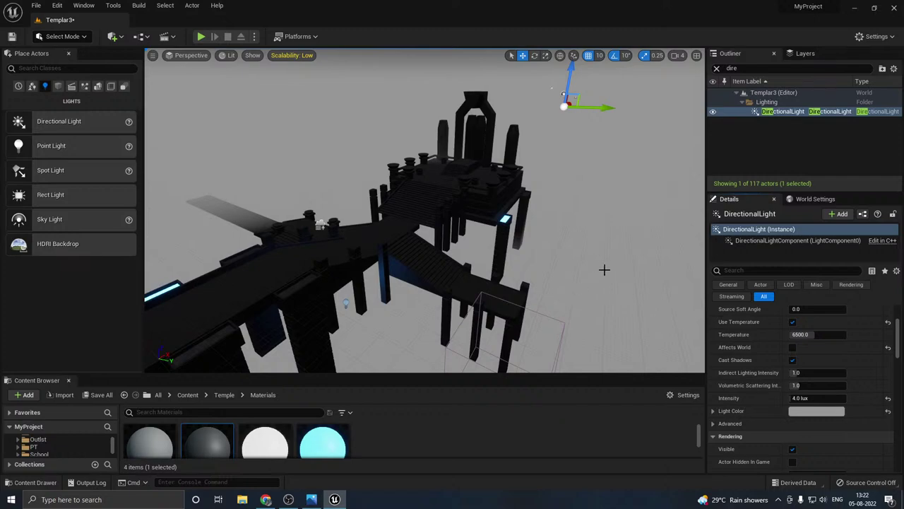
Step: Enable Volumetric Fog on the exponential height fog and save the Templar3 level
left_click_drag(741, 68, 695, 69)
type("x")
left_click(780, 102)
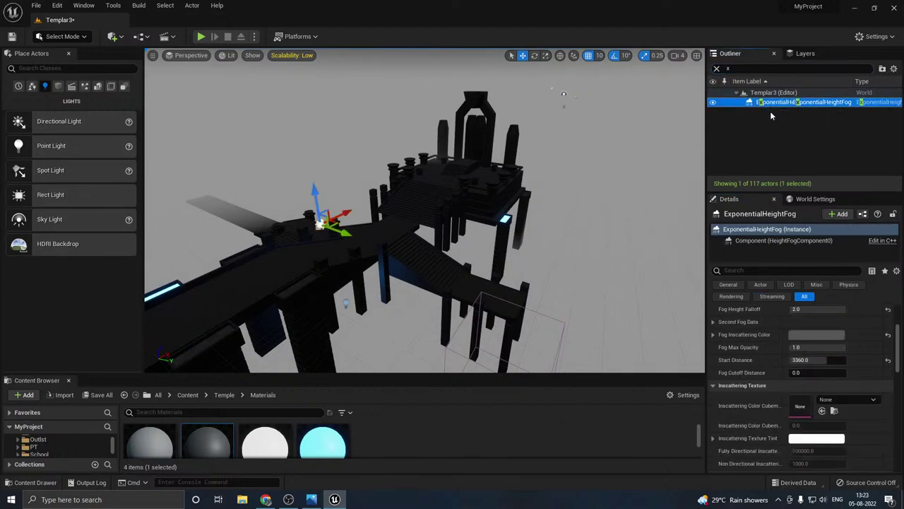
scroll(764, 357, "up", 3)
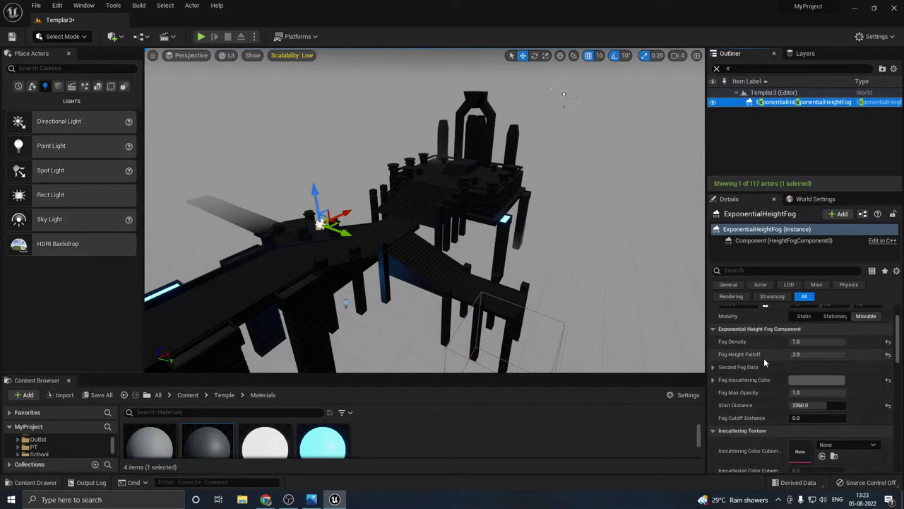
scroll(761, 358, "down", 6)
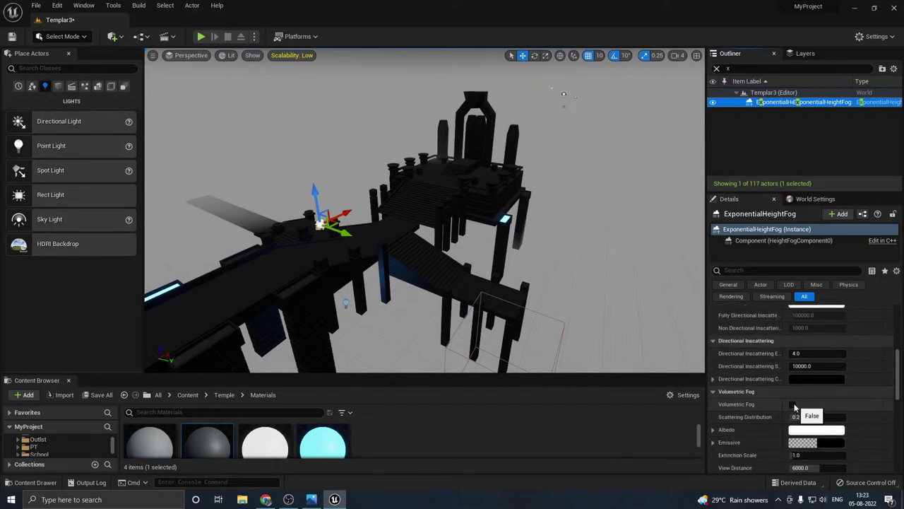
right_click_drag(428, 248, 446, 233)
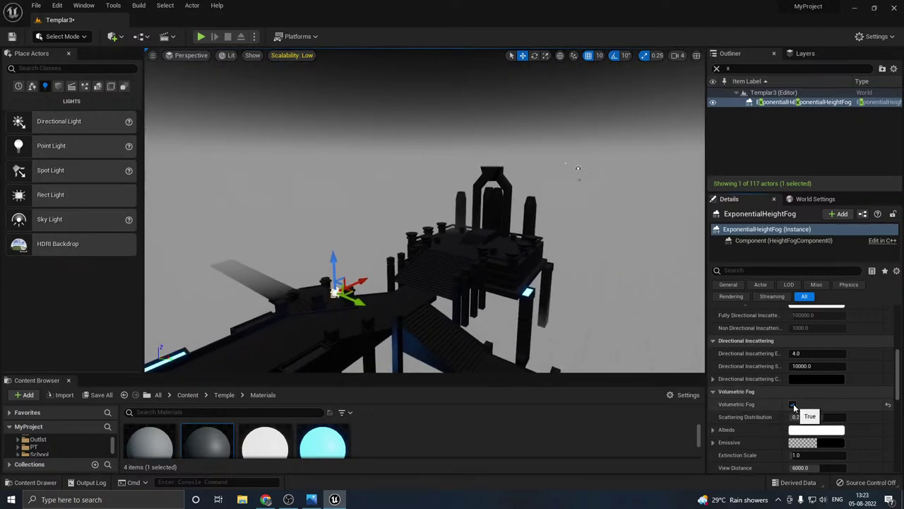
right_click_drag(545, 279, 513, 302)
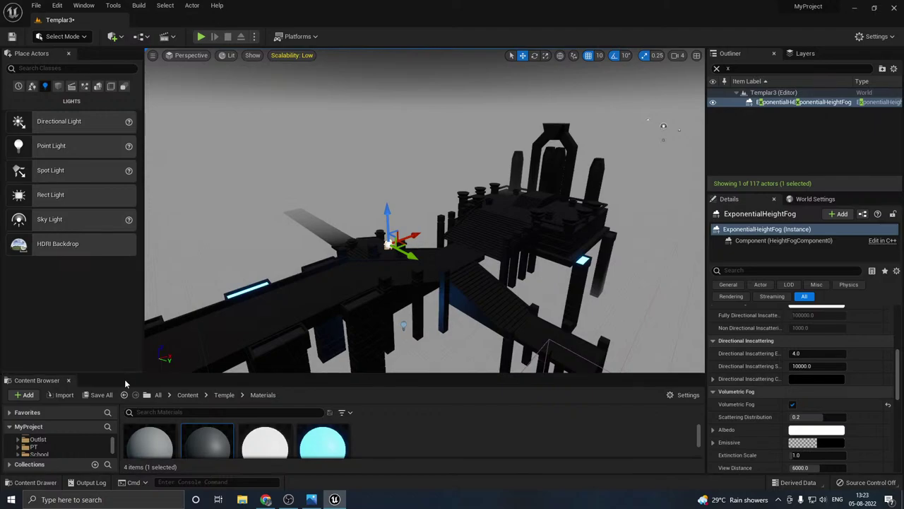
left_click(99, 394)
left_click(527, 359)
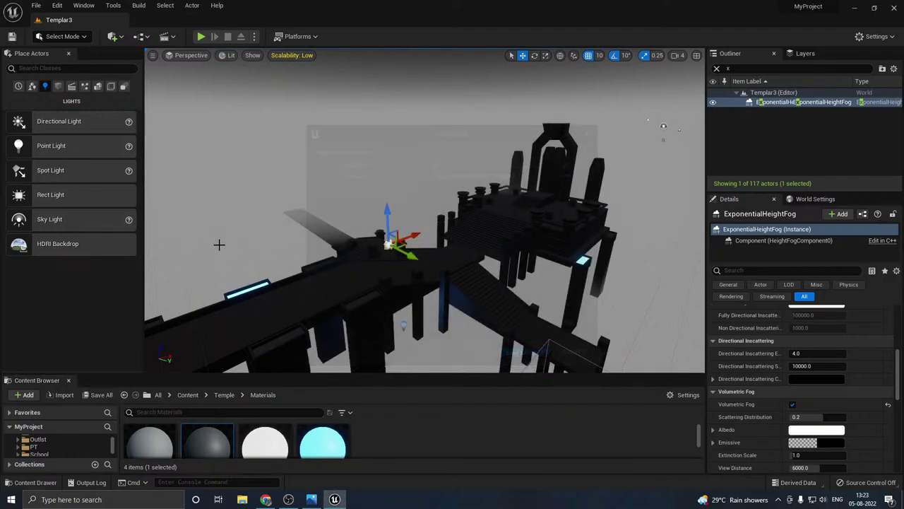
Step: Raise the viewport scalability through Medium to High to examine the volumetric fog around the temple
left_click(304, 56)
left_click(366, 71)
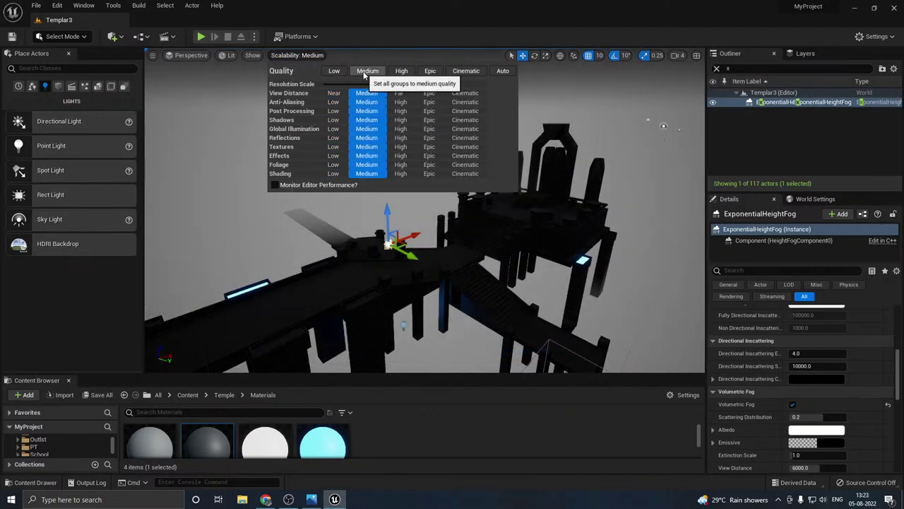
left_click(400, 71)
right_click_drag(448, 231, 450, 241)
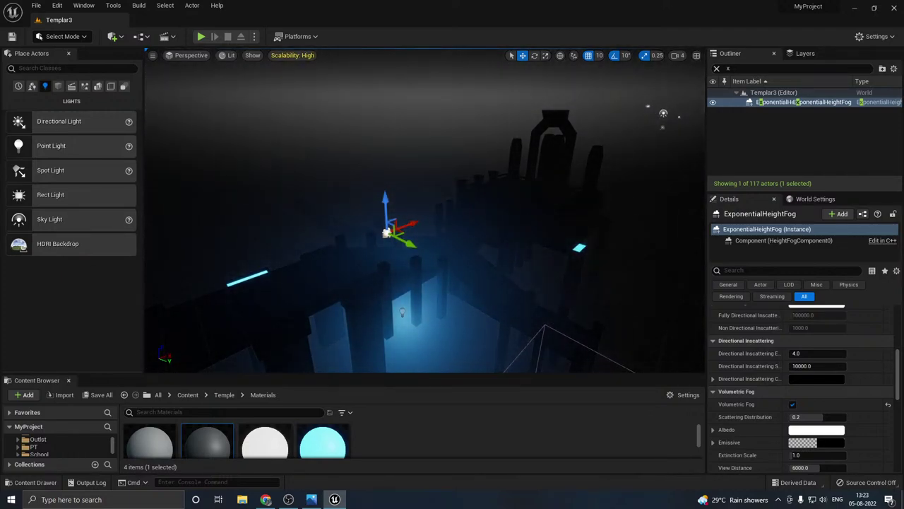
Step: Shift the point light along its Y axis, closer in beneath the walkway
left_click(402, 313)
mouse_move(403, 286)
left_mouse_down()
mouse_move(402, 273)
mouse_move(403, 289)
left_mouse_up()
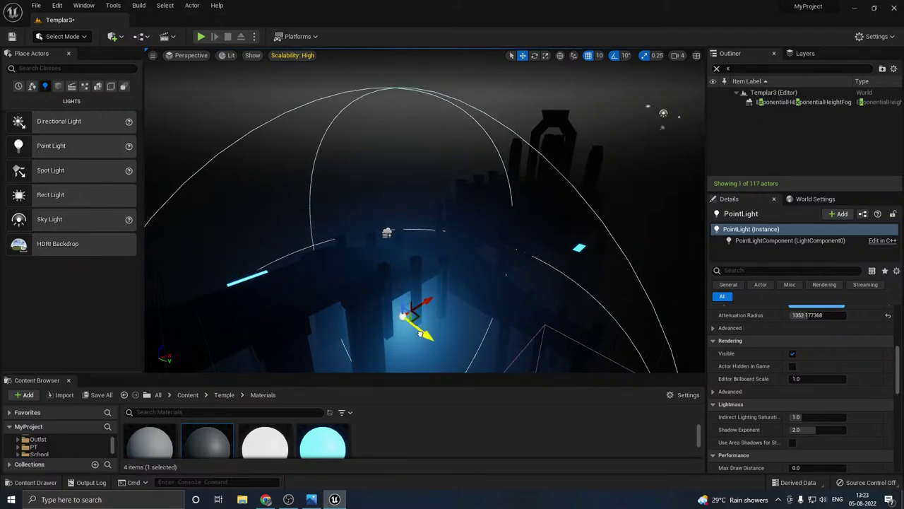
left_click_drag(420, 333, 404, 324)
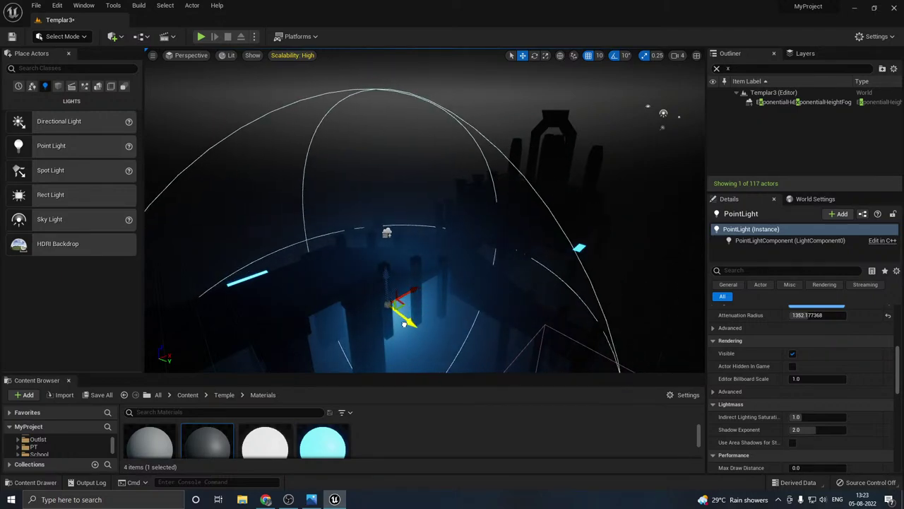
Step: Return the viewport scalability to Low for faster editing
left_click(290, 56)
left_click(329, 73)
key("Escape")
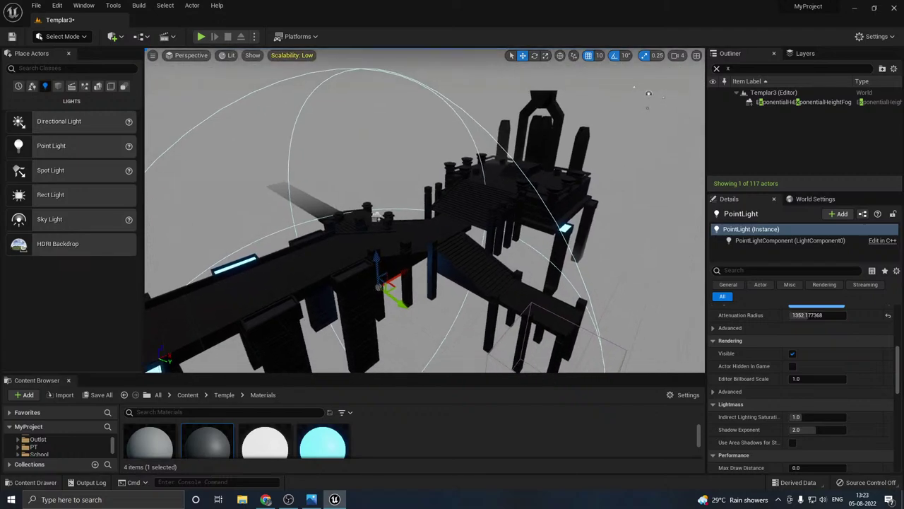
Step: Set the exponential height fog's density to 0.4
key("w")
mouse_move(434, 282)
right_mouse_down()
mouse_move(451, 322)
mouse_move(434, 283)
right_mouse_up()
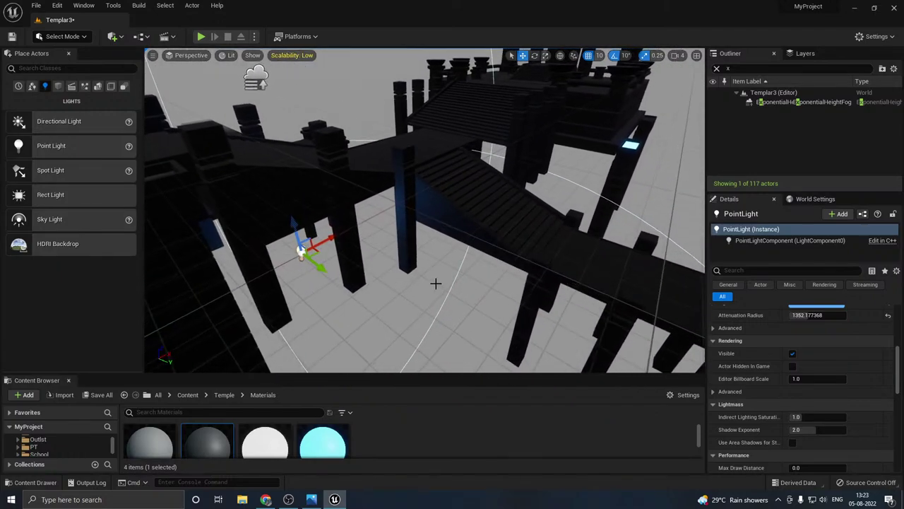
left_click(777, 102)
scroll(775, 384, "up", 3)
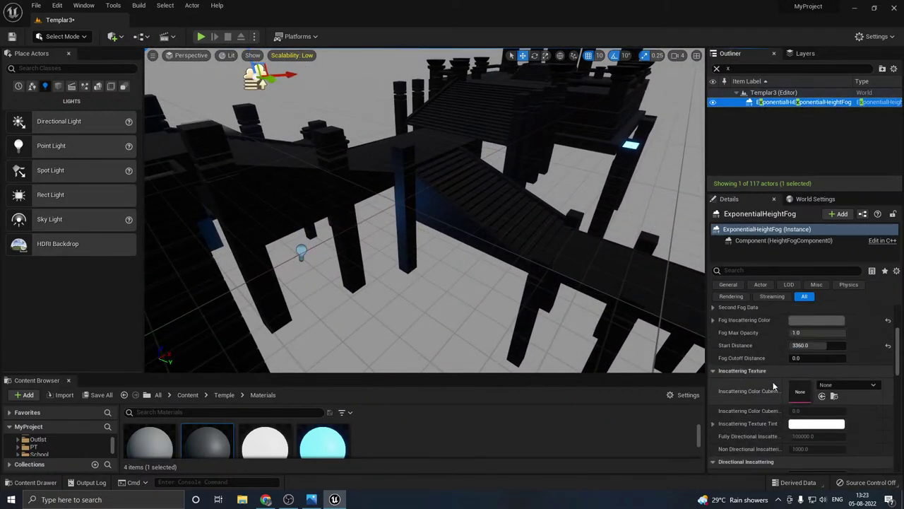
scroll(774, 386, "up", 3)
left_click(837, 343)
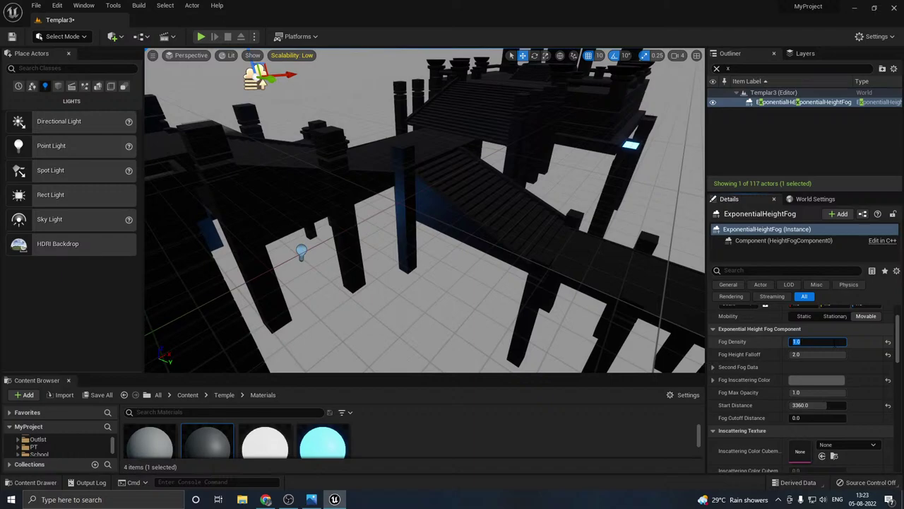
key("Return")
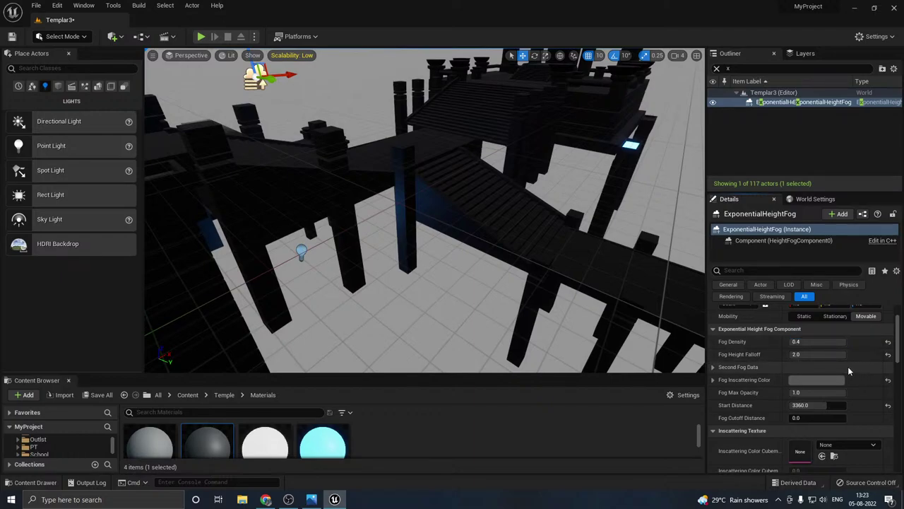
key("s")
right_click_drag(483, 291, 462, 278)
key("s")
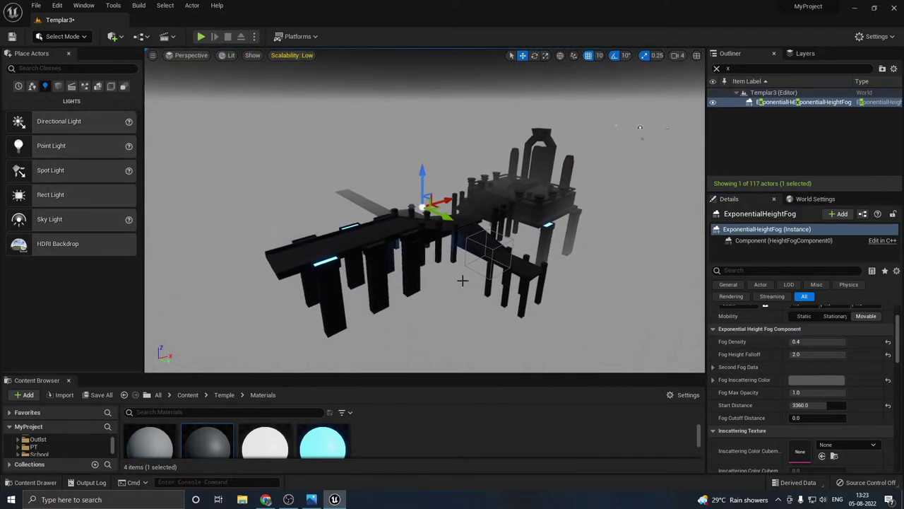
Step: Switch the scalability to High and examine the reduced fog and the blue light under the walkway
left_click(282, 57)
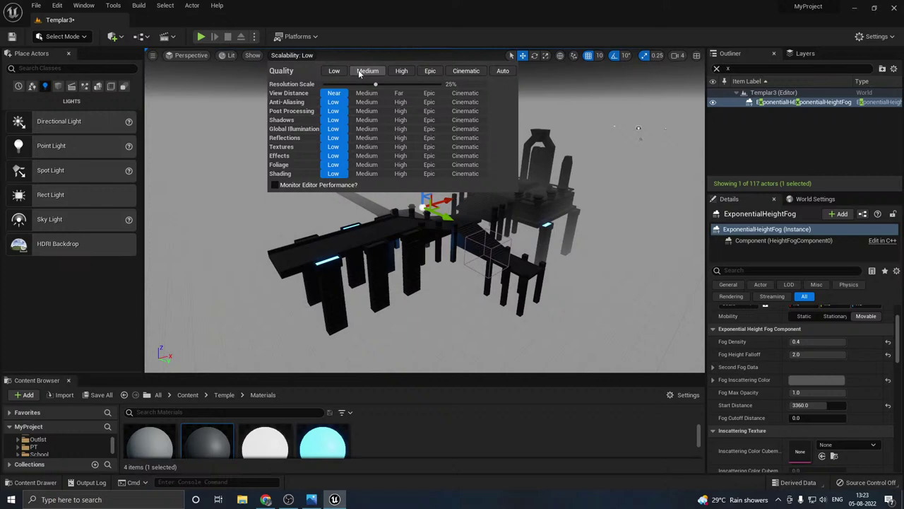
left_click(402, 71)
mouse_move(452, 247)
right_mouse_down()
mouse_move(472, 245)
mouse_move(453, 235)
mouse_move(457, 241)
right_mouse_up()
key("w")
key("w")
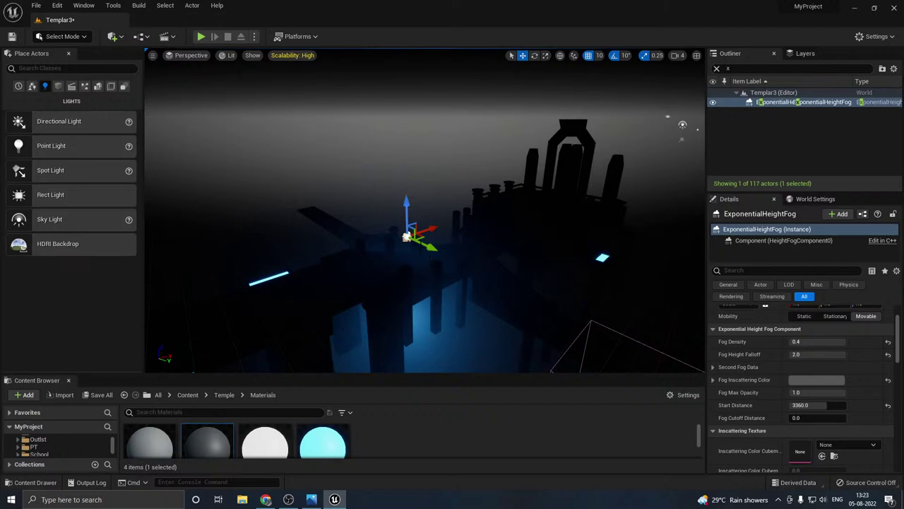
right_click_drag(378, 274, 366, 287)
key("d")
Step: Increase the attenuation radius of the point light under the walkway to about 3447
left_click(361, 268)
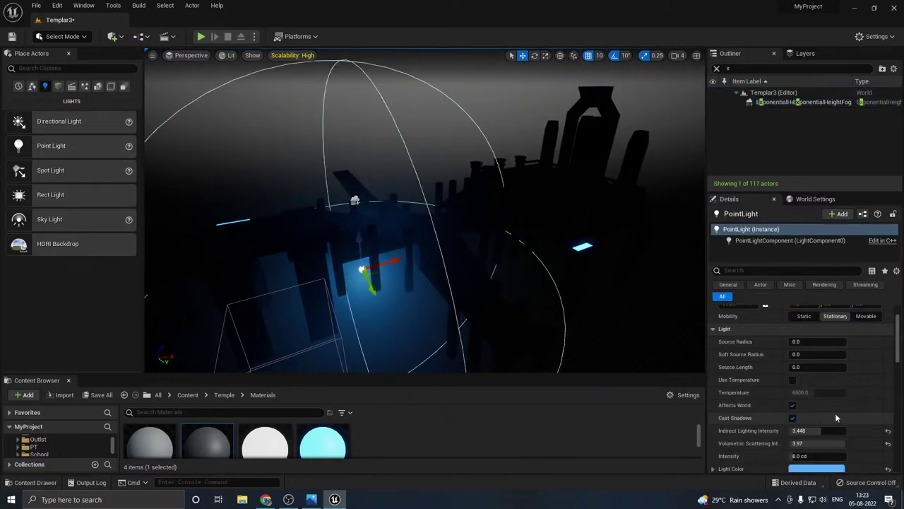
scroll(753, 438, "down", 3)
left_click_drag(811, 439, 848, 440)
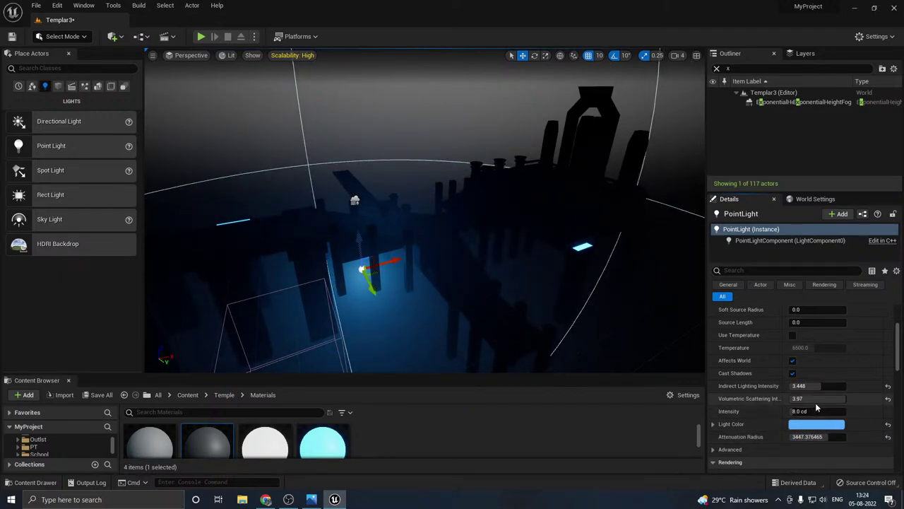
Step: Try a point light intensity of 4 cd
left_click(812, 410)
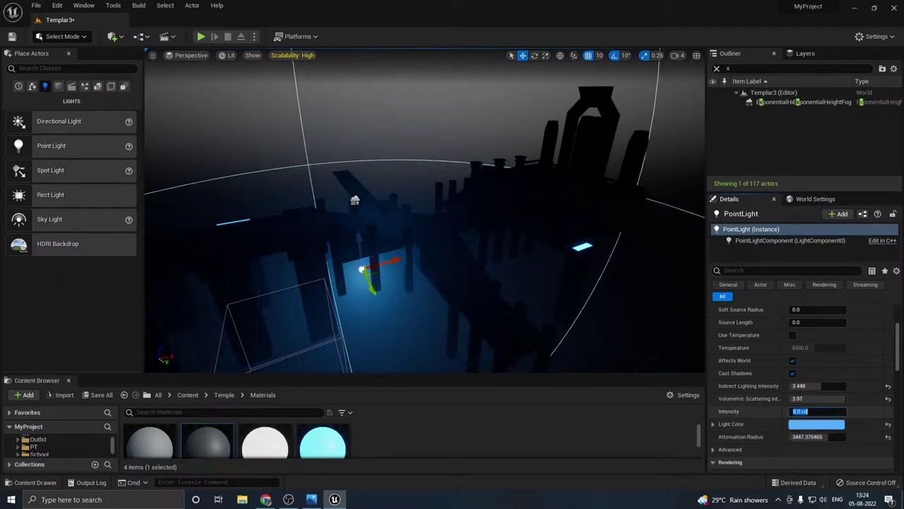
type("4")
key("Return")
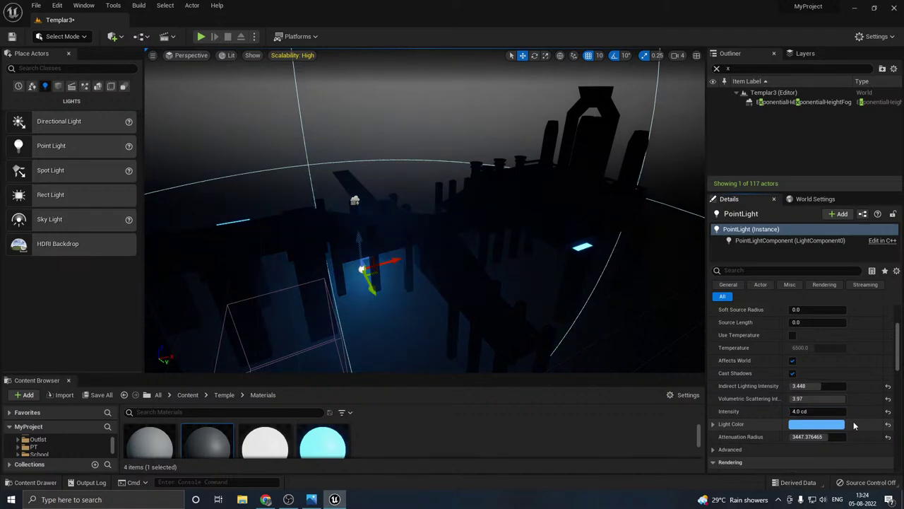
Step: Set the point light's intensity to 6 cd and examine the lighting across the temple
left_click(813, 410)
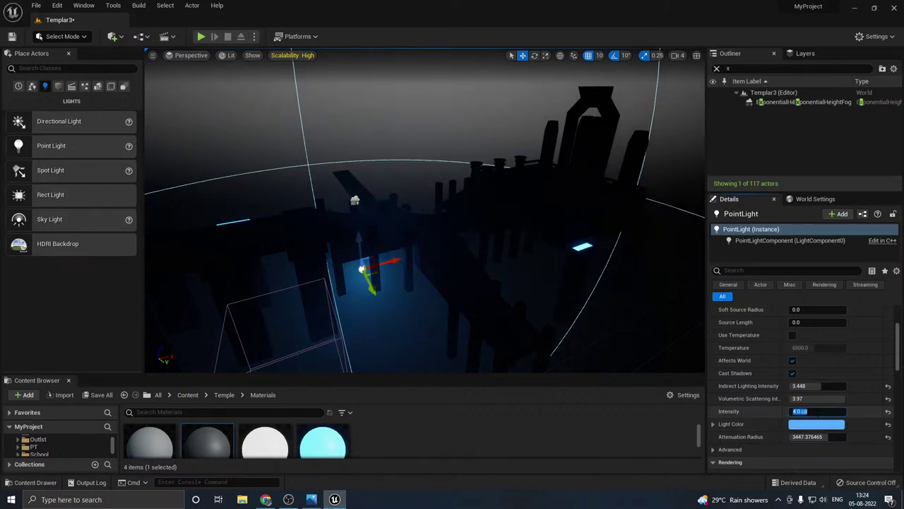
type("6")
key("Return")
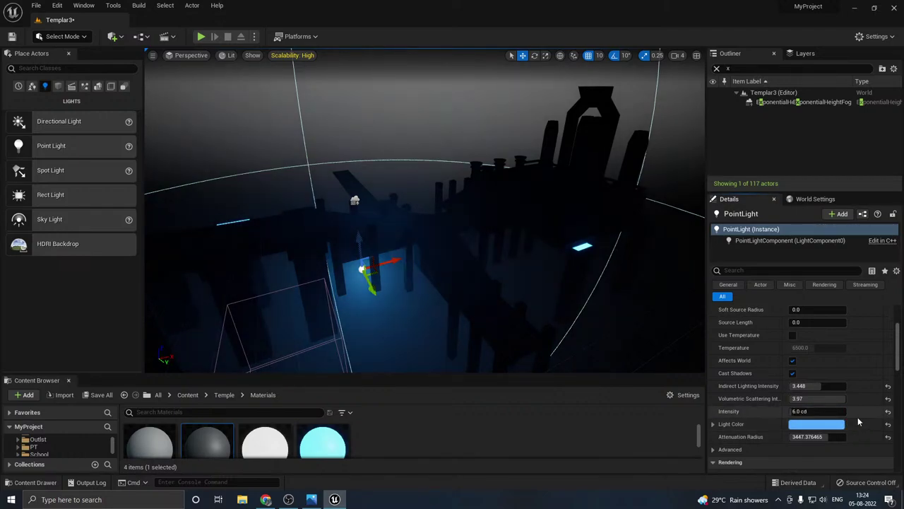
right_click_drag(516, 240, 541, 240)
right_click_drag(676, 74, 685, 71)
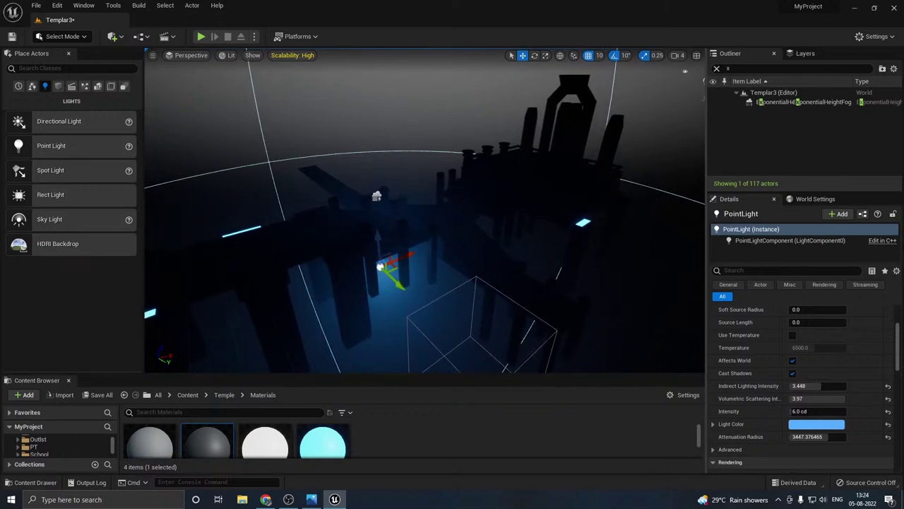
right_click_drag(685, 72, 665, 182)
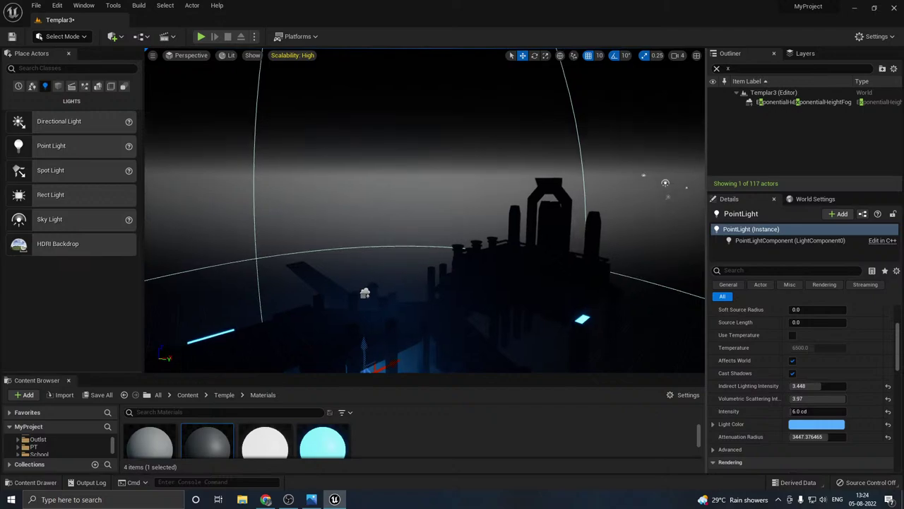
Step: Return the scalability to Low and save the Templar3 level
left_click(292, 55)
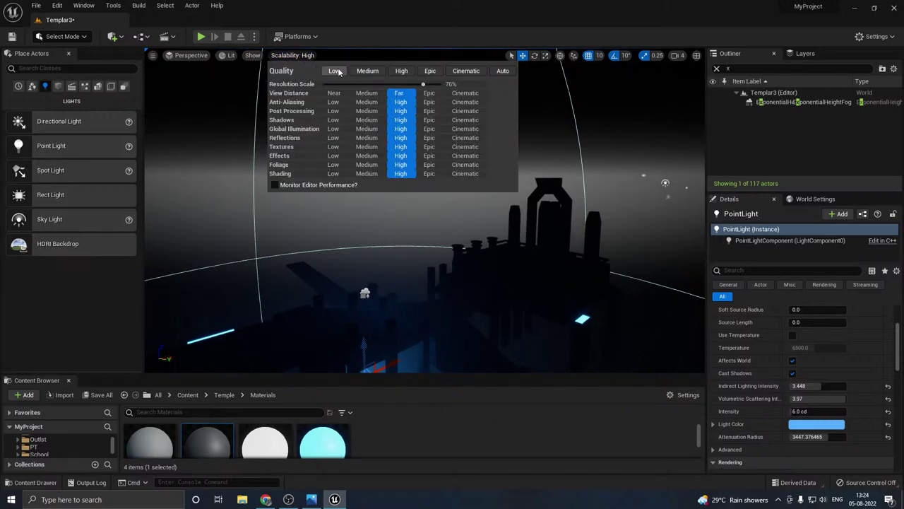
left_click(334, 71)
left_click(97, 394)
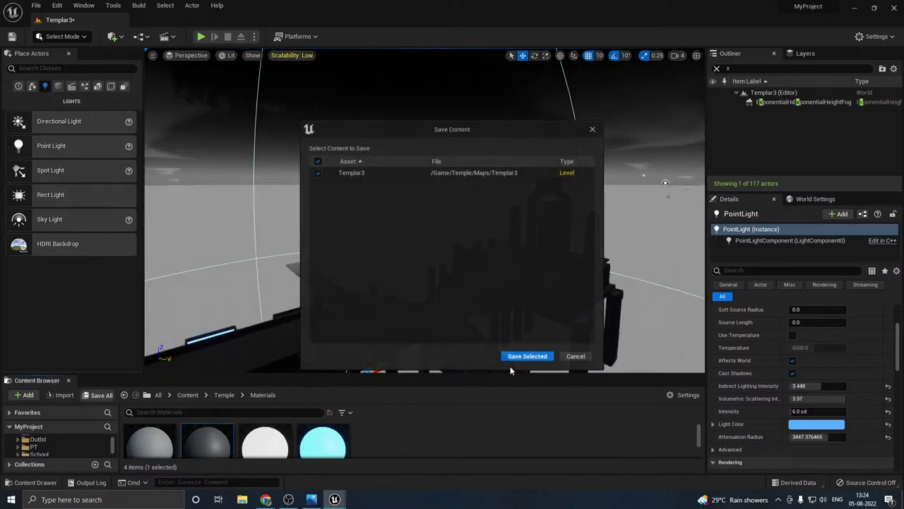
left_click(522, 357)
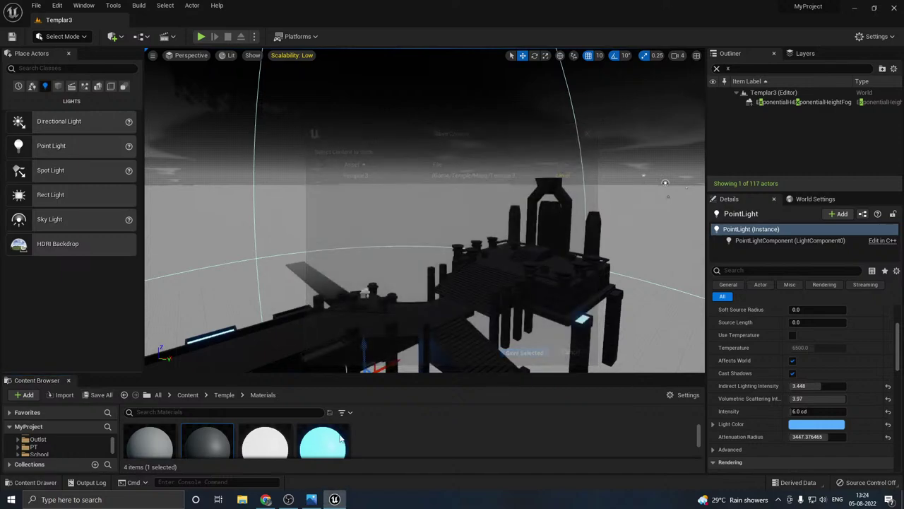
Step: Duplicate the pillar beneath the walkway and place the copy directly below it as a lower extension
right_click_drag(346, 354, 353, 382)
key("w")
key("a")
left_click(453, 201)
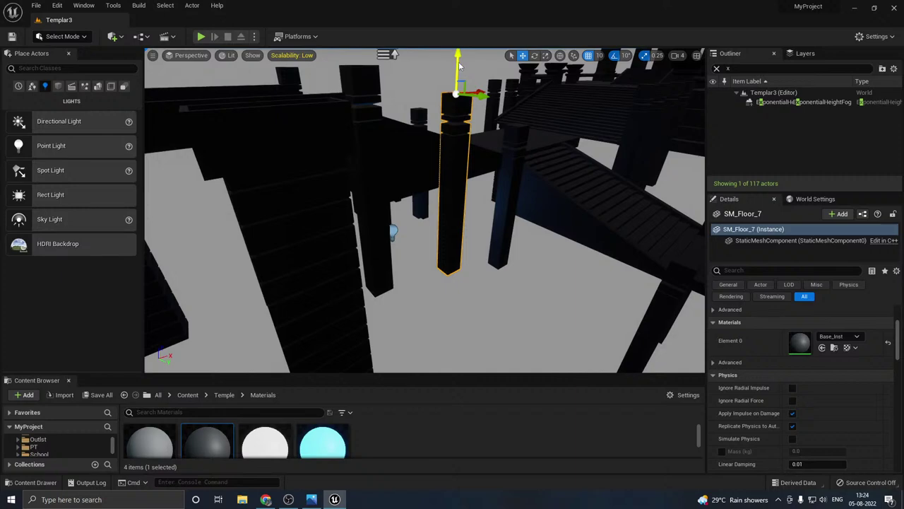
left_click_drag(457, 64, 460, 236, "alt")
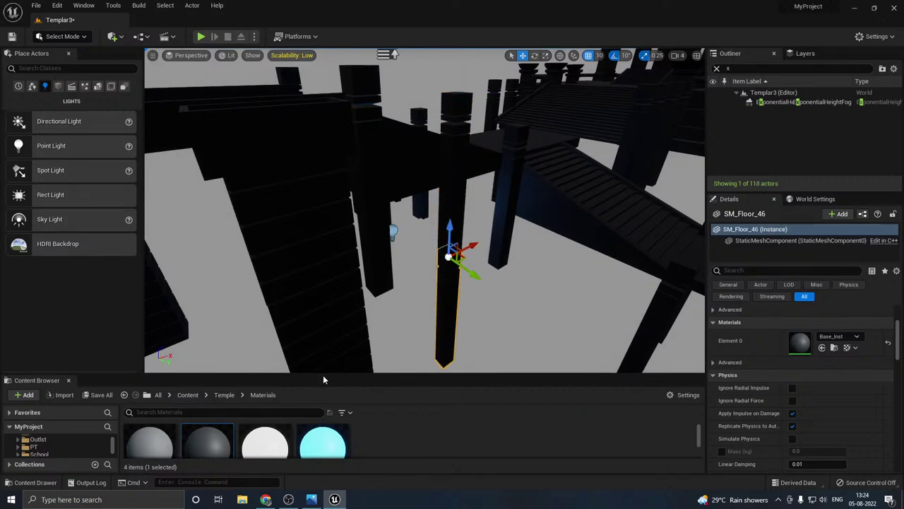
Step: Replace the lower pillar copy's static mesh with SM_Pillar_1 from the Temple Meshes folder
left_click_drag(324, 377, 324, 290)
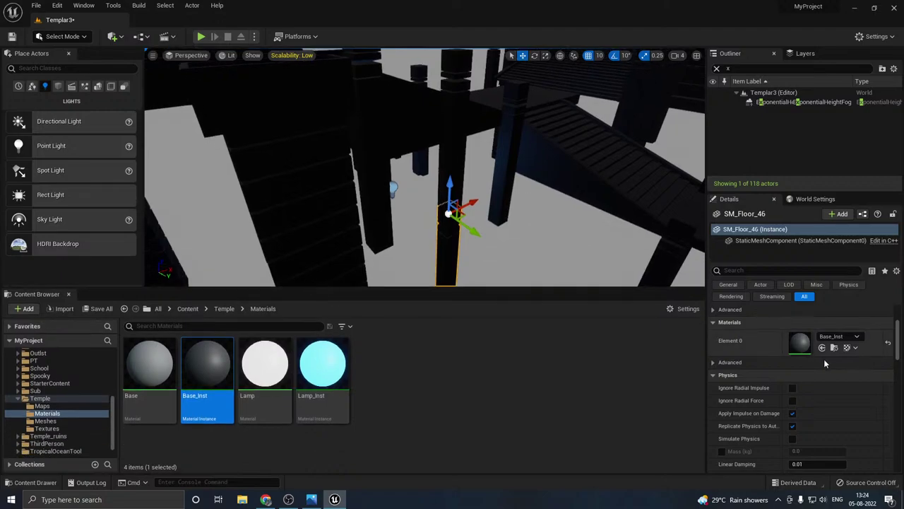
scroll(840, 352, "up", 3)
left_click(835, 370)
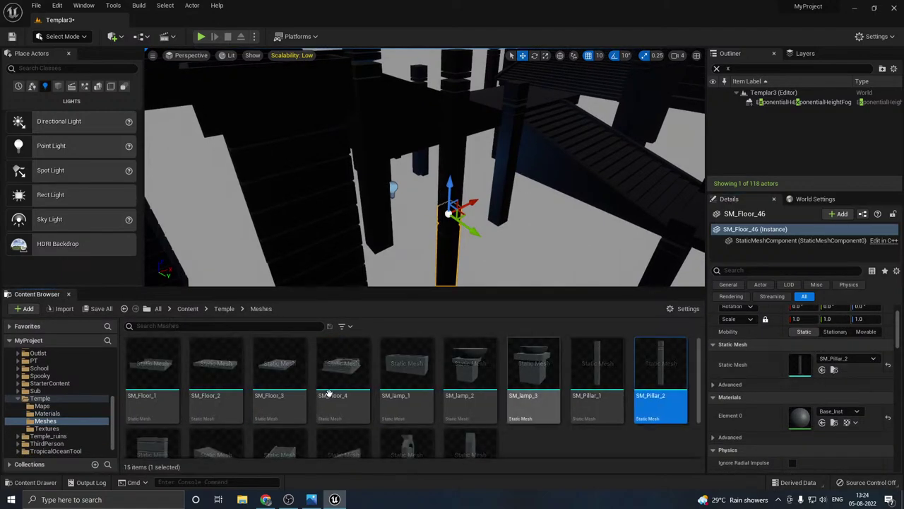
left_click(597, 371)
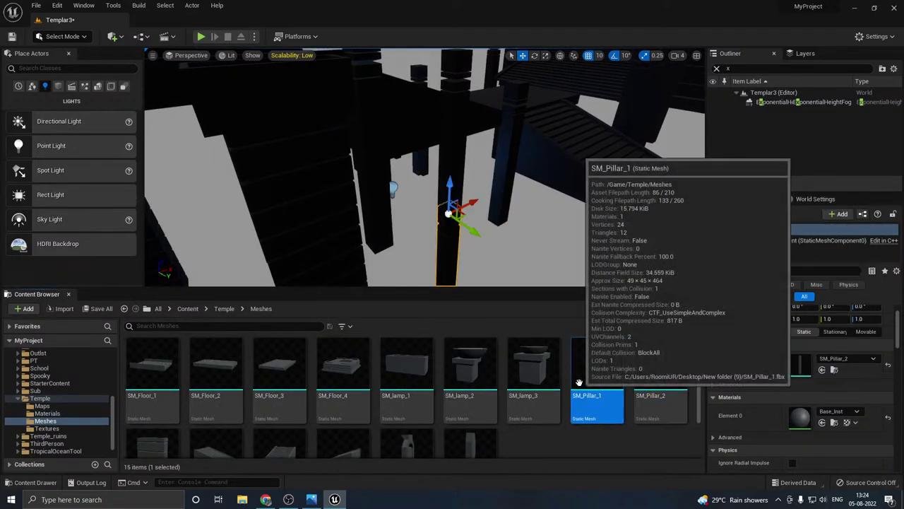
left_click(822, 370)
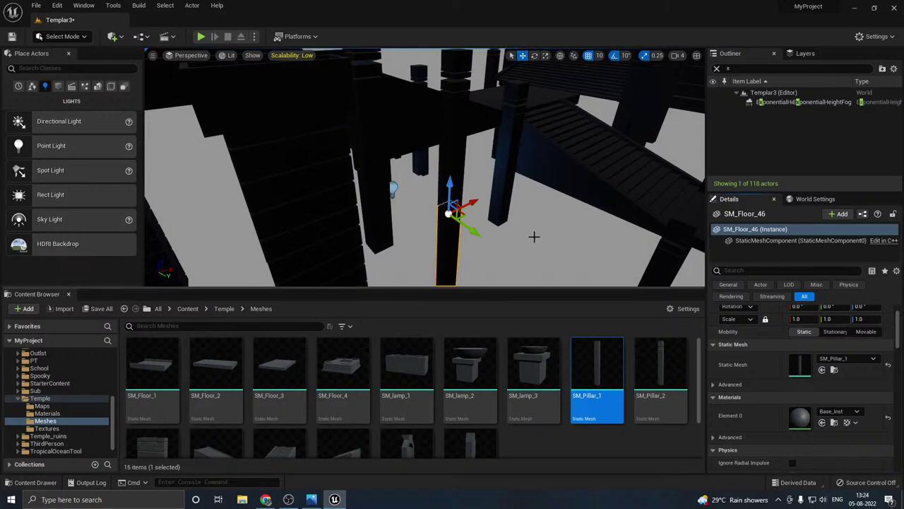
Step: Adjust the height of the SM_Pillar_1 extension to meet the bottom of the pillar above and check the joint
right_click_drag(535, 237, 515, 240)
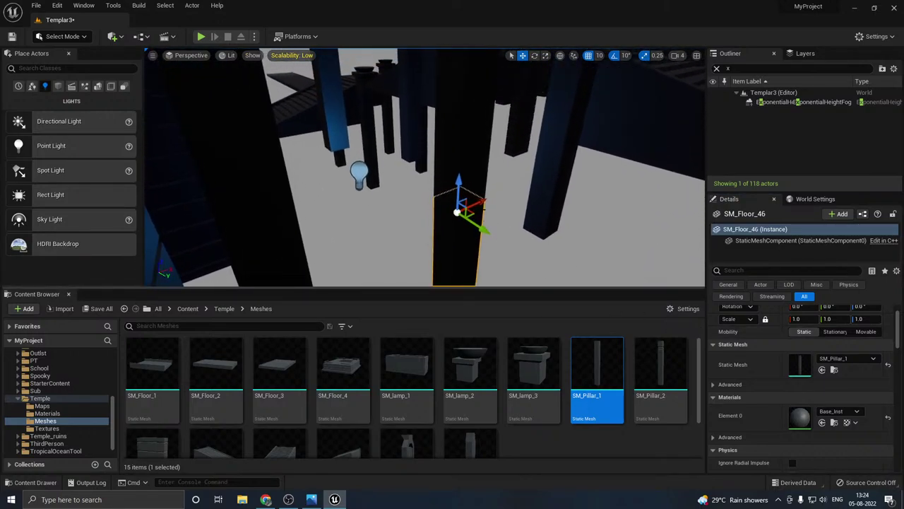
left_click_drag(460, 189, 461, 242)
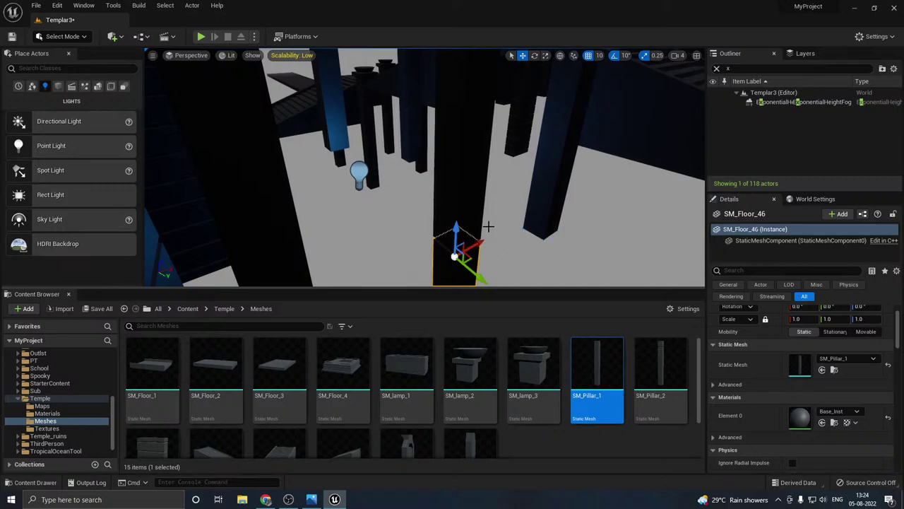
right_click_drag(488, 226, 488, 222)
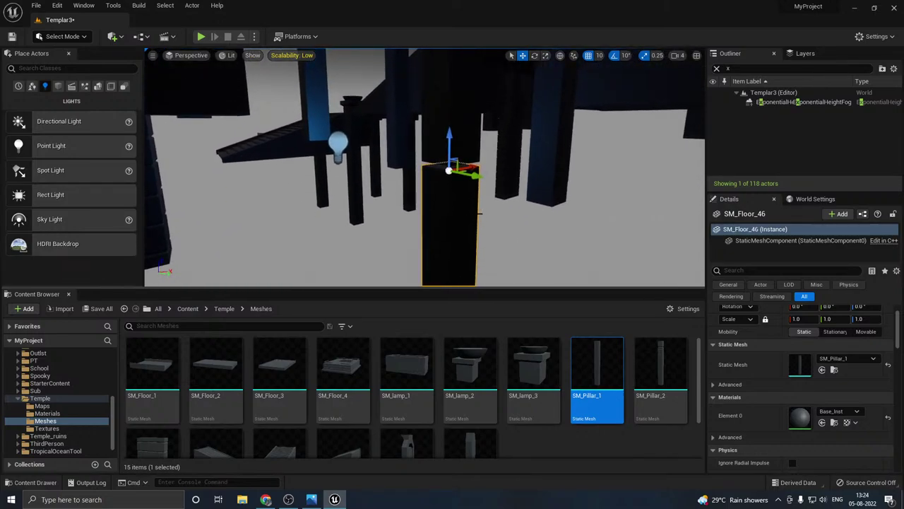
left_click_drag(450, 144, 447, 138)
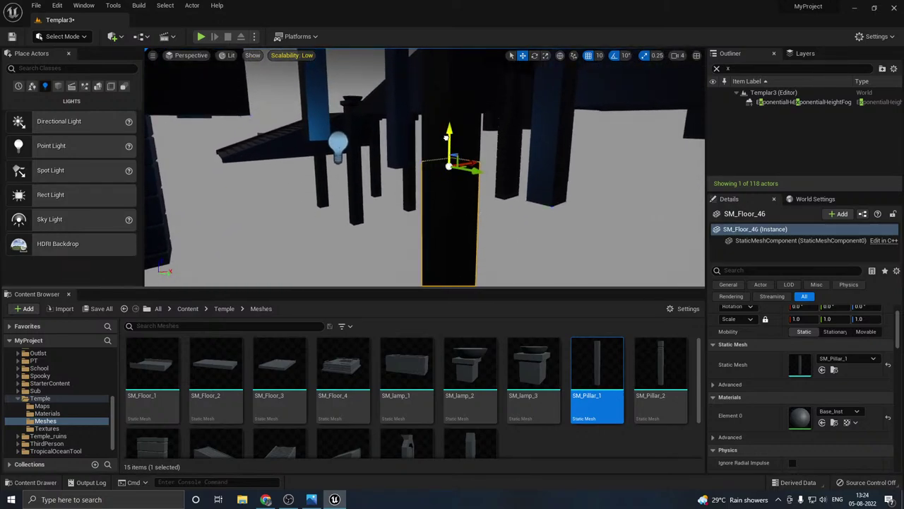
key("g")
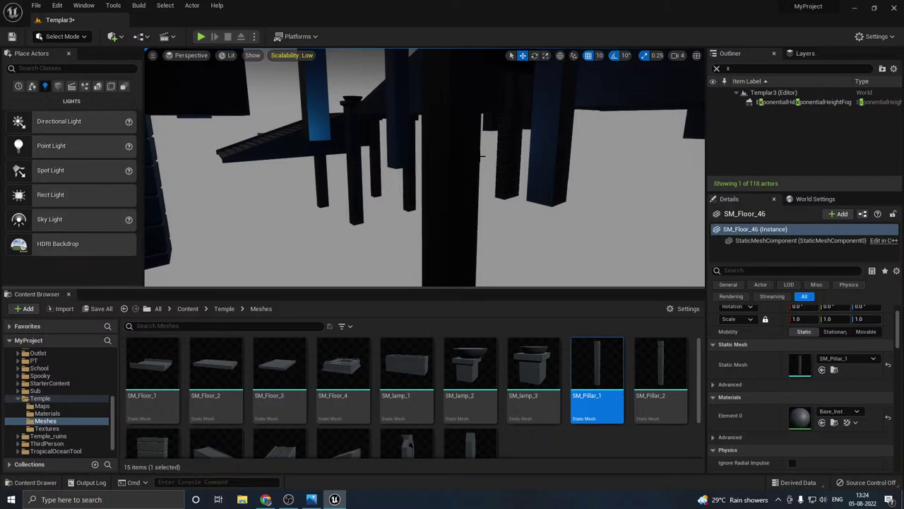
key("g")
Step: Duplicate the SM_Pillar_1 extension sideways under the neighbouring pillar and adjust its height
mouse_move(483, 183)
right_mouse_down()
mouse_move(483, 200)
mouse_move(483, 184)
mouse_move(470, 184)
right_mouse_up()
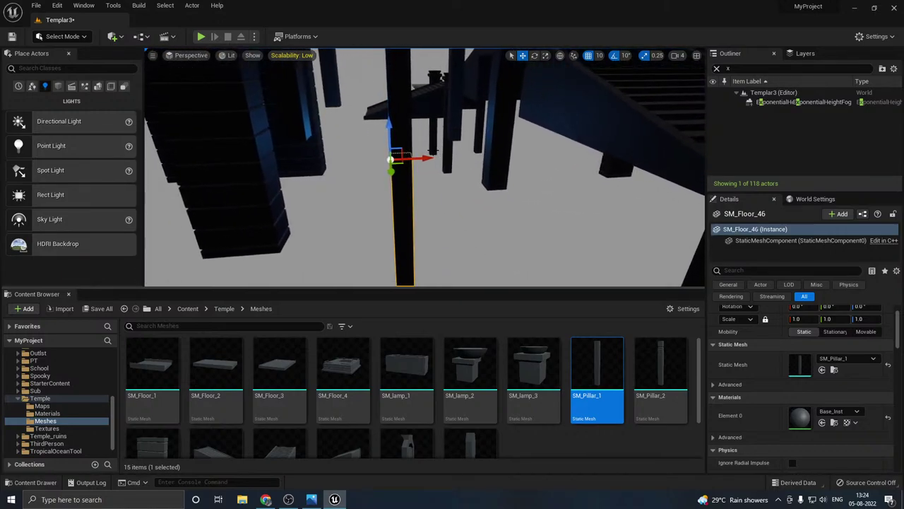
left_click_drag(424, 158, 521, 155, "alt")
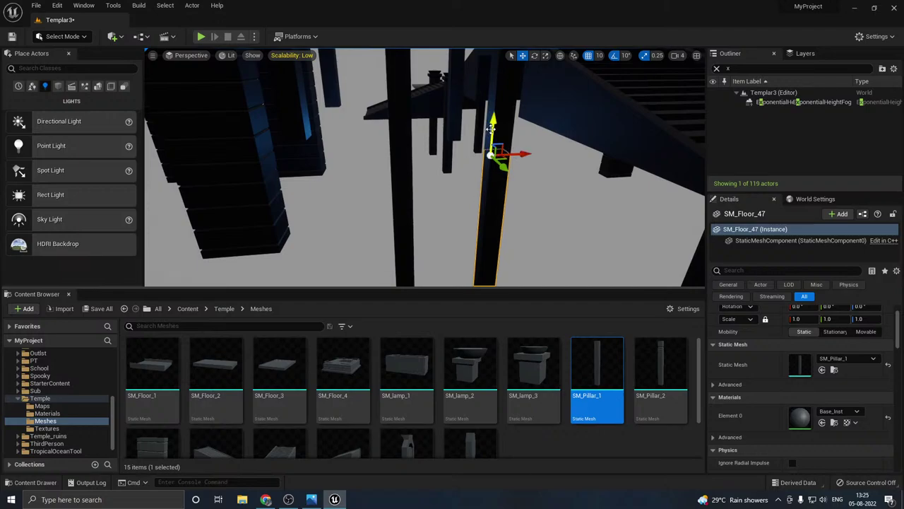
left_click_drag(491, 128, 493, 152)
right_click_drag(565, 148, 548, 160)
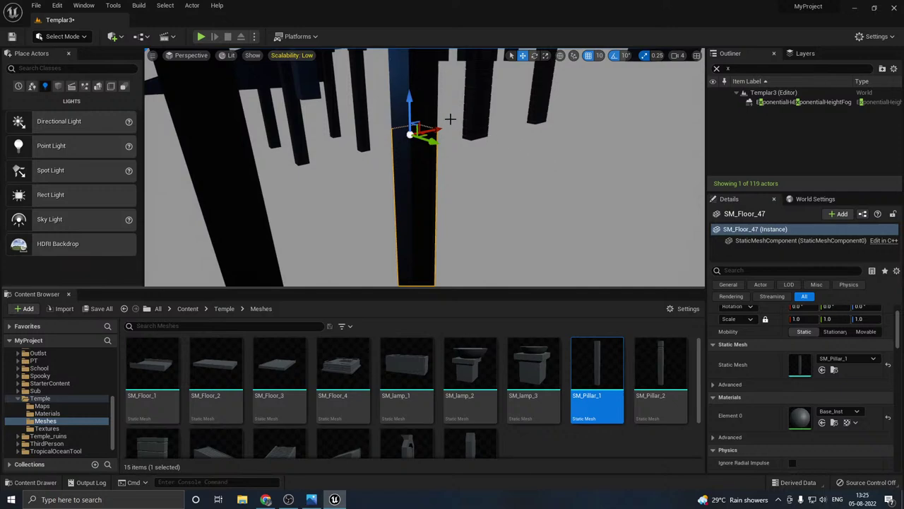
left_click_drag(411, 116, 410, 143)
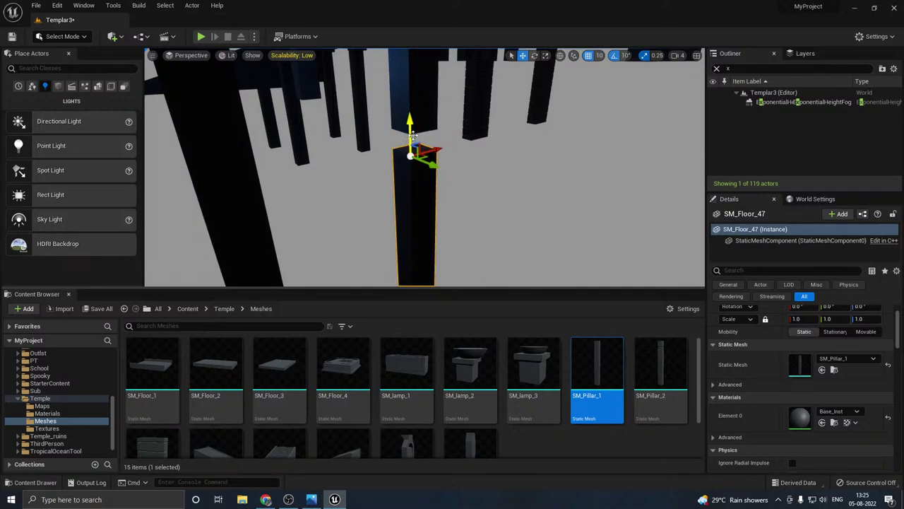
Step: Duplicate the SM_Pillar_1 extension under the pillar beside the hanging stairs and align it with the pillar above
right_click_drag(454, 115, 434, 131)
left_click_drag(504, 141, 302, 79, "alt")
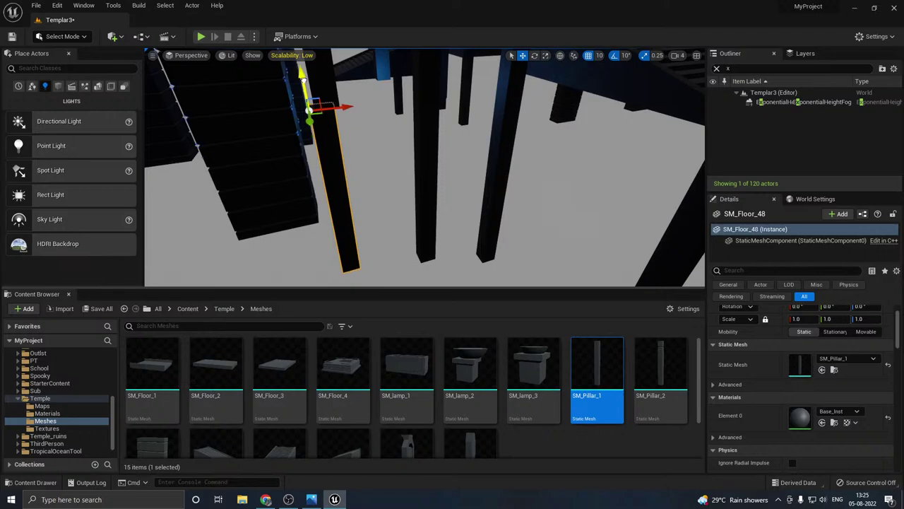
left_click_drag(340, 107, 344, 106)
key("Escape")
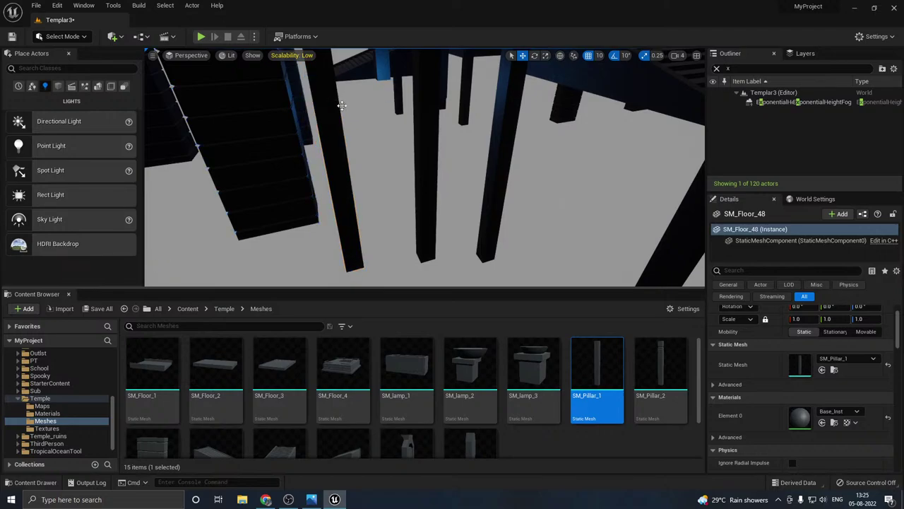
Step: Duplicate a pillar of the adjacent platform downward and replace the copy's static mesh with SM_Pillar_1
key("s")
mouse_move(379, 114)
right_mouse_down()
mouse_move(432, 96)
mouse_move(379, 114)
right_mouse_up()
left_click(395, 188)
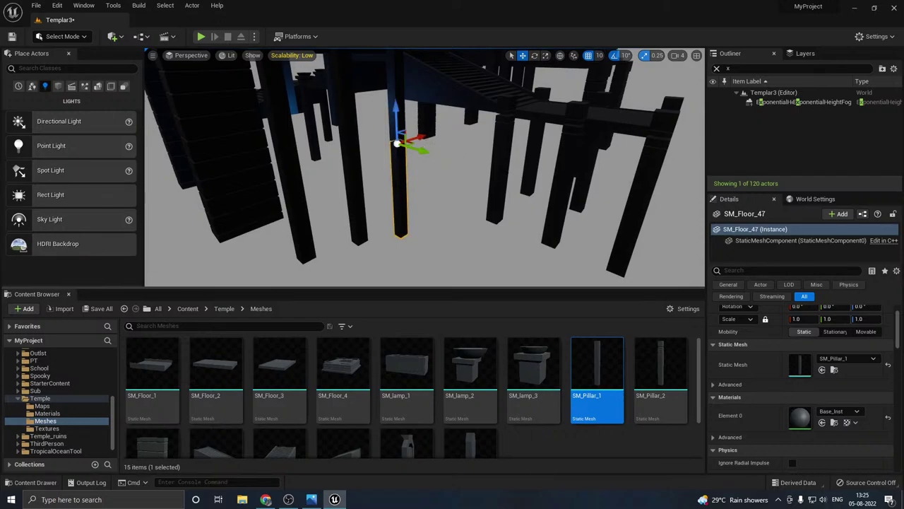
left_click(501, 166)
left_click_drag(517, 71, 507, 192, "alt")
left_click(822, 370)
Step: Line up the new SM_Pillar_1 extension with the bottom of the adjacent platform's pillar
right_click_drag(509, 205, 508, 247)
key("w")
right_click_drag(551, 212, 503, 135)
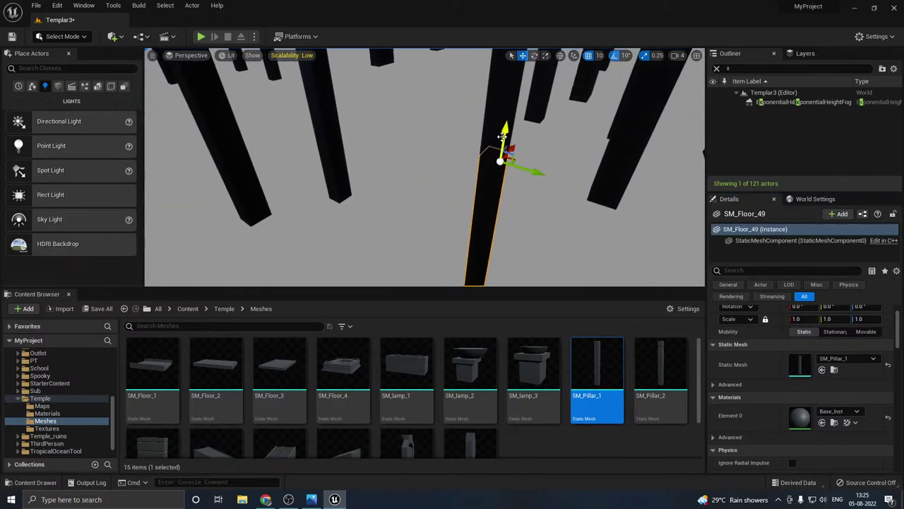
mouse_move(497, 166)
left_mouse_down()
mouse_move(488, 187)
mouse_move(488, 162)
left_mouse_up()
right_click_drag(519, 200, 558, 201)
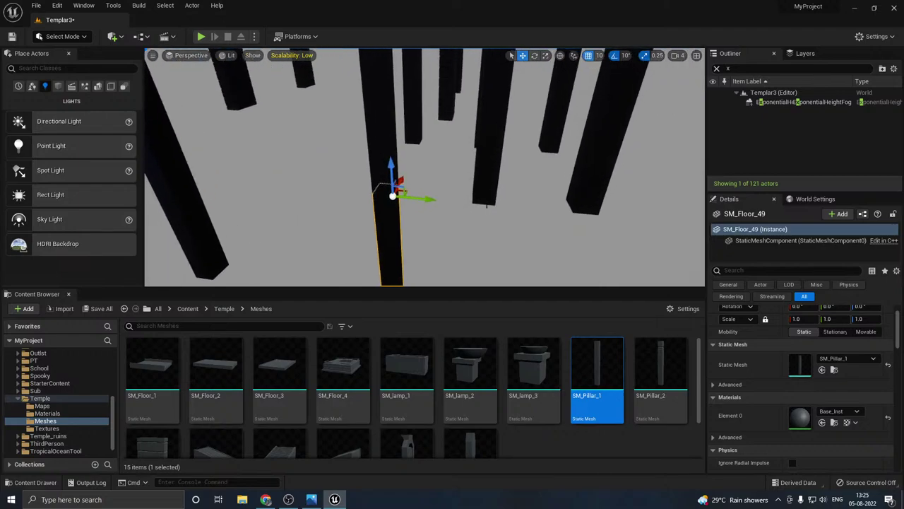
Step: Duplicate the SM_Pillar_1 extension under the next two pillars in the adjacent platform's row
left_click_drag(422, 199, 526, 199, "alt")
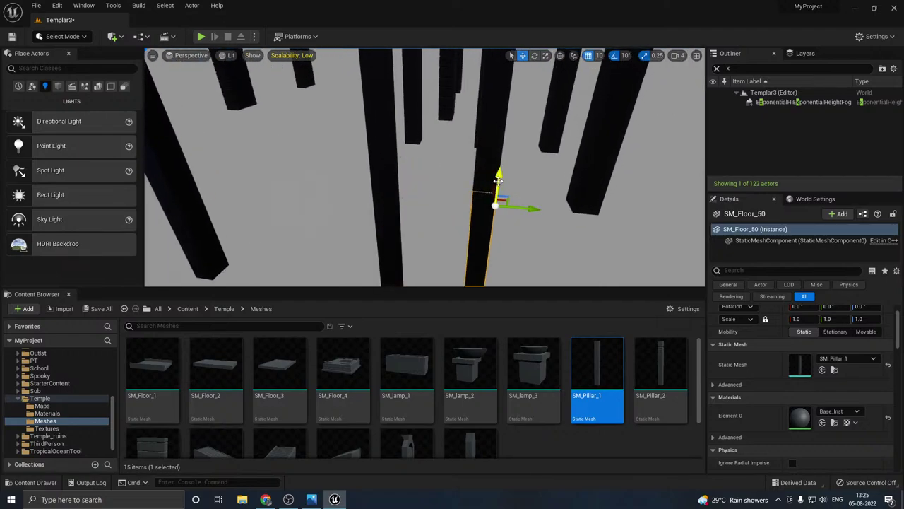
key("e")
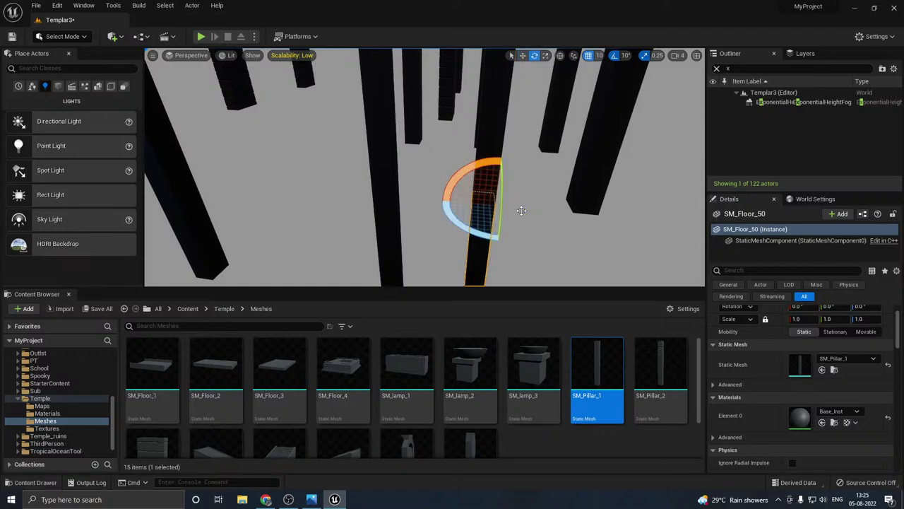
key("w")
left_click_drag(522, 210, 633, 210, "alt")
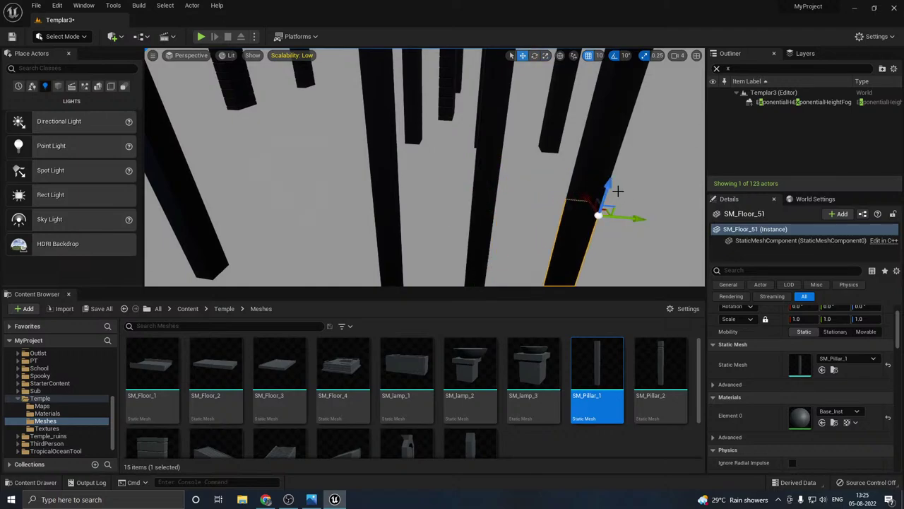
Step: Save the Templar3 level with the added pillar extensions
right_click_drag(550, 191, 541, 144)
key("s")
key("d")
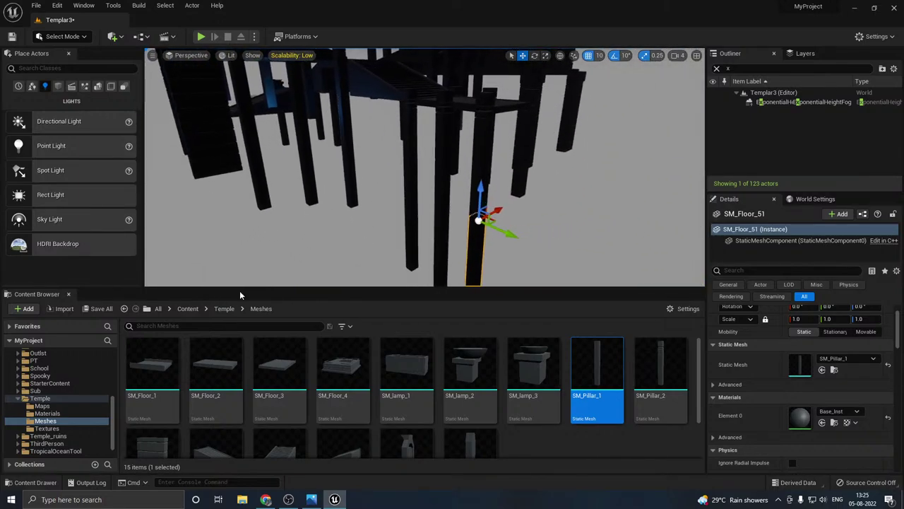
left_click(93, 310)
left_click(526, 353)
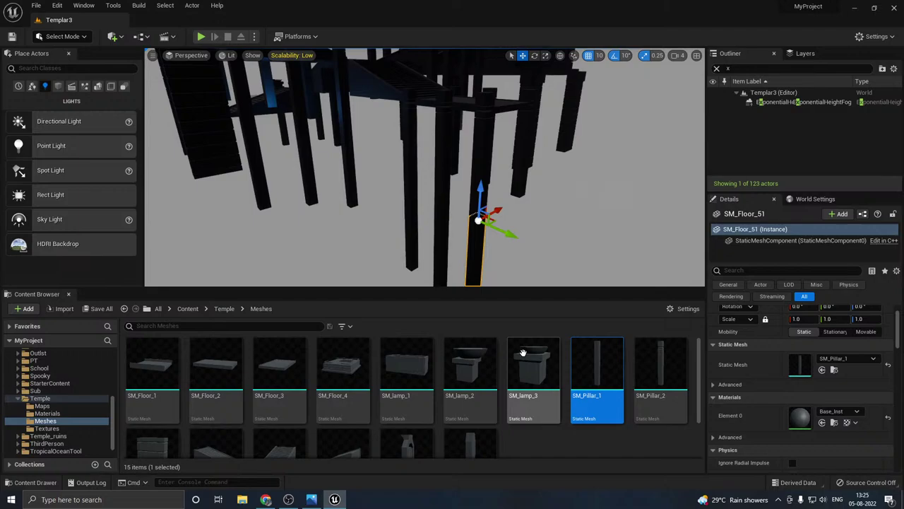
mouse_move(520, 352)
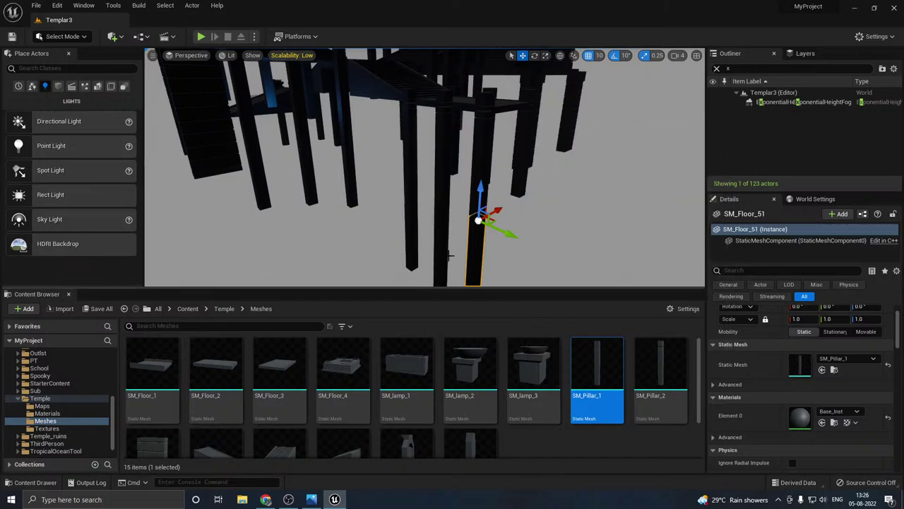
Step: Select the row of three lower pillar extensions and duplicate them toward the platform's opposite pillar row
left_click_drag(426, 287, 325, 272)
key("d")
right_click_drag(412, 265, 354, 263)
left_click(355, 256, "ctrl")
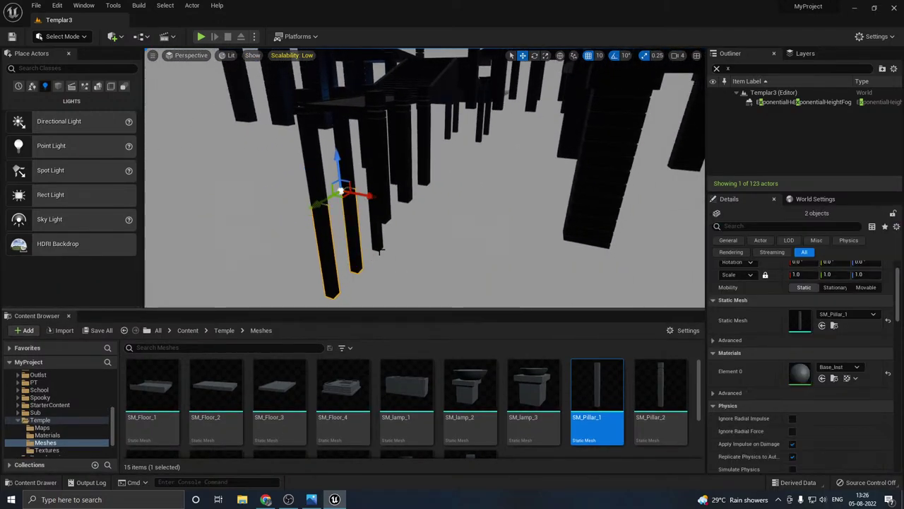
left_click(379, 245, "ctrl")
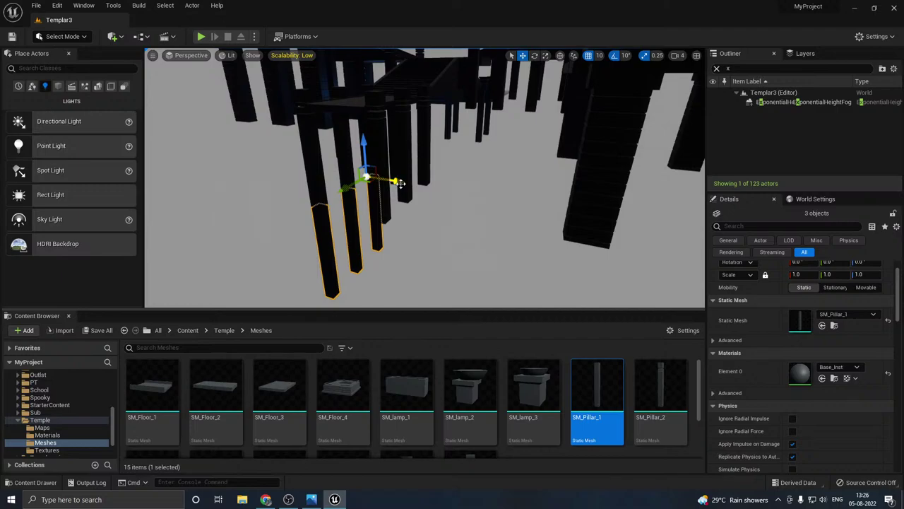
left_click_drag(395, 180, 410, 228, "alt")
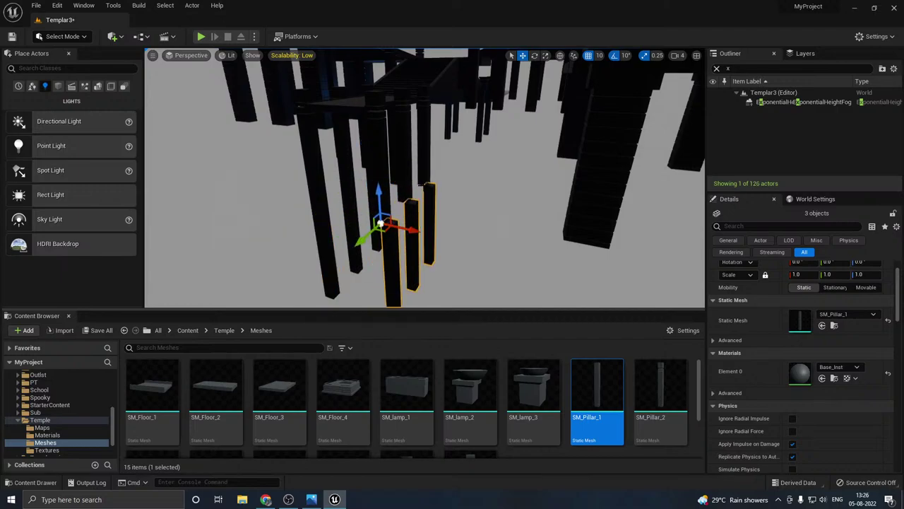
Step: Align the three duplicated extensions with the pillars above them in the opposite row
mouse_move(472, 182)
right_mouse_down()
mouse_move(523, 185)
mouse_move(445, 212)
mouse_move(472, 206)
mouse_move(469, 197)
mouse_move(498, 212)
mouse_move(472, 182)
right_mouse_up()
key("w")
key("w")
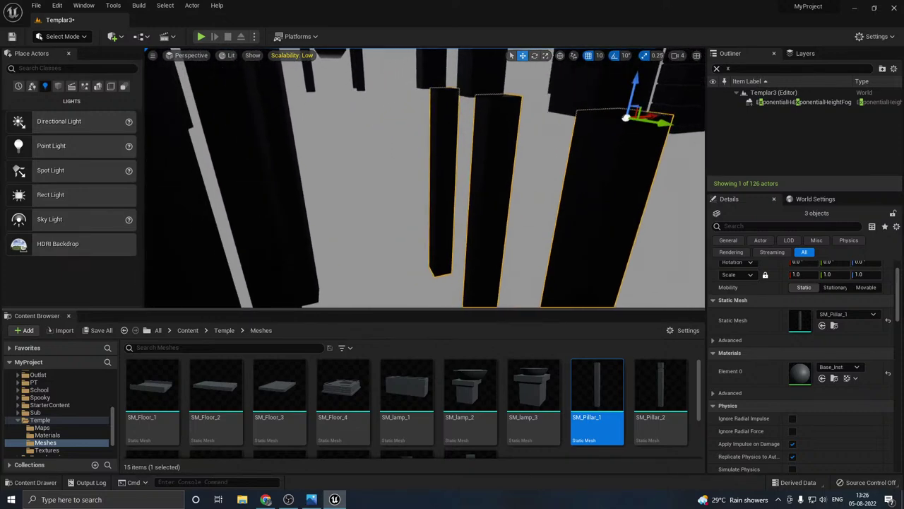
right_click_drag(609, 174, 608, 174)
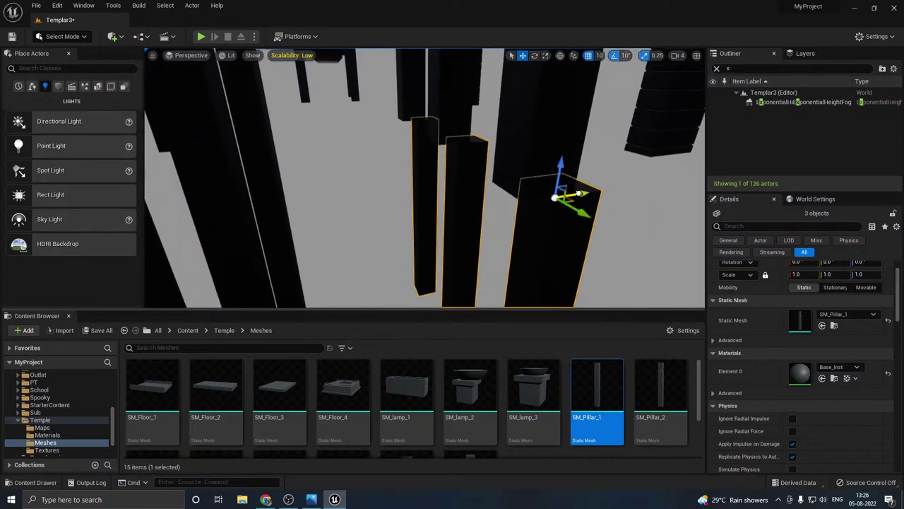
left_click_drag(579, 192, 547, 199)
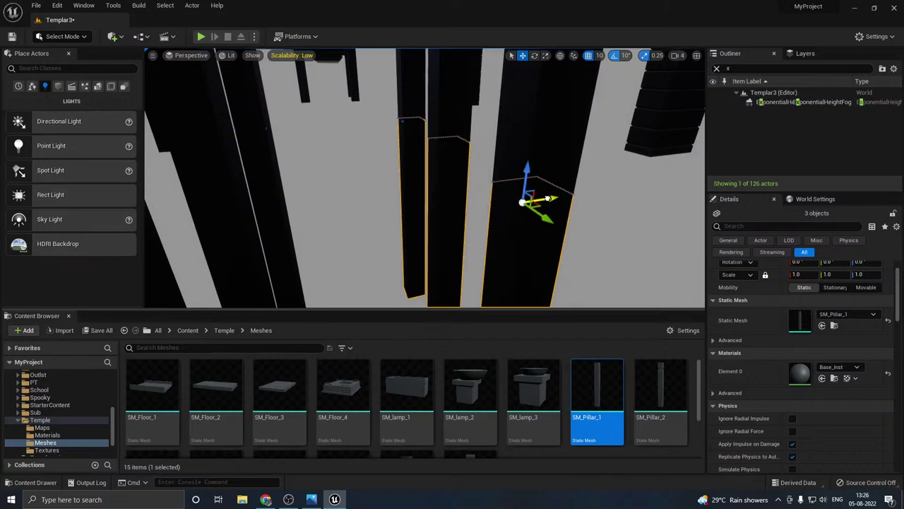
scroll(595, 188, "down", 10)
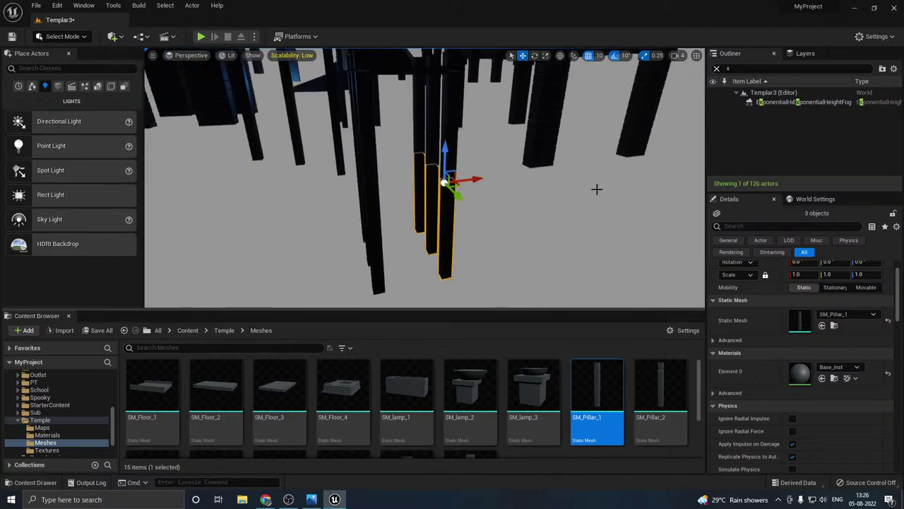
Step: Save the Templar3 level and view the extended pillars beneath the temple
left_click(99, 331)
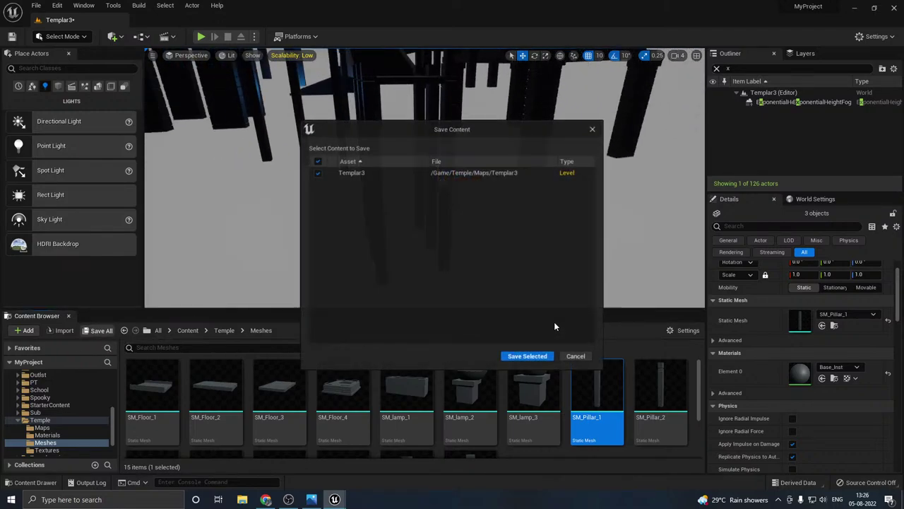
left_click(529, 355)
right_click_drag(424, 257, 244, 261)
right_click_drag(445, 247, 452, 265)
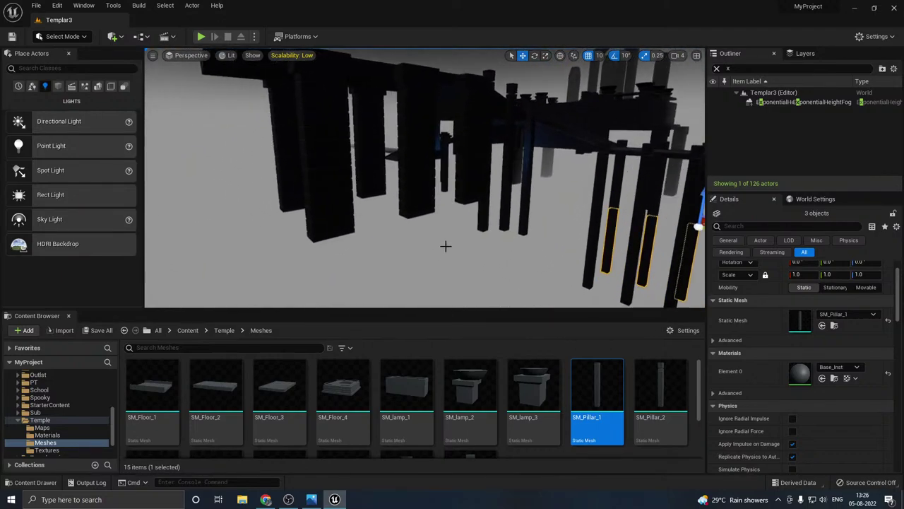
Step: Group the three stacked SM_Pillar_3 blocks of the rearmost pillar and duplicate that row of three block pillars directly downward
left_click(410, 215)
left_click(470, 190, "ctrl")
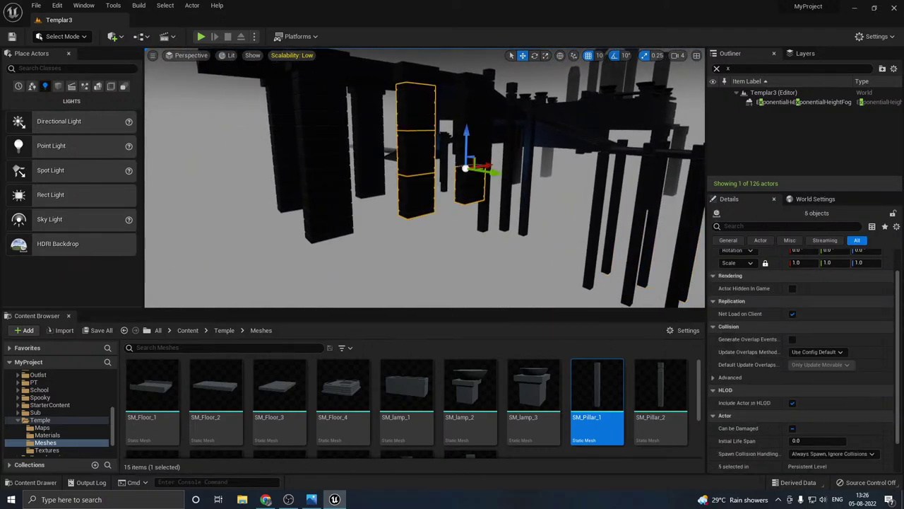
left_click(470, 190)
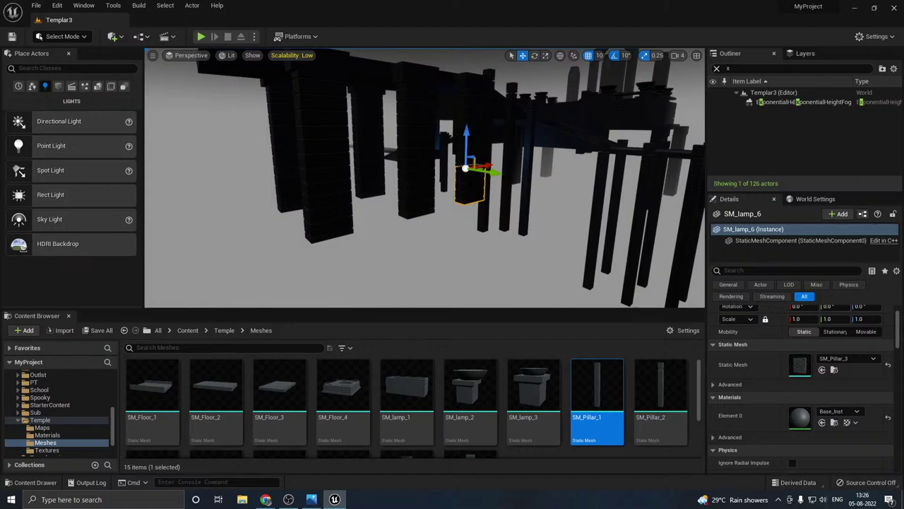
left_click(472, 150, "ctrl")
left_click(475, 117, "ctrl")
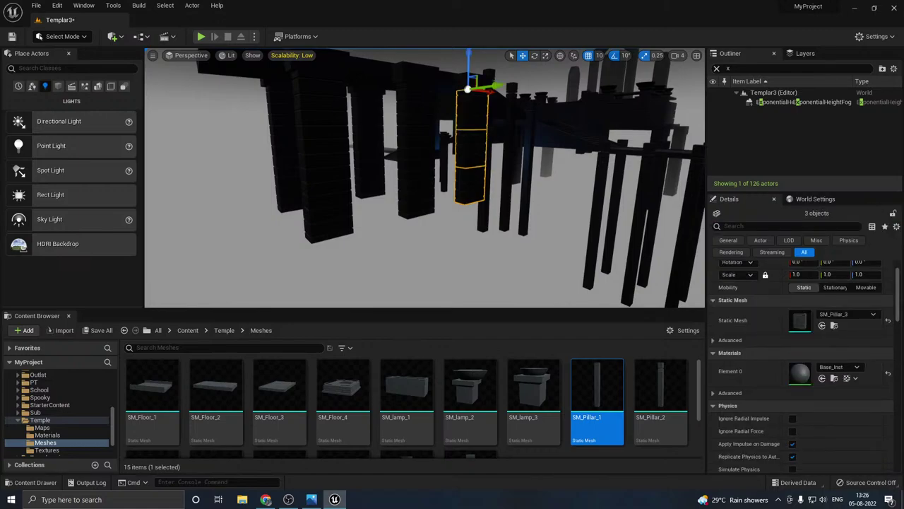
right_click(475, 117)
left_click(506, 287)
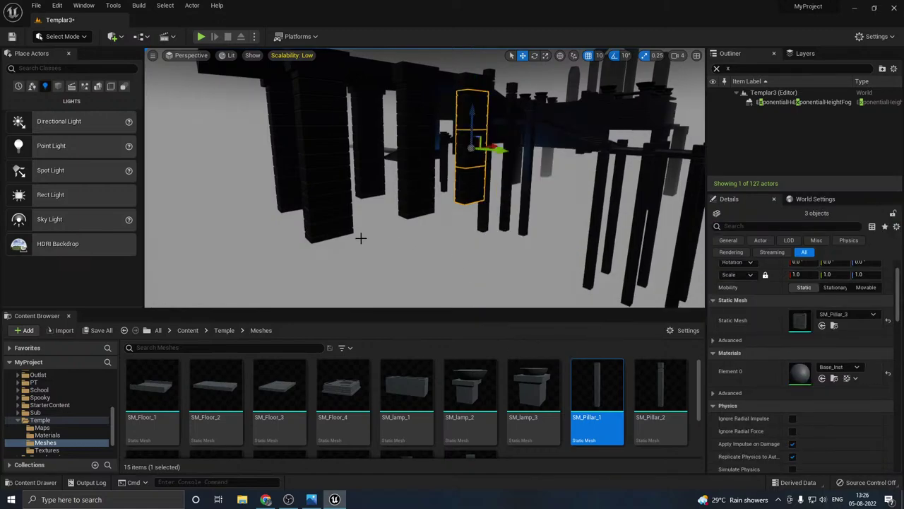
left_click_drag(472, 146, 341, 277, "alt")
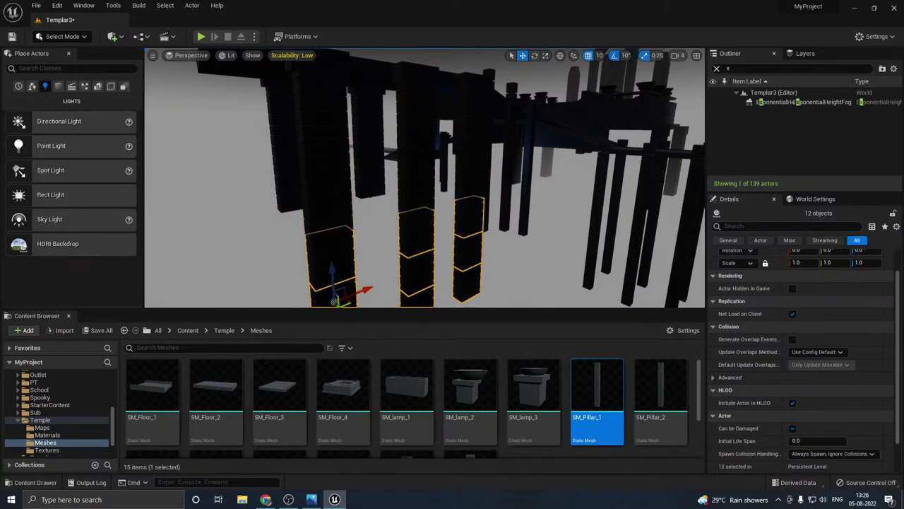
Step: Select the three block pillars on the platform's opposite side, duplicate them straight down beneath themselves, and inspect the extensions without selection outlines
left_click(369, 145)
right_click_drag(369, 144, 691, 148)
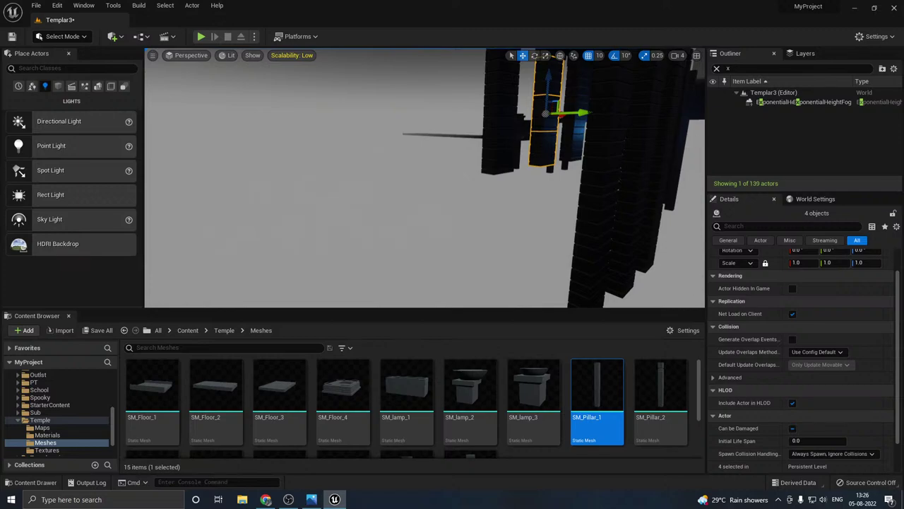
left_click_drag(578, 113, 609, 114, "alt")
left_click(501, 111, "ctrl")
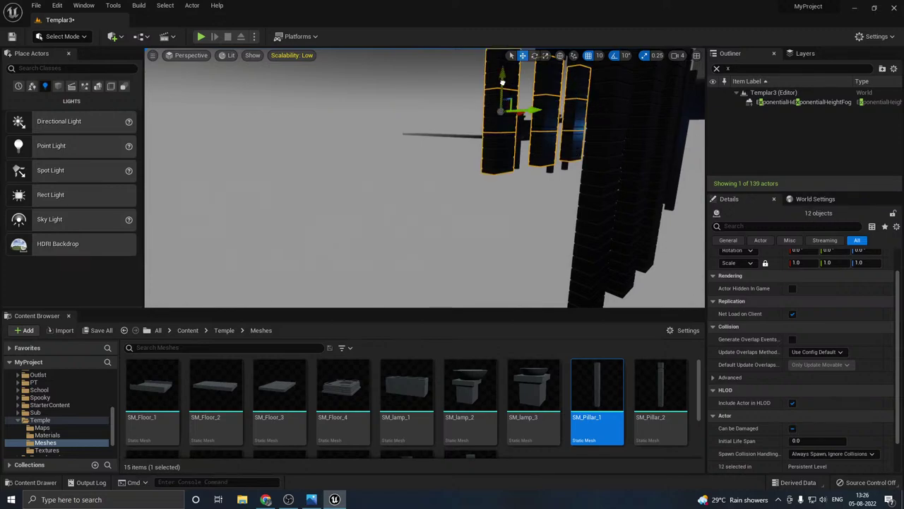
left_click_drag(502, 83, 492, 200, "alt")
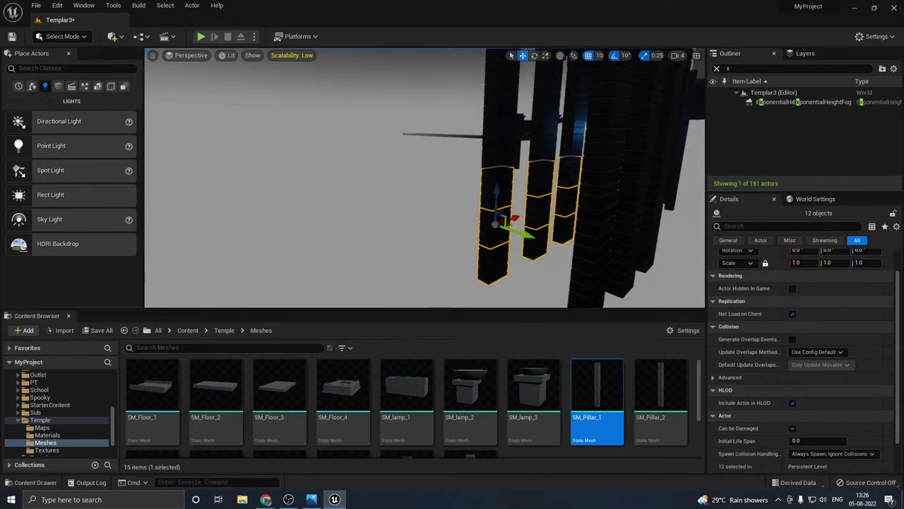
key("g")
key("g")
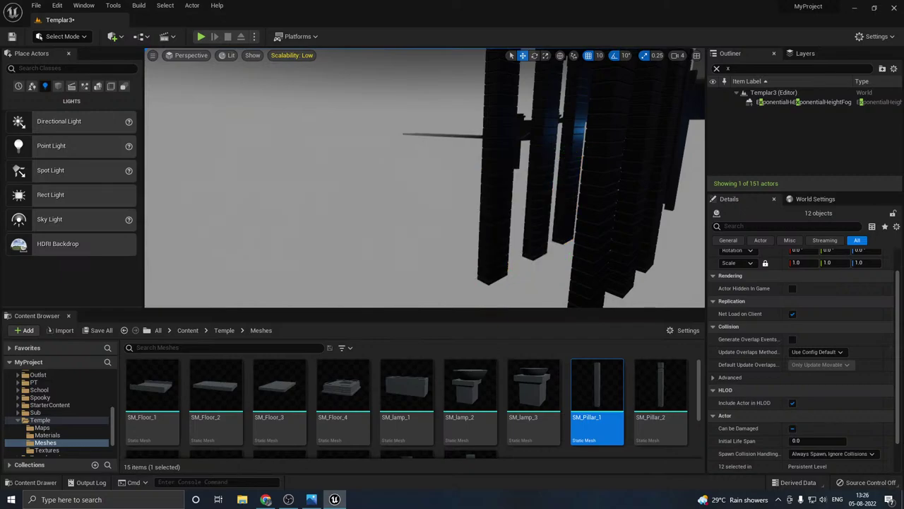
Step: Select the two front block pillars under the adjoining platform and duplicate them downward to extend their length
key("d")
right_click_drag(495, 212, 558, 210)
right_click_drag(452, 216, 515, 219)
left_click(431, 216)
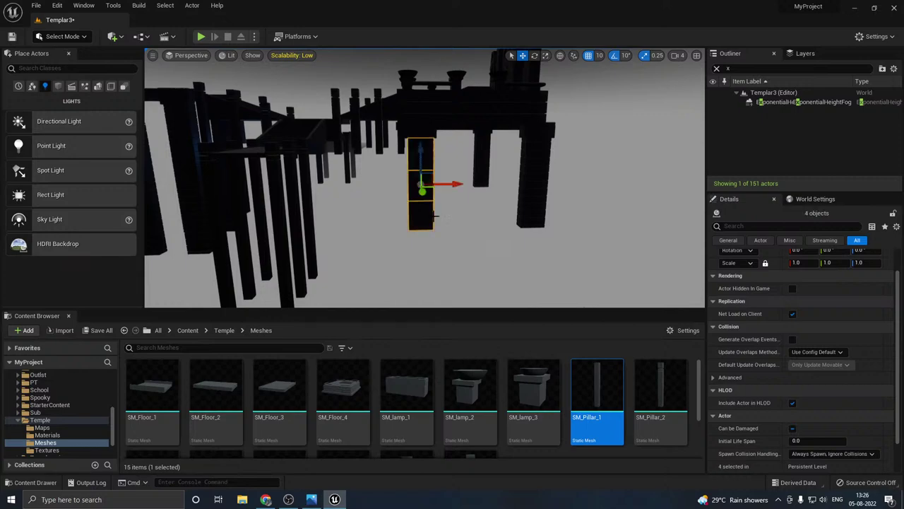
left_click(520, 198, "ctrl")
left_click_drag(536, 156, 535, 241, "alt")
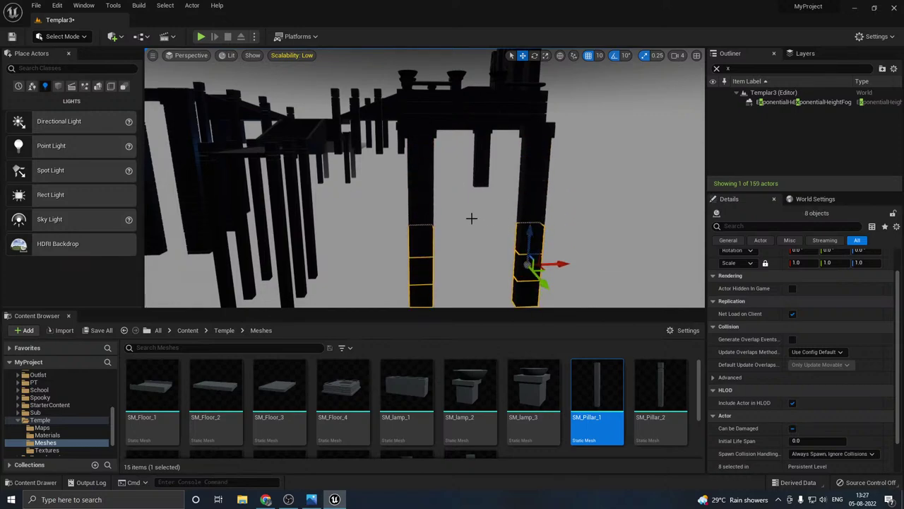
Step: Duplicate the same platform's two rear block pillars downward to extend them, and inspect them without selection outlines
left_click(483, 173)
right_click_drag(486, 185, 459, 186)
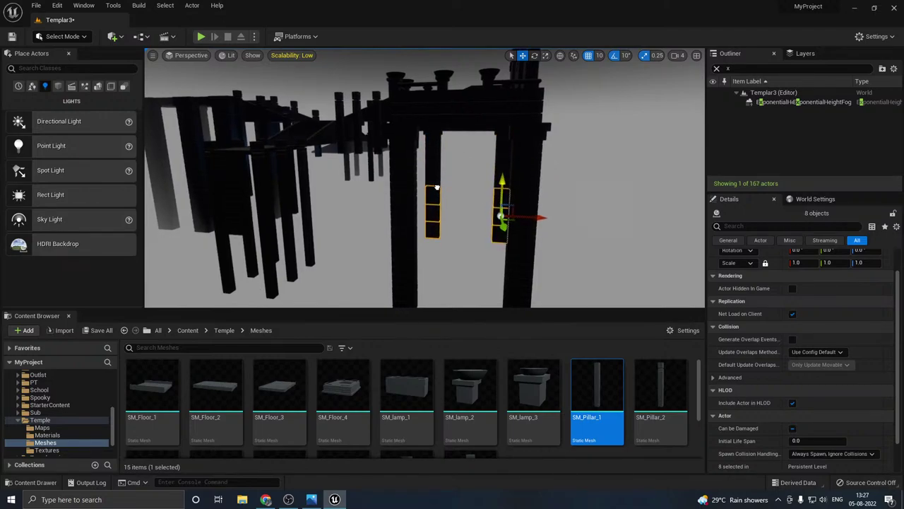
key("g")
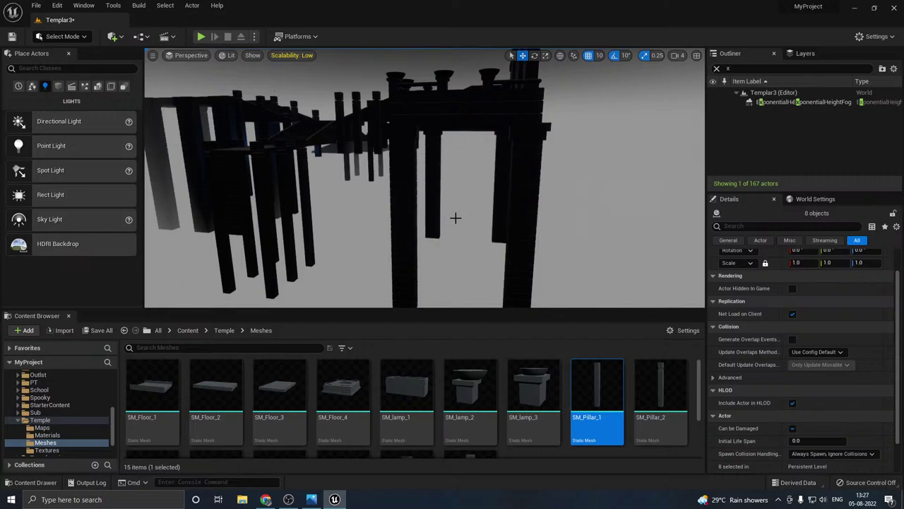
Step: Save the Templar3 level with the extended block pillars
right_click_drag(456, 217, 443, 220)
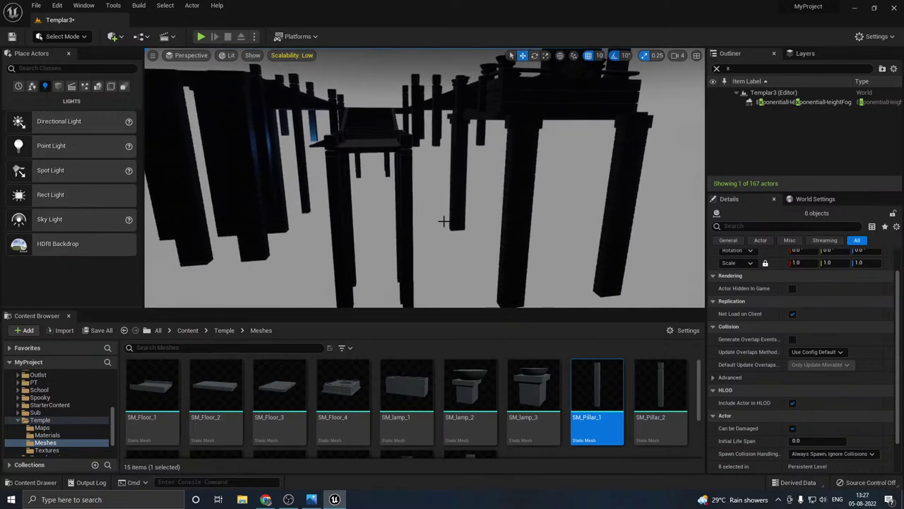
left_click(99, 330)
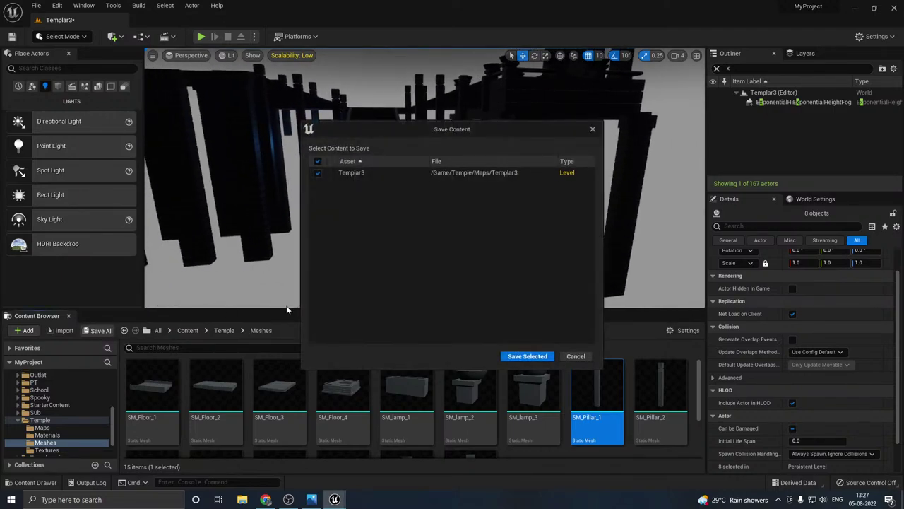
left_click(518, 359)
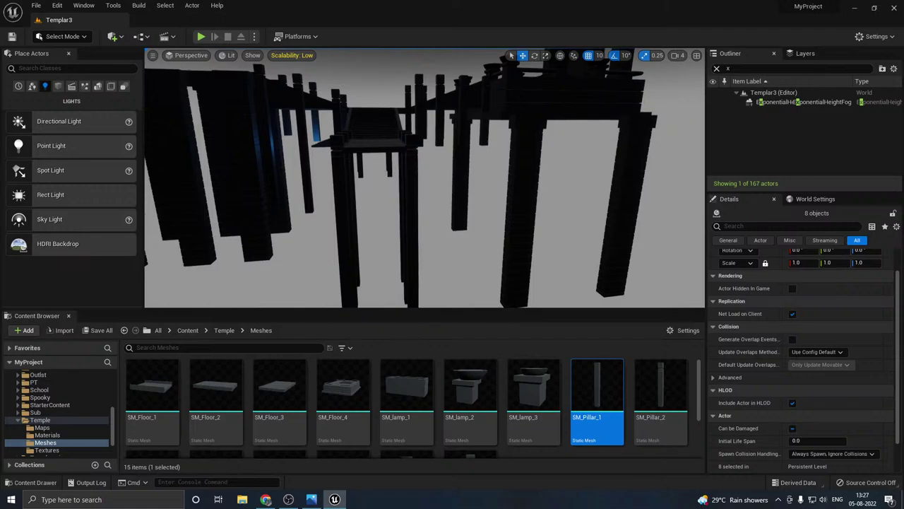
Step: Select the three short SM_Pillar_2 pillars along the raised walkway beside the stairs and duplicate them straight down
right_click_drag(424, 184, 420, 181)
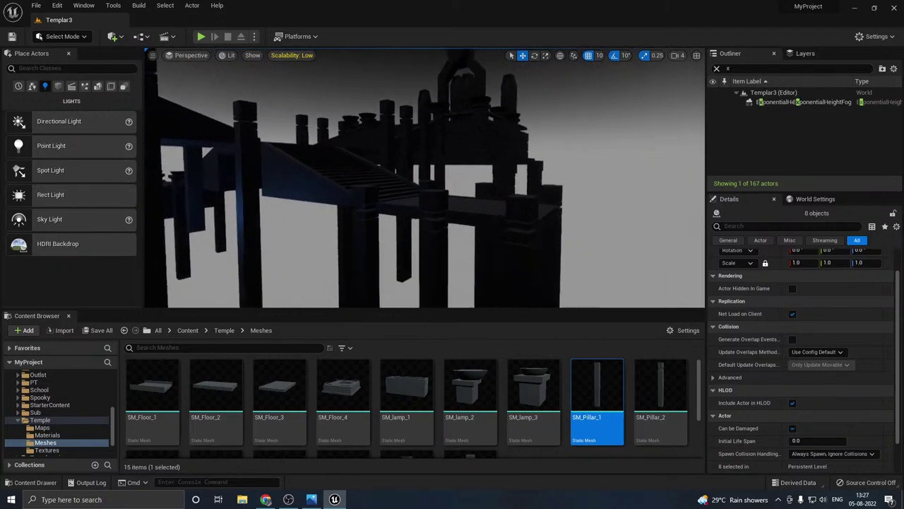
right_click_drag(460, 207, 487, 204)
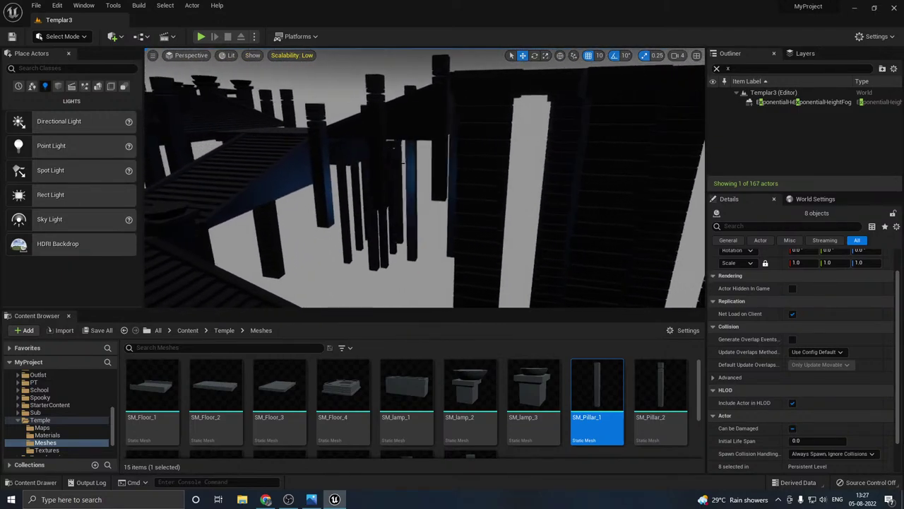
right_click_drag(403, 164, 403, 169)
left_click(434, 164)
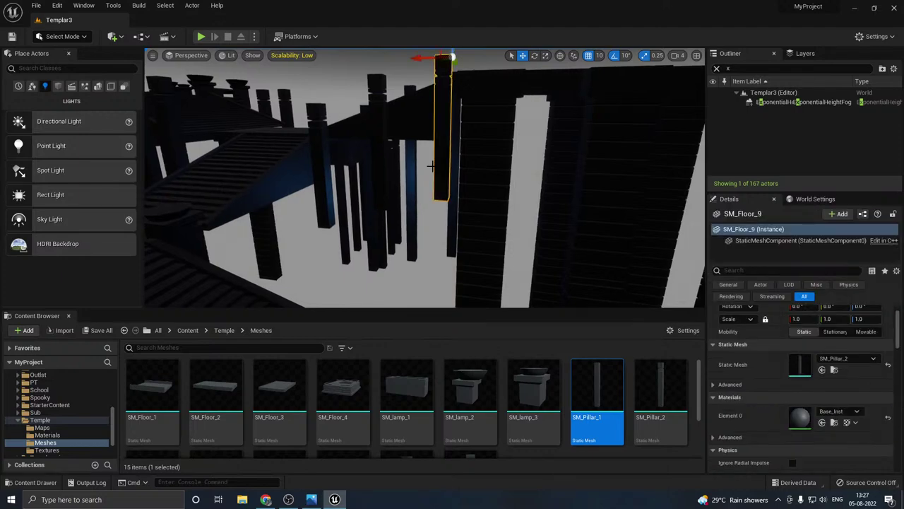
left_click(375, 172, "ctrl")
left_click(324, 188, "ctrl")
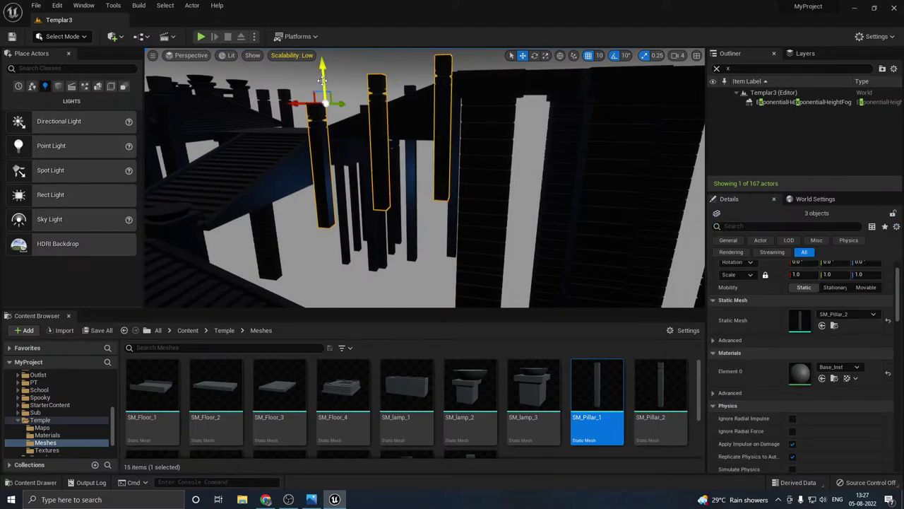
left_click_drag(321, 80, 347, 234, "alt")
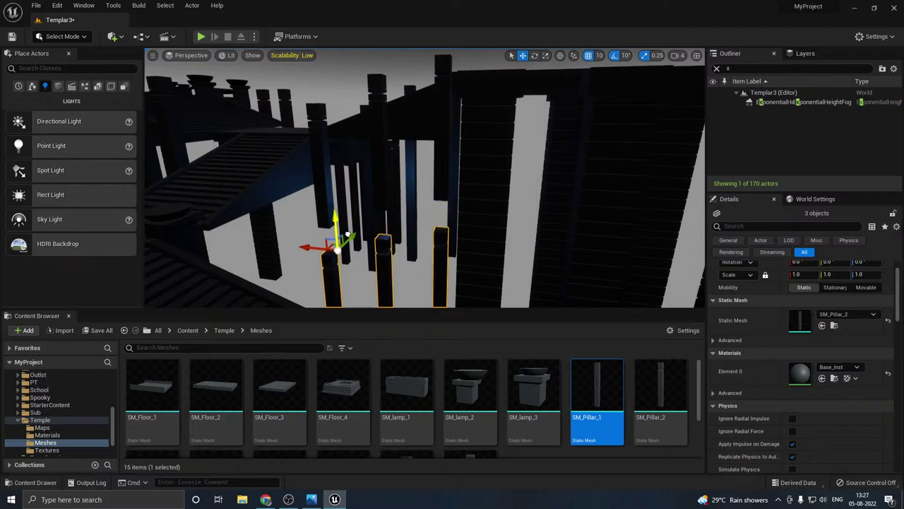
Step: Swap the three duplicated walkway pillars to the SM_Pillar_1 mesh and raise them to meet the pillars above
left_click(822, 326)
left_click_drag(335, 230, 323, 203)
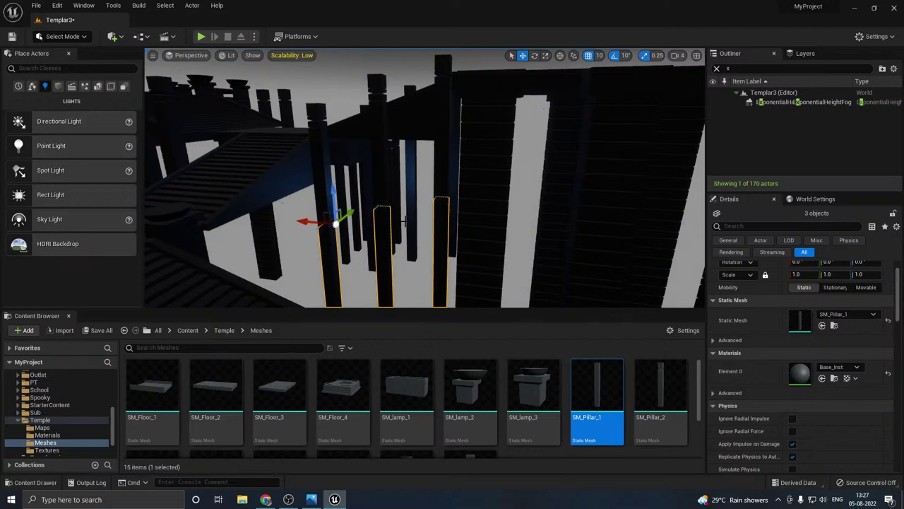
Step: Save the Templar3 level with the new walkway pillar extensions
right_click_drag(406, 222, 325, 230)
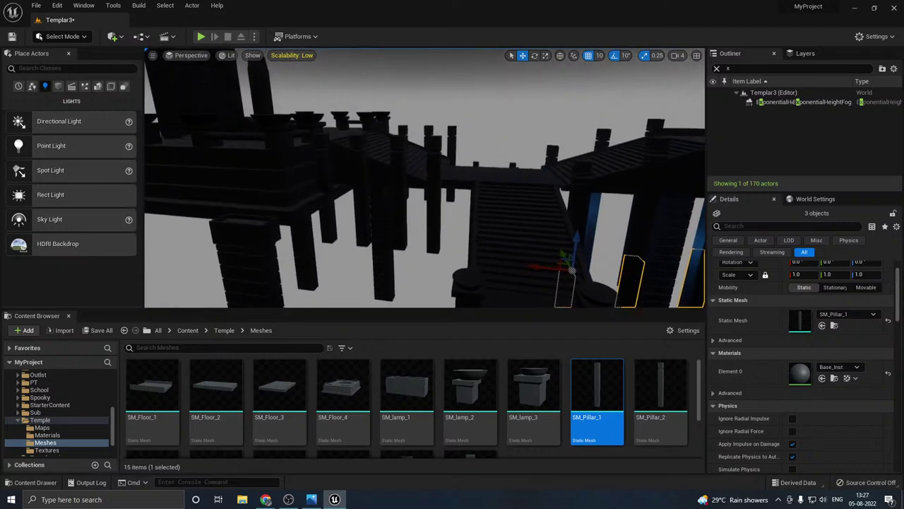
key("ctrl+s")
left_click(528, 356)
Step: Select the row of four SM_Pillar_2 pillars on the other side of the stairs and duplicate them straight down
right_click_drag(449, 236, 428, 264)
left_click(430, 238)
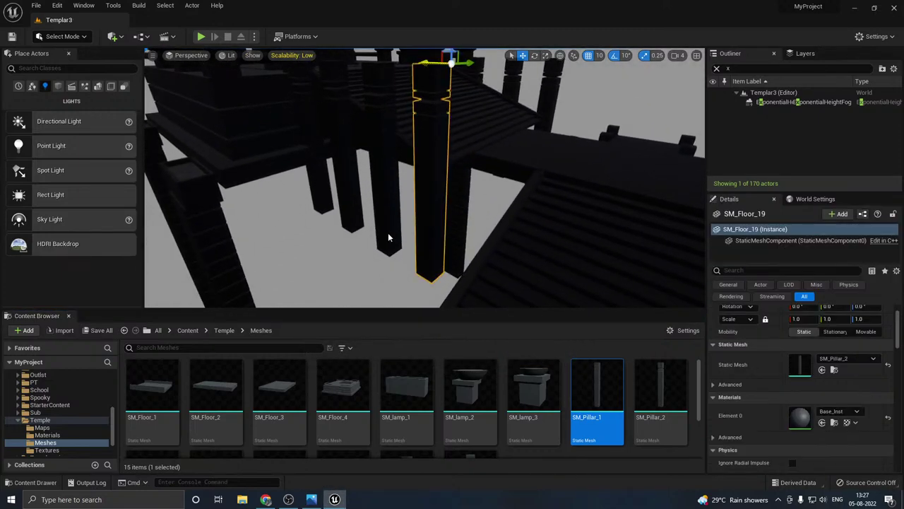
left_click(389, 236, "ctrl")
left_click(354, 215, "ctrl")
left_click(325, 199, "ctrl")
right_click_drag(325, 199, 323, 170)
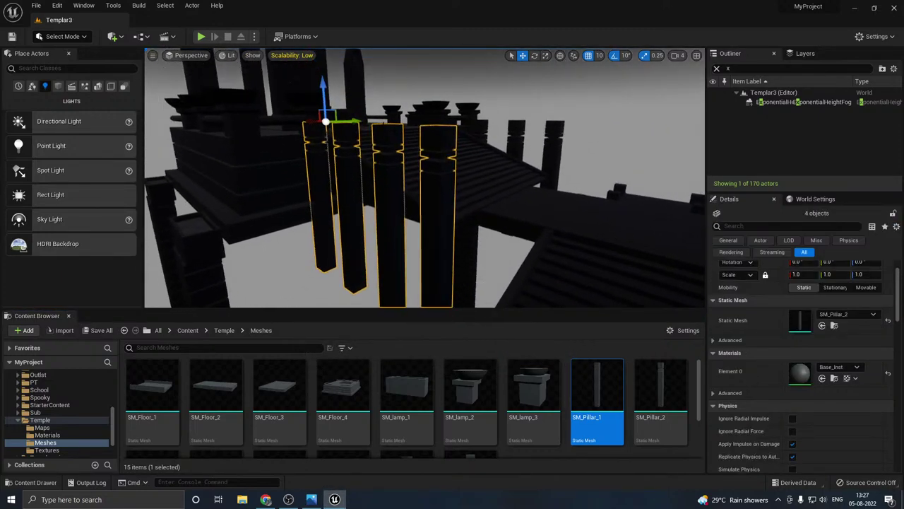
left_click_drag(323, 86, 336, 252, "alt")
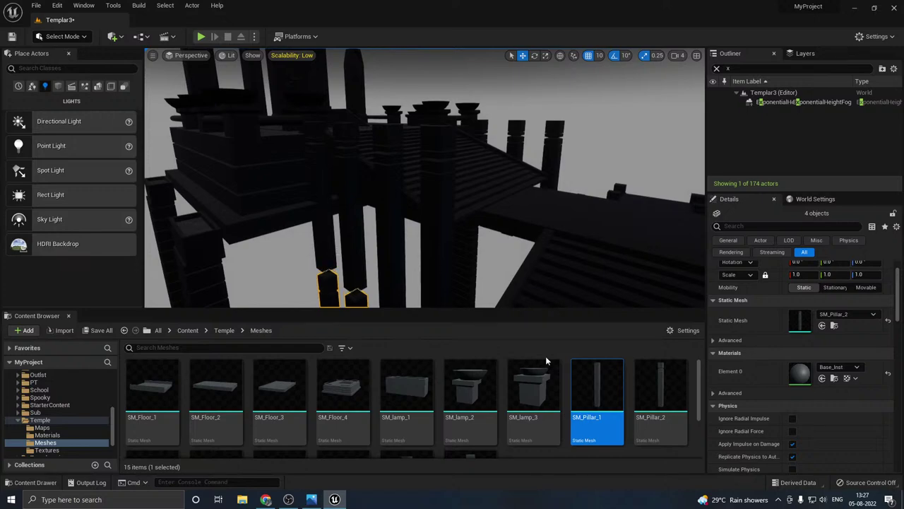
Step: Swap the four duplicated pillars to the SM_Pillar_1 mesh and raise them against the undersides of the originals
left_click(823, 326)
right_click_drag(601, 226, 594, 252)
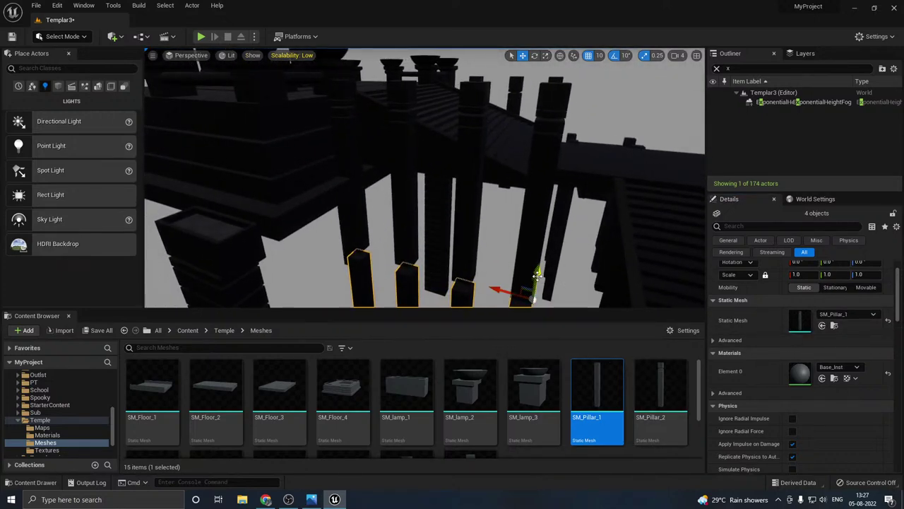
left_click_drag(535, 271, 533, 266)
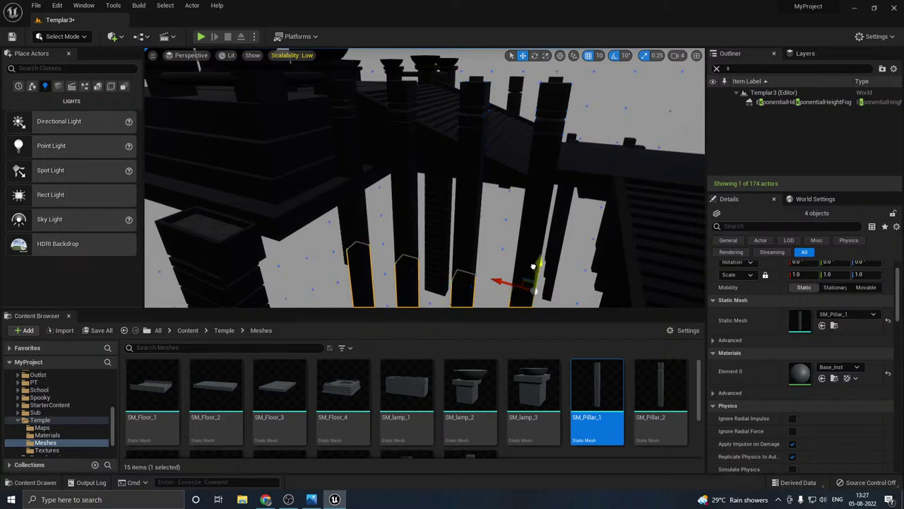
Step: Duplicate the four SM_Pillar_2 pillars beside the stairway straight down and set the copies' static mesh to SM_Pillar_1
right_click_drag(533, 267, 529, 245)
key("g")
right_click_drag(469, 214, 468, 217)
key("g")
left_click(392, 195)
left_click(421, 176, "ctrl")
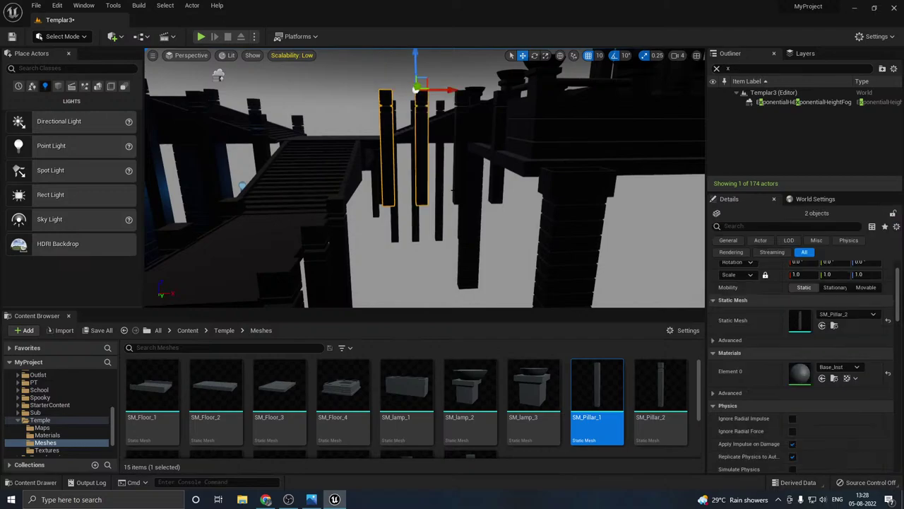
left_click(460, 195, "ctrl")
left_click(498, 141, "ctrl")
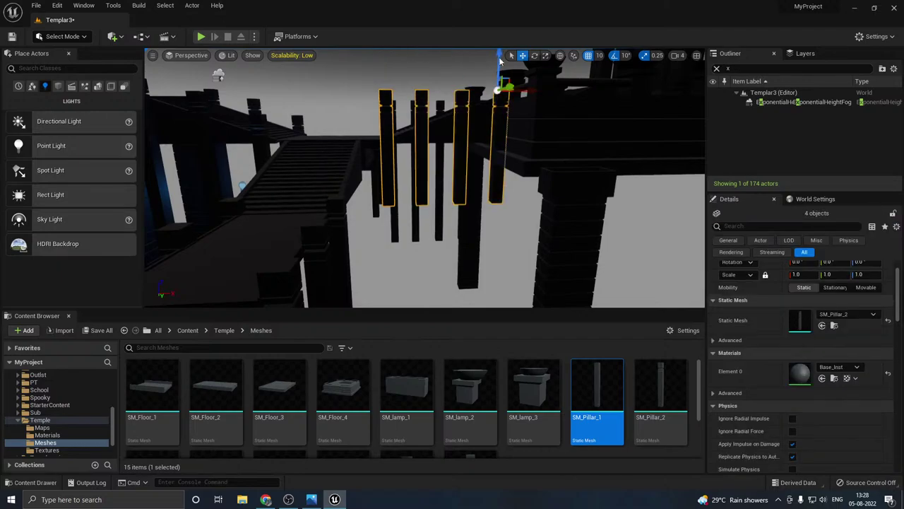
left_click_drag(498, 64, 499, 186)
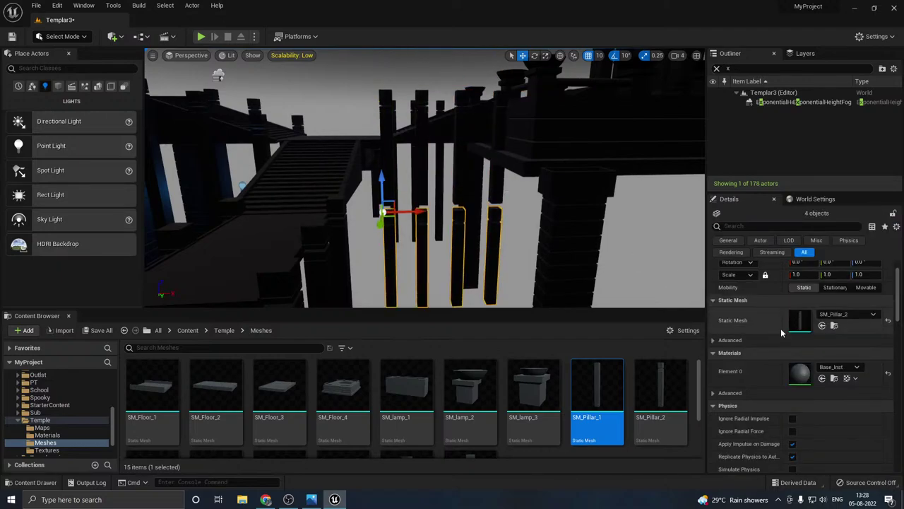
left_click(822, 325)
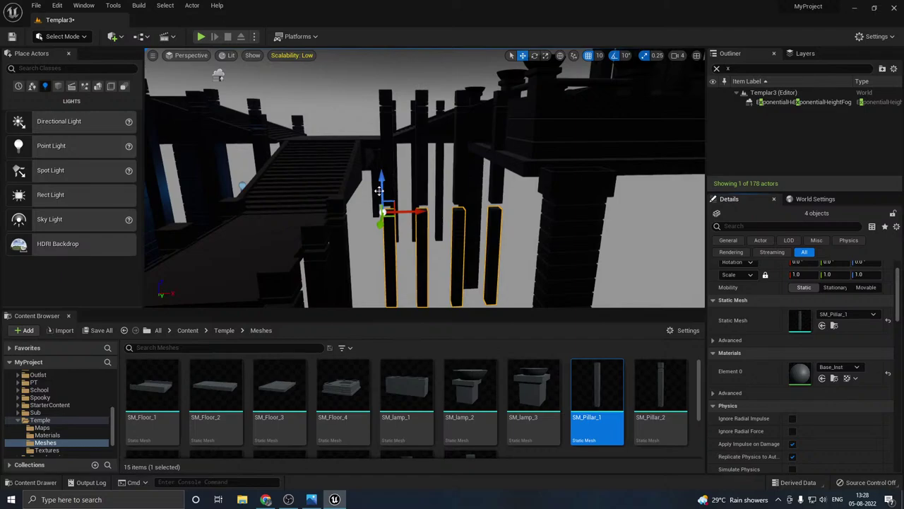
Step: Raise the four SM_Pillar_1 copies until their tops meet the pillars above, and save the Templar3 level
left_click_drag(382, 190, 383, 184)
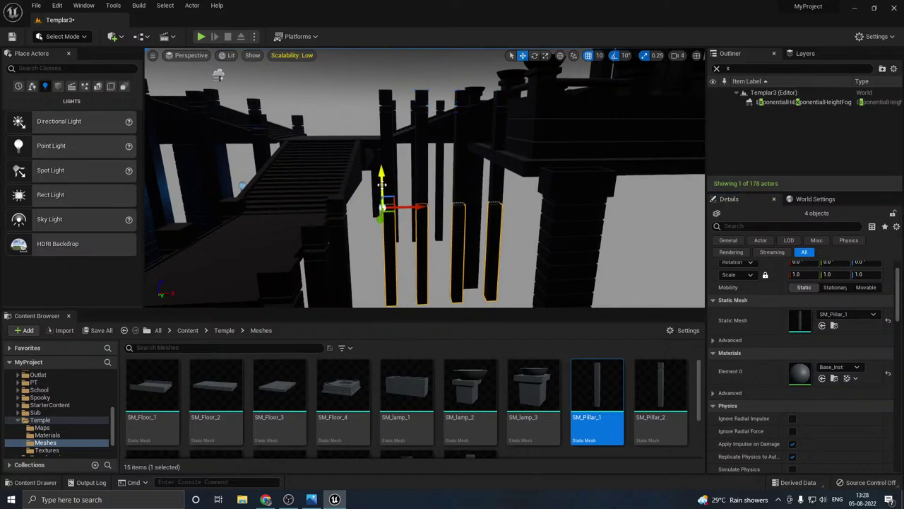
key("g")
key("w")
right_click_drag(382, 184, 383, 211)
right_click_drag(424, 163, 424, 156)
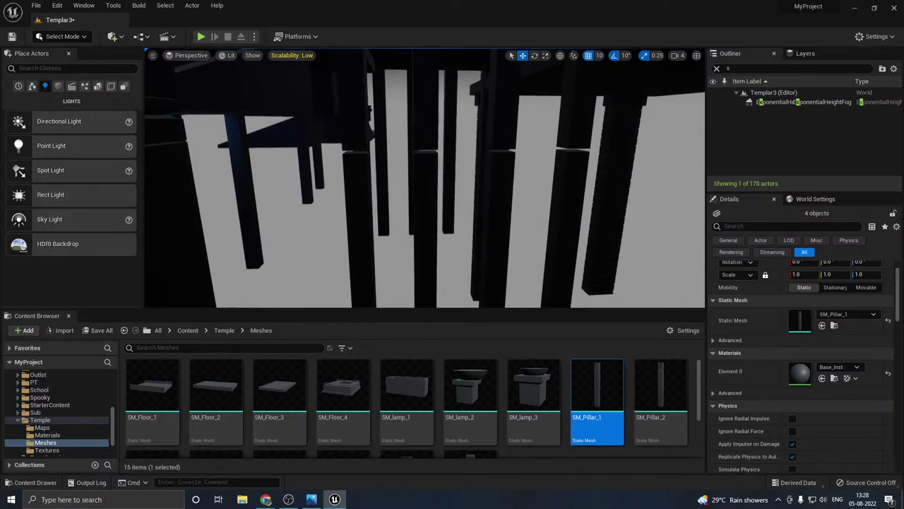
key("g")
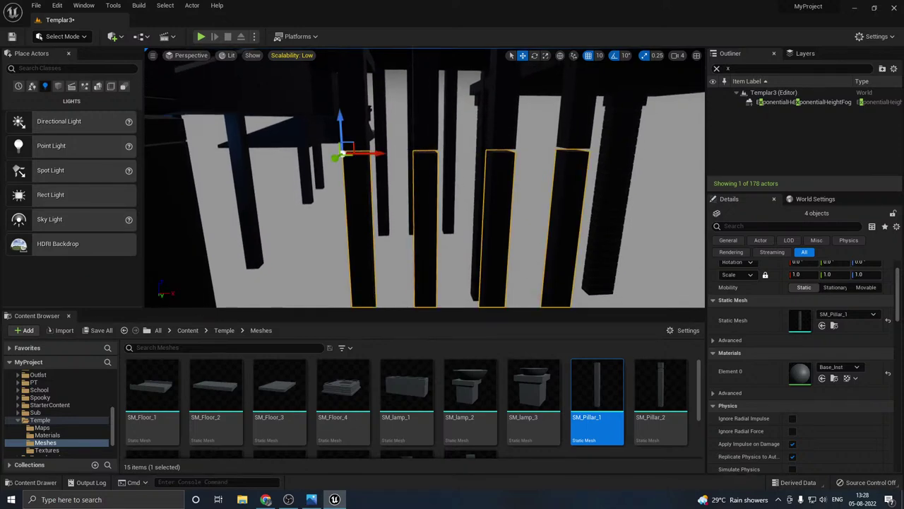
left_click_drag(341, 134, 339, 132)
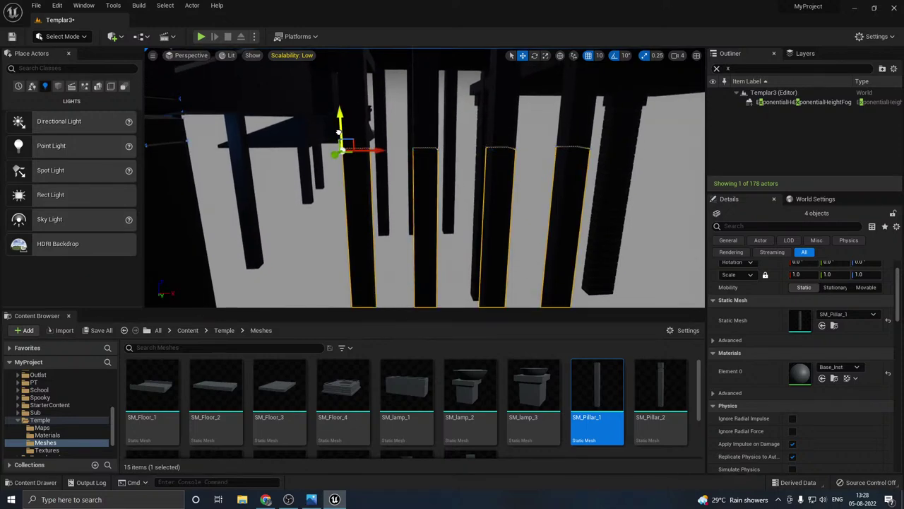
key("g")
mouse_move(405, 133)
right_mouse_down()
mouse_move(432, 124)
mouse_move(406, 134)
right_mouse_up()
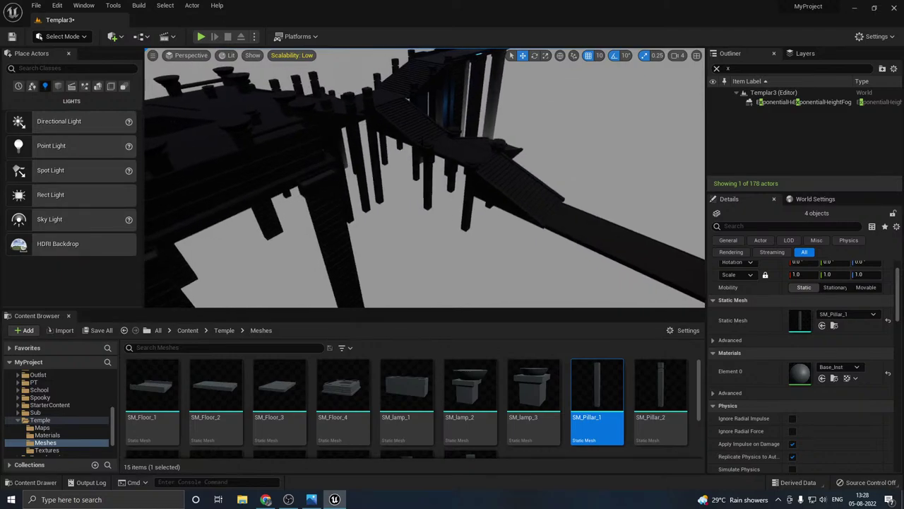
left_click(99, 330)
left_click(518, 358)
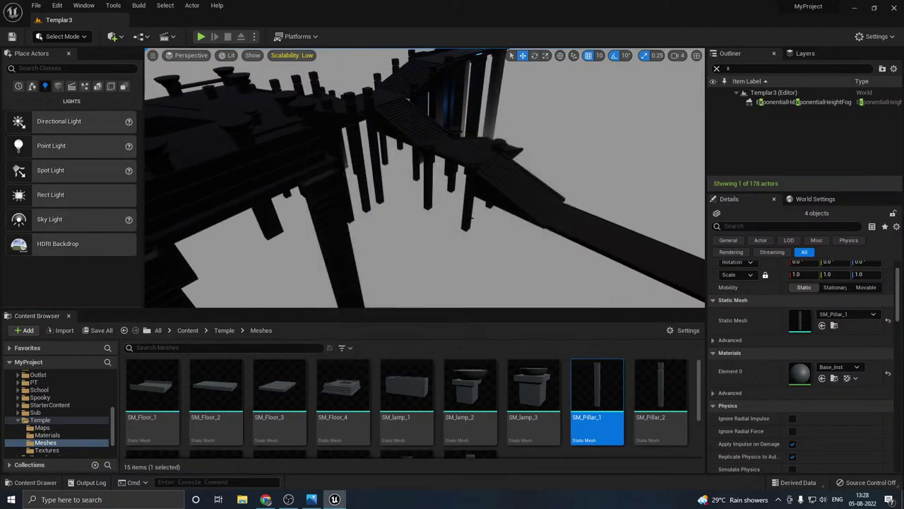
Step: Duplicate the two hanging SM_Pillar_1 pillars under the walkway downward and raise the copies to join the originals
left_click(458, 214)
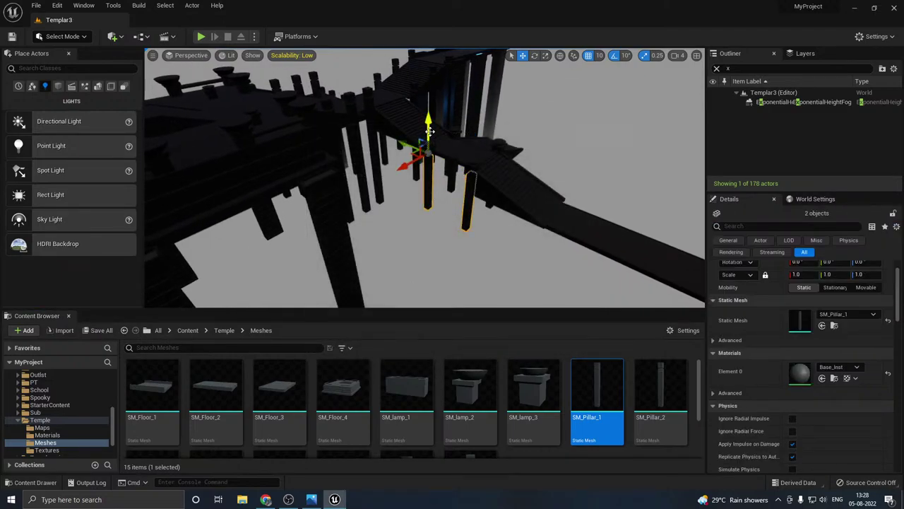
left_click_drag(429, 131, 427, 186, "alt")
key("f")
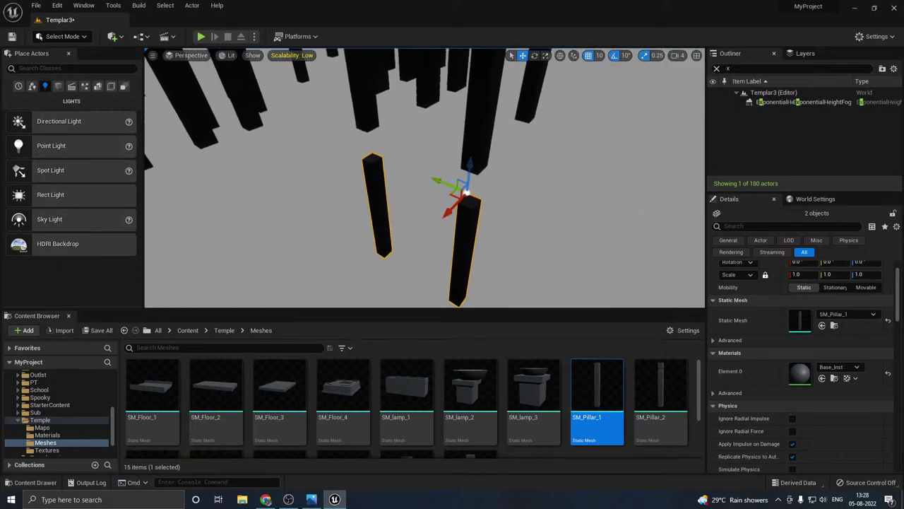
right_click_drag(546, 277, 542, 233)
right_click_drag(469, 240, 469, 240)
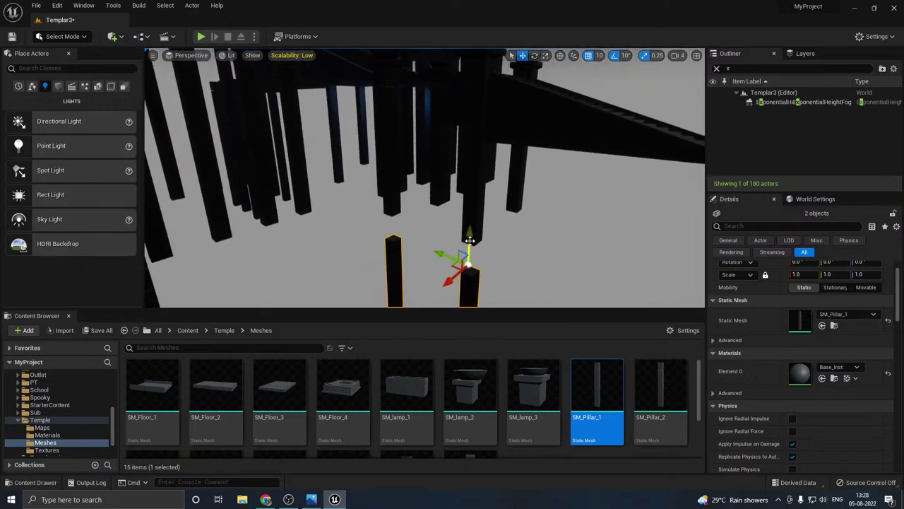
left_click_drag(468, 233, 464, 222)
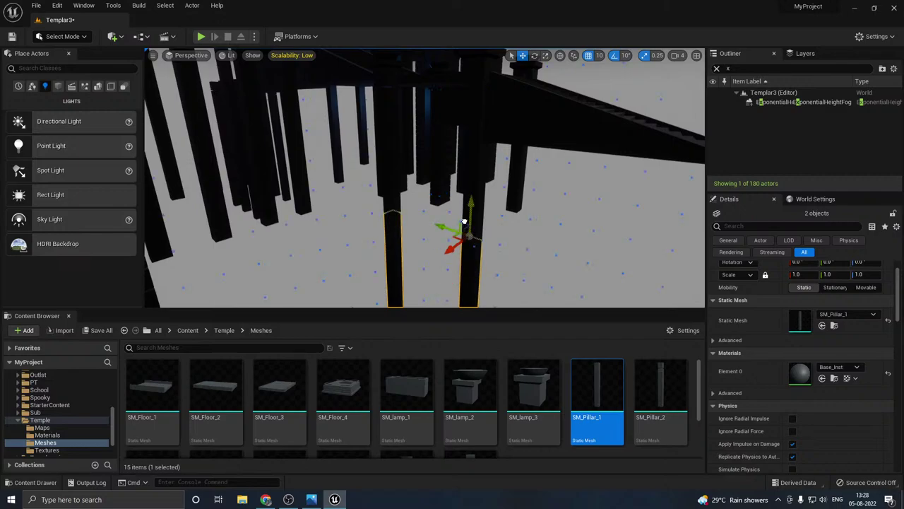
right_click_drag(513, 202, 513, 201)
scroll(505, 214, "up", 1)
mouse_move(517, 224)
left_mouse_down()
mouse_move(518, 244)
mouse_move(518, 224)
left_mouse_up()
Step: Duplicate two more SM_Pillar_1 pillars under the platform straight down to lengthen them, and save the Templar3 level
left_click(575, 219)
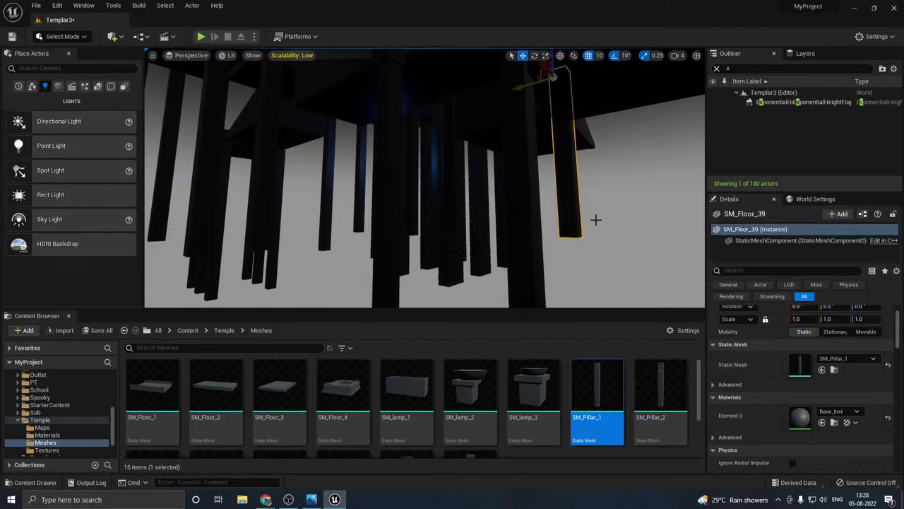
left_click_drag(596, 220, 576, 216, "alt")
right_click_drag(576, 218, 597, 186)
left_click(570, 208, "ctrl")
left_click_drag(484, 145, 505, 260)
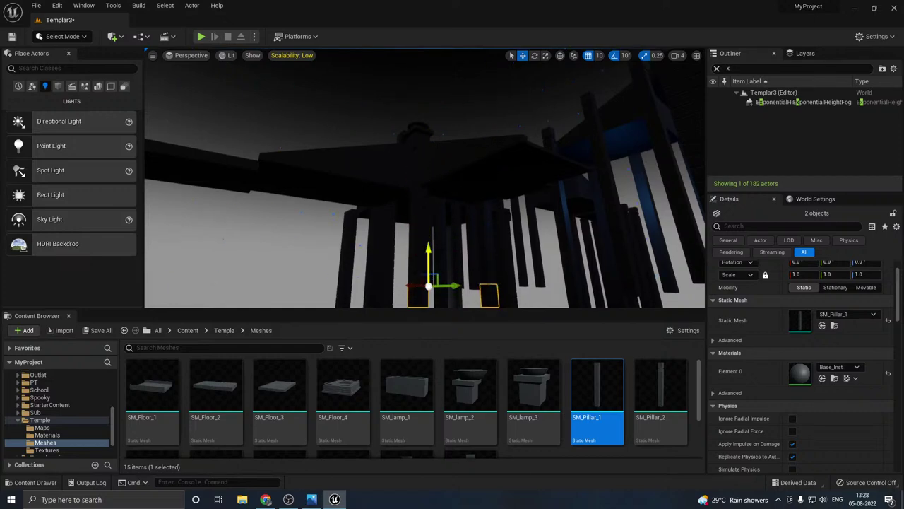
right_click_drag(462, 233, 490, 286)
key("g")
mouse_move(474, 228)
right_mouse_down()
mouse_move(464, 246)
mouse_move(474, 228)
right_mouse_up()
left_click(101, 333)
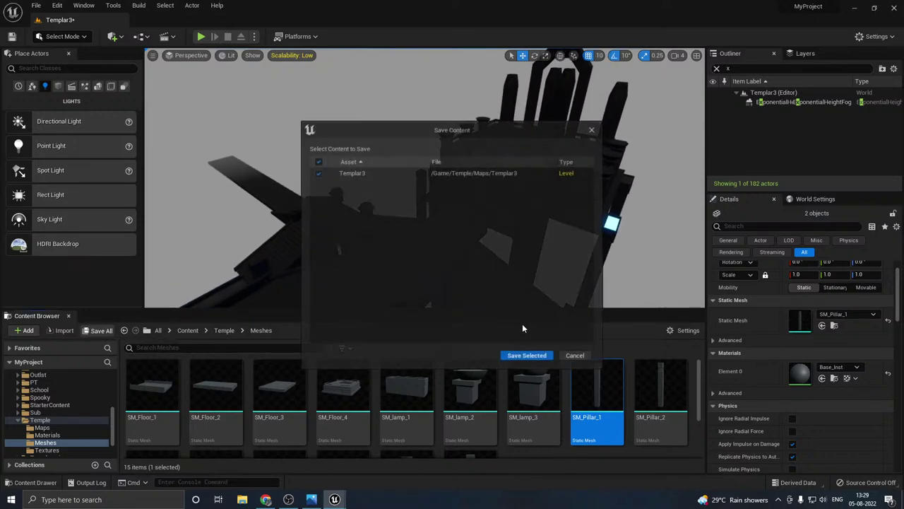
left_click(527, 357)
Step: Assign the Lamp_Inst material to the Element 1 slot of the SM_statue_1 mesh in its mesh editor
right_click_drag(474, 228, 474, 228)
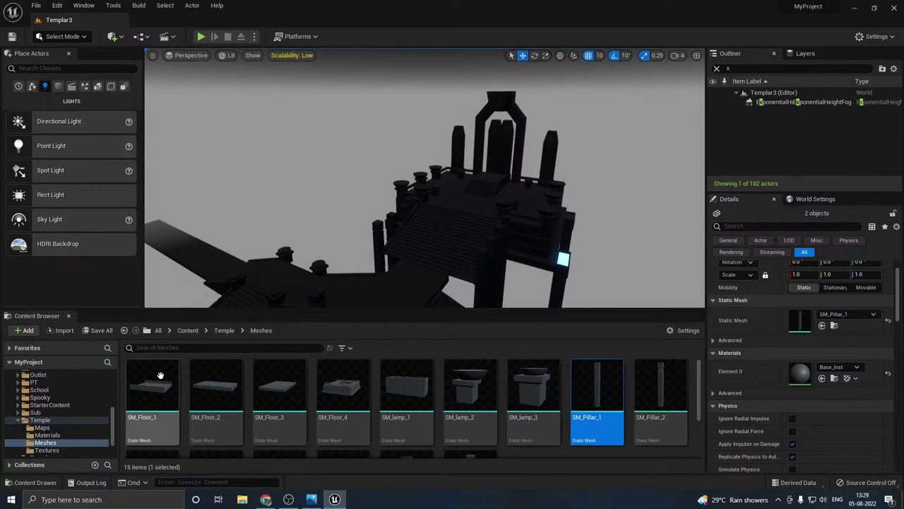
left_click(47, 436)
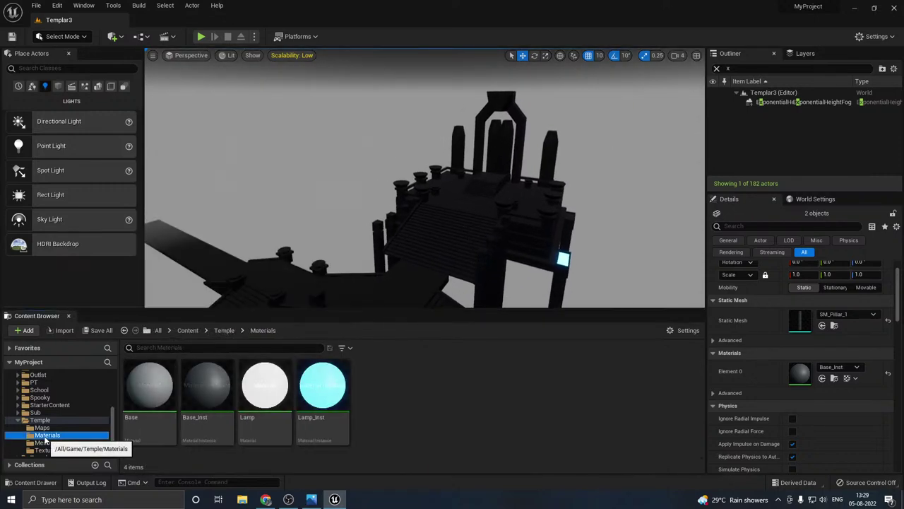
left_click(335, 394)
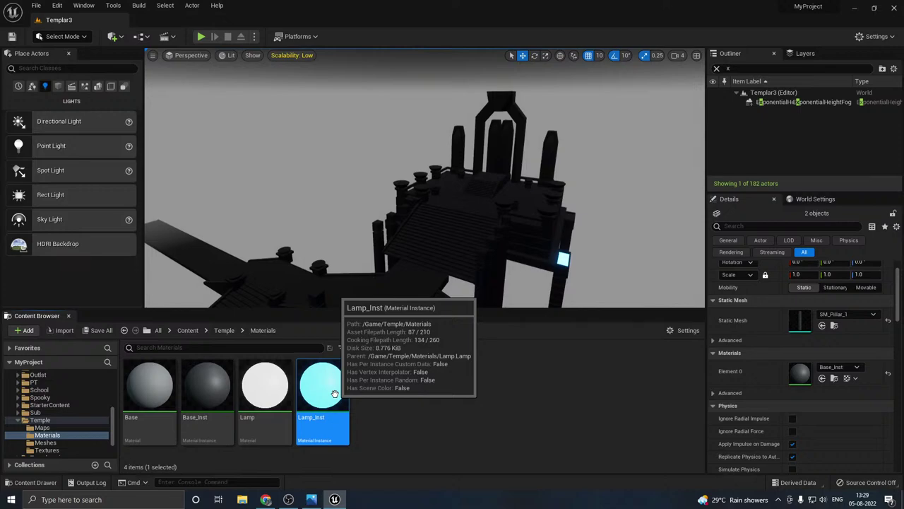
right_click_drag(424, 212, 424, 211)
key("w")
left_click(438, 188)
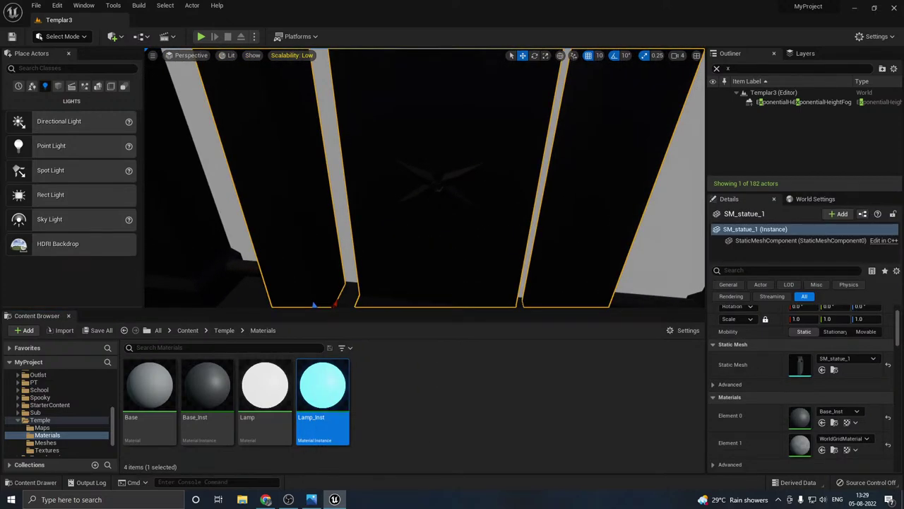
double_click(800, 365)
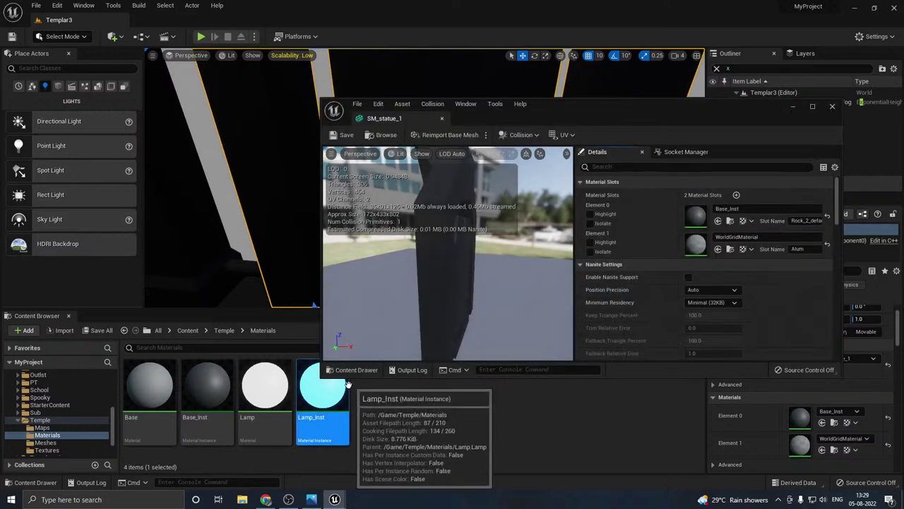
left_click(718, 249)
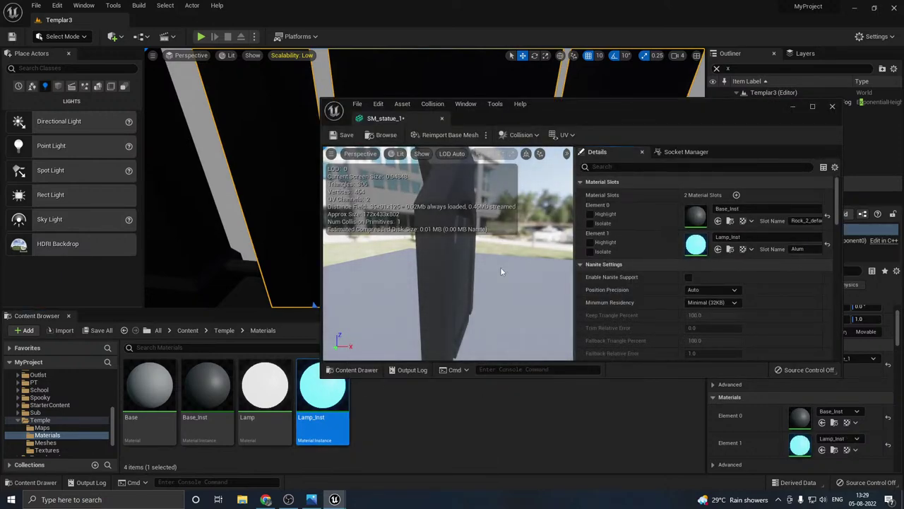
left_click_drag(470, 272, 440, 265)
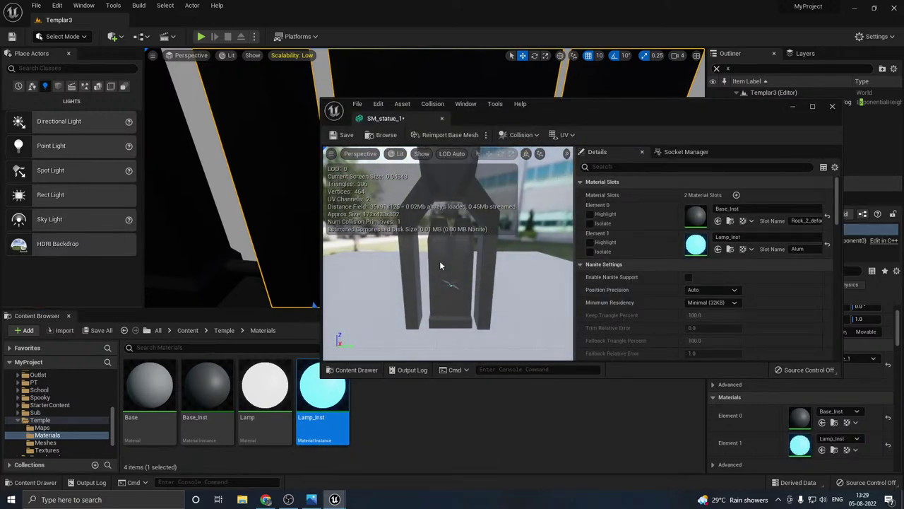
left_click(832, 107)
Step: Save all modified content and enlarge the viewport by shrinking the Content Browser's height
mouse_move(565, 185)
right_mouse_down()
mouse_move(548, 145)
mouse_move(557, 191)
mouse_move(572, 185)
mouse_move(565, 188)
mouse_move(552, 147)
mouse_move(552, 176)
right_mouse_up()
key("w")
key("w")
right_click_drag(414, 195, 529, 180)
key("s")
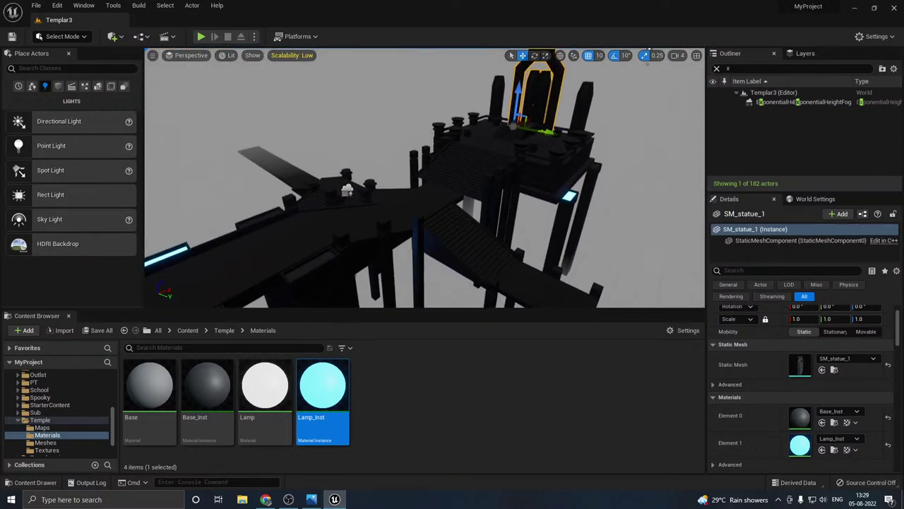
left_click(98, 331)
left_click(517, 354)
left_click_drag(412, 312, 421, 365)
right_click_drag(436, 315, 436, 315)
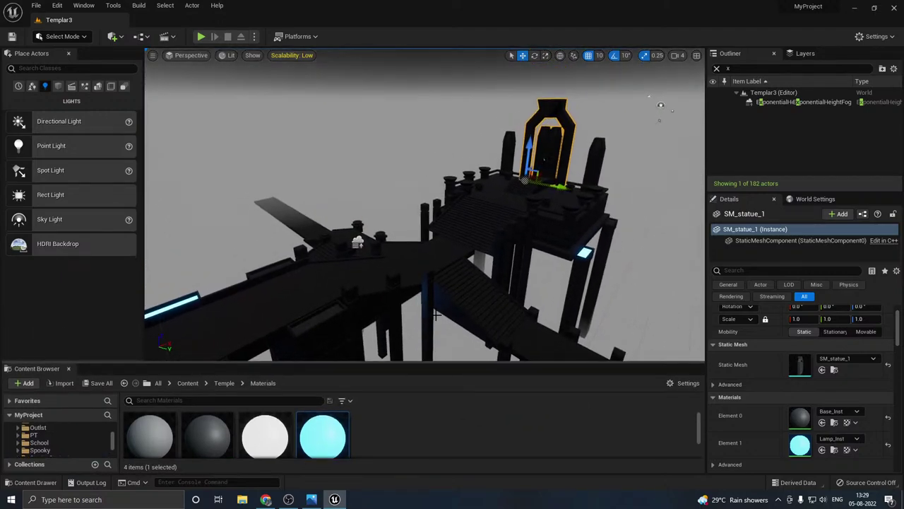
Step: Darken the ExponentialHeightFog's Fog Inscattering Color to a near-black grey with value 0.005208, and save the Templar3 level
left_click(765, 104)
left_click(805, 397)
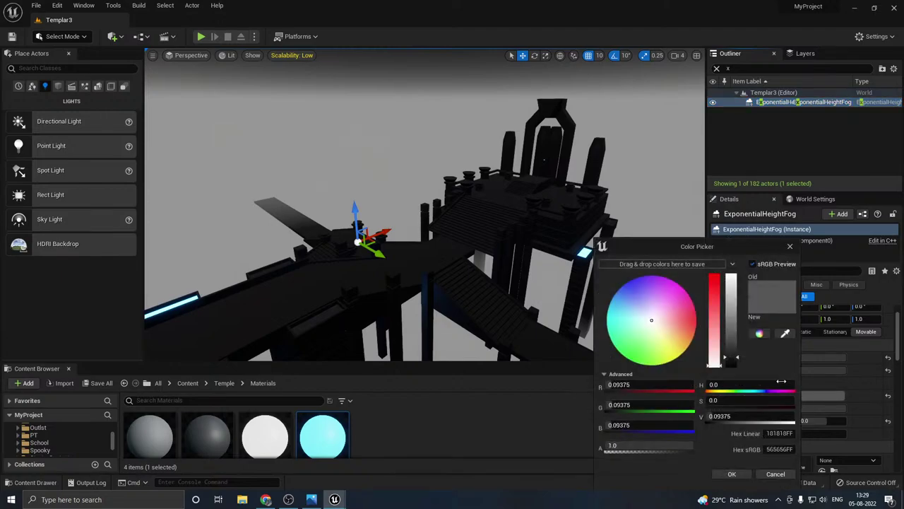
left_click_drag(736, 364, 738, 364)
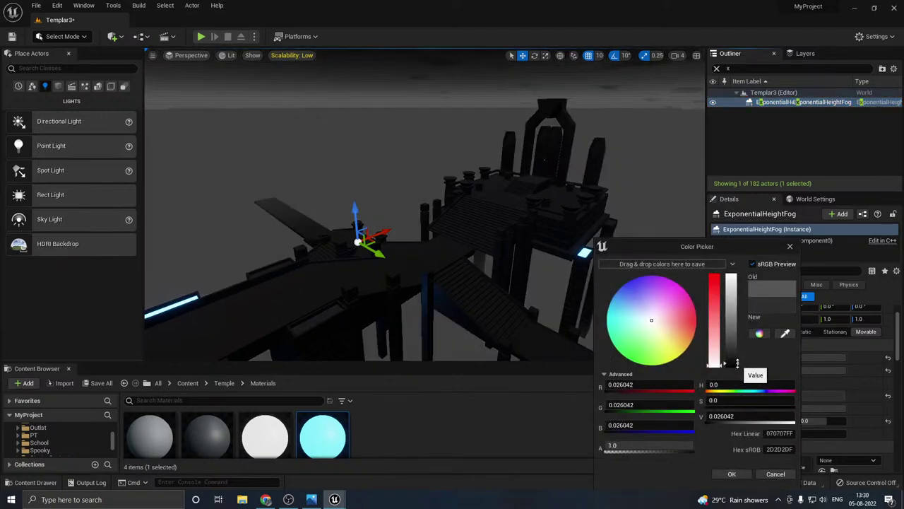
left_click(722, 479)
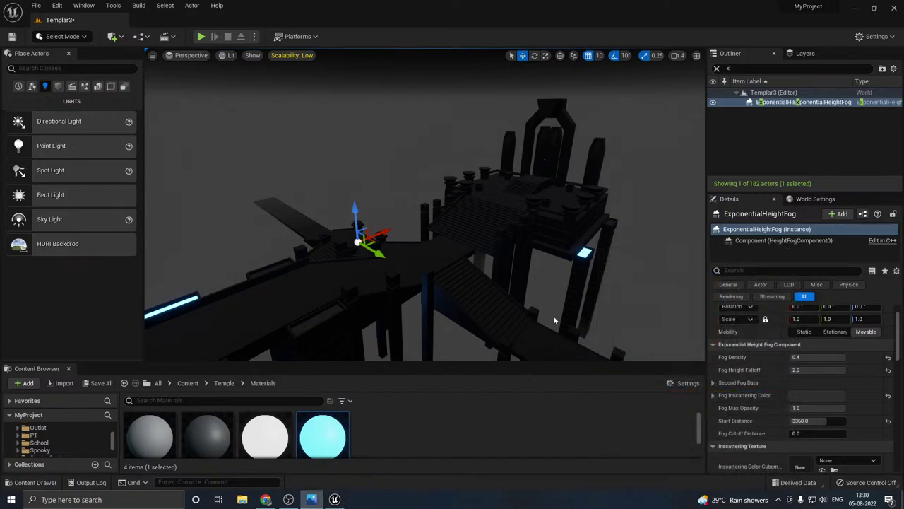
left_click(816, 396)
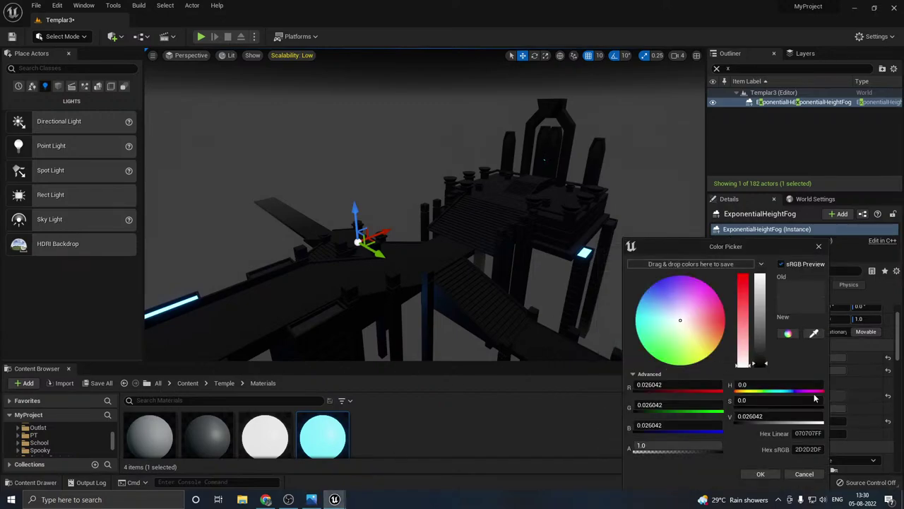
left_click_drag(764, 369, 768, 368)
left_click(765, 365)
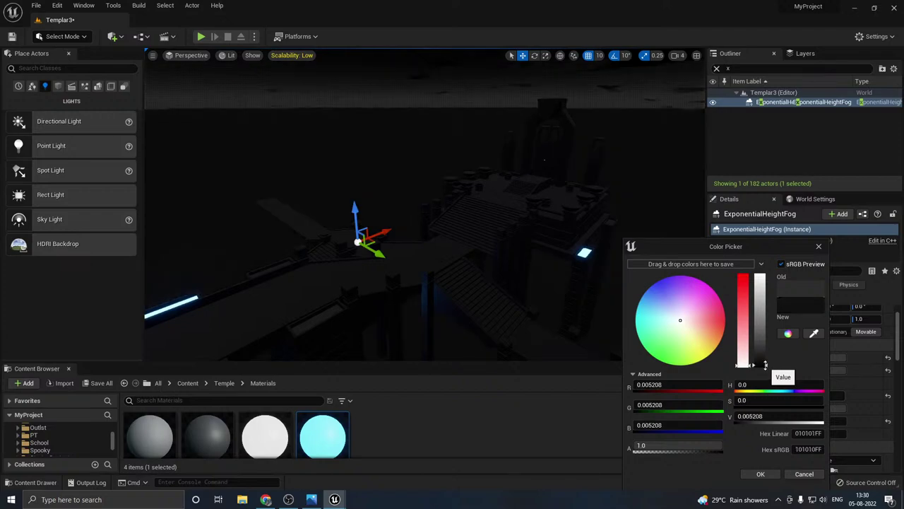
left_click(759, 475)
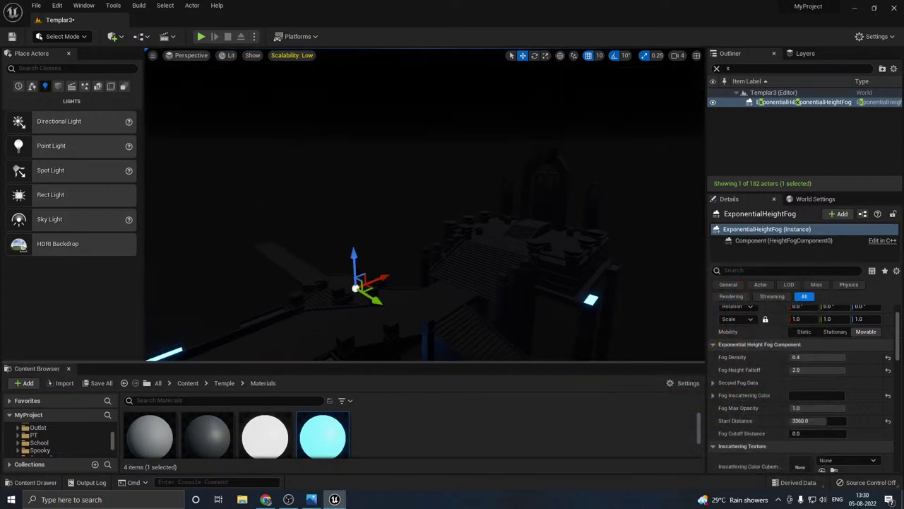
left_click(101, 383)
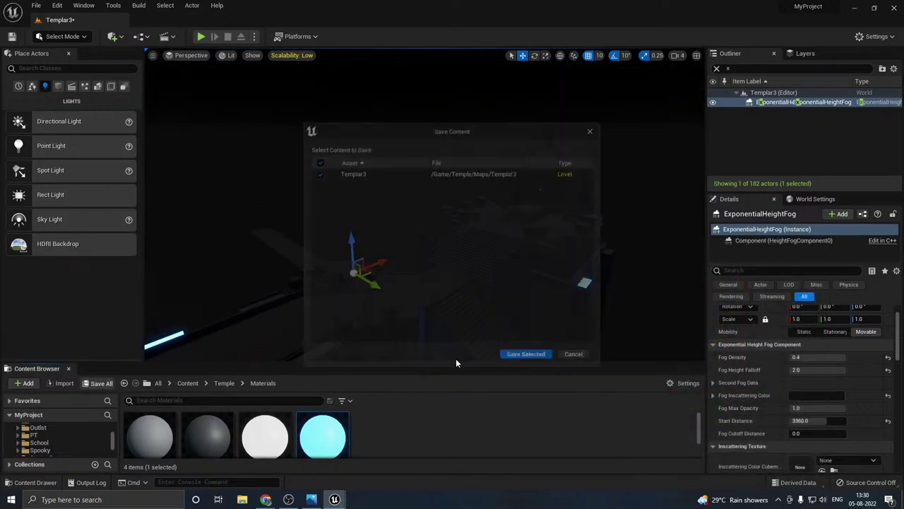
left_click(517, 357)
right_click_drag(250, 201, 237, 233)
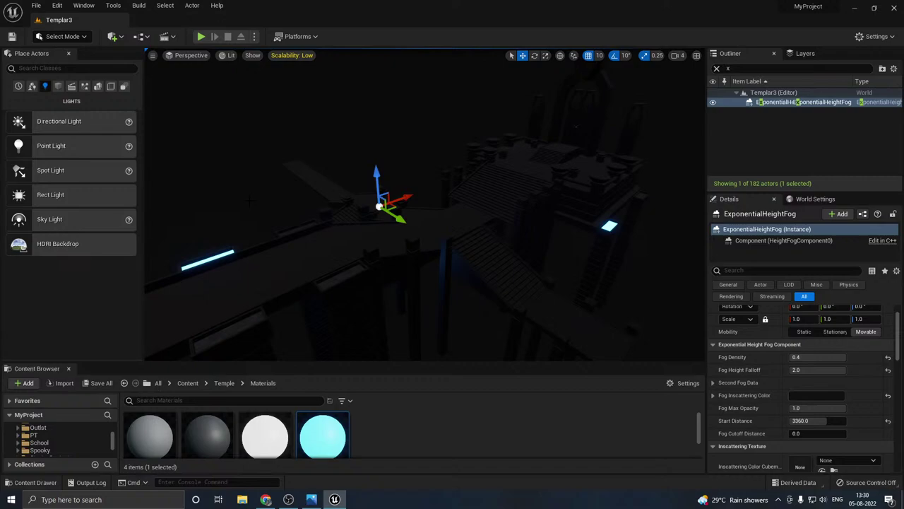
Step: Raise the viewport scalability through Medium to High to preview the darkened fog over the temple
left_click(291, 55)
left_click(369, 69)
right_click_drag(367, 176, 393, 165)
left_click(306, 56)
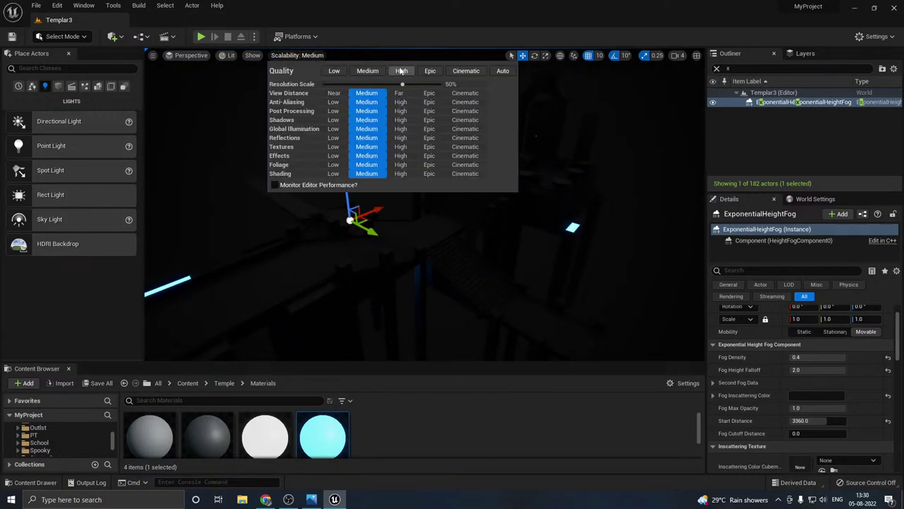
left_click(400, 68)
right_click_drag(396, 212, 404, 209)
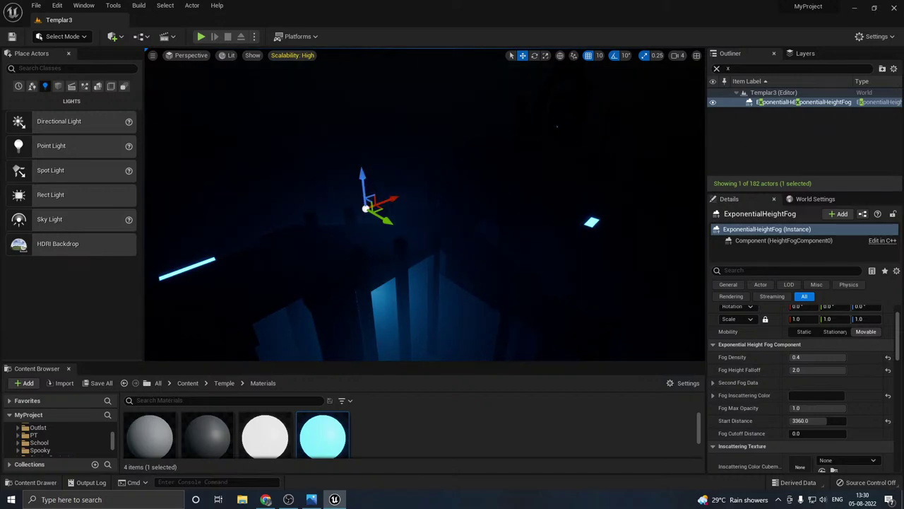
right_click_drag(404, 209, 434, 241)
Step: Show the editor icons and duplicate the PointLight beneath the walkway over to the area near the stairs
key("g")
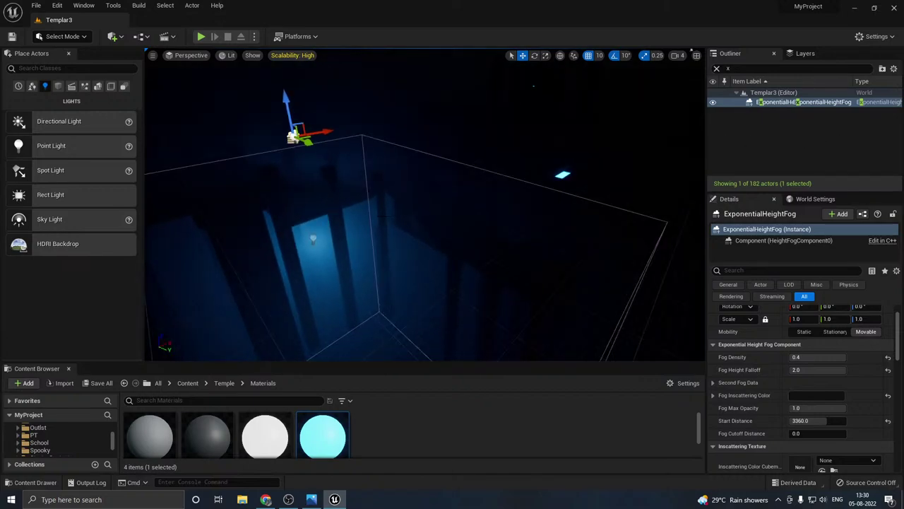
left_click(313, 239)
right_click_drag(317, 236, 397, 225)
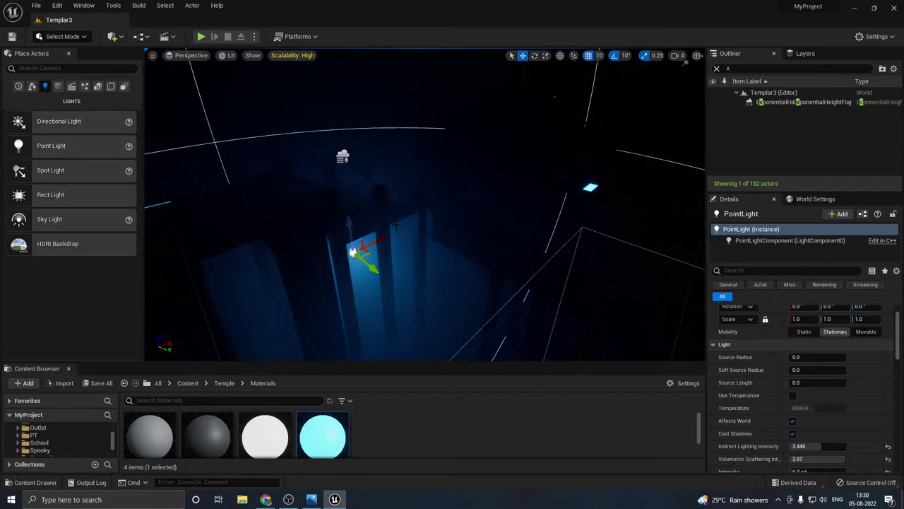
left_click_drag(374, 244, 485, 200, "alt")
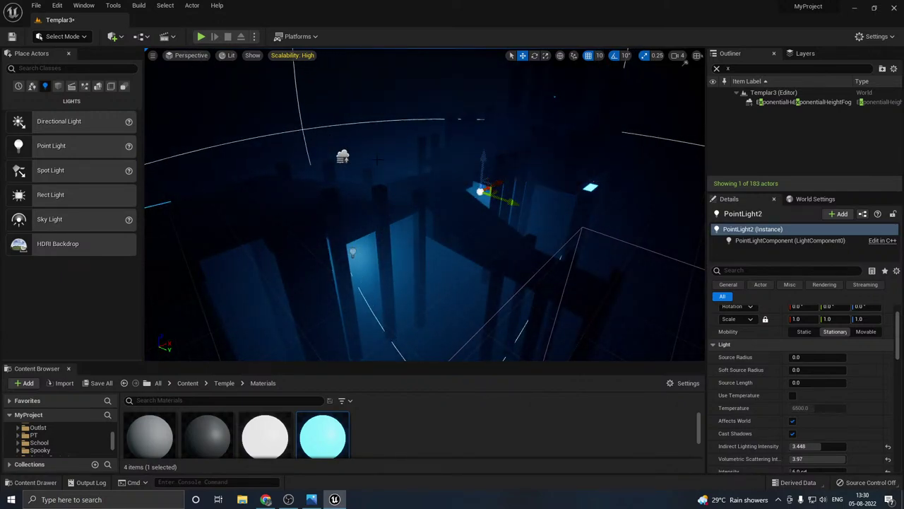
Step: Drop the viewport scalability to Low and save the Templar3 level with the duplicated light
left_click(282, 57)
left_click(333, 69)
right_click_drag(401, 196, 382, 181)
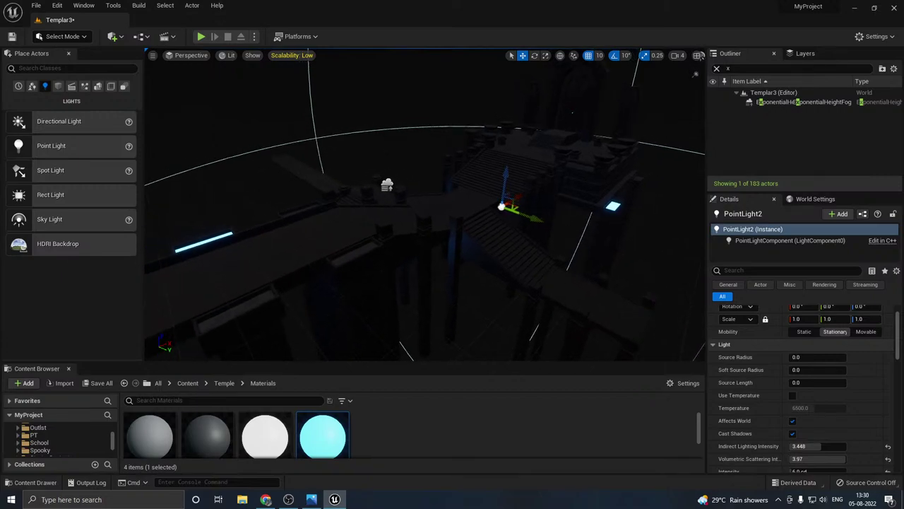
left_click(99, 383)
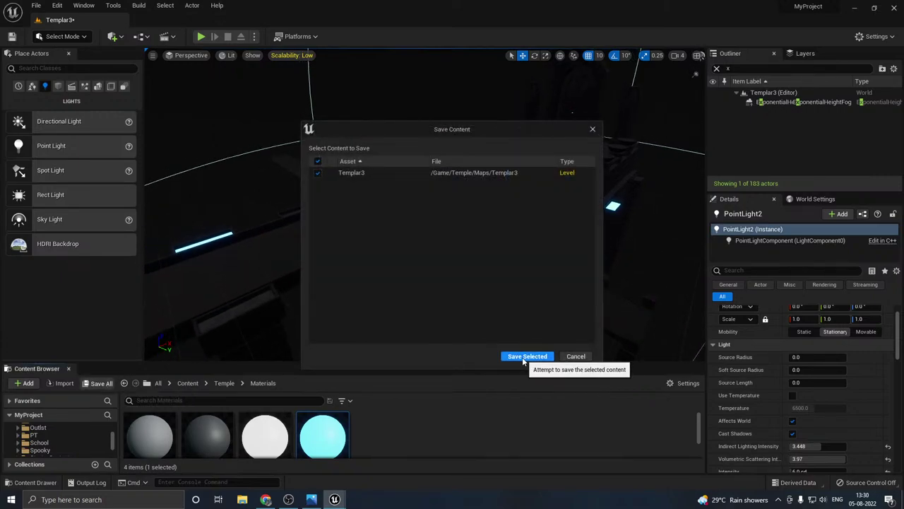
left_click(530, 357)
Step: Set the original PointLight's Intensity to 12 cd and raise its Indirect Lighting Intensity to about 5.76
right_click_drag(452, 226, 416, 219)
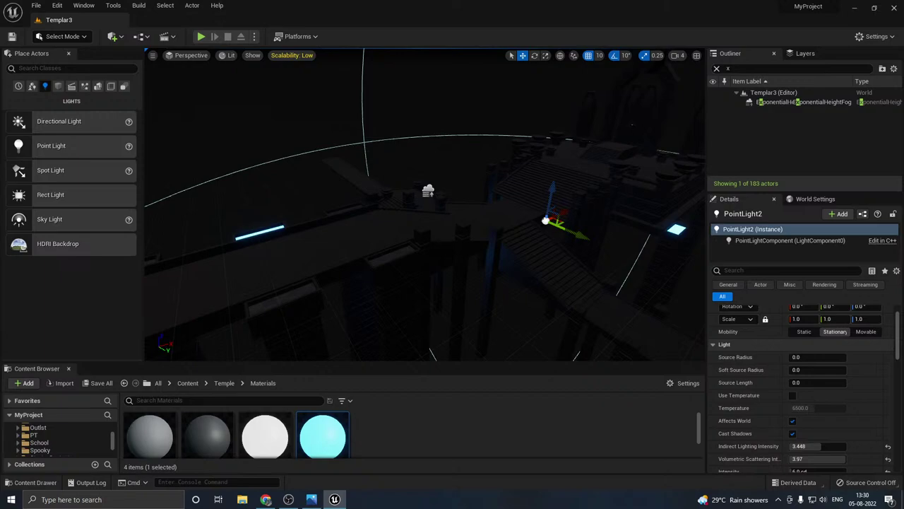
right_click_drag(424, 212, 448, 214)
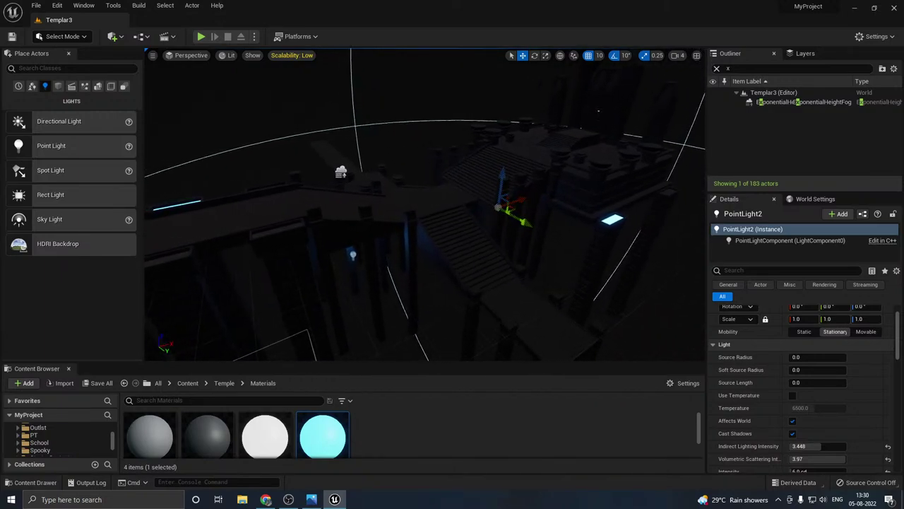
left_click(352, 255)
scroll(858, 345, "down", 1)
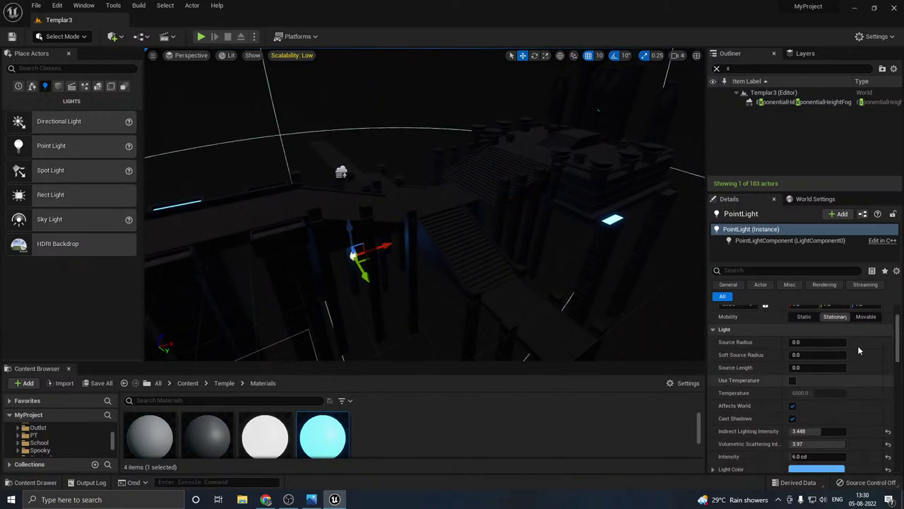
scroll(732, 382, "down", 2)
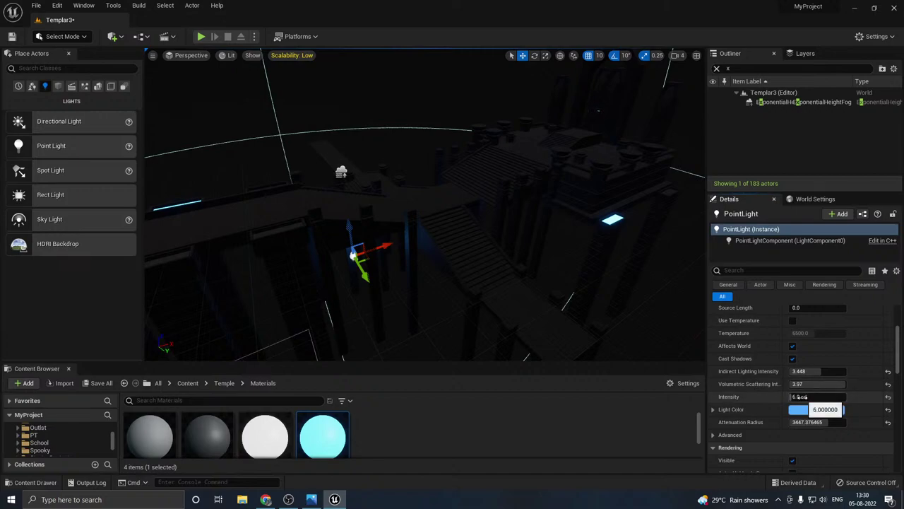
type("12")
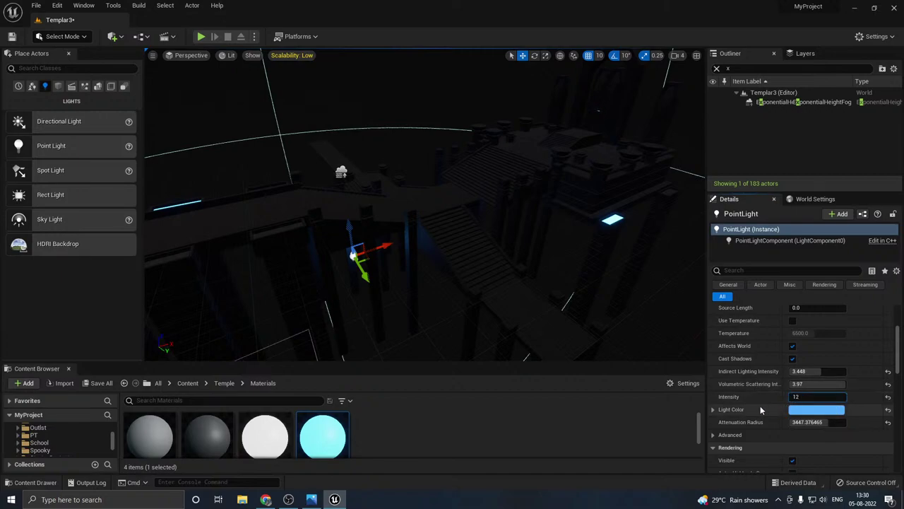
key("Return")
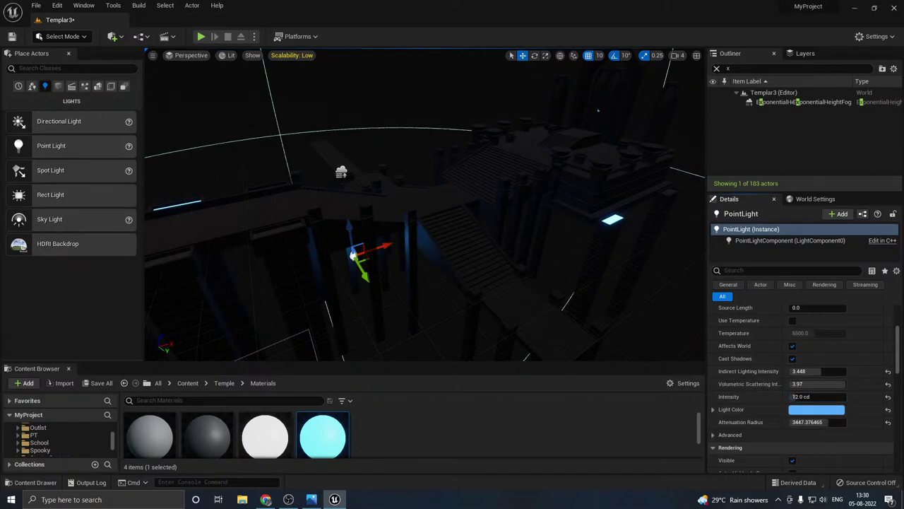
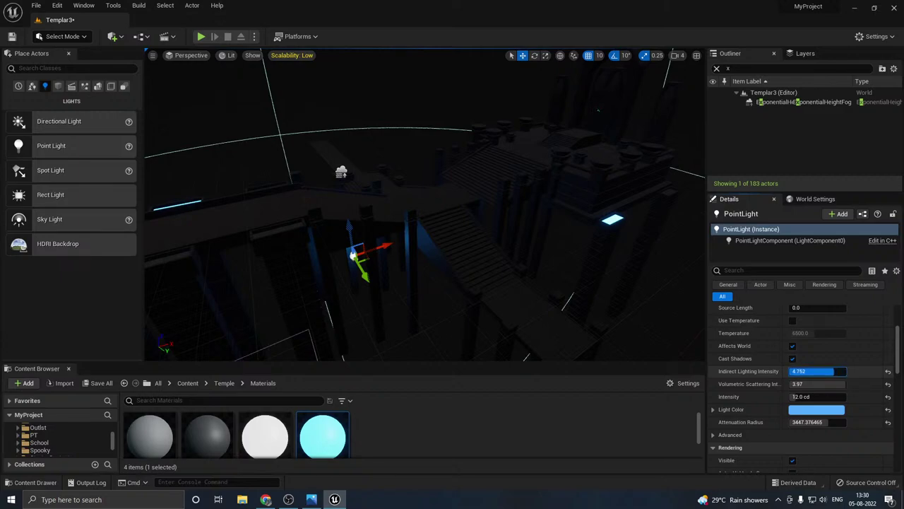
left_click_drag(834, 371, 840, 371)
Step: At High scalability, set the PointLight's Indirect Lighting Intensity to 6.0 and Volumetric Scattering Intensity to 1.99
left_click(292, 56)
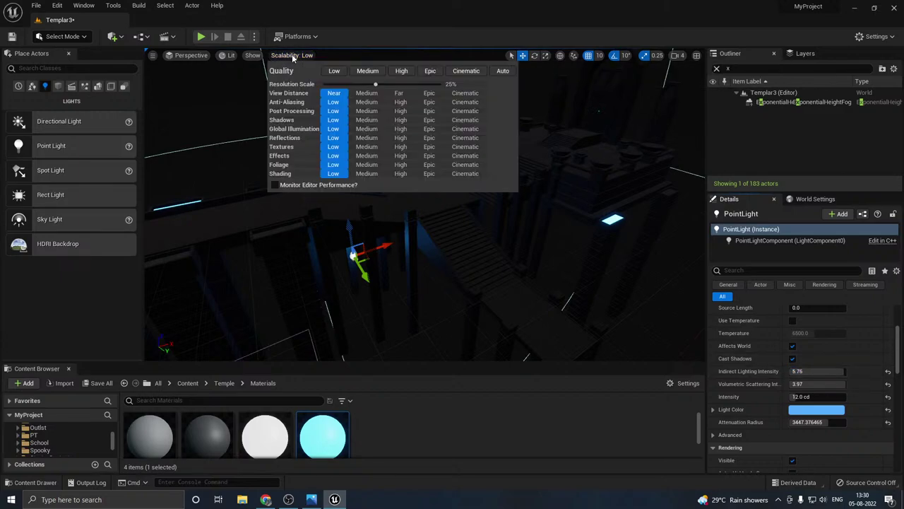
left_click(369, 71)
left_click(397, 74)
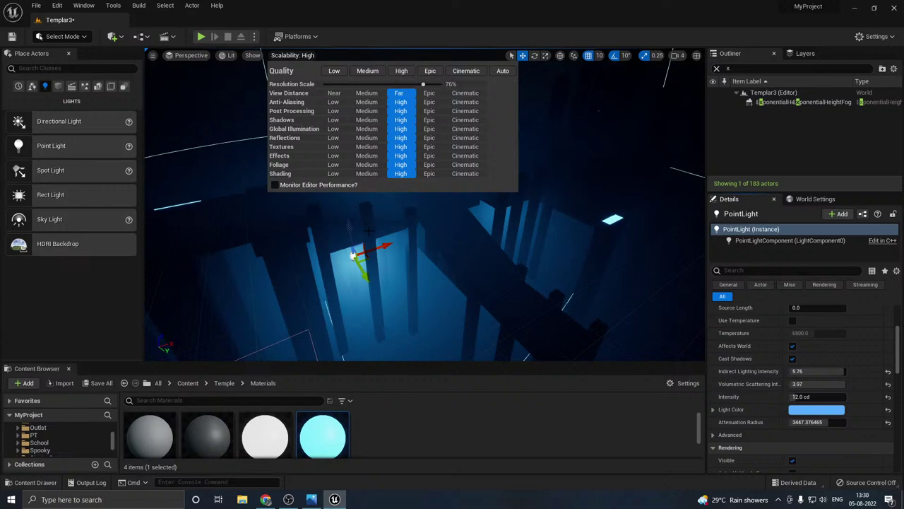
right_click_drag(368, 230, 387, 226)
left_click_drag(813, 383, 783, 383)
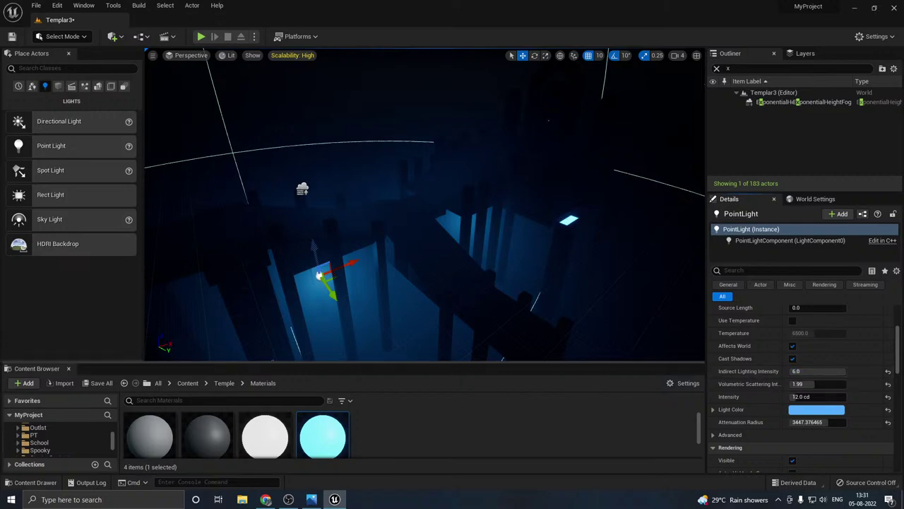
Step: Duplicate the PointLight straight up above the walkway, lower the copy's Volumetric Scattering Intensity to 0.28, and reset its Intensity to default
left_click_drag(314, 249, 291, 117)
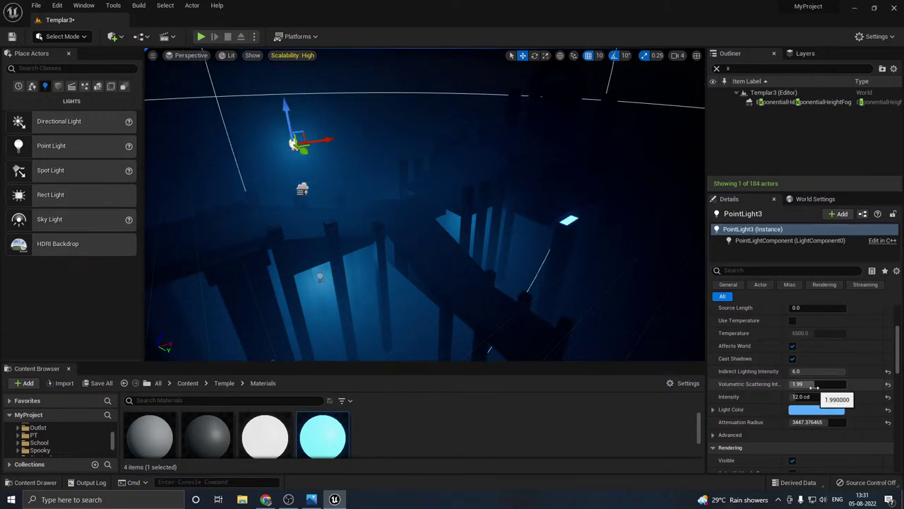
mouse_move(815, 387)
left_mouse_down()
mouse_move(793, 387)
mouse_move(823, 397)
left_mouse_up()
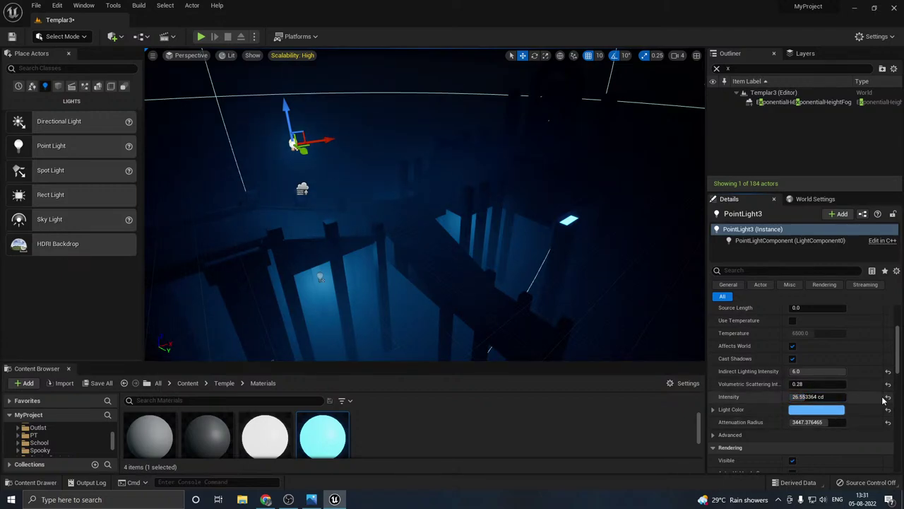
left_click(888, 397)
Step: Reselect the original PointLight, switch scalability to Low, and save the Templar3 level
right_click_drag(453, 251, 374, 286)
left_click(364, 263)
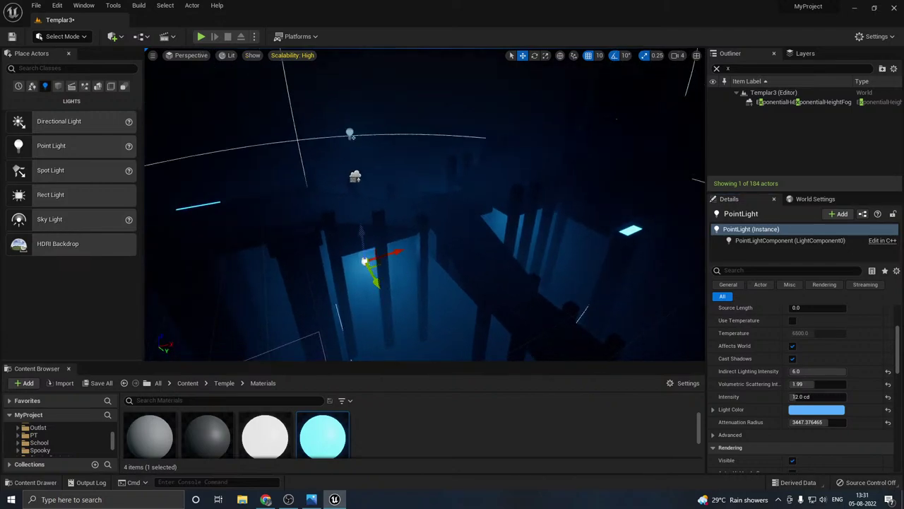
left_click(281, 57)
left_click(340, 75)
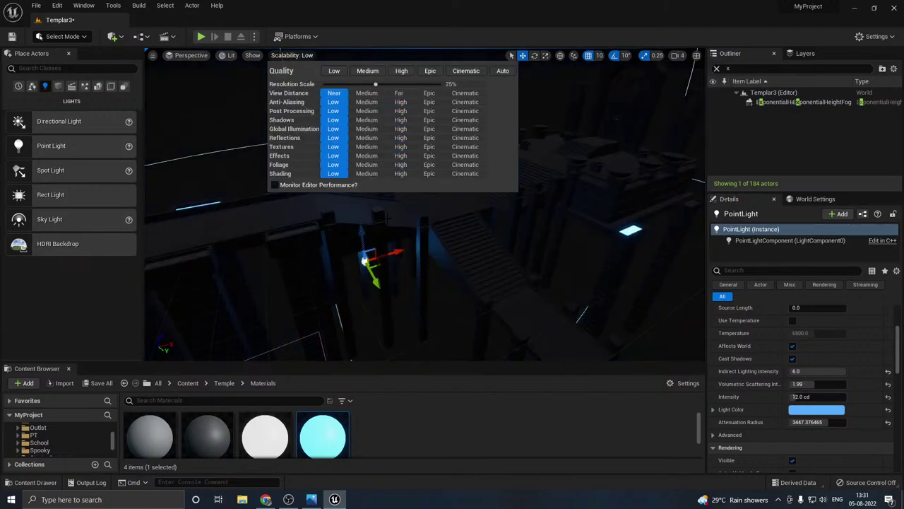
right_click_drag(431, 206, 494, 212)
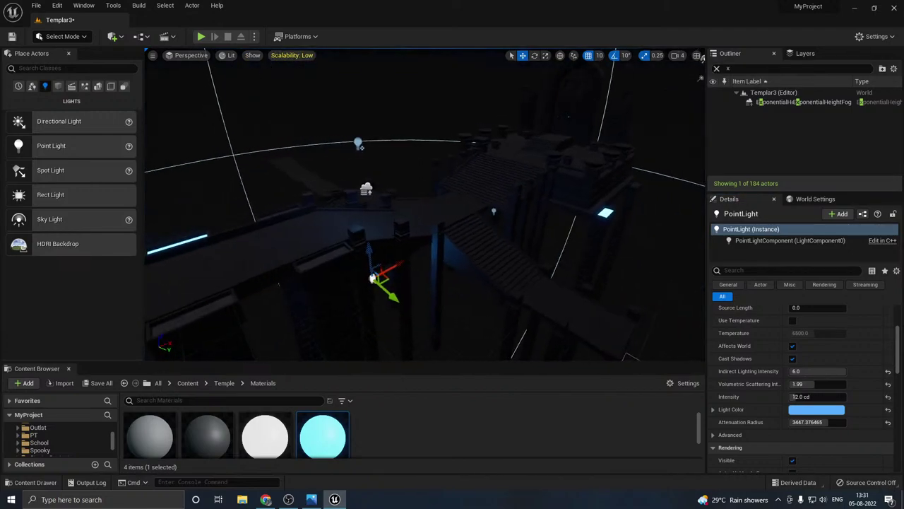
left_click(90, 385)
left_click(526, 357)
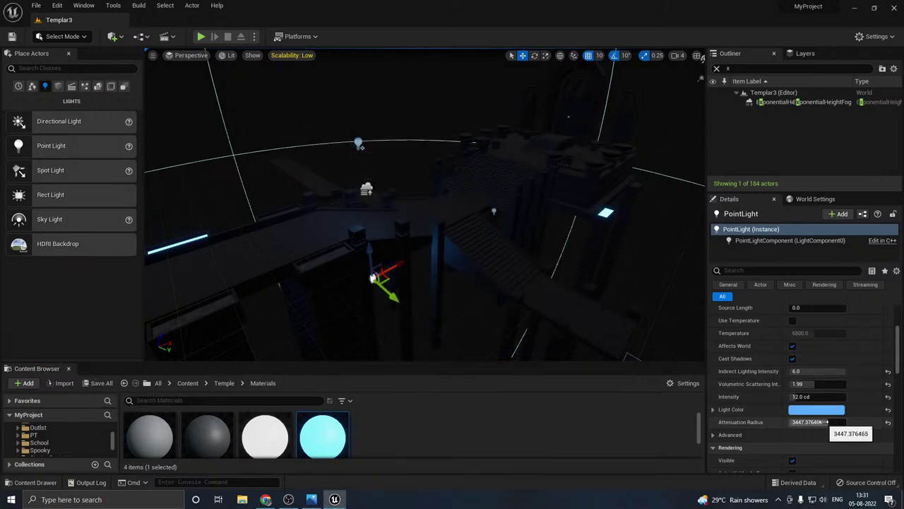
Step: Increase the original PointLight's Attenuation Radius to about 5603 and move the light lower and outward among the support pillars
left_click_drag(828, 422, 863, 422)
right_click_drag(424, 212, 385, 211)
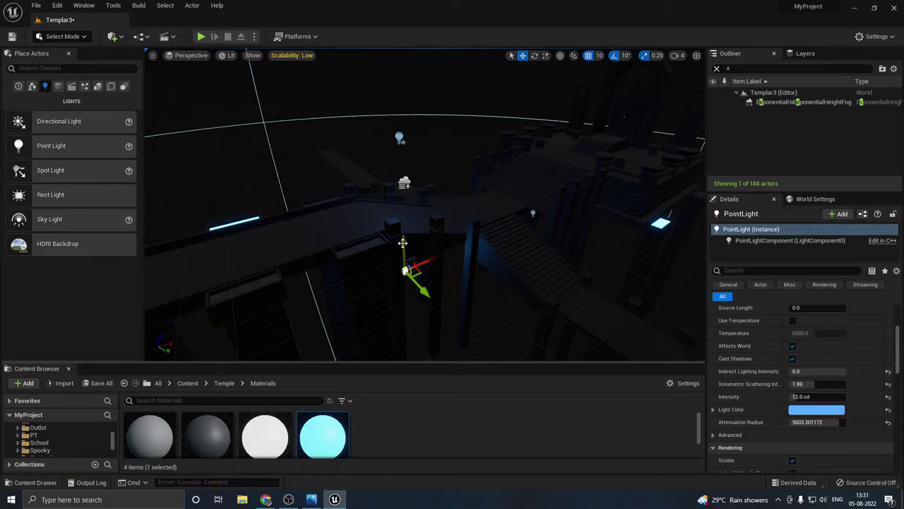
left_click_drag(402, 243, 423, 299)
right_click_drag(424, 304, 450, 347)
left_click_drag(412, 307, 497, 342)
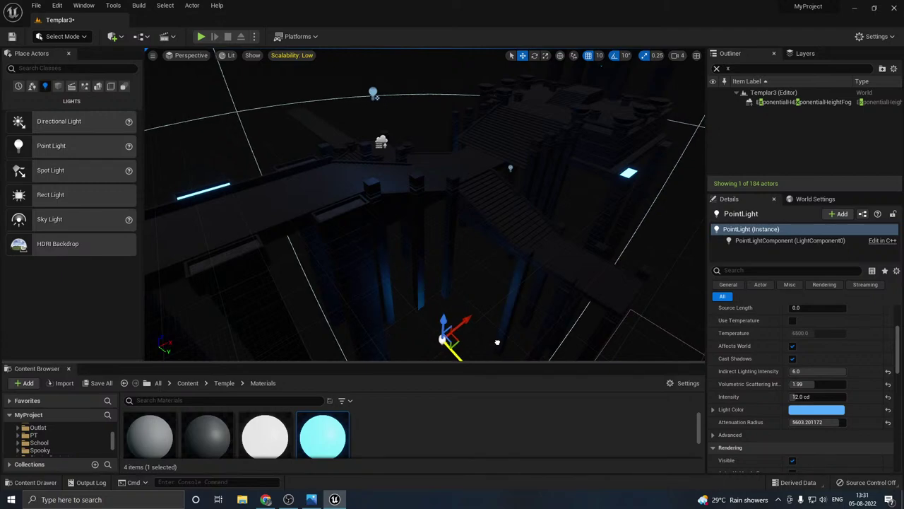
left_click_drag(443, 321, 446, 284)
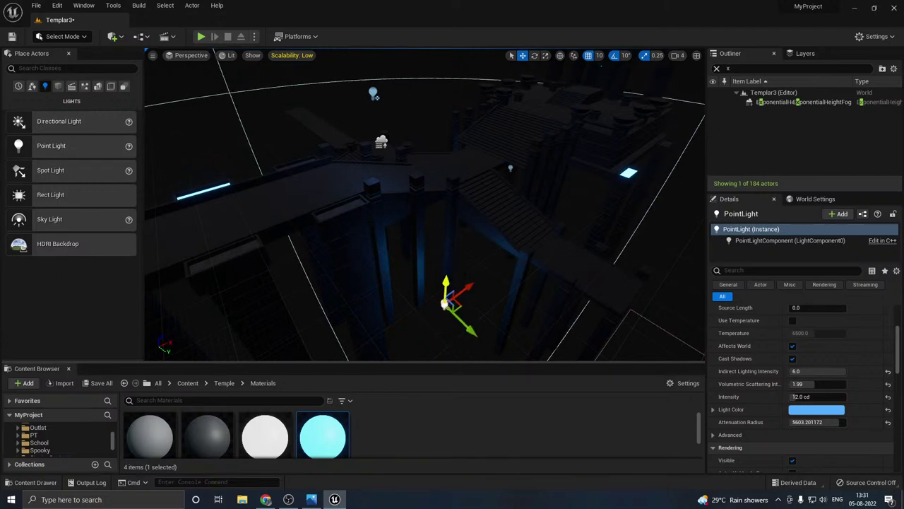
Step: Switch the viewport scalability to High to check the repositioned PointLight's glow between the pillars
left_click(290, 56)
left_click(367, 70)
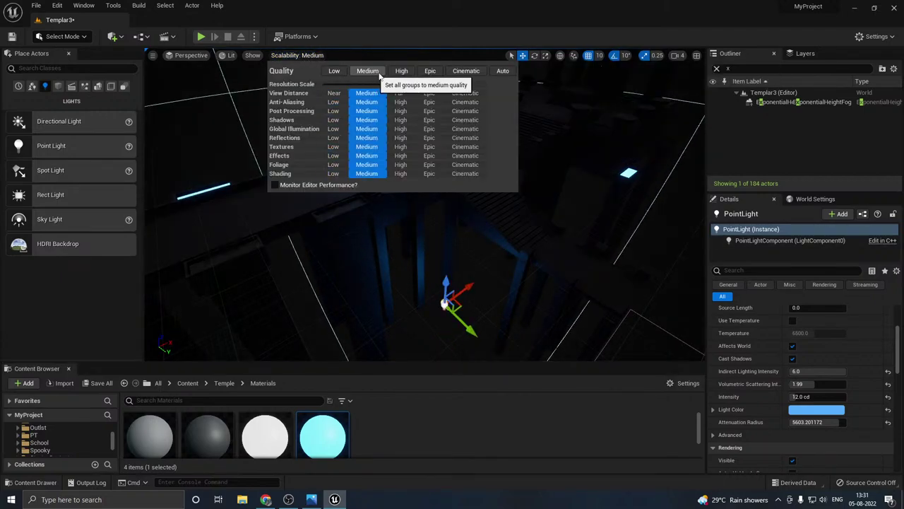
left_click(400, 70)
right_click_drag(416, 223, 427, 206)
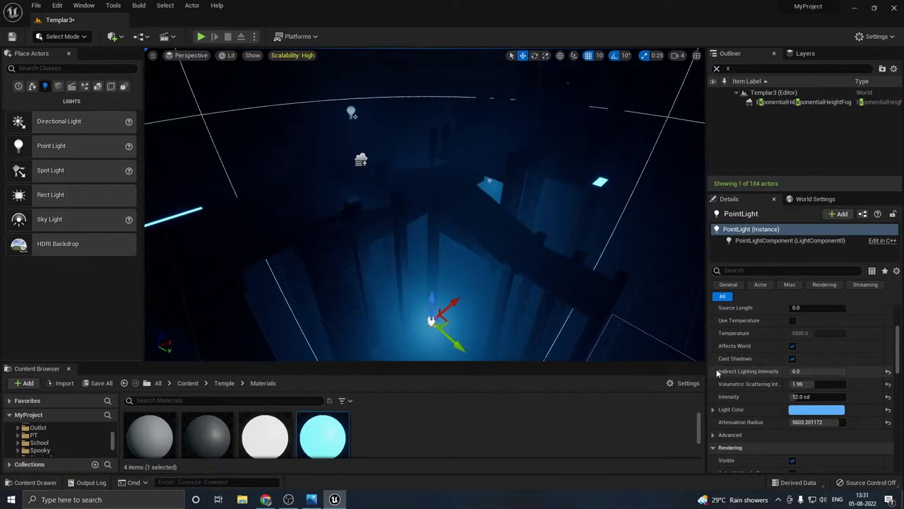
left_click(816, 410)
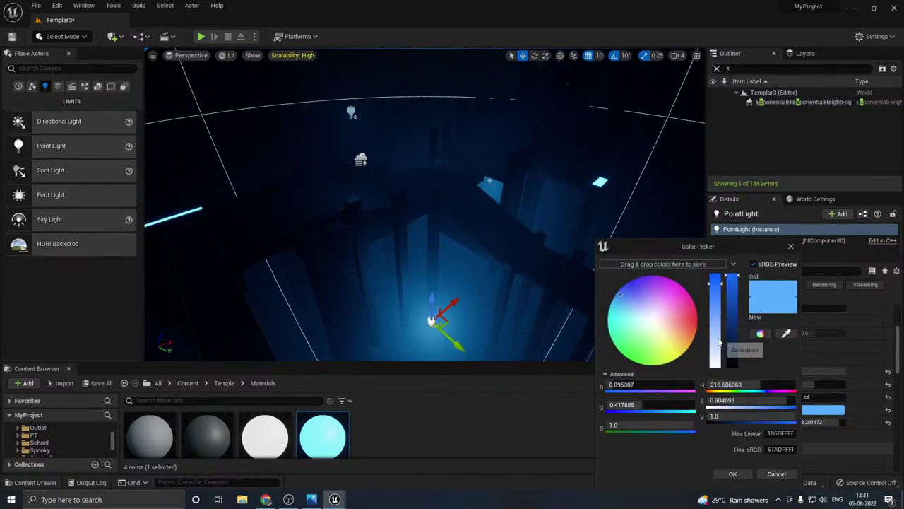
left_click_drag(719, 343, 714, 360)
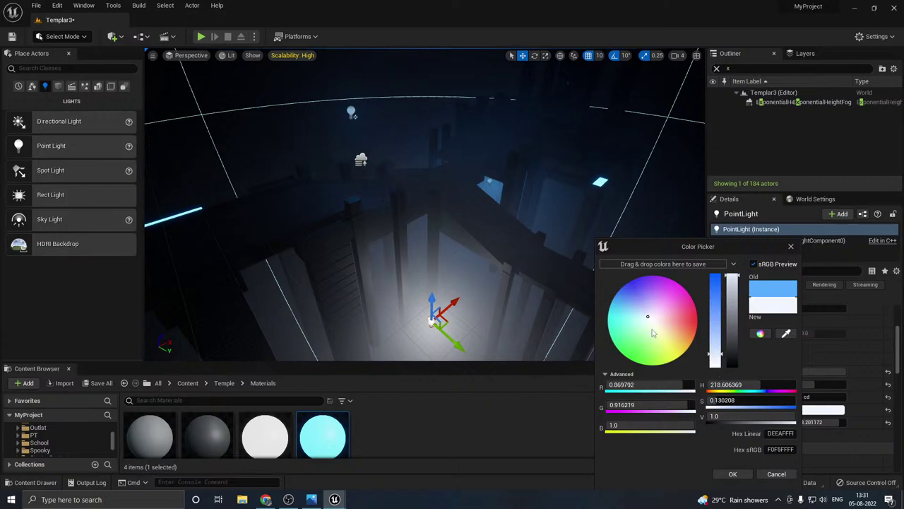
left_click(661, 291)
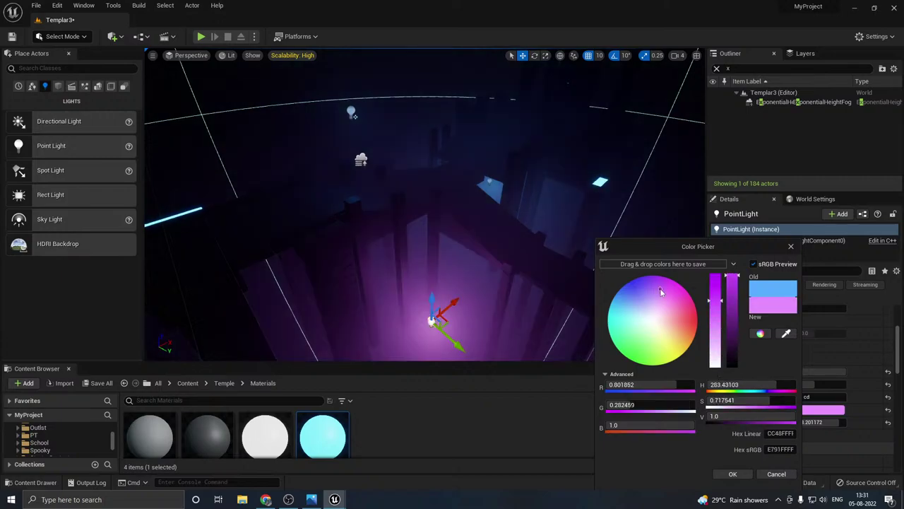
left_click(777, 473)
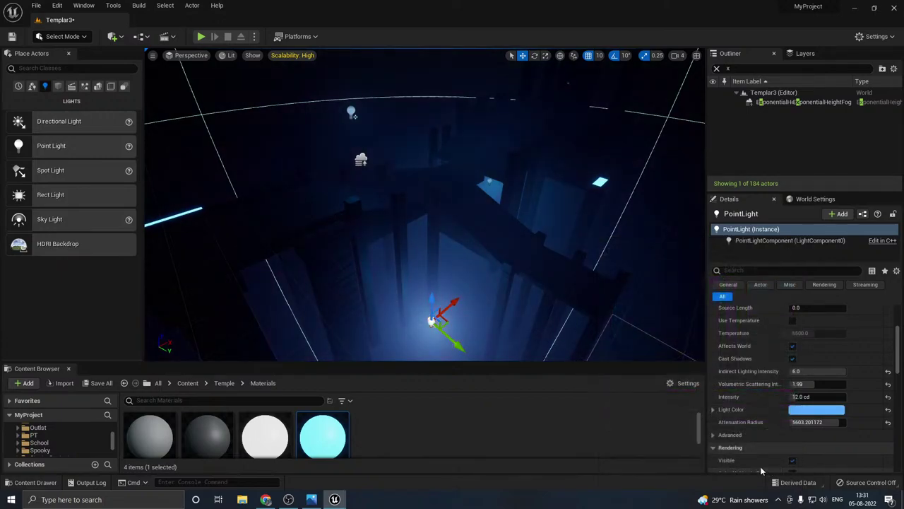
Step: At Low scalability, nudge the lower PointLight slightly outward and raise its Intensity to about 97.7 cd
left_click(291, 55)
left_click(331, 71)
key("Escape")
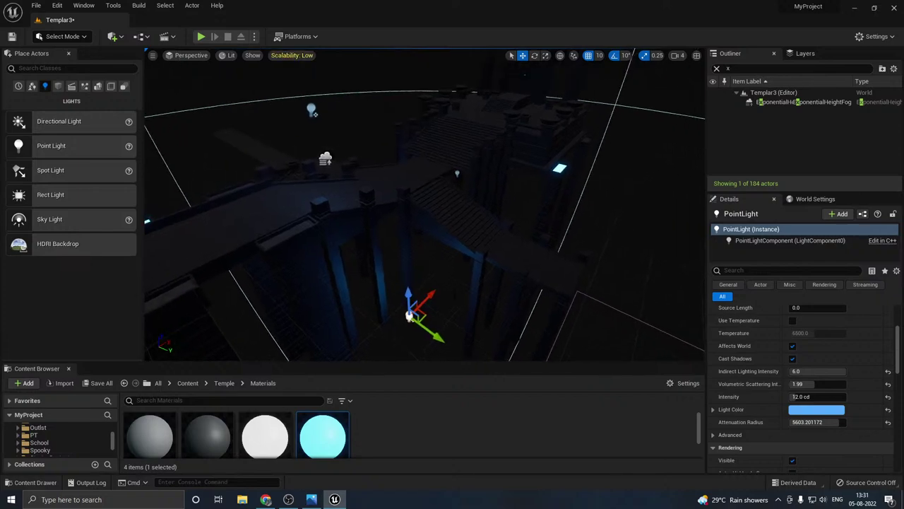
mouse_move(433, 335)
left_mouse_down()
mouse_move(414, 320)
mouse_move(466, 352)
mouse_move(437, 337)
left_mouse_up()
left_click_drag(813, 397, 869, 396)
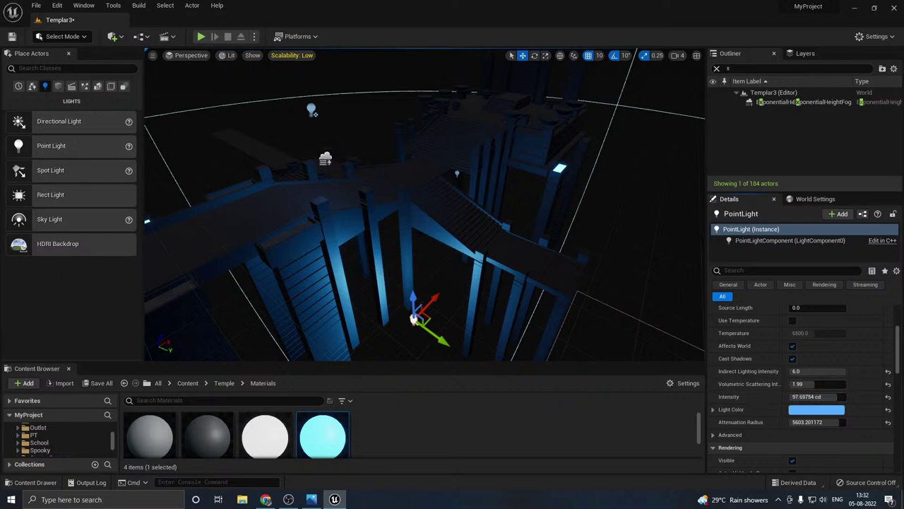
Step: Set the viewport scalability back to High with the brightened PointLight in view
left_click(295, 56)
left_click(366, 71)
left_click(401, 71)
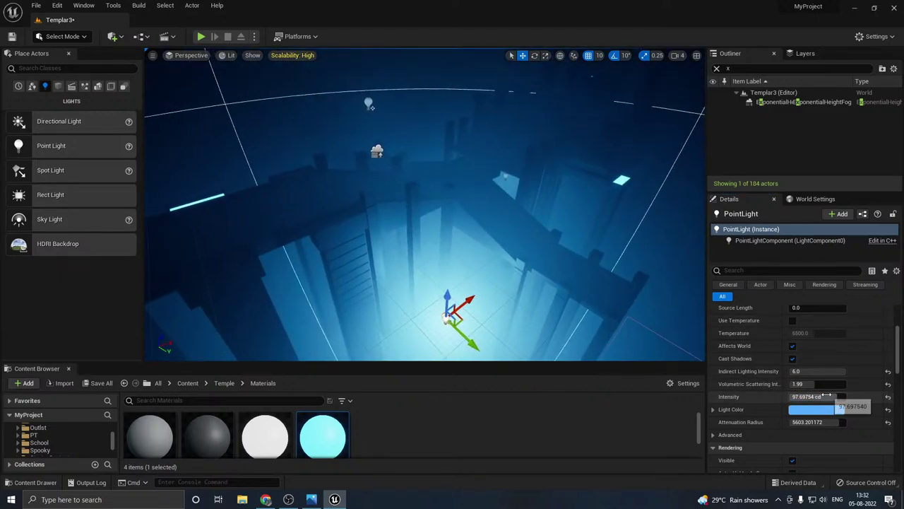
Step: Lower the PointLight's Volumetric Scattering Intensity to 0.25 and move the light back in among the support pillars under the walkway
left_click_drag(816, 385, 791, 385)
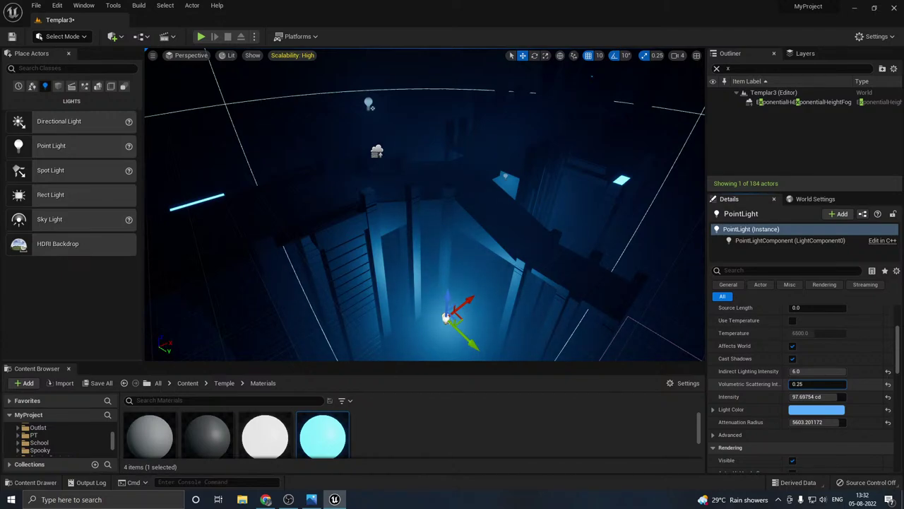
left_click_drag(472, 340, 447, 316)
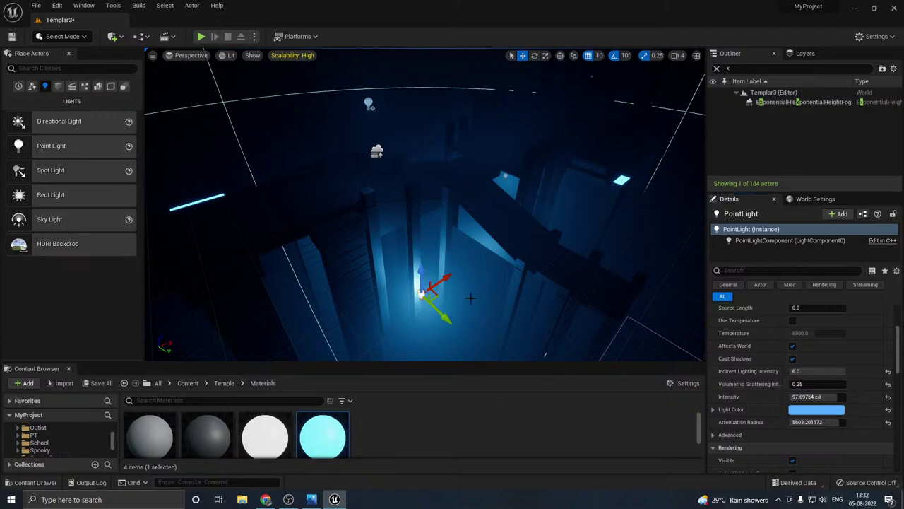
left_click_drag(433, 318, 382, 279)
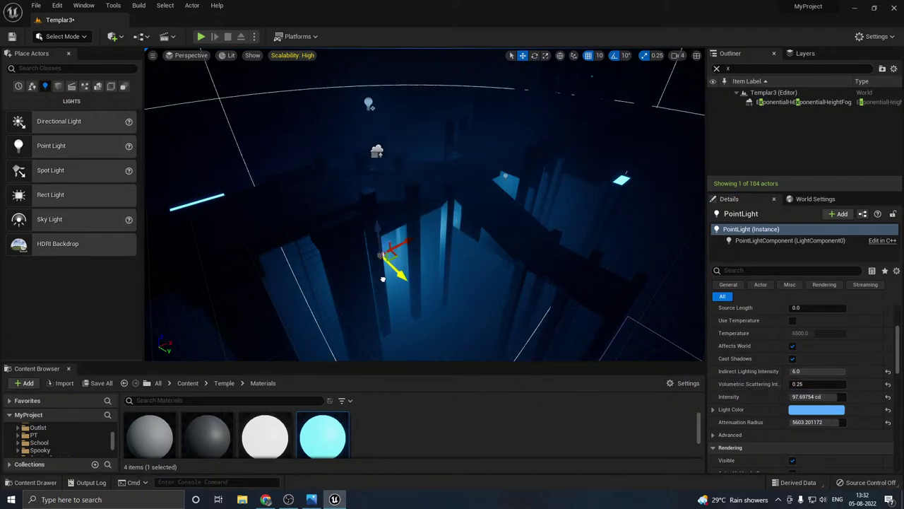
Step: Switch the viewport scalability to Low and save the Templar3 level
left_click(272, 56)
left_click(326, 73)
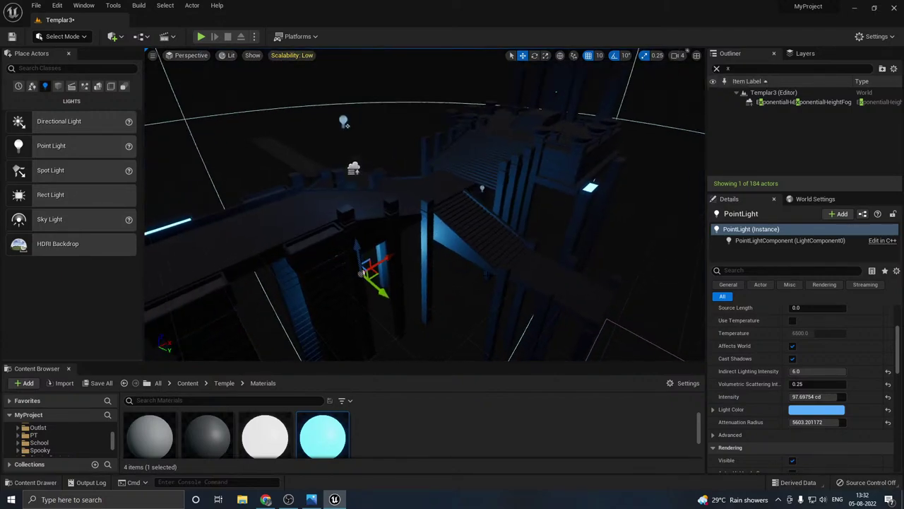
left_click(95, 384)
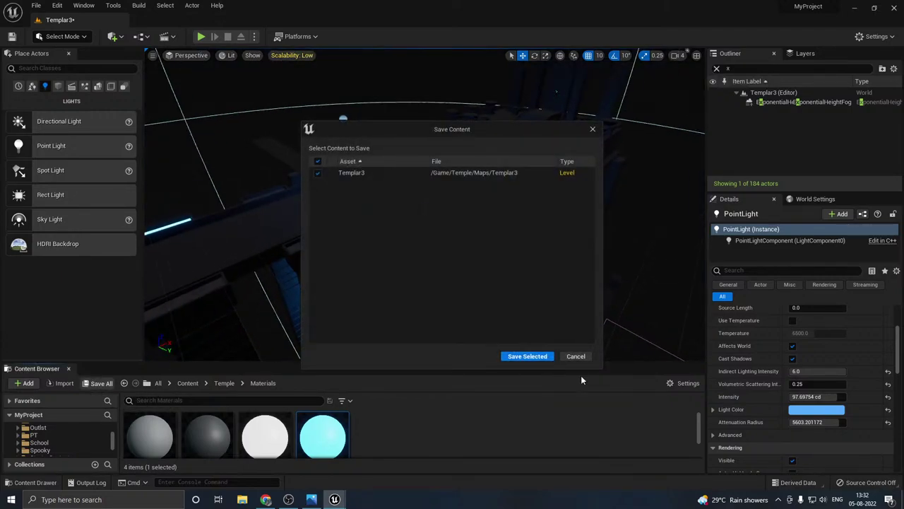
left_click(525, 356)
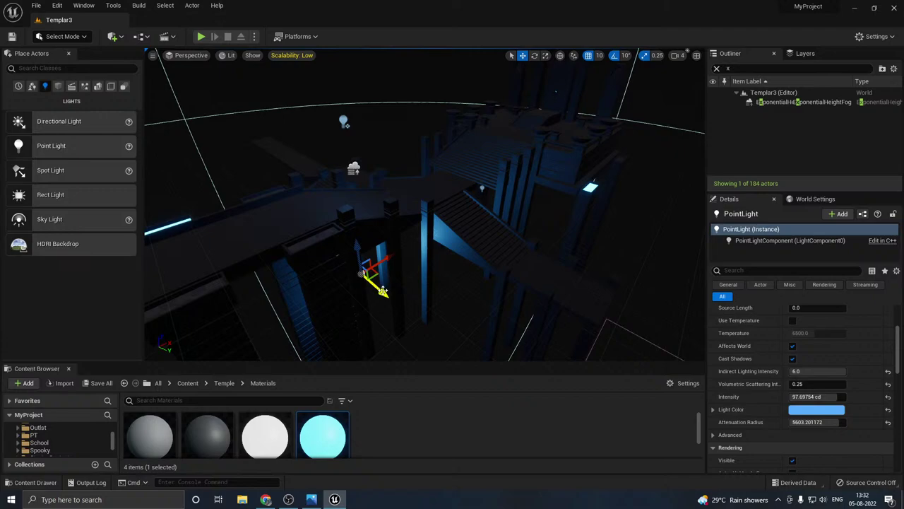
Step: Duplicate the PointLight to the far side of the walkway and set the copy's Light Color to magenta-pink, about F586FF
right_click_drag(593, 253, 571, 253)
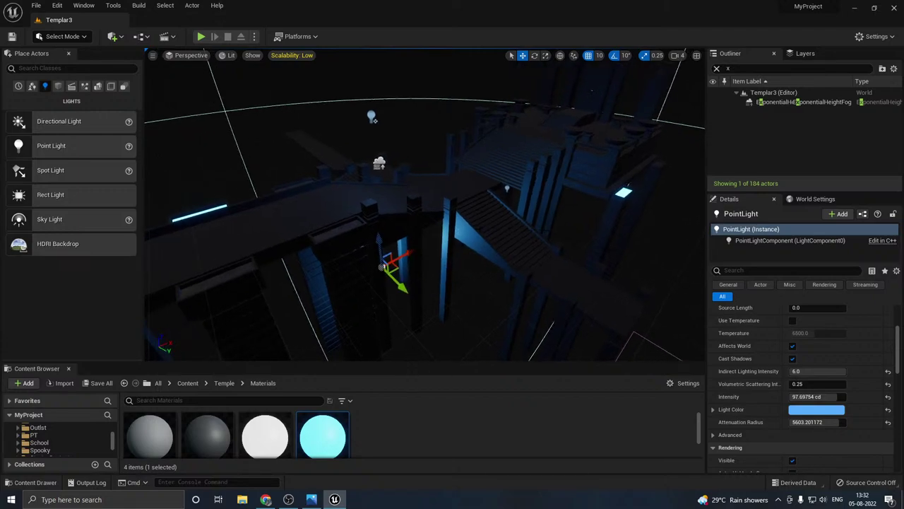
left_click_drag(399, 284, 291, 216, "alt")
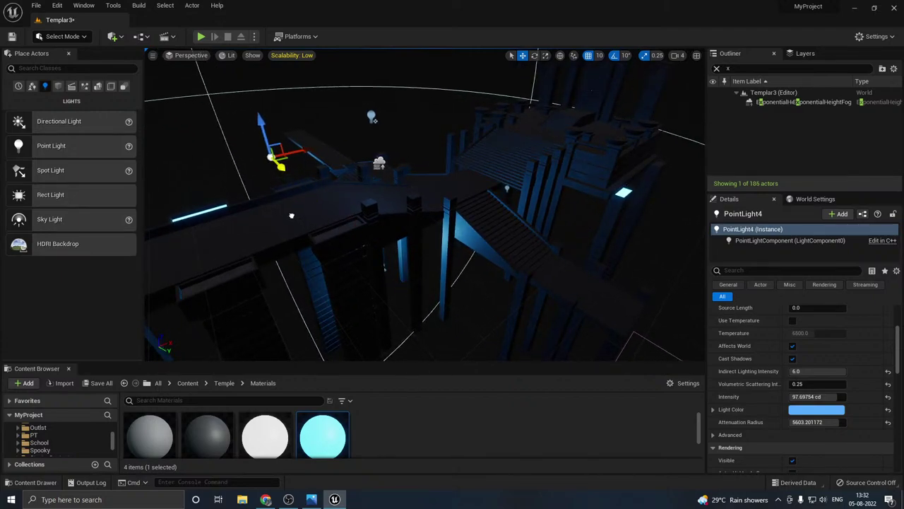
right_click_drag(322, 198, 348, 198)
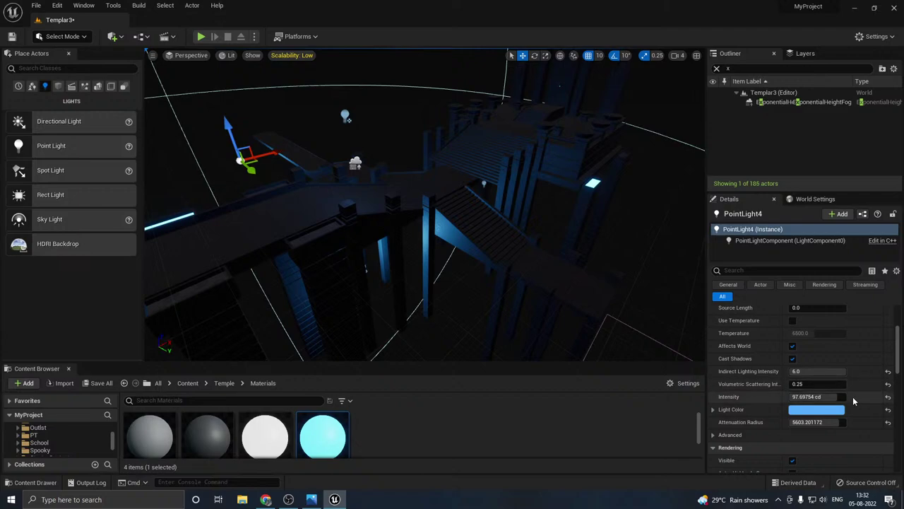
left_click(811, 411)
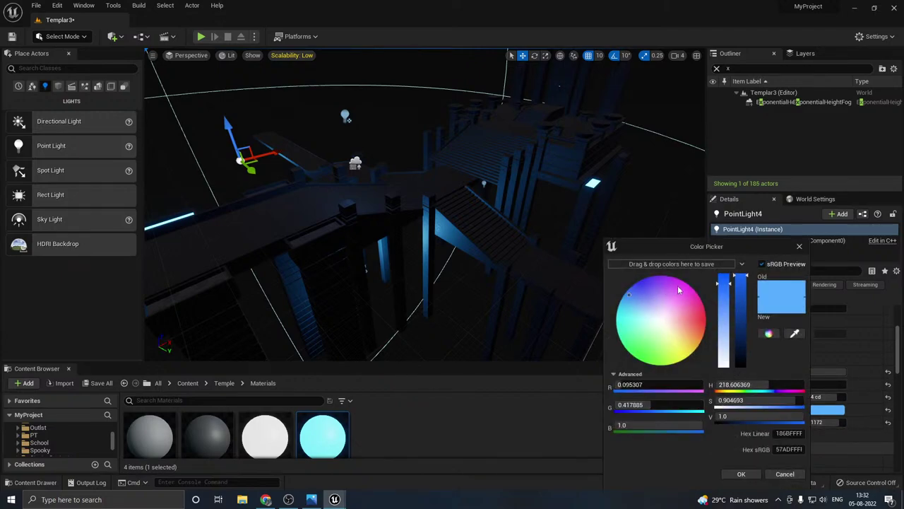
left_click_drag(678, 289, 675, 290)
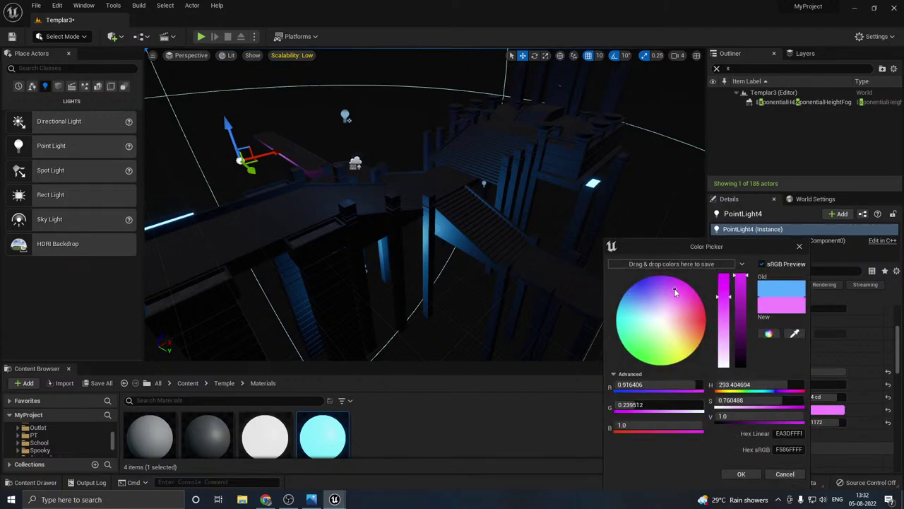
left_click(741, 474)
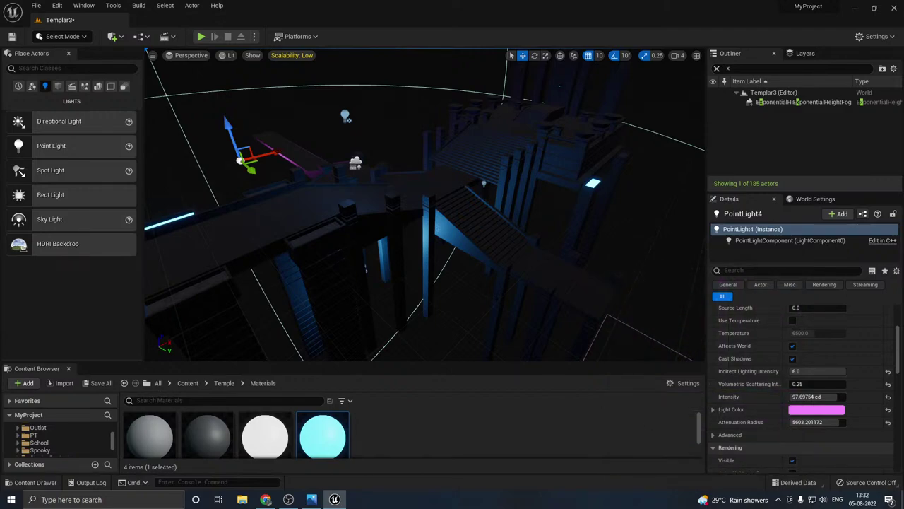
Step: Move the point light beneath the upper stairs outward toward the temple's pillars and set its Intensity to about 80.6 cd
mouse_move(425, 205)
right_mouse_down()
mouse_move(436, 206)
mouse_move(423, 214)
right_mouse_up()
key("w")
key("s")
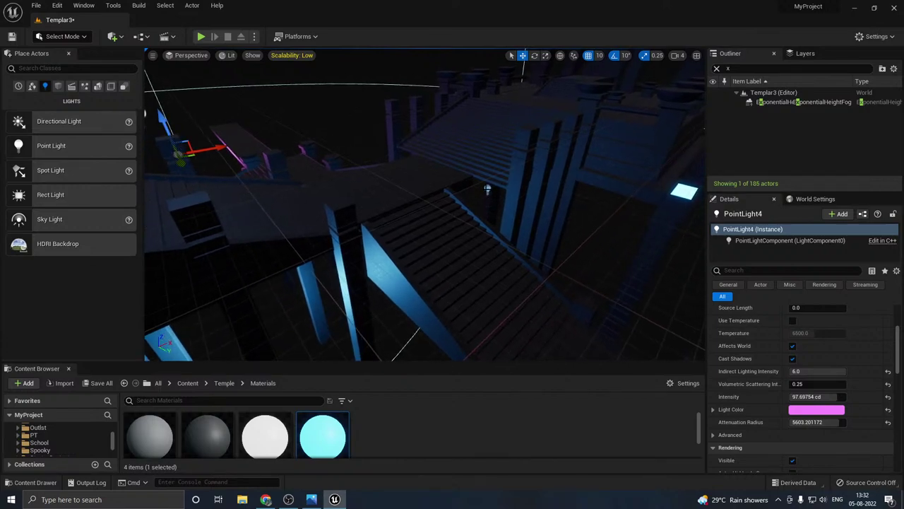
left_click(487, 190)
key("s")
right_click_drag(487, 190, 489, 199)
left_click_drag(493, 182, 535, 200)
left_click_drag(809, 397, 819, 396)
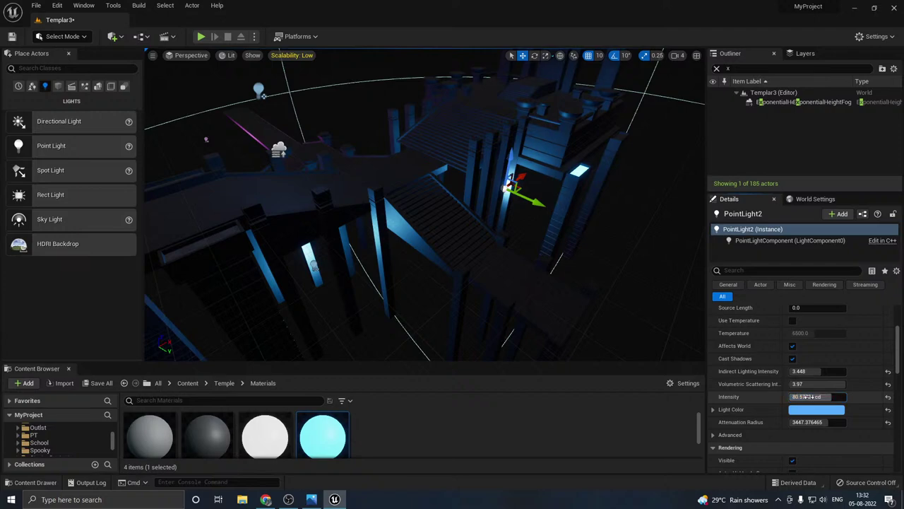
Step: Change PointLight2's Light Color to a pale pink, about F4BDFF
left_click(812, 410)
left_click(670, 299)
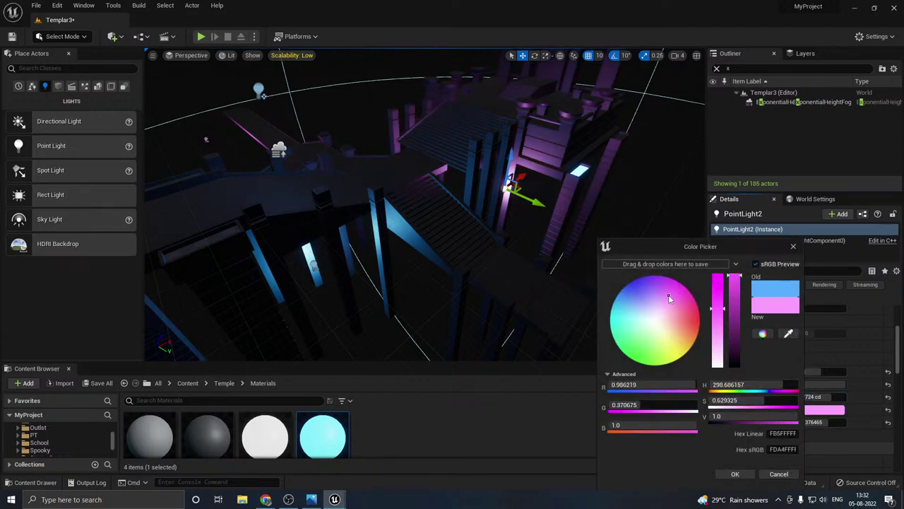
left_click_drag(668, 296, 663, 302)
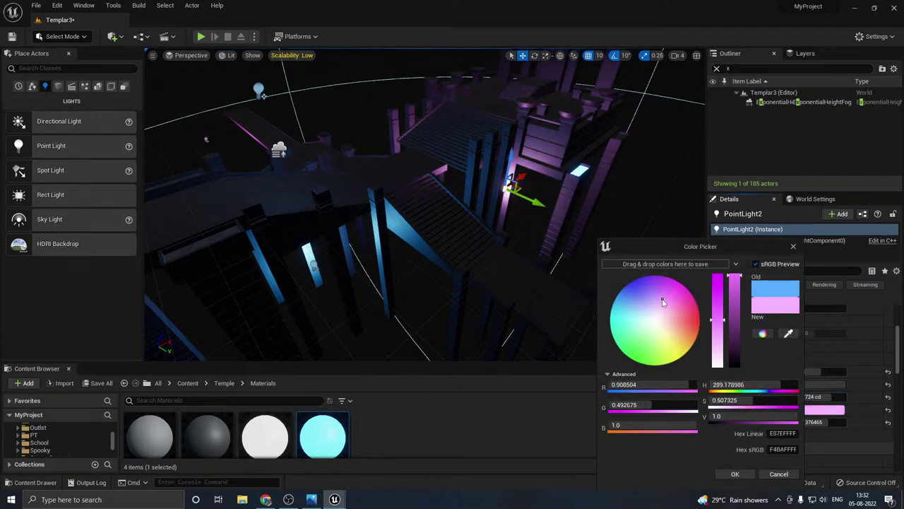
left_click(735, 474)
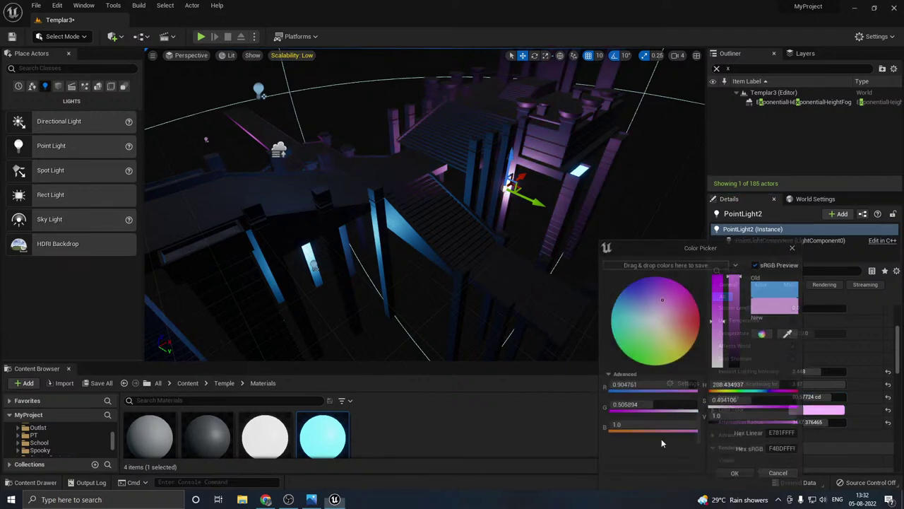
Step: Open the dark Base_Inst material instance, set Rough to 1.5, and place its window so the temple stays in view
double_click(203, 441)
left_click(652, 210)
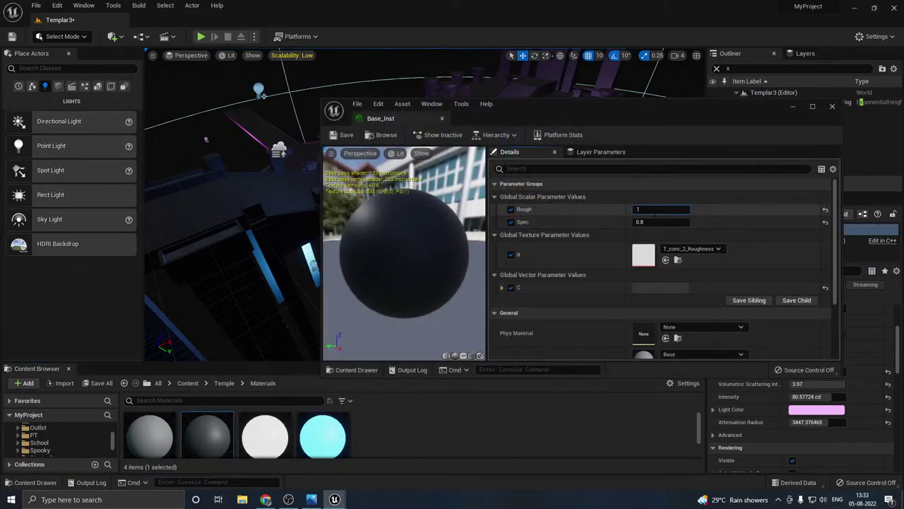
left_click(755, 203)
left_click_drag(458, 115, 644, 163)
right_click_drag(475, 173, 504, 173)
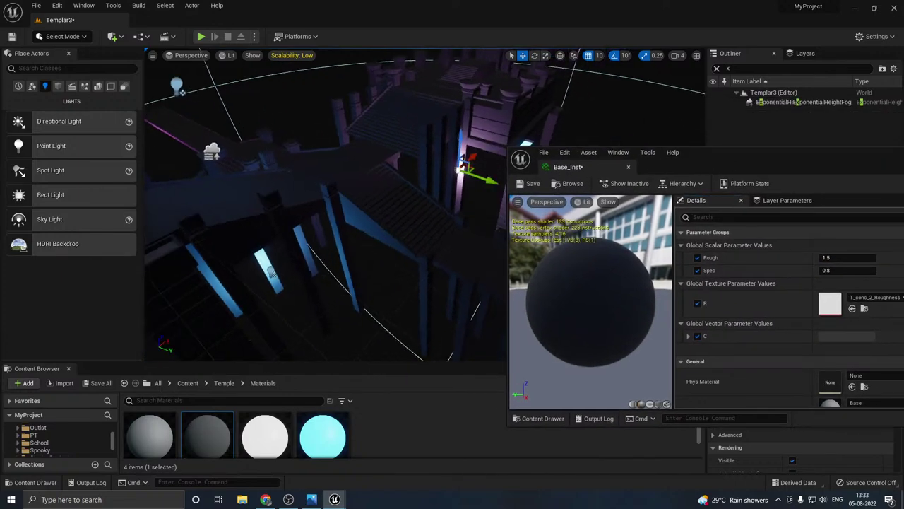
Step: Darken Base_Inst's C color to a value of about 0.021
left_click_drag(721, 167, 704, 158)
left_click(829, 329)
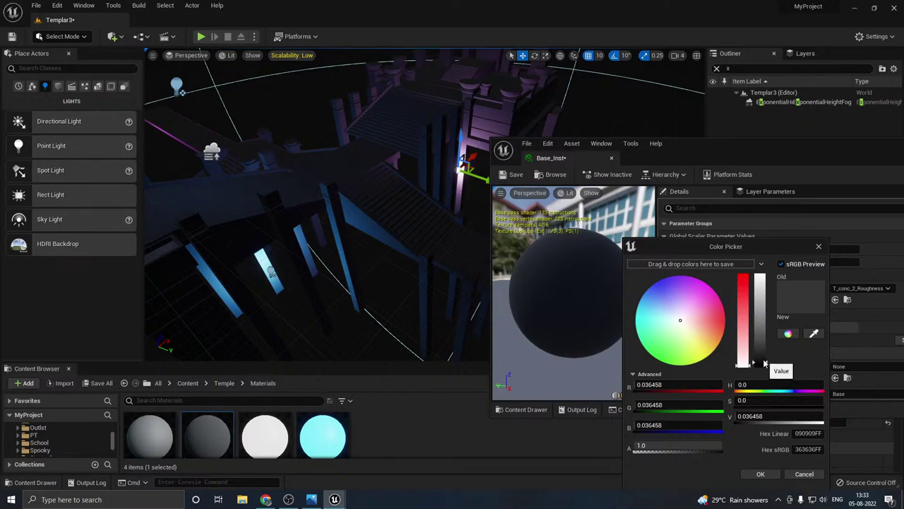
left_click_drag(766, 363, 768, 364)
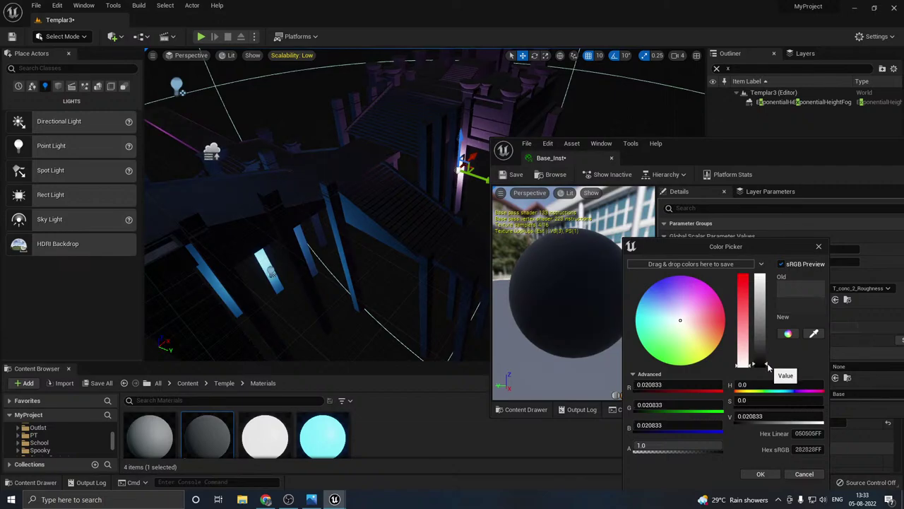
left_click(761, 474)
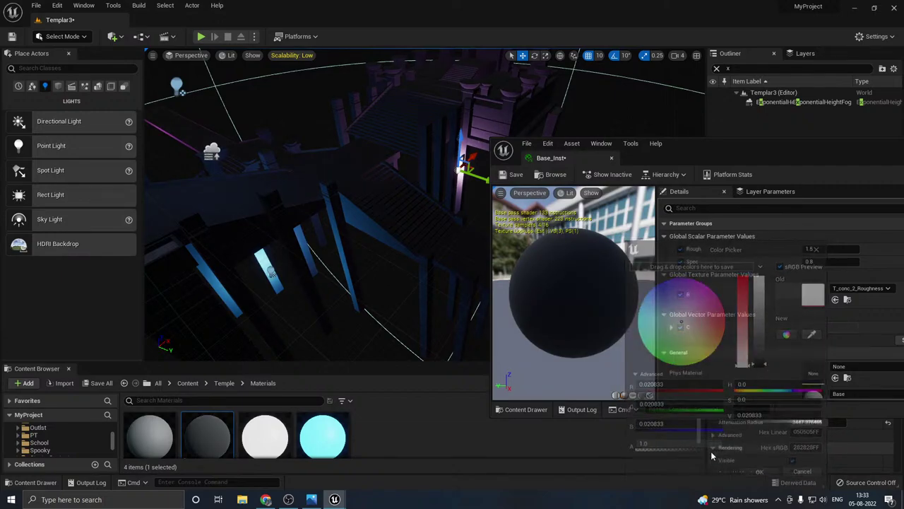
Step: Set Base_Inst's Spec to 0.5 and its C color value to about 0.036, and close the material instance
left_click(813, 262)
type("..5")
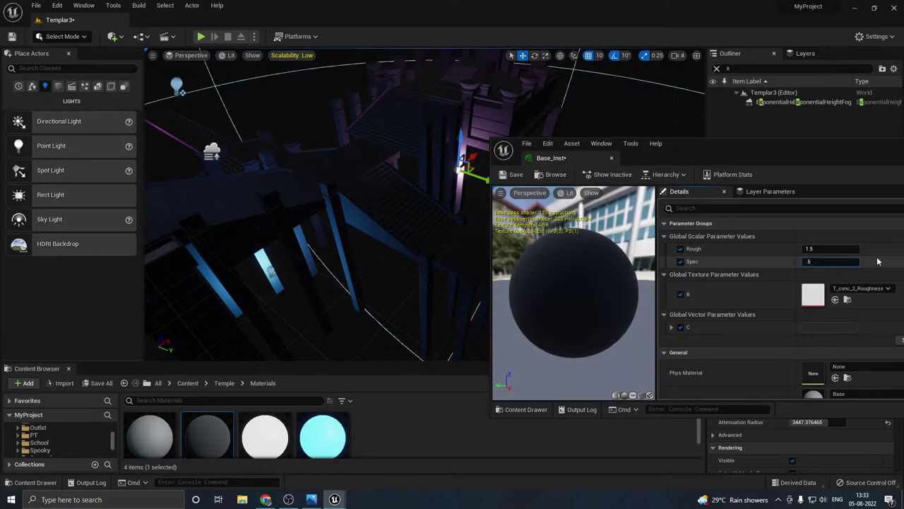
key("Return")
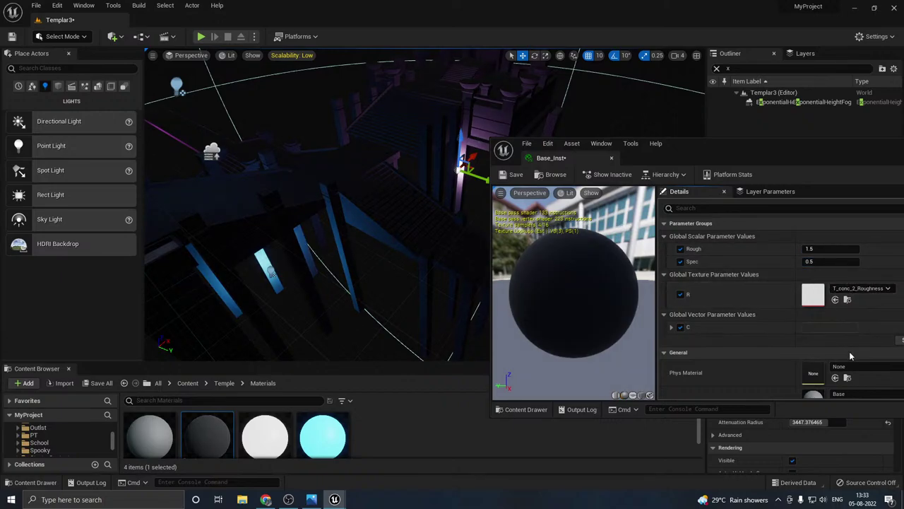
left_click(820, 327)
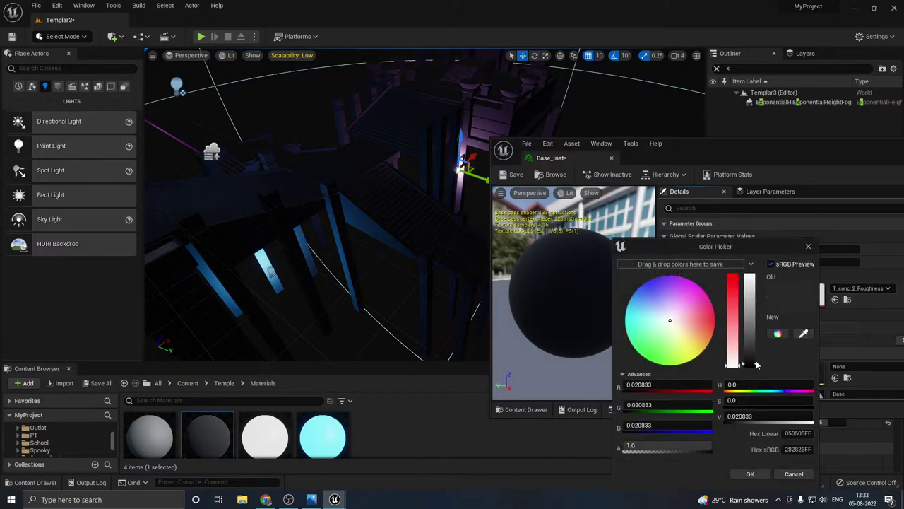
left_click_drag(756, 365, 756, 363)
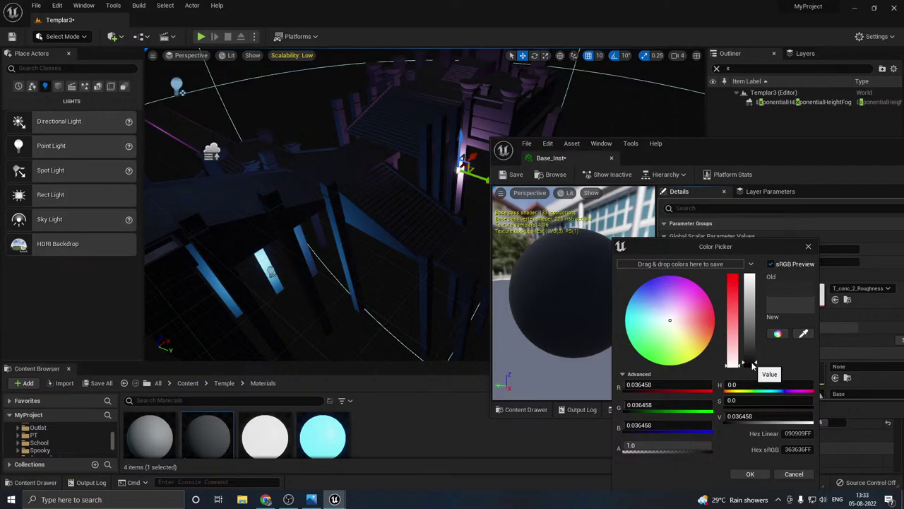
left_click(752, 474)
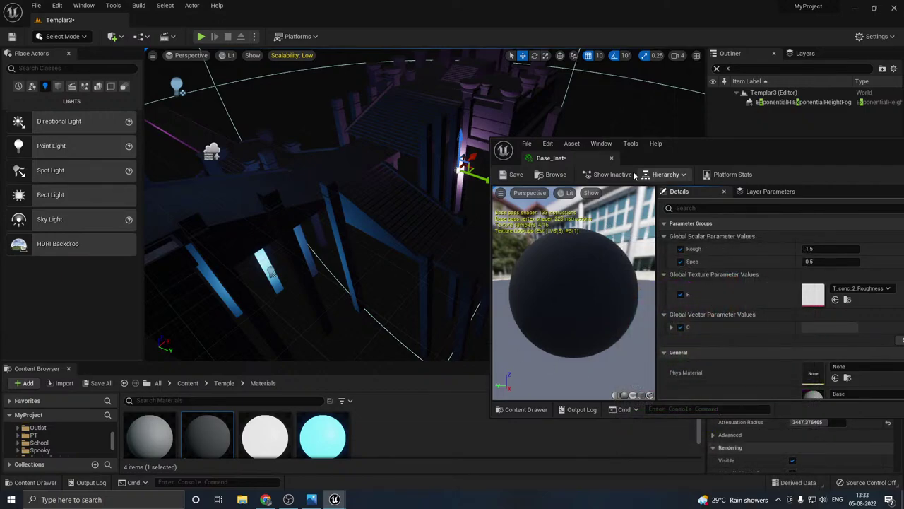
left_click(611, 157)
Step: Save the modified Base_Inst material instance together with the Templar3 level
mouse_move(537, 173)
right_mouse_down()
mouse_move(491, 140)
mouse_move(464, 139)
mouse_move(539, 186)
right_mouse_up()
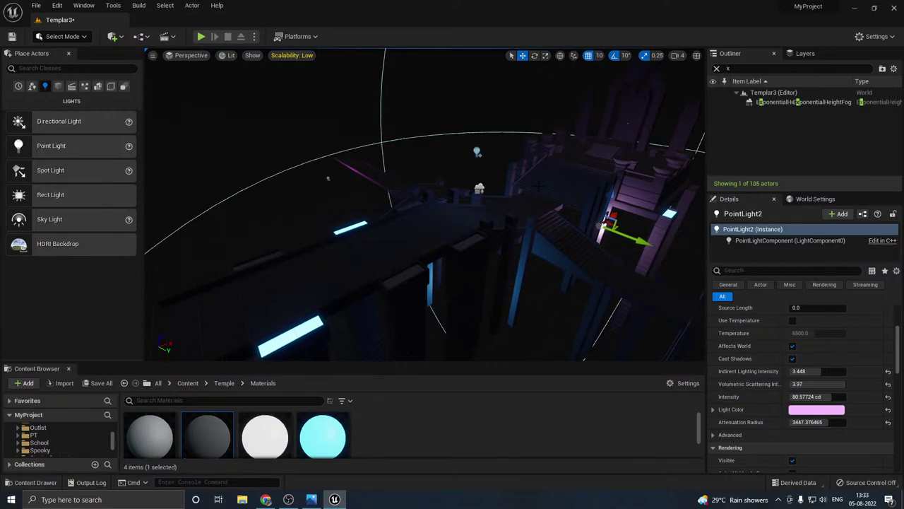
left_click(99, 383)
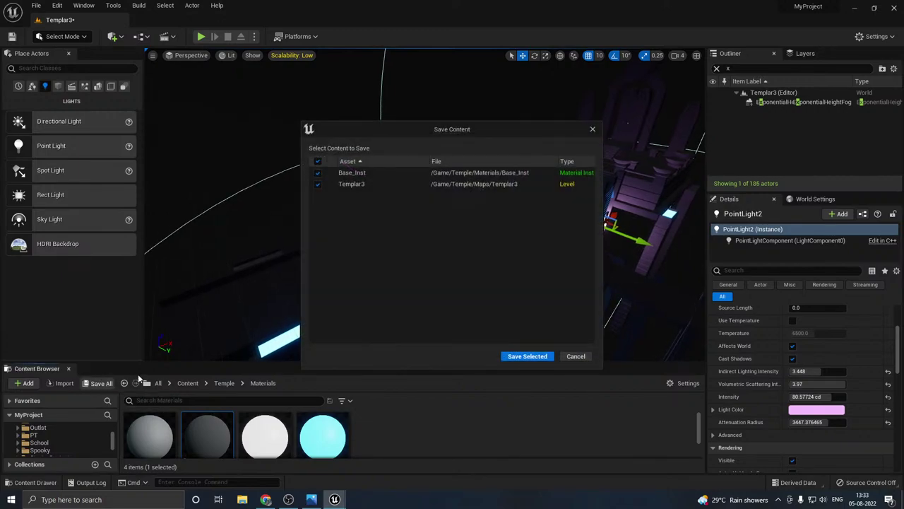
left_click(527, 356)
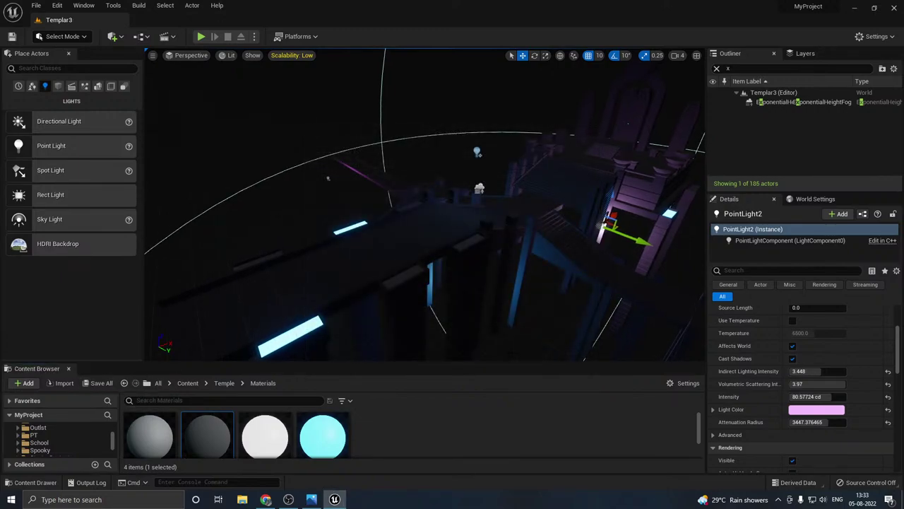
Step: Raise PointLight2's Intensity to about 83.2 cd and set the viewport scalability to Medium
right_click_drag(527, 296, 511, 306)
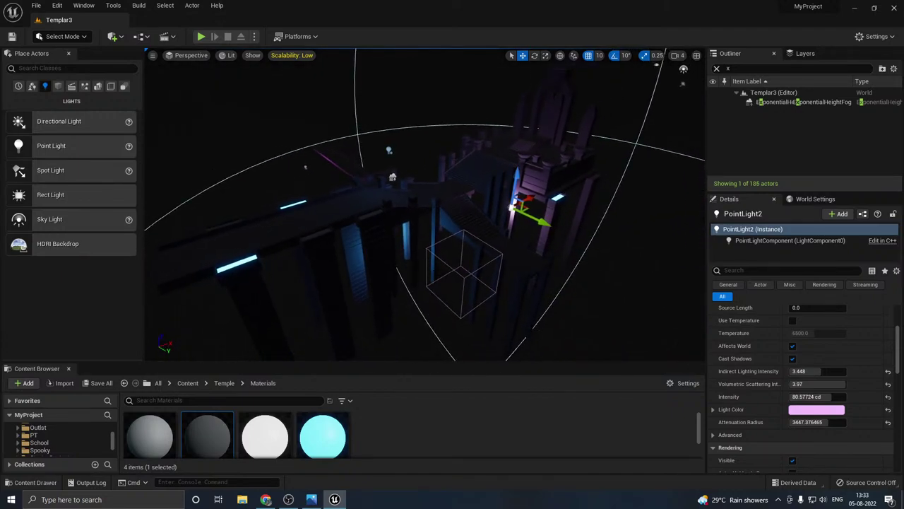
left_click_drag(818, 397, 822, 397)
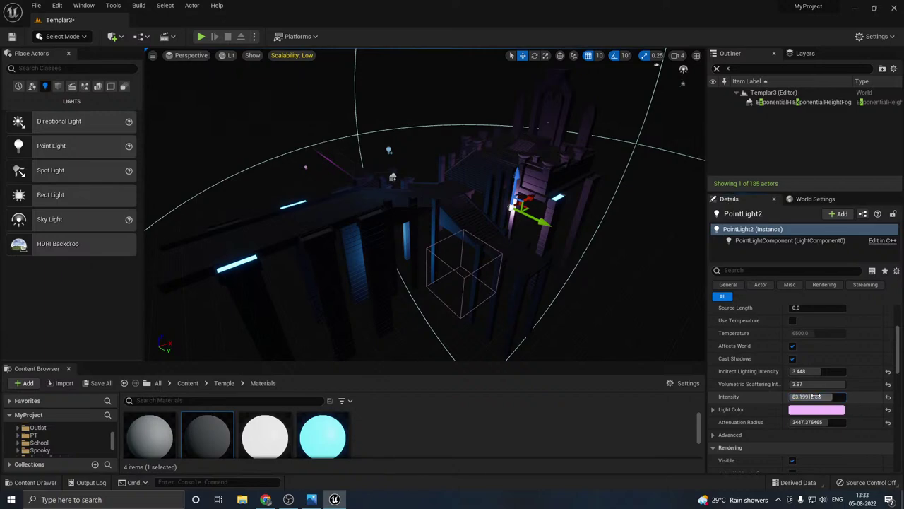
left_click(308, 56)
left_click(362, 74)
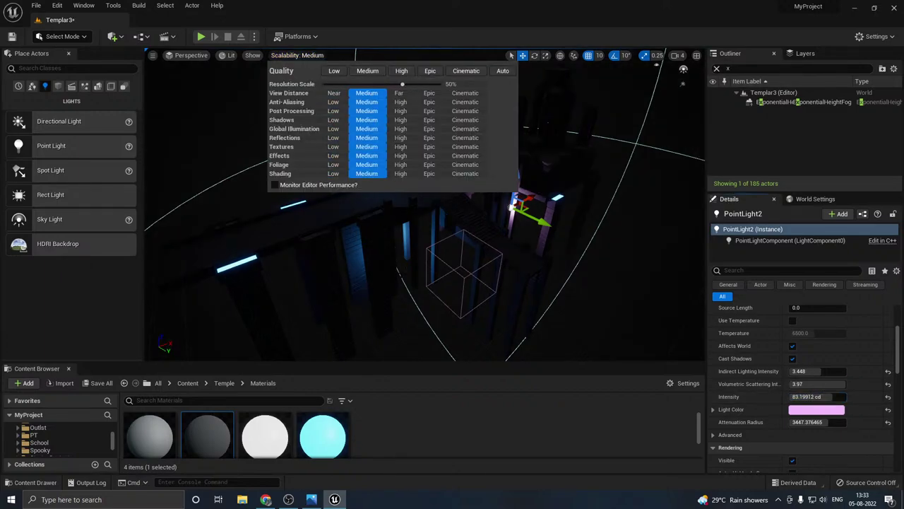
Step: Duplicate PointLight2 straight up so the copy sits above the temple platform near its spires
right_click_drag(417, 248, 414, 210)
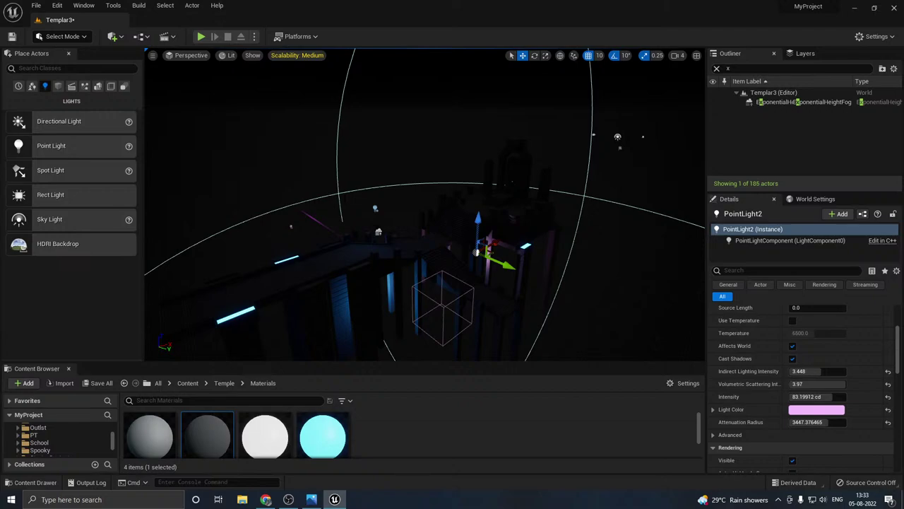
left_click_drag(477, 220, 477, 92, "alt")
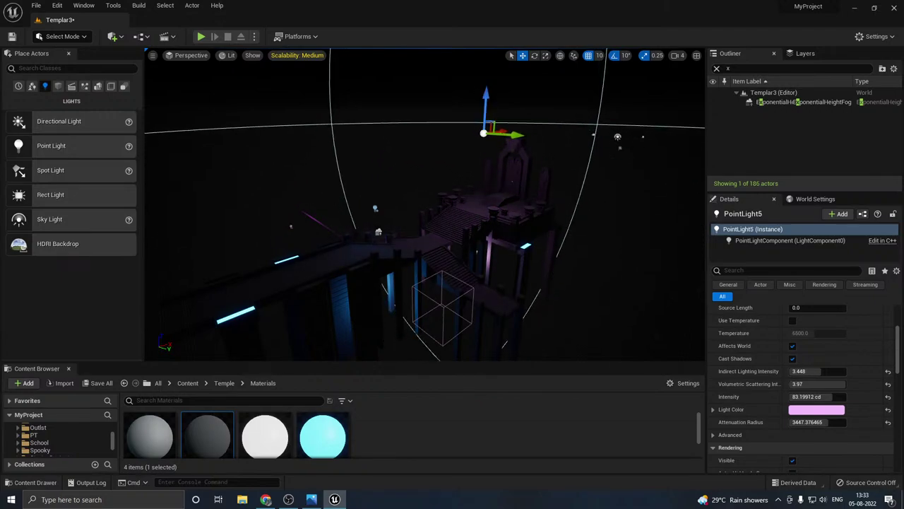
Step: Lower PointLight5 so it sits just in front of the spires above the temple platform
key("w")
right_click_drag(461, 191, 489, 197)
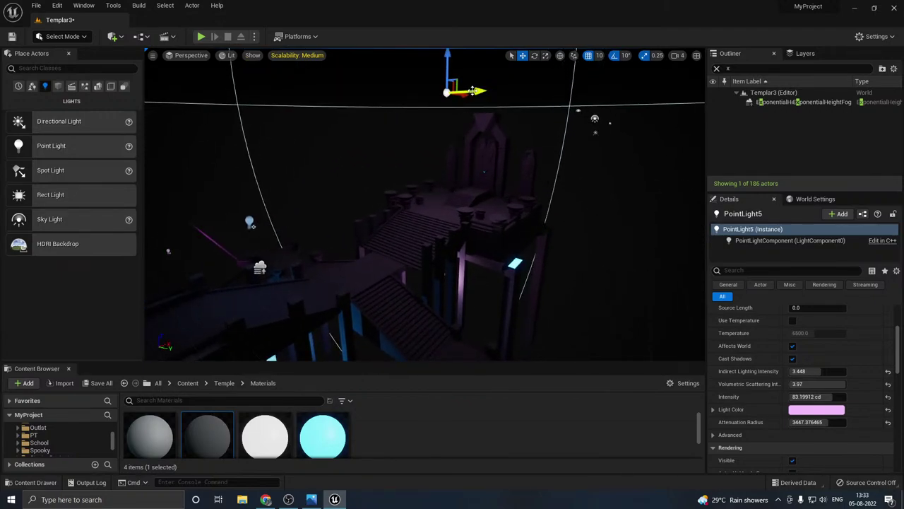
left_click_drag(471, 91, 470, 131)
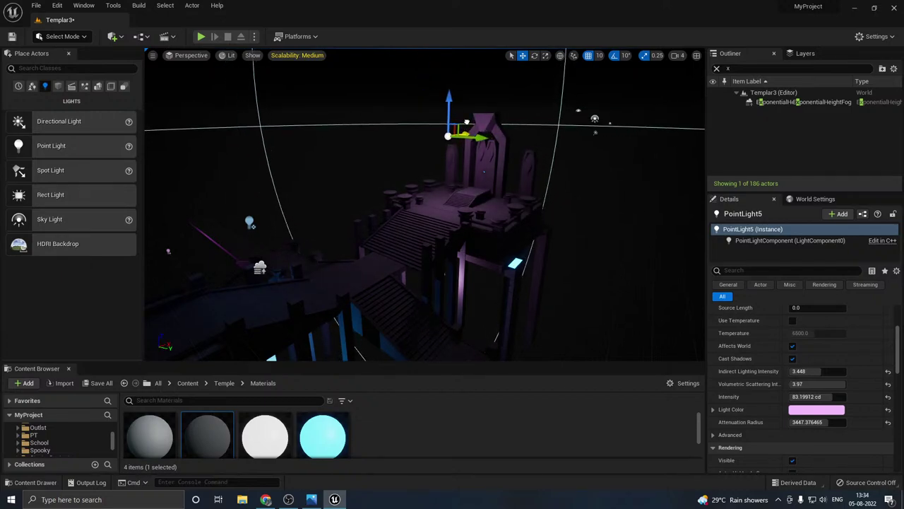
Step: Change PointLight5's Light Color to pale cyan, hex sRGB B8F0FFFF, and raise its Indirect Lighting Intensity to about 4.03
left_click(790, 411)
left_click_drag(705, 338, 703, 368)
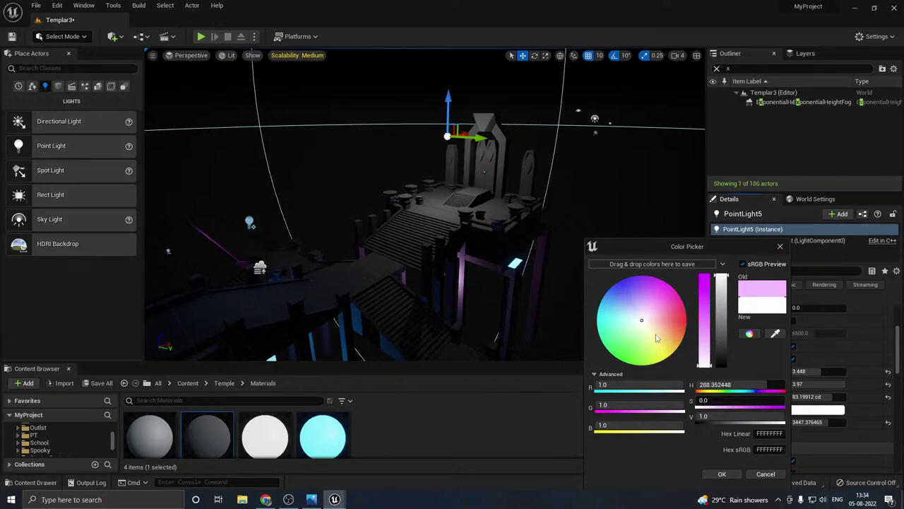
left_click(656, 335)
left_click_drag(656, 335, 705, 327)
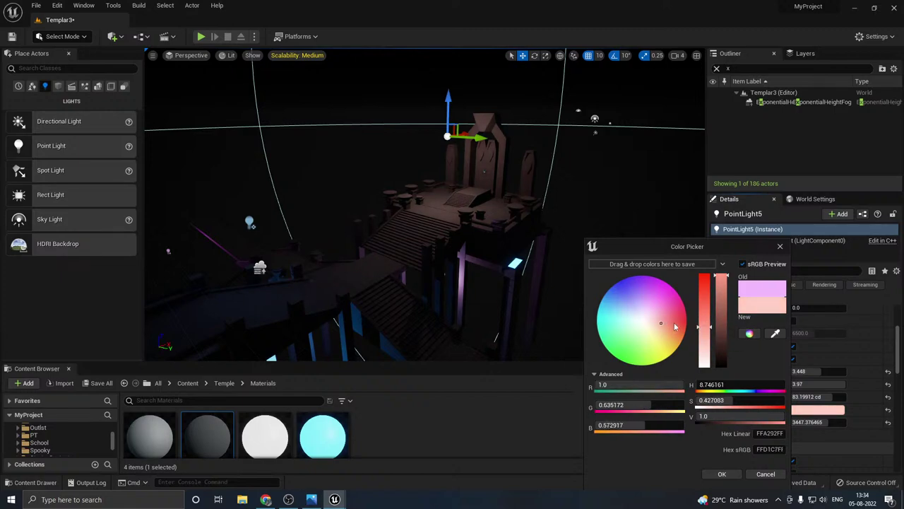
left_click(620, 317)
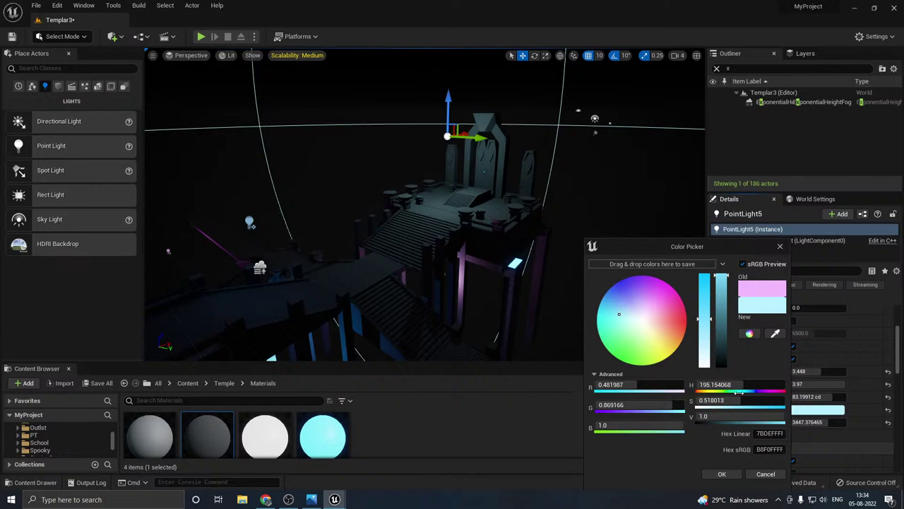
left_click(722, 474)
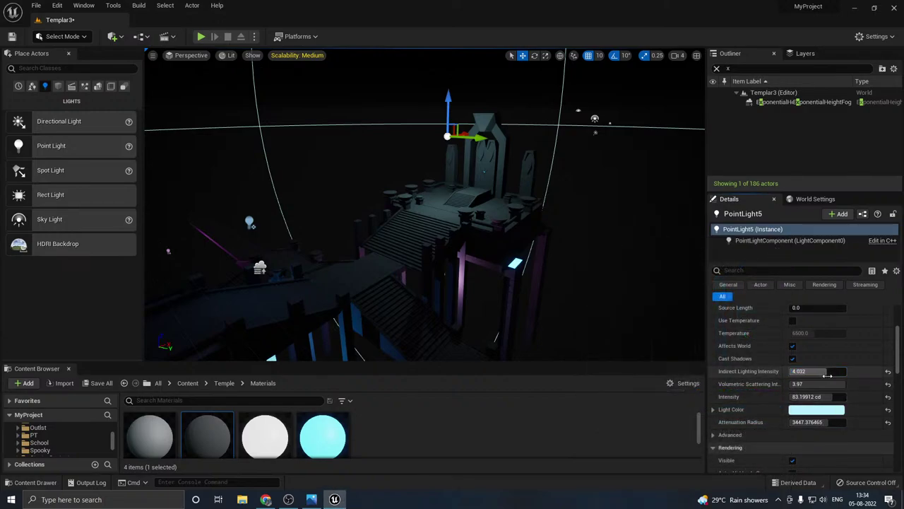
Step: Set PointLight5's Attenuation Radius to about 6230, Intensity to about 139.8 cd and Volumetric Scattering Intensity to 1.63
right_click_drag(494, 240, 477, 231)
key("s")
key("s")
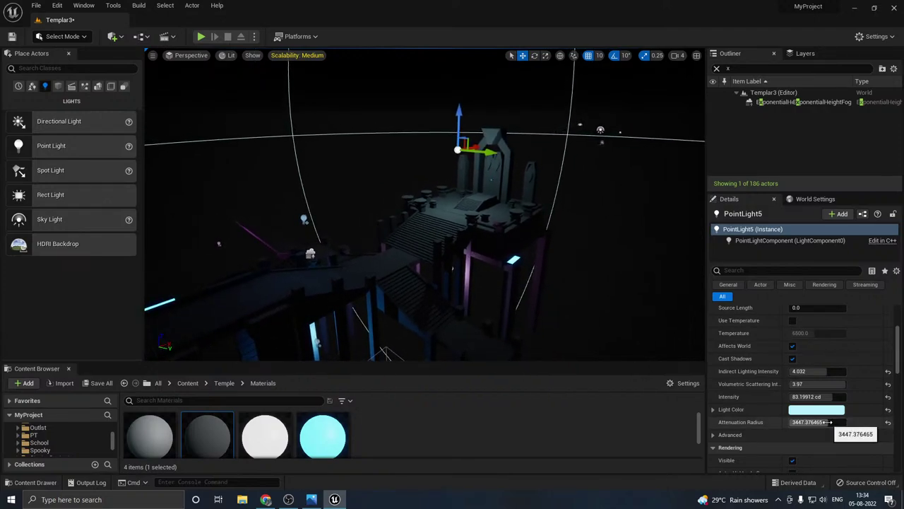
left_click_drag(816, 421, 805, 384)
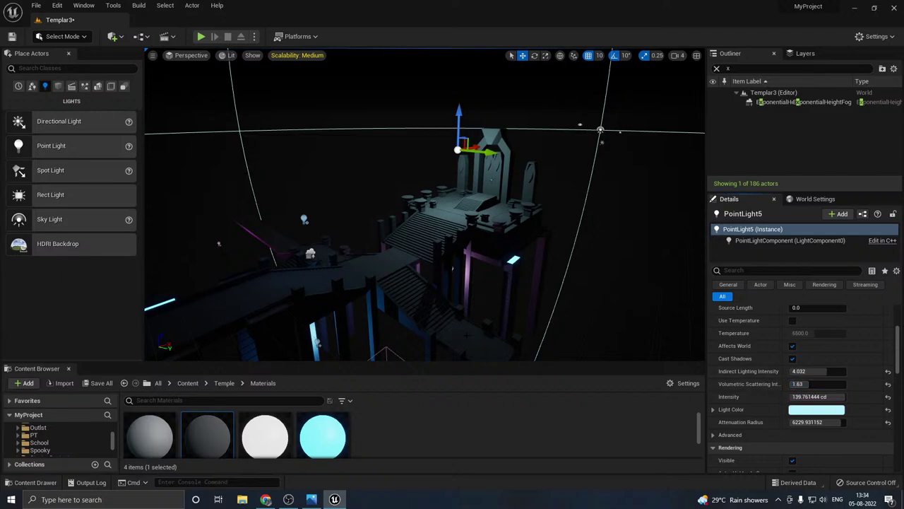
Step: Preview the volumetric fog at High viewport scalability and return the setting to Medium
left_click(317, 57)
left_click(400, 73)
right_click_drag(432, 222, 425, 222)
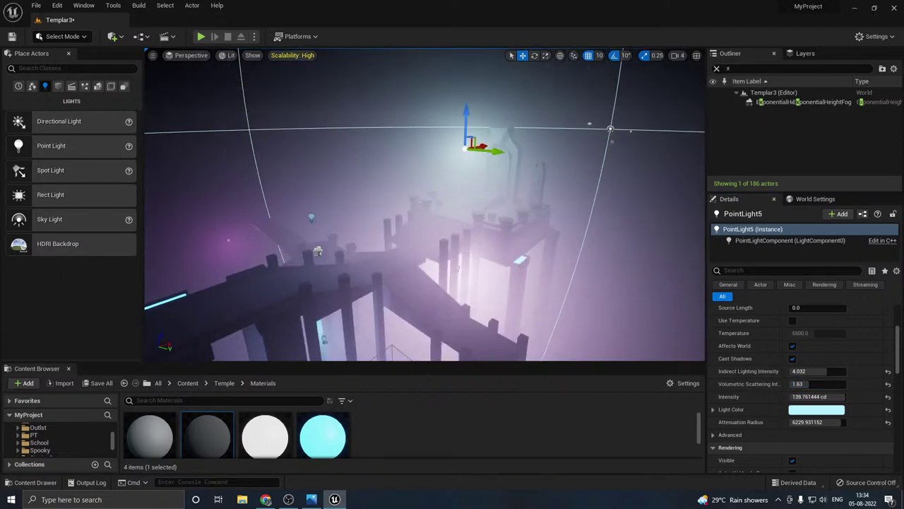
left_click(292, 55)
left_click(367, 71)
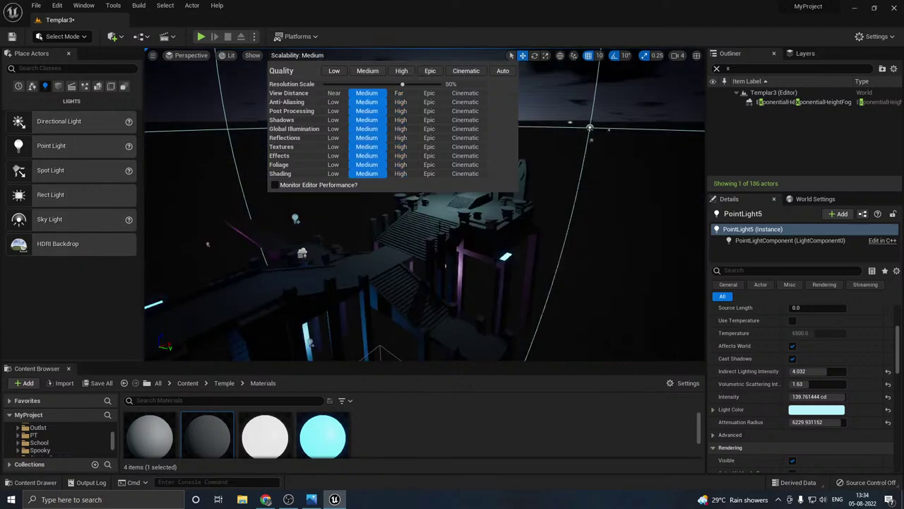
Step: Lower PointLight5 slightly above the platform and reduce its Intensity to about 77.8 cd
right_click_drag(494, 217, 467, 216)
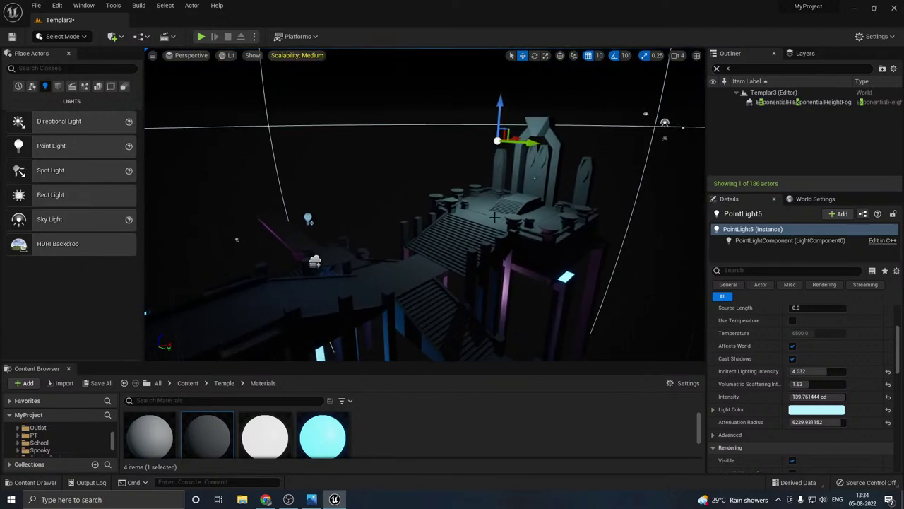
left_click_drag(502, 119, 501, 124)
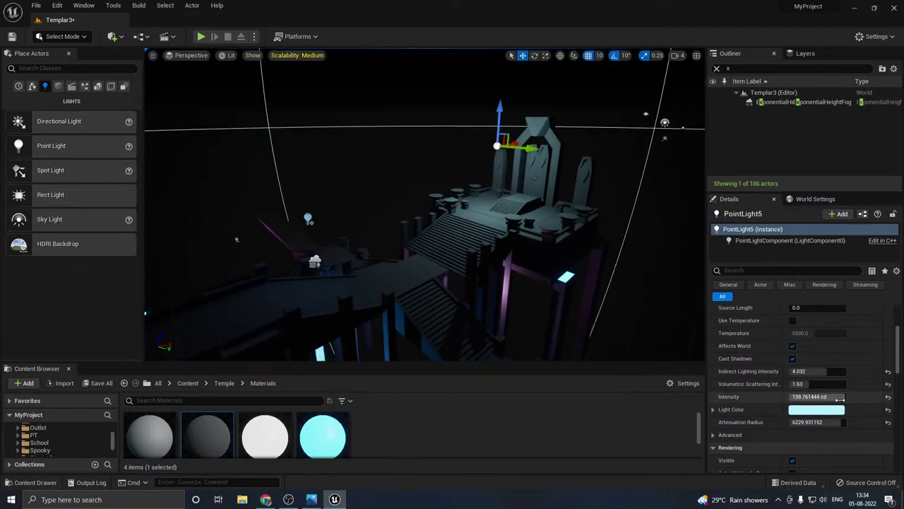
mouse_move(840, 398)
left_mouse_down()
mouse_move(821, 398)
mouse_move(830, 397)
left_mouse_up()
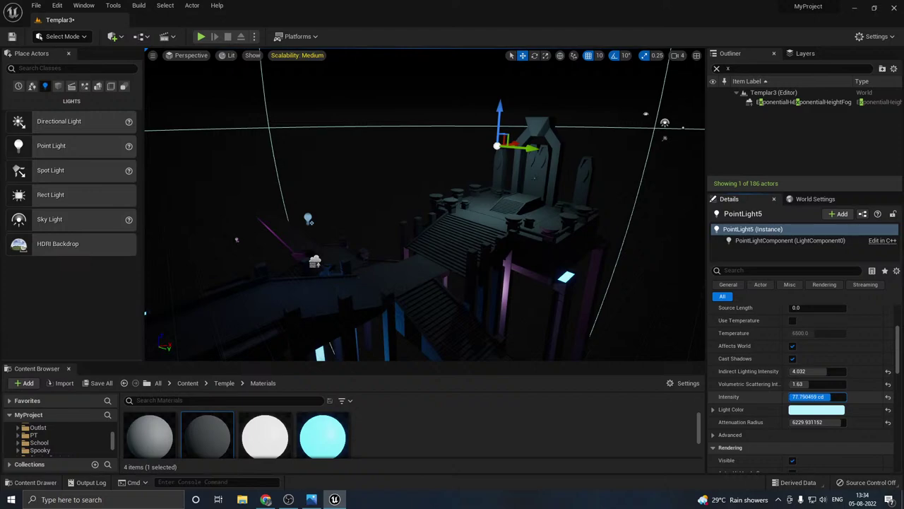
Step: Duplicate PointLight5 and place the copy above the long walkway leading to the temple
right_click_drag(546, 168, 531, 177)
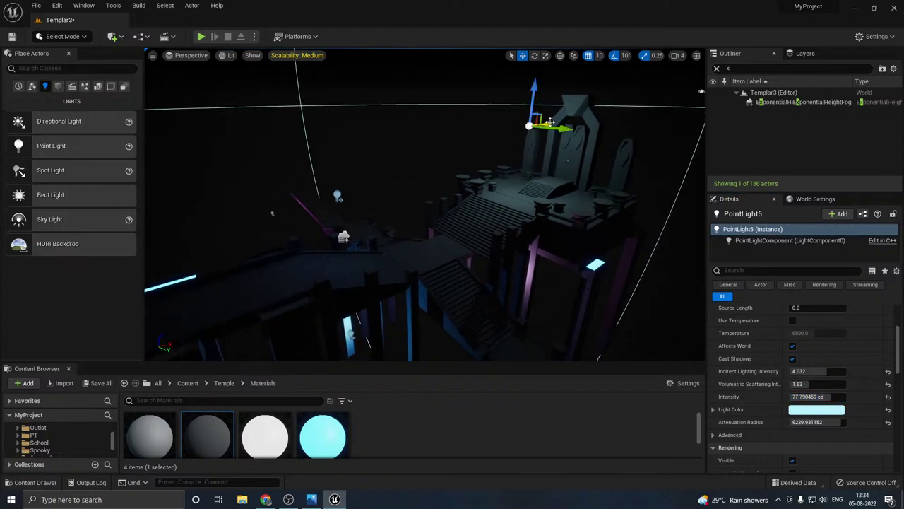
left_click_drag(550, 123, 277, 151)
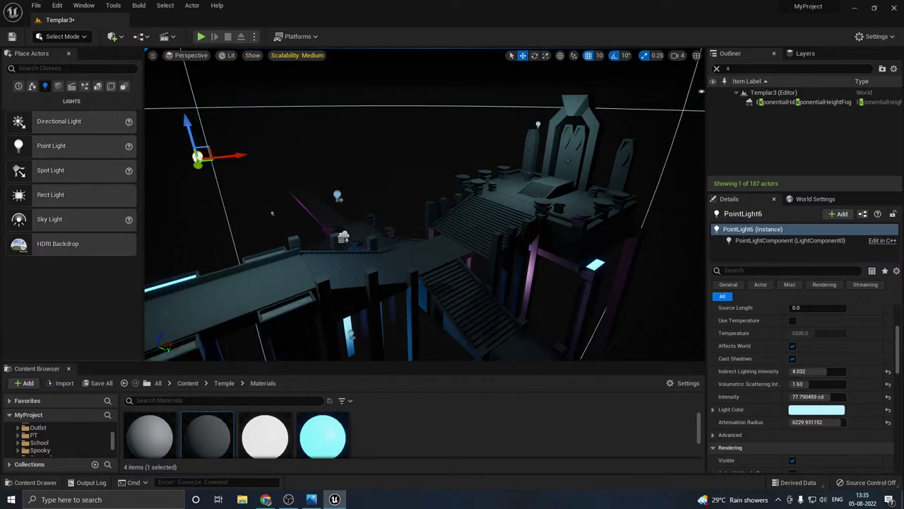
mouse_move(276, 151)
right_mouse_down()
mouse_move(297, 140)
mouse_move(286, 132)
mouse_move(270, 145)
right_mouse_up()
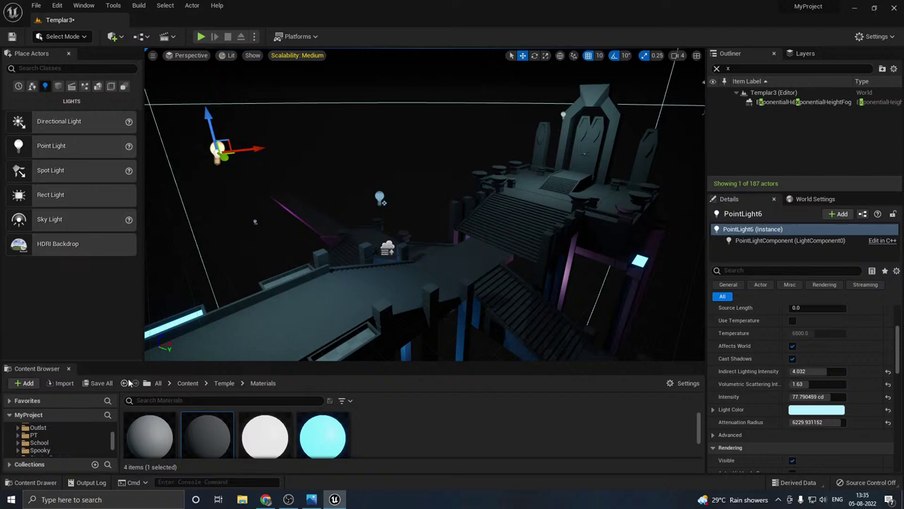
Step: Save the modified Templar3 level with the added walkway light
left_click(101, 382)
left_click(530, 356)
right_click_drag(275, 212, 268, 216)
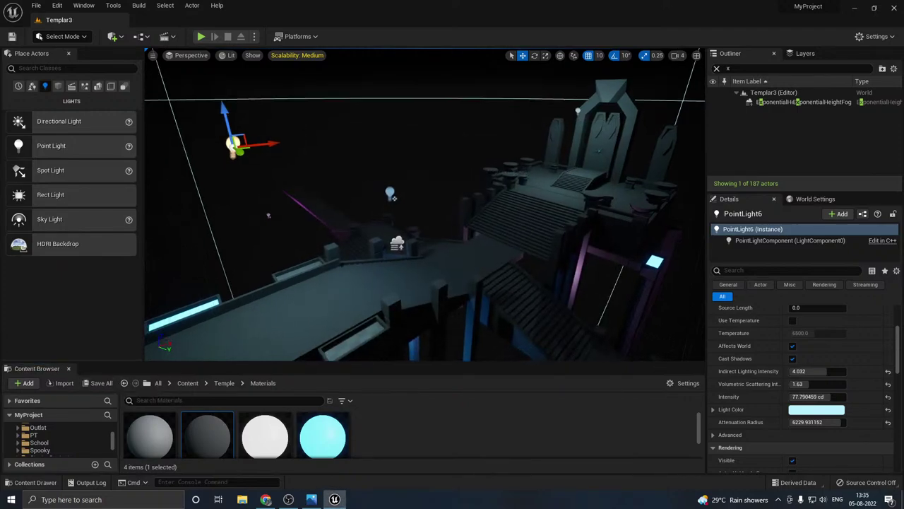
scroll(425, 205, "down", 6)
scroll(424, 205, "up", 2)
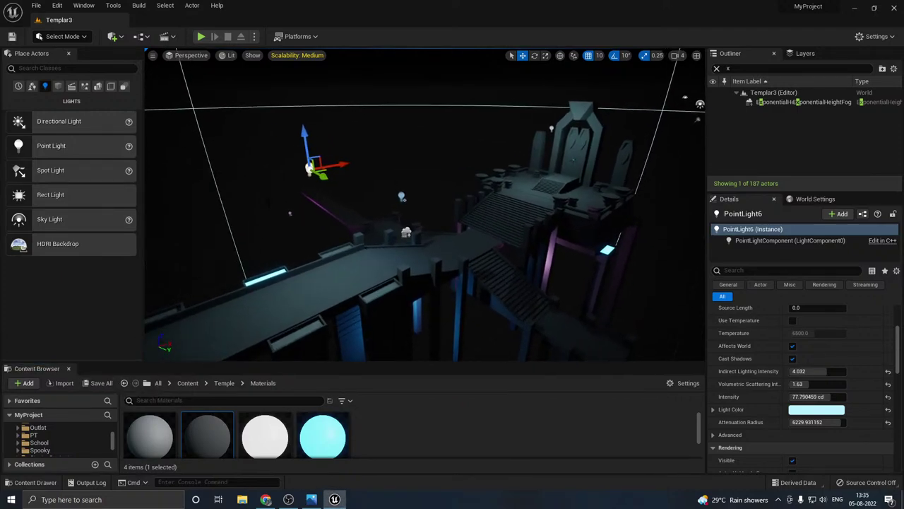
Step: Set the viewport scalability to Low
left_click(316, 56)
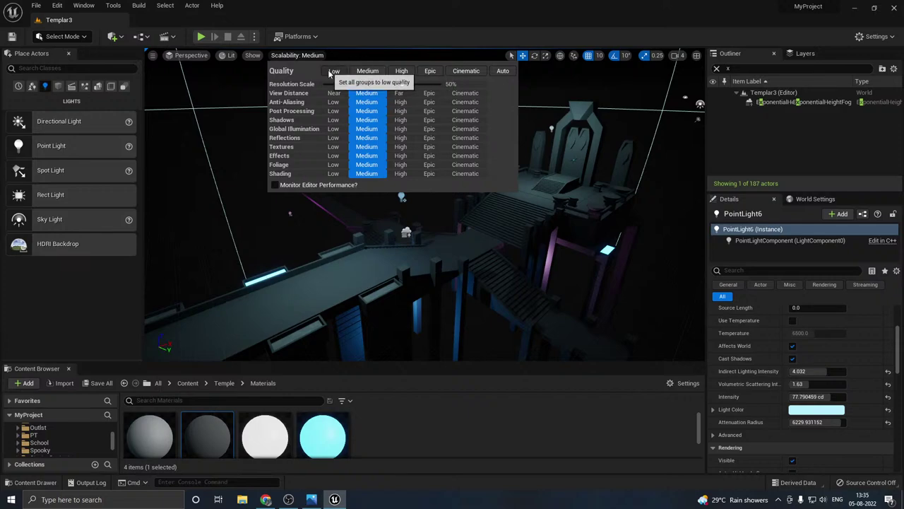
left_click(333, 71)
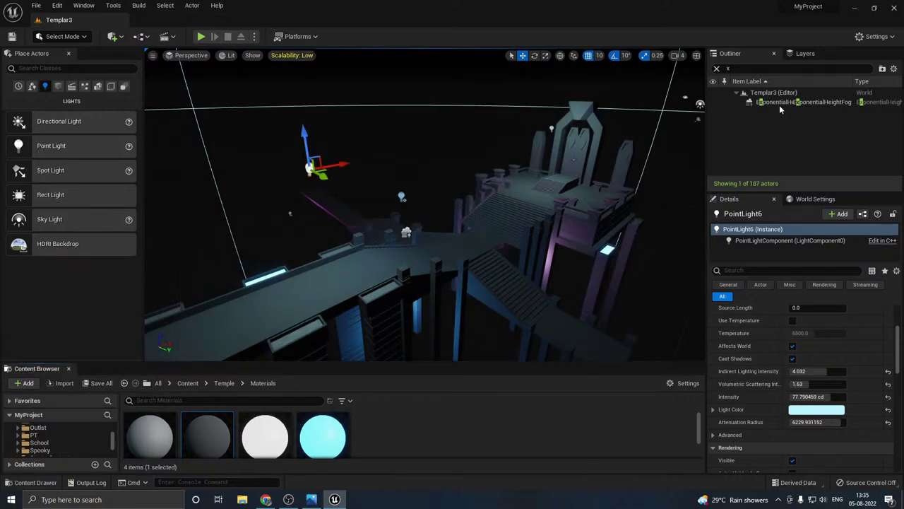
right_click_drag(672, 134, 720, 118)
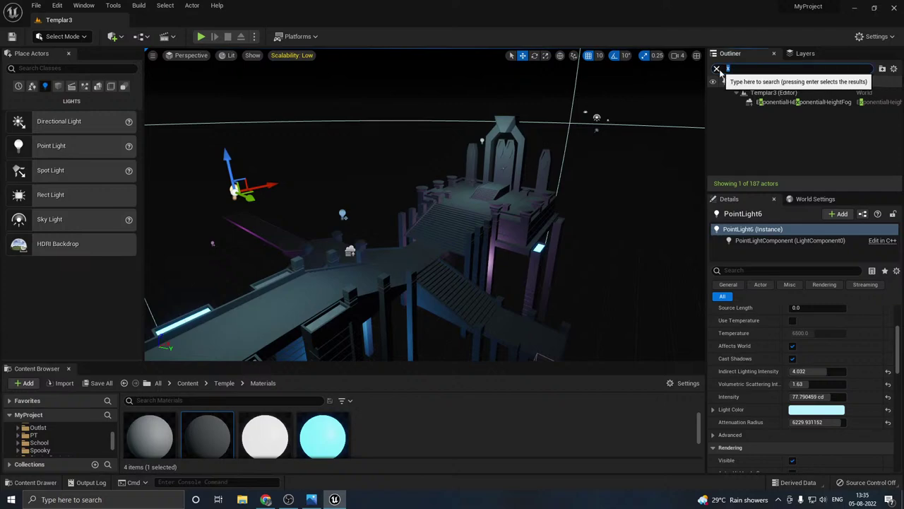
Step: Filter the Outliner for "post", select the PostProcessVolume and expand its Ambient Occlusion settings
key("BackSpace")
type("post")
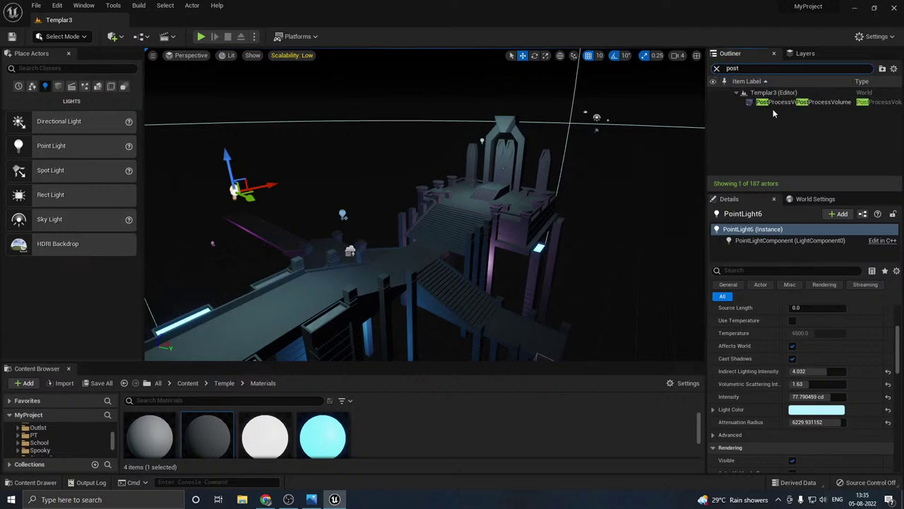
left_click(775, 102)
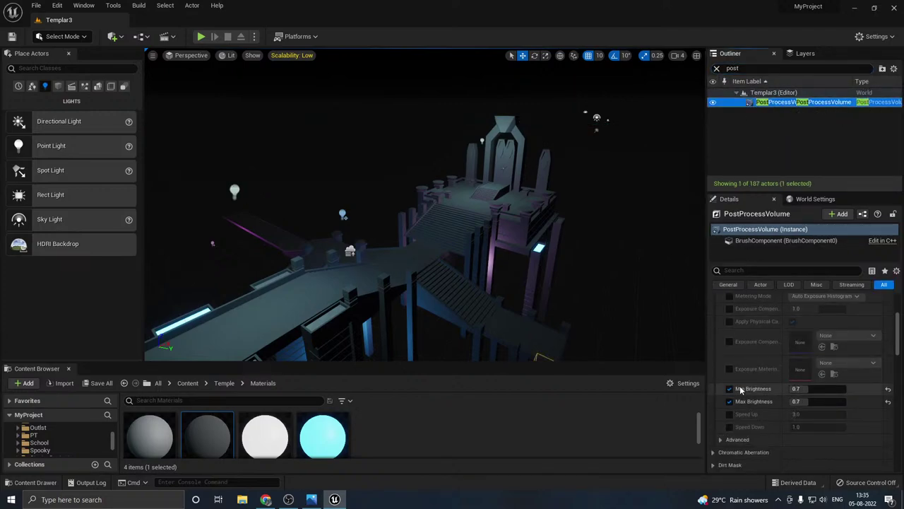
scroll(762, 415, "down", 5)
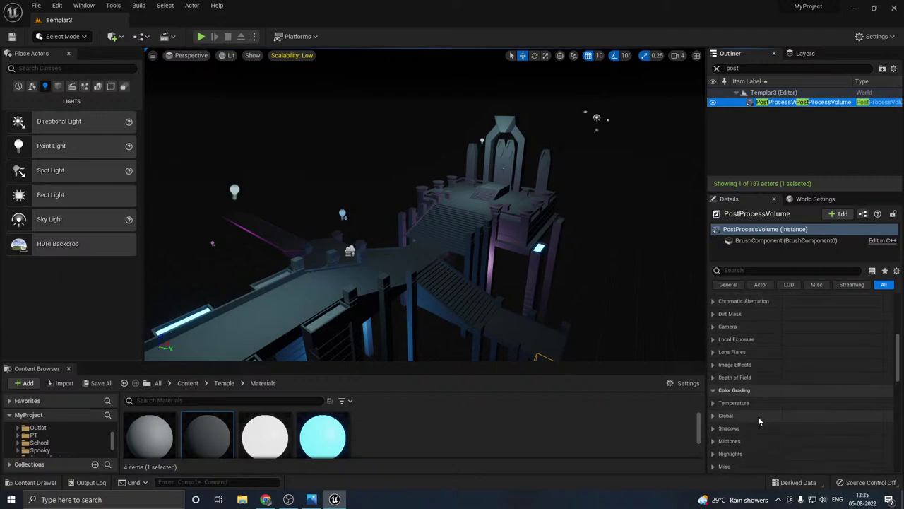
left_click(714, 429)
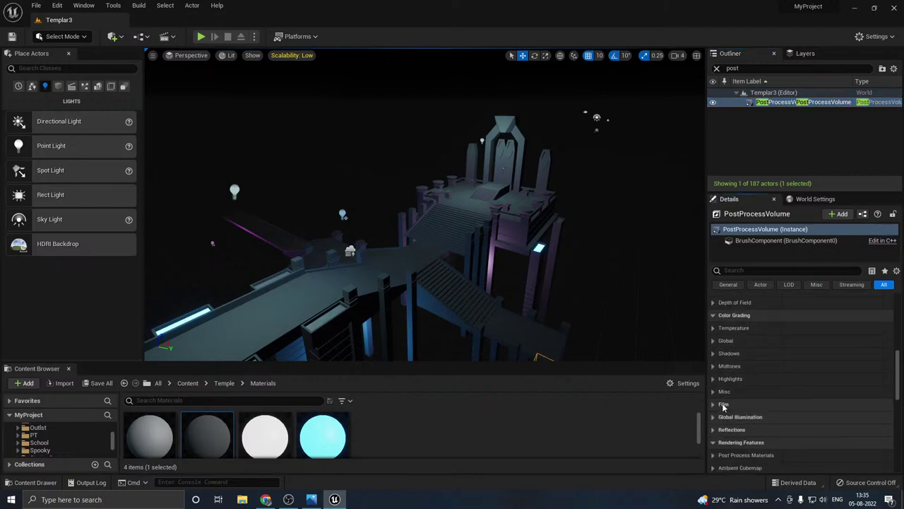
left_click(714, 341)
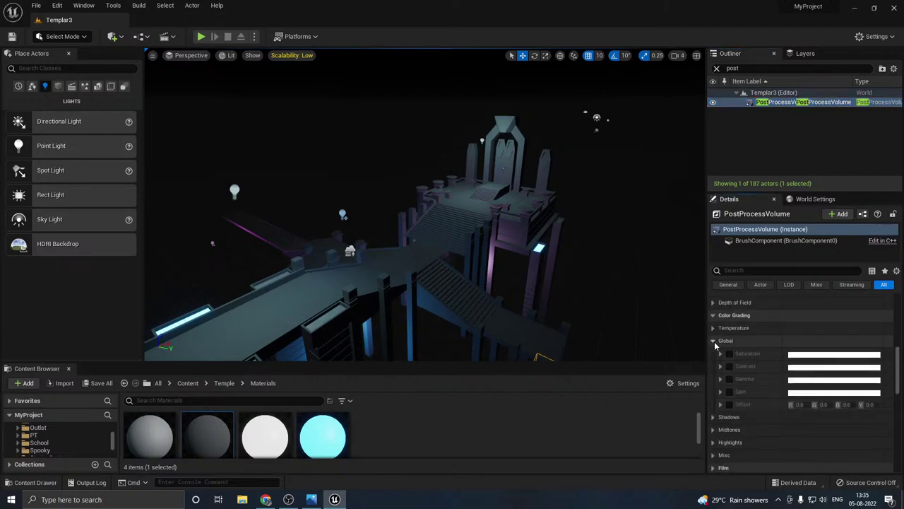
scroll(728, 359, "down", 5)
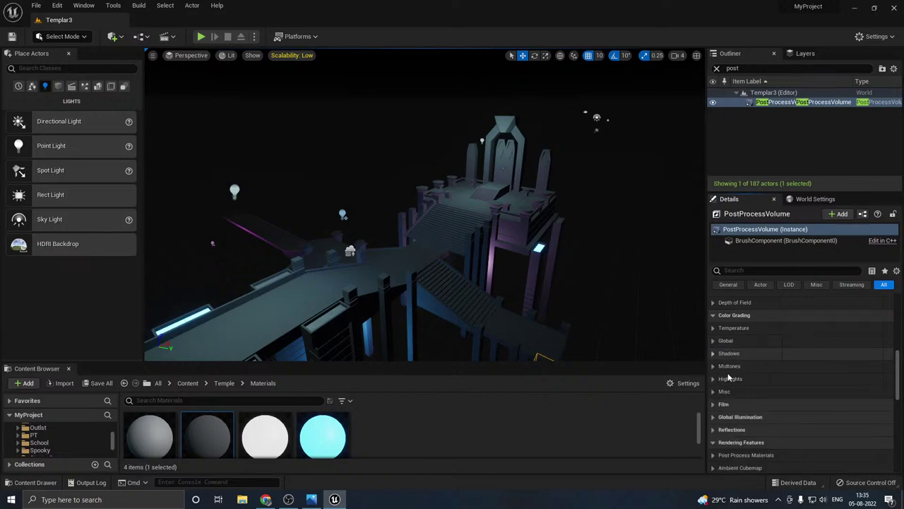
left_click(714, 390)
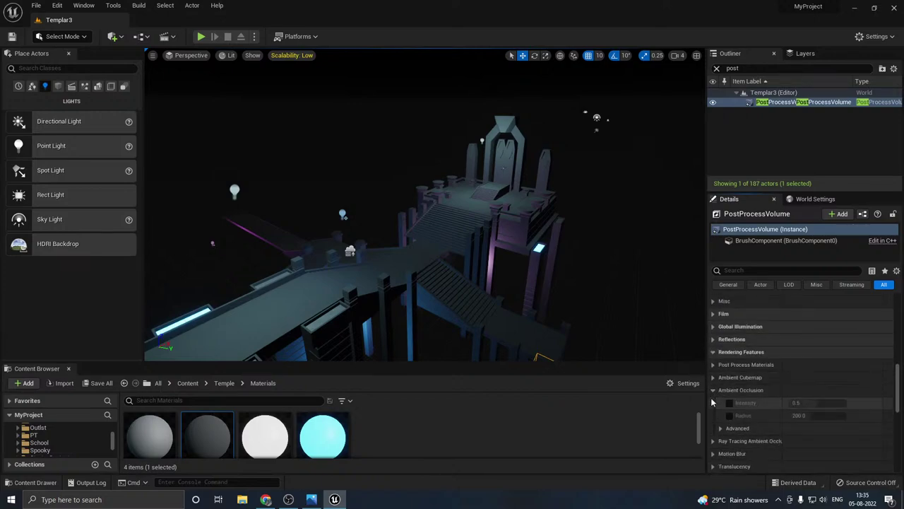
Step: Set the viewport scalability to Medium and enable the PostProcessVolume's Ambient Occlusion Intensity and Radius overrides
left_click(292, 55)
left_click(367, 71)
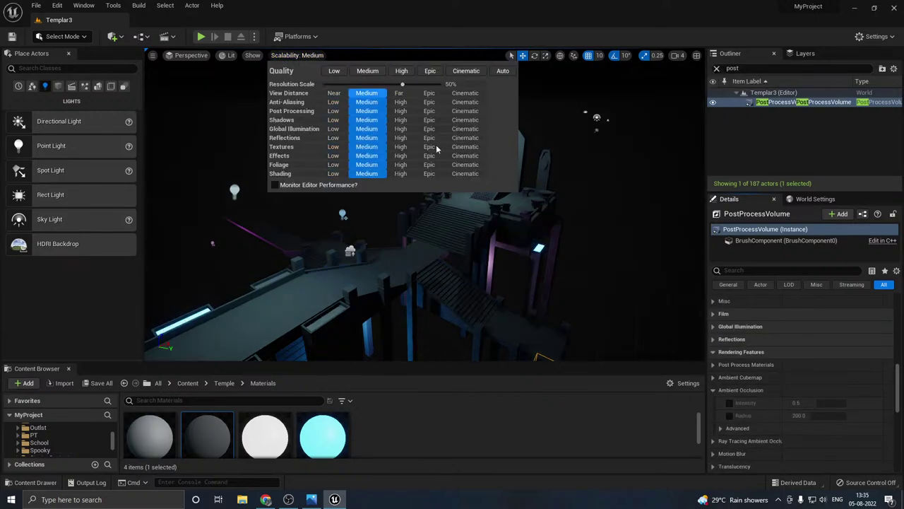
left_click(729, 402)
left_click(729, 415)
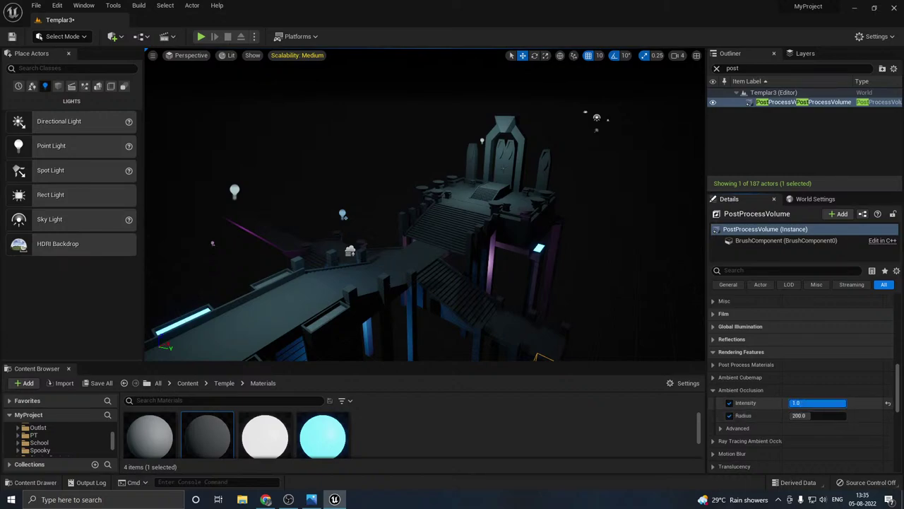
Step: Try an Ambient Occlusion Intensity of 0.944 with a Radius of about 420, judging it near the walkway posts
left_click_drag(845, 403, 844, 403)
key("w")
right_click_drag(495, 269, 437, 304)
key("w")
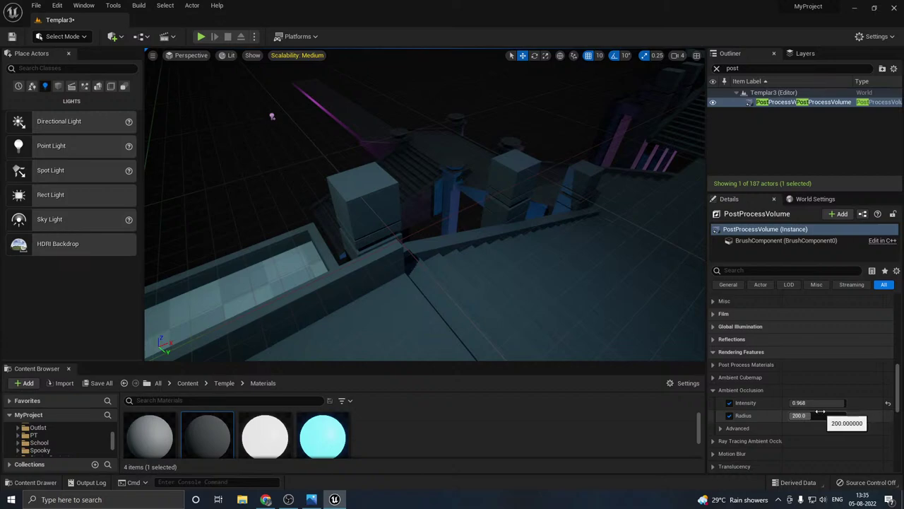
left_click(818, 403)
type("0.0")
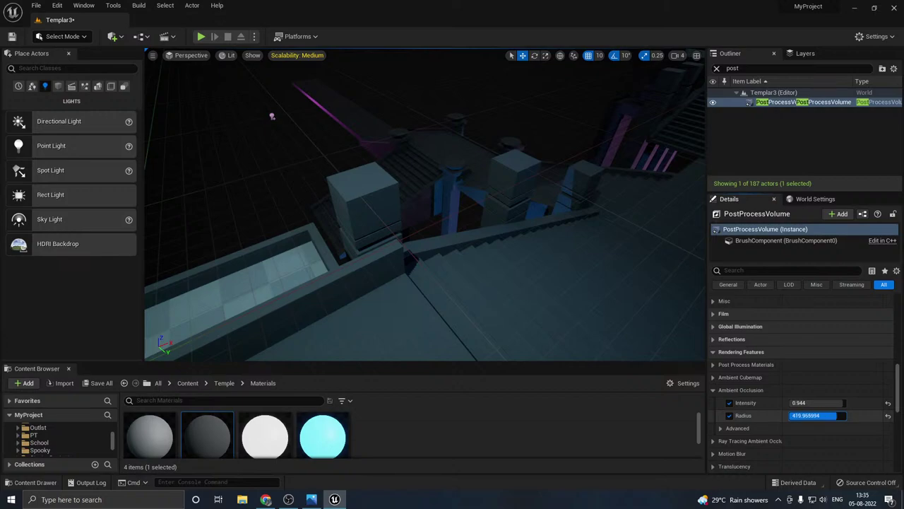
Step: Reset the Ambient Occlusion Radius to its default 200 and set the Intensity to 0.872
left_click(888, 416)
left_click_drag(844, 403, 846, 403)
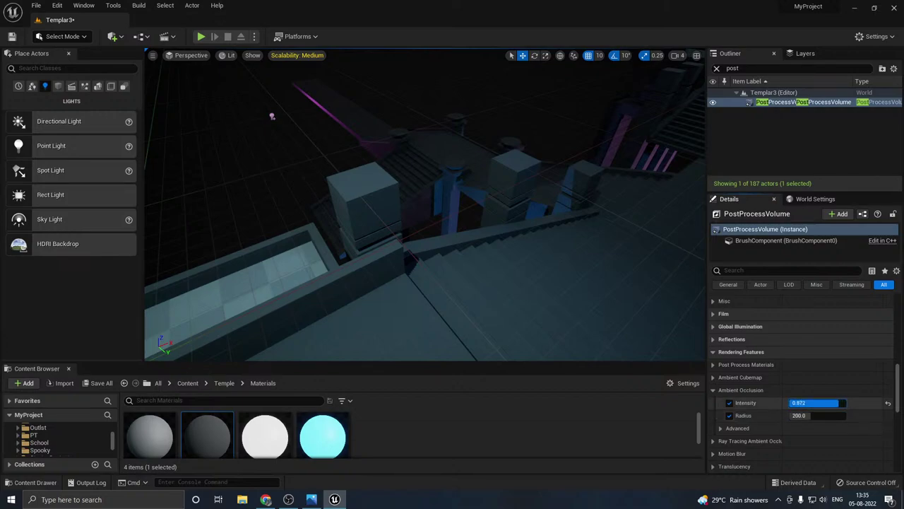
key("s")
right_click_drag(425, 205, 427, 146)
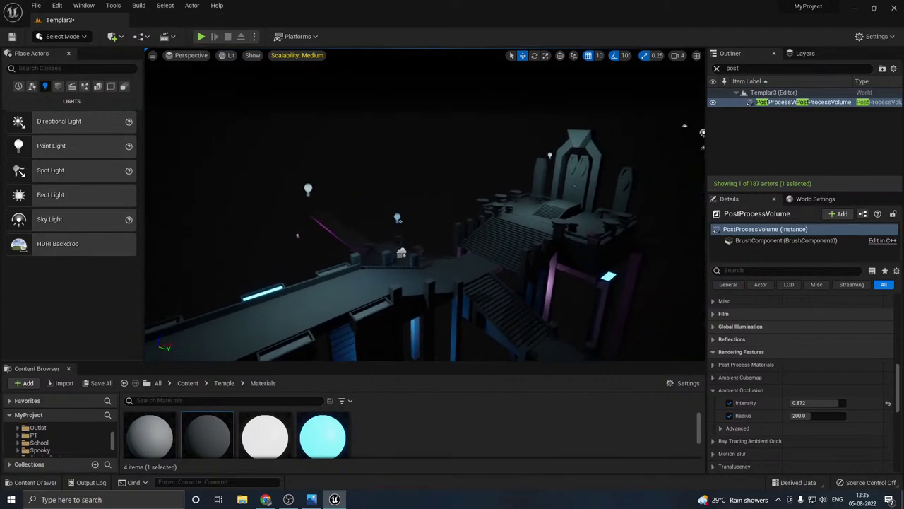
Step: Save the Templar3 level with the ambient occlusion changes
left_click(92, 387)
left_click(527, 356)
Step: Find the ExponentialHeightFog actor by searching the level's actors for "x" and disable its Volumetric Fog
left_click(734, 68)
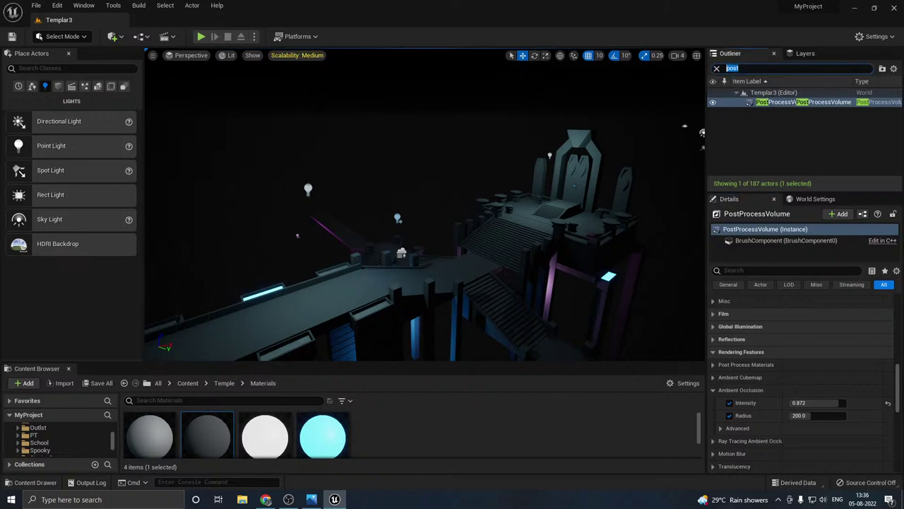
type("x")
left_click(769, 104)
scroll(774, 355, "up", 1)
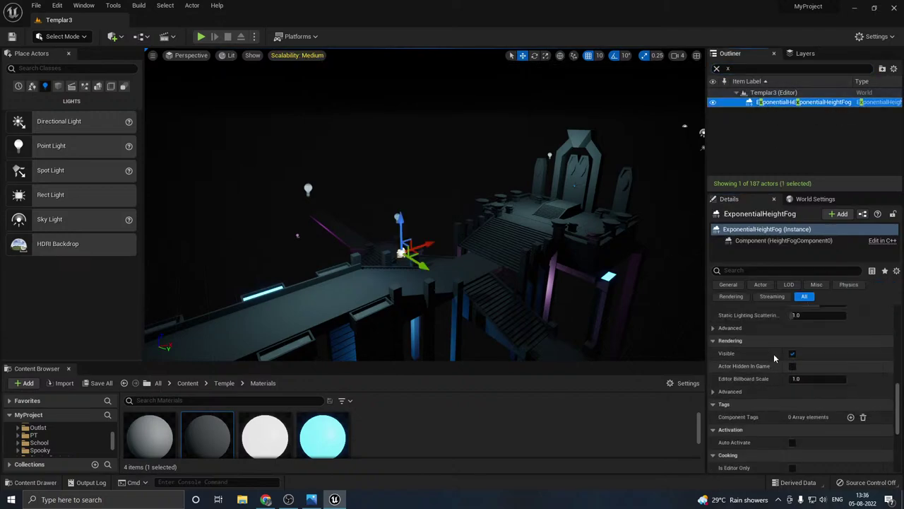
scroll(773, 354, "up", 6)
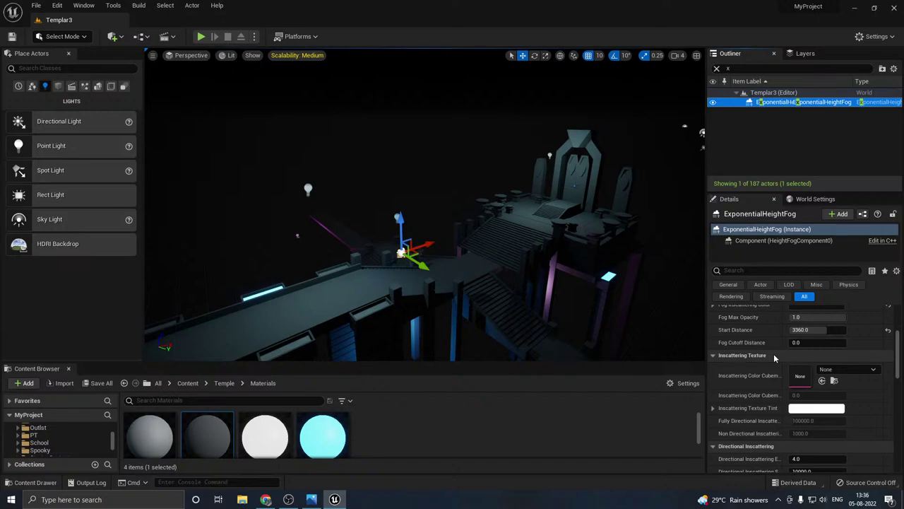
scroll(774, 354, "down", 3)
left_click(793, 420)
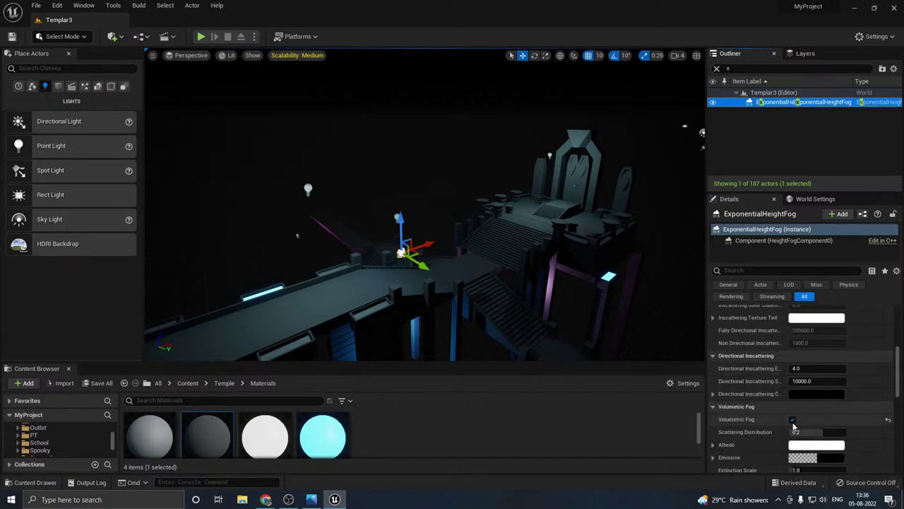
left_click(793, 420)
Step: Set the viewport scalability to High to judge the scene without volumetric fog
left_click(297, 55)
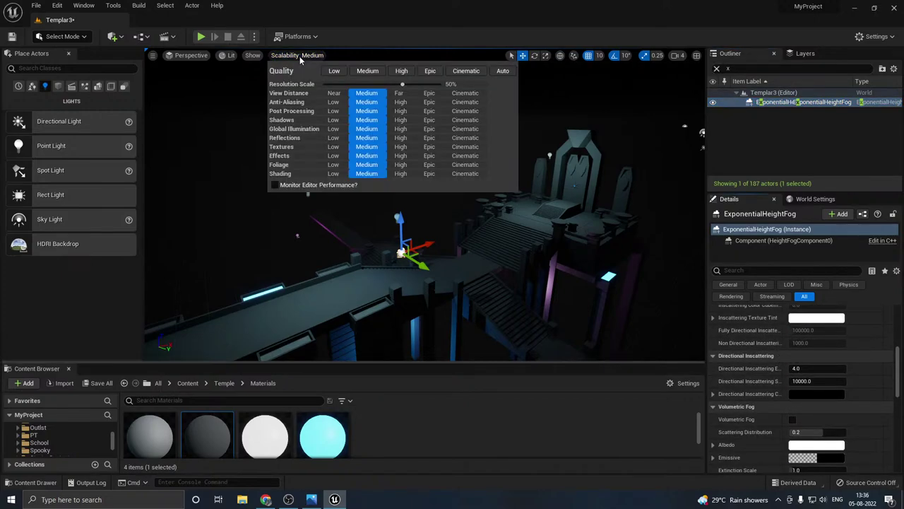
left_click(400, 73)
right_click_drag(411, 225, 445, 224)
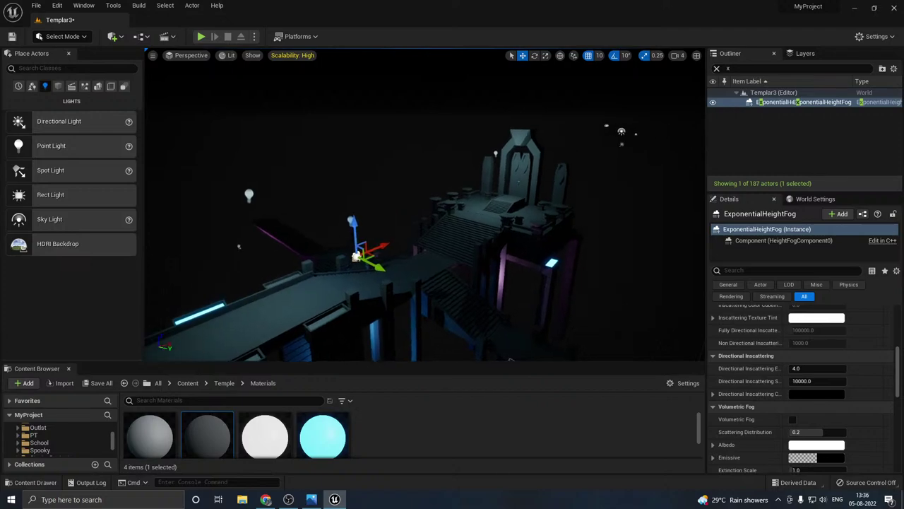
Step: Try a pure black Fog Inscattering Color on the ExponentialHeightFog
scroll(747, 382, "up", 5)
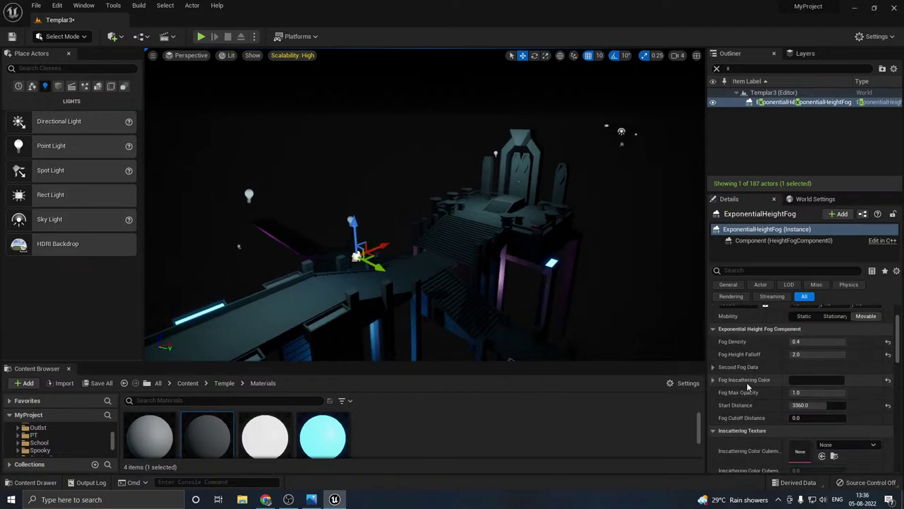
scroll(747, 382, "up", 2)
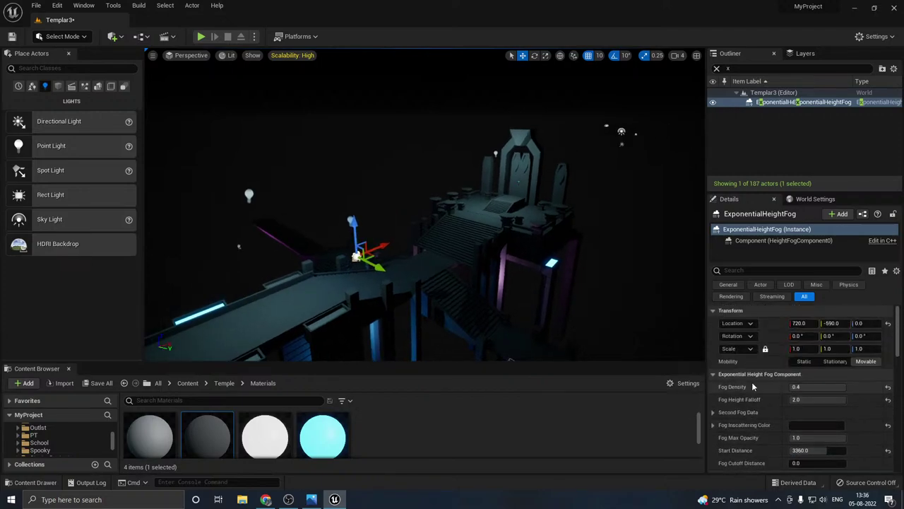
left_click(817, 424)
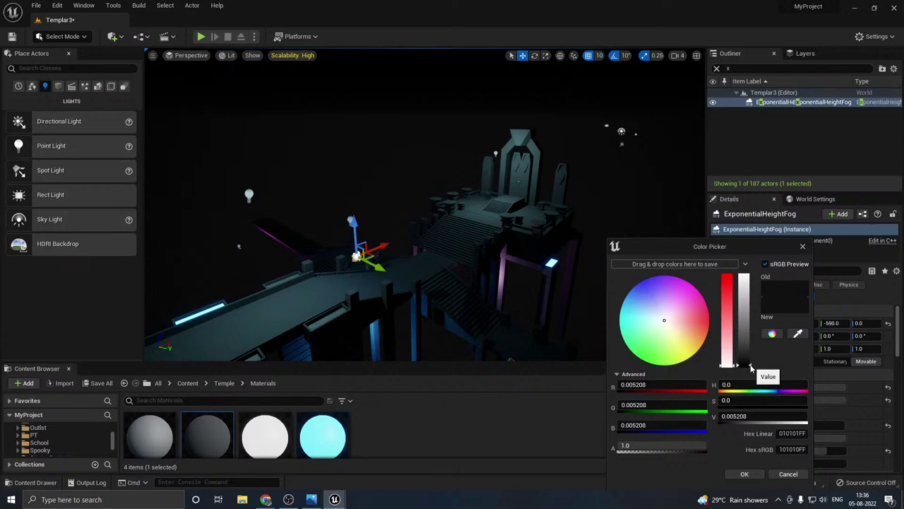
mouse_move(751, 368)
left_mouse_down()
mouse_move(749, 351)
mouse_move(753, 365)
left_mouse_up()
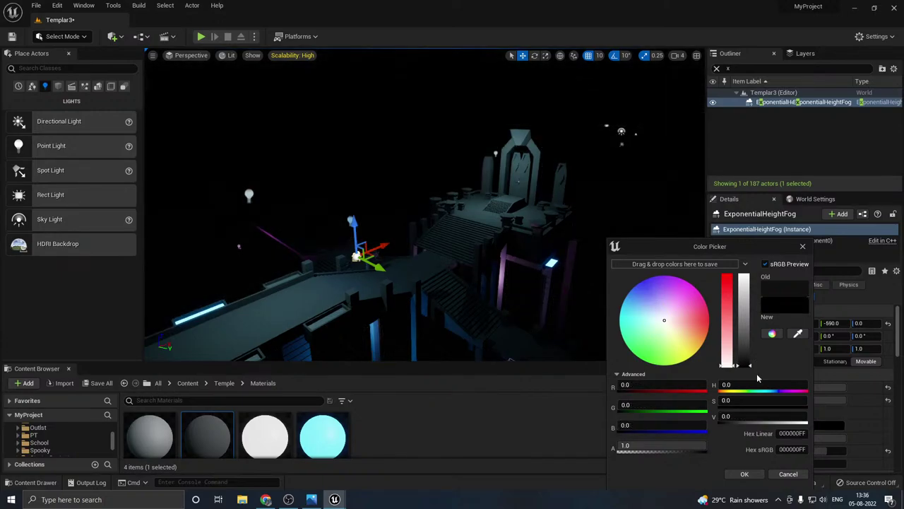
left_click(743, 474)
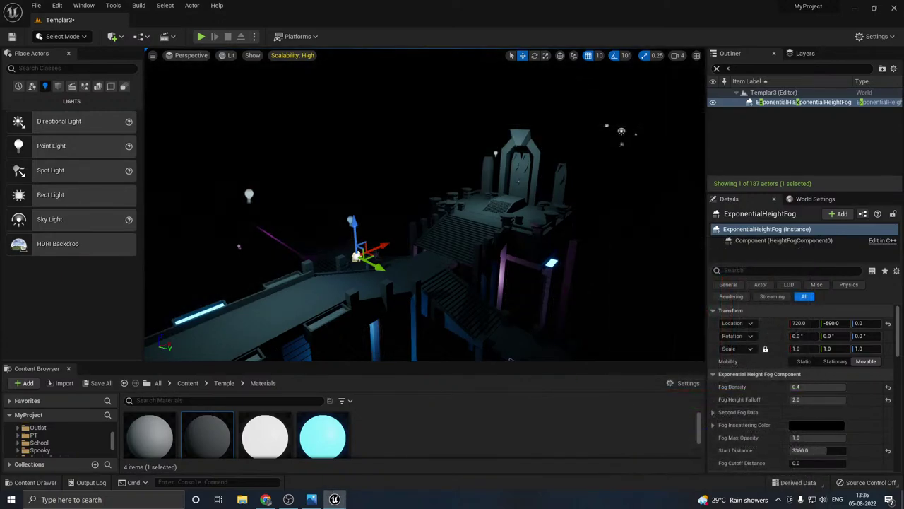
Step: Set the Fog Inscattering Color to a very dark blue with hue about 205, saturation about 0.79 and value 0.010417
left_click(816, 425)
left_click(624, 293)
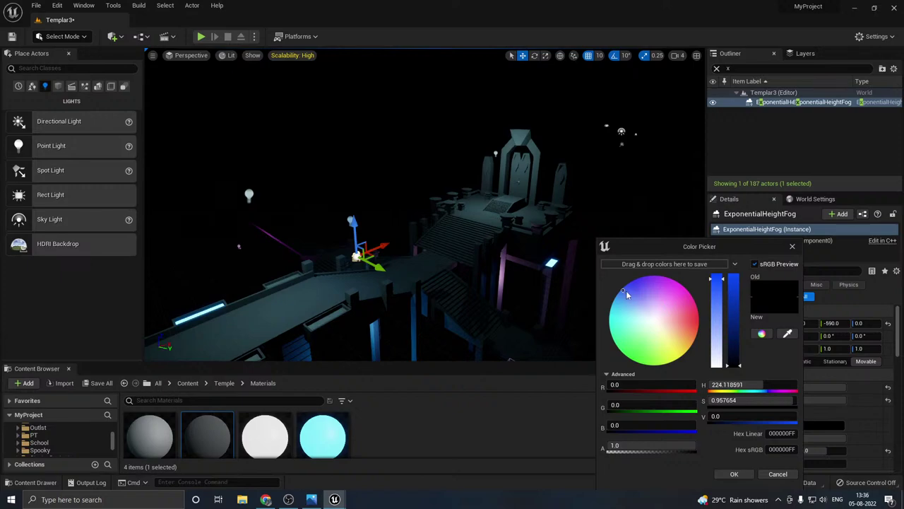
left_click_drag(732, 322, 735, 367)
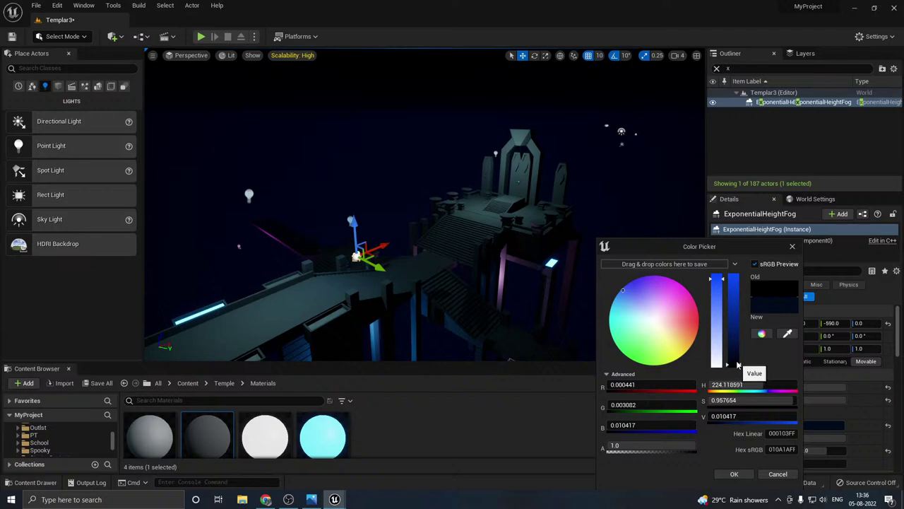
left_click(622, 301)
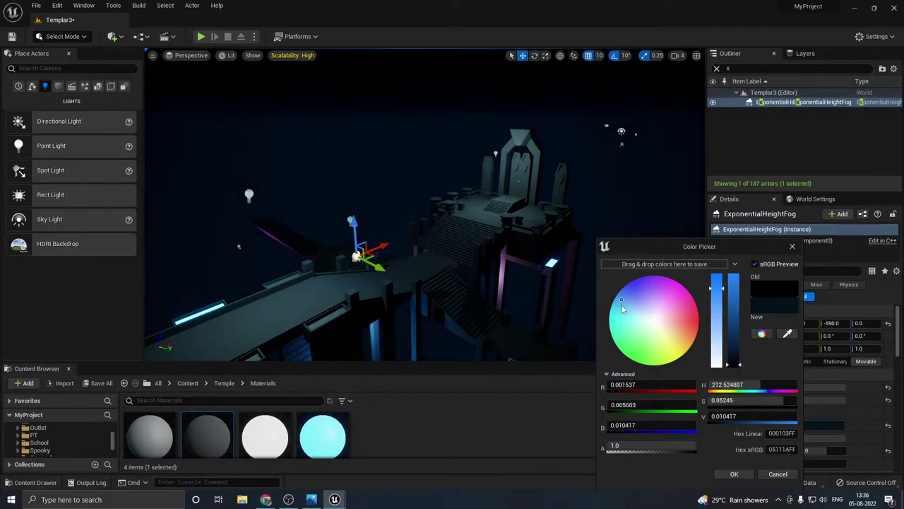
left_click(623, 309)
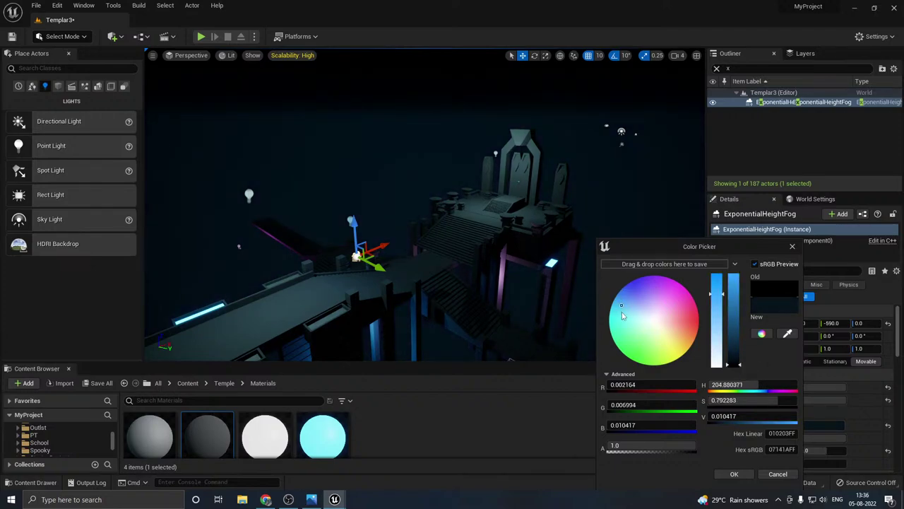
left_click(733, 476)
mouse_move(537, 290)
right_mouse_down()
mouse_move(534, 247)
mouse_move(539, 288)
mouse_move(530, 290)
right_mouse_up()
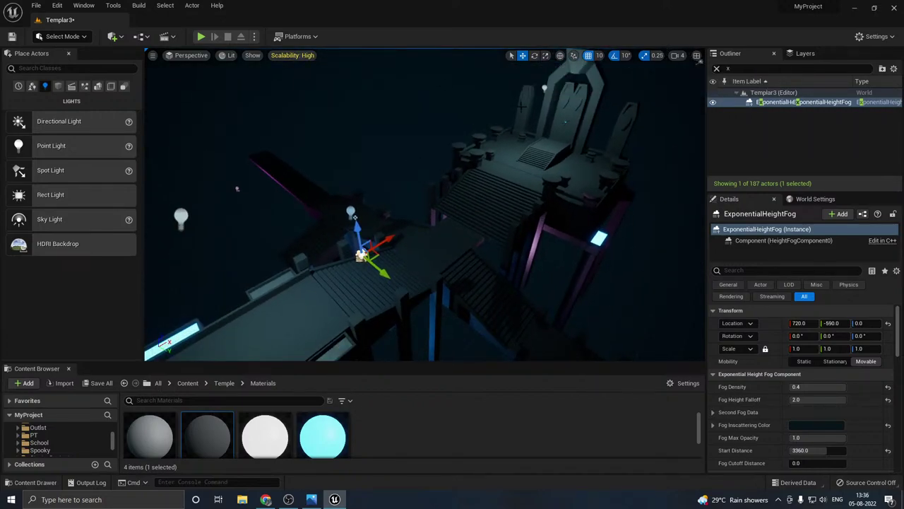
Step: Try a Fog Density of 0.8 on the ExponentialHeightFog, and raise it further to 1.0
left_click(817, 387)
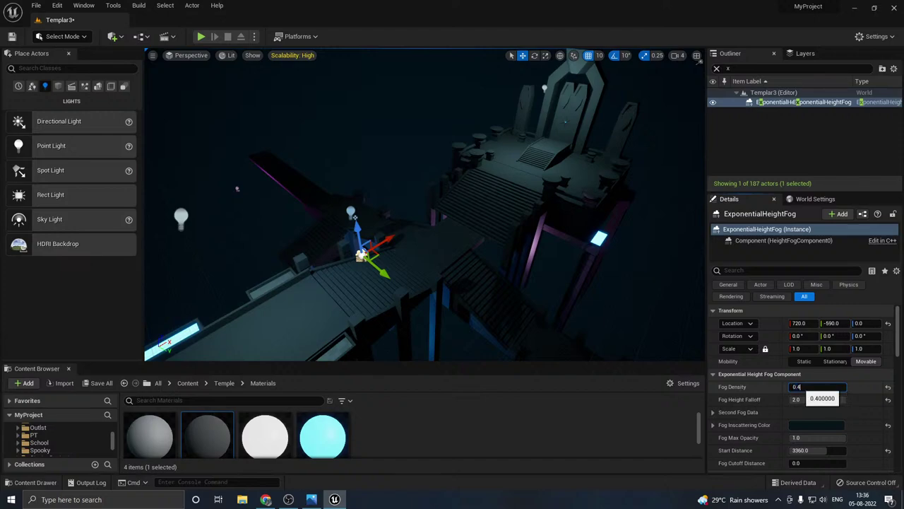
type("0.8")
key("Return")
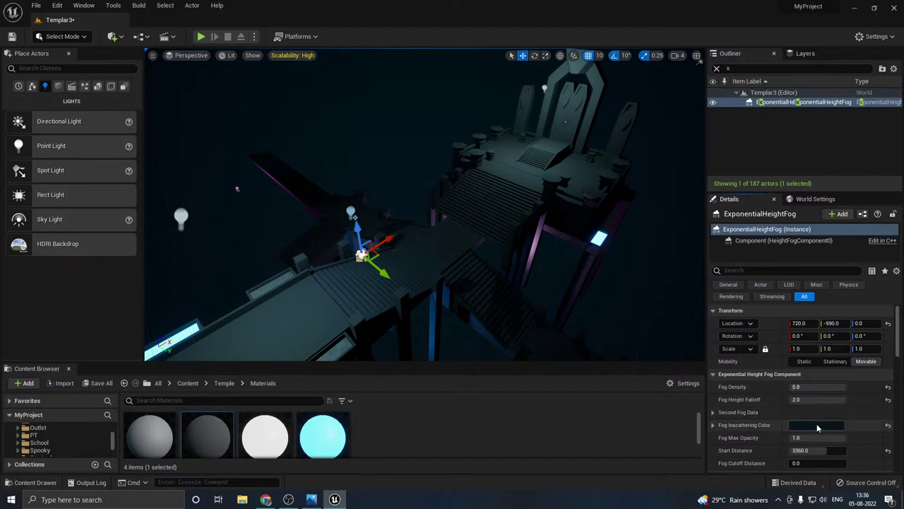
left_click(817, 387)
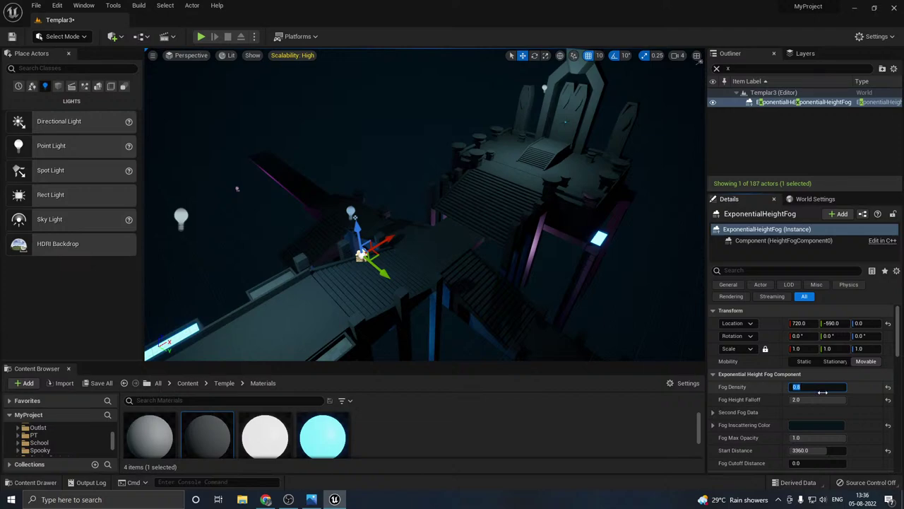
type("1")
Step: Try varying the brightness of the dark blue Fog Inscattering Color and compare the fog around the temple
left_click(823, 425)
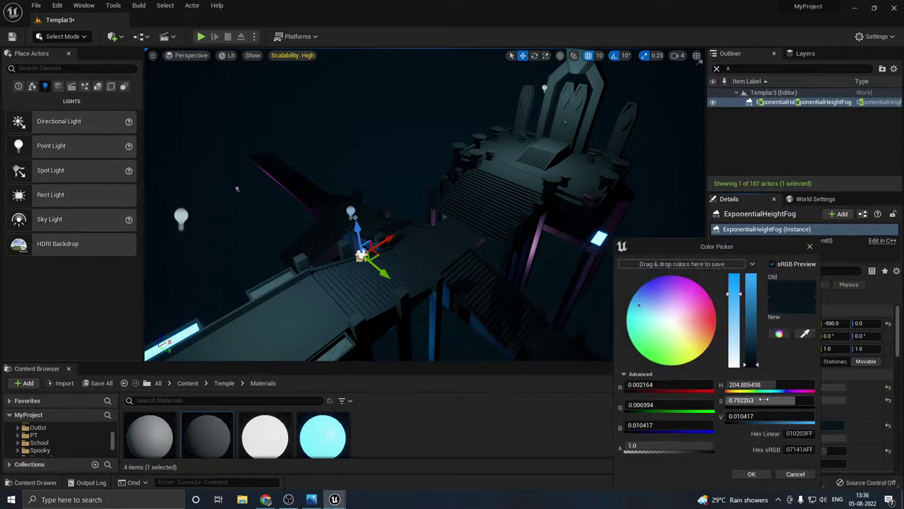
left_click_drag(757, 364, 760, 364)
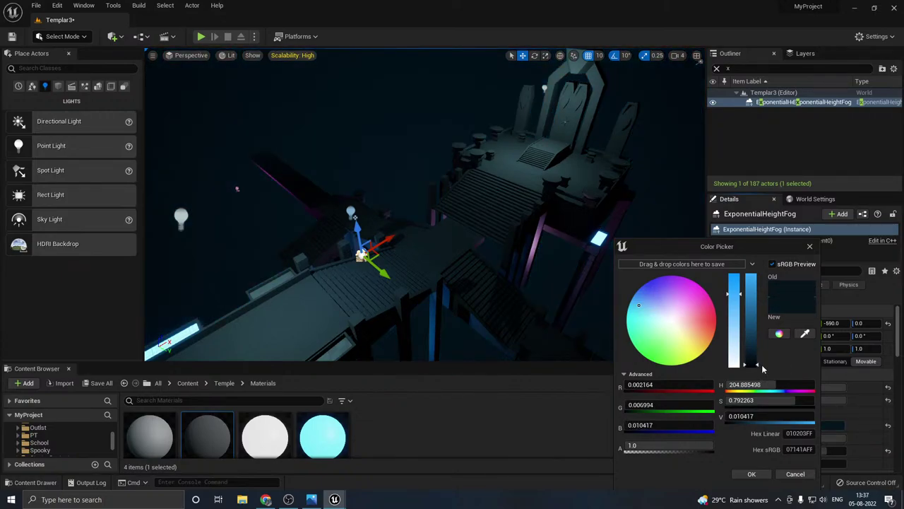
left_click(741, 470)
right_click_drag(565, 282, 551, 303)
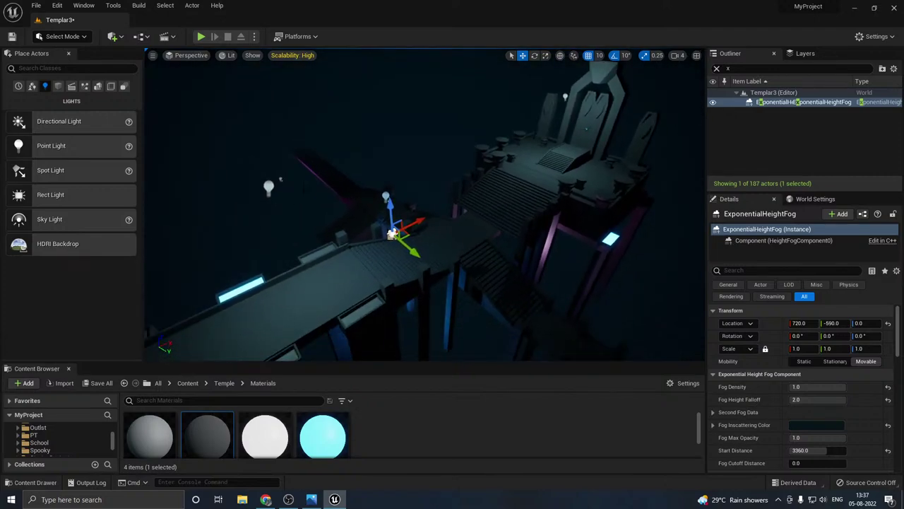
Step: Set the viewport scalability to Medium and save all changes to the Templar3 level
left_click(295, 56)
left_click(374, 74)
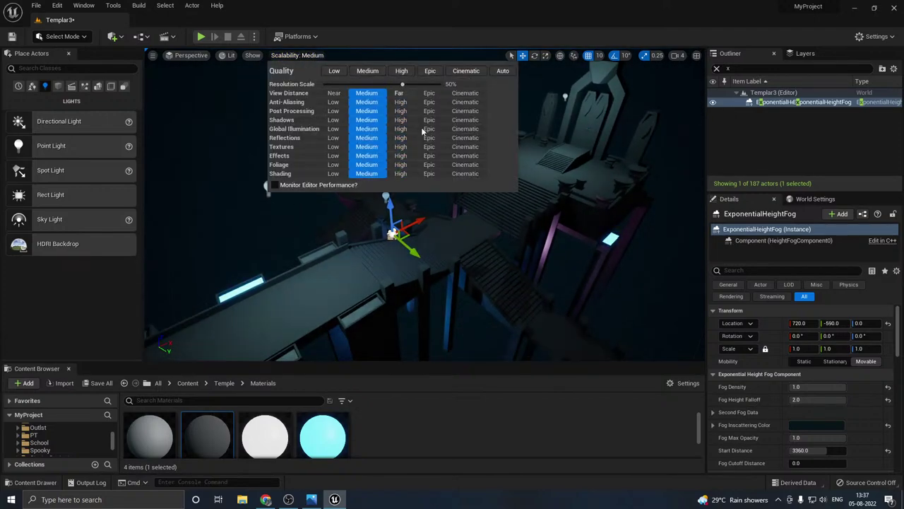
right_click_drag(424, 233, 426, 212)
key("a")
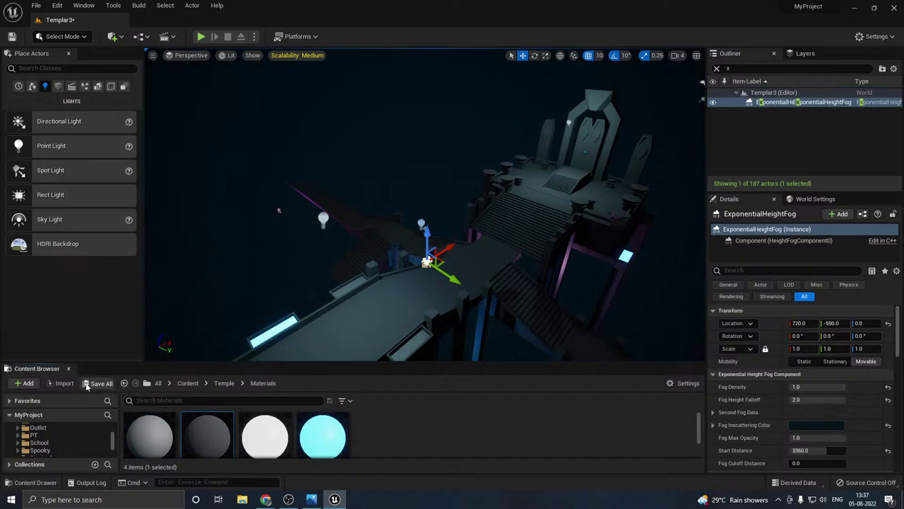
left_click(86, 383)
left_click(540, 356)
Step: Lower the viewport scalability to Low and bring the shrine platform at the top of the stairs into close view
left_click(314, 56)
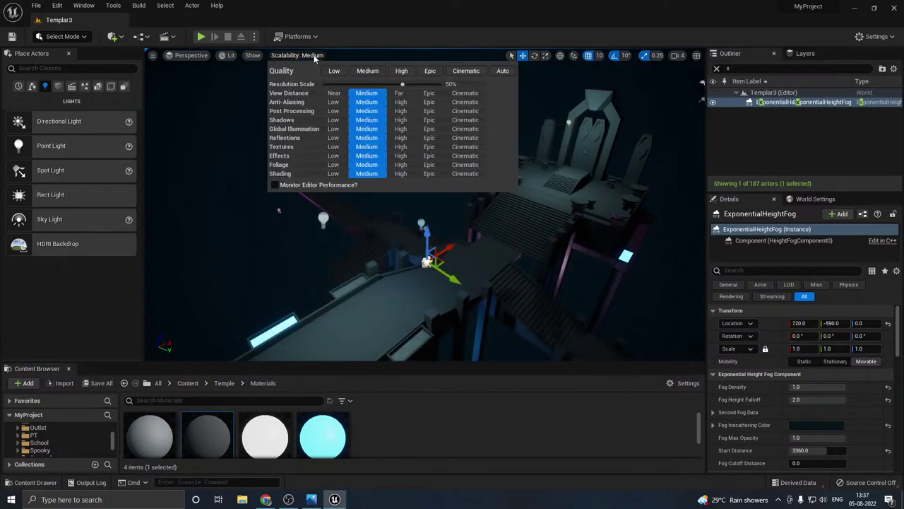
left_click(337, 74)
right_click_drag(339, 240, 327, 230)
key("d")
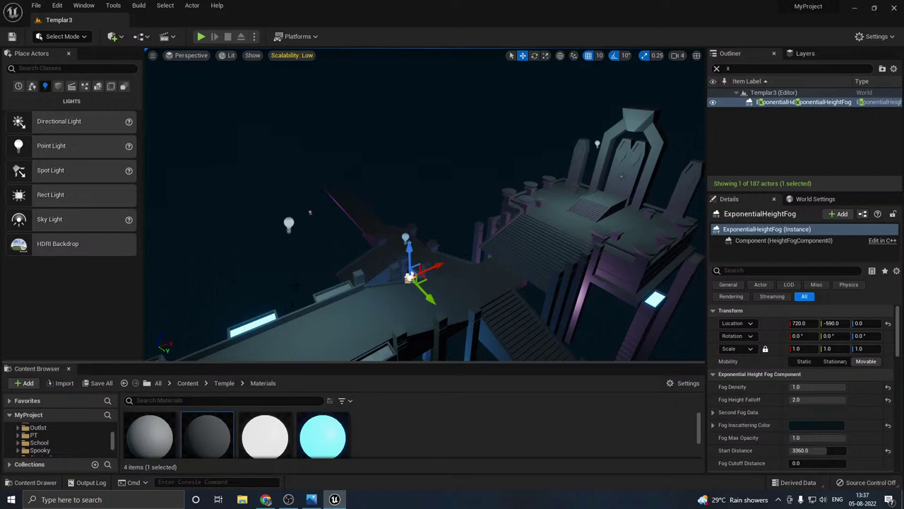
key("w")
mouse_move(253, 323)
right_mouse_down()
mouse_move(290, 324)
mouse_move(253, 323)
right_mouse_up()
Step: Open the StarterContent Particles folder and place the P_Fire particle system on the shrine platform floor
left_click_drag(162, 362, 124, 310)
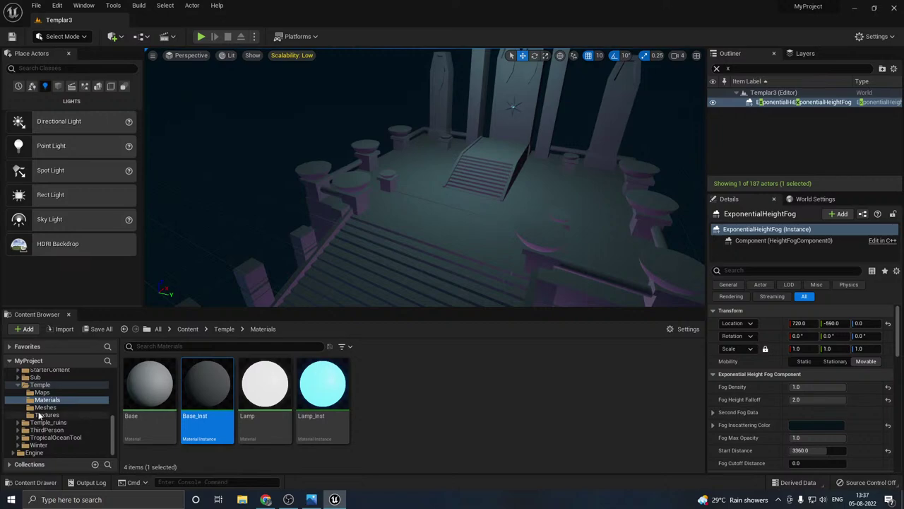
scroll(40, 411, "up", 1)
left_click(22, 415)
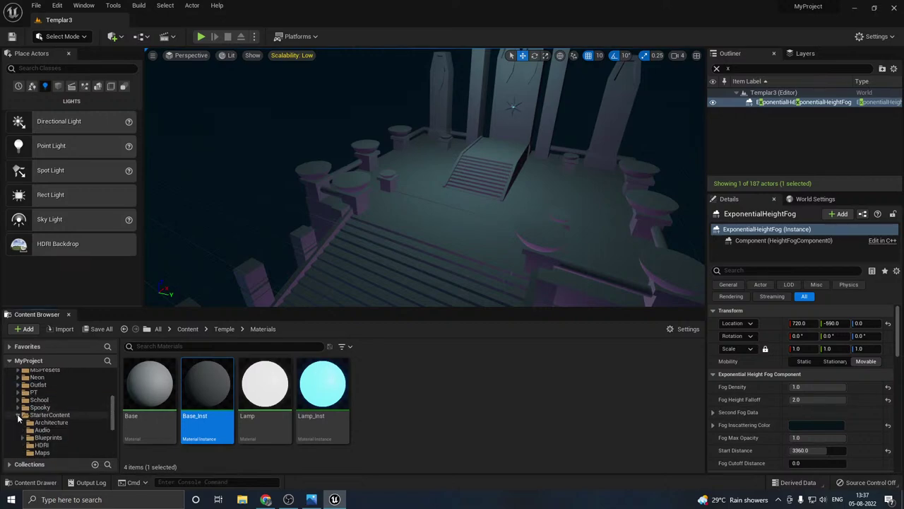
scroll(28, 417, "down", 2)
left_click(43, 408)
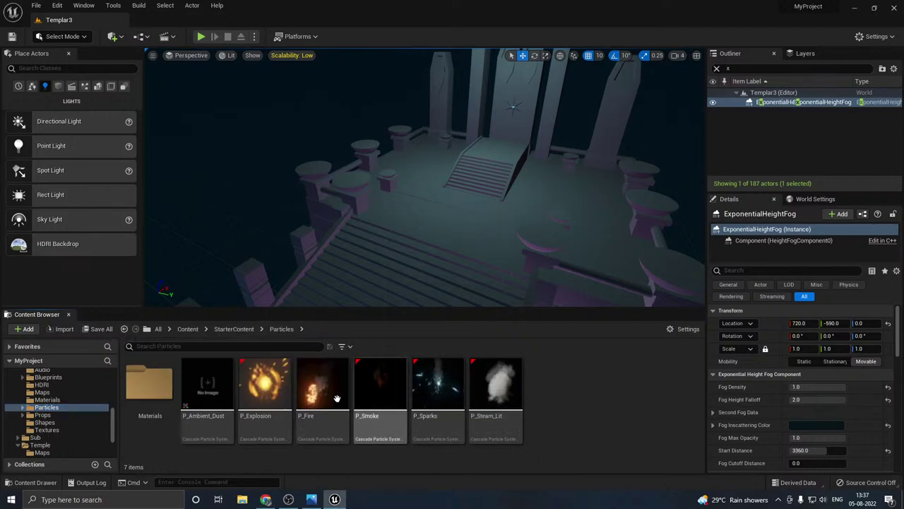
left_click_drag(337, 399, 472, 200)
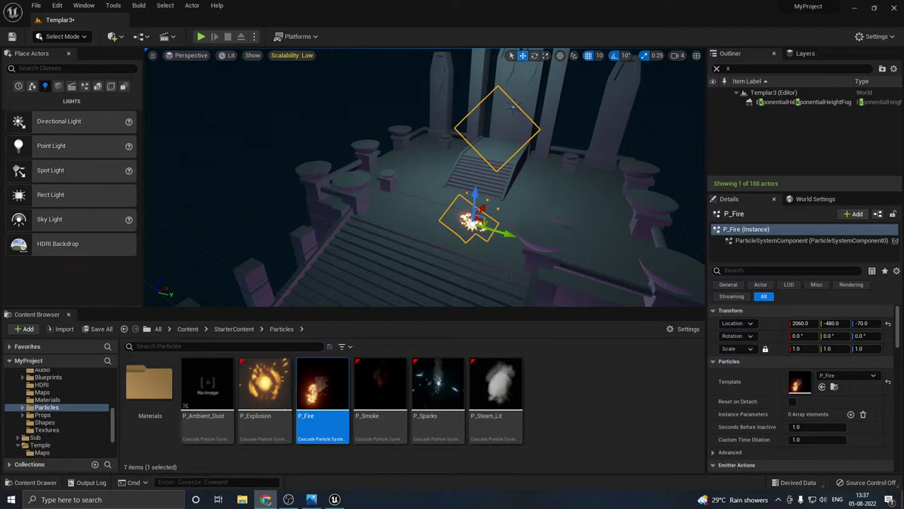
Step: Move the P_Fire actor to the bowl-topped post beside the stairs, at X 2020, Y -270, Z 20
right_click_drag(441, 205, 469, 242)
key("w")
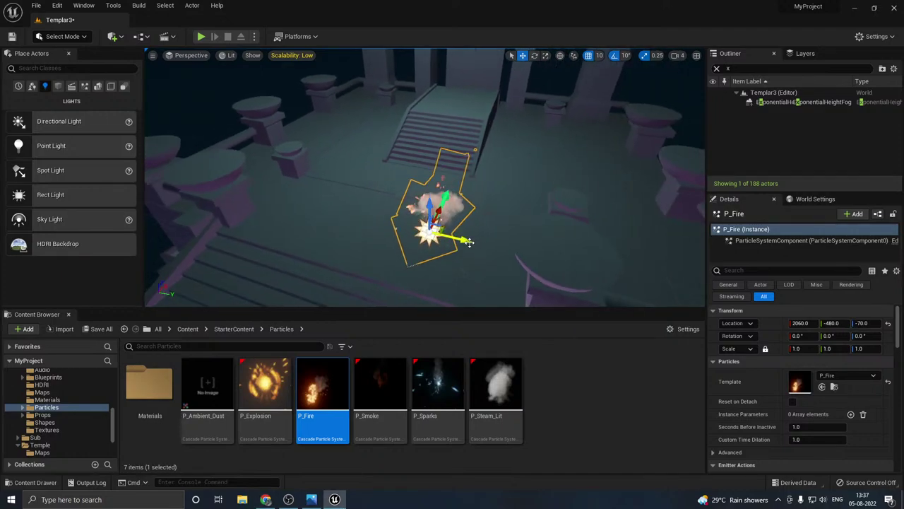
left_click_drag(469, 242, 605, 263)
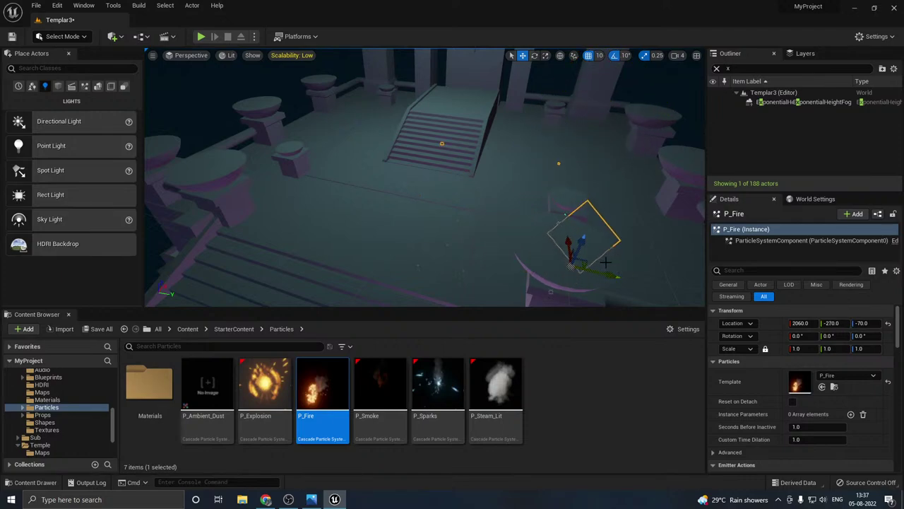
key("f")
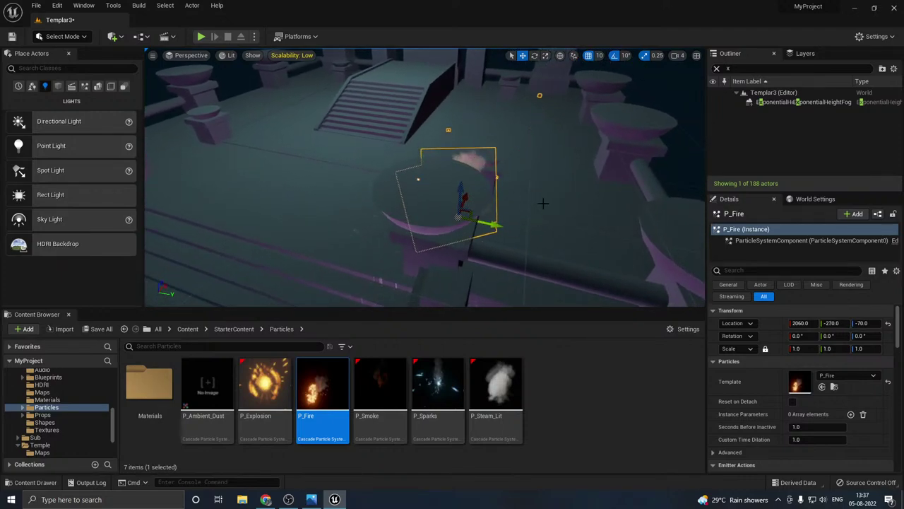
left_click_drag(543, 203, 470, 193, "alt")
left_click_drag(436, 236, 438, 208)
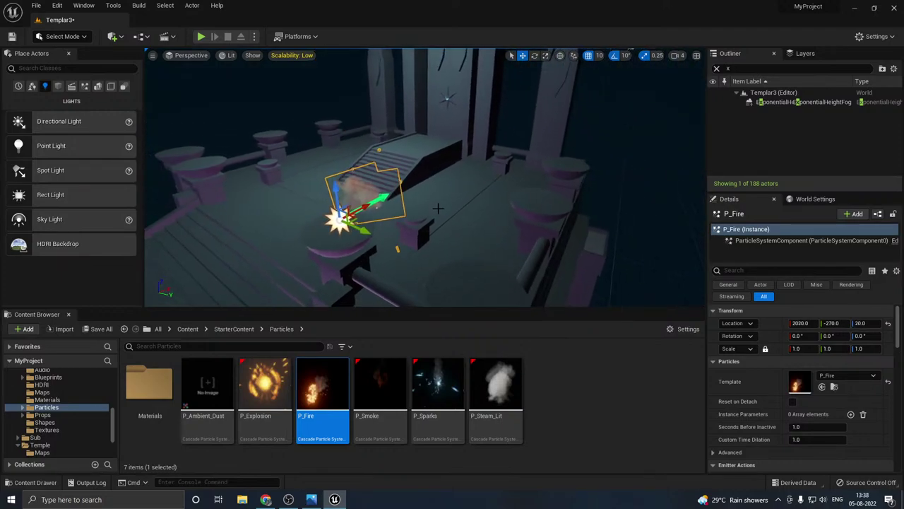
scroll(438, 209, "up", 5)
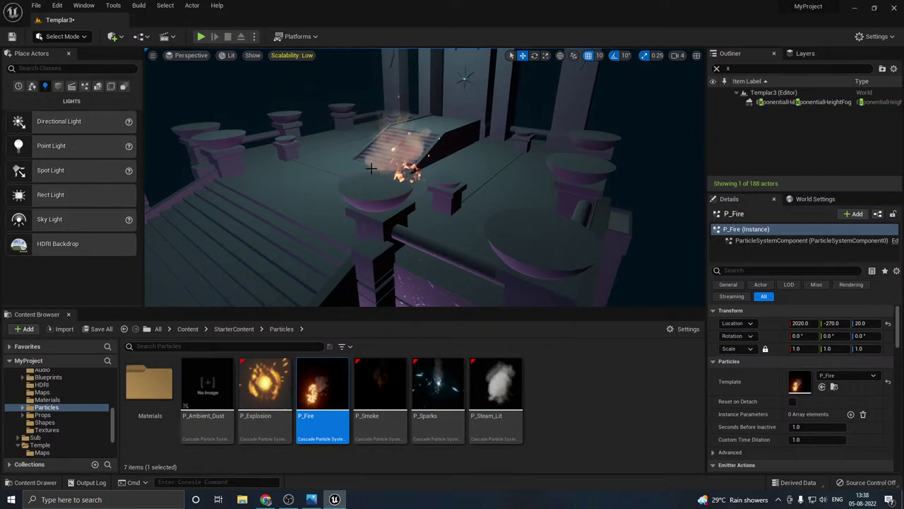
Step: Lower the P_Fire actor into the bowl beside the stairs at Y -290, Z -20, and save all changes
right_click_drag(371, 168, 394, 183)
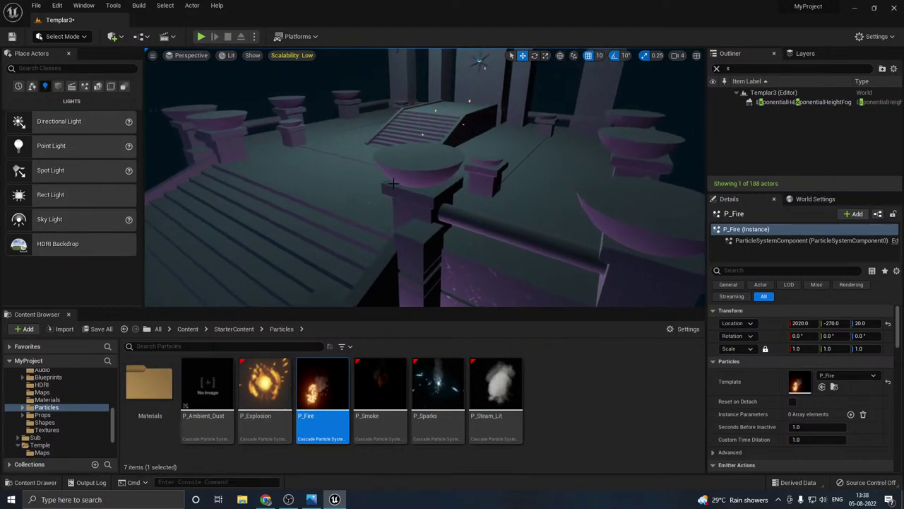
left_click_drag(393, 183, 447, 225, "alt")
left_click_drag(473, 261, 460, 259)
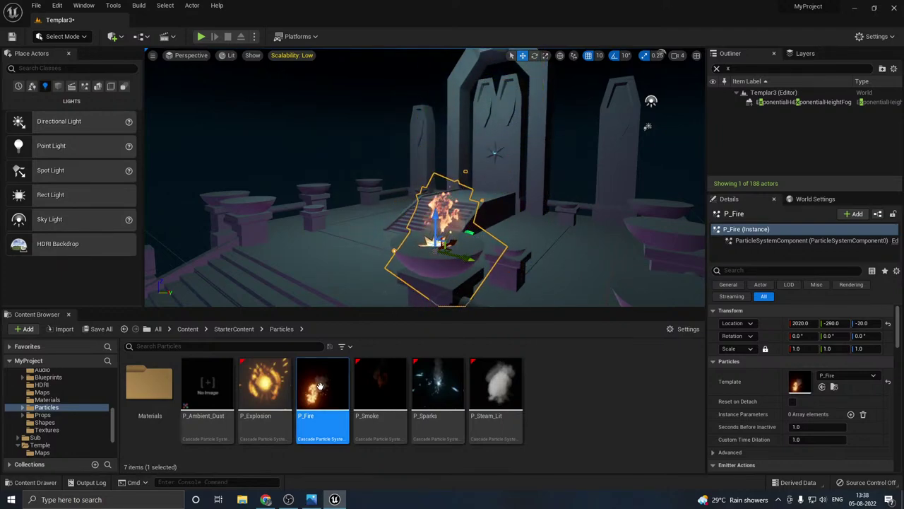
left_click(98, 328)
left_click(527, 356)
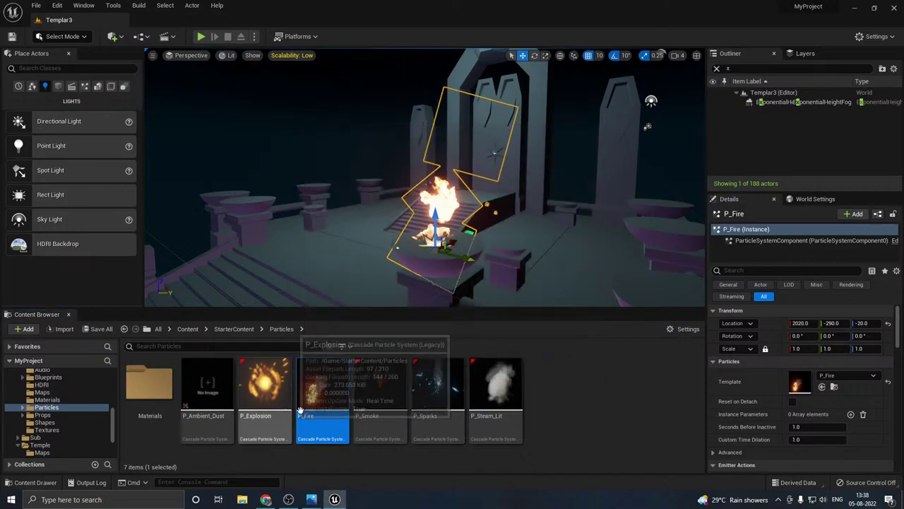
Step: Open the P_Fire particle system for editing and enlarge its editor window so the emitter columns fit
double_click(331, 393)
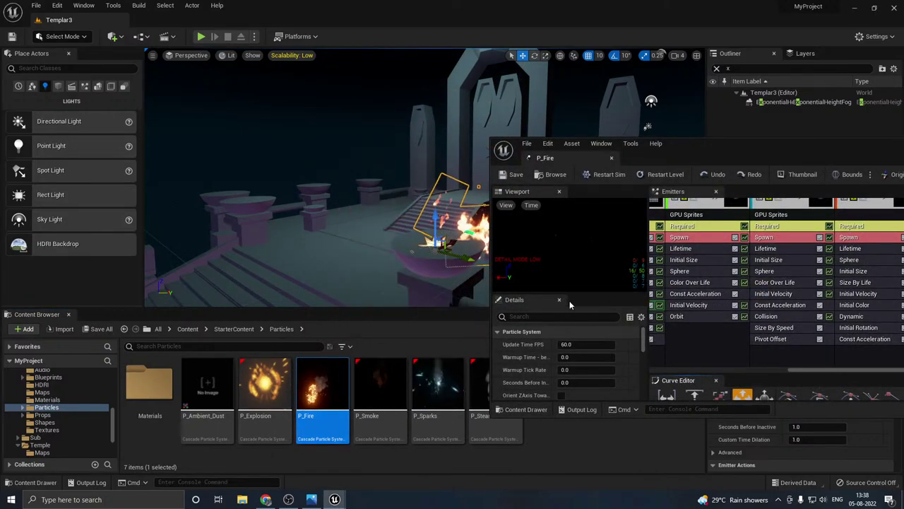
left_click_drag(707, 143, 541, 147)
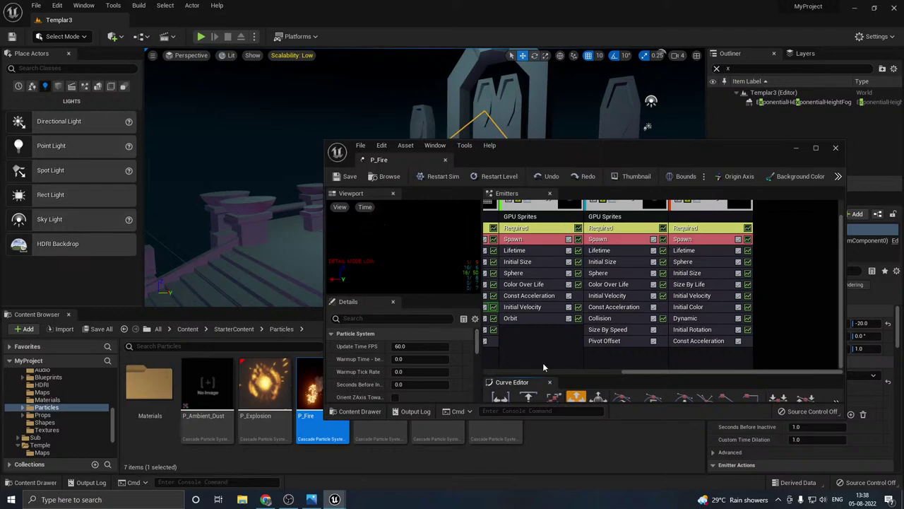
left_click_drag(648, 372, 509, 371)
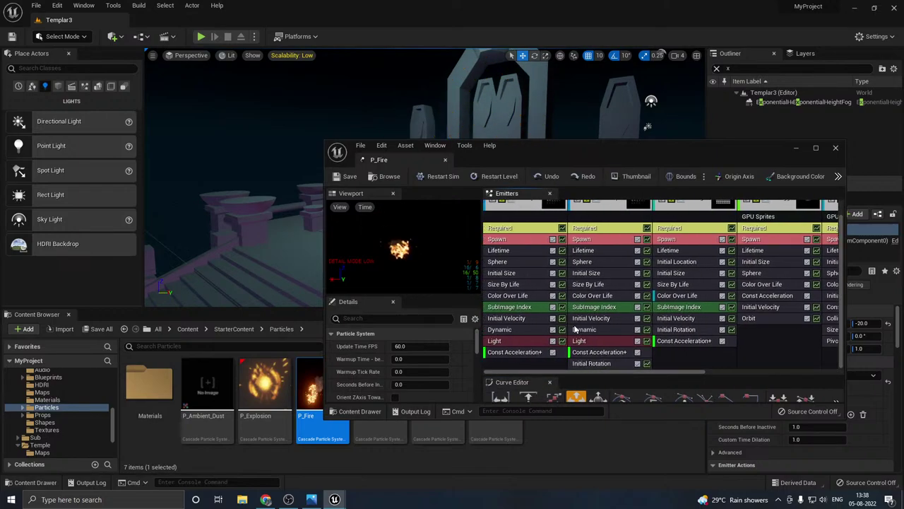
left_click_drag(325, 420, 162, 475)
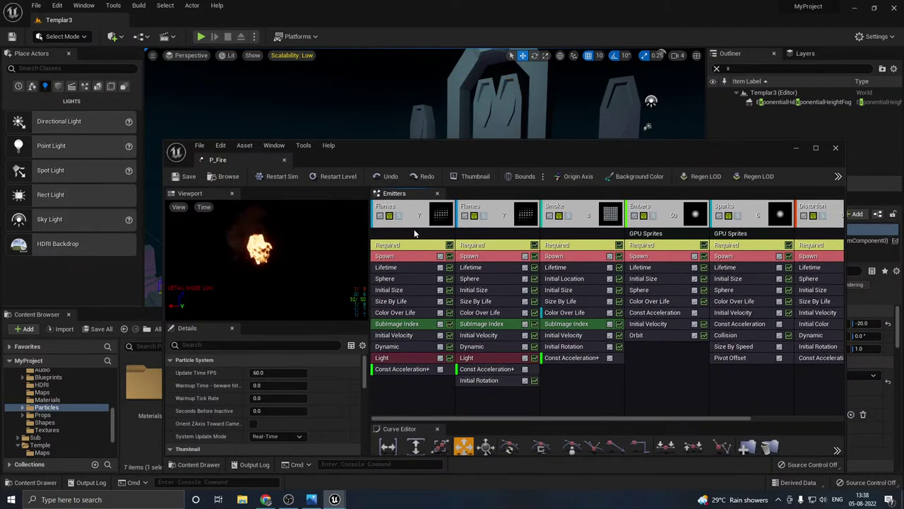
Step: Disable both Flames emitters, Smoke, Embers and Sparks in P_Fire, and re-enable the first Flames emitter
left_click(380, 216)
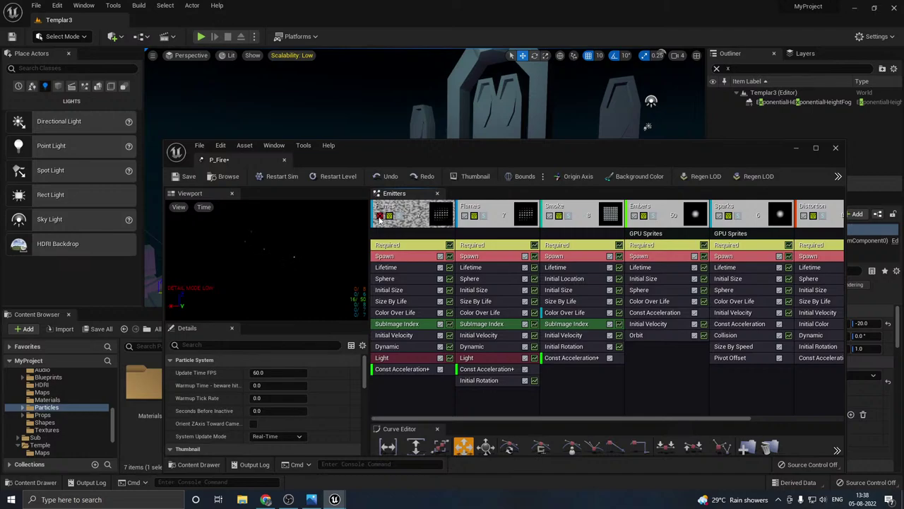
left_click(465, 216)
left_click(549, 216)
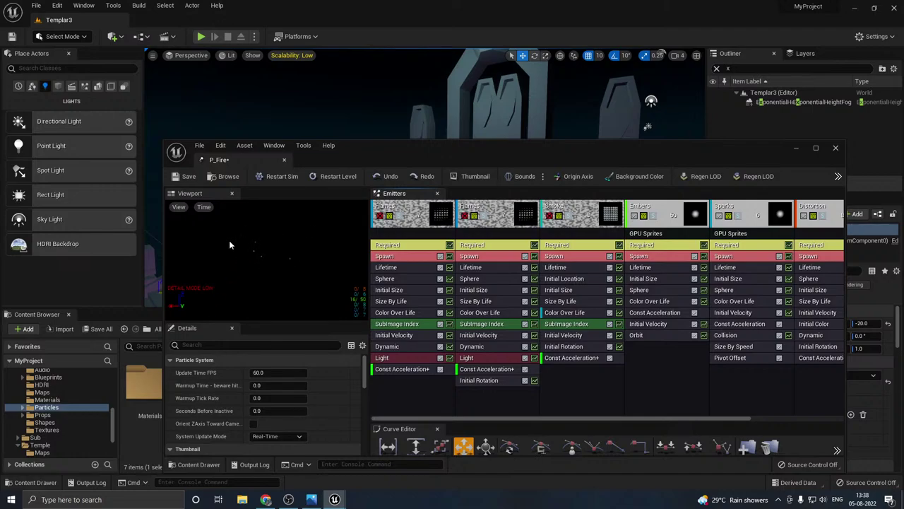
left_click(634, 216)
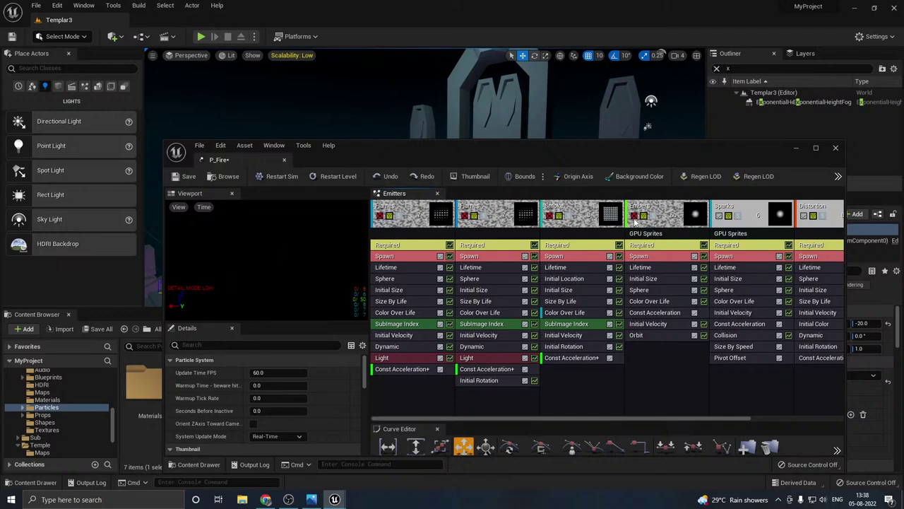
left_click(718, 216)
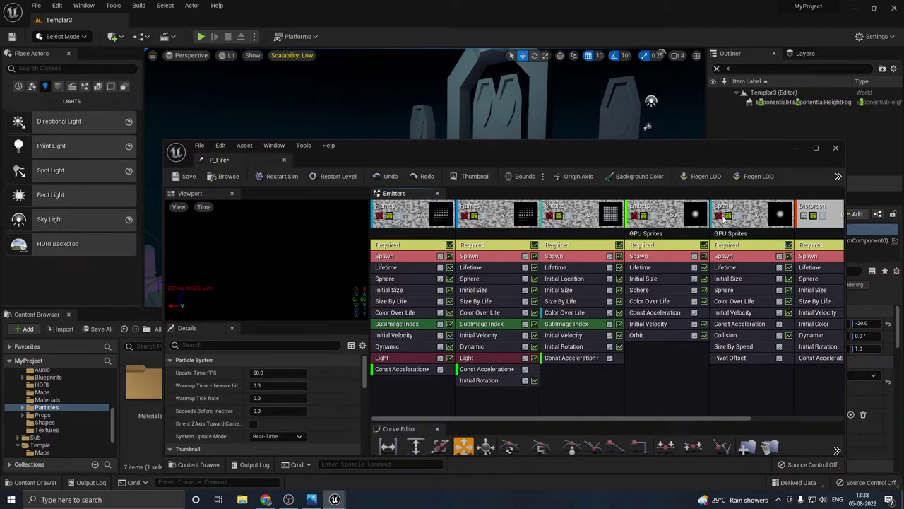
left_click_drag(663, 418, 738, 415)
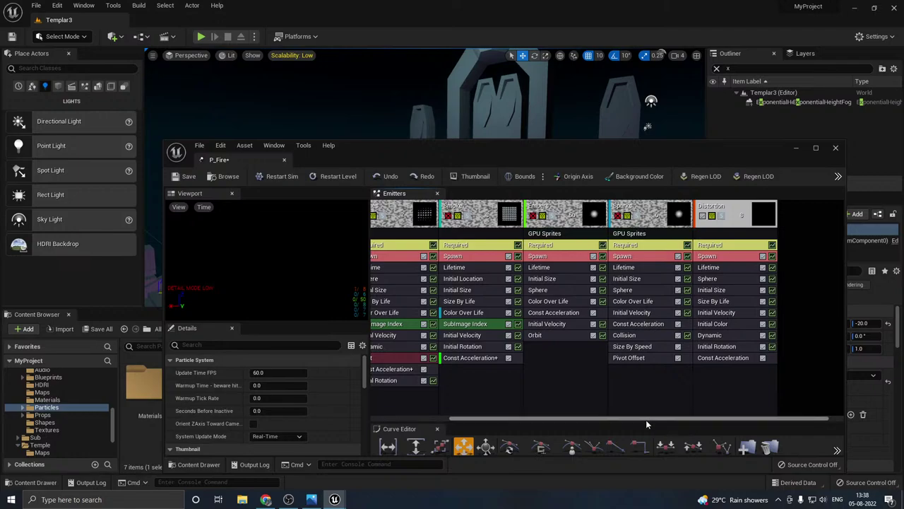
left_click_drag(646, 419, 380, 311)
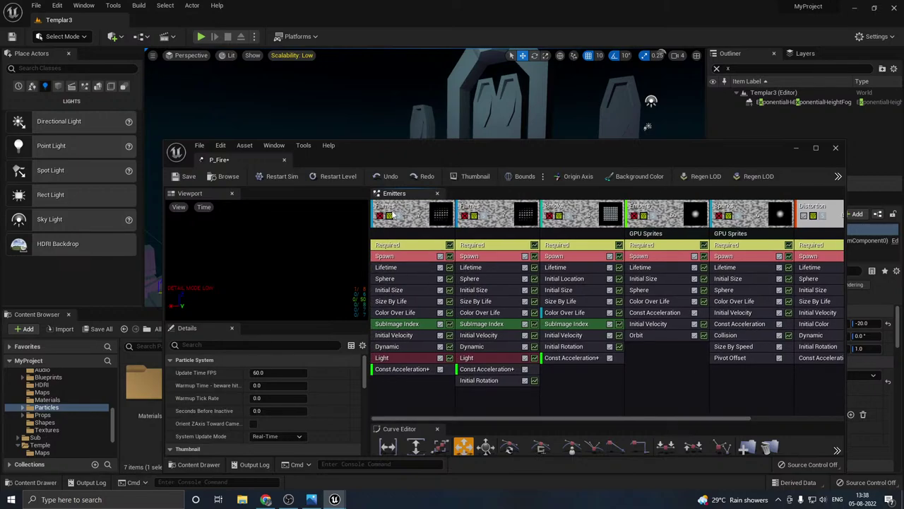
left_click(379, 217)
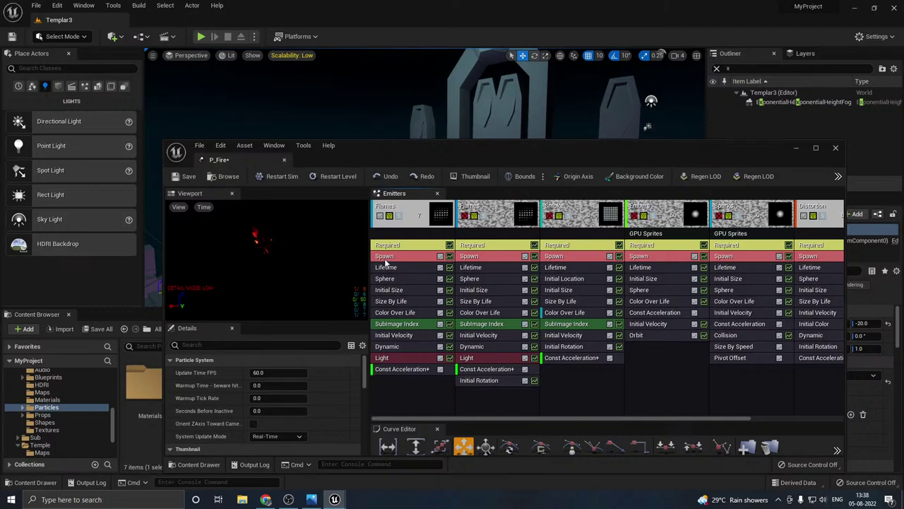
Step: Set the constant spawn rate of the first Flames emitter to 12, trying a rate of 1 first
left_click(384, 257)
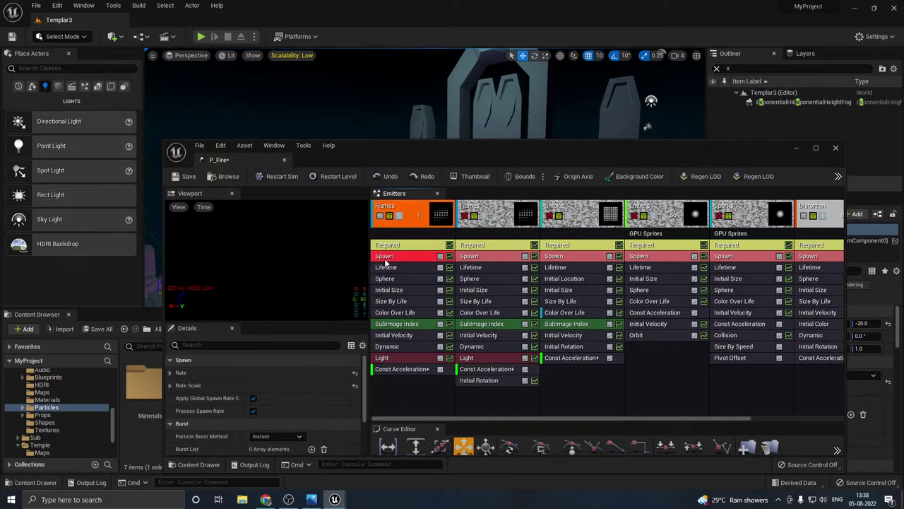
left_click(170, 373)
left_click(178, 385)
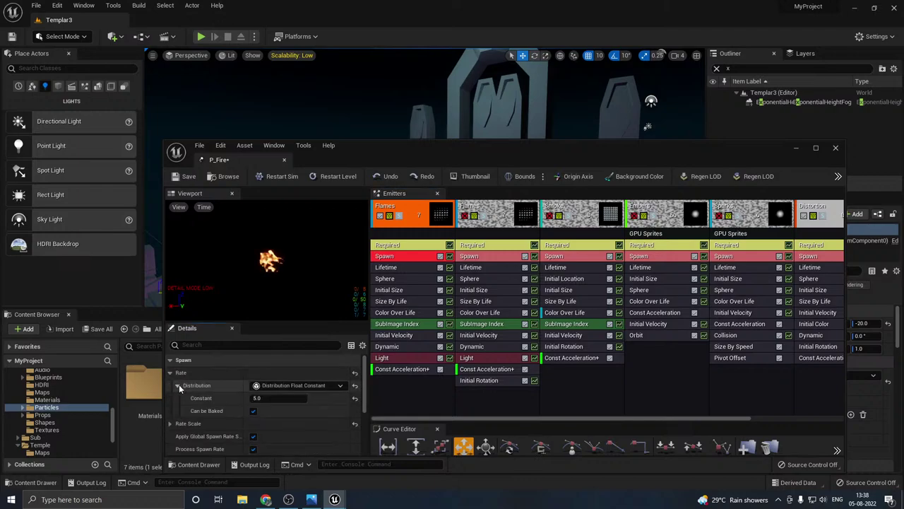
left_click(276, 398)
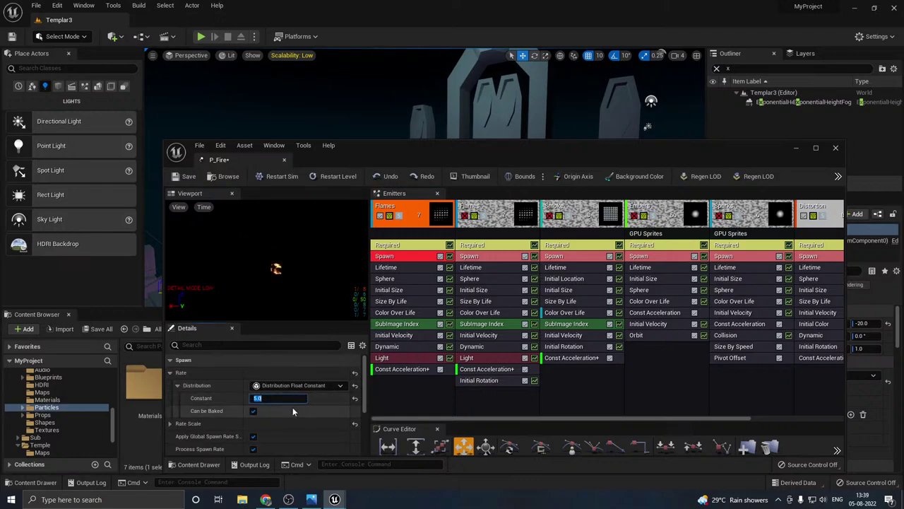
type("1")
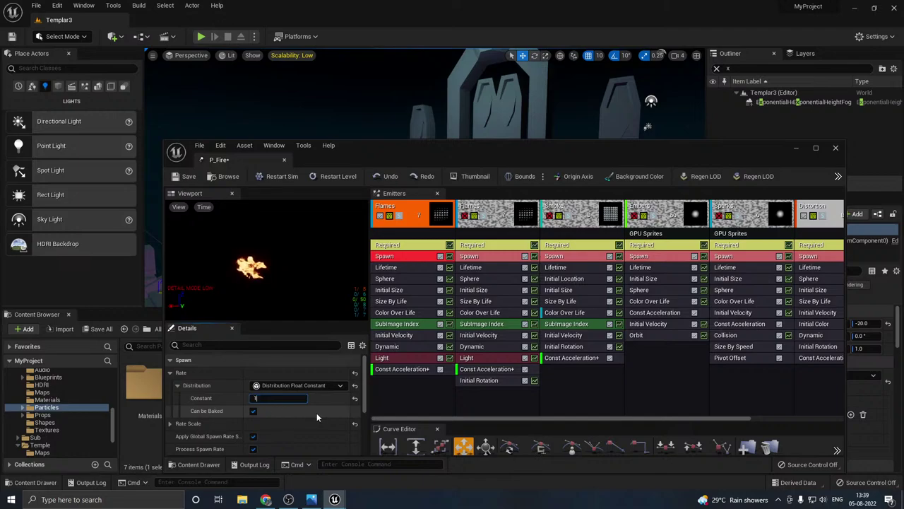
key("Return")
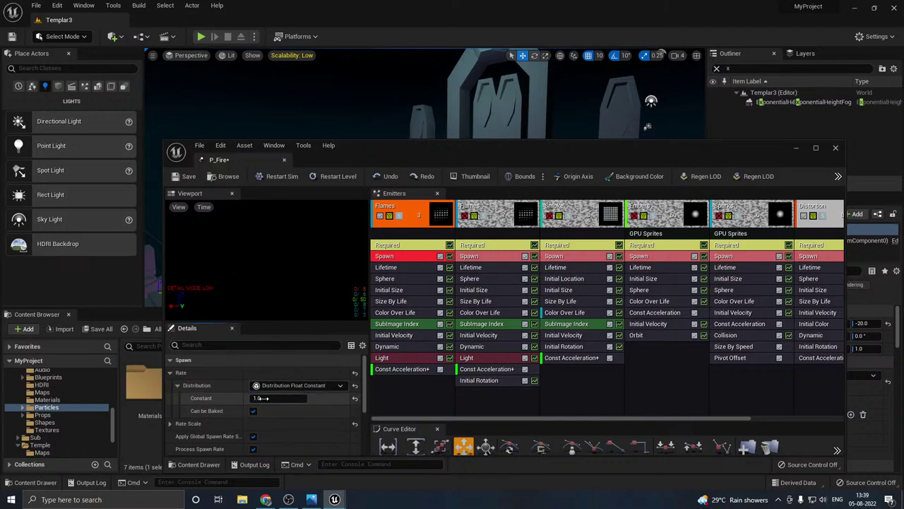
type("2")
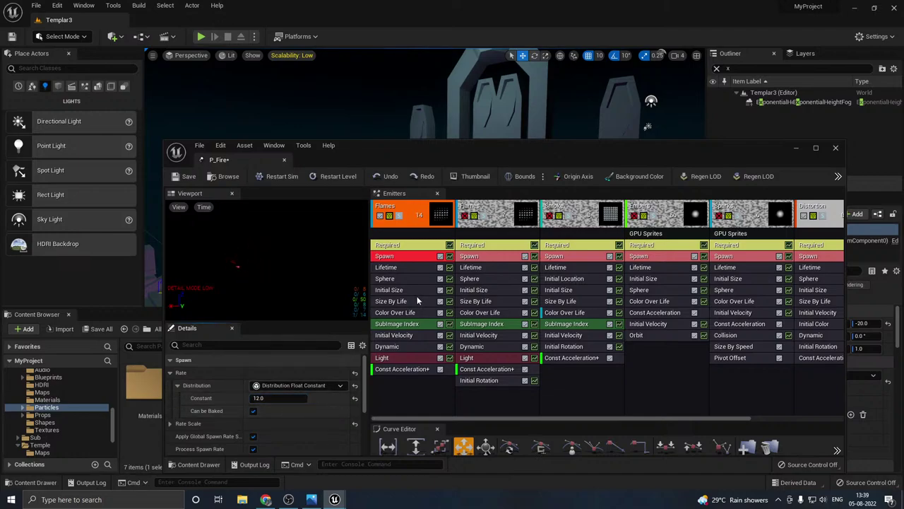
Step: Set the first Flames emitter's lifetime to a minimum of 1 and a maximum of 2, and disable the Distortion emitter
left_click(396, 267)
left_click(172, 373)
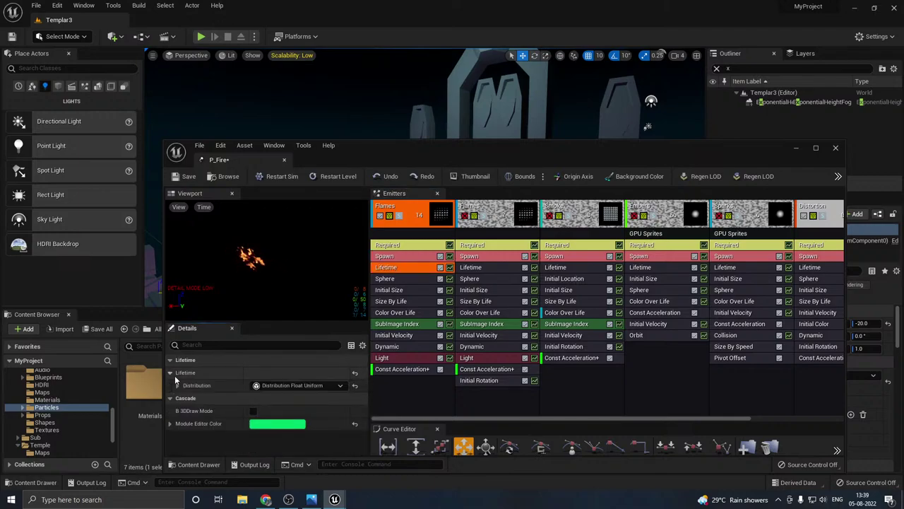
left_click(178, 385)
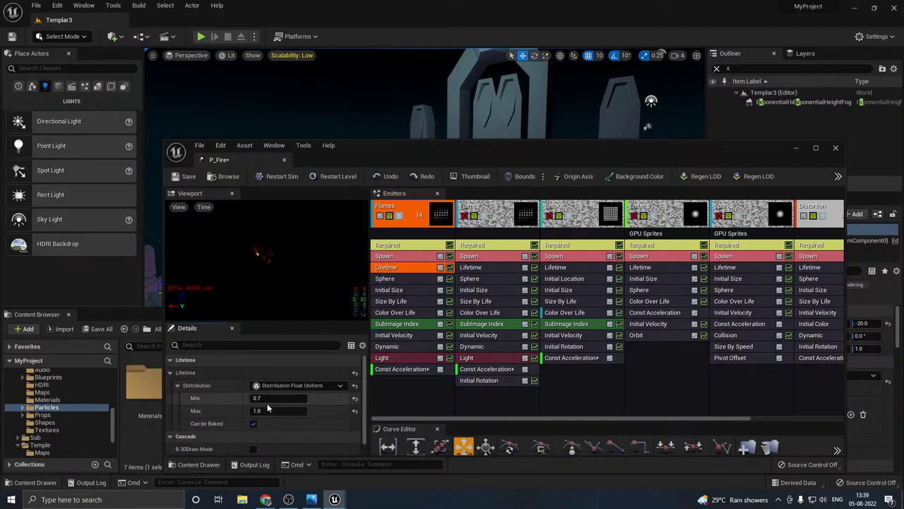
left_click(267, 400)
type("1")
key("Return")
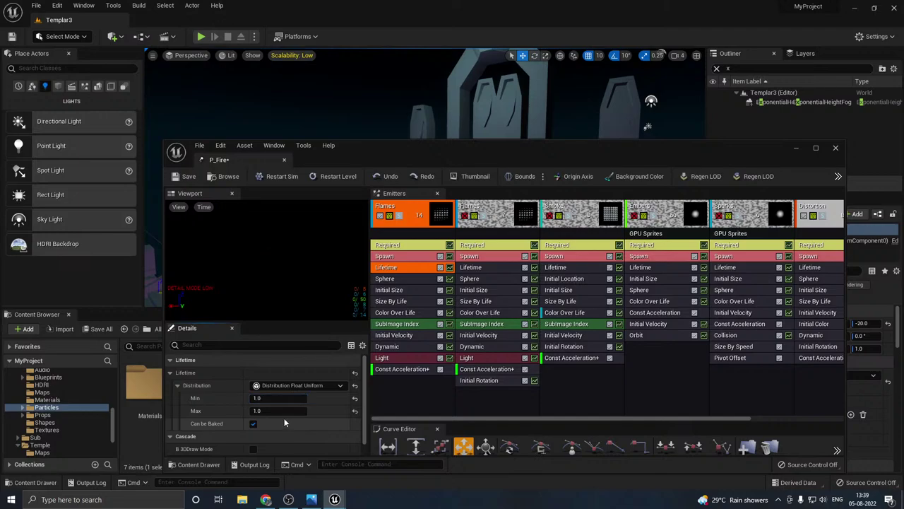
left_click(278, 413)
type("2")
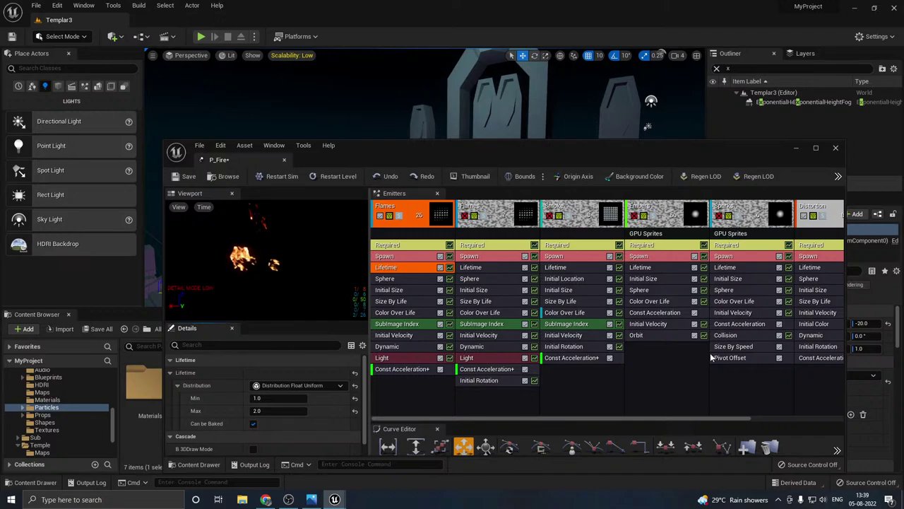
left_click_drag(640, 416, 696, 417)
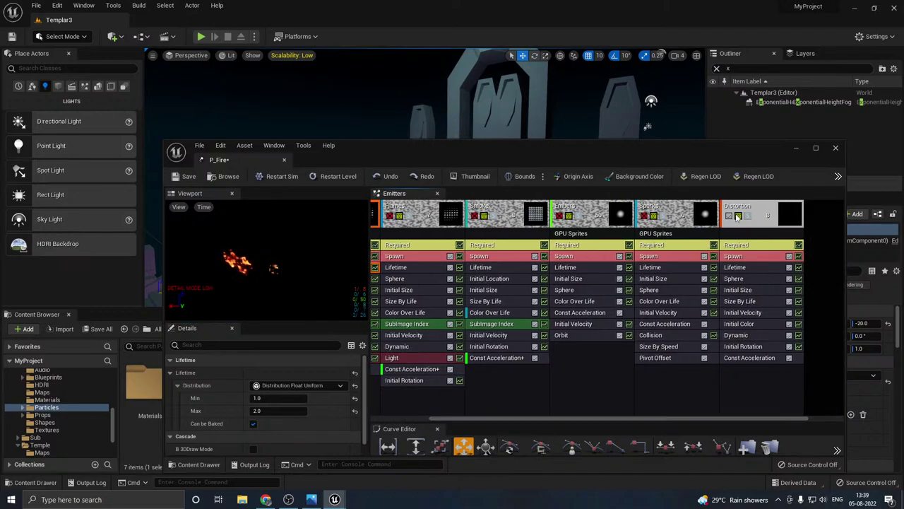
left_click_drag(626, 416, 476, 401)
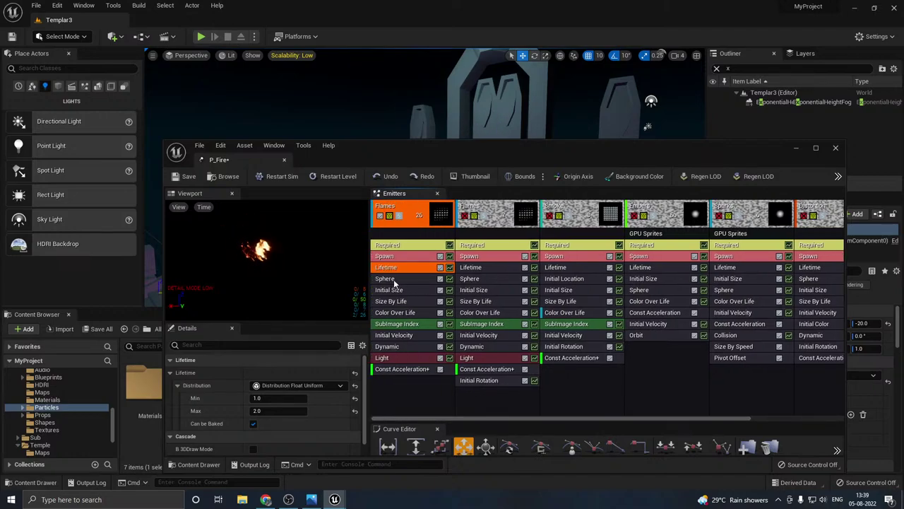
Step: Examine the first Flames emitter's start velocity and start size distributions and its Sphere location settings
left_click(399, 336)
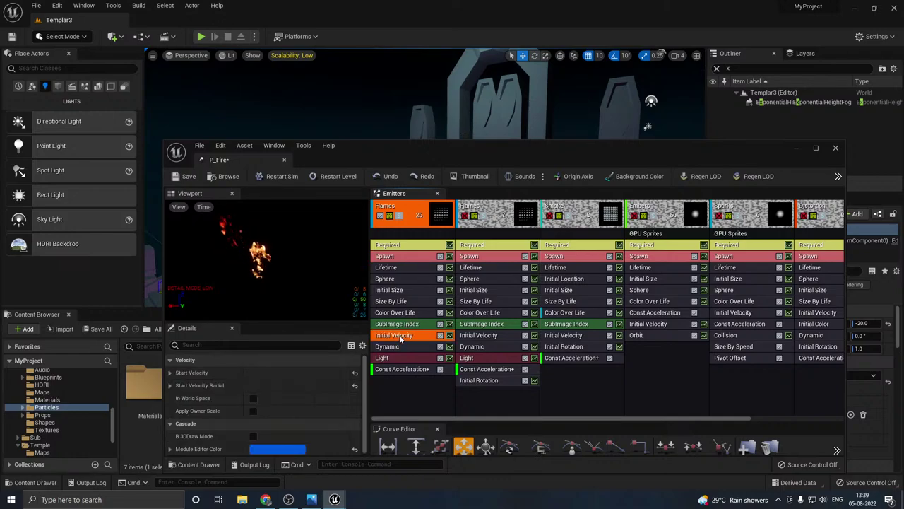
left_click(169, 372)
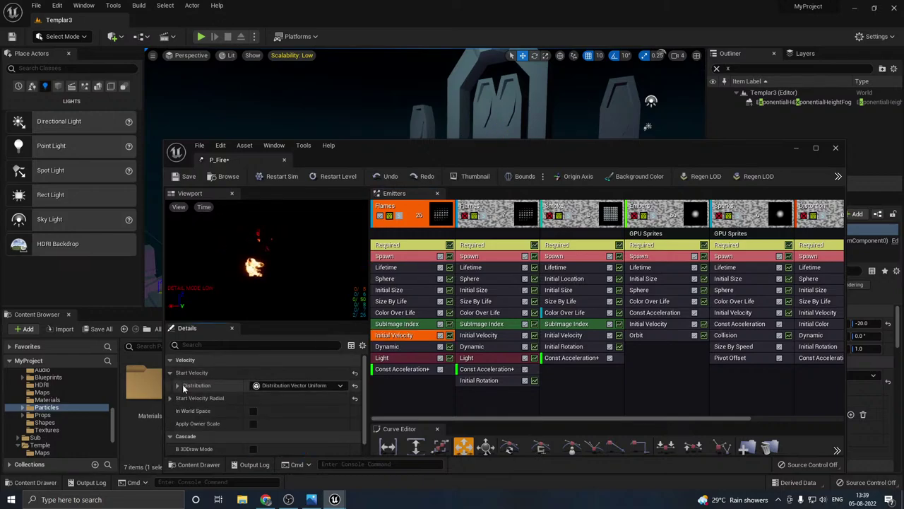
left_click(178, 385)
scroll(225, 417, "down", 2)
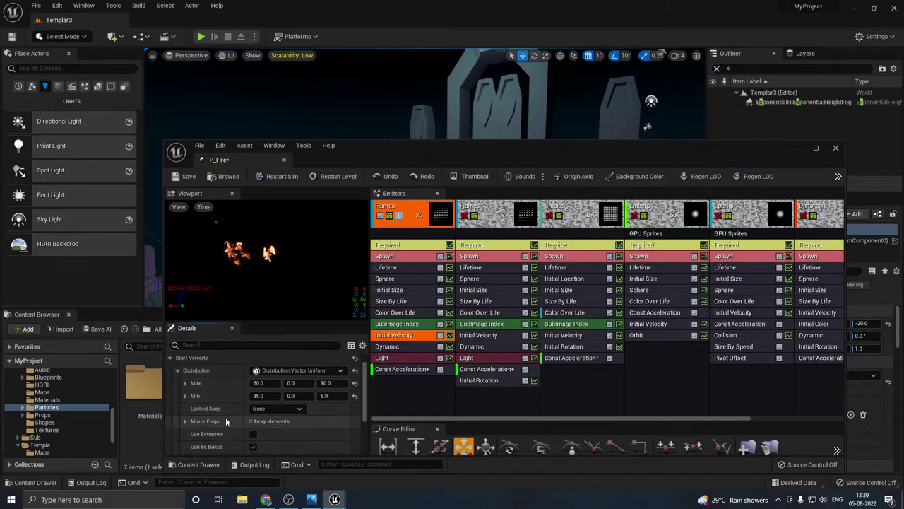
scroll(233, 418, "up", 1)
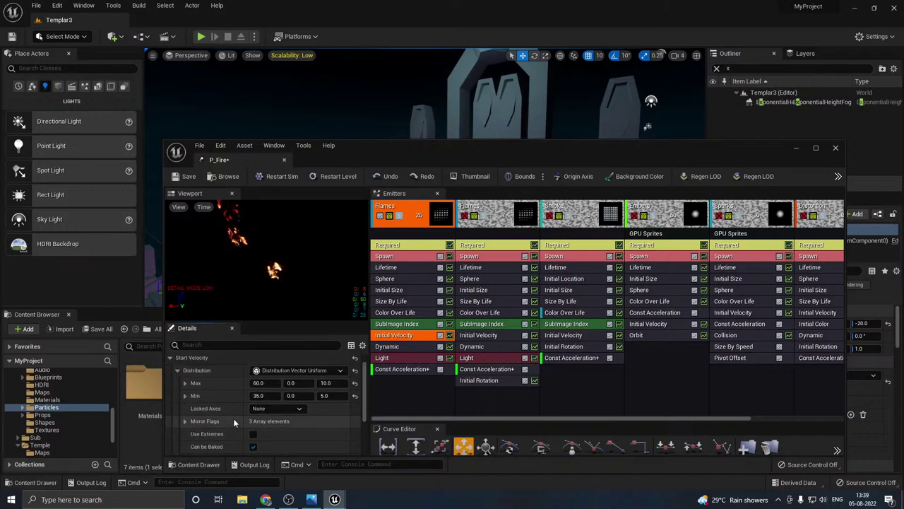
left_click(177, 372)
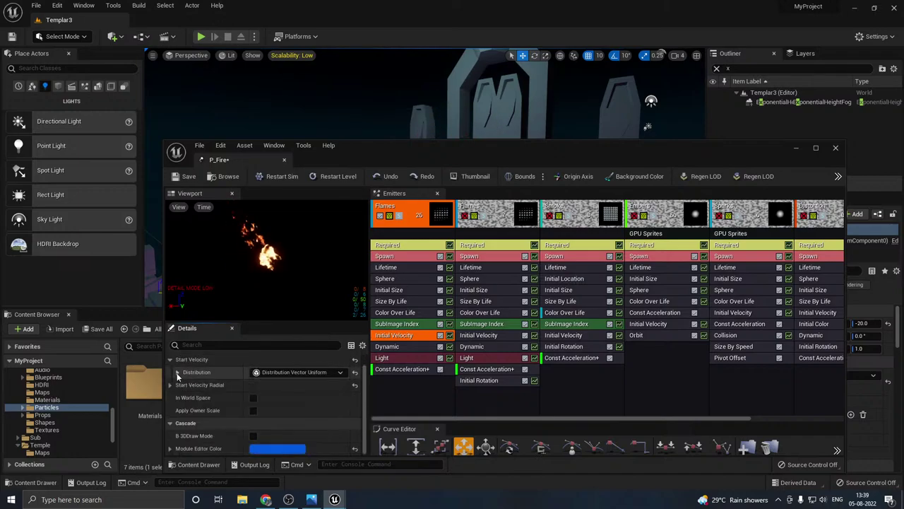
left_click(392, 294)
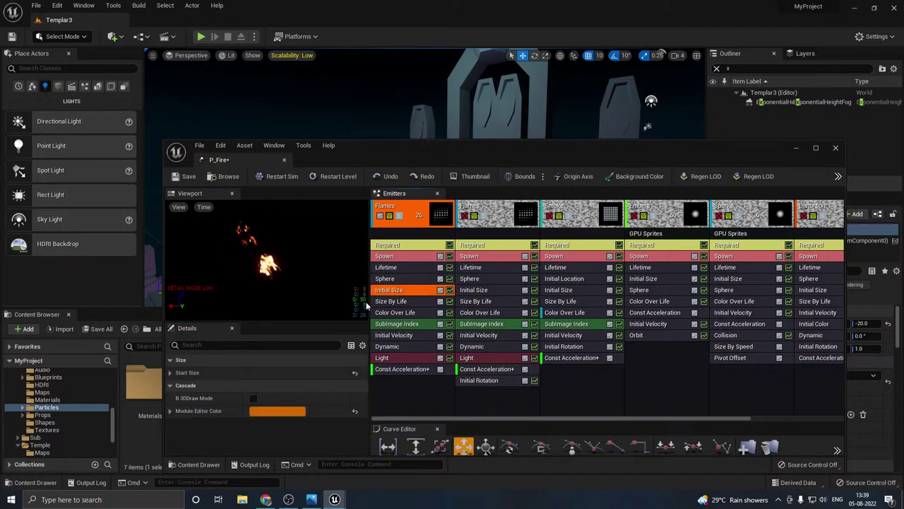
left_click(170, 373)
scroll(232, 422, "down", 2)
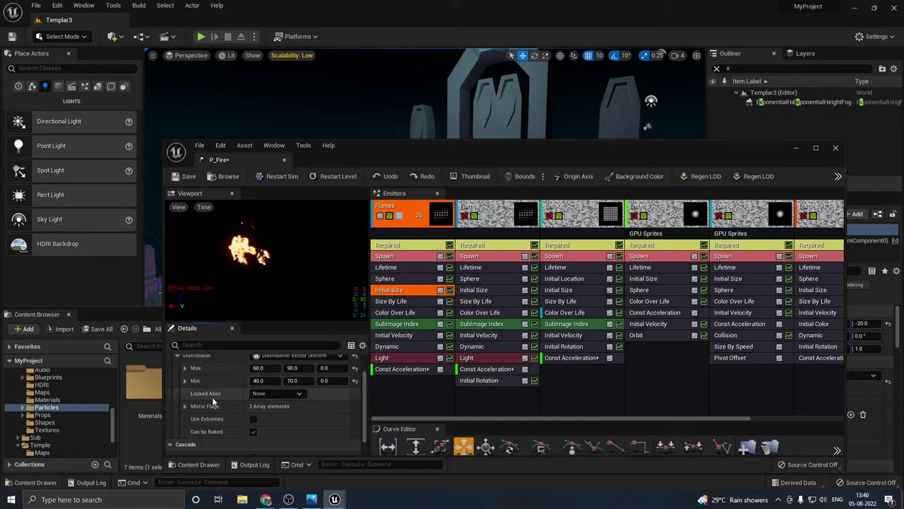
scroll(212, 397, "up", 2)
left_click(177, 385)
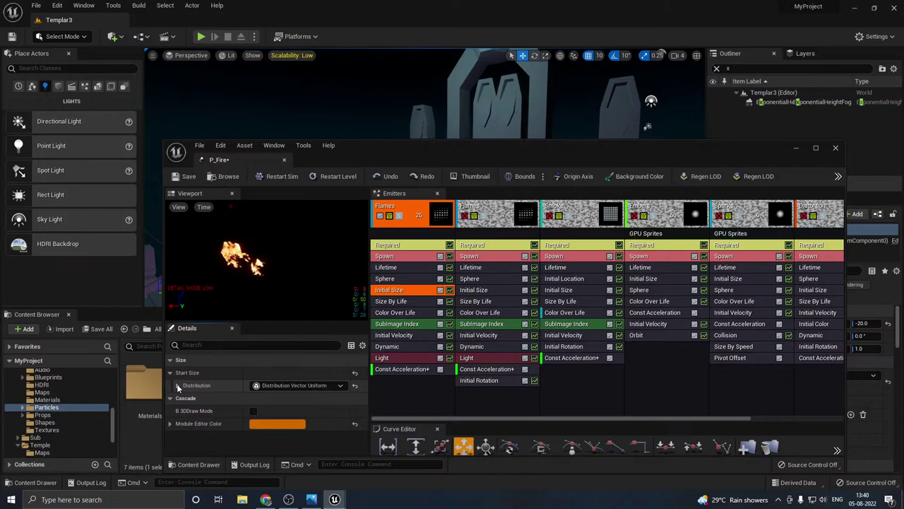
left_click(388, 280)
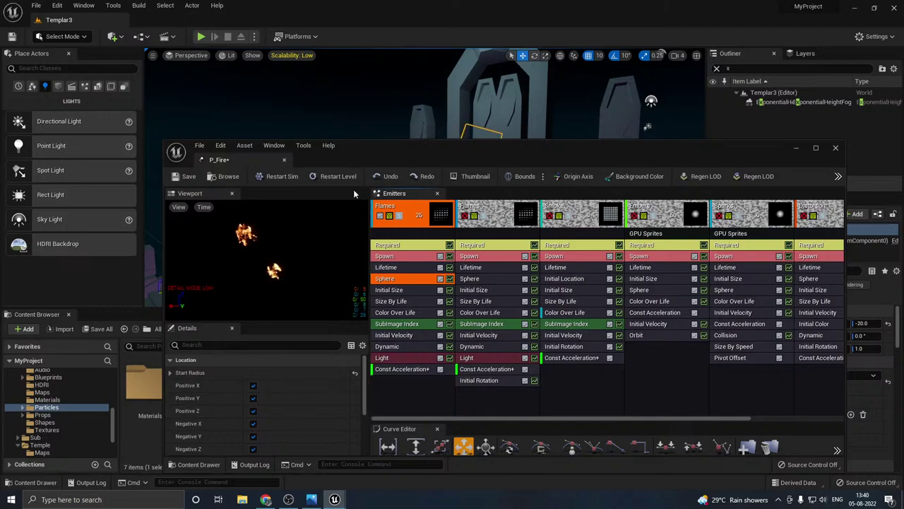
Step: Turn off Positive X, Positive Y and all three negative axes in the first Flames emitter's Sphere location, keeping only Positive Z enabled
left_click_drag(381, 147, 404, 151)
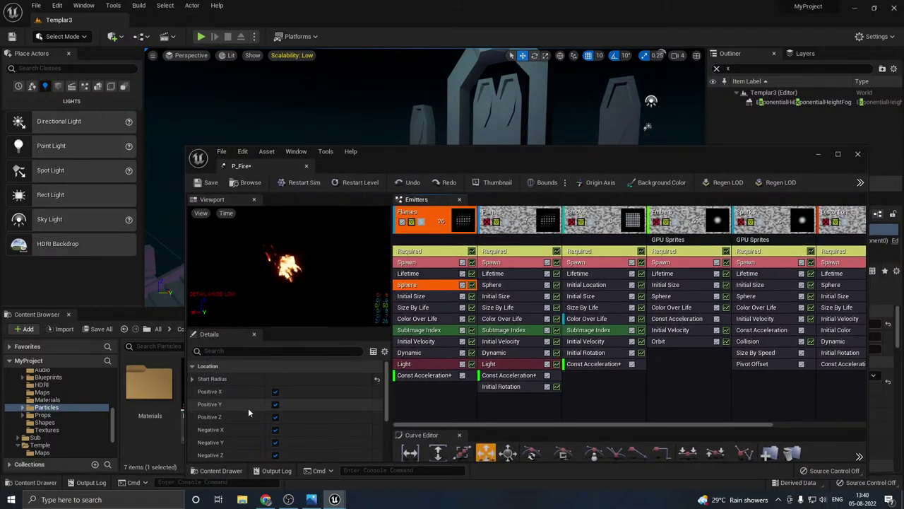
left_click(275, 392)
left_click(275, 404)
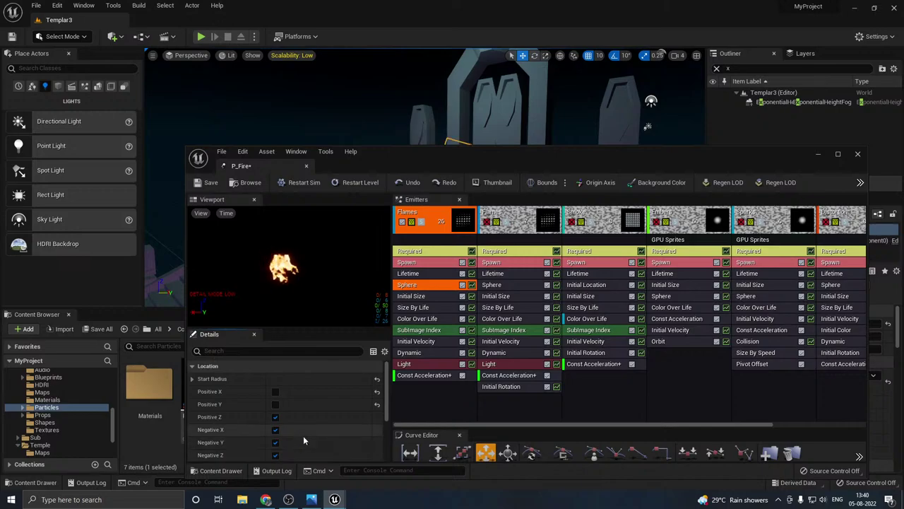
scroll(278, 447, "down", 1)
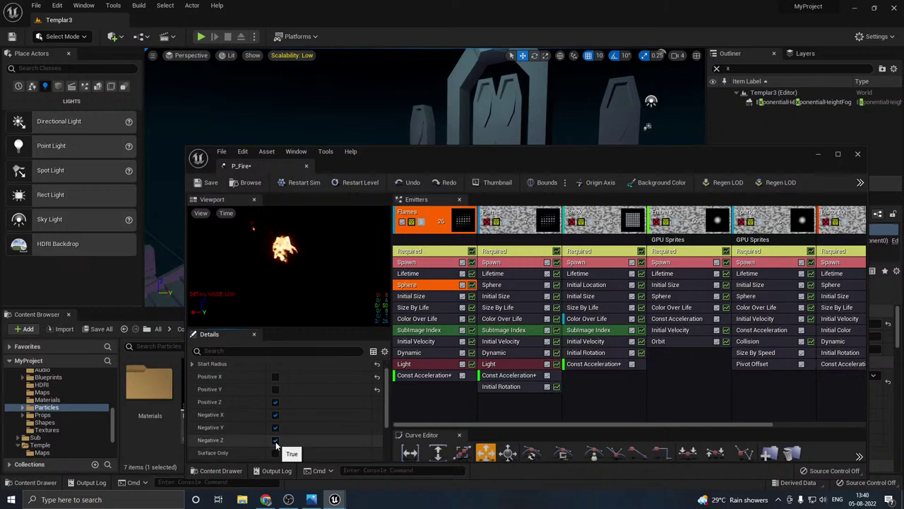
left_click(275, 439)
left_click(275, 426)
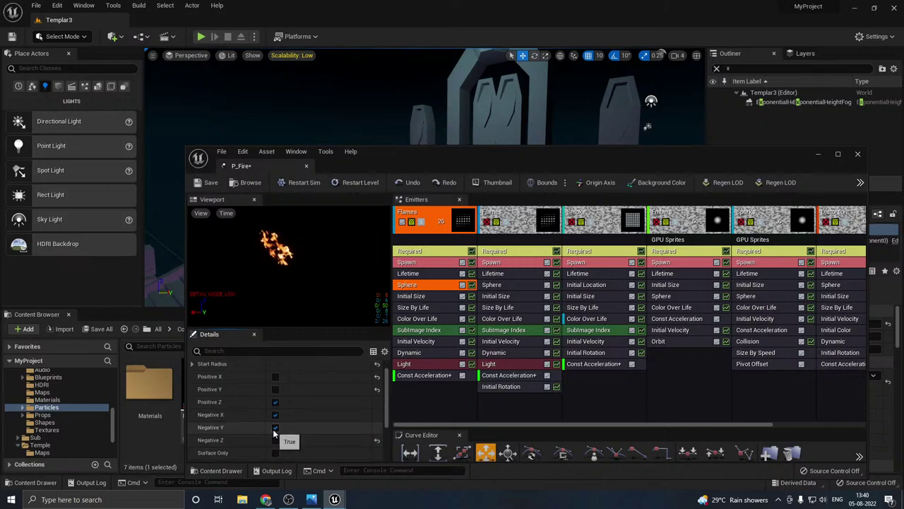
left_click(274, 415)
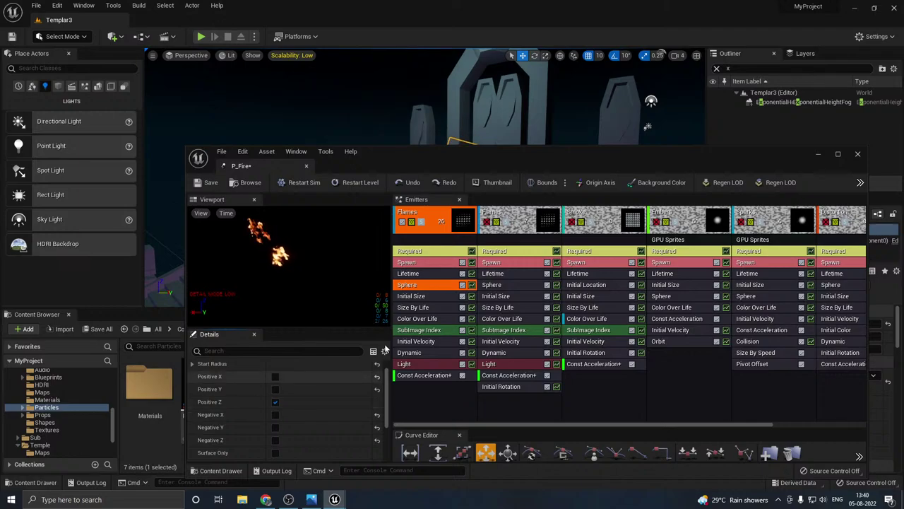
Step: Try a lifetime of minimum 2 and maximum 3 on the first Flames emitter, and restore it to 1 and 2
left_click(424, 275)
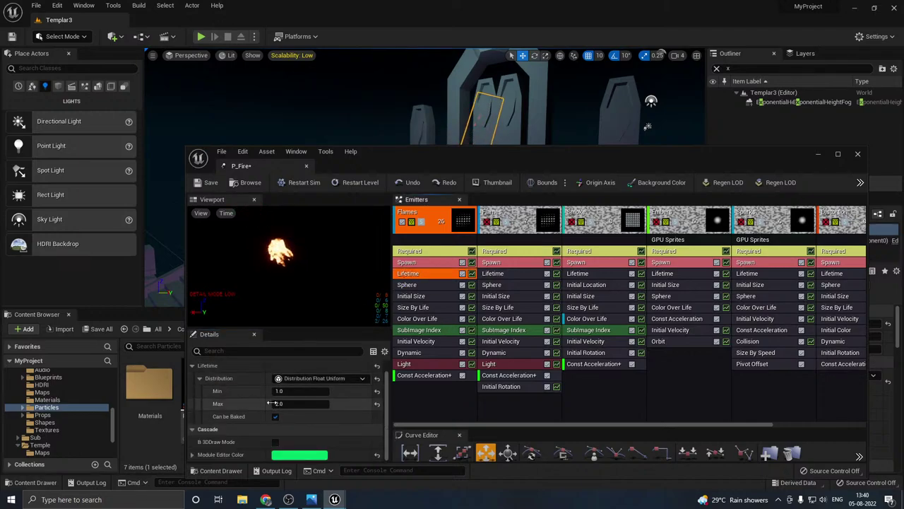
left_click(310, 392)
type("2")
left_click(302, 405)
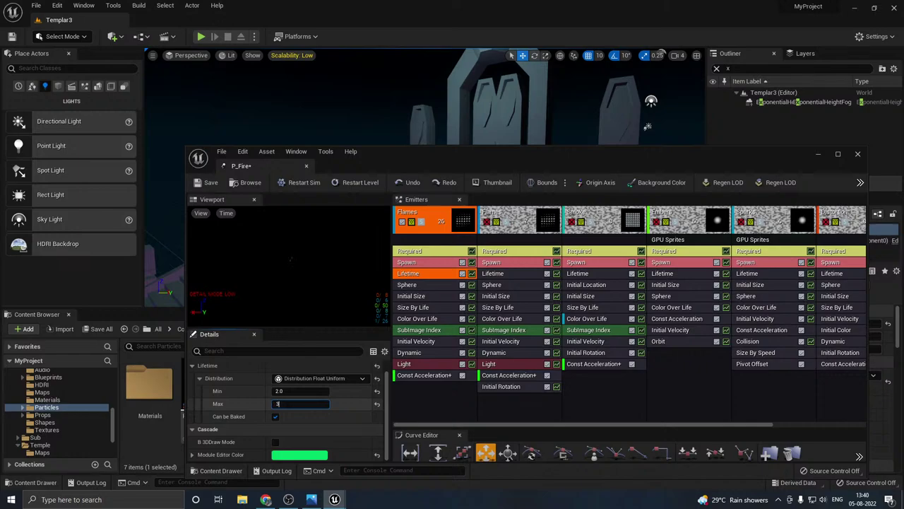
key("Return")
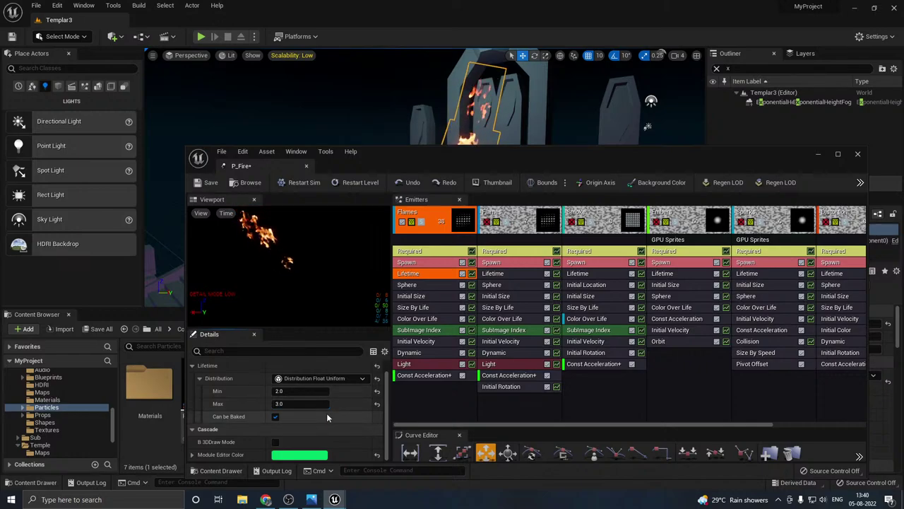
left_click(287, 392)
type("1")
left_click(286, 404)
type("2")
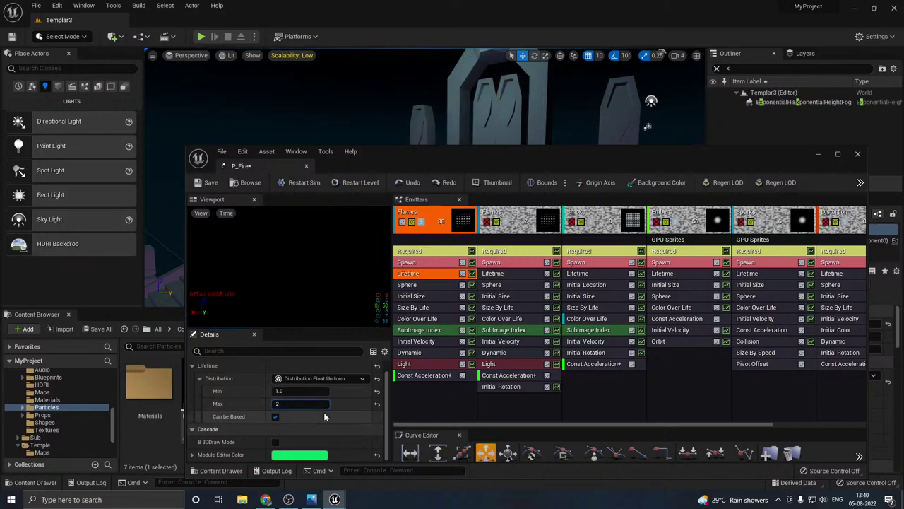
key("Return")
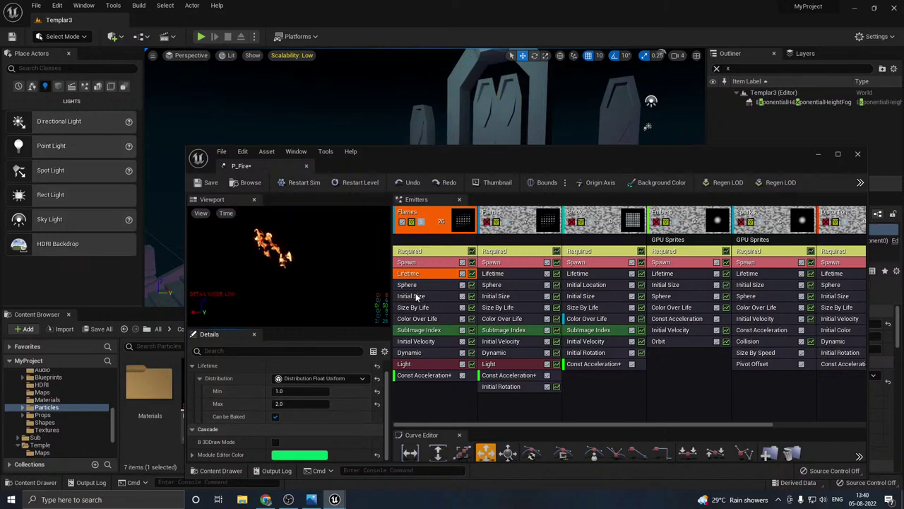
Step: Try 12 as the maximum and minimum Z start size of the first Flames emitter, and restore both to 0
left_click(416, 297)
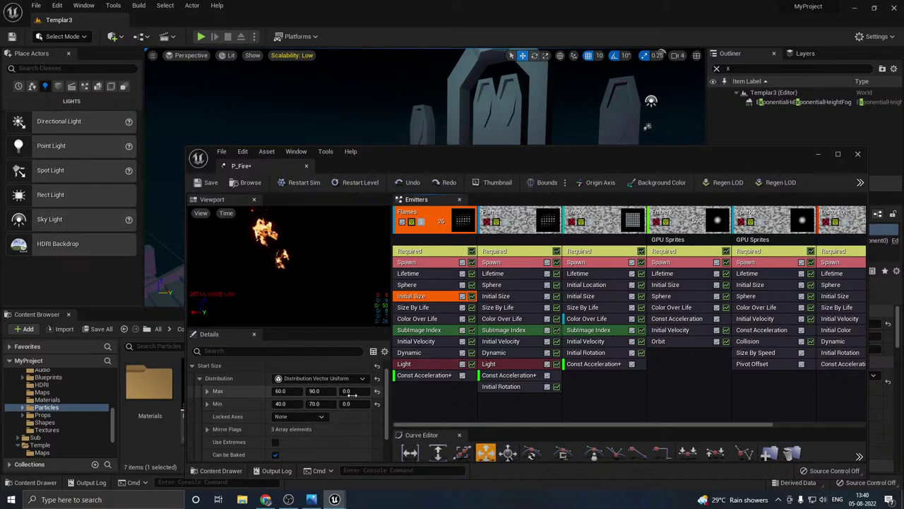
type("12")
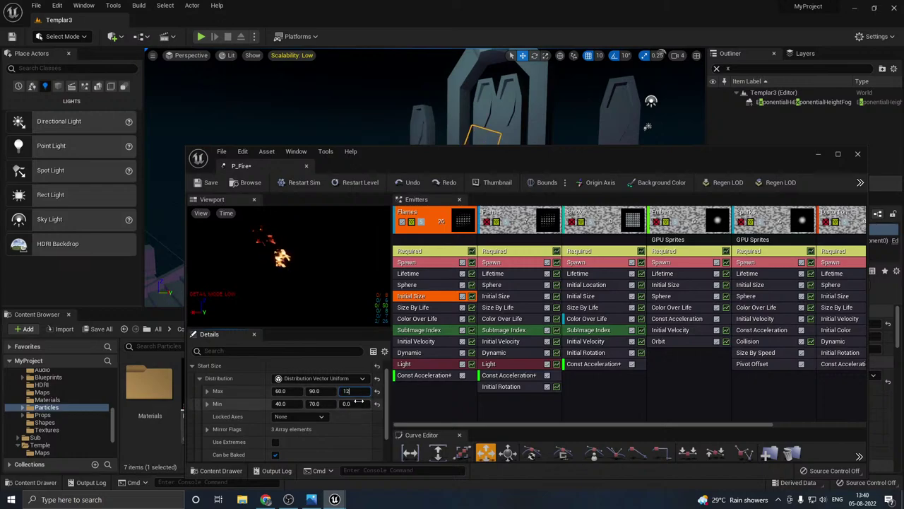
left_click(347, 403)
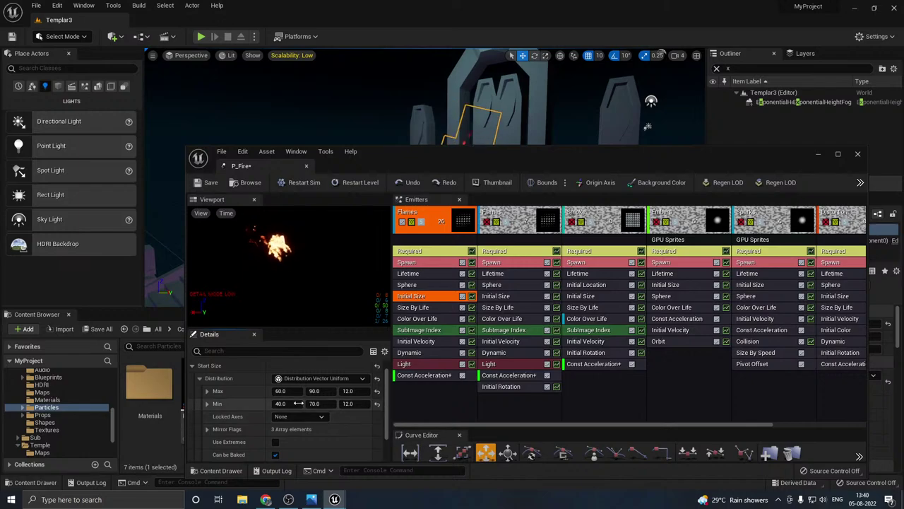
left_click(348, 403)
left_click(348, 391)
type("0")
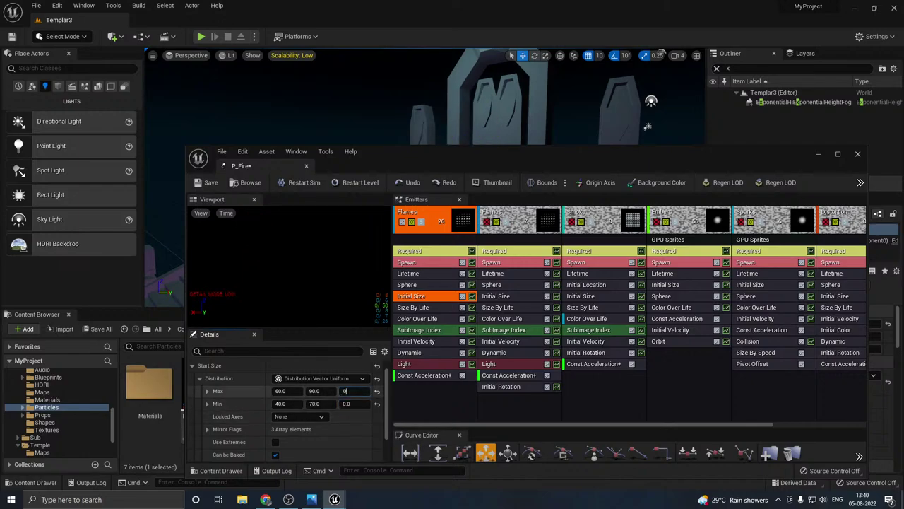
Step: Try 122 as the maximum and minimum X start size of the first Flames emitter, and restore them to 60 and 40
left_click(288, 392)
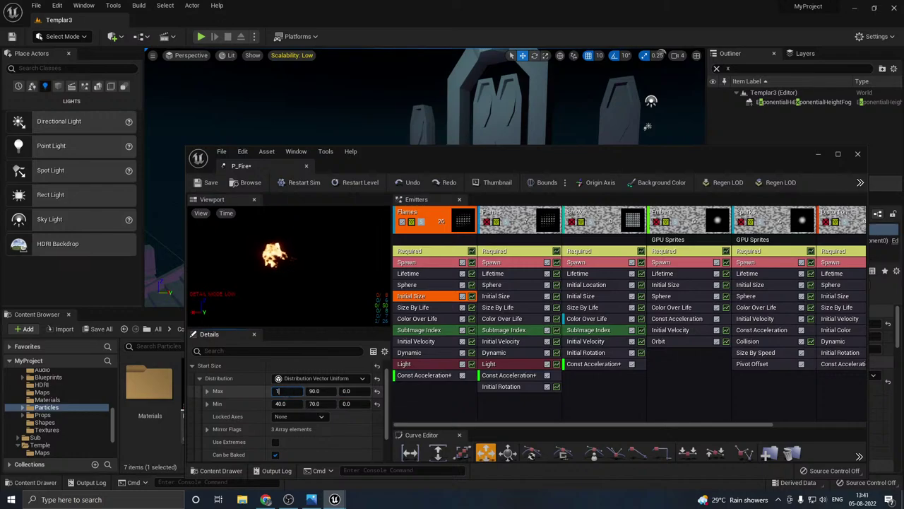
type("122")
key("Return")
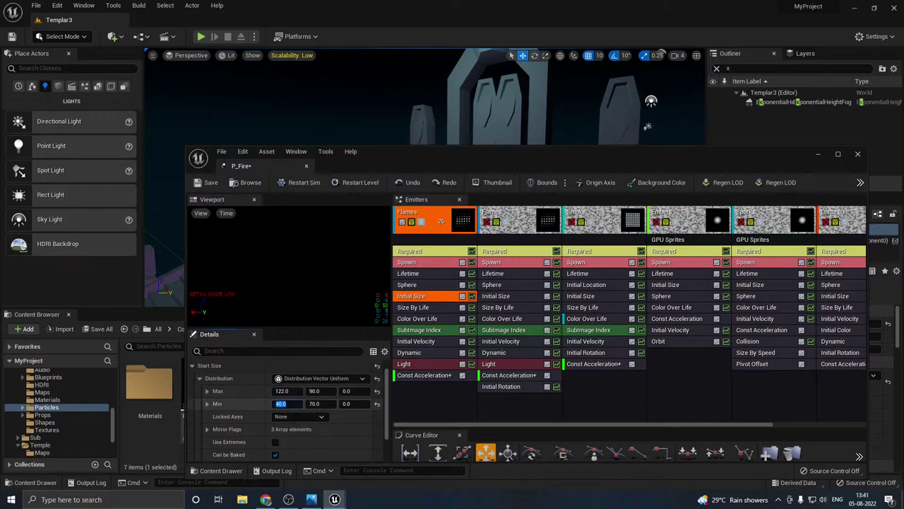
type("122")
key("Return")
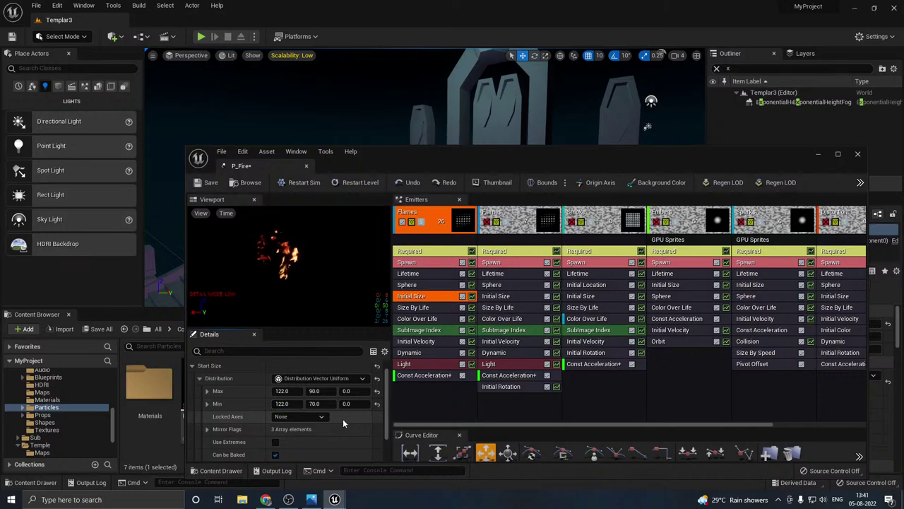
left_click(284, 404)
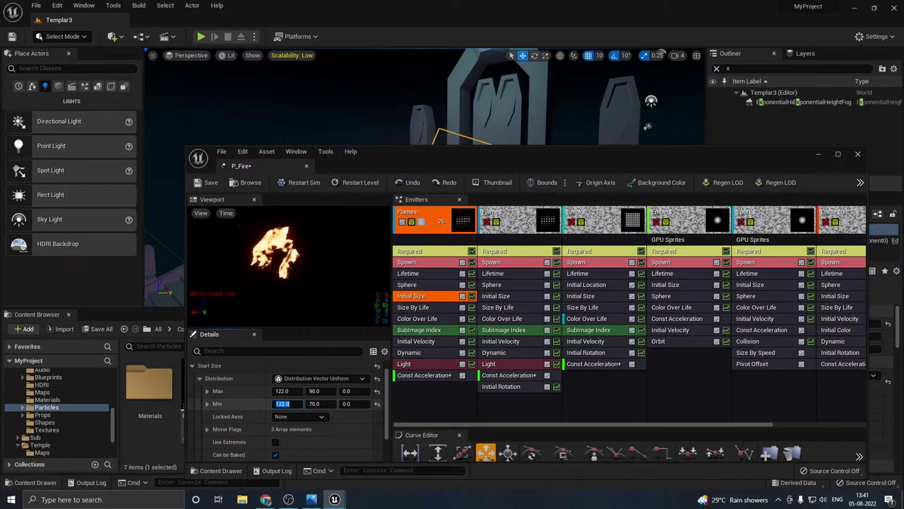
type("40")
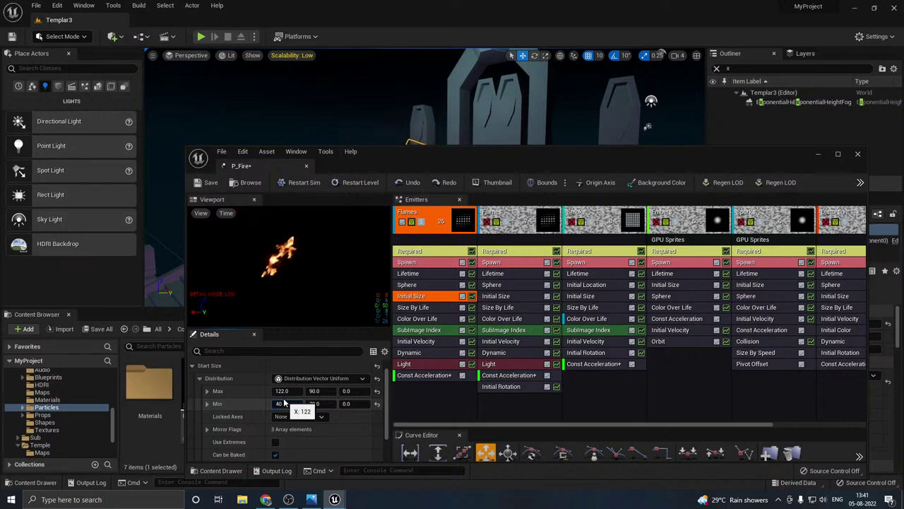
key("Return")
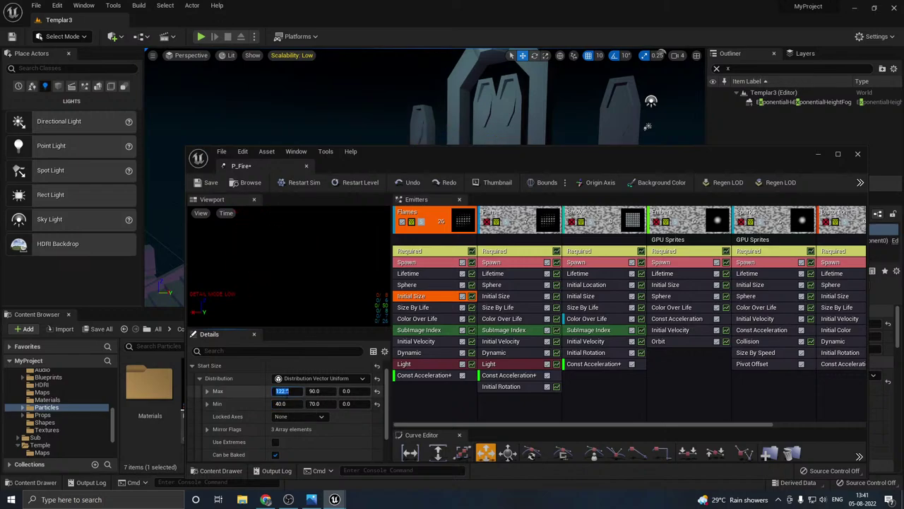
type("60")
key("Return")
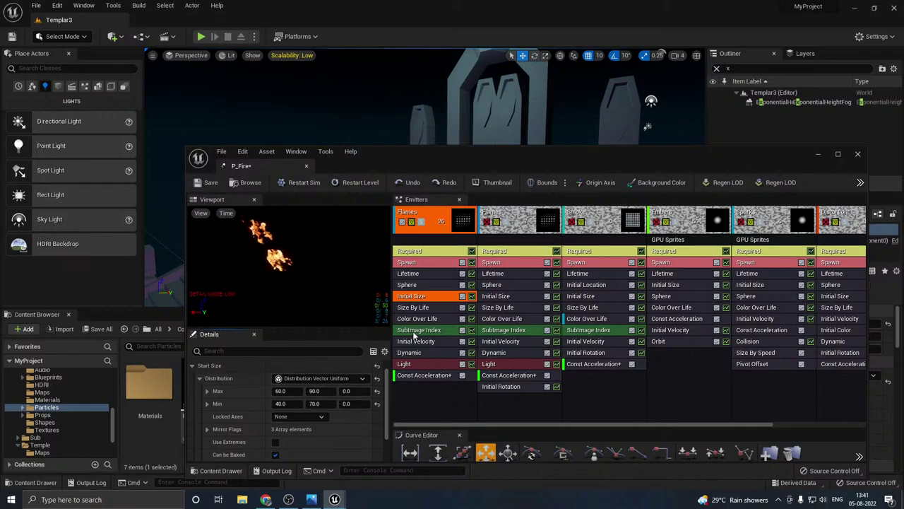
Step: Disable Multiply Z in the first Flames emitter's Size By Life, trying Multiply X and Multiply Y off before re-enabling both
left_click(416, 308)
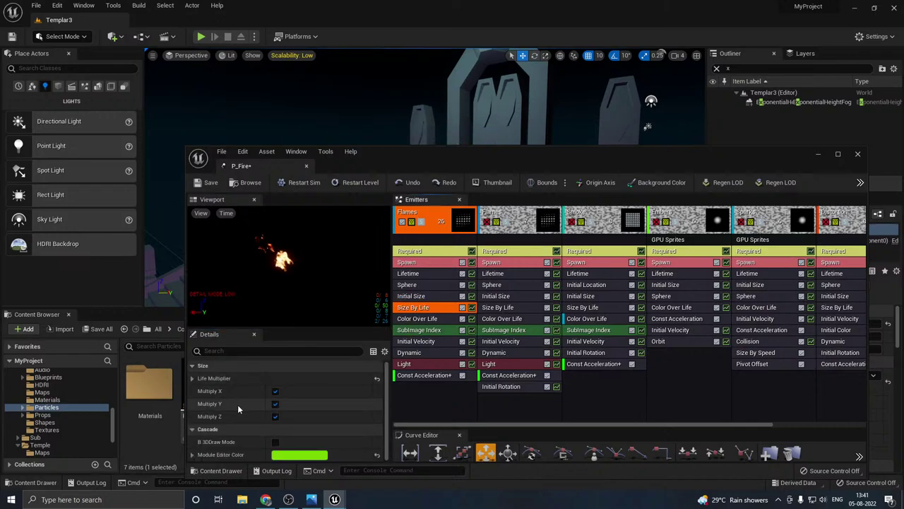
left_click(275, 403)
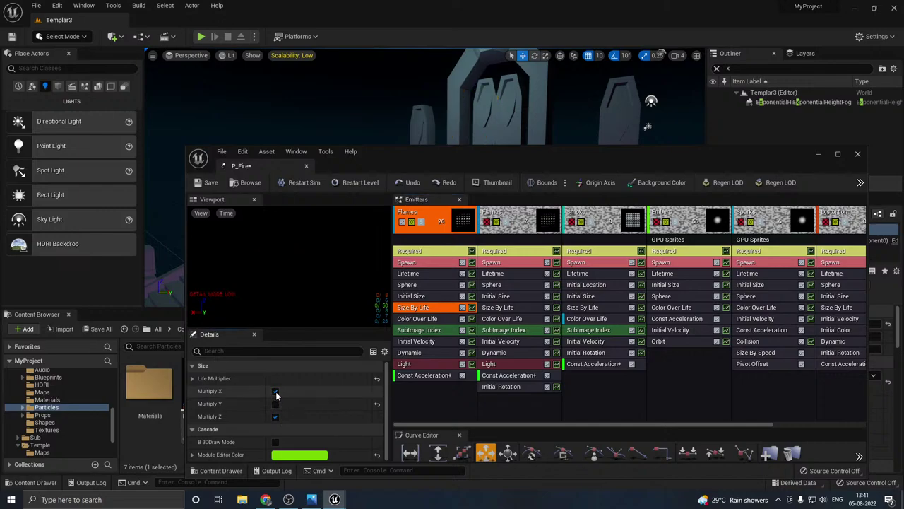
left_click(275, 391)
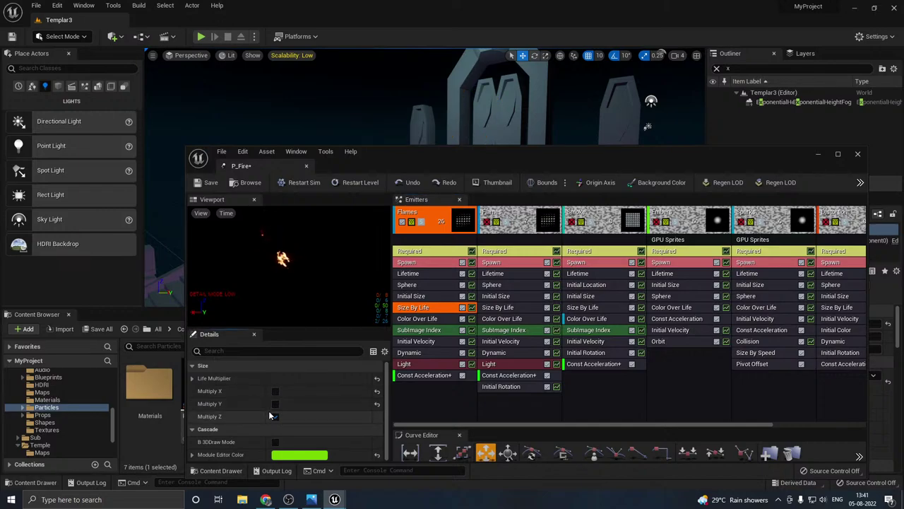
left_click(275, 404)
left_click(275, 391)
left_click(274, 416)
left_click(274, 391)
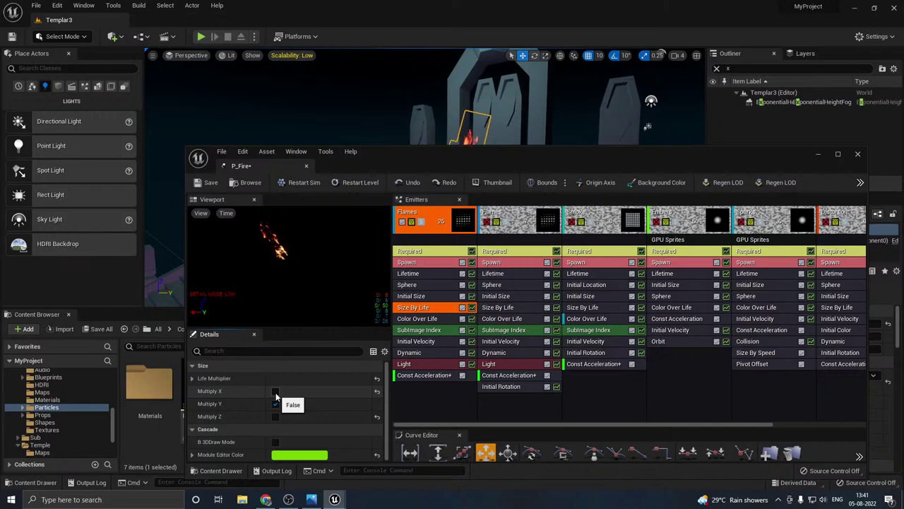
left_click(275, 394)
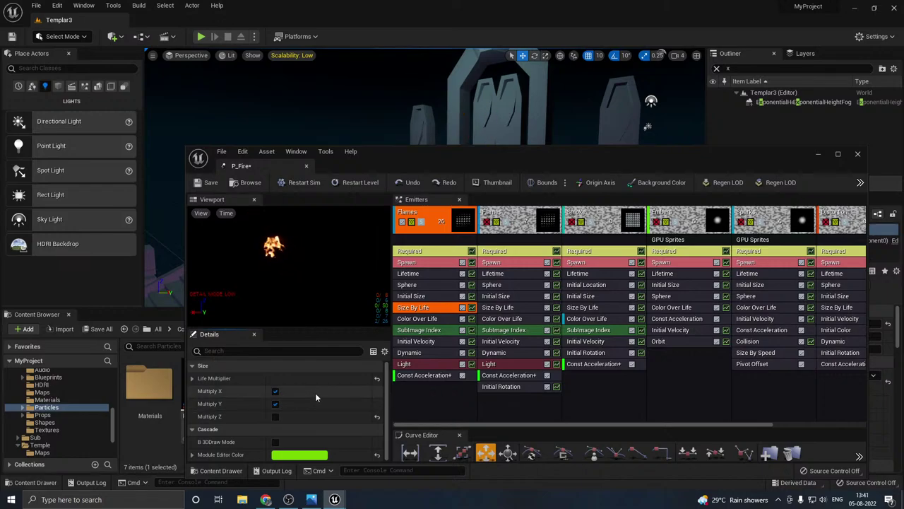
Step: Set the X value of the Flames emitter's shared constant acceleration to 22, trying 2 first
left_click(425, 375)
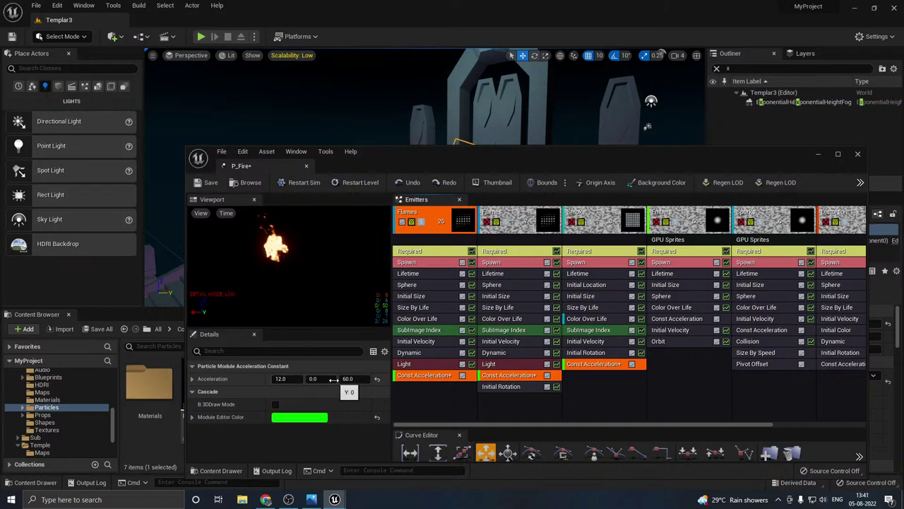
left_click(283, 378)
type("2")
key("Return")
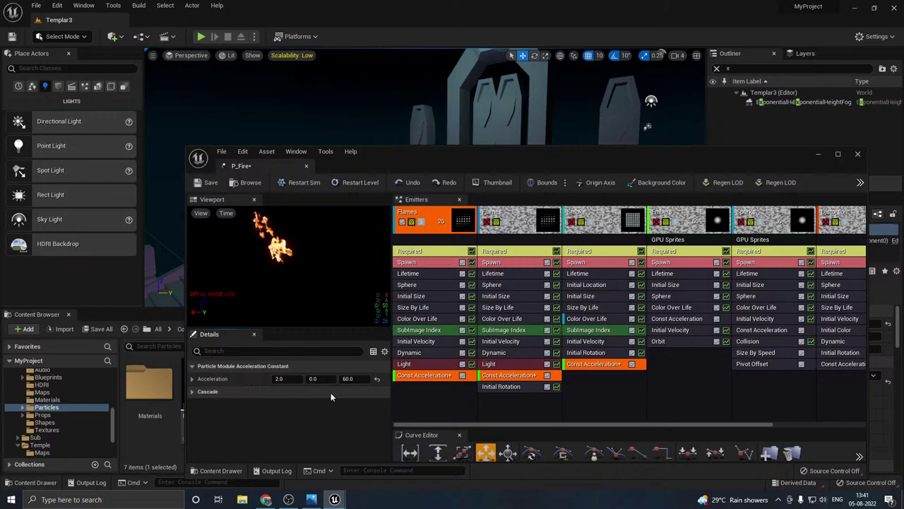
left_click(287, 378)
type("22")
left_click(307, 393)
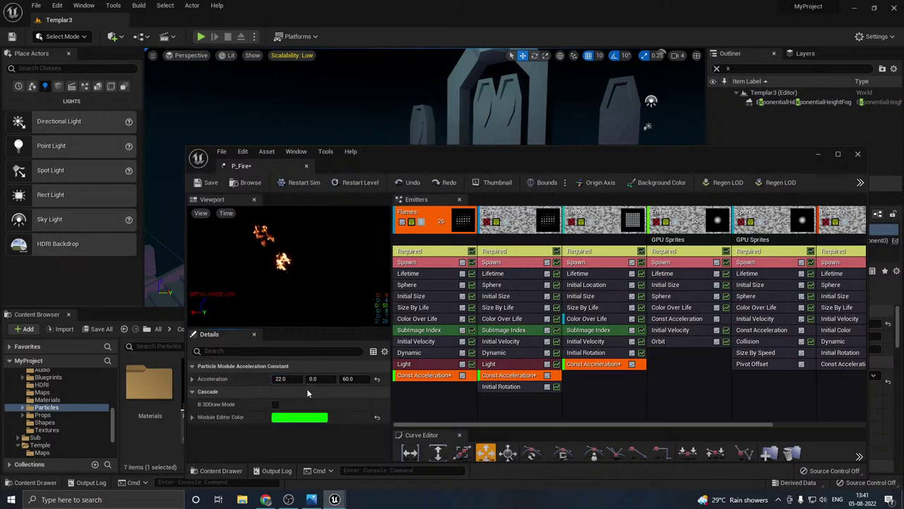
Step: Set the shared constant acceleration's Z value to 22, and try 22 for Y before restoring it to 0
left_click(313, 379)
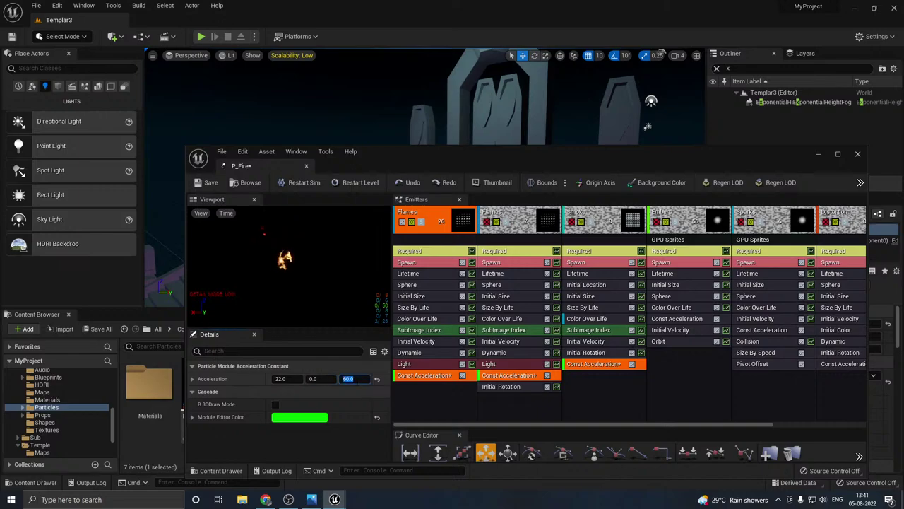
left_click(348, 393)
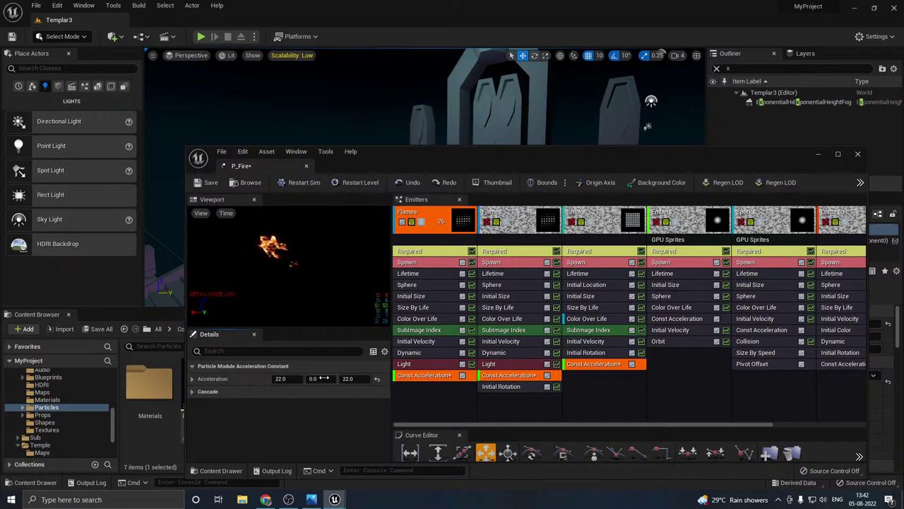
left_click(313, 378)
type("22")
left_click(332, 393)
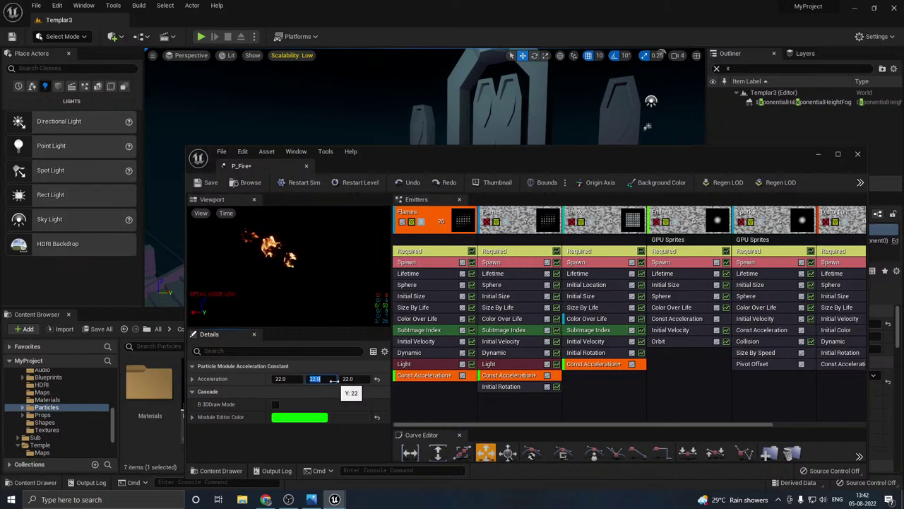
type("0")
key("Return")
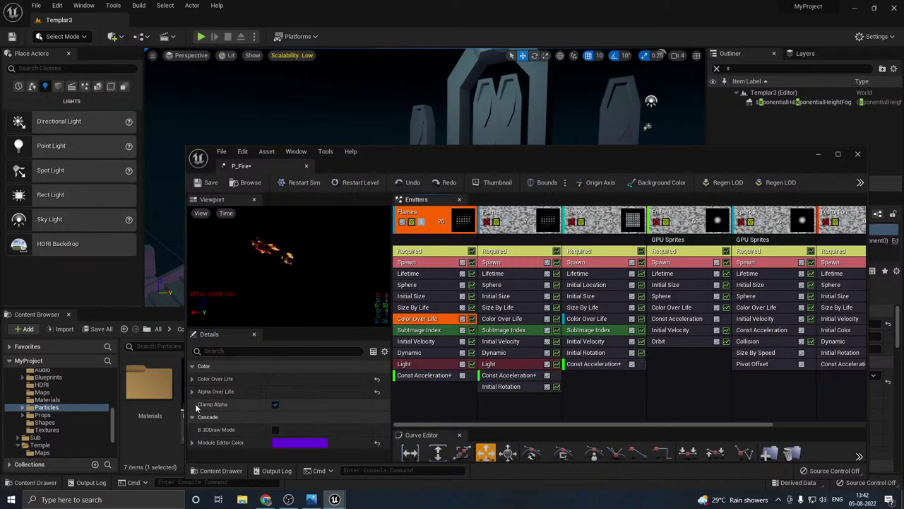
Step: Change the first Color Over Life point of the first Flames emitter to yellow-orange, about R 20, G 12.36, B 1.33
left_click(192, 379)
left_click(199, 392)
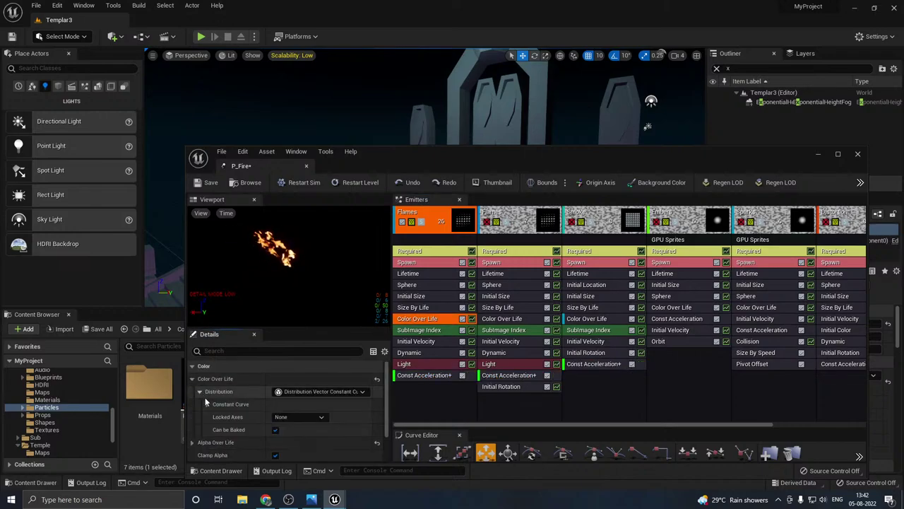
left_click(205, 404)
scroll(251, 417, "down", 1)
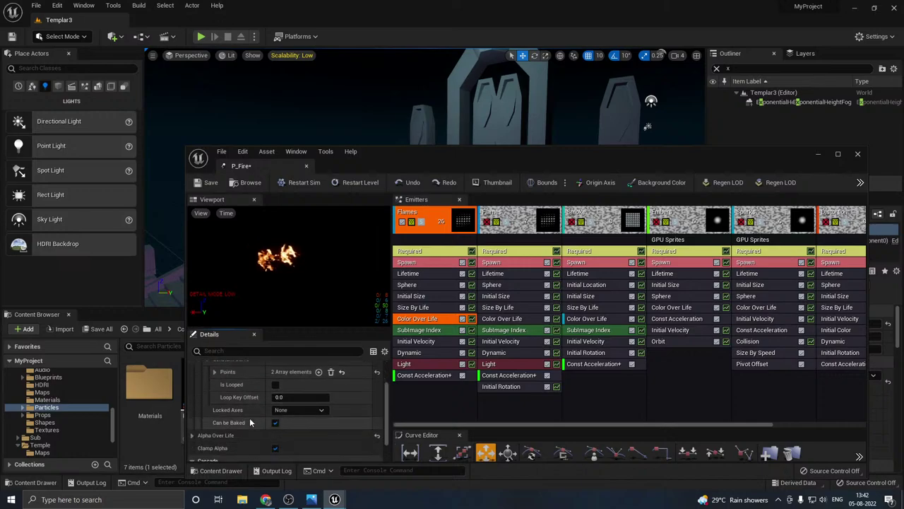
left_click(213, 374)
left_click(223, 384)
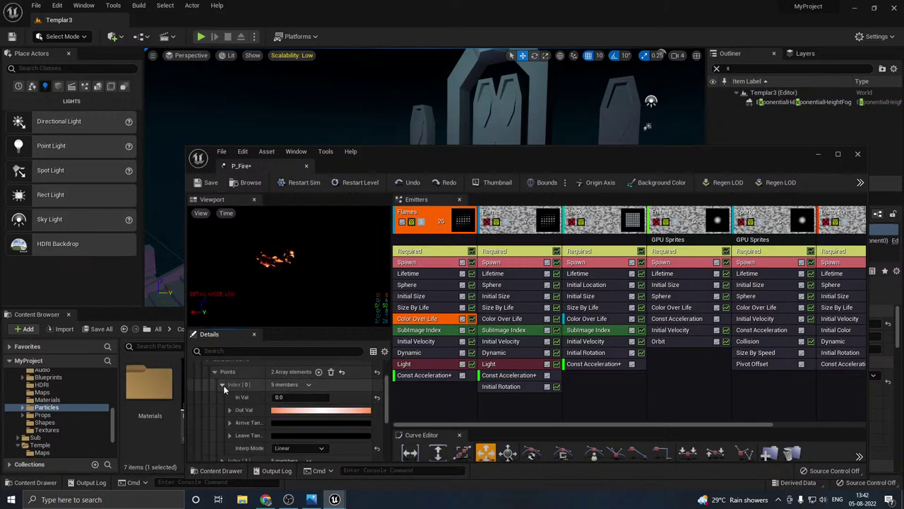
left_click(276, 409)
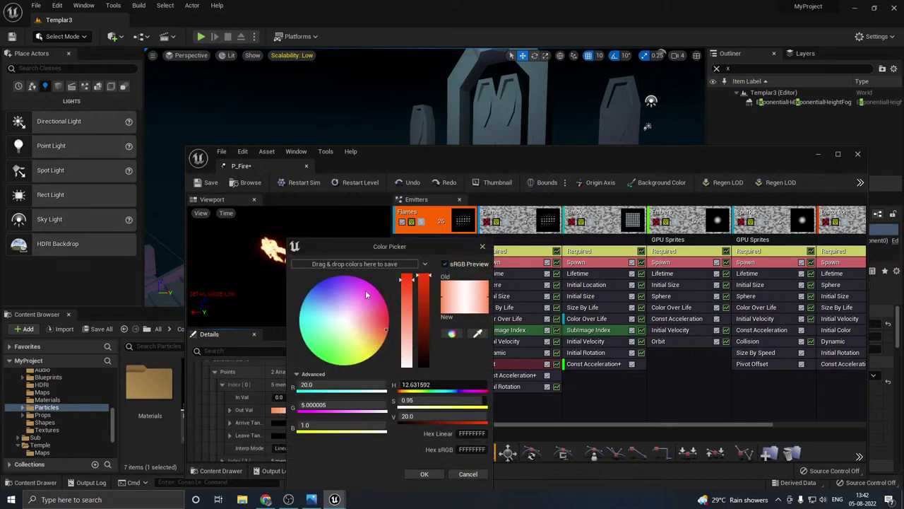
left_click_drag(390, 243, 452, 237)
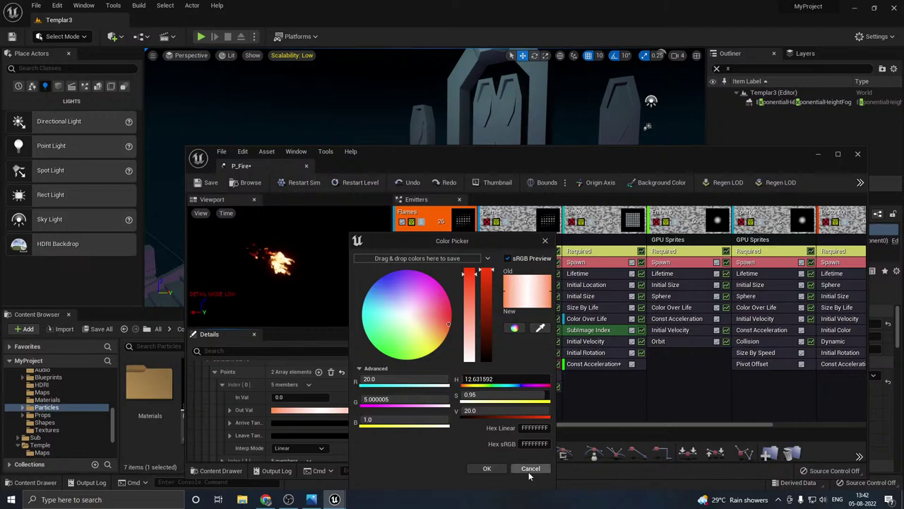
left_click_drag(447, 326, 442, 343)
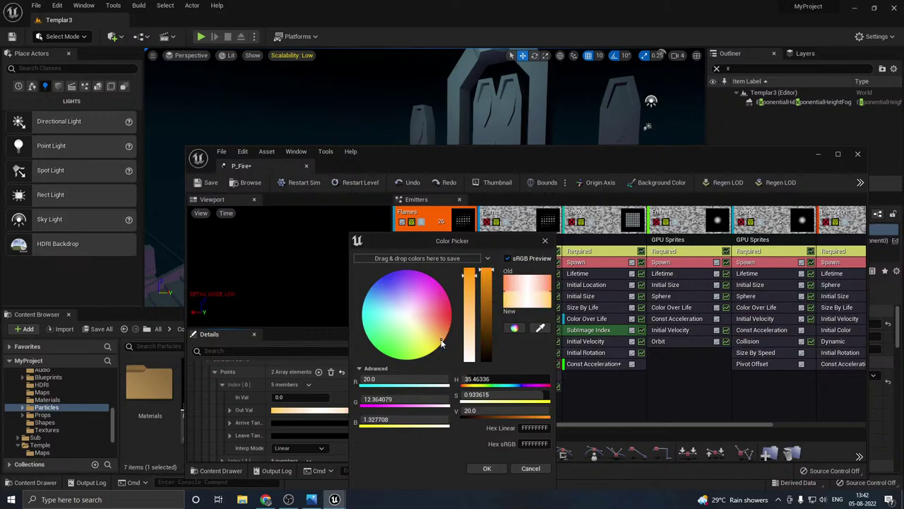
left_click(488, 469)
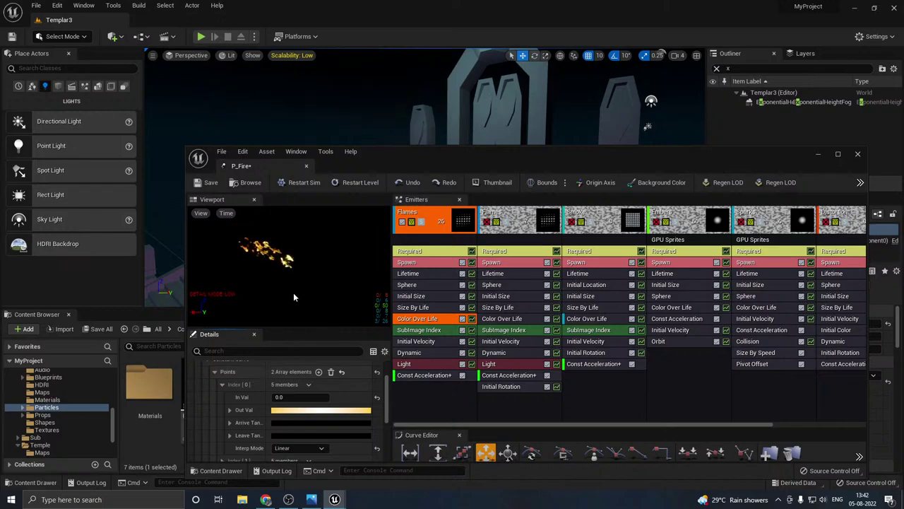
Step: Save and close the P_Fire particle system, and save the current Templar3 level
left_click(212, 183)
left_click(306, 165)
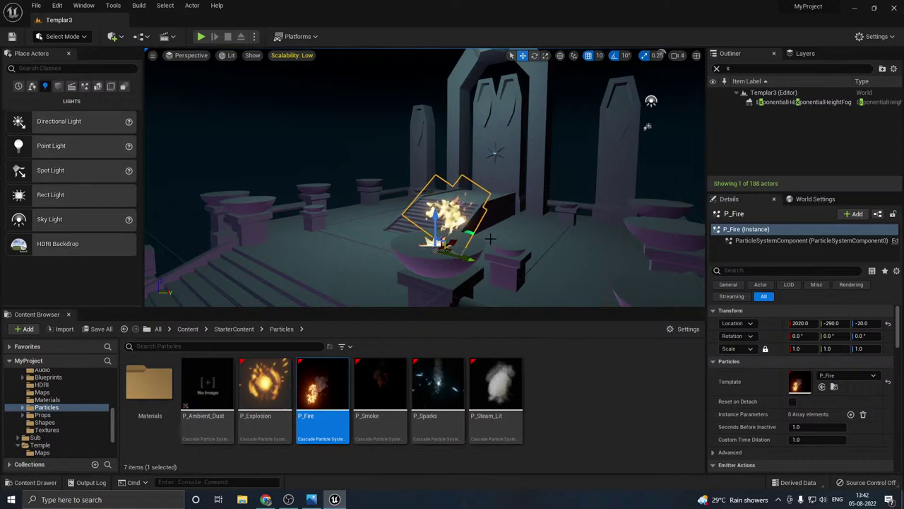
key("g")
key("s")
mouse_move(510, 237)
right_mouse_down()
mouse_move(503, 257)
mouse_move(503, 248)
right_mouse_up()
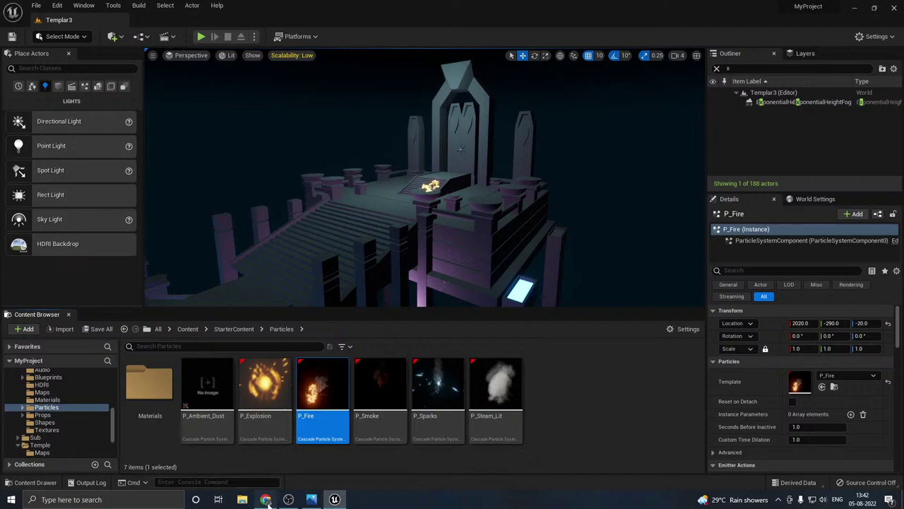
left_click(36, 5)
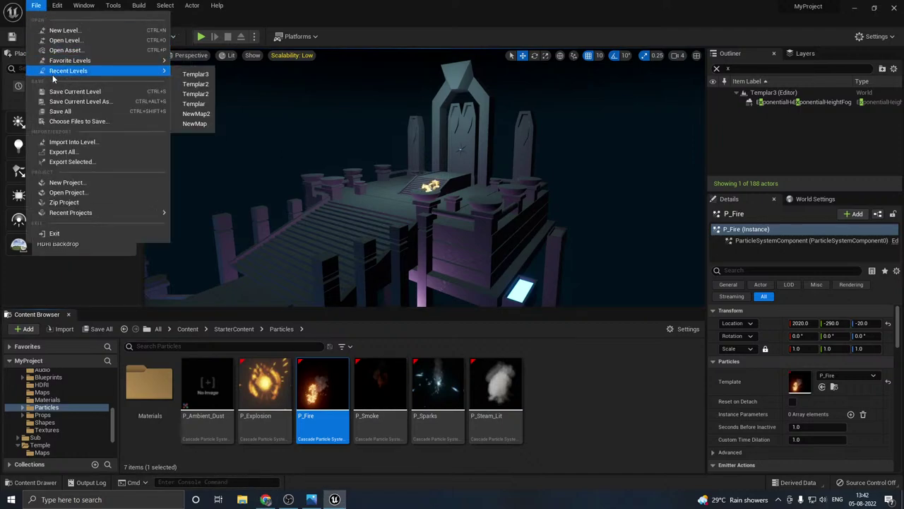
left_click(56, 93)
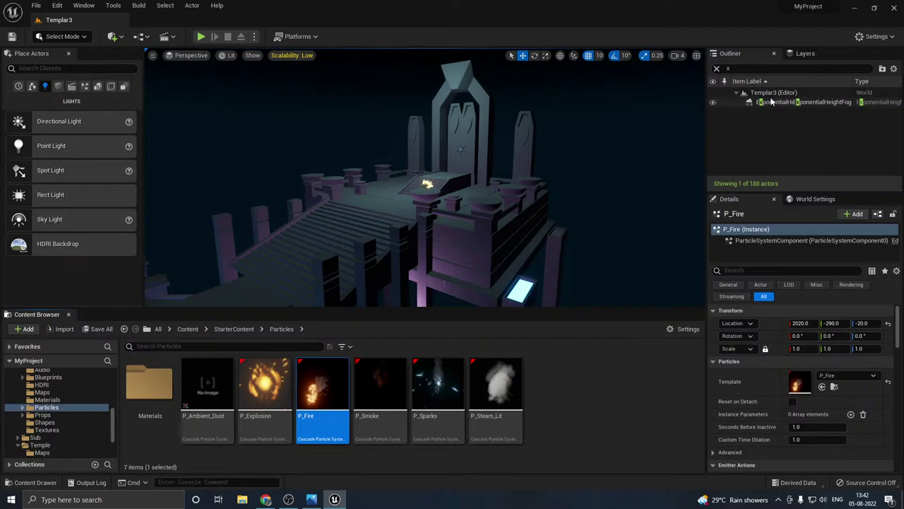
Step: Find the PostProcessVolume with the search "post" and enable its global Saturation and Contrast color grading overrides
left_click(729, 69)
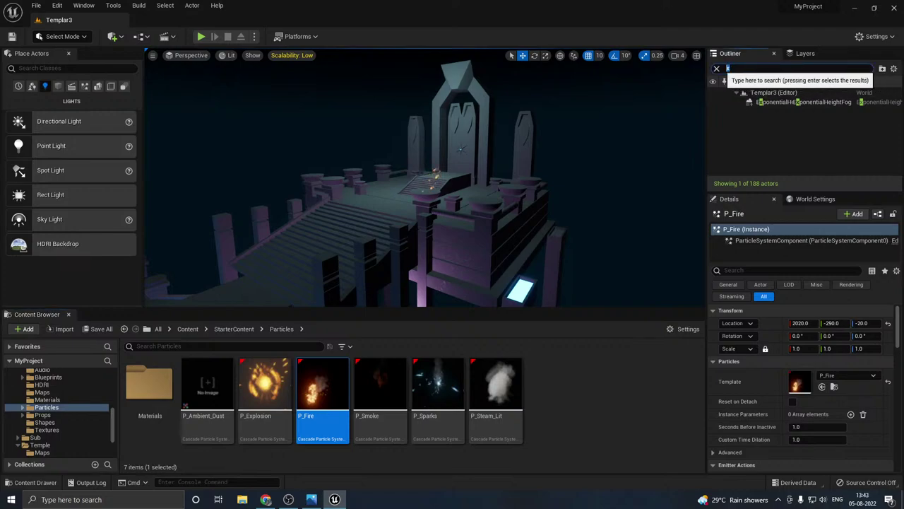
type("op")
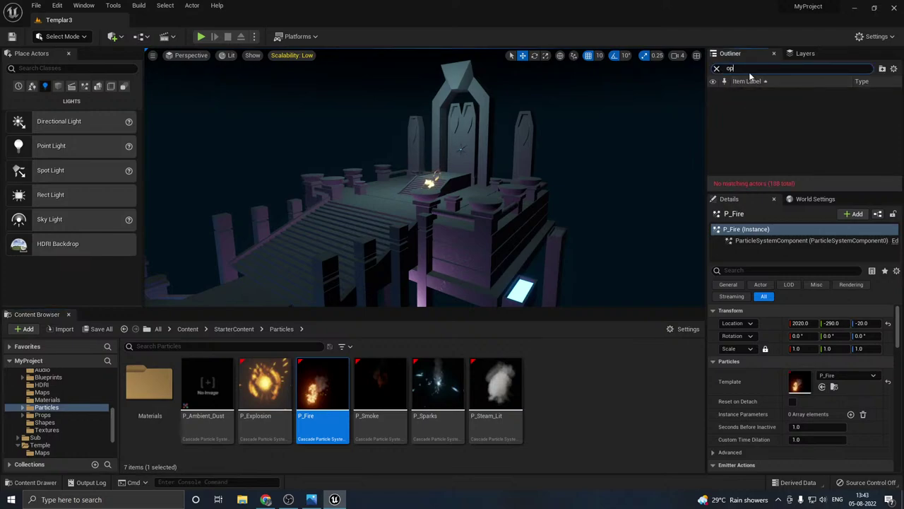
left_click_drag(743, 69, 728, 69)
type("post")
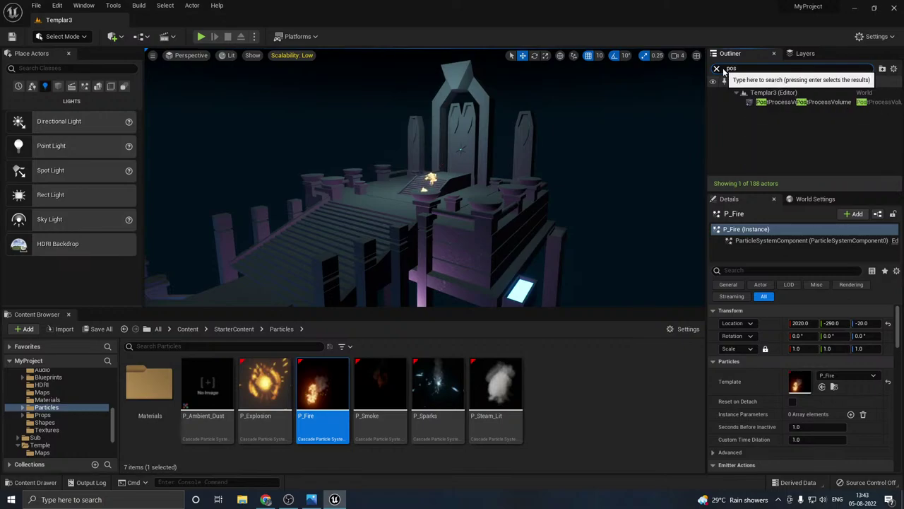
key("Return")
scroll(742, 385, "down", 10)
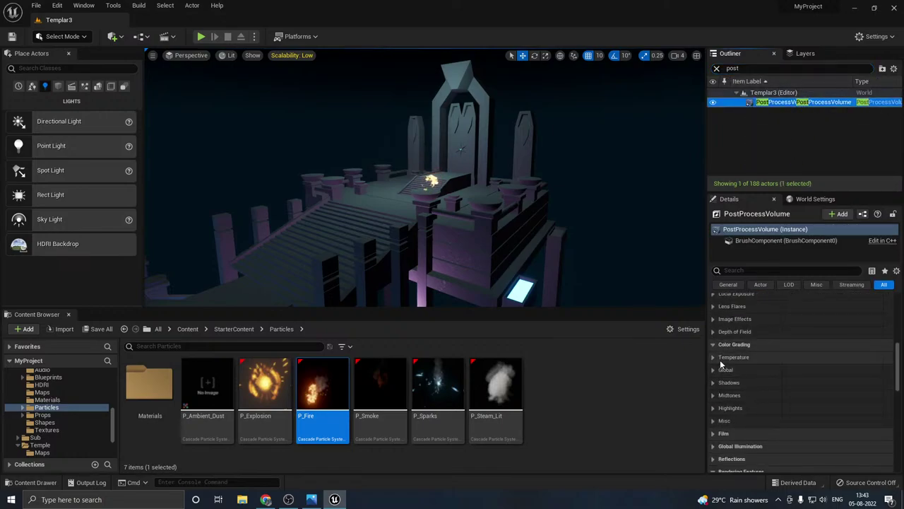
scroll(720, 360, "up", 2)
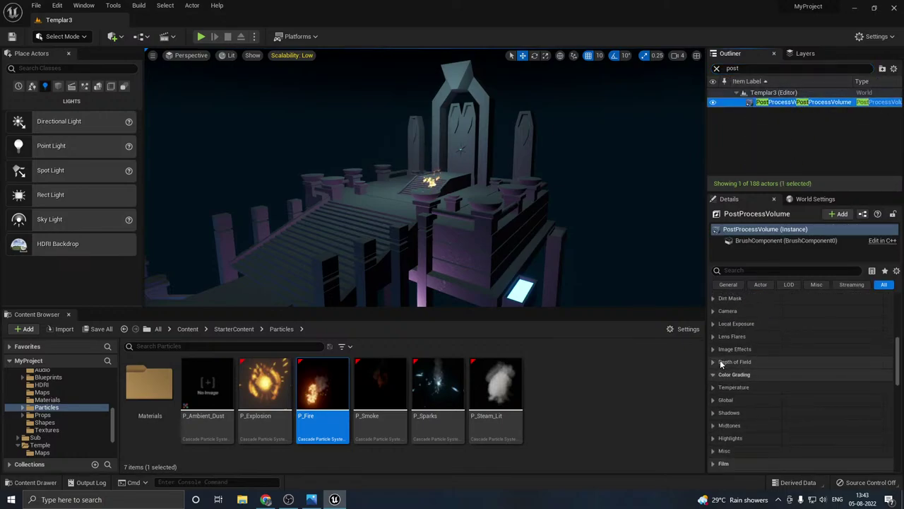
left_click(714, 400)
left_click(729, 412)
left_click(729, 425)
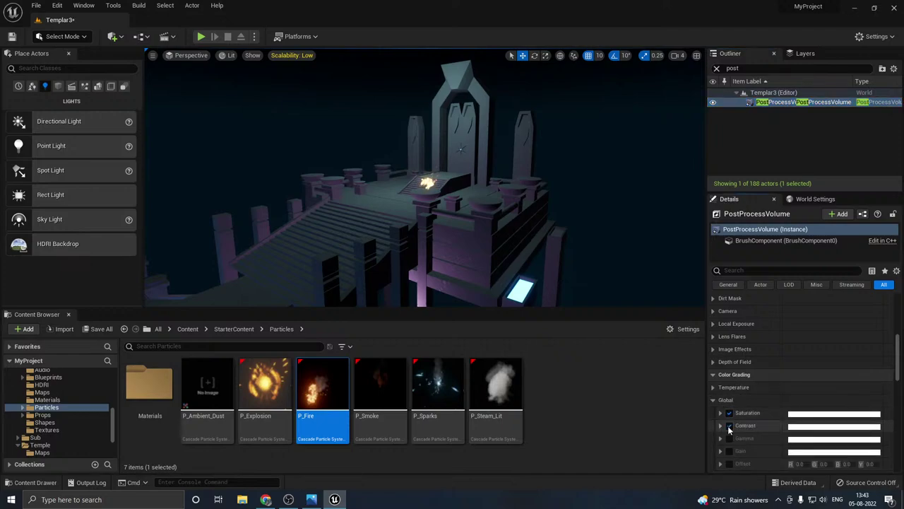
Step: Set the PostProcessVolume's global saturation to 1.1 and global contrast to 1.2
left_click(721, 425)
left_click(721, 414)
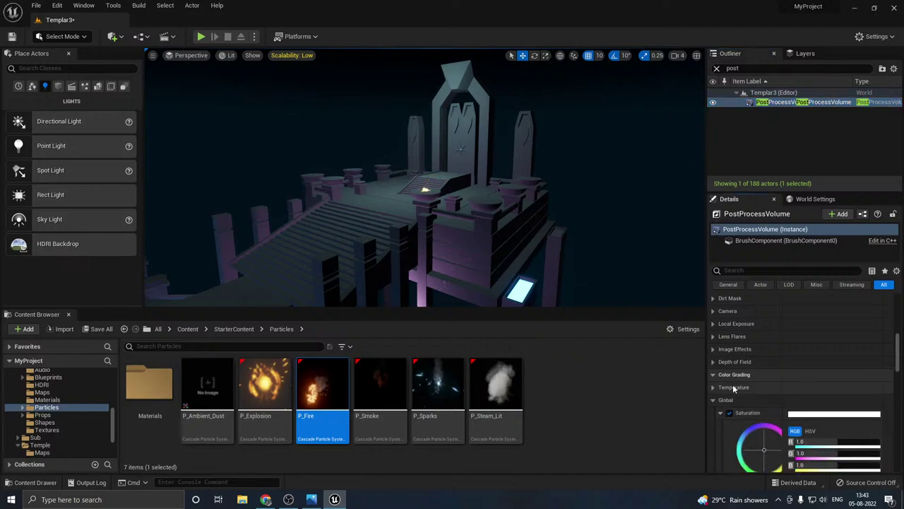
scroll(736, 387, "down", 3)
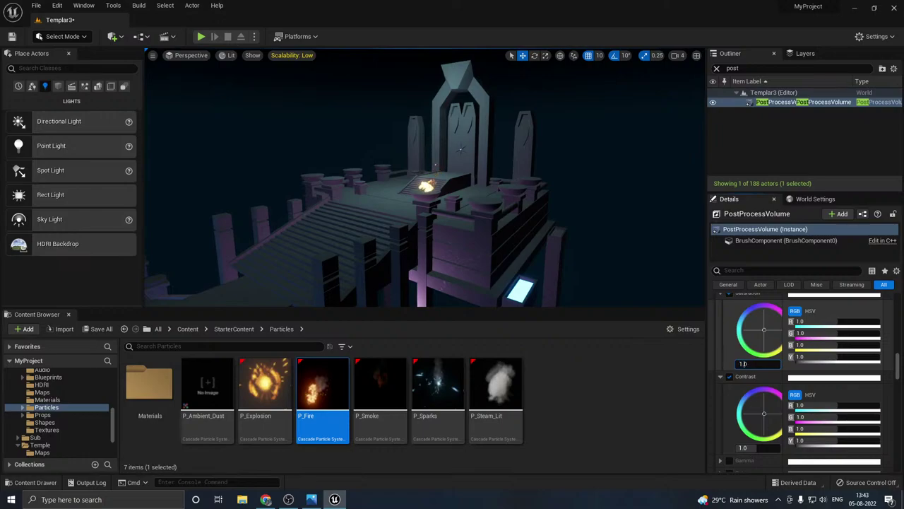
type("1")
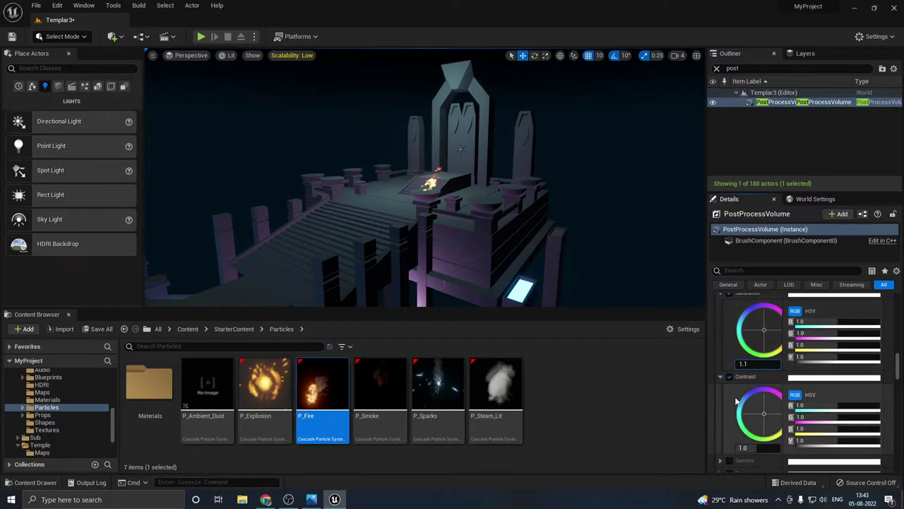
left_click(748, 448)
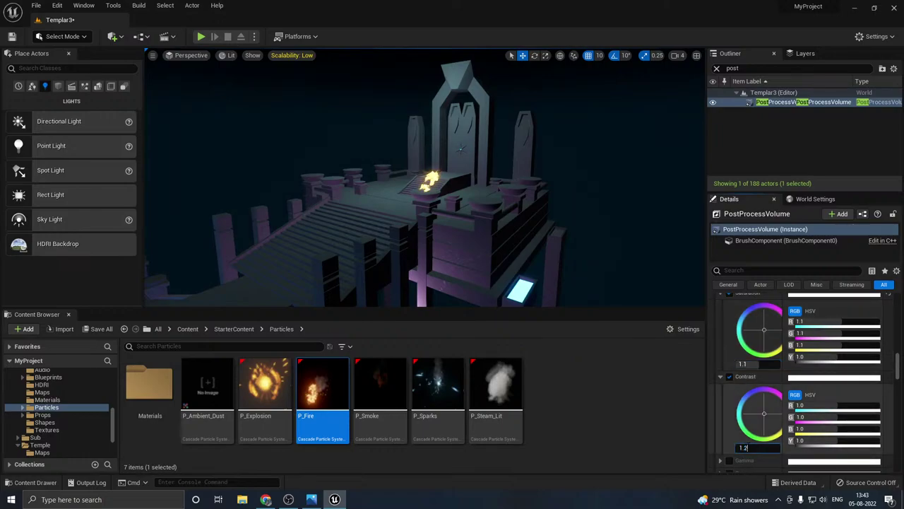
key("Return")
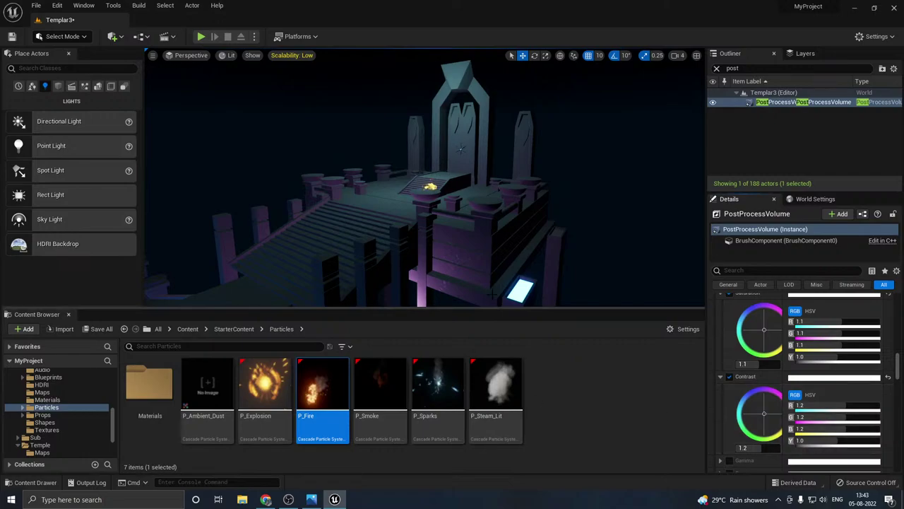
Step: Enlarge the level viewport and save all modified content
left_click_drag(484, 309, 485, 370)
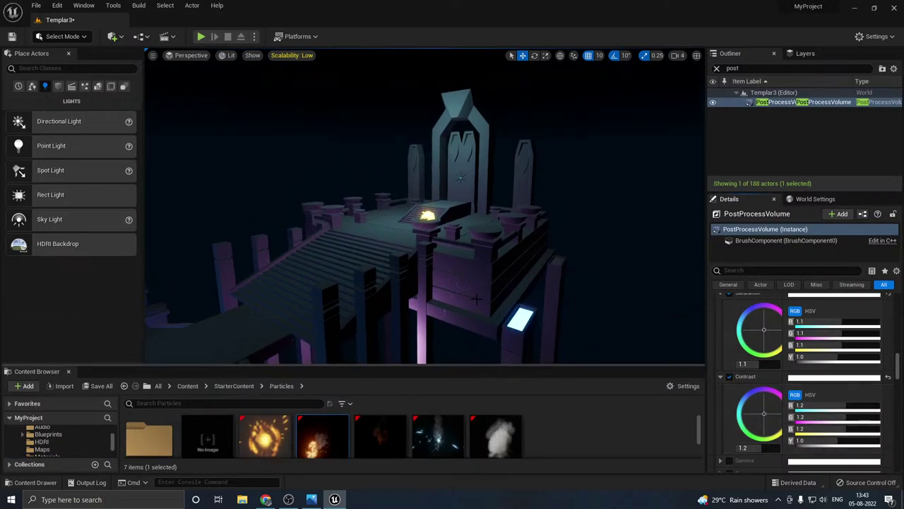
mouse_move(466, 269)
right_mouse_down()
mouse_move(388, 251)
mouse_move(394, 303)
mouse_move(410, 290)
mouse_move(392, 300)
mouse_move(360, 290)
mouse_move(367, 283)
mouse_move(326, 284)
right_mouse_up()
key("s")
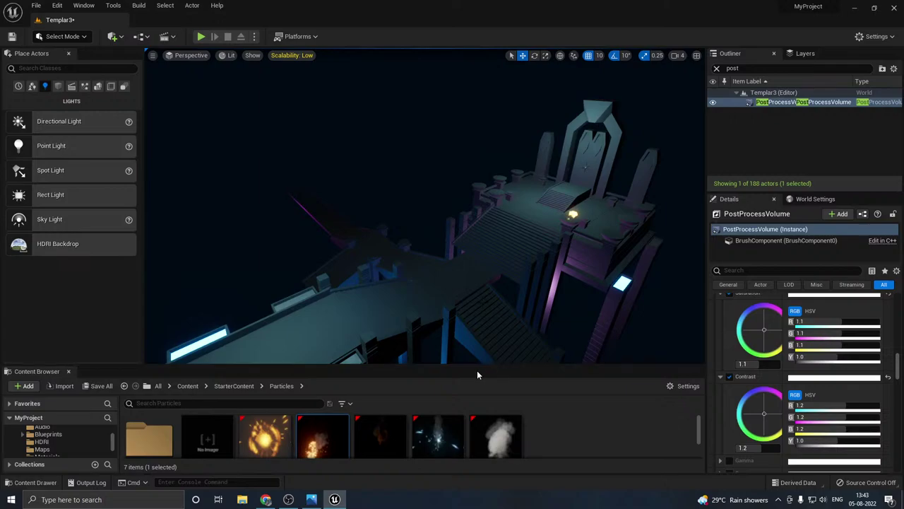
left_click_drag(466, 365, 464, 355)
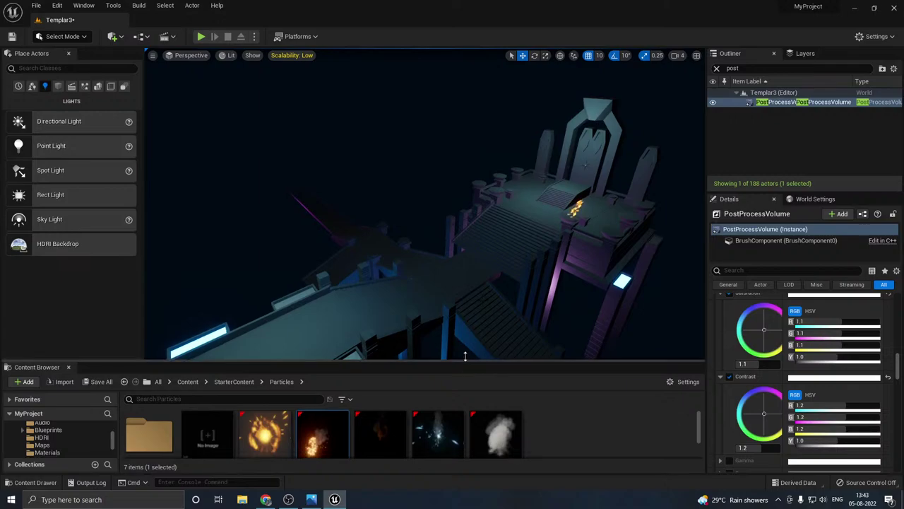
left_click(99, 375)
left_click(511, 357)
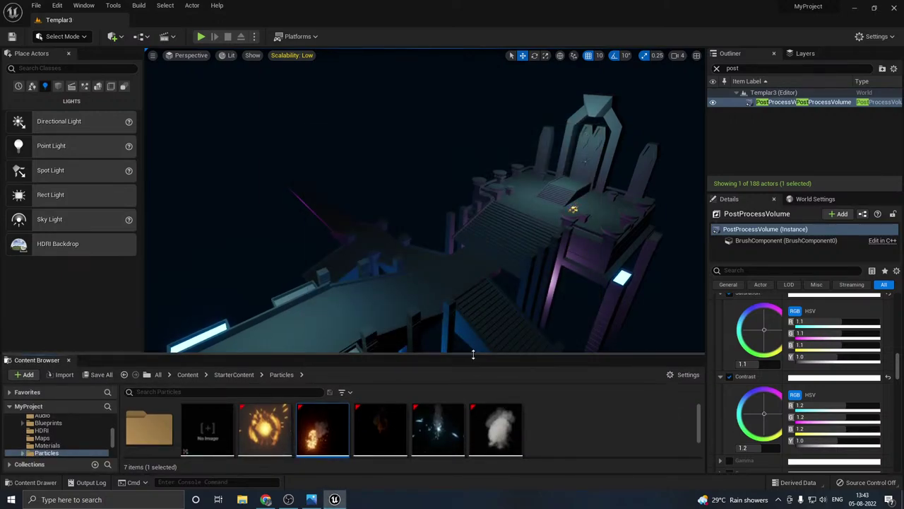
left_click_drag(473, 354, 473, 349)
right_click_drag(459, 283, 484, 291)
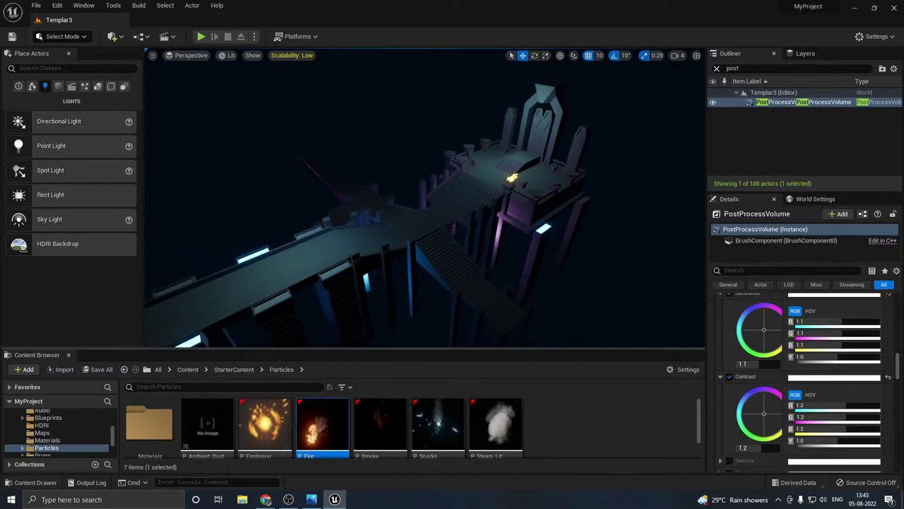
right_click_drag(465, 328, 450, 324)
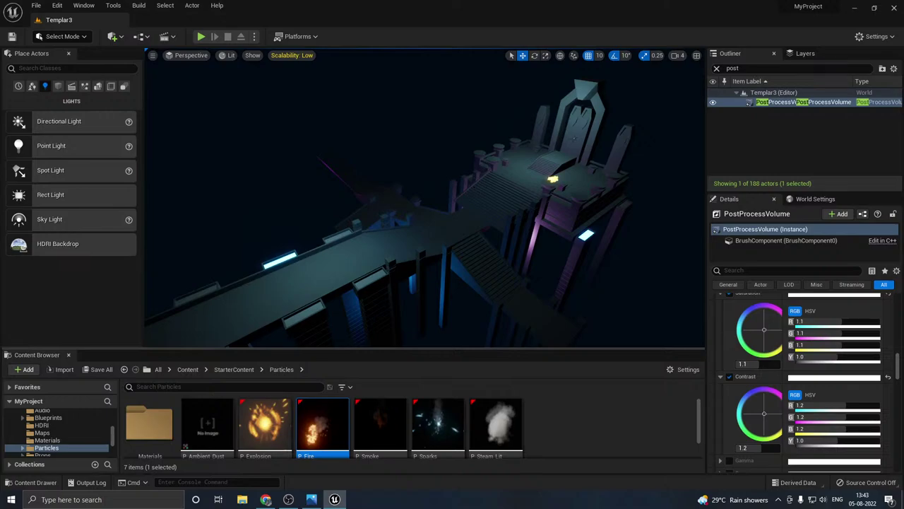
Step: Preview the temple at Medium and High scalability quality, and restore the quality to Low
left_click(289, 58)
left_click(363, 72)
right_click_drag(396, 233, 414, 210)
left_click(291, 55)
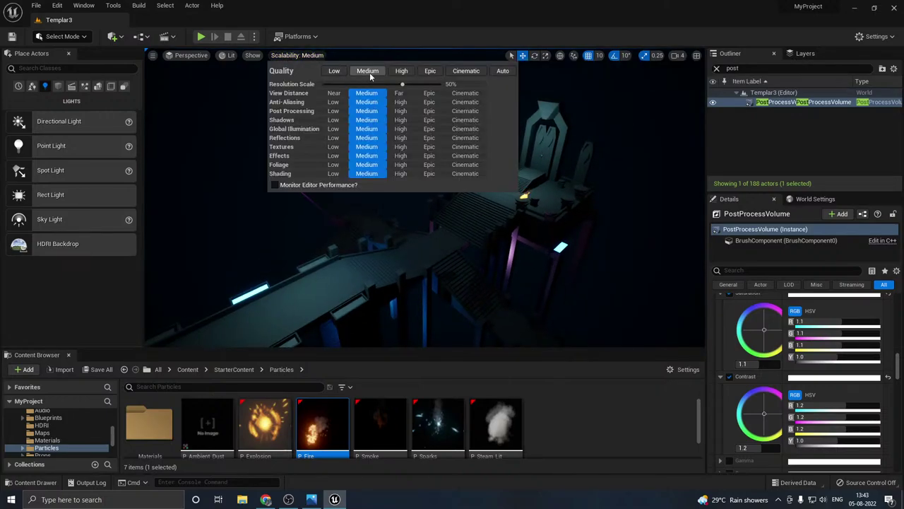
left_click(402, 71)
mouse_move(414, 226)
right_mouse_down()
mouse_move(400, 234)
mouse_move(409, 240)
right_mouse_up()
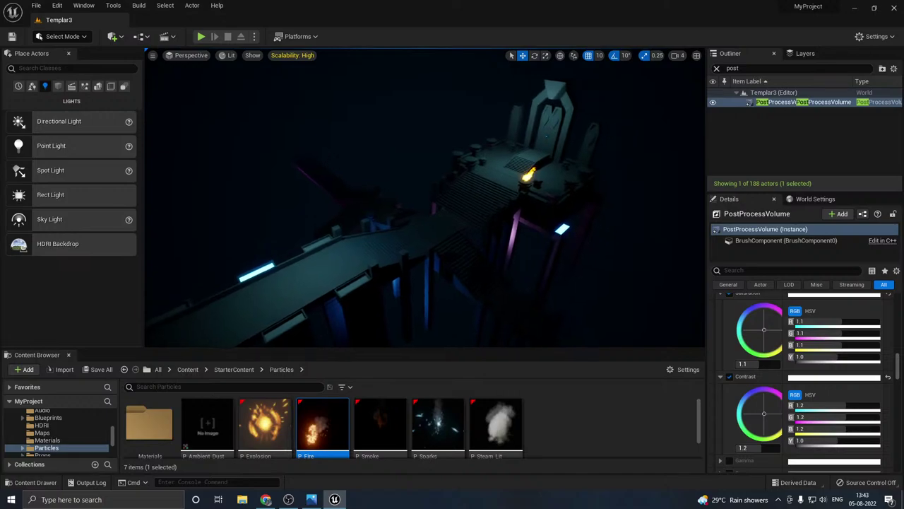
left_click(289, 56)
left_click(334, 70)
Step: Duplicate the P_Fire actor from the near bowl onto the bowl across the platform by the stairs, and enlarge the Content Browser
key("w")
right_click_drag(413, 234, 416, 237)
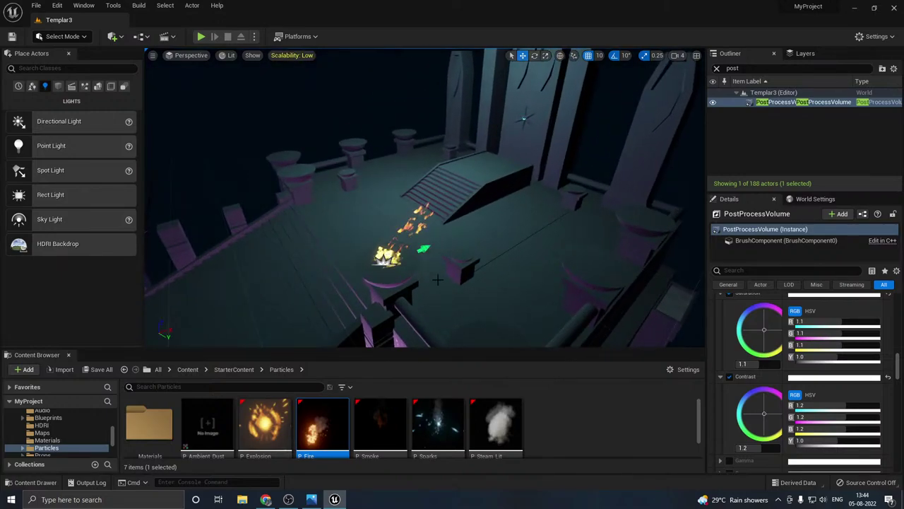
left_click(401, 253)
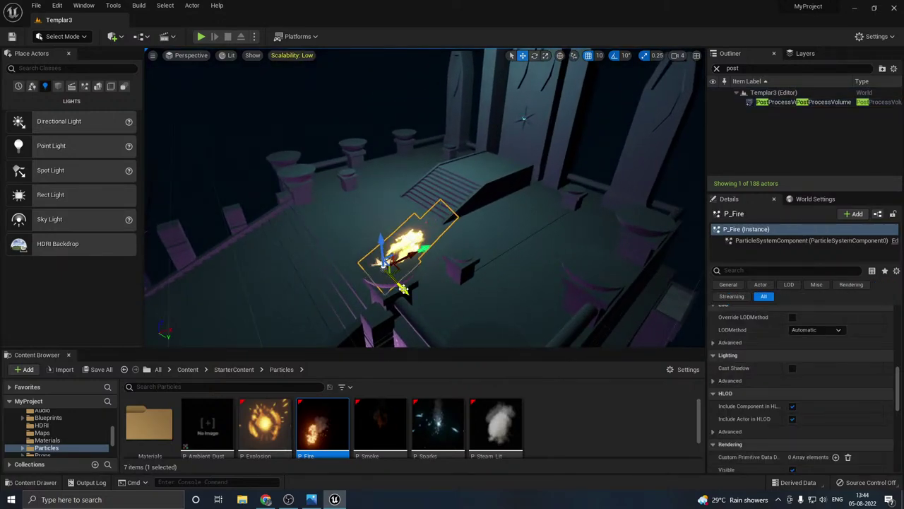
left_click_drag(394, 274, 297, 176, "alt")
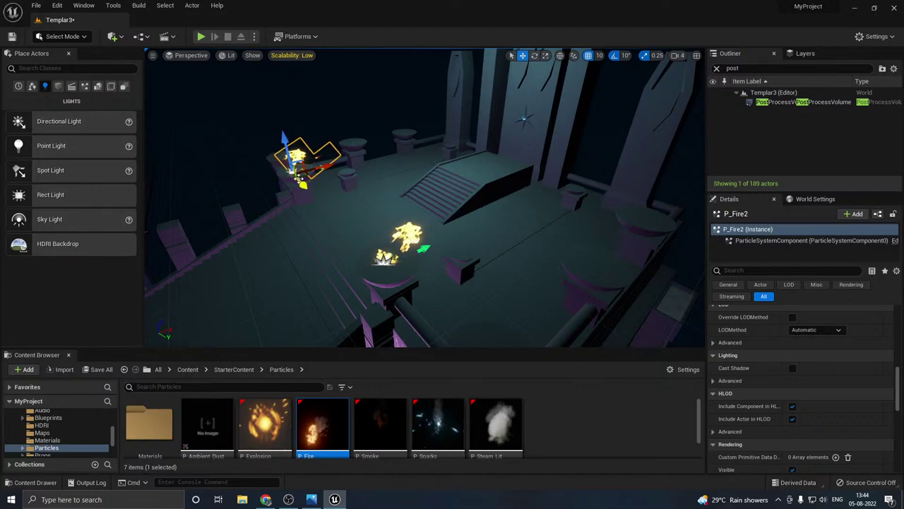
right_click_drag(297, 178, 296, 177)
key("s")
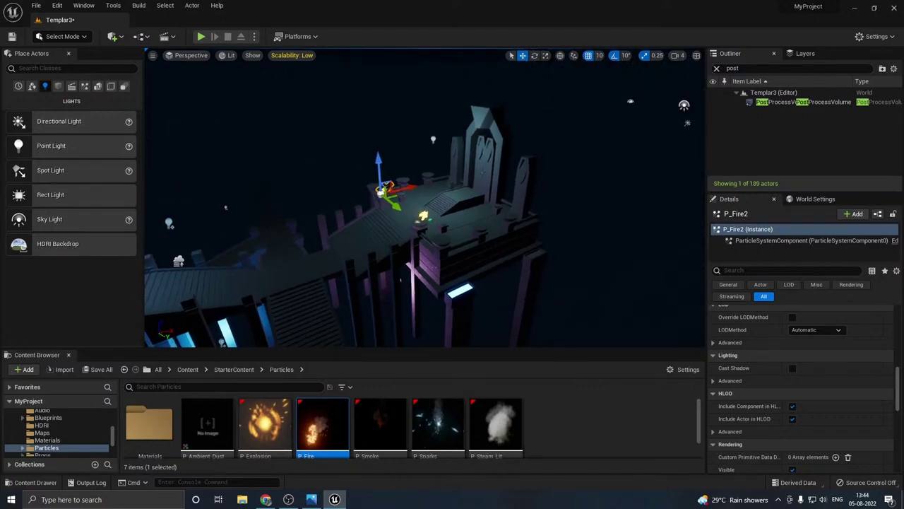
left_click_drag(338, 350, 338, 309)
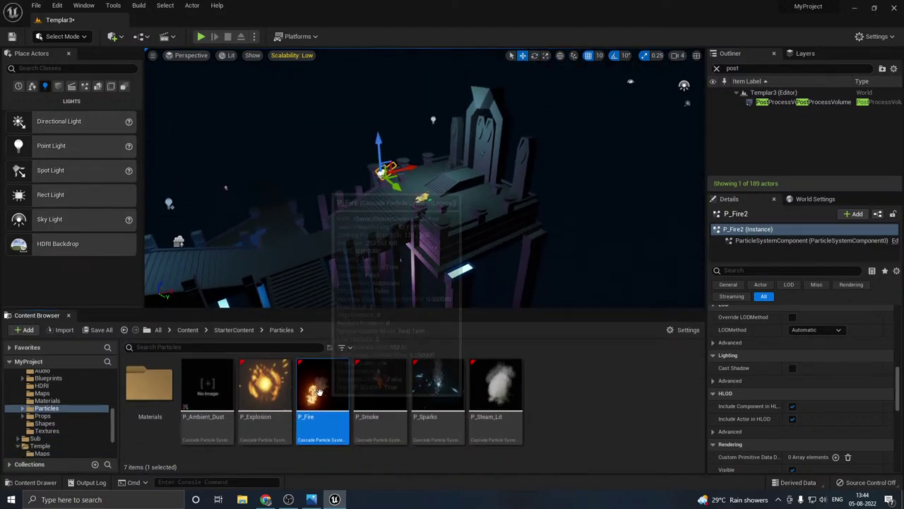
Step: Duplicate the P_Fire particle asset as P_Fire1 and save all modified content
right_click(322, 393)
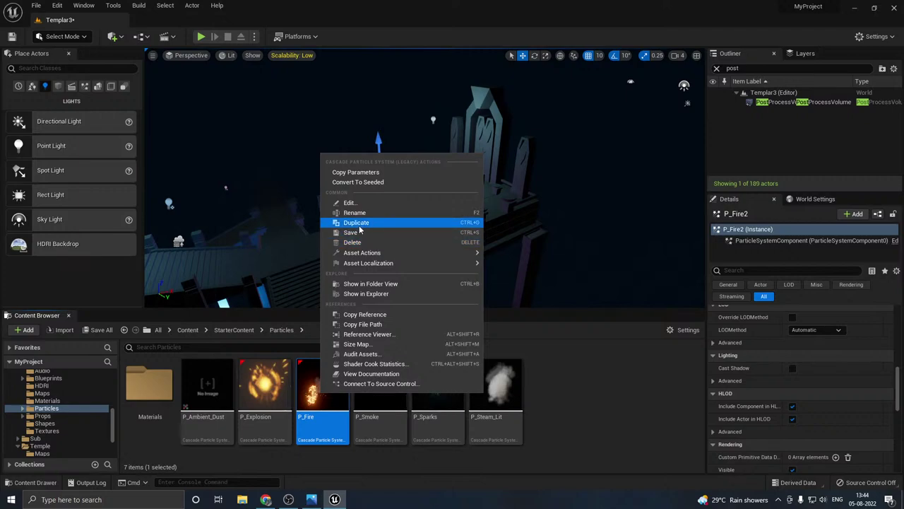
left_click(356, 222)
key("Return")
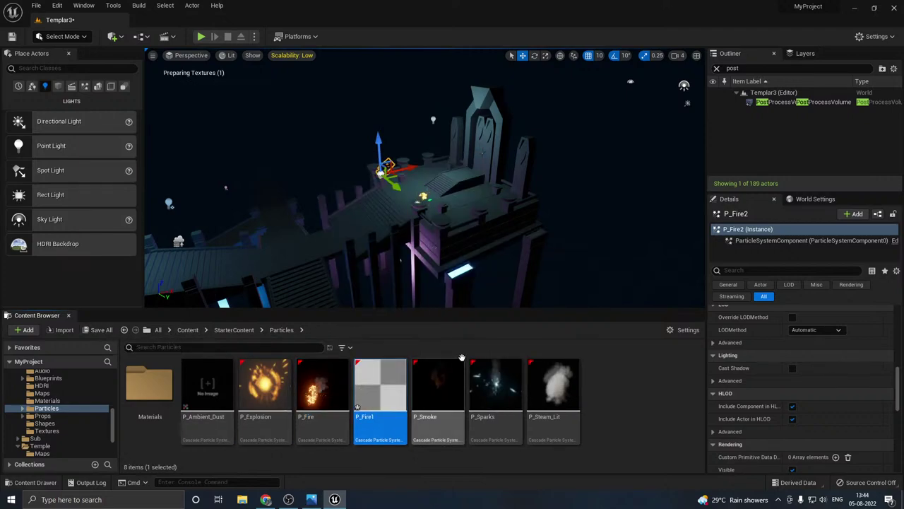
left_click(101, 329)
left_click(529, 359)
Step: Recolour the first Color Over Life point of P_Fire1's Flames emitter to violet-blue, and save and close the particle asset
double_click(379, 390)
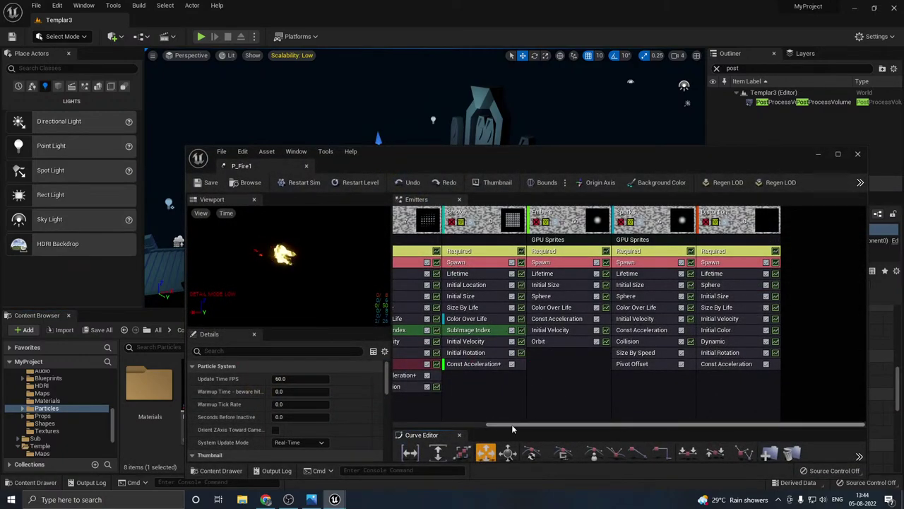
left_click_drag(512, 423, 380, 430)
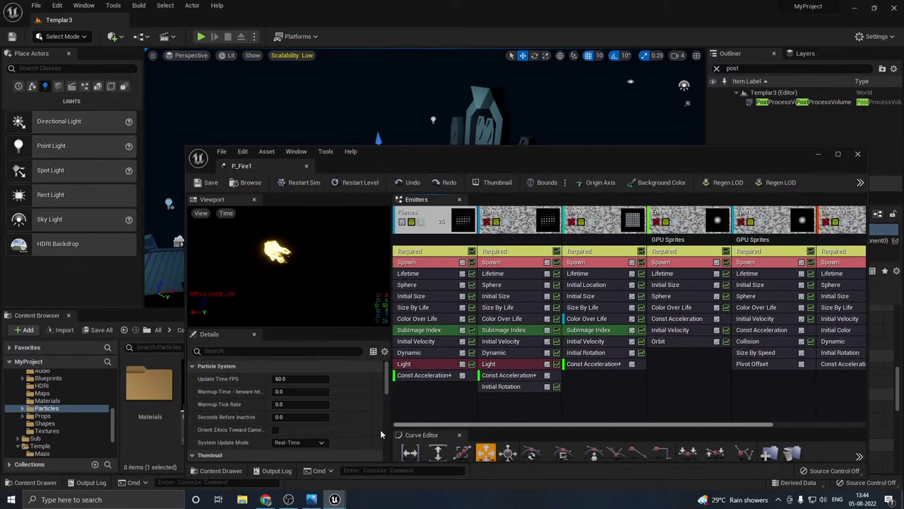
left_click(420, 321)
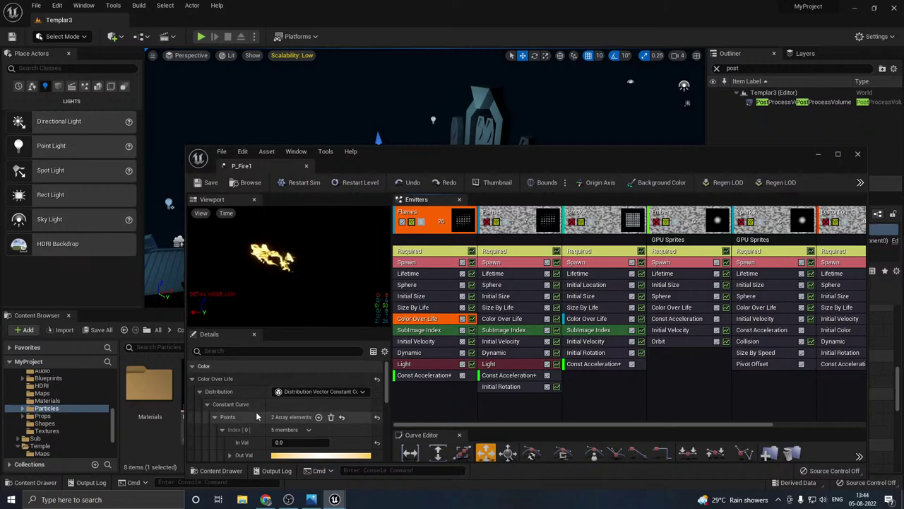
scroll(263, 418, "down", 2)
left_click(302, 427)
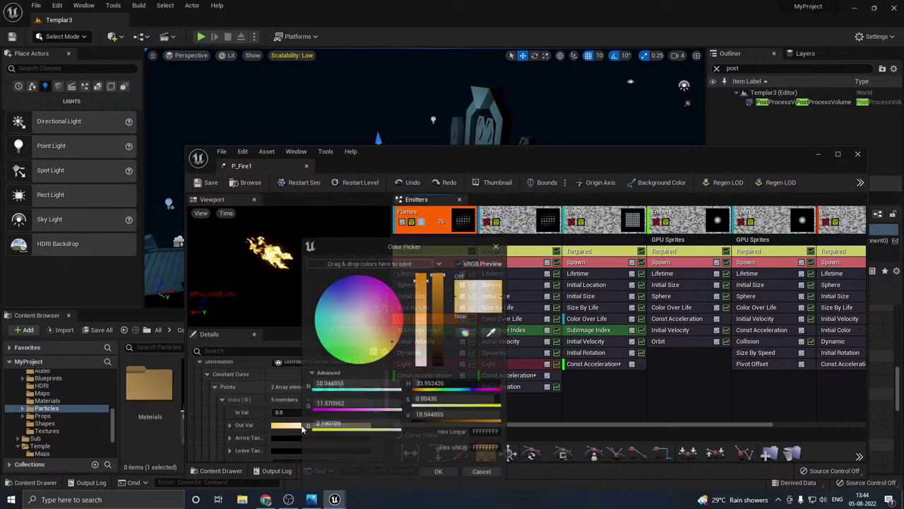
left_click(322, 302)
left_click(439, 474)
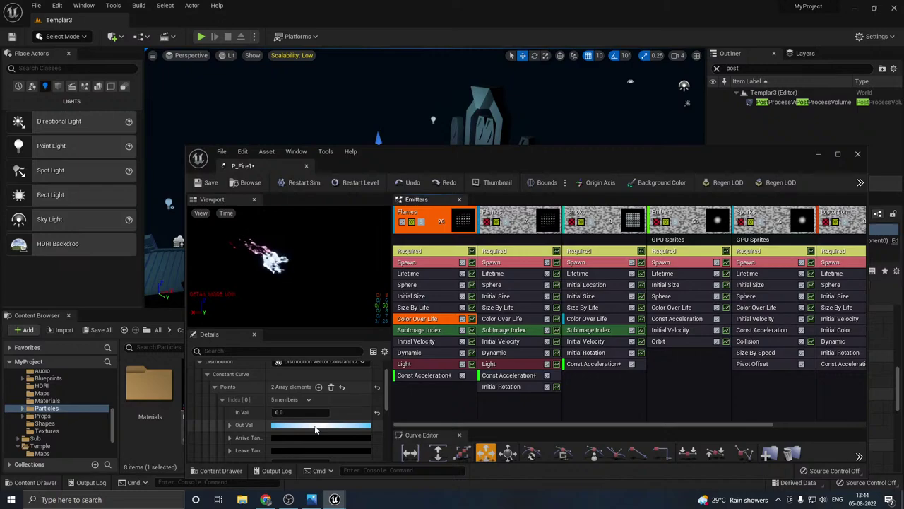
left_click(315, 427)
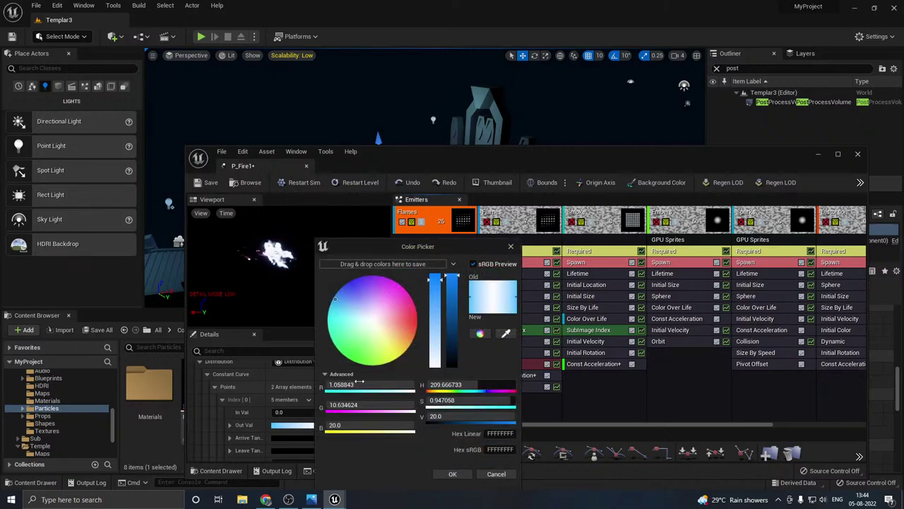
left_click(342, 292)
left_click(453, 476)
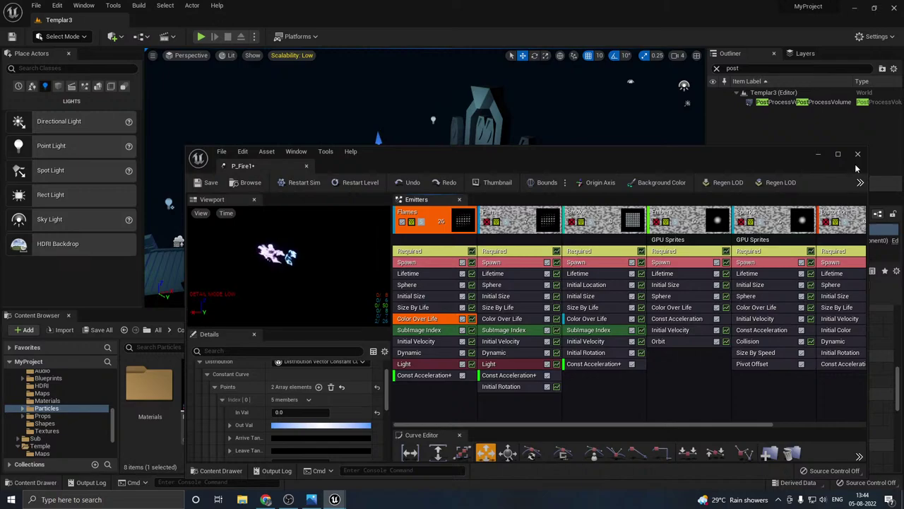
left_click(202, 185)
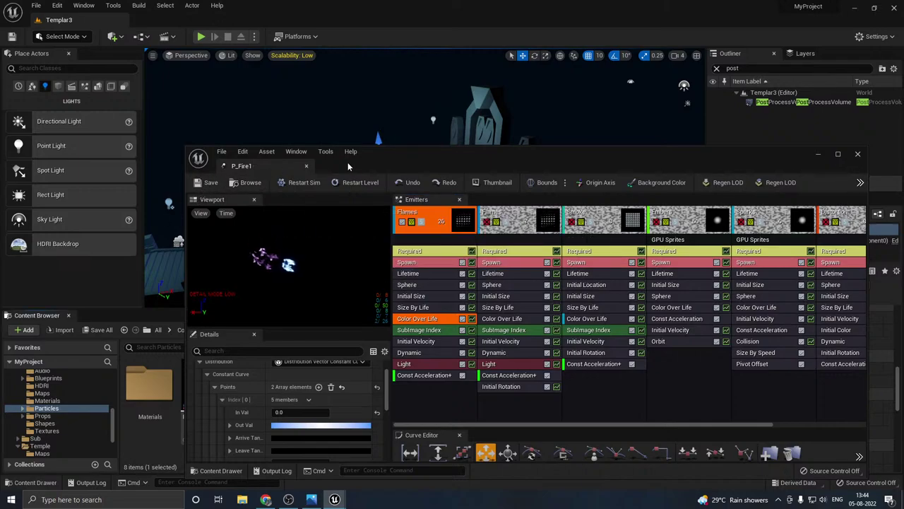
left_click(305, 166)
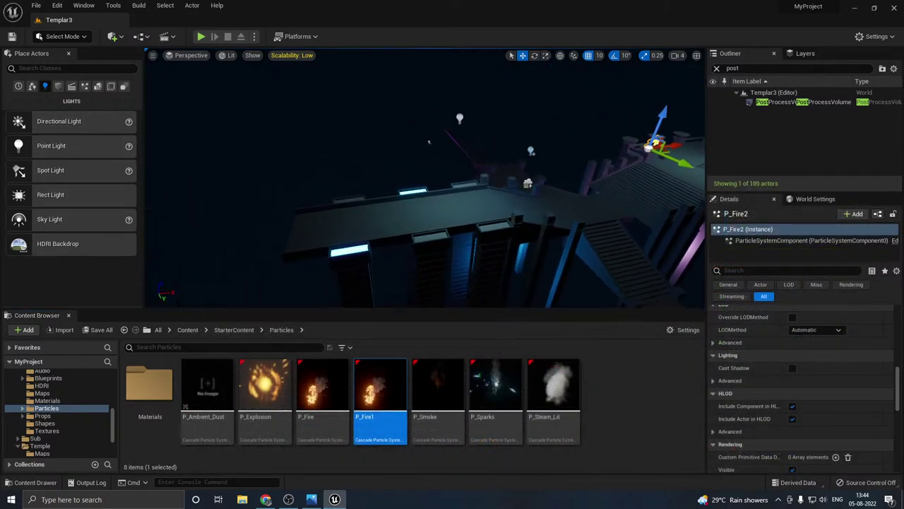
Step: Place a P_Fire1 particle system in the glowing blue tray on the near side of the walkway
key("w")
right_click_drag(424, 177, 406, 219)
left_click_drag(378, 397, 353, 219)
mouse_move(353, 218)
right_mouse_down()
mouse_move(357, 191)
mouse_move(350, 218)
right_mouse_up()
key("g")
right_click_drag(393, 182, 395, 192)
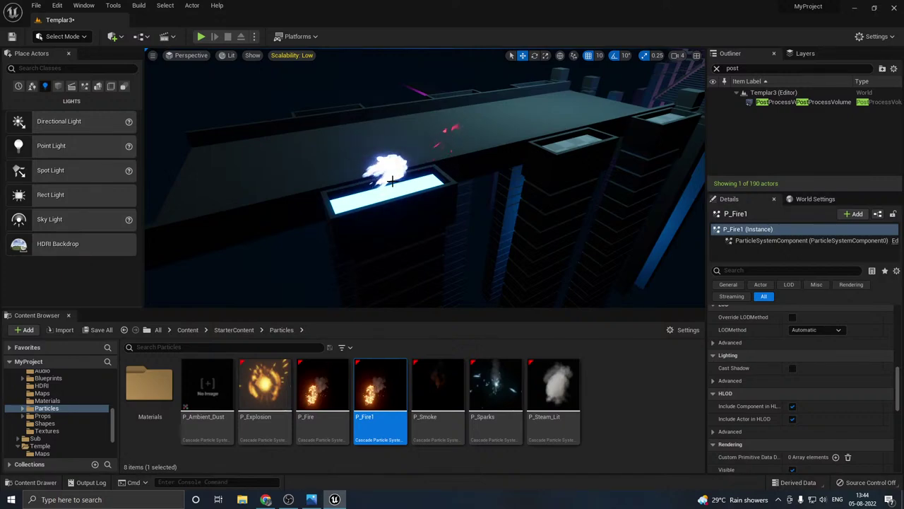
Step: Scale up the P_Fire1 actor in the near tray so its flames fill more of the glowing surface
key("g")
key("e")
key("r")
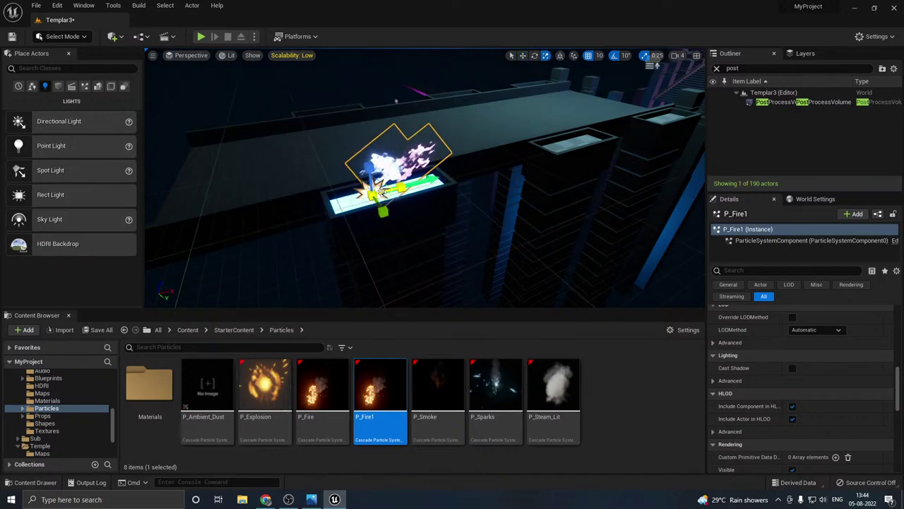
left_click_drag(370, 196, 392, 185)
key("g")
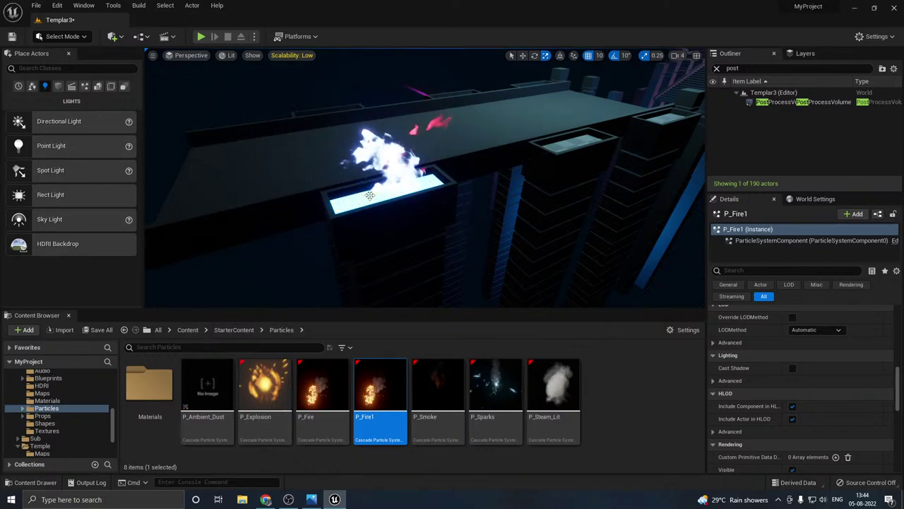
Step: Duplicate the blue fire into the glowing tray on the opposite side of the walkway and align it there
key("s")
right_click_drag(424, 177, 441, 143)
key("w")
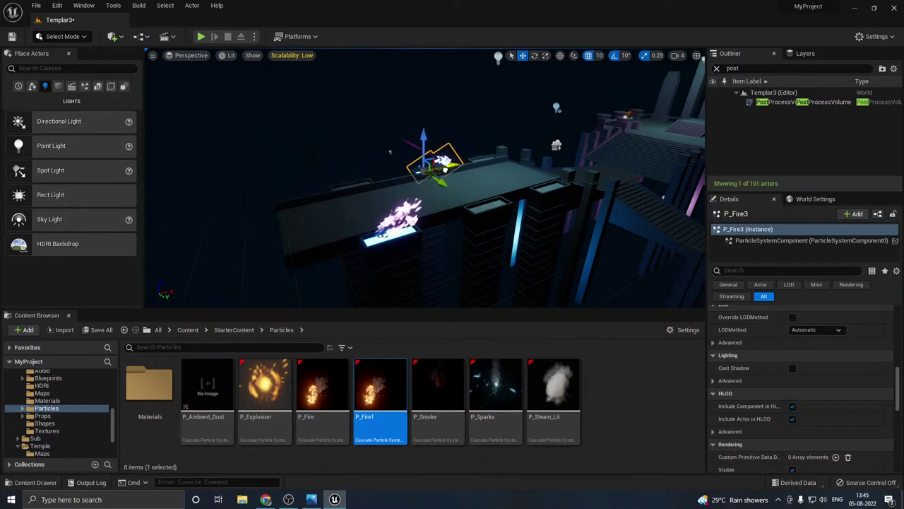
key("g")
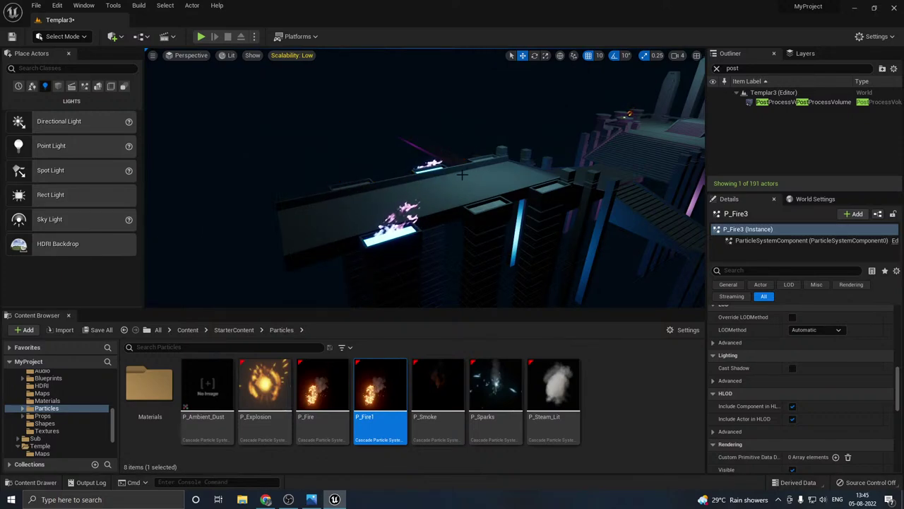
key("f")
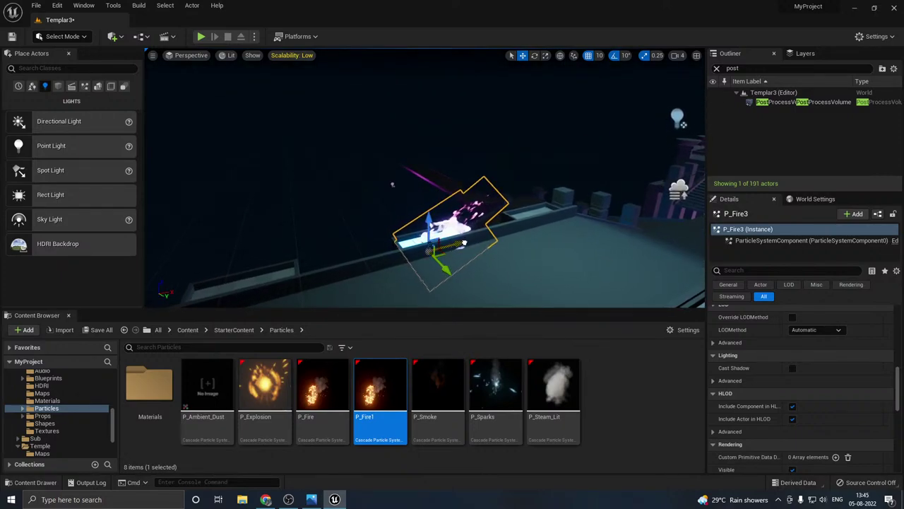
mouse_move(464, 242)
right_mouse_down()
mouse_move(483, 235)
mouse_move(474, 231)
right_mouse_up()
key("a")
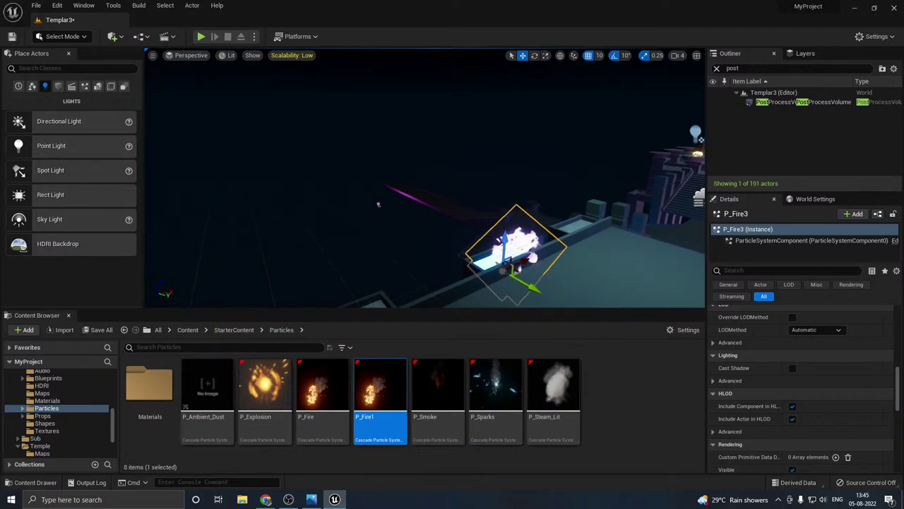
right_click_drag(403, 180, 498, 205)
right_click_drag(509, 251, 452, 195)
Step: Duplicate the blue fire onto the glowing tray atop the pillar below the temple platform and align it there
key("g")
key("g")
left_click_drag(346, 198, 673, 175, "alt")
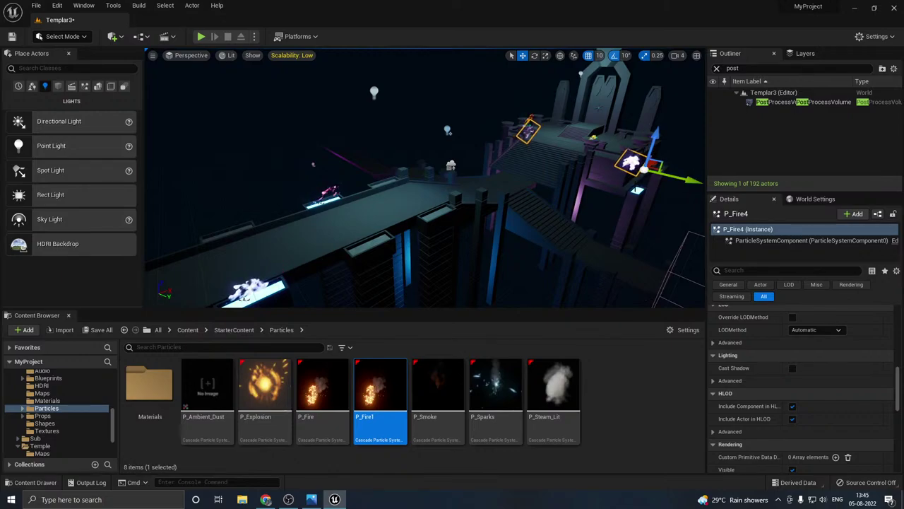
mouse_move(672, 175)
right_mouse_down()
mouse_move(654, 175)
mouse_move(666, 174)
right_mouse_up()
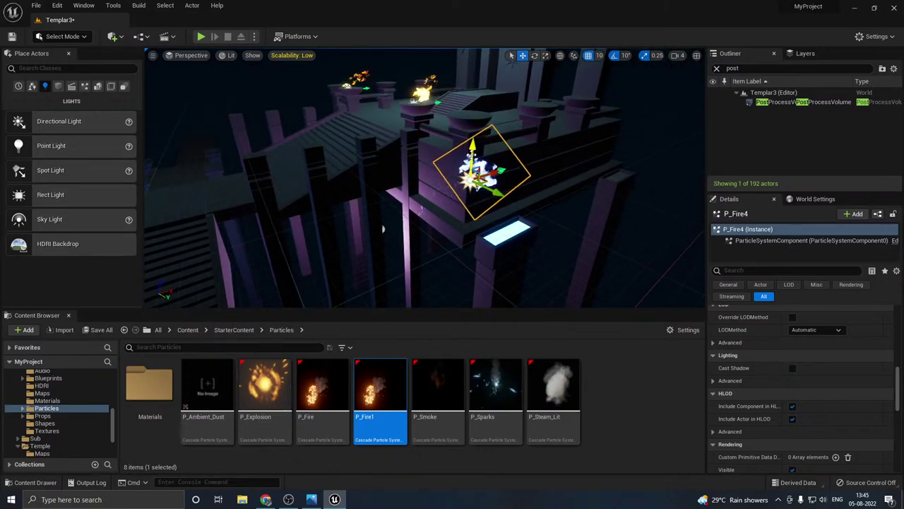
key("End")
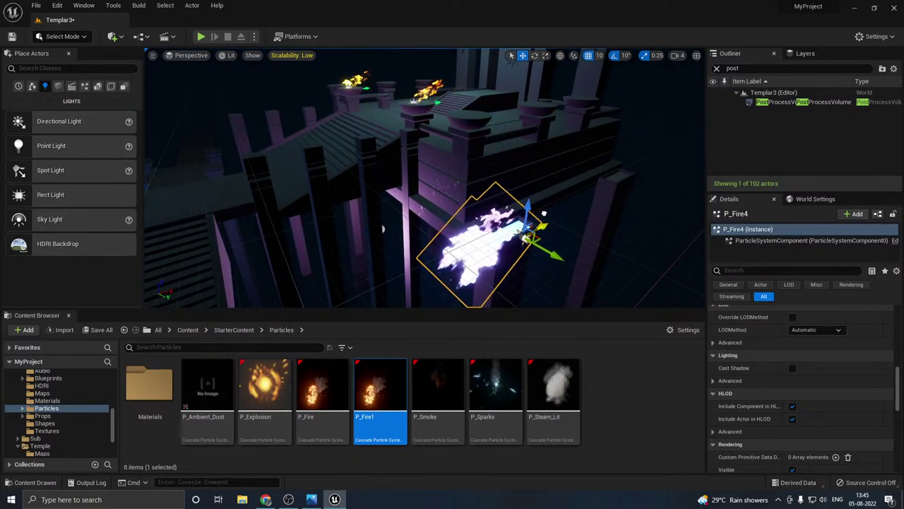
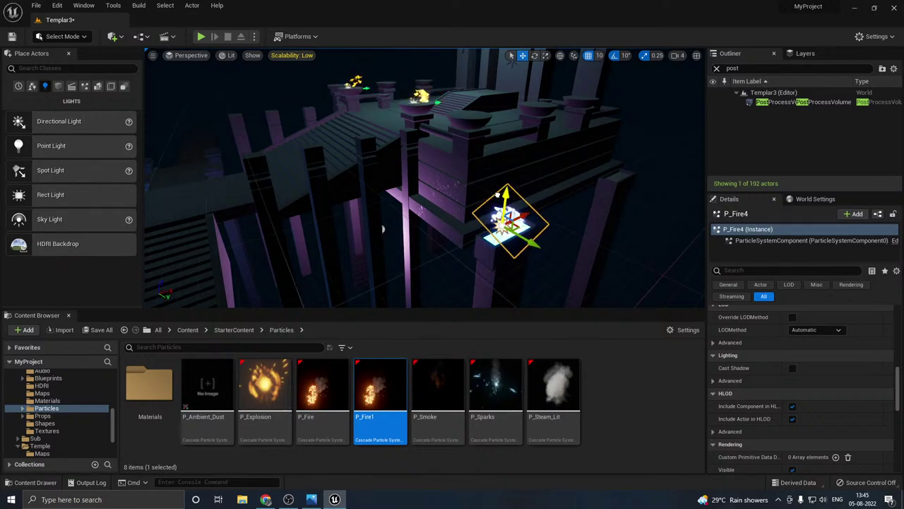
Step: Save all modified content and enlarge the level viewport
key("s")
right_click_drag(424, 176, 281, 180)
right_click_drag(353, 176, 360, 299)
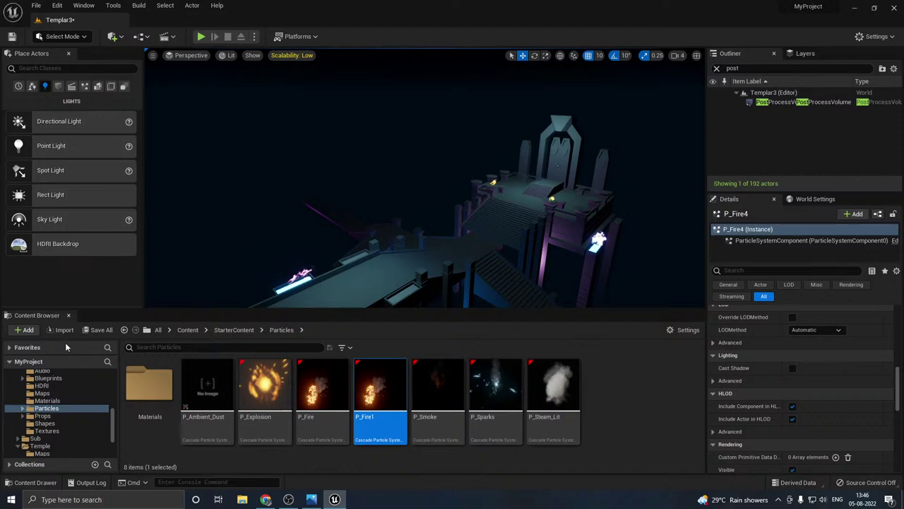
left_click(101, 329)
left_click(525, 356)
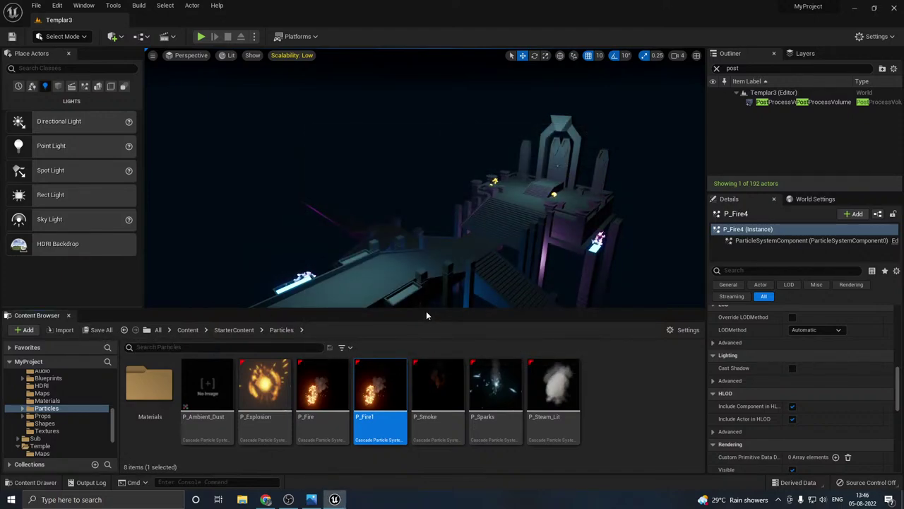
left_click_drag(426, 309, 426, 340)
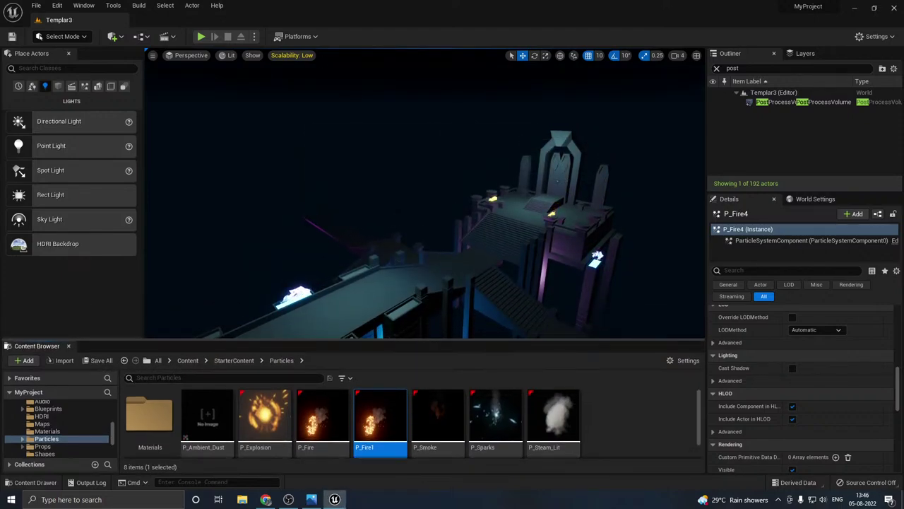
Step: Move PointLight4 along its X axis from beyond the walkway toward the temple
right_click_drag(514, 205, 482, 234)
key("g")
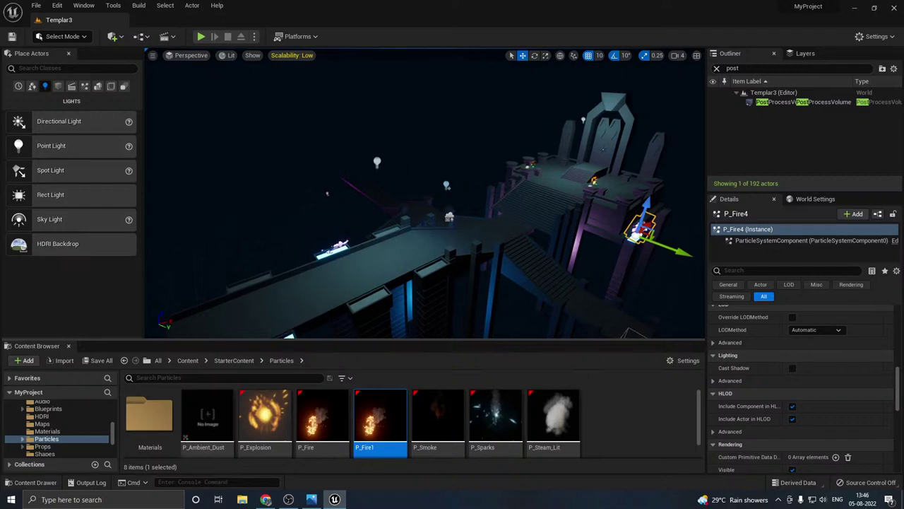
left_click(376, 162)
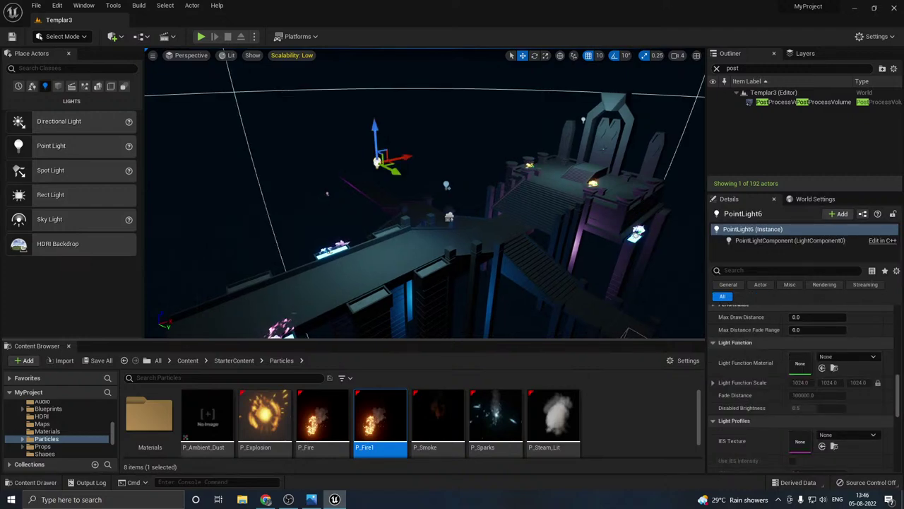
left_click(327, 193)
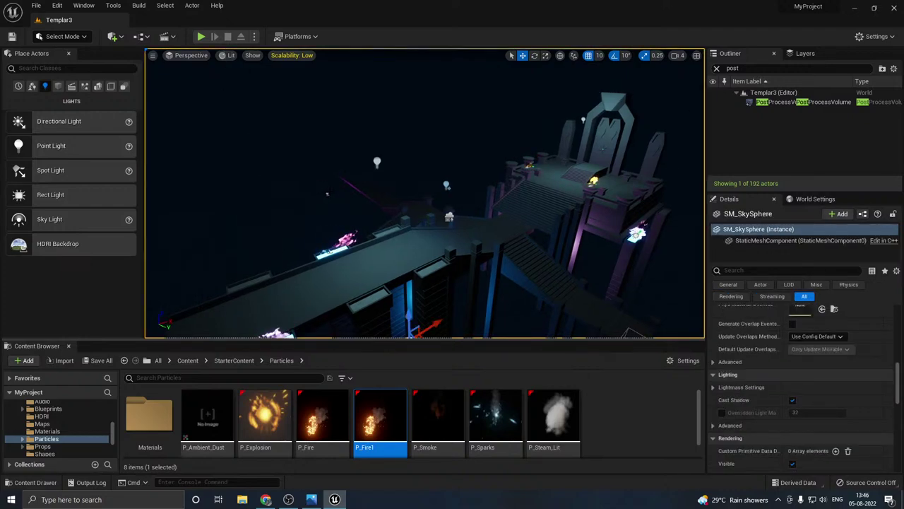
left_click(328, 193)
left_click_drag(351, 190, 420, 163)
Step: Find the ExponentialHeightFog actor and set its volumetric fog albedo to light grey
left_click_drag(747, 69, 715, 68)
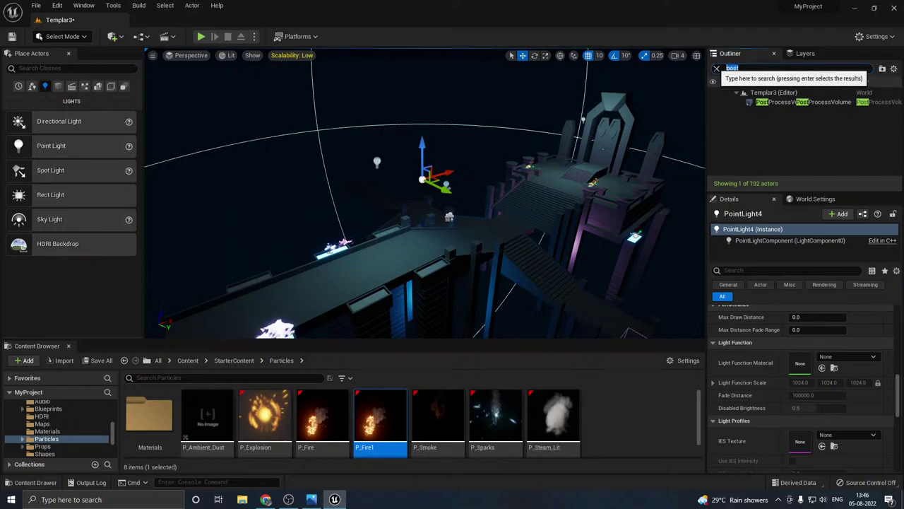
type("x")
left_click(812, 102)
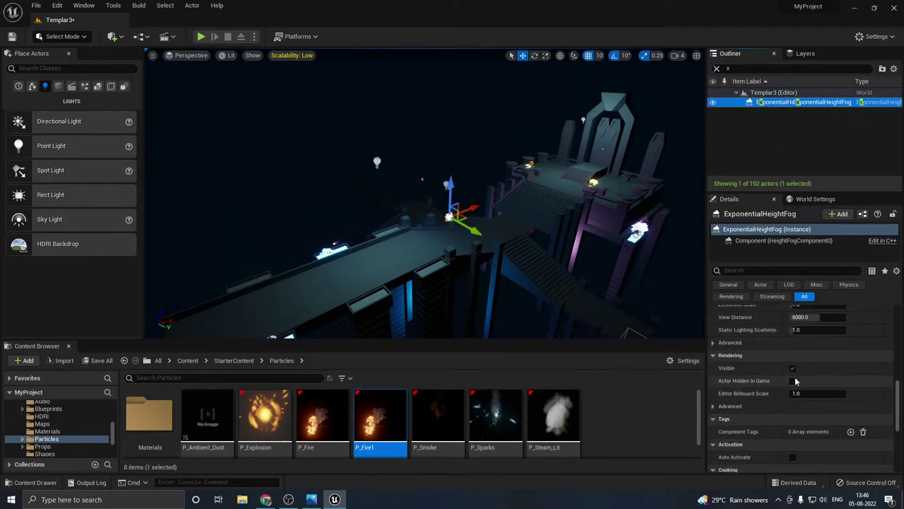
scroll(786, 381, "down", 5)
scroll(783, 381, "up", 5)
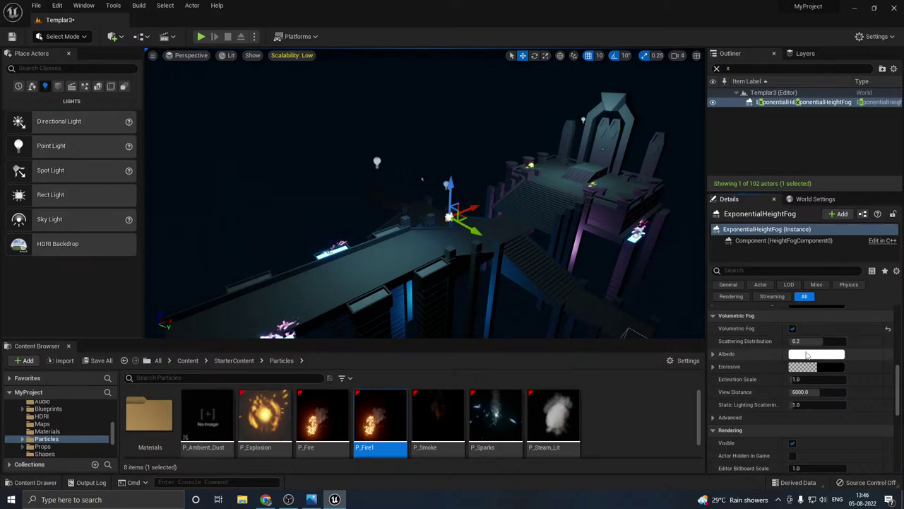
left_click(794, 356)
left_click_drag(737, 304, 739, 321)
left_click(735, 475)
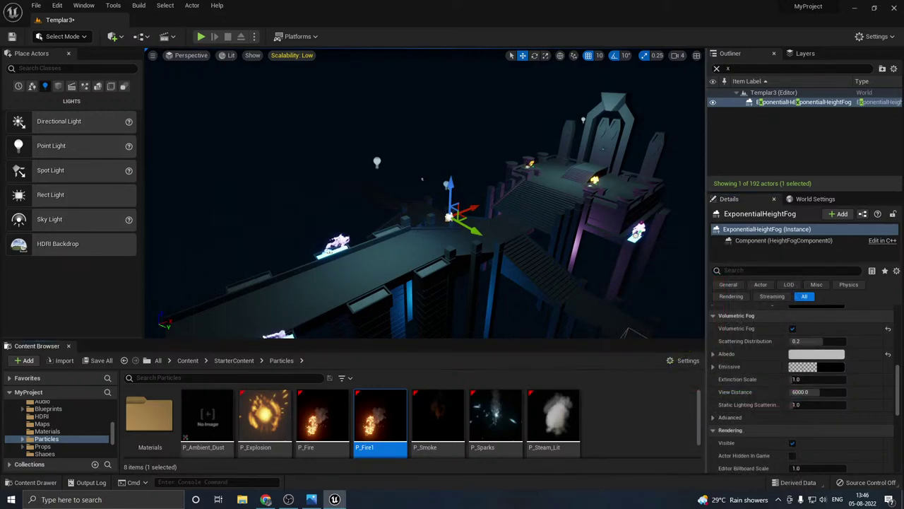
Step: Preview the level at Medium scalability and switch the quality to High to show the volumetric fog
left_click(300, 58)
left_click(368, 72)
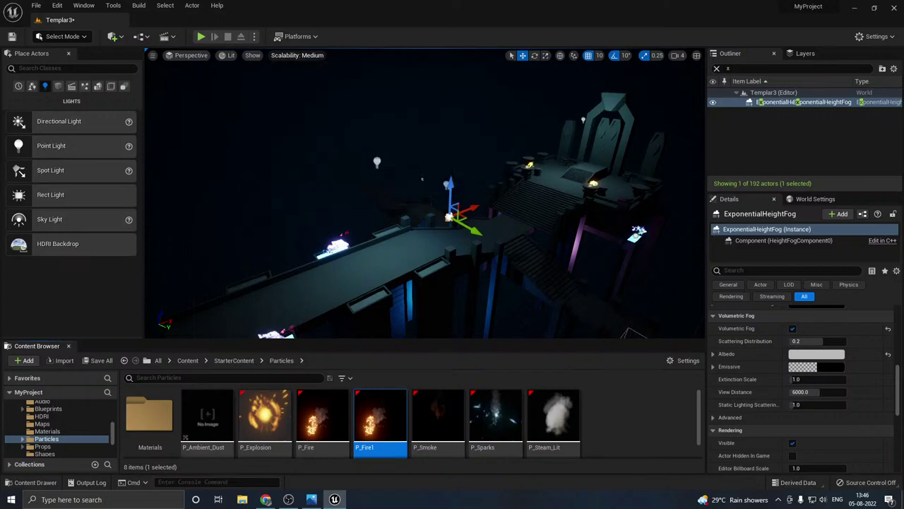
left_click(305, 58)
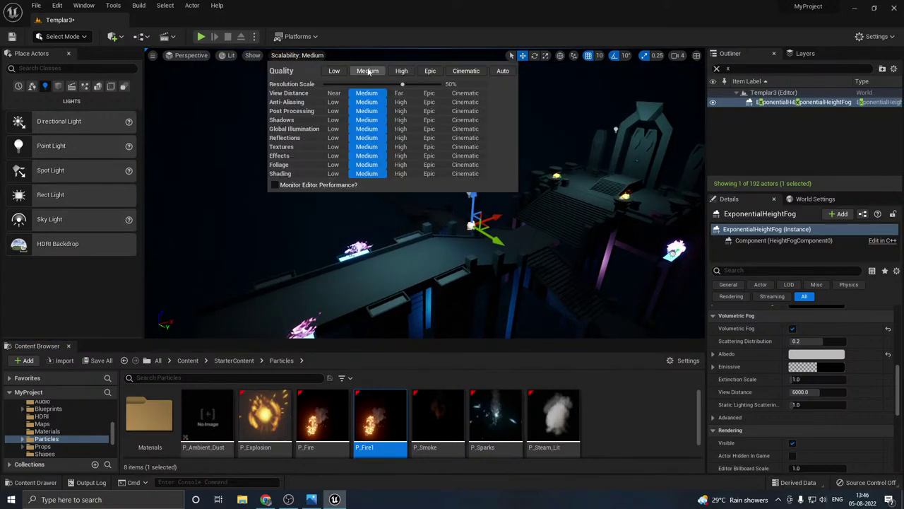
left_click(402, 71)
left_click(412, 198)
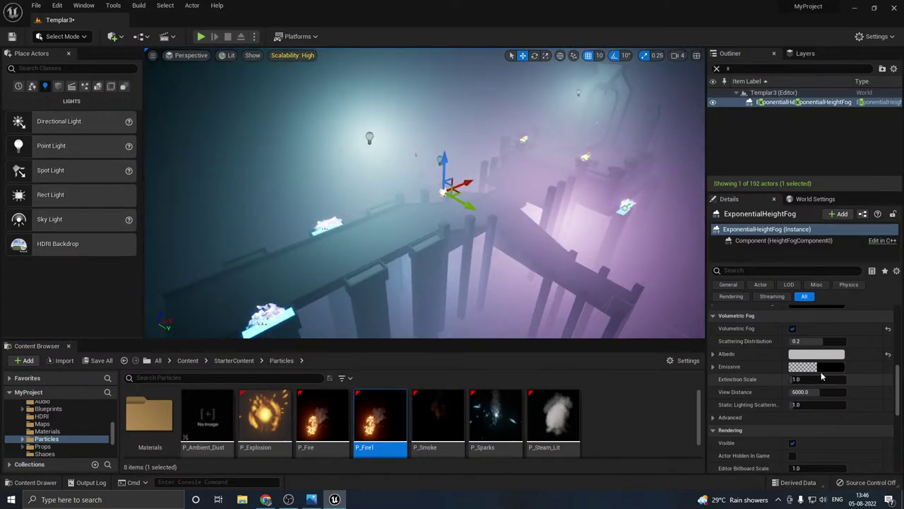
Step: Darken the ExponentialHeightFog's volumetric fog albedo to a dark grey with a value of 0.088542
left_click(803, 353)
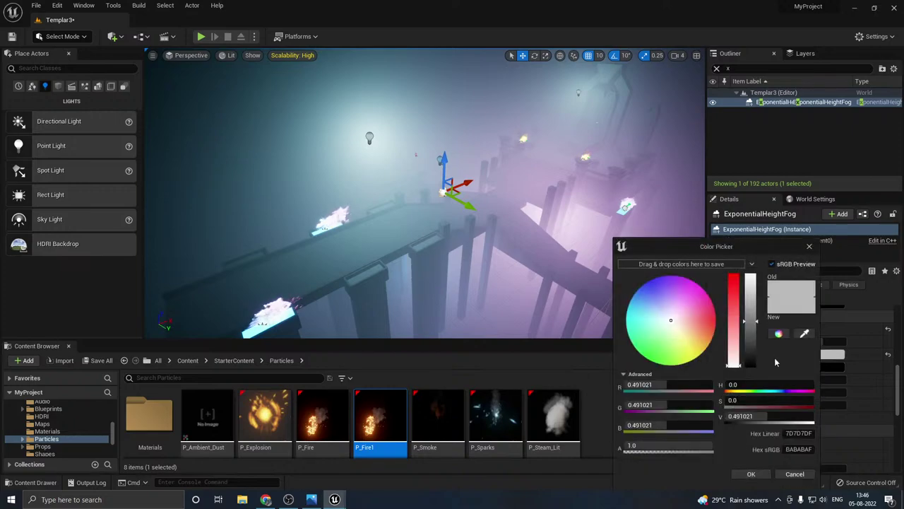
left_click_drag(753, 358, 753, 362)
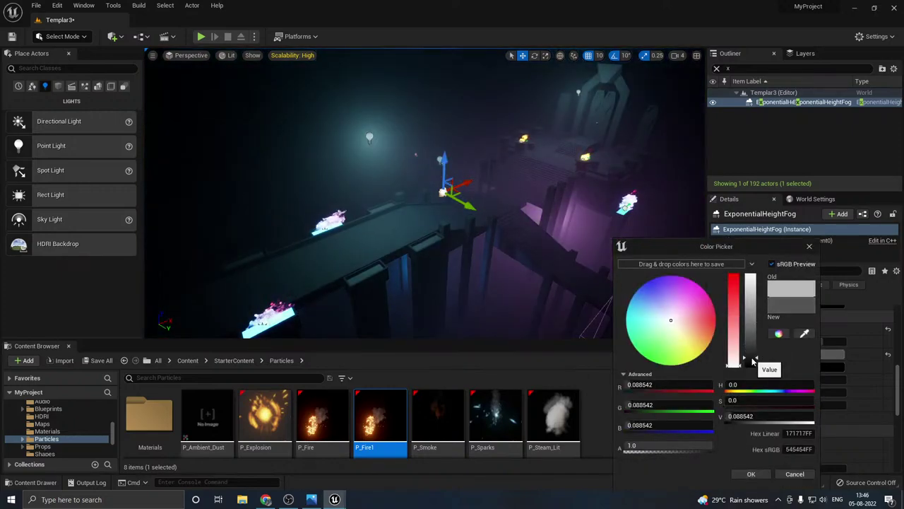
left_click(750, 474)
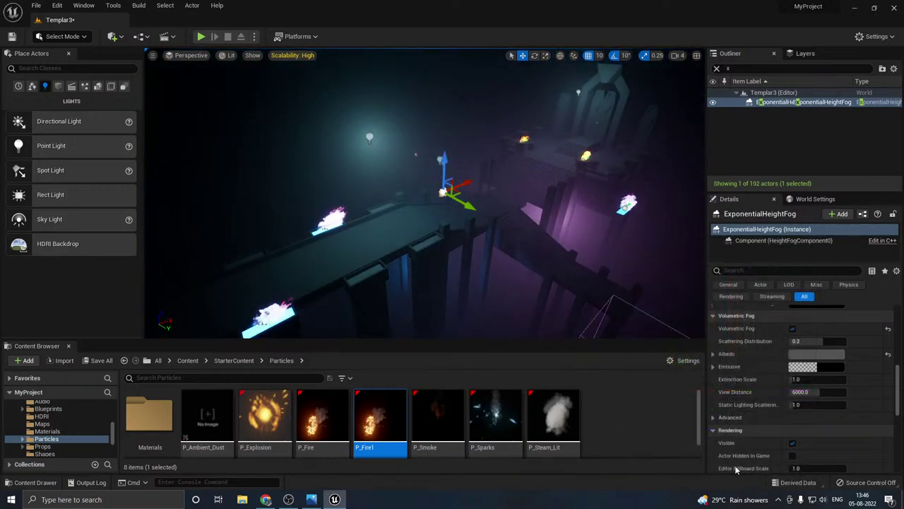
Step: Set PointLight6's volumetric scattering intensity to 0.25
left_click(369, 137)
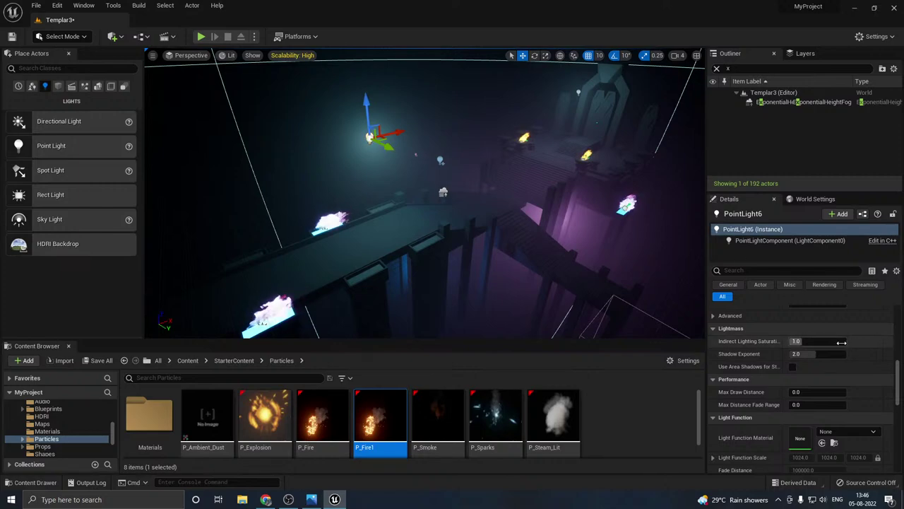
scroll(772, 379, "down", 3)
scroll(783, 376, "up", 2)
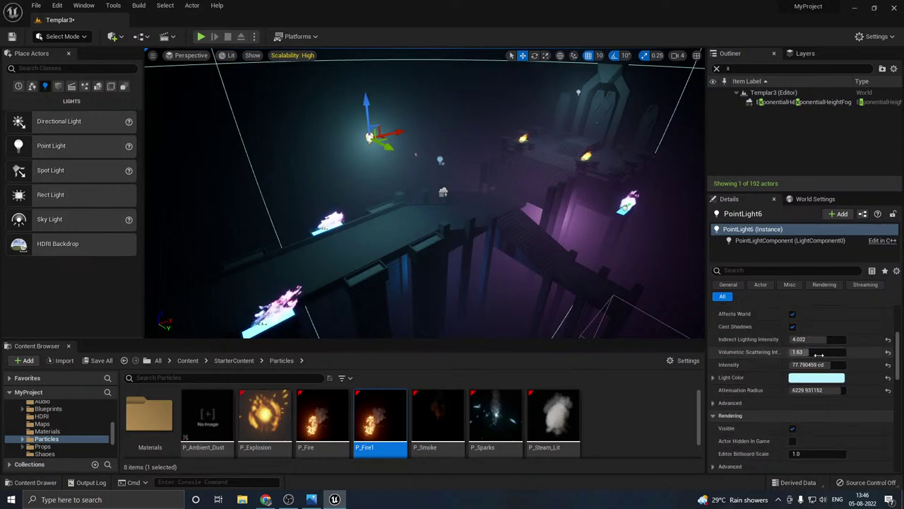
left_click_drag(820, 354, 789, 354)
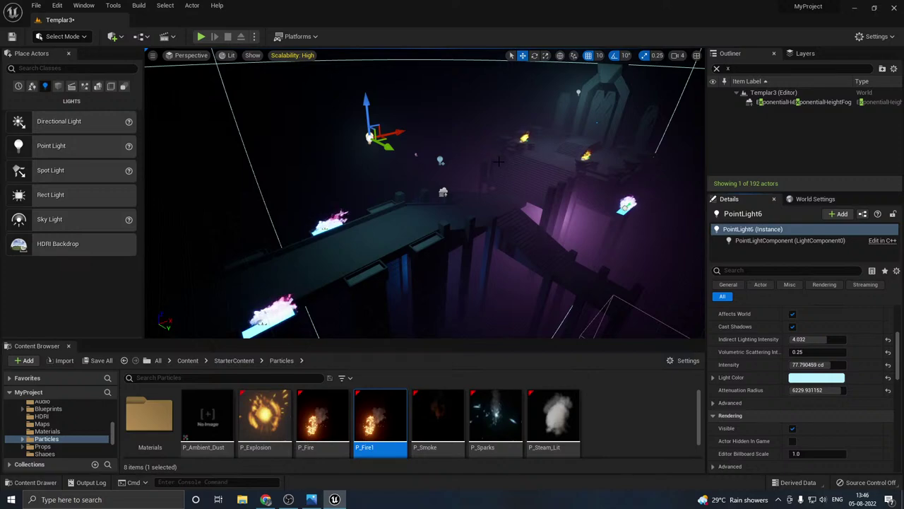
right_click_drag(605, 233, 640, 214)
Step: Set the scalability quality to Low and save the Templar3 level
left_click(295, 55)
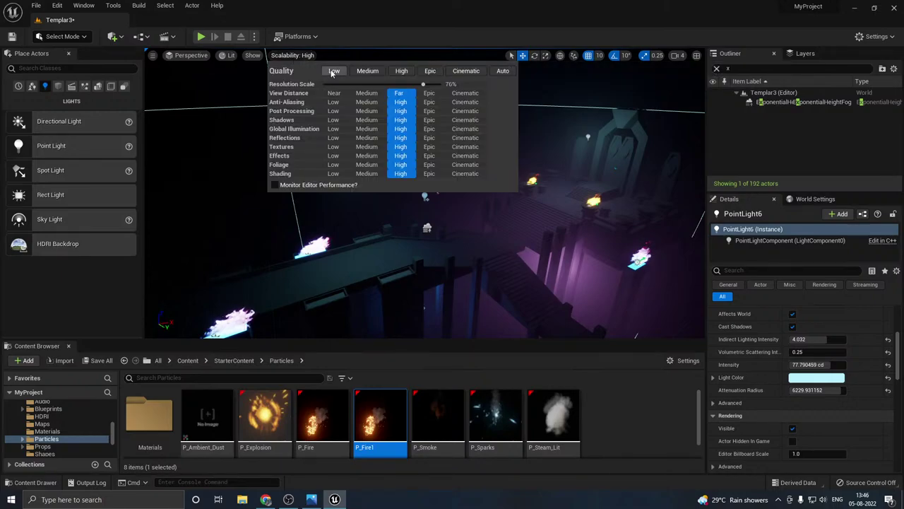
left_click(334, 71)
left_click(122, 361)
left_click(101, 360)
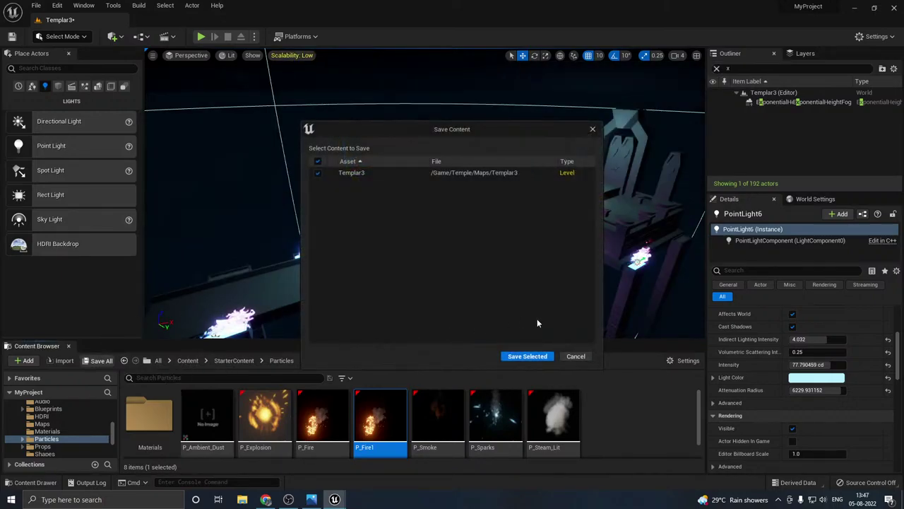
left_click(527, 357)
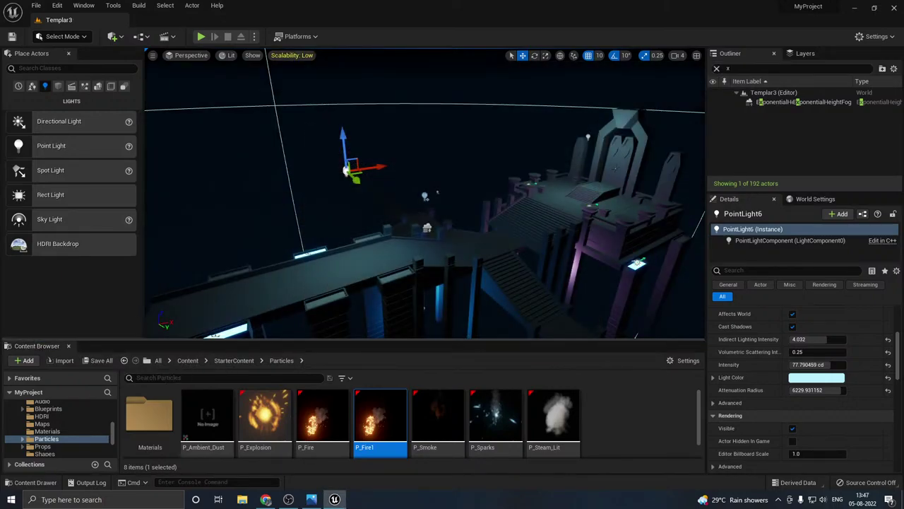
Step: Turn off volumetric fog on the ExponentialHeightFog actor
left_click(763, 102)
scroll(773, 394, "down", 4)
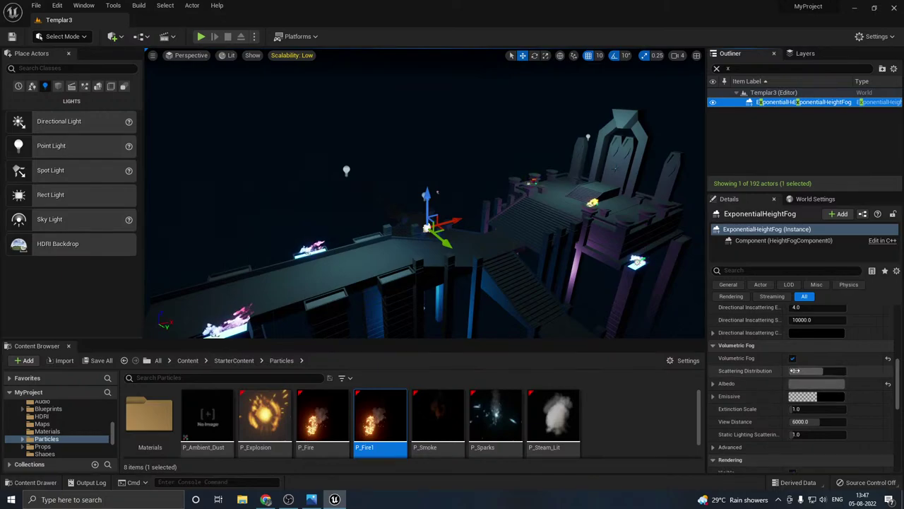
left_click(793, 359)
left_click(793, 359)
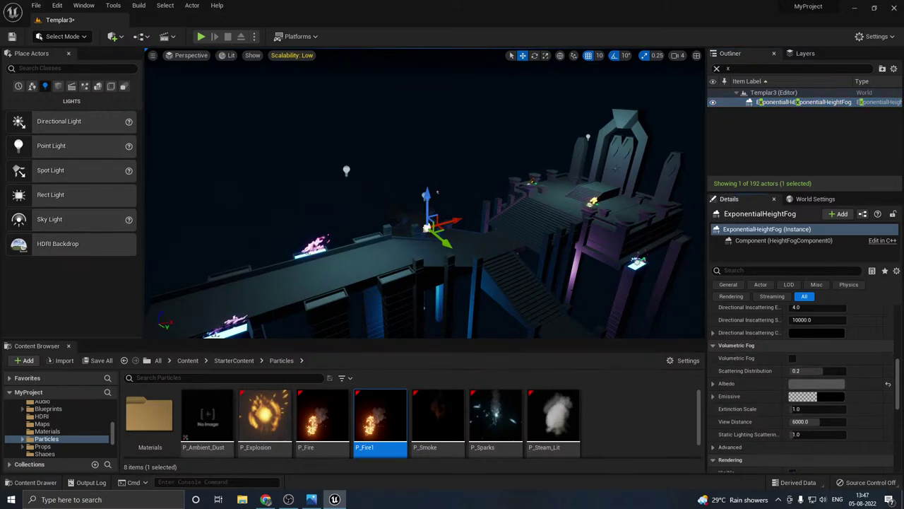
Step: Duplicate the two stacked pillar pieces behind the lower staircase and move the copies up above the walkway
right_click_drag(487, 247, 453, 213)
key("w")
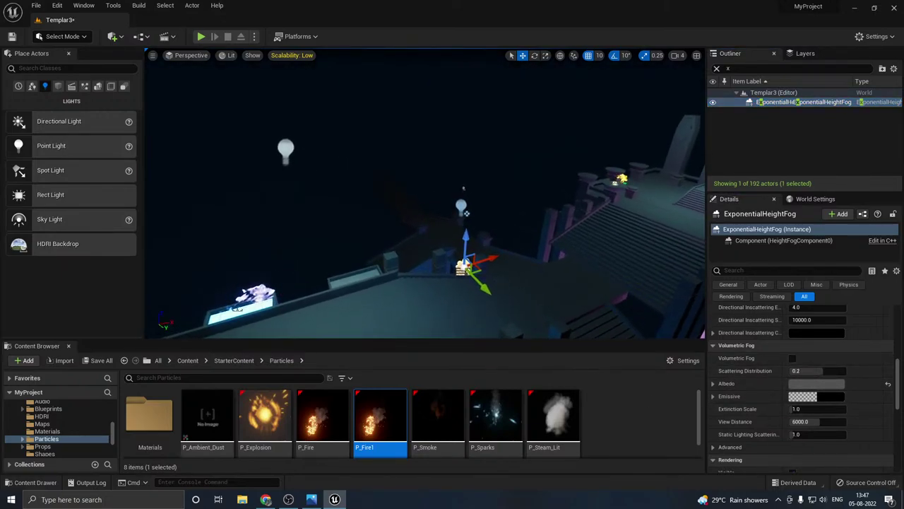
right_click_drag(504, 192, 555, 225)
left_click(500, 194)
key("d")
left_click_drag(424, 233, 431, 232)
left_click(400, 214)
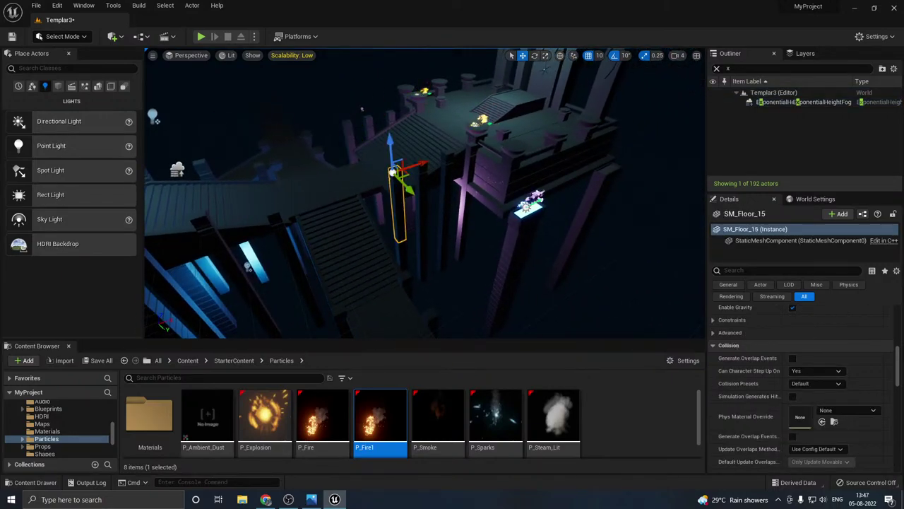
left_click(402, 253, "ctrl")
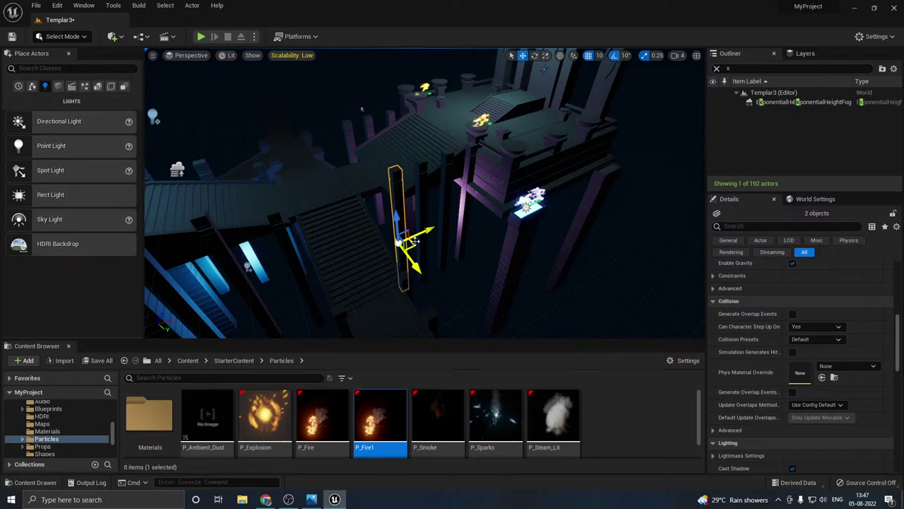
left_click_drag(397, 219, 316, 151)
Step: Group the two copied pillar pieces and move the group out toward the far end of the walkway
right_click(315, 150)
mouse_move(367, 303)
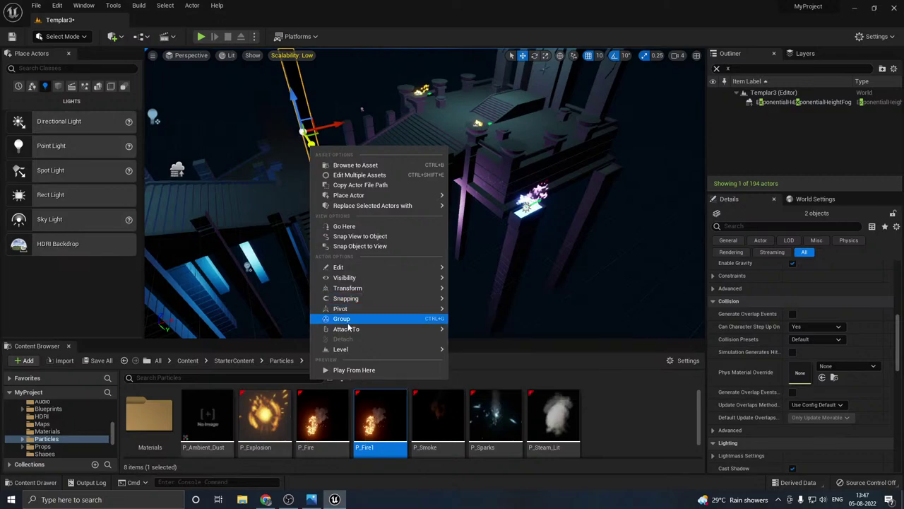
left_click(349, 322)
right_click_drag(349, 323, 297, 283)
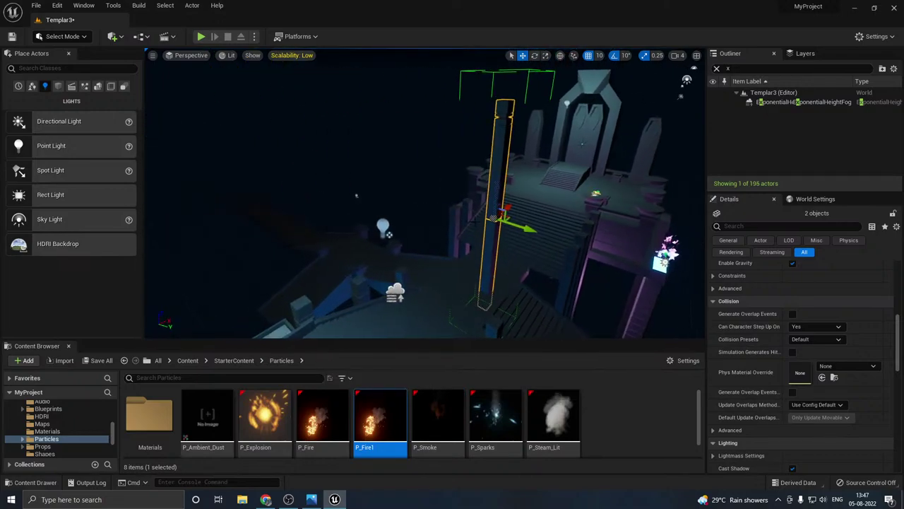
left_click_drag(527, 227, 285, 150)
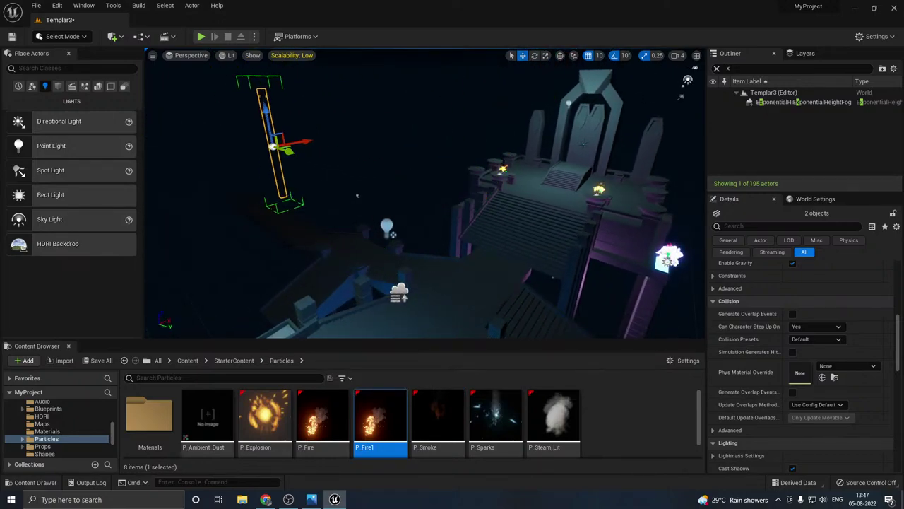
Step: Switch the viewport to the Lighting Only view and move the pillar group off to the side of the walkway's end
left_click(251, 55)
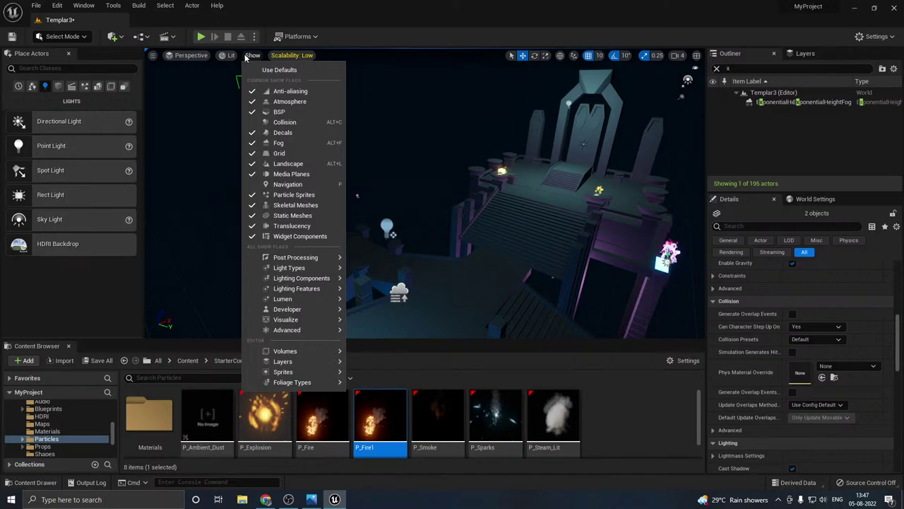
left_click(228, 55)
left_click(252, 93)
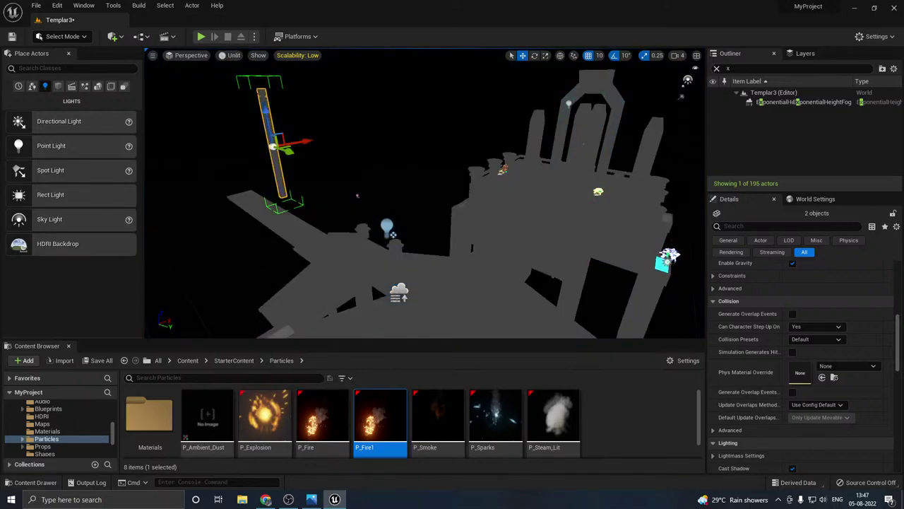
left_click(234, 55)
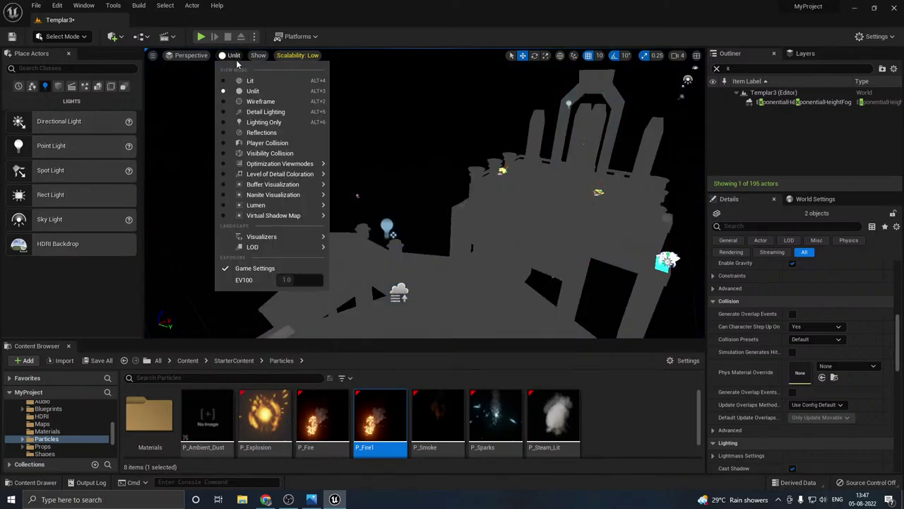
left_click(263, 120)
key("f")
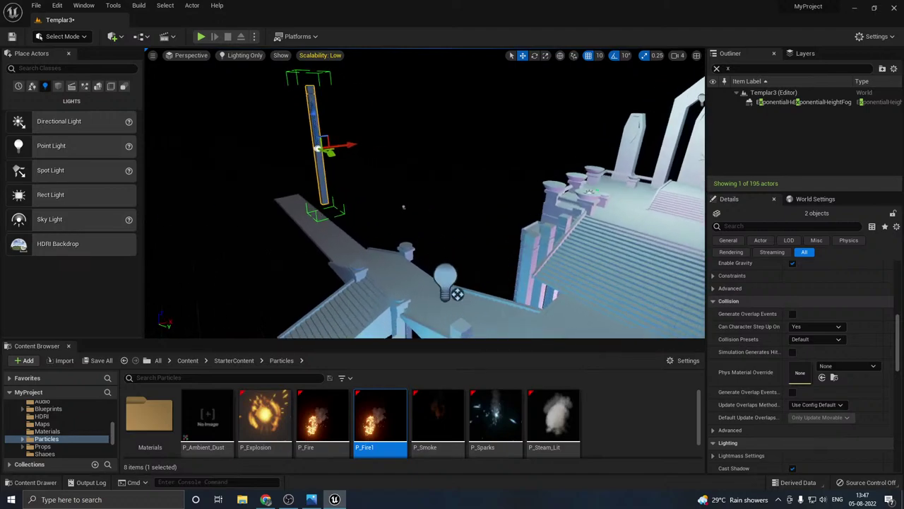
left_click_drag(423, 125, 333, 116)
left_click_drag(322, 79, 329, 130)
left_click_drag(327, 164, 463, 138)
right_click_drag(463, 212, 434, 215)
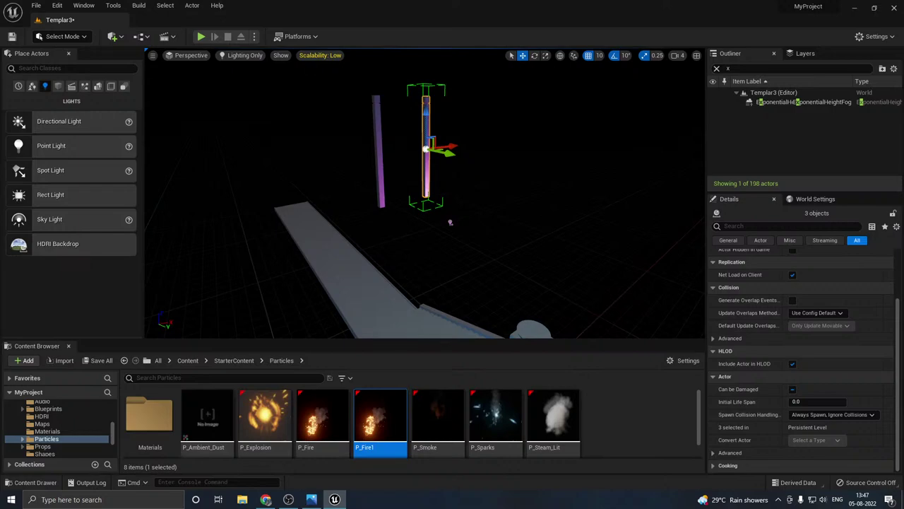
key("Delete")
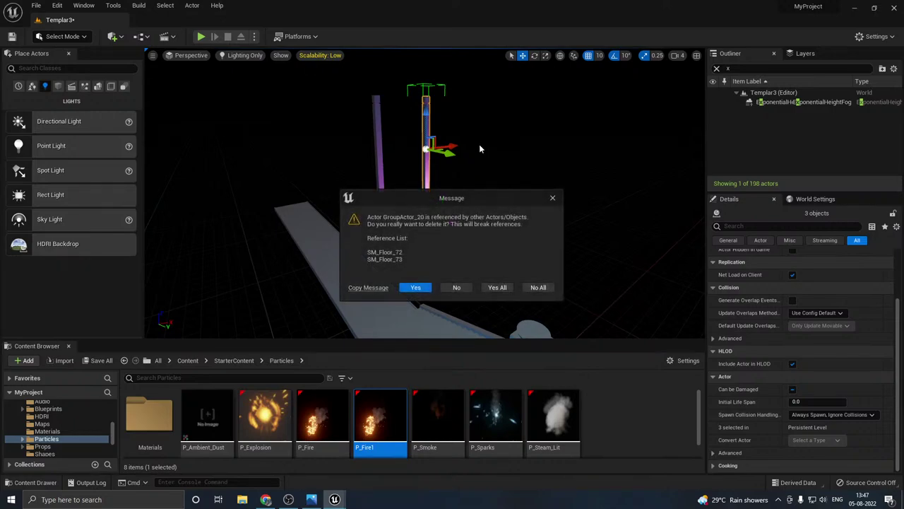
left_click(497, 288)
Step: Save the Templar3 level and unlock the remaining pillar group beyond the walkway
left_click(101, 360)
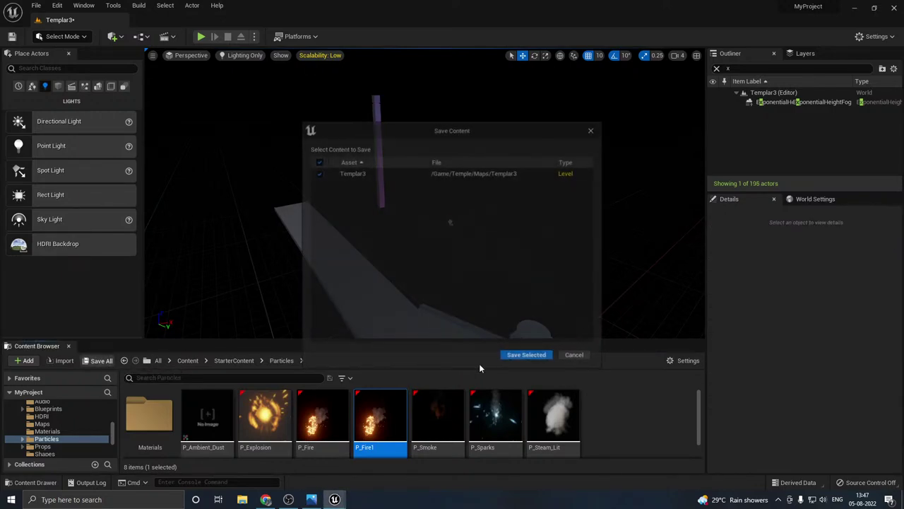
left_click(525, 355)
right_click_drag(425, 205, 410, 188)
left_click(439, 252)
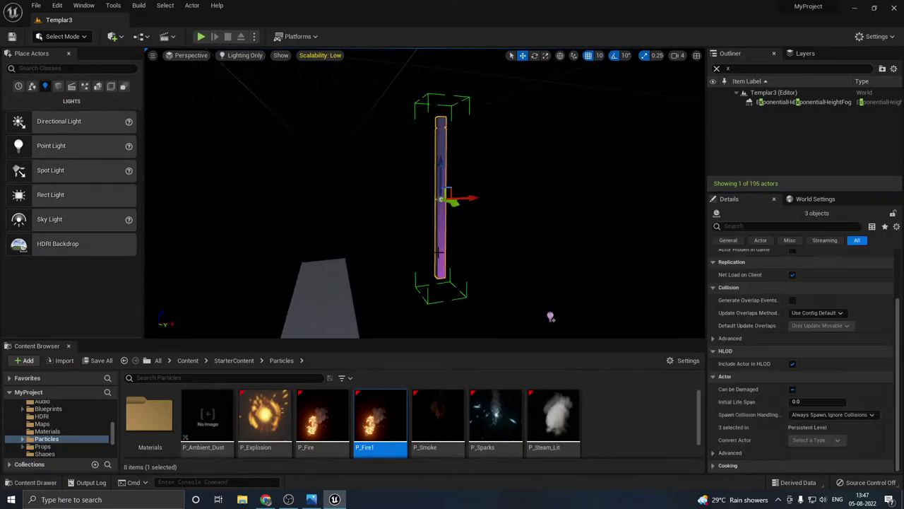
right_click(440, 252)
mouse_move(477, 417)
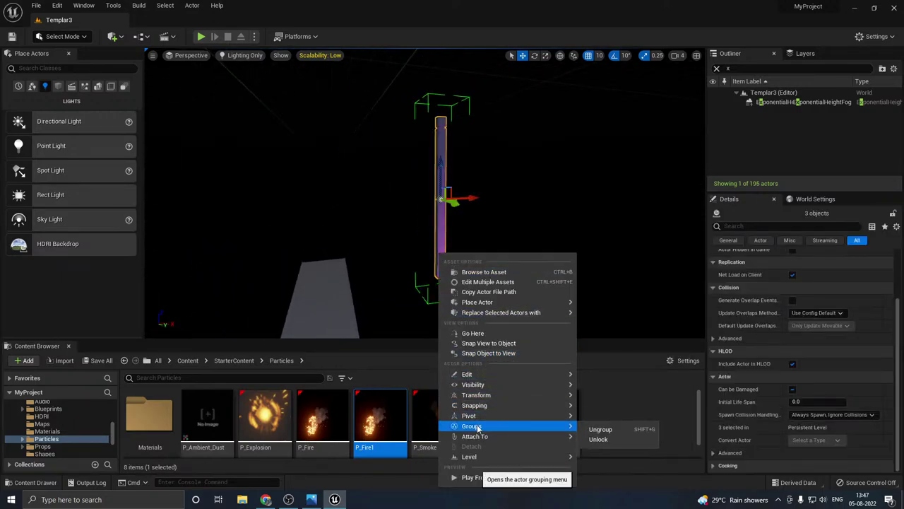
left_click(599, 440)
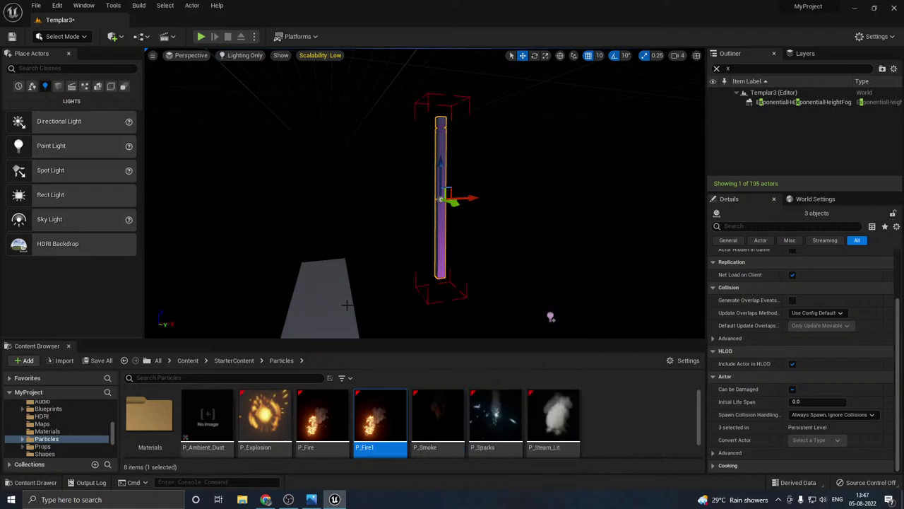
Step: Extend the pillar downward with two stacked duplicates of its lower piece and lock the four pieces as one group
left_click(439, 200)
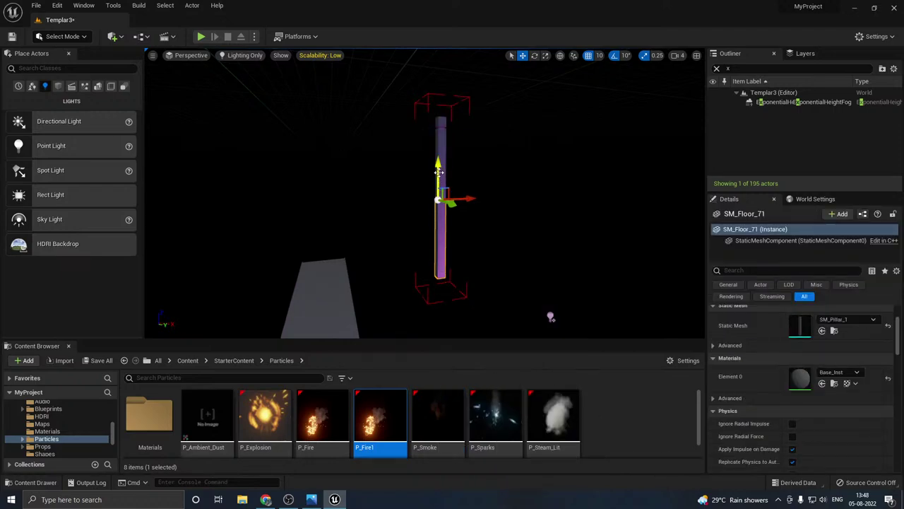
left_click_drag(439, 172, 438, 271, "alt")
right_click_drag(438, 272, 463, 334)
left_click_drag(412, 222, 414, 248)
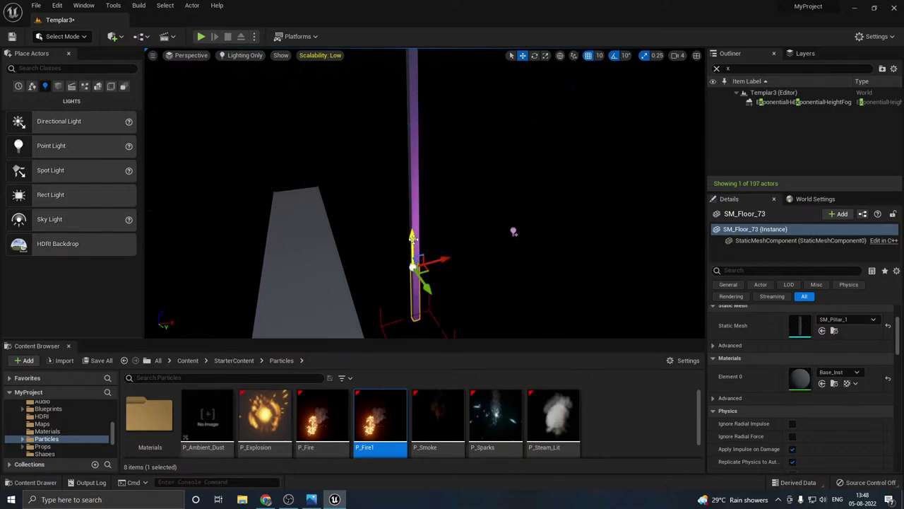
right_click(413, 237)
mouse_move(453, 422)
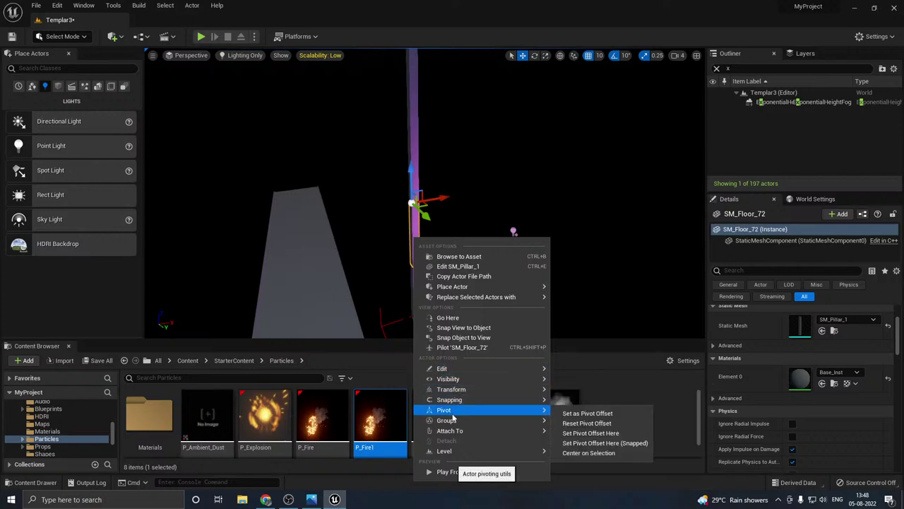
left_click(563, 443)
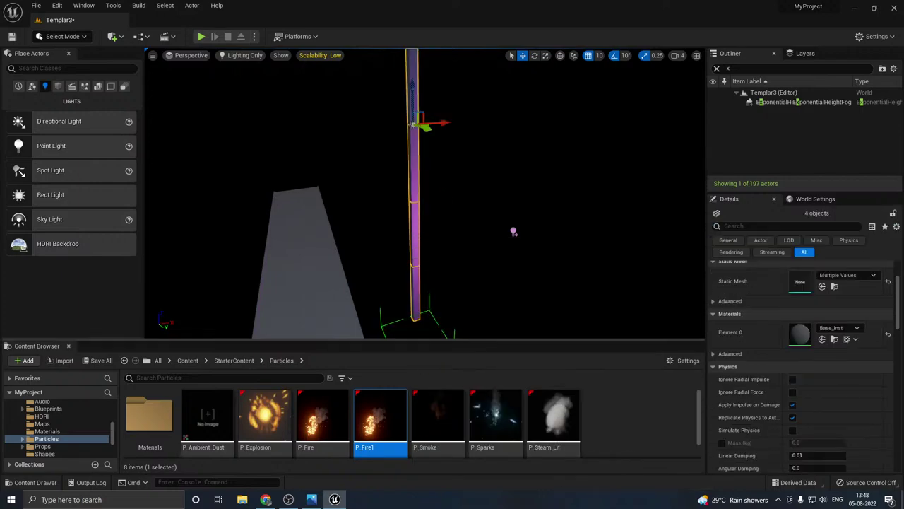
Step: Duplicate the tall pillar group three times along the X axis to form a row of four pillars
right_click_drag(506, 290, 517, 251)
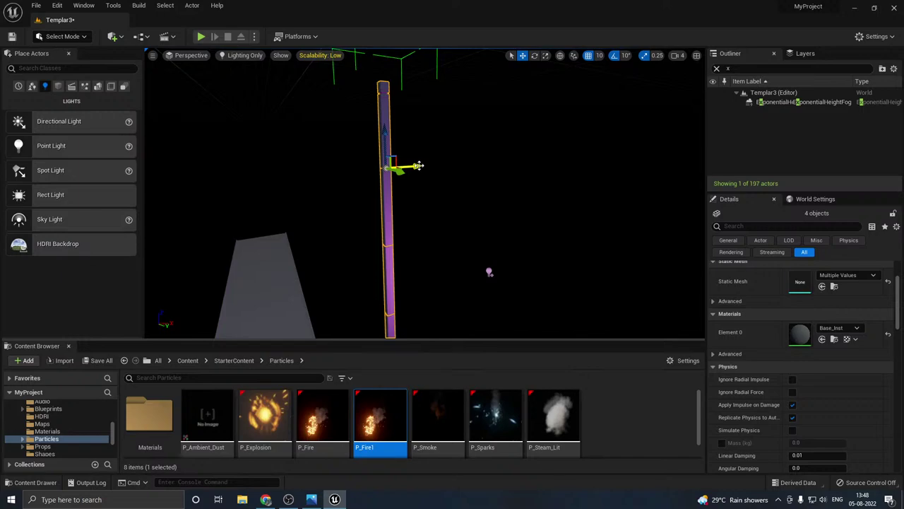
left_click_drag(419, 164, 471, 152, "alt")
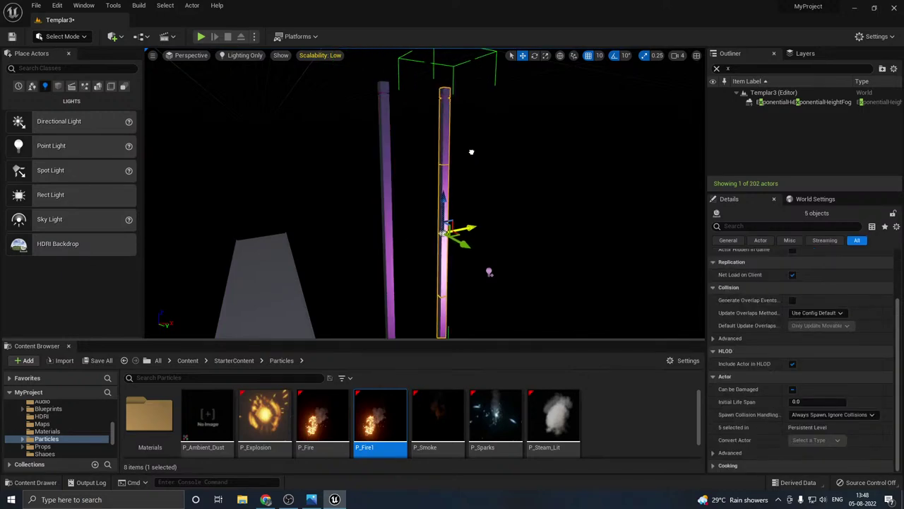
left_click_drag(471, 226, 551, 205, "alt")
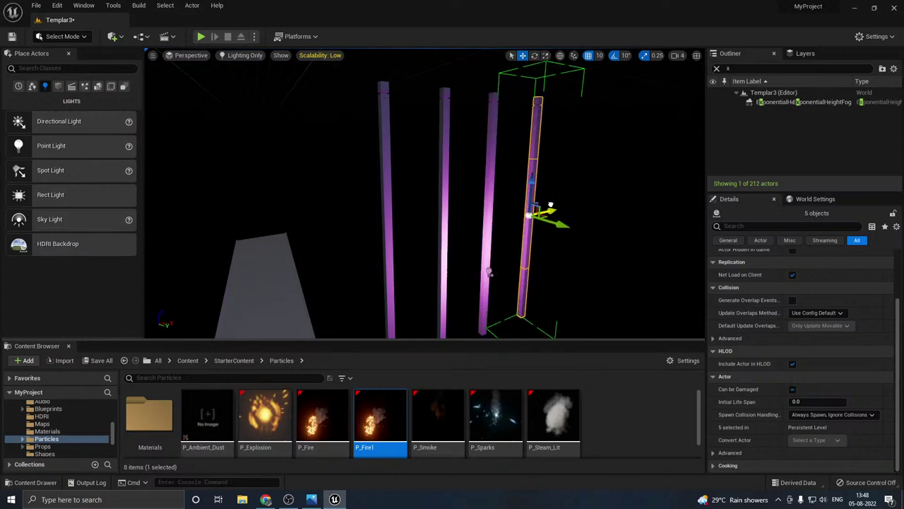
left_click(490, 226, "ctrl")
left_click(439, 232, "ctrl")
left_click(389, 237, "ctrl")
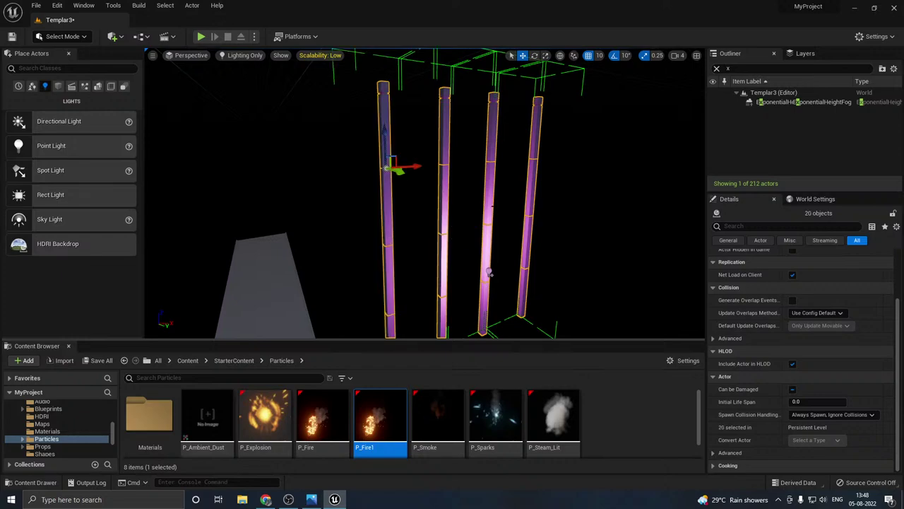
mouse_move(389, 237)
right_mouse_down()
mouse_move(407, 262)
mouse_move(407, 240)
right_mouse_up()
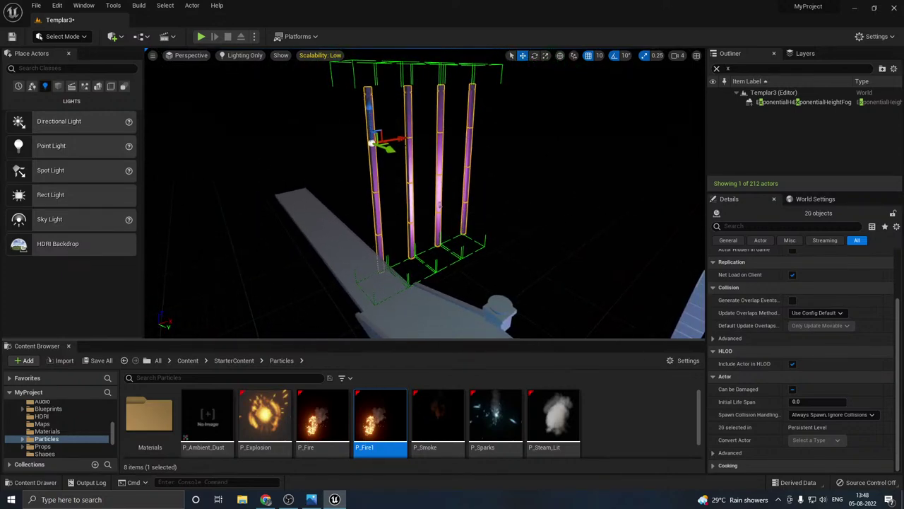
key("e")
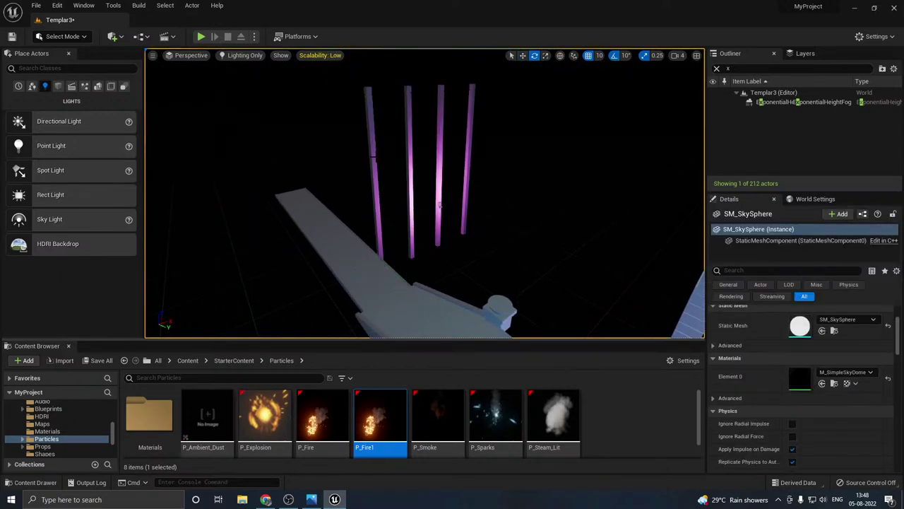
Step: Duplicate the row of four pillars with a rotation, move the copy across the walkway, and duplicate that row once more further out
left_click(374, 157)
left_click(411, 170, "ctrl")
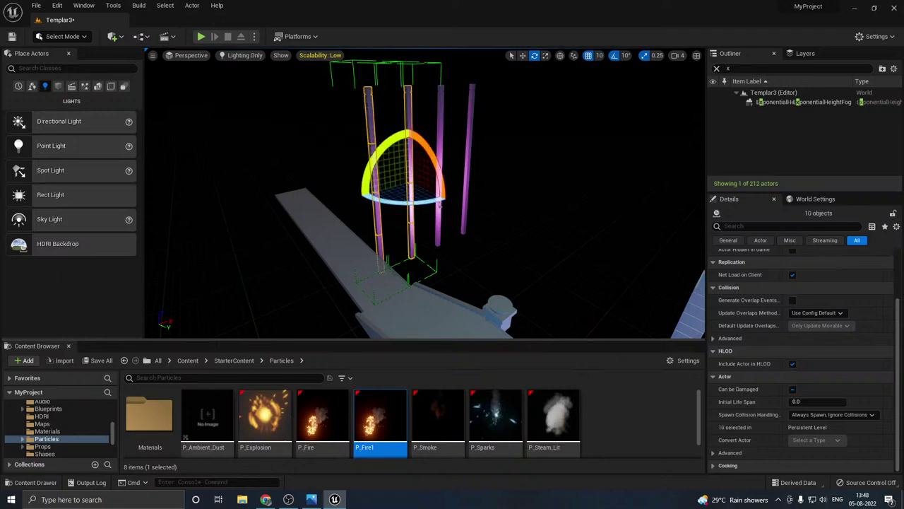
left_click(439, 205, "ctrl")
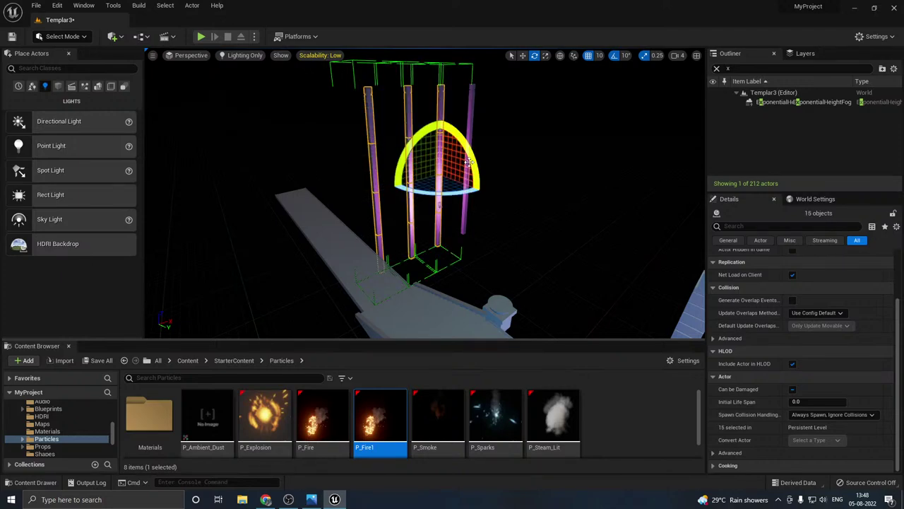
left_click(469, 124, "ctrl")
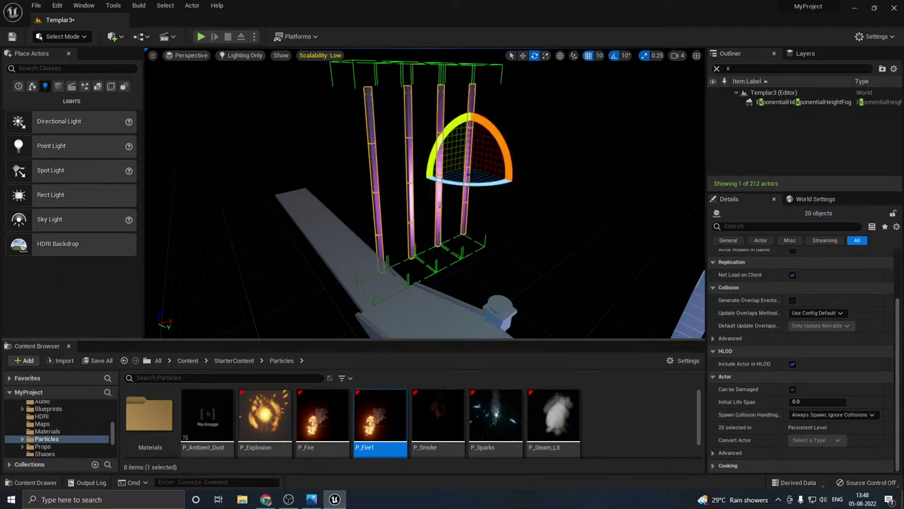
left_click_drag(466, 183, 451, 286, "alt")
key("w")
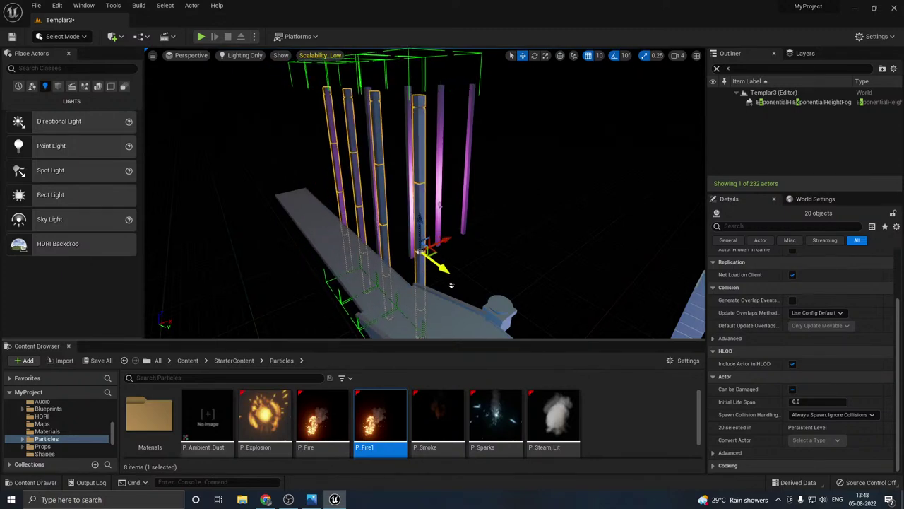
left_click_drag(440, 242, 427, 297)
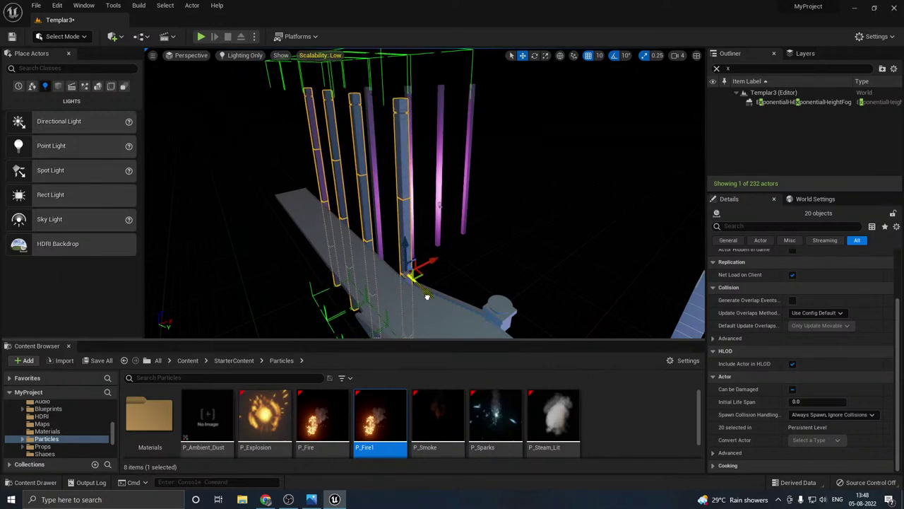
left_click_drag(403, 246, 384, 312)
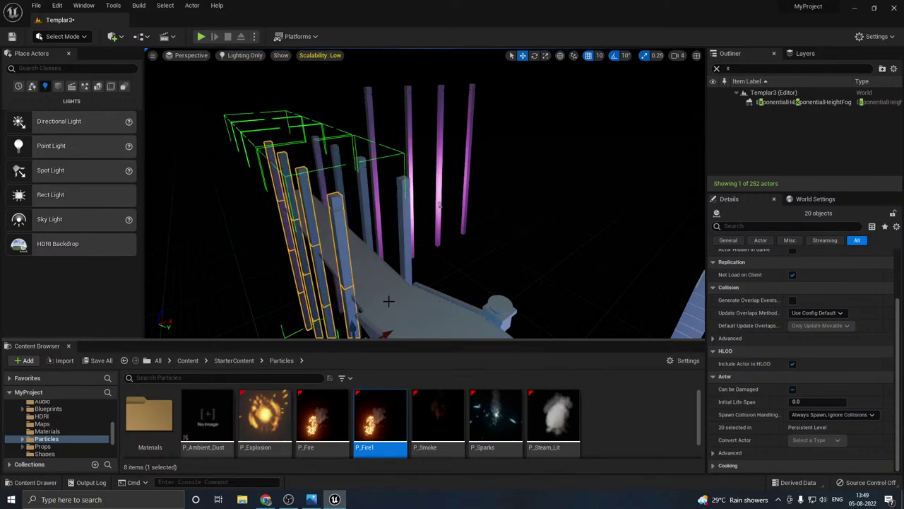
Step: Duplicate the original row of four pillars along the Y axis
right_click_drag(389, 301, 415, 292)
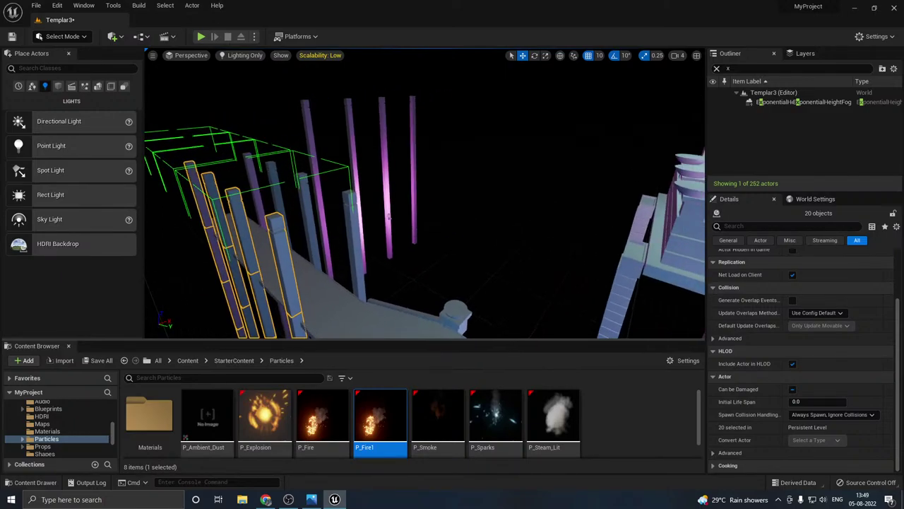
left_click(311, 144)
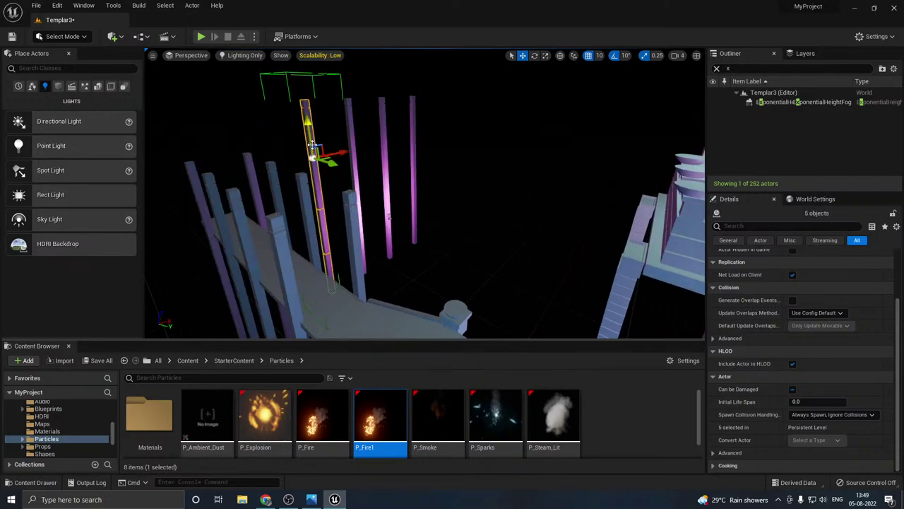
left_click(354, 154, "ctrl")
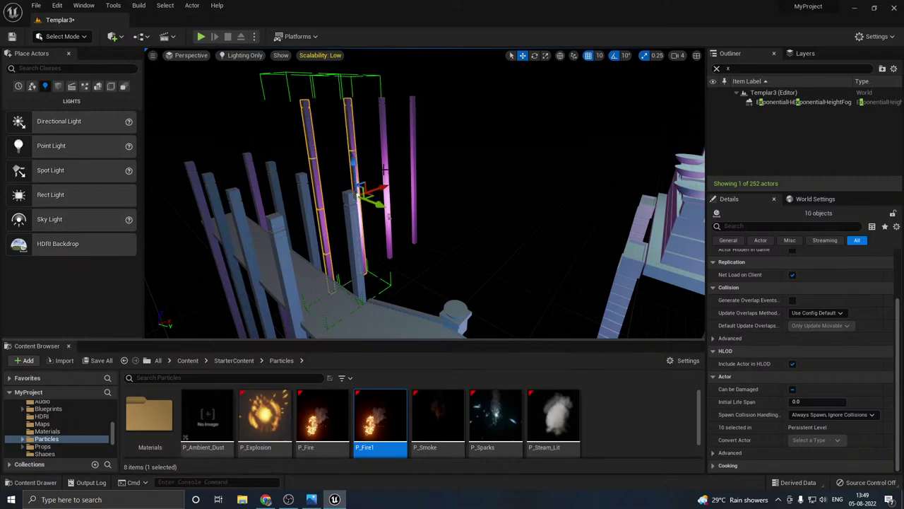
mouse_move(385, 170)
right_mouse_down()
mouse_move(353, 189)
mouse_move(393, 165)
mouse_move(385, 163)
right_mouse_up()
left_click(388, 164, "ctrl")
left_click(419, 168, "ctrl")
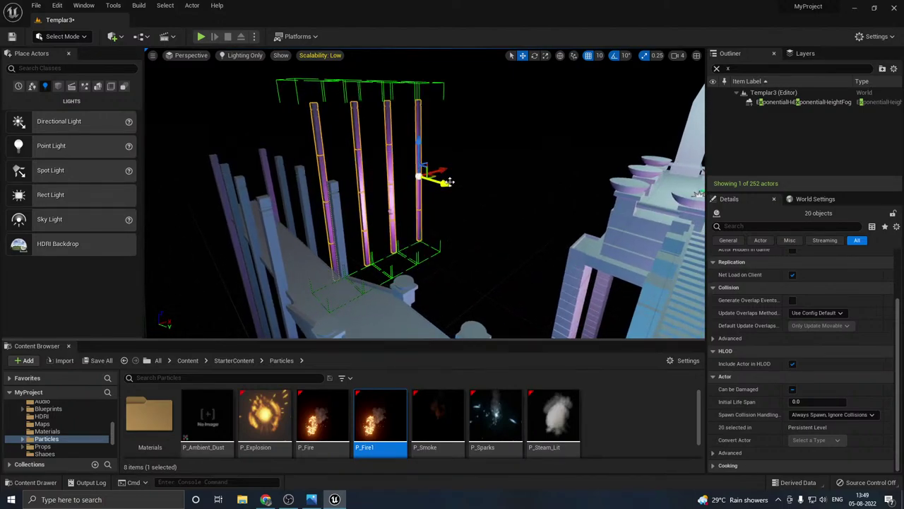
mouse_move(445, 184)
left_mouse_down("alt")
mouse_move(521, 203)
mouse_move(495, 191)
mouse_move(503, 185)
mouse_move(432, 192)
left_mouse_up("alt")
Step: Place another duplicate of the four-pillar row on the far side of the walkway and save the Templar3 level
key("e")
key("w")
left_click_drag(507, 203, 303, 192)
left_click_drag(324, 157, 311, 161)
key("s")
right_click_drag(381, 163, 406, 169)
right_click_drag(332, 173, 321, 175)
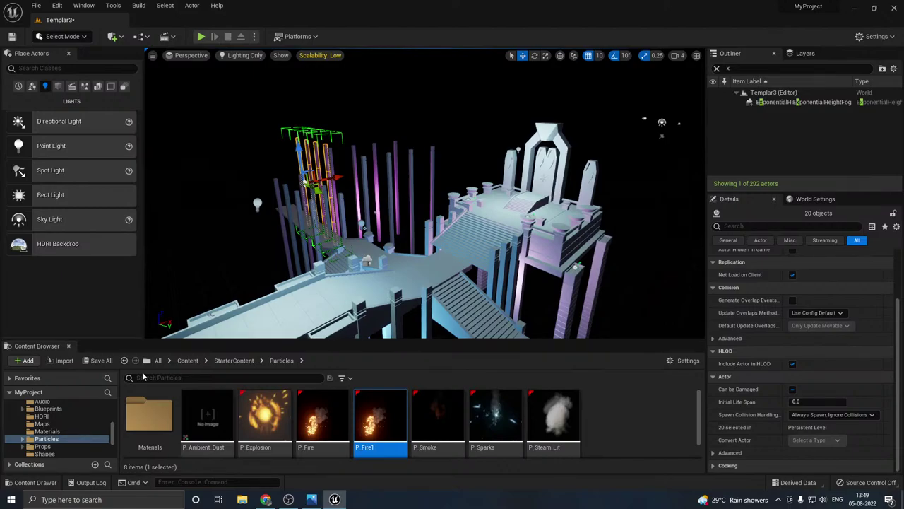
left_click(101, 360)
left_click(527, 356)
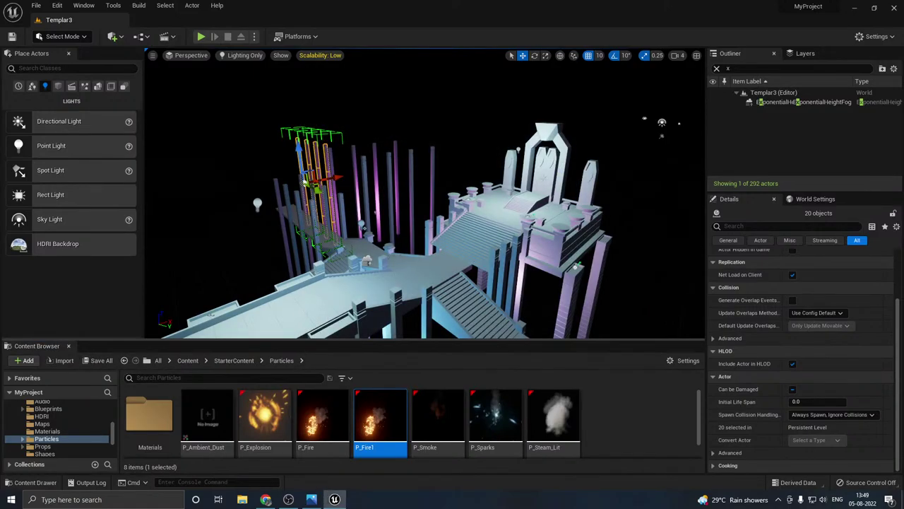
Step: Group the four SM_Floor_3 pieces that form the far stretch of the walkway
right_click_drag(424, 198, 419, 195)
left_click(405, 263)
left_click(470, 242, "ctrl")
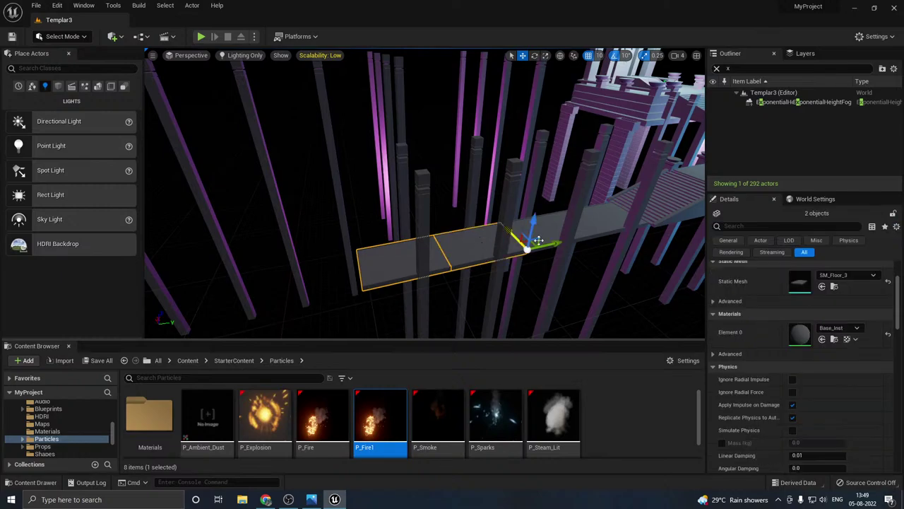
left_click(557, 238, "ctrl")
left_click(615, 224, "ctrl")
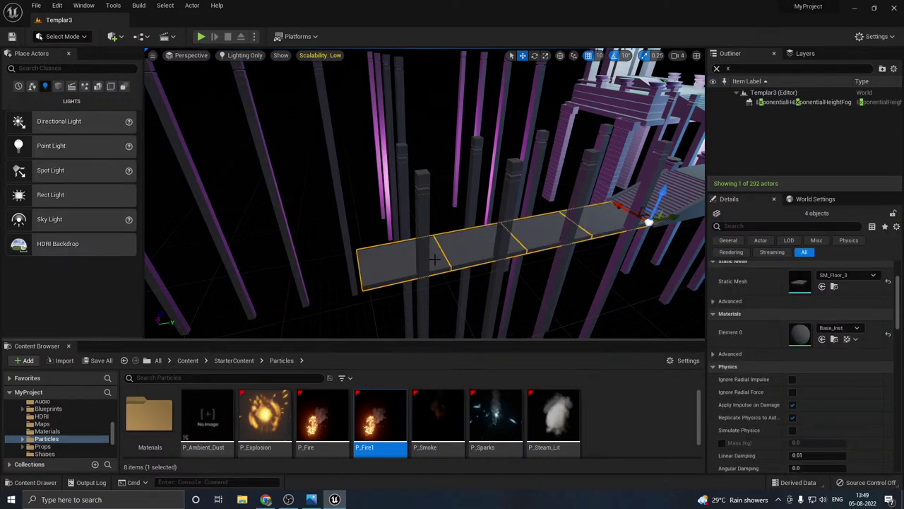
right_click(465, 251)
left_click(497, 423)
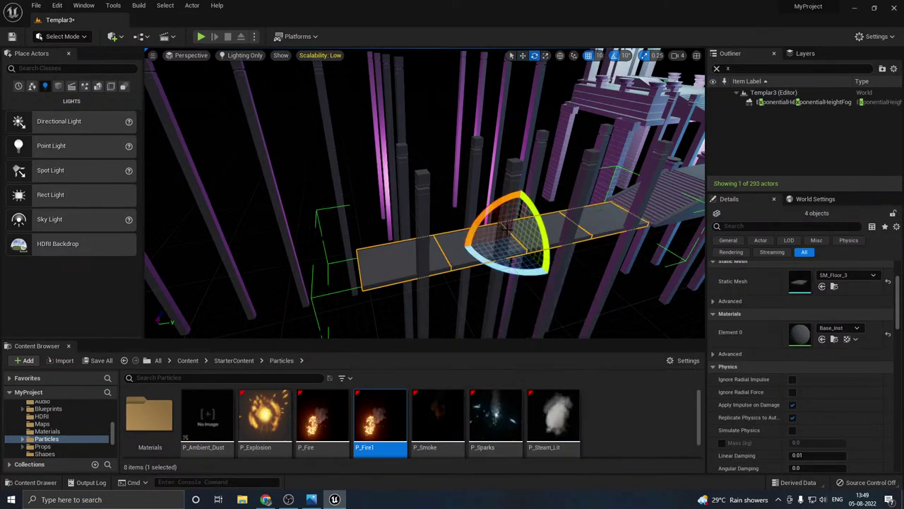
Step: Duplicate the floor group with a rotation and attach the copy crosswise to the walkway's far end
left_click_drag(507, 269, 445, 255, "alt")
key("w")
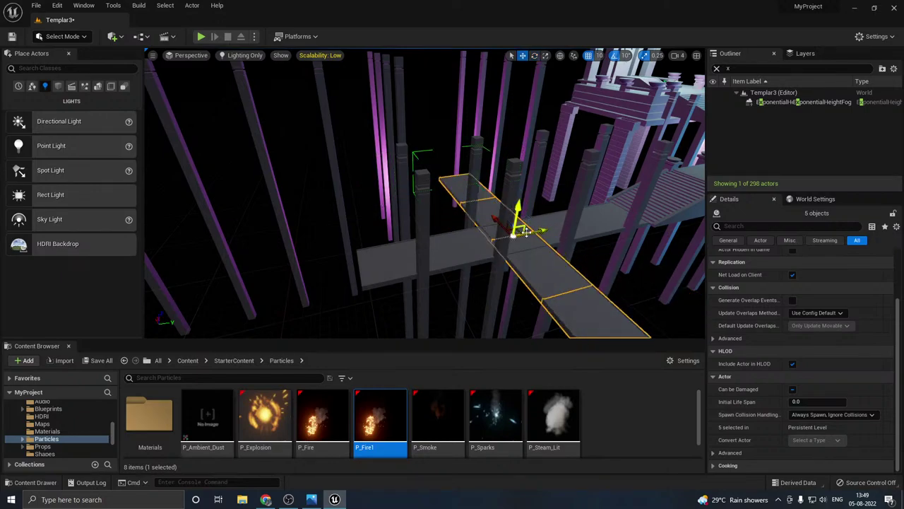
left_click_drag(543, 231, 420, 255)
key("a")
right_click_drag(420, 255, 459, 258)
left_click_drag(401, 269, 156, 247)
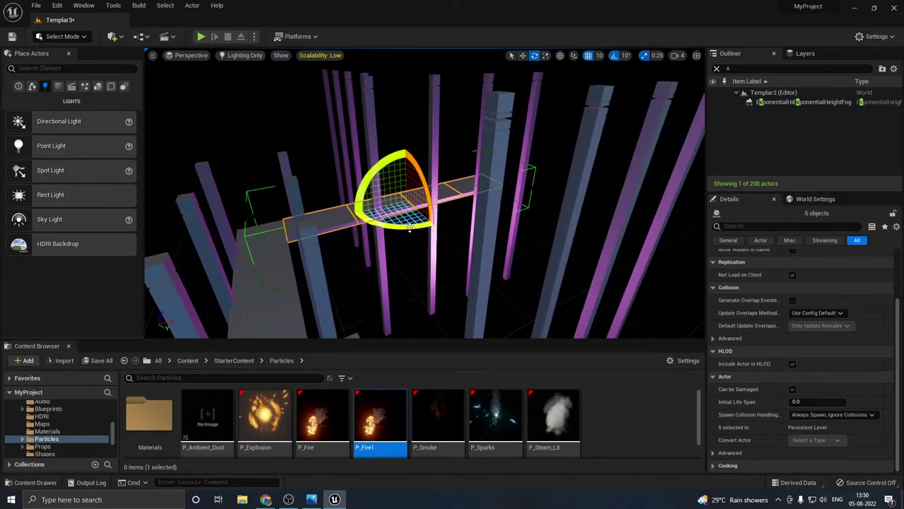
Step: Chain two more rotated duplicates of the floor group between the pillars to extend the path to the temple platform
left_click_drag(410, 227, 558, 251, "alt")
key("w")
right_click_drag(537, 250, 643, 263)
key("e")
left_click_drag(303, 219, 439, 173)
key("w")
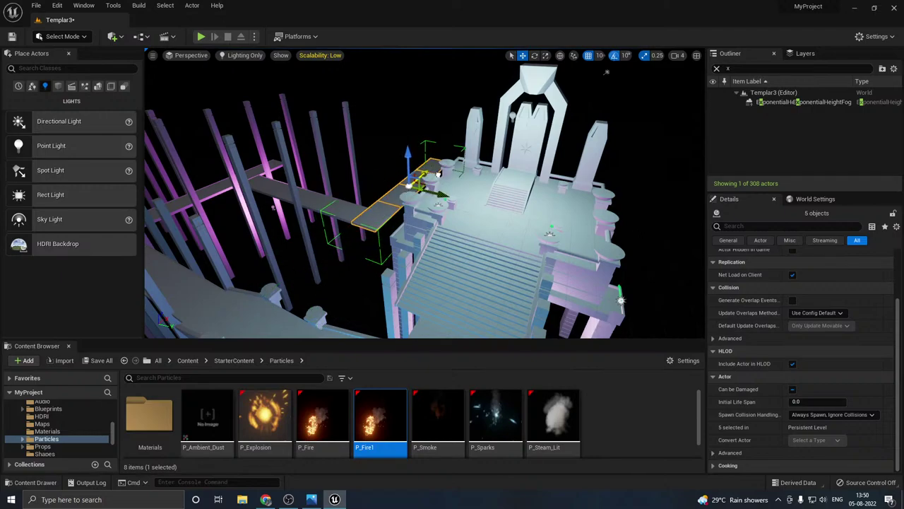
Step: Save the Templar3 level with the extended walkway
key("s")
right_click_drag(424, 191, 449, 230)
right_click_drag(424, 290, 360, 232)
key("w")
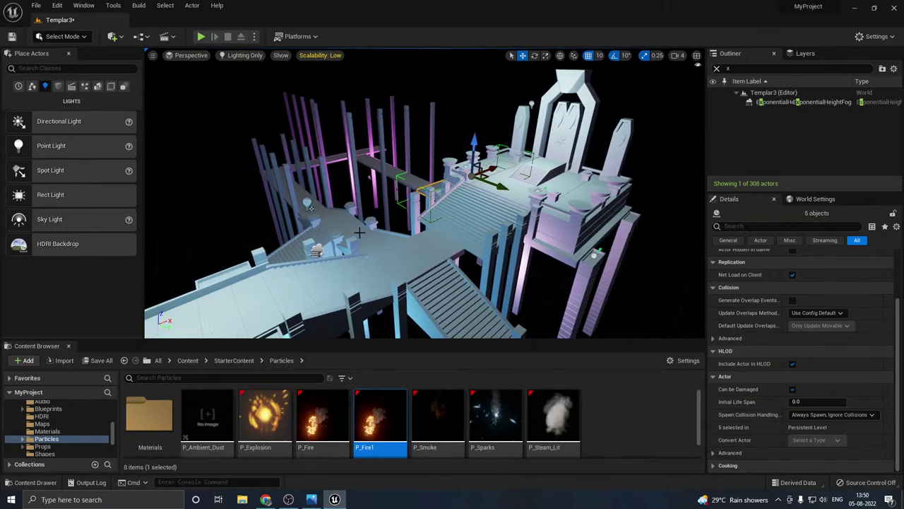
left_click(98, 363)
left_click(526, 356)
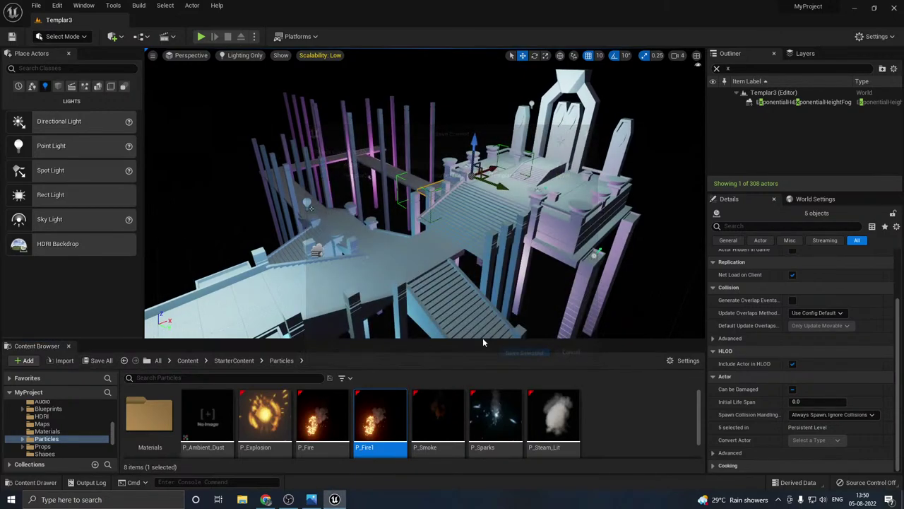
Step: Duplicate the floor group along the X axis to the outer side of the walkway's far end and save the level
right_click_drag(452, 296, 414, 282)
left_click_drag(554, 205, 323, 188)
right_click_drag(401, 200, 427, 152)
left_click(101, 361)
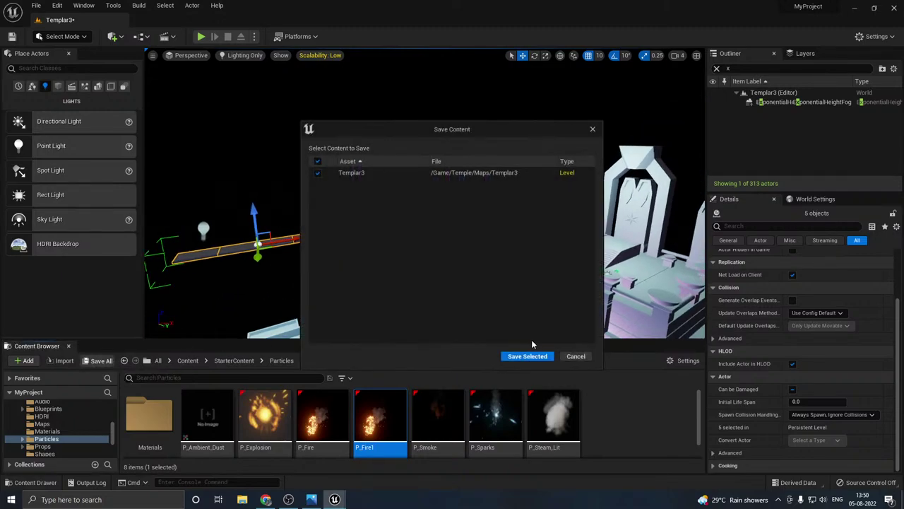
left_click(530, 354)
right_click_drag(381, 268, 363, 254)
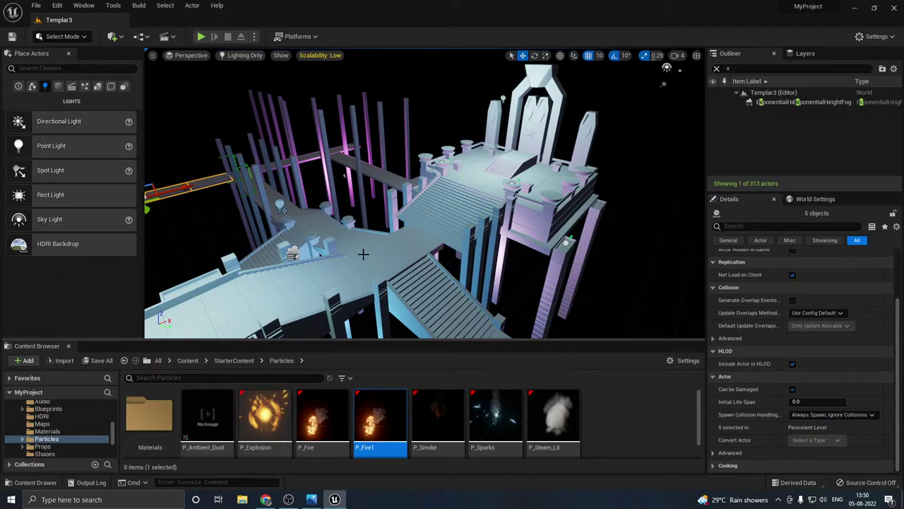
Step: Switch the viewport shading from Lighting Only to Lit and hide the editor icons with game view
left_click(319, 55)
left_click(244, 55)
left_click(245, 55)
left_click(245, 55)
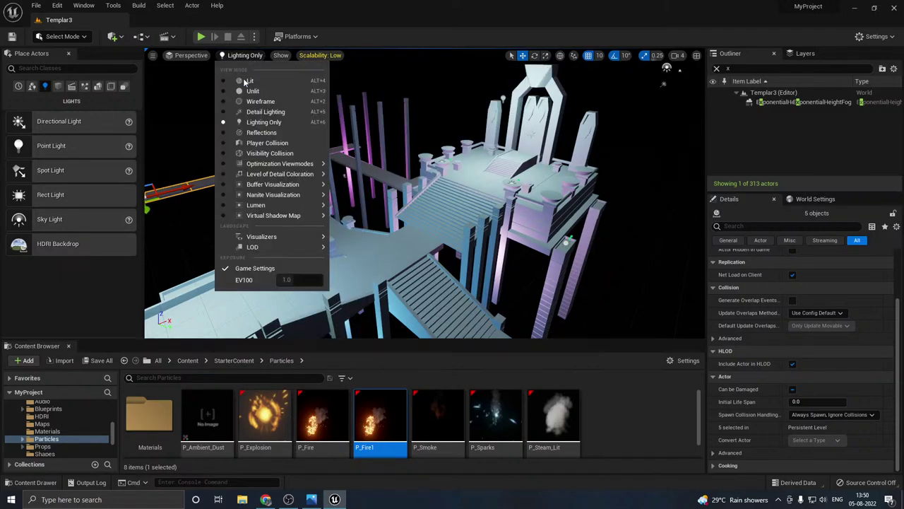
left_click(246, 82)
right_click_drag(382, 242, 438, 272)
key("g")
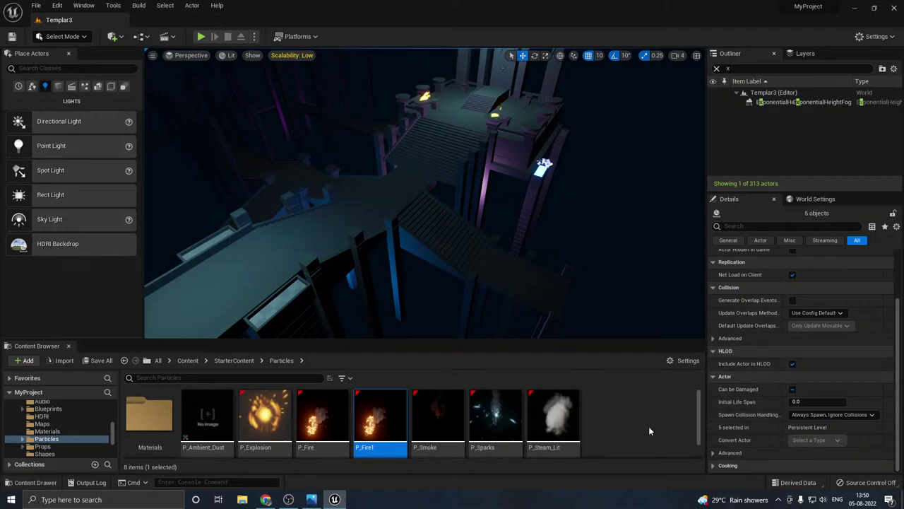
Step: Place the P_Steam_Lit particle effect beside the walkway's support pillars and scale it up uniformly
left_click_drag(553, 421, 367, 302)
right_click_drag(368, 302, 350, 322)
key("g")
key("w")
key("a")
key("r")
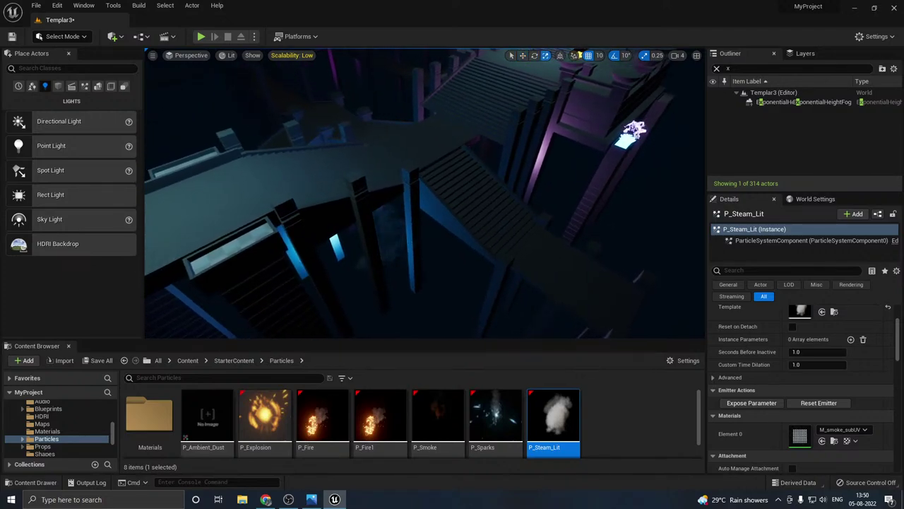
key("g")
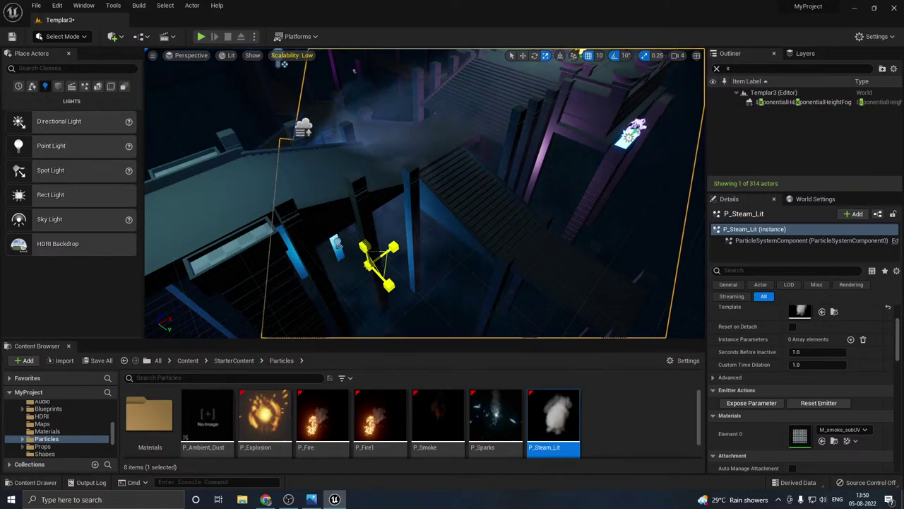
Step: Lower the steam effect so it rises from beneath the stone walkway
key("w")
right_click_drag(439, 273, 432, 255)
key("s")
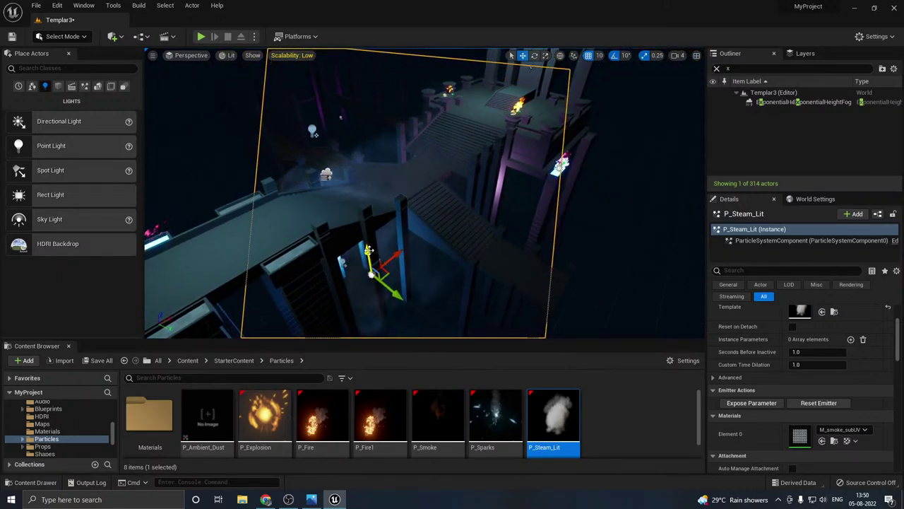
left_click_drag(368, 251, 367, 282)
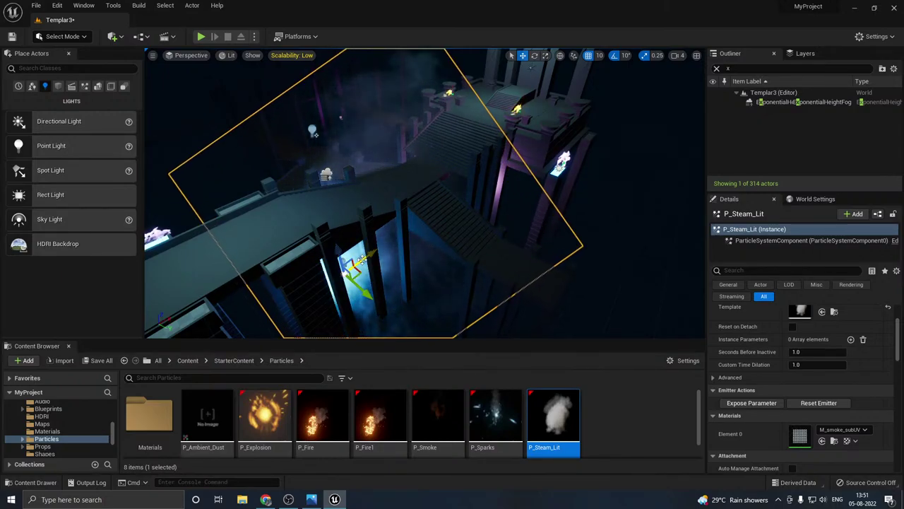
Step: Duplicate the steam effect twice, placing one copy by the pillars under the temple platform and one among the distant pillars
left_click_drag(362, 260, 523, 200, "alt")
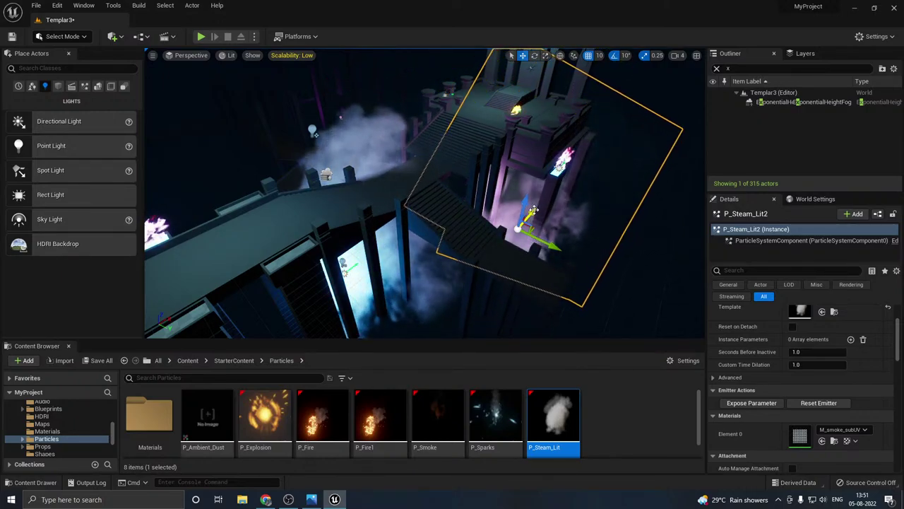
key("r")
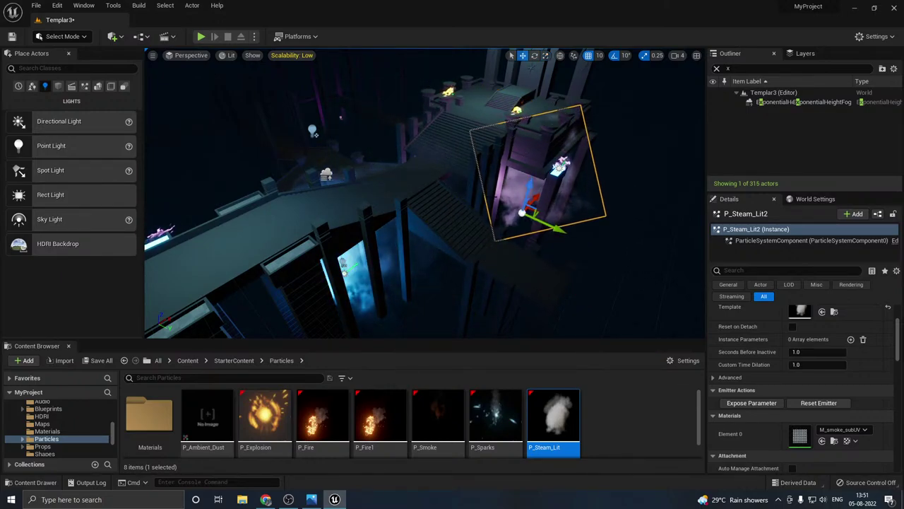
right_click_drag(496, 197, 484, 173)
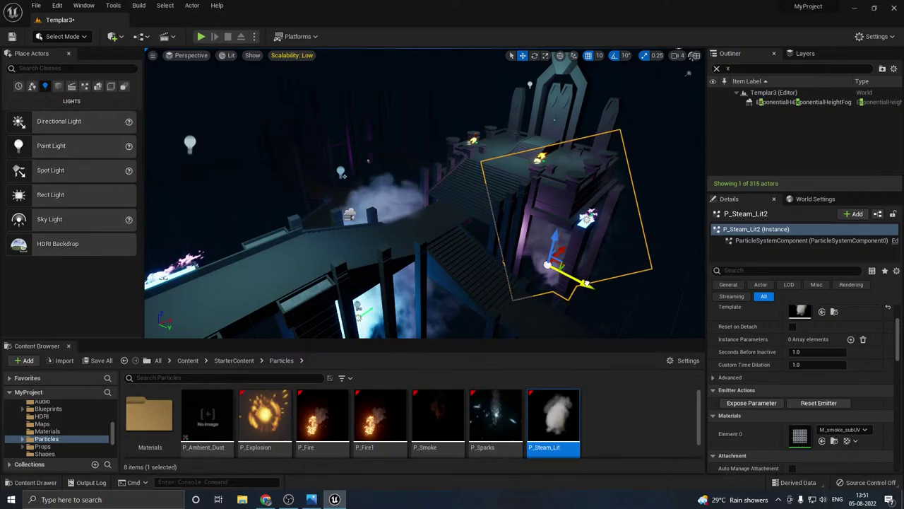
left_click_drag(585, 283, 380, 213, "alt")
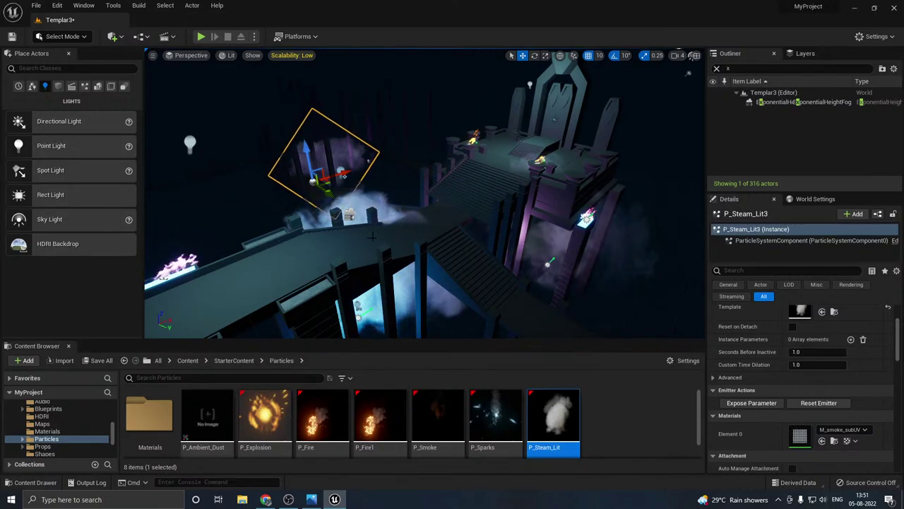
Step: Duplicate the P_Steam_Lit particle asset and save all modified content
right_click(555, 408)
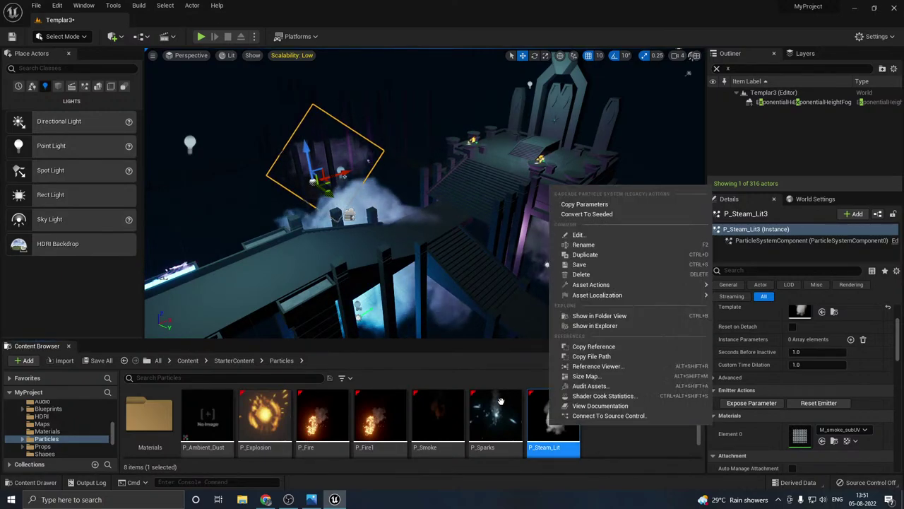
left_click(585, 255)
key("Return")
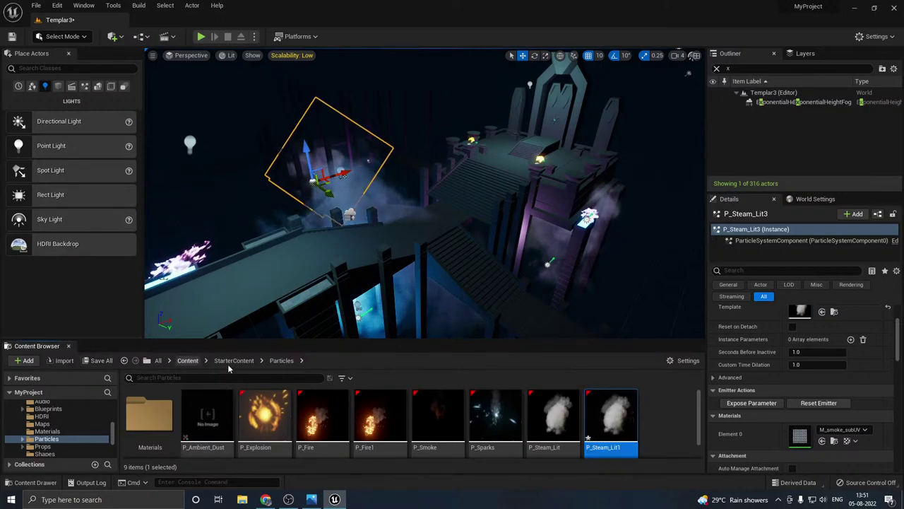
left_click(98, 361)
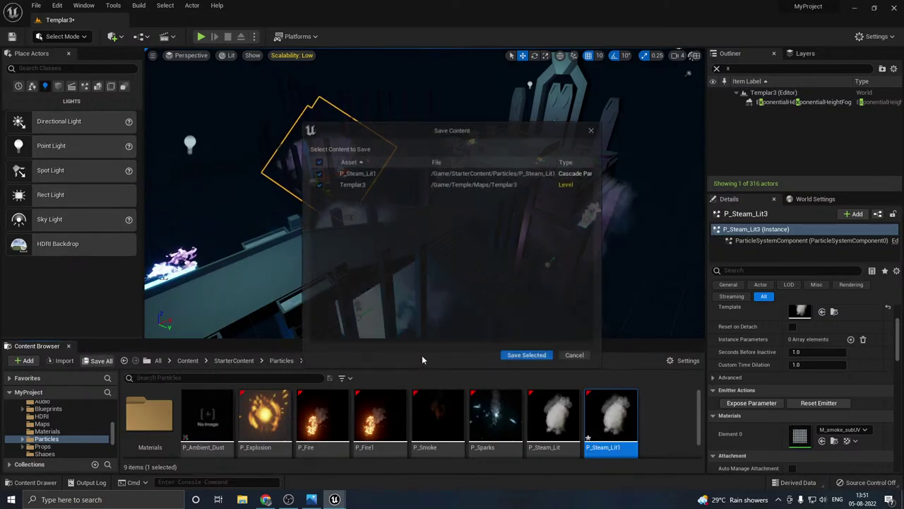
left_click(517, 355)
Step: Set the Color Over Life constant of P_Steam_Lit1 to a light magenta-purple and close the particle editor
double_click(613, 423)
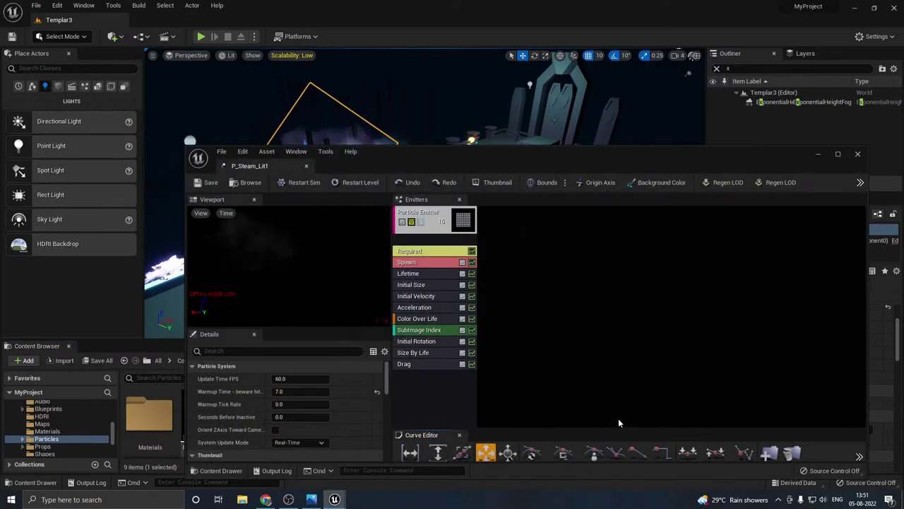
left_click(452, 319)
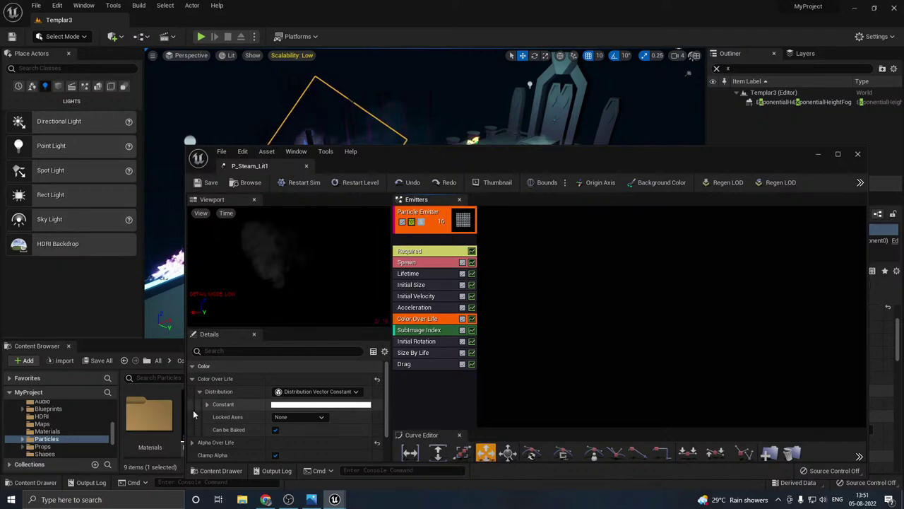
left_click(291, 405)
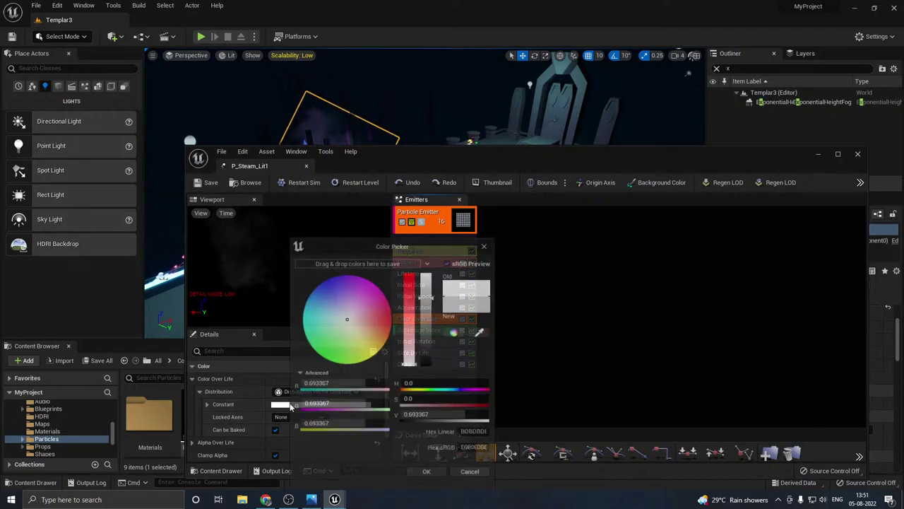
left_click_drag(378, 247, 499, 233)
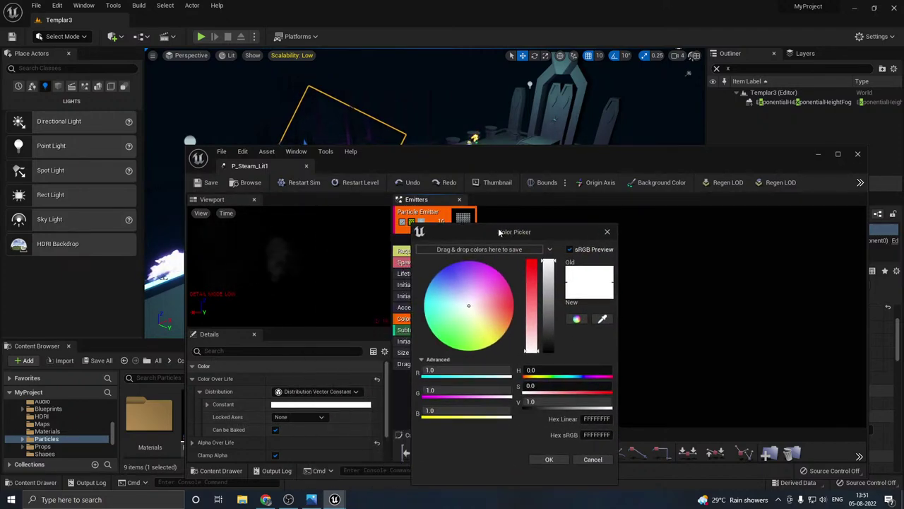
left_click(481, 274)
left_click(540, 459)
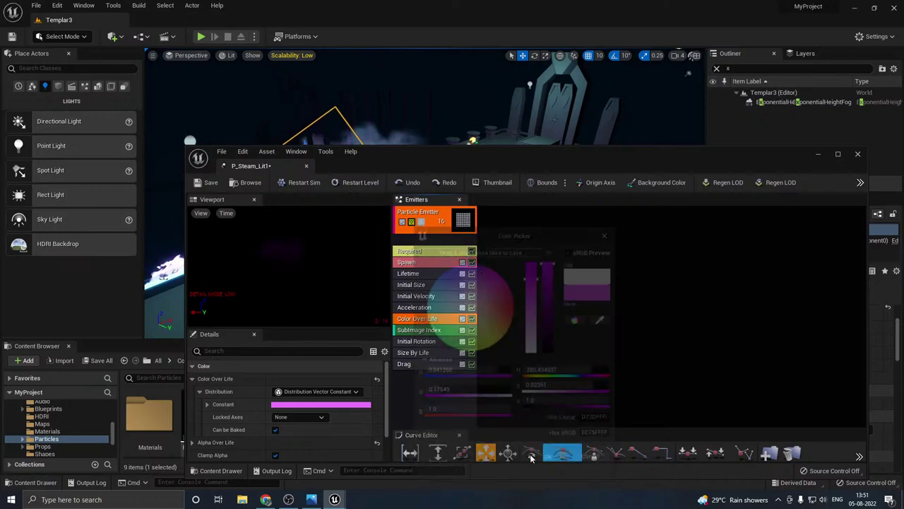
left_click(307, 167)
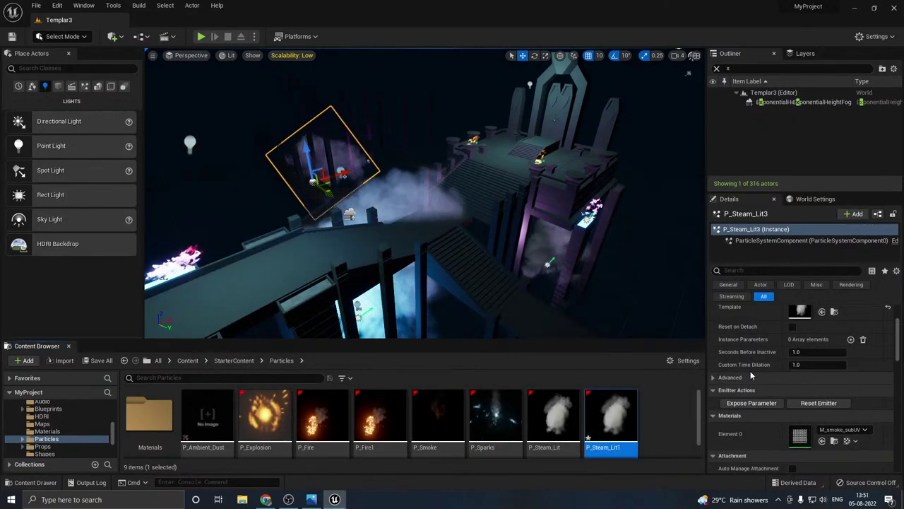
Step: Save the recolored asset and assign P_Steam_Lit1 as the template of the steam effect among the distant pillars
left_click(823, 312)
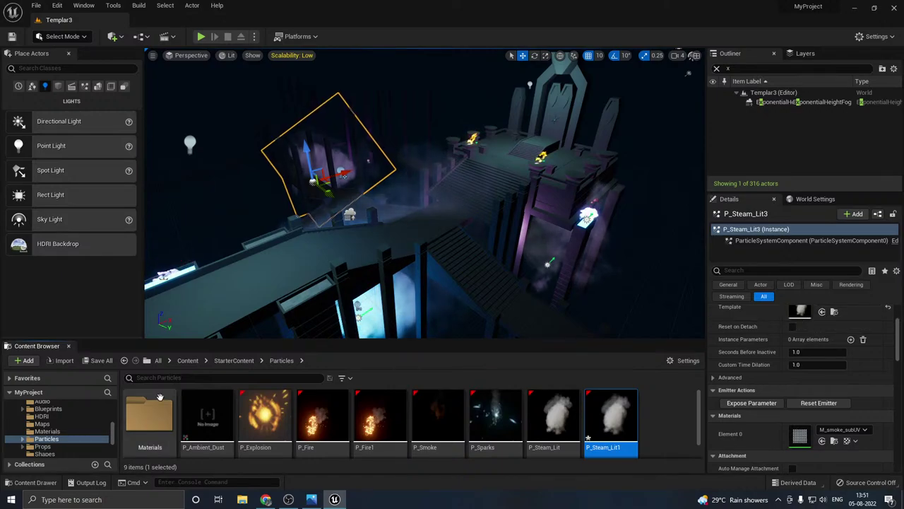
left_click(101, 361)
left_click(522, 358)
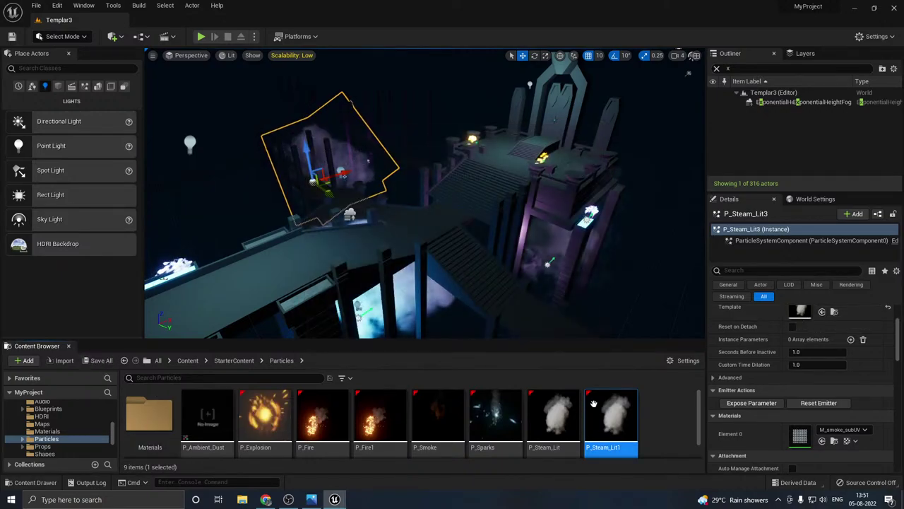
left_click(822, 313)
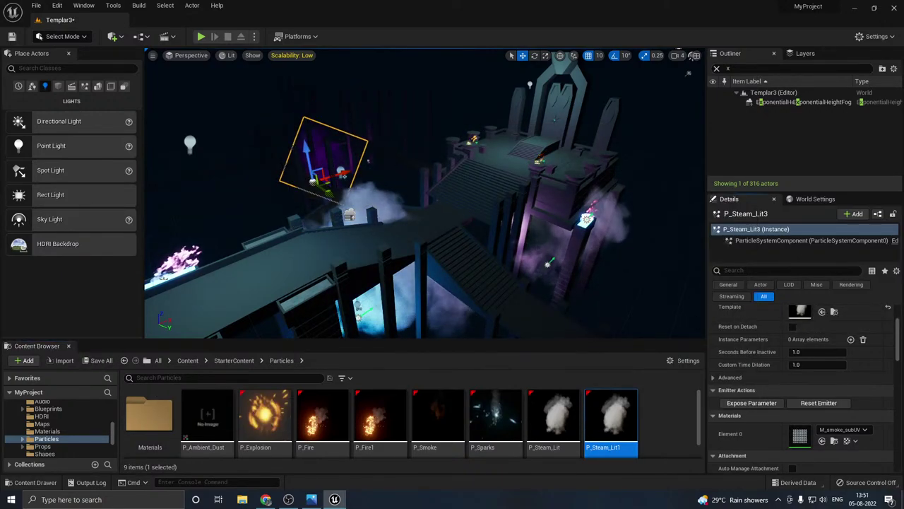
Step: Delete the steam copy by the temple platform's pillars and shift the original steam beneath the walkway toward the side stairs
right_click_drag(412, 323, 427, 345)
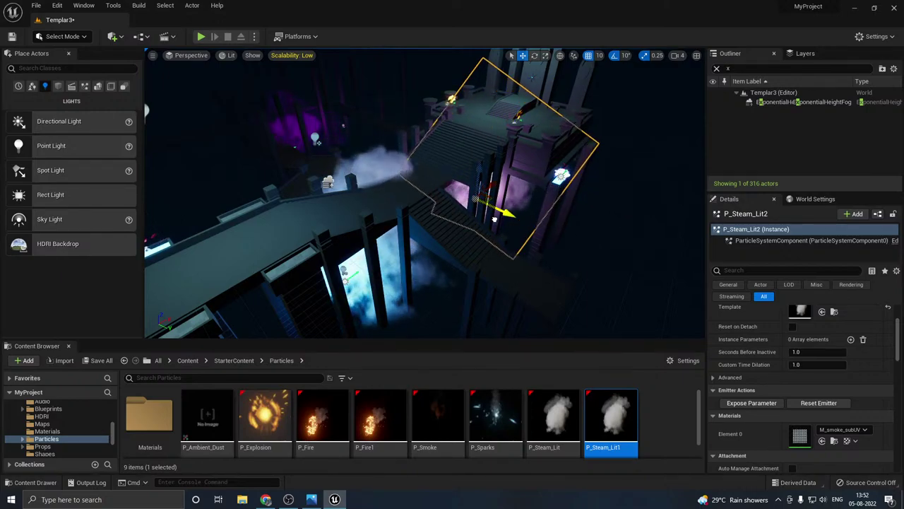
key("Delete")
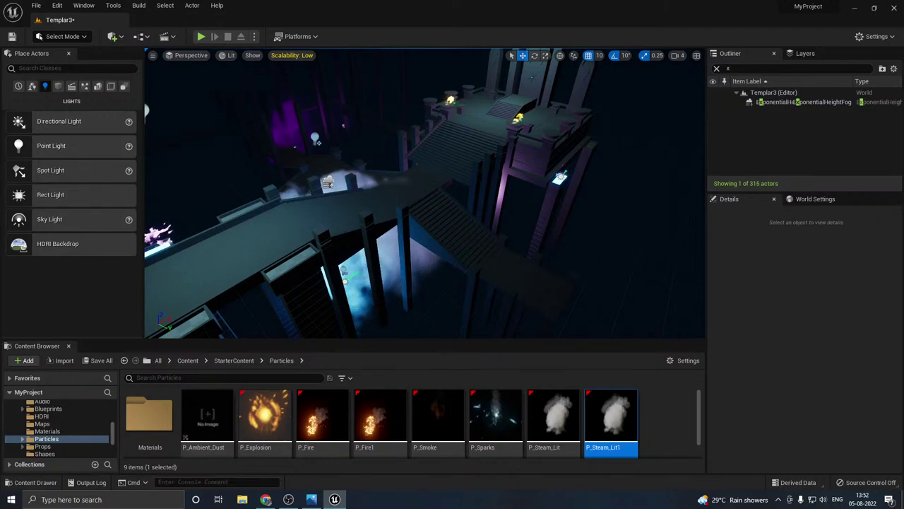
key("ctrl+z")
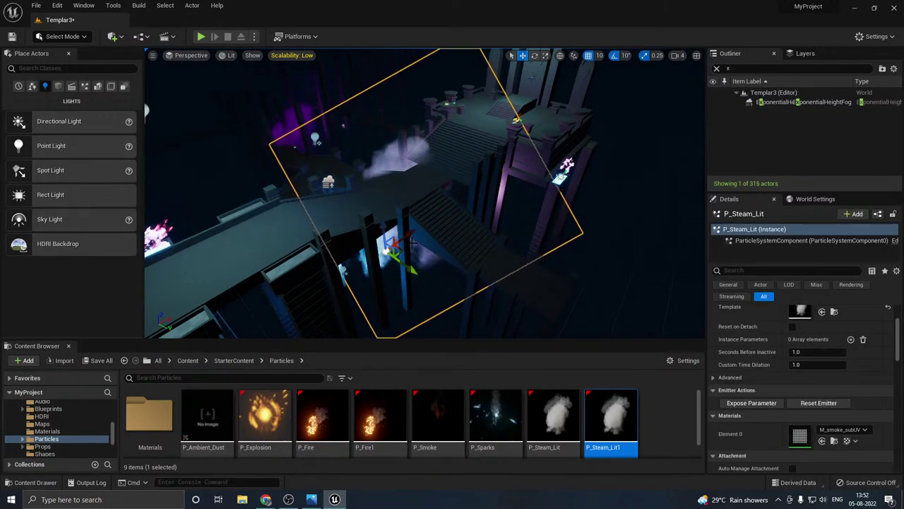
left_click_drag(416, 244, 399, 215)
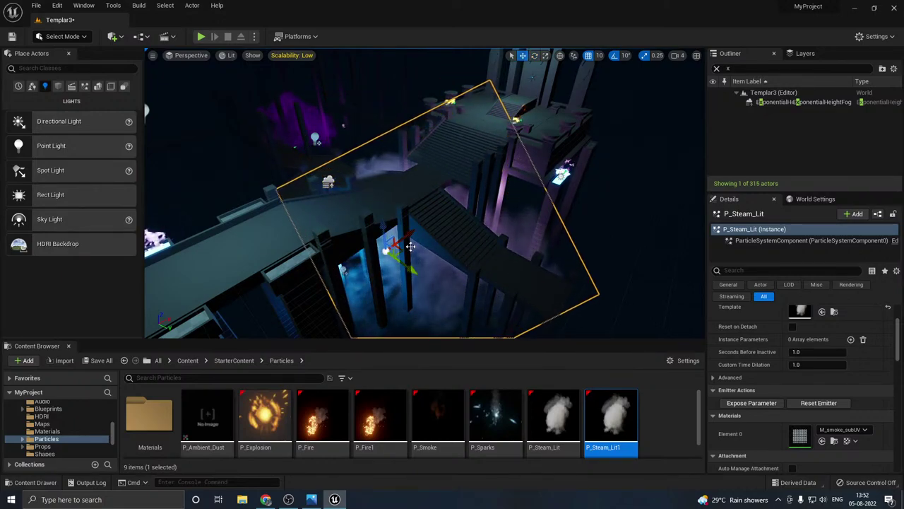
Step: Duplicate the blue point light near the far end of the walkway and position the copy just above the distant purple steam
mouse_move(427, 238)
right_mouse_down()
mouse_move(420, 209)
mouse_move(449, 224)
mouse_move(435, 223)
right_mouse_up()
key("g")
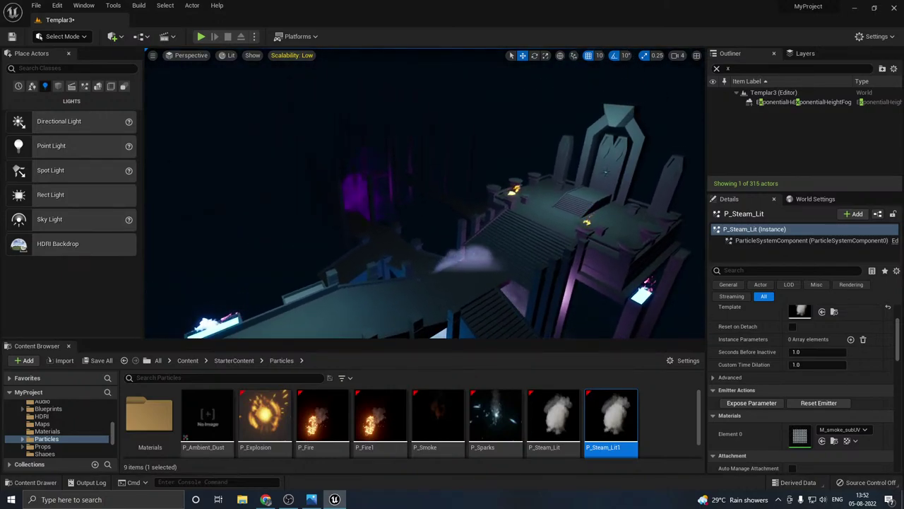
left_click(380, 236)
left_click_drag(380, 236, 328, 177)
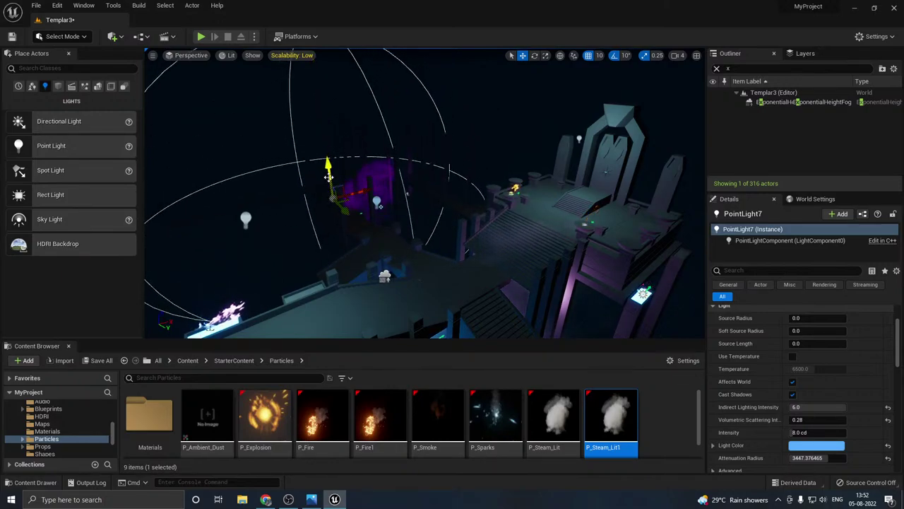
left_click_drag(342, 209, 394, 256)
left_click_drag(379, 223, 425, 265)
left_click_drag(383, 291, 379, 226)
right_click_drag(387, 233, 488, 235)
right_click_drag(424, 212, 401, 243)
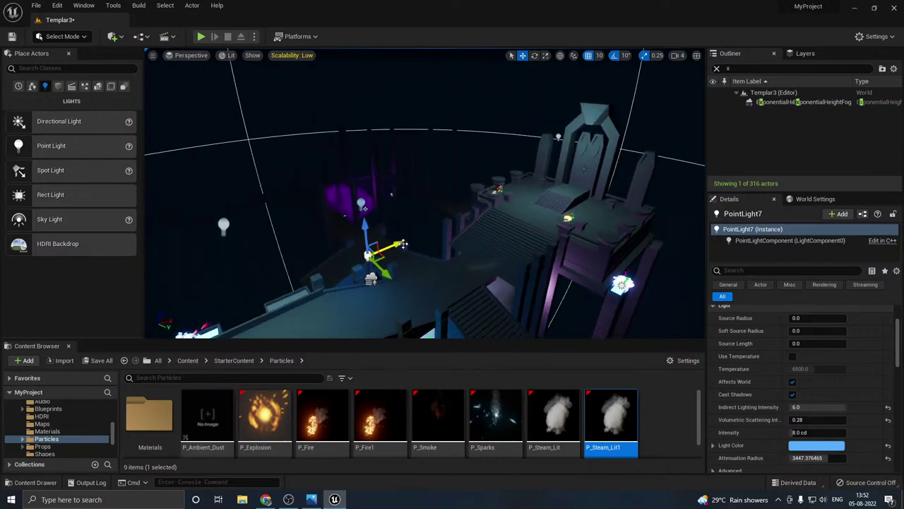
left_click_drag(396, 245, 346, 178)
Step: Raise the new point light's intensity to about 93.16 cd and reposition it beside the distant purple steam
scroll(772, 407, "down", 2)
scroll(771, 407, "down", 1)
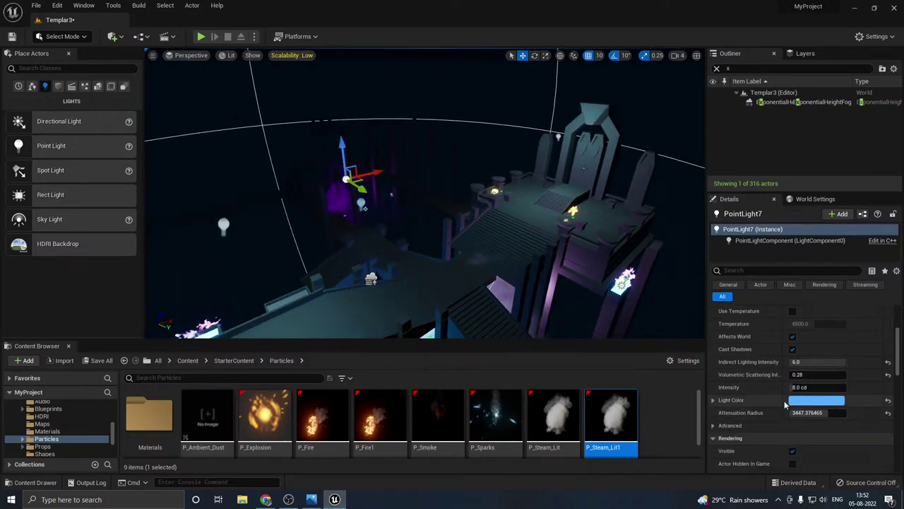
left_click_drag(812, 387, 824, 387)
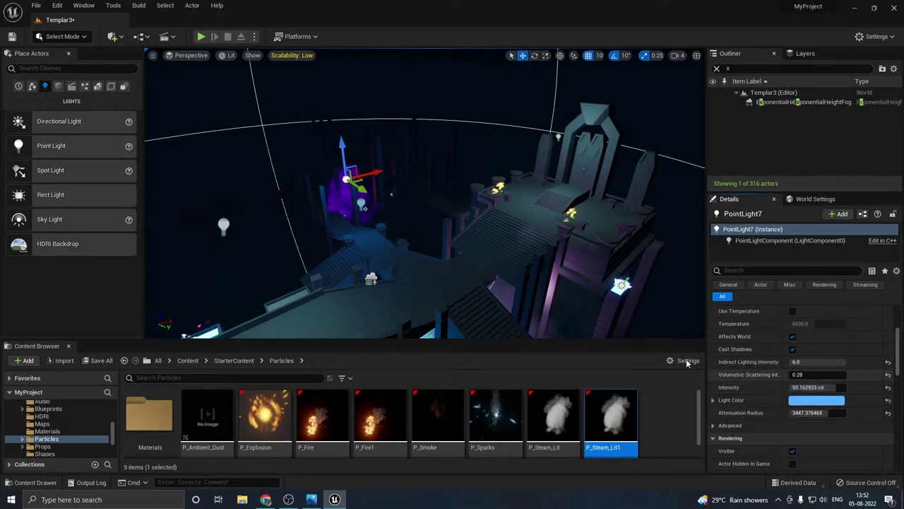
left_click_drag(362, 189, 297, 147)
left_click_drag(283, 113, 384, 204)
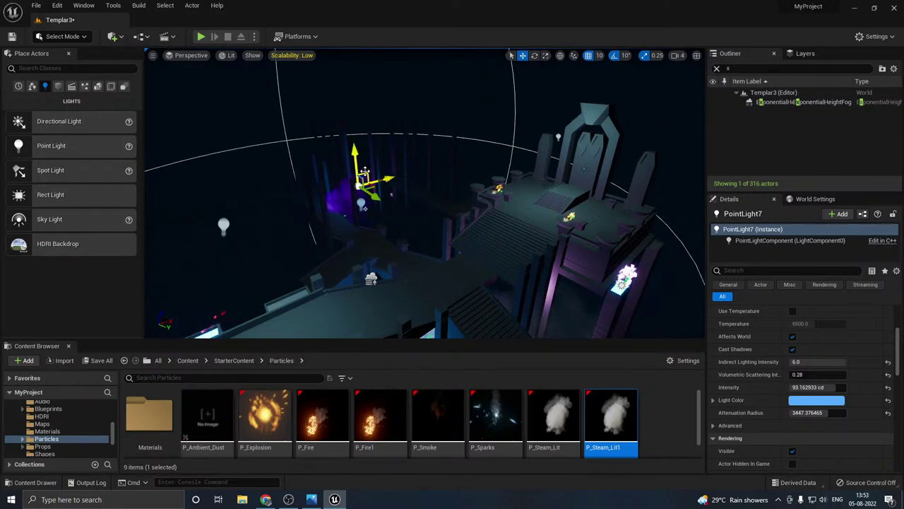
left_click_drag(364, 172, 364, 197)
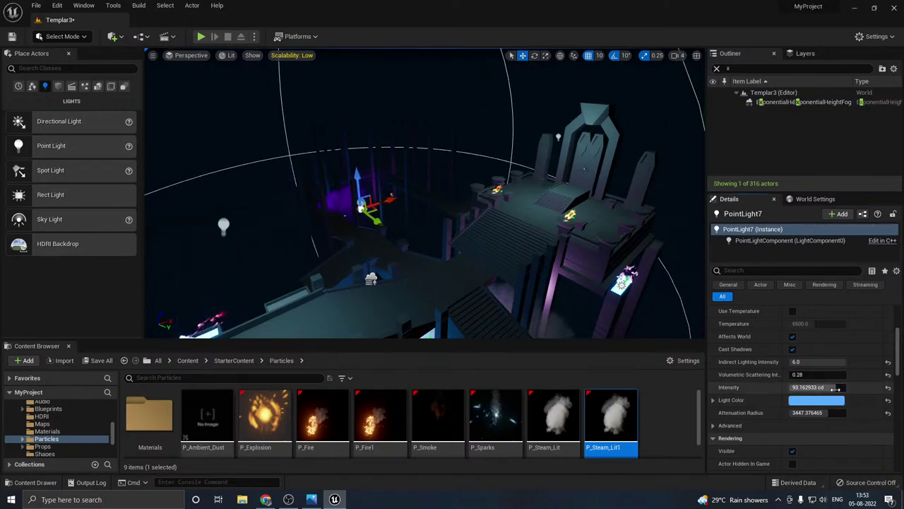
Step: Set the light's intensity to about 103.09 cd and volumetric scattering to 1.45, and move it toward the distant walkway's outer pillars
left_click_drag(836, 387, 806, 374)
right_click_drag(452, 226, 440, 224)
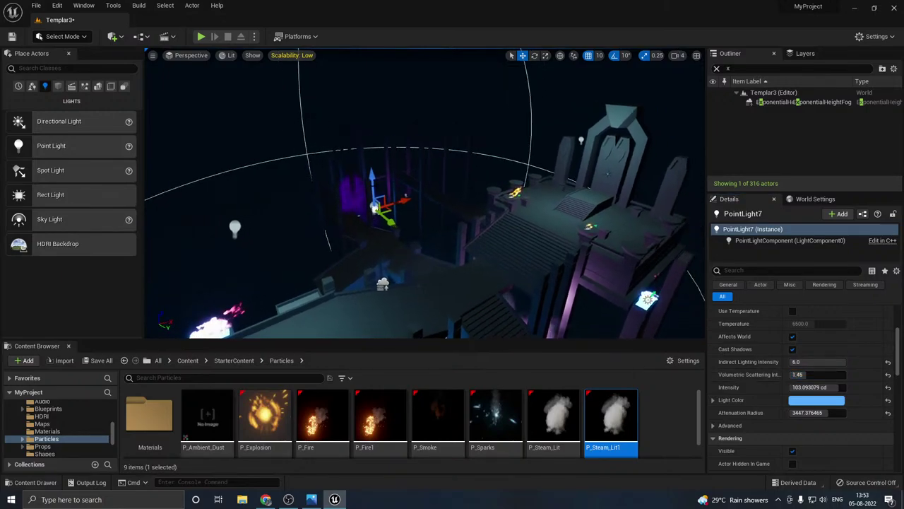
mouse_move(373, 187)
left_mouse_down()
mouse_move(372, 162)
mouse_move(371, 180)
left_mouse_up()
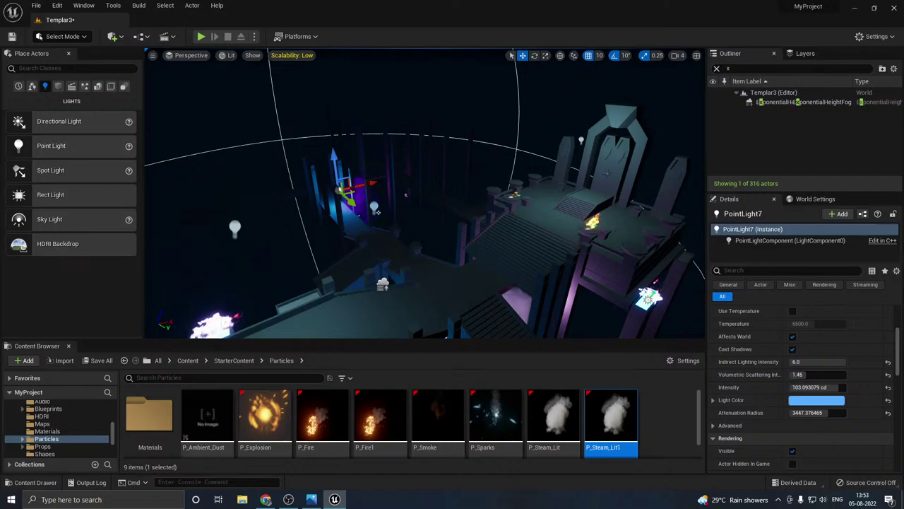
Step: Raise the viewport scalability to Medium and then High, and save the Templar3 level
left_click(292, 56)
left_click(370, 69)
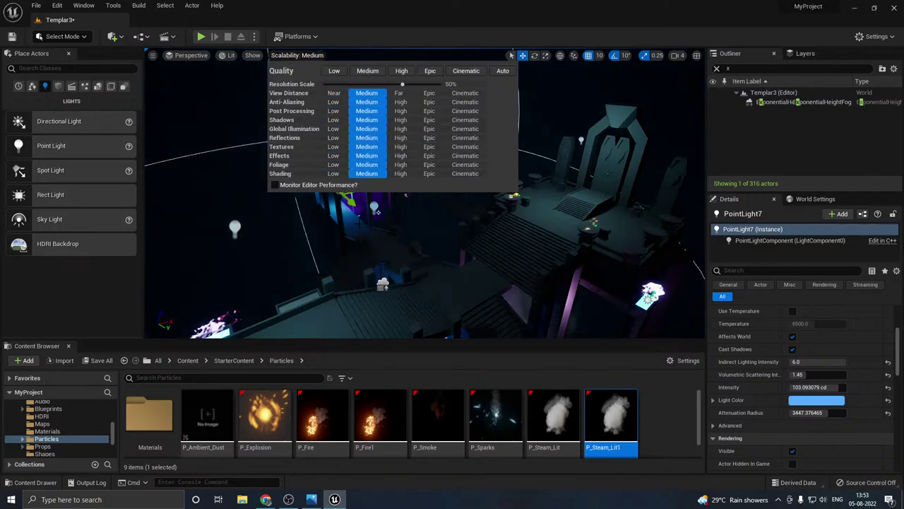
right_click_drag(424, 197, 435, 204)
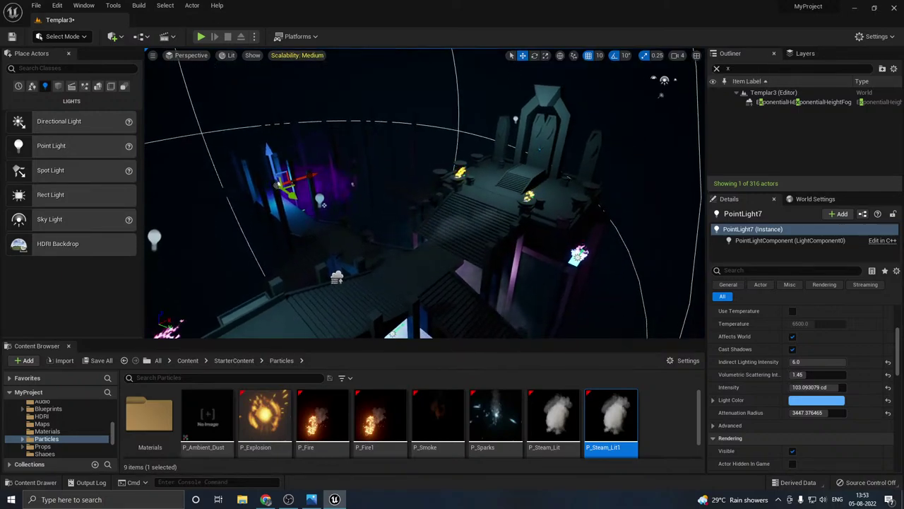
left_click(280, 55)
left_click(400, 70)
right_click_drag(452, 212, 434, 209)
mouse_move(346, 166)
left_mouse_down()
mouse_move(388, 156)
mouse_move(325, 172)
mouse_move(345, 166)
left_mouse_up()
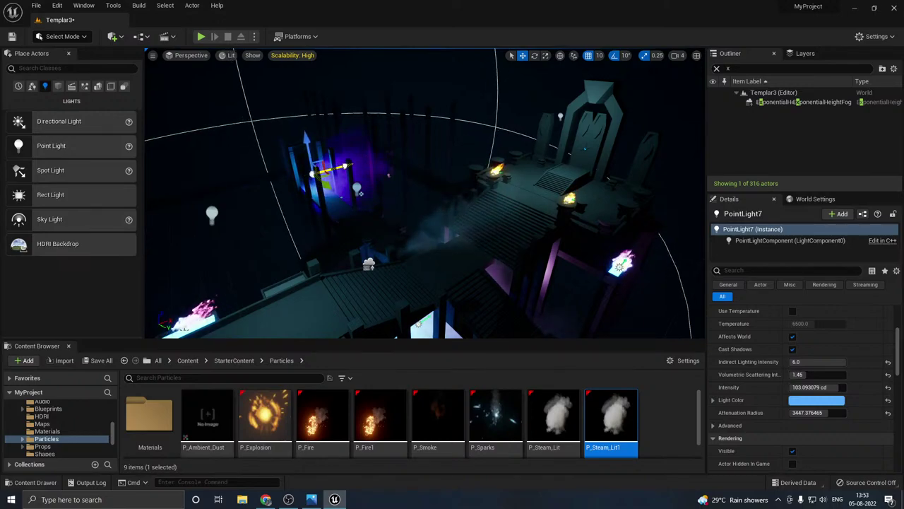
right_click_drag(375, 184, 380, 246)
left_click(103, 362)
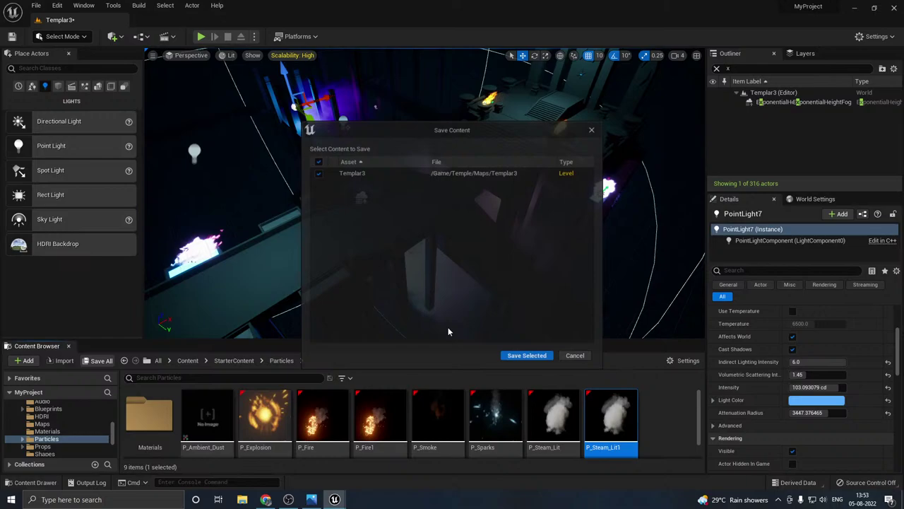
left_click(527, 356)
Step: Enable Volumetric Fog on the ExponentialHeightFog actor
left_click(804, 102)
scroll(769, 394, "down", 5)
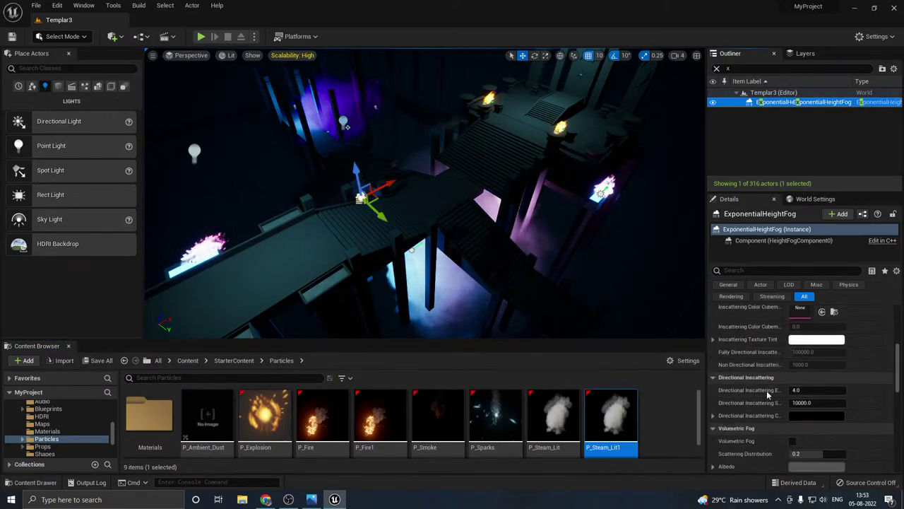
scroll(769, 395, "down", 2)
left_click(792, 411)
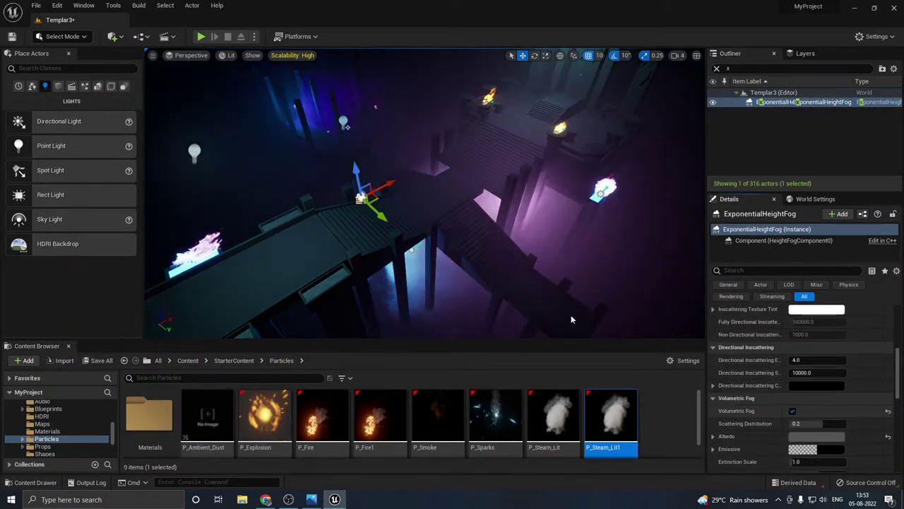
right_click_drag(572, 320, 573, 269)
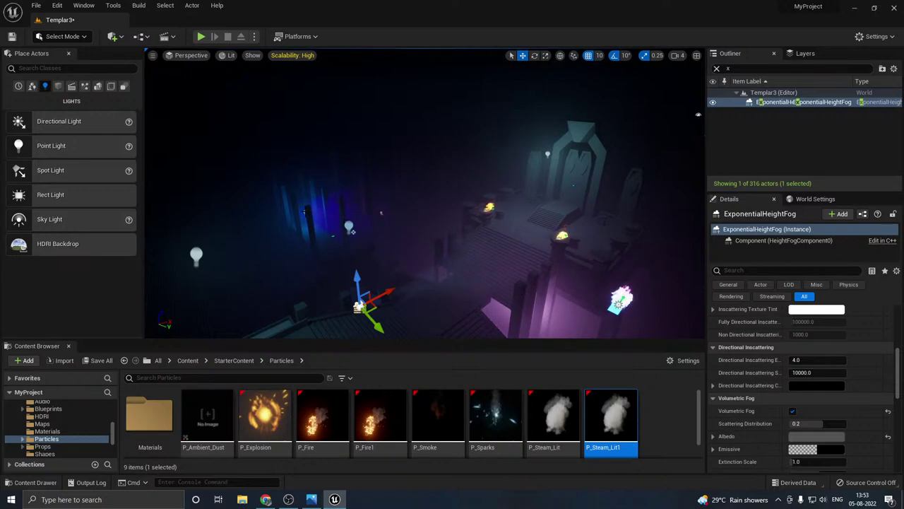
Step: Preview the foggy temple in game view, without editor icons, from above the stairs and distant walkway
left_click(305, 211)
left_click(306, 211)
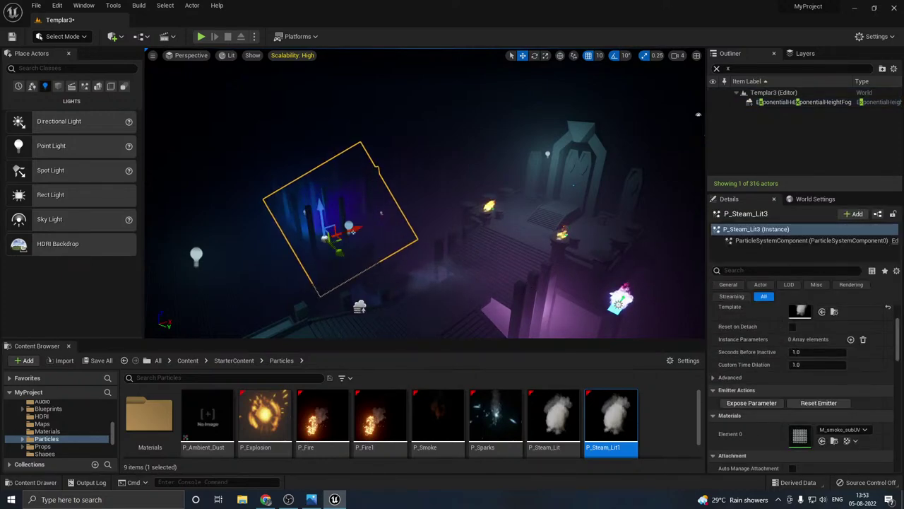
mouse_move(520, 163)
right_mouse_down()
mouse_move(542, 177)
mouse_move(507, 168)
right_mouse_up()
key("g")
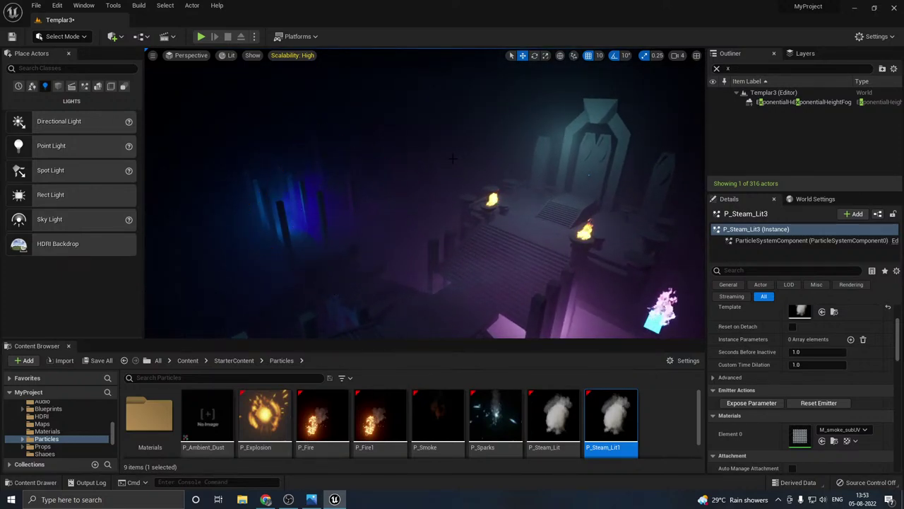
mouse_move(453, 158)
right_mouse_down()
mouse_move(466, 151)
mouse_move(451, 164)
right_mouse_up()
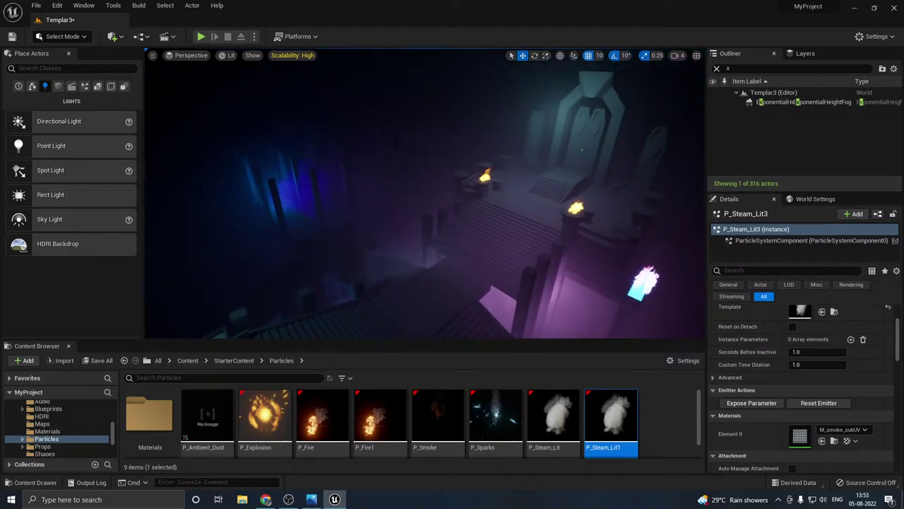
Step: Lower the viewport scalability to Medium and turn off Volumetric Fog on the ExponentialHeightFog actor
left_click(300, 56)
left_click(362, 72)
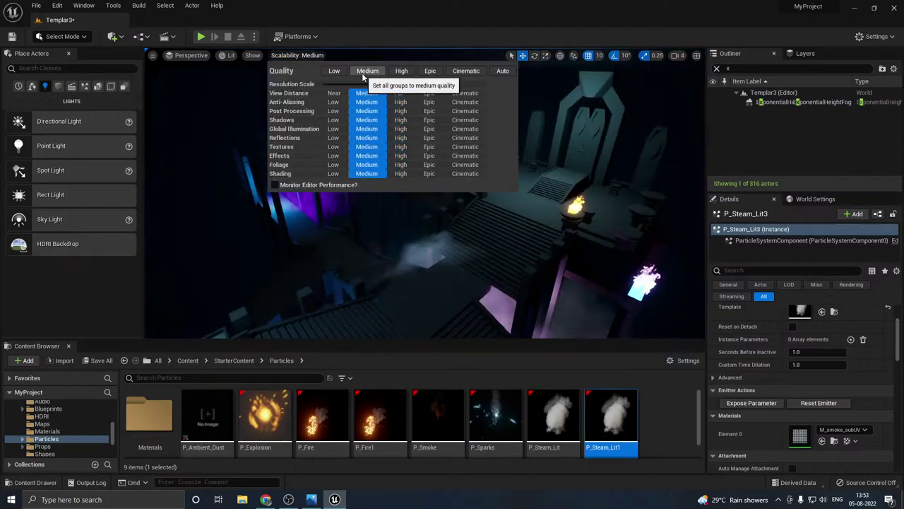
left_click(783, 103)
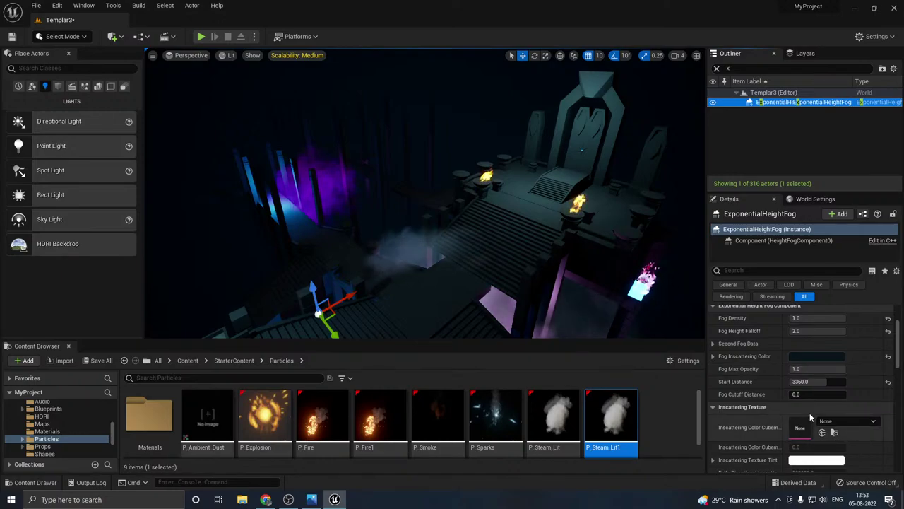
scroll(810, 413, "down", 5)
scroll(790, 428, "down", 3)
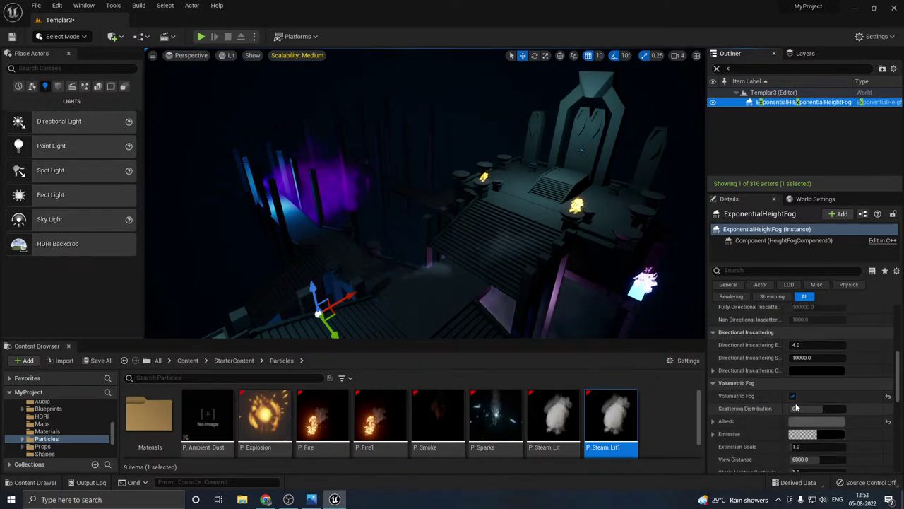
key("w")
right_click_drag(435, 320, 353, 303)
Step: Set the viewport scalability to Low and shift the distant purple steam sideways, away from the blue-lit walkway
left_click(311, 56)
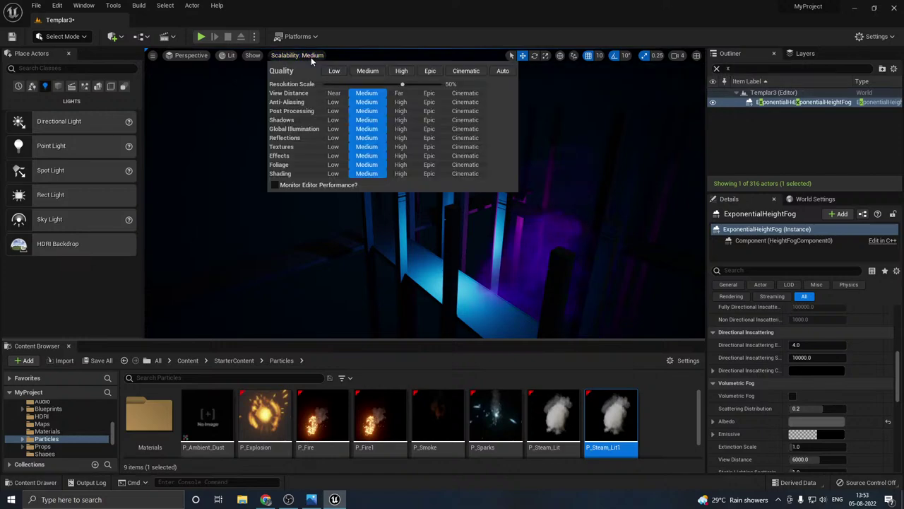
left_click(335, 71)
right_click_drag(424, 212, 381, 219)
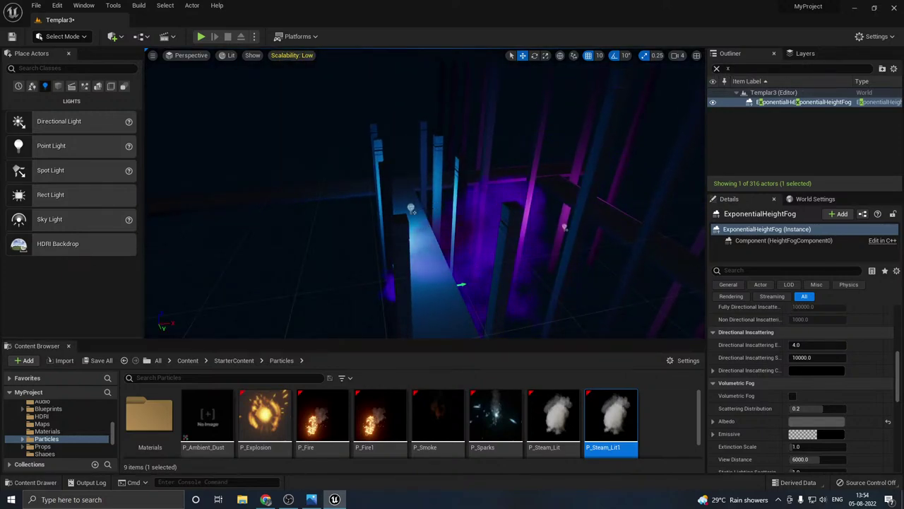
left_click_drag(611, 417, 558, 270)
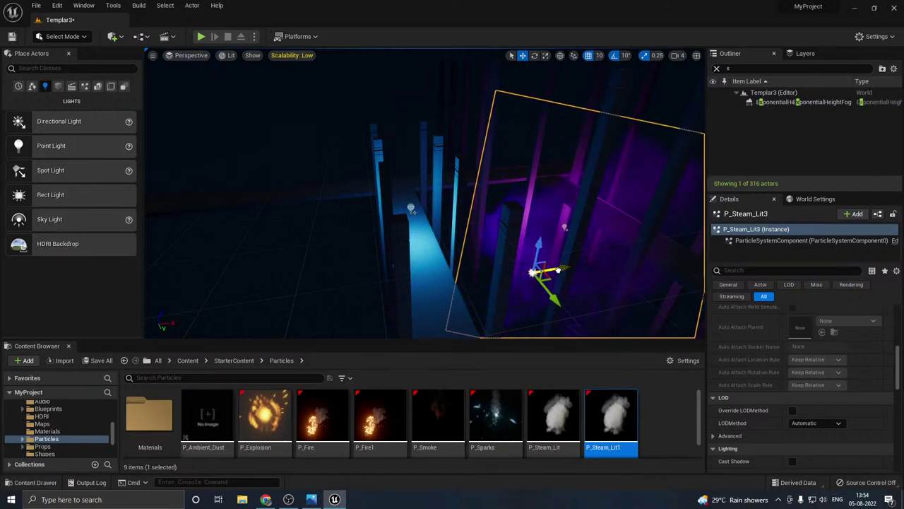
Step: Move the blue point light at the distant walkway's outer pillars down below the walkway
left_click(410, 208)
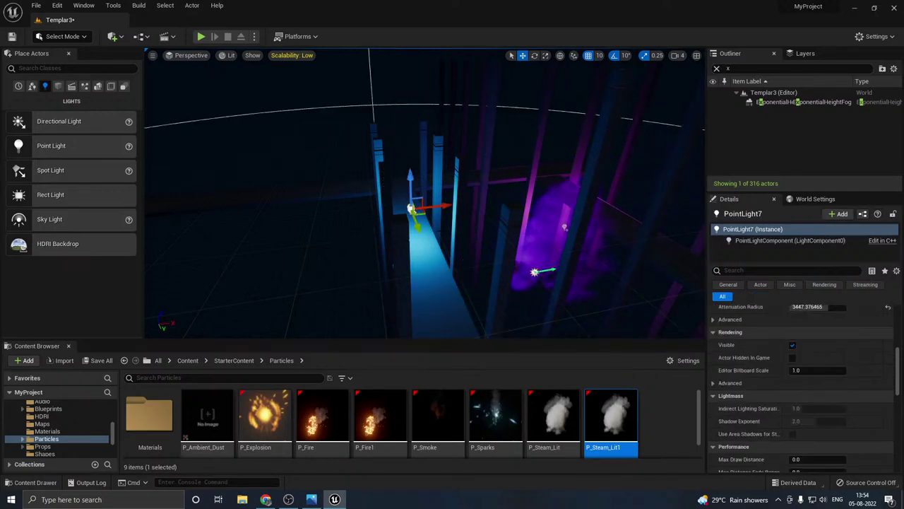
key("s")
mouse_move(410, 208)
right_mouse_down()
mouse_move(425, 212)
mouse_move(418, 218)
right_mouse_up()
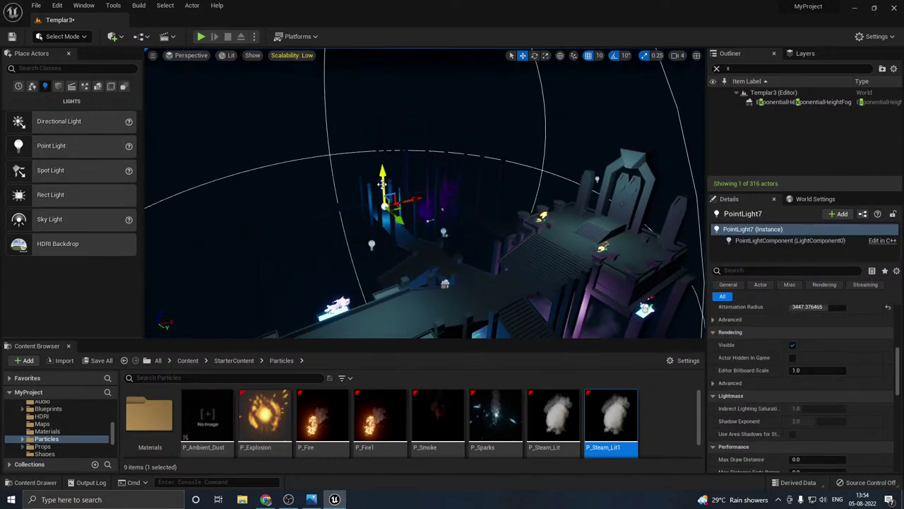
left_click_drag(382, 182, 394, 220)
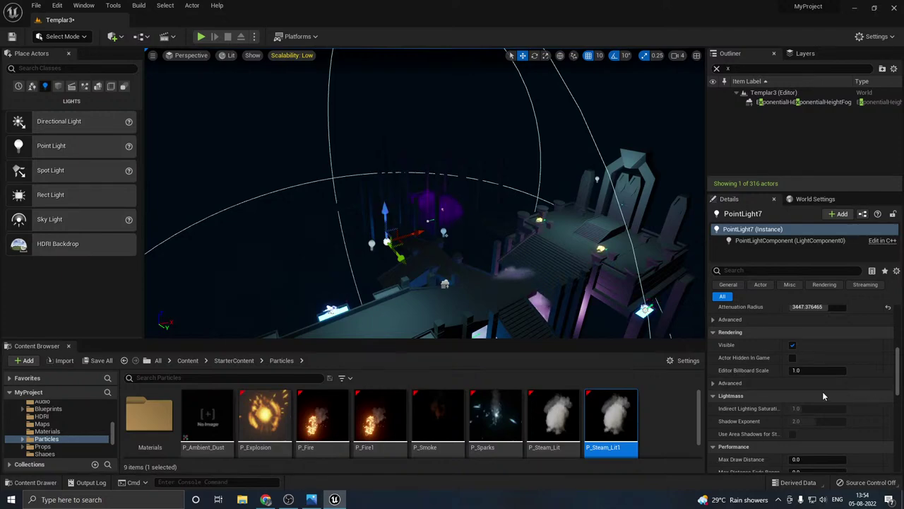
Step: Set the light's volumetric scattering to 0.94, its intensity to 160 cd and its attenuation radius to about 2949.05
scroll(823, 396, "down", 5)
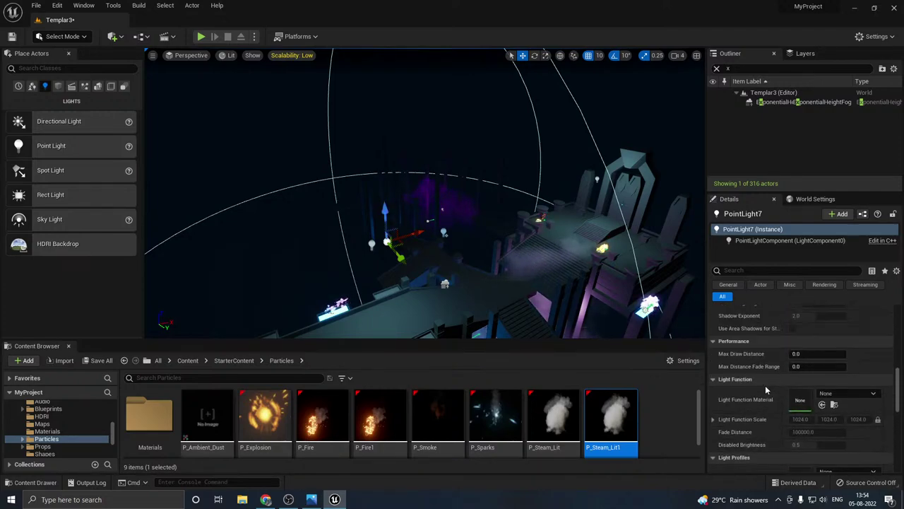
scroll(767, 389, "up", 8)
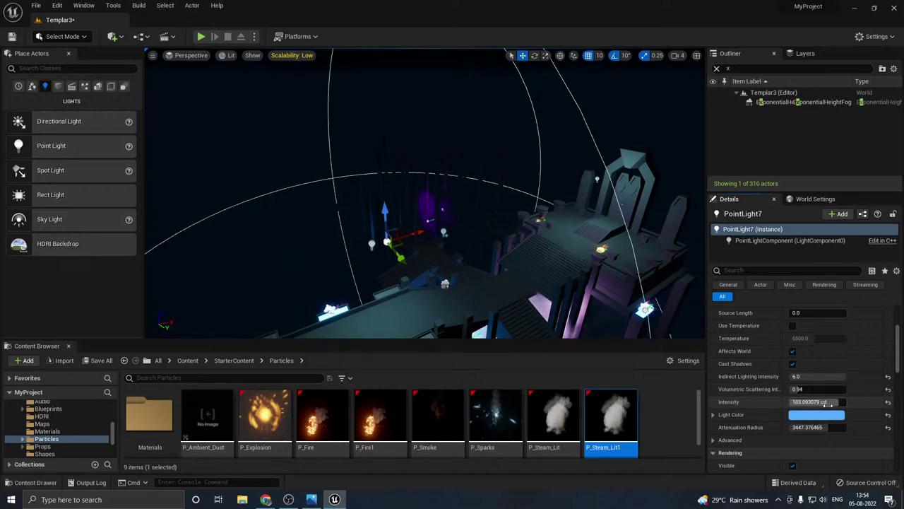
left_click_drag(813, 427, 833, 427)
Step: Reduce the saturation of the point light's color to get a paler blue
left_click(820, 415)
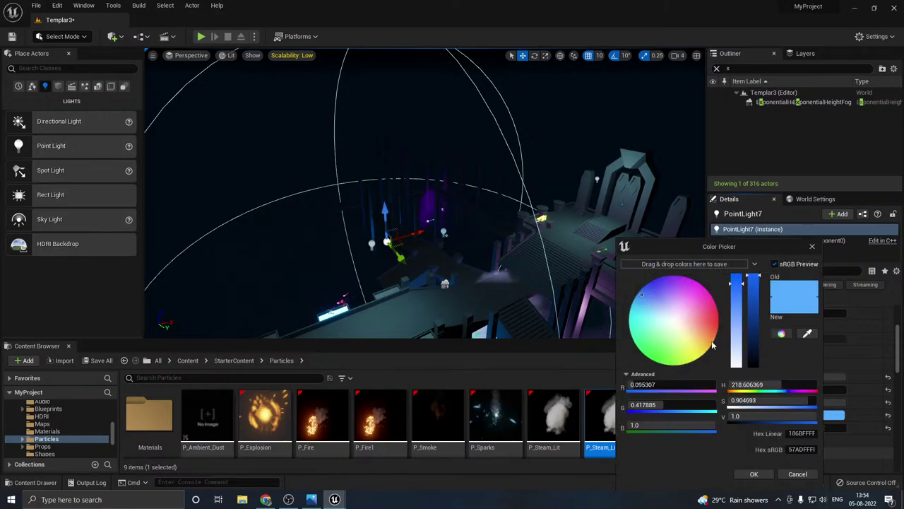
left_click_drag(740, 289, 738, 311)
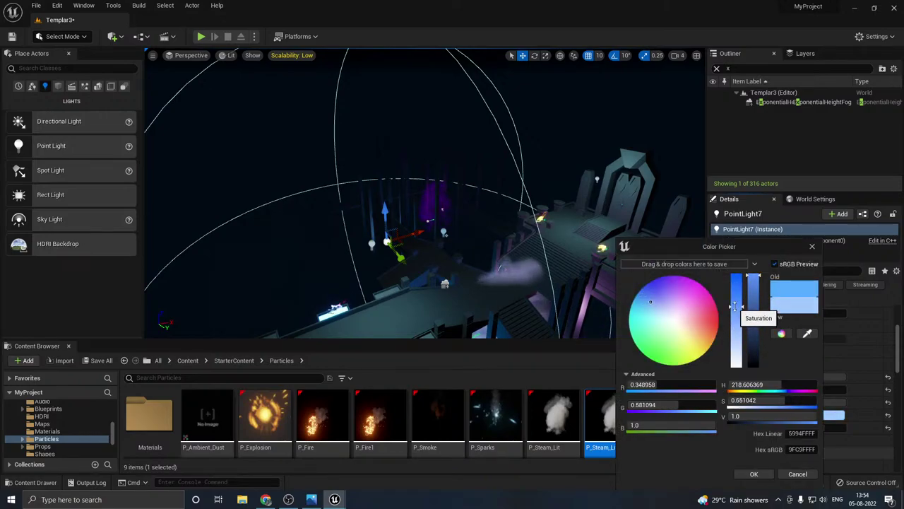
left_click(753, 473)
Step: Switch the viewport scalability to High and save the changes to the Templar3 level
right_click_drag(488, 283, 527, 288)
left_click(292, 56)
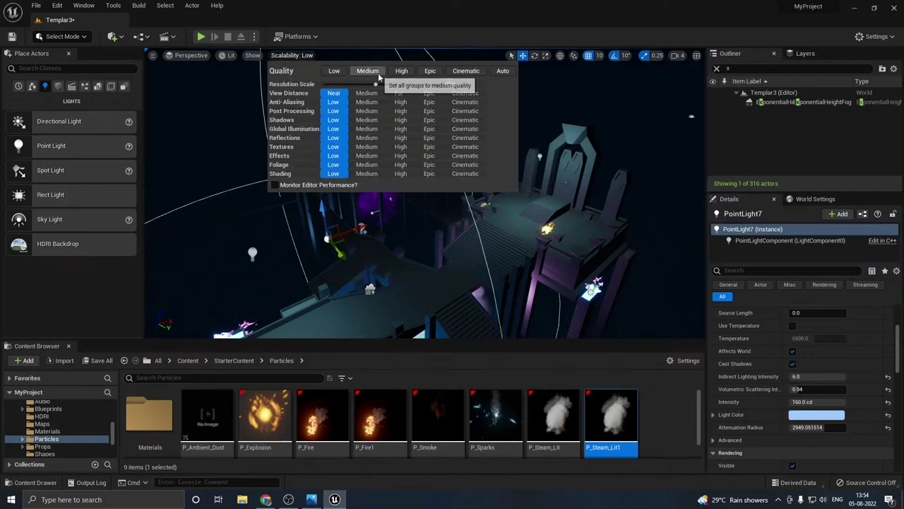
left_click(377, 72)
left_click(401, 73)
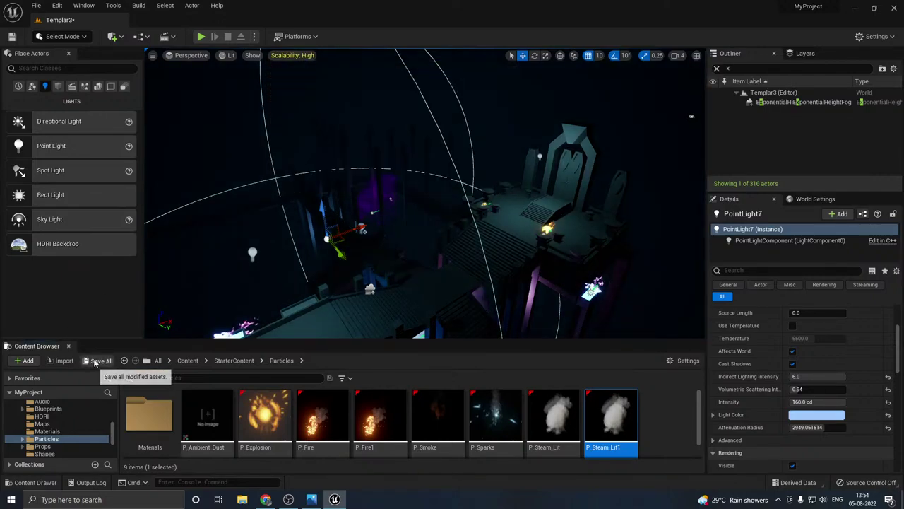
left_click(101, 360)
left_click(530, 356)
Step: Turn Volumetric Fog back on for the ExponentialHeightFog actor
left_click(786, 103)
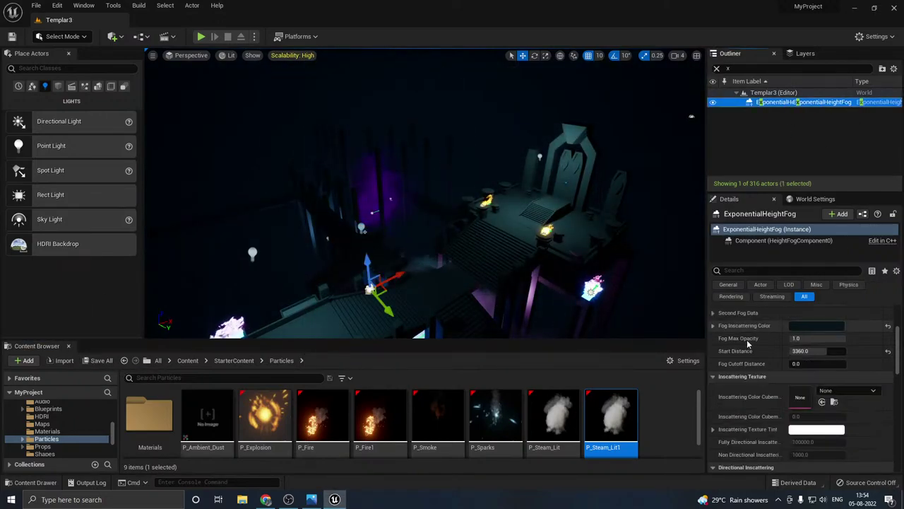
scroll(749, 340, "down", 10)
left_click(792, 455)
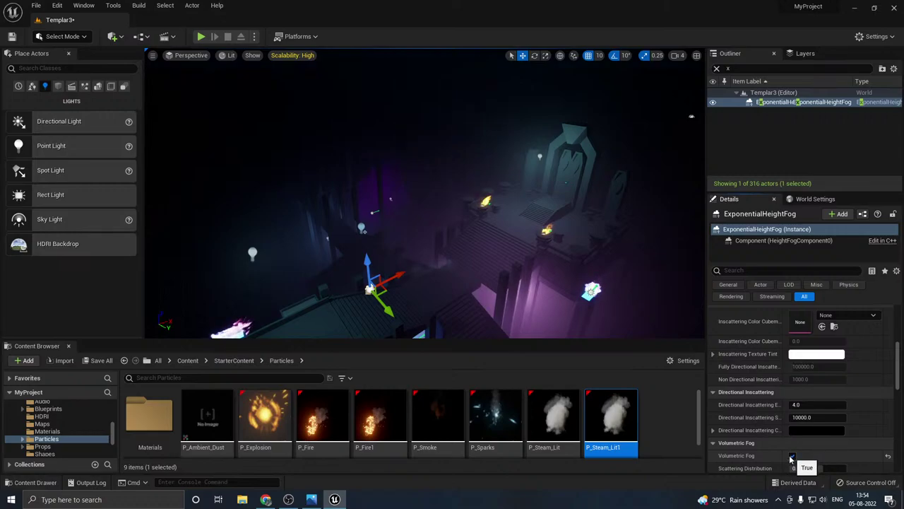
right_click_drag(457, 253, 457, 267)
scroll(457, 253, "up", 4)
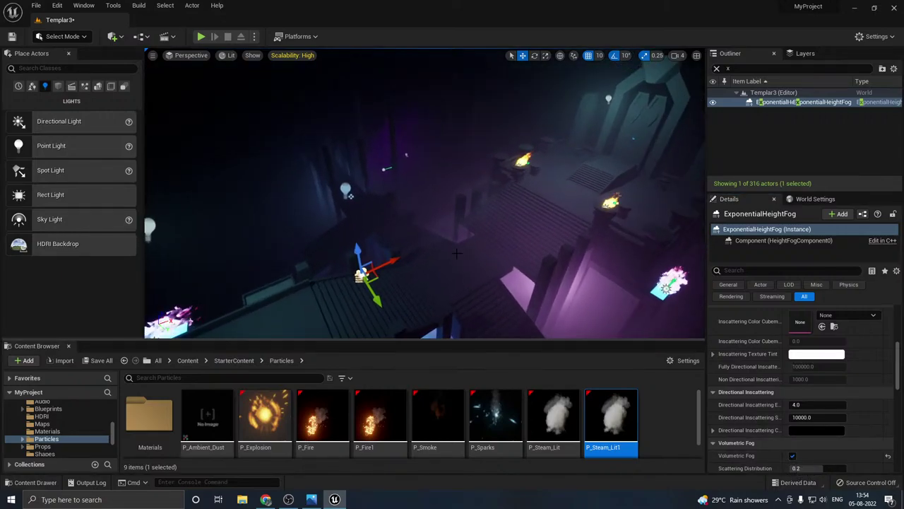
Step: Raise the point light from below the distant walkway to its pillars and nudge it sideways toward the purple steam
right_click_drag(417, 205, 395, 203)
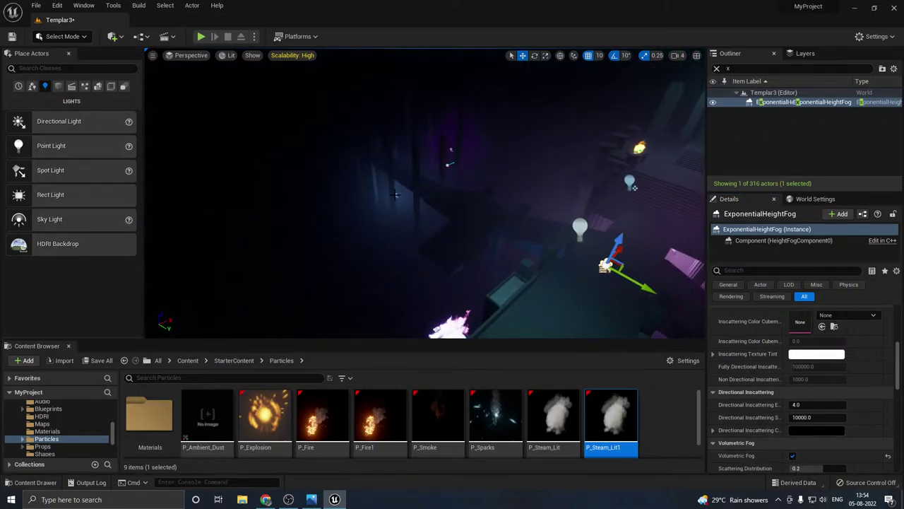
left_click(395, 196)
left_click_drag(397, 186, 394, 126)
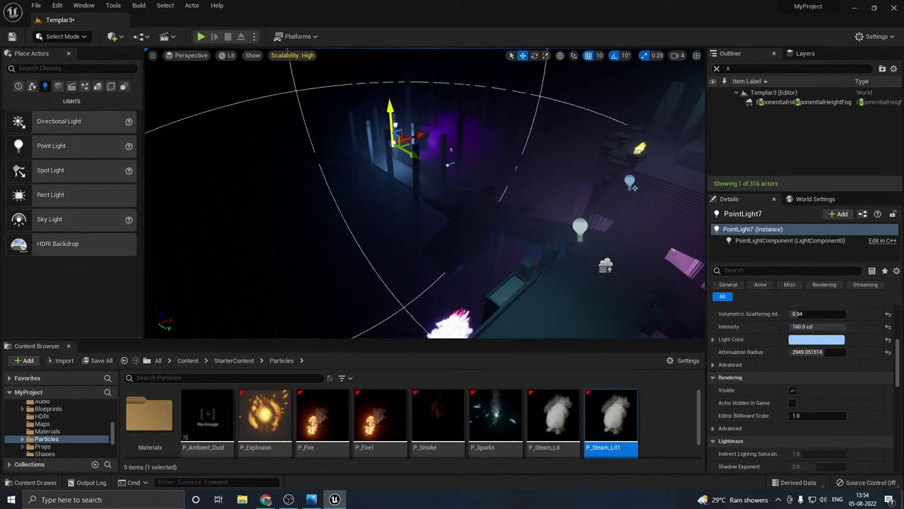
right_click_drag(431, 132, 441, 145)
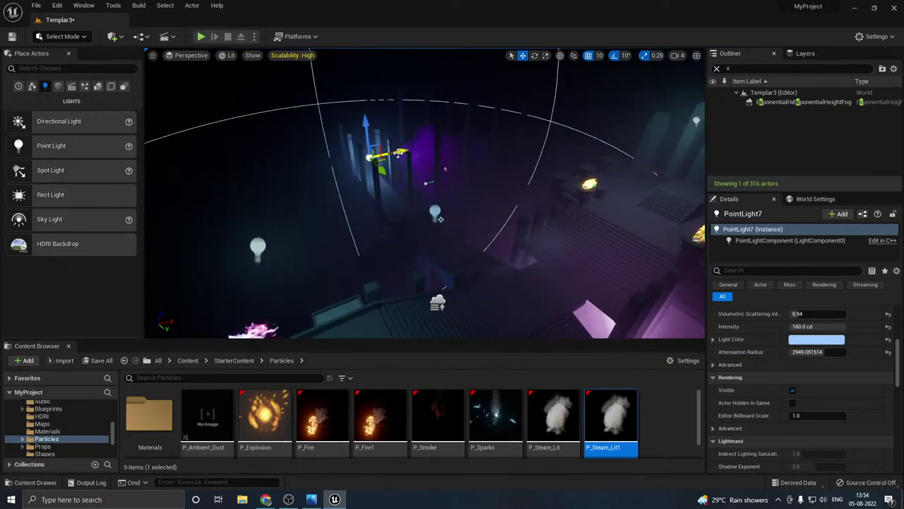
left_click_drag(399, 153, 406, 151)
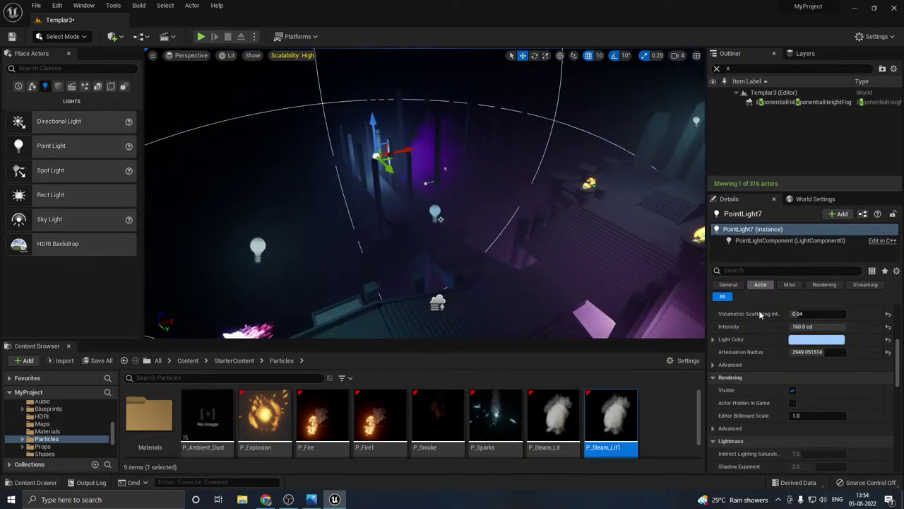
Step: Change the point light's color to a saturated blue, hex sRGB 41A9FFFF, at full brightness
left_click(795, 340)
left_click_drag(710, 303, 710, 282)
left_click_drag(724, 324, 740, 450)
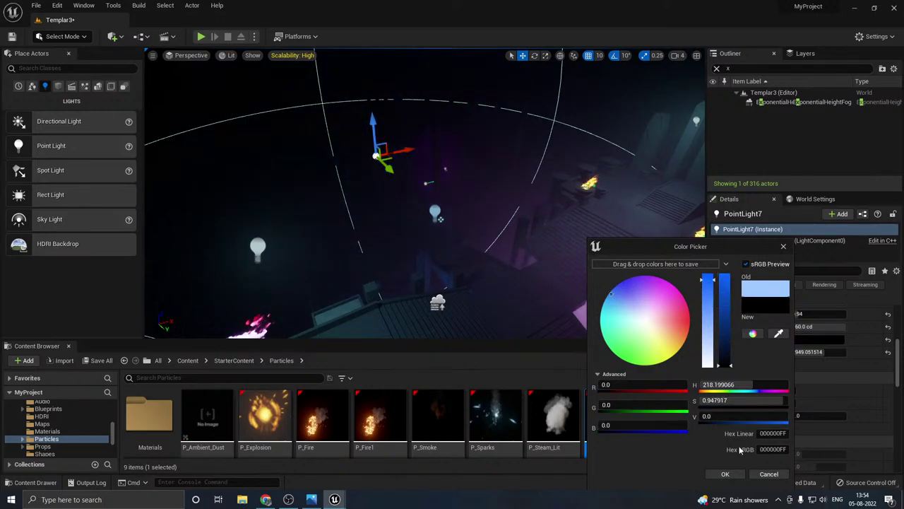
left_click_drag(724, 287, 727, 273)
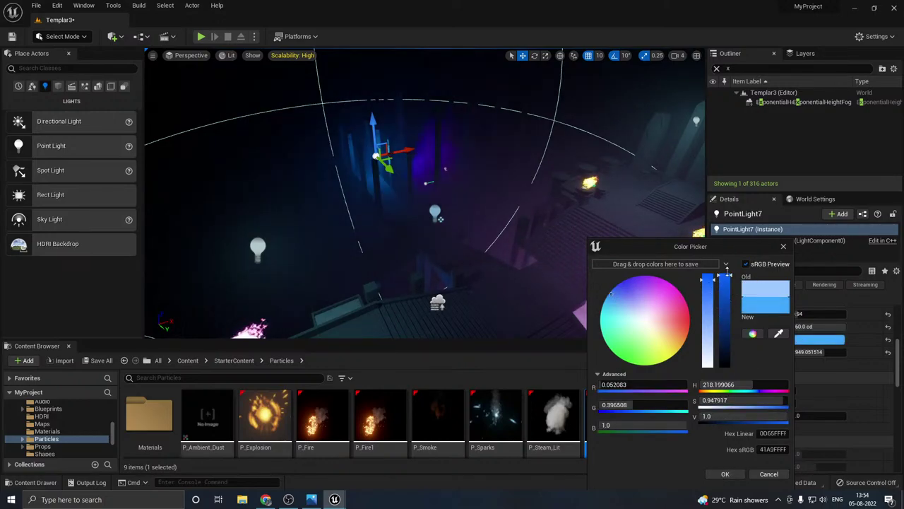
left_click(733, 476)
right_click_drag(509, 212, 578, 209)
right_click_drag(452, 212, 675, 198)
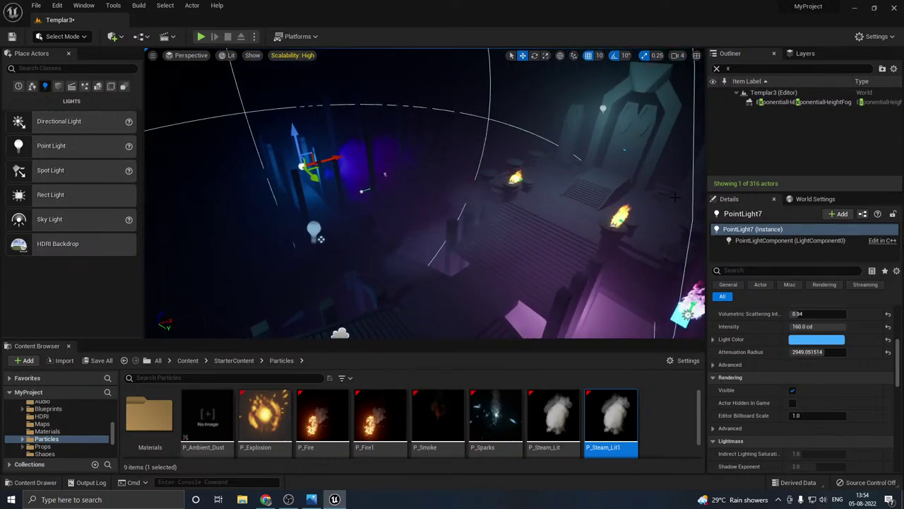
Step: Set the point light in front of the temple doorway to about 108.4 cd intensity and 0.31 volumetric scattering intensity
left_click(604, 109)
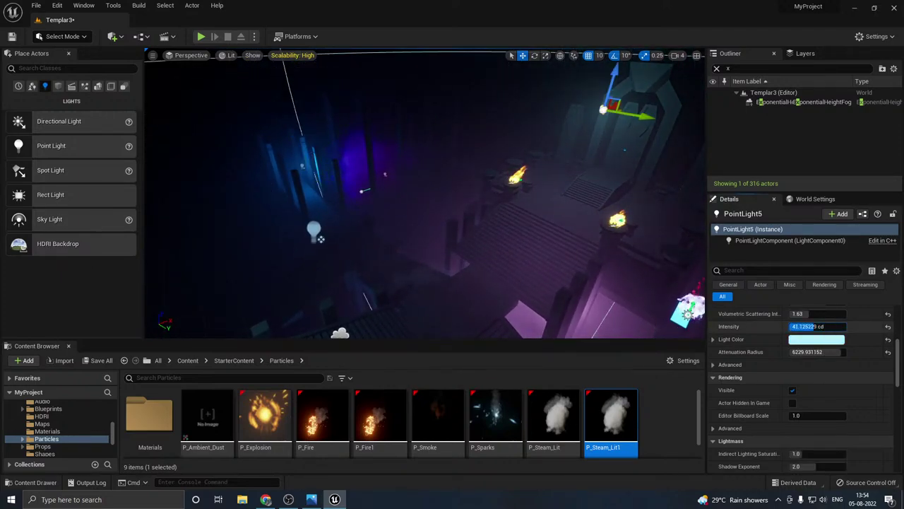
mouse_move(811, 326)
left_mouse_down()
mouse_move(841, 326)
mouse_move(805, 314)
left_mouse_up()
left_click(816, 316)
type("0.4")
mouse_move(452, 212)
right_mouse_down()
mouse_move(449, 194)
mouse_move(440, 212)
right_mouse_up()
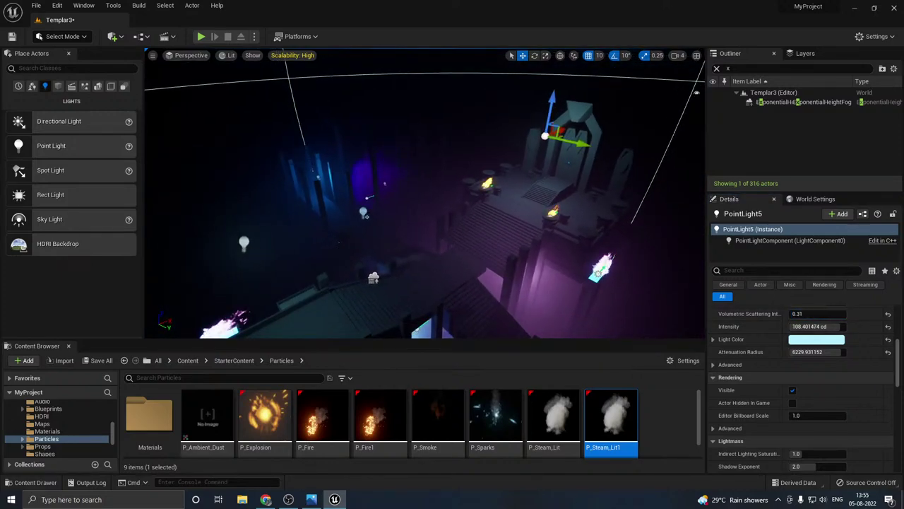
Step: Move the point light above the walkway to the torch at the temple platform's edge and set its intensity to about 9.2 cd
left_click(363, 212)
left_click_drag(383, 205, 489, 164)
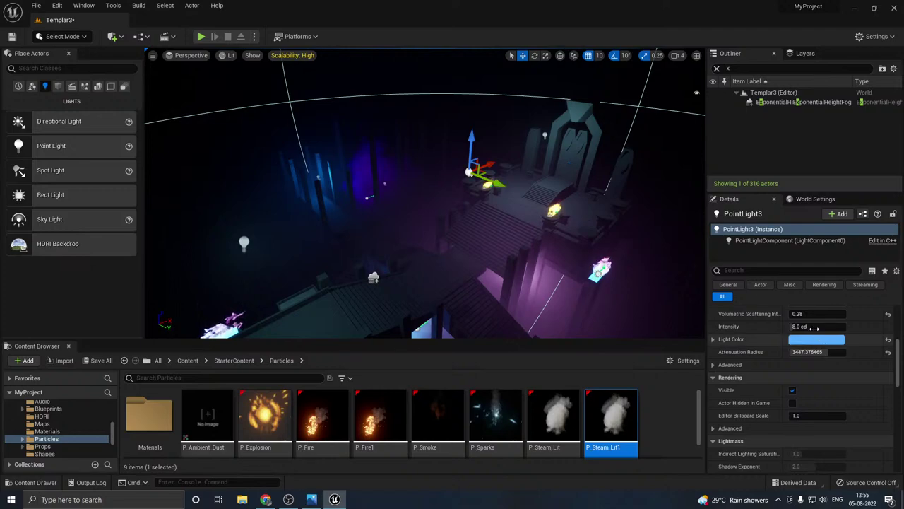
mouse_move(814, 326)
left_mouse_down()
mouse_move(855, 326)
mouse_move(802, 327)
left_mouse_up()
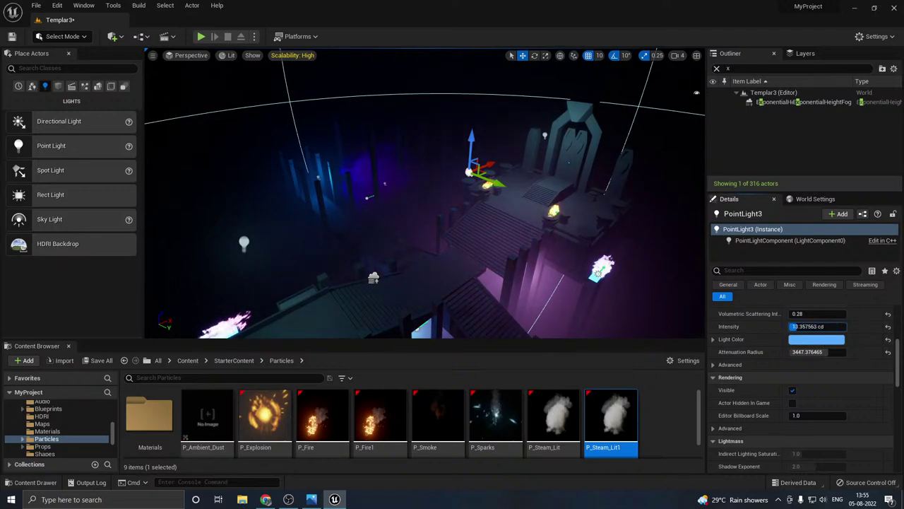
right_click_drag(515, 246, 529, 279)
right_click_drag(519, 249, 479, 214)
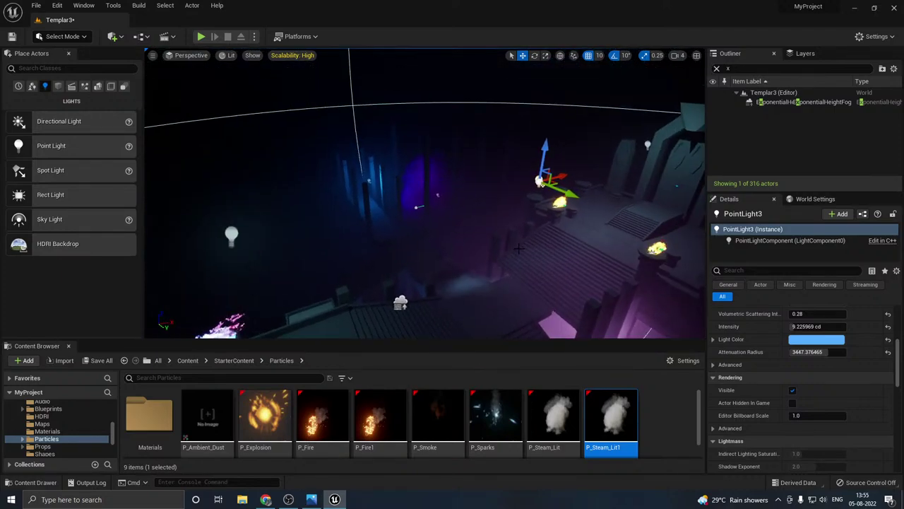
right_click_drag(523, 253, 459, 236)
Step: Turn off Volumetric Fog for the ExponentialHeightFog actor
left_click(823, 103)
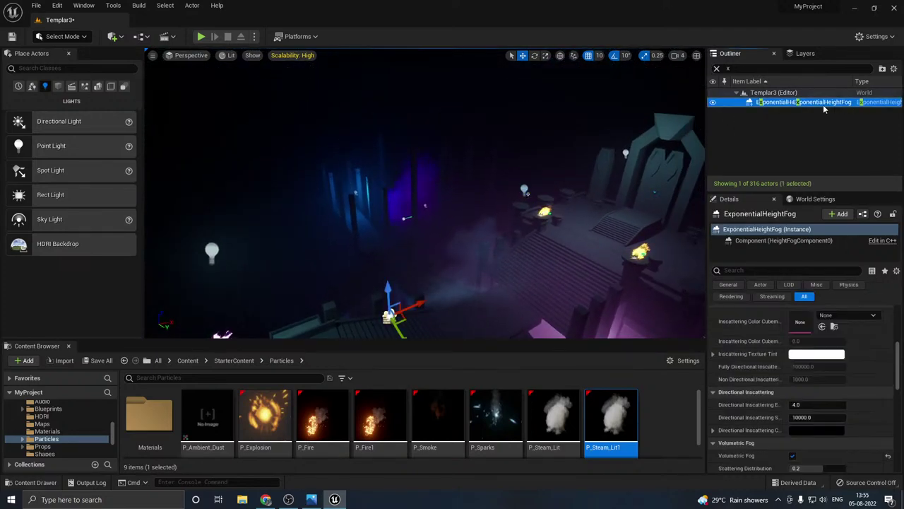
left_click(795, 456)
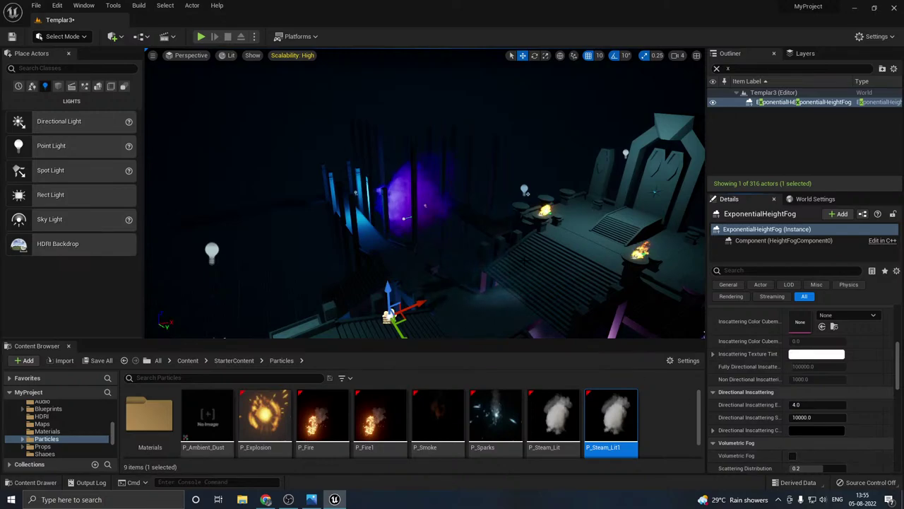
right_click_drag(526, 260, 493, 256)
scroll(493, 256, "down", 5)
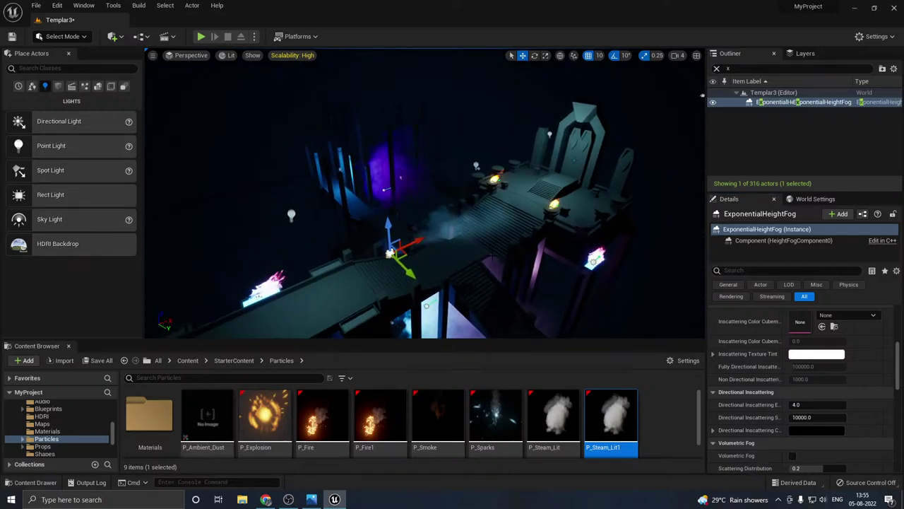
Step: Switch the viewport scalability to Medium and save the changes to the Templar3 level
left_click(300, 56)
left_click(366, 73)
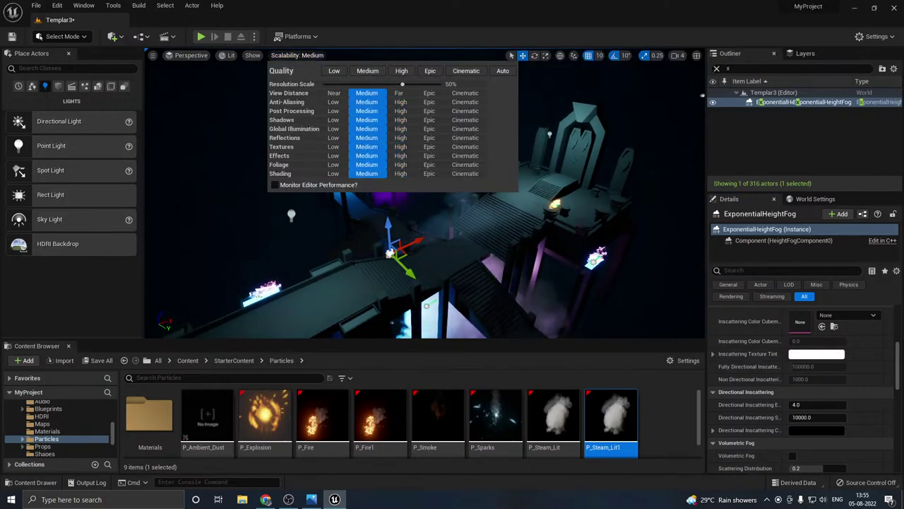
right_click_drag(431, 236, 456, 237)
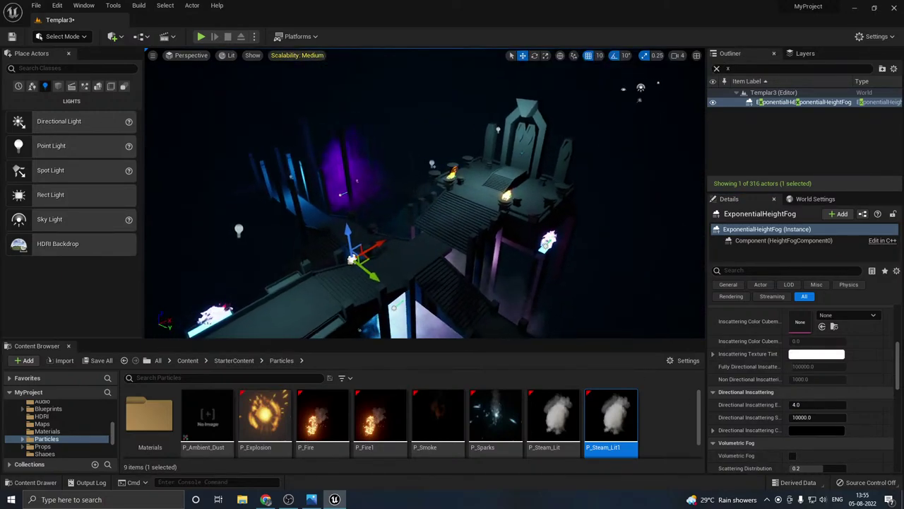
left_click(99, 361)
left_click(504, 357)
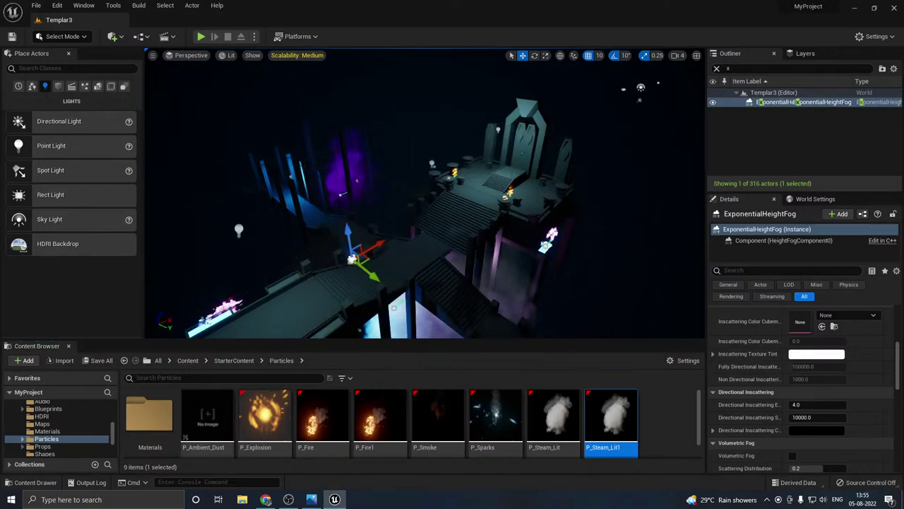
Step: Move the blue point light from the distant pillars down toward the walkway and save the level
left_click(291, 176)
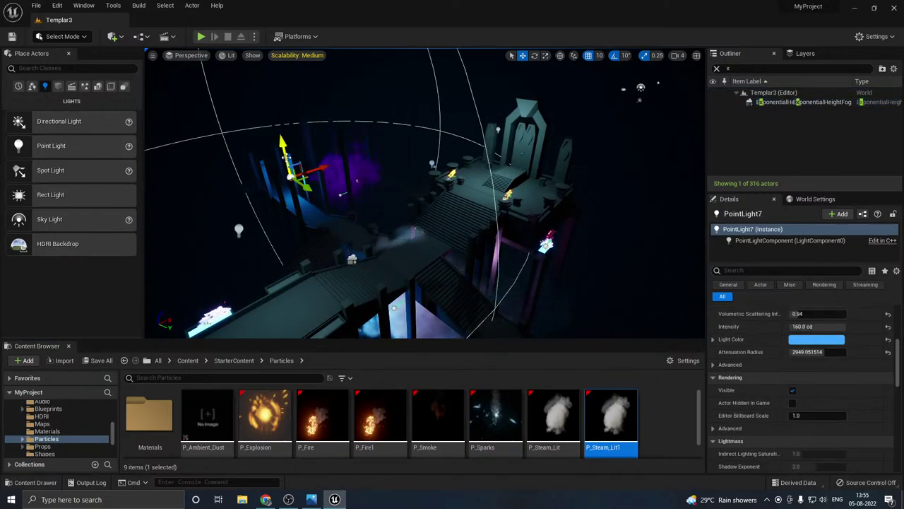
left_click_drag(285, 157, 357, 171)
right_click_drag(347, 172, 336, 176)
left_click_drag(347, 142, 312, 181)
key("w")
right_click_drag(312, 181, 251, 196)
key("s")
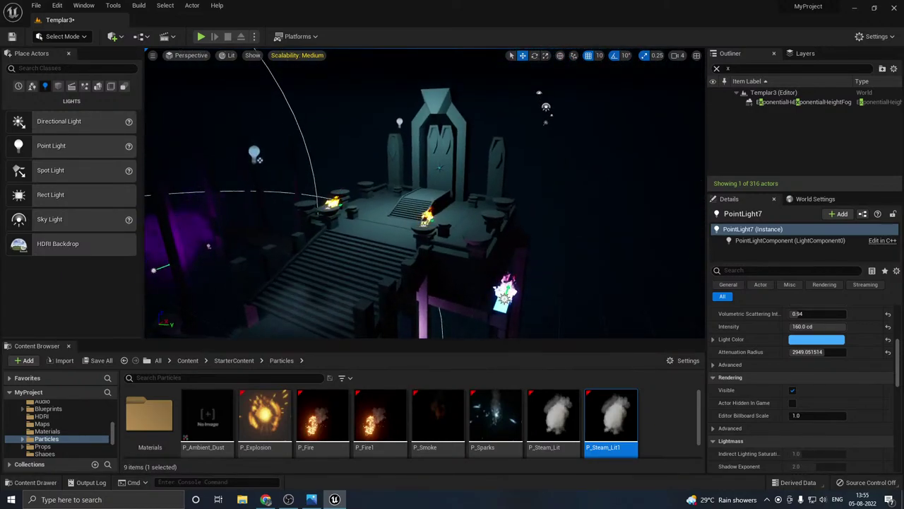
left_click(97, 360)
left_click(528, 356)
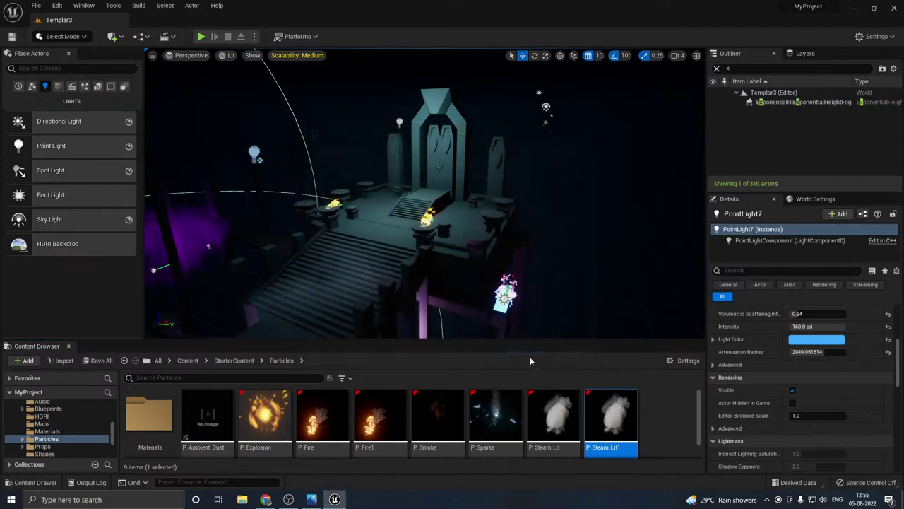
Step: Reposition the blue point light over the distant walkway between its pillars, beside the purple steam
key("s")
right_click_drag(424, 212, 406, 210)
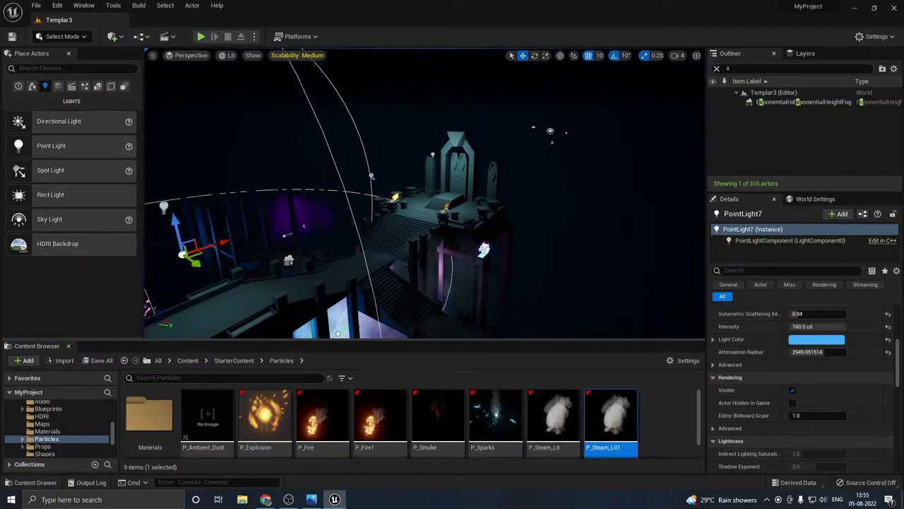
right_click_drag(346, 214, 333, 217)
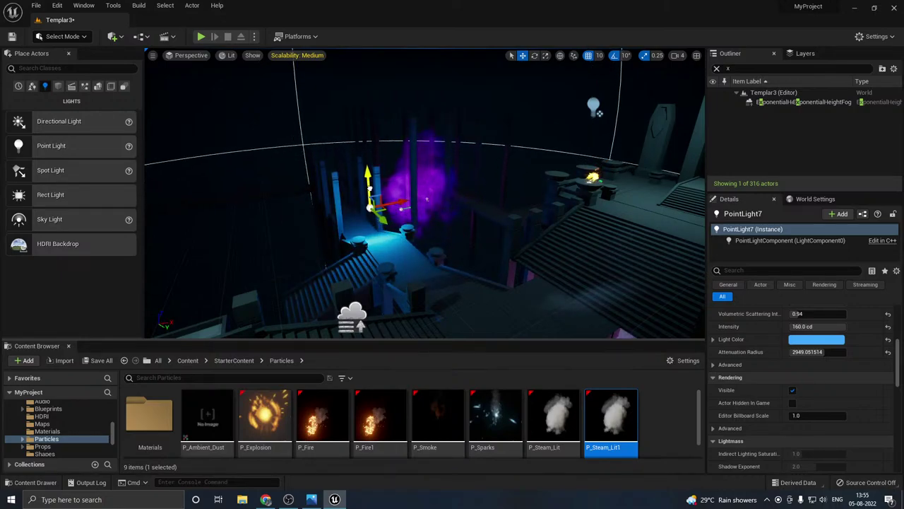
right_click_drag(334, 216, 367, 222)
Step: Try High viewport scalability, settle on Low, and bring the actor icons back into the viewport
left_click(314, 57)
left_click(401, 72)
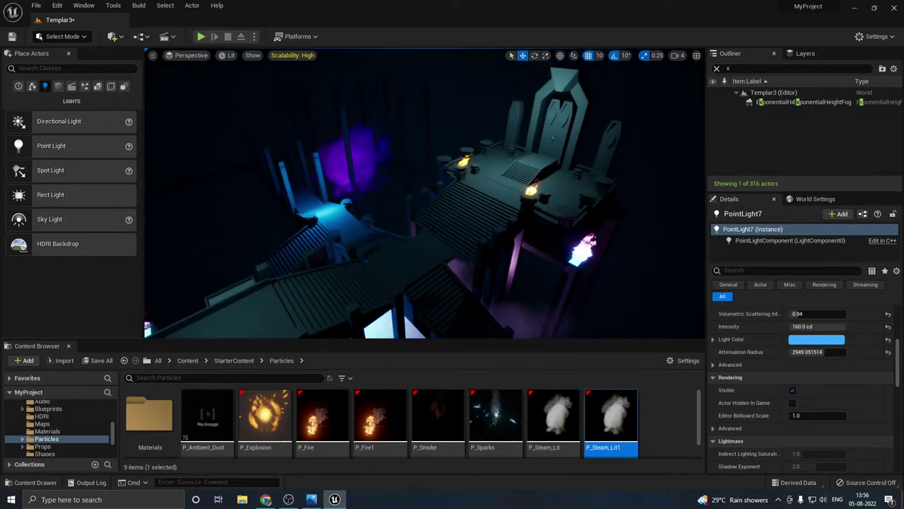
left_click(288, 56)
left_click(329, 71)
right_click_drag(353, 176, 351, 177)
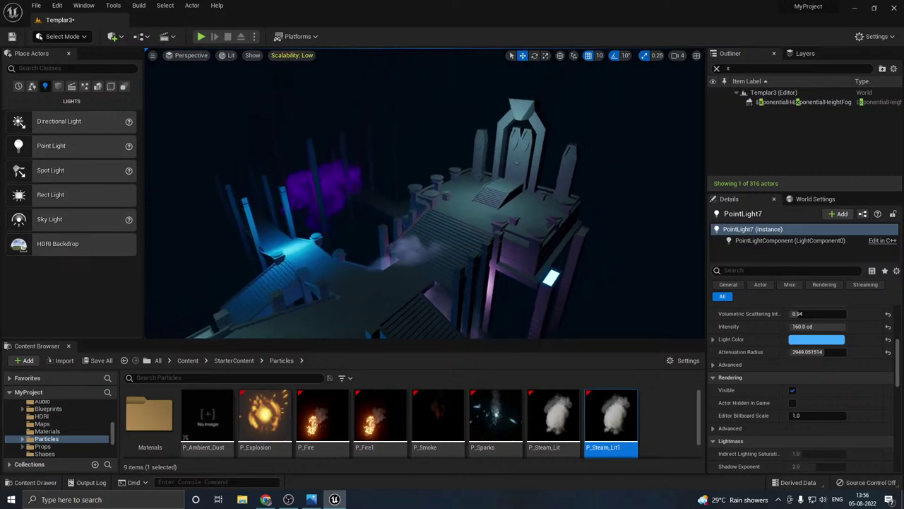
key("g")
Step: Scale up the purple steam behind the distant walkway uniformly
left_click(308, 210)
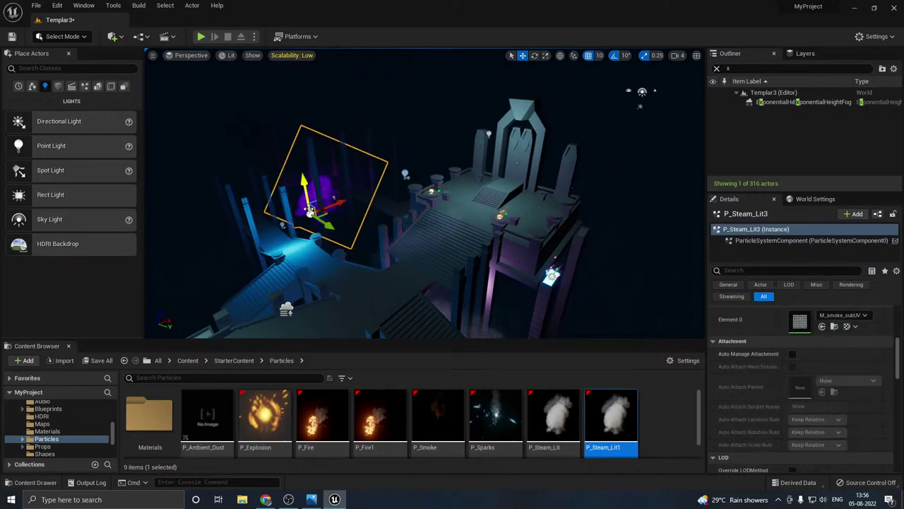
right_click_drag(305, 210, 281, 211)
key("r")
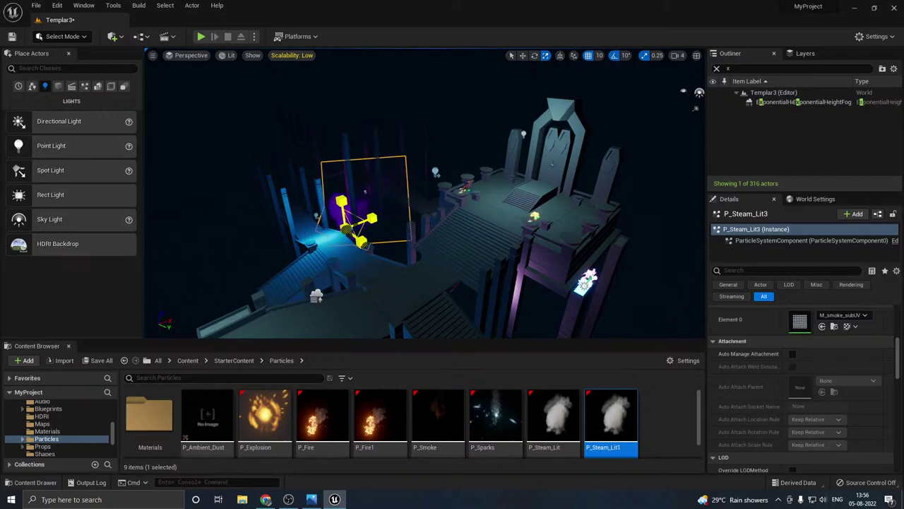
left_click_drag(346, 229, 383, 220)
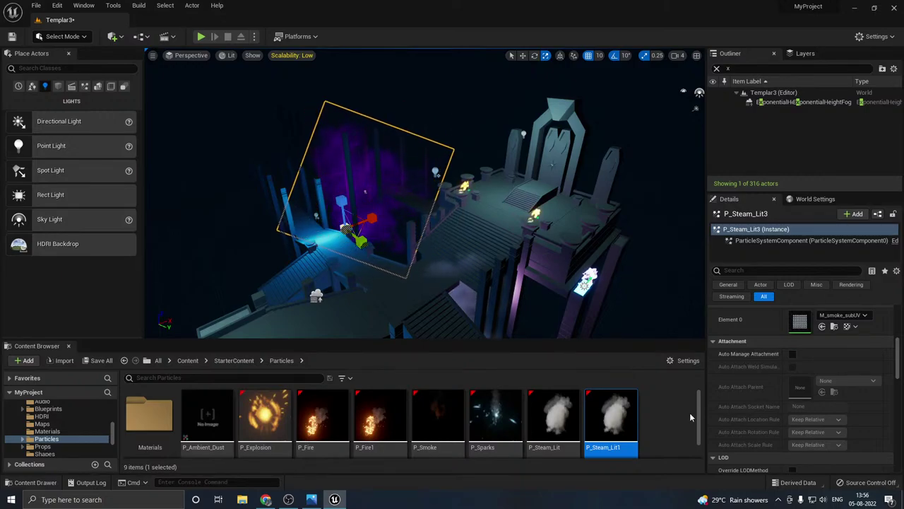
Step: Lighten the Color Over Life constant of P_Steam_Lit1 to pale purple, saturation about 0.45, hex sRGB F5C3FFFF, and close the particle editor
double_click(609, 420)
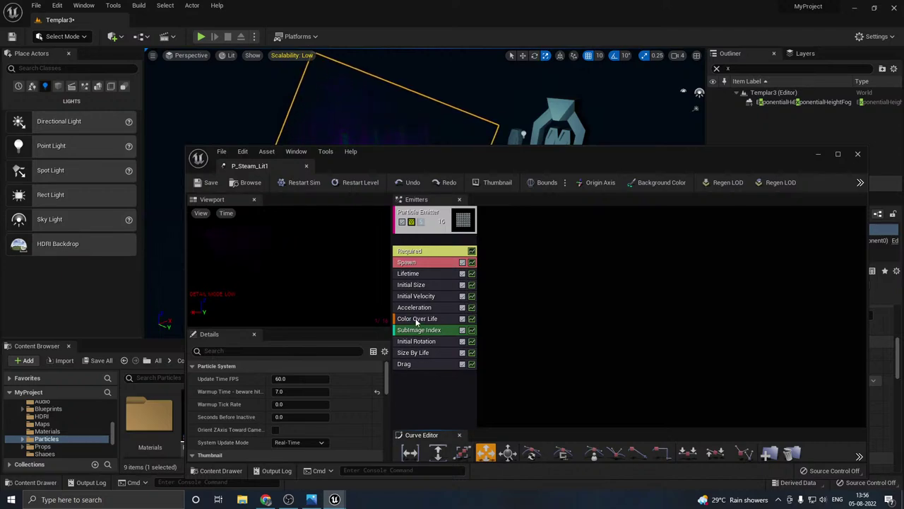
left_click(417, 320)
left_click(291, 407)
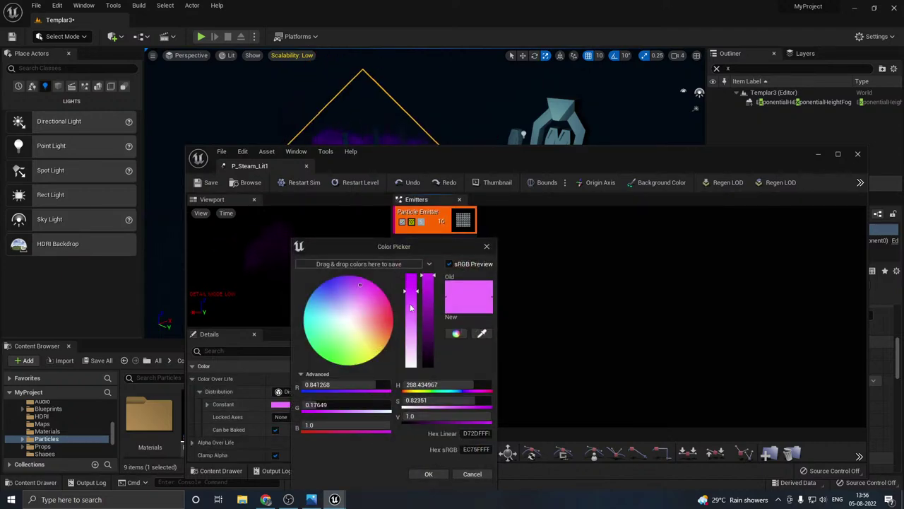
left_click_drag(411, 307, 411, 327)
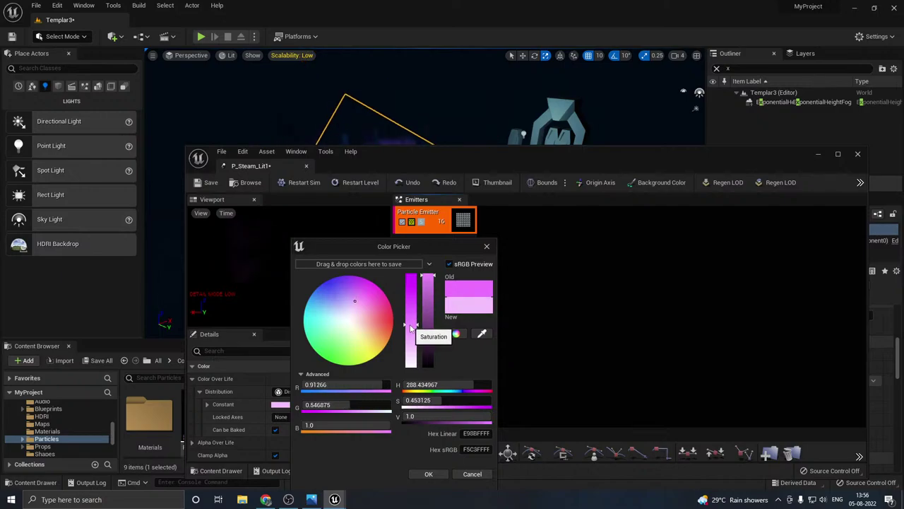
left_click(434, 476)
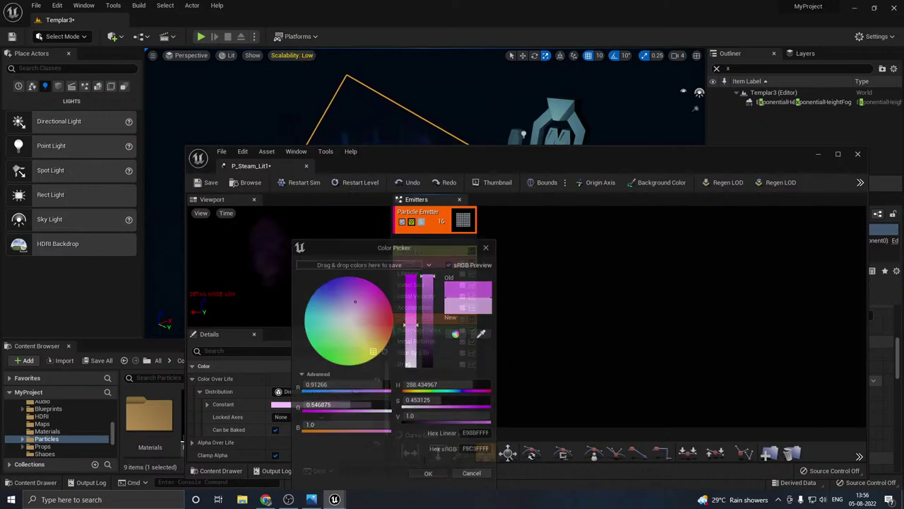
left_click(306, 166)
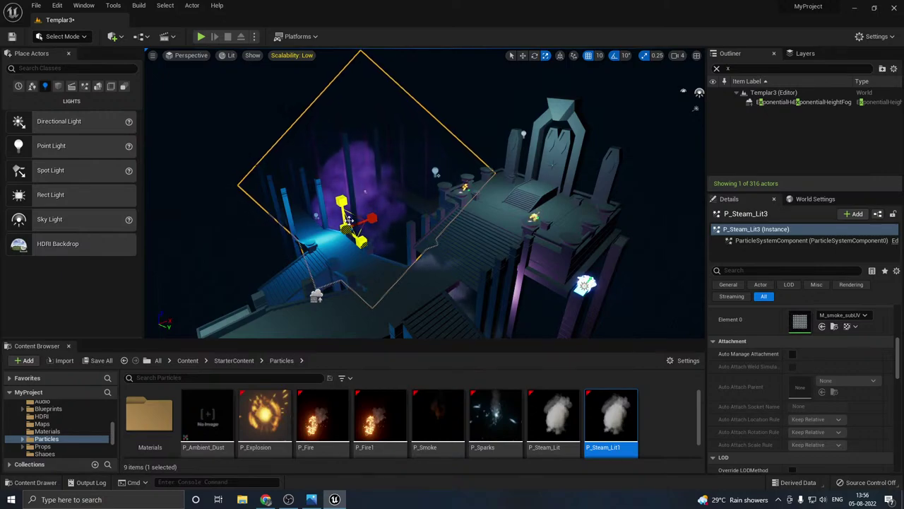
Step: Move the enlarged purple steam forward and down so it surrounds the base of the blue-lit walkway
key("e")
key("w")
left_click_drag(358, 220, 290, 256)
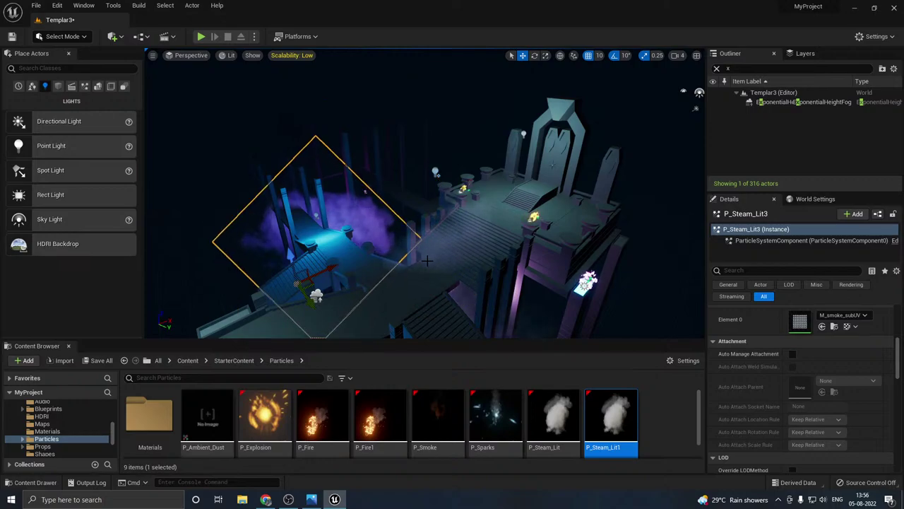
Step: Try a duplicate of the purple steam beside the temple stairs and along the main walkway, and delete it
right_click_drag(502, 253, 495, 293)
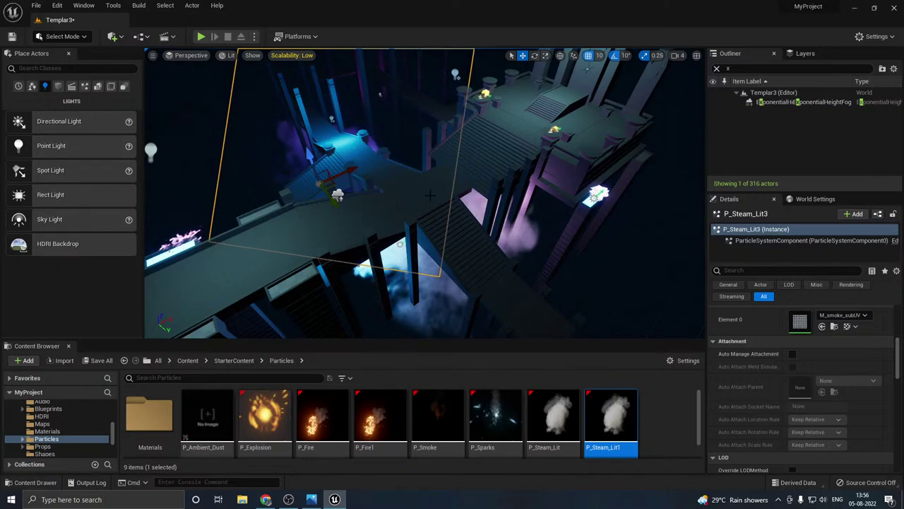
right_click_drag(430, 195, 429, 177)
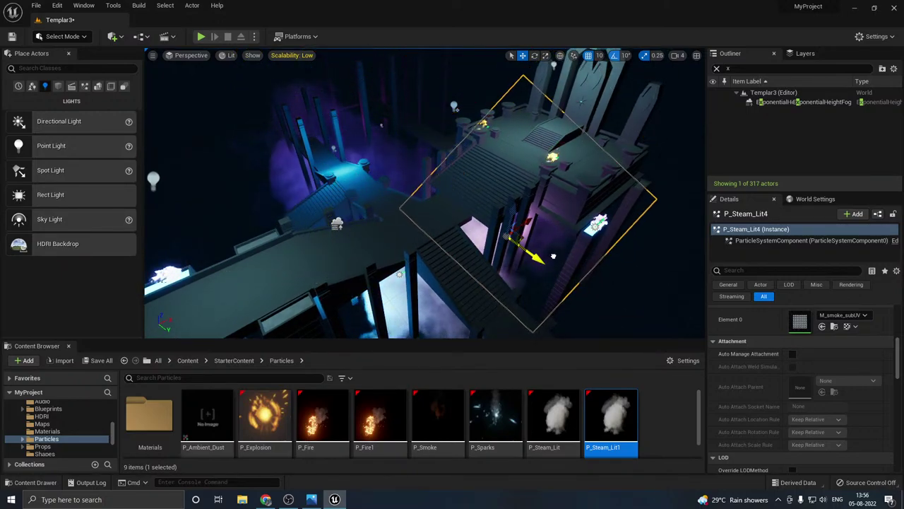
left_click_drag(508, 220, 253, 272)
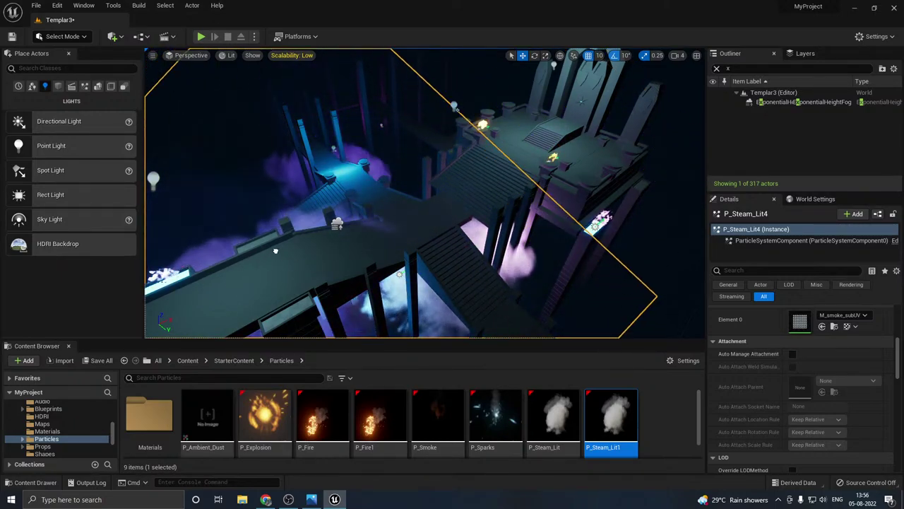
right_click_drag(364, 245, 395, 240)
key("Delete")
right_click_drag(456, 256, 457, 255)
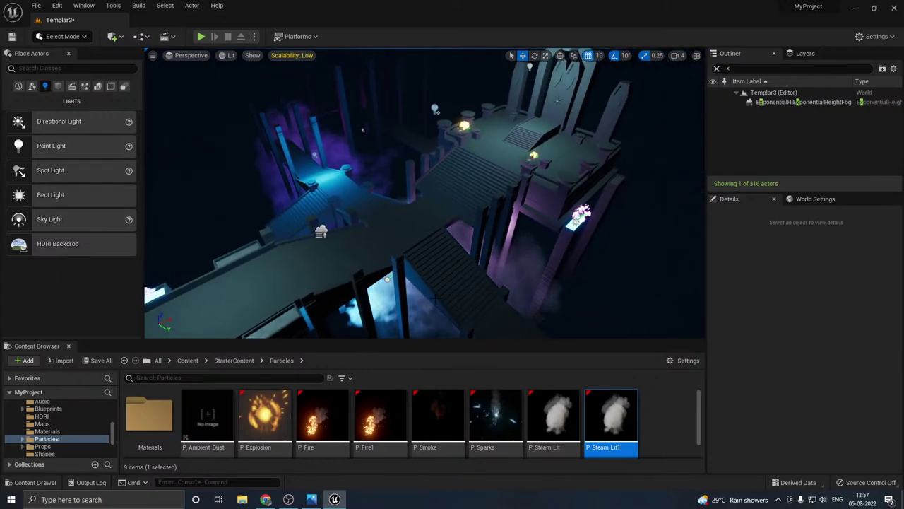
Step: Move the white steam from beneath the main walkway up toward the temple stairs
right_click_drag(418, 287, 419, 304)
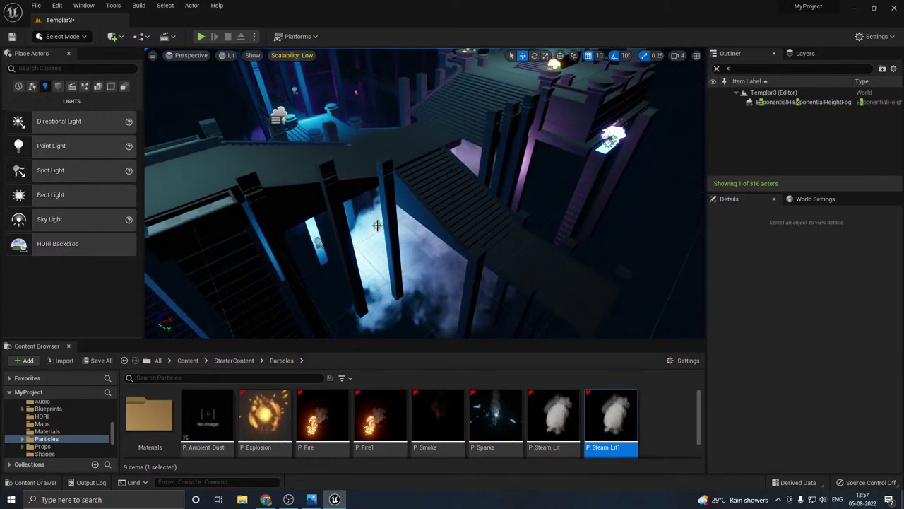
left_click(378, 225)
left_click_drag(375, 211, 512, 133)
right_click_drag(511, 133, 528, 86)
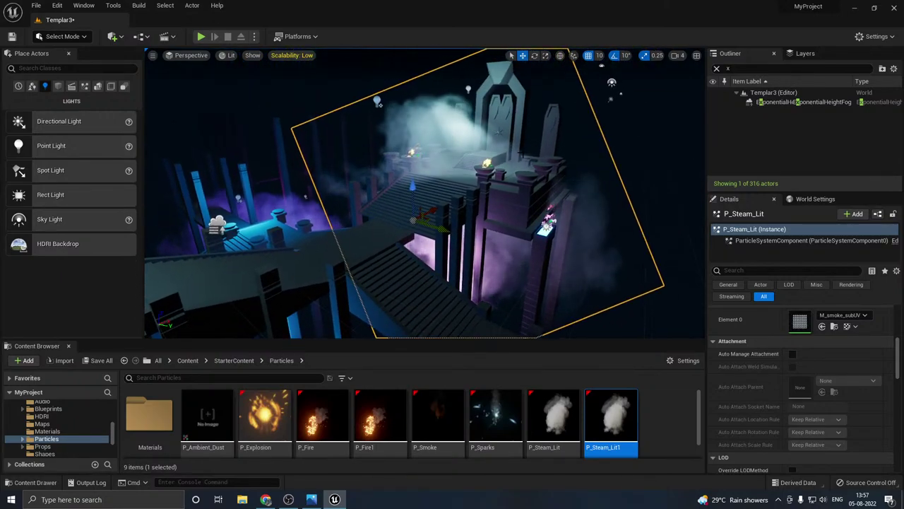
Step: Move the white steam down from the temple stairs to beneath the main walkway beside the blue point light, and scale it up
left_click_drag(428, 225, 188, 303)
right_click_drag(359, 207, 312, 209)
key("g")
right_click_drag(393, 192, 368, 204)
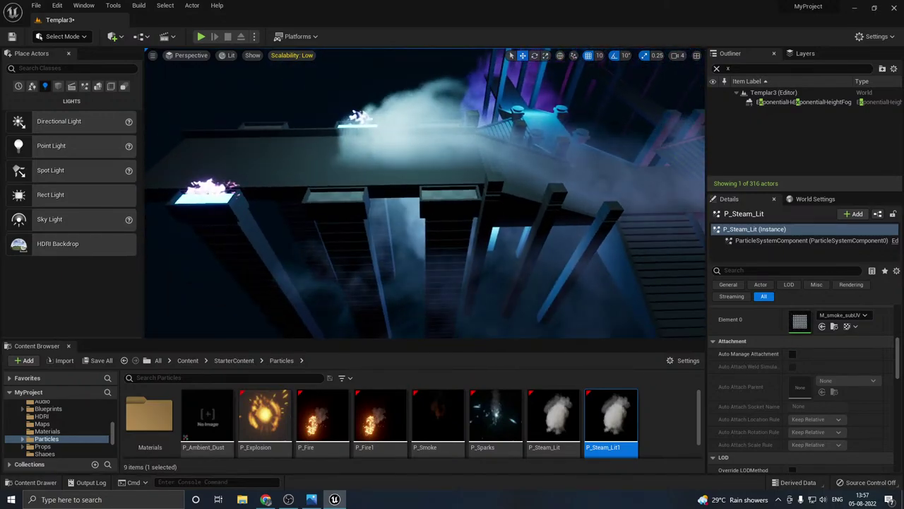
key("g")
left_click_drag(457, 191, 630, 181)
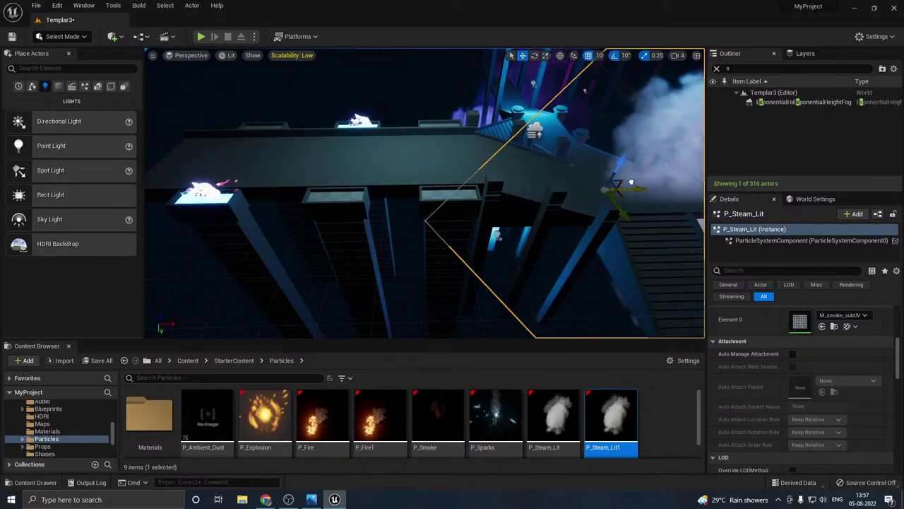
right_click_drag(630, 182, 668, 175)
left_click_drag(456, 174, 376, 298, "alt")
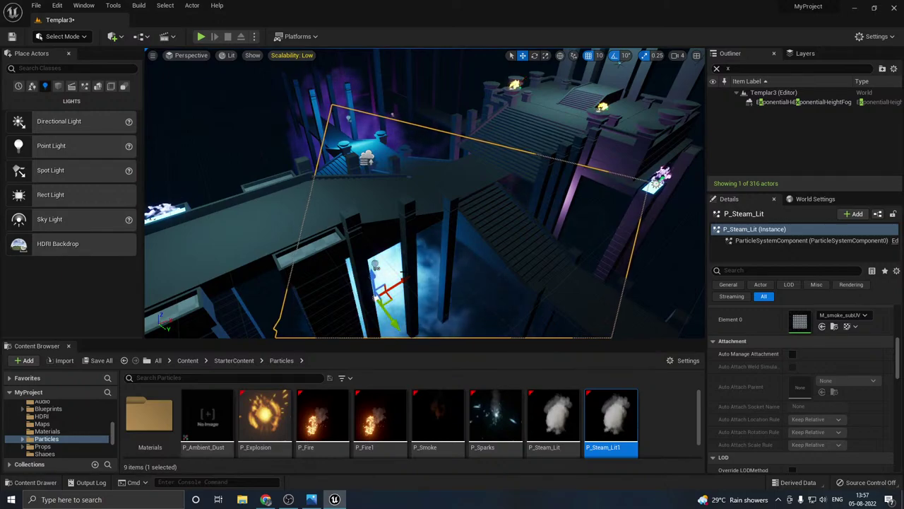
key("r")
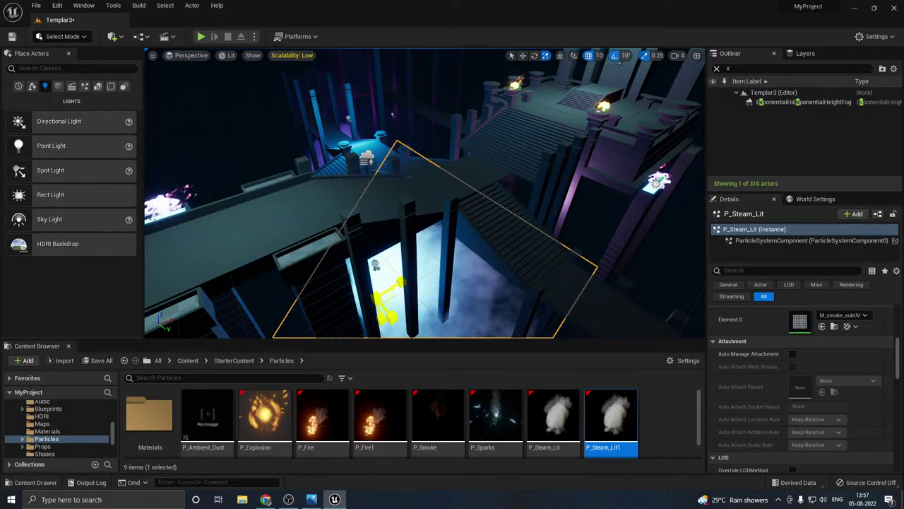
left_click_drag(378, 297, 401, 293)
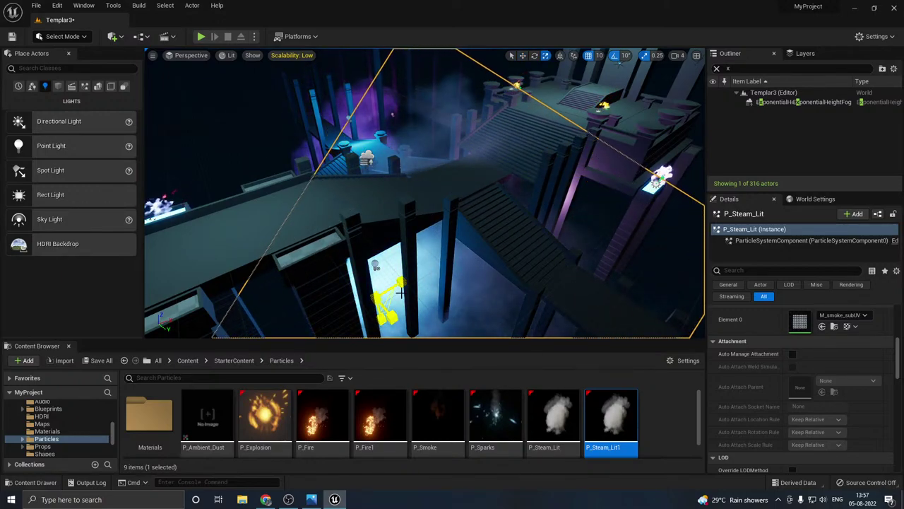
Step: Darken the blue point light beneath the walkway to a muted blue, saturation about 0.80 and value about 0.40
left_click(375, 265)
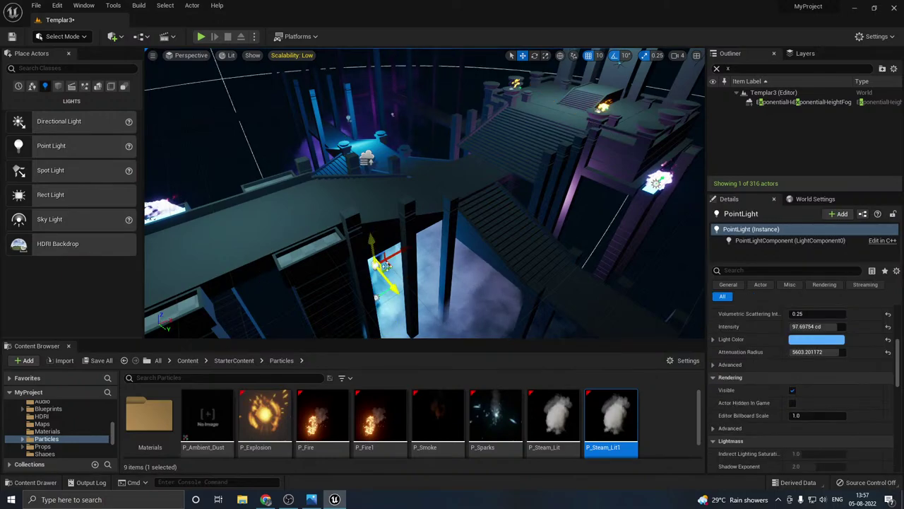
left_click(811, 339)
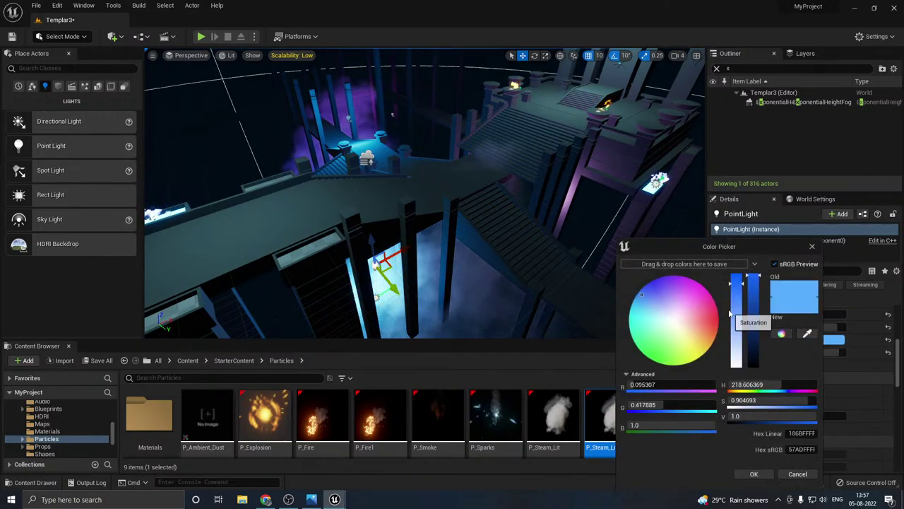
left_click(642, 305)
left_click_drag(756, 323, 759, 333)
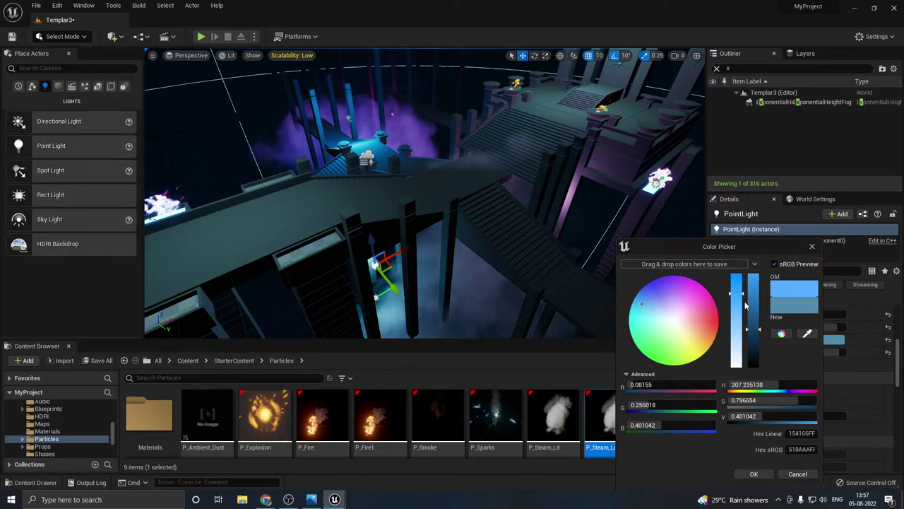
left_click(749, 474)
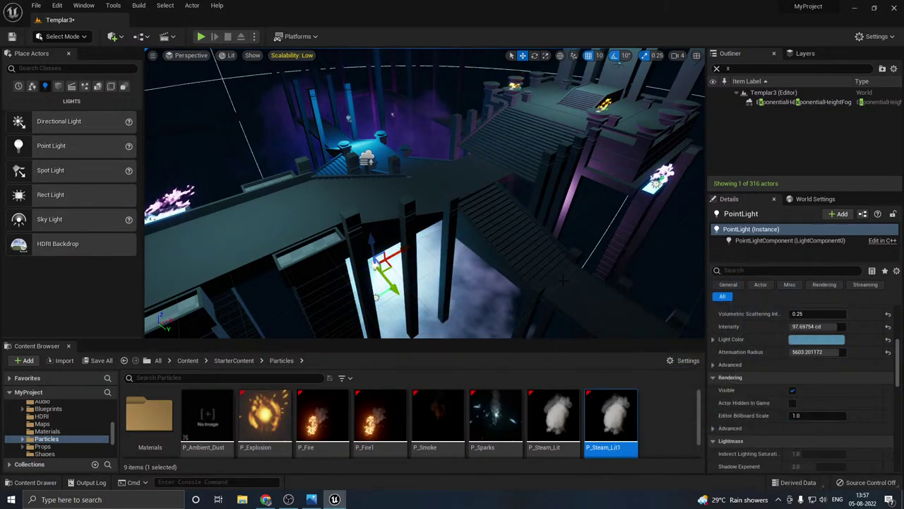
Step: Review the temple and walkways from above and save the modified level Templar3
right_click_drag(537, 269, 547, 144)
key("g")
key("w")
right_click_drag(566, 262, 565, 329)
key("s")
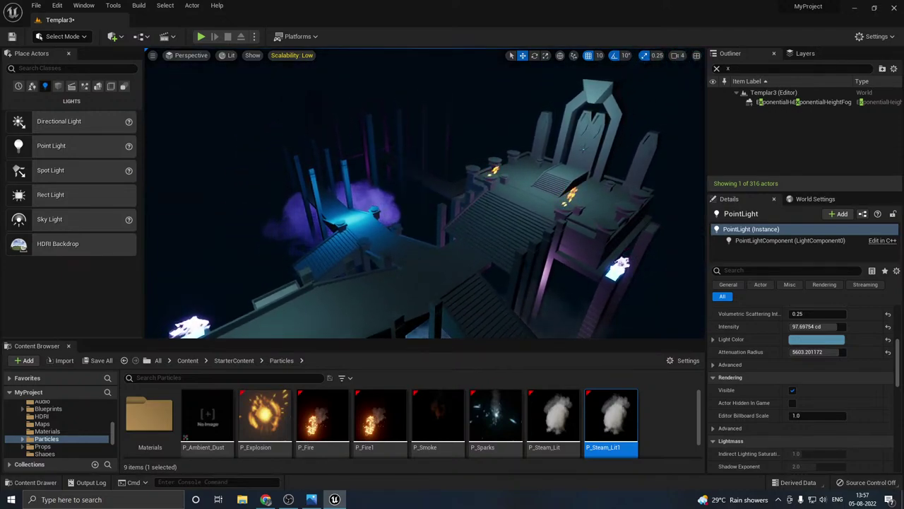
left_click(98, 361)
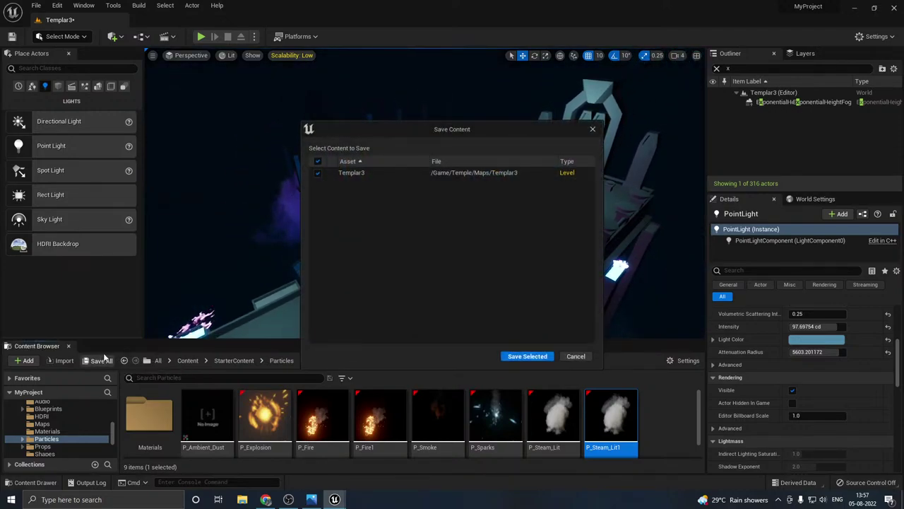
left_click(526, 356)
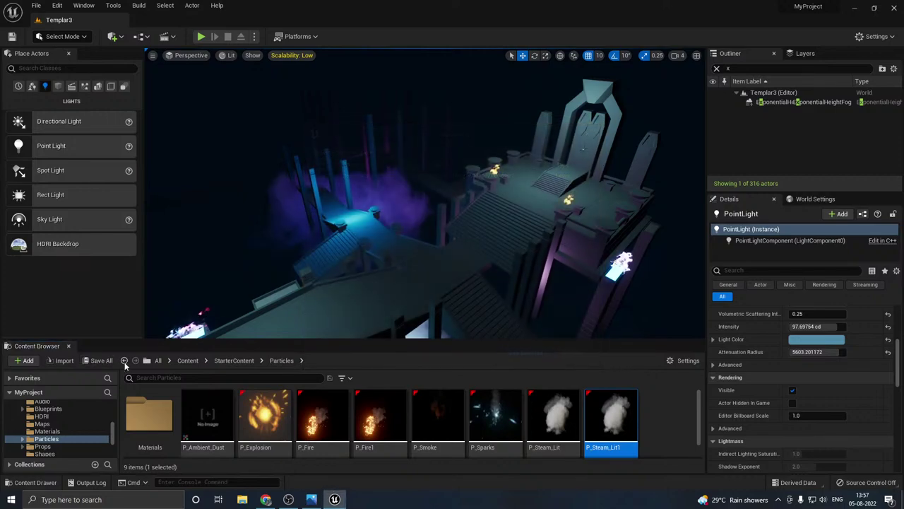
Step: Set the attenuation radius of PointLight5, in front of the temple gate, to about 1172
right_click_drag(424, 212, 432, 209)
right_click_drag(456, 322, 461, 310)
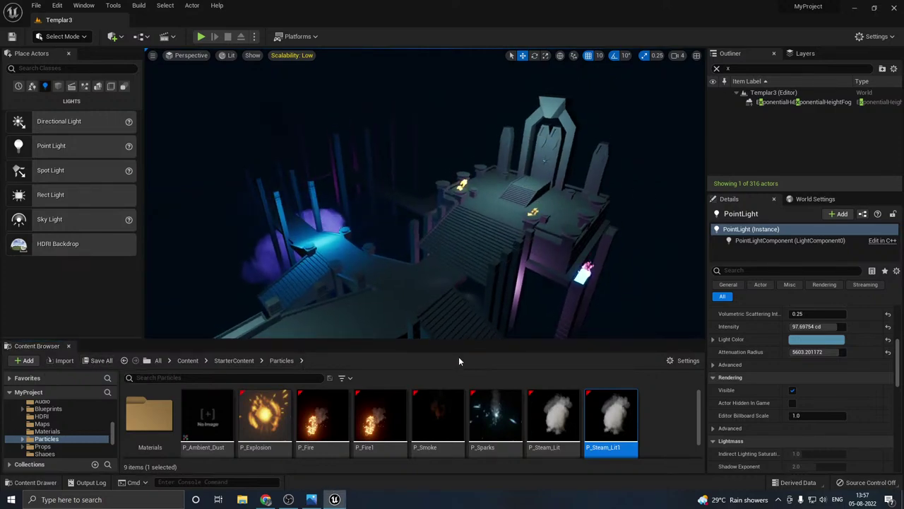
left_click_drag(449, 341, 448, 345)
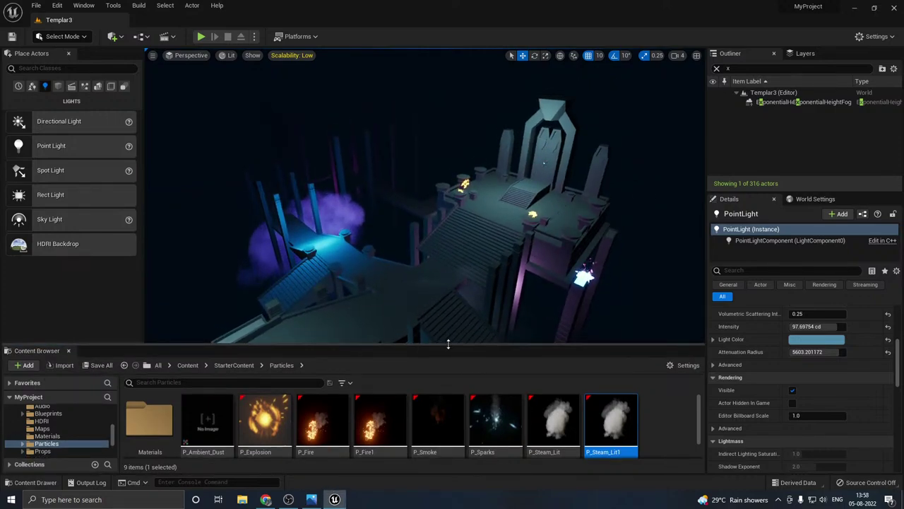
right_click_drag(518, 292, 498, 293)
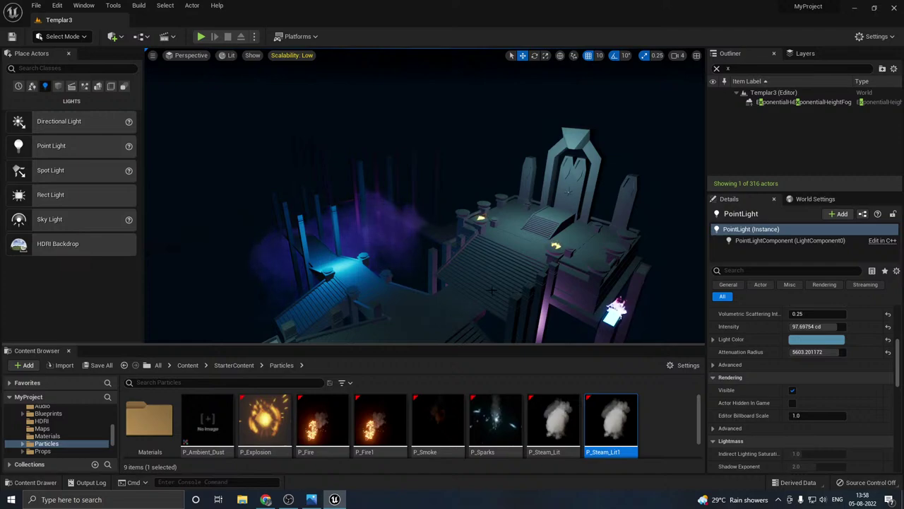
left_click(547, 160)
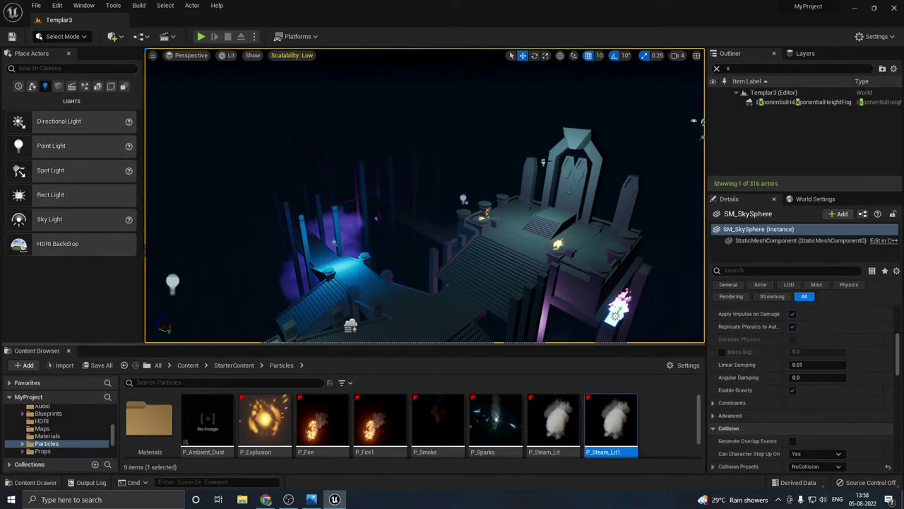
left_click(544, 163)
left_click_drag(806, 352, 784, 352)
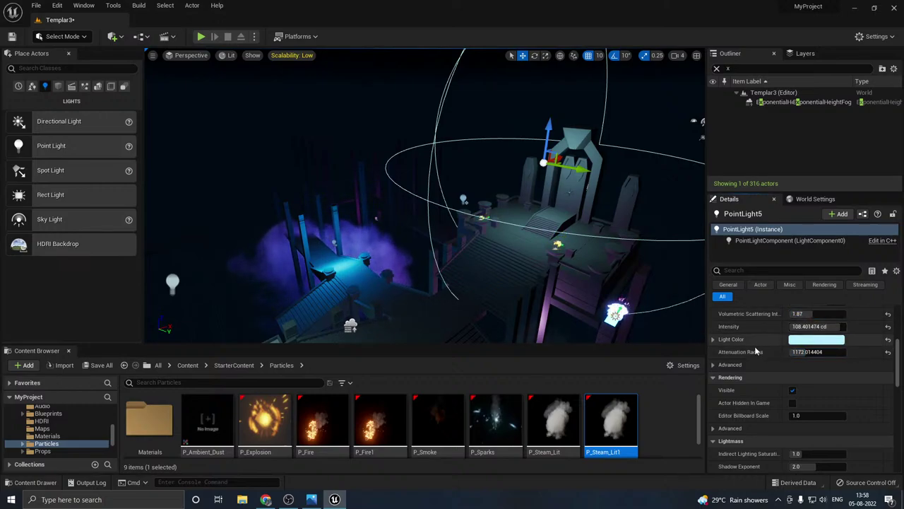
scroll(755, 351, "up", 1)
Step: Shrink the Content Browser to enlarge the viewport, and save the Templar3 level with the light change
right_click_drag(428, 291, 425, 307)
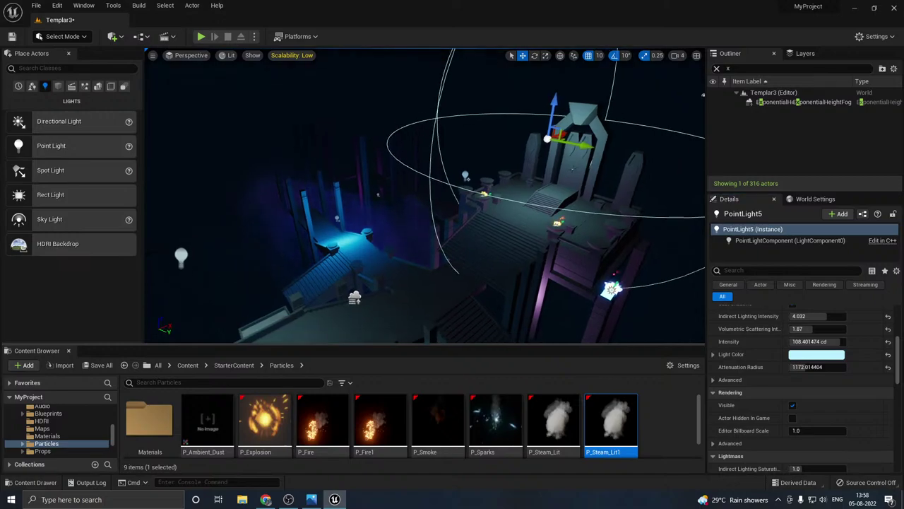
right_click_drag(494, 205, 495, 198)
left_click_drag(407, 345, 405, 372)
right_click_drag(425, 283, 421, 300)
key("g")
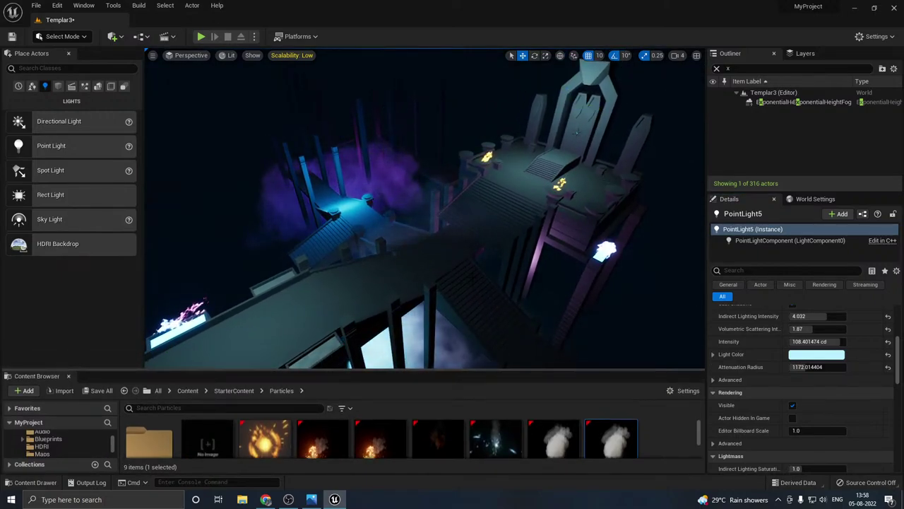
left_click(97, 390)
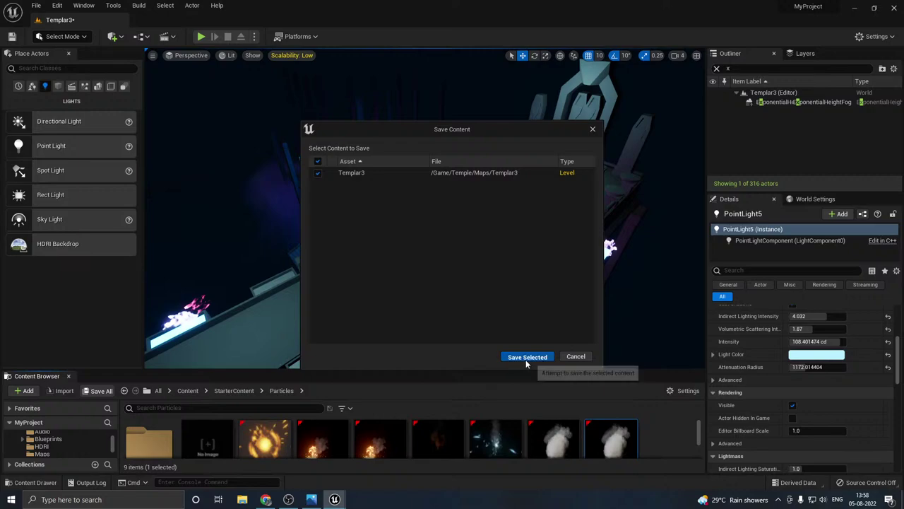
left_click(527, 357)
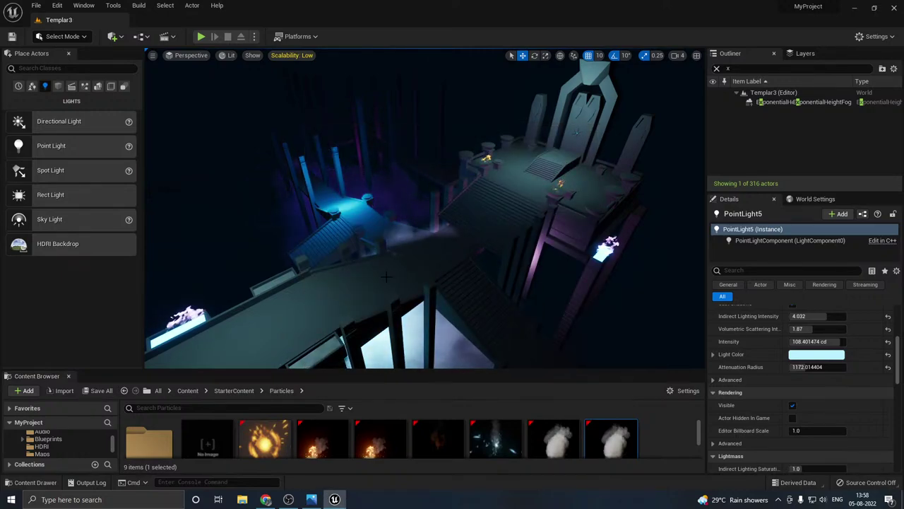
Step: Raise the viewport scalability quality to Medium and on to High while inspecting the temple scene
right_click_drag(495, 199, 480, 170)
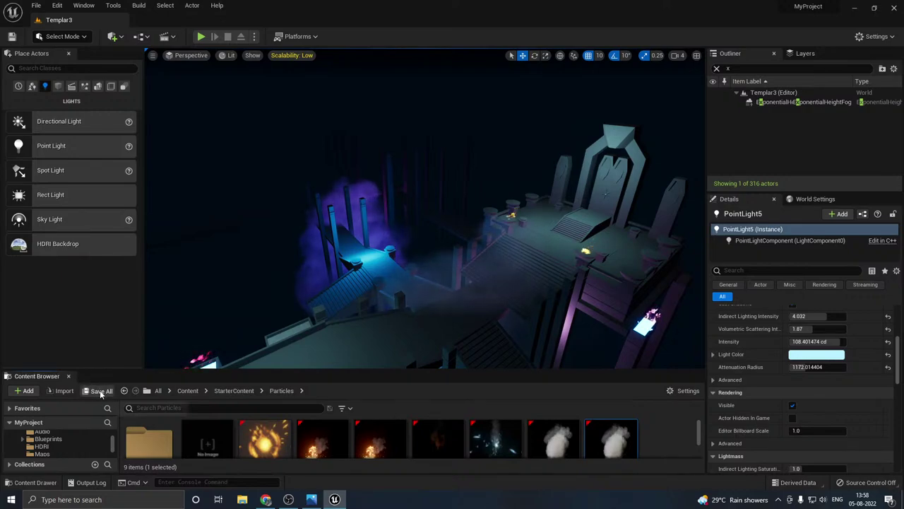
right_click_drag(353, 350, 360, 325)
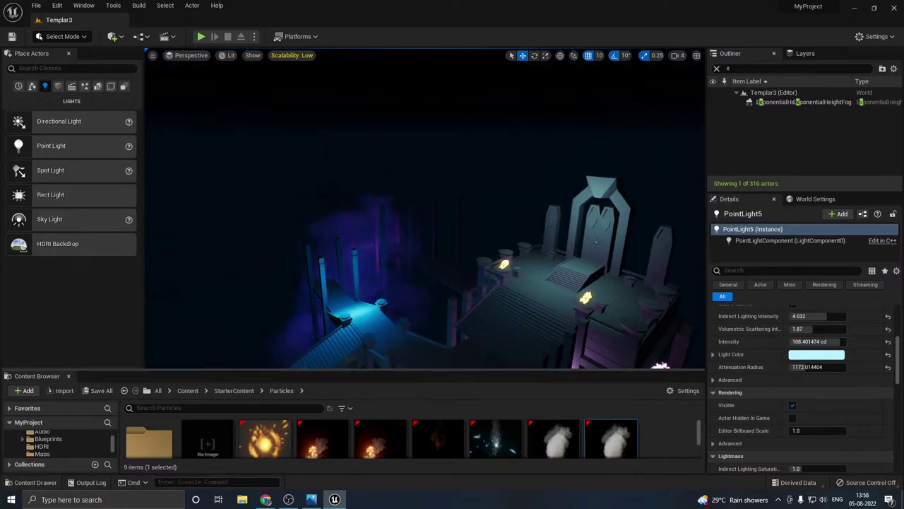
left_click(300, 56)
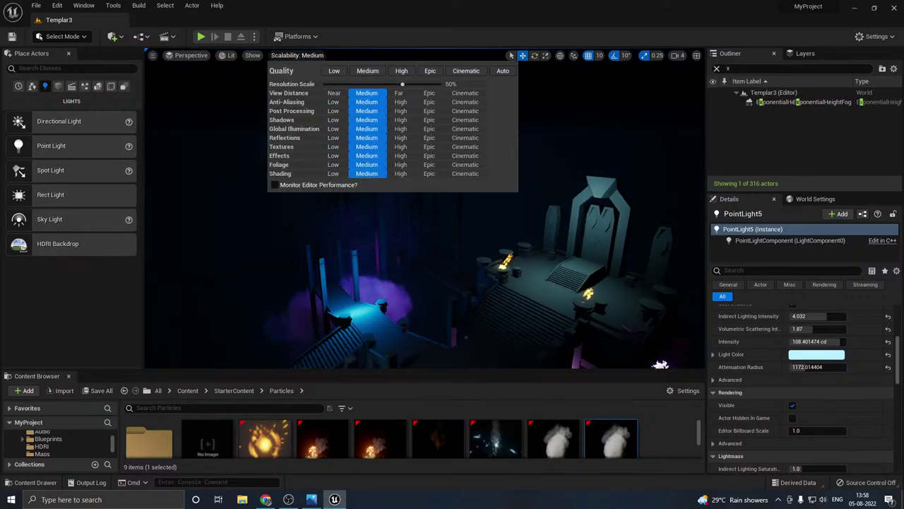
right_click_drag(424, 248, 453, 282)
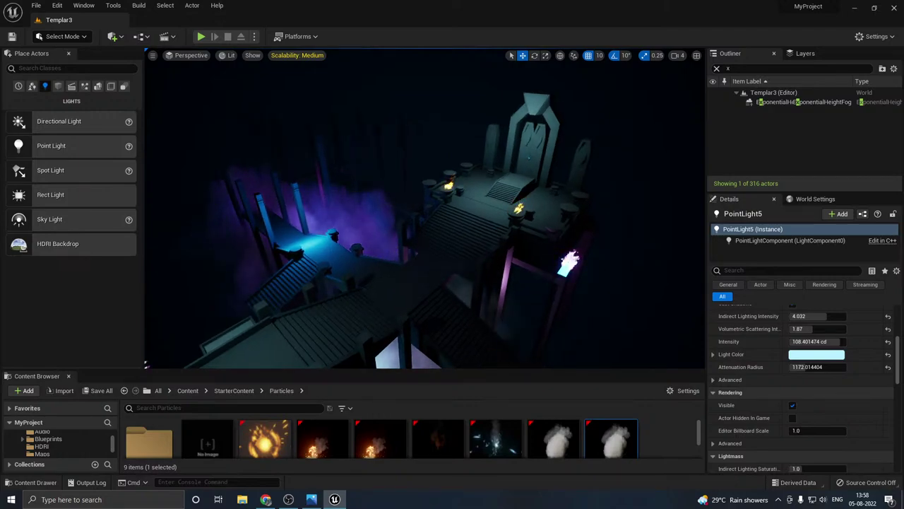
left_click(297, 55)
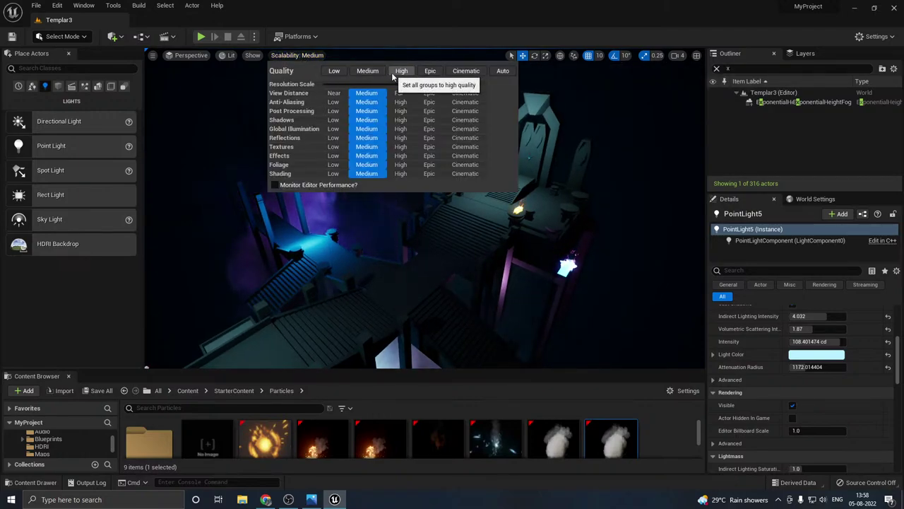
left_click(393, 72)
right_click_drag(544, 155, 538, 158)
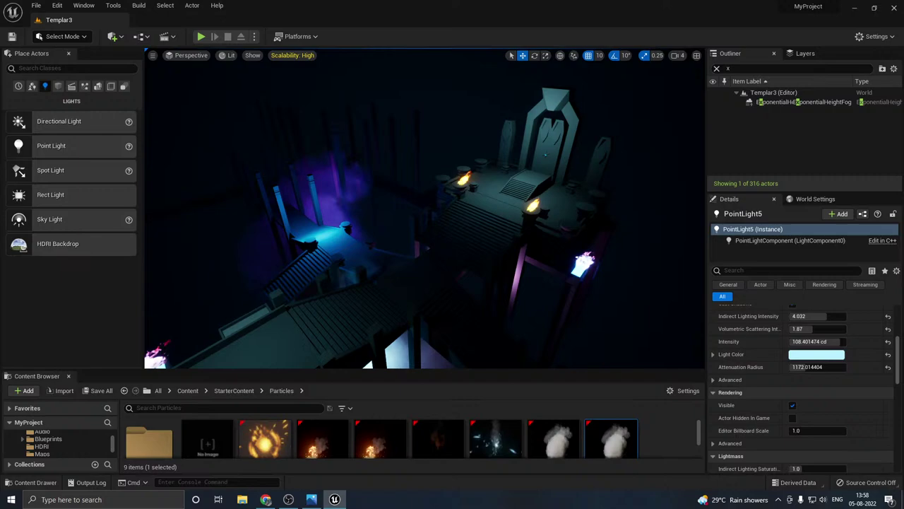
Step: Enable Volumetric Fog on the ExponentialHeightFog actor
left_click(809, 104)
scroll(789, 381, "down", 5)
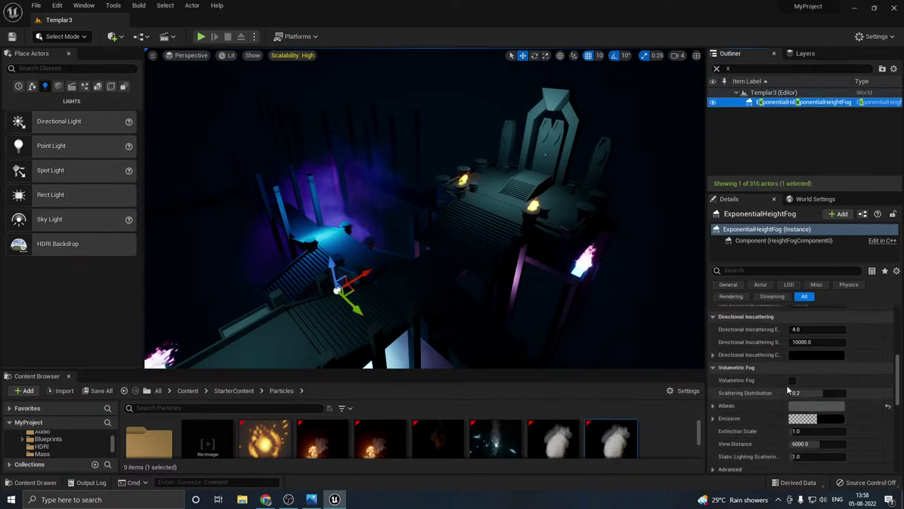
left_click(792, 381)
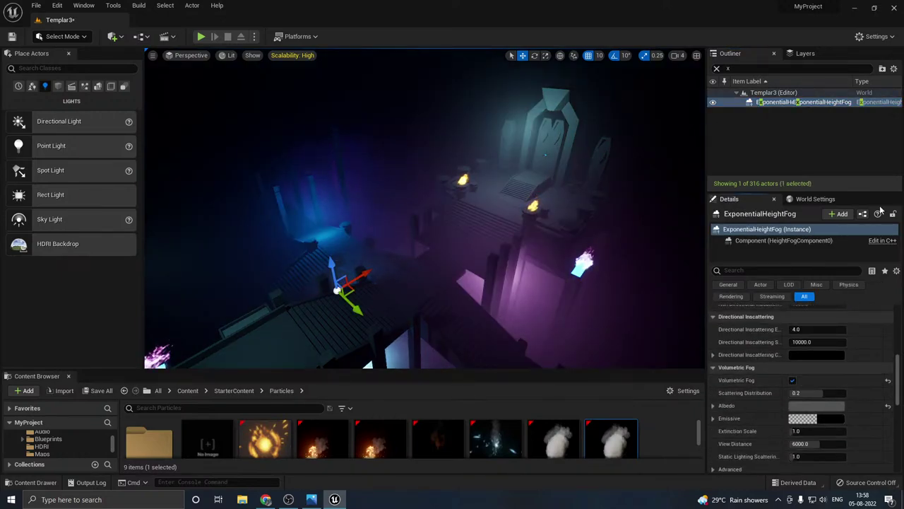
Step: Set the volumetric scattering intensity of PointLight5 at the temple gate to 0.43 and inspect the scene in game view
right_click_drag(578, 148, 578, 127)
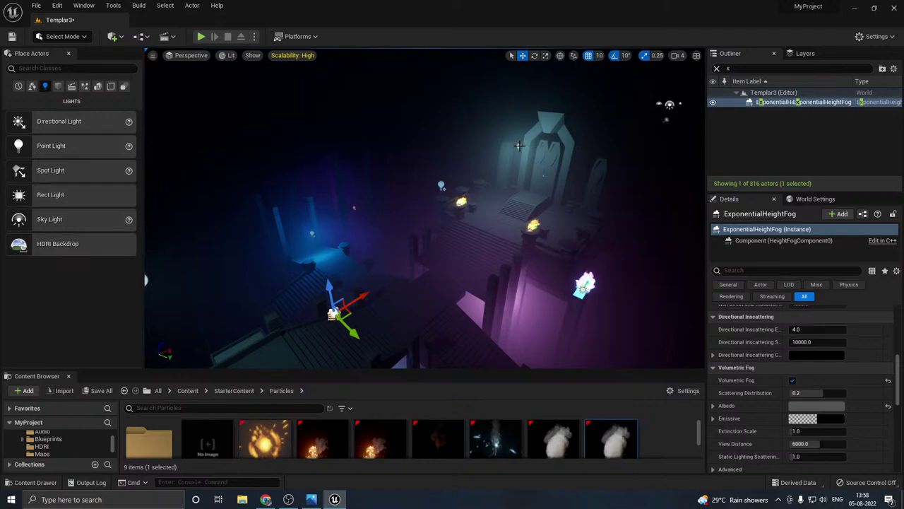
left_click(520, 146)
scroll(777, 395, "up", 5)
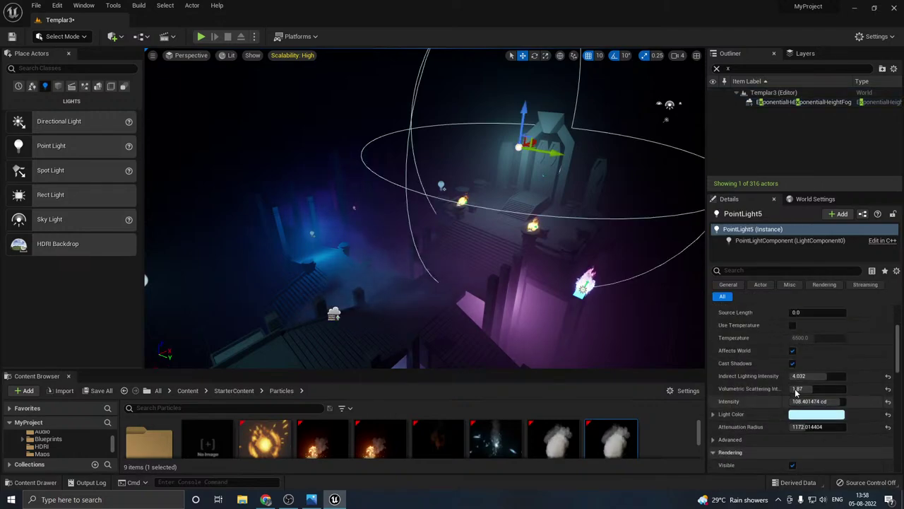
left_click_drag(826, 391, 804, 391)
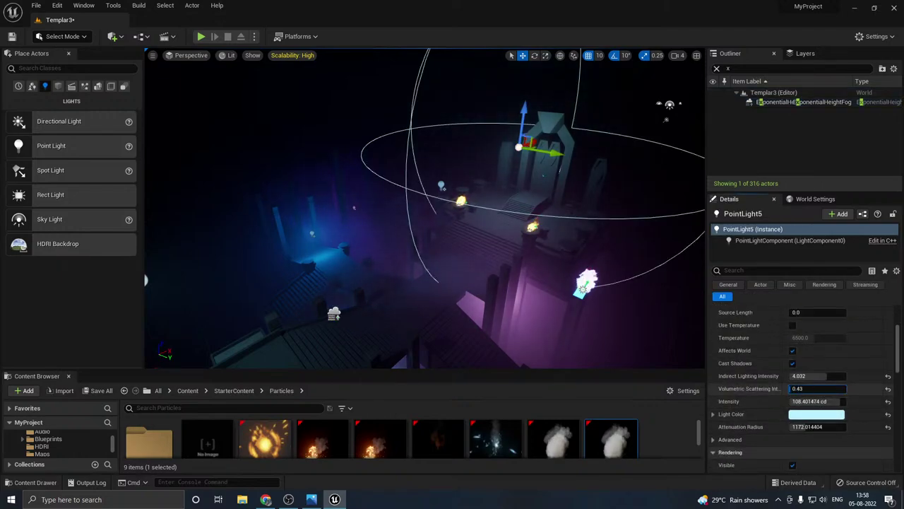
right_click_drag(501, 286, 490, 315)
right_click_drag(470, 260, 519, 278)
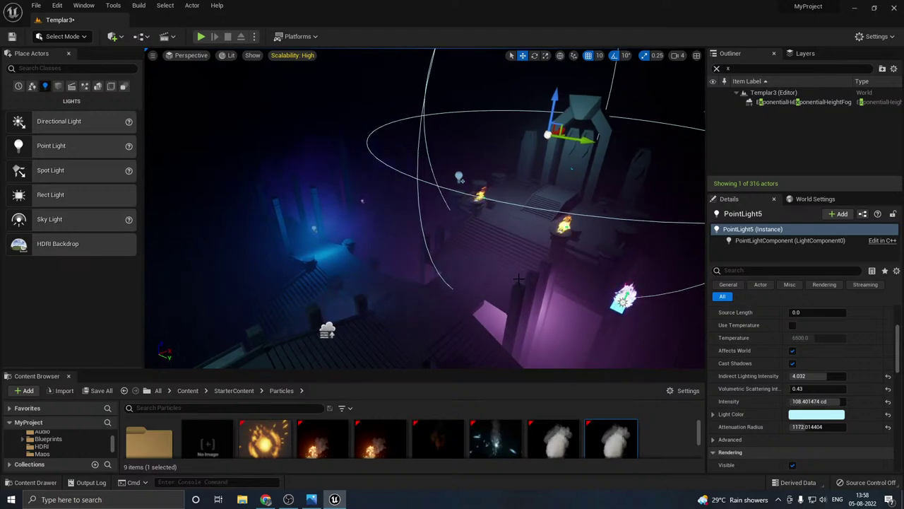
key("g")
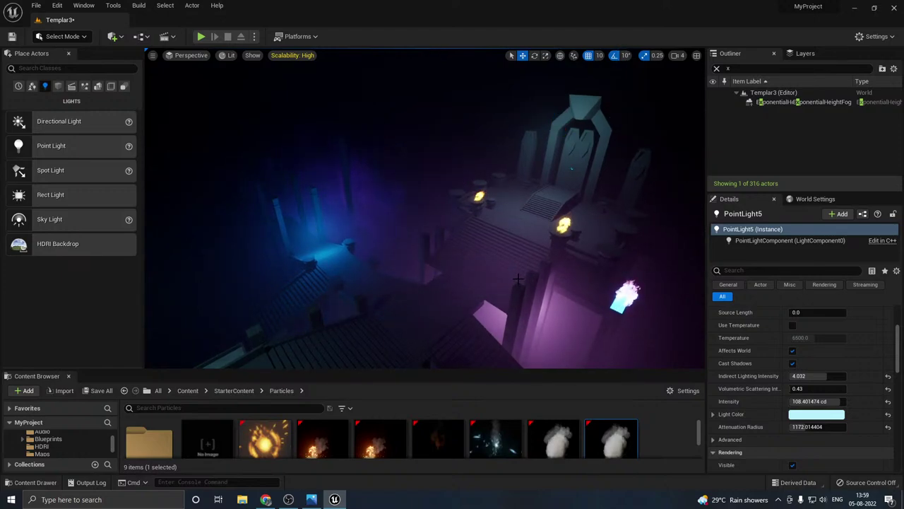
Step: Lower the viewport scalability quality to Medium and save the Templar3 level
left_click(309, 56)
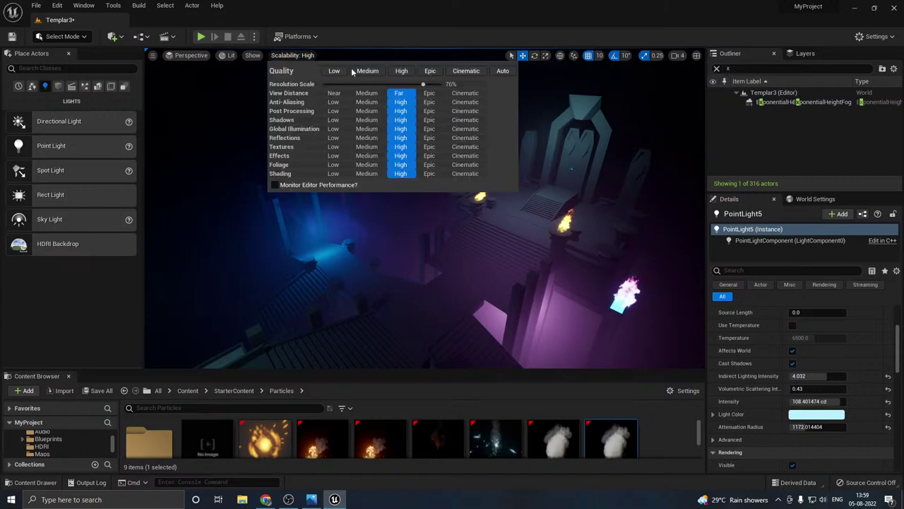
left_click(375, 71)
mouse_move(440, 273)
right_mouse_down()
mouse_move(455, 285)
mouse_move(446, 284)
right_mouse_up()
left_click(98, 390)
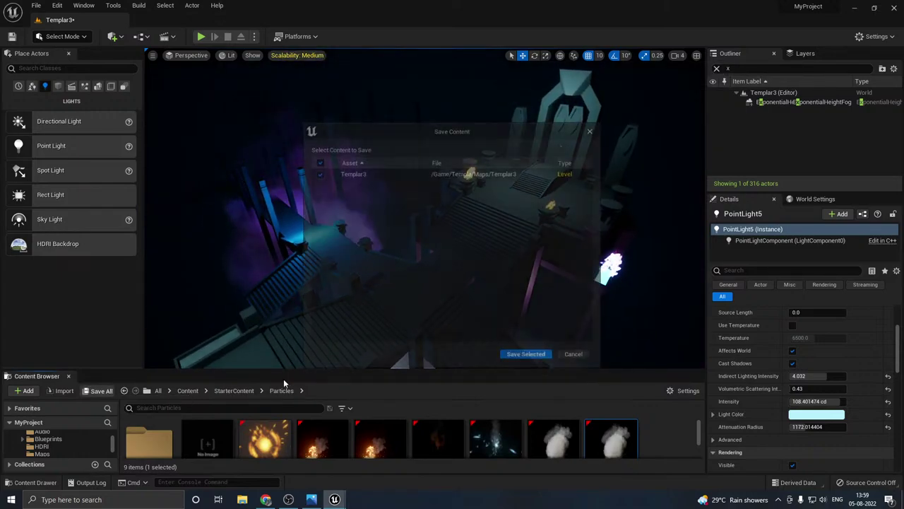
left_click(512, 358)
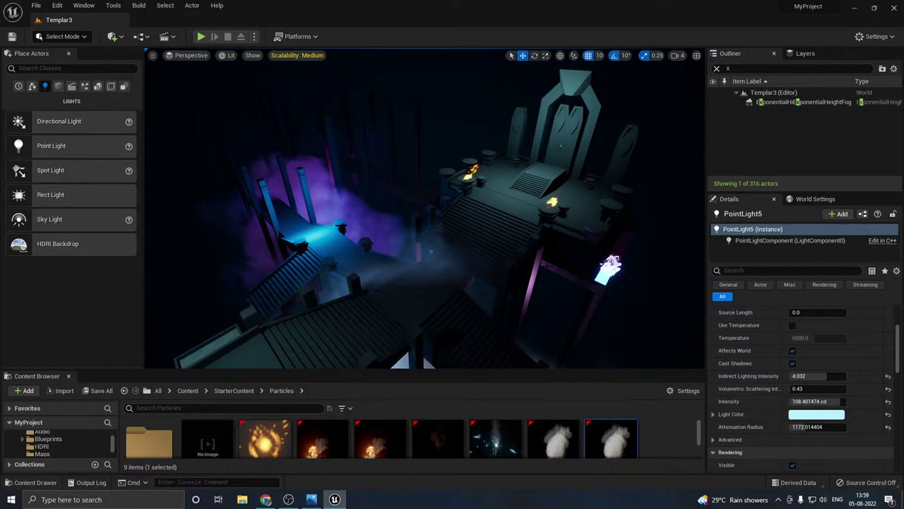
Step: Make the viewport slightly taller and lower its scalability quality to Low while inspecting the walkways
right_click_drag(424, 244, 390, 249)
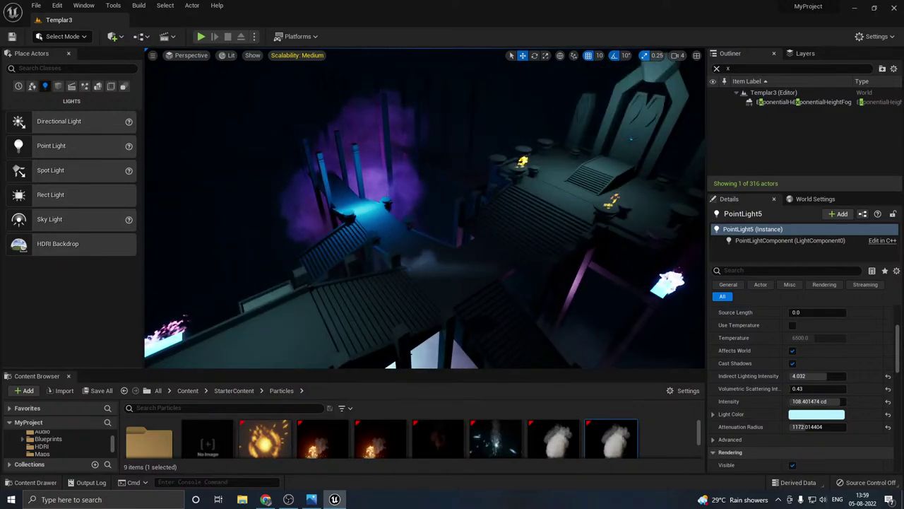
left_click_drag(391, 370, 391, 382)
right_click_drag(397, 283, 356, 303)
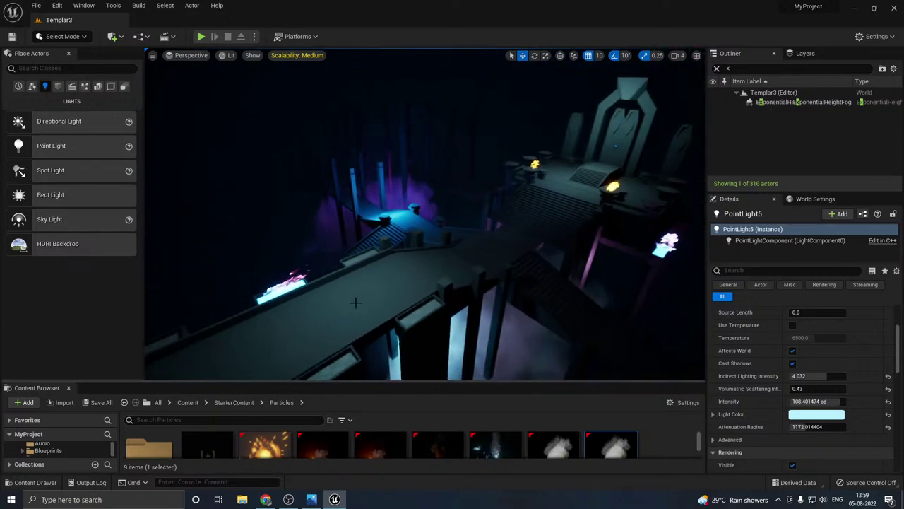
left_click(305, 55)
left_click(342, 73)
right_click_drag(361, 247, 307, 258)
right_click_drag(424, 282, 440, 288)
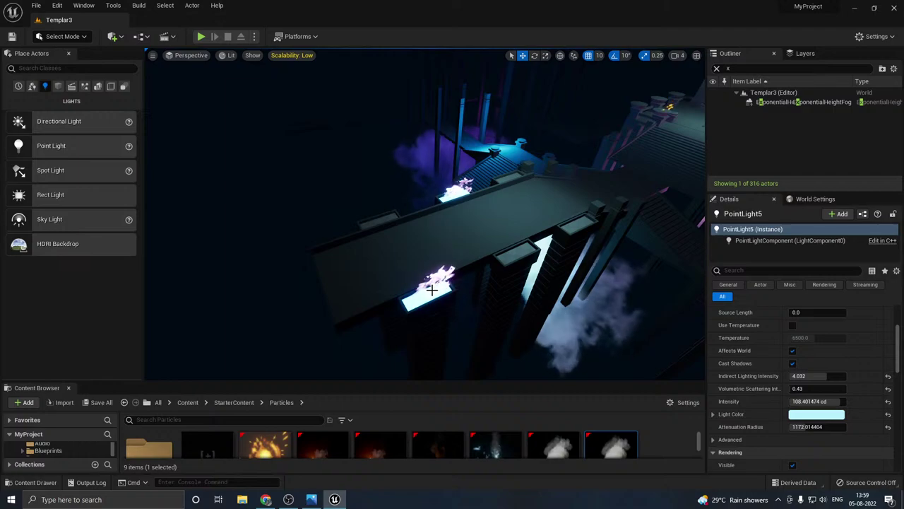
Step: Try copies of the pink fire on two more pillars along the walkway, and delete both copies
left_click(424, 288)
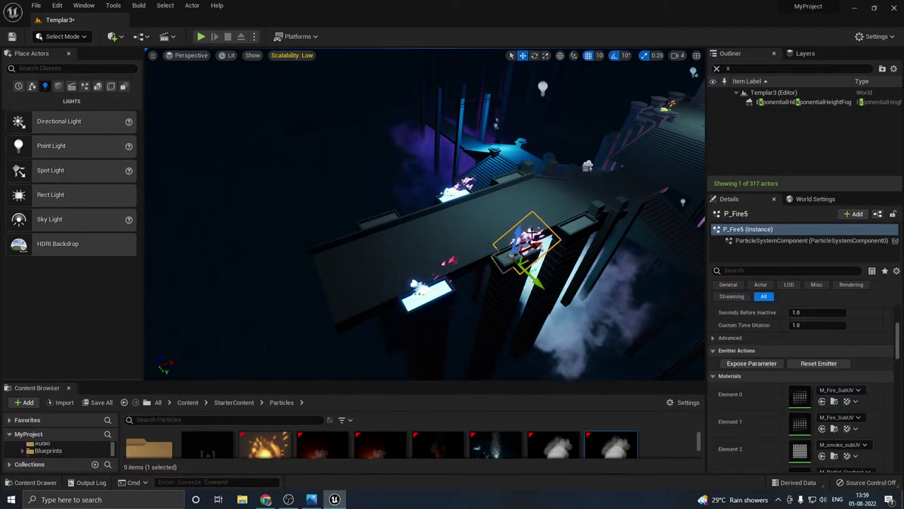
right_click_drag(573, 228, 595, 220)
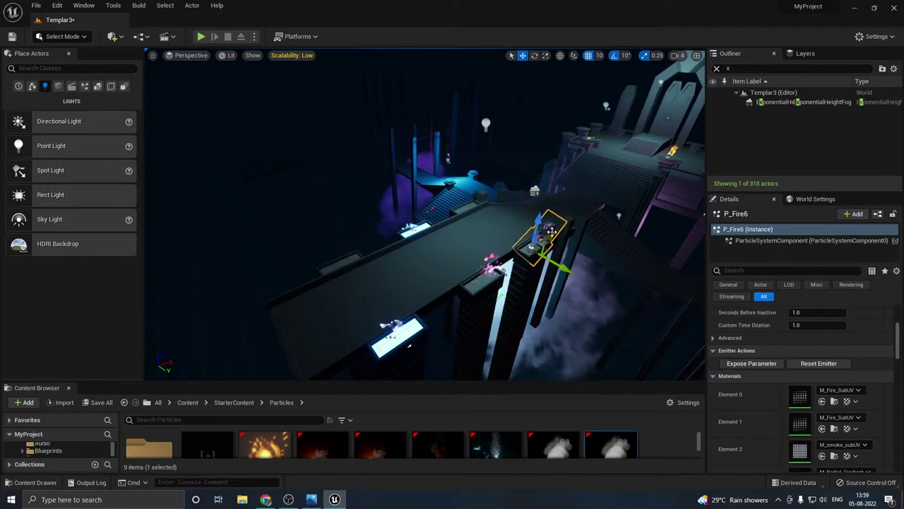
key("Delete")
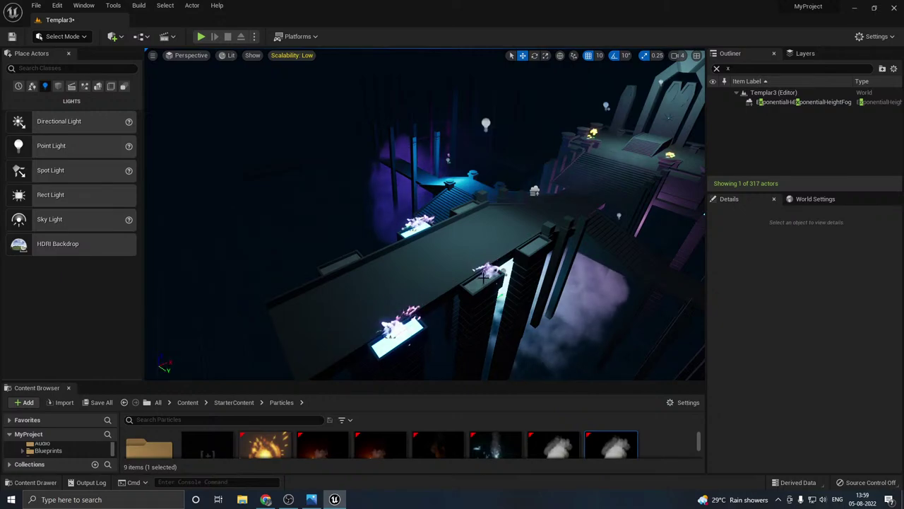
left_click(481, 279)
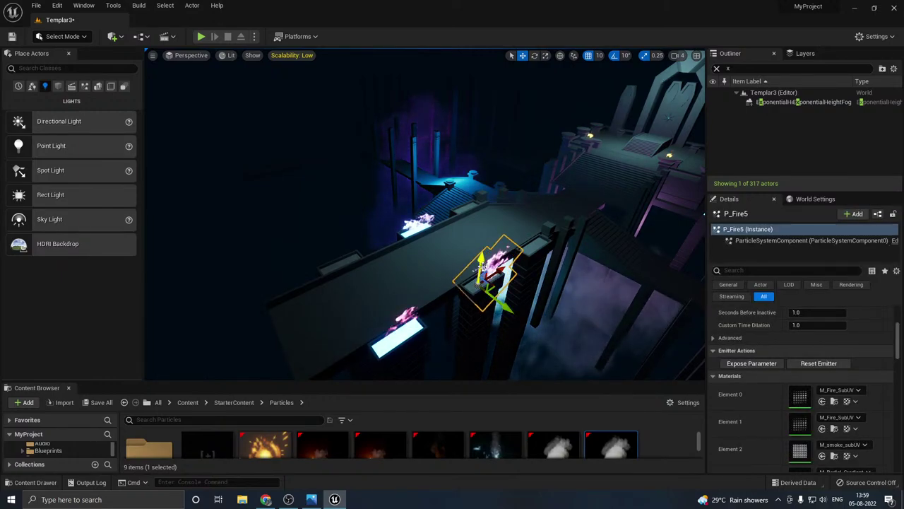
key("Delete")
Step: Check the walkway and temple from a wider view, and save the Templar3 level
right_click_drag(477, 255, 498, 232)
right_click_drag(263, 379, 263, 379)
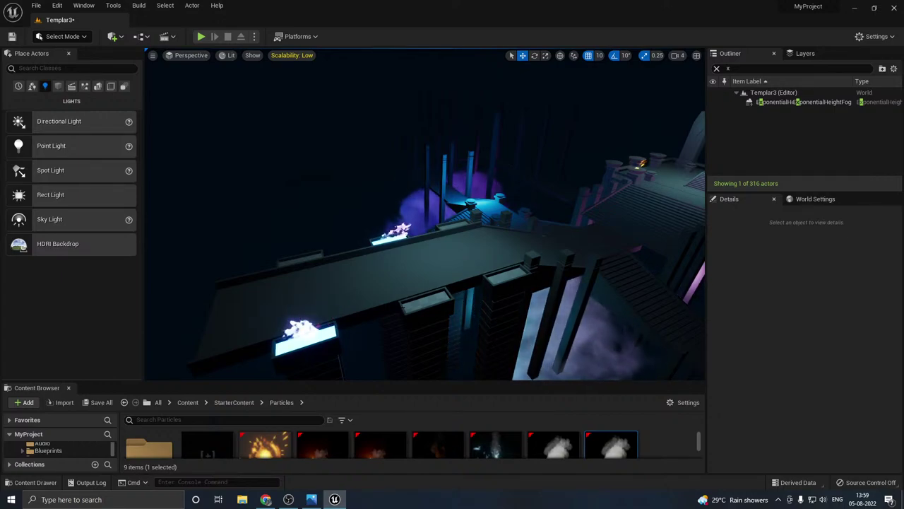
right_click_drag(263, 379, 263, 380)
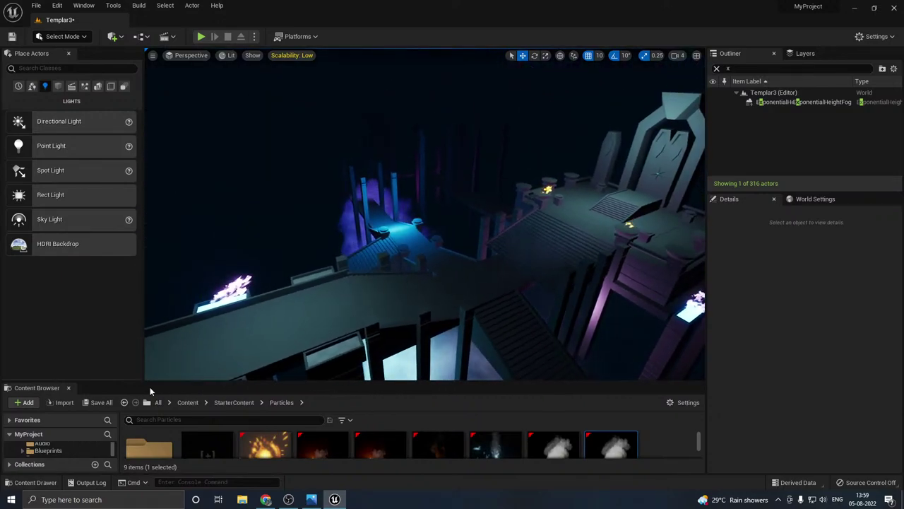
left_click(101, 404)
left_click(526, 359)
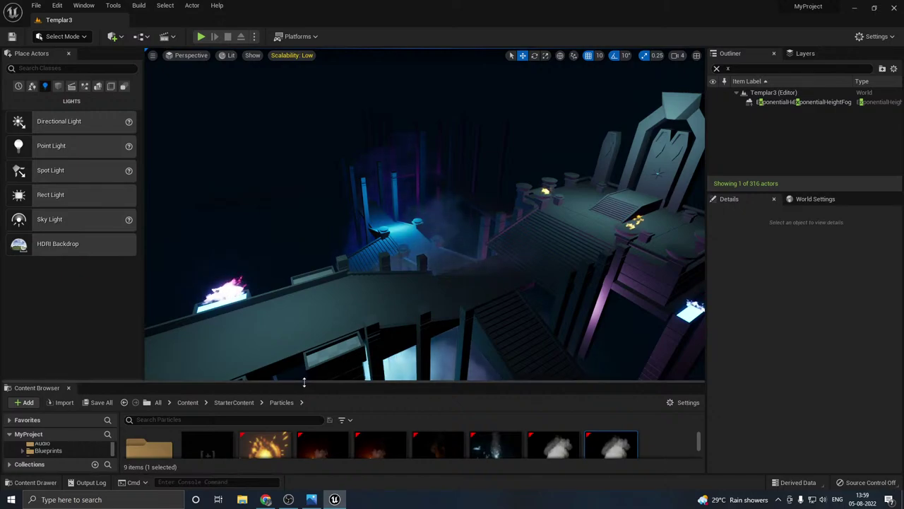
Step: Examine the walkways, steam, fires and temple gate from several distances and angles, adjusting the viewport height
left_click_drag(303, 378, 298, 332)
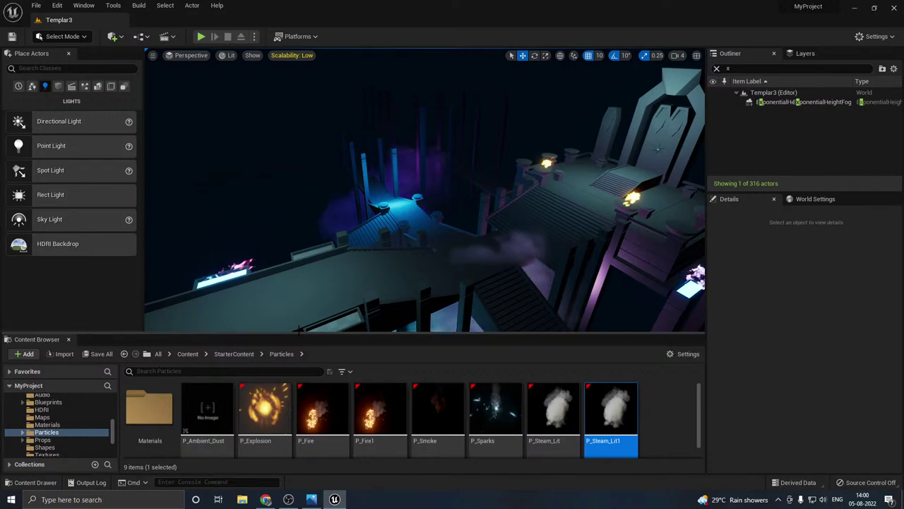
right_click_drag(364, 242, 287, 242)
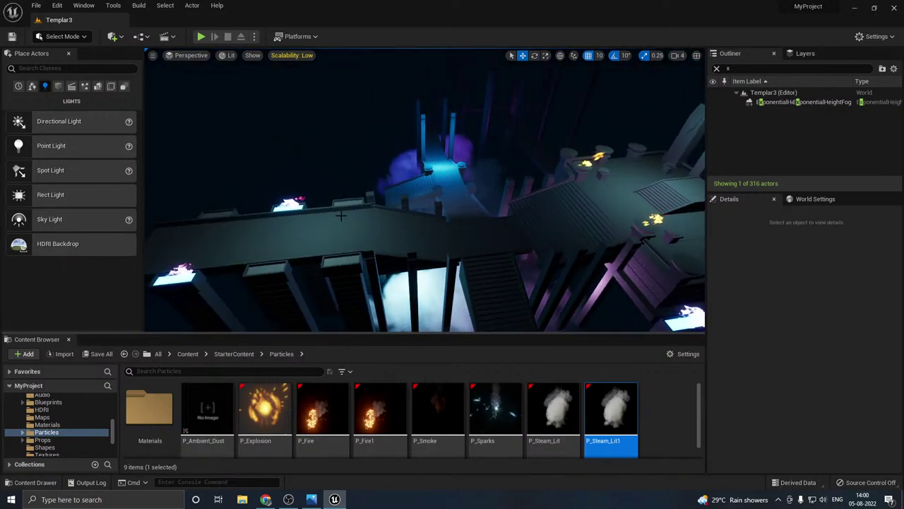
right_click_drag(340, 216, 444, 260)
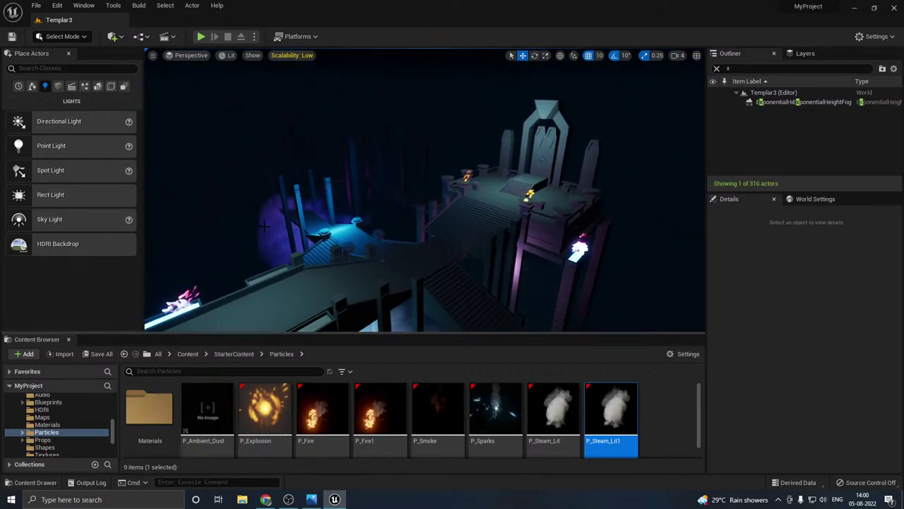
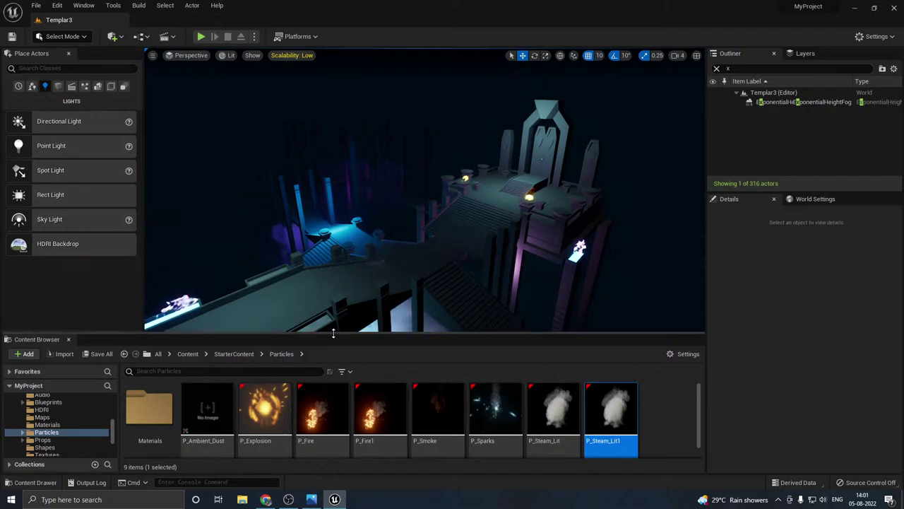
left_click_drag(339, 336, 334, 351)
right_click_drag(336, 293, 331, 306)
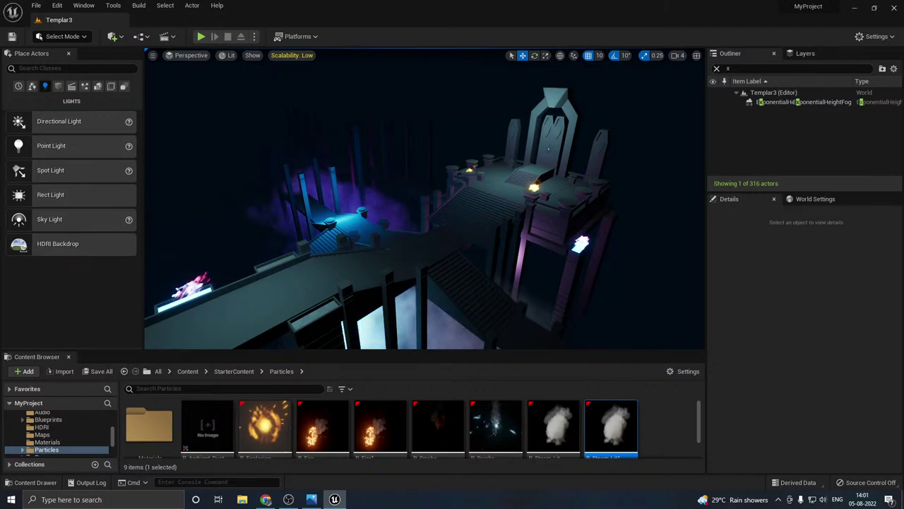
mouse_move(312, 244)
right_mouse_down()
mouse_move(321, 250)
mouse_move(311, 260)
right_mouse_up()
key("w")
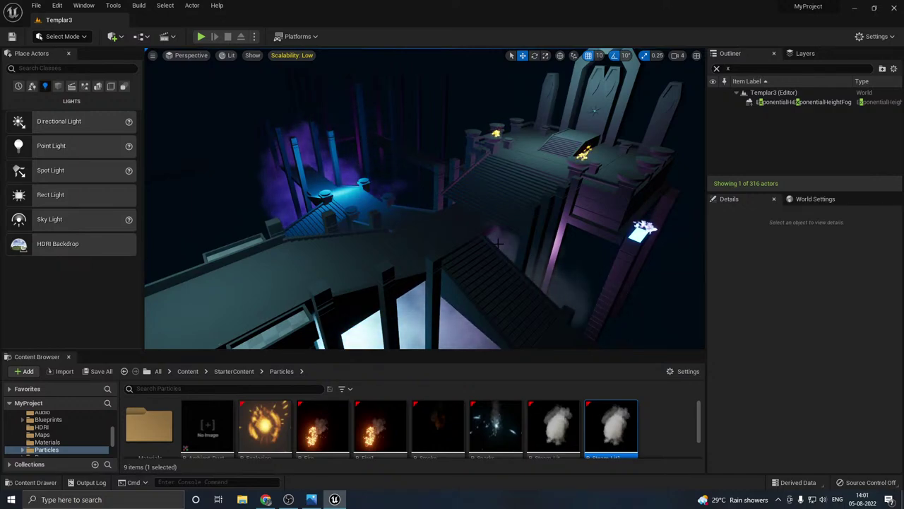
right_click_drag(301, 264, 309, 247)
right_click_drag(504, 241, 538, 220)
key("w")
right_click_drag(367, 253, 370, 252)
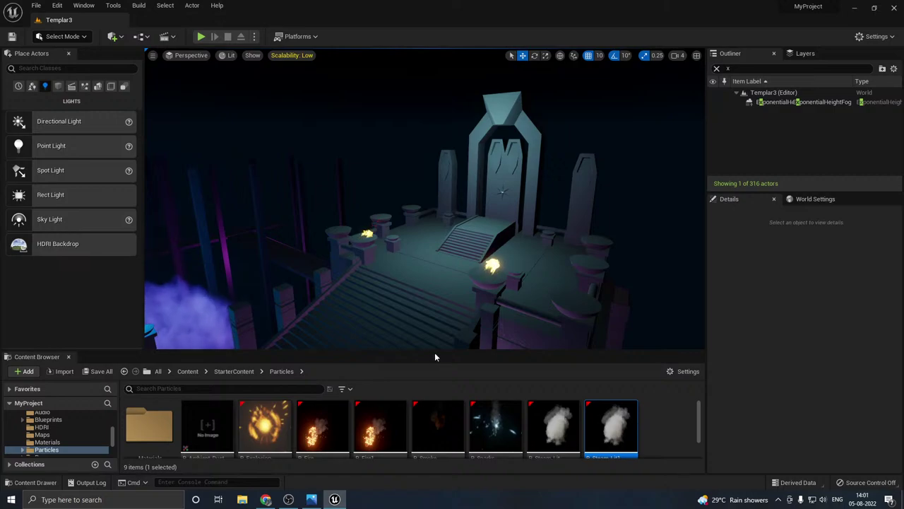
Step: Enlarge the Content Browser, place a P_Ambient_Dust emitter on the temple platform, and raise it above the floor
left_click_drag(426, 351, 420, 312)
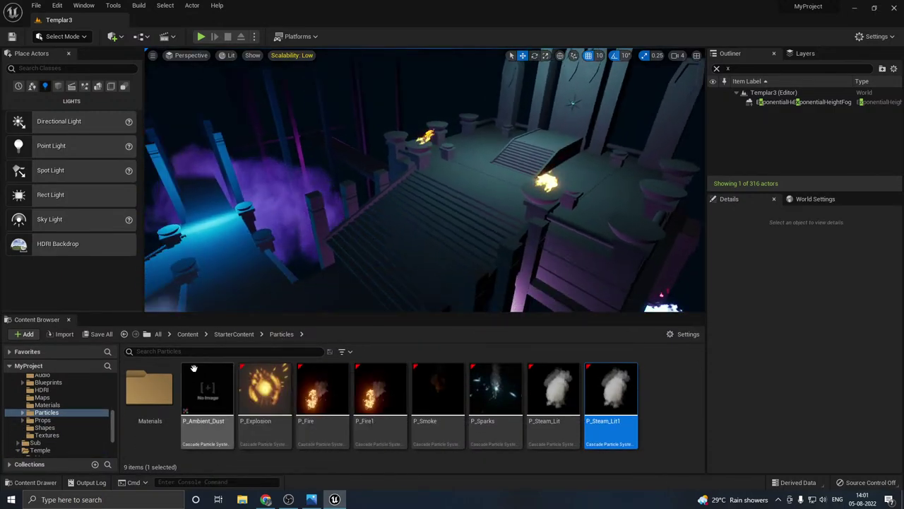
left_click(202, 404)
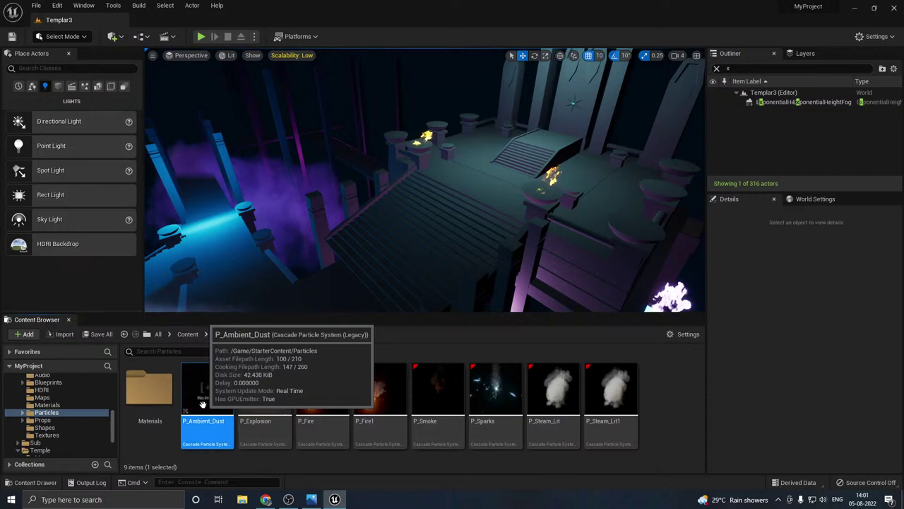
left_click_drag(484, 210, 488, 158)
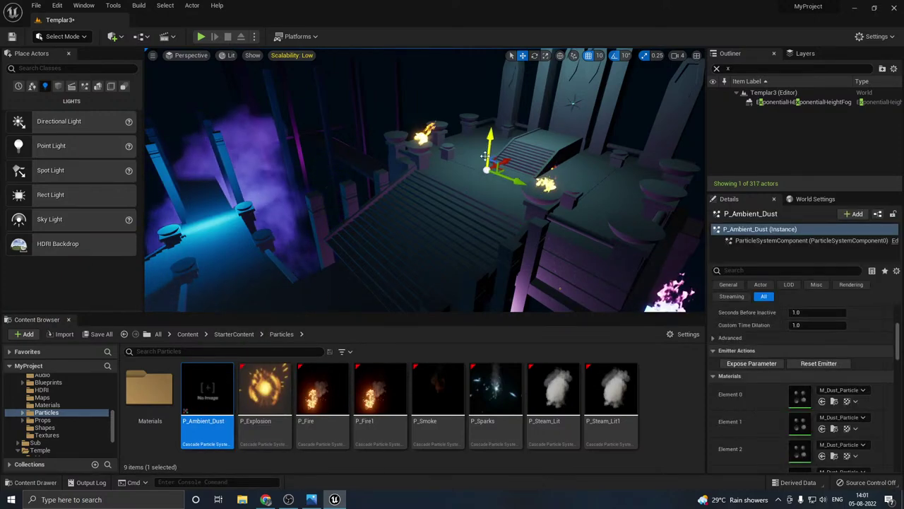
right_click_drag(489, 157, 490, 131)
key("g")
right_click_drag(468, 198, 481, 192)
right_click_drag(484, 233, 526, 213)
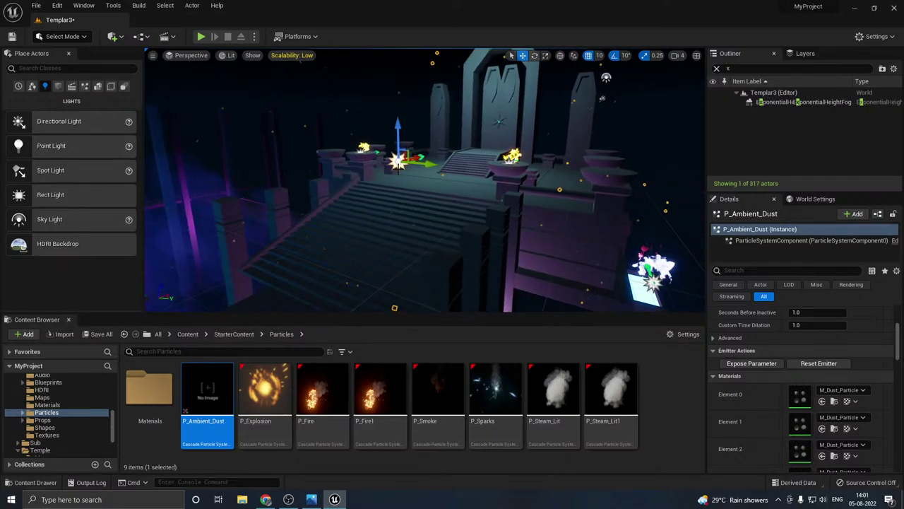
Step: Move the ambient dust emitter sideways toward the top of the main staircase, and enlarge the viewport to review the scene in game view
left_click_drag(427, 164, 388, 159)
right_click_drag(387, 159, 356, 157)
right_click_drag(482, 205, 456, 164)
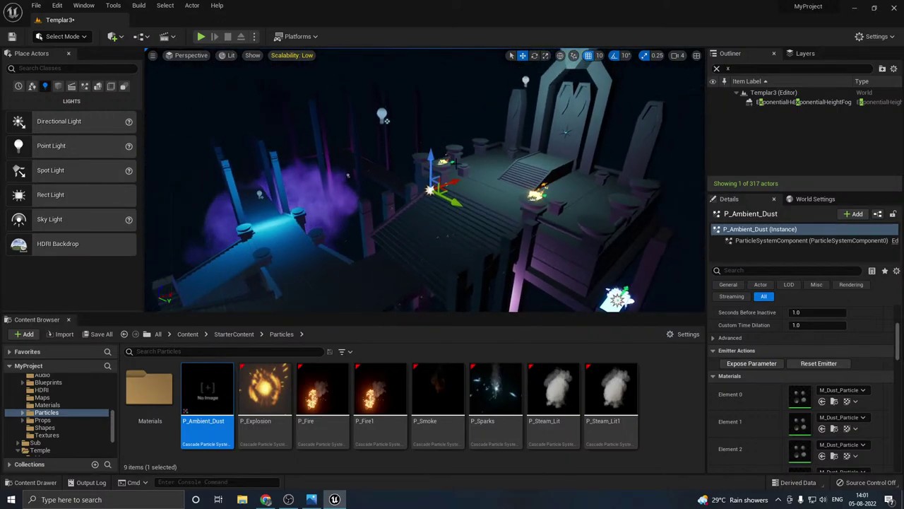
right_click_drag(425, 180, 360, 191)
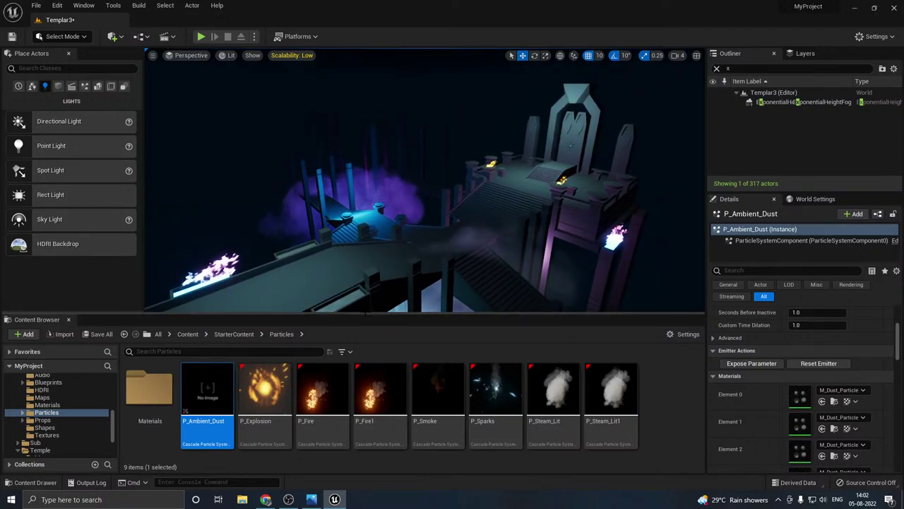
left_click_drag(365, 312, 368, 341)
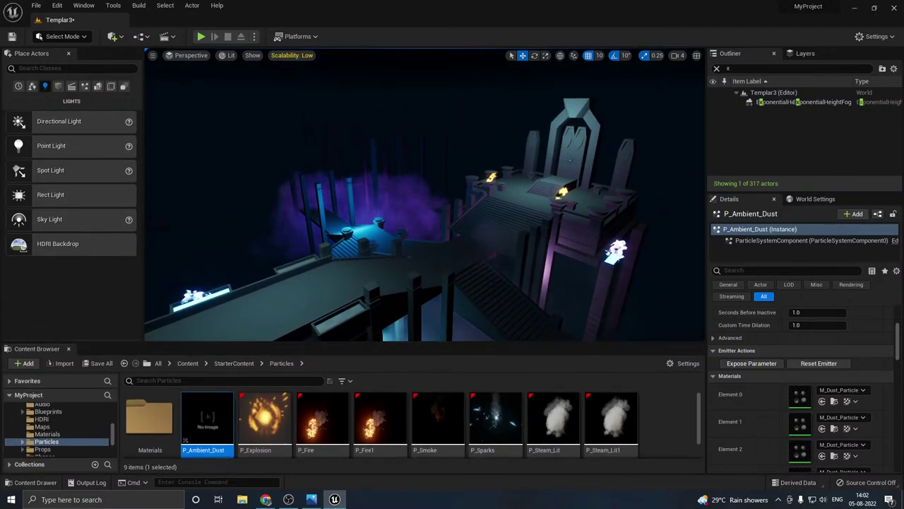
Step: Search the Outliner for "post" and select the PostProcessVolume
left_click(190, 55)
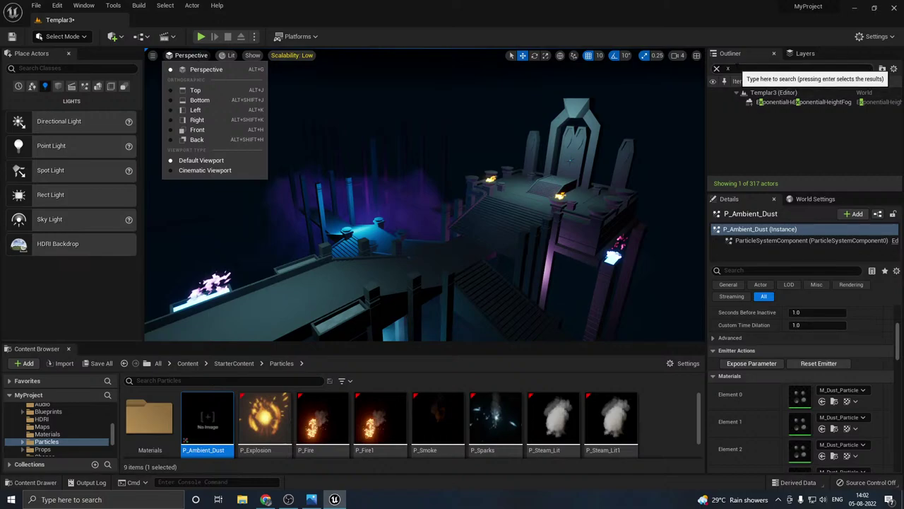
left_click(728, 69)
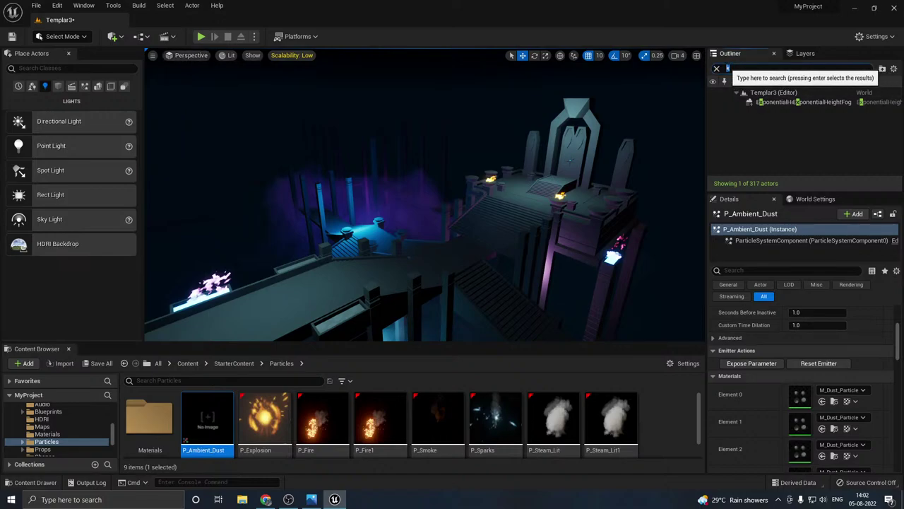
key("BackSpace")
type("p")
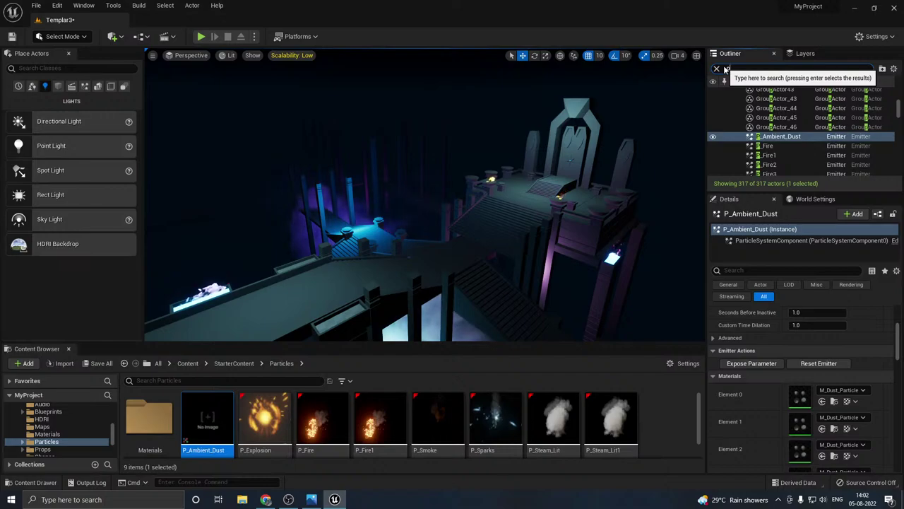
type("ost")
key("Return")
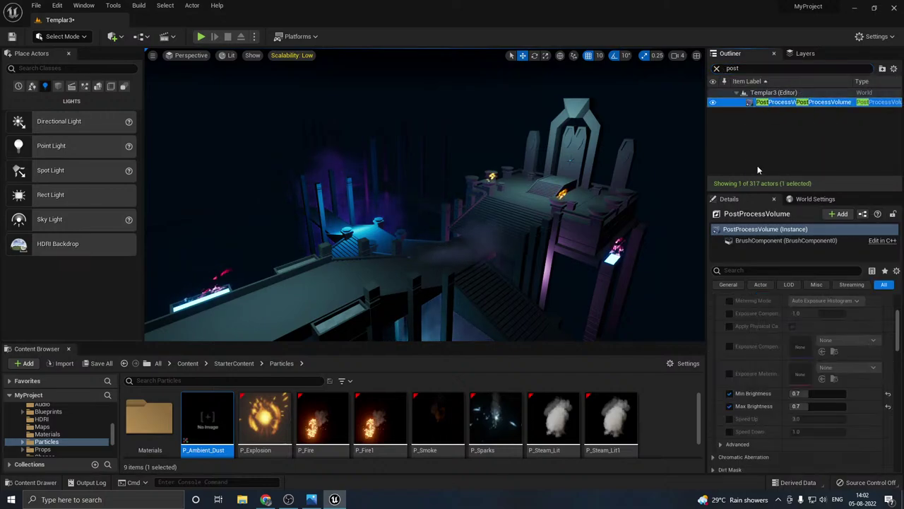
Step: Review the PostProcessVolume's exposure, color grading, ambient occlusion and volume extent settings
scroll(754, 368, "down", 5)
left_click(754, 368)
scroll(754, 368, "down", 3)
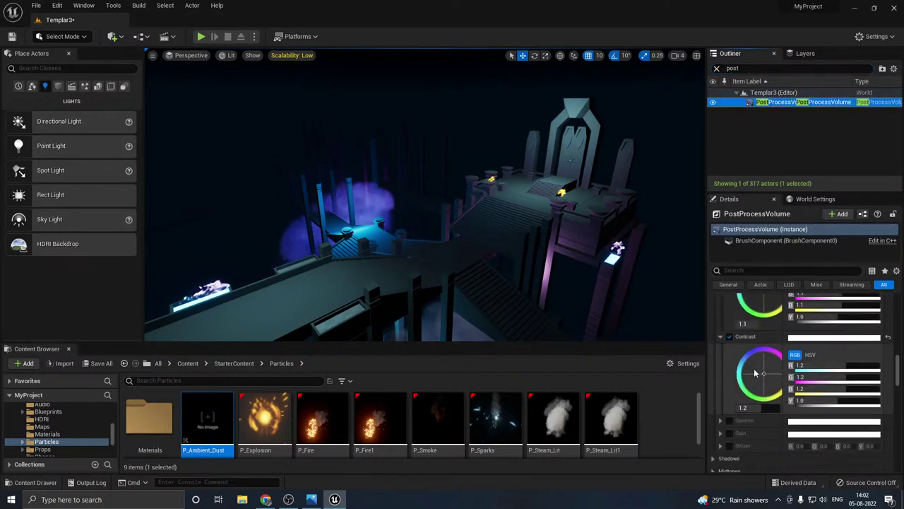
scroll(754, 370, "down", 3)
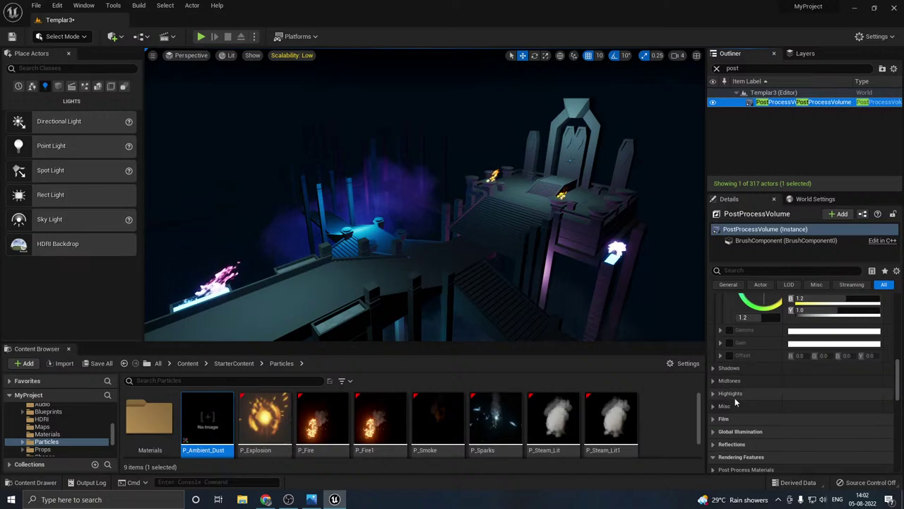
scroll(720, 393, "down", 3)
left_click(740, 417)
scroll(766, 383, "down", 2)
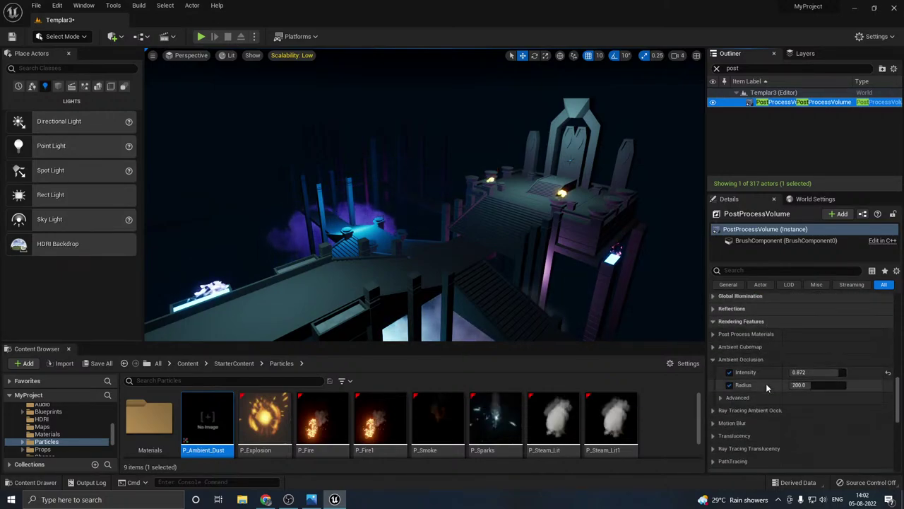
scroll(766, 383, "down", 5)
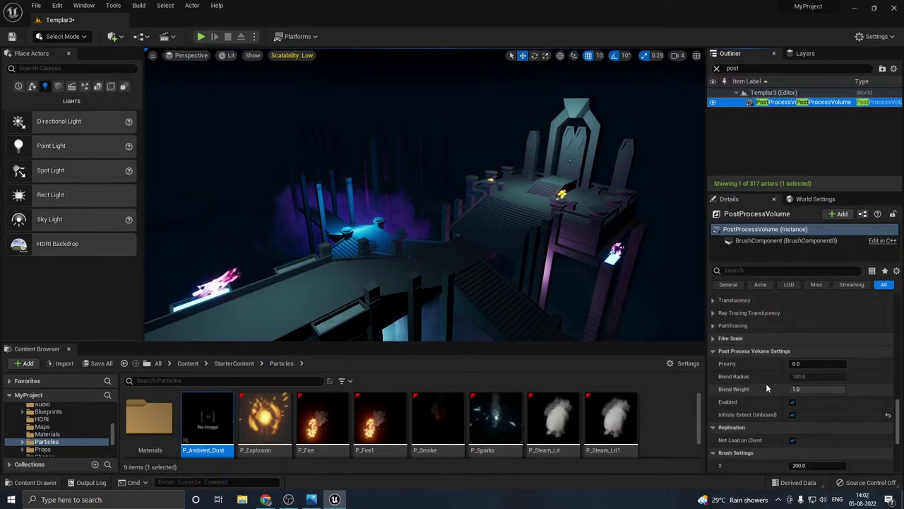
scroll(765, 383, "up", 7)
scroll(766, 383, "up", 8)
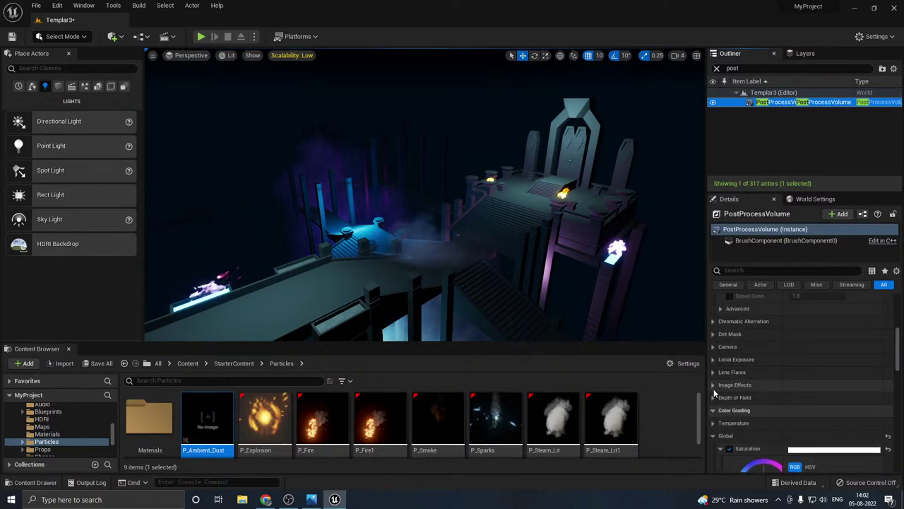
scroll(715, 393, "up", 5)
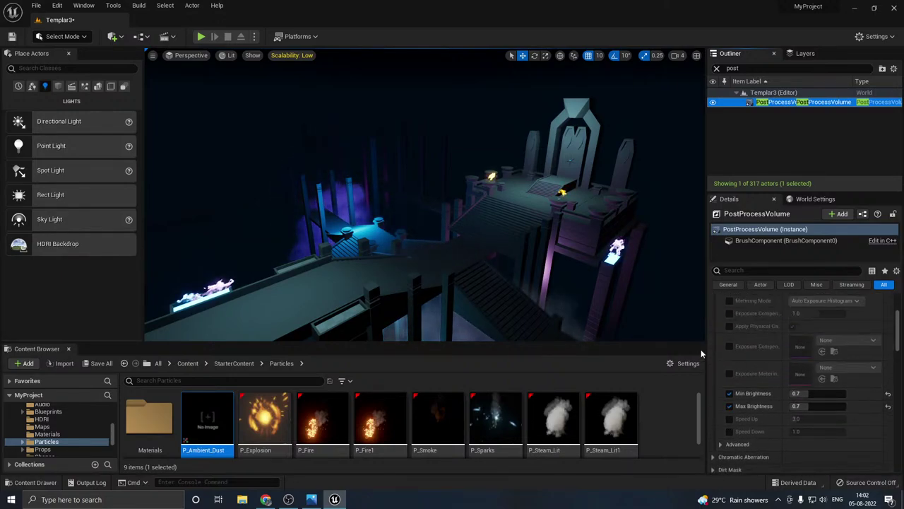
Step: Enable the PostProcessVolume's Bloom method and intensity overrides, set the bloom intensity to about 4.131, and save the Templar3 level
scroll(737, 346, "up", 4)
left_click(713, 376)
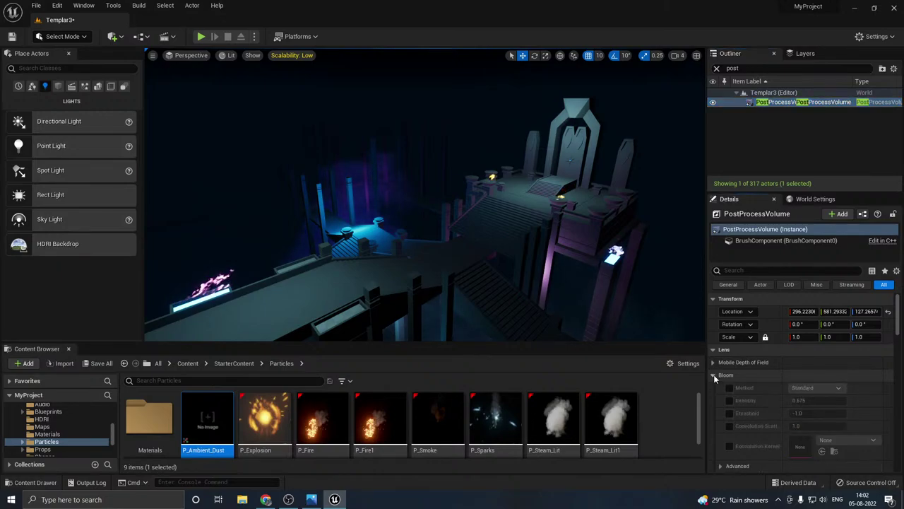
left_click(729, 400)
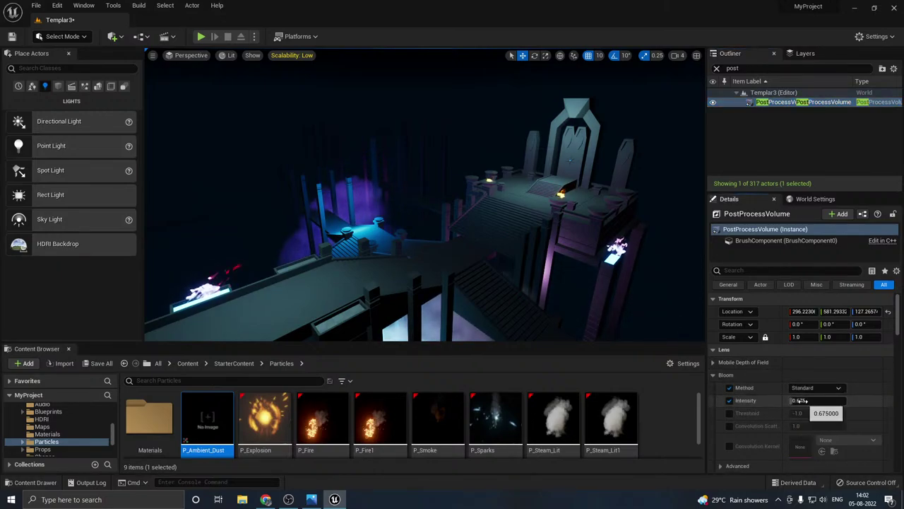
left_click_drag(800, 401, 823, 400)
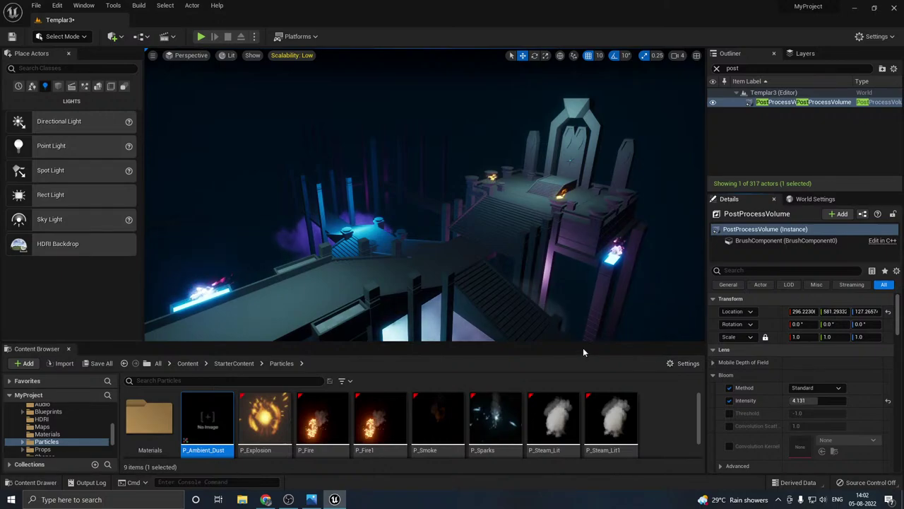
left_click(100, 363)
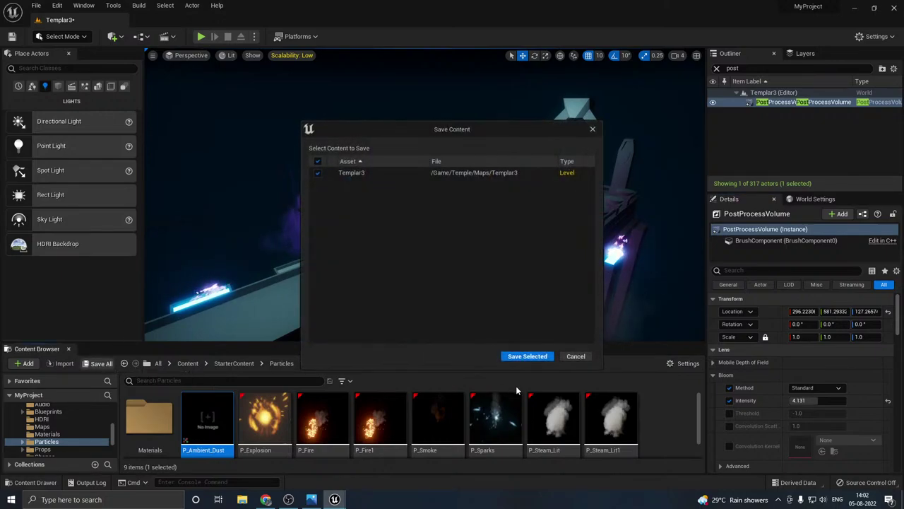
left_click(526, 356)
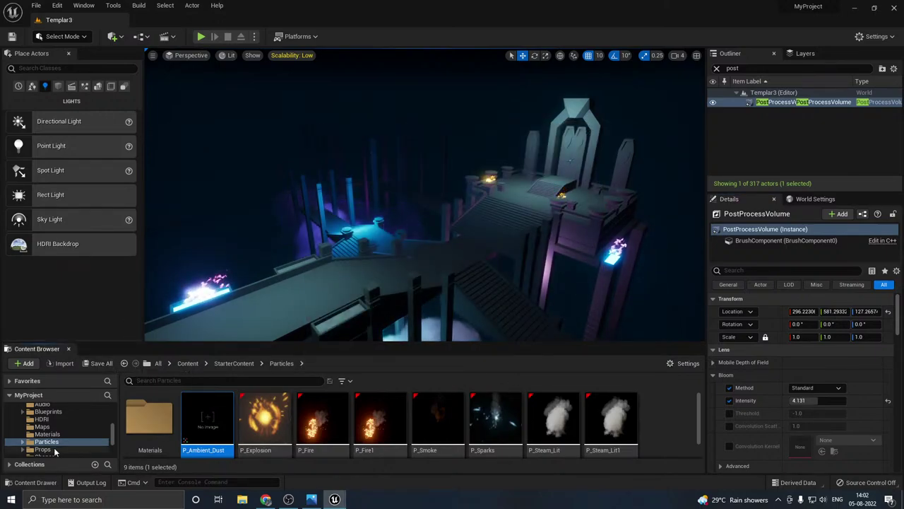
Step: Find the front walkway floor's Base_Inst material, open it for editing, and place its window beside the scene view
left_click(304, 300)
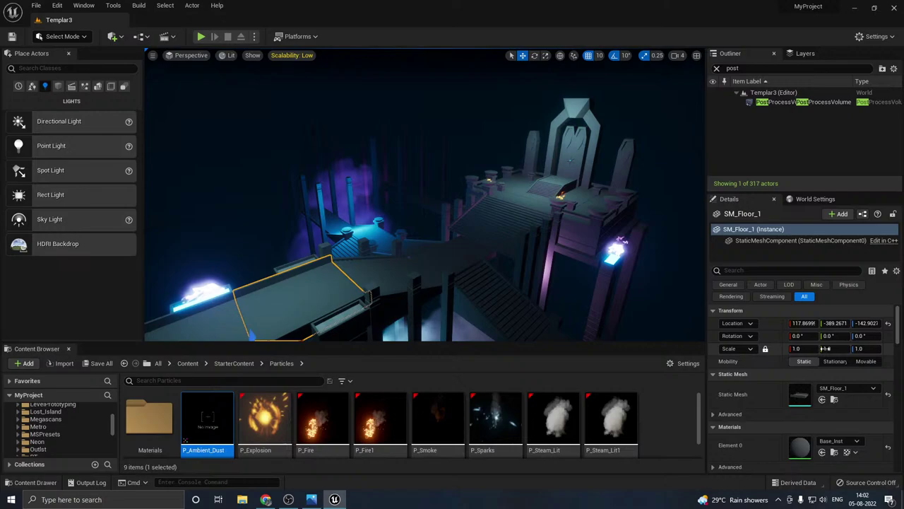
left_click(835, 453)
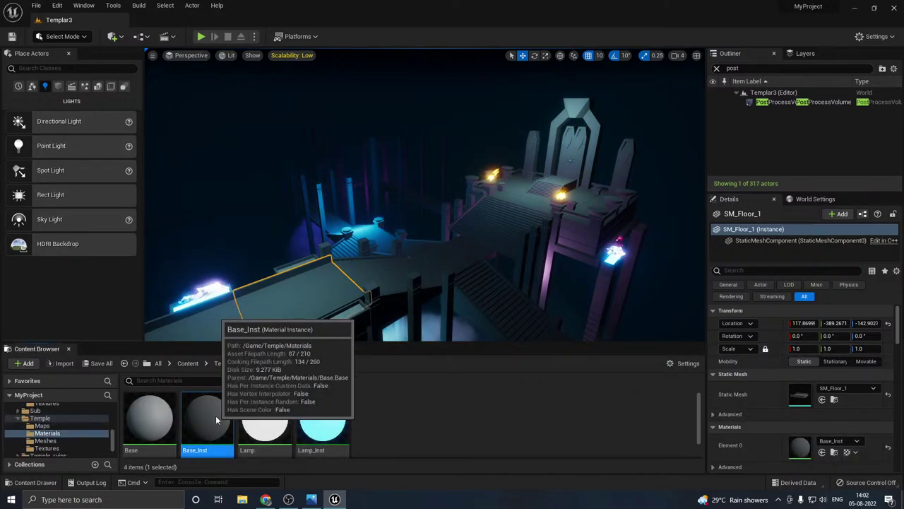
double_click(216, 416)
left_click_drag(516, 173, 760, 126)
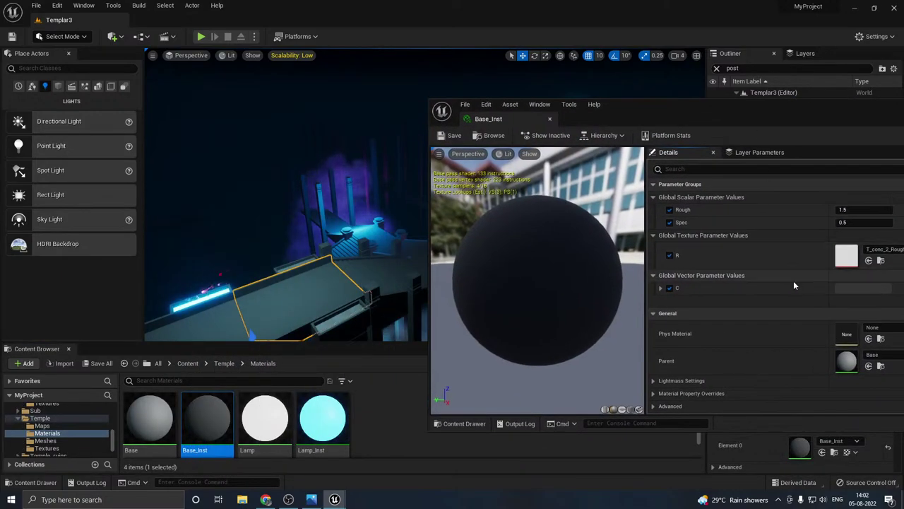
Step: Set Base_Inst's C color to pure black and check the result on the temple
right_click_drag(279, 233, 300, 222)
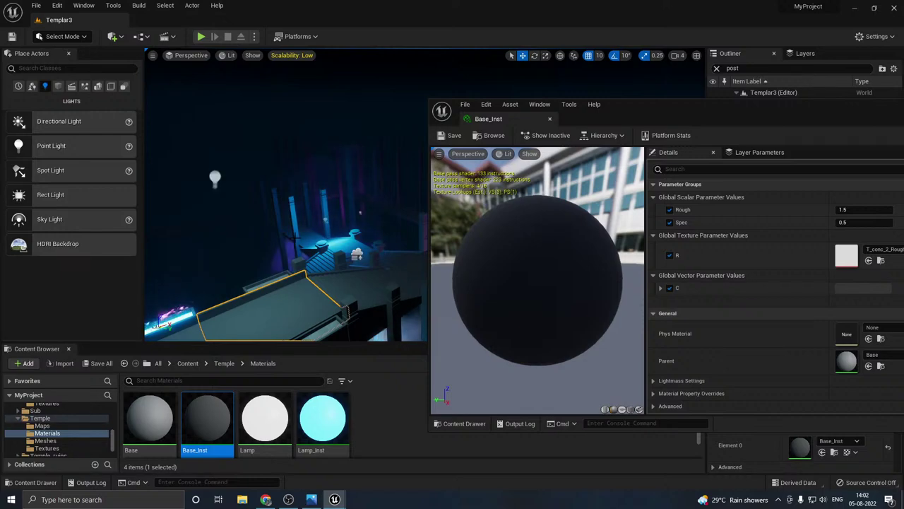
left_click(863, 288)
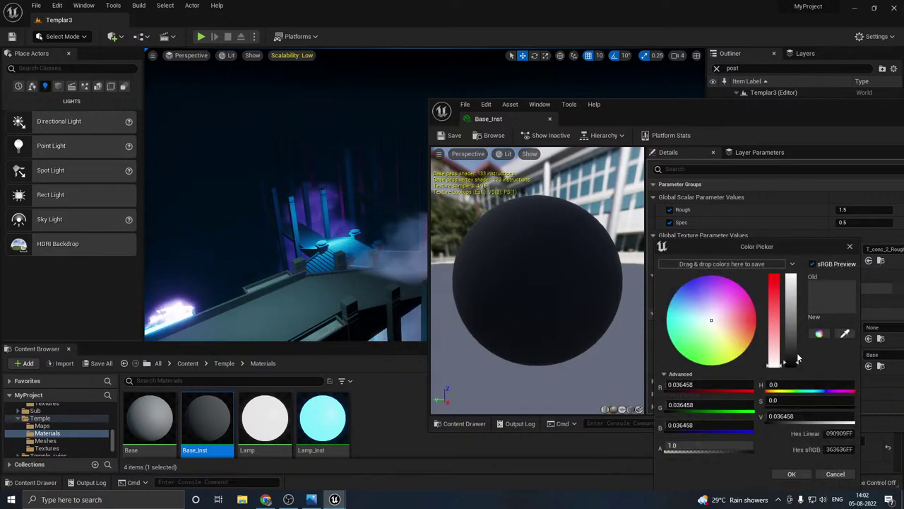
left_click_drag(798, 365, 798, 367)
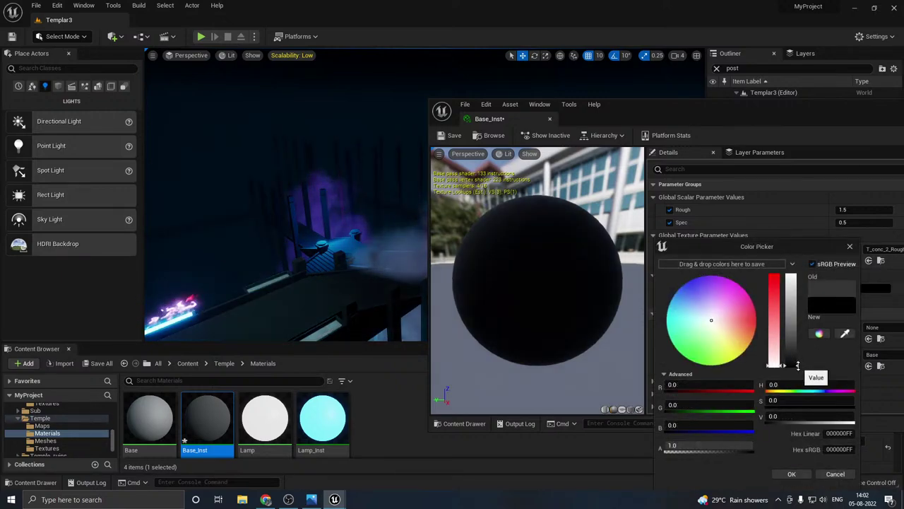
right_click_drag(342, 205, 392, 172)
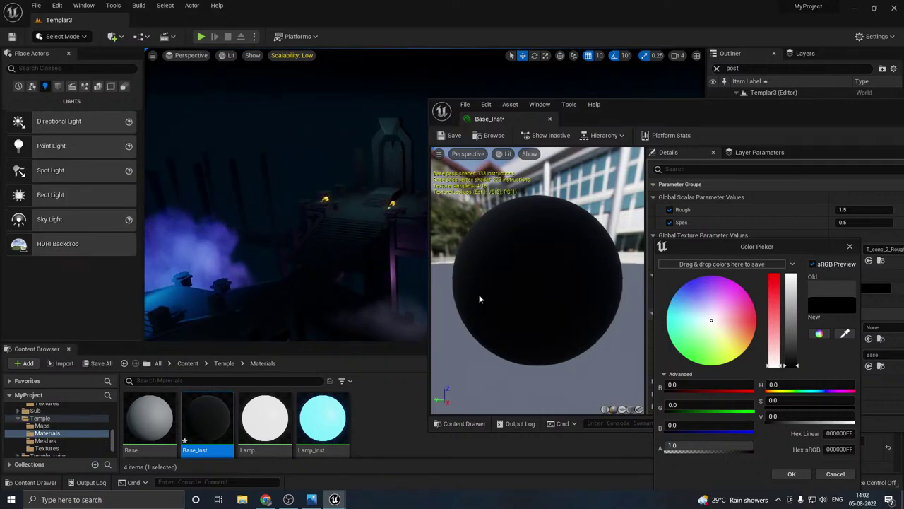
left_click(794, 474)
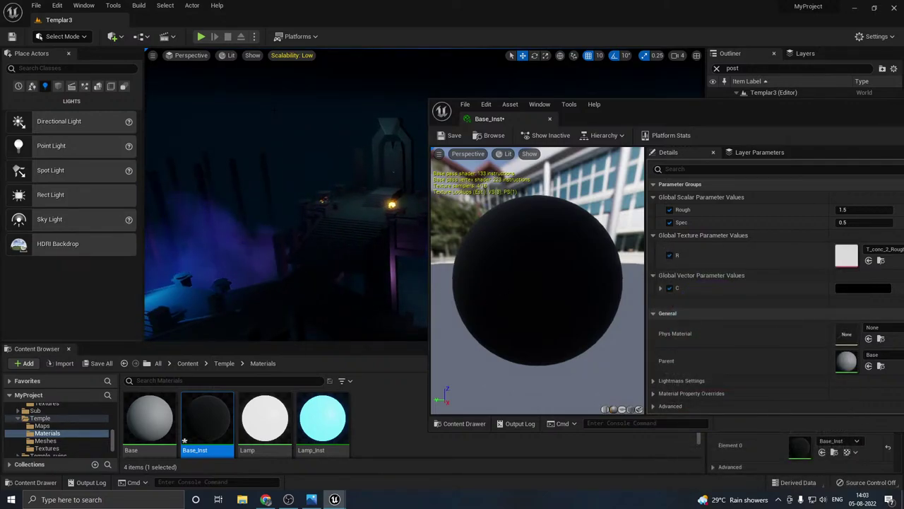
Step: Preview the black material at Medium and High scalability, and return the quality to Low
left_click(295, 57)
left_click(368, 72)
left_click(401, 71)
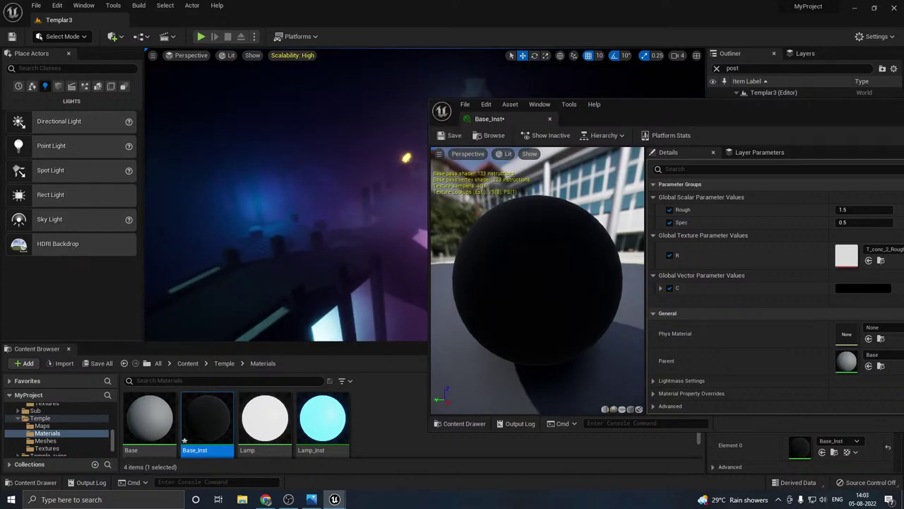
left_click(292, 55)
left_click(333, 71)
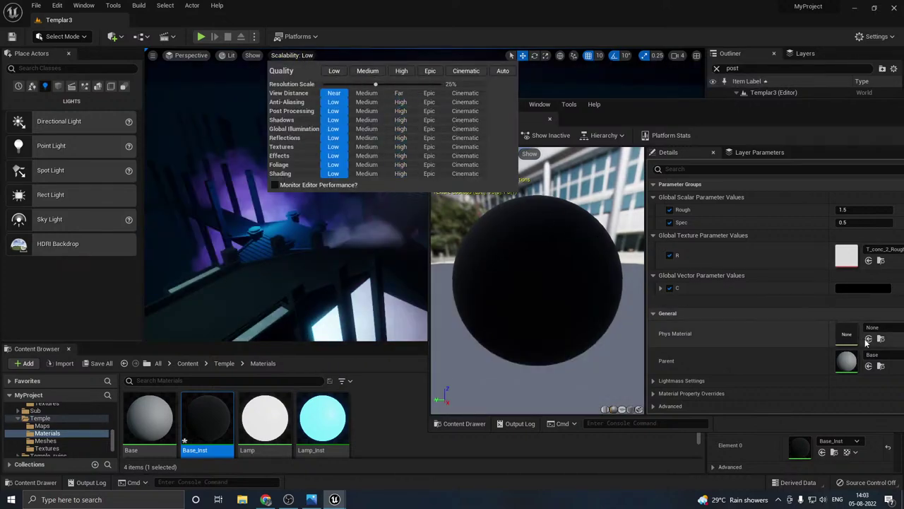
Step: Brighten Base_Inst's C color to a gray value of about 0.49 and look over the temple
left_click(840, 288)
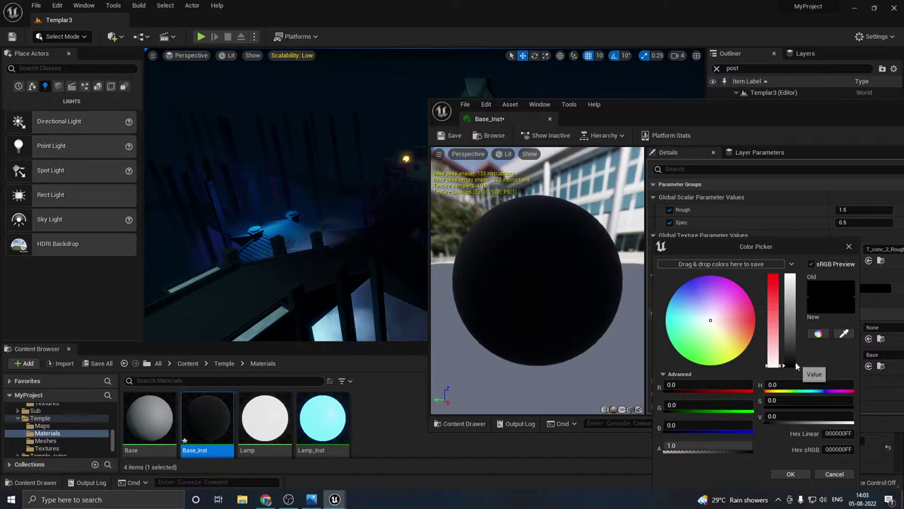
left_click_drag(796, 365, 794, 322)
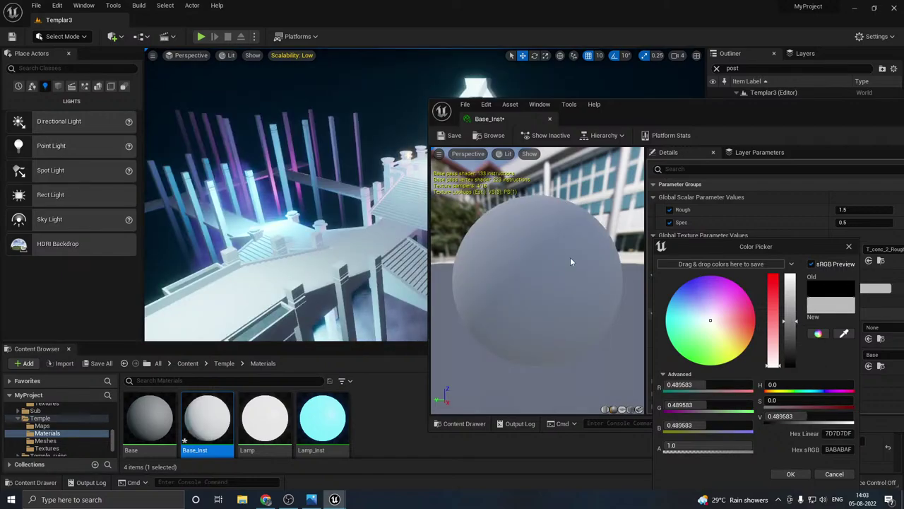
right_click_drag(329, 266, 368, 254)
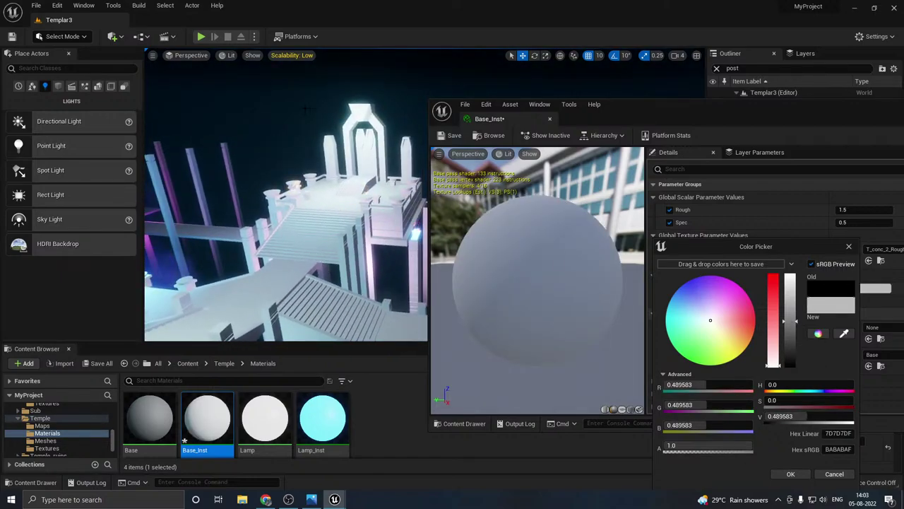
Step: Preview the lighter gray temple at High scalability from another angle, and return the quality to Low
left_click(302, 56)
left_click(402, 72)
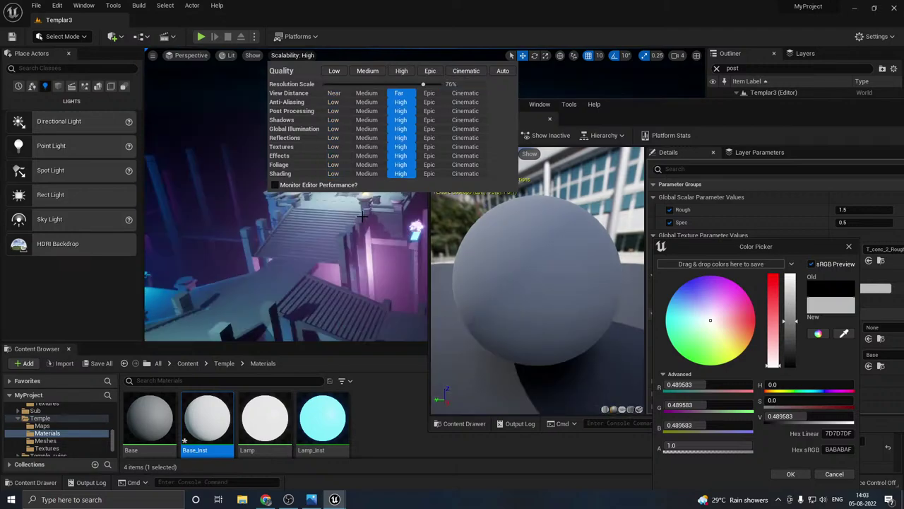
right_click_drag(347, 237, 254, 163)
left_click(306, 55)
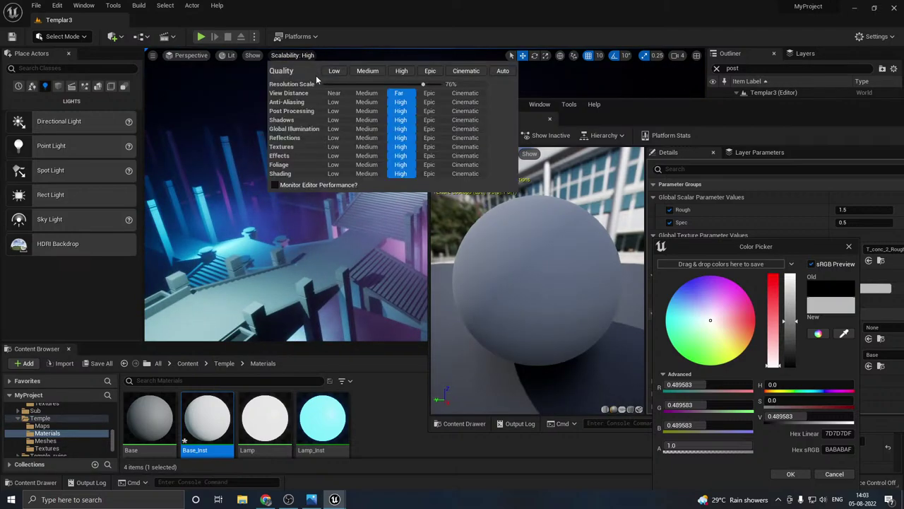
left_click(329, 72)
Step: Darken Base_Inst's C color to a value of about 0.026, accept it, and close the material instance
left_click_drag(791, 349, 792, 366)
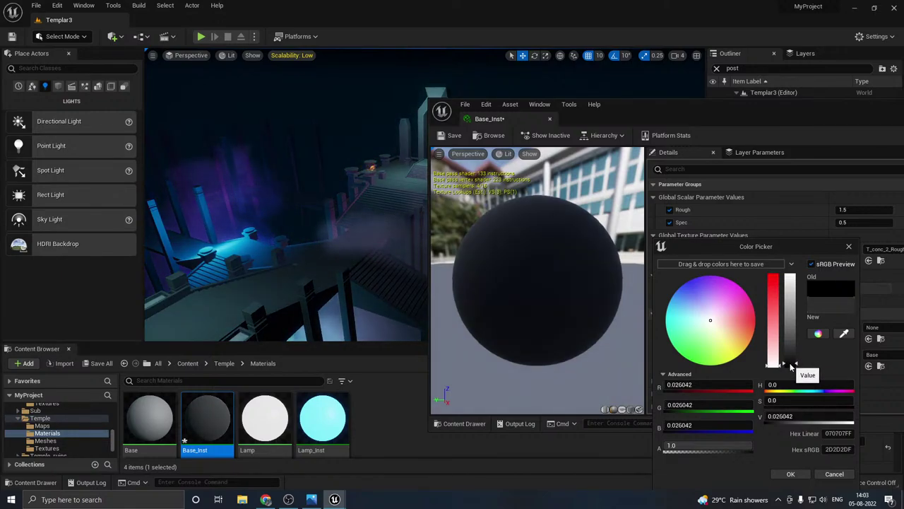
left_click(781, 475)
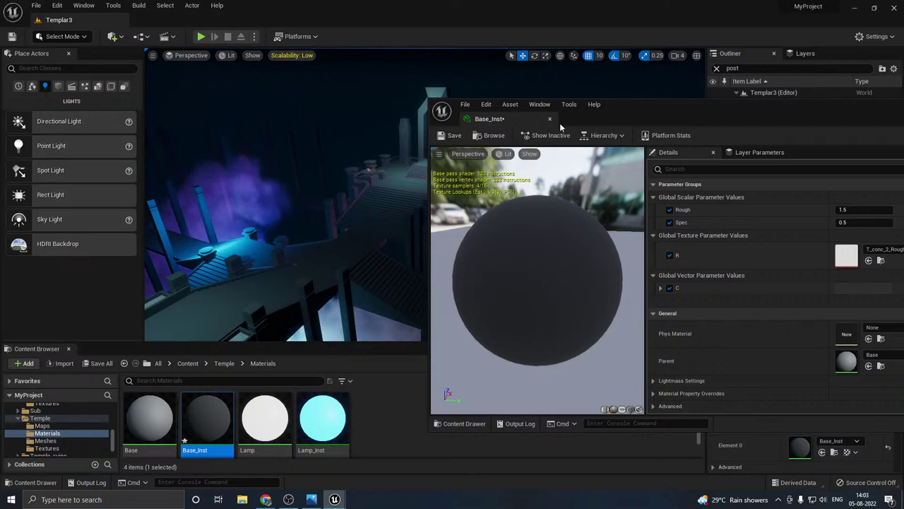
left_click(549, 119)
Step: Check the darkened temple in the full scene view and save the Base_Inst material instance
right_click_drag(509, 140, 466, 147)
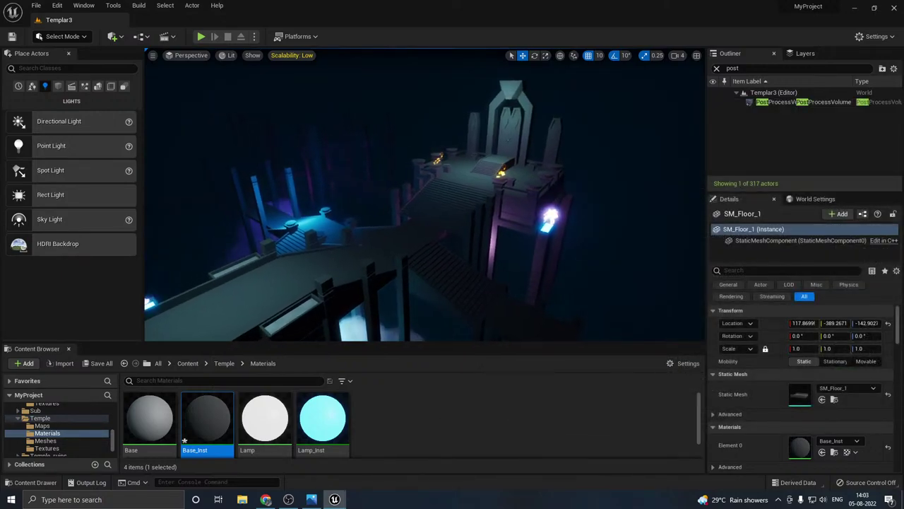
key("w")
right_click_drag(439, 193, 419, 185)
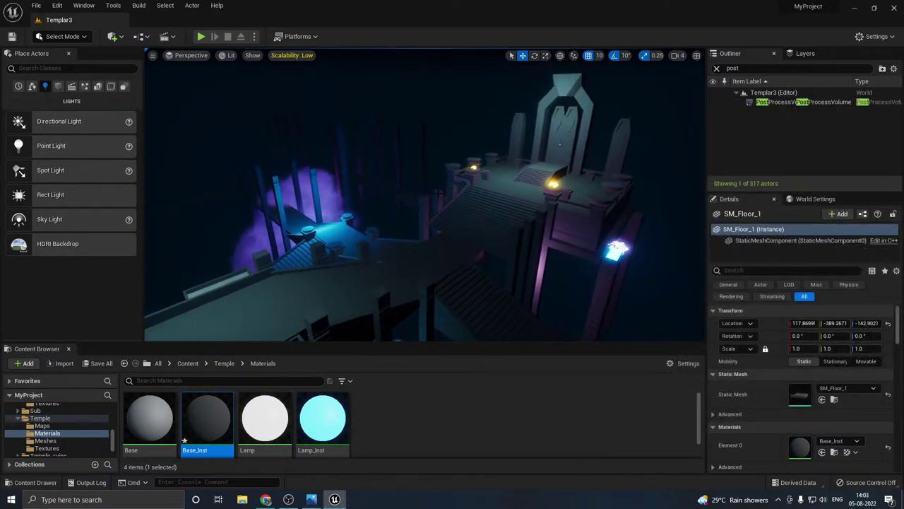
left_click(99, 363)
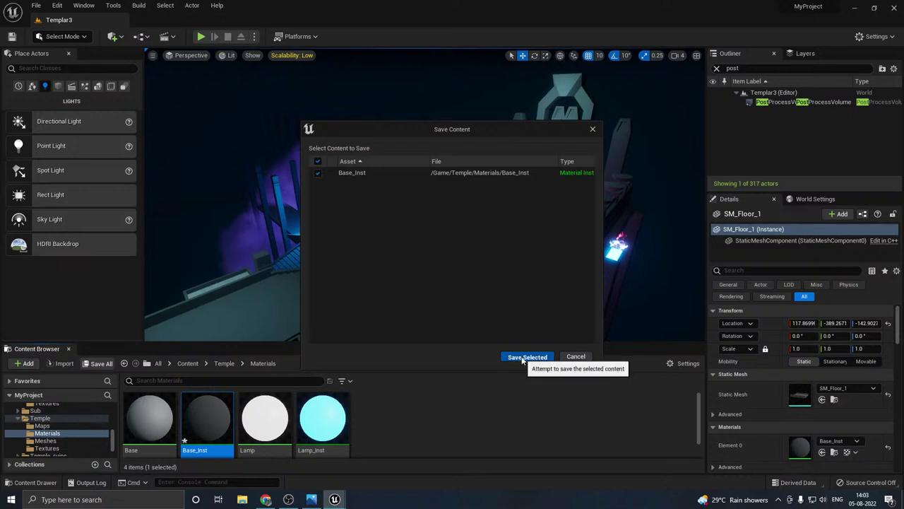
left_click(527, 357)
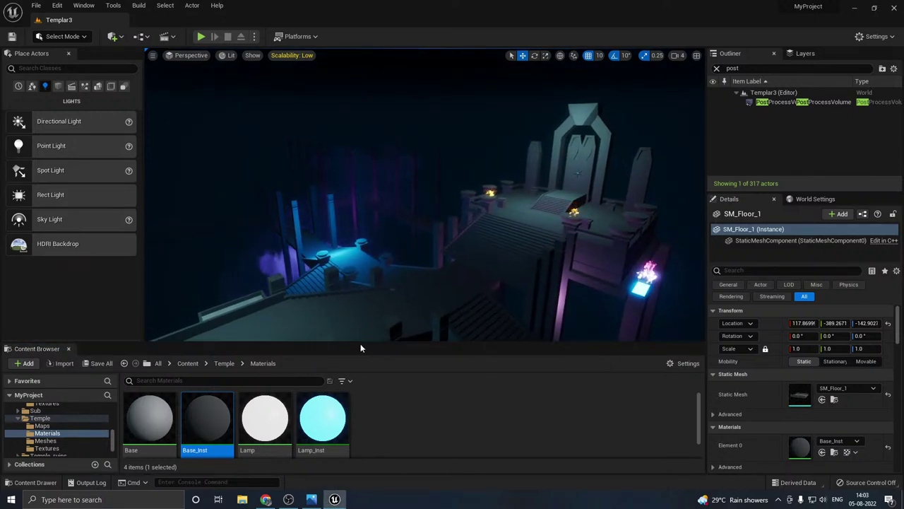
Step: Examine the walkways, steam, temple gate and sky from several angles, enlarging the viewport height
left_click(376, 305)
right_click_drag(376, 305, 339, 327)
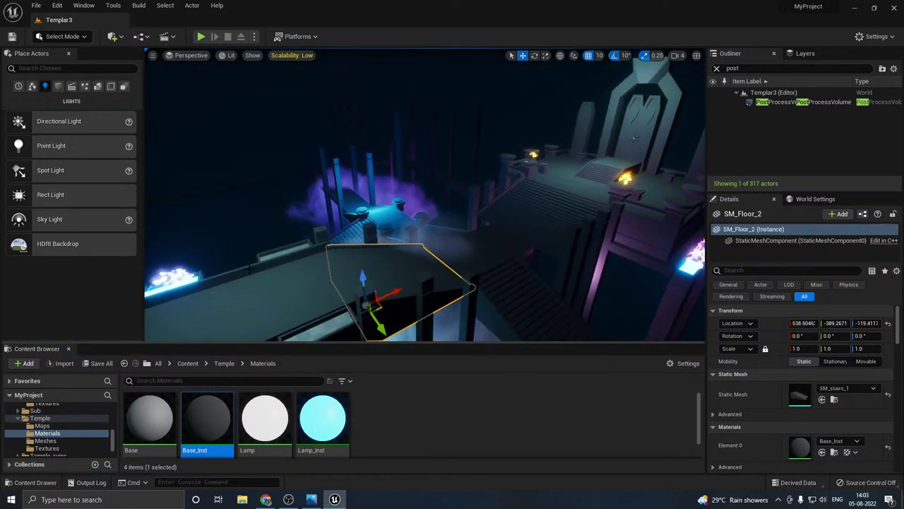
left_click(453, 127)
right_click_drag(453, 128, 376, 160)
right_click_drag(466, 160, 475, 202)
mouse_move(441, 175)
right_mouse_down()
mouse_move(428, 194)
mouse_move(449, 161)
right_mouse_up()
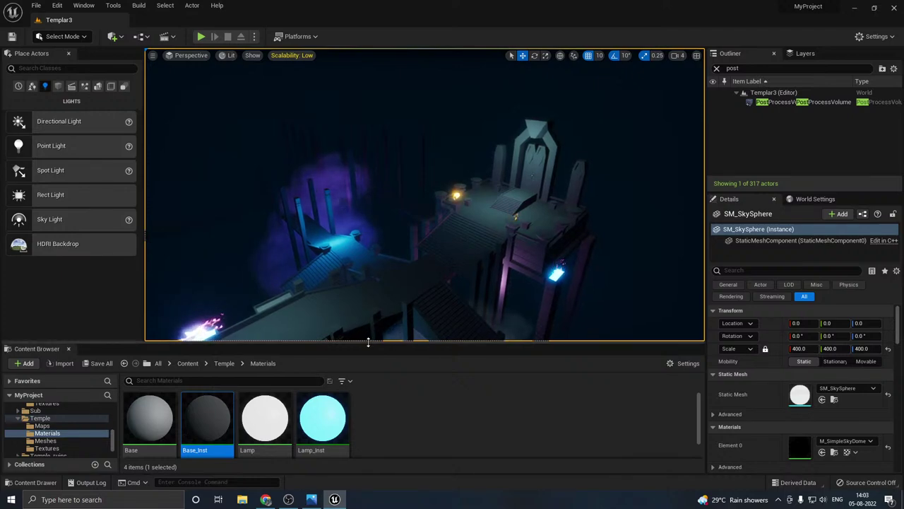
left_click_drag(365, 343, 365, 375)
right_click_drag(424, 212, 413, 223)
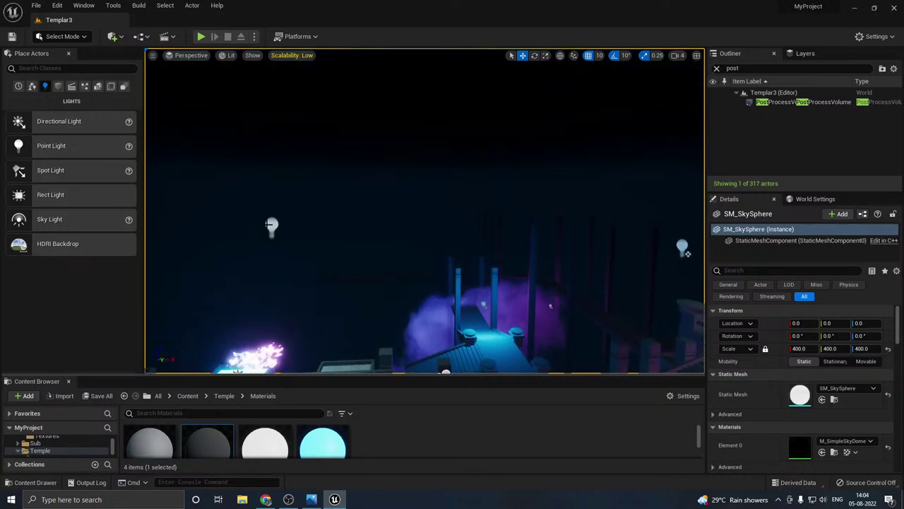
Step: Move PointLight6 above the lower walkway to X 680 and Z 470
left_click(269, 225)
right_click_drag(269, 225, 268, 227)
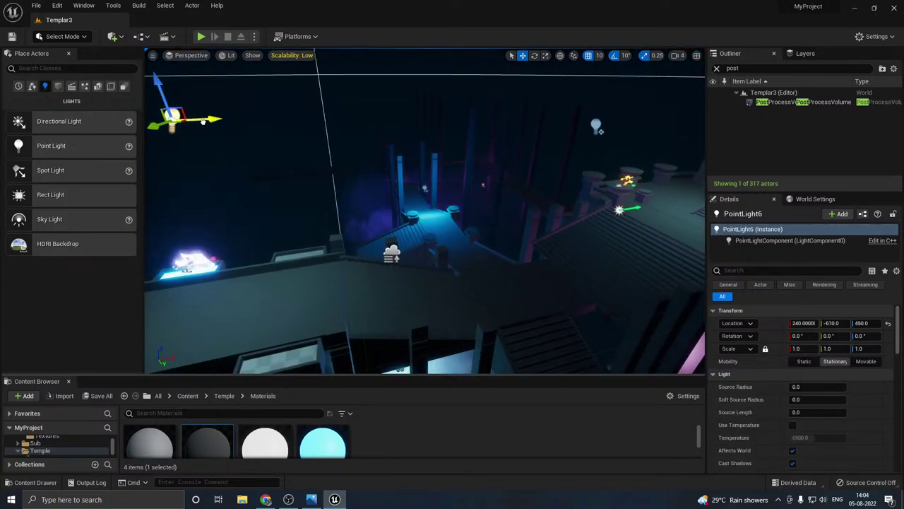
left_click_drag(203, 121, 408, 115)
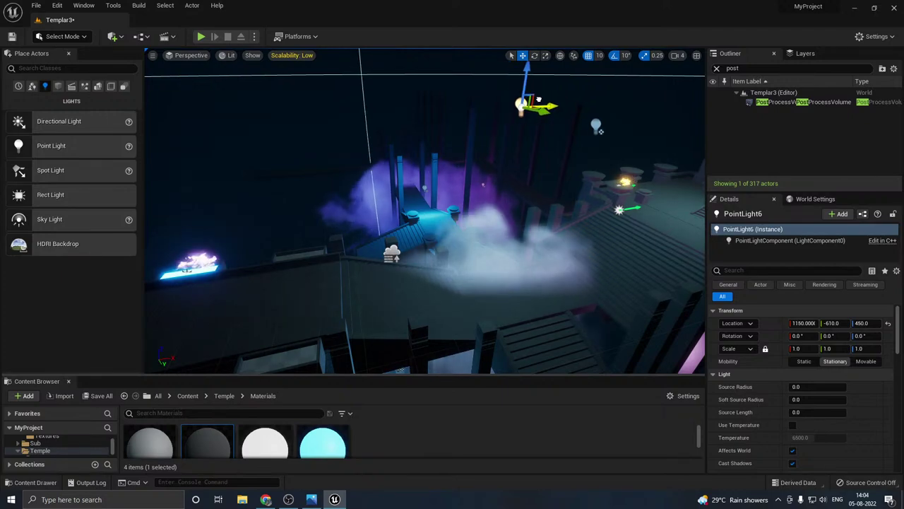
left_click_drag(539, 100, 389, 112)
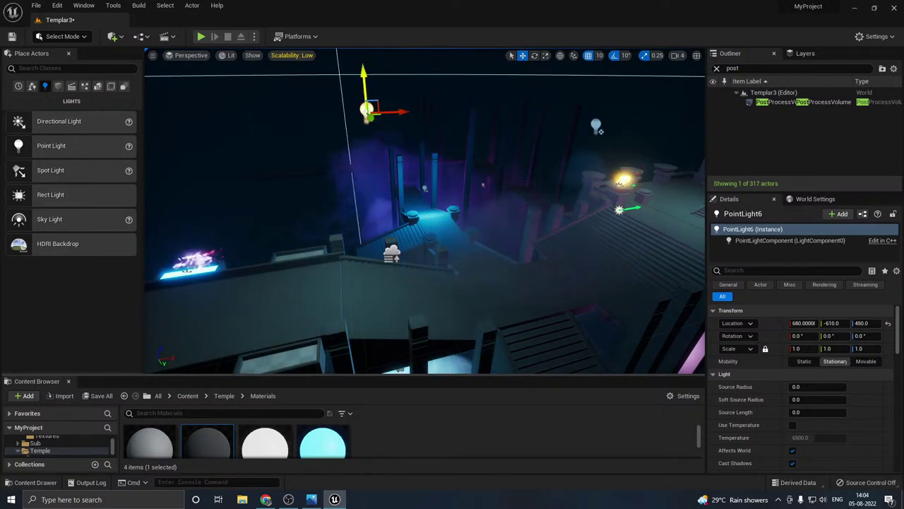
mouse_move(363, 73)
left_mouse_down()
mouse_move(364, 141)
mouse_move(356, 79)
left_mouse_up()
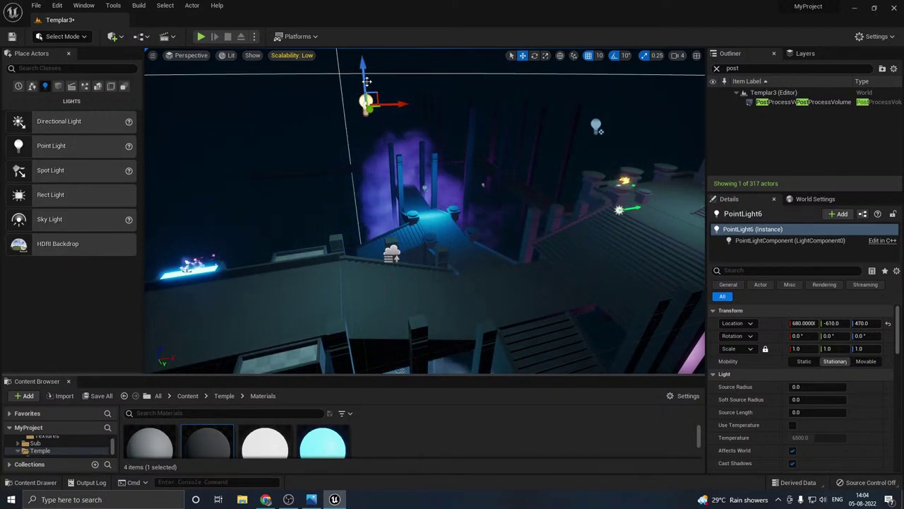
right_click_drag(367, 82, 422, 74)
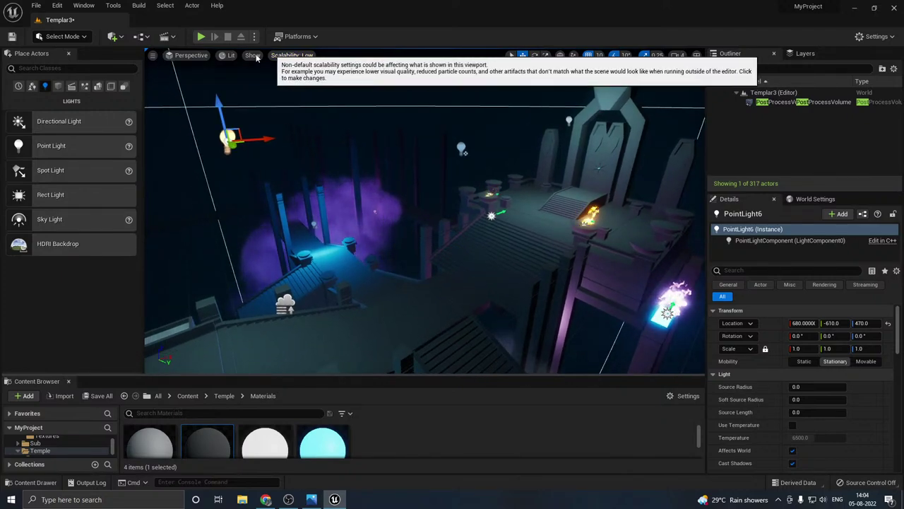
Step: Switch the viewport to the cinematic view and frame the stairs, walkways and temple gate
left_click(194, 56)
left_click(201, 170)
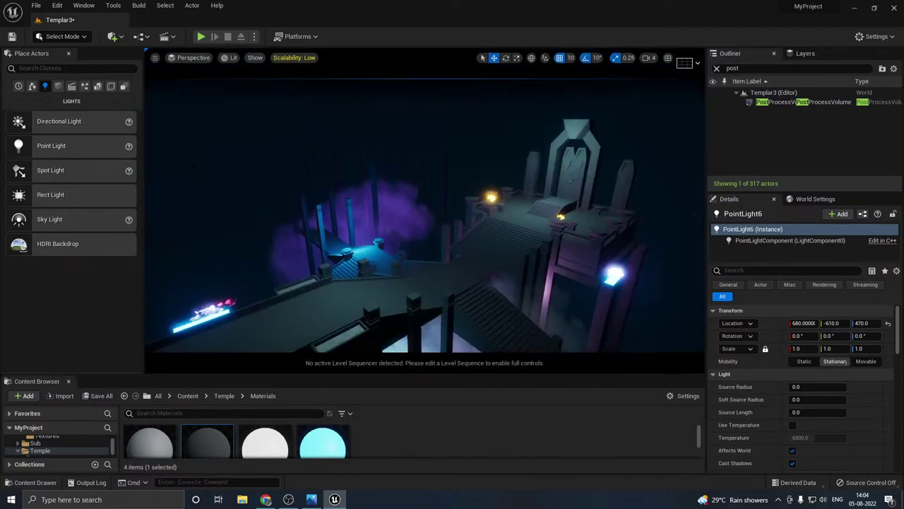
key("w")
right_click_drag(387, 236, 389, 255)
key("s")
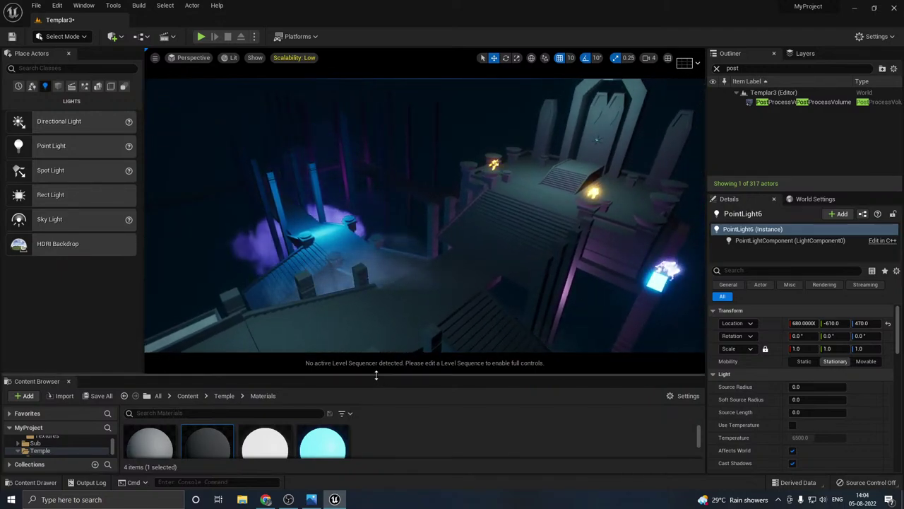
Step: Enlarge the cinematic viewport, face the temple gate from the main walkway, and save all modified content
left_click_drag(377, 375, 381, 396)
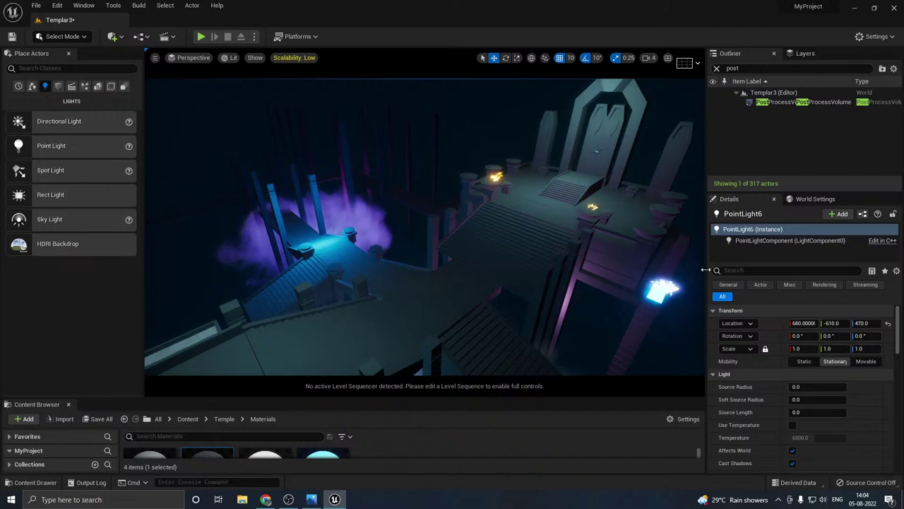
left_click_drag(708, 269, 723, 269)
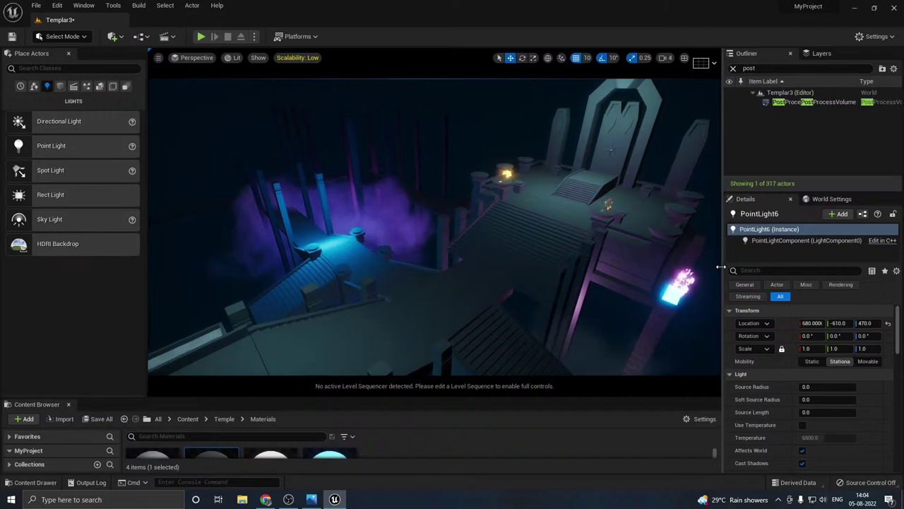
right_click_drag(433, 226, 467, 211)
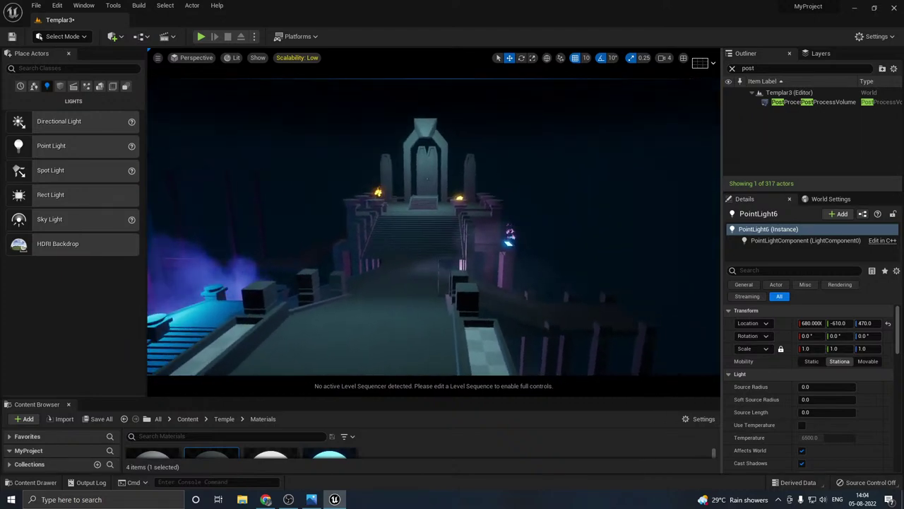
left_click(92, 420)
left_click(530, 357)
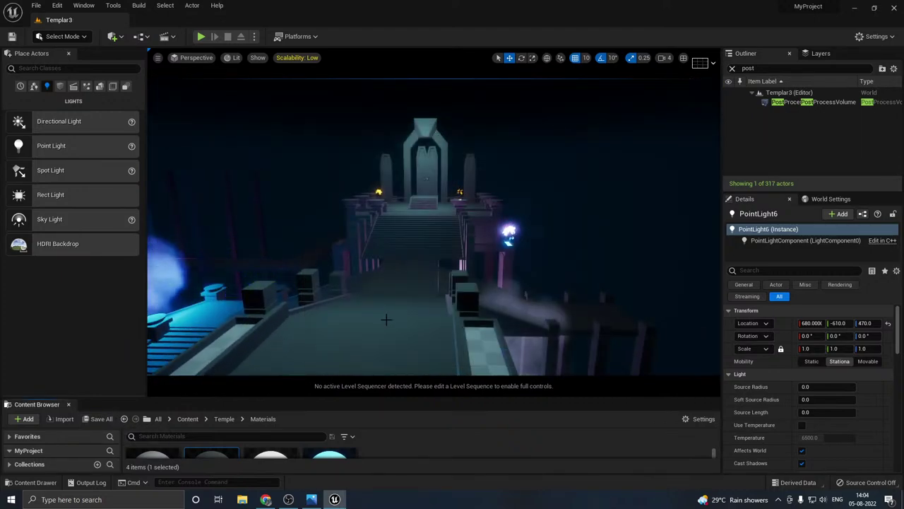
Step: In the Temple Meshes folder, set SM_Floor_1's Collision Complexity to Use Complex Collision As Simple, save and close the mesh
left_click_drag(285, 400, 285, 291)
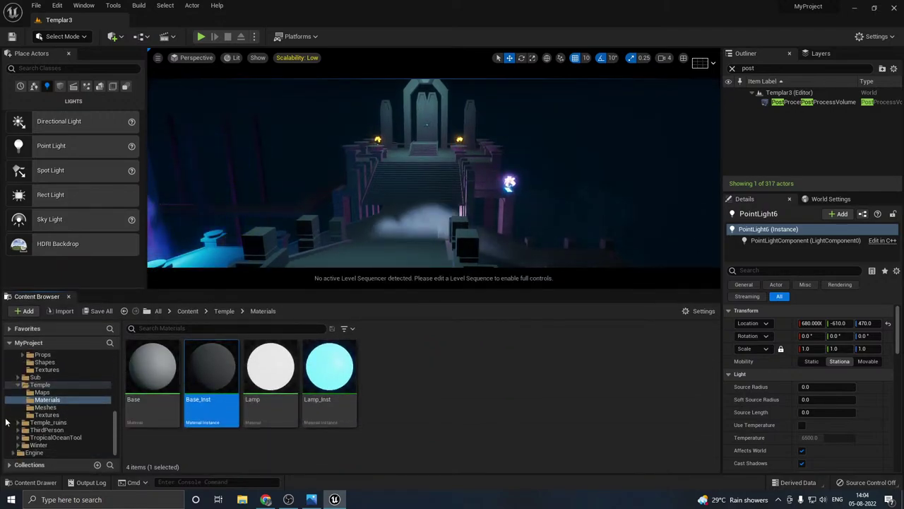
left_click(46, 407)
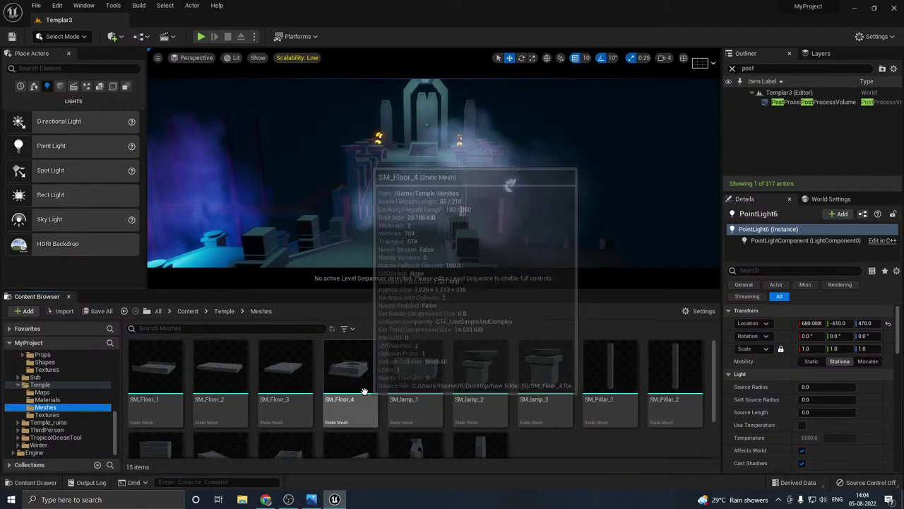
double_click(169, 381)
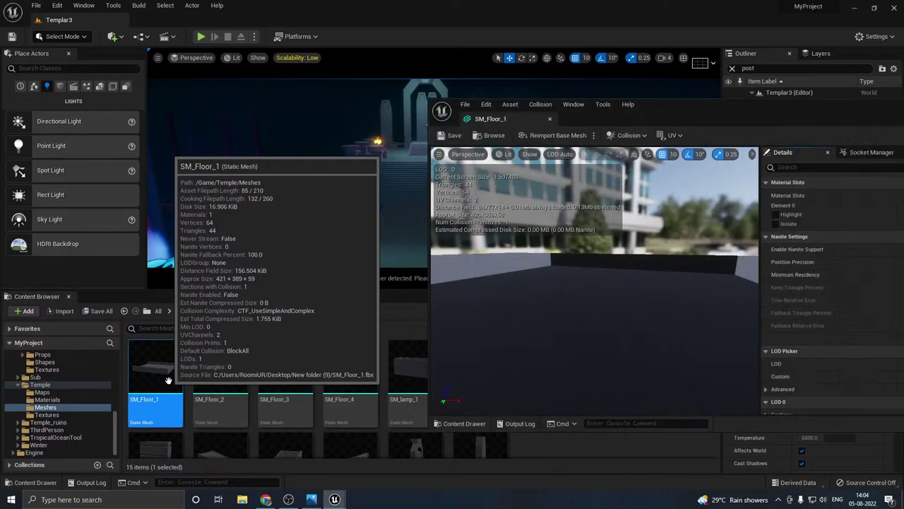
left_click_drag(733, 103, 532, 92)
scroll(656, 297, "down", 3)
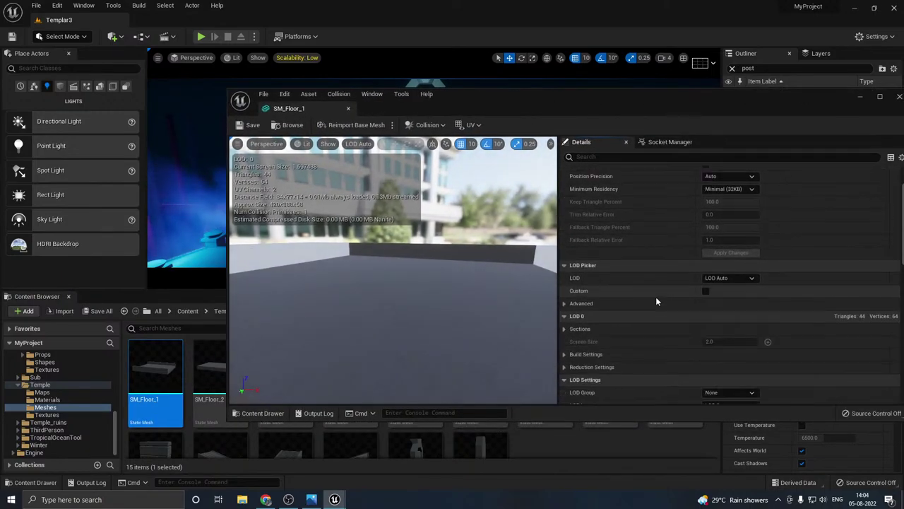
scroll(656, 296, "down", 10)
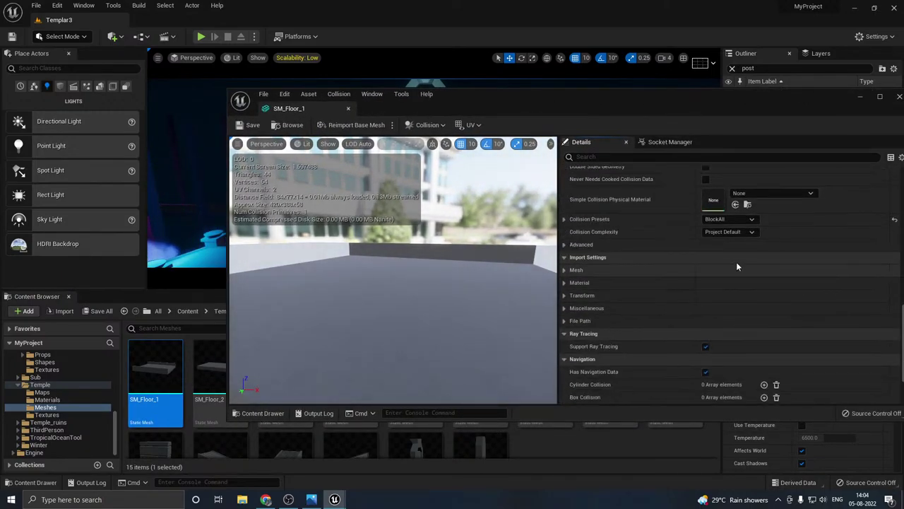
left_click(724, 268)
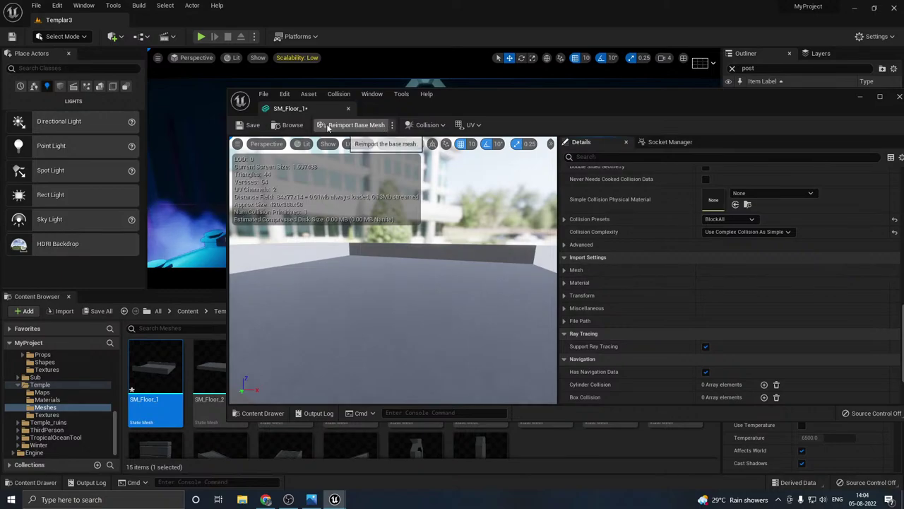
left_click(348, 108)
Step: Open the SM_Floor_2 mesh and collapse its Nanite, LOD 0, LOD, General and Collision settings sections
left_click(208, 368)
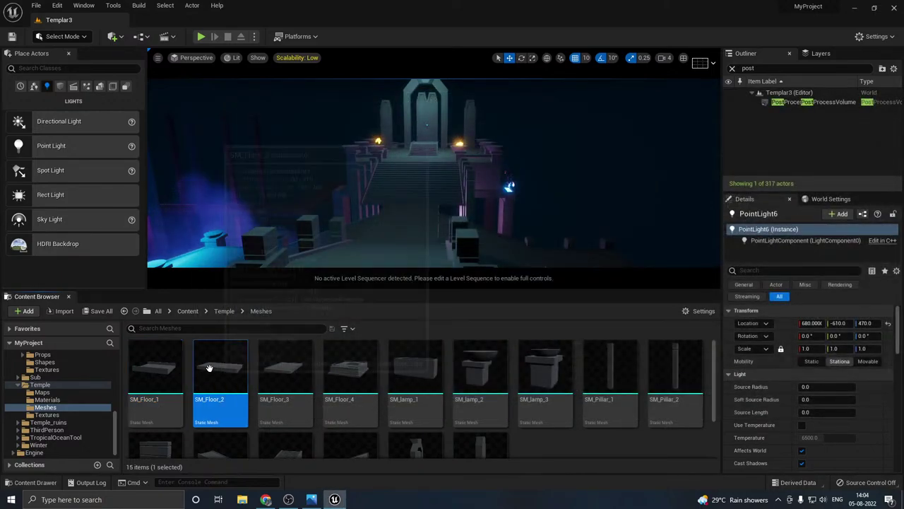
double_click(208, 368)
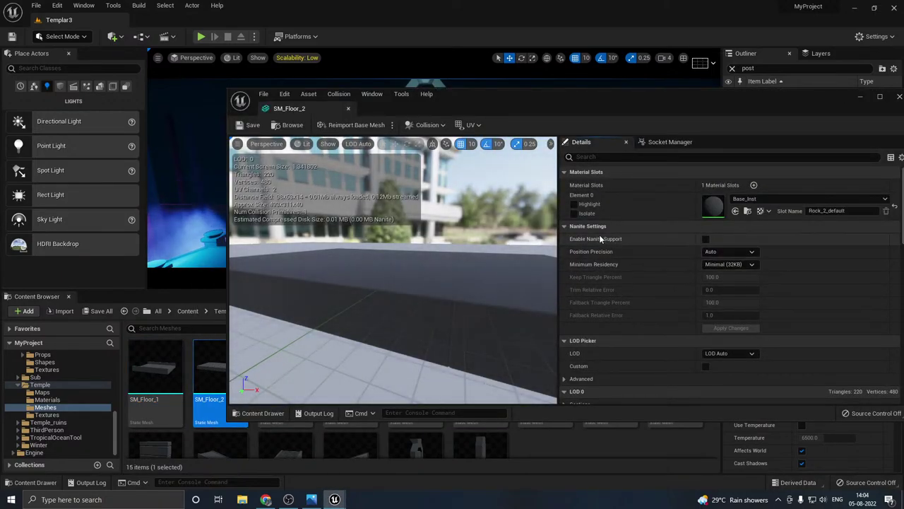
left_click(593, 226)
left_click(583, 290)
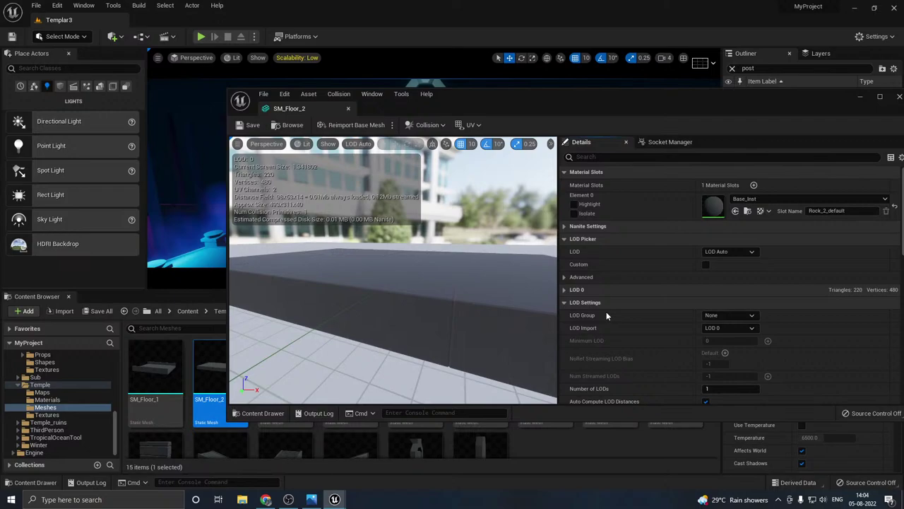
left_click(674, 303)
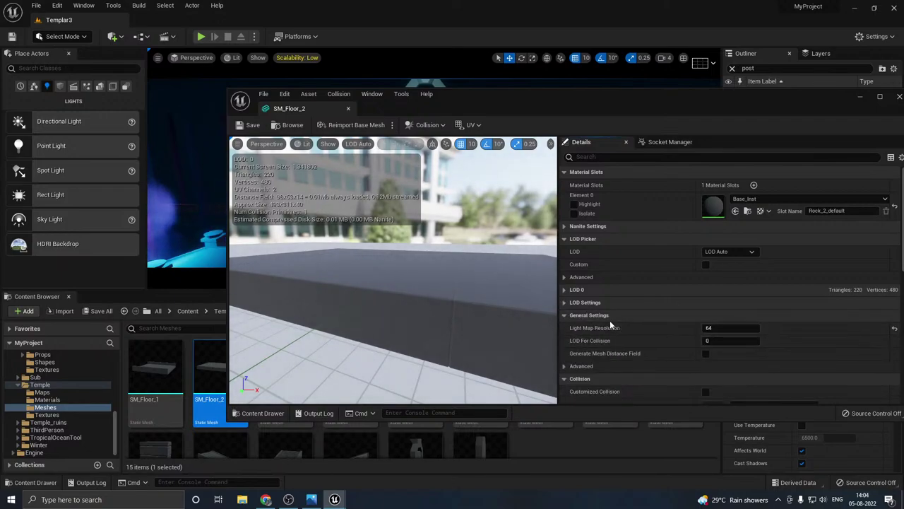
left_click(609, 318)
left_click(657, 329)
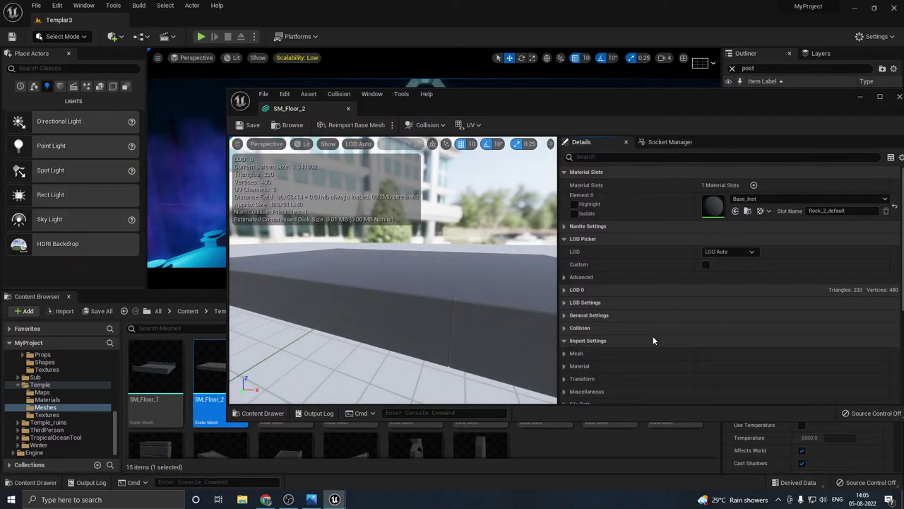
scroll(645, 340, "down", 5)
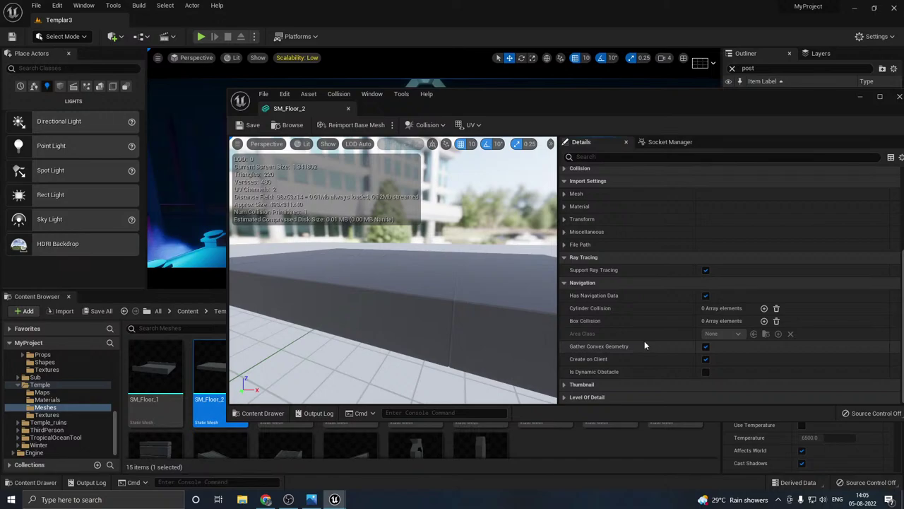
scroll(645, 345, "up", 4)
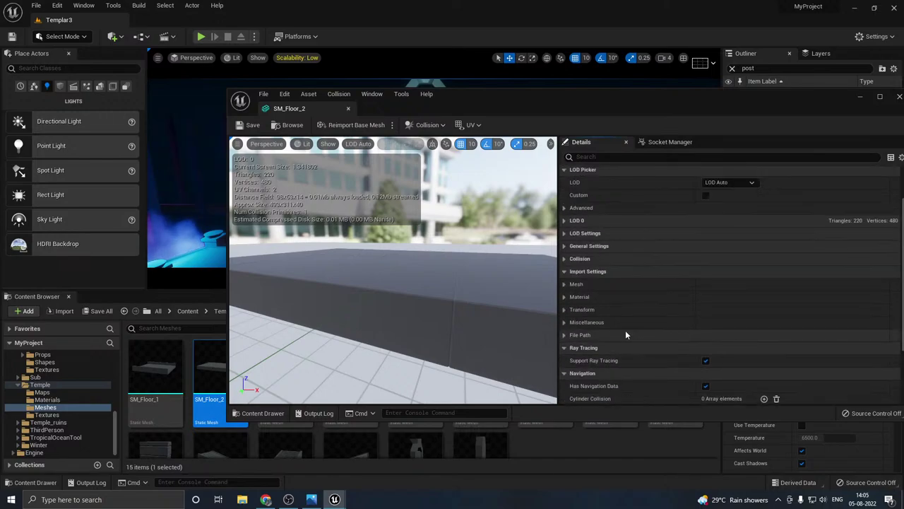
Step: Set SM_Floor_2's Collision Complexity to Use Complex Collision As Simple, save and close the mesh
left_click(584, 262)
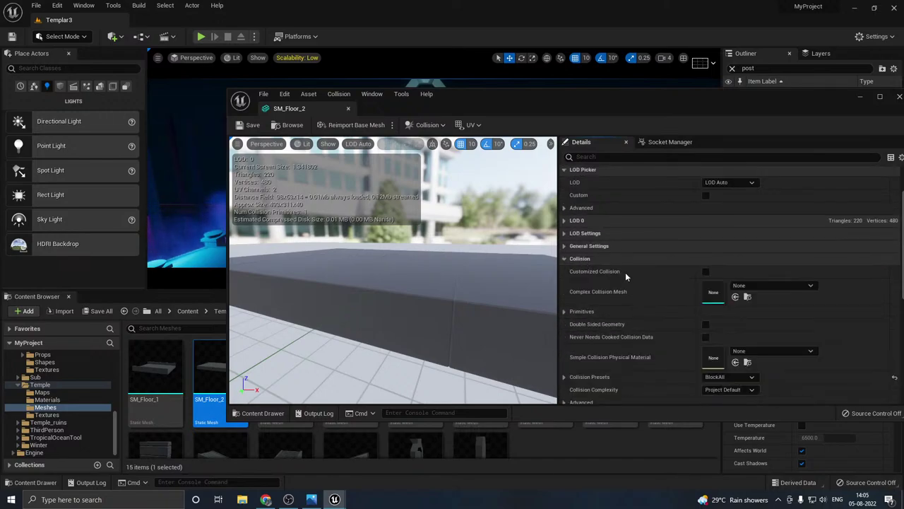
left_click(724, 390)
left_click(742, 425)
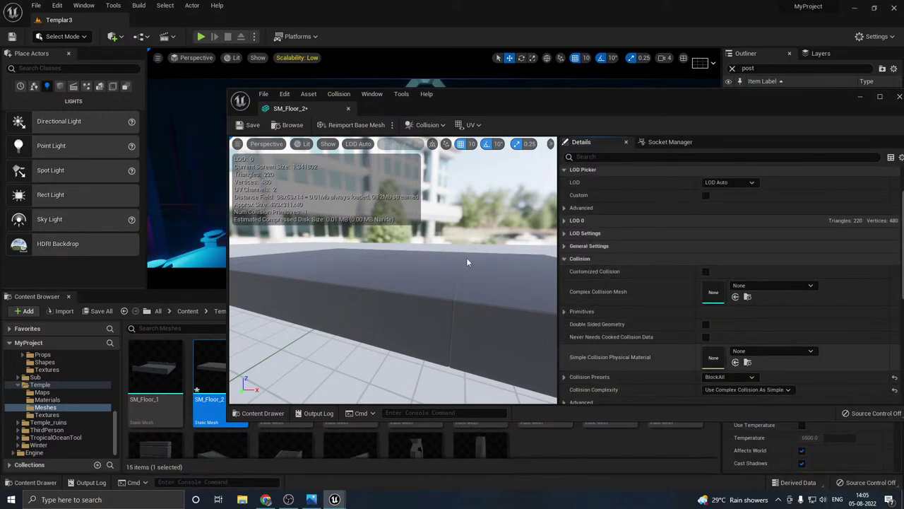
left_click(348, 109)
Step: Set SM_Floor_3's Collision Complexity to Use Complex Collision As Simple, save and close the mesh
double_click(280, 355)
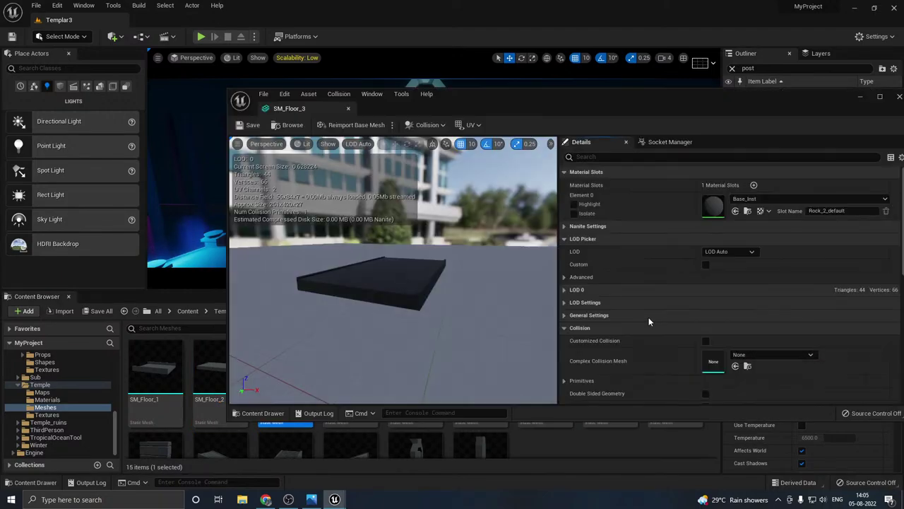
scroll(708, 317, "down", 5)
left_click(722, 352)
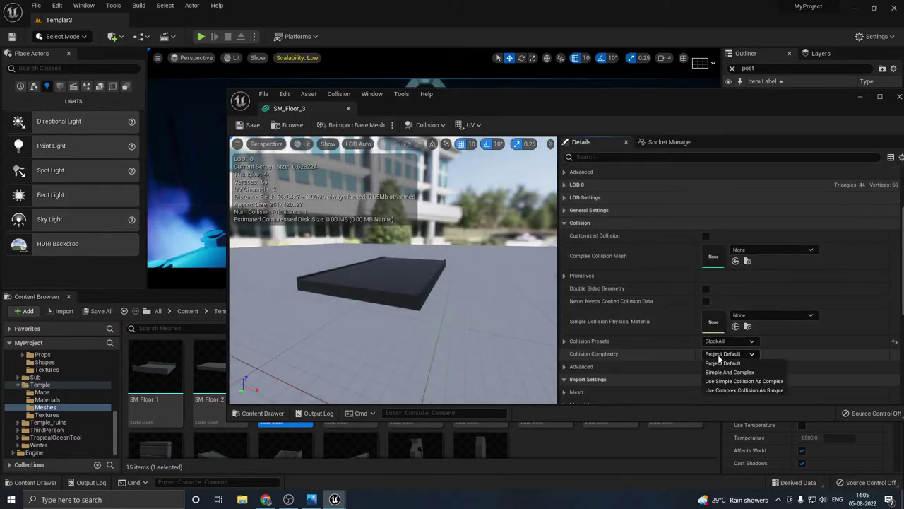
left_click(738, 390)
left_click(251, 124)
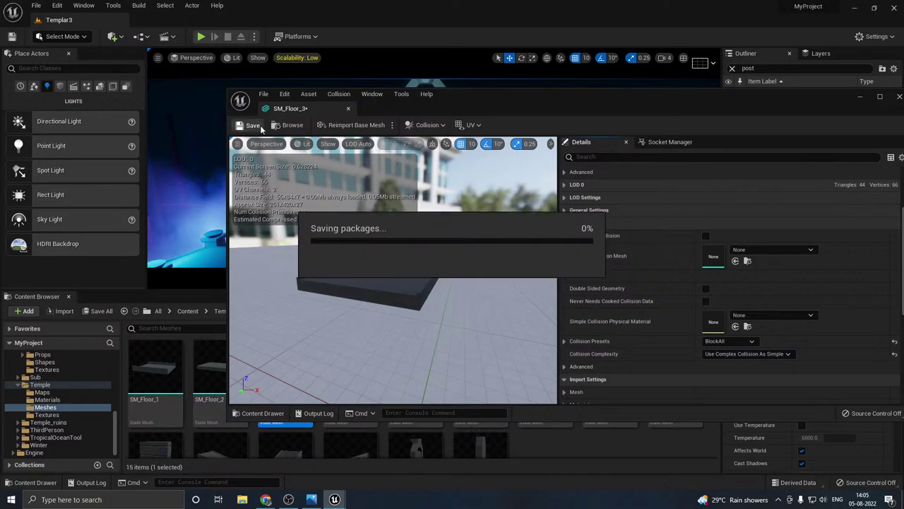
left_click(348, 108)
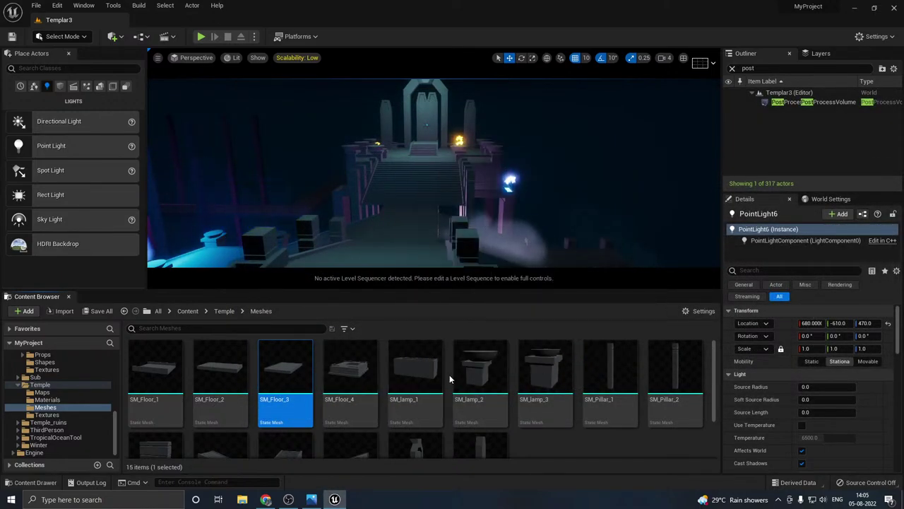
Step: Set SM_Floor_4's Collision Complexity to Use Complex Collision As Simple, save and close the mesh
double_click(353, 366)
scroll(698, 336, "down", 5)
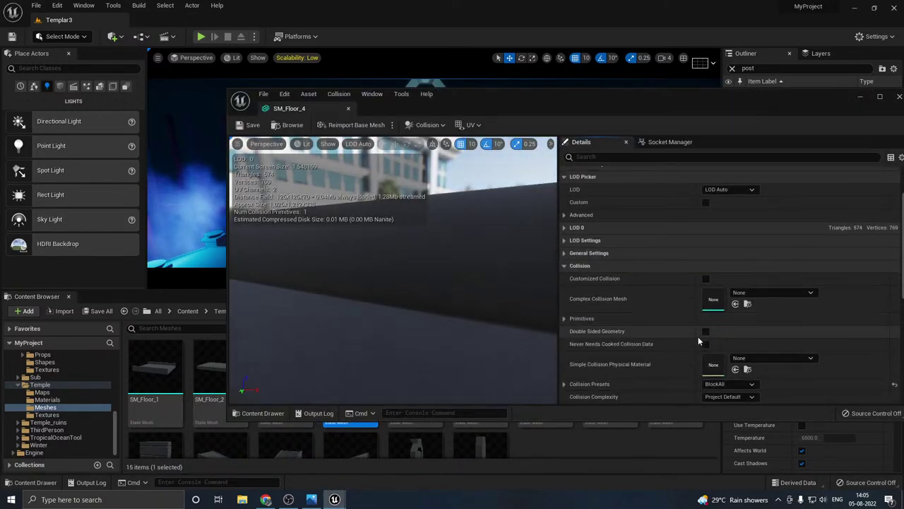
left_click(729, 321)
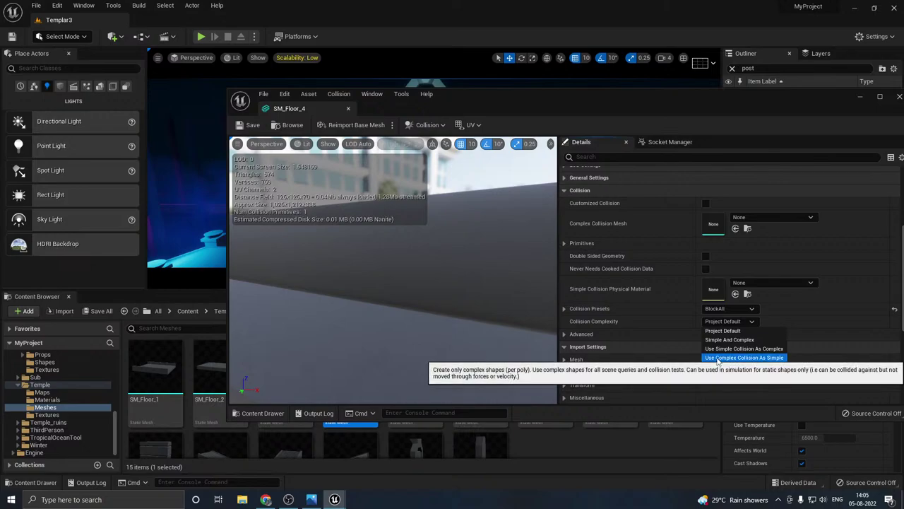
left_click(742, 358)
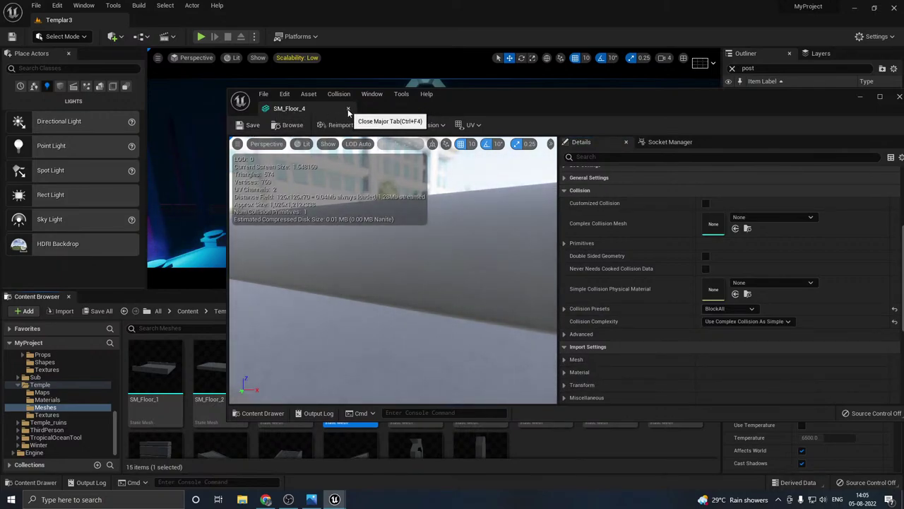
left_click(349, 108)
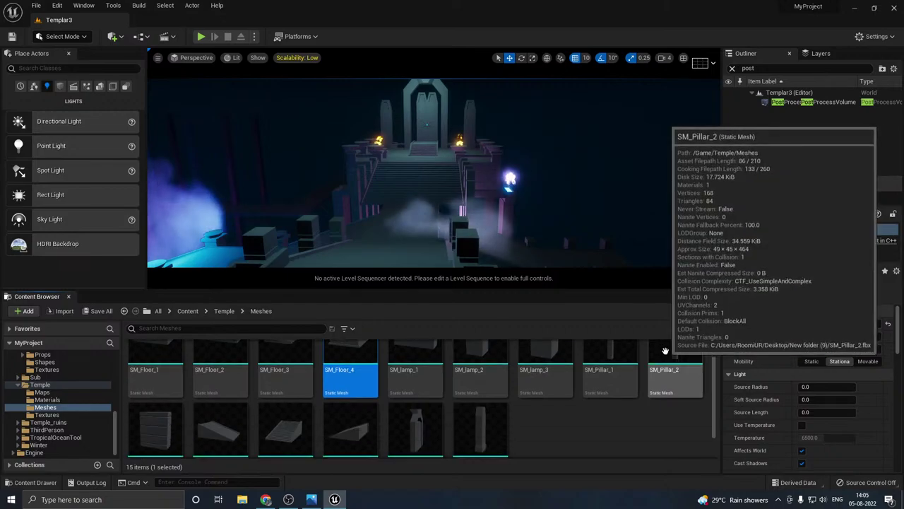
scroll(314, 402, "down", 2)
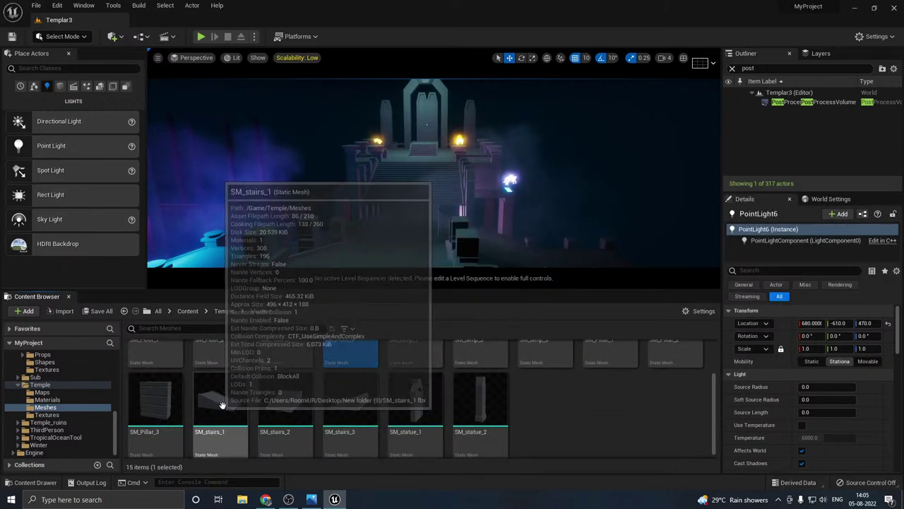
Step: Set SM_stairs_1's Collision Complexity to Use Complex Collision As Simple, save and close the mesh
double_click(222, 404)
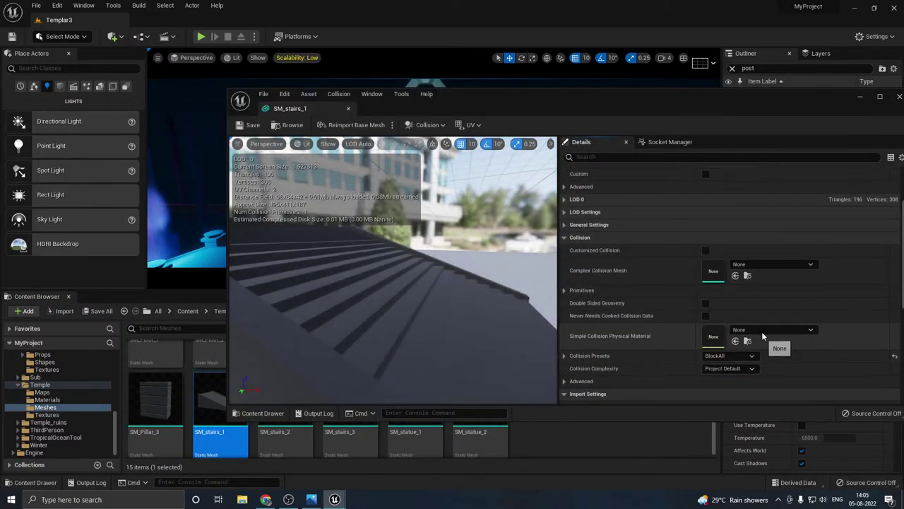
left_click(729, 368)
left_click(709, 398)
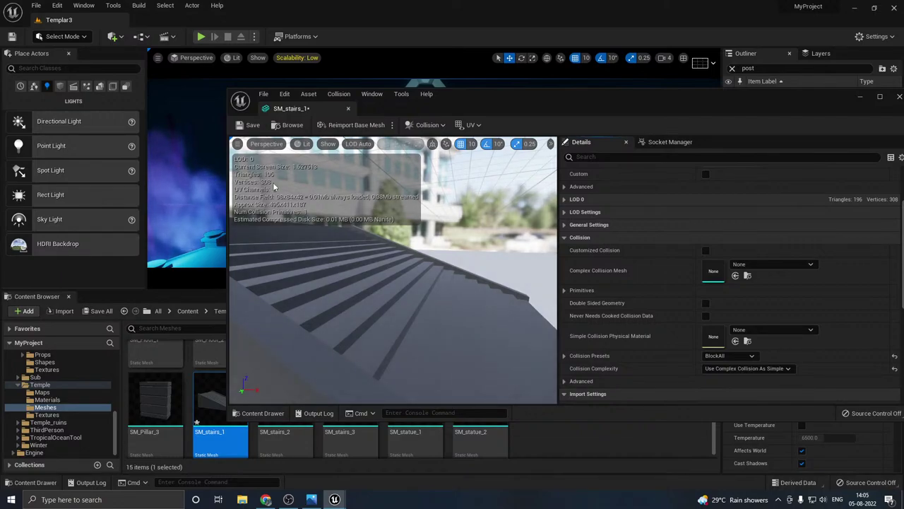
left_click(252, 125)
left_click(348, 108)
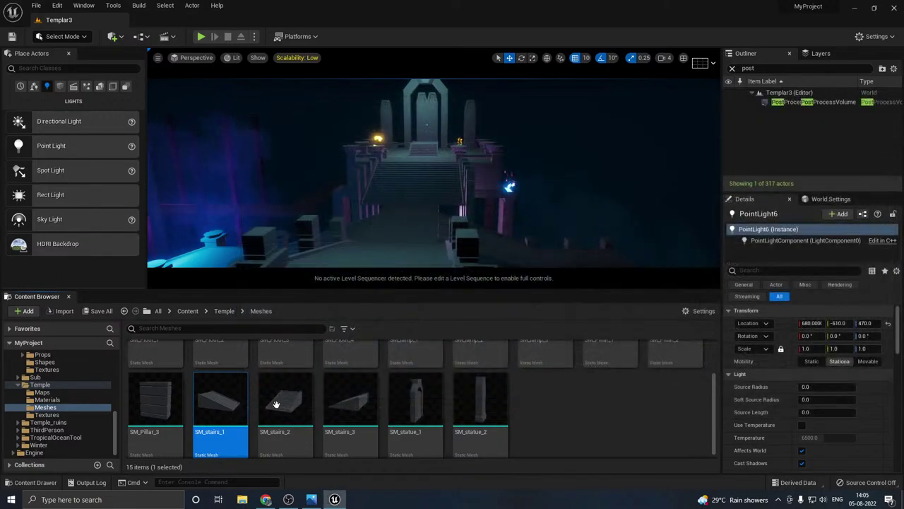
Step: Set SM_stairs_2's Collision Complexity to Use Complex Collision As Simple, save and close the mesh
double_click(275, 420)
scroll(687, 329, "down", 3)
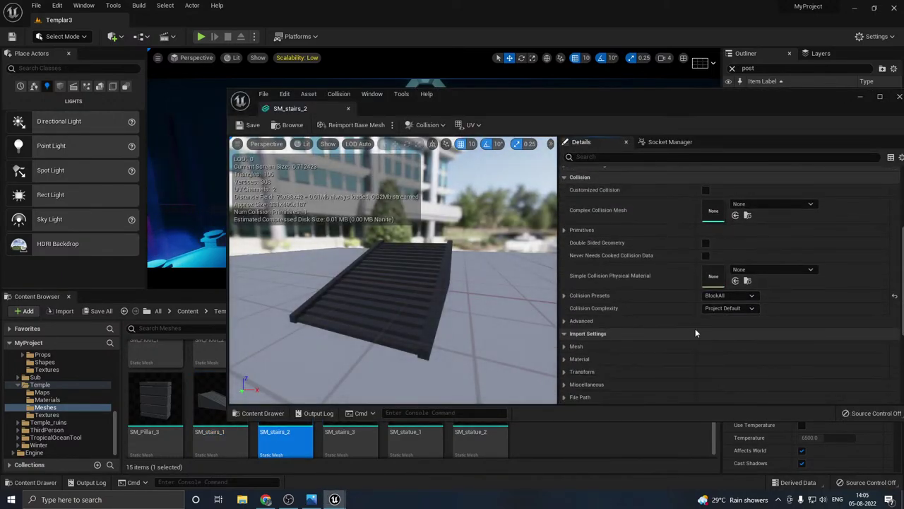
left_click(730, 308)
left_click(722, 348)
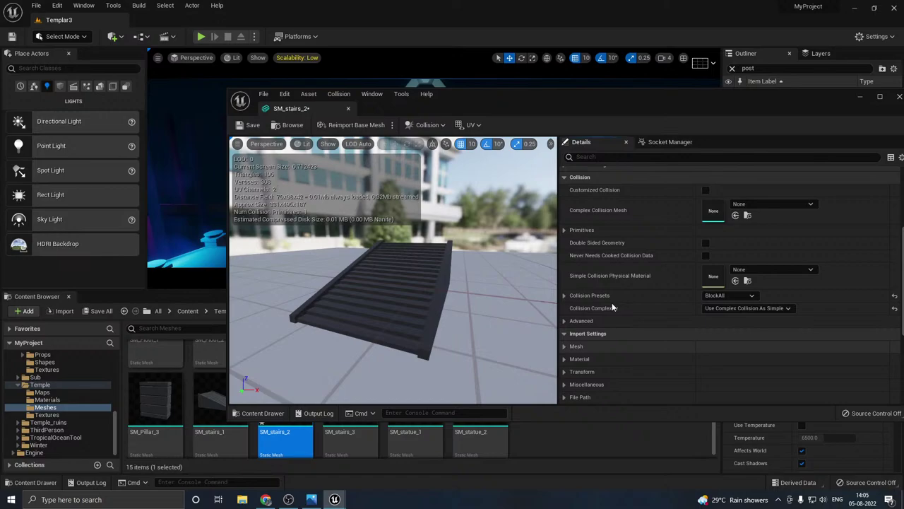
left_click(252, 124)
left_click(349, 108)
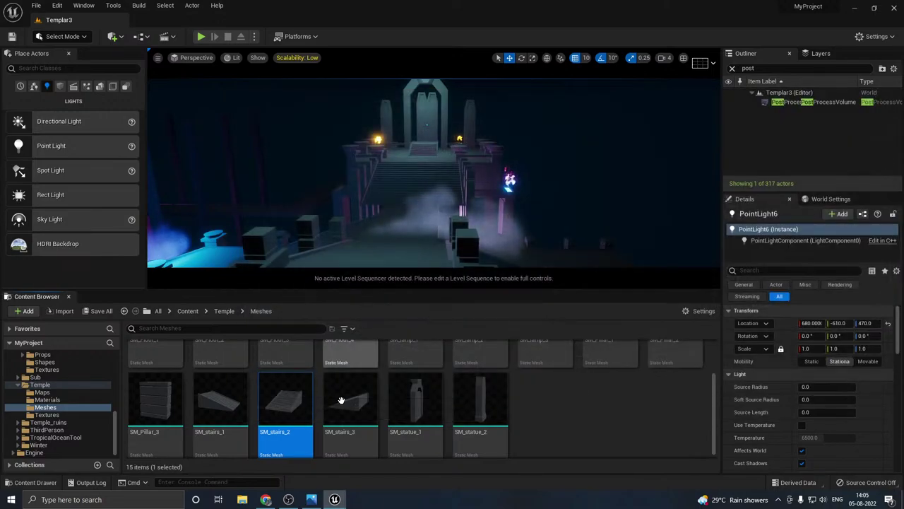
Step: Set SM_stairs_3's Collision Complexity to Use Complex Collision As Simple, save and close the mesh
double_click(339, 416)
scroll(750, 303, "down", 3)
left_click(749, 368)
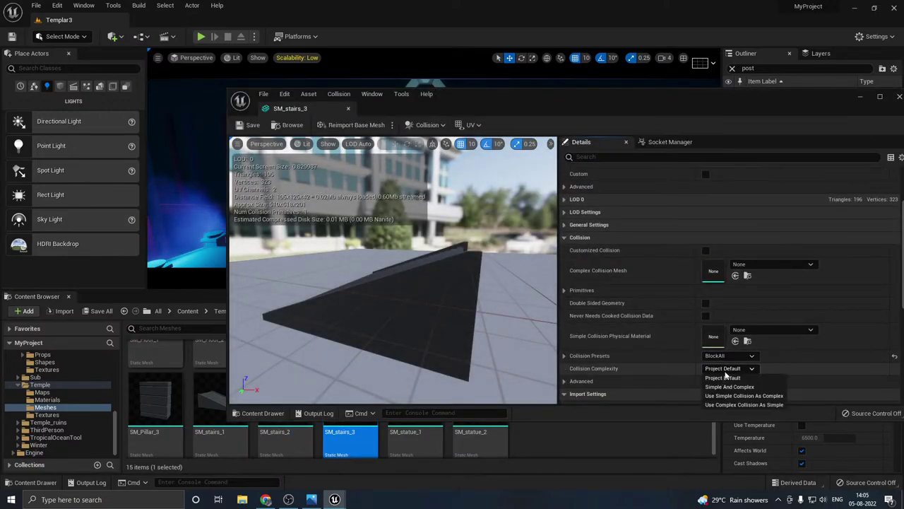
left_click(689, 401)
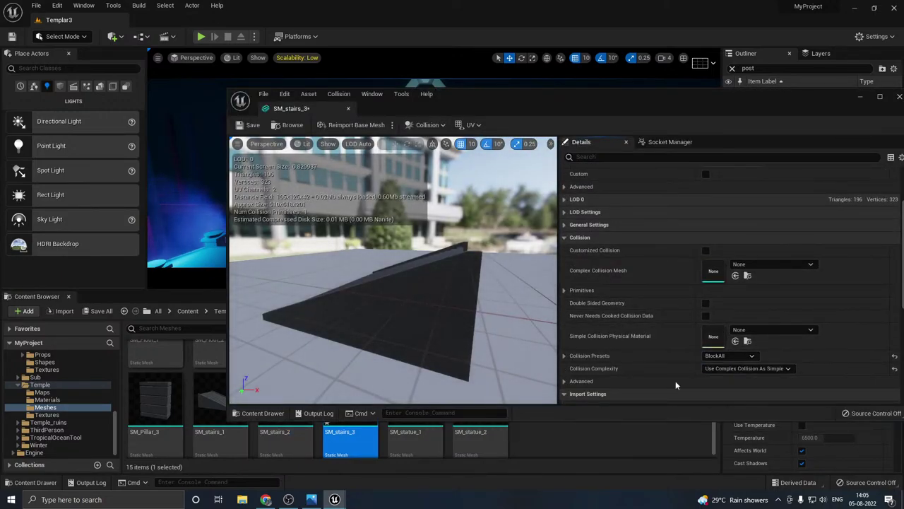
left_click(349, 109)
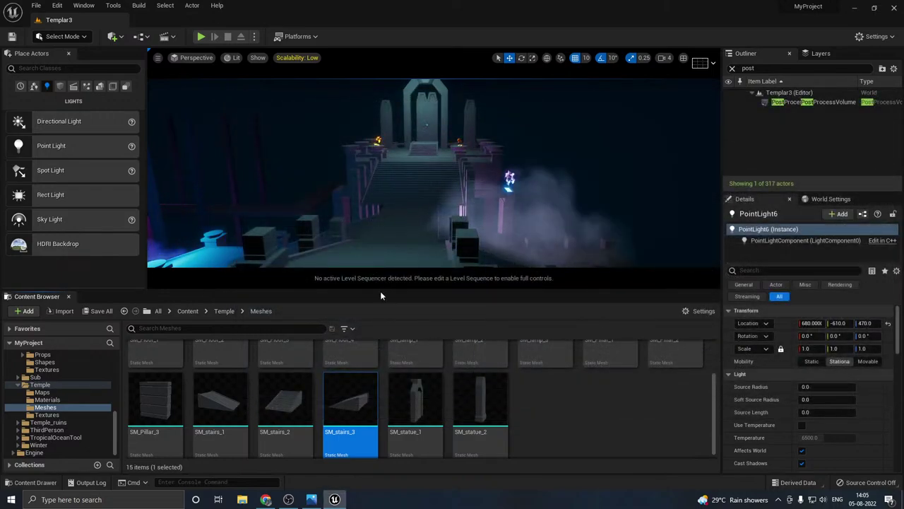
Step: Shrink the Content Browser to enlarge the level viewport, with the view facing the temple along the bridge
left_click_drag(380, 289, 375, 432)
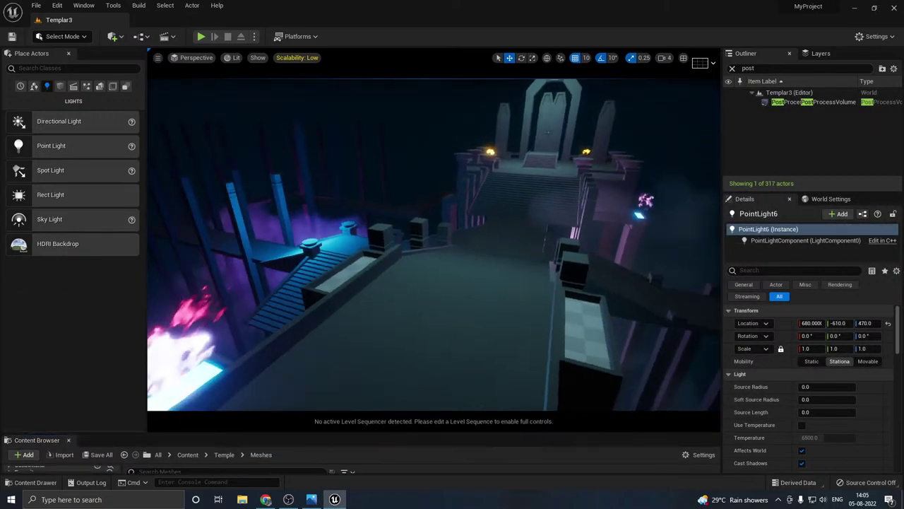
right_click_drag(434, 244, 487, 242)
key("w")
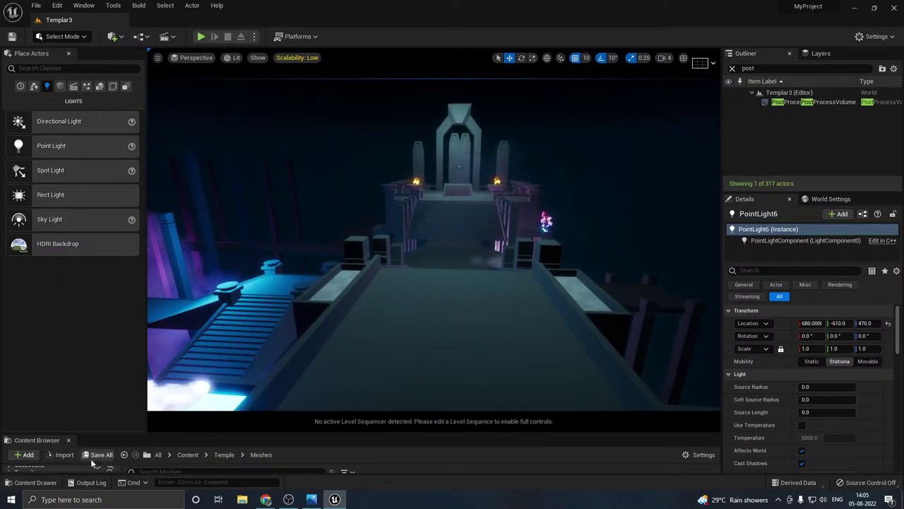
left_click_drag(236, 433, 236, 403)
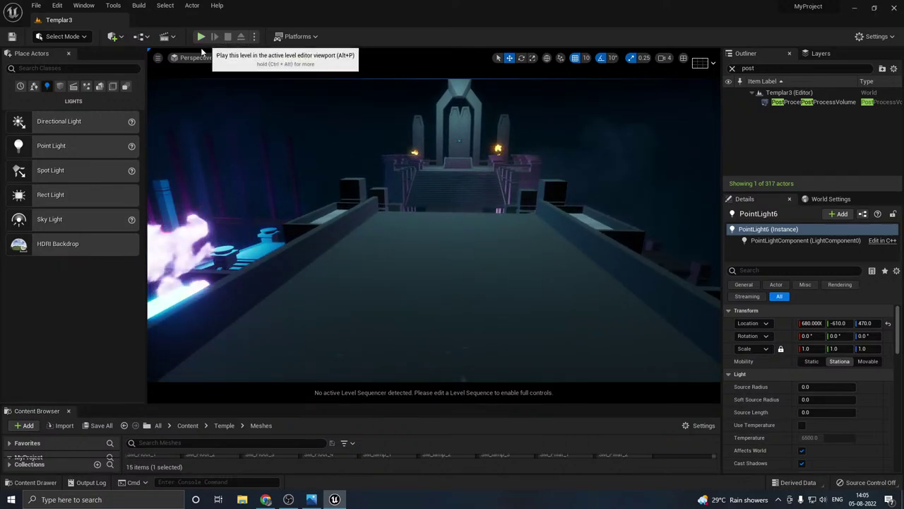
Step: Save the current level under the new name Templar4 in the Temple/Maps folder
left_click(40, 10)
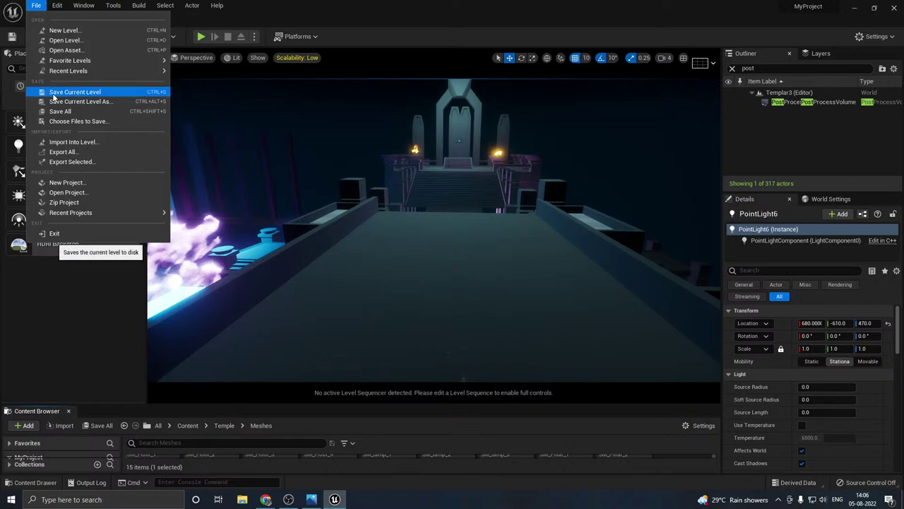
left_click(35, 8)
left_click(34, 9)
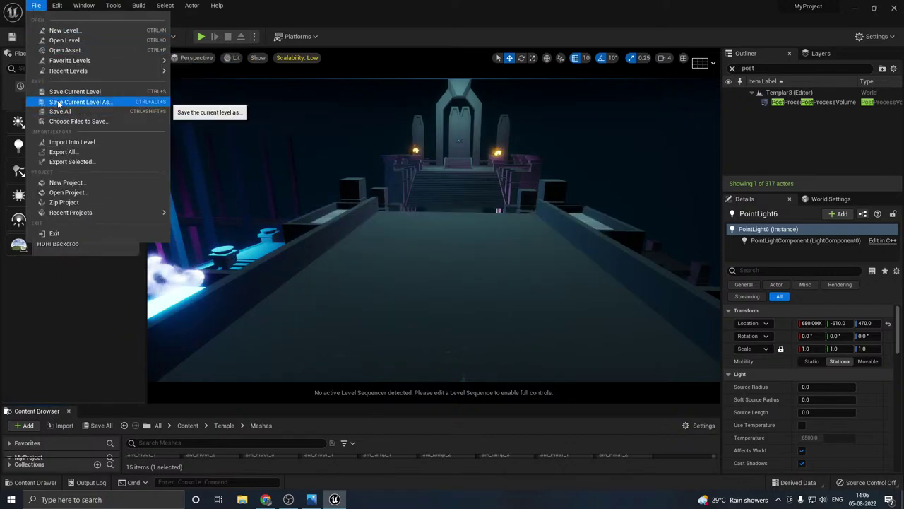
left_click(79, 101)
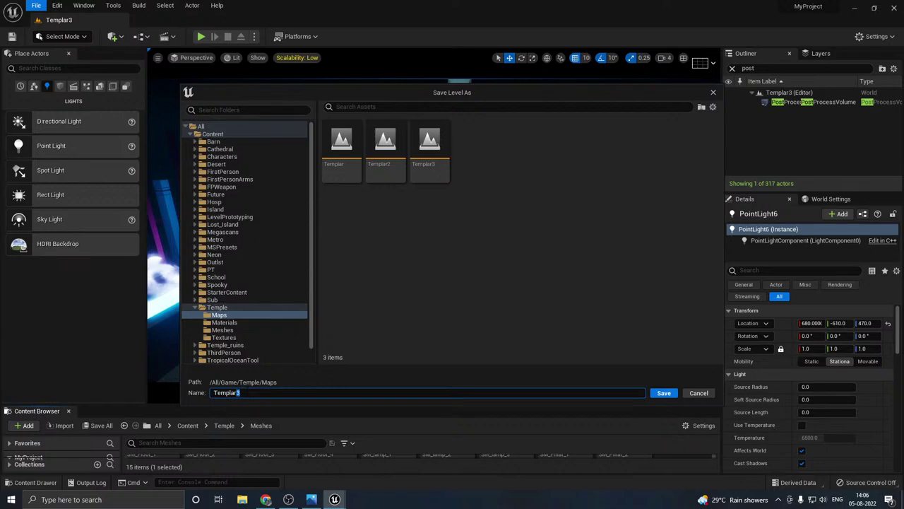
left_click(664, 394)
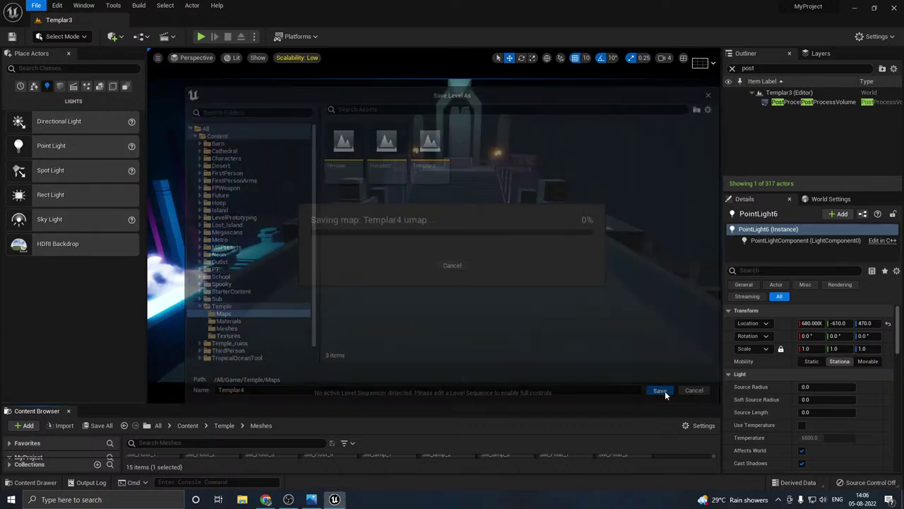
Step: Turn on game view to hide the editor icons and grid over the temple bridge
right_click_drag(402, 184, 415, 184)
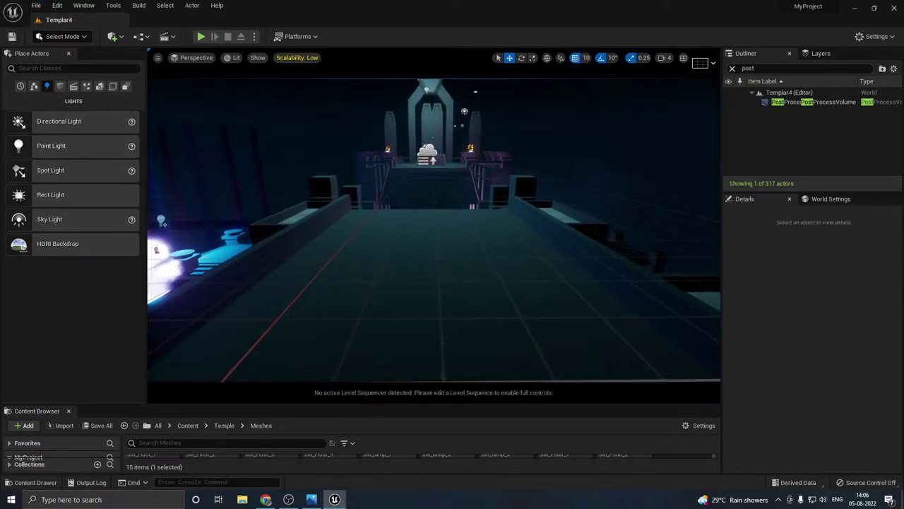
key("g")
right_click_drag(444, 296, 448, 289)
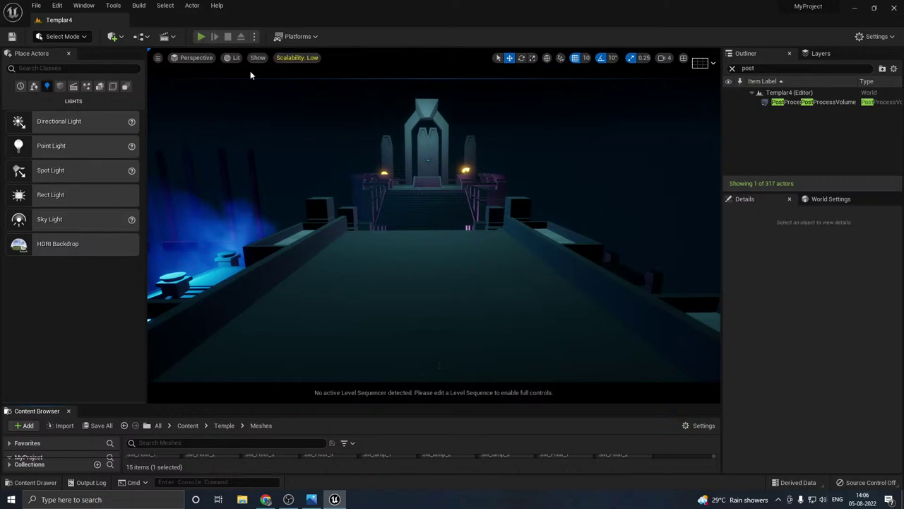
Step: Play the level and walk the character along the bridge and up the stairs to the temple door to test the collision
key("alt+p")
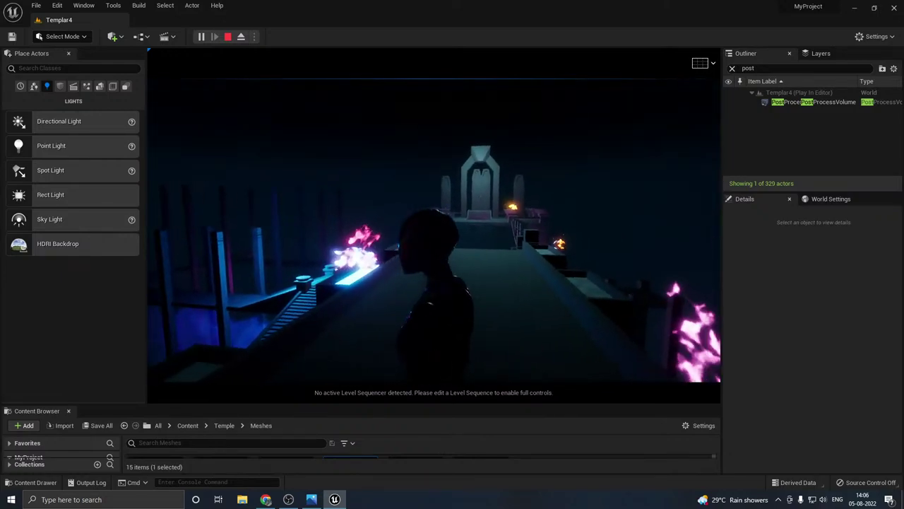
key("w")
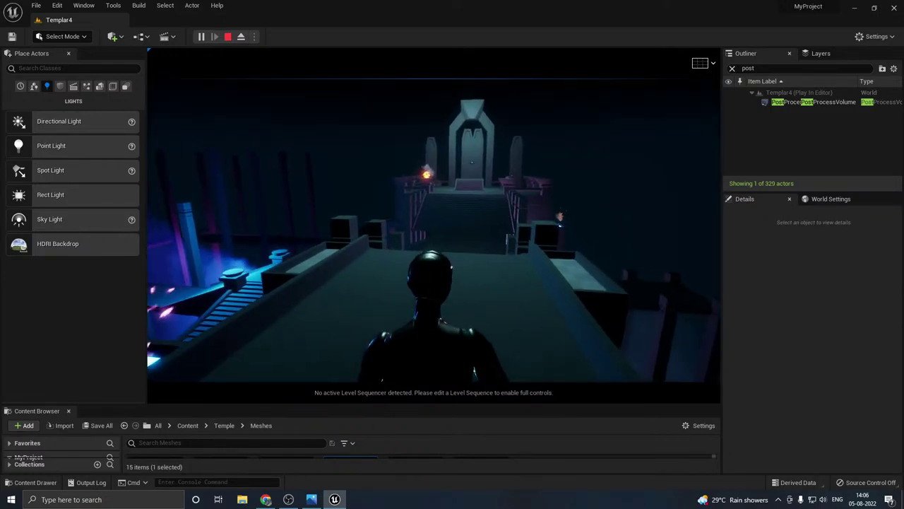
key("w")
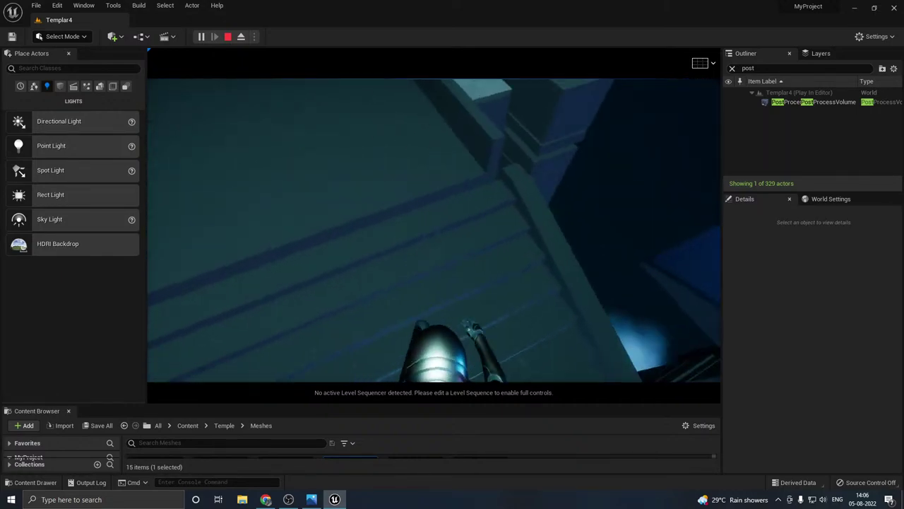
key("w")
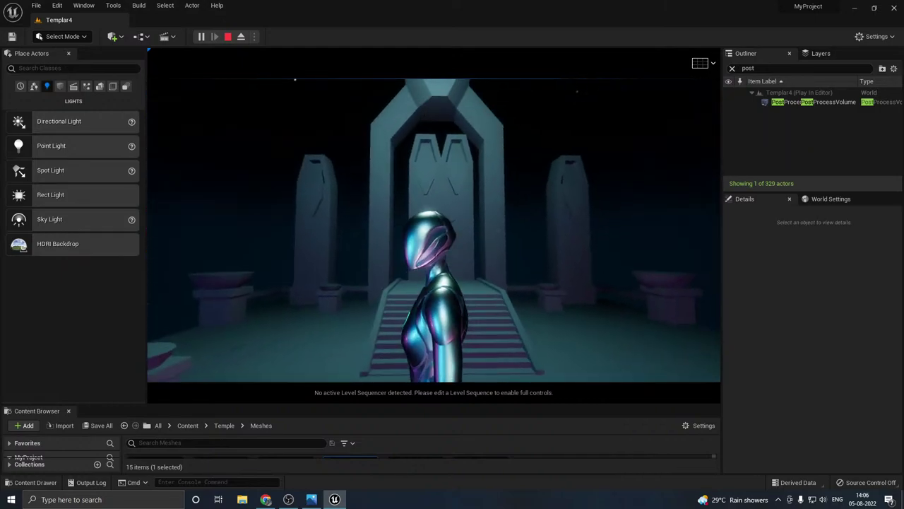
key("w")
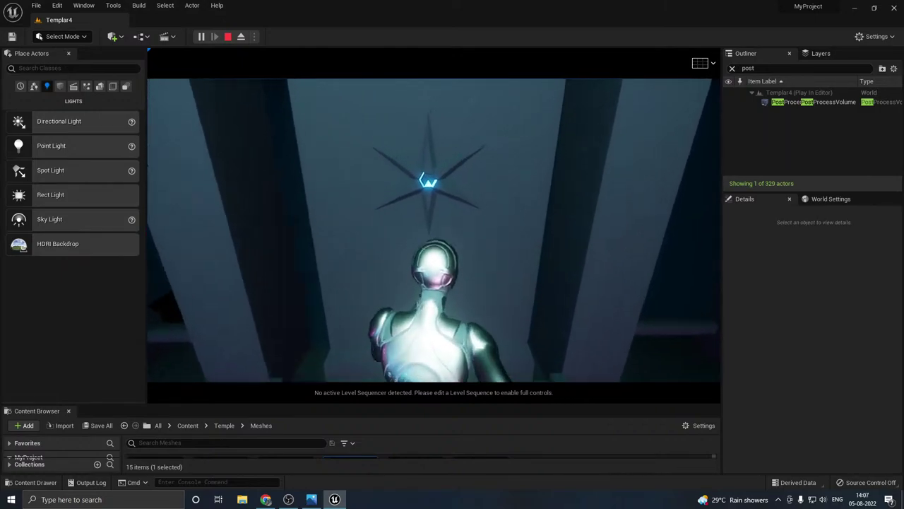
key("a")
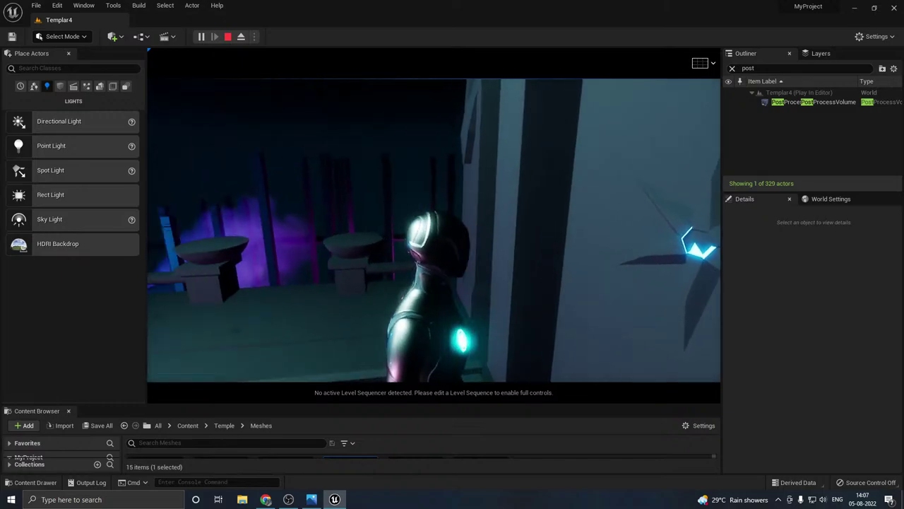
key("w")
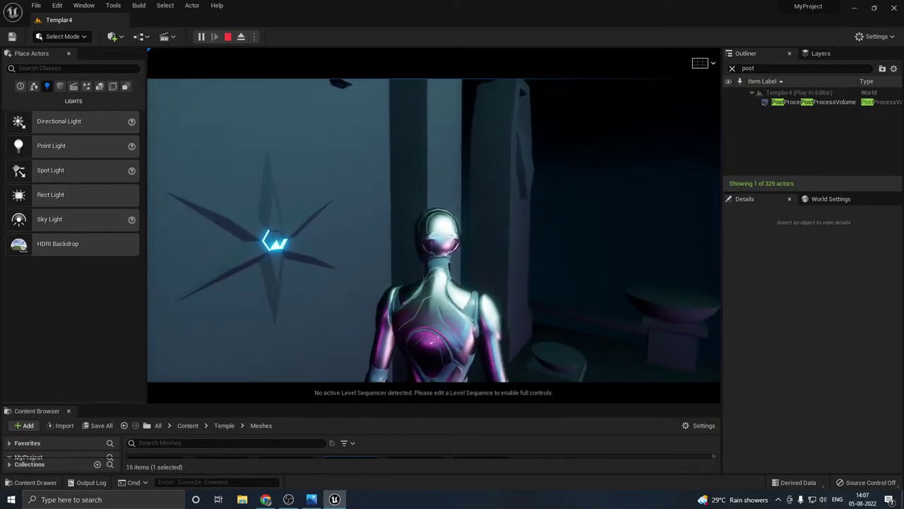
key("w")
key("d")
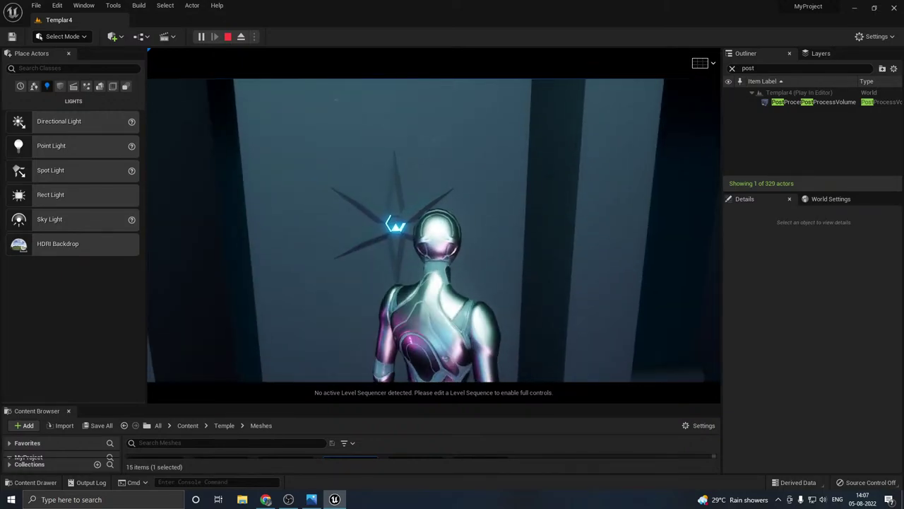
key("d")
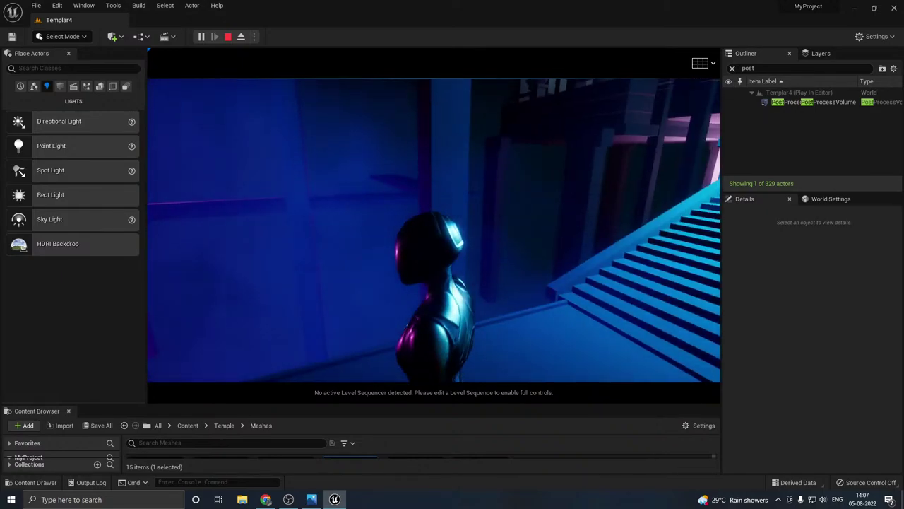
Step: Run and jump the character up the blue-lit lower stairs back to the upper bridge, and end the play session
key("w")
key("w")
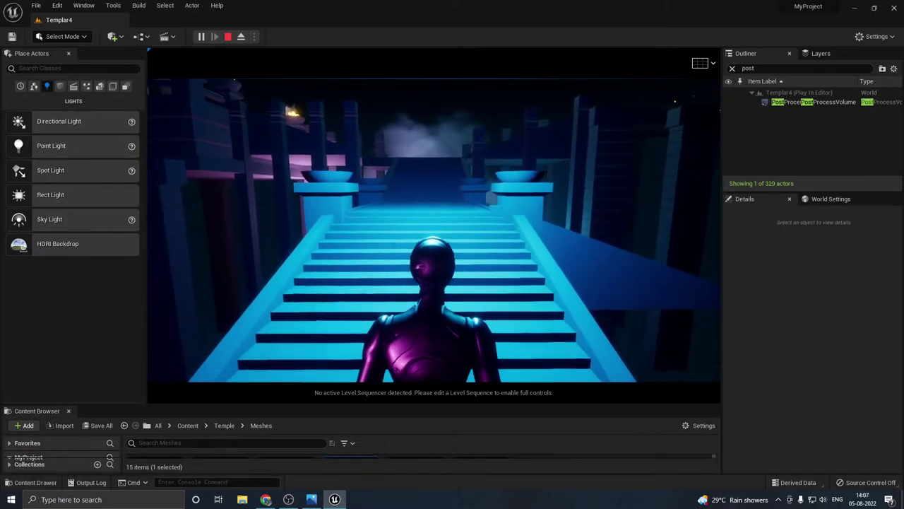
key("space")
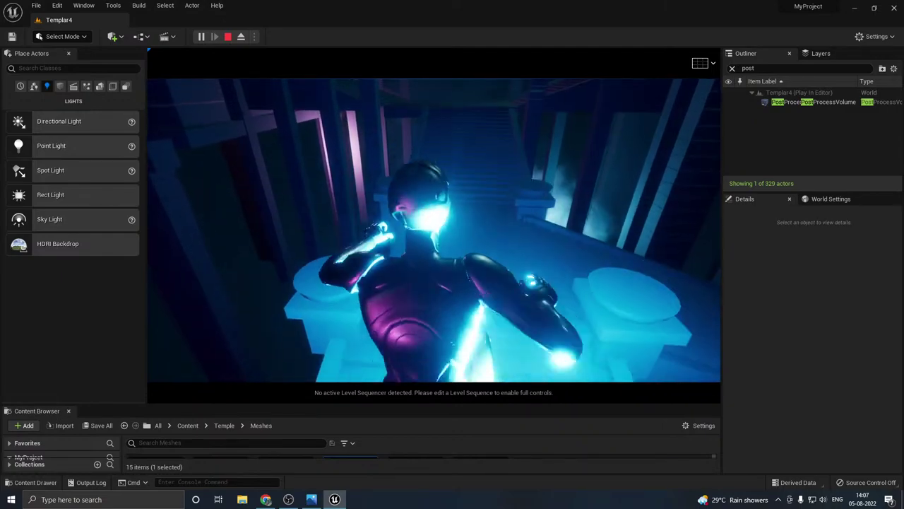
key("w")
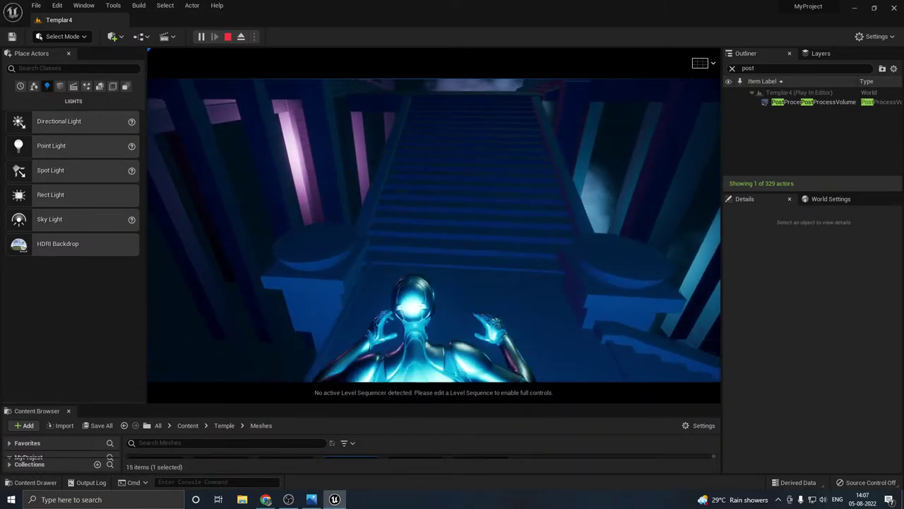
key("w")
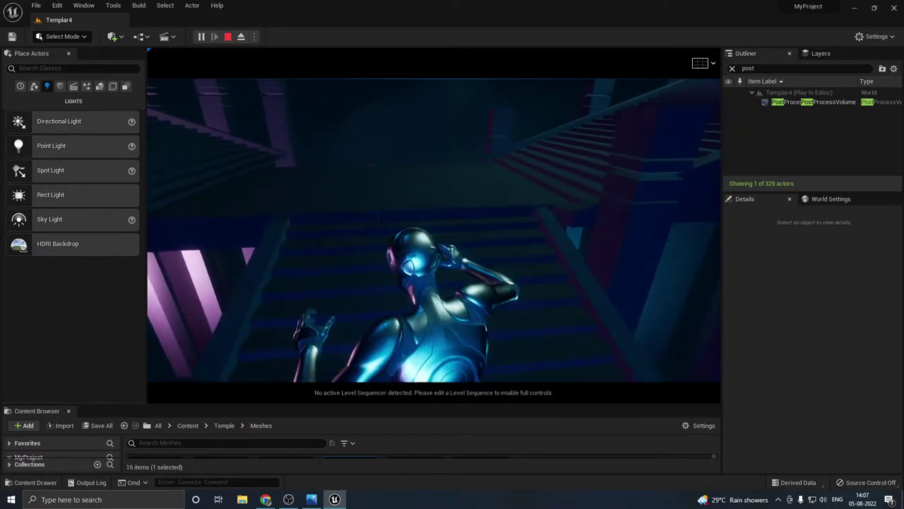
key("space")
key("w")
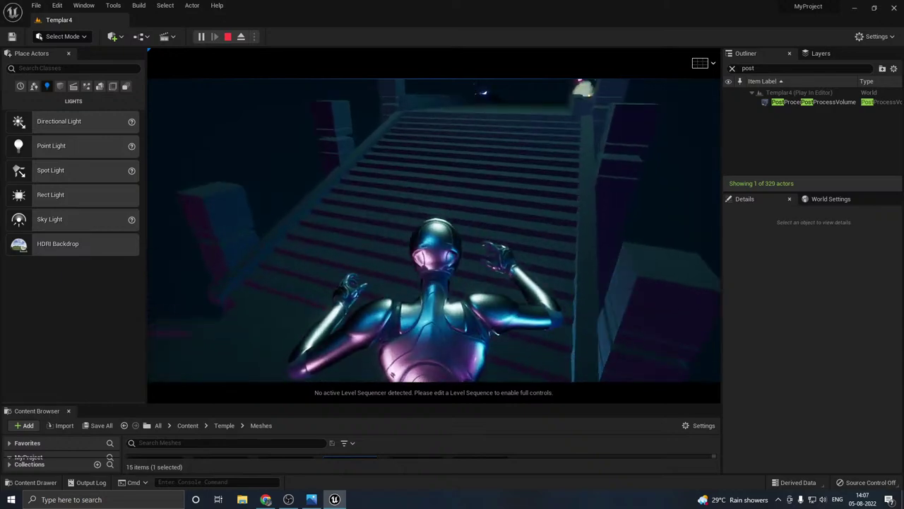
key("w")
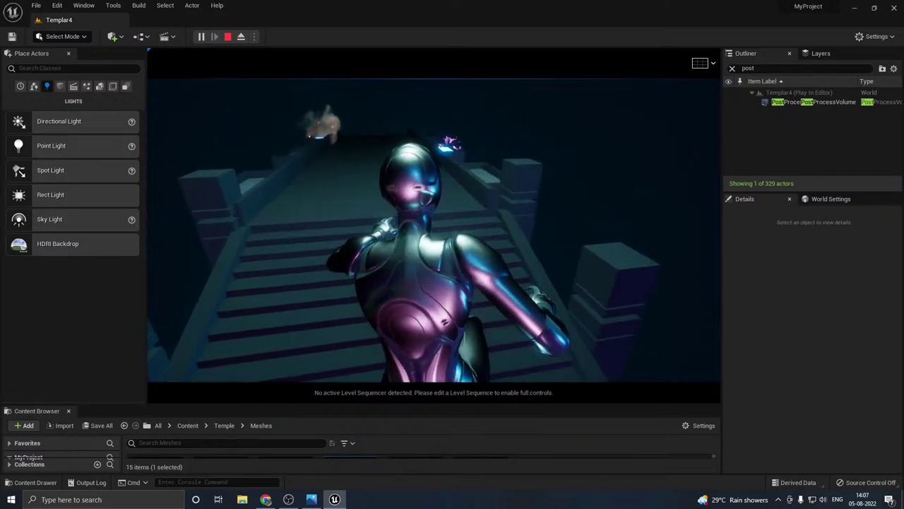
key("w")
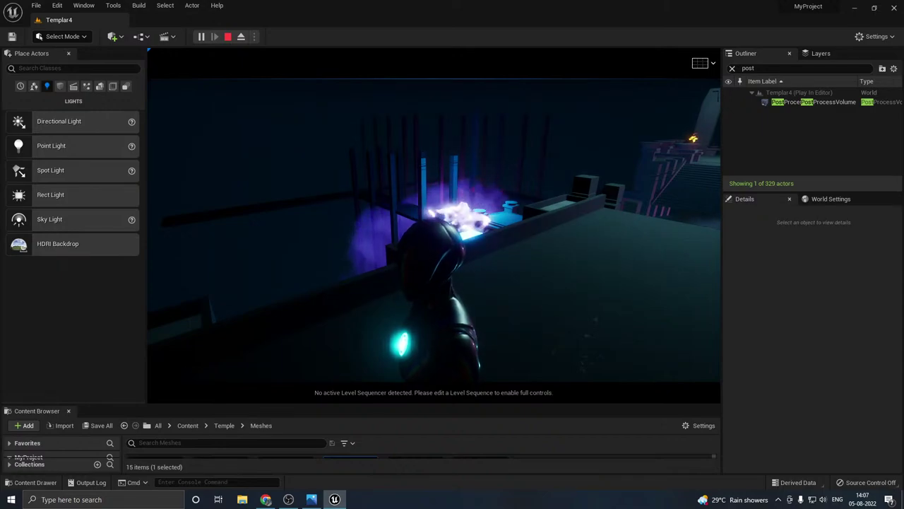
key("Escape")
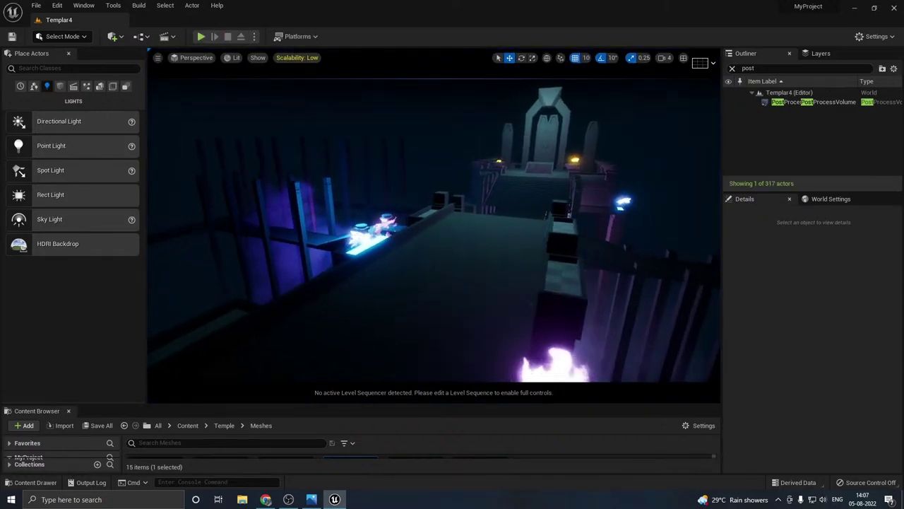
key("w")
mouse_move(434, 234)
right_mouse_down()
mouse_move(375, 244)
mouse_move(368, 279)
mouse_move(385, 237)
mouse_move(434, 230)
right_mouse_up()
key("s")
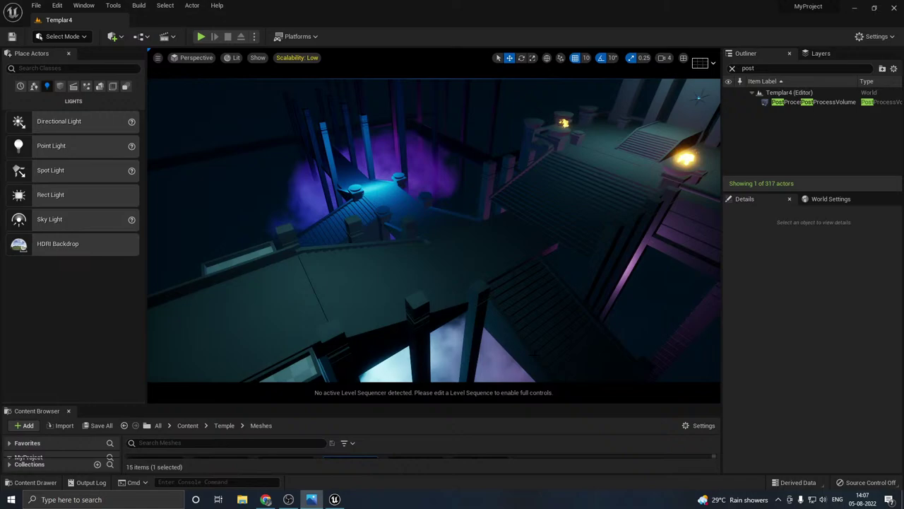
right_click_drag(434, 230, 434, 230)
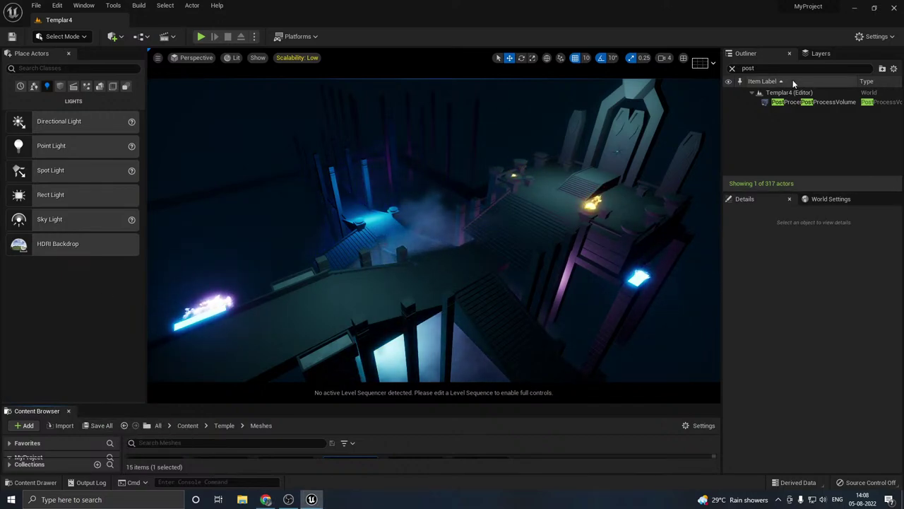
Step: Clear the Outliner filter and raise the viewport's scalability quality to Medium and on to High
left_click(732, 68)
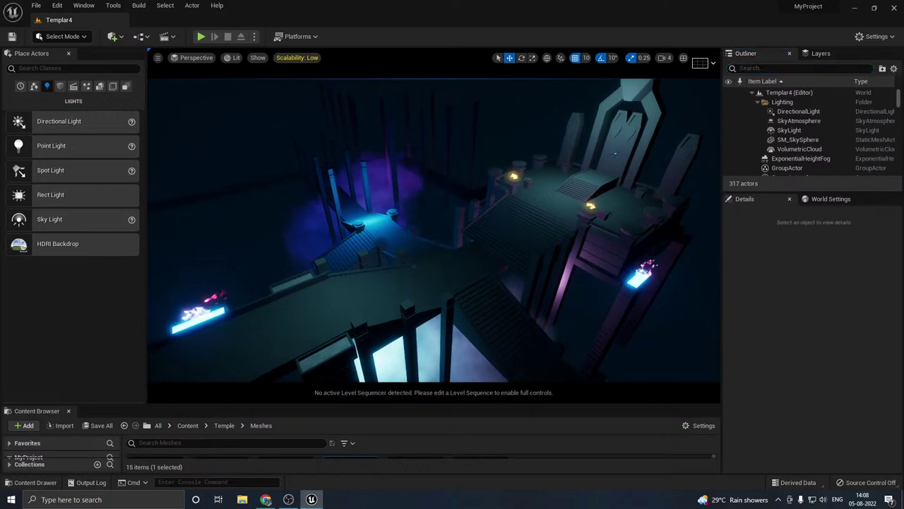
right_click_drag(433, 233, 419, 225)
left_click(297, 57)
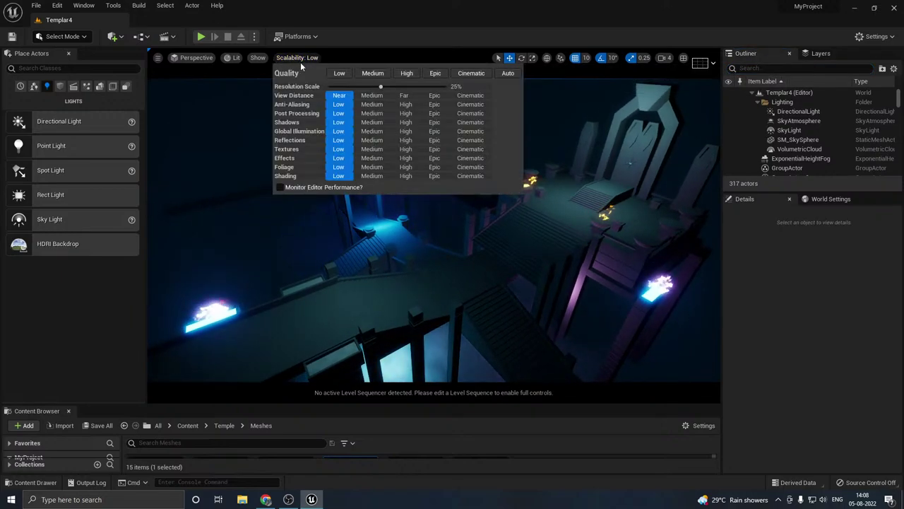
left_click(372, 74)
right_click_drag(434, 233, 420, 231)
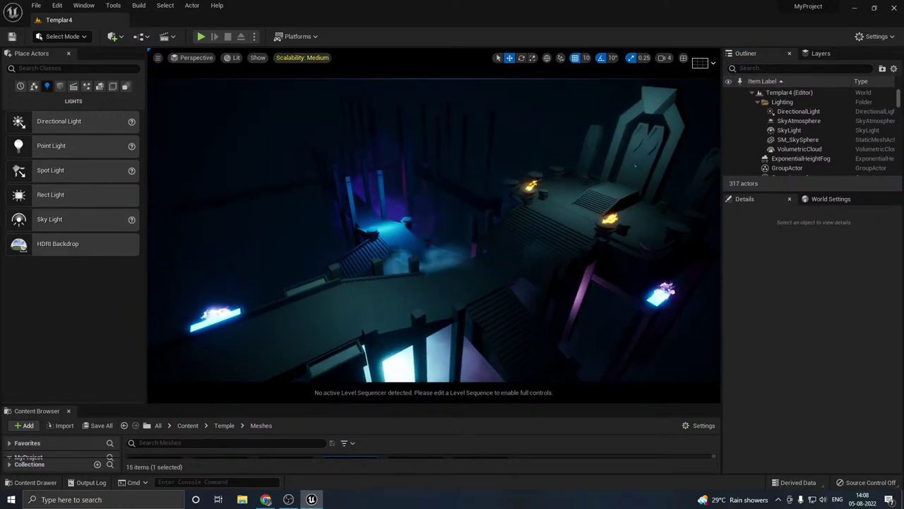
left_click_drag(367, 404, 366, 391)
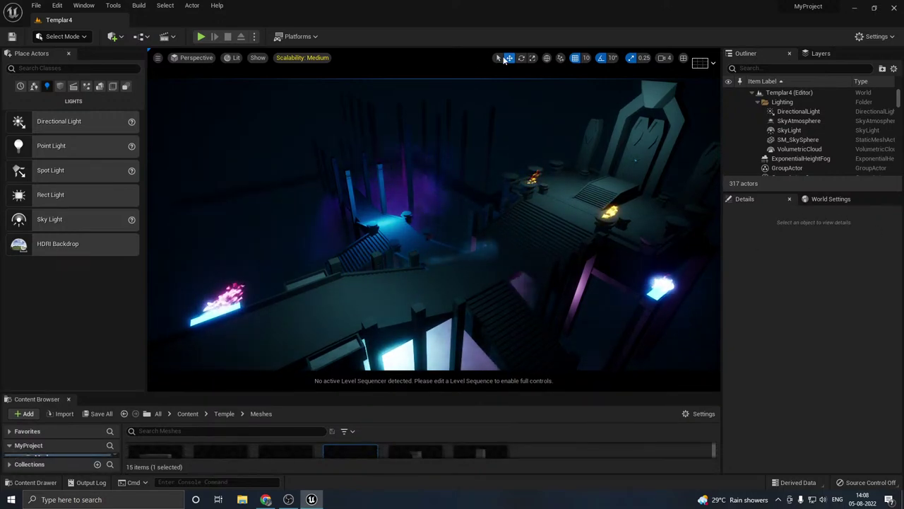
left_click(302, 57)
left_click(406, 73)
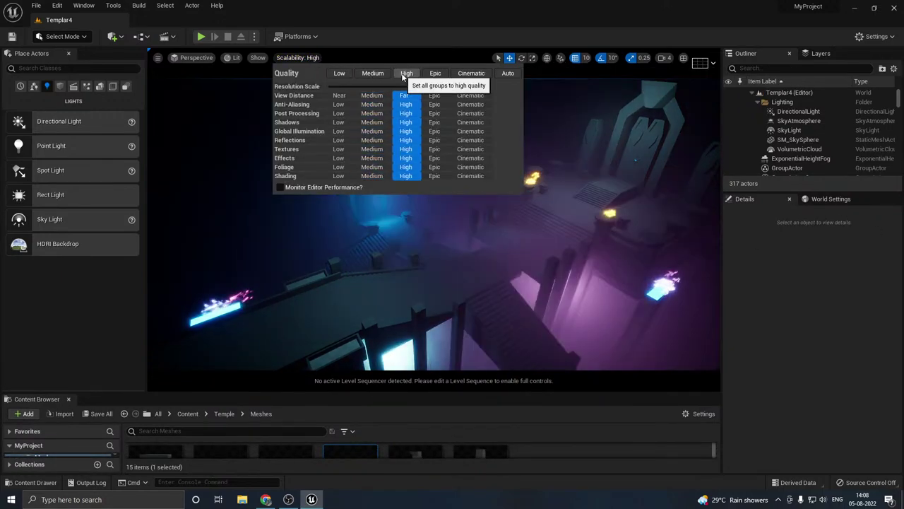
key("Escape")
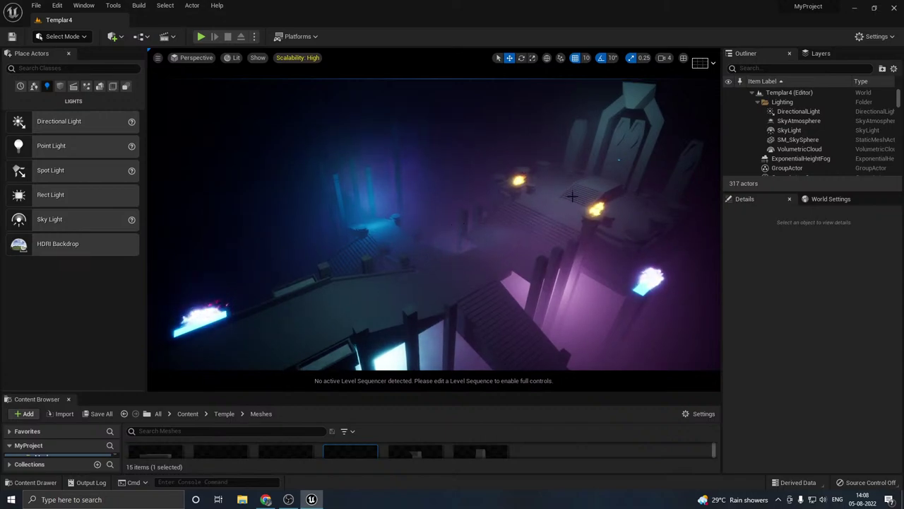
Step: Find the ExponentialHeightFog in the Outliner, raise its start distance and set its fog cutoff distance to about 19681600
left_click(753, 68)
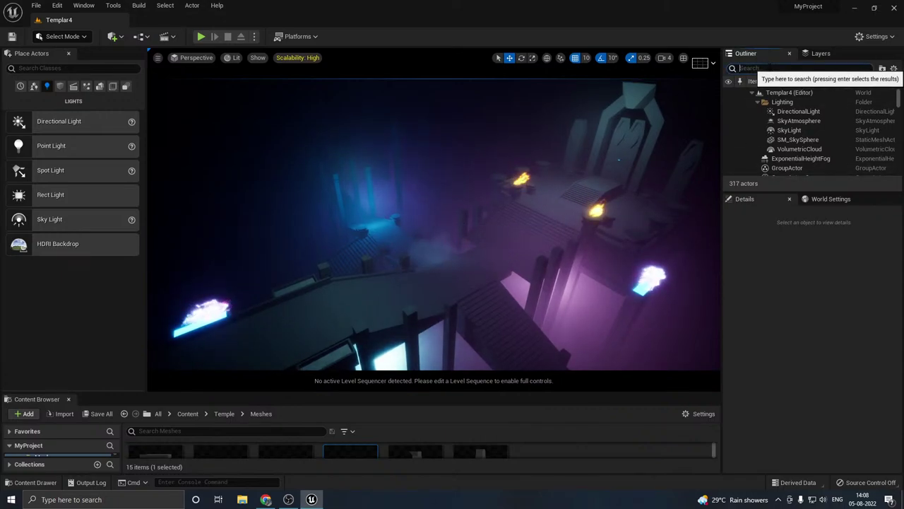
type("ex")
left_click(784, 103)
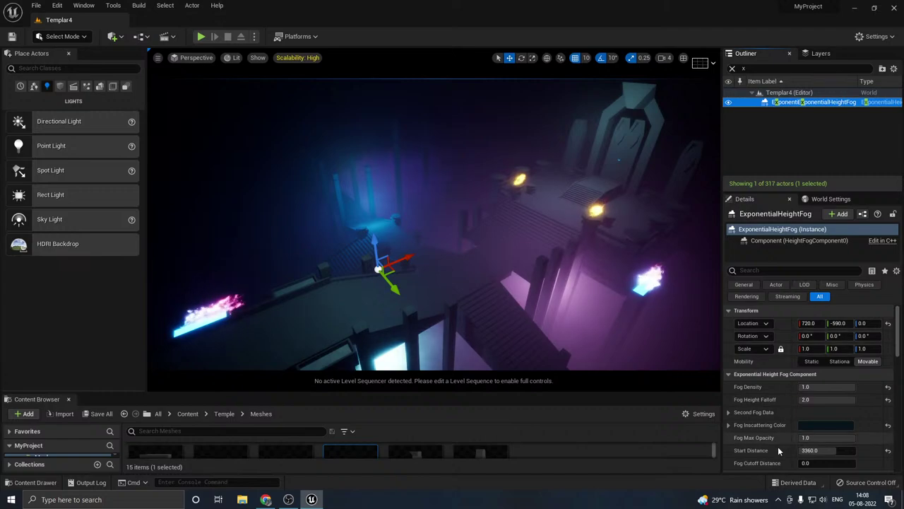
scroll(772, 441, "down", 2)
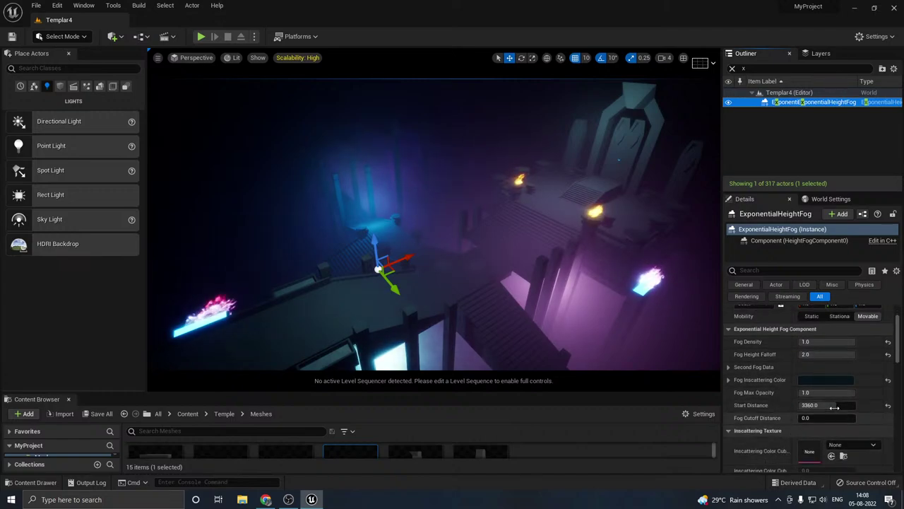
left_click_drag(812, 405, 853, 418)
Step: Try a start distance of 400880 on the height fog and reset that property to its default
left_click(809, 406)
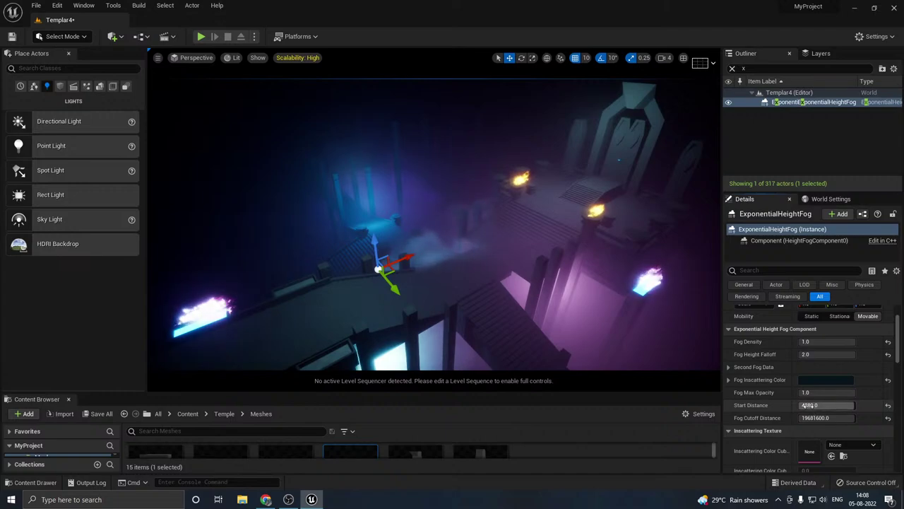
left_click(806, 404)
type("00")
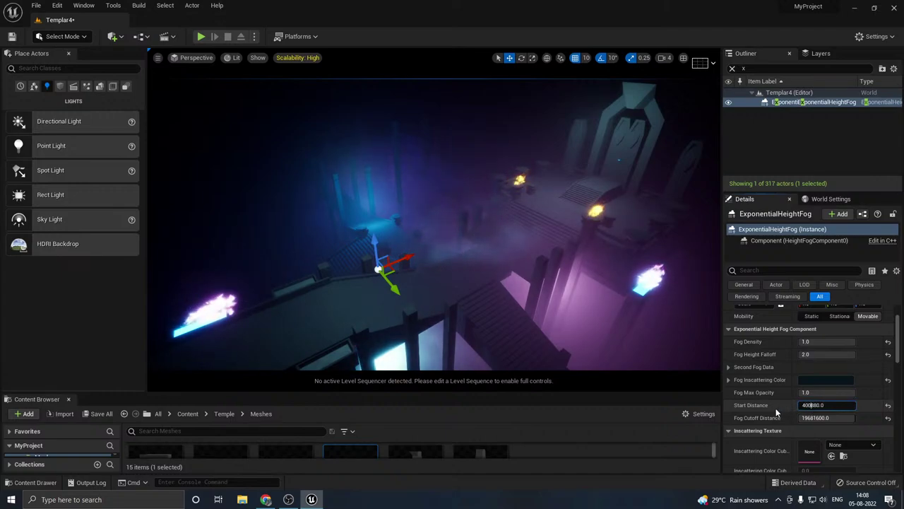
left_click(772, 407)
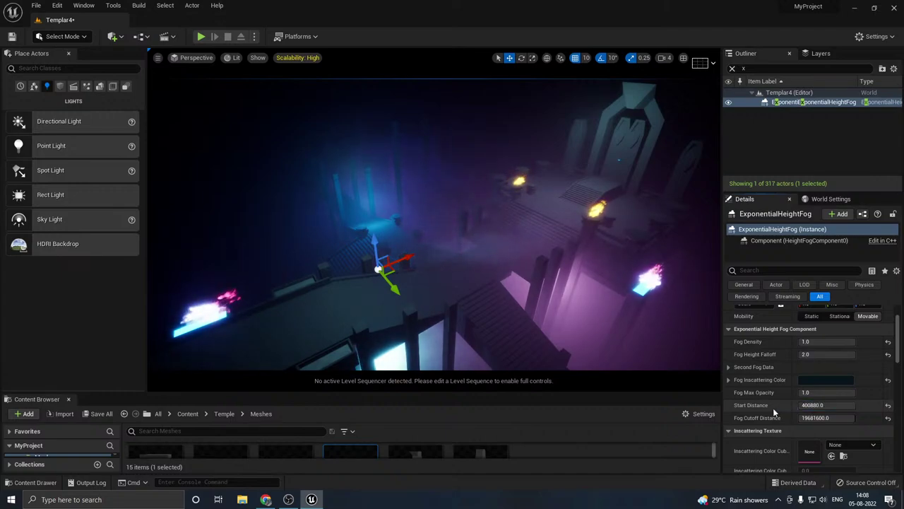
left_click(888, 404)
Step: Lower the fog height falloff to about 0.065 and set the fog density to 0.4
left_click_drag(828, 355, 794, 356)
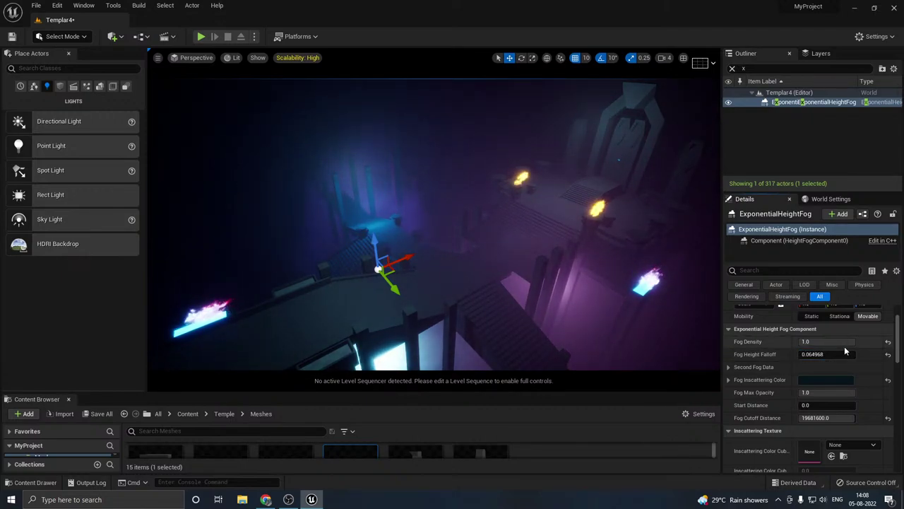
left_click(849, 343)
type(".0.4")
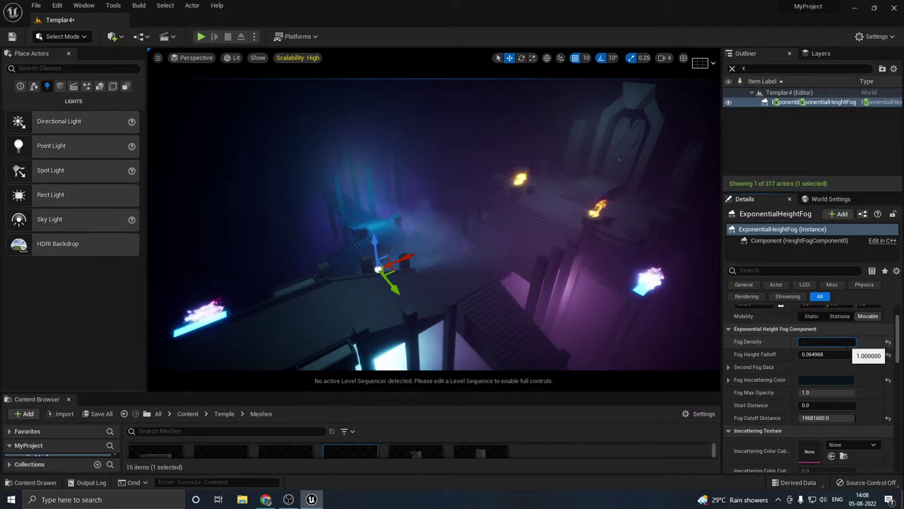
key("Return")
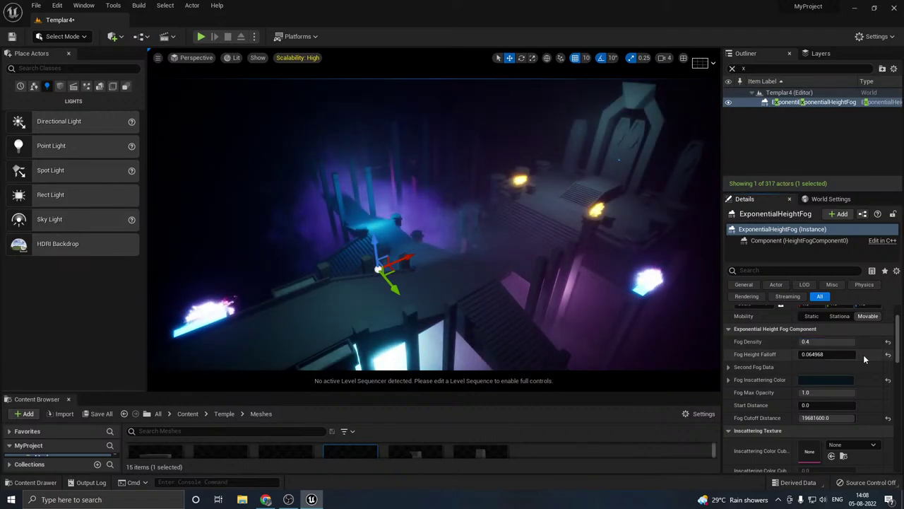
Step: Toggle game view over the temple scene and save all changed content
mouse_move(550, 311)
right_mouse_down()
mouse_move(575, 303)
mouse_move(546, 308)
right_mouse_up()
key("g")
key("g")
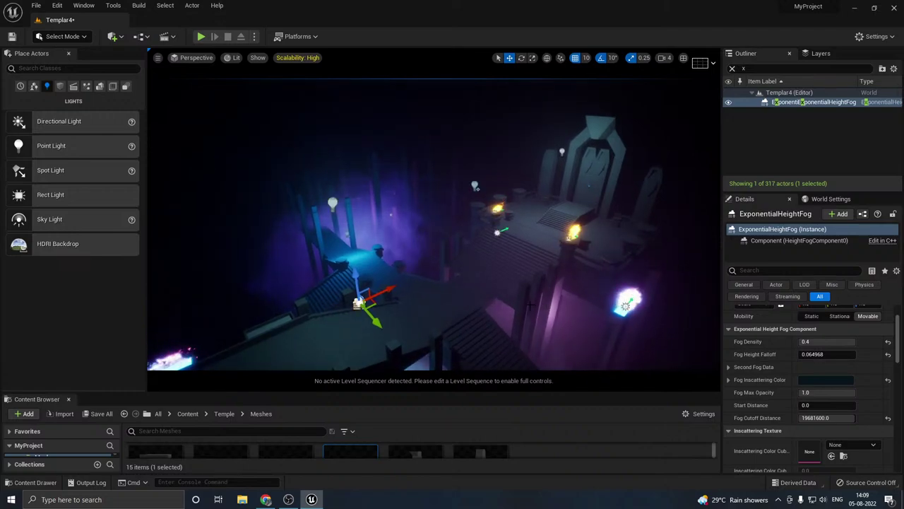
left_click(100, 413)
left_click(528, 356)
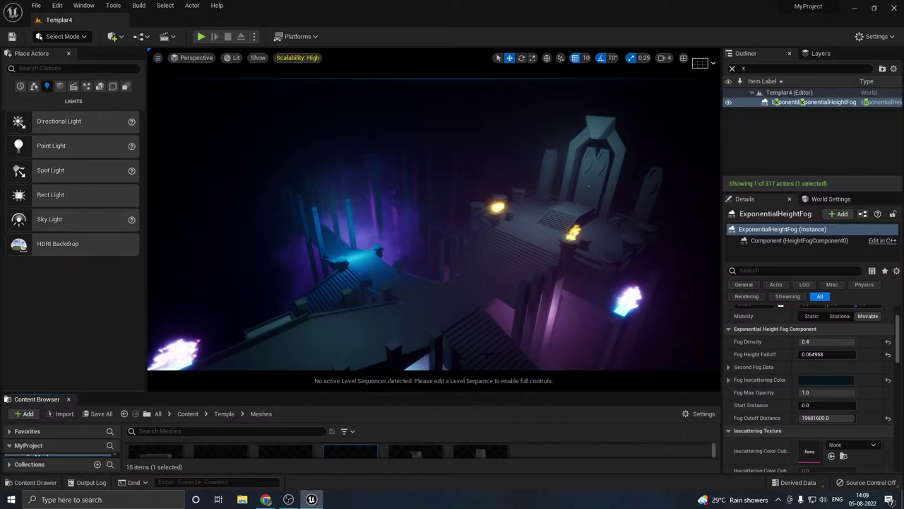
right_click_drag(516, 360, 481, 350)
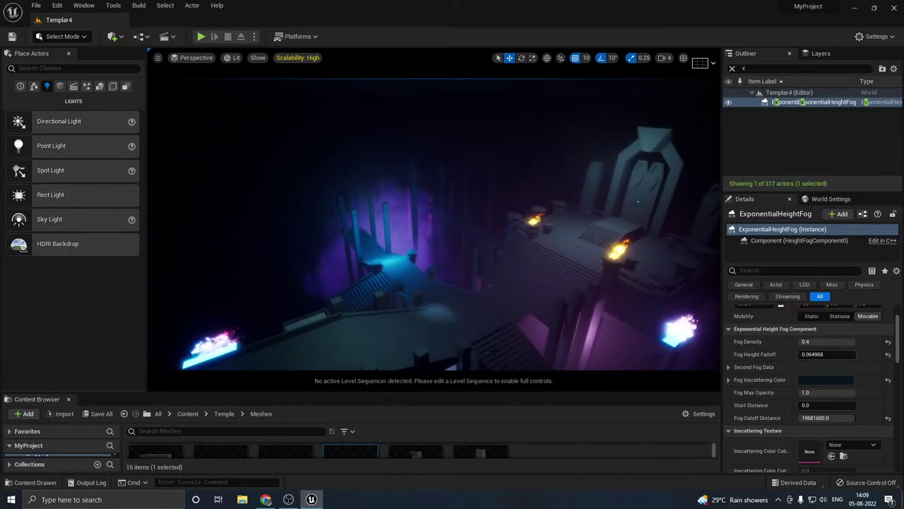
left_click_drag(481, 350, 529, 351)
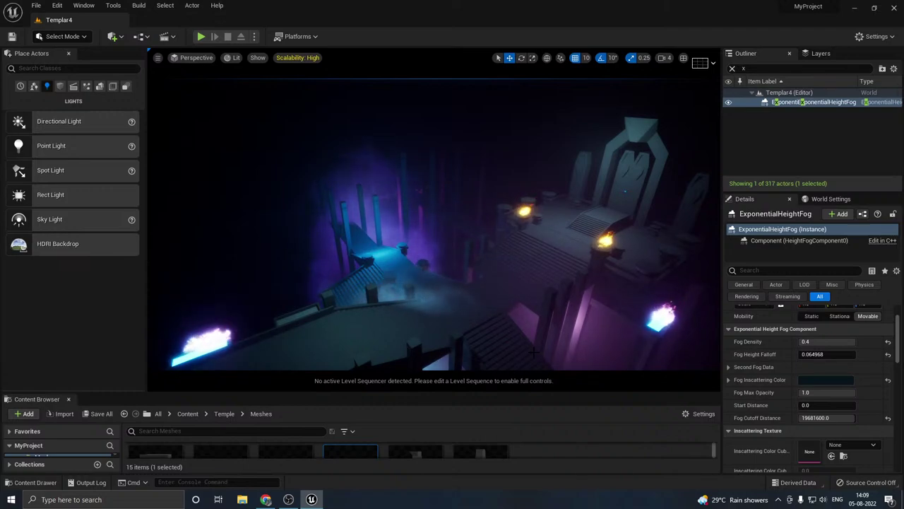
right_click_drag(533, 351, 556, 345)
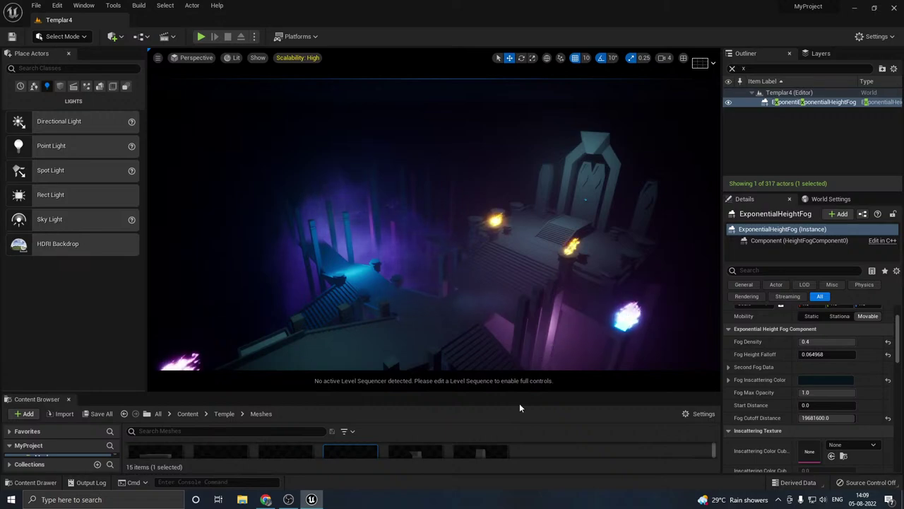
right_click_drag(380, 353, 379, 359)
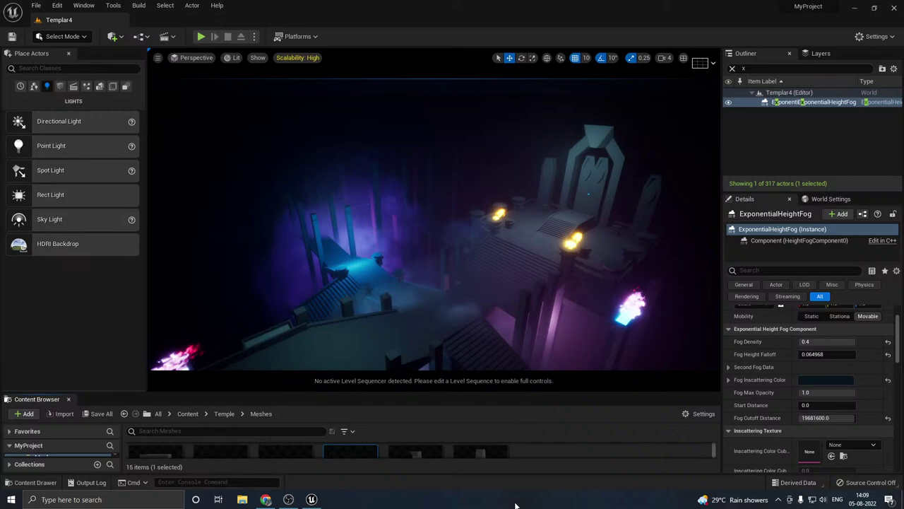
left_click(779, 500)
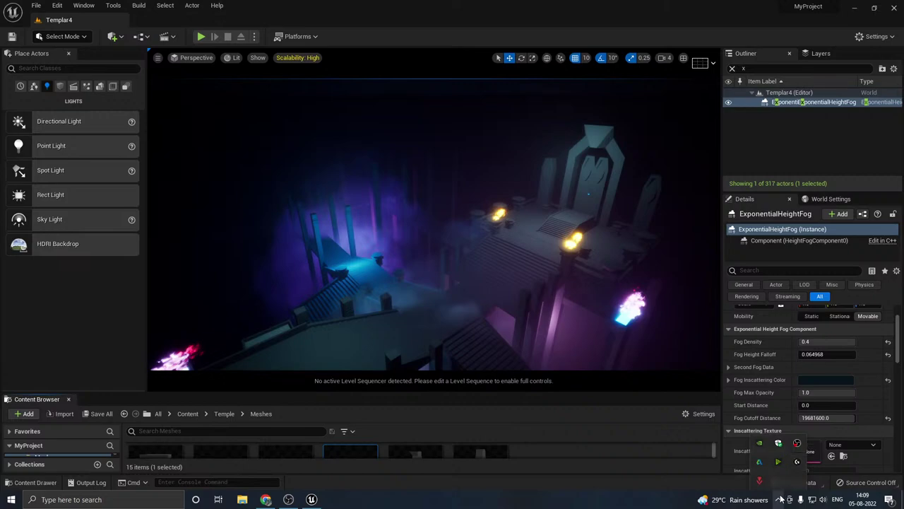
left_click(780, 499)
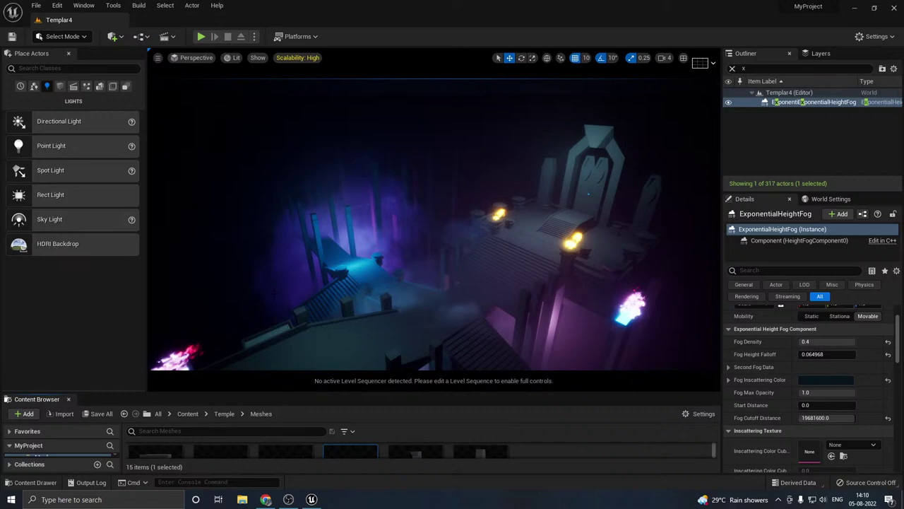
Step: Set the viewport's scalability quality back to Low
mouse_move(274, 293)
right_mouse_down()
mouse_move(302, 291)
mouse_move(275, 303)
right_mouse_up()
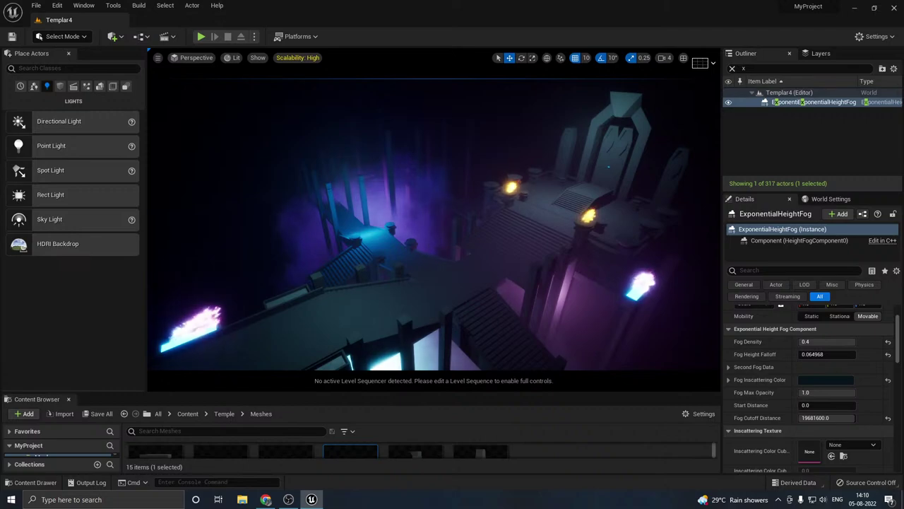
left_click(287, 61)
left_click(339, 74)
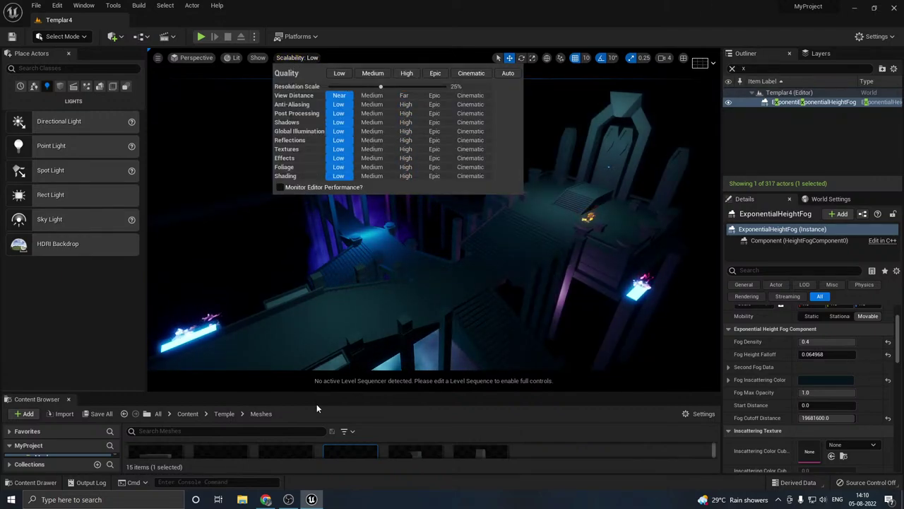
Step: Enlarge the Content Browser and search the whole Content folder for "lut" textures
left_click_drag(316, 393, 305, 295)
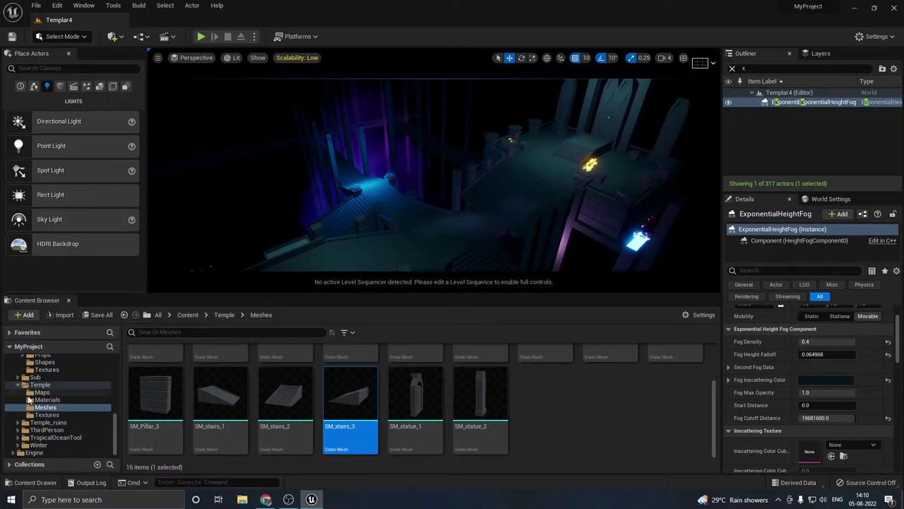
scroll(29, 400, "up", 8)
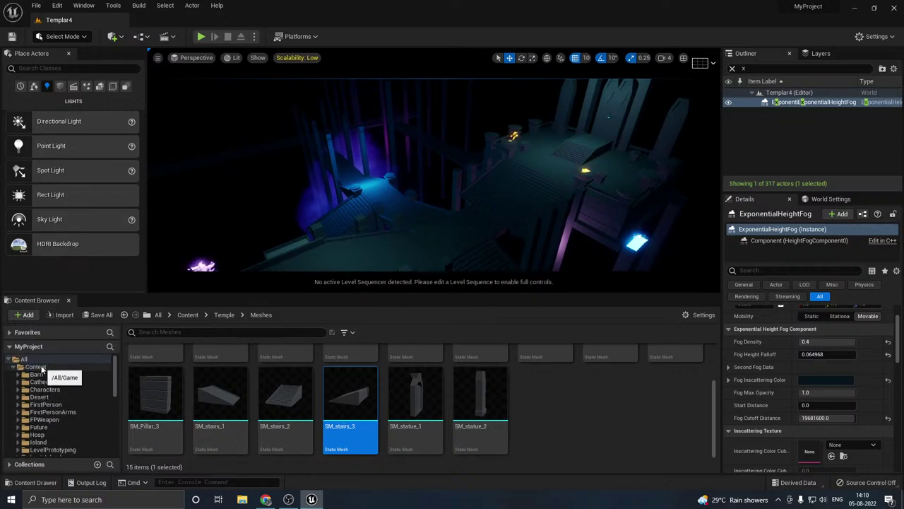
left_click(35, 366)
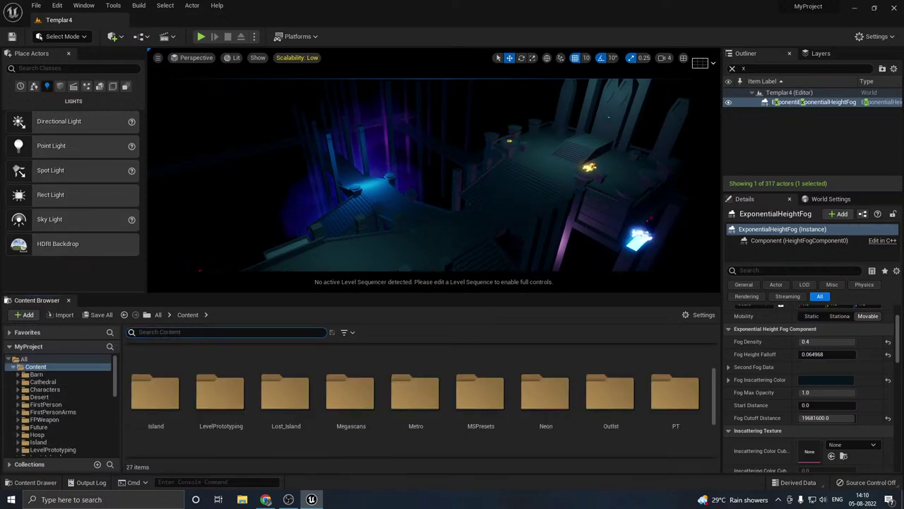
type("lut")
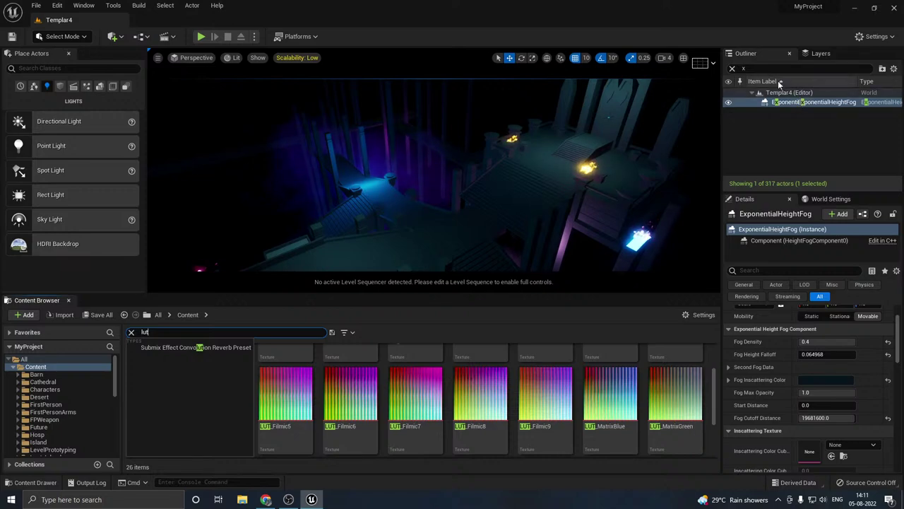
Step: Filter the Outliner for "post" and select the PostProcessVolume
left_click(749, 68)
key("BackSpace")
type("pos")
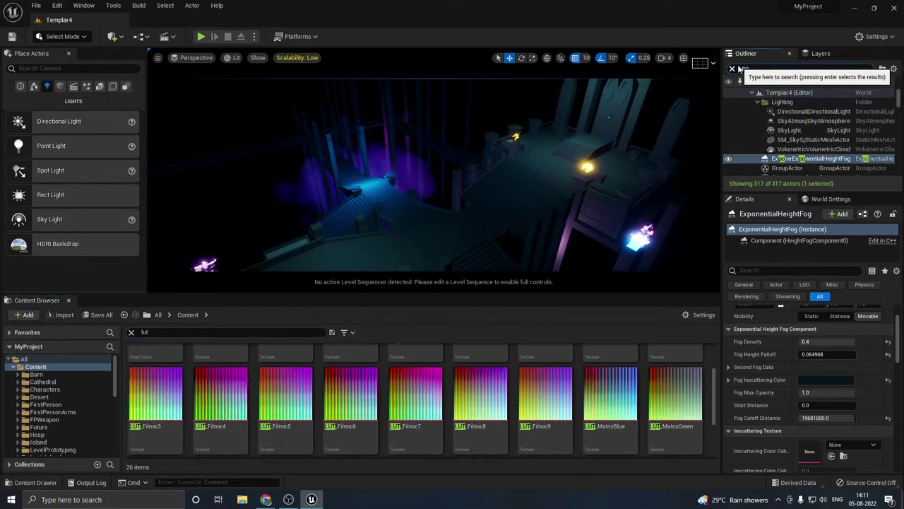
type("t")
left_click(782, 103)
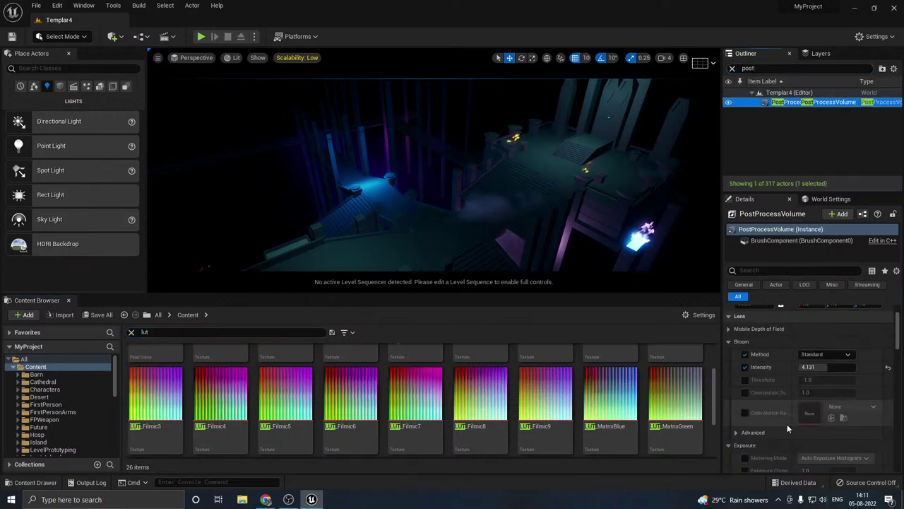
Step: Enable the Color Grading LUT override under the PostProcessVolume's miscellaneous color grading settings
left_click(729, 342)
left_click(735, 358)
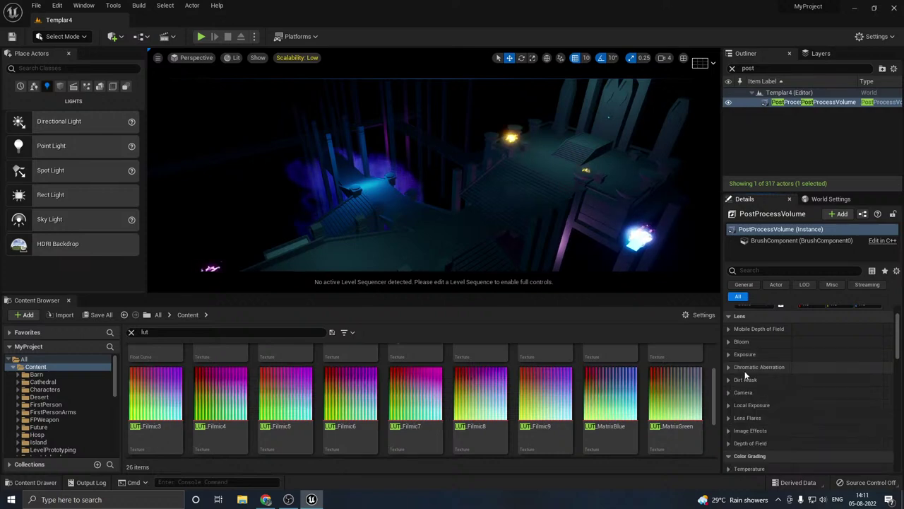
left_click(750, 426)
scroll(756, 428, "down", 1)
left_click(727, 436)
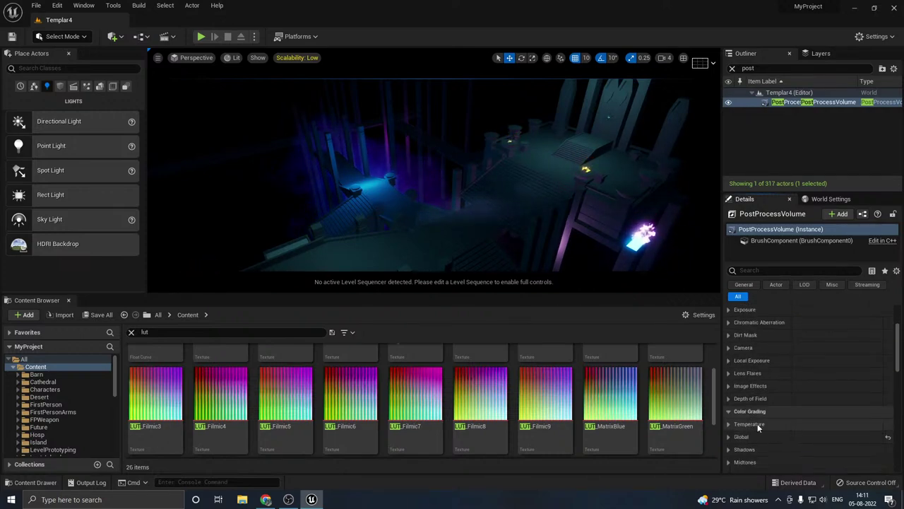
scroll(734, 378, "down", 3)
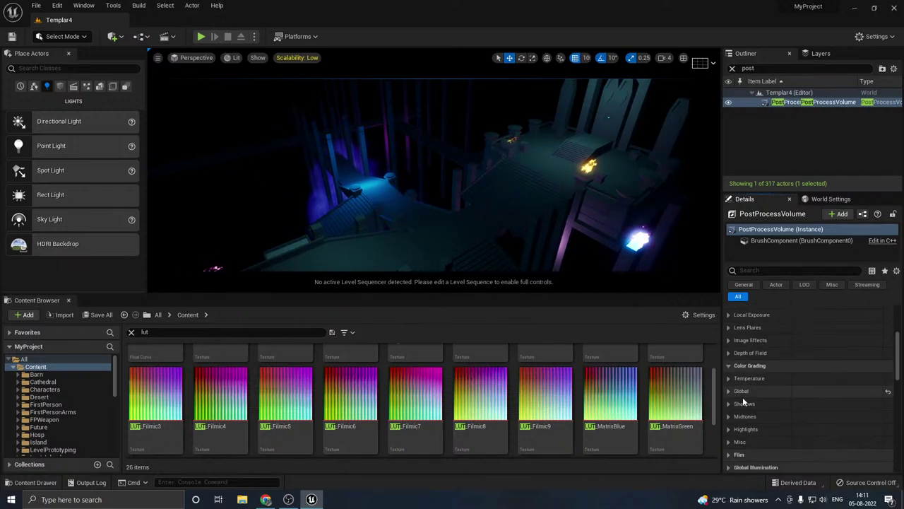
left_click(727, 441)
scroll(751, 430, "down", 3)
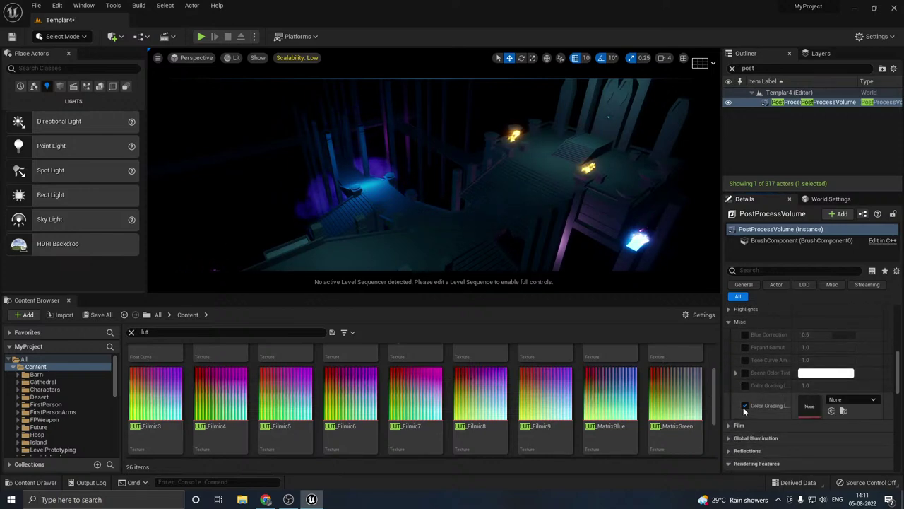
left_click(744, 407)
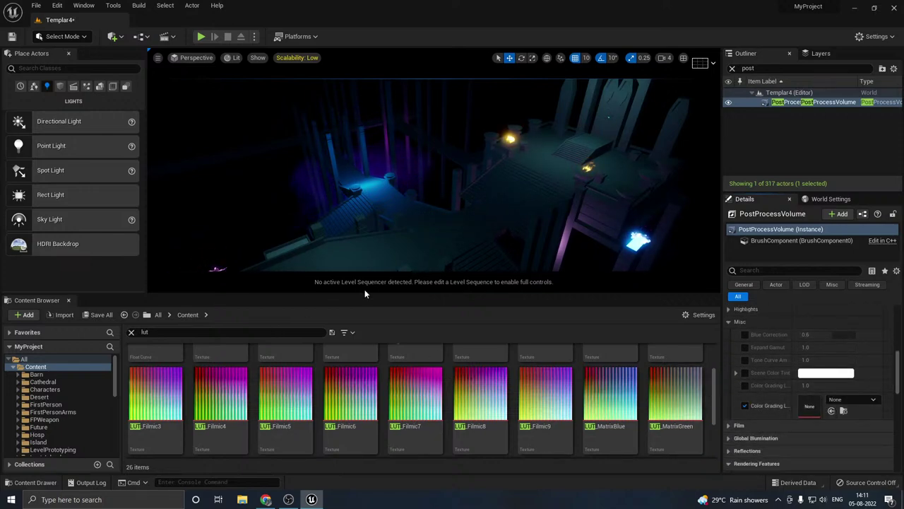
Step: Try LUT_Filmic3 and LUT_Filmic4 as the volume's color grading LUT
left_click_drag(364, 293, 365, 272)
left_click(179, 389)
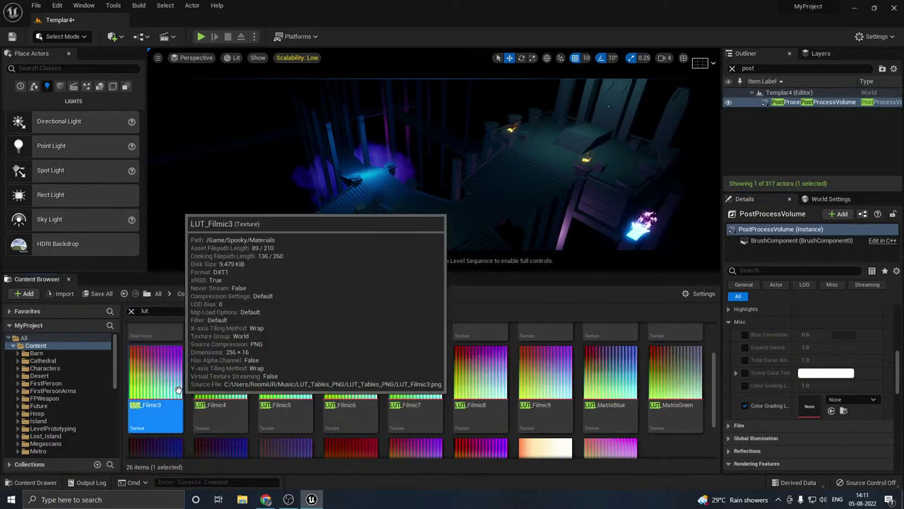
left_click(831, 411)
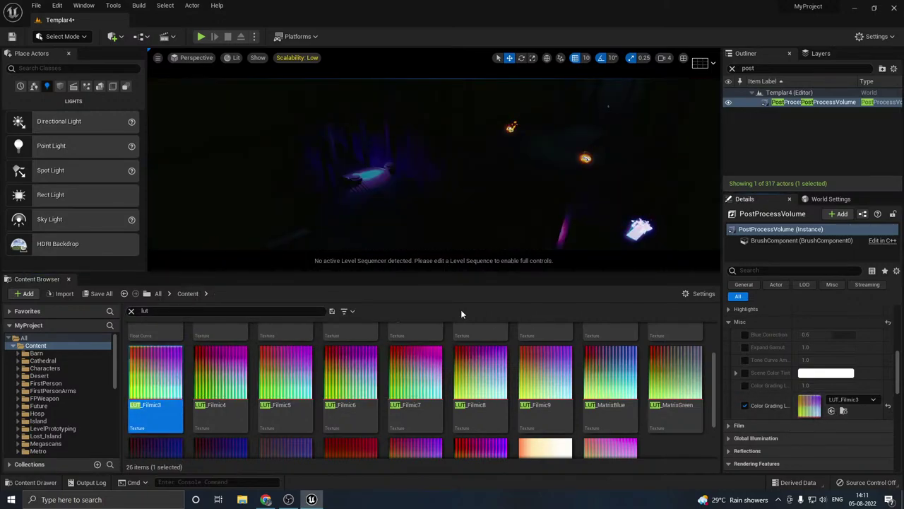
left_click(221, 381)
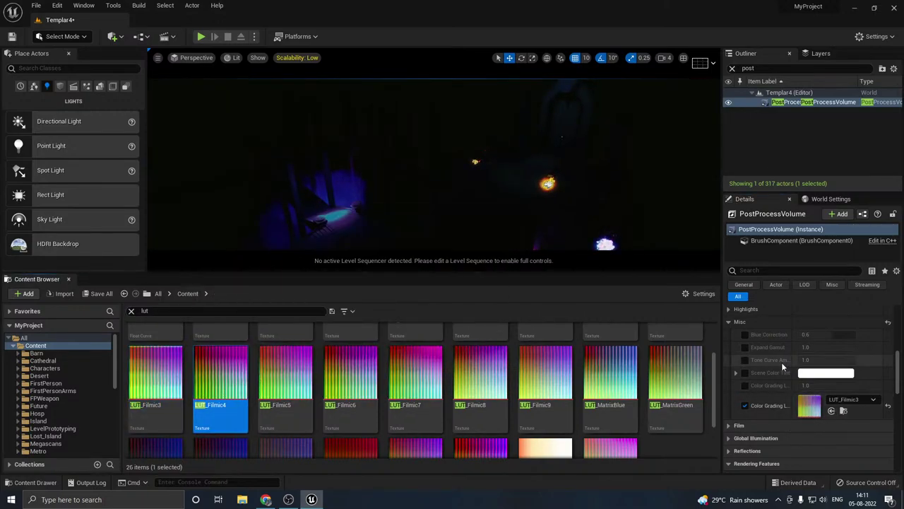
left_click(831, 411)
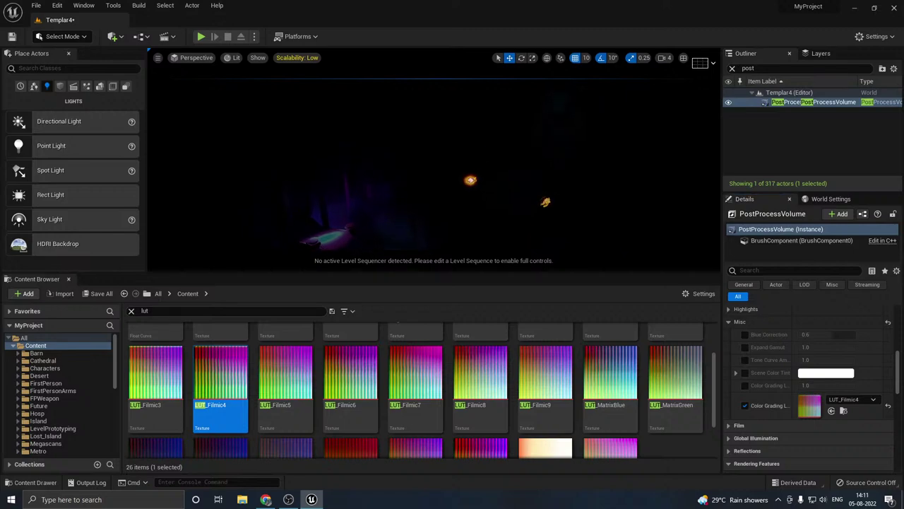
Step: Enlarge the viewport and try LUT_BleachBypass as the color grading LUT
left_click_drag(460, 272, 461, 339)
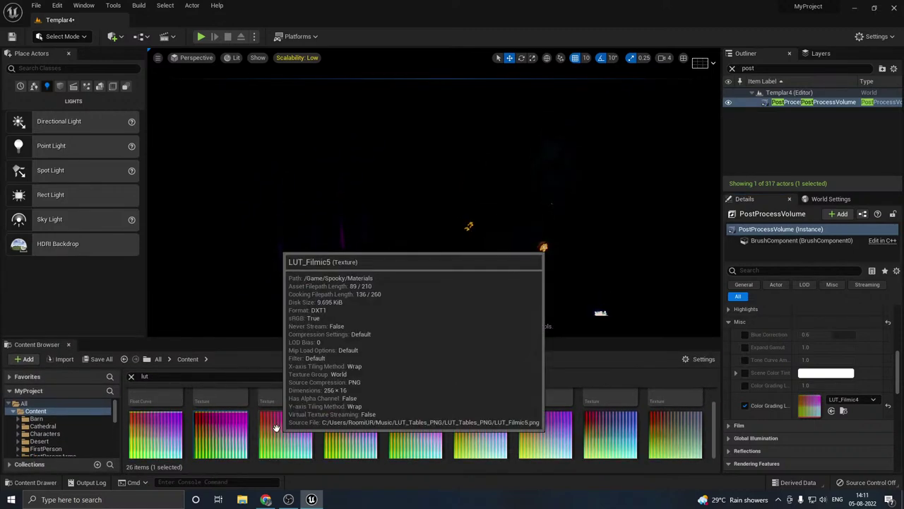
scroll(289, 417, "up", 1)
left_click(212, 417)
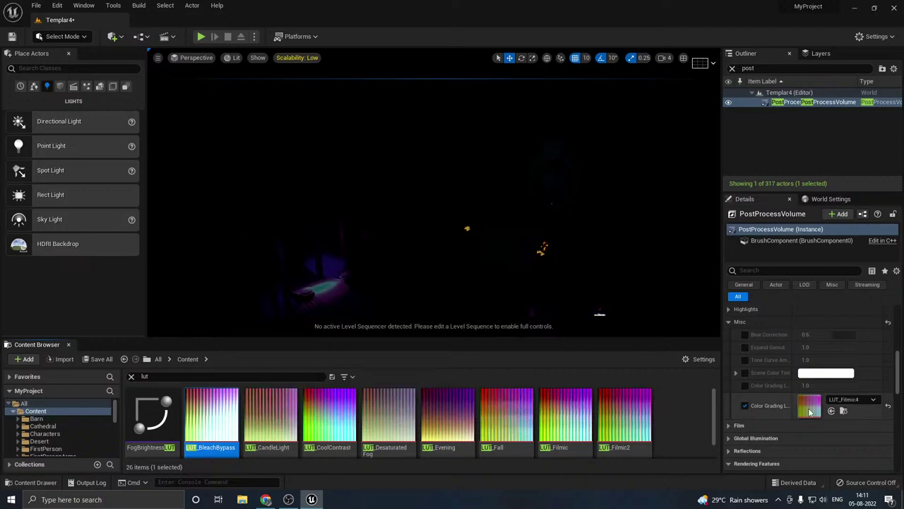
left_click(831, 411)
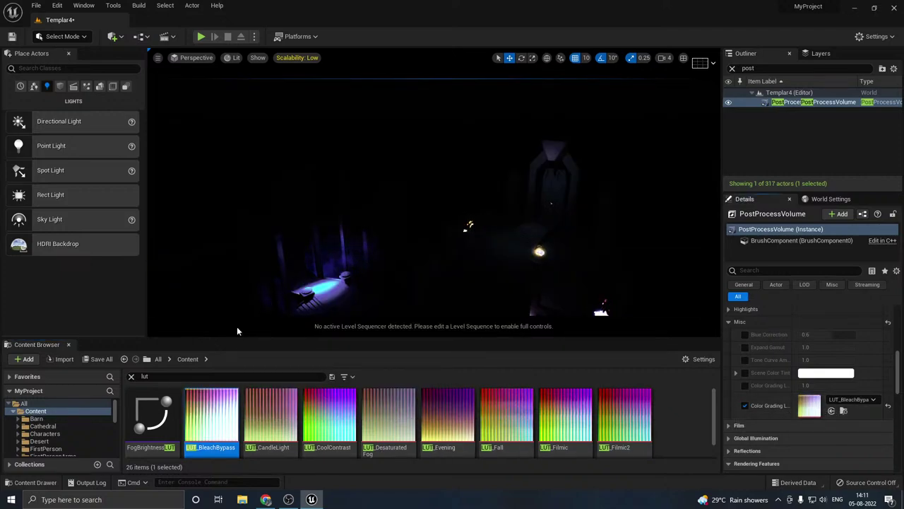
Step: Switch the viewport's scalability quality to Medium and back to Low
left_click(314, 57)
left_click(371, 74)
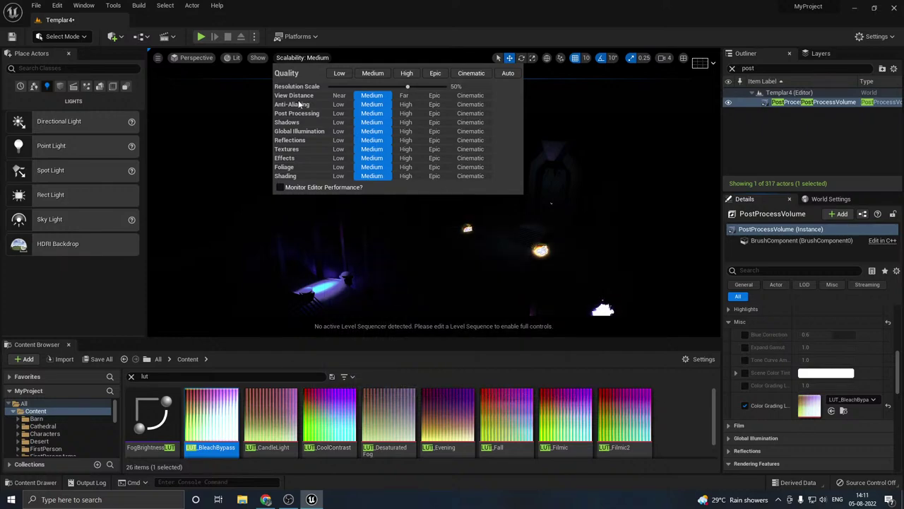
left_click(339, 72)
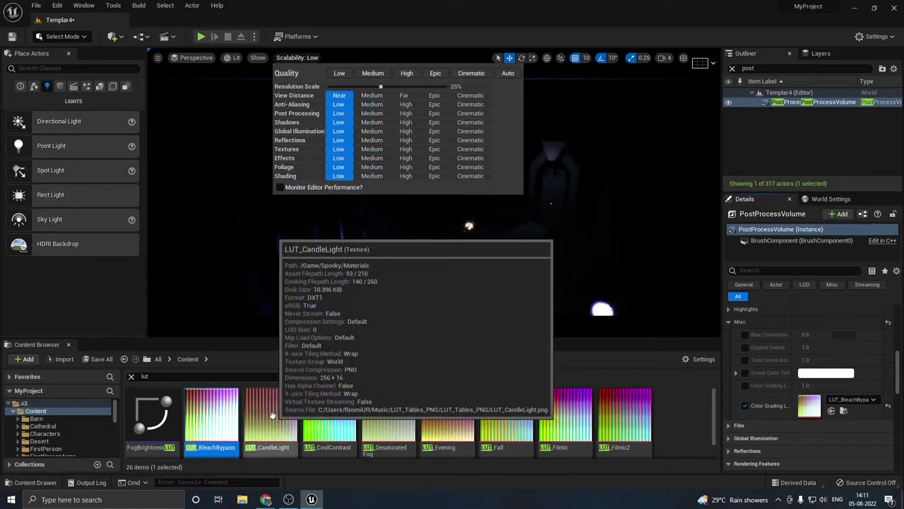
Step: Try LUT_CandleLight and LUT_CoolContrast as the color grading LUT
left_click(271, 420)
left_click(832, 412)
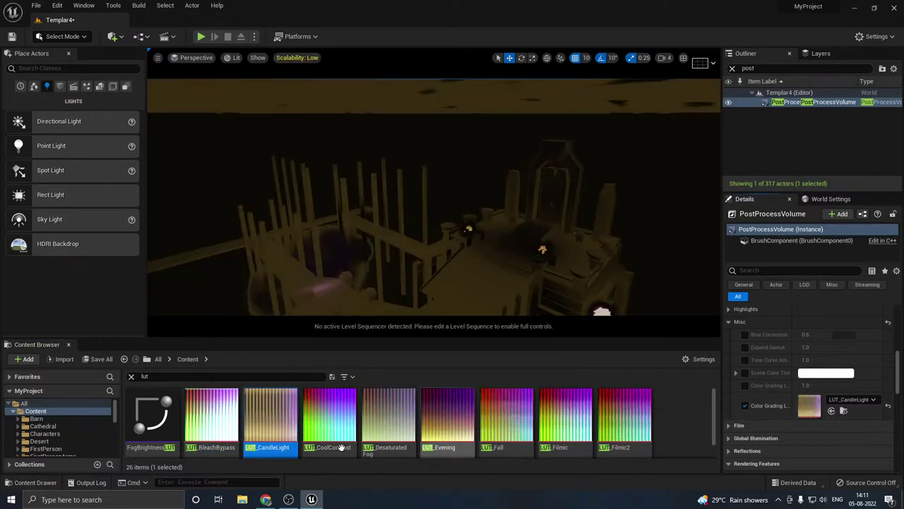
left_click(330, 420)
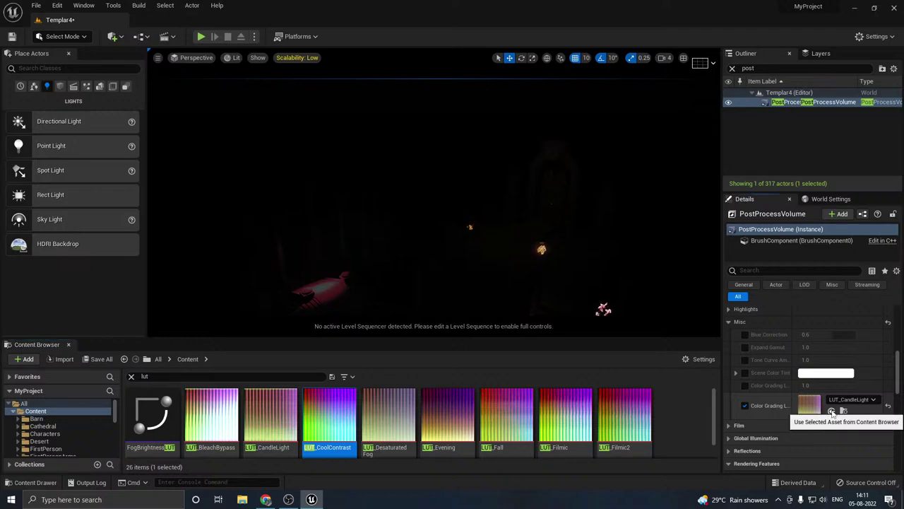
left_click(831, 411)
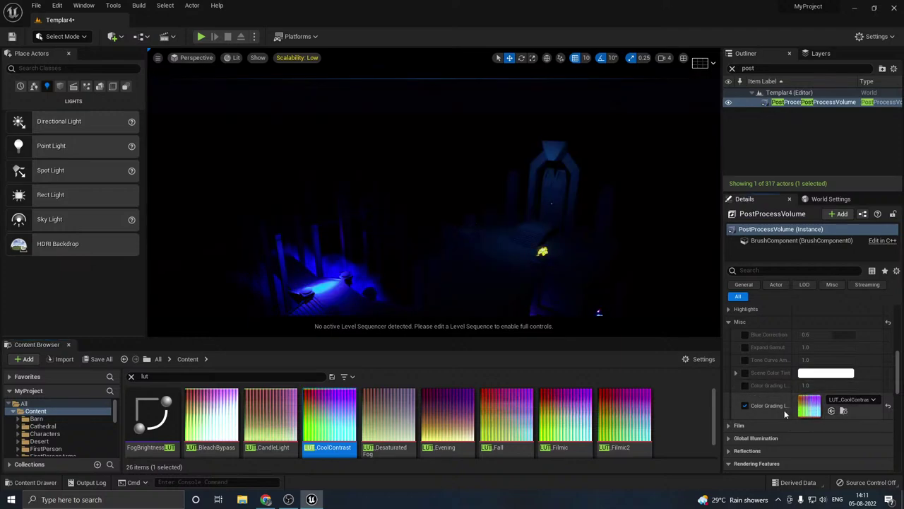
Step: Enable the Color Grading LUT Intensity override and reduce the intensity to 0.256
left_click(744, 386)
mouse_move(827, 386)
left_mouse_down()
mouse_move(802, 386)
mouse_move(814, 385)
left_mouse_up()
right_click_drag(424, 233, 414, 289)
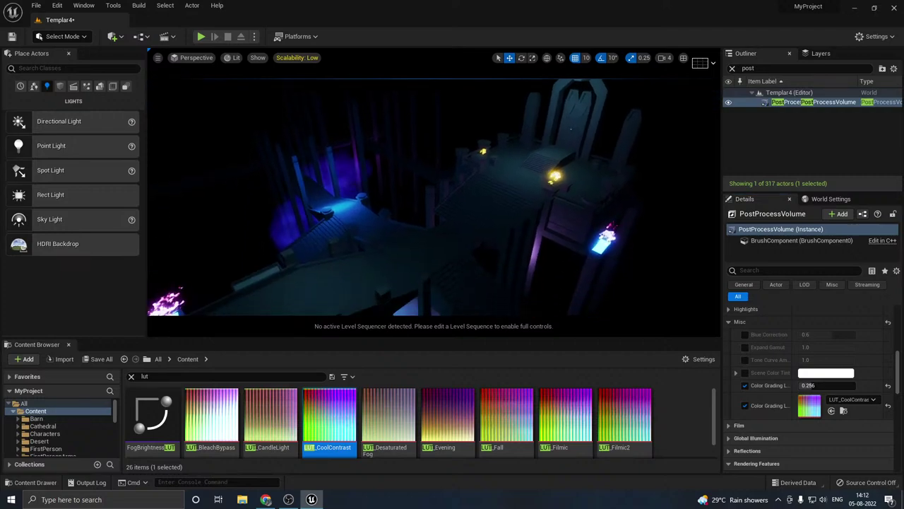
Step: Try LUT_BleachBypass and LUT_CandleLight as the LUT, raising the LUT intensity to 0.712
left_click(218, 420)
left_click(831, 411)
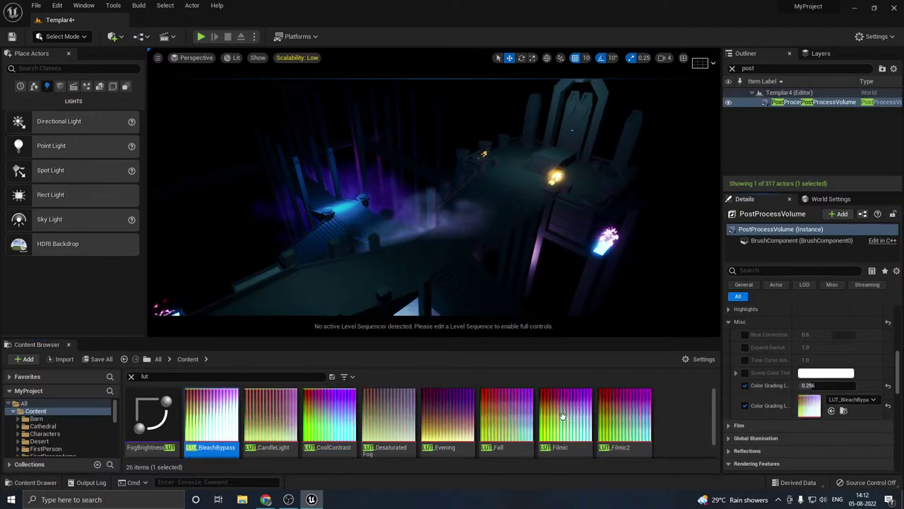
left_click(271, 419)
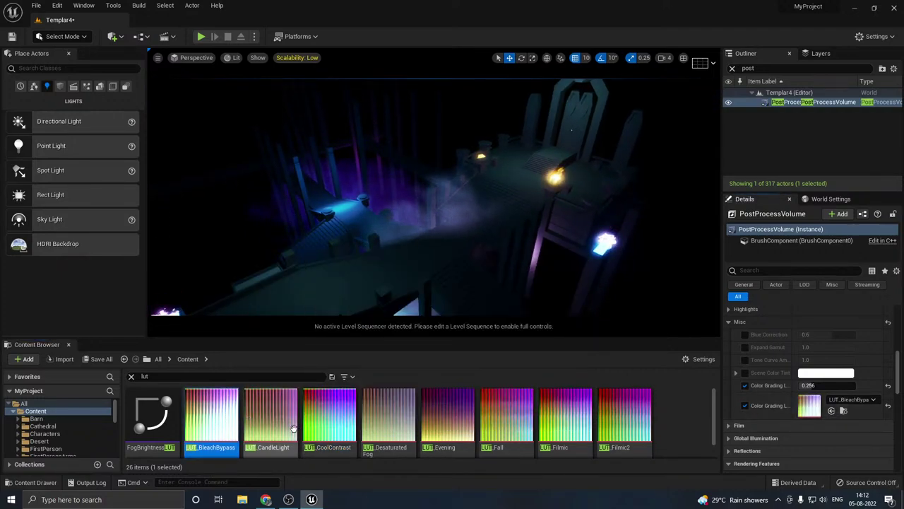
left_click(831, 410)
left_click_drag(821, 384, 836, 385)
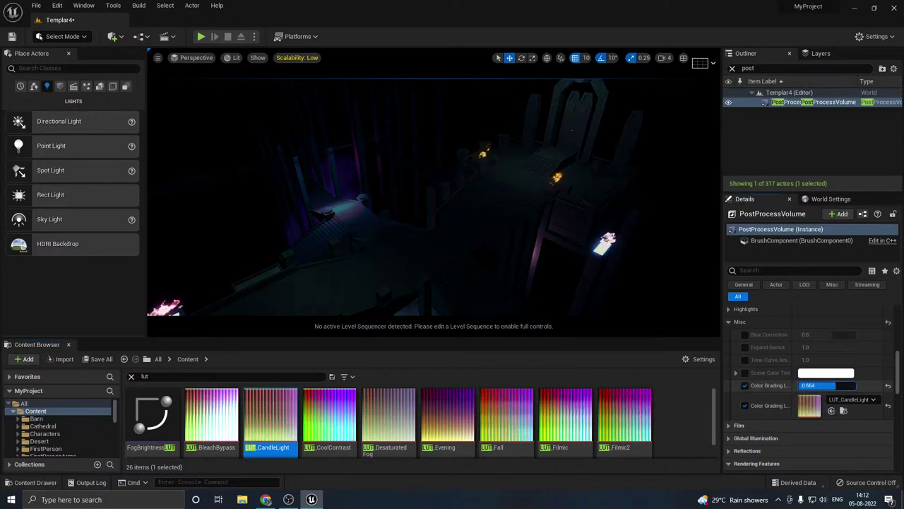
Step: Compare the desaturated fog, LUT_Fall and LUT_Evening textures as the color grading LUT
left_click(388, 419)
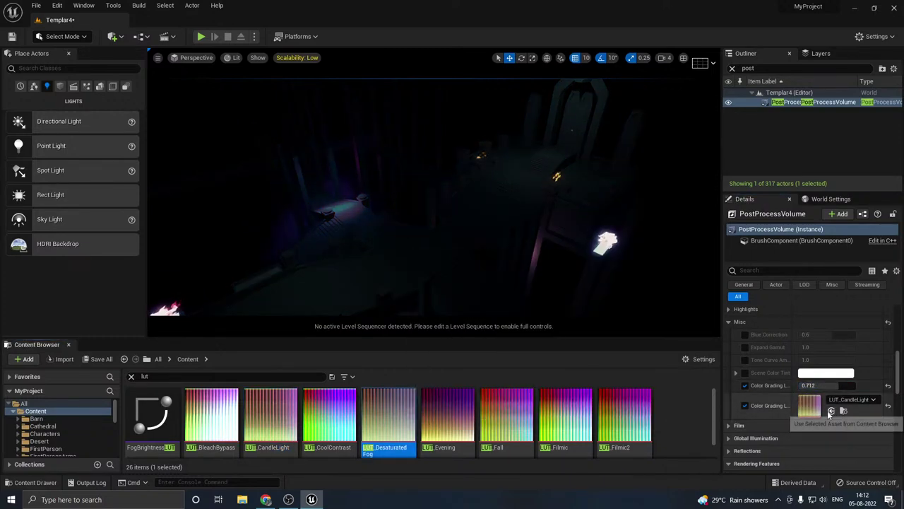
left_click(831, 411)
left_click(496, 403)
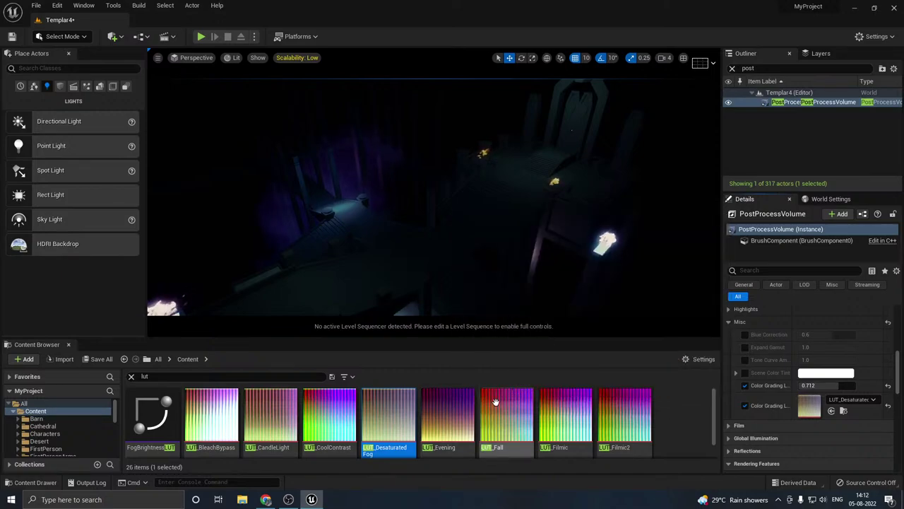
left_click(831, 410)
left_click(463, 416)
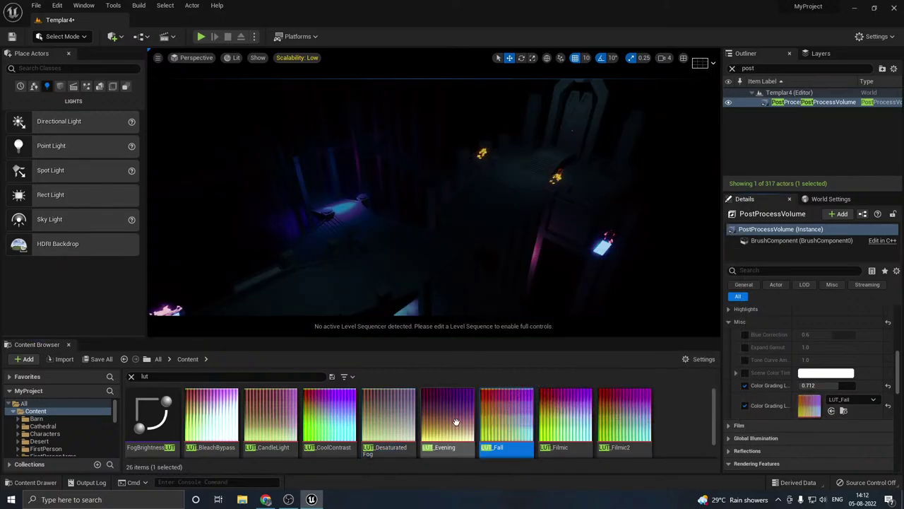
left_click(832, 410)
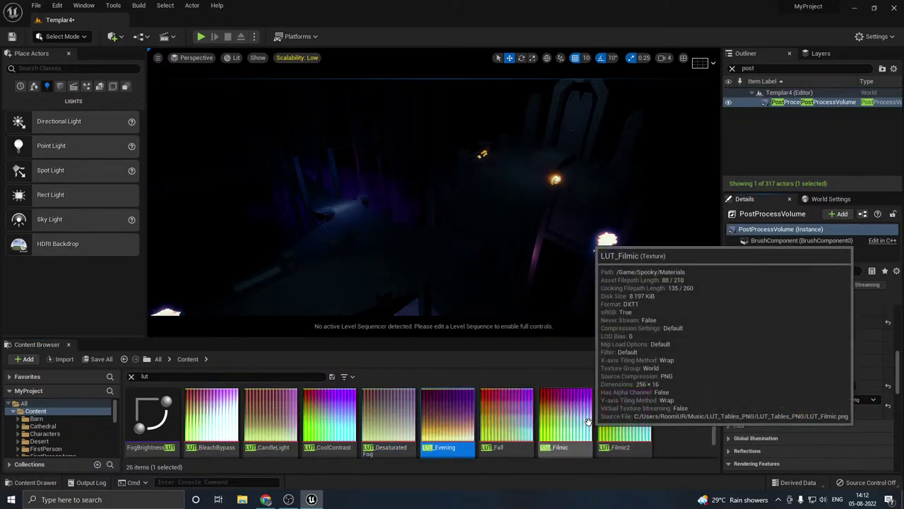
Step: Apply LUT_Filmic with the Scene Color Tint override enabled, trying LUT intensities of 0.2 and 0.536
left_click(565, 417)
left_click(831, 411)
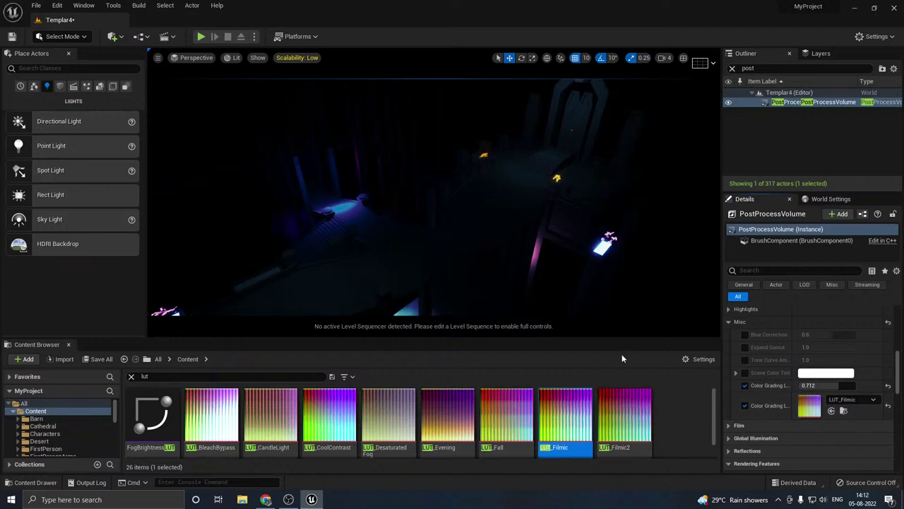
left_click(744, 373)
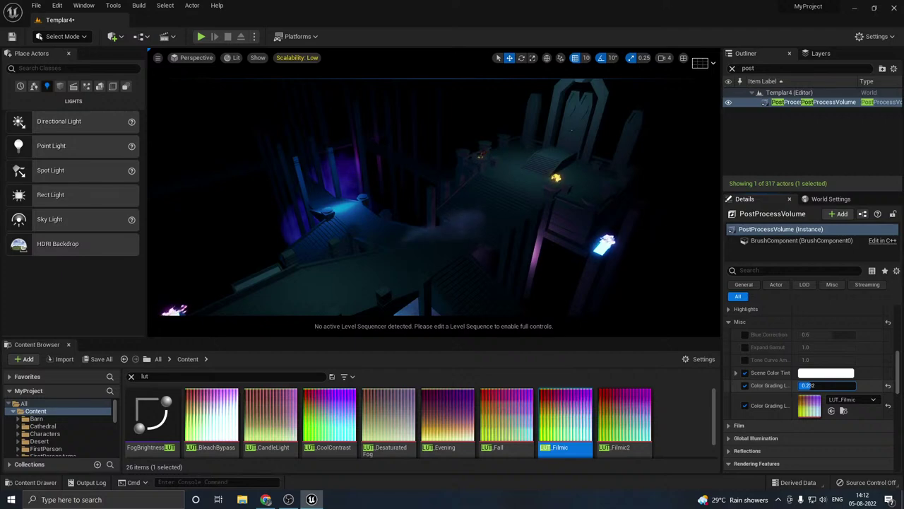
key("Return")
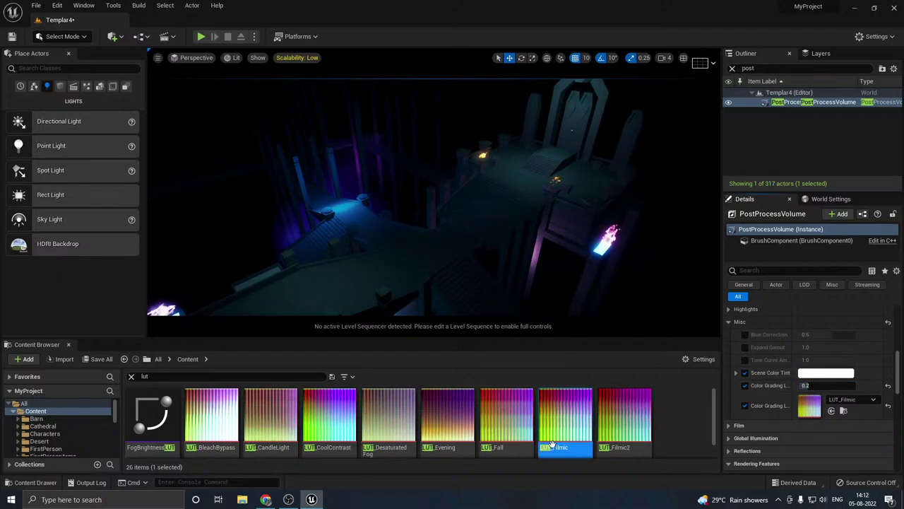
left_click(625, 417)
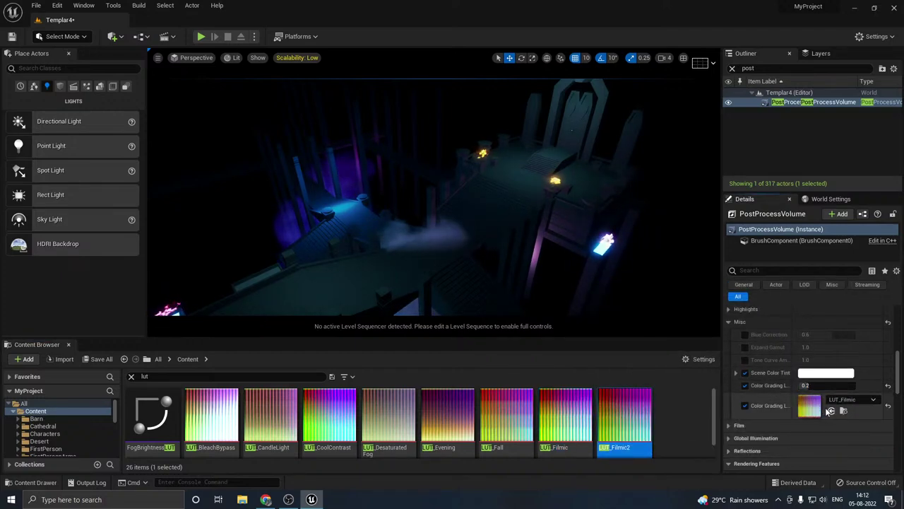
mouse_move(823, 385)
left_mouse_down()
mouse_move(854, 385)
mouse_move(829, 385)
left_mouse_up()
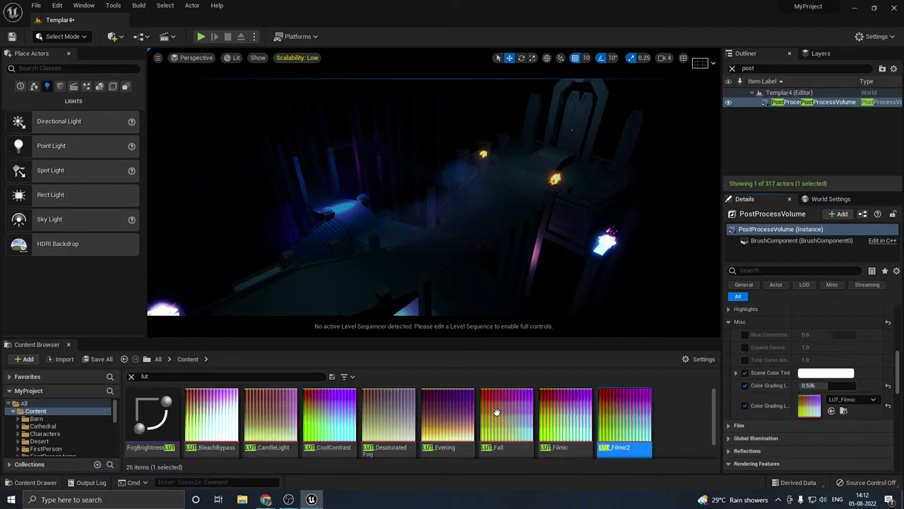
Step: Apply T_LUT_1 as the color grading LUT and raise the LUT intensity to 0.872
scroll(480, 417, "down", 3)
scroll(472, 418, "down", 3)
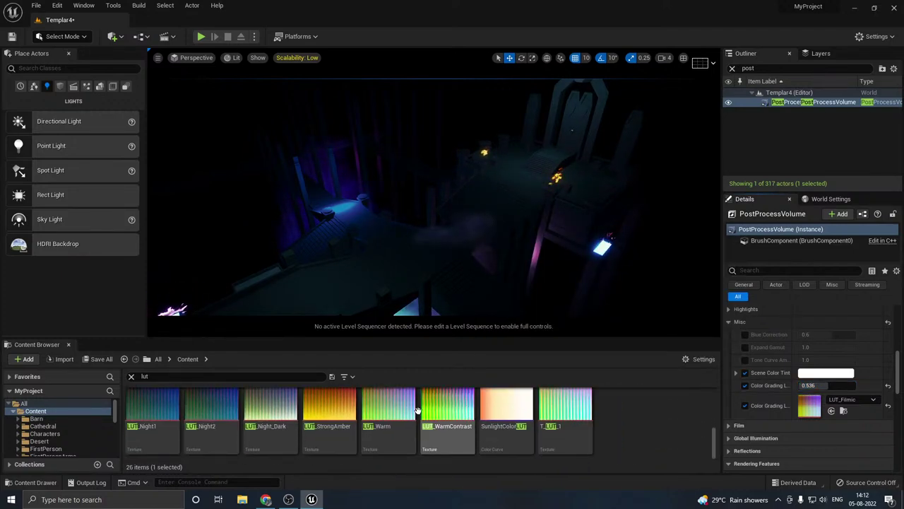
left_click(565, 408)
left_click(834, 410)
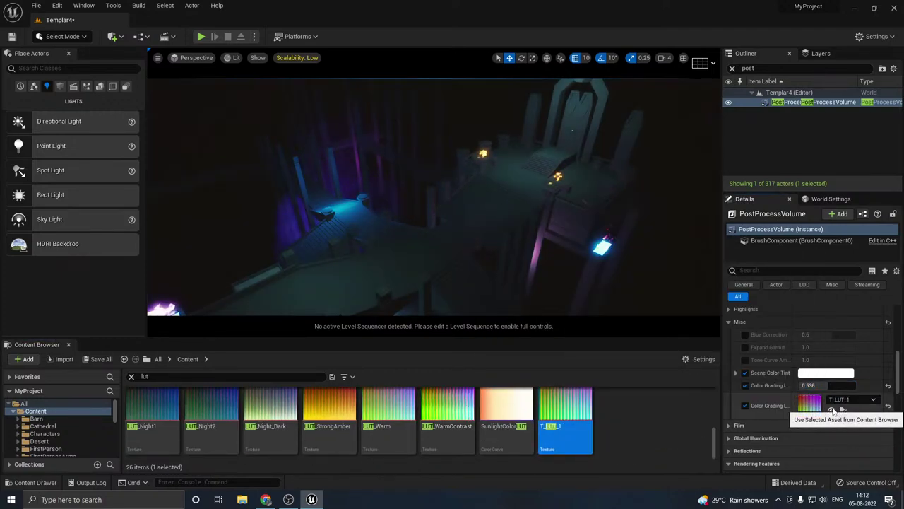
left_click_drag(827, 386, 848, 385)
Step: Try LUT_WarmContrast as the color grading LUT and replace it with LUT_Warm
left_click(506, 417)
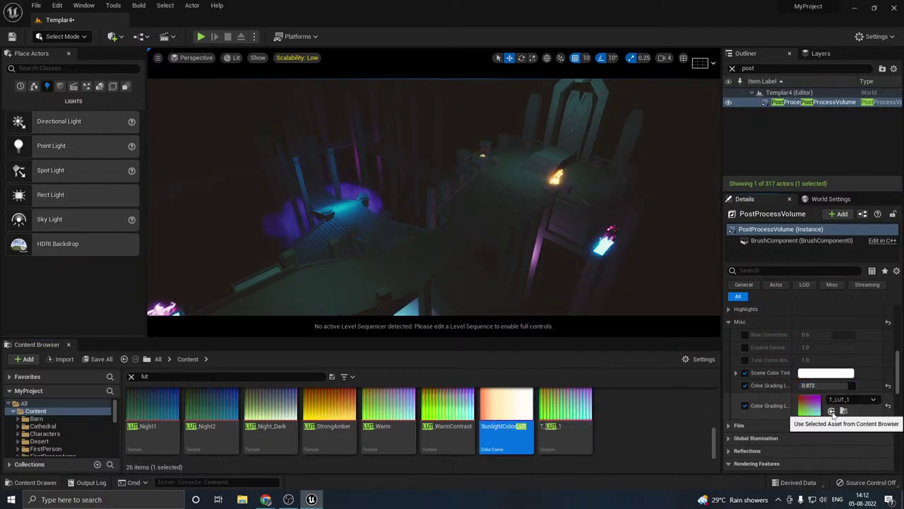
left_click(447, 416)
left_click(831, 410)
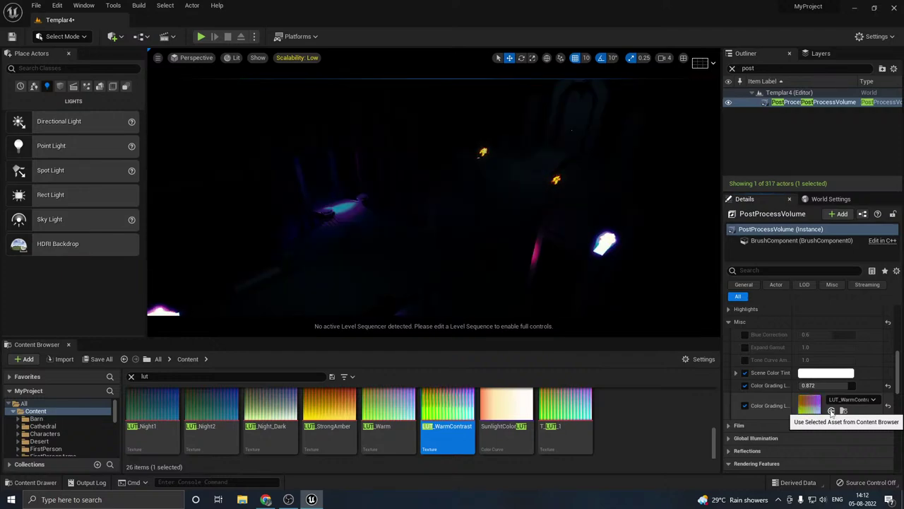
left_click(389, 406)
left_click(831, 410)
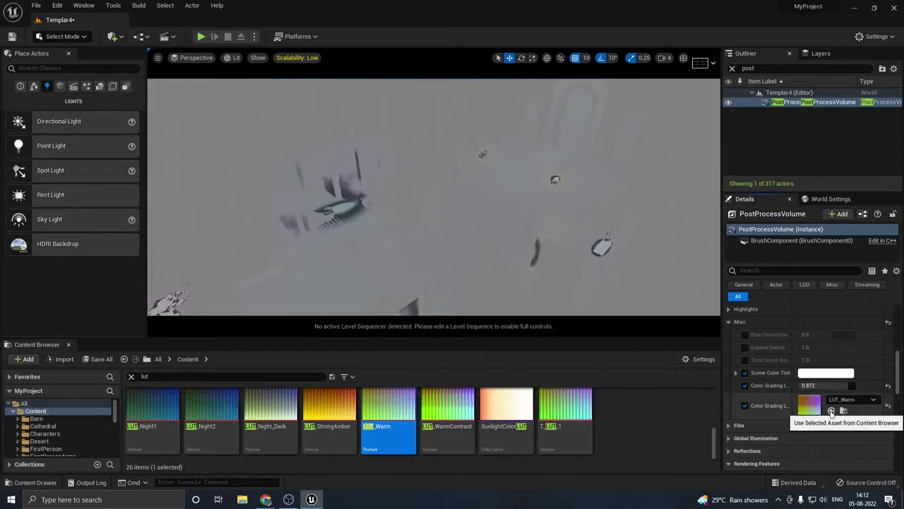
Step: Try LUT_StrongAmber and LUT_Night_Dark as the color grading LUT, lowering the LUT intensity to 0.072 with the latter
left_click(329, 414)
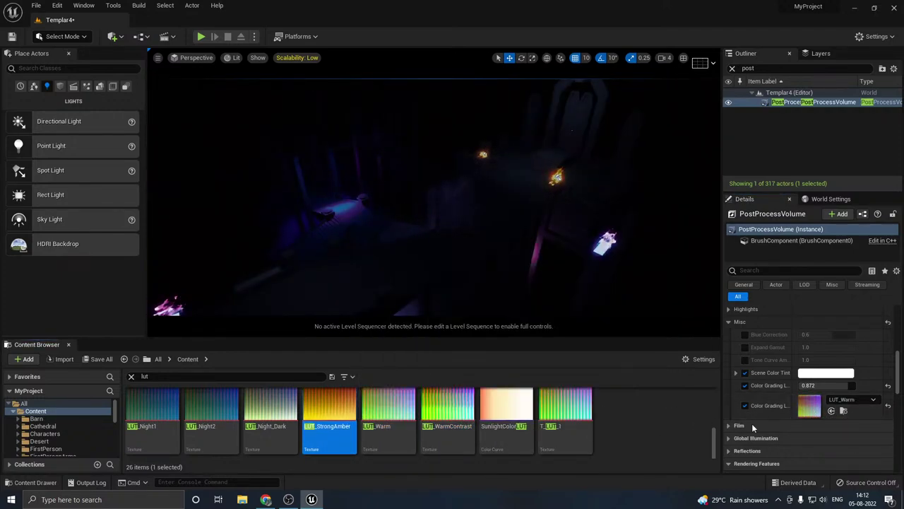
left_click(831, 411)
left_click(282, 417)
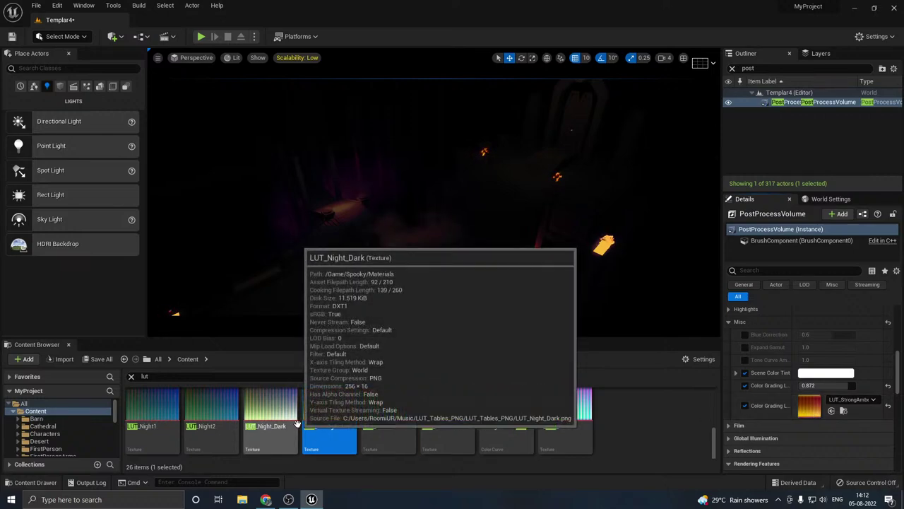
left_click(832, 409)
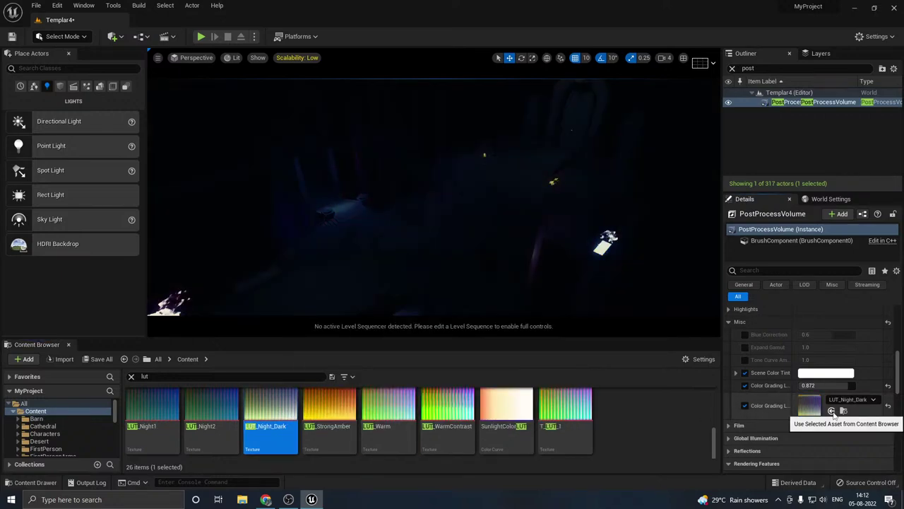
left_click_drag(826, 385, 785, 385)
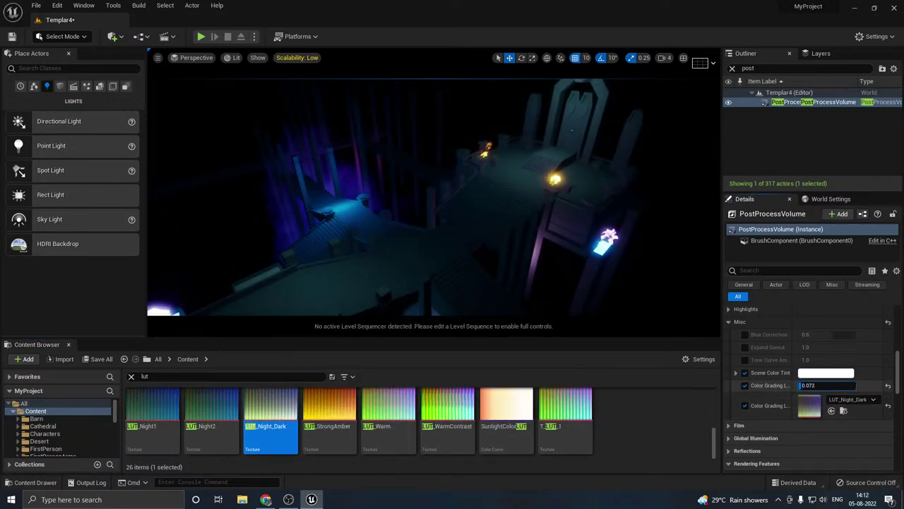
left_click(826, 385)
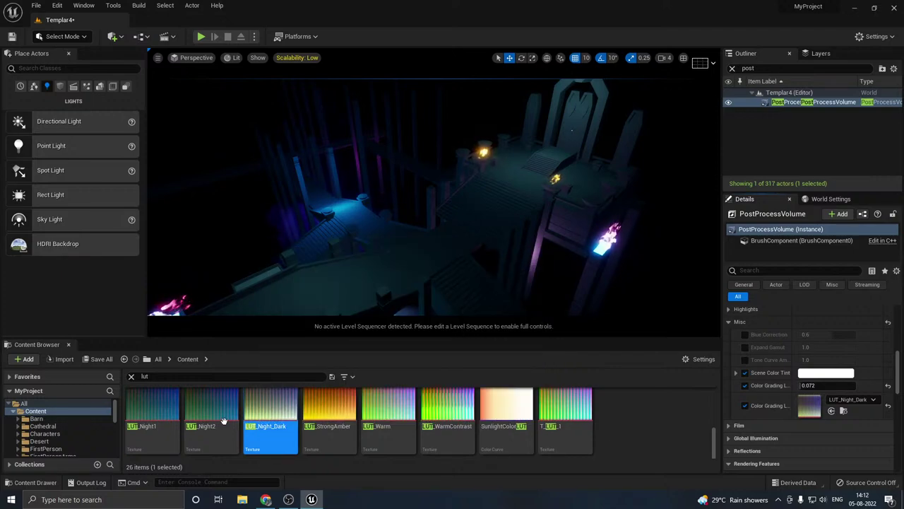
Step: Try LUT_Night2 as the color grading LUT with the LUT intensity raised to 0.68
left_click(211, 417)
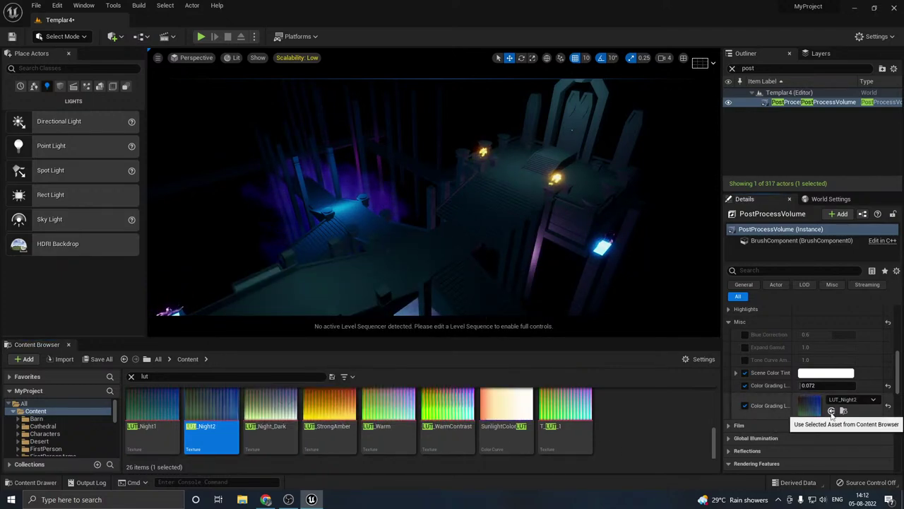
left_click(831, 412)
left_click_drag(820, 385, 841, 385)
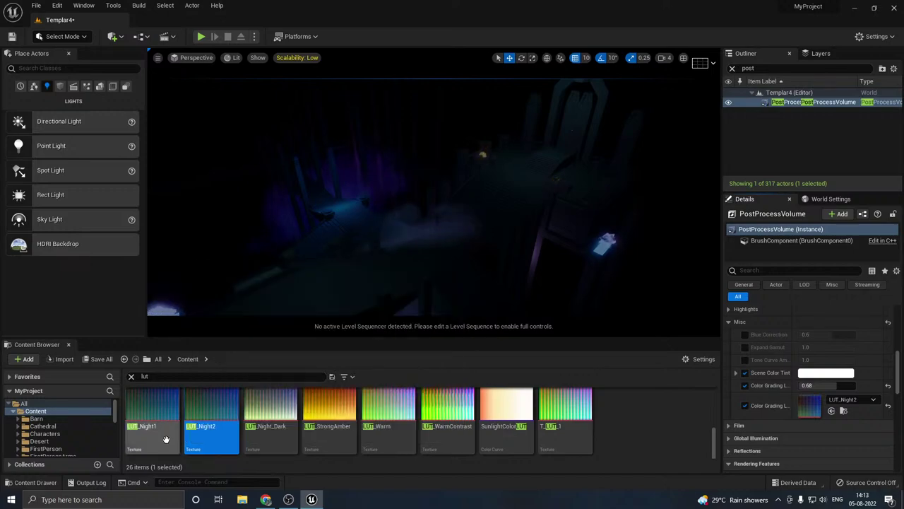
Step: Try LUT_MatrixGreen as the color grading LUT and lower the LUT intensity to 0.12
scroll(253, 434, "down", 3)
scroll(622, 424, "up", 1)
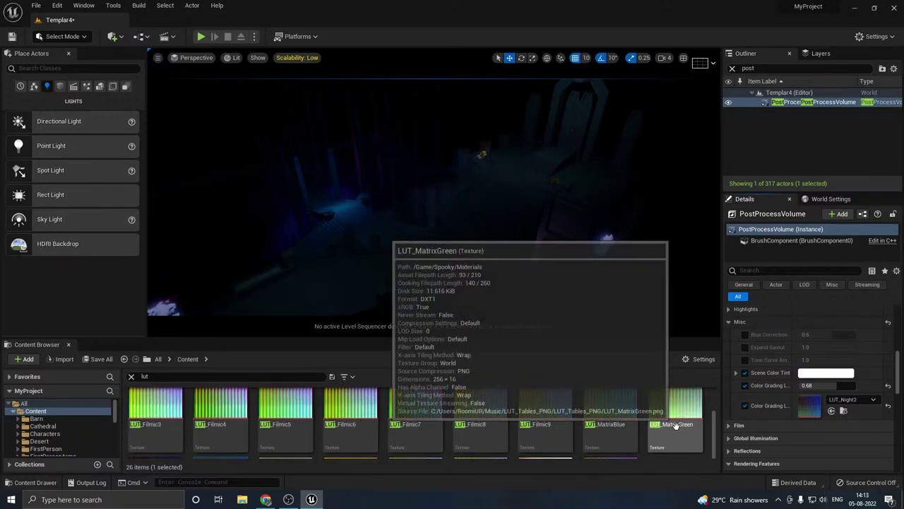
left_click(671, 420)
left_click(833, 411)
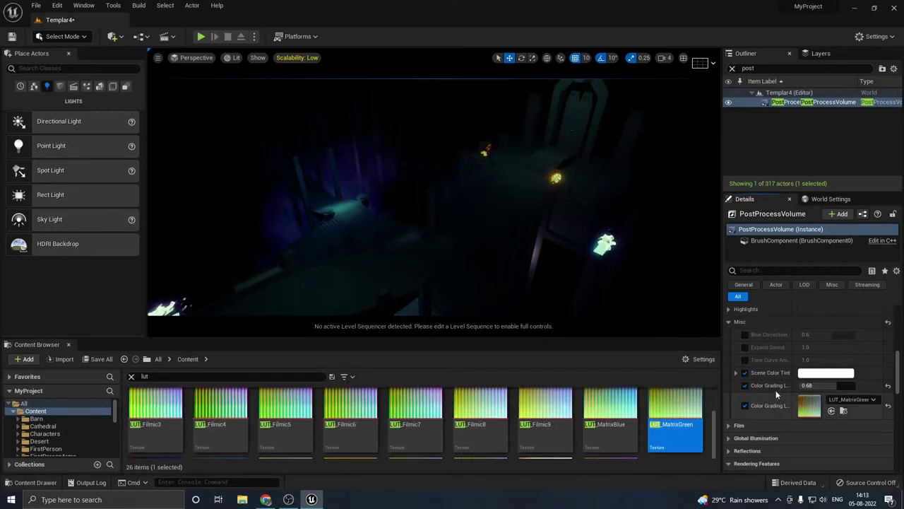
left_click_drag(829, 387, 818, 385)
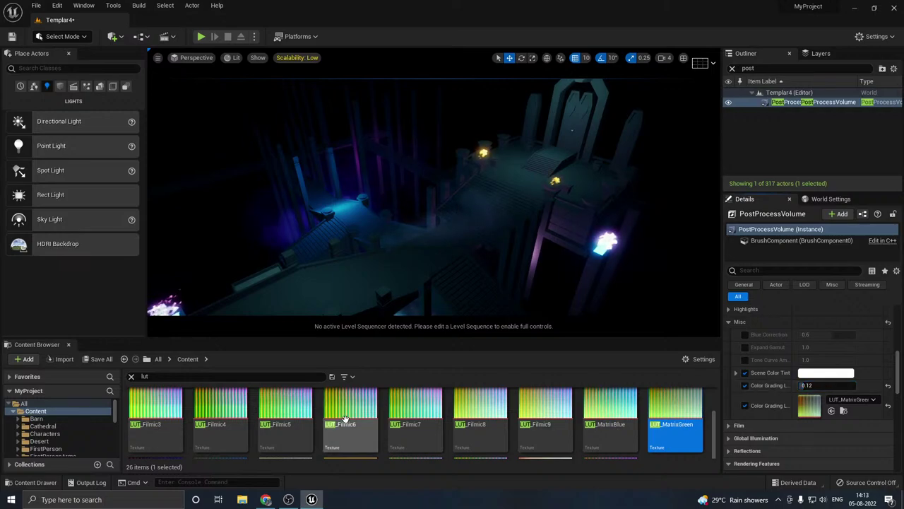
Step: Try LUT_Filmic4 as the color grading LUT, replace it with LUT_MatrixBlue and raise the LUT intensity to 0.592
left_click(220, 418)
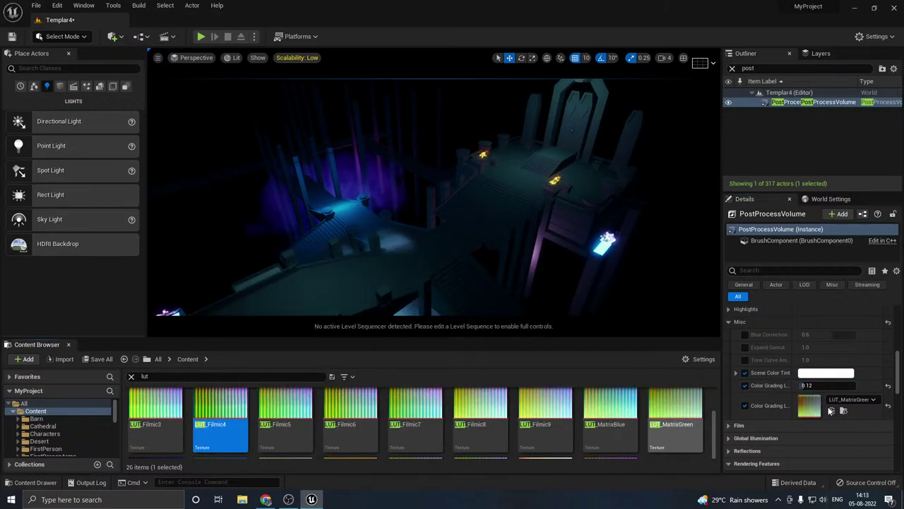
left_click(832, 412)
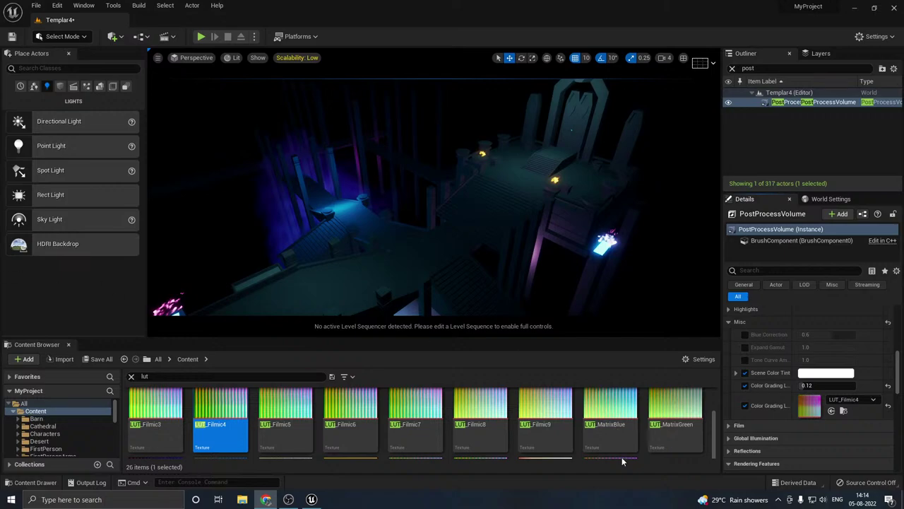
scroll(541, 427, "up", 5)
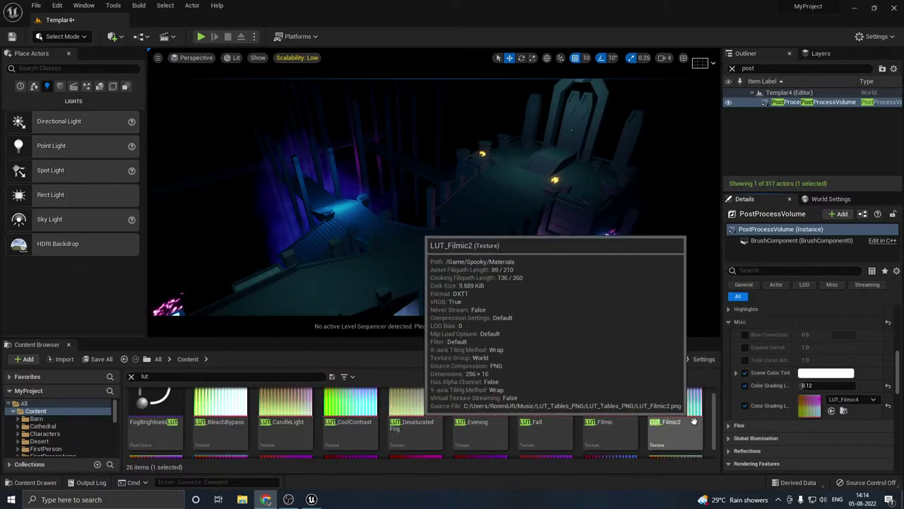
scroll(693, 421, "down", 2)
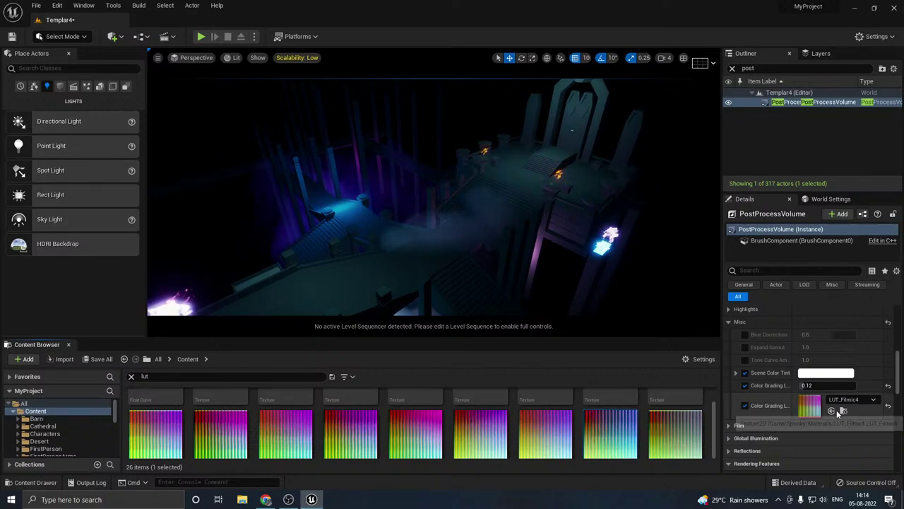
left_click(832, 411)
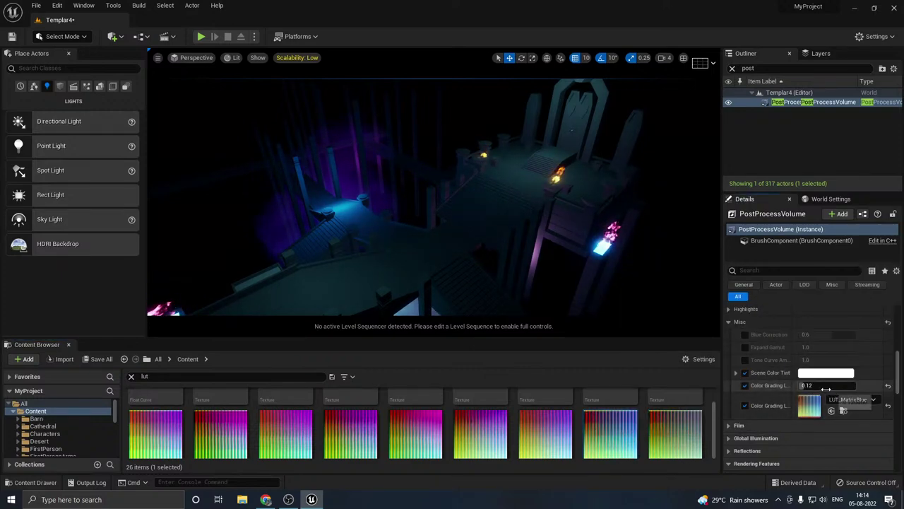
left_click_drag(825, 388, 829, 386)
Step: Try T_LUT_1 as the color grading LUT with intensities of 0.36 and 0.272
scroll(496, 438, "up", 3)
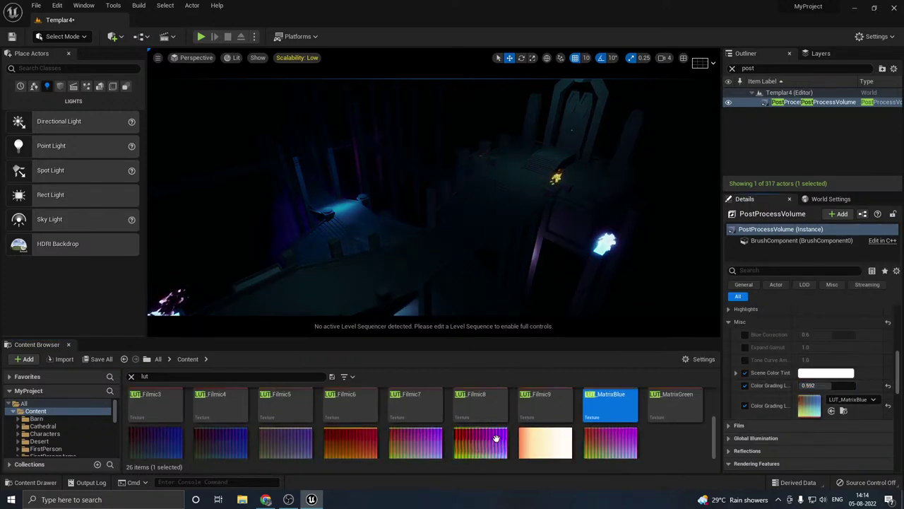
left_click_drag(569, 418, 817, 385)
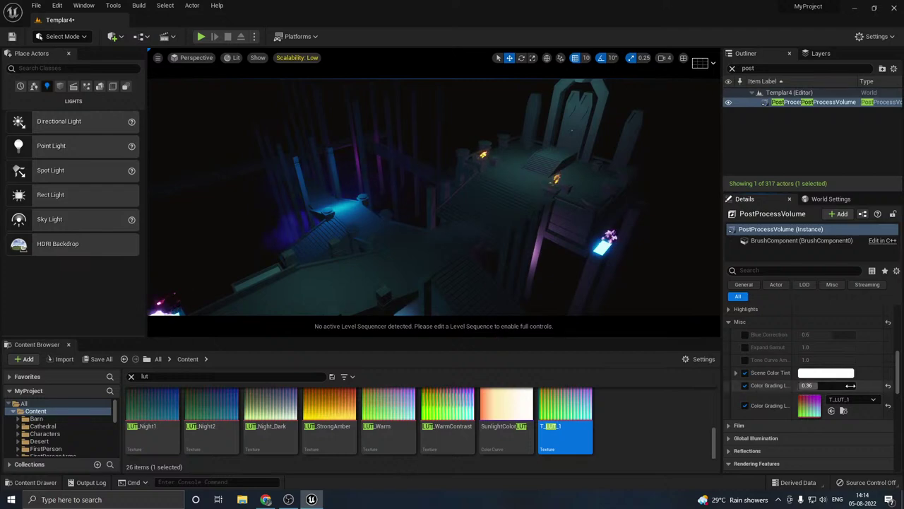
mouse_move(808, 385)
left_mouse_down()
mouse_move(799, 385)
mouse_move(848, 386)
mouse_move(822, 385)
left_mouse_up()
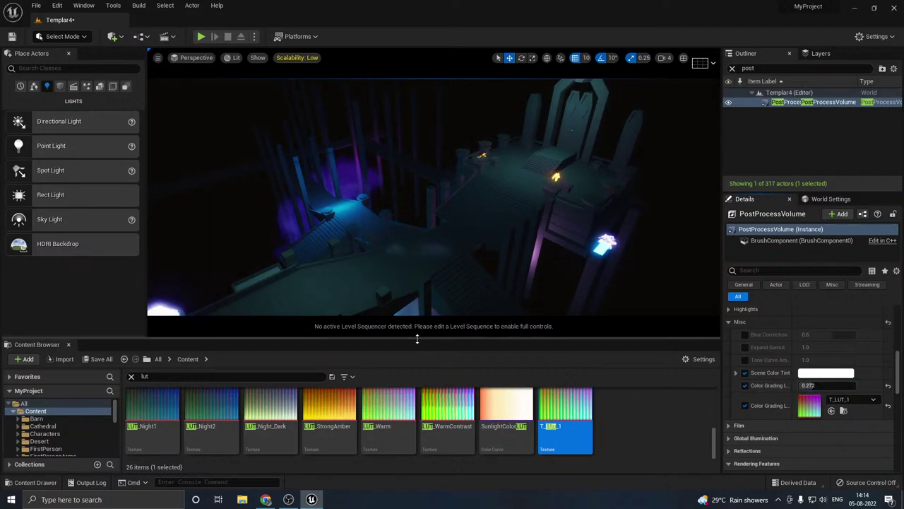
Step: Enlarge the viewport slightly and raise the scalability quality to Medium and on to High
left_click_drag(418, 337, 420, 349)
left_click(297, 57)
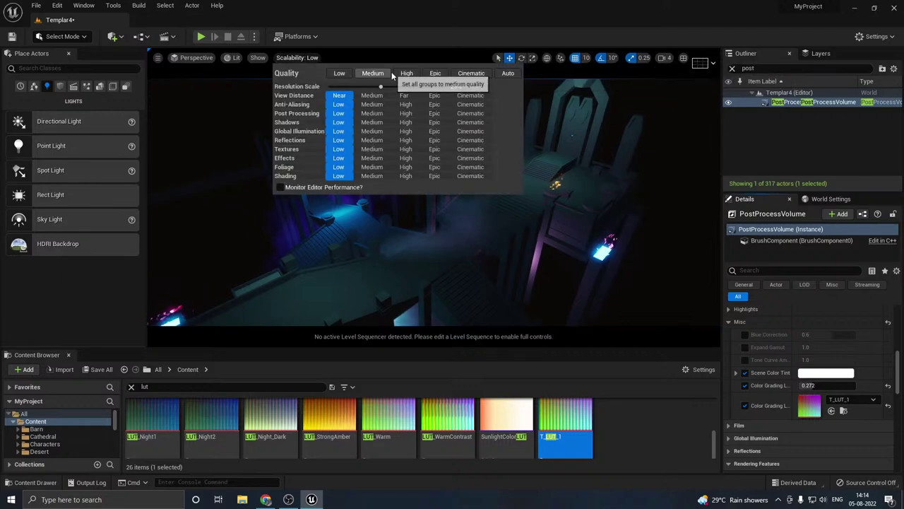
left_click(374, 73)
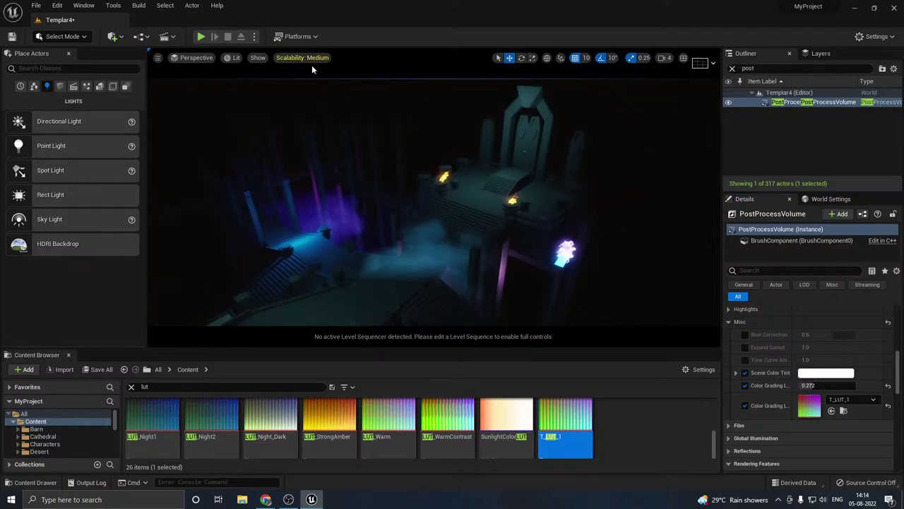
left_click(331, 58)
left_click(406, 72)
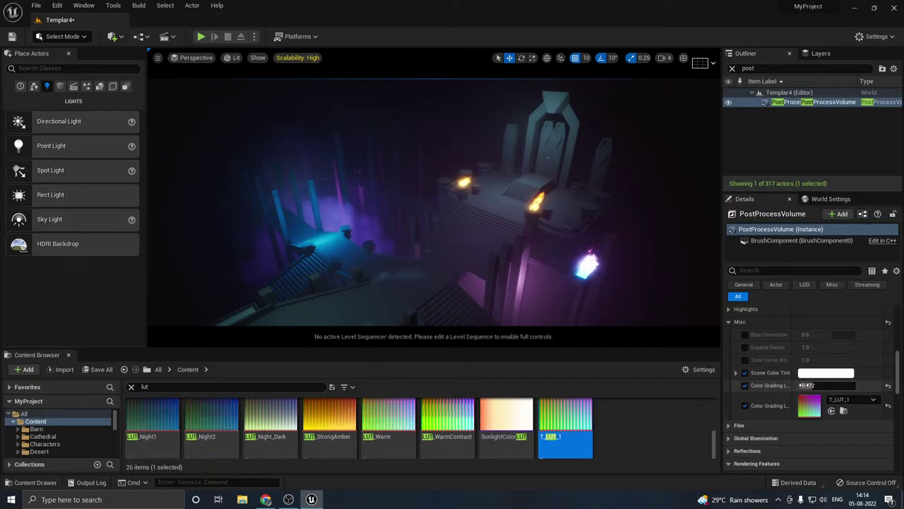
Step: Drop the LUT intensity to 0.0, apply LUT_Night2 at an intensity of 0.096 and save all modified content
mouse_move(815, 385)
left_mouse_down()
mouse_move(855, 385)
mouse_move(803, 386)
left_mouse_up()
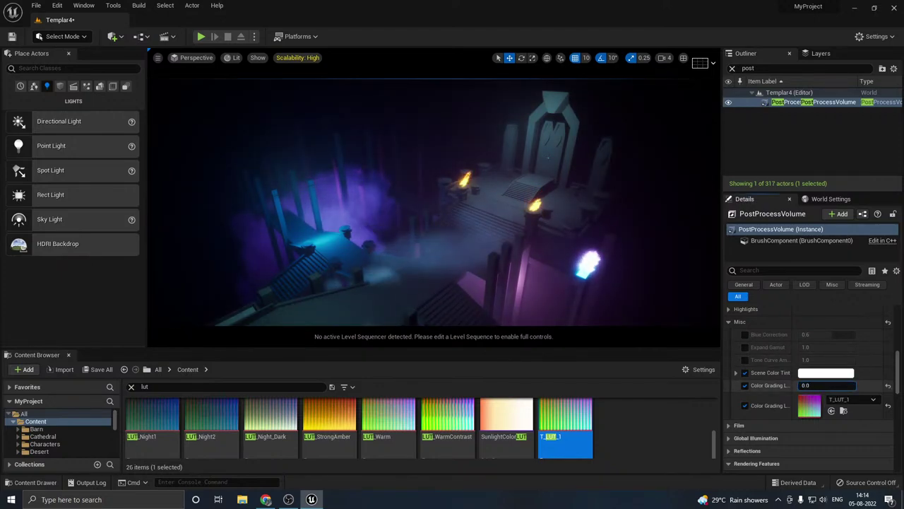
left_click(211, 424)
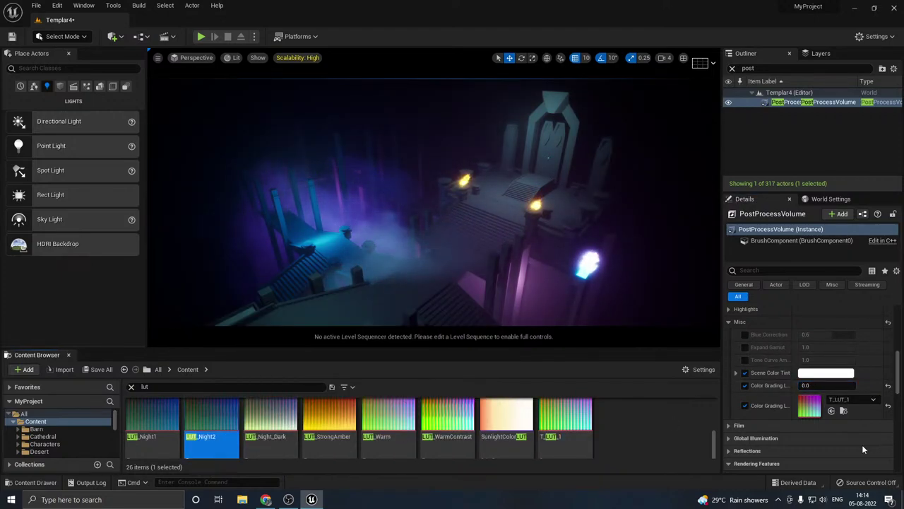
left_click(832, 410)
mouse_move(814, 387)
left_mouse_down()
mouse_move(844, 386)
mouse_move(805, 386)
left_mouse_up()
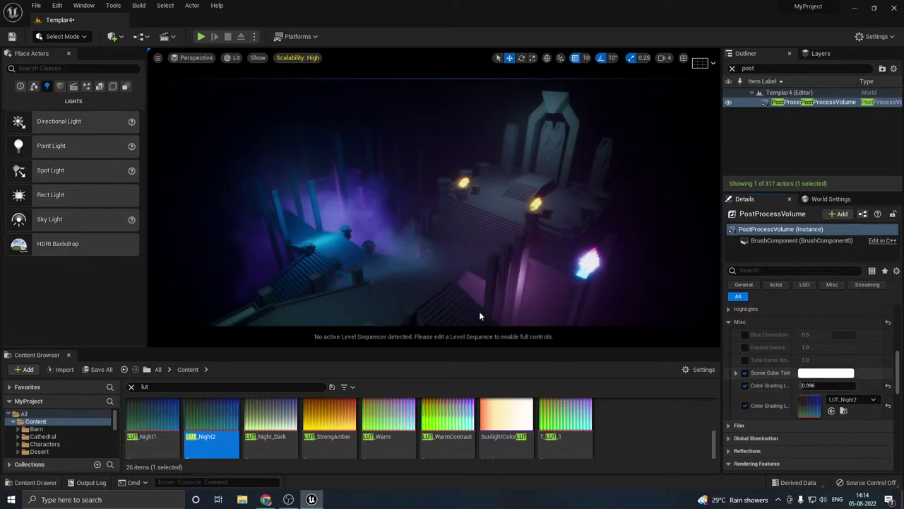
left_click(100, 369)
left_click(527, 356)
Step: Apply LUT_Filmic5 as the color grading LUT with an intensity of 0.224 and save all modified content
scroll(399, 445, "up", 3)
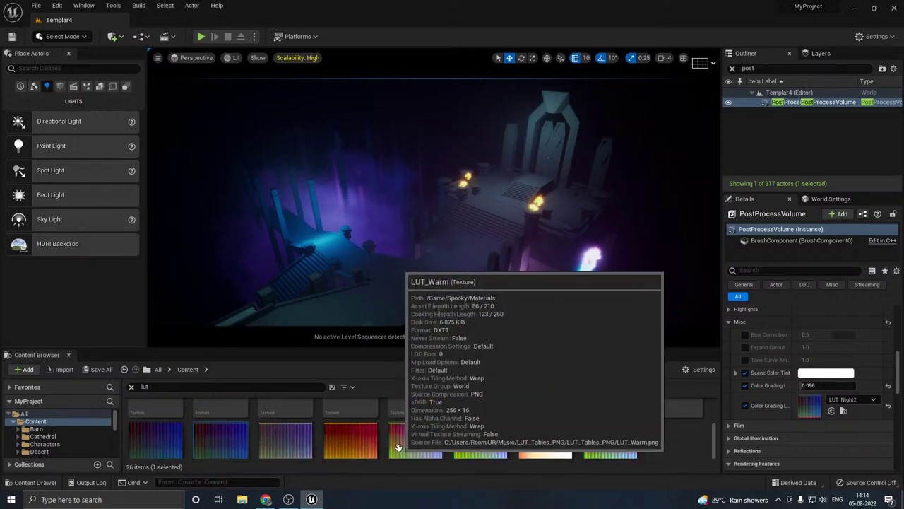
left_click(270, 419)
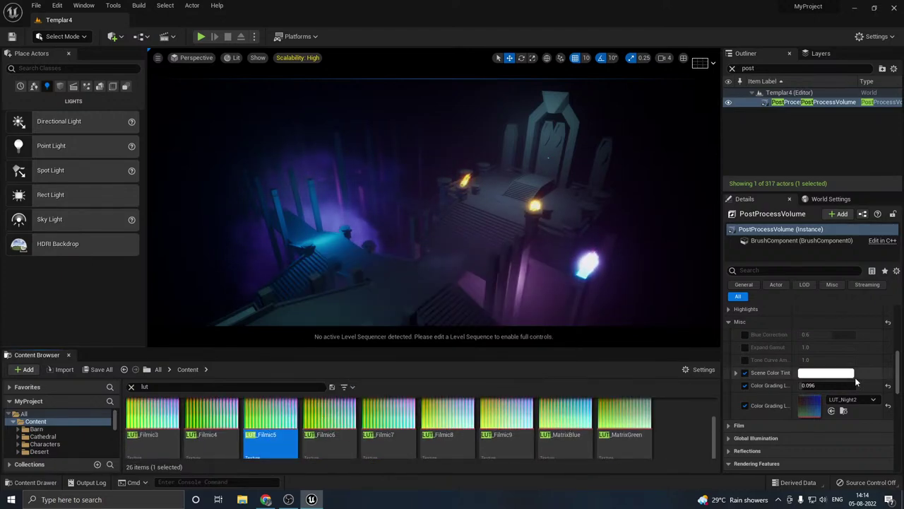
left_click(831, 412)
left_click_drag(809, 385, 820, 389)
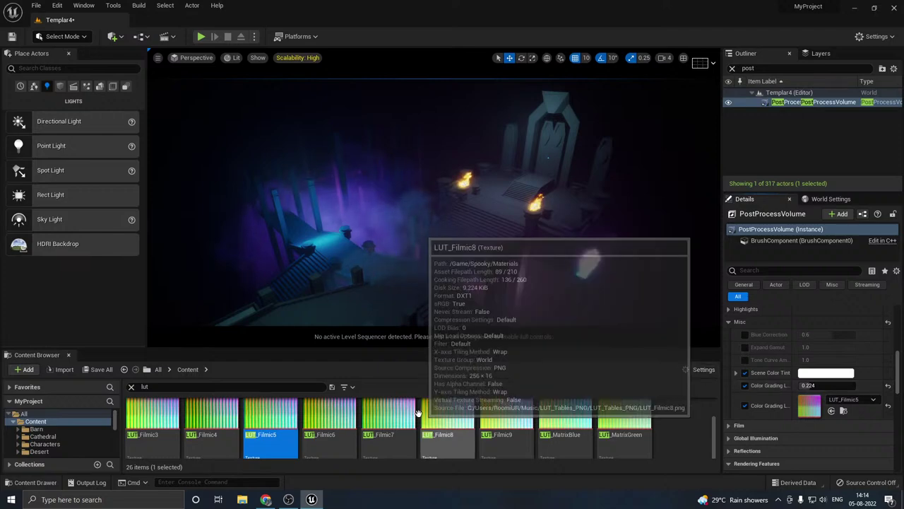
scroll(412, 415, "up", 5)
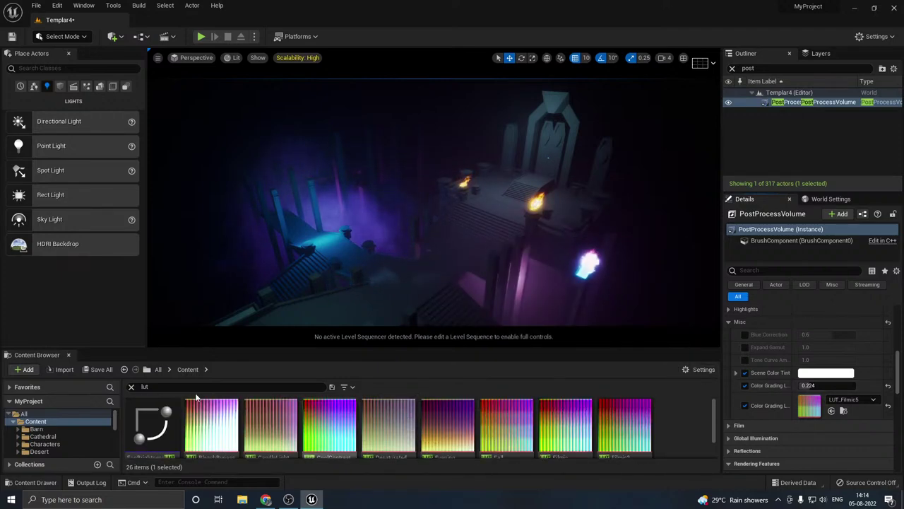
left_click(99, 369)
left_click(530, 355)
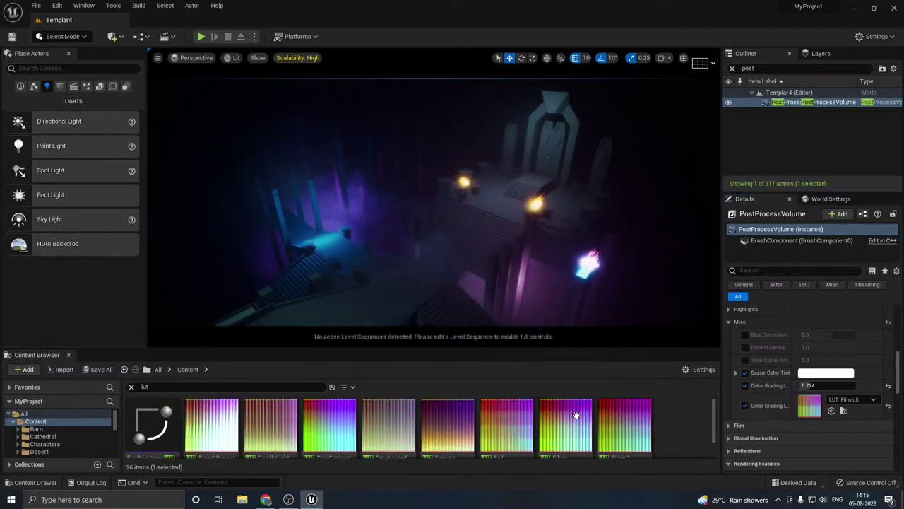